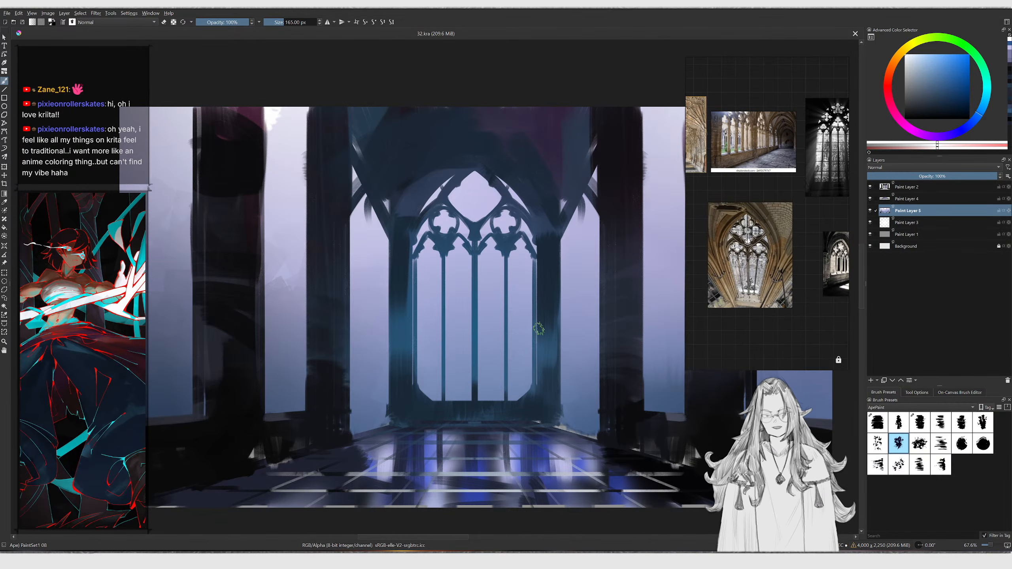
# Switch to the previous brush preset and enlarge the brush to about 540 px
pyautogui.press('/')
pyautogui.moveTo(539, 322); pyautogui.dragTo(498, 321, button='middle')
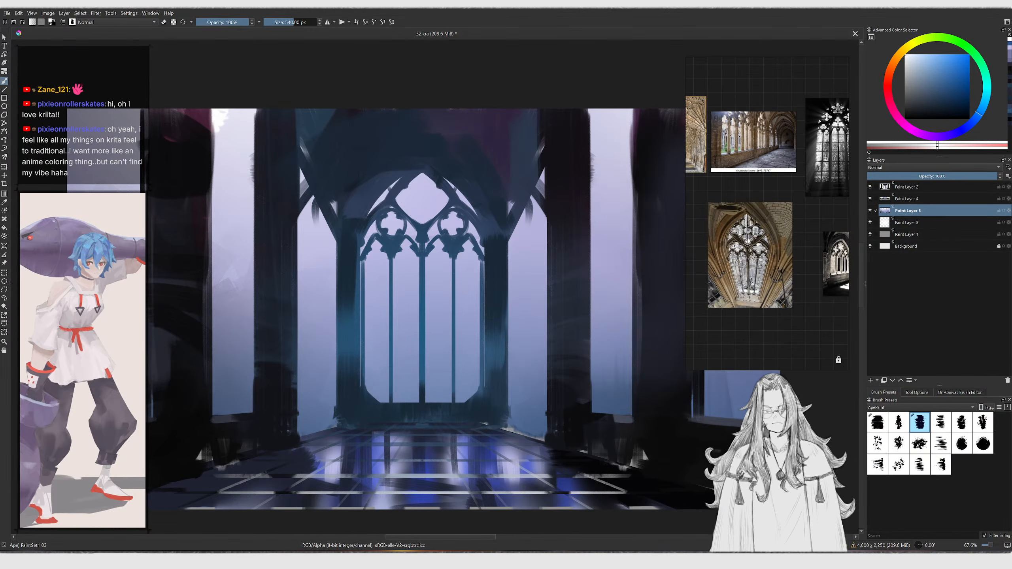
pyautogui.press('super+d')
pyautogui.press('super+d')
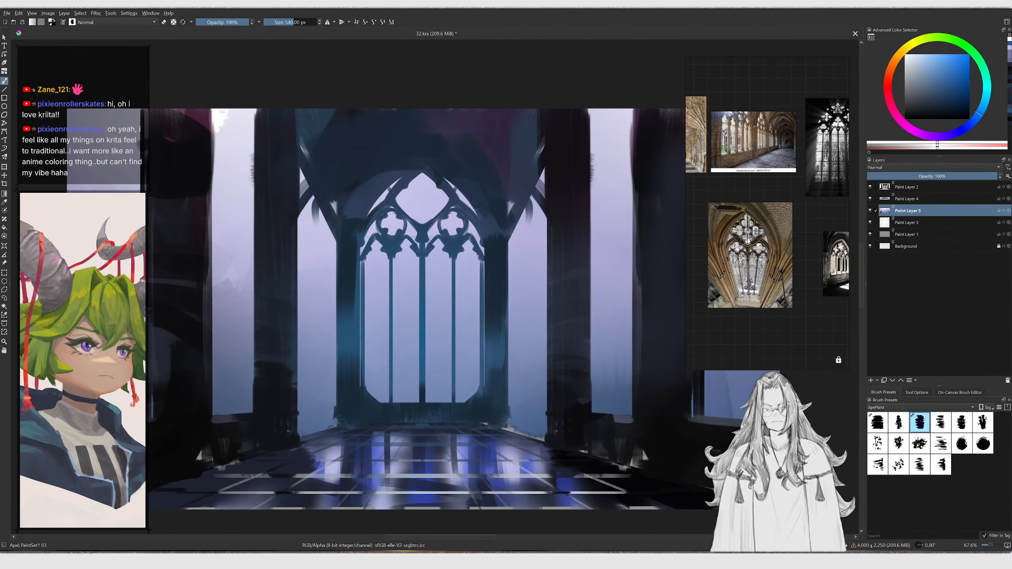
pyautogui.moveTo(524, 252)
pyautogui.mouseDown()
pyautogui.moveTo(468, 279)
pyautogui.moveTo(431, 275)
pyautogui.moveTo(563, 299)
pyautogui.mouseUp()
pyautogui.hotkey('ctrl', 'z')
# Shrink and rearrange the cathedral reference images on the reference board
pyautogui.moveTo(761, 329); pyautogui.dragTo(752, 318, button='middle')
pyautogui.scroll(-4, 702, 294)
pyautogui.moveTo(698, 287); pyautogui.dragTo(762, 289, button='middle')
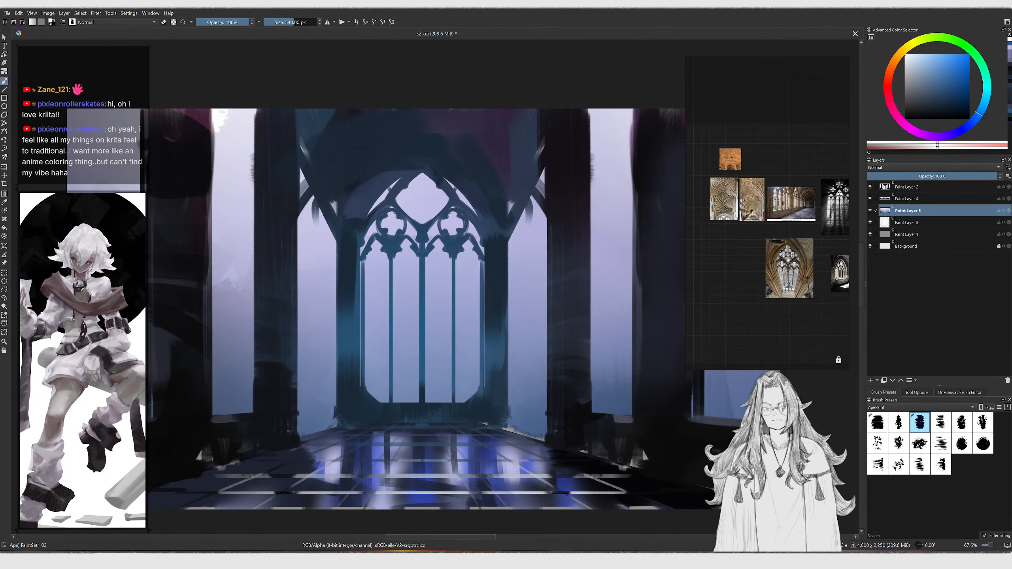
pyautogui.moveTo(753, 286); pyautogui.dragTo(731, 251, button='middle')
# Unlock the reference board and add two poster images as new references beside the cathedral photos
pyautogui.hotkey('ctrl', 'r')
pyautogui.scroll(3, 733, 253)
pyautogui.moveTo(0, 137); pyautogui.dragTo(743, 245)
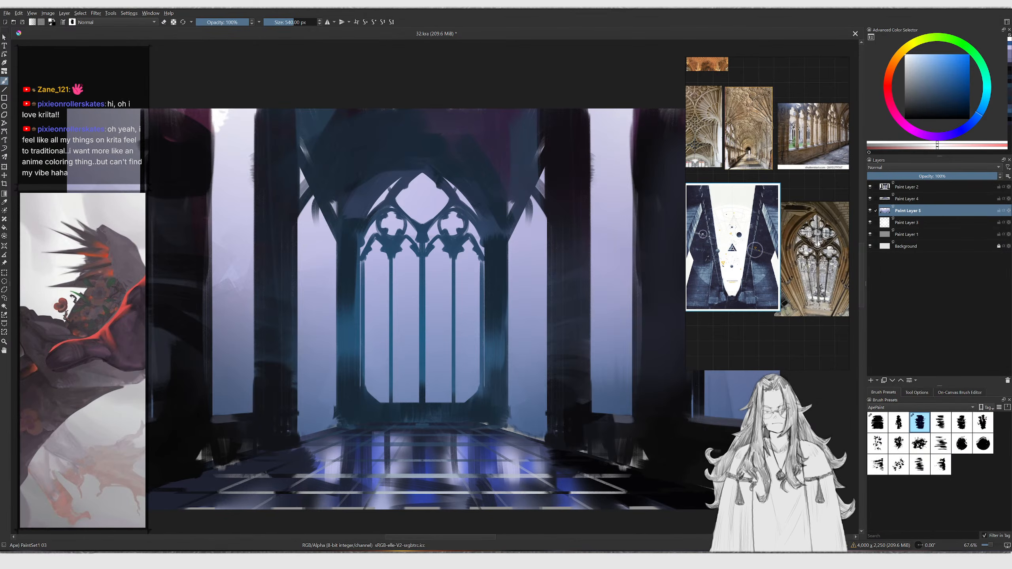
pyautogui.click(775, 251)
pyautogui.hotkey('ctrl', 'v')
pyautogui.scroll(-4, 798, 262)
pyautogui.keyDown('ctrl'); pyautogui.keyDown('alt'); pyautogui.moveTo(798, 262); pyautogui.dragTo(743, 227); pyautogui.keyUp('alt'); pyautogui.keyUp('ctrl')
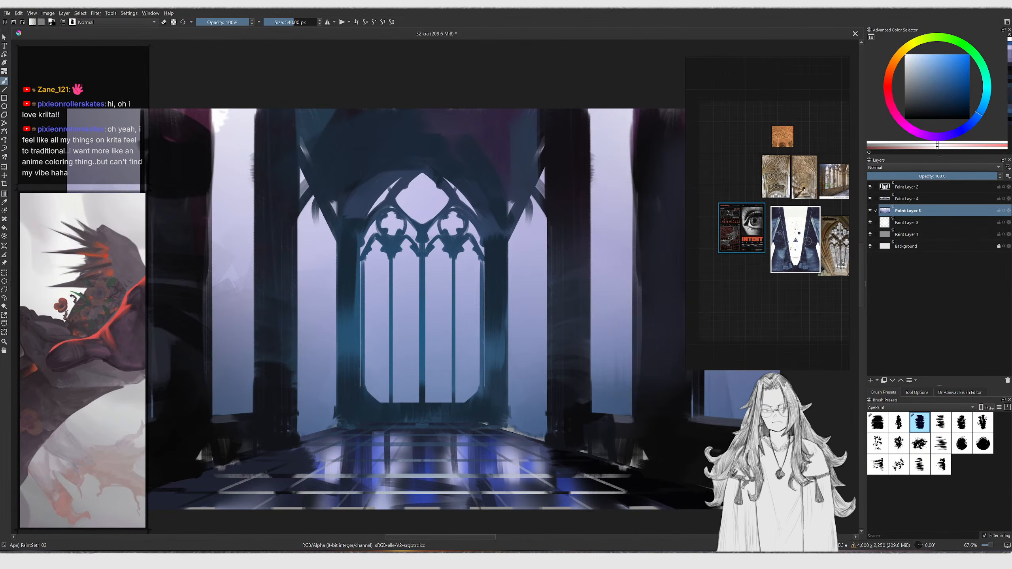
# Add the CREACIÓN poster to the reference board and position it next to the other posters
pyautogui.moveTo(6, 175); pyautogui.dragTo(736, 281)
pyautogui.moveTo(729, 188); pyautogui.dragTo(745, 289)
pyautogui.moveTo(741, 294); pyautogui.dragTo(737, 232)
pyautogui.click(704, 232)
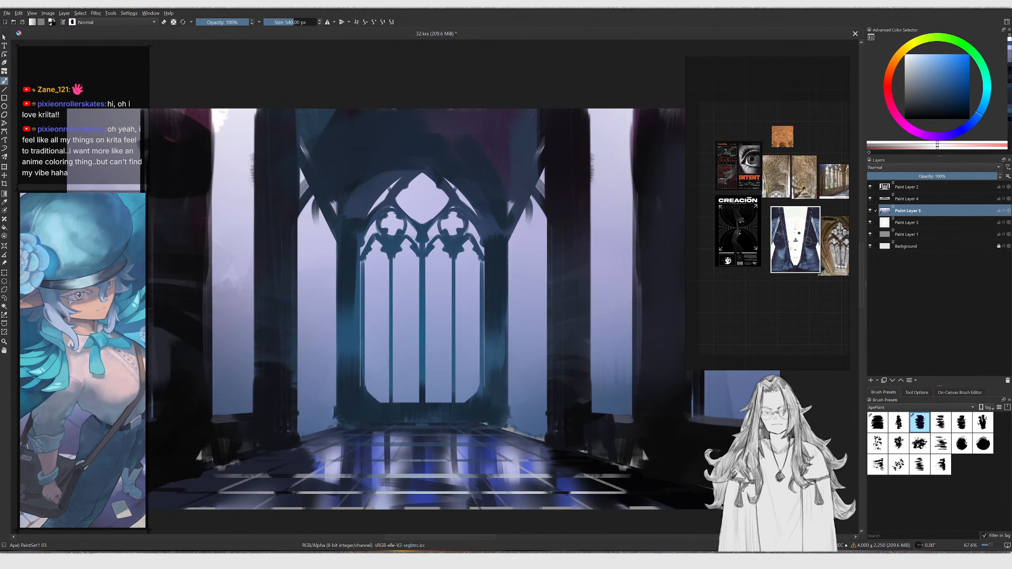
# Add a photo of a figure in red snow to the reference board below the posters
pyautogui.moveTo(219, 222); pyautogui.dragTo(738, 231)
pyautogui.scroll(-3, 788, 306)
pyautogui.keyDown('ctrl'); pyautogui.keyDown('alt'); pyautogui.moveTo(770, 304); pyautogui.dragTo(800, 308); pyautogui.keyUp('alt'); pyautogui.keyUp('ctrl')
pyautogui.click(779, 337)
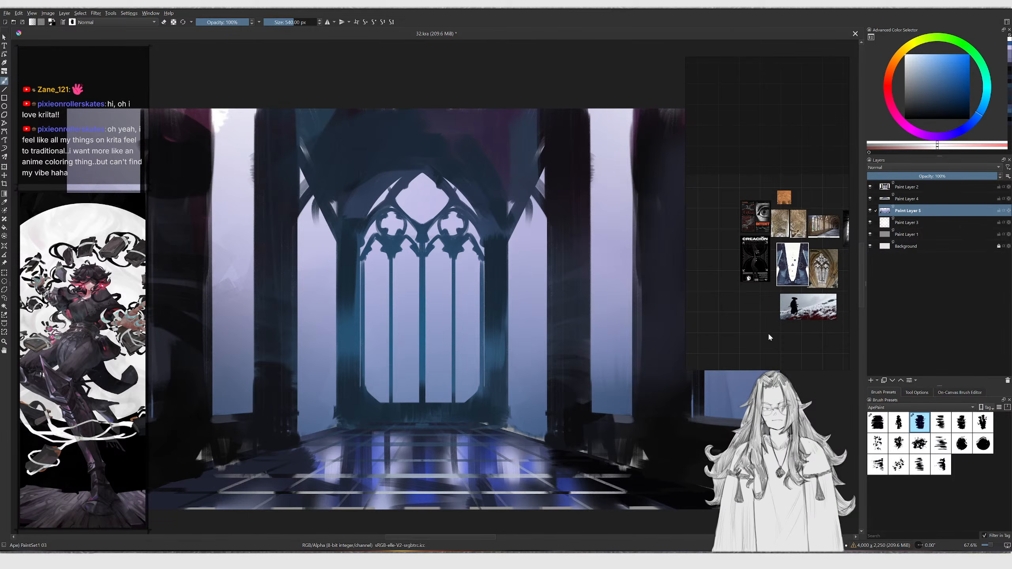
# Add an orange poster and the CYBER poster to the reference board and arrange them
pyautogui.moveTo(248, 229); pyautogui.dragTo(236, 266)
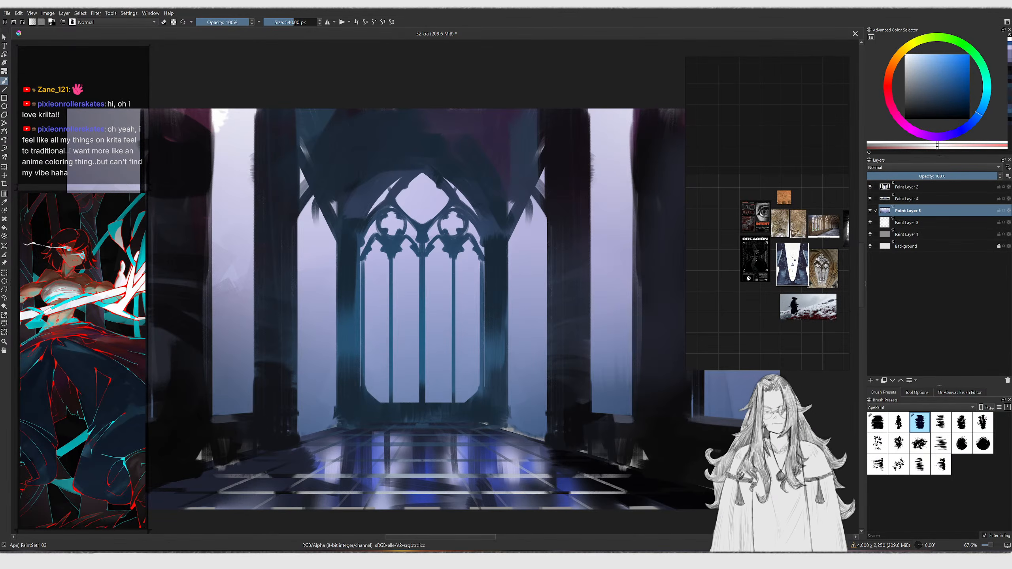
pyautogui.moveTo(621, 314); pyautogui.dragTo(728, 306)
pyautogui.moveTo(728, 305); pyautogui.dragTo(752, 273, button='middle')
pyautogui.scroll(4, 752, 273)
pyautogui.keyDown('ctrl'); pyautogui.keyDown('alt'); pyautogui.moveTo(752, 273); pyautogui.dragTo(724, 287); pyautogui.keyUp('alt'); pyautogui.keyUp('ctrl')
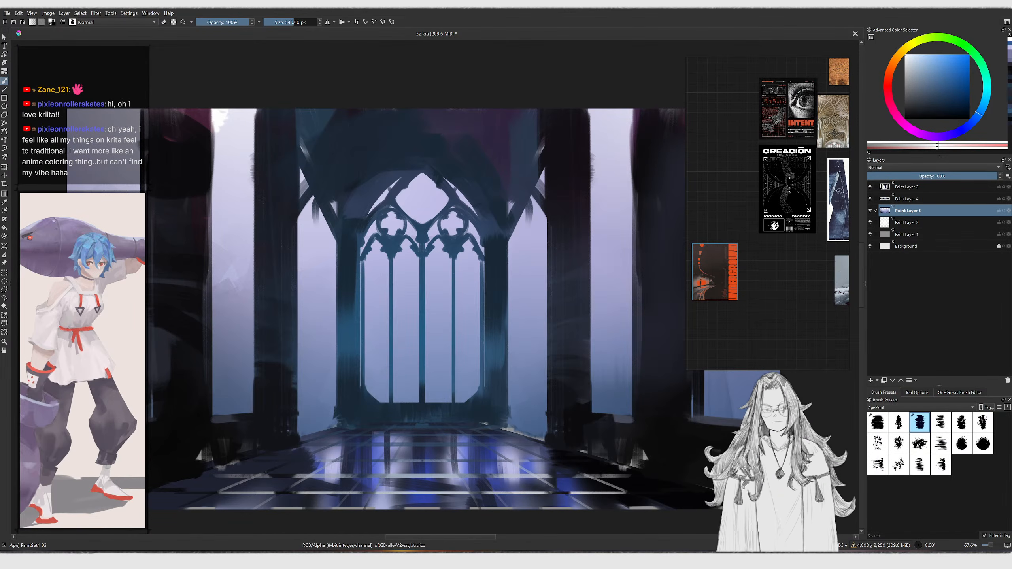
pyautogui.moveTo(2, 155); pyautogui.dragTo(730, 206)
pyautogui.moveTo(714, 278); pyautogui.dragTo(726, 259)
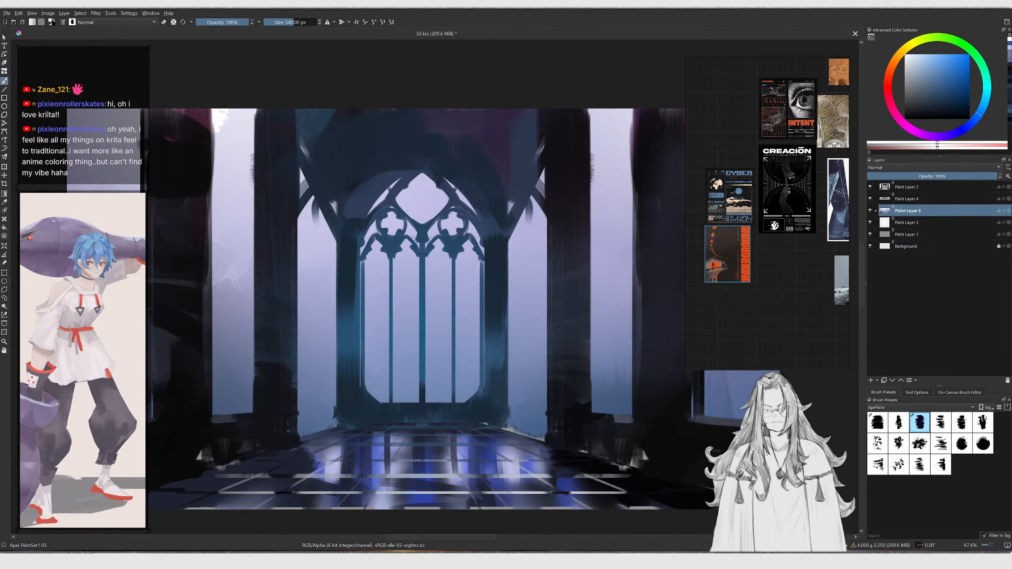
# Add the red subway poster to the reference board and zoom in on it
pyautogui.moveTo(2, 207); pyautogui.dragTo(782, 279)
pyautogui.scroll(3, 750, 242)
pyautogui.keyDown('ctrl'); pyautogui.keyDown('alt'); pyautogui.moveTo(751, 244); pyautogui.dragTo(760, 217); pyautogui.keyUp('alt'); pyautogui.keyUp('ctrl')
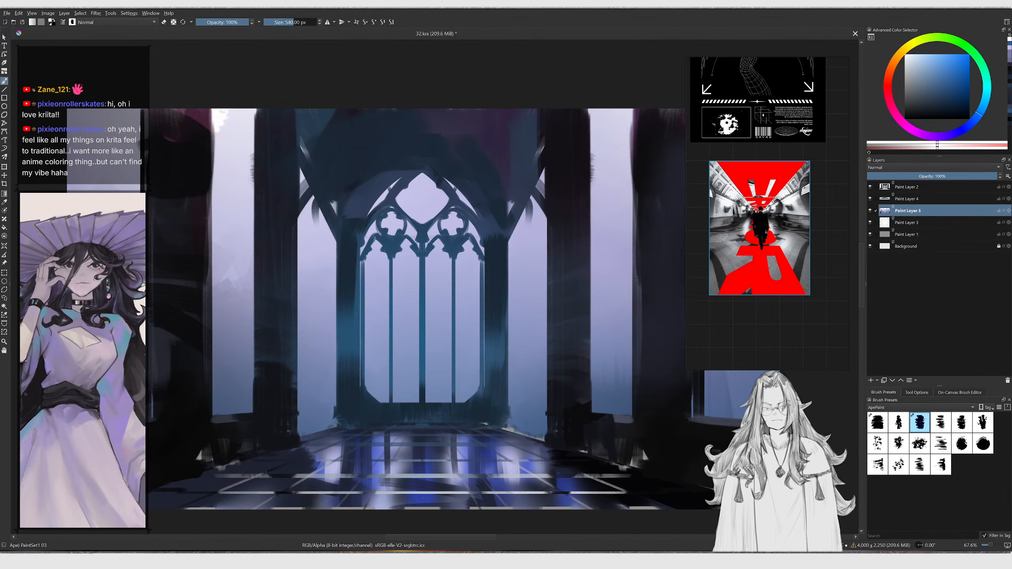
# Select Paint Layers 1 through 5 and group them into a new group
pyautogui.moveTo(430, 287)
pyautogui.mouseDown()
pyautogui.moveTo(394, 319)
pyautogui.moveTo(378, 275)
pyautogui.moveTo(527, 345)
pyautogui.mouseUp()
pyautogui.hotkey('ctrl', 'z')
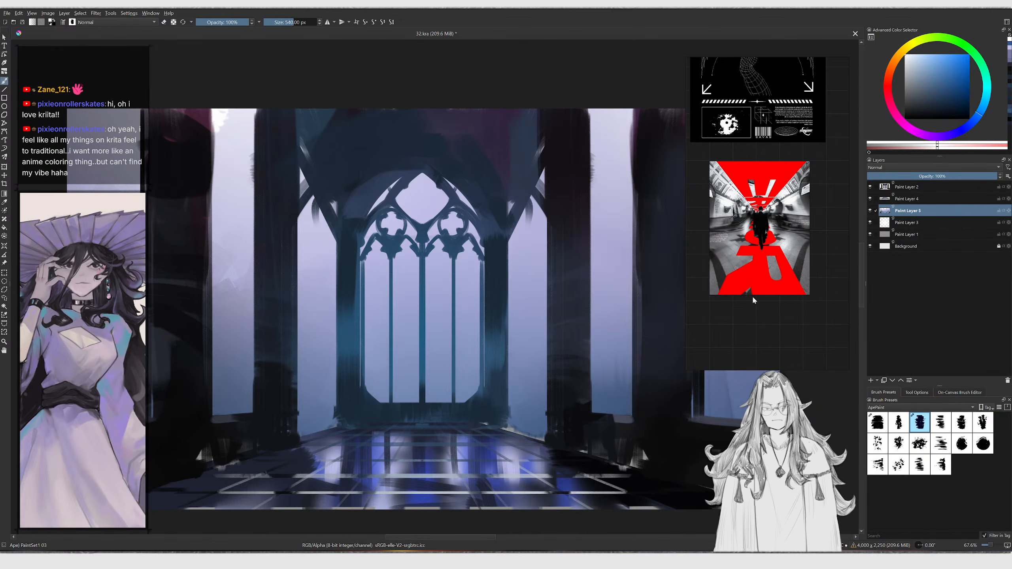
pyautogui.click(900, 235)
pyautogui.click(906, 224)
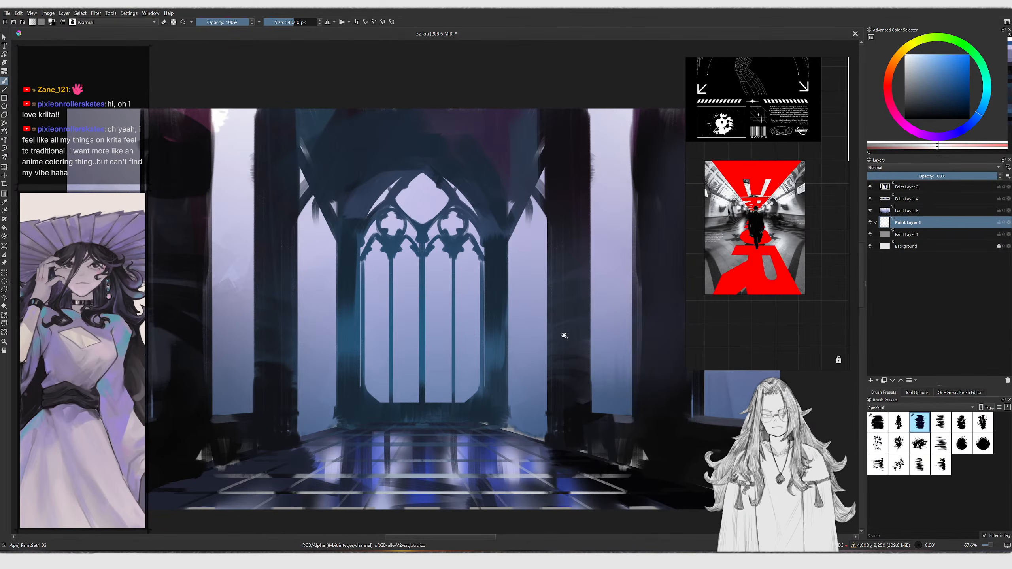
pyautogui.keyDown('shift'); pyautogui.click(908, 187); pyautogui.keyUp('shift')
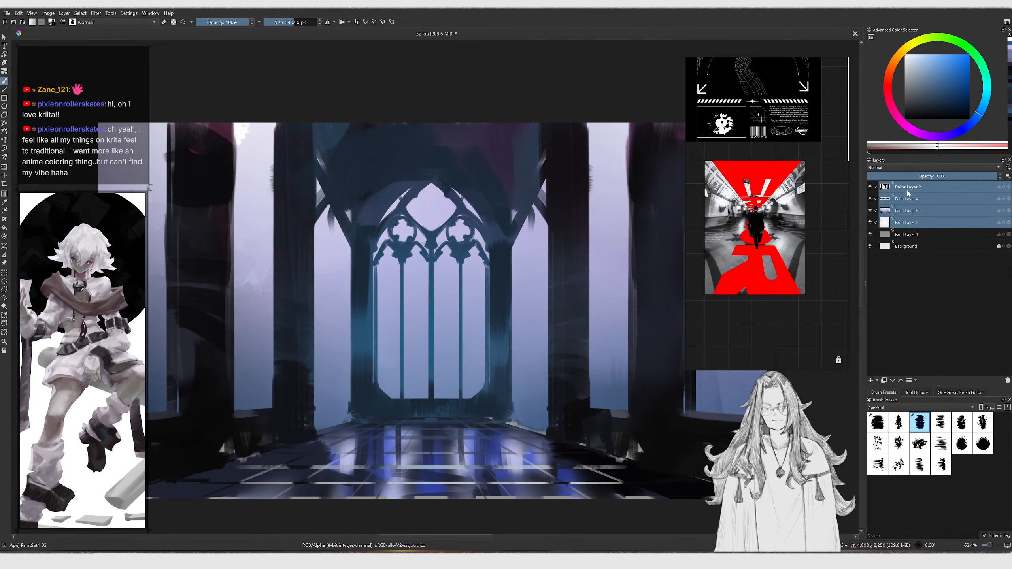
pyautogui.click(904, 236)
pyautogui.keyDown('shift'); pyautogui.click(909, 190); pyautogui.keyUp('shift')
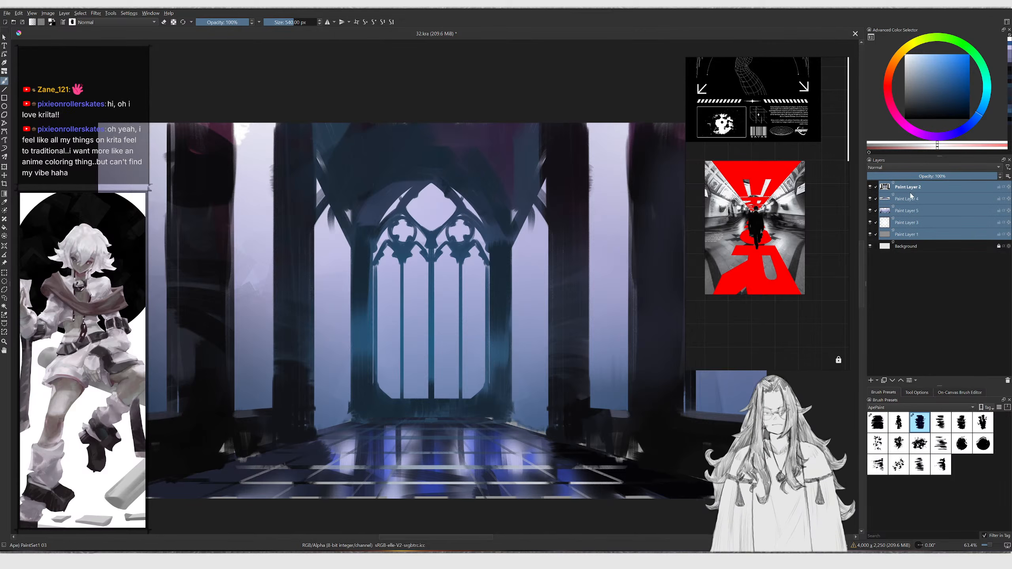
pyautogui.hotkey('ctrl', 'g')
pyautogui.click(894, 191)
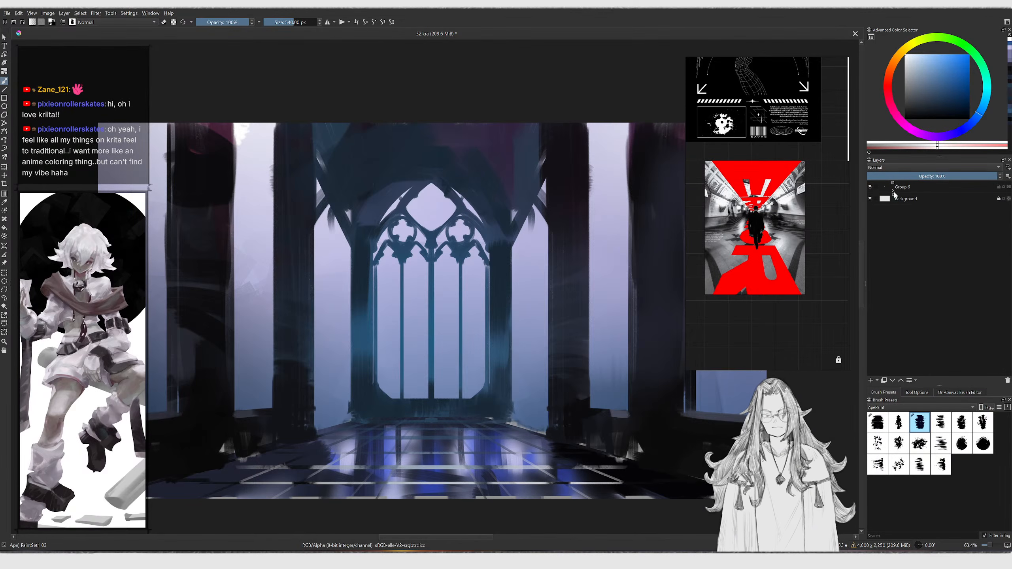
# Duplicate the group and expand the copy to show its layers
pyautogui.hotkey('ctrl', 'j')
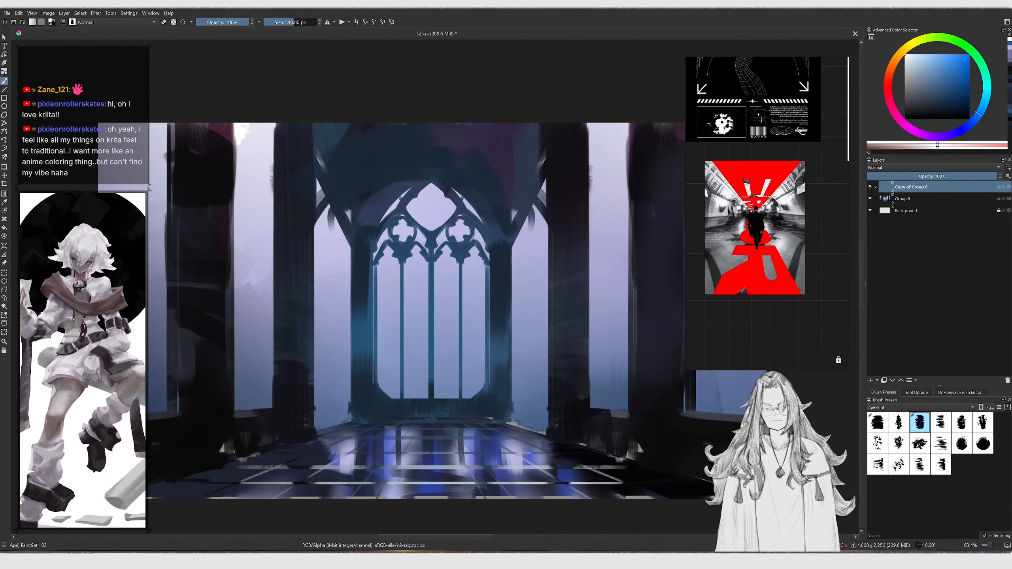
pyautogui.moveTo(773, 217); pyautogui.dragTo(776, 219, button='right')
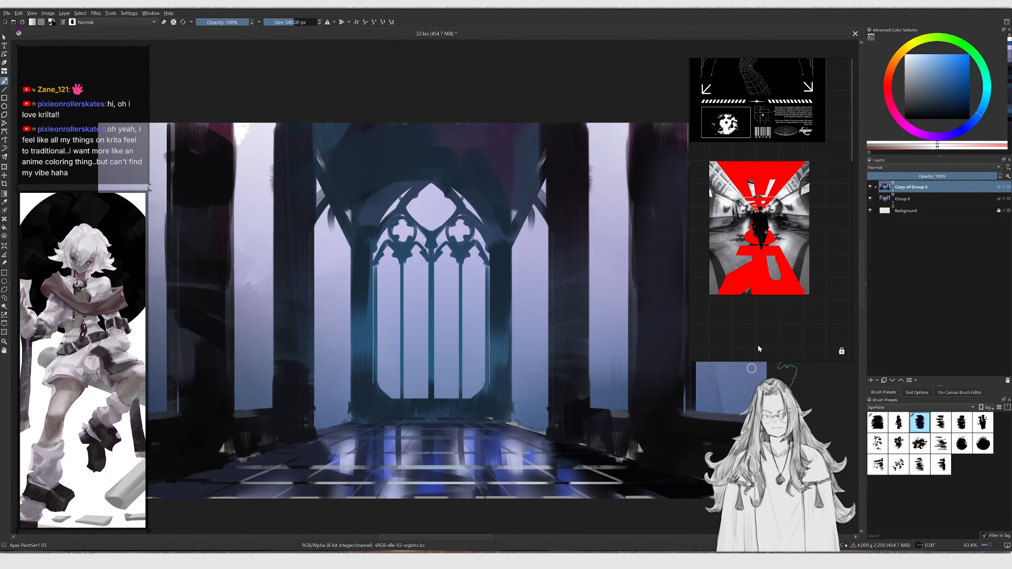
pyautogui.moveTo(631, 368)
pyautogui.mouseDown(button='middle')
pyautogui.moveTo(610, 366)
pyautogui.moveTo(618, 353)
pyautogui.mouseUp(button='middle')
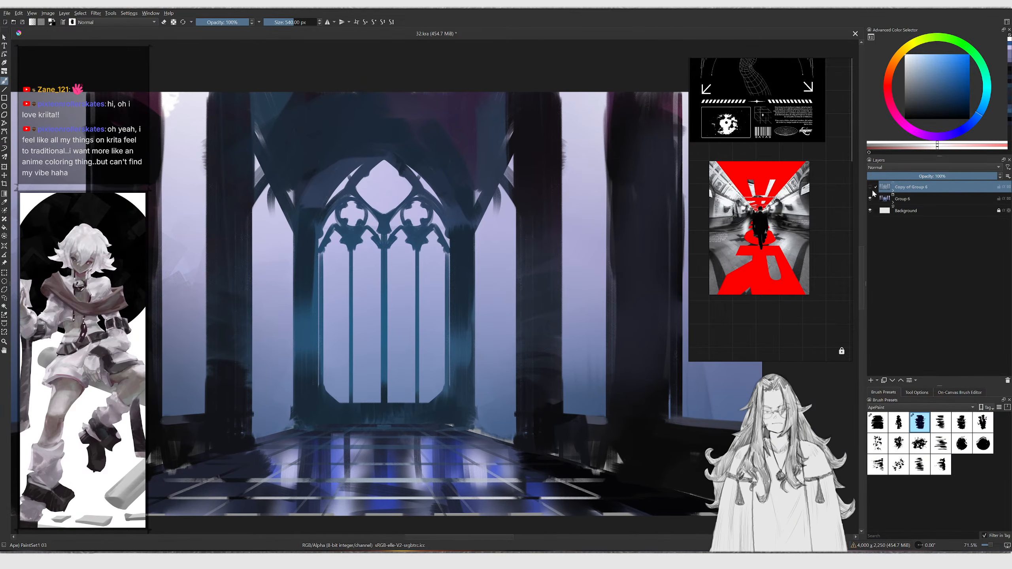
pyautogui.click(895, 192)
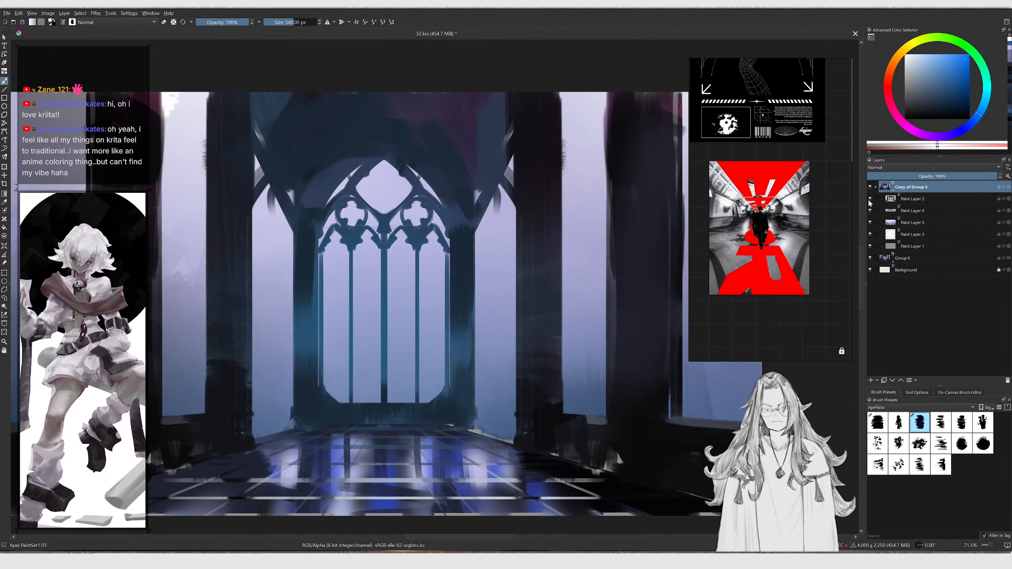
# Select Paint Layer 2 in the copied group, pick another brush preset and set its size to 390 px
pyautogui.click(912, 199)
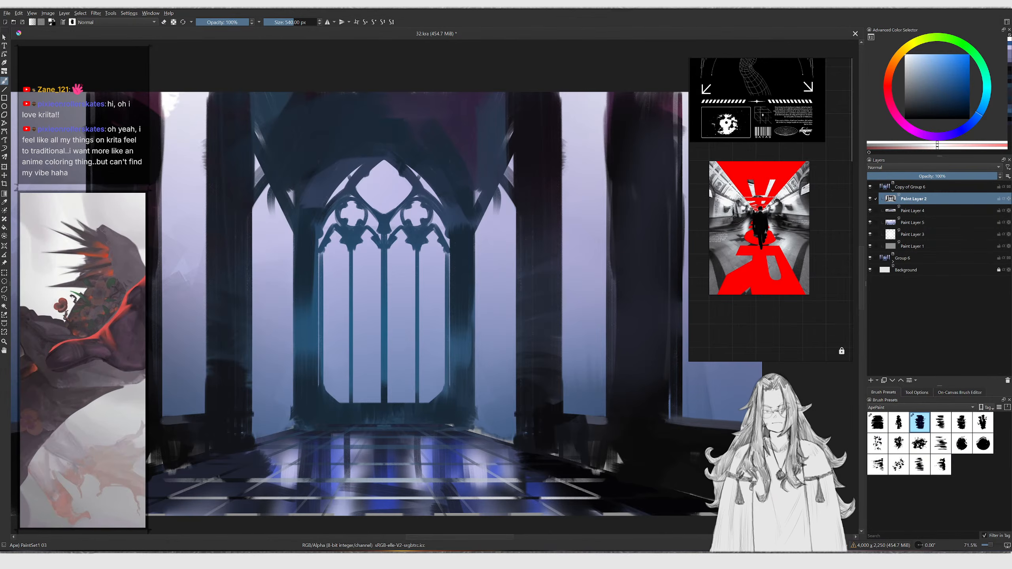
pyautogui.rightClick(555, 311)
pyautogui.click(877, 422)
pyautogui.moveTo(501, 326); pyautogui.dragTo(520, 338, button='middle')
pyautogui.keyDown('ctrl'); pyautogui.moveTo(520, 337); pyautogui.dragTo(506, 327, button='middle'); pyautogui.keyUp('ctrl')
pyautogui.press('/')
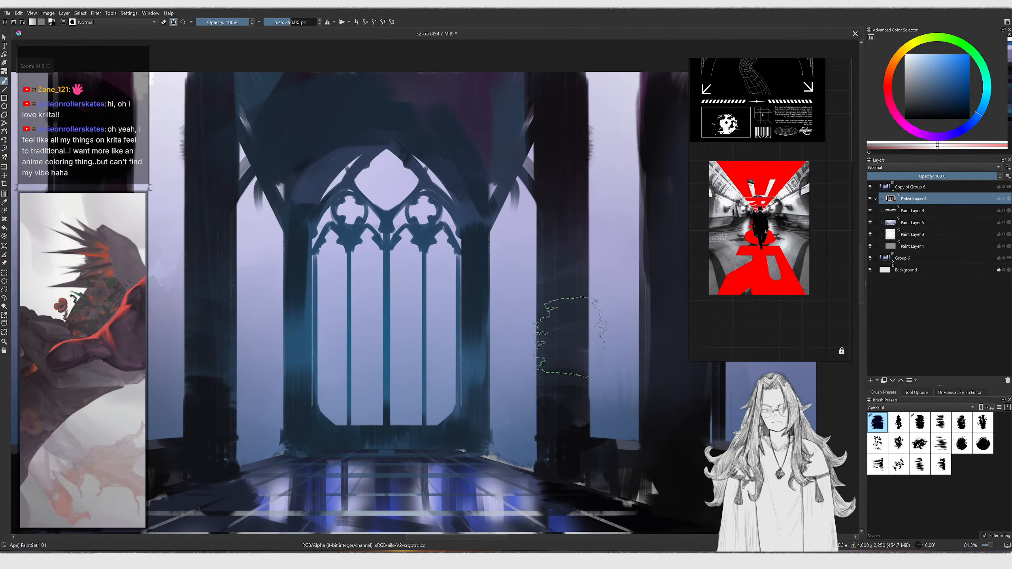
# Pick a red colour and try painting a red glow over the window arch
pyautogui.click(952, 57)
pyautogui.moveTo(494, 191)
pyautogui.mouseDown()
pyautogui.moveTo(462, 194)
pyautogui.moveTo(445, 263)
pyautogui.moveTo(521, 319)
pyautogui.mouseUp()
pyautogui.hotkey('ctrl', 'z')
pyautogui.click(890, 86)
pyautogui.click(955, 72)
pyautogui.moveTo(395, 115); pyautogui.dragTo(407, 255)
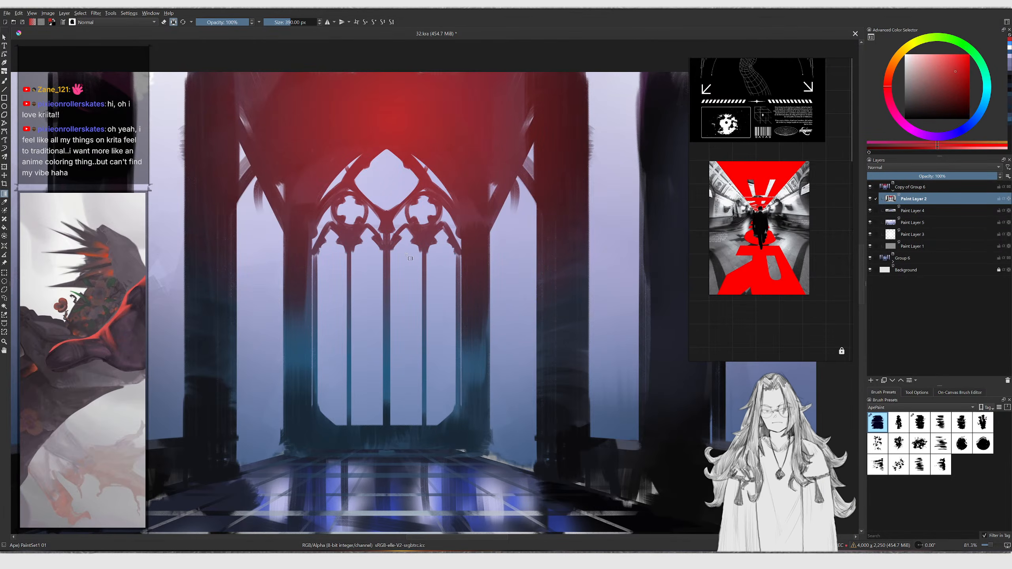
pyautogui.hotkey('ctrl', 'z')
# Try a large red stroke across the pillars on Paint Layer 2
pyautogui.scroll(-4, 421, 230)
pyautogui.scroll(2, 397, 195)
pyautogui.moveTo(319, 185); pyautogui.dragTo(420, 337)
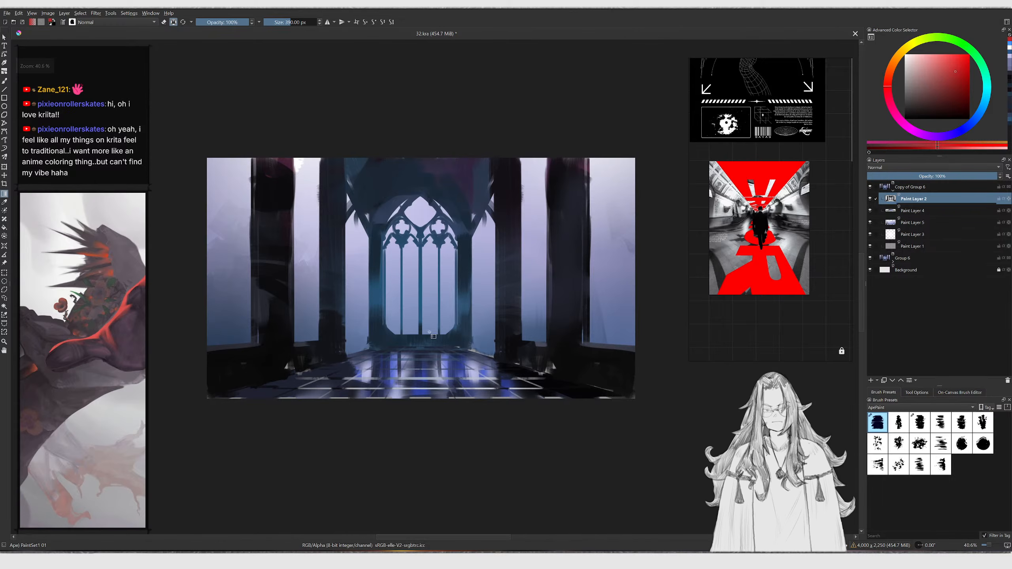
pyautogui.moveTo(566, 134); pyautogui.dragTo(431, 357)
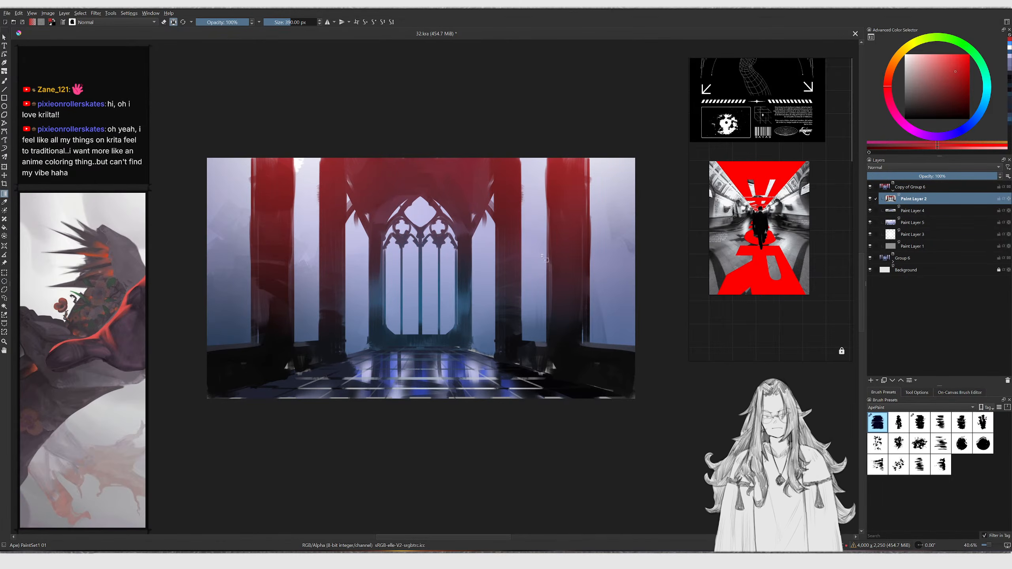
pyautogui.scroll(3, 548, 261)
pyautogui.hotkey('ctrl', 'z')
pyautogui.hotkey('ctrl', 'z')
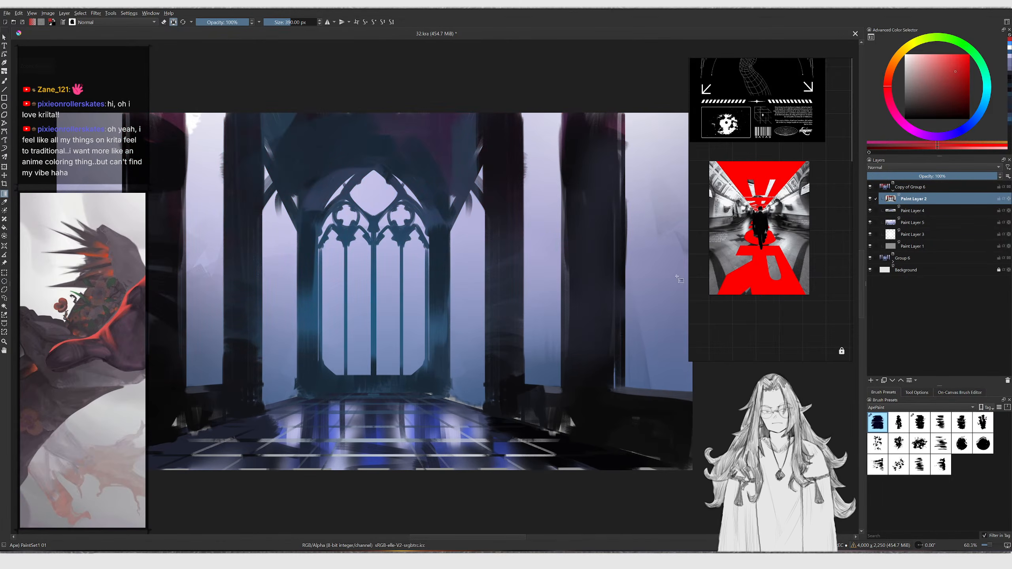
# Select Paint Layer 5, select everything and fill it with a red vertical gradient
pyautogui.click(911, 224)
pyautogui.moveTo(372, 215); pyautogui.dragTo(501, 398)
pyautogui.hotkey('ctrl', 'z')
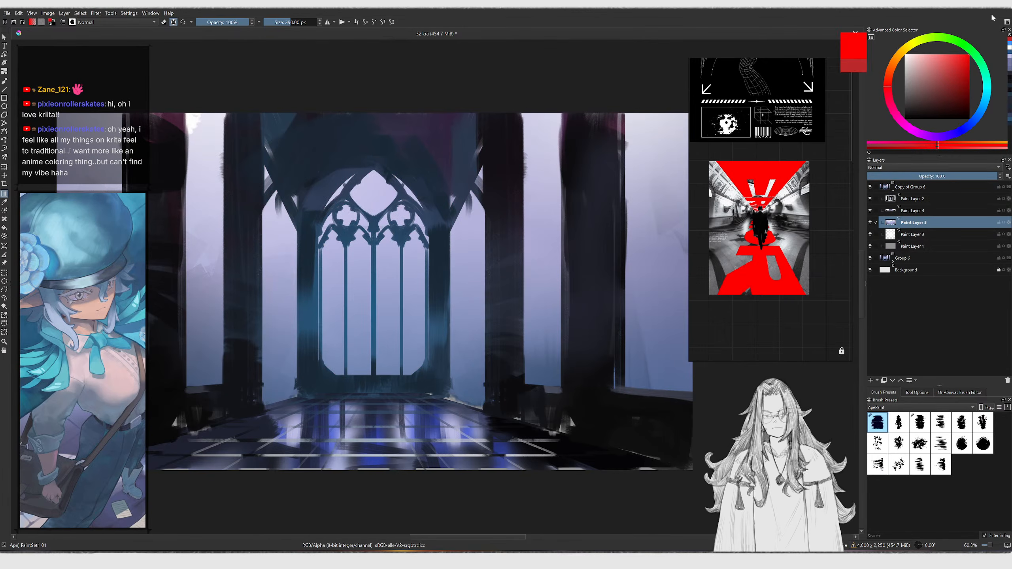
pyautogui.scroll(-1, 406, 155)
pyautogui.hotkey('ctrl', 'a')
pyautogui.moveTo(398, 126); pyautogui.dragTo(398, 373)
pyautogui.moveTo(427, 374); pyautogui.dragTo(435, 349, button='middle')
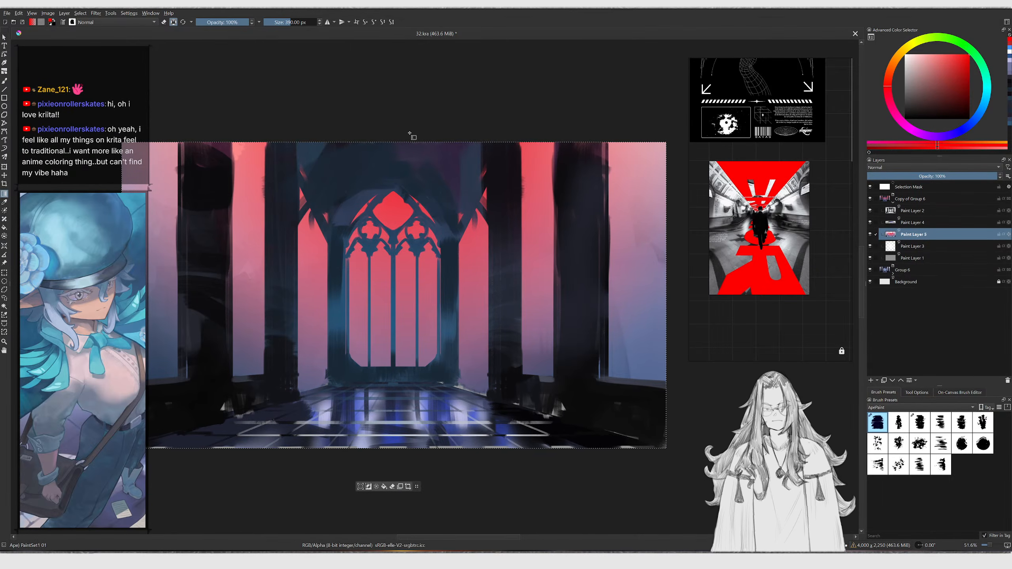
pyautogui.moveTo(396, 118); pyautogui.dragTo(392, 369)
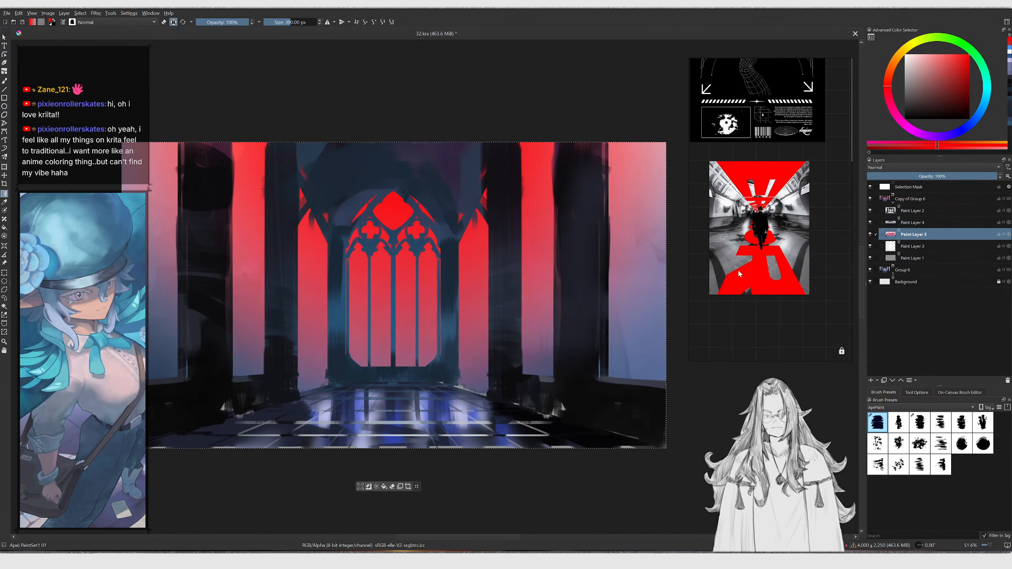
# Pick a darker red, add gradients from the lower corners of Paint Layer 5, and deselect
pyautogui.click(952, 109)
pyautogui.moveTo(583, 365); pyautogui.dragTo(459, 250)
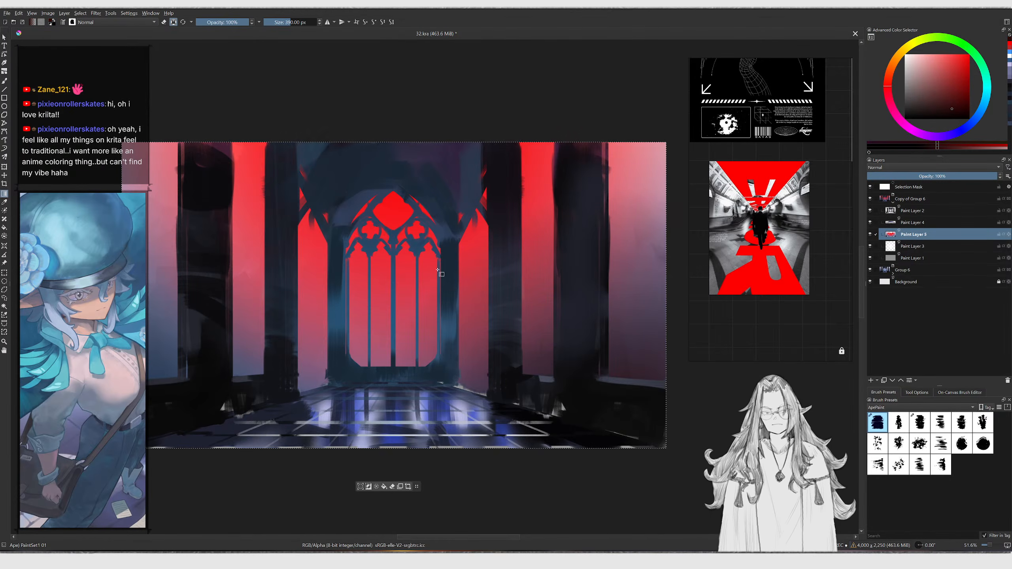
pyautogui.moveTo(182, 462); pyautogui.dragTo(247, 232)
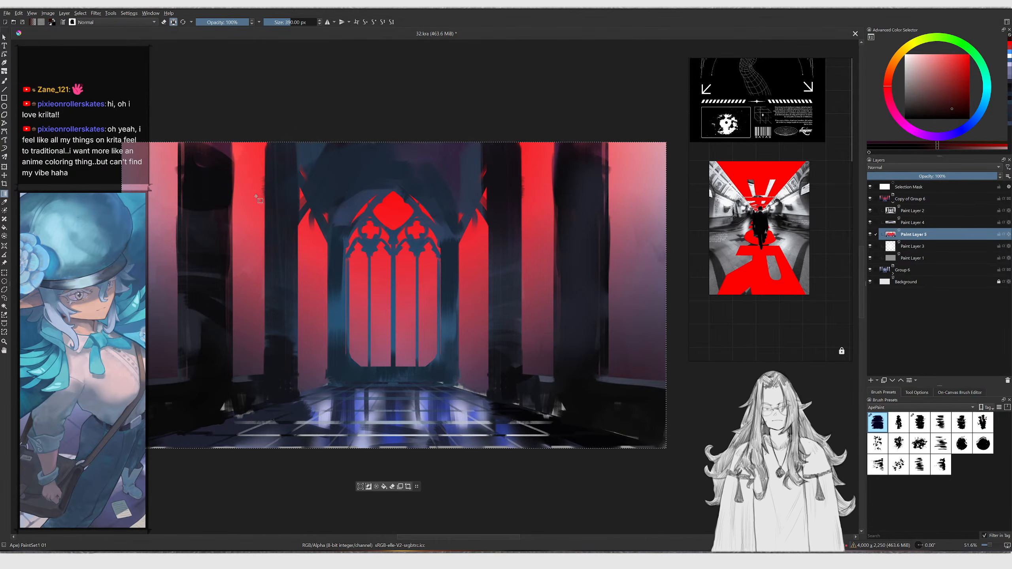
pyautogui.moveTo(173, 345); pyautogui.dragTo(174, 349)
pyautogui.moveTo(502, 355); pyautogui.dragTo(425, 354, button='middle')
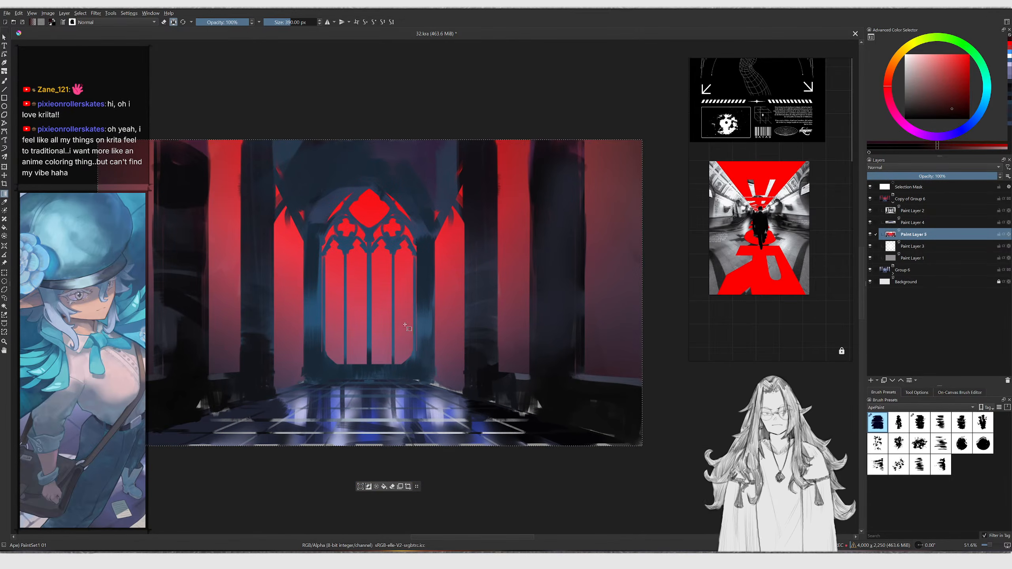
pyautogui.hotkey('ctrl', 'shift', 'a')
# Switch back to the brush, pick a red from the canvas and reduce the brush size
pyautogui.scroll(1, 343, 264)
pyautogui.press('b')
pyautogui.keyDown('ctrl'); pyautogui.click(398, 248); pyautogui.keyUp('ctrl')
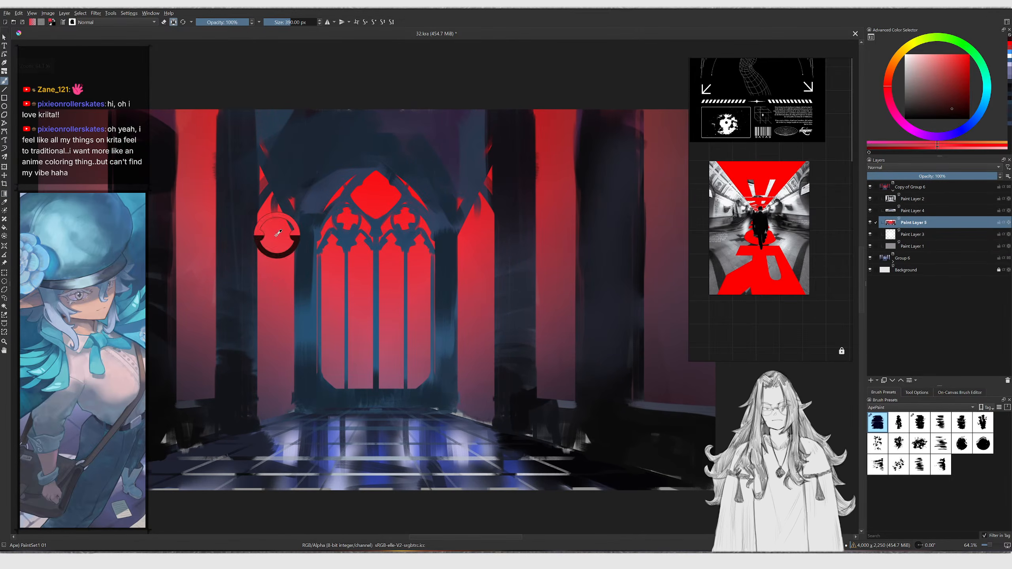
pyautogui.click(970, 61)
pyautogui.press('[')
pyautogui.moveTo(334, 238); pyautogui.dragTo(329, 366)
pyautogui.hotkey('ctrl', 'z')
# Paint red strokes over the gothic window and surrounding pillars on Paint Layer 5
pyautogui.moveTo(334, 225)
pyautogui.mouseDown()
pyautogui.moveTo(337, 236)
pyautogui.moveTo(392, 178)
pyautogui.moveTo(409, 235)
pyautogui.moveTo(425, 232)
pyautogui.mouseUp()
pyautogui.moveTo(469, 162); pyautogui.dragTo(469, 224)
pyautogui.moveTo(315, 387); pyautogui.dragTo(323, 353, button='middle')
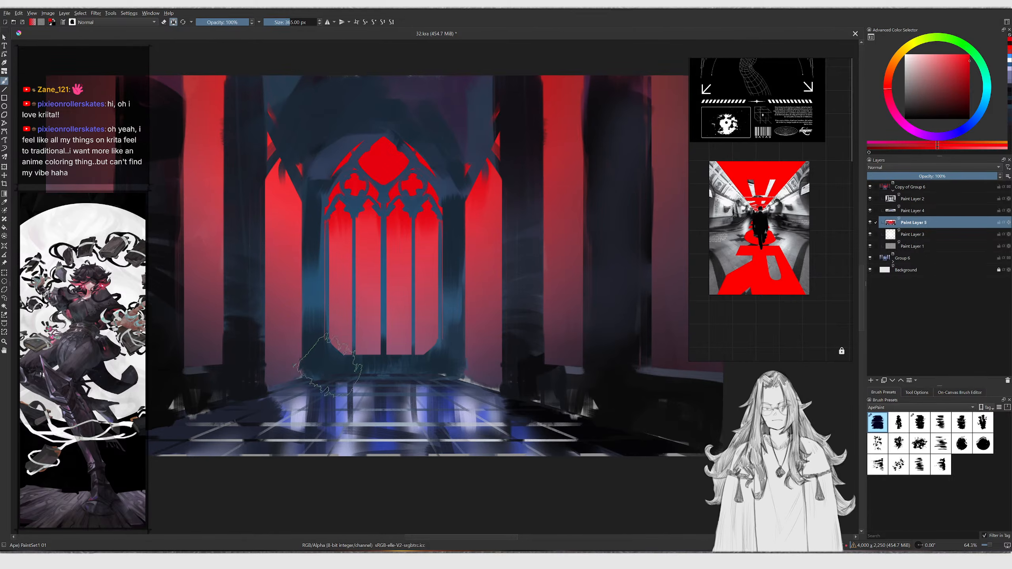
pyautogui.moveTo(236, 267); pyautogui.dragTo(233, 303)
pyautogui.moveTo(208, 99); pyautogui.dragTo(191, 355)
pyautogui.moveTo(175, 160); pyautogui.dragTo(188, 420)
pyautogui.moveTo(293, 375)
pyautogui.mouseDown()
pyautogui.moveTo(298, 282)
pyautogui.moveTo(259, 296)
pyautogui.mouseUp()
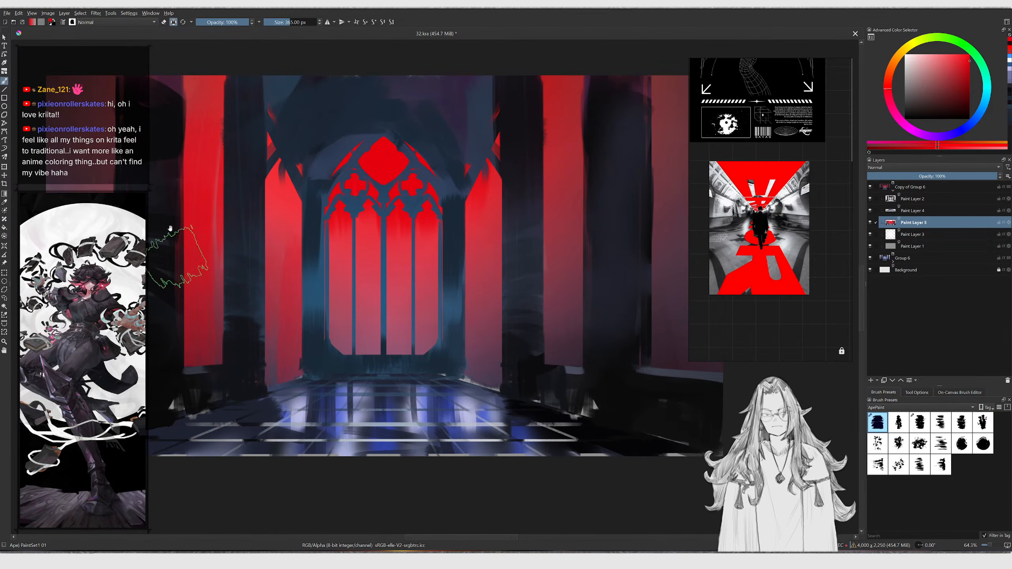
pyautogui.moveTo(189, 249); pyautogui.dragTo(229, 300, button='middle')
# Enlarge the brush and paint more red strokes down the left wall and central pillars
pyautogui.press(']')
pyautogui.press(']')
pyautogui.keyDown('shift'); pyautogui.moveTo(181, 182); pyautogui.dragTo(186, 182); pyautogui.keyUp('shift')
pyautogui.moveTo(162, 147); pyautogui.dragTo(151, 212)
pyautogui.moveTo(107, 114)
pyautogui.mouseDown()
pyautogui.moveTo(154, 179)
pyautogui.moveTo(171, 275)
pyautogui.mouseUp()
pyautogui.keyDown('ctrl'); pyautogui.moveTo(213, 280); pyautogui.dragTo(213, 311, button='middle'); pyautogui.keyUp('ctrl')
pyautogui.moveTo(329, 280); pyautogui.dragTo(311, 292, button='middle')
pyautogui.keyDown('ctrl'); pyautogui.moveTo(310, 292); pyautogui.dragTo(311, 324, button='middle'); pyautogui.keyUp('ctrl')
pyautogui.press(']')
pyautogui.moveTo(451, 242); pyautogui.dragTo(452, 296)
pyautogui.moveTo(501, 244)
pyautogui.mouseDown()
pyautogui.moveTo(506, 285)
pyautogui.moveTo(528, 243)
pyautogui.mouseUp()
pyautogui.moveTo(500, 313)
pyautogui.mouseDown()
pyautogui.moveTo(504, 293)
pyautogui.moveTo(526, 296)
pyautogui.moveTo(515, 258)
pyautogui.mouseUp()
# Add a new paint layer, move it to the top of the stack and set its blending mode to Color
pyautogui.click(927, 189)
pyautogui.press('Insert')
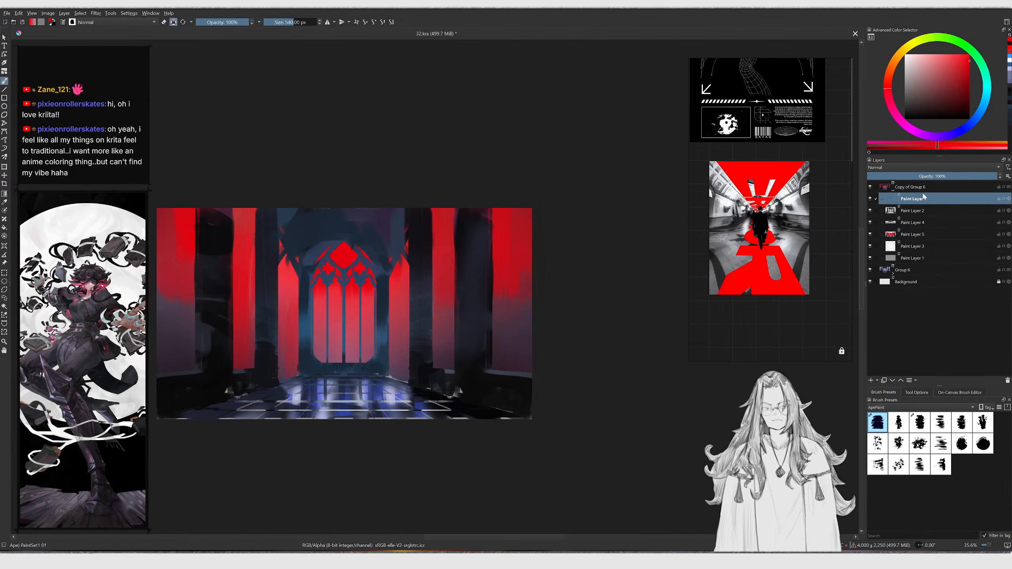
pyautogui.moveTo(907, 197)
pyautogui.mouseDown()
pyautogui.moveTo(929, 183)
pyautogui.moveTo(903, 189)
pyautogui.mouseUp()
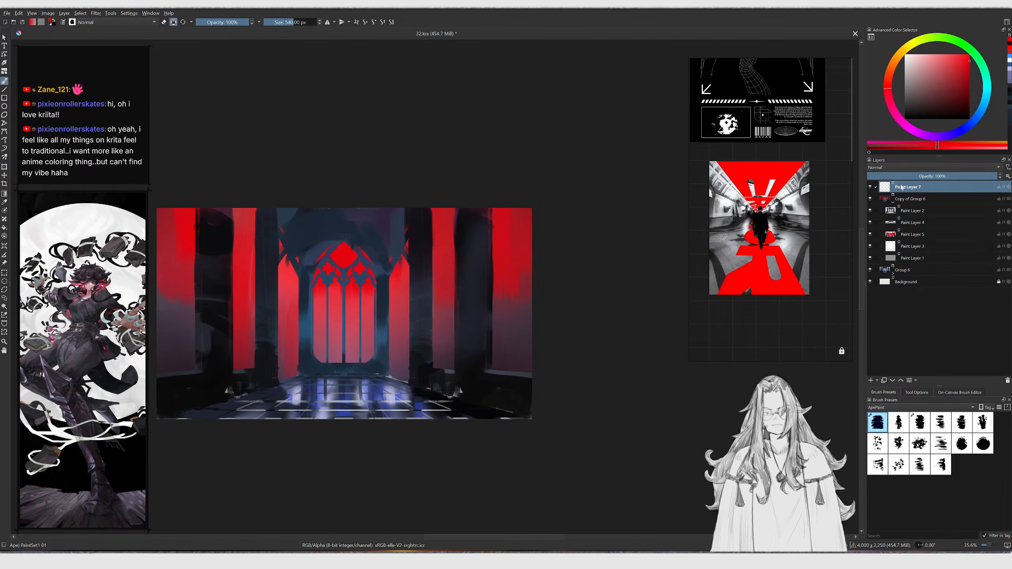
pyautogui.click(888, 168)
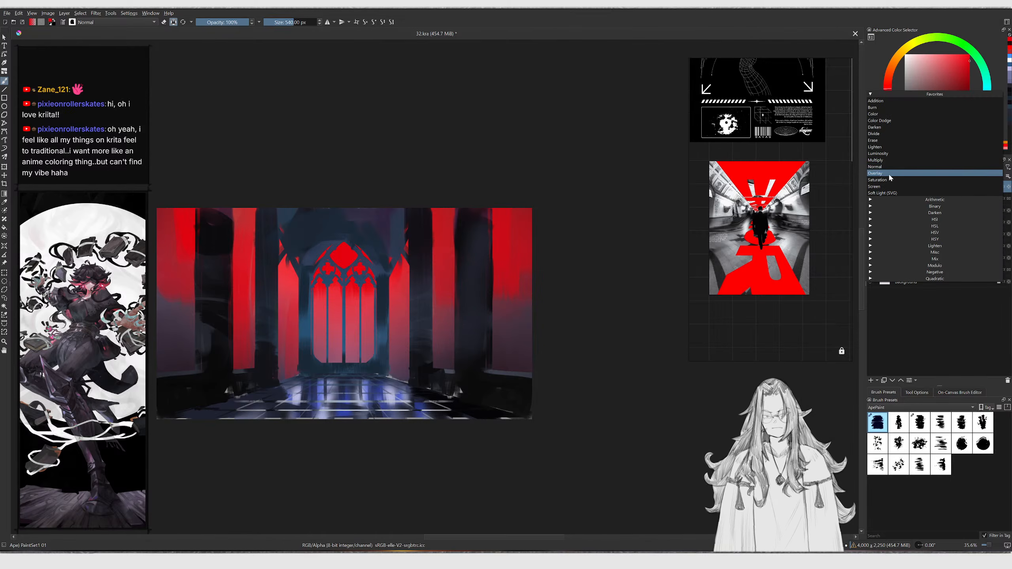
pyautogui.click(885, 114)
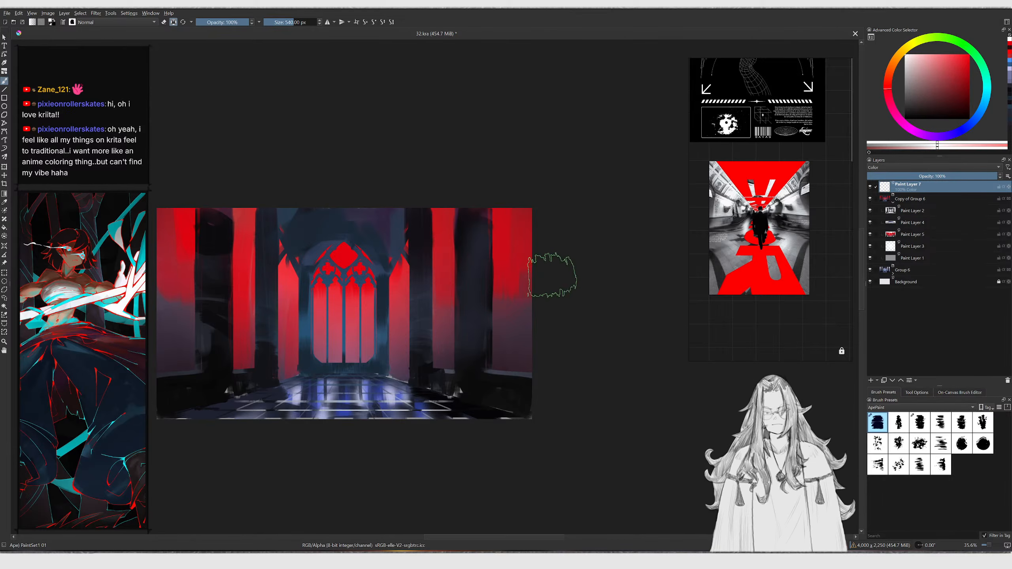
# Fill the Color layer with grey to preview the painting's values in greyscale, then hide that layer
pyautogui.press('BackSpace')
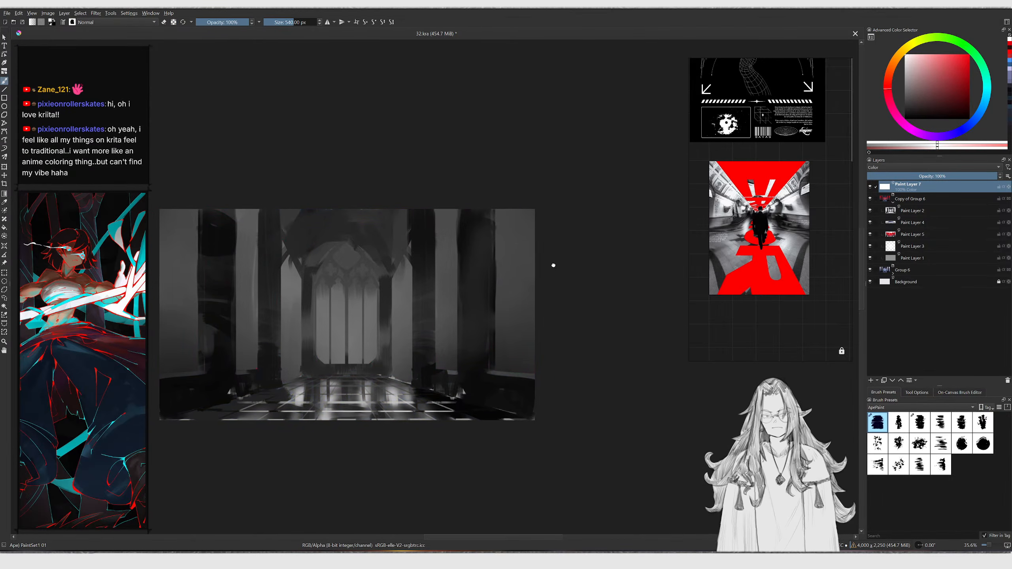
pyautogui.scroll(2, 546, 259)
pyautogui.moveTo(945, 88); pyautogui.dragTo(905, 119)
pyautogui.hotkey('ctrl', 'BackSpace')
pyautogui.scroll(1, 590, 295)
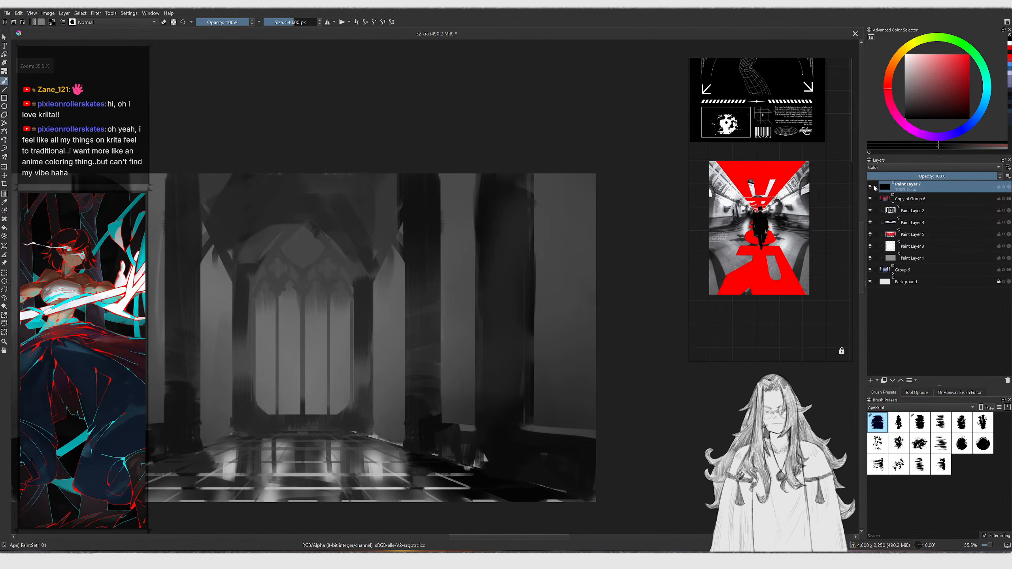
pyautogui.click(871, 187)
pyautogui.click(872, 188)
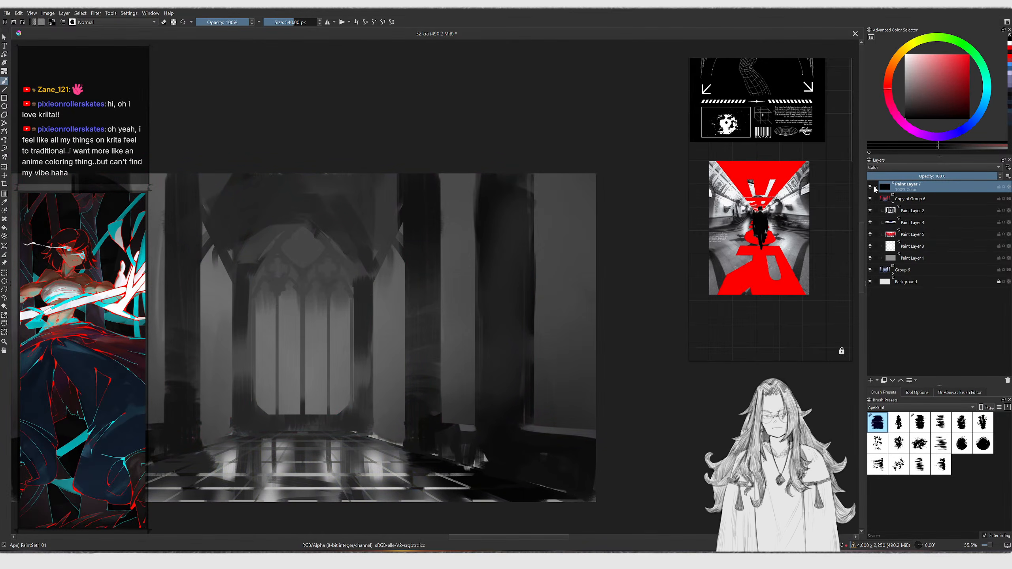
pyautogui.click(871, 188)
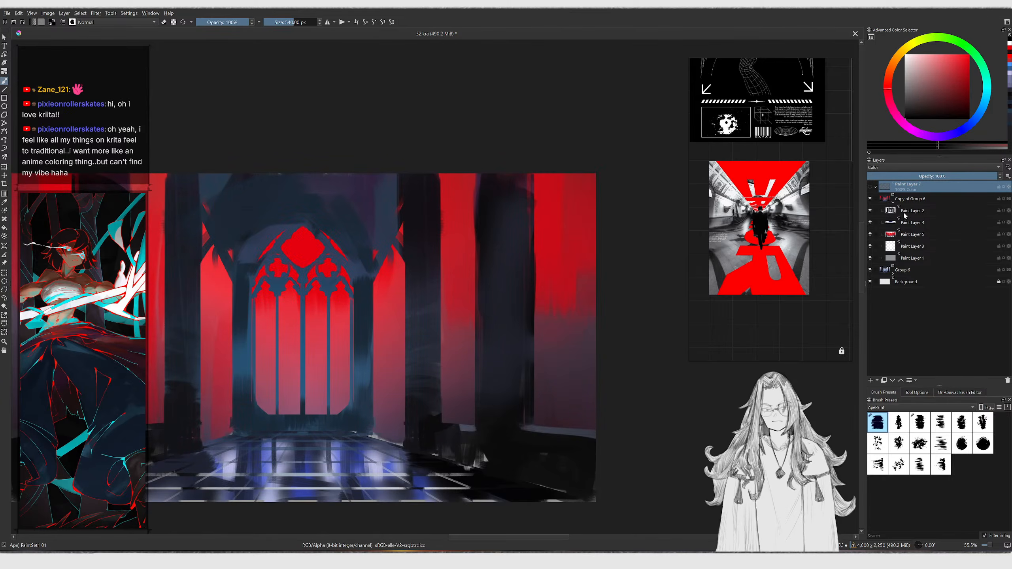
# Select Paint Layer 4, zoom in on the floor and pick a red from the colour wheel
pyautogui.click(871, 210)
pyautogui.click(871, 211)
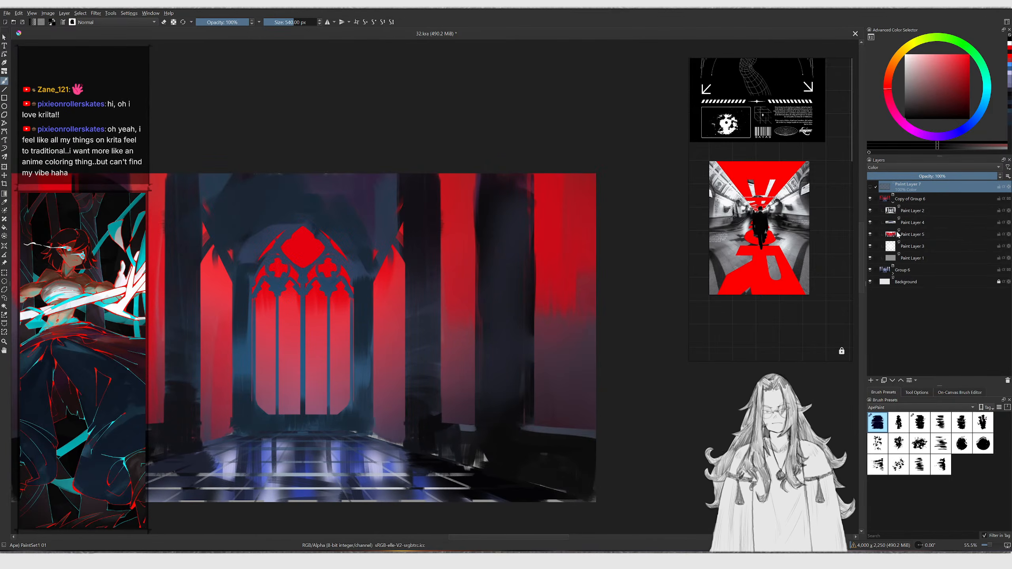
pyautogui.click(870, 234)
pyautogui.click(870, 235)
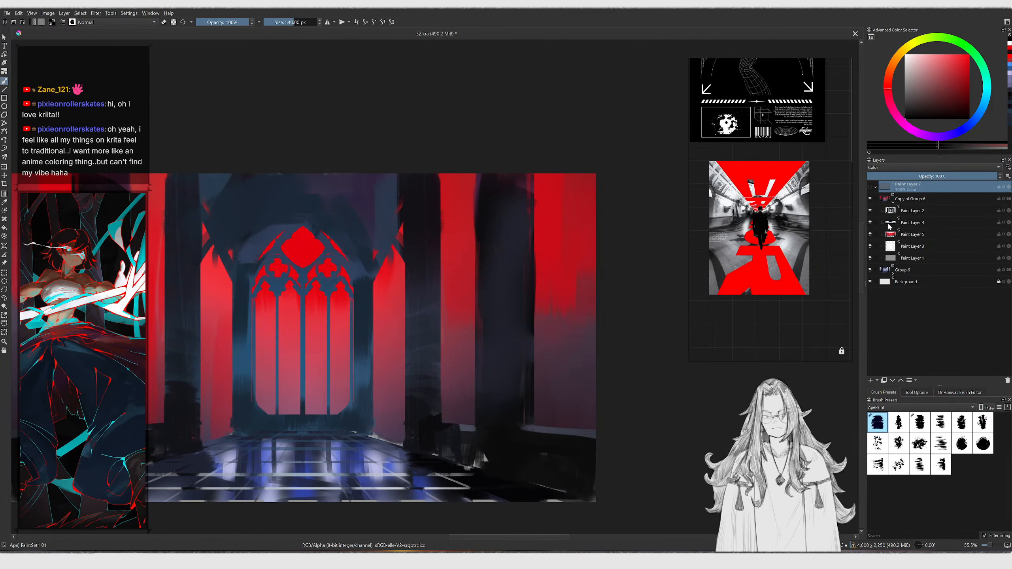
pyautogui.click(912, 223)
pyautogui.scroll(3, 461, 422)
pyautogui.moveTo(462, 422); pyautogui.dragTo(539, 475, button='middle')
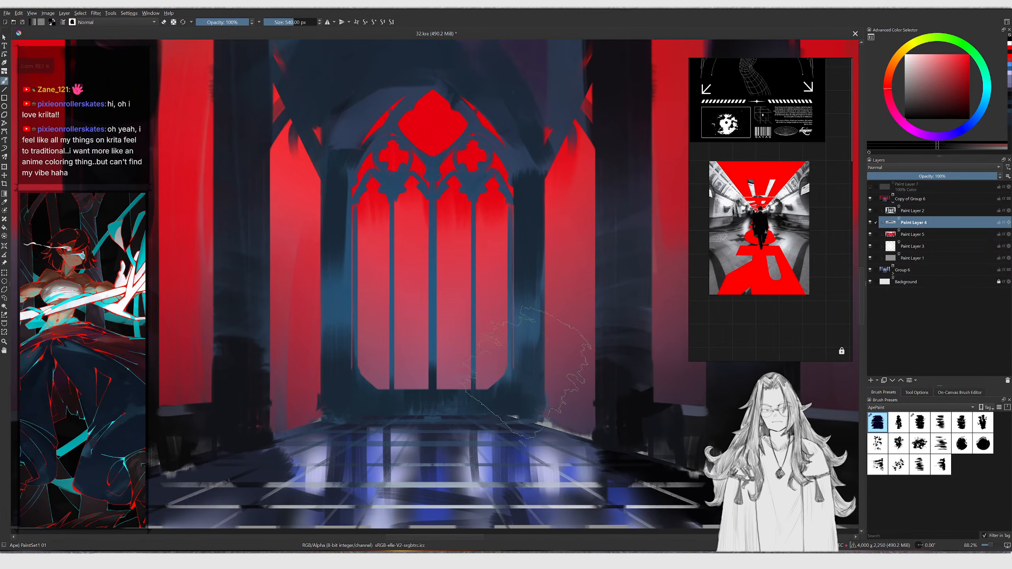
pyautogui.keyDown('ctrl'); pyautogui.click(518, 472); pyautogui.keyUp('ctrl')
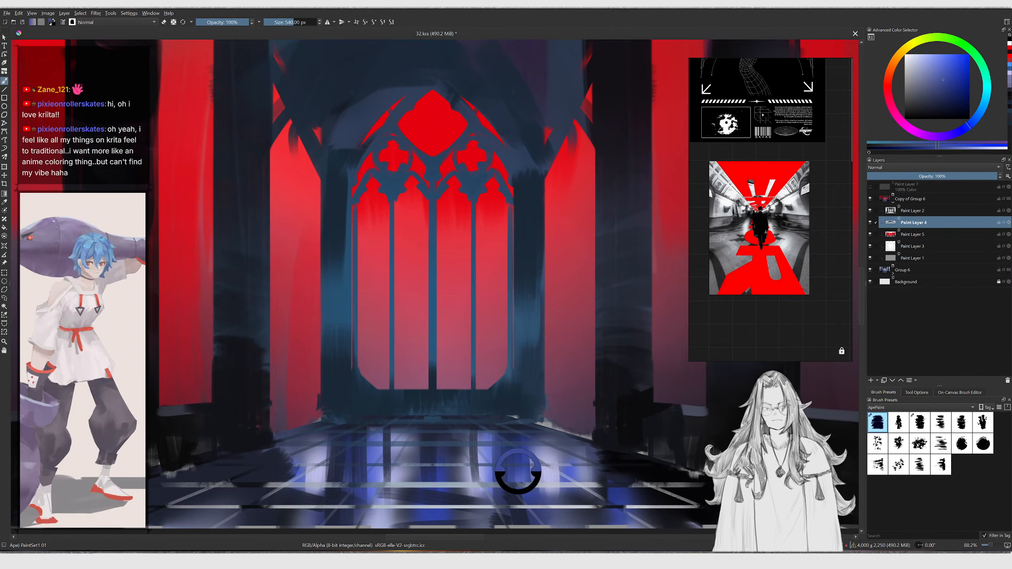
pyautogui.click(897, 73)
# Paint red reflection strokes on the floor tiles below the window, undoing two of them
pyautogui.moveTo(447, 430)
pyautogui.mouseDown()
pyautogui.moveTo(436, 464)
pyautogui.moveTo(171, 472)
pyautogui.mouseUp()
pyautogui.hotkey('ctrl', 'z')
pyautogui.moveTo(377, 445); pyautogui.dragTo(377, 503)
pyautogui.keyDown('shift'); pyautogui.moveTo(371, 465); pyautogui.dragTo(321, 497); pyautogui.keyUp('shift')
pyautogui.hotkey('ctrl', 'z')
pyautogui.moveTo(308, 463)
pyautogui.keyDown('shift'); pyautogui.mouseDown()
pyautogui.moveTo(327, 463)
pyautogui.moveTo(306, 502)
pyautogui.mouseUp(); pyautogui.keyUp('shift')
pyautogui.keyDown('ctrl'); pyautogui.moveTo(304, 475); pyautogui.dragTo(293, 495, button='middle'); pyautogui.keyUp('ctrl')
pyautogui.keyDown('shift'); pyautogui.moveTo(224, 511); pyautogui.dragTo(227, 511); pyautogui.keyUp('shift')
pyautogui.moveTo(228, 512); pyautogui.dragTo(254, 505)
pyautogui.moveTo(366, 459); pyautogui.dragTo(364, 495)
# Switch to the Smudge Stump brush and blend the red floor reflections
pyautogui.press('/')
pyautogui.rightClick(373, 466)
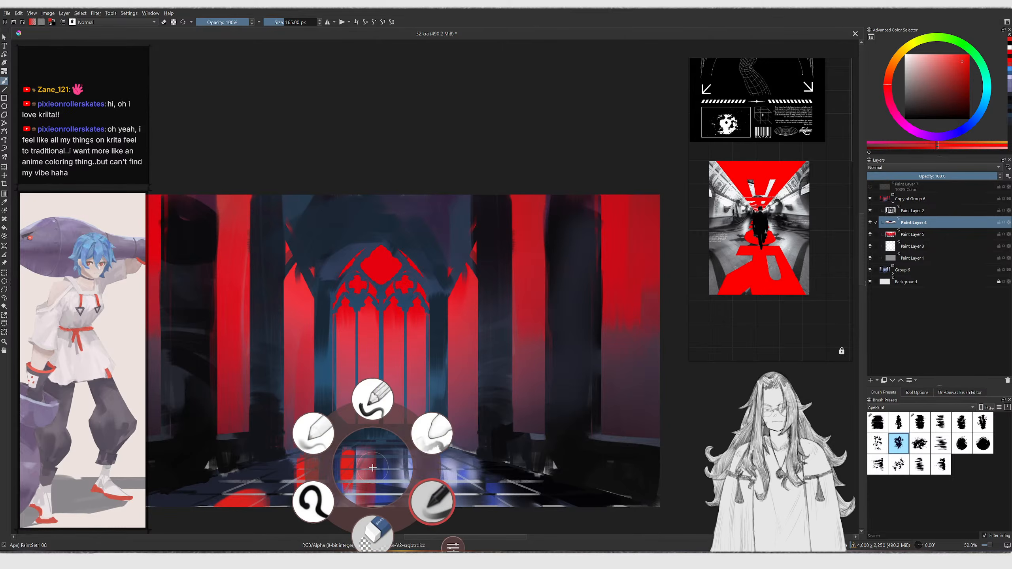
pyautogui.click(314, 432)
pyautogui.keyDown('ctrl'); pyautogui.moveTo(383, 462); pyautogui.dragTo(383, 448, button='middle'); pyautogui.keyUp('ctrl')
pyautogui.press('/')
pyautogui.press('/')
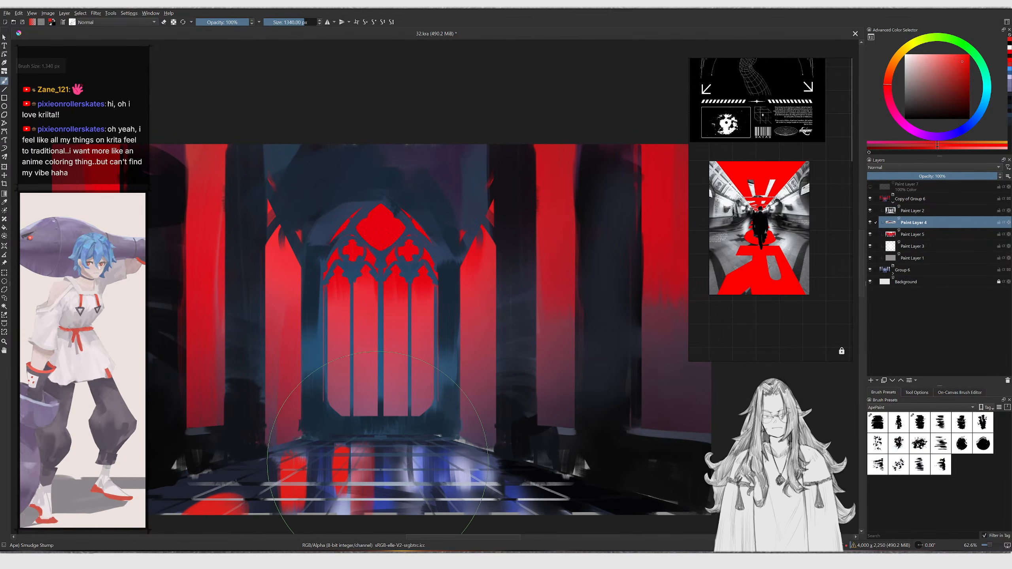
pyautogui.moveTo(376, 465)
pyautogui.keyDown('shift'); pyautogui.mouseDown()
pyautogui.moveTo(209, 464)
pyautogui.moveTo(311, 461)
pyautogui.mouseUp(); pyautogui.keyUp('shift')
pyautogui.press('/')
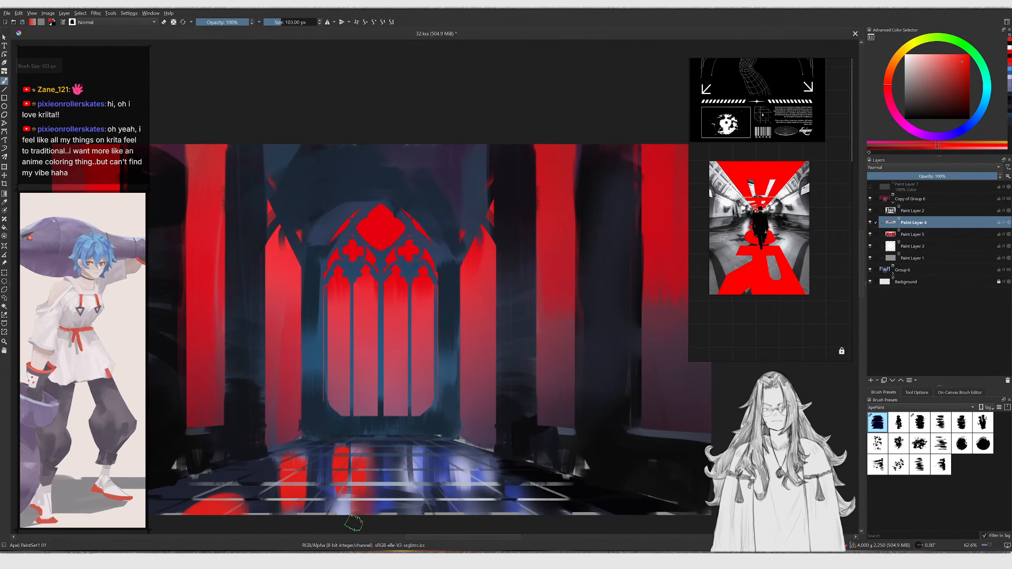
# Add more vertical red reflection strokes across the central floor tiles, undoing one stroke
pyautogui.moveTo(409, 458)
pyautogui.keyDown('shift'); pyautogui.mouseDown()
pyautogui.moveTo(441, 468)
pyautogui.moveTo(456, 518)
pyautogui.mouseUp(); pyautogui.keyUp('shift')
pyautogui.moveTo(467, 472); pyautogui.dragTo(471, 519)
pyautogui.moveTo(484, 470); pyautogui.dragTo(487, 512)
pyautogui.click(342, 515)
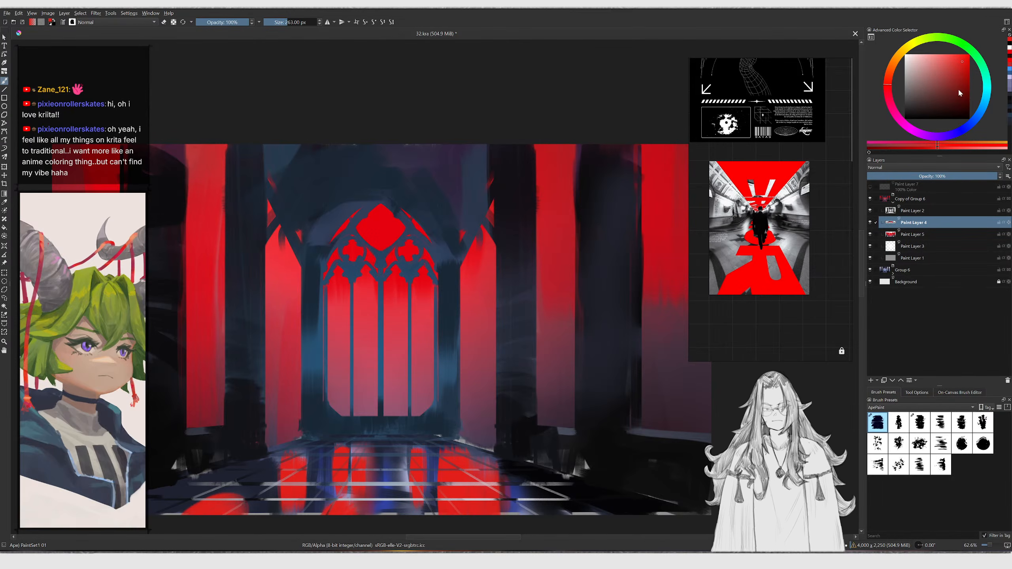
pyautogui.click(907, 66)
pyautogui.moveTo(381, 459)
pyautogui.keyDown('shift'); pyautogui.mouseDown()
pyautogui.moveTo(365, 460)
pyautogui.moveTo(384, 489)
pyautogui.moveTo(414, 480)
pyautogui.mouseUp(); pyautogui.keyUp('shift')
pyautogui.hotkey('ctrl', 'z')
pyautogui.press('/')
pyautogui.press('/')
pyautogui.keyDown('ctrl'); pyautogui.click(465, 490); pyautogui.keyUp('ctrl')
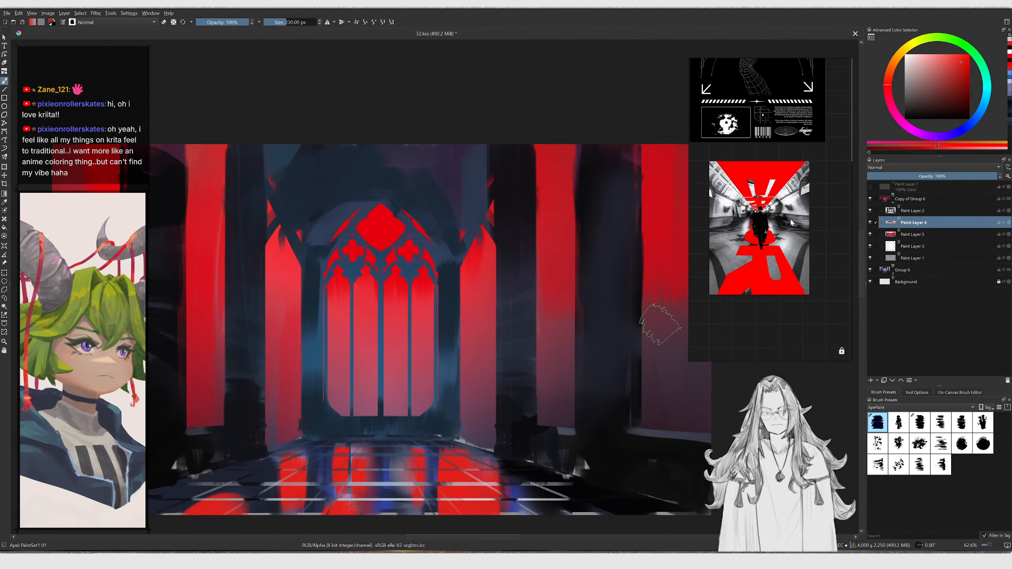
pyautogui.moveTo(443, 511); pyautogui.dragTo(450, 494)
pyautogui.press('/')
pyautogui.press('/')
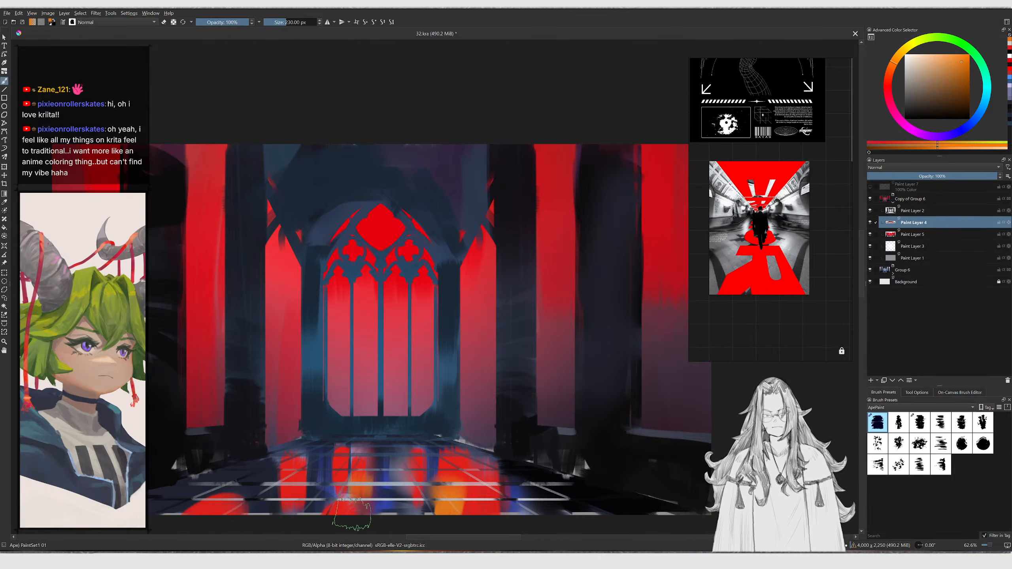
# Pick an orange, shrink the brush and paint orange reflections on the floor tiles
pyautogui.click(966, 52)
pyautogui.press('[')
pyautogui.press('[')
pyautogui.press('[')
pyautogui.press('[')
pyautogui.press('[')
pyautogui.press('[')
pyautogui.press('[')
pyautogui.press('[')
pyautogui.press('[')
pyautogui.press('[')
pyautogui.press('[')
pyautogui.press('[')
pyautogui.press('[')
pyautogui.press('[')
pyautogui.press('[')
pyautogui.moveTo(353, 483); pyautogui.dragTo(351, 506)
pyautogui.moveTo(320, 462); pyautogui.dragTo(321, 504)
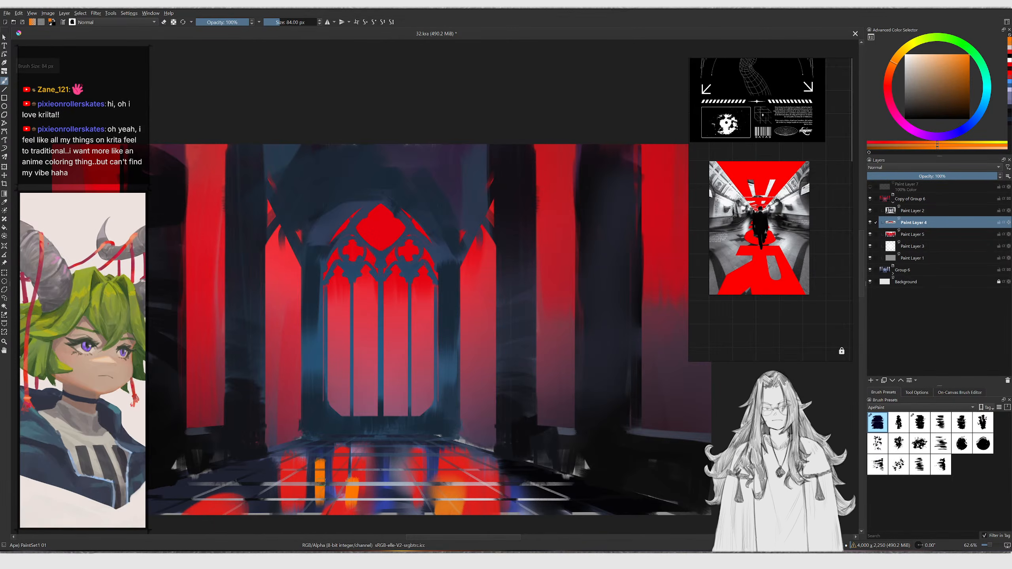
# Blend the orange floor reflections with the Smudge Stump, repainting one undone stroke
pyautogui.press('/')
pyautogui.moveTo(379, 459)
pyautogui.mouseDown()
pyautogui.moveTo(381, 498)
pyautogui.moveTo(323, 474)
pyautogui.mouseUp()
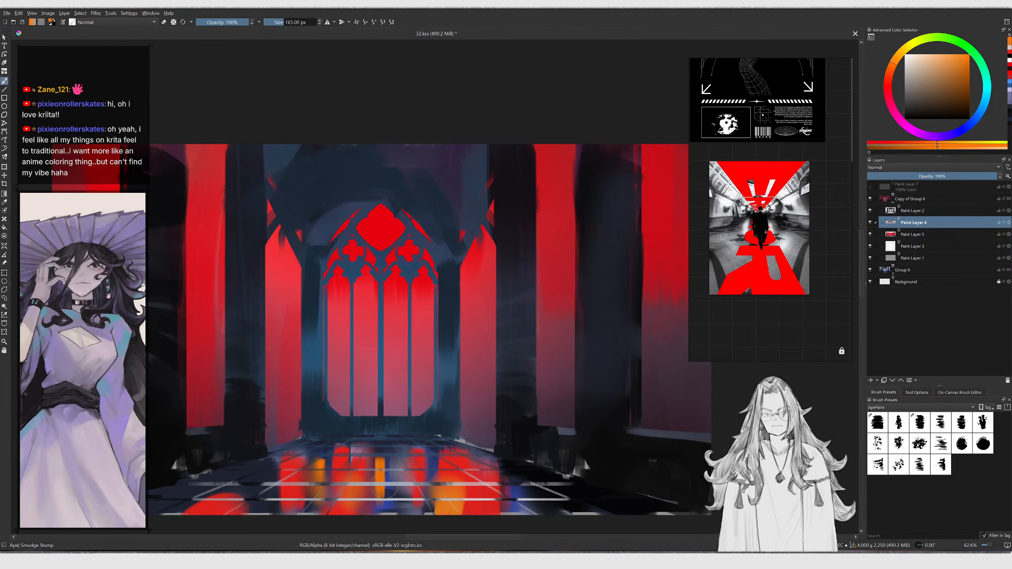
pyautogui.keyDown('ctrl'); pyautogui.scroll(2, 433, 470); pyautogui.keyUp('ctrl')
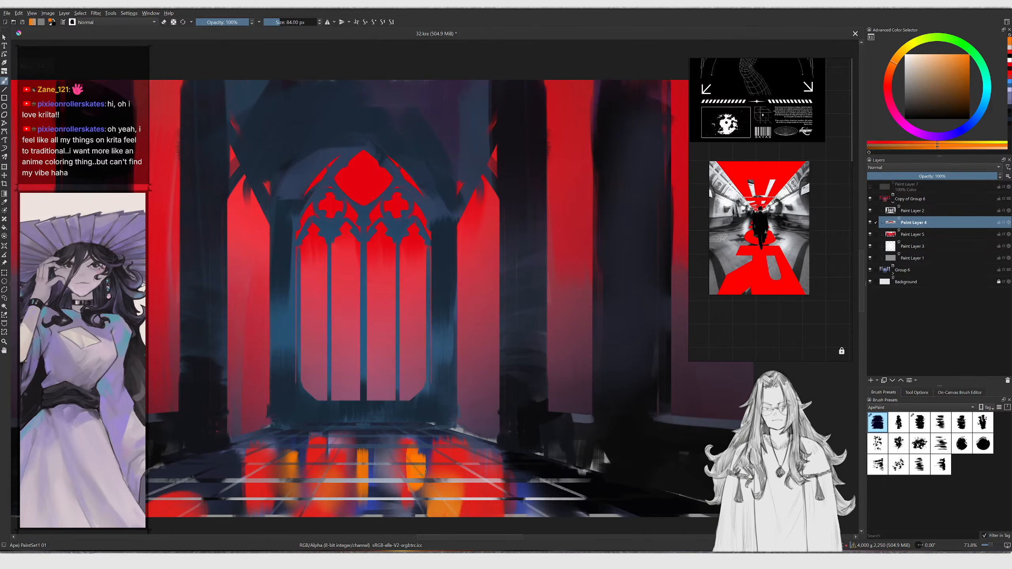
pyautogui.press('/')
pyautogui.moveTo(375, 453); pyautogui.dragTo(371, 519)
pyautogui.hotkey('ctrl', 'z')
pyautogui.moveTo(377, 456)
pyautogui.mouseDown()
pyautogui.moveTo(380, 514)
pyautogui.moveTo(393, 449)
pyautogui.mouseUp()
pyautogui.press('/')
pyautogui.press('/')
pyautogui.press('/')
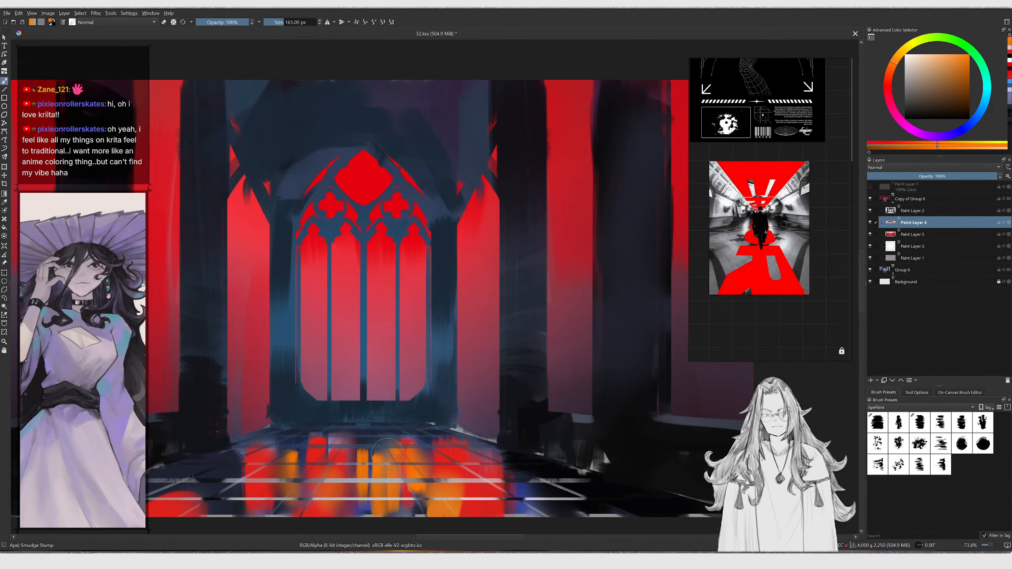
pyautogui.moveTo(354, 440); pyautogui.dragTo(450, 437, button='middle')
# Paint and smudge orange reflections along the floor's left and right sides
pyautogui.press('/')
pyautogui.moveTo(322, 456)
pyautogui.mouseDown()
pyautogui.moveTo(321, 486)
pyautogui.moveTo(312, 487)
pyautogui.moveTo(312, 467)
pyautogui.moveTo(322, 504)
pyautogui.mouseUp()
pyautogui.press('/')
pyautogui.press('/')
pyautogui.moveTo(156, 501)
pyautogui.mouseDown()
pyautogui.moveTo(236, 487)
pyautogui.moveTo(242, 514)
pyautogui.moveTo(240, 503)
pyautogui.mouseUp()
pyautogui.press('/')
pyautogui.press('/')
pyautogui.moveTo(549, 470); pyautogui.dragTo(448, 442, button='middle')
pyautogui.moveTo(539, 455); pyautogui.dragTo(535, 487)
# Pick a dark blue and then a pinkish red to paint a thin vertical stroke on the right floor
pyautogui.keyDown('ctrl'); pyautogui.click(594, 439); pyautogui.keyUp('ctrl')
pyautogui.press('[')
pyautogui.moveTo(503, 447); pyautogui.dragTo(504, 487)
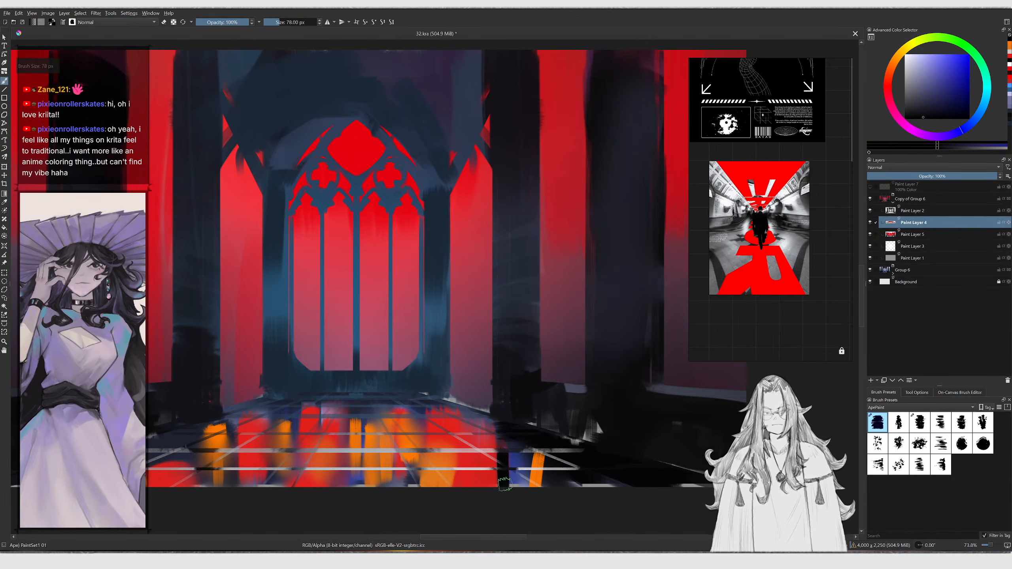
pyautogui.click(885, 96)
pyautogui.click(941, 107)
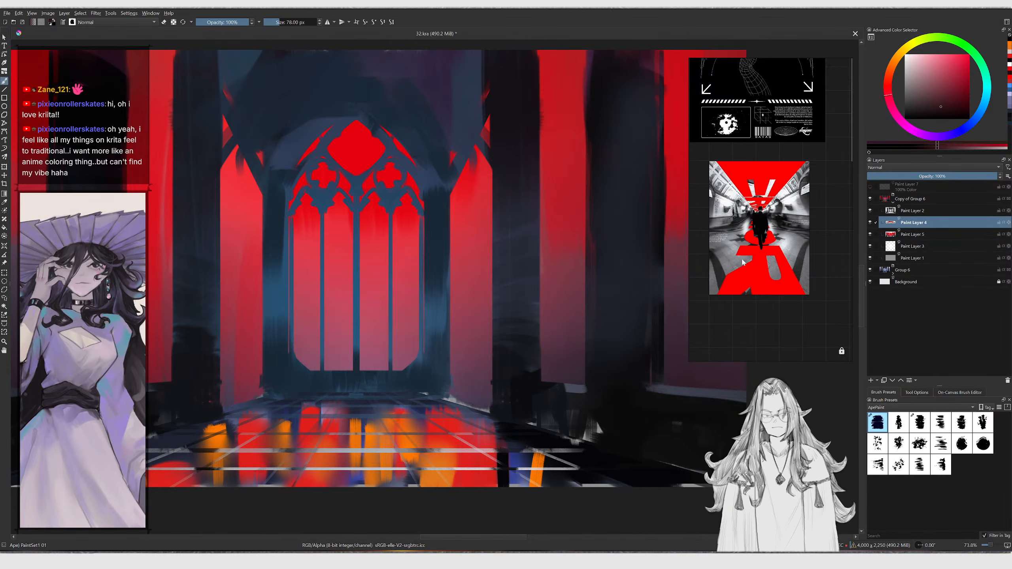
pyautogui.moveTo(501, 458)
pyautogui.mouseDown()
pyautogui.moveTo(504, 497)
pyautogui.moveTo(518, 492)
pyautogui.moveTo(506, 497)
pyautogui.mouseUp()
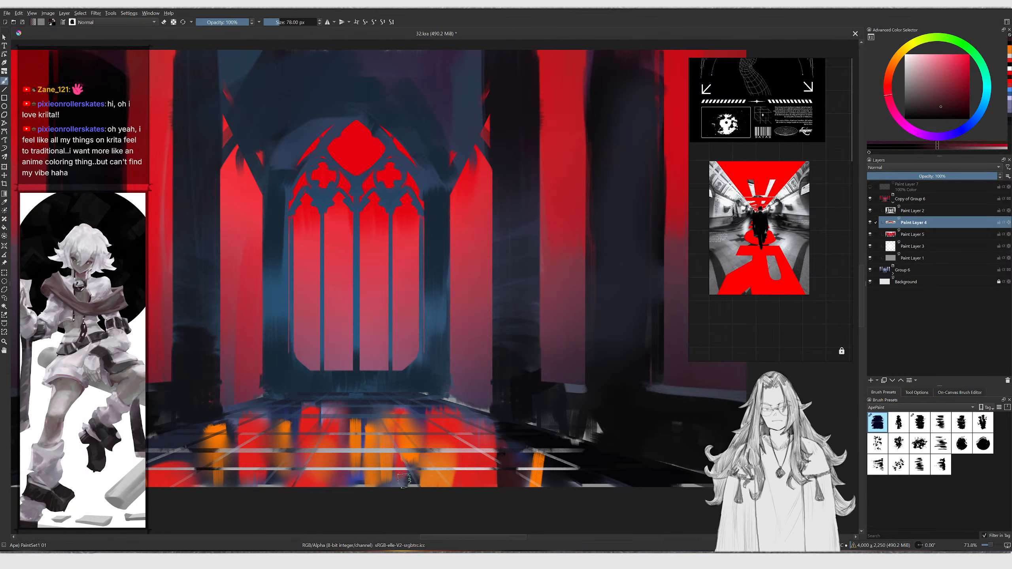
# Enlarge the brush and paint broader strokes across the right and central floor
pyautogui.press(']')
pyautogui.press(']')
pyautogui.press(']')
pyautogui.press(']')
pyautogui.press(']')
pyautogui.press(']')
pyautogui.press(']')
pyautogui.press(']')
pyautogui.press(']')
pyautogui.press(']')
pyautogui.press(']')
pyautogui.press(']')
pyautogui.press(']')
pyautogui.press(']')
pyautogui.press(']')
pyautogui.moveTo(581, 459); pyautogui.dragTo(639, 494)
pyautogui.moveTo(554, 436); pyautogui.dragTo(596, 449, button='middle')
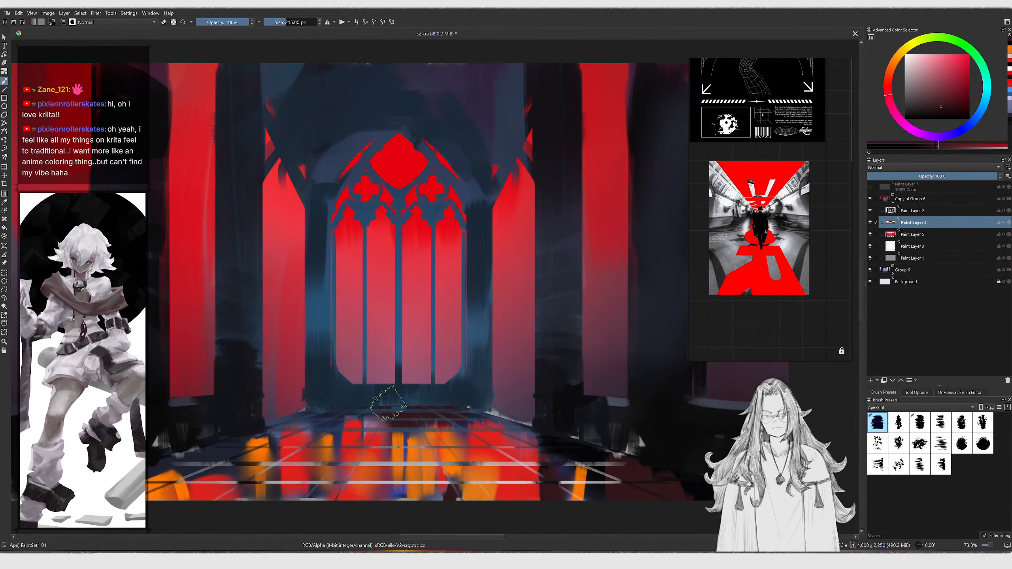
pyautogui.moveTo(293, 426)
pyautogui.keyDown('ctrl'); pyautogui.mouseDown(button='middle')
pyautogui.moveTo(318, 466)
pyautogui.moveTo(400, 438)
pyautogui.mouseUp(button='middle'); pyautogui.keyUp('ctrl')
# Pick an orange from the floor, shrink the brush and dab orange accents on the central tiles
pyautogui.press('/')
pyautogui.press('/')
pyautogui.keyDown('ctrl'); pyautogui.click(385, 453); pyautogui.keyUp('ctrl')
pyautogui.press('[')
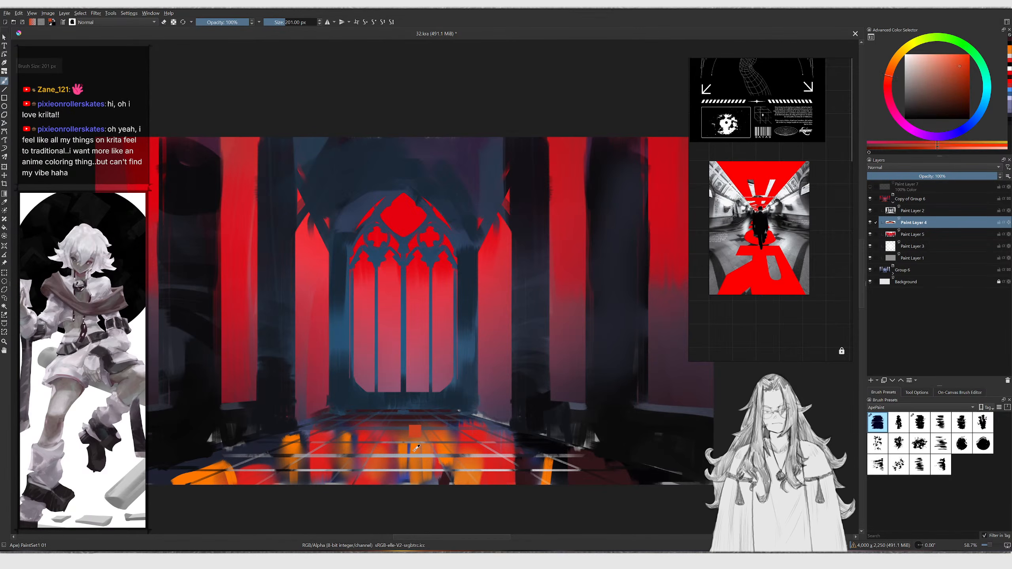
pyautogui.keyDown('ctrl'); pyautogui.click(411, 449); pyautogui.keyUp('ctrl')
pyautogui.press('[')
pyautogui.moveTo(404, 423); pyautogui.dragTo(412, 456)
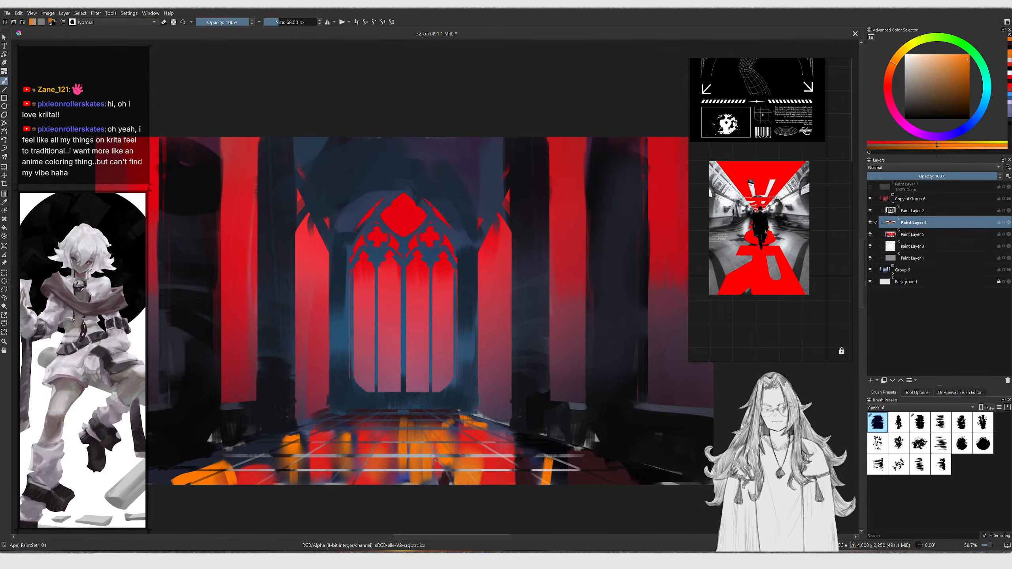
pyautogui.keyDown('ctrl'); pyautogui.click(384, 462); pyautogui.keyUp('ctrl')
pyautogui.moveTo(389, 470)
pyautogui.mouseDown()
pyautogui.moveTo(390, 483)
pyautogui.moveTo(378, 446)
pyautogui.mouseUp()
pyautogui.keyDown('ctrl'); pyautogui.click(629, 476); pyautogui.keyUp('ctrl')
pyautogui.hotkey('ctrl', 'z')
# Try drawing a straight vertical line across the central floor
pyautogui.press('v')
pyautogui.moveTo(389, 488); pyautogui.dragTo(391, 440)
pyautogui.hotkey('ctrl', 'z')
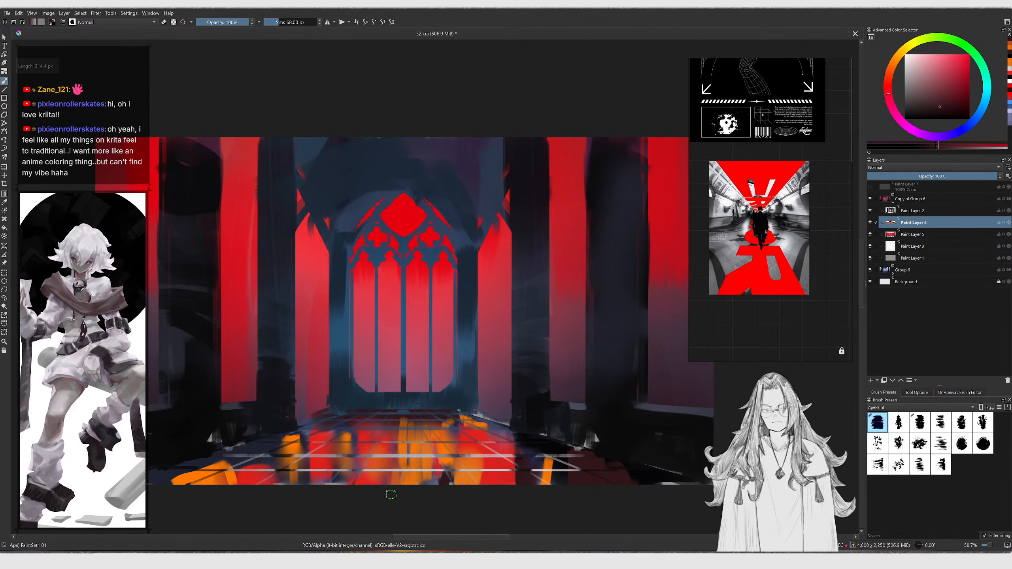
# Enlarge the brush, switch to the Smudge Stump and blend a short patch of the central floor
pyautogui.press(']')
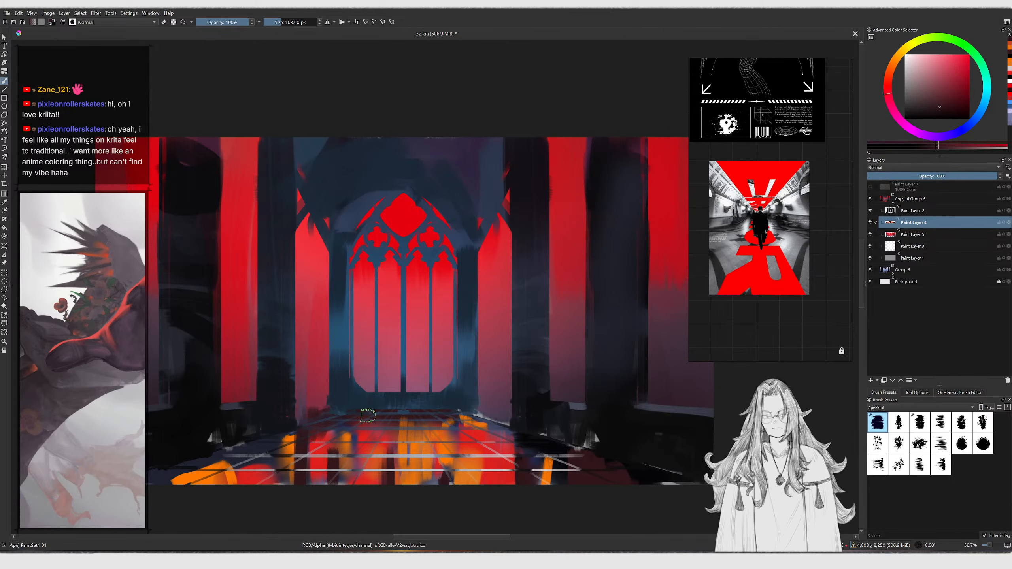
pyautogui.press('/')
pyautogui.press('/')
pyautogui.press('/')
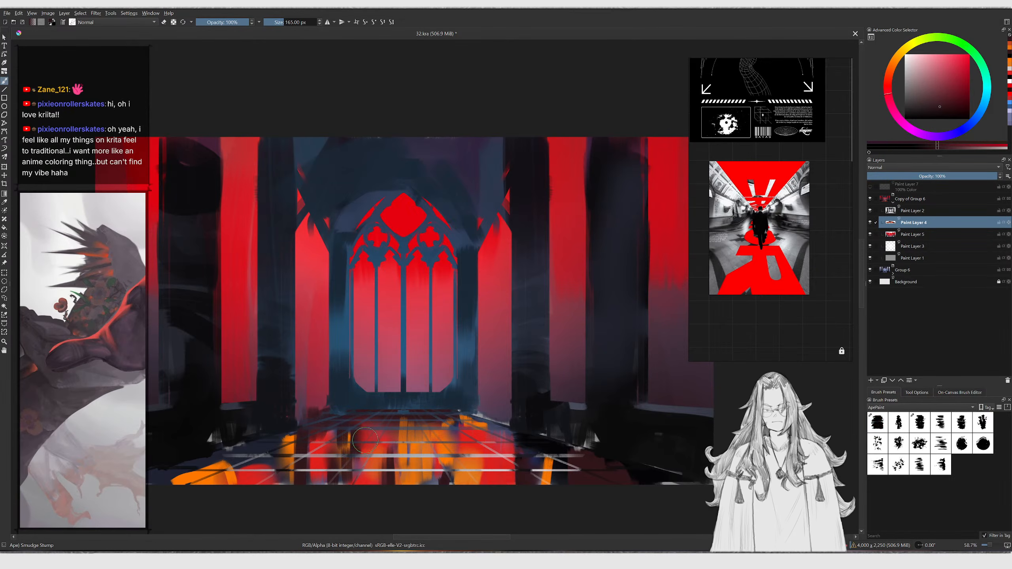
pyautogui.press('/')
pyautogui.press('/')
pyautogui.press('/')
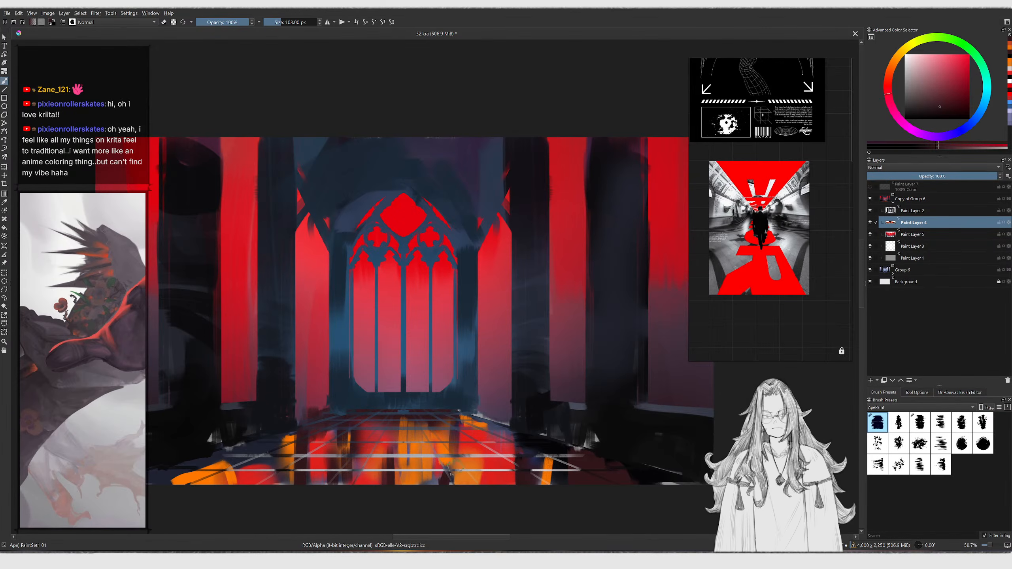
pyautogui.press('/')
pyautogui.press('/')
pyautogui.press('/')
pyautogui.press('/')
pyautogui.moveTo(437, 483)
pyautogui.mouseDown()
pyautogui.moveTo(435, 446)
pyautogui.moveTo(425, 483)
pyautogui.mouseUp()
# Switch back to the paint brush, enlarge it and paint a stroke over the lower-left floor
pyautogui.press('/')
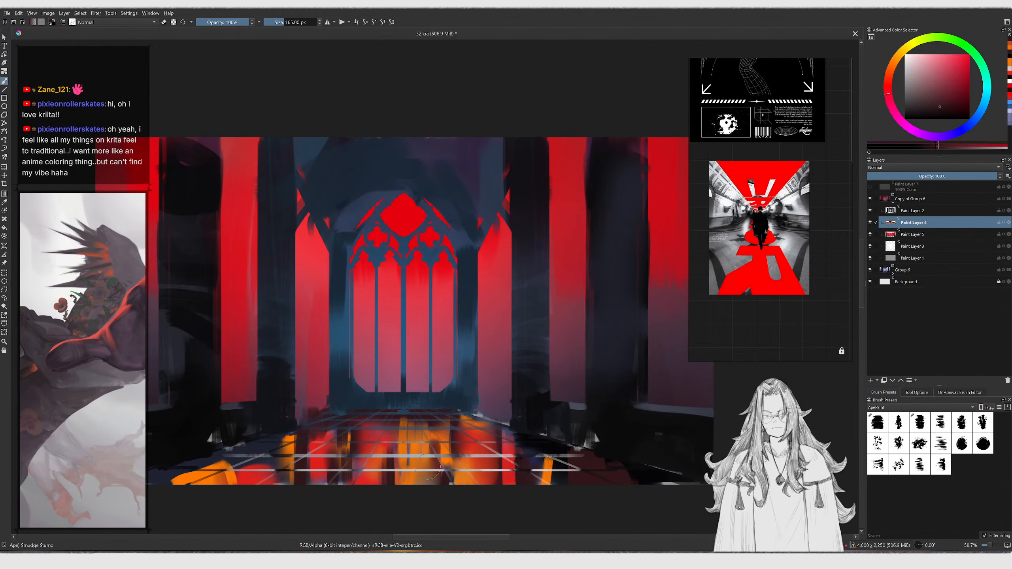
pyautogui.keyDown('ctrl'); pyautogui.scroll(-3, 429, 455); pyautogui.keyUp('ctrl')
pyautogui.keyDown('ctrl'); pyautogui.scroll(3, 411, 452); pyautogui.keyUp('ctrl')
pyautogui.press('/')
pyautogui.press(']')
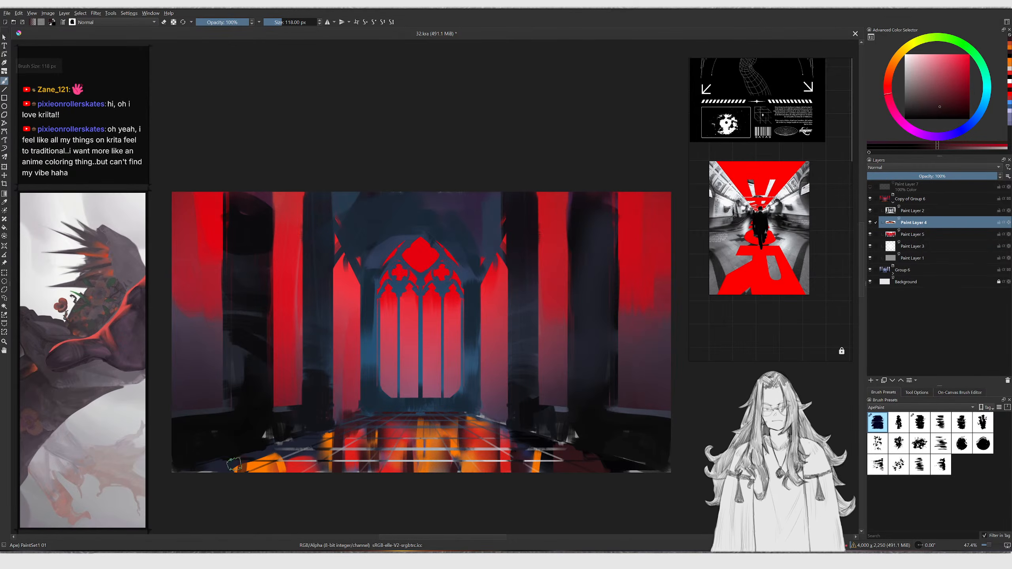
pyautogui.moveTo(235, 472); pyautogui.dragTo(284, 458)
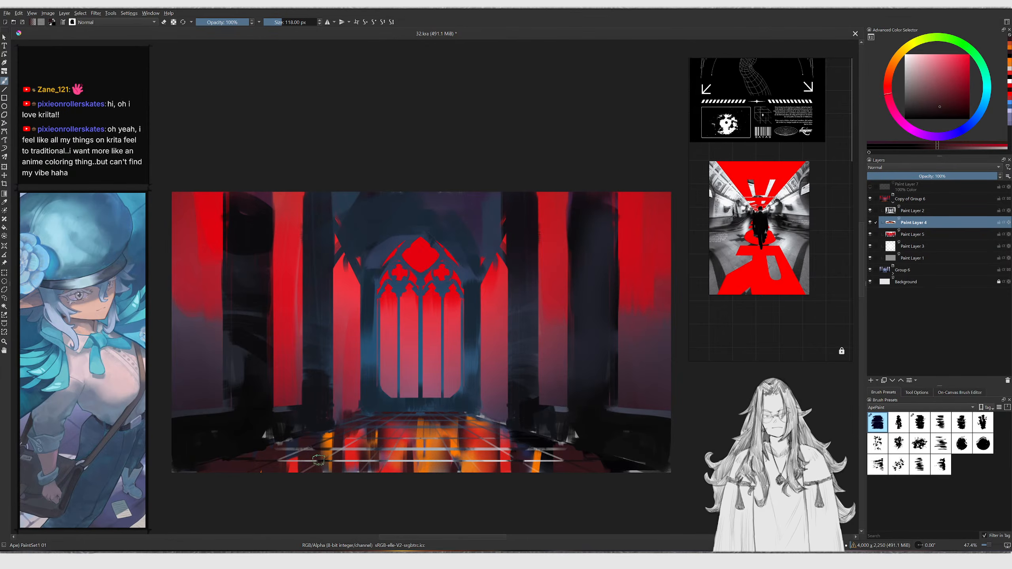
# Enlarge the brush and paint a rising stroke across the central floor
pyautogui.press(']')
pyautogui.press(']')
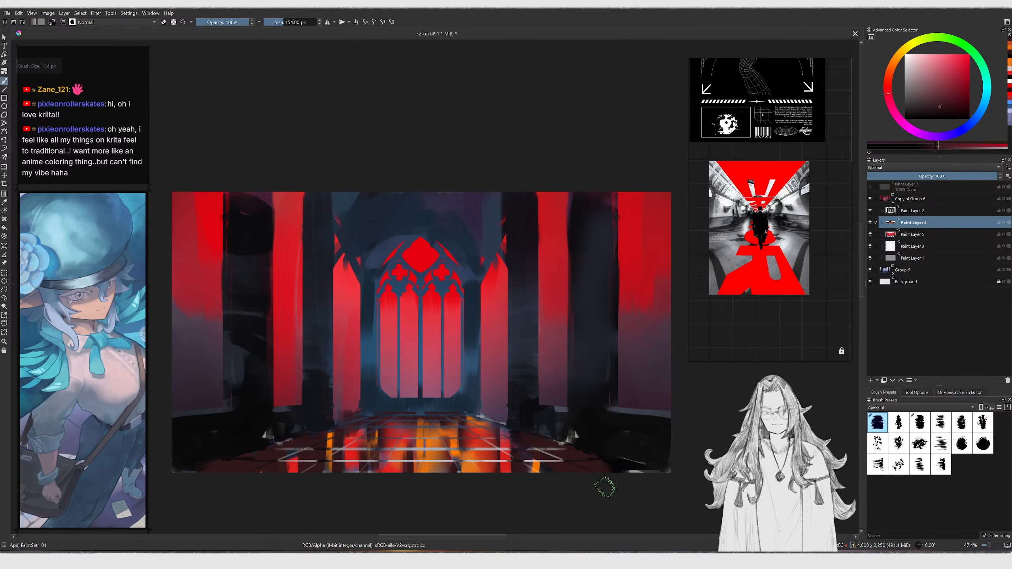
pyautogui.press('/')
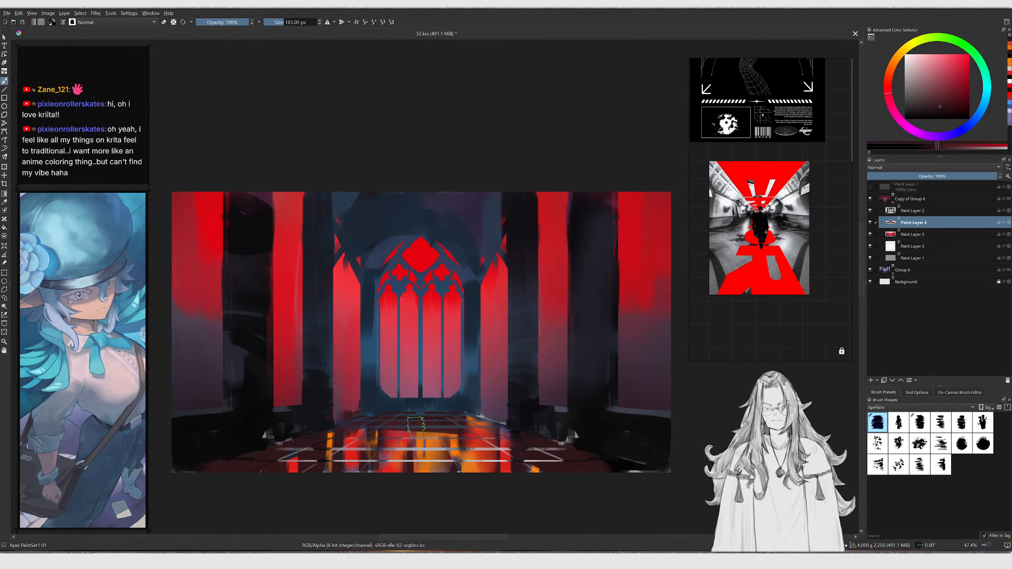
pyautogui.press('/')
pyautogui.keyDown('ctrl'); pyautogui.moveTo(440, 377); pyautogui.dragTo(494, 338, button='middle'); pyautogui.keyUp('ctrl')
# Select Paint Layer 2, paint a short stroke beside the doorway base and enlarge the brush
pyautogui.click(902, 211)
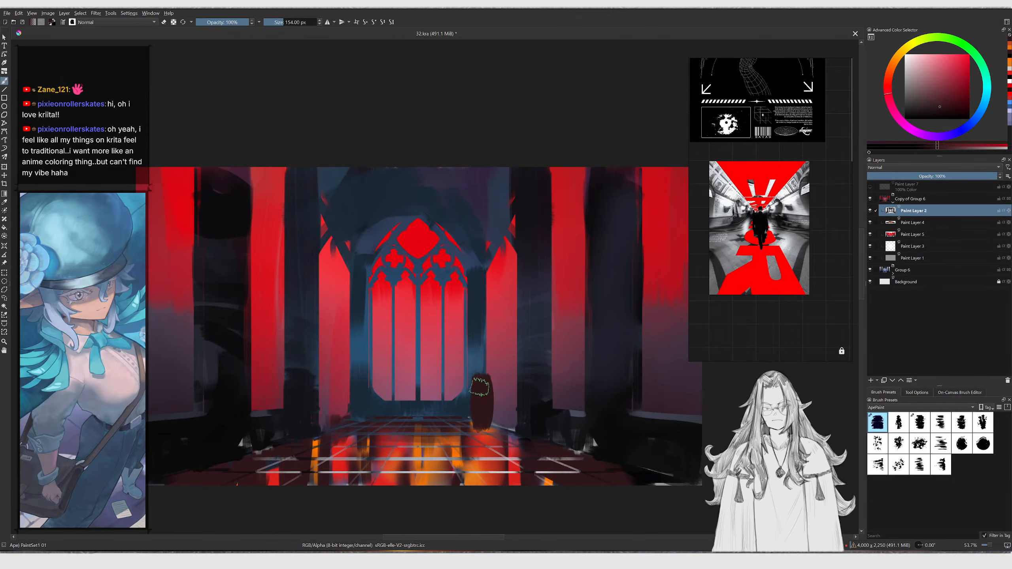
pyautogui.moveTo(476, 382)
pyautogui.mouseDown()
pyautogui.moveTo(476, 413)
pyautogui.moveTo(363, 406)
pyautogui.moveTo(449, 411)
pyautogui.moveTo(456, 356)
pyautogui.mouseUp()
pyautogui.press(']')
pyautogui.press(']')
pyautogui.press(']')
pyautogui.press(']')
pyautogui.press(']')
pyautogui.press(']')
pyautogui.press(']')
pyautogui.press(']')
pyautogui.press(']')
pyautogui.press(']')
pyautogui.press('/')
pyautogui.press(']')
pyautogui.press('/')
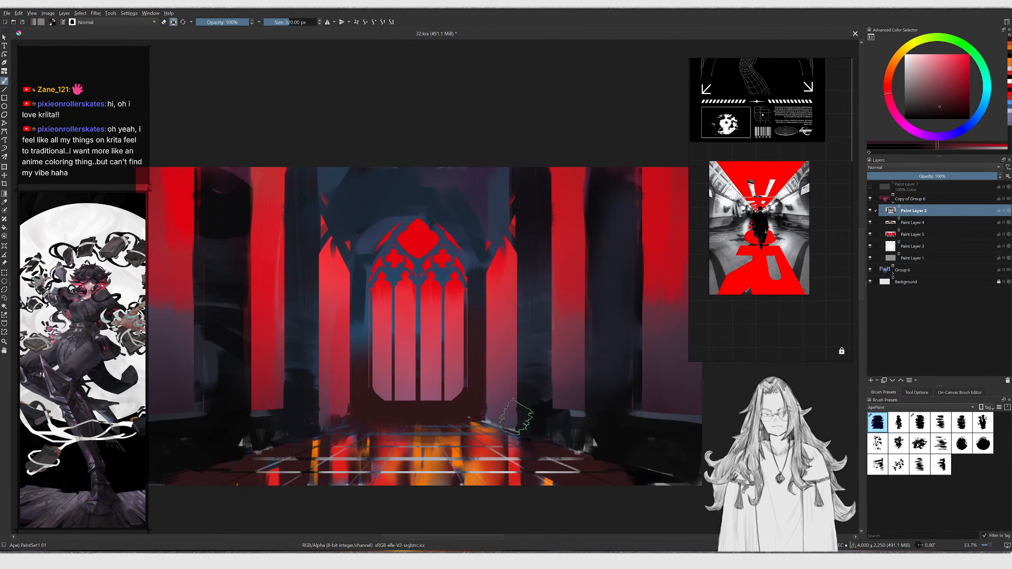
# Pick a dark colour and paint dark strokes over the upper-left arches and left pillars
pyautogui.click(949, 111)
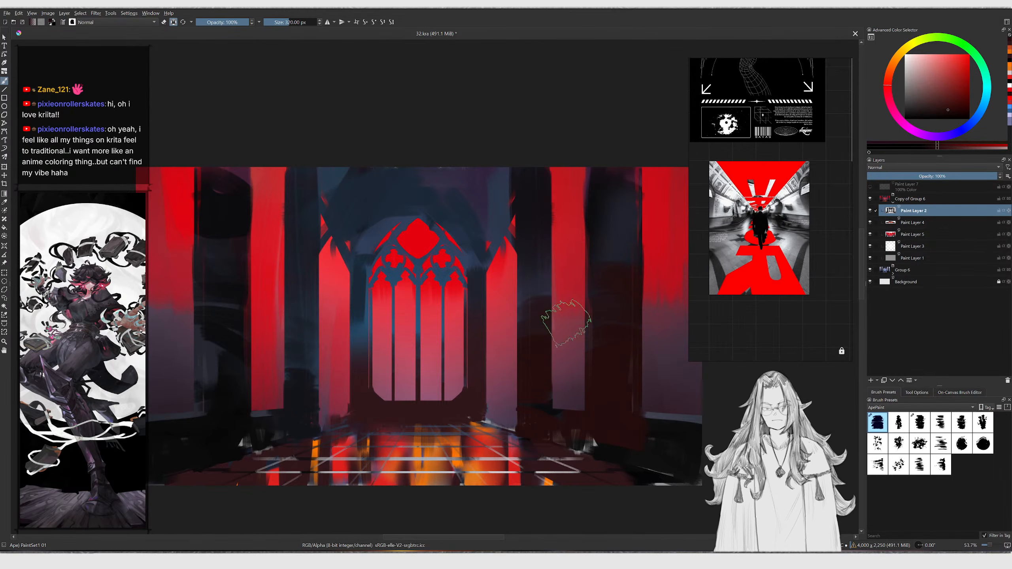
pyautogui.moveTo(327, 197); pyautogui.dragTo(418, 217, button='middle')
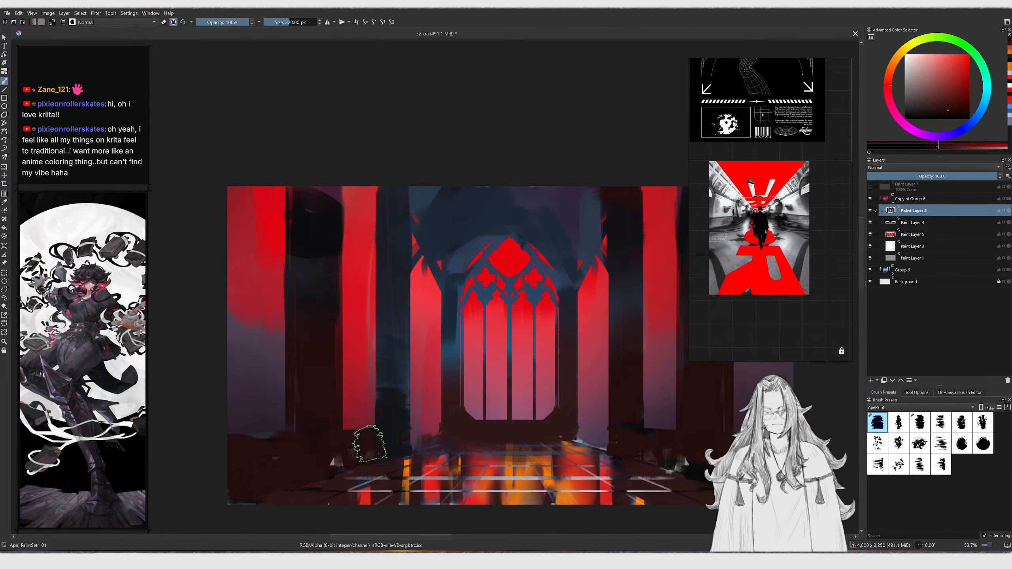
pyautogui.scroll(2, 341, 458)
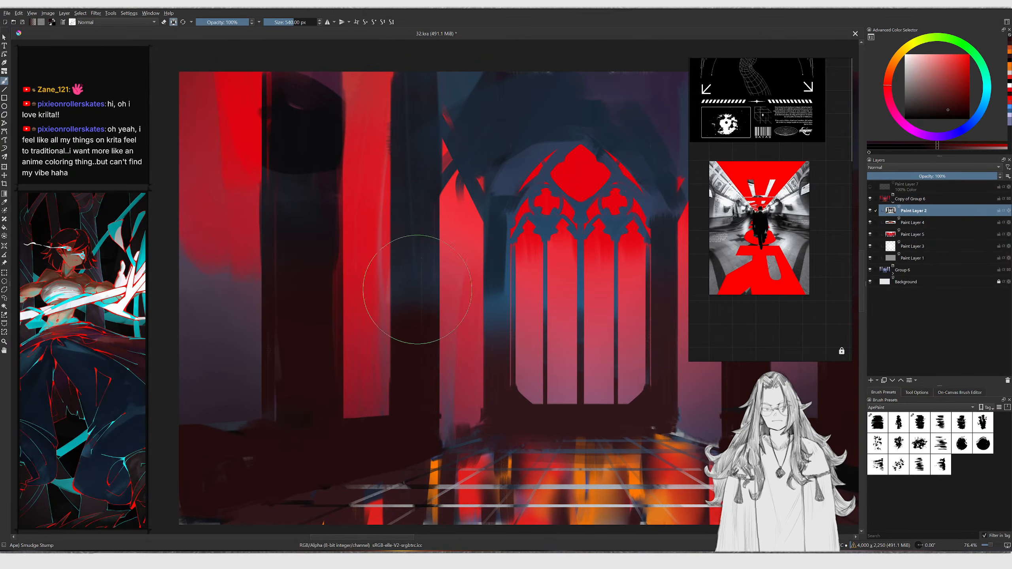
pyautogui.moveTo(414, 294); pyautogui.dragTo(332, 390, button='middle')
pyautogui.moveTo(469, 377); pyautogui.dragTo(340, 362, button='middle')
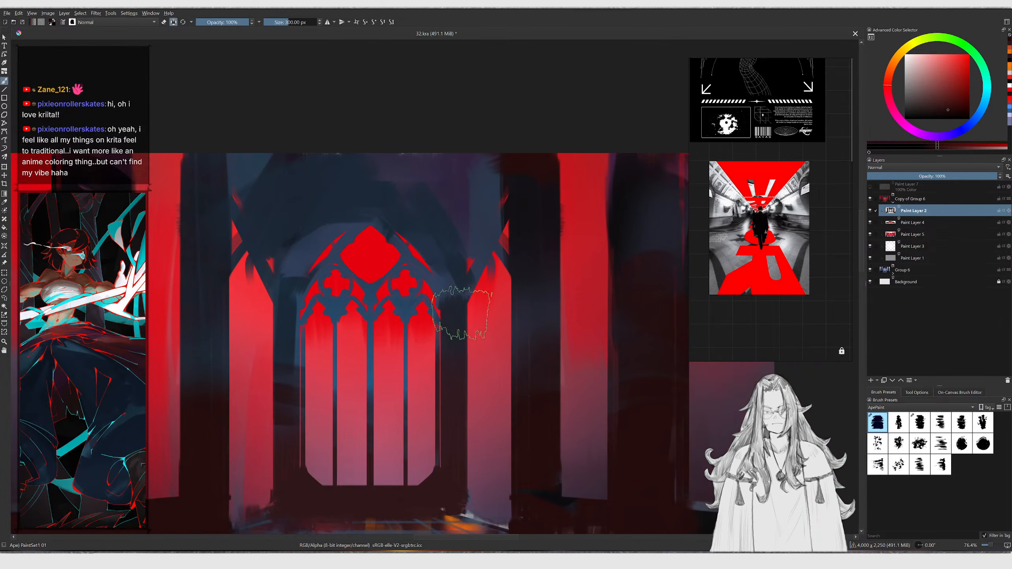
# Shrink the brush and paint dark strokes over the window's left edge and the upper-left arch
pyautogui.press('[')
pyautogui.press('[')
pyautogui.moveTo(447, 275); pyautogui.dragTo(485, 341, button='middle')
pyautogui.press('[')
pyautogui.press('[')
pyautogui.press('[')
pyautogui.press('[')
pyautogui.press('[')
pyautogui.press('[')
pyautogui.press('[')
pyautogui.press('[')
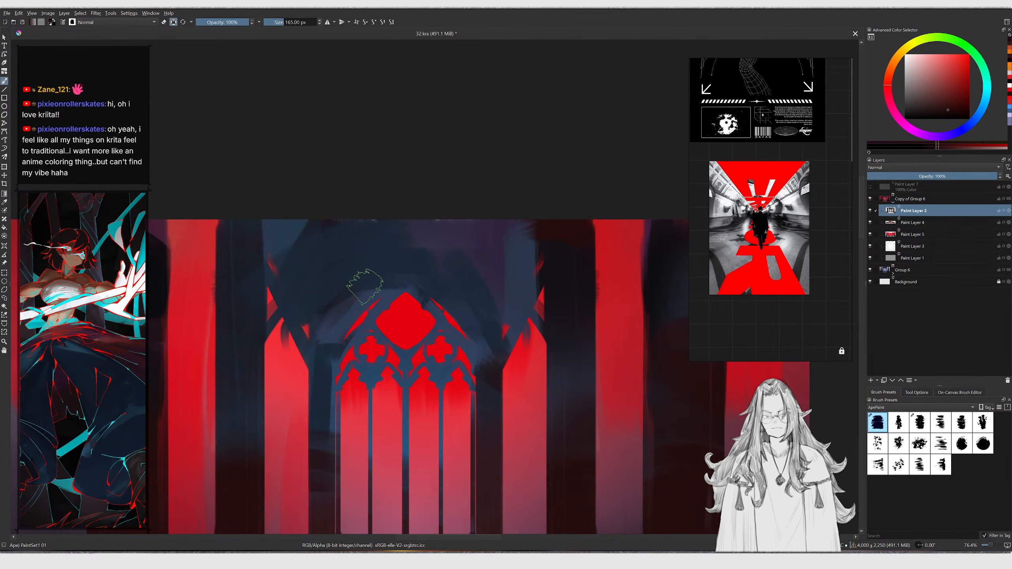
pyautogui.moveTo(309, 335)
pyautogui.mouseDown()
pyautogui.moveTo(326, 337)
pyautogui.moveTo(272, 315)
pyautogui.mouseUp()
# Blend the dark paint across the upper arches and dab the left floor area
pyautogui.press('/')
pyautogui.moveTo(295, 314)
pyautogui.keyDown('ctrl'); pyautogui.mouseDown(button='middle')
pyautogui.moveTo(319, 362)
pyautogui.moveTo(327, 338)
pyautogui.moveTo(424, 289)
pyautogui.mouseUp(button='middle'); pyautogui.keyUp('ctrl')
pyautogui.press('/')
pyautogui.keyDown('ctrl'); pyautogui.click(424, 289); pyautogui.keyUp('ctrl')
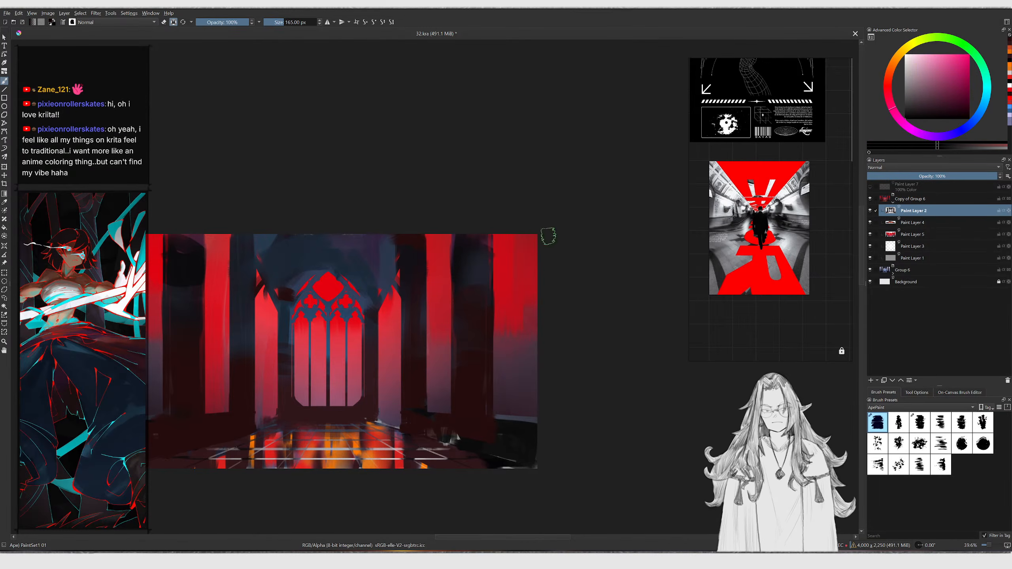
pyautogui.moveTo(341, 362); pyautogui.dragTo(342, 365)
pyautogui.moveTo(334, 344); pyautogui.dragTo(359, 330, button='middle')
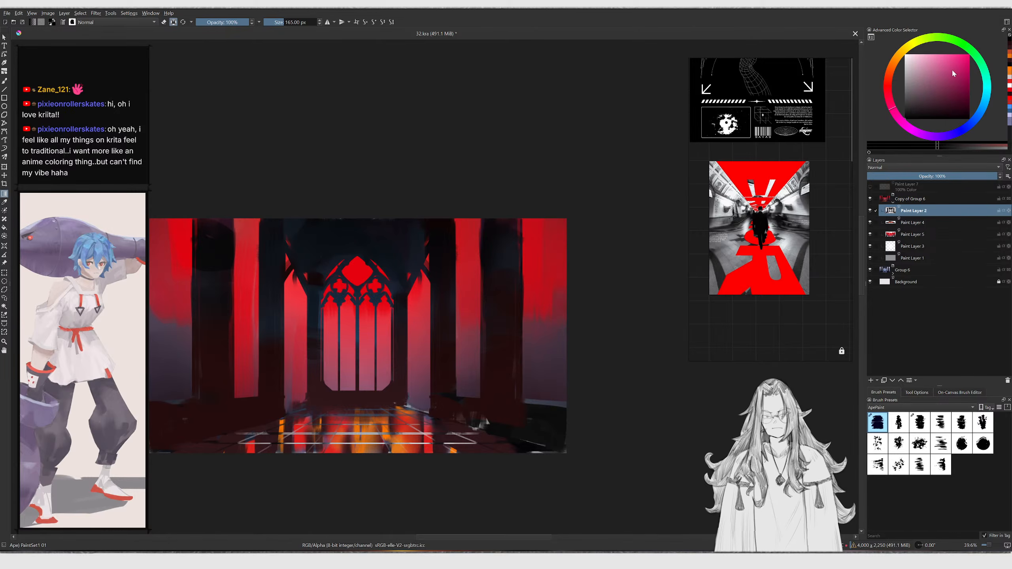
pyautogui.click(895, 73)
pyautogui.click(960, 76)
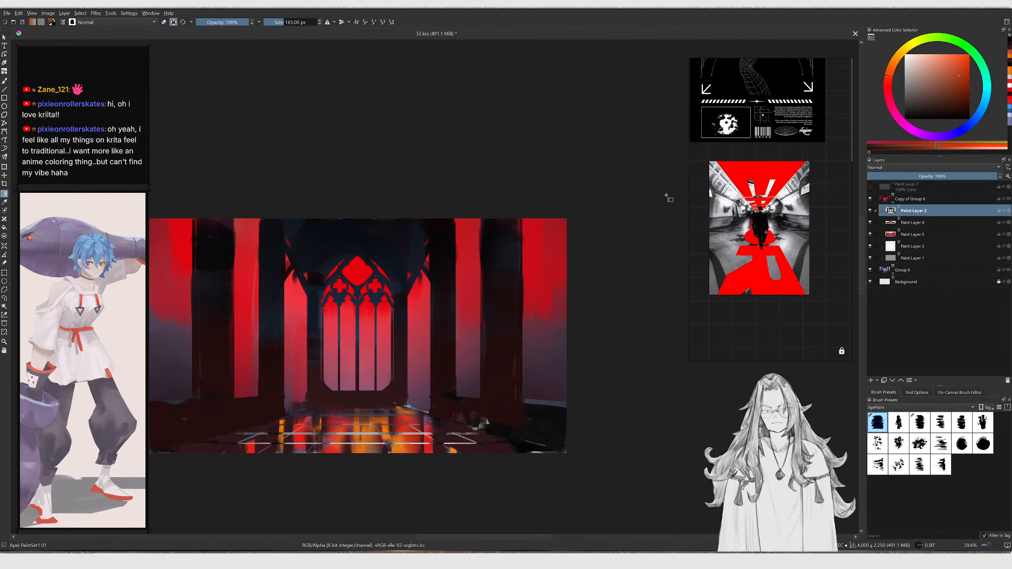
pyautogui.moveTo(469, 347); pyautogui.dragTo(499, 372)
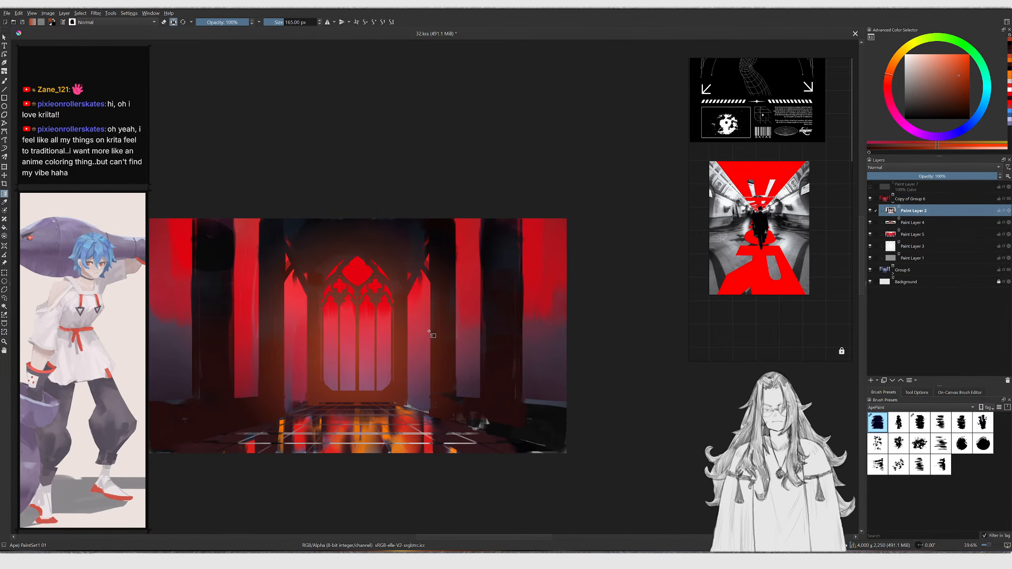
pyautogui.hotkey('ctrl', 'z')
# Pick a red and paint soft red glow around the central doorway and left aisle
pyautogui.click(954, 82)
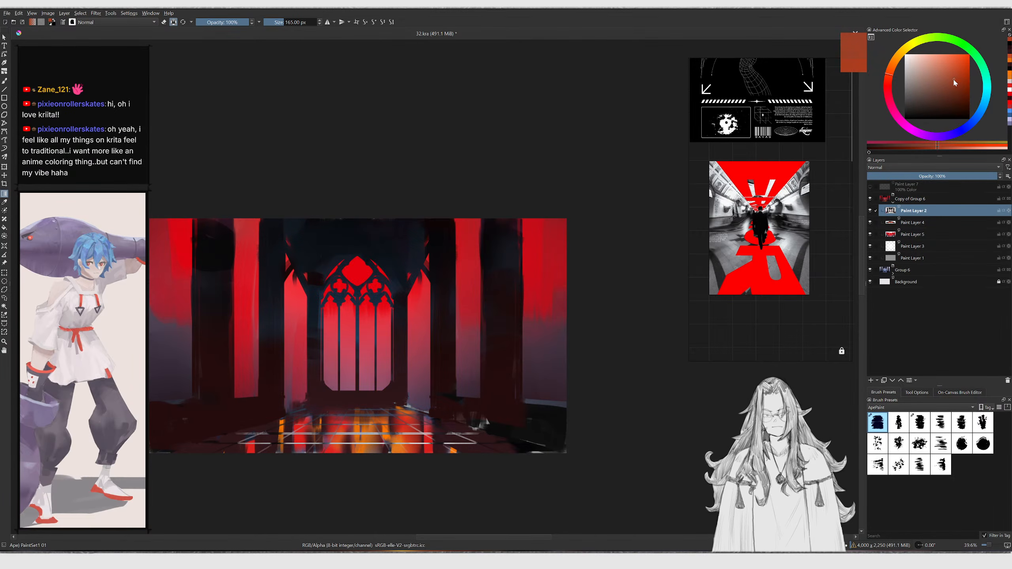
pyautogui.click(897, 82)
pyautogui.moveTo(406, 367); pyautogui.dragTo(414, 368)
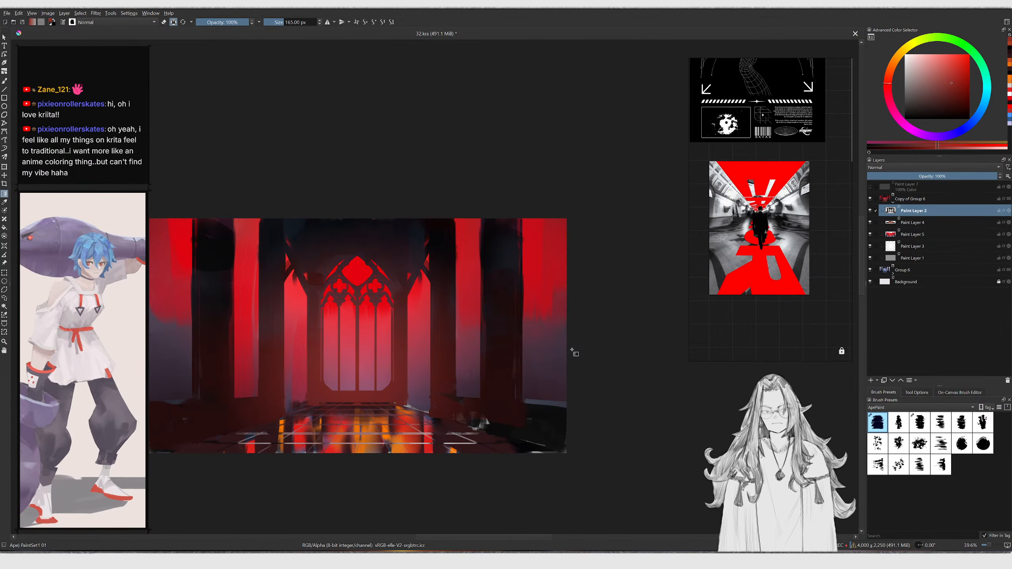
pyautogui.hotkey('ctrl', 'z')
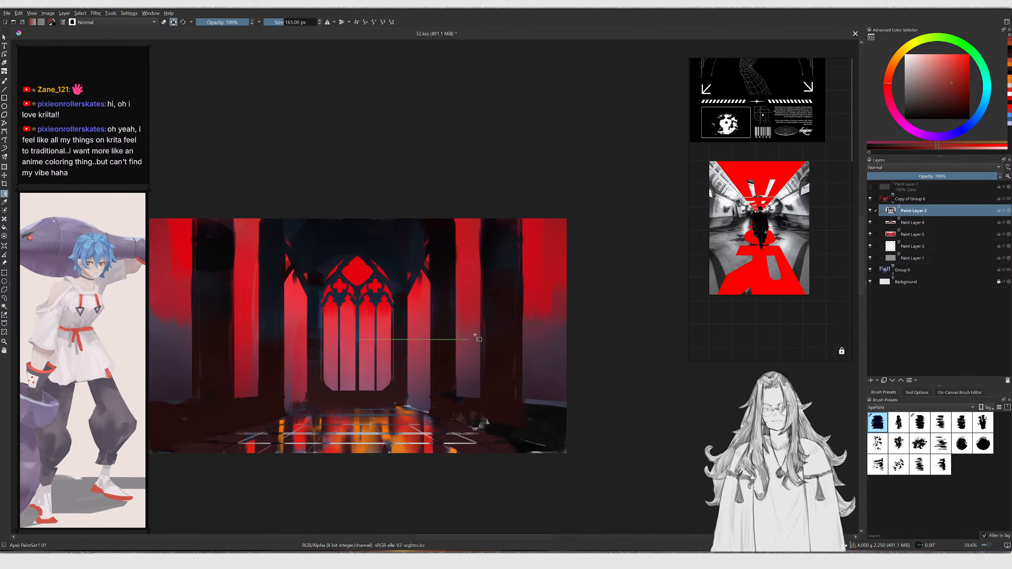
pyautogui.moveTo(472, 334); pyautogui.dragTo(474, 336)
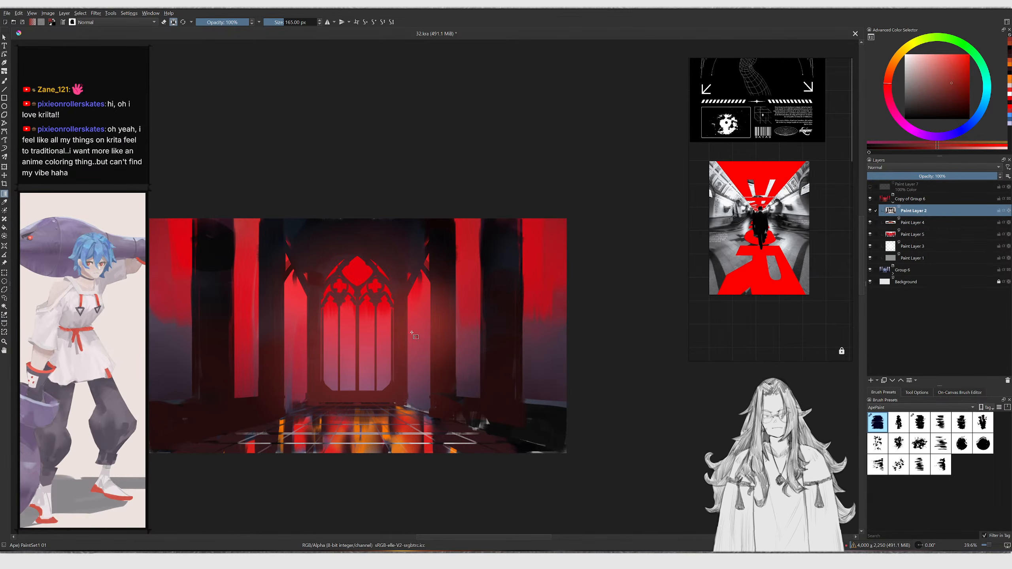
pyautogui.moveTo(304, 329); pyautogui.dragTo(395, 381)
pyautogui.moveTo(293, 366); pyautogui.dragTo(246, 410)
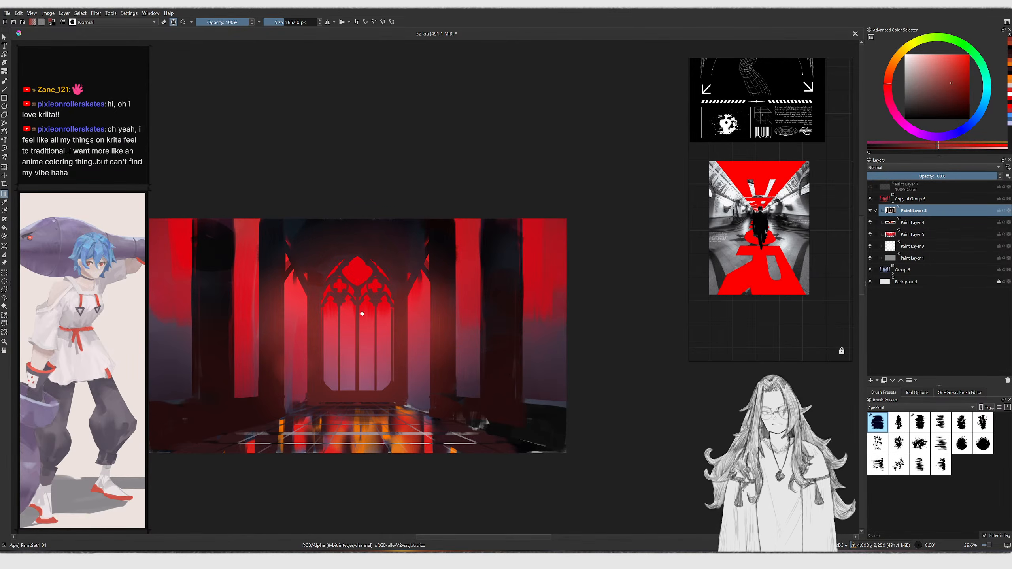
pyautogui.moveTo(351, 305); pyautogui.dragTo(385, 317, button='middle')
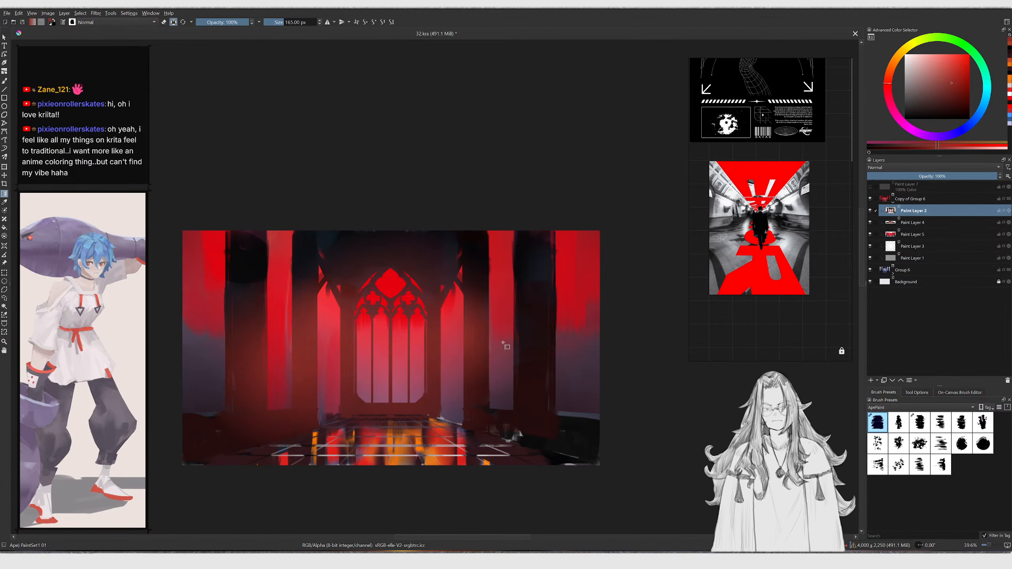
pyautogui.scroll(-2, 550, 363)
pyautogui.hotkey('ctrl', 'z')
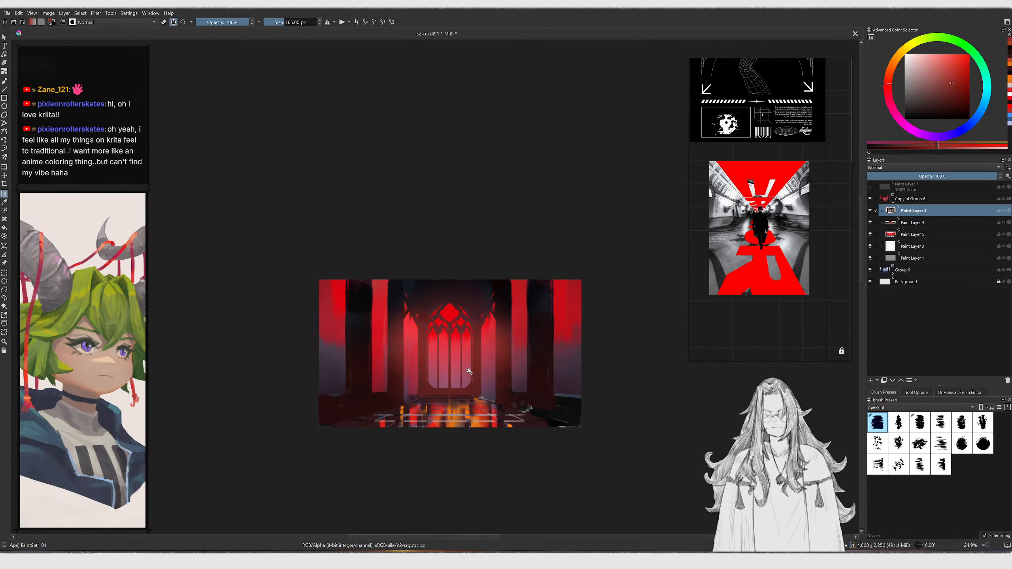
# Switch to the brush and paint a stroke over the lower-right floor
pyautogui.keyDown('ctrl'); pyautogui.moveTo(469, 375); pyautogui.dragTo(524, 305, button='middle'); pyautogui.keyUp('ctrl')
pyautogui.press('b')
pyautogui.keyDown('ctrl'); pyautogui.click(524, 426); pyautogui.keyUp('ctrl')
pyautogui.moveTo(520, 418); pyautogui.dragTo(541, 424)
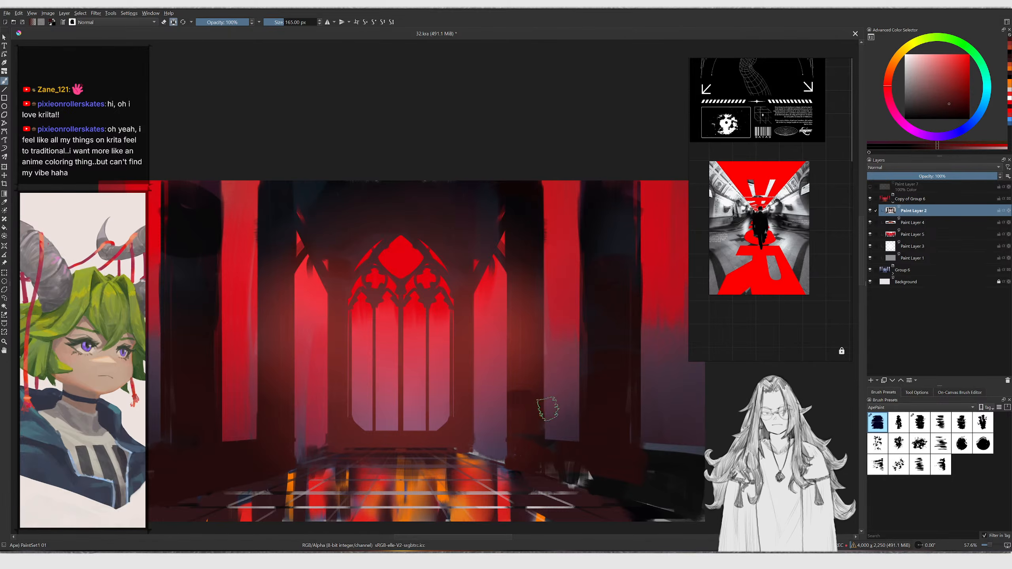
# Shrink the brush and paint dark strokes along the right pillar and doorway edges, then enlarge it
pyautogui.press('[')
pyautogui.keyDown('ctrl'); pyautogui.moveTo(584, 286); pyautogui.dragTo(540, 305, button='middle'); pyautogui.keyUp('ctrl')
pyautogui.keyDown('ctrl'); pyautogui.moveTo(558, 315); pyautogui.dragTo(561, 298, button='middle'); pyautogui.keyUp('ctrl')
pyautogui.keyDown('ctrl'); pyautogui.click(511, 344); pyautogui.keyUp('ctrl')
pyautogui.keyDown('ctrl'); pyautogui.click(543, 394); pyautogui.keyUp('ctrl')
pyautogui.moveTo(508, 349); pyautogui.dragTo(506, 394)
pyautogui.press(']')
pyautogui.moveTo(384, 378); pyautogui.dragTo(392, 384)
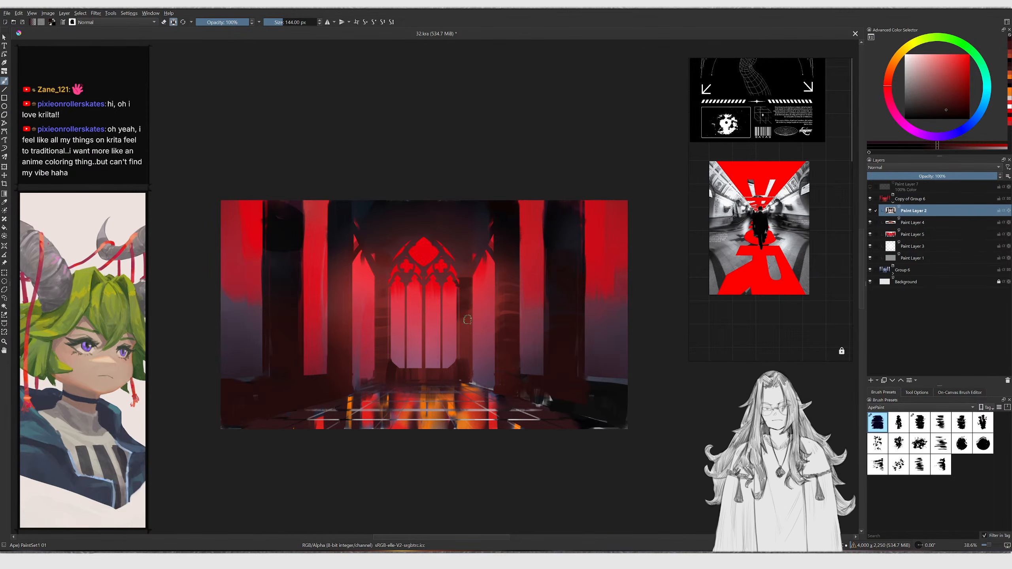
# Select Paint Layer 5 by picking it from the canvas
pyautogui.keyDown('ctrl'); pyautogui.click(467, 335); pyautogui.keyUp('ctrl')
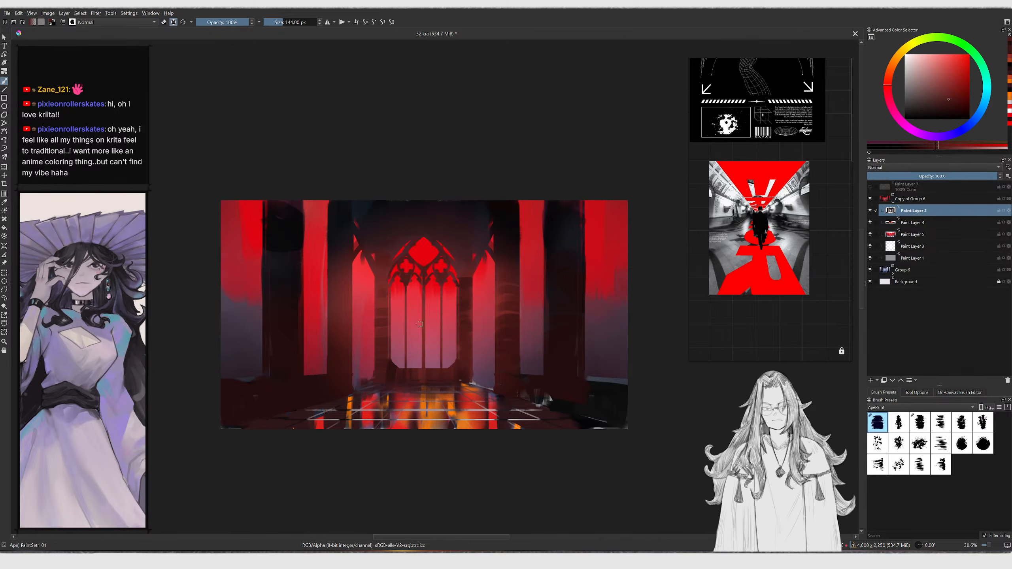
pyautogui.keyDown('ctrl'); pyautogui.moveTo(480, 302); pyautogui.dragTo(482, 297, button='middle'); pyautogui.keyUp('ctrl')
pyautogui.press('r')
pyautogui.click(486, 283)
pyautogui.keyDown('ctrl'); pyautogui.click(431, 370); pyautogui.keyUp('ctrl')
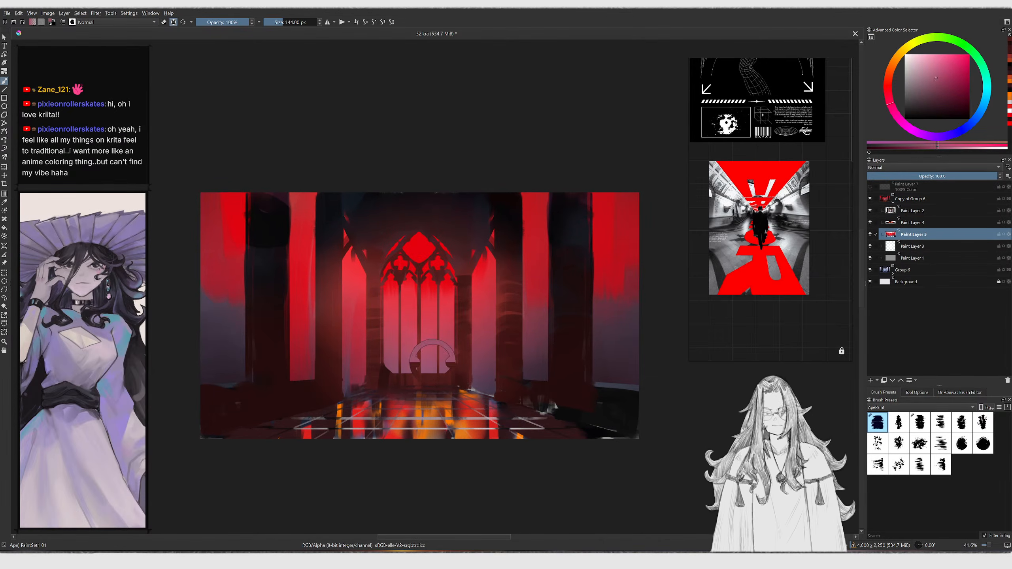
# Pick the bright red, enlarge the brush to 414 px and fill the lower window with red
pyautogui.keyDown('ctrl'); pyautogui.click(492, 270); pyautogui.keyUp('ctrl')
pyautogui.keyDown('ctrl'); pyautogui.click(599, 254); pyautogui.keyUp('ctrl')
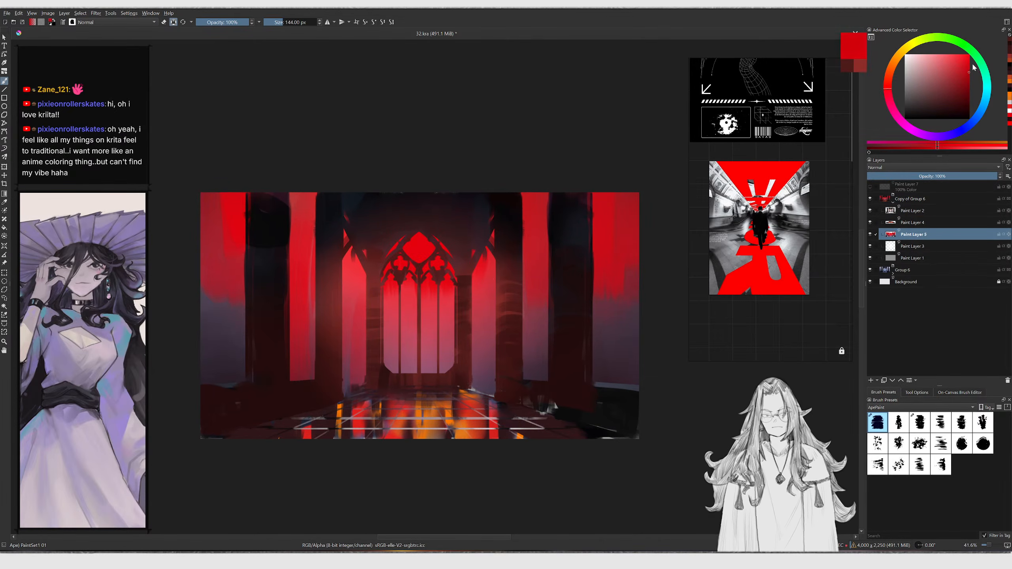
pyautogui.press(']')
pyautogui.press(']')
pyautogui.press(']')
pyautogui.press(']')
pyautogui.press(']')
pyautogui.press(']')
pyautogui.press(']')
pyautogui.press(']')
pyautogui.press(']')
pyautogui.press(']')
pyautogui.moveTo(405, 380); pyautogui.dragTo(403, 334)
pyautogui.hotkey('ctrl', 'z')
pyautogui.moveTo(396, 380)
pyautogui.mouseDown()
pyautogui.moveTo(424, 242)
pyautogui.moveTo(427, 380)
pyautogui.mouseUp()
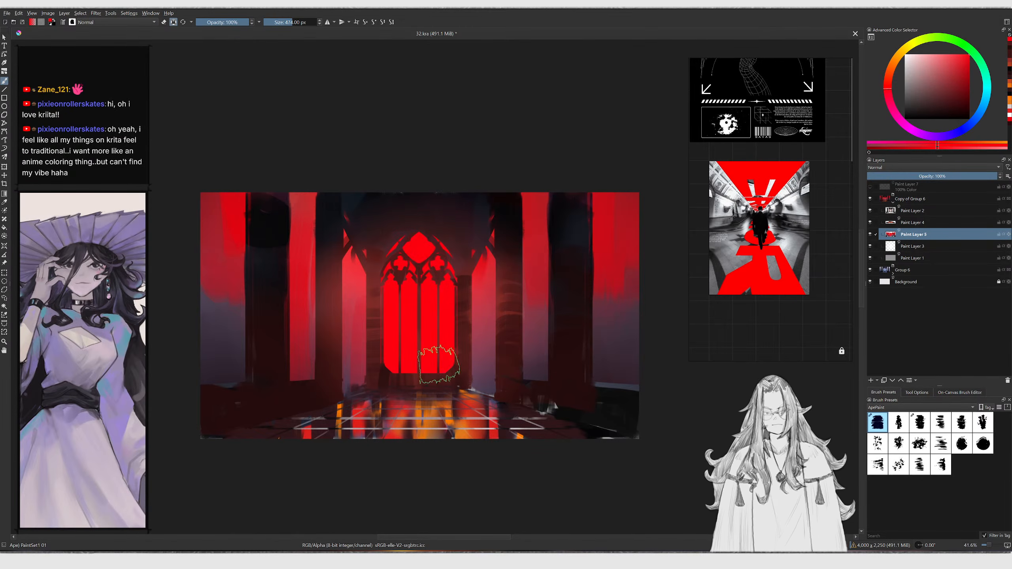
# Pick a muted purple and paint a stroke on the left wall
pyautogui.scroll(-3, 423, 370)
pyautogui.scroll(4, 426, 388)
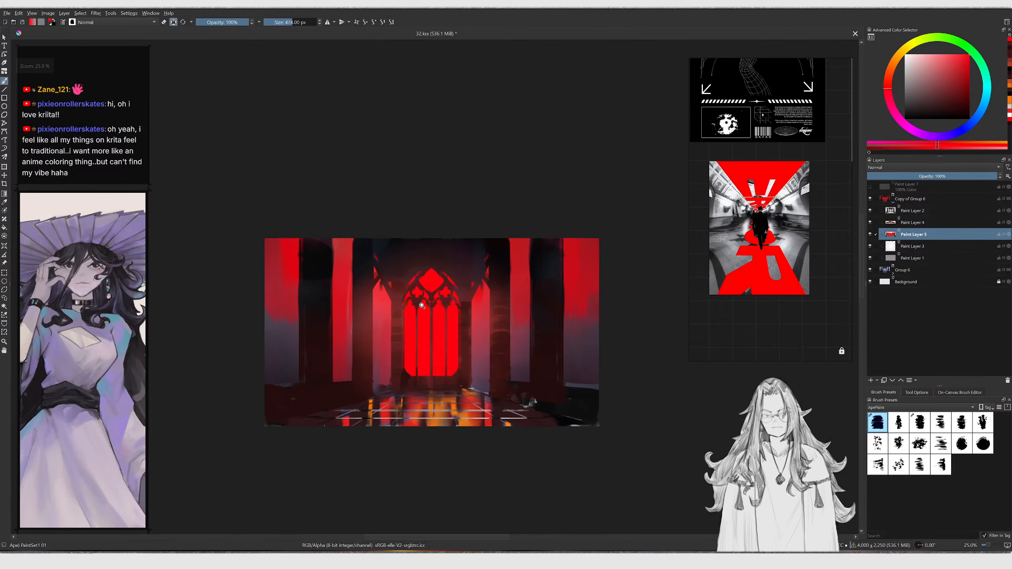
pyautogui.keyDown('ctrl'); pyautogui.click(226, 385); pyautogui.keyUp('ctrl')
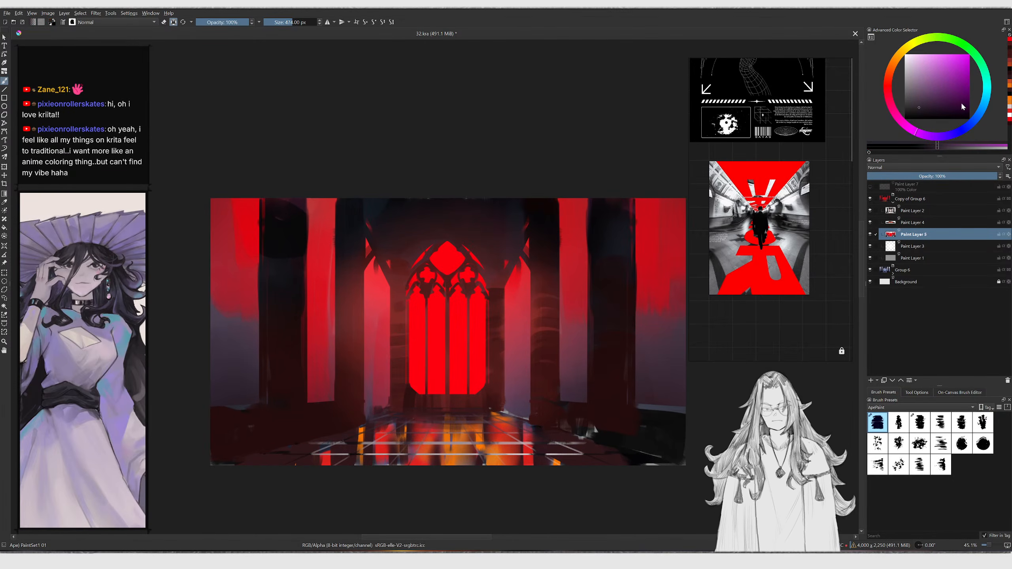
pyautogui.click(932, 113)
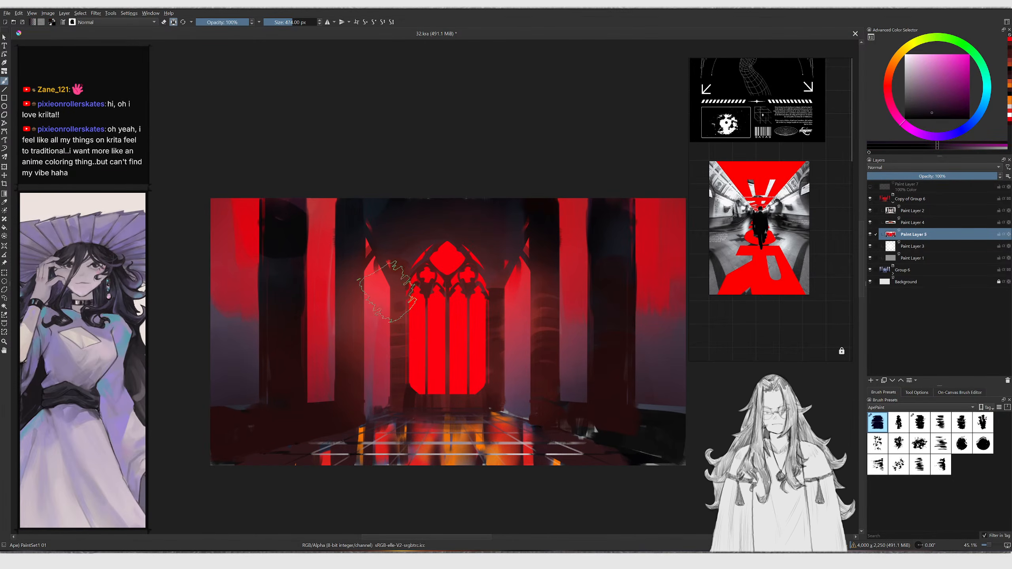
pyautogui.hotkey('ctrl', 'z')
pyautogui.moveTo(238, 379)
pyautogui.mouseDown()
pyautogui.moveTo(241, 337)
pyautogui.moveTo(238, 345)
pyautogui.mouseUp()
# Enlarge the brush and paint broad purple strokes over the left floor and doorway
pyautogui.press(']')
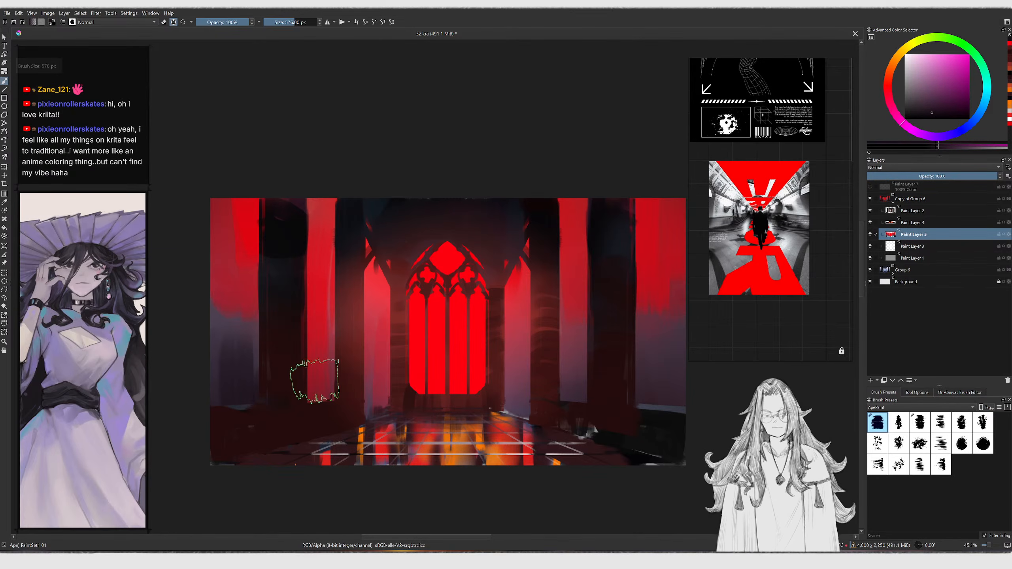
pyautogui.press(']')
pyautogui.press(']')
pyautogui.press(']')
pyautogui.press('g')
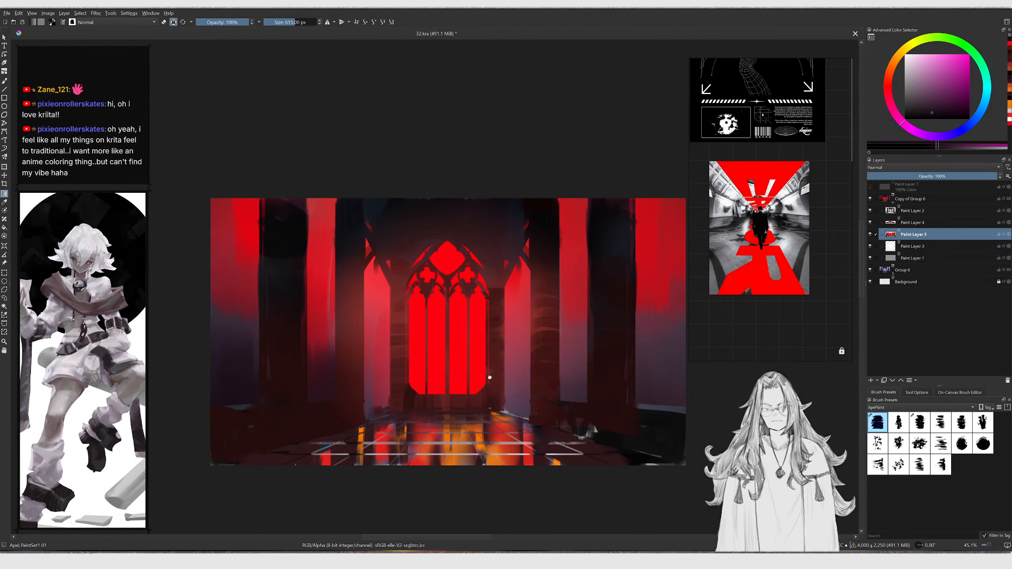
pyautogui.moveTo(497, 377); pyautogui.dragTo(471, 374, button='middle')
pyautogui.moveTo(644, 444); pyautogui.dragTo(548, 208)
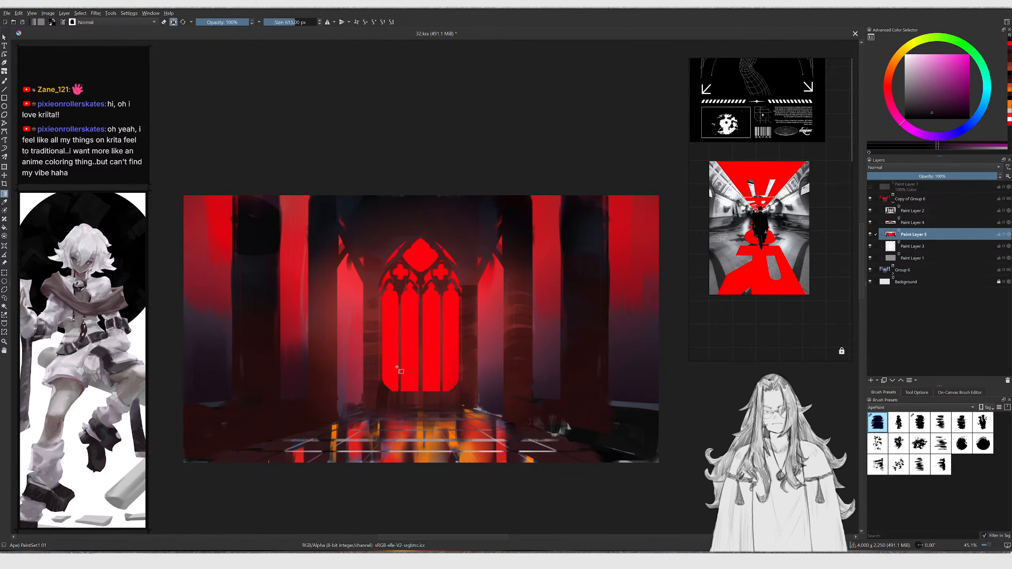
pyautogui.press('b')
pyautogui.moveTo(343, 411); pyautogui.dragTo(346, 381)
# Shrink the brush to 365 px, pick a lighter red and paint a stroke down the window's centre
pyautogui.keyDown('ctrl'); pyautogui.click(294, 272); pyautogui.keyUp('ctrl')
pyautogui.press('[')
pyautogui.press('[')
pyautogui.press('[')
pyautogui.press('[')
pyautogui.press('[')
pyautogui.press('[')
pyautogui.press('[')
pyautogui.press('[')
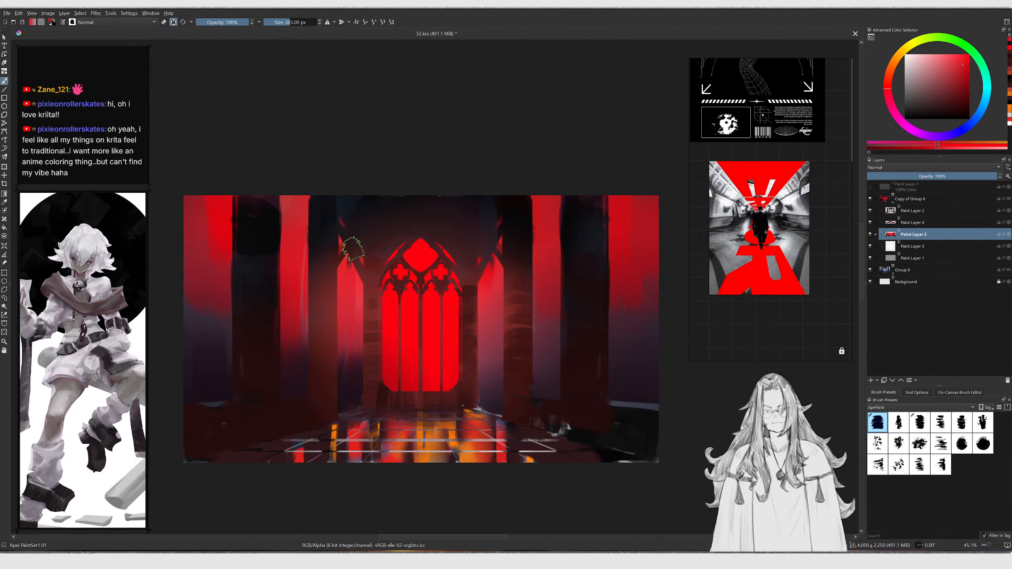
pyautogui.scroll(1, 381, 308)
pyautogui.moveTo(959, 65); pyautogui.dragTo(965, 55)
pyautogui.moveTo(886, 71)
pyautogui.mouseDown()
pyautogui.moveTo(907, 70)
pyautogui.moveTo(892, 76)
pyautogui.mouseUp()
pyautogui.moveTo(420, 249)
pyautogui.mouseDown()
pyautogui.moveTo(418, 327)
pyautogui.moveTo(397, 367)
pyautogui.moveTo(398, 359)
pyautogui.mouseUp()
pyautogui.hotkey('ctrl', 'z')
pyautogui.moveTo(440, 239); pyautogui.dragTo(443, 359)
# Pick a pale orange, shrink the brush to 342 px and paint vertical strokes glowing up the lower window
pyautogui.click(922, 57)
pyautogui.press('[')
pyautogui.moveTo(443, 242); pyautogui.dragTo(440, 291)
pyautogui.moveTo(435, 239); pyautogui.dragTo(410, 335)
pyautogui.moveTo(413, 223); pyautogui.dragTo(407, 317)
pyautogui.moveTo(418, 241); pyautogui.dragTo(408, 324)
pyautogui.moveTo(395, 260); pyautogui.dragTo(408, 334)
pyautogui.moveTo(443, 246); pyautogui.dragTo(448, 352)
pyautogui.moveTo(450, 263); pyautogui.dragTo(437, 329)
pyautogui.moveTo(402, 283); pyautogui.dragTo(398, 377)
pyautogui.moveTo(397, 244); pyautogui.dragTo(423, 377)
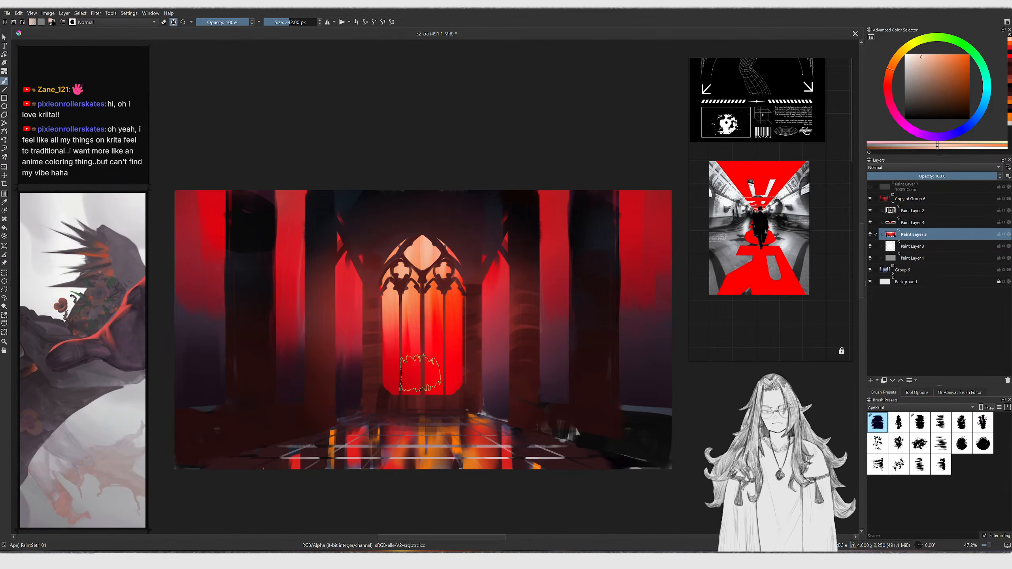
# Add more orange strokes around the lower window to blend the glow
pyautogui.moveTo(451, 265)
pyautogui.mouseDown()
pyautogui.moveTo(427, 352)
pyautogui.moveTo(414, 295)
pyautogui.mouseUp()
pyautogui.keyDown('ctrl'); pyautogui.click(435, 355); pyautogui.keyUp('ctrl')
pyautogui.moveTo(428, 337); pyautogui.dragTo(442, 306)
pyautogui.keyDown('ctrl'); pyautogui.click(423, 305); pyautogui.keyUp('ctrl')
pyautogui.scroll(-6, 437, 299)
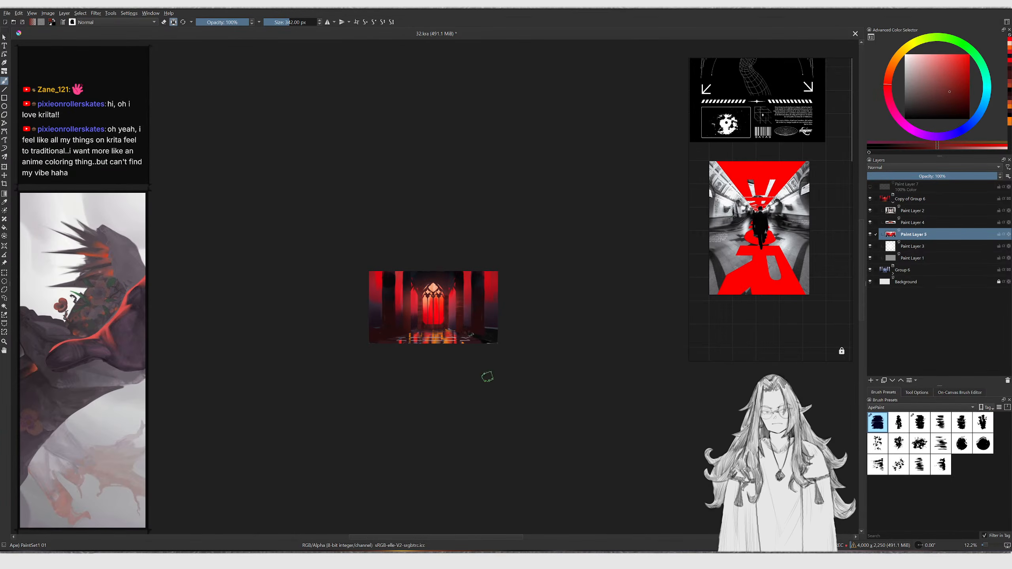
pyautogui.scroll(2, 485, 285)
pyautogui.scroll(7, 486, 285)
pyautogui.keyDown('ctrl'); pyautogui.click(487, 237); pyautogui.keyUp('ctrl')
pyautogui.hotkey('ctrl', 'z')
pyautogui.moveTo(425, 320); pyautogui.dragTo(445, 332, button='middle')
# Add a new layer above Paint Layer 2 and draw a polygonal selection for a diagonal light beam across the window
pyautogui.click(494, 237)
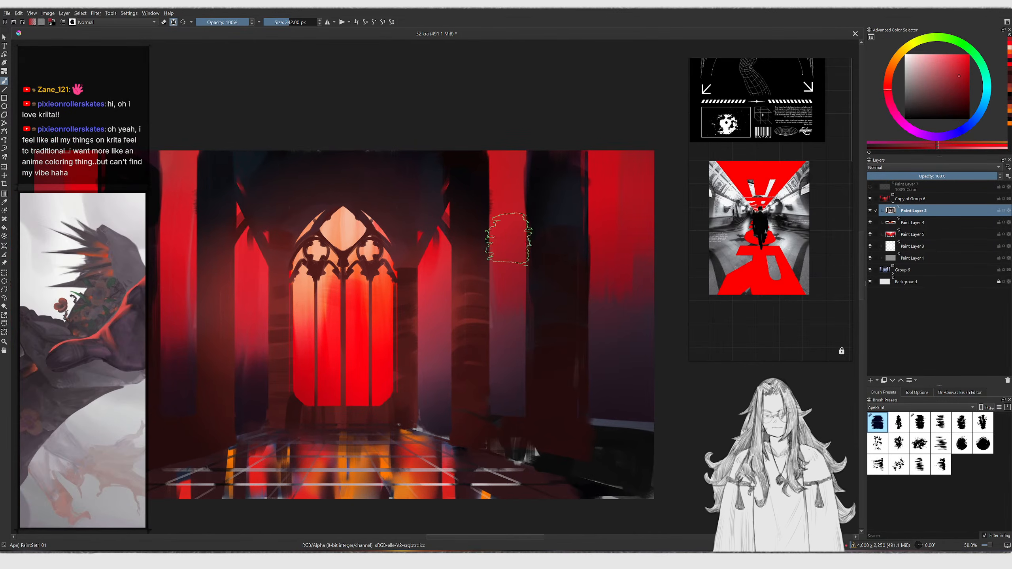
pyautogui.press('Insert')
pyautogui.moveTo(540, 272); pyautogui.dragTo(575, 263, button='middle')
pyautogui.keyDown('ctrl'); pyautogui.moveTo(529, 175); pyautogui.dragTo(540, 180, button='middle'); pyautogui.keyUp('ctrl')
pyautogui.press('l')
pyautogui.click(538, 162)
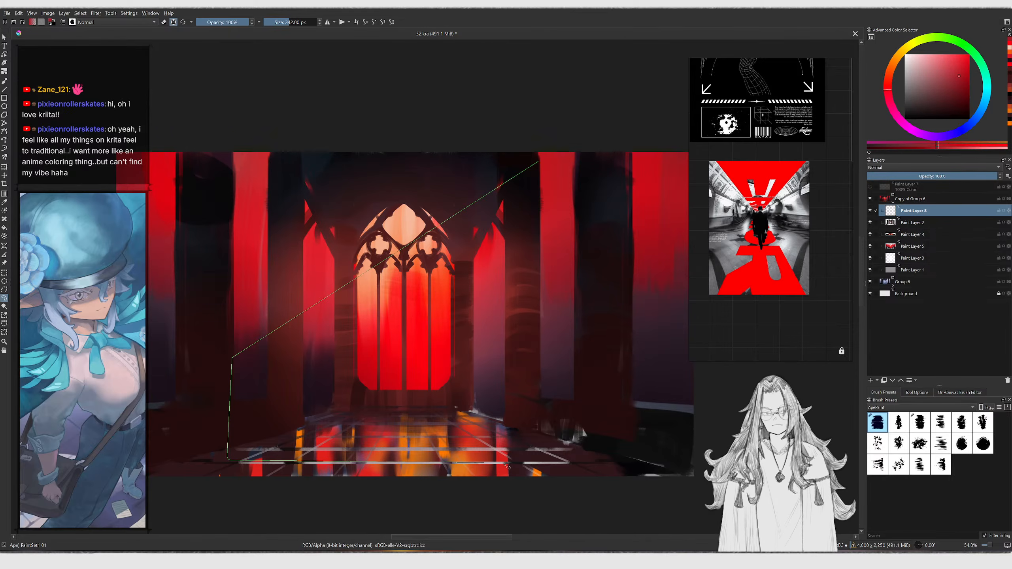
pyautogui.click(517, 462)
pyautogui.click(576, 403)
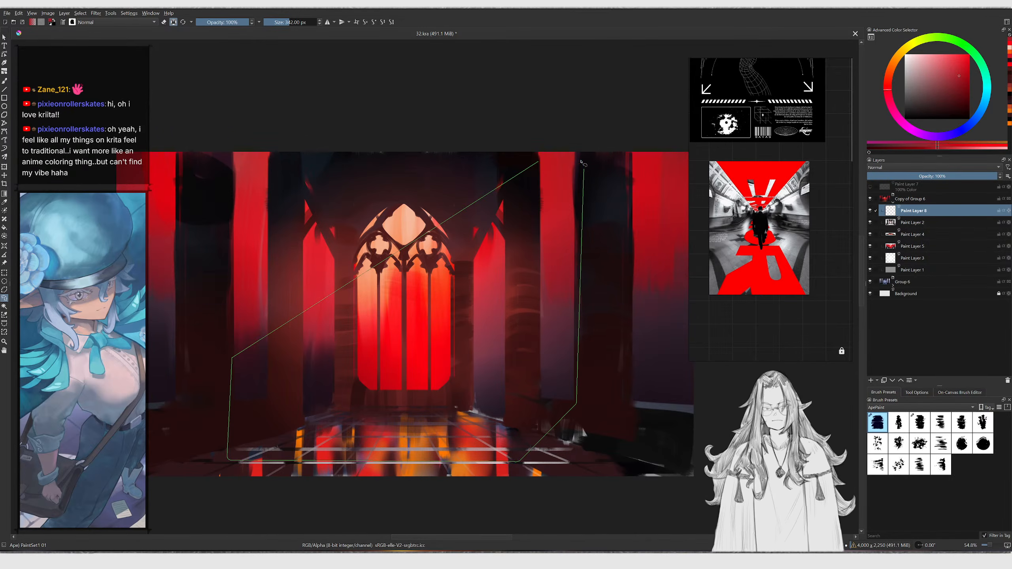
pyautogui.doubleClick(578, 152)
# Fill the beam selection with an orange gradient fading toward the floor, then deselect
pyautogui.press('b')
pyautogui.press('g')
pyautogui.click(904, 77)
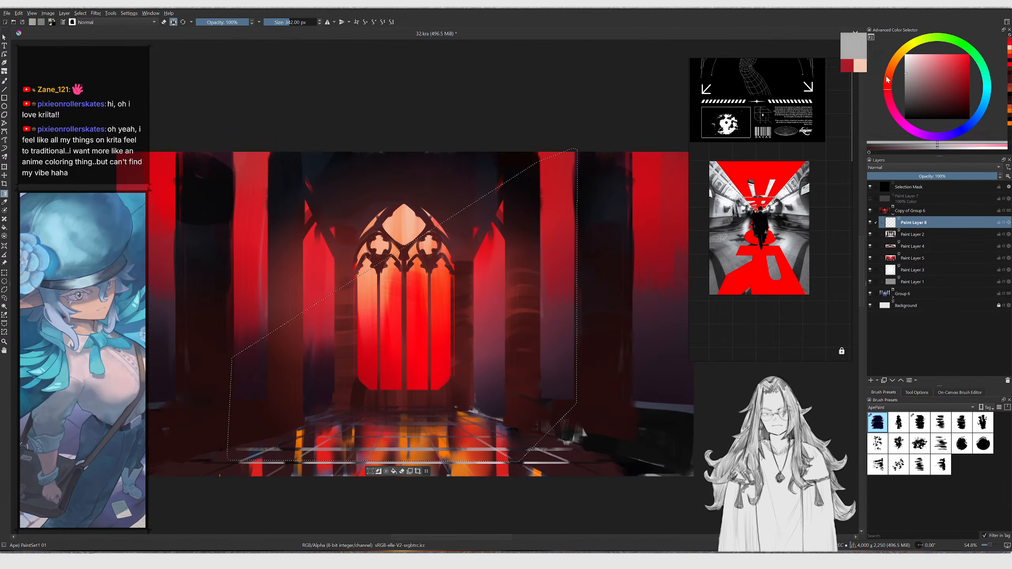
pyautogui.moveTo(645, 190); pyautogui.dragTo(226, 465)
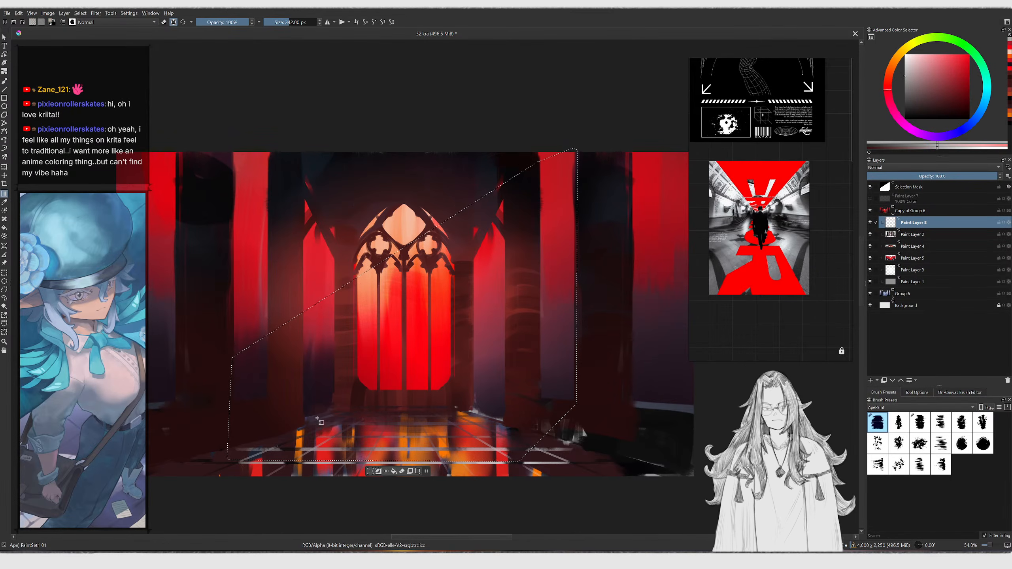
pyautogui.click(920, 65)
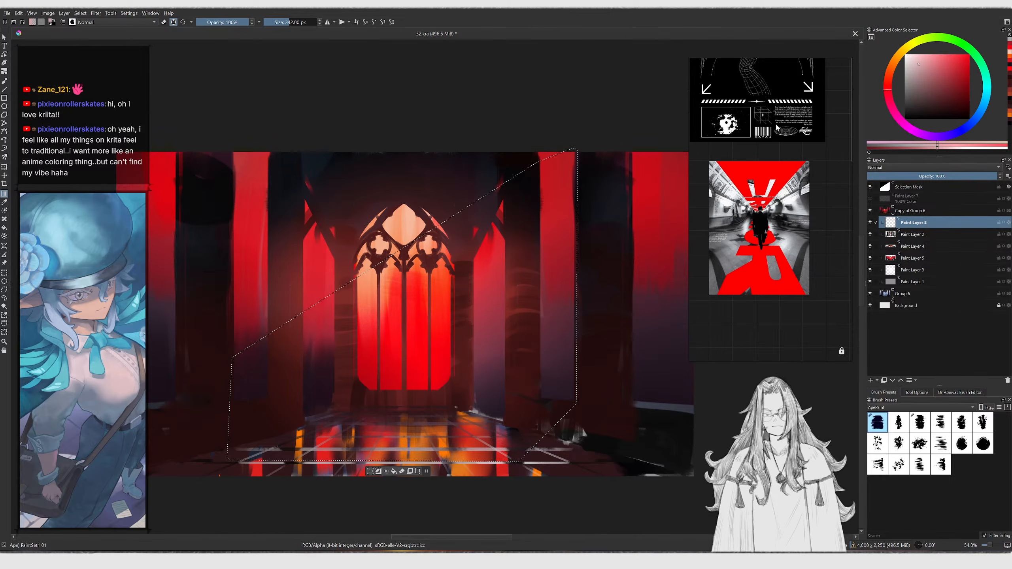
pyautogui.moveTo(550, 220); pyautogui.dragTo(459, 282)
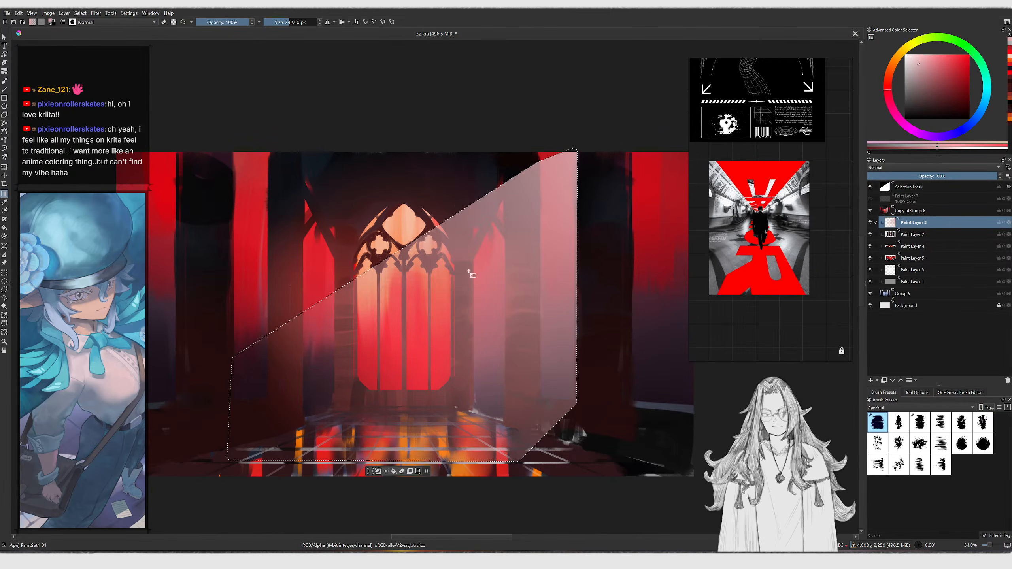
pyautogui.hotkey('ctrl', 'z')
pyautogui.click(945, 55)
pyautogui.click(894, 69)
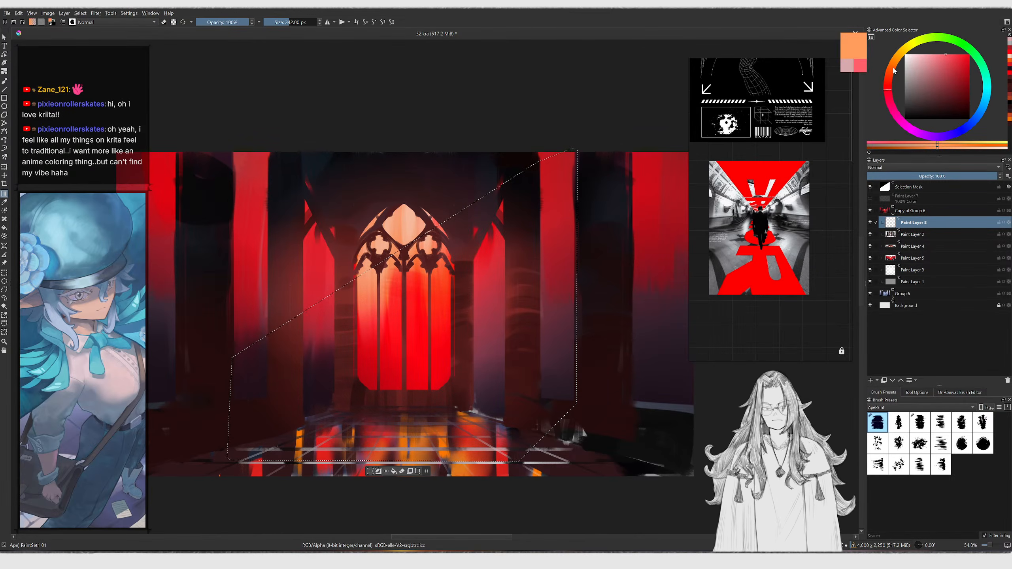
pyautogui.moveTo(624, 149); pyautogui.dragTo(247, 466)
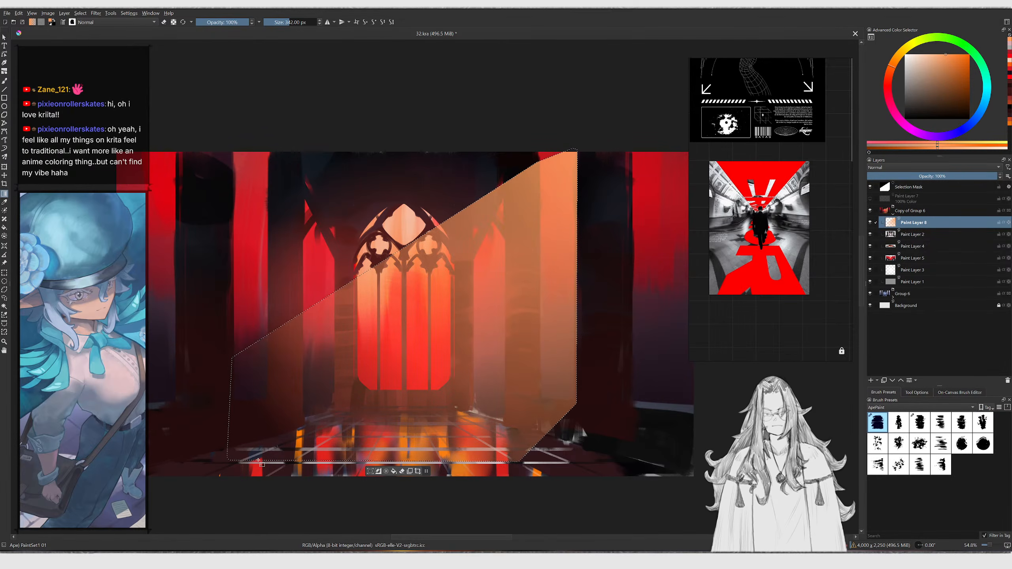
pyautogui.hotkey('ctrl', 'shift', 'a')
# Flip the view to check the composition and nudge the light beam slightly upward
pyautogui.press('m')
pyautogui.scroll(-3, 412, 307)
pyautogui.press('m')
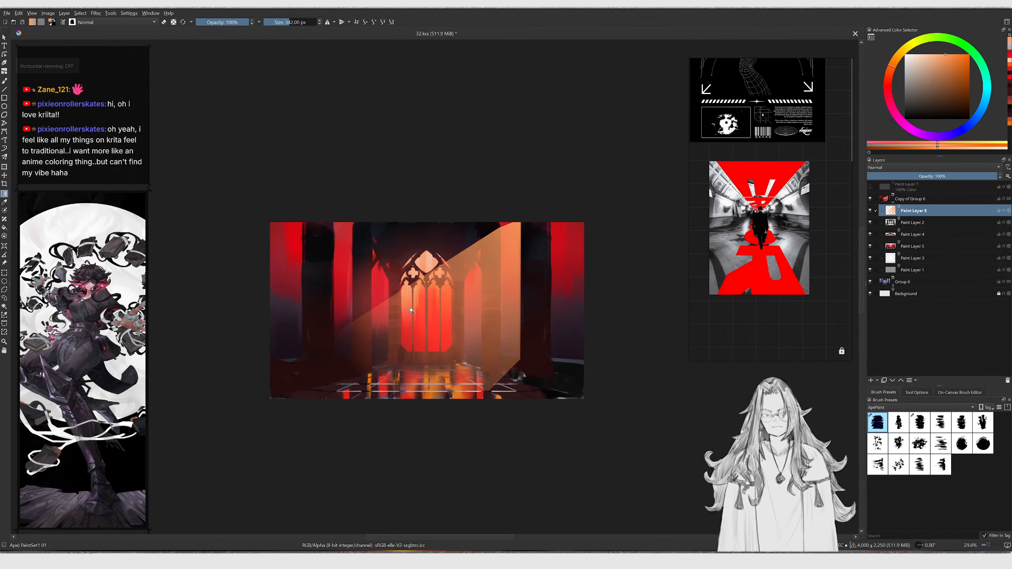
pyautogui.scroll(1, 418, 306)
pyautogui.press('t')
pyautogui.moveTo(446, 306); pyautogui.dragTo(445, 300)
pyautogui.press('g')
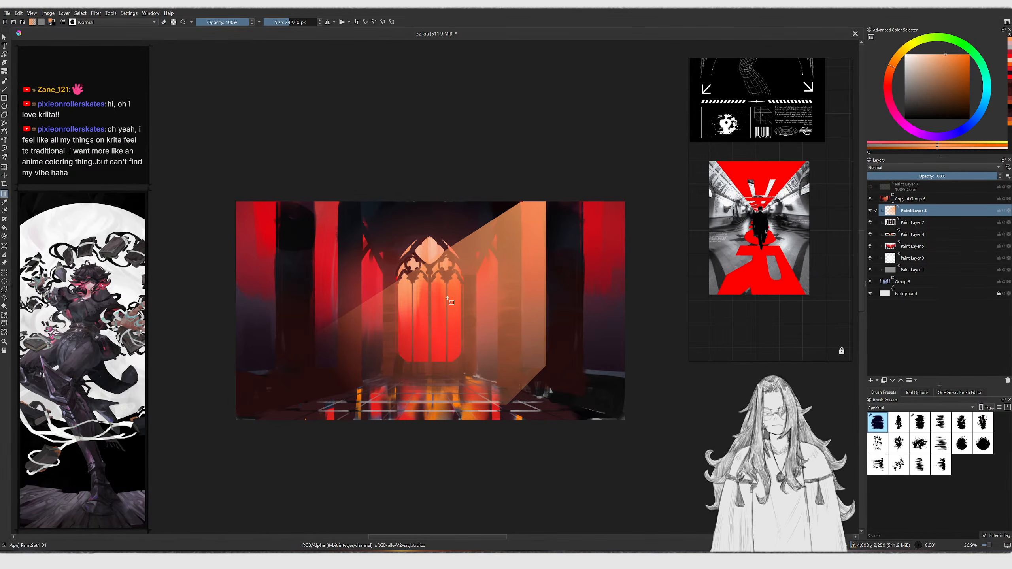
# Duplicate the beam layer, shift the copy right and scale it up into a wider beam
pyautogui.hotkey('ctrl', 'j')
pyautogui.press('t')
pyautogui.moveTo(494, 284); pyautogui.dragTo(546, 282)
pyautogui.press('g')
pyautogui.hotkey('ctrl', 't')
pyautogui.moveTo(482, 404); pyautogui.dragTo(469, 495)
pyautogui.moveTo(499, 372); pyautogui.dragTo(439, 373)
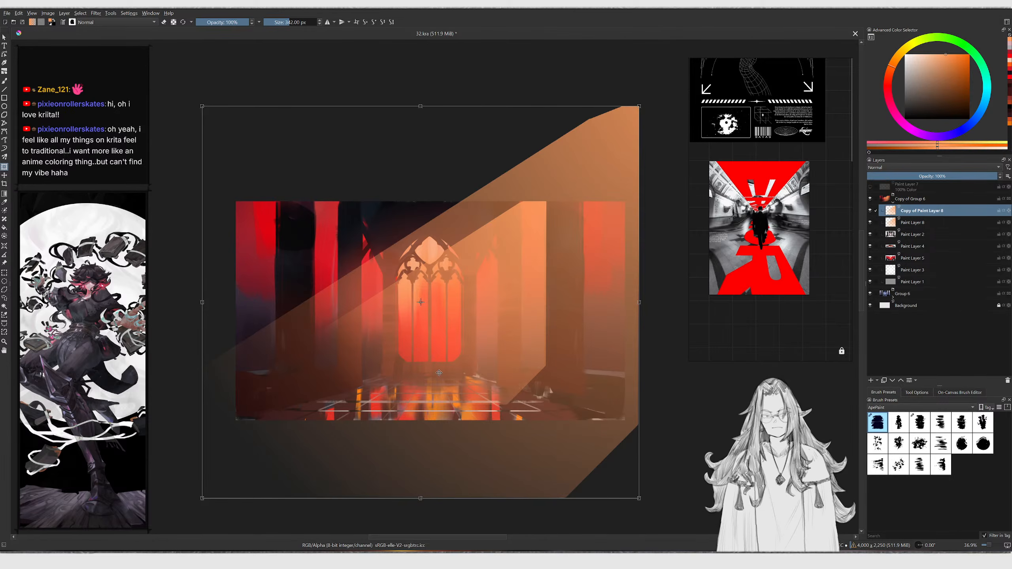
pyautogui.press('Return')
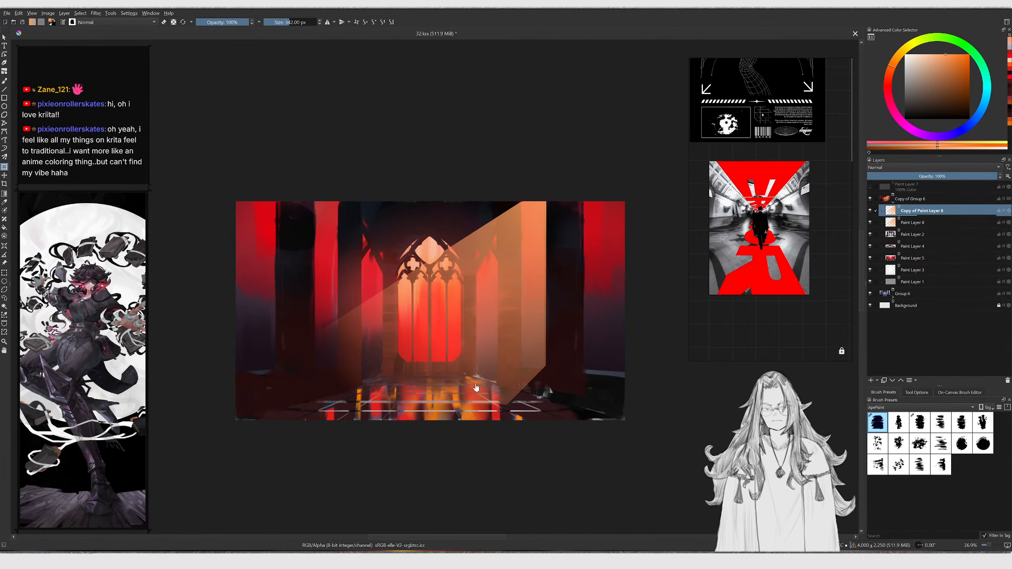
# Switch to the Smudge Stump brush at 414 px and smudge the wide beam's lower edge
pyautogui.keyDown('ctrl'); pyautogui.moveTo(480, 327); pyautogui.dragTo(469, 341, button='middle'); pyautogui.keyUp('ctrl')
pyautogui.press('m')
pyautogui.moveTo(461, 306)
pyautogui.keyDown('ctrl'); pyautogui.mouseDown(button='middle')
pyautogui.moveTo(444, 328)
pyautogui.moveTo(430, 289)
pyautogui.moveTo(426, 297)
pyautogui.mouseUp(button='middle'); pyautogui.keyUp('ctrl')
pyautogui.press('m')
pyautogui.press('b')
pyautogui.press('/')
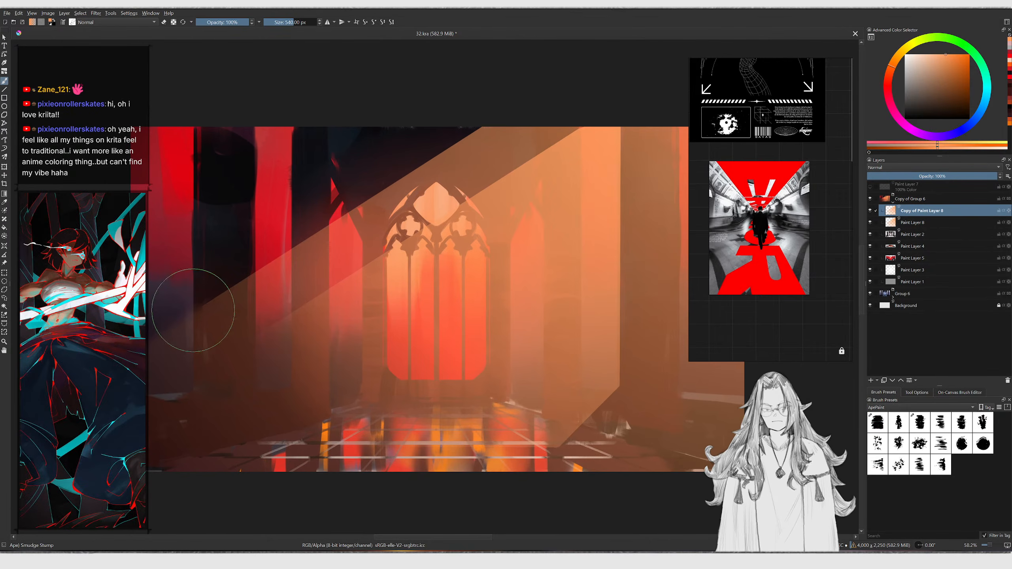
pyautogui.press('[')
pyautogui.press('[')
pyautogui.moveTo(171, 343)
pyautogui.mouseDown()
pyautogui.moveTo(359, 187)
pyautogui.moveTo(462, 132)
pyautogui.mouseUp()
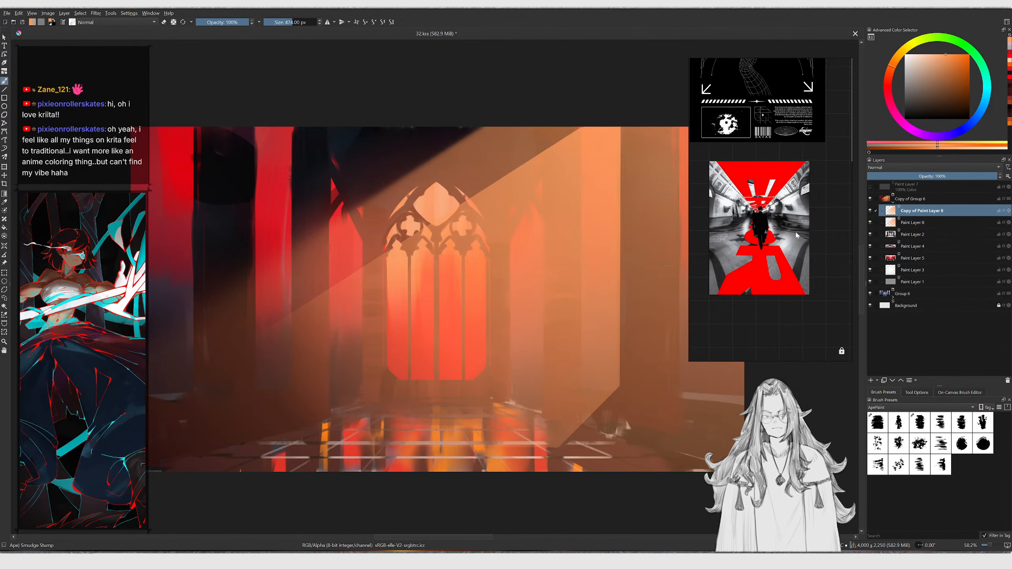
# Select the original beam layer and smudge its edges
pyautogui.click(912, 222)
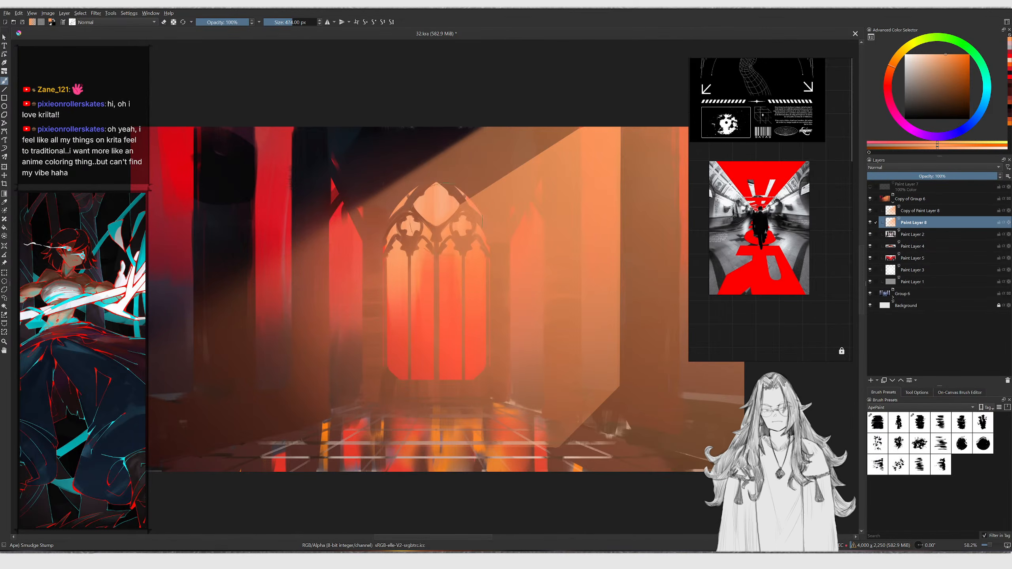
pyautogui.keyDown('ctrl'); pyautogui.moveTo(313, 336); pyautogui.dragTo(295, 359, button='middle'); pyautogui.keyUp('ctrl')
pyautogui.moveTo(455, 251)
pyautogui.keyDown('ctrl'); pyautogui.mouseDown(button='middle')
pyautogui.moveTo(439, 272)
pyautogui.moveTo(494, 238)
pyautogui.mouseUp(button='middle'); pyautogui.keyUp('ctrl')
# Insert a new layer above Paint Layer 2, switch back to the paint brush and pick a dark colour
pyautogui.click(924, 235)
pyautogui.press('Insert')
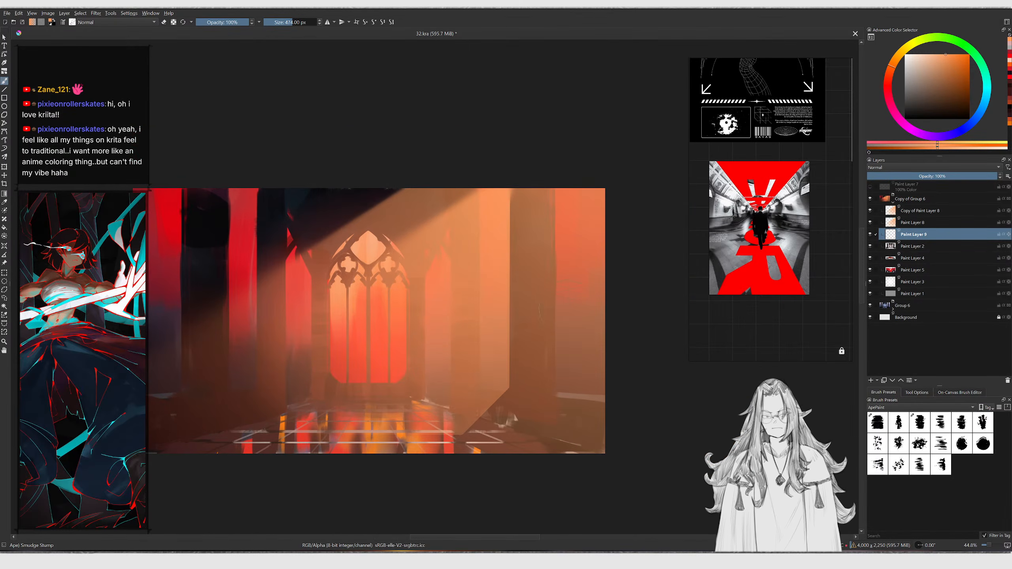
pyautogui.keyDown('ctrl'); pyautogui.moveTo(394, 320); pyautogui.dragTo(411, 301, button='middle'); pyautogui.keyUp('ctrl')
pyautogui.press('/')
pyautogui.keyDown('ctrl'); pyautogui.moveTo(387, 352); pyautogui.dragTo(403, 333, button='middle'); pyautogui.keyUp('ctrl')
pyautogui.click(912, 102)
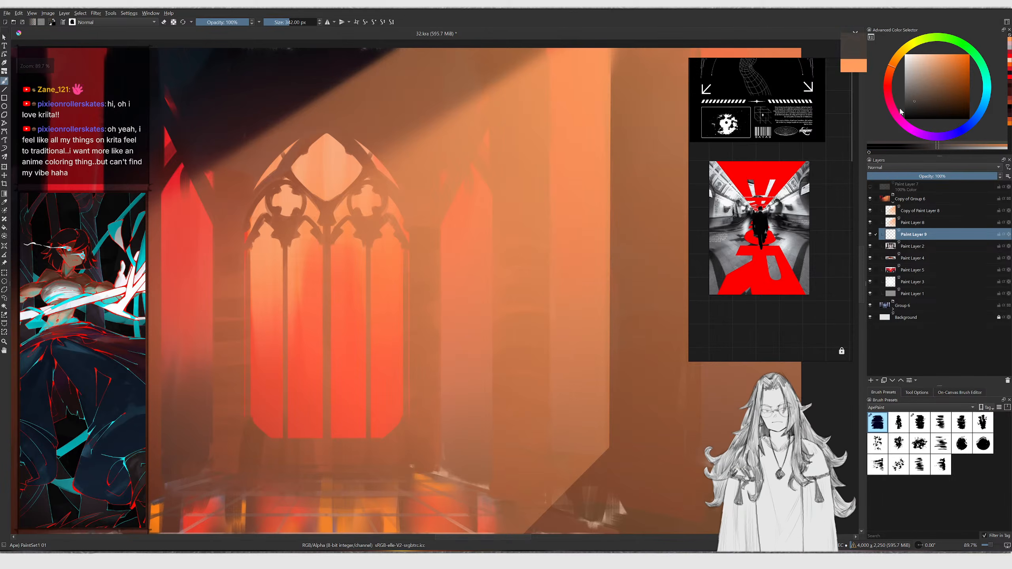
pyautogui.moveTo(315, 381); pyautogui.dragTo(338, 340)
pyautogui.hotkey('ctrl', 'z')
pyautogui.moveTo(338, 340); pyautogui.dragTo(387, 296, button='middle')
# Set the brush to 63 px and paint a tall dark figure stroke in front of the window
pyautogui.click(928, 108)
pyautogui.press('[')
pyautogui.press('[')
pyautogui.press('[')
pyautogui.press('[')
pyautogui.press('[')
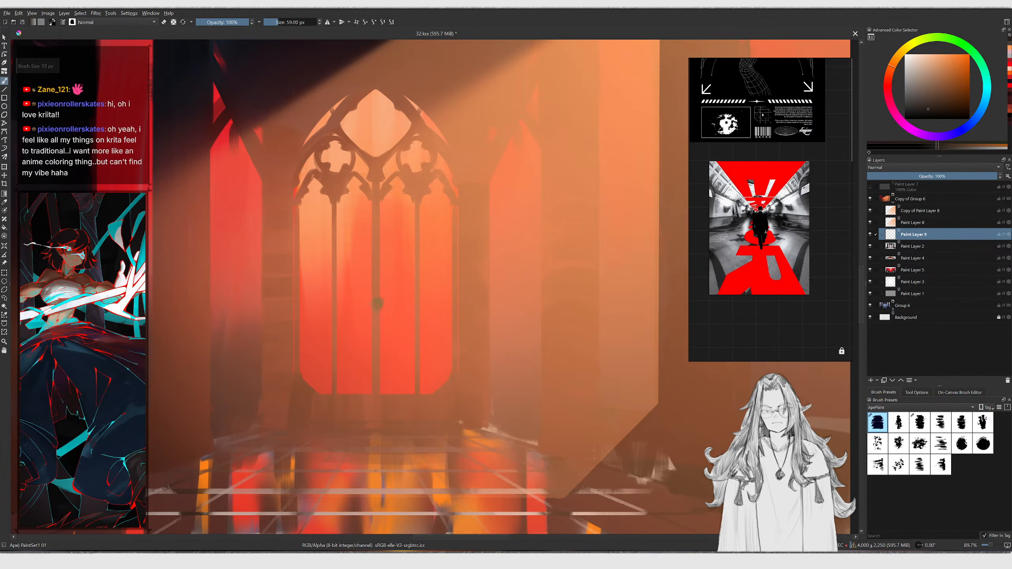
pyautogui.press(']')
pyautogui.press('[')
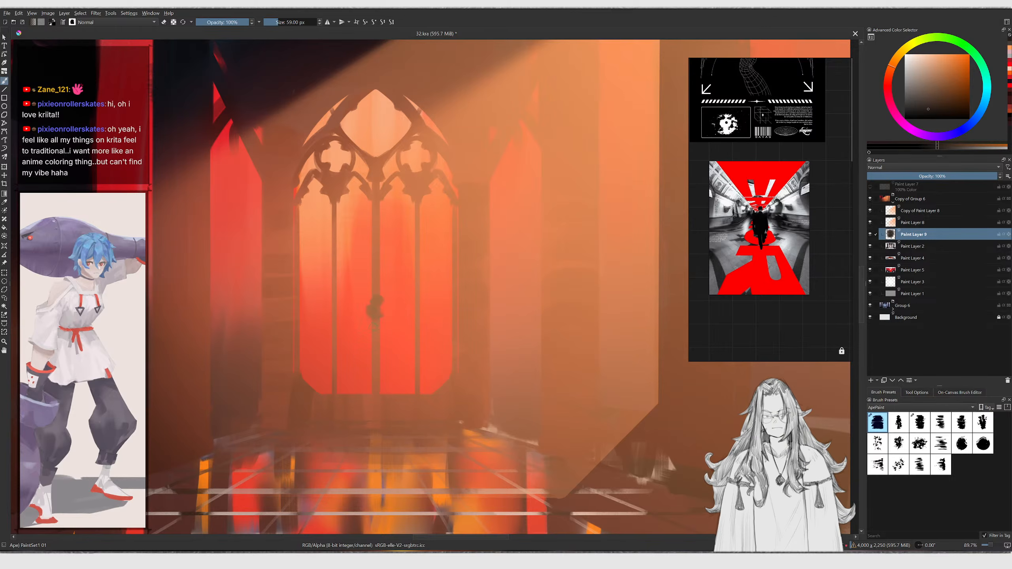
pyautogui.press(']')
pyautogui.moveTo(378, 303); pyautogui.dragTo(347, 395)
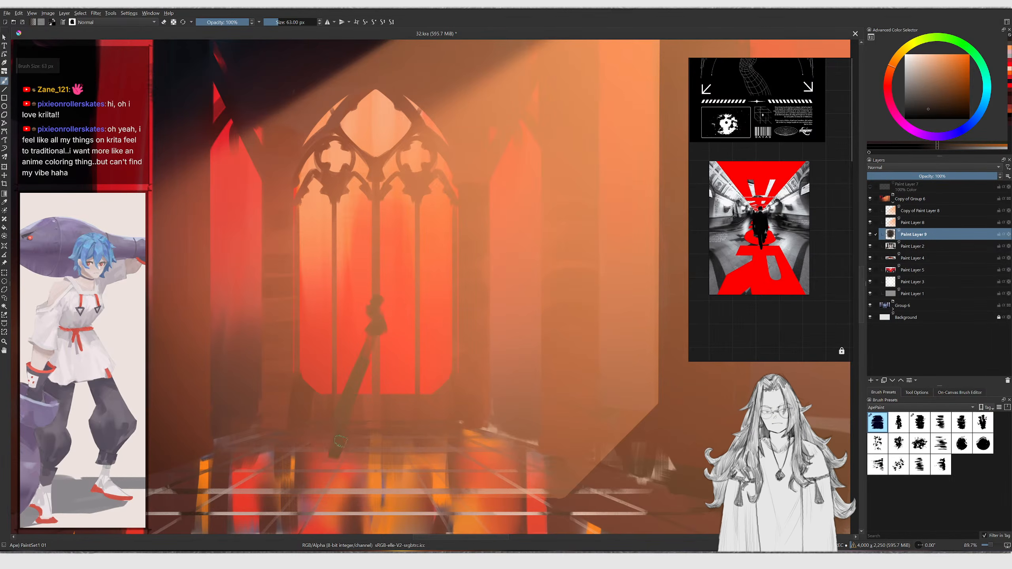
pyautogui.moveTo(373, 343); pyautogui.dragTo(380, 438)
# Darken the colour, enlarge the brush and repaint the figure's body with broad strokes
pyautogui.moveTo(926, 115); pyautogui.dragTo(934, 116)
pyautogui.click(888, 85)
pyautogui.press(']')
pyautogui.press(']')
pyautogui.moveTo(374, 342); pyautogui.dragTo(328, 444)
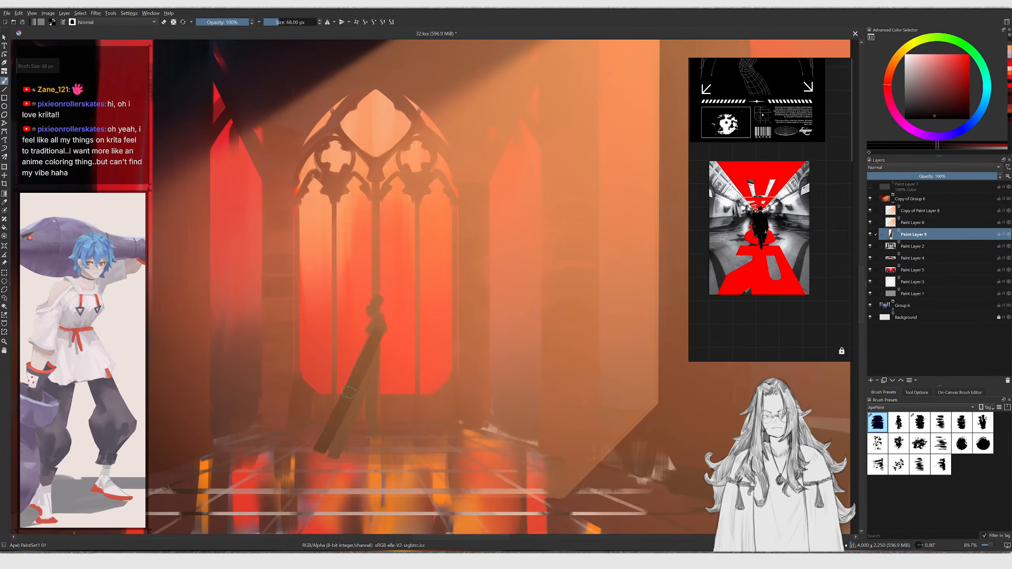
pyautogui.hotkey('ctrl', 'z')
pyautogui.press(']')
pyautogui.press(']')
pyautogui.press(']')
pyautogui.press(']')
pyautogui.moveTo(373, 347)
pyautogui.mouseDown()
pyautogui.moveTo(357, 443)
pyautogui.moveTo(373, 450)
pyautogui.mouseUp()
pyautogui.moveTo(375, 343)
pyautogui.mouseDown()
pyautogui.moveTo(387, 454)
pyautogui.moveTo(361, 463)
pyautogui.mouseUp()
# Refine the figure's silhouette, erasing around it to shape a cloaked standing figure
pyautogui.moveTo(416, 287)
pyautogui.keyDown('ctrl'); pyautogui.mouseDown(button='middle')
pyautogui.moveTo(407, 347)
pyautogui.moveTo(393, 287)
pyautogui.mouseUp(button='middle'); pyautogui.keyUp('ctrl')
pyautogui.press(']')
pyautogui.moveTo(383, 332)
pyautogui.mouseDown()
pyautogui.moveTo(386, 410)
pyautogui.moveTo(411, 377)
pyautogui.mouseUp()
pyautogui.moveTo(396, 293); pyautogui.dragTo(398, 305)
pyautogui.moveTo(395, 267); pyautogui.dragTo(397, 273)
pyautogui.press('e')
pyautogui.moveTo(374, 324); pyautogui.dragTo(352, 415)
pyautogui.moveTo(409, 317)
pyautogui.mouseDown()
pyautogui.moveTo(418, 414)
pyautogui.moveTo(359, 410)
pyautogui.mouseUp()
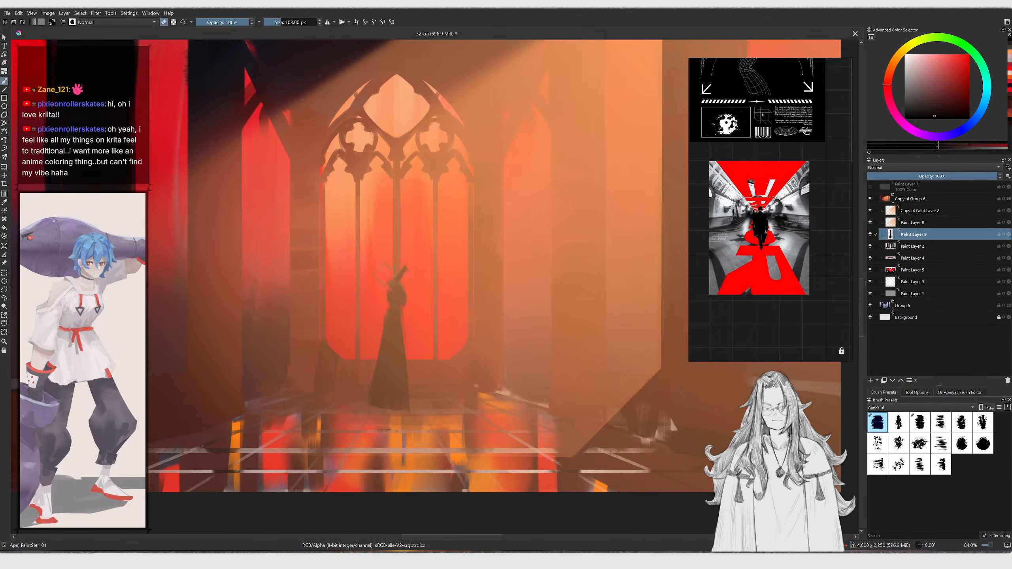
pyautogui.moveTo(399, 290); pyautogui.dragTo(378, 371)
pyautogui.moveTo(359, 421); pyautogui.dragTo(412, 353)
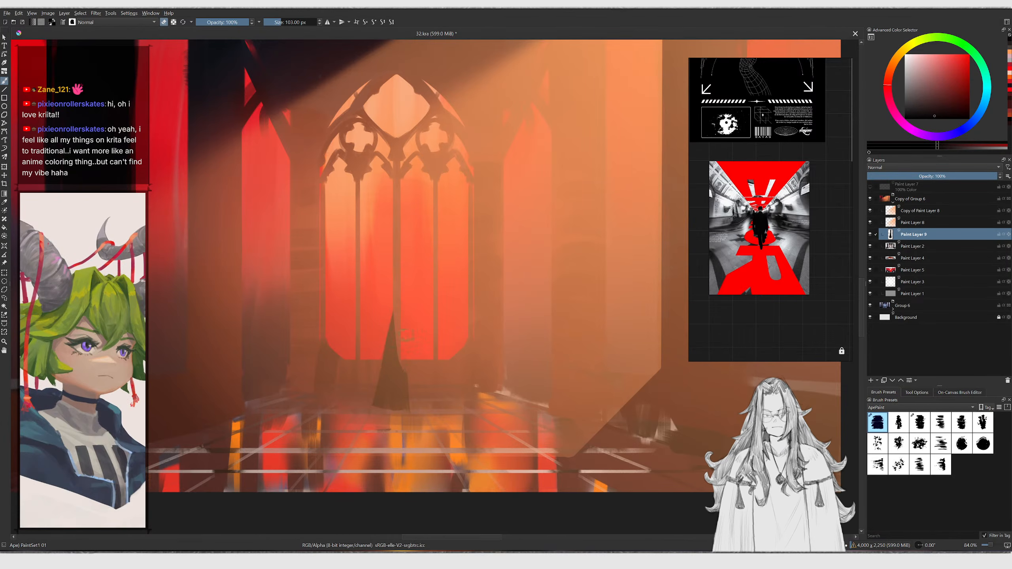
# Shrink the brush to 10 px and paint small details on the figure, erasing stray marks
pyautogui.press('[')
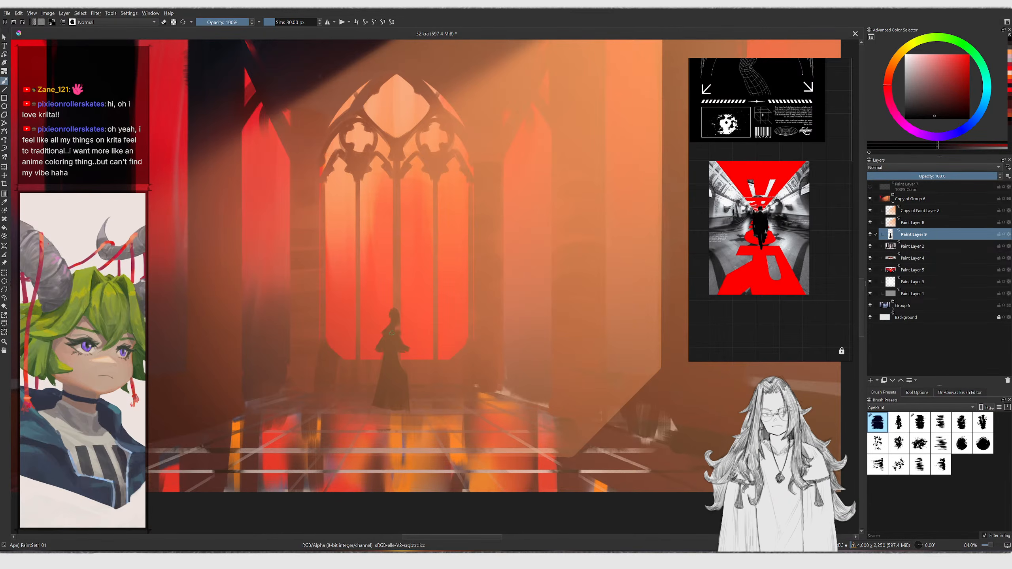
pyautogui.moveTo(373, 392); pyautogui.dragTo(392, 363, button='middle')
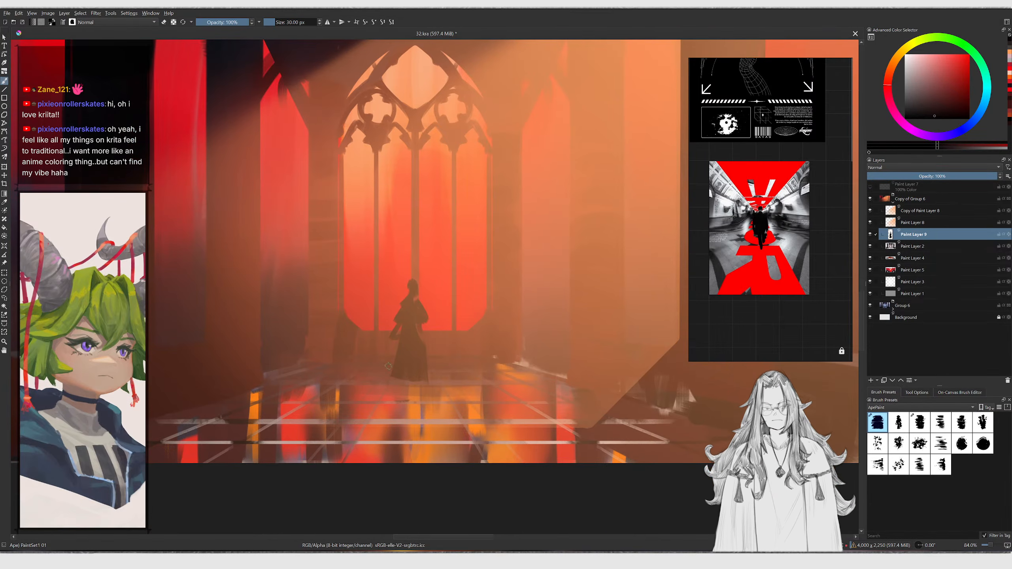
pyautogui.press(']')
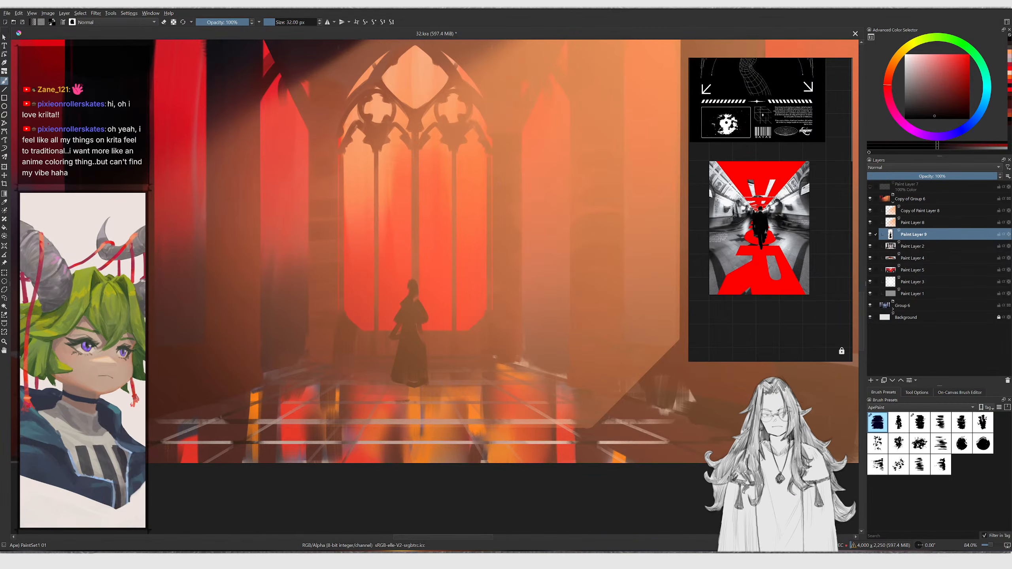
pyautogui.press('e')
pyautogui.moveTo(410, 378)
pyautogui.mouseDown()
pyautogui.moveTo(397, 360)
pyautogui.moveTo(408, 359)
pyautogui.moveTo(395, 375)
pyautogui.mouseUp()
pyautogui.press(']')
pyautogui.press('e')
pyautogui.press(']')
pyautogui.press(']')
pyautogui.press(']')
pyautogui.press(']')
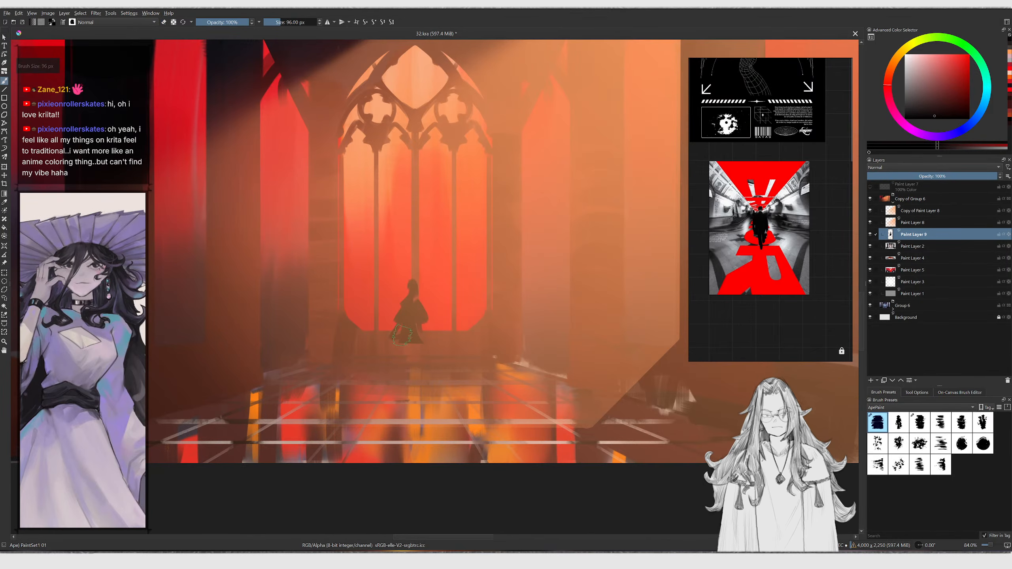
# Paint the figure's legs with an 18 px brush
pyautogui.hotkey('ctrl', 'z')
pyautogui.moveTo(402, 339); pyautogui.dragTo(400, 368)
pyautogui.hotkey('ctrl', 'z')
pyautogui.press('[')
pyautogui.press('[')
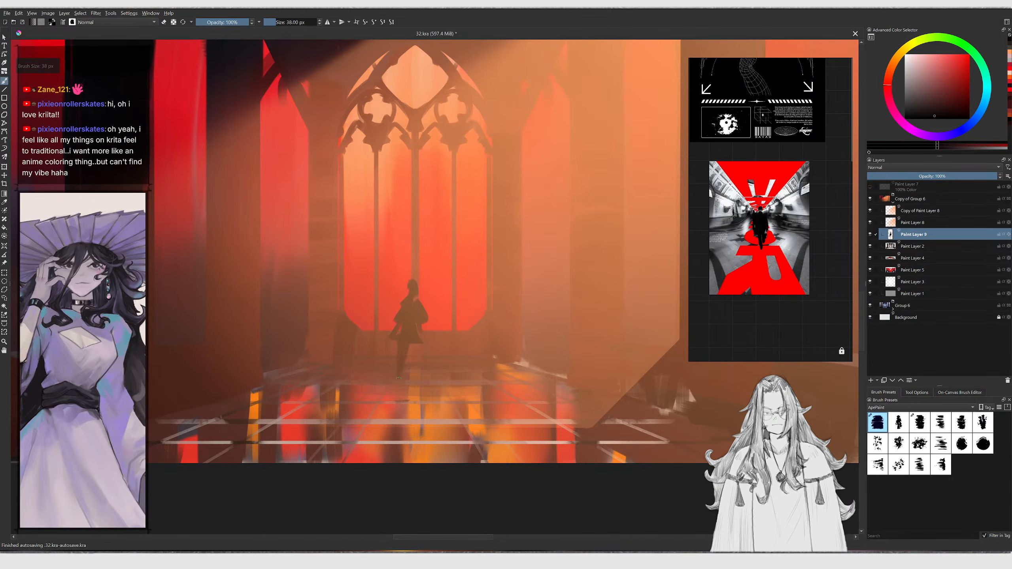
pyautogui.keyDown('ctrl'); pyautogui.moveTo(425, 377); pyautogui.dragTo(425, 410, button='middle'); pyautogui.keyUp('ctrl')
pyautogui.moveTo(423, 368)
pyautogui.mouseDown(button='middle')
pyautogui.moveTo(413, 400)
pyautogui.moveTo(402, 373)
pyautogui.moveTo(426, 385)
pyautogui.mouseUp(button='middle')
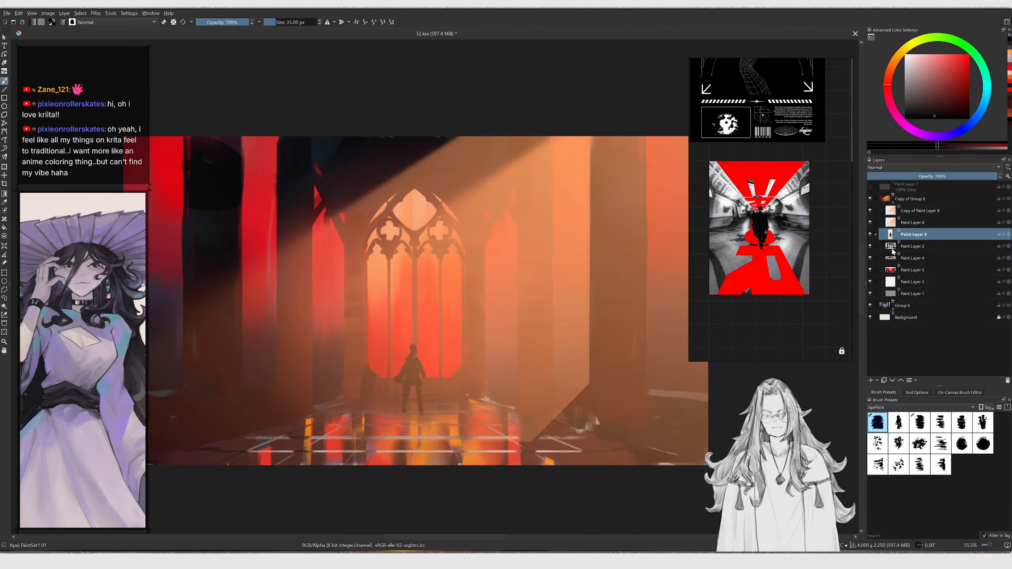
# Toggle the visibility of Paint Layer 4 and Paint Layer 2 to compare, then select Paint Layer 2
pyautogui.click(870, 257)
pyautogui.click(870, 258)
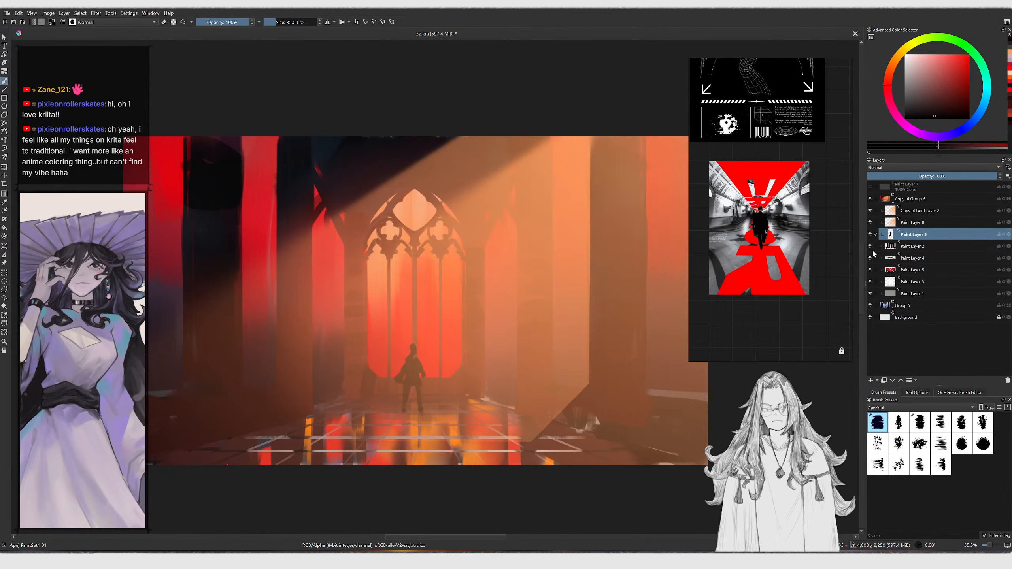
pyautogui.click(870, 247)
pyautogui.click(870, 246)
pyautogui.click(876, 246)
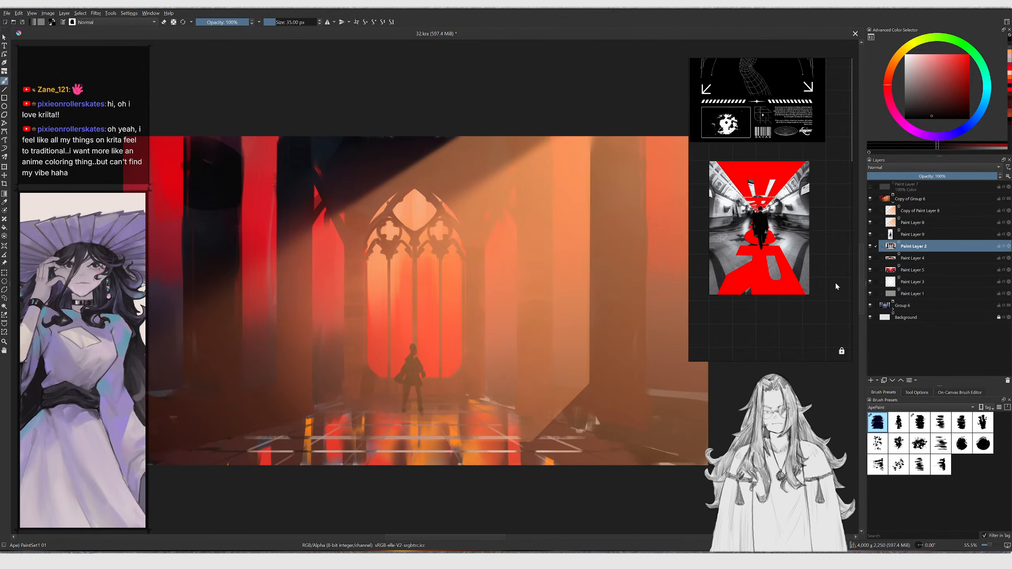
# Pick a light orange, enlarge the brush to 30 px and paint a glowing stroke across the floor
pyautogui.keyDown('ctrl'); pyautogui.click(635, 380); pyautogui.keyUp('ctrl')
pyautogui.moveTo(939, 78); pyautogui.dragTo(957, 54)
pyautogui.press(']')
pyautogui.press(']')
pyautogui.press(']')
pyautogui.press(']')
pyautogui.press(']')
pyautogui.press(']')
pyautogui.press(']')
pyautogui.press(']')
pyautogui.press(']')
pyautogui.press(']')
pyautogui.press(']')
pyautogui.press(']')
pyautogui.press(']')
pyautogui.moveTo(302, 455)
pyautogui.mouseDown()
pyautogui.moveTo(360, 441)
pyautogui.moveTo(344, 439)
pyautogui.moveTo(393, 454)
pyautogui.moveTo(466, 436)
pyautogui.mouseUp()
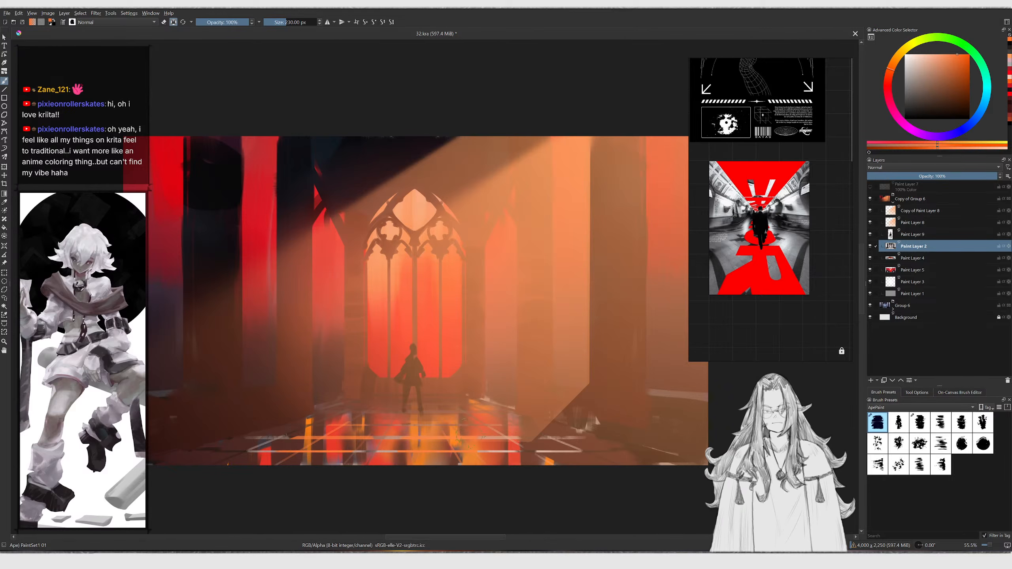
# Pick a bright orange and draw straight perspective grid lines across the floor with an 18 px brush
pyautogui.click(938, 104)
pyautogui.click(886, 84)
pyautogui.press(']')
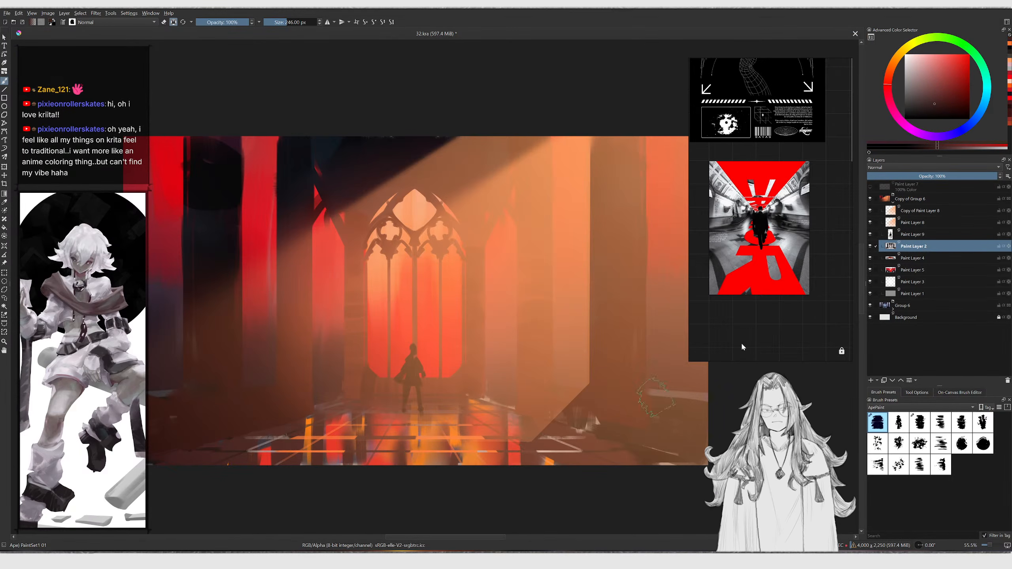
pyautogui.click(939, 108)
pyautogui.press('[')
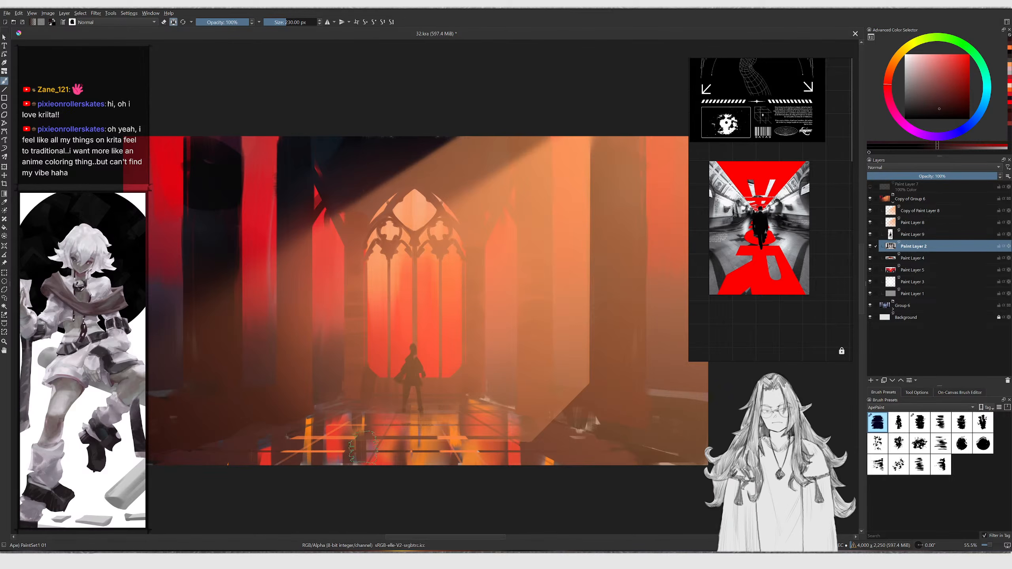
pyautogui.click(952, 59)
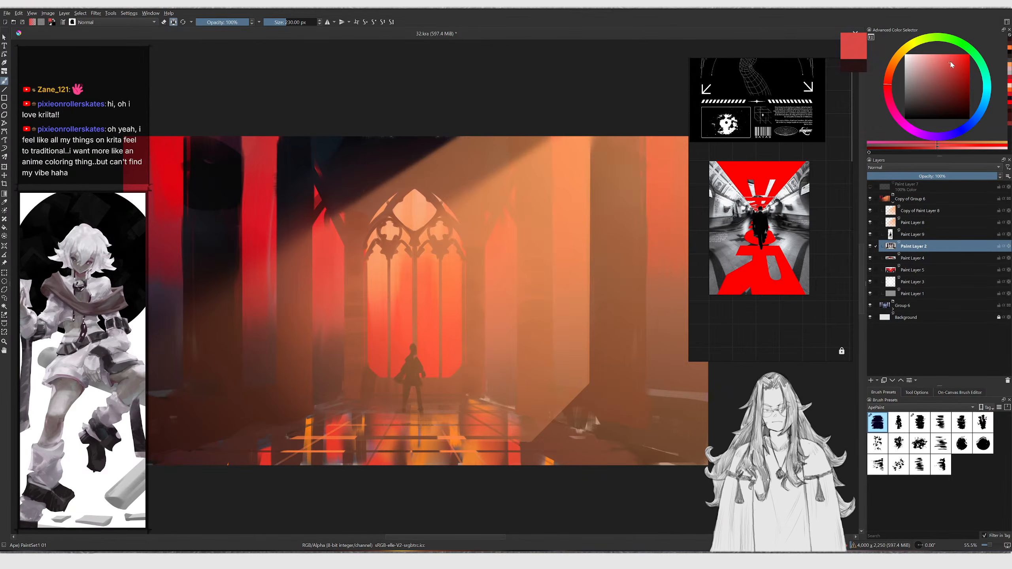
pyautogui.click(891, 68)
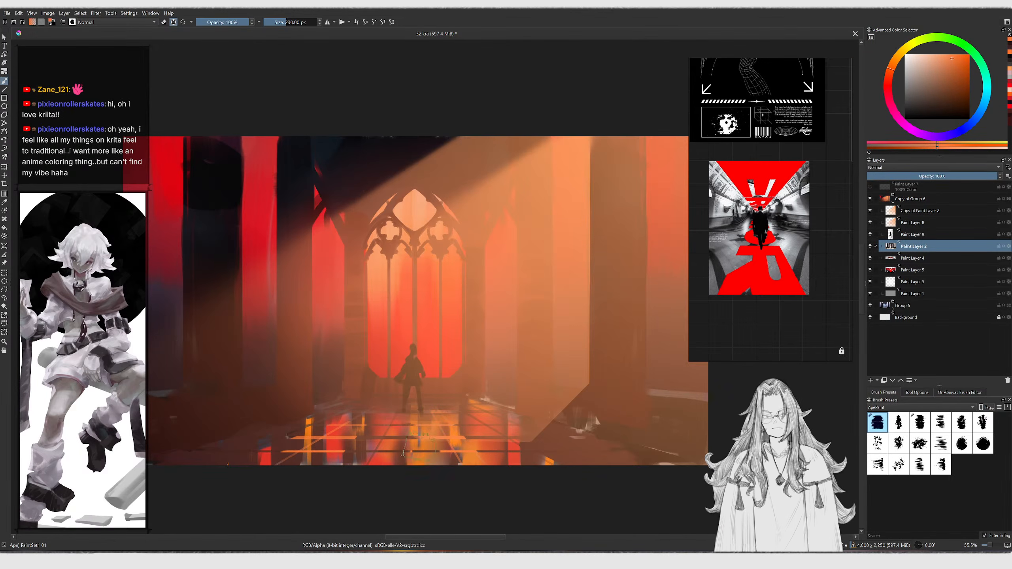
pyautogui.press('[')
pyautogui.press('[')
pyautogui.press('[')
pyautogui.press('[')
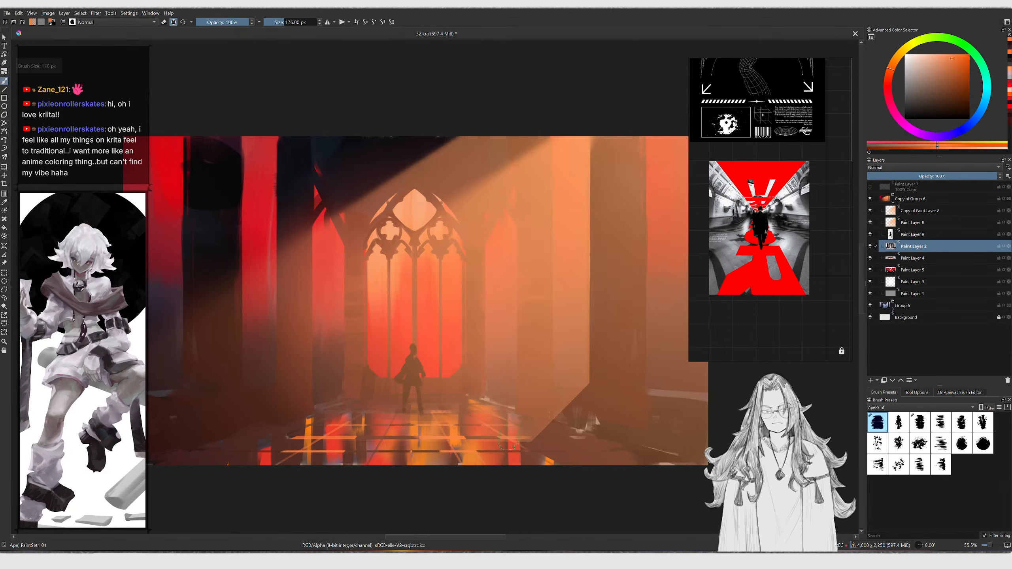
pyautogui.press('[')
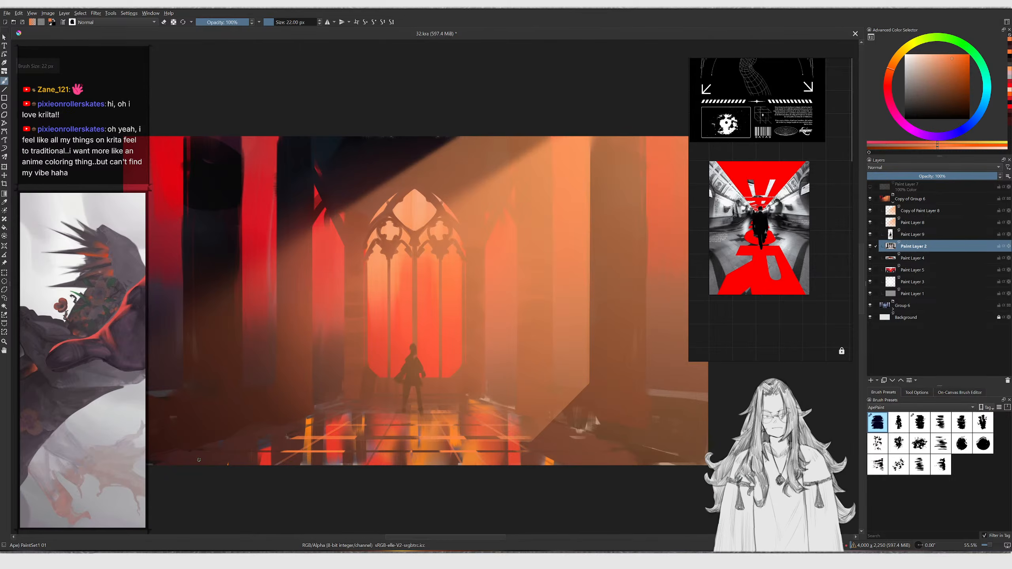
pyautogui.press('v')
pyautogui.moveTo(166, 460); pyautogui.dragTo(587, 458)
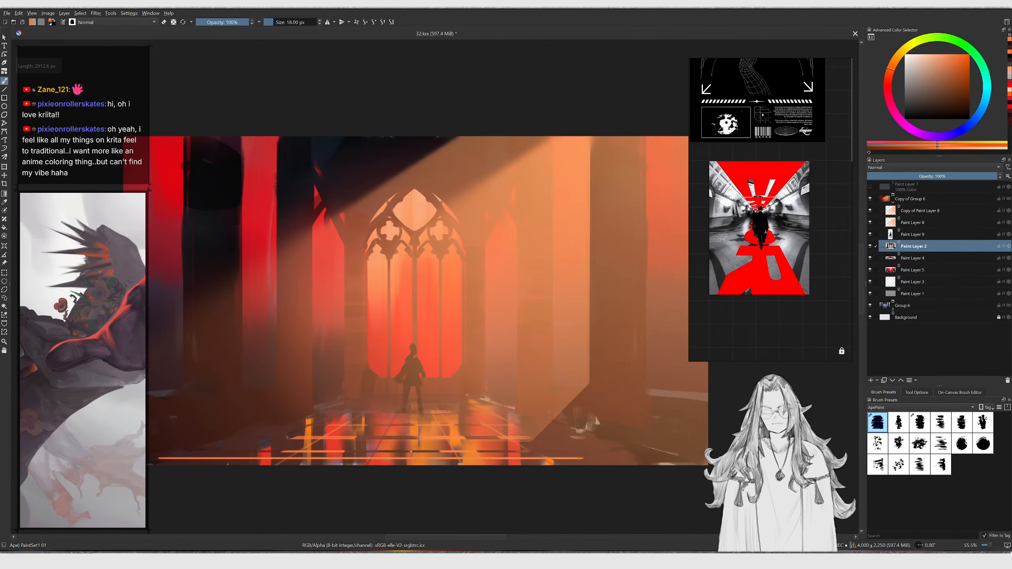
pyautogui.hotkey('ctrl', 'z')
pyautogui.press('[')
pyautogui.press('[')
pyautogui.press('v')
pyautogui.moveTo(693, 455)
pyautogui.mouseDown()
pyautogui.moveTo(191, 456)
pyautogui.moveTo(409, 380)
pyautogui.moveTo(351, 403)
pyautogui.moveTo(402, 399)
pyautogui.mouseUp()
pyautogui.hotkey('ctrl', 'z')
pyautogui.press('v')
pyautogui.press('v')
pyautogui.moveTo(381, 479); pyautogui.dragTo(410, 398)
pyautogui.press('v')
pyautogui.moveTo(448, 486); pyautogui.dragTo(435, 440)
pyautogui.moveTo(417, 398); pyautogui.dragTo(476, 401)
pyautogui.press('v')
pyautogui.moveTo(407, 463)
pyautogui.mouseDown()
pyautogui.moveTo(641, 437)
pyautogui.moveTo(214, 444)
pyautogui.mouseUp()
pyautogui.press('v')
pyautogui.press('v')
pyautogui.moveTo(504, 418)
pyautogui.mouseDown()
pyautogui.moveTo(514, 417)
pyautogui.moveTo(328, 402)
pyautogui.moveTo(487, 413)
pyautogui.mouseUp()
pyautogui.press('v')
pyautogui.press('v')
pyautogui.press('v')
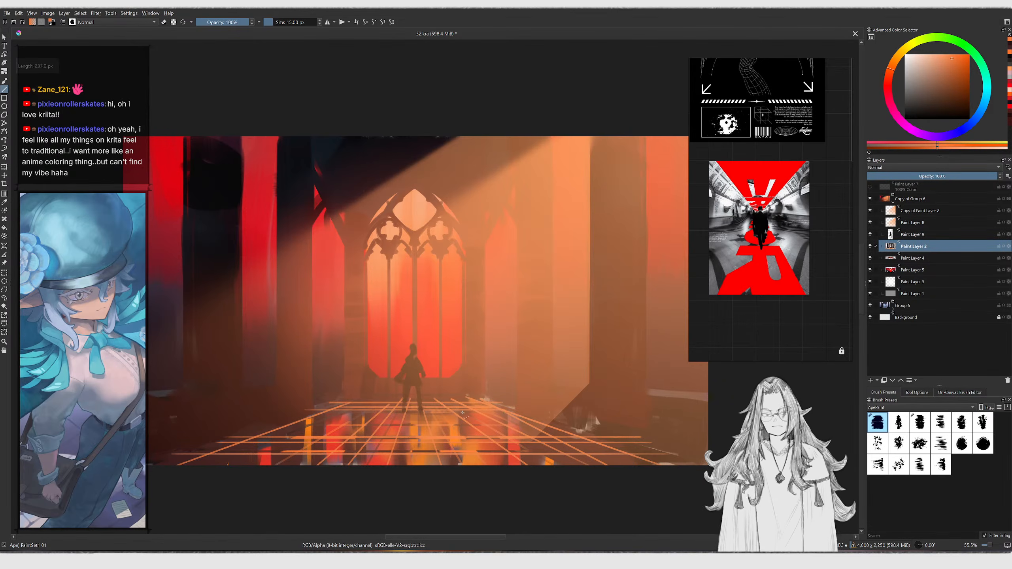
# Add more straight floor grid lines with a 13 px brush, plus a short vertical stroke above the floor
pyautogui.moveTo(322, 415); pyautogui.dragTo(321, 415)
pyautogui.press('[')
pyautogui.moveTo(322, 417); pyautogui.dragTo(276, 418)
pyautogui.press('v')
pyautogui.press('v')
pyautogui.moveTo(393, 429); pyautogui.dragTo(555, 426)
pyautogui.moveTo(279, 431); pyautogui.dragTo(277, 430)
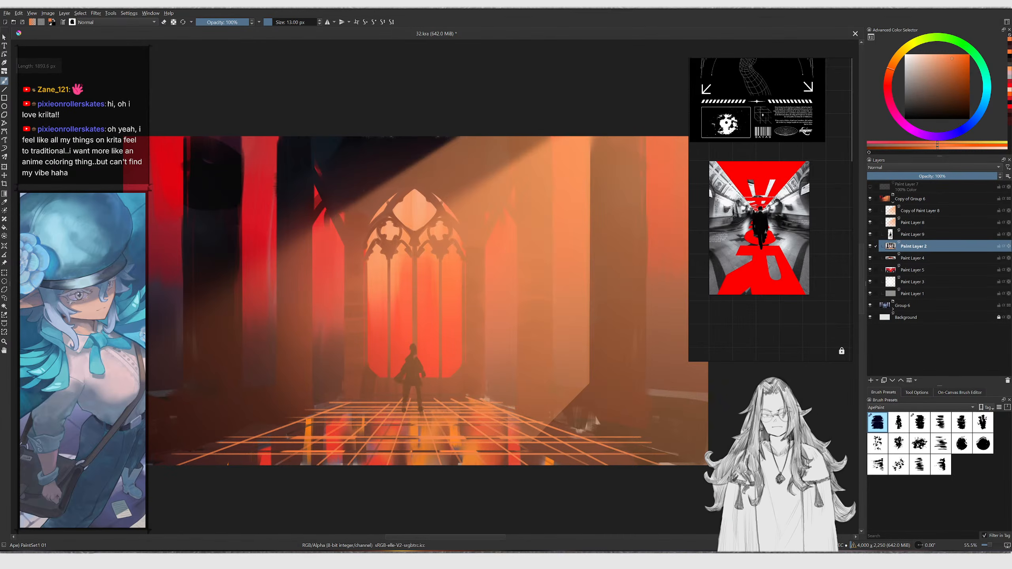
pyautogui.keyDown('shift'); pyautogui.moveTo(557, 410); pyautogui.dragTo(557, 409); pyautogui.keyUp('shift')
pyautogui.press('b')
pyautogui.moveTo(527, 399)
pyautogui.keyDown('ctrl'); pyautogui.mouseDown(button='middle')
pyautogui.moveTo(526, 441)
pyautogui.moveTo(522, 351)
pyautogui.mouseUp(button='middle'); pyautogui.keyUp('ctrl')
pyautogui.keyDown('ctrl'); pyautogui.click(491, 386); pyautogui.keyUp('ctrl')
pyautogui.press('g')
pyautogui.moveTo(502, 361); pyautogui.dragTo(395, 479)
pyautogui.hotkey('ctrl', 'z')
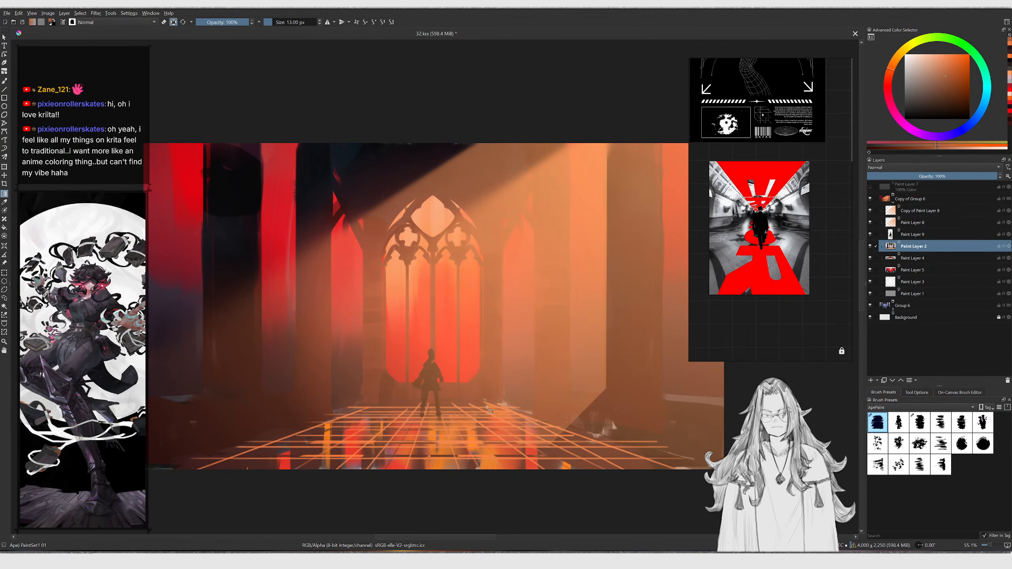
# Sample floor colours and blend the floor grid with large soft strokes, enlarging the brush up to 201 px
pyautogui.press('b')
pyautogui.press(']')
pyautogui.press(']')
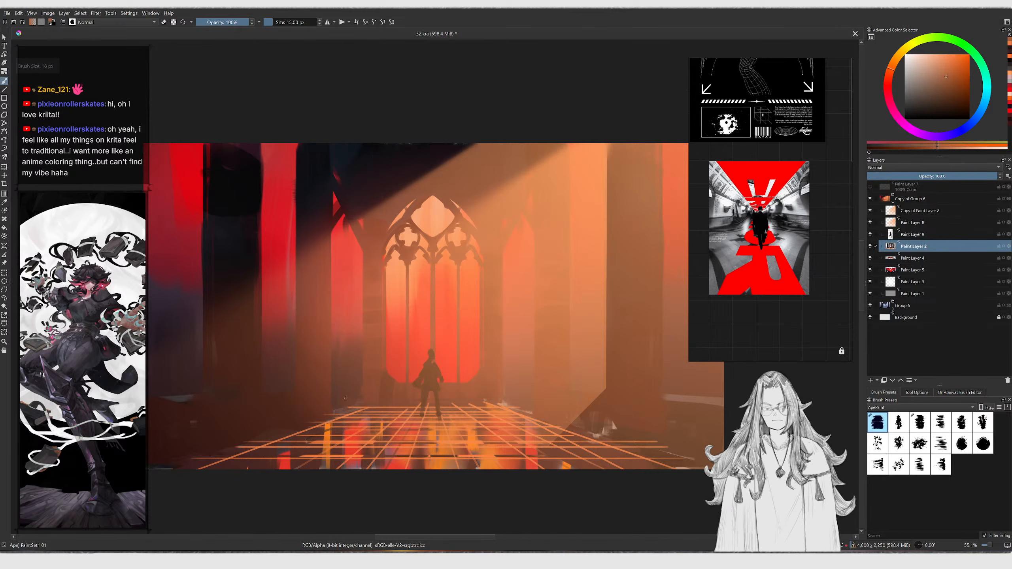
pyautogui.press(']')
pyautogui.press(']')
pyautogui.press(']')
pyautogui.press(']')
pyautogui.press(']')
pyautogui.press(']')
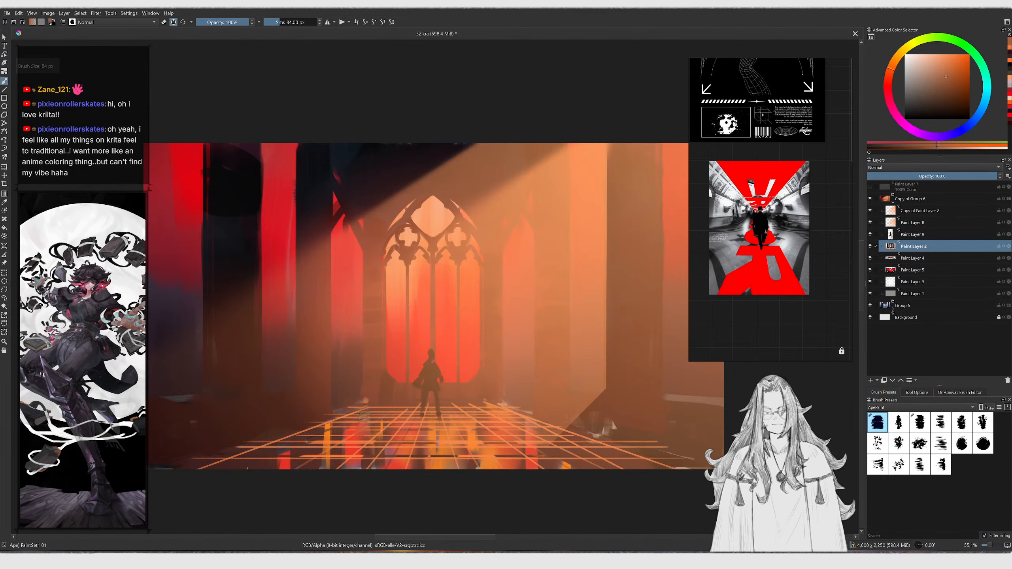
pyautogui.keyDown('ctrl'); pyautogui.click(395, 387); pyautogui.keyUp('ctrl')
pyautogui.press(']')
pyautogui.moveTo(366, 397); pyautogui.dragTo(369, 405)
pyautogui.hotkey('ctrl', 'z')
pyautogui.press(']')
pyautogui.press(']')
pyautogui.press(']')
pyautogui.keyDown('ctrl'); pyautogui.click(371, 383); pyautogui.keyUp('ctrl')
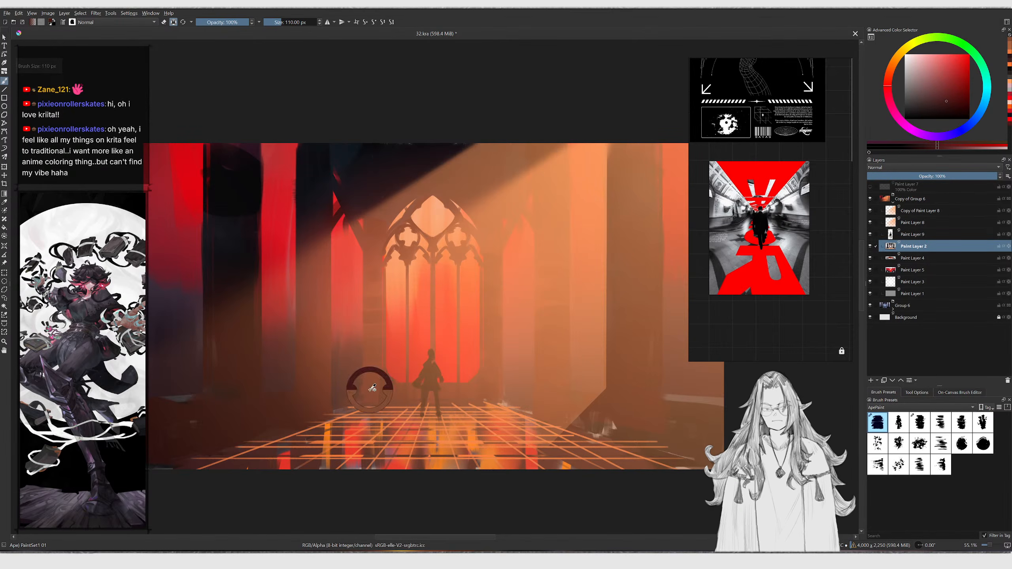
pyautogui.moveTo(351, 412)
pyautogui.mouseDown()
pyautogui.moveTo(345, 427)
pyautogui.moveTo(412, 411)
pyautogui.mouseUp()
pyautogui.press(']')
pyautogui.press(']')
pyautogui.press(']')
pyautogui.press(']')
pyautogui.press(']')
pyautogui.press(']')
pyautogui.press(']')
pyautogui.press(']')
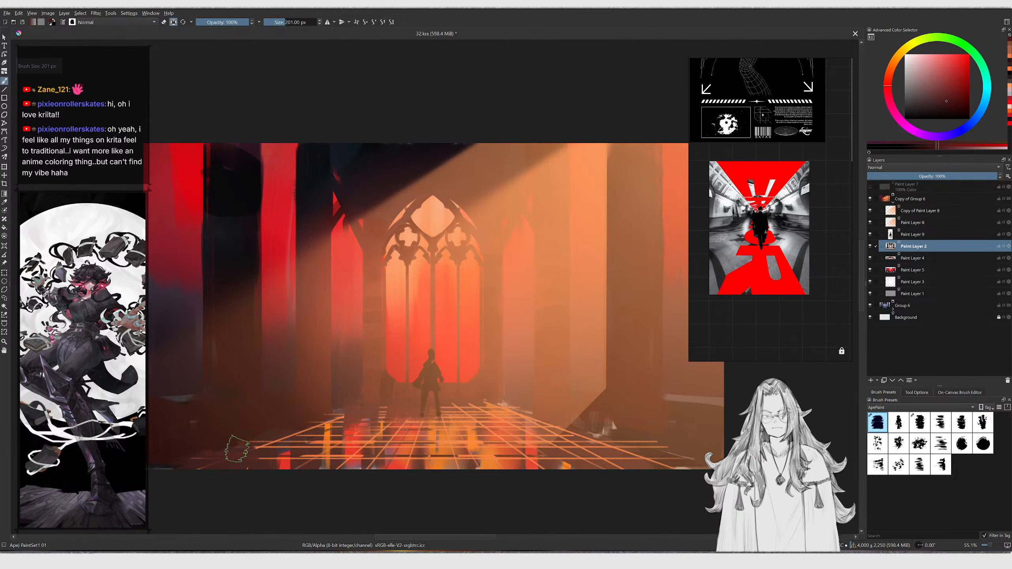
pyautogui.moveTo(229, 463)
pyautogui.keyDown('ctrl'); pyautogui.mouseDown(button='middle')
pyautogui.moveTo(255, 415)
pyautogui.moveTo(292, 447)
pyautogui.moveTo(255, 439)
pyautogui.mouseUp(button='middle'); pyautogui.keyUp('ctrl')
pyautogui.press(']')
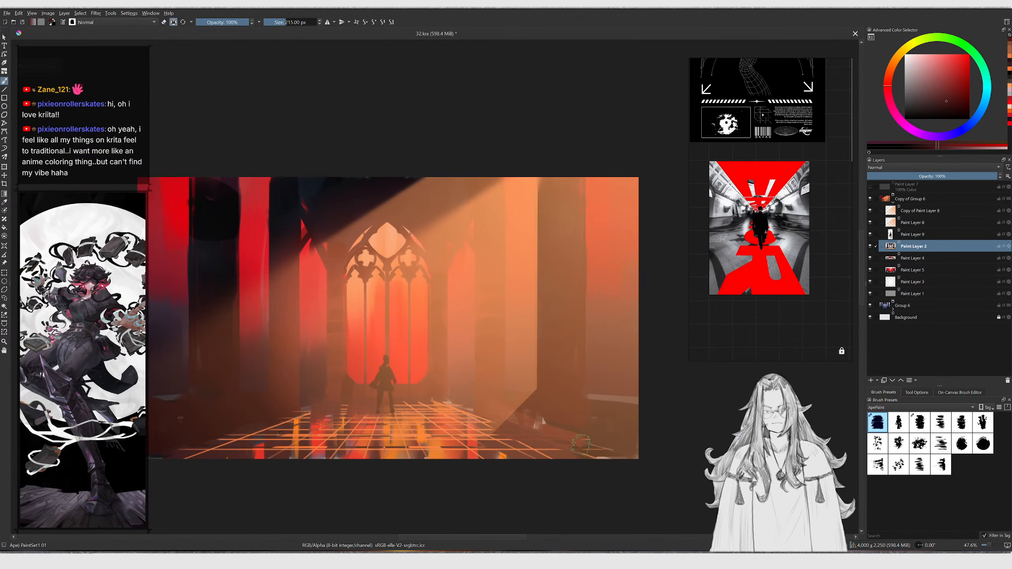
pyautogui.press(']')
pyautogui.press('[')
pyautogui.press('[')
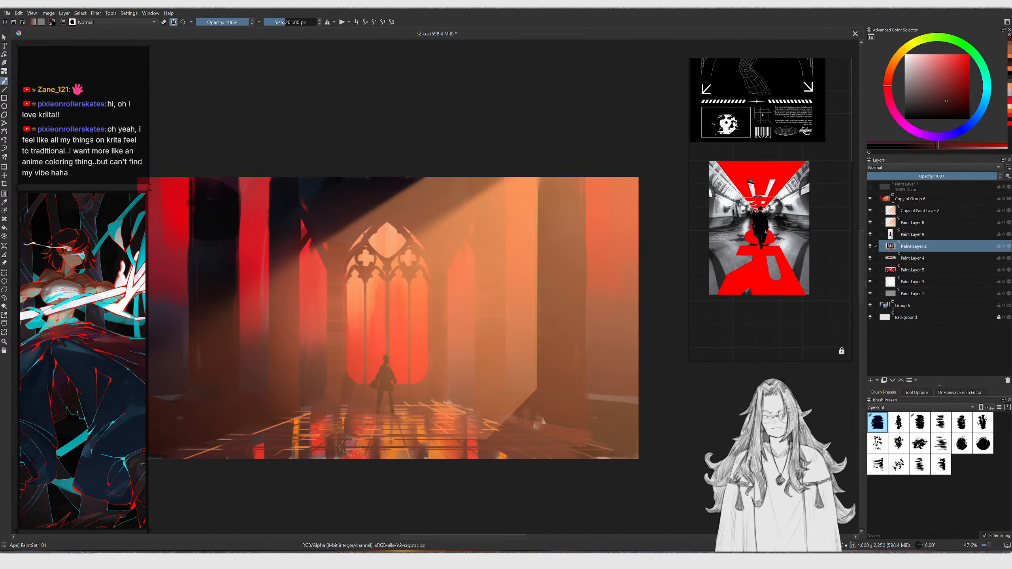
pyautogui.moveTo(353, 445); pyautogui.dragTo(337, 449, button='middle')
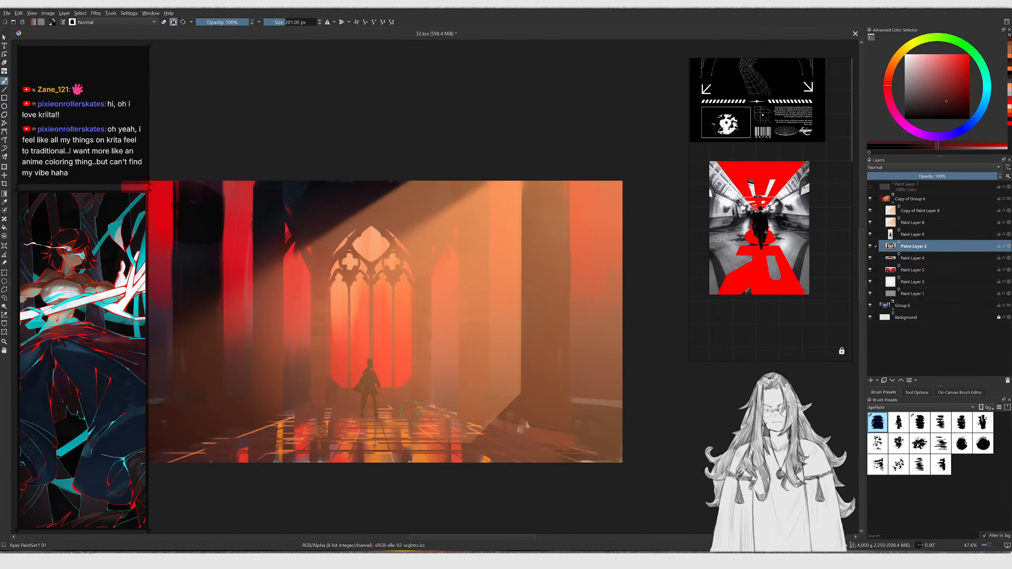
# Group Paint Layer 8 and Copy of Paint Layer 8 together and set the new group's opacity to 59%
pyautogui.moveTo(361, 299); pyautogui.dragTo(414, 310, button='middle')
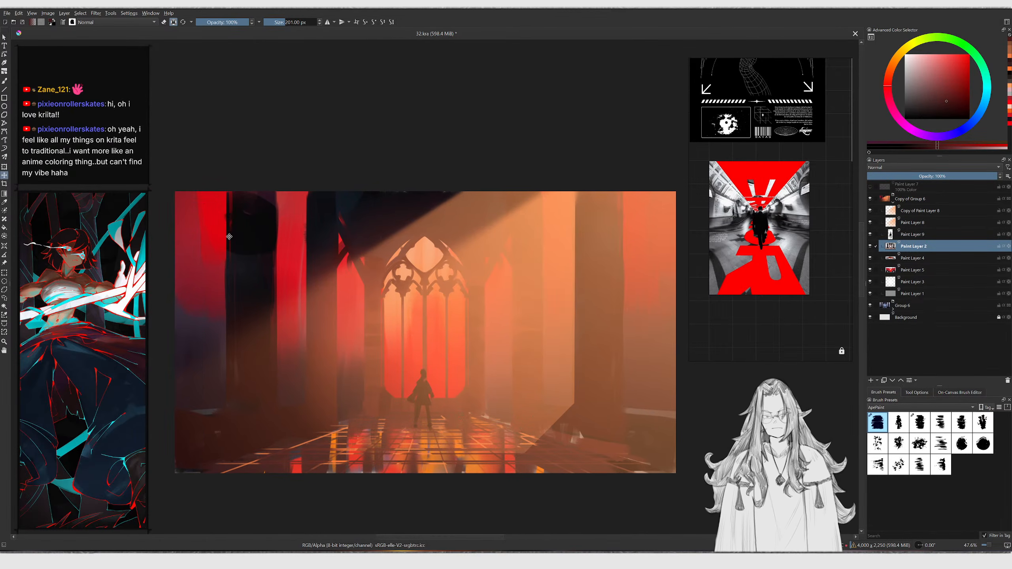
pyautogui.keyDown('ctrl'); pyautogui.click(262, 211); pyautogui.keyUp('ctrl')
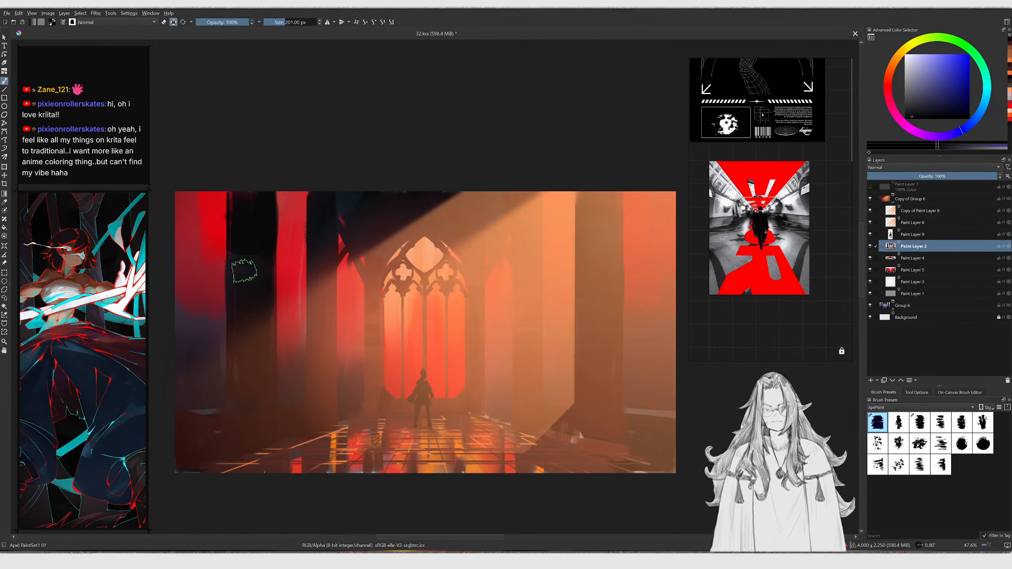
pyautogui.scroll(-3, 257, 219)
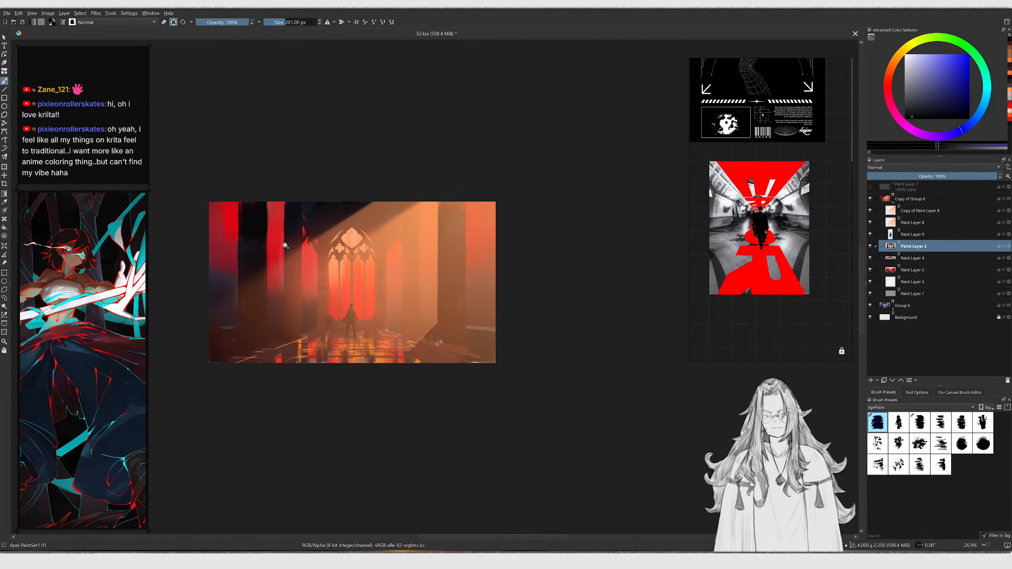
pyautogui.scroll(2, 284, 248)
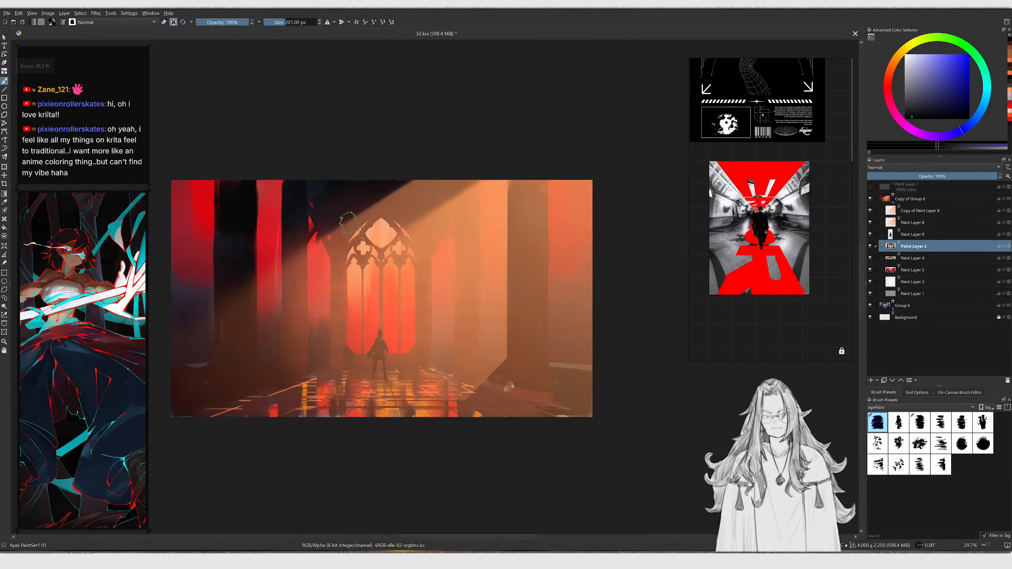
pyautogui.click(891, 224)
pyautogui.keyDown('ctrl'); pyautogui.click(925, 212); pyautogui.keyUp('ctrl')
pyautogui.hotkey('ctrl', 'g')
pyautogui.moveTo(928, 176); pyautogui.dragTo(1000, 184)
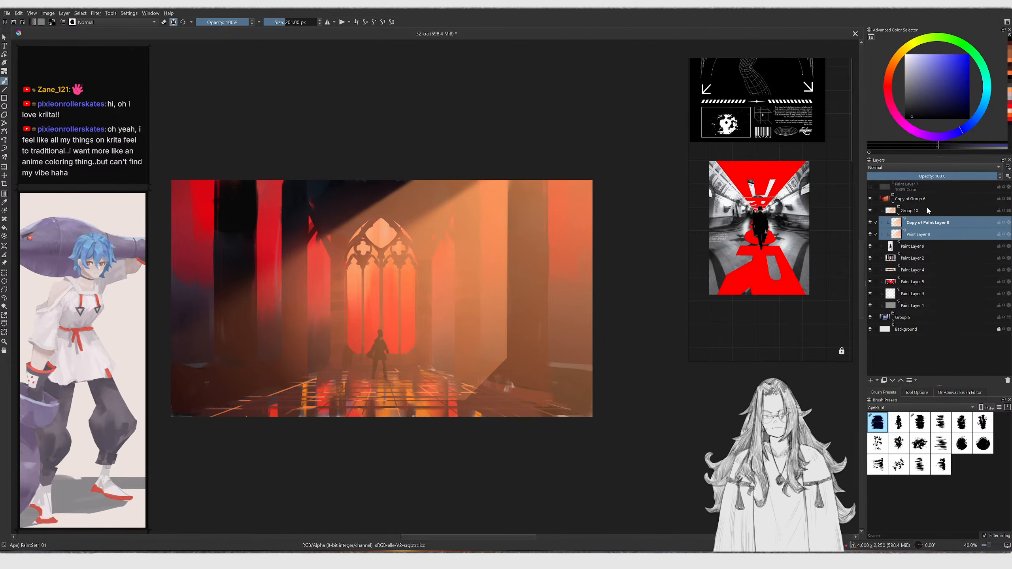
pyautogui.click(932, 210)
pyautogui.click(933, 177)
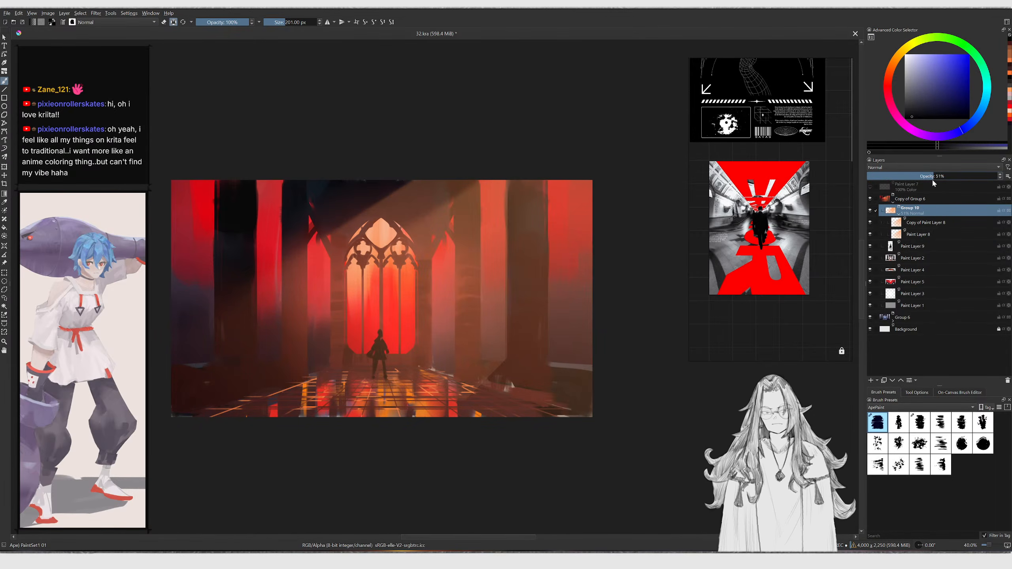
# Hide the new group, pick a near-black and drag a top-down gradient on Paint Layer 2 to darken the upper scene
pyautogui.click(900, 216)
pyautogui.scroll(2, 493, 251)
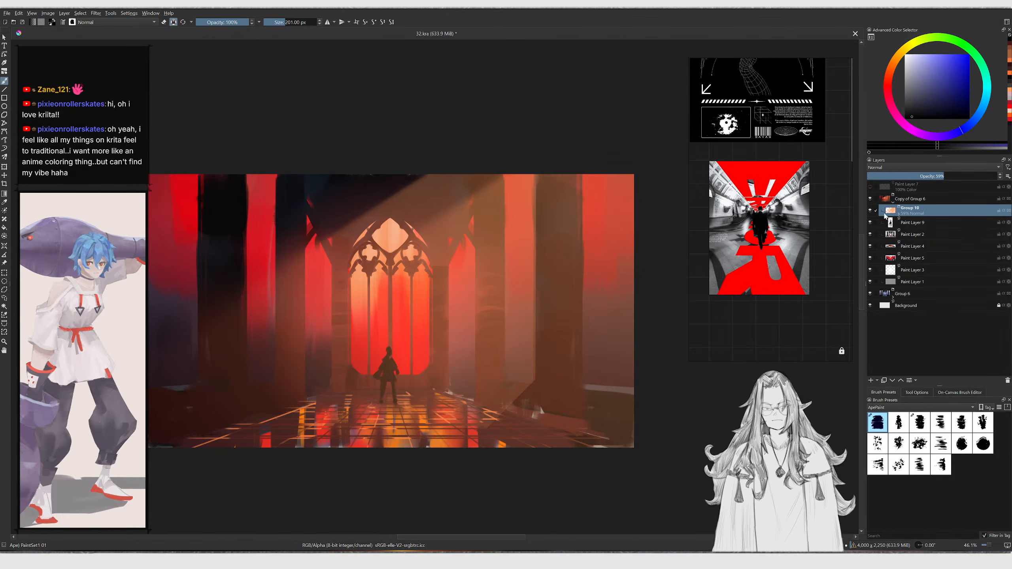
pyautogui.click(870, 211)
pyautogui.click(555, 283)
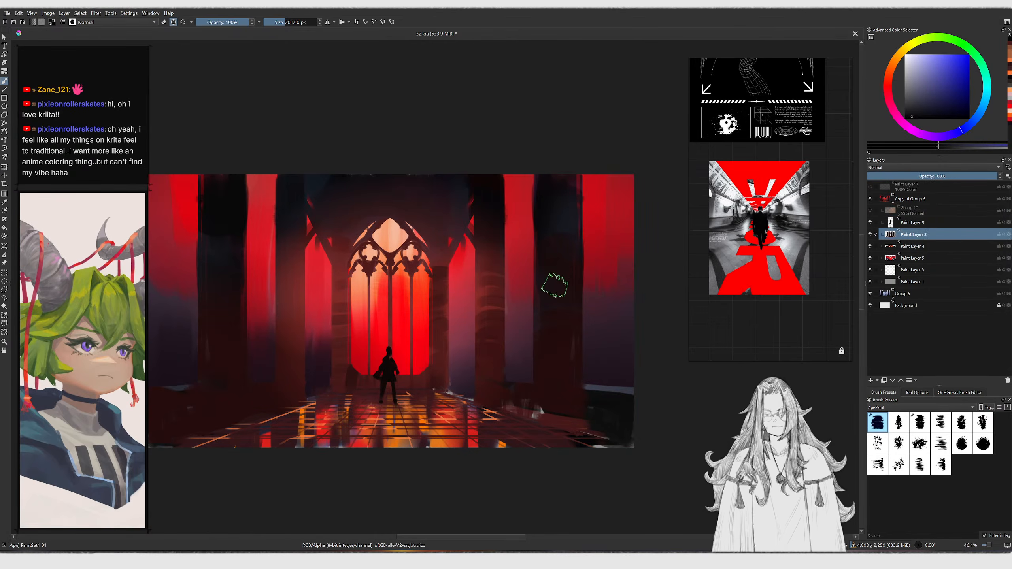
pyautogui.keyDown('ctrl'); pyautogui.click(554, 289); pyautogui.keyUp('ctrl')
pyautogui.click(914, 118)
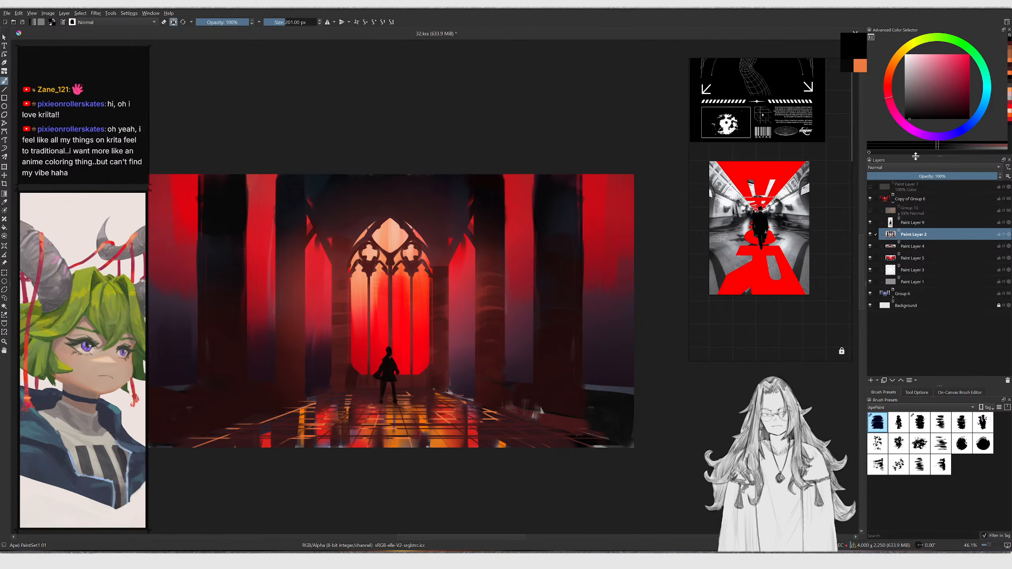
pyautogui.press('g')
pyautogui.moveTo(414, 110); pyautogui.dragTo(417, 396)
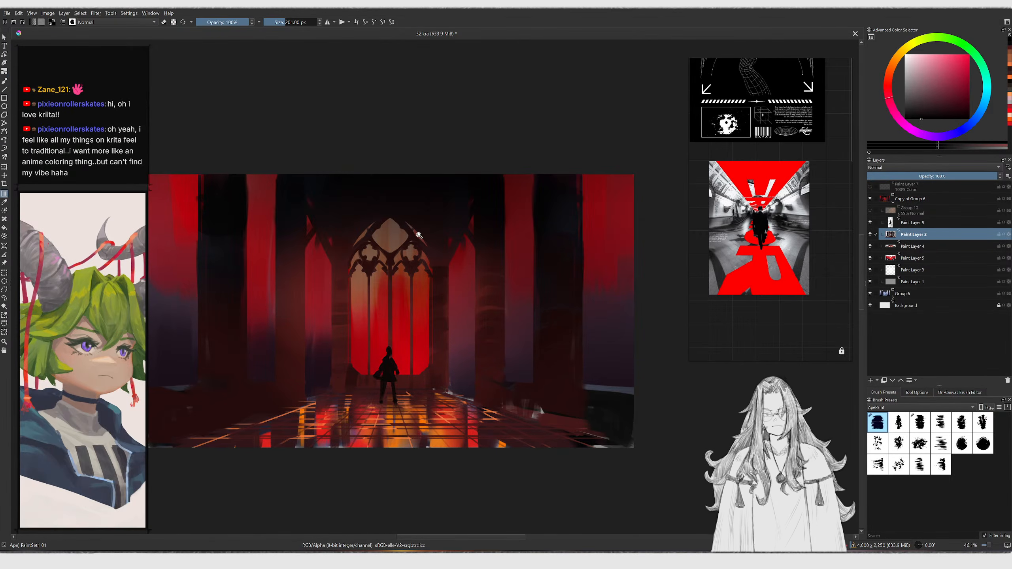
pyautogui.scroll(-2, 419, 236)
pyautogui.hotkey('ctrl', 'z')
pyautogui.moveTo(414, 149); pyautogui.dragTo(410, 429)
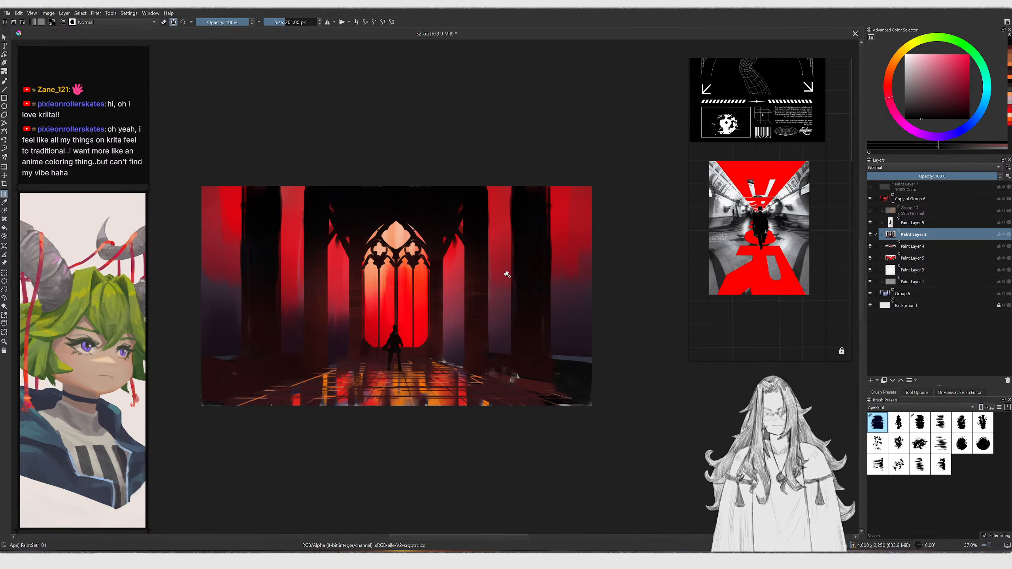
pyautogui.scroll(2, 508, 274)
# Toggle the visibility of the new group, Paint Layer 2 and Paint Layer 9 to compare the painting
pyautogui.click(870, 210)
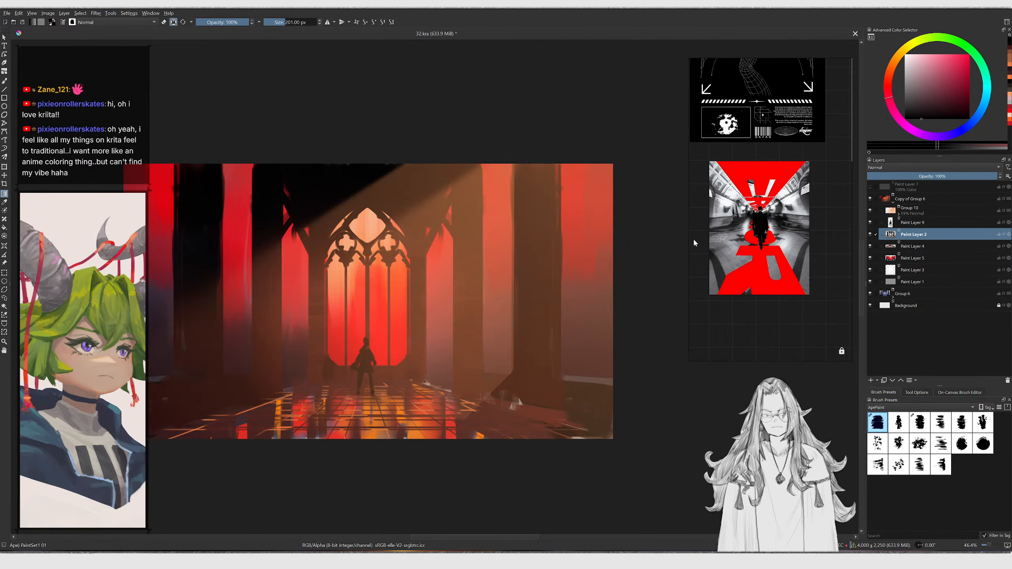
pyautogui.keyDown('ctrl'); pyautogui.moveTo(513, 262); pyautogui.dragTo(542, 259, button='middle'); pyautogui.keyUp('ctrl')
pyautogui.click(871, 234)
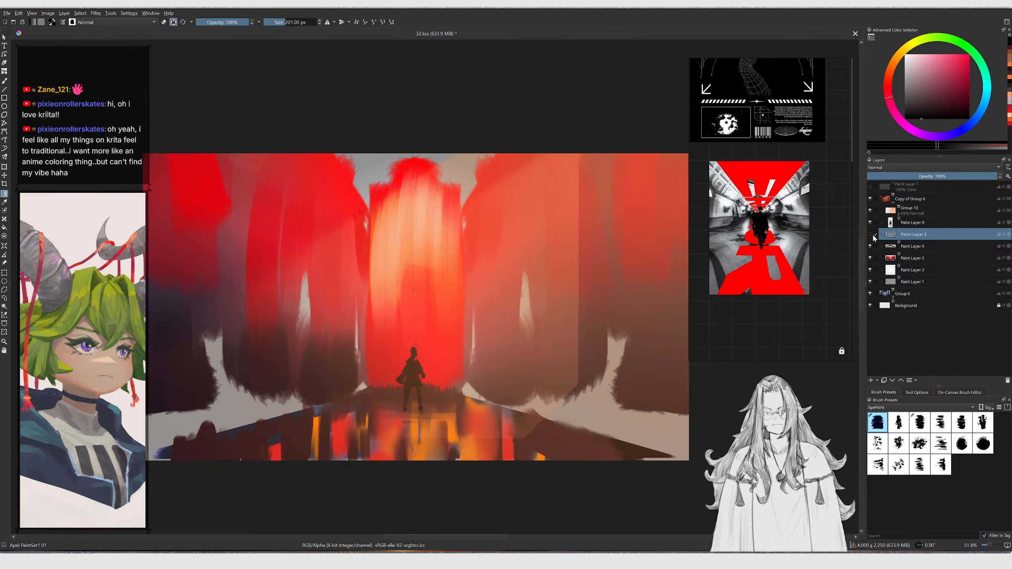
pyautogui.click(871, 235)
pyautogui.click(870, 223)
pyautogui.click(871, 223)
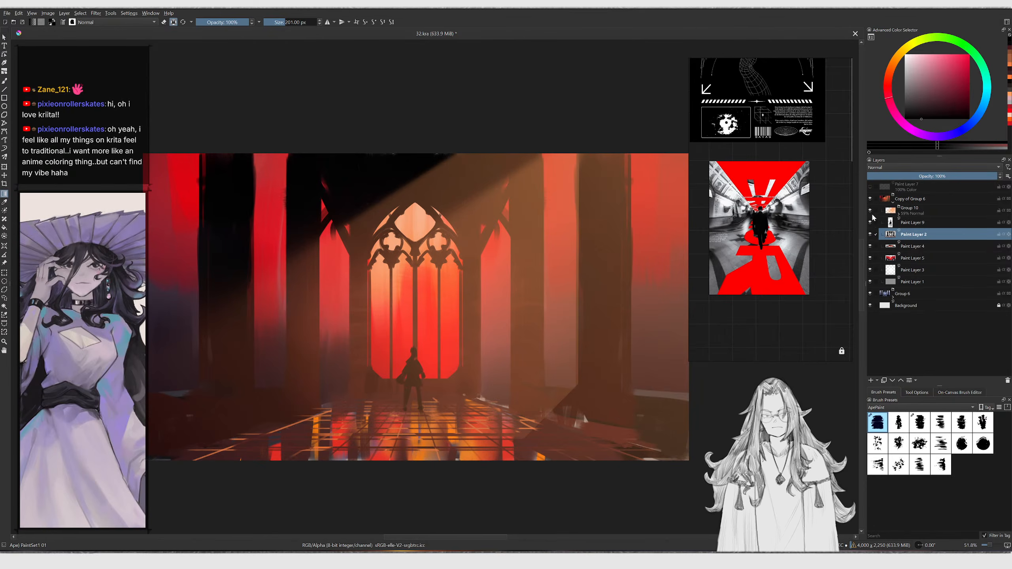
pyautogui.click(870, 211)
pyautogui.keyDown('ctrl'); pyautogui.moveTo(578, 344); pyautogui.dragTo(548, 354, button='middle'); pyautogui.keyUp('ctrl')
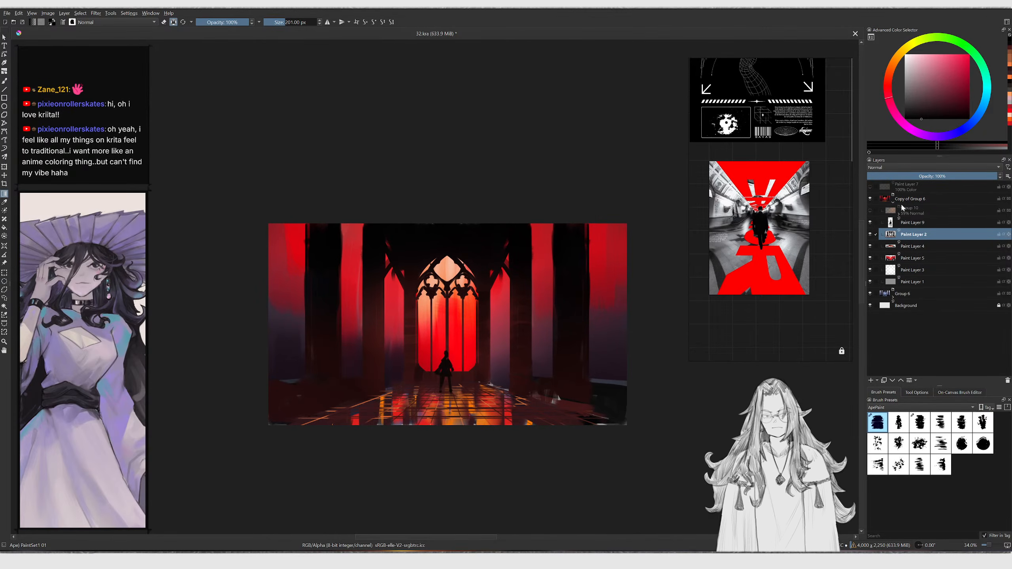
pyautogui.click(870, 210)
# Select the new group and lower its opacity to 38%
pyautogui.click(913, 210)
pyautogui.click(902, 176)
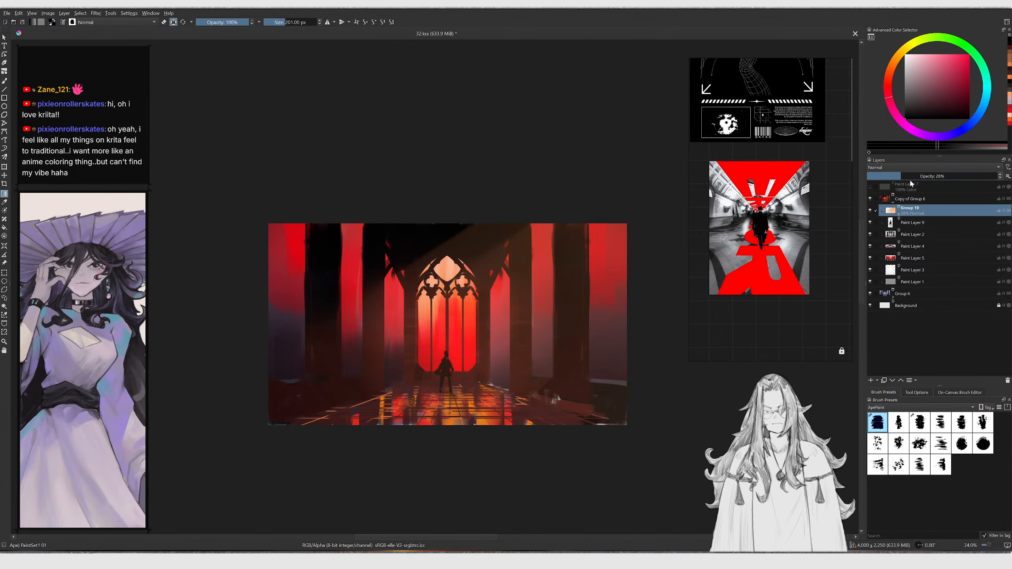
pyautogui.click(917, 179)
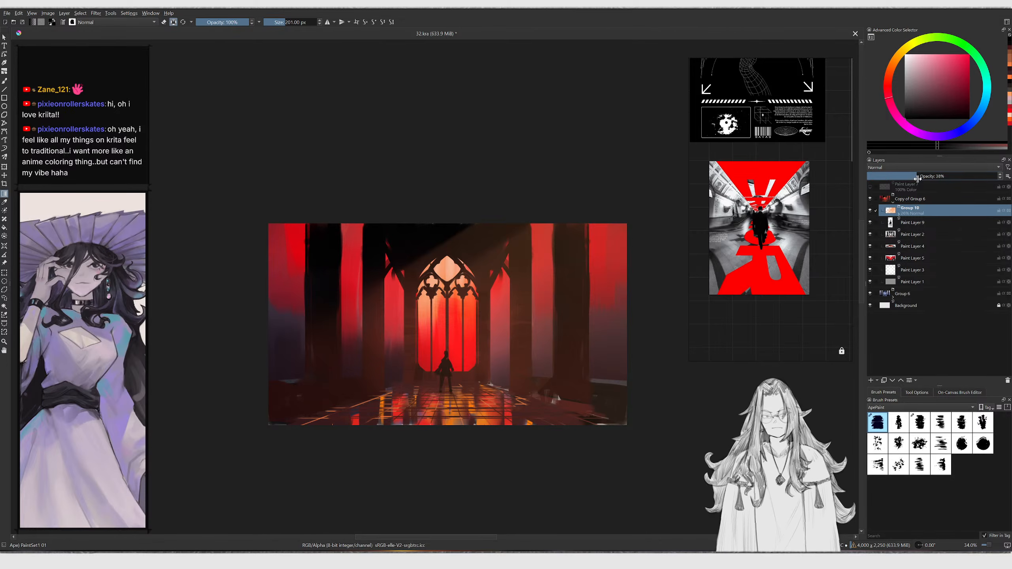
# Zoom into the painting and browse the reference board for a gothic stained-glass window image
pyautogui.scroll(2, 416, 374)
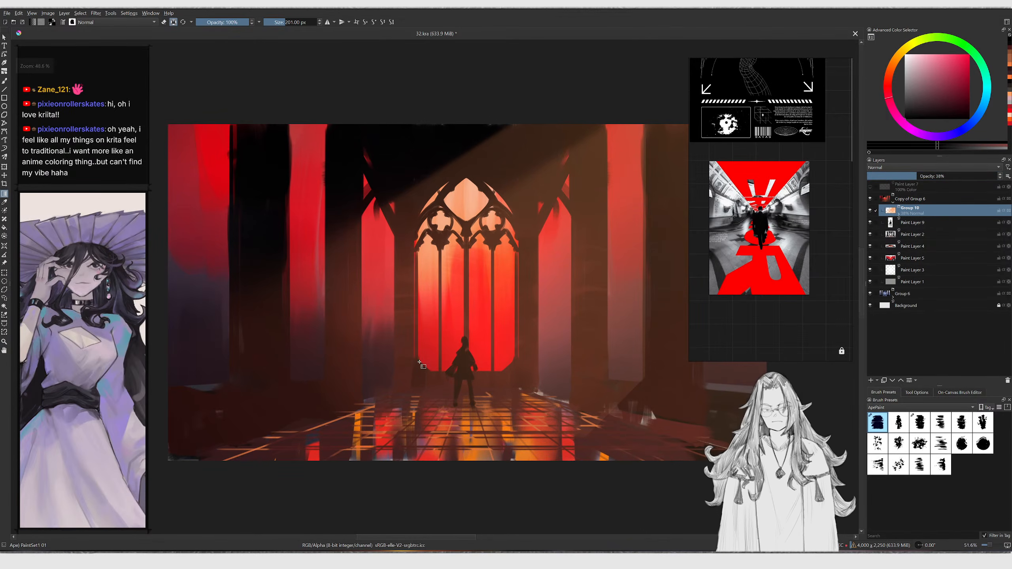
pyautogui.moveTo(478, 411); pyautogui.dragTo(464, 429, button='middle')
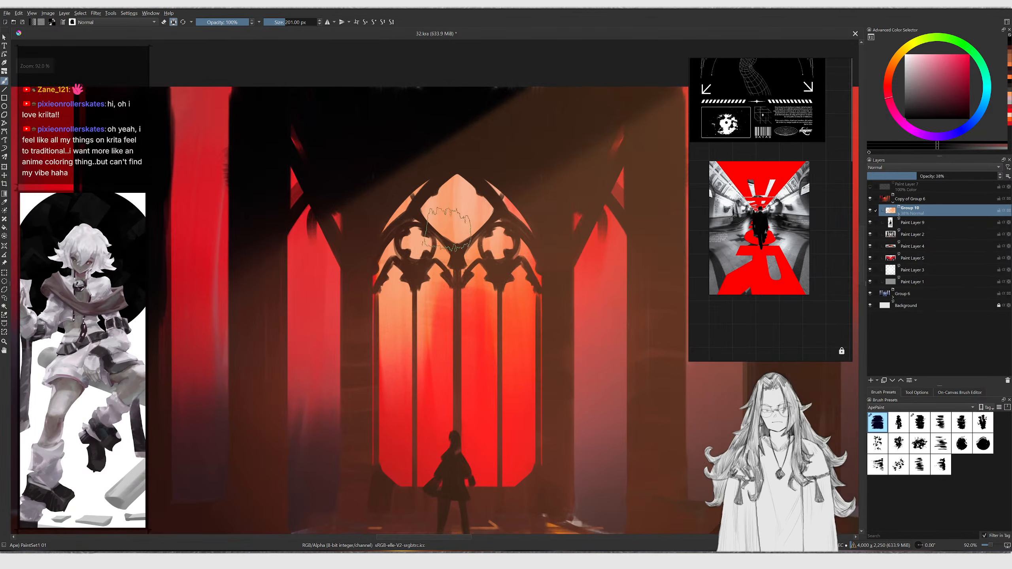
pyautogui.scroll(2, 457, 263)
pyautogui.keyDown('ctrl'); pyautogui.moveTo(457, 264); pyautogui.dragTo(455, 317, button='middle'); pyautogui.keyUp('ctrl')
pyautogui.keyDown('ctrl'); pyautogui.moveTo(500, 317); pyautogui.dragTo(496, 304, button='middle'); pyautogui.keyUp('ctrl')
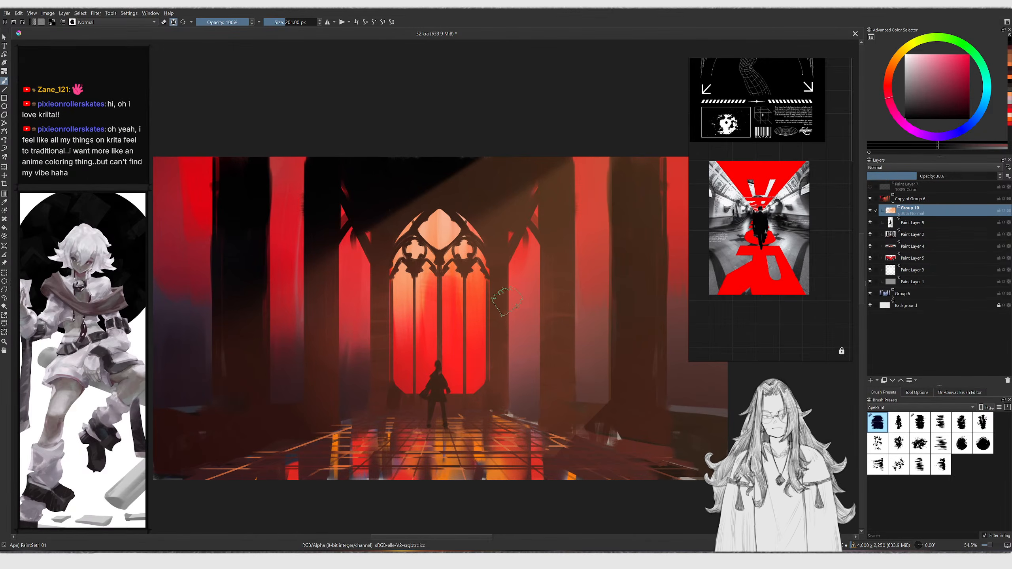
pyautogui.scroll(-5, 789, 219)
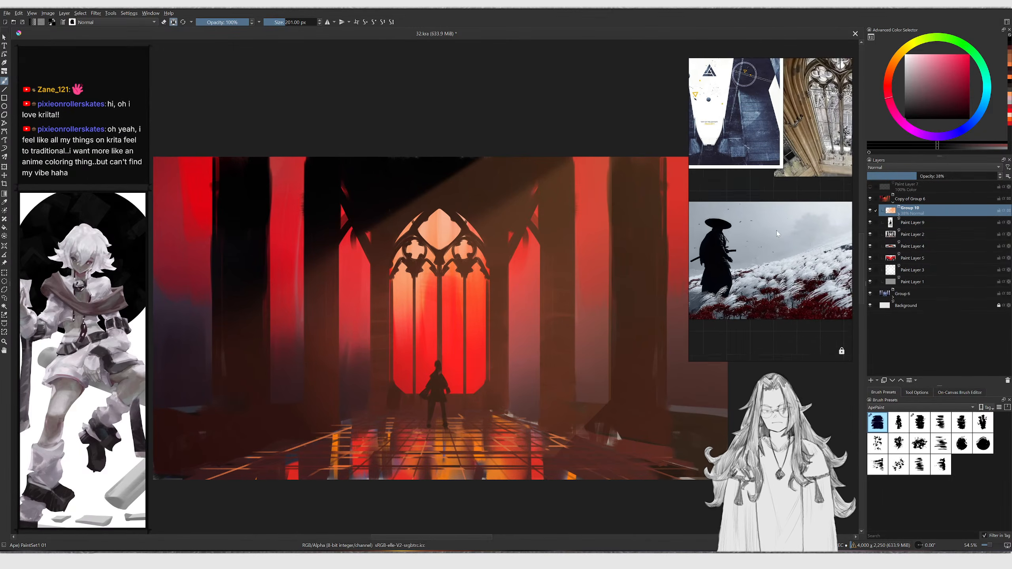
pyautogui.scroll(6, 790, 219)
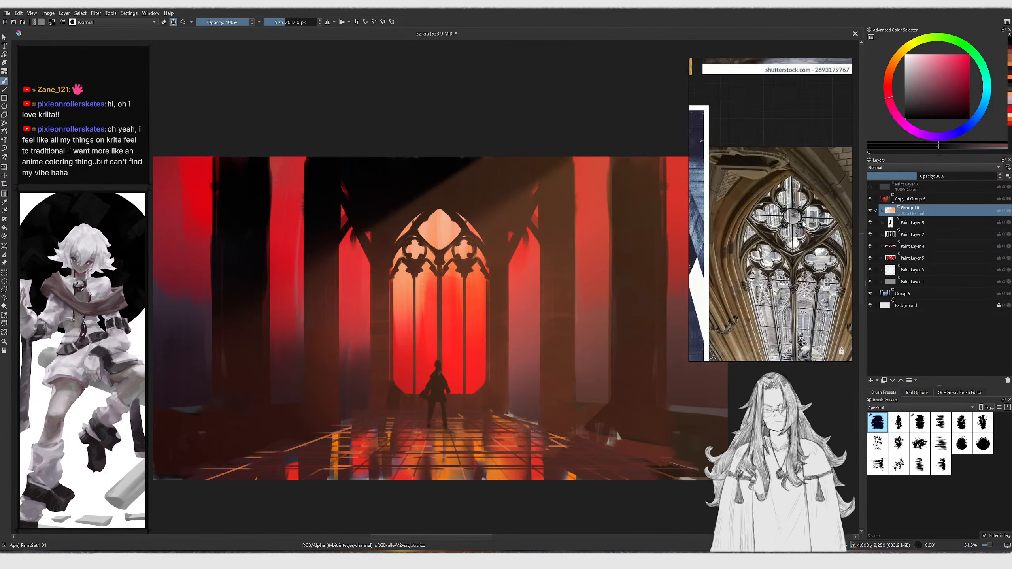
pyautogui.scroll(5, 817, 179)
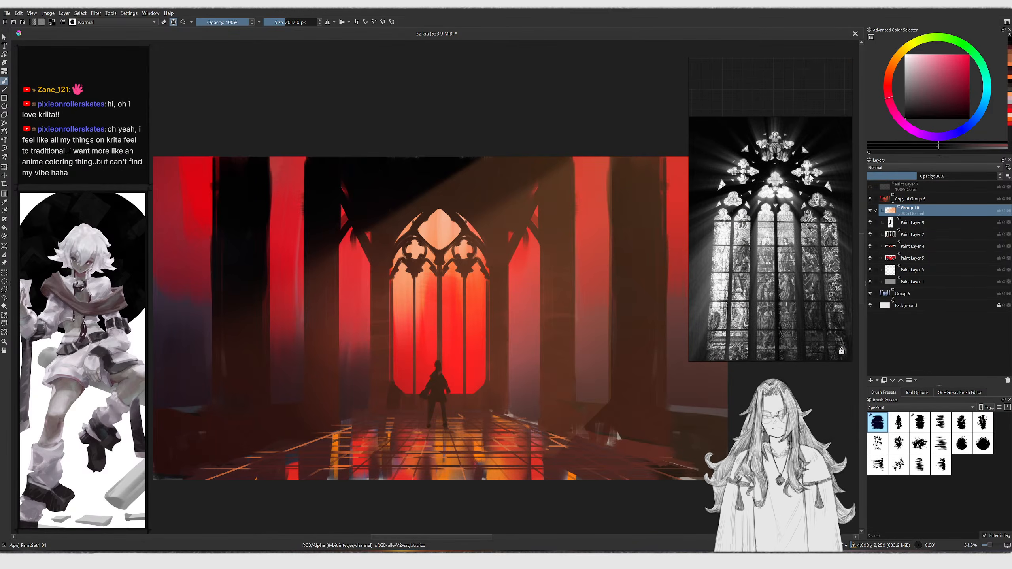
pyautogui.scroll(1, 702, 194)
pyautogui.moveTo(689, 192); pyautogui.dragTo(647, 193)
pyautogui.scroll(1, 718, 256)
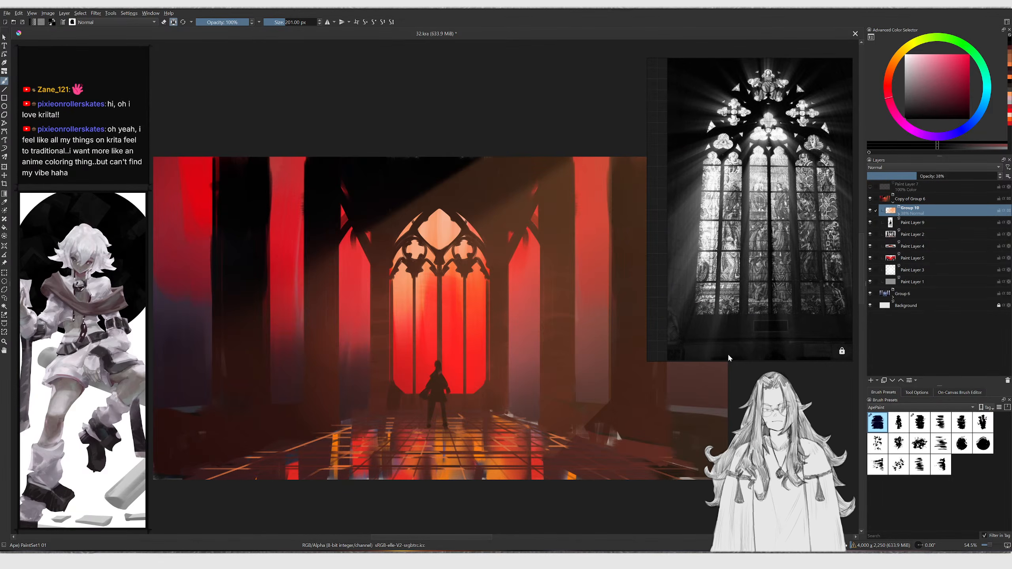
pyautogui.moveTo(725, 359); pyautogui.dragTo(725, 383)
pyautogui.scroll(2, 724, 275)
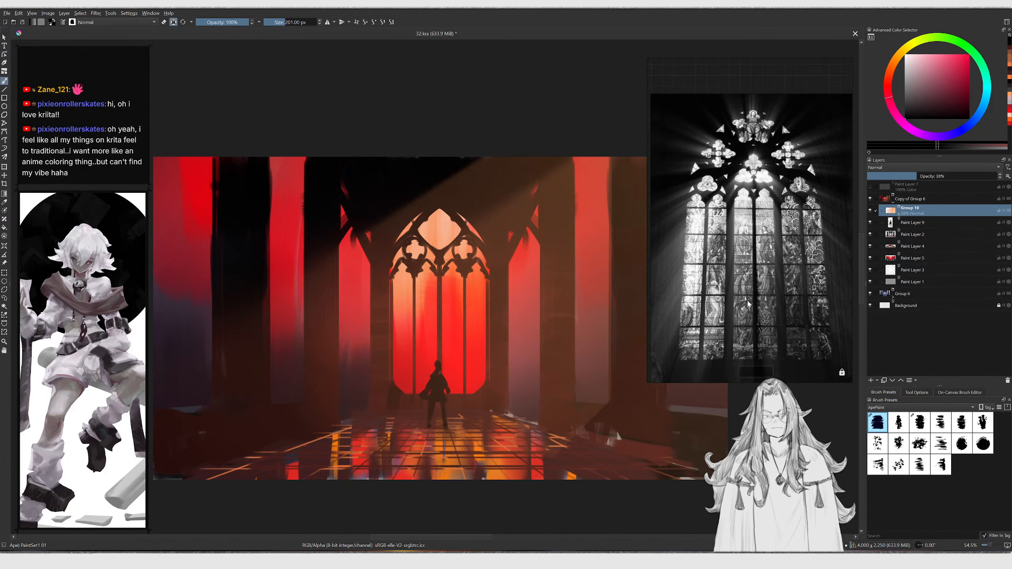
pyautogui.moveTo(720, 225); pyautogui.dragTo(742, 201)
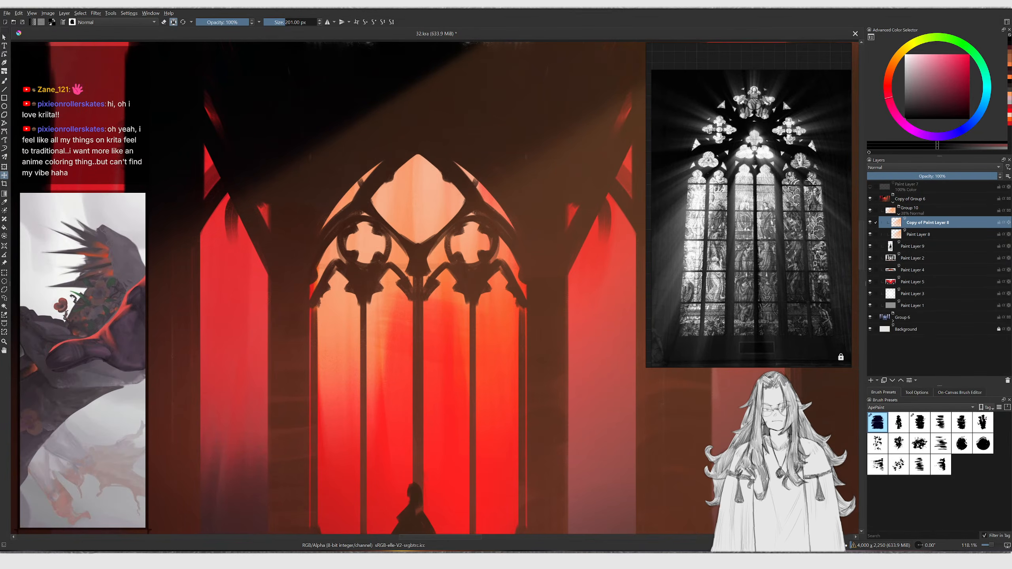
# Collapse Group 10 and hide it
pyautogui.press('b')
pyautogui.click(899, 215)
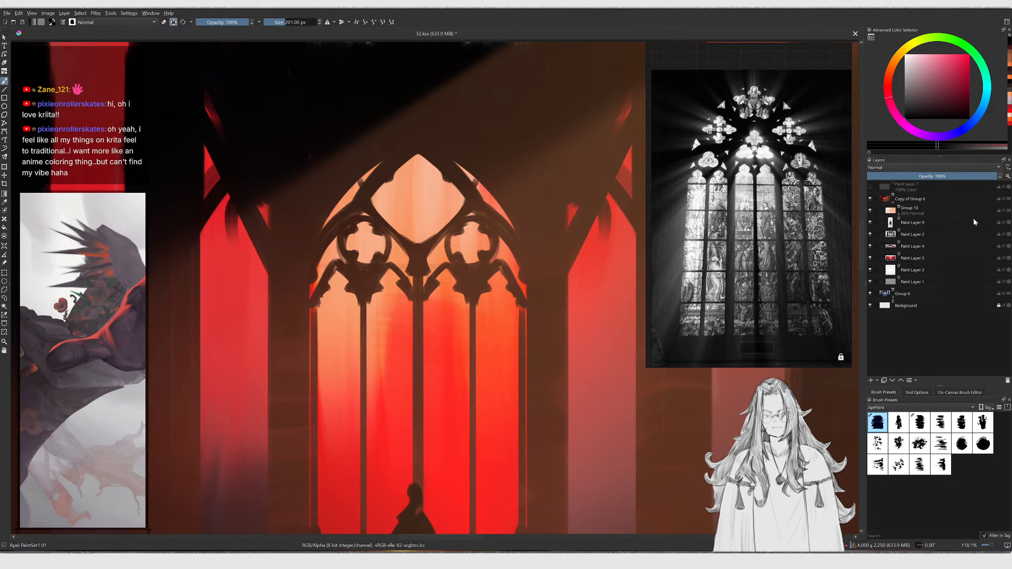
pyautogui.click(870, 211)
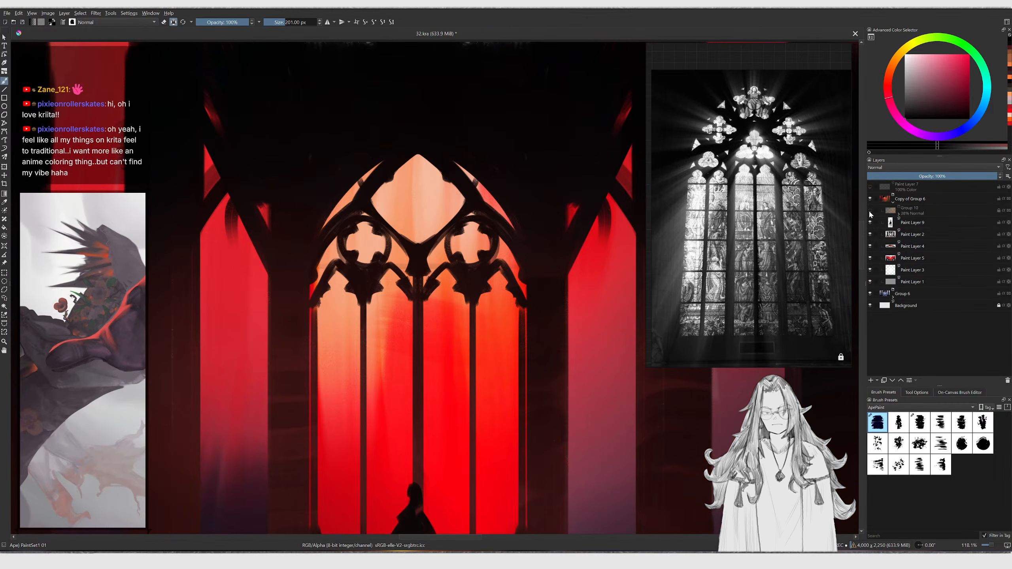
# Lasso-select the central gothic window on Paint Layer 2
pyautogui.click(912, 234)
pyautogui.keyDown('ctrl'); pyautogui.scroll(-2, 442, 264); pyautogui.keyUp('ctrl')
pyautogui.scroll(1, 431, 284)
pyautogui.press('l')
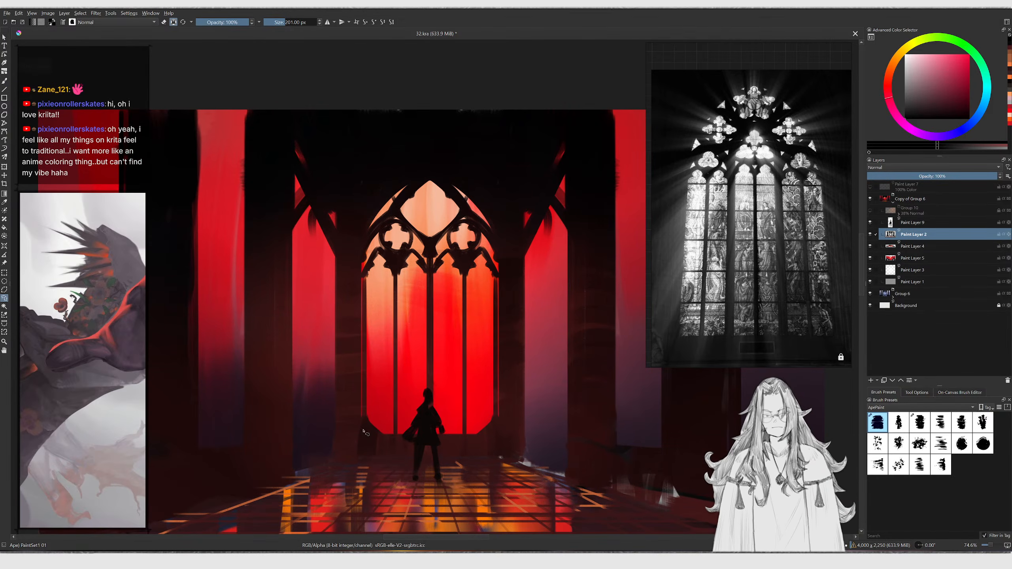
pyautogui.moveTo(454, 448)
pyautogui.mouseDown()
pyautogui.moveTo(501, 439)
pyautogui.moveTo(499, 249)
pyautogui.moveTo(436, 173)
pyautogui.mouseUp()
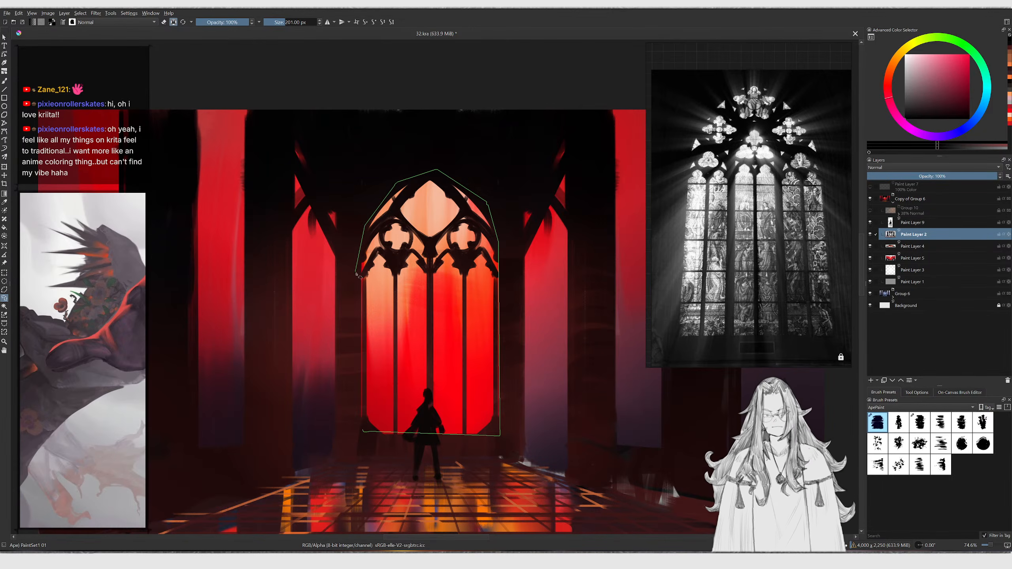
pyautogui.moveTo(359, 365); pyautogui.dragTo(361, 400)
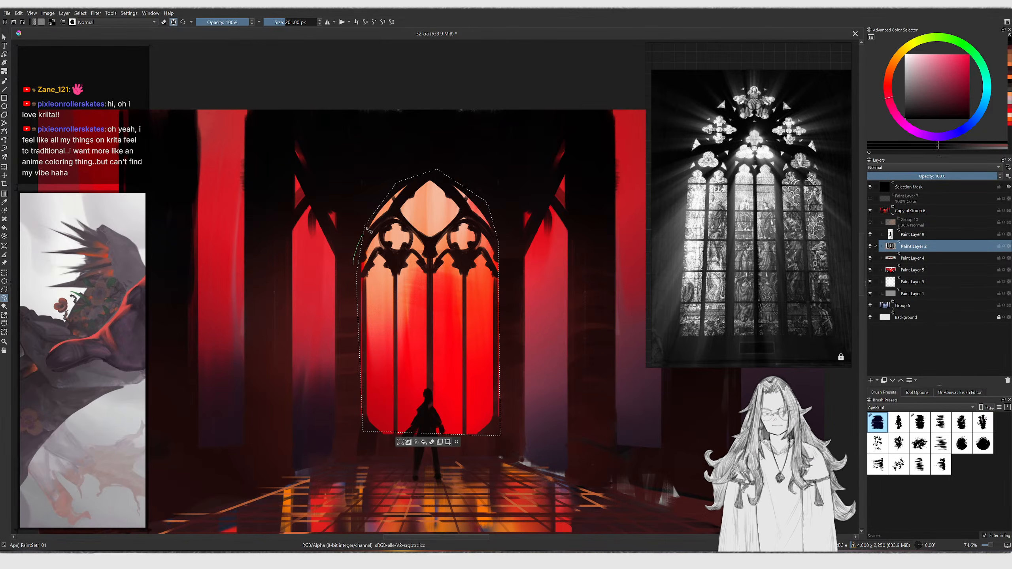
pyautogui.press('m')
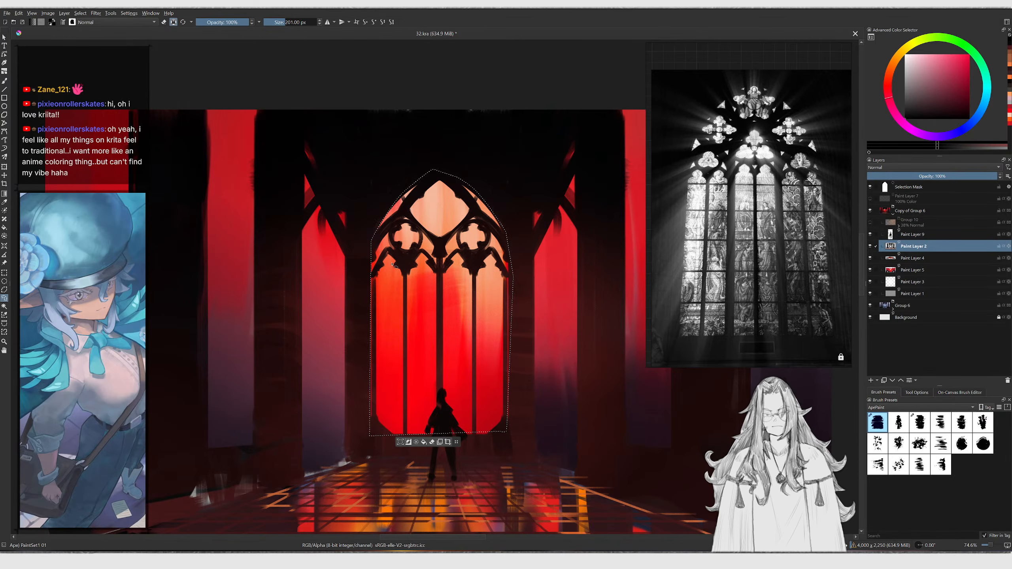
pyautogui.press('m')
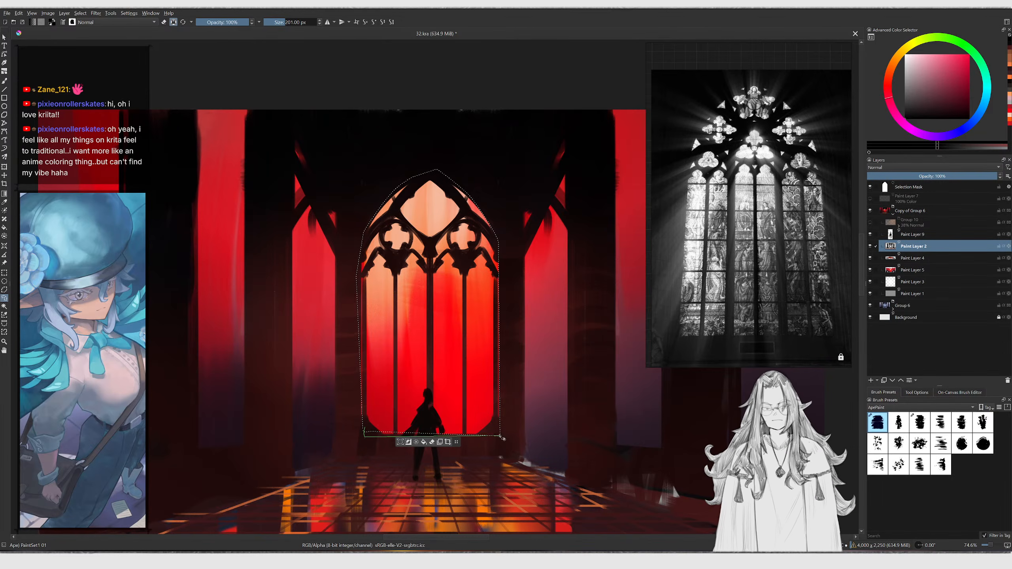
pyautogui.keyDown('ctrl'); pyautogui.moveTo(498, 437); pyautogui.dragTo(491, 412); pyautogui.keyUp('ctrl')
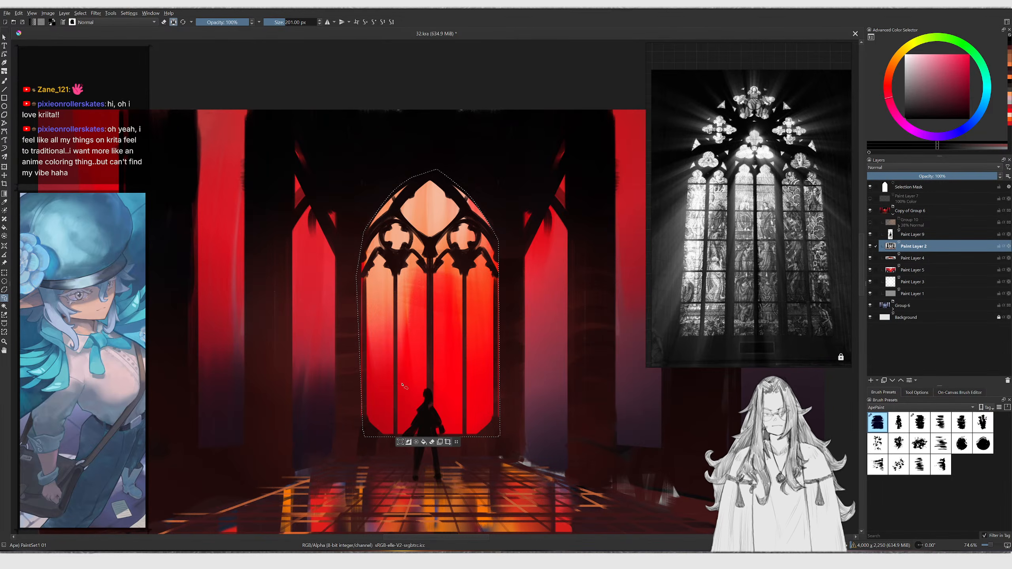
# Copy and paste the selected window and move the copy onto the left wall between the pillars
pyautogui.hotkey('ctrl', 'c')
pyautogui.hotkey('ctrl', 'v')
pyautogui.keyDown('ctrl'); pyautogui.moveTo(421, 344); pyautogui.dragTo(429, 360, button='middle'); pyautogui.keyUp('ctrl')
pyautogui.moveTo(429, 360); pyautogui.dragTo(463, 385, button='middle')
pyautogui.press('t')
pyautogui.moveTo(462, 385); pyautogui.dragTo(404, 384)
pyautogui.hotkey('ctrl', 't')
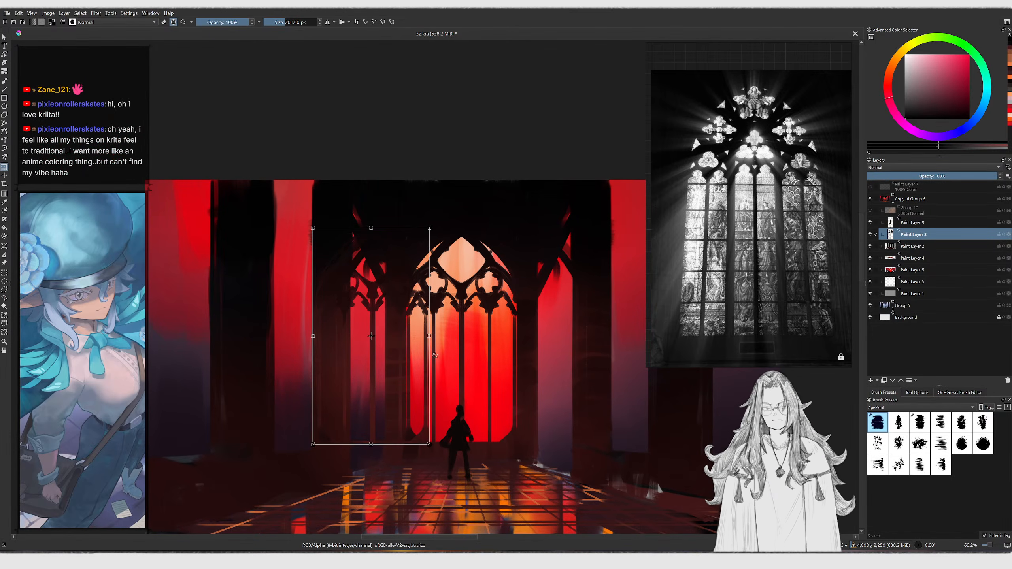
pyautogui.moveTo(430, 337); pyautogui.dragTo(294, 361)
pyautogui.moveTo(292, 235); pyautogui.dragTo(299, 209)
pyautogui.press('Return')
# Perspective-transform the copied window, stretching its top upward along the left wall
pyautogui.hotkey('ctrl', 't')
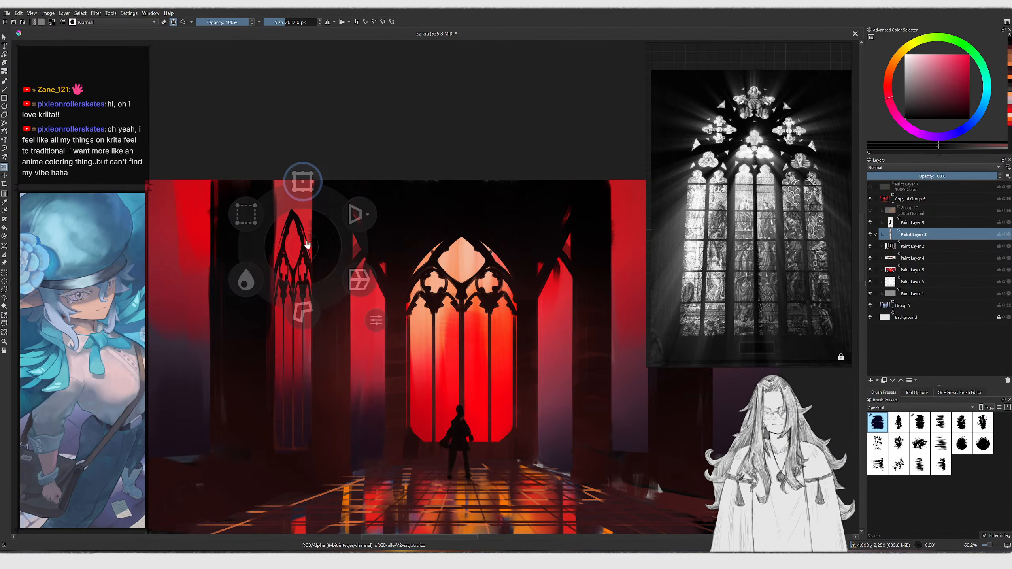
pyautogui.click(279, 224)
pyautogui.moveTo(274, 209); pyautogui.dragTo(280, 158)
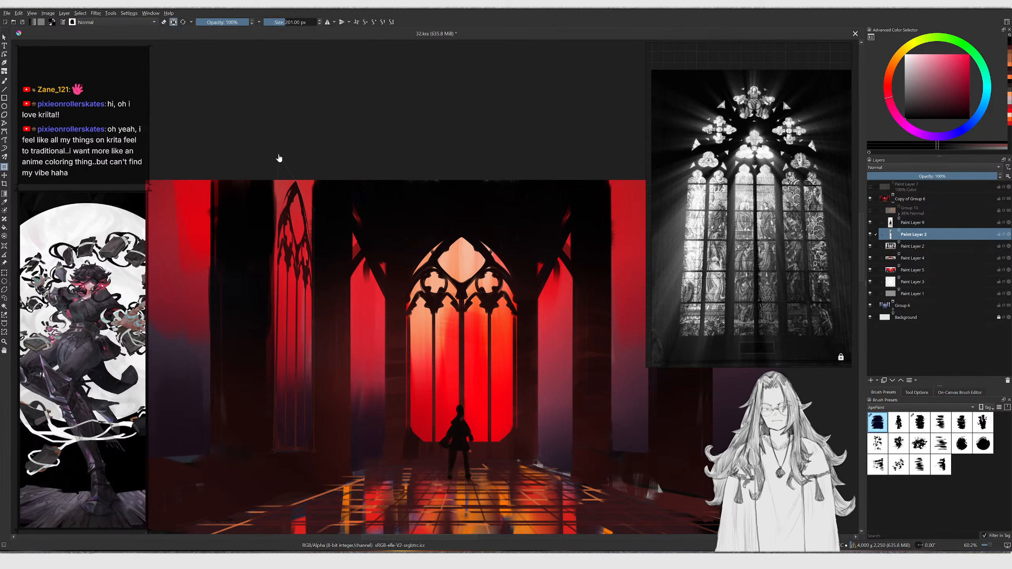
pyautogui.moveTo(279, 158); pyautogui.dragTo(275, 155)
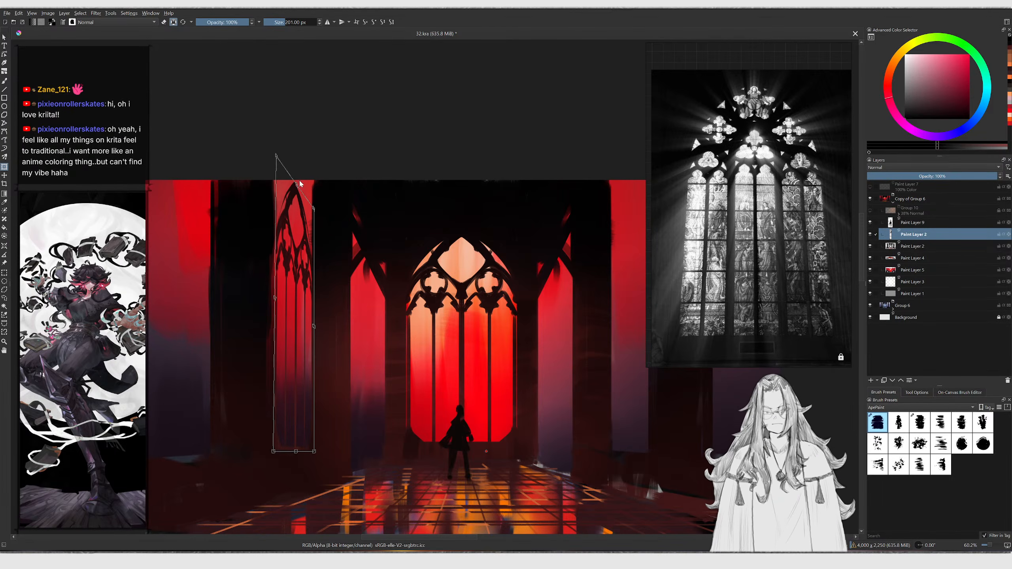
pyautogui.moveTo(297, 187); pyautogui.dragTo(292, 132)
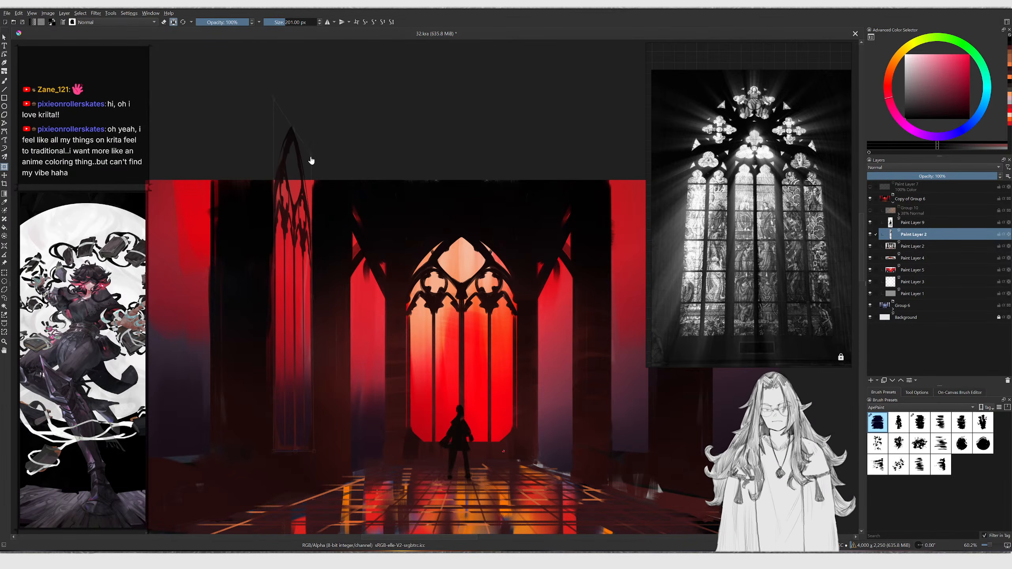
pyautogui.press('Return')
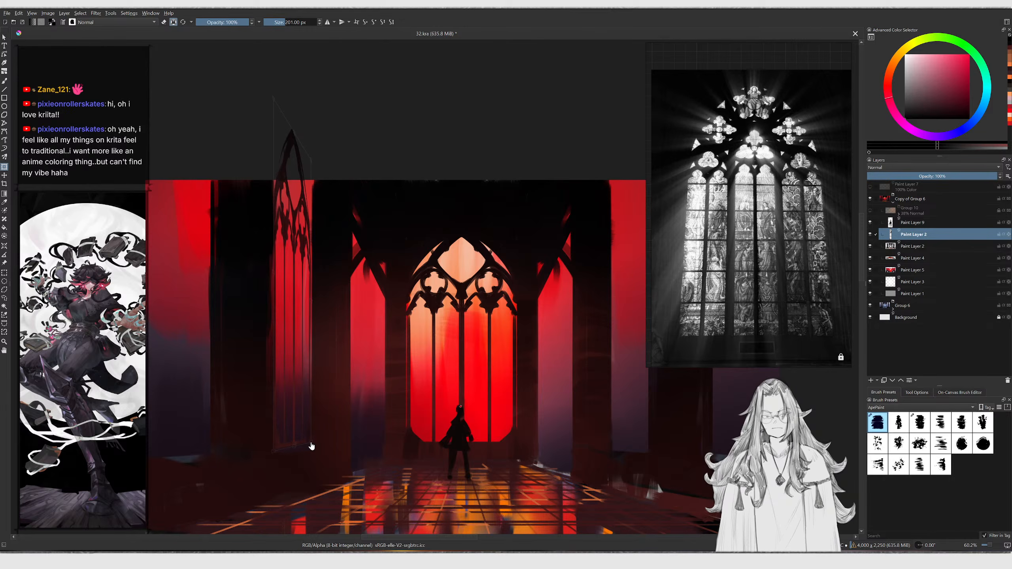
# Refine the copied window's perspective by adjusting its corners and edges
pyautogui.click(307, 447)
pyautogui.moveTo(312, 444); pyautogui.dragTo(283, 444)
pyautogui.moveTo(299, 315); pyautogui.dragTo(317, 313)
pyautogui.moveTo(296, 135); pyautogui.dragTo(291, 136)
pyautogui.moveTo(311, 172); pyautogui.dragTo(314, 182)
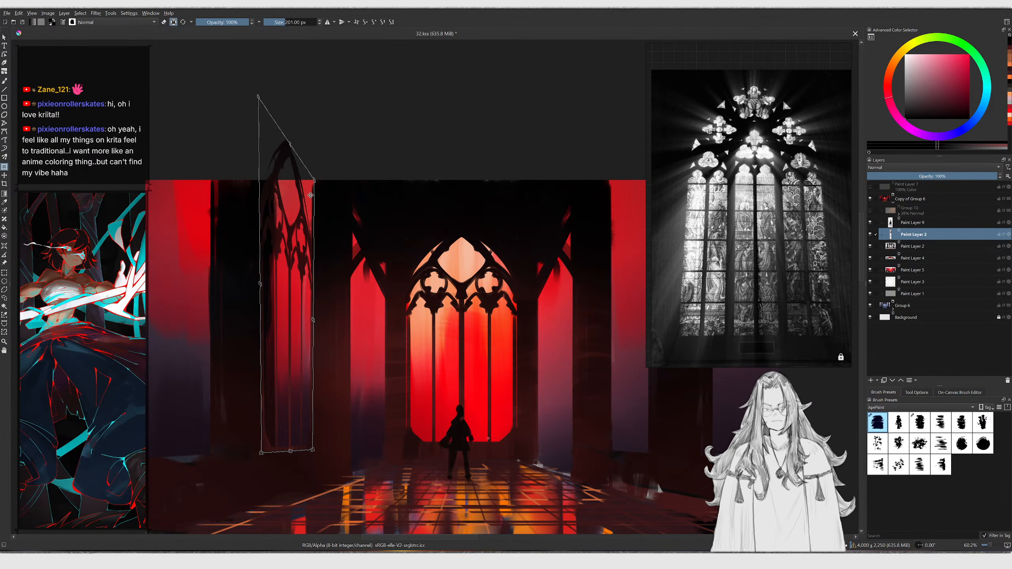
pyautogui.press('Return')
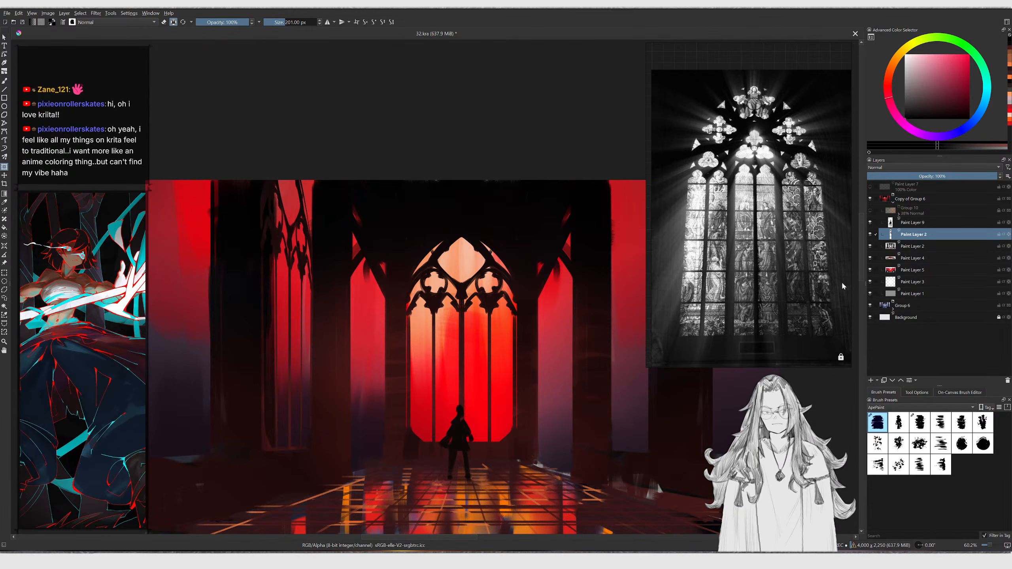
# Move the copied window's layer beneath Paint Layer 2 in the stack
pyautogui.moveTo(905, 238); pyautogui.dragTo(912, 253)
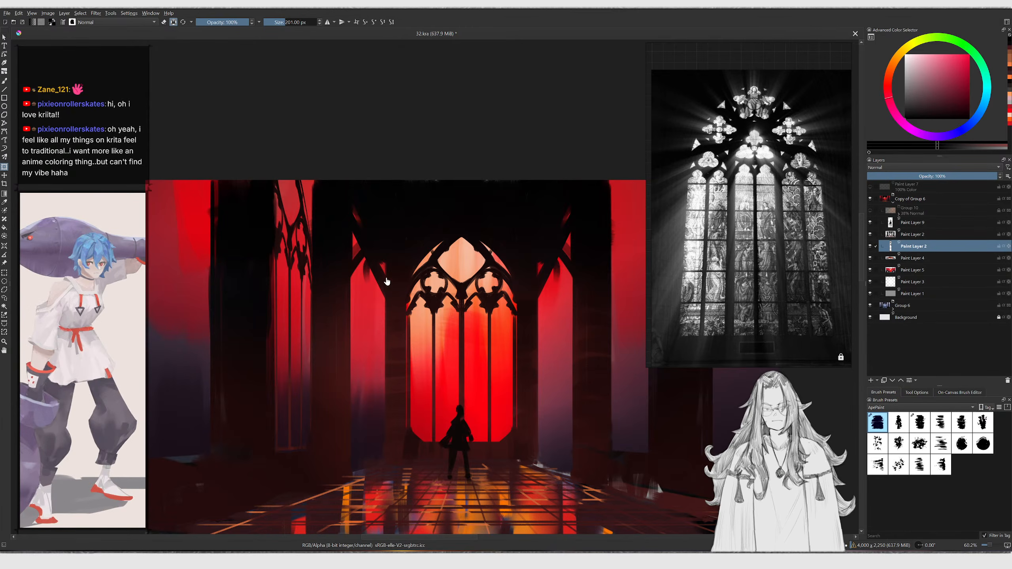
pyautogui.scroll(3, 307, 209)
# Try dark brush strokes over the top of the copied window
pyautogui.press('b')
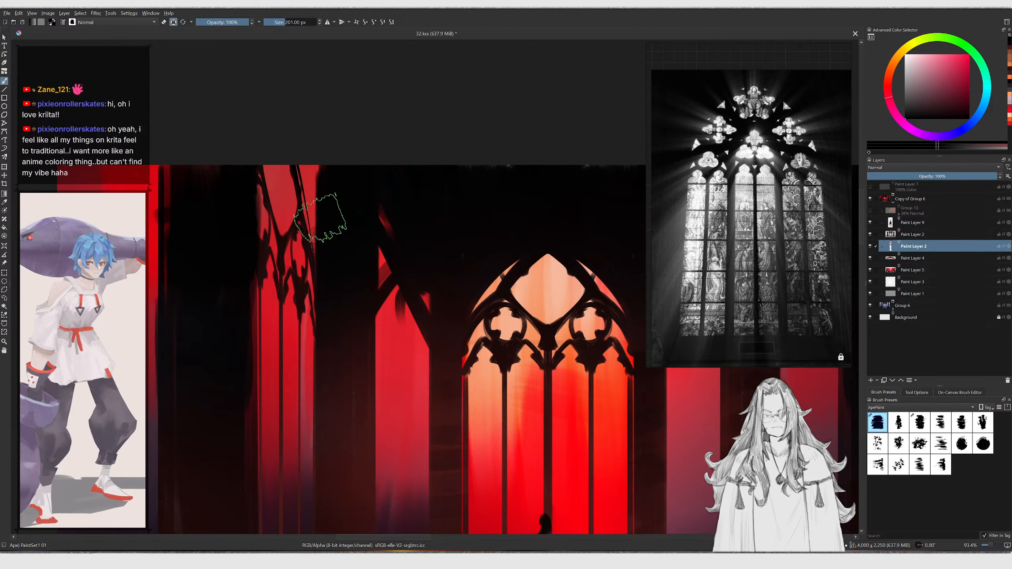
pyautogui.moveTo(332, 226); pyautogui.dragTo(330, 244)
pyautogui.hotkey('ctrl', 'z')
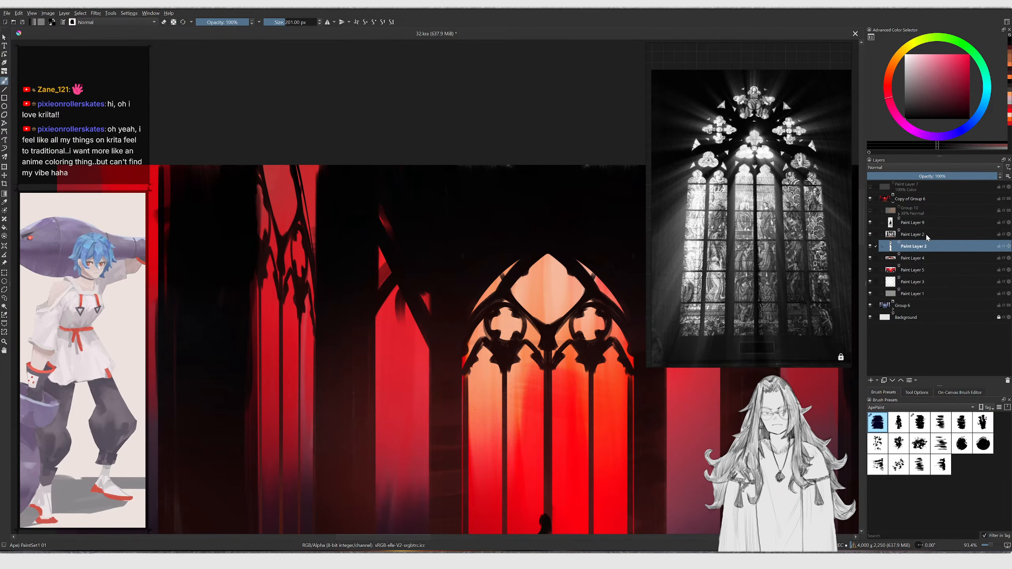
pyautogui.click(916, 237)
pyautogui.press('[')
pyautogui.moveTo(317, 159); pyautogui.dragTo(332, 271)
pyautogui.hotkey('ctrl', 'z')
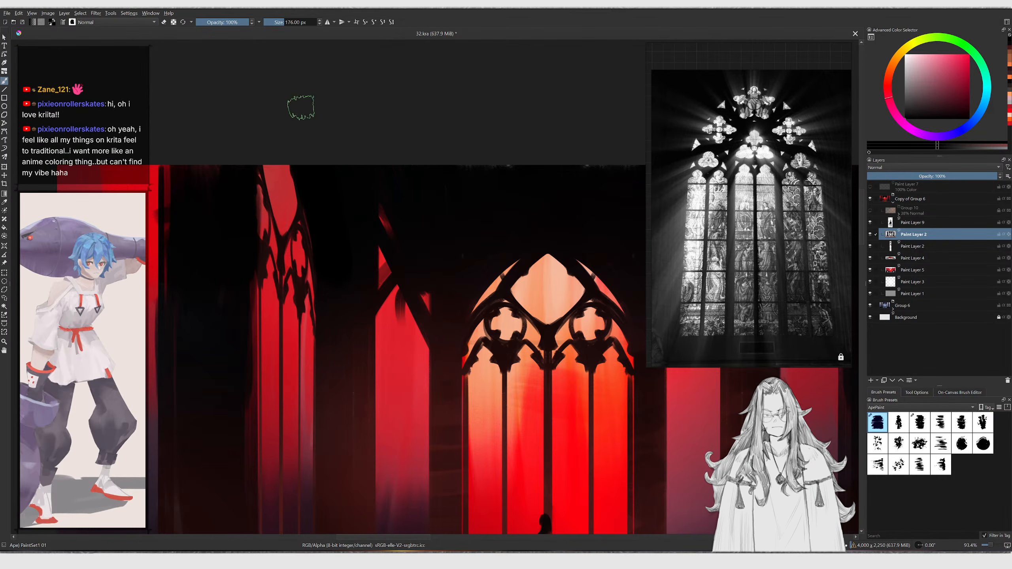
# Paint and smudge dark tones over the copied window's top to blend it into the left wall
pyautogui.scroll(-3, 359, 199)
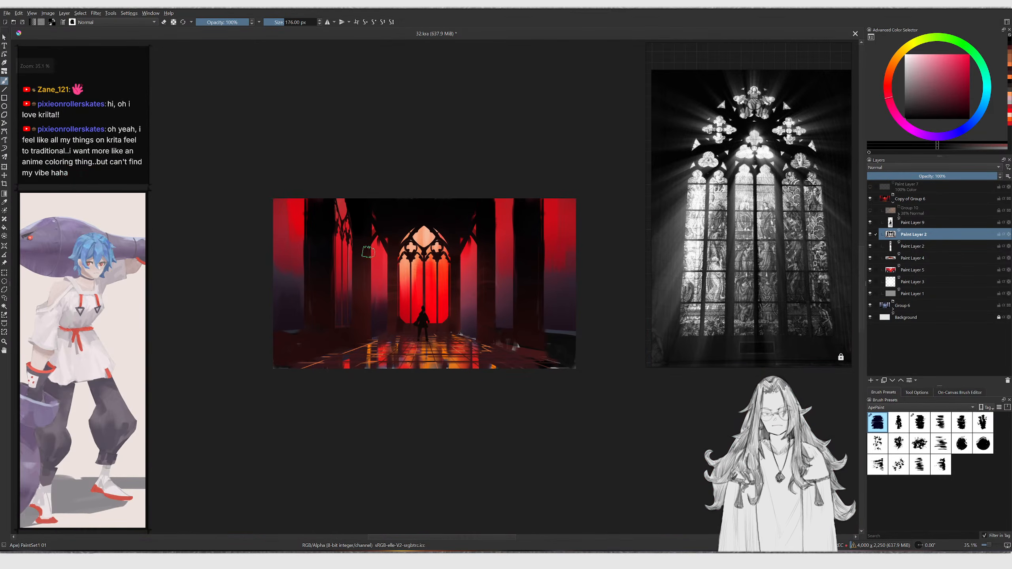
pyautogui.scroll(5, 359, 238)
pyautogui.keyDown('ctrl'); pyautogui.click(368, 270); pyautogui.keyUp('ctrl')
pyautogui.moveTo(355, 172); pyautogui.dragTo(353, 224)
pyautogui.press(']')
pyautogui.moveTo(349, 232); pyautogui.dragTo(357, 248)
pyautogui.press('/')
pyautogui.moveTo(344, 145); pyautogui.dragTo(363, 225)
pyautogui.press('[')
pyautogui.press('[')
pyautogui.press('[')
pyautogui.press('[')
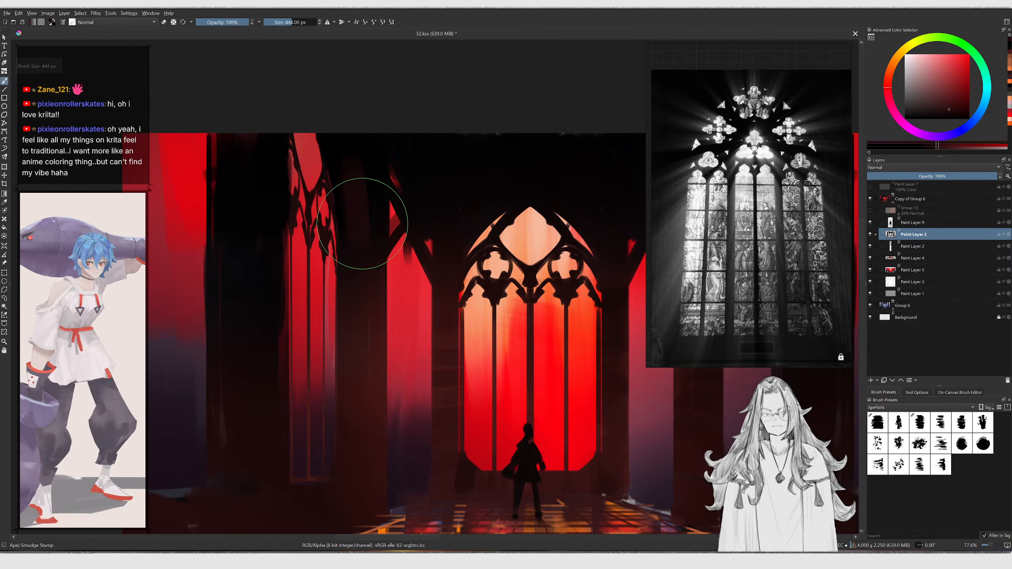
pyautogui.keyDown('ctrl'); pyautogui.moveTo(360, 157); pyautogui.dragTo(348, 139); pyautogui.keyUp('ctrl')
# Nudge the copied window slightly and paint thin dark vertical strokes along it with a small brush
pyautogui.press('t')
pyautogui.moveTo(350, 190); pyautogui.dragTo(354, 187)
pyautogui.press('b')
pyautogui.press('/')
pyautogui.press('[')
pyautogui.press('[')
pyautogui.press('[')
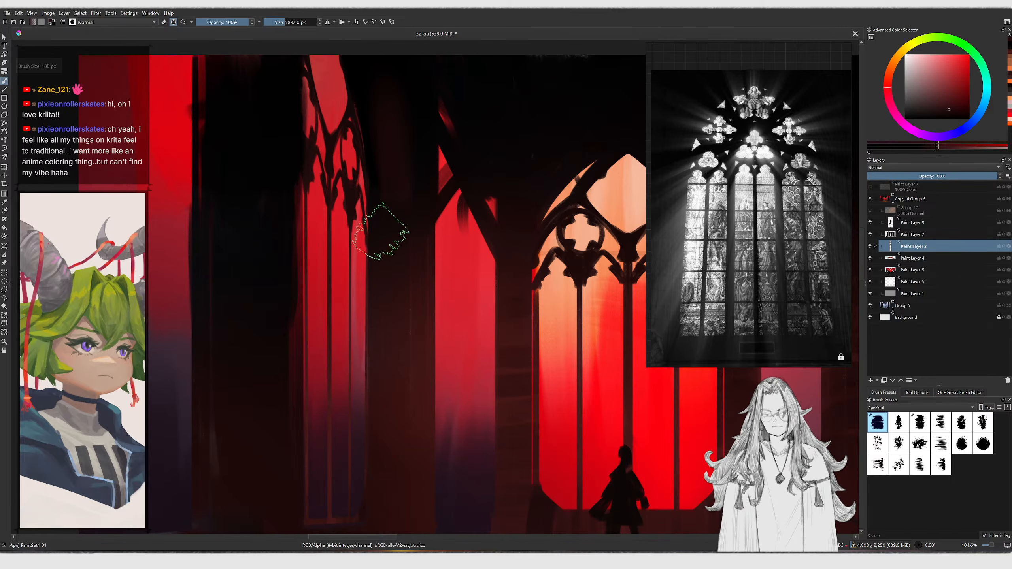
pyautogui.press('[')
pyautogui.moveTo(370, 238); pyautogui.dragTo(391, 155, button='middle')
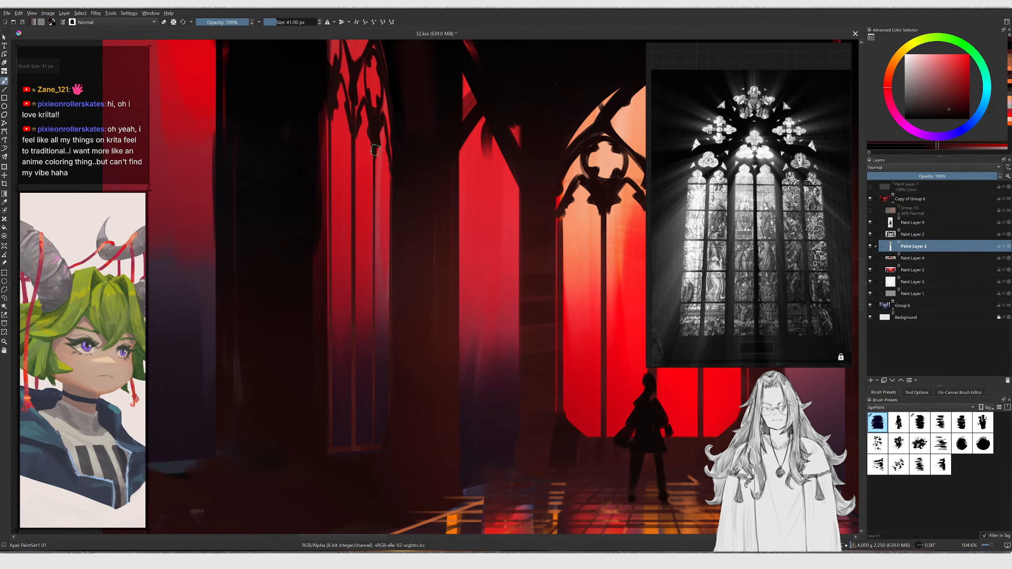
pyautogui.moveTo(374, 177); pyautogui.dragTo(387, 445)
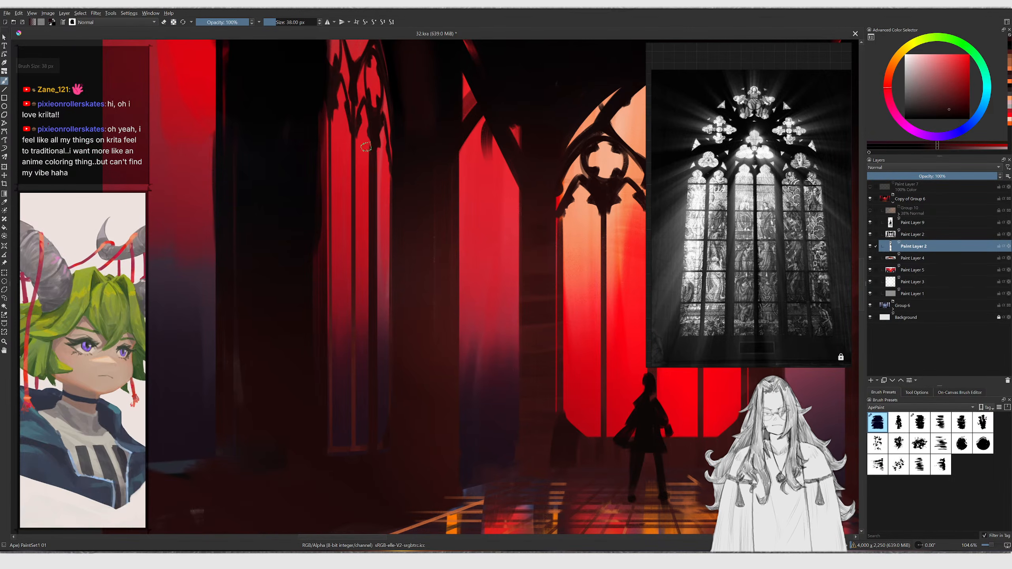
pyautogui.moveTo(352, 129); pyautogui.dragTo(335, 470)
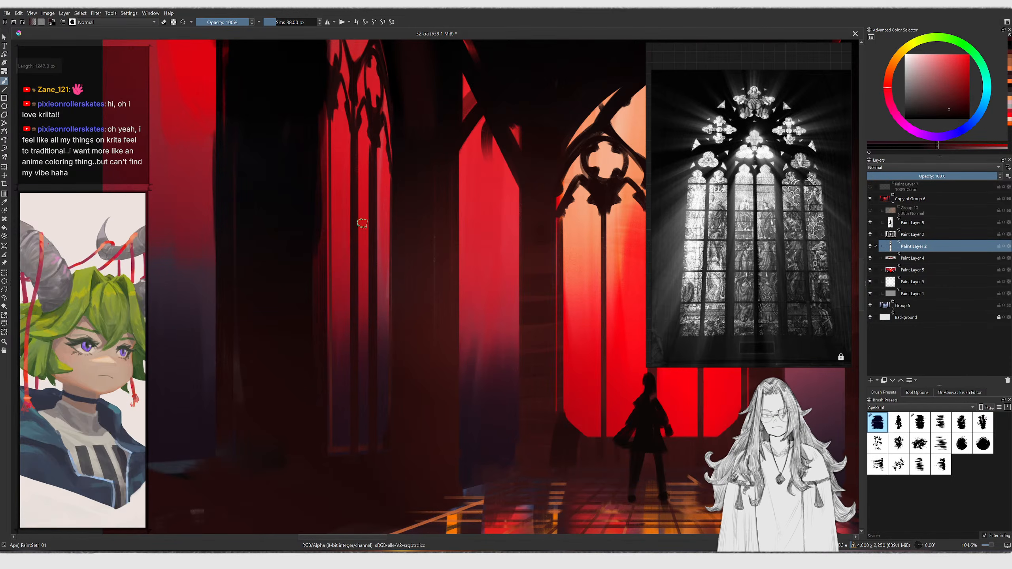
# Add further dark vertical strokes along the left wall's copied window, varying the brush size and flipping the view to check
pyautogui.moveTo(330, 118); pyautogui.dragTo(310, 445)
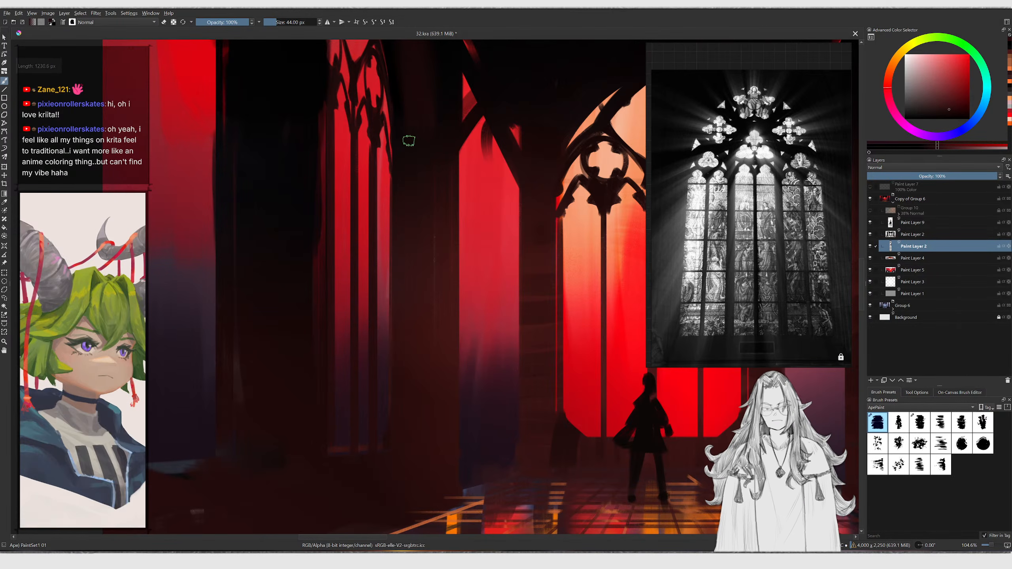
pyautogui.moveTo(392, 155)
pyautogui.mouseDown()
pyautogui.moveTo(361, 418)
pyautogui.moveTo(367, 456)
pyautogui.mouseUp()
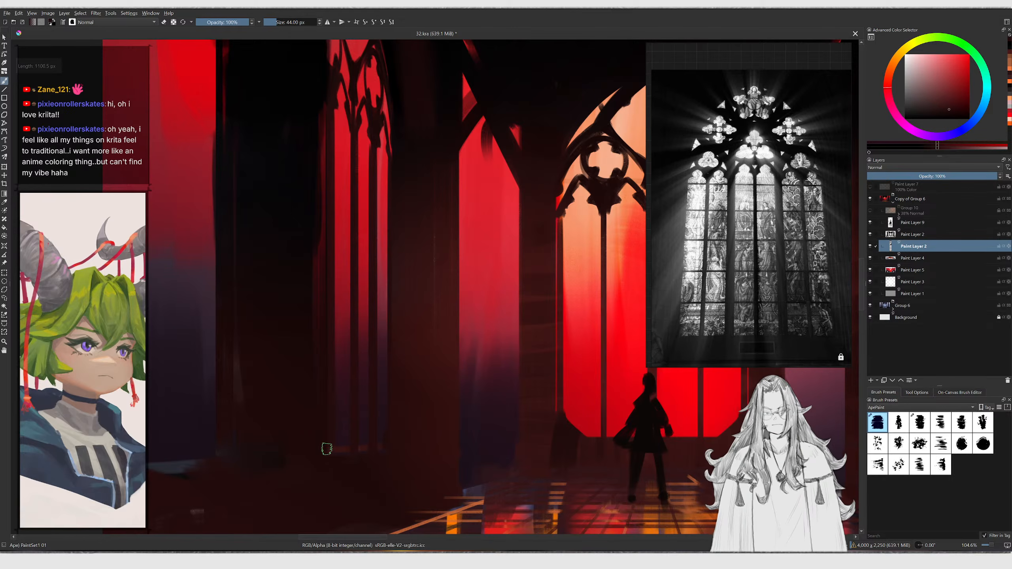
pyautogui.moveTo(359, 305); pyautogui.dragTo(373, 450, button='middle')
pyautogui.moveTo(373, 450)
pyautogui.keyDown('ctrl'); pyautogui.mouseDown(button='middle')
pyautogui.moveTo(370, 142)
pyautogui.moveTo(380, 272)
pyautogui.mouseUp(button='middle'); pyautogui.keyUp('ctrl')
pyautogui.press(']')
pyautogui.press(']')
pyautogui.moveTo(373, 255)
pyautogui.mouseDown()
pyautogui.moveTo(396, 225)
pyautogui.moveTo(393, 184)
pyautogui.mouseUp()
pyautogui.moveTo(335, 159); pyautogui.dragTo(367, 261)
pyautogui.hotkey('ctrl', 'z')
pyautogui.press('[')
pyautogui.moveTo(334, 177)
pyautogui.mouseDown()
pyautogui.moveTo(356, 274)
pyautogui.moveTo(409, 318)
pyautogui.moveTo(389, 267)
pyautogui.moveTo(365, 251)
pyautogui.mouseUp()
pyautogui.moveTo(396, 211)
pyautogui.keyDown('ctrl'); pyautogui.mouseDown(button='middle')
pyautogui.moveTo(379, 136)
pyautogui.moveTo(395, 205)
pyautogui.moveTo(393, 181)
pyautogui.mouseUp(button='middle'); pyautogui.keyUp('ctrl')
pyautogui.moveTo(394, 182)
pyautogui.mouseDown()
pyautogui.moveTo(411, 231)
pyautogui.moveTo(387, 175)
pyautogui.mouseUp()
pyautogui.press('m')
pyautogui.keyDown('ctrl'); pyautogui.moveTo(384, 203); pyautogui.dragTo(451, 256, button='middle'); pyautogui.keyUp('ctrl')
pyautogui.press('m')
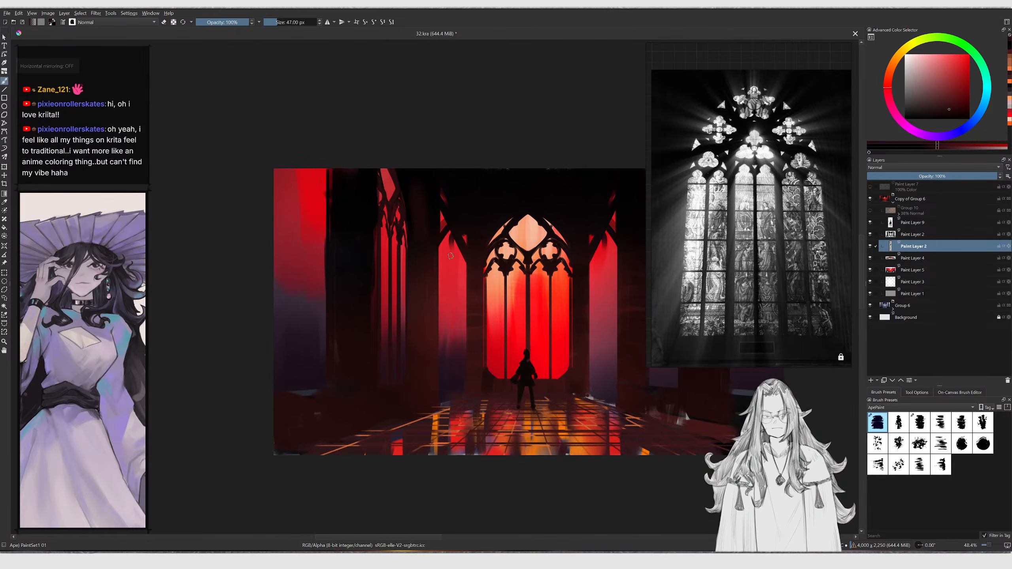
# Nudge the current paint layer slightly with the Transform tool
pyautogui.press('t')
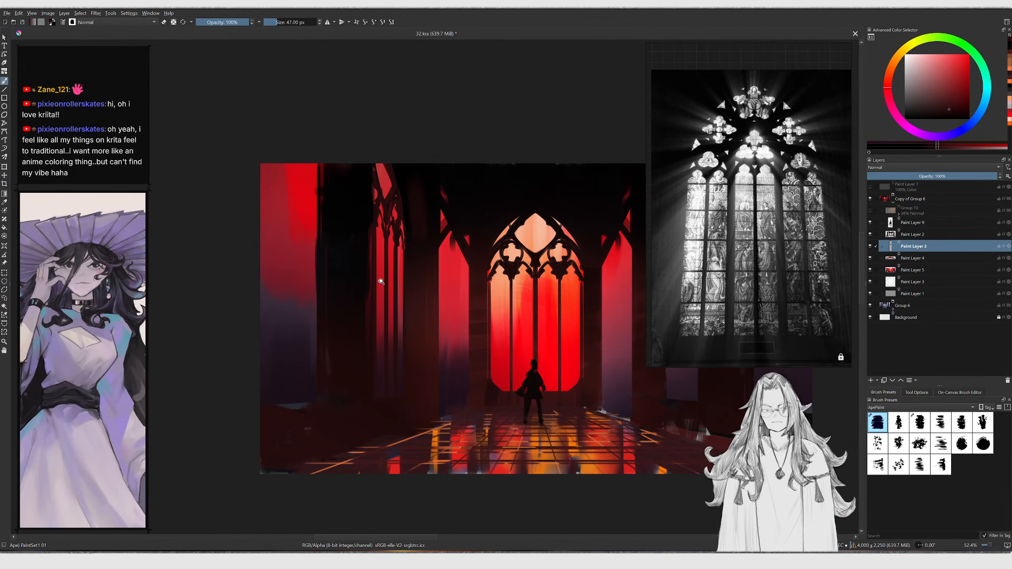
pyautogui.keyDown('ctrl'); pyautogui.moveTo(382, 287); pyautogui.dragTo(382, 268, button='middle'); pyautogui.keyUp('ctrl')
pyautogui.moveTo(382, 268); pyautogui.dragTo(408, 268)
pyautogui.press('b')
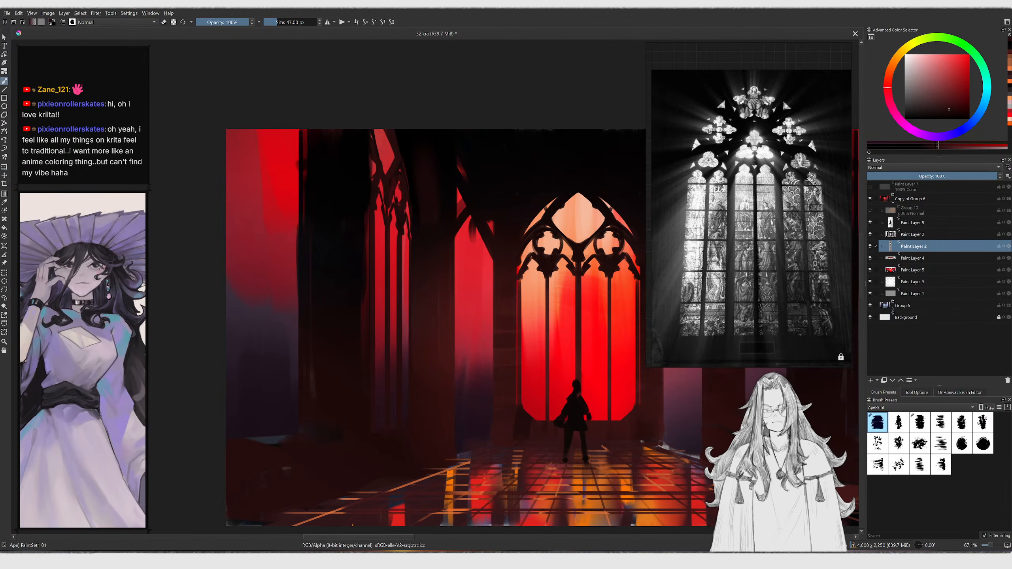
# Duplicate Paint Layer 2 and shift the copy to the left
pyautogui.hotkey('ctrl', 'j')
pyautogui.keyDown('ctrl'); pyautogui.moveTo(413, 238); pyautogui.dragTo(414, 263, button='middle'); pyautogui.keyUp('ctrl')
pyautogui.press('t')
pyautogui.moveTo(413, 264); pyautogui.dragTo(342, 259)
pyautogui.press('b')
# Stretch the duplicated layer taller with a free transform so its window reaches higher
pyautogui.hotkey('ctrl', 't')
pyautogui.moveTo(334, 133); pyautogui.dragTo(352, 193, button='middle')
pyautogui.moveTo(341, 200); pyautogui.dragTo(349, 112)
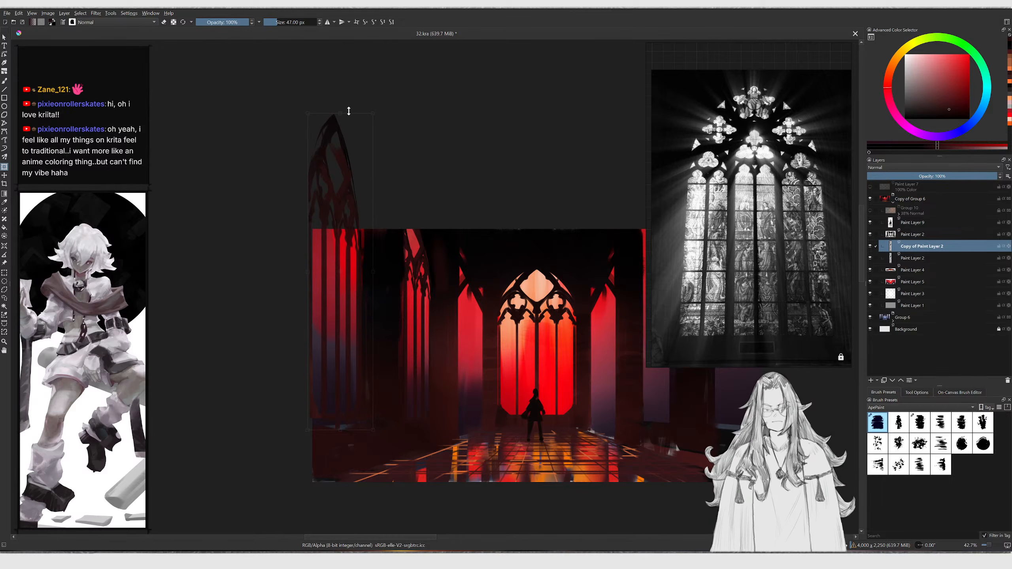
pyautogui.moveTo(338, 159); pyautogui.dragTo(339, 166)
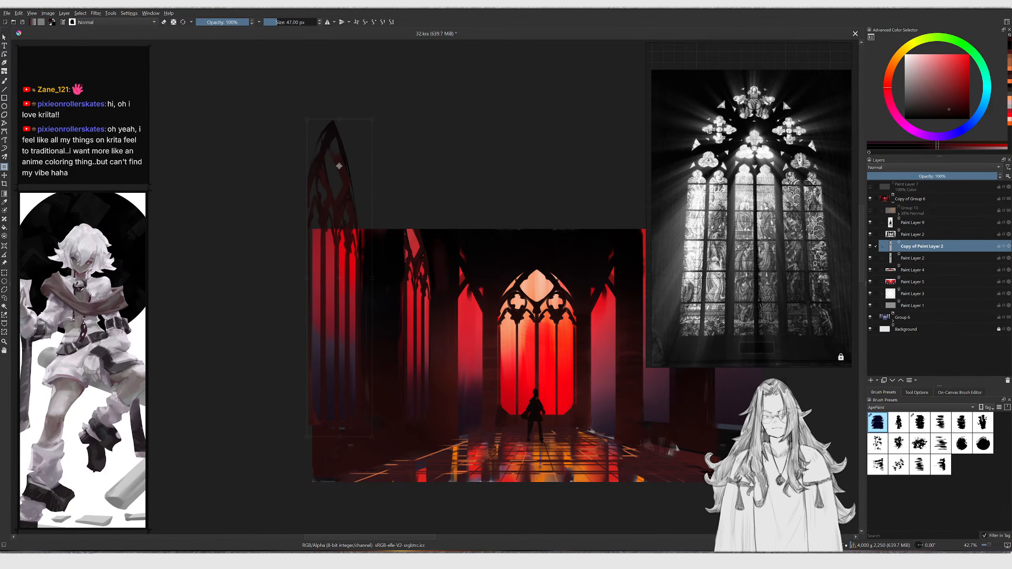
pyautogui.press('Return')
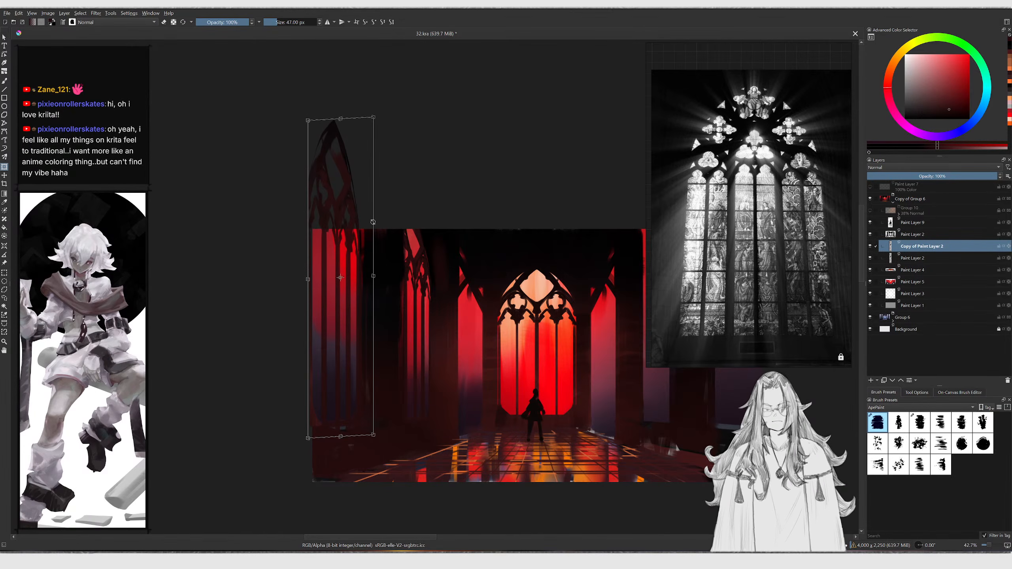
pyautogui.press('Return')
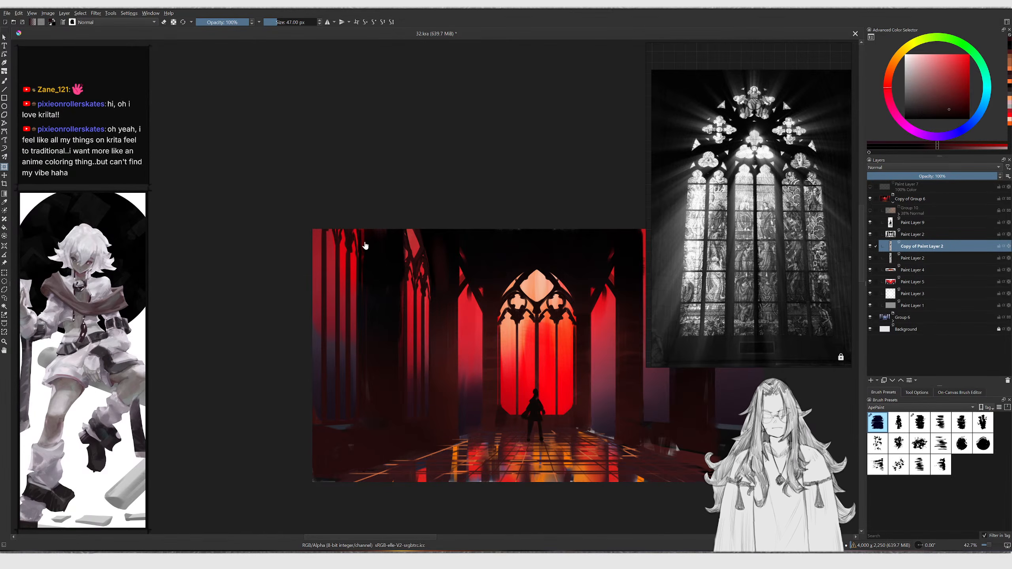
pyautogui.click(360, 224)
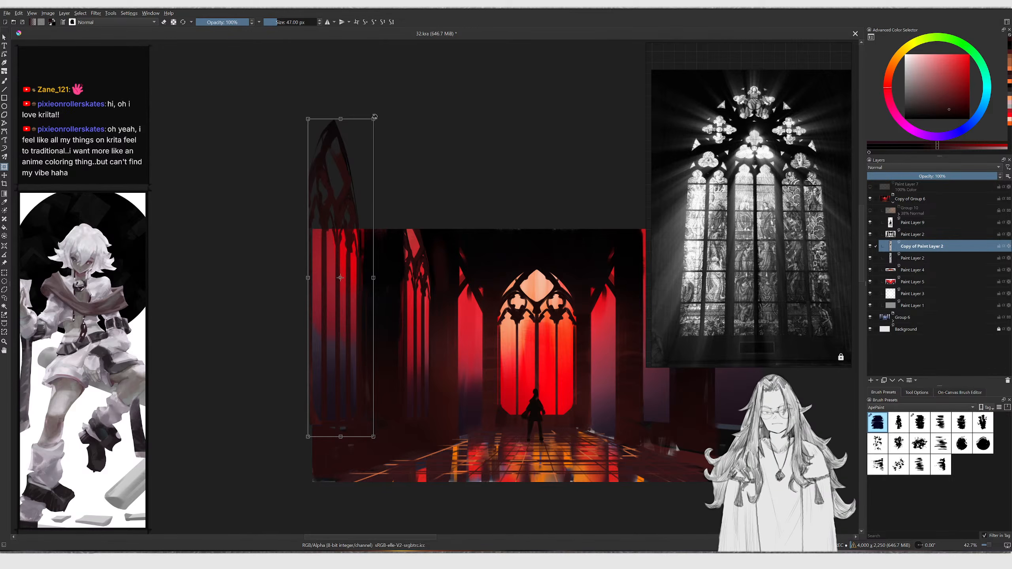
pyautogui.rightClick(380, 151)
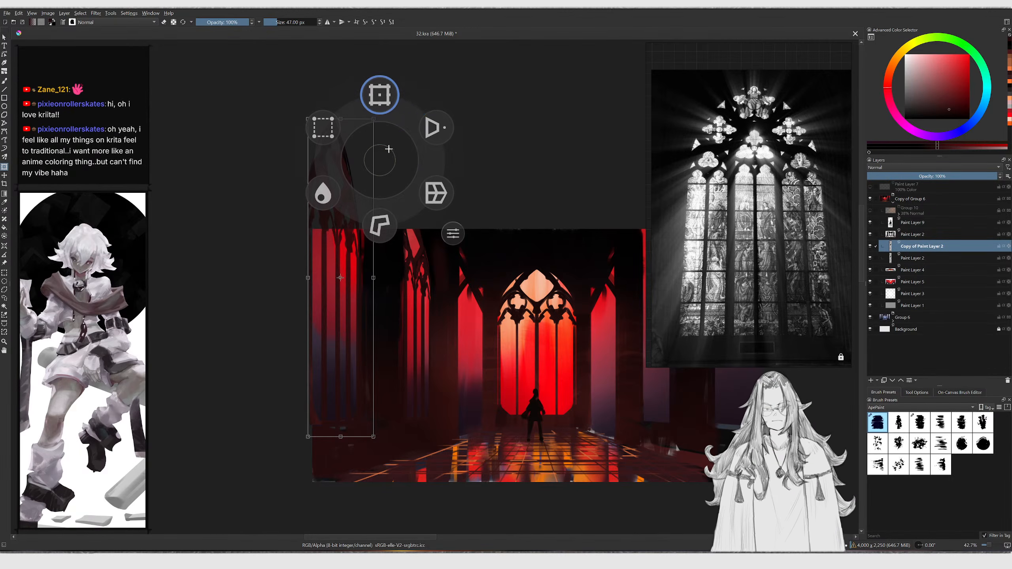
pyautogui.press('Return')
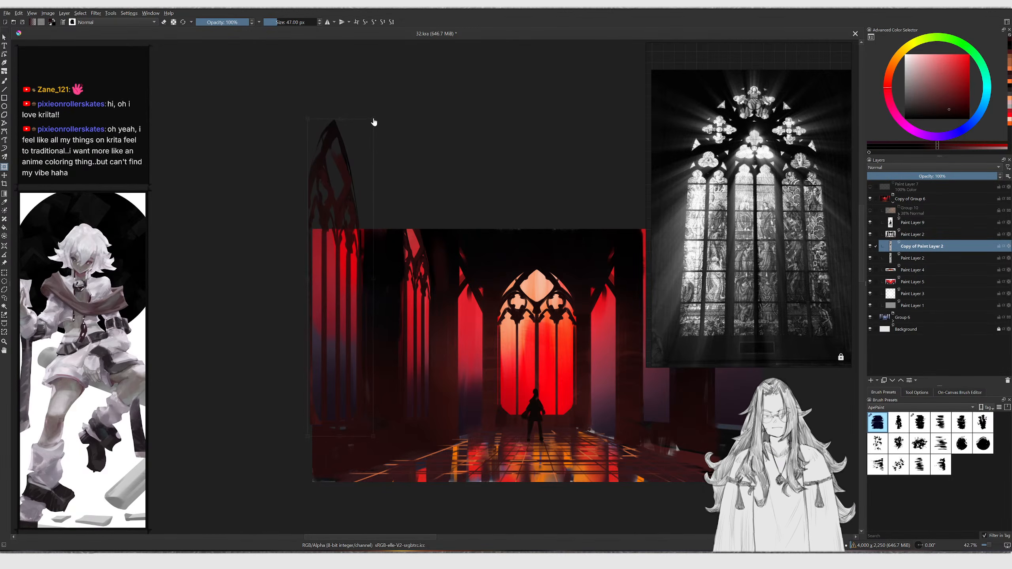
pyautogui.moveTo(373, 109); pyautogui.dragTo(372, 97)
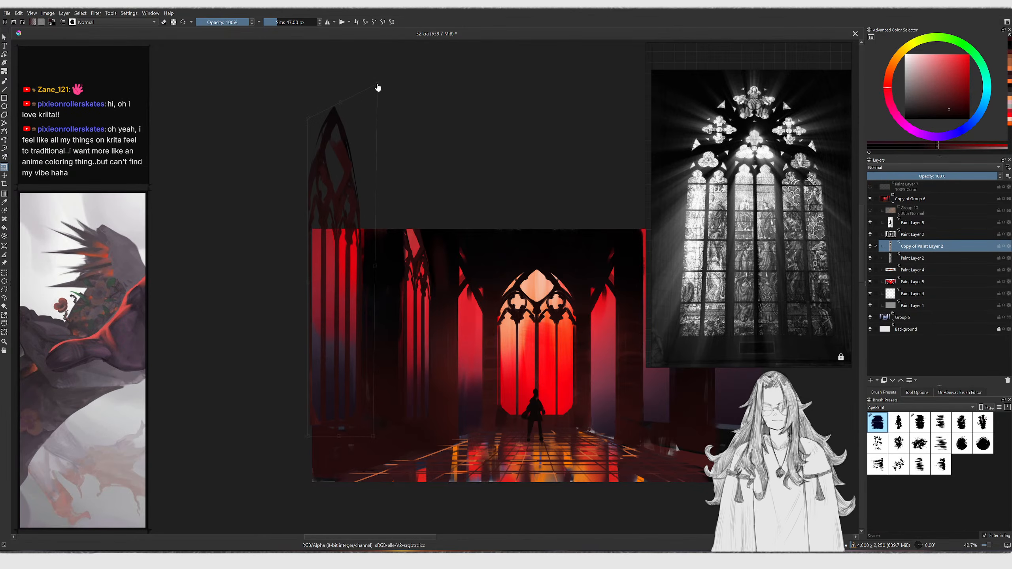
pyautogui.press('Return')
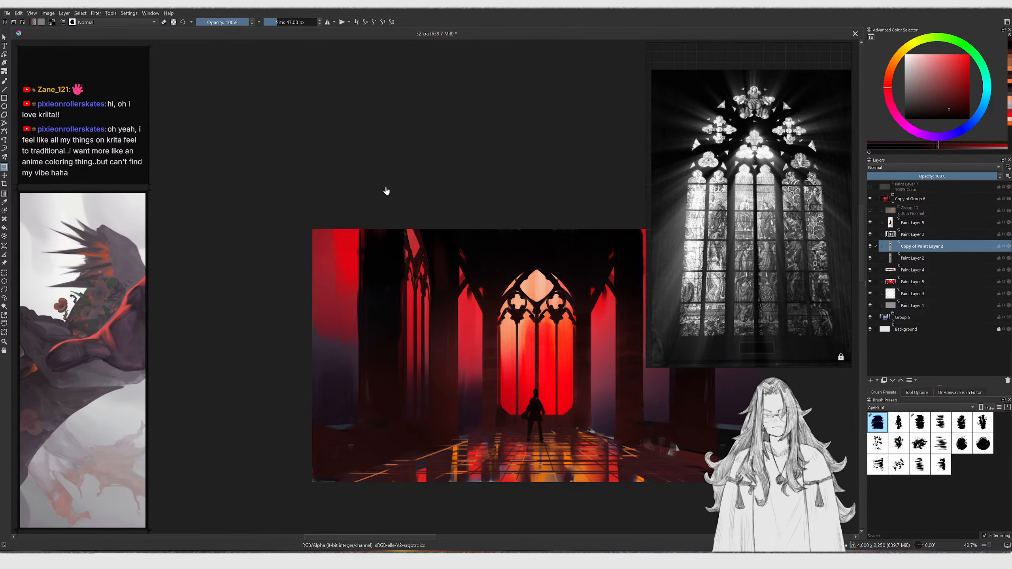
pyautogui.moveTo(443, 253); pyautogui.dragTo(369, 247, button='middle')
pyautogui.keyDown('ctrl'); pyautogui.moveTo(369, 247); pyautogui.dragTo(370, 235, button='middle'); pyautogui.keyUp('ctrl')
pyautogui.keyDown('ctrl'); pyautogui.moveTo(302, 329); pyautogui.dragTo(303, 315, button='middle'); pyautogui.keyUp('ctrl')
pyautogui.press('b')
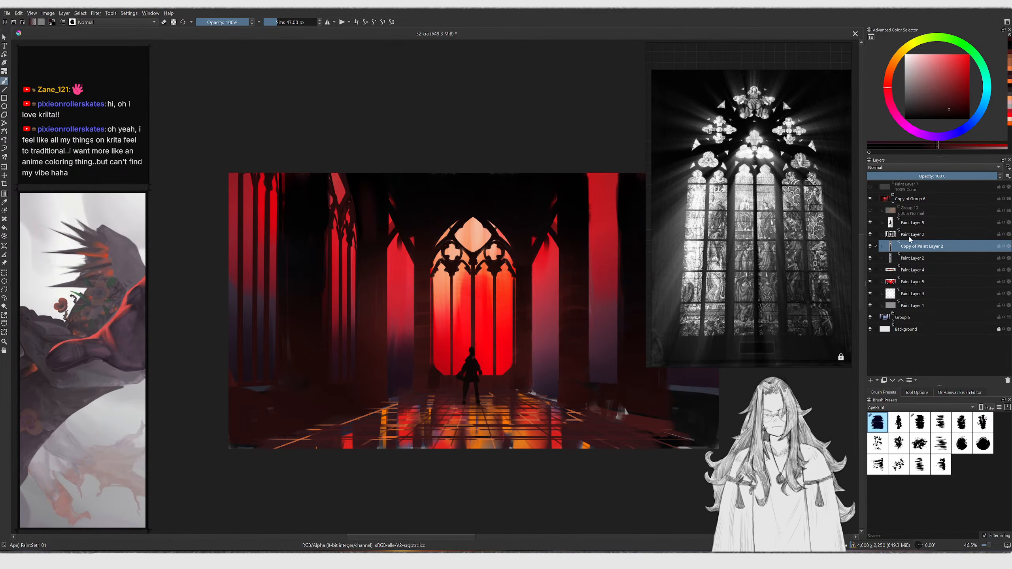
# Mirror the duplicated layer horizontally and move it toward the right wall, after undoing a merge
pyautogui.hotkey('ctrl', 'e')
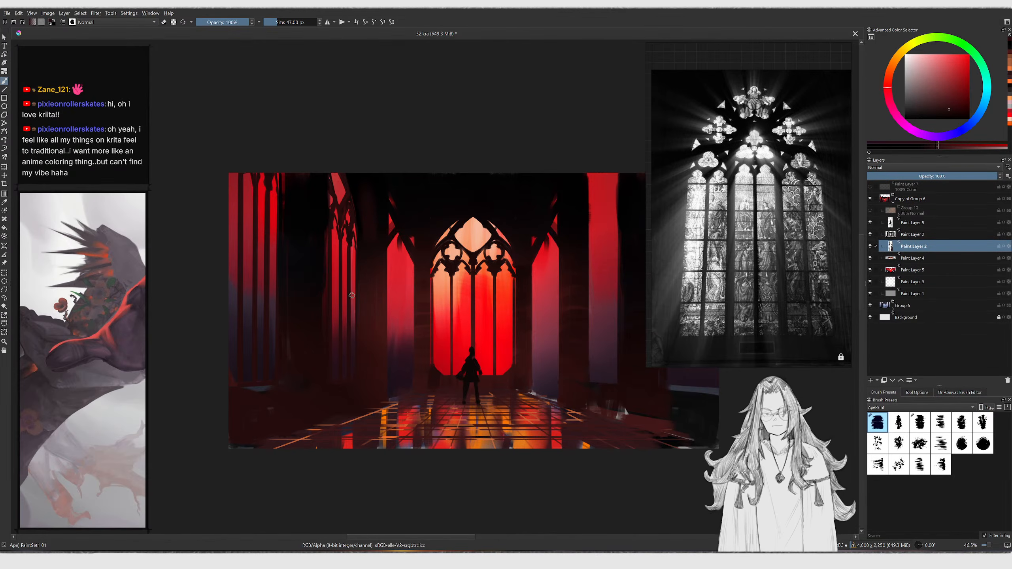
pyautogui.hotkey('ctrl', 'z')
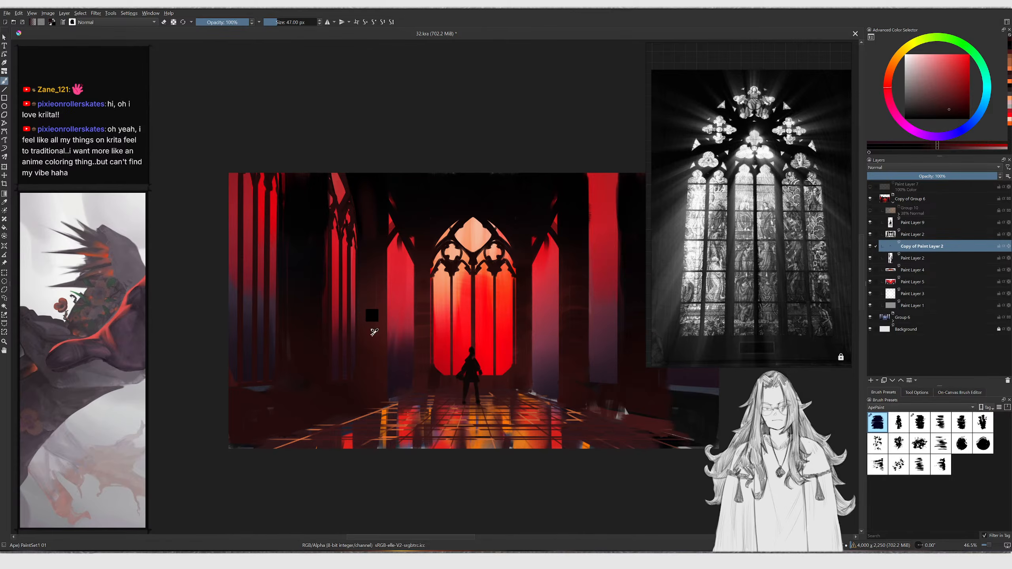
pyautogui.hotkey('ctrl', 't')
pyautogui.rightClick(340, 280)
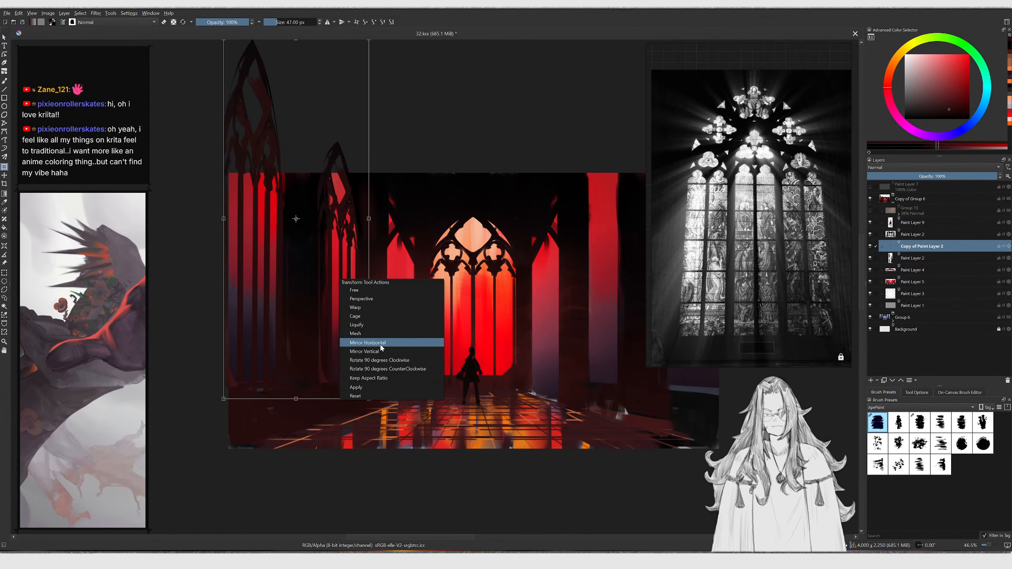
pyautogui.click(369, 343)
pyautogui.moveTo(557, 321); pyautogui.dragTo(577, 324)
pyautogui.press('Return')
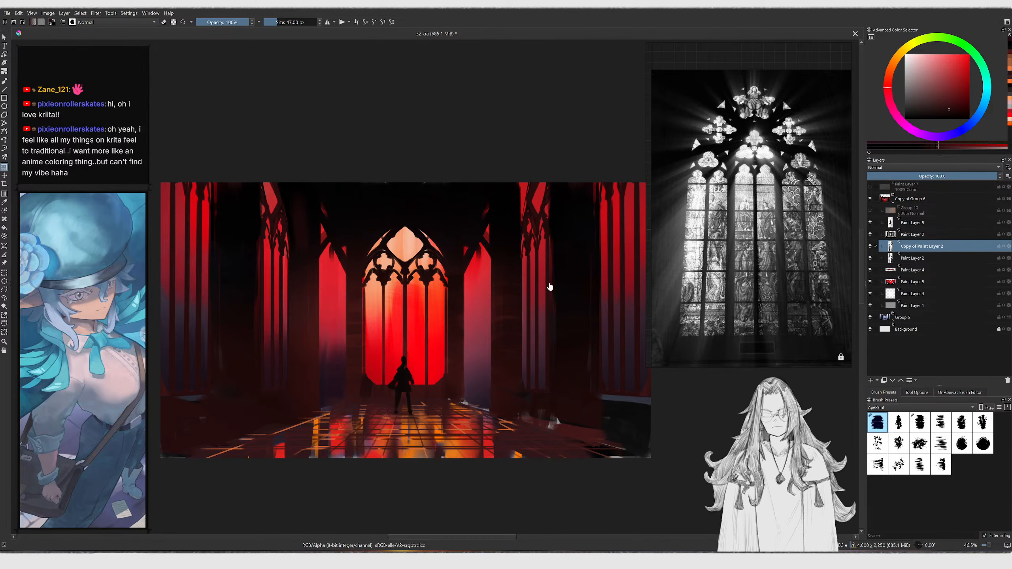
# Select Paint Layer 2, enlarge the brush to 165 px and dab dark paint at the lower left
pyautogui.keyDown('ctrl'); pyautogui.scroll(2, 522, 215); pyautogui.keyUp('ctrl')
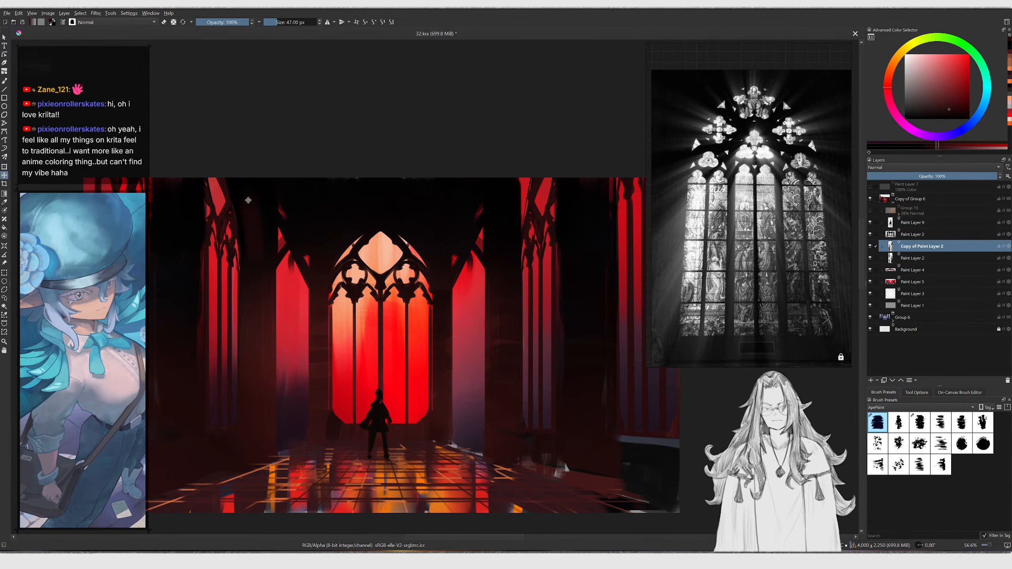
pyautogui.press('pageup')
pyautogui.press('b')
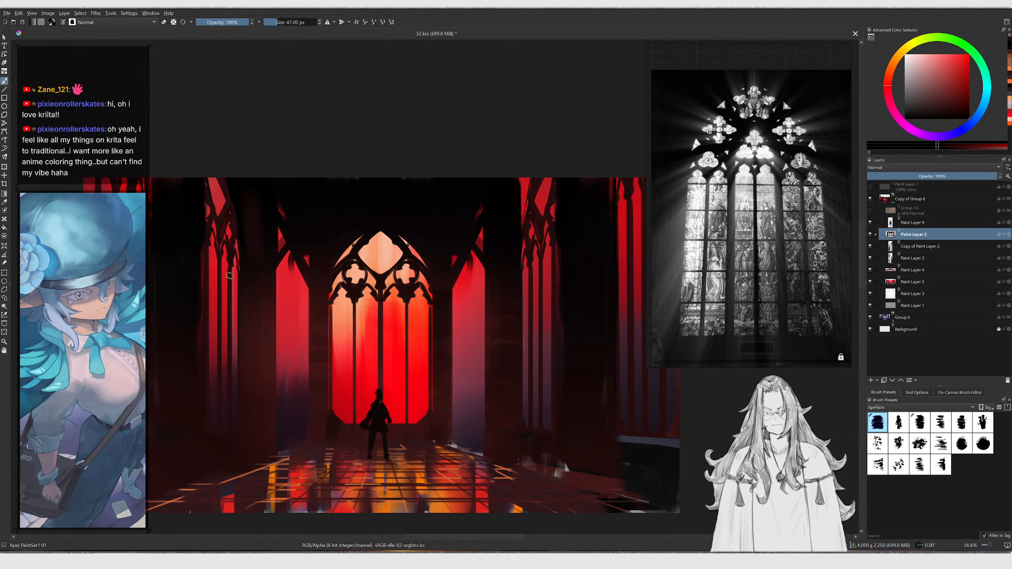
pyautogui.press(']')
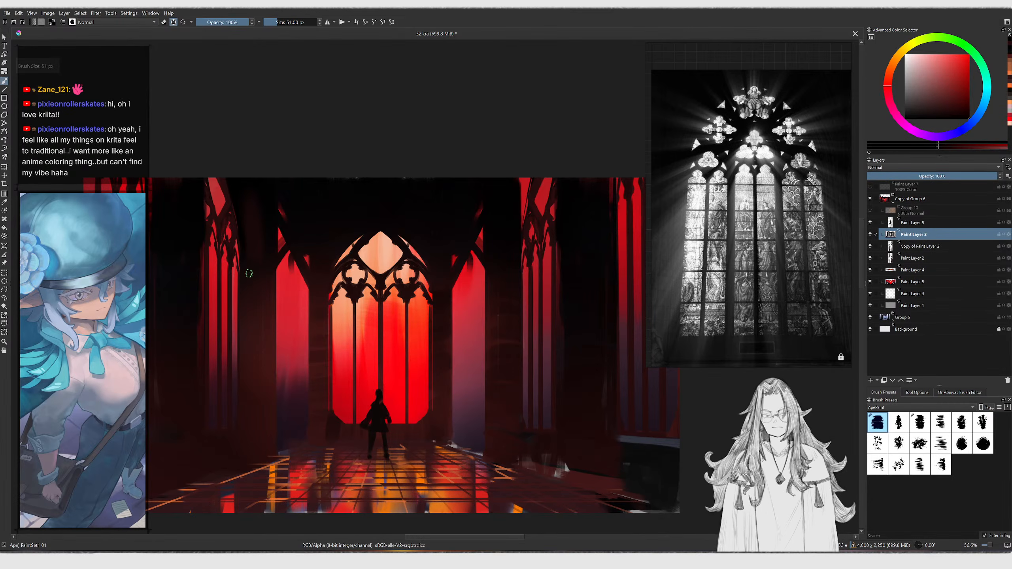
pyautogui.press(']')
pyautogui.press(']')
pyautogui.press(']')
pyautogui.press(']')
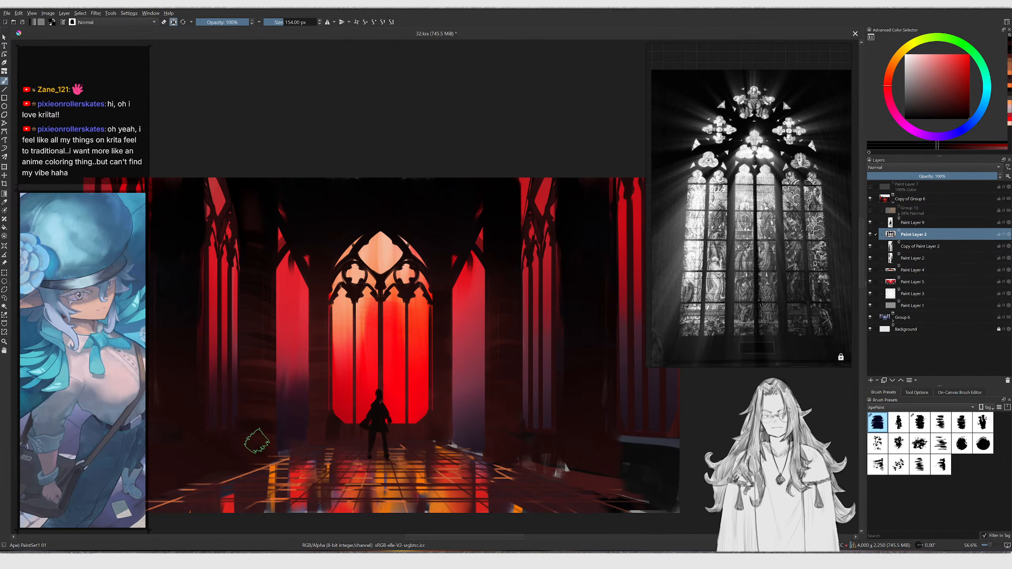
pyautogui.press(']')
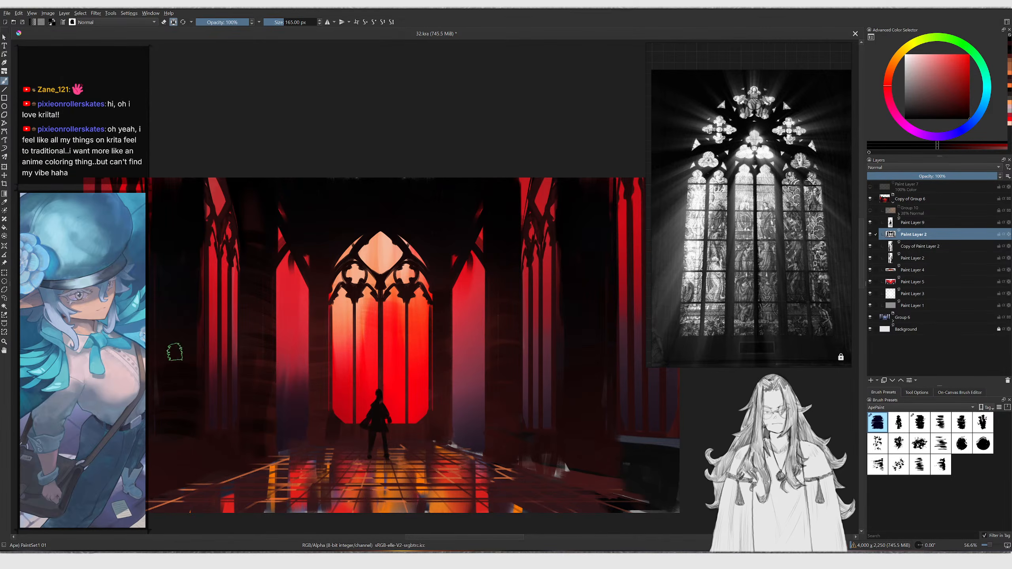
pyautogui.keyDown('ctrl'); pyautogui.click(179, 451); pyautogui.keyUp('ctrl')
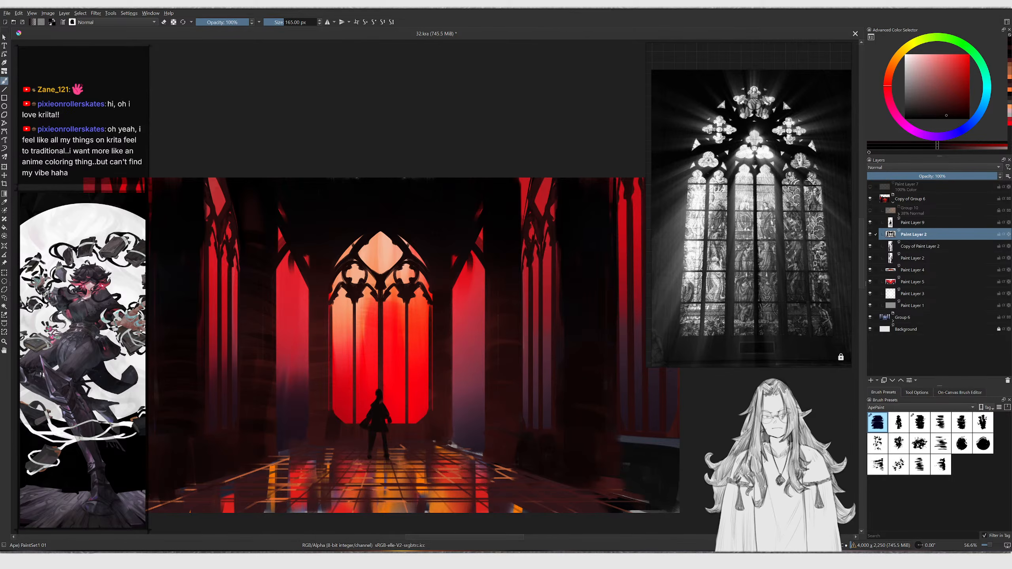
# Add a new paint layer and draw a rectangular selection over the right floor and wall area
pyautogui.keyDown('ctrl'); pyautogui.scroll(-2, 168, 462); pyautogui.keyUp('ctrl')
pyautogui.keyDown('ctrl'); pyautogui.scroll(1, 334, 382); pyautogui.keyUp('ctrl')
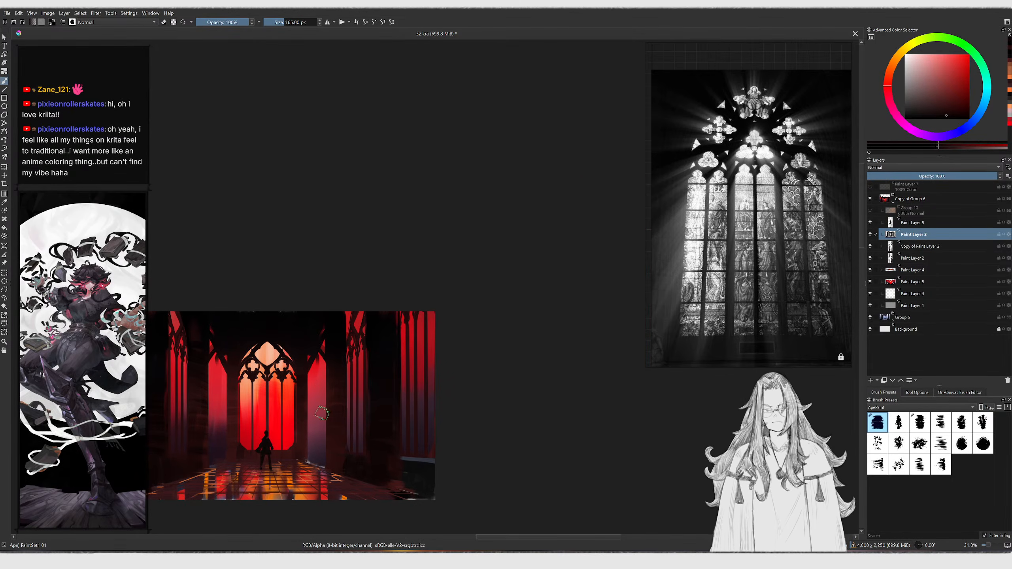
pyautogui.keyDown('ctrl'); pyautogui.scroll(4, 318, 449); pyautogui.keyUp('ctrl')
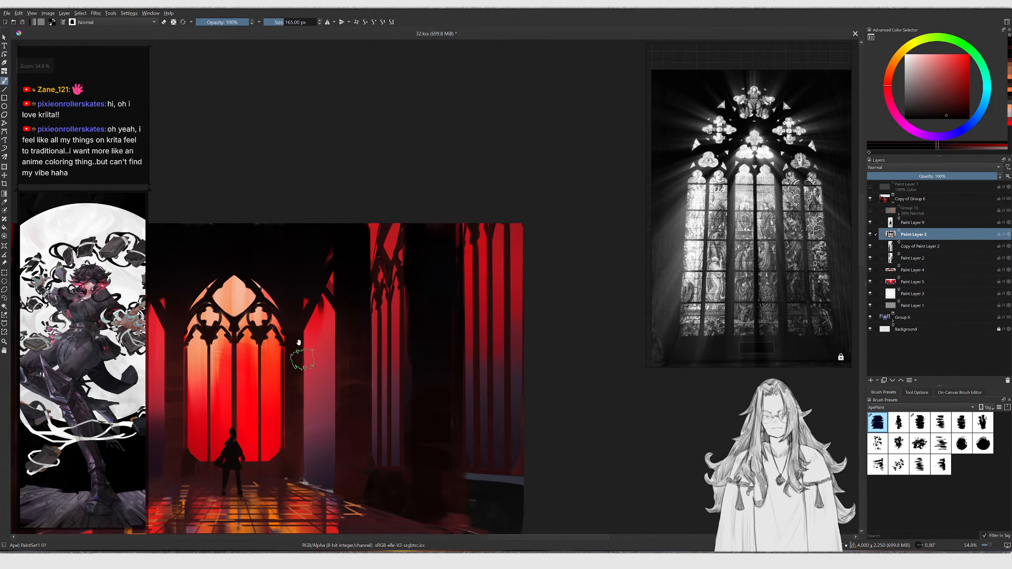
pyautogui.keyDown('ctrl'); pyautogui.scroll(1, 358, 343); pyautogui.keyUp('ctrl')
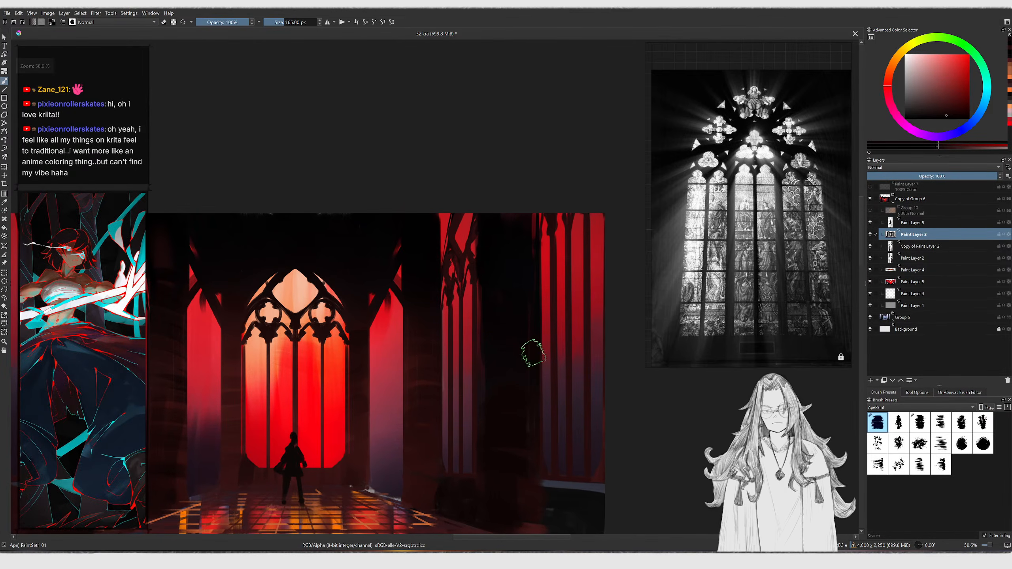
pyautogui.press('Insert')
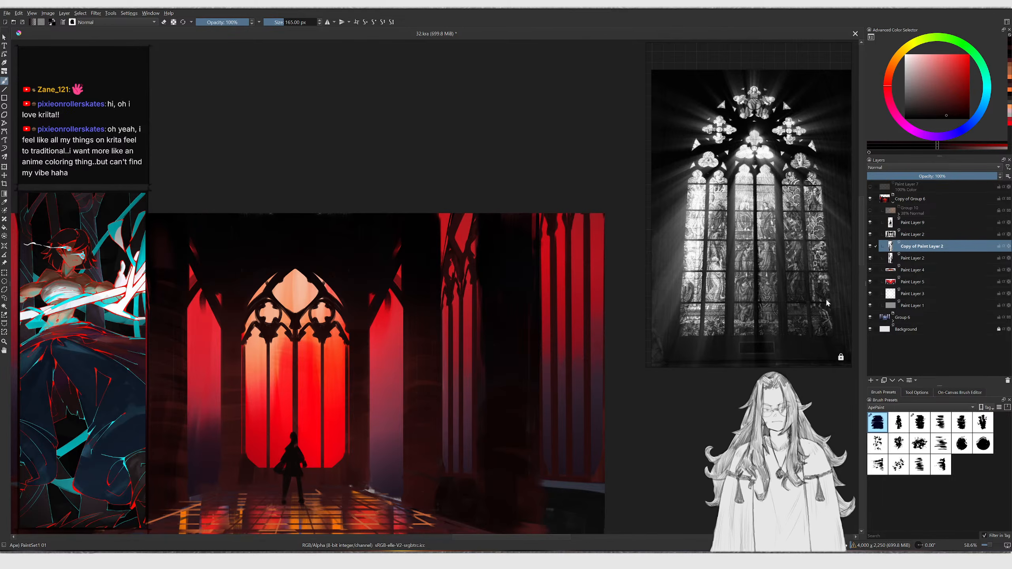
pyautogui.keyDown('ctrl'); pyautogui.scroll(-2, 376, 336); pyautogui.keyUp('ctrl')
pyautogui.hotkey('ctrl', 'r')
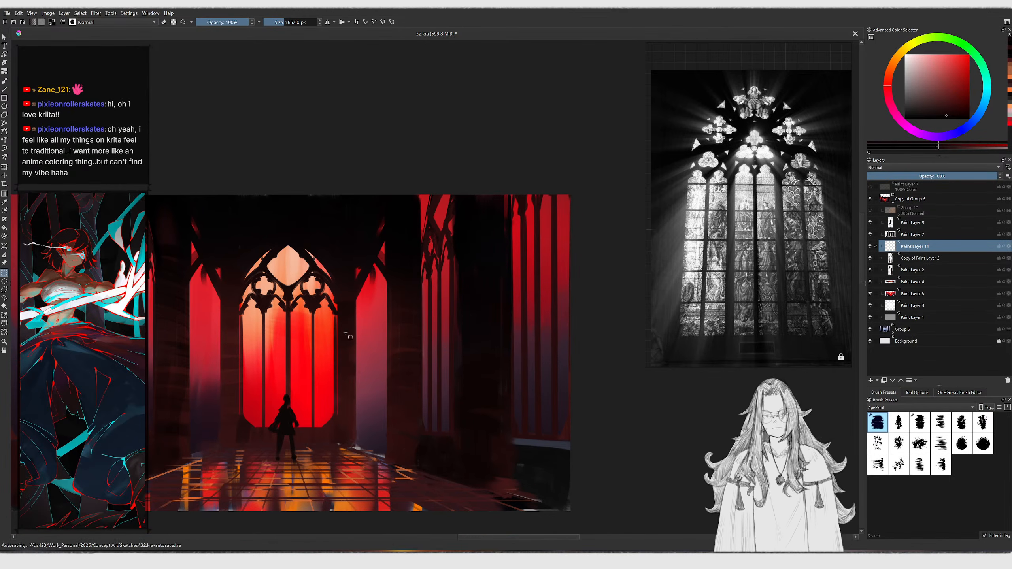
pyautogui.moveTo(342, 260)
pyautogui.mouseDown()
pyautogui.moveTo(484, 457)
pyautogui.moveTo(603, 463)
pyautogui.moveTo(594, 465)
pyautogui.mouseUp()
# Paint a horizontal straight stroke across the selection with an enlarged brush
pyautogui.press('b')
pyautogui.keyDown('ctrl'); pyautogui.click(349, 378); pyautogui.keyUp('ctrl')
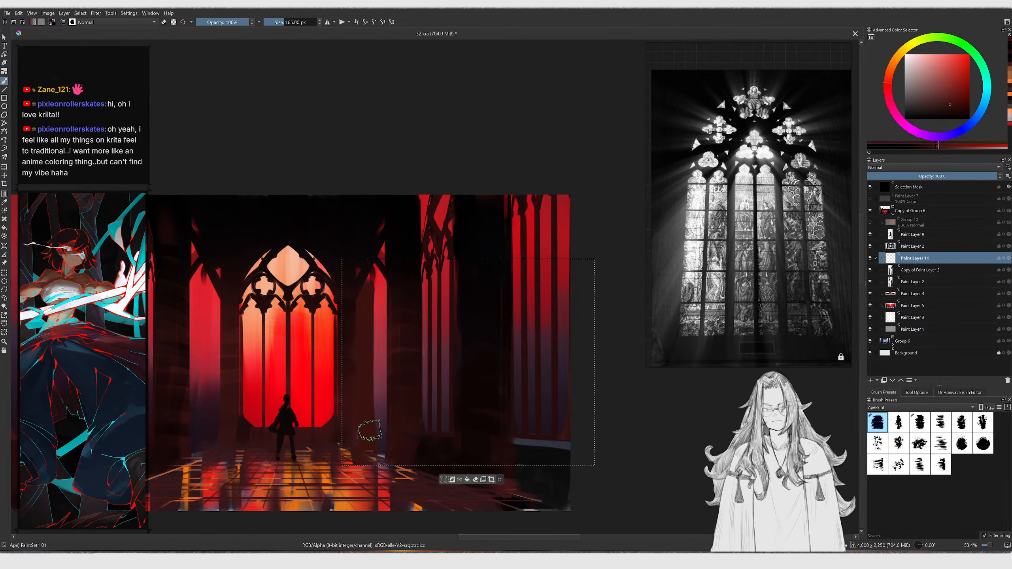
pyautogui.press(']')
pyautogui.press(']')
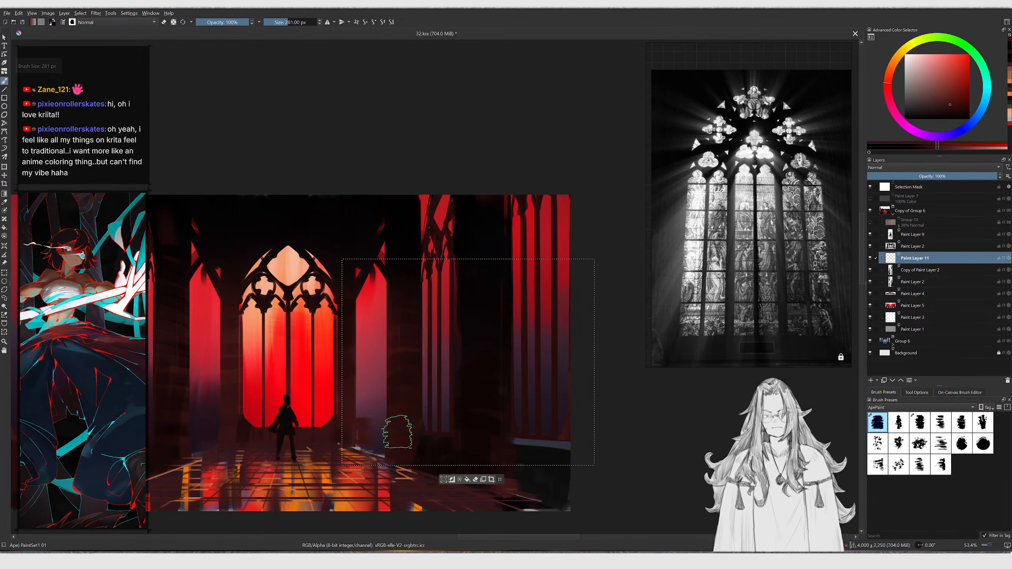
pyautogui.press('v')
pyautogui.moveTo(358, 431); pyautogui.dragTo(594, 427)
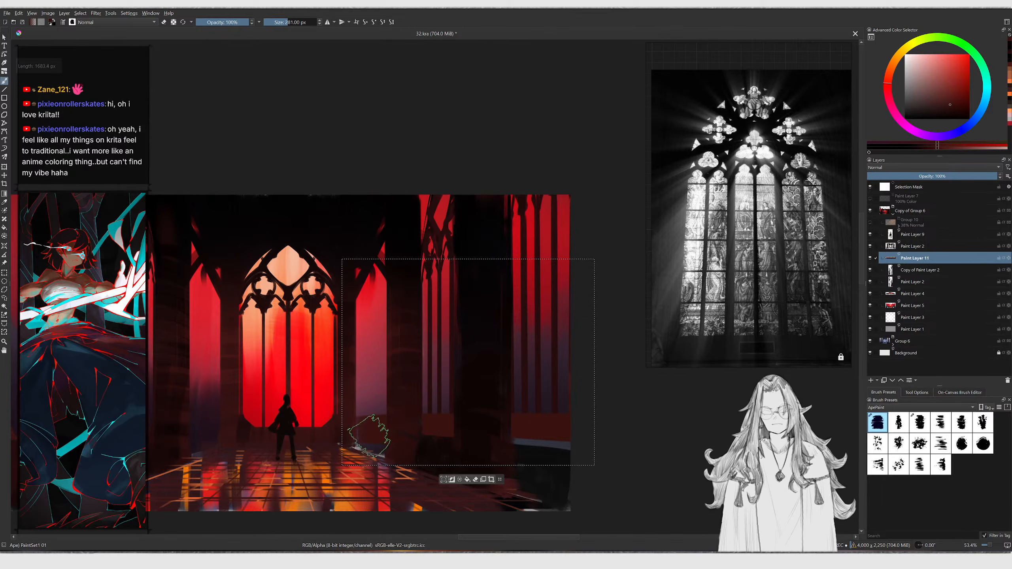
# Move the new layer beneath Paint Layer 2 and draw two more horizontal straight strokes inside the selection
pyautogui.moveTo(939, 257); pyautogui.dragTo(932, 286)
pyautogui.press('v')
pyautogui.moveTo(353, 445); pyautogui.dragTo(530, 448)
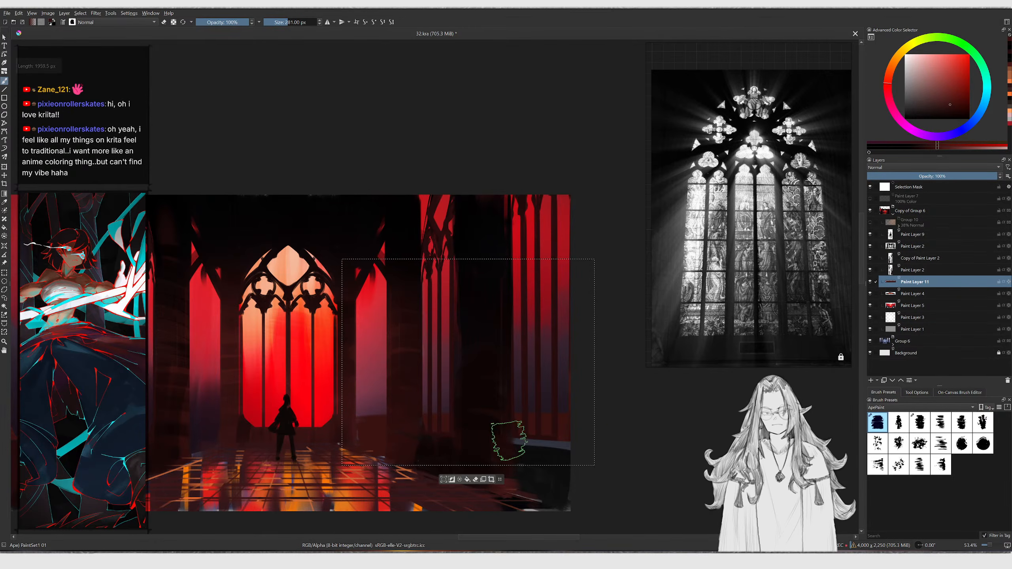
pyautogui.press('v')
pyautogui.moveTo(613, 409)
pyautogui.mouseDown()
pyautogui.moveTo(534, 395)
pyautogui.moveTo(366, 395)
pyautogui.moveTo(362, 409)
pyautogui.mouseUp()
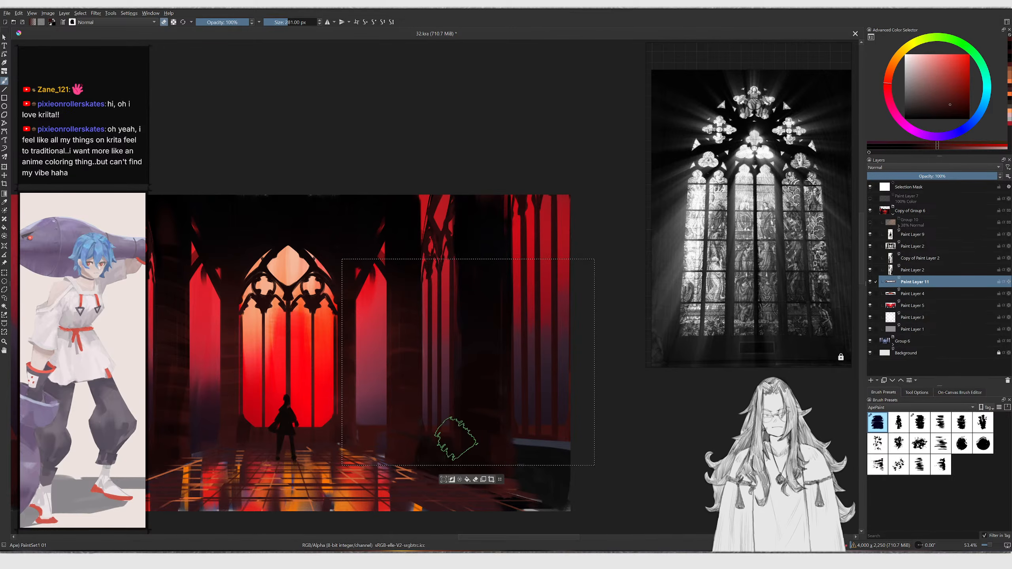
# Deselect and draw straight horizontal strokes across the right floor, switching to eraser mode
pyautogui.hotkey('ctrl', 'shift', 'a')
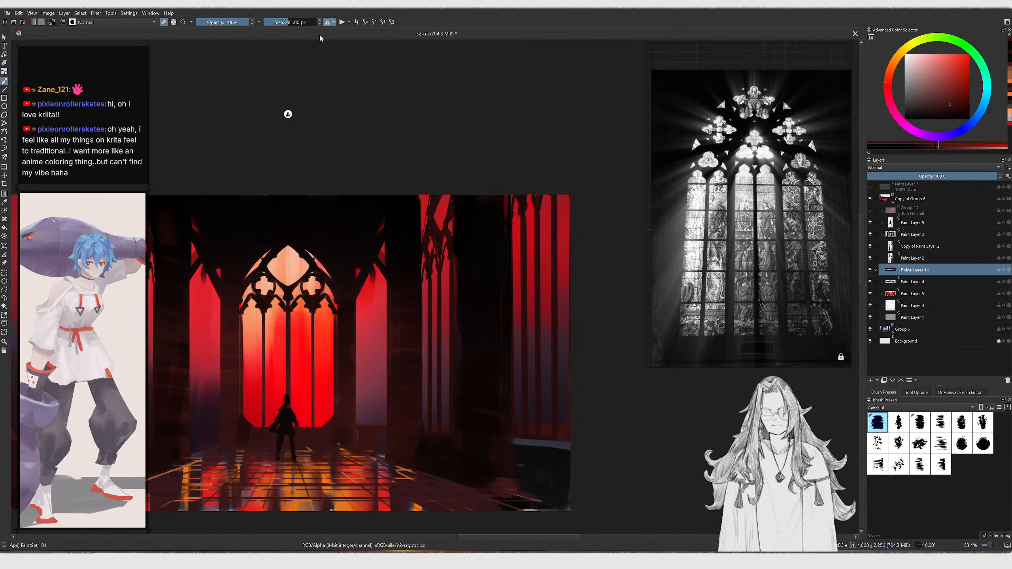
pyautogui.press('v')
pyautogui.moveTo(360, 439)
pyautogui.mouseDown()
pyautogui.moveTo(508, 437)
pyautogui.moveTo(632, 466)
pyautogui.mouseUp()
pyautogui.press('e')
pyautogui.press('v')
pyautogui.moveTo(361, 440); pyautogui.dragTo(682, 445)
pyautogui.moveTo(358, 436); pyautogui.dragTo(654, 418)
# Erase along the right floor with straight horizontal strokes and leave eraser mode
pyautogui.press('b')
pyautogui.press('e')
pyautogui.press('v')
pyautogui.moveTo(592, 409); pyautogui.dragTo(338, 401)
pyautogui.moveTo(410, 418); pyautogui.dragTo(402, 400, button='middle')
pyautogui.press('e')
# Pick the layer under the right floor from the canvas and paint dark strokes over the floor and right wall
pyautogui.press('r')
pyautogui.click(508, 449)
pyautogui.keyDown('ctrl'); pyautogui.click(501, 441); pyautogui.keyUp('ctrl')
pyautogui.moveTo(498, 440)
pyautogui.mouseDown()
pyautogui.moveTo(573, 440)
pyautogui.moveTo(550, 478)
pyautogui.mouseUp()
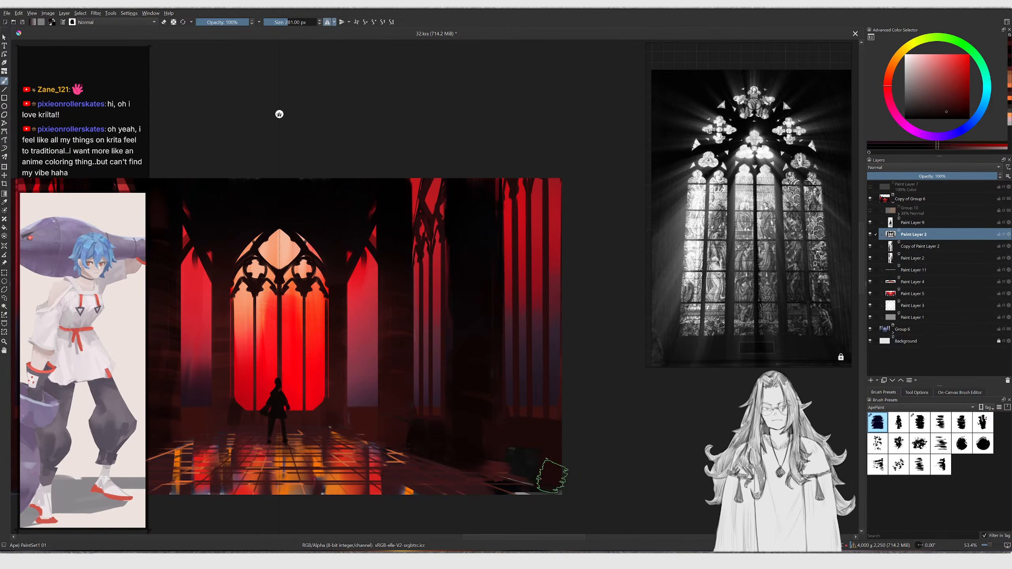
pyautogui.moveTo(550, 480)
pyautogui.keyDown('ctrl'); pyautogui.mouseDown(button='middle')
pyautogui.moveTo(515, 462)
pyautogui.moveTo(547, 466)
pyautogui.mouseUp(button='middle'); pyautogui.keyUp('ctrl')
pyautogui.keyDown('ctrl'); pyautogui.moveTo(454, 431); pyautogui.dragTo(462, 422, button='middle'); pyautogui.keyUp('ctrl')
pyautogui.keyDown('ctrl'); pyautogui.moveTo(454, 355); pyautogui.dragTo(454, 346, button='middle'); pyautogui.keyUp('ctrl')
pyautogui.moveTo(454, 347); pyautogui.dragTo(422, 293, button='middle')
pyautogui.keyDown('ctrl'); pyautogui.moveTo(435, 257); pyautogui.dragTo(435, 244, button='middle'); pyautogui.keyUp('ctrl')
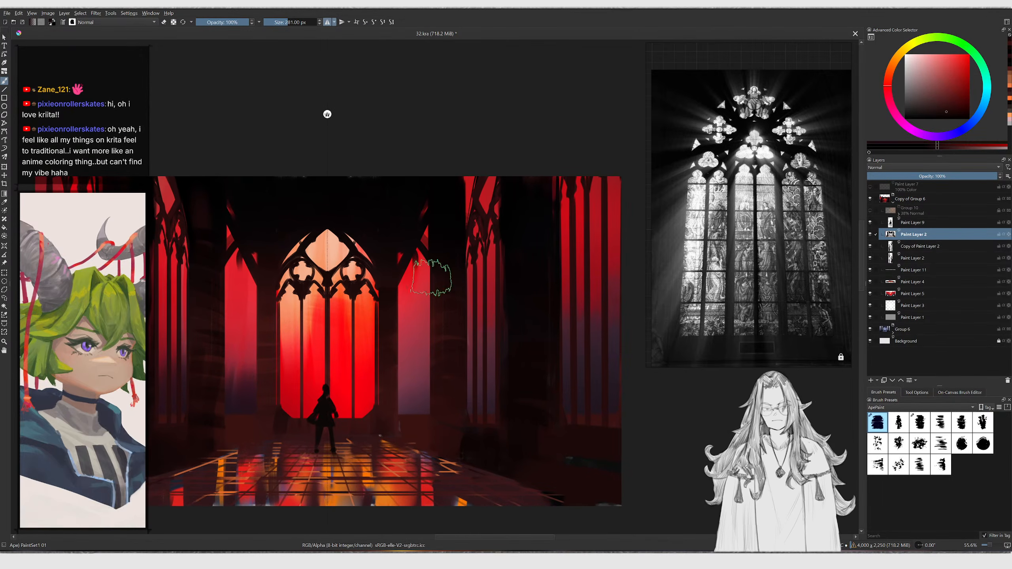
# Switch to Paint Layer 11 from the canvas, pick a colour and undo a trial stroke on the floor
pyautogui.press('r')
pyautogui.click(412, 424)
pyautogui.keyDown('ctrl'); pyautogui.moveTo(412, 428); pyautogui.dragTo(413, 415, button='middle'); pyautogui.keyUp('ctrl')
pyautogui.keyDown('ctrl'); pyautogui.click(414, 425); pyautogui.keyUp('ctrl')
pyautogui.press('/')
pyautogui.click(922, 105)
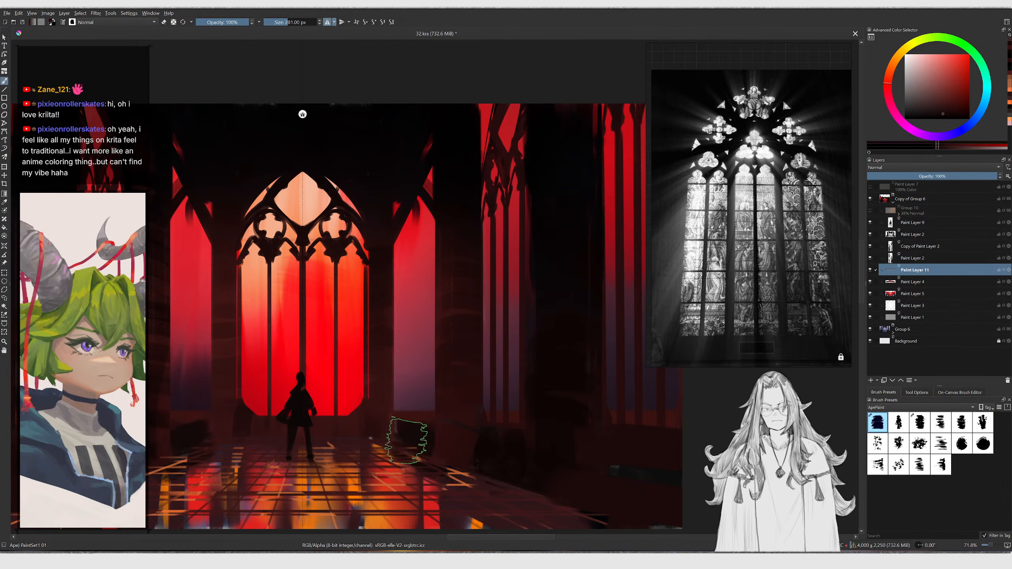
pyautogui.moveTo(427, 475); pyautogui.dragTo(419, 512)
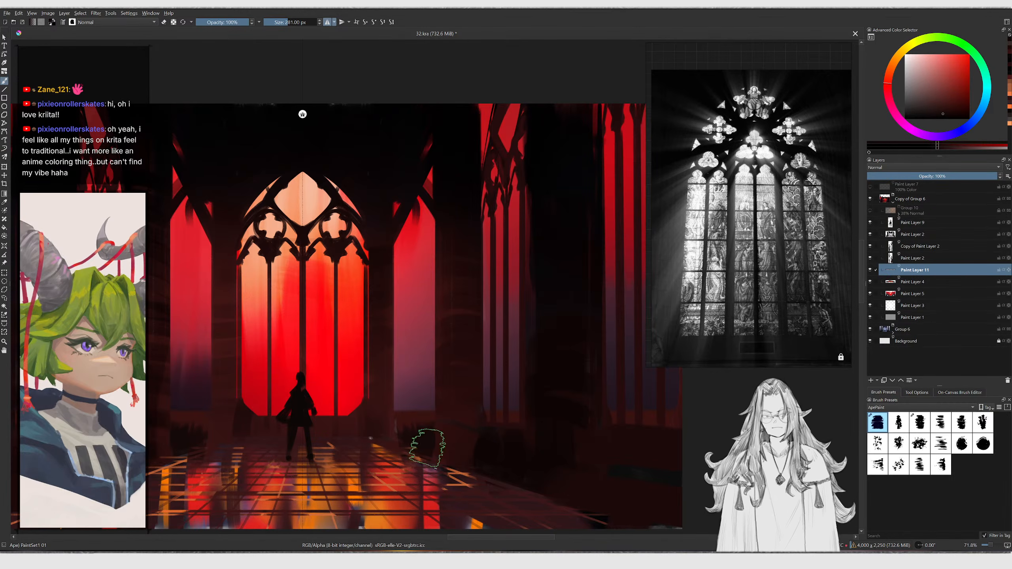
pyautogui.keyDown('ctrl'); pyautogui.scroll(-2, 415, 429); pyautogui.keyUp('ctrl')
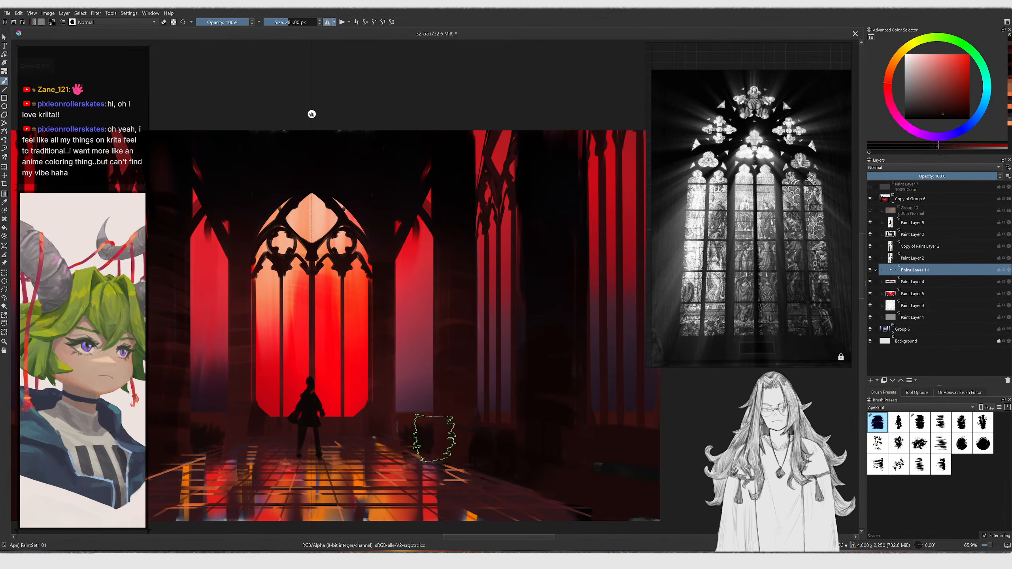
pyautogui.hotkey('ctrl', 'z')
# Shrink the brush to 144 px and paint straight horizontal and vertical strokes on the right wall
pyautogui.press('[')
pyautogui.press('[')
pyautogui.press('[')
pyautogui.press('[')
pyautogui.press('[')
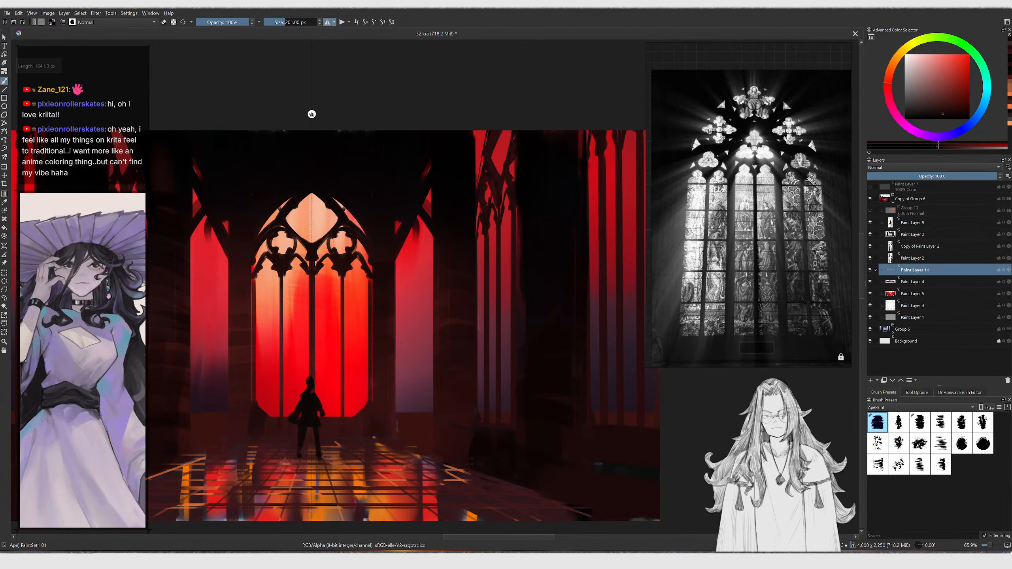
pyautogui.press('v')
pyautogui.moveTo(408, 431); pyautogui.dragTo(722, 431)
pyautogui.moveTo(471, 407)
pyautogui.mouseDown()
pyautogui.moveTo(455, 418)
pyautogui.moveTo(500, 204)
pyautogui.moveTo(490, 195)
pyautogui.mouseUp()
pyautogui.press('v')
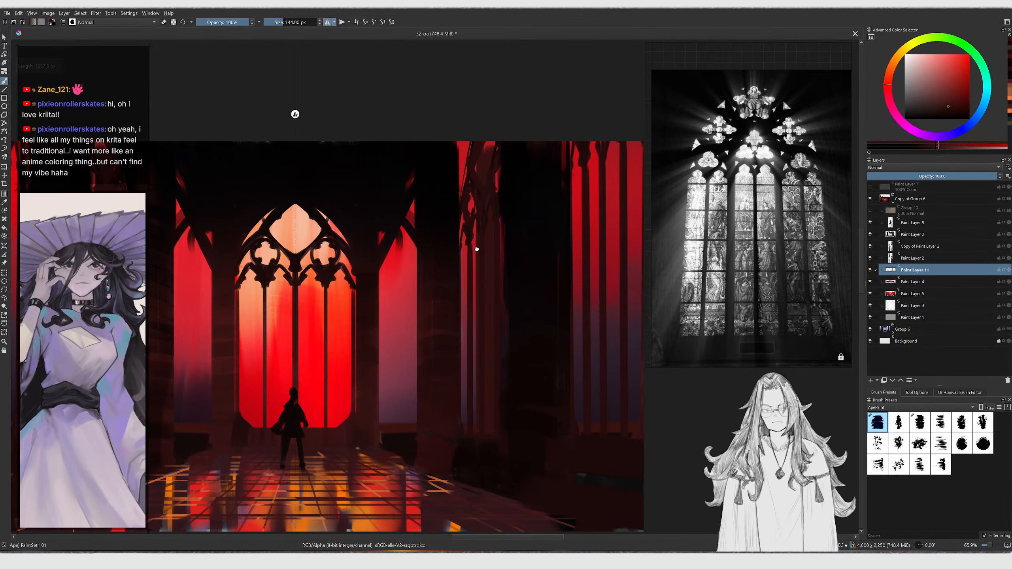
pyautogui.moveTo(482, 244); pyautogui.dragTo(469, 258)
pyautogui.keyDown('ctrl'); pyautogui.click(521, 416); pyautogui.keyUp('ctrl')
# Add more straight vertical pillar strokes along the right side of the nave
pyautogui.press('v')
pyautogui.moveTo(474, 462); pyautogui.dragTo(473, 189)
pyautogui.moveTo(477, 280); pyautogui.dragTo(461, 285)
pyautogui.press('v')
pyautogui.moveTo(593, 458); pyautogui.dragTo(604, 138)
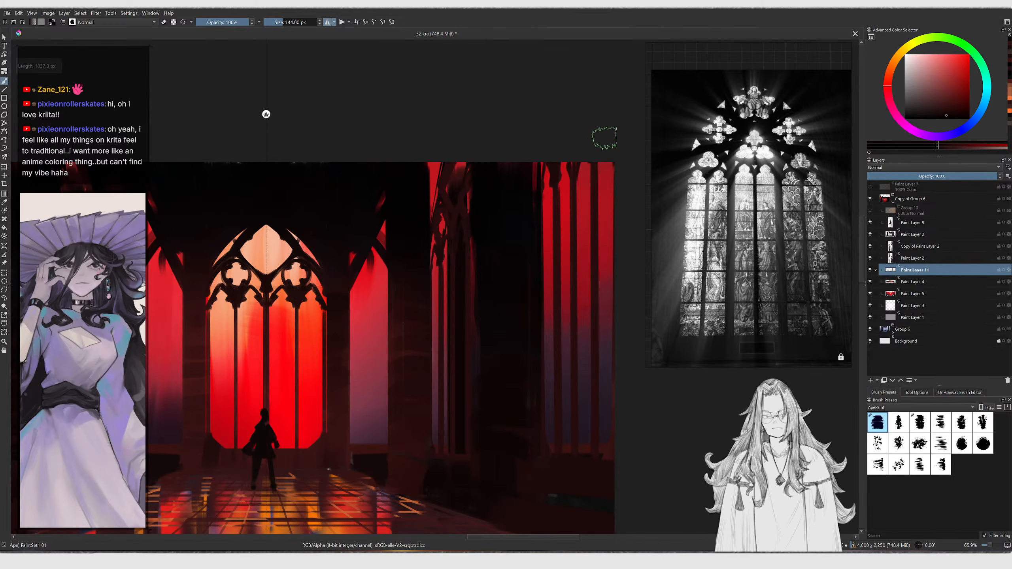
pyautogui.keyDown('ctrl'); pyautogui.moveTo(573, 201); pyautogui.dragTo(567, 214); pyautogui.keyUp('ctrl')
pyautogui.moveTo(567, 214); pyautogui.dragTo(558, 235)
pyautogui.keyDown('ctrl'); pyautogui.moveTo(494, 235); pyautogui.dragTo(500, 231); pyautogui.keyUp('ctrl')
# Enlarge the brush to 154 px and paint dark strokes on the right wall pillars, undoing several attempts
pyautogui.press(']')
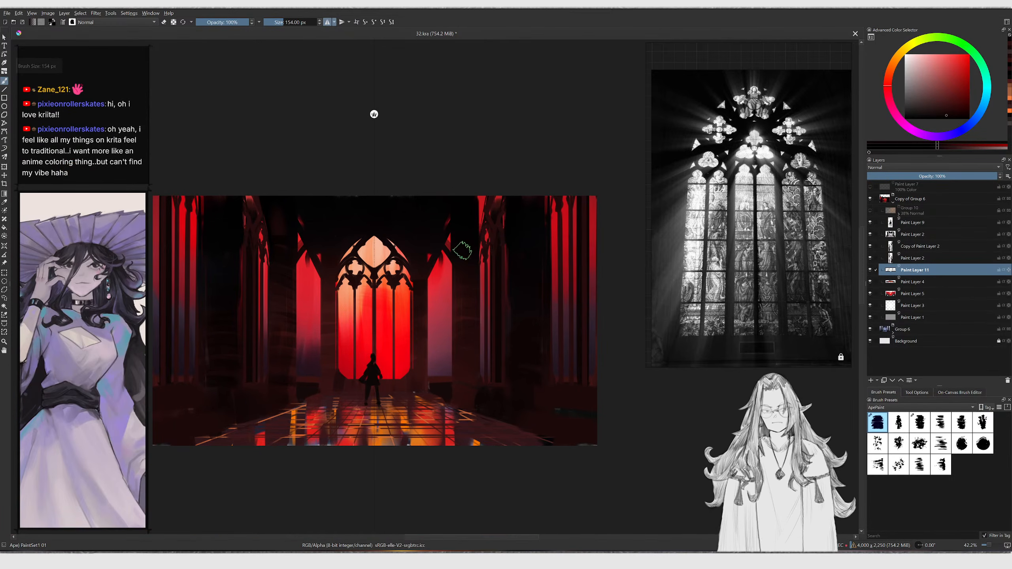
pyautogui.press(']')
pyautogui.press(']')
pyautogui.press(']')
pyautogui.press(']')
pyautogui.press(']')
pyautogui.press(']')
pyautogui.press(']')
pyautogui.press(']')
pyautogui.press(']')
pyautogui.moveTo(421, 290); pyautogui.dragTo(489, 238)
pyautogui.hotkey('ctrl', 'z')
pyautogui.moveTo(423, 277)
pyautogui.mouseDown()
pyautogui.moveTo(466, 226)
pyautogui.moveTo(488, 283)
pyautogui.moveTo(462, 229)
pyautogui.moveTo(475, 226)
pyautogui.moveTo(449, 236)
pyautogui.moveTo(490, 224)
pyautogui.moveTo(524, 249)
pyautogui.moveTo(585, 240)
pyautogui.moveTo(541, 207)
pyautogui.moveTo(572, 193)
pyautogui.mouseUp()
pyautogui.hotkey('ctrl', 'z')
pyautogui.hotkey('ctrl', 'z')
pyautogui.hotkey('ctrl', 'z')
pyautogui.moveTo(430, 300)
pyautogui.keyDown('shift'); pyautogui.mouseDown()
pyautogui.moveTo(427, 309)
pyautogui.moveTo(446, 263)
pyautogui.moveTo(456, 267)
pyautogui.mouseUp(); pyautogui.keyUp('shift')
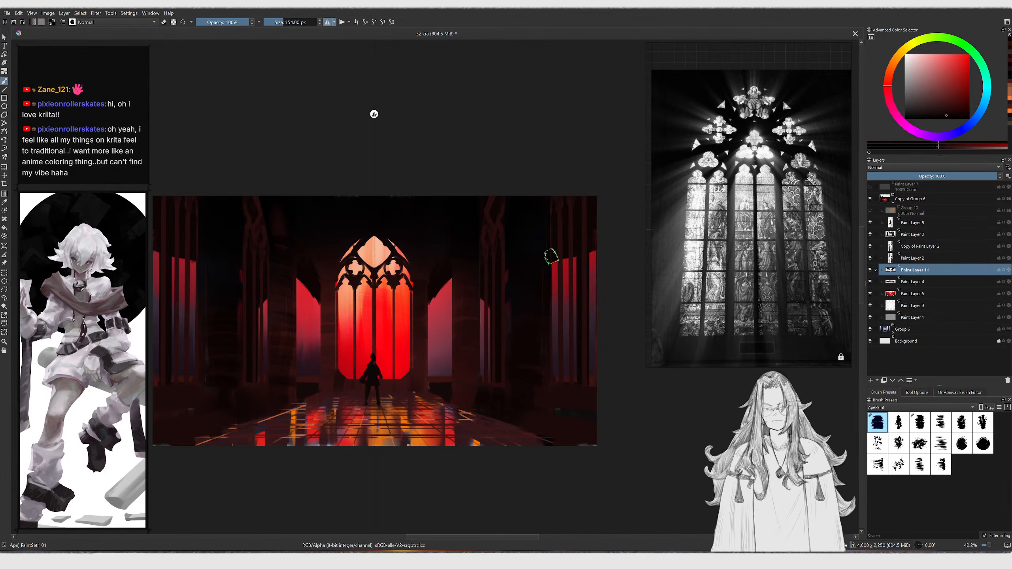
pyautogui.moveTo(551, 257); pyautogui.dragTo(581, 308)
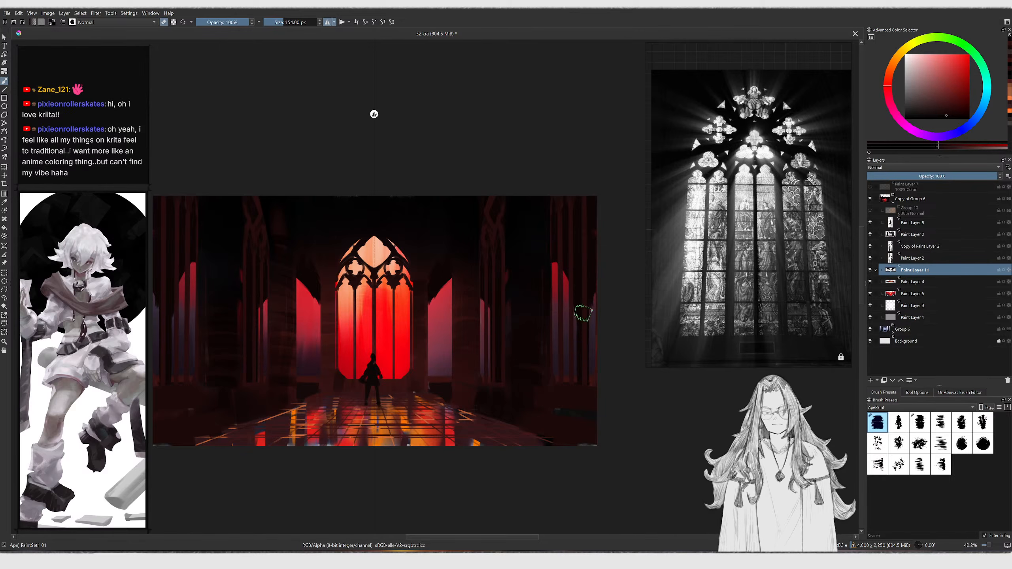
pyautogui.moveTo(593, 325)
pyautogui.mouseDown()
pyautogui.moveTo(590, 364)
pyautogui.moveTo(592, 298)
pyautogui.moveTo(588, 401)
pyautogui.mouseUp()
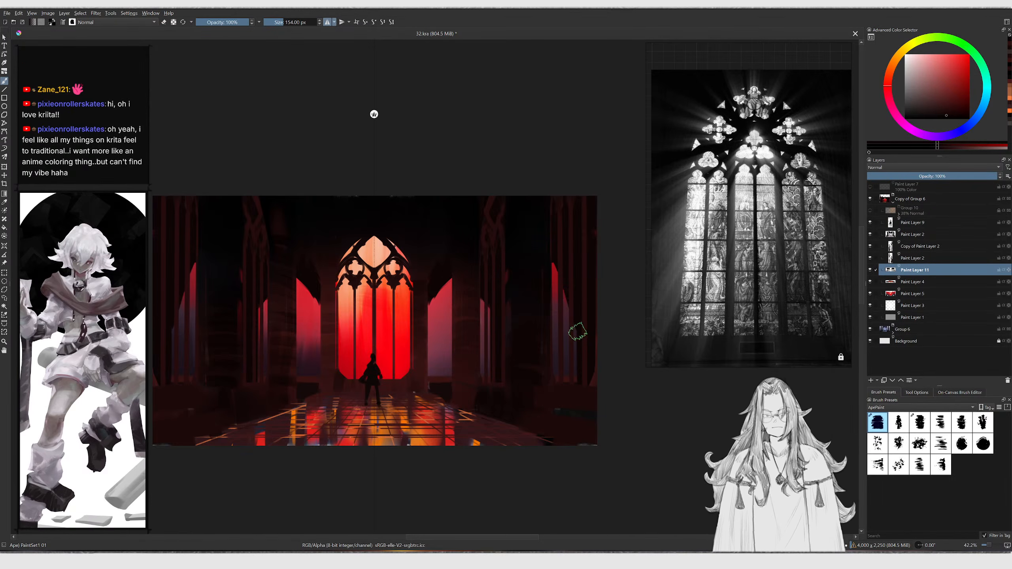
# Lasso a small patch on the right wall, delete its paint and deselect
pyautogui.keyDown('ctrl'); pyautogui.scroll(-3, 513, 287); pyautogui.keyUp('ctrl')
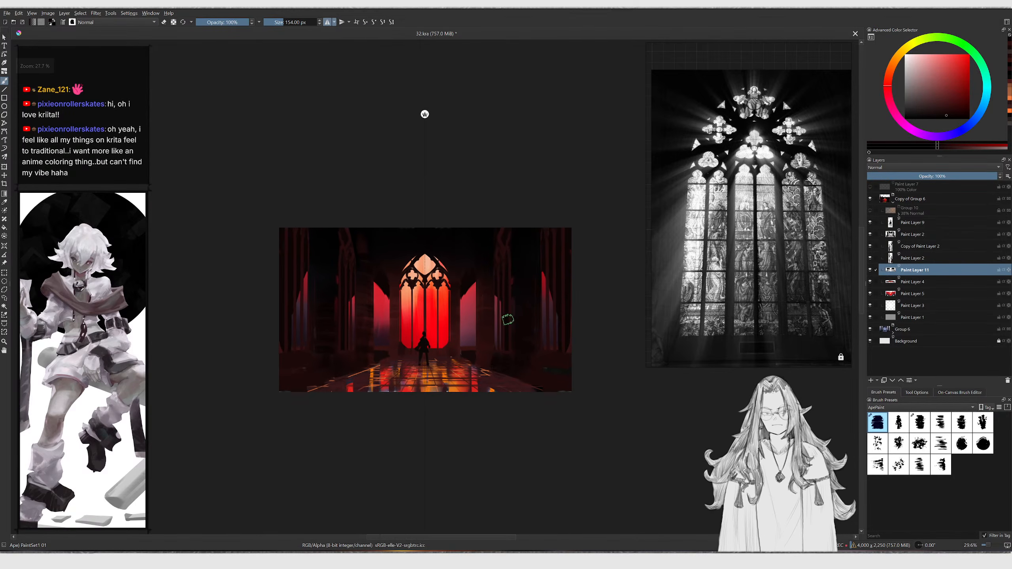
pyautogui.keyDown('ctrl'); pyautogui.moveTo(489, 299); pyautogui.dragTo(459, 284); pyautogui.keyUp('ctrl')
pyautogui.click(466, 289)
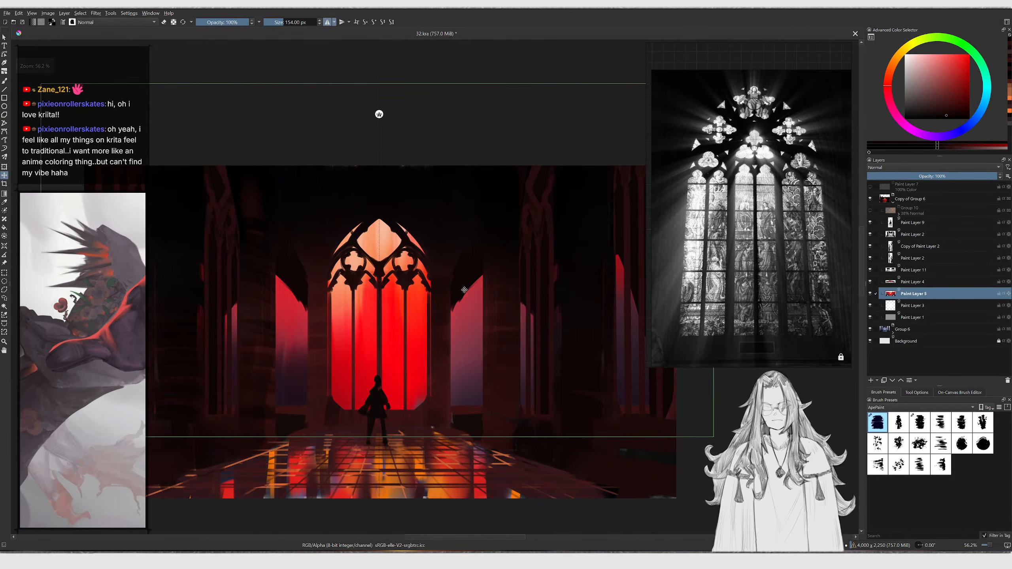
pyautogui.click(468, 277)
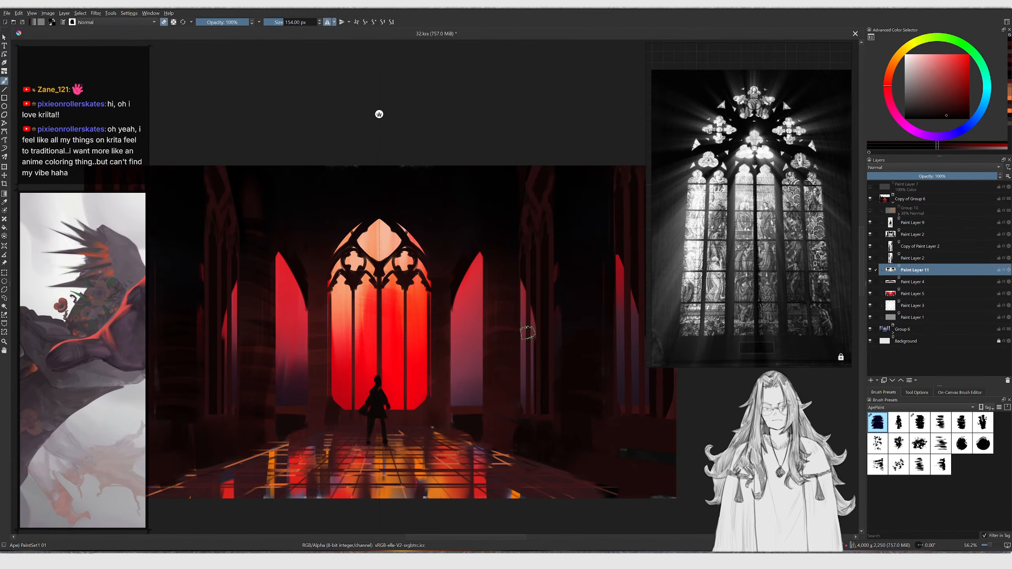
pyautogui.press('l')
pyautogui.moveTo(535, 324); pyautogui.dragTo(538, 356)
pyautogui.press('Delete')
pyautogui.hotkey('ctrl', 'shift', 'a')
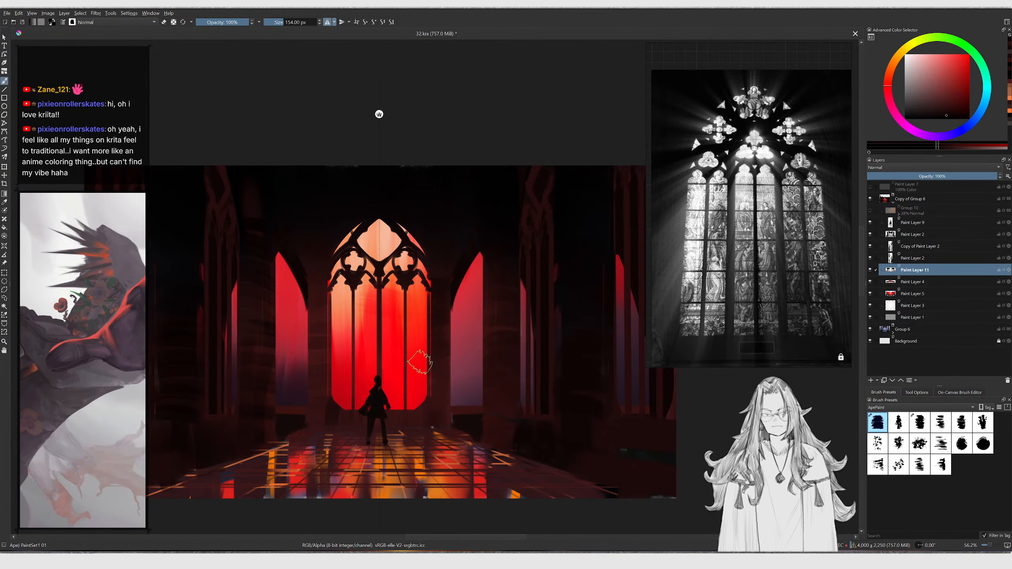
# Pick Paint Layer 5 from the canvas and paint strokes over the right wall window area, undoing one
pyautogui.press('r')
pyautogui.click(393, 331)
pyautogui.keyDown('ctrl'); pyautogui.click(394, 335); pyautogui.keyUp('ctrl')
pyautogui.moveTo(477, 251); pyautogui.dragTo(476, 353)
pyautogui.hotkey('ctrl', 'z')
pyautogui.keyDown('shift'); pyautogui.moveTo(476, 293); pyautogui.dragTo(541, 292); pyautogui.keyUp('shift')
pyautogui.moveTo(458, 309); pyautogui.dragTo(476, 252)
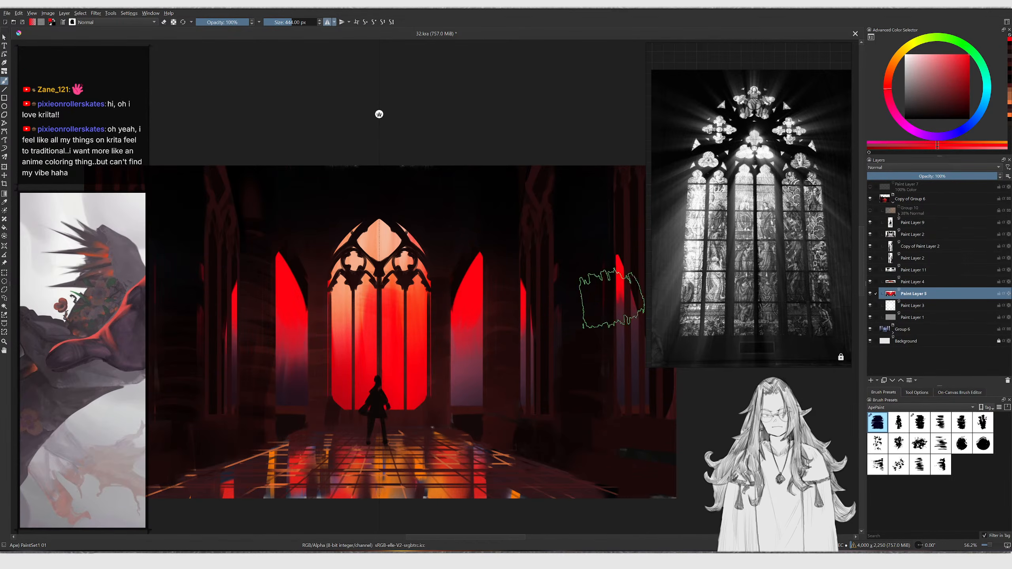
# Copy a rectangular selection around the central arched window and paste it as a new layer
pyautogui.press('t')
pyautogui.scroll(4, 406, 278)
pyautogui.click(407, 278)
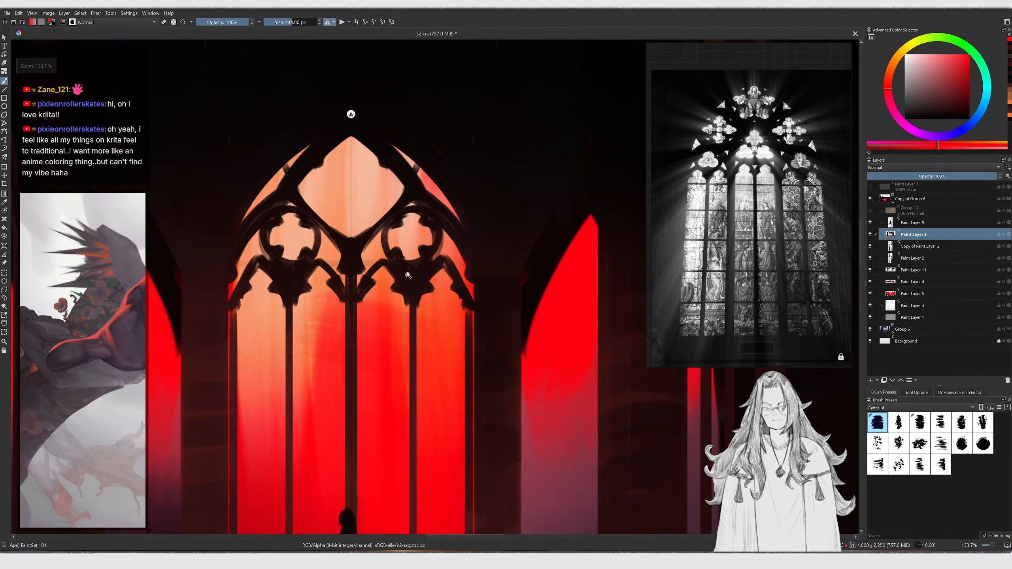
pyautogui.press('b')
pyautogui.scroll(-4, 412, 268)
pyautogui.hotkey('ctrl', 'r')
pyautogui.moveTo(316, 182)
pyautogui.mouseDown()
pyautogui.moveTo(468, 433)
pyautogui.moveTo(446, 433)
pyautogui.mouseUp()
pyautogui.hotkey('ctrl', 'c')
pyautogui.hotkey('ctrl', 'v')
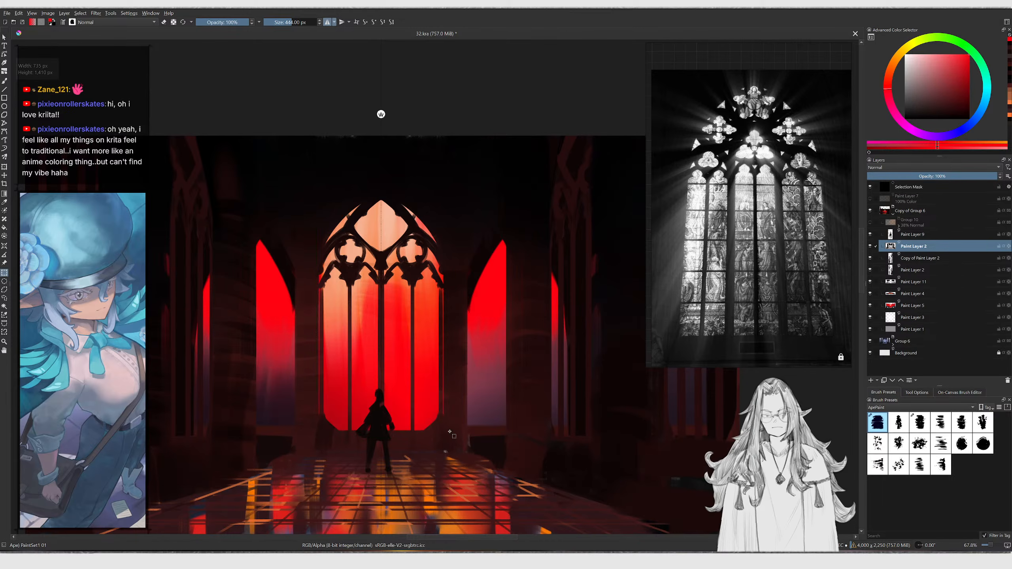
# Scale the pasted window down into a side window on the right wall and move its layer lower in the stack
pyautogui.moveTo(447, 389); pyautogui.dragTo(393, 385, button='middle')
pyautogui.press('t')
pyautogui.moveTo(331, 340); pyautogui.dragTo(477, 359)
pyautogui.hotkey('ctrl', 'r')
pyautogui.moveTo(914, 241); pyautogui.dragTo(921, 284)
pyautogui.keyDown('ctrl'); pyautogui.scroll(1, 542, 319); pyautogui.keyUp('ctrl')
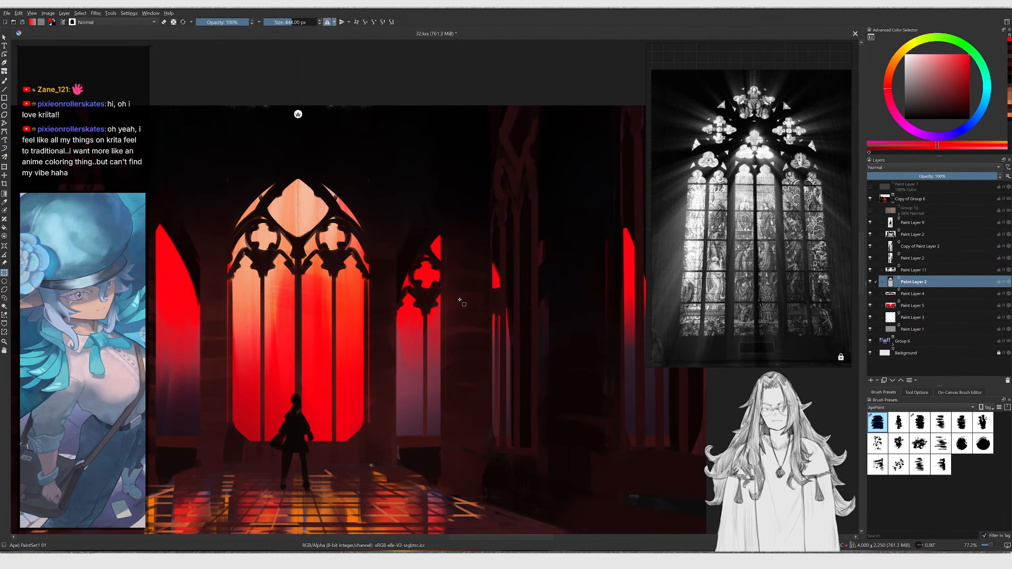
# Duplicate the side window layer several times and move the copies to positions along both side walls
pyautogui.keyDown('ctrl'); pyautogui.scroll(-4, 464, 280); pyautogui.keyUp('ctrl')
pyautogui.hotkey('ctrl', 'j')
pyautogui.press('t')
pyautogui.moveTo(460, 324); pyautogui.dragTo(231, 332)
pyautogui.hotkey('ctrl', 'r')
pyautogui.hotkey('ctrl', 'j')
pyautogui.press('t')
pyautogui.hotkey('ctrl', 'r')
pyautogui.hotkey('ctrl', 'j')
pyautogui.moveTo(437, 307); pyautogui.dragTo(530, 308)
pyautogui.hotkey('ctrl', 'r')
pyautogui.keyDown('ctrl'); pyautogui.moveTo(491, 275); pyautogui.dragTo(419, 267, button='middle'); pyautogui.keyUp('ctrl')
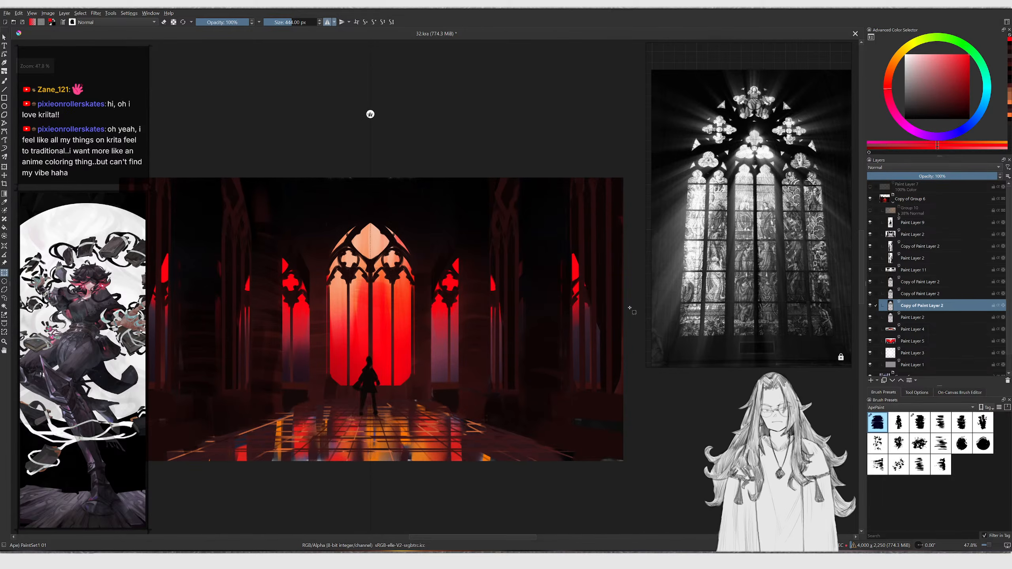
# Merge the side window copies down into one layer and toggle layer visibility to check them
pyautogui.click(908, 285)
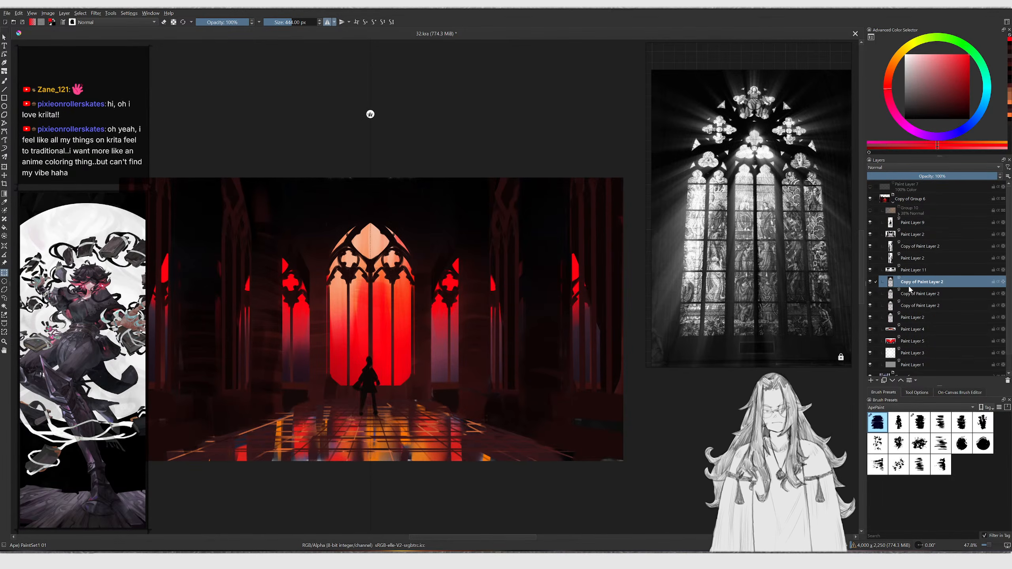
pyautogui.hotkey('ctrl', 'e')
pyautogui.hotkey('ctrl', 'e')
pyautogui.click(870, 282)
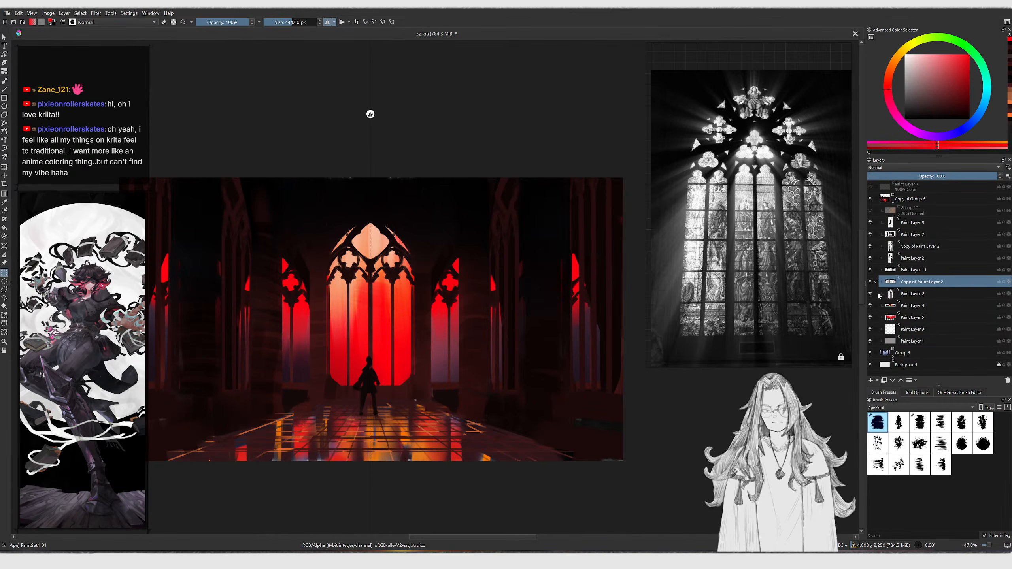
pyautogui.hotkey('ctrl', 'e')
pyautogui.click(871, 281)
pyautogui.click(872, 294)
pyautogui.click(872, 293)
pyautogui.click(870, 270)
pyautogui.click(870, 270)
pyautogui.click(904, 274)
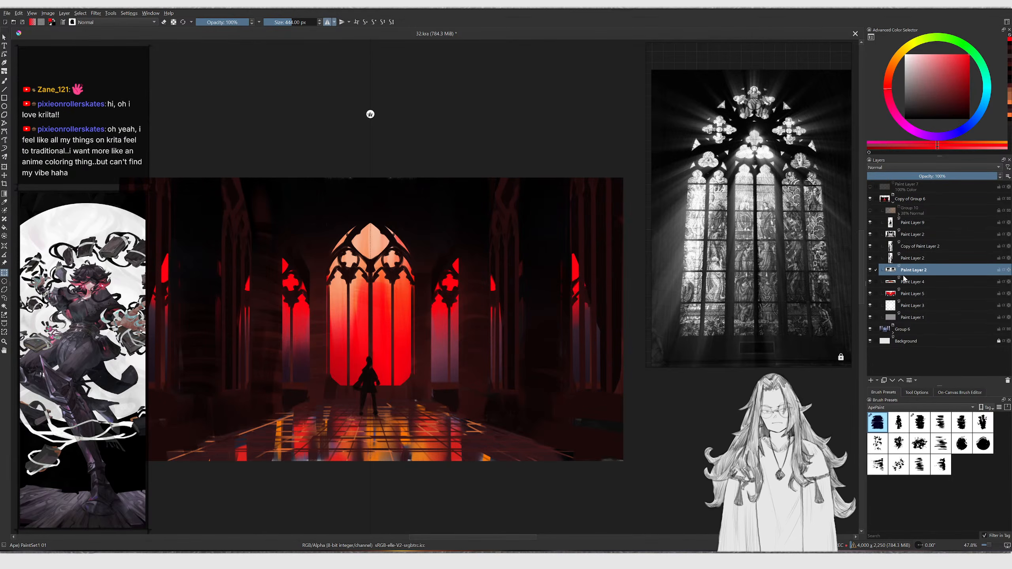
# Try a gradient across the right floor on Paint Layer 11
pyautogui.press('g')
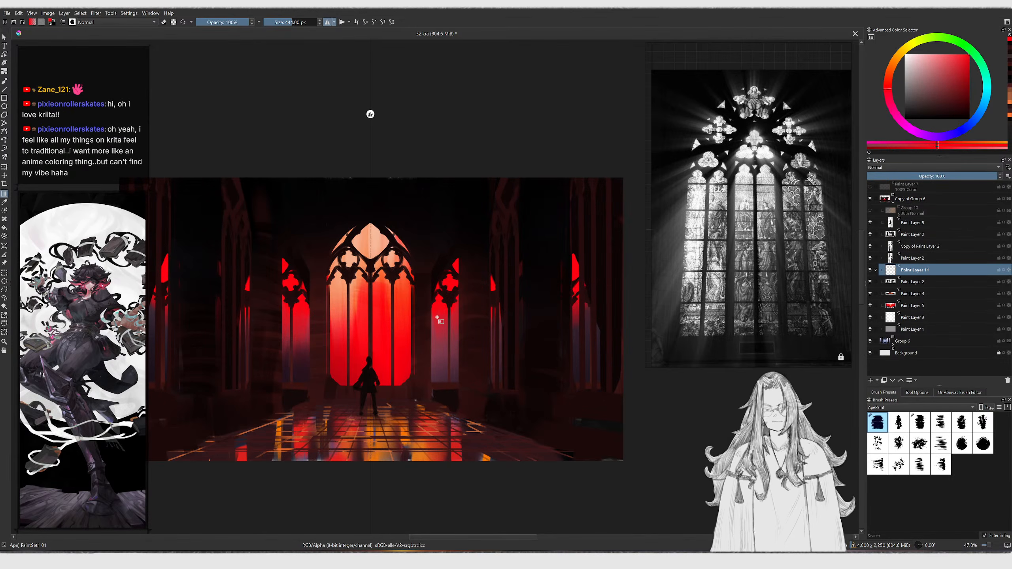
pyautogui.moveTo(507, 327); pyautogui.dragTo(625, 402)
pyautogui.hotkey('ctrl', 'z')
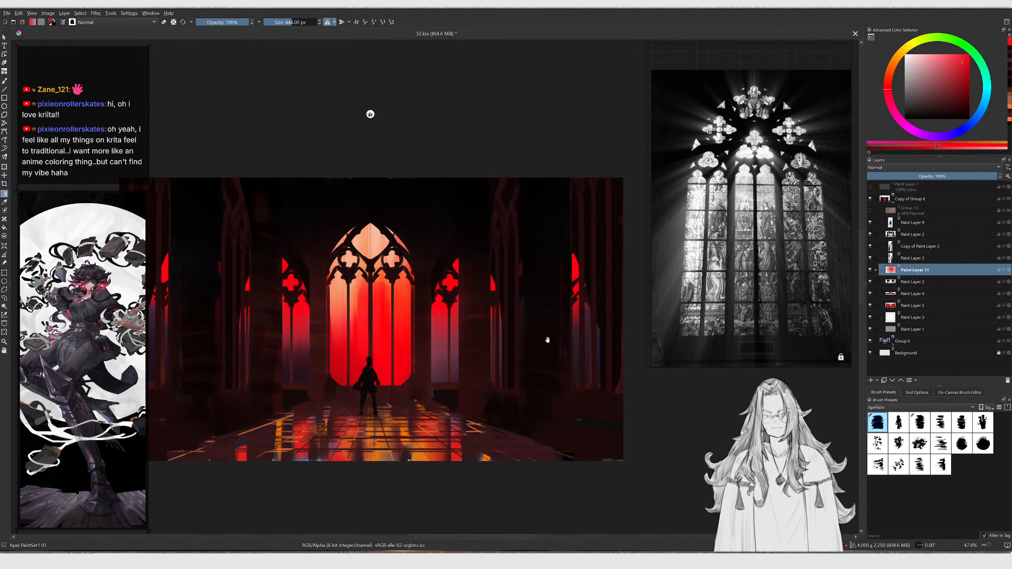
pyautogui.moveTo(548, 340); pyautogui.dragTo(530, 344, button='middle')
# Draw a freehand selection over the right side of the nave and try a gradient inside it
pyautogui.press('l')
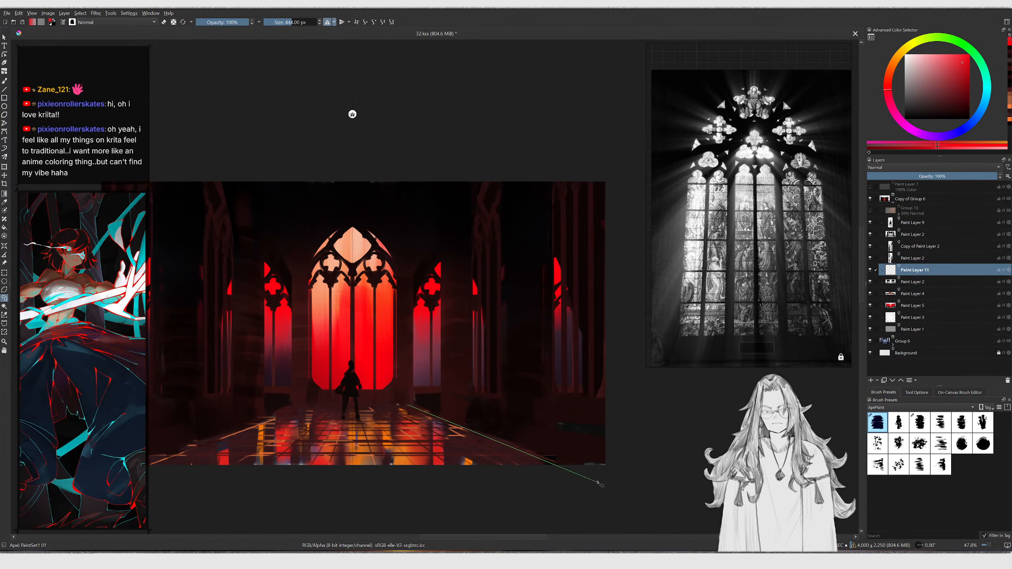
pyautogui.doubleClick(375, 208)
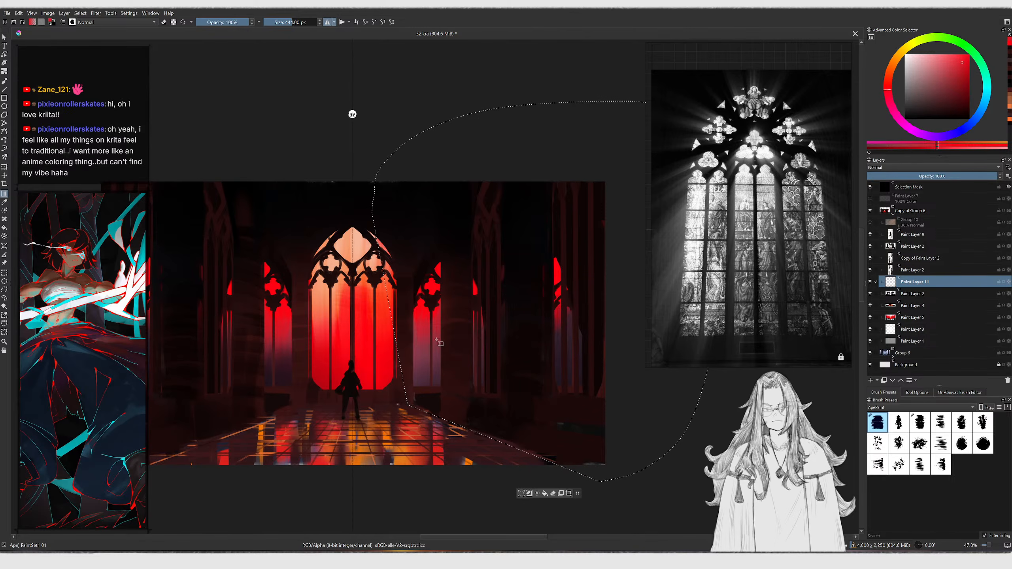
pyautogui.moveTo(403, 324); pyautogui.dragTo(614, 399)
pyautogui.hotkey('ctrl', 'z')
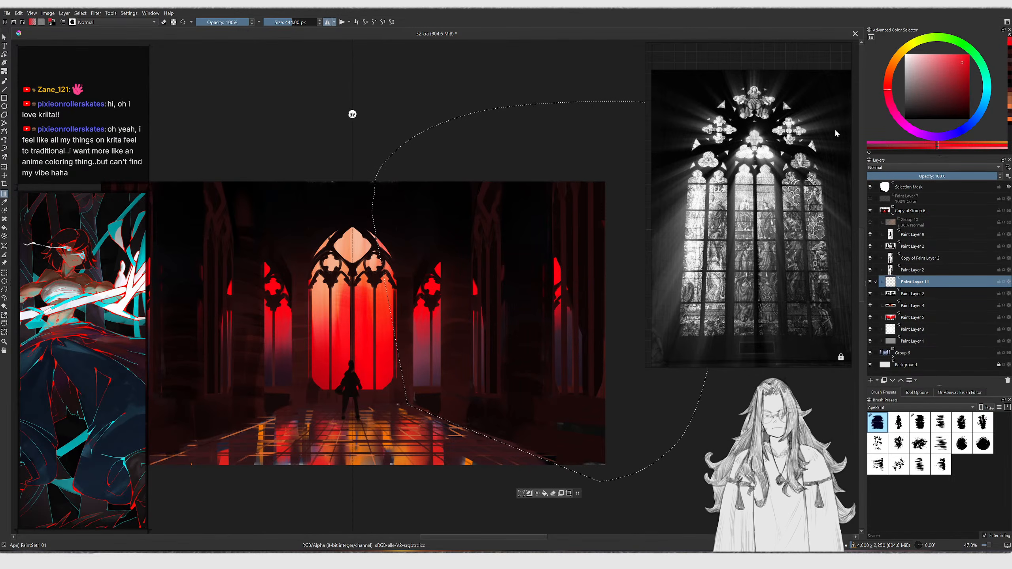
# Pick a light pink colour and apply a gradient down through the selected right area
pyautogui.moveTo(960, 77); pyautogui.dragTo(957, 87)
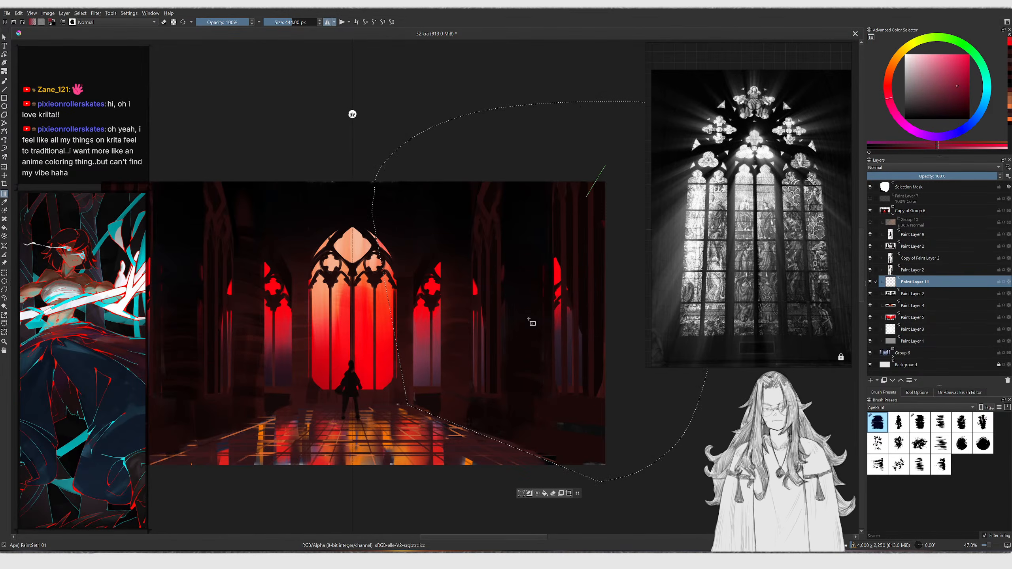
pyautogui.moveTo(553, 266); pyautogui.dragTo(521, 306)
pyautogui.scroll(-2, 526, 300)
pyautogui.hotkey('ctrl', 'z')
pyautogui.moveTo(585, 158); pyautogui.dragTo(509, 416)
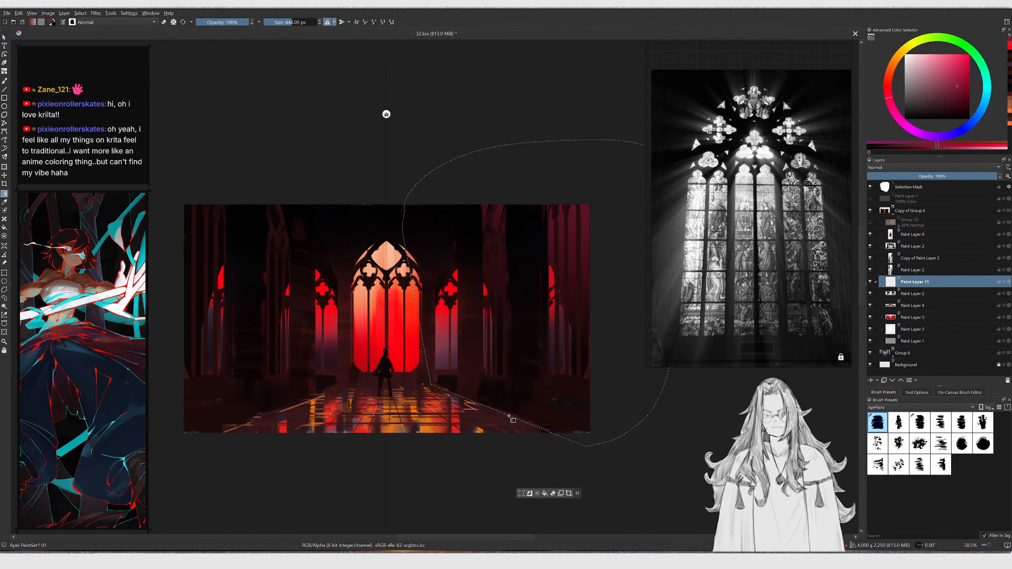
pyautogui.moveTo(503, 398); pyautogui.dragTo(566, 408, button='middle')
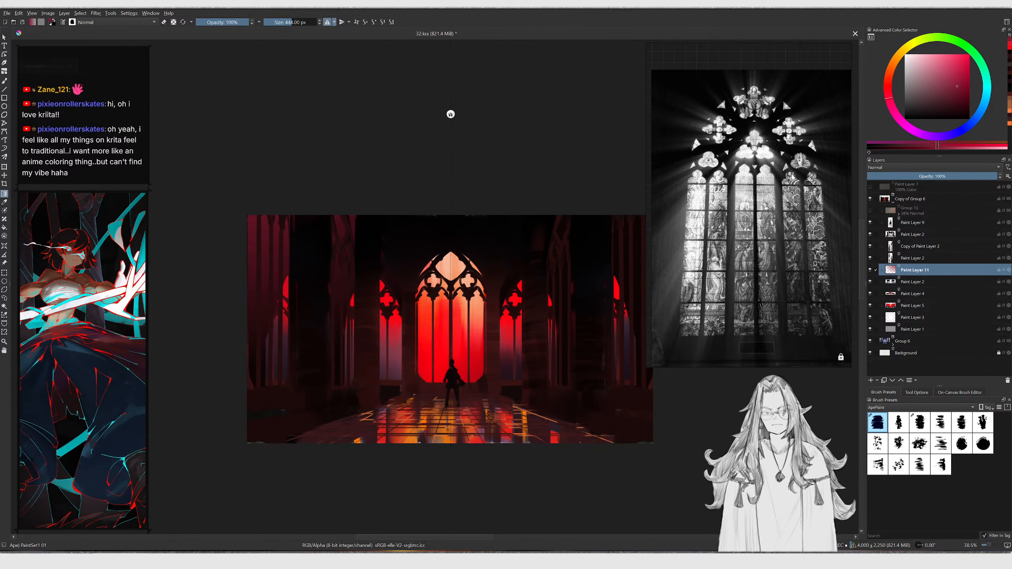
# Pick a purple colour and apply a gradient inside a freehand selection over the left side
pyautogui.click(924, 134)
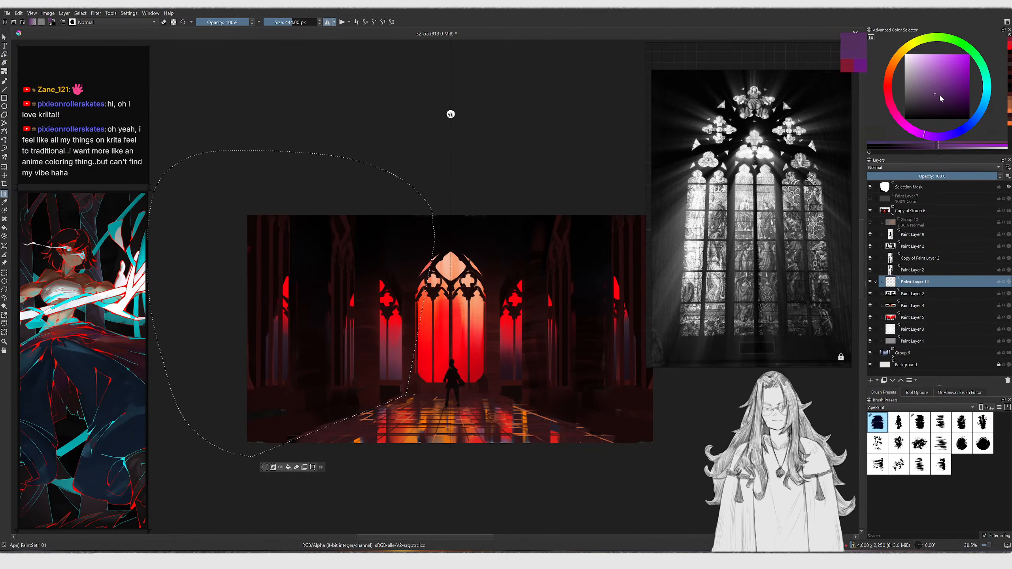
pyautogui.moveTo(286, 235); pyautogui.dragTo(339, 317)
pyautogui.moveTo(325, 298); pyautogui.dragTo(311, 315, button='middle')
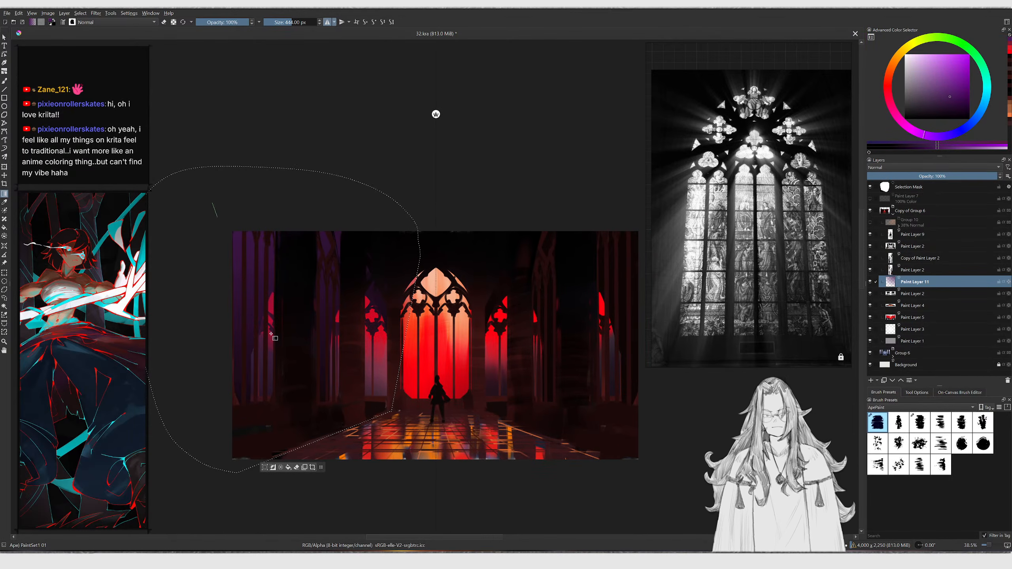
# Pick a dark red colour and apply a gradient inside the left freehand selection
pyautogui.moveTo(895, 115); pyautogui.dragTo(888, 78)
pyautogui.moveTo(948, 87); pyautogui.dragTo(970, 78)
pyautogui.moveTo(275, 240); pyautogui.dragTo(351, 407)
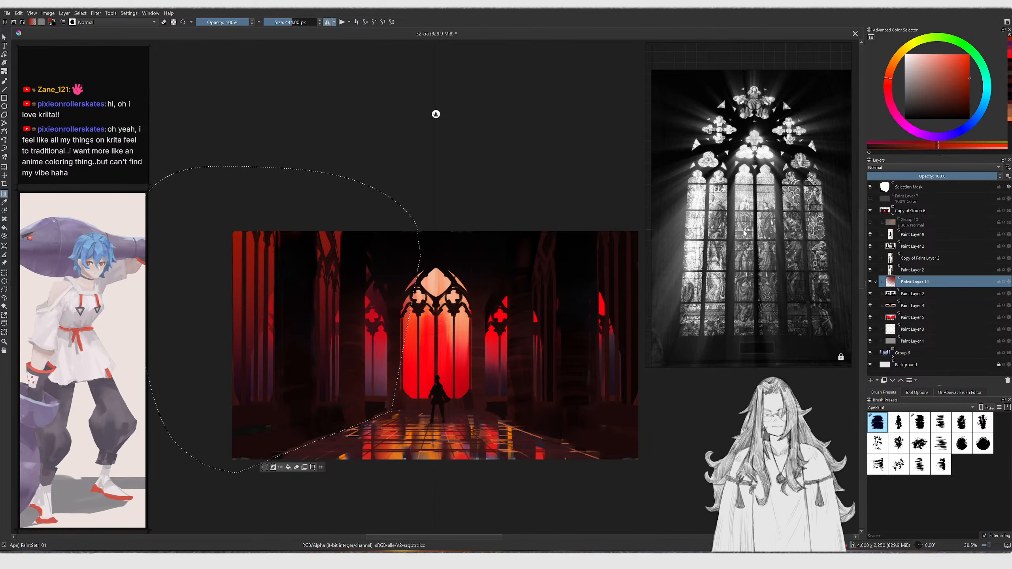
# Undo the last gradient and clear the selection
pyautogui.click(969, 61)
pyautogui.click(890, 86)
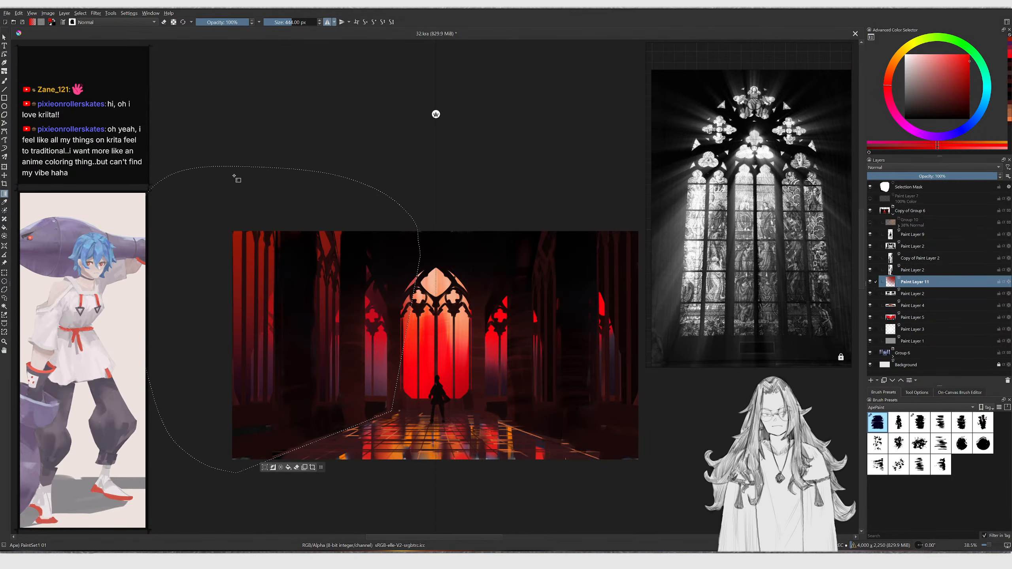
pyautogui.press('m')
pyautogui.hotkey('ctrl', 'z')
pyautogui.moveTo(586, 261); pyautogui.dragTo(550, 268, button='middle')
pyautogui.hotkey('ctrl', 'shift', 'a')
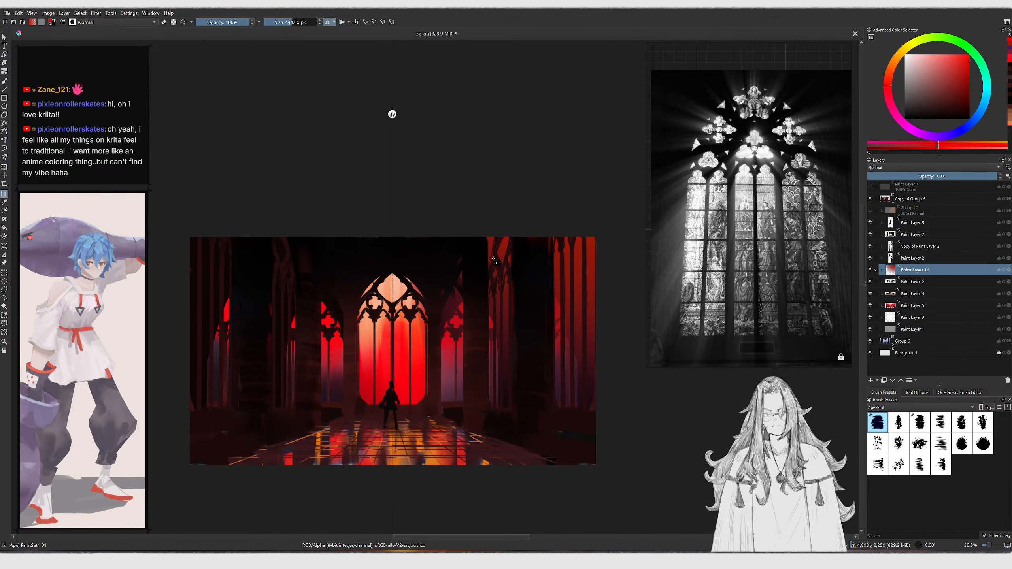
# Duplicate Paint Layer 11, mirror the copy horizontally and shift it slightly into place
pyautogui.hotkey('ctrl', 'j')
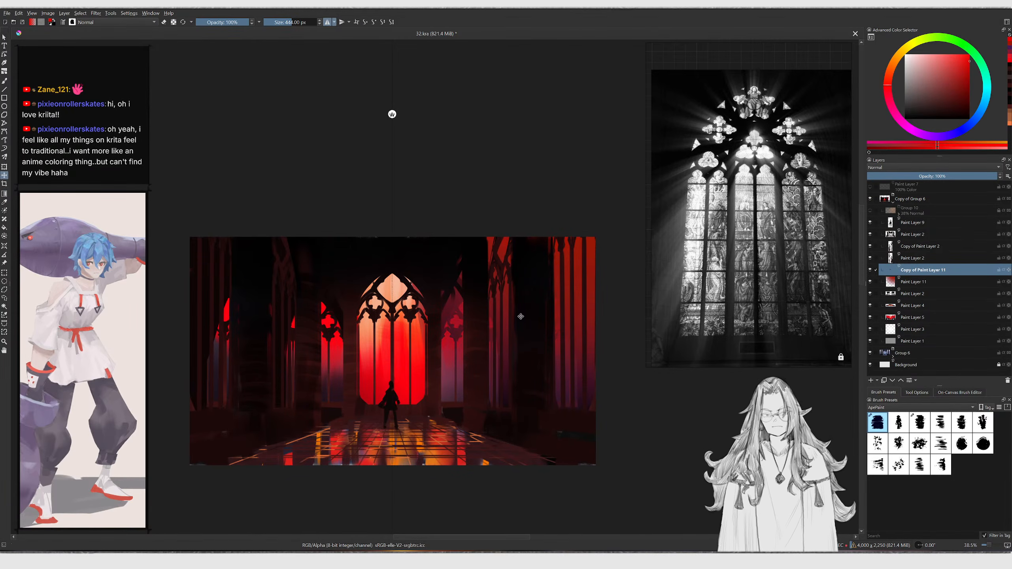
pyautogui.hotkey('ctrl', 't')
pyautogui.rightClick(316, 334)
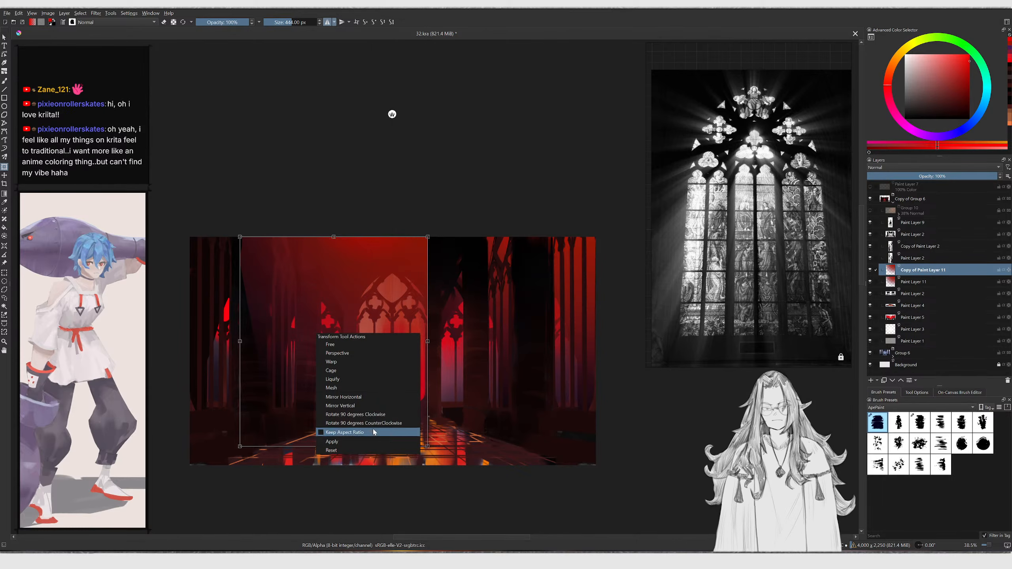
pyautogui.click(360, 397)
pyautogui.moveTo(354, 371); pyautogui.dragTo(315, 368)
pyautogui.press('Return')
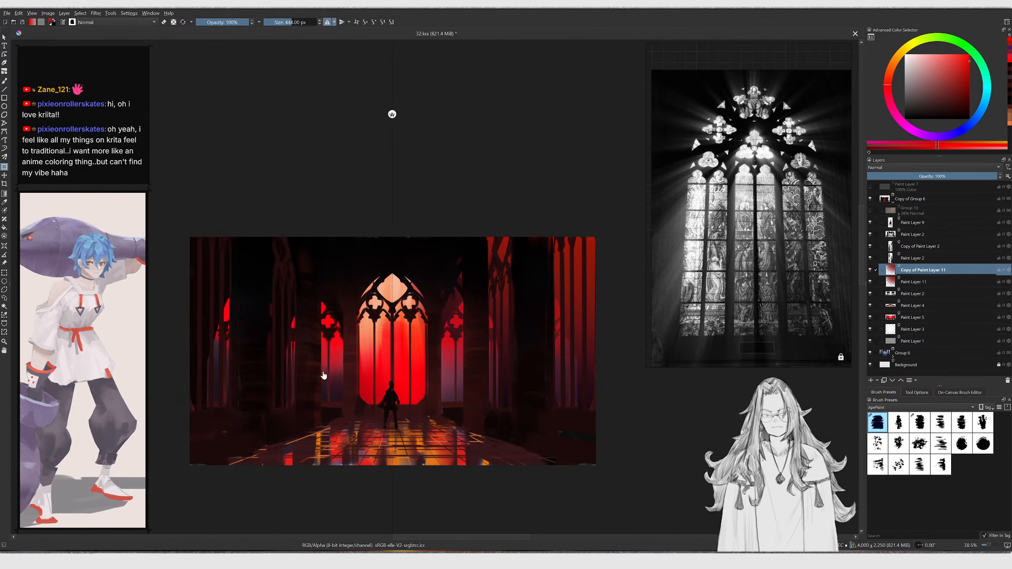
# Erase parts of the mirrored copy on the right side with a large eraser, about 474 px
pyautogui.press('b')
pyautogui.press('e')
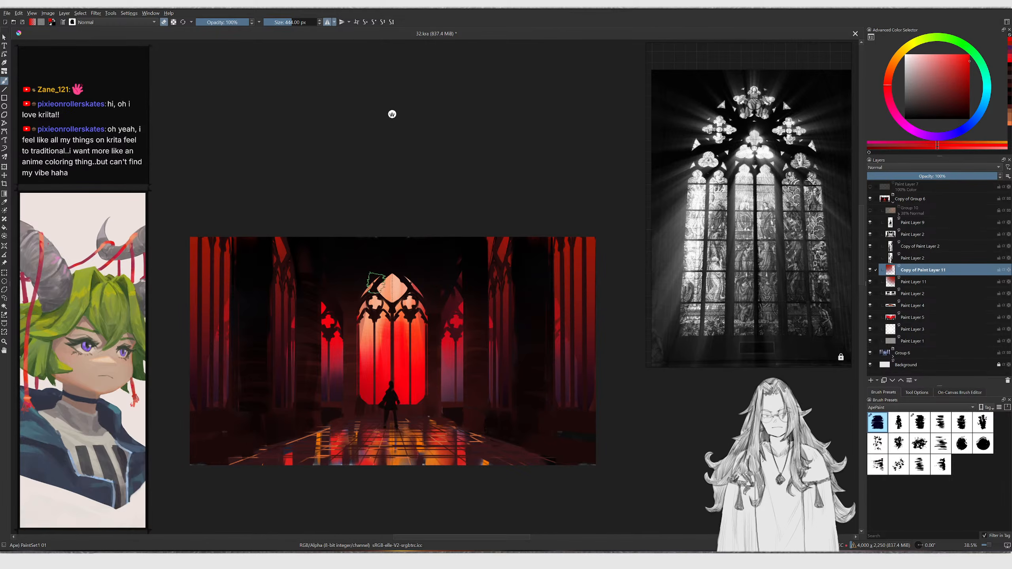
pyautogui.scroll(-1, 370, 255)
pyautogui.scroll(1, 403, 264)
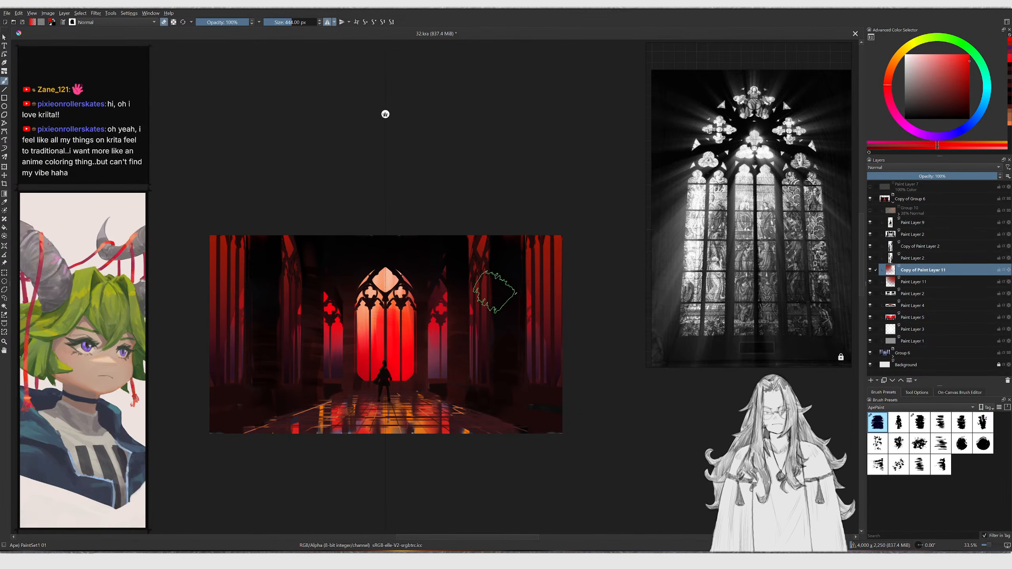
pyautogui.keyDown('shift'); pyautogui.moveTo(521, 350); pyautogui.dragTo(538, 346); pyautogui.keyUp('shift')
pyautogui.keyDown('ctrl'); pyautogui.moveTo(526, 291); pyautogui.dragTo(562, 241, button='middle'); pyautogui.keyUp('ctrl')
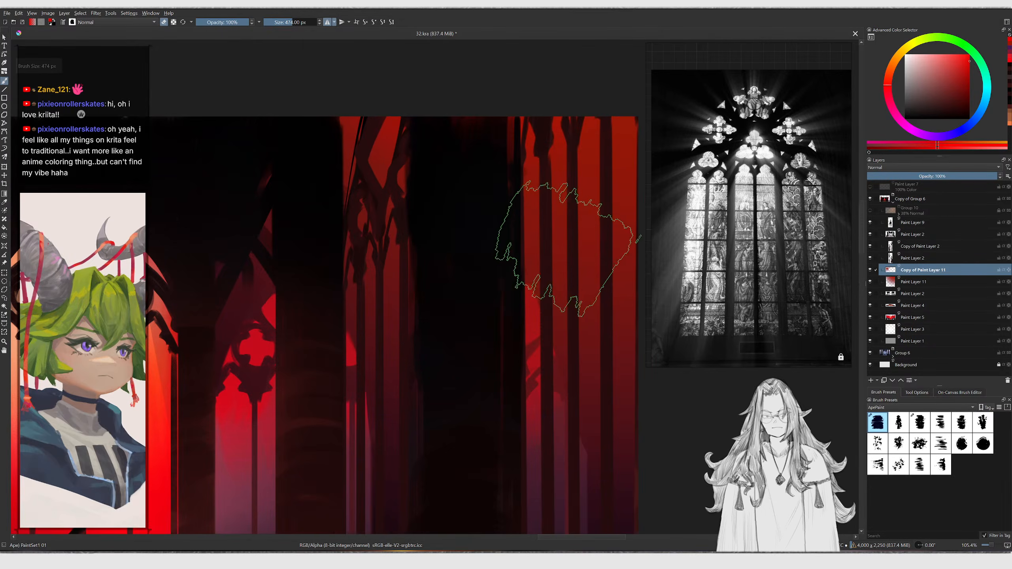
pyautogui.click(546, 253)
pyautogui.scroll(-3, 551, 241)
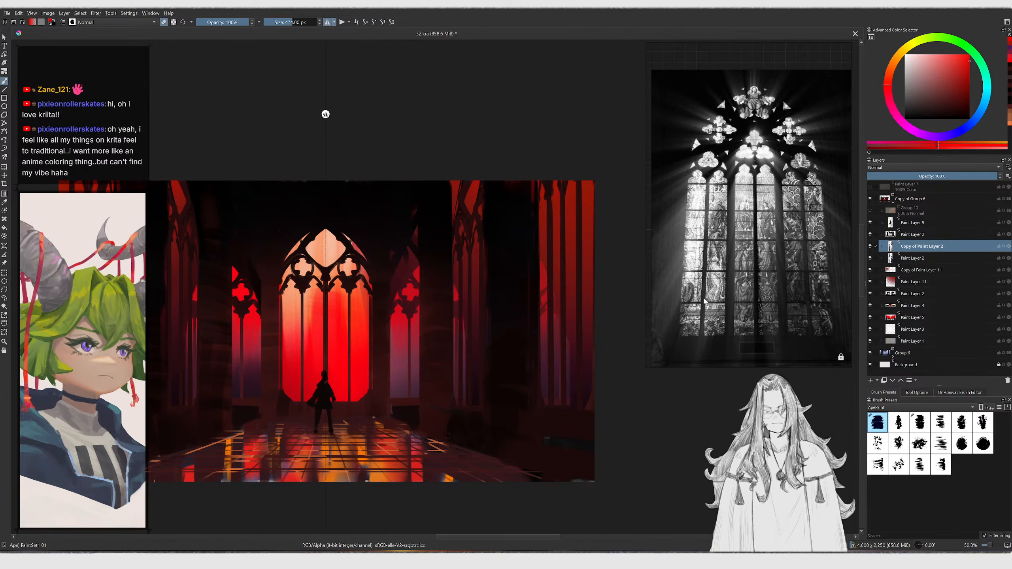
# Merge the Copy of Paint Layer 2 down and select Paint Layer 2
pyautogui.hotkey('ctrl', 'e')
pyautogui.keyDown('ctrl'); pyautogui.click(509, 246); pyautogui.keyUp('ctrl')
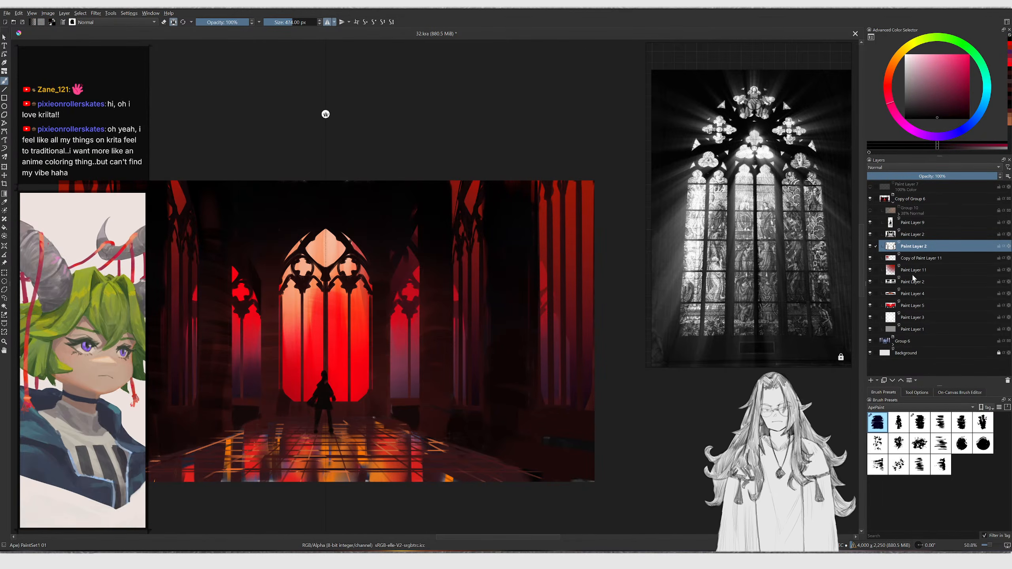
pyautogui.click(919, 238)
pyautogui.moveTo(480, 222)
pyautogui.keyDown('ctrl'); pyautogui.mouseDown()
pyautogui.moveTo(371, 208)
pyautogui.moveTo(444, 98)
pyautogui.mouseUp(); pyautogui.keyUp('ctrl')
pyautogui.keyDown('ctrl'); pyautogui.click(391, 199); pyautogui.keyUp('ctrl')
pyautogui.press('a')
pyautogui.hotkey('ctrl', 'z')
pyautogui.keyDown('shift'); pyautogui.moveTo(395, 211); pyautogui.dragTo(446, 90); pyautogui.keyUp('shift')
pyautogui.hotkey('ctrl', 'z')
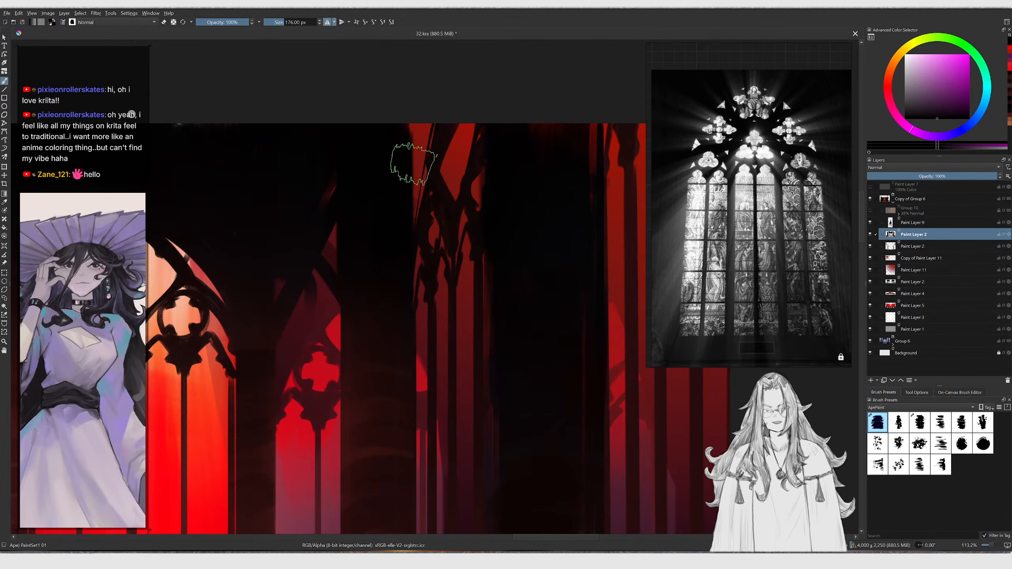
# Set the brush size to 135 px for painting the central window area
pyautogui.moveTo(412, 175)
pyautogui.keyDown('ctrl'); pyautogui.mouseDown(button='middle')
pyautogui.moveTo(395, 181)
pyautogui.moveTo(478, 206)
pyautogui.moveTo(409, 207)
pyautogui.mouseUp(button='middle'); pyautogui.keyUp('ctrl')
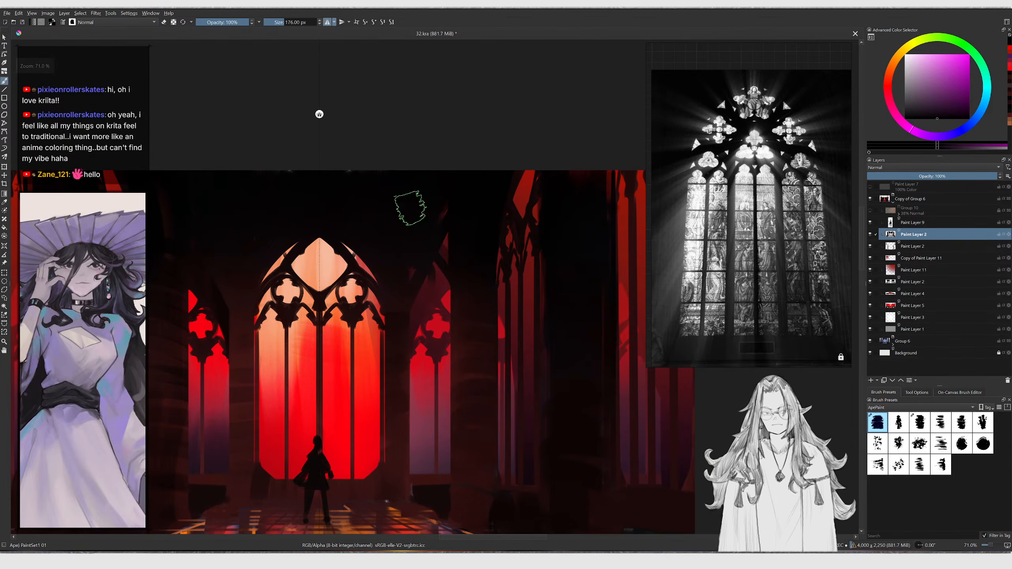
pyautogui.keyDown('ctrl'); pyautogui.click(160, 221); pyautogui.keyUp('ctrl')
pyautogui.keyDown('shift'); pyautogui.moveTo(447, 244); pyautogui.dragTo(453, 245); pyautogui.keyUp('shift')
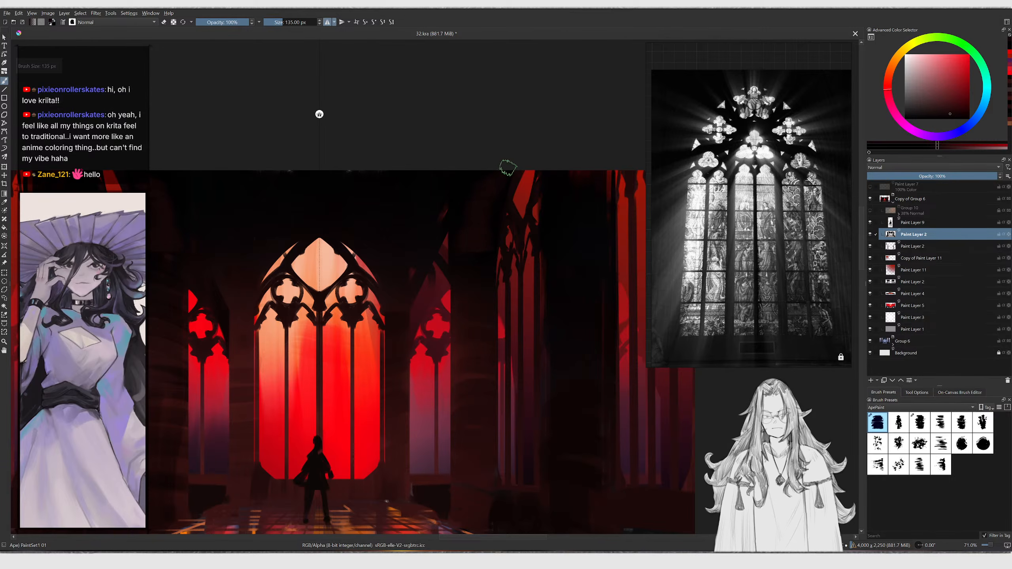
pyautogui.keyDown('ctrl'); pyautogui.moveTo(319, 114); pyautogui.dragTo(341, 114, button='middle'); pyautogui.keyUp('ctrl')
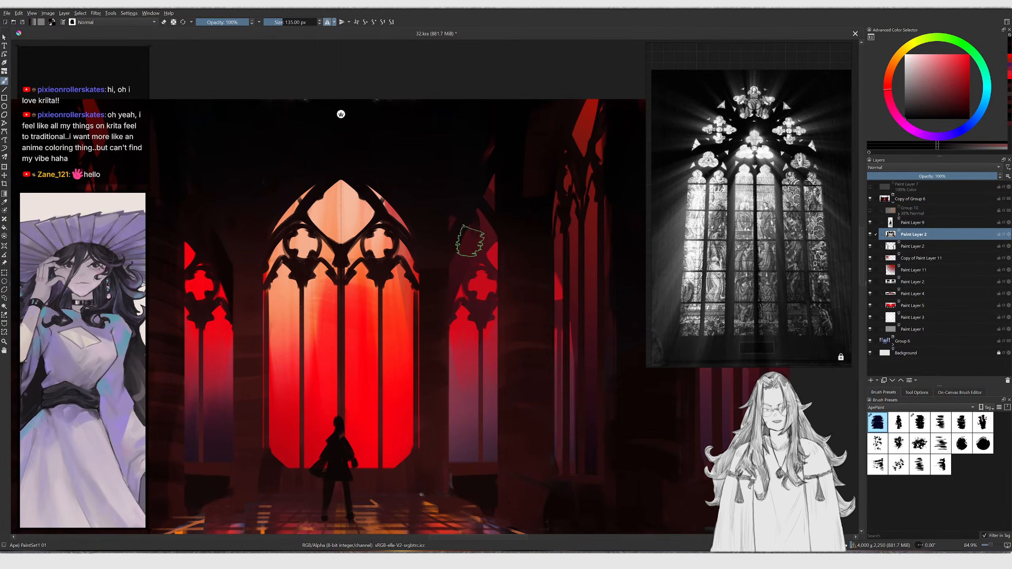
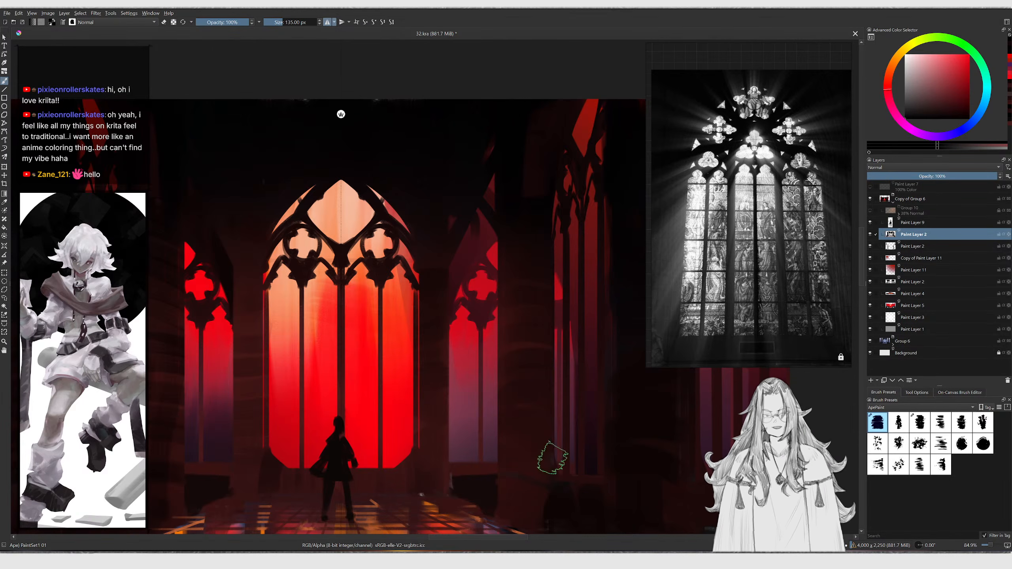
pyautogui.moveTo(341, 262); pyautogui.dragTo(392, 295, button='middle')
pyautogui.keyDown('ctrl'); pyautogui.click(276, 298); pyautogui.keyUp('ctrl')
pyautogui.moveTo(278, 288); pyautogui.dragTo(268, 269)
pyautogui.hotkey('ctrl', 'z')
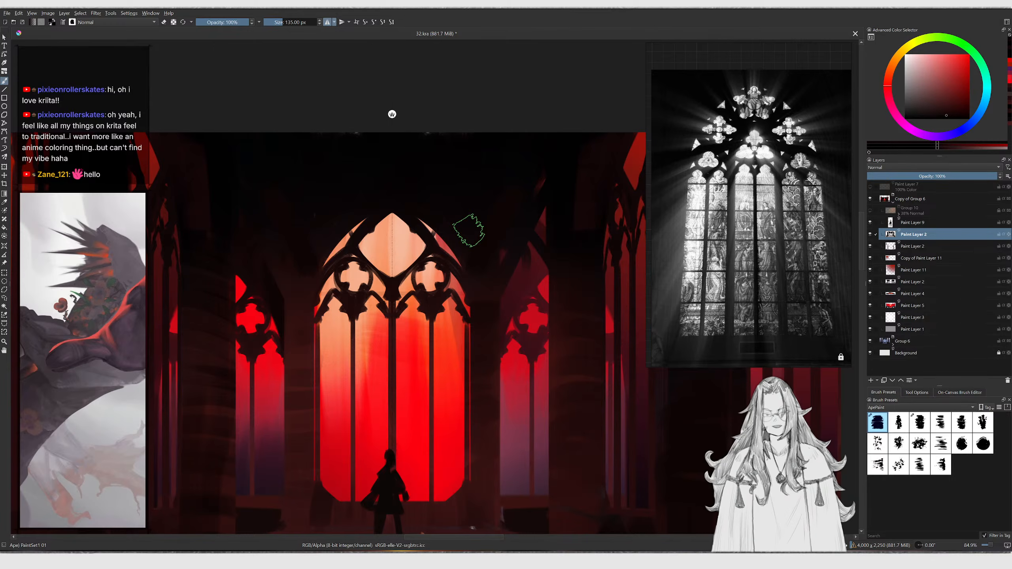
# Select the silhouetted figure's layer and move the figure slightly right and down with the Transform tool
pyautogui.keyDown('ctrl'); pyautogui.moveTo(439, 345); pyautogui.dragTo(402, 294, button='middle'); pyautogui.keyUp('ctrl')
pyautogui.keyDown('ctrl'); pyautogui.moveTo(406, 411); pyautogui.dragTo(391, 398, button='middle'); pyautogui.keyUp('ctrl')
pyautogui.press('r')
pyautogui.click(391, 398)
pyautogui.press('t')
pyautogui.moveTo(390, 391); pyautogui.dragTo(393, 367)
pyautogui.press('b')
pyautogui.hotkey('ctrl', 'z')
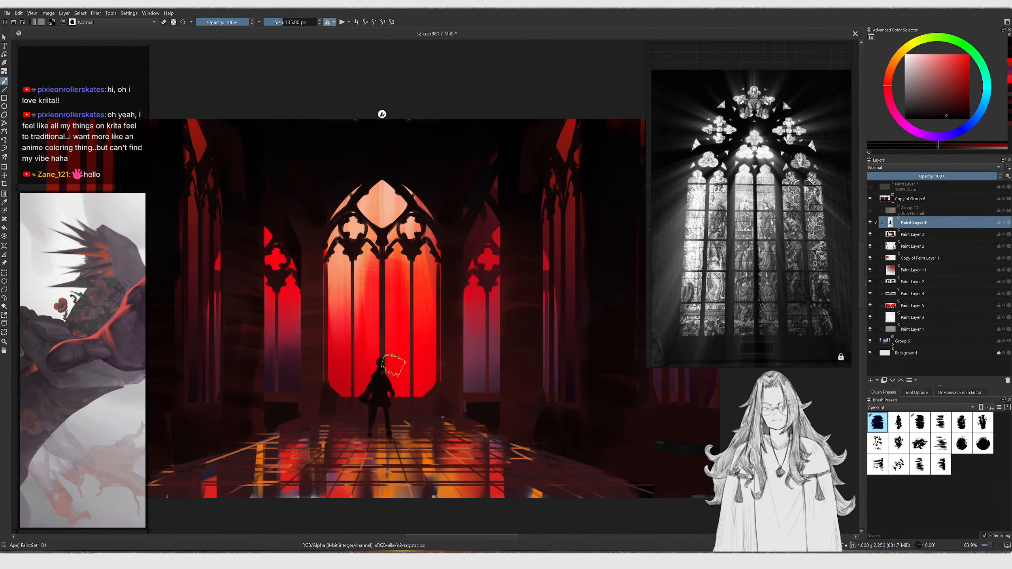
pyautogui.press('t')
pyautogui.keyDown('shift'); pyautogui.moveTo(377, 319); pyautogui.dragTo(403, 356); pyautogui.keyUp('shift')
pyautogui.press('Return')
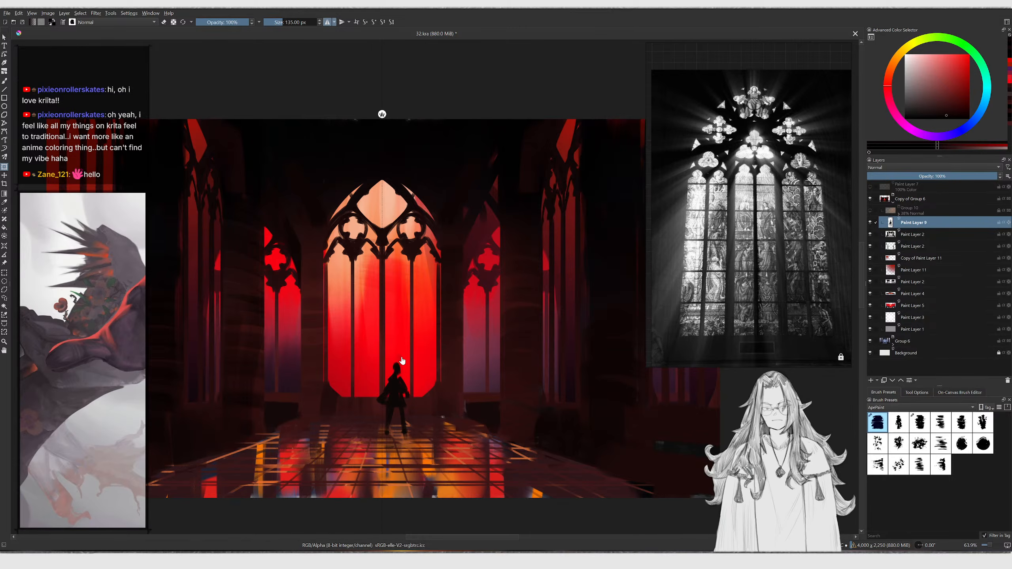
# On Paint Layer 2, drag several bottom-to-top gradients over the floor and side walls
pyautogui.keyDown('ctrl'); pyautogui.scroll(-4, 414, 352); pyautogui.keyUp('ctrl')
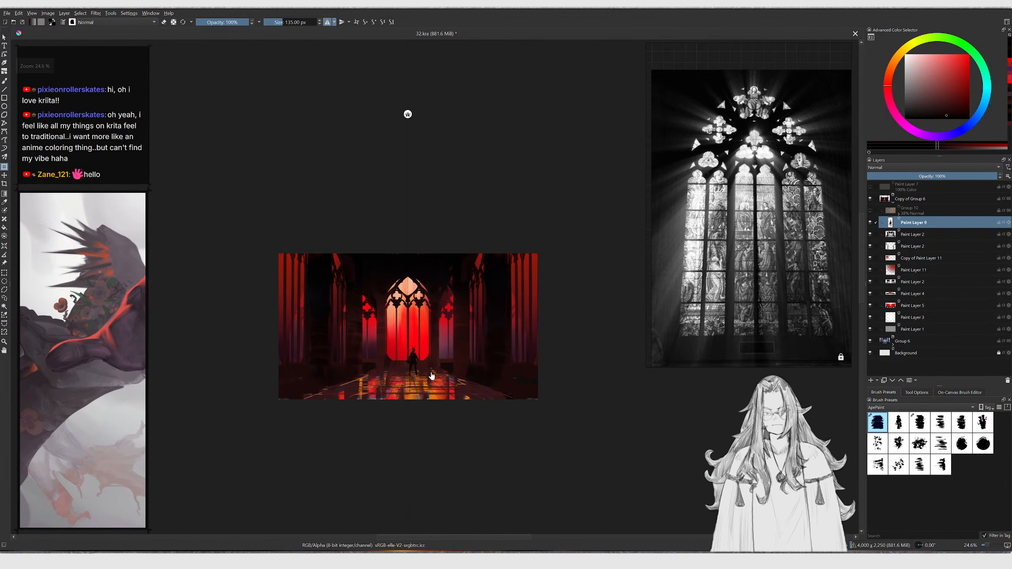
pyautogui.moveTo(440, 393)
pyautogui.mouseDown()
pyautogui.moveTo(429, 392)
pyautogui.moveTo(441, 381)
pyautogui.mouseUp()
pyautogui.keyDown('ctrl'); pyautogui.moveTo(499, 315); pyautogui.dragTo(488, 262); pyautogui.keyUp('ctrl')
pyautogui.press('pagedown')
pyautogui.press('t')
pyautogui.press('g')
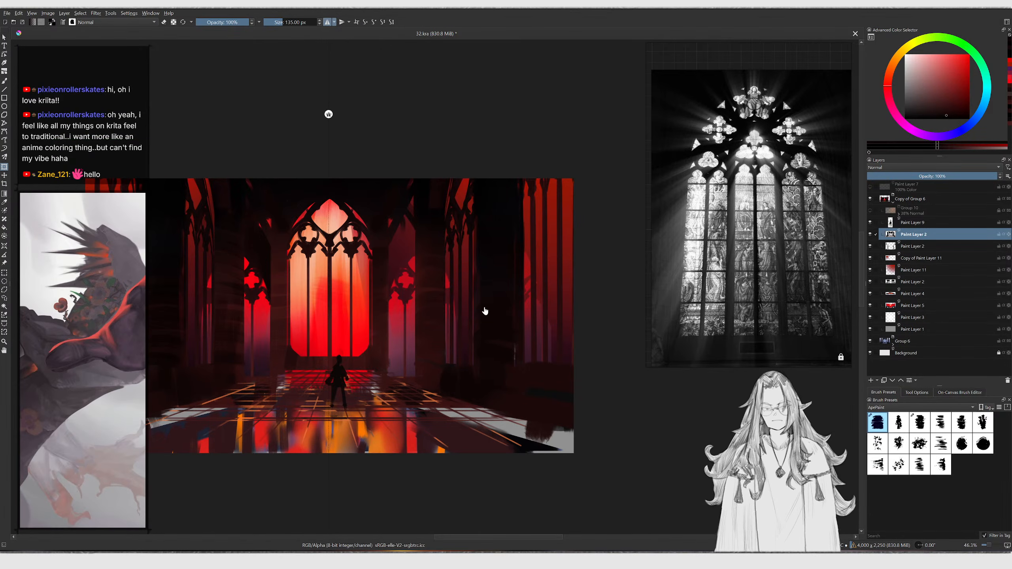
pyautogui.hotkey('ctrl', 'z')
pyautogui.press('/')
pyautogui.keyDown('ctrl'); pyautogui.click(429, 405); pyautogui.keyUp('ctrl')
pyautogui.moveTo(475, 441); pyautogui.dragTo(483, 304)
pyautogui.moveTo(471, 408); pyautogui.dragTo(513, 318)
pyautogui.moveTo(487, 387); pyautogui.dragTo(511, 289)
pyautogui.moveTo(203, 411); pyautogui.dragTo(244, 427, button='middle')
pyautogui.moveTo(214, 451); pyautogui.dragTo(200, 287)
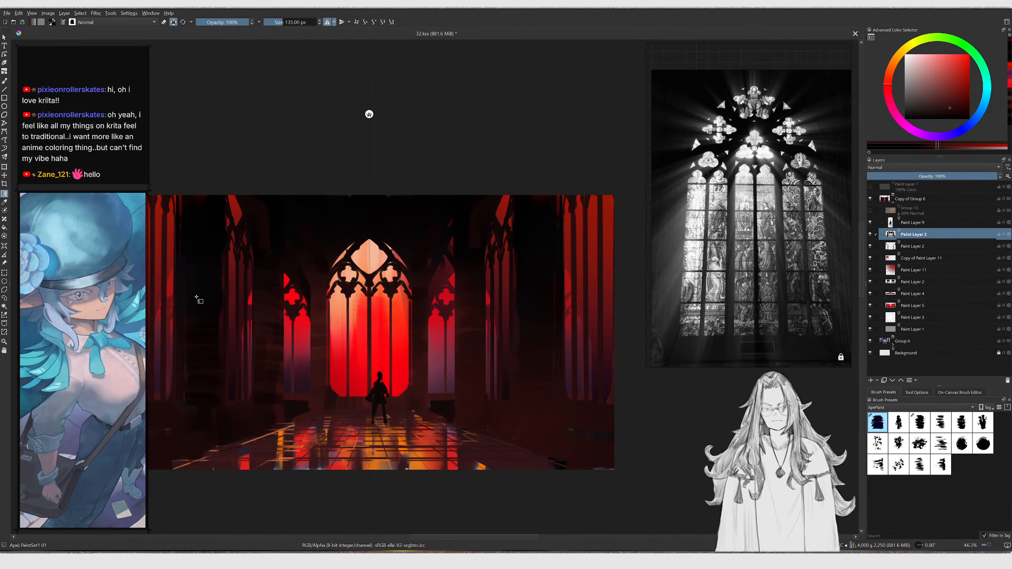
pyautogui.moveTo(212, 443); pyautogui.dragTo(196, 295)
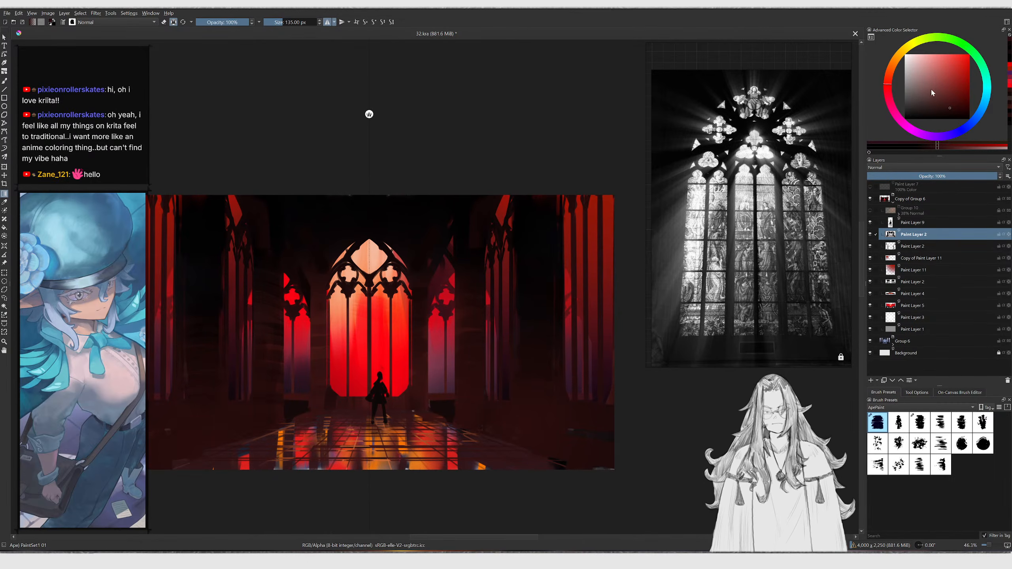
# Pick a lighter red and drag two more gradients upward from the lower corners of Paint Layer 2
pyautogui.click(959, 92)
pyautogui.moveTo(504, 476); pyautogui.dragTo(620, 329)
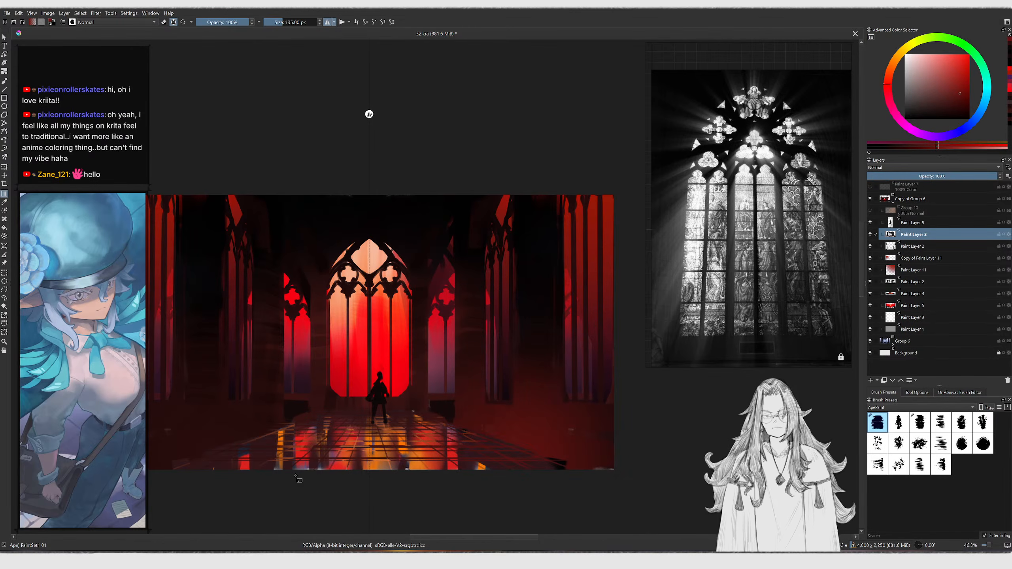
pyautogui.moveTo(227, 494); pyautogui.dragTo(186, 322)
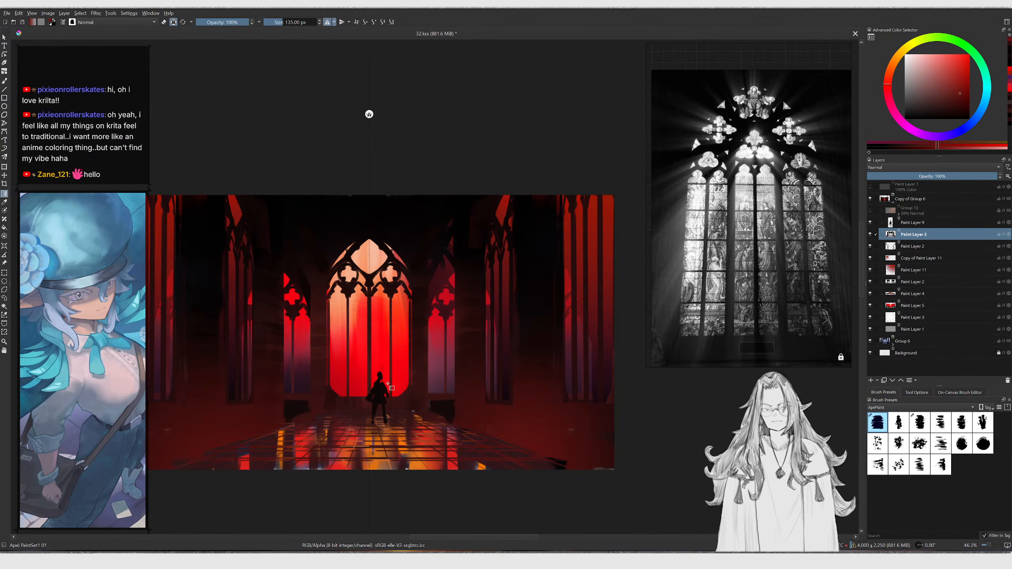
pyautogui.press('-')
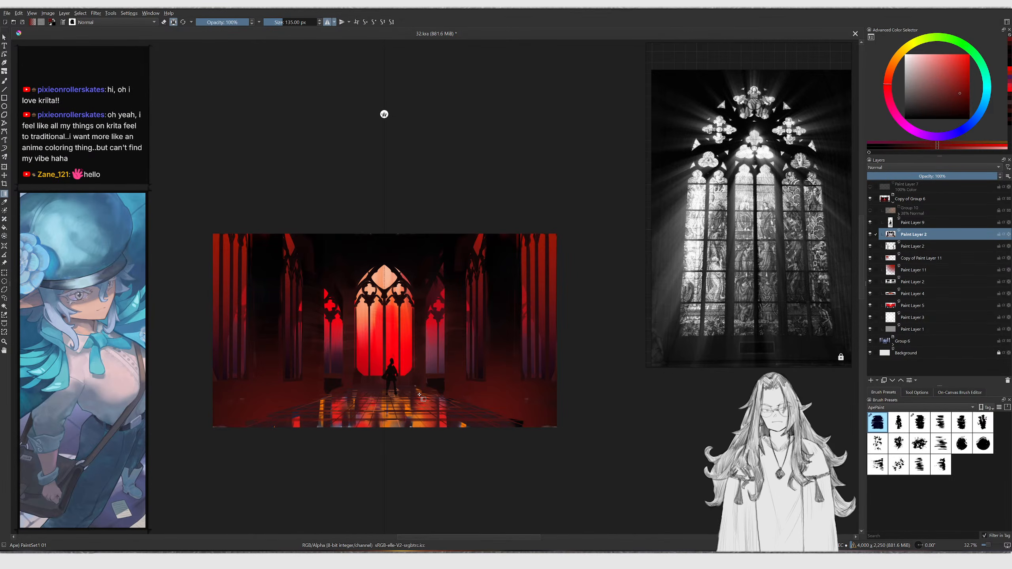
# Select the window layer, Paint Layer 5, pick a dark magenta and drag gradients up over the central and right windows
pyautogui.keyDown('ctrl'); pyautogui.moveTo(359, 351); pyautogui.dragTo(379, 333); pyautogui.keyUp('ctrl')
pyautogui.press('r')
pyautogui.click(383, 335)
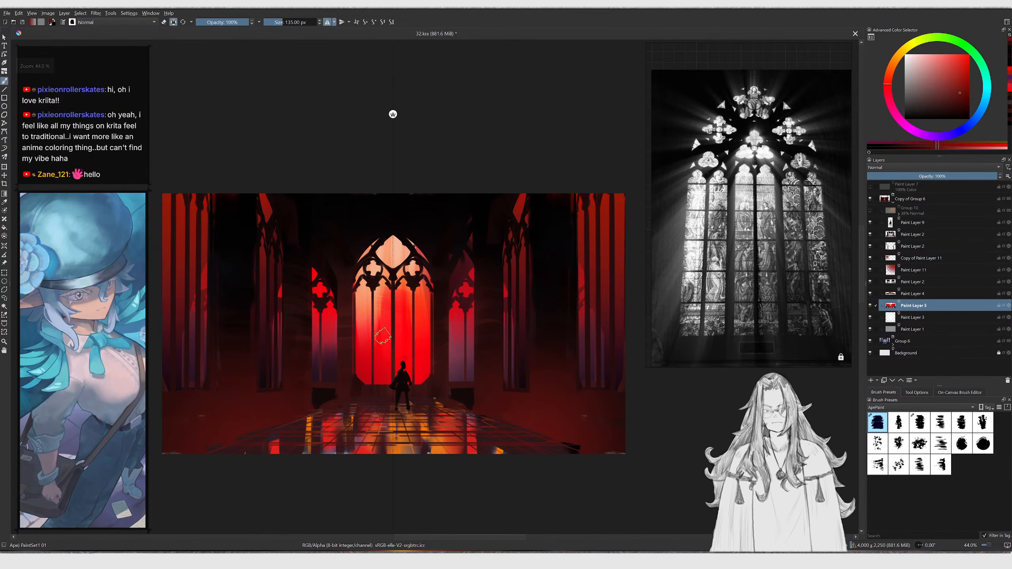
pyautogui.keyDown('ctrl'); pyautogui.click(387, 342); pyautogui.keyUp('ctrl')
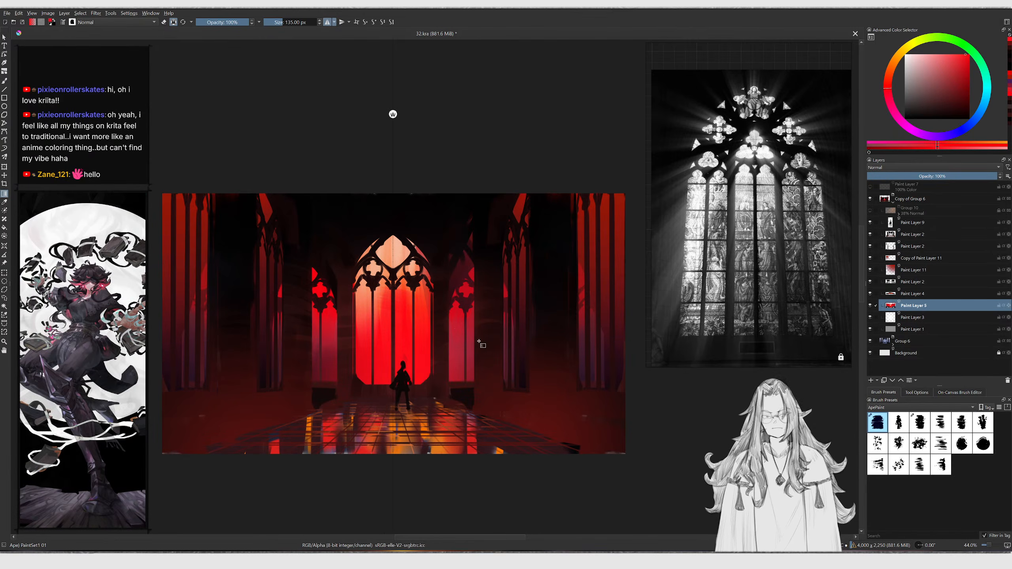
pyautogui.click(899, 119)
pyautogui.click(935, 106)
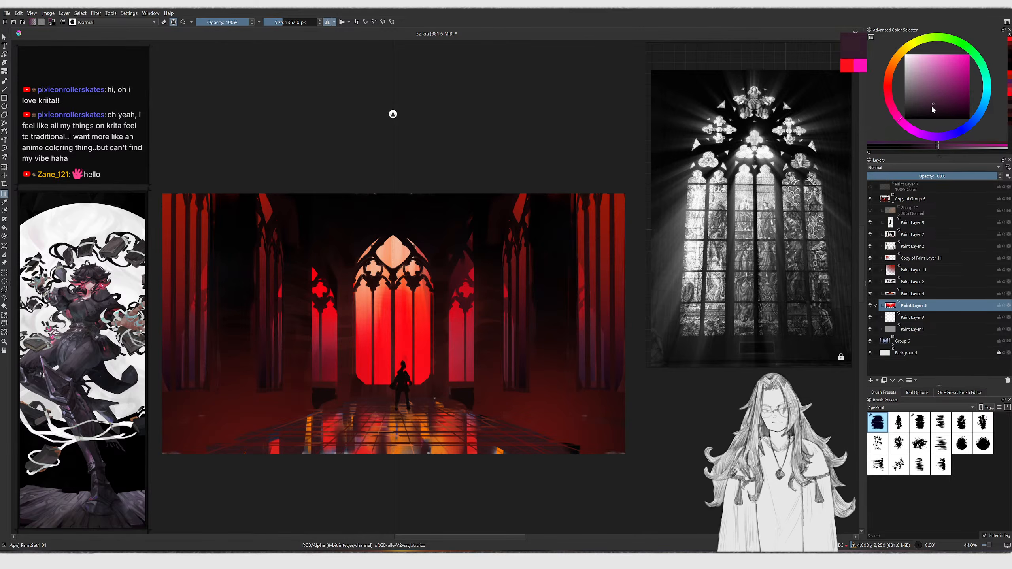
pyautogui.moveTo(390, 401); pyautogui.dragTo(397, 287)
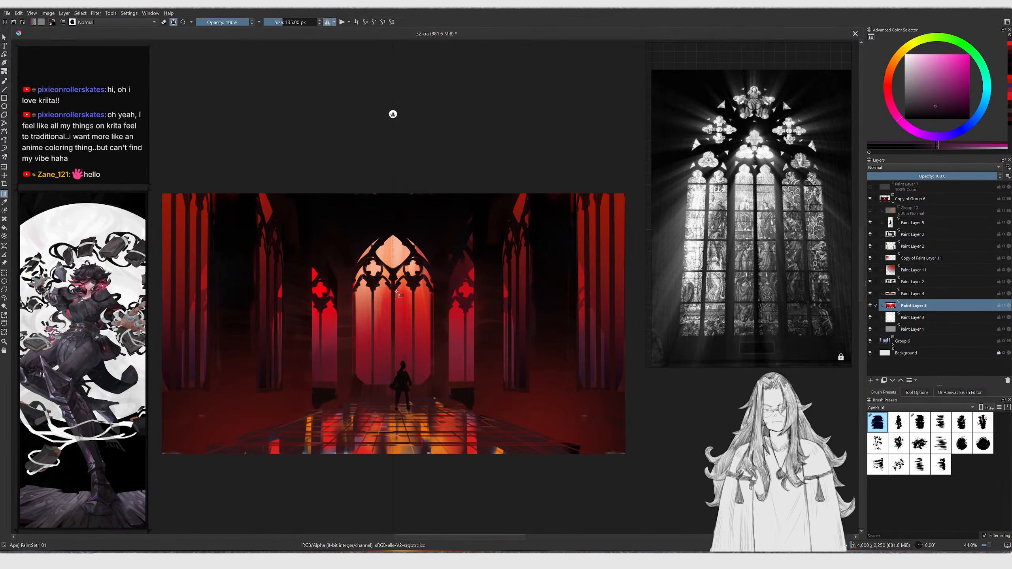
pyautogui.hotkey('ctrl', 'z')
pyautogui.click(949, 94)
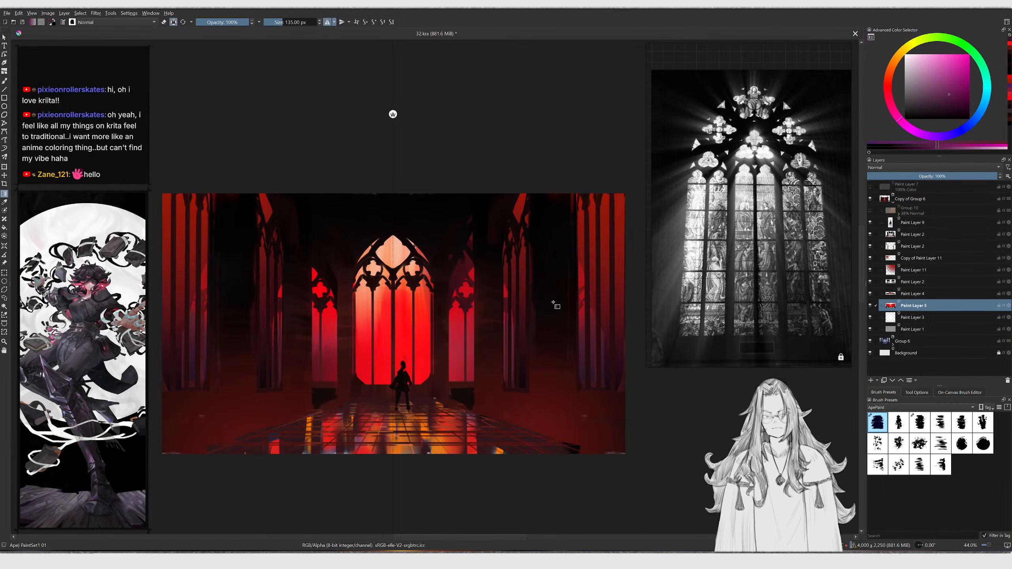
pyautogui.moveTo(389, 406); pyautogui.dragTo(391, 329)
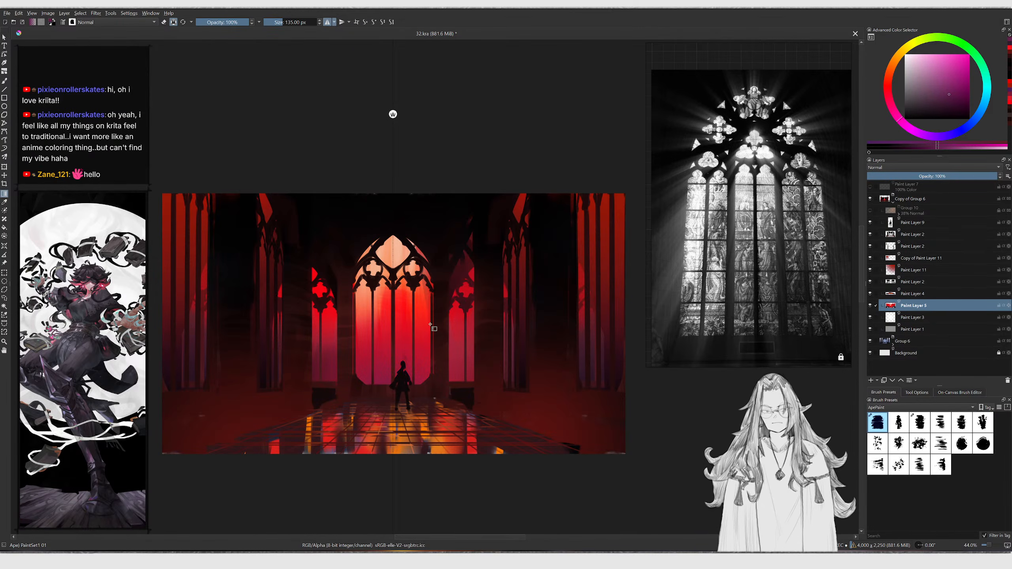
pyautogui.hotkey('ctrl', 'z')
pyautogui.moveTo(388, 414); pyautogui.dragTo(393, 285)
pyautogui.moveTo(450, 413); pyautogui.dragTo(464, 274)
pyautogui.moveTo(546, 343); pyautogui.dragTo(530, 346, button='middle')
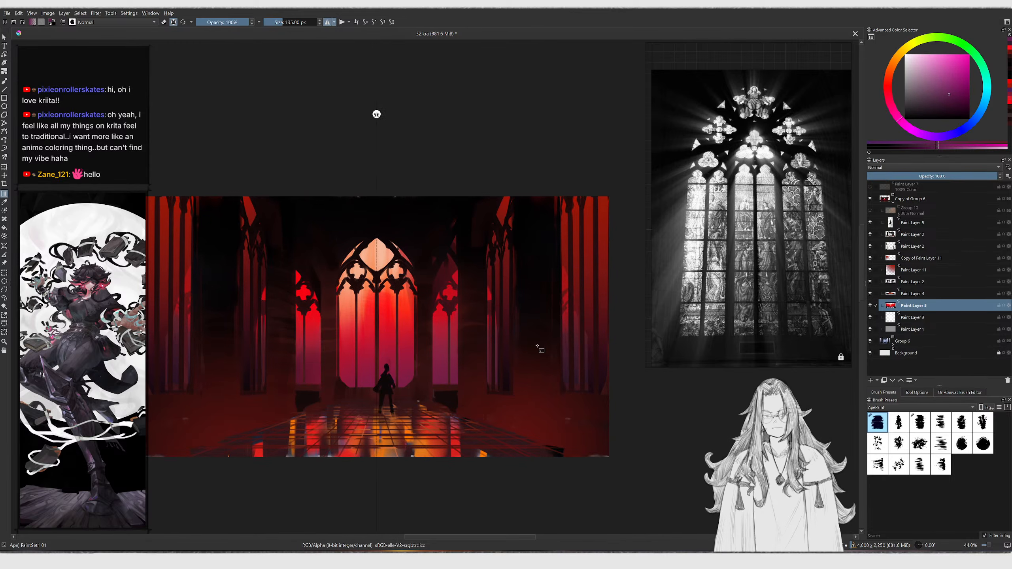
# Show the light-beam layer group, Group 10, and select it
pyautogui.click(870, 212)
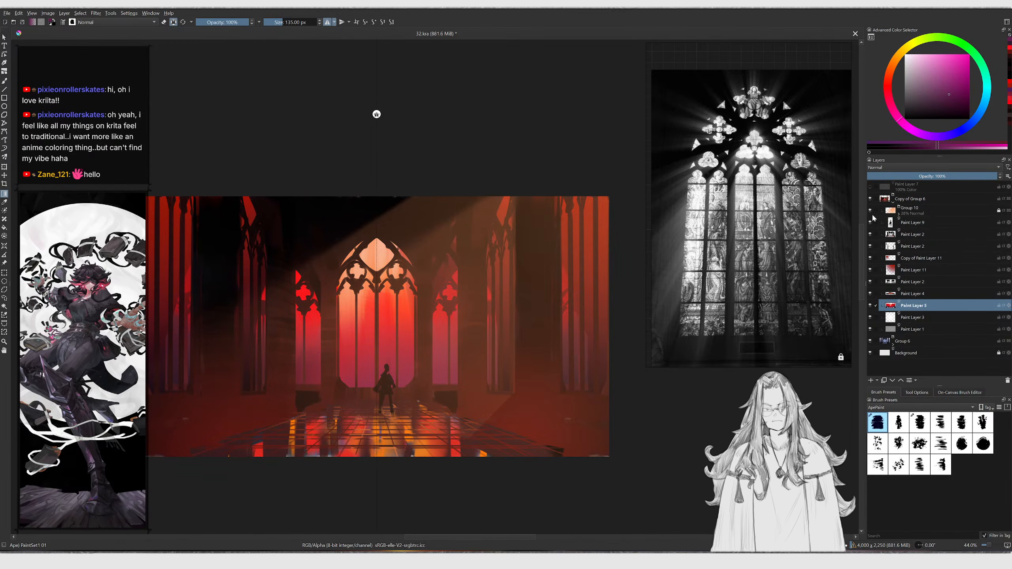
pyautogui.keyDown('ctrl'); pyautogui.click(873, 215); pyautogui.keyUp('ctrl')
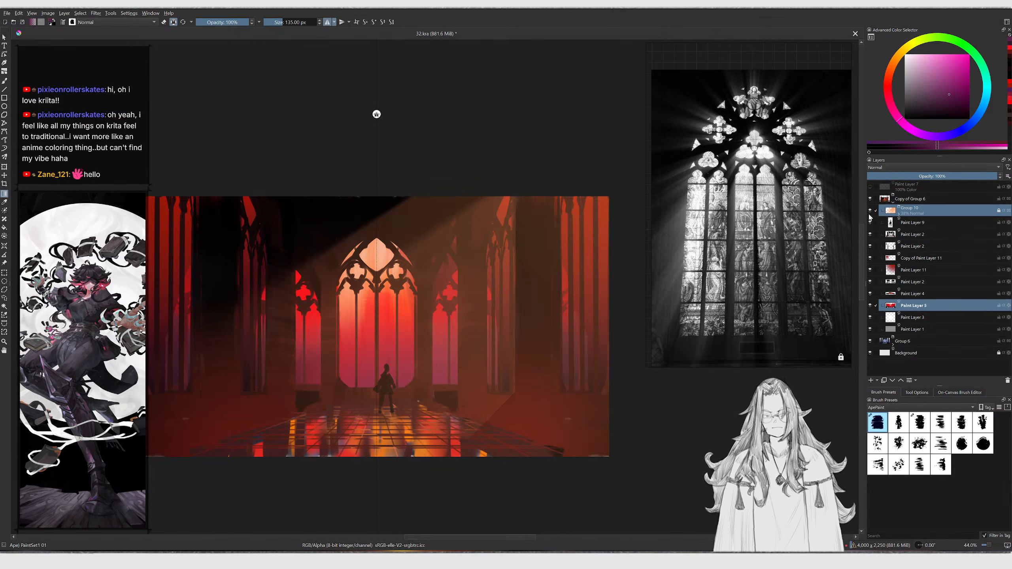
pyautogui.click(869, 212)
# Turn on the Paint Layer 7 colour layer to check the painting's values in greyscale
pyautogui.click(871, 186)
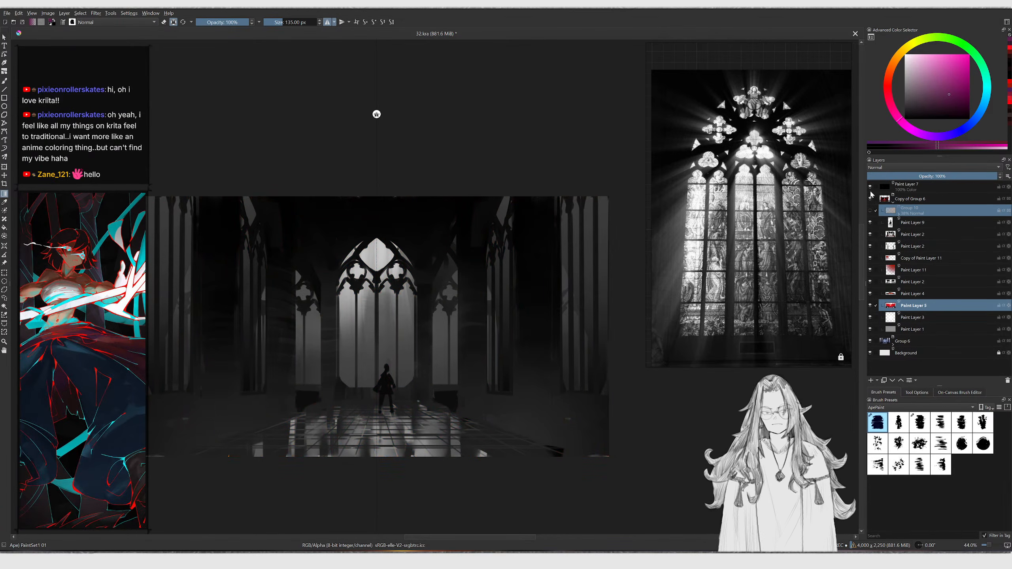
pyautogui.click(870, 187)
pyautogui.click(870, 187)
pyautogui.scroll(-3, 524, 332)
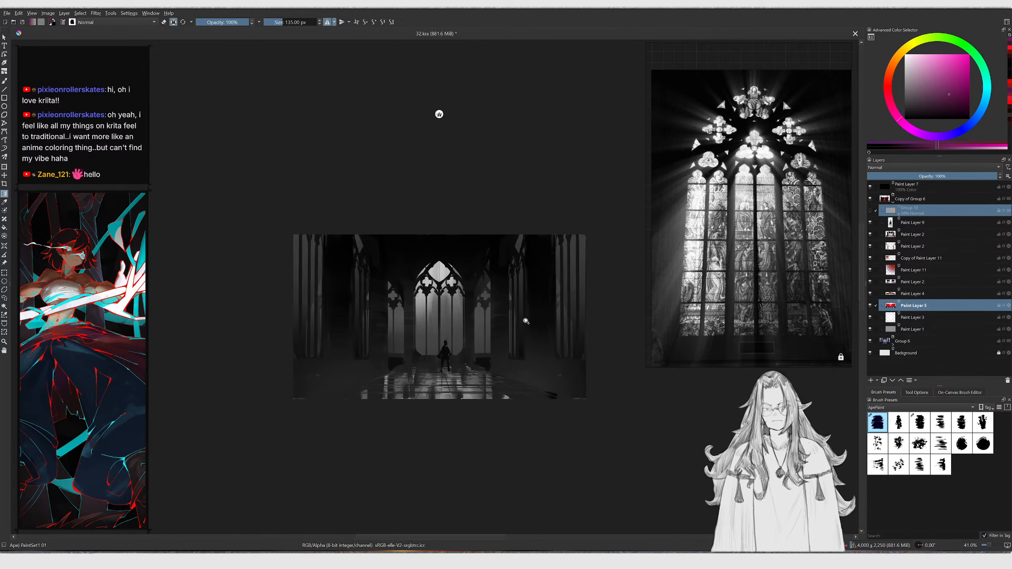
pyautogui.scroll(1, 529, 329)
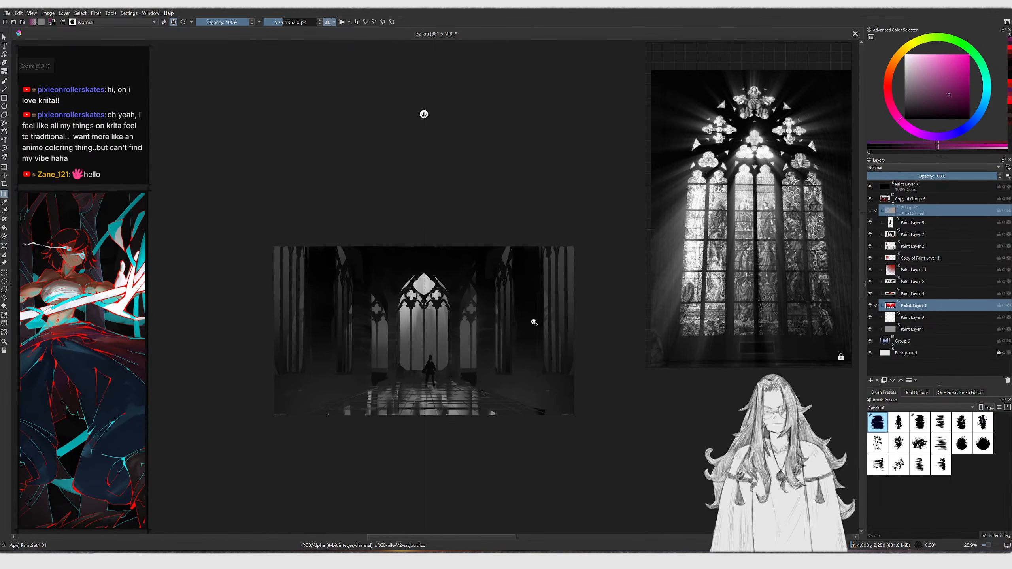
# Add a new paint layer above Group 10, select all and drag two gradients inward from the lower corners
pyautogui.click(925, 218)
pyautogui.press('Insert')
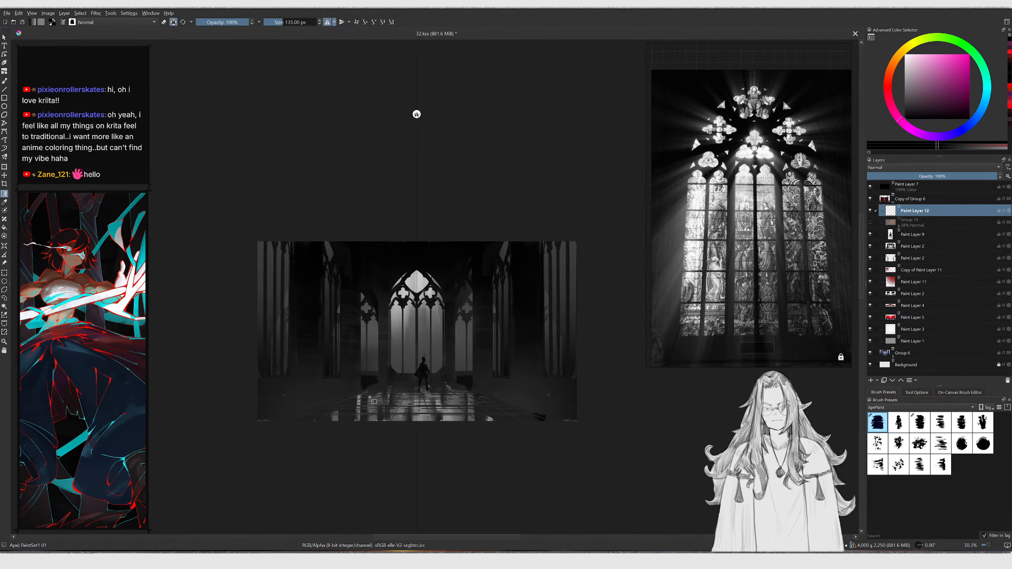
pyautogui.scroll(1, 533, 375)
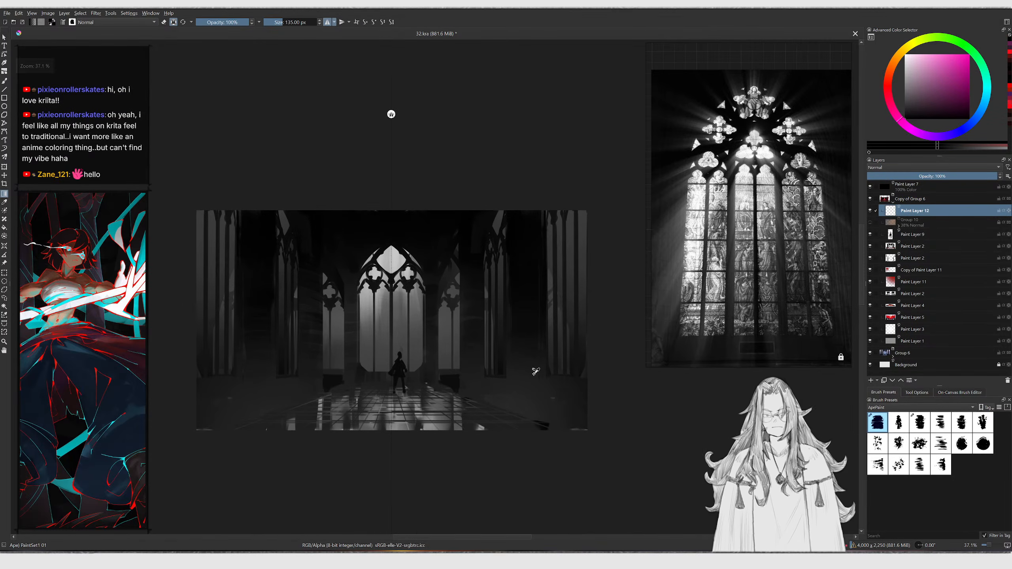
pyautogui.hotkey('ctrl', 'a')
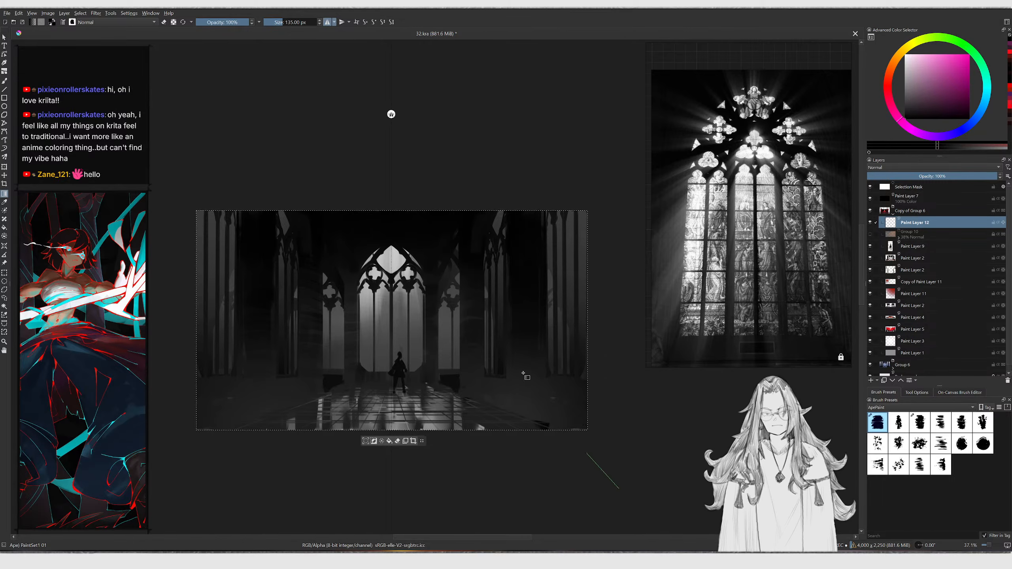
pyautogui.moveTo(543, 401); pyautogui.dragTo(496, 339)
pyautogui.moveTo(203, 448); pyautogui.dragTo(299, 337)
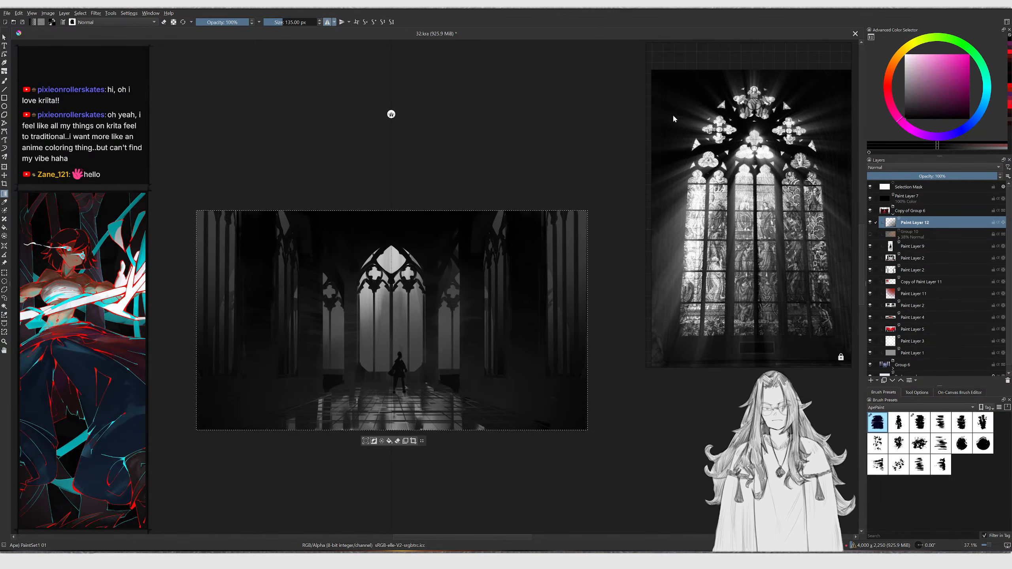
# Hide the greyscale colour layer again and deselect everything
pyautogui.click(870, 188)
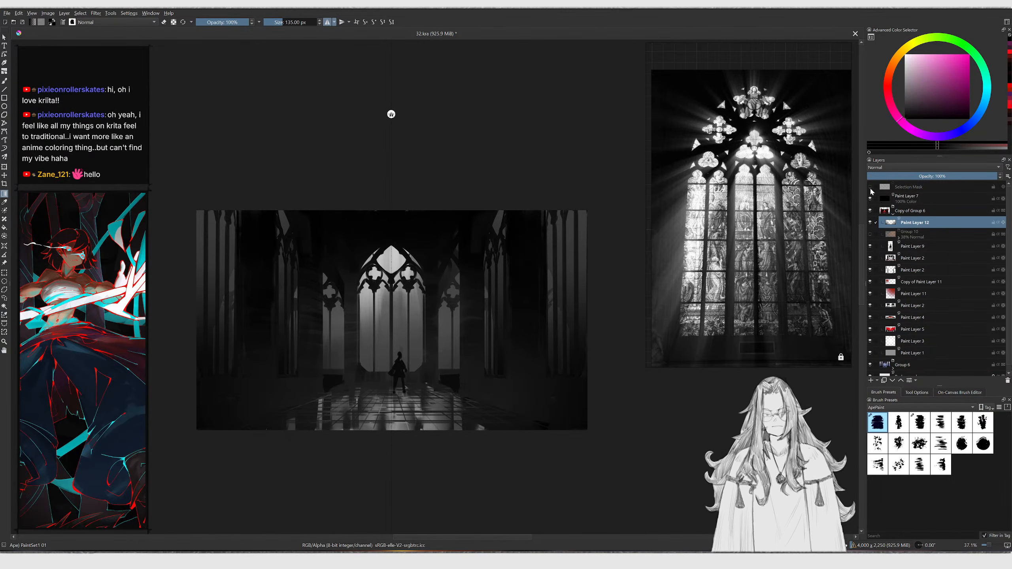
pyautogui.click(870, 187)
pyautogui.click(870, 199)
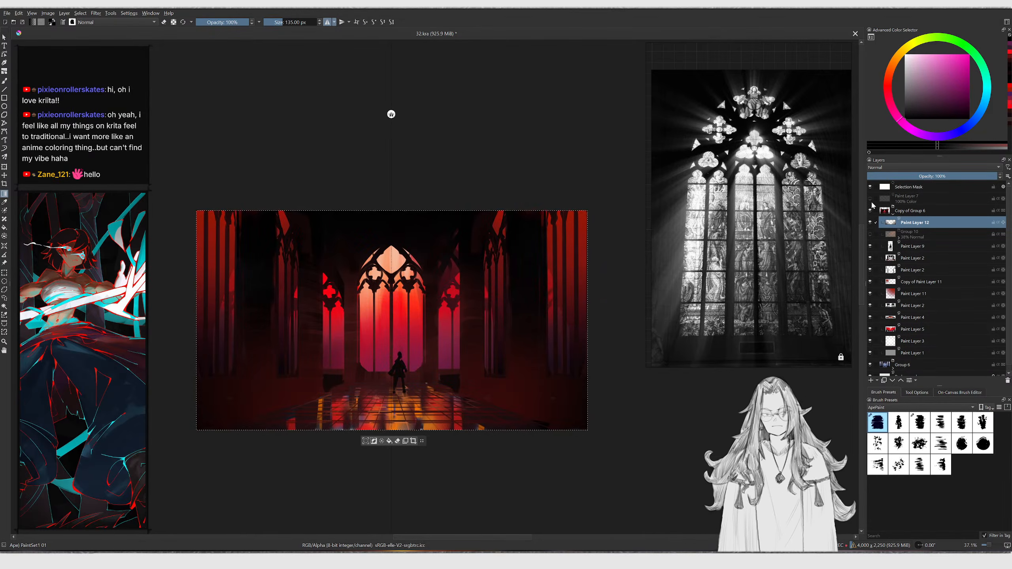
pyautogui.hotkey('ctrl', 'shift', 'a')
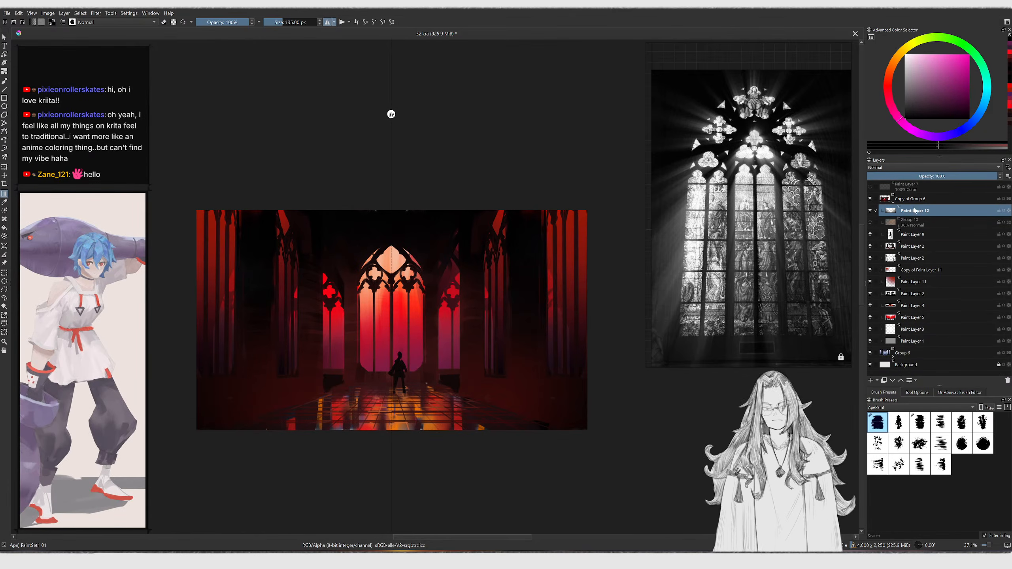
# Set the new gradient layer's opacity to 57%
pyautogui.click(942, 178)
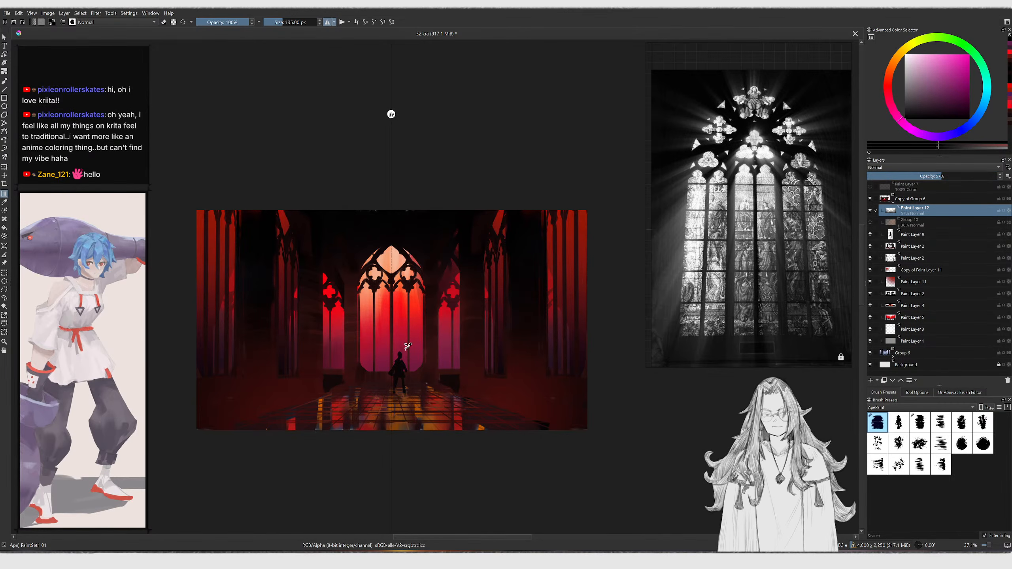
pyautogui.hotkey('ctrl', 'a')
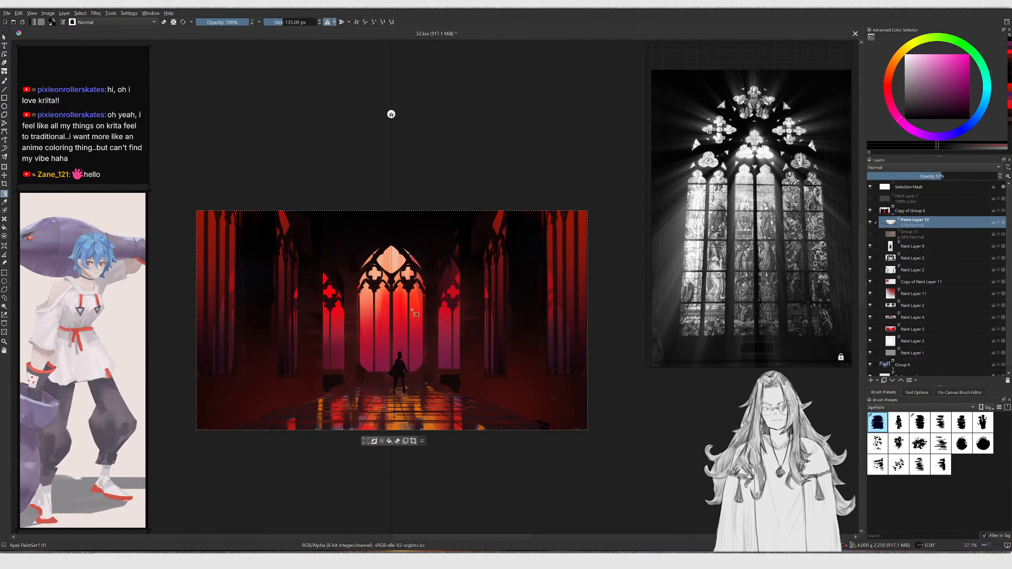
pyautogui.hotkey('ctrl', 'shift', 'a')
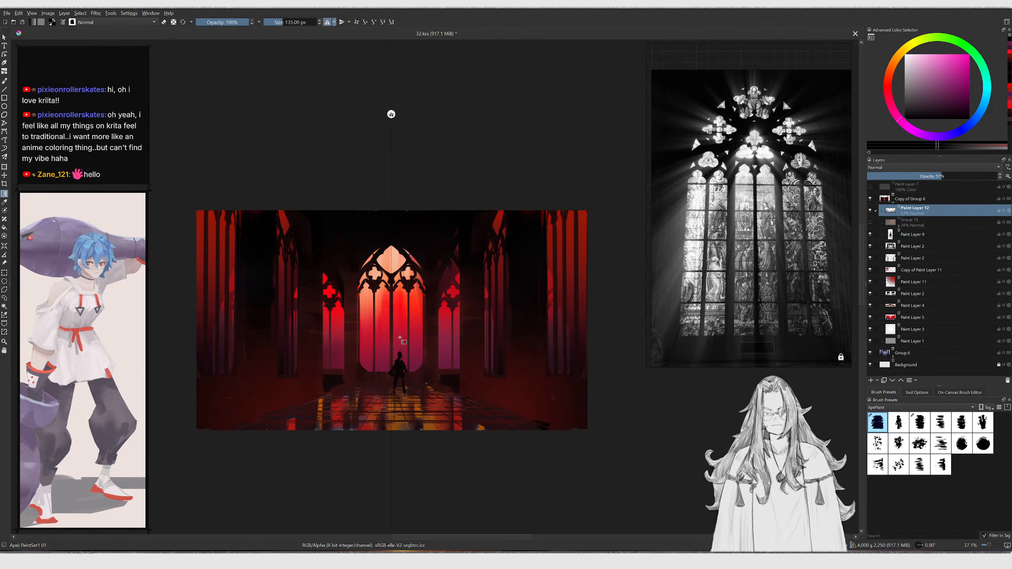
# Collapse the layer stack and hide Copy of Group 6 to compare with the original Group 6 version
pyautogui.moveTo(458, 280)
pyautogui.keyDown('ctrl'); pyautogui.mouseDown(button='middle')
pyautogui.moveTo(438, 304)
pyautogui.moveTo(432, 285)
pyautogui.moveTo(443, 297)
pyautogui.mouseUp(button='middle'); pyautogui.keyUp('ctrl')
pyautogui.press('b')
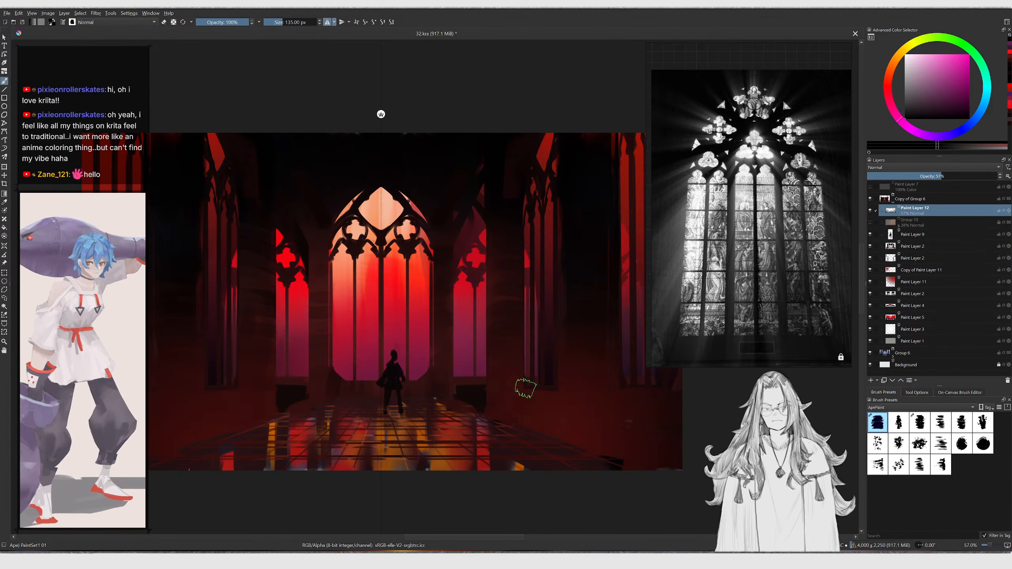
pyautogui.click(893, 203)
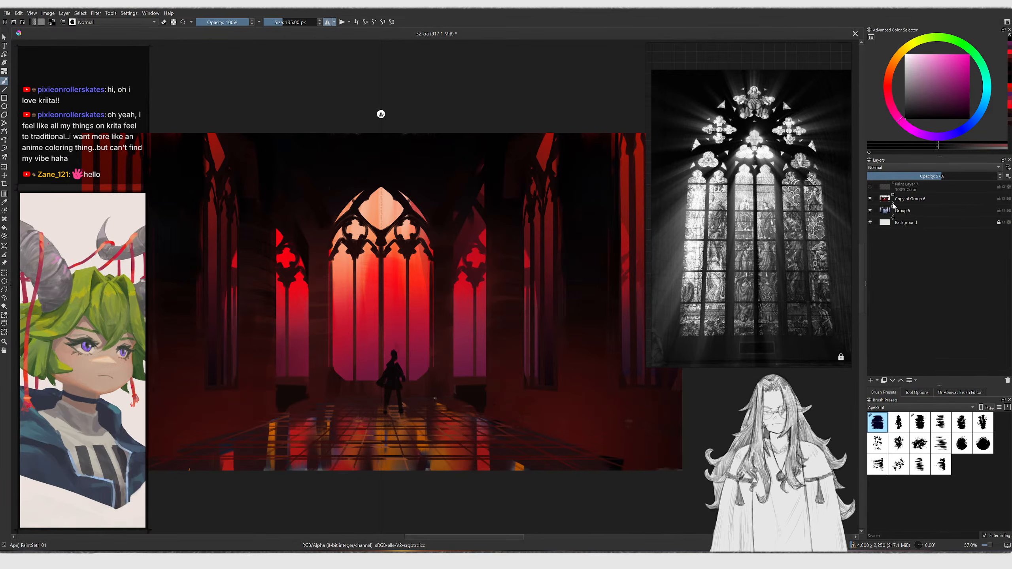
pyautogui.click(871, 200)
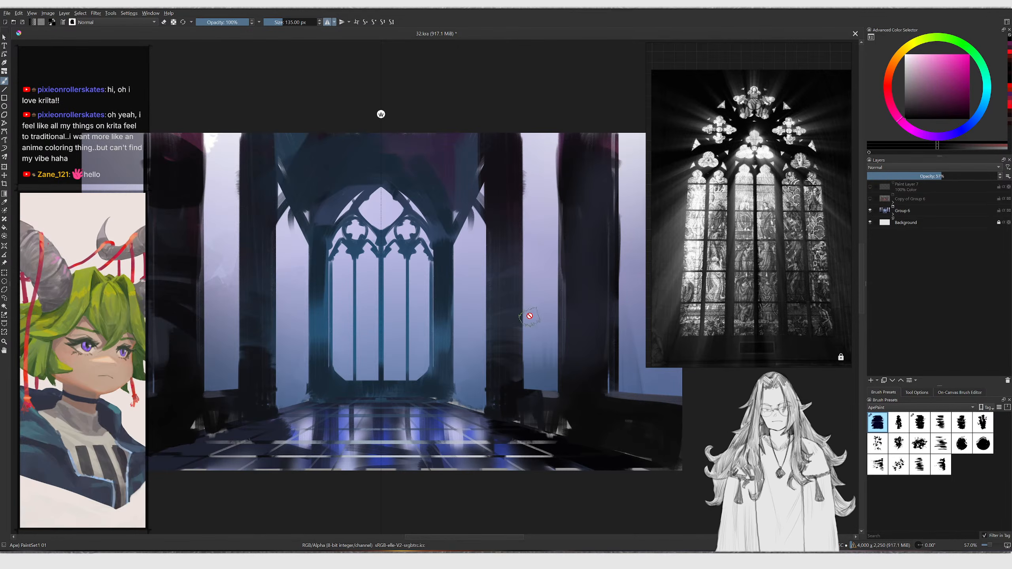
# Toggle the visibility of Copy of Group 6 to compare the red version against the original Group 6
pyautogui.keyDown('ctrl'); pyautogui.moveTo(535, 298); pyautogui.dragTo(490, 358, button='middle'); pyautogui.keyUp('ctrl')
pyautogui.keyDown('ctrl'); pyautogui.moveTo(535, 327); pyautogui.dragTo(524, 338, button='middle'); pyautogui.keyUp('ctrl')
pyautogui.moveTo(524, 338); pyautogui.dragTo(495, 351, button='middle')
pyautogui.keyDown('ctrl'); pyautogui.moveTo(495, 350); pyautogui.dragTo(514, 339, button='middle'); pyautogui.keyUp('ctrl')
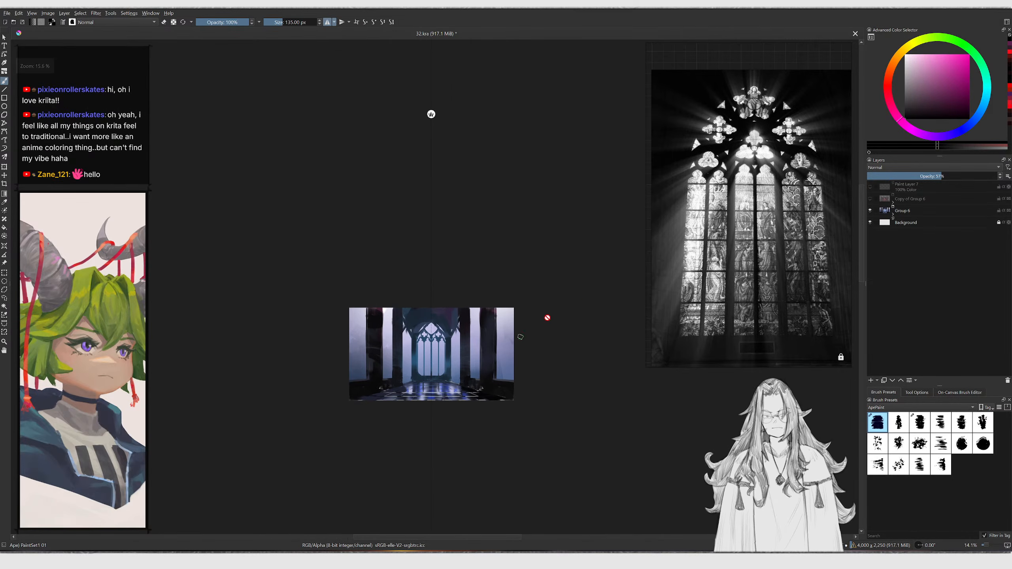
pyautogui.click(870, 199)
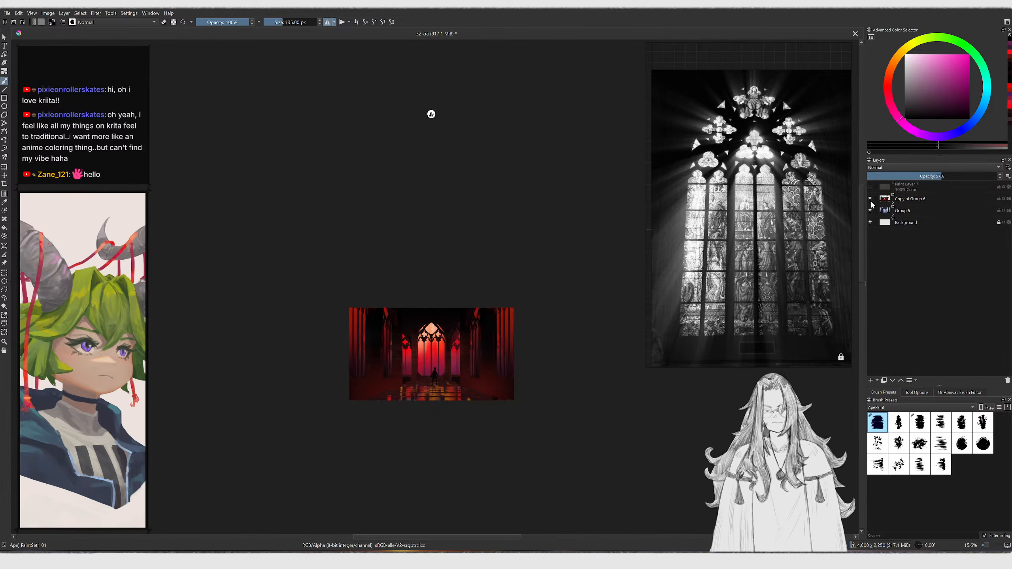
pyautogui.click(870, 199)
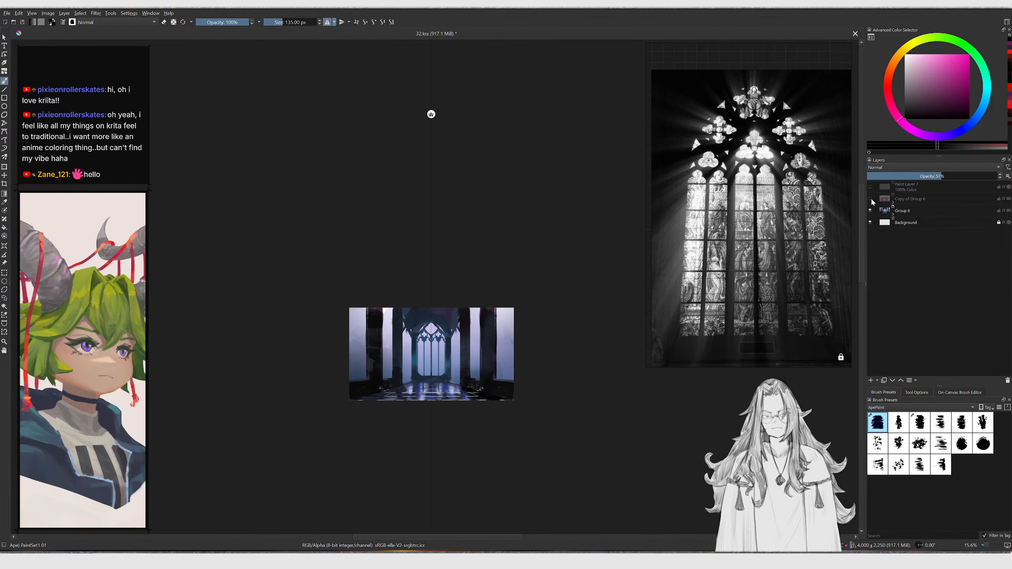
pyautogui.click(870, 199)
pyautogui.click(870, 200)
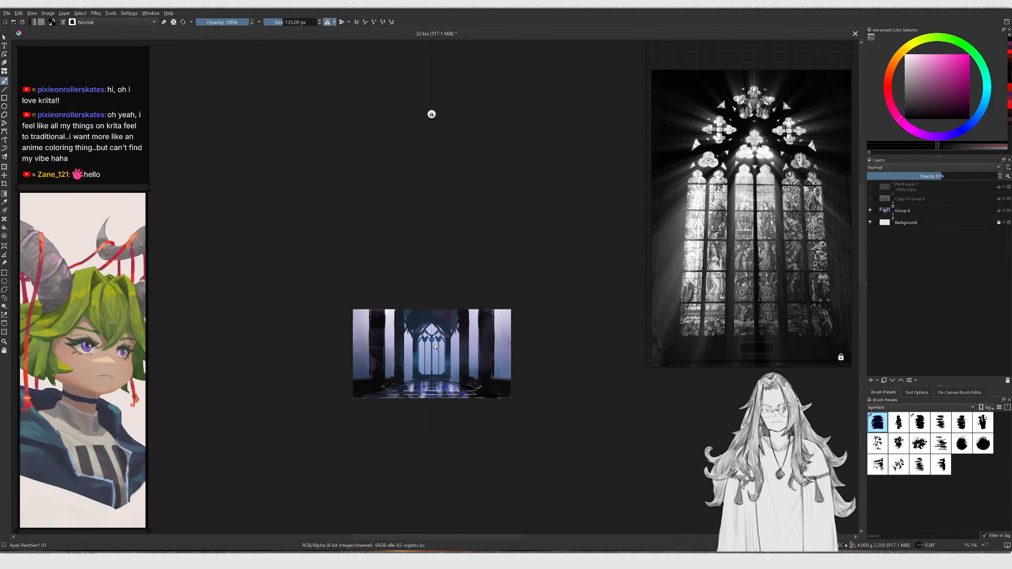
# Duplicate Group 6 and expand the new copy to show its paint layers
pyautogui.scroll(2, 435, 351)
pyautogui.click(903, 211)
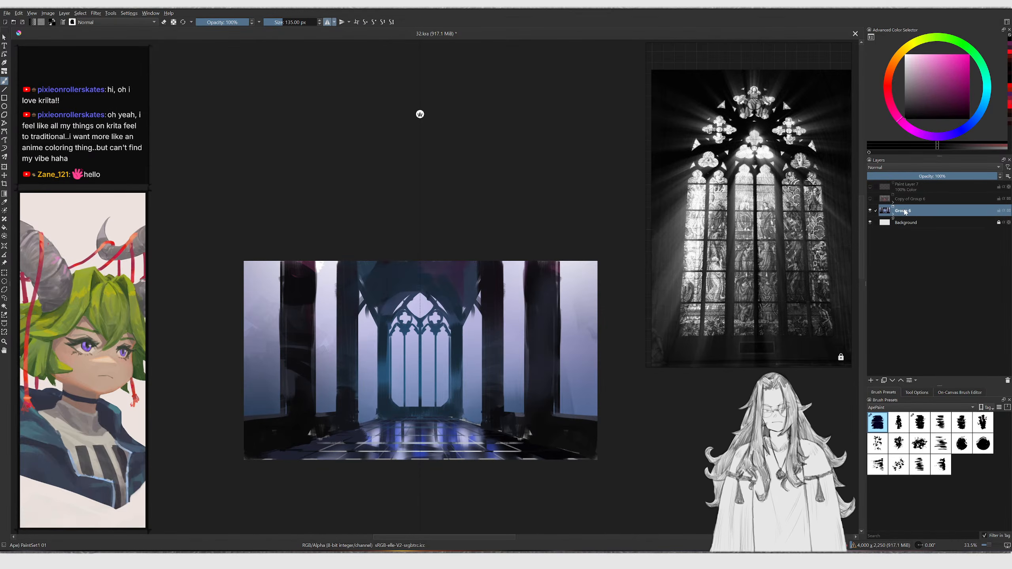
pyautogui.hotkey('ctrl', 'j')
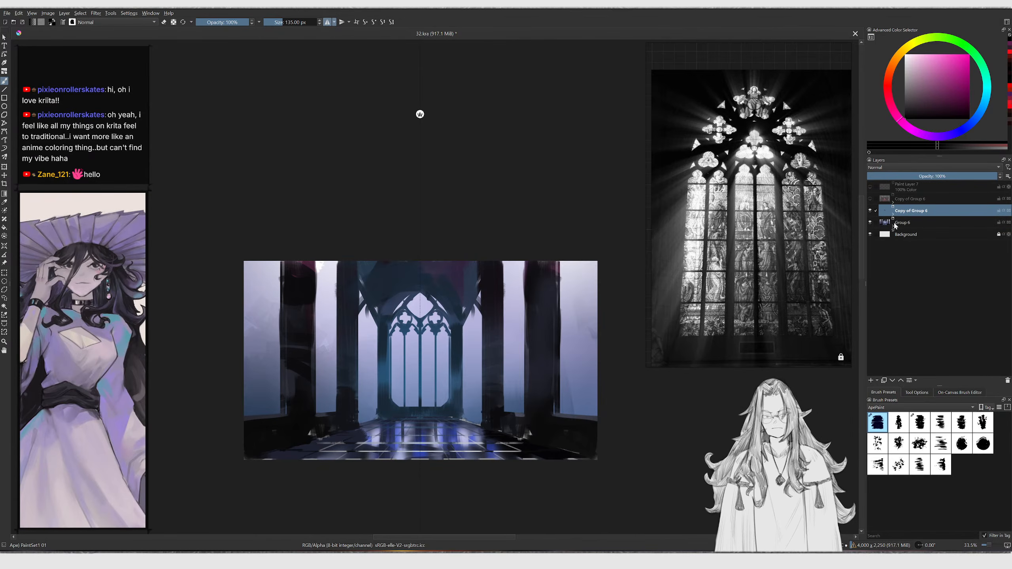
pyautogui.click(893, 214)
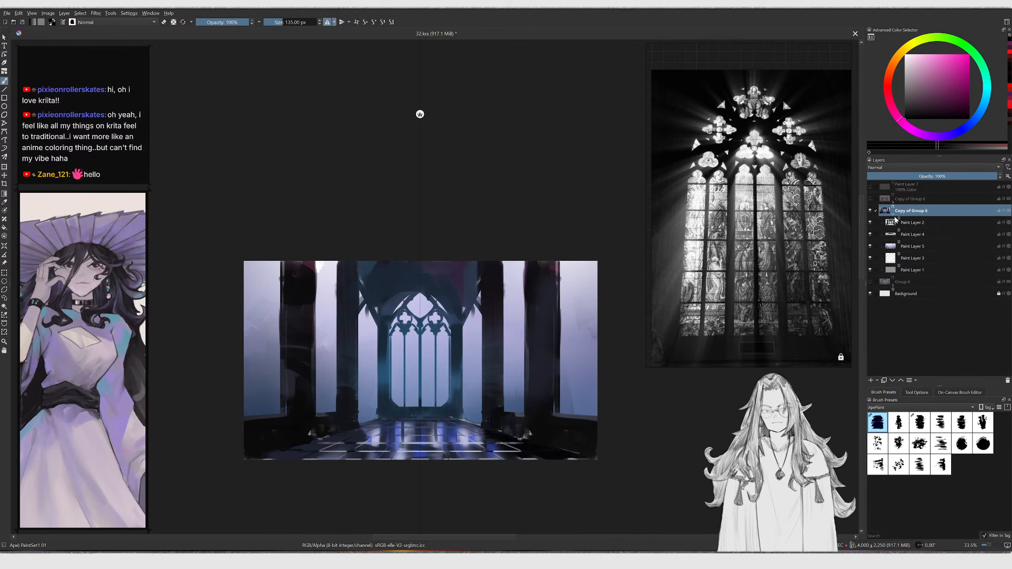
# Select Paint Layer 2 in the new copy and fill its pillar shapes with a near-black purple colour
pyautogui.click(870, 223)
pyautogui.click(870, 223)
pyautogui.click(876, 222)
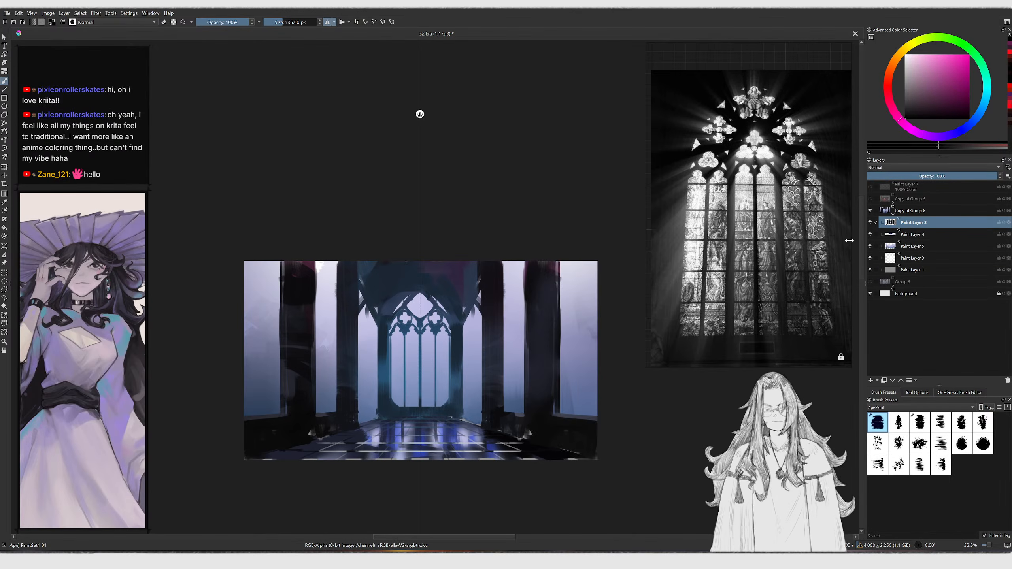
pyautogui.press('g')
pyautogui.keyDown('ctrl'); pyautogui.click(540, 337); pyautogui.keyUp('ctrl')
pyautogui.press('b')
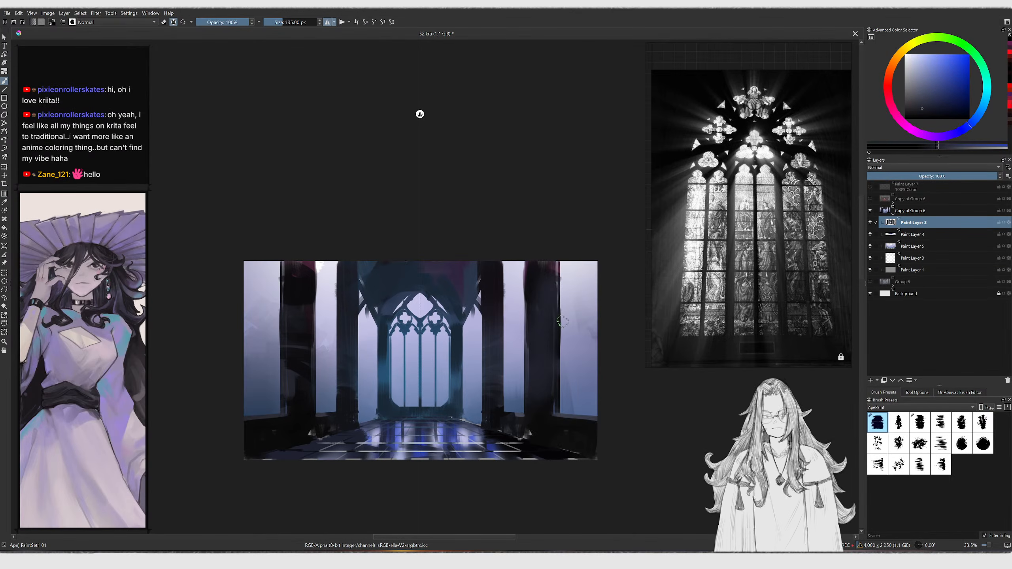
pyautogui.click(891, 94)
pyautogui.click(949, 107)
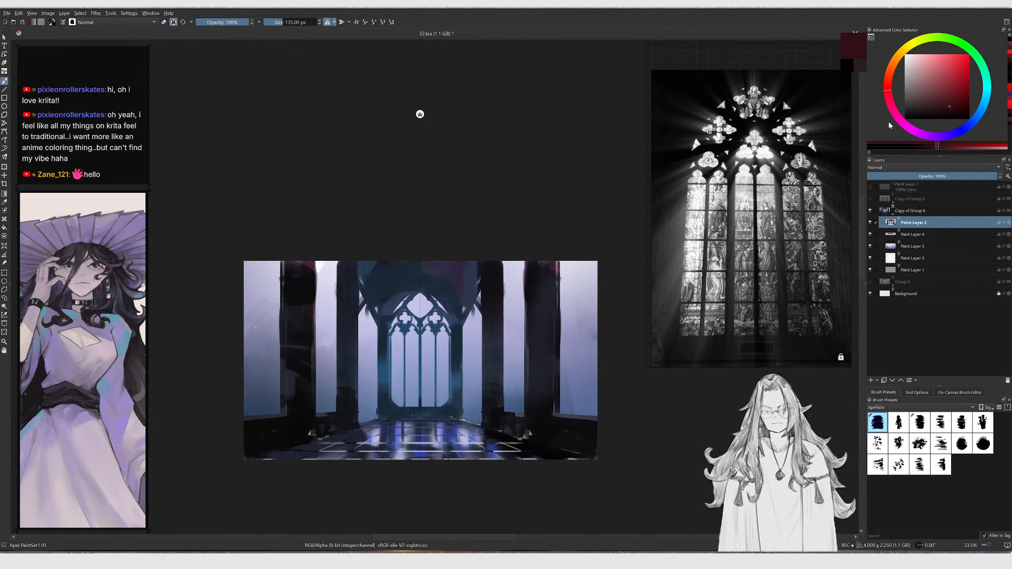
pyautogui.hotkey('shift', 'BackSpace')
pyautogui.moveTo(934, 106)
pyautogui.mouseDown()
pyautogui.moveTo(919, 122)
pyautogui.moveTo(925, 114)
pyautogui.mouseUp()
pyautogui.click(922, 136)
pyautogui.hotkey('shift', 'BackSpace')
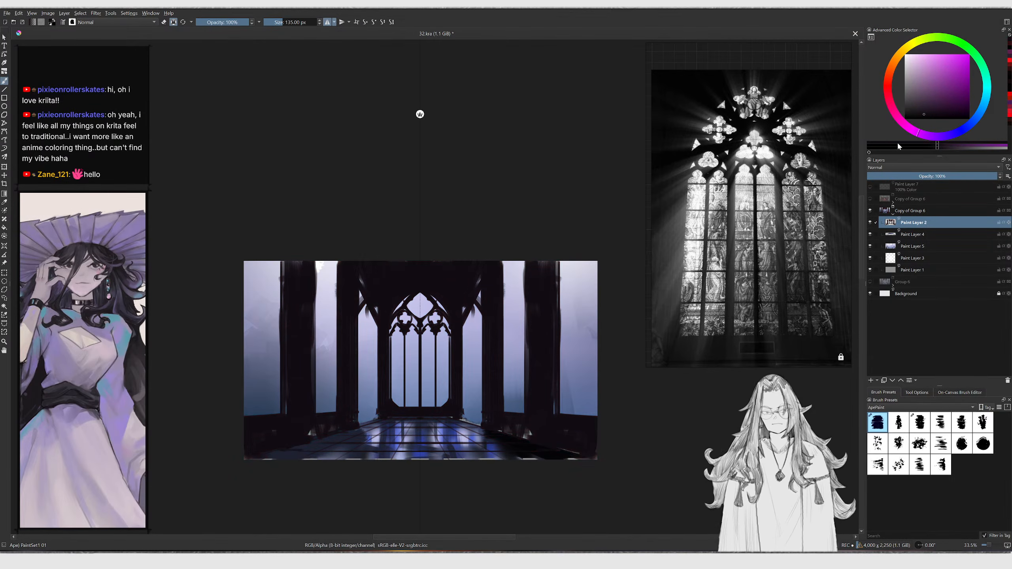
# Select the sky layer, Paint Layer 5, and apply a hue/saturation adjustment with hue 131 and saturation 100
pyautogui.keyDown('ctrl'); pyautogui.moveTo(517, 318); pyautogui.dragTo(526, 302); pyautogui.keyUp('ctrl')
pyautogui.press('r')
pyautogui.click(514, 309)
pyautogui.moveTo(515, 309)
pyautogui.keyDown('ctrl'); pyautogui.mouseDown(button='middle')
pyautogui.moveTo(509, 335)
pyautogui.moveTo(511, 316)
pyautogui.mouseUp(button='middle'); pyautogui.keyUp('ctrl')
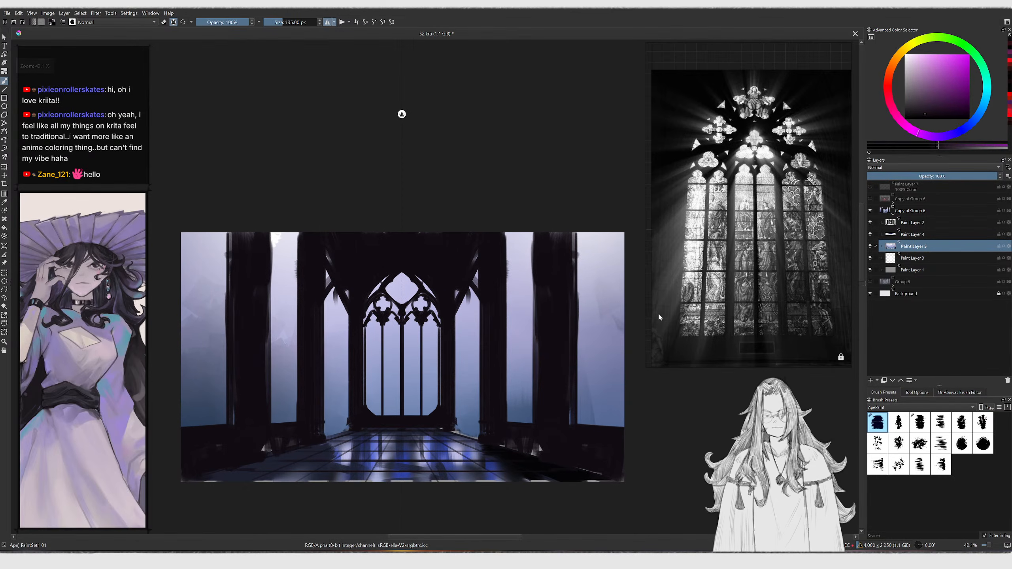
pyautogui.hotkey('ctrl', 'u')
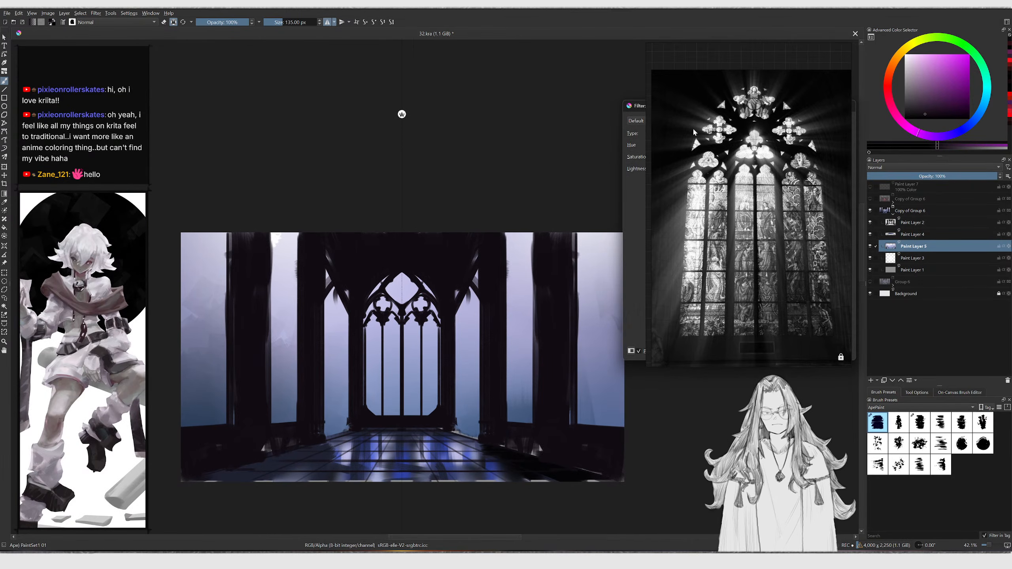
pyautogui.moveTo(697, 121); pyautogui.dragTo(753, 131)
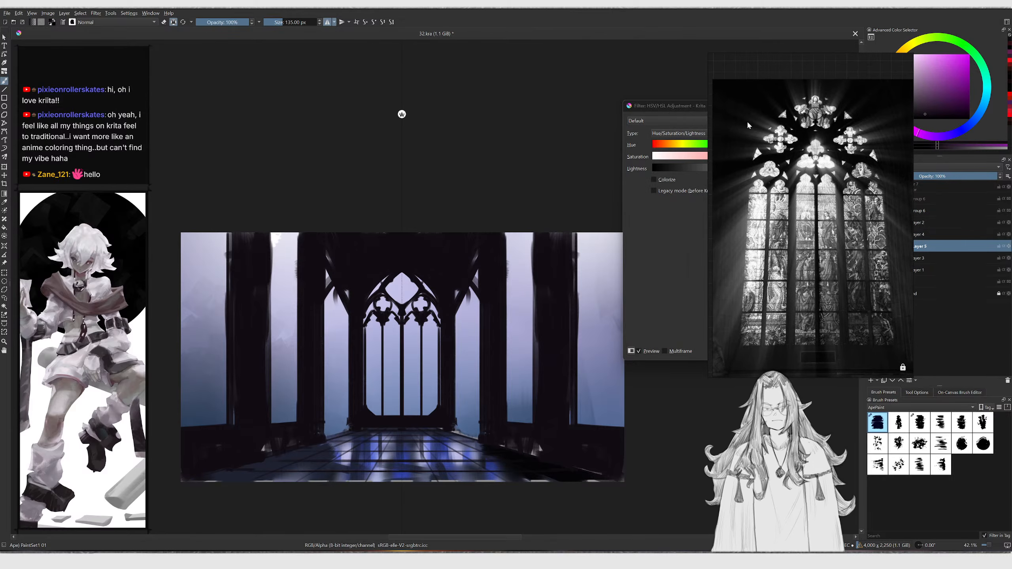
pyautogui.moveTo(686, 106); pyautogui.dragTo(460, 91)
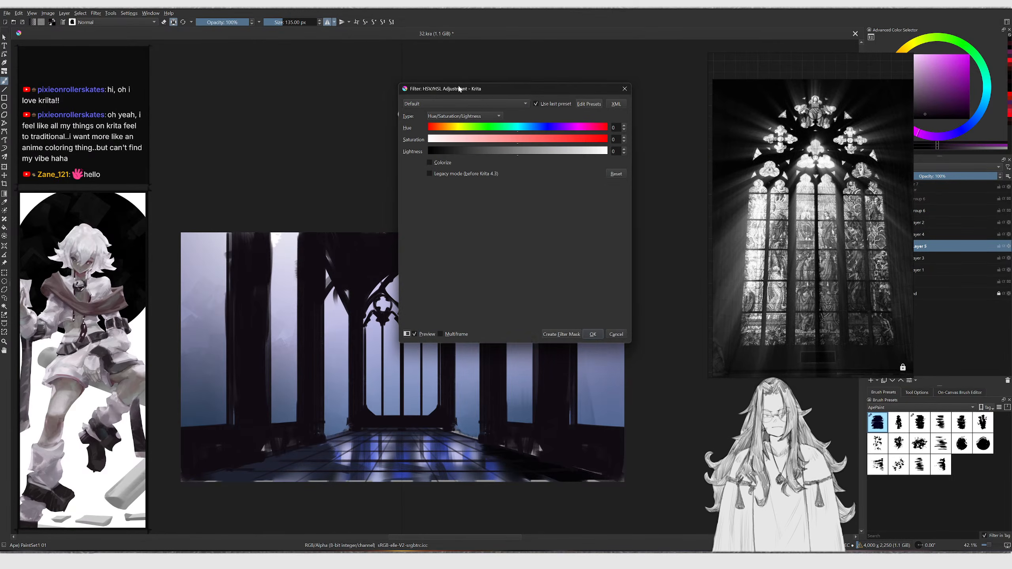
pyautogui.moveTo(809, 122); pyautogui.dragTo(739, 113)
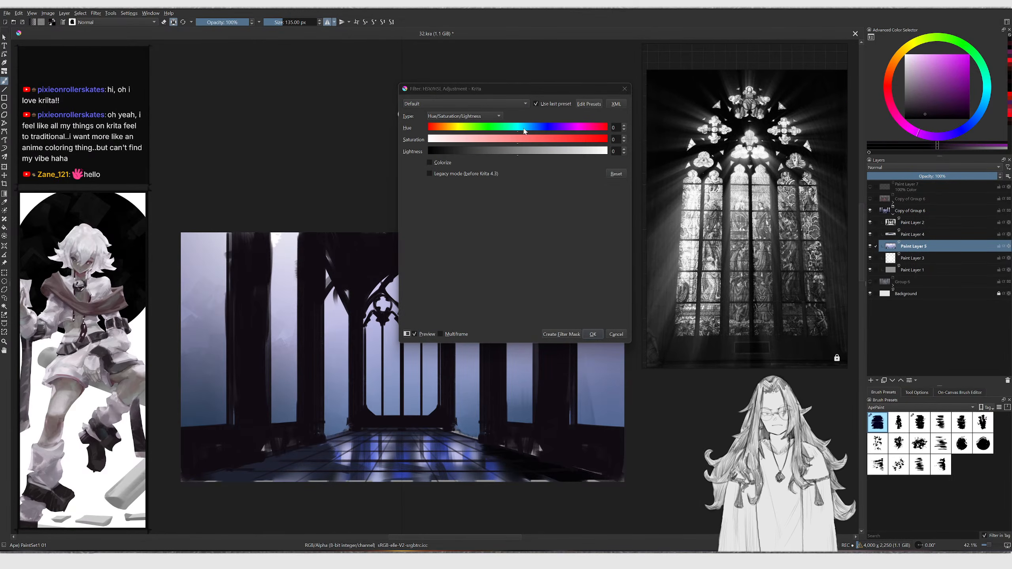
pyautogui.moveTo(497, 132); pyautogui.dragTo(575, 143)
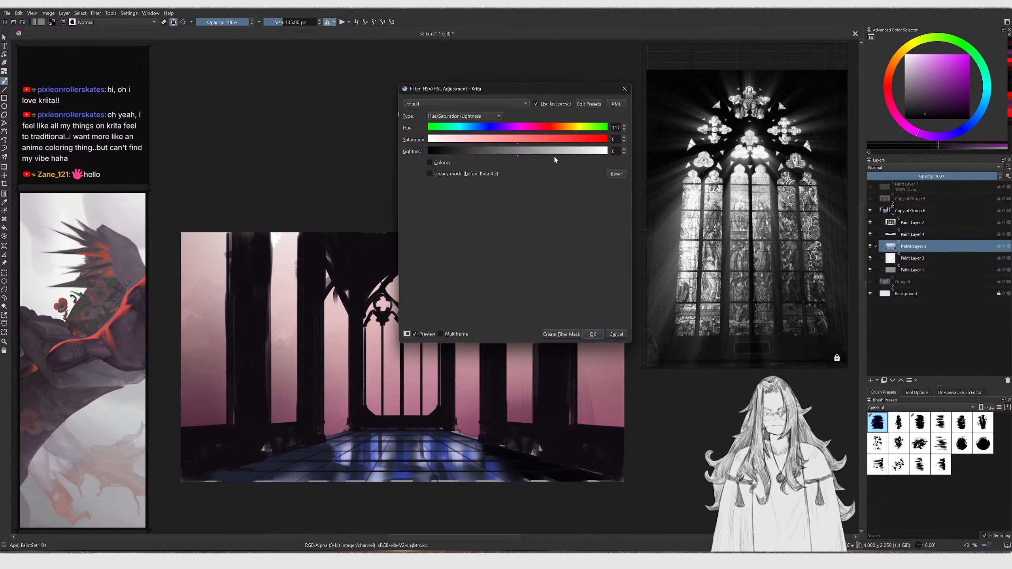
pyautogui.click(581, 142)
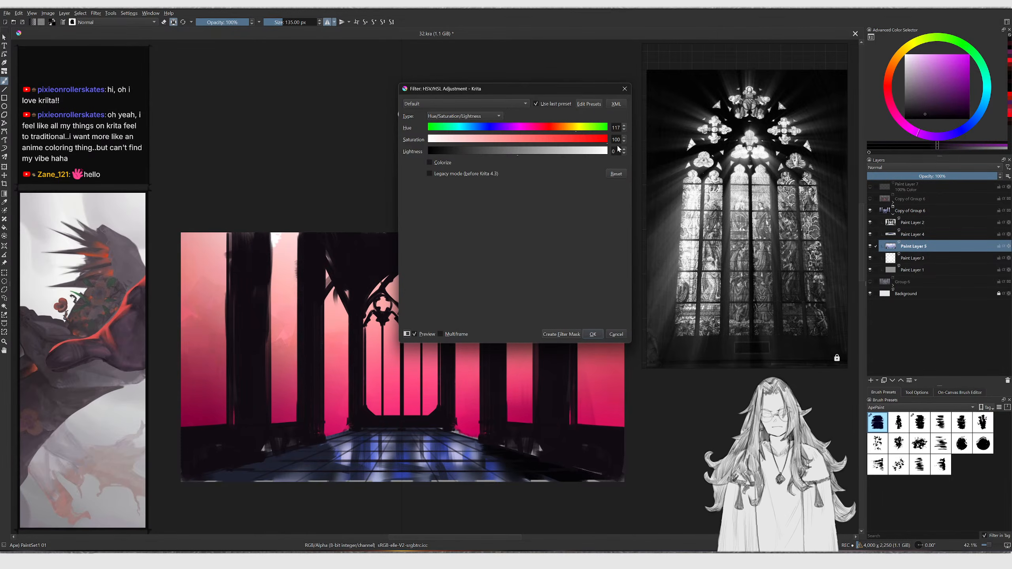
pyautogui.moveTo(580, 136); pyautogui.dragTo(584, 135)
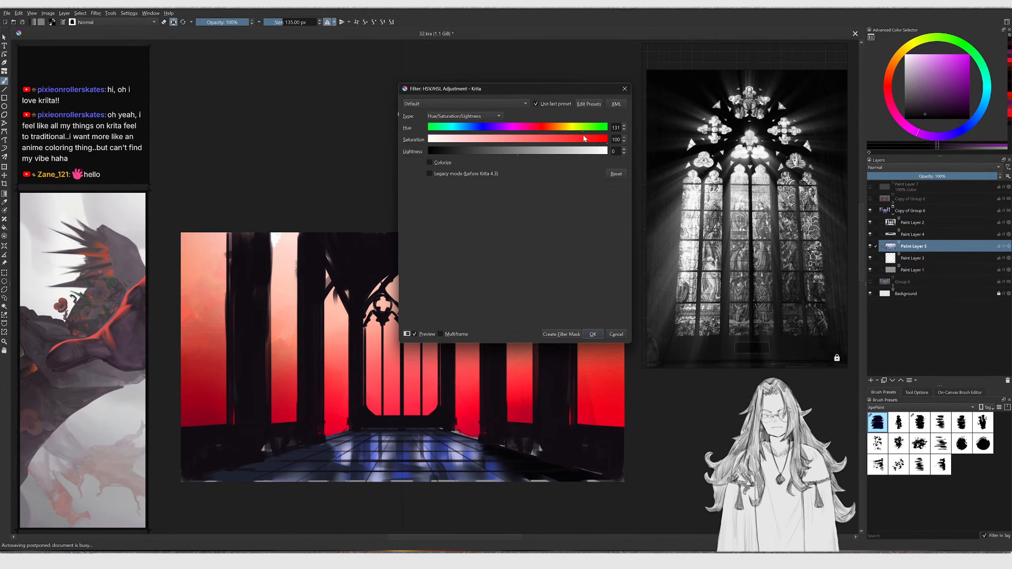
pyautogui.click(591, 335)
# Select the floor layer, Paint Layer 4, and apply a hue/saturation adjustment with hue 141 and saturation 84
pyautogui.keyDown('ctrl'); pyautogui.moveTo(392, 466); pyautogui.dragTo(411, 461, button='middle'); pyautogui.keyUp('ctrl')
pyautogui.press('t')
pyautogui.click(419, 459)
pyautogui.moveTo(419, 460); pyautogui.dragTo(419, 443)
pyautogui.hotkey('ctrl', 'z')
pyautogui.press('b')
pyautogui.moveTo(432, 366)
pyautogui.keyDown('ctrl'); pyautogui.mouseDown(button='middle')
pyautogui.moveTo(430, 355)
pyautogui.moveTo(405, 366)
pyautogui.mouseUp(button='middle'); pyautogui.keyUp('ctrl')
pyautogui.hotkey('ctrl', 'u')
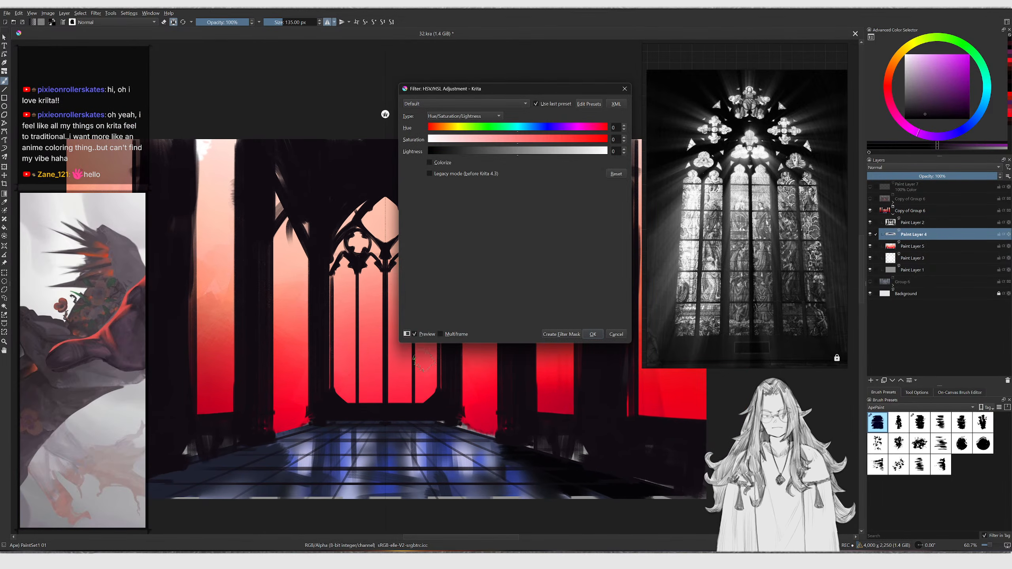
pyautogui.moveTo(585, 128); pyautogui.dragTo(599, 132)
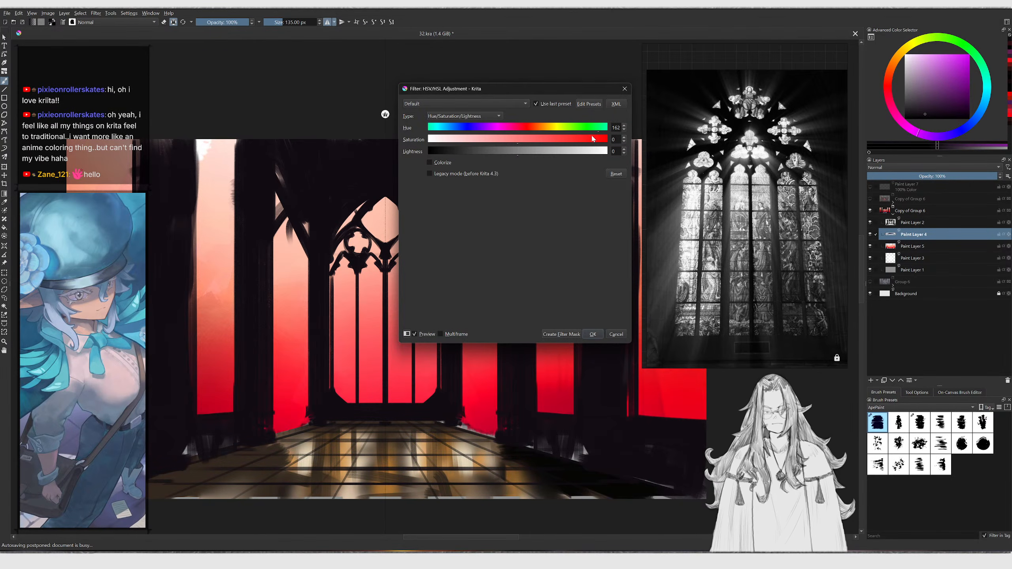
pyautogui.click(593, 138)
pyautogui.moveTo(598, 132); pyautogui.dragTo(591, 132)
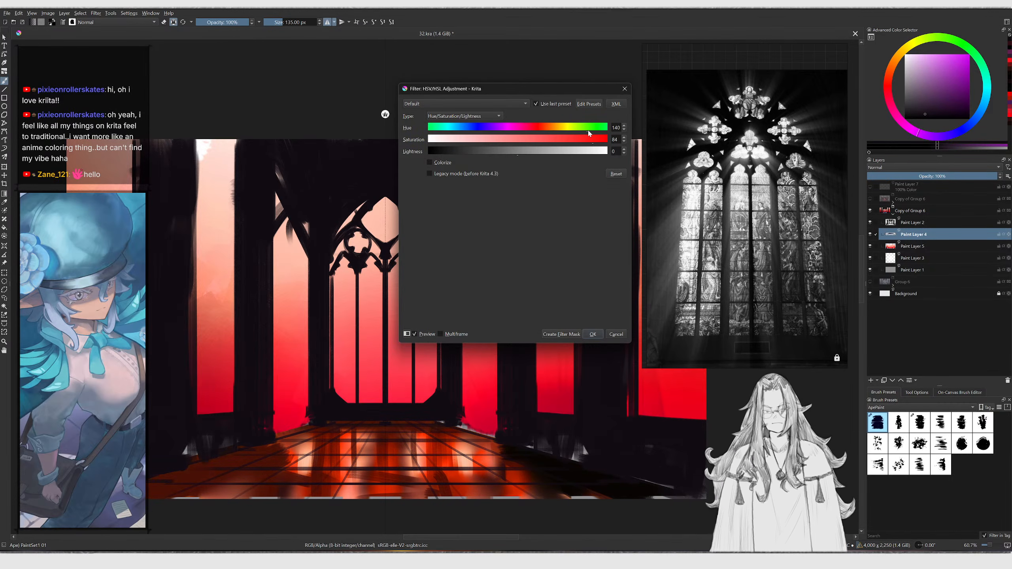
pyautogui.moveTo(589, 134)
pyautogui.mouseDown()
pyautogui.moveTo(600, 136)
pyautogui.moveTo(589, 135)
pyautogui.mouseUp()
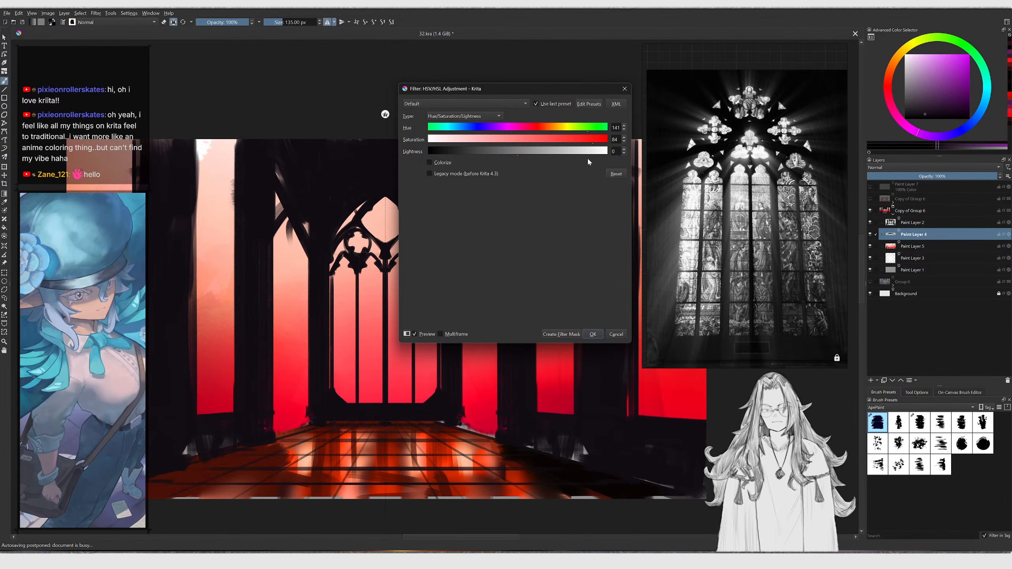
pyautogui.click(594, 334)
# Try to transform the floor layer and then the locked Background layer
pyautogui.scroll(-3, 546, 319)
pyautogui.moveTo(499, 348); pyautogui.dragTo(440, 348, button='middle')
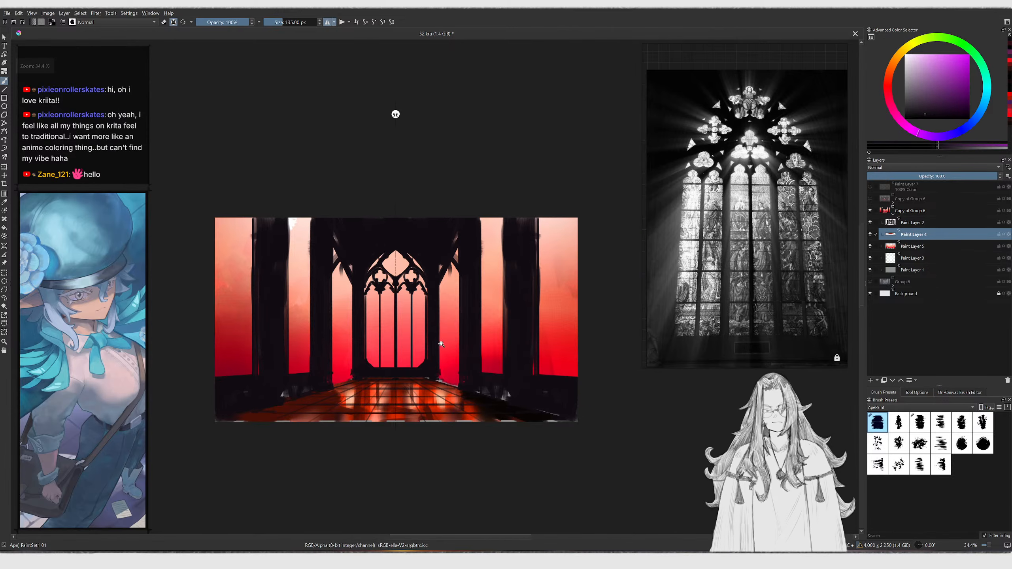
pyautogui.scroll(1, 442, 343)
pyautogui.hotkey('ctrl', 't')
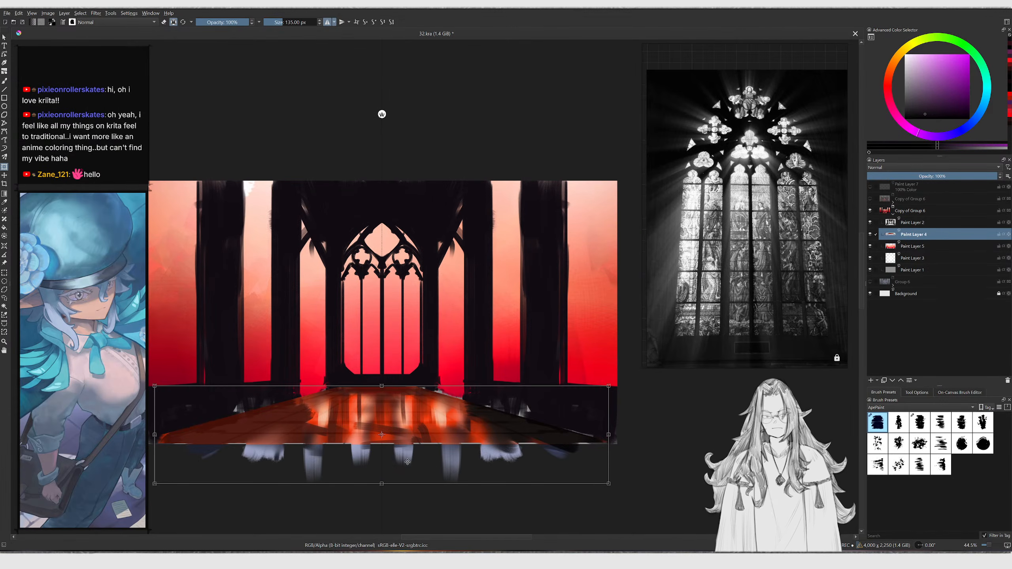
pyautogui.press('Return')
pyautogui.click(902, 295)
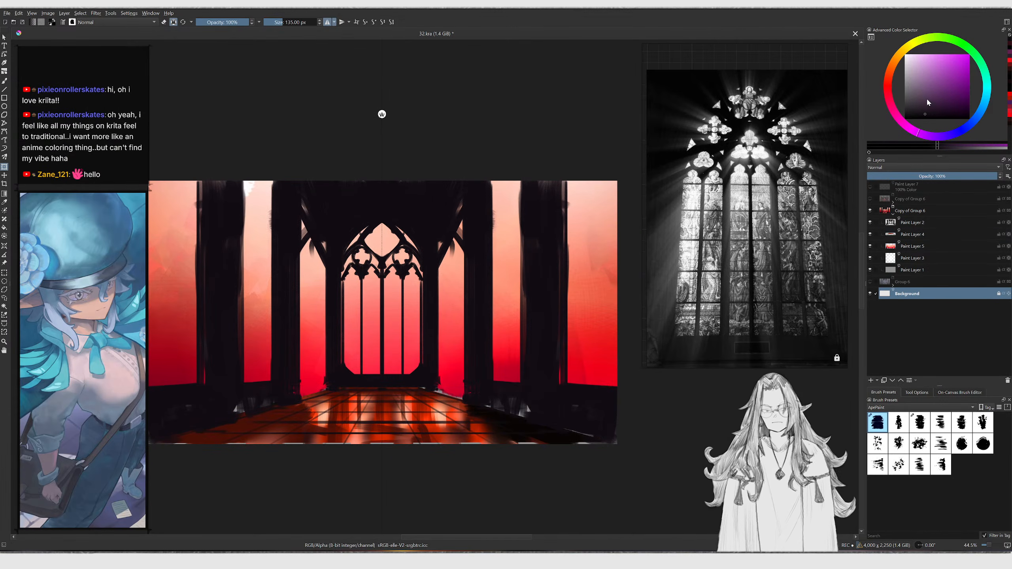
pyautogui.click(916, 101)
pyautogui.press('t')
pyautogui.hotkey('ctrl', 't')
pyautogui.keyDown('ctrl'); pyautogui.moveTo(511, 296); pyautogui.dragTo(506, 314, button='middle'); pyautogui.keyUp('ctrl')
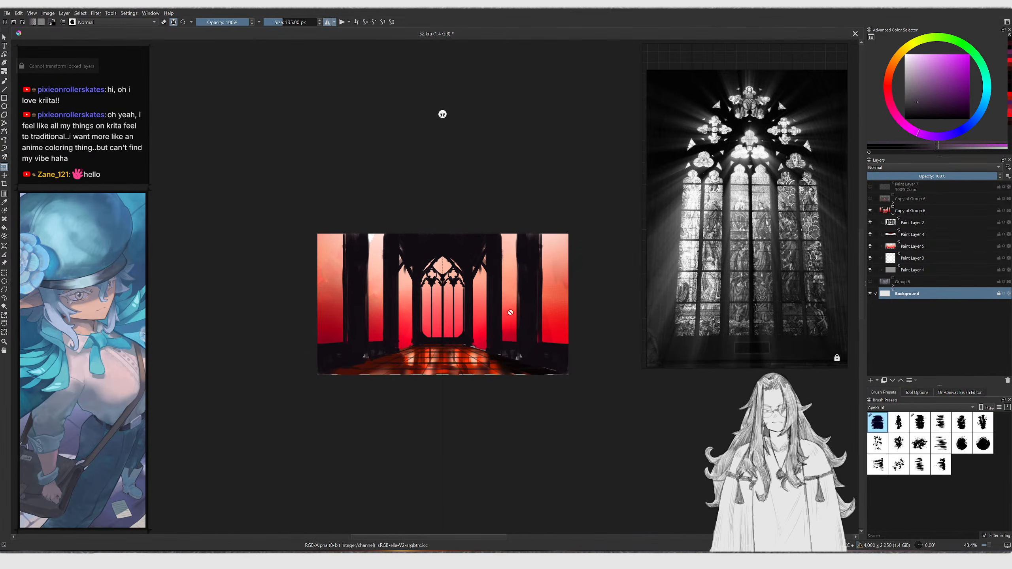
# Collapse Copy of Group 6 and toggle its visibility to compare it with the original Group 6
pyautogui.click(894, 213)
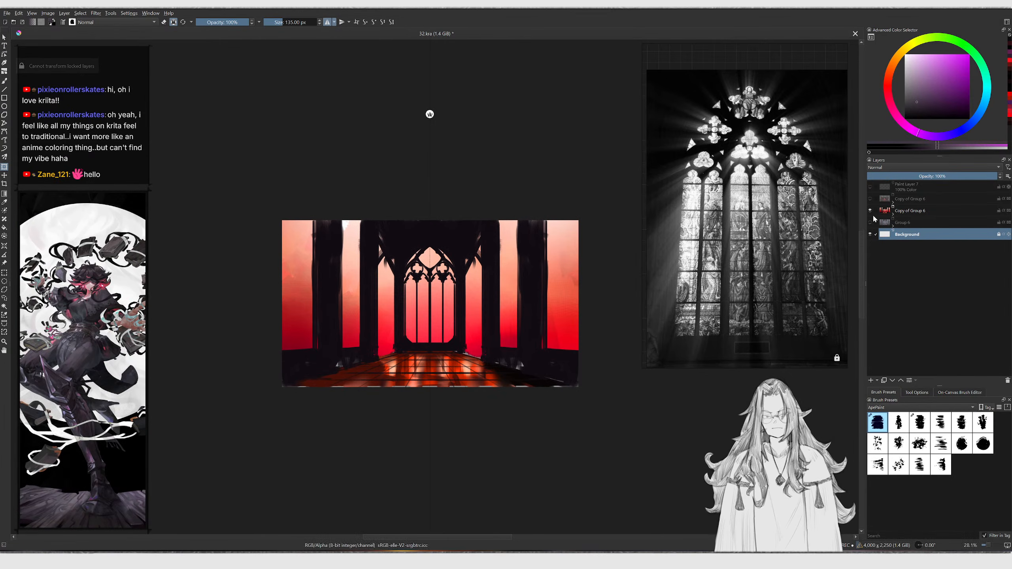
pyautogui.click(871, 211)
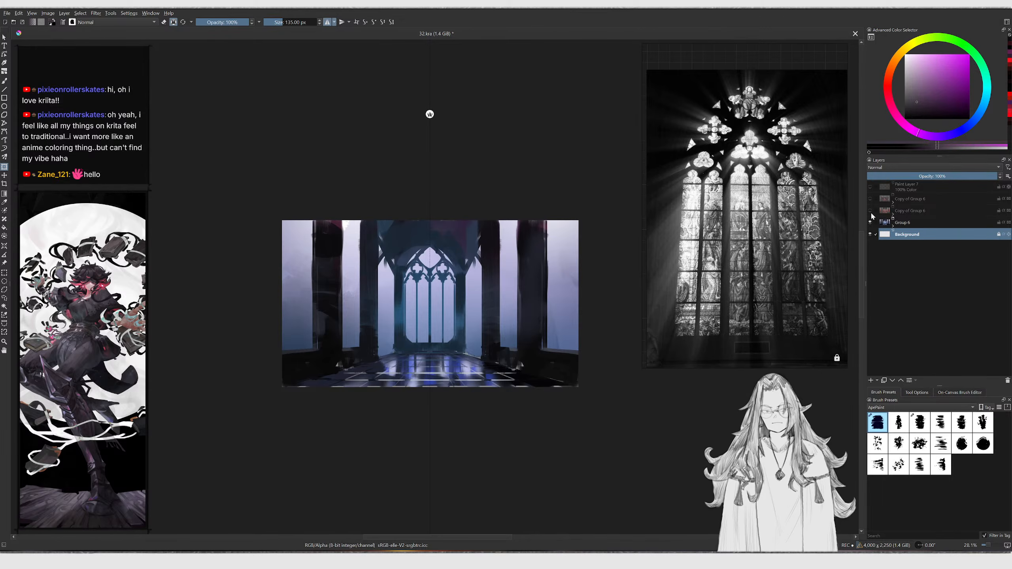
pyautogui.click(870, 211)
pyautogui.click(870, 211)
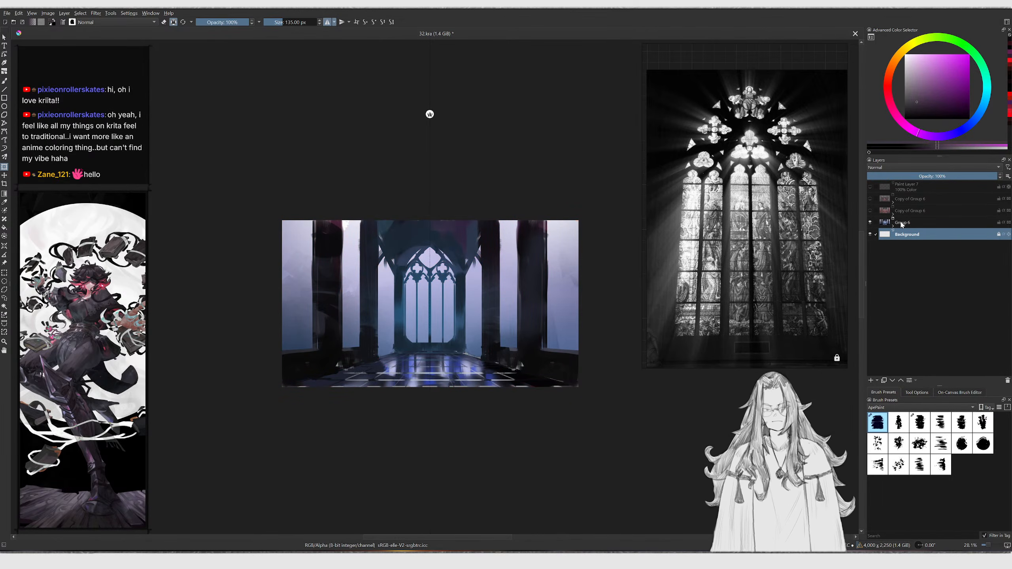
pyautogui.click(871, 222)
pyautogui.click(871, 211)
# Expand Copy of Group 6, select Paint Layer 2 with the brush, and pick a dark orange colour
pyautogui.click(893, 215)
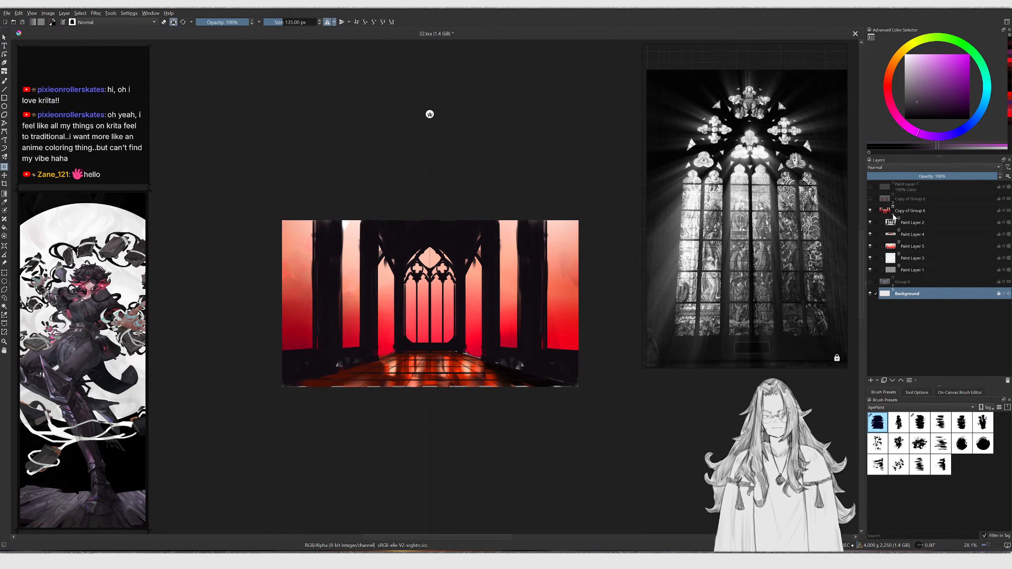
pyautogui.click(887, 224)
pyautogui.scroll(1, 446, 249)
pyautogui.scroll(1, 445, 249)
pyautogui.press('b')
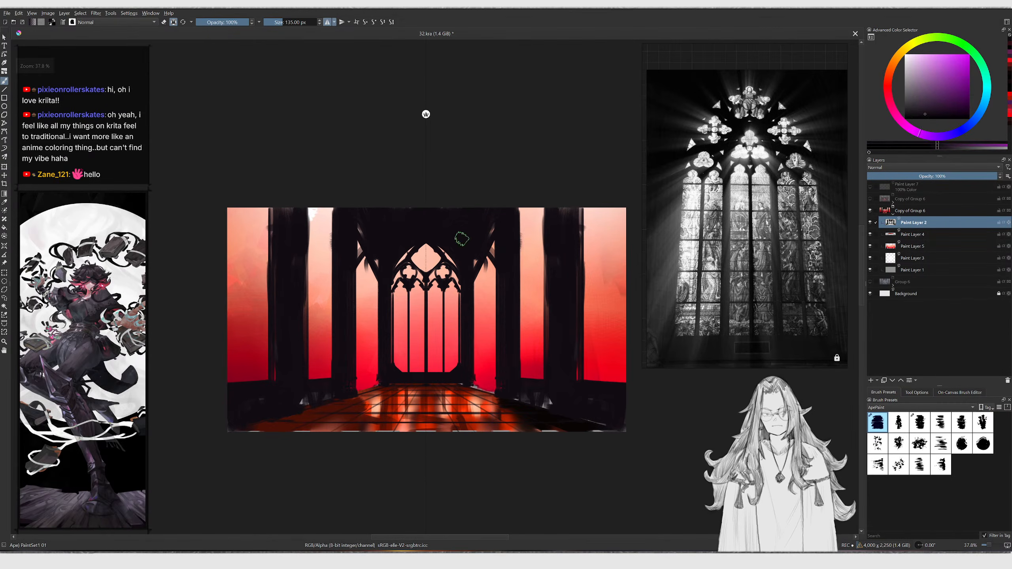
pyautogui.click(932, 90)
pyautogui.click(891, 70)
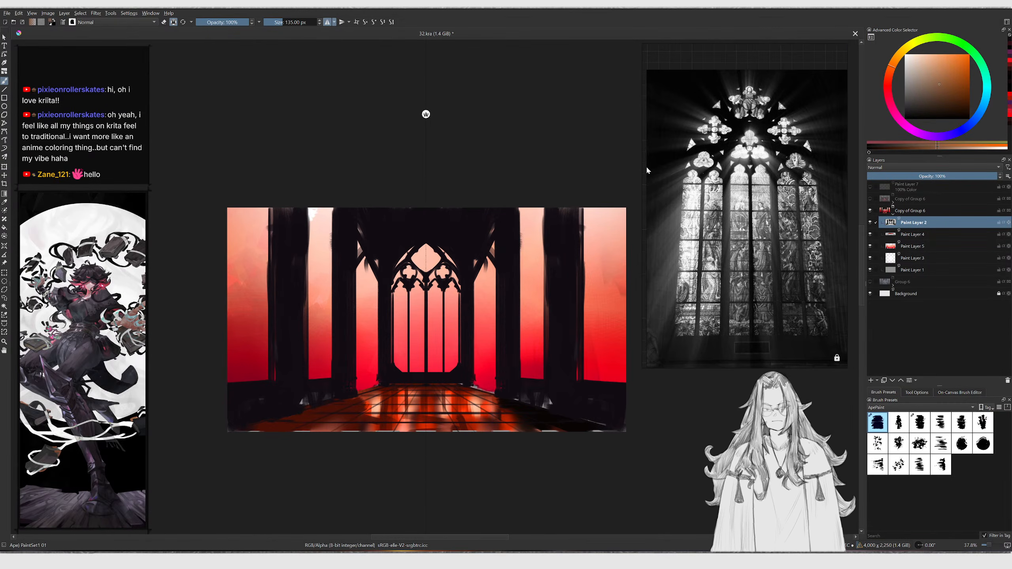
# Try a brush stroke on the window area, undo it, and enlarge the brush to about 246 px
pyautogui.scroll(1, 425, 263)
pyautogui.moveTo(449, 223); pyautogui.dragTo(493, 270)
pyautogui.hotkey('ctrl', 'z')
pyautogui.press('k')
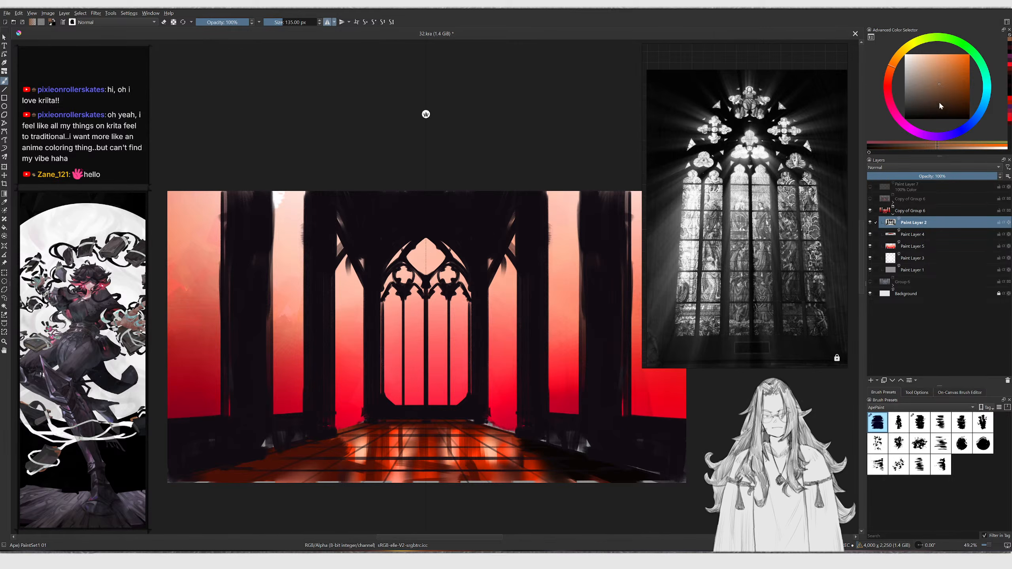
pyautogui.press(']')
pyautogui.press(']')
pyautogui.press(']')
pyautogui.press(']')
pyautogui.scroll(1, 383, 251)
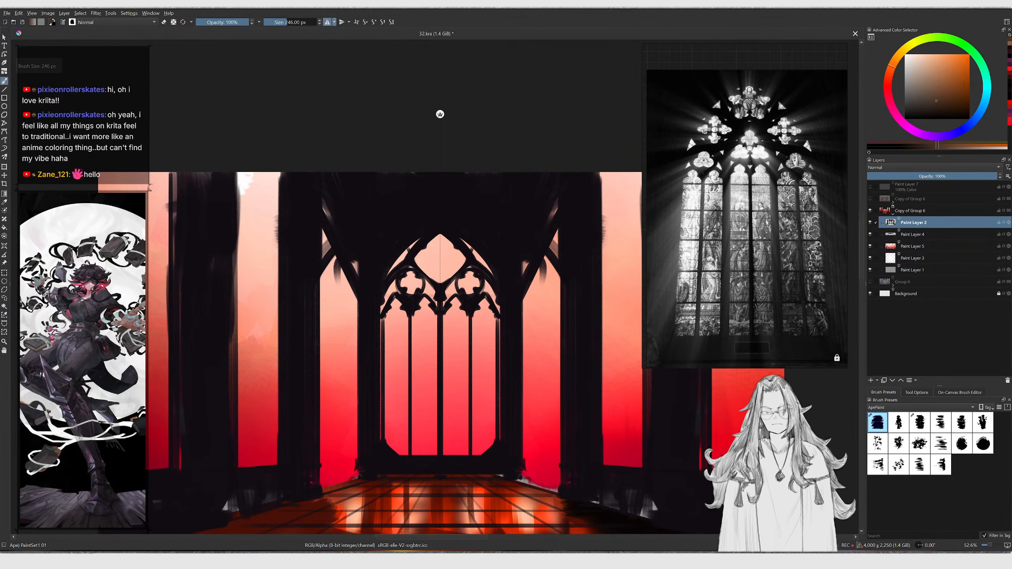
# Pick a dark brown colour, enlarge the brush, and paint over the arch above the central window, redoing the first stroke
pyautogui.click(958, 81)
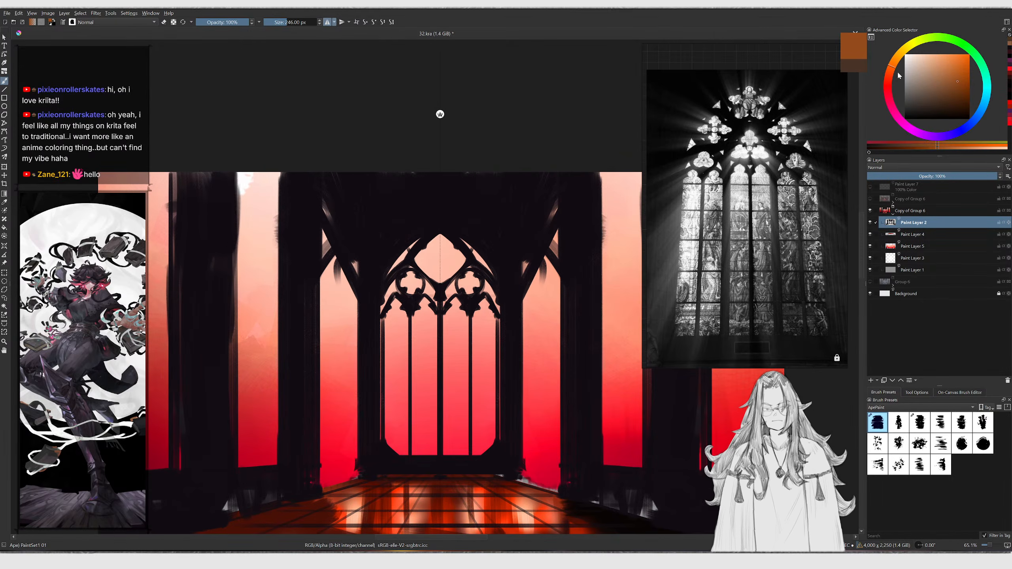
pyautogui.click(888, 81)
pyautogui.press(']')
pyautogui.moveTo(384, 264); pyautogui.dragTo(420, 222)
pyautogui.hotkey('ctrl', 'z')
pyautogui.moveTo(350, 271)
pyautogui.mouseDown()
pyautogui.moveTo(443, 222)
pyautogui.moveTo(400, 204)
pyautogui.moveTo(337, 224)
pyautogui.mouseUp()
# Darken the upper arch area with a broad gradient stroke, undo it and redo it
pyautogui.press('g')
pyautogui.moveTo(362, 144); pyautogui.dragTo(411, 313)
pyautogui.moveTo(414, 315)
pyautogui.keyDown('ctrl'); pyautogui.mouseDown(button='middle')
pyautogui.moveTo(412, 326)
pyautogui.moveTo(451, 309)
pyautogui.mouseUp(button='middle'); pyautogui.keyUp('ctrl')
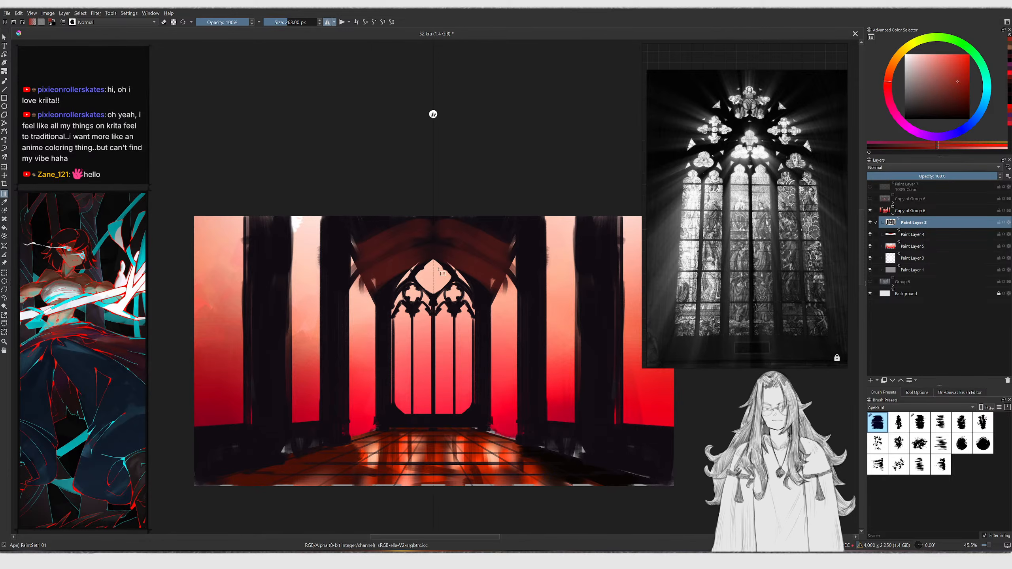
pyautogui.hotkey('ctrl', 'z')
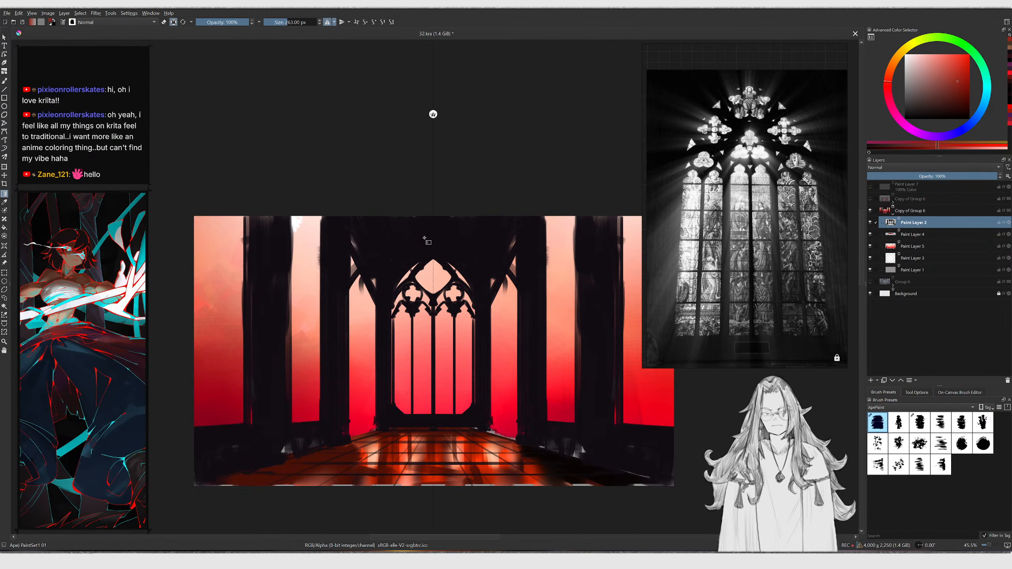
pyautogui.hotkey('ctrl', 'shift', 'z')
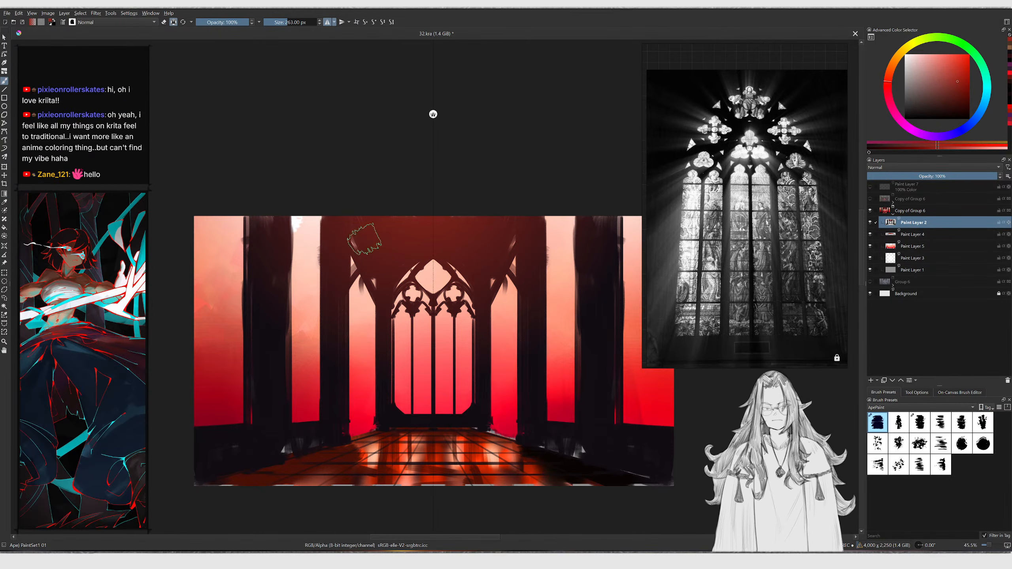
# Enlarge the brush to 300 px and darken the left pillars with strokes
pyautogui.moveTo(344, 274); pyautogui.dragTo(335, 283)
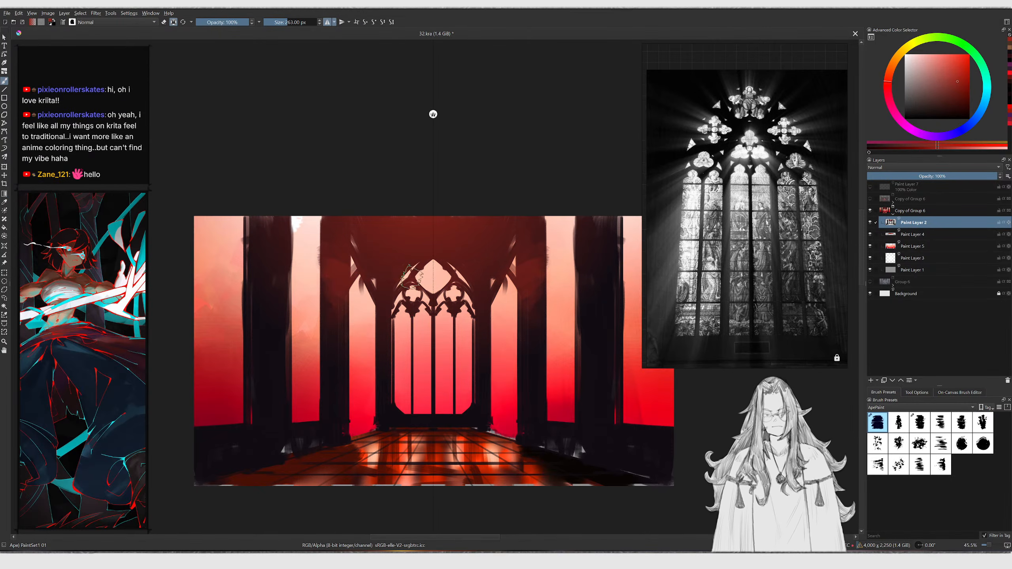
pyautogui.press(']')
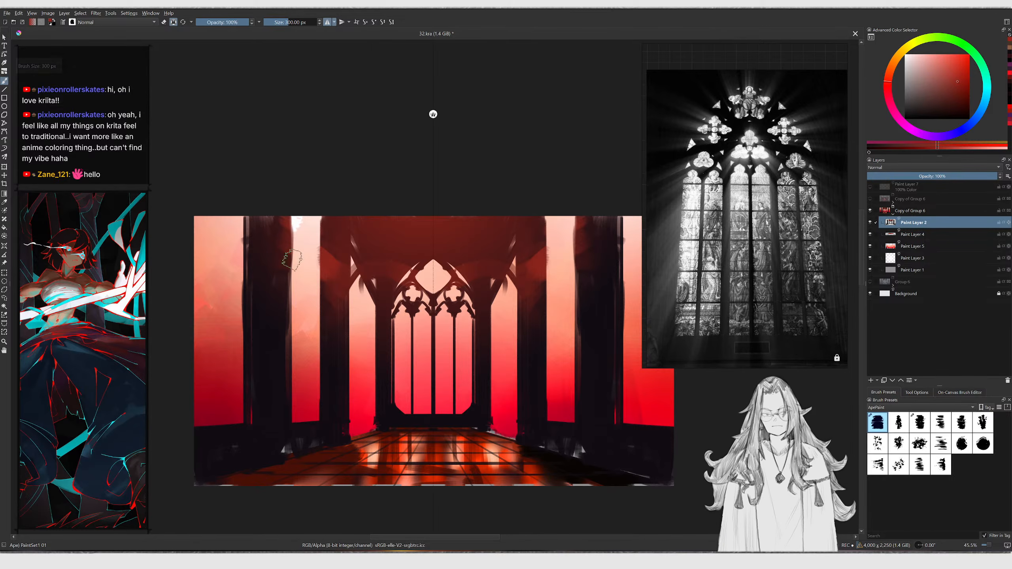
pyautogui.moveTo(301, 293)
pyautogui.mouseDown()
pyautogui.moveTo(275, 259)
pyautogui.moveTo(269, 225)
pyautogui.moveTo(256, 324)
pyautogui.mouseUp()
# Switch to the Smudge Stump brush and blend the edges of the left pillar down to the floor
pyautogui.press('/')
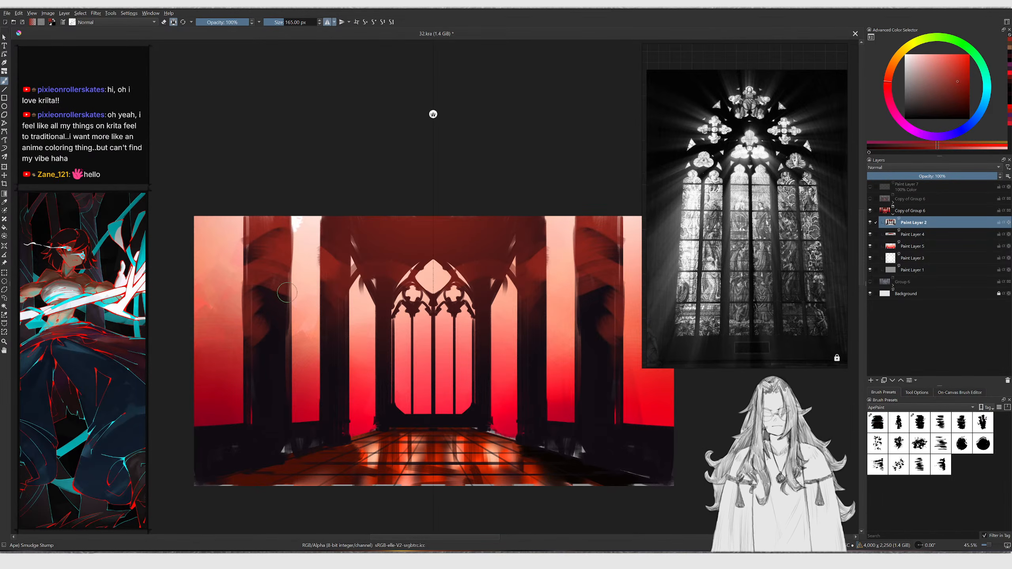
pyautogui.rightClick(297, 293)
pyautogui.click(243, 262)
pyautogui.press(']')
pyautogui.press(']')
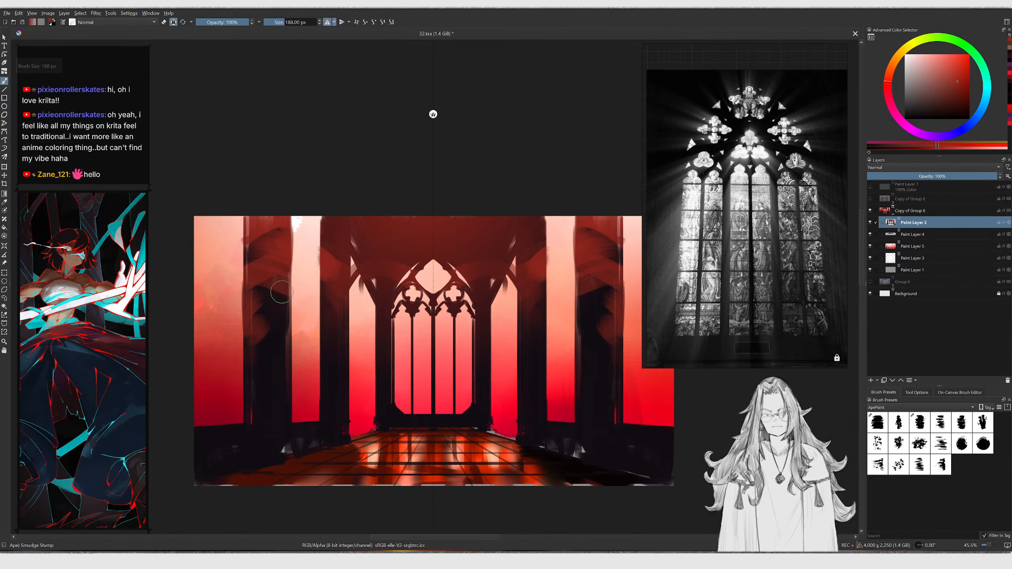
pyautogui.press('/')
pyautogui.moveTo(257, 280)
pyautogui.mouseDown()
pyautogui.moveTo(263, 374)
pyautogui.moveTo(260, 309)
pyautogui.moveTo(283, 302)
pyautogui.moveTo(242, 332)
pyautogui.moveTo(257, 394)
pyautogui.mouseUp()
pyautogui.keyDown('ctrl'); pyautogui.click(263, 369); pyautogui.keyUp('ctrl')
pyautogui.keyDown('ctrl'); pyautogui.click(260, 283); pyautogui.keyUp('ctrl')
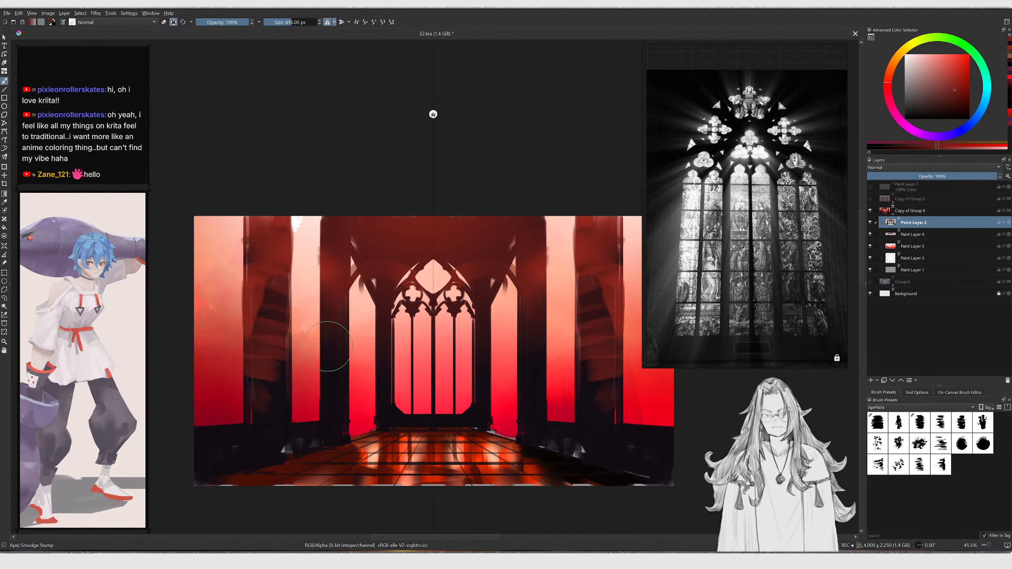
pyautogui.press('/')
pyautogui.moveTo(254, 411); pyautogui.dragTo(279, 388)
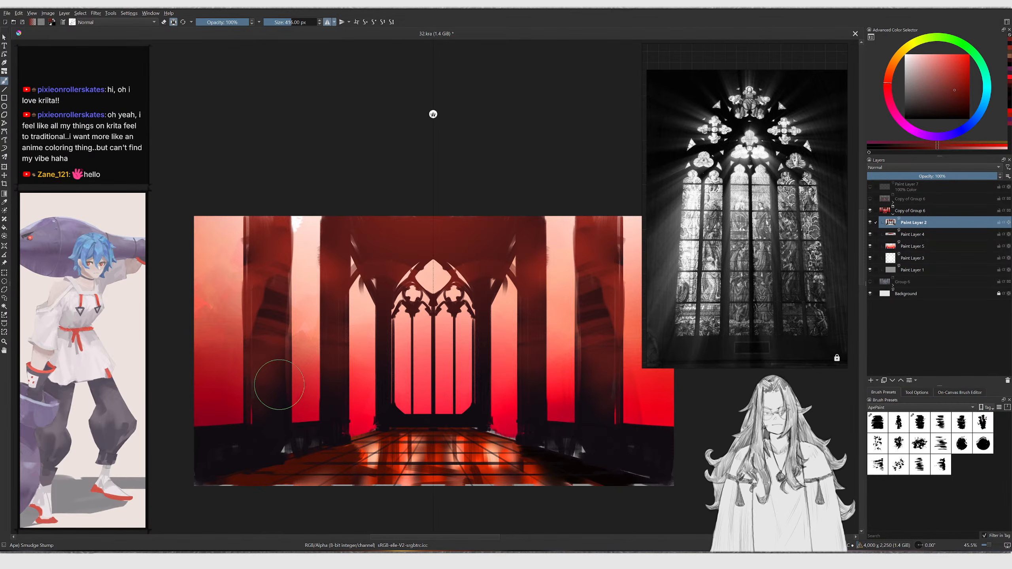
# Return to the PaintSet1 01 brush, sample a pink from the canvas, and paint over the top of the central arch
pyautogui.press('/')
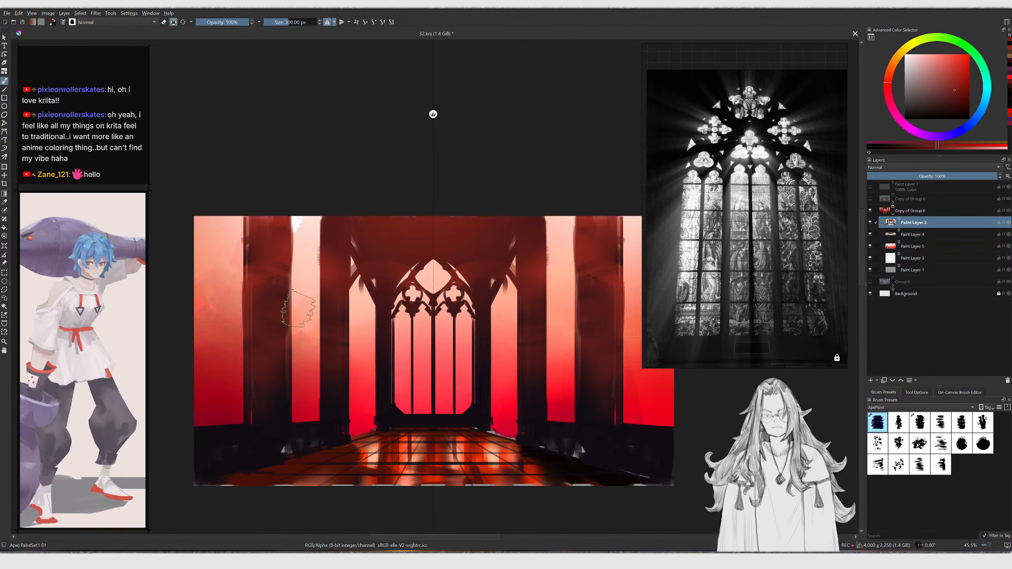
pyautogui.press('/')
pyautogui.press('/')
pyautogui.moveTo(383, 301); pyautogui.dragTo(382, 342)
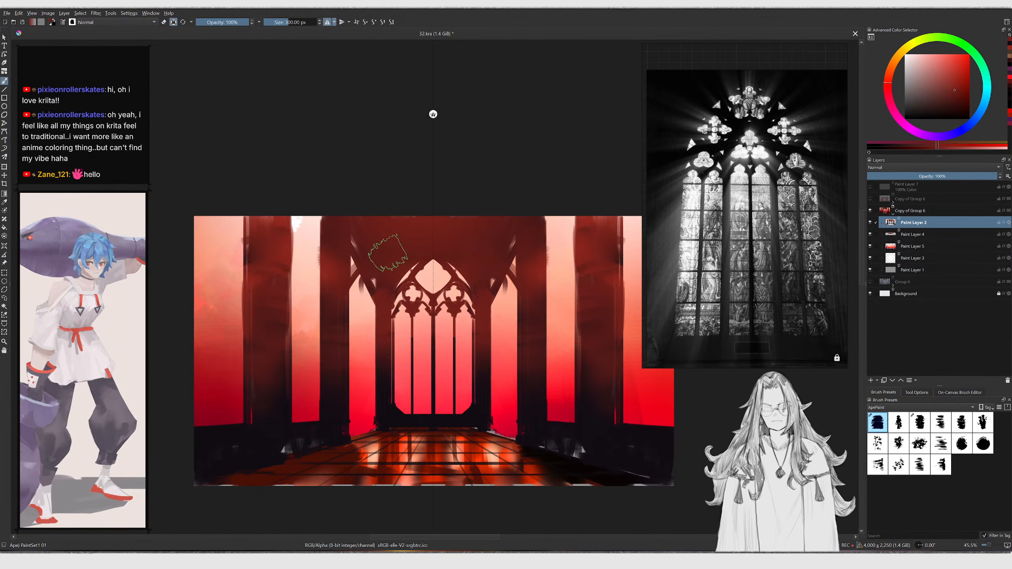
pyautogui.keyDown('ctrl'); pyautogui.click(332, 396); pyautogui.keyUp('ctrl')
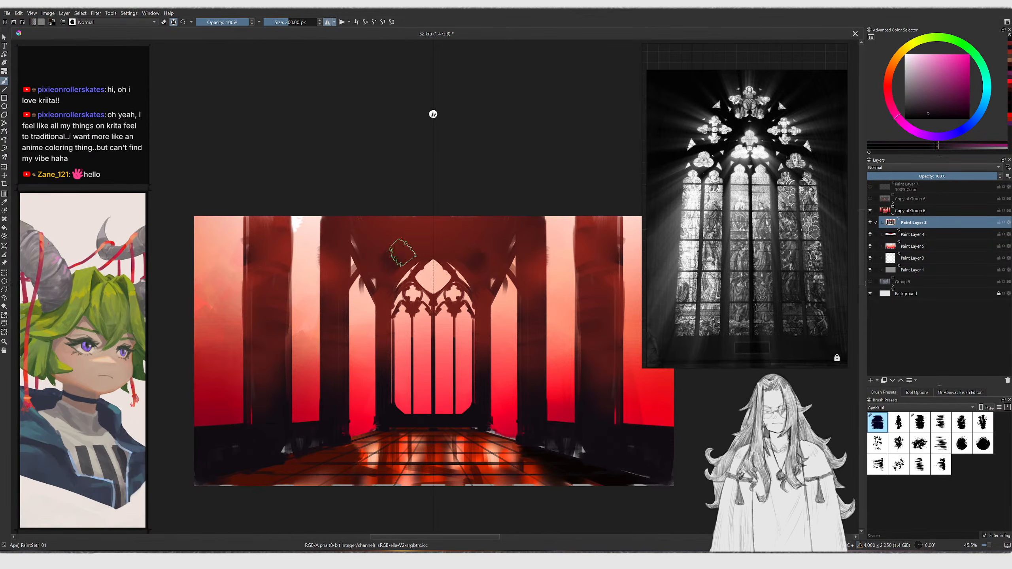
pyautogui.moveTo(389, 255)
pyautogui.mouseDown()
pyautogui.moveTo(413, 226)
pyautogui.moveTo(383, 230)
pyautogui.moveTo(439, 229)
pyautogui.moveTo(441, 247)
pyautogui.mouseUp()
pyautogui.keyDown('ctrl'); pyautogui.click(412, 231); pyautogui.keyUp('ctrl')
pyautogui.keyDown('ctrl'); pyautogui.click(392, 273); pyautogui.keyUp('ctrl')
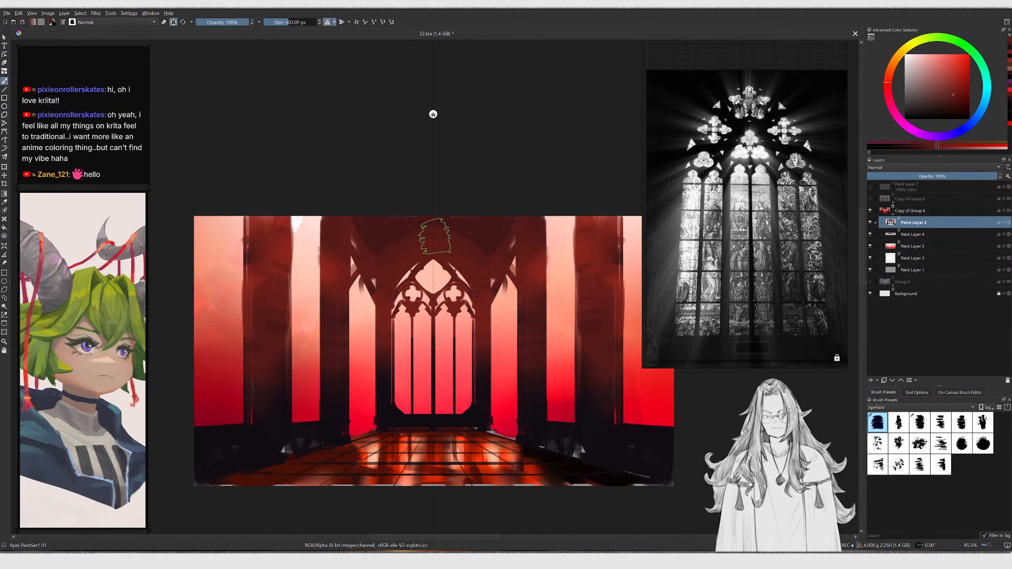
# Sample a red from the canvas and paint a dark stroke across the floor's right side
pyautogui.scroll(-1, 351, 255)
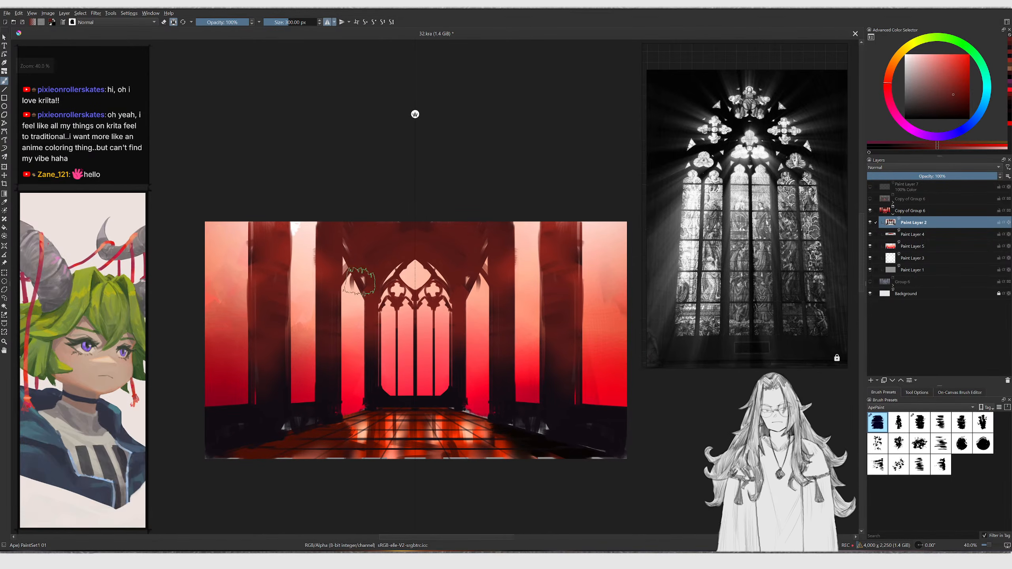
pyautogui.keyDown('ctrl'); pyautogui.click(319, 370); pyautogui.keyUp('ctrl')
pyautogui.press('g')
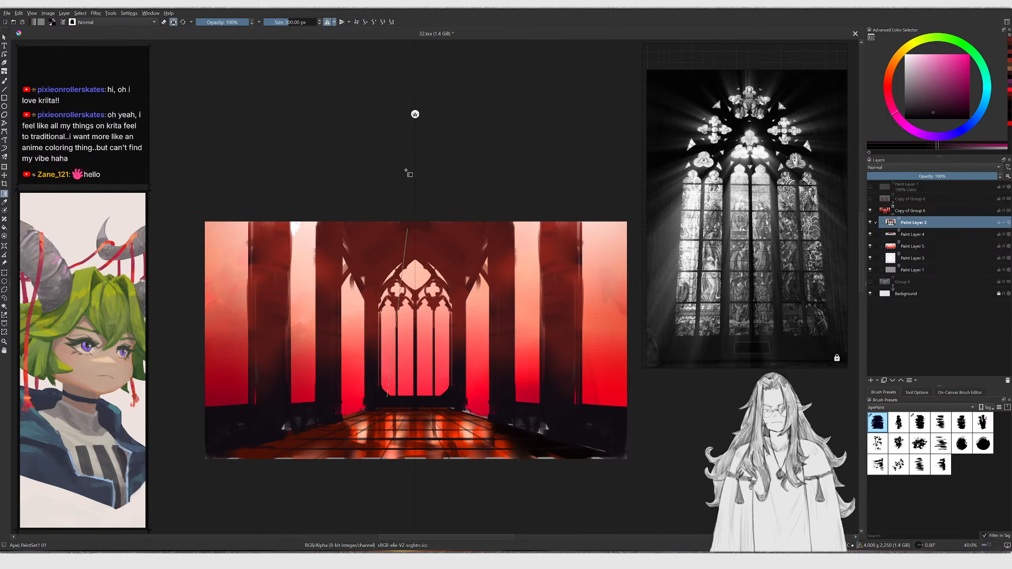
pyautogui.hotkey('ctrl', 'z')
pyautogui.moveTo(418, 402); pyautogui.dragTo(418, 295)
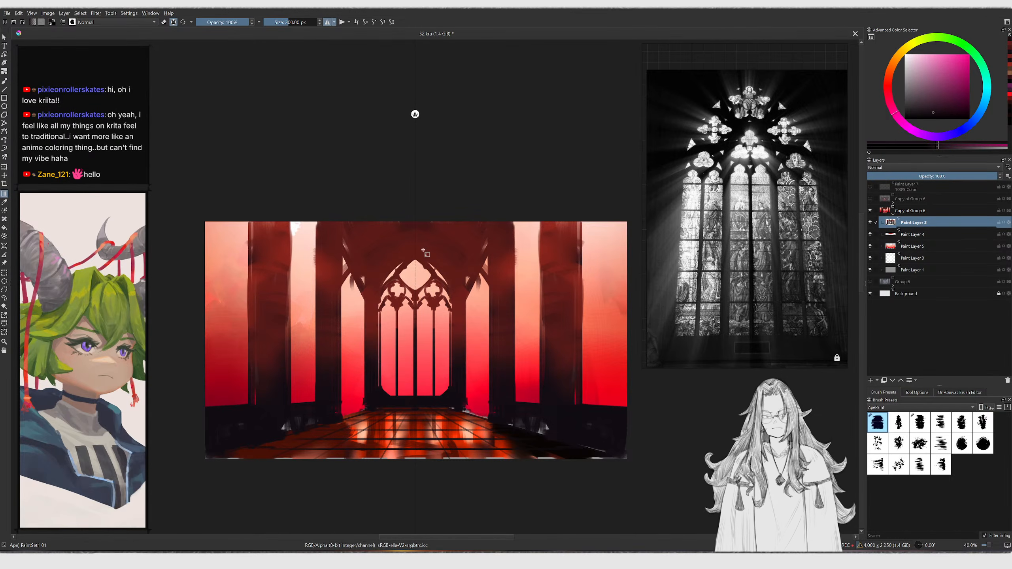
pyautogui.press('b')
pyautogui.keyDown('ctrl'); pyautogui.click(266, 248); pyautogui.keyUp('ctrl')
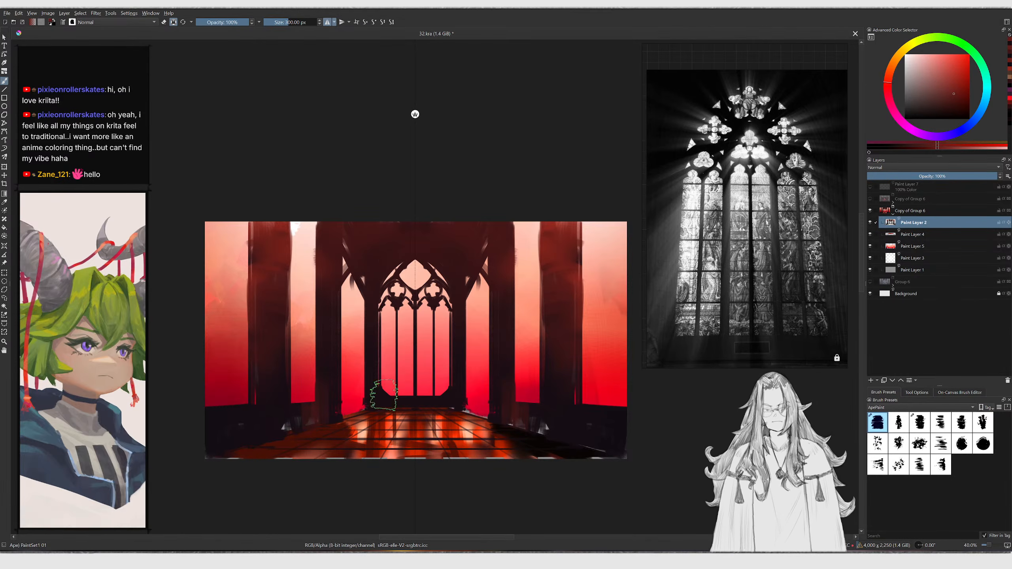
pyautogui.moveTo(540, 424)
pyautogui.keyDown('shift'); pyautogui.mouseDown()
pyautogui.moveTo(526, 423)
pyautogui.moveTo(575, 422)
pyautogui.moveTo(593, 438)
pyautogui.moveTo(601, 422)
pyautogui.moveTo(624, 425)
pyautogui.moveTo(597, 451)
pyautogui.mouseUp(); pyautogui.keyUp('shift')
# Blend the lower left floor area with brush and smudge strokes
pyautogui.press('/')
pyautogui.press('/')
pyautogui.hotkey('shift', '/')
pyautogui.moveTo(279, 430); pyautogui.dragTo(302, 429)
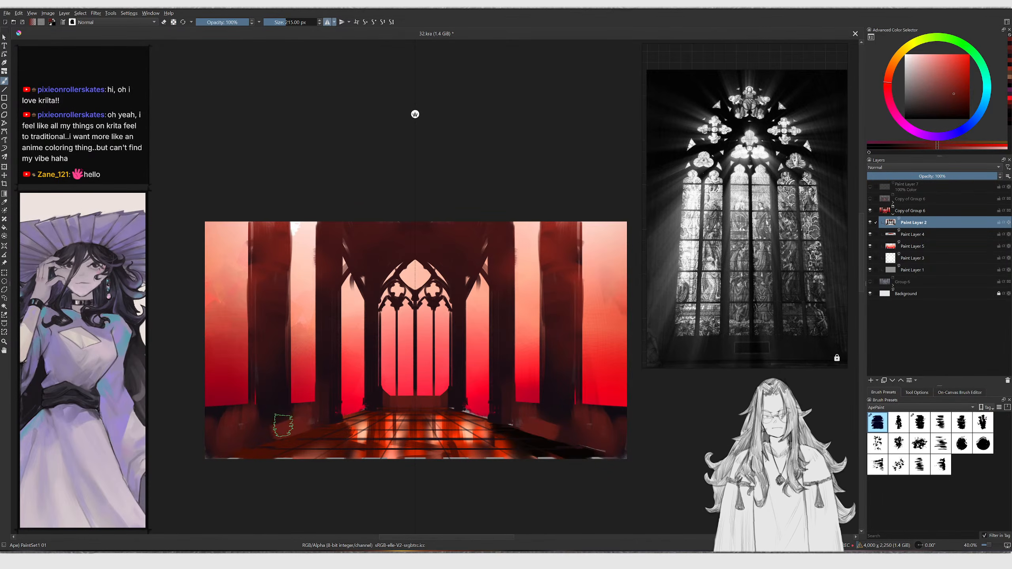
pyautogui.press('e')
pyautogui.keyDown('ctrl'); pyautogui.click(288, 402); pyautogui.keyUp('ctrl')
pyautogui.moveTo(289, 411)
pyautogui.mouseDown()
pyautogui.moveTo(290, 459)
pyautogui.moveTo(306, 464)
pyautogui.mouseUp()
pyautogui.hotkey('ctrl', 'z')
pyautogui.hotkey('shift', '/')
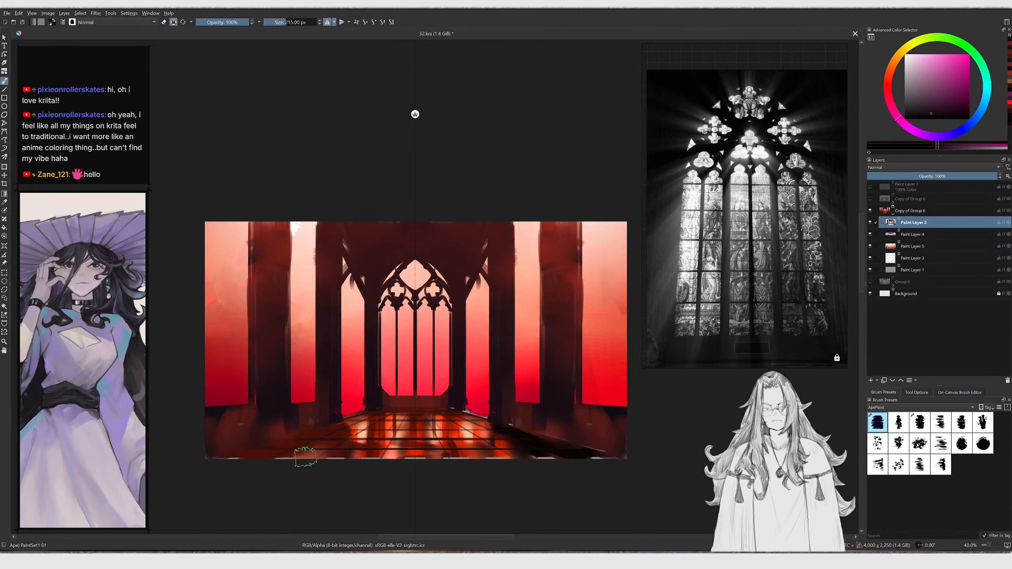
pyautogui.moveTo(219, 427)
pyautogui.mouseDown()
pyautogui.moveTo(248, 393)
pyautogui.moveTo(274, 412)
pyautogui.mouseUp()
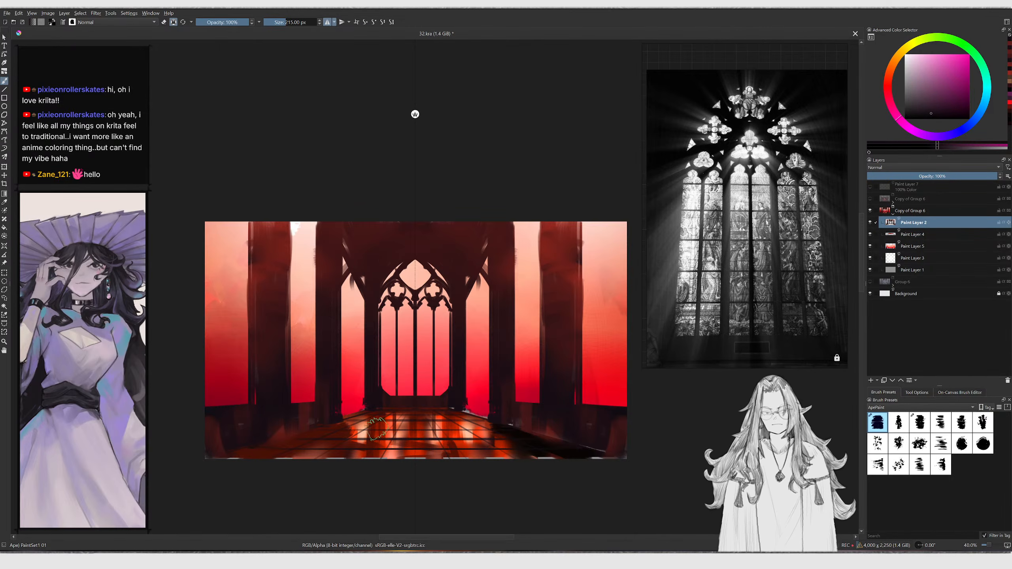
# Select Paint Layer 4 and pick a pale pink colour
pyautogui.keyDown('ctrl'); pyautogui.moveTo(404, 446); pyautogui.dragTo(437, 427); pyautogui.keyUp('ctrl')
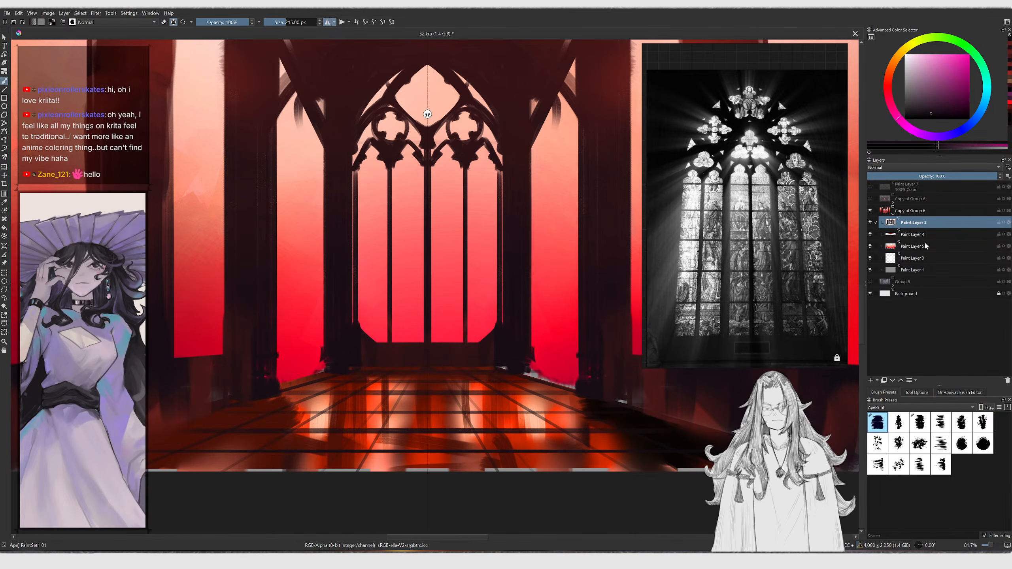
pyautogui.click(914, 235)
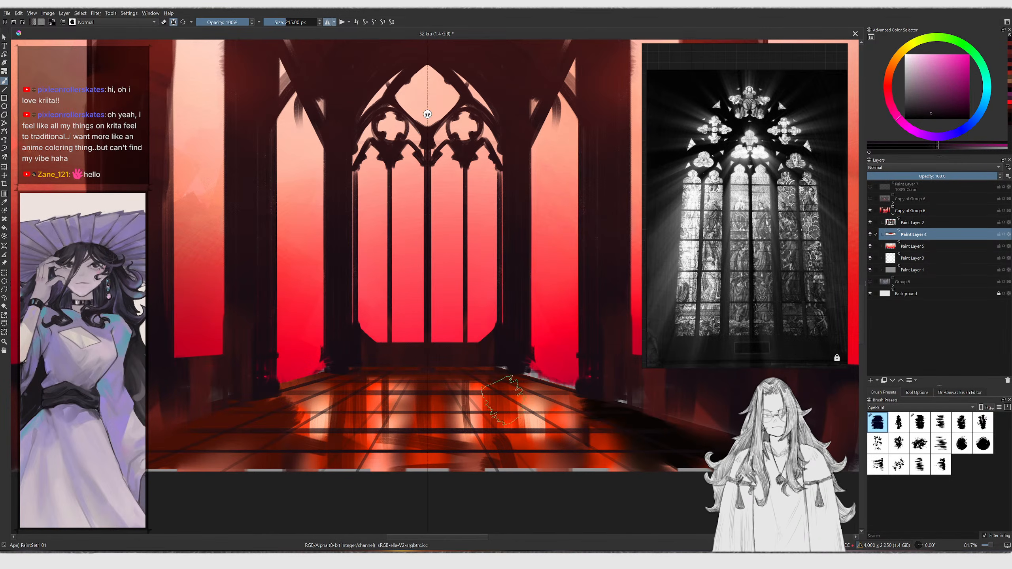
pyautogui.keyDown('ctrl'); pyautogui.click(459, 426); pyautogui.keyUp('ctrl')
pyautogui.moveTo(925, 67); pyautogui.dragTo(917, 47)
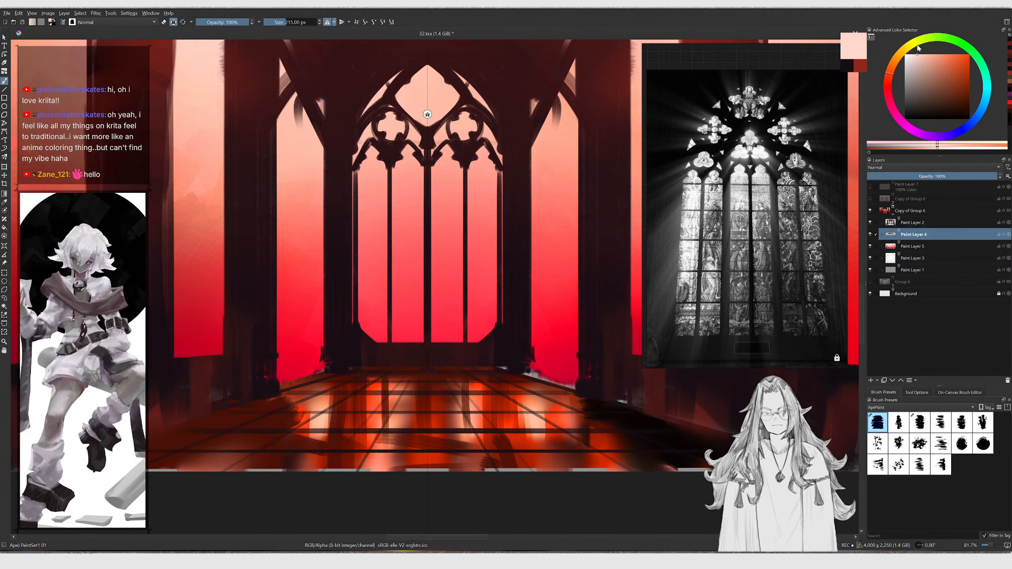
# Paint pale light reflections onto the floor, reducing the brush to about 154 px
pyautogui.moveTo(402, 381)
pyautogui.mouseDown()
pyautogui.moveTo(398, 447)
pyautogui.moveTo(381, 421)
pyautogui.moveTo(375, 436)
pyautogui.mouseUp()
pyautogui.hotkey('ctrl', 'z')
pyautogui.hotkey('ctrl', 'z')
pyautogui.press('[')
pyautogui.hotkey('ctrl', 'z')
pyautogui.moveTo(326, 397)
pyautogui.mouseDown()
pyautogui.moveTo(309, 463)
pyautogui.moveTo(292, 457)
pyautogui.moveTo(327, 447)
pyautogui.moveTo(336, 480)
pyautogui.mouseUp()
pyautogui.press('[')
pyautogui.press('/')
pyautogui.press('/')
pyautogui.press('[')
pyautogui.press('[')
pyautogui.press('[')
pyautogui.moveTo(361, 398)
pyautogui.mouseDown()
pyautogui.moveTo(364, 480)
pyautogui.moveTo(382, 467)
pyautogui.mouseUp()
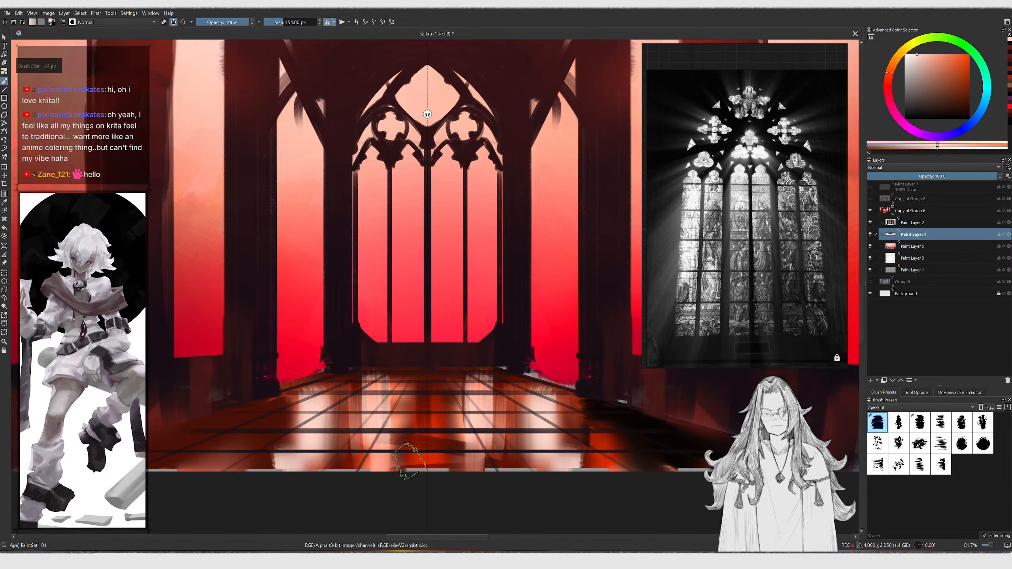
# Add more pale reflection strokes across the floor in front of the window
pyautogui.keyDown('ctrl'); pyautogui.click(418, 456); pyautogui.keyUp('ctrl')
pyautogui.moveTo(403, 383); pyautogui.dragTo(399, 479)
pyautogui.moveTo(351, 392)
pyautogui.mouseDown()
pyautogui.moveTo(344, 474)
pyautogui.moveTo(328, 505)
pyautogui.mouseUp()
pyautogui.keyDown('ctrl'); pyautogui.moveTo(342, 416); pyautogui.dragTo(244, 418, button='middle'); pyautogui.keyUp('ctrl')
pyautogui.moveTo(389, 425); pyautogui.dragTo(343, 422, button='middle')
pyautogui.keyDown('ctrl'); pyautogui.moveTo(343, 422); pyautogui.dragTo(387, 422, button='middle'); pyautogui.keyUp('ctrl')
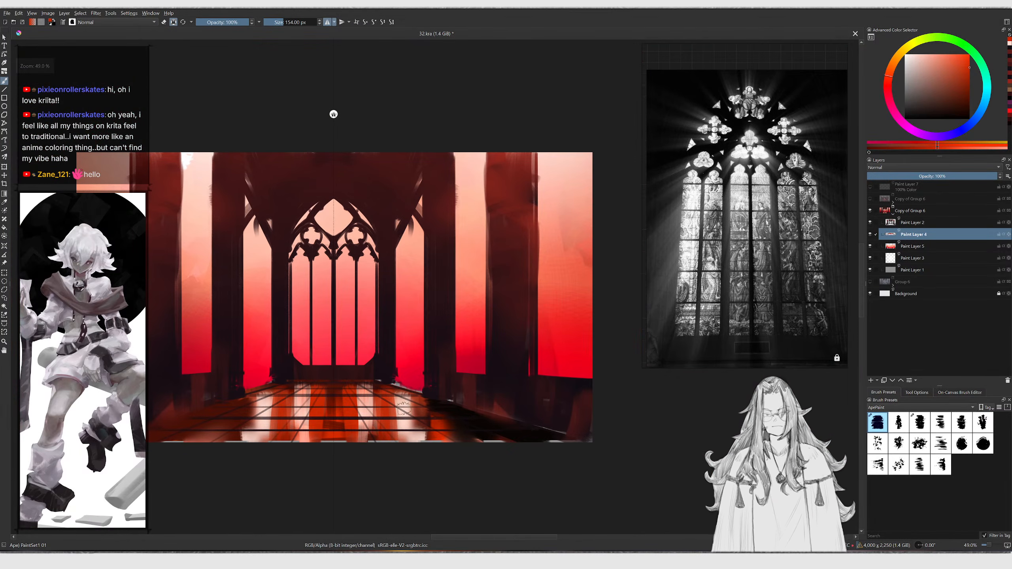
pyautogui.moveTo(402, 393); pyautogui.dragTo(411, 439)
pyautogui.moveTo(434, 403)
pyautogui.mouseDown()
pyautogui.moveTo(446, 437)
pyautogui.moveTo(487, 420)
pyautogui.moveTo(517, 424)
pyautogui.mouseUp()
pyautogui.hotkey('ctrl', 'z')
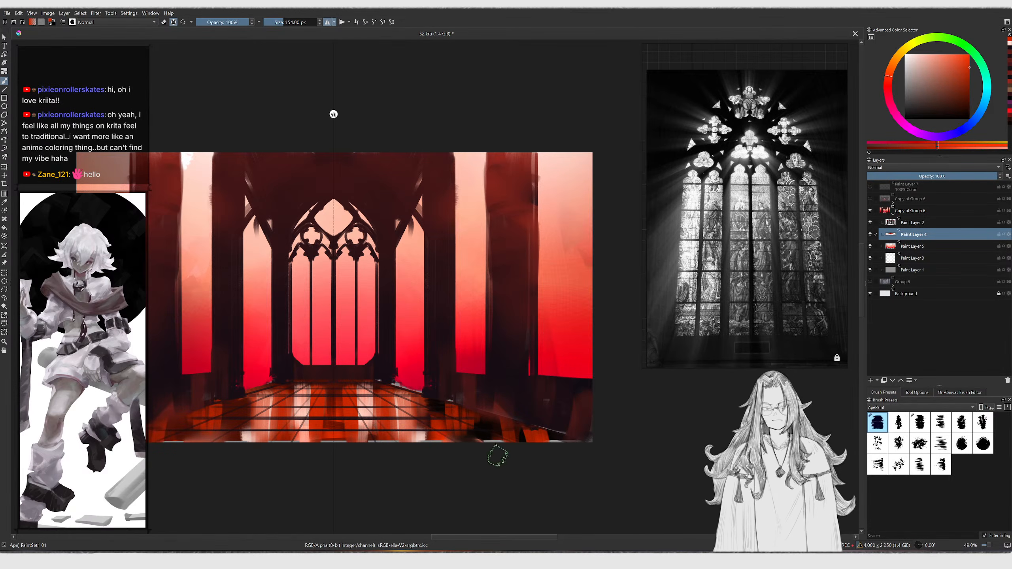
# Sample light colours and paint brighter strokes on the floor beneath the central window, with the brush at about 281 px
pyautogui.keyDown('ctrl'); pyautogui.click(337, 225); pyautogui.keyUp('ctrl')
pyautogui.press(']')
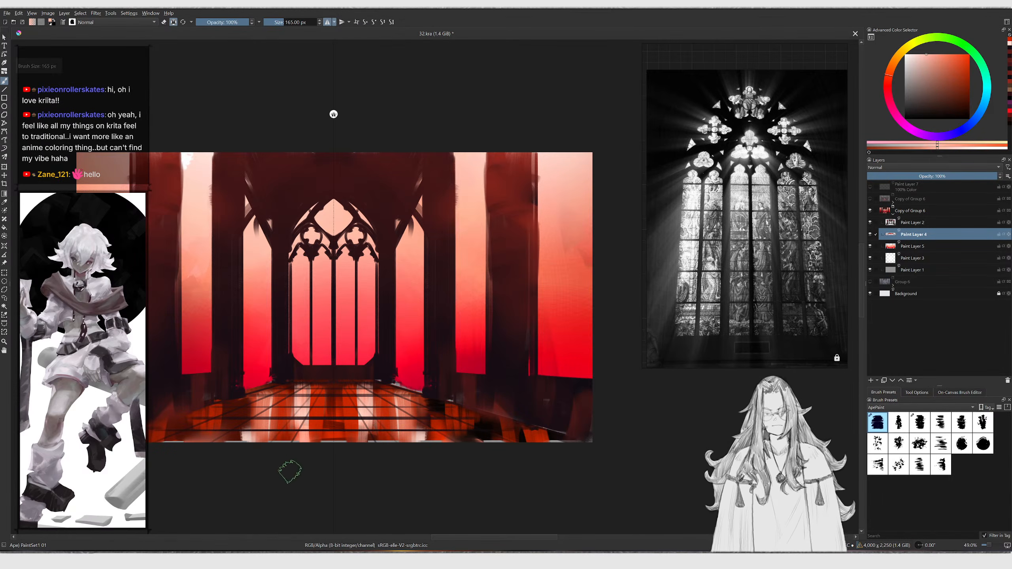
pyautogui.moveTo(289, 448); pyautogui.dragTo(290, 406)
pyautogui.moveTo(260, 456); pyautogui.dragTo(267, 433)
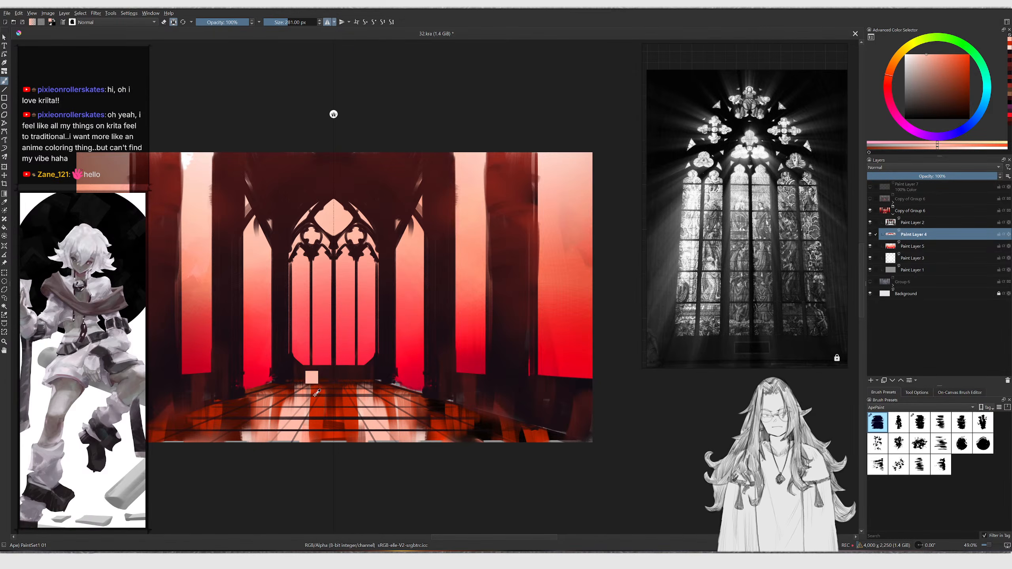
pyautogui.keyDown('ctrl'); pyautogui.click(316, 398); pyautogui.keyUp('ctrl')
pyautogui.moveTo(315, 397); pyautogui.dragTo(313, 429)
pyautogui.moveTo(298, 382); pyautogui.dragTo(300, 405)
pyautogui.keyDown('ctrl'); pyautogui.moveTo(301, 394); pyautogui.dragTo(303, 444, button='middle'); pyautogui.keyUp('ctrl')
pyautogui.moveTo(325, 353); pyautogui.dragTo(343, 368, button='middle')
# Collapse Copy of Group 6 and toggle the visibility of both group copies to compare versions
pyautogui.scroll(1, 344, 368)
pyautogui.keyDown('ctrl'); pyautogui.moveTo(490, 422); pyautogui.dragTo(492, 426, button='middle'); pyautogui.keyUp('ctrl')
pyautogui.moveTo(502, 386); pyautogui.dragTo(593, 337, button='middle')
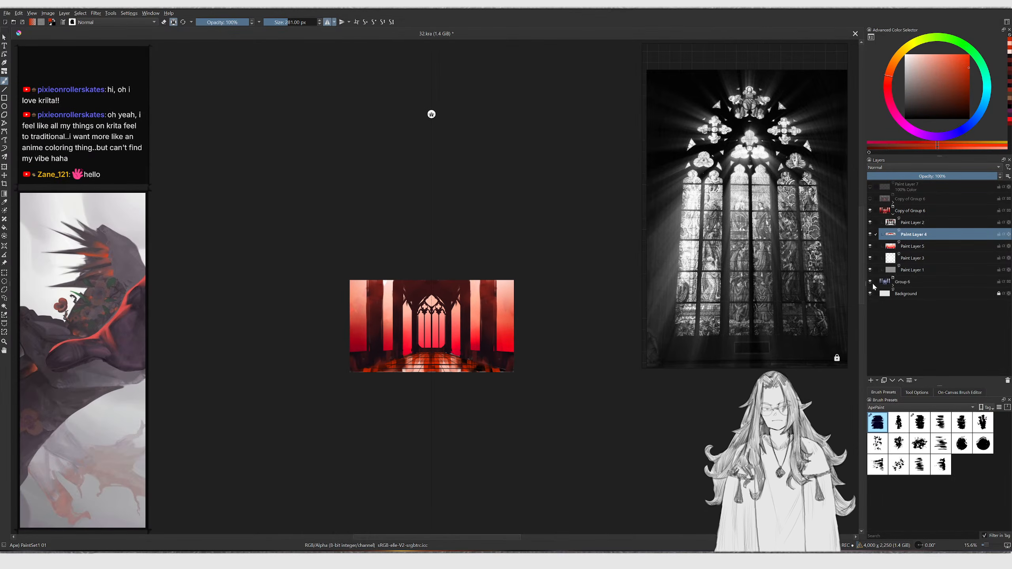
pyautogui.click(893, 216)
pyautogui.click(870, 213)
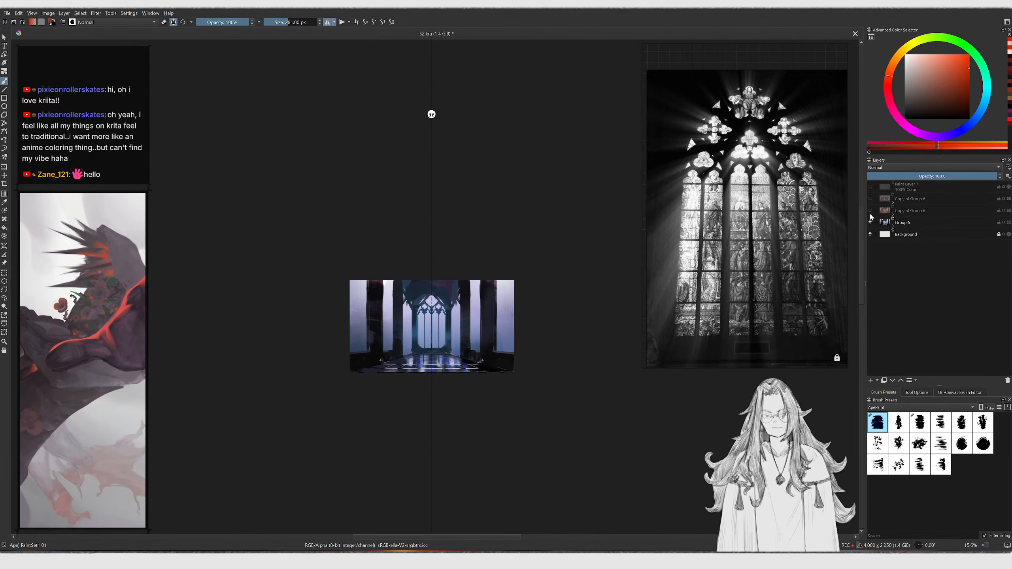
pyautogui.click(871, 213)
pyautogui.click(871, 212)
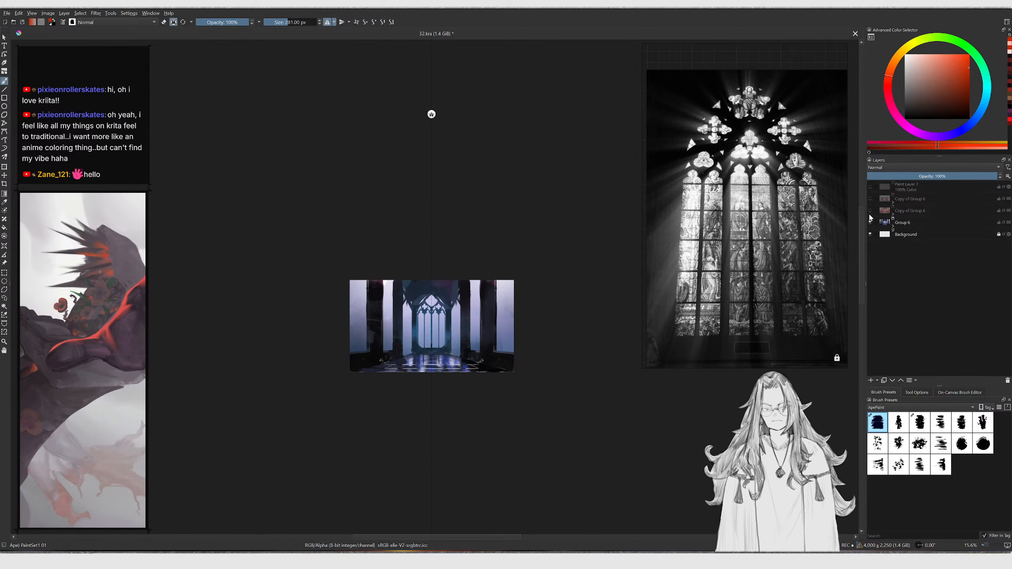
pyautogui.click(871, 211)
pyautogui.click(871, 210)
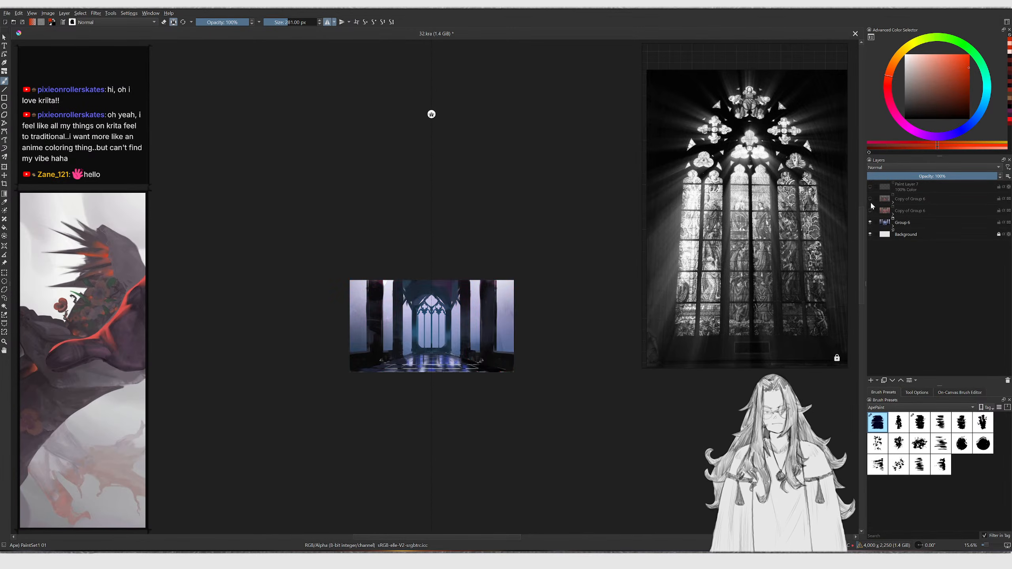
pyautogui.click(870, 199)
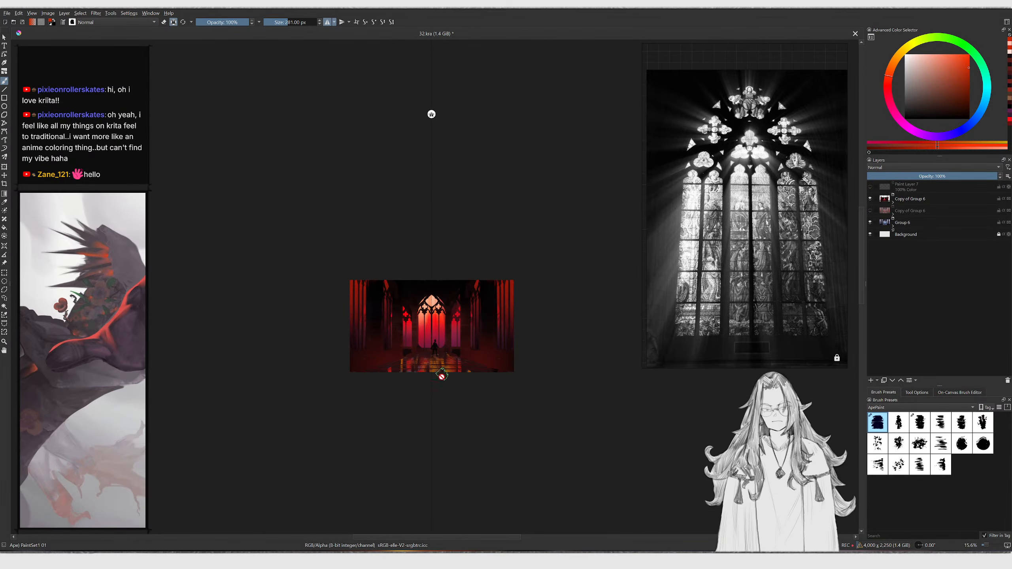
pyautogui.keyDown('ctrl'); pyautogui.moveTo(439, 375); pyautogui.dragTo(468, 330, button='middle'); pyautogui.keyUp('ctrl')
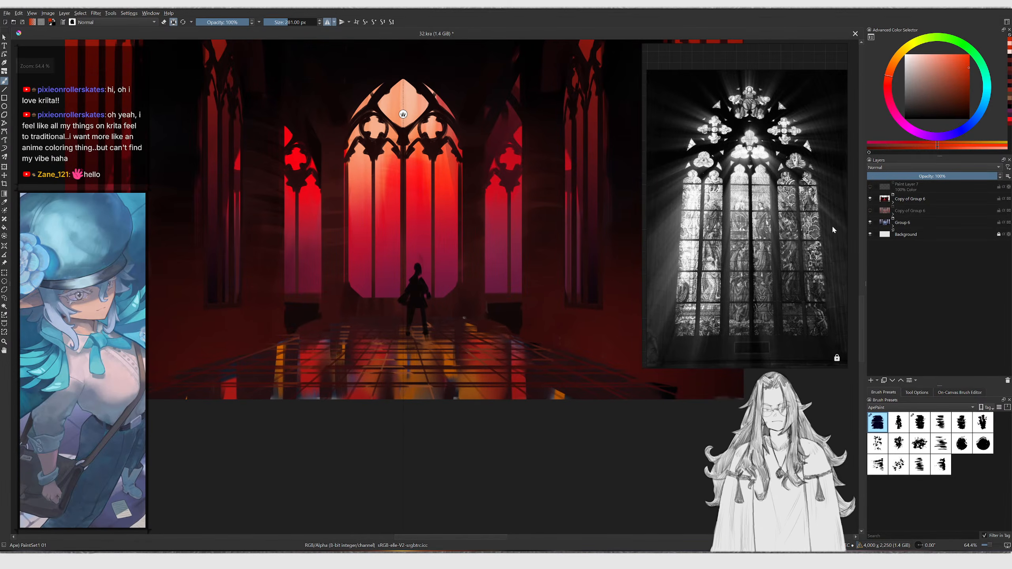
# Expand Copy of Group 6, select Paint Layer 4 and add a new paint layer above it
pyautogui.click(893, 202)
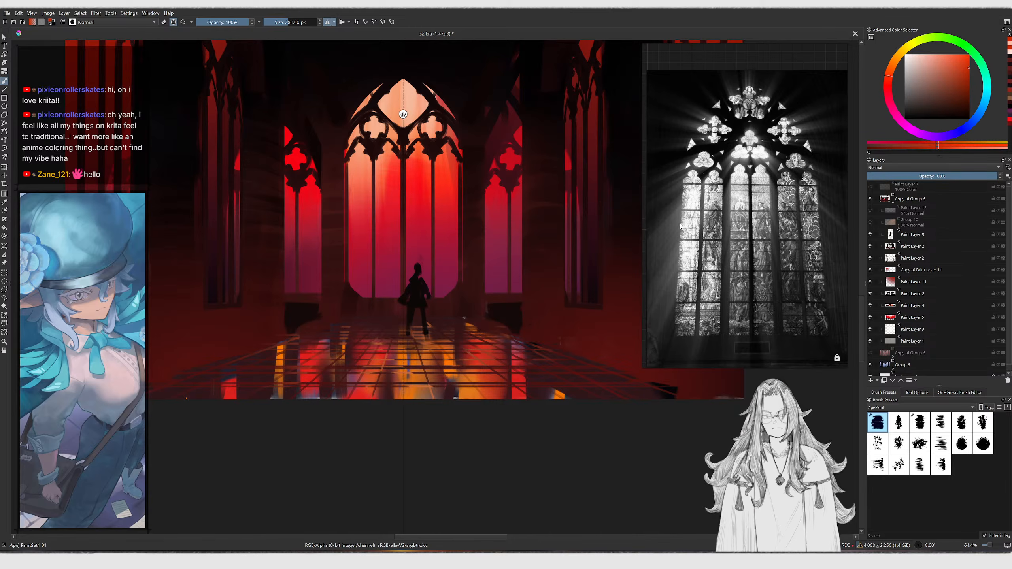
pyautogui.keyDown('ctrl'); pyautogui.moveTo(448, 390); pyautogui.dragTo(458, 367, button='middle'); pyautogui.keyUp('ctrl')
pyautogui.click(913, 305)
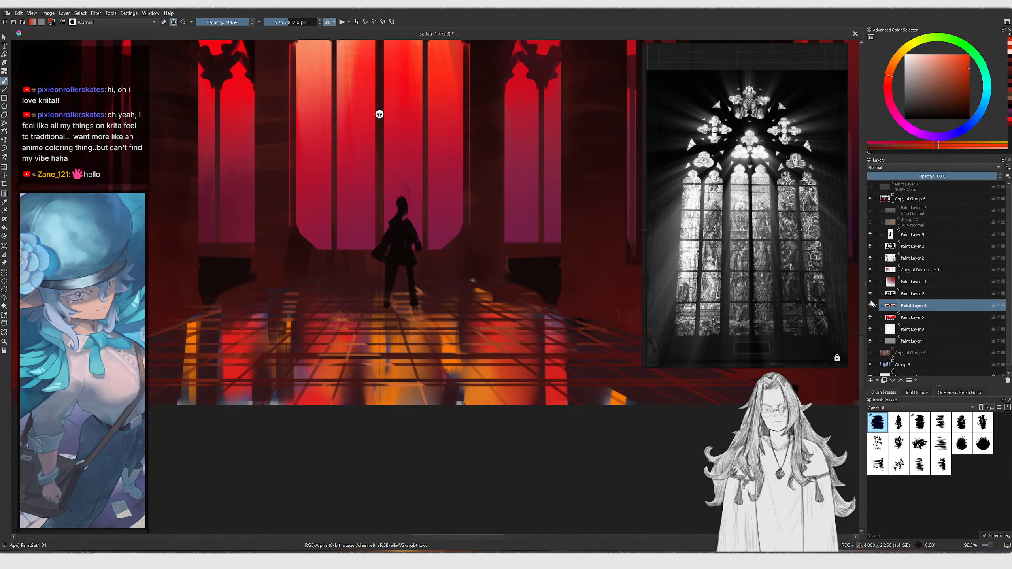
pyautogui.press('Insert')
# Sample a floor colour and pick a paler light tone in the colour selector
pyautogui.keyDown('ctrl'); pyautogui.click(486, 390); pyautogui.keyUp('ctrl')
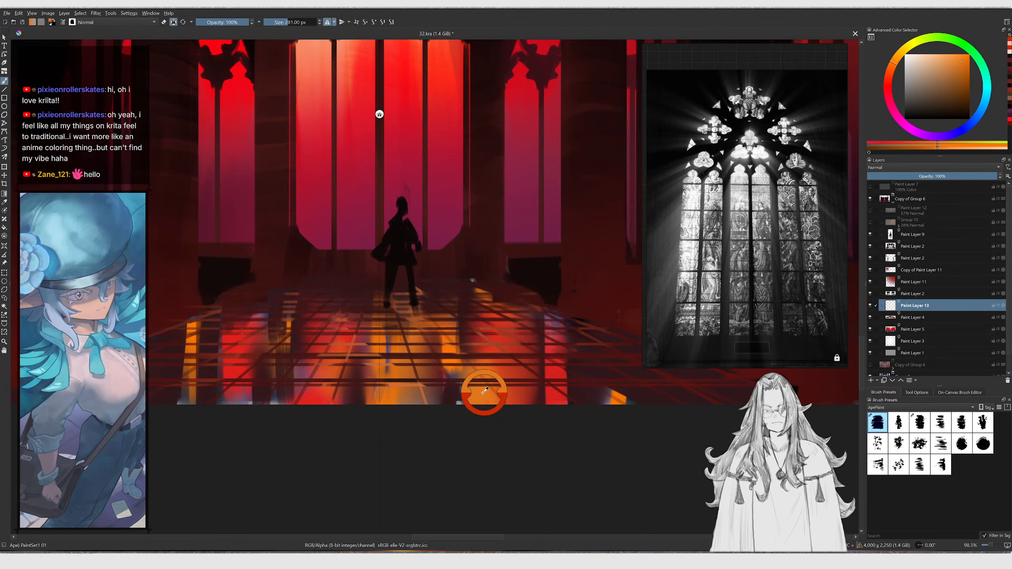
pyautogui.click(951, 57)
pyautogui.click(933, 55)
pyautogui.click(918, 54)
pyautogui.click(889, 79)
pyautogui.hotkey('shift', 'p')
pyautogui.moveTo(394, 307)
pyautogui.mouseDown()
pyautogui.moveTo(395, 393)
pyautogui.moveTo(394, 339)
pyautogui.mouseUp()
pyautogui.hotkey('ctrl', 'z')
# Reduce the brush to about 188 px and paint a vertical pale light streak on the floor below the figure
pyautogui.press('[')
pyautogui.press('[')
pyautogui.press('[')
pyautogui.press('[')
pyautogui.press('[')
pyautogui.press('[')
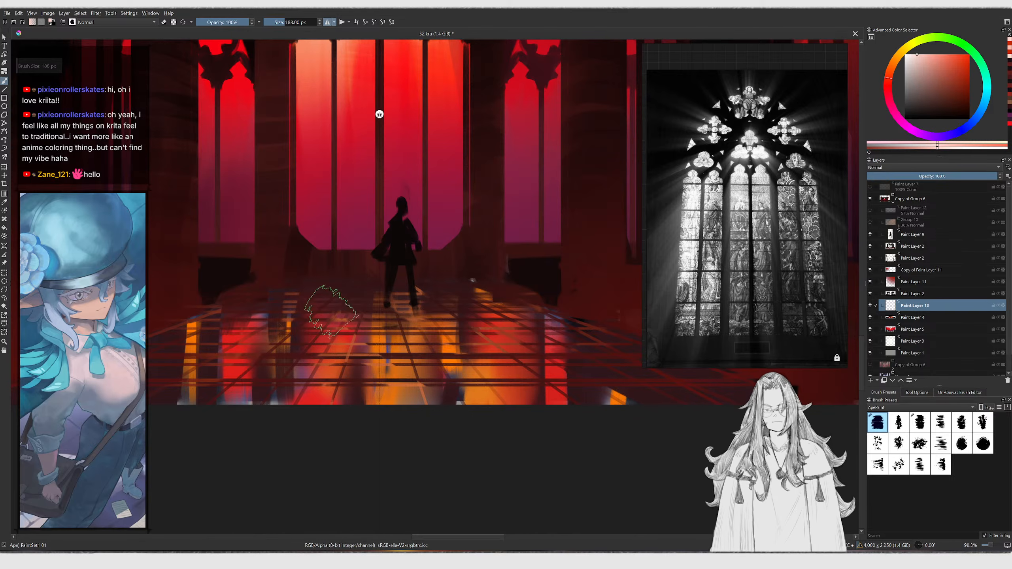
pyautogui.press('v')
pyautogui.moveTo(351, 288); pyautogui.dragTo(345, 392)
pyautogui.hotkey('ctrl', 'z')
pyautogui.press('b')
pyautogui.press(']')
pyautogui.moveTo(356, 299); pyautogui.dragTo(351, 413)
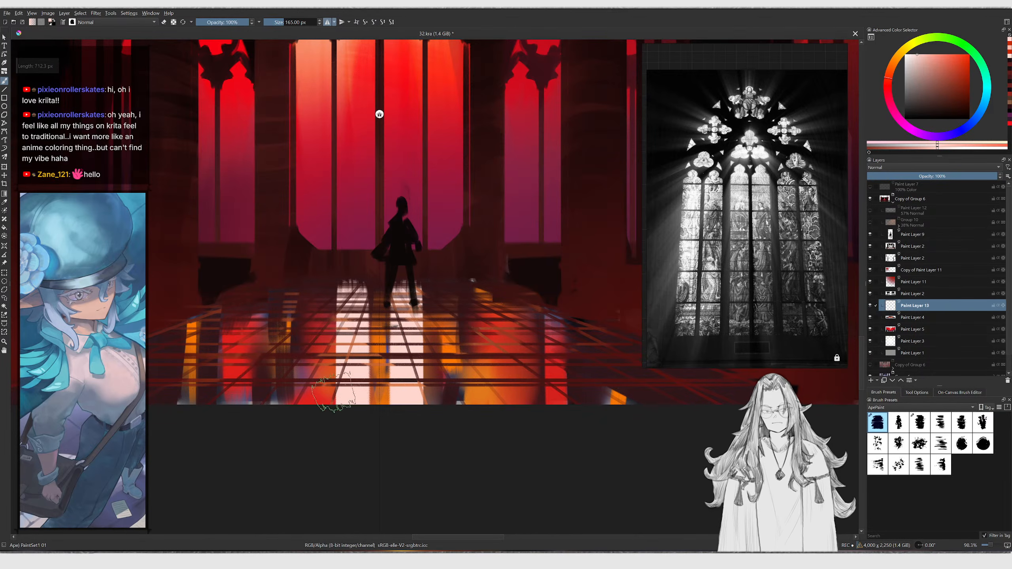
# Draw more vertical light streaks across the floor with the Line tool
pyautogui.press('v')
pyautogui.moveTo(302, 290); pyautogui.dragTo(270, 433)
pyautogui.hotkey('ctrl', 'z')
pyautogui.press('v')
pyautogui.moveTo(308, 298); pyautogui.dragTo(294, 427)
pyautogui.hotkey('ctrl', 'z')
pyautogui.hotkey('ctrl', 'z')
pyautogui.press('v')
pyautogui.moveTo(356, 320); pyautogui.dragTo(348, 435)
pyautogui.press('v')
pyautogui.moveTo(304, 324); pyautogui.dragTo(298, 436)
pyautogui.moveTo(239, 332); pyautogui.dragTo(235, 429)
# Switch to the Smudge Stamp brush and blend the light streaks on the floor
pyautogui.press('b')
pyautogui.press('/')
pyautogui.moveTo(244, 348); pyautogui.dragTo(245, 313)
pyautogui.moveTo(319, 320)
pyautogui.mouseDown()
pyautogui.moveTo(314, 343)
pyautogui.moveTo(344, 347)
pyautogui.mouseUp()
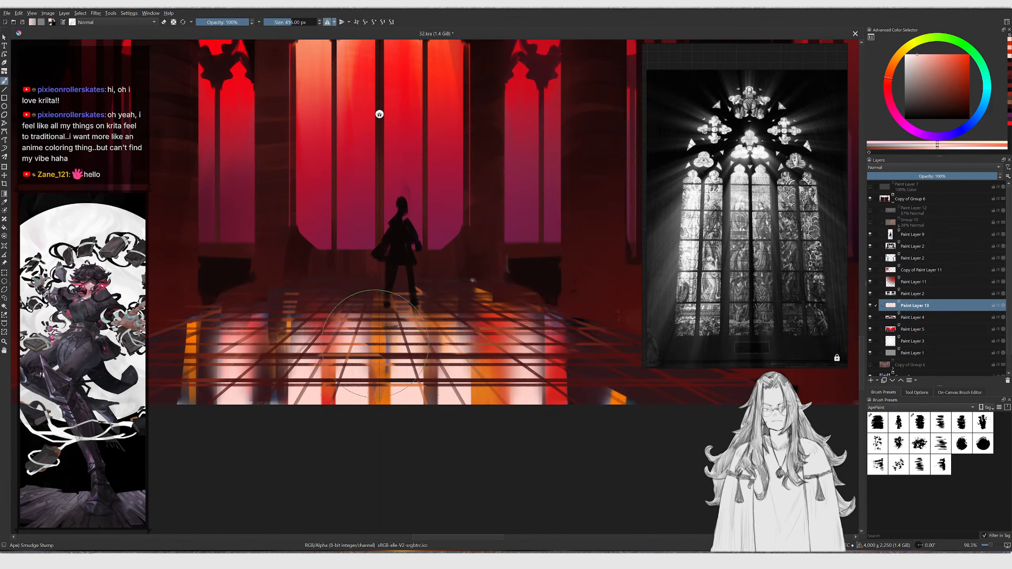
pyautogui.keyDown('ctrl'); pyautogui.moveTo(373, 339); pyautogui.dragTo(391, 384, button='middle'); pyautogui.keyUp('ctrl')
pyautogui.moveTo(418, 339); pyautogui.dragTo(399, 366, button='middle')
pyautogui.keyDown('ctrl'); pyautogui.moveTo(399, 367); pyautogui.dragTo(398, 353, button='middle'); pyautogui.keyUp('ctrl')
pyautogui.press('/')
pyautogui.moveTo(406, 394); pyautogui.dragTo(407, 399)
pyautogui.moveTo(349, 380)
pyautogui.keyDown('ctrl'); pyautogui.mouseDown(button='middle')
pyautogui.moveTo(352, 346)
pyautogui.moveTo(367, 367)
pyautogui.mouseUp(button='middle'); pyautogui.keyUp('ctrl')
pyautogui.hotkey('ctrl', 'z')
# Select the floor's paint layer from the canvas and paint more light strokes across the floor
pyautogui.press('r')
pyautogui.click(373, 364)
pyautogui.moveTo(346, 361)
pyautogui.mouseDown()
pyautogui.moveTo(363, 362)
pyautogui.moveTo(373, 385)
pyautogui.moveTo(371, 360)
pyautogui.moveTo(376, 393)
pyautogui.moveTo(432, 391)
pyautogui.moveTo(444, 371)
pyautogui.mouseUp()
pyautogui.hotkey('ctrl', 'z')
pyautogui.press('a')
pyautogui.hotkey('ctrl', 'z')
# Try smudging the floor reflections and undo the recent strokes
pyautogui.hotkey('ctrl', 'z')
pyautogui.keyDown('shift'); pyautogui.moveTo(287, 334); pyautogui.dragTo(335, 334); pyautogui.keyUp('shift')
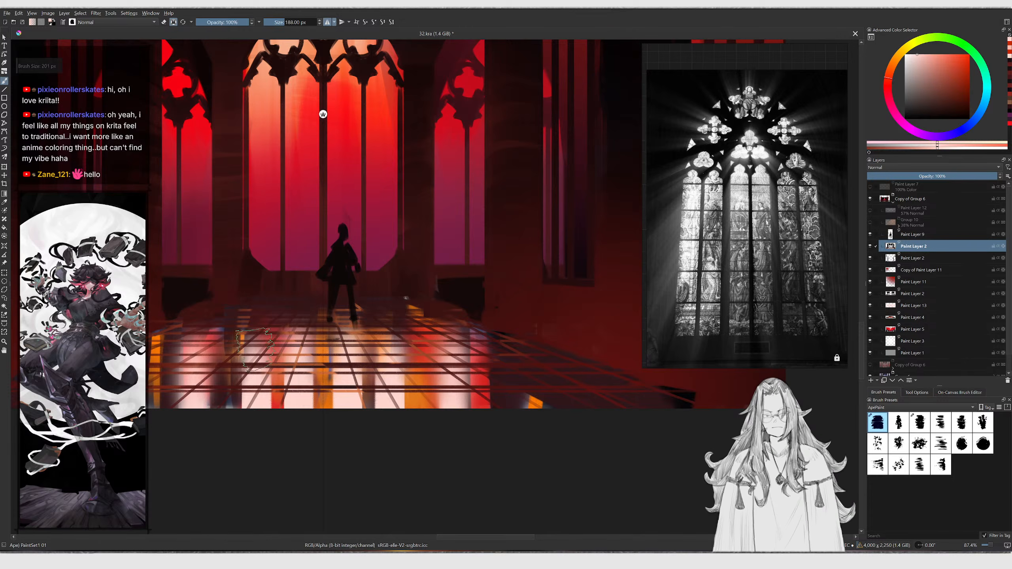
pyautogui.moveTo(242, 317); pyautogui.dragTo(236, 436)
pyautogui.moveTo(293, 346); pyautogui.dragTo(314, 425)
pyautogui.press('/')
pyautogui.moveTo(293, 315)
pyautogui.mouseDown()
pyautogui.moveTo(215, 320)
pyautogui.moveTo(241, 404)
pyautogui.mouseUp()
pyautogui.moveTo(312, 346)
pyautogui.keyDown('ctrl'); pyautogui.mouseDown(button='middle')
pyautogui.moveTo(308, 363)
pyautogui.moveTo(333, 334)
pyautogui.mouseUp(button='middle'); pyautogui.keyUp('ctrl')
pyautogui.hotkey('ctrl', 'z')
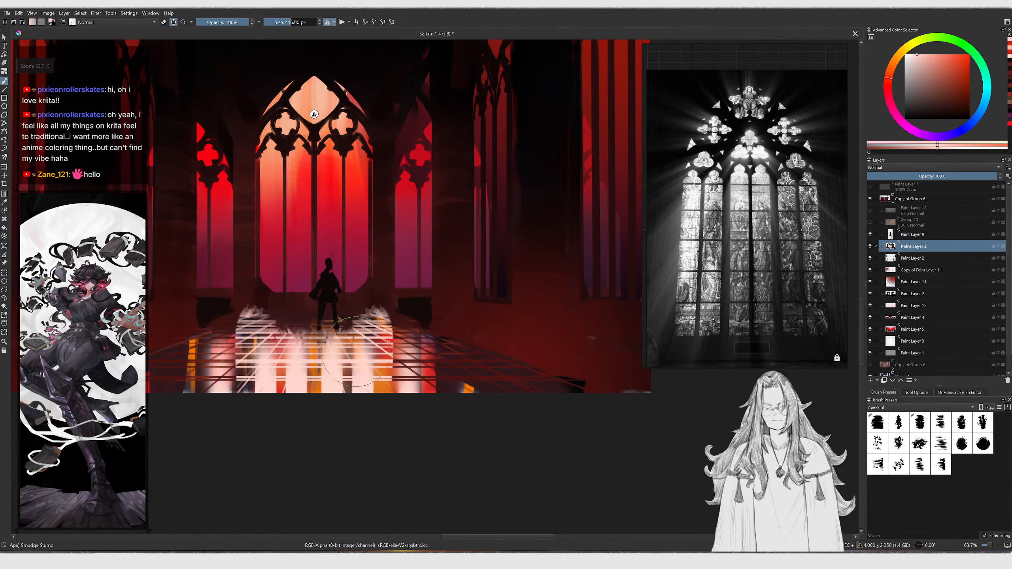
pyautogui.hotkey('ctrl', 'z')
pyautogui.hotkey('ctrl', 'z')
pyautogui.hotkey('ctrl', 'z')
# Pick a red tone and paint floor strokes around the figure with a progressively smaller brush
pyautogui.press('/')
pyautogui.moveTo(955, 66); pyautogui.dragTo(970, 54)
pyautogui.moveTo(411, 357); pyautogui.dragTo(332, 380)
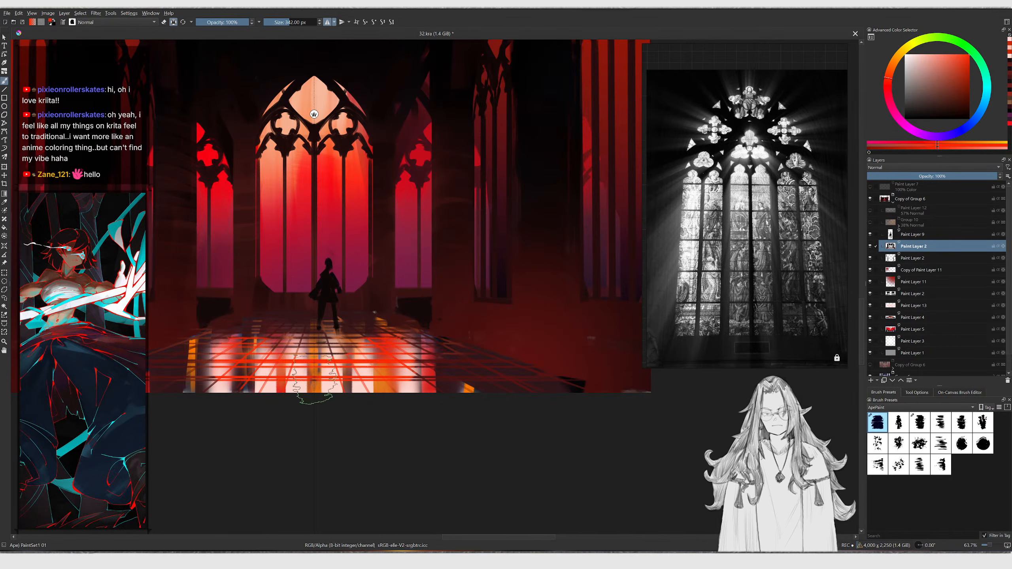
pyautogui.keyDown('ctrl'); pyautogui.moveTo(408, 363); pyautogui.dragTo(399, 307, button='middle'); pyautogui.keyUp('ctrl')
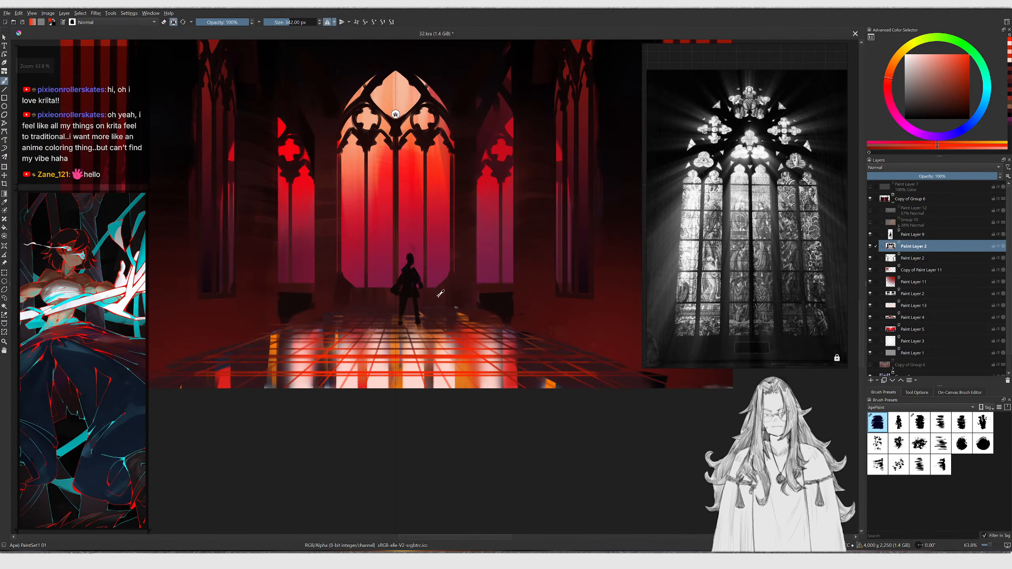
pyautogui.keyDown('ctrl'); pyautogui.click(429, 311); pyautogui.keyUp('ctrl')
pyautogui.press('[')
pyautogui.moveTo(369, 384)
pyautogui.mouseDown()
pyautogui.moveTo(331, 371)
pyautogui.moveTo(352, 343)
pyautogui.moveTo(369, 341)
pyautogui.mouseUp()
pyautogui.press('[')
pyautogui.keyDown('ctrl'); pyautogui.moveTo(323, 335); pyautogui.dragTo(359, 364, button='middle'); pyautogui.keyUp('ctrl')
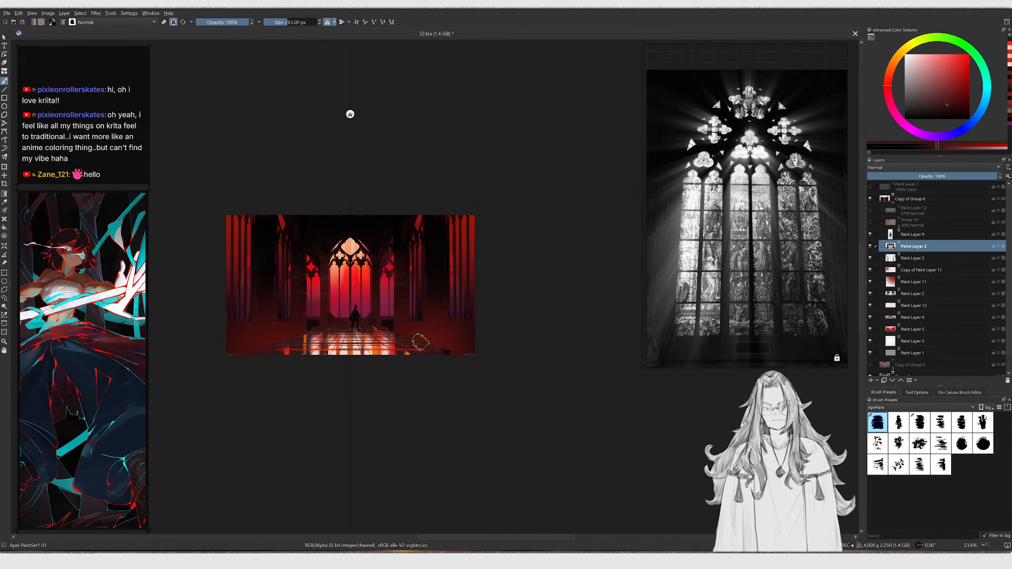
# Create a new 6000 x 3500 px document
pyautogui.scroll(1, 396, 327)
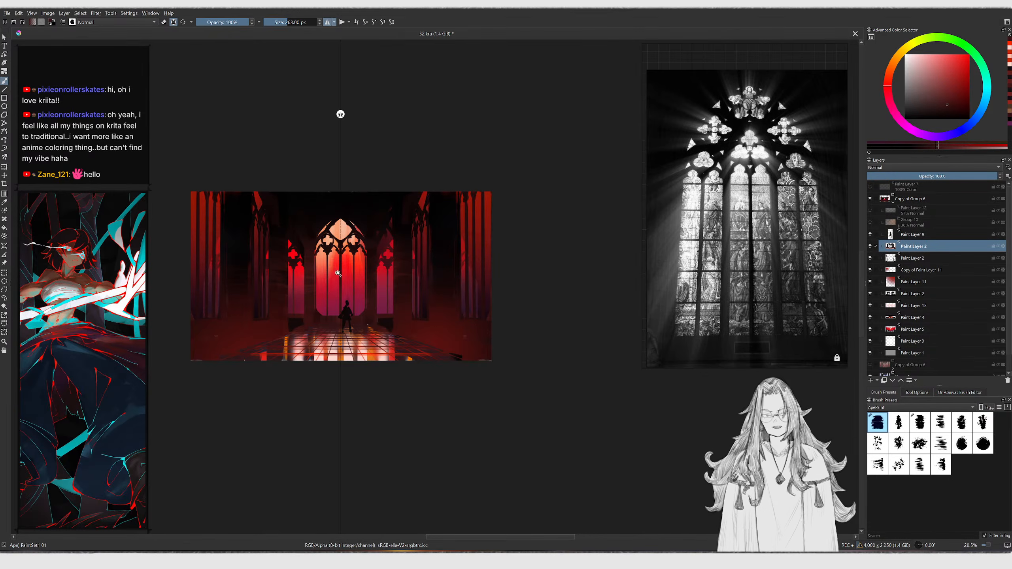
pyautogui.scroll(2, 343, 269)
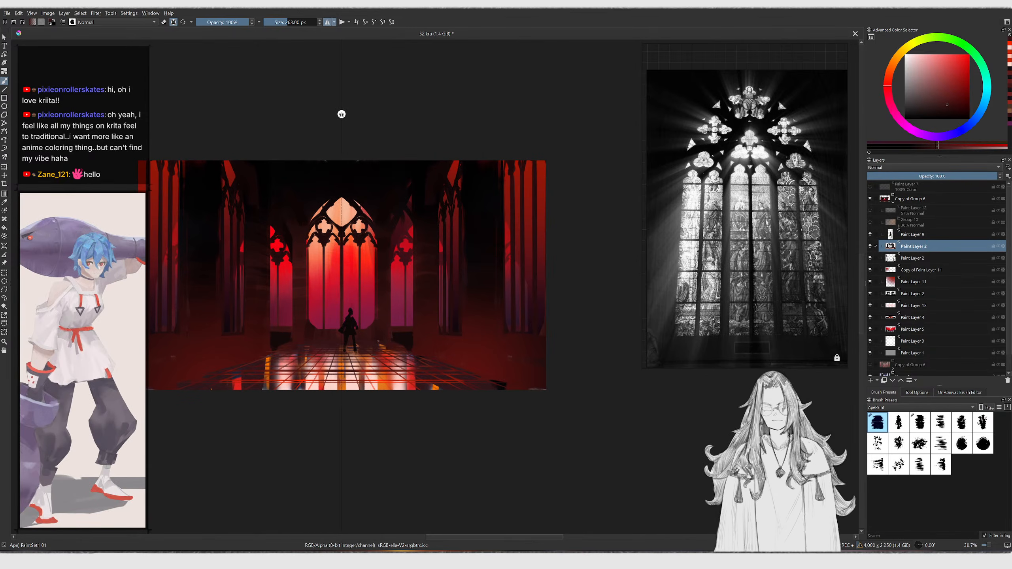
pyautogui.hotkey('ctrl', 'n')
pyautogui.click(439, 193)
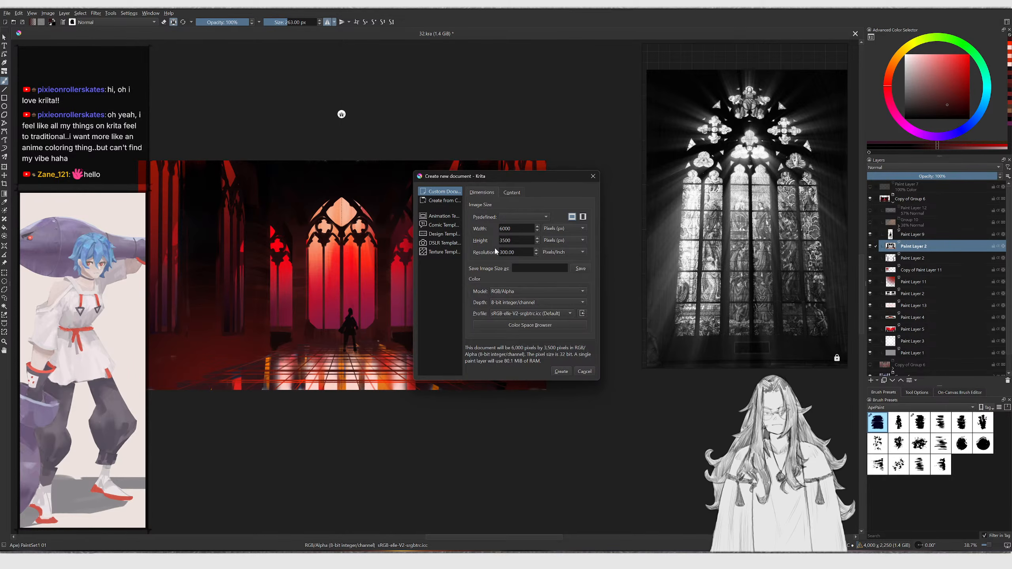
pyautogui.click(560, 372)
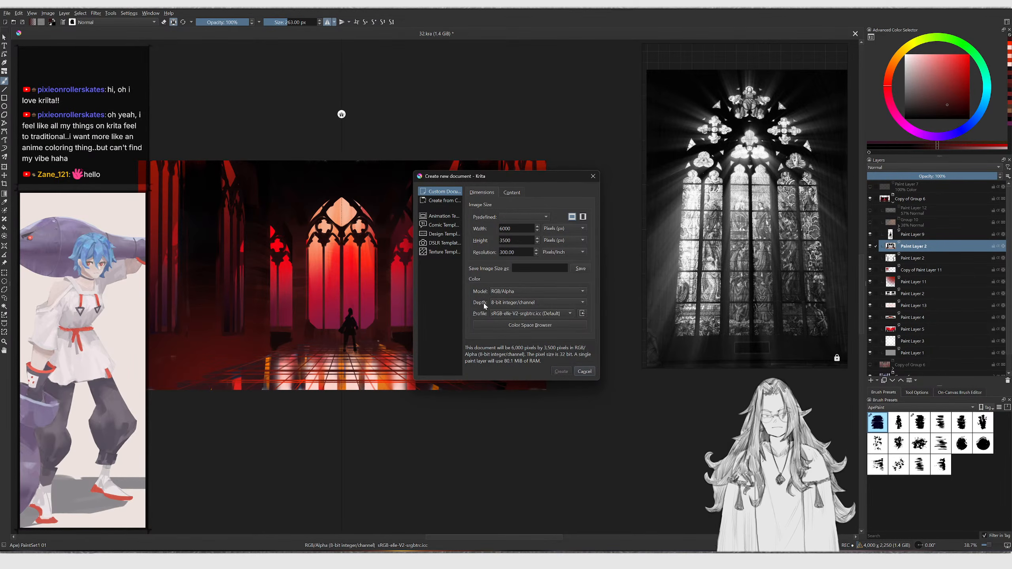
pyautogui.keyDown('ctrl'); pyautogui.moveTo(449, 282); pyautogui.dragTo(437, 284, button='middle'); pyautogui.keyUp('ctrl')
pyautogui.moveTo(437, 284); pyautogui.dragTo(400, 272, button='middle')
# Save the new document as Window.kra in the Concept Art > LibraryOfOld_Animation > Textures folder
pyautogui.hotkey('ctrl', 'shift', 's')
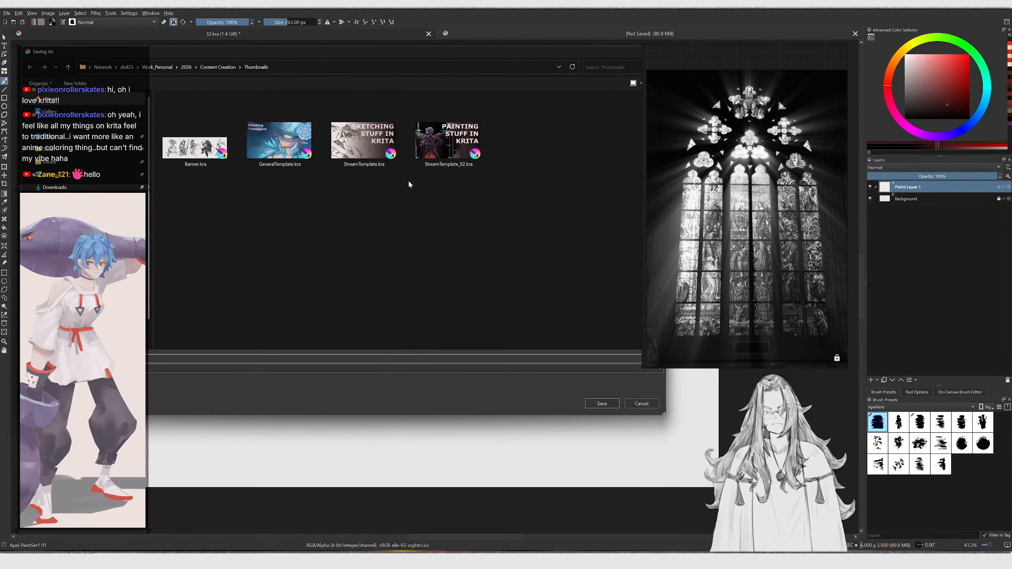
pyautogui.click(59, 240)
pyautogui.scroll(-5, 342, 224)
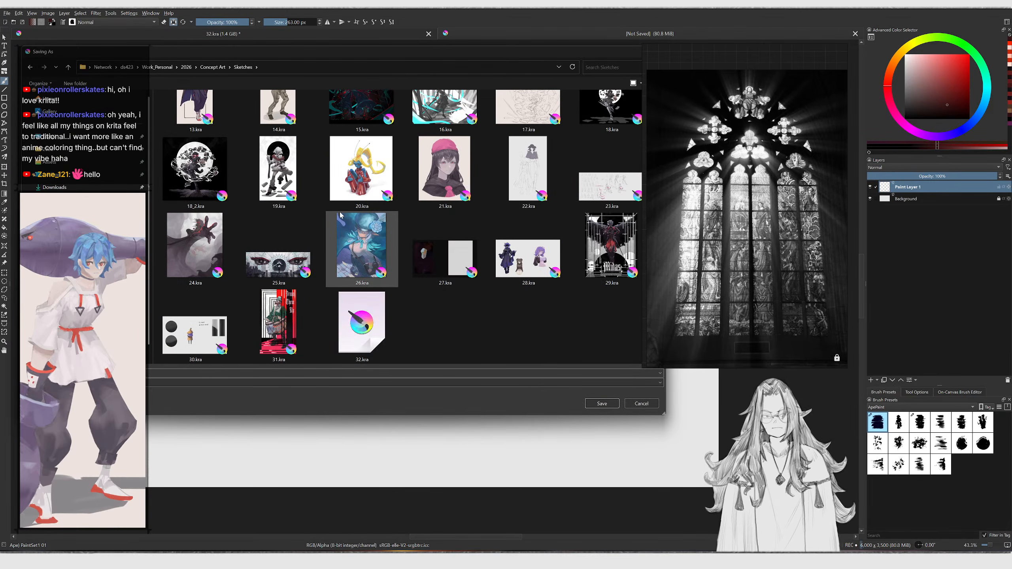
pyautogui.scroll(5, 342, 227)
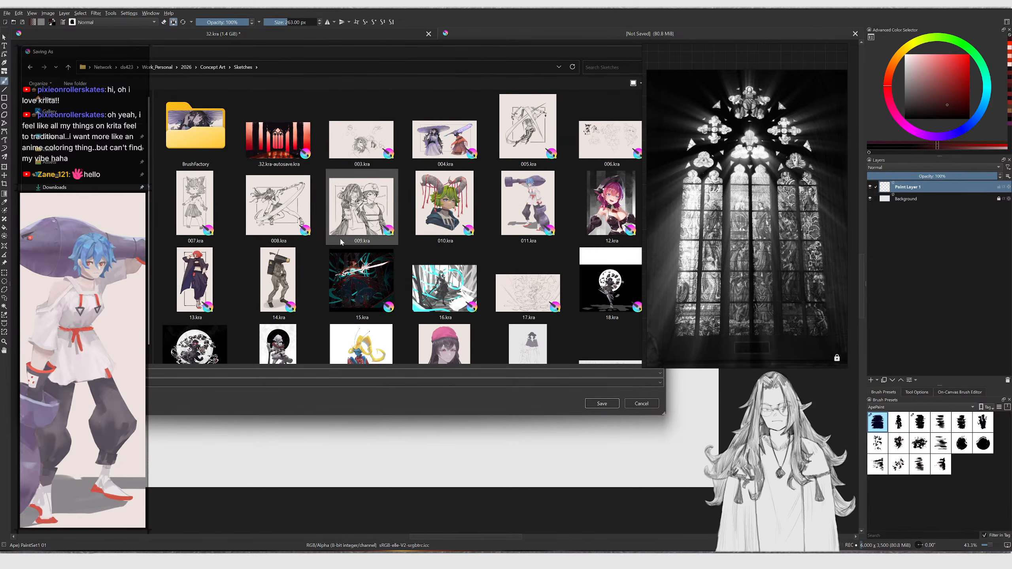
pyautogui.click(212, 67)
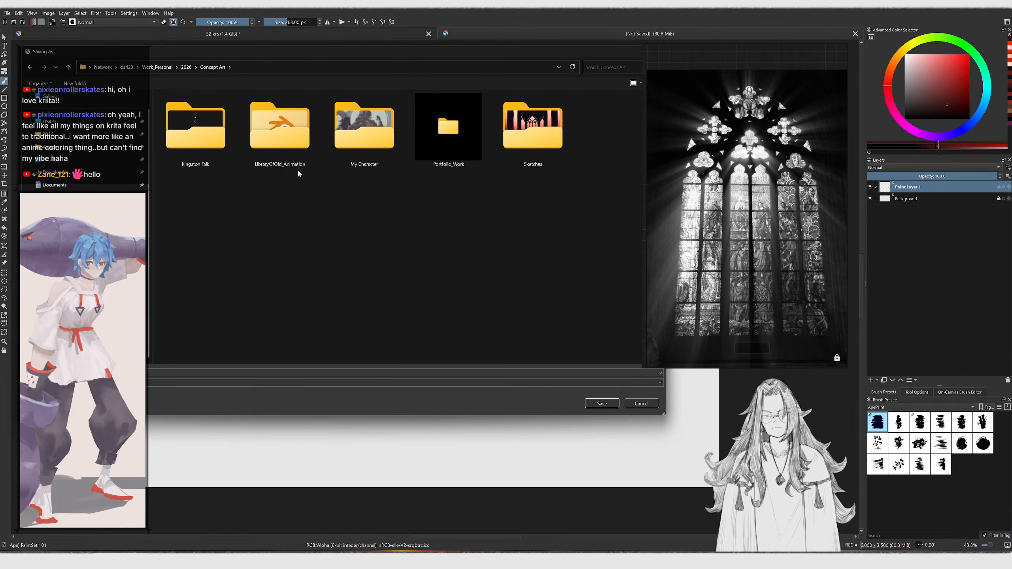
pyautogui.doubleClick(275, 132)
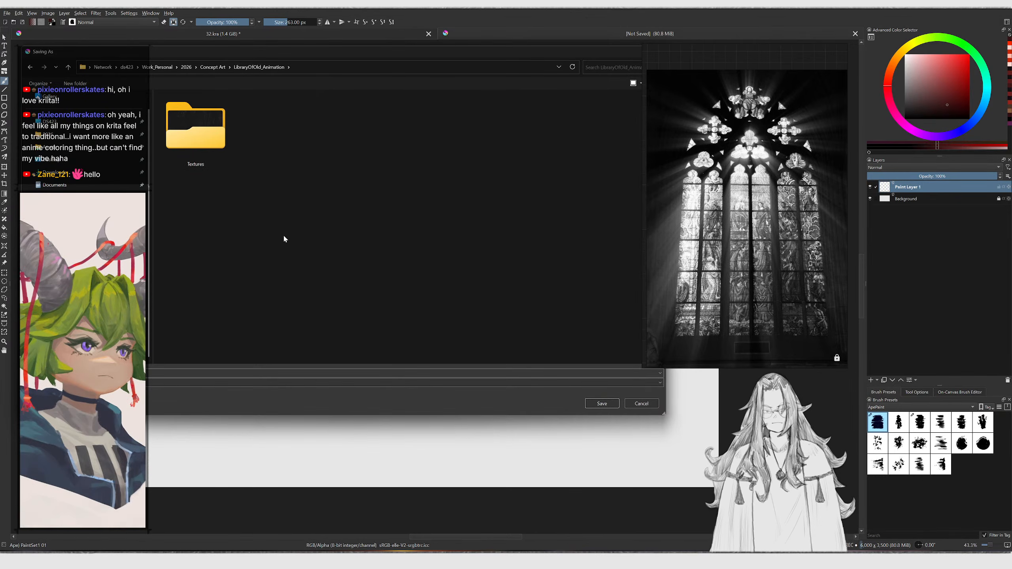
pyautogui.doubleClick(197, 144)
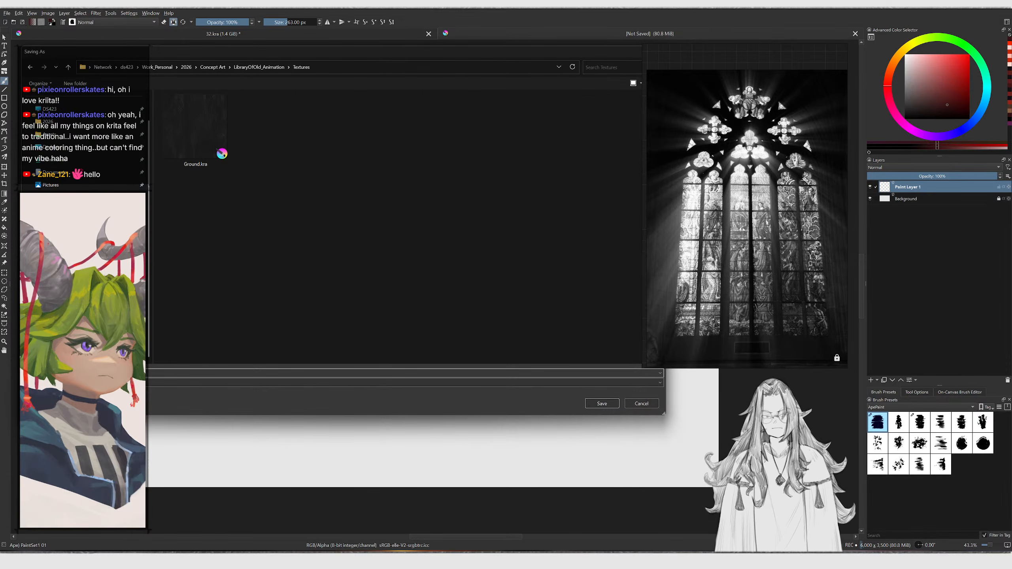
pyautogui.press('Return')
# Crop the new canvas to a narrower portrait format of about 3174 x 3500 px
pyautogui.press('c')
pyautogui.click(178, 362)
pyautogui.keyDown('ctrl'); pyautogui.moveTo(357, 280); pyautogui.dragTo(332, 296, button='middle'); pyautogui.keyUp('ctrl')
pyautogui.moveTo(332, 296); pyautogui.dragTo(283, 323, button='middle')
pyautogui.moveTo(592, 311); pyautogui.dragTo(340, 292)
pyautogui.press('Return')
pyautogui.moveTo(269, 292)
pyautogui.mouseDown(button='middle')
pyautogui.moveTo(366, 289)
pyautogui.moveTo(326, 289)
pyautogui.mouseUp(button='middle')
pyautogui.press('b')
pyautogui.hotkey('ctrl', 'alt', 'i')
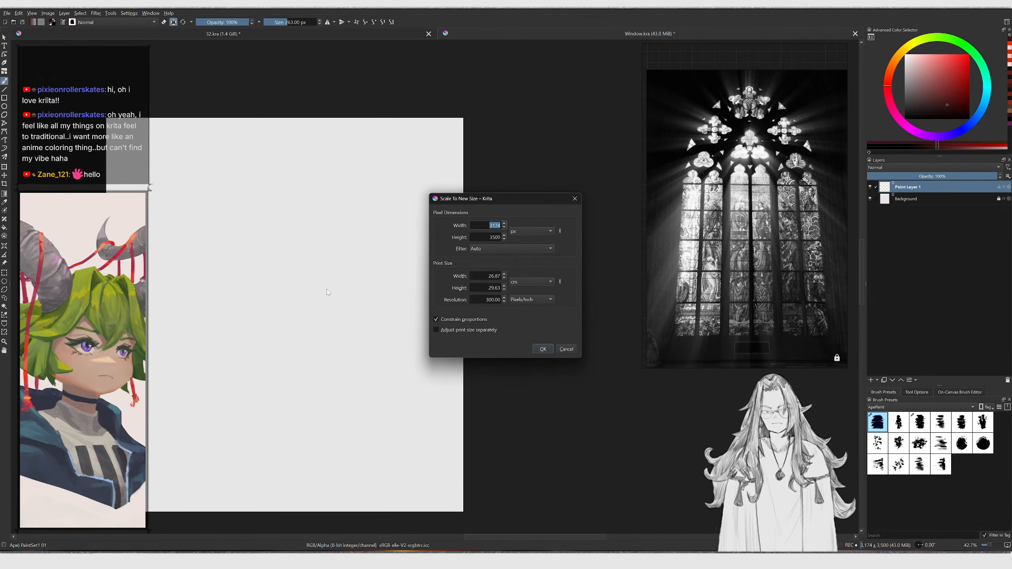
pyautogui.click(490, 237)
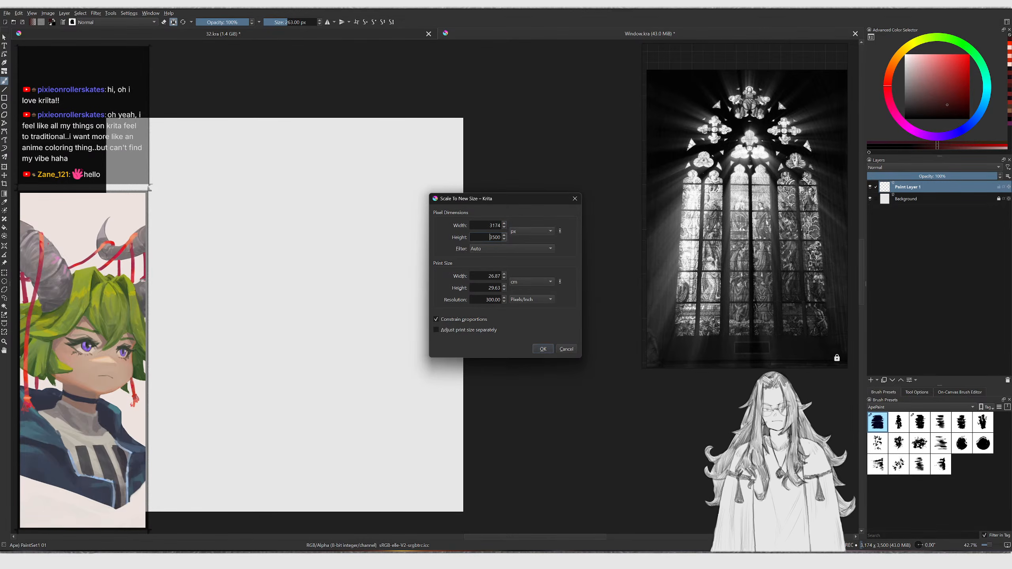
pyautogui.click(566, 349)
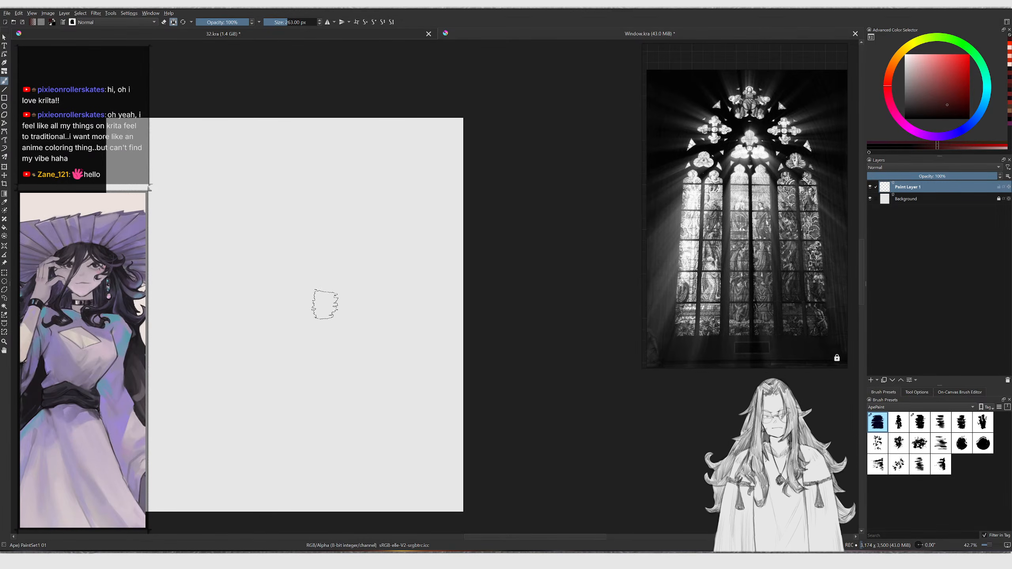
pyautogui.moveTo(327, 305); pyautogui.dragTo(345, 279, button='middle')
pyautogui.scroll(2, 345, 278)
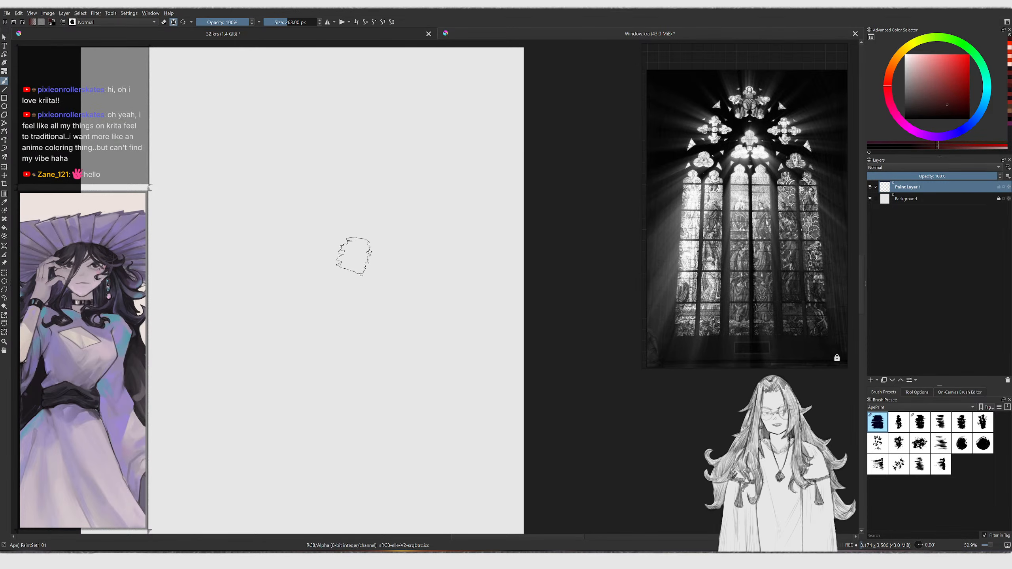
pyautogui.moveTo(331, 265)
pyautogui.mouseDown()
pyautogui.moveTo(271, 260)
pyautogui.moveTo(278, 252)
pyautogui.moveTo(343, 325)
pyautogui.mouseUp()
pyautogui.hotkey('ctrl', 'z')
pyautogui.moveTo(378, 182)
pyautogui.mouseDown(button='middle')
pyautogui.moveTo(416, 165)
pyautogui.moveTo(407, 211)
pyautogui.moveTo(416, 201)
pyautogui.mouseUp(button='middle')
# Enable horizontal mirror mode and move the mirror line to the canvas centre
pyautogui.click(327, 22)
pyautogui.moveTo(470, 140); pyautogui.dragTo(470, 102, button='middle')
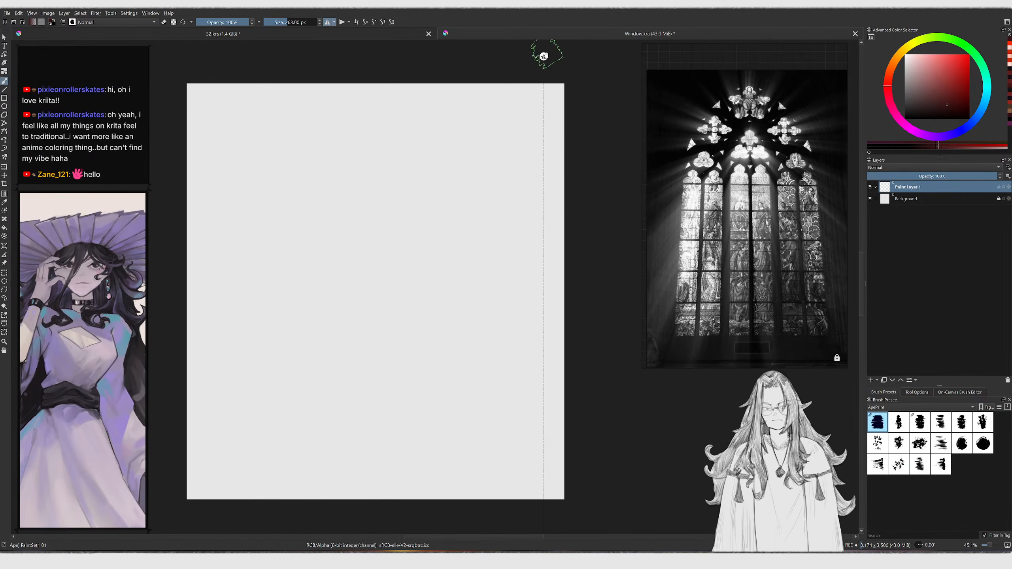
pyautogui.click(917, 392)
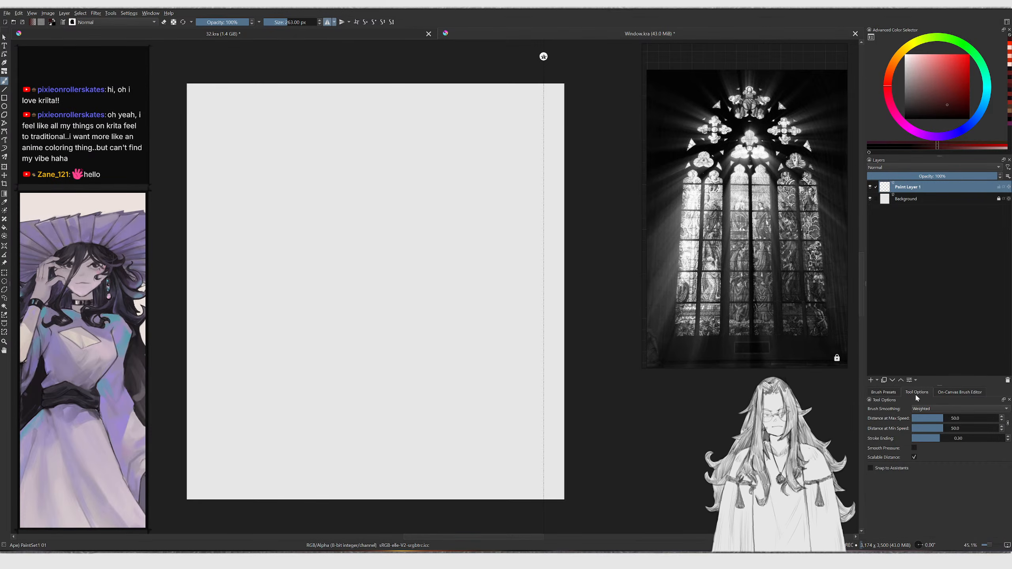
pyautogui.moveTo(543, 56); pyautogui.dragTo(542, 55)
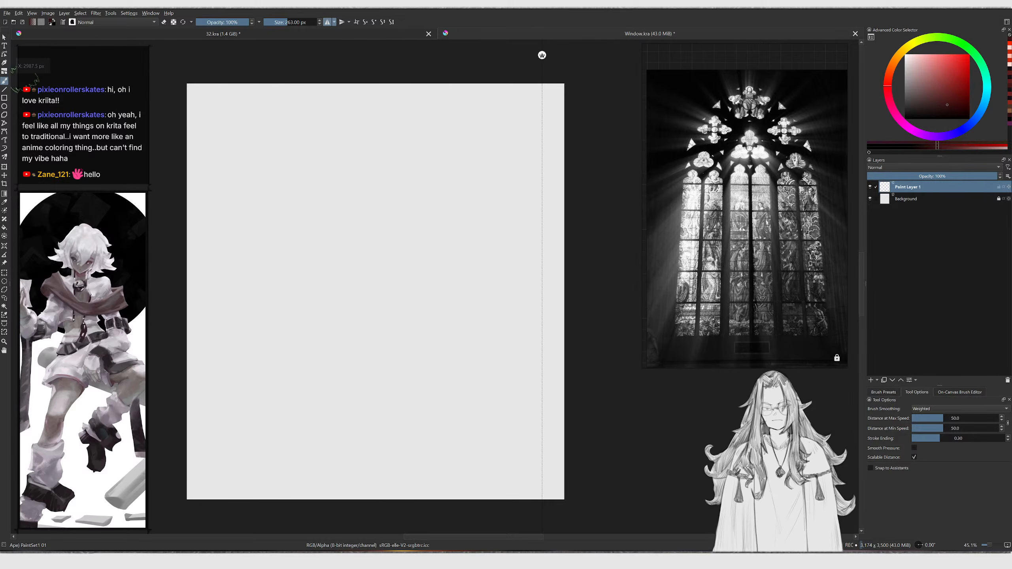
pyautogui.moveTo(542, 55); pyautogui.dragTo(378, 70)
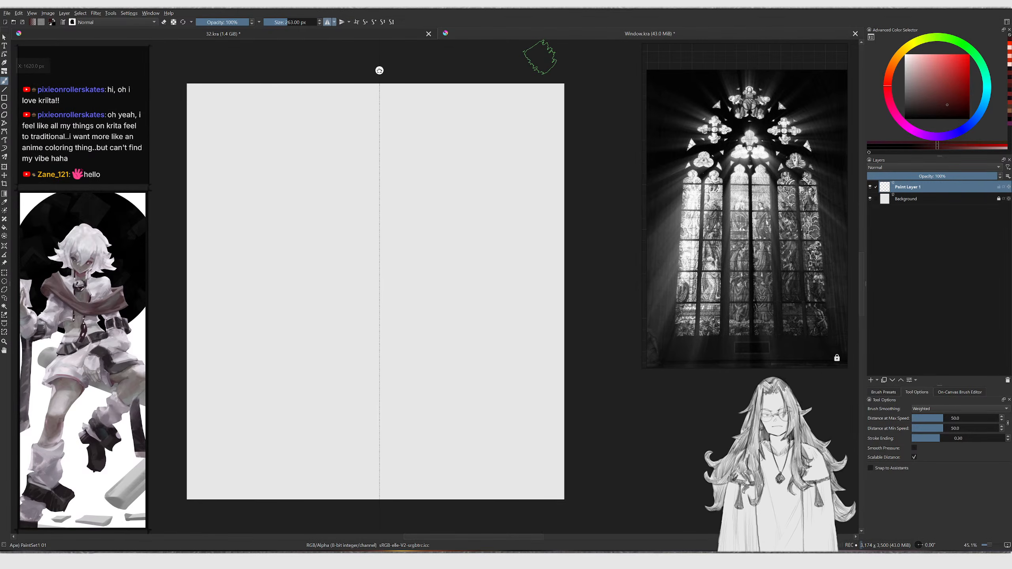
pyautogui.click(335, 22)
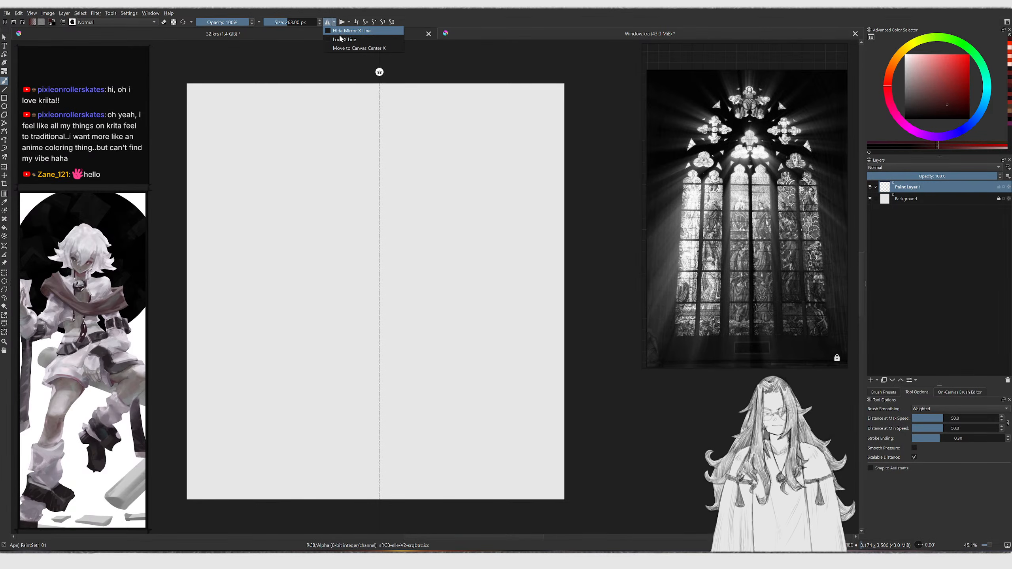
pyautogui.click(348, 48)
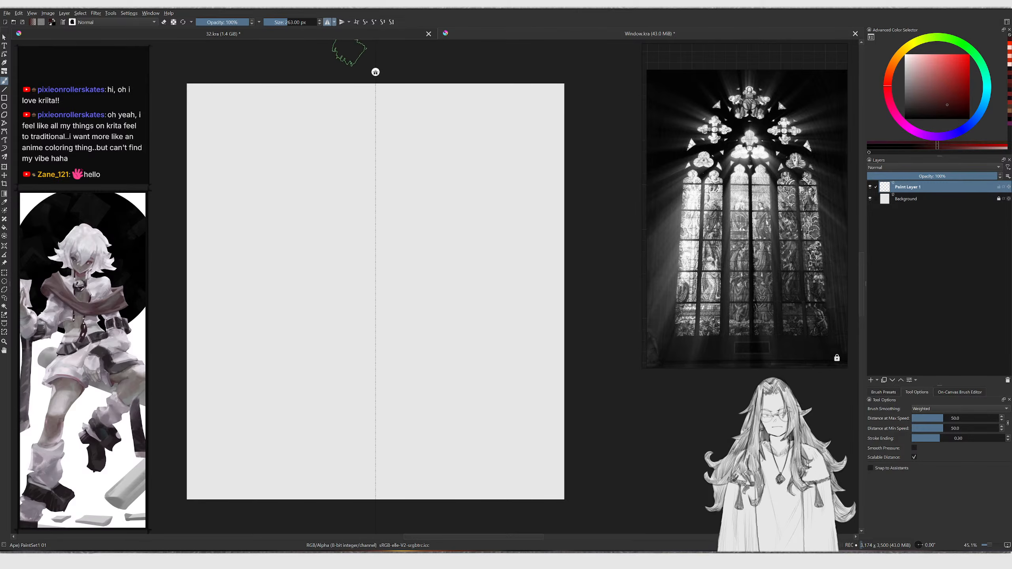
# Choose the Ultimate Sketch brush preset at 18 px
pyautogui.scroll(2, 356, 115)
pyautogui.moveTo(345, 120)
pyautogui.mouseDown()
pyautogui.moveTo(354, 168)
pyautogui.moveTo(314, 246)
pyautogui.mouseUp()
pyautogui.hotkey('ctrl', 'z')
pyautogui.moveTo(346, 267)
pyautogui.keyDown('ctrl'); pyautogui.mouseDown(button='middle')
pyautogui.moveTo(371, 243)
pyautogui.moveTo(358, 227)
pyautogui.mouseUp(button='middle'); pyautogui.keyUp('ctrl')
pyautogui.scroll(2, 356, 227)
pyautogui.rightClick(355, 229)
pyautogui.click(358, 158)
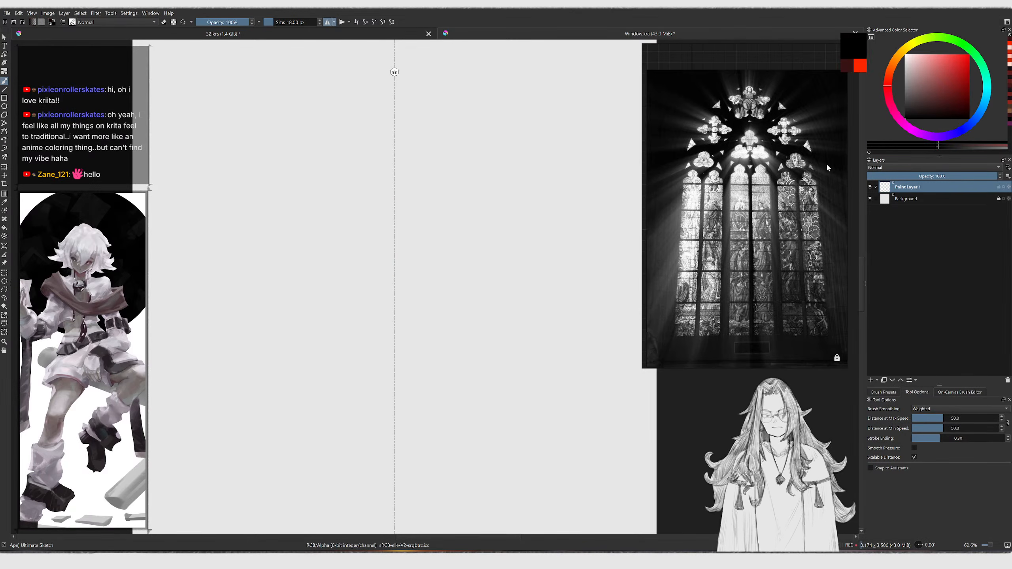
# Draw mirrored vertical lines for the window's sides with the Line tool at 20 px
pyautogui.press('v')
pyautogui.press(']')
pyautogui.moveTo(237, 481); pyautogui.dragTo(237, 185)
pyautogui.press('b')
pyautogui.hotkey('ctrl', 'z')
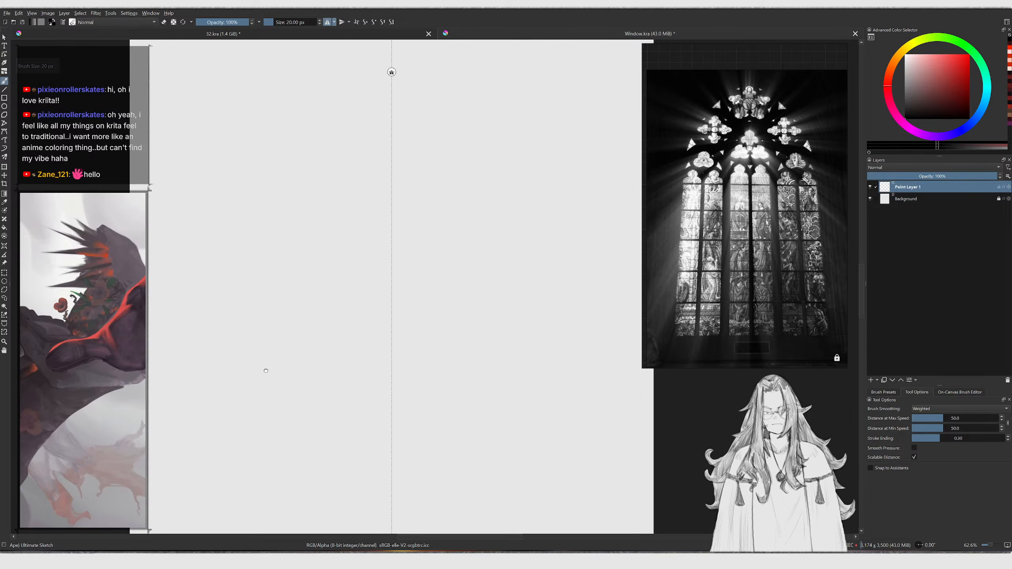
pyautogui.scroll(-1, 264, 369)
pyautogui.press('v')
pyautogui.moveTo(280, 500)
pyautogui.mouseDown()
pyautogui.moveTo(289, 193)
pyautogui.moveTo(393, 78)
pyautogui.mouseUp()
pyautogui.press('b')
pyautogui.scroll(1, 289, 189)
pyautogui.hotkey('ctrl', 'z')
# Draw mirrored pointed arch curves joining the side lines at the top centre of the window
pyautogui.moveTo(274, 191); pyautogui.dragTo(369, 98)
pyautogui.moveTo(275, 195); pyautogui.dragTo(395, 79)
pyautogui.hotkey('ctrl', 'z')
pyautogui.moveTo(275, 197); pyautogui.dragTo(393, 80)
pyautogui.moveTo(275, 201); pyautogui.dragTo(393, 85)
pyautogui.hotkey('ctrl', 'z')
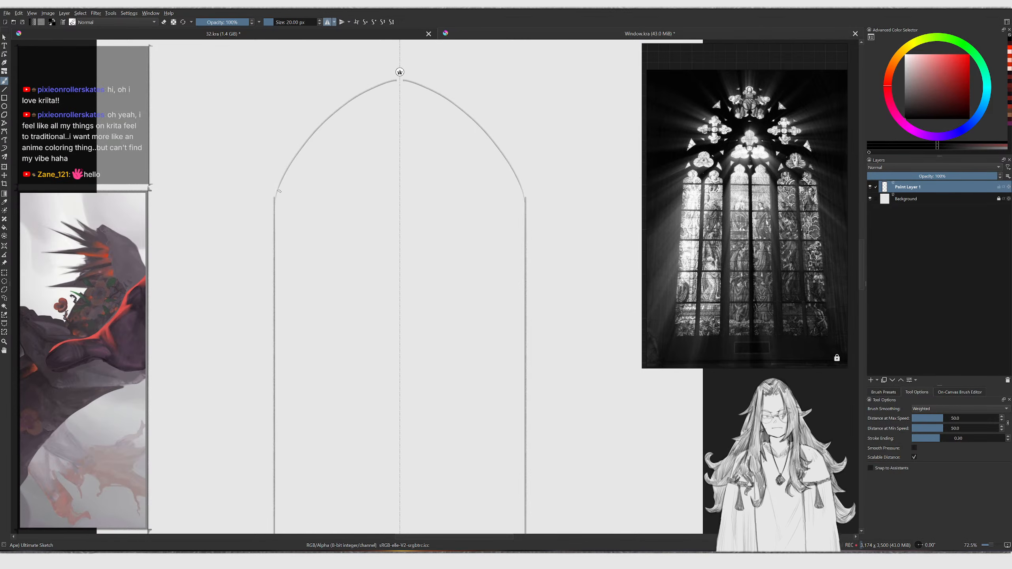
pyautogui.moveTo(281, 177); pyautogui.dragTo(400, 75)
pyautogui.hotkey('ctrl', 'z')
pyautogui.moveTo(305, 149); pyautogui.dragTo(398, 76)
pyautogui.hotkey('ctrl', 'z')
pyautogui.moveTo(274, 199); pyautogui.dragTo(398, 79)
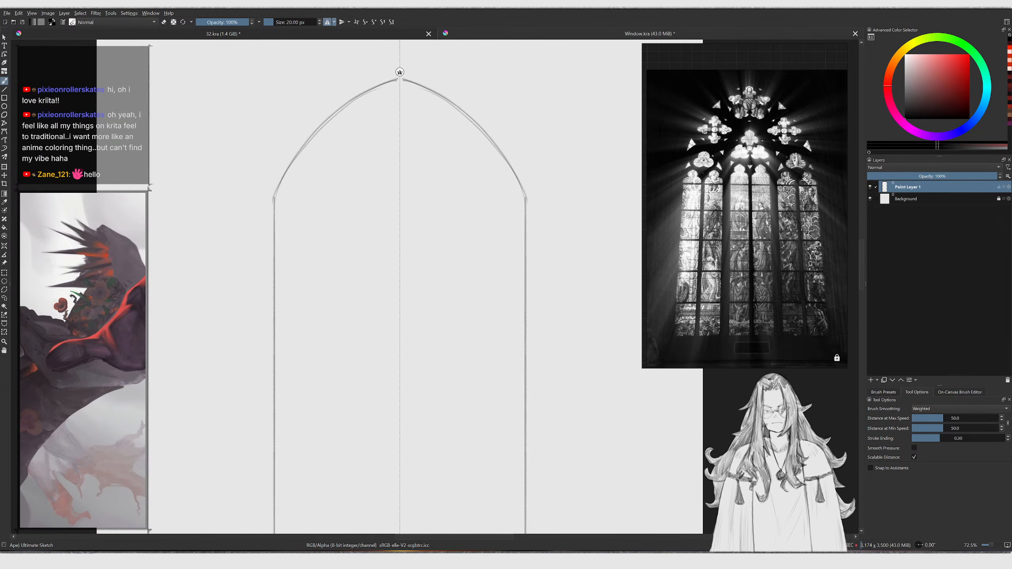
# Redraw the pointed arch curves so both sides meet cleanly at the apex
pyautogui.keyDown('ctrl'); pyautogui.moveTo(380, 96); pyautogui.dragTo(379, 120, button='middle'); pyautogui.keyUp('ctrl')
pyautogui.moveTo(746, 183); pyautogui.dragTo(732, 121, button='middle')
pyautogui.scroll(-5, 740, 200)
pyautogui.scroll(8, 797, 137)
pyautogui.keyDown('ctrl'); pyautogui.moveTo(312, 193); pyautogui.dragTo(312, 187, button='middle'); pyautogui.keyUp('ctrl')
pyautogui.moveTo(653, 165); pyautogui.dragTo(717, 146, button='middle')
pyautogui.scroll(-3, 717, 146)
pyautogui.moveTo(332, 152); pyautogui.dragTo(300, 202, button='middle')
pyautogui.moveTo(277, 229)
pyautogui.mouseDown()
pyautogui.moveTo(397, 107)
pyautogui.moveTo(363, 121)
pyautogui.mouseUp()
pyautogui.hotkey('ctrl', 'z')
pyautogui.press('/')
pyautogui.rightClick(376, 132)
pyautogui.click(377, 201)
pyautogui.press('/')
pyautogui.moveTo(280, 222)
pyautogui.mouseDown()
pyautogui.moveTo(385, 103)
pyautogui.moveTo(325, 159)
pyautogui.moveTo(377, 123)
pyautogui.mouseUp()
pyautogui.hotkey('ctrl', 'z')
pyautogui.hotkey('ctrl', 'z')
pyautogui.moveTo(279, 218); pyautogui.dragTo(375, 117)
pyautogui.keyDown('ctrl'); pyautogui.moveTo(381, 219); pyautogui.dragTo(375, 211, button='middle'); pyautogui.keyUp('ctrl')
pyautogui.moveTo(375, 211); pyautogui.dragTo(361, 184, button='middle')
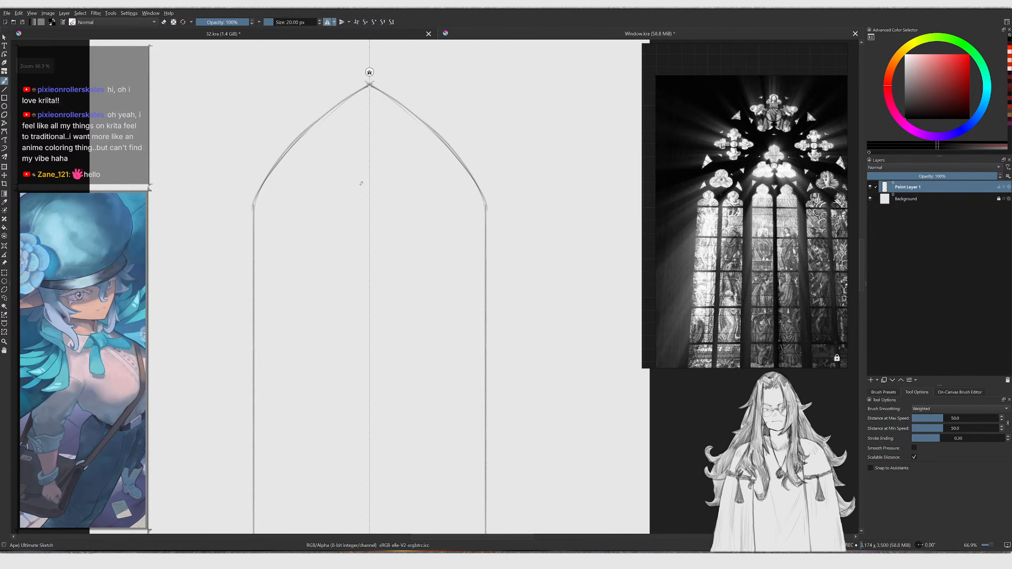
# Erase and redraw the upper arch curves to sharpen the pointed apex
pyautogui.press('e')
pyautogui.moveTo(331, 111)
pyautogui.mouseDown()
pyautogui.moveTo(255, 201)
pyautogui.moveTo(326, 119)
pyautogui.mouseUp()
pyautogui.press('e')
pyautogui.moveTo(255, 234); pyautogui.dragTo(347, 102)
pyautogui.hotkey('ctrl', 'z')
pyautogui.moveTo(276, 179); pyautogui.dragTo(367, 87)
pyautogui.hotkey('ctrl', 'z')
pyautogui.moveTo(293, 156)
pyautogui.mouseDown()
pyautogui.moveTo(372, 77)
pyautogui.moveTo(290, 158)
pyautogui.moveTo(365, 91)
pyautogui.mouseUp()
pyautogui.press('e')
pyautogui.press('e')
pyautogui.press('e')
pyautogui.hotkey('ctrl', 'z')
pyautogui.hotkey('ctrl', 'z')
pyautogui.moveTo(280, 175); pyautogui.dragTo(369, 87)
pyautogui.hotkey('ctrl', 'z')
pyautogui.moveTo(303, 146); pyautogui.dragTo(367, 89)
pyautogui.moveTo(332, 117); pyautogui.dragTo(359, 94)
pyautogui.moveTo(286, 172); pyautogui.dragTo(249, 262)
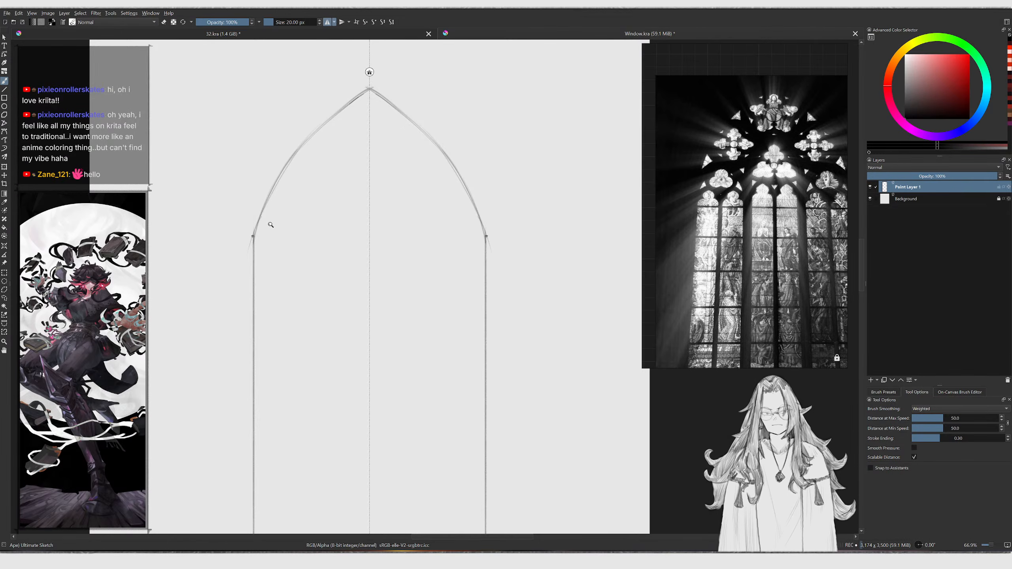
pyautogui.keyDown('ctrl'); pyautogui.moveTo(273, 222); pyautogui.dragTo(420, 315); pyautogui.keyUp('ctrl')
pyautogui.keyDown('ctrl'); pyautogui.moveTo(260, 236); pyautogui.dragTo(289, 151); pyautogui.keyUp('ctrl')
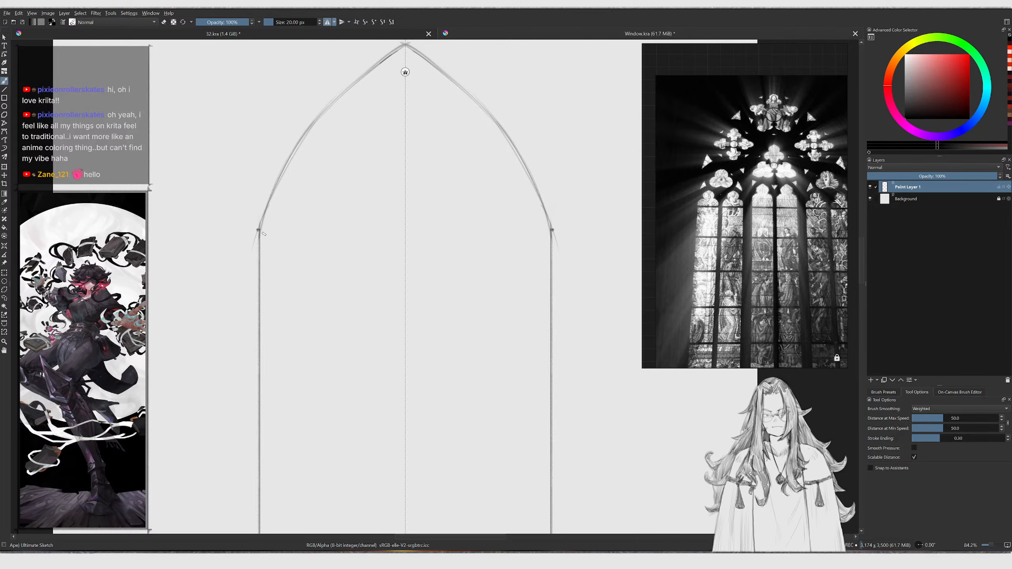
# Add small ledges at the arch's springing points on both sides of the window
pyautogui.moveTo(271, 219); pyautogui.dragTo(250, 215, button='middle')
pyautogui.moveTo(238, 226); pyautogui.dragTo(255, 223)
pyautogui.hotkey('ctrl', 'z')
pyautogui.hotkey('ctrl', 'z')
pyautogui.hotkey('ctrl', 'z')
pyautogui.moveTo(281, 209)
pyautogui.mouseDown(button='middle')
pyautogui.moveTo(249, 238)
pyautogui.moveTo(298, 224)
pyautogui.moveTo(332, 191)
pyautogui.moveTo(308, 186)
pyautogui.moveTo(306, 170)
pyautogui.mouseUp(button='middle')
pyautogui.moveTo(304, 127); pyautogui.dragTo(298, 151, button='middle')
pyautogui.moveTo(273, 130); pyautogui.dragTo(314, 202)
pyautogui.hotkey('ctrl', 'z')
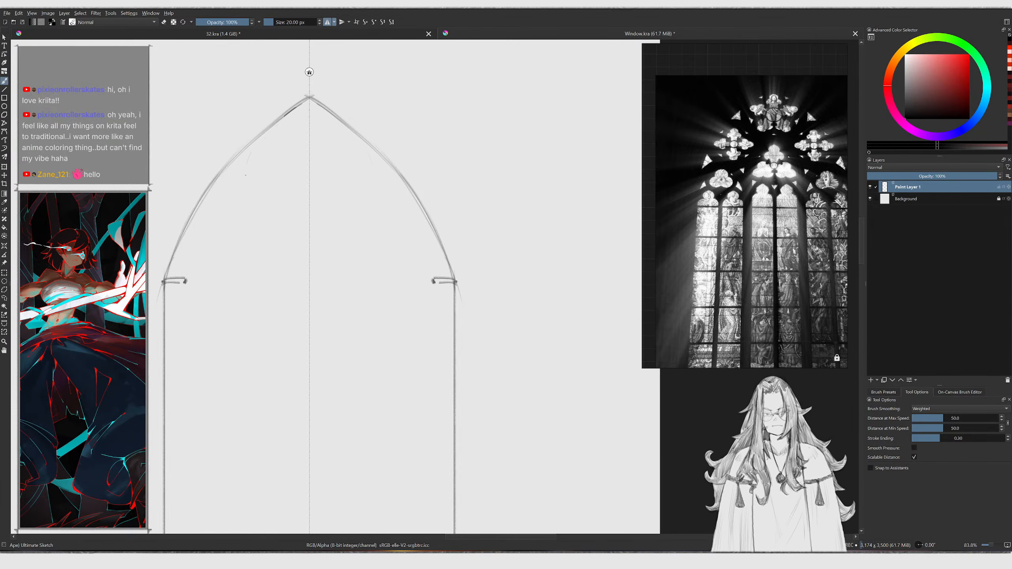
pyautogui.moveTo(275, 118); pyautogui.dragTo(256, 172)
pyautogui.hotkey('ctrl', 'z')
pyautogui.hotkey('ctrl', 'z')
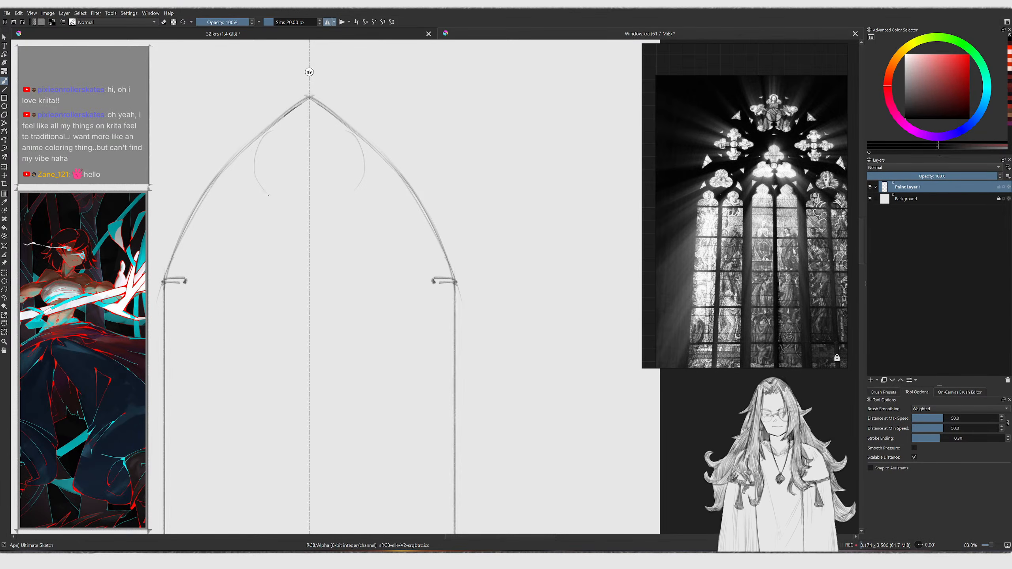
pyautogui.hotkey('ctrl', 'z')
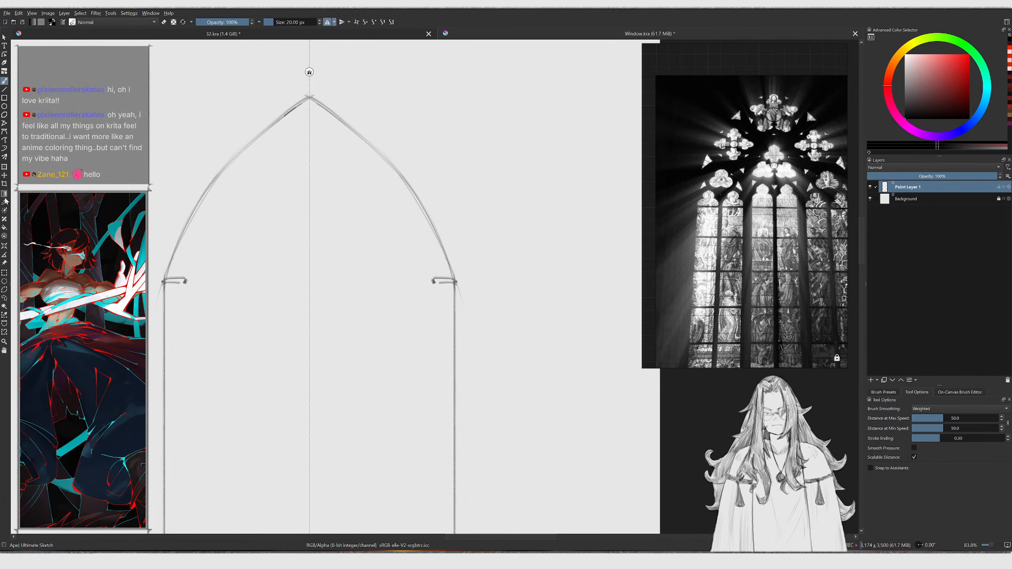
# Make a circular selection about 428 px wide below the apex and stroke it with the current brush
pyautogui.click(4, 281)
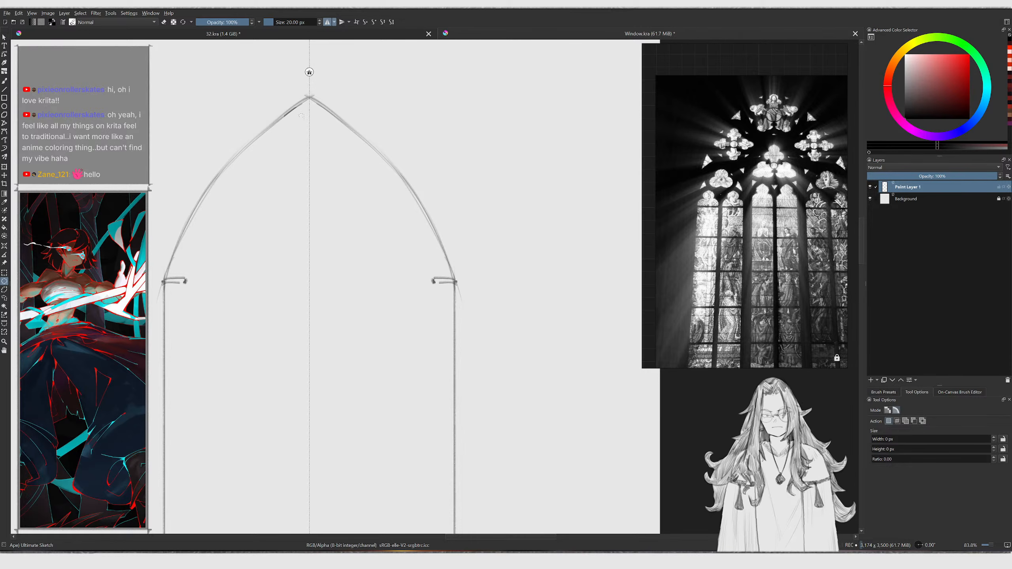
pyautogui.moveTo(288, 113); pyautogui.dragTo(361, 208)
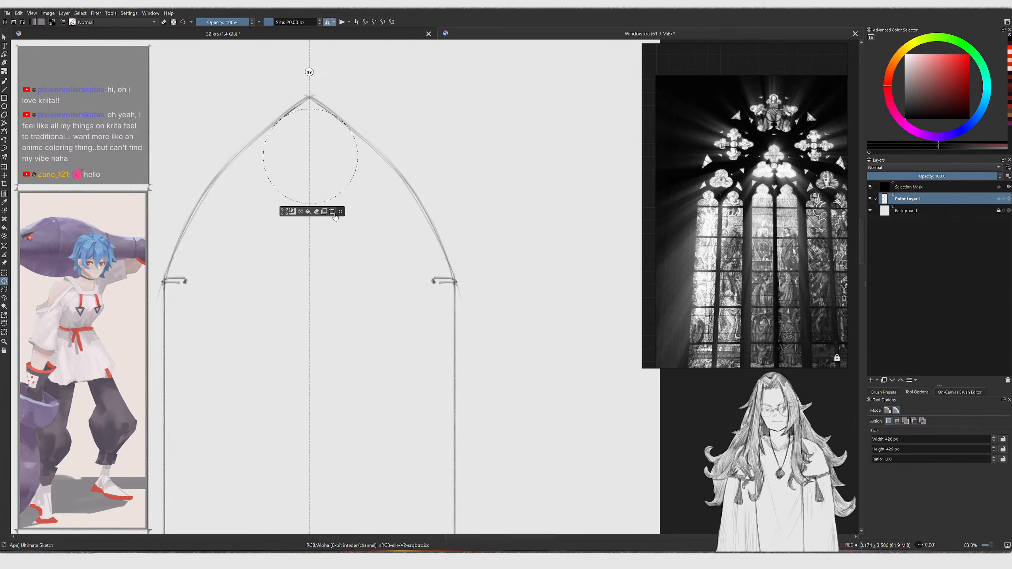
pyautogui.rightClick(323, 194)
pyautogui.moveTo(343, 280)
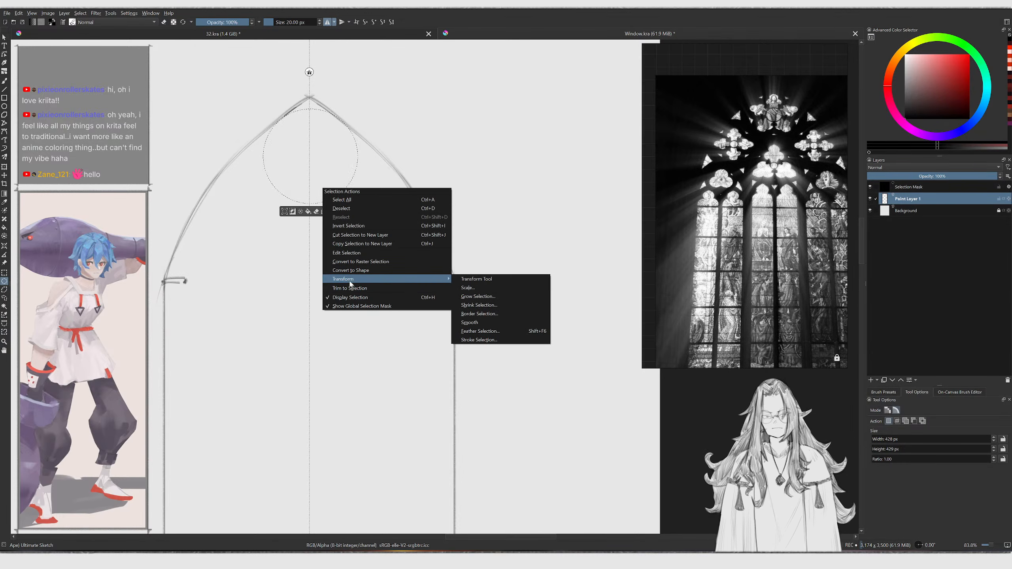
pyautogui.click(470, 340)
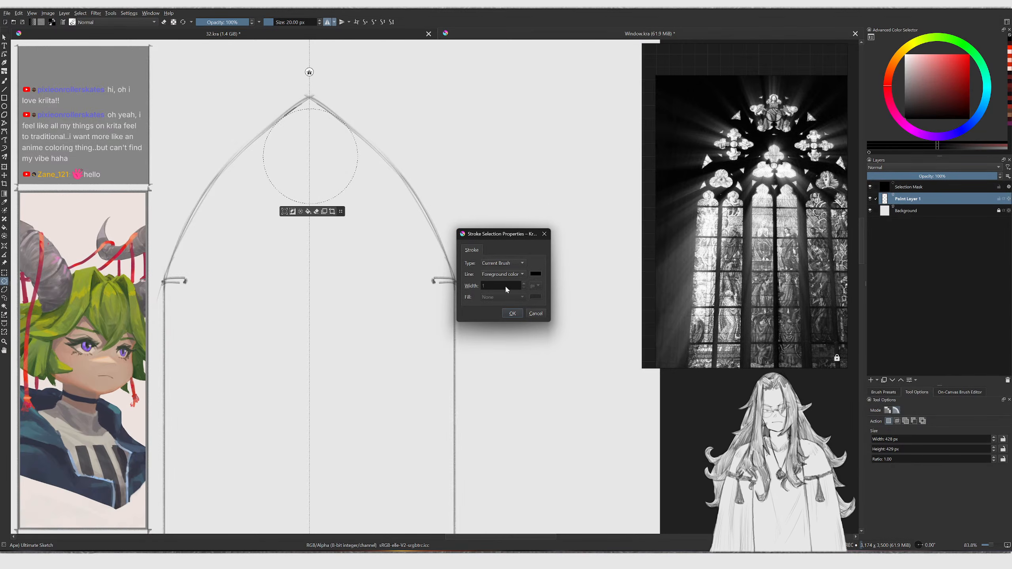
pyautogui.click(516, 317)
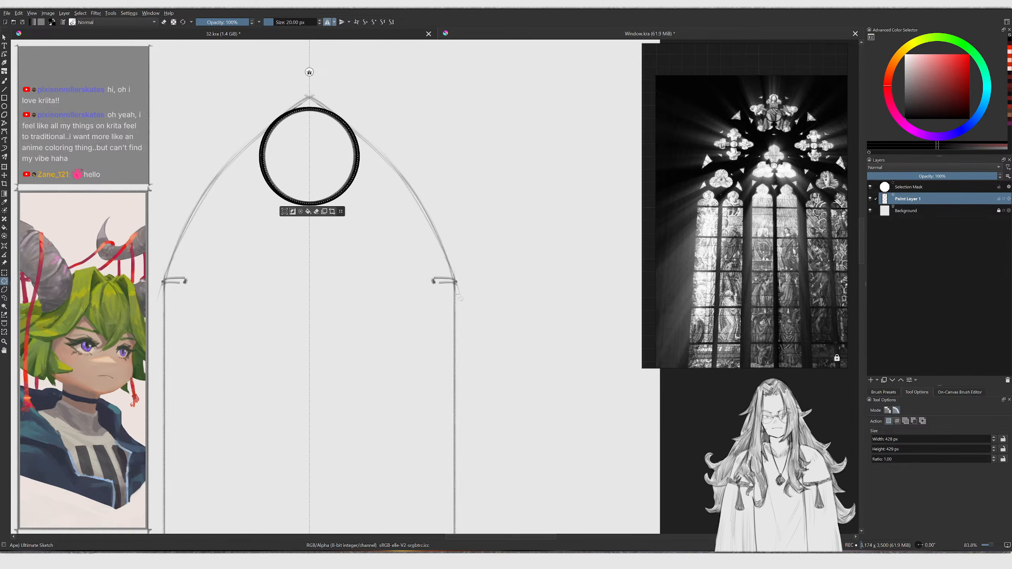
# Shrink the brush to 7 px and stroke the circular selection again
pyautogui.press('b')
pyautogui.press('[')
pyautogui.press('[')
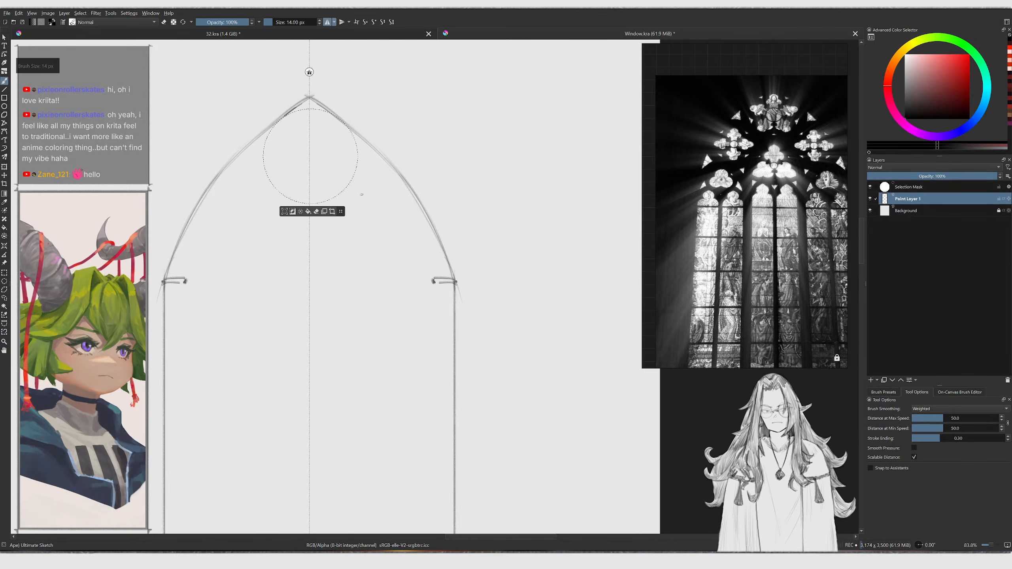
pyautogui.press('[')
pyautogui.press('[')
pyautogui.press('[')
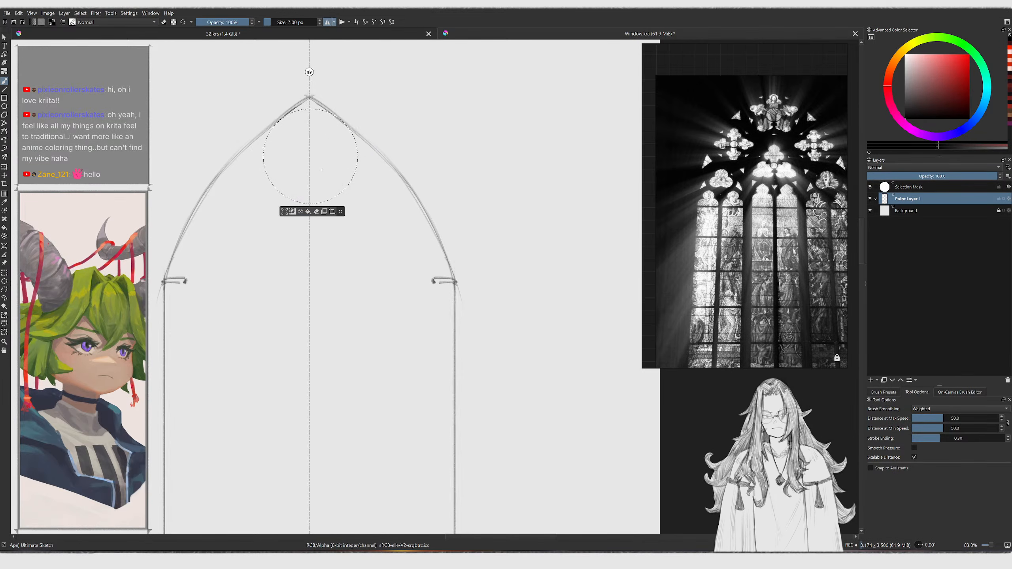
pyautogui.press('l')
pyautogui.rightClick(336, 163)
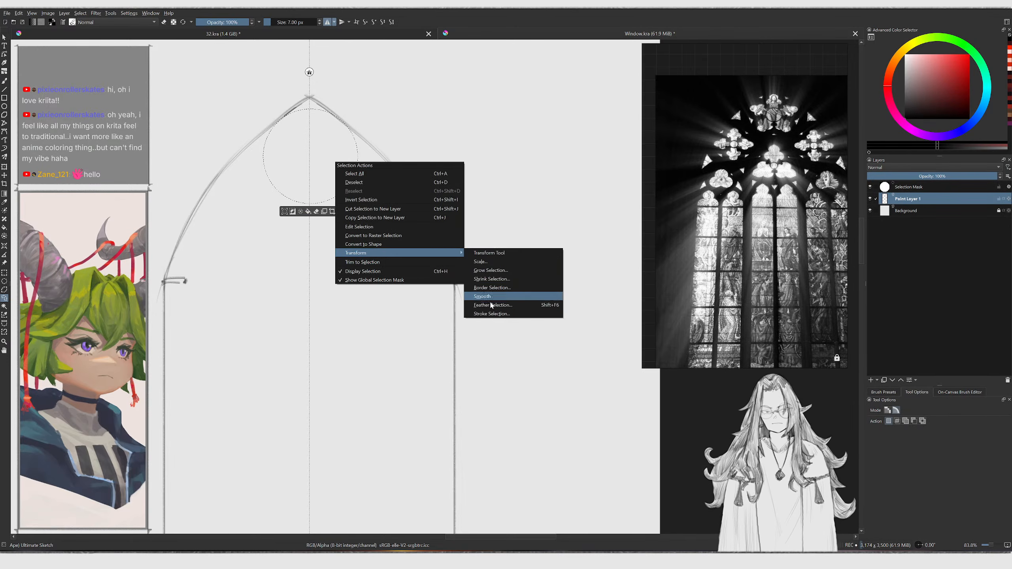
pyautogui.click(491, 317)
pyautogui.click(512, 314)
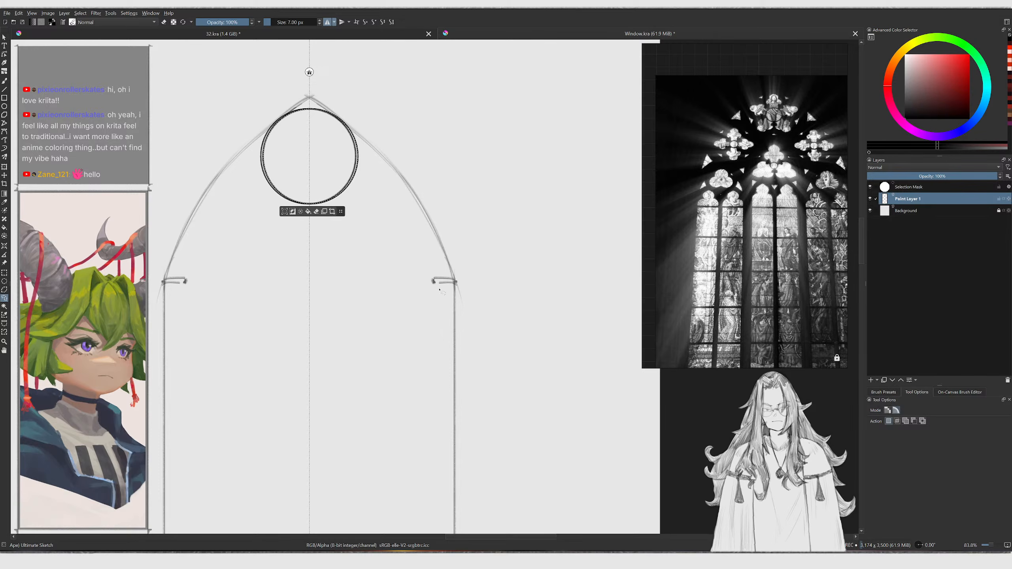
# Deselect, duplicate the circle's layer, and move the copy to the lower left of the top circle
pyautogui.hotkey('ctrl', 'shift', 'a')
pyautogui.press('b')
pyautogui.hotkey('ctrl', 't')
pyautogui.press('b')
pyautogui.press('l')
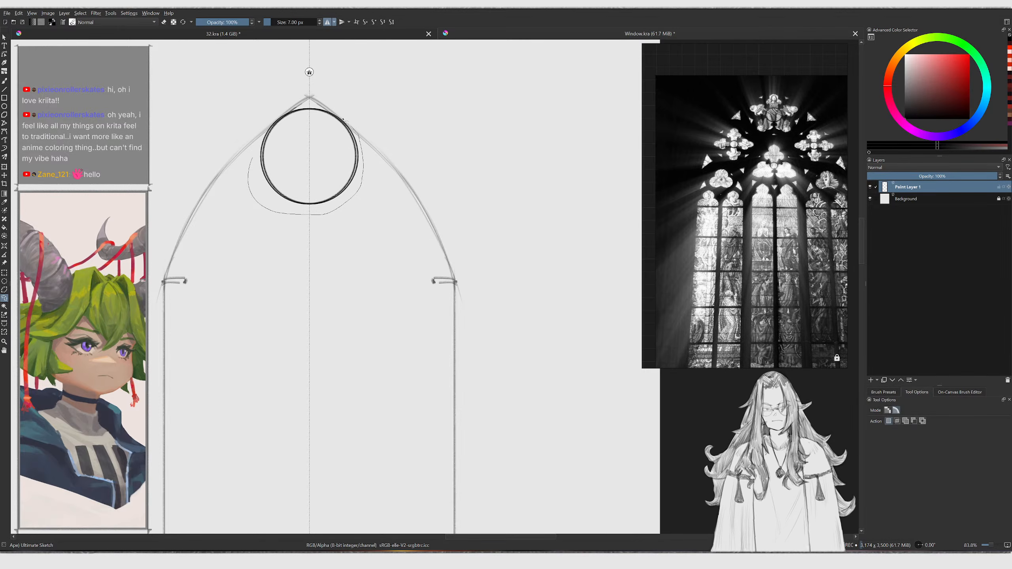
pyautogui.moveTo(323, 106); pyautogui.dragTo(304, 105)
pyautogui.moveTo(257, 139)
pyautogui.mouseDown()
pyautogui.moveTo(210, 264)
pyautogui.moveTo(198, 259)
pyautogui.moveTo(208, 251)
pyautogui.mouseUp()
pyautogui.hotkey('ctrl', 'j')
pyautogui.scroll(1, 274, 192)
pyautogui.press('t')
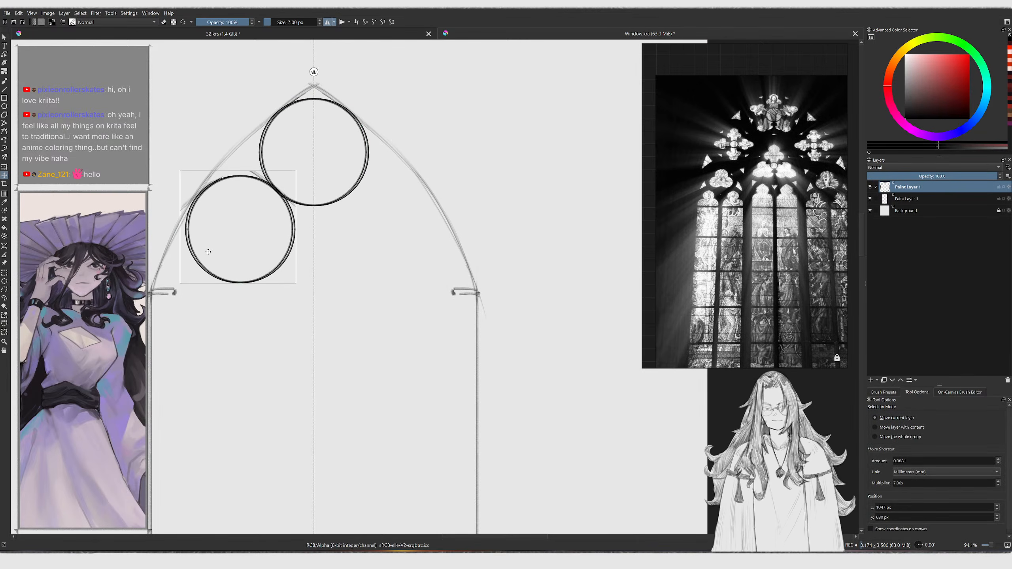
# Shrink the left circle, then duplicate it and place the copy symmetrically on the right
pyautogui.press('l')
pyautogui.hotkey('ctrl', 't')
pyautogui.moveTo(237, 284)
pyautogui.keyDown('shift'); pyautogui.mouseDown()
pyautogui.moveTo(241, 240)
pyautogui.moveTo(392, 235)
pyautogui.mouseUp(); pyautogui.keyUp('shift')
pyautogui.press('Return')
pyautogui.hotkey('ctrl', 'j')
pyautogui.press('t')
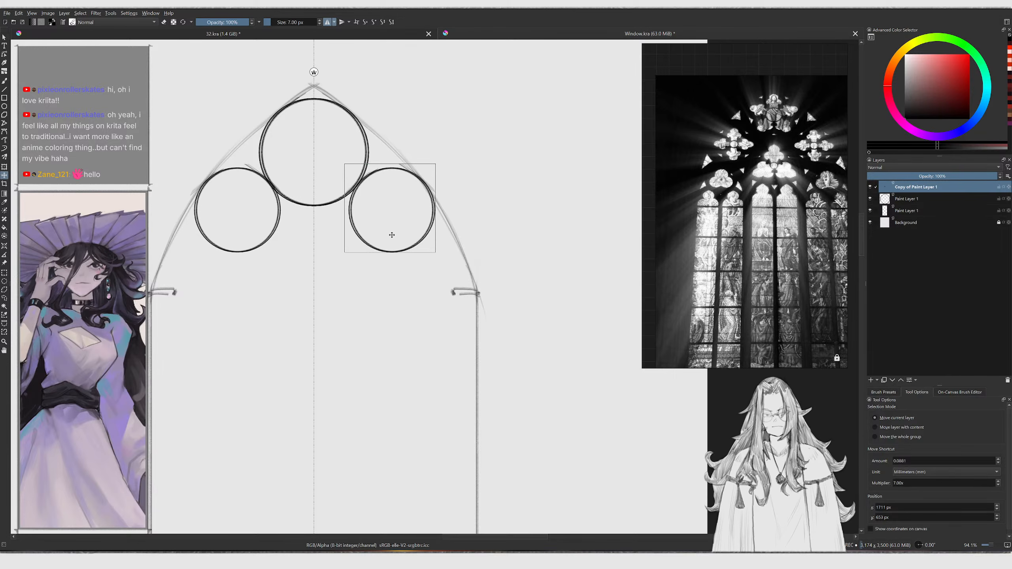
pyautogui.hotkey('ctrl', 't')
pyautogui.moveTo(389, 208); pyautogui.dragTo(391, 199, button='middle')
pyautogui.press('b')
pyautogui.moveTo(304, 220); pyautogui.dragTo(309, 198, button='middle')
pyautogui.scroll(-3, 321, 72)
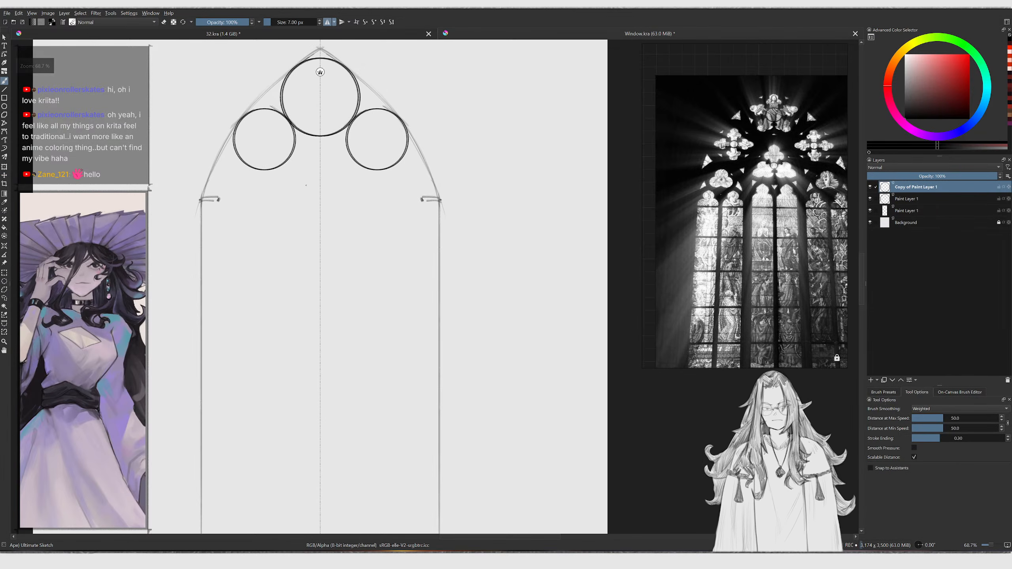
# On a new layer with a 10 px brush, draw a horizontal guide line across the arch's springing points
pyautogui.press('Insert')
pyautogui.scroll(2, 326, 71)
pyautogui.press(']')
pyautogui.press(']')
pyautogui.press(']')
pyautogui.press('v')
pyautogui.moveTo(176, 197); pyautogui.dragTo(325, 197)
pyautogui.press('v')
# Draw a horizontal line across the window's bottom
pyautogui.press('v')
pyautogui.moveTo(178, 243); pyautogui.dragTo(256, 243)
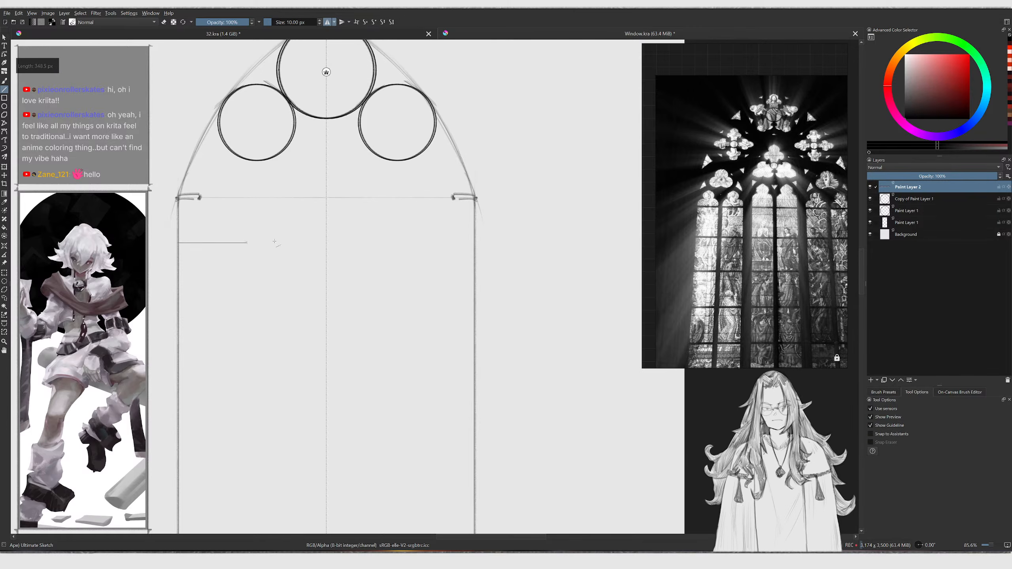
pyautogui.moveTo(323, 236); pyautogui.dragTo(326, 240)
pyautogui.moveTo(319, 201)
pyautogui.keyDown('ctrl'); pyautogui.mouseDown(button='middle')
pyautogui.moveTo(310, 216)
pyautogui.moveTo(308, 159)
pyautogui.moveTo(261, 183)
pyautogui.mouseUp(button='middle'); pyautogui.keyUp('ctrl')
pyautogui.hotkey('ctrl', 'z')
pyautogui.press('v')
pyautogui.moveTo(220, 437); pyautogui.dragTo(315, 439)
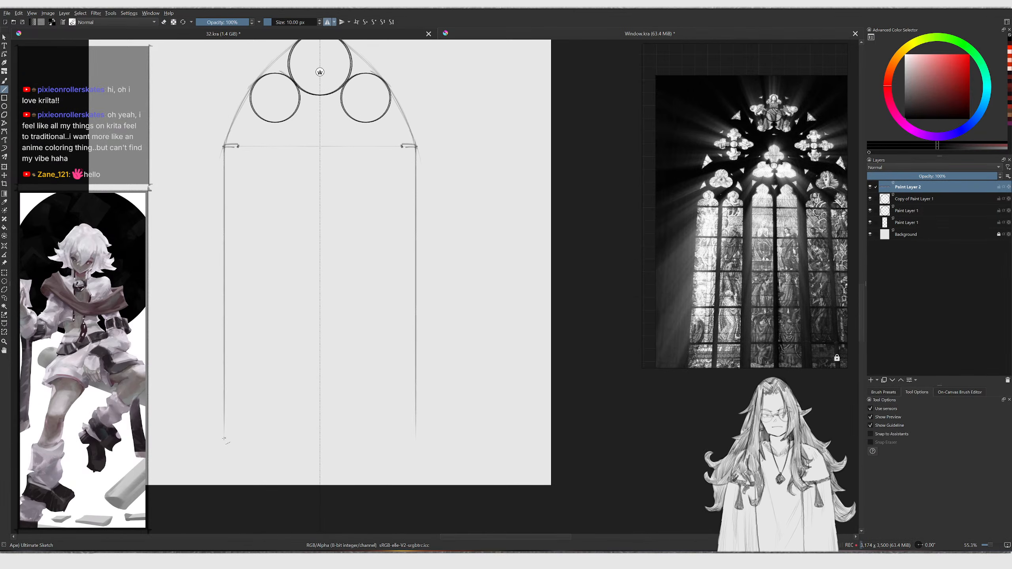
pyautogui.moveTo(409, 430); pyautogui.dragTo(416, 438)
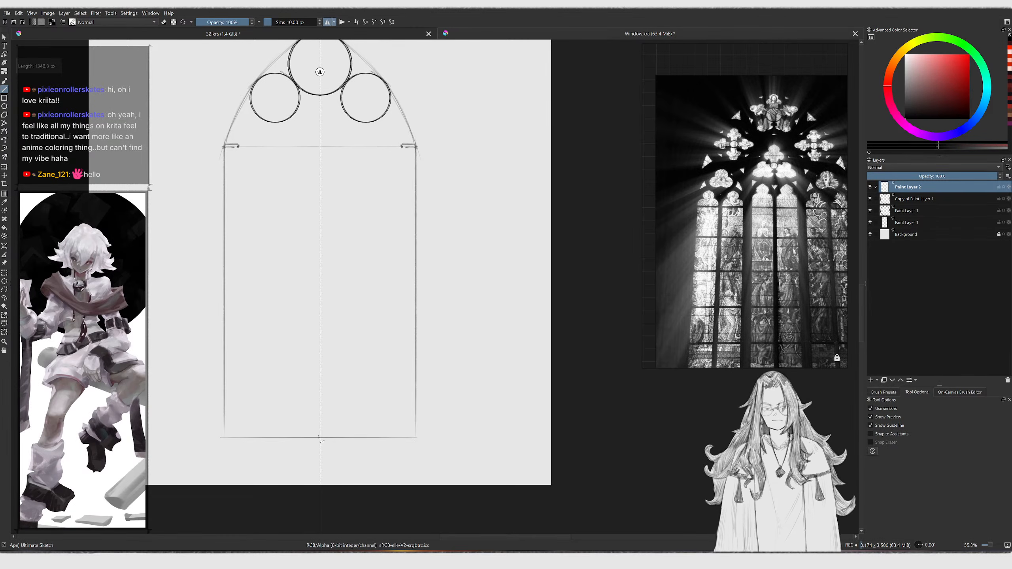
# Draw crossing diagonal guides and a horizontal midline across the window's lower section
pyautogui.moveTo(321, 439); pyautogui.dragTo(224, 141)
pyautogui.moveTo(370, 281); pyautogui.dragTo(416, 147)
pyautogui.moveTo(320, 151); pyautogui.dragTo(224, 439)
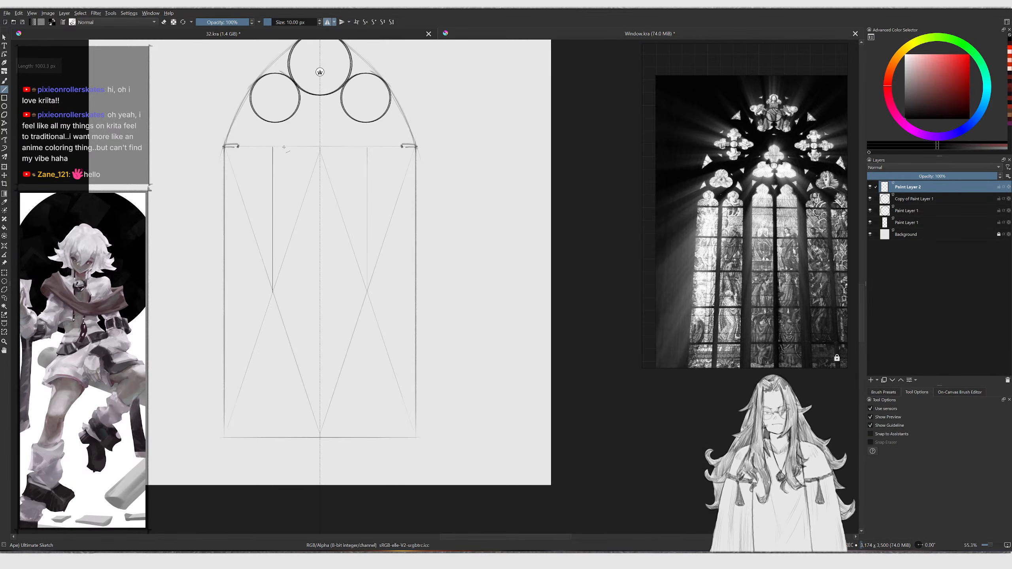
pyautogui.keyDown('ctrl'); pyautogui.moveTo(284, 158); pyautogui.dragTo(257, 161, button='middle'); pyautogui.keyUp('ctrl')
pyautogui.press('v')
pyautogui.moveTo(200, 344); pyautogui.dragTo(468, 343)
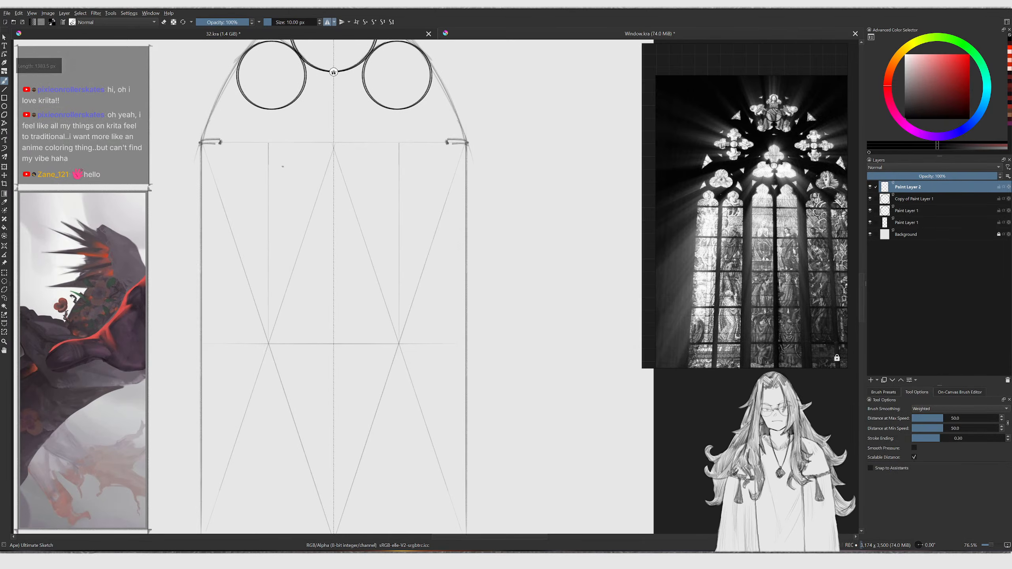
# Draw more diagonal and vertical guide lines dividing the window into lancets
pyautogui.press('v')
pyautogui.moveTo(269, 143); pyautogui.dragTo(334, 343)
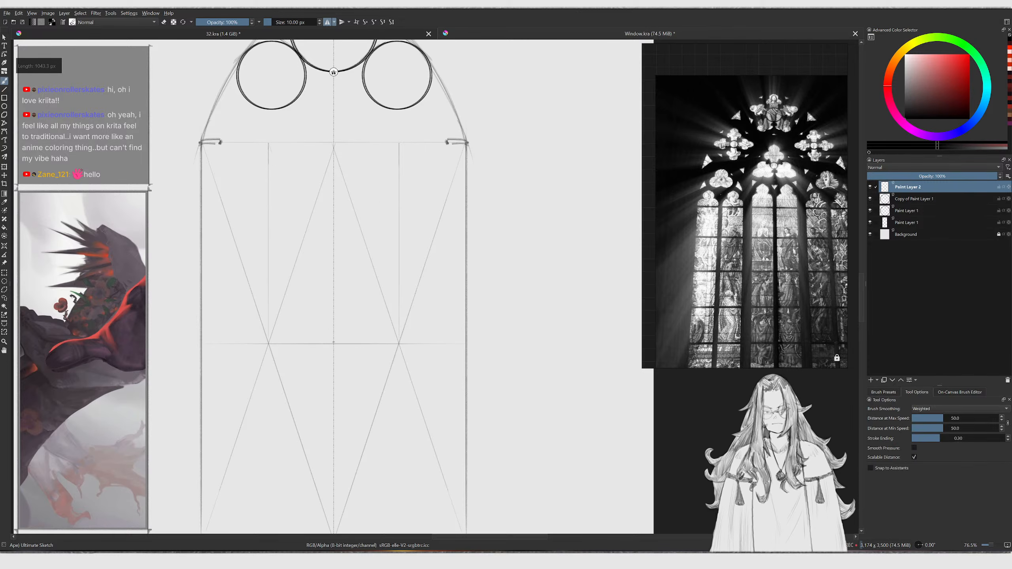
pyautogui.press('v')
pyautogui.moveTo(299, 245); pyautogui.dragTo(299, 139)
pyautogui.press('v')
pyautogui.moveTo(203, 343); pyautogui.dragTo(268, 143)
pyautogui.press('v')
pyautogui.moveTo(233, 249); pyautogui.dragTo(241, 142)
pyautogui.moveTo(283, 153)
pyautogui.keyDown('ctrl'); pyautogui.mouseDown(button='middle')
pyautogui.moveTo(271, 174)
pyautogui.moveTo(281, 167)
pyautogui.moveTo(294, 186)
pyautogui.mouseUp(button='middle'); pyautogui.keyUp('ctrl')
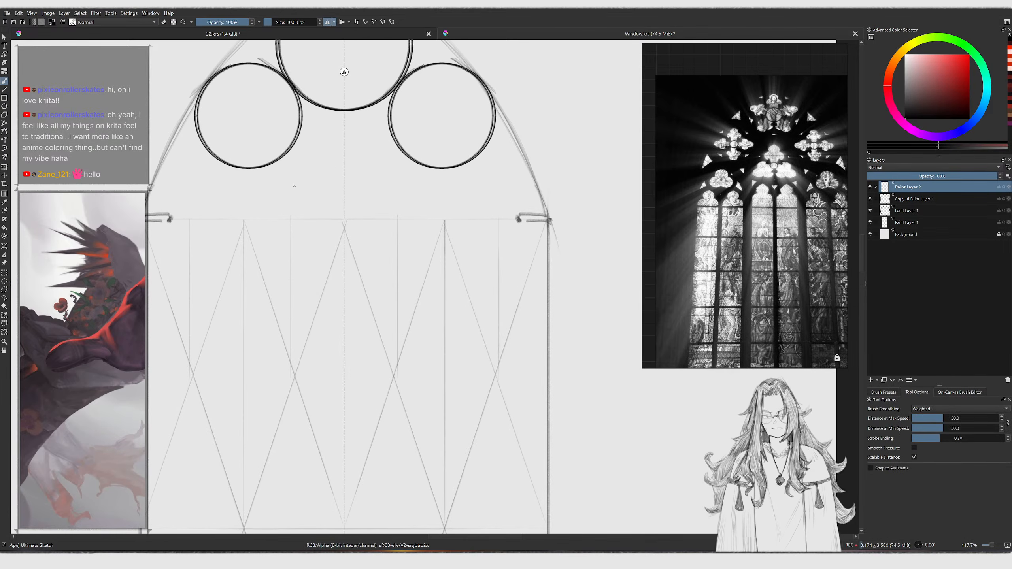
# Draw vertical mullion lines down the window with the Line tool at about 12–13 px
pyautogui.moveTo(290, 217); pyautogui.dragTo(293, 218)
pyautogui.keyDown('ctrl'); pyautogui.moveTo(292, 210); pyautogui.dragTo(293, 220, button='middle'); pyautogui.keyUp('ctrl')
pyautogui.moveTo(290, 216); pyautogui.dragTo(292, 217)
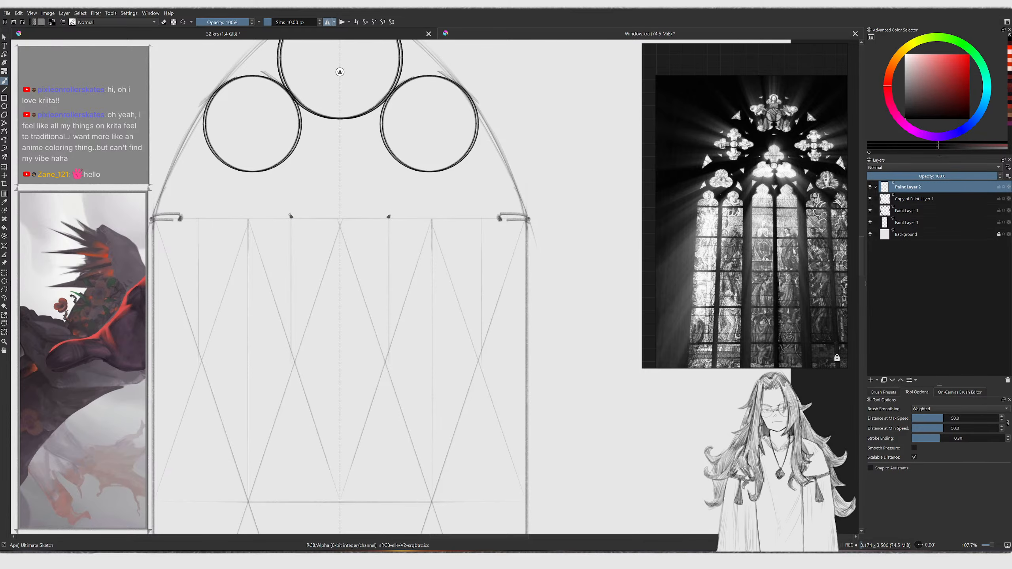
pyautogui.press(']')
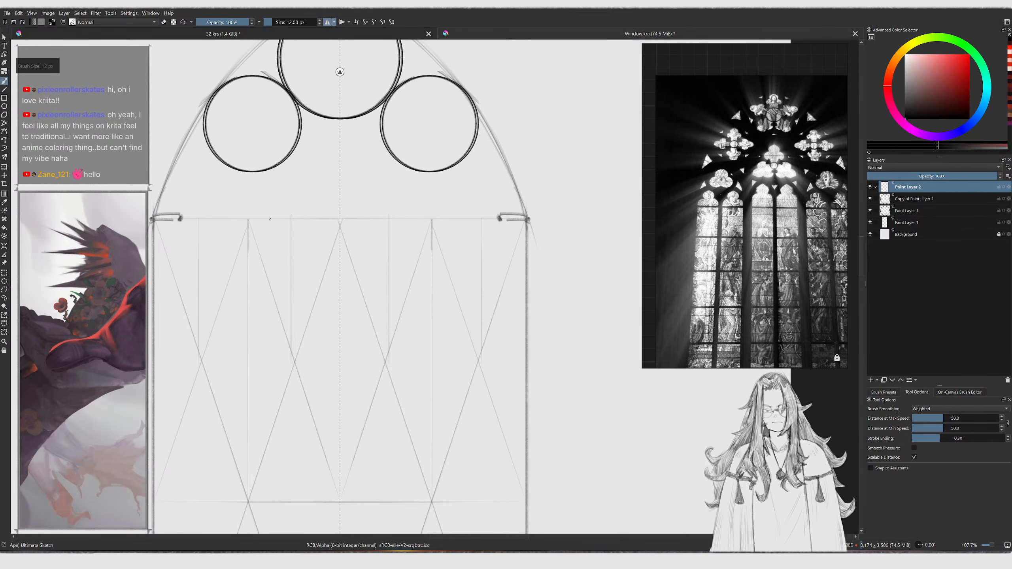
pyautogui.click(269, 217)
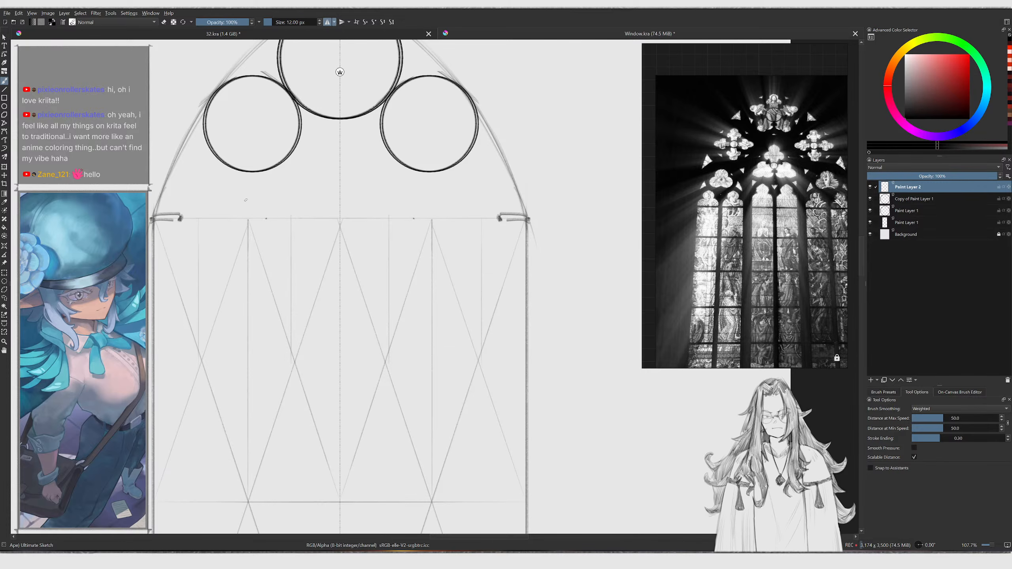
pyautogui.moveTo(250, 220)
pyautogui.mouseDown()
pyautogui.moveTo(287, 164)
pyautogui.moveTo(332, 134)
pyautogui.mouseUp()
pyautogui.hotkey('ctrl', 'z')
pyautogui.press(']')
pyautogui.moveTo(265, 219); pyautogui.dragTo(335, 126)
pyautogui.hotkey('ctrl', 'z')
pyautogui.keyDown('ctrl'); pyautogui.moveTo(272, 211); pyautogui.dragTo(279, 289, button='middle'); pyautogui.keyUp('ctrl')
pyautogui.press('v')
pyautogui.moveTo(286, 148); pyautogui.dragTo(287, 164)
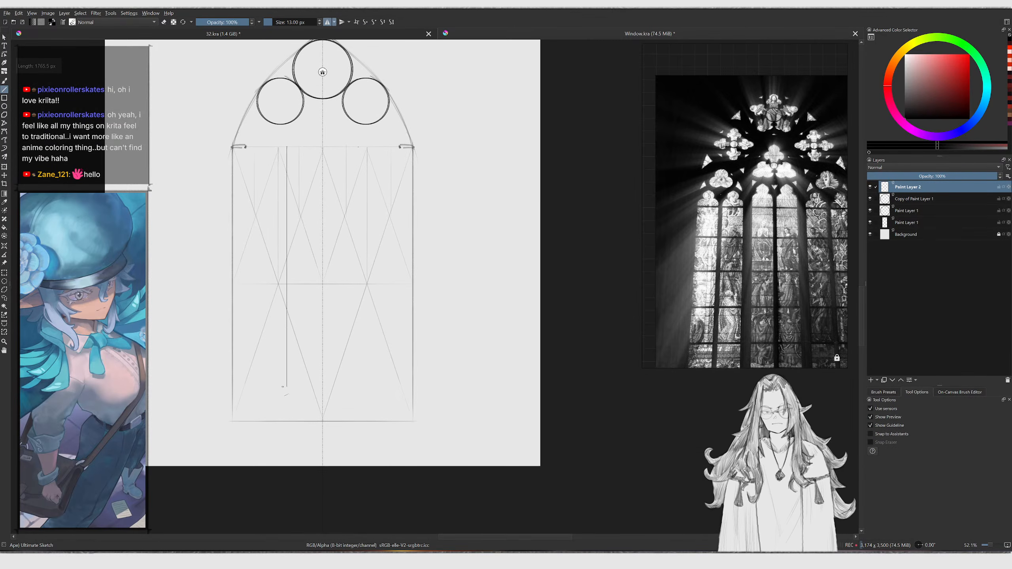
pyautogui.keyDown('shift'); pyautogui.moveTo(280, 418); pyautogui.dragTo(281, 420); pyautogui.keyUp('shift')
# Strengthen the vertical mullions and tracery lines with freehand brush strokes
pyautogui.press('b')
pyautogui.keyDown('ctrl'); pyautogui.moveTo(306, 138); pyautogui.dragTo(303, 67, button='middle'); pyautogui.keyUp('ctrl')
pyautogui.moveTo(278, 127); pyautogui.dragTo(331, 109, button='middle')
pyautogui.keyDown('ctrl'); pyautogui.moveTo(332, 110); pyautogui.dragTo(308, 138, button='middle'); pyautogui.keyUp('ctrl')
pyautogui.moveTo(286, 103)
pyautogui.keyDown('ctrl'); pyautogui.mouseDown(button='middle')
pyautogui.moveTo(288, 47)
pyautogui.moveTo(294, 158)
pyautogui.mouseUp(button='middle'); pyautogui.keyUp('ctrl')
pyautogui.keyDown('ctrl'); pyautogui.moveTo(249, 212); pyautogui.dragTo(250, 251, button='middle'); pyautogui.keyUp('ctrl')
# Merge the line and circle layers down into a single layer
pyautogui.press('e')
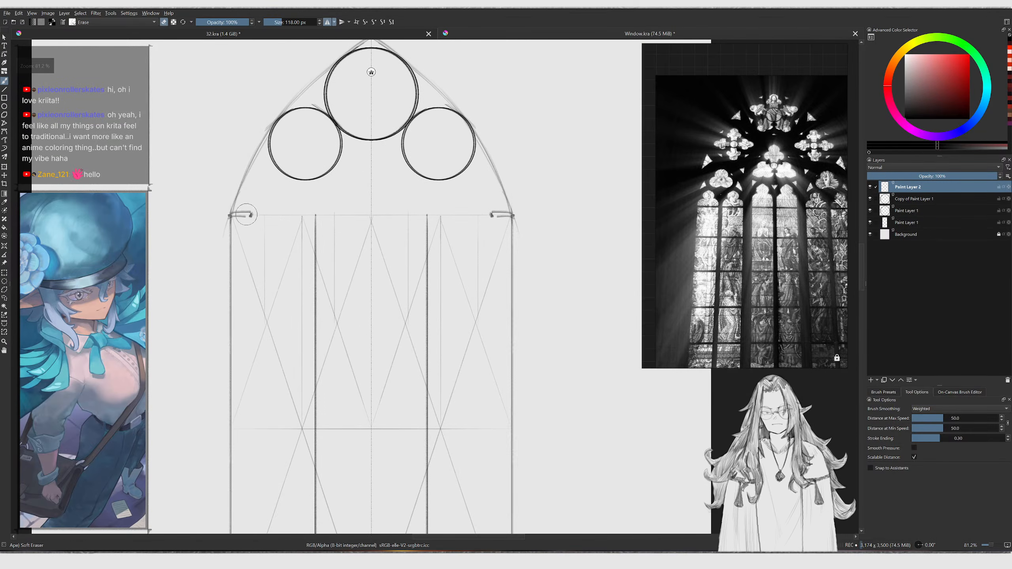
pyautogui.hotkey('ctrl', 'e')
pyautogui.hotkey('ctrl', 'e')
pyautogui.hotkey('ctrl', 'e')
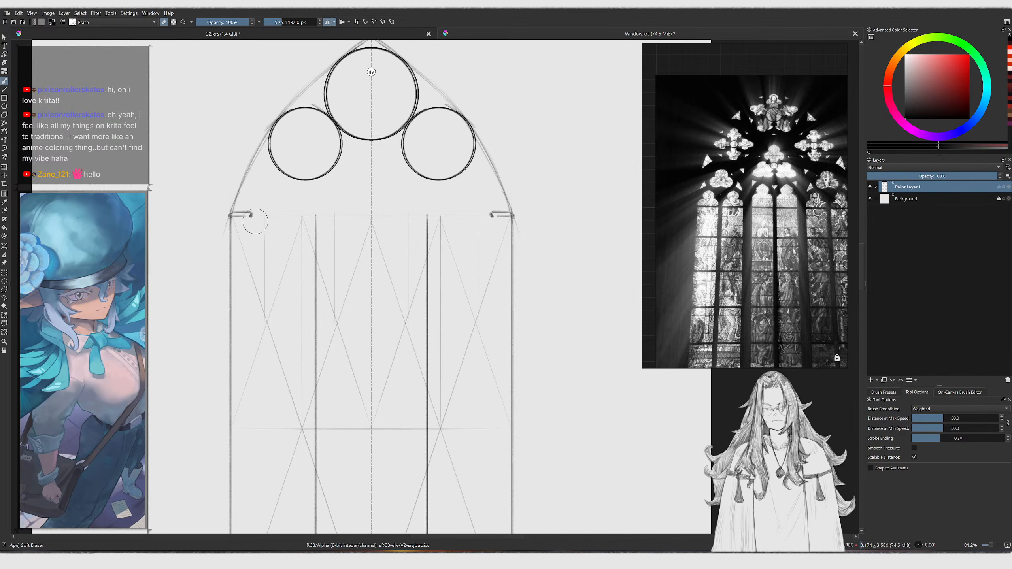
# Erase stray guide strokes at the arch springing points and inside the left lancets
pyautogui.moveTo(254, 214); pyautogui.dragTo(242, 216)
pyautogui.moveTo(243, 218)
pyautogui.keyDown('ctrl'); pyautogui.mouseDown(button='middle')
pyautogui.moveTo(251, 194)
pyautogui.moveTo(275, 226)
pyautogui.mouseUp(button='middle'); pyautogui.keyUp('ctrl')
pyautogui.press('/')
pyautogui.press('/')
pyautogui.press(']')
pyautogui.press(']')
pyautogui.press(']')
pyautogui.press(']')
pyautogui.press(']')
pyautogui.press(']')
pyautogui.press(']')
pyautogui.press(']')
pyautogui.press(']')
pyautogui.press(']')
pyautogui.press(']')
pyautogui.press(']')
pyautogui.press(']')
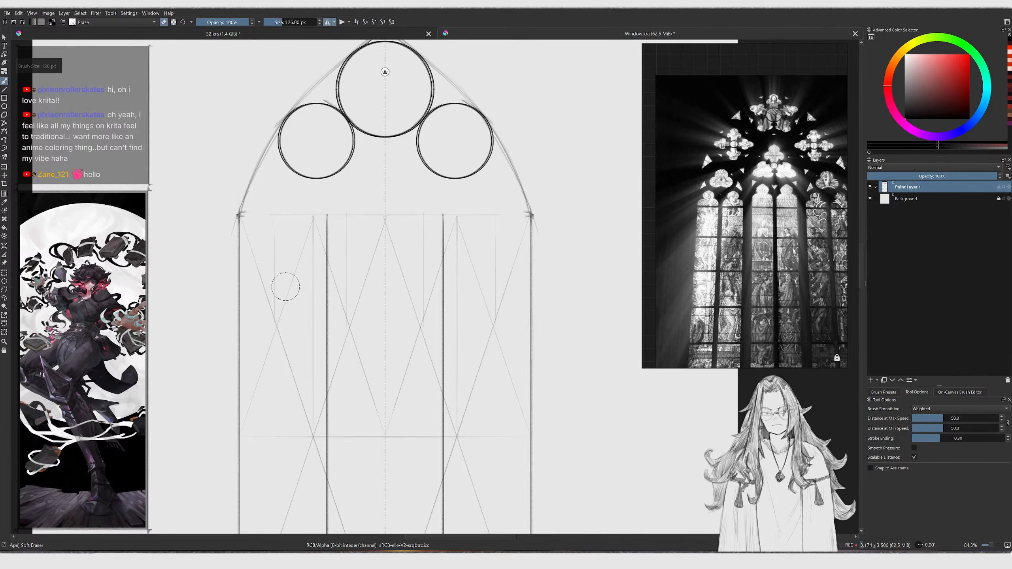
pyautogui.press('[')
pyautogui.press('[')
pyautogui.moveTo(288, 238); pyautogui.dragTo(294, 375)
pyautogui.moveTo(368, 267); pyautogui.dragTo(354, 366)
pyautogui.press('/')
# Draw crossing diagonal and vertical guide lines inside the left lancet pair with the Line tool
pyautogui.press('1')
pyautogui.press('v')
pyautogui.moveTo(221, 446); pyautogui.dragTo(329, 182)
pyautogui.moveTo(328, 444)
pyautogui.mouseDown()
pyautogui.moveTo(283, 376)
pyautogui.moveTo(225, 182)
pyautogui.mouseUp()
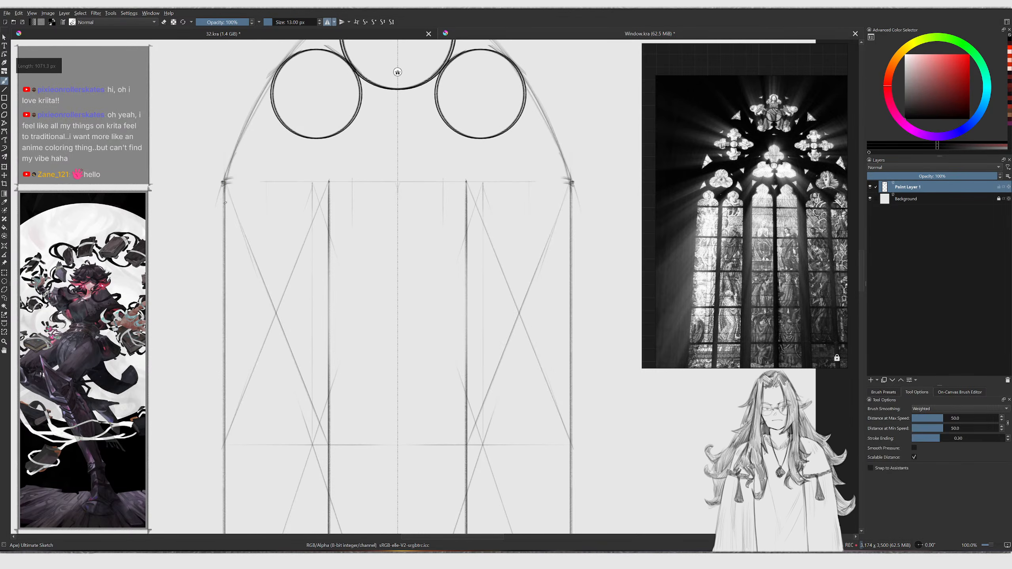
pyautogui.moveTo(276, 315); pyautogui.dragTo(282, 183)
pyautogui.press('b')
pyautogui.moveTo(279, 175); pyautogui.dragTo(265, 244, button='middle')
pyautogui.keyDown('ctrl'); pyautogui.moveTo(264, 244); pyautogui.dragTo(265, 168, button='middle'); pyautogui.keyUp('ctrl')
pyautogui.press('v')
pyautogui.moveTo(262, 265); pyautogui.dragTo(262, 156)
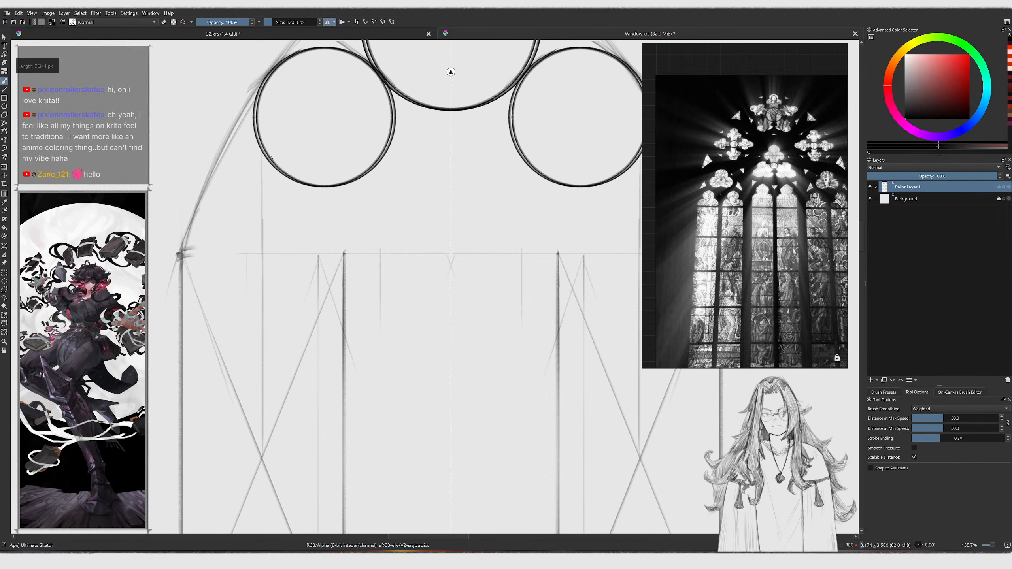
# Sketch curved lancet arches rising from the mullion tops toward the tracery circles
pyautogui.press(']')
pyautogui.moveTo(182, 257)
pyautogui.mouseDown()
pyautogui.moveTo(268, 152)
pyautogui.moveTo(327, 240)
pyautogui.mouseUp()
pyautogui.hotkey('ctrl', 'z')
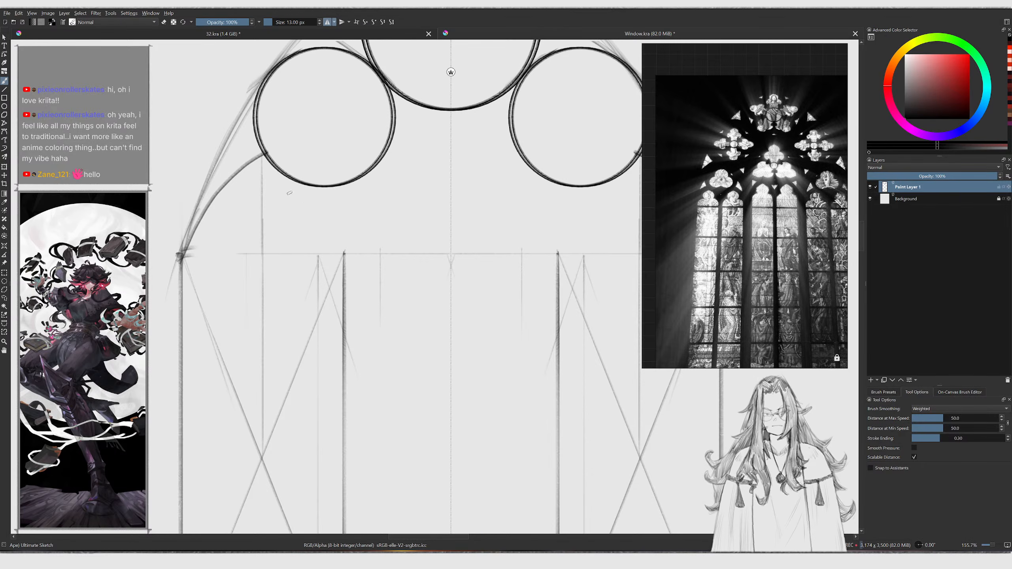
pyautogui.moveTo(266, 153); pyautogui.dragTo(340, 234)
pyautogui.hotkey('ctrl', 'z')
pyautogui.moveTo(265, 153)
pyautogui.mouseDown()
pyautogui.moveTo(316, 200)
pyautogui.moveTo(348, 257)
pyautogui.mouseUp()
pyautogui.moveTo(362, 207); pyautogui.dragTo(287, 266, button='middle')
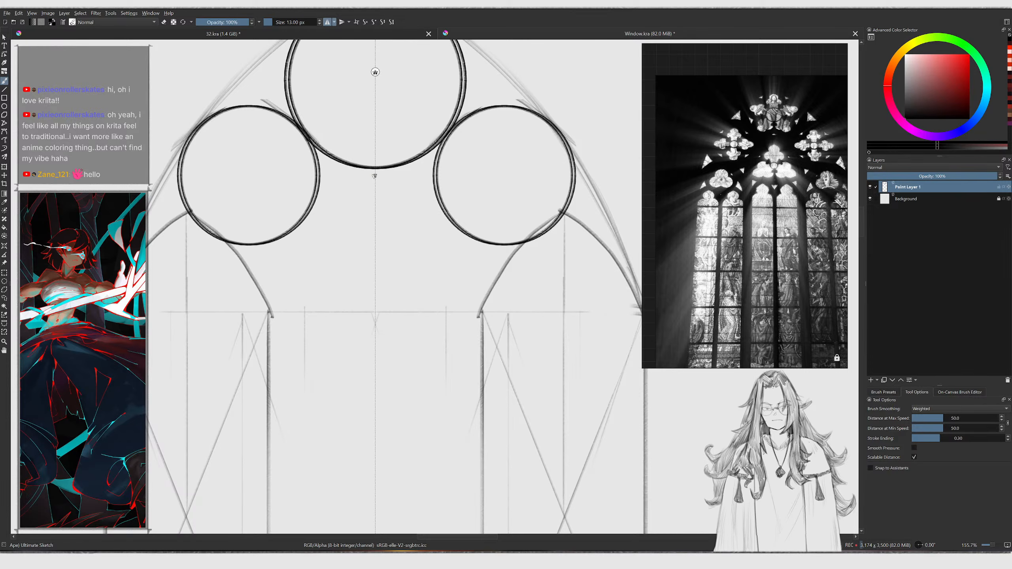
# Redraw and thicken the inner arch curves that meet at the cusp beneath the top circle
pyautogui.press('v')
pyautogui.moveTo(268, 343)
pyautogui.mouseDown()
pyautogui.moveTo(268, 263)
pyautogui.moveTo(354, 175)
pyautogui.mouseUp()
pyautogui.hotkey('ctrl', 'z')
pyautogui.press(']')
pyautogui.moveTo(269, 287)
pyautogui.mouseDown()
pyautogui.moveTo(284, 245)
pyautogui.moveTo(364, 168)
pyautogui.mouseUp()
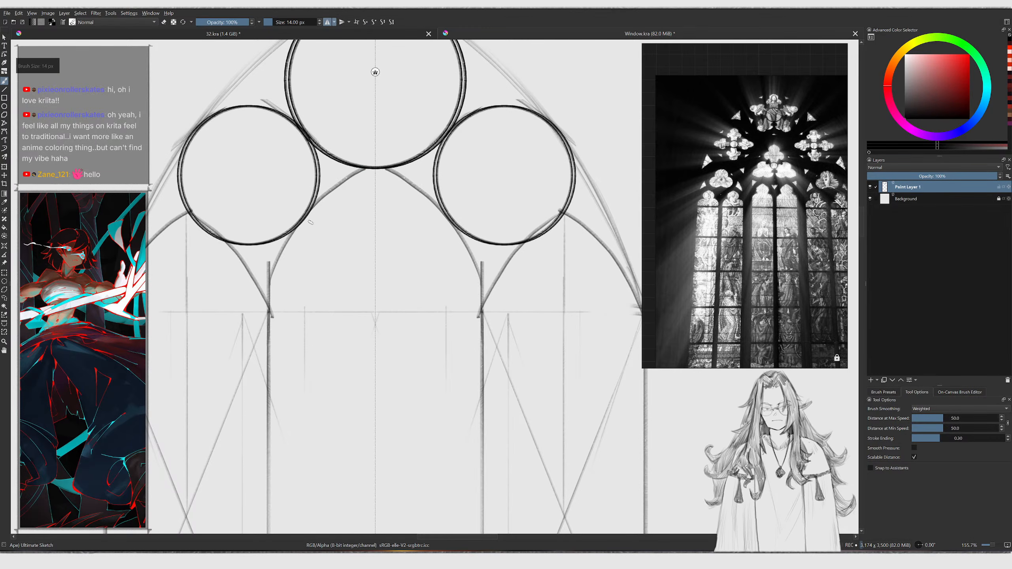
pyautogui.hotkey('ctrl', 'z')
pyautogui.moveTo(275, 263); pyautogui.dragTo(354, 172)
pyautogui.moveTo(276, 279); pyautogui.dragTo(361, 172)
pyautogui.hotkey('ctrl', 'z')
pyautogui.moveTo(315, 206); pyautogui.dragTo(371, 166)
pyautogui.hotkey('ctrl', 'z')
pyautogui.moveTo(315, 204); pyautogui.dragTo(373, 155)
pyautogui.hotkey('ctrl', 'z')
pyautogui.moveTo(272, 286); pyautogui.dragTo(371, 151)
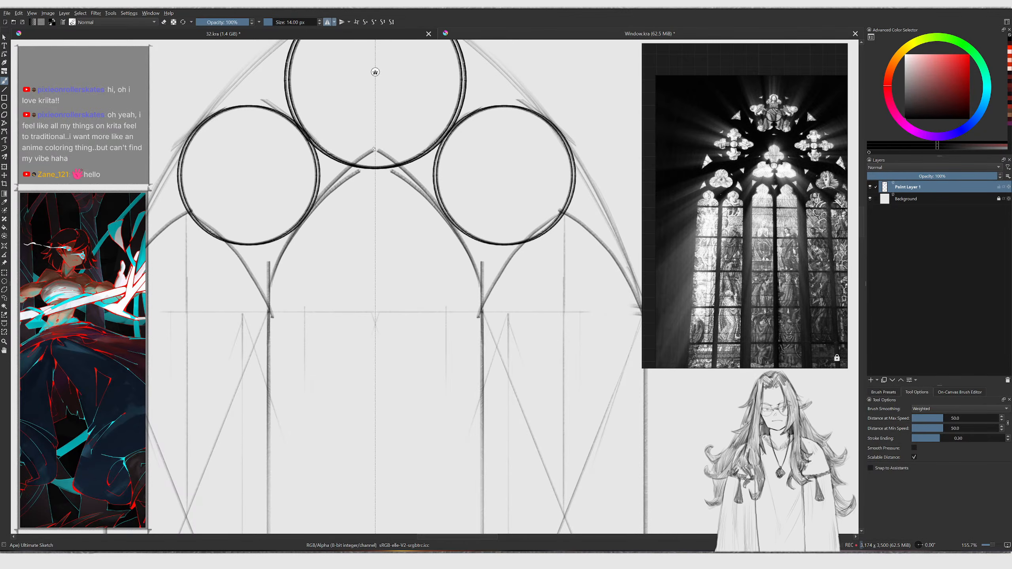
pyautogui.moveTo(329, 189); pyautogui.dragTo(374, 150)
# Erase the overlapping strokes around the cusp beneath the top circle
pyautogui.press('/')
pyautogui.click(370, 168)
pyautogui.hotkey('ctrl', 'z')
pyautogui.moveTo(372, 197)
pyautogui.keyDown('ctrl'); pyautogui.mouseDown(button='middle')
pyautogui.moveTo(360, 241)
pyautogui.moveTo(343, 205)
pyautogui.mouseUp(button='middle'); pyautogui.keyUp('ctrl')
pyautogui.keyDown('ctrl'); pyautogui.moveTo(344, 206); pyautogui.dragTo(350, 187, button='middle'); pyautogui.keyUp('ctrl')
pyautogui.press('/')
pyautogui.press('/')
pyautogui.moveTo(331, 207)
pyautogui.keyDown('shift'); pyautogui.mouseDown()
pyautogui.moveTo(325, 198)
pyautogui.moveTo(339, 206)
pyautogui.mouseUp(); pyautogui.keyUp('shift')
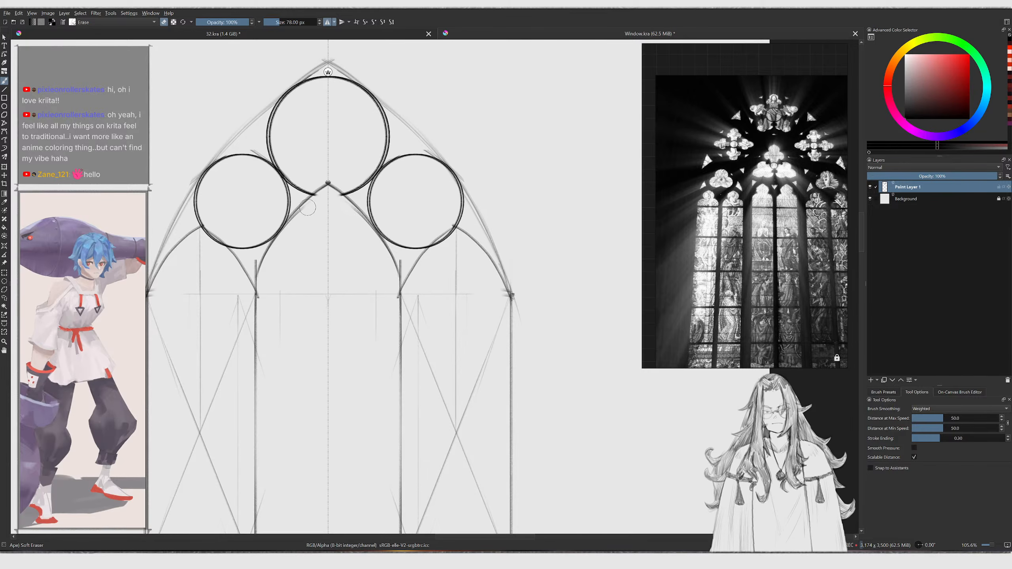
pyautogui.keyDown('ctrl'); pyautogui.moveTo(285, 233); pyautogui.dragTo(286, 210, button='middle'); pyautogui.keyUp('ctrl')
pyautogui.press('/')
# Touch up the central cusp and surrounding arch strokes with short brush strokes
pyautogui.moveTo(240, 331)
pyautogui.mouseDown()
pyautogui.moveTo(281, 249)
pyautogui.moveTo(353, 178)
pyautogui.mouseUp()
pyautogui.hotkey('ctrl', 'z')
pyautogui.moveTo(290, 97); pyautogui.dragTo(289, 243, button='middle')
pyautogui.keyDown('ctrl'); pyautogui.moveTo(291, 291); pyautogui.dragTo(316, 282, button='middle'); pyautogui.keyUp('ctrl')
pyautogui.moveTo(315, 282); pyautogui.dragTo(300, 278, button='middle')
pyautogui.keyDown('ctrl'); pyautogui.moveTo(277, 243); pyautogui.dragTo(263, 265, button='middle'); pyautogui.keyUp('ctrl')
pyautogui.keyDown('ctrl'); pyautogui.moveTo(262, 154); pyautogui.dragTo(282, 182, button='middle'); pyautogui.keyUp('ctrl')
pyautogui.press('Insert')
pyautogui.moveTo(393, 223)
pyautogui.keyDown('ctrl'); pyautogui.mouseDown(button='middle')
pyautogui.moveTo(382, 233)
pyautogui.moveTo(323, 220)
pyautogui.mouseUp(button='middle'); pyautogui.keyUp('ctrl')
pyautogui.hotkey('ctrl', 'z')
# Copy a tracery circle, paste it, and scale it down into a small circle at the top circle's centre
pyautogui.press('l')
pyautogui.moveTo(346, 323); pyautogui.dragTo(361, 351)
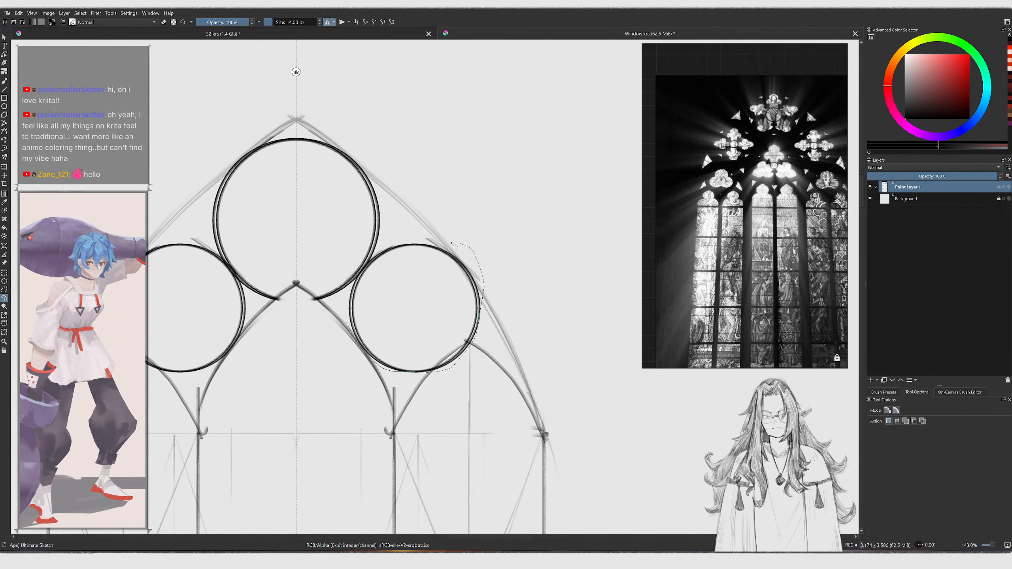
pyautogui.moveTo(352, 332); pyautogui.dragTo(352, 336)
pyautogui.hotkey('ctrl', 'c')
pyautogui.hotkey('ctrl', 'v')
pyautogui.moveTo(425, 326); pyautogui.dragTo(483, 364, button='middle')
pyautogui.press('t')
pyautogui.moveTo(478, 353)
pyautogui.mouseDown()
pyautogui.moveTo(353, 253)
pyautogui.moveTo(353, 278)
pyautogui.mouseUp()
pyautogui.scroll(2, 353, 275)
pyautogui.hotkey('ctrl', 't')
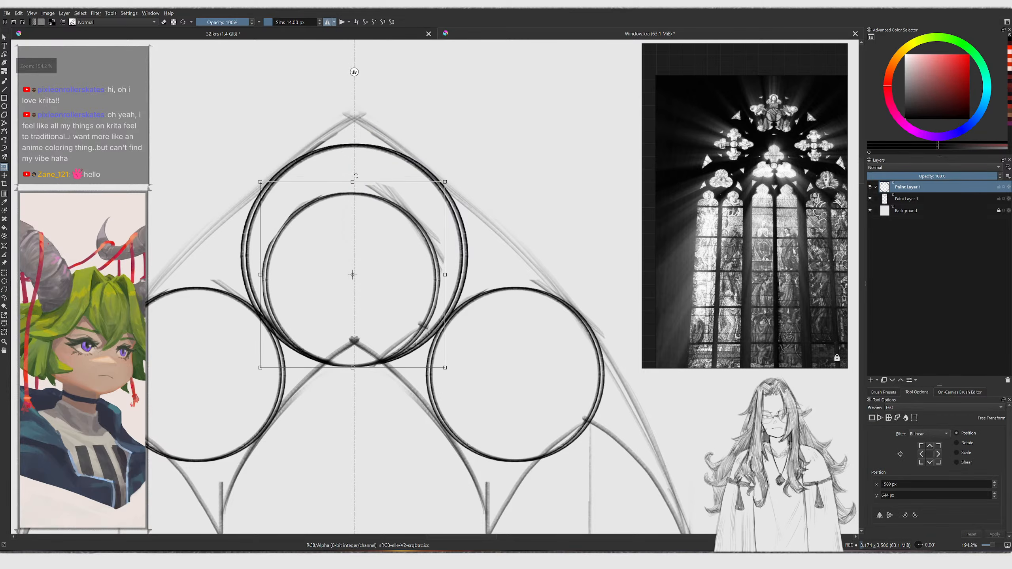
pyautogui.moveTo(353, 182); pyautogui.dragTo(354, 235)
pyautogui.press('Return')
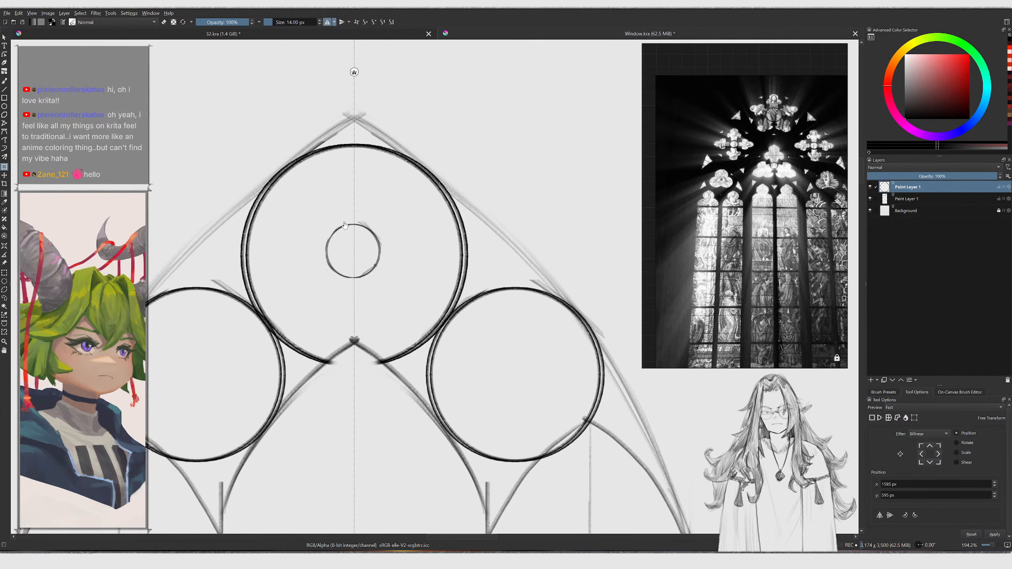
# Try duplicating the small circle twice, arranging the copies above and left of it, and merging the layers
pyautogui.hotkey('ctrl', 'j')
pyautogui.moveTo(344, 282)
pyautogui.mouseDown()
pyautogui.moveTo(344, 209)
pyautogui.moveTo(353, 233)
pyautogui.moveTo(356, 205)
pyautogui.mouseUp()
pyautogui.press('Return')
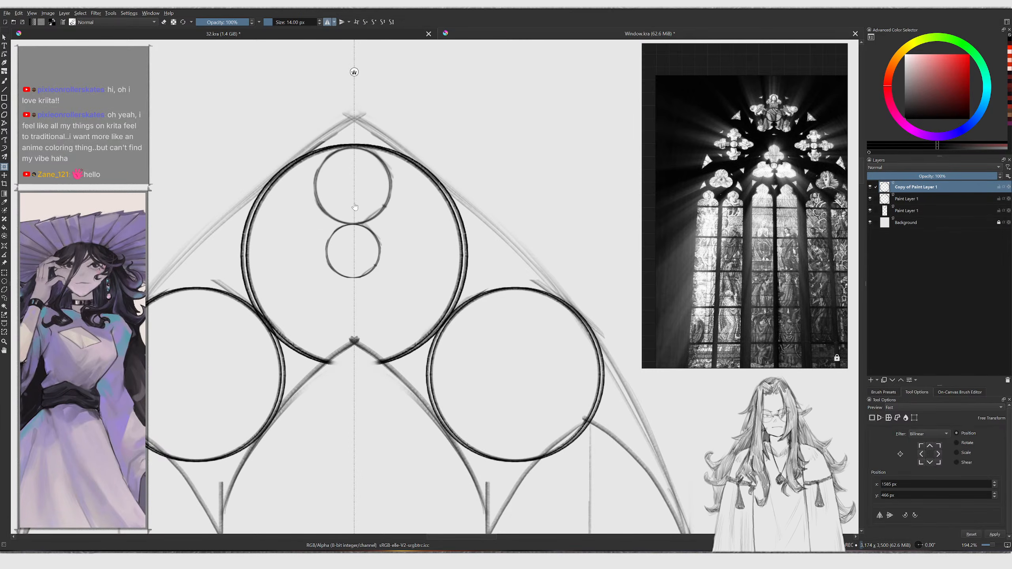
pyautogui.hotkey('ctrl', 'j')
pyautogui.press('t')
pyautogui.moveTo(363, 197); pyautogui.dragTo(317, 214)
pyautogui.hotkey('ctrl', 't')
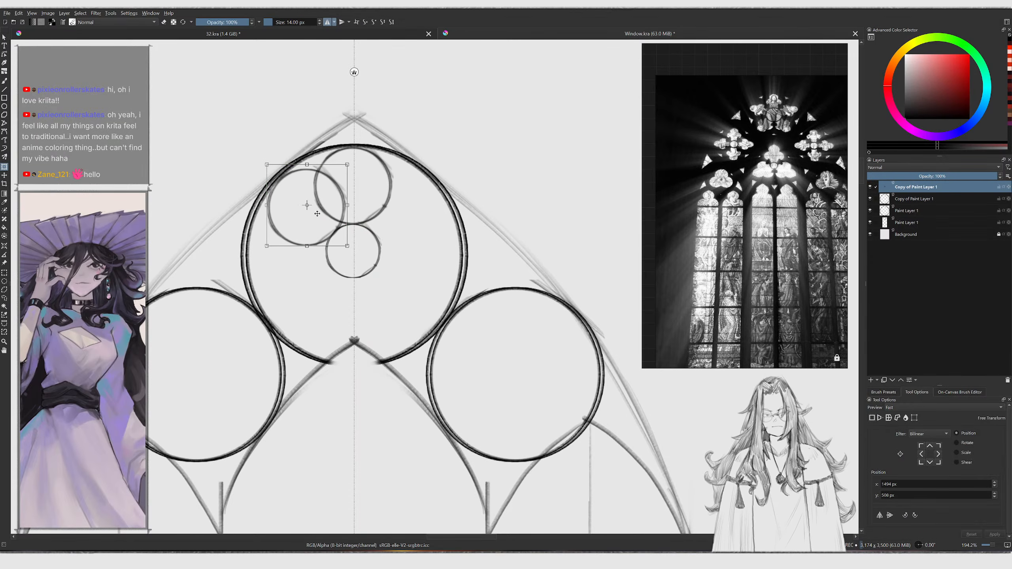
pyautogui.hotkey('ctrl', 'e')
pyautogui.hotkey('ctrl', 'shift', 'e')
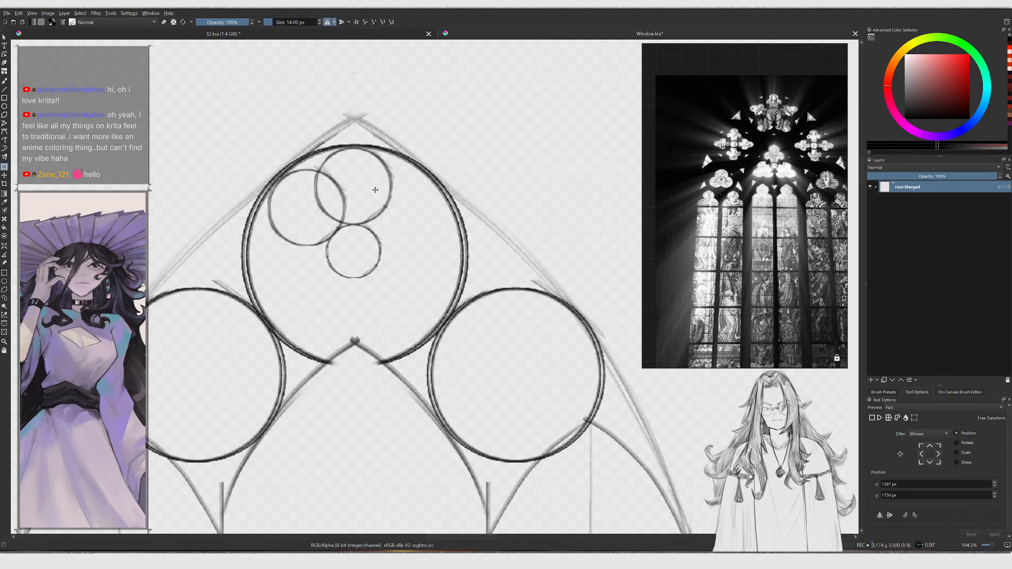
# Undo the duplicated small circles and the layer merges
pyautogui.press('b')
pyautogui.keyDown('ctrl'); pyautogui.scroll(-1, 349, 214); pyautogui.keyUp('ctrl')
pyautogui.hotkey('ctrl', 'z')
pyautogui.hotkey('ctrl', 'z')
pyautogui.hotkey('ctrl', 'z')
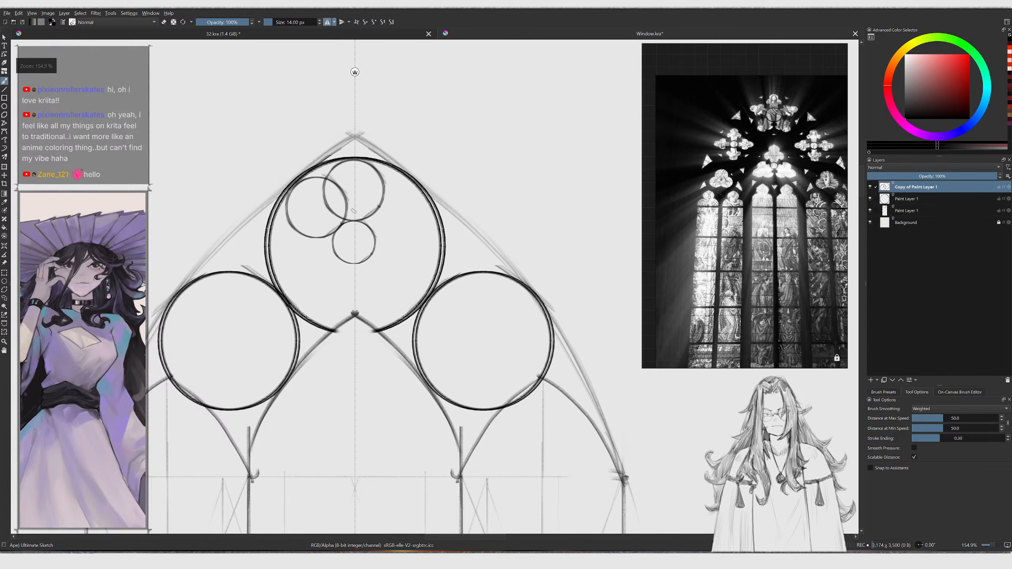
pyautogui.hotkey('ctrl', 'z')
pyautogui.keyDown('ctrl'); pyautogui.scroll(1, 359, 180); pyautogui.keyUp('ctrl')
pyautogui.hotkey('ctrl', 'z')
pyautogui.press('[')
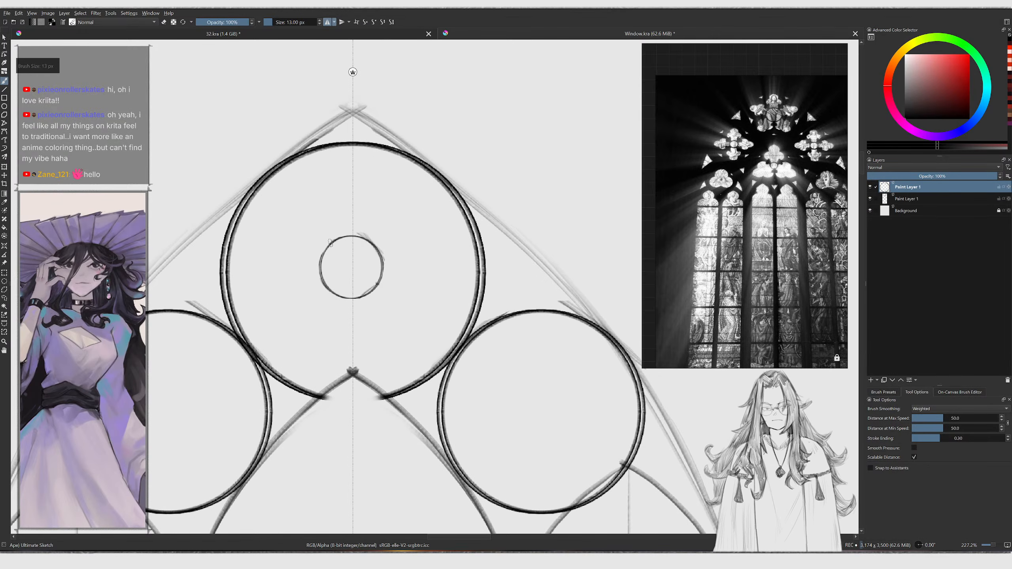
pyautogui.press('[')
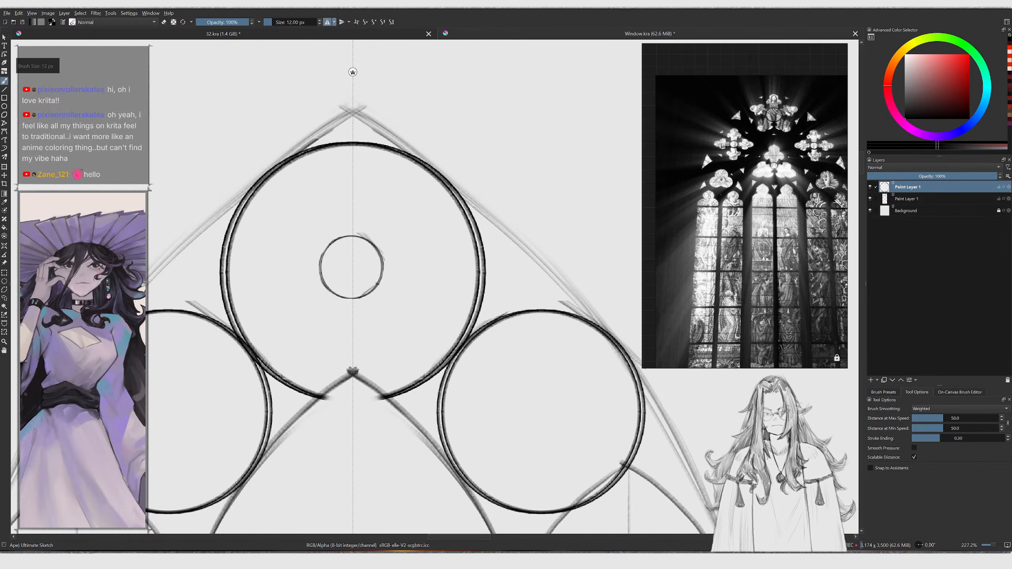
pyautogui.moveTo(330, 244); pyautogui.dragTo(322, 236)
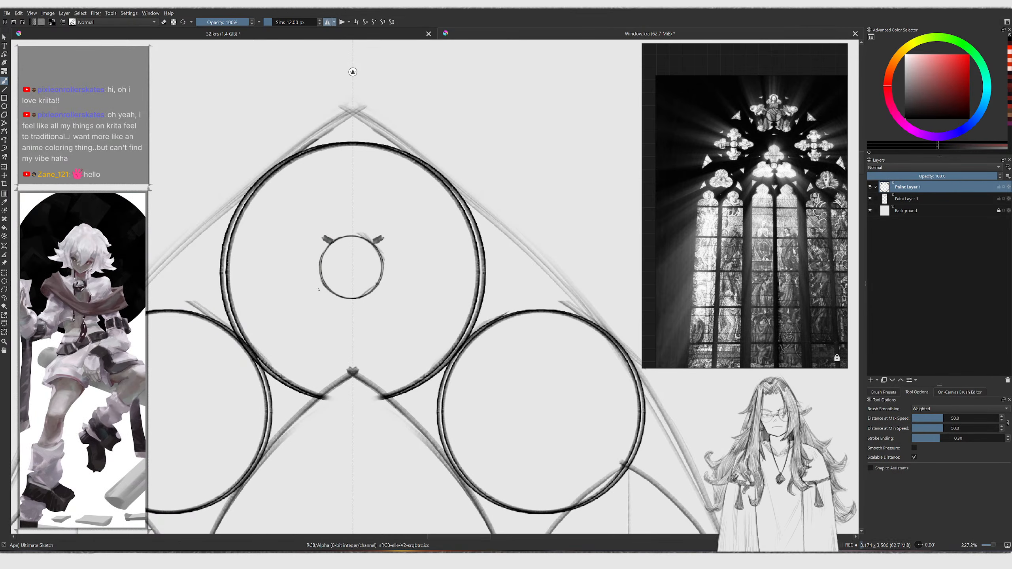
pyautogui.moveTo(324, 284); pyautogui.dragTo(322, 283)
pyautogui.hotkey('ctrl', 'z')
pyautogui.hotkey('ctrl', 'z')
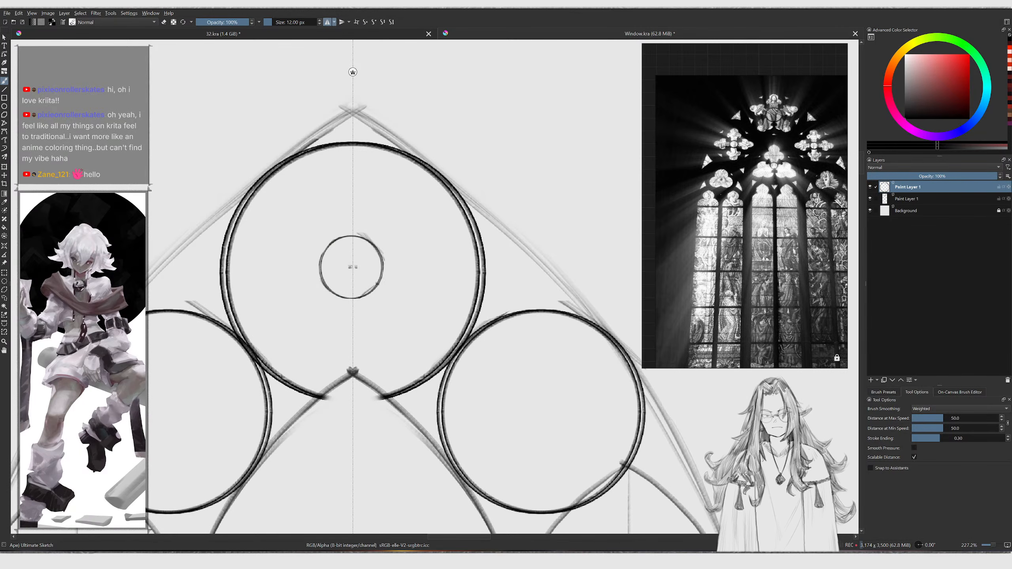
# Draw diagonal lines crossing the small central circle and extending out to the large top circle
pyautogui.press('v')
pyautogui.moveTo(352, 267)
pyautogui.mouseDown()
pyautogui.moveTo(326, 236)
pyautogui.moveTo(319, 287)
pyautogui.mouseUp()
pyautogui.press('v')
pyautogui.press('b')
pyautogui.press('v')
pyautogui.moveTo(353, 268)
pyautogui.mouseDown()
pyautogui.moveTo(328, 238)
pyautogui.moveTo(347, 267)
pyautogui.moveTo(317, 290)
pyautogui.moveTo(352, 285)
pyautogui.moveTo(352, 305)
pyautogui.mouseUp()
pyautogui.press('v')
pyautogui.press('v')
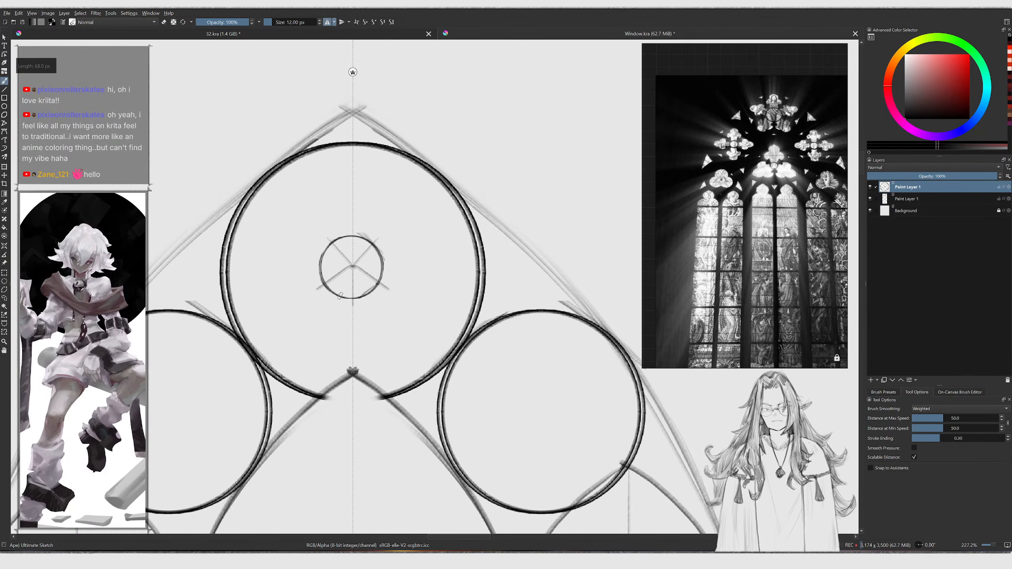
pyautogui.scroll(1, 309, 225)
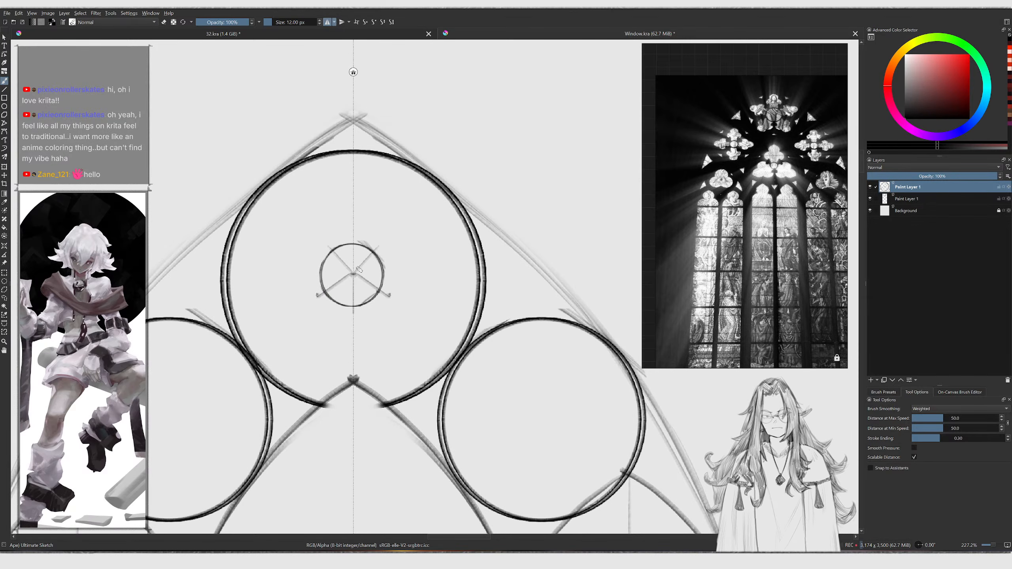
pyautogui.press('v')
pyautogui.moveTo(317, 296); pyautogui.dragTo(244, 347)
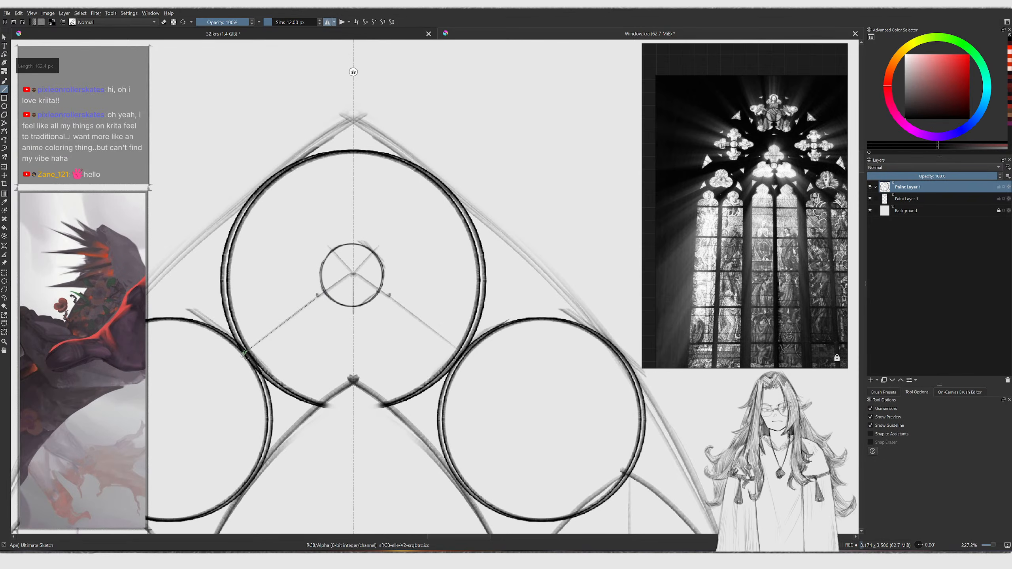
# Sketch curved cusps along the lower diagonals inside the large top circle
pyautogui.press(']')
pyautogui.moveTo(235, 308)
pyautogui.mouseDown()
pyautogui.moveTo(243, 326)
pyautogui.moveTo(274, 330)
pyautogui.mouseUp()
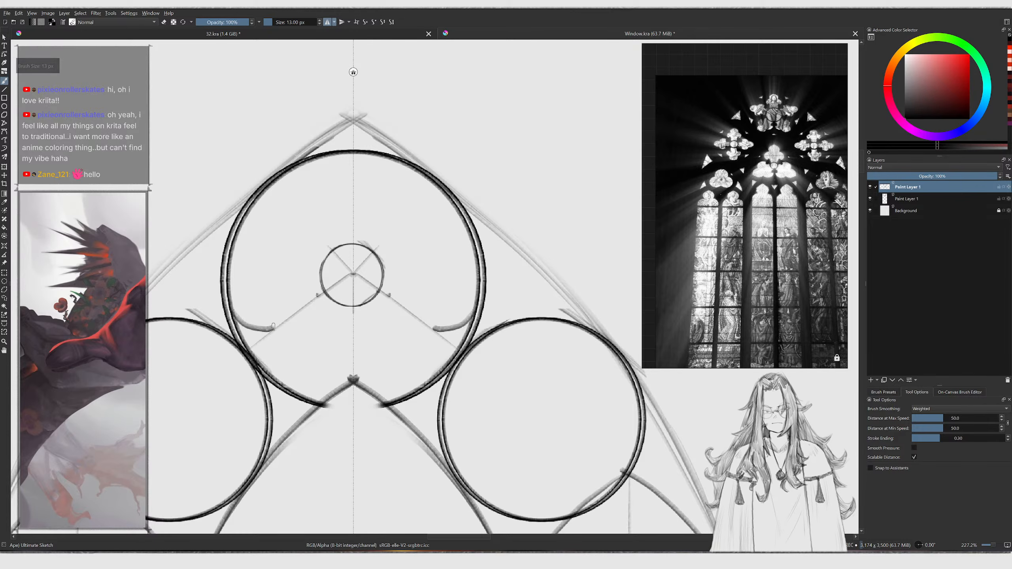
pyautogui.moveTo(267, 383); pyautogui.dragTo(274, 329)
pyautogui.hotkey('ctrl', 'z')
pyautogui.press(']')
pyautogui.moveTo(270, 379); pyautogui.dragTo(276, 329)
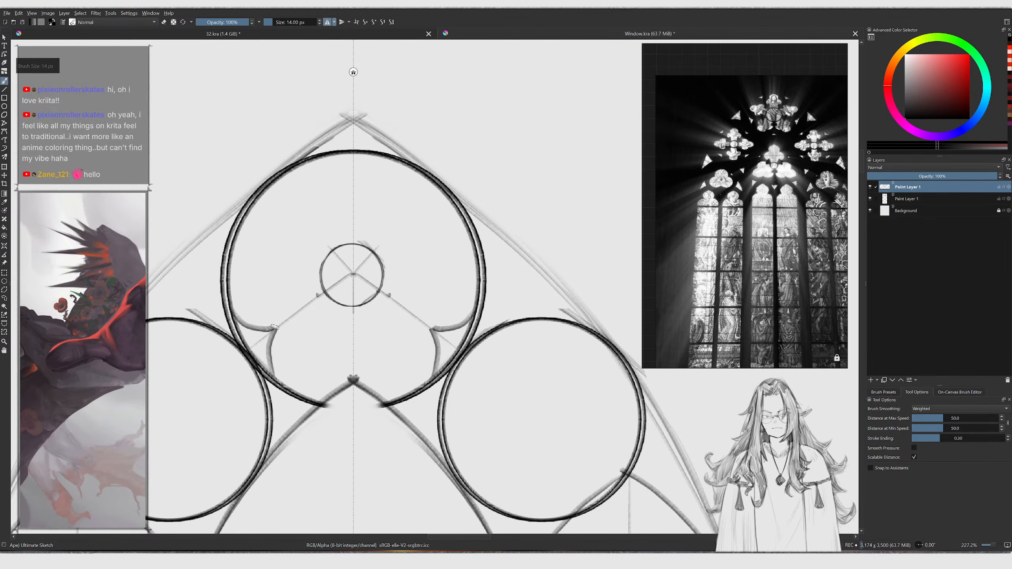
# Draw the upper diagonals and sketch cusp curves in the top circle's upper half
pyautogui.press('v')
pyautogui.moveTo(353, 275); pyautogui.dragTo(267, 190)
pyautogui.press('b')
pyautogui.moveTo(272, 325)
pyautogui.mouseDown()
pyautogui.moveTo(255, 282)
pyautogui.moveTo(314, 168)
pyautogui.mouseUp()
pyautogui.hotkey('ctrl', 'z')
pyautogui.hotkey('ctrl', 'z')
pyautogui.hotkey('ctrl', 'z')
pyautogui.hotkey('ctrl', 'z')
pyautogui.moveTo(286, 208); pyautogui.dragTo(304, 168)
pyautogui.hotkey('ctrl', 'z')
pyautogui.moveTo(287, 207); pyautogui.dragTo(303, 168)
pyautogui.moveTo(352, 282); pyautogui.dragTo(339, 271, button='middle')
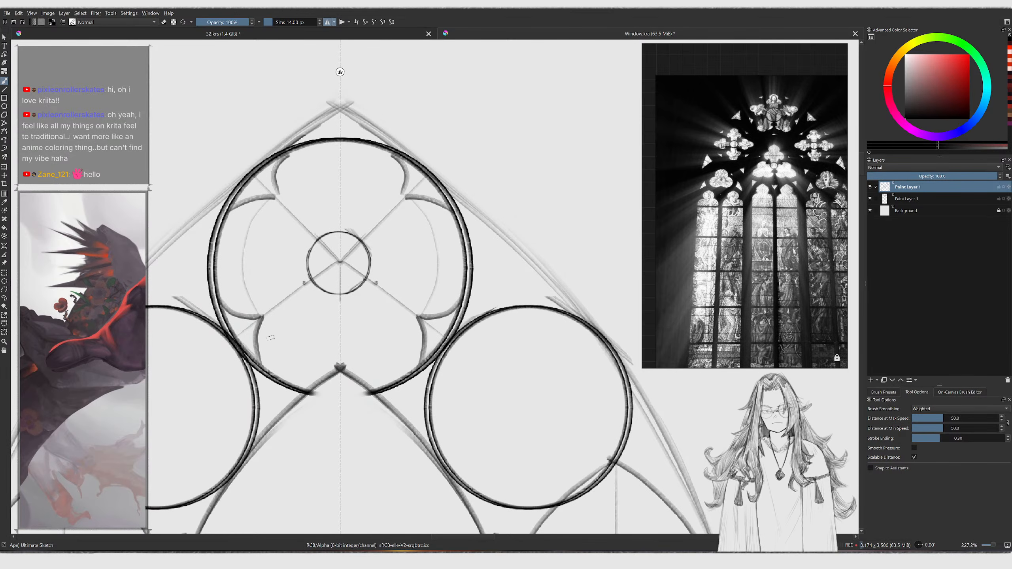
# Sketch cusped foil lobes around the upper diagonals of the top circle
pyautogui.hotkey('ctrl', 'z')
pyautogui.moveTo(253, 317)
pyautogui.mouseDown()
pyautogui.moveTo(267, 296)
pyautogui.moveTo(285, 319)
pyautogui.moveTo(289, 293)
pyautogui.moveTo(286, 302)
pyautogui.mouseUp()
pyautogui.hotkey('ctrl', 'z')
pyautogui.moveTo(283, 234); pyautogui.dragTo(279, 254, button='middle')
pyautogui.moveTo(263, 224)
pyautogui.mouseDown()
pyautogui.moveTo(296, 243)
pyautogui.moveTo(299, 174)
pyautogui.moveTo(339, 172)
pyautogui.mouseUp()
pyautogui.hotkey('ctrl', 'z')
pyautogui.hotkey('ctrl', 'z')
pyautogui.hotkey('ctrl', 'z')
pyautogui.moveTo(328, 220)
pyautogui.mouseDown()
pyautogui.moveTo(326, 166)
pyautogui.moveTo(296, 194)
pyautogui.moveTo(307, 213)
pyautogui.mouseUp()
pyautogui.hotkey('ctrl', 'z')
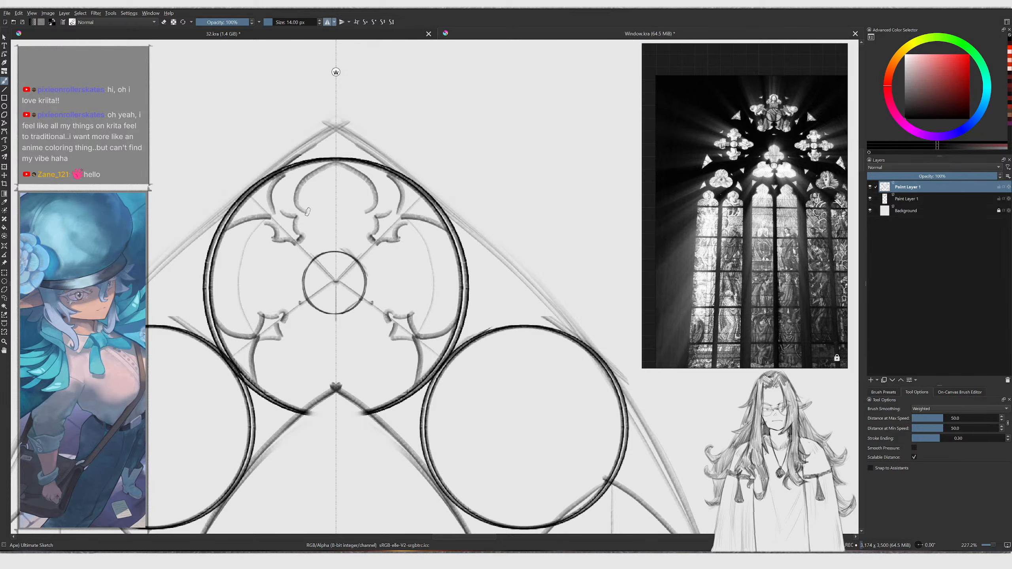
pyautogui.hotkey('ctrl', 'z')
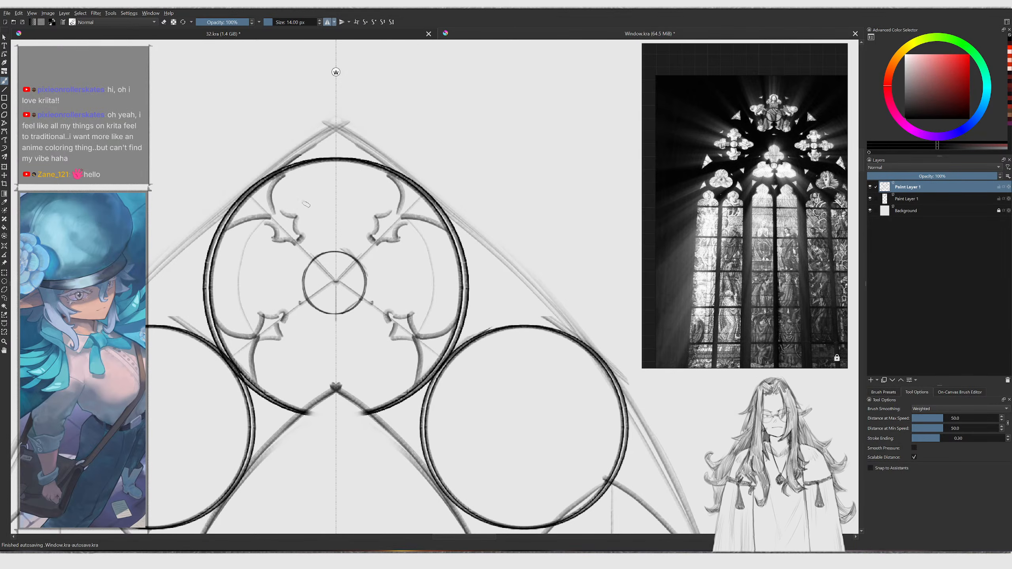
# Refine the curves of the top foil lobe beneath the large circle's upper edge
pyautogui.moveTo(295, 216); pyautogui.dragTo(318, 176)
pyautogui.hotkey('ctrl', 'z')
pyautogui.moveTo(291, 218)
pyautogui.mouseDown()
pyautogui.moveTo(328, 164)
pyautogui.moveTo(311, 173)
pyautogui.moveTo(338, 163)
pyautogui.moveTo(309, 198)
pyautogui.moveTo(325, 167)
pyautogui.moveTo(309, 196)
pyautogui.moveTo(317, 171)
pyautogui.moveTo(338, 163)
pyautogui.mouseUp()
pyautogui.hotkey('ctrl', 'z')
pyautogui.hotkey('ctrl', 'z')
pyautogui.hotkey('ctrl', 'z')
pyautogui.hotkey('ctrl', 'z')
pyautogui.hotkey('ctrl', 'z')
pyautogui.moveTo(309, 197)
pyautogui.mouseDown()
pyautogui.moveTo(288, 217)
pyautogui.moveTo(292, 202)
pyautogui.moveTo(287, 217)
pyautogui.mouseUp()
pyautogui.hotkey('ctrl', 'z')
pyautogui.moveTo(287, 217)
pyautogui.mouseDown()
pyautogui.moveTo(299, 199)
pyautogui.moveTo(318, 200)
pyautogui.mouseUp()
pyautogui.moveTo(329, 198)
pyautogui.keyDown('ctrl'); pyautogui.mouseDown(button='middle')
pyautogui.moveTo(328, 279)
pyautogui.moveTo(328, 200)
pyautogui.mouseUp(button='middle'); pyautogui.keyUp('ctrl')
pyautogui.moveTo(324, 179); pyautogui.dragTo(342, 171)
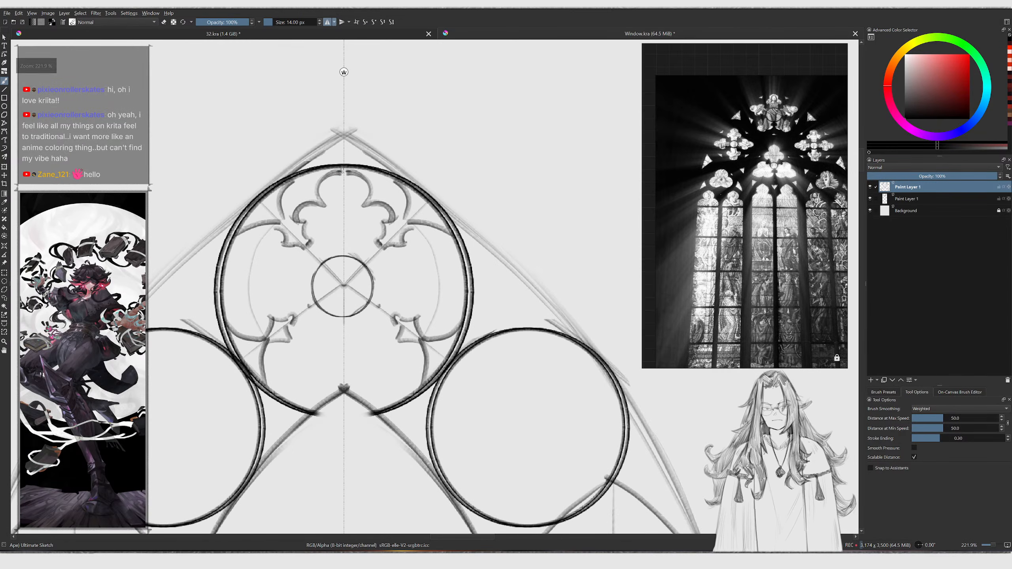
pyautogui.moveTo(342, 171); pyautogui.dragTo(355, 171, button='middle')
pyautogui.moveTo(258, 221)
pyautogui.mouseDown()
pyautogui.moveTo(284, 211)
pyautogui.moveTo(282, 192)
pyautogui.moveTo(285, 212)
pyautogui.mouseUp()
pyautogui.hotkey('ctrl', 'z')
pyautogui.hotkey('ctrl', 'z')
pyautogui.moveTo(285, 212); pyautogui.dragTo(278, 193)
pyautogui.moveTo(289, 199)
pyautogui.keyDown('ctrl'); pyautogui.mouseDown(button='middle')
pyautogui.moveTo(293, 231)
pyautogui.moveTo(293, 210)
pyautogui.mouseUp(button='middle'); pyautogui.keyUp('ctrl')
pyautogui.press('l')
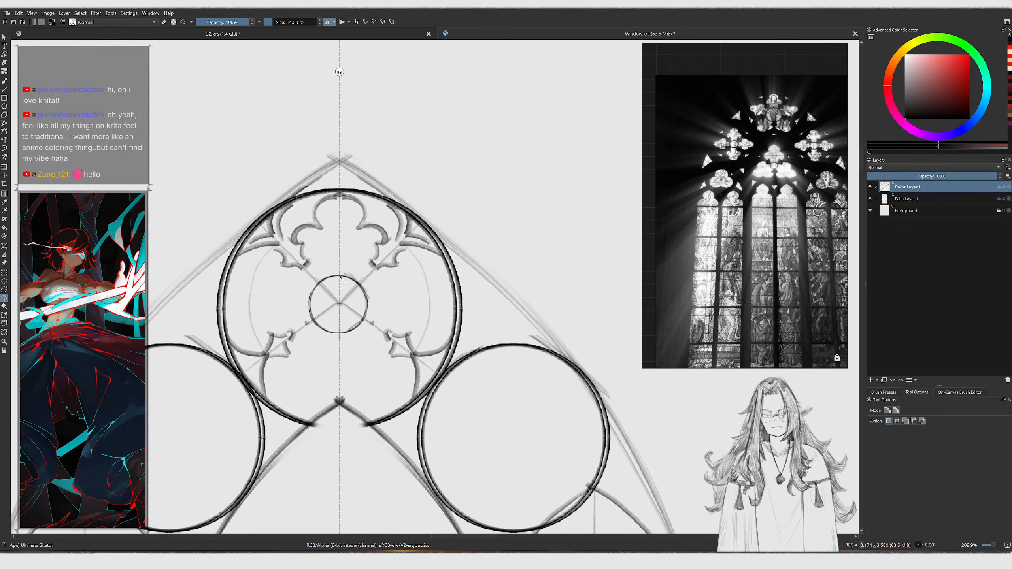
# Undo the recent cusp strokes on the top foil lobe, switching to the sketch brush at 12 px
pyautogui.moveTo(348, 279); pyautogui.dragTo(342, 271, button='middle')
pyautogui.press('b')
pyautogui.press('[')
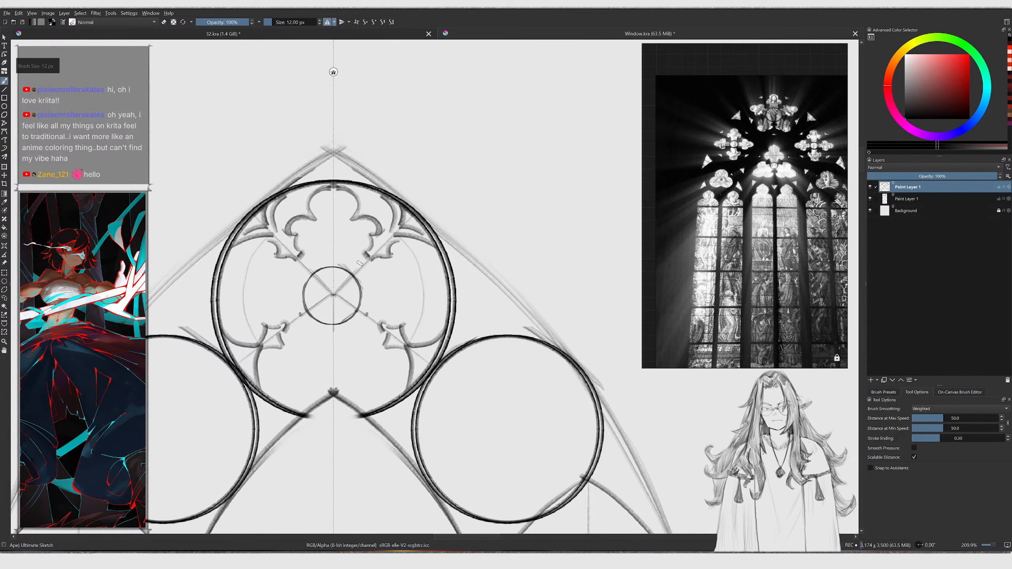
pyautogui.moveTo(364, 256)
pyautogui.mouseDown()
pyautogui.moveTo(355, 270)
pyautogui.moveTo(376, 250)
pyautogui.moveTo(358, 264)
pyautogui.moveTo(366, 270)
pyautogui.moveTo(360, 254)
pyautogui.moveTo(377, 266)
pyautogui.moveTo(383, 237)
pyautogui.moveTo(372, 230)
pyautogui.moveTo(374, 245)
pyautogui.moveTo(366, 217)
pyautogui.moveTo(374, 238)
pyautogui.moveTo(353, 219)
pyautogui.moveTo(368, 214)
pyautogui.moveTo(370, 244)
pyautogui.moveTo(357, 226)
pyautogui.moveTo(382, 232)
pyautogui.mouseUp()
pyautogui.hotkey('ctrl', 'z')
pyautogui.press('/')
pyautogui.press('/')
pyautogui.hotkey('ctrl', 'z')
pyautogui.hotkey('ctrl', 'z')
pyautogui.hotkey('ctrl', 'z')
pyautogui.press('/')
pyautogui.press('/')
pyautogui.press('/')
pyautogui.press('/')
pyautogui.hotkey('ctrl', 'z')
pyautogui.hotkey('ctrl', 'z')
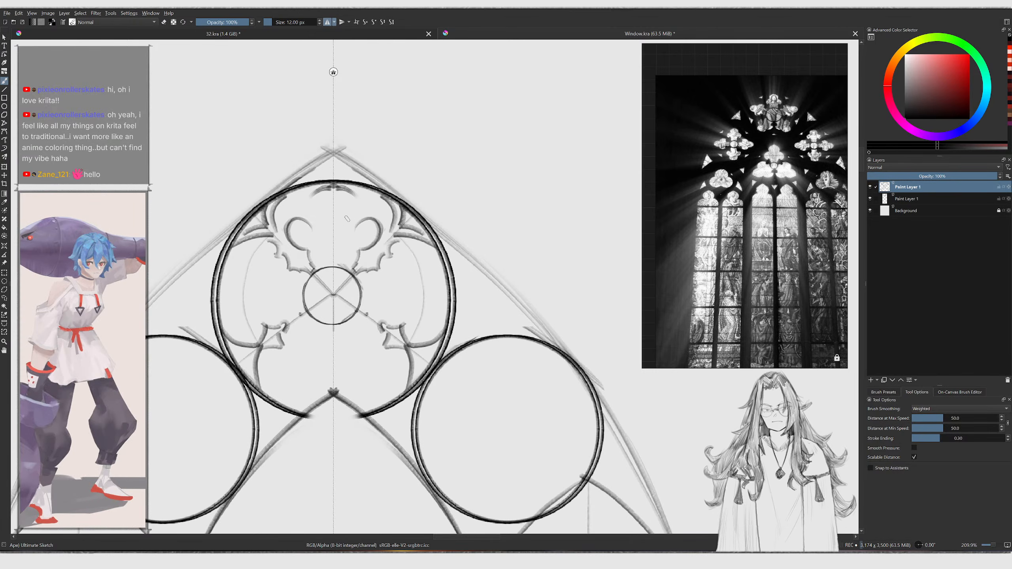
# Redraw the curves of the top foil lobe just beneath the large circle's upper edge
pyautogui.press('e')
pyautogui.press('e')
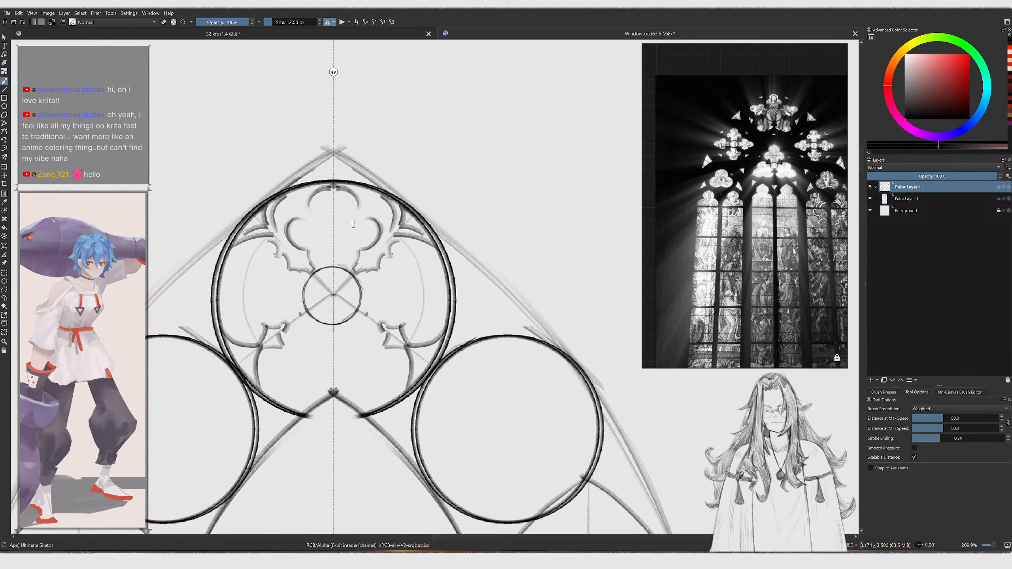
pyautogui.moveTo(356, 218)
pyautogui.mouseDown()
pyautogui.moveTo(362, 196)
pyautogui.moveTo(335, 189)
pyautogui.mouseUp()
pyautogui.press('e')
pyautogui.press('e')
pyautogui.moveTo(342, 195)
pyautogui.mouseDown()
pyautogui.moveTo(355, 203)
pyautogui.moveTo(352, 223)
pyautogui.moveTo(359, 199)
pyautogui.moveTo(338, 189)
pyautogui.mouseUp()
pyautogui.hotkey('ctrl', 'z')
pyautogui.press('e')
pyautogui.moveTo(361, 227)
pyautogui.mouseDown()
pyautogui.moveTo(372, 244)
pyautogui.moveTo(361, 249)
pyautogui.mouseUp()
pyautogui.press('e')
pyautogui.press('e')
# Erase the rough strokes of the upper-left foil lobe inside the top circle with a 32 px eraser
pyautogui.press('e')
pyautogui.moveTo(359, 251)
pyautogui.mouseDown()
pyautogui.moveTo(377, 232)
pyautogui.moveTo(356, 214)
pyautogui.mouseUp()
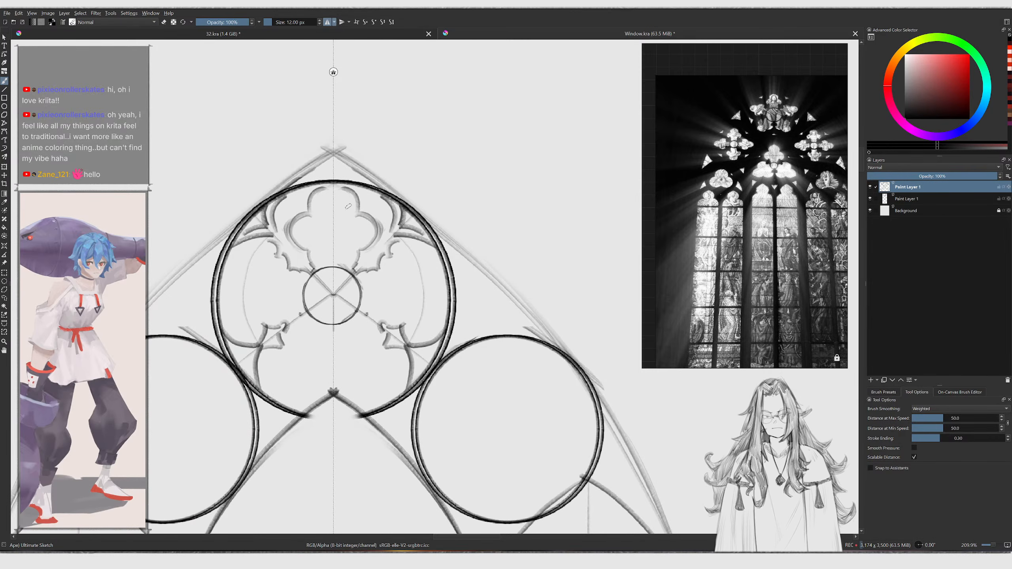
pyautogui.moveTo(294, 210); pyautogui.dragTo(307, 193)
pyautogui.hotkey('ctrl', 'z')
pyautogui.moveTo(276, 229); pyautogui.dragTo(294, 209)
pyautogui.hotkey('ctrl', 'z')
pyautogui.hotkey('ctrl', 'z')
pyautogui.press('e')
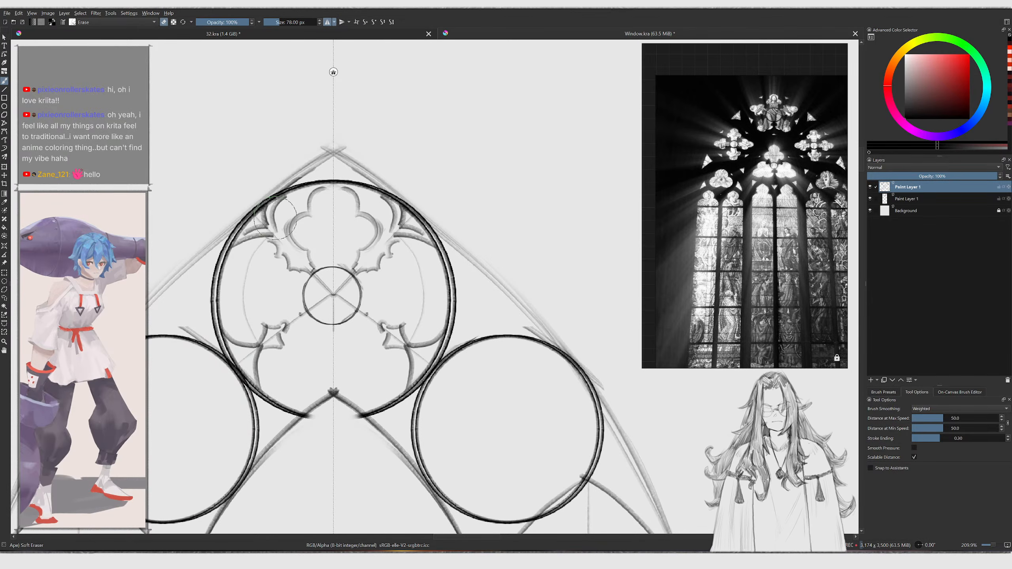
pyautogui.press('[')
pyautogui.press('[')
pyautogui.press('[')
pyautogui.press('[')
pyautogui.press('[')
pyautogui.press('[')
pyautogui.press('[')
pyautogui.press('[')
pyautogui.press('[')
pyautogui.press('[')
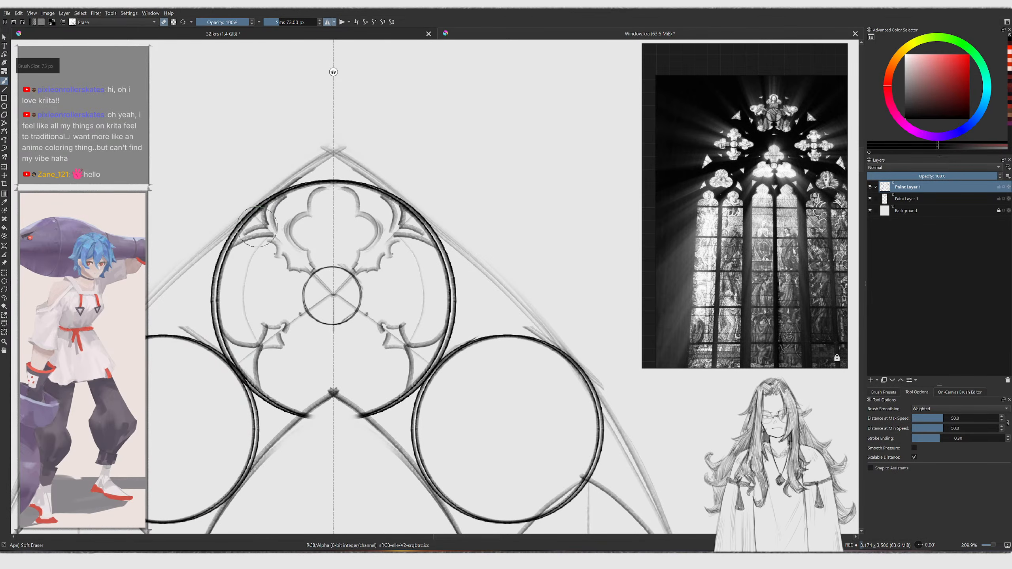
pyautogui.press('[')
pyautogui.moveTo(256, 226); pyautogui.dragTo(274, 209)
pyautogui.moveTo(244, 241); pyautogui.dragTo(254, 239)
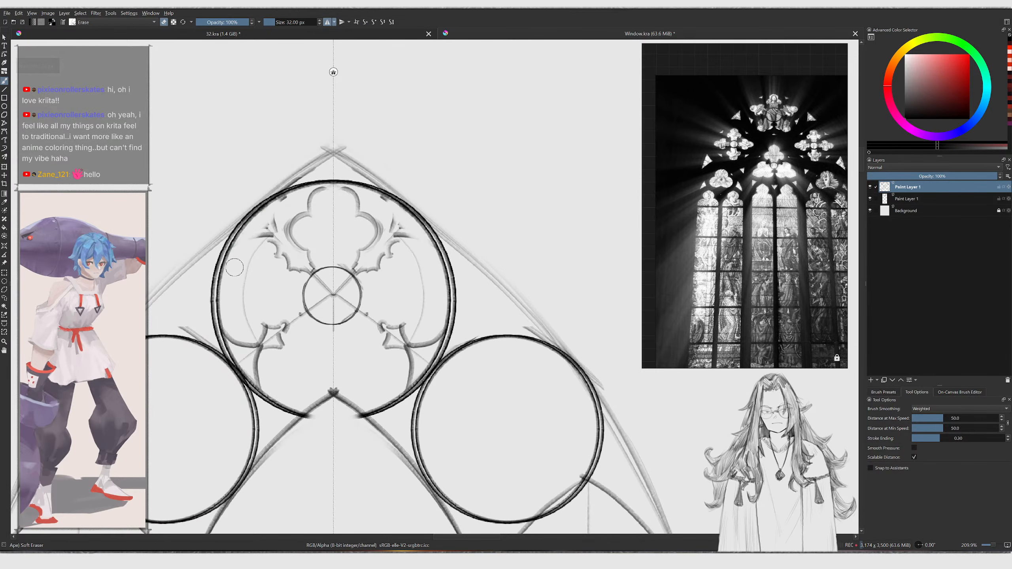
pyautogui.press('e')
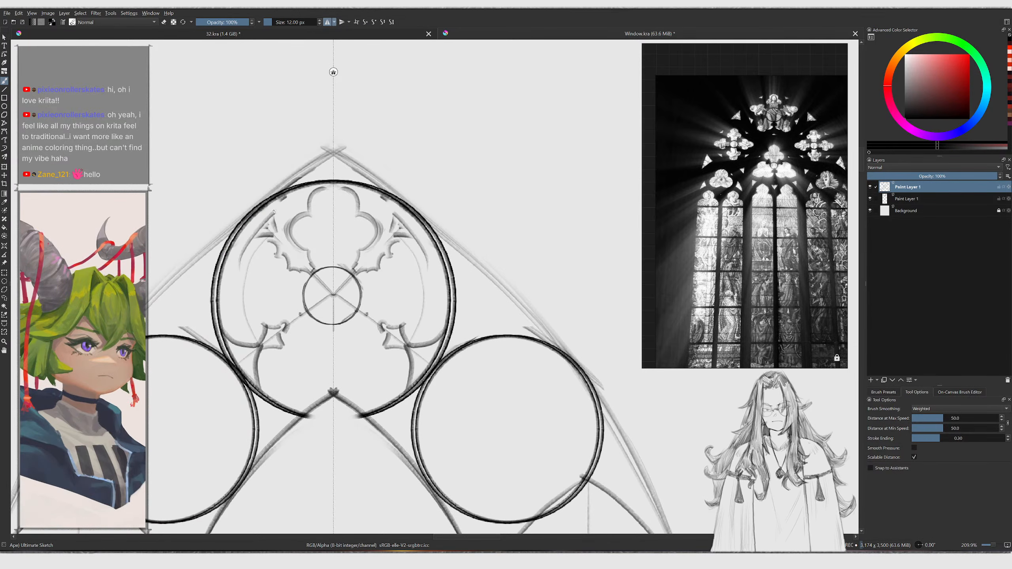
pyautogui.moveTo(242, 255)
pyautogui.mouseDown()
pyautogui.moveTo(305, 198)
pyautogui.moveTo(267, 235)
pyautogui.moveTo(274, 216)
pyautogui.moveTo(275, 236)
pyautogui.mouseUp()
pyautogui.press('/')
pyautogui.press('/')
pyautogui.hotkey('ctrl', 'z')
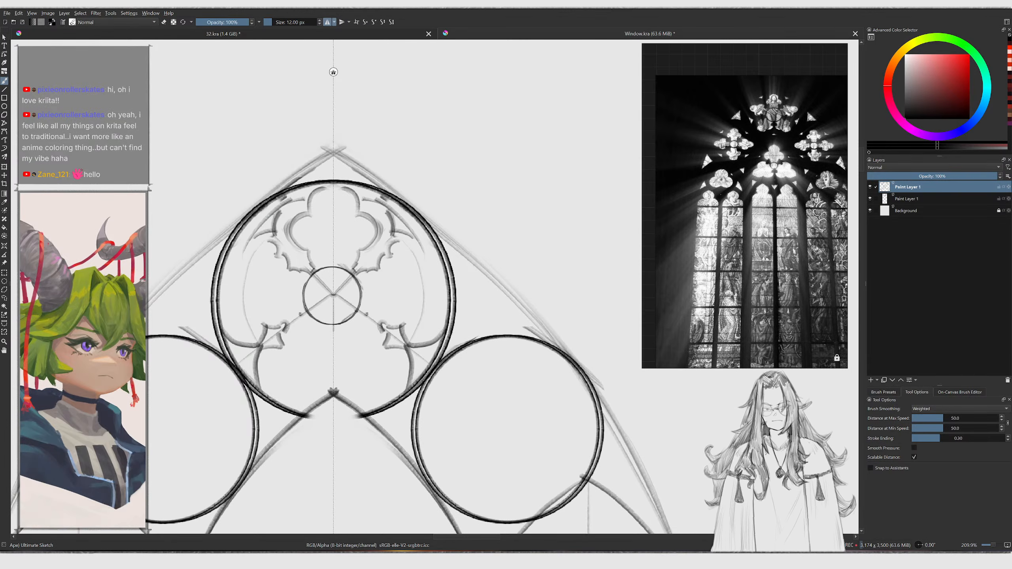
# Sketch the cusped curves of the upper-left foil lobe inside the top circle
pyautogui.keyDown('ctrl'); pyautogui.scroll(-3, 318, 194); pyautogui.keyUp('ctrl')
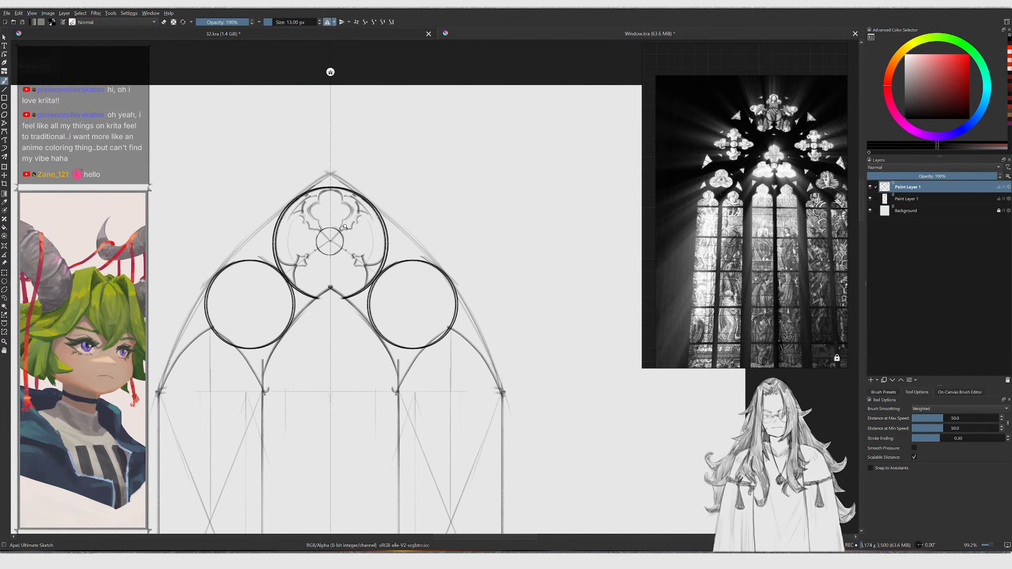
pyautogui.keyDown('ctrl'); pyautogui.scroll(3, 343, 227); pyautogui.keyUp('ctrl')
pyautogui.moveTo(297, 212); pyautogui.dragTo(284, 239)
pyautogui.moveTo(299, 211)
pyautogui.mouseDown()
pyautogui.moveTo(291, 219)
pyautogui.moveTo(274, 207)
pyautogui.moveTo(294, 178)
pyautogui.mouseUp()
pyautogui.moveTo(277, 228)
pyautogui.keyDown('ctrl'); pyautogui.mouseDown(button='middle')
pyautogui.moveTo(277, 282)
pyautogui.moveTo(280, 176)
pyautogui.mouseUp(button='middle'); pyautogui.keyUp('ctrl')
pyautogui.press(']')
pyautogui.moveTo(247, 245); pyautogui.dragTo(242, 250)
pyautogui.moveTo(251, 243); pyautogui.dragTo(247, 253)
pyautogui.moveTo(250, 250); pyautogui.dragTo(253, 258)
pyautogui.moveTo(260, 254); pyautogui.dragTo(256, 265)
pyautogui.moveTo(266, 261)
pyautogui.mouseDown()
pyautogui.moveTo(259, 269)
pyautogui.moveTo(252, 259)
pyautogui.moveTo(257, 266)
pyautogui.mouseUp()
pyautogui.hotkey('ctrl', 'z')
pyautogui.hotkey('ctrl', 'z')
pyautogui.hotkey('ctrl', 'z')
pyautogui.hotkey('ctrl', 'z')
pyautogui.hotkey('ctrl', 'z')
pyautogui.hotkey('ctrl', 'z')
pyautogui.hotkey('ctrl', 'z')
pyautogui.hotkey('ctrl', 'z')
pyautogui.press(']')
pyautogui.moveTo(288, 247)
pyautogui.keyDown('ctrl'); pyautogui.mouseDown(button='middle')
pyautogui.moveTo(275, 302)
pyautogui.moveTo(271, 224)
pyautogui.mouseUp(button='middle'); pyautogui.keyUp('ctrl')
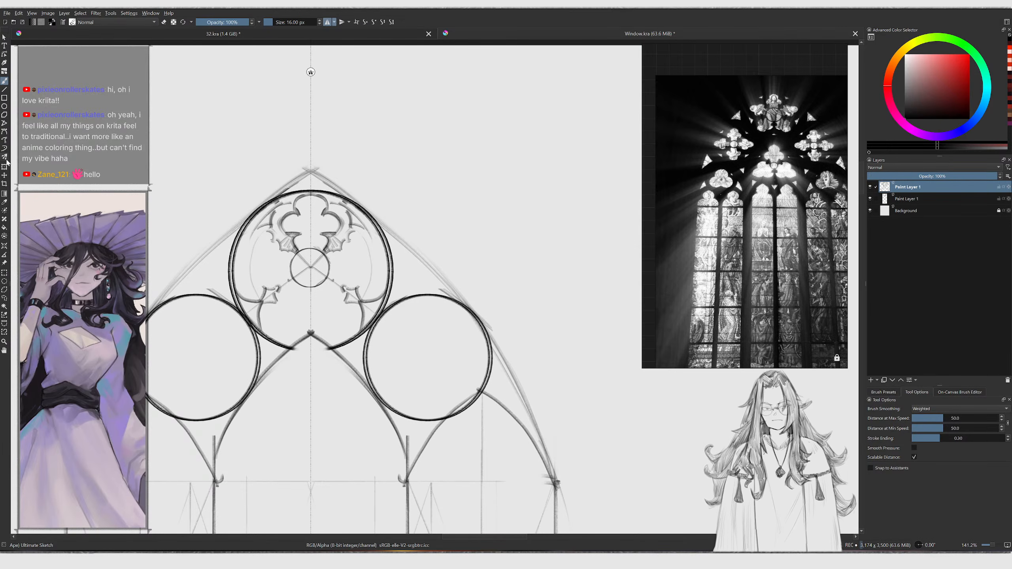
# Activate the Multibrush tool and place its snowflake origin at the centre of the small central circle
pyautogui.click(5, 157)
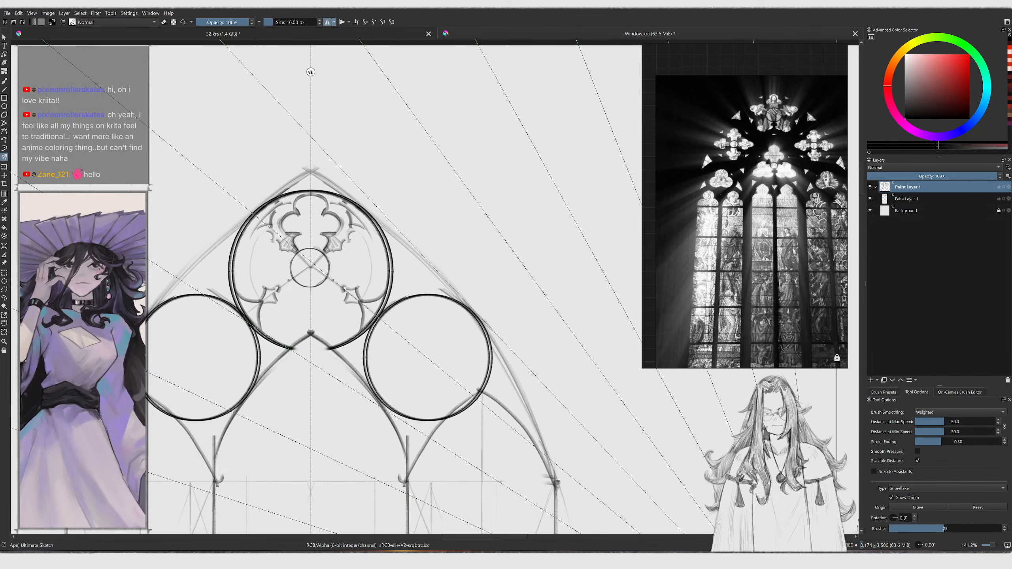
pyautogui.moveTo(335, 302)
pyautogui.keyDown('ctrl'); pyautogui.mouseDown(button='middle')
pyautogui.moveTo(324, 322)
pyautogui.moveTo(324, 304)
pyautogui.mouseUp(button='middle'); pyautogui.keyUp('ctrl')
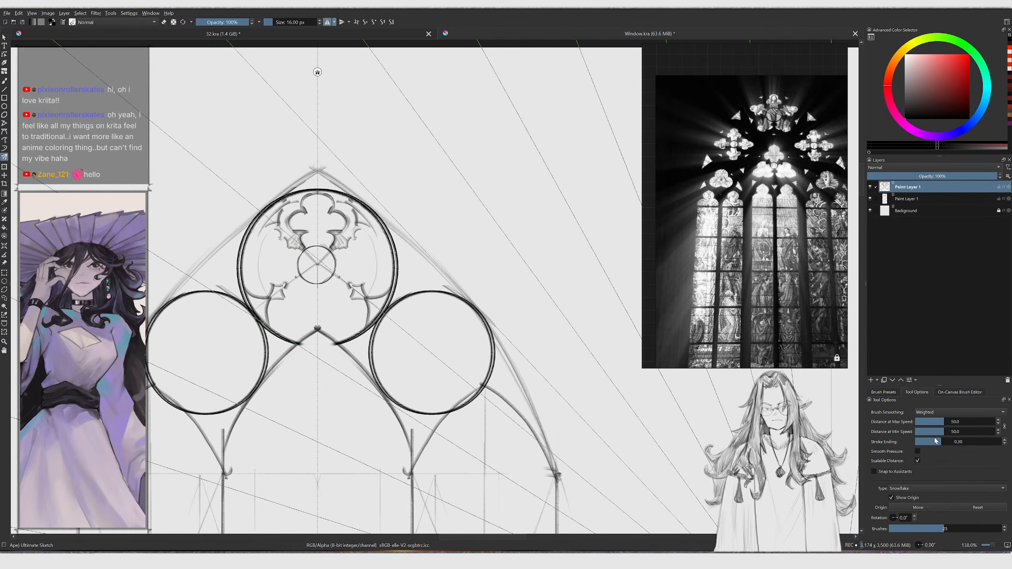
pyautogui.click(918, 510)
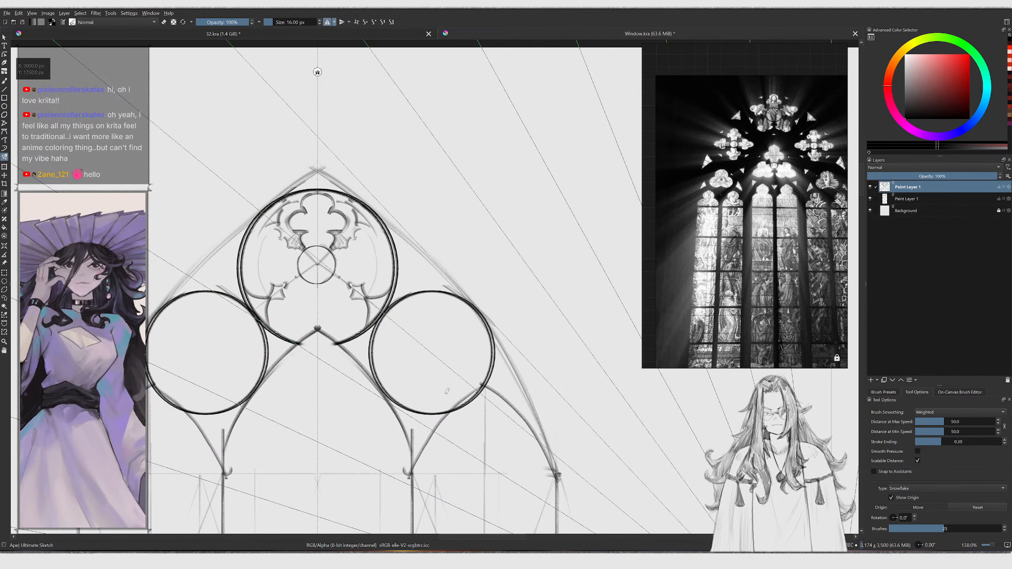
pyautogui.click(318, 263)
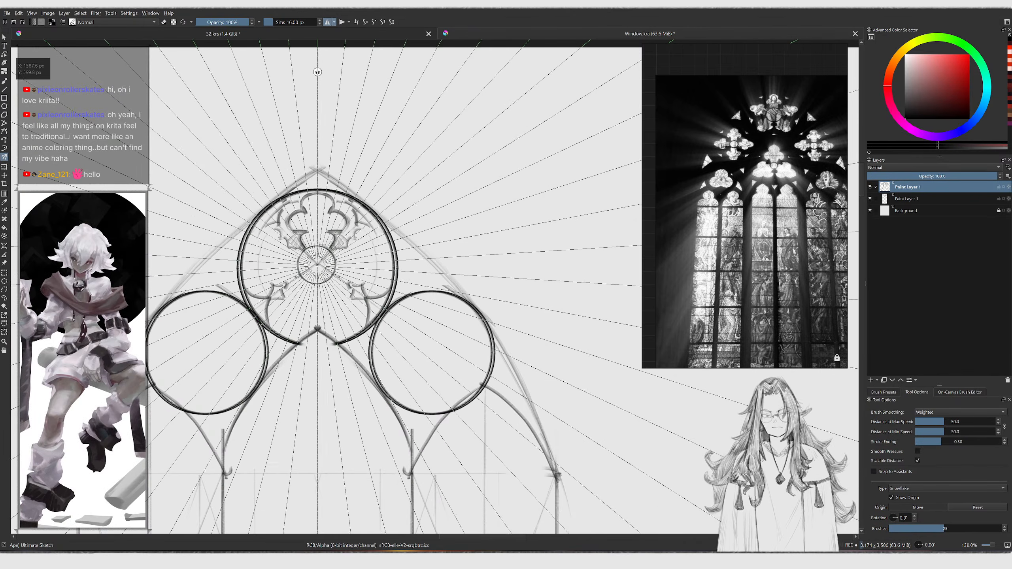
# Sketch foil curves in the right half of the top circle with the freehand brush
pyautogui.press('b')
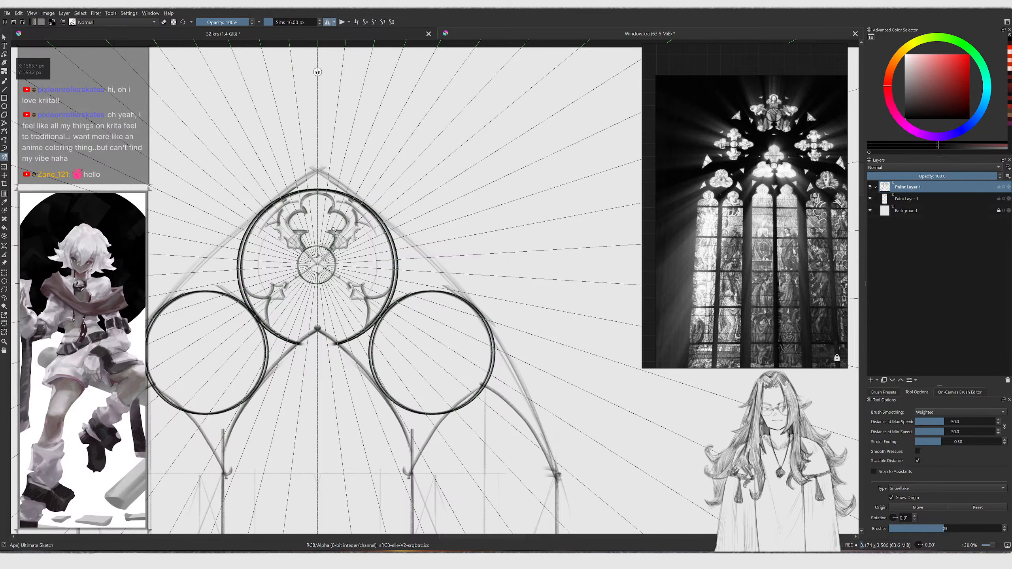
pyautogui.keyDown('ctrl'); pyautogui.moveTo(338, 225); pyautogui.dragTo(336, 215, button='middle'); pyautogui.keyUp('ctrl')
pyautogui.moveTo(347, 210)
pyautogui.mouseDown()
pyautogui.moveTo(405, 176)
pyautogui.moveTo(381, 256)
pyautogui.mouseUp()
pyautogui.moveTo(400, 238)
pyautogui.keyDown('ctrl'); pyautogui.mouseDown(button='middle')
pyautogui.moveTo(400, 299)
pyautogui.moveTo(410, 190)
pyautogui.mouseUp(button='middle'); pyautogui.keyUp('ctrl')
pyautogui.hotkey('ctrl', 'z')
pyautogui.moveTo(419, 204)
pyautogui.mouseDown()
pyautogui.moveTo(435, 244)
pyautogui.moveTo(412, 290)
pyautogui.mouseUp()
pyautogui.hotkey('ctrl', 'z')
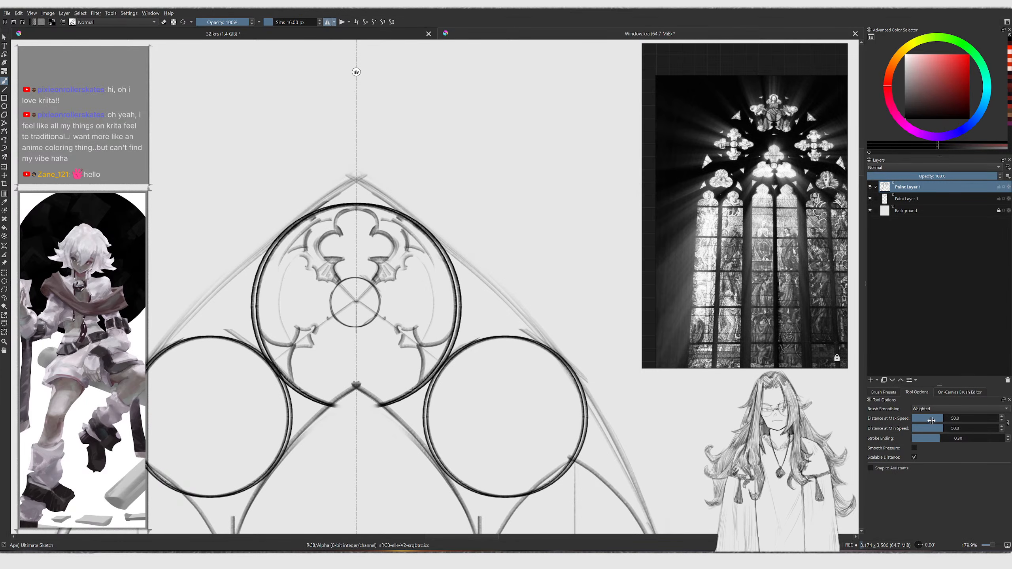
# Set the freehand brush's smoothing distances at max and min speed to 5.7
pyautogui.moveTo(933, 417); pyautogui.dragTo(921, 416)
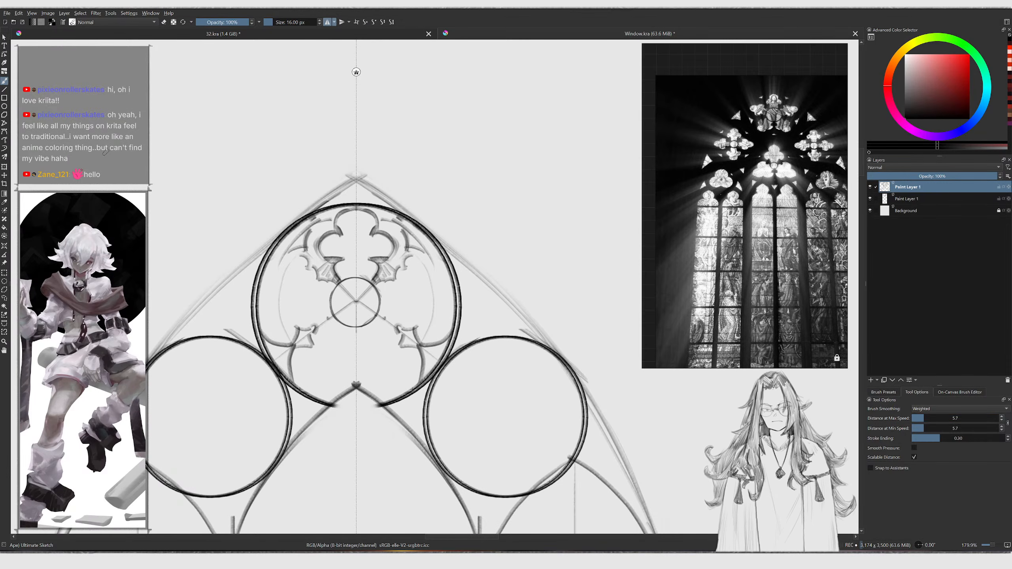
pyautogui.hotkey('ctrl', 'z')
pyautogui.hotkey('ctrl', 'z')
pyautogui.hotkey('ctrl', 'shift', 'z')
pyautogui.hotkey('ctrl', 'shift', 'z')
pyautogui.hotkey('ctrl', 'shift', 'z')
pyautogui.moveTo(142, 151)
pyautogui.mouseDown()
pyautogui.moveTo(181, 192)
pyautogui.moveTo(160, 279)
pyautogui.mouseUp()
pyautogui.hotkey('ctrl', 'z')
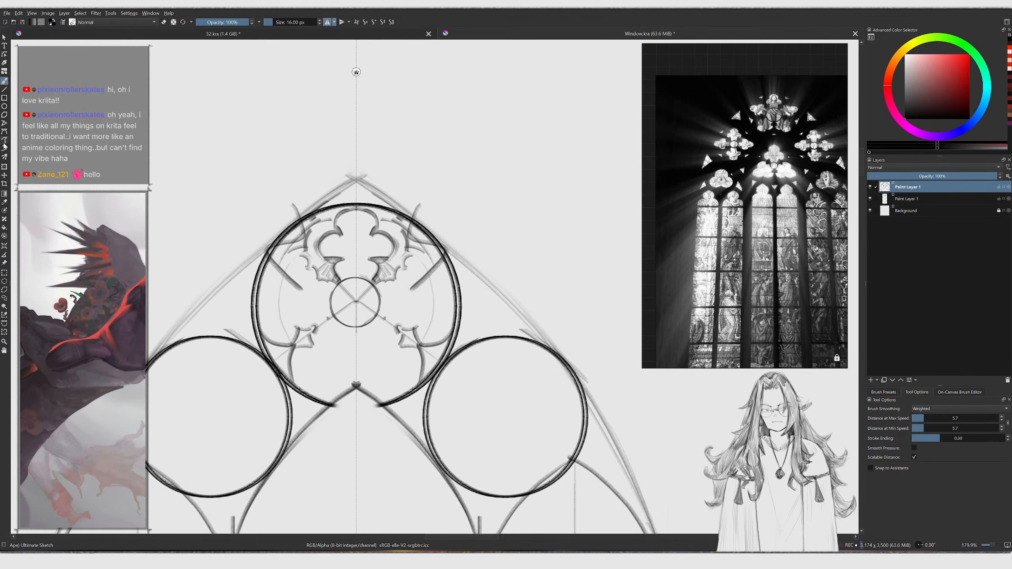
# Switch to the Multibrush tool, set its smoothing distances to 40.7 and its number of brushes to 4
pyautogui.click(4, 156)
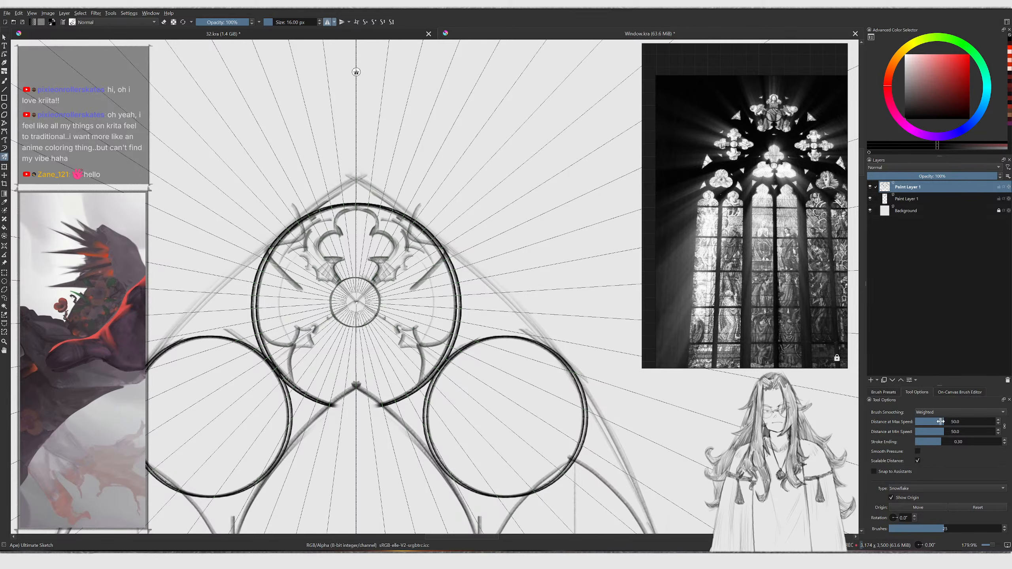
pyautogui.moveTo(937, 422)
pyautogui.mouseDown()
pyautogui.moveTo(918, 423)
pyautogui.moveTo(939, 424)
pyautogui.moveTo(920, 430)
pyautogui.moveTo(943, 442)
pyautogui.mouseUp()
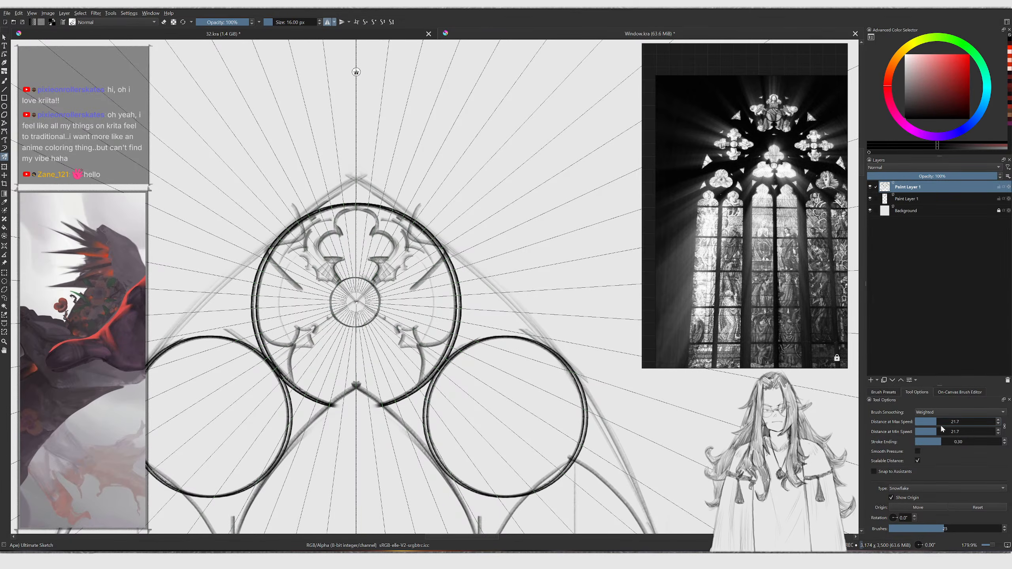
pyautogui.moveTo(942, 425); pyautogui.dragTo(943, 430)
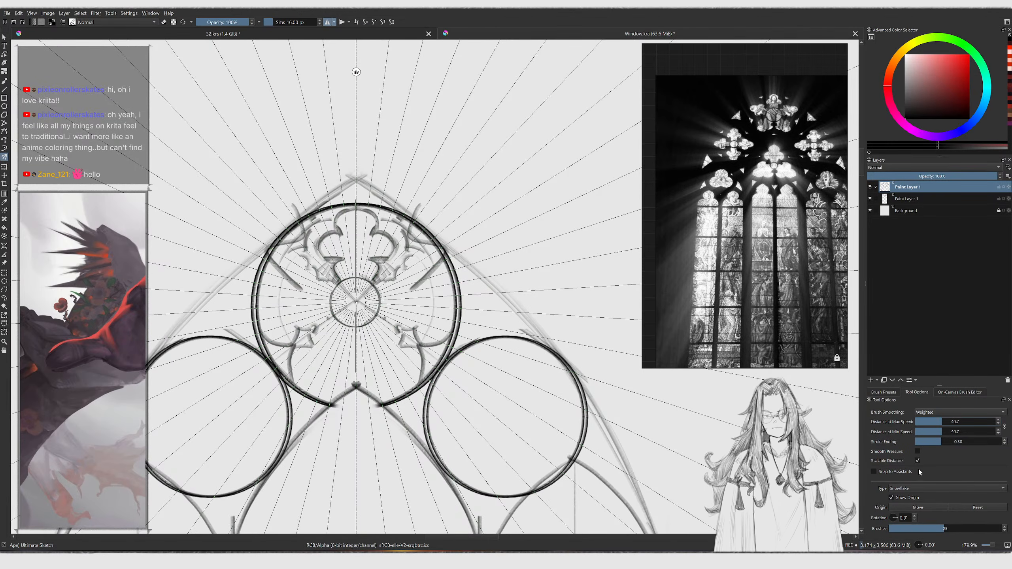
pyautogui.click(937, 470)
pyautogui.click(937, 470)
pyautogui.click(937, 471)
pyautogui.click(937, 471)
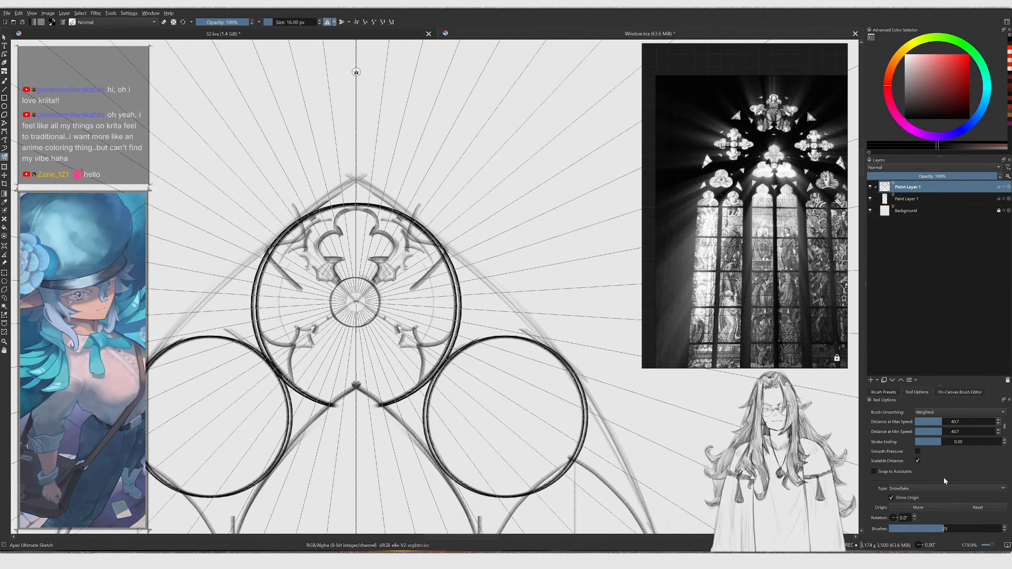
pyautogui.moveTo(929, 530); pyautogui.dragTo(896, 530)
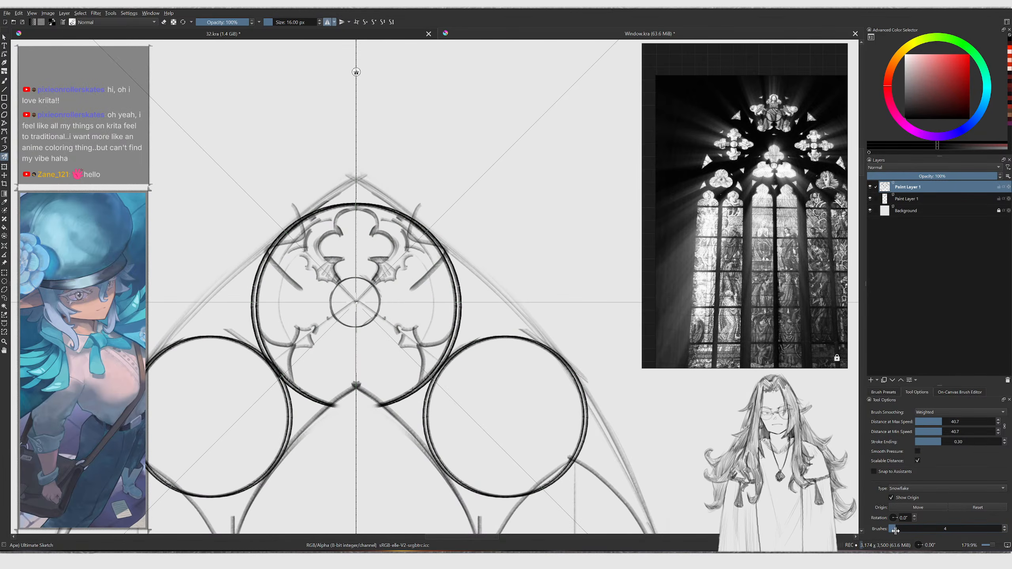
# Sketch four-way mirrored foil curves inside the top circle with the Multibrush
pyautogui.moveTo(421, 256); pyautogui.dragTo(395, 278)
pyautogui.hotkey('ctrl', 'z')
pyautogui.hotkey('ctrl', 'z')
pyautogui.hotkey('ctrl', 'z')
pyautogui.moveTo(374, 284); pyautogui.dragTo(400, 300, button='middle')
pyautogui.keyDown('ctrl'); pyautogui.moveTo(400, 300); pyautogui.dragTo(413, 281, button='middle'); pyautogui.keyUp('ctrl')
pyautogui.press('/')
pyautogui.moveTo(410, 278)
pyautogui.mouseDown()
pyautogui.moveTo(412, 239)
pyautogui.moveTo(400, 257)
pyautogui.moveTo(350, 263)
pyautogui.moveTo(390, 271)
pyautogui.moveTo(401, 286)
pyautogui.moveTo(360, 333)
pyautogui.mouseUp()
pyautogui.press(']')
pyautogui.press(']')
pyautogui.press(']')
pyautogui.press(']')
pyautogui.hotkey('ctrl', 'z')
pyautogui.scroll(2, 394, 279)
pyautogui.press('/')
pyautogui.press('[')
pyautogui.moveTo(395, 298)
pyautogui.mouseDown()
pyautogui.moveTo(411, 277)
pyautogui.moveTo(402, 275)
pyautogui.moveTo(418, 220)
pyautogui.mouseUp()
pyautogui.hotkey('ctrl', 'z')
pyautogui.hotkey('ctrl', 'z')
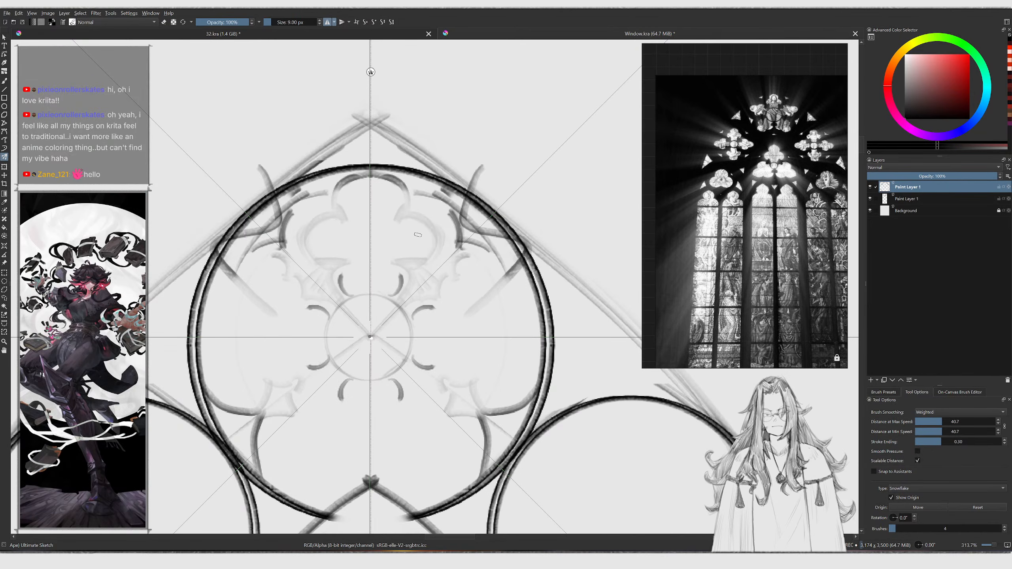
# Open the brush editor for the Ape Ultimate Sketch preset
pyautogui.press('F5')
pyautogui.moveTo(499, 222); pyautogui.dragTo(321, 187)
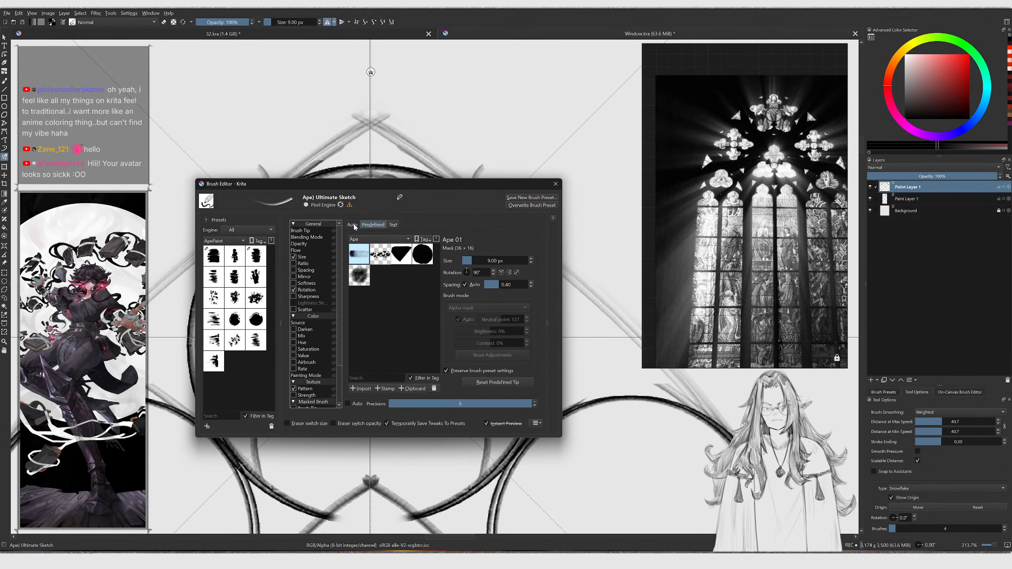
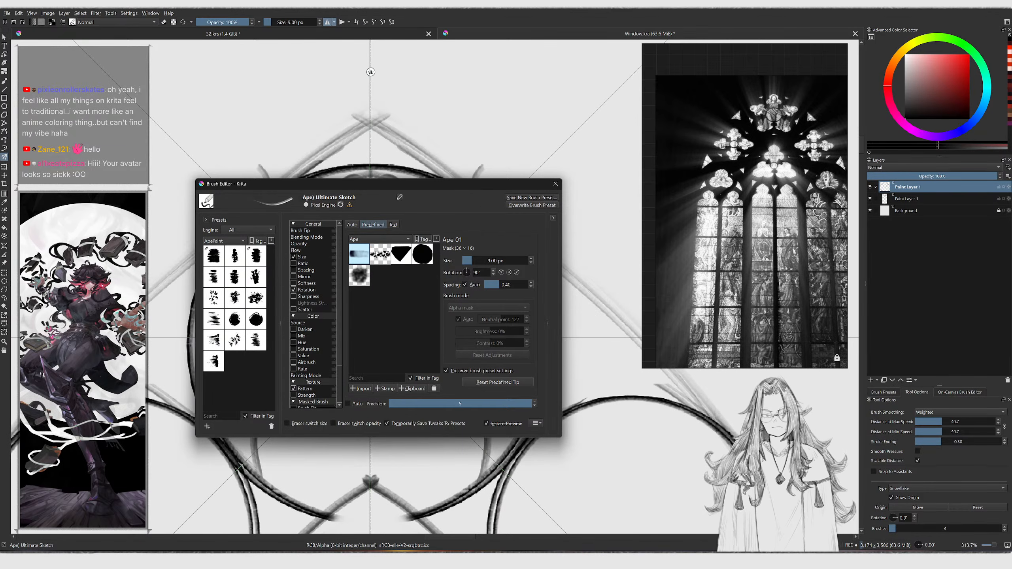
# Close the brush editor and sketch a short foil stroke inside the top circle
pyautogui.click(340, 205)
pyautogui.click(555, 184)
pyautogui.moveTo(480, 179)
pyautogui.mouseDown()
pyautogui.moveTo(443, 252)
pyautogui.moveTo(422, 248)
pyautogui.mouseUp()
pyautogui.moveTo(377, 224); pyautogui.dragTo(377, 234)
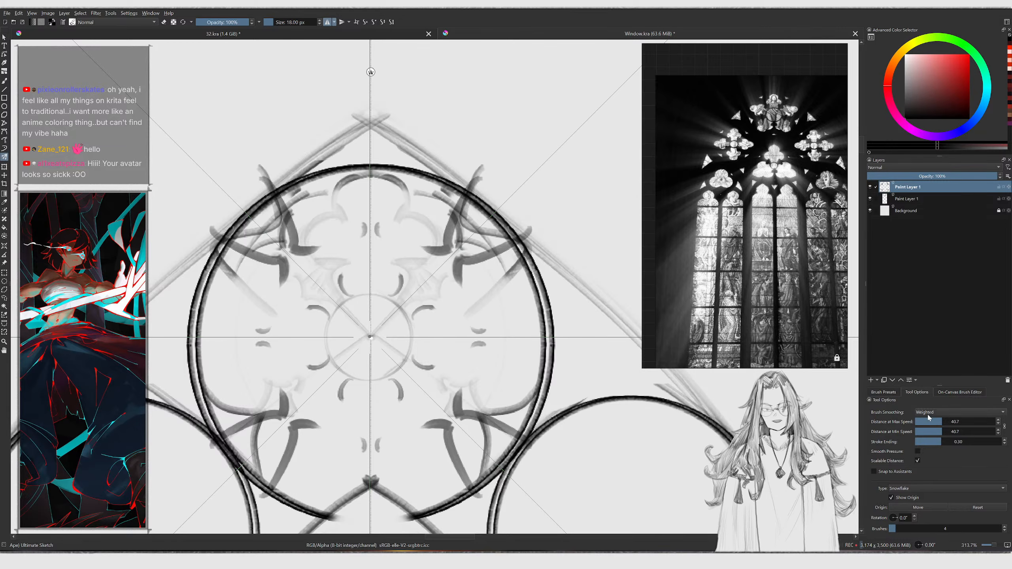
# Lower the Multibrush smoothing distances to 6.6, undoing two trial strokes above the circle
pyautogui.moveTo(930, 421); pyautogui.dragTo(929, 420)
pyautogui.moveTo(544, 312); pyautogui.dragTo(574, 203)
pyautogui.moveTo(567, 147)
pyautogui.mouseDown()
pyautogui.moveTo(551, 158)
pyautogui.moveTo(570, 202)
pyautogui.mouseUp()
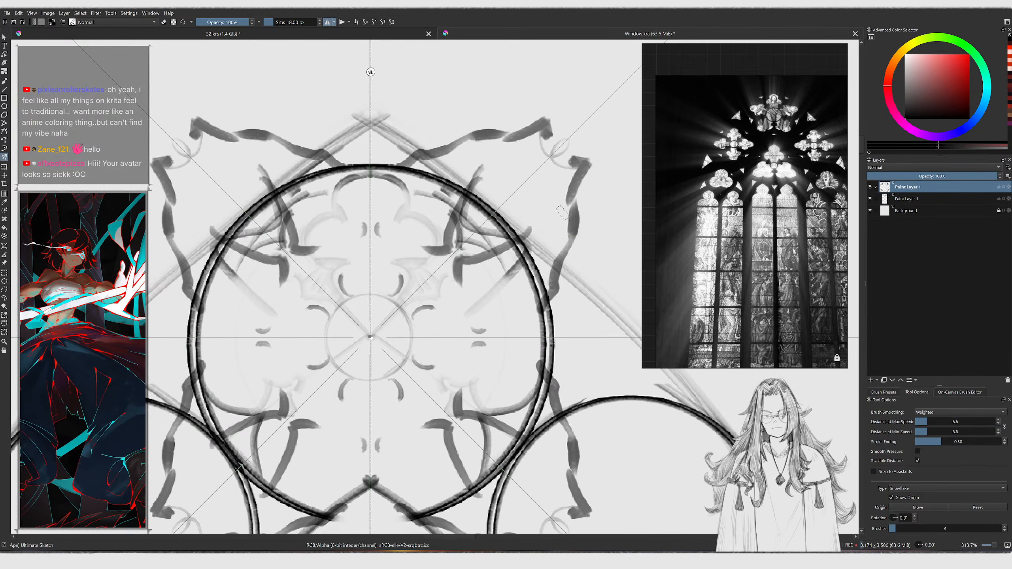
pyautogui.hotkey('ctrl', 'z')
pyautogui.hotkey('ctrl', 'z')
# Pick a sketch brush from the pop-up palette and reduce its size to 2 px
pyautogui.rightClick(520, 221)
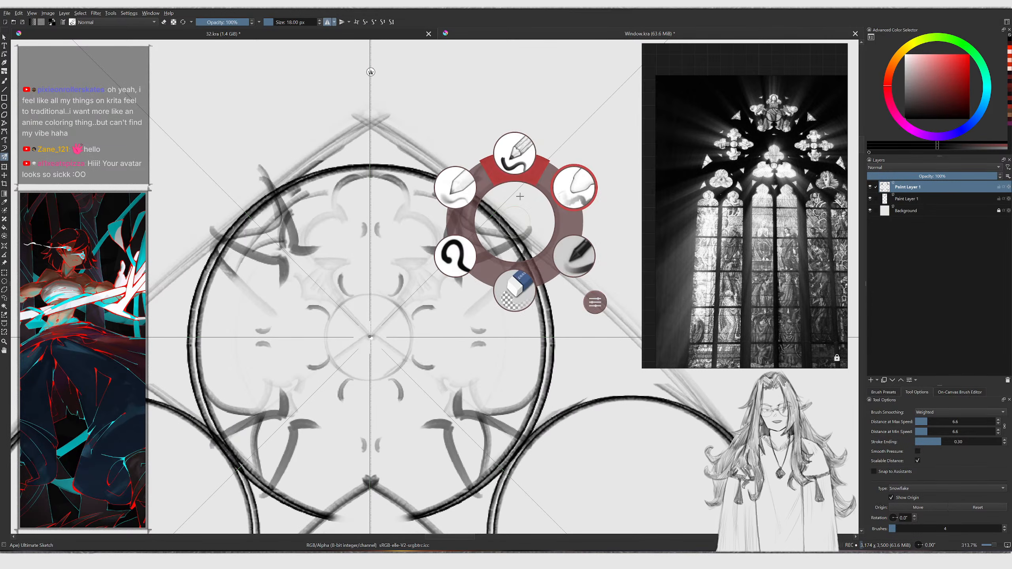
pyautogui.click(516, 163)
pyautogui.moveTo(516, 164)
pyautogui.mouseDown()
pyautogui.moveTo(573, 224)
pyautogui.moveTo(510, 159)
pyautogui.moveTo(502, 259)
pyautogui.mouseUp()
pyautogui.scroll(-3, 456, 272)
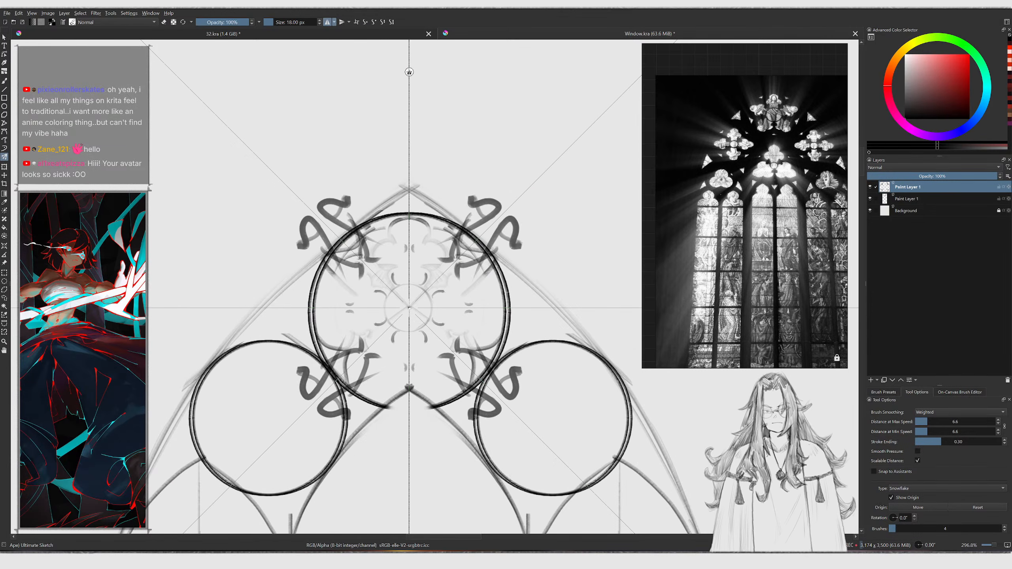
pyautogui.hotkey('ctrl', 'z')
pyautogui.press('[')
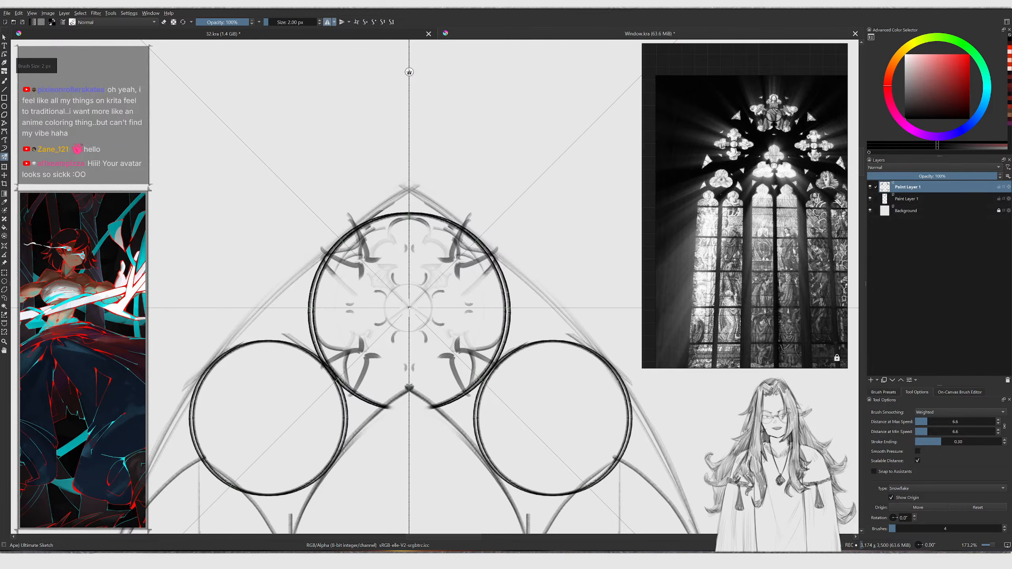
pyautogui.scroll(3, 483, 215)
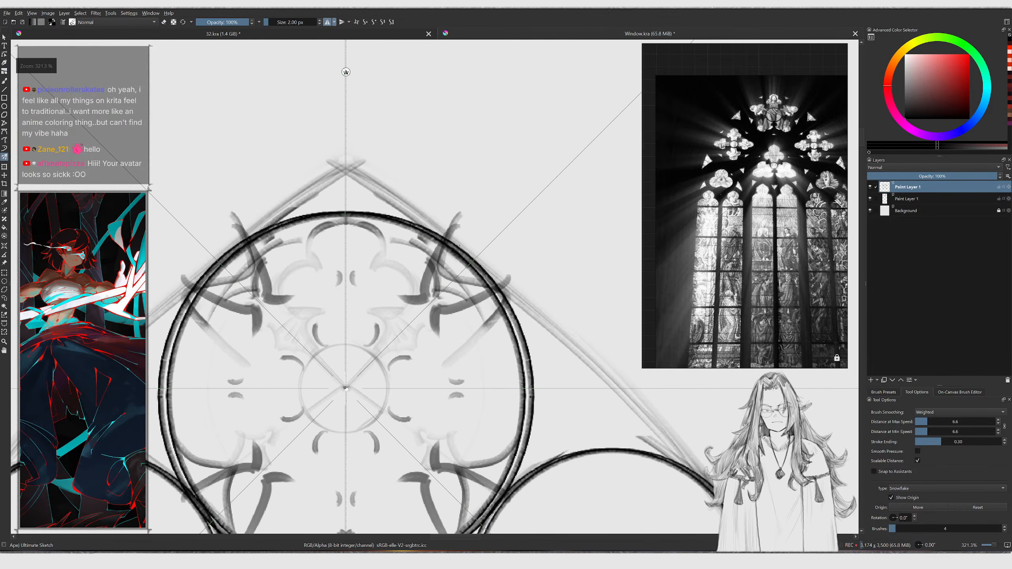
# Try erasing and redrawing a foil stroke, undoing both attempts
pyautogui.press('e')
pyautogui.moveTo(423, 298)
pyautogui.mouseDown()
pyautogui.moveTo(437, 293)
pyautogui.moveTo(373, 295)
pyautogui.mouseUp()
pyautogui.press('e')
pyautogui.hotkey('ctrl', 'z')
pyautogui.moveTo(460, 160); pyautogui.dragTo(498, 119)
pyautogui.hotkey('ctrl', 'z')
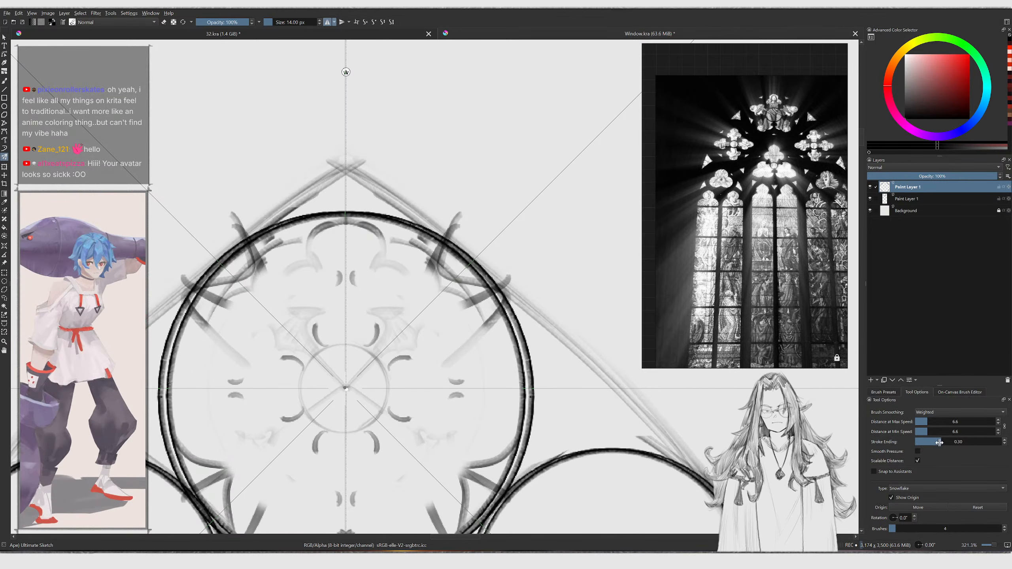
# Set the Multibrush smoothing to None, undoing a trial stroke
pyautogui.click(937, 412)
pyautogui.click(939, 401)
pyautogui.click(544, 253)
pyautogui.moveTo(547, 253)
pyautogui.mouseDown()
pyautogui.moveTo(566, 224)
pyautogui.moveTo(538, 315)
pyautogui.mouseUp()
pyautogui.hotkey('ctrl', 'z')
pyautogui.scroll(-2, 558, 244)
pyautogui.rightClick(523, 227)
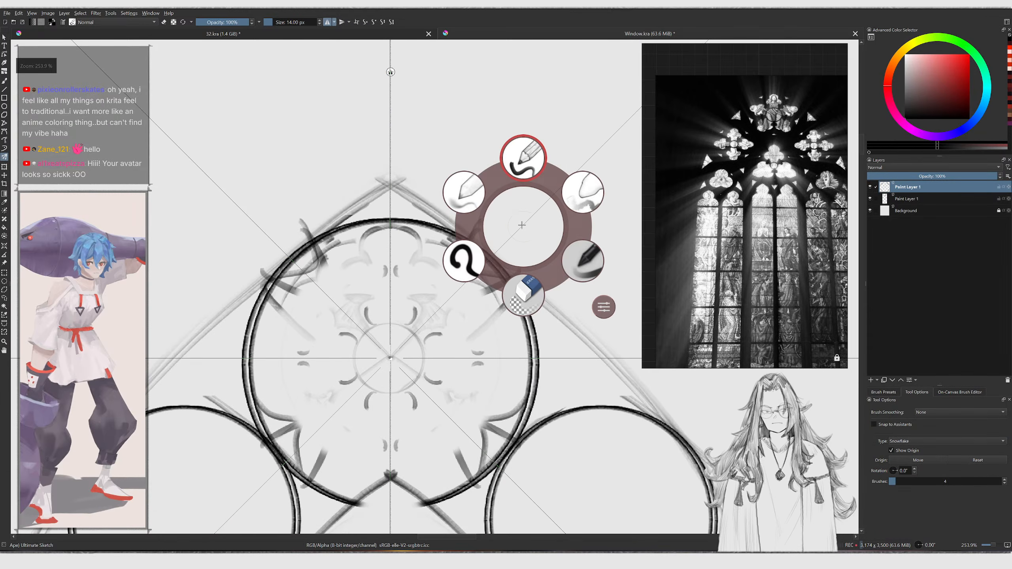
pyautogui.click(528, 168)
pyautogui.moveTo(525, 146); pyautogui.dragTo(515, 164)
pyautogui.moveTo(539, 177); pyautogui.dragTo(510, 196)
pyautogui.hotkey('ctrl', 'z')
pyautogui.hotkey('ctrl', 'z')
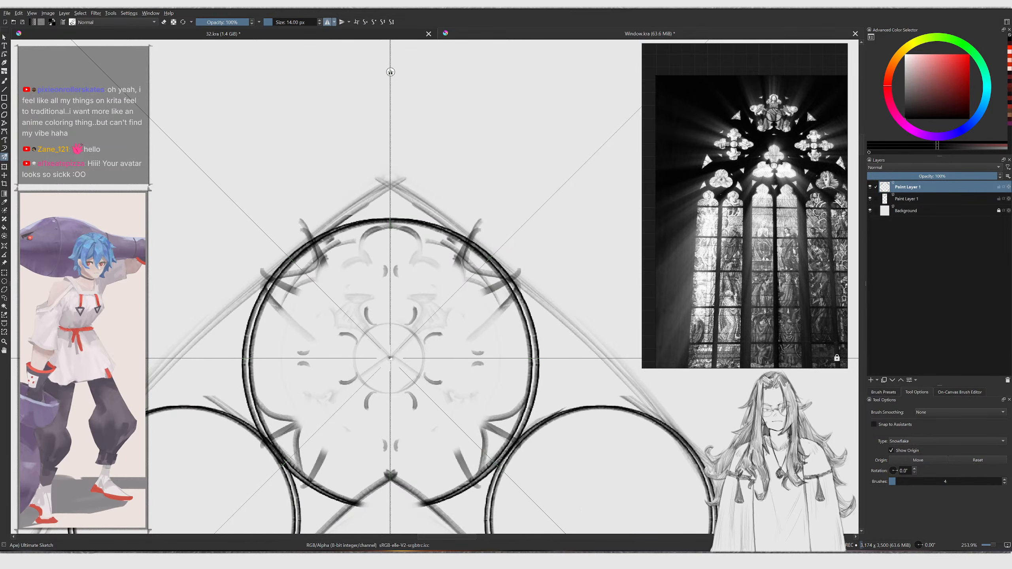
# Switch to the freehand brush and sketch short curves near the arch's upper shoulders
pyautogui.press('b')
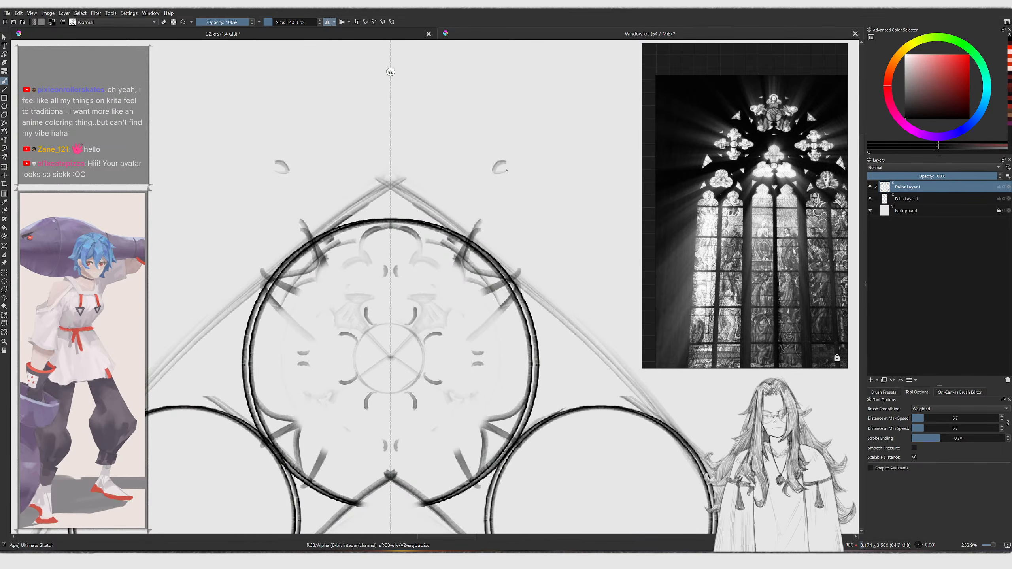
pyautogui.moveTo(524, 246); pyautogui.dragTo(512, 236)
pyautogui.hotkey('ctrl', 'z')
pyautogui.moveTo(540, 187); pyautogui.dragTo(529, 236)
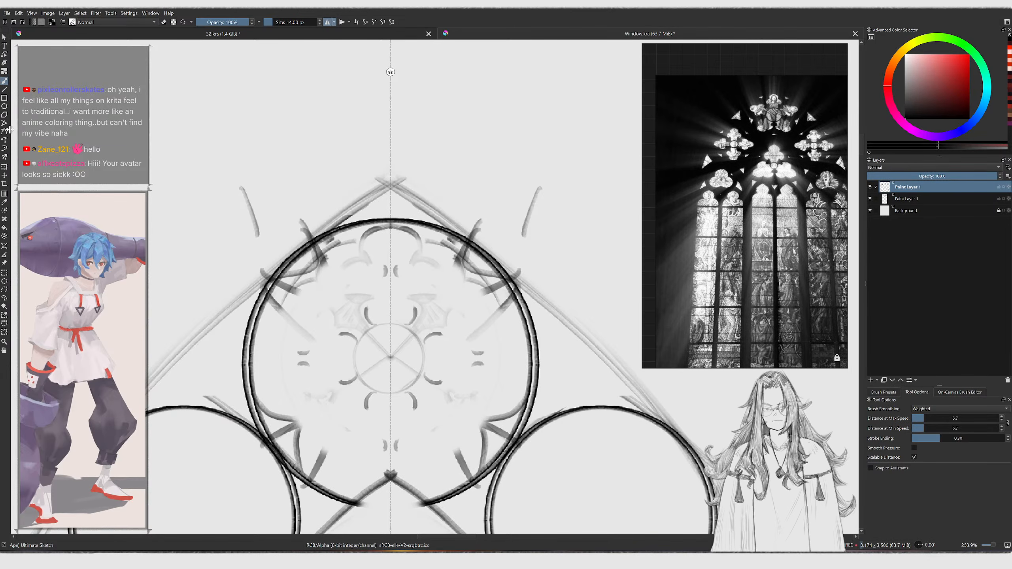
# Switch back to the Multibrush and sketch a mirrored foil stroke inside the circle
pyautogui.click(5, 156)
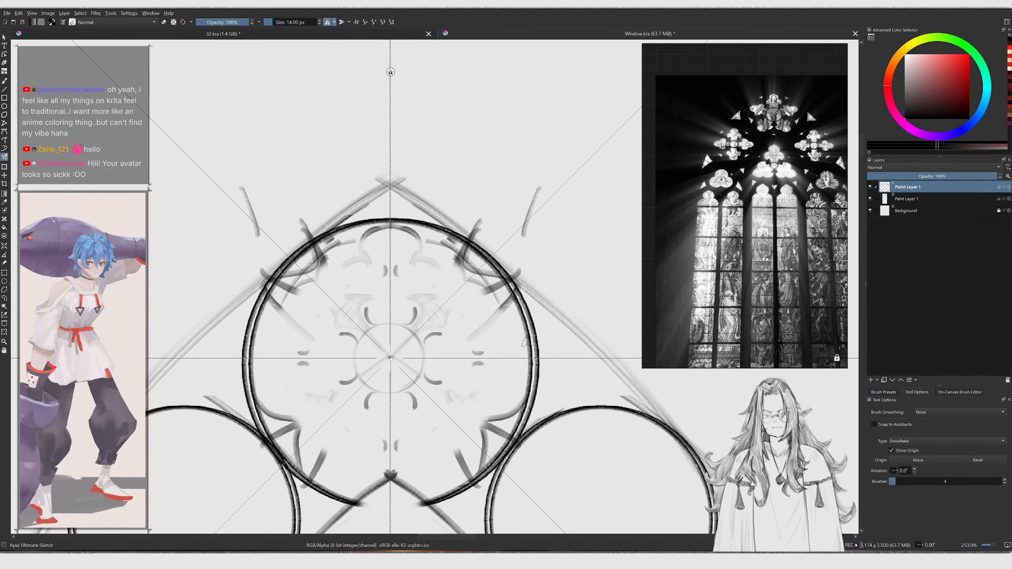
pyautogui.moveTo(485, 295); pyautogui.dragTo(444, 350)
pyautogui.hotkey('ctrl', 'z')
pyautogui.keyDown('ctrl'); pyautogui.moveTo(450, 337); pyautogui.dragTo(455, 310, button='middle'); pyautogui.keyUp('ctrl')
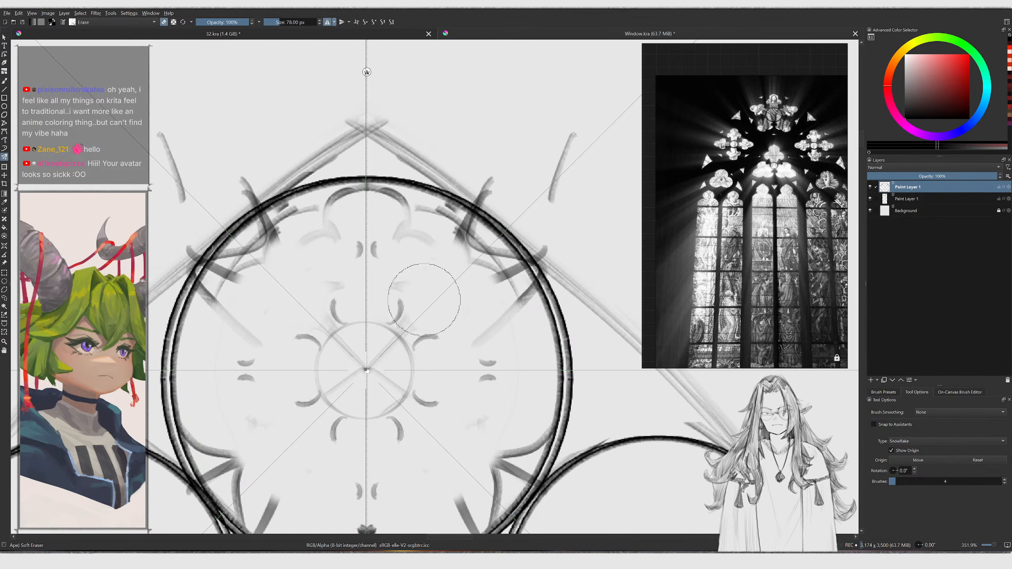
# Try erasing part of a foil with a smaller eraser and undo the last three changes
pyautogui.press('[')
pyautogui.press('[')
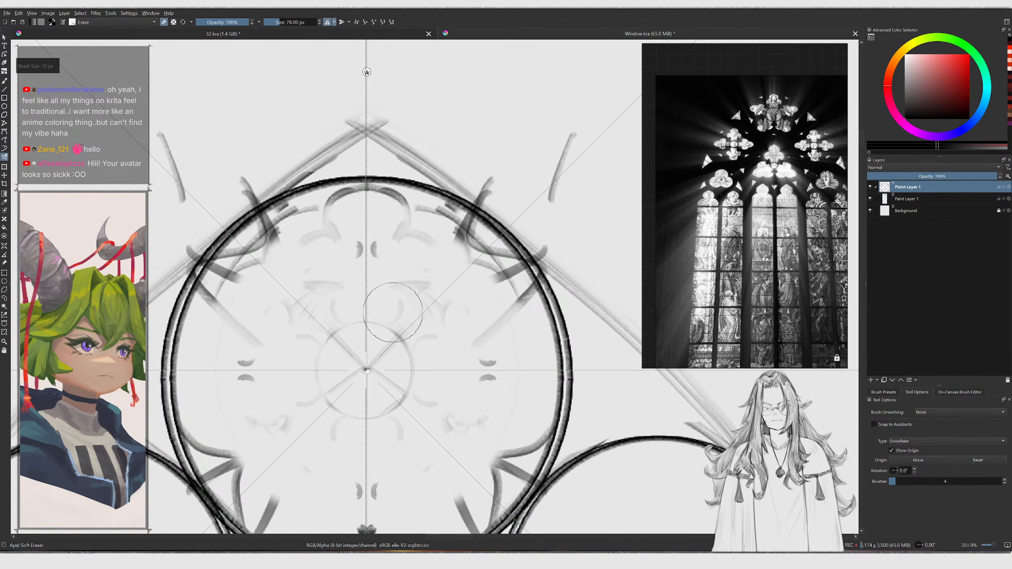
pyautogui.press('[')
pyautogui.moveTo(376, 323)
pyautogui.mouseDown()
pyautogui.moveTo(396, 336)
pyautogui.moveTo(435, 249)
pyautogui.moveTo(424, 242)
pyautogui.moveTo(425, 216)
pyautogui.moveTo(389, 190)
pyautogui.mouseUp()
pyautogui.hotkey('ctrl', 'z')
pyautogui.hotkey('ctrl', 'z')
pyautogui.press('[')
pyautogui.hotkey('ctrl', 'z')
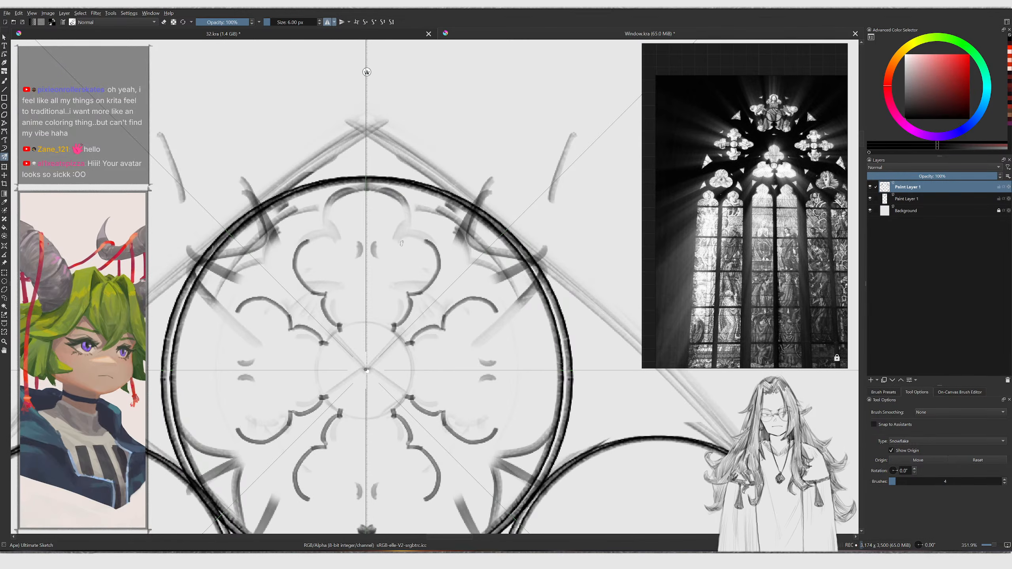
# Redraw the upper-right foil's cusped outline with the mirrored sketch brush
pyautogui.moveTo(400, 240)
pyautogui.mouseDown()
pyautogui.moveTo(433, 257)
pyautogui.moveTo(416, 281)
pyautogui.moveTo(409, 222)
pyautogui.moveTo(444, 226)
pyautogui.moveTo(490, 281)
pyautogui.moveTo(446, 256)
pyautogui.mouseUp()
pyautogui.press('/')
pyautogui.press('/')
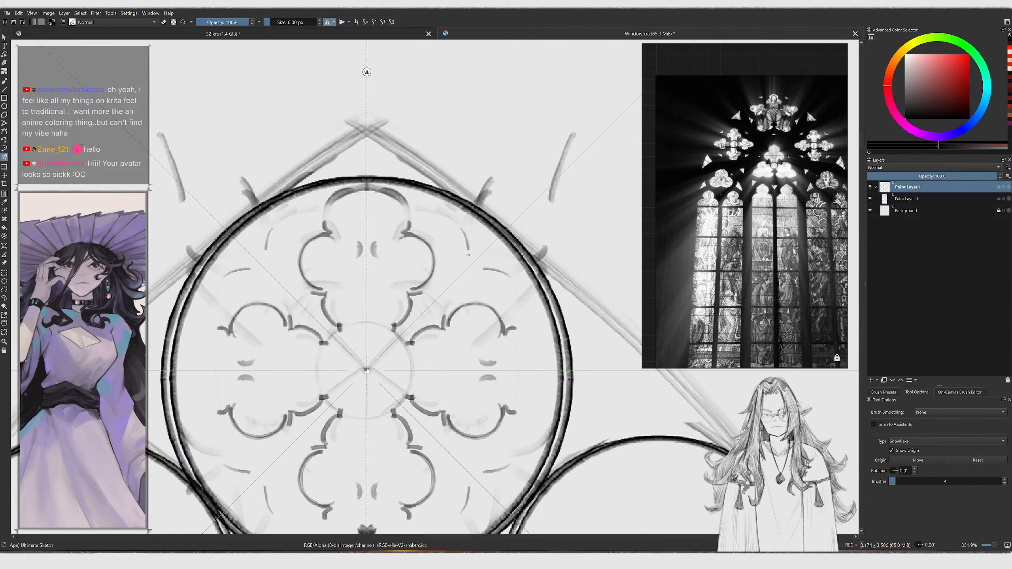
pyautogui.moveTo(450, 219); pyautogui.dragTo(459, 275)
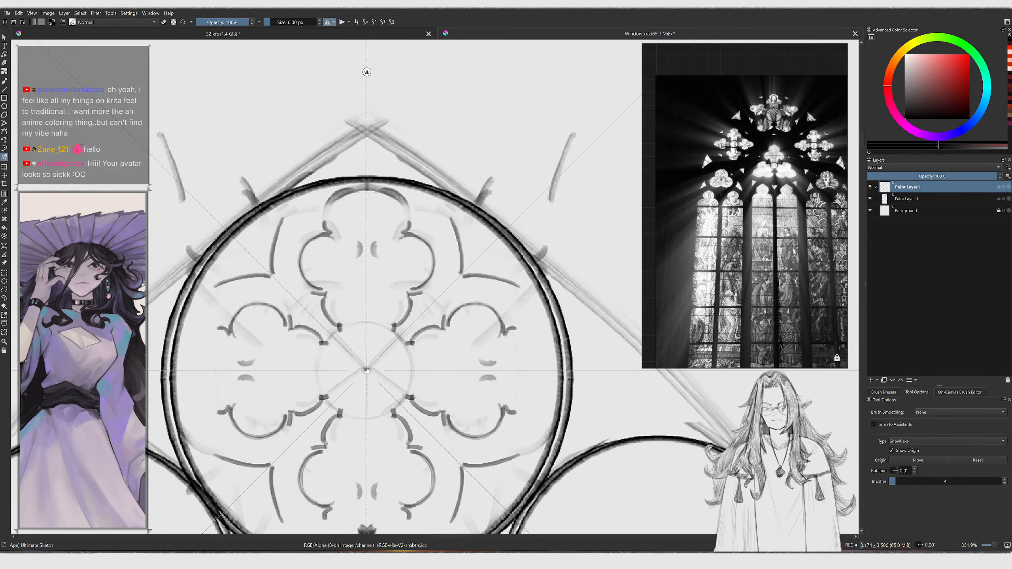
pyautogui.moveTo(460, 226); pyautogui.dragTo(484, 253)
pyautogui.hotkey('ctrl', 'z')
pyautogui.moveTo(452, 219); pyautogui.dragTo(488, 248)
pyautogui.hotkey('ctrl', 'z')
pyautogui.moveTo(452, 218)
pyautogui.mouseDown()
pyautogui.moveTo(520, 286)
pyautogui.moveTo(480, 236)
pyautogui.moveTo(489, 251)
pyautogui.mouseUp()
pyautogui.moveTo(487, 250); pyautogui.dragTo(511, 258, button='middle')
# Switch to the soft eraser at 73 px and erase stray lines around the top foil
pyautogui.press('/')
pyautogui.press('[')
pyautogui.press('[')
pyautogui.press('[')
pyautogui.press('[')
pyautogui.press('[')
pyautogui.press('[')
pyautogui.press('[')
pyautogui.press('[')
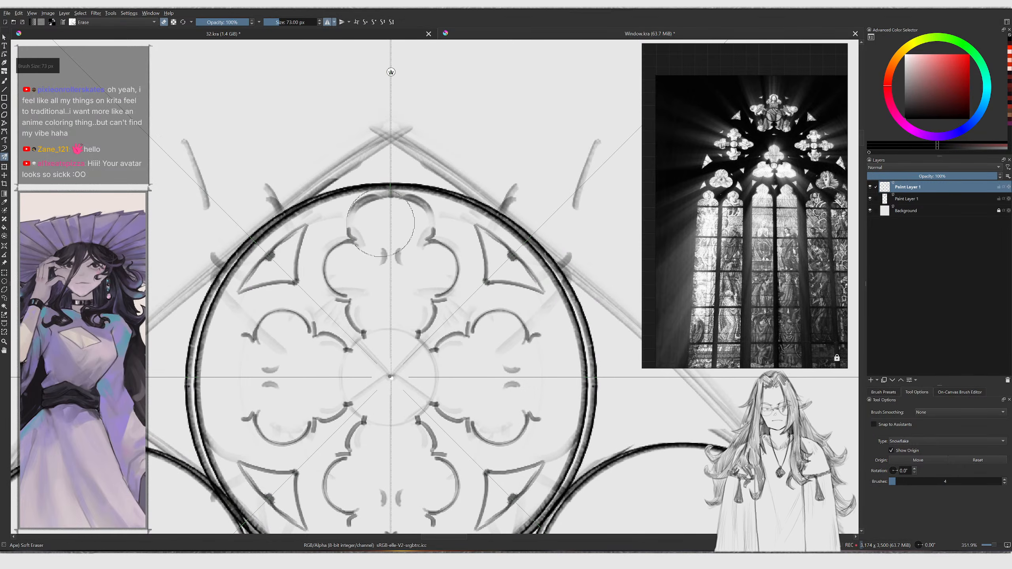
pyautogui.moveTo(384, 242); pyautogui.dragTo(402, 257)
pyautogui.moveTo(371, 219)
pyautogui.mouseDown()
pyautogui.moveTo(389, 207)
pyautogui.moveTo(346, 217)
pyautogui.moveTo(364, 228)
pyautogui.moveTo(360, 242)
pyautogui.moveTo(389, 207)
pyautogui.mouseUp()
pyautogui.press('/')
# Try redrawing the inner cusp of the upper foil with brush and eraser, undoing the attempts
pyautogui.hotkey('ctrl', 'z')
pyautogui.moveTo(360, 239)
pyautogui.mouseDown()
pyautogui.moveTo(384, 202)
pyautogui.moveTo(352, 227)
pyautogui.moveTo(365, 251)
pyautogui.moveTo(351, 245)
pyautogui.moveTo(362, 248)
pyautogui.mouseUp()
pyautogui.hotkey('ctrl', 'z')
pyautogui.moveTo(372, 235)
pyautogui.keyDown('ctrl'); pyautogui.mouseDown(button='middle')
pyautogui.moveTo(367, 329)
pyautogui.moveTo(369, 309)
pyautogui.mouseUp(button='middle'); pyautogui.keyUp('ctrl')
pyautogui.press('/')
pyautogui.moveTo(367, 310); pyautogui.dragTo(356, 327)
pyautogui.keyDown('ctrl'); pyautogui.moveTo(354, 320); pyautogui.dragTo(360, 313, button='middle'); pyautogui.keyUp('ctrl')
pyautogui.press('/')
pyautogui.moveTo(362, 302)
pyautogui.mouseDown()
pyautogui.moveTo(347, 326)
pyautogui.moveTo(364, 290)
pyautogui.moveTo(344, 316)
pyautogui.moveTo(350, 339)
pyautogui.moveTo(347, 305)
pyautogui.moveTo(346, 333)
pyautogui.mouseUp()
pyautogui.hotkey('ctrl', 'z')
pyautogui.press('/')
# Refine the cusps between the upper foils by alternately drawing and erasing mirrored strokes
pyautogui.press('/')
pyautogui.hotkey('ctrl', 'z')
pyautogui.hotkey('ctrl', 'z')
pyautogui.hotkey('ctrl', 'z')
pyautogui.hotkey('ctrl', 'z')
pyautogui.moveTo(358, 296)
pyautogui.mouseDown()
pyautogui.moveTo(368, 346)
pyautogui.moveTo(353, 351)
pyautogui.moveTo(370, 351)
pyautogui.mouseUp()
pyautogui.press('/')
pyautogui.moveTo(385, 353); pyautogui.dragTo(387, 357)
pyautogui.moveTo(403, 318); pyautogui.dragTo(401, 366, button='middle')
pyautogui.press('/')
pyautogui.press('/')
pyautogui.moveTo(377, 150)
pyautogui.mouseDown()
pyautogui.moveTo(372, 157)
pyautogui.moveTo(400, 142)
pyautogui.mouseUp()
pyautogui.press('/')
pyautogui.hotkey('ctrl', 'z')
pyautogui.moveTo(373, 178)
pyautogui.mouseDown()
pyautogui.moveTo(404, 143)
pyautogui.moveTo(383, 148)
pyautogui.moveTo(403, 142)
pyautogui.moveTo(424, 153)
pyautogui.moveTo(430, 178)
pyautogui.mouseUp()
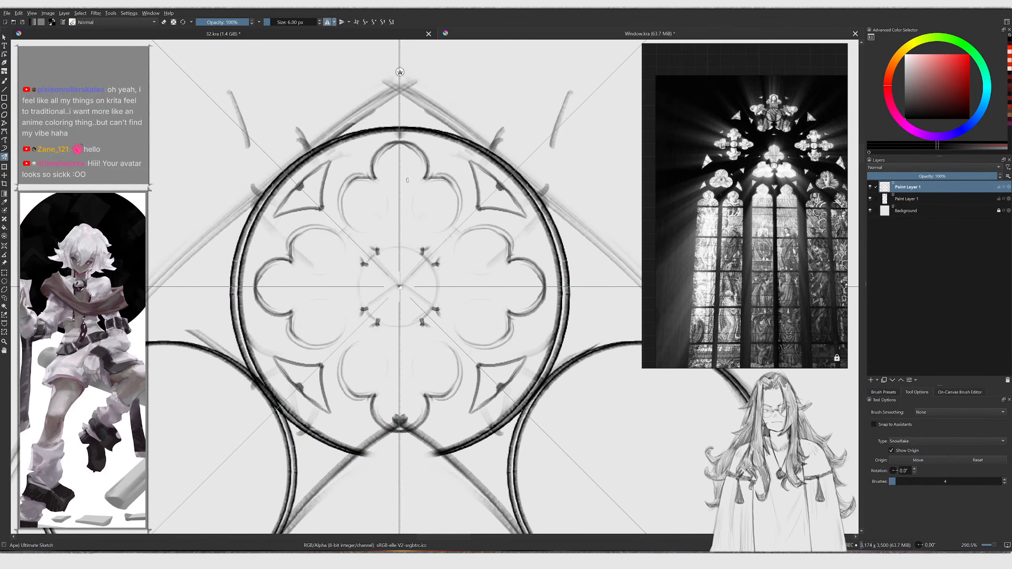
# Draw the small cusp hooks between adjacent foils and erase their overlaps
pyautogui.moveTo(364, 233)
pyautogui.mouseDown()
pyautogui.moveTo(346, 222)
pyautogui.moveTo(359, 181)
pyautogui.moveTo(371, 179)
pyautogui.mouseUp()
pyautogui.hotkey('ctrl', 'z')
pyautogui.press('/')
pyautogui.moveTo(364, 173); pyautogui.dragTo(337, 195)
pyautogui.press('/')
pyautogui.moveTo(344, 197); pyautogui.dragTo(368, 179)
pyautogui.moveTo(367, 179); pyautogui.dragTo(344, 196)
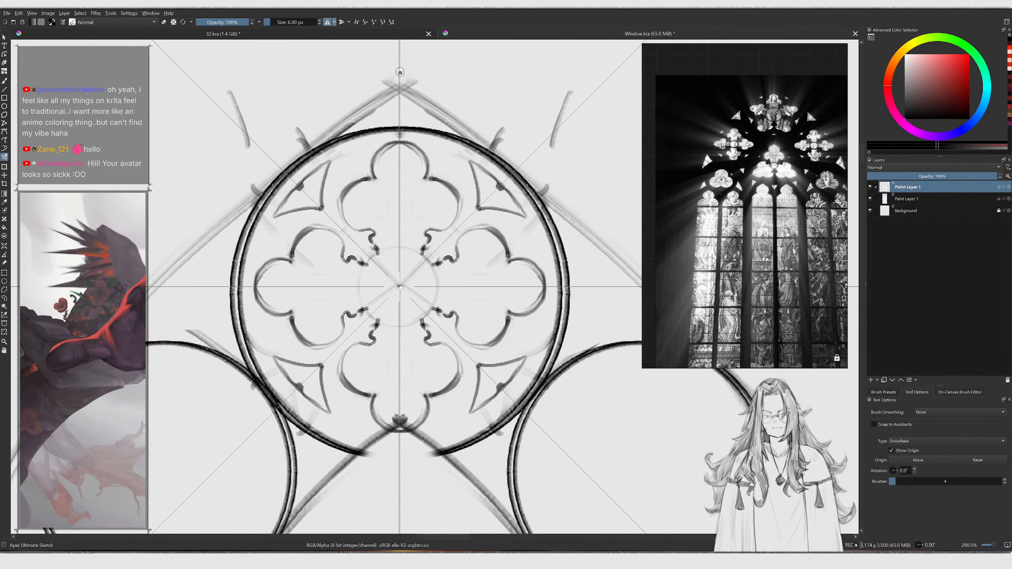
# Draw the small cusped quatrefoil at the circle's center
pyautogui.hotkey('ctrl', 'z')
pyautogui.moveTo(357, 294)
pyautogui.mouseDown()
pyautogui.moveTo(361, 268)
pyautogui.moveTo(378, 284)
pyautogui.moveTo(377, 318)
pyautogui.mouseUp()
pyautogui.press('/')
pyautogui.press('/')
pyautogui.keyDown('ctrl'); pyautogui.moveTo(393, 353); pyautogui.dragTo(393, 388, button='middle'); pyautogui.keyUp('ctrl')
pyautogui.keyDown('ctrl'); pyautogui.moveTo(350, 247); pyautogui.dragTo(352, 213, button='middle'); pyautogui.keyUp('ctrl')
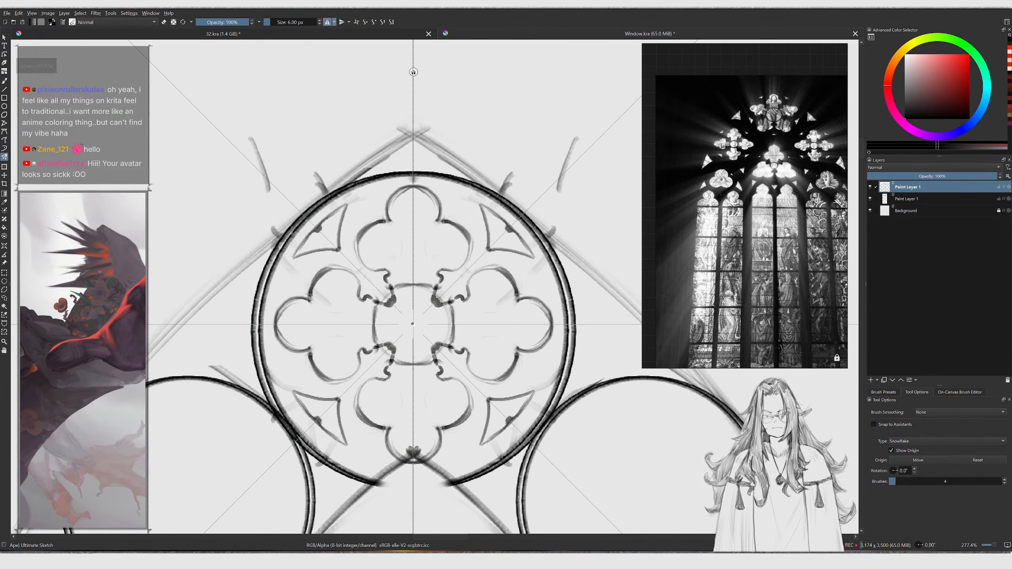
# Touch up the top foil's outline with a few more mirrored strokes
pyautogui.moveTo(320, 200); pyautogui.dragTo(404, 150)
pyautogui.hotkey('ctrl', 'z')
pyautogui.moveTo(410, 147)
pyautogui.keyDown('ctrl'); pyautogui.mouseDown(button='middle')
pyautogui.moveTo(411, 195)
pyautogui.moveTo(392, 216)
pyautogui.mouseUp(button='middle'); pyautogui.keyUp('ctrl')
pyautogui.keyDown('ctrl'); pyautogui.moveTo(392, 216); pyautogui.dragTo(392, 225, button='middle'); pyautogui.keyUp('ctrl')
pyautogui.keyDown('ctrl'); pyautogui.moveTo(410, 188); pyautogui.dragTo(410, 158, button='middle'); pyautogui.keyUp('ctrl')
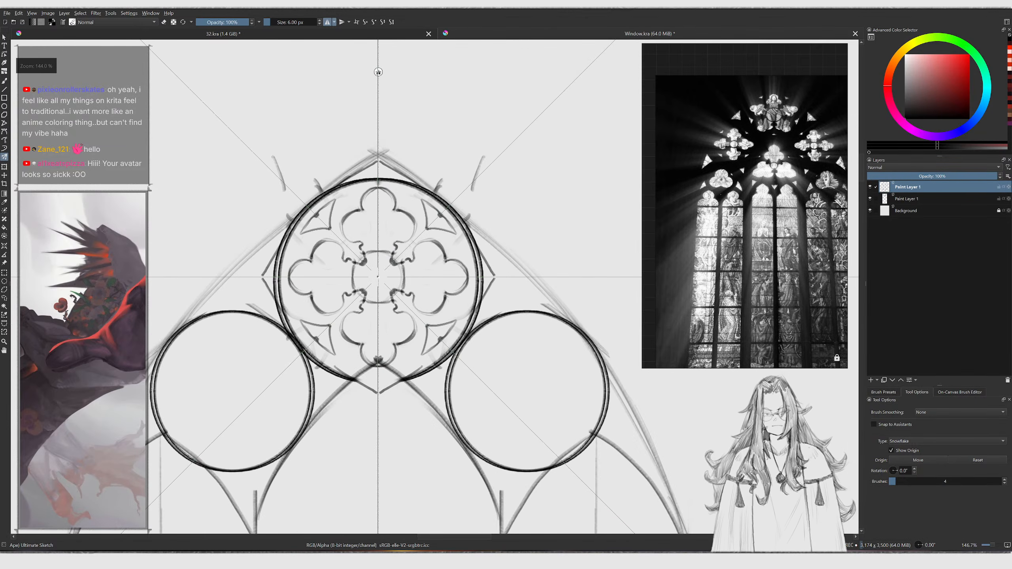
# Add a new paint layer above the lower sketch layer and switch back to the Multibrush
pyautogui.click(912, 200)
pyautogui.press('Insert')
pyautogui.keyDown('ctrl'); pyautogui.moveTo(398, 236); pyautogui.dragTo(401, 176, button='middle'); pyautogui.keyUp('ctrl')
pyautogui.press('b')
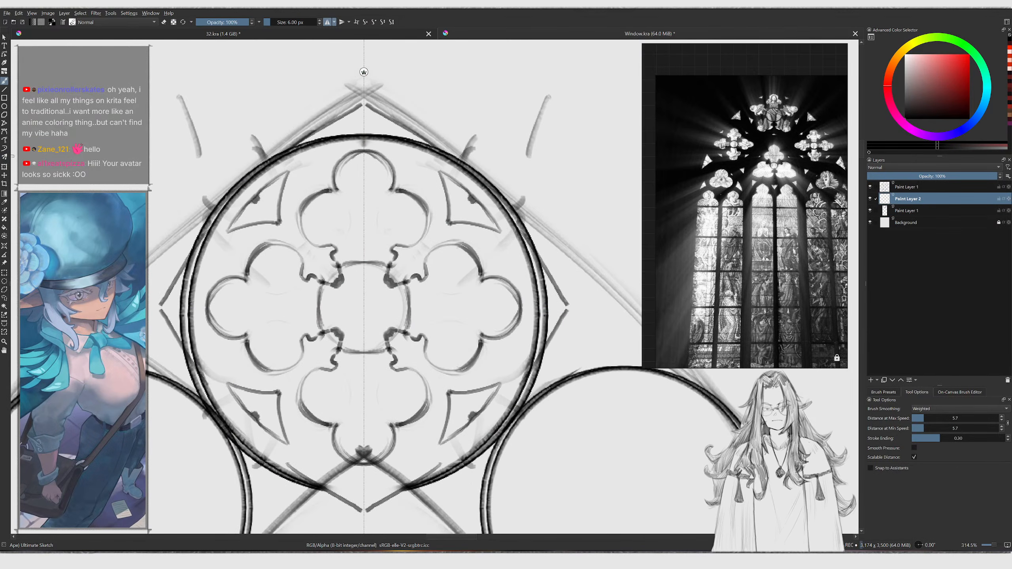
pyautogui.click(5, 157)
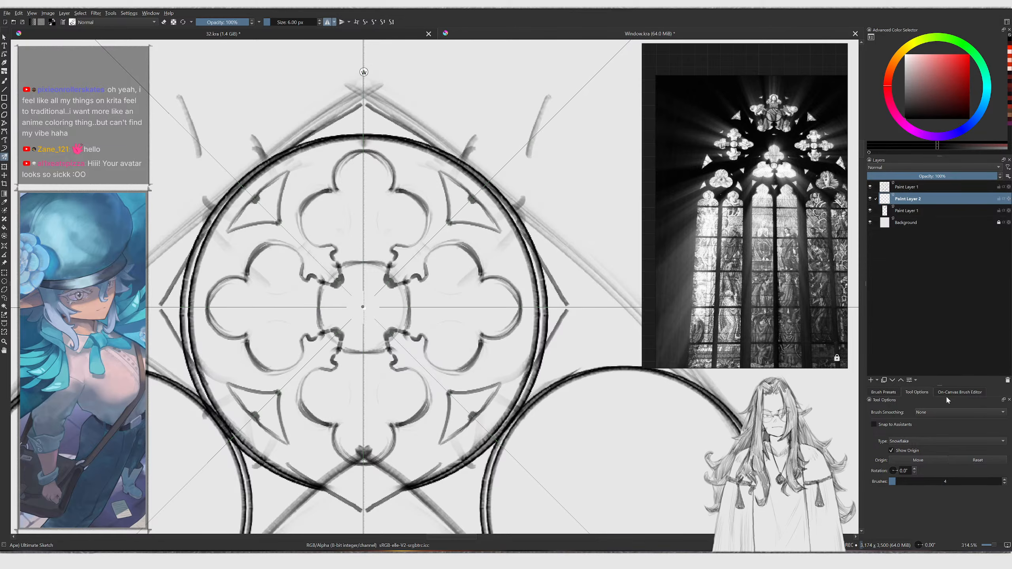
# Select the Ape PaintSet1 01 preset at 10 px and fill the four small gaps between the inner foils
pyautogui.click(884, 392)
pyautogui.click(882, 426)
pyautogui.moveTo(478, 261); pyautogui.dragTo(492, 236)
pyautogui.hotkey('ctrl', 'z')
pyautogui.press('[')
pyautogui.press('[')
pyautogui.press('[')
pyautogui.press('[')
pyautogui.press('[')
pyautogui.press('[')
pyautogui.press('[')
pyautogui.press('[')
pyautogui.press('[')
pyautogui.press('[')
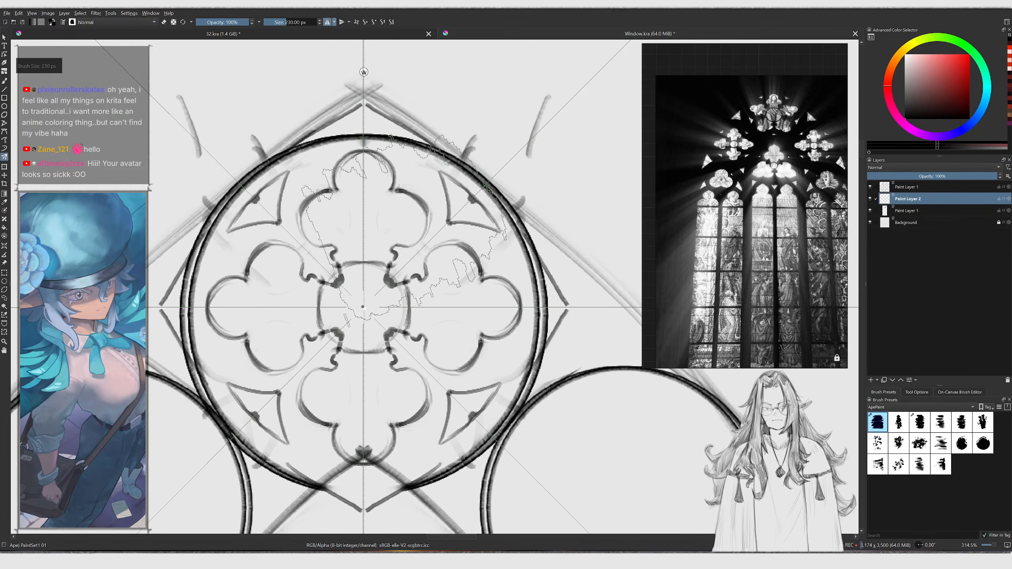
pyautogui.moveTo(397, 273); pyautogui.dragTo(393, 268)
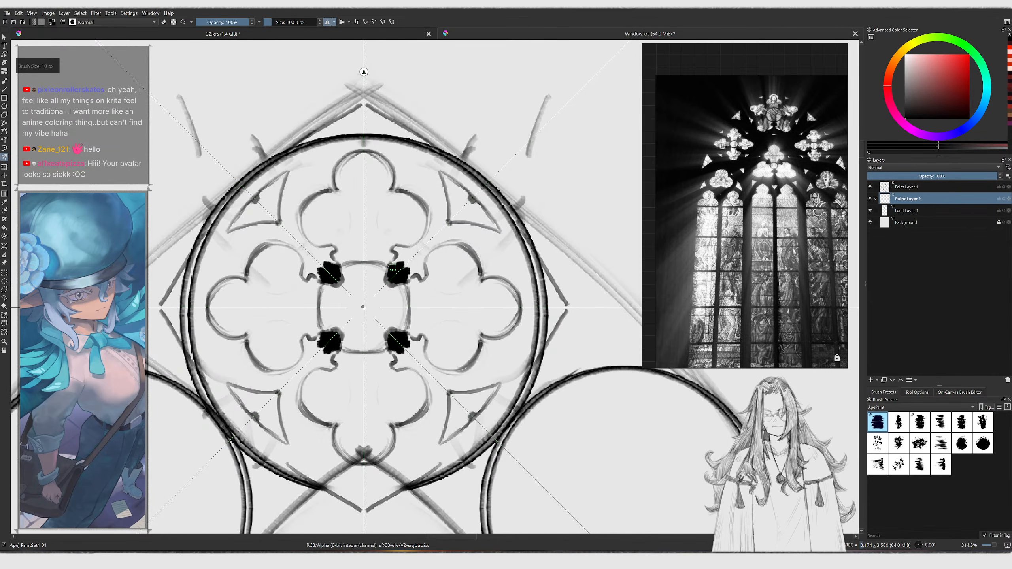
# Lower the top sketch layer's opacity to 29% and return to Paint Layer 2
pyautogui.click(906, 187)
pyautogui.click(905, 176)
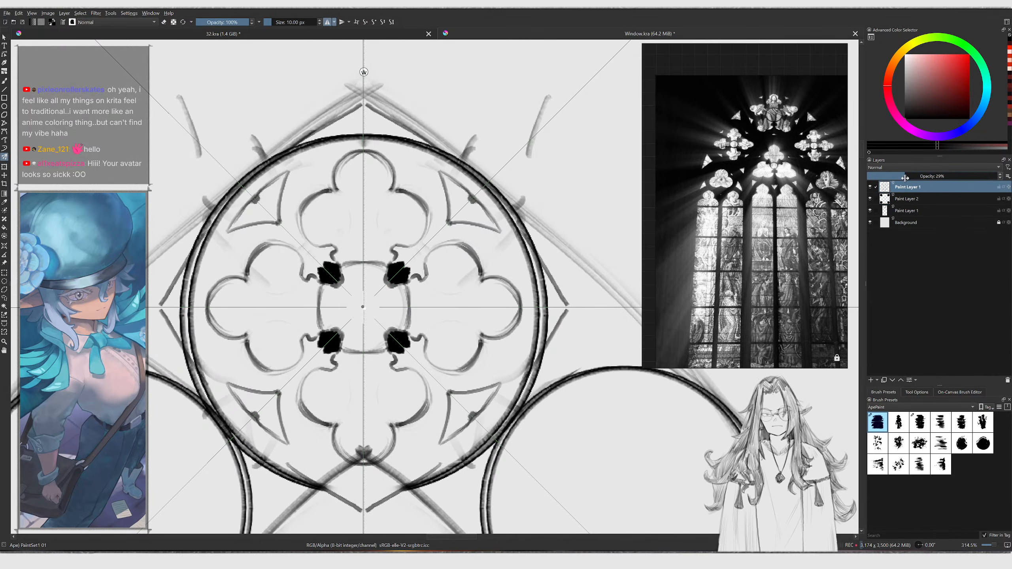
pyautogui.click(907, 200)
# Enlarge the brush and paint solid black tracery around the central cusps
pyautogui.press(']')
pyautogui.moveTo(392, 268); pyautogui.dragTo(406, 254)
pyautogui.press(']')
pyautogui.moveTo(406, 255)
pyautogui.mouseDown()
pyautogui.moveTo(410, 266)
pyautogui.moveTo(435, 216)
pyautogui.moveTo(382, 147)
pyautogui.moveTo(435, 176)
pyautogui.moveTo(440, 235)
pyautogui.moveTo(450, 216)
pyautogui.moveTo(421, 150)
pyautogui.moveTo(364, 140)
pyautogui.mouseUp()
pyautogui.press(']')
pyautogui.press(']')
pyautogui.press(']')
# Fill the spandrels between the upper foils and the outer ring in black
pyautogui.press(']')
pyautogui.press(']')
pyautogui.moveTo(414, 175); pyautogui.dragTo(388, 176, button='middle')
pyautogui.press(']')
pyautogui.moveTo(369, 142)
pyautogui.mouseDown()
pyautogui.moveTo(439, 174)
pyautogui.moveTo(465, 206)
pyautogui.moveTo(407, 162)
pyautogui.moveTo(459, 204)
pyautogui.mouseUp()
pyautogui.hotkey('ctrl', 'z')
pyautogui.press(']')
pyautogui.moveTo(405, 154); pyautogui.dragTo(469, 214)
pyautogui.moveTo(482, 251); pyautogui.dragTo(475, 225, button='middle')
pyautogui.press(']')
pyautogui.press(']')
# Fill the lower and side tracery areas of the circle in black
pyautogui.moveTo(357, 451); pyautogui.dragTo(419, 430)
pyautogui.hotkey('ctrl', 'z')
pyautogui.moveTo(354, 445)
pyautogui.mouseDown()
pyautogui.moveTo(404, 440)
pyautogui.moveTo(447, 415)
pyautogui.moveTo(469, 390)
pyautogui.moveTo(464, 377)
pyautogui.mouseUp()
pyautogui.hotkey('ctrl', 'z')
pyautogui.moveTo(354, 445)
pyautogui.mouseDown()
pyautogui.moveTo(414, 433)
pyautogui.moveTo(478, 389)
pyautogui.moveTo(510, 273)
pyautogui.mouseUp()
pyautogui.moveTo(525, 324); pyautogui.dragTo(529, 283)
pyautogui.moveTo(528, 203)
pyautogui.keyDown('ctrl'); pyautogui.mouseDown()
pyautogui.moveTo(512, 229)
pyautogui.moveTo(512, 271)
pyautogui.mouseUp(); pyautogui.keyUp('ctrl')
# Switch to the freehand brush and paint a fill stroke inside the tracery
pyautogui.press('b')
pyautogui.moveTo(400, 292)
pyautogui.keyDown('ctrl'); pyautogui.mouseDown(button='middle')
pyautogui.moveTo(448, 227)
pyautogui.moveTo(433, 224)
pyautogui.mouseUp(button='middle'); pyautogui.keyUp('ctrl')
pyautogui.press('[')
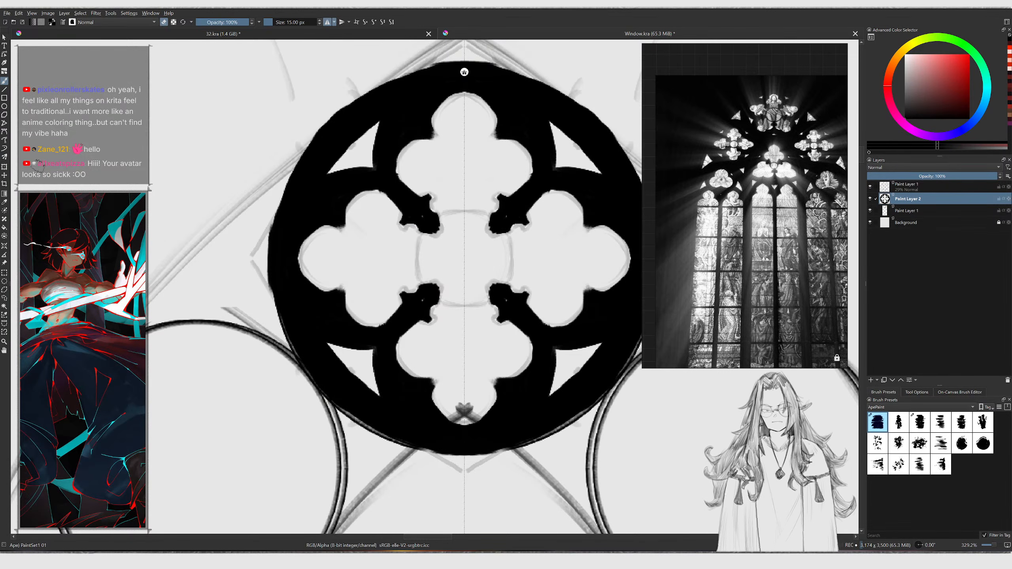
# Switch to the symmetry multibrush and paint a ring around the centre of the quatrefoil
pyautogui.click(5, 157)
pyautogui.moveTo(406, 296)
pyautogui.mouseDown()
pyautogui.moveTo(416, 288)
pyautogui.moveTo(417, 253)
pyautogui.moveTo(427, 289)
pyautogui.moveTo(419, 258)
pyautogui.mouseUp()
pyautogui.hotkey('ctrl', 'z')
pyautogui.press('/')
pyautogui.press('/')
pyautogui.hotkey('ctrl', 'z')
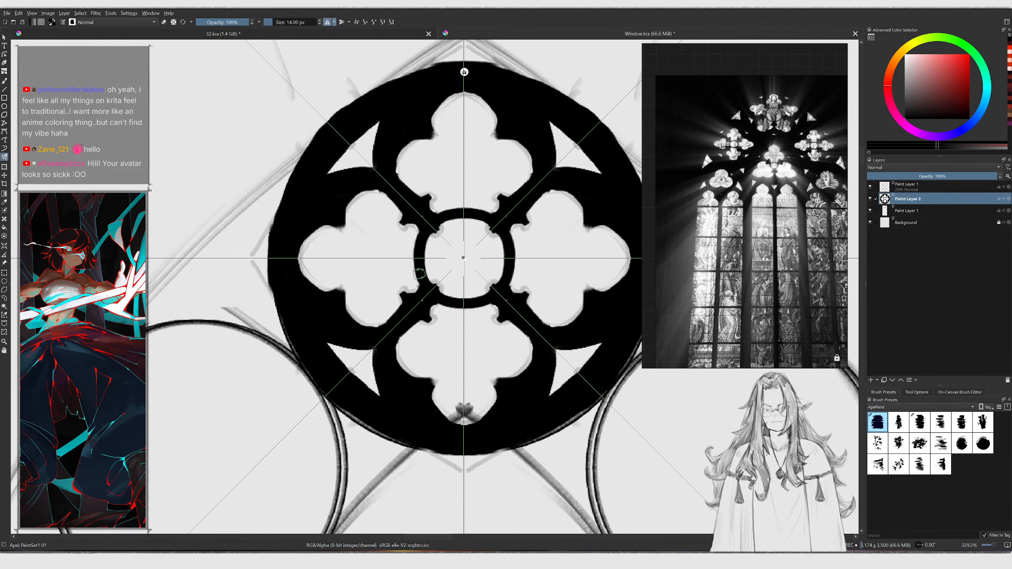
pyautogui.press('[')
pyautogui.press('[')
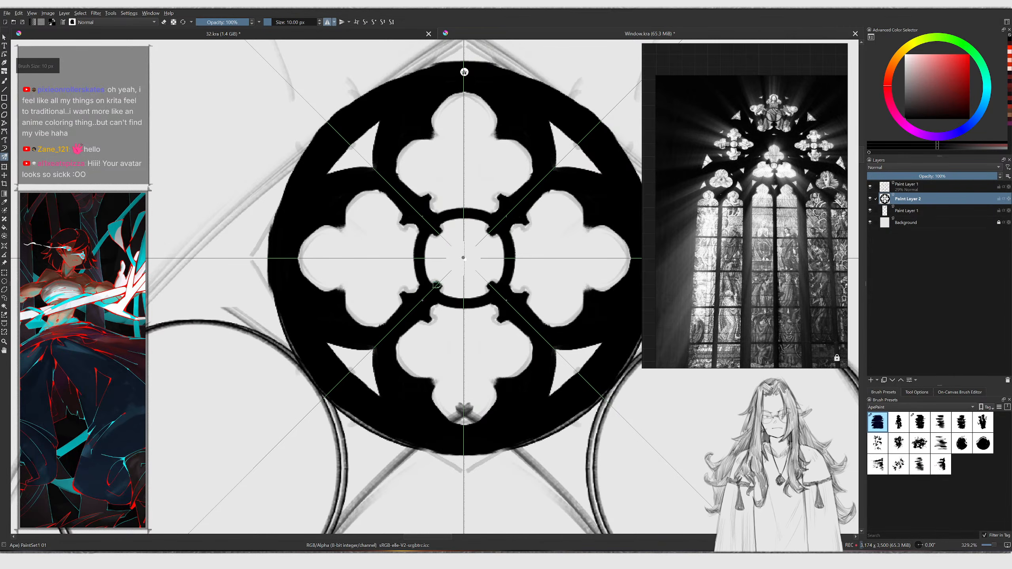
pyautogui.press('[')
pyautogui.moveTo(436, 281); pyautogui.dragTo(431, 255)
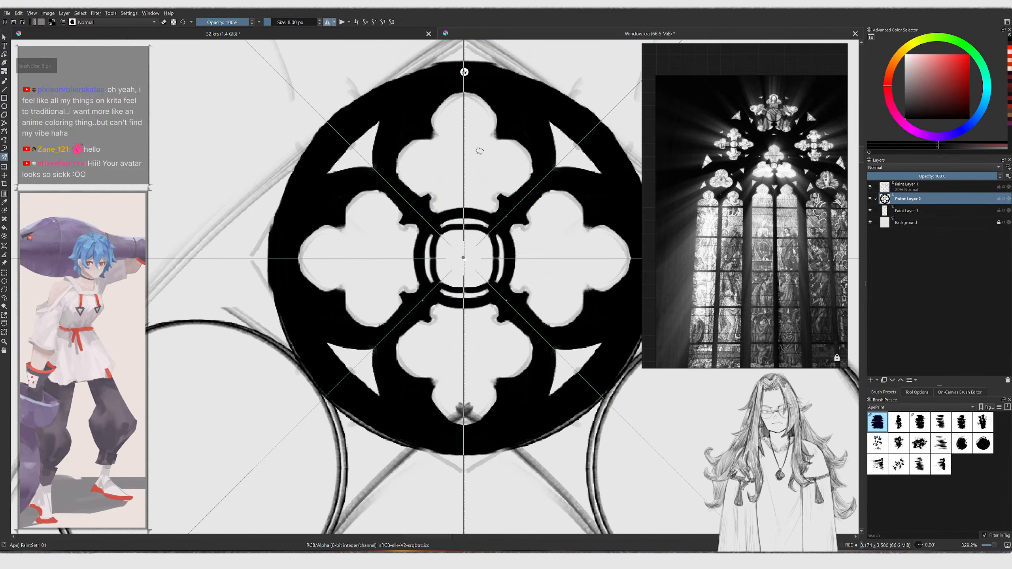
# Try to add symmetric cusp arcs inside the four foils with a smaller brush
pyautogui.moveTo(458, 150); pyautogui.dragTo(447, 170, button='middle')
pyautogui.moveTo(433, 149); pyautogui.dragTo(450, 123)
pyautogui.hotkey('ctrl', 'z')
pyautogui.press('[')
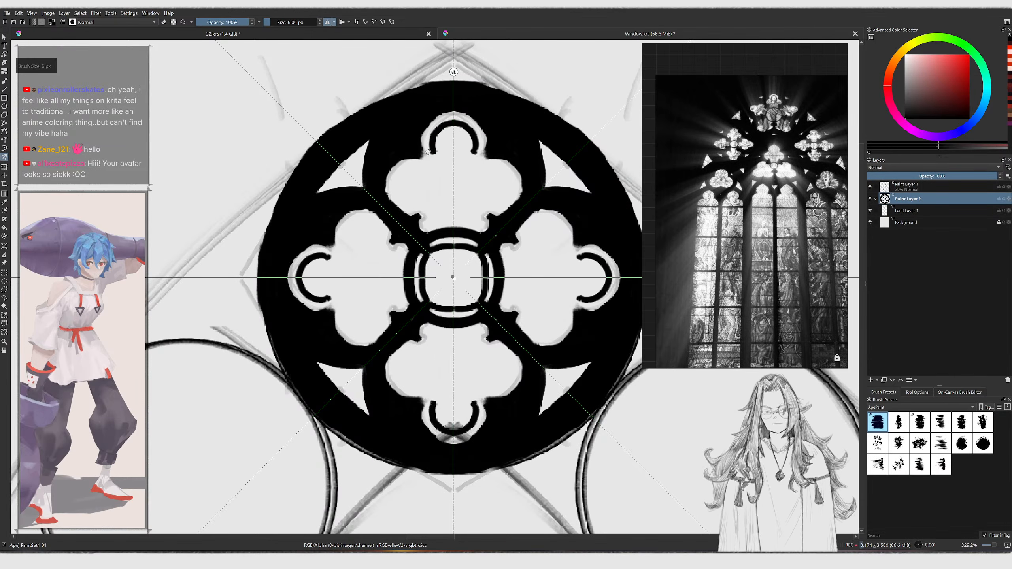
pyautogui.press('[')
pyautogui.press('[')
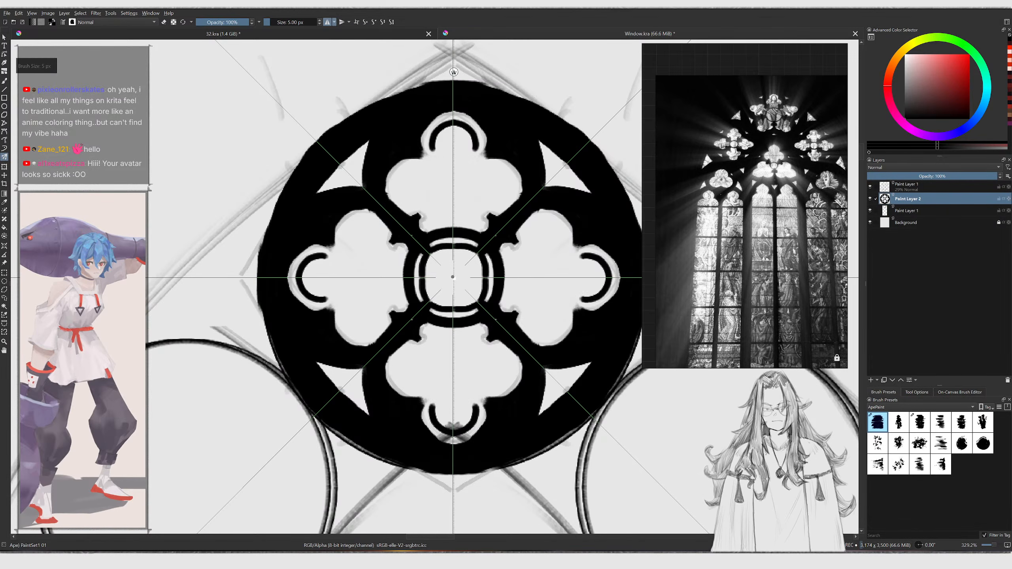
pyautogui.hotkey('ctrl', 'z')
pyautogui.press('[')
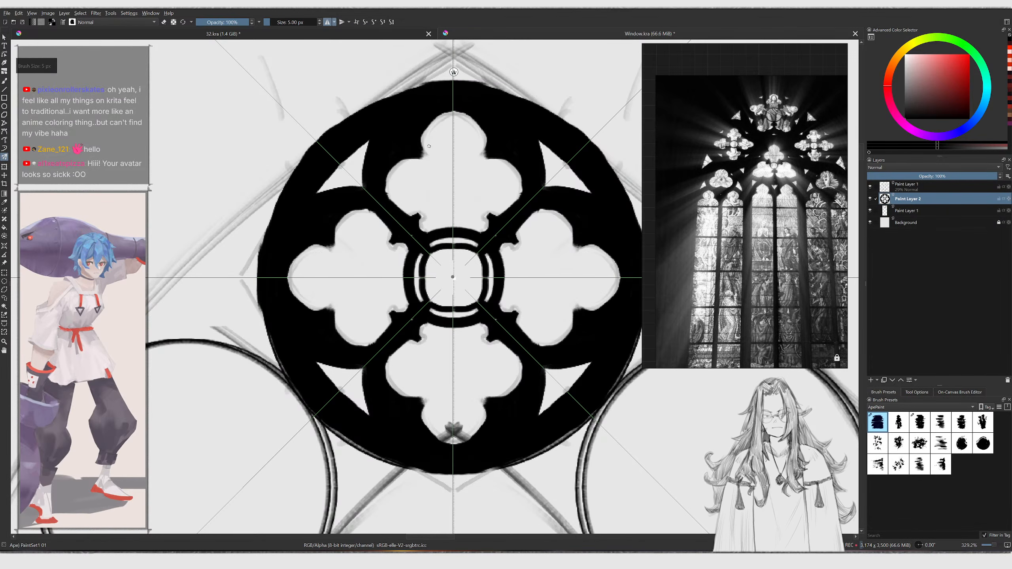
# Refine the inner ring and the foil cusps with symmetric strokes at a 5 px brush size
pyautogui.moveTo(429, 146); pyautogui.dragTo(442, 121)
pyautogui.keyDown('ctrl'); pyautogui.moveTo(438, 178); pyautogui.dragTo(437, 293, button='middle'); pyautogui.keyUp('ctrl')
pyautogui.keyDown('ctrl'); pyautogui.moveTo(456, 201); pyautogui.dragTo(456, 119, button='middle'); pyautogui.keyUp('ctrl')
pyautogui.moveTo(451, 206); pyautogui.dragTo(417, 222, button='middle')
pyautogui.press(']')
pyautogui.press(']')
pyautogui.moveTo(470, 223); pyautogui.dragTo(480, 235)
pyautogui.hotkey('ctrl', 'z')
pyautogui.keyDown('ctrl'); pyautogui.moveTo(396, 285); pyautogui.dragTo(339, 339, button='middle'); pyautogui.keyUp('ctrl')
pyautogui.moveTo(339, 339); pyautogui.dragTo(429, 355, button='middle')
pyautogui.keyDown('ctrl'); pyautogui.moveTo(407, 270); pyautogui.dragTo(402, 240, button='middle'); pyautogui.keyUp('ctrl')
# Switch to the freehand brush and paint the thick black outer pointed arch down from the circle
pyautogui.press('b')
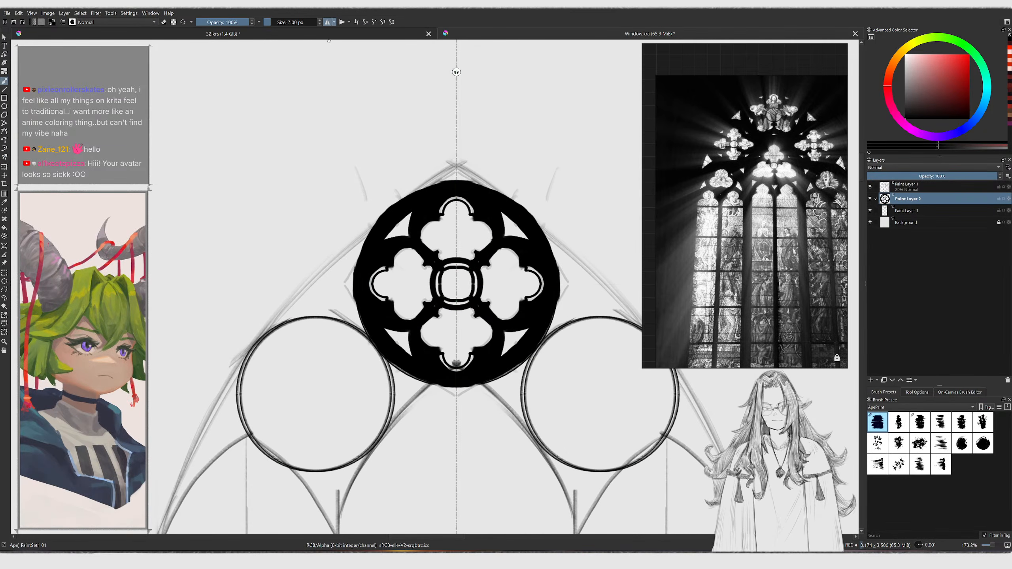
pyautogui.keyDown('ctrl'); pyautogui.moveTo(348, 120); pyautogui.dragTo(346, 108, button='middle'); pyautogui.keyUp('ctrl')
pyautogui.moveTo(312, 302); pyautogui.dragTo(362, 258)
pyautogui.hotkey('ctrl', 'z')
pyautogui.press(']')
pyautogui.moveTo(277, 330); pyautogui.dragTo(374, 237)
pyautogui.hotkey('ctrl', 'z')
pyautogui.press(']')
pyautogui.press(']')
pyautogui.press(']')
pyautogui.moveTo(229, 393); pyautogui.dragTo(366, 240)
pyautogui.hotkey('ctrl', 'z')
pyautogui.press(']')
pyautogui.moveTo(226, 391); pyautogui.dragTo(432, 178)
pyautogui.hotkey('ctrl', 'z')
pyautogui.press(']')
pyautogui.moveTo(229, 390)
pyautogui.mouseDown()
pyautogui.moveTo(262, 348)
pyautogui.moveTo(447, 186)
pyautogui.mouseUp()
pyautogui.moveTo(255, 352)
pyautogui.mouseDown()
pyautogui.moveTo(381, 229)
pyautogui.moveTo(457, 174)
pyautogui.mouseUp()
pyautogui.moveTo(337, 269)
pyautogui.mouseDown()
pyautogui.moveTo(450, 173)
pyautogui.moveTo(416, 201)
pyautogui.mouseUp()
pyautogui.moveTo(459, 174); pyautogui.dragTo(464, 180)
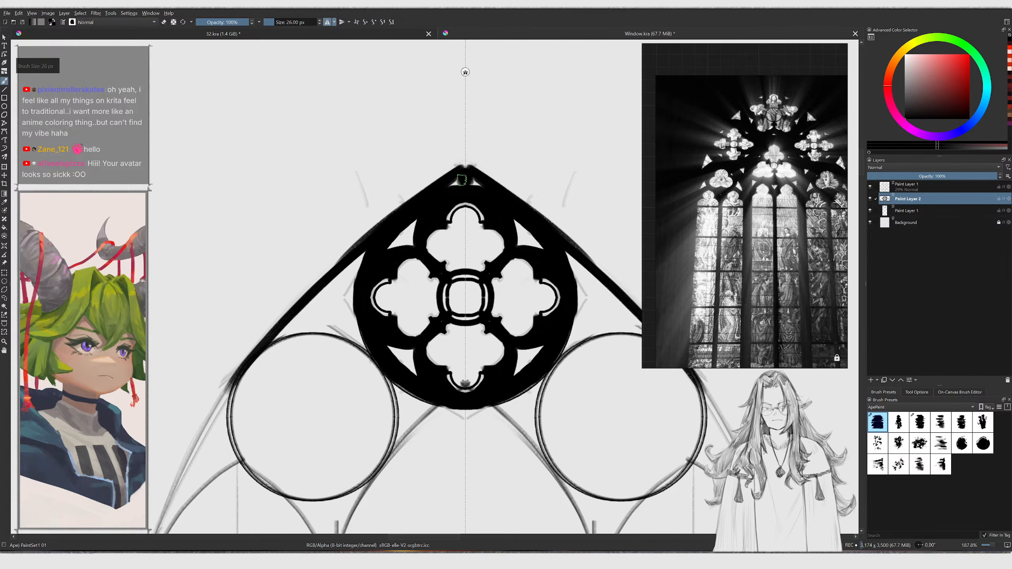
# Enlarge the brush and thicken the outer arch where it meets the circle
pyautogui.press(']')
pyautogui.press(']')
pyautogui.press(']')
pyautogui.press(']')
pyautogui.moveTo(210, 429)
pyautogui.mouseDown()
pyautogui.moveTo(384, 230)
pyautogui.moveTo(438, 190)
pyautogui.moveTo(334, 275)
pyautogui.moveTo(453, 179)
pyautogui.mouseUp()
pyautogui.moveTo(447, 178)
pyautogui.keyDown('ctrl'); pyautogui.mouseDown(button='middle')
pyautogui.moveTo(428, 275)
pyautogui.moveTo(422, 259)
pyautogui.mouseUp(button='middle'); pyautogui.keyUp('ctrl')
pyautogui.moveTo(386, 272)
pyautogui.mouseDown(button='middle')
pyautogui.moveTo(391, 201)
pyautogui.moveTo(426, 185)
pyautogui.moveTo(424, 173)
pyautogui.mouseUp(button='middle')
pyautogui.moveTo(419, 233); pyautogui.dragTo(365, 241, button='middle')
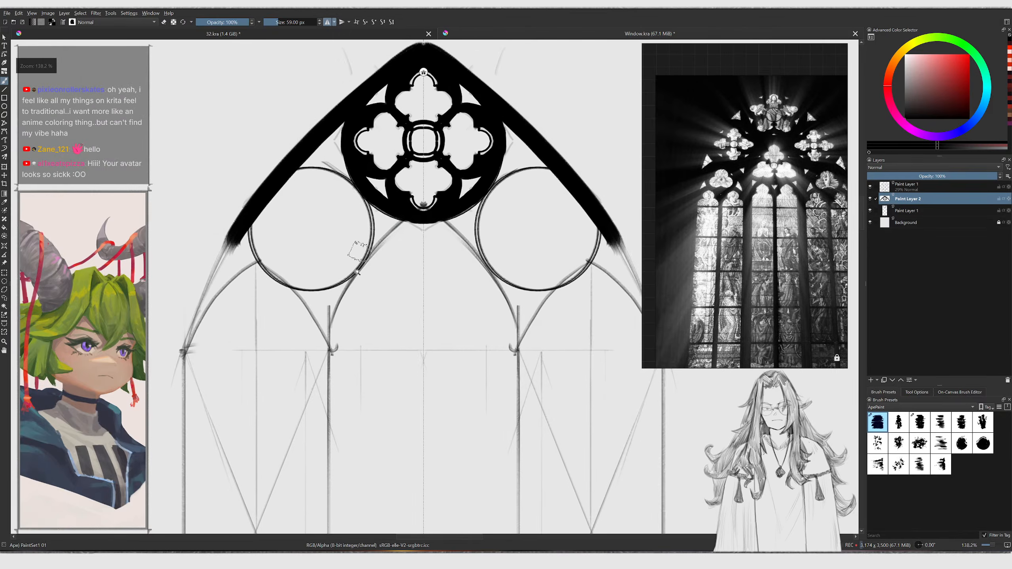
# Ink the lancet arches beneath the two small circles in black with a smaller brush
pyautogui.keyDown('ctrl'); pyautogui.moveTo(357, 278); pyautogui.dragTo(357, 275, button='middle'); pyautogui.keyUp('ctrl')
pyautogui.press('[')
pyautogui.press('[')
pyautogui.moveTo(331, 349)
pyautogui.mouseDown()
pyautogui.moveTo(340, 316)
pyautogui.moveTo(400, 240)
pyautogui.mouseUp()
pyautogui.hotkey('ctrl', 'z')
pyautogui.press('[')
pyautogui.press('[')
pyautogui.moveTo(329, 347)
pyautogui.mouseDown()
pyautogui.moveTo(373, 255)
pyautogui.moveTo(412, 216)
pyautogui.mouseUp()
pyautogui.moveTo(331, 334)
pyautogui.mouseDown()
pyautogui.moveTo(373, 259)
pyautogui.moveTo(417, 217)
pyautogui.moveTo(330, 343)
pyautogui.moveTo(414, 228)
pyautogui.moveTo(343, 319)
pyautogui.mouseUp()
pyautogui.hotkey('ctrl', 'z')
pyautogui.moveTo(333, 322); pyautogui.dragTo(369, 311, button='middle')
pyautogui.moveTo(211, 347)
pyautogui.mouseDown()
pyautogui.moveTo(286, 255)
pyautogui.moveTo(248, 290)
pyautogui.moveTo(292, 254)
pyautogui.moveTo(345, 324)
pyautogui.mouseUp()
pyautogui.hotkey('ctrl', 'z')
pyautogui.hotkey('ctrl', 'z')
pyautogui.moveTo(295, 256); pyautogui.dragTo(362, 359)
pyautogui.hotkey('ctrl', 'z')
pyautogui.keyDown('ctrl'); pyautogui.moveTo(327, 199); pyautogui.dragTo(331, 289, button='middle'); pyautogui.keyUp('ctrl')
pyautogui.keyDown('ctrl'); pyautogui.moveTo(353, 255); pyautogui.dragTo(351, 201, button='middle'); pyautogui.keyUp('ctrl')
# Draw the two vertical mullions with the line tool and trim their bottom ends
pyautogui.press('v')
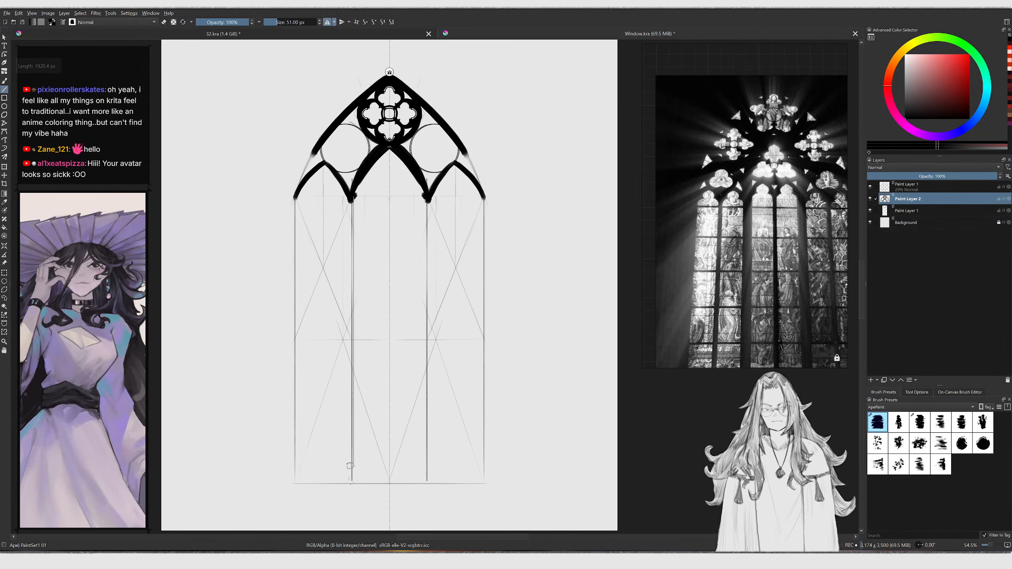
pyautogui.moveTo(350, 473); pyautogui.dragTo(346, 505)
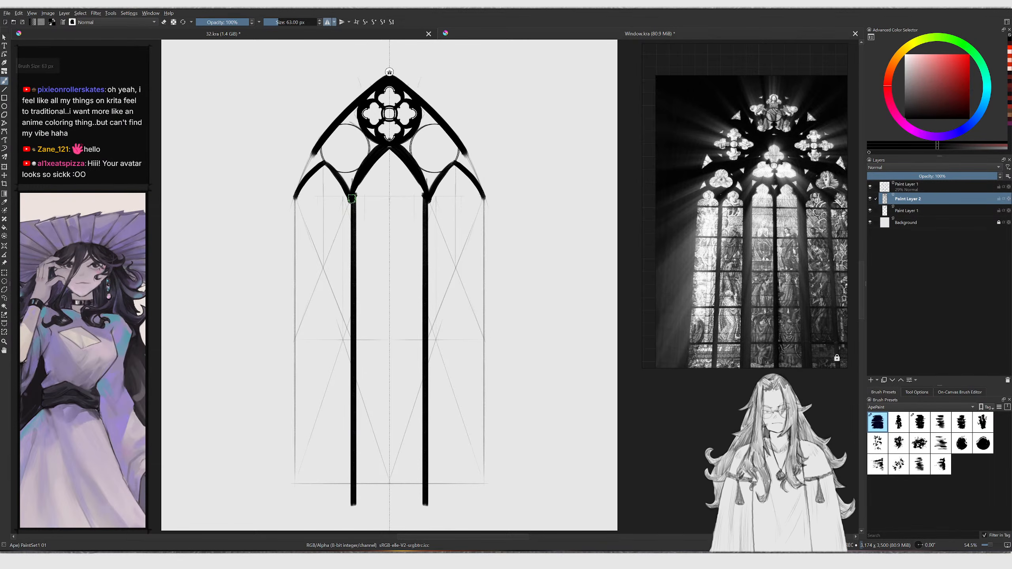
pyautogui.moveTo(347, 286); pyautogui.dragTo(348, 494)
pyautogui.moveTo(353, 499); pyautogui.dragTo(353, 497, button='middle')
pyautogui.press('e')
pyautogui.moveTo(347, 498); pyautogui.dragTo(357, 497)
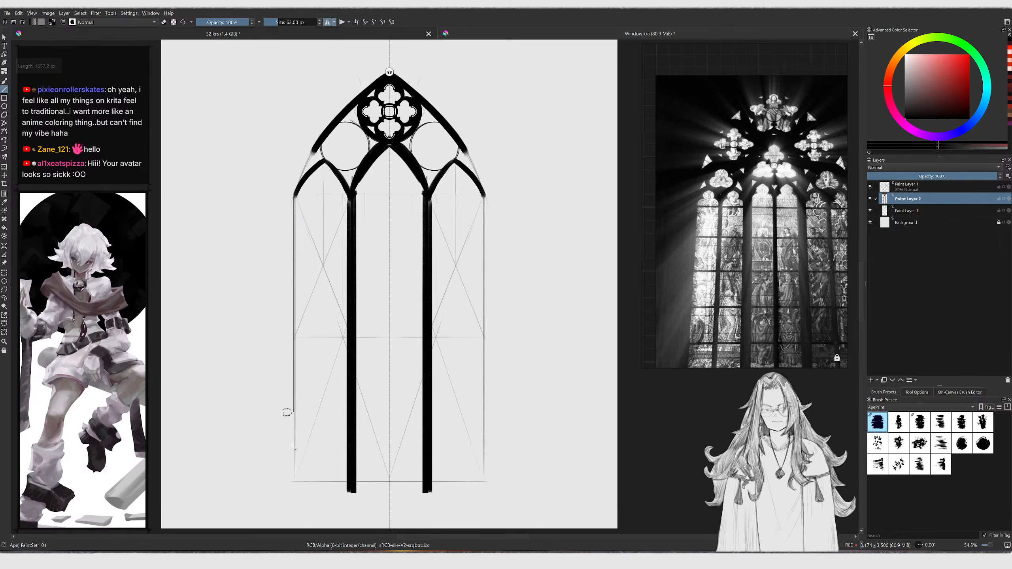
# Draw straight lines for the outer rectangular frame's sides and top
pyautogui.moveTo(293, 488); pyautogui.dragTo(294, 483)
pyautogui.keyDown('ctrl'); pyautogui.moveTo(295, 202); pyautogui.dragTo(295, 190, button='middle'); pyautogui.keyUp('ctrl')
pyautogui.moveTo(294, 251)
pyautogui.keyDown('ctrl'); pyautogui.mouseDown(button='middle')
pyautogui.moveTo(310, 208)
pyautogui.moveTo(306, 217)
pyautogui.mouseUp(button='middle'); pyautogui.keyUp('ctrl')
pyautogui.hotkey('ctrl', 'z')
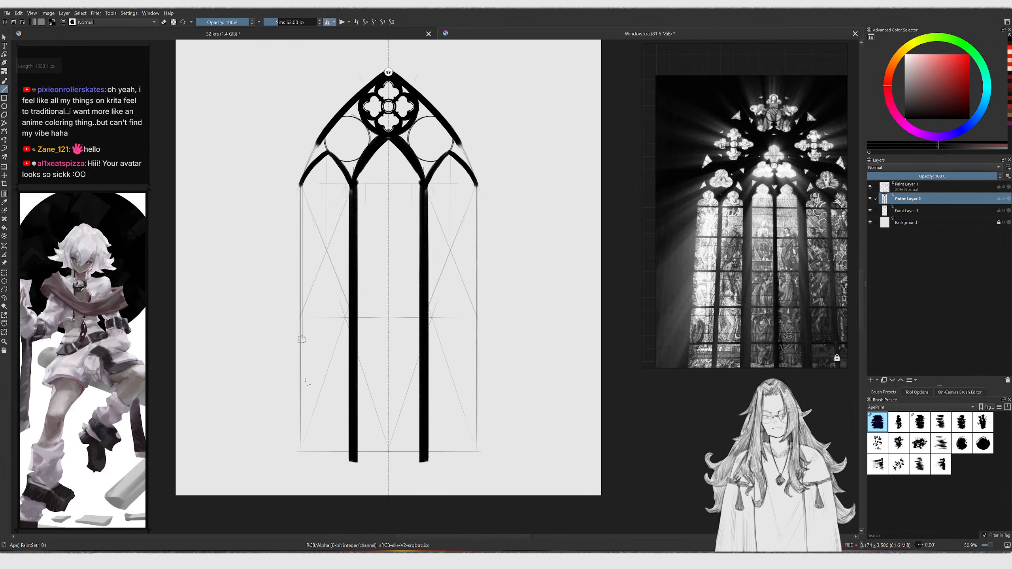
pyautogui.moveTo(309, 451); pyautogui.dragTo(302, 451)
pyautogui.moveTo(297, 184); pyautogui.dragTo(283, 279, button='middle')
pyautogui.keyDown('ctrl'); pyautogui.moveTo(283, 279); pyautogui.dragTo(283, 262, button='middle'); pyautogui.keyUp('ctrl')
pyautogui.press('v')
pyautogui.moveTo(290, 290); pyautogui.dragTo(290, 275)
pyautogui.moveTo(308, 93); pyautogui.dragTo(524, 113)
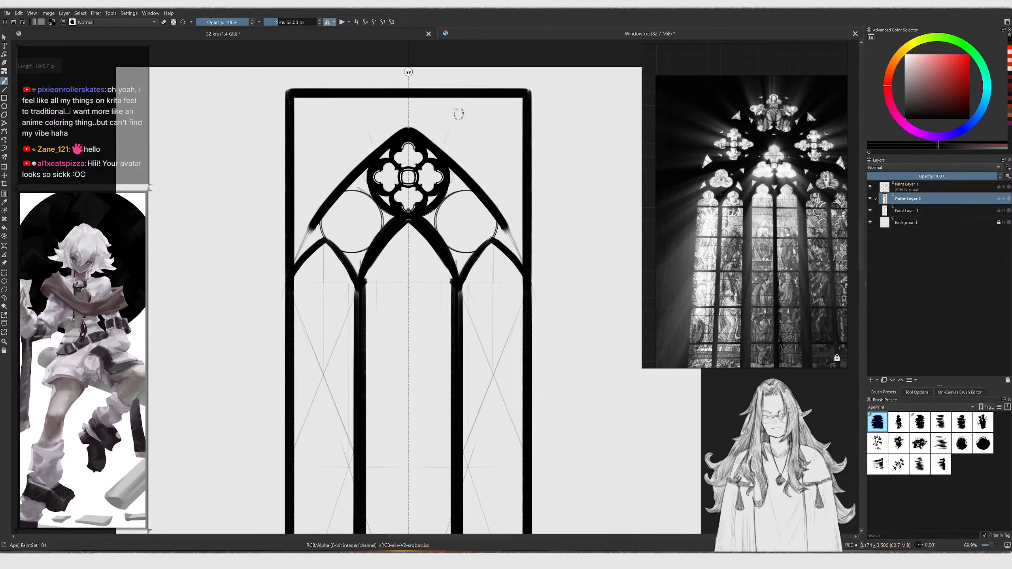
# Fill the spandrels between the pointed arch and the rectangular frame in black with a large brush
pyautogui.keyDown('ctrl'); pyautogui.moveTo(320, 171); pyautogui.dragTo(323, 154, button='middle'); pyautogui.keyUp('ctrl')
pyautogui.moveTo(282, 301)
pyautogui.mouseDown()
pyautogui.moveTo(324, 208)
pyautogui.moveTo(377, 149)
pyautogui.mouseUp()
pyautogui.moveTo(283, 278)
pyautogui.mouseDown()
pyautogui.moveTo(394, 134)
pyautogui.moveTo(418, 122)
pyautogui.mouseUp()
pyautogui.press(']')
pyautogui.press(']')
pyautogui.press(']')
pyautogui.moveTo(309, 223); pyautogui.dragTo(474, 85)
pyautogui.press(']')
pyautogui.moveTo(286, 251)
pyautogui.mouseDown()
pyautogui.moveTo(310, 115)
pyautogui.moveTo(412, 100)
pyautogui.mouseUp()
pyautogui.moveTo(335, 163); pyautogui.dragTo(419, 96)
pyautogui.moveTo(350, 160); pyautogui.dragTo(358, 213, button='middle')
pyautogui.press(']')
pyautogui.moveTo(292, 241)
pyautogui.mouseDown()
pyautogui.moveTo(294, 118)
pyautogui.moveTo(371, 131)
pyautogui.mouseUp()
pyautogui.moveTo(371, 131); pyautogui.dragTo(329, 175)
pyautogui.moveTo(328, 176)
pyautogui.mouseDown()
pyautogui.moveTo(384, 158)
pyautogui.moveTo(304, 195)
pyautogui.moveTo(316, 136)
pyautogui.moveTo(361, 109)
pyautogui.moveTo(549, 131)
pyautogui.moveTo(339, 147)
pyautogui.moveTo(423, 146)
pyautogui.mouseUp()
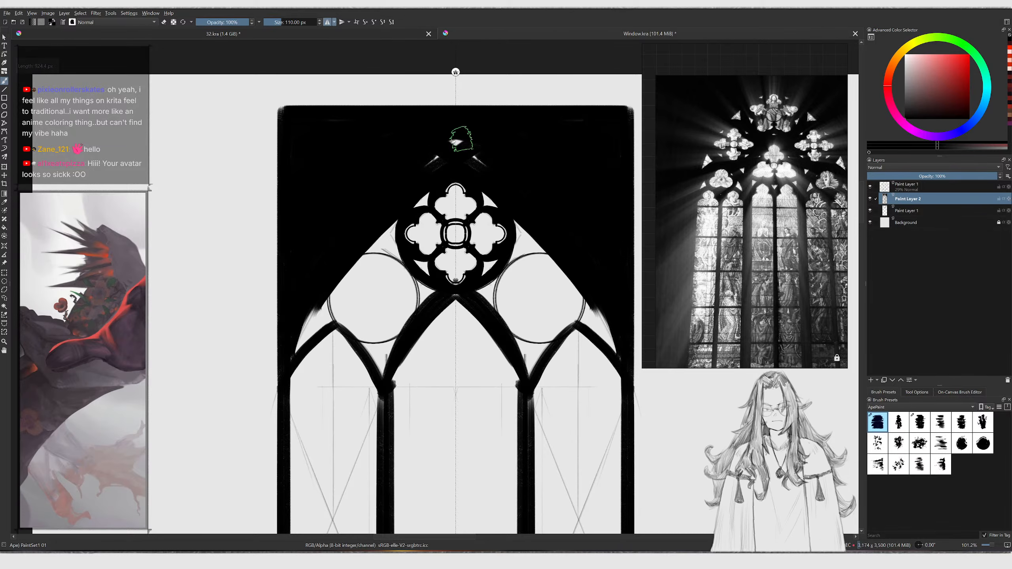
pyautogui.moveTo(451, 147)
pyautogui.keyDown('ctrl'); pyautogui.mouseDown(button='middle')
pyautogui.moveTo(478, 216)
pyautogui.moveTo(460, 164)
pyautogui.mouseUp(button='middle'); pyautogui.keyUp('ctrl')
# Try to crop the canvas to the window frame, then undo the crop
pyautogui.press('c')
pyautogui.click(585, 280)
pyautogui.moveTo(593, 293); pyautogui.dragTo(477, 298)
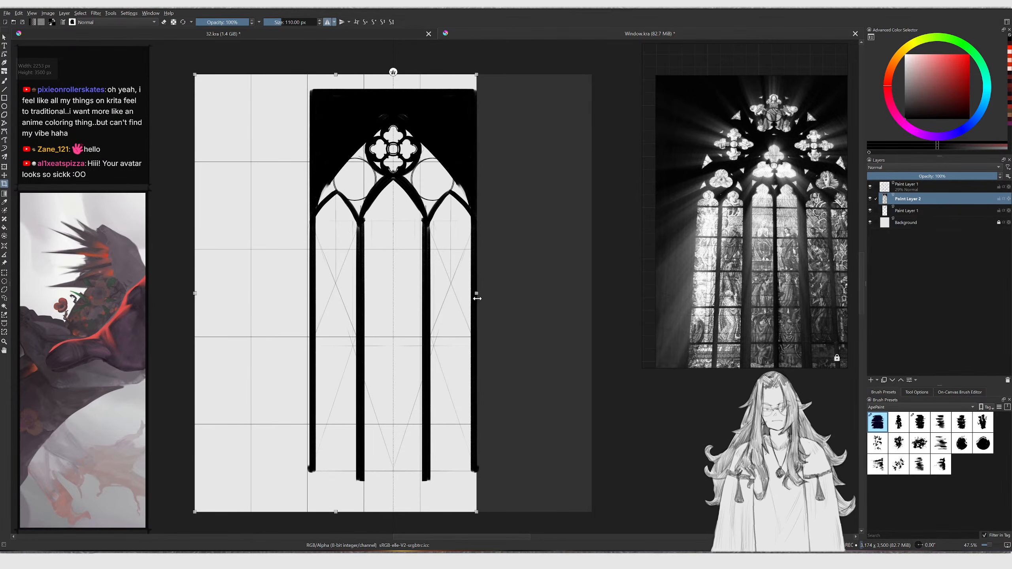
pyautogui.moveTo(195, 294); pyautogui.dragTo(312, 294)
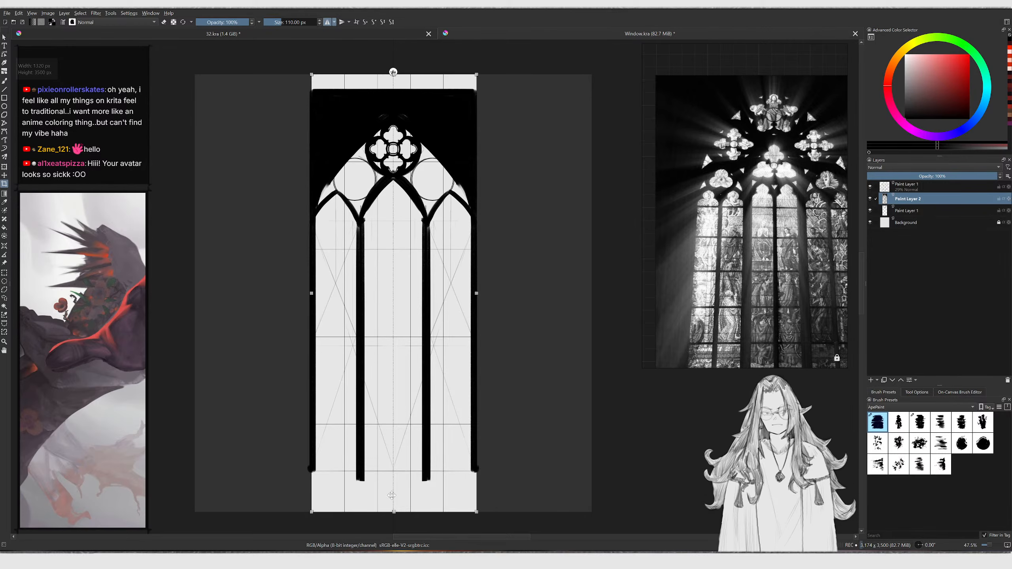
pyautogui.moveTo(395, 513); pyautogui.dragTo(395, 469)
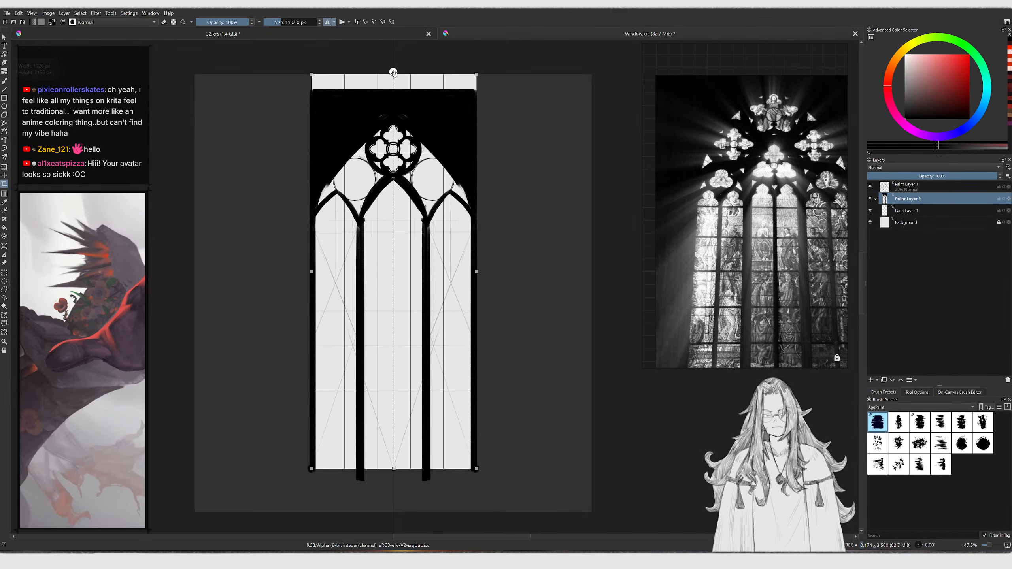
pyautogui.press('Return')
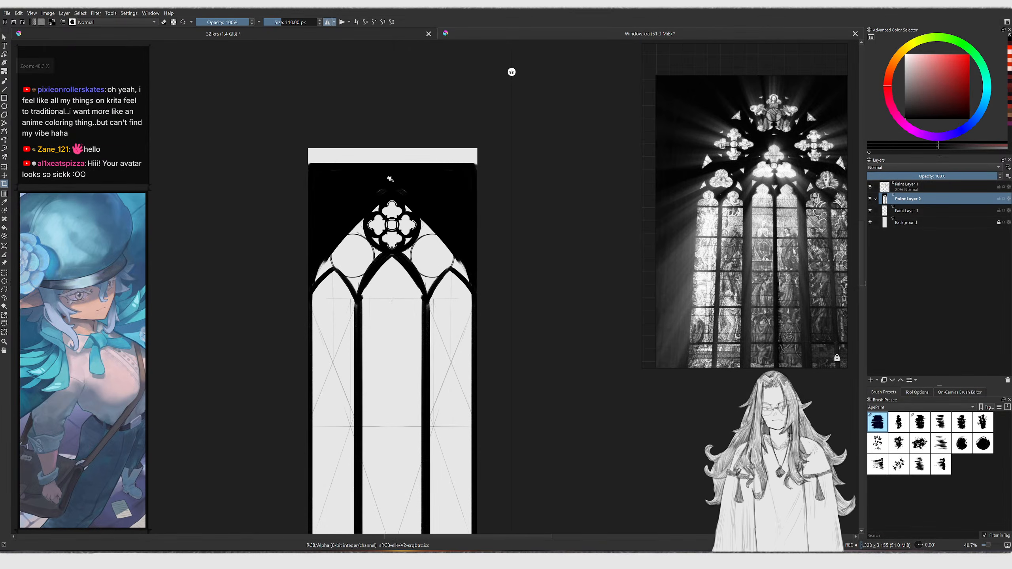
pyautogui.scroll(-1, 390, 179)
pyautogui.hotkey('ctrl', 'z')
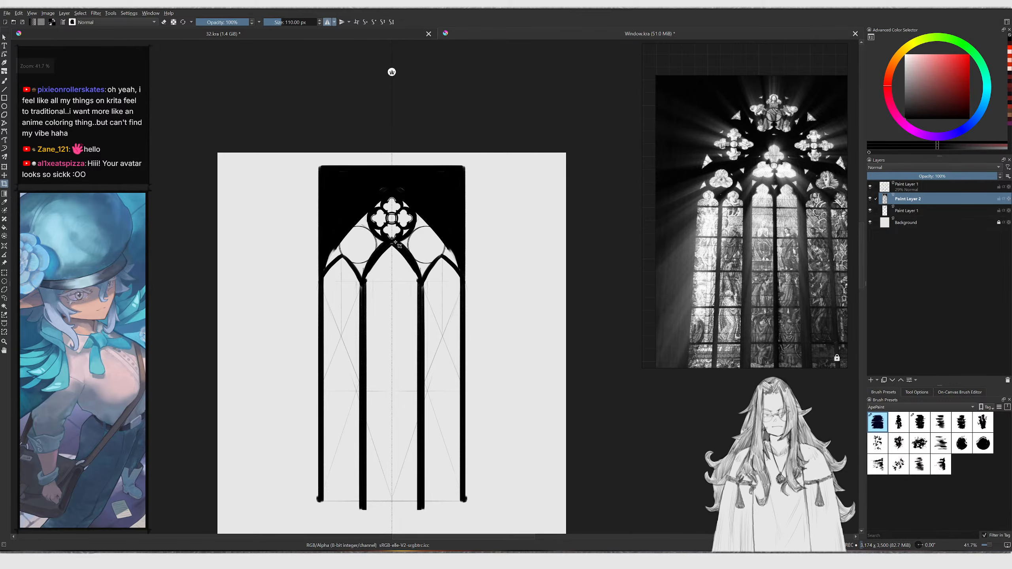
# Touch up the bottom and left side of the frame with a smaller brush
pyautogui.press('[')
pyautogui.moveTo(320, 516); pyautogui.dragTo(320, 495)
pyautogui.press('b')
pyautogui.moveTo(325, 370); pyautogui.dragTo(324, 322, button='middle')
# Crop the canvas tightly around the window frame
pyautogui.press('c')
pyautogui.click(557, 253)
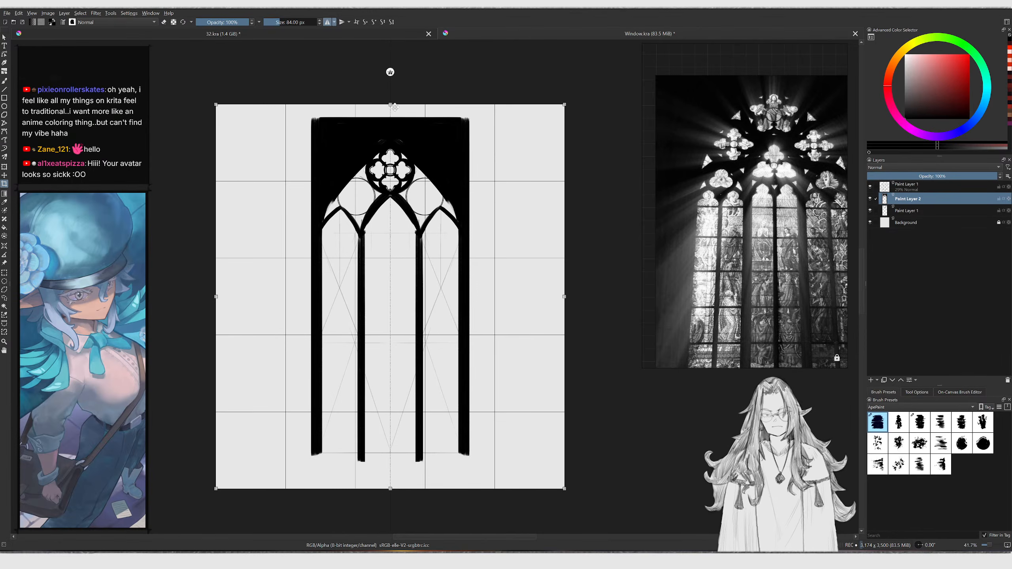
pyautogui.moveTo(390, 105); pyautogui.dragTo(390, 121)
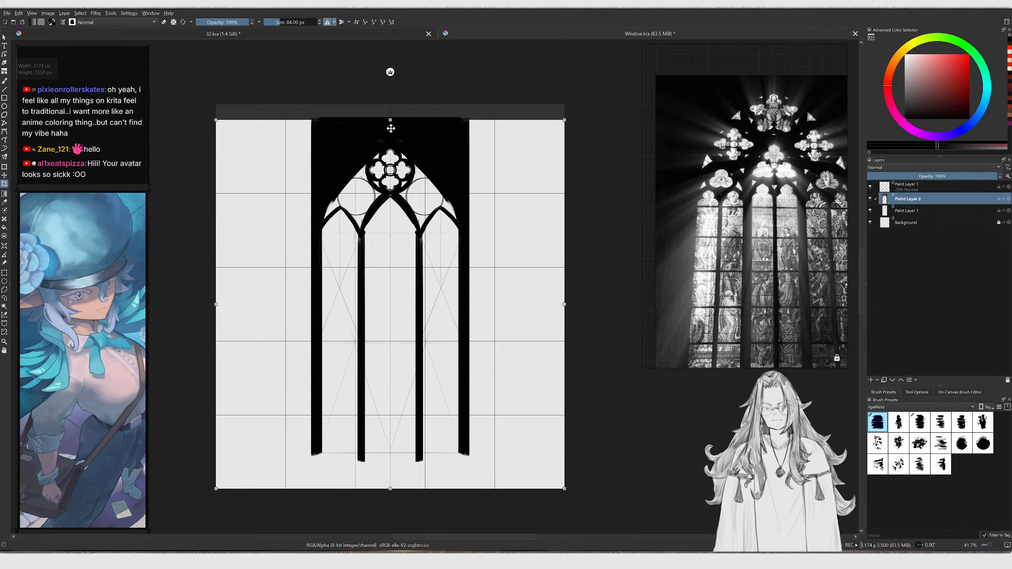
pyautogui.moveTo(561, 304); pyautogui.dragTo(469, 306)
pyautogui.moveTo(216, 304); pyautogui.dragTo(312, 329)
pyautogui.moveTo(390, 483); pyautogui.dragTo(402, 452)
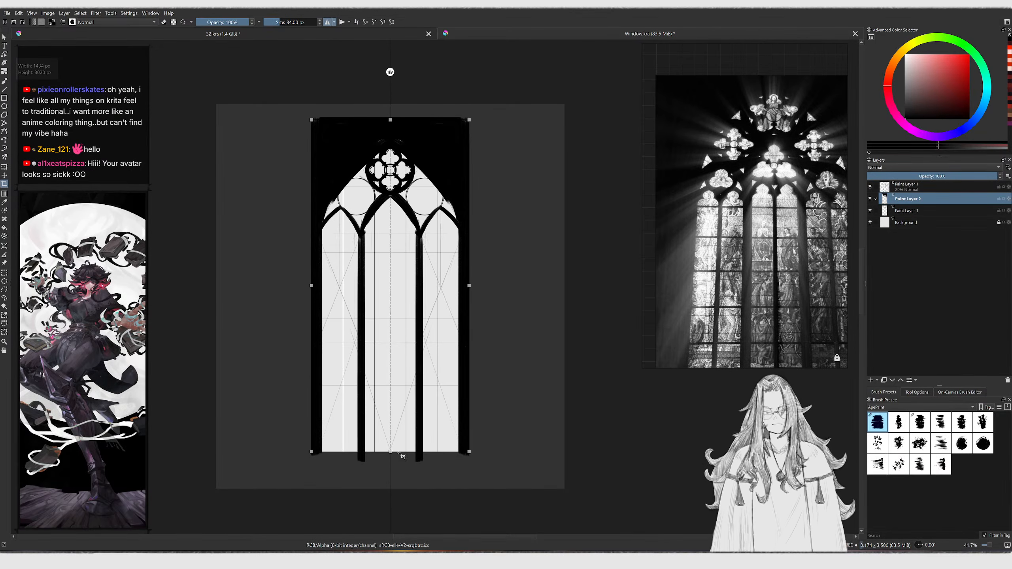
pyautogui.doubleClick(361, 291)
# Fill the area around the small circles between the lancet arches and the outer arch in black
pyautogui.press('b')
pyautogui.scroll(5, 381, 144)
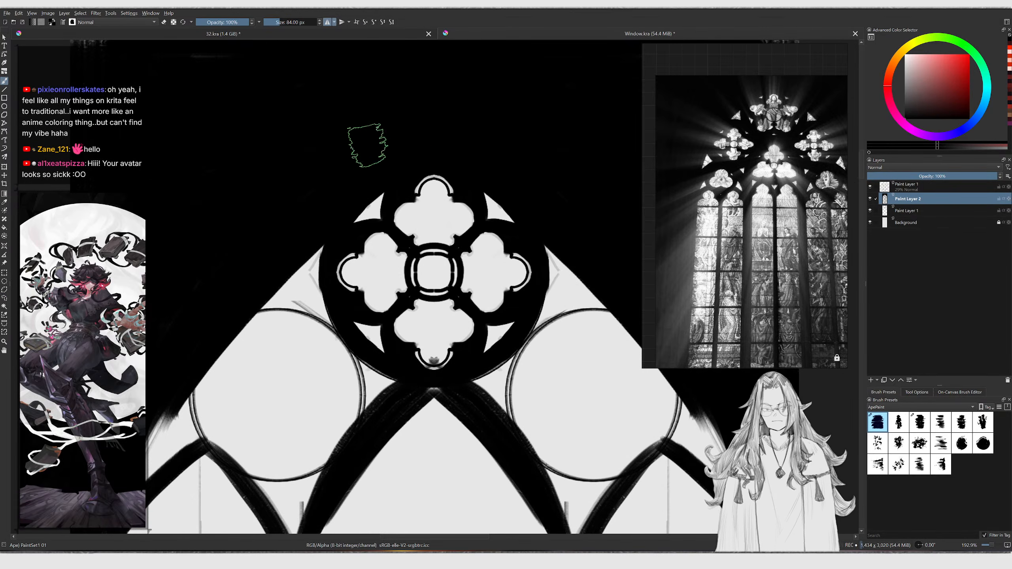
pyautogui.scroll(2, 394, 152)
pyautogui.scroll(-4, 244, 219)
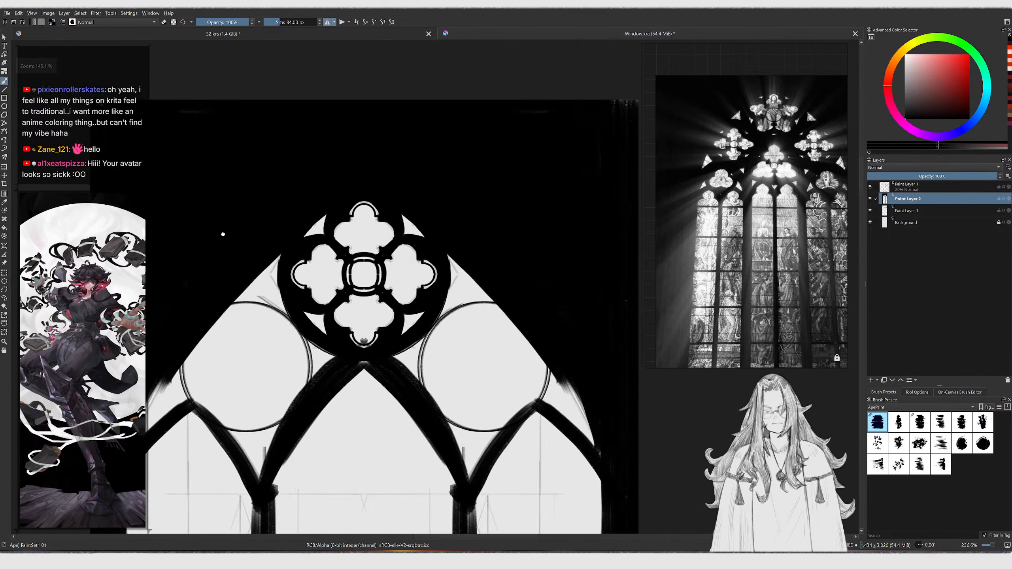
pyautogui.scroll(3, 245, 219)
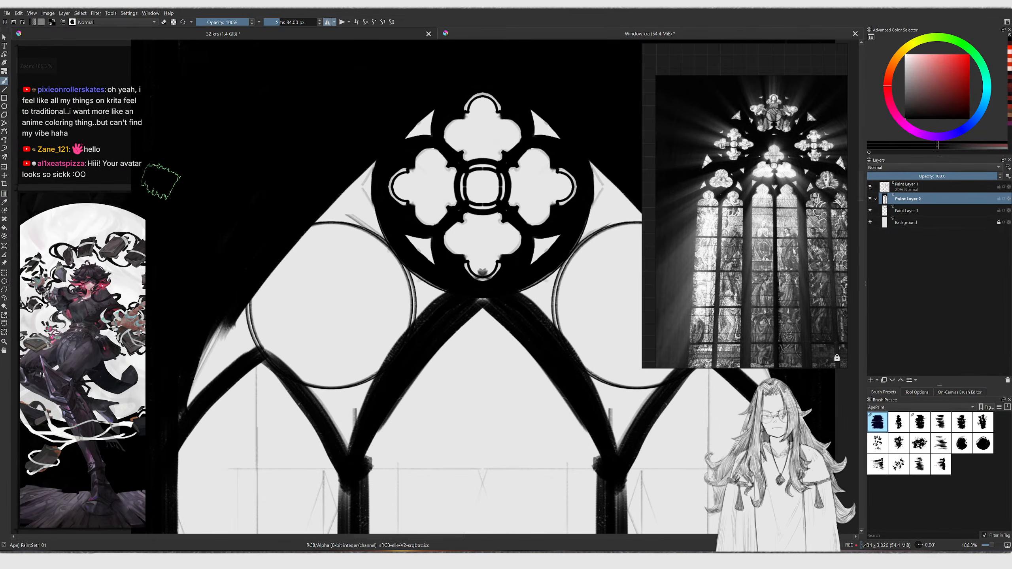
pyautogui.scroll(-3, 219, 280)
pyautogui.scroll(2, 241, 237)
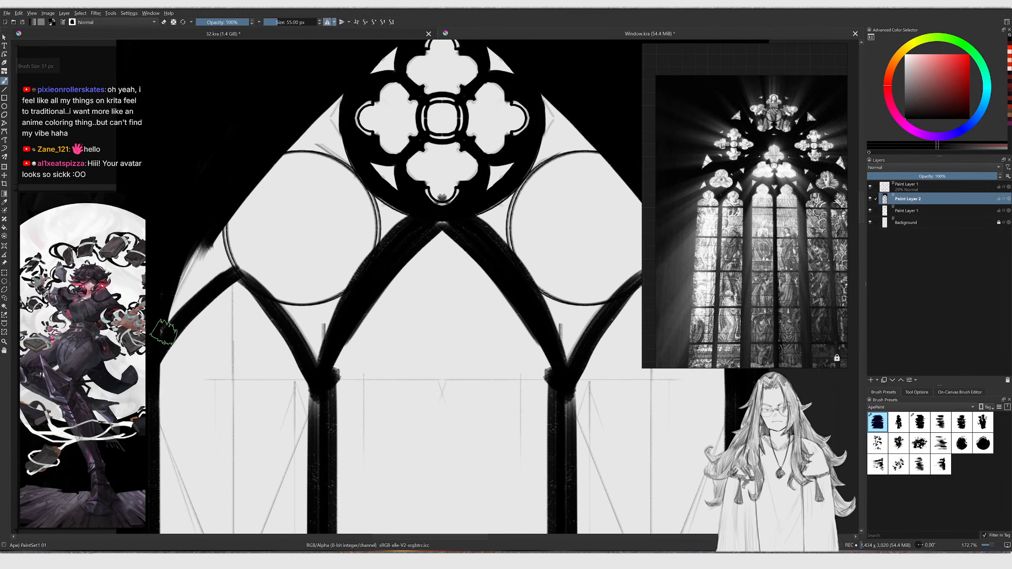
pyautogui.moveTo(221, 217)
pyautogui.mouseDown()
pyautogui.moveTo(225, 254)
pyautogui.moveTo(269, 296)
pyautogui.mouseUp()
pyautogui.hotkey('ctrl', 'z')
pyautogui.press(']')
pyautogui.press(']')
pyautogui.moveTo(224, 202)
pyautogui.mouseDown()
pyautogui.moveTo(239, 271)
pyautogui.moveTo(275, 296)
pyautogui.moveTo(314, 302)
pyautogui.moveTo(359, 275)
pyautogui.mouseUp()
pyautogui.moveTo(308, 294)
pyautogui.mouseDown()
pyautogui.moveTo(377, 246)
pyautogui.moveTo(382, 184)
pyautogui.mouseUp()
pyautogui.scroll(2, 255, 244)
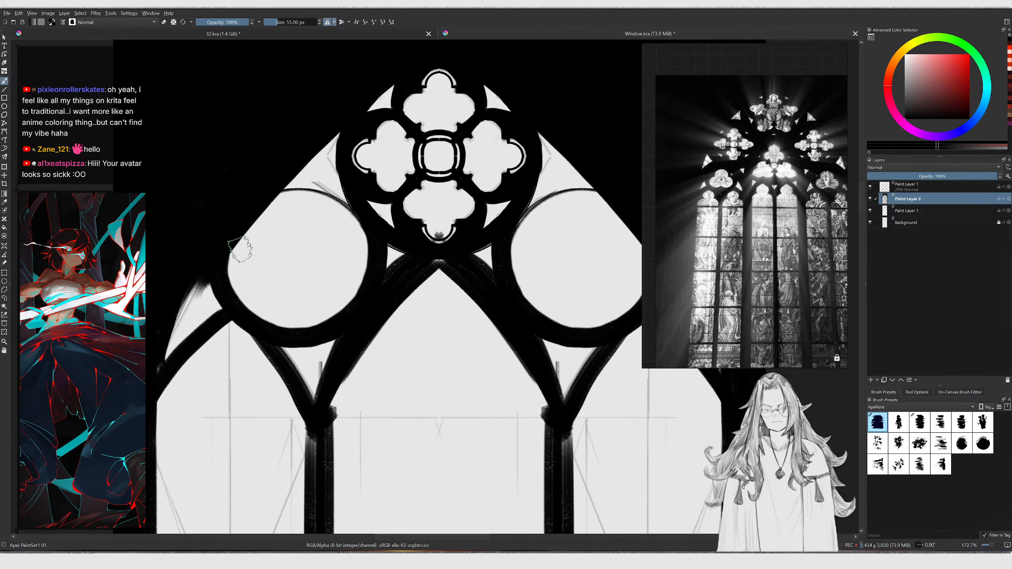
# Erase excess black around the left small circle to clean its outline
pyautogui.hotkey('ctrl', 'z')
pyautogui.press('e')
pyautogui.moveTo(242, 273); pyautogui.dragTo(270, 205)
pyautogui.hotkey('ctrl', 'z')
pyautogui.moveTo(241, 281)
pyautogui.mouseDown()
pyautogui.moveTo(264, 207)
pyautogui.moveTo(300, 222)
pyautogui.moveTo(324, 187)
pyautogui.moveTo(351, 203)
pyautogui.mouseUp()
pyautogui.hotkey('ctrl', 'z')
pyautogui.press('[')
pyautogui.moveTo(271, 191)
pyautogui.mouseDown()
pyautogui.moveTo(306, 188)
pyautogui.moveTo(358, 219)
pyautogui.moveTo(369, 281)
pyautogui.mouseUp()
pyautogui.scroll(-5, 327, 359)
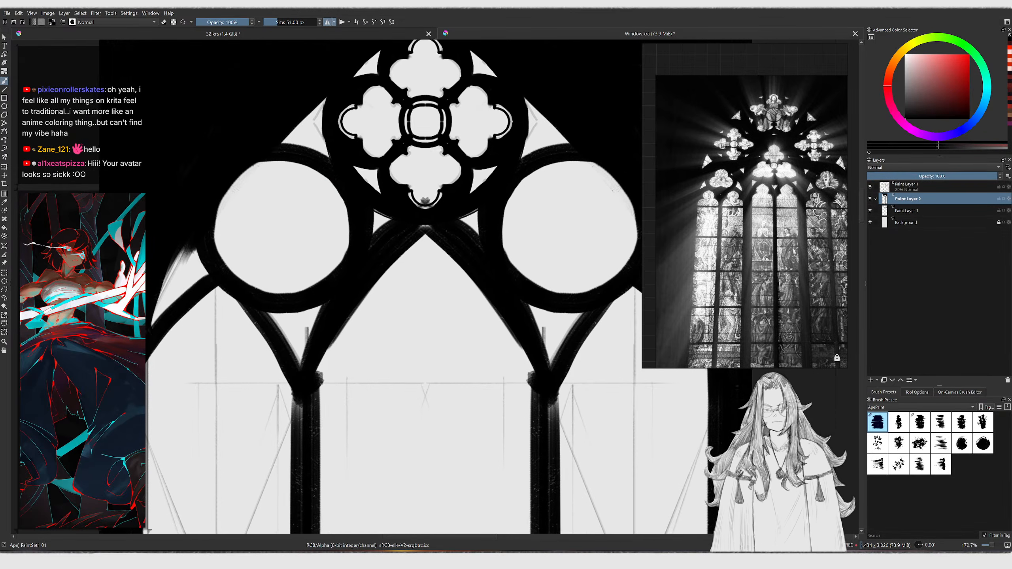
# Touch up the junction of the left small circle and the lancet arch
pyautogui.press('e')
pyautogui.press('e')
pyautogui.moveTo(305, 290)
pyautogui.mouseDown()
pyautogui.moveTo(318, 301)
pyautogui.moveTo(330, 278)
pyautogui.mouseUp()
pyautogui.moveTo(346, 182)
pyautogui.keyDown('ctrl'); pyautogui.mouseDown(button='middle')
pyautogui.moveTo(320, 266)
pyautogui.moveTo(328, 251)
pyautogui.mouseUp(button='middle'); pyautogui.keyUp('ctrl')
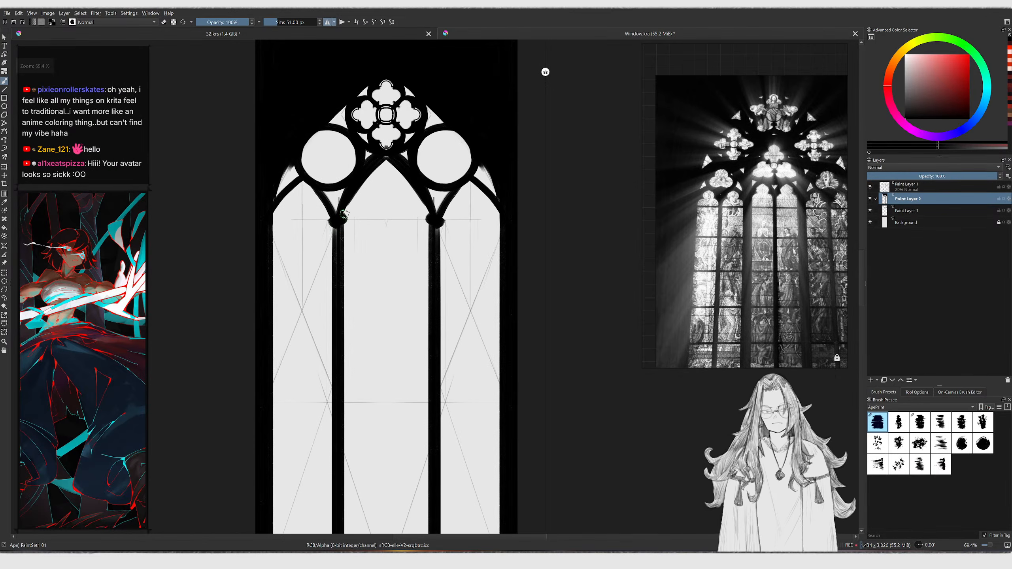
# Refine the left lancet arch's stroke where it meets the left mullion capital
pyautogui.keyDown('ctrl'); pyautogui.moveTo(344, 215); pyautogui.dragTo(337, 225, button='middle'); pyautogui.keyUp('ctrl')
pyautogui.keyDown('ctrl'); pyautogui.moveTo(302, 192); pyautogui.dragTo(306, 138, button='middle'); pyautogui.keyUp('ctrl')
pyautogui.moveTo(244, 286); pyautogui.dragTo(343, 166)
pyautogui.hotkey('ctrl', 'z')
pyautogui.hotkey('ctrl', 'z')
pyautogui.moveTo(274, 242); pyautogui.dragTo(326, 170)
pyautogui.moveTo(266, 268)
pyautogui.mouseDown()
pyautogui.moveTo(329, 188)
pyautogui.moveTo(404, 252)
pyautogui.mouseUp()
pyautogui.hotkey('ctrl', 'z')
pyautogui.keyDown('shift'); pyautogui.moveTo(366, 188); pyautogui.dragTo(362, 188); pyautogui.keyUp('shift')
pyautogui.moveTo(353, 163); pyautogui.dragTo(439, 272)
pyautogui.hotkey('ctrl', 'z')
pyautogui.keyDown('shift'); pyautogui.moveTo(365, 169); pyautogui.dragTo(362, 169); pyautogui.keyUp('shift')
pyautogui.moveTo(356, 162); pyautogui.dragTo(432, 258)
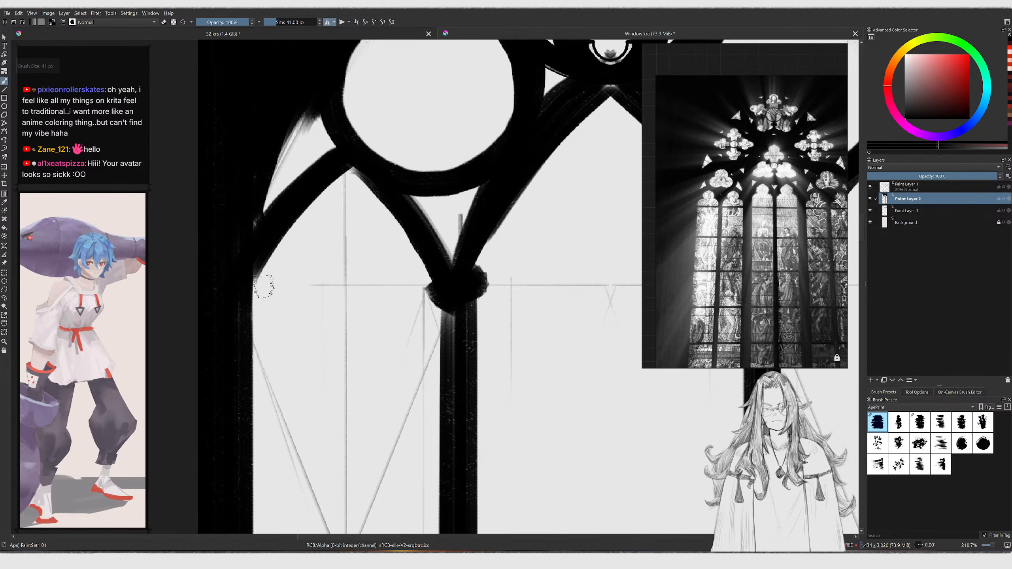
pyautogui.hotkey('ctrl', 'z')
pyautogui.moveTo(244, 291); pyautogui.dragTo(261, 283)
pyautogui.hotkey('ctrl', 'z')
# Clean the outer edges of the left lancet arches by painting black and erasing stray marks
pyautogui.hotkey('ctrl', 'z')
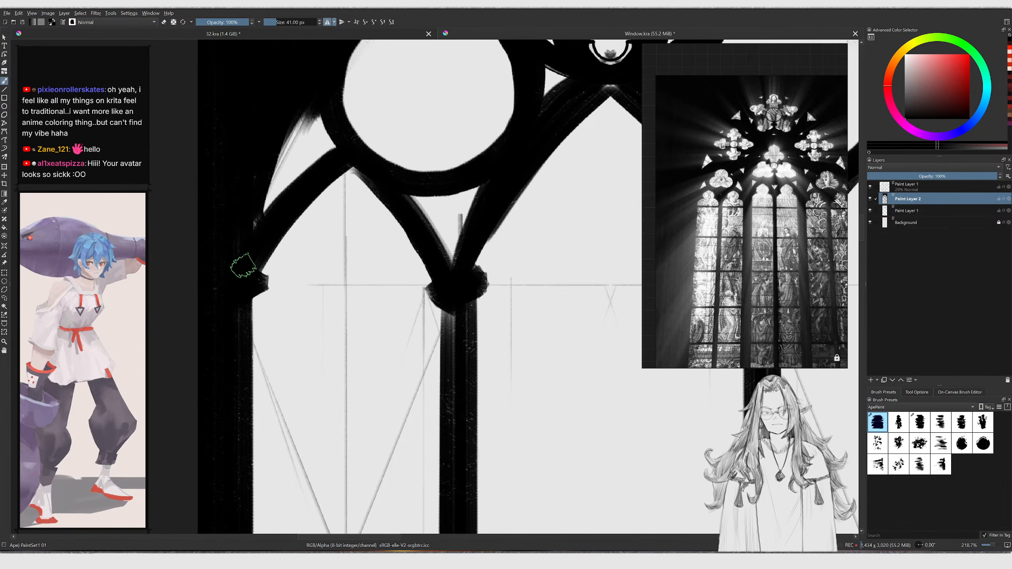
pyautogui.keyDown('ctrl'); pyautogui.moveTo(239, 262); pyautogui.dragTo(243, 342, button='middle'); pyautogui.keyUp('ctrl')
pyautogui.moveTo(383, 267); pyautogui.dragTo(337, 276, button='middle')
pyautogui.keyDown('ctrl'); pyautogui.moveTo(336, 276); pyautogui.dragTo(309, 331, button='middle'); pyautogui.keyUp('ctrl')
pyautogui.keyDown('ctrl'); pyautogui.moveTo(313, 260); pyautogui.dragTo(309, 303, button='middle'); pyautogui.keyUp('ctrl')
pyautogui.moveTo(279, 338); pyautogui.dragTo(262, 299, button='middle')
pyautogui.moveTo(258, 467); pyautogui.dragTo(254, 445, button='middle')
pyautogui.moveTo(753, 305); pyautogui.dragTo(731, 231, button='middle')
pyautogui.keyDown('ctrl'); pyautogui.moveTo(279, 175); pyautogui.dragTo(285, 86, button='middle'); pyautogui.keyUp('ctrl')
pyautogui.press('e')
pyautogui.moveTo(261, 198); pyautogui.dragTo(328, 112)
pyautogui.hotkey('ctrl', 'z')
pyautogui.keyDown('shift'); pyautogui.moveTo(253, 225); pyautogui.dragTo(329, 112); pyautogui.keyUp('shift')
pyautogui.moveTo(291, 148); pyautogui.dragTo(345, 100)
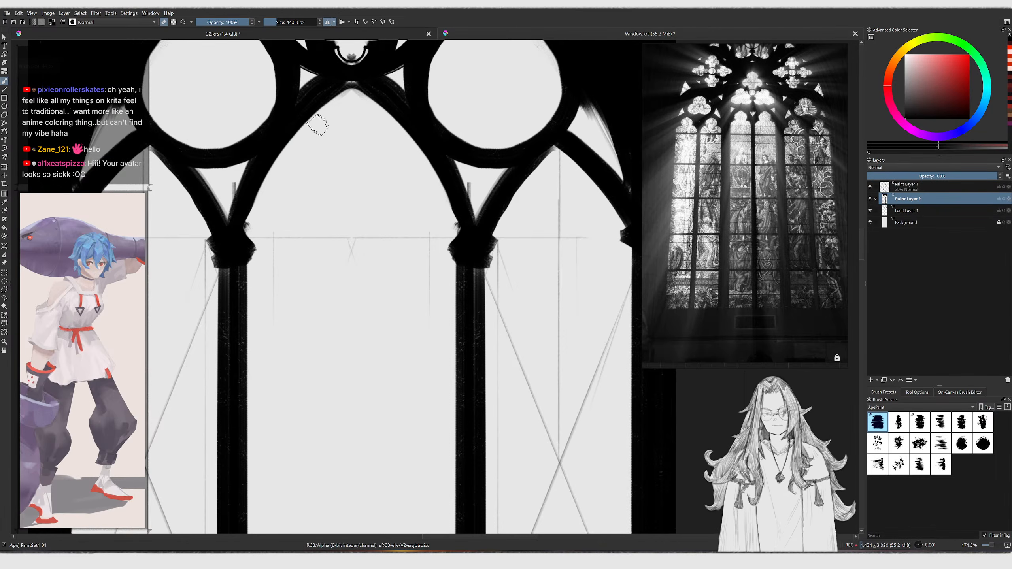
# Add a new paint layer and move the mirror axis to the canvas centre
pyautogui.keyDown('shift'); pyautogui.moveTo(244, 238); pyautogui.dragTo(240, 238); pyautogui.keyUp('shift')
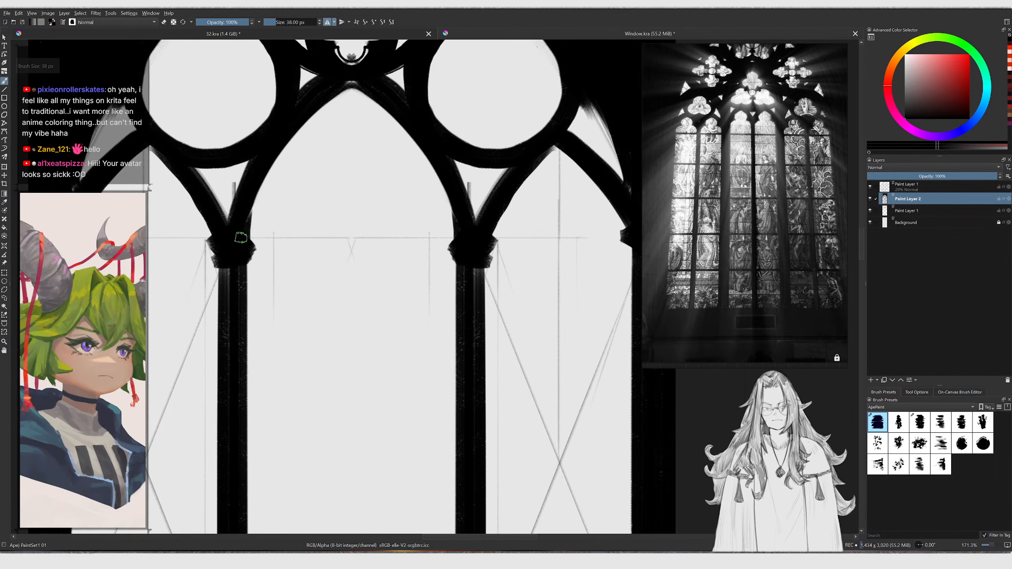
pyautogui.moveTo(252, 186)
pyautogui.keyDown('ctrl'); pyautogui.mouseDown(button='middle')
pyautogui.moveTo(275, 227)
pyautogui.moveTo(285, 152)
pyautogui.moveTo(257, 239)
pyautogui.moveTo(288, 243)
pyautogui.mouseUp(button='middle'); pyautogui.keyUp('ctrl')
pyautogui.press('Insert')
pyautogui.moveTo(279, 305)
pyautogui.mouseDown()
pyautogui.moveTo(293, 243)
pyautogui.moveTo(298, 272)
pyautogui.mouseUp()
pyautogui.hotkey('ctrl', 'z')
pyautogui.scroll(-4, 311, 203)
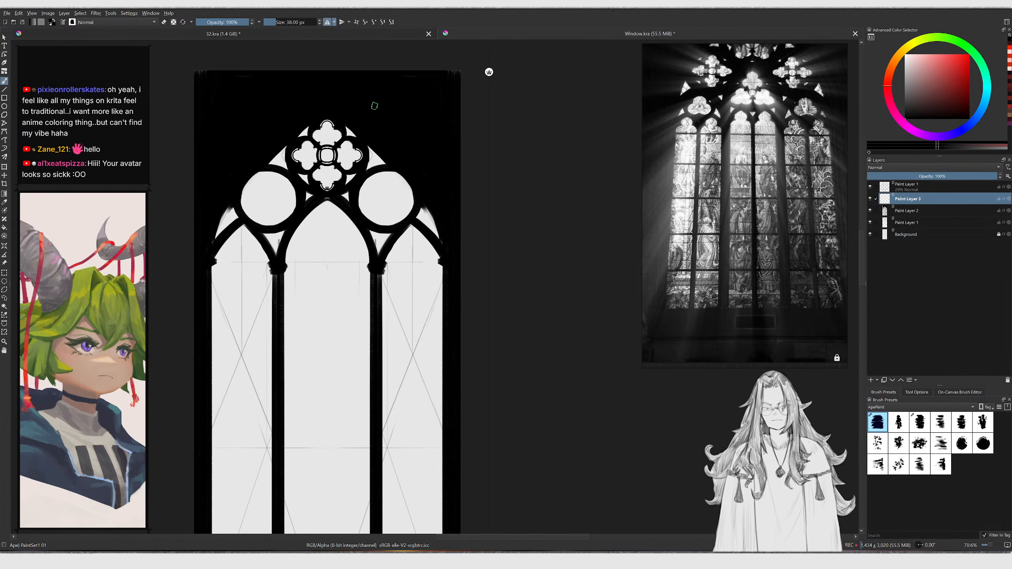
pyautogui.hotkey('ctrl', 'z')
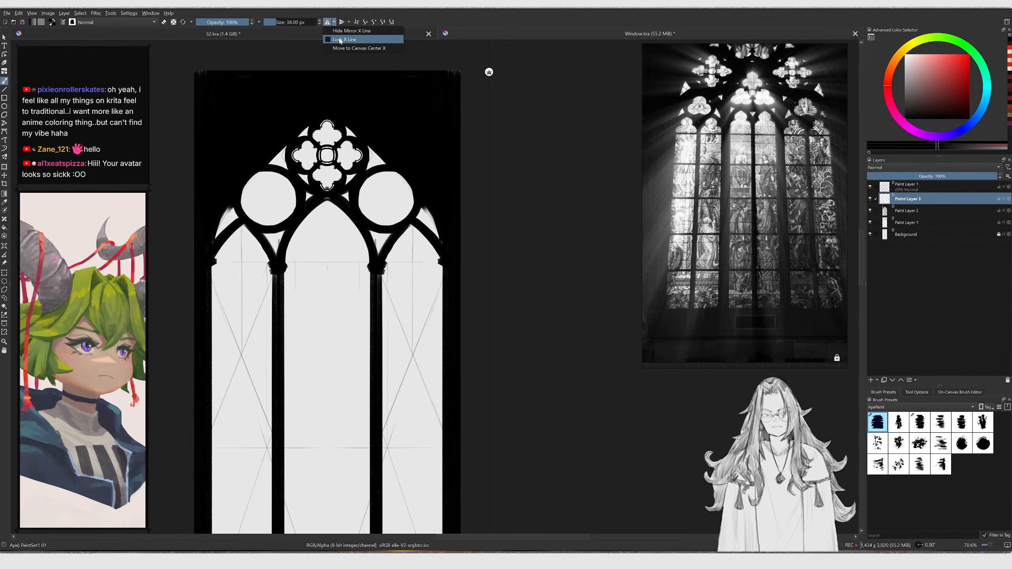
pyautogui.click(348, 49)
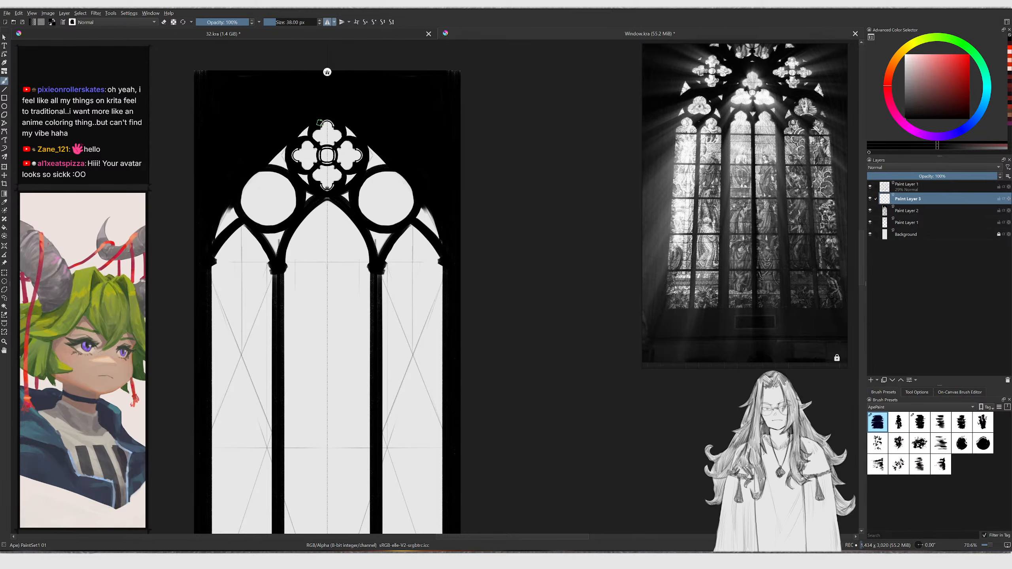
# Draw two small mirrored pointed sub-arches meeting in a point inside the central lancet
pyautogui.scroll(5, 315, 255)
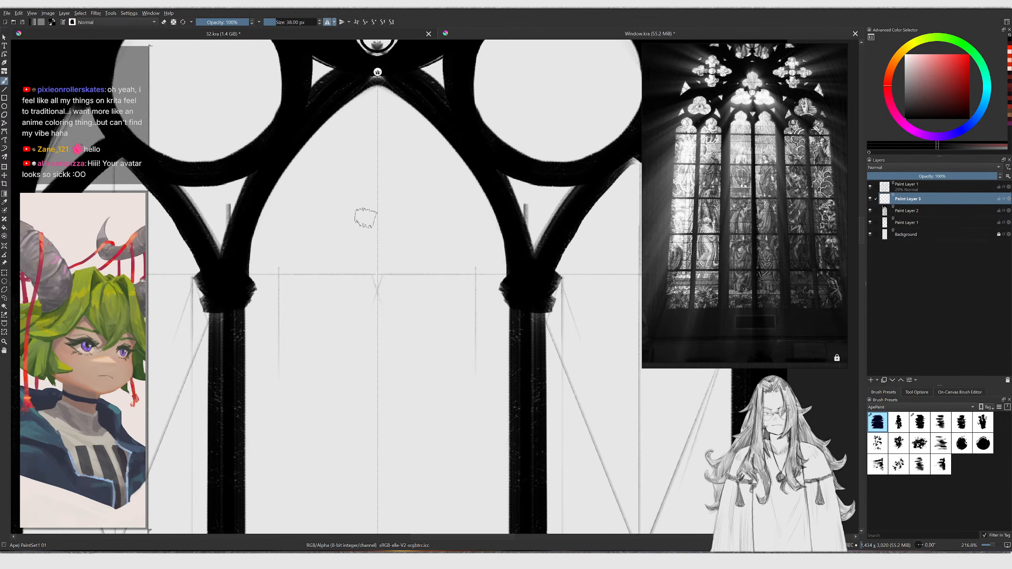
pyautogui.moveTo(313, 207); pyautogui.dragTo(350, 289)
pyautogui.hotkey('ctrl', 'z')
pyautogui.press('[')
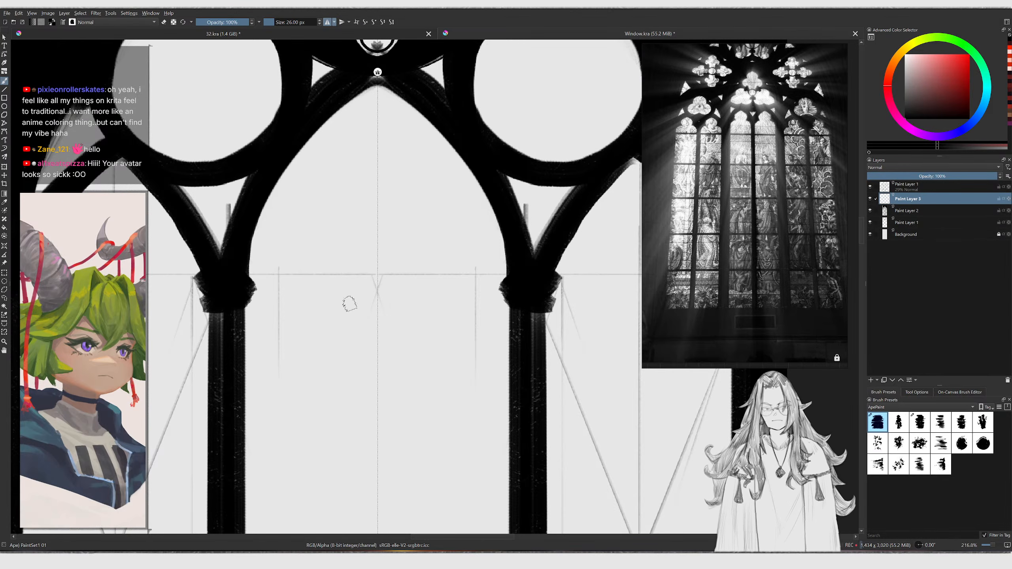
pyautogui.press('[')
pyautogui.click(313, 274)
pyautogui.moveTo(304, 294); pyautogui.dragTo(317, 242, button='middle')
pyautogui.keyDown('ctrl'); pyautogui.moveTo(318, 243); pyautogui.dragTo(311, 236, button='middle'); pyautogui.keyUp('ctrl')
pyautogui.moveTo(256, 329)
pyautogui.mouseDown()
pyautogui.moveTo(264, 295)
pyautogui.moveTo(326, 222)
pyautogui.moveTo(393, 349)
pyautogui.mouseUp()
pyautogui.hotkey('ctrl', 'z')
pyautogui.press(']')
pyautogui.press(']')
pyautogui.hotkey('ctrl', 'z')
pyautogui.moveTo(328, 224)
pyautogui.mouseDown()
pyautogui.moveTo(394, 316)
pyautogui.moveTo(394, 343)
pyautogui.mouseUp()
pyautogui.hotkey('ctrl', 'z')
pyautogui.hotkey('ctrl', 'z')
pyautogui.hotkey('ctrl', 'z')
pyautogui.hotkey('ctrl', 'z')
pyautogui.moveTo(329, 222)
pyautogui.mouseDown()
pyautogui.moveTo(375, 281)
pyautogui.moveTo(399, 342)
pyautogui.mouseUp()
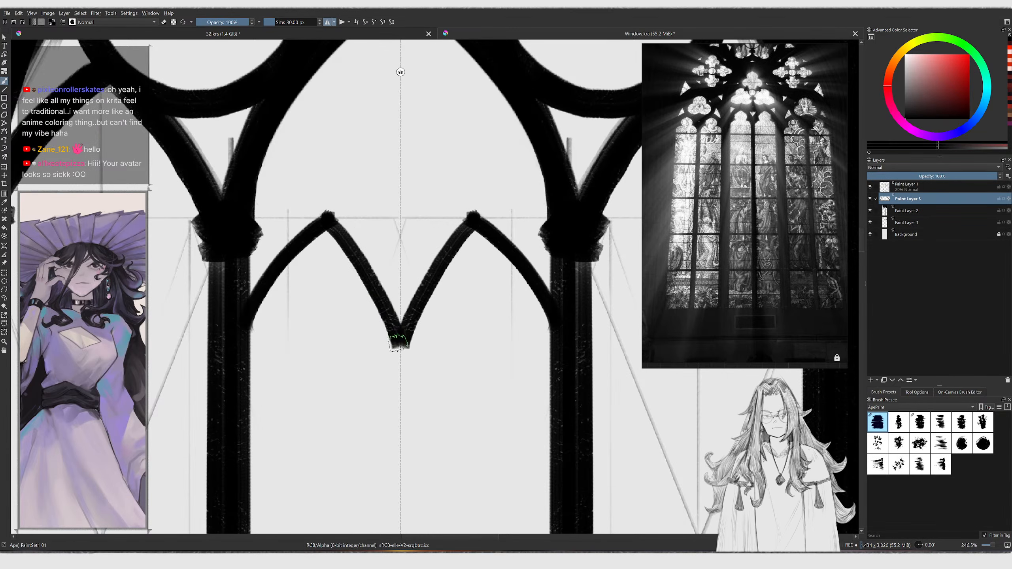
pyautogui.press('[')
pyautogui.moveTo(345, 232); pyautogui.dragTo(393, 340)
pyautogui.hotkey('ctrl', 'z')
pyautogui.scroll(4, 755, 138)
pyautogui.scroll(-2, 729, 118)
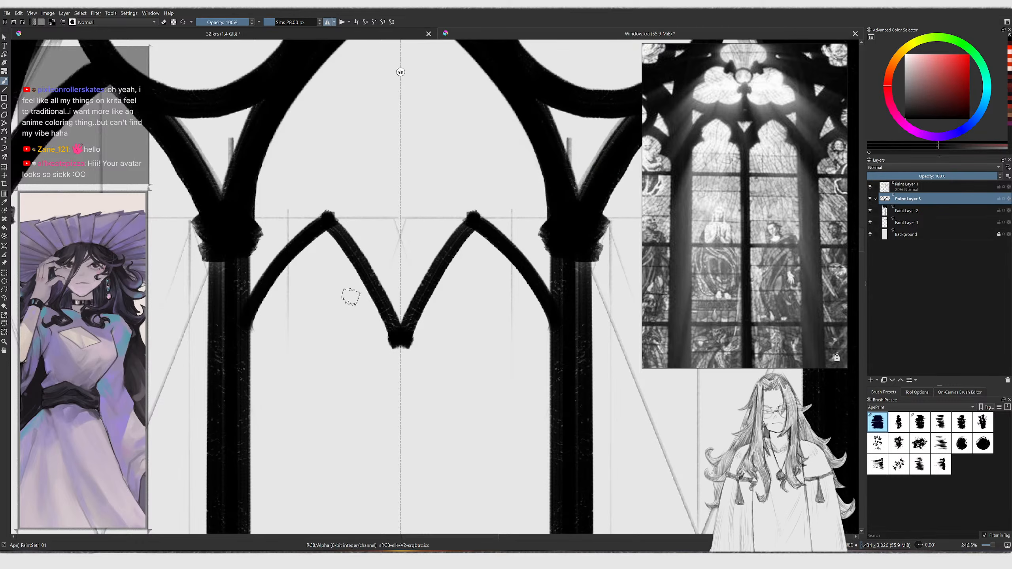
pyautogui.scroll(1, 300, 282)
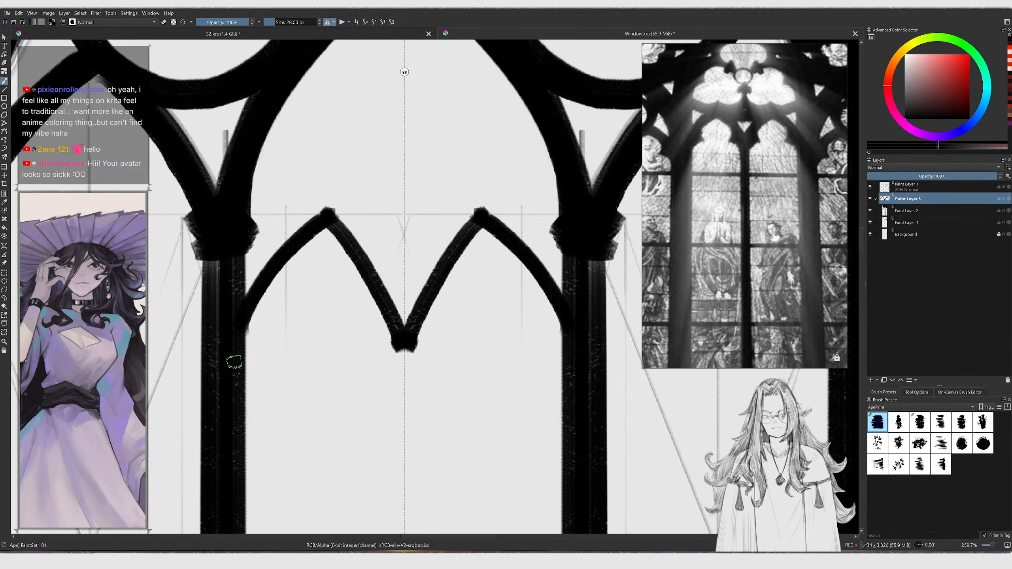
# Thicken the strokes of the small sub-arches with brush and eraser
pyautogui.press('m')
pyautogui.moveTo(334, 300); pyautogui.dragTo(331, 300, button='middle')
pyautogui.press(']')
pyautogui.moveTo(312, 352); pyautogui.dragTo(380, 207)
pyautogui.hotkey('ctrl', 'z')
pyautogui.moveTo(310, 314); pyautogui.dragTo(392, 192)
pyautogui.moveTo(339, 250); pyautogui.dragTo(348, 230)
pyautogui.press('e')
pyautogui.moveTo(319, 331); pyautogui.dragTo(379, 235)
pyautogui.press('e')
pyautogui.moveTo(311, 315); pyautogui.dragTo(378, 219)
pyautogui.moveTo(312, 299); pyautogui.dragTo(388, 196)
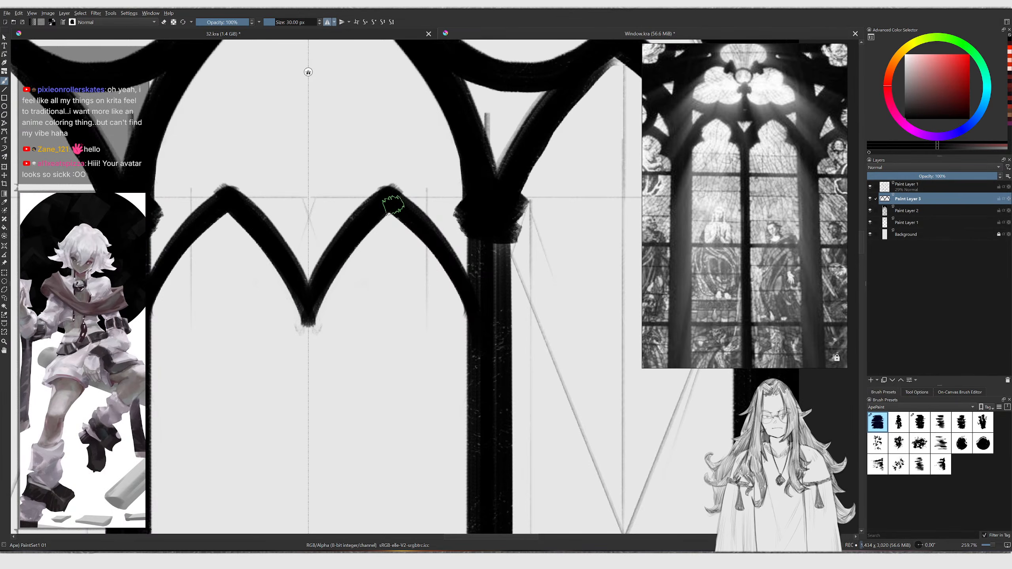
# Add cusped hooks at the lower ends of the sub-arches
pyautogui.moveTo(335, 279); pyautogui.dragTo(341, 255, button='middle')
pyautogui.press('[')
pyautogui.press('[')
pyautogui.moveTo(344, 239); pyautogui.dragTo(362, 282)
pyautogui.press(']')
pyautogui.moveTo(318, 322); pyautogui.dragTo(357, 289)
pyautogui.moveTo(355, 289); pyautogui.dragTo(318, 324)
pyautogui.moveTo(341, 264)
pyautogui.mouseDown()
pyautogui.moveTo(331, 286)
pyautogui.moveTo(343, 270)
pyautogui.mouseUp()
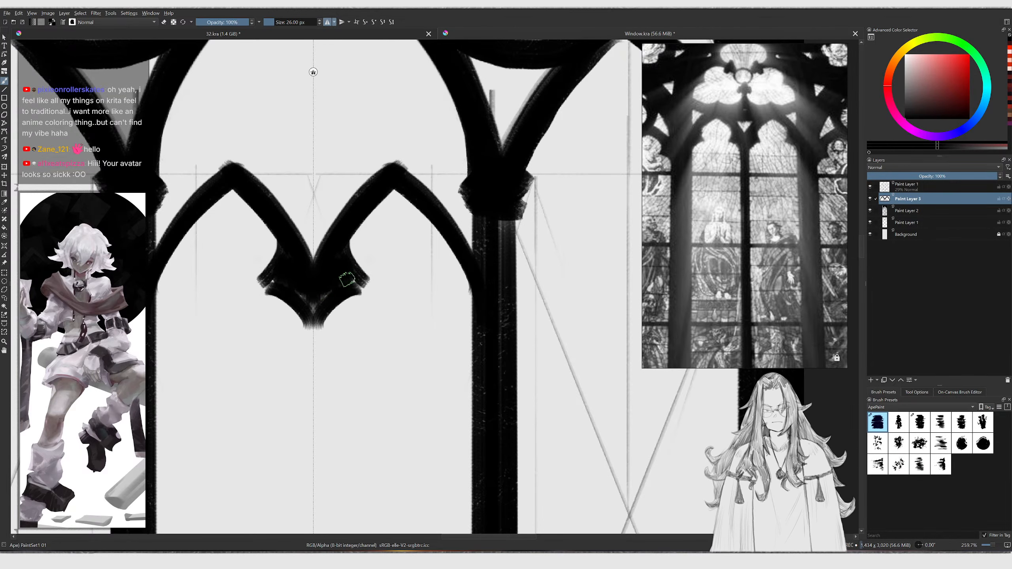
pyautogui.moveTo(403, 261); pyautogui.dragTo(386, 242, button='middle')
pyautogui.moveTo(326, 259)
pyautogui.mouseDown()
pyautogui.moveTo(335, 217)
pyautogui.moveTo(328, 252)
pyautogui.mouseUp()
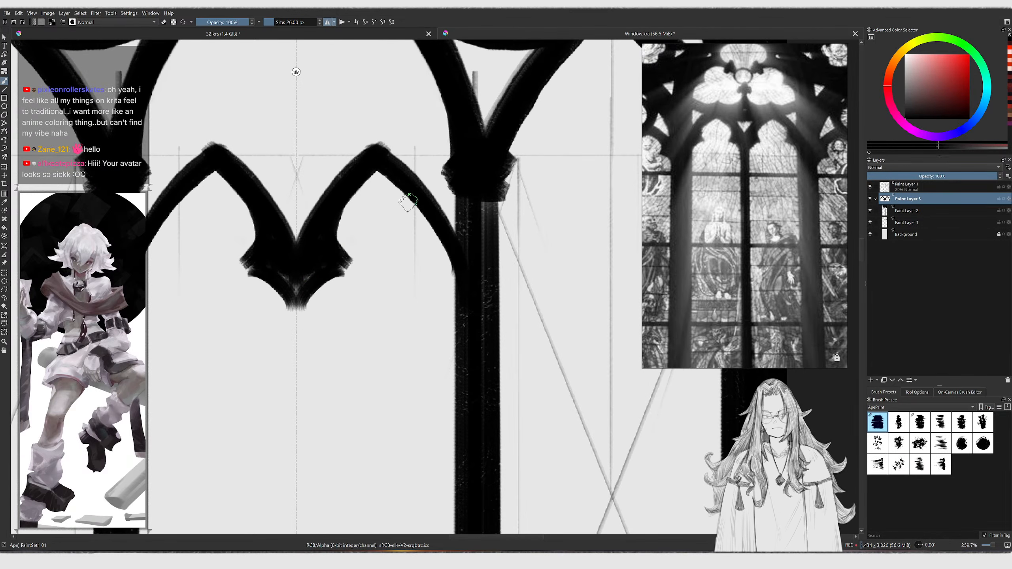
# Extend the outer legs of the sub-arches down to the neighbouring mullions
pyautogui.hotkey('ctrl', 'z')
pyautogui.moveTo(410, 191)
pyautogui.mouseDown()
pyautogui.moveTo(425, 245)
pyautogui.moveTo(416, 267)
pyautogui.mouseUp()
pyautogui.moveTo(428, 231)
pyautogui.mouseDown()
pyautogui.moveTo(415, 267)
pyautogui.moveTo(449, 345)
pyautogui.mouseUp()
pyautogui.hotkey('ctrl', 'z')
pyautogui.moveTo(419, 274)
pyautogui.mouseDown()
pyautogui.moveTo(455, 327)
pyautogui.moveTo(448, 298)
pyautogui.mouseUp()
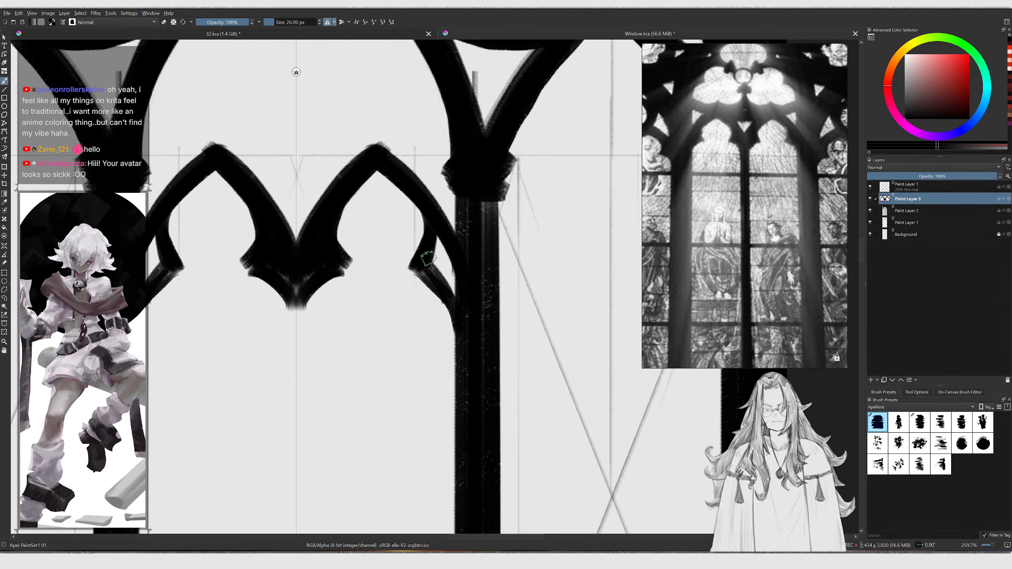
pyautogui.moveTo(432, 245); pyautogui.dragTo(451, 287)
pyautogui.keyDown('ctrl'); pyautogui.moveTo(461, 314); pyautogui.dragTo(446, 228, button='middle'); pyautogui.keyUp('ctrl')
pyautogui.keyDown('ctrl'); pyautogui.moveTo(447, 228); pyautogui.dragTo(421, 229, button='middle'); pyautogui.keyUp('ctrl')
pyautogui.moveTo(440, 218); pyautogui.dragTo(442, 187, button='middle')
# Draw a thin straight mullion from the sub-arches' central point down to the window base
pyautogui.press('v')
pyautogui.keyDown('shift'); pyautogui.moveTo(419, 182); pyautogui.dragTo(408, 428); pyautogui.keyUp('shift')
pyautogui.keyDown('shift'); pyautogui.moveTo(410, 522); pyautogui.dragTo(411, 523); pyautogui.keyUp('shift')
pyautogui.press('b')
pyautogui.moveTo(407, 281); pyautogui.dragTo(407, 254, button='middle')
pyautogui.press(']')
pyautogui.press(']')
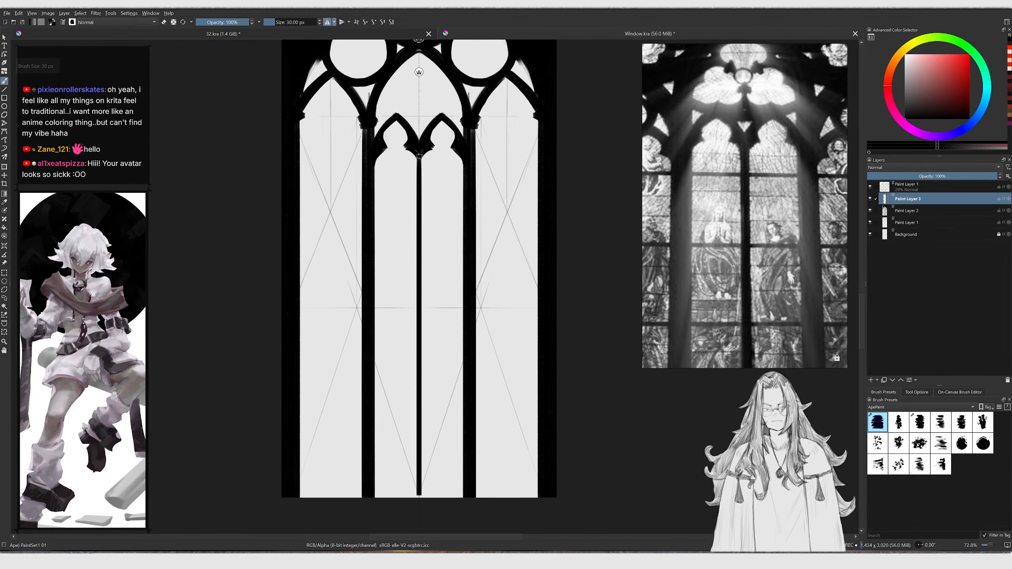
pyautogui.press('v')
pyautogui.keyDown('shift'); pyautogui.moveTo(419, 153); pyautogui.dragTo(426, 419); pyautogui.keyUp('shift')
pyautogui.keyDown('shift'); pyautogui.moveTo(423, 497); pyautogui.dragTo(423, 495); pyautogui.keyUp('shift')
pyautogui.press('b')
# Touch up the central arch apex beneath the quatrefoil
pyautogui.moveTo(436, 153)
pyautogui.keyDown('ctrl'); pyautogui.mouseDown(button='middle')
pyautogui.moveTo(433, 133)
pyautogui.moveTo(406, 228)
pyautogui.moveTo(344, 173)
pyautogui.moveTo(325, 300)
pyautogui.mouseUp(button='middle'); pyautogui.keyUp('ctrl')
pyautogui.keyDown('ctrl'); pyautogui.moveTo(391, 278); pyautogui.dragTo(380, 263, button='middle'); pyautogui.keyUp('ctrl')
pyautogui.moveTo(737, 180); pyautogui.dragTo(717, 237, button='middle')
pyautogui.keyDown('ctrl'); pyautogui.moveTo(402, 209); pyautogui.dragTo(400, 231, button='middle'); pyautogui.keyUp('ctrl')
pyautogui.moveTo(399, 211)
pyautogui.mouseDown(button='middle')
pyautogui.moveTo(384, 242)
pyautogui.moveTo(382, 223)
pyautogui.mouseUp(button='middle')
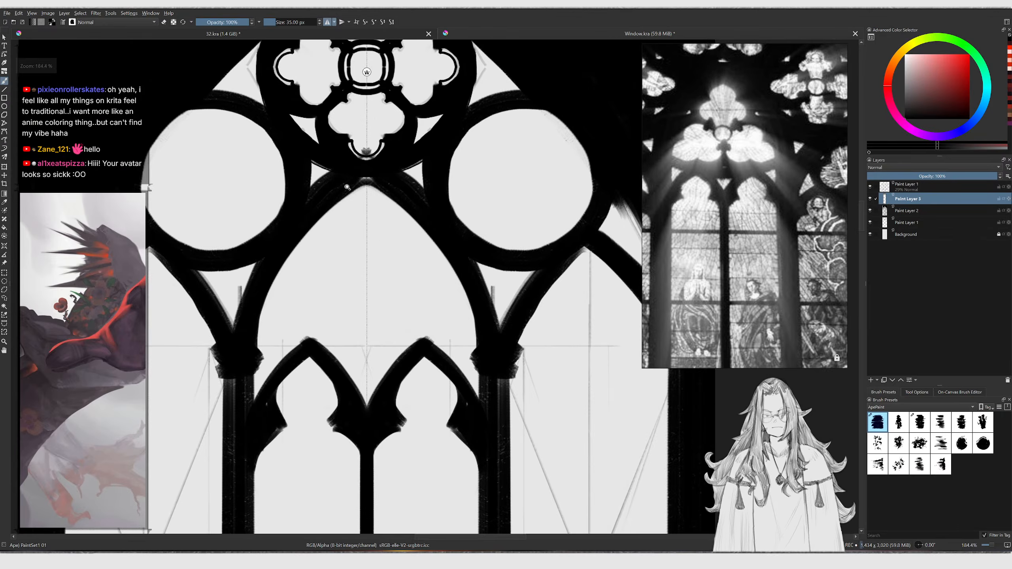
pyautogui.keyDown('ctrl'); pyautogui.moveTo(347, 190); pyautogui.dragTo(351, 183, button='middle'); pyautogui.keyUp('ctrl')
pyautogui.moveTo(745, 167); pyautogui.dragTo(702, 239, button='middle')
pyautogui.keyDown('ctrl'); pyautogui.moveTo(443, 157); pyautogui.dragTo(442, 181, button='middle'); pyautogui.keyUp('ctrl')
pyautogui.moveTo(394, 147); pyautogui.dragTo(395, 188, button='middle')
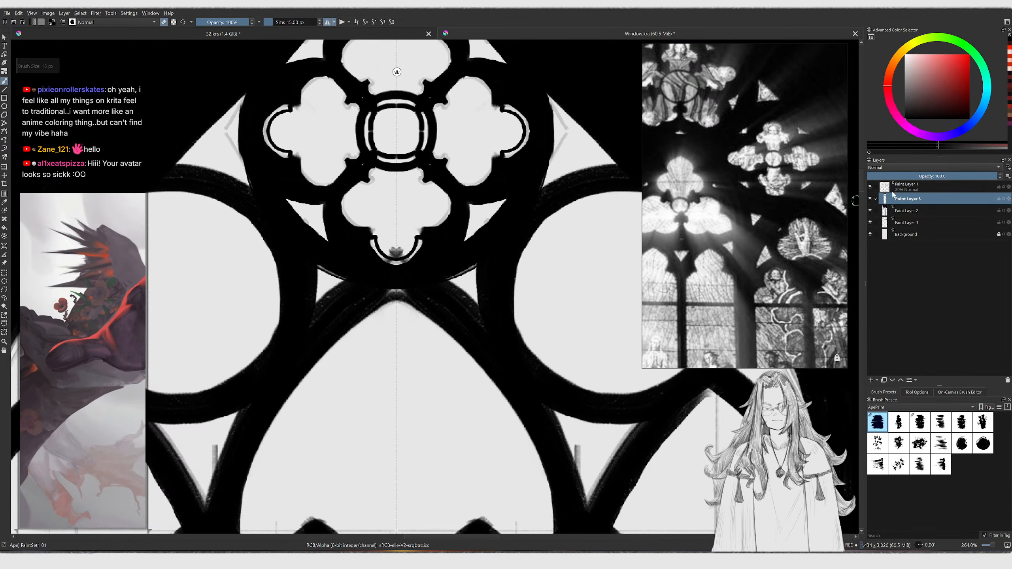
# Toggle the sketch and ink layers' visibility to compare the inked window
pyautogui.click(870, 210)
pyautogui.click(869, 210)
pyautogui.click(870, 186)
pyautogui.click(871, 188)
pyautogui.click(870, 188)
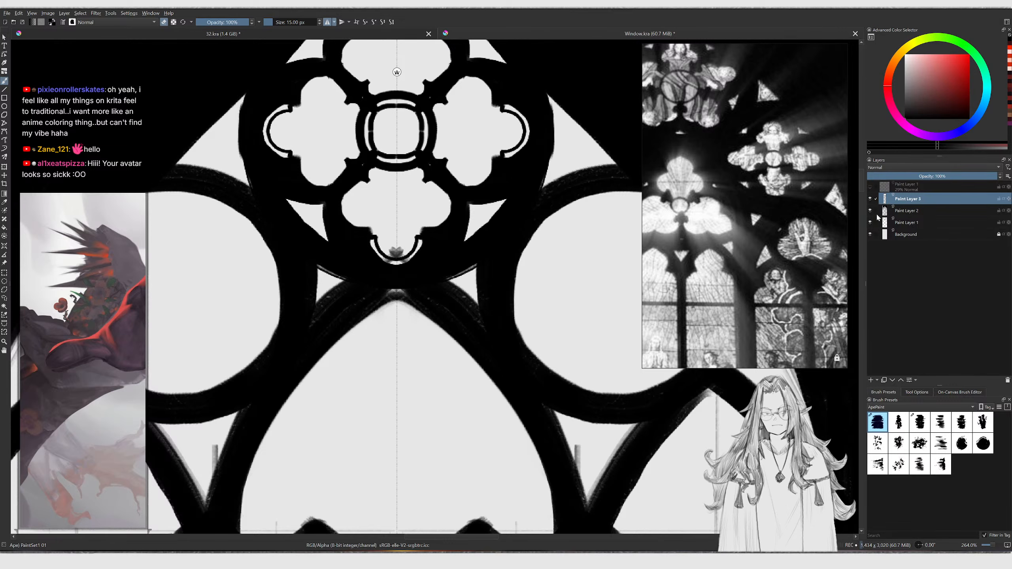
pyautogui.click(870, 223)
pyautogui.click(870, 223)
pyautogui.click(870, 223)
pyautogui.click(870, 186)
pyautogui.keyDown('ctrl'); pyautogui.moveTo(461, 280); pyautogui.dragTo(482, 252, button='middle'); pyautogui.keyUp('ctrl')
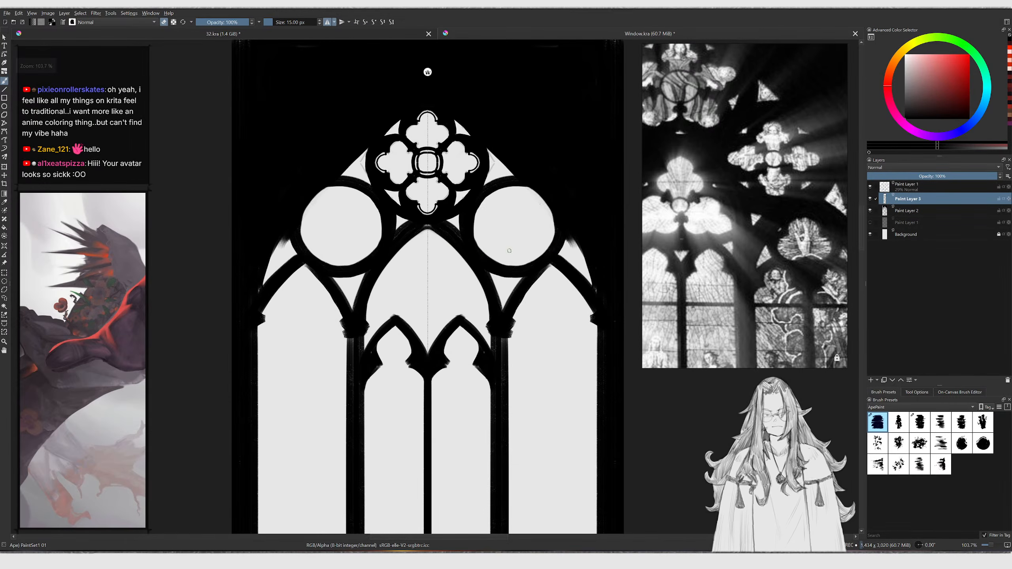
# Delete the top sketch layer
pyautogui.click(870, 199)
pyautogui.click(871, 199)
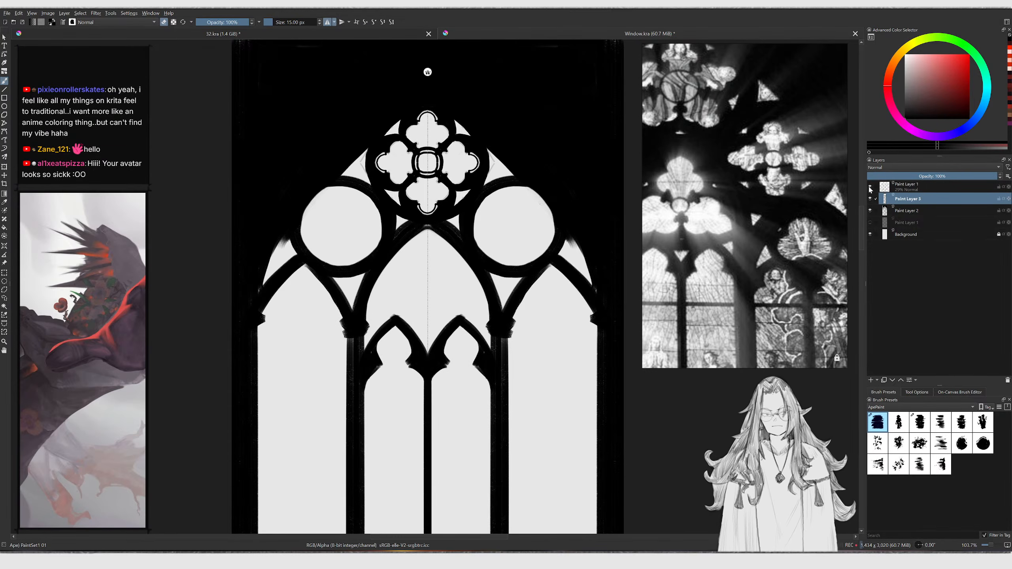
pyautogui.click(902, 191)
pyautogui.hotkey('shift', 'Delete')
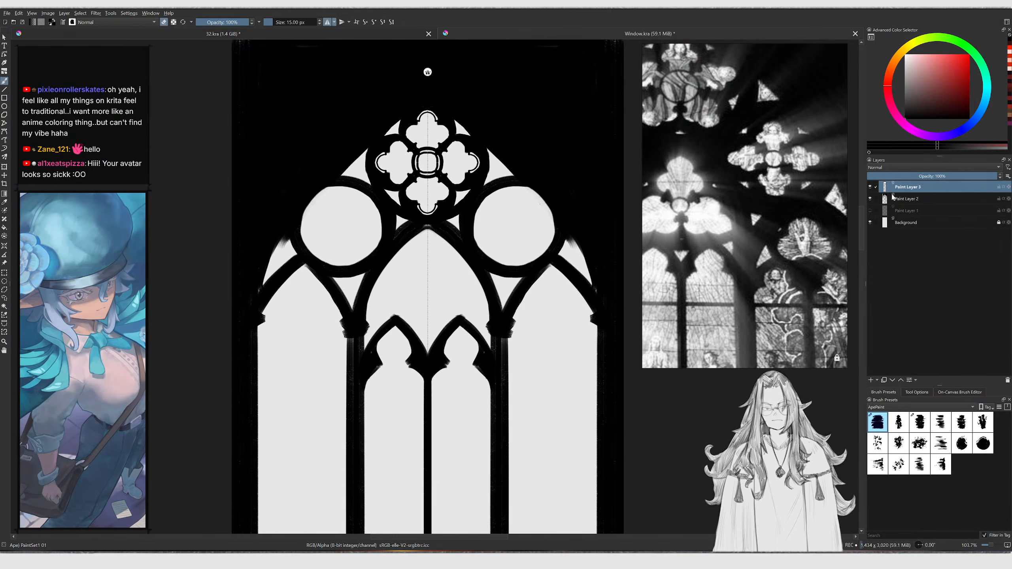
# Select the main ink layer and paint black into the upper left corner above the arch
pyautogui.click(870, 188)
pyautogui.click(903, 199)
pyautogui.moveTo(299, 53); pyautogui.dragTo(301, 118, button='middle')
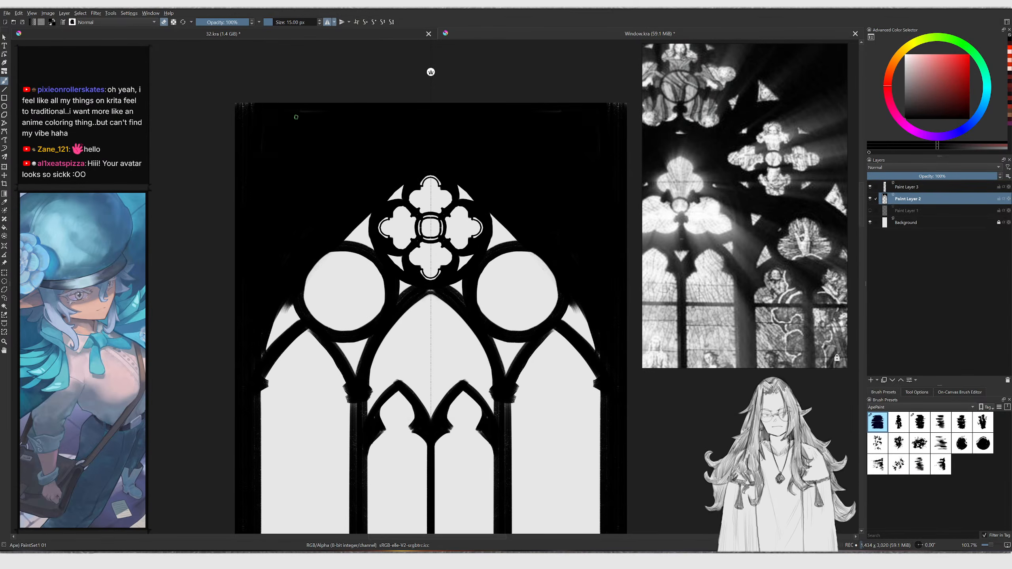
pyautogui.press(']')
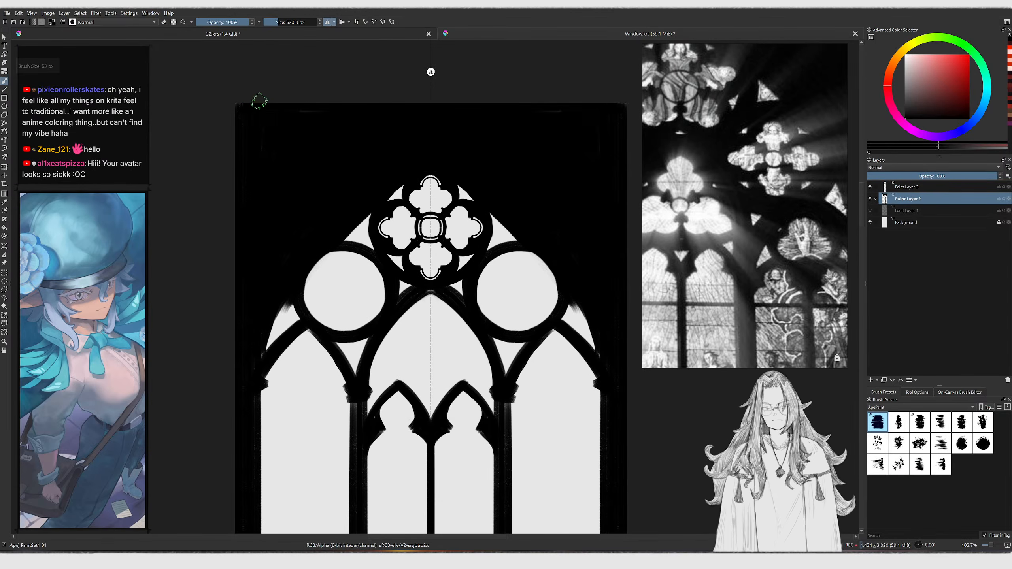
pyautogui.moveTo(318, 184); pyautogui.dragTo(263, 144, button='middle')
# Touch up the outer arch edge beside the left small circle using eraser and brush
pyautogui.scroll(3, 290, 226)
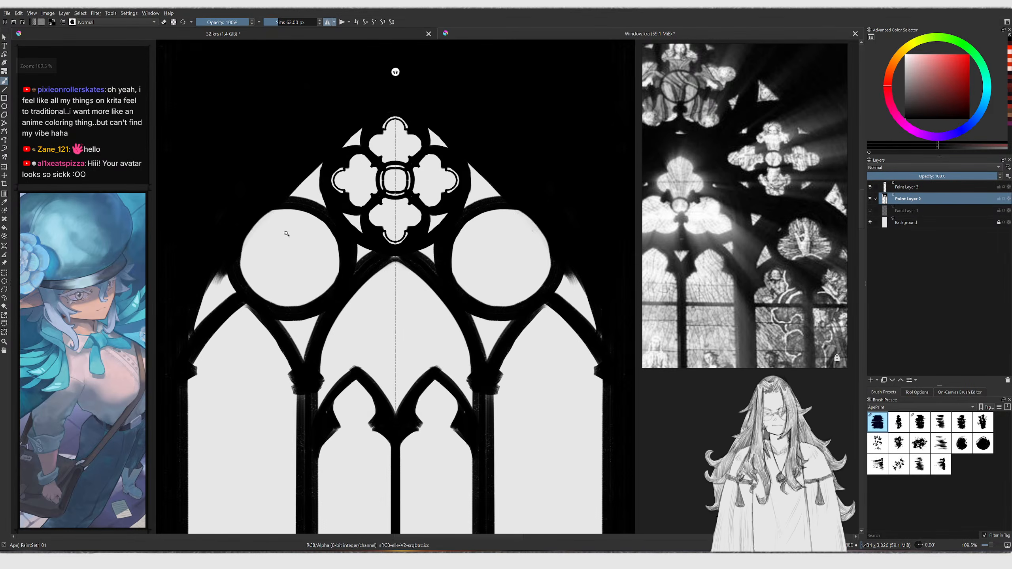
pyautogui.scroll(1, 191, 308)
pyautogui.press('e')
pyautogui.press('[')
pyautogui.press('[')
pyautogui.press('[')
pyautogui.press('[')
pyautogui.press('[')
pyautogui.press('[')
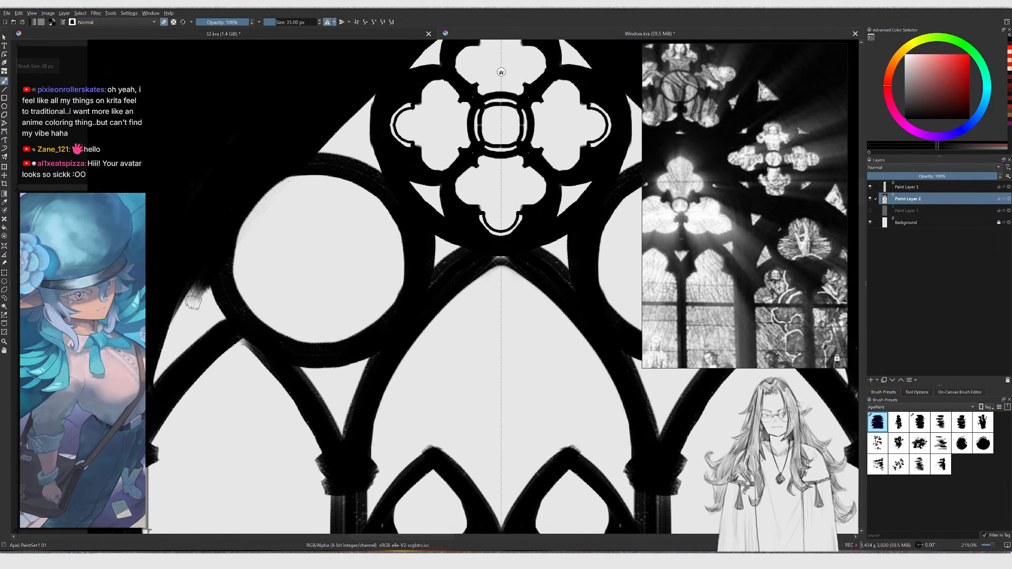
pyautogui.moveTo(186, 309); pyautogui.dragTo(203, 276)
pyautogui.press('e')
pyautogui.moveTo(167, 316); pyautogui.dragTo(212, 255)
pyautogui.scroll(-6, 213, 278)
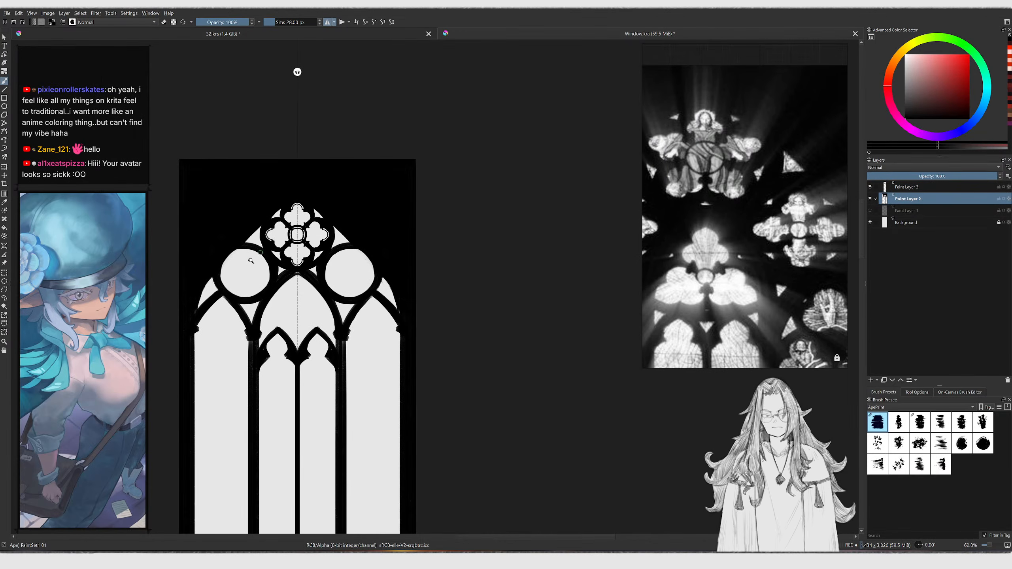
pyautogui.scroll(6, 251, 246)
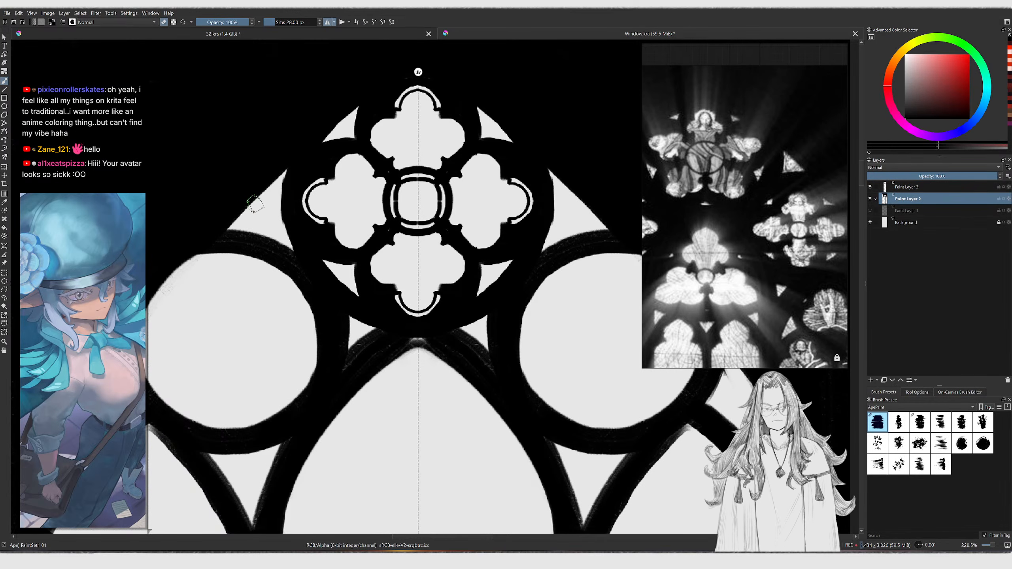
pyautogui.moveTo(307, 266); pyautogui.dragTo(366, 216, button='middle')
pyautogui.moveTo(372, 250); pyautogui.dragTo(353, 257, button='middle')
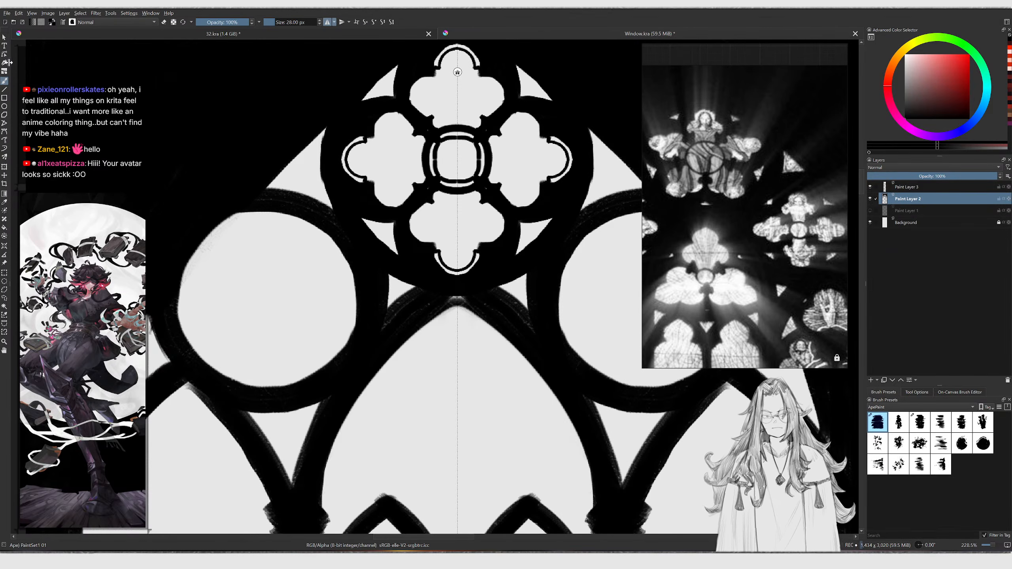
# Switch to the Multibrush in Snowflake mode and move its origin to the centre of the left small circle
pyautogui.click(4, 157)
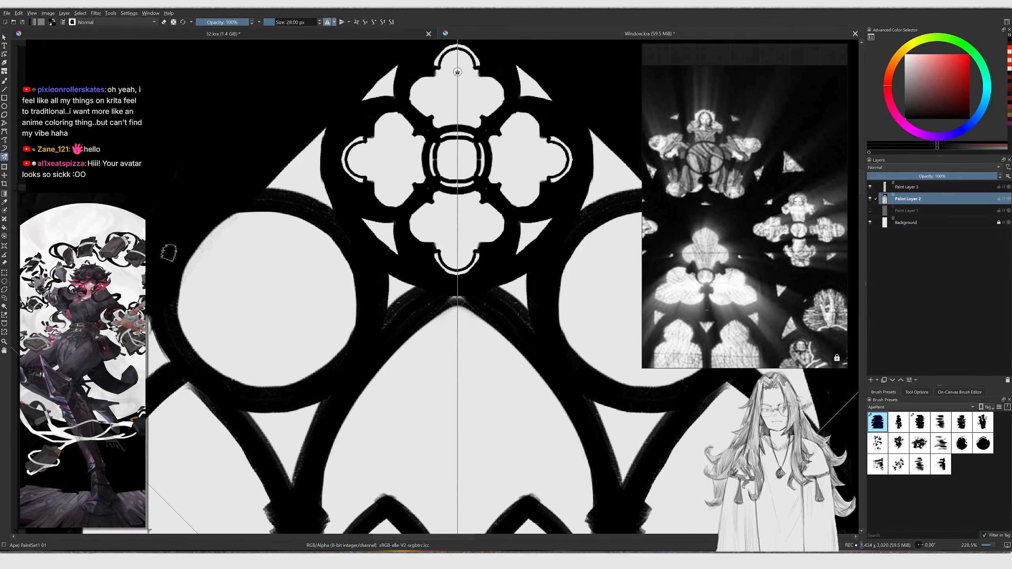
pyautogui.click(918, 393)
pyautogui.click(919, 461)
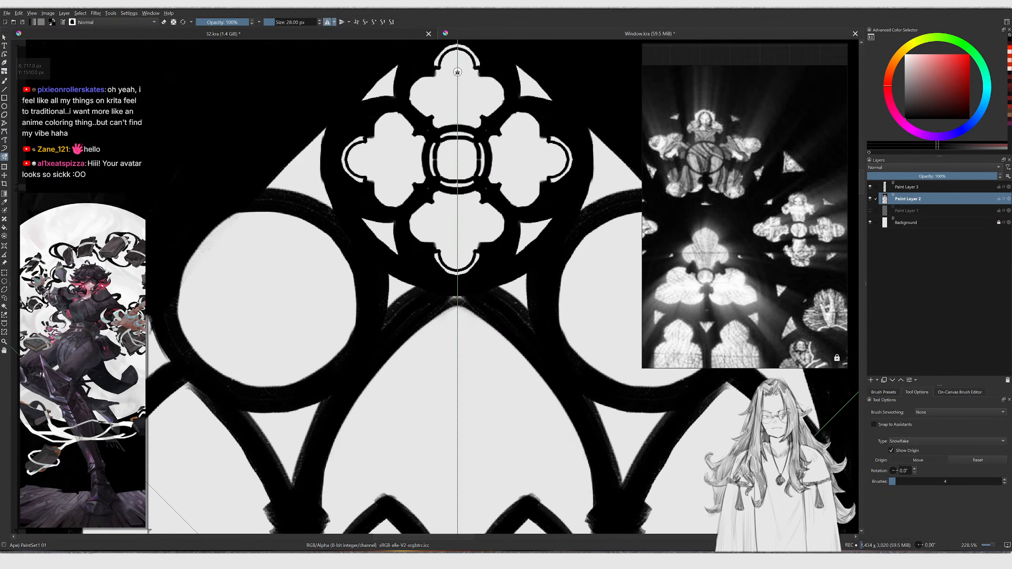
pyautogui.moveTo(279, 294)
pyautogui.mouseDown()
pyautogui.moveTo(272, 283)
pyautogui.moveTo(267, 299)
pyautogui.moveTo(205, 297)
pyautogui.moveTo(229, 287)
pyautogui.mouseUp()
pyautogui.press('b')
pyautogui.hotkey('ctrl', 'z')
pyautogui.click(5, 158)
pyautogui.moveTo(236, 250); pyautogui.dragTo(275, 202, button='middle')
pyautogui.hotkey('ctrl', 'z')
pyautogui.press('[')
pyautogui.press('[')
pyautogui.press('[')
pyautogui.press('[')
pyautogui.press('[')
pyautogui.press('[')
pyautogui.press('[')
pyautogui.press('[')
pyautogui.press('[')
pyautogui.press('[')
pyautogui.press('[')
pyautogui.moveTo(297, 182)
pyautogui.mouseDown()
pyautogui.moveTo(312, 212)
pyautogui.moveTo(299, 181)
pyautogui.moveTo(303, 234)
pyautogui.mouseUp()
pyautogui.hotkey('ctrl', 'z')
pyautogui.hotkey('ctrl', 'z')
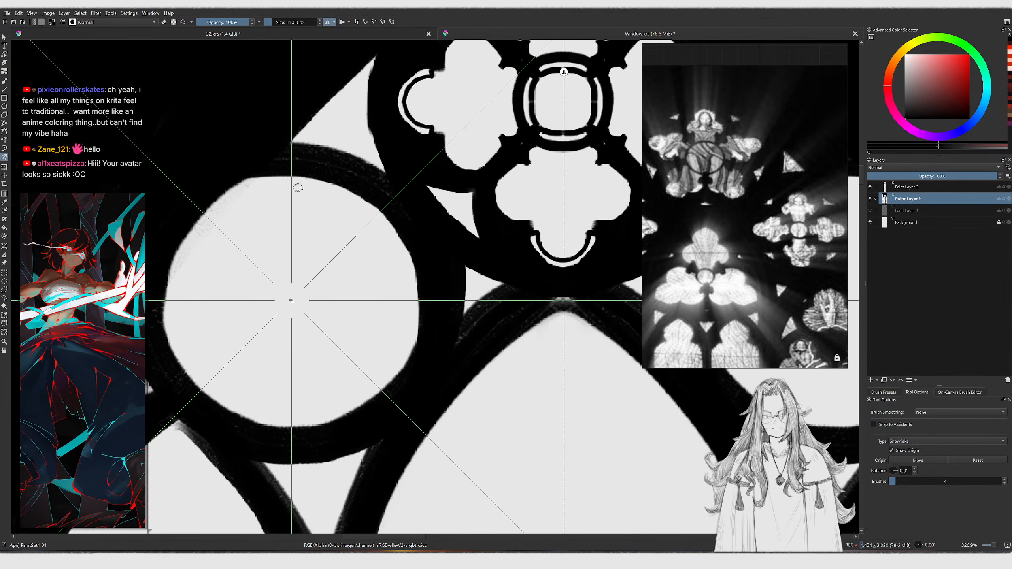
# Paint four mirrored foil lobes inside the left small circle with the Multibrush
pyautogui.press(']')
pyautogui.press(']')
pyautogui.moveTo(705, 232); pyautogui.dragTo(816, 236, button='middle')
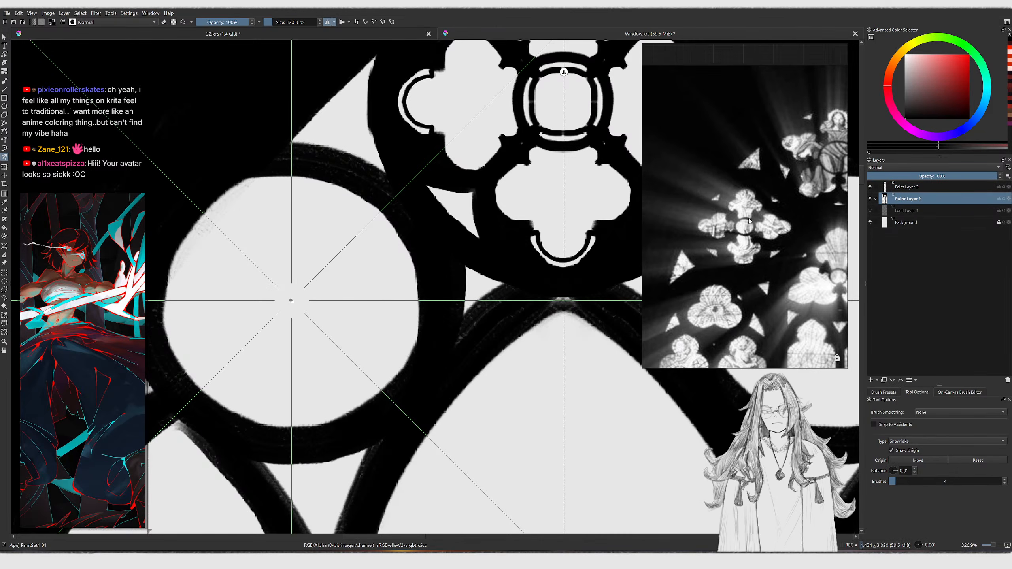
pyautogui.scroll(2, 745, 235)
pyautogui.keyDown('ctrl'); pyautogui.moveTo(329, 237); pyautogui.dragTo(329, 227, button='middle'); pyautogui.keyUp('ctrl')
pyautogui.moveTo(322, 273)
pyautogui.mouseDown()
pyautogui.moveTo(327, 244)
pyautogui.moveTo(319, 274)
pyautogui.moveTo(316, 257)
pyautogui.moveTo(324, 265)
pyautogui.moveTo(337, 229)
pyautogui.moveTo(321, 202)
pyautogui.moveTo(250, 187)
pyautogui.moveTo(283, 172)
pyautogui.mouseUp()
pyautogui.hotkey('ctrl', 'z')
pyautogui.press(']')
pyautogui.hotkey('ctrl', 'z')
pyautogui.press(']')
pyautogui.hotkey('ctrl', 'z')
pyautogui.hotkey('ctrl', 'z')
pyautogui.moveTo(280, 217); pyautogui.dragTo(289, 176)
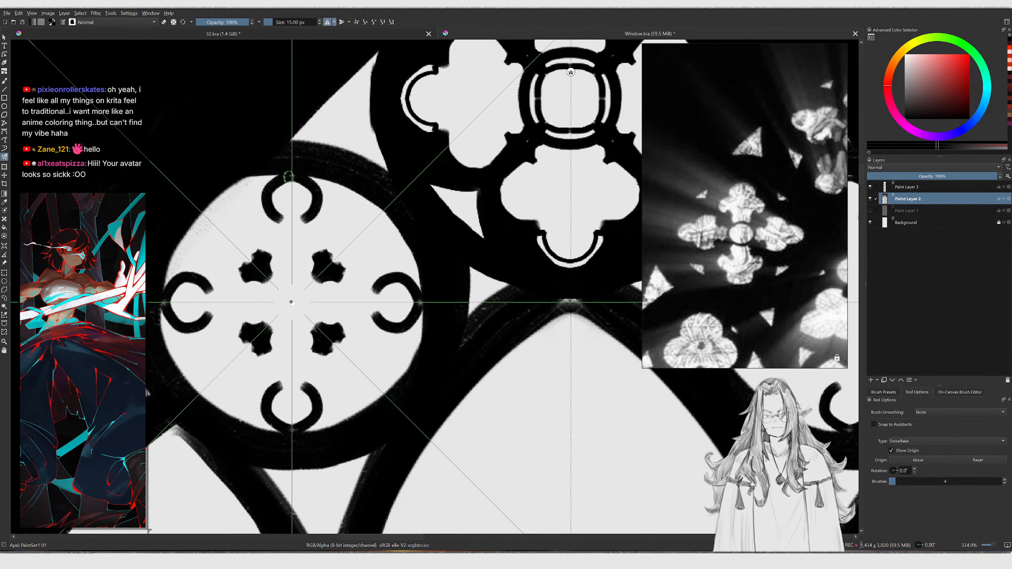
pyautogui.moveTo(273, 218)
pyautogui.mouseDown()
pyautogui.moveTo(255, 246)
pyautogui.moveTo(269, 247)
pyautogui.moveTo(272, 218)
pyautogui.mouseUp()
pyautogui.hotkey('ctrl', 'z')
pyautogui.press(']')
pyautogui.hotkey('ctrl', 'z')
pyautogui.moveTo(262, 254)
pyautogui.mouseDown()
pyautogui.moveTo(246, 245)
pyautogui.moveTo(272, 218)
pyautogui.moveTo(262, 248)
pyautogui.moveTo(266, 218)
pyautogui.moveTo(277, 218)
pyautogui.mouseUp()
pyautogui.press('e')
pyautogui.press('e')
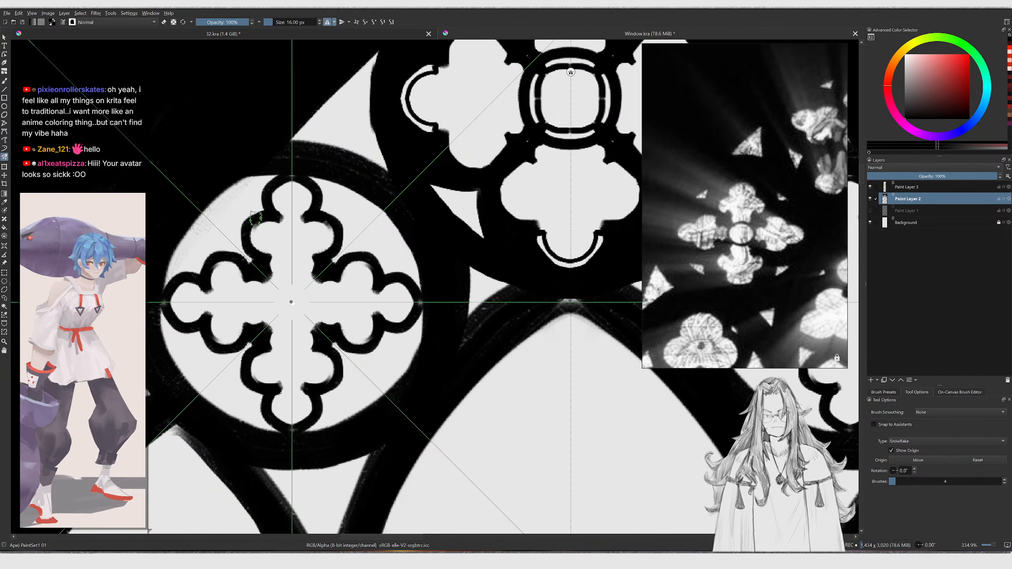
# Fill the left small circle black around a cross-shaped quatrefoil opening with the Multibrush
pyautogui.press(']')
pyautogui.press(']')
pyautogui.moveTo(235, 251)
pyautogui.mouseDown()
pyautogui.moveTo(263, 175)
pyautogui.moveTo(280, 170)
pyautogui.mouseUp()
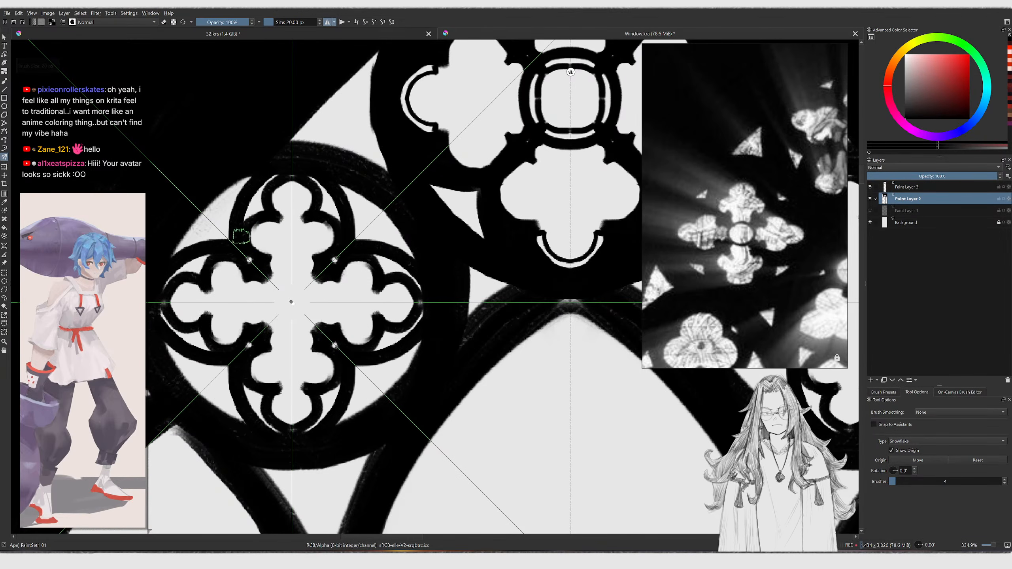
pyautogui.moveTo(243, 257); pyautogui.dragTo(250, 263)
pyautogui.moveTo(251, 223)
pyautogui.mouseDown()
pyautogui.moveTo(275, 175)
pyautogui.moveTo(258, 202)
pyautogui.mouseUp()
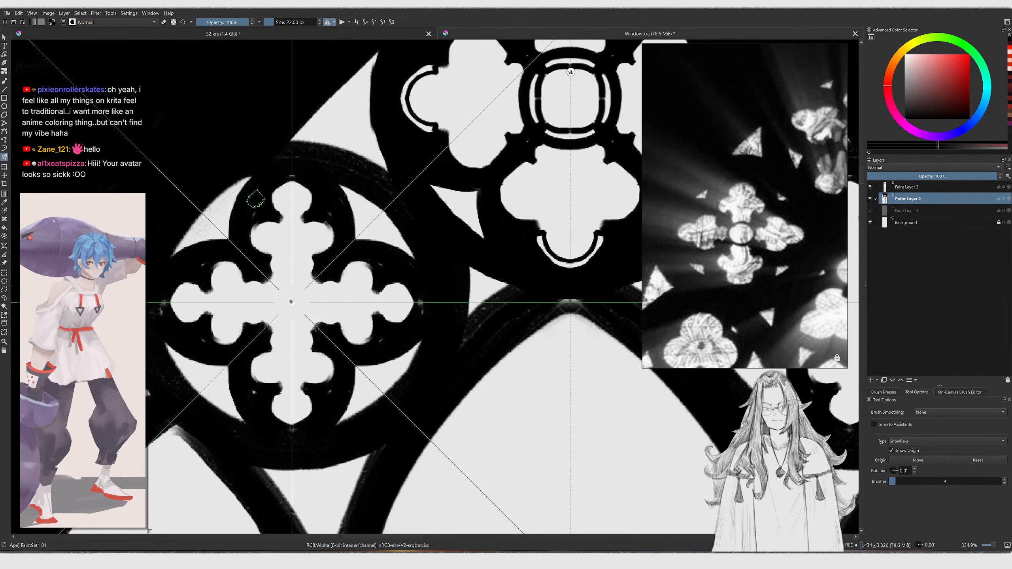
pyautogui.moveTo(236, 242); pyautogui.dragTo(260, 172)
pyautogui.hotkey('ctrl', 'z')
pyautogui.hotkey('ctrl', 'z')
pyautogui.moveTo(236, 237)
pyautogui.mouseDown()
pyautogui.moveTo(253, 178)
pyautogui.moveTo(238, 224)
pyautogui.moveTo(244, 203)
pyautogui.moveTo(280, 201)
pyautogui.moveTo(285, 217)
pyautogui.moveTo(270, 224)
pyautogui.mouseUp()
pyautogui.hotkey('ctrl', 'z')
pyautogui.press('e')
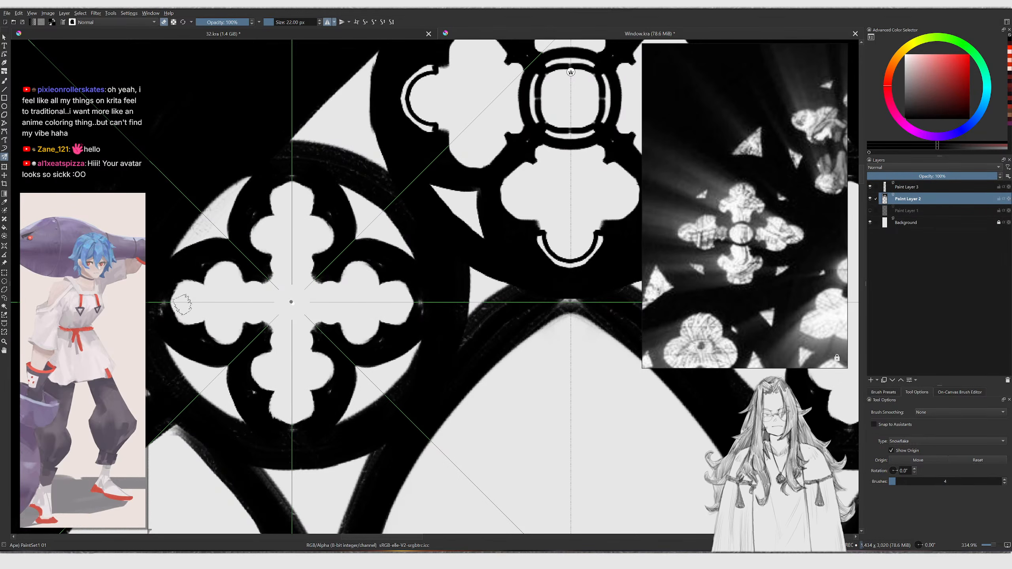
pyautogui.moveTo(184, 295); pyautogui.dragTo(187, 317)
pyautogui.hotkey('ctrl', 'z')
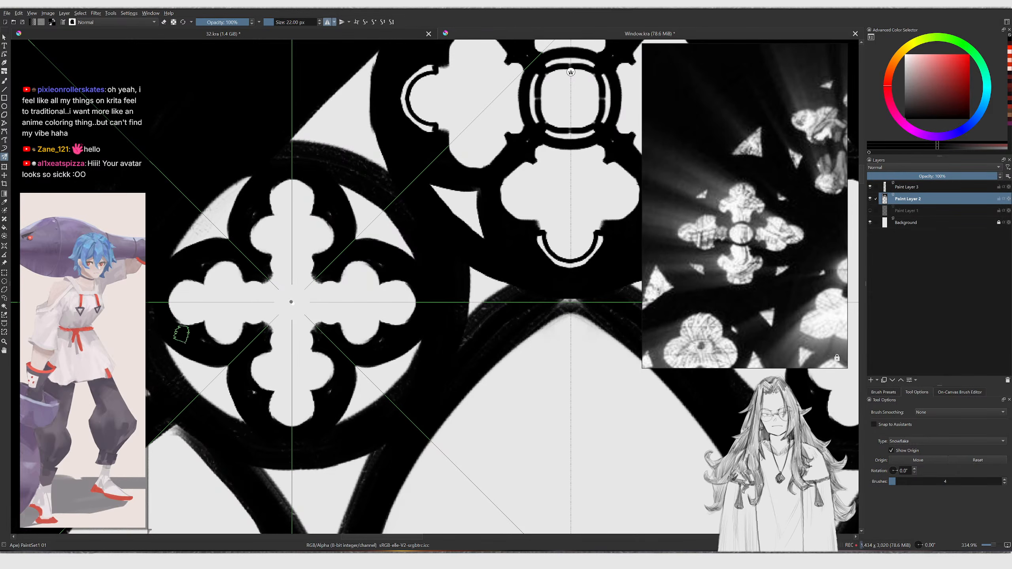
# Refine the small ring at the centre of the left circle's quatrefoil
pyautogui.moveTo(294, 253); pyautogui.dragTo(255, 247, button='middle')
pyautogui.press('[')
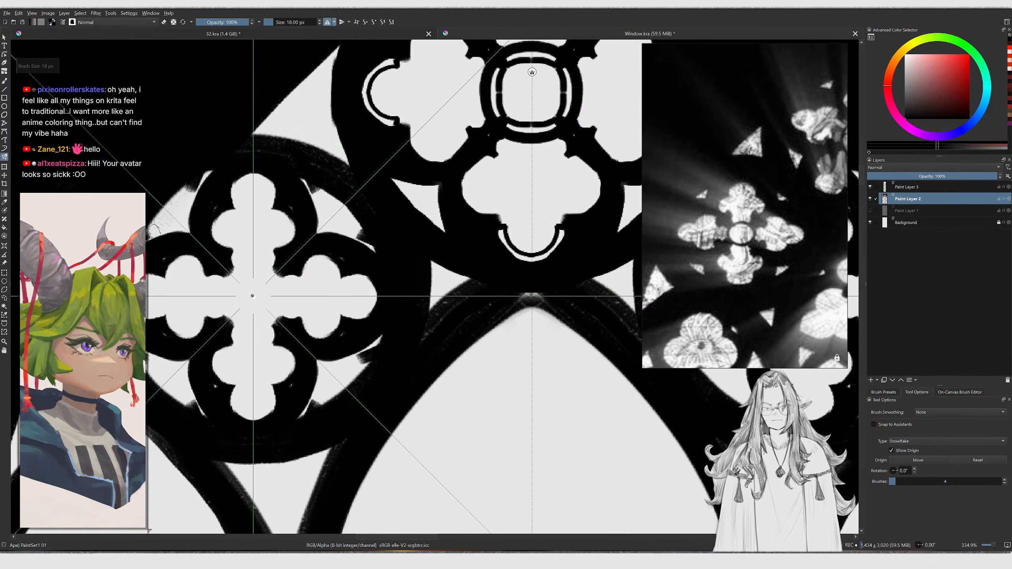
pyautogui.keyDown('ctrl'); pyautogui.moveTo(155, 254); pyautogui.dragTo(243, 299, button='middle'); pyautogui.keyUp('ctrl')
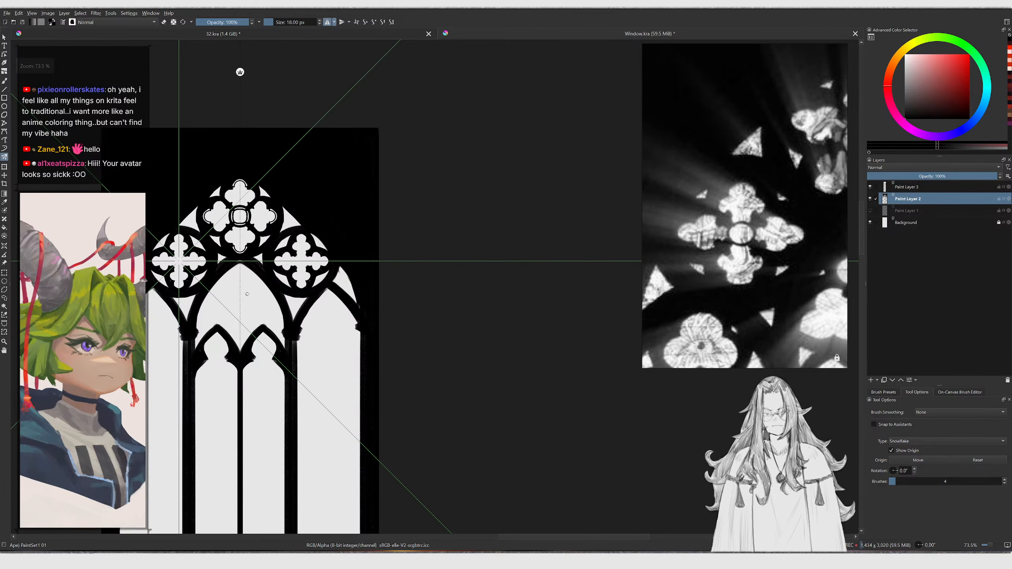
pyautogui.keyDown('ctrl'); pyautogui.moveTo(205, 257); pyautogui.dragTo(104, 251, button='middle'); pyautogui.keyUp('ctrl')
pyautogui.moveTo(86, 257)
pyautogui.mouseDown(button='middle')
pyautogui.moveTo(175, 265)
pyautogui.moveTo(216, 247)
pyautogui.mouseUp(button='middle')
pyautogui.press('[')
pyautogui.press('[')
pyautogui.moveTo(234, 238)
pyautogui.mouseDown()
pyautogui.moveTo(219, 286)
pyautogui.moveTo(231, 273)
pyautogui.mouseUp()
pyautogui.hotkey('ctrl', 'z')
pyautogui.hotkey('ctrl', 'z')
pyautogui.press('[')
pyautogui.moveTo(212, 314); pyautogui.dragTo(214, 272, button='middle')
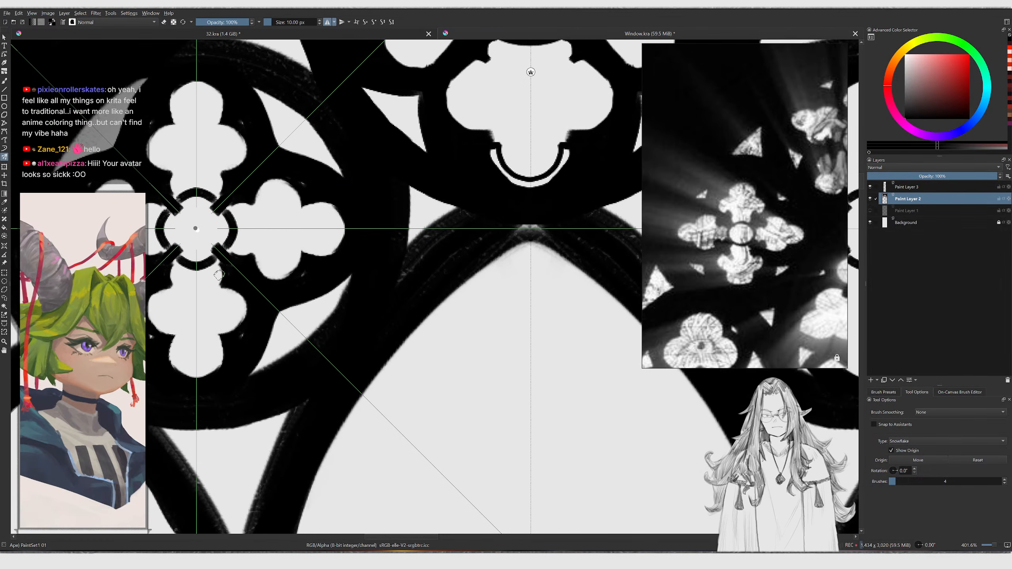
pyautogui.moveTo(221, 261); pyautogui.dragTo(217, 288)
pyautogui.hotkey('ctrl', 'z')
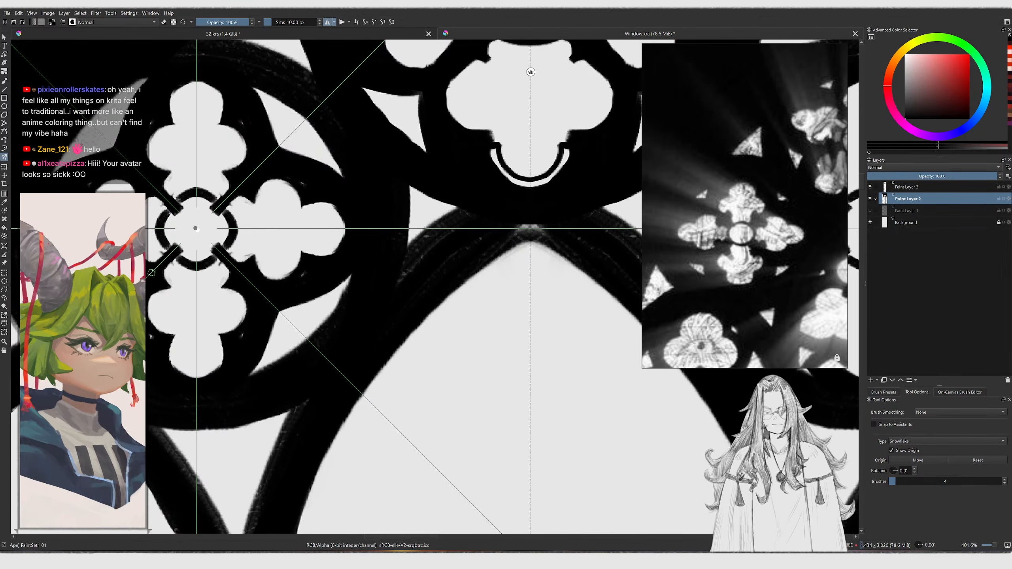
# Paint the tracery bar joining the top circle and the left small circle with the Multibrush
pyautogui.scroll(-4, 243, 292)
pyautogui.scroll(-1, 242, 293)
pyautogui.moveTo(243, 292); pyautogui.dragTo(209, 242, button='middle')
pyautogui.moveTo(711, 291); pyautogui.dragTo(567, 241, button='middle')
pyautogui.scroll(3, 386, 244)
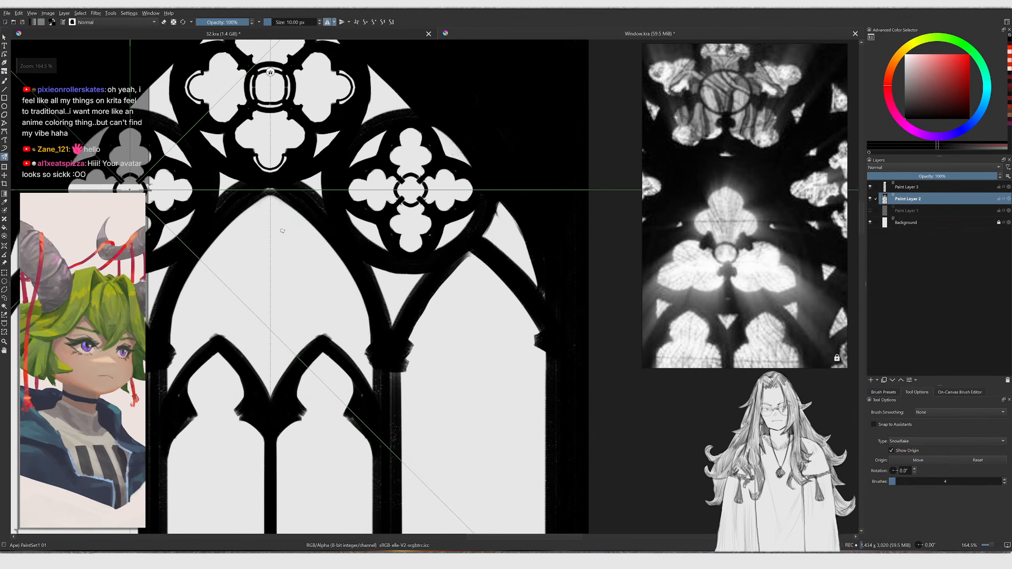
pyautogui.moveTo(252, 189); pyautogui.dragTo(366, 244, button='middle')
pyautogui.press('e')
pyautogui.hotkey('ctrl', 'z')
pyautogui.hotkey('ctrl', 'shift', 'z')
pyautogui.press('e')
pyautogui.moveTo(198, 183); pyautogui.dragTo(209, 218)
pyautogui.hotkey('ctrl', 'z')
pyautogui.hotkey('ctrl', 'z')
pyautogui.moveTo(199, 183); pyautogui.dragTo(210, 218)
pyautogui.hotkey('ctrl', 'z')
pyautogui.moveTo(208, 212); pyautogui.dragTo(200, 297, button='middle')
pyautogui.moveTo(174, 216); pyautogui.dragTo(205, 186)
pyautogui.hotkey('ctrl', 'z')
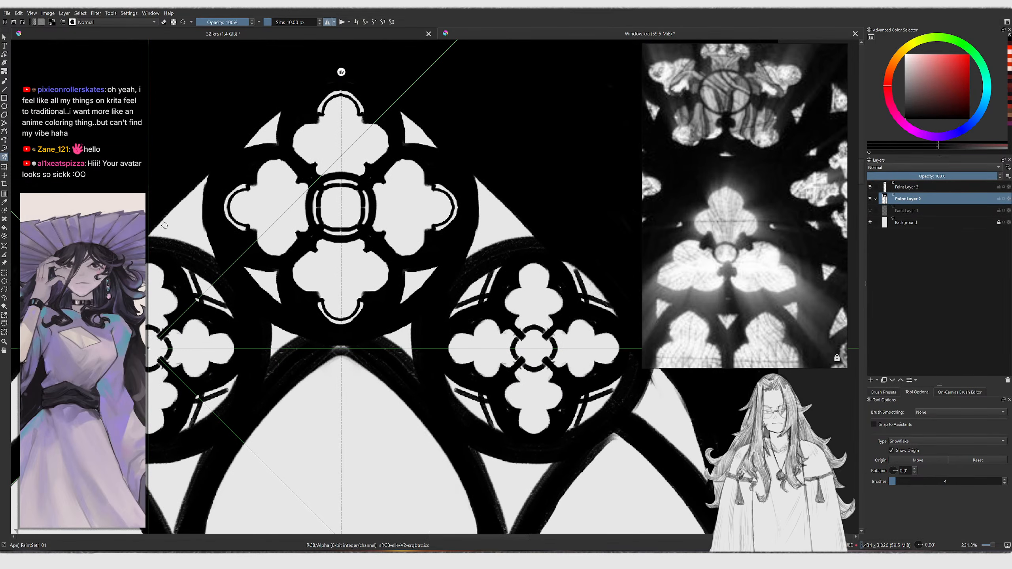
pyautogui.press(']')
pyautogui.moveTo(152, 240); pyautogui.dragTo(205, 186)
pyautogui.moveTo(208, 188)
pyautogui.keyDown('ctrl'); pyautogui.mouseDown(button='middle')
pyautogui.moveTo(186, 216)
pyautogui.moveTo(223, 185)
pyautogui.mouseUp(button='middle'); pyautogui.keyUp('ctrl')
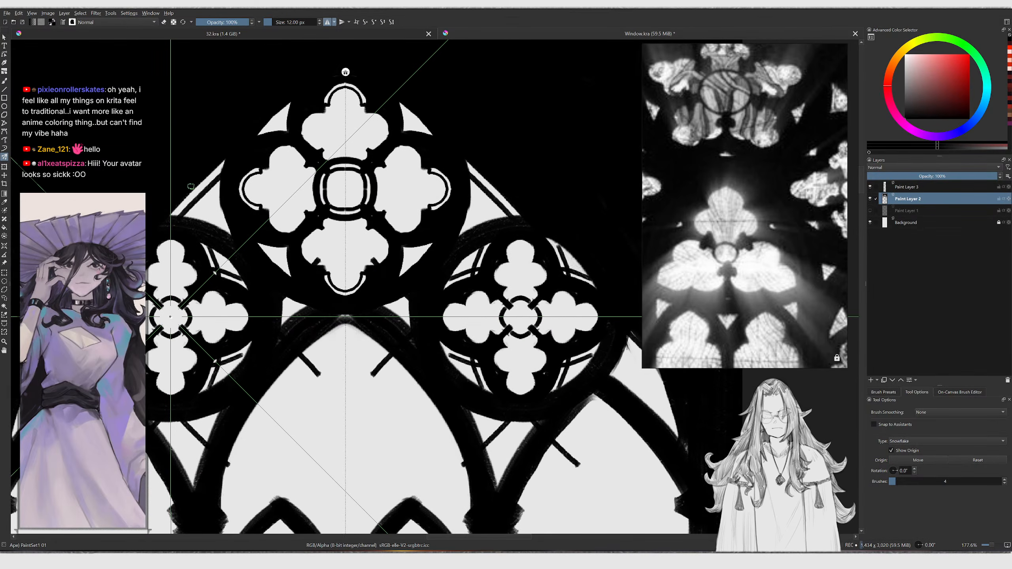
pyautogui.press('b')
pyautogui.hotkey('ctrl', 'z')
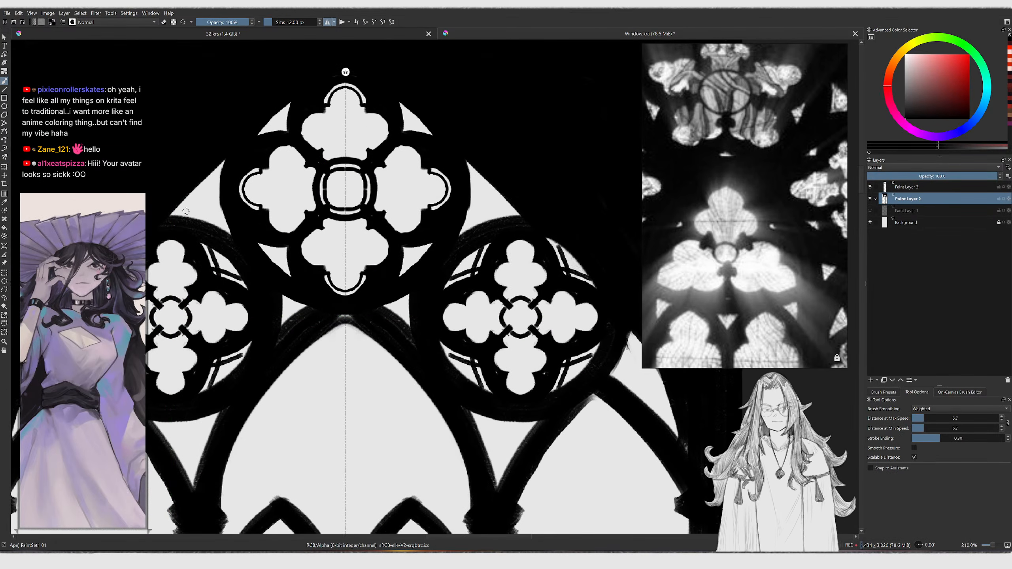
# Switch to the brush and thicken the tracery bar between the top circle and the left circle
pyautogui.press(']')
pyautogui.moveTo(179, 219)
pyautogui.mouseDown()
pyautogui.moveTo(231, 171)
pyautogui.moveTo(216, 174)
pyautogui.moveTo(223, 169)
pyautogui.mouseUp()
pyautogui.hotkey('ctrl', 'z')
pyautogui.moveTo(220, 173)
pyautogui.mouseDown()
pyautogui.moveTo(171, 222)
pyautogui.moveTo(222, 171)
pyautogui.mouseUp()
pyautogui.hotkey('ctrl', 'z')
pyautogui.hotkey('ctrl', 'z')
pyautogui.moveTo(222, 170); pyautogui.dragTo(179, 217)
pyautogui.moveTo(267, 126); pyautogui.dragTo(233, 164, button='middle')
pyautogui.press('[')
pyautogui.hotkey('ctrl', 'z')
pyautogui.moveTo(224, 175); pyautogui.dragTo(254, 147)
pyautogui.moveTo(250, 151); pyautogui.dragTo(223, 175)
pyautogui.keyDown('ctrl'); pyautogui.moveTo(252, 151); pyautogui.dragTo(230, 181, button='middle'); pyautogui.keyUp('ctrl')
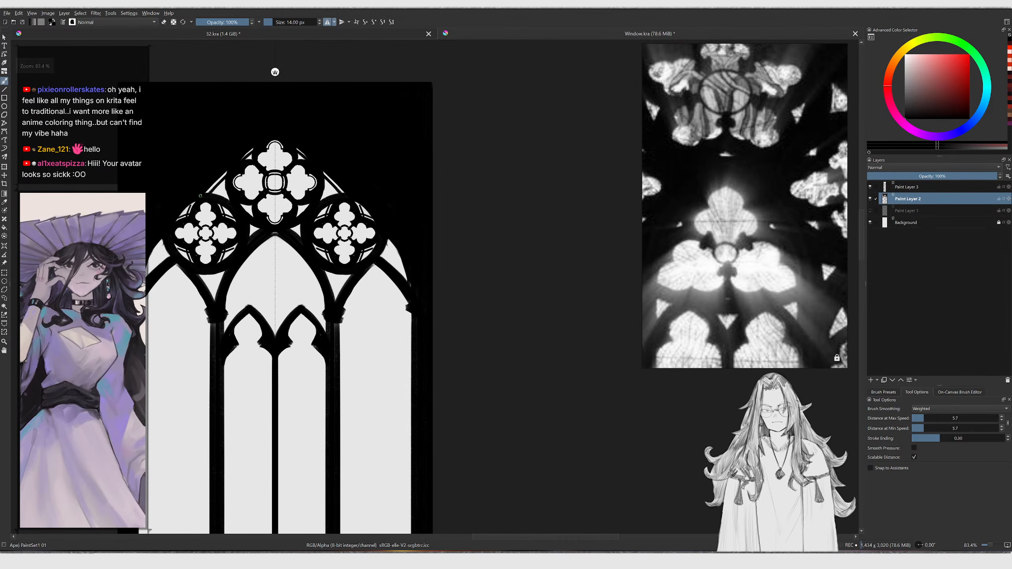
# Touch up the tracery joints above the left lancet sub-arches with the brush
pyautogui.scroll(5, 203, 196)
pyautogui.moveTo(148, 300); pyautogui.dragTo(205, 183)
pyautogui.moveTo(174, 228)
pyautogui.keyDown('ctrl'); pyautogui.mouseDown(button='middle')
pyautogui.moveTo(172, 280)
pyautogui.moveTo(201, 222)
pyautogui.mouseUp(button='middle'); pyautogui.keyUp('ctrl')
pyautogui.moveTo(219, 255)
pyautogui.mouseDown()
pyautogui.moveTo(238, 239)
pyautogui.moveTo(220, 257)
pyautogui.mouseUp()
pyautogui.hotkey('ctrl', 'z')
pyautogui.moveTo(258, 228); pyautogui.dragTo(260, 272)
pyautogui.moveTo(260, 273); pyautogui.dragTo(233, 277)
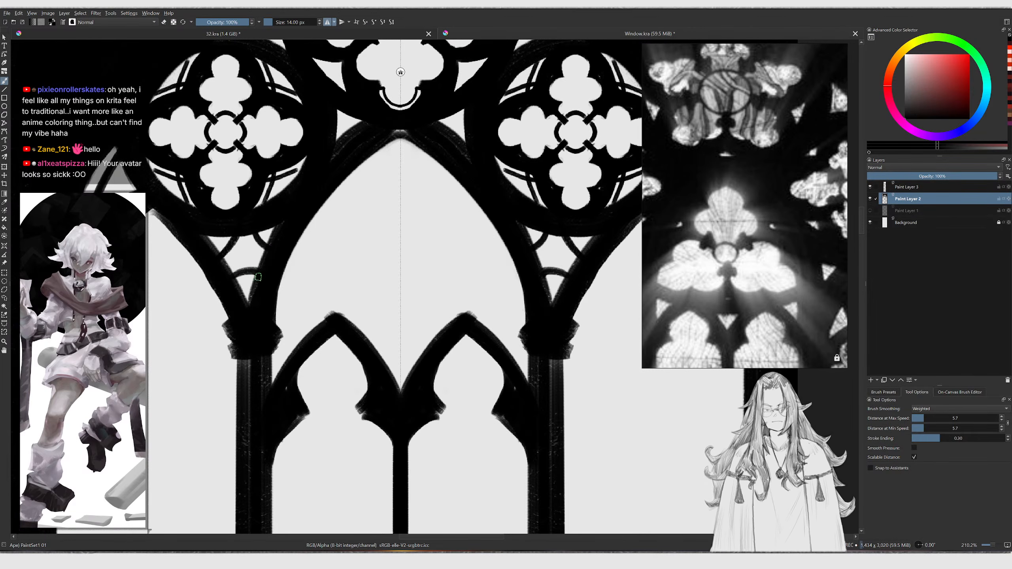
pyautogui.keyDown('ctrl'); pyautogui.moveTo(266, 268); pyautogui.dragTo(255, 298, button='middle'); pyautogui.keyUp('ctrl')
pyautogui.keyDown('ctrl'); pyautogui.moveTo(304, 191); pyautogui.dragTo(270, 182, button='middle'); pyautogui.keyUp('ctrl')
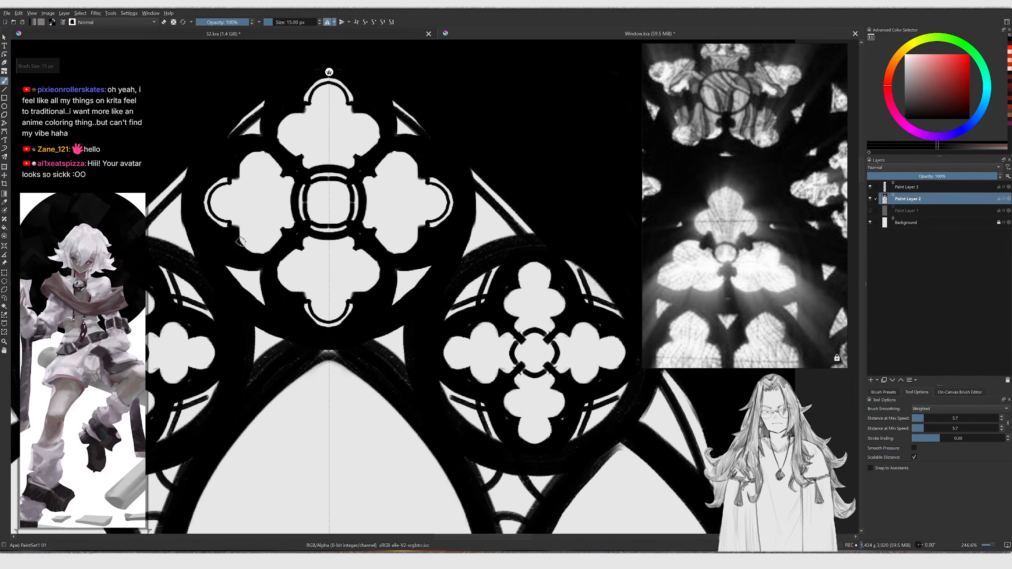
# Shrink the brush and add small black dots in the lobes of the top circle's quatrefoil
pyautogui.hotkey('ctrl', 'z')
pyautogui.press('[')
pyautogui.press('[')
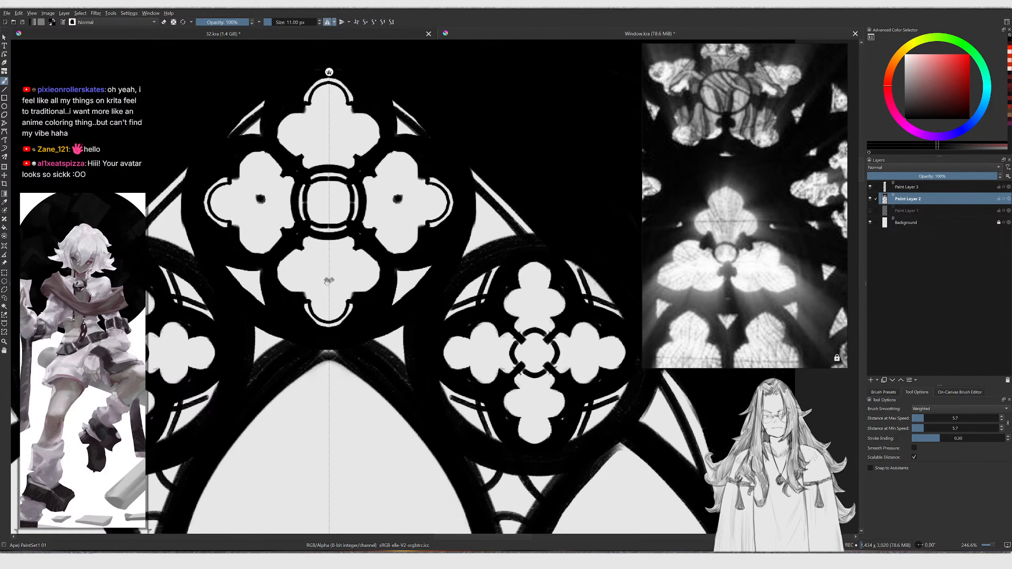
pyautogui.moveTo(325, 130); pyautogui.dragTo(322, 132)
pyautogui.moveTo(346, 126)
pyautogui.keyDown('ctrl'); pyautogui.mouseDown(button='middle')
pyautogui.moveTo(346, 172)
pyautogui.moveTo(351, 84)
pyautogui.mouseUp(button='middle'); pyautogui.keyUp('ctrl')
pyautogui.press('[')
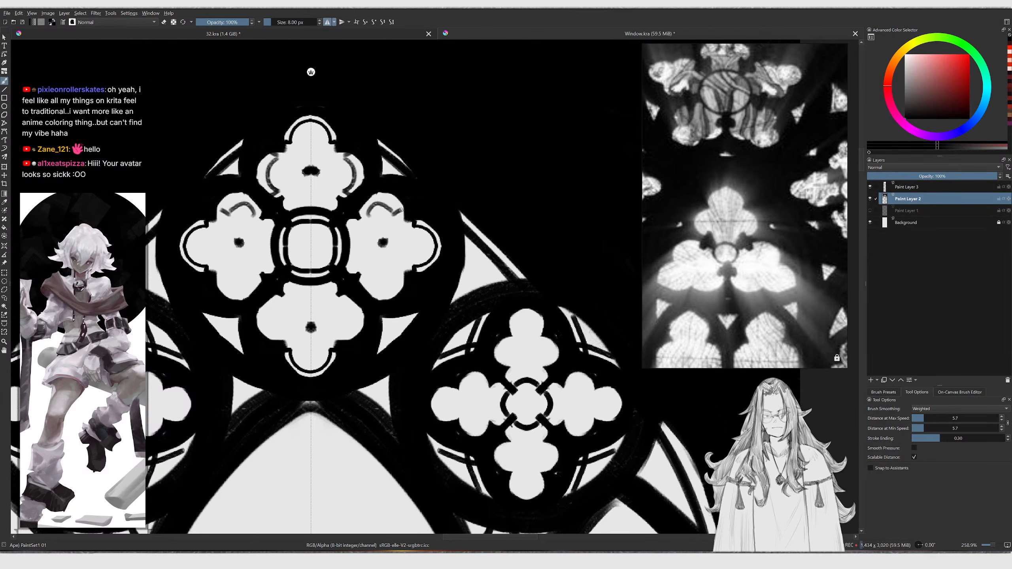
pyautogui.hotkey('ctrl', 'z')
pyautogui.moveTo(365, 215); pyautogui.dragTo(382, 200)
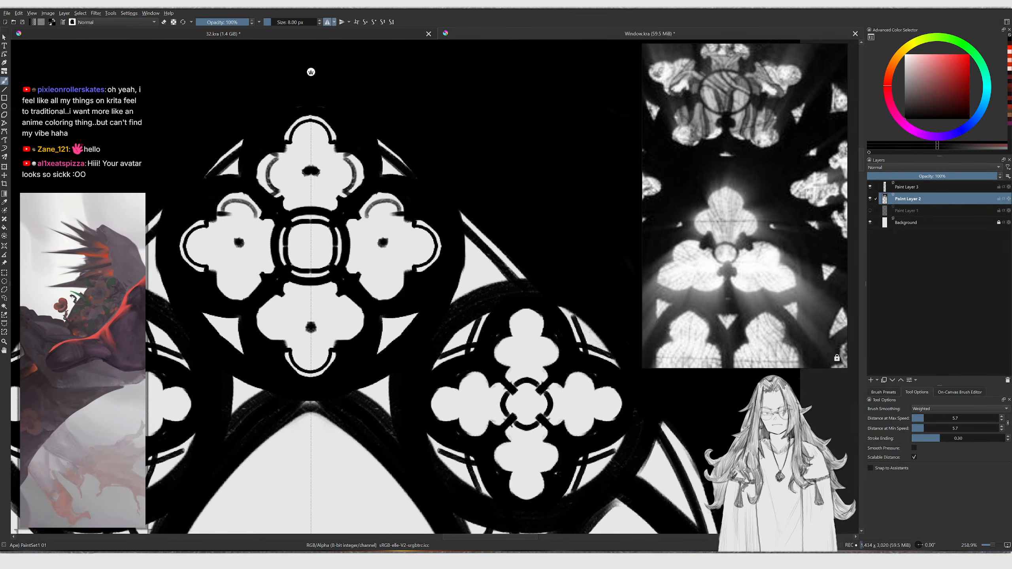
# Zoom out and back in to review the whole inked window
pyautogui.scroll(-2, 359, 227)
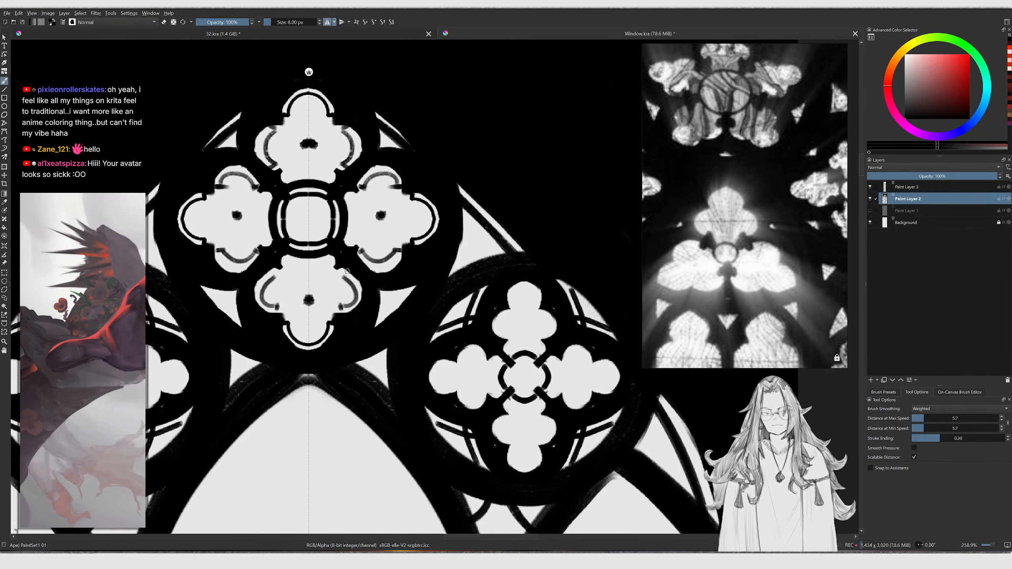
pyautogui.scroll(-7, 345, 271)
pyautogui.moveTo(345, 265); pyautogui.dragTo(355, 197, button='middle')
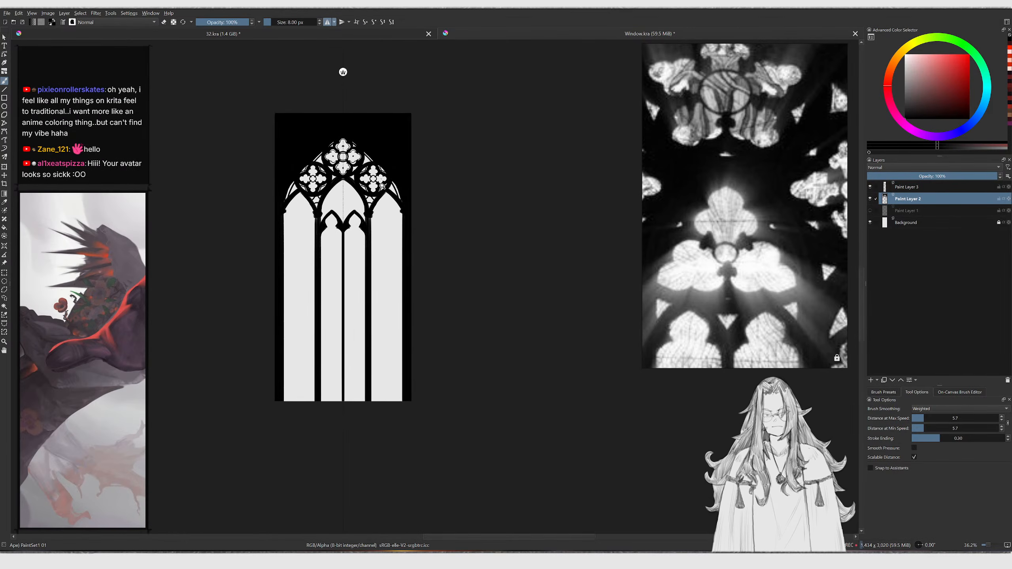
pyautogui.scroll(8, 381, 183)
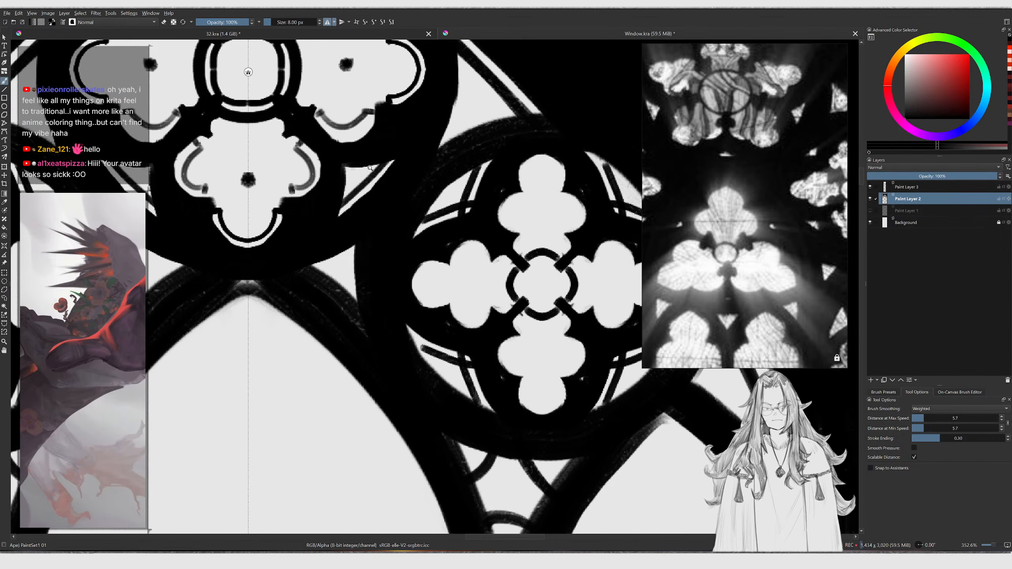
pyautogui.scroll(-2, 354, 201)
pyautogui.scroll(1, 357, 199)
pyautogui.scroll(-4, 338, 131)
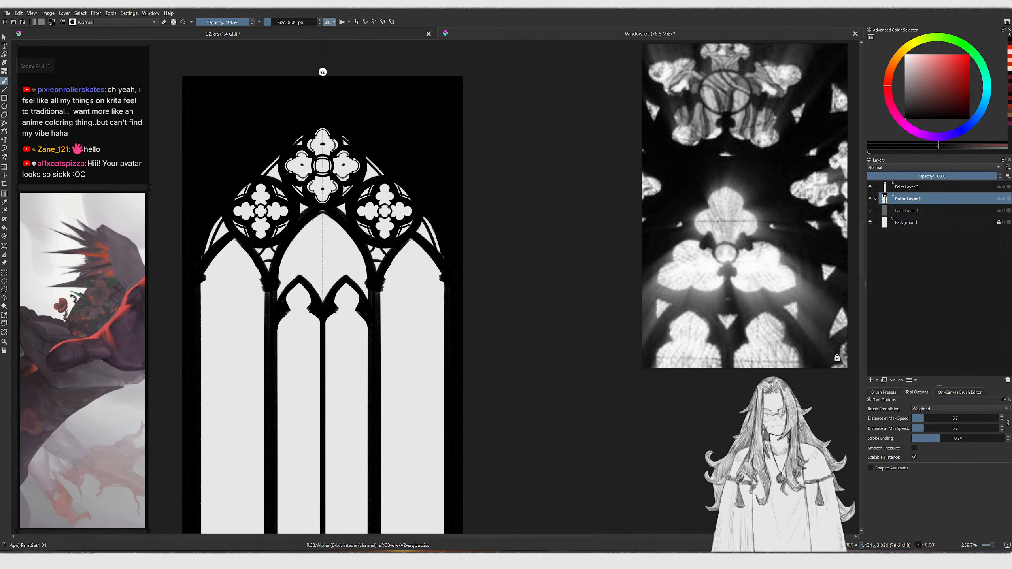
pyautogui.scroll(2, 339, 120)
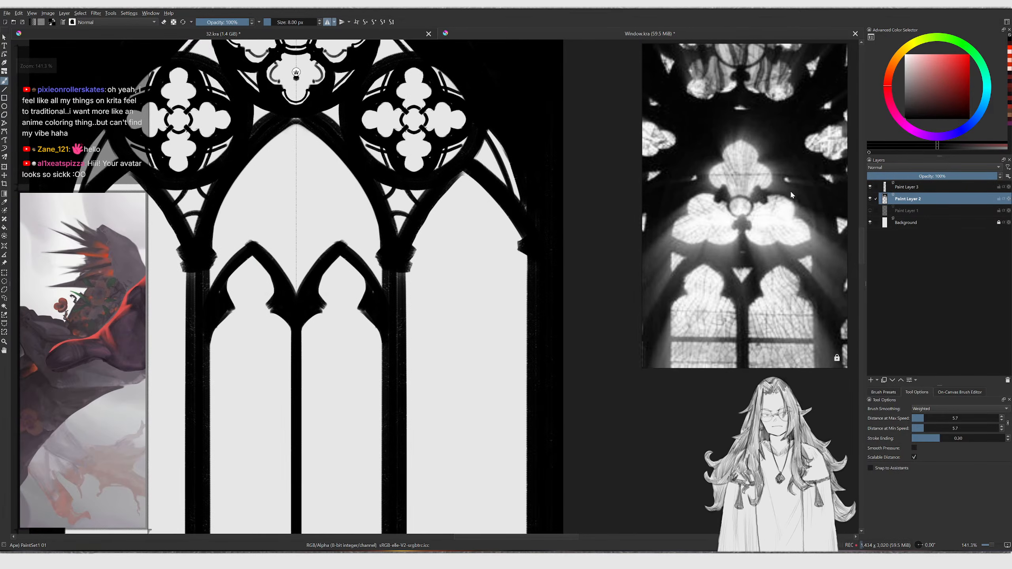
pyautogui.scroll(1, 298, 72)
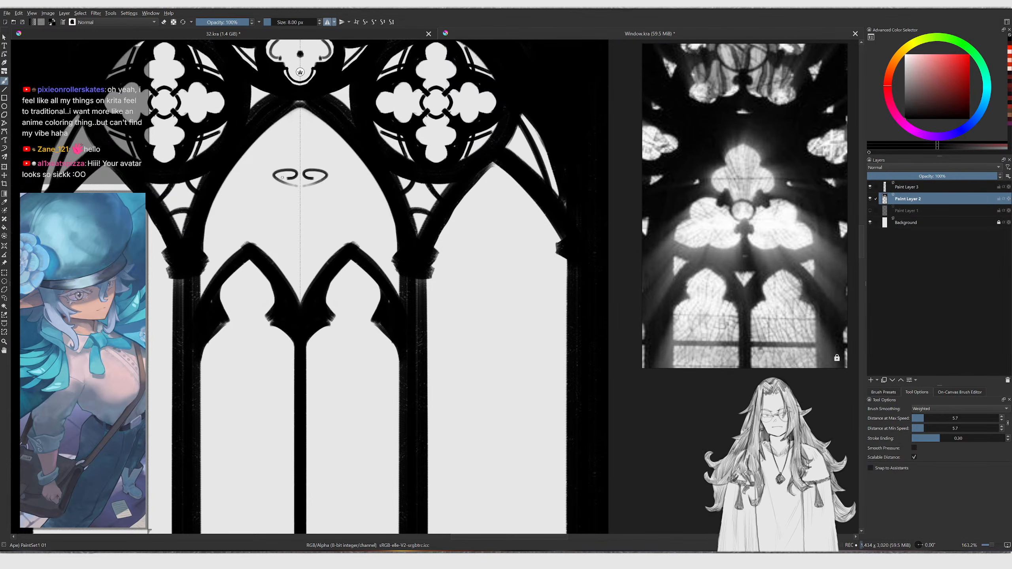
# Move the Multibrush origin into the central arch and paint four mirrored cusp hooks there
pyautogui.click(5, 156)
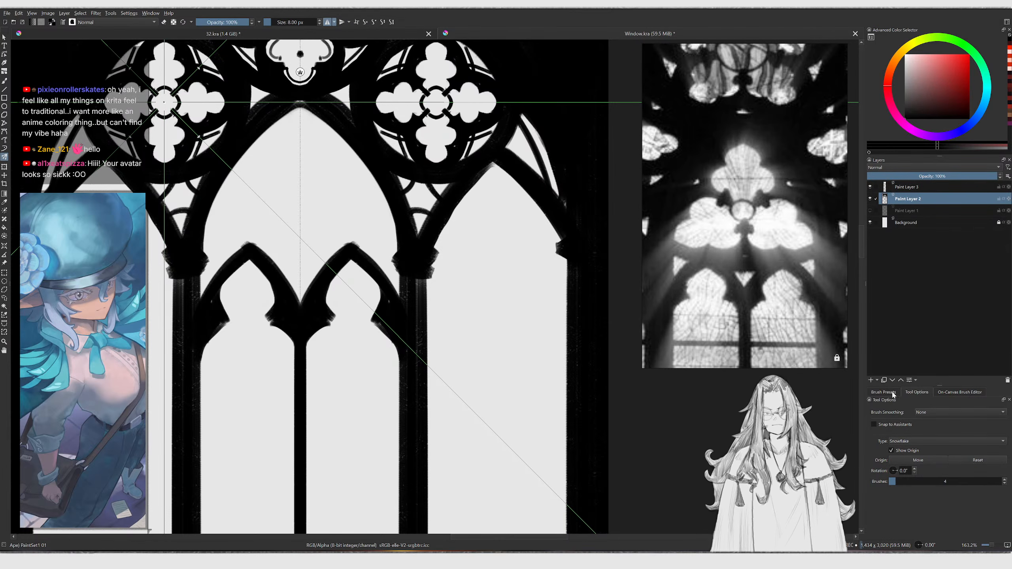
pyautogui.click(917, 460)
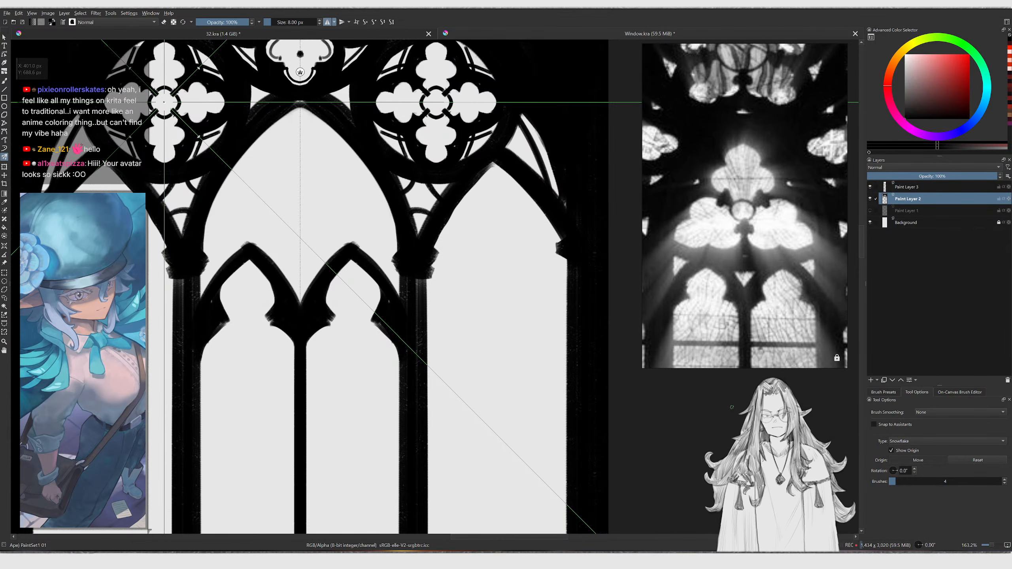
pyautogui.click(296, 180)
pyautogui.moveTo(297, 180); pyautogui.dragTo(300, 190)
pyautogui.keyDown('ctrl'); pyautogui.moveTo(300, 190); pyautogui.dragTo(300, 172, button='middle'); pyautogui.keyUp('ctrl')
pyautogui.moveTo(253, 159); pyautogui.dragTo(289, 204, button='middle')
pyautogui.click(4, 82)
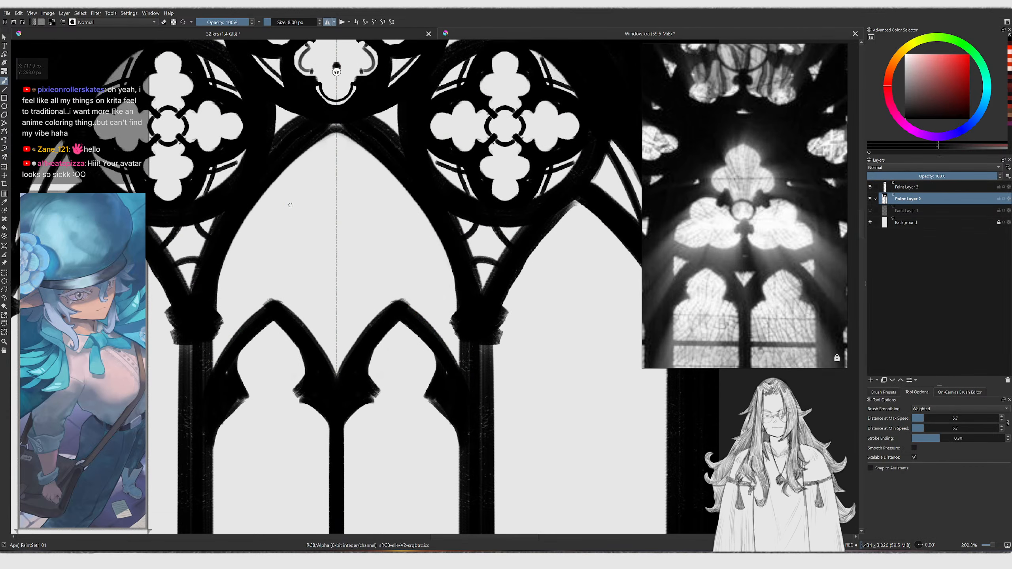
pyautogui.click(4, 157)
pyautogui.moveTo(310, 192)
pyautogui.mouseDown()
pyautogui.moveTo(299, 186)
pyautogui.moveTo(295, 205)
pyautogui.mouseUp()
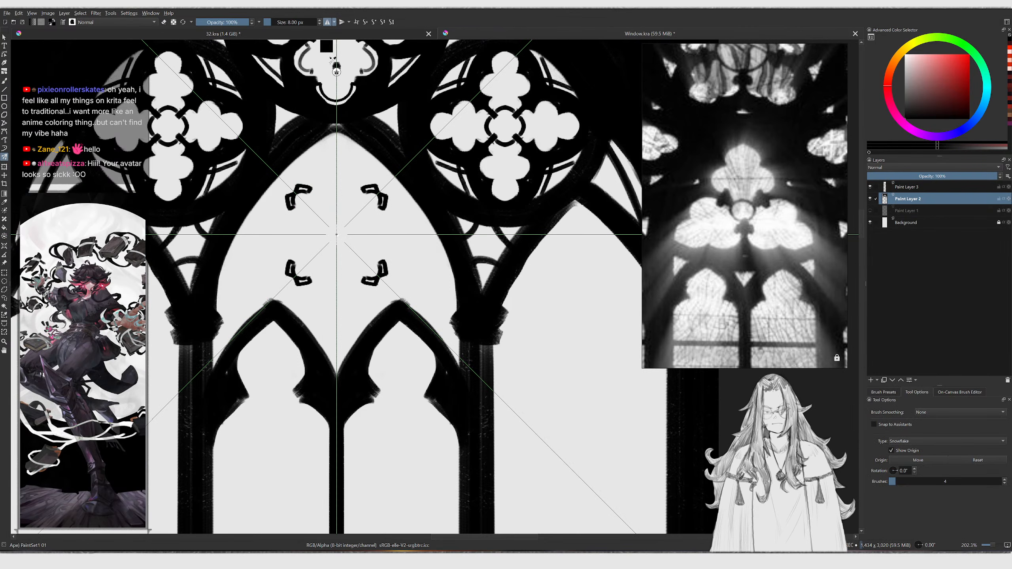
# Rework the mirrored cusp strokes inside the central arch
pyautogui.click(326, 24)
pyautogui.hotkey('ctrl', 'z')
pyautogui.moveTo(288, 186); pyautogui.dragTo(306, 192)
pyautogui.hotkey('ctrl', 'z')
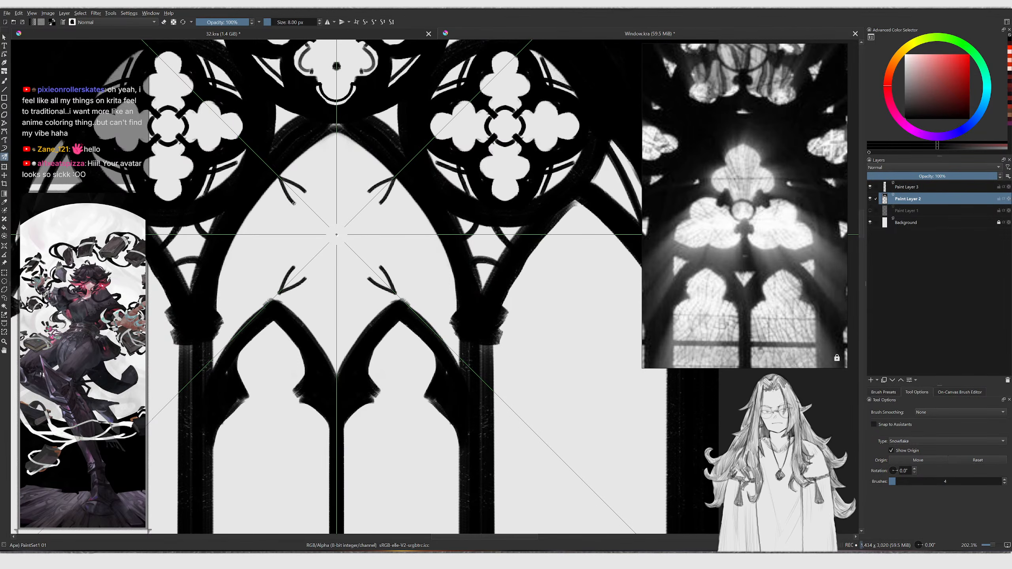
# Set the Multibrush to 3 brushes and test mirrored strokes inside the central arch
pyautogui.click(1005, 484)
pyautogui.moveTo(288, 207)
pyautogui.mouseDown()
pyautogui.moveTo(309, 206)
pyautogui.moveTo(319, 218)
pyautogui.moveTo(332, 210)
pyautogui.mouseUp()
pyautogui.hotkey('ctrl', 'z')
pyautogui.hotkey('ctrl', 'z')
pyautogui.moveTo(270, 192); pyautogui.dragTo(291, 213)
pyautogui.scroll(2, 305, 190)
pyautogui.hotkey('ctrl', 'z')
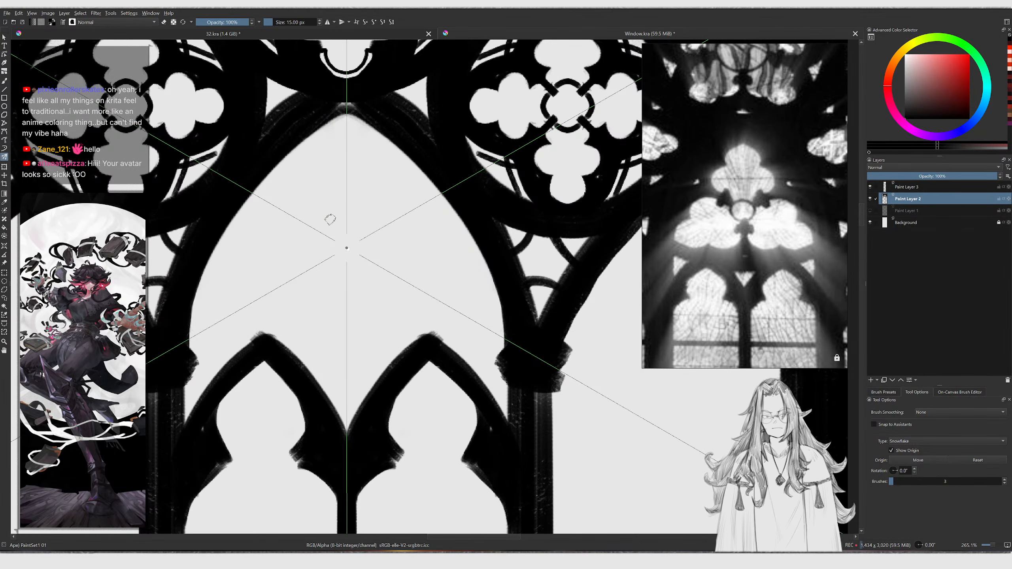
# Shrink the brush and try mirrored strokes from the lower left toward the origin
pyautogui.press('[')
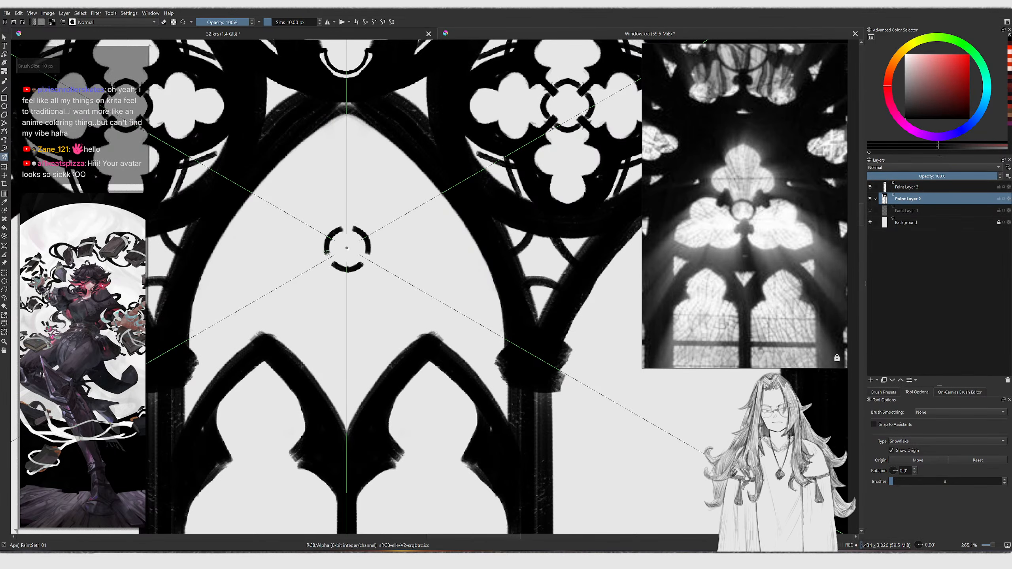
pyautogui.moveTo(188, 343); pyautogui.dragTo(255, 264)
pyautogui.hotkey('ctrl', 'z')
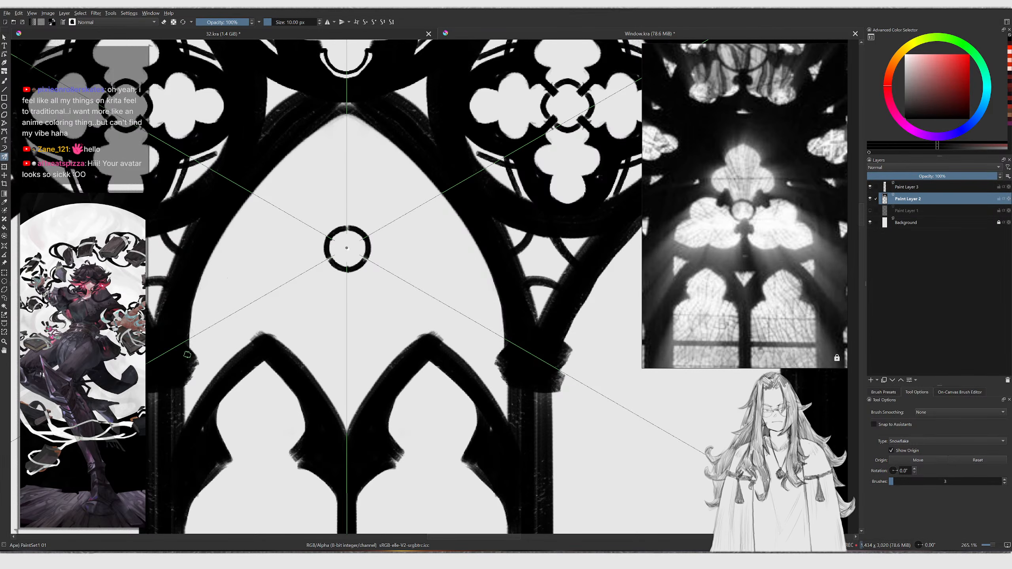
pyautogui.moveTo(190, 330); pyautogui.dragTo(256, 253)
pyautogui.hotkey('ctrl', 'z')
# Add a new paint layer, enlarge the brush, and try a mirrored stroke on it
pyautogui.press('Insert')
pyautogui.moveTo(191, 342); pyautogui.dragTo(279, 236)
pyautogui.hotkey('ctrl', 'z')
pyautogui.press(']')
pyautogui.moveTo(188, 345); pyautogui.dragTo(254, 287)
pyautogui.hotkey('ctrl', 'z')
# Try several mirrored curves running from the arch top toward the central origin
pyautogui.moveTo(297, 169)
pyautogui.mouseDown()
pyautogui.moveTo(333, 119)
pyautogui.moveTo(291, 195)
pyautogui.mouseUp()
pyautogui.hotkey('ctrl', 'z')
pyautogui.hotkey('ctrl', 'z')
pyautogui.moveTo(337, 116)
pyautogui.mouseDown()
pyautogui.moveTo(305, 139)
pyautogui.moveTo(293, 215)
pyautogui.moveTo(335, 132)
pyautogui.moveTo(286, 200)
pyautogui.mouseUp()
pyautogui.hotkey('ctrl', 'z')
pyautogui.hotkey('ctrl', 'z')
pyautogui.hotkey('ctrl', 'z')
pyautogui.moveTo(346, 92); pyautogui.dragTo(289, 178)
pyautogui.hotkey('ctrl', 'z')
pyautogui.hotkey('ctrl', 'z')
pyautogui.moveTo(344, 77)
pyautogui.mouseDown()
pyautogui.moveTo(289, 162)
pyautogui.moveTo(283, 197)
pyautogui.mouseUp()
pyautogui.hotkey('ctrl', 'z')
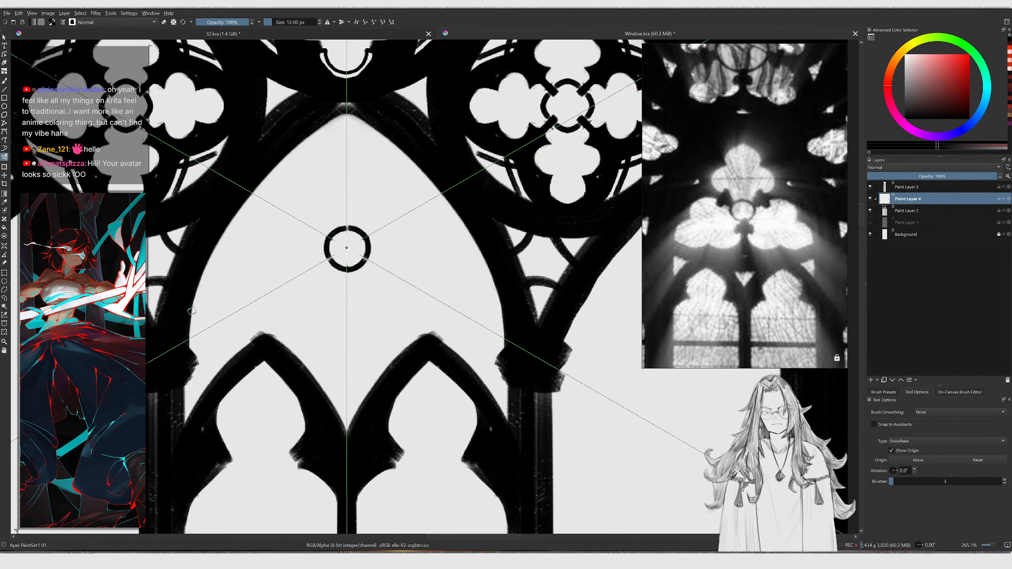
# Paint a mirrored three-lobed trefoil outline around the central origin
pyautogui.moveTo(193, 313); pyautogui.dragTo(288, 279)
pyautogui.hotkey('ctrl', 'z')
pyautogui.moveTo(342, 95)
pyautogui.mouseDown()
pyautogui.moveTo(298, 175)
pyautogui.moveTo(307, 224)
pyautogui.moveTo(227, 275)
pyautogui.moveTo(217, 306)
pyautogui.mouseUp()
pyautogui.hotkey('ctrl', 'z')
pyautogui.hotkey('ctrl', 'z')
pyautogui.moveTo(295, 217)
pyautogui.mouseDown()
pyautogui.moveTo(219, 286)
pyautogui.moveTo(213, 325)
pyautogui.mouseUp()
pyautogui.moveTo(289, 155)
pyautogui.mouseDown()
pyautogui.moveTo(290, 210)
pyautogui.moveTo(303, 224)
pyautogui.mouseUp()
pyautogui.hotkey('ctrl', 'z')
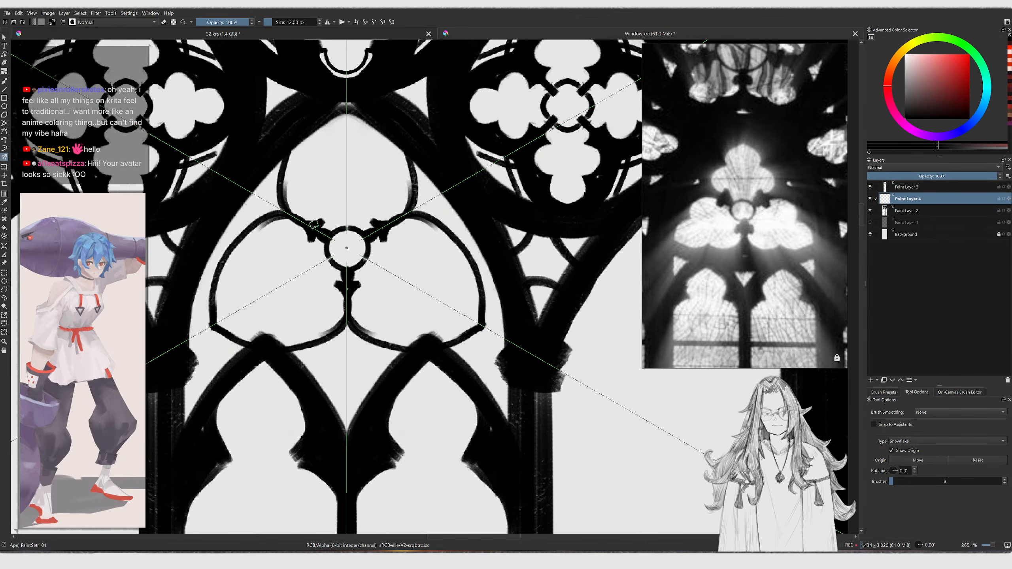
# Enlarge the brush and thicken the trefoil's lobe outlines and cusps
pyautogui.moveTo(303, 220); pyautogui.dragTo(282, 175)
pyautogui.moveTo(288, 152); pyautogui.dragTo(282, 182, button='middle')
pyautogui.keyDown('ctrl'); pyautogui.moveTo(282, 182); pyautogui.dragTo(283, 192, button='middle'); pyautogui.keyUp('ctrl')
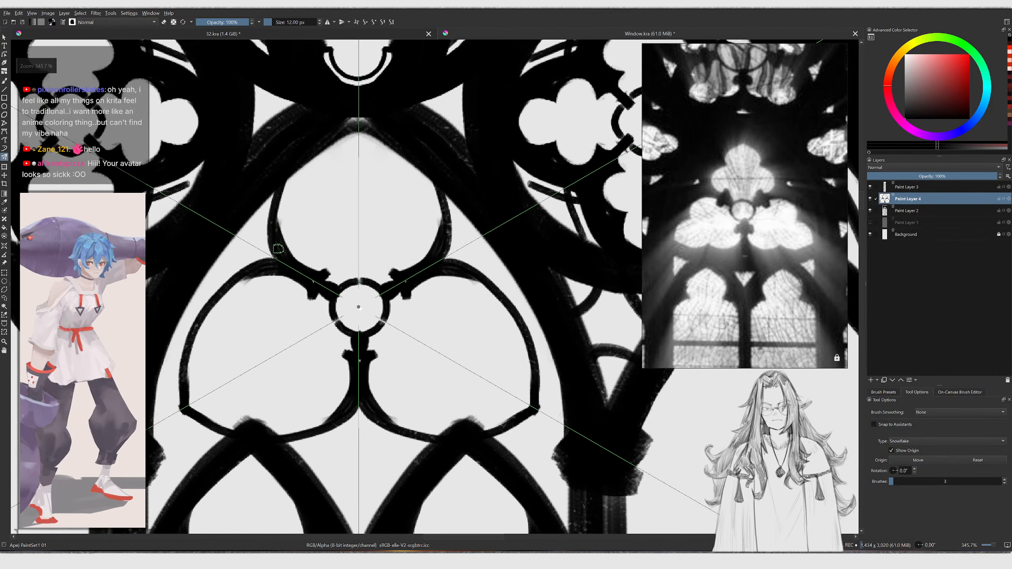
pyautogui.moveTo(187, 324); pyautogui.dragTo(205, 291, button='middle')
pyautogui.press(']')
pyautogui.press(']')
pyautogui.press(']')
pyautogui.press(']')
pyautogui.press(']')
pyautogui.press(']')
pyautogui.press(']')
pyautogui.press(']')
pyautogui.press(']')
pyautogui.moveTo(198, 371)
pyautogui.mouseDown()
pyautogui.moveTo(195, 337)
pyautogui.moveTo(256, 243)
pyautogui.moveTo(293, 230)
pyautogui.mouseUp()
pyautogui.keyDown('ctrl'); pyautogui.moveTo(299, 225); pyautogui.dragTo(296, 240, button='middle'); pyautogui.keyUp('ctrl')
pyautogui.keyDown('ctrl'); pyautogui.moveTo(346, 172); pyautogui.dragTo(343, 159, button='middle'); pyautogui.keyUp('ctrl')
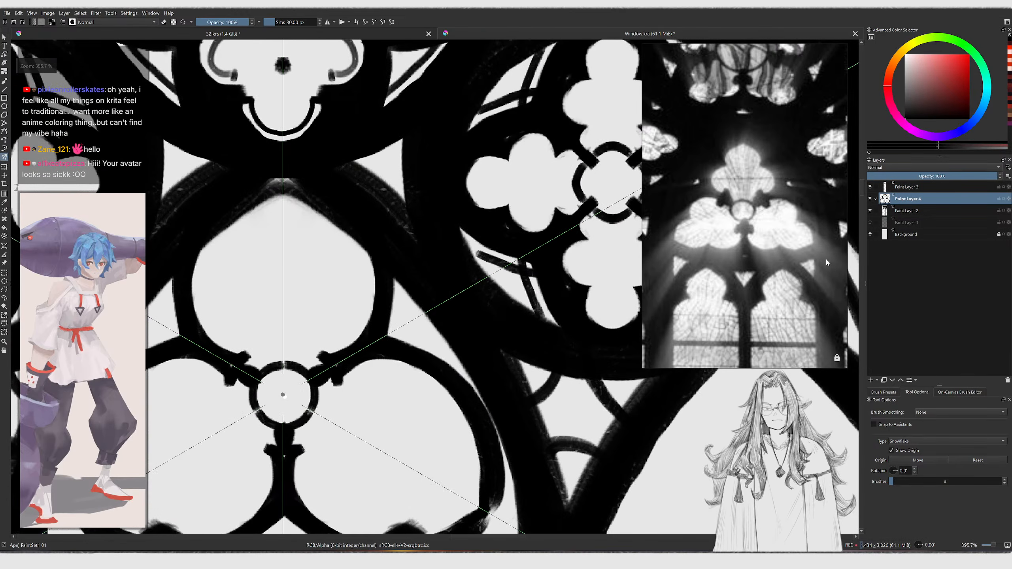
pyautogui.keyDown('ctrl'); pyautogui.moveTo(383, 188); pyautogui.dragTo(381, 178, button='middle'); pyautogui.keyUp('ctrl')
# Erase stray marks around the trefoil's upper cusps and lobes with the eraser
pyautogui.press('b')
pyautogui.press('e')
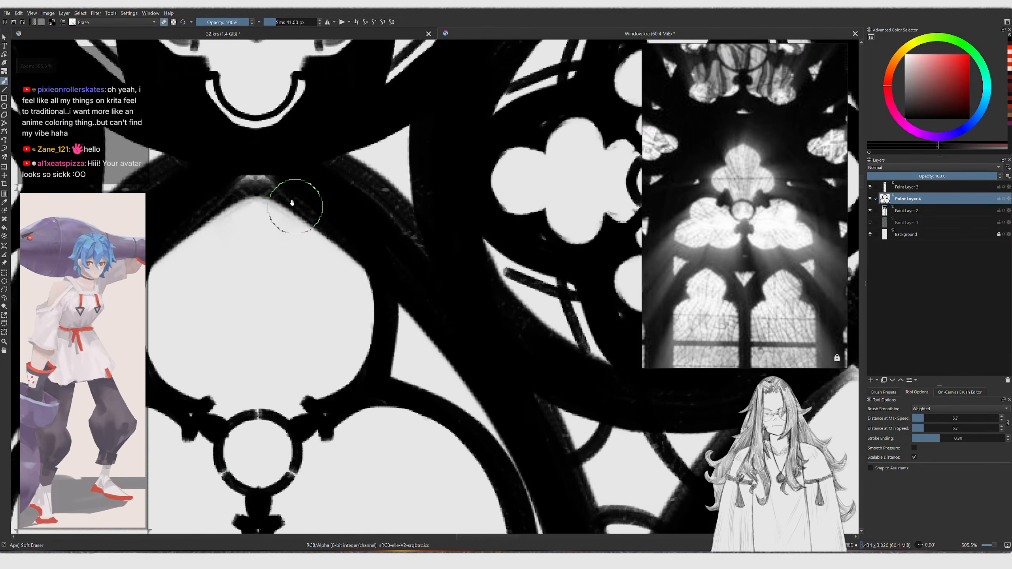
pyautogui.moveTo(320, 211); pyautogui.dragTo(384, 245, button='middle')
pyautogui.click(870, 210)
pyautogui.click(871, 211)
pyautogui.click(918, 211)
pyautogui.press('e')
pyautogui.press('e')
pyautogui.moveTo(312, 225)
pyautogui.mouseDown()
pyautogui.moveTo(311, 213)
pyautogui.moveTo(262, 252)
pyautogui.moveTo(383, 249)
pyautogui.moveTo(407, 271)
pyautogui.moveTo(331, 229)
pyautogui.moveTo(251, 305)
pyautogui.mouseUp()
pyautogui.hotkey('ctrl', 'z')
pyautogui.moveTo(277, 261)
pyautogui.mouseDown()
pyautogui.moveTo(247, 279)
pyautogui.moveTo(270, 226)
pyautogui.moveTo(219, 287)
pyautogui.moveTo(378, 263)
pyautogui.mouseUp()
pyautogui.keyDown('ctrl'); pyautogui.moveTo(404, 315); pyautogui.dragTo(394, 377, button='middle'); pyautogui.keyUp('ctrl')
pyautogui.moveTo(384, 300)
pyautogui.mouseDown(button='middle')
pyautogui.moveTo(368, 242)
pyautogui.moveTo(381, 217)
pyautogui.moveTo(337, 260)
pyautogui.moveTo(446, 207)
pyautogui.mouseUp(button='middle')
pyautogui.press('t')
pyautogui.click(360, 271)
pyautogui.press('b')
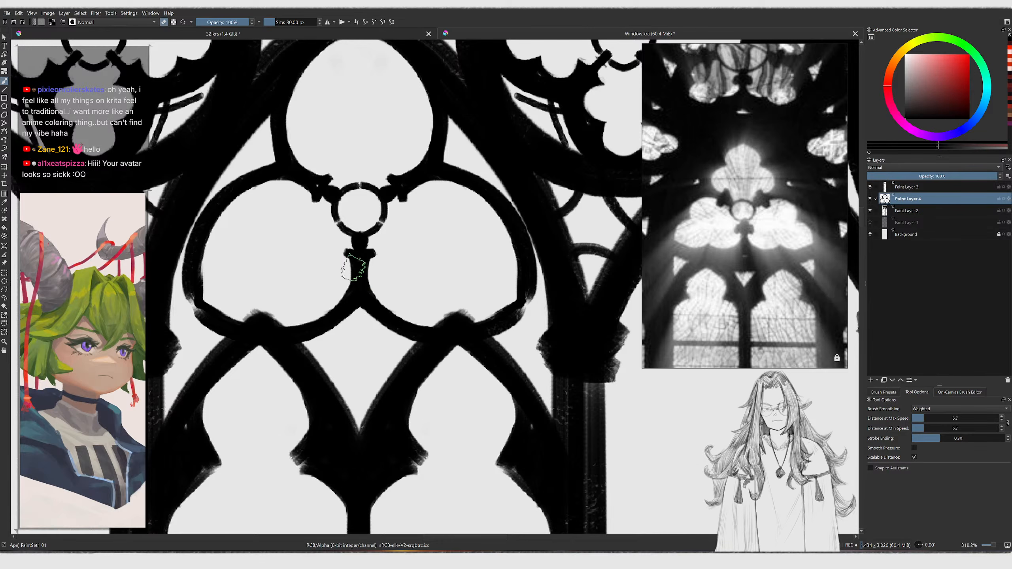
# Return to the Multibrush and thicken the trefoil's outer lobe edges
pyautogui.click(4, 158)
pyautogui.keyDown('ctrl'); pyautogui.moveTo(319, 223); pyautogui.dragTo(288, 238, button='middle'); pyautogui.keyUp('ctrl')
pyautogui.moveTo(236, 308)
pyautogui.mouseDown()
pyautogui.moveTo(280, 192)
pyautogui.moveTo(313, 167)
pyautogui.mouseUp()
pyautogui.hotkey('ctrl', 'z')
pyautogui.press('e')
pyautogui.hotkey('ctrl', 'z')
pyautogui.moveTo(230, 274); pyautogui.dragTo(307, 171)
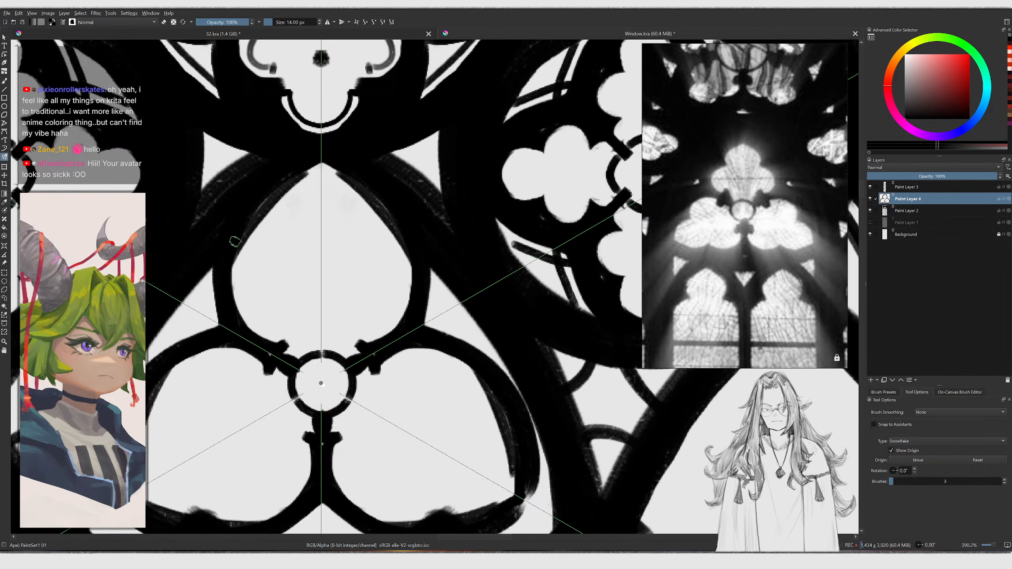
pyautogui.moveTo(228, 254); pyautogui.dragTo(324, 161)
pyautogui.hotkey('ctrl', 'z')
pyautogui.moveTo(233, 276); pyautogui.dragTo(276, 237)
pyautogui.hotkey('ctrl', 'z')
pyautogui.press('[')
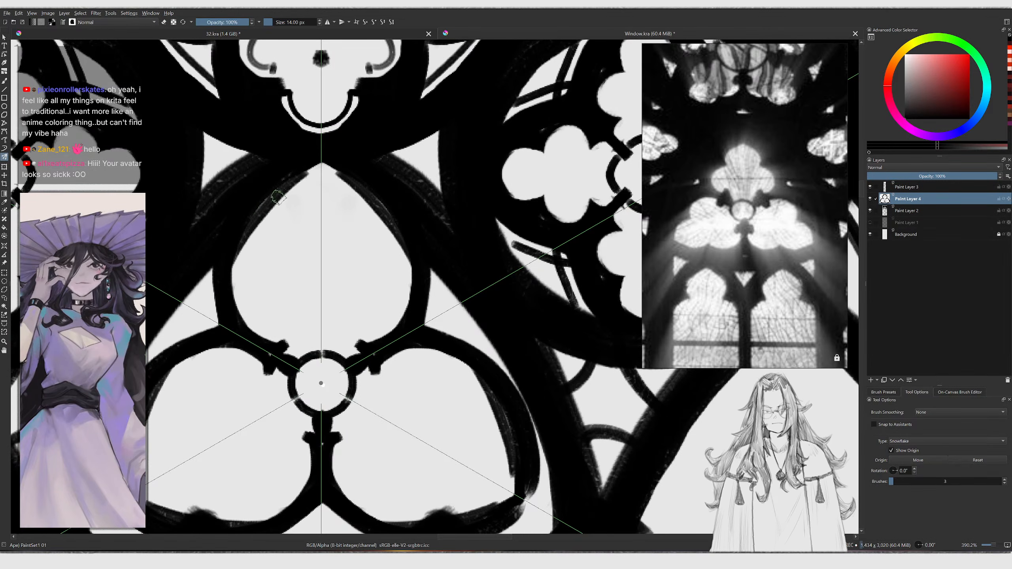
# Enlarge the brush and fill the black tracery surrounding the trefoil's lobes
pyautogui.moveTo(295, 178); pyautogui.dragTo(280, 238)
pyautogui.moveTo(236, 305); pyautogui.dragTo(283, 238)
pyautogui.hotkey('ctrl', 'z')
pyautogui.moveTo(234, 303)
pyautogui.mouseDown()
pyautogui.moveTo(278, 250)
pyautogui.moveTo(271, 202)
pyautogui.moveTo(238, 275)
pyautogui.moveTo(275, 244)
pyautogui.moveTo(266, 228)
pyautogui.mouseUp()
pyautogui.press(']')
pyautogui.press(']')
pyautogui.press(']')
pyautogui.press(']')
pyautogui.press(']')
pyautogui.press(']')
pyautogui.moveTo(279, 195)
pyautogui.keyDown('ctrl'); pyautogui.mouseDown(button='middle')
pyautogui.moveTo(259, 287)
pyautogui.moveTo(207, 259)
pyautogui.mouseUp(button='middle'); pyautogui.keyUp('ctrl')
pyautogui.press(']')
pyautogui.moveTo(200, 295)
pyautogui.mouseDown()
pyautogui.moveTo(173, 361)
pyautogui.moveTo(202, 303)
pyautogui.moveTo(183, 358)
pyautogui.moveTo(215, 392)
pyautogui.moveTo(191, 377)
pyautogui.mouseUp()
pyautogui.hotkey('ctrl', 'z')
pyautogui.hotkey('ctrl', 'z')
pyautogui.hotkey('ctrl', 'z')
pyautogui.hotkey('ctrl', 'z')
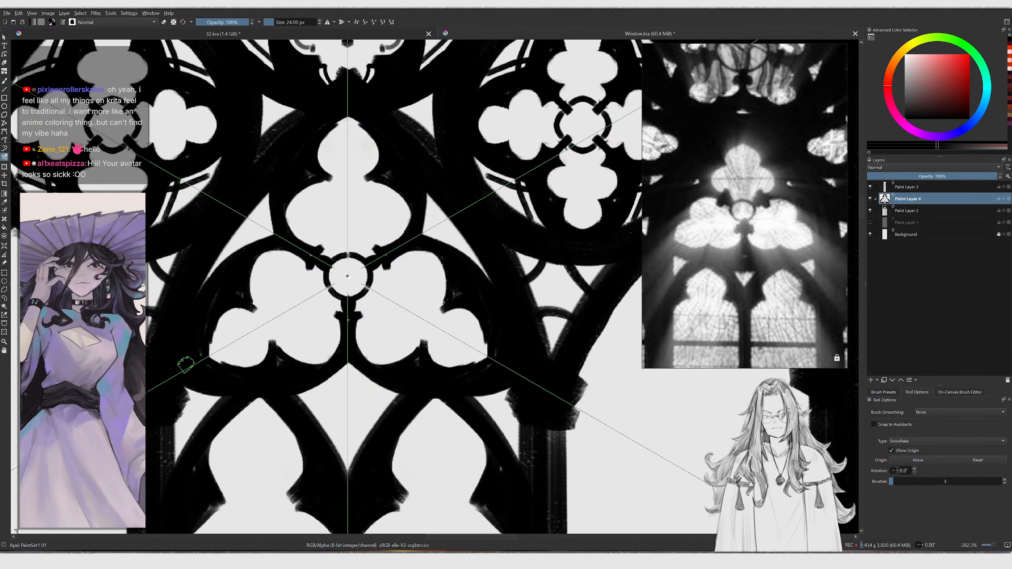
pyautogui.moveTo(201, 292); pyautogui.dragTo(210, 274)
pyautogui.hotkey('ctrl', 'z')
# Sharpen the trefoil's cusps by alternating eraser and brush strokes
pyautogui.press('[')
pyautogui.press('e')
pyautogui.moveTo(260, 302)
pyautogui.mouseDown()
pyautogui.moveTo(245, 279)
pyautogui.moveTo(253, 302)
pyautogui.moveTo(276, 253)
pyautogui.moveTo(294, 259)
pyautogui.mouseUp()
pyautogui.press('e')
pyautogui.moveTo(236, 312)
pyautogui.mouseDown()
pyautogui.moveTo(218, 324)
pyautogui.moveTo(211, 351)
pyautogui.moveTo(215, 334)
pyautogui.moveTo(223, 359)
pyautogui.mouseUp()
pyautogui.hotkey('ctrl', 'z')
pyautogui.press('e')
pyautogui.hotkey('ctrl', 'z')
pyautogui.moveTo(235, 315)
pyautogui.mouseDown()
pyautogui.moveTo(218, 355)
pyautogui.moveTo(227, 307)
pyautogui.mouseUp()
pyautogui.hotkey('ctrl', 'z')
pyautogui.moveTo(202, 350); pyautogui.dragTo(276, 247)
pyautogui.press('e')
pyautogui.hotkey('ctrl', 'z')
pyautogui.moveTo(233, 292)
pyautogui.mouseDown()
pyautogui.moveTo(285, 246)
pyautogui.moveTo(306, 258)
pyautogui.mouseUp()
pyautogui.moveTo(348, 294); pyautogui.dragTo(322, 263, button='middle')
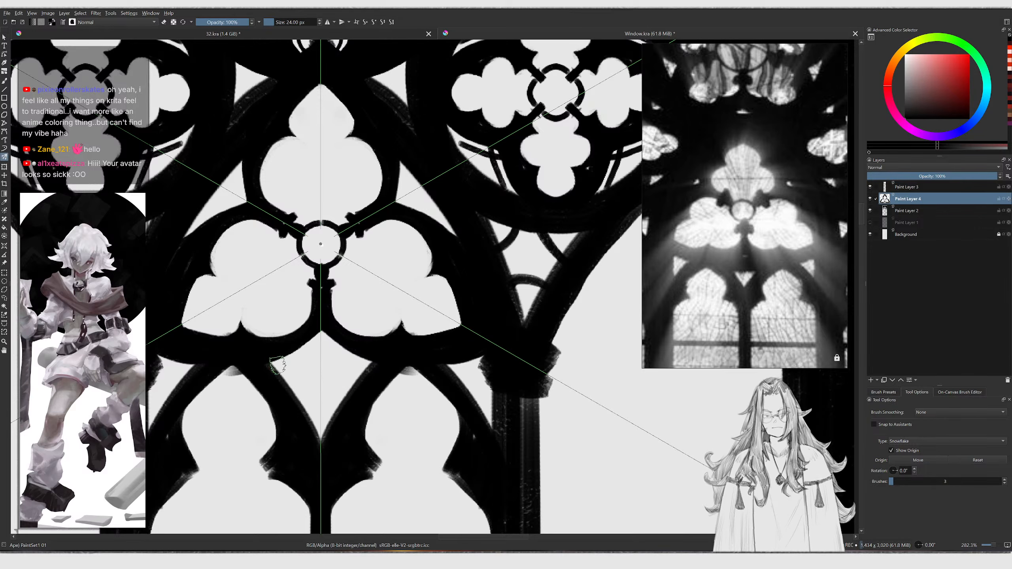
# Enlarge the brush and paint a horizontal band beneath the trefoil
pyautogui.press(']')
pyautogui.moveTo(155, 343)
pyautogui.mouseDown()
pyautogui.moveTo(249, 371)
pyautogui.moveTo(354, 376)
pyautogui.mouseUp()
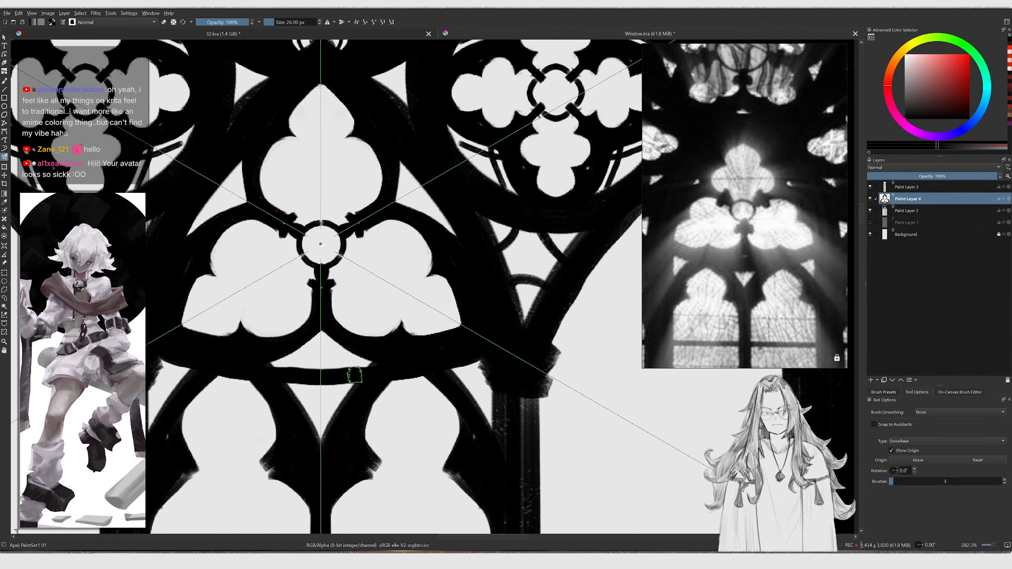
pyautogui.moveTo(273, 357)
pyautogui.mouseDown()
pyautogui.moveTo(323, 343)
pyautogui.moveTo(325, 357)
pyautogui.mouseUp()
pyautogui.press(']')
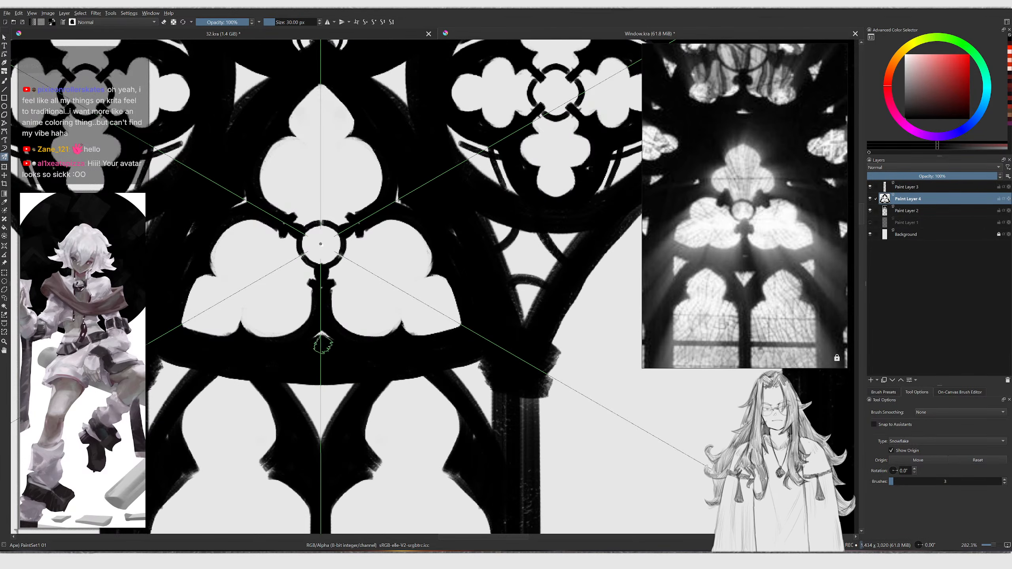
# Refine the trefoil's lower lobes with alternating brush and eraser strokes
pyautogui.scroll(-5, 323, 325)
pyautogui.scroll(4, 301, 287)
pyautogui.press('e')
pyautogui.moveTo(294, 299)
pyautogui.mouseDown()
pyautogui.moveTo(252, 320)
pyautogui.moveTo(259, 336)
pyautogui.moveTo(228, 373)
pyautogui.moveTo(239, 395)
pyautogui.moveTo(243, 336)
pyautogui.mouseUp()
pyautogui.hotkey('ctrl', 'z')
pyautogui.press('e')
pyautogui.hotkey('ctrl', 'z')
pyautogui.moveTo(215, 391); pyautogui.dragTo(244, 343)
pyautogui.moveTo(260, 408); pyautogui.dragTo(296, 408)
pyautogui.hotkey('ctrl', 'z')
pyautogui.press('e')
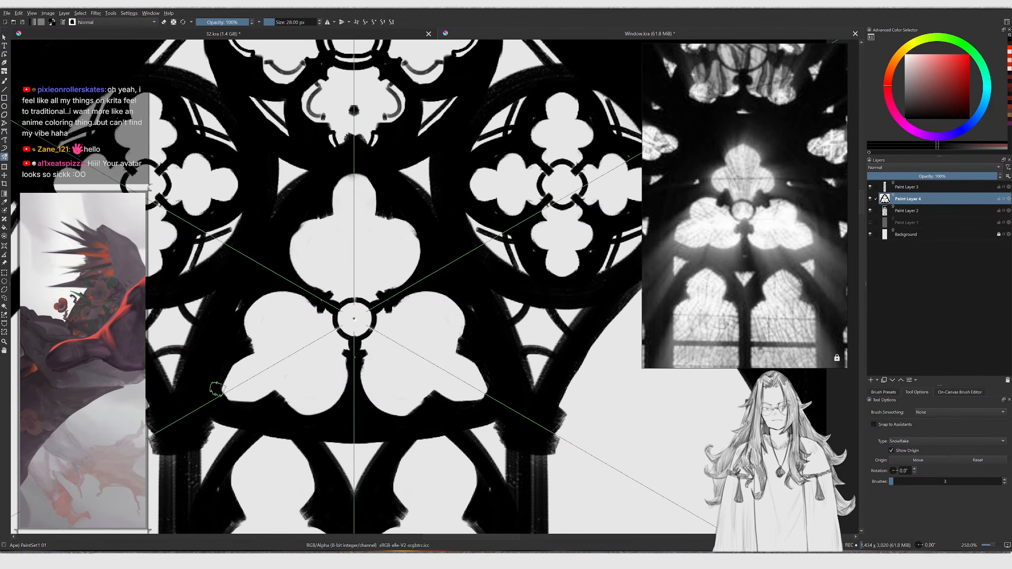
pyautogui.moveTo(240, 366)
pyautogui.mouseDown()
pyautogui.moveTo(225, 397)
pyautogui.moveTo(228, 360)
pyautogui.moveTo(245, 350)
pyautogui.moveTo(221, 381)
pyautogui.moveTo(264, 301)
pyautogui.mouseUp()
pyautogui.press('e')
pyautogui.press('e')
# Shrink the brush and touch up the edge of the trefoil's left lobe
pyautogui.scroll(-4, 280, 303)
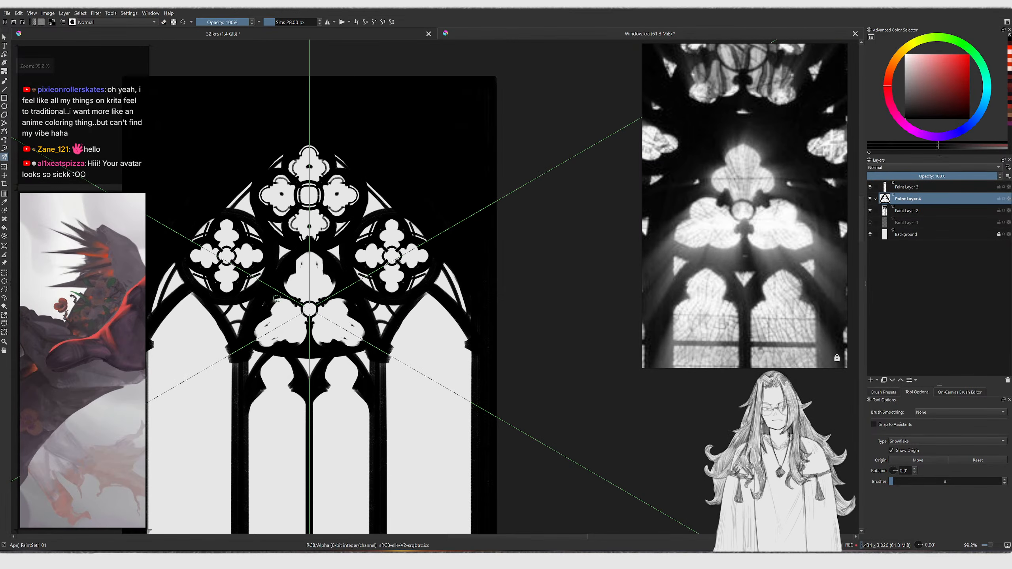
pyautogui.moveTo(322, 348); pyautogui.dragTo(324, 355)
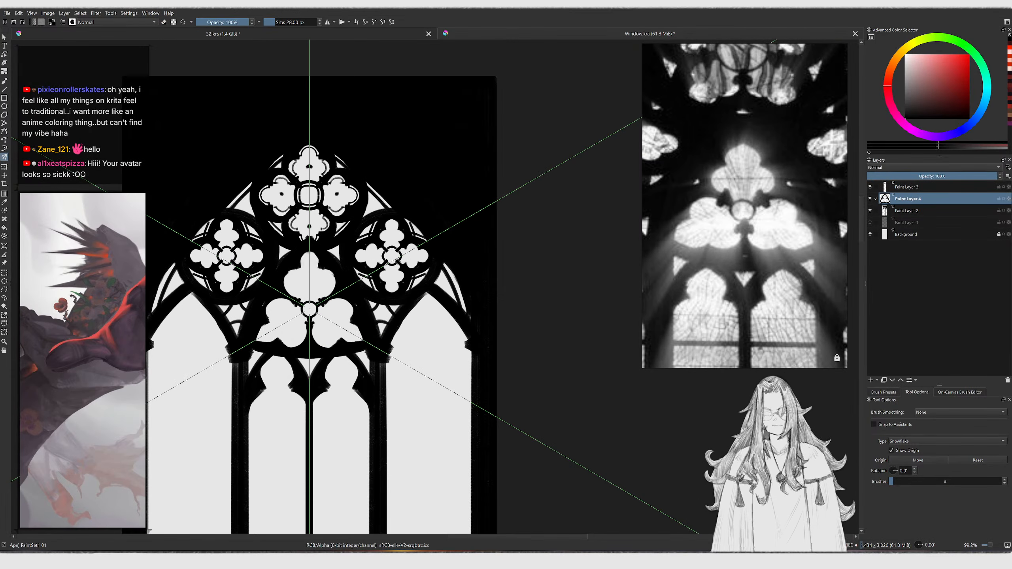
pyautogui.scroll(6, 263, 327)
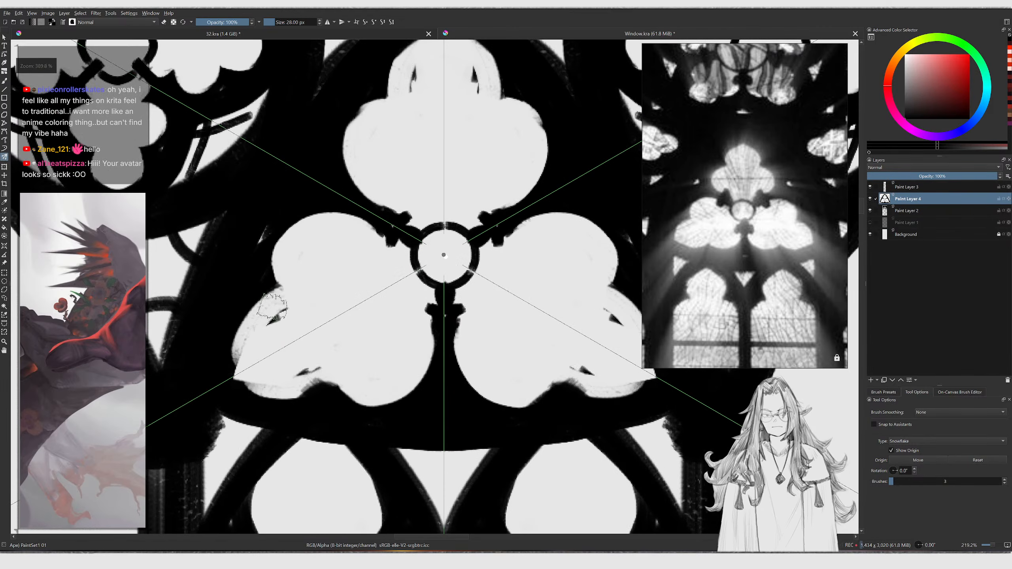
pyautogui.press('[')
pyautogui.moveTo(240, 341)
pyautogui.mouseDown()
pyautogui.moveTo(235, 368)
pyautogui.moveTo(229, 353)
pyautogui.moveTo(259, 287)
pyautogui.moveTo(252, 257)
pyautogui.moveTo(264, 244)
pyautogui.moveTo(266, 346)
pyautogui.mouseUp()
pyautogui.press('e')
pyautogui.hotkey('ctrl', 'z')
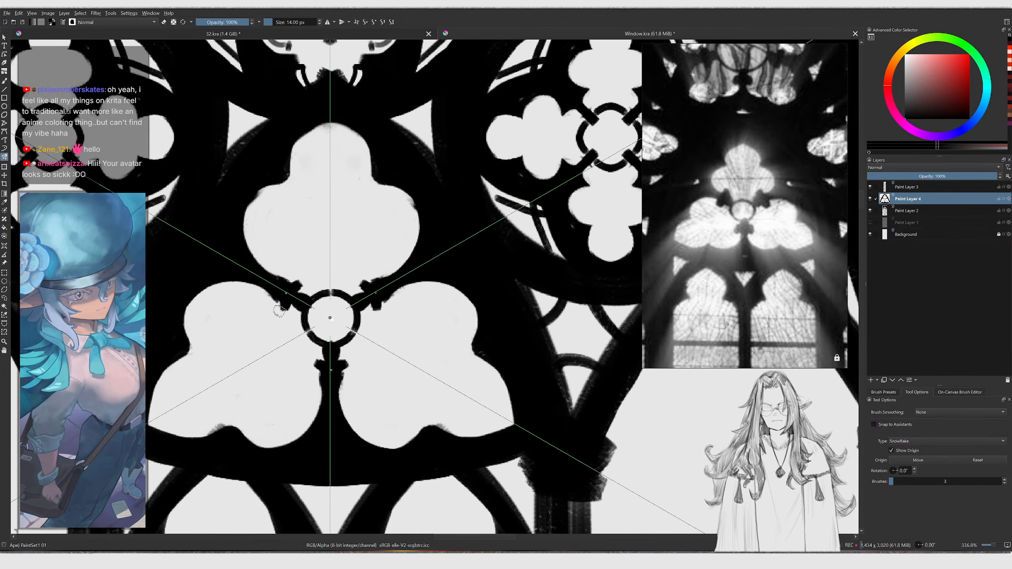
pyautogui.press('[')
pyautogui.moveTo(297, 286); pyautogui.dragTo(288, 292)
pyautogui.moveTo(305, 218); pyautogui.dragTo(279, 281, button='middle')
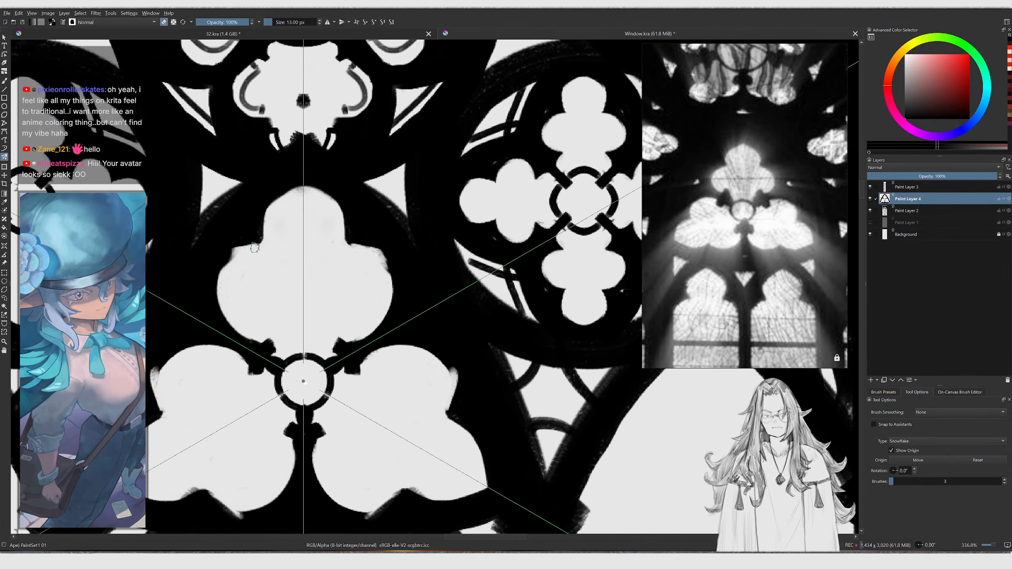
pyautogui.moveTo(221, 265)
pyautogui.mouseDown()
pyautogui.moveTo(269, 244)
pyautogui.moveTo(262, 227)
pyautogui.moveTo(288, 188)
pyautogui.mouseUp()
# Paint a thin inner outline inside each trefoil lobe, alternating eraser and a smaller brush
pyautogui.press('e')
pyautogui.moveTo(279, 244)
pyautogui.mouseDown()
pyautogui.moveTo(291, 198)
pyautogui.moveTo(279, 203)
pyautogui.moveTo(300, 184)
pyautogui.mouseUp()
pyautogui.press('e')
pyautogui.moveTo(298, 184)
pyautogui.keyDown('ctrl'); pyautogui.mouseDown(button='middle')
pyautogui.moveTo(282, 214)
pyautogui.moveTo(279, 175)
pyautogui.mouseUp(button='middle'); pyautogui.keyUp('ctrl')
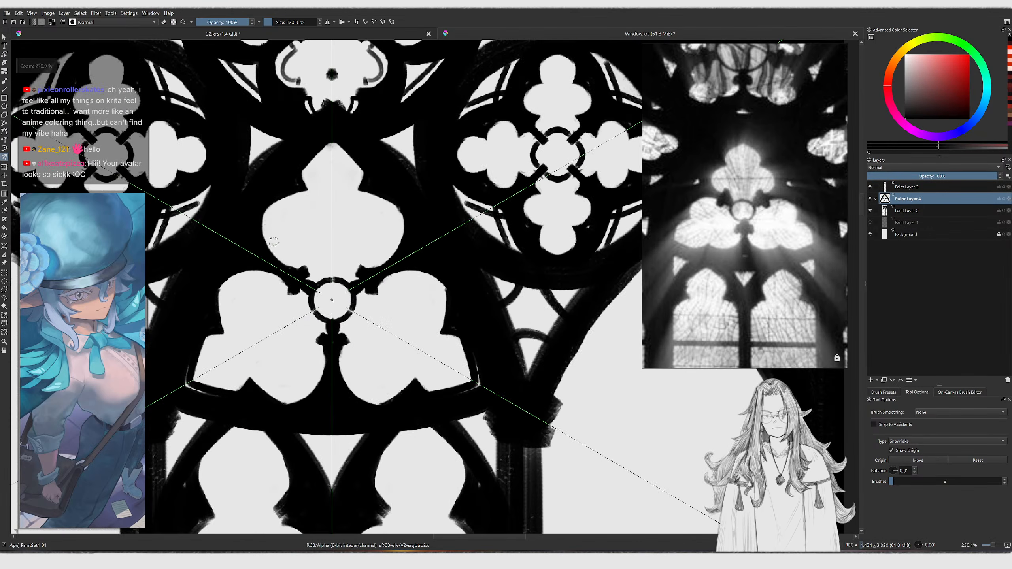
pyautogui.moveTo(274, 248); pyautogui.dragTo(286, 260, button='middle')
pyautogui.moveTo(278, 255); pyautogui.dragTo(282, 206)
pyautogui.hotkey('ctrl', 'z')
pyautogui.moveTo(284, 253)
pyautogui.mouseDown()
pyautogui.moveTo(274, 217)
pyautogui.moveTo(317, 183)
pyautogui.mouseUp()
pyautogui.press('[')
pyautogui.moveTo(317, 183); pyautogui.dragTo(300, 212, button='middle')
pyautogui.moveTo(300, 211)
pyautogui.mouseDown()
pyautogui.moveTo(308, 176)
pyautogui.moveTo(328, 155)
pyautogui.mouseUp()
pyautogui.hotkey('ctrl', 'z')
pyautogui.hotkey('ctrl', 'z')
pyautogui.press('[')
pyautogui.moveTo(300, 215); pyautogui.dragTo(328, 158)
pyautogui.moveTo(272, 288); pyautogui.dragTo(327, 302)
# Zoom out and back in to review the trefoil tracery in the whole window
pyautogui.scroll(-5, 318, 325)
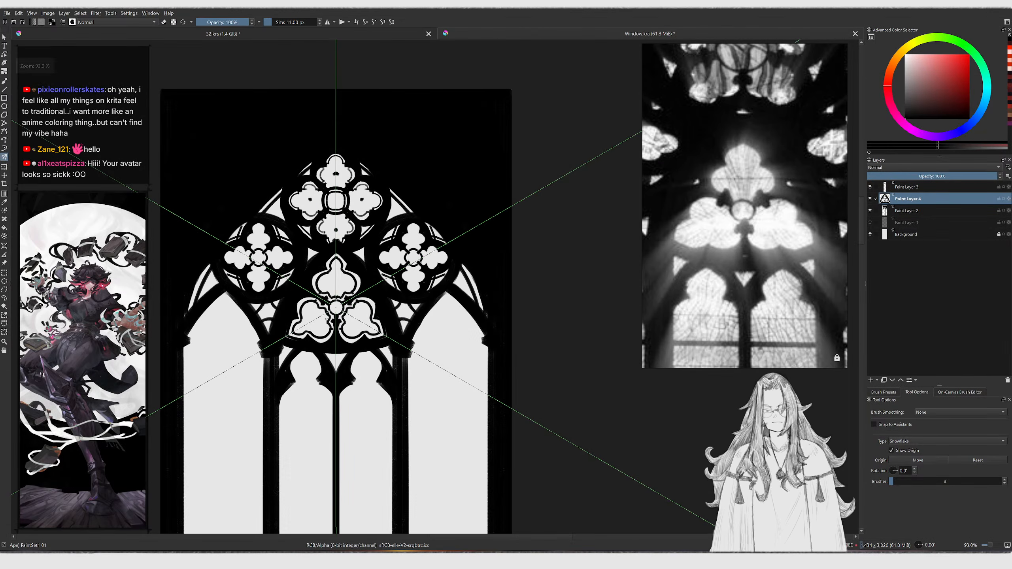
pyautogui.scroll(4, 343, 295)
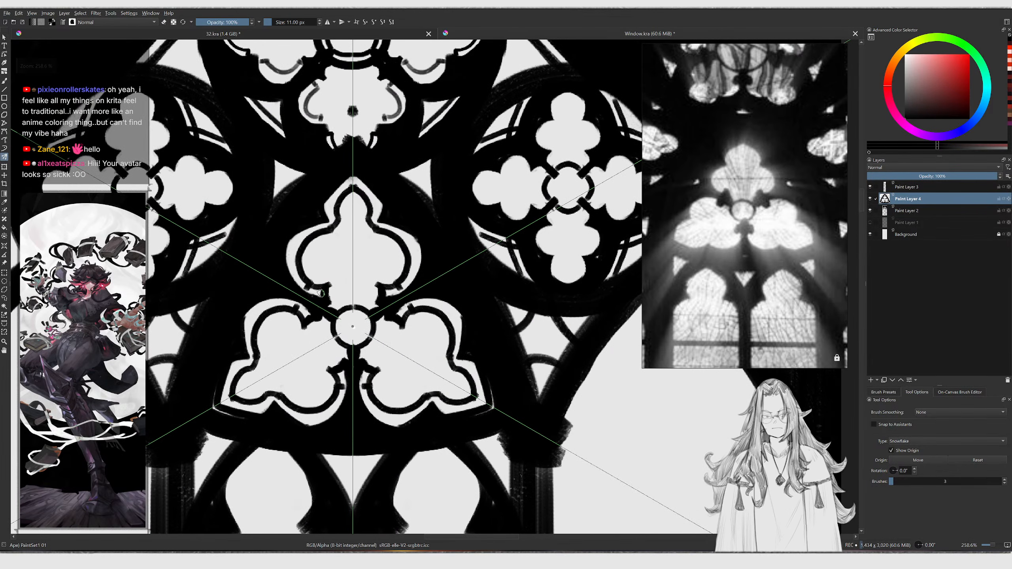
pyautogui.moveTo(303, 288); pyautogui.dragTo(295, 246)
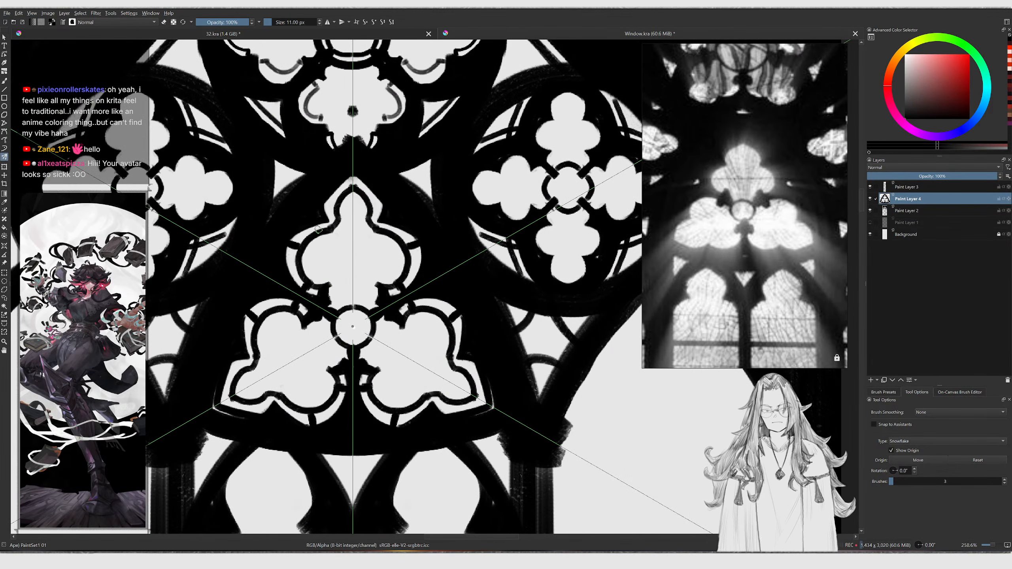
pyautogui.scroll(-6, 322, 221)
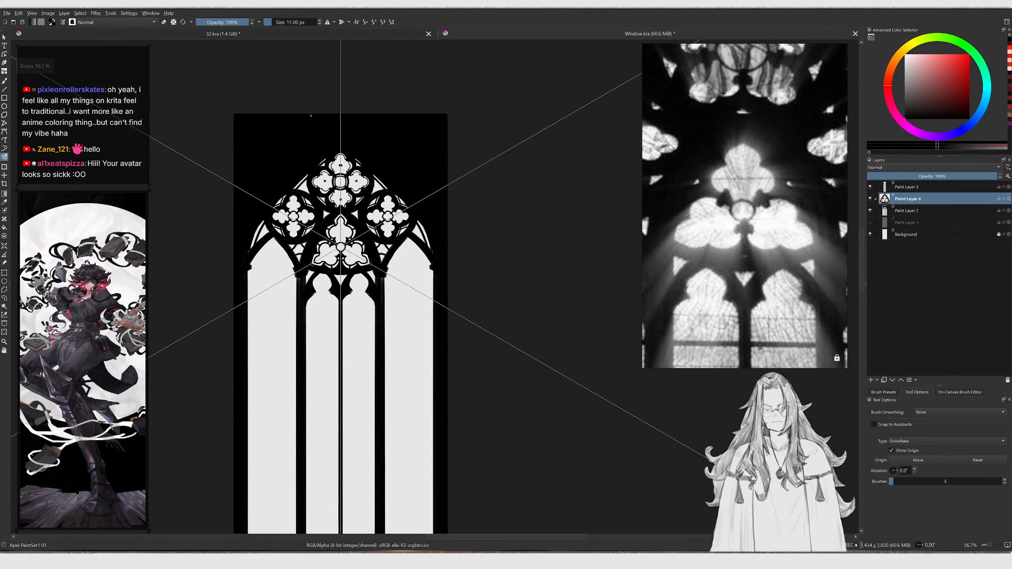
pyautogui.scroll(1, 364, 272)
pyautogui.scroll(7, 362, 311)
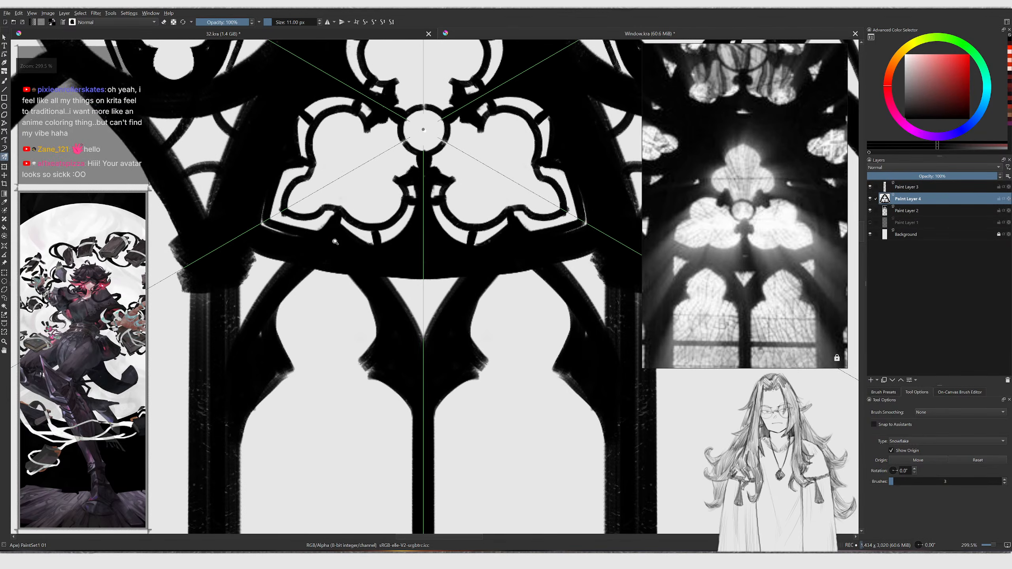
# Pan the reference photo and zoom across the drawing to compare the upper tracery with the reference
pyautogui.scroll(-2, 340, 236)
pyautogui.press('b')
pyautogui.press('e')
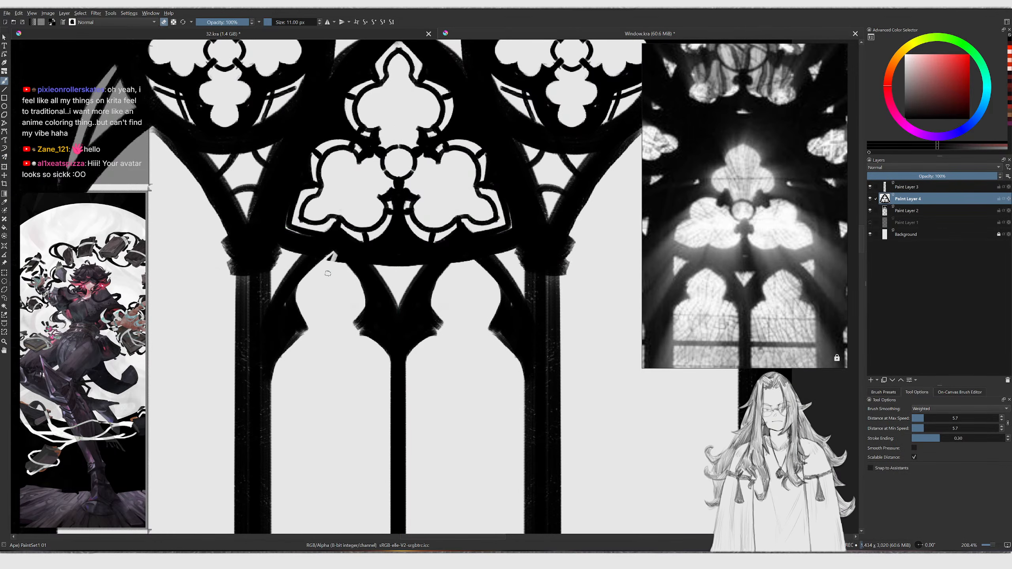
pyautogui.press(']')
pyautogui.click(327, 21)
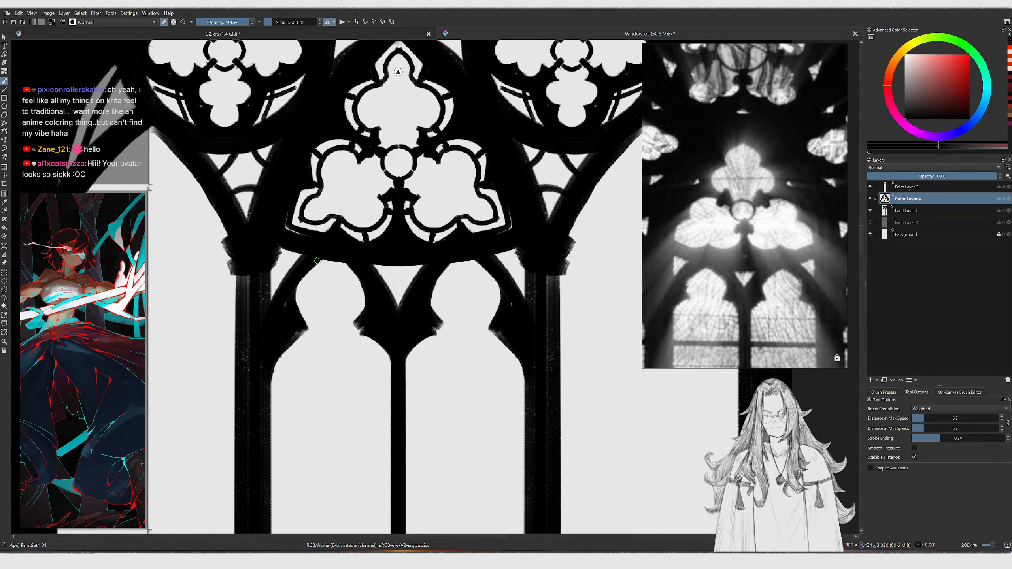
pyautogui.press(']')
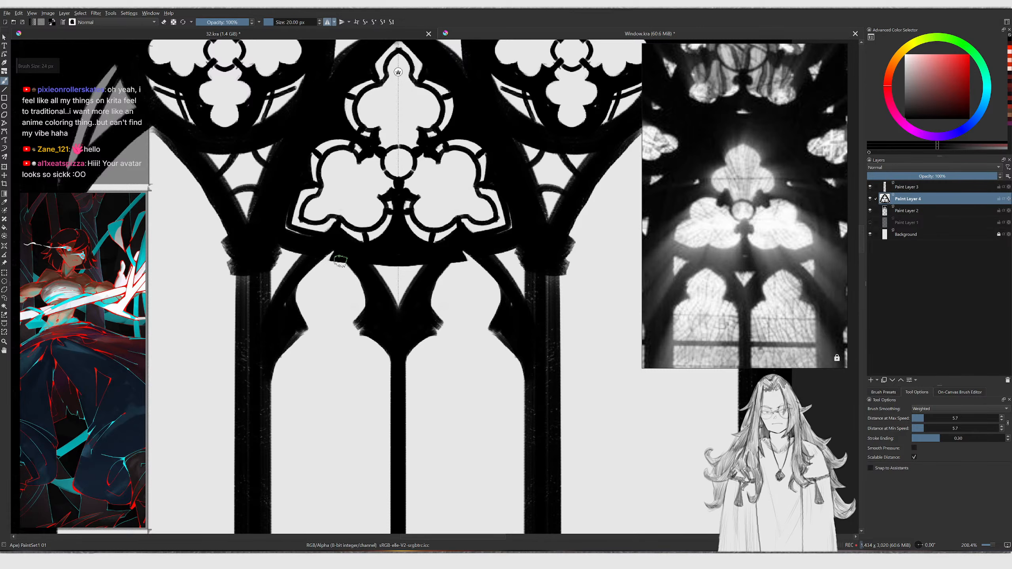
pyautogui.press('e')
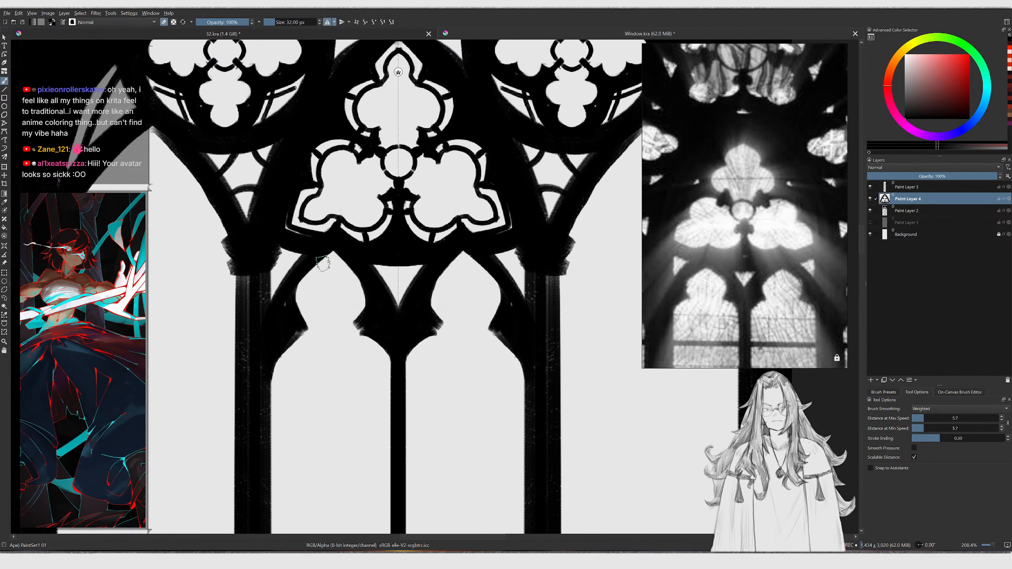
pyautogui.scroll(-8, 346, 301)
pyautogui.moveTo(685, 211); pyautogui.dragTo(711, 198, button='middle')
pyautogui.scroll(-5, 738, 223)
pyautogui.scroll(2, 713, 196)
pyautogui.scroll(-3, 717, 195)
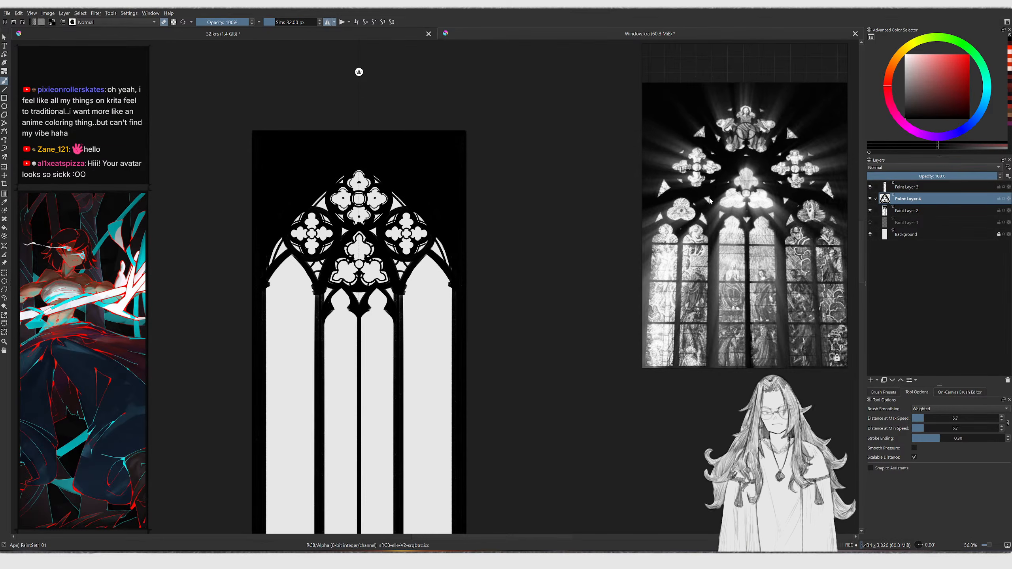
pyautogui.scroll(2, 723, 194)
pyautogui.scroll(3, 363, 297)
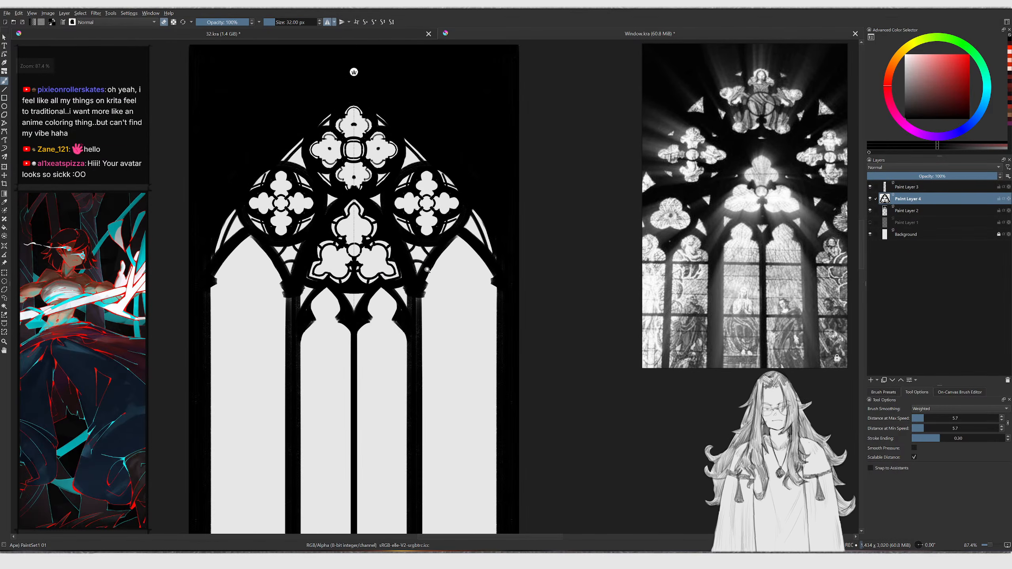
pyautogui.scroll(-2, 424, 271)
pyautogui.scroll(5, 398, 289)
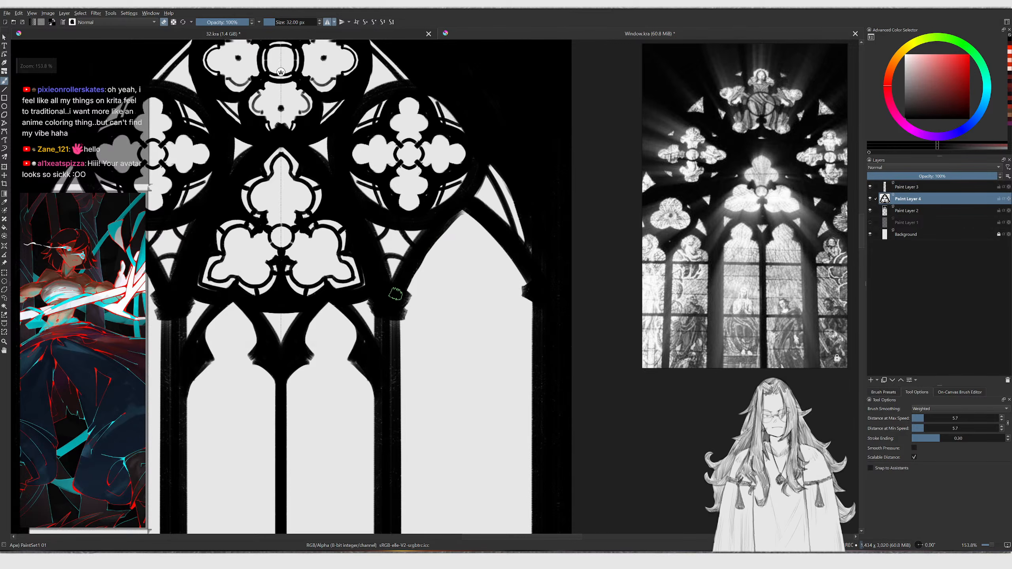
pyautogui.moveTo(695, 273); pyautogui.dragTo(738, 268, button='middle')
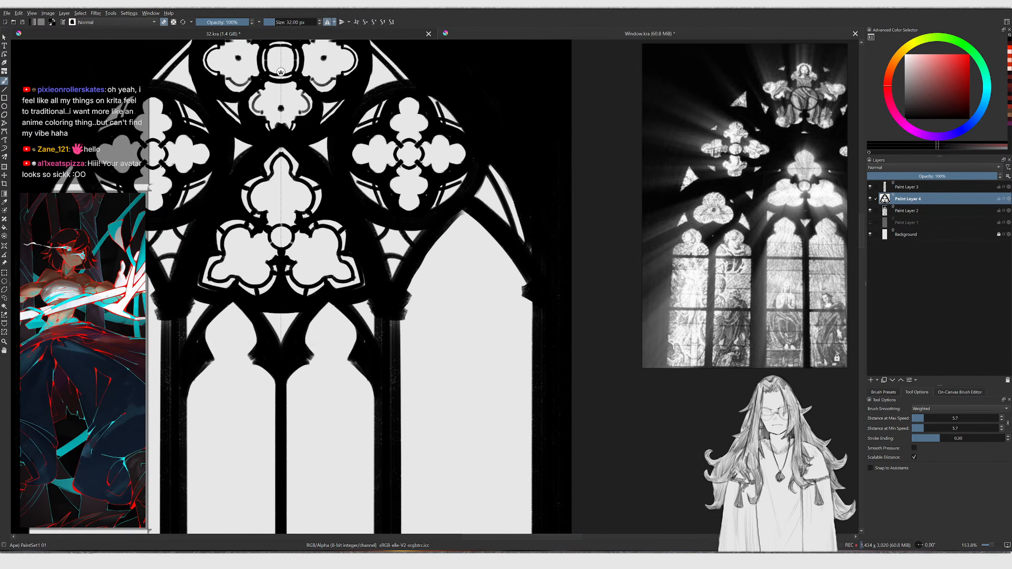
pyautogui.scroll(-2, 421, 297)
pyautogui.moveTo(368, 314); pyautogui.dragTo(541, 347, button='middle')
pyautogui.scroll(1, 347, 201)
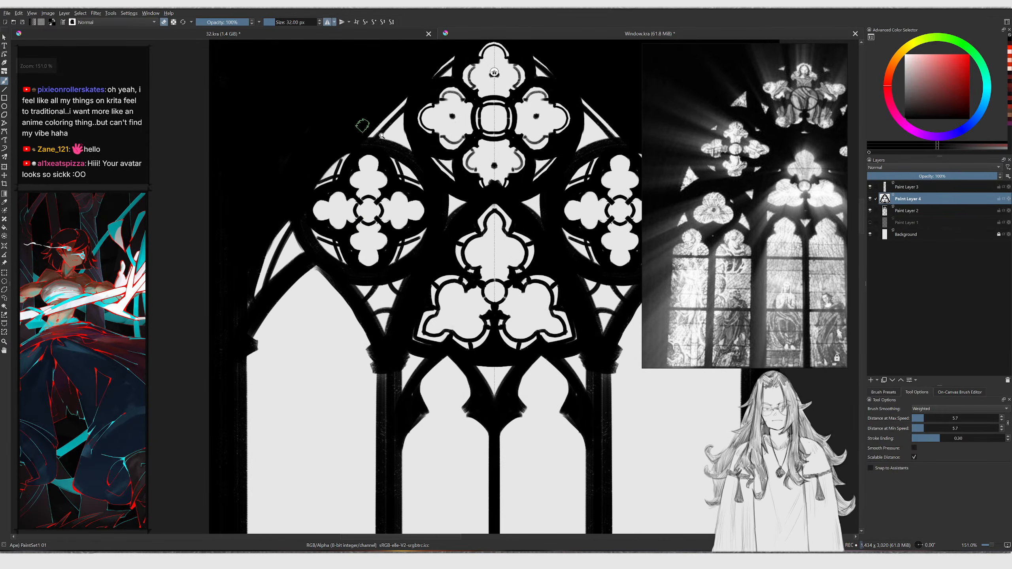
pyautogui.scroll(-2, 357, 119)
pyautogui.scroll(5, 458, 214)
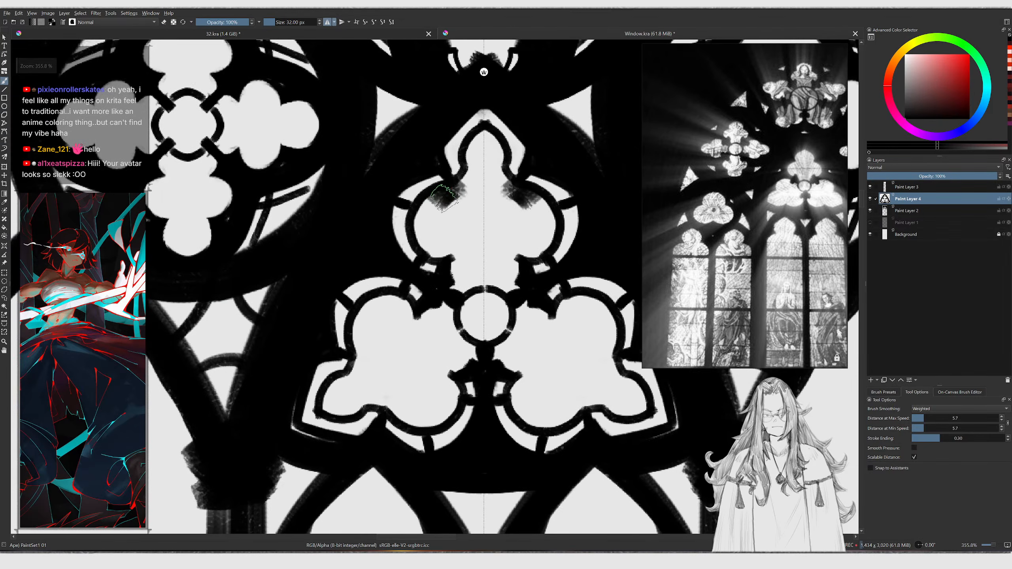
# Touch up the edges of the central trefoil's upper lobe with brush and eraser strokes
pyautogui.moveTo(484, 126)
pyautogui.mouseDown()
pyautogui.moveTo(466, 175)
pyautogui.moveTo(459, 160)
pyautogui.moveTo(478, 128)
pyautogui.moveTo(472, 104)
pyautogui.mouseUp()
pyautogui.moveTo(451, 137)
pyautogui.keyDown('ctrl'); pyautogui.mouseDown(button='middle')
pyautogui.moveTo(447, 194)
pyautogui.moveTo(435, 179)
pyautogui.moveTo(375, 266)
pyautogui.mouseUp(button='middle'); pyautogui.keyUp('ctrl')
pyautogui.press('e')
pyautogui.moveTo(374, 257)
pyautogui.mouseDown()
pyautogui.moveTo(371, 273)
pyautogui.moveTo(360, 266)
pyautogui.moveTo(377, 280)
pyautogui.moveTo(365, 260)
pyautogui.moveTo(374, 278)
pyautogui.moveTo(377, 254)
pyautogui.moveTo(370, 285)
pyautogui.moveTo(364, 239)
pyautogui.mouseUp()
pyautogui.hotkey('ctrl', 'z')
pyautogui.hotkey('ctrl', 'z')
pyautogui.press('e')
pyautogui.moveTo(348, 288); pyautogui.dragTo(384, 296)
pyautogui.keyDown('ctrl'); pyautogui.moveTo(406, 292); pyautogui.dragTo(342, 340, button='middle'); pyautogui.keyUp('ctrl')
pyautogui.hotkey('ctrl', 'z')
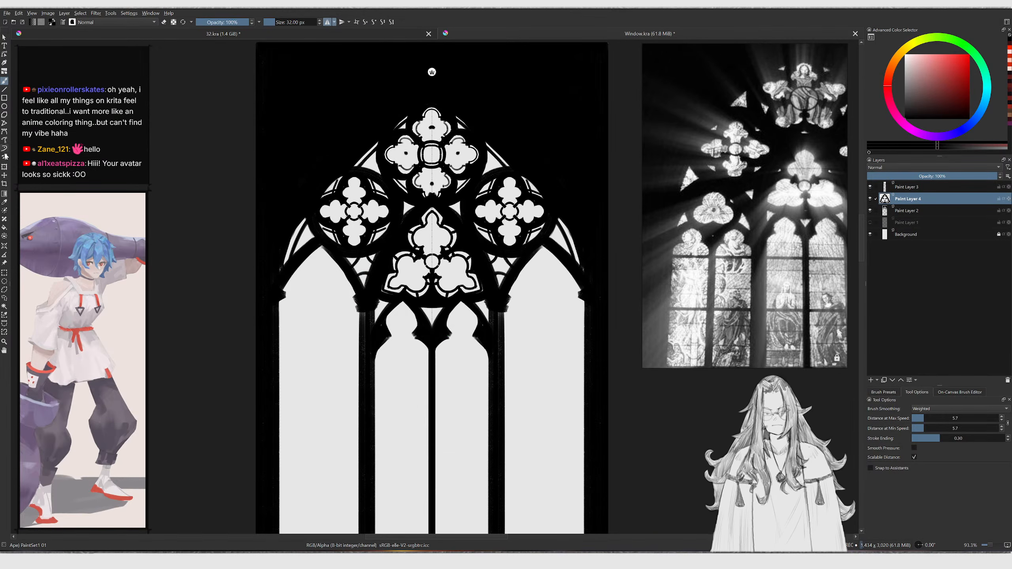
# Switch to the Multibrush tool in Snowflake mode and refine the central trefoil with symmetric strokes
pyautogui.click(5, 156)
pyautogui.keyDown('ctrl'); pyautogui.moveTo(436, 227); pyautogui.dragTo(422, 209, button='middle'); pyautogui.keyUp('ctrl')
pyautogui.press('e')
pyautogui.moveTo(422, 209)
pyautogui.mouseDown()
pyautogui.moveTo(407, 180)
pyautogui.moveTo(382, 190)
pyautogui.mouseUp()
pyautogui.press('e')
pyautogui.moveTo(377, 192); pyautogui.dragTo(427, 145)
pyautogui.hotkey('ctrl', 'z')
pyautogui.hotkey('ctrl', 'z')
pyautogui.moveTo(424, 154)
pyautogui.keyDown('ctrl'); pyautogui.mouseDown(button='middle')
pyautogui.moveTo(388, 198)
pyautogui.moveTo(476, 258)
pyautogui.moveTo(402, 224)
pyautogui.moveTo(455, 251)
pyautogui.mouseUp(button='middle'); pyautogui.keyUp('ctrl')
pyautogui.moveTo(312, 235)
pyautogui.keyDown('ctrl'); pyautogui.mouseDown(button='middle')
pyautogui.moveTo(326, 247)
pyautogui.moveTo(356, 246)
pyautogui.mouseUp(button='middle'); pyautogui.keyUp('ctrl')
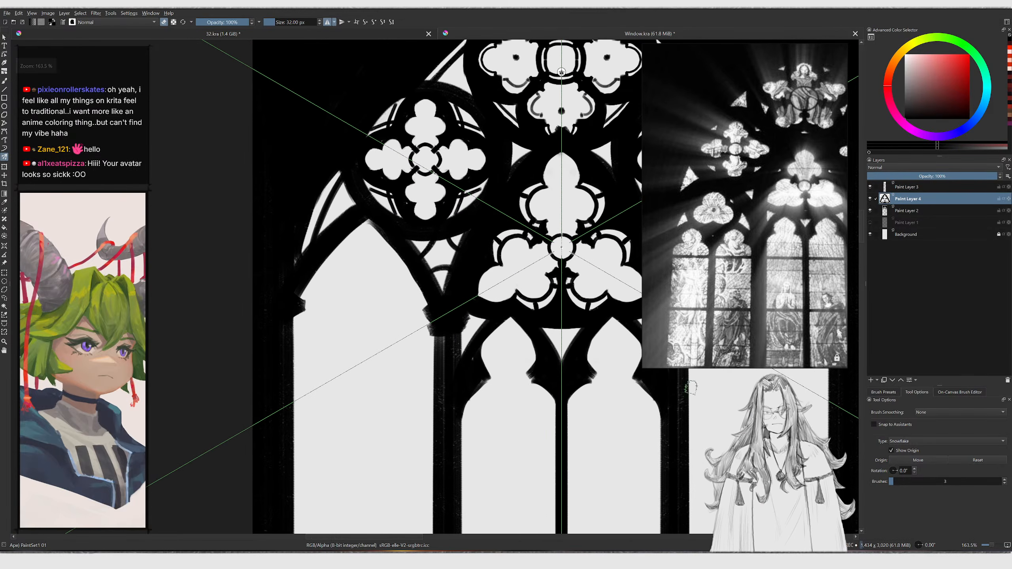
# Move the multibrush origin down to the head of the left lancet
pyautogui.click(917, 460)
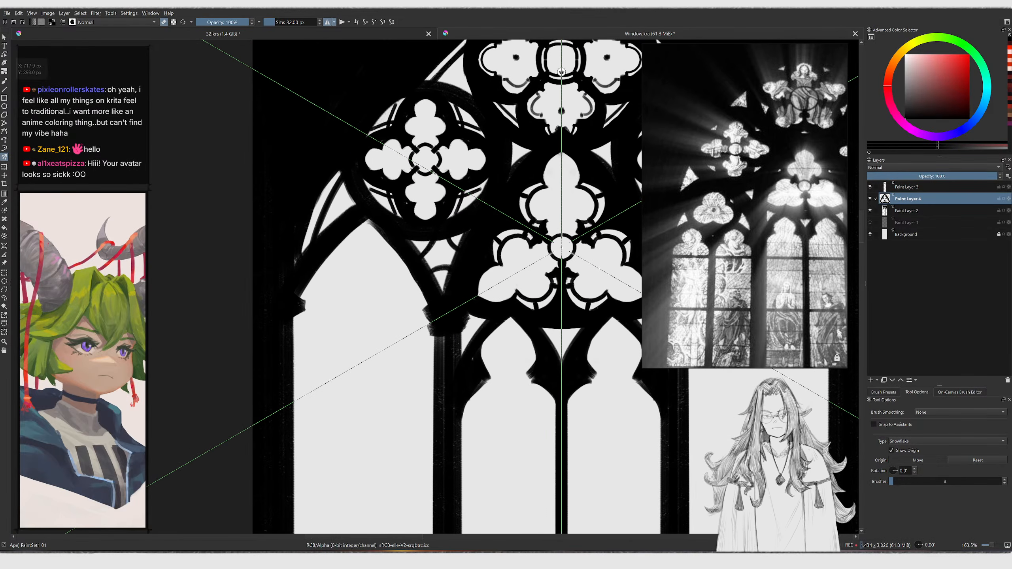
pyautogui.moveTo(370, 275); pyautogui.dragTo(367, 296)
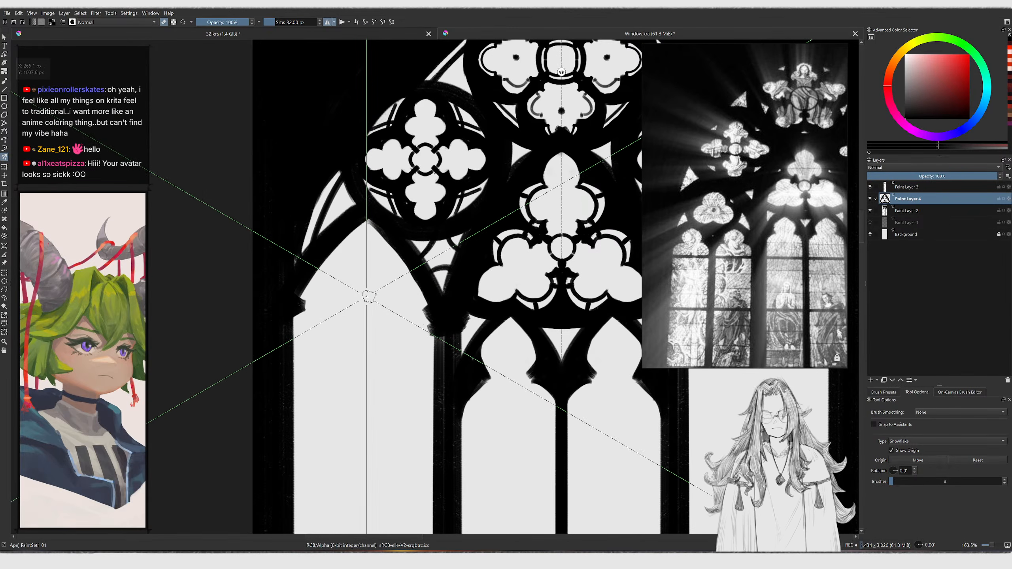
pyautogui.press('b')
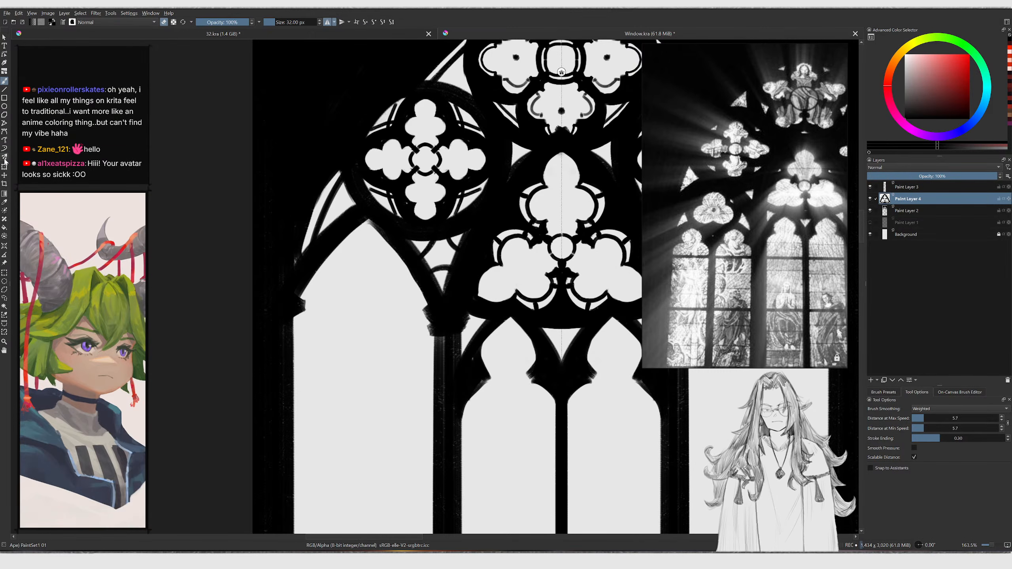
pyautogui.click(3, 157)
# Draw a three-lobed trefoil outline in the left lancet head with the snowflake multibrush
pyautogui.keyDown('ctrl'); pyautogui.moveTo(354, 291); pyautogui.dragTo(351, 271, button='middle'); pyautogui.keyUp('ctrl')
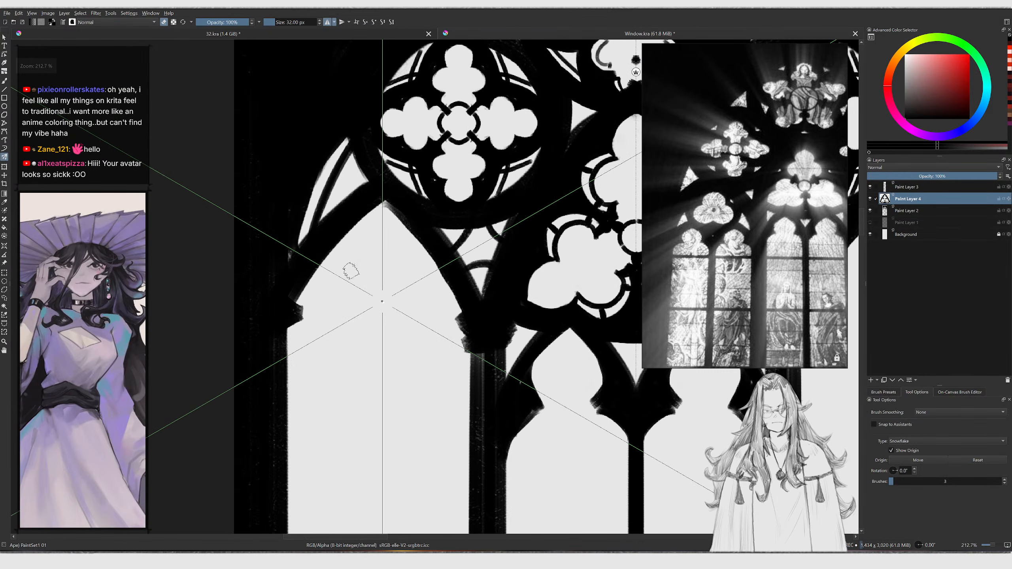
pyautogui.moveTo(358, 276)
pyautogui.mouseDown()
pyautogui.moveTo(373, 279)
pyautogui.moveTo(342, 243)
pyautogui.moveTo(379, 216)
pyautogui.moveTo(351, 280)
pyautogui.moveTo(351, 230)
pyautogui.moveTo(392, 213)
pyautogui.mouseUp()
pyautogui.hotkey('ctrl', 'z')
pyautogui.press('[')
pyautogui.hotkey('ctrl', 'z')
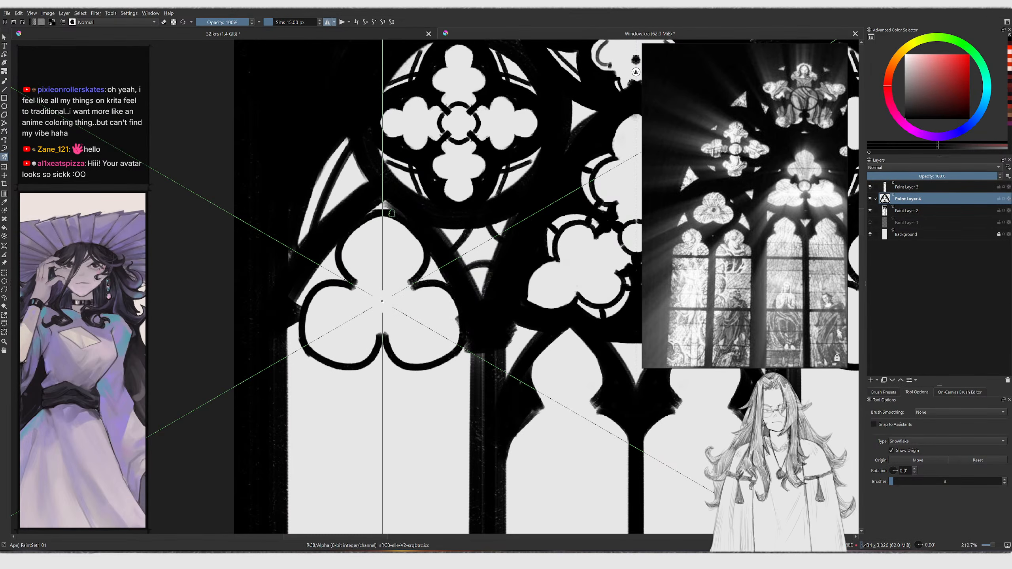
pyautogui.hotkey('ctrl', 'z')
pyautogui.moveTo(347, 282)
pyautogui.mouseDown()
pyautogui.moveTo(352, 226)
pyautogui.moveTo(384, 219)
pyautogui.mouseUp()
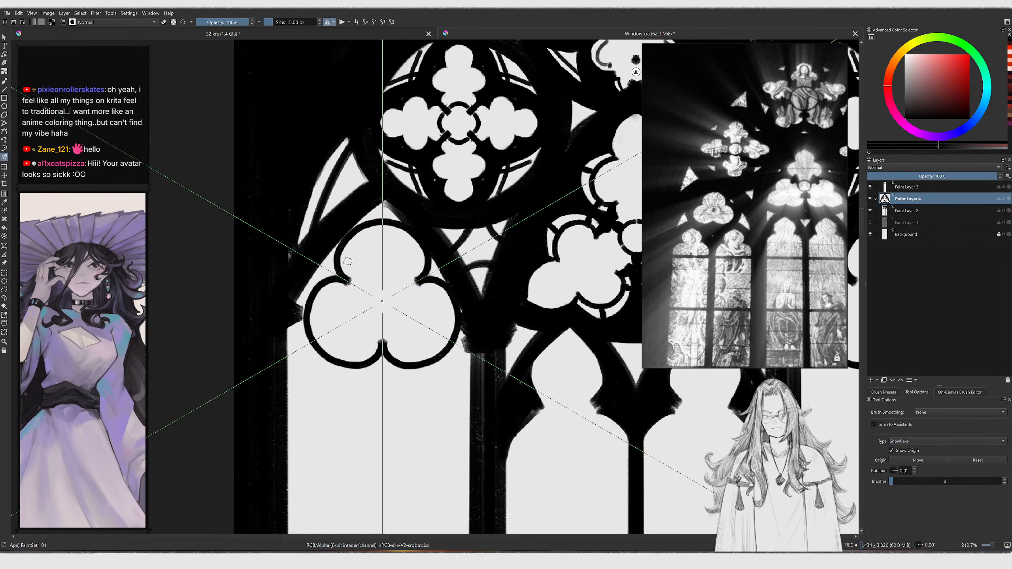
pyautogui.moveTo(317, 298)
pyautogui.mouseDown()
pyautogui.moveTo(336, 280)
pyautogui.moveTo(310, 295)
pyautogui.moveTo(337, 252)
pyautogui.moveTo(378, 207)
pyautogui.moveTo(432, 237)
pyautogui.moveTo(442, 266)
pyautogui.moveTo(434, 255)
pyautogui.mouseUp()
pyautogui.hotkey('ctrl', 'z')
pyautogui.hotkey('ctrl', 'z')
pyautogui.press(']')
pyautogui.press(']')
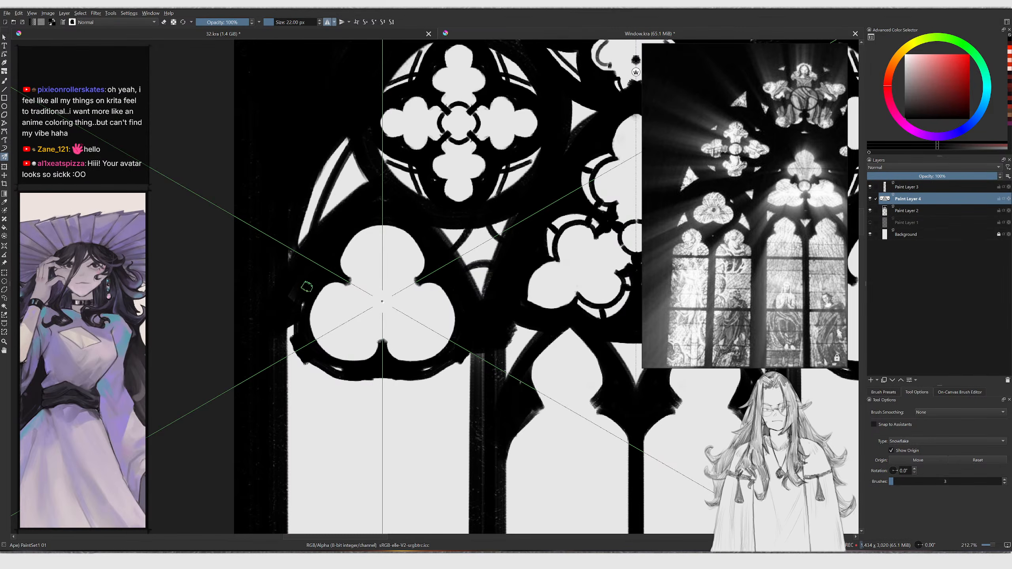
# Fill the space around the new trefoil's lobes in solid black, erasing overspill
pyautogui.moveTo(303, 300)
pyautogui.mouseDown()
pyautogui.moveTo(293, 332)
pyautogui.moveTo(315, 371)
pyautogui.moveTo(351, 386)
pyautogui.moveTo(404, 382)
pyautogui.moveTo(381, 378)
pyautogui.moveTo(411, 394)
pyautogui.moveTo(371, 392)
pyautogui.moveTo(385, 395)
pyautogui.mouseUp()
pyautogui.press('e')
pyautogui.hotkey('ctrl', 'z')
pyautogui.hotkey('ctrl', 'z')
pyautogui.moveTo(340, 394); pyautogui.dragTo(386, 377)
pyautogui.moveTo(376, 377)
pyautogui.mouseDown()
pyautogui.moveTo(342, 382)
pyautogui.moveTo(382, 369)
pyautogui.mouseUp()
pyautogui.keyDown('ctrl'); pyautogui.moveTo(395, 365); pyautogui.dragTo(353, 323, button='middle'); pyautogui.keyUp('ctrl')
pyautogui.moveTo(359, 319); pyautogui.dragTo(335, 360)
pyautogui.hotkey('ctrl', 'z')
pyautogui.moveTo(337, 324)
pyautogui.mouseDown(button='middle')
pyautogui.moveTo(348, 281)
pyautogui.moveTo(327, 274)
pyautogui.mouseUp(button='middle')
pyautogui.moveTo(305, 265); pyautogui.dragTo(372, 320)
pyautogui.hotkey('ctrl', 'z')
pyautogui.moveTo(301, 267)
pyautogui.mouseDown()
pyautogui.moveTo(336, 309)
pyautogui.moveTo(411, 306)
pyautogui.moveTo(461, 289)
pyautogui.mouseUp()
pyautogui.press('e')
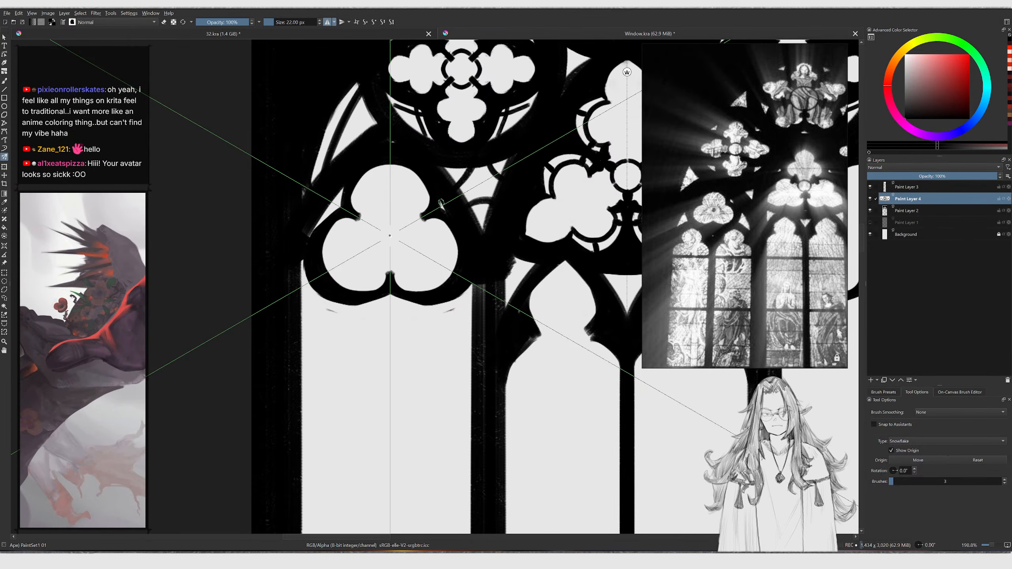
# Switch back to the freehand brush and clean up the lower cusp of the left lancet's trefoil
pyautogui.keyDown('ctrl'); pyautogui.scroll(-7, 423, 216); pyautogui.keyUp('ctrl')
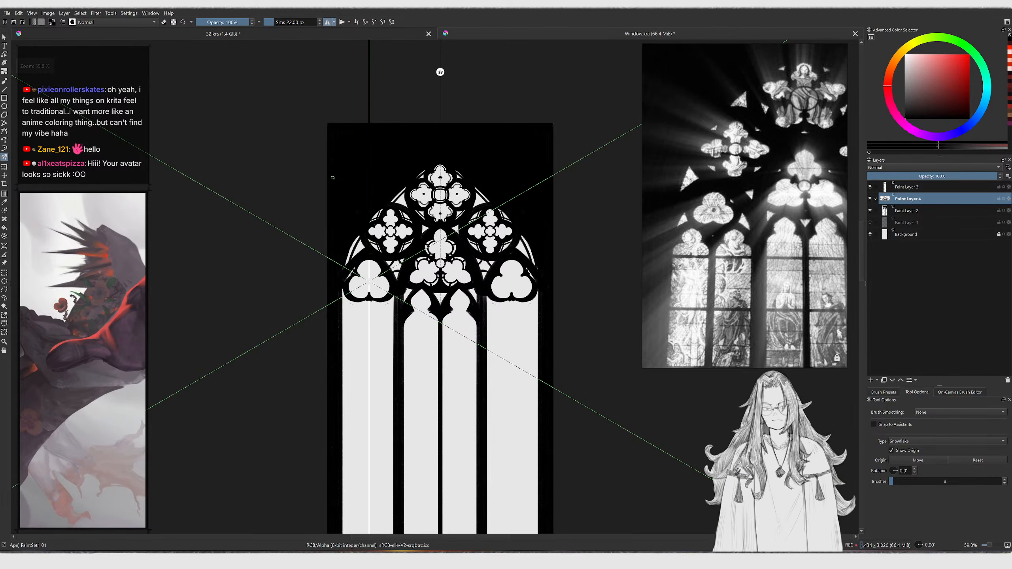
pyautogui.keyDown('ctrl'); pyautogui.scroll(4, 406, 280); pyautogui.keyUp('ctrl')
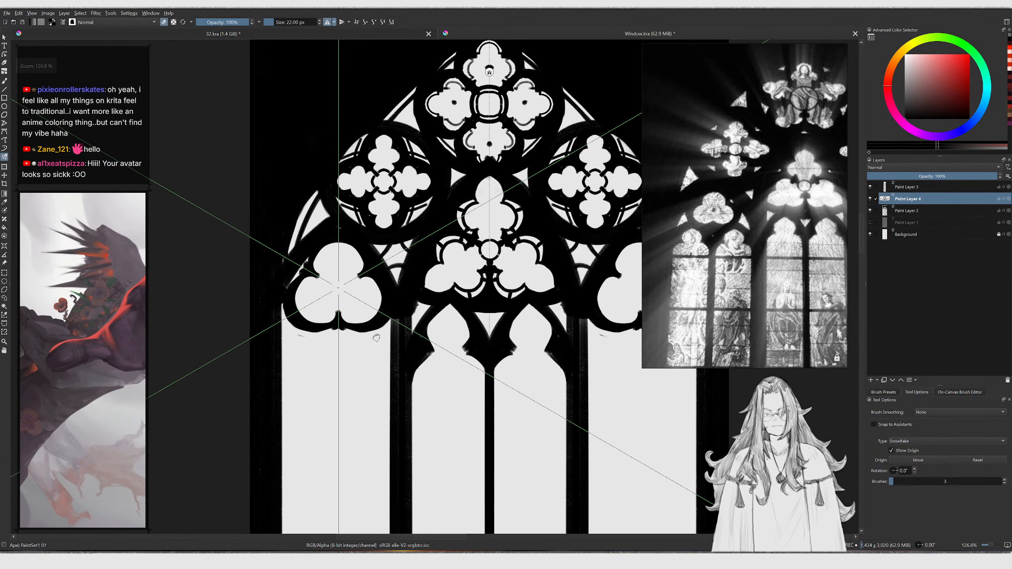
pyautogui.keyDown('ctrl'); pyautogui.scroll(2, 355, 311); pyautogui.keyUp('ctrl')
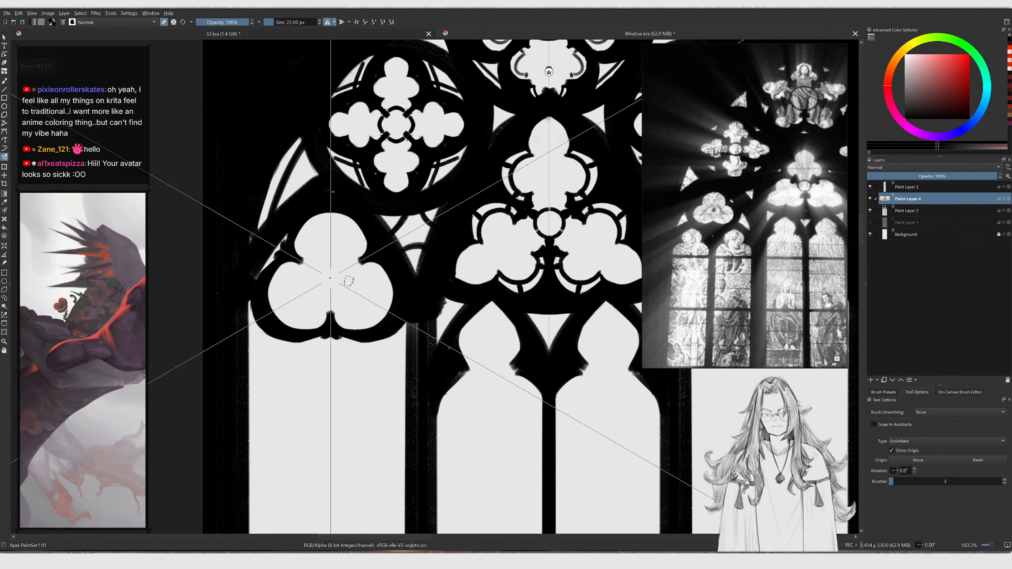
pyautogui.keyDown('ctrl'); pyautogui.scroll(-4, 358, 285); pyautogui.keyUp('ctrl')
pyautogui.keyDown('ctrl'); pyautogui.scroll(2, 343, 303); pyautogui.keyUp('ctrl')
pyautogui.keyDown('ctrl'); pyautogui.scroll(4, 342, 305); pyautogui.keyUp('ctrl')
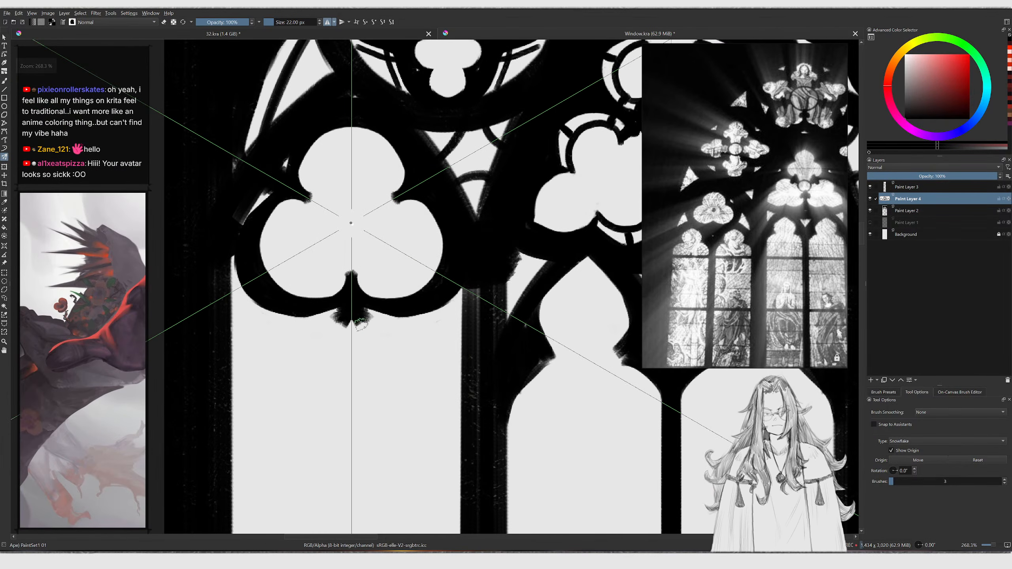
pyautogui.moveTo(359, 308)
pyautogui.mouseDown()
pyautogui.moveTo(422, 313)
pyautogui.moveTo(456, 294)
pyautogui.mouseUp()
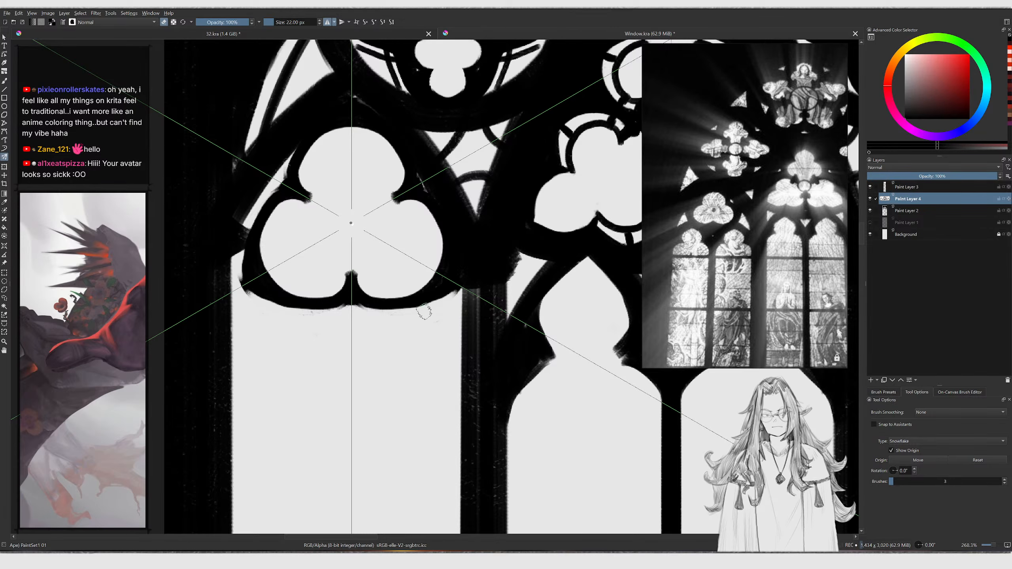
pyautogui.hotkey('ctrl', 'z')
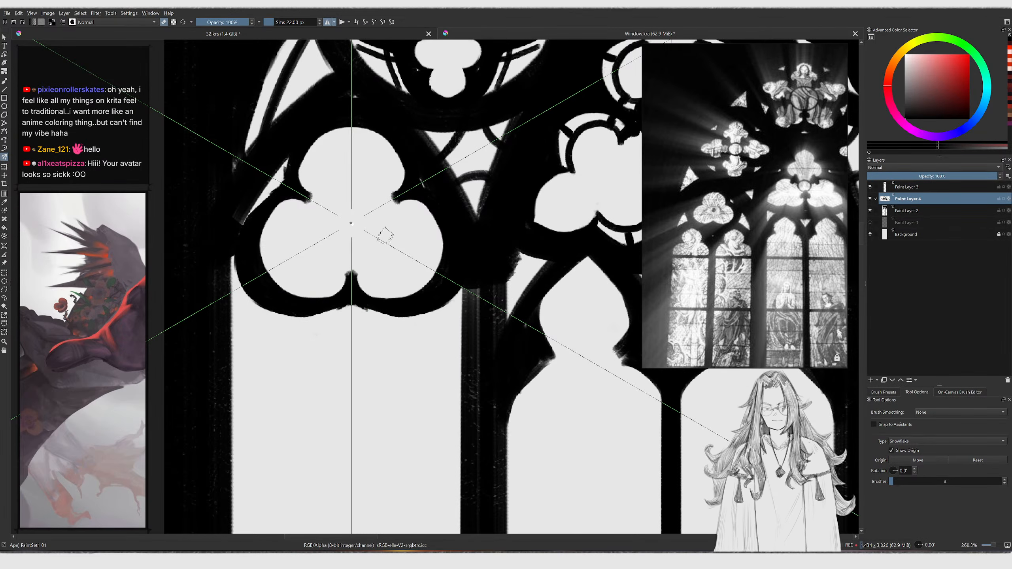
pyautogui.press('b')
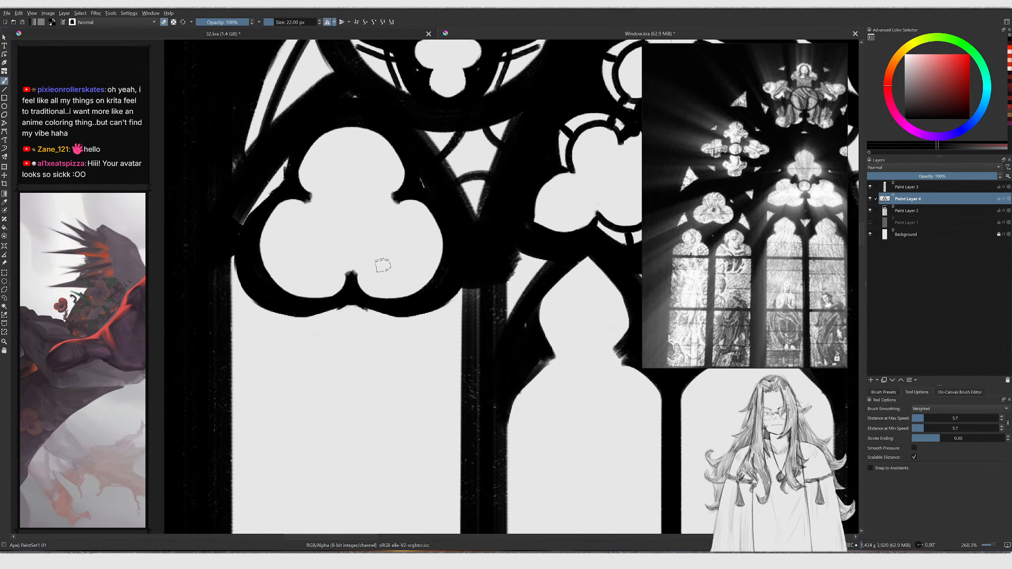
pyautogui.keyDown('ctrl'); pyautogui.moveTo(395, 224); pyautogui.dragTo(319, 187, button='middle'); pyautogui.keyUp('ctrl')
pyautogui.keyDown('ctrl'); pyautogui.moveTo(359, 186); pyautogui.dragTo(342, 225, button='middle'); pyautogui.keyUp('ctrl')
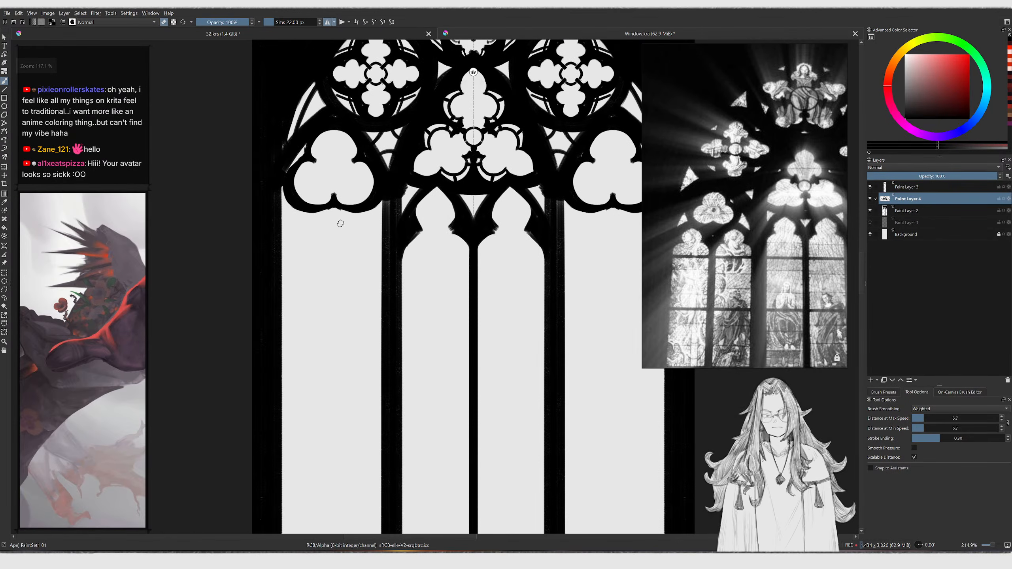
# Paint the pointed sub-arch descending beneath the left lancet's trefoil, redoing strokes until it fits
pyautogui.keyDown('ctrl'); pyautogui.moveTo(464, 110); pyautogui.dragTo(483, 71, button='middle'); pyautogui.keyUp('ctrl')
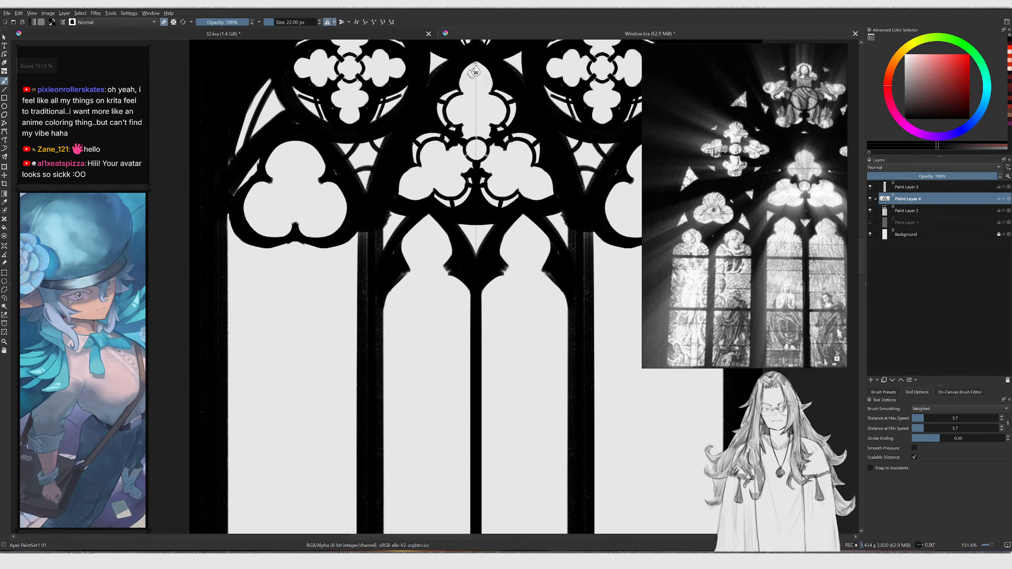
pyautogui.moveTo(476, 72); pyautogui.dragTo(295, 182)
pyautogui.keyDown('ctrl'); pyautogui.moveTo(279, 242); pyautogui.dragTo(281, 216, button='middle'); pyautogui.keyUp('ctrl')
pyautogui.moveTo(255, 304); pyautogui.dragTo(278, 247, button='middle')
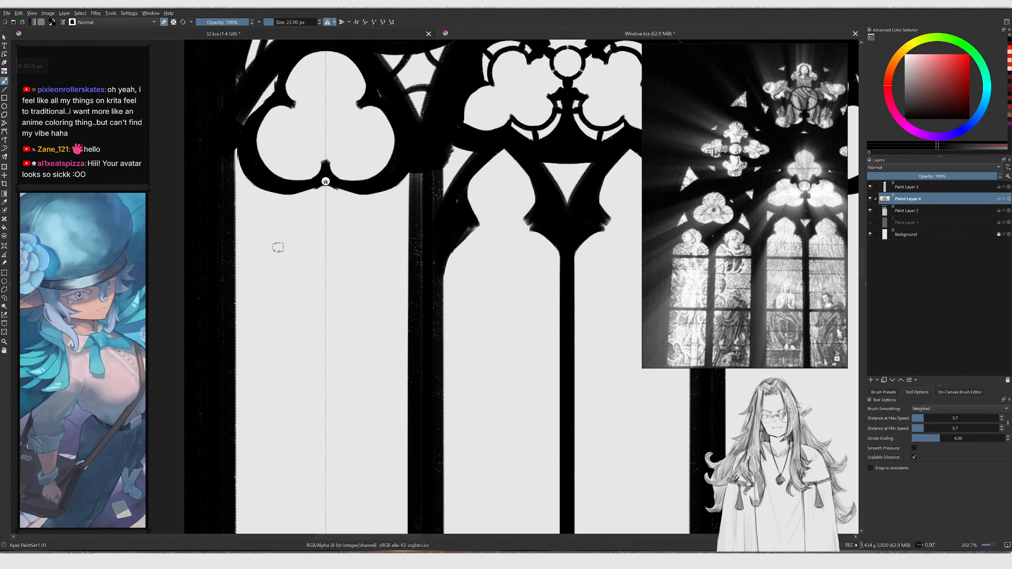
pyautogui.moveTo(293, 217); pyautogui.dragTo(299, 253)
pyautogui.keyDown('ctrl'); pyautogui.moveTo(298, 226); pyautogui.dragTo(303, 195, button='middle'); pyautogui.keyUp('ctrl')
pyautogui.hotkey('ctrl', 'z')
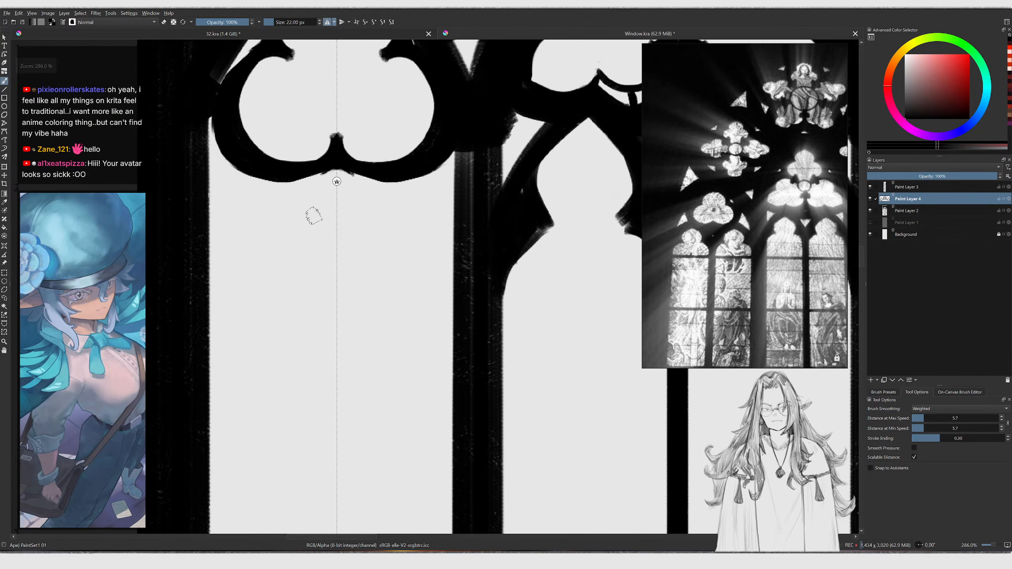
pyautogui.moveTo(291, 183); pyautogui.dragTo(330, 259)
pyautogui.hotkey('ctrl', 'z')
pyautogui.press(']')
pyautogui.moveTo(282, 177); pyautogui.dragTo(336, 281)
pyautogui.hotkey('ctrl', 'z')
pyautogui.moveTo(213, 265); pyautogui.dragTo(292, 178)
pyautogui.press(']')
pyautogui.hotkey('ctrl', 'z')
pyautogui.hotkey('ctrl', 'z')
pyautogui.moveTo(205, 269)
pyautogui.mouseDown()
pyautogui.moveTo(279, 176)
pyautogui.moveTo(272, 180)
pyautogui.moveTo(336, 279)
pyautogui.mouseUp()
pyautogui.hotkey('ctrl', 'z')
pyautogui.moveTo(278, 187); pyautogui.dragTo(337, 304)
pyautogui.moveTo(338, 287)
pyautogui.keyDown('ctrl'); pyautogui.mouseDown()
pyautogui.moveTo(296, 346)
pyautogui.moveTo(358, 216)
pyautogui.mouseUp(); pyautogui.keyUp('ctrl')
pyautogui.moveTo(339, 267); pyautogui.dragTo(372, 328)
pyautogui.hotkey('ctrl', 'z')
pyautogui.moveTo(346, 269); pyautogui.dragTo(368, 322)
pyautogui.hotkey('ctrl', 'z')
pyautogui.moveTo(251, 276)
pyautogui.mouseDown()
pyautogui.moveTo(216, 322)
pyautogui.moveTo(249, 268)
pyautogui.moveTo(284, 318)
pyautogui.moveTo(221, 303)
pyautogui.moveTo(231, 297)
pyautogui.moveTo(215, 318)
pyautogui.mouseUp()
pyautogui.hotkey('ctrl', 'z')
pyautogui.press('e')
pyautogui.hotkey('ctrl', 'z')
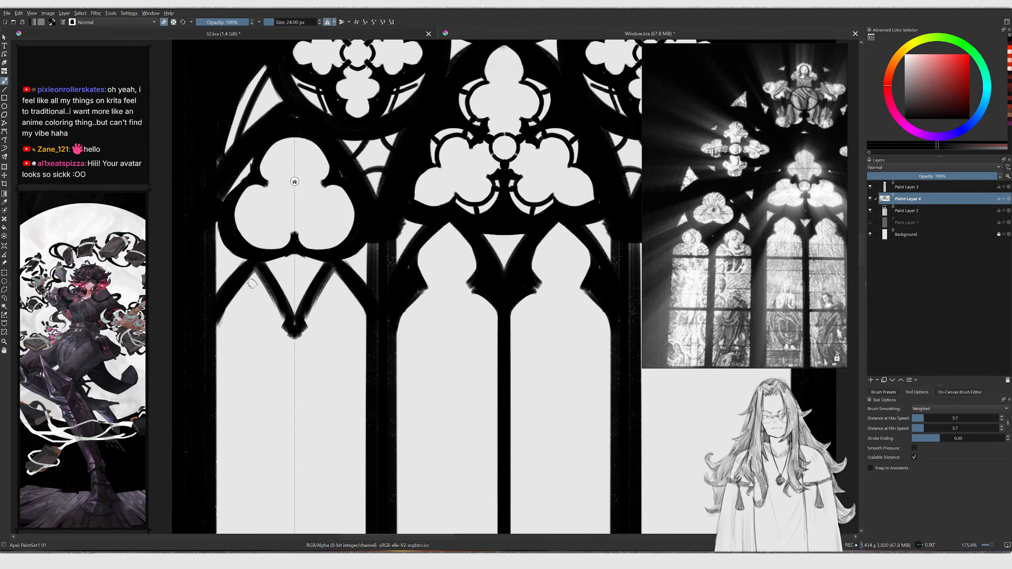
# Undo a stray mark beside the left sub-arch and zoom out to review the whole window
pyautogui.scroll(-5, 252, 279)
pyautogui.scroll(4, 264, 181)
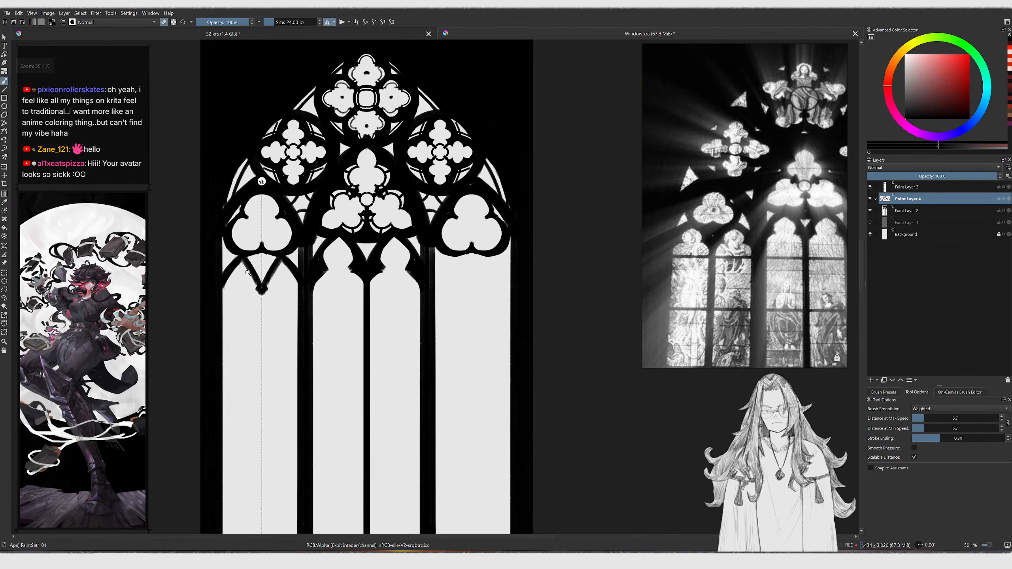
pyautogui.hotkey('ctrl', 'z')
pyautogui.moveTo(280, 264); pyautogui.dragTo(292, 249)
pyautogui.press('e')
pyautogui.hotkey('ctrl', 'z')
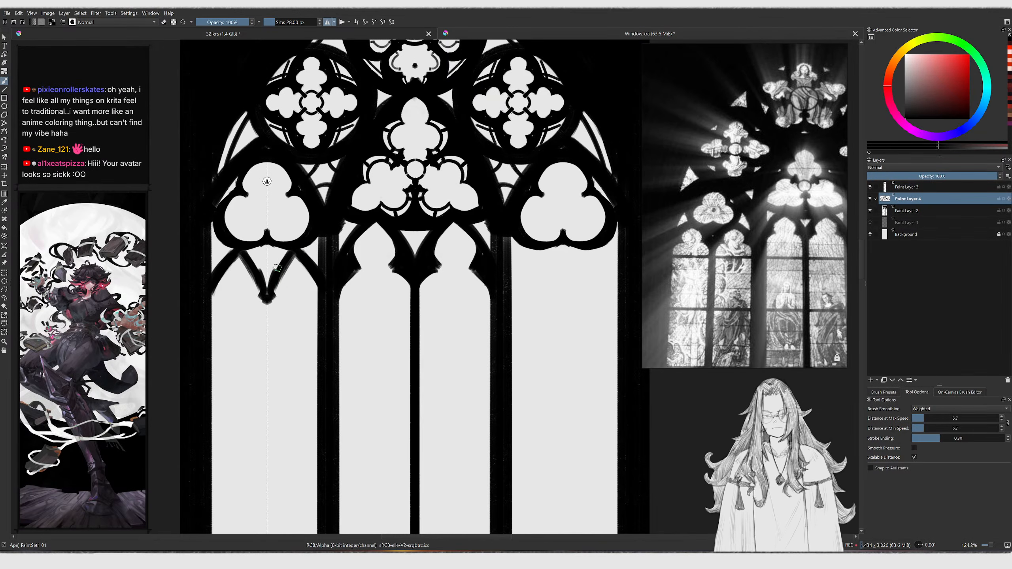
pyautogui.scroll(-1, 295, 275)
pyautogui.scroll(1, 295, 278)
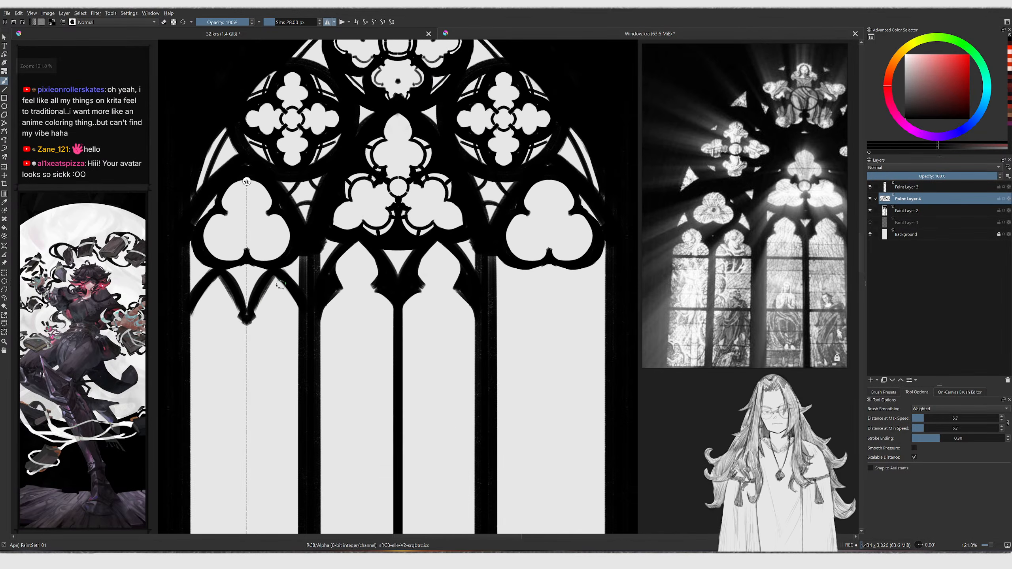
# Paint the cusped point beneath the left lancet's trefoil with a smaller brush, redoing the first strokes and erasing overspill
pyautogui.scroll(2, 207, 270)
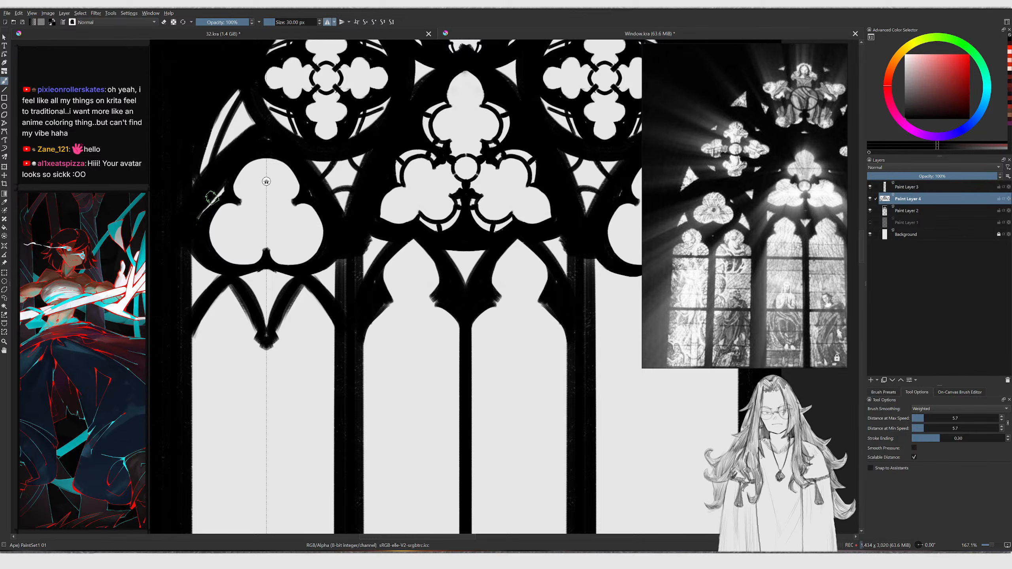
pyautogui.press('[')
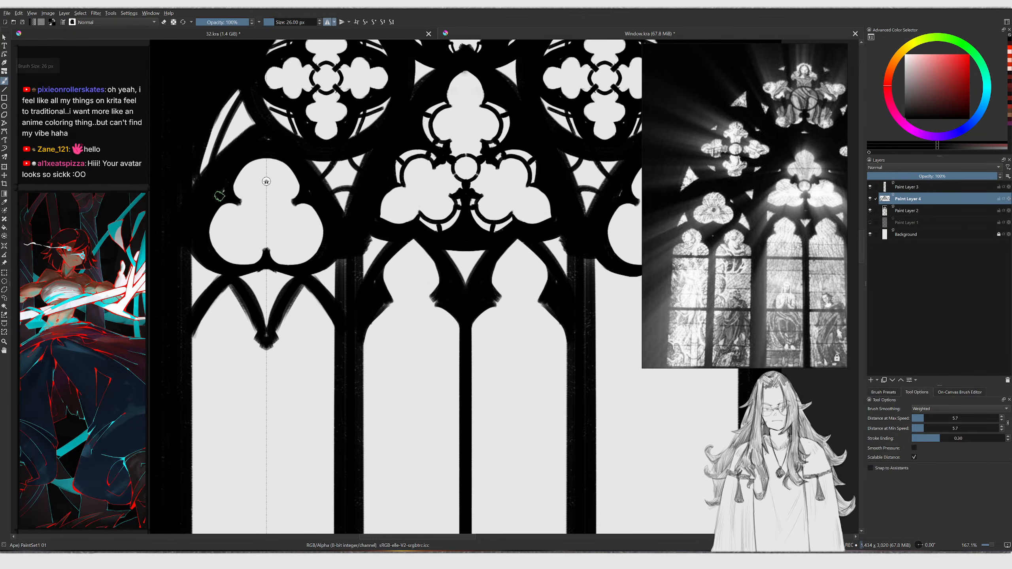
pyautogui.press('[')
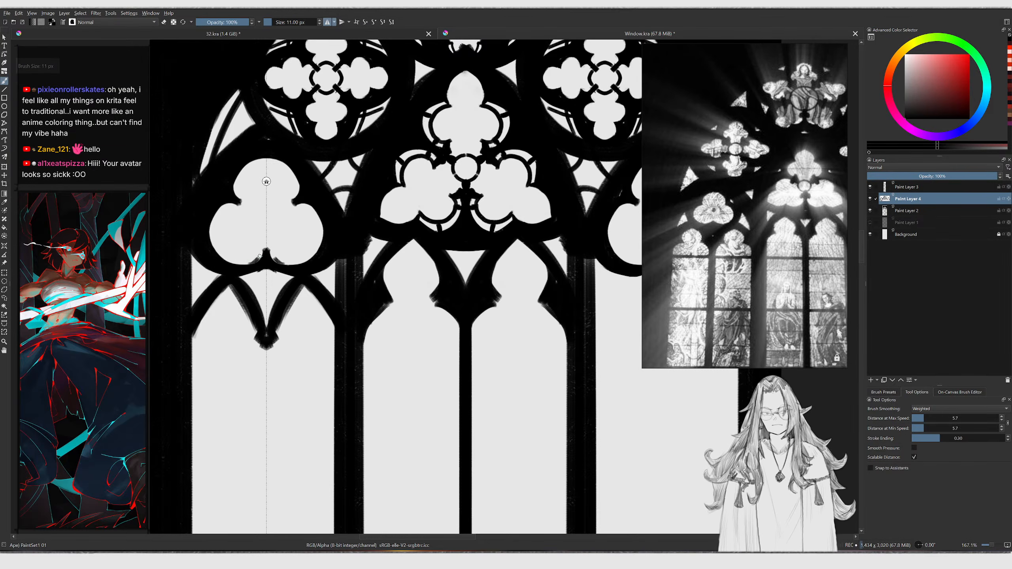
pyautogui.keyDown('shift'); pyautogui.moveTo(244, 283); pyautogui.dragTo(248, 284); pyautogui.keyUp('shift')
pyautogui.moveTo(244, 282)
pyautogui.mouseDown()
pyautogui.moveTo(260, 303)
pyautogui.moveTo(259, 279)
pyautogui.moveTo(251, 293)
pyautogui.mouseUp()
pyautogui.hotkey('ctrl', 'z')
pyautogui.hotkey('ctrl', 'z')
pyautogui.hotkey('ctrl', 'z')
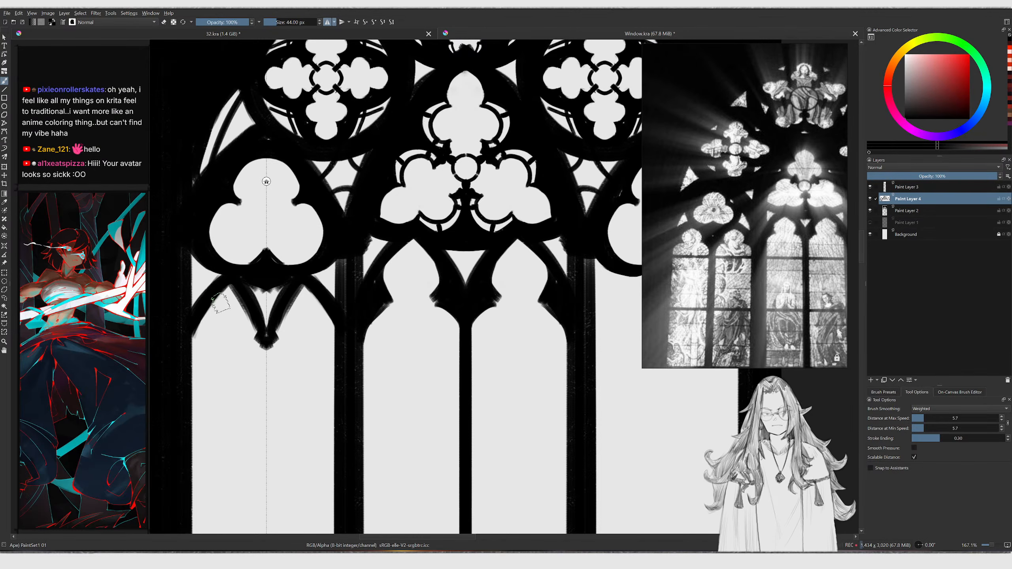
pyautogui.press('e')
pyautogui.moveTo(211, 333)
pyautogui.mouseDown()
pyautogui.moveTo(230, 299)
pyautogui.moveTo(255, 347)
pyautogui.moveTo(244, 309)
pyautogui.moveTo(203, 332)
pyautogui.moveTo(220, 294)
pyautogui.mouseUp()
pyautogui.press('e')
pyautogui.moveTo(199, 302); pyautogui.dragTo(225, 280)
pyautogui.moveTo(233, 285); pyautogui.dragTo(264, 302)
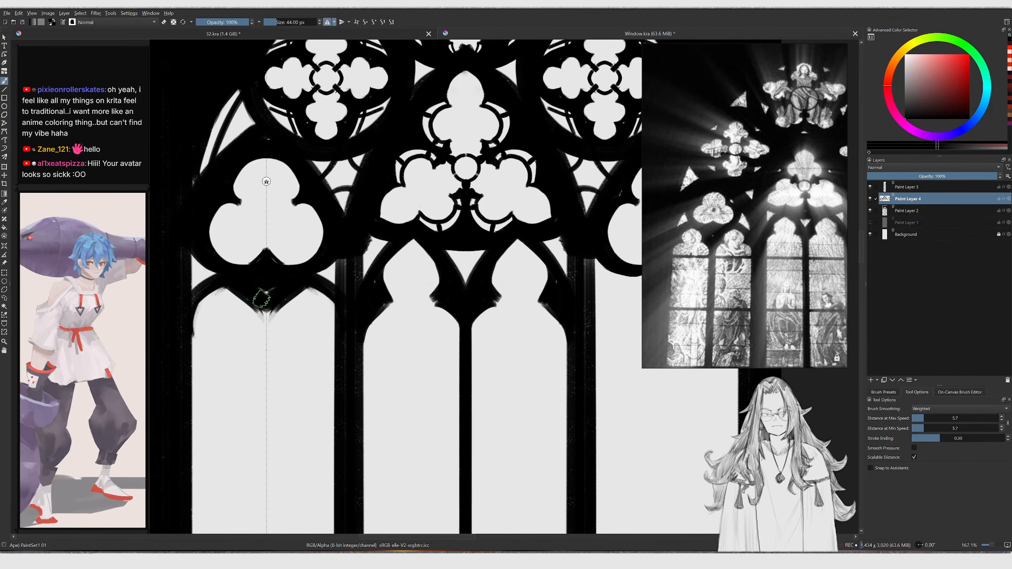
# Refine the cusped arch outline under the left trefoil, alternating brush and eraser around its lower point
pyautogui.press('[')
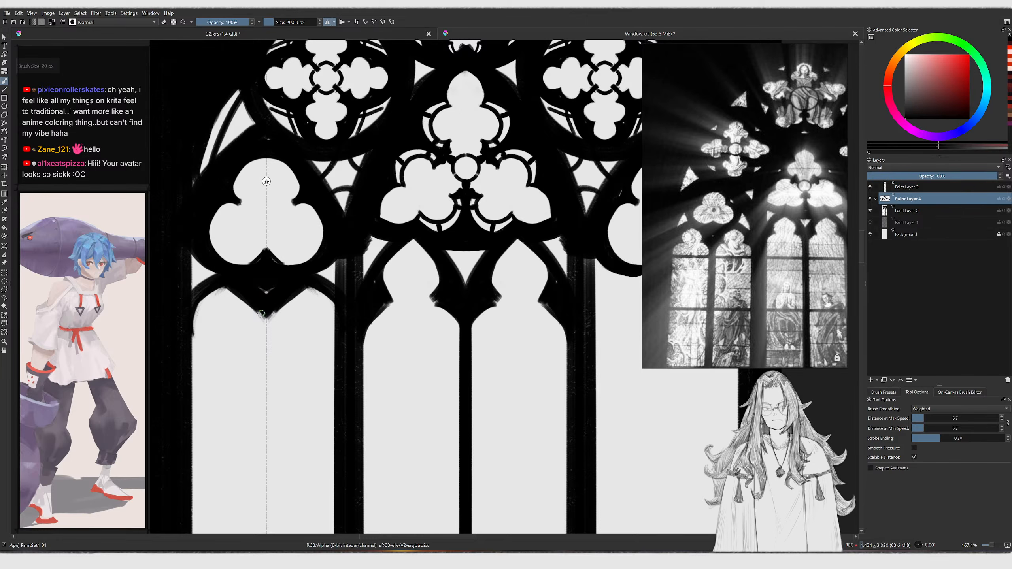
pyautogui.moveTo(193, 322)
pyautogui.mouseDown()
pyautogui.moveTo(219, 292)
pyautogui.moveTo(195, 307)
pyautogui.moveTo(241, 305)
pyautogui.moveTo(209, 310)
pyautogui.mouseUp()
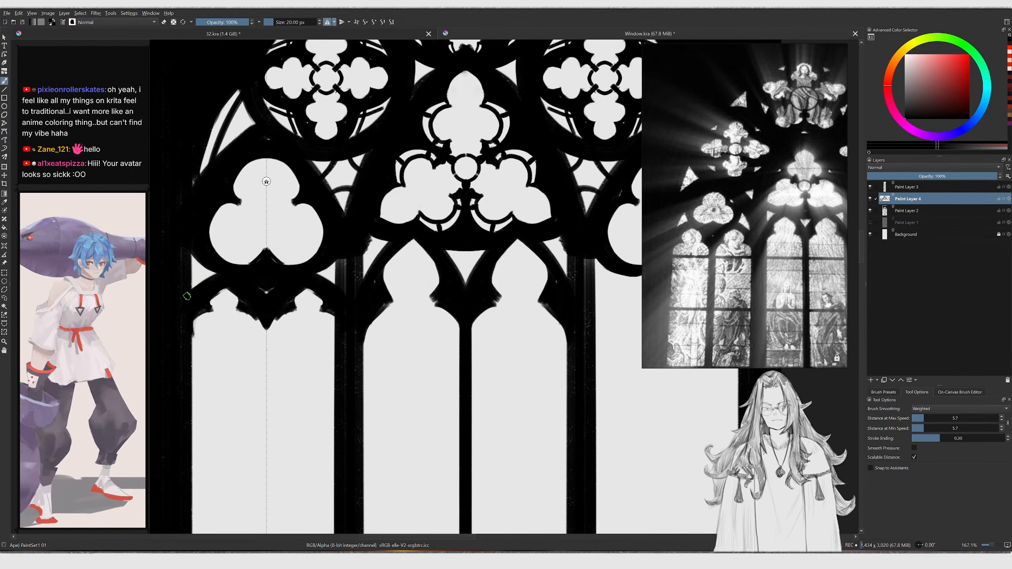
pyautogui.scroll(-3, 224, 281)
pyautogui.scroll(4, 223, 286)
pyautogui.press('e')
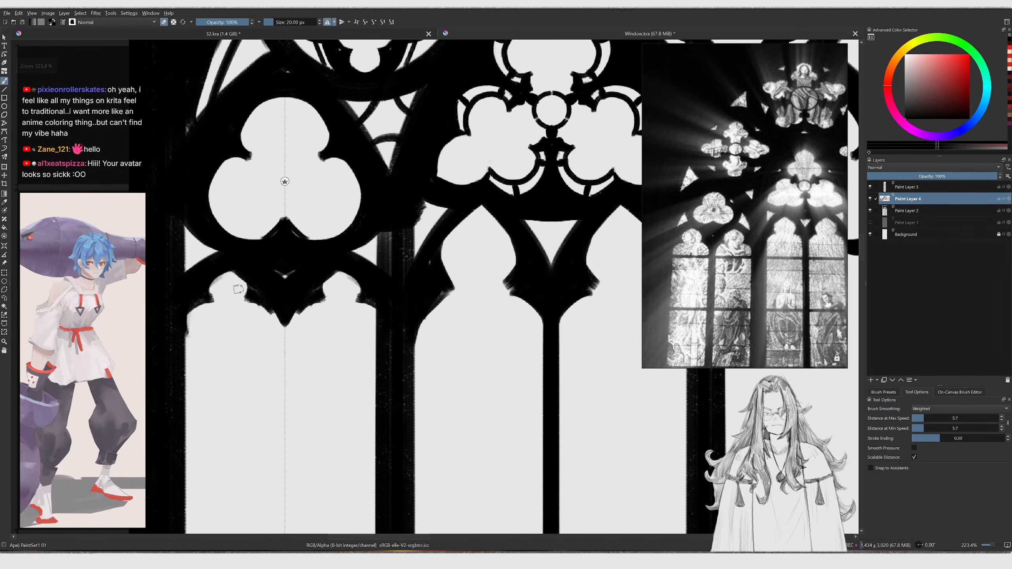
pyautogui.moveTo(246, 302); pyautogui.dragTo(274, 321)
pyautogui.press('e')
pyautogui.moveTo(263, 304); pyautogui.dragTo(278, 332)
pyautogui.moveTo(257, 303); pyautogui.dragTo(276, 337)
pyautogui.scroll(-6, 284, 181)
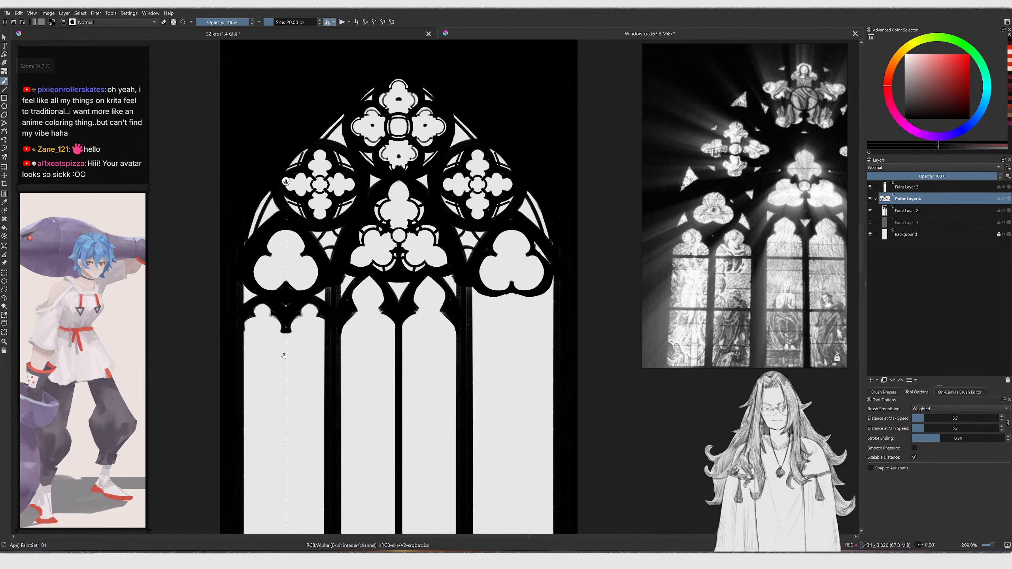
pyautogui.scroll(1, 280, 222)
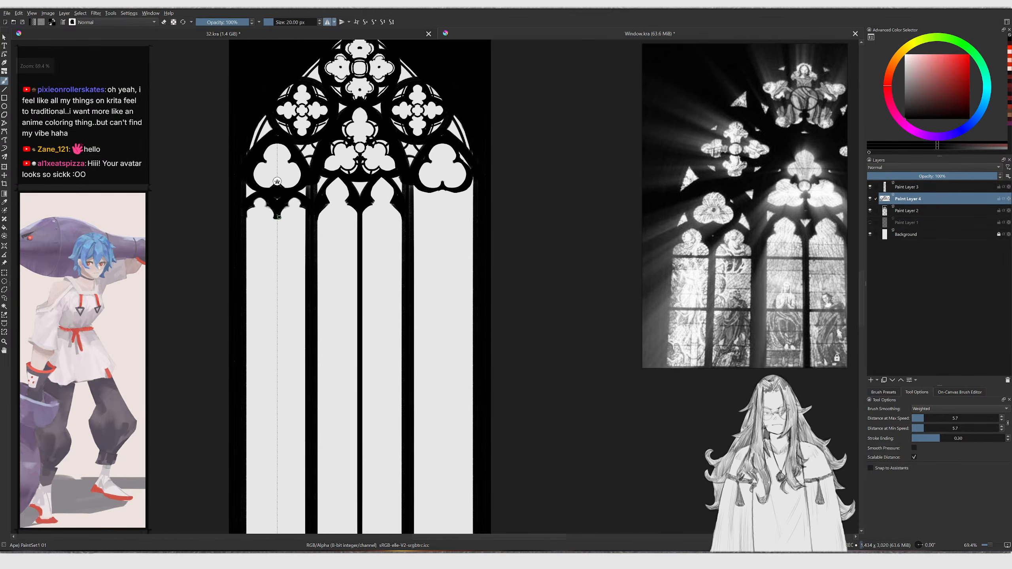
# Draw a straight vertical mullion down the centre of the left lancet with the Line tool
pyautogui.press('v')
pyautogui.keyDown('shift'); pyautogui.moveTo(277, 215); pyautogui.dragTo(288, 530); pyautogui.keyUp('shift')
pyautogui.scroll(5, 277, 339)
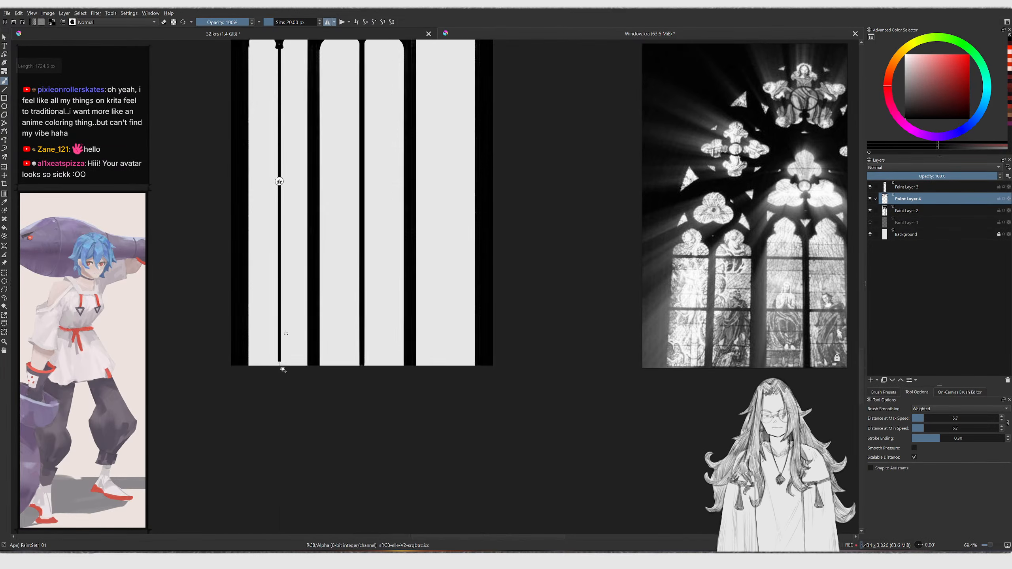
pyautogui.scroll(-8, 275, 181)
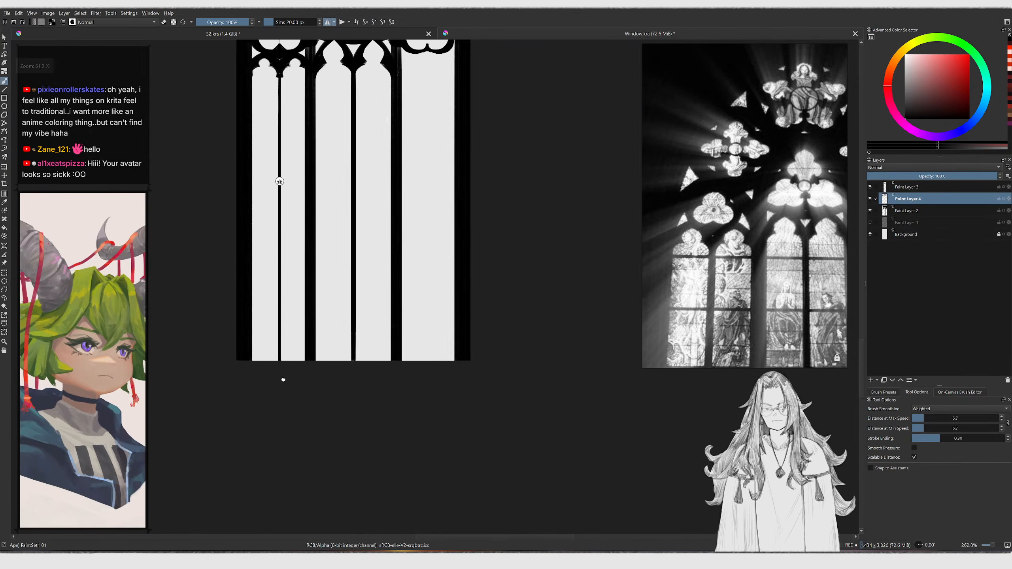
pyautogui.scroll(2, 280, 181)
pyautogui.scroll(4, 293, 230)
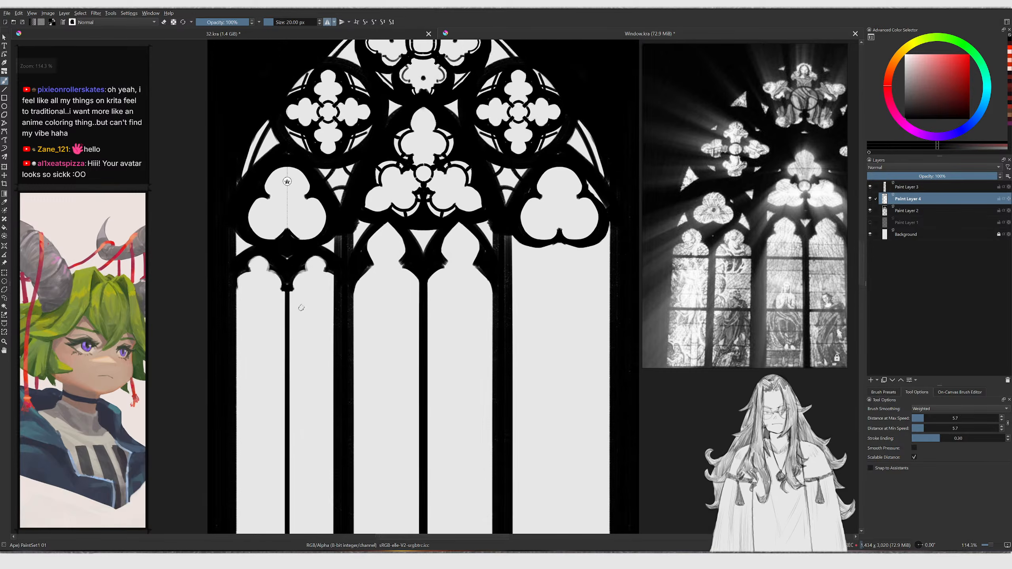
# Shape the twin pointed sub-arch heads on either side of the left lancet's new mullion, redoing failed strokes
pyautogui.moveTo(364, 293); pyautogui.dragTo(363, 296)
pyautogui.hotkey('ctrl', 'z')
pyautogui.moveTo(353, 260); pyautogui.dragTo(360, 300)
pyautogui.hotkey('ctrl', 'z')
pyautogui.moveTo(354, 260)
pyautogui.mouseDown()
pyautogui.moveTo(356, 298)
pyautogui.moveTo(368, 284)
pyautogui.mouseUp()
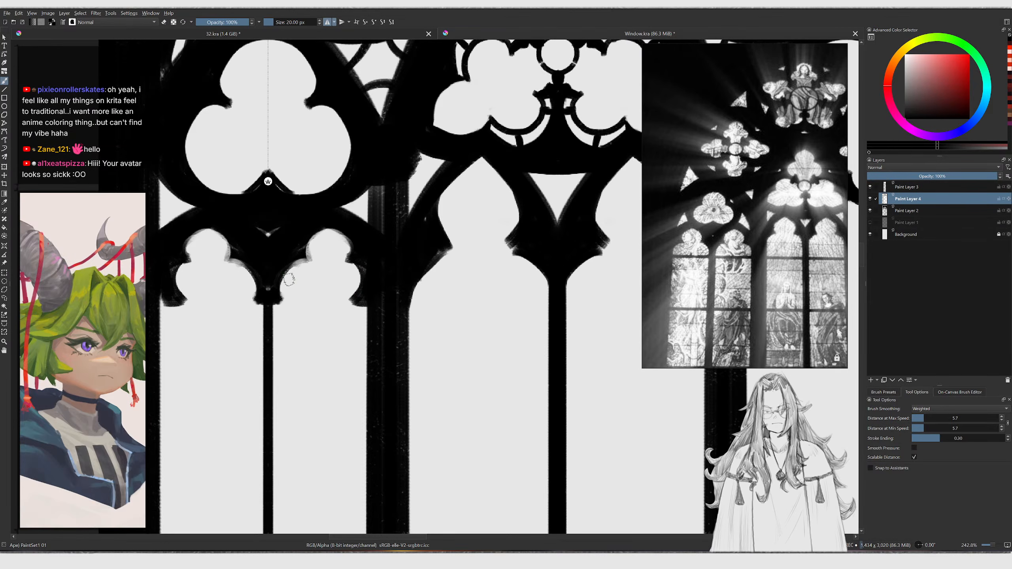
pyautogui.hotkey('ctrl', 'z')
pyautogui.moveTo(288, 270)
pyautogui.mouseDown()
pyautogui.moveTo(293, 302)
pyautogui.moveTo(303, 296)
pyautogui.moveTo(288, 293)
pyautogui.moveTo(281, 314)
pyautogui.moveTo(277, 298)
pyautogui.mouseUp()
pyautogui.hotkey('ctrl', 'z')
pyautogui.moveTo(282, 332)
pyautogui.keyDown('ctrl'); pyautogui.mouseDown(button='middle')
pyautogui.moveTo(263, 311)
pyautogui.moveTo(277, 335)
pyautogui.moveTo(265, 326)
pyautogui.mouseUp(button='middle'); pyautogui.keyUp('ctrl')
pyautogui.press('e')
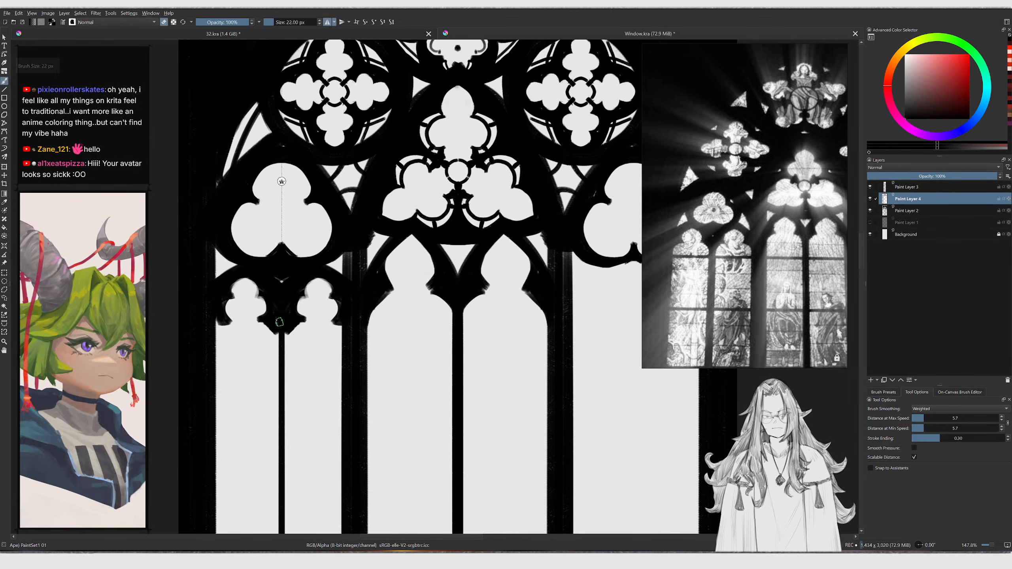
# Refine the cusps of the left sub-arch head, switching between brush and eraser and adjusting brush size
pyautogui.moveTo(337, 294); pyautogui.dragTo(340, 347)
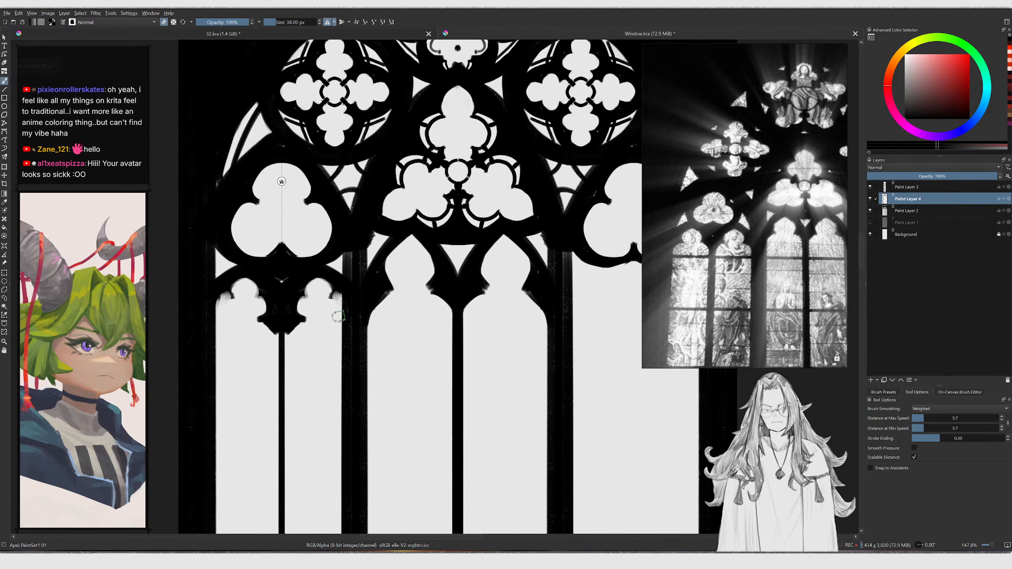
pyautogui.keyDown('ctrl'); pyautogui.moveTo(234, 312); pyautogui.dragTo(225, 306, button='middle'); pyautogui.keyUp('ctrl')
pyautogui.press('e')
pyautogui.moveTo(227, 296)
pyautogui.mouseDown()
pyautogui.moveTo(211, 315)
pyautogui.moveTo(213, 305)
pyautogui.moveTo(226, 327)
pyautogui.mouseUp()
pyautogui.hotkey('ctrl', 'z')
pyautogui.moveTo(268, 295)
pyautogui.mouseDown()
pyautogui.moveTo(273, 318)
pyautogui.moveTo(260, 329)
pyautogui.moveTo(277, 309)
pyautogui.moveTo(272, 298)
pyautogui.mouseUp()
pyautogui.hotkey('ctrl', 'z')
pyautogui.moveTo(251, 336); pyautogui.dragTo(235, 334)
pyautogui.moveTo(264, 291)
pyautogui.mouseDown()
pyautogui.moveTo(259, 327)
pyautogui.moveTo(223, 324)
pyautogui.mouseUp()
pyautogui.hotkey('ctrl', 'z')
pyautogui.press('e')
pyautogui.moveTo(264, 294)
pyautogui.mouseDown()
pyautogui.moveTo(268, 318)
pyautogui.moveTo(219, 328)
pyautogui.moveTo(274, 324)
pyautogui.mouseUp()
pyautogui.press(']')
# Reshape the cusps of the right sub-arch head beside the mullion with a larger brush, redoing strokes
pyautogui.press(']')
pyautogui.press(']')
pyautogui.press(']')
pyautogui.press(']')
pyautogui.press(']')
pyautogui.press(']')
pyautogui.press(']')
pyautogui.press(']')
pyautogui.press(']')
pyautogui.press(']')
pyautogui.keyDown('ctrl'); pyautogui.moveTo(239, 301); pyautogui.dragTo(250, 274, button='middle'); pyautogui.keyUp('ctrl')
pyautogui.press('e')
pyautogui.moveTo(263, 275)
pyautogui.mouseDown()
pyautogui.moveTo(303, 279)
pyautogui.moveTo(302, 294)
pyautogui.mouseUp()
pyautogui.hotkey('ctrl', 'z')
pyautogui.press('[')
pyautogui.press('[')
pyautogui.press('[')
pyautogui.press('[')
pyautogui.press('[')
pyautogui.press('[')
pyautogui.press('[')
pyautogui.press('[')
pyautogui.press('[')
pyautogui.press('[')
pyautogui.press('[')
pyautogui.press('[')
pyautogui.press('[')
pyautogui.press('[')
pyautogui.press('[')
pyautogui.press('[')
pyautogui.press('[')
pyautogui.press('[')
pyautogui.press('[')
pyautogui.press('[')
pyautogui.press('[')
pyautogui.hotkey('ctrl', 'z')
pyautogui.press(']')
pyautogui.moveTo(276, 252)
pyautogui.mouseDown()
pyautogui.moveTo(286, 285)
pyautogui.moveTo(295, 258)
pyautogui.moveTo(305, 263)
pyautogui.moveTo(298, 280)
pyautogui.moveTo(318, 325)
pyautogui.mouseUp()
pyautogui.hotkey('ctrl', 'z')
pyautogui.moveTo(292, 290); pyautogui.dragTo(315, 328)
# Repaint the outer edge of the left sub-arch head and erase the overspill, undoing failed attempts
pyautogui.press(']')
pyautogui.press(']')
pyautogui.press(']')
pyautogui.press(']')
pyautogui.press(']')
pyautogui.press(']')
pyautogui.press(']')
pyautogui.press(']')
pyautogui.moveTo(289, 259)
pyautogui.mouseDown()
pyautogui.moveTo(293, 280)
pyautogui.moveTo(317, 293)
pyautogui.moveTo(335, 270)
pyautogui.moveTo(329, 339)
pyautogui.mouseUp()
pyautogui.press('[')
pyautogui.press('[')
pyautogui.press('[')
pyautogui.press('[')
pyautogui.press('[')
pyautogui.press('[')
pyautogui.press('[')
pyautogui.press('[')
pyautogui.press('[')
pyautogui.moveTo(257, 244)
pyautogui.mouseDown()
pyautogui.moveTo(229, 284)
pyautogui.moveTo(219, 281)
pyautogui.moveTo(226, 288)
pyautogui.moveTo(206, 297)
pyautogui.moveTo(210, 336)
pyautogui.moveTo(206, 328)
pyautogui.mouseUp()
pyautogui.hotkey('ctrl', 'z')
pyautogui.hotkey('ctrl', 'z')
pyautogui.hotkey('ctrl', 'z')
pyautogui.moveTo(206, 328)
pyautogui.mouseDown()
pyautogui.moveTo(195, 306)
pyautogui.moveTo(232, 247)
pyautogui.mouseUp()
pyautogui.press(']')
pyautogui.moveTo(196, 324); pyautogui.dragTo(204, 330)
pyautogui.press('e')
pyautogui.moveTo(224, 293); pyautogui.dragTo(203, 320)
pyautogui.moveTo(218, 296); pyautogui.dragTo(206, 338)
pyautogui.press('e')
pyautogui.scroll(-2, 233, 328)
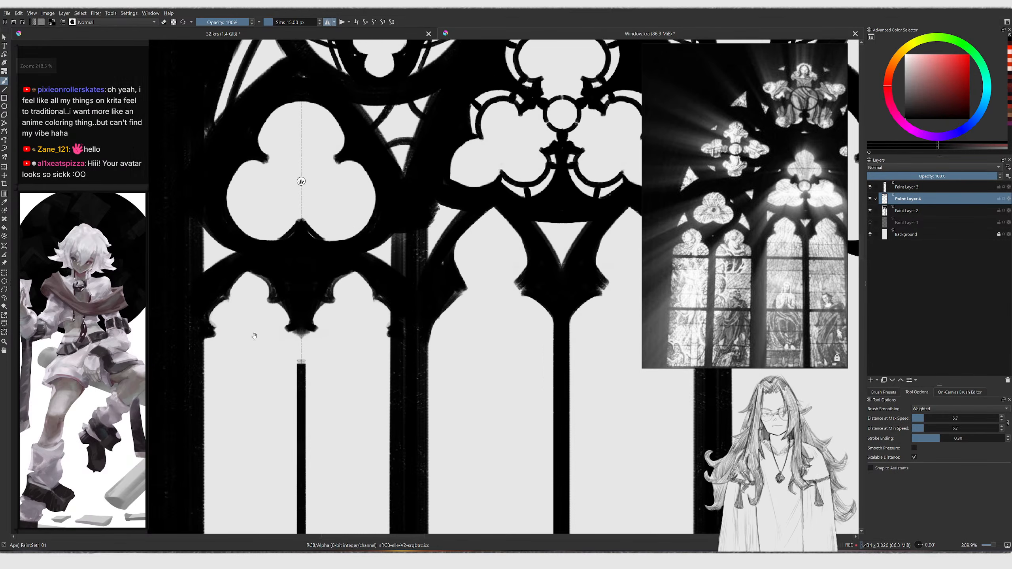
# Redraw the lower part of the left lancet's mullion as a straight line and review the window
pyautogui.scroll(1, 258, 323)
pyautogui.keyDown('ctrl'); pyautogui.moveTo(290, 280); pyautogui.dragTo(291, 286, button='middle'); pyautogui.keyUp('ctrl')
pyautogui.press('v')
pyautogui.moveTo(290, 315); pyautogui.dragTo(290, 421)
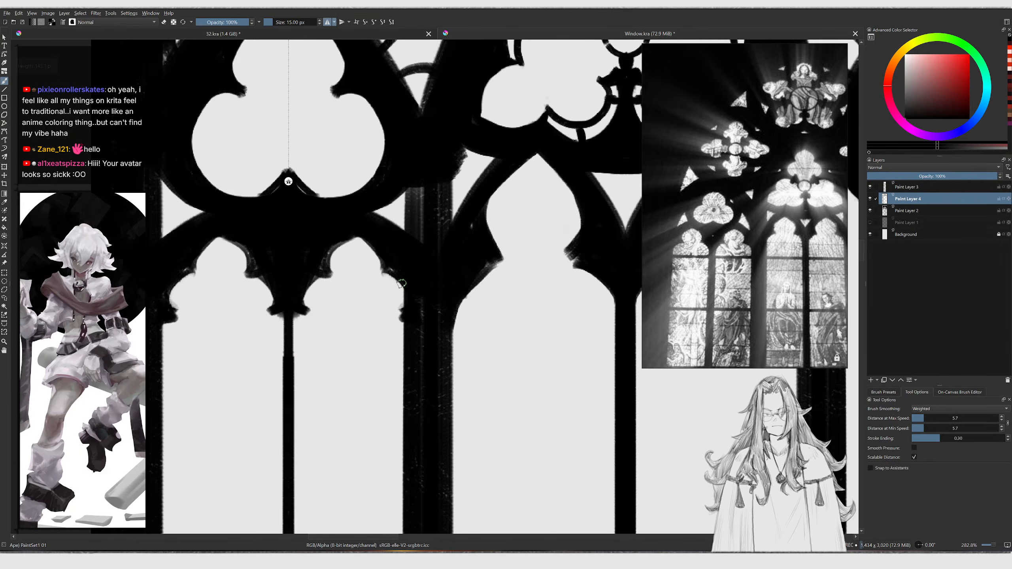
pyautogui.scroll(-2, 398, 279)
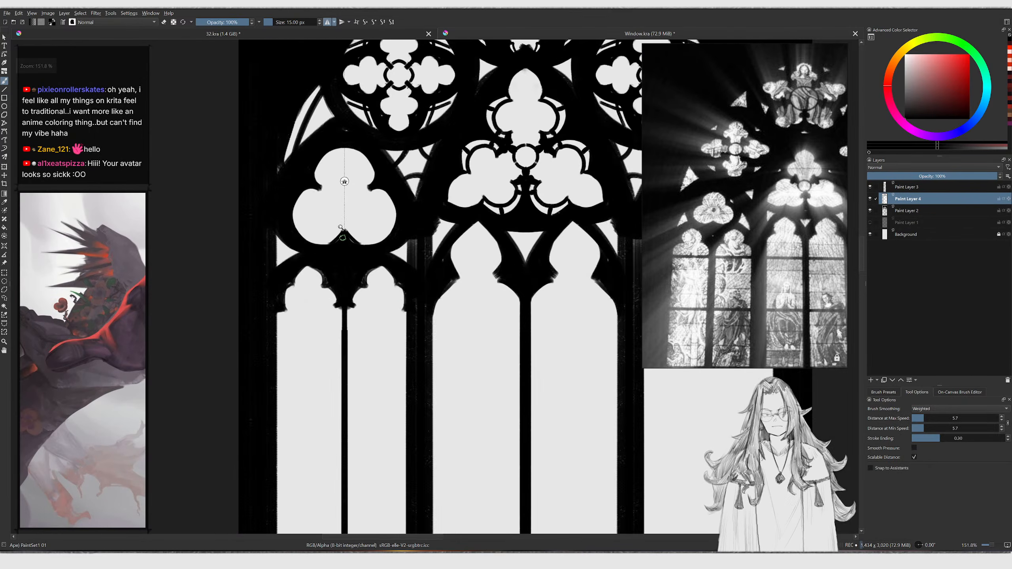
pyautogui.scroll(2, 345, 235)
pyautogui.scroll(-8, 345, 183)
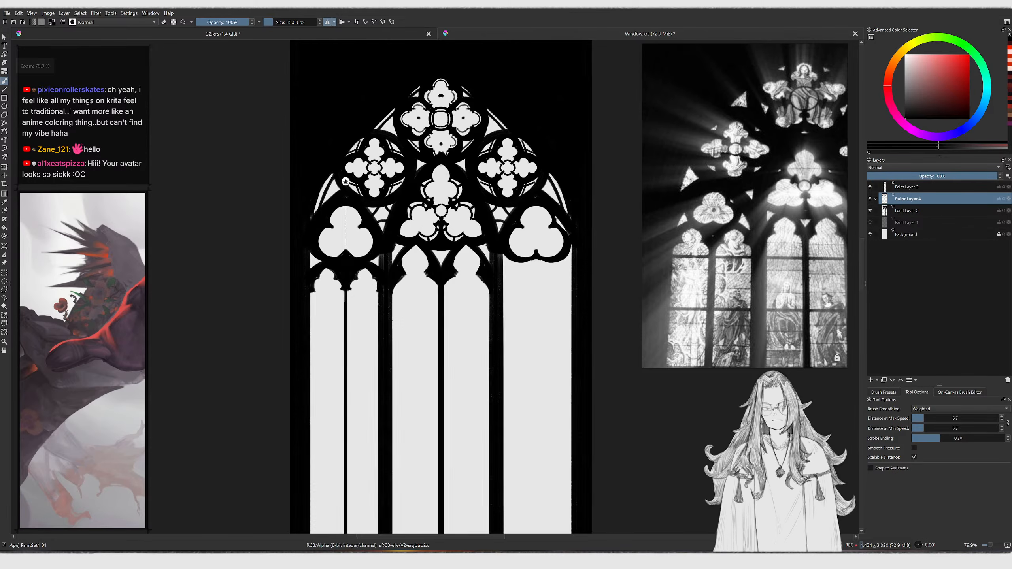
# Try to move the layer content, undoing each move
pyautogui.keyDown('ctrl'); pyautogui.moveTo(384, 264); pyautogui.dragTo(386, 254, button='middle'); pyautogui.keyUp('ctrl')
pyautogui.keyDown('ctrl'); pyautogui.moveTo(336, 318); pyautogui.dragTo(367, 273, button='middle'); pyautogui.keyUp('ctrl')
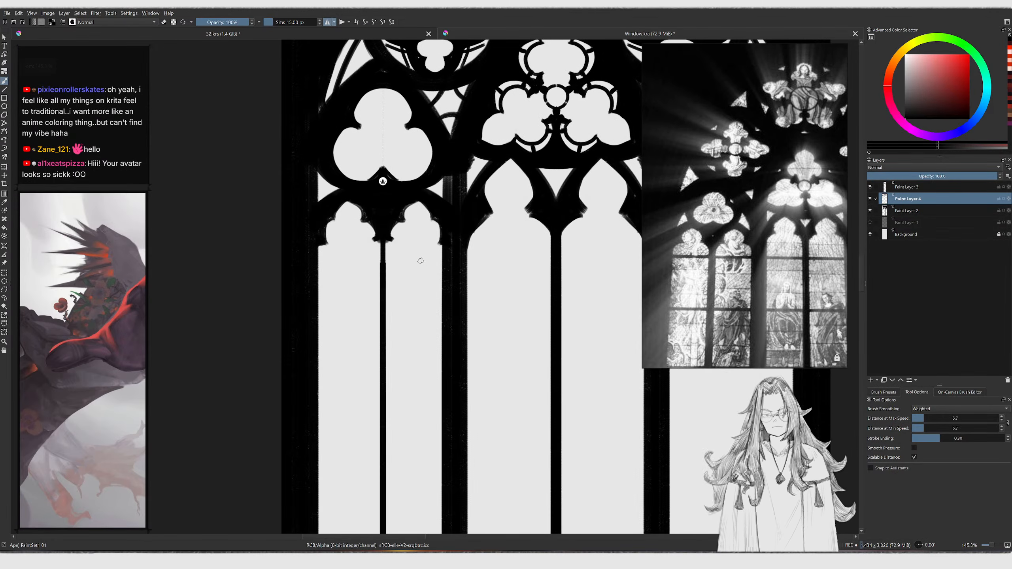
pyautogui.press('t')
pyautogui.moveTo(414, 256); pyautogui.dragTo(404, 247)
pyautogui.hotkey('ctrl', 'z')
pyautogui.press('b')
pyautogui.keyDown('ctrl'); pyautogui.moveTo(426, 227); pyautogui.dragTo(425, 236, button='middle'); pyautogui.keyUp('ctrl')
pyautogui.press('t')
pyautogui.moveTo(406, 216)
pyautogui.mouseDown()
pyautogui.moveTo(395, 208)
pyautogui.moveTo(400, 259)
pyautogui.moveTo(454, 183)
pyautogui.mouseUp()
pyautogui.hotkey('ctrl', 'z')
pyautogui.press('b')
# Lasso-select the left lancet area and copy it onto its own new layer
pyautogui.press('l')
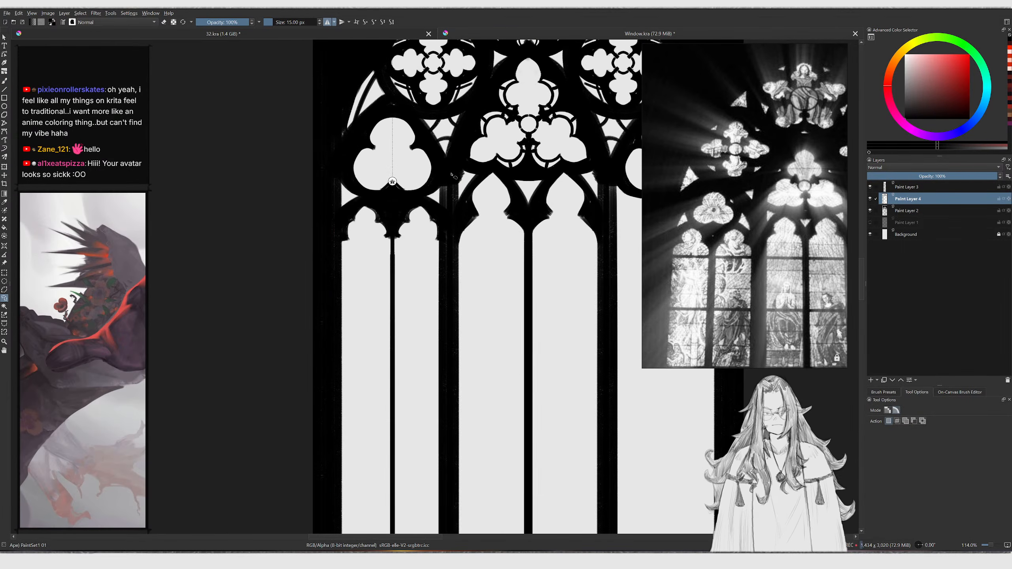
pyautogui.moveTo(415, 67)
pyautogui.mouseDown()
pyautogui.moveTo(348, 447)
pyautogui.moveTo(452, 333)
pyautogui.mouseUp()
pyautogui.keyDown('ctrl'); pyautogui.moveTo(449, 303); pyautogui.dragTo(420, 356, button='middle'); pyautogui.keyUp('ctrl')
pyautogui.moveTo(420, 356); pyautogui.dragTo(416, 285, button='middle')
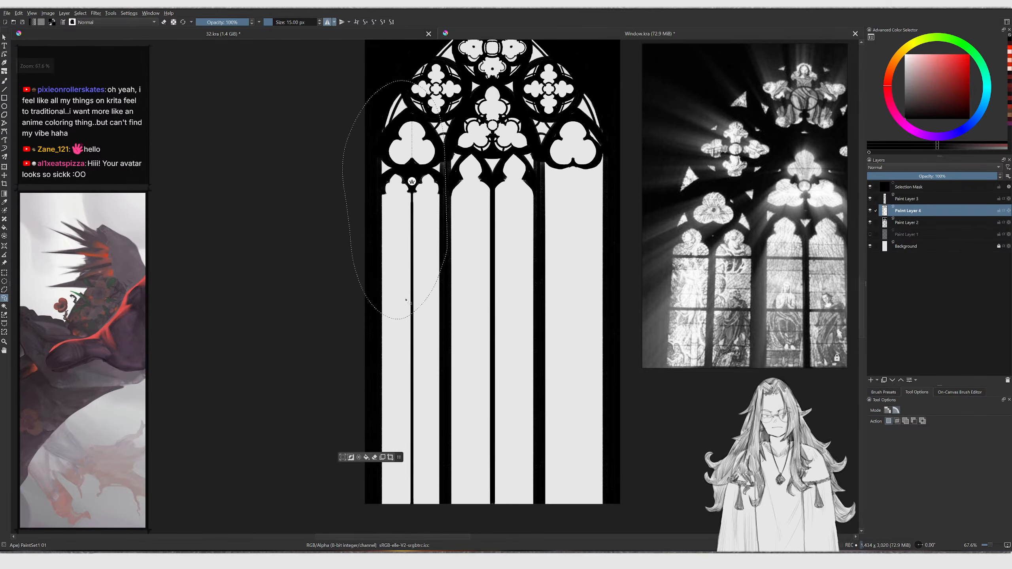
pyautogui.moveTo(474, 397); pyautogui.dragTo(445, 219)
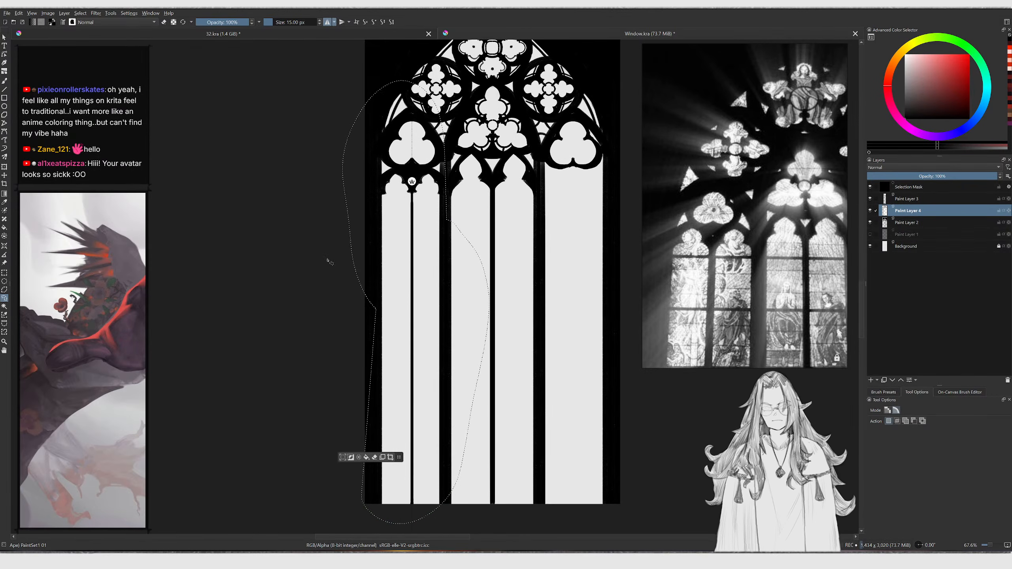
pyautogui.hotkey('ctrl', 'shift', 'j')
pyautogui.keyDown('ctrl'); pyautogui.moveTo(483, 257); pyautogui.dragTo(449, 119, button='middle'); pyautogui.keyUp('ctrl')
# Add a new layer and draw a rectangular guide with crossed diagonals over the left lancet using the Line tool
pyautogui.press('Insert')
pyautogui.press('v')
pyautogui.keyDown('shift'); pyautogui.moveTo(406, 193); pyautogui.dragTo(263, 203); pyautogui.keyUp('shift')
pyautogui.moveTo(257, 309); pyautogui.dragTo(426, 308)
pyautogui.moveTo(398, 192); pyautogui.dragTo(270, 309)
pyautogui.moveTo(300, 227); pyautogui.dragTo(398, 309)
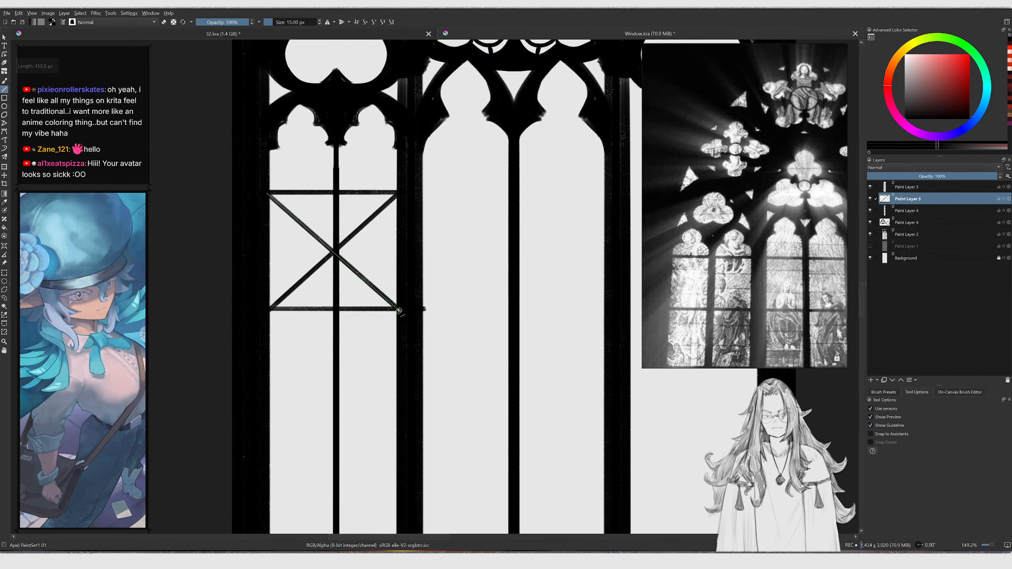
# Nudge the lancet layer below slightly left so its mullion centres on the diagonal guide
pyautogui.press('b')
pyautogui.keyDown('ctrl'); pyautogui.scroll(2, 337, 200); pyautogui.keyUp('ctrl')
pyautogui.press('t')
pyautogui.press('pagedown')
pyautogui.moveTo(342, 207); pyautogui.dragTo(337, 207)
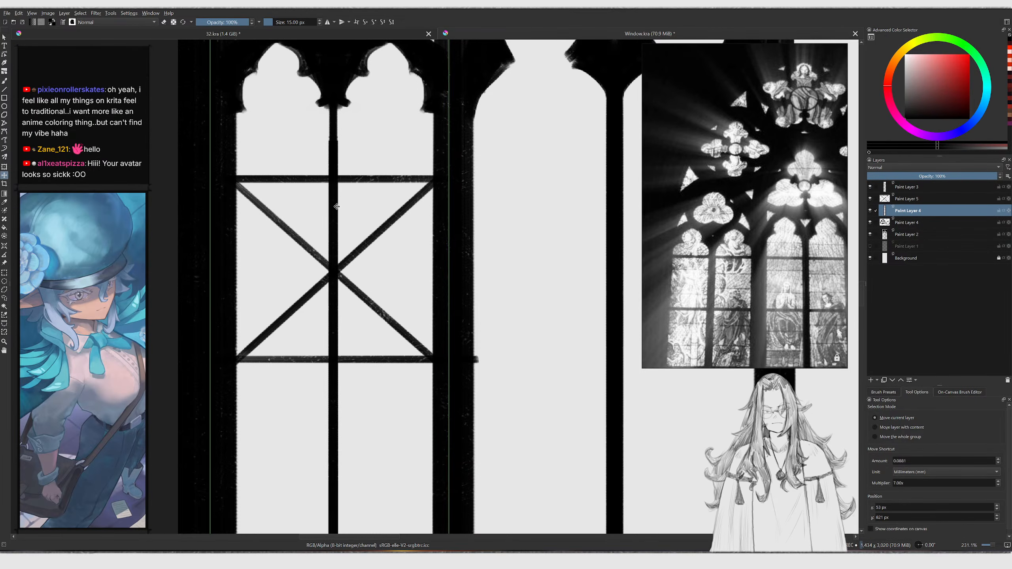
# Enable horizontal mirror painting and move the mirror axis onto the left lancet's mullion
pyautogui.press('b')
pyautogui.keyDown('ctrl'); pyautogui.scroll(-6, 349, 259); pyautogui.keyUp('ctrl')
pyautogui.keyDown('ctrl'); pyautogui.scroll(2, 356, 180); pyautogui.keyUp('ctrl')
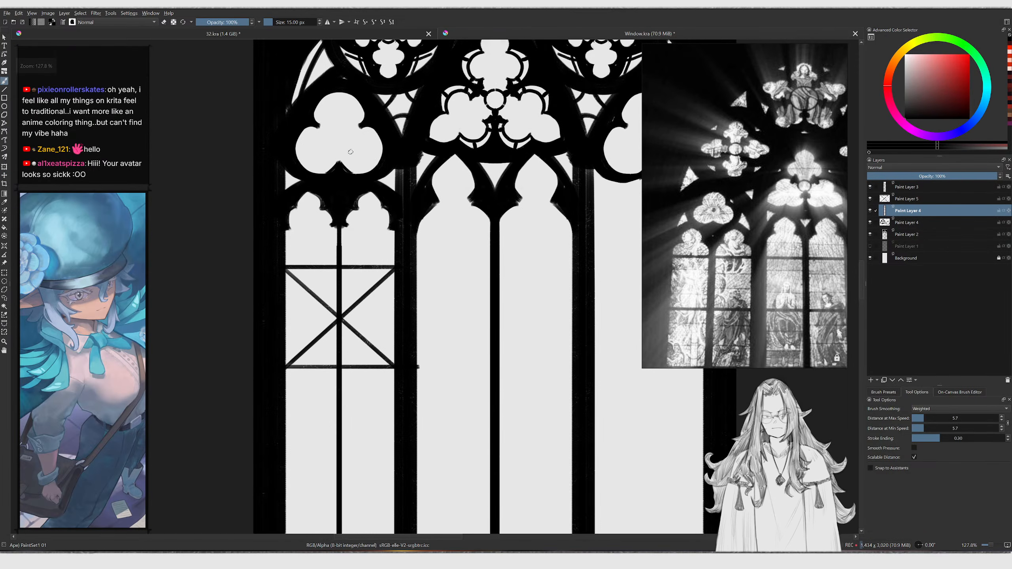
pyautogui.click(326, 21)
pyautogui.keyDown('ctrl'); pyautogui.scroll(3, 315, 160); pyautogui.keyUp('ctrl')
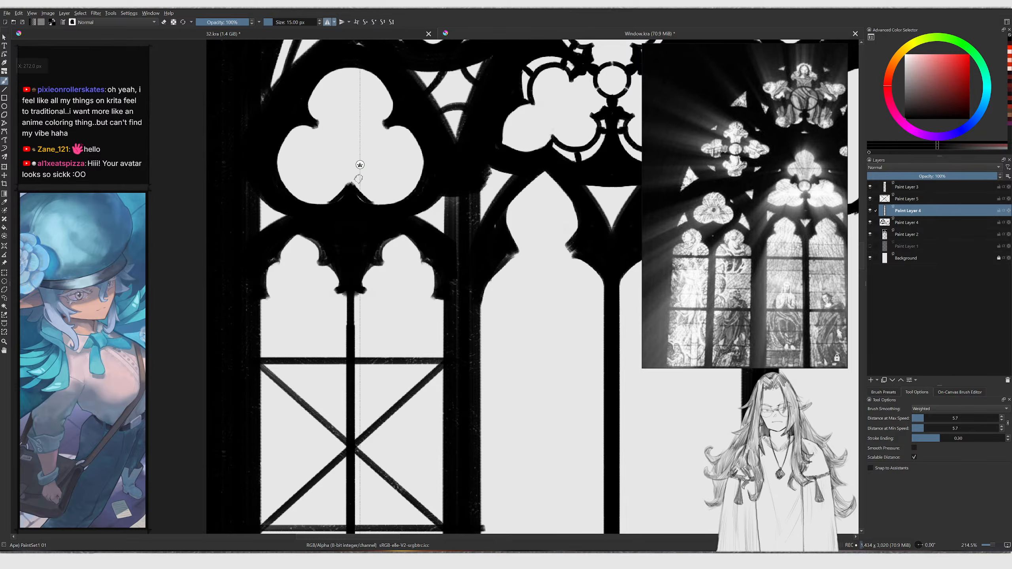
pyautogui.moveTo(360, 166); pyautogui.dragTo(351, 308)
pyautogui.keyDown('ctrl'); pyautogui.scroll(-2, 348, 291); pyautogui.keyUp('ctrl')
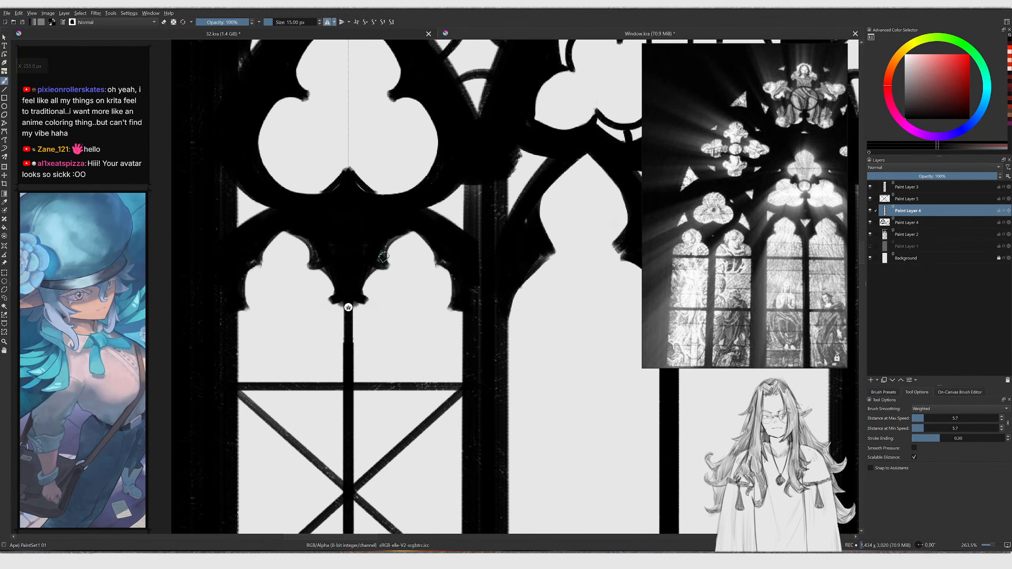
pyautogui.keyDown('ctrl'); pyautogui.scroll(-1, 356, 321); pyautogui.keyUp('ctrl')
# Touch up the sub-arch cusp beside the mullion and delete the crossed-diagonal guide layer
pyautogui.moveTo(355, 321)
pyautogui.mouseDown(button='middle')
pyautogui.moveTo(321, 287)
pyautogui.moveTo(370, 294)
pyautogui.mouseUp(button='middle')
pyautogui.press('t')
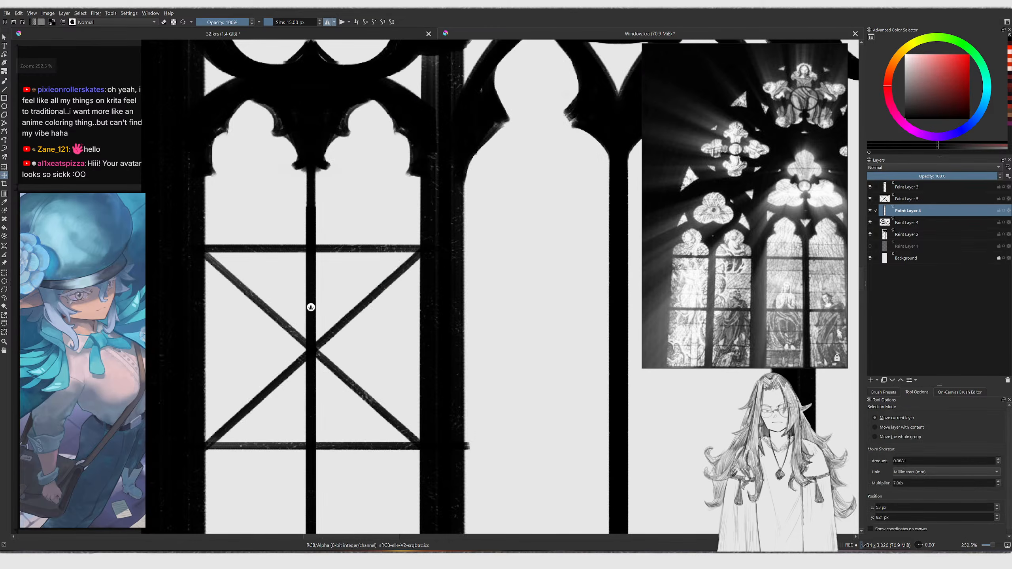
pyautogui.moveTo(369, 294); pyautogui.dragTo(362, 260)
pyautogui.hotkey('ctrl', 'z')
pyautogui.press('b')
pyautogui.hotkey('shift', 'Delete')
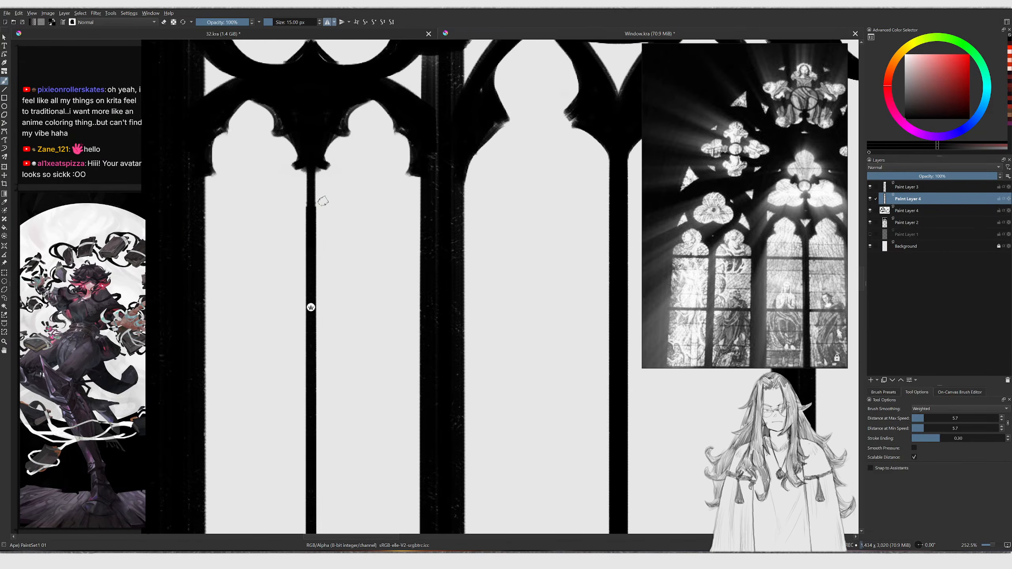
# Reshape the cusped junction beneath the left lancet's trefoil with mirrored strokes, erasing overspill, and zoom out to review
pyautogui.keyDown('ctrl'); pyautogui.moveTo(390, 128); pyautogui.dragTo(382, 154, button='middle'); pyautogui.keyUp('ctrl')
pyautogui.press('t')
pyautogui.press('b')
pyautogui.moveTo(347, 113); pyautogui.dragTo(335, 195, button='middle')
pyautogui.keyDown('ctrl'); pyautogui.moveTo(335, 195); pyautogui.dragTo(305, 158, button='middle'); pyautogui.keyUp('ctrl')
pyautogui.press('e')
pyautogui.moveTo(291, 157); pyautogui.dragTo(325, 202)
pyautogui.moveTo(339, 197)
pyautogui.keyDown('ctrl'); pyautogui.mouseDown(button='middle')
pyautogui.moveTo(337, 229)
pyautogui.moveTo(274, 256)
pyautogui.moveTo(271, 231)
pyautogui.moveTo(255, 254)
pyautogui.mouseUp(button='middle'); pyautogui.keyUp('ctrl')
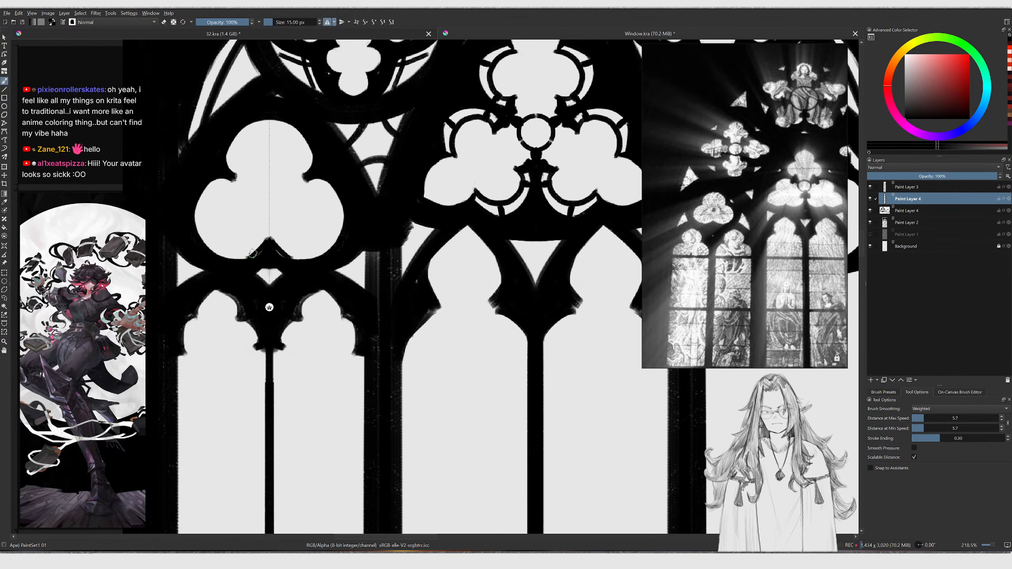
pyautogui.press('[')
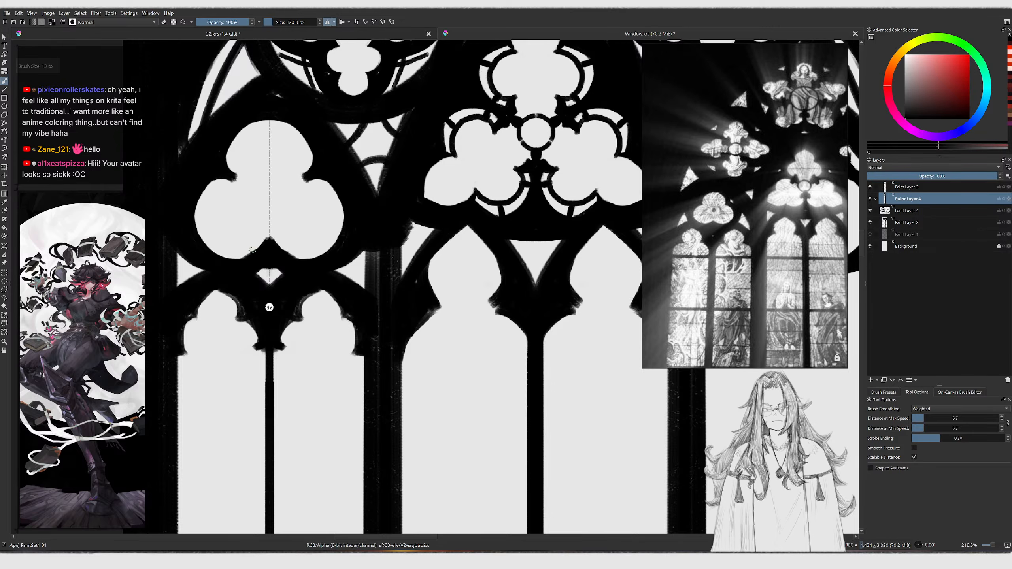
pyautogui.moveTo(237, 262); pyautogui.dragTo(258, 246)
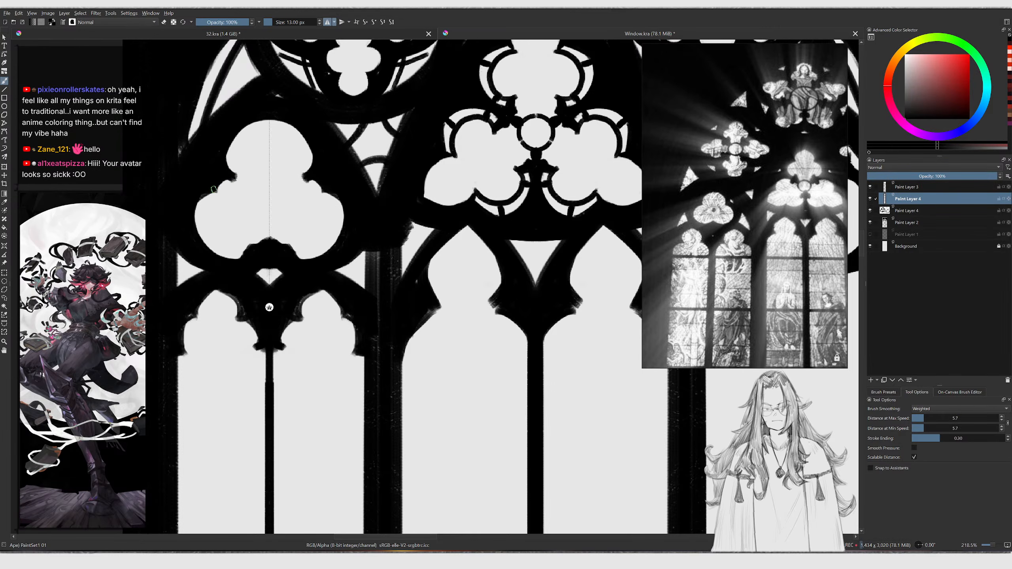
pyautogui.scroll(-5, 242, 307)
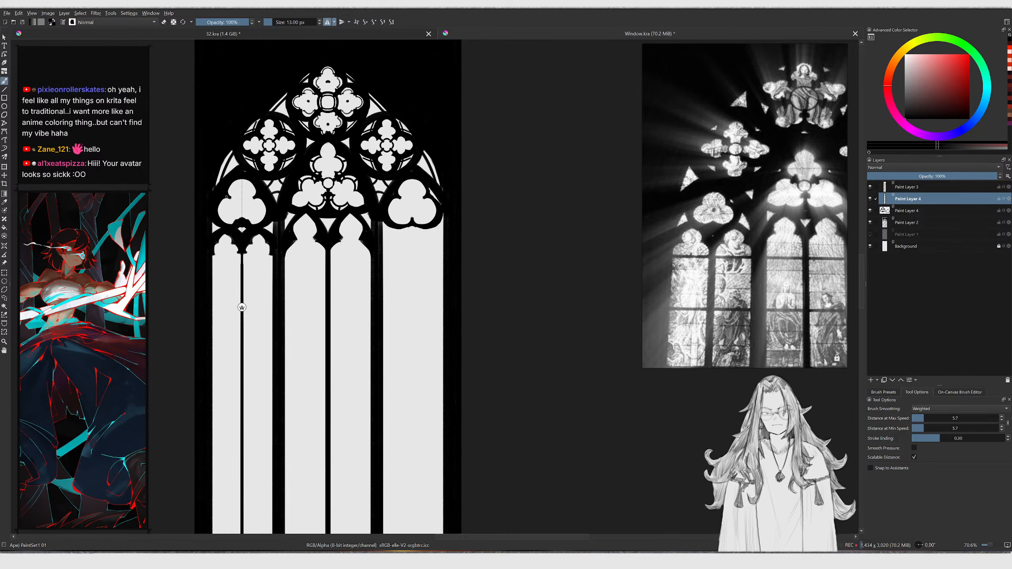
# Touch up the cusp outline of the left lancet's trefoil with mirrored strokes, erasing overspill
pyautogui.scroll(6, 228, 197)
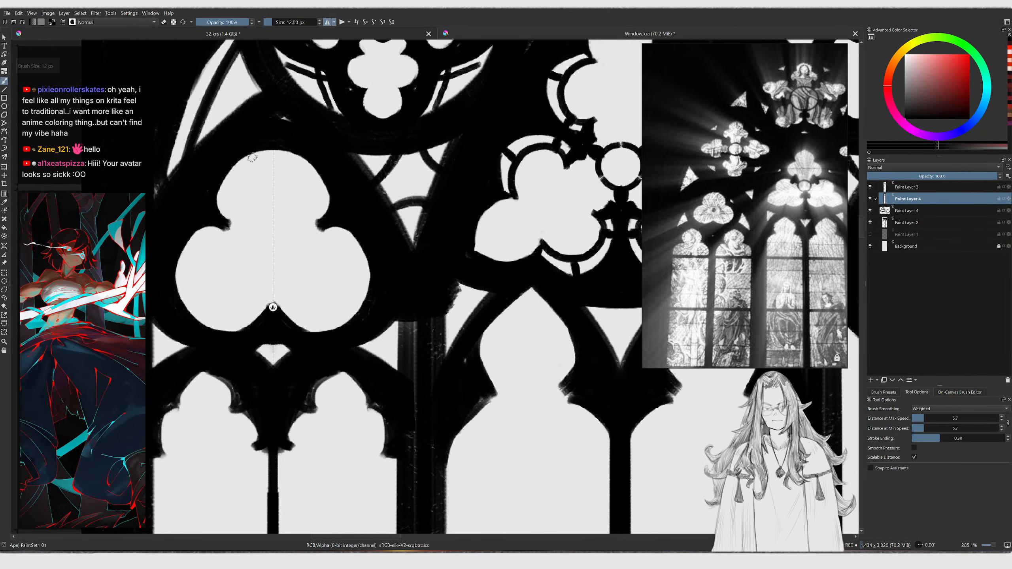
pyautogui.moveTo(221, 189); pyautogui.dragTo(236, 227)
pyautogui.press('e')
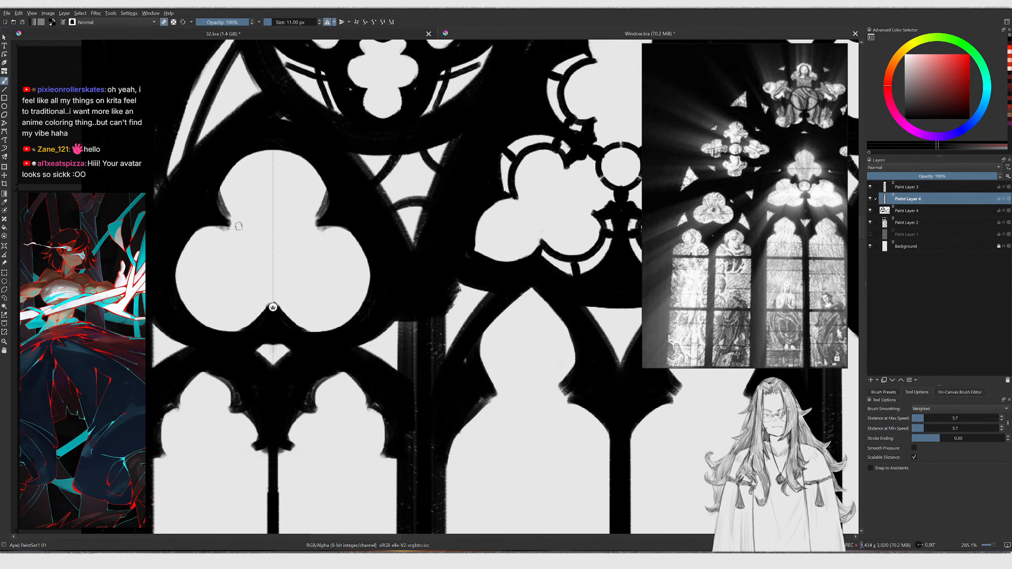
pyautogui.moveTo(199, 196)
pyautogui.mouseDown()
pyautogui.moveTo(204, 218)
pyautogui.moveTo(190, 218)
pyautogui.mouseUp()
pyautogui.hotkey('ctrl', 'z')
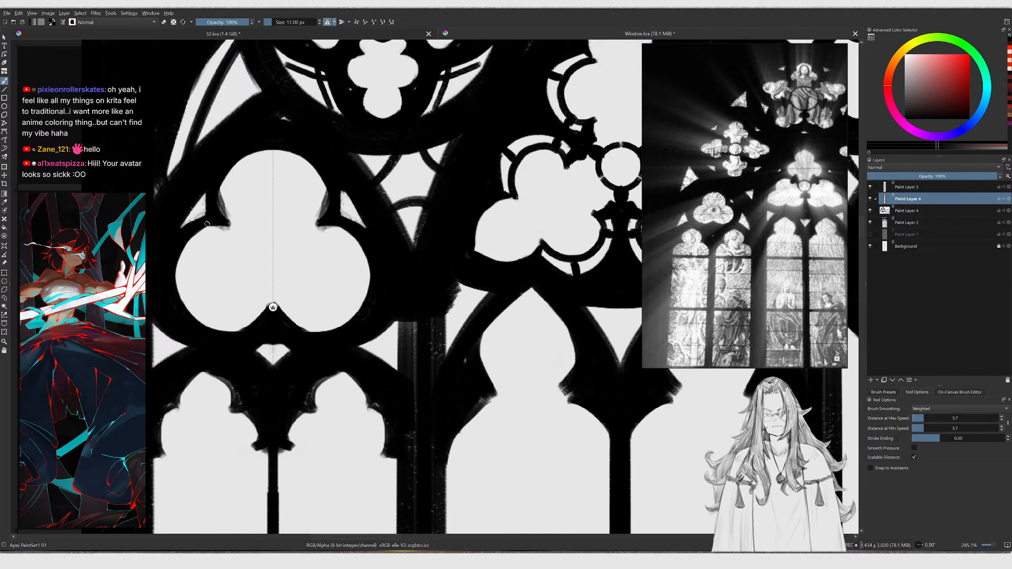
pyautogui.keyDown('ctrl'); pyautogui.moveTo(230, 217); pyautogui.dragTo(235, 263, button='middle'); pyautogui.keyUp('ctrl')
pyautogui.moveTo(284, 193)
pyautogui.mouseDown(button='middle')
pyautogui.moveTo(251, 211)
pyautogui.moveTo(249, 233)
pyautogui.moveTo(238, 176)
pyautogui.mouseUp(button='middle')
pyautogui.press('e')
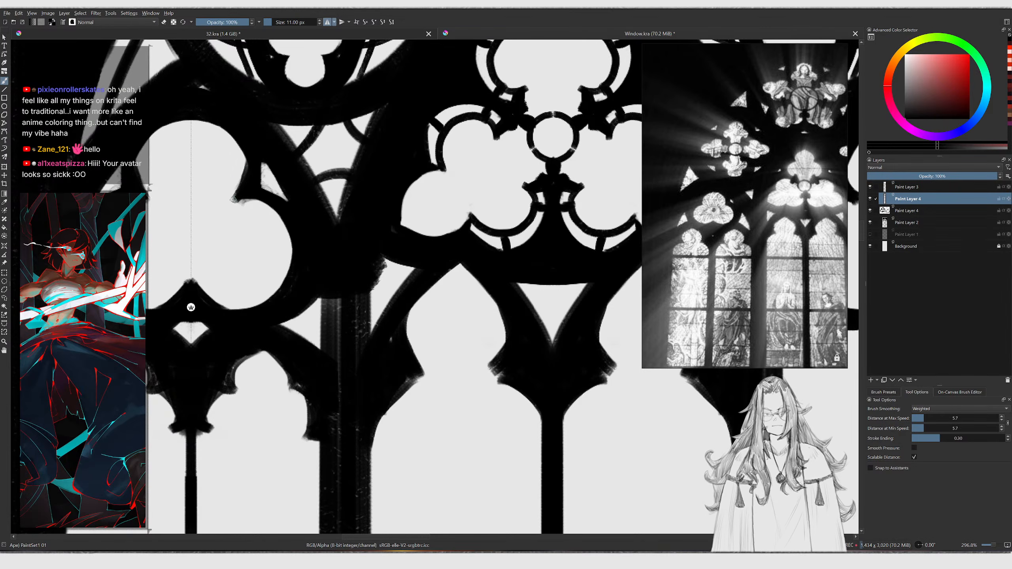
# Draw a straight horizontal transom bar across the left lancet's two lights
pyautogui.press('e')
pyautogui.keyDown('ctrl'); pyautogui.moveTo(241, 215); pyautogui.dragTo(213, 238, button='middle'); pyautogui.keyUp('ctrl')
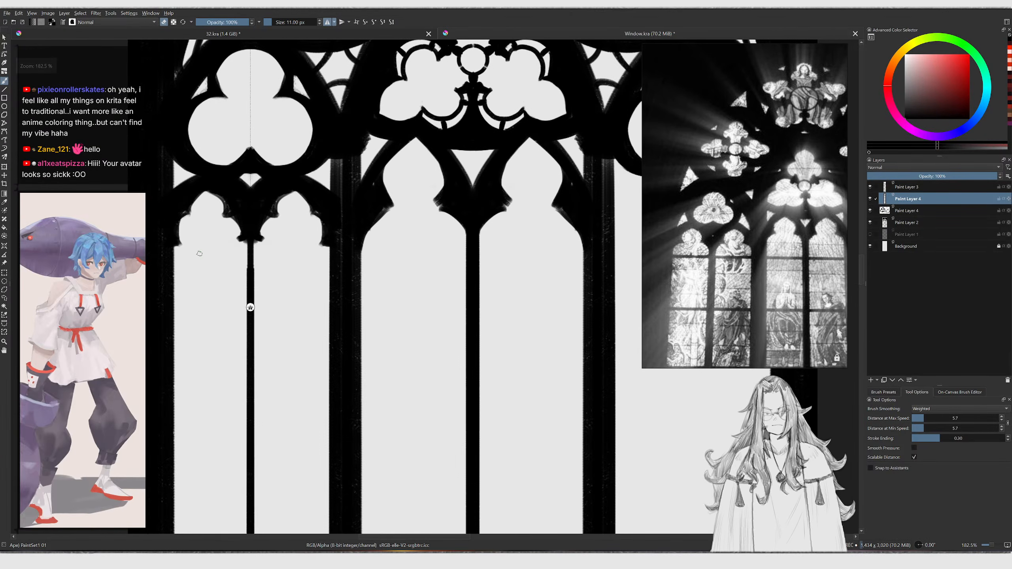
pyautogui.press(']')
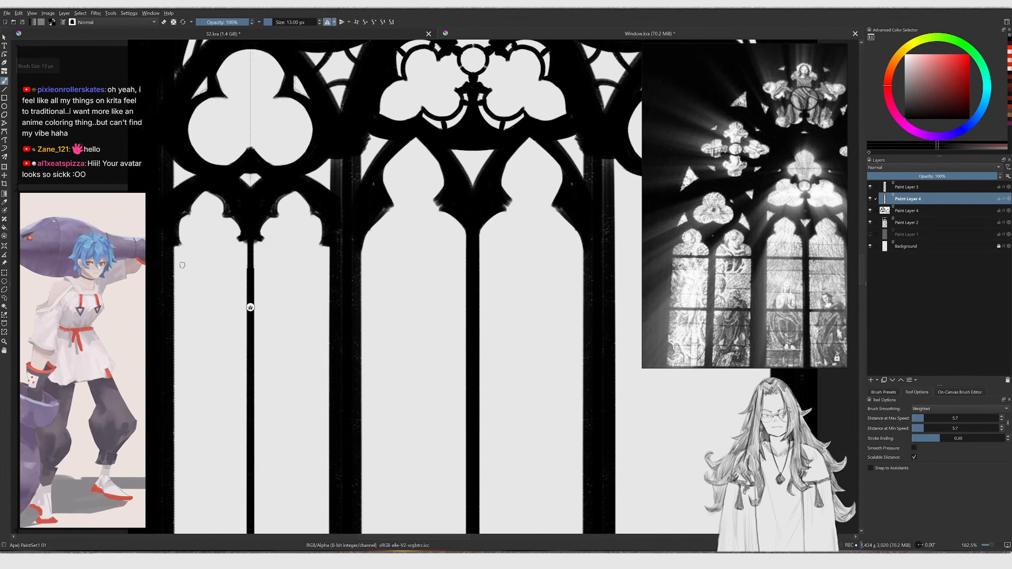
pyautogui.press('v')
pyautogui.keyDown('shift'); pyautogui.moveTo(324, 266); pyautogui.dragTo(351, 270); pyautogui.keyUp('shift')
pyautogui.press('b')
pyautogui.moveTo(311, 248)
pyautogui.keyDown('ctrl'); pyautogui.mouseDown(button='middle')
pyautogui.moveTo(312, 271)
pyautogui.moveTo(285, 225)
pyautogui.mouseUp(button='middle'); pyautogui.keyUp('ctrl')
pyautogui.moveTo(735, 213)
pyautogui.mouseDown(button='middle')
pyautogui.moveTo(735, 96)
pyautogui.moveTo(710, 43)
pyautogui.mouseUp(button='middle')
pyautogui.keyDown('ctrl'); pyautogui.moveTo(288, 193); pyautogui.dragTo(288, 175, button='middle'); pyautogui.keyUp('ctrl')
# Add a second straight horizontal transom bar lower across the left lancet's lights
pyautogui.press('v')
pyautogui.moveTo(285, 261); pyautogui.dragTo(298, 256)
pyautogui.keyDown('shift'); pyautogui.moveTo(206, 253); pyautogui.dragTo(206, 254); pyautogui.keyUp('shift')
pyautogui.press('b')
pyautogui.hotkey('ctrl', 'z')
pyautogui.press('v')
pyautogui.moveTo(296, 299); pyautogui.dragTo(295, 298)
pyautogui.keyDown('shift'); pyautogui.moveTo(204, 296); pyautogui.dragTo(204, 295); pyautogui.keyUp('shift')
pyautogui.press('b')
pyautogui.moveTo(248, 294); pyautogui.dragTo(260, 229, button='middle')
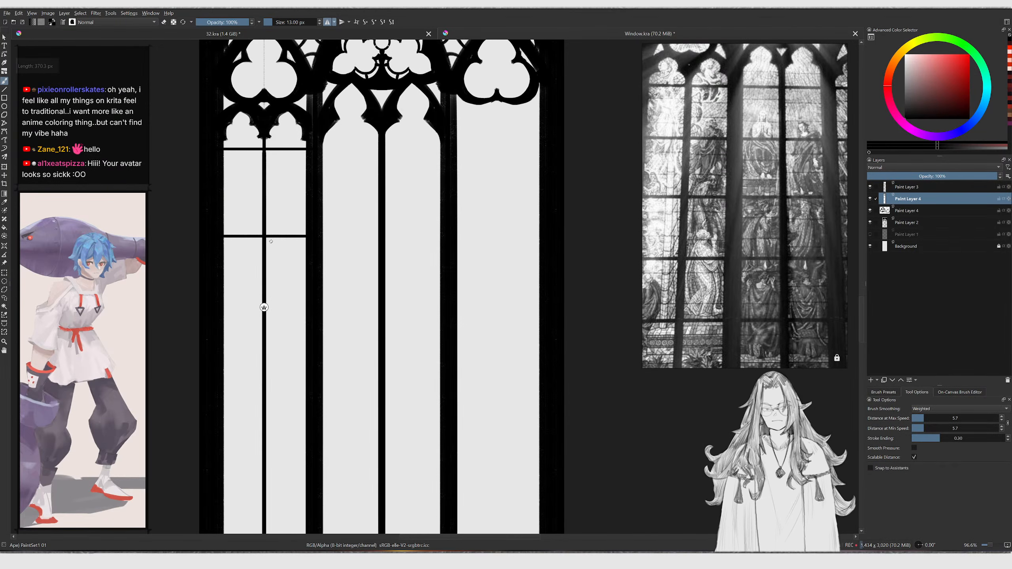
# Copy the left lancet's transom section and paste it lower down the lancet
pyautogui.hotkey('ctrl', 'r')
pyautogui.moveTo(202, 266); pyautogui.dragTo(327, 144)
pyautogui.hotkey('ctrl', 'c')
pyautogui.hotkey('ctrl', 'v')
pyautogui.press('t')
pyautogui.moveTo(293, 198); pyautogui.dragTo(292, 284)
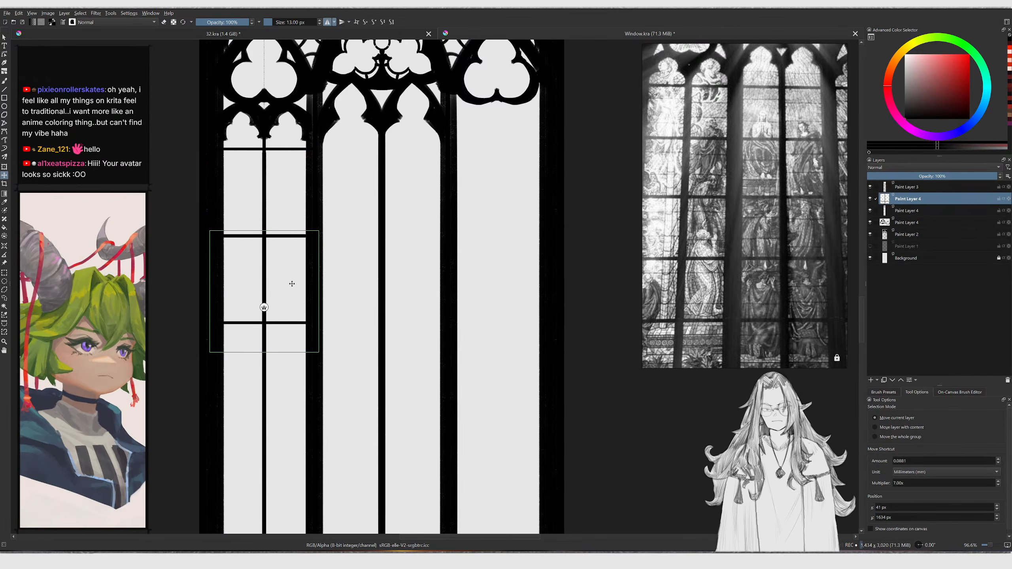
# Duplicate a selection of transom bars and move the copy further down the left lancet
pyautogui.hotkey('ctrl', 'r')
pyautogui.moveTo(280, 298); pyautogui.dragTo(280, 220, button='middle')
pyautogui.hotkey('ctrl', 'j')
pyautogui.press('t')
pyautogui.moveTo(292, 210); pyautogui.dragTo(298, 297)
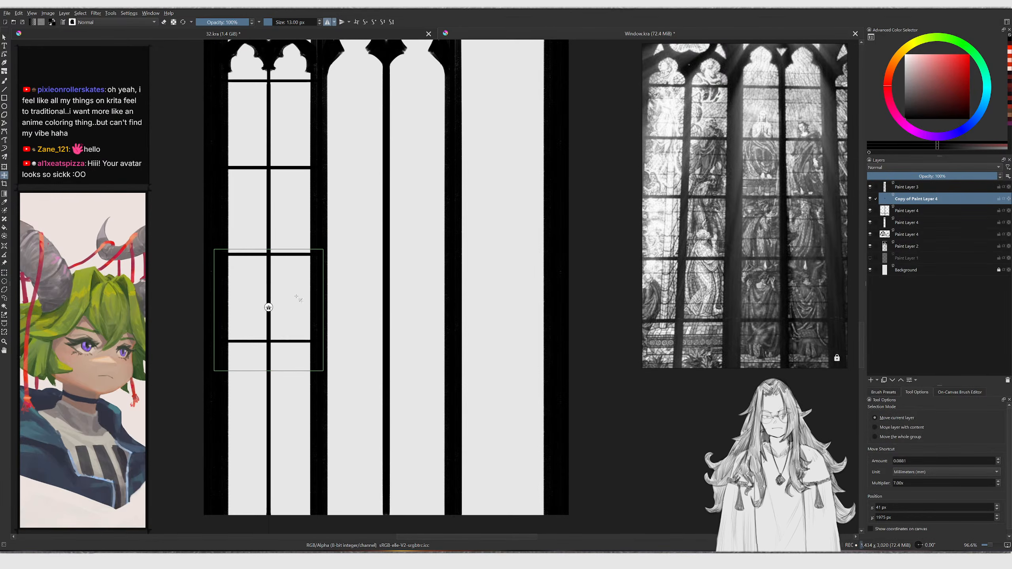
# Duplicate and move more transom copies down to the bottom of the left lancet, touching up the bars
pyautogui.press('b')
pyautogui.scroll(-1, 296, 284)
pyautogui.hotkey('ctrl', 'j')
pyautogui.press('t')
pyautogui.moveTo(274, 233); pyautogui.dragTo(273, 381)
pyautogui.press('b')
pyautogui.hotkey('ctrl', 'j')
pyautogui.press('t')
pyautogui.moveTo(318, 396); pyautogui.dragTo(319, 391)
pyautogui.press('b')
pyautogui.keyDown('ctrl'); pyautogui.moveTo(319, 280); pyautogui.dragTo(319, 321, button='middle'); pyautogui.keyUp('ctrl')
pyautogui.moveTo(319, 321); pyautogui.dragTo(308, 389, button='middle')
pyautogui.keyDown('ctrl'); pyautogui.moveTo(308, 253); pyautogui.dragTo(308, 224, button='middle'); pyautogui.keyUp('ctrl')
# Merge the transom copy layers down into a single layer
pyautogui.hotkey('ctrl', 'e')
pyautogui.hotkey('ctrl', 'e')
pyautogui.hotkey('ctrl', 'e')
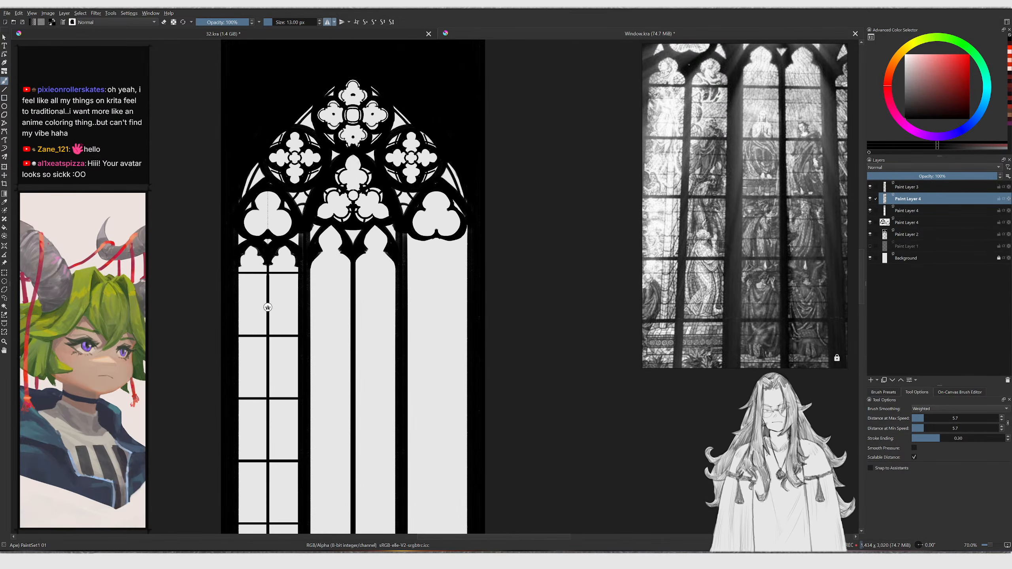
pyautogui.hotkey('ctrl', 'e')
pyautogui.press('t')
pyautogui.moveTo(307, 255)
pyautogui.mouseDown()
pyautogui.moveTo(308, 243)
pyautogui.moveTo(380, 255)
pyautogui.mouseUp()
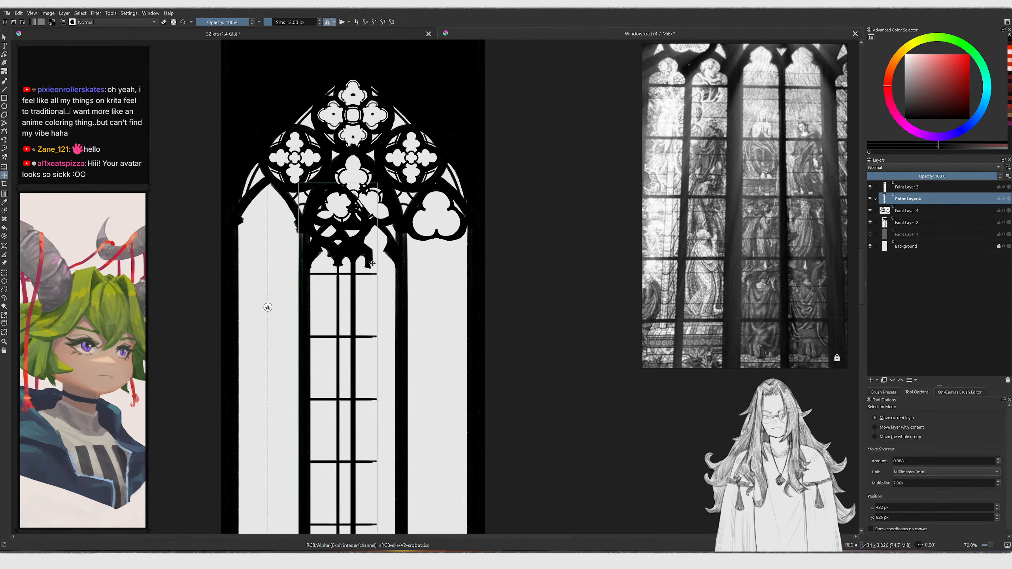
pyautogui.press('b')
pyautogui.hotkey('ctrl', 'z')
# Pick the right lancet's layer, try moving it, and delete the selected content
pyautogui.keyDown('ctrl'); pyautogui.moveTo(430, 234); pyautogui.dragTo(433, 195, button='middle'); pyautogui.keyUp('ctrl')
pyautogui.press('t')
pyautogui.press('b')
pyautogui.press('r')
pyautogui.click(442, 242)
pyautogui.press('t')
pyautogui.moveTo(442, 242)
pyautogui.mouseDown()
pyautogui.moveTo(429, 206)
pyautogui.moveTo(513, 143)
pyautogui.moveTo(414, 146)
pyautogui.moveTo(384, 198)
pyautogui.mouseUp()
pyautogui.hotkey('ctrl', 'z')
pyautogui.press('b')
pyautogui.press('l')
pyautogui.press('Delete')
pyautogui.hotkey('ctrl', 'shift', 'a')
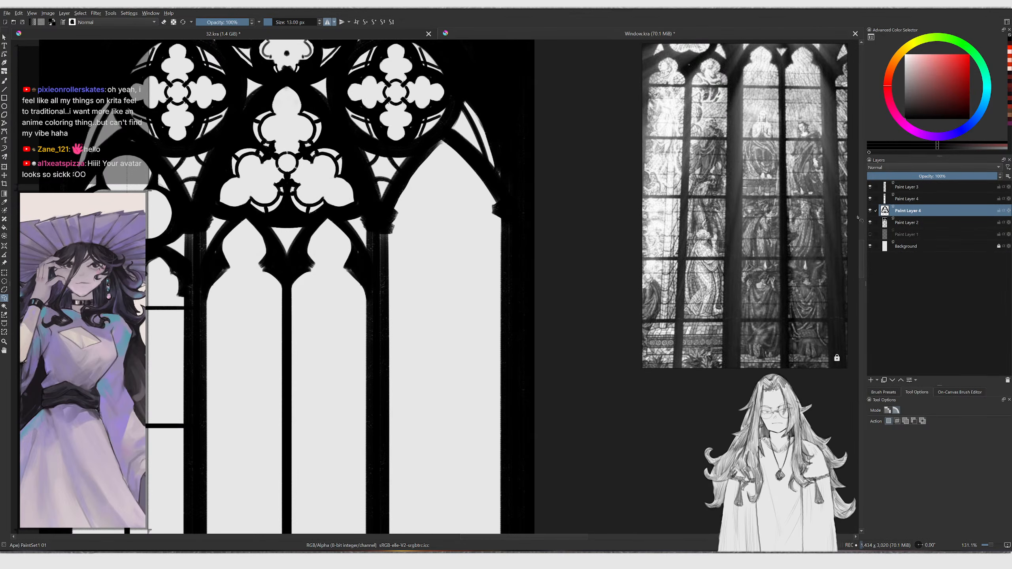
# Duplicate the left lancet's transom layer and move the copy onto the right lancet
pyautogui.click(906, 201)
pyautogui.keyDown('ctrl'); pyautogui.moveTo(448, 184); pyautogui.dragTo(405, 213, button='middle'); pyautogui.keyUp('ctrl')
pyautogui.press('b')
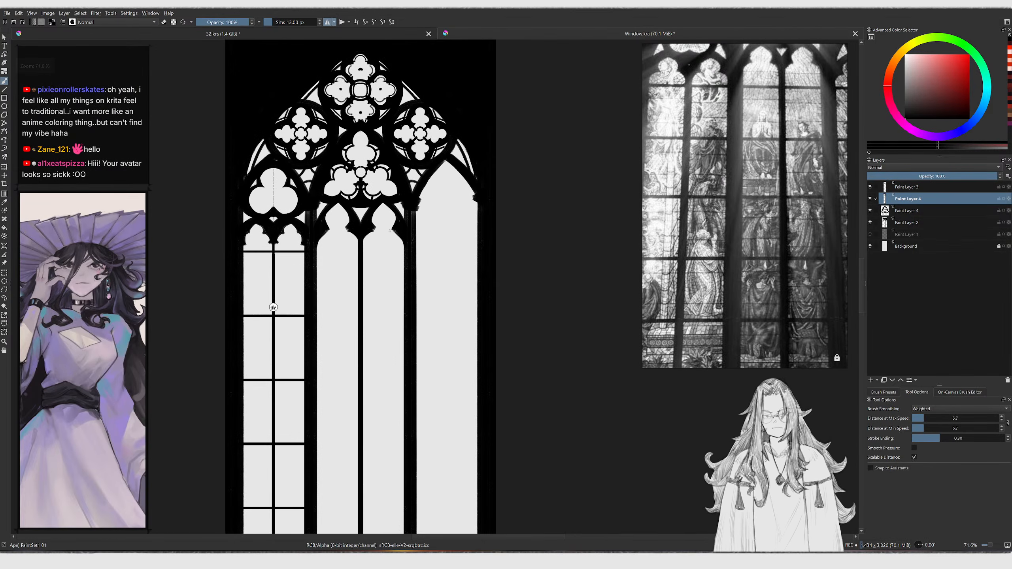
pyautogui.hotkey('ctrl', 'j')
pyautogui.press('t')
pyautogui.moveTo(360, 233); pyautogui.dragTo(533, 236)
pyautogui.press('b')
pyautogui.keyDown('ctrl'); pyautogui.click(440, 235); pyautogui.keyUp('ctrl')
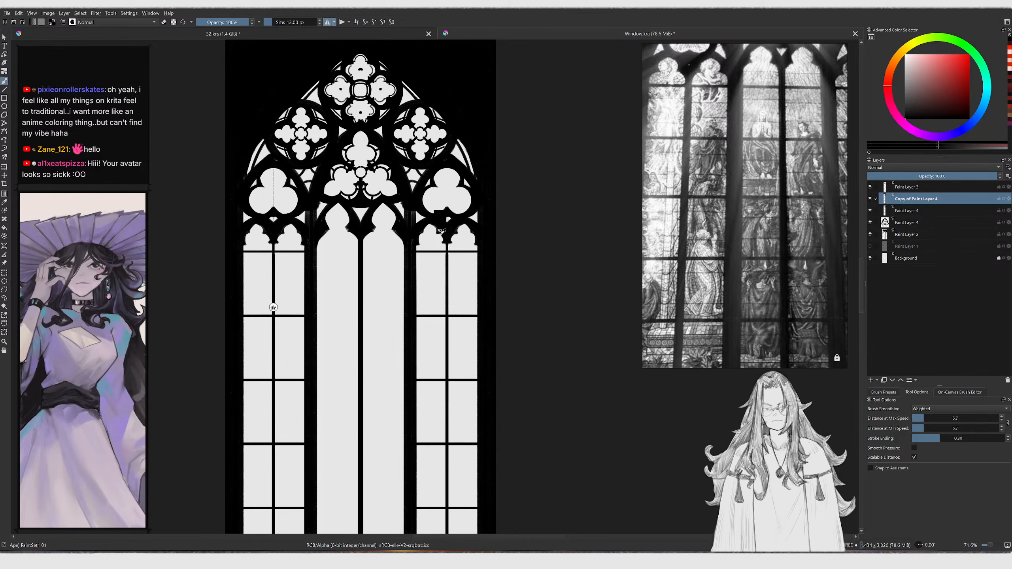
# Mirror the copied lancet layer horizontally and nudge it into place
pyautogui.hotkey('ctrl', 't')
pyautogui.rightClick(458, 228)
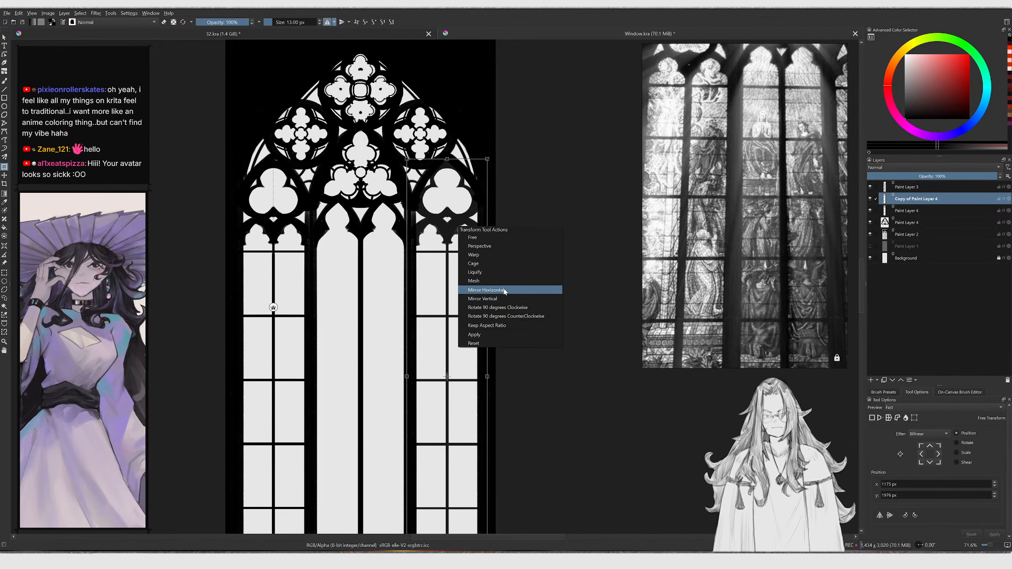
pyautogui.click(486, 290)
pyautogui.moveTo(449, 265); pyautogui.dragTo(450, 265)
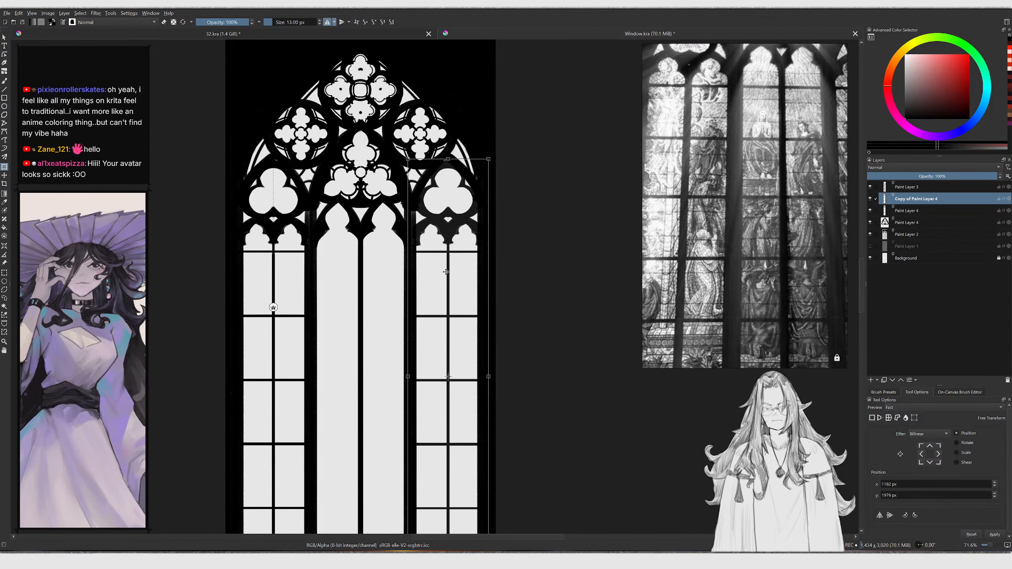
pyautogui.press('Return')
# Enlarge the brush and draw a horizontal transom bar across the two central lights
pyautogui.keyDown('ctrl'); pyautogui.scroll(2, 358, 175); pyautogui.keyUp('ctrl')
pyautogui.press('b')
pyautogui.click(335, 22)
pyautogui.click(349, 49)
pyautogui.keyDown('ctrl'); pyautogui.moveTo(369, 243); pyautogui.dragTo(369, 219, button='middle'); pyautogui.keyUp('ctrl')
pyautogui.moveTo(267, 337); pyautogui.dragTo(286, 274, button='middle')
pyautogui.press(']')
pyautogui.press(']')
pyautogui.press(']')
pyautogui.press(']')
pyautogui.press(']')
pyautogui.press(']')
pyautogui.press('v')
pyautogui.keyDown('shift'); pyautogui.moveTo(274, 291); pyautogui.dragTo(395, 293); pyautogui.keyUp('shift')
pyautogui.keyDown('ctrl'); pyautogui.moveTo(380, 282); pyautogui.dragTo(322, 290, button='middle'); pyautogui.keyUp('ctrl')
pyautogui.moveTo(320, 400); pyautogui.dragTo(307, 277, button='middle')
# Redraw the central transom with further straight strokes, undoing a misplaced one
pyautogui.press('v')
pyautogui.keyDown('shift'); pyautogui.moveTo(306, 333); pyautogui.dragTo(434, 334); pyautogui.keyUp('shift')
pyautogui.keyDown('ctrl'); pyautogui.moveTo(419, 336); pyautogui.dragTo(402, 365, button='middle'); pyautogui.keyUp('ctrl')
pyautogui.moveTo(380, 386); pyautogui.dragTo(302, 350, button='middle')
pyautogui.press('v')
pyautogui.keyDown('shift'); pyautogui.moveTo(287, 358); pyautogui.dragTo(403, 359); pyautogui.keyUp('shift')
pyautogui.keyDown('ctrl'); pyautogui.moveTo(405, 321); pyautogui.dragTo(371, 361, button='middle'); pyautogui.keyUp('ctrl')
pyautogui.keyDown('ctrl'); pyautogui.moveTo(361, 369); pyautogui.dragTo(358, 350, button='middle'); pyautogui.keyUp('ctrl')
pyautogui.hotkey('ctrl', 'z')
pyautogui.press('v')
pyautogui.keyDown('shift'); pyautogui.moveTo(421, 382); pyautogui.dragTo(334, 384); pyautogui.keyUp('shift')
pyautogui.moveTo(341, 376)
pyautogui.keyDown('ctrl'); pyautogui.mouseDown(button='middle')
pyautogui.moveTo(356, 239)
pyautogui.moveTo(326, 286)
pyautogui.mouseUp(button='middle'); pyautogui.keyUp('ctrl')
# Shrink the brush and refine where the central transom meets the mullion
pyautogui.press('[')
pyautogui.press('[')
pyautogui.press('[')
pyautogui.moveTo(324, 284)
pyautogui.mouseDown()
pyautogui.moveTo(313, 294)
pyautogui.moveTo(322, 303)
pyautogui.moveTo(316, 294)
pyautogui.mouseUp()
pyautogui.hotkey('ctrl', 'z')
pyautogui.hotkey('ctrl', 'z')
pyautogui.keyDown('ctrl'); pyautogui.moveTo(333, 287); pyautogui.dragTo(308, 293, button='middle'); pyautogui.keyUp('ctrl')
pyautogui.keyDown('ctrl'); pyautogui.moveTo(308, 293); pyautogui.dragTo(332, 290, button='middle'); pyautogui.keyUp('ctrl')
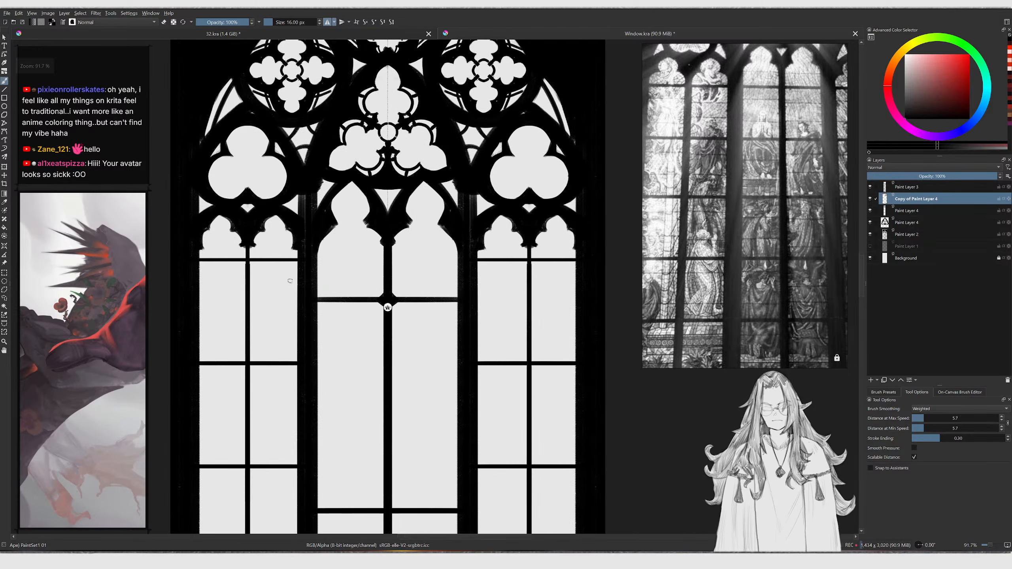
# Select the paint layers and merge them into one layer
pyautogui.click(913, 187)
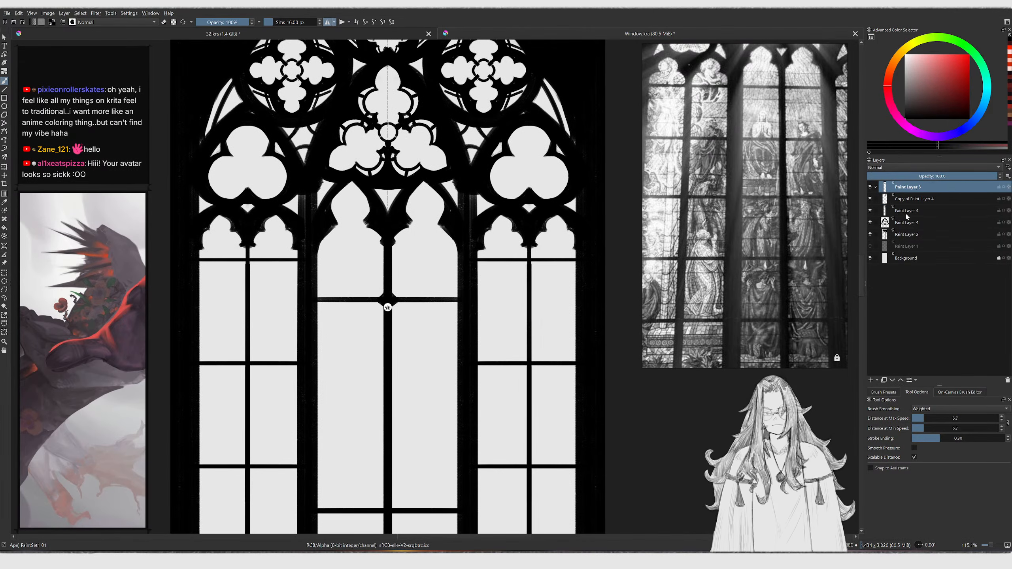
pyautogui.keyDown('shift'); pyautogui.click(905, 234); pyautogui.keyUp('shift')
pyautogui.hotkey('ctrl', 'e')
# Thicken the right lancet's transom-mullion crossings into small diamond bosses
pyautogui.moveTo(459, 256)
pyautogui.mouseDown(button='middle')
pyautogui.moveTo(424, 254)
pyautogui.moveTo(436, 252)
pyautogui.mouseUp(button='middle')
pyautogui.press('[')
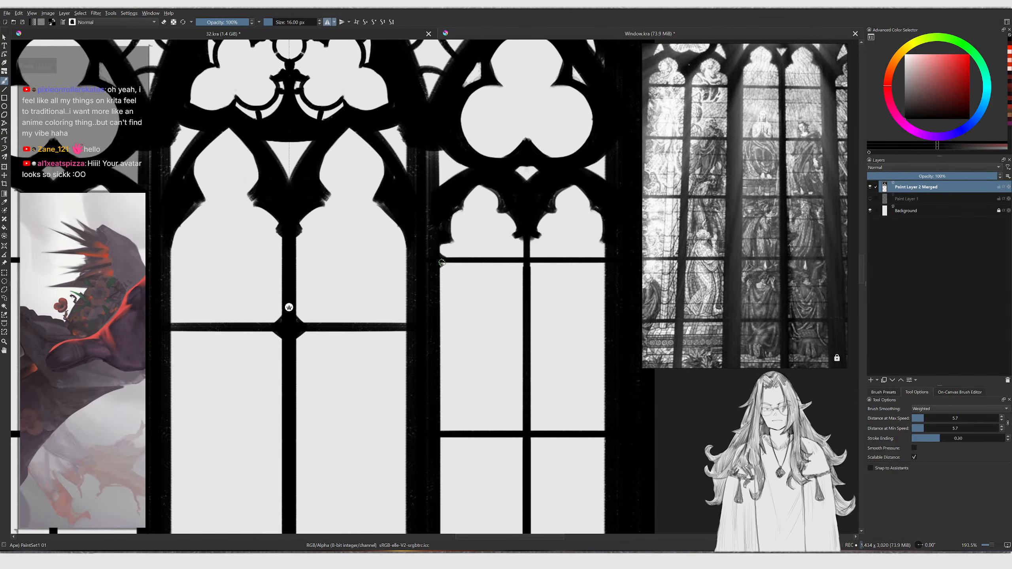
pyautogui.moveTo(518, 255); pyautogui.dragTo(455, 226, button='middle')
pyautogui.moveTo(463, 222); pyautogui.dragTo(469, 227)
pyautogui.moveTo(435, 393); pyautogui.dragTo(421, 325, button='middle')
pyautogui.press(']')
pyautogui.moveTo(441, 334); pyautogui.dragTo(457, 331)
pyautogui.moveTo(451, 474); pyautogui.dragTo(420, 310, button='middle')
pyautogui.moveTo(410, 349)
pyautogui.mouseDown()
pyautogui.moveTo(416, 334)
pyautogui.moveTo(430, 340)
pyautogui.mouseUp()
pyautogui.hotkey('ctrl', 'z')
pyautogui.moveTo(425, 358); pyautogui.dragTo(436, 282, button='middle')
pyautogui.press(']')
pyautogui.moveTo(419, 439); pyautogui.dragTo(429, 430)
pyautogui.moveTo(430, 431); pyautogui.dragTo(437, 436)
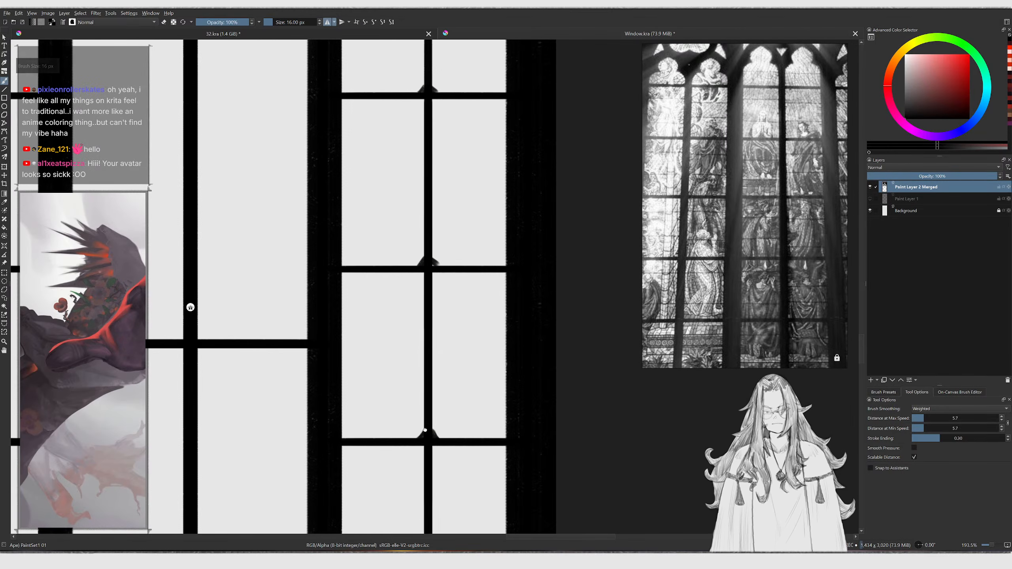
# Add diamond bosses at the remaining transom crossings of the right lancet
pyautogui.moveTo(421, 458); pyautogui.dragTo(426, 391, button='middle')
pyautogui.moveTo(425, 378); pyautogui.dragTo(442, 382)
pyautogui.moveTo(452, 336); pyautogui.dragTo(437, 468, button='middle')
pyautogui.moveTo(405, 338); pyautogui.dragTo(428, 339)
pyautogui.moveTo(442, 282); pyautogui.dragTo(461, 391, button='middle')
pyautogui.moveTo(427, 270); pyautogui.dragTo(435, 280)
pyautogui.moveTo(438, 279); pyautogui.dragTo(446, 274)
pyautogui.moveTo(451, 214); pyautogui.dragTo(456, 360, button='middle')
pyautogui.moveTo(437, 250); pyautogui.dragTo(450, 239)
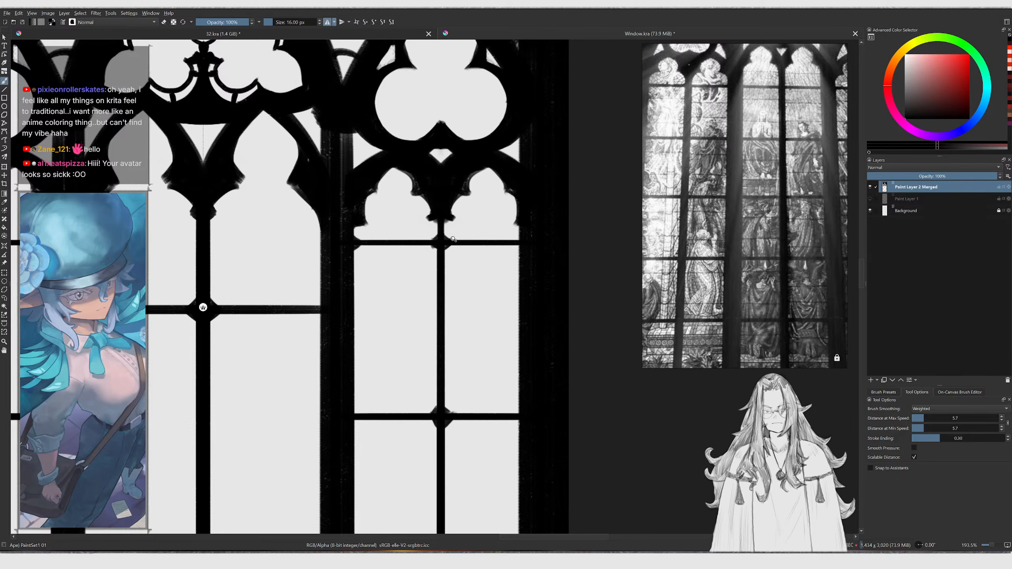
# Add a boss where the central transom meets the central mullion
pyautogui.scroll(-5, 453, 283)
pyautogui.scroll(5, 399, 257)
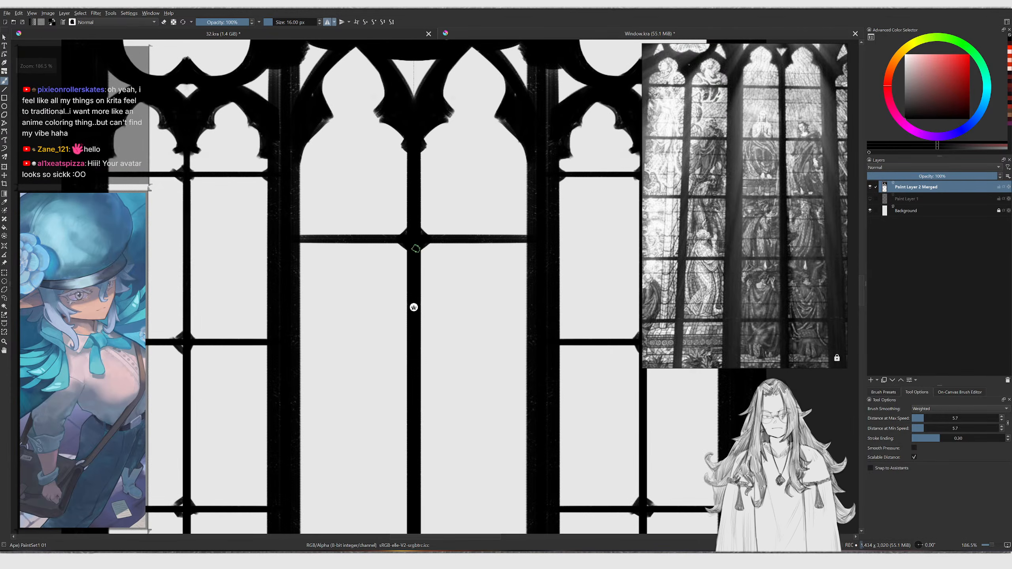
pyautogui.moveTo(514, 234); pyautogui.dragTo(534, 218)
pyautogui.moveTo(534, 219)
pyautogui.mouseDown()
pyautogui.moveTo(518, 235)
pyautogui.moveTo(527, 250)
pyautogui.moveTo(522, 243)
pyautogui.mouseUp()
pyautogui.press(']')
pyautogui.scroll(-5, 524, 234)
pyautogui.scroll(4, 494, 286)
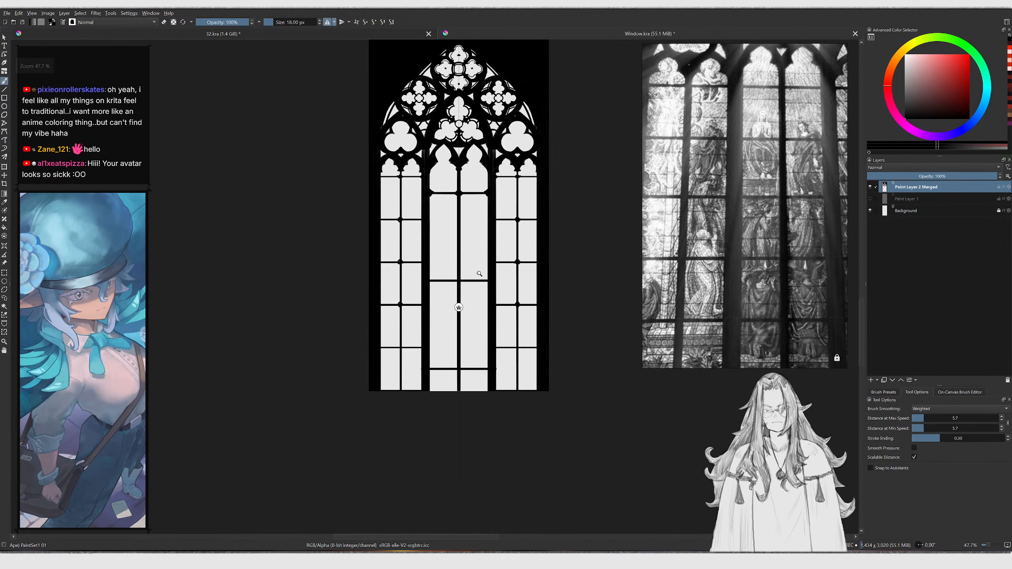
# Touch up the central lancets' transom junction bosses
pyautogui.moveTo(494, 286); pyautogui.dragTo(503, 295)
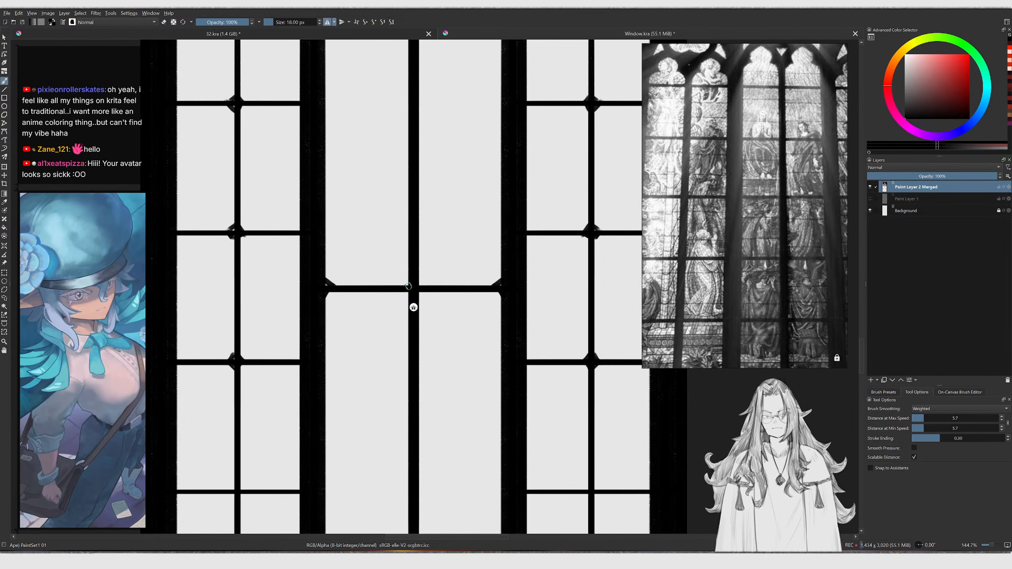
pyautogui.moveTo(407, 286)
pyautogui.mouseDown()
pyautogui.moveTo(417, 281)
pyautogui.moveTo(406, 291)
pyautogui.mouseUp()
pyautogui.scroll(-3, 415, 293)
pyautogui.moveTo(409, 296); pyautogui.dragTo(405, 230, button='middle')
pyautogui.moveTo(414, 363); pyautogui.dragTo(406, 372)
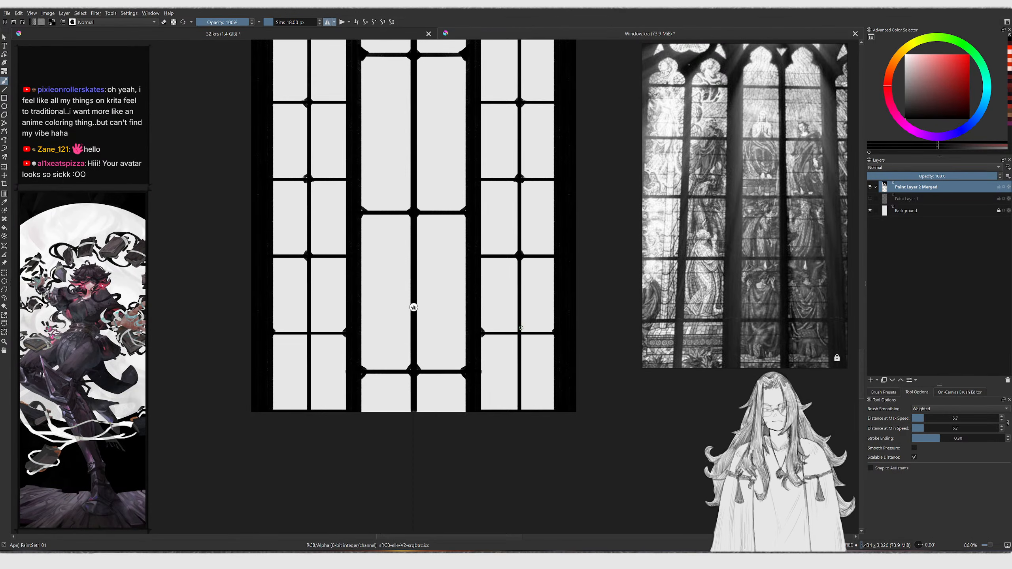
pyautogui.scroll(3, 508, 297)
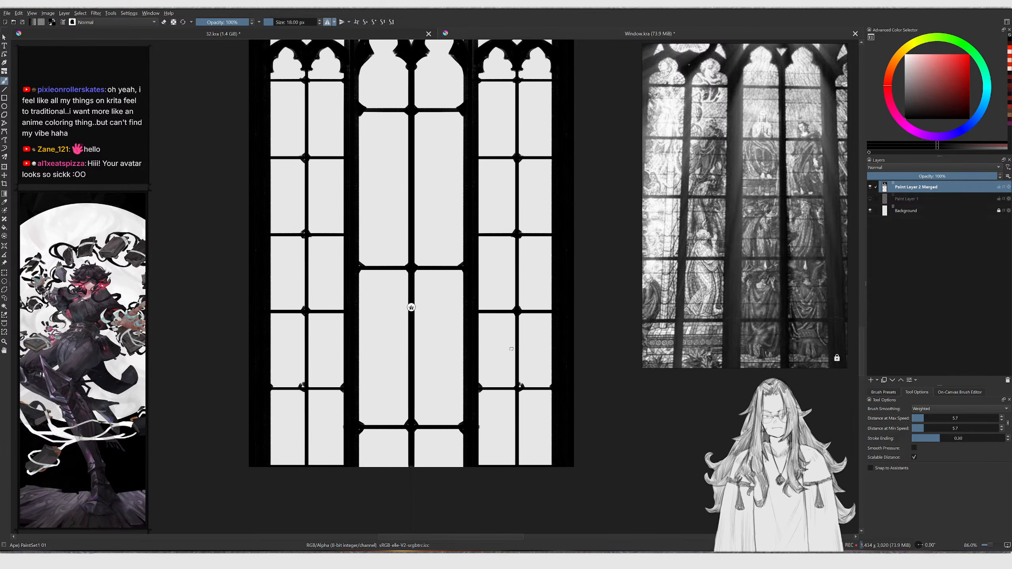
# Touch up the right lancet's mullion edges and transom crossings with small black brush strokes
pyautogui.moveTo(511, 402); pyautogui.dragTo(504, 404, button='middle')
pyautogui.press('[')
pyautogui.press(']')
pyautogui.scroll(3, 404, 307)
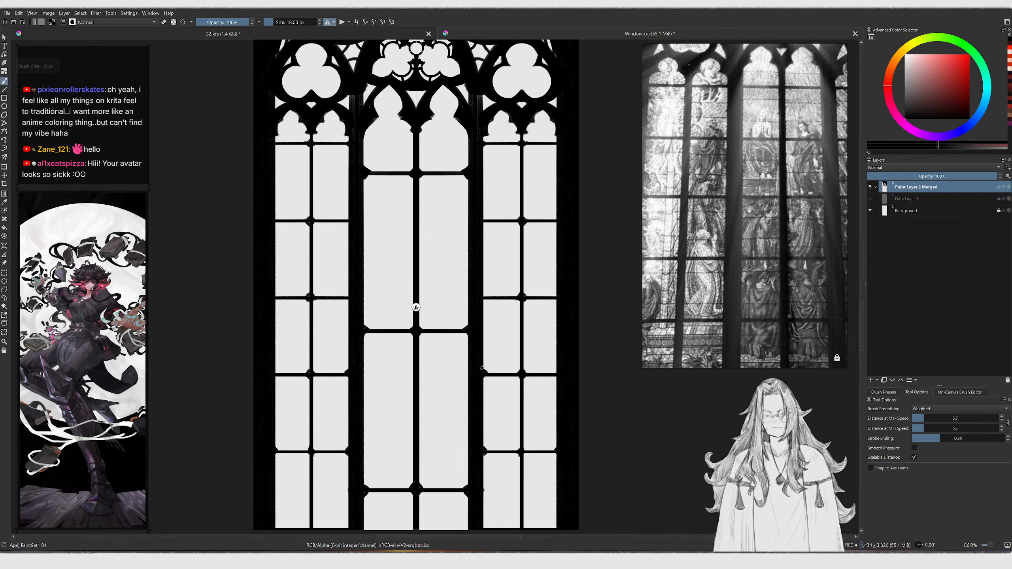
pyautogui.press(']')
pyautogui.scroll(2, 557, 381)
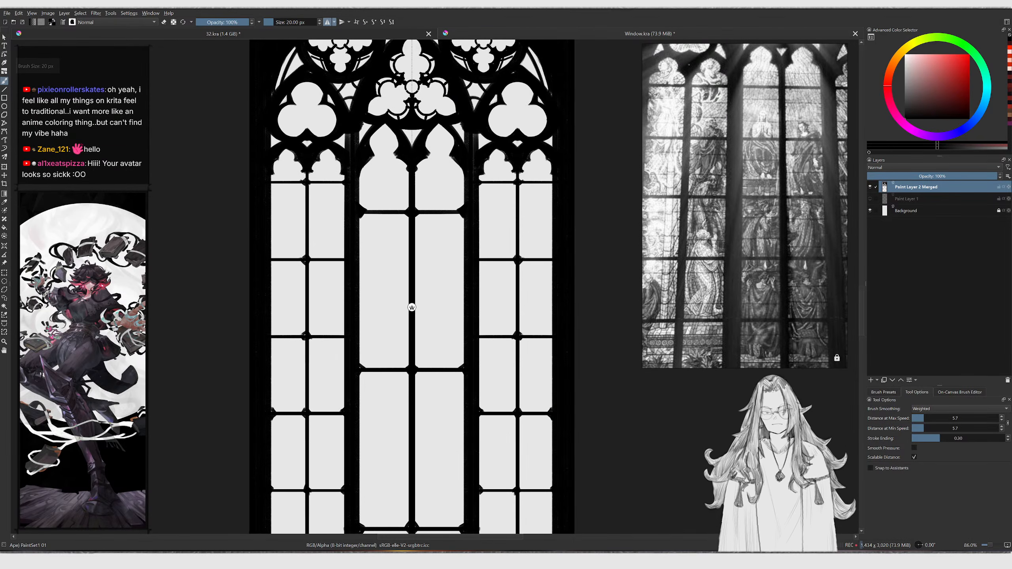
pyautogui.moveTo(553, 330); pyautogui.dragTo(547, 335)
pyautogui.moveTo(549, 338); pyautogui.dragTo(552, 344)
pyautogui.moveTo(491, 333); pyautogui.dragTo(515, 371, button='middle')
# Refine the mullion between the central and right lancets and the right lancet's outer frame edge in black
pyautogui.scroll(2, 515, 371)
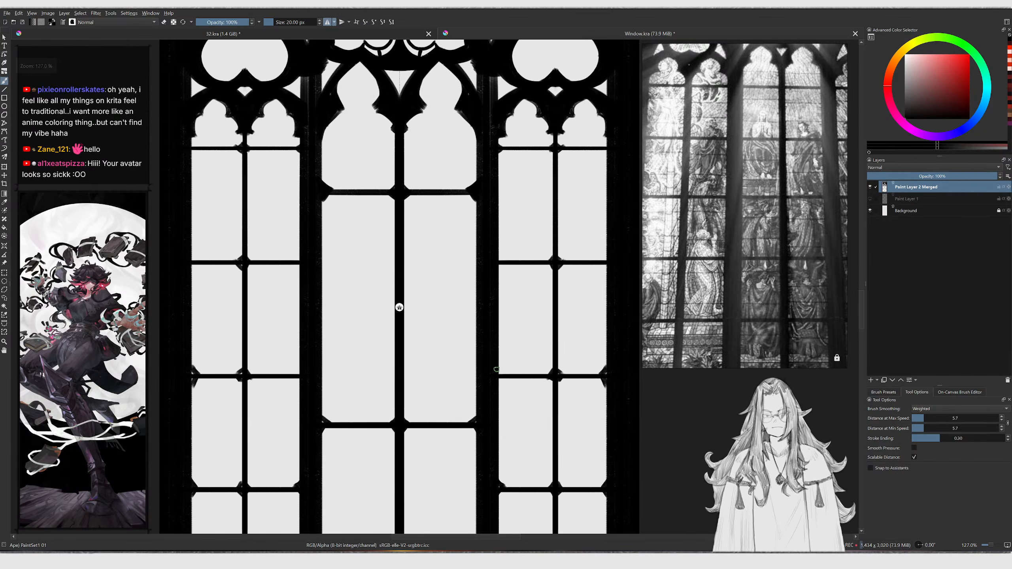
pyautogui.moveTo(607, 256); pyautogui.dragTo(602, 275)
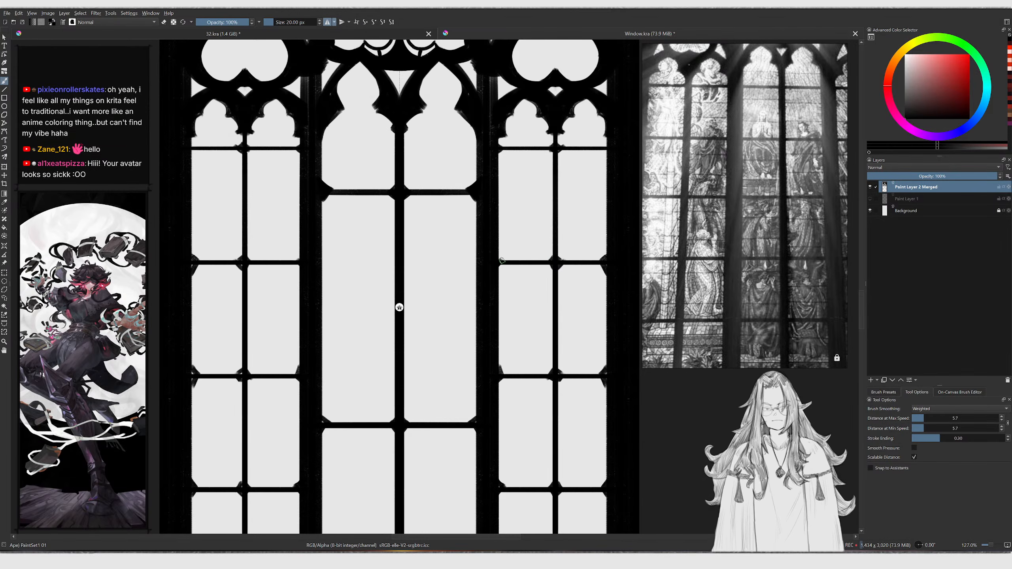
pyautogui.scroll(3, 519, 249)
pyautogui.moveTo(469, 218); pyautogui.dragTo(471, 289, button='middle')
pyautogui.moveTo(471, 285)
pyautogui.mouseDown()
pyautogui.moveTo(477, 290)
pyautogui.moveTo(500, 251)
pyautogui.moveTo(490, 251)
pyautogui.moveTo(504, 269)
pyautogui.moveTo(494, 248)
pyautogui.moveTo(505, 265)
pyautogui.mouseUp()
pyautogui.press('e')
pyautogui.press('e')
pyautogui.hotkey('ctrl', 'z')
pyautogui.press('[')
pyautogui.press('[')
pyautogui.press('[')
pyautogui.hotkey('ctrl', 'z')
pyautogui.moveTo(511, 245)
pyautogui.keyDown('ctrl'); pyautogui.mouseDown(button='middle')
pyautogui.moveTo(540, 294)
pyautogui.moveTo(493, 316)
pyautogui.mouseUp(button='middle'); pyautogui.keyUp('ctrl')
pyautogui.moveTo(493, 317)
pyautogui.keyDown('ctrl'); pyautogui.mouseDown(button='middle')
pyautogui.moveTo(522, 299)
pyautogui.moveTo(509, 304)
pyautogui.moveTo(508, 295)
pyautogui.mouseUp(button='middle'); pyautogui.keyUp('ctrl')
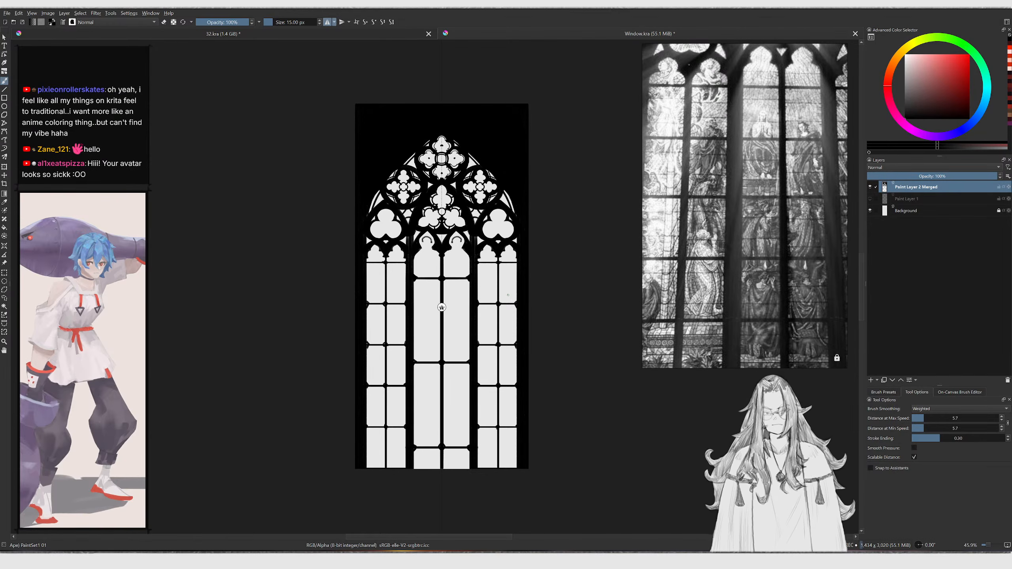
pyautogui.keyDown('ctrl'); pyautogui.moveTo(495, 240); pyautogui.dragTo(496, 159, button='middle'); pyautogui.keyUp('ctrl')
# Clean up the lancet arch heads and tracery edges, alternating black strokes with the eraser
pyautogui.press('e')
pyautogui.moveTo(312, 272); pyautogui.dragTo(315, 214)
pyautogui.hotkey('ctrl', 'z')
pyautogui.press('e')
pyautogui.moveTo(319, 177); pyautogui.dragTo(310, 268)
pyautogui.moveTo(317, 200); pyautogui.dragTo(315, 244)
pyautogui.press('e')
pyautogui.moveTo(323, 176)
pyautogui.mouseDown()
pyautogui.moveTo(316, 242)
pyautogui.moveTo(390, 231)
pyautogui.mouseUp()
pyautogui.press(']')
pyautogui.press(']')
pyautogui.press(']')
pyautogui.press(']')
pyautogui.press(']')
pyautogui.press(']')
pyautogui.press(']')
pyautogui.press(']')
pyautogui.press(']')
pyautogui.press(']')
pyautogui.press(']')
pyautogui.press(']')
pyautogui.press(']')
pyautogui.press(']')
pyautogui.press(']')
pyautogui.press(']')
pyautogui.press(']')
pyautogui.press(']')
pyautogui.press(']')
pyautogui.keyDown('ctrl'); pyautogui.moveTo(389, 232); pyautogui.dragTo(384, 194, button='middle'); pyautogui.keyUp('ctrl')
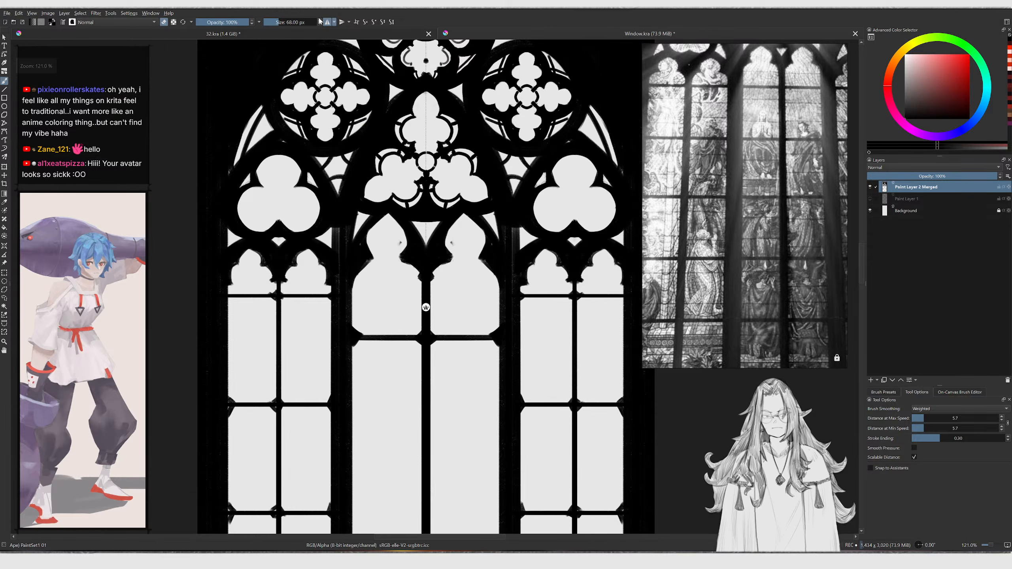
pyautogui.click(327, 22)
pyautogui.moveTo(351, 91); pyautogui.dragTo(317, 108, button='middle')
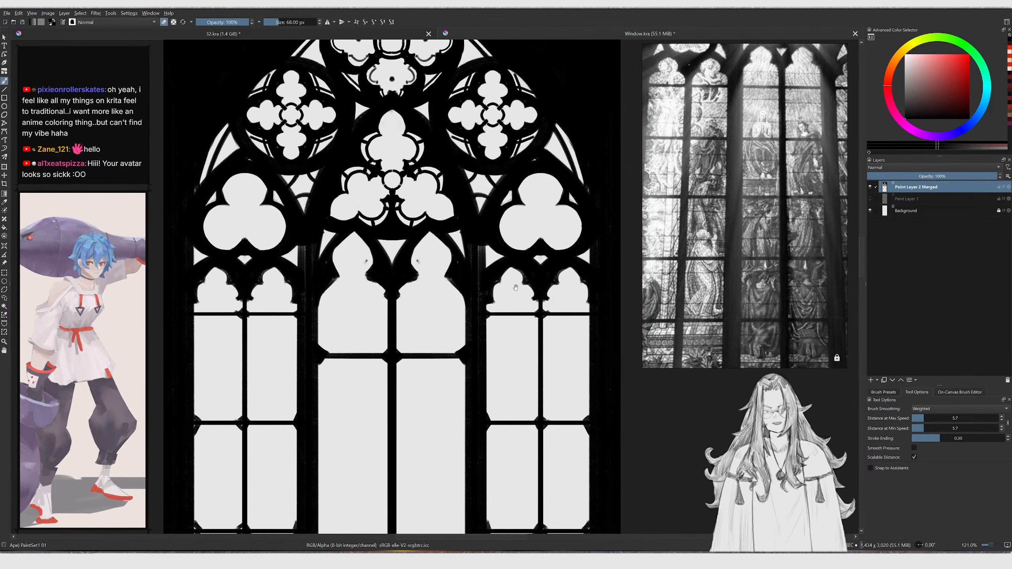
pyautogui.moveTo(524, 288); pyautogui.dragTo(504, 296, button='middle')
pyautogui.press('e')
# On a new layer, write a large red "BRB" with a smiley face over the window
pyautogui.moveTo(948, 65); pyautogui.dragTo(974, 39)
pyautogui.press('Insert')
pyautogui.press(']')
pyautogui.press(']')
pyautogui.press(']')
pyautogui.moveTo(229, 274)
pyautogui.mouseDown()
pyautogui.moveTo(222, 279)
pyautogui.moveTo(255, 275)
pyautogui.moveTo(229, 291)
pyautogui.mouseUp()
pyautogui.moveTo(321, 274)
pyautogui.mouseDown()
pyautogui.moveTo(354, 219)
pyautogui.moveTo(373, 273)
pyautogui.mouseUp()
pyautogui.moveTo(419, 247)
pyautogui.mouseDown()
pyautogui.moveTo(429, 146)
pyautogui.moveTo(467, 226)
pyautogui.moveTo(412, 143)
pyautogui.moveTo(437, 273)
pyautogui.mouseUp()
pyautogui.hotkey('ctrl', 'z')
pyautogui.moveTo(251, 354)
pyautogui.mouseDown()
pyautogui.moveTo(381, 426)
pyautogui.moveTo(429, 354)
pyautogui.mouseUp()
pyautogui.click(227, 338)
pyautogui.click(462, 324)
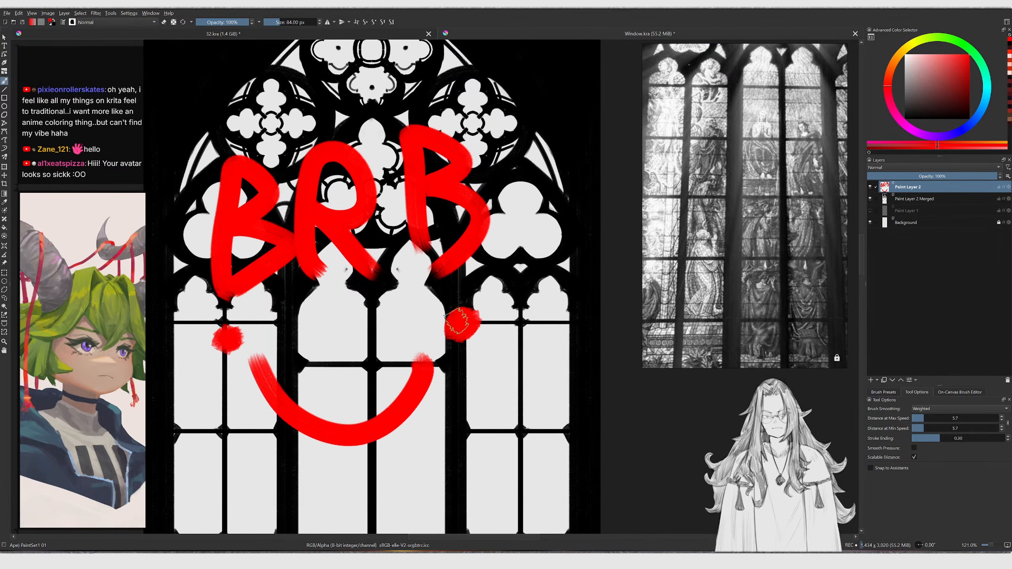
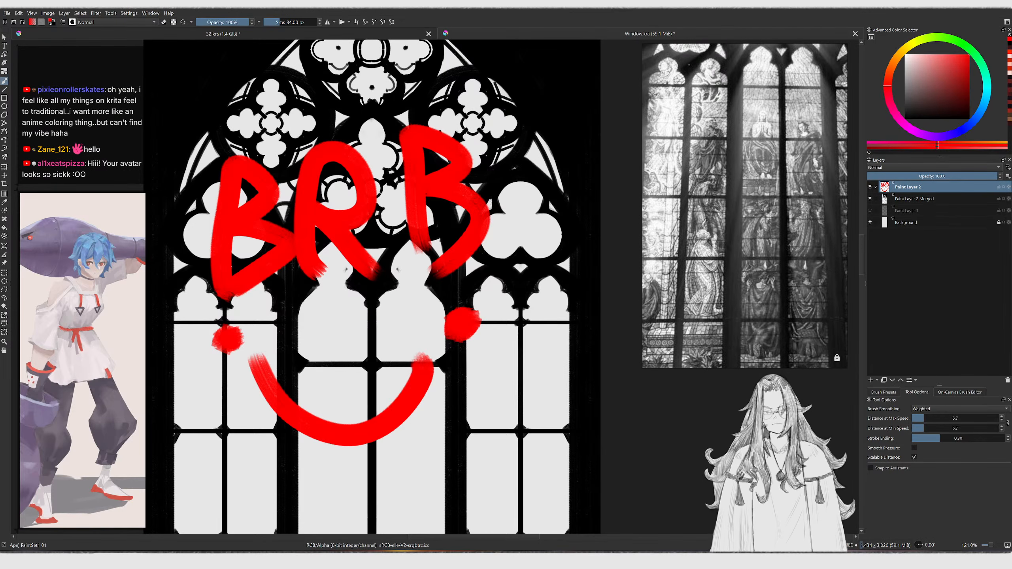
# Clear the red BRB lettering from its layer
pyautogui.keyDown('ctrl'); pyautogui.scroll(-1, 554, 244); pyautogui.keyUp('ctrl')
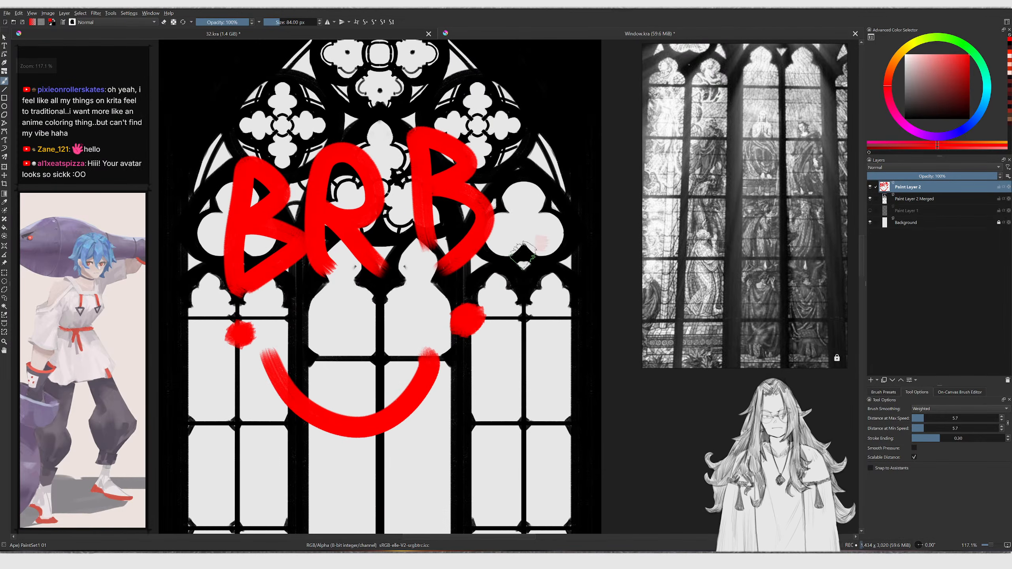
pyautogui.press('Delete')
pyautogui.scroll(2, 418, 239)
pyautogui.click(458, 226)
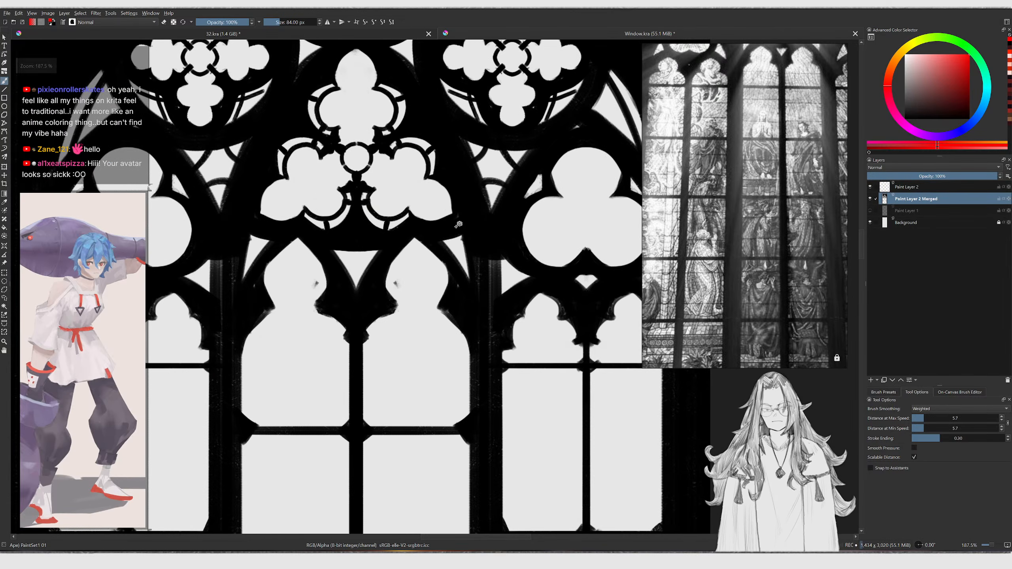
# Erase a small stray speck inside the central lancet head with a reduced eraser
pyautogui.press('e')
pyautogui.press('[')
pyautogui.press('[')
pyautogui.press('[')
pyautogui.press('[')
pyautogui.press('[')
pyautogui.press('[')
pyautogui.press('[')
pyautogui.press('[')
pyautogui.press('[')
pyautogui.press('[')
pyautogui.press('[')
pyautogui.press('[')
pyautogui.moveTo(400, 286); pyautogui.dragTo(399, 283)
# Select the emptied upper paint layer and put it into a new layer group
pyautogui.keyDown('ctrl'); pyautogui.click(912, 193); pyautogui.keyUp('ctrl')
pyautogui.hotkey('ctrl', 'g')
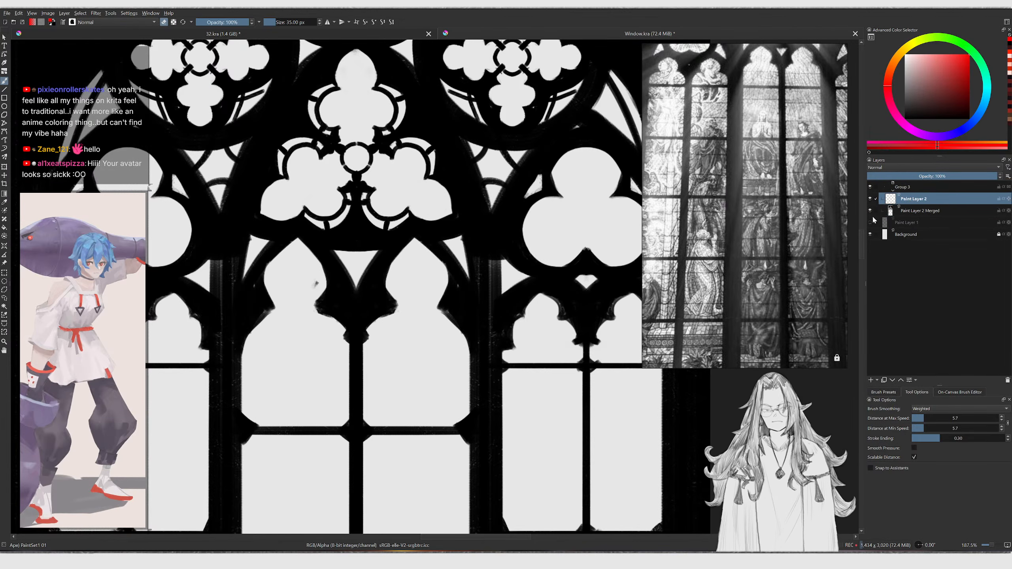
pyautogui.keyDown('ctrl'); pyautogui.moveTo(513, 276); pyautogui.dragTo(491, 314, button='middle'); pyautogui.keyUp('ctrl')
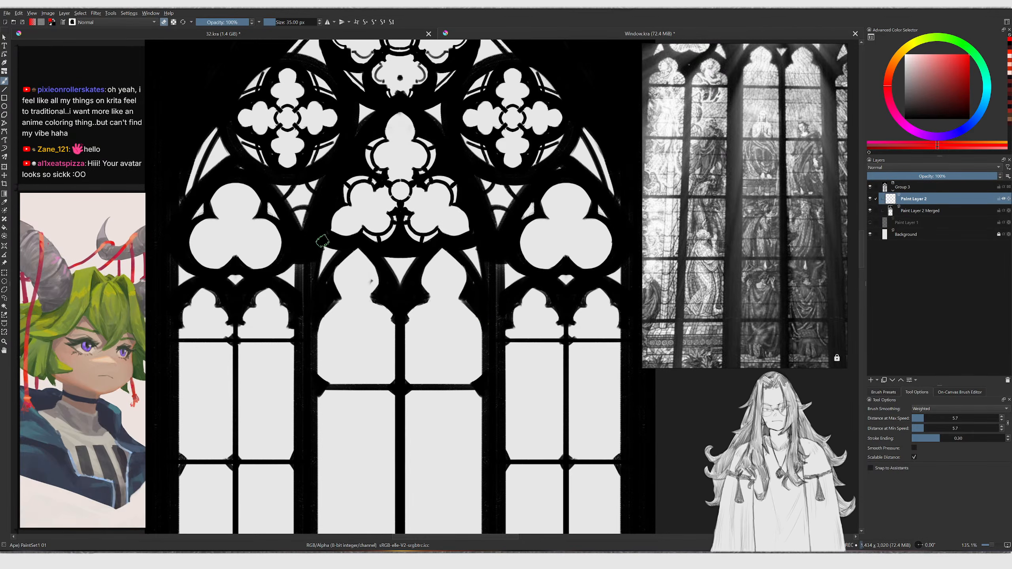
pyautogui.keyDown('ctrl'); pyautogui.scroll(2, 299, 265); pyautogui.keyUp('ctrl')
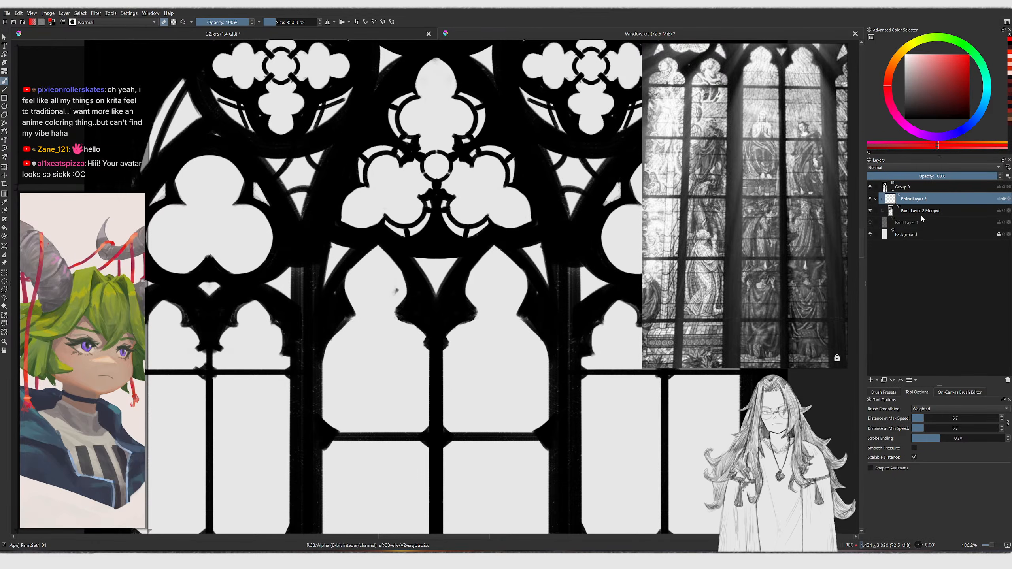
pyautogui.keyDown('ctrl'); pyautogui.scroll(-6, 556, 232); pyautogui.keyUp('ctrl')
pyautogui.press('g')
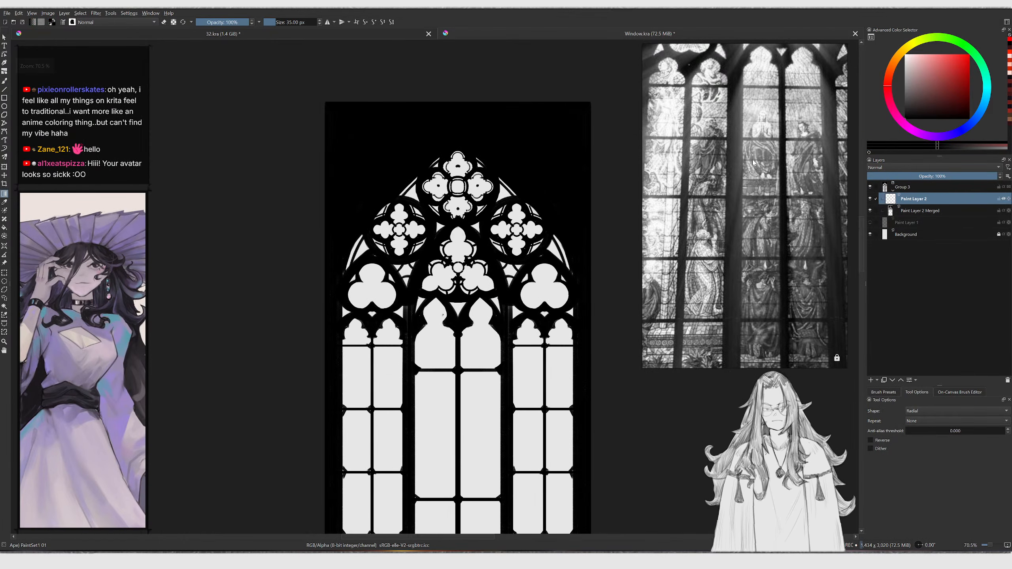
pyautogui.moveTo(923, 106); pyautogui.dragTo(926, 94)
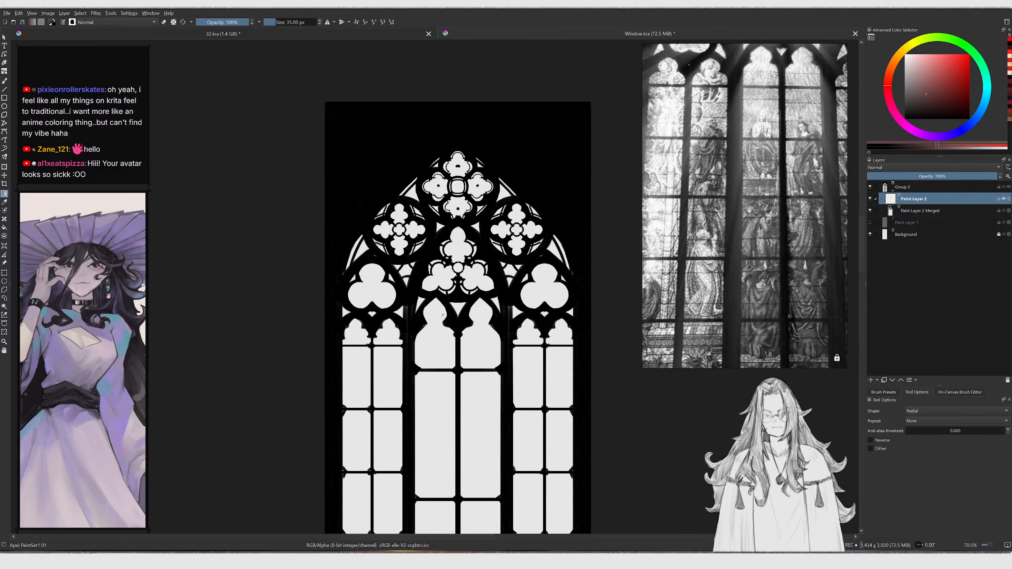
pyautogui.keyDown('ctrl'); pyautogui.scroll(-2, 539, 168); pyautogui.keyUp('ctrl')
pyautogui.moveTo(498, 106); pyautogui.dragTo(498, 446)
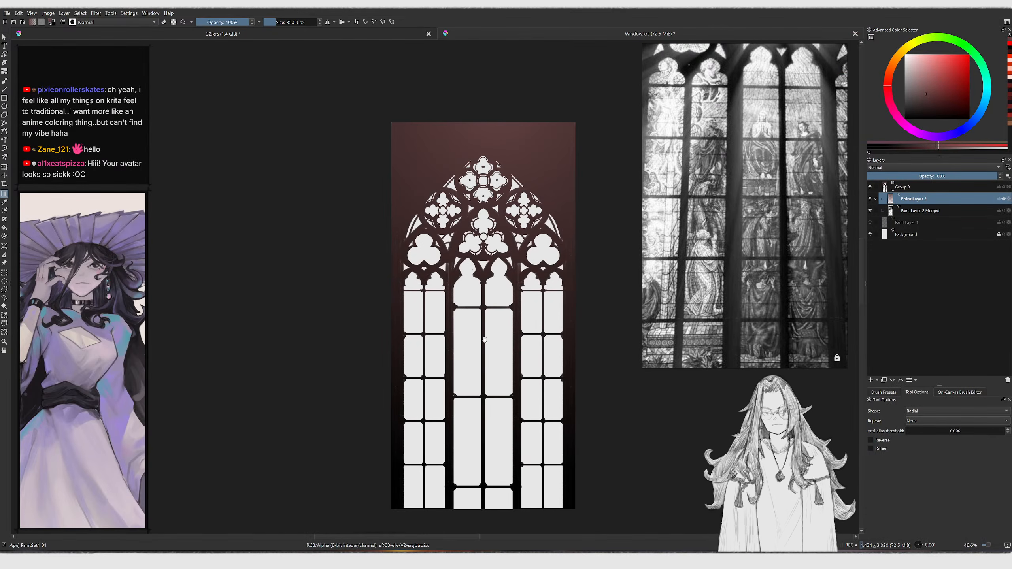
pyautogui.moveTo(484, 346); pyautogui.dragTo(482, 330, button='middle')
pyautogui.hotkey('ctrl', 'z')
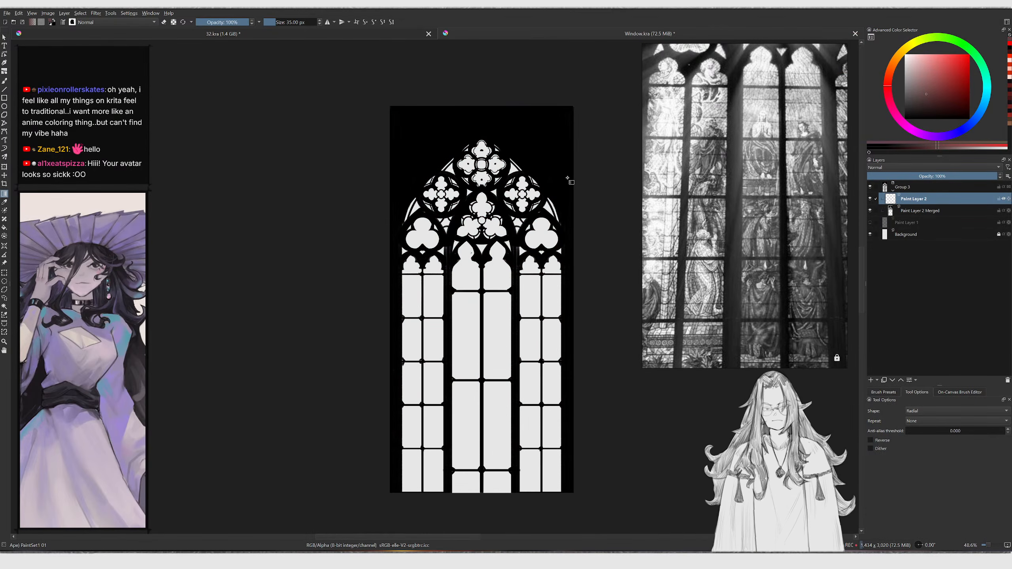
# Switch the gradient shape to Linear, select the whole canvas, and draw a red-to-black vertical gradient
pyautogui.click(922, 411)
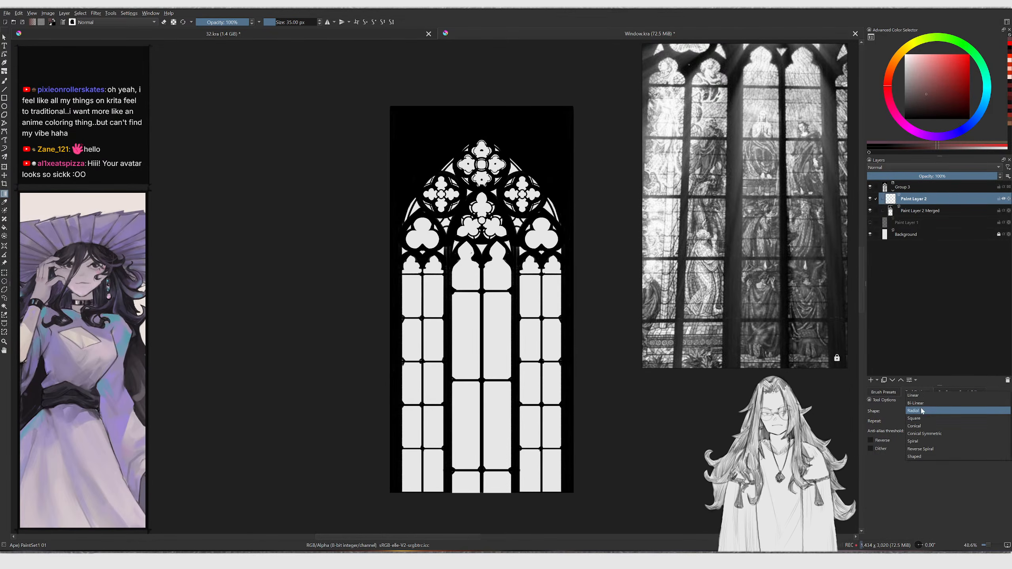
pyautogui.click(922, 398)
pyautogui.hotkey('ctrl', 'a')
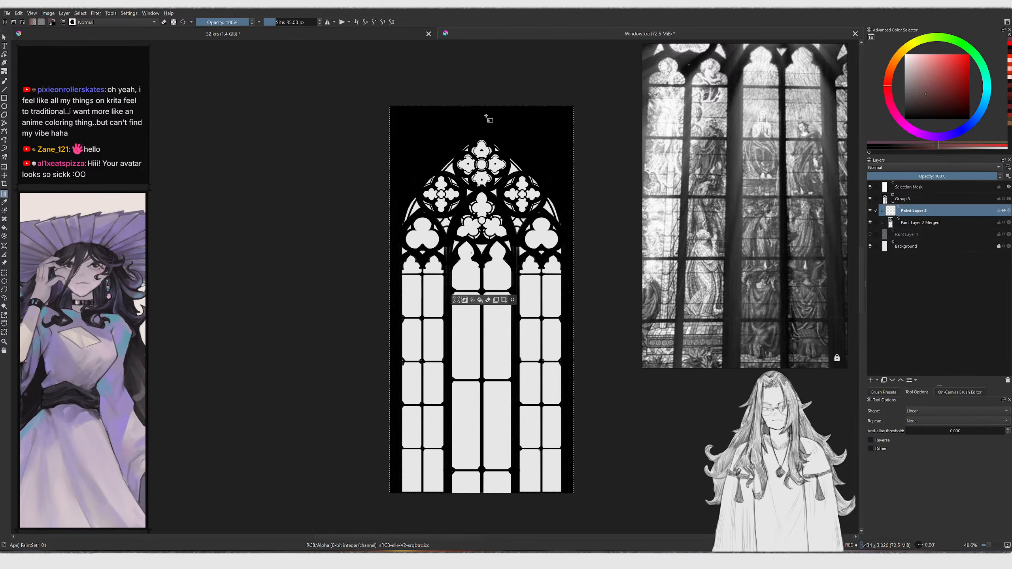
pyautogui.moveTo(497, 468); pyautogui.dragTo(509, 362)
pyautogui.click(952, 81)
pyautogui.moveTo(499, 170); pyautogui.dragTo(508, 359)
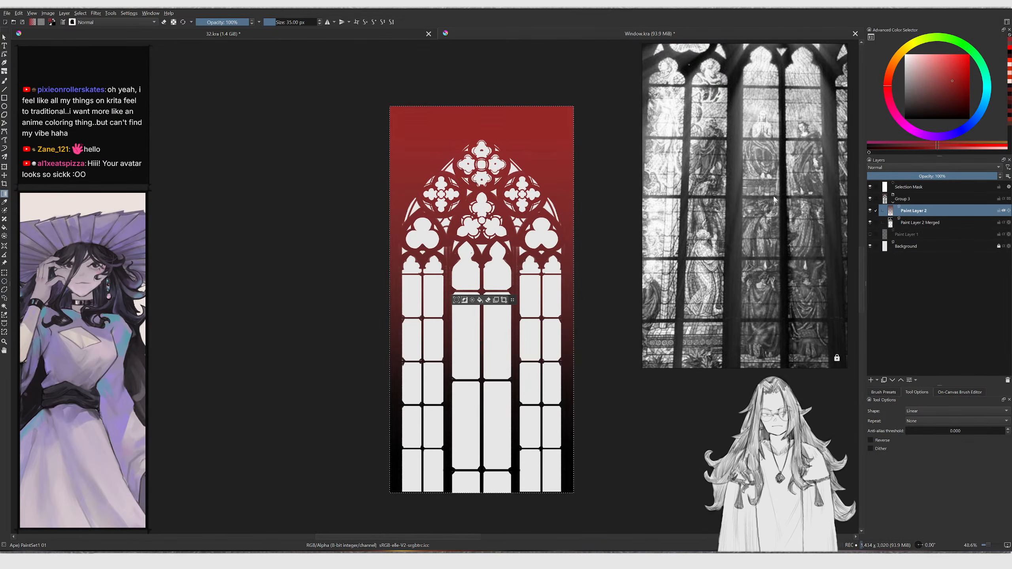
# Choose a dark brown and redraw the vertical gradient over the full canvas height, then deselect
pyautogui.moveTo(948, 119)
pyautogui.mouseDown()
pyautogui.moveTo(946, 104)
pyautogui.moveTo(918, 111)
pyautogui.mouseUp()
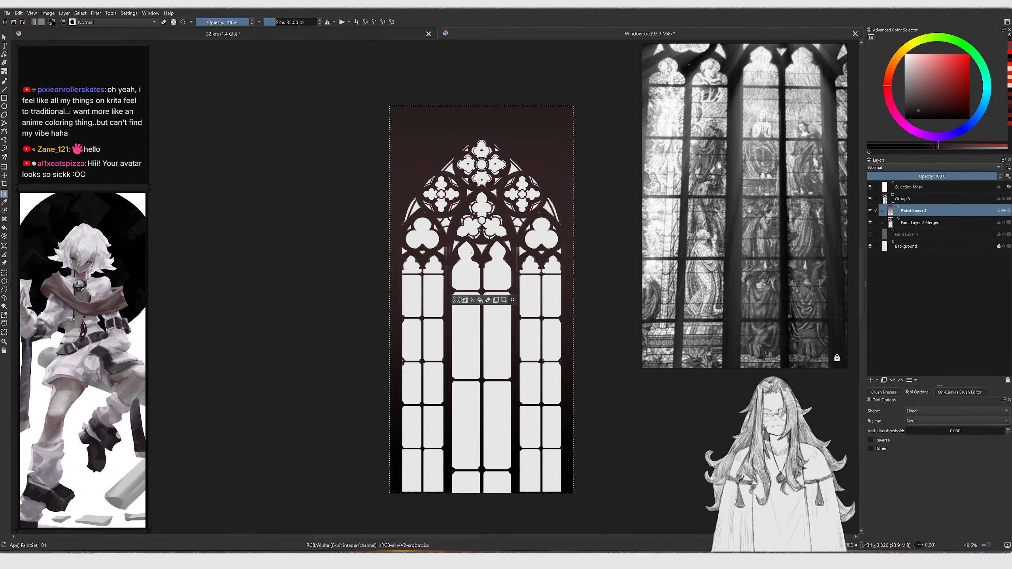
pyautogui.click(914, 74)
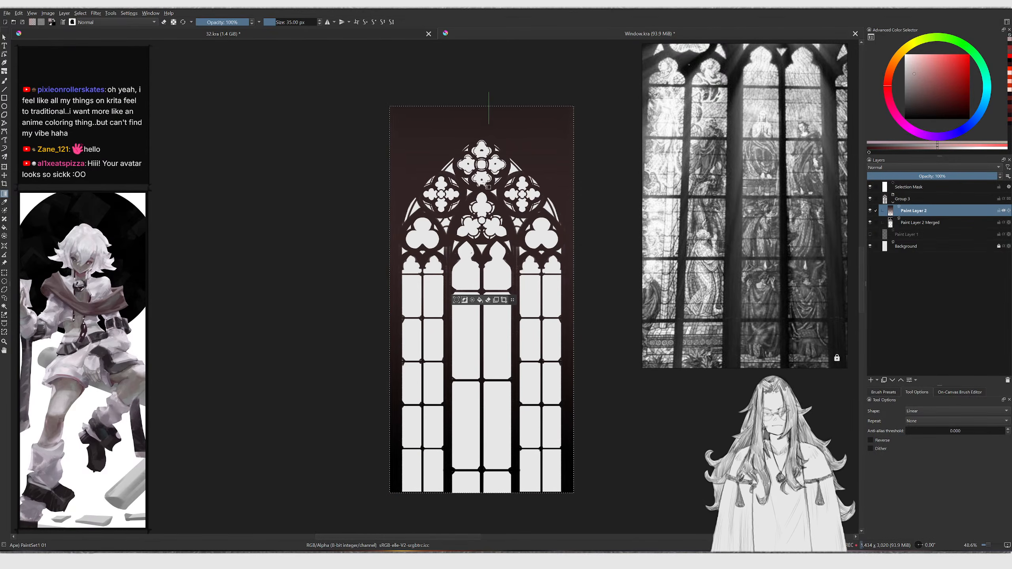
pyautogui.moveTo(488, 163); pyautogui.dragTo(506, 333)
pyautogui.click(915, 107)
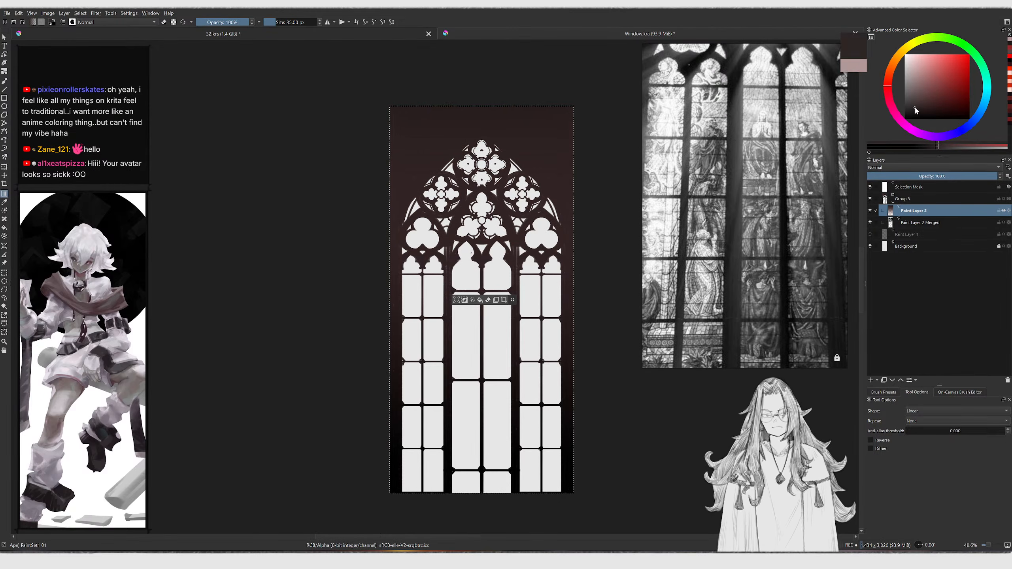
pyautogui.moveTo(491, 105); pyautogui.dragTo(491, 500)
pyautogui.scroll(3, 504, 196)
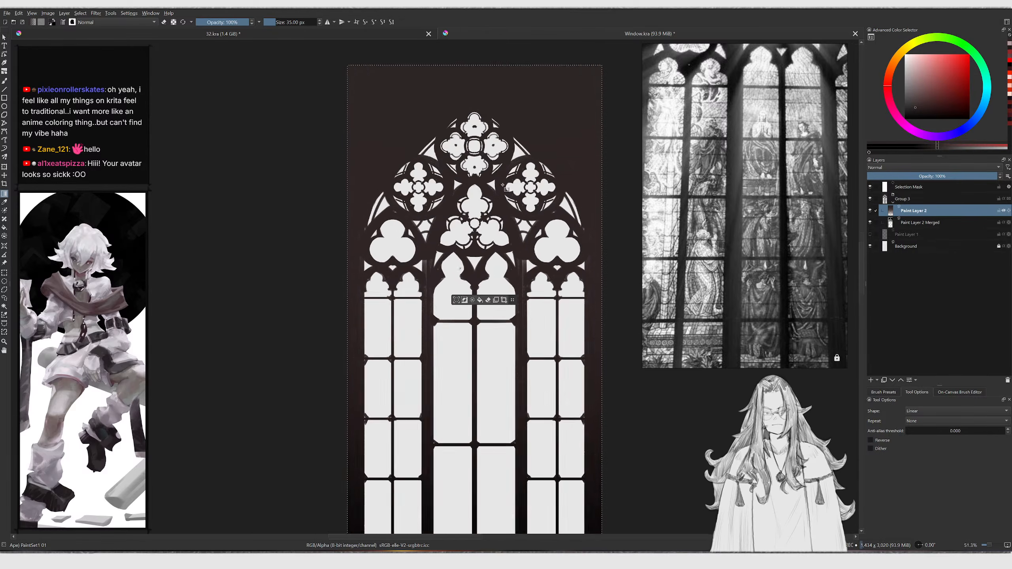
pyautogui.hotkey('ctrl', 'shift', 'a')
# Add a new paint layer with a pale pinkish-gray colour and enable horizontal mirror painting
pyautogui.scroll(-2, 518, 186)
pyautogui.scroll(3, 511, 187)
pyautogui.press('b')
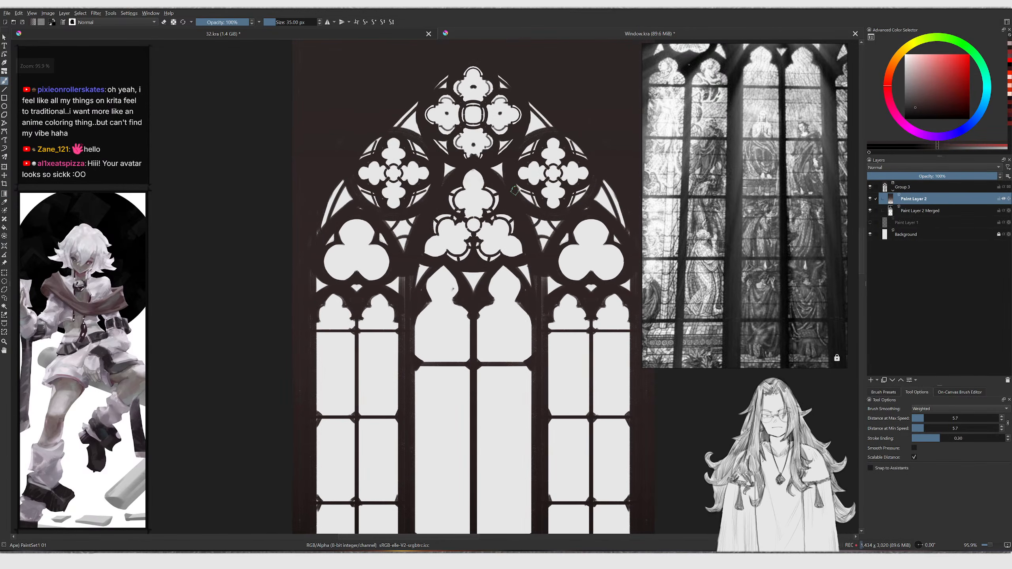
pyautogui.scroll(2, 516, 190)
pyautogui.press('Insert')
pyautogui.scroll(4, 555, 191)
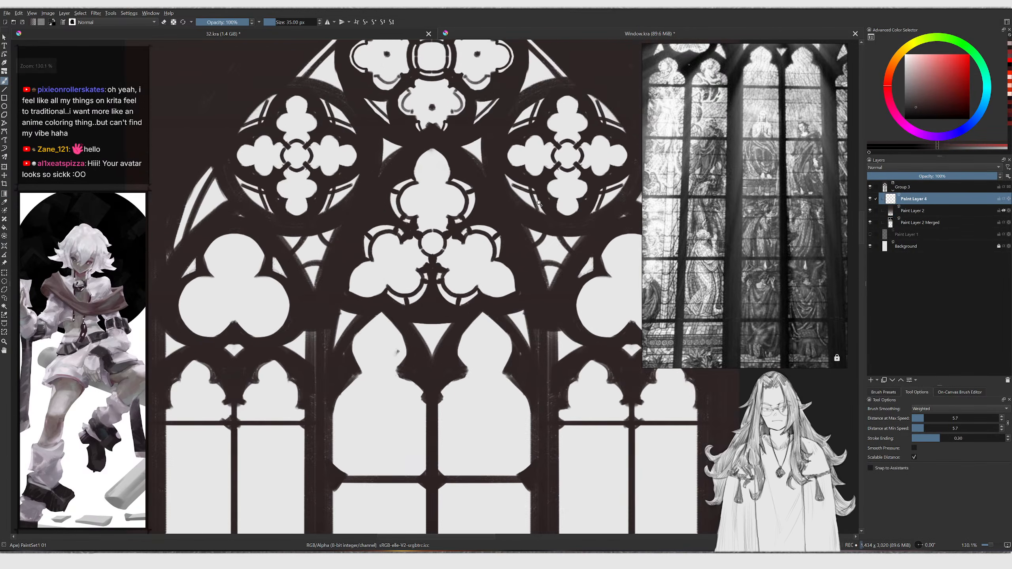
pyautogui.click(911, 78)
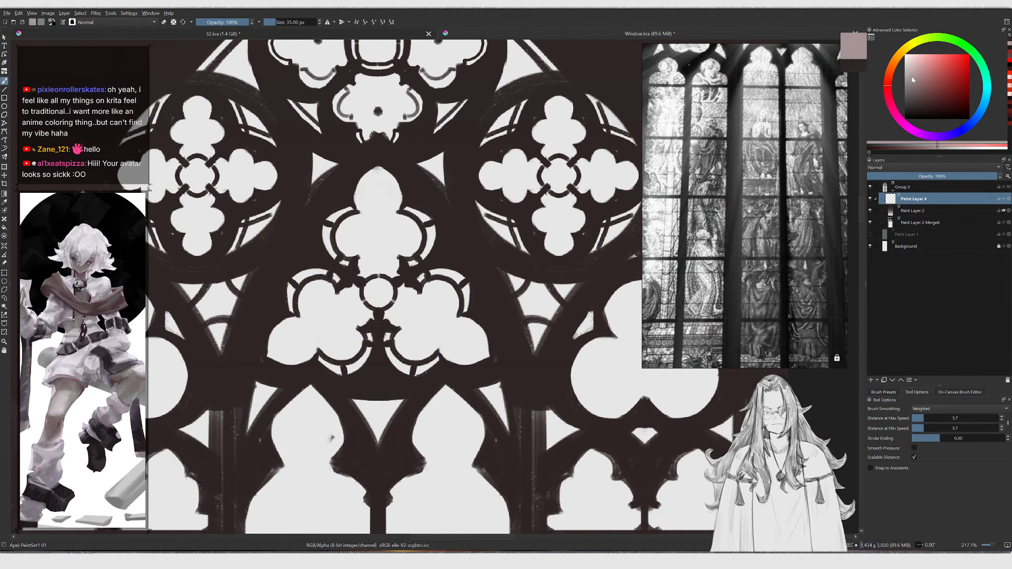
pyautogui.click(327, 23)
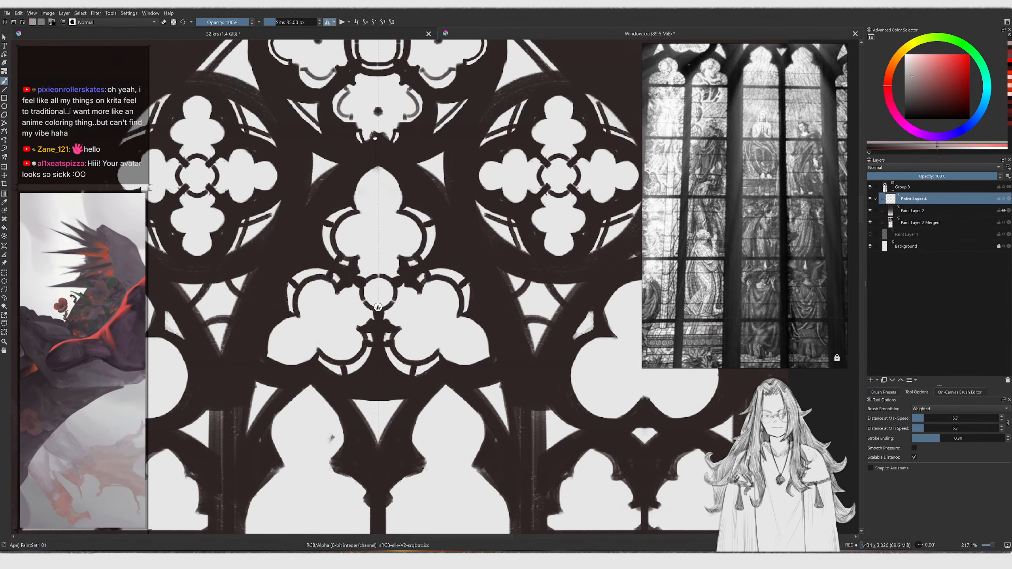
# Paint pale glow strokes along the central trefoil and upper rose tracery edges with mirroring
pyautogui.scroll(2, 460, 109)
pyautogui.moveTo(459, 110); pyautogui.dragTo(406, 160, button='middle')
pyautogui.moveTo(385, 146); pyautogui.dragTo(368, 132)
pyautogui.moveTo(367, 132); pyautogui.dragTo(409, 186, button='middle')
pyautogui.hotkey('ctrl', 'z')
pyautogui.keyDown('ctrl'); pyautogui.click(465, 156); pyautogui.keyUp('ctrl')
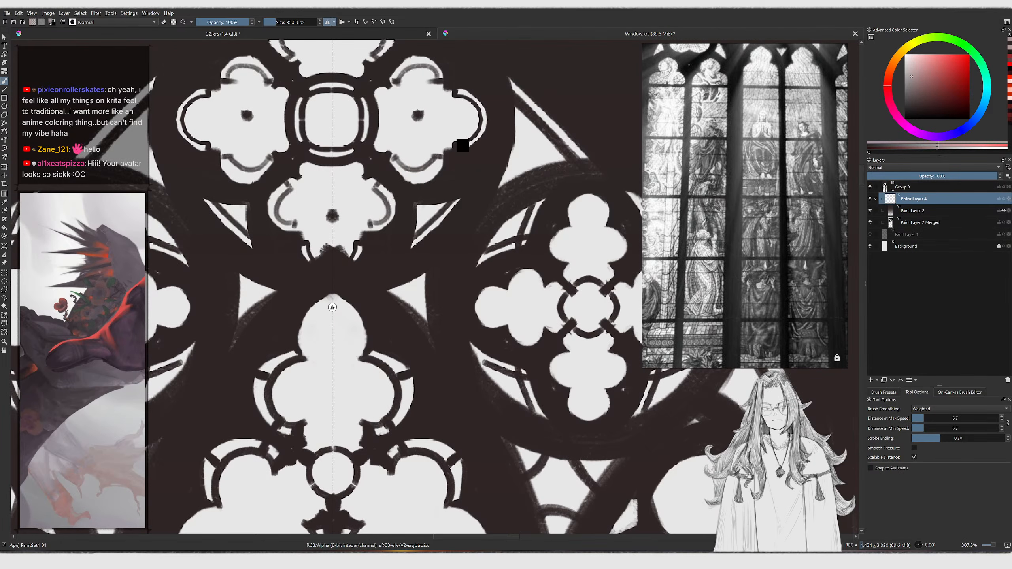
pyautogui.click(912, 77)
pyautogui.moveTo(453, 135); pyautogui.dragTo(478, 178, button='middle')
pyautogui.hotkey('ctrl', 'z')
pyautogui.moveTo(417, 130)
pyautogui.mouseDown()
pyautogui.moveTo(397, 156)
pyautogui.moveTo(440, 105)
pyautogui.moveTo(501, 154)
pyautogui.mouseUp()
pyautogui.hotkey('ctrl', 'z')
pyautogui.press('[')
pyautogui.moveTo(470, 175)
pyautogui.keyDown('ctrl'); pyautogui.mouseDown(button='middle')
pyautogui.moveTo(458, 223)
pyautogui.moveTo(464, 176)
pyautogui.mouseUp(button='middle'); pyautogui.keyUp('ctrl')
pyautogui.press(']')
pyautogui.moveTo(451, 207); pyautogui.dragTo(475, 183)
pyautogui.moveTo(393, 227)
pyautogui.mouseDown()
pyautogui.moveTo(405, 238)
pyautogui.moveTo(429, 232)
pyautogui.mouseUp()
pyautogui.moveTo(397, 276); pyautogui.dragTo(369, 259, button='middle')
# Extend the pale glow around the side rose windows and trefoil rims, varying the brush size
pyautogui.press('[')
pyautogui.moveTo(360, 245); pyautogui.dragTo(337, 267)
pyautogui.moveTo(368, 258)
pyautogui.mouseDown(button='middle')
pyautogui.moveTo(345, 254)
pyautogui.moveTo(331, 225)
pyautogui.mouseUp(button='middle')
pyautogui.moveTo(325, 293); pyautogui.dragTo(314, 267, button='middle')
pyautogui.press('[')
pyautogui.moveTo(312, 267)
pyautogui.mouseDown()
pyautogui.moveTo(343, 249)
pyautogui.moveTo(346, 306)
pyautogui.moveTo(348, 256)
pyautogui.mouseUp()
pyautogui.press('/')
pyautogui.moveTo(303, 291)
pyautogui.mouseDown()
pyautogui.moveTo(359, 331)
pyautogui.moveTo(353, 258)
pyautogui.moveTo(303, 262)
pyautogui.moveTo(343, 245)
pyautogui.mouseUp()
pyautogui.press('/')
pyautogui.moveTo(310, 263); pyautogui.dragTo(297, 275)
pyautogui.moveTo(323, 260)
pyautogui.keyDown('ctrl'); pyautogui.mouseDown(button='middle')
pyautogui.moveTo(322, 285)
pyautogui.moveTo(329, 253)
pyautogui.mouseUp(button='middle'); pyautogui.keyUp('ctrl')
pyautogui.moveTo(316, 264); pyautogui.dragTo(323, 269)
pyautogui.press(']')
pyautogui.moveTo(389, 258)
pyautogui.mouseDown(button='middle')
pyautogui.moveTo(344, 247)
pyautogui.moveTo(340, 215)
pyautogui.mouseUp(button='middle')
pyautogui.press(']')
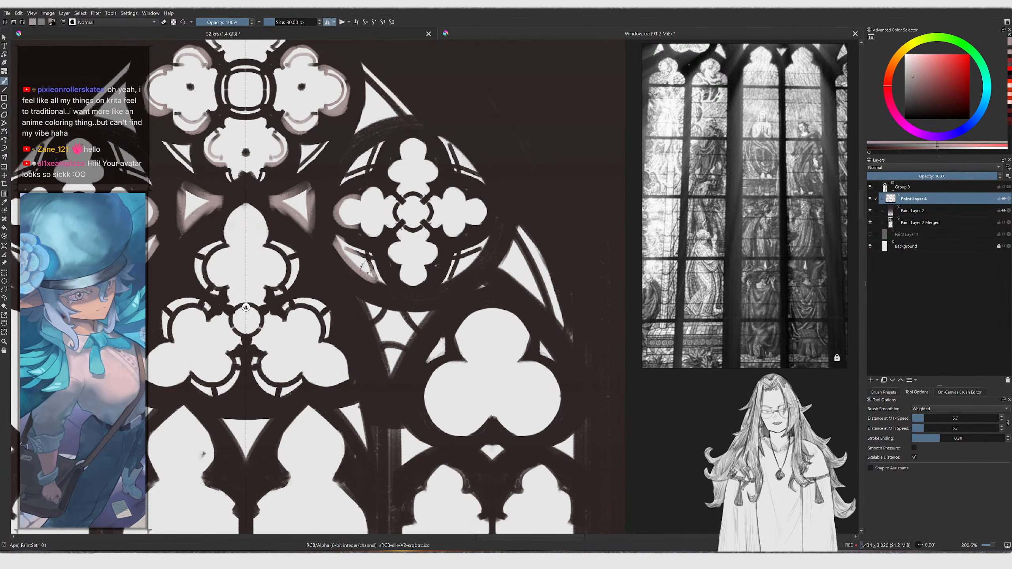
pyautogui.press(']')
pyautogui.moveTo(265, 292)
pyautogui.mouseDown()
pyautogui.moveTo(286, 291)
pyautogui.moveTo(294, 259)
pyautogui.moveTo(278, 246)
pyautogui.mouseUp()
pyautogui.press(']')
pyautogui.press(']')
pyautogui.moveTo(251, 211); pyautogui.dragTo(279, 235)
pyautogui.keyDown('ctrl'); pyautogui.moveTo(301, 289); pyautogui.dragTo(304, 323, button='middle'); pyautogui.keyUp('ctrl')
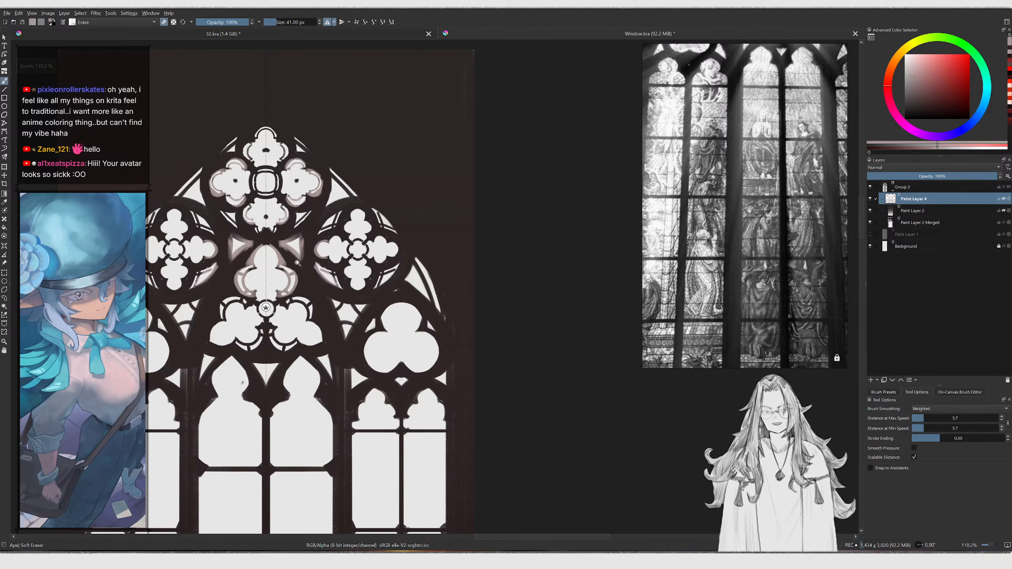
# Add one more glow stroke and choose a different brush preset from the presets list
pyautogui.keyDown('ctrl'); pyautogui.moveTo(308, 265); pyautogui.dragTo(306, 242, button='middle'); pyautogui.keyUp('ctrl')
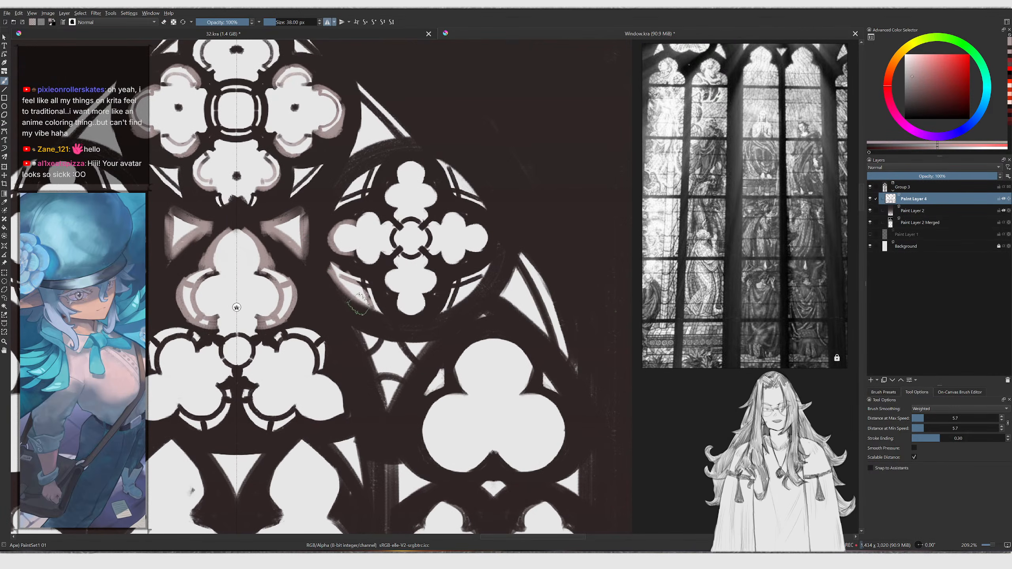
pyautogui.rightClick(357, 305)
pyautogui.click(354, 233)
pyautogui.press('[')
pyautogui.press('[')
pyautogui.press('[')
pyautogui.press('[')
pyautogui.press('[')
pyautogui.press('[')
pyautogui.press('[')
pyautogui.press('[')
pyautogui.press('[')
pyautogui.press('[')
pyautogui.press('[')
pyautogui.press('[')
pyautogui.press('[')
pyautogui.press('[')
pyautogui.press('[')
pyautogui.press('[')
pyautogui.press('[')
pyautogui.press('[')
pyautogui.press('[')
pyautogui.press('[')
pyautogui.press('e')
pyautogui.moveTo(284, 281); pyautogui.dragTo(275, 275)
pyautogui.rightClick(276, 276)
pyautogui.rightClick(279, 275)
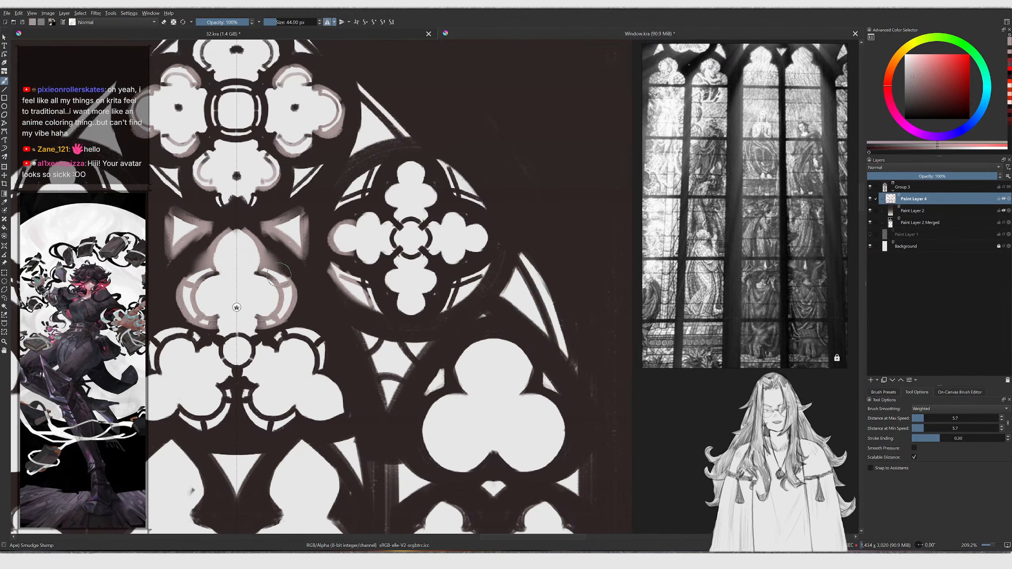
pyautogui.click(890, 393)
pyautogui.click(878, 422)
# Paint soft glow along the right rose window's lower rim and switch to the Smudge Stump brush
pyautogui.moveTo(351, 285)
pyautogui.mouseDown()
pyautogui.moveTo(294, 288)
pyautogui.moveTo(289, 277)
pyautogui.moveTo(286, 292)
pyautogui.mouseUp()
pyautogui.hotkey('ctrl', 'z')
pyautogui.moveTo(360, 262)
pyautogui.mouseDown()
pyautogui.moveTo(382, 257)
pyautogui.moveTo(340, 258)
pyautogui.mouseUp()
pyautogui.press(']')
pyautogui.press(']')
pyautogui.moveTo(365, 337)
pyautogui.mouseDown()
pyautogui.moveTo(387, 387)
pyautogui.moveTo(360, 338)
pyautogui.mouseUp()
pyautogui.press('e')
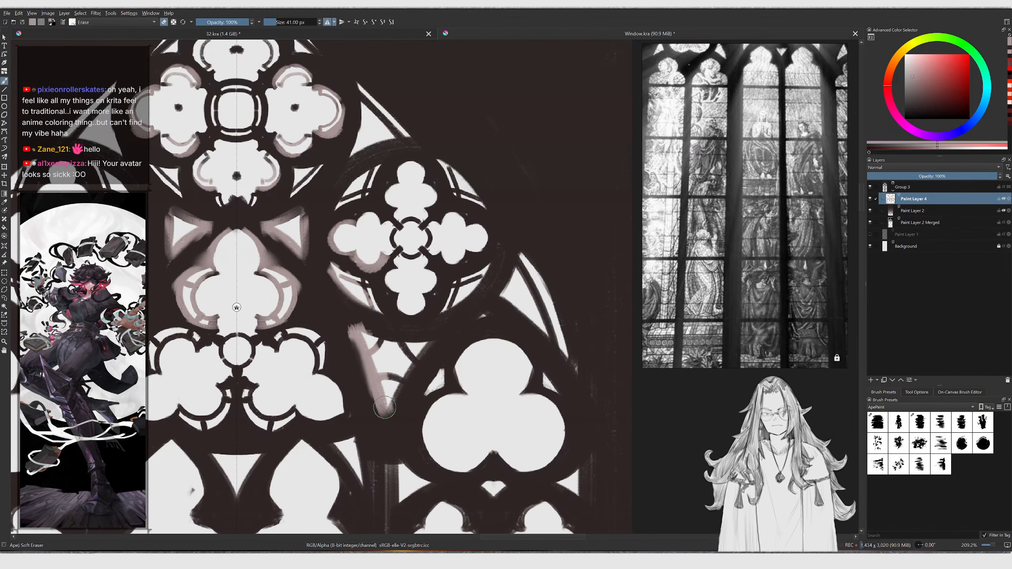
pyautogui.press('e')
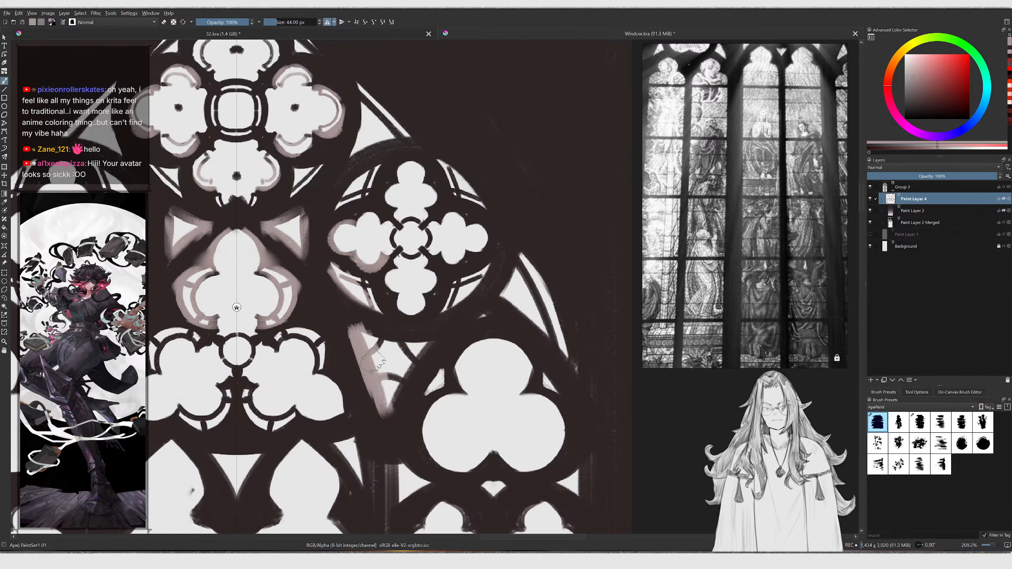
pyautogui.rightClick(371, 361)
pyautogui.click(315, 325)
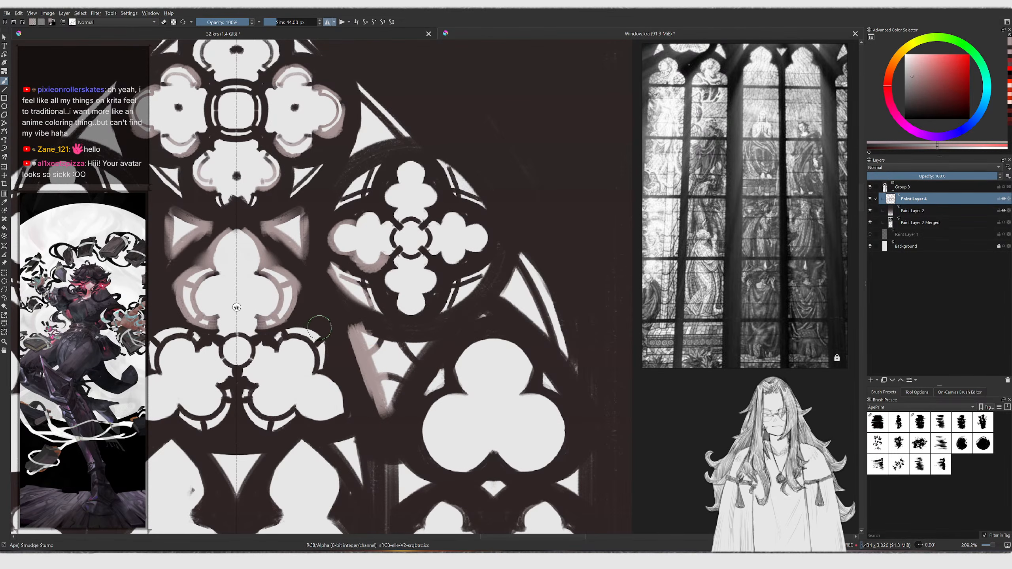
# Smudge and repaint the glow around the lower tracery between the rose windows and trefoils
pyautogui.press('/')
pyautogui.moveTo(354, 348)
pyautogui.mouseDown()
pyautogui.moveTo(375, 399)
pyautogui.moveTo(404, 395)
pyautogui.moveTo(434, 356)
pyautogui.moveTo(417, 384)
pyautogui.mouseUp()
pyautogui.moveTo(437, 331); pyautogui.dragTo(466, 307)
pyautogui.hotkey('ctrl', 'z')
pyautogui.moveTo(378, 339)
pyautogui.mouseDown()
pyautogui.moveTo(416, 345)
pyautogui.moveTo(365, 333)
pyautogui.mouseUp()
pyautogui.moveTo(365, 333); pyautogui.dragTo(427, 338)
pyautogui.moveTo(275, 346); pyautogui.dragTo(368, 346, button='middle')
pyautogui.press('/')
pyautogui.moveTo(365, 348)
pyautogui.mouseDown()
pyautogui.moveTo(414, 341)
pyautogui.moveTo(431, 359)
pyautogui.moveTo(413, 395)
pyautogui.moveTo(426, 419)
pyautogui.moveTo(410, 415)
pyautogui.mouseUp()
pyautogui.moveTo(341, 403); pyautogui.dragTo(372, 433)
pyautogui.press('/')
pyautogui.moveTo(338, 422); pyautogui.dragTo(334, 434)
pyautogui.keyDown('ctrl'); pyautogui.moveTo(395, 420); pyautogui.dragTo(392, 470, button='middle'); pyautogui.keyUp('ctrl')
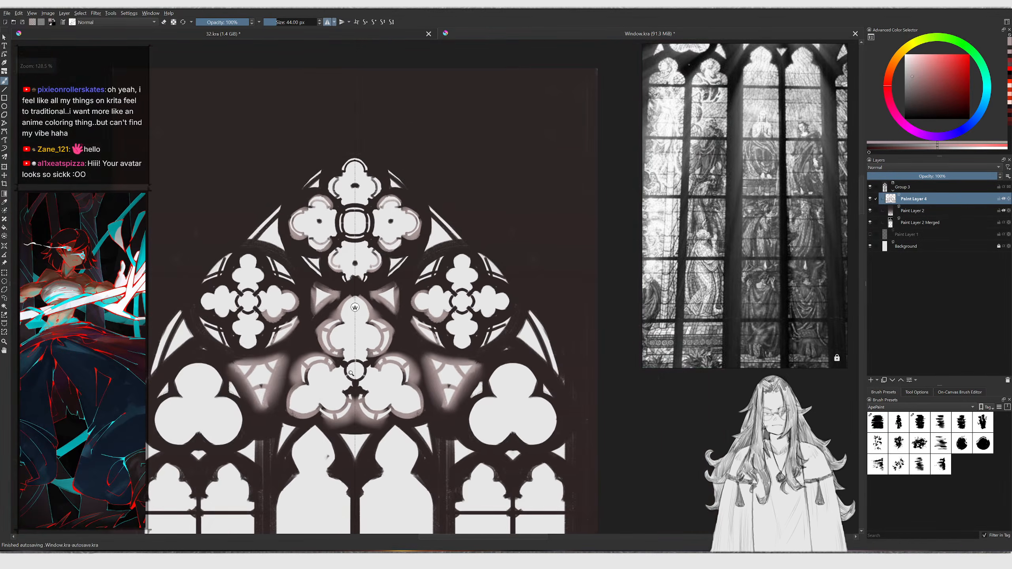
# Blend the glow around the central trefoil and the right rose window's edges with smaller strokes
pyautogui.keyDown('ctrl'); pyautogui.moveTo(343, 392); pyautogui.dragTo(346, 357, button='middle'); pyautogui.keyUp('ctrl')
pyautogui.press('/')
pyautogui.moveTo(370, 366); pyautogui.dragTo(384, 362)
pyautogui.press('[')
pyautogui.press('[')
pyautogui.moveTo(416, 327)
pyautogui.mouseDown()
pyautogui.moveTo(415, 339)
pyautogui.moveTo(422, 327)
pyautogui.mouseUp()
pyautogui.moveTo(441, 329)
pyautogui.mouseDown()
pyautogui.moveTo(429, 340)
pyautogui.moveTo(437, 344)
pyautogui.mouseUp()
pyautogui.moveTo(454, 339); pyautogui.dragTo(446, 349)
pyautogui.moveTo(458, 343); pyautogui.dragTo(407, 352, button='middle')
pyautogui.moveTo(435, 346)
pyautogui.mouseDown()
pyautogui.moveTo(424, 353)
pyautogui.moveTo(436, 354)
pyautogui.mouseUp()
pyautogui.moveTo(455, 351); pyautogui.dragTo(448, 357)
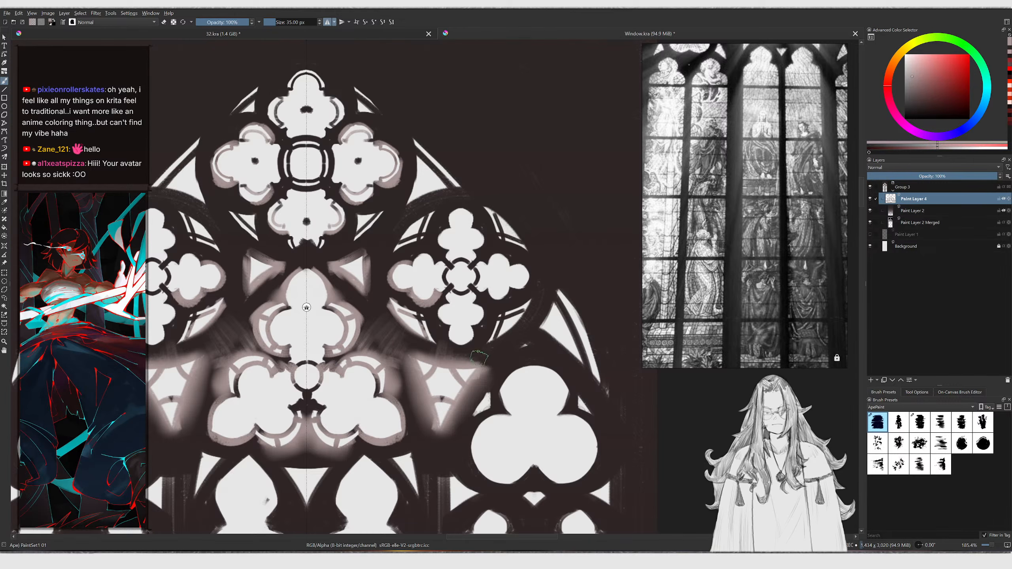
pyautogui.moveTo(443, 308); pyautogui.dragTo(463, 339)
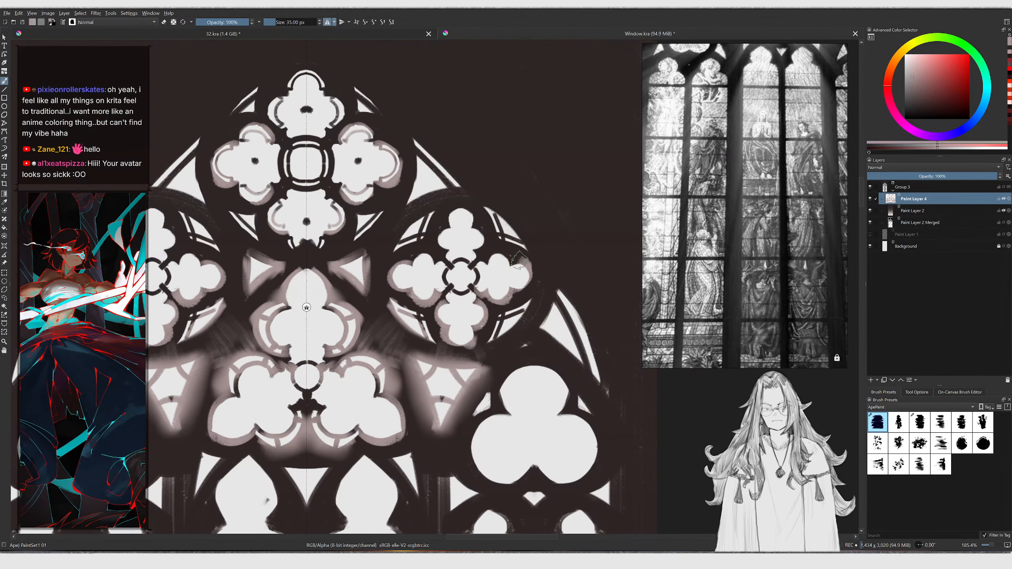
pyautogui.moveTo(447, 244); pyautogui.dragTo(468, 217)
pyautogui.moveTo(434, 244); pyautogui.dragTo(446, 265, button='middle')
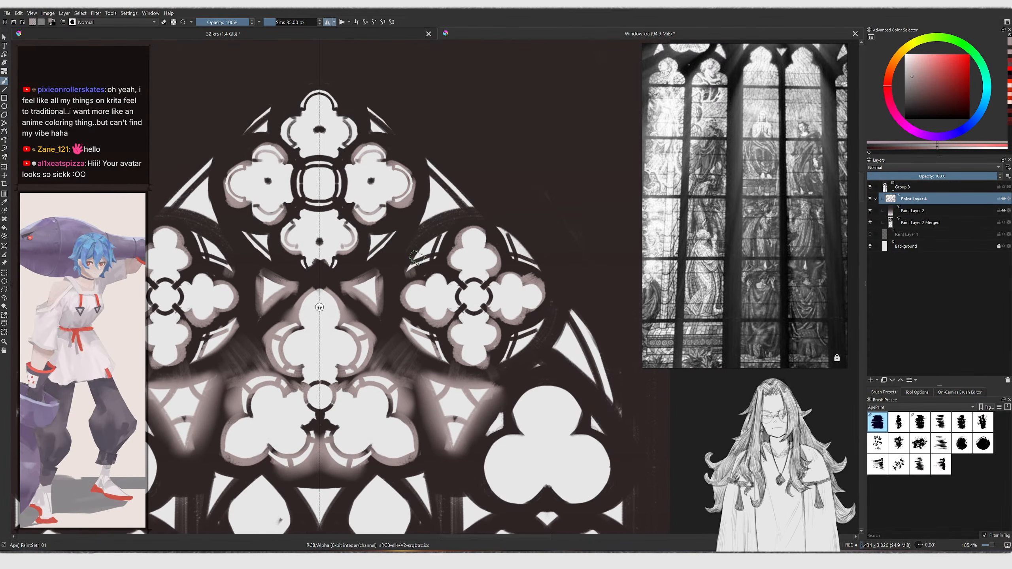
# Soften the glow around the central rose window and the arch's upper tracery
pyautogui.moveTo(408, 267)
pyautogui.mouseDown()
pyautogui.moveTo(435, 242)
pyautogui.moveTo(407, 273)
pyautogui.mouseUp()
pyautogui.moveTo(371, 236); pyautogui.dragTo(366, 263)
pyautogui.moveTo(366, 262)
pyautogui.mouseDown()
pyautogui.moveTo(389, 234)
pyautogui.moveTo(369, 233)
pyautogui.mouseUp()
pyautogui.moveTo(368, 235); pyautogui.dragTo(397, 266, button='middle')
pyautogui.moveTo(392, 262)
pyautogui.mouseDown()
pyautogui.moveTo(429, 255)
pyautogui.moveTo(396, 298)
pyautogui.mouseUp()
pyautogui.press('/')
pyautogui.moveTo(397, 284); pyautogui.dragTo(417, 308, button='middle')
pyautogui.press('/')
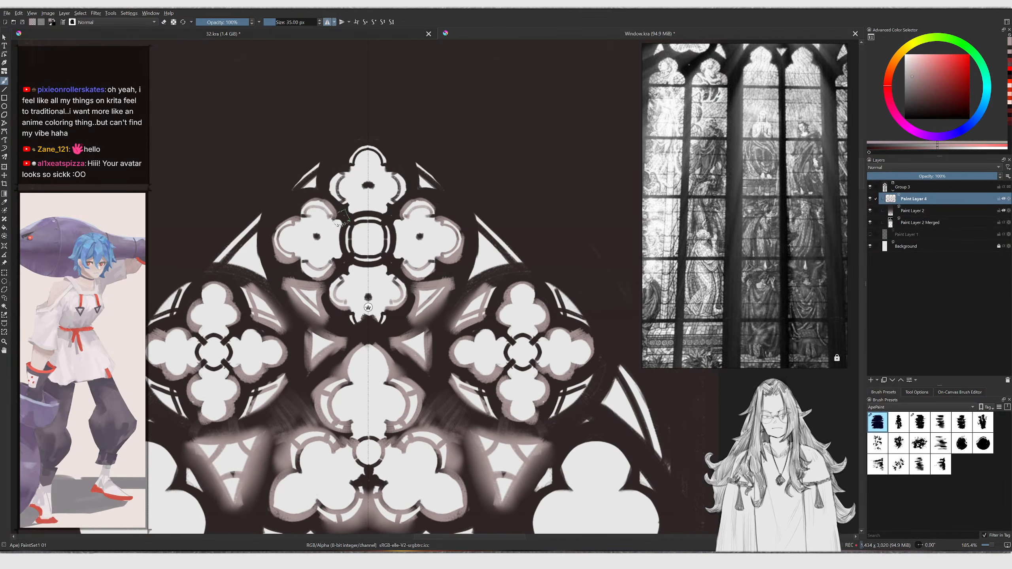
pyautogui.moveTo(346, 219)
pyautogui.mouseDown()
pyautogui.moveTo(355, 198)
pyautogui.moveTo(326, 178)
pyautogui.moveTo(339, 159)
pyautogui.moveTo(369, 147)
pyautogui.mouseUp()
pyautogui.moveTo(474, 218)
pyautogui.mouseDown()
pyautogui.moveTo(518, 257)
pyautogui.moveTo(491, 222)
pyautogui.mouseUp()
pyautogui.moveTo(491, 222)
pyautogui.mouseDown()
pyautogui.moveTo(520, 253)
pyautogui.moveTo(494, 217)
pyautogui.mouseUp()
pyautogui.press('/')
pyautogui.keyDown('ctrl'); pyautogui.moveTo(482, 244); pyautogui.dragTo(458, 303, button='middle'); pyautogui.keyUp('ctrl')
pyautogui.keyDown('ctrl'); pyautogui.moveTo(418, 259); pyautogui.dragTo(359, 224, button='middle'); pyautogui.keyUp('ctrl')
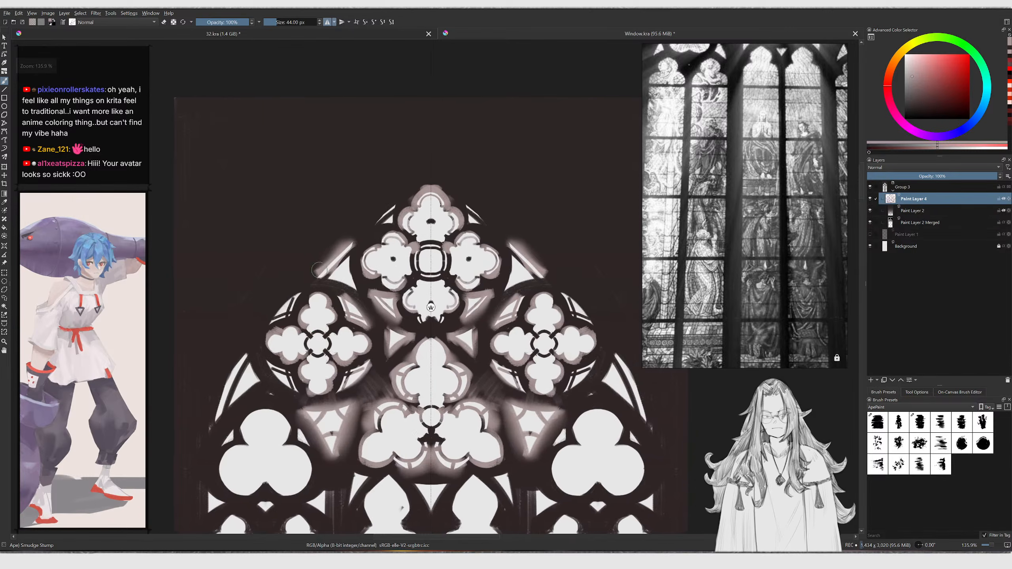
# Blend the glow around the left rose window and left trefoil with a larger brush
pyautogui.moveTo(326, 319); pyautogui.dragTo(336, 295, button='middle')
pyautogui.moveTo(295, 359); pyautogui.dragTo(319, 315, button='middle')
pyautogui.keyDown('ctrl'); pyautogui.moveTo(303, 315); pyautogui.dragTo(303, 279, button='middle'); pyautogui.keyUp('ctrl')
pyautogui.press('/')
pyautogui.press(']')
pyautogui.press(']')
pyautogui.moveTo(272, 385)
pyautogui.mouseDown()
pyautogui.moveTo(307, 347)
pyautogui.moveTo(328, 389)
pyautogui.mouseUp()
pyautogui.moveTo(327, 396); pyautogui.dragTo(332, 336, button='middle')
pyautogui.moveTo(332, 336)
pyautogui.mouseDown()
pyautogui.moveTo(364, 373)
pyautogui.moveTo(305, 398)
pyautogui.mouseUp()
pyautogui.moveTo(263, 333)
pyautogui.mouseDown()
pyautogui.moveTo(236, 363)
pyautogui.moveTo(295, 389)
pyautogui.mouseUp()
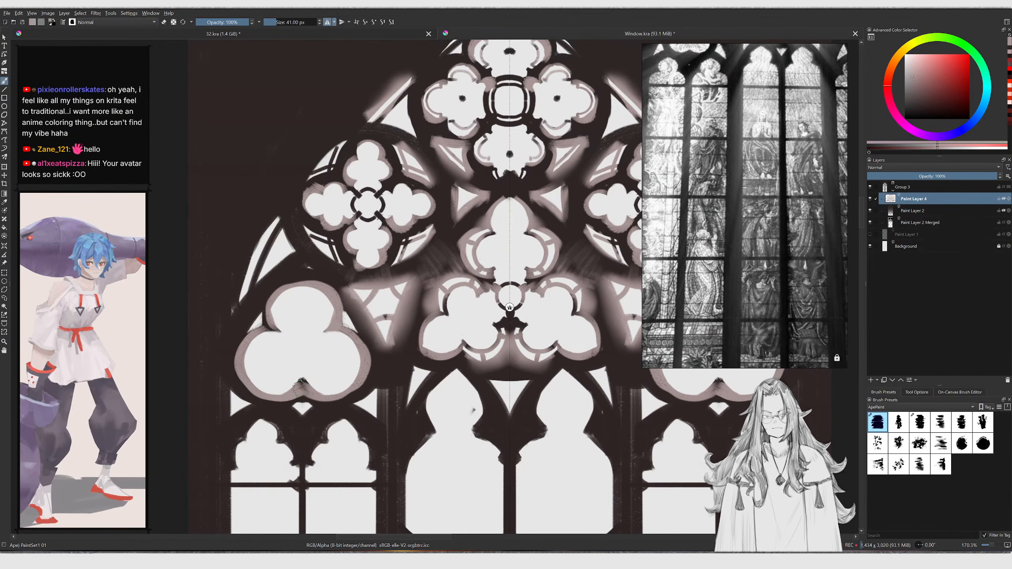
# Smudge and repaint the glow around the left trefoil and the lower left arches
pyautogui.moveTo(264, 420); pyautogui.dragTo(274, 350, button='middle')
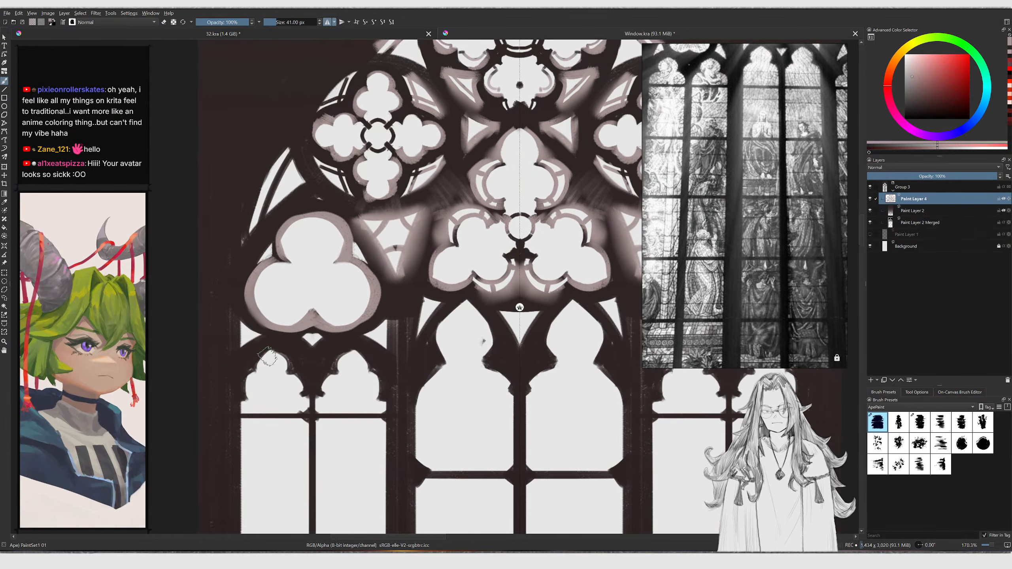
pyautogui.moveTo(271, 354)
pyautogui.mouseDown()
pyautogui.moveTo(247, 396)
pyautogui.moveTo(312, 398)
pyautogui.moveTo(317, 390)
pyautogui.mouseUp()
pyautogui.press('/')
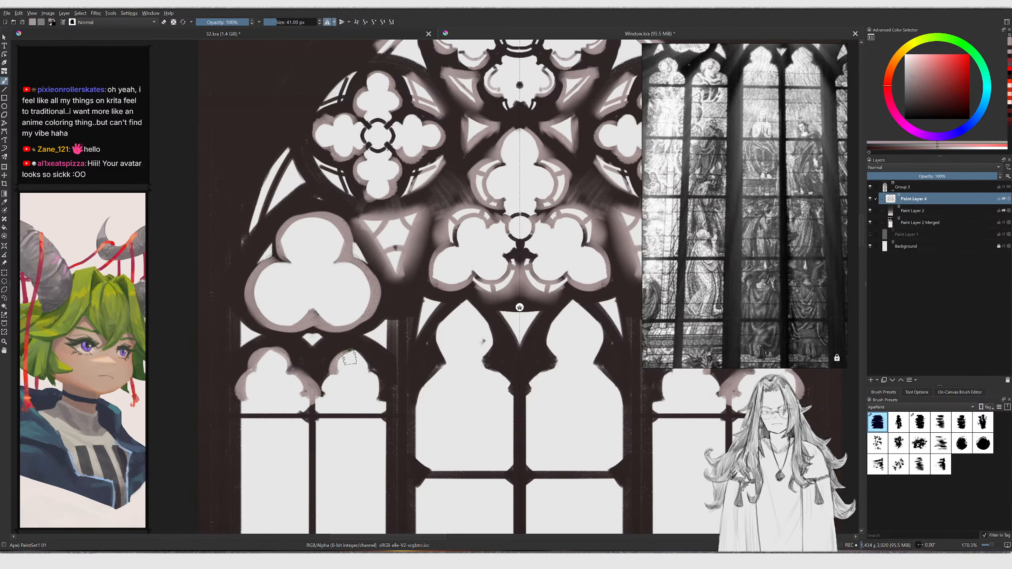
pyautogui.press('/')
pyautogui.moveTo(320, 341); pyautogui.dragTo(308, 348)
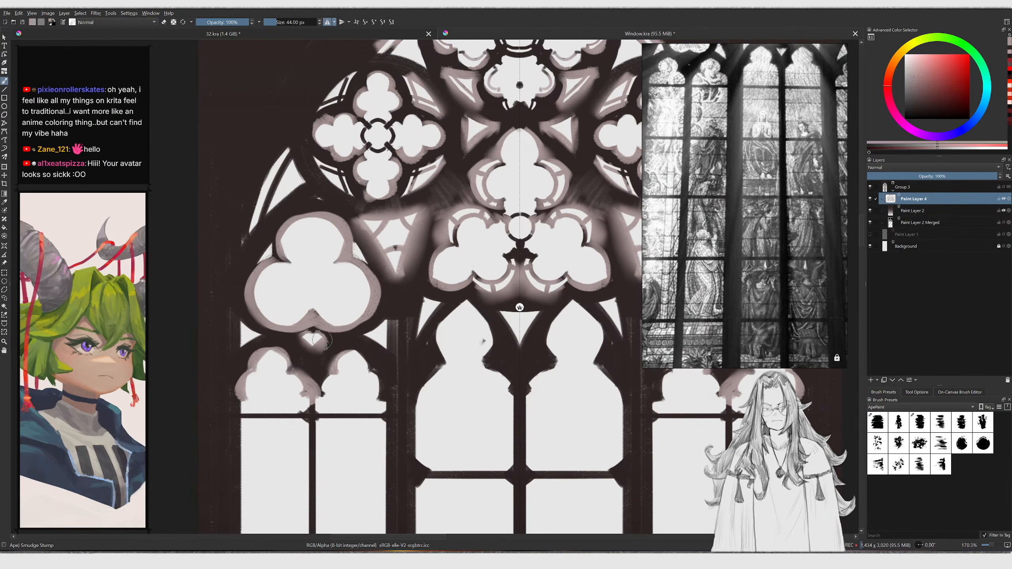
pyautogui.moveTo(373, 345); pyautogui.dragTo(303, 366, button='middle')
pyautogui.press('/')
pyautogui.moveTo(341, 349)
pyautogui.mouseDown()
pyautogui.moveTo(351, 324)
pyautogui.moveTo(340, 364)
pyautogui.moveTo(363, 338)
pyautogui.mouseUp()
pyautogui.press('/')
pyautogui.moveTo(392, 333); pyautogui.dragTo(310, 359, button='middle')
pyautogui.moveTo(354, 295)
pyautogui.keyDown('ctrl'); pyautogui.mouseDown(button='middle')
pyautogui.moveTo(354, 339)
pyautogui.moveTo(353, 305)
pyautogui.mouseUp(button='middle'); pyautogui.keyUp('ctrl')
pyautogui.press('/')
# Blend the glow around the left rose window and the central trefoil's upper edges
pyautogui.moveTo(398, 198); pyautogui.dragTo(421, 236)
pyautogui.moveTo(436, 220); pyautogui.dragTo(398, 266, button='middle')
pyautogui.moveTo(398, 227)
pyautogui.keyDown('shift'); pyautogui.mouseDown()
pyautogui.moveTo(436, 183)
pyautogui.moveTo(419, 138)
pyautogui.mouseUp(); pyautogui.keyUp('shift')
pyautogui.press('/')
pyautogui.moveTo(406, 178)
pyautogui.mouseDown()
pyautogui.moveTo(447, 164)
pyautogui.moveTo(377, 175)
pyautogui.mouseUp()
pyautogui.moveTo(443, 177)
pyautogui.mouseDown()
pyautogui.moveTo(490, 188)
pyautogui.moveTo(492, 205)
pyautogui.mouseUp()
pyautogui.press('/')
pyautogui.press('/')
pyautogui.moveTo(504, 200)
pyautogui.mouseDown()
pyautogui.moveTo(505, 213)
pyautogui.moveTo(468, 169)
pyautogui.moveTo(512, 208)
pyautogui.mouseUp()
# Smudge the glow around the left rose window and left trefoil at a wider view
pyautogui.scroll(-3, 458, 159)
pyautogui.moveTo(459, 160); pyautogui.dragTo(483, 240, button='middle')
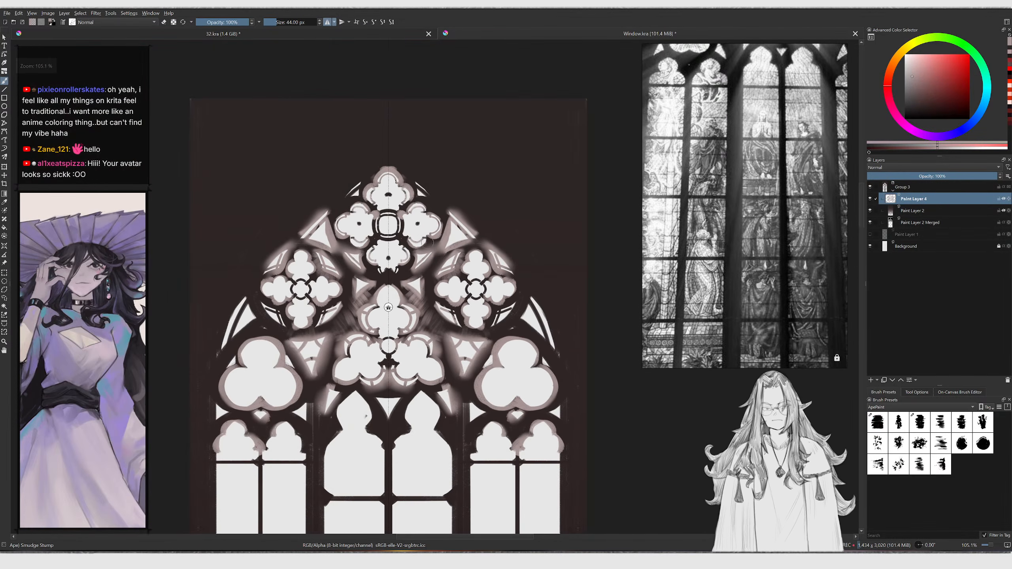
pyautogui.scroll(1, 340, 190)
pyautogui.moveTo(342, 200); pyautogui.dragTo(345, 189)
pyautogui.press('/')
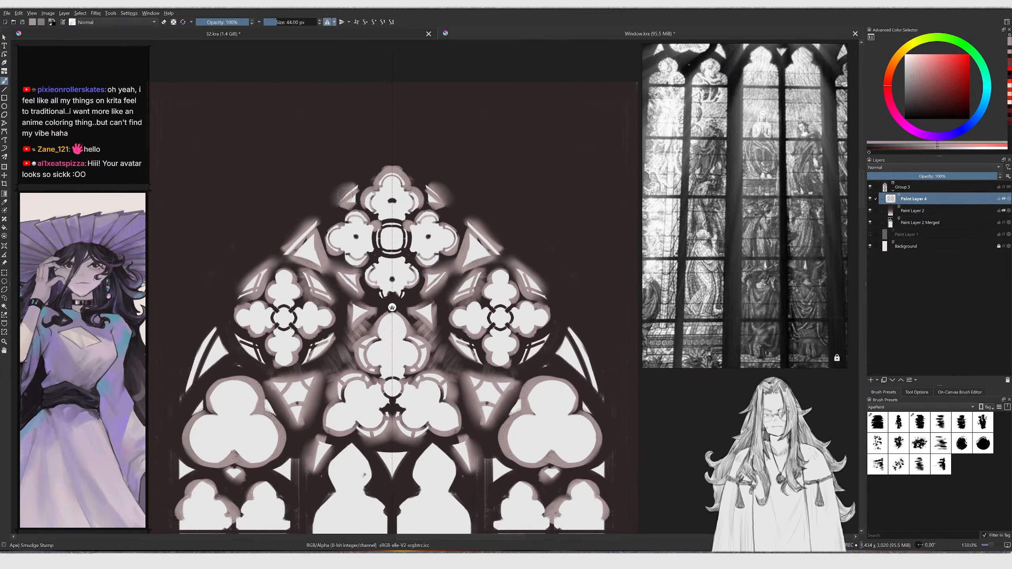
pyautogui.scroll(-4, 350, 200)
pyautogui.scroll(5, 250, 341)
pyautogui.press('/')
pyautogui.moveTo(251, 342)
pyautogui.mouseDown()
pyautogui.moveTo(284, 261)
pyautogui.moveTo(242, 346)
pyautogui.moveTo(298, 297)
pyautogui.moveTo(290, 250)
pyautogui.moveTo(268, 272)
pyautogui.moveTo(308, 300)
pyautogui.mouseUp()
pyautogui.press('/')
# Blend the glow along the left tracery and down the left lancet's edge
pyautogui.press('/')
pyautogui.press('/')
pyautogui.press('/')
pyautogui.keyDown('ctrl'); pyautogui.moveTo(318, 290); pyautogui.dragTo(319, 331, button='middle'); pyautogui.keyUp('ctrl')
pyautogui.keyDown('ctrl'); pyautogui.moveTo(354, 268); pyautogui.dragTo(354, 215, button='middle'); pyautogui.keyUp('ctrl')
pyautogui.press('/')
pyautogui.moveTo(280, 294)
pyautogui.mouseDown()
pyautogui.moveTo(308, 325)
pyautogui.moveTo(276, 294)
pyautogui.mouseUp()
pyautogui.press('/')
pyautogui.moveTo(295, 294)
pyautogui.keyDown('ctrl'); pyautogui.mouseDown(button='middle')
pyautogui.moveTo(295, 359)
pyautogui.moveTo(295, 315)
pyautogui.mouseUp(button='middle'); pyautogui.keyUp('ctrl')
pyautogui.moveTo(277, 334); pyautogui.dragTo(270, 284, button='middle')
pyautogui.press('/')
pyautogui.keyDown('shift'); pyautogui.moveTo(269, 284); pyautogui.dragTo(279, 502); pyautogui.keyUp('shift')
# Soften the glow along the left lancet mullion and the top of the central lancet
pyautogui.press('/')
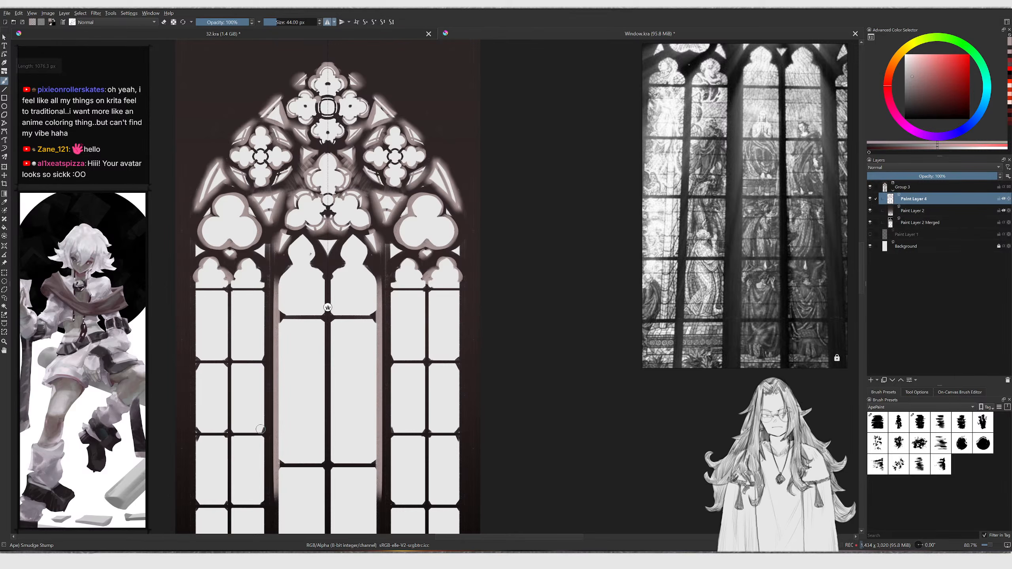
pyautogui.moveTo(268, 285); pyautogui.dragTo(273, 436)
pyautogui.moveTo(273, 386)
pyautogui.mouseDown()
pyautogui.moveTo(276, 285)
pyautogui.moveTo(288, 264)
pyautogui.moveTo(323, 262)
pyautogui.mouseUp()
pyautogui.press('/')
pyautogui.moveTo(327, 192)
pyautogui.keyDown('ctrl'); pyautogui.mouseDown(button='middle')
pyautogui.moveTo(327, 163)
pyautogui.moveTo(337, 253)
pyautogui.mouseUp(button='middle'); pyautogui.keyUp('ctrl')
pyautogui.press('/')
pyautogui.moveTo(331, 240); pyautogui.dragTo(327, 228)
pyautogui.moveTo(324, 220); pyautogui.dragTo(332, 287, button='middle')
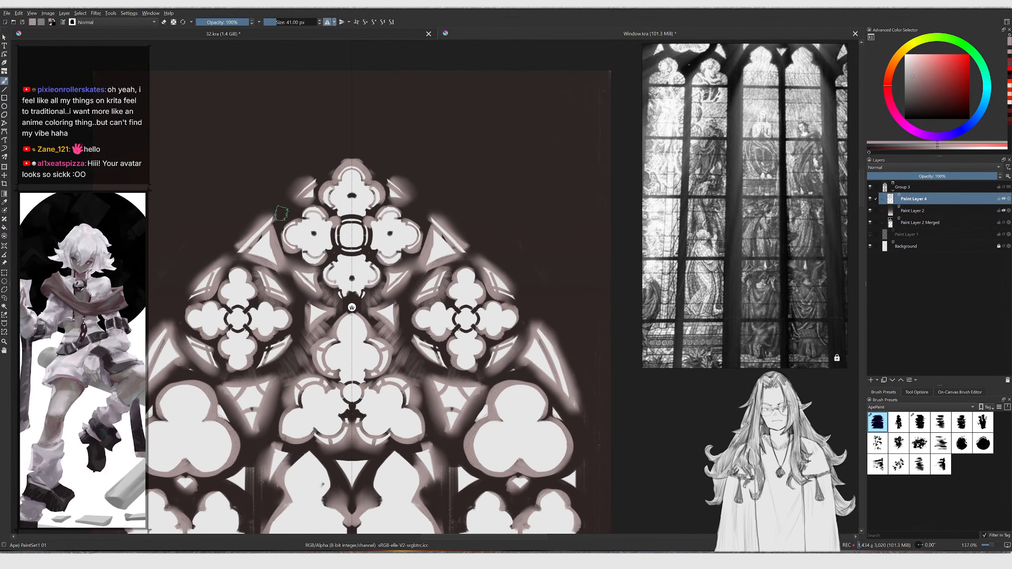
pyautogui.keyDown('ctrl'); pyautogui.moveTo(418, 193); pyautogui.dragTo(427, 182, button='middle'); pyautogui.keyUp('ctrl')
pyautogui.keyDown('ctrl'); pyautogui.click(434, 185); pyautogui.keyUp('ctrl')
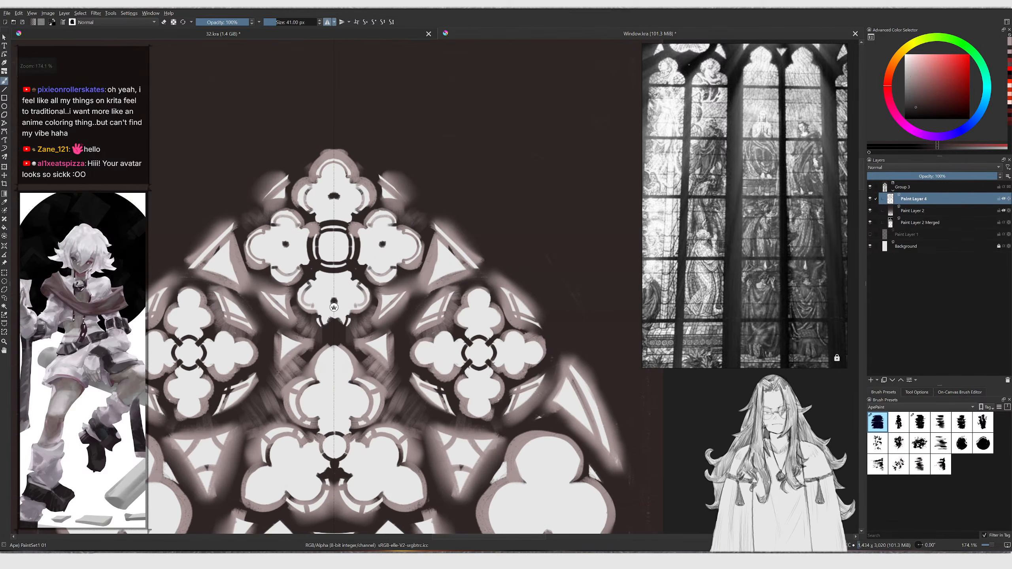
# Pick a dark colour and add a new paint layer above the glow layer
pyautogui.click(933, 93)
pyautogui.moveTo(380, 94); pyautogui.dragTo(238, 218)
pyautogui.hotkey('ctrl', 'z')
pyautogui.moveTo(257, 228); pyautogui.dragTo(314, 207, button='middle')
pyautogui.press('Insert')
pyautogui.moveTo(327, 184)
pyautogui.mouseDown()
pyautogui.moveTo(355, 184)
pyautogui.moveTo(306, 178)
pyautogui.mouseUp()
pyautogui.keyDown('ctrl'); pyautogui.click(304, 140); pyautogui.keyUp('ctrl')
# Pick a muted rose-brown colour and enlarge the brush for shading outside the arch
pyautogui.click(922, 97)
pyautogui.press(']')
pyautogui.press(']')
pyautogui.hotkey('ctrl', 'z')
pyautogui.moveTo(327, 144); pyautogui.dragTo(235, 235)
pyautogui.hotkey('ctrl', 'z')
pyautogui.keyDown('ctrl'); pyautogui.click(521, 124); pyautogui.keyUp('ctrl')
pyautogui.click(927, 98)
pyautogui.click(916, 95)
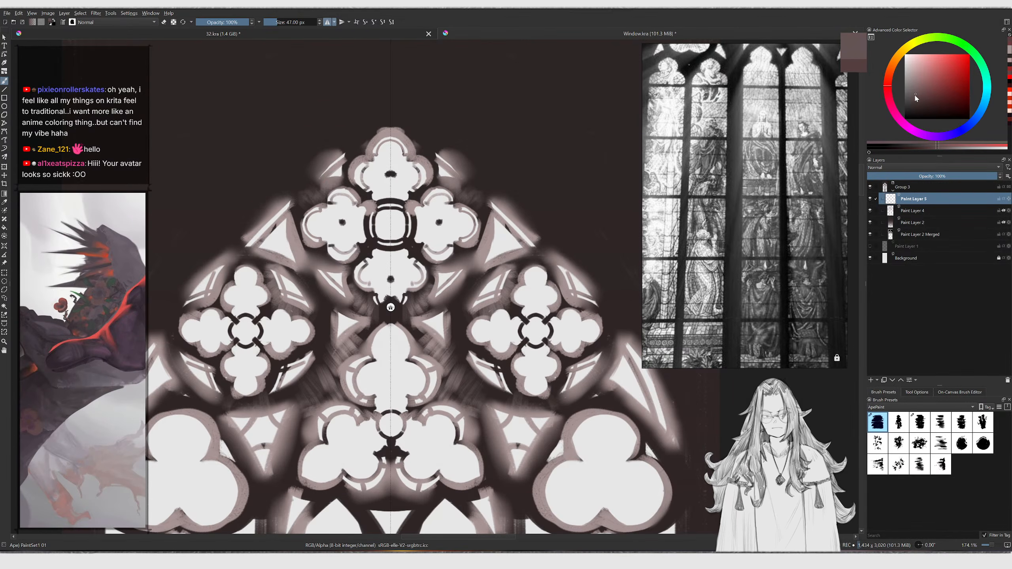
pyautogui.press(']')
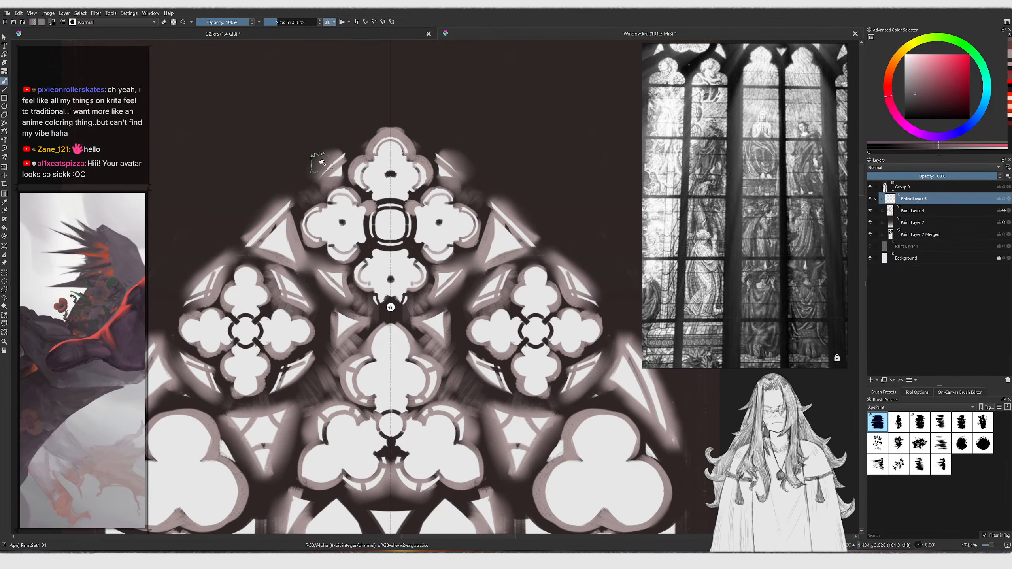
# Try shading the area outside the arch's upper left with the dark colour on the new layer
pyautogui.moveTo(143, 328)
pyautogui.mouseDown()
pyautogui.moveTo(289, 173)
pyautogui.moveTo(199, 273)
pyautogui.moveTo(353, 128)
pyautogui.mouseUp()
pyautogui.hotkey('ctrl', 'z')
pyautogui.hotkey('ctrl', 'z')
pyautogui.moveTo(135, 309)
pyautogui.mouseDown()
pyautogui.moveTo(320, 128)
pyautogui.moveTo(223, 212)
pyautogui.moveTo(392, 67)
pyautogui.moveTo(246, 204)
pyautogui.mouseUp()
pyautogui.hotkey('ctrl', 'z')
pyautogui.keyDown('ctrl'); pyautogui.click(247, 185); pyautogui.keyUp('ctrl')
pyautogui.moveTo(217, 244)
pyautogui.keyDown('ctrl'); pyautogui.mouseDown(button='middle')
pyautogui.moveTo(213, 276)
pyautogui.moveTo(208, 270)
pyautogui.mouseUp(button='middle'); pyautogui.keyUp('ctrl')
pyautogui.press('/')
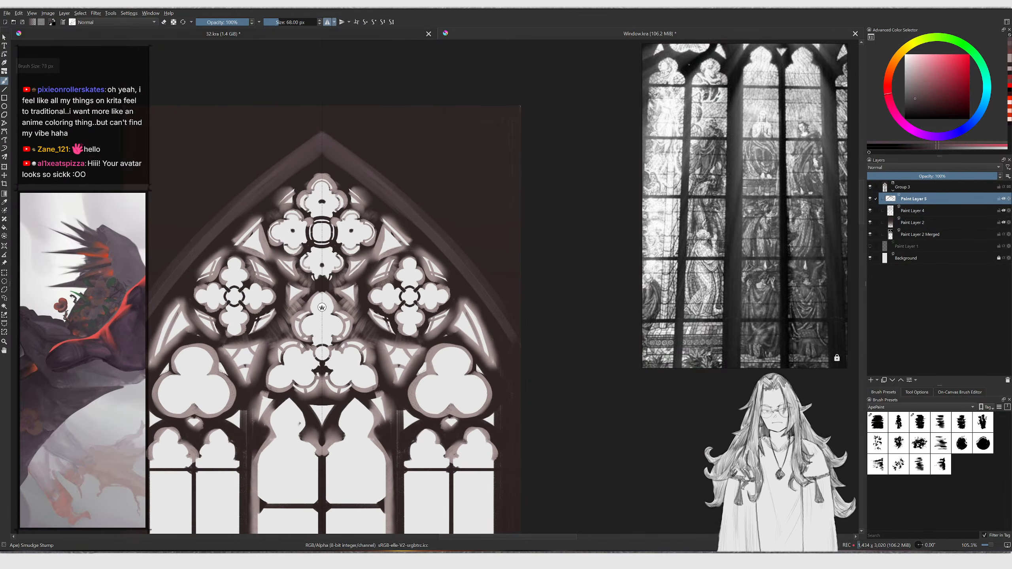
pyautogui.press('/')
# Smudge dark shading along the outside of the arch's left slope
pyautogui.moveTo(147, 264); pyautogui.dragTo(192, 218)
pyautogui.hotkey('ctrl', 'z')
pyautogui.moveTo(125, 291); pyautogui.dragTo(318, 106)
pyautogui.moveTo(153, 251); pyautogui.dragTo(313, 108)
pyautogui.moveTo(123, 303)
pyautogui.mouseDown()
pyautogui.moveTo(316, 108)
pyautogui.moveTo(263, 161)
pyautogui.mouseUp()
pyautogui.moveTo(124, 241)
pyautogui.mouseDown()
pyautogui.moveTo(305, 71)
pyautogui.moveTo(214, 136)
pyautogui.mouseUp()
pyautogui.moveTo(133, 208)
pyautogui.mouseDown()
pyautogui.moveTo(257, 102)
pyautogui.moveTo(208, 132)
pyautogui.mouseUp()
pyautogui.hotkey('ctrl', 'z')
pyautogui.hotkey('ctrl', 'z')
pyautogui.hotkey('ctrl', 'z')
pyautogui.hotkey('ctrl', 'z')
# Draw straight strokes along the arch's left outer edge with the Line tool
pyautogui.press('v')
pyautogui.moveTo(112, 203)
pyautogui.keyDown('shift'); pyautogui.mouseDown()
pyautogui.moveTo(205, 196)
pyautogui.moveTo(234, 179)
pyautogui.mouseUp(); pyautogui.keyUp('shift')
pyautogui.press('v')
pyautogui.moveTo(91, 145); pyautogui.dragTo(266, 98)
pyautogui.press('/')
pyautogui.moveTo(127, 201)
pyautogui.mouseDown()
pyautogui.moveTo(158, 212)
pyautogui.moveTo(119, 183)
pyautogui.moveTo(171, 160)
pyautogui.moveTo(230, 157)
pyautogui.moveTo(163, 162)
pyautogui.mouseUp()
pyautogui.press('/')
pyautogui.press('/')
pyautogui.press('/')
pyautogui.press('/')
pyautogui.press('/')
pyautogui.scroll(-2, 275, 136)
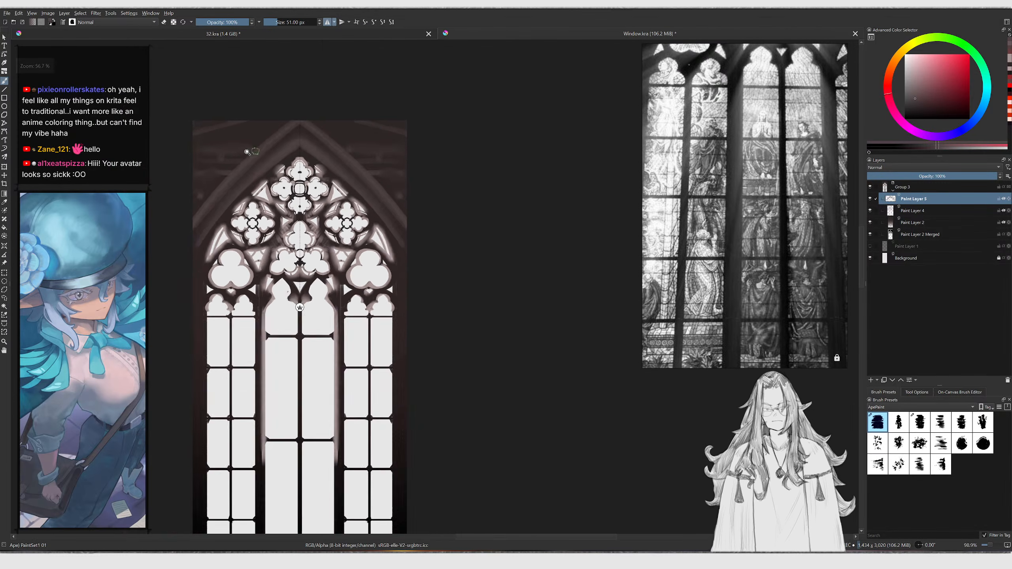
pyautogui.scroll(1, 255, 146)
# Erase along the arch's outer left edge on the new layer with a 68 px eraser
pyautogui.press('e')
pyautogui.moveTo(262, 151)
pyautogui.mouseDown()
pyautogui.moveTo(175, 241)
pyautogui.moveTo(248, 161)
pyautogui.mouseUp()
pyautogui.hotkey('ctrl', 'z')
pyautogui.press(']')
pyautogui.click(211, 160)
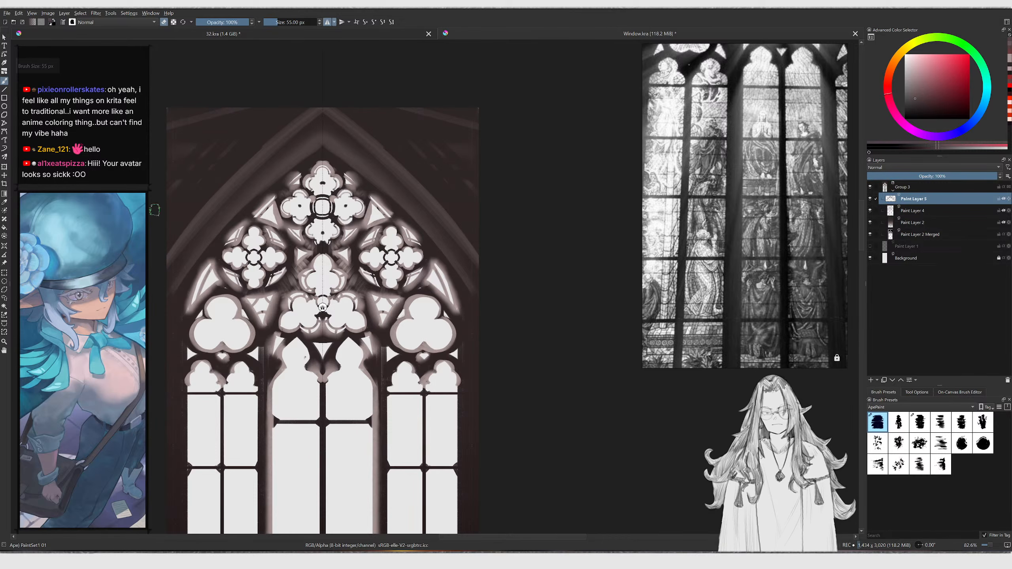
pyautogui.press(']')
pyautogui.press(']')
pyautogui.press(']')
pyautogui.press(']')
pyautogui.press(']')
pyautogui.press(']')
pyautogui.press(']')
pyautogui.press(']')
pyautogui.press(']')
pyautogui.moveTo(172, 138)
pyautogui.mouseDown()
pyautogui.moveTo(248, 72)
pyautogui.moveTo(162, 133)
pyautogui.mouseUp()
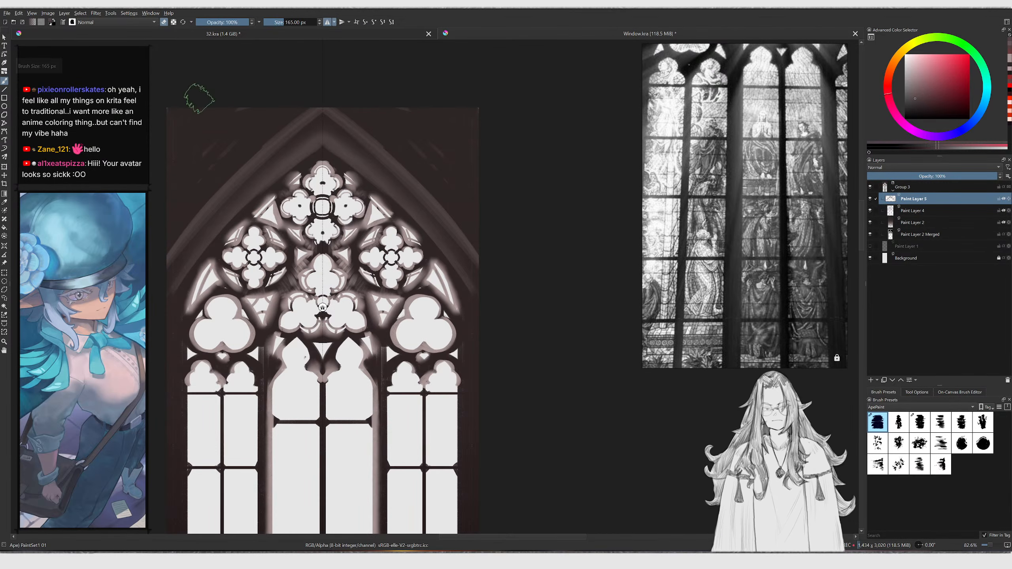
pyautogui.keyDown('ctrl'); pyautogui.scroll(2, 204, 152); pyautogui.keyUp('ctrl')
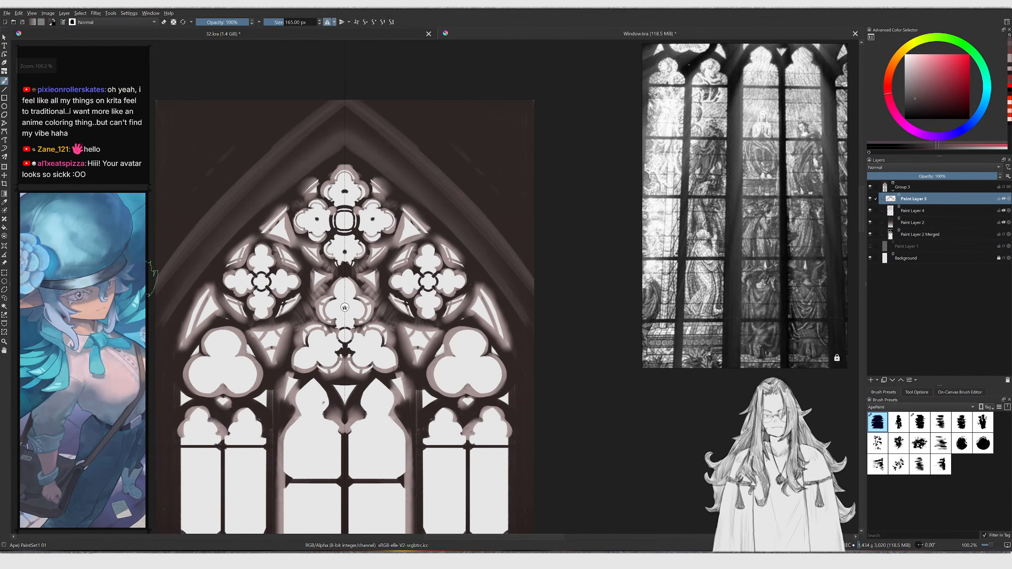
pyautogui.hotkey('ctrl', 'z')
pyautogui.press('[')
pyautogui.press('[')
pyautogui.press('[')
pyautogui.press('[')
pyautogui.press('[')
pyautogui.press('[')
pyautogui.press('[')
pyautogui.press('[')
pyautogui.press('[')
pyautogui.press('[')
pyautogui.press('[')
pyautogui.press('[')
pyautogui.press('[')
pyautogui.moveTo(159, 275); pyautogui.dragTo(339, 93)
pyautogui.hotkey('ctrl', 'z')
pyautogui.moveTo(157, 287); pyautogui.dragTo(360, 83)
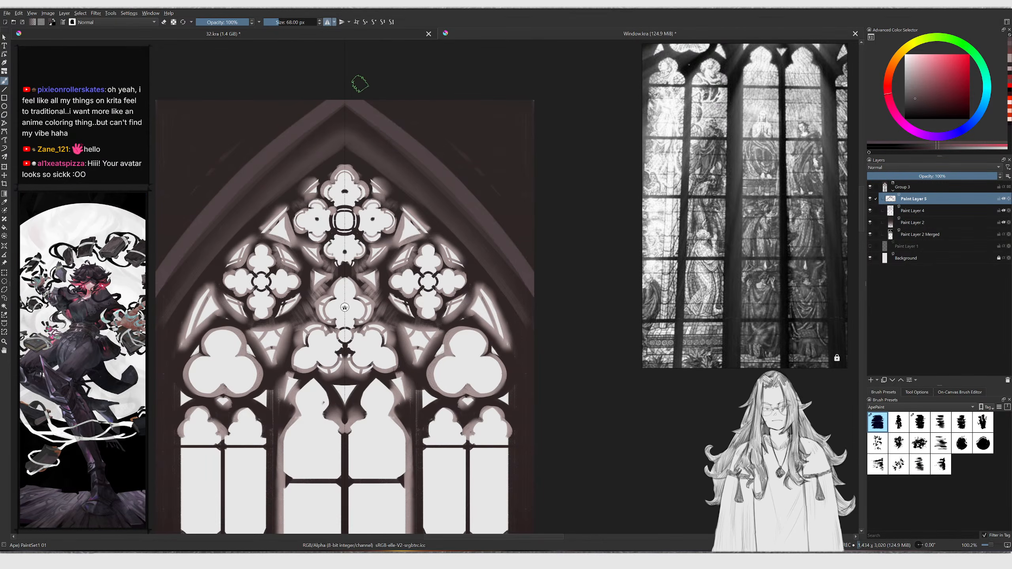
pyautogui.moveTo(149, 297); pyautogui.dragTo(364, 71)
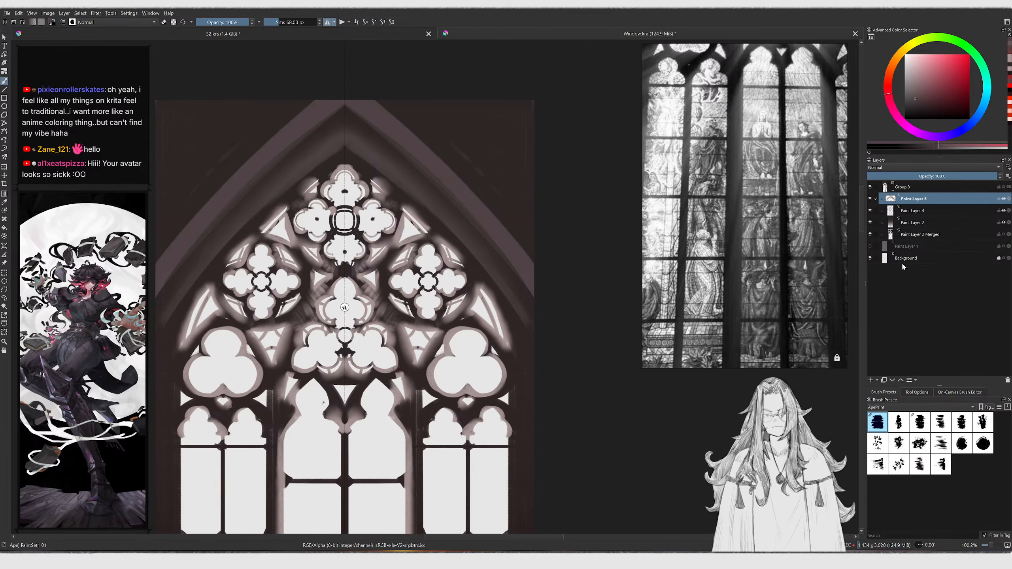
# Select the merged ink layer and erase the dark area outside the arch's slopes to white
pyautogui.click(915, 233)
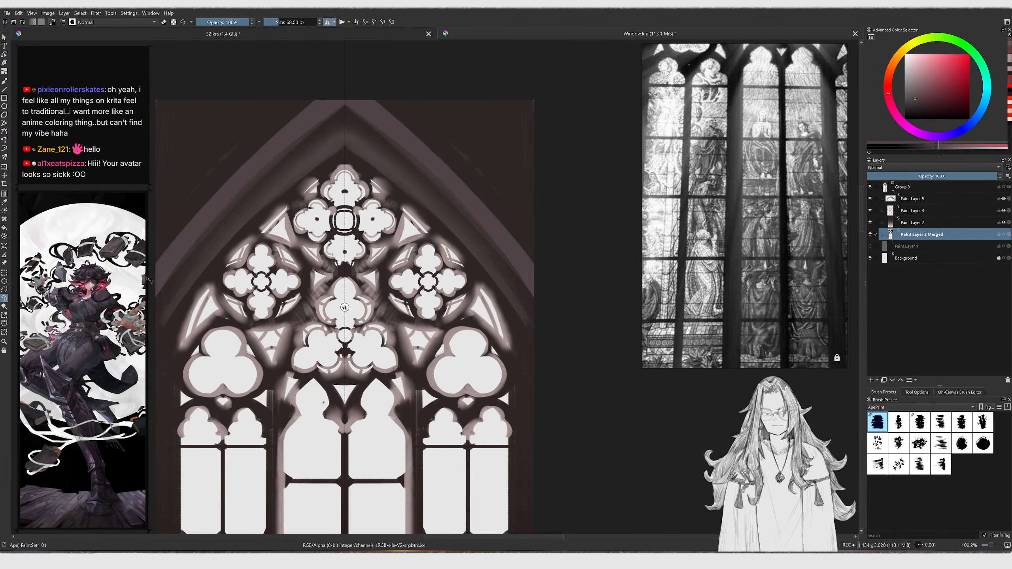
pyautogui.moveTo(334, 79); pyautogui.dragTo(334, 80)
pyautogui.hotkey('ctrl', 'z')
pyautogui.moveTo(154, 264); pyautogui.dragTo(317, 94)
pyautogui.hotkey('ctrl', 'z')
pyautogui.moveTo(154, 264); pyautogui.dragTo(341, 87)
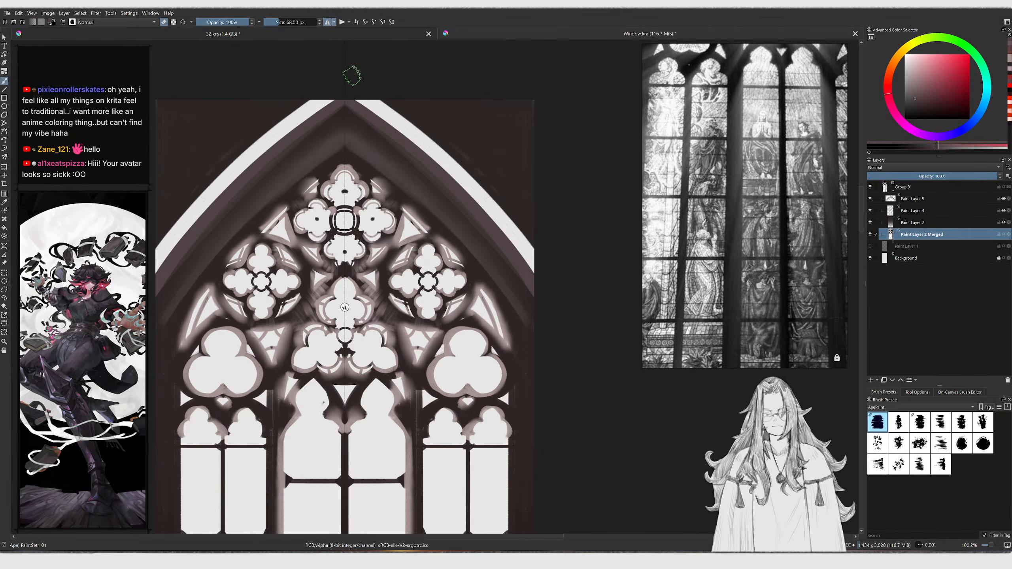
pyautogui.moveTo(149, 252); pyautogui.dragTo(310, 91)
pyautogui.moveTo(149, 232); pyautogui.dragTo(286, 96)
pyautogui.moveTo(153, 216)
pyautogui.mouseDown()
pyautogui.moveTo(283, 93)
pyautogui.moveTo(257, 90)
pyautogui.mouseUp()
pyautogui.moveTo(149, 177)
pyautogui.mouseDown()
pyautogui.moveTo(232, 78)
pyautogui.moveTo(147, 159)
pyautogui.mouseUp()
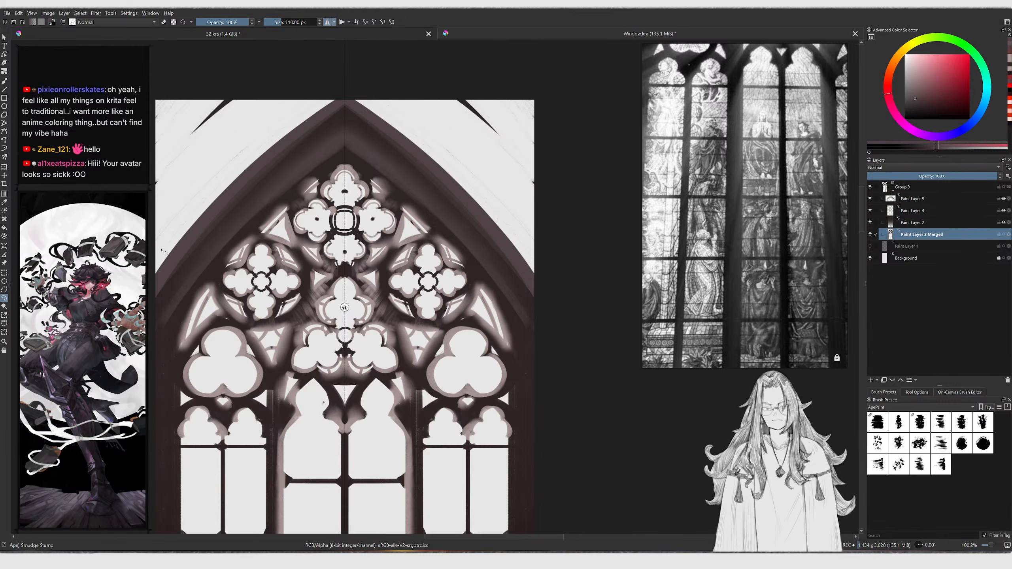
# Switch to the Basic-2 Opacity Copy brush and erase the remaining marks above the arch's left slope
pyautogui.press('/')
pyautogui.moveTo(198, 142)
pyautogui.keyDown('shift'); pyautogui.mouseDown()
pyautogui.moveTo(223, 115)
pyautogui.moveTo(159, 155)
pyautogui.mouseUp(); pyautogui.keyUp('shift')
pyautogui.press('/')
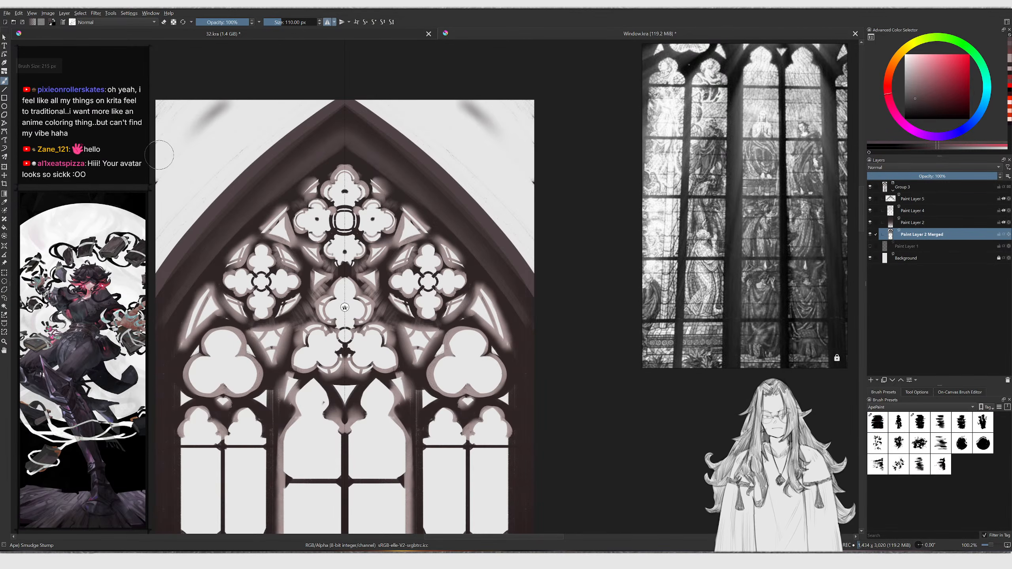
pyautogui.rightClick(206, 118)
pyautogui.click(256, 152)
pyautogui.moveTo(245, 104)
pyautogui.mouseDown()
pyautogui.moveTo(183, 142)
pyautogui.moveTo(234, 92)
pyautogui.mouseUp()
pyautogui.hotkey('ctrl', 'z')
pyautogui.press('e')
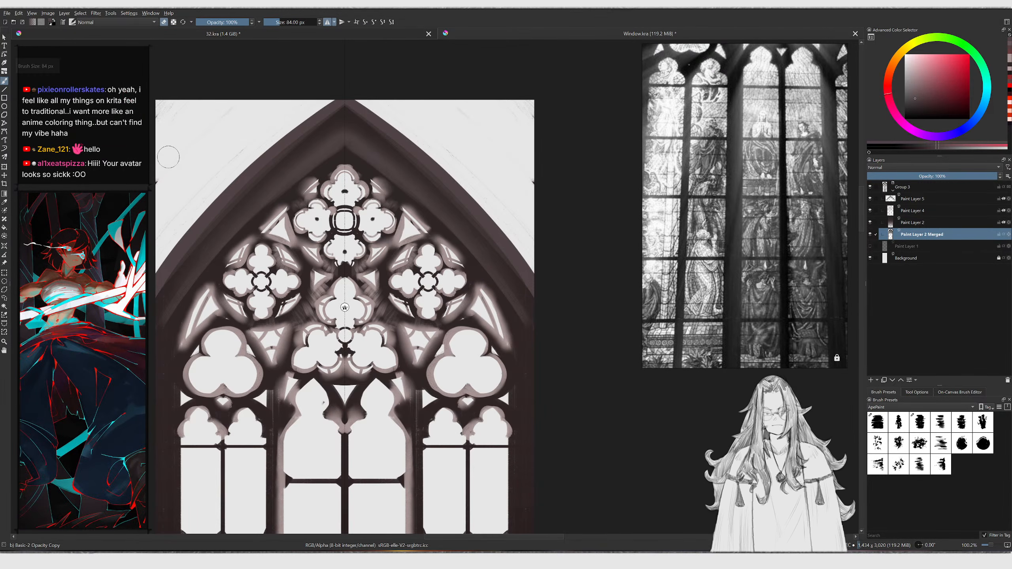
pyautogui.keyDown('shift'); pyautogui.moveTo(173, 154); pyautogui.dragTo(197, 133); pyautogui.keyUp('shift')
pyautogui.moveTo(186, 132)
pyautogui.mouseDown()
pyautogui.moveTo(154, 145)
pyautogui.moveTo(200, 104)
pyautogui.moveTo(174, 136)
pyautogui.moveTo(239, 89)
pyautogui.mouseUp()
# Shrink the brush to 38 px and try tracing along the arch's left outer edge
pyautogui.press('[')
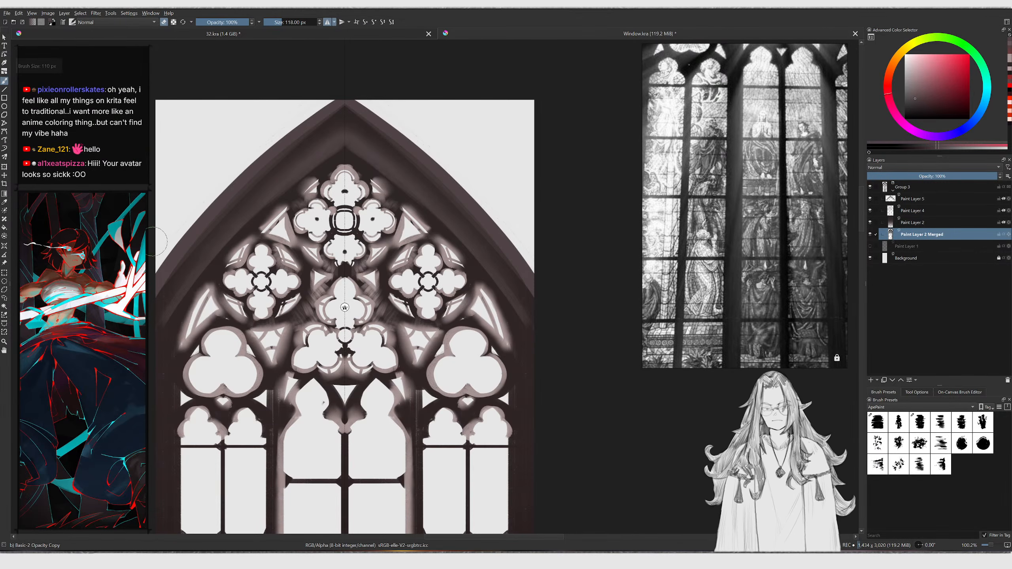
pyautogui.press('e')
pyautogui.keyDown('ctrl'); pyautogui.click(238, 198); pyautogui.keyUp('ctrl')
pyautogui.press('[')
pyautogui.press('[')
pyautogui.press('[')
pyautogui.press('[')
pyautogui.moveTo(167, 267); pyautogui.dragTo(319, 105)
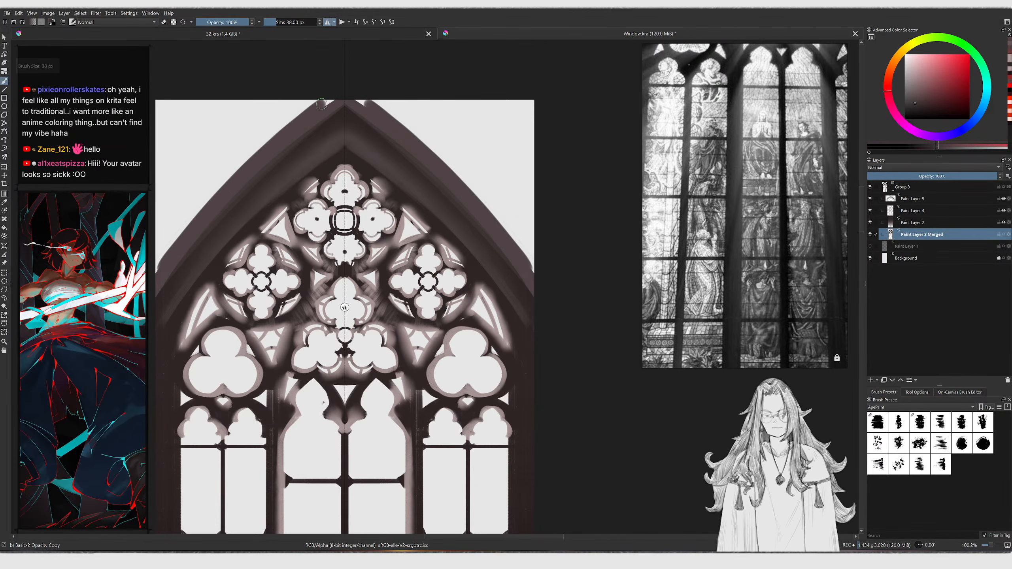
pyautogui.hotkey('ctrl', 'z')
pyautogui.press('e')
pyautogui.hotkey('ctrl', 'z')
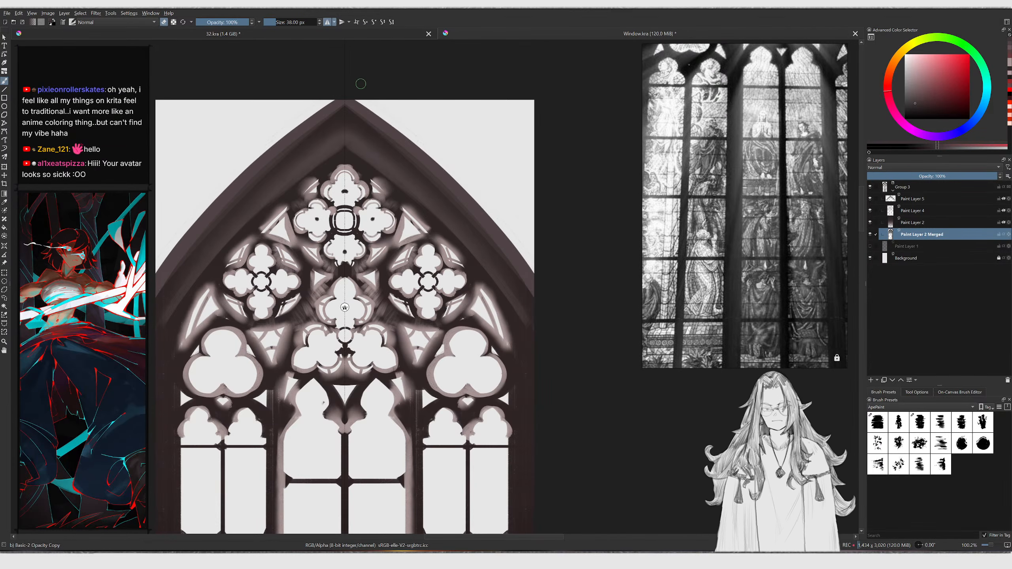
# Paint a clean straight dark outline along the arch's left slope from the apex downward
pyautogui.moveTo(358, 84); pyautogui.dragTo(149, 277)
pyautogui.moveTo(357, 87); pyautogui.dragTo(151, 279)
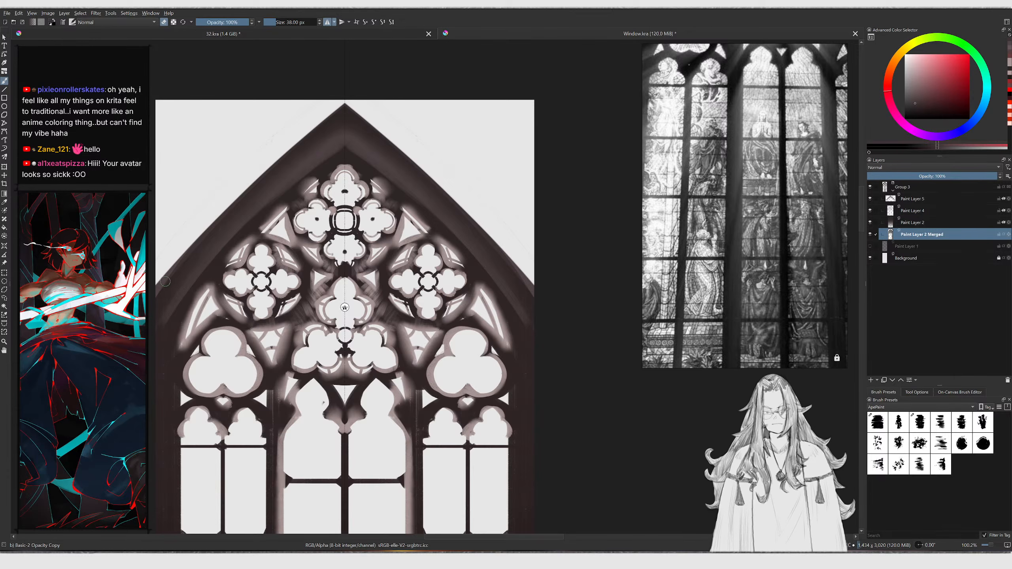
pyautogui.hotkey('ctrl', 'z')
pyautogui.moveTo(295, 115); pyautogui.dragTo(151, 280)
pyautogui.moveTo(369, 75)
pyautogui.mouseDown()
pyautogui.moveTo(223, 201)
pyautogui.moveTo(150, 287)
pyautogui.moveTo(360, 70)
pyautogui.mouseUp()
pyautogui.hotkey('ctrl', 'z')
pyautogui.moveTo(173, 252); pyautogui.dragTo(390, 63)
pyautogui.moveTo(224, 192); pyautogui.dragTo(355, 93)
pyautogui.scroll(1, 279, 136)
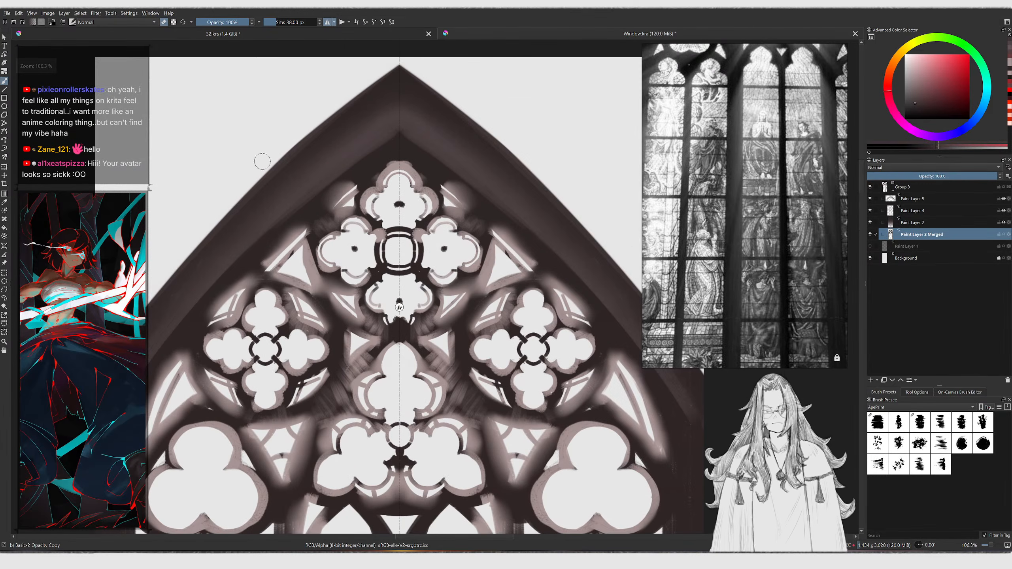
# Clean up the arch's left outer edge with alternating erase and paint strokes along the slope
pyautogui.moveTo(148, 305)
pyautogui.mouseDown()
pyautogui.moveTo(349, 98)
pyautogui.moveTo(398, 67)
pyautogui.moveTo(402, 50)
pyautogui.moveTo(219, 201)
pyautogui.mouseUp()
pyautogui.press('e')
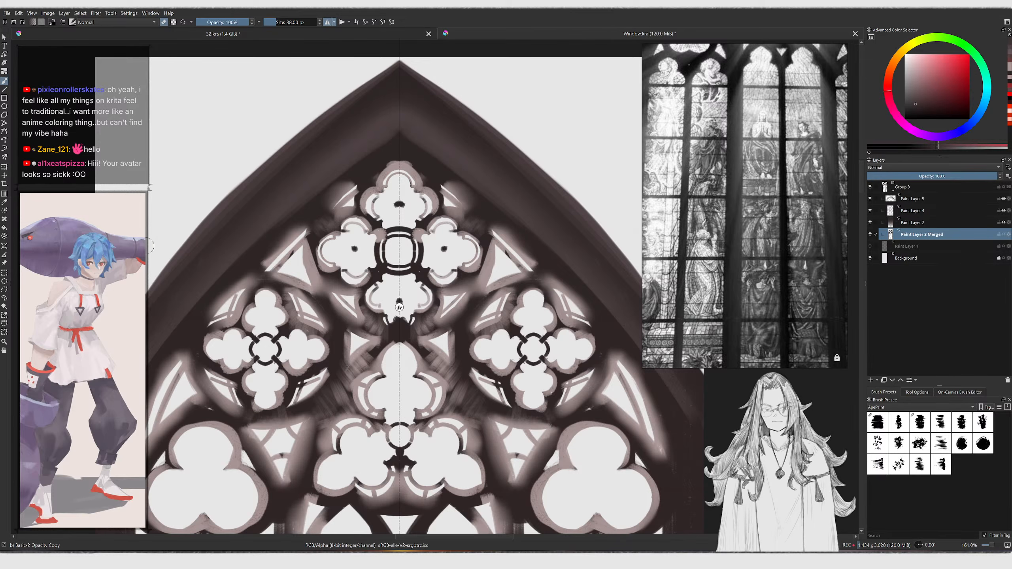
pyautogui.press('e')
pyautogui.keyDown('ctrl'); pyautogui.click(161, 274); pyautogui.keyUp('ctrl')
pyautogui.moveTo(153, 285); pyautogui.dragTo(312, 141)
pyautogui.hotkey('ctrl', 'z')
pyautogui.keyDown('ctrl'); pyautogui.click(198, 262); pyautogui.keyUp('ctrl')
pyautogui.moveTo(199, 262); pyautogui.dragTo(263, 180)
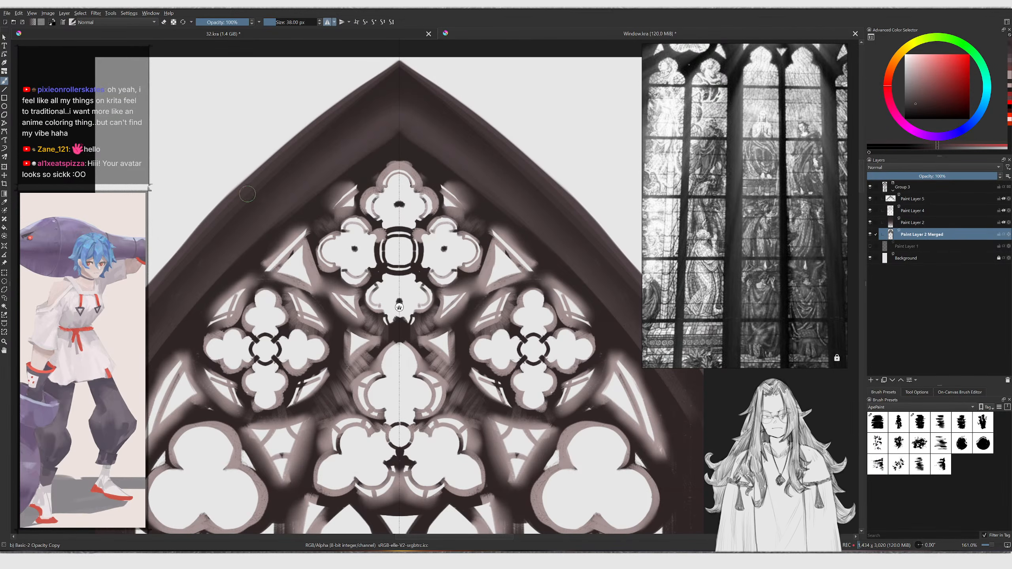
pyautogui.keyDown('ctrl'); pyautogui.click(243, 241); pyautogui.keyUp('ctrl')
pyautogui.moveTo(227, 244); pyautogui.dragTo(244, 191)
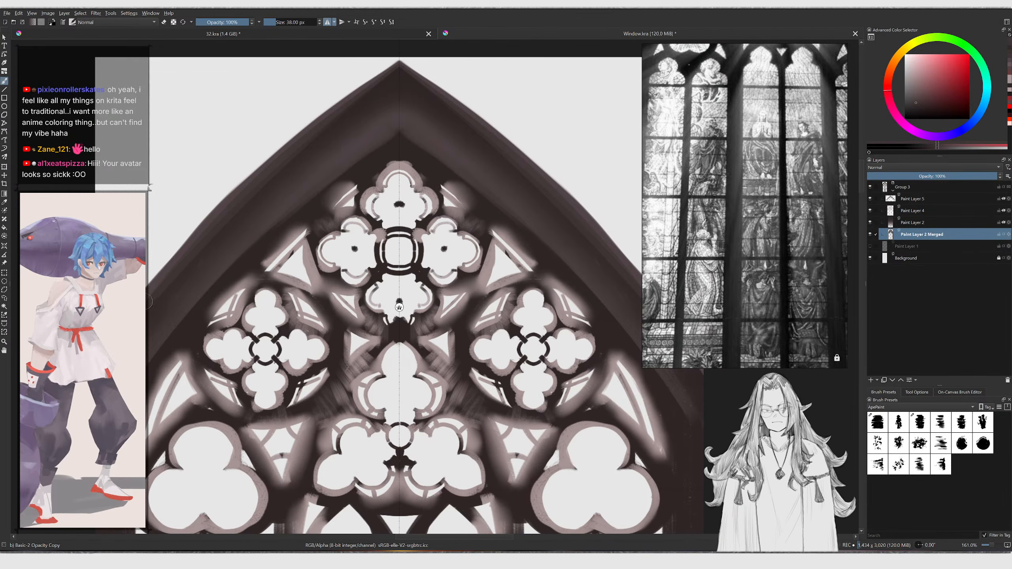
pyautogui.moveTo(147, 312); pyautogui.dragTo(156, 301, button='middle')
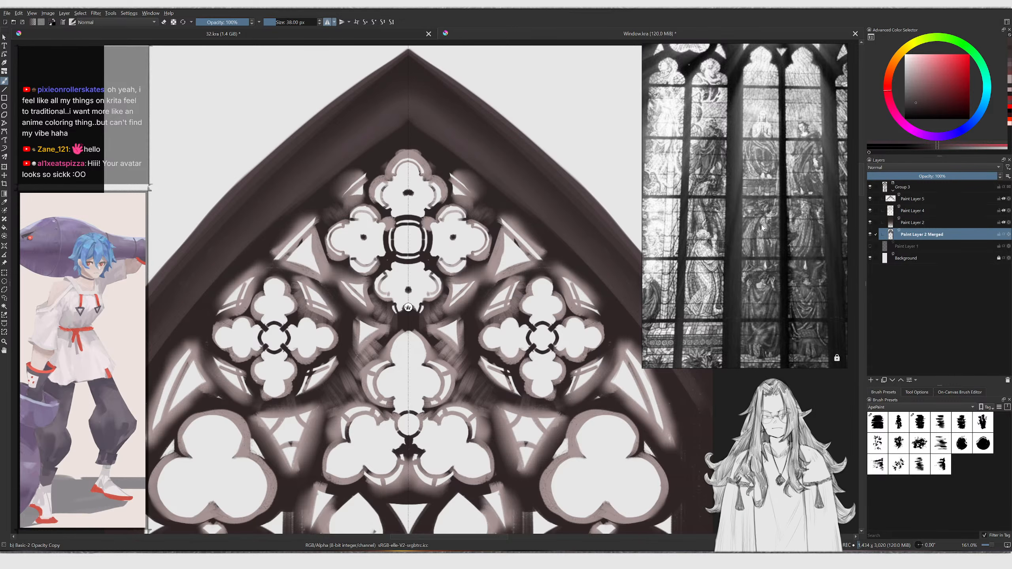
# Select Paint Layer 5 and paint dark strokes inside the arch's upper left slope
pyautogui.click(913, 198)
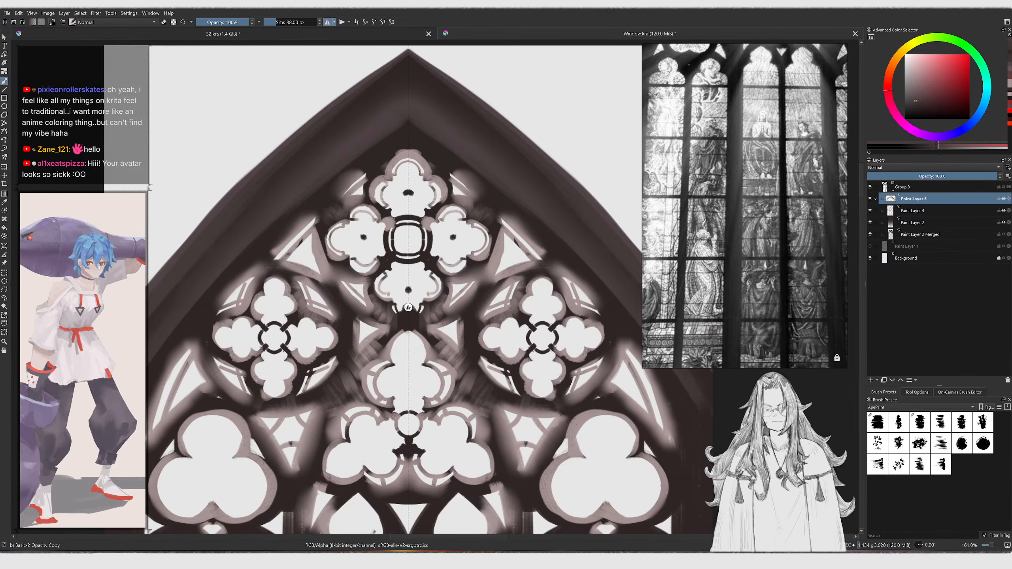
pyautogui.keyDown('ctrl'); pyautogui.click(172, 332); pyautogui.keyUp('ctrl')
pyautogui.moveTo(156, 309); pyautogui.dragTo(215, 240)
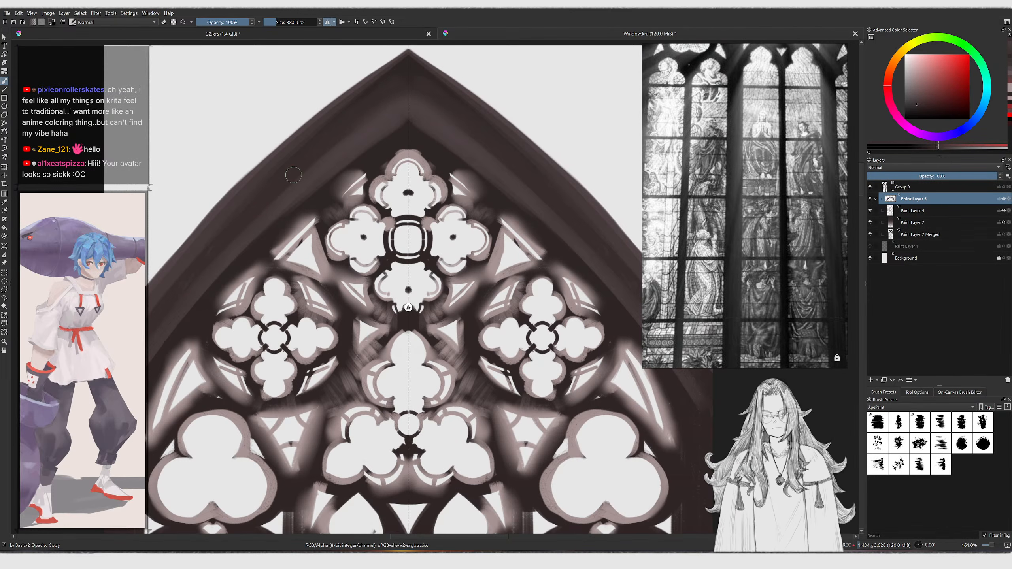
pyautogui.keyDown('ctrl'); pyautogui.click(310, 193); pyautogui.keyUp('ctrl')
pyautogui.press('[')
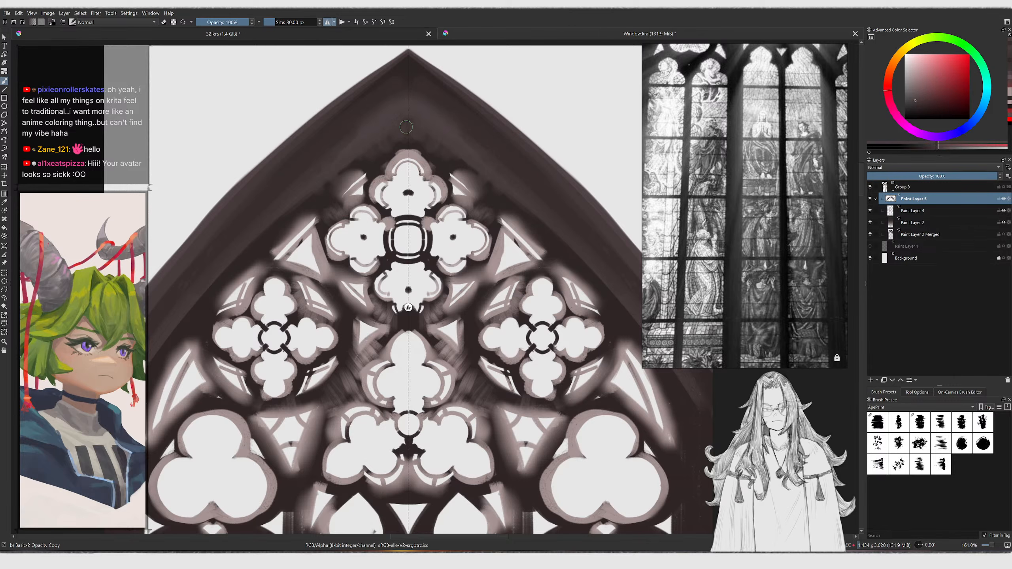
pyautogui.click(928, 110)
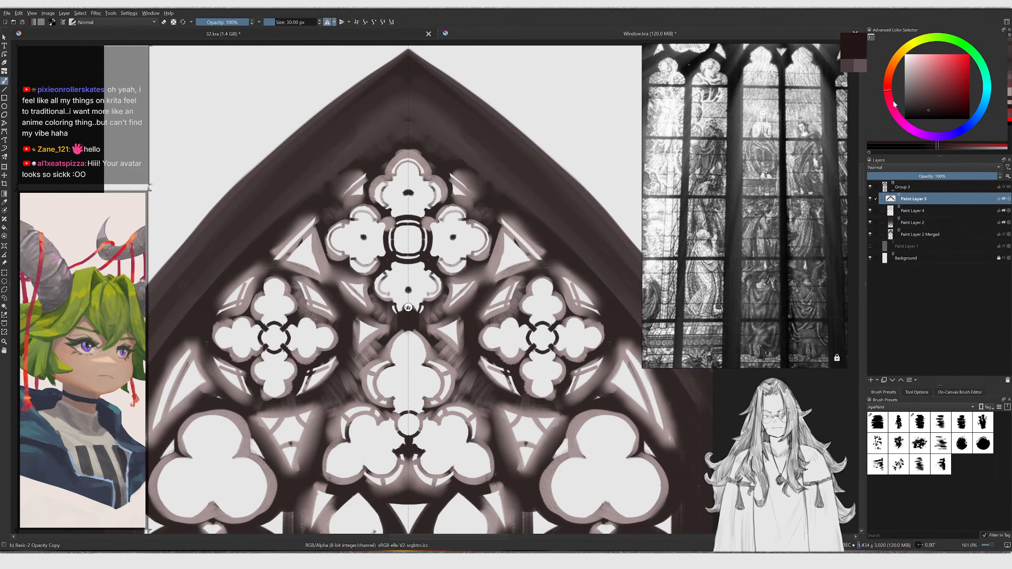
pyautogui.click(326, 130)
pyautogui.hotkey('ctrl', 'z')
pyautogui.press('[')
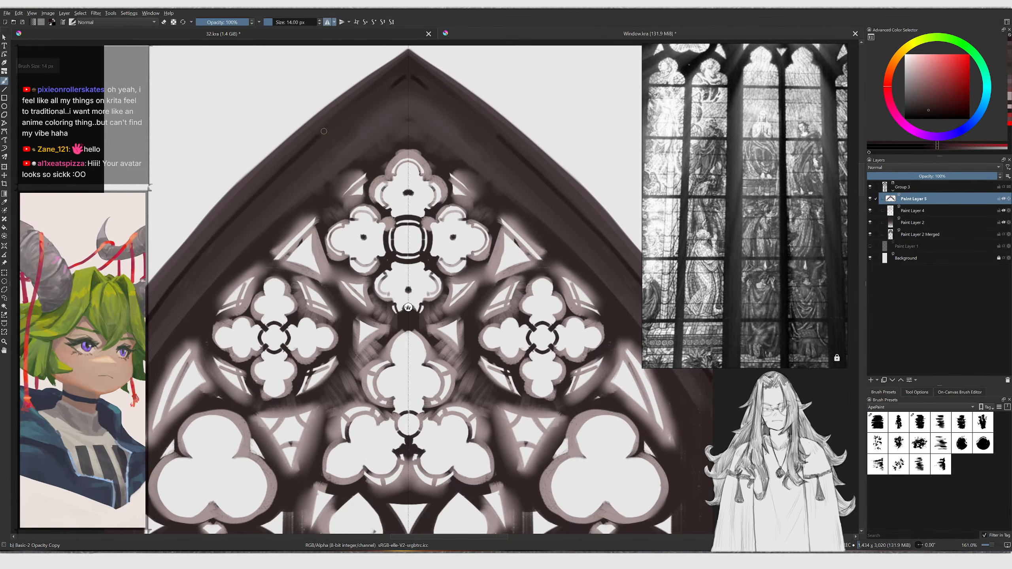
# Switch to the PaintSet1 02 brush, try a long stroke down the left slope, then dab beside the top quatrefoil
pyautogui.click(898, 422)
pyautogui.press('[')
pyautogui.press('[')
pyautogui.press('[')
pyautogui.press('[')
pyautogui.press('[')
pyautogui.press('[')
pyautogui.press('[')
pyautogui.press('[')
pyautogui.press('[')
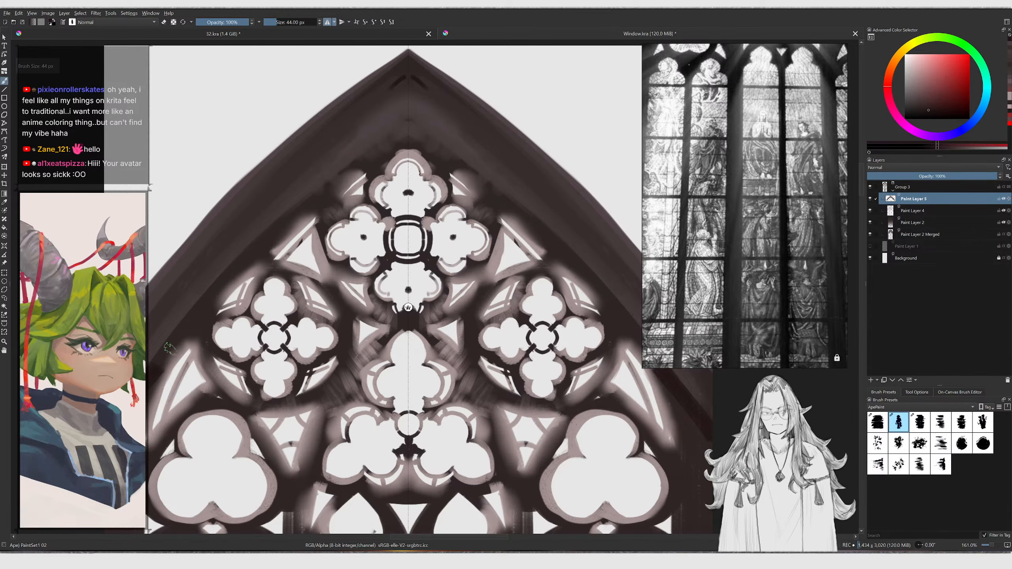
pyautogui.moveTo(403, 80); pyautogui.dragTo(148, 359)
pyautogui.hotkey('ctrl', 'z')
pyautogui.press('[')
pyautogui.moveTo(402, 79)
pyautogui.mouseDown()
pyautogui.moveTo(225, 238)
pyautogui.moveTo(272, 194)
pyautogui.moveTo(315, 219)
pyautogui.moveTo(315, 193)
pyautogui.moveTo(316, 209)
pyautogui.mouseUp()
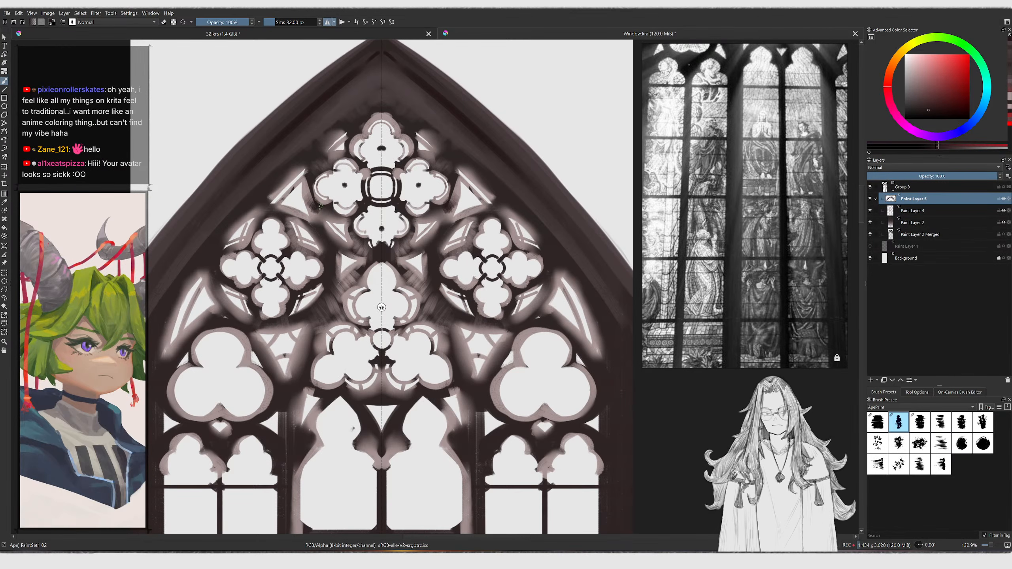
pyautogui.keyDown('ctrl'); pyautogui.click(435, 209); pyautogui.keyUp('ctrl')
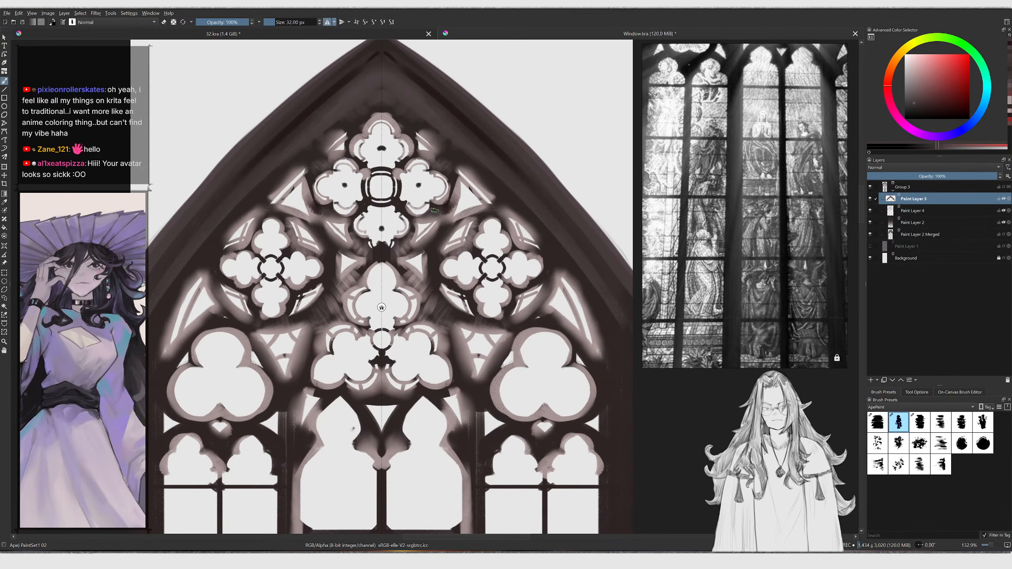
# Shrink the brush to about 20 px and paint dark touch-ups around the right side of the top quatrefoil
pyautogui.press('[')
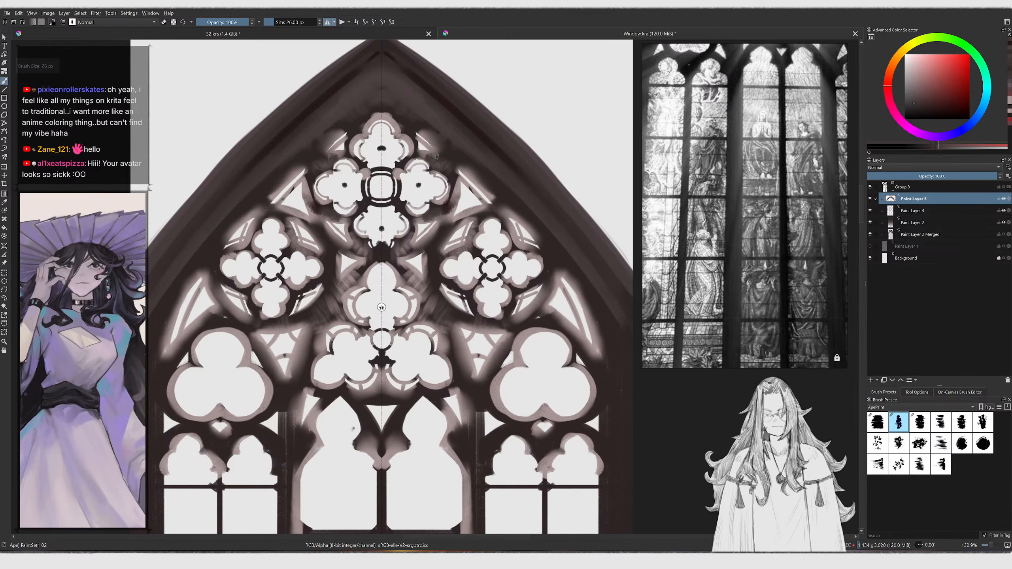
pyautogui.press('[')
pyautogui.press('[')
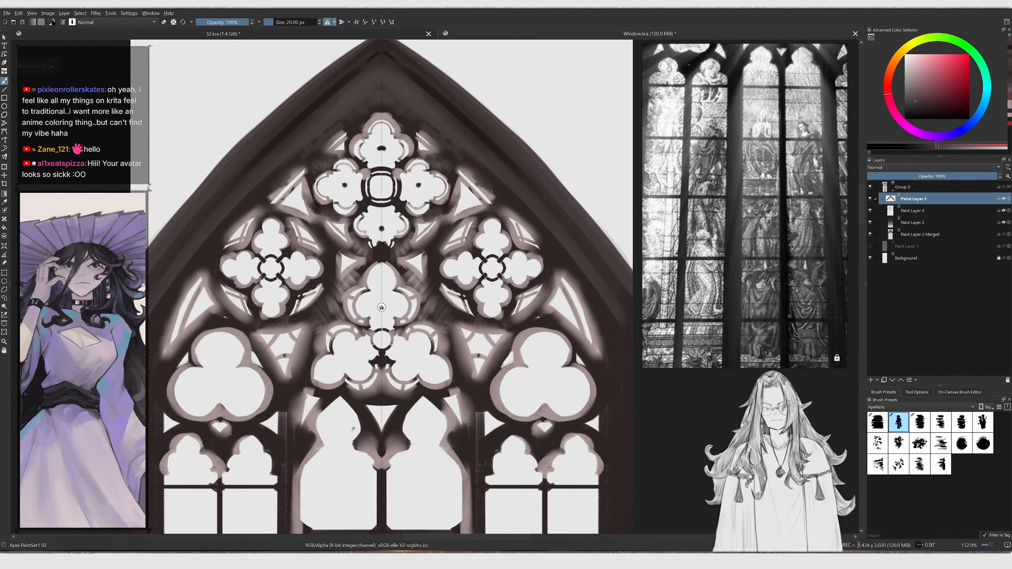
pyautogui.press(']')
pyautogui.moveTo(513, 209); pyautogui.dragTo(490, 195, button='middle')
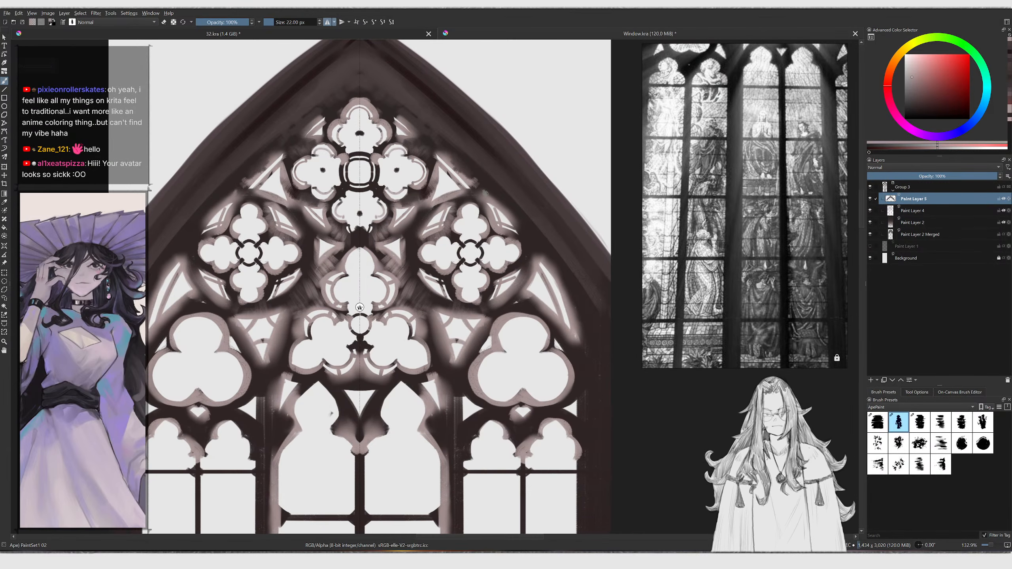
pyautogui.keyDown('ctrl'); pyautogui.click(478, 192); pyautogui.keyUp('ctrl')
pyautogui.moveTo(481, 190)
pyautogui.mouseDown()
pyautogui.moveTo(486, 199)
pyautogui.moveTo(431, 208)
pyautogui.moveTo(385, 235)
pyautogui.moveTo(390, 227)
pyautogui.mouseUp()
pyautogui.keyDown('ctrl'); pyautogui.click(470, 197); pyautogui.keyUp('ctrl')
pyautogui.press(']')
pyautogui.keyDown('ctrl'); pyautogui.click(407, 207); pyautogui.keyUp('ctrl')
pyautogui.keyDown('ctrl'); pyautogui.click(410, 212); pyautogui.keyUp('ctrl')
pyautogui.keyDown('ctrl'); pyautogui.click(400, 229); pyautogui.keyUp('ctrl')
pyautogui.keyDown('ctrl'); pyautogui.click(399, 231); pyautogui.keyUp('ctrl')
pyautogui.keyDown('ctrl'); pyautogui.click(386, 214); pyautogui.keyUp('ctrl')
# Enlarge the brush to about 35 px and fill dark into the tracery gaps left of the central trefoil
pyautogui.press(']')
pyautogui.press(']')
pyautogui.press(']')
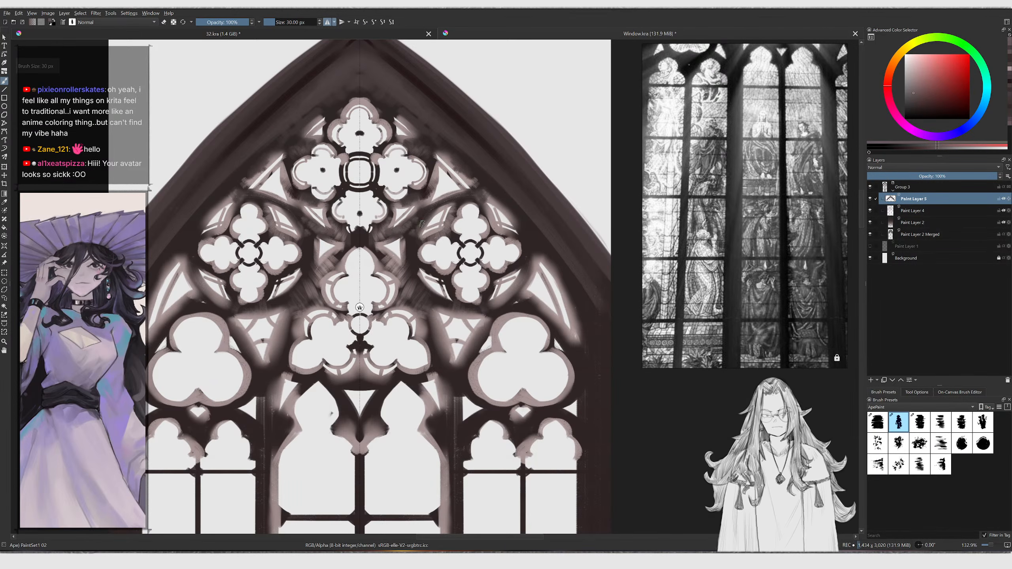
pyautogui.moveTo(414, 268); pyautogui.dragTo(429, 255, button='middle')
pyautogui.press('[')
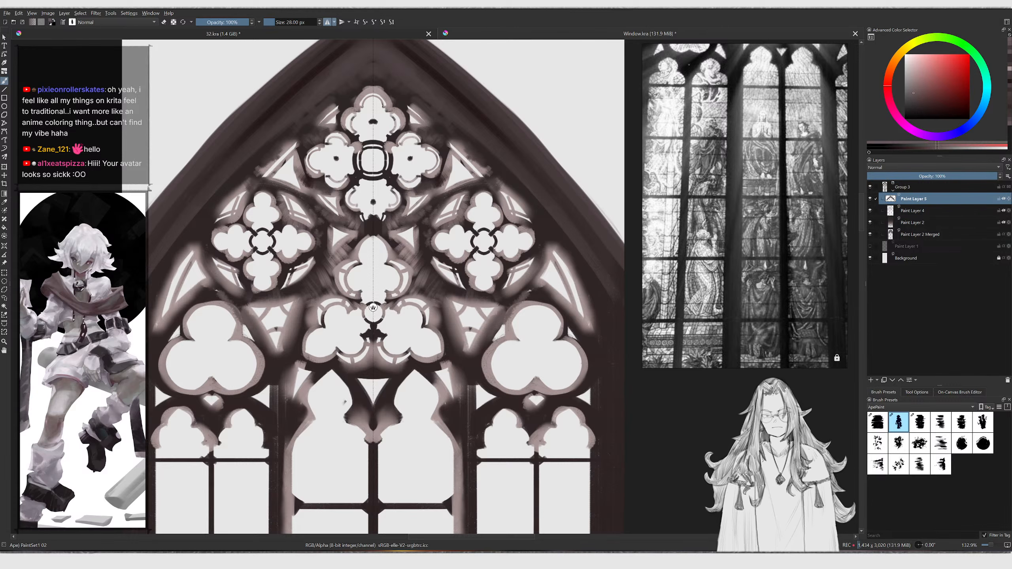
pyautogui.press(']')
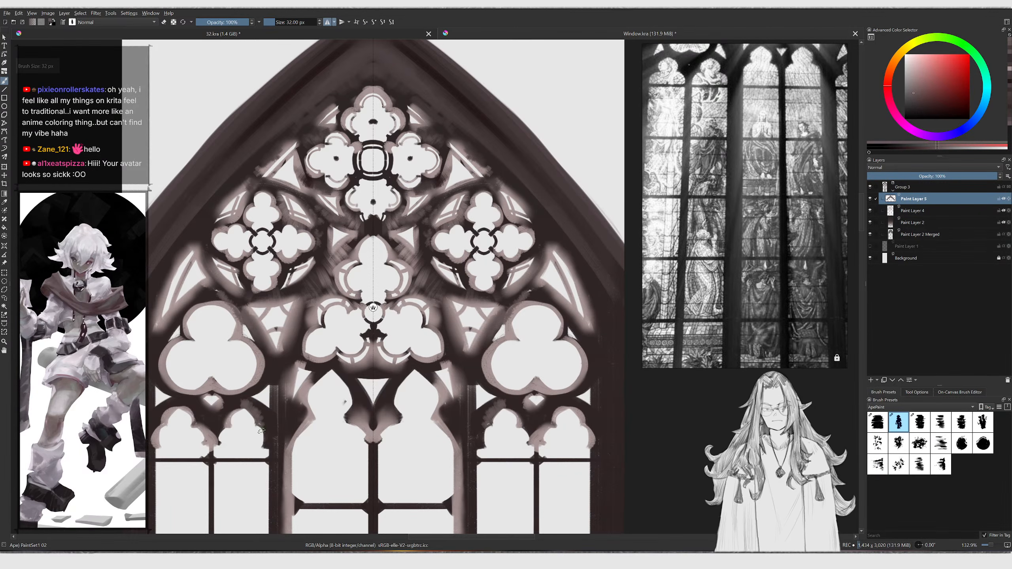
pyautogui.keyDown('ctrl'); pyautogui.click(286, 357); pyautogui.keyUp('ctrl')
pyautogui.press(']')
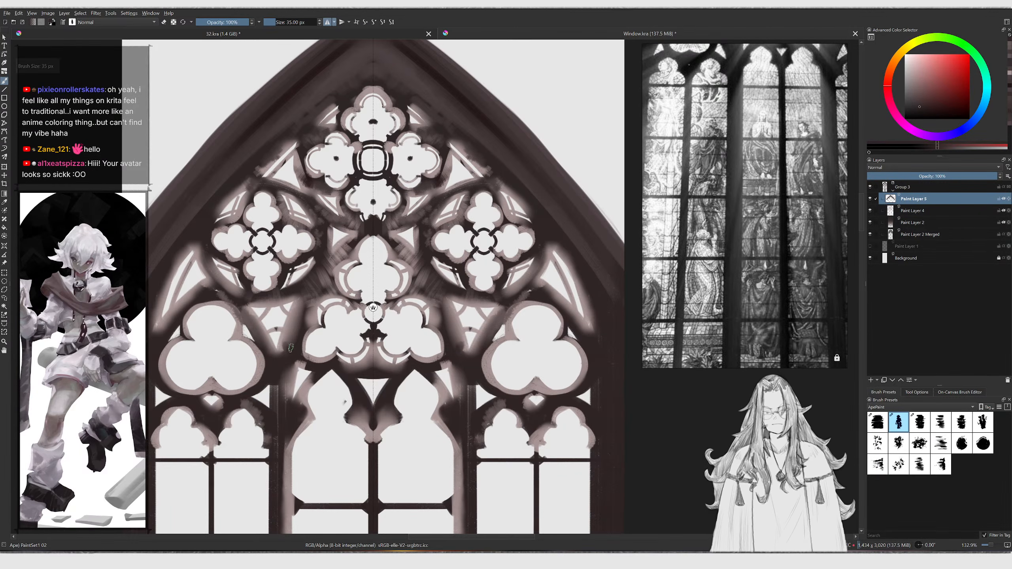
pyautogui.moveTo(291, 339)
pyautogui.mouseDown()
pyautogui.moveTo(338, 251)
pyautogui.moveTo(323, 274)
pyautogui.mouseUp()
pyautogui.moveTo(356, 238)
pyautogui.mouseDown()
pyautogui.moveTo(327, 269)
pyautogui.moveTo(356, 238)
pyautogui.moveTo(342, 221)
pyautogui.mouseUp()
pyautogui.keyDown('ctrl'); pyautogui.click(339, 226); pyautogui.keyUp('ctrl')
pyautogui.keyDown('ctrl'); pyautogui.click(360, 233); pyautogui.keyUp('ctrl')
# Paint dark touch-ups around the top quatrefoil and its right neighbour with the brush at about 28 px
pyautogui.press('[')
pyautogui.keyDown('ctrl'); pyautogui.click(366, 229); pyautogui.keyUp('ctrl')
pyautogui.press('[')
pyautogui.keyDown('ctrl'); pyautogui.moveTo(442, 195); pyautogui.dragTo(442, 219, button='middle'); pyautogui.keyUp('ctrl')
pyautogui.moveTo(441, 219); pyautogui.dragTo(398, 204, button='middle')
pyautogui.keyDown('ctrl'); pyautogui.click(393, 178); pyautogui.keyUp('ctrl')
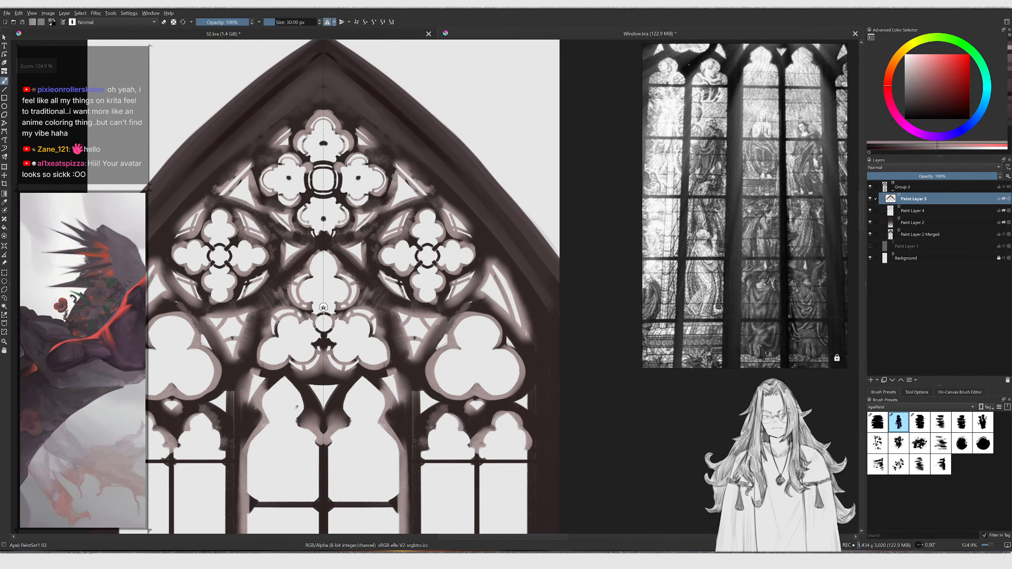
pyautogui.keyDown('ctrl'); pyautogui.click(393, 176); pyautogui.keyUp('ctrl')
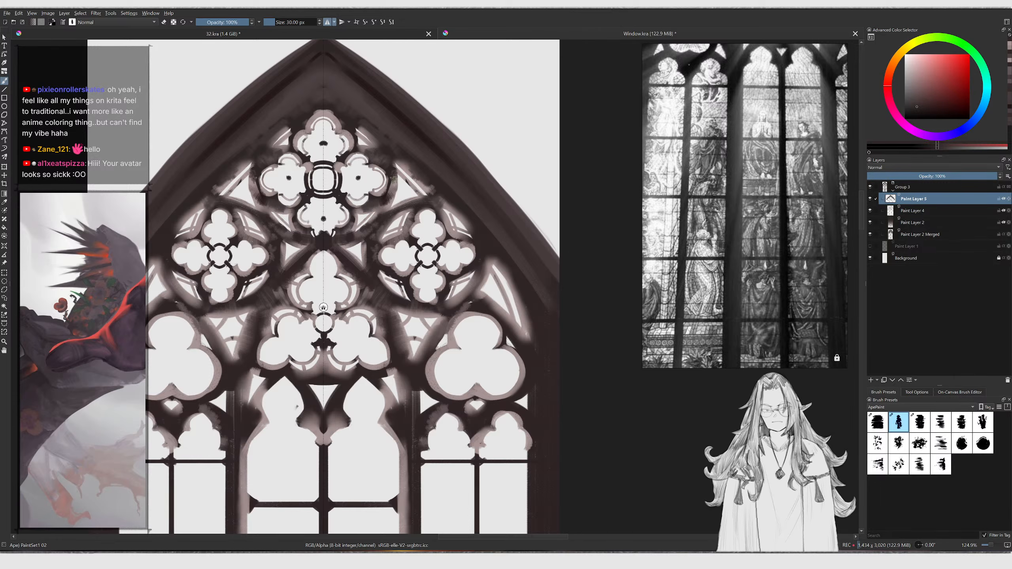
pyautogui.keyDown('ctrl'); pyautogui.click(382, 154); pyautogui.keyUp('ctrl')
pyautogui.moveTo(372, 156); pyautogui.dragTo(396, 143)
pyautogui.keyDown('ctrl'); pyautogui.click(387, 151); pyautogui.keyUp('ctrl')
pyautogui.press('[')
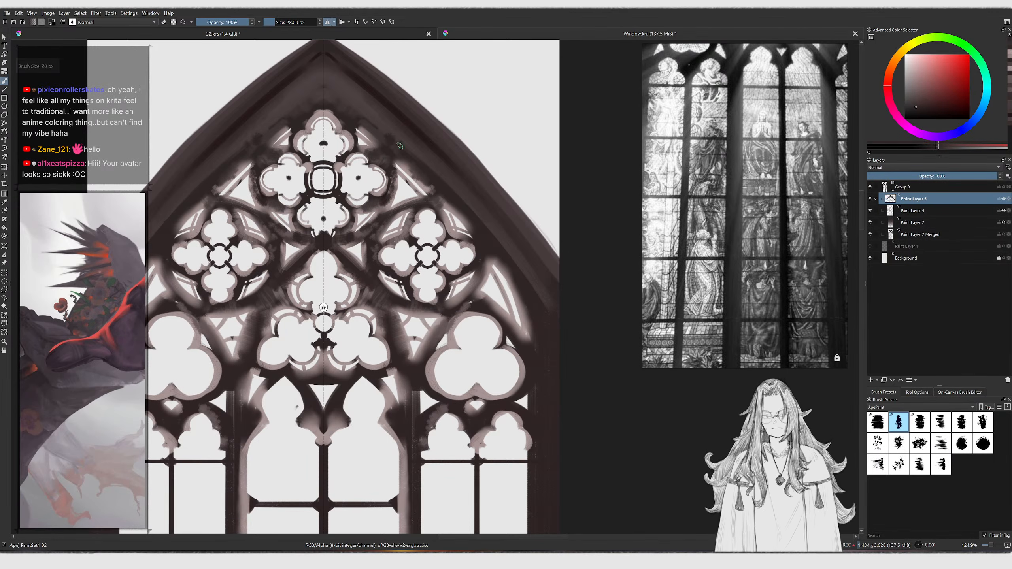
pyautogui.moveTo(436, 178)
pyautogui.keyDown('ctrl'); pyautogui.mouseDown(button='middle')
pyautogui.moveTo(434, 187)
pyautogui.moveTo(427, 162)
pyautogui.mouseUp(button='middle'); pyautogui.keyUp('ctrl')
pyautogui.press('[')
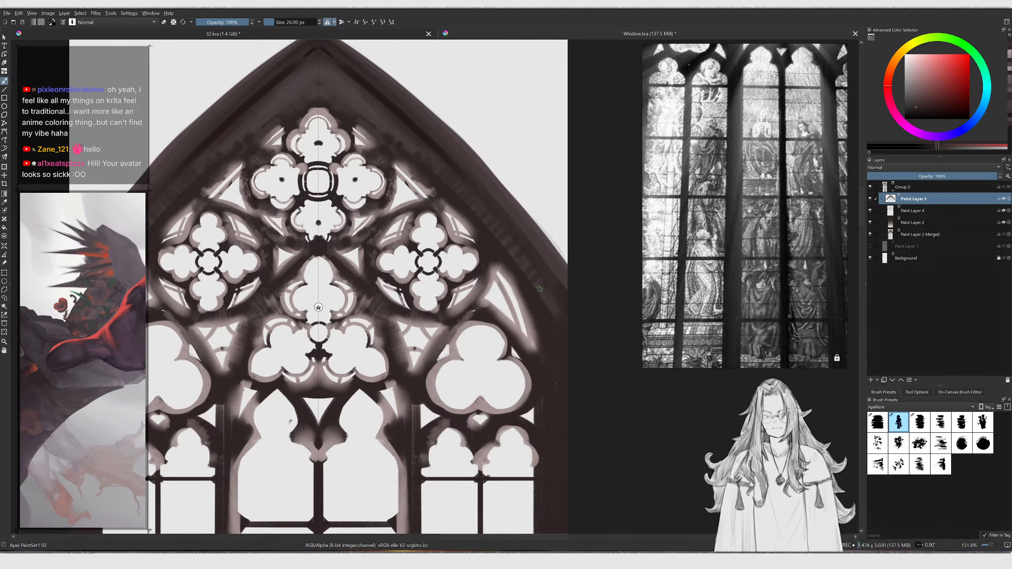
# Merge Paint Layer 5 down into Paint Layer 4, switching briefly to Smudge Stump and back
pyautogui.keyDown('ctrl'); pyautogui.moveTo(521, 291); pyautogui.dragTo(472, 283, button='middle'); pyautogui.keyUp('ctrl')
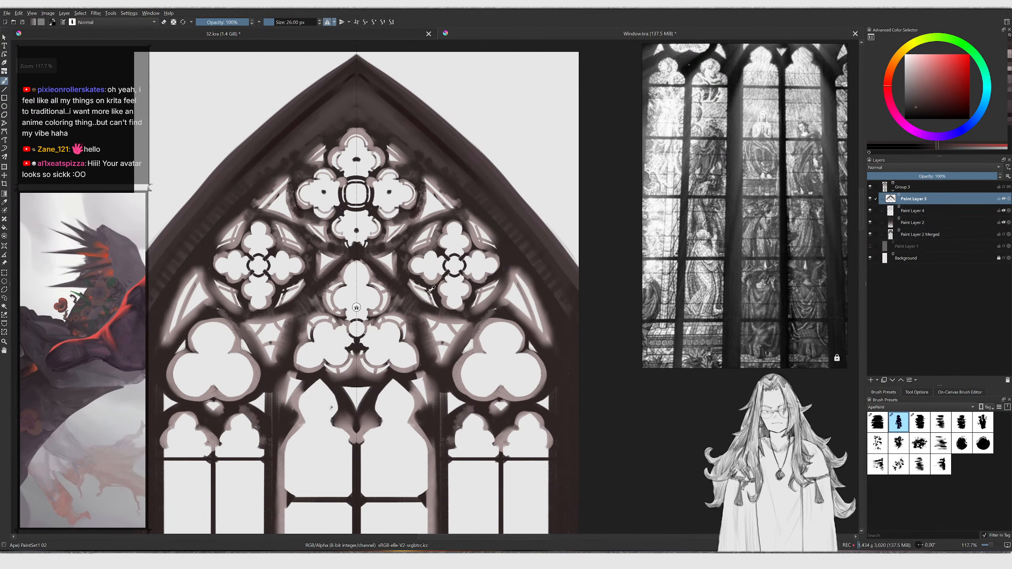
pyautogui.keyDown('ctrl'); pyautogui.click(420, 273); pyautogui.keyUp('ctrl')
pyautogui.press('/')
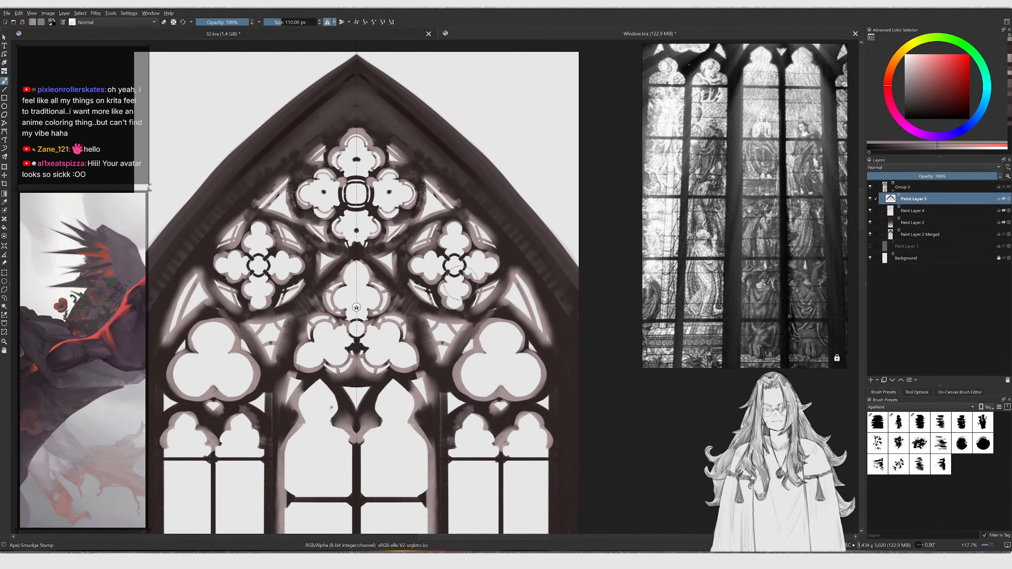
pyautogui.hotkey('ctrl', 'e')
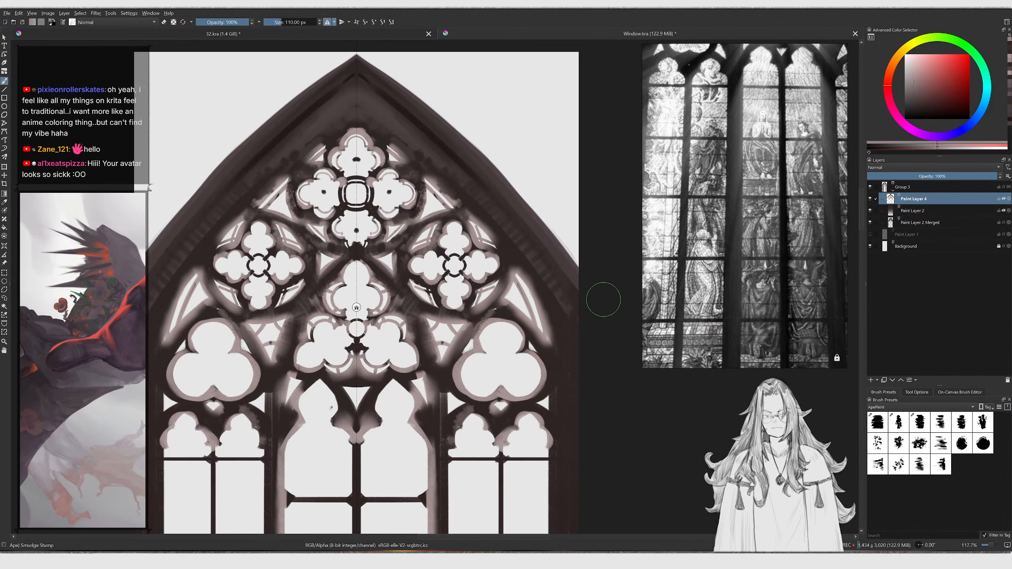
pyautogui.press('/')
# Paint dark strokes below the central trefoil's point at about 18 px, undoing the unwanted ones
pyautogui.keyDown('ctrl'); pyautogui.click(428, 280); pyautogui.keyUp('ctrl')
pyautogui.moveTo(413, 331); pyautogui.dragTo(431, 268, button='middle')
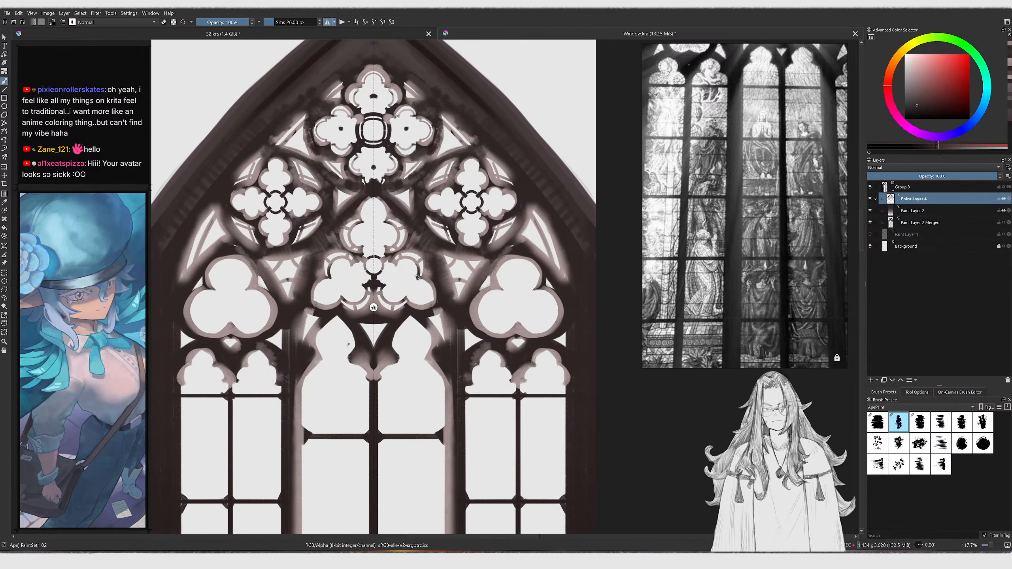
pyautogui.keyDown('ctrl'); pyautogui.click(357, 321); pyautogui.keyUp('ctrl')
pyautogui.moveTo(358, 309)
pyautogui.mouseDown()
pyautogui.moveTo(371, 317)
pyautogui.moveTo(374, 306)
pyautogui.mouseUp()
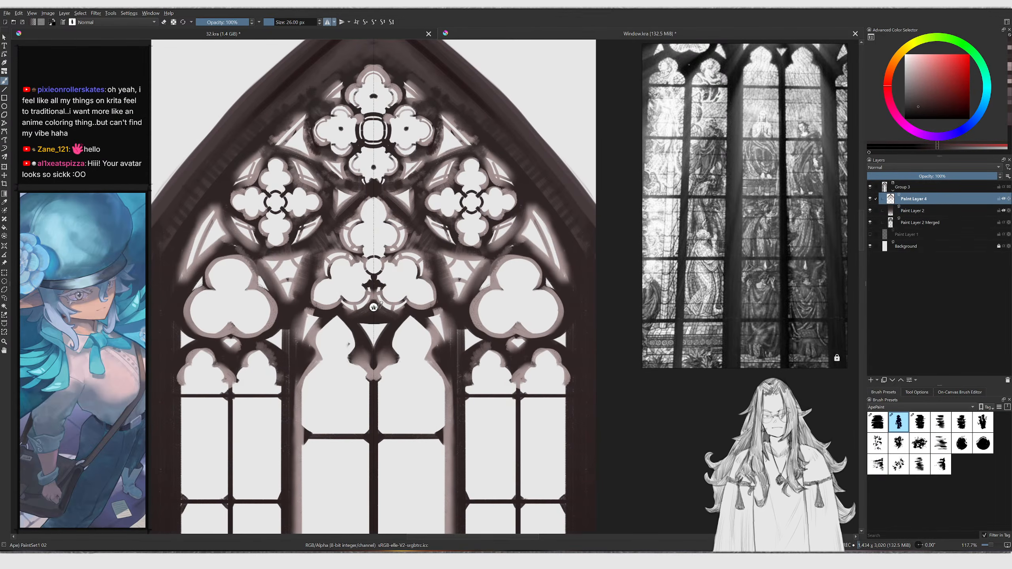
pyautogui.keyDown('ctrl'); pyautogui.moveTo(393, 314); pyautogui.dragTo(394, 297, button='middle'); pyautogui.keyUp('ctrl')
pyautogui.keyDown('ctrl'); pyautogui.click(402, 307); pyautogui.keyUp('ctrl')
pyautogui.moveTo(372, 313); pyautogui.dragTo(385, 319)
pyautogui.hotkey('ctrl', 'z')
pyautogui.press('[')
pyautogui.press('[')
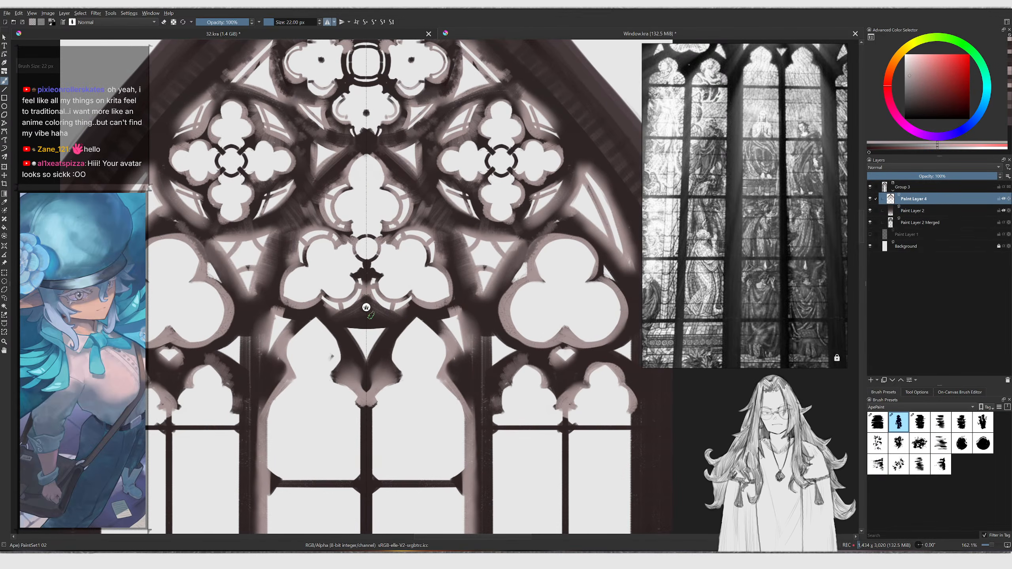
pyautogui.keyDown('ctrl'); pyautogui.moveTo(377, 325); pyautogui.dragTo(382, 318, button='middle'); pyautogui.keyUp('ctrl')
pyautogui.press('[')
pyautogui.press('[')
pyautogui.hotkey('ctrl', 'z')
pyautogui.moveTo(378, 360); pyautogui.dragTo(405, 319)
pyautogui.hotkey('ctrl', 'z')
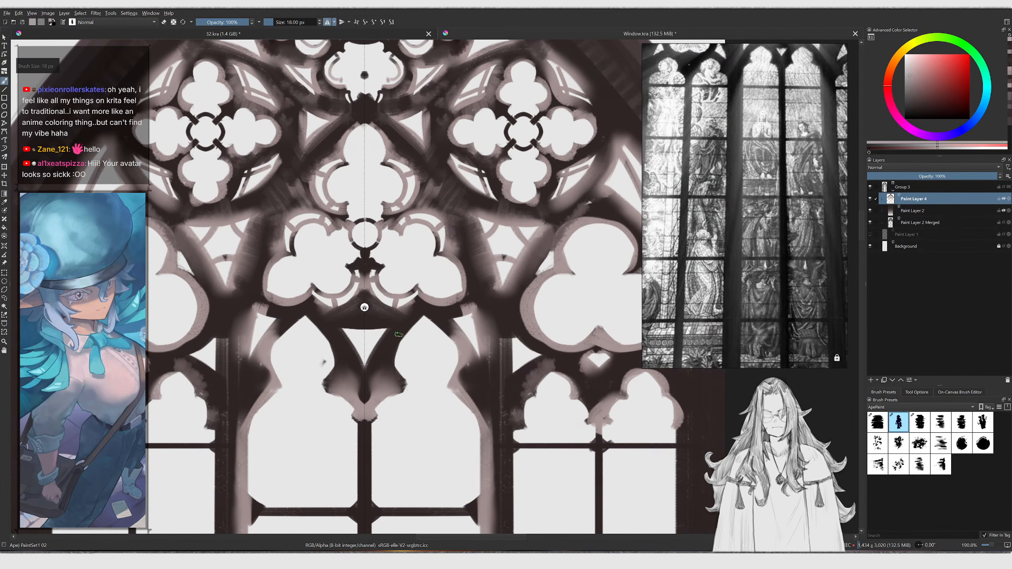
# Pick a lighter brown and paint a stroke across the lancet arch below the central trefoil at 18 px
pyautogui.keyDown('ctrl'); pyautogui.click(393, 346); pyautogui.keyUp('ctrl')
pyautogui.moveTo(941, 70); pyautogui.dragTo(920, 70)
pyautogui.click(912, 93)
pyautogui.press('[')
pyautogui.press('[')
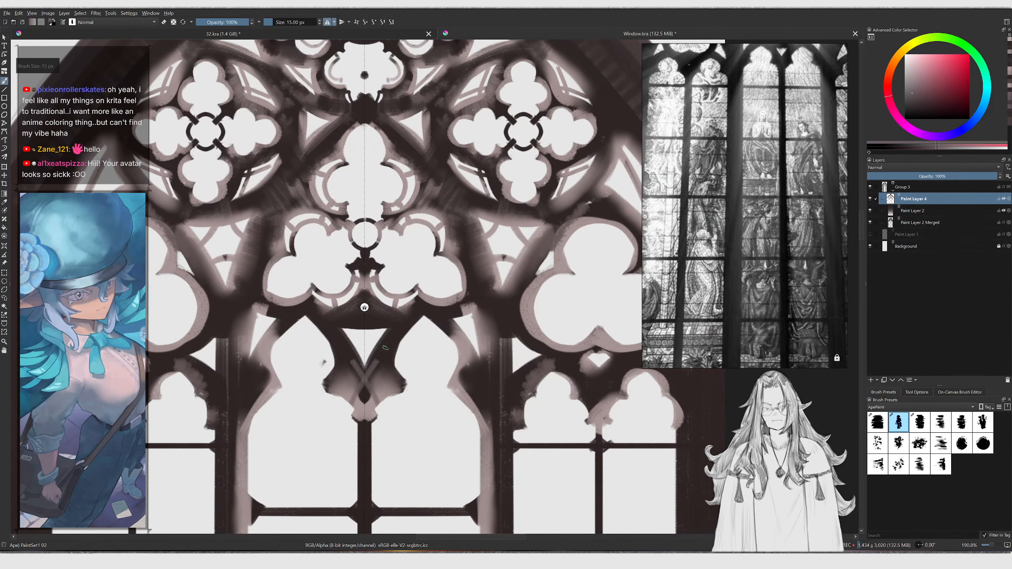
pyautogui.press(']')
pyautogui.press(']')
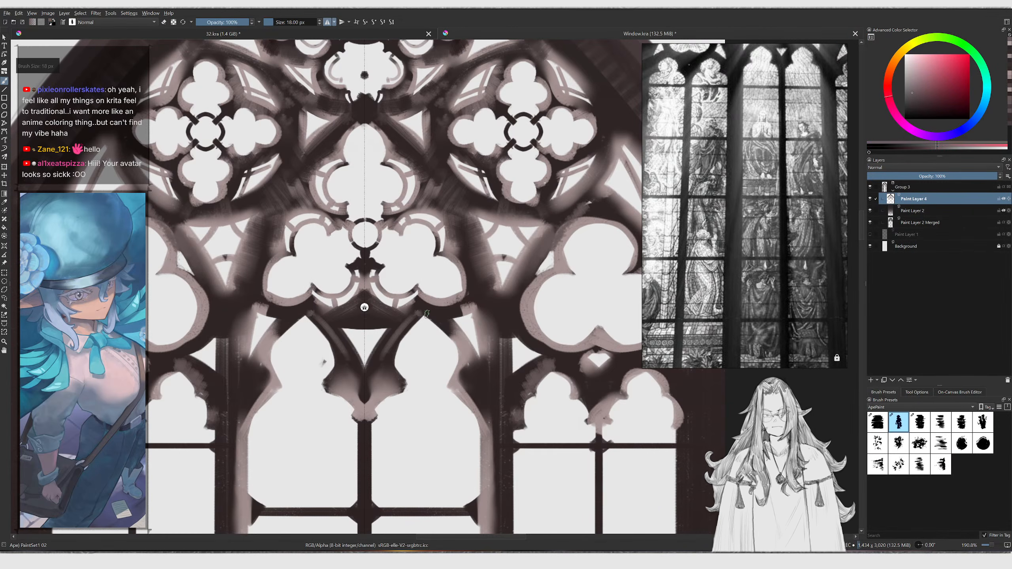
pyautogui.moveTo(443, 321); pyautogui.dragTo(366, 368, button='middle')
# Pick a paler tone at 16 px and paint touches along the right arch of the central lancet
pyautogui.press(']')
pyautogui.moveTo(412, 346)
pyautogui.mouseDown()
pyautogui.moveTo(411, 362)
pyautogui.moveTo(429, 373)
pyautogui.moveTo(423, 359)
pyautogui.moveTo(437, 355)
pyautogui.moveTo(426, 368)
pyautogui.mouseUp()
pyautogui.keyDown('ctrl'); pyautogui.click(423, 357); pyautogui.keyUp('ctrl')
pyautogui.press('[')
pyautogui.press('[')
pyautogui.click(921, 108)
pyautogui.press('[')
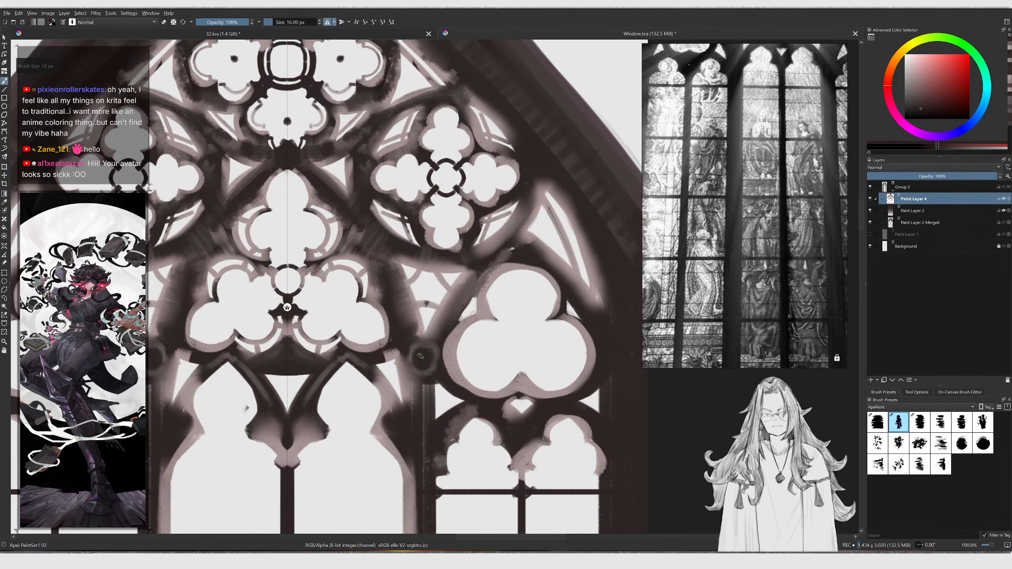
pyautogui.keyDown('ctrl'); pyautogui.click(432, 346); pyautogui.keyUp('ctrl')
pyautogui.moveTo(421, 352); pyautogui.dragTo(423, 345)
pyautogui.moveTo(392, 299); pyautogui.dragTo(422, 355, button='middle')
# Enlarge the brush to about 22 px and paint along the central lancet's right arch below the trefoil
pyautogui.press(']')
pyautogui.press(']')
pyautogui.moveTo(387, 282)
pyautogui.mouseDown()
pyautogui.moveTo(397, 259)
pyautogui.moveTo(389, 297)
pyautogui.moveTo(403, 285)
pyautogui.moveTo(406, 302)
pyautogui.moveTo(403, 284)
pyautogui.moveTo(401, 305)
pyautogui.mouseUp()
pyautogui.press(']')
pyautogui.keyDown('ctrl'); pyautogui.click(394, 276); pyautogui.keyUp('ctrl')
pyautogui.keyDown('ctrl'); pyautogui.click(393, 276); pyautogui.keyUp('ctrl')
pyautogui.keyDown('ctrl'); pyautogui.moveTo(403, 265); pyautogui.dragTo(420, 317, button='middle'); pyautogui.keyUp('ctrl')
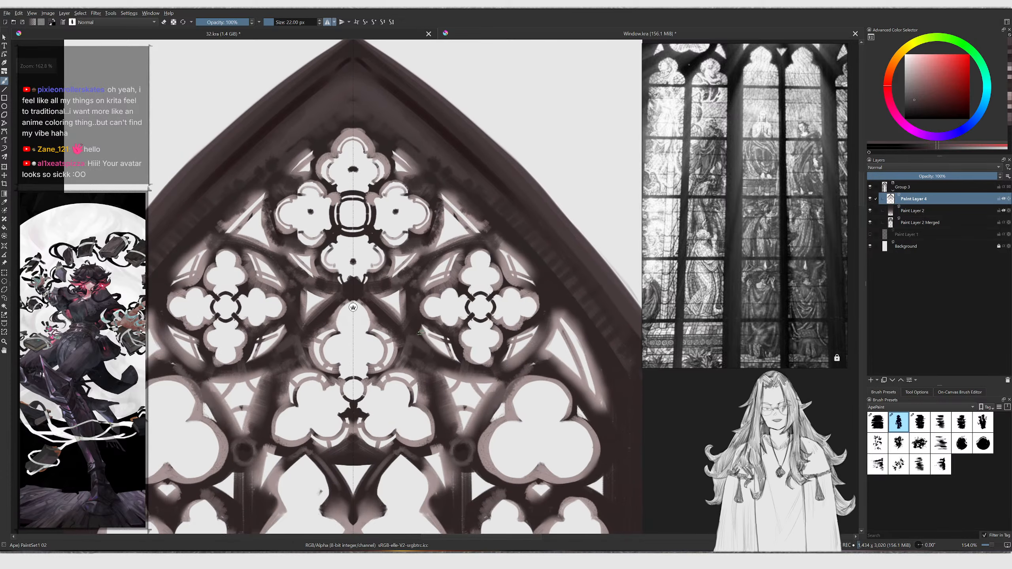
pyautogui.keyDown('ctrl'); pyautogui.moveTo(400, 273); pyautogui.dragTo(414, 304, button='middle'); pyautogui.keyUp('ctrl')
pyautogui.keyDown('ctrl'); pyautogui.click(411, 319); pyautogui.keyUp('ctrl')
pyautogui.press(']')
pyautogui.press(']')
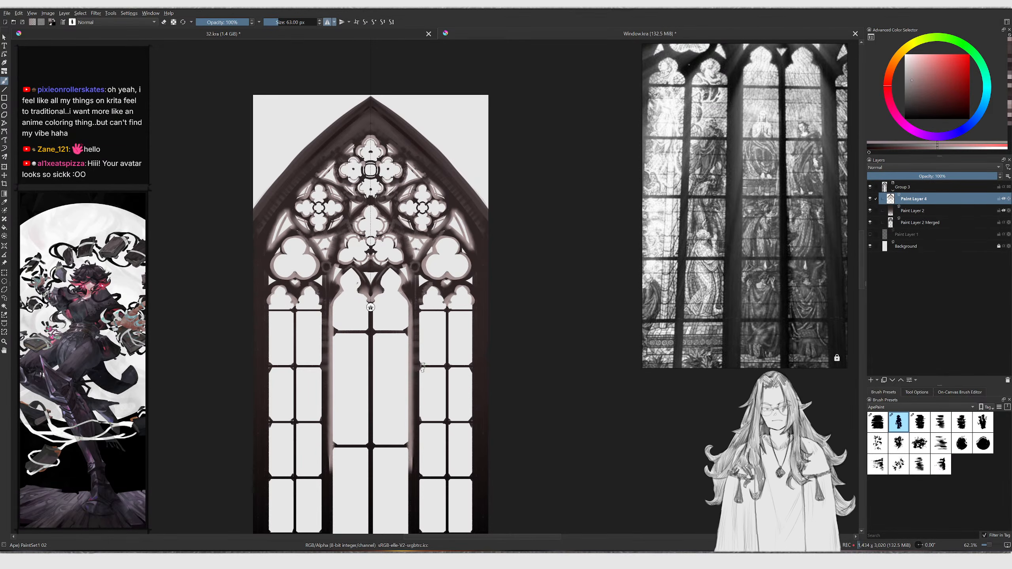
# Paint dark strokes down the right side of the central lancet, enlarging the brush from about 63 to 78 px
pyautogui.moveTo(416, 369); pyautogui.dragTo(428, 324, button='middle')
pyautogui.press(']')
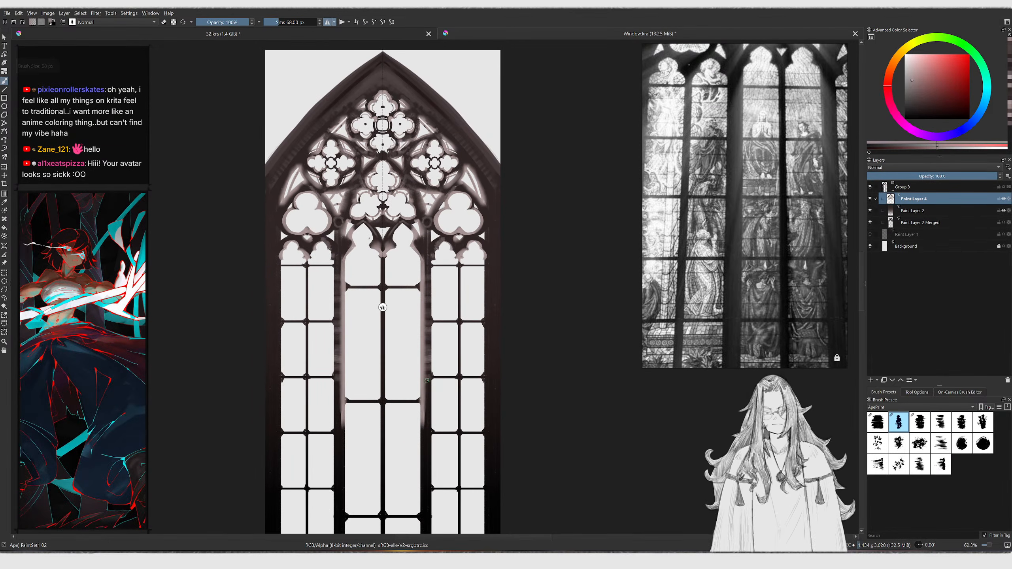
pyautogui.moveTo(413, 392); pyautogui.dragTo(415, 364, button='middle')
pyautogui.press(']')
pyautogui.moveTo(431, 364); pyautogui.dragTo(428, 406)
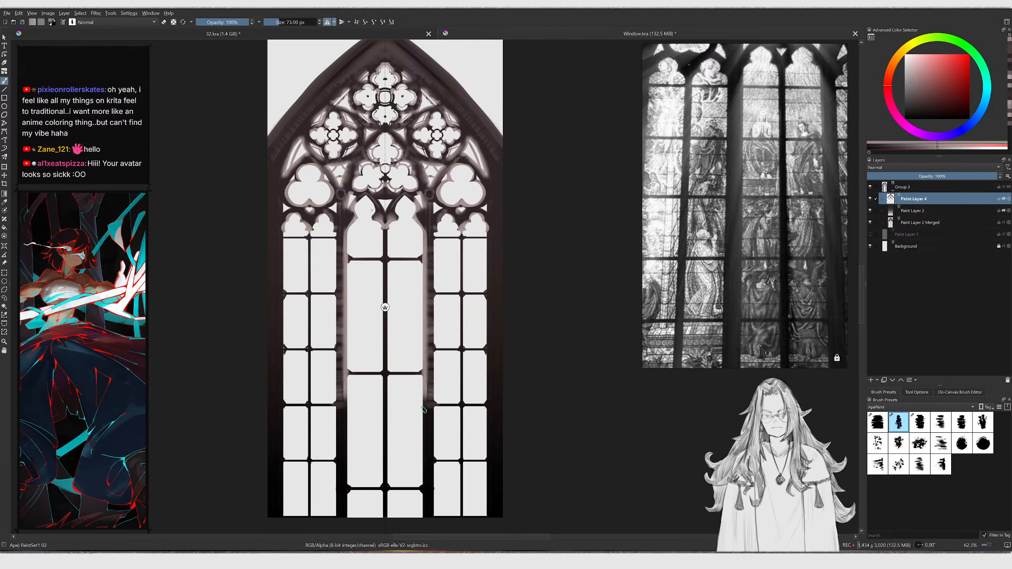
pyautogui.moveTo(438, 427); pyautogui.dragTo(427, 407, button='middle')
pyautogui.press(']')
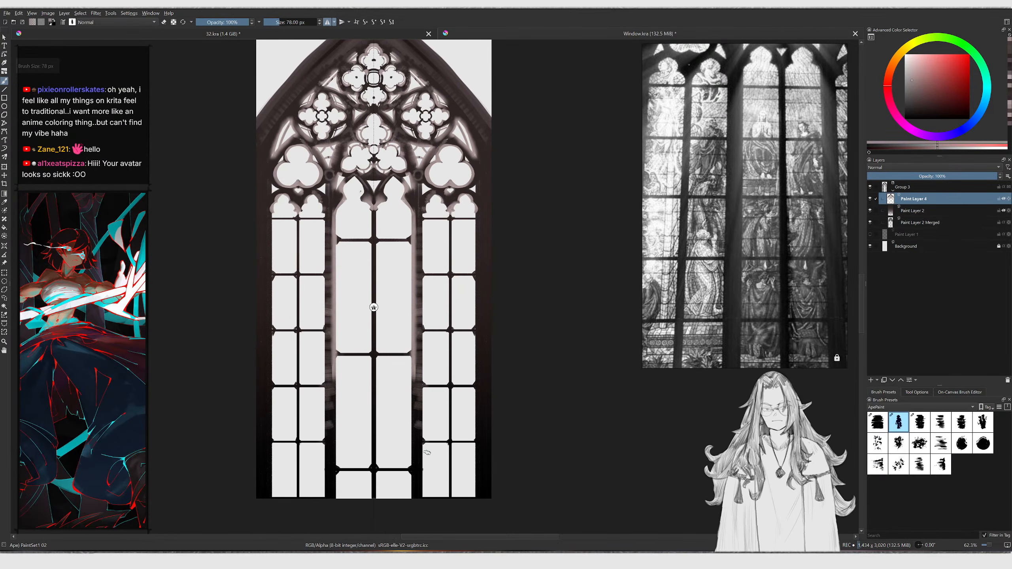
pyautogui.moveTo(408, 452); pyautogui.dragTo(423, 456)
pyautogui.moveTo(418, 460); pyautogui.dragTo(415, 489)
# Enlarge the brush to about 135–144 px and darken the background along the window's right edge and outside the arch
pyautogui.moveTo(469, 226)
pyautogui.mouseDown()
pyautogui.moveTo(498, 228)
pyautogui.moveTo(507, 242)
pyautogui.mouseUp()
pyautogui.press(']')
pyautogui.press(']')
pyautogui.press(']')
pyautogui.press(']')
pyautogui.press(']')
pyautogui.press(']')
pyautogui.press(']')
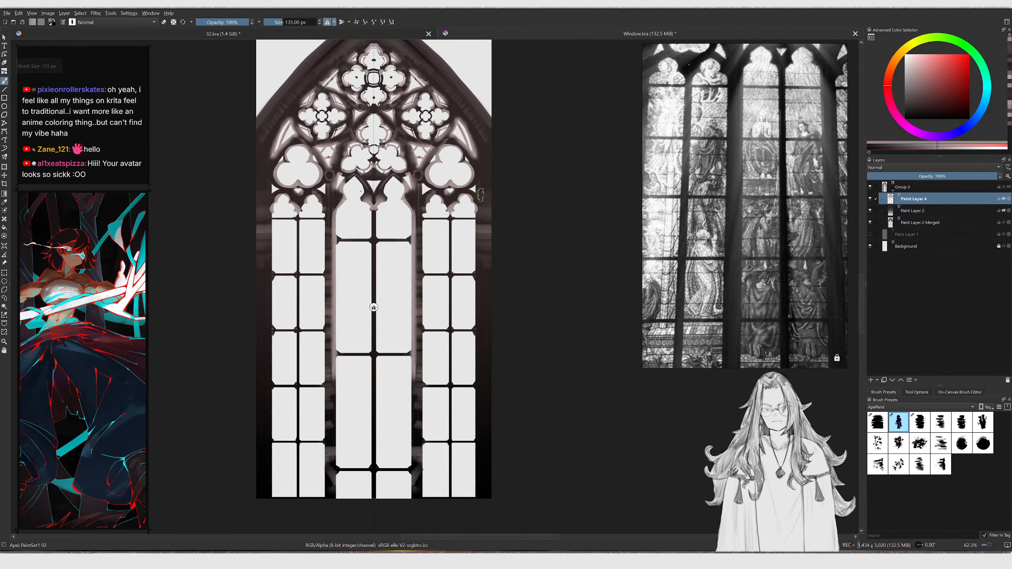
pyautogui.keyDown('ctrl'); pyautogui.click(487, 136); pyautogui.keyUp('ctrl')
pyautogui.press('[')
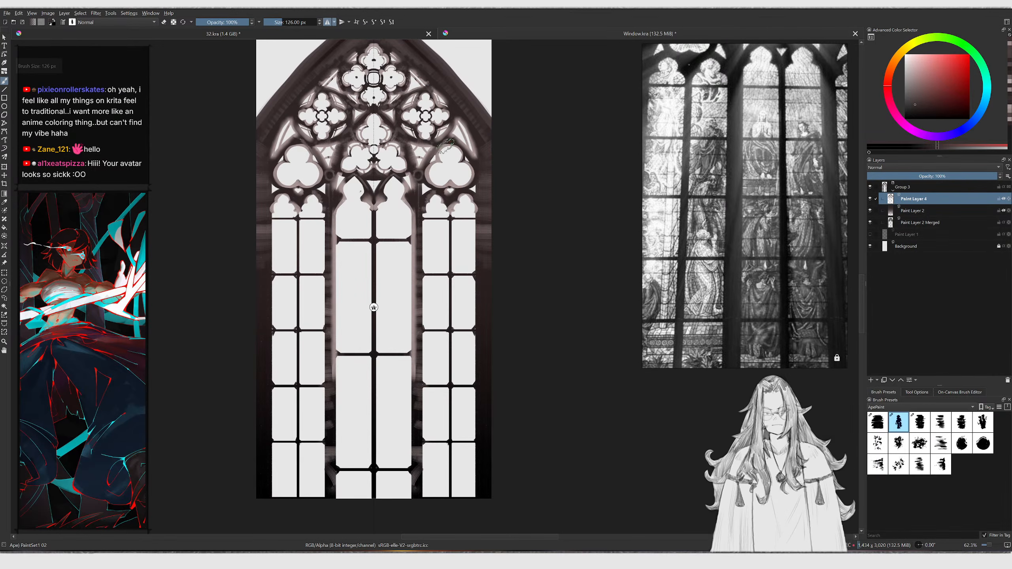
pyautogui.keyDown('ctrl'); pyautogui.click(418, 247); pyautogui.keyUp('ctrl')
pyautogui.press('[')
pyautogui.moveTo(400, 234)
pyautogui.mouseDown()
pyautogui.moveTo(374, 248)
pyautogui.moveTo(372, 267)
pyautogui.mouseUp()
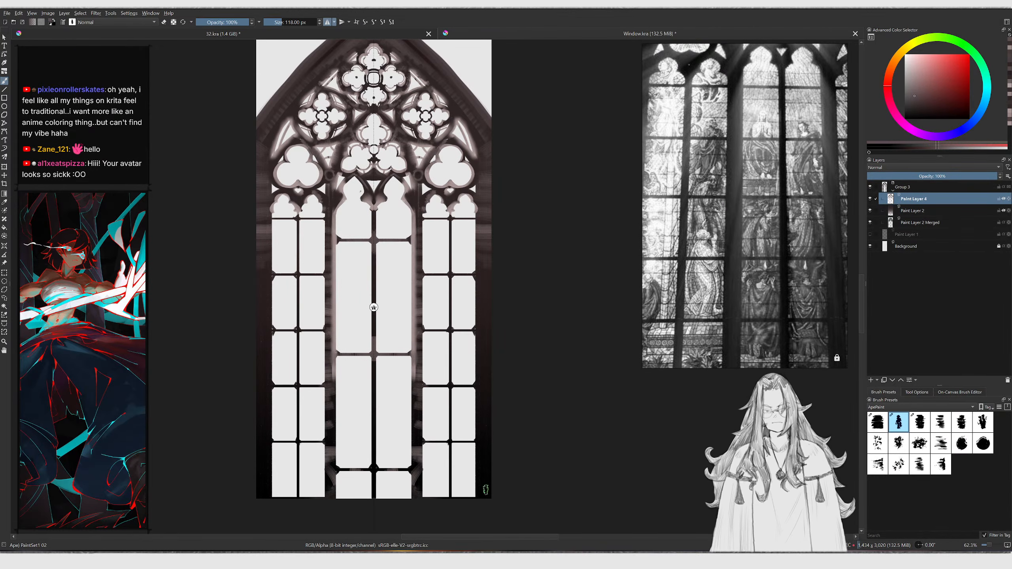
pyautogui.press(']')
pyautogui.press(']')
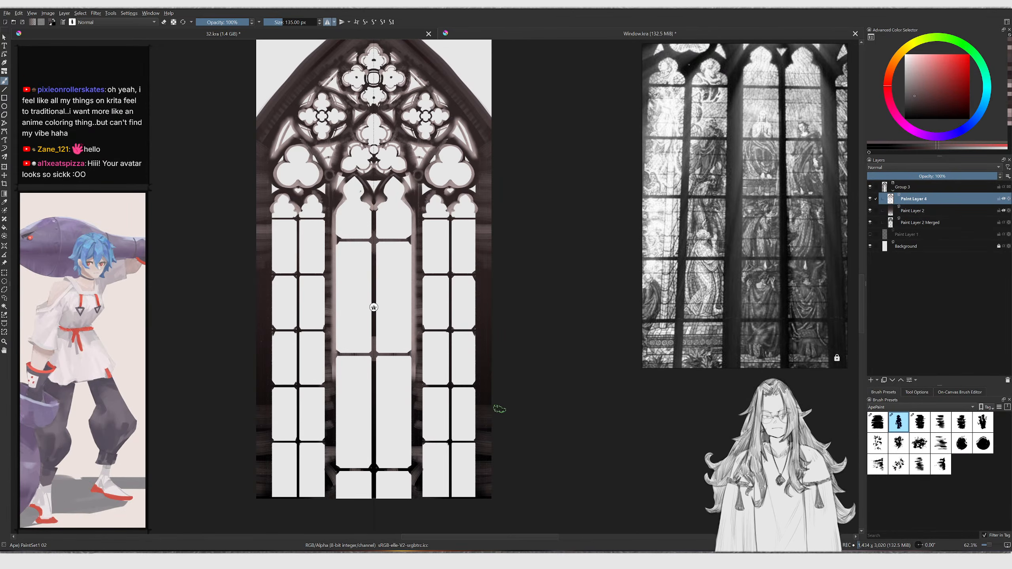
pyautogui.keyDown('ctrl'); pyautogui.click(479, 390); pyautogui.keyUp('ctrl')
pyautogui.press(']')
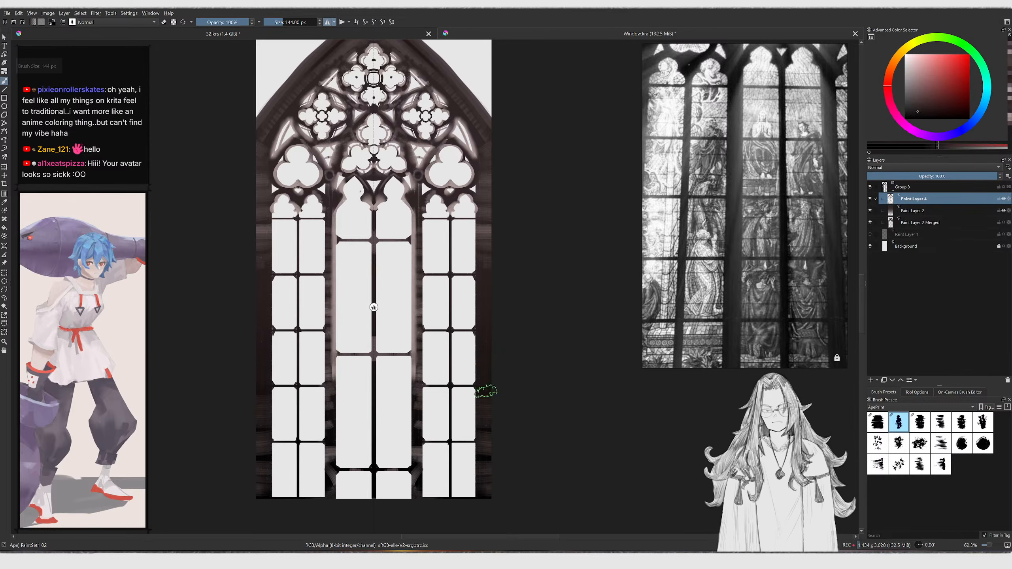
pyautogui.keyDown('ctrl'); pyautogui.click(490, 226); pyautogui.keyUp('ctrl')
pyautogui.moveTo(502, 255)
pyautogui.mouseDown()
pyautogui.moveTo(484, 279)
pyautogui.moveTo(490, 376)
pyautogui.moveTo(473, 421)
pyautogui.mouseUp()
pyautogui.moveTo(450, 480)
pyautogui.mouseDown()
pyautogui.moveTo(437, 431)
pyautogui.moveTo(413, 429)
pyautogui.moveTo(419, 416)
pyautogui.moveTo(406, 479)
pyautogui.moveTo(434, 461)
pyautogui.mouseUp()
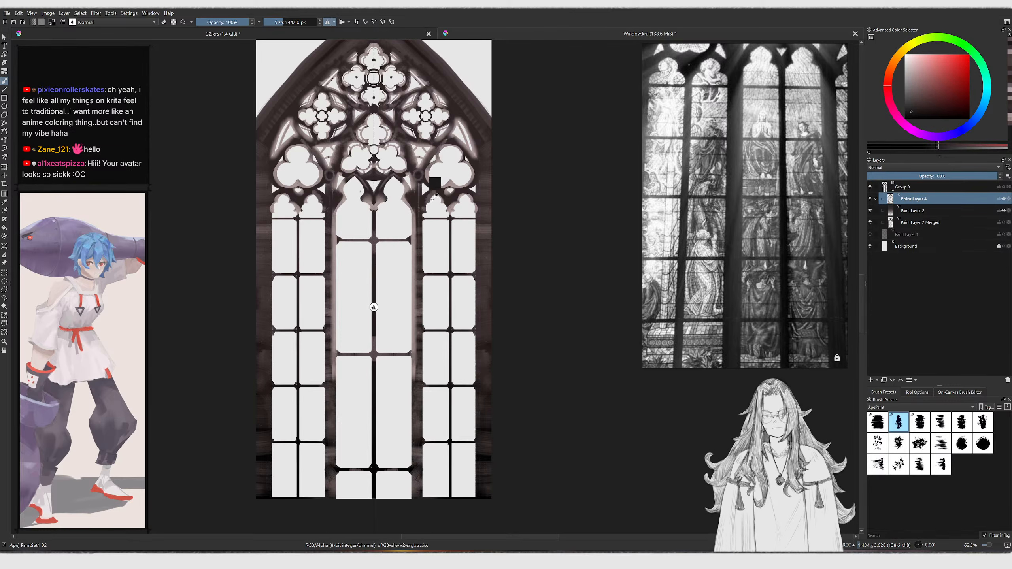
# Paint small dark touches near the top of the right lancet and inside the central lancet, undoing the last stroke
pyautogui.keyDown('ctrl'); pyautogui.click(440, 197); pyautogui.keyUp('ctrl')
pyautogui.moveTo(440, 196); pyautogui.dragTo(451, 199)
pyautogui.moveTo(443, 190)
pyautogui.keyDown('ctrl'); pyautogui.mouseDown(button='middle')
pyautogui.moveTo(438, 141)
pyautogui.moveTo(456, 201)
pyautogui.mouseUp(button='middle'); pyautogui.keyUp('ctrl')
pyautogui.keyDown('ctrl'); pyautogui.click(403, 273); pyautogui.keyUp('ctrl')
pyautogui.moveTo(384, 241); pyautogui.dragTo(390, 222)
pyautogui.keyDown('ctrl'); pyautogui.moveTo(410, 212); pyautogui.dragTo(406, 270, button='middle'); pyautogui.keyUp('ctrl')
pyautogui.hotkey('ctrl', 'z')
# Smudge across the tracery right of the central trefoil with the Smudge Stamp brush at about 103 px
pyautogui.moveTo(372, 165)
pyautogui.mouseDown(button='middle')
pyautogui.moveTo(393, 218)
pyautogui.moveTo(356, 191)
pyautogui.mouseUp(button='middle')
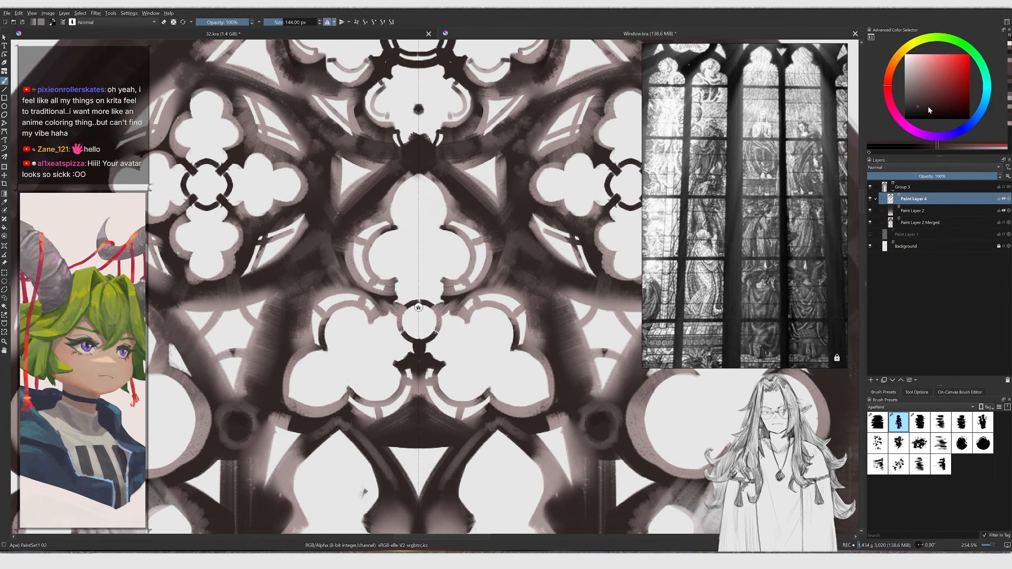
pyautogui.click(918, 91)
pyautogui.press('[')
pyautogui.press('[')
pyautogui.press('[')
pyautogui.press('[')
pyautogui.press('[')
pyautogui.press('[')
pyautogui.press('[')
pyautogui.press('[')
pyautogui.press('[')
pyautogui.press('[')
pyautogui.press('[')
pyautogui.press('[')
pyautogui.press('[')
pyautogui.press('[')
pyautogui.press('[')
pyautogui.press('[')
pyautogui.press('[')
pyautogui.press('[')
pyautogui.press('[')
pyautogui.press('[')
pyautogui.press('[')
pyautogui.press('[')
pyautogui.press('[')
pyautogui.press('[')
pyautogui.press('[')
pyautogui.press('[')
pyautogui.press('[')
pyautogui.press('[')
pyautogui.press('[')
pyautogui.press(']')
pyautogui.press(']')
pyautogui.press('k')
pyautogui.press('k')
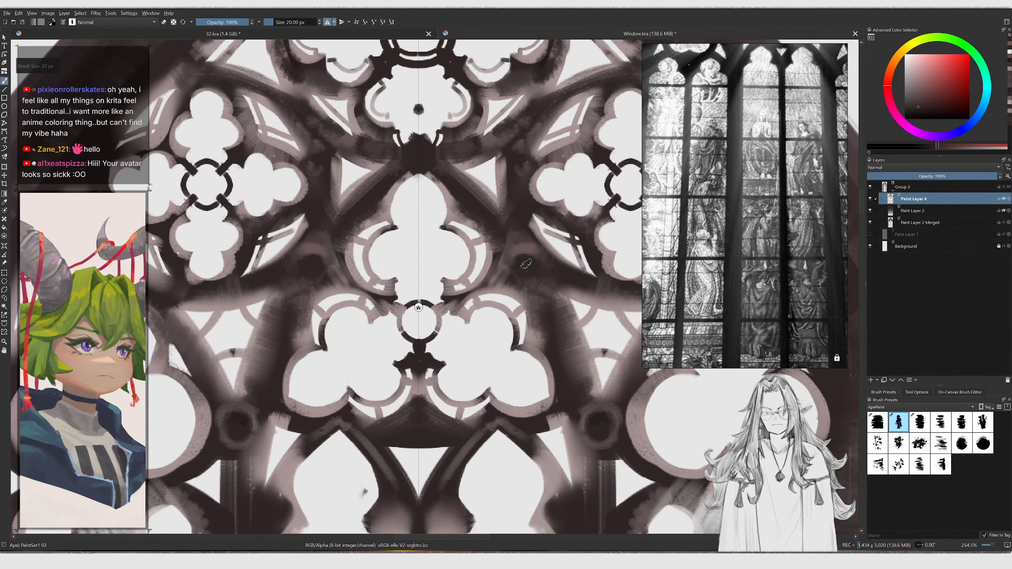
pyautogui.press('[')
pyautogui.press(']')
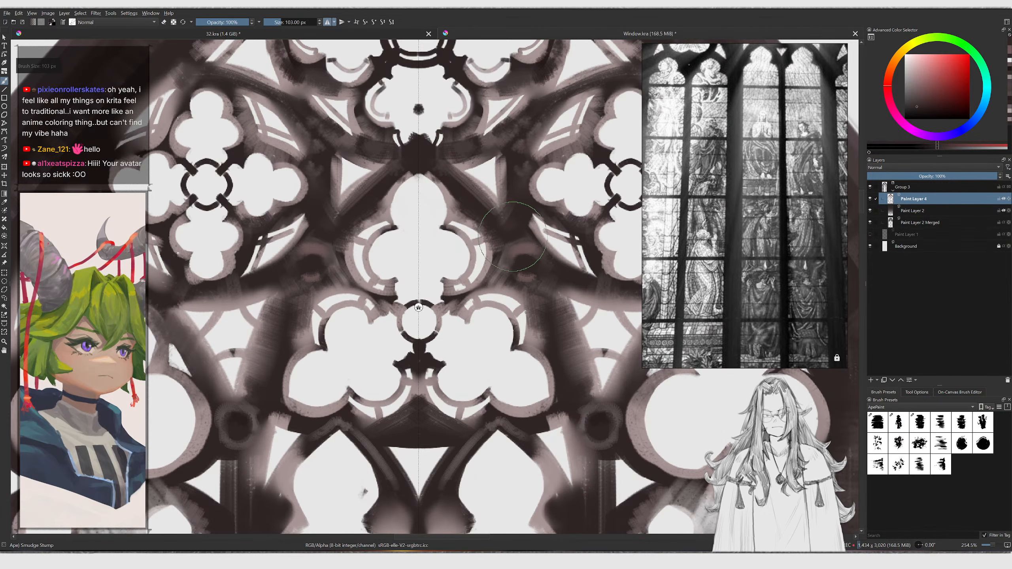
pyautogui.moveTo(537, 229)
pyautogui.keyDown('ctrl'); pyautogui.mouseDown(button='middle')
pyautogui.moveTo(483, 285)
pyautogui.moveTo(459, 266)
pyautogui.mouseUp(button='middle'); pyautogui.keyUp('ctrl')
# Return to the painting brush, pick a dark brown and shade the tracery around the side trefoils at 18–24 px
pyautogui.press('/')
pyautogui.click(919, 114)
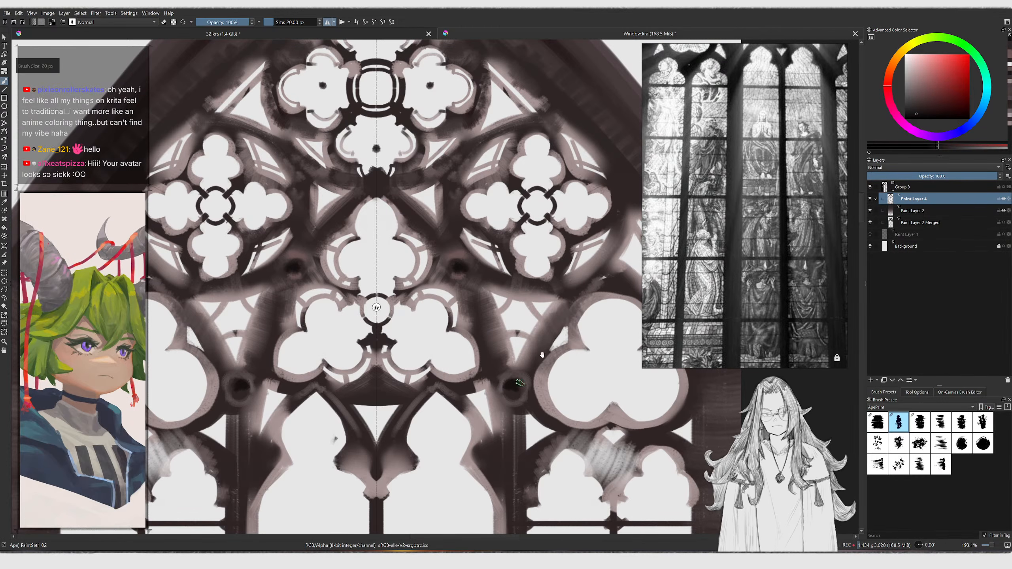
pyautogui.moveTo(604, 269); pyautogui.dragTo(561, 288, button='middle')
pyautogui.press('[')
pyautogui.moveTo(567, 285); pyautogui.dragTo(547, 296)
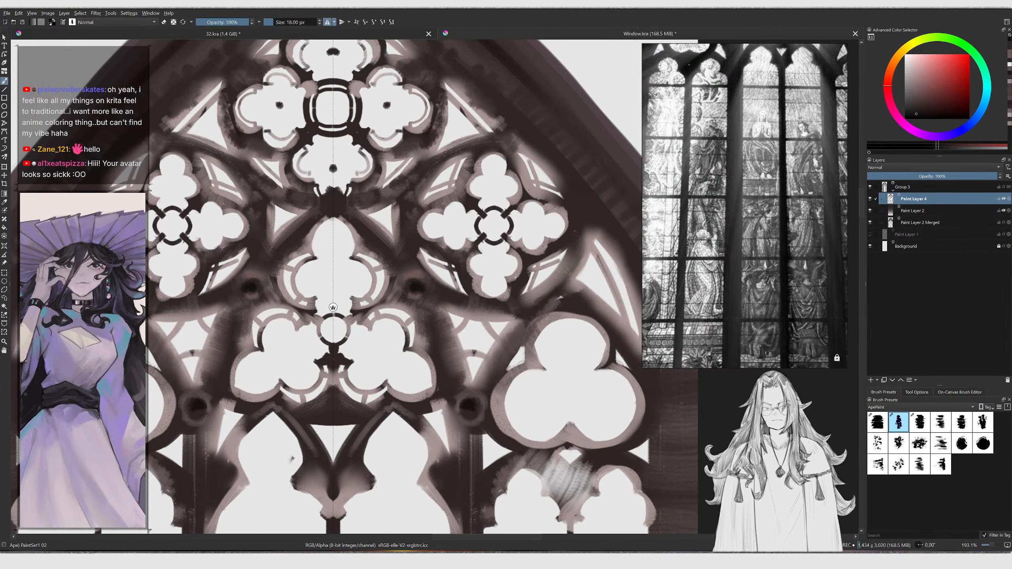
pyautogui.moveTo(460, 282); pyautogui.dragTo(498, 322, button='middle')
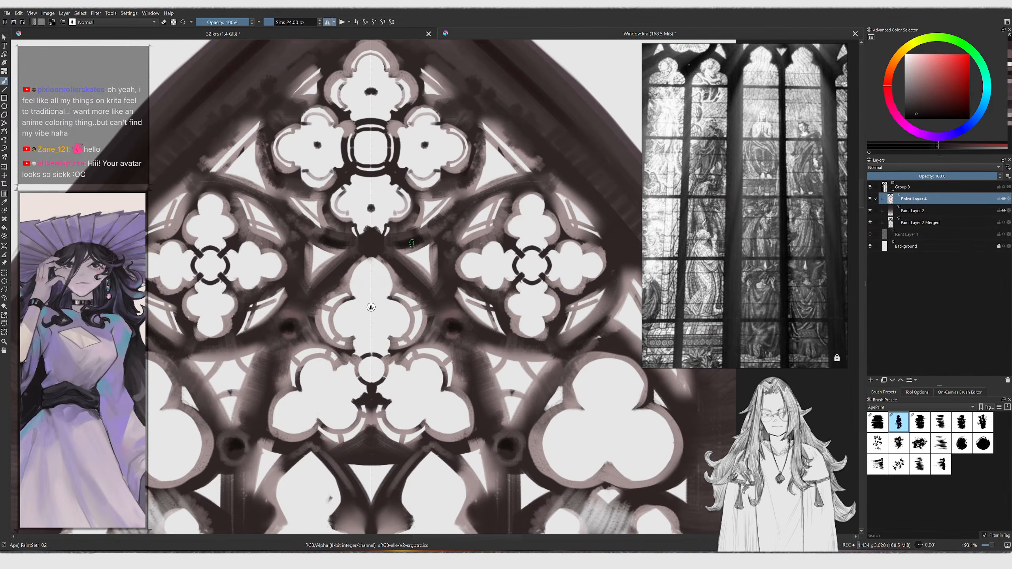
pyautogui.keyDown('ctrl'); pyautogui.moveTo(456, 234); pyautogui.dragTo(450, 263, button='middle'); pyautogui.keyUp('ctrl')
pyautogui.keyDown('ctrl'); pyautogui.moveTo(453, 360); pyautogui.dragTo(483, 275, button='middle'); pyautogui.keyUp('ctrl')
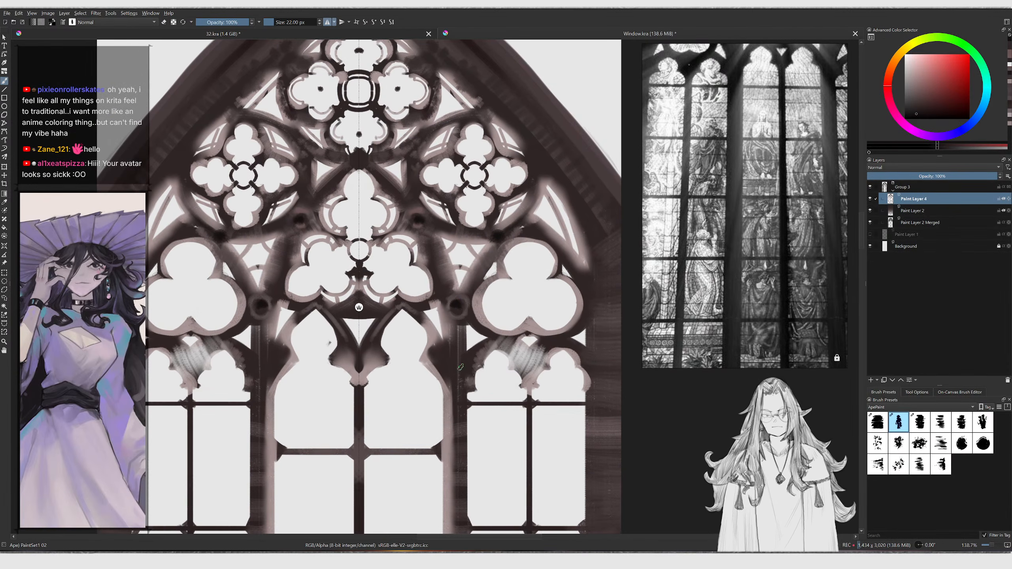
pyautogui.keyDown('ctrl'); pyautogui.moveTo(457, 365); pyautogui.dragTo(457, 394, button='middle'); pyautogui.keyUp('ctrl')
pyautogui.keyDown('ctrl'); pyautogui.moveTo(498, 268); pyautogui.dragTo(501, 250, button='middle'); pyautogui.keyUp('ctrl')
pyautogui.keyDown('ctrl'); pyautogui.click(503, 276); pyautogui.keyUp('ctrl')
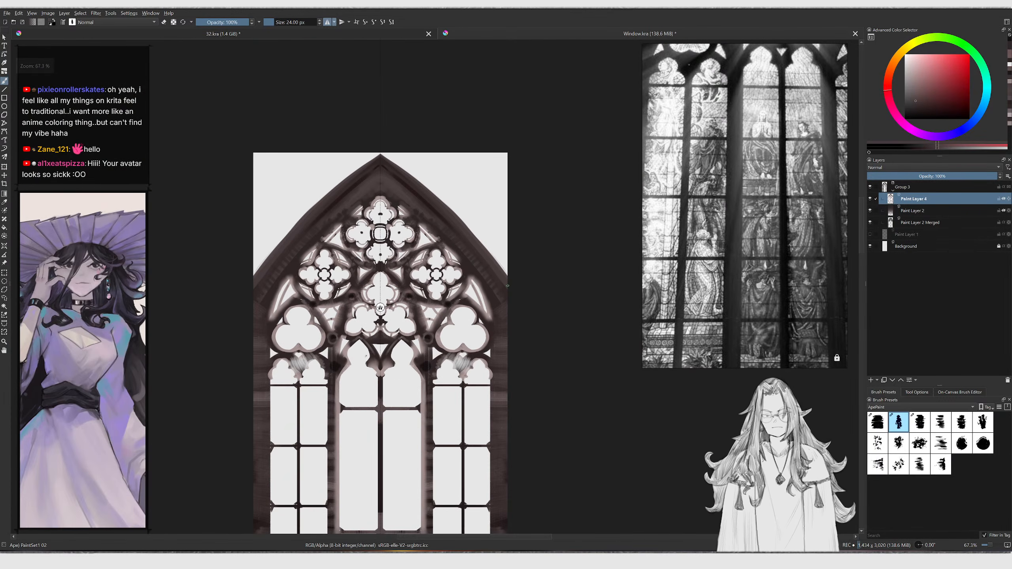
# Hide the Background layer so the area outside the window becomes transparent
pyautogui.keyDown('ctrl'); pyautogui.click(499, 305); pyautogui.keyUp('ctrl')
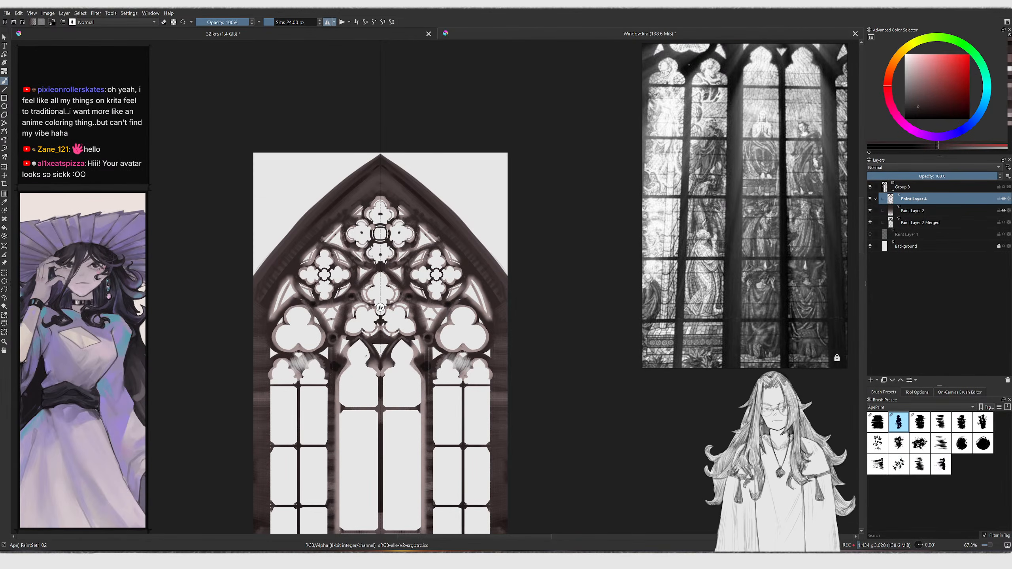
pyautogui.keyDown('ctrl'); pyautogui.moveTo(500, 310); pyautogui.dragTo(475, 325, button='middle'); pyautogui.keyUp('ctrl')
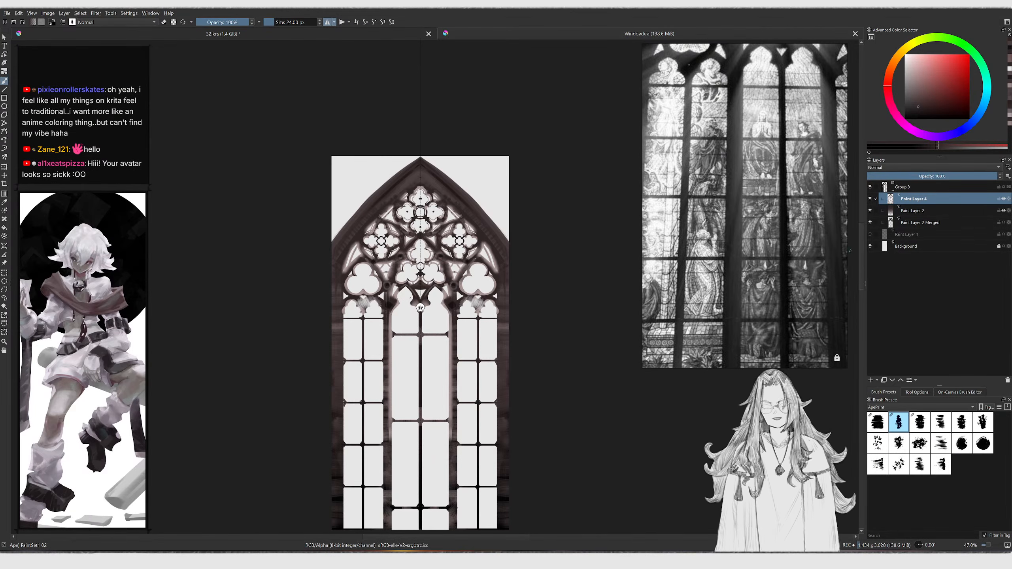
pyautogui.click(870, 246)
pyautogui.keyDown('ctrl'); pyautogui.moveTo(513, 356); pyautogui.dragTo(511, 343, button='middle'); pyautogui.keyUp('ctrl')
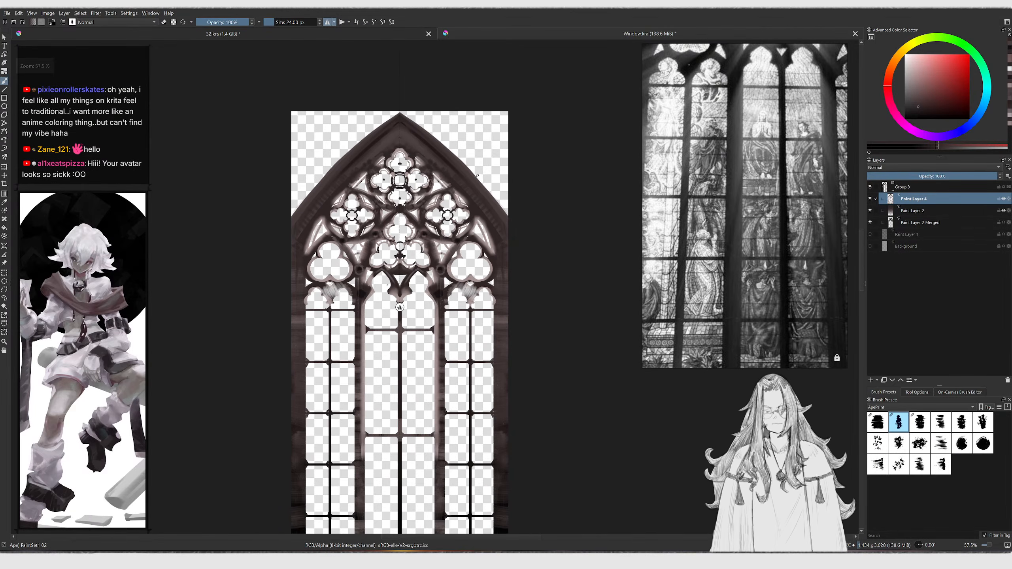
# Export the image as a PNG named Window into the Textures folder, accepting the default PNG options
pyautogui.hotkey('ctrl', 'shift', 'e')
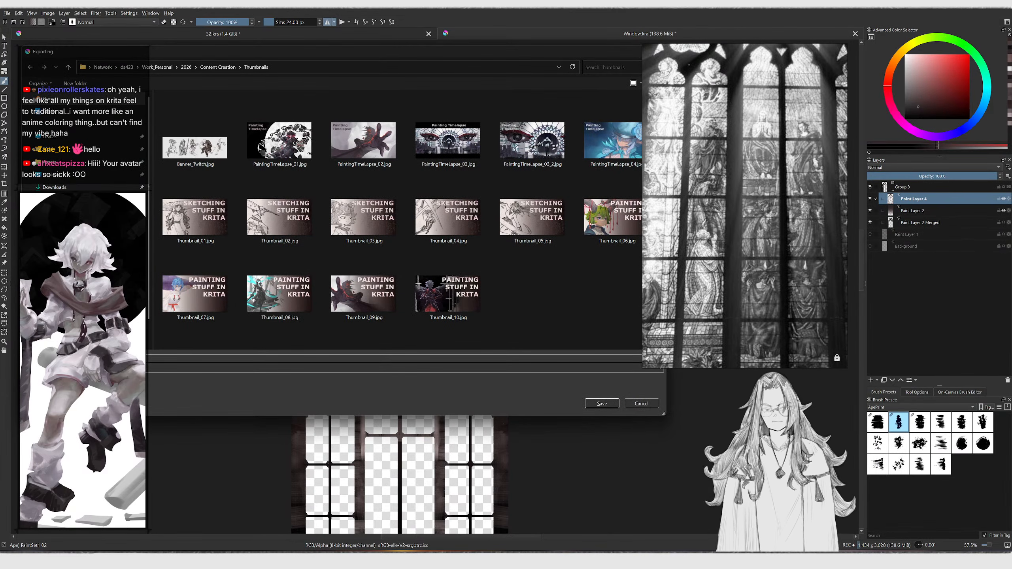
pyautogui.doubleClick(196, 134)
pyautogui.click(247, 383)
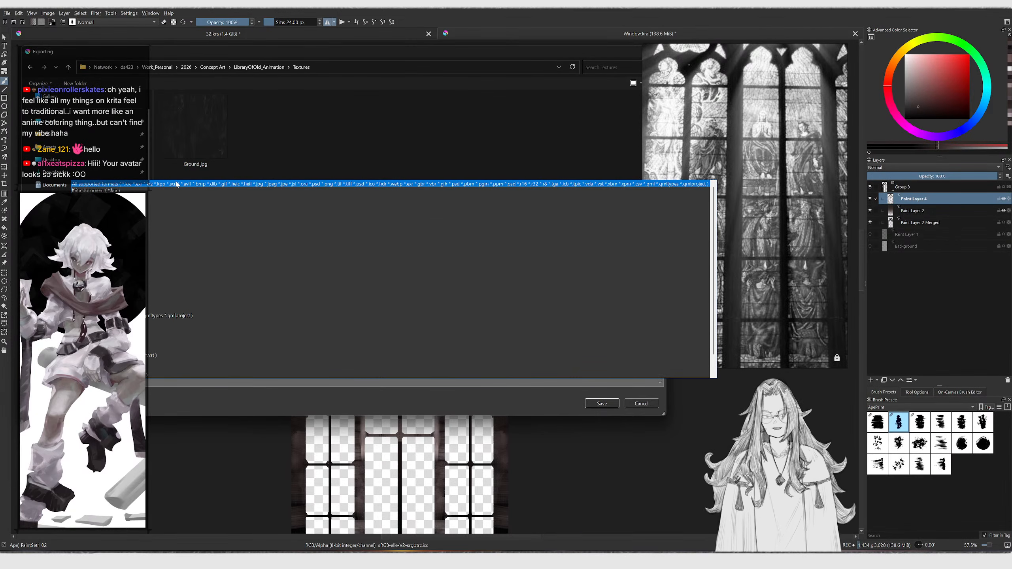
pyautogui.click(176, 184)
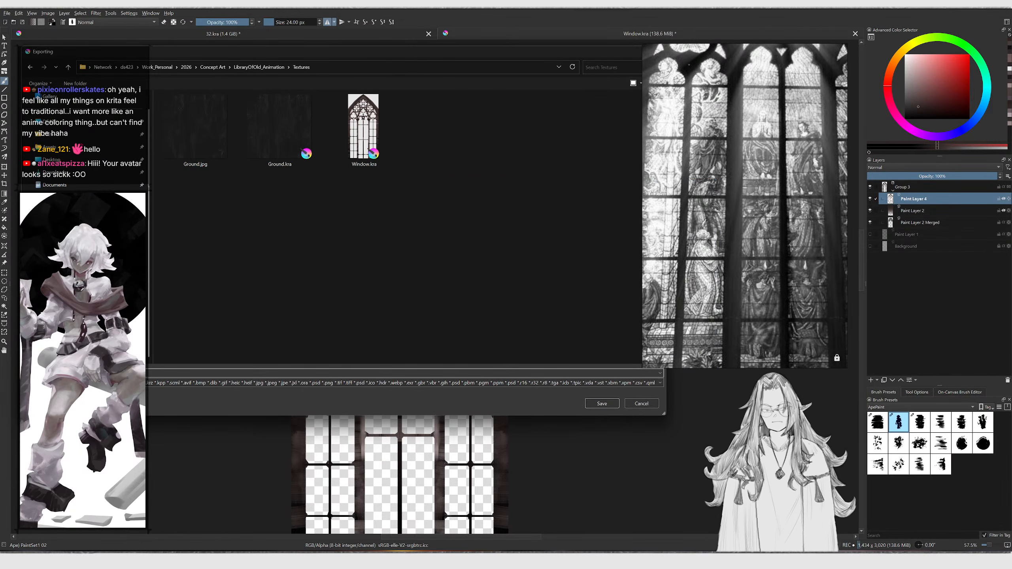
pyautogui.write('W')
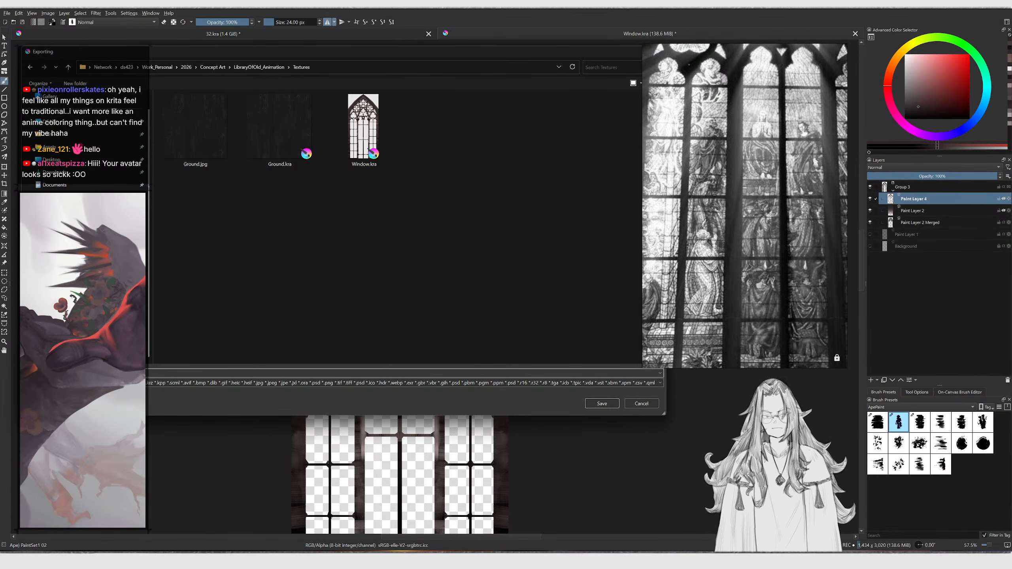
pyautogui.press('Return')
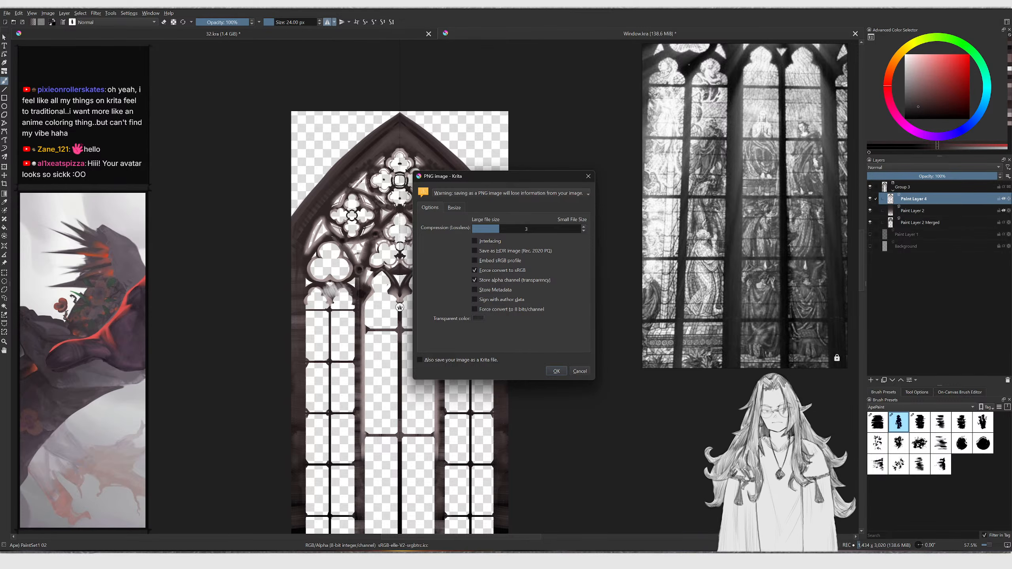
pyautogui.click(556, 371)
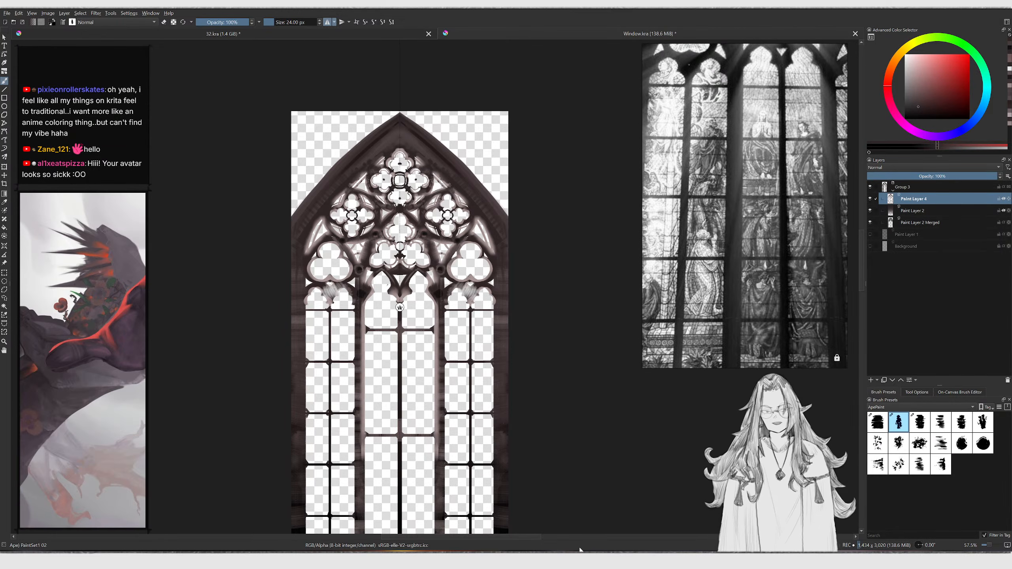
# Switch to Blender, add a plane to the corridor scene, then delete it again
pyautogui.hotkey('alt', 'Tab')
pyautogui.moveTo(488, 271); pyautogui.dragTo(504, 266, button='middle')
pyautogui.moveTo(709, 244)
pyautogui.mouseDown()
pyautogui.moveTo(693, 235)
pyautogui.moveTo(681, 244)
pyautogui.moveTo(692, 246)
pyautogui.mouseUp()
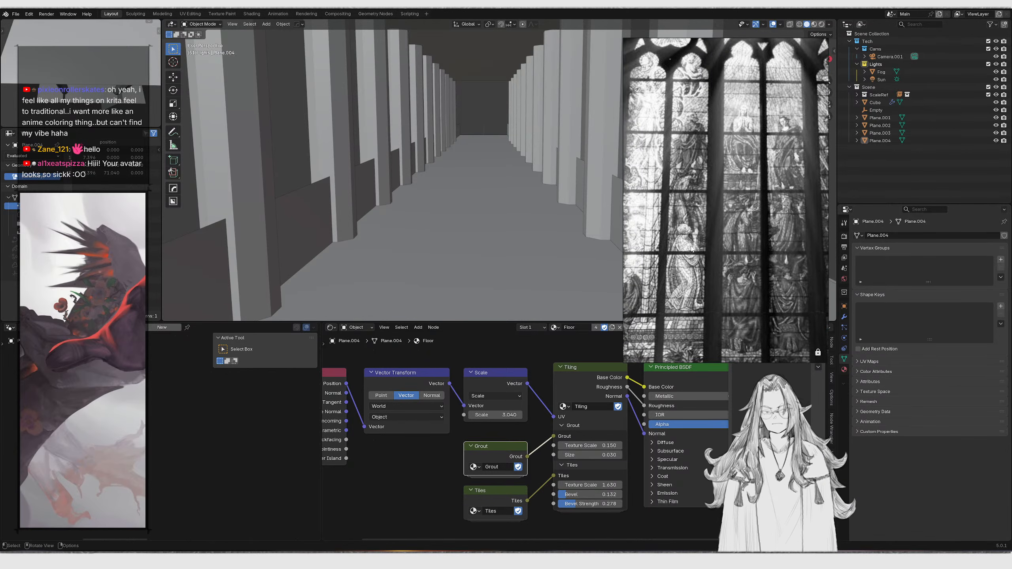
pyautogui.moveTo(463, 283); pyautogui.dragTo(691, 100, button='middle')
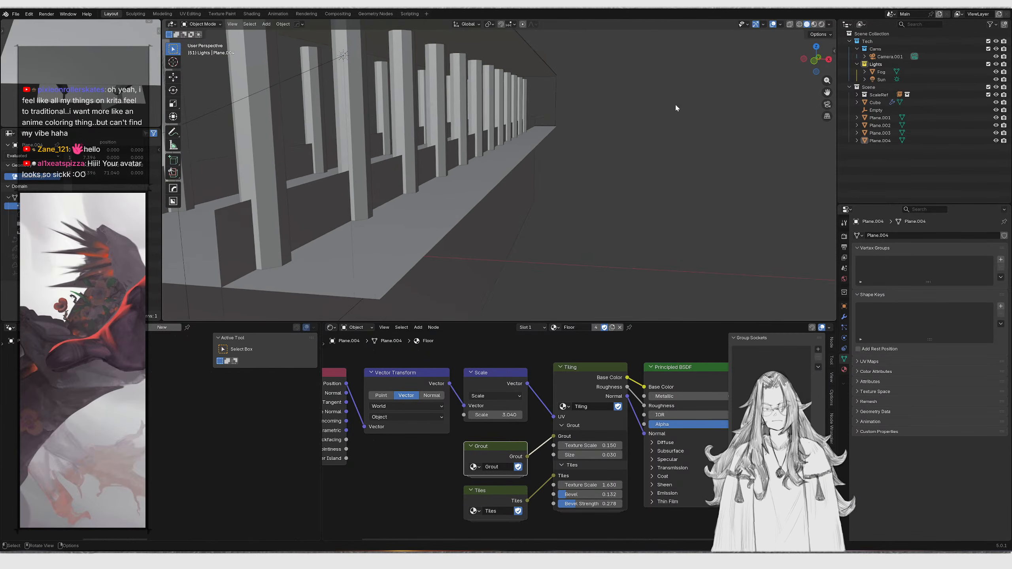
pyautogui.keyDown('shift'); pyautogui.moveTo(515, 151); pyautogui.dragTo(505, 193, button='middle'); pyautogui.keyUp('shift')
pyautogui.keyDown('shift'); pyautogui.moveTo(464, 218); pyautogui.dragTo(452, 224, button='right'); pyautogui.keyUp('shift')
pyautogui.hotkey('shift', 'a')
pyautogui.click(473, 218)
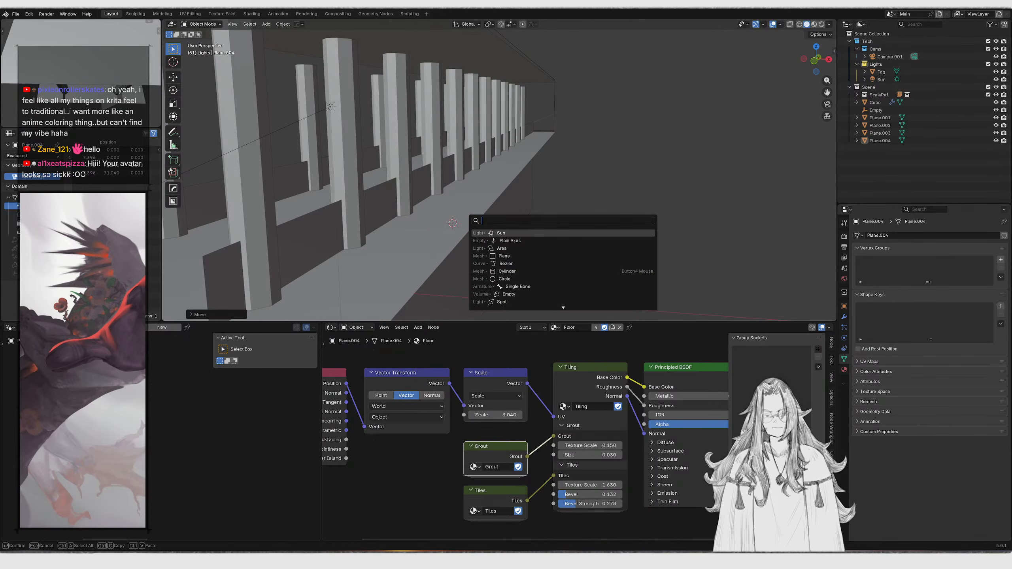
pyautogui.write('plane')
pyautogui.press('Return')
pyautogui.press('g')
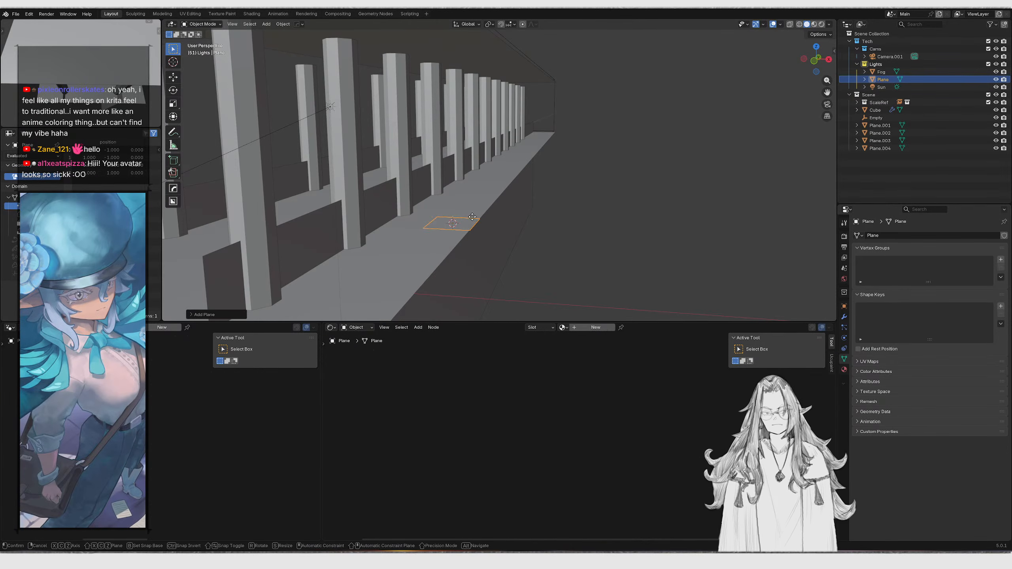
pyautogui.press('x')
pyautogui.click(598, 245)
pyautogui.press('x')
pyautogui.click(605, 228)
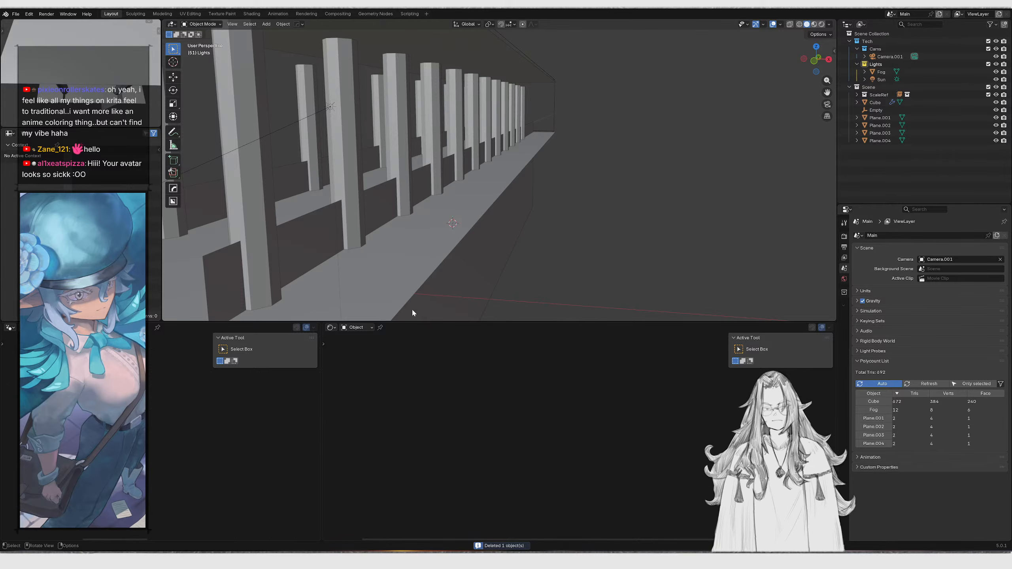
# Import Window.png from the Textures folder as an image plane into the scene
pyautogui.hotkey('shift', 'a')
pyautogui.moveTo(519, 346)
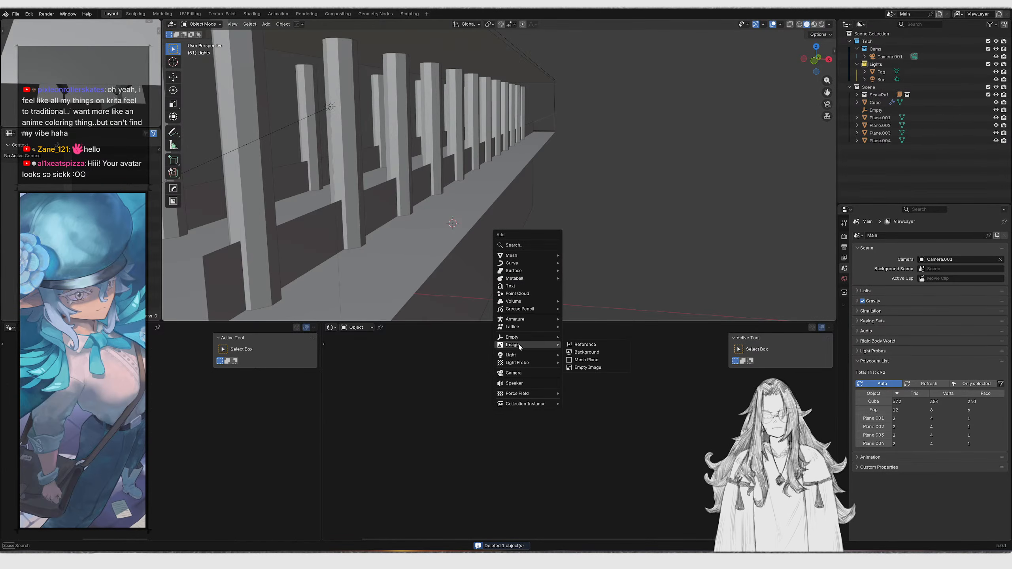
pyautogui.click(598, 360)
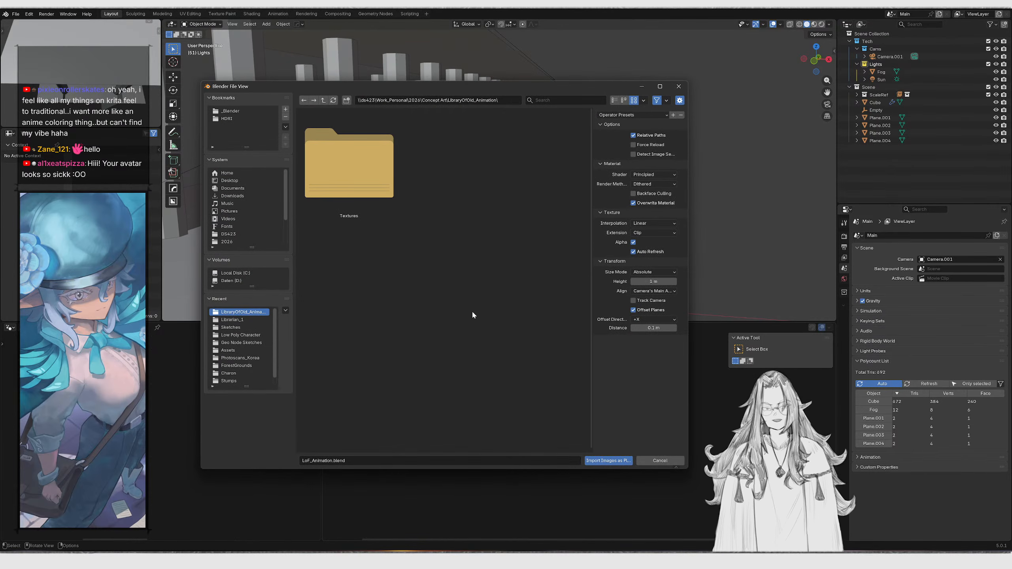
pyautogui.doubleClick(368, 202)
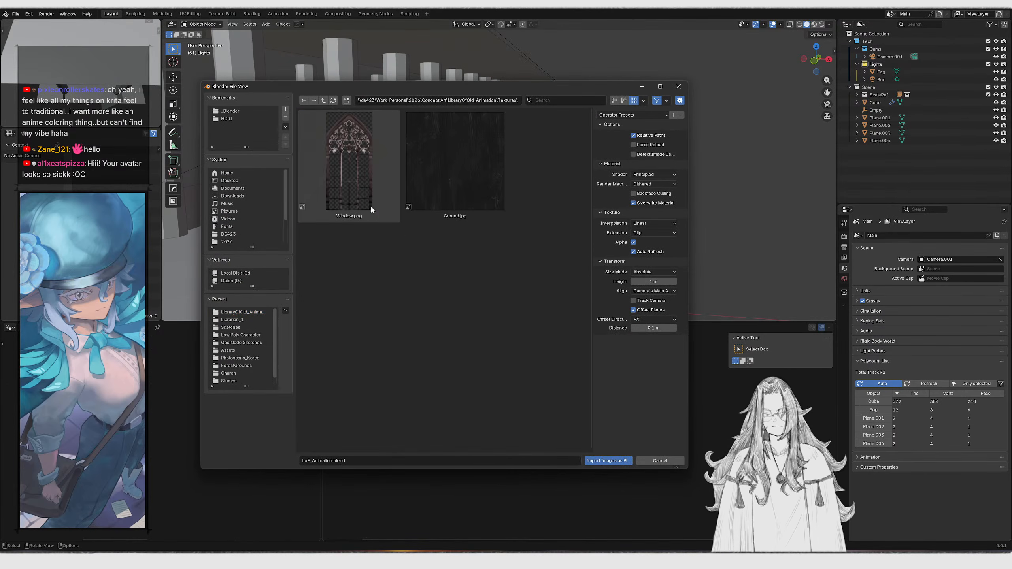
pyautogui.doubleClick(363, 184)
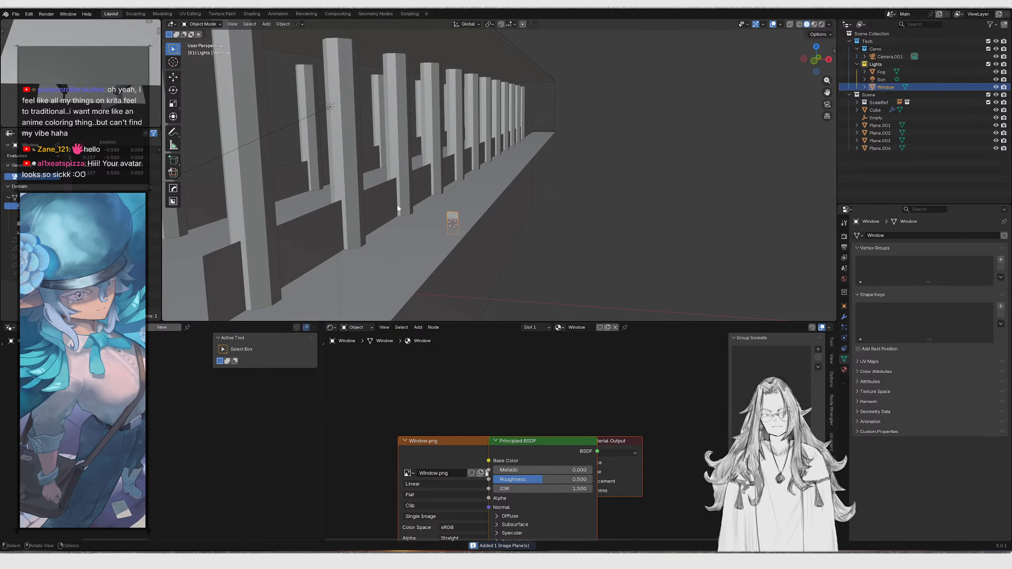
# Scale the window image plane down and raise it along the Z axis
pyautogui.press('KP_Decimal')
pyautogui.scroll(-5, 492, 199)
pyautogui.press('s')
pyautogui.click(691, 207)
pyautogui.scroll(-4, 597, 219)
pyautogui.keyDown('shift'); pyautogui.moveTo(591, 220); pyautogui.dragTo(589, 250, button='middle'); pyautogui.keyUp('shift')
pyautogui.press('g')
pyautogui.press('z')
pyautogui.click(583, 154)
pyautogui.press('z')
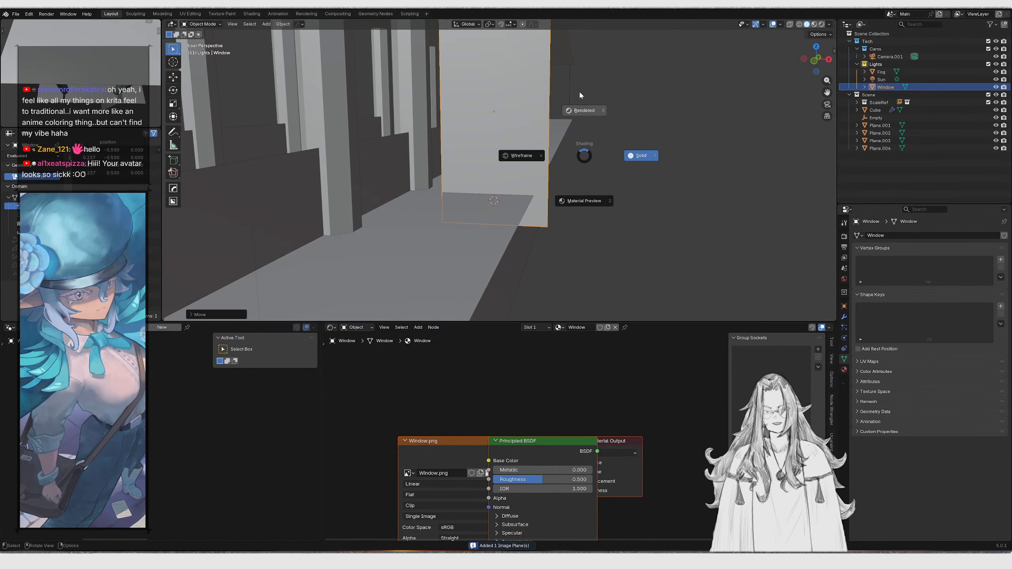
# Switch the viewport to rendered shading and move the window plane along the X axis
pyautogui.click(580, 96)
pyautogui.moveTo(572, 96)
pyautogui.mouseDown(button='middle')
pyautogui.moveTo(592, 93)
pyautogui.moveTo(573, 133)
pyautogui.mouseUp(button='middle')
pyautogui.press('g')
pyautogui.press('x')
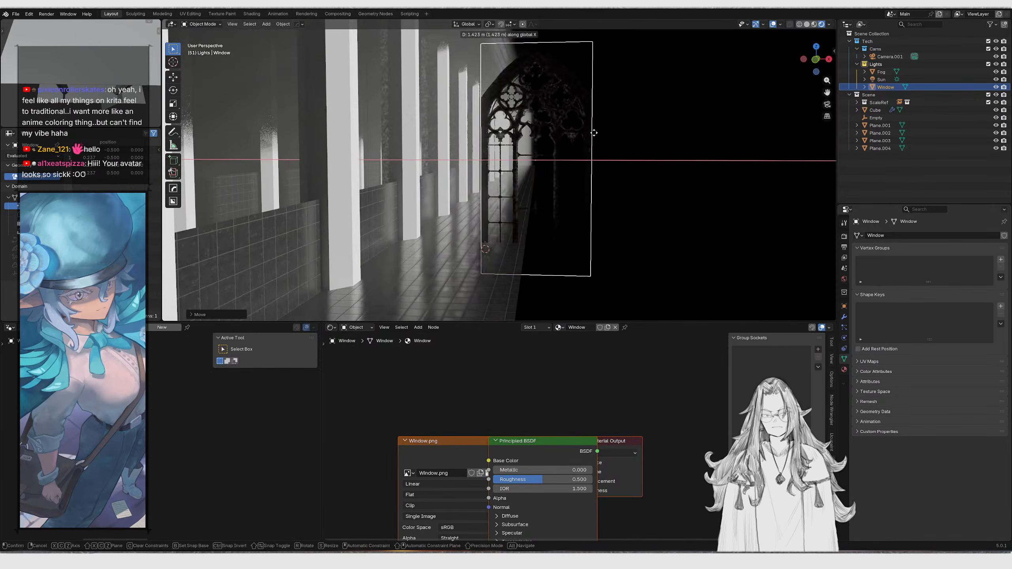
pyautogui.click(431, 146)
# Rotate the window plane around the Z axis to face into the corridor
pyautogui.moveTo(432, 146); pyautogui.dragTo(565, 223, button='middle')
pyautogui.scroll(4, 500, 154)
pyautogui.press('KP_0')
pyautogui.press('KP_0')
pyautogui.press('r')
pyautogui.press('z')
pyautogui.click(519, 161)
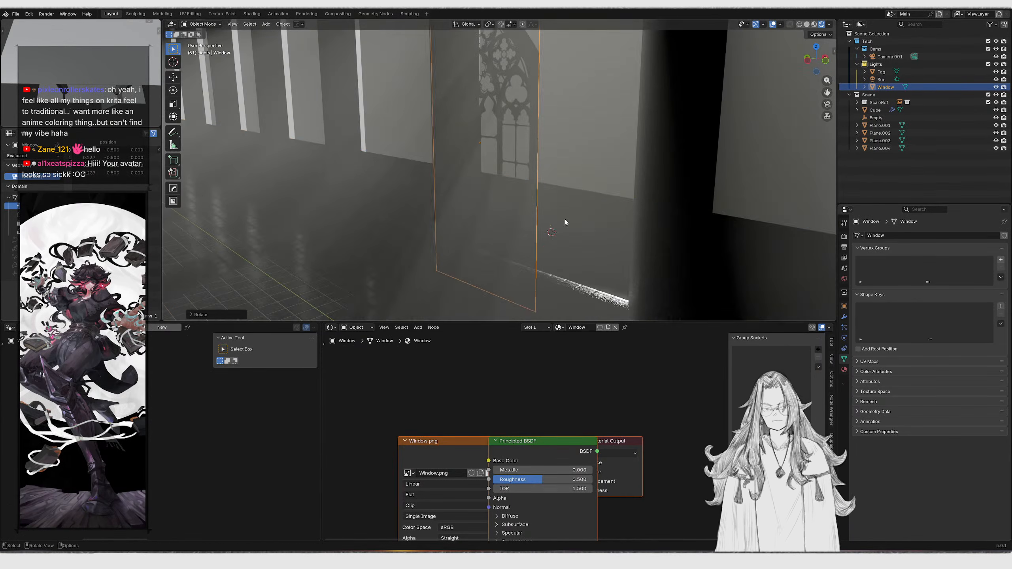
pyautogui.click(565, 222)
# Hide the wall planes that block the view of the window
pyautogui.press('h')
pyautogui.scroll(-4, 564, 220)
pyautogui.moveTo(567, 181); pyautogui.dragTo(498, 179, button='middle')
pyautogui.scroll(-3, 518, 132)
pyautogui.click(517, 123)
pyautogui.click(517, 122)
pyautogui.press('h')
# Select the window plane and move it along the Y axis
pyautogui.scroll(8, 485, 182)
pyautogui.press('KP_0')
pyautogui.click(567, 133)
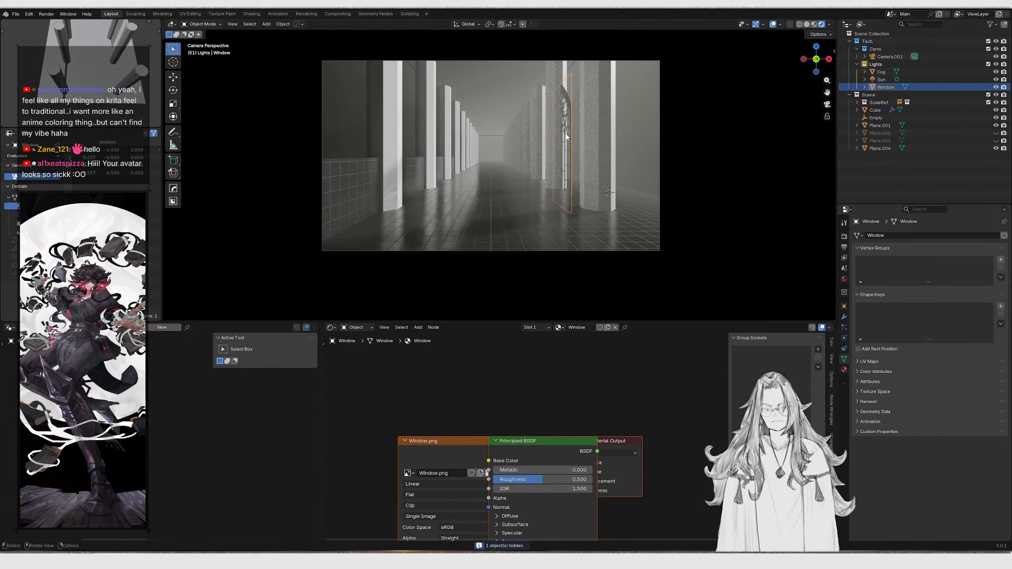
pyautogui.press('KP_0')
pyautogui.moveTo(503, 136); pyautogui.dragTo(514, 155, button='middle')
pyautogui.press('KP_Decimal')
pyautogui.press('KP_7')
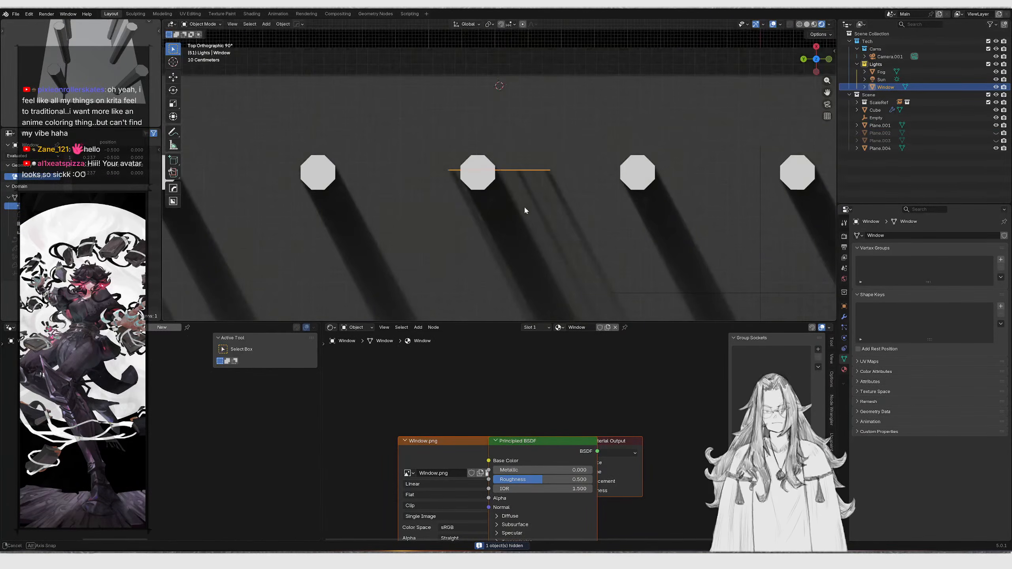
pyautogui.press('g')
pyautogui.press('y')
pyautogui.click(558, 204)
# In Edit Mode, select the window plane's bottom vertices and snap the 3D cursor to them
pyautogui.press('ctrl+KP_3')
pyautogui.press('Tab')
pyautogui.press('z')
pyautogui.click(528, 165)
pyautogui.moveTo(478, 238); pyautogui.dragTo(654, 319)
pyautogui.hotkey('shift', 's')
pyautogui.click(631, 252)
pyautogui.press('Tab')
# Scale the window plane and lower it along Z so it stands on the floor
pyautogui.press('s')
pyautogui.click(639, 233)
pyautogui.press('g')
pyautogui.press('z')
pyautogui.click(640, 204)
pyautogui.moveTo(639, 205)
pyautogui.mouseDown(button='middle')
pyautogui.moveTo(635, 223)
pyautogui.moveTo(654, 222)
pyautogui.moveTo(624, 222)
pyautogui.mouseUp(button='middle')
pyautogui.press('z')
pyautogui.press('g')
pyautogui.press('z')
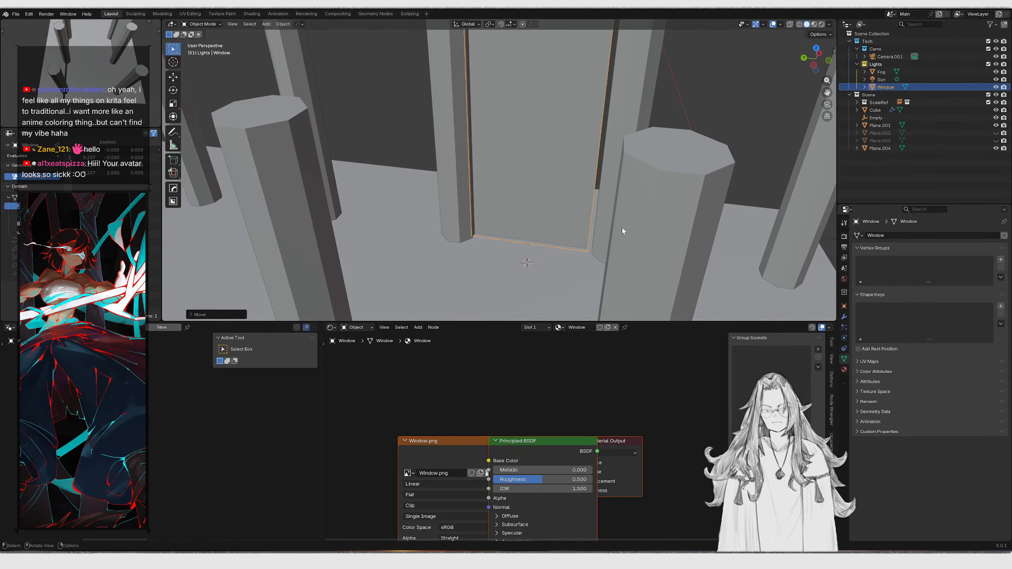
pyautogui.click(627, 232)
pyautogui.press('z')
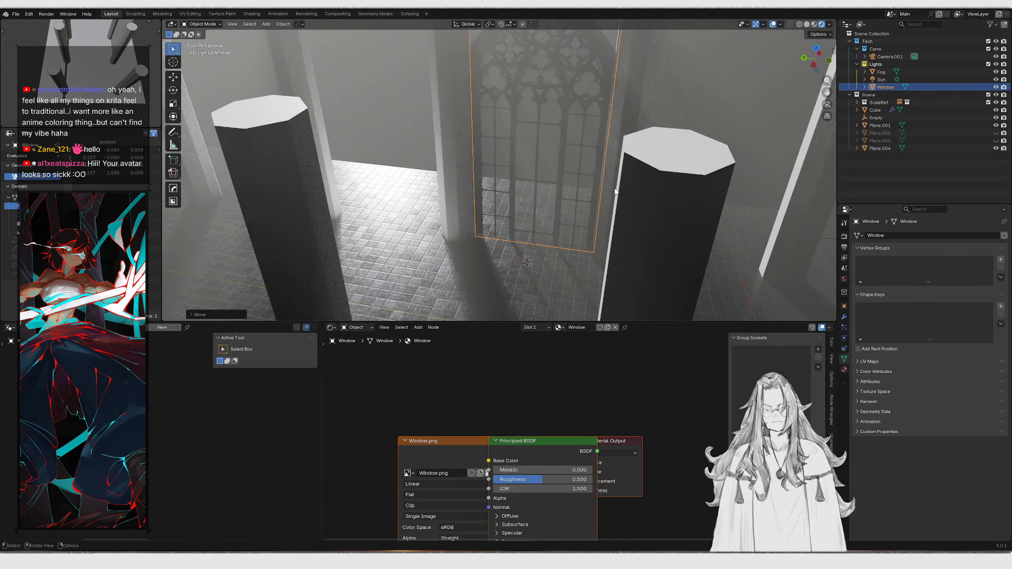
# Inspect the window plane in the corridor from several angles and through the camera
pyautogui.scroll(-4, 613, 224)
pyautogui.moveTo(597, 219)
pyautogui.mouseDown(button='middle')
pyautogui.moveTo(609, 200)
pyautogui.moveTo(577, 244)
pyautogui.mouseUp(button='middle')
pyautogui.click(594, 175)
pyautogui.scroll(5, 558, 235)
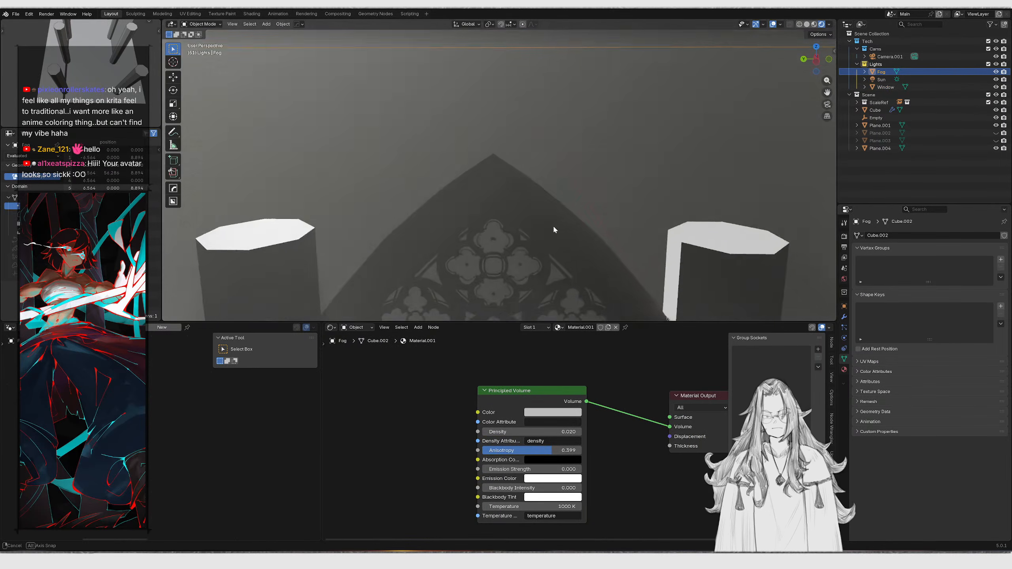
pyautogui.press('KP_0')
pyautogui.keyDown('shift'); pyautogui.moveTo(573, 167); pyautogui.dragTo(528, 212, button='middle'); pyautogui.keyUp('shift')
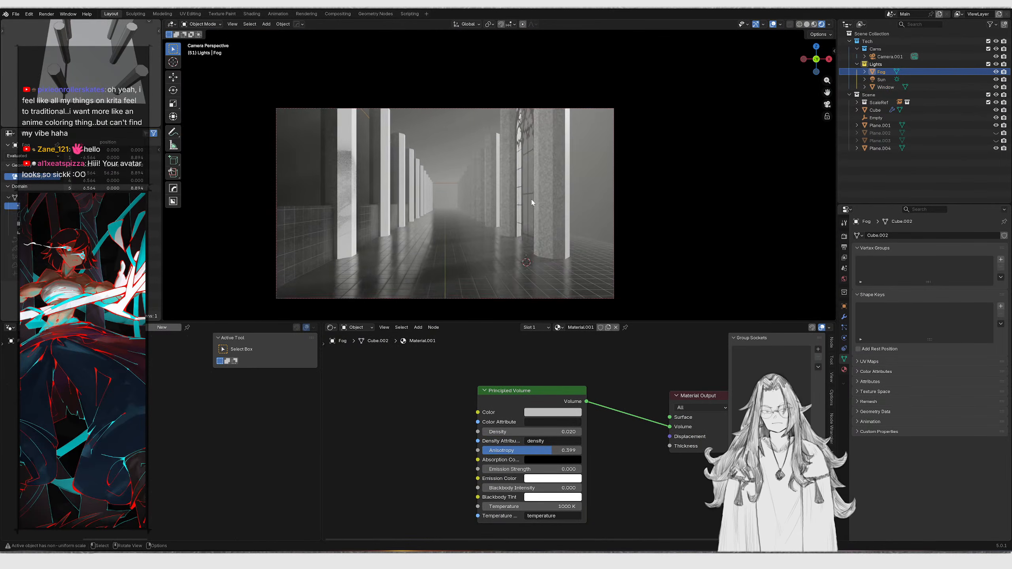
pyautogui.scroll(2, 532, 199)
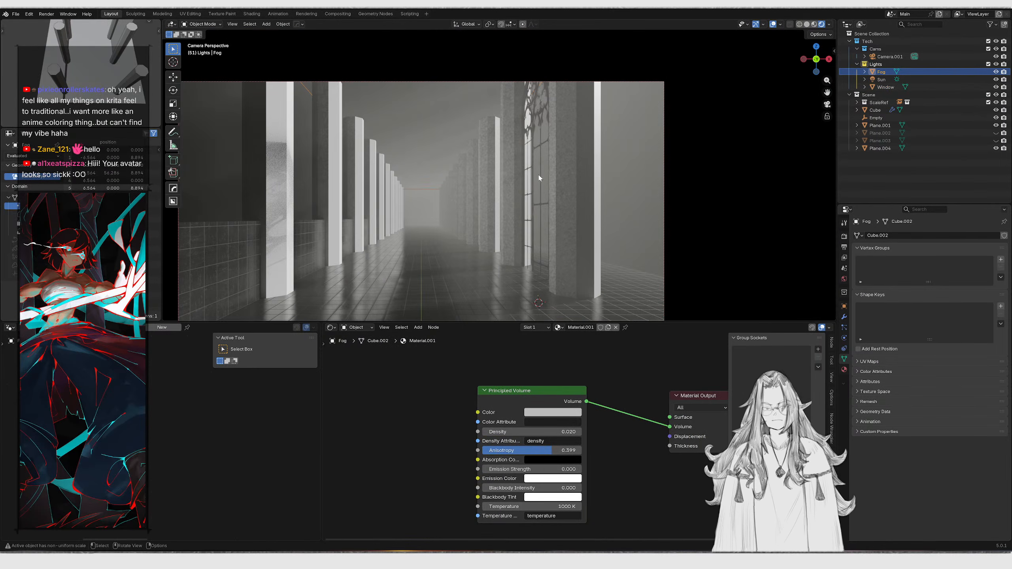
pyautogui.moveTo(539, 179)
pyautogui.mouseDown(button='middle')
pyautogui.moveTo(585, 157)
pyautogui.moveTo(608, 168)
pyautogui.moveTo(612, 150)
pyautogui.moveTo(627, 180)
pyautogui.moveTo(618, 210)
pyautogui.moveTo(568, 172)
pyautogui.mouseUp(button='middle')
pyautogui.click(612, 149)
pyautogui.press('z')
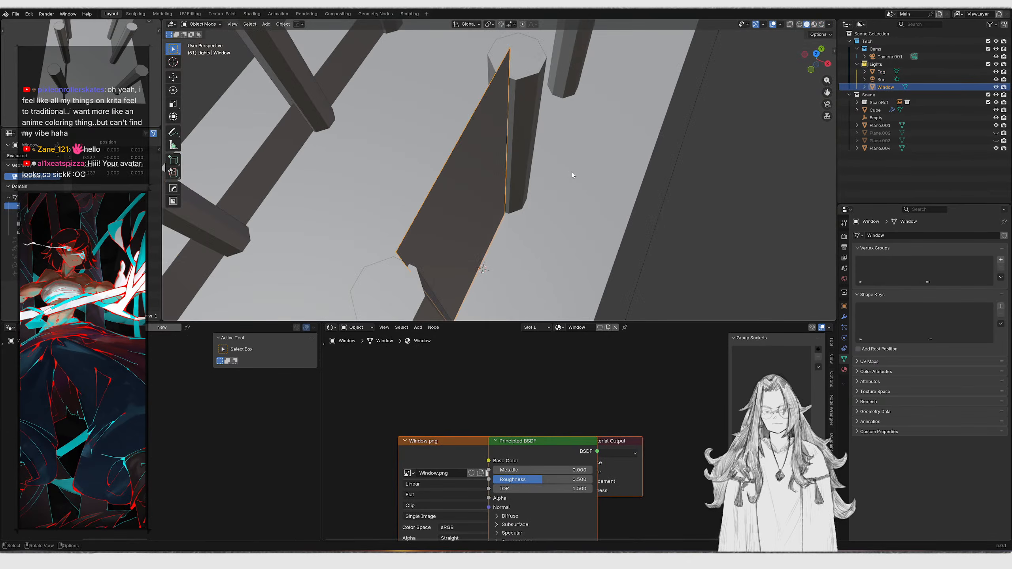
pyautogui.hotkey('shift', 'd')
pyautogui.press('x')
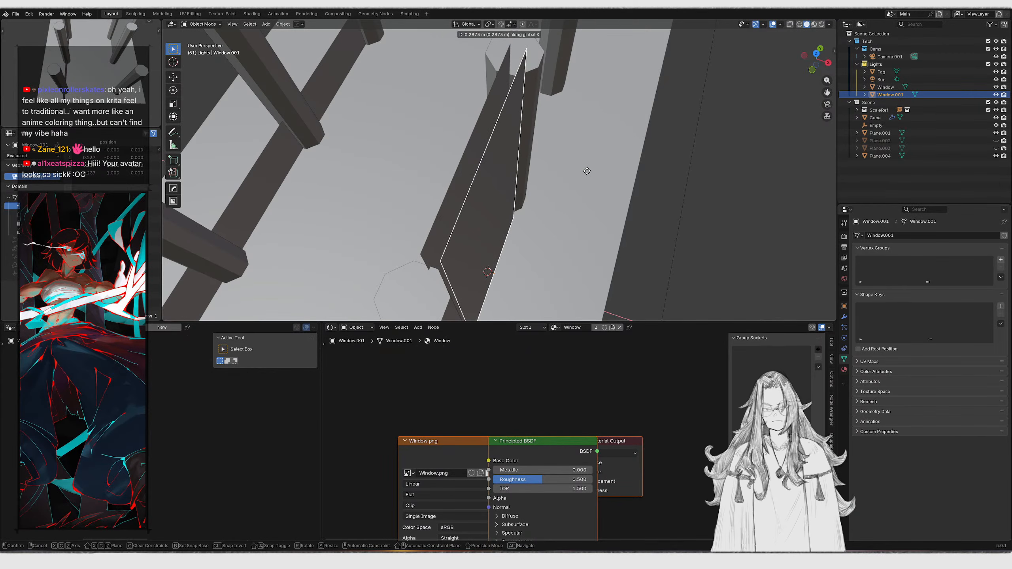
pyautogui.rightClick(588, 172)
pyautogui.press('x')
pyautogui.click(589, 173)
# Duplicate the window face in Edit Mode and flip the copy's normals
pyautogui.click(488, 174)
pyautogui.press('Tab')
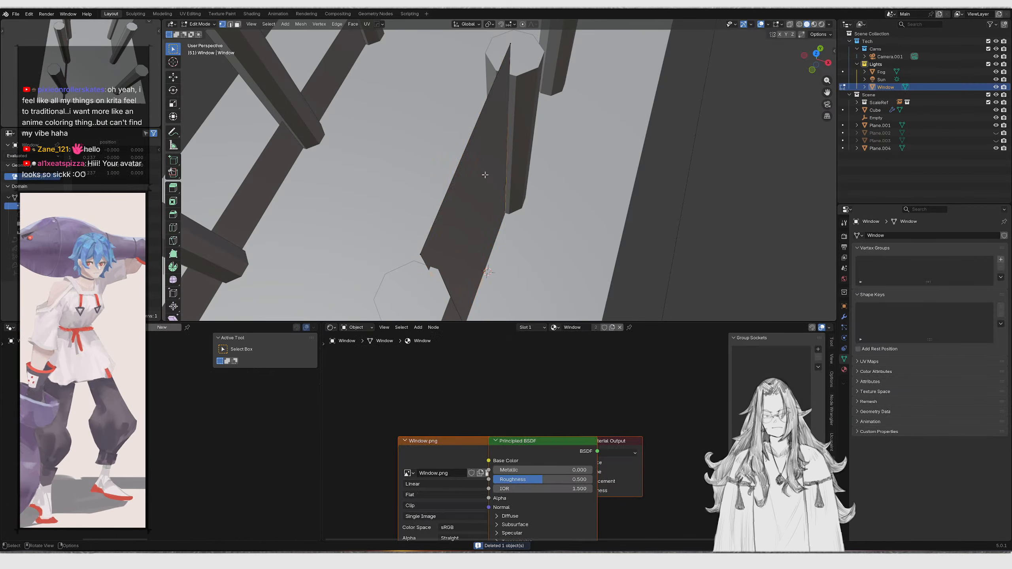
pyautogui.press('a')
pyautogui.hotkey('shift', 'd')
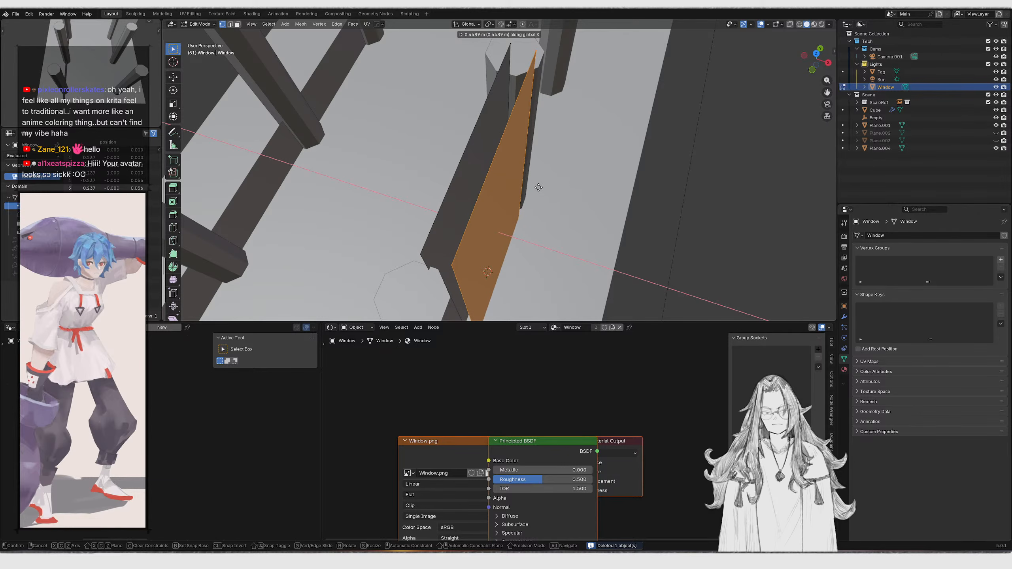
pyautogui.click(539, 187)
pyautogui.press('F3')
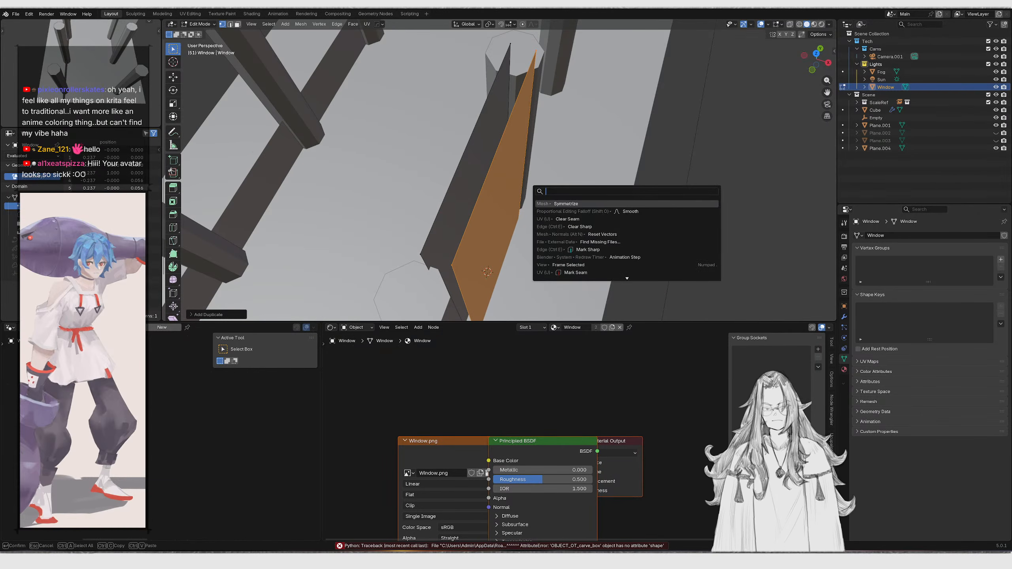
pyautogui.write('flip nor')
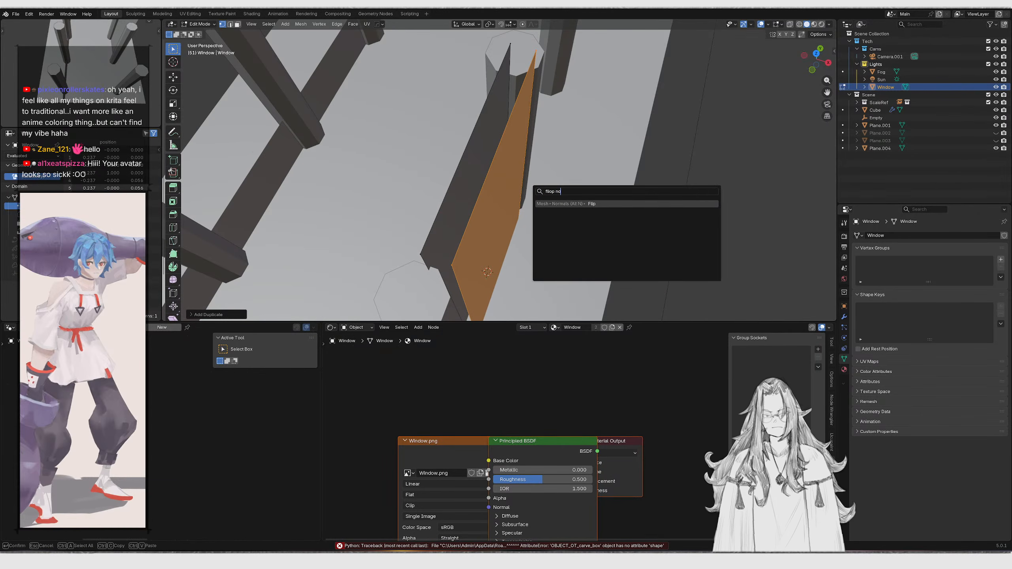
pyautogui.press('Return')
pyautogui.press('Tab')
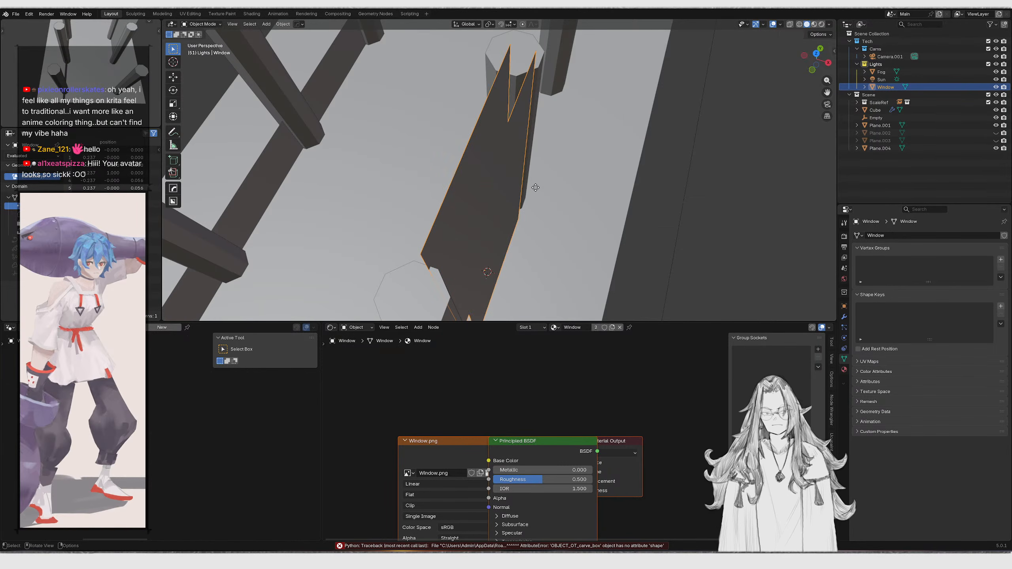
# Move the window plane along the Y axis and switch back to rendered shading
pyautogui.press('g')
pyautogui.press('y')
pyautogui.click(526, 182)
pyautogui.press('z')
pyautogui.moveTo(522, 153)
pyautogui.mouseDown(button='middle')
pyautogui.moveTo(571, 111)
pyautogui.moveTo(496, 111)
pyautogui.moveTo(485, 131)
pyautogui.moveTo(540, 127)
pyautogui.moveTo(587, 143)
pyautogui.moveTo(500, 184)
pyautogui.mouseUp(button='middle')
pyautogui.scroll(4, 553, 163)
# Delete one of the two overlapping window faces in face select mode
pyautogui.press('Tab')
pyautogui.click(500, 185)
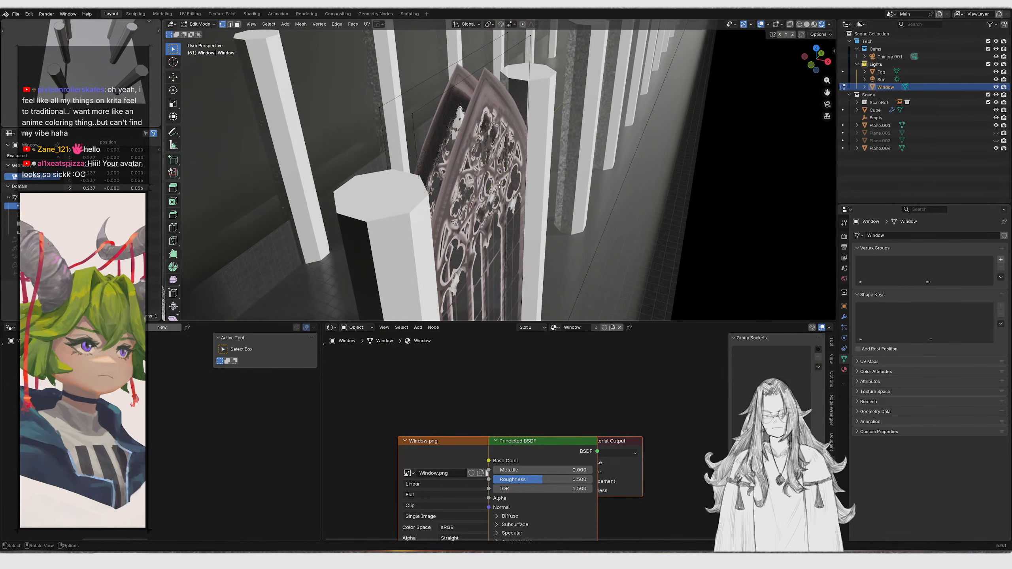
pyautogui.press('3')
pyautogui.click(487, 135)
pyautogui.moveTo(486, 136); pyautogui.dragTo(466, 141, button='middle')
pyautogui.press('x')
pyautogui.click(513, 138)
pyautogui.scroll(4, 481, 144)
pyautogui.press('Tab')
# Move the window plane to line up with the corridor wall
pyautogui.scroll(-4, 480, 146)
pyautogui.scroll(4, 510, 136)
pyautogui.press('Tab')
pyautogui.press('Tab')
pyautogui.press('KP_0')
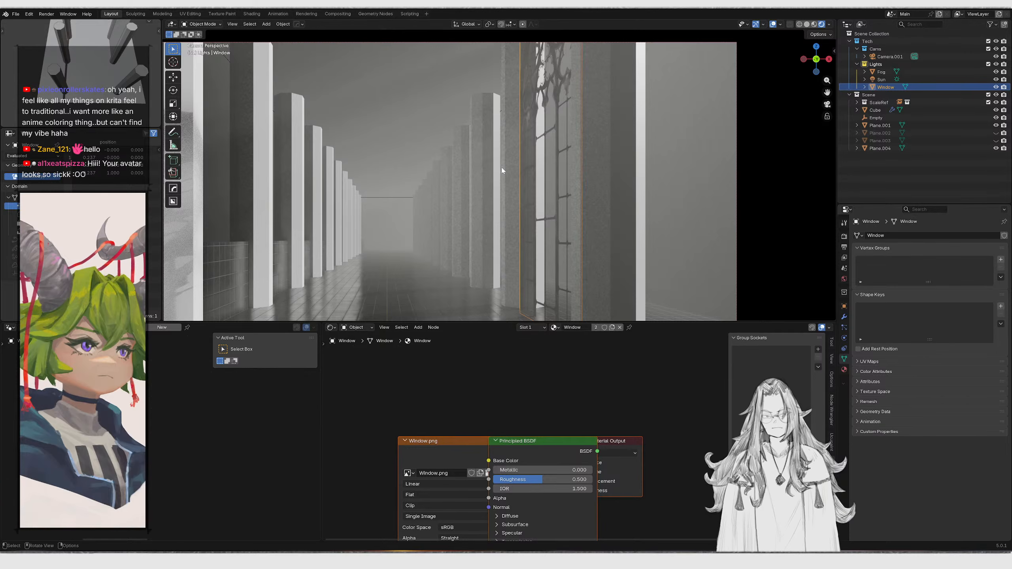
pyautogui.press('g')
pyautogui.click(561, 169)
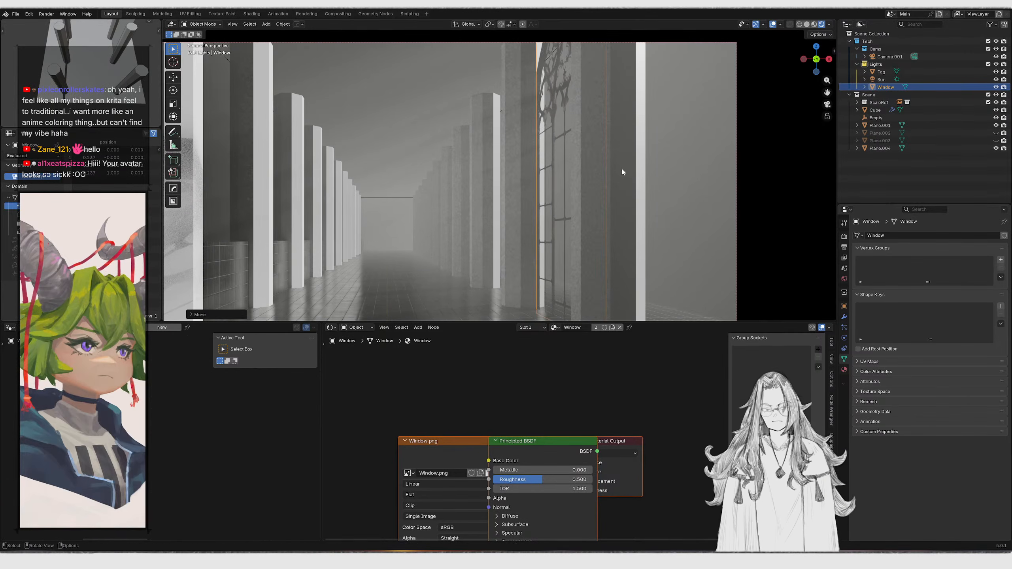
# Select the window plane and set its material's Roughness to 1
pyautogui.click(684, 170)
pyautogui.scroll(-3, 663, 170)
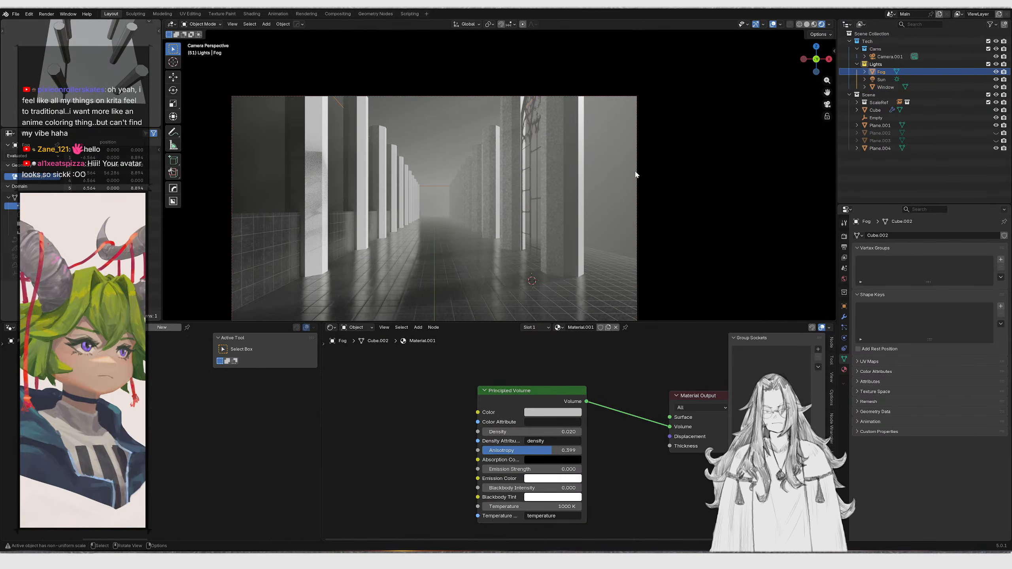
pyautogui.moveTo(636, 174); pyautogui.dragTo(615, 135, button='middle')
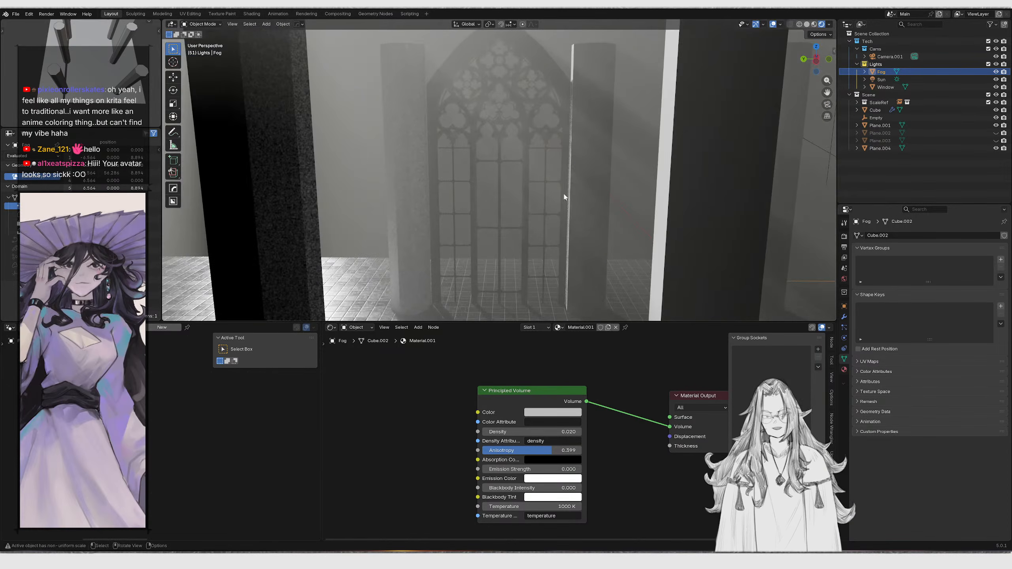
pyautogui.press('KP_0')
pyautogui.click(533, 110)
pyautogui.moveTo(550, 197); pyautogui.dragTo(558, 223, button='middle')
pyautogui.moveTo(447, 449); pyautogui.dragTo(393, 443)
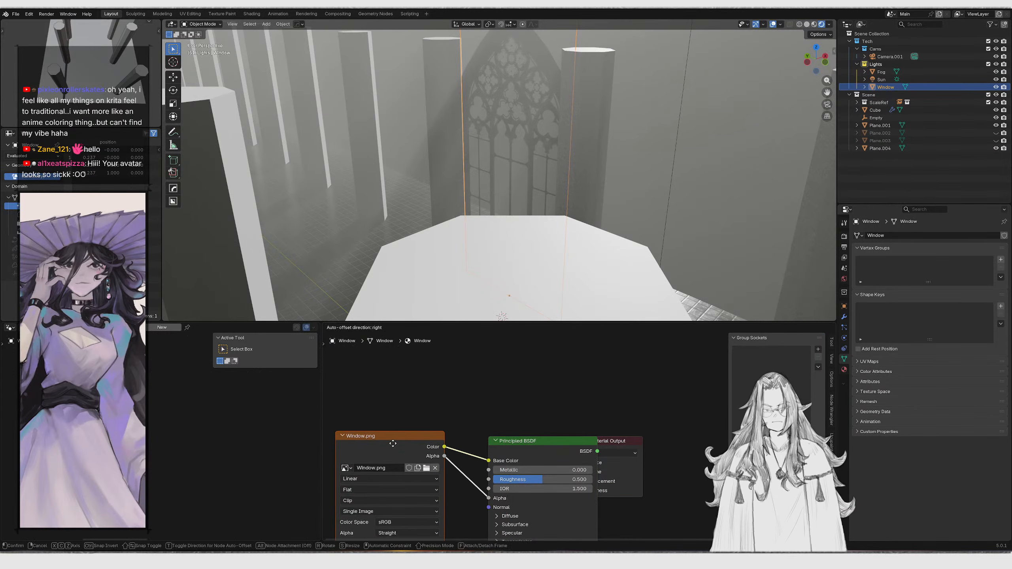
pyautogui.moveTo(435, 413); pyautogui.dragTo(475, 383, button='middle')
pyautogui.moveTo(437, 404); pyautogui.dragTo(425, 407)
pyautogui.moveTo(544, 222); pyautogui.dragTo(527, 295, button='middle')
pyautogui.scroll(6, 518, 179)
pyautogui.moveTo(562, 449); pyautogui.dragTo(614, 449)
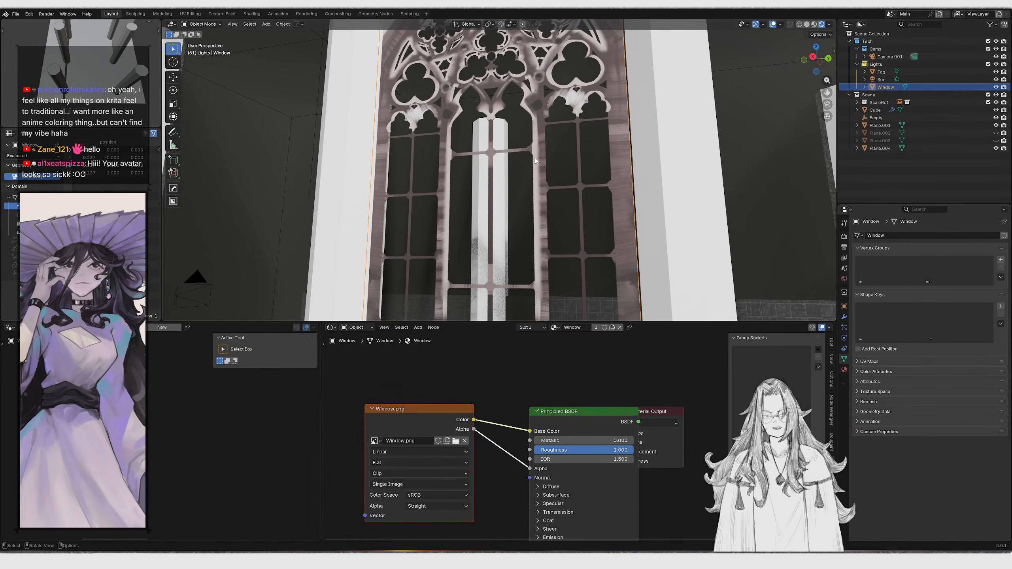
# Expand the ScaleRef collection and select the Human reference figure
pyautogui.scroll(-5, 536, 160)
pyautogui.moveTo(535, 160); pyautogui.dragTo(490, 164, button='middle')
pyautogui.press('KP_0')
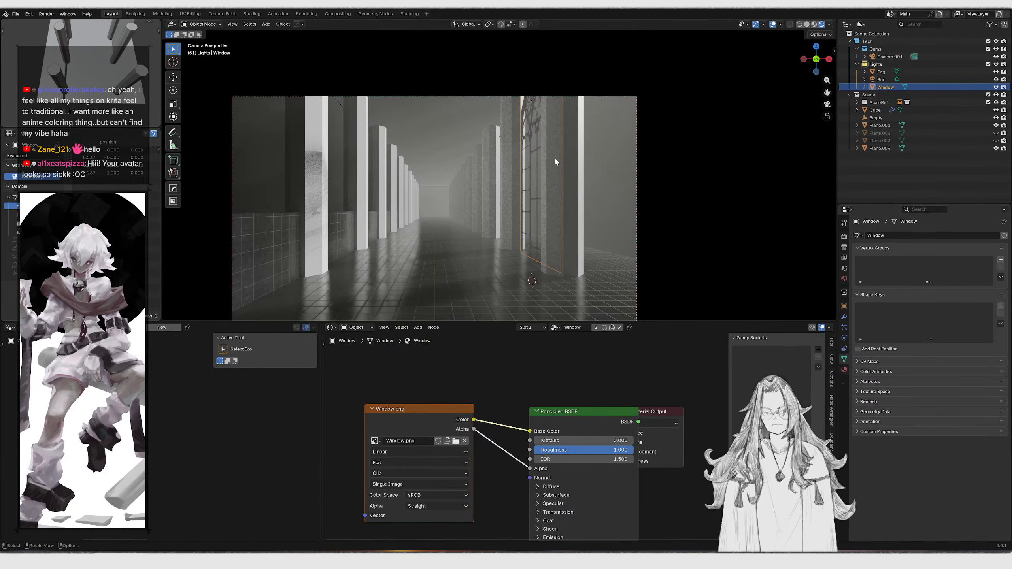
pyautogui.moveTo(574, 165); pyautogui.dragTo(569, 181, button='middle')
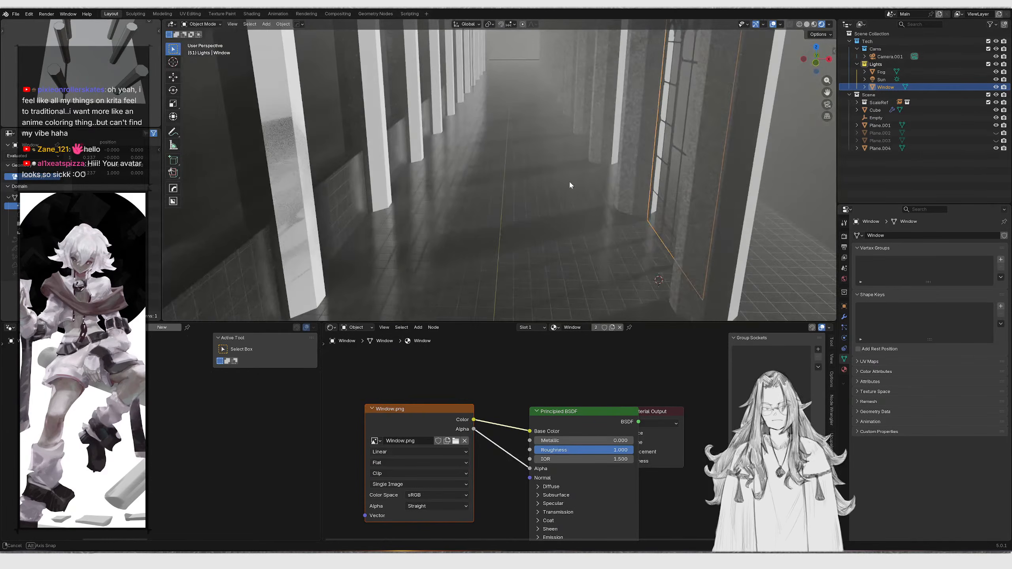
pyautogui.scroll(-4, 598, 184)
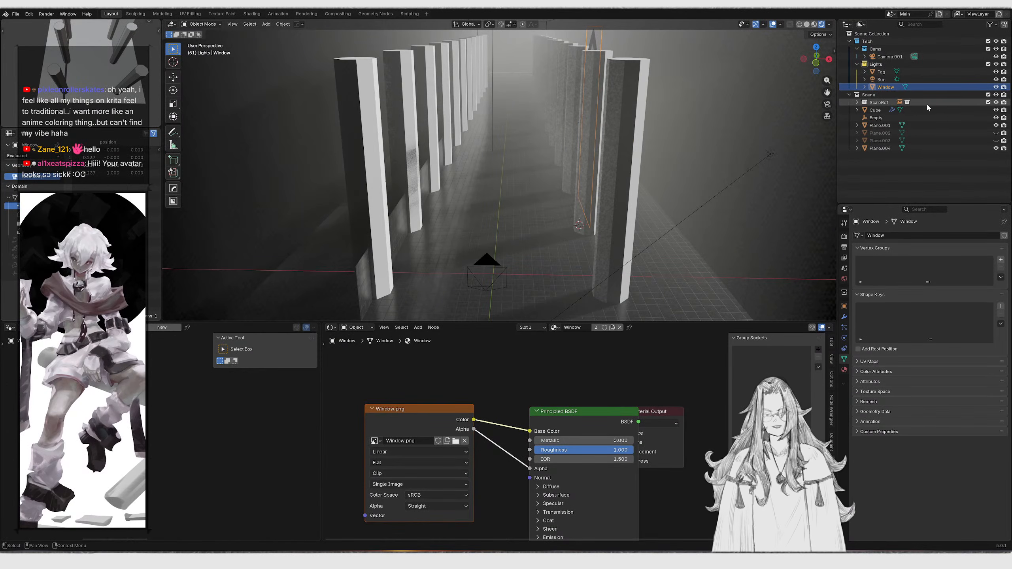
pyautogui.click(980, 103)
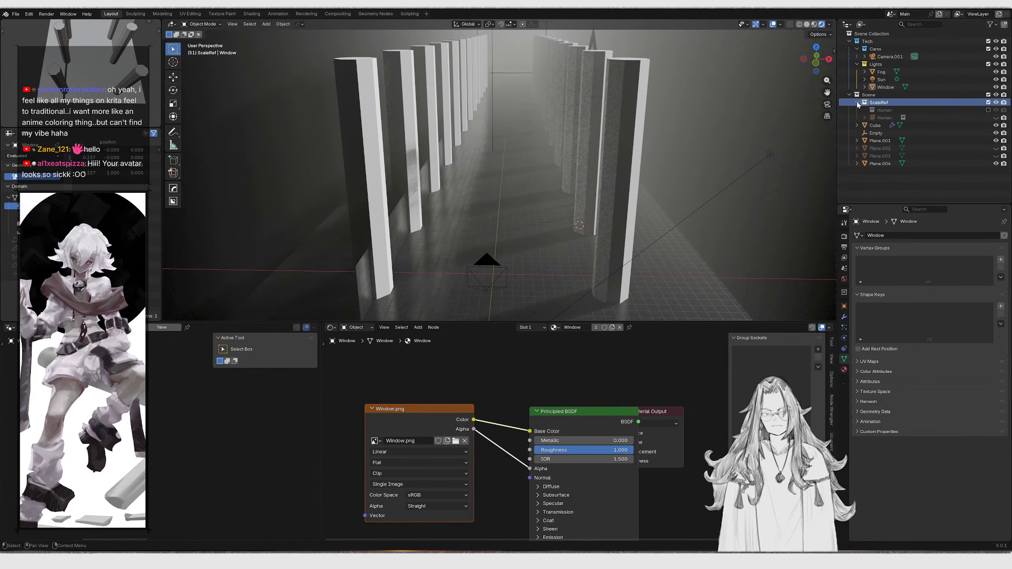
pyautogui.click(963, 117)
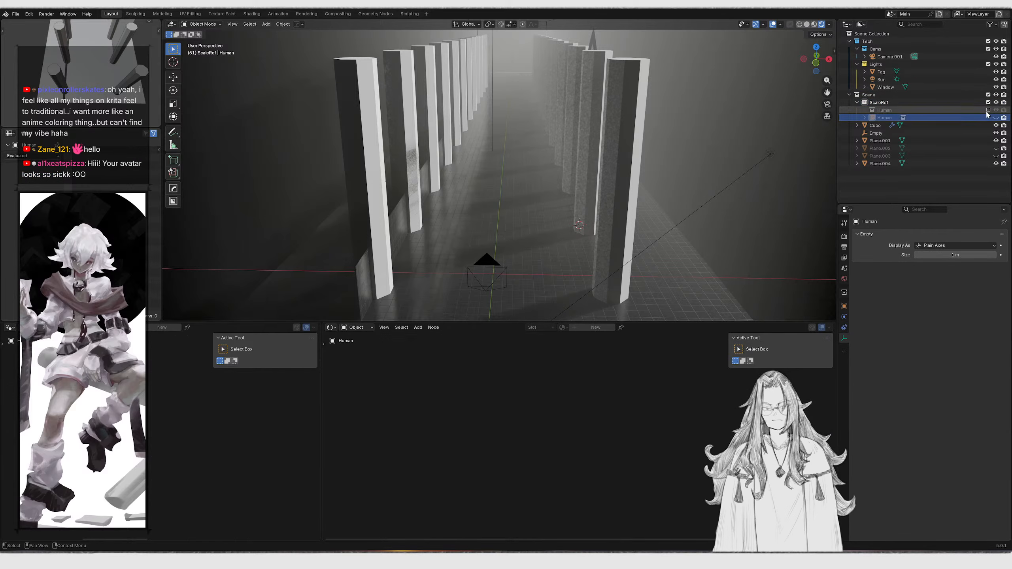
# Move the Human reference figure into the corridor near the window
pyautogui.moveTo(661, 203); pyautogui.dragTo(518, 220, button='middle')
pyautogui.scroll(2, 486, 235)
pyautogui.click(470, 249)
pyautogui.moveTo(470, 250); pyautogui.dragTo(509, 255, button='middle')
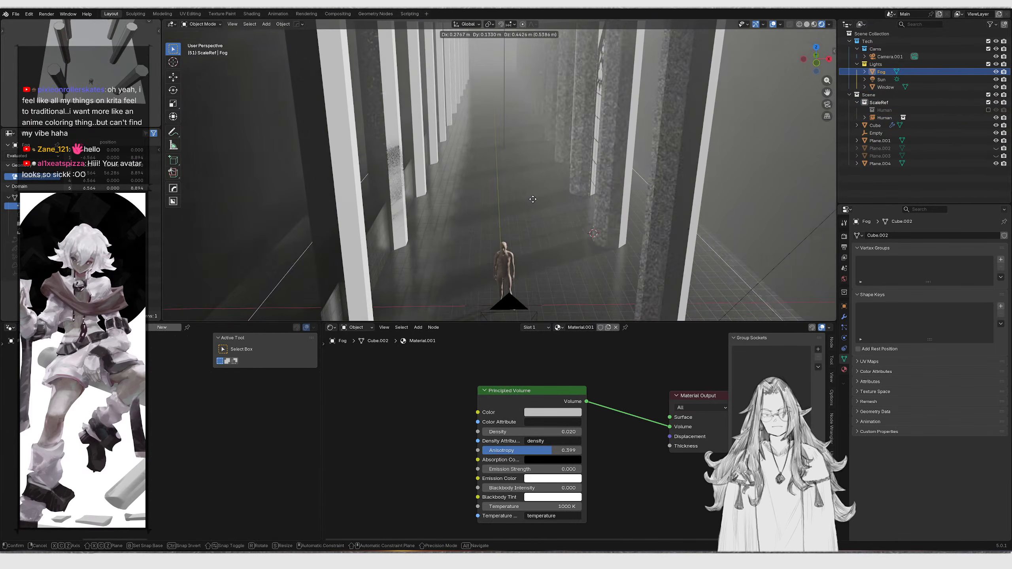
pyautogui.click(509, 255)
pyautogui.press('g')
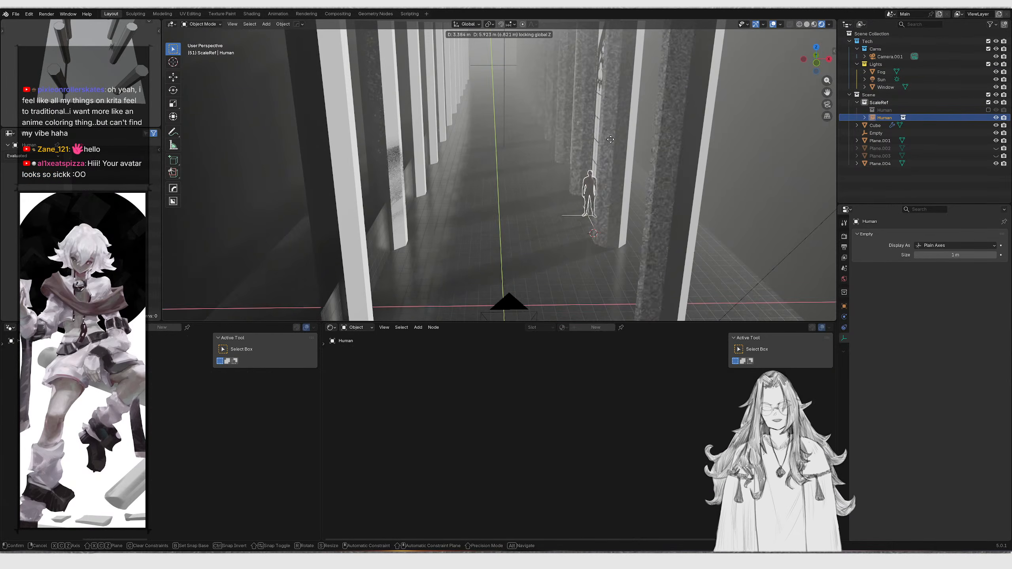
pyautogui.click(591, 165)
# Reposition the Human figure across the floor, excluding the Z axis
pyautogui.press('KP_Decimal')
pyautogui.moveTo(615, 152); pyautogui.dragTo(620, 191, button='middle')
pyautogui.press('g')
pyautogui.hotkey('shift', 'z')
pyautogui.click(515, 268)
pyautogui.keyDown('shift'); pyautogui.moveTo(514, 268); pyautogui.dragTo(533, 159, button='middle'); pyautogui.keyUp('shift')
pyautogui.moveTo(533, 159)
pyautogui.mouseDown(button='middle')
pyautogui.moveTo(542, 128)
pyautogui.moveTo(545, 170)
pyautogui.mouseUp(button='middle')
# Select the floor and set its material's Scale node value to 5
pyautogui.scroll(-3, 530, 134)
pyautogui.click(519, 138)
pyautogui.press('g')
pyautogui.click(584, 129)
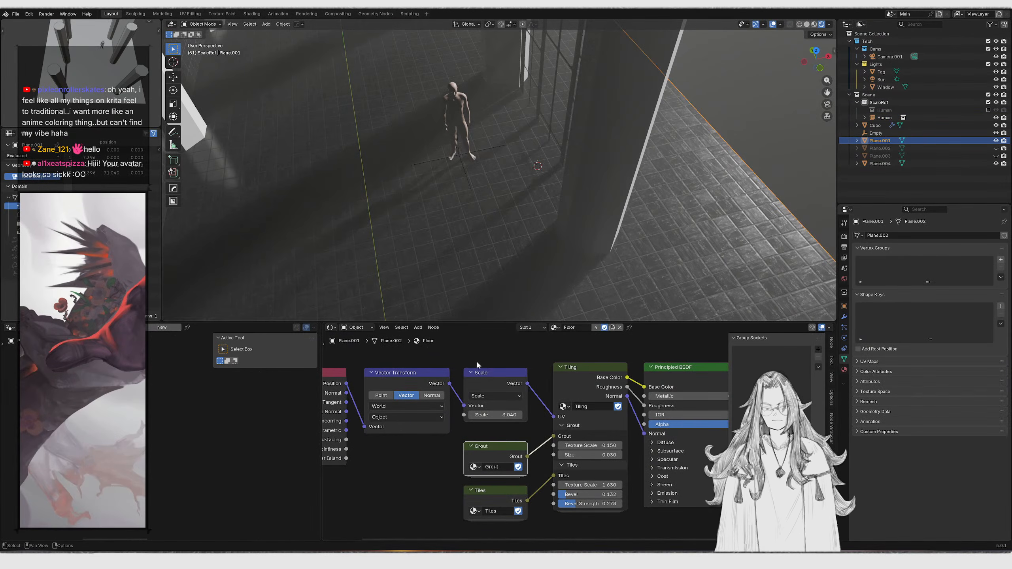
pyautogui.scroll(3, 557, 438)
pyautogui.scroll(1, 557, 439)
pyautogui.scroll(3, 524, 229)
pyautogui.scroll(-1, 472, 378)
pyautogui.moveTo(462, 337); pyautogui.dragTo(491, 363, button='middle')
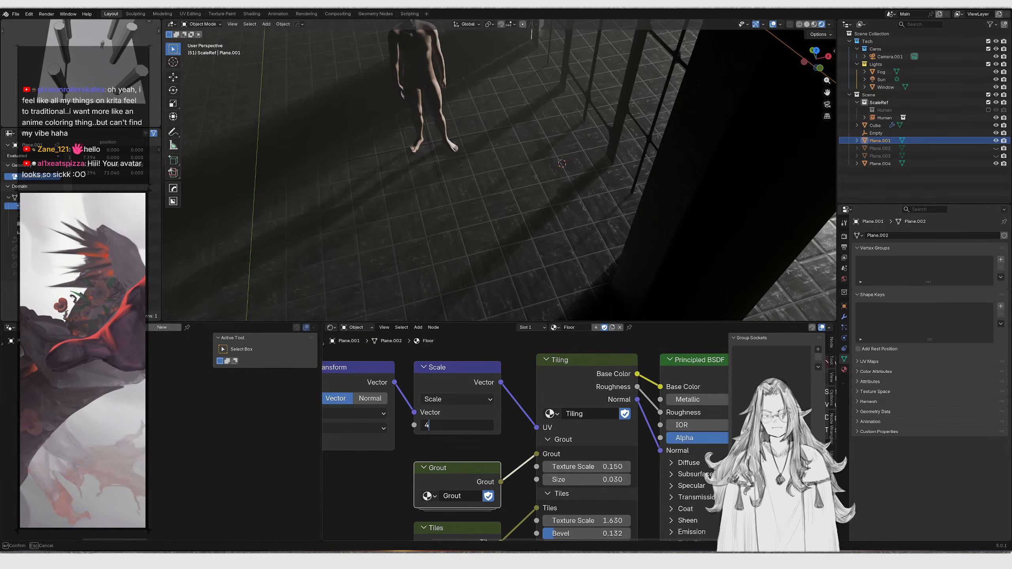
pyautogui.press('Return')
pyautogui.click(459, 426)
pyautogui.write('5')
pyautogui.press('Return')
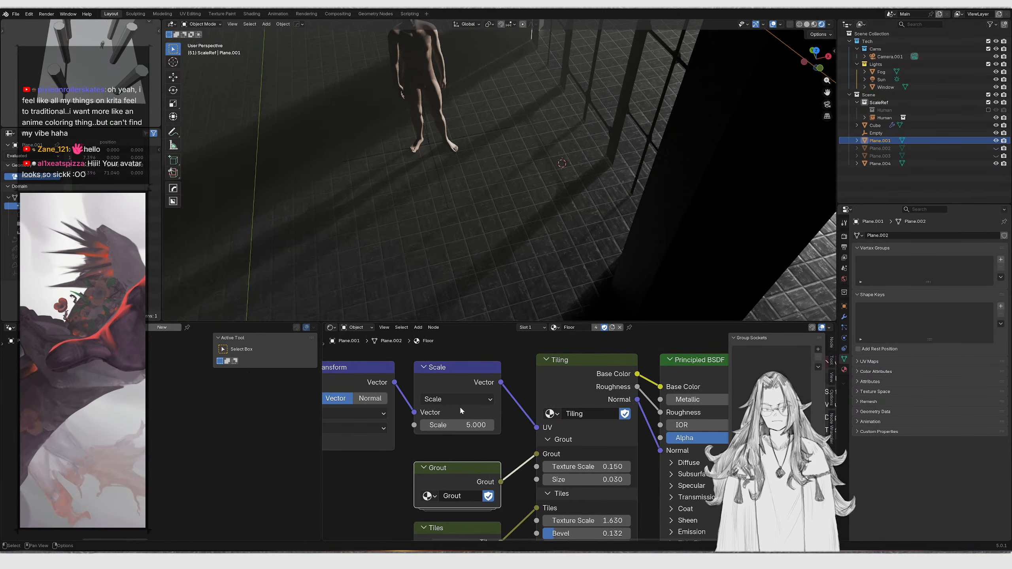
# Hide the Sun light in the Lights collection
pyautogui.moveTo(436, 232); pyautogui.dragTo(479, 204, button='middle')
pyautogui.scroll(-5, 477, 199)
pyautogui.scroll(3, 452, 252)
pyautogui.scroll(3, 479, 204)
pyautogui.press('KP_0')
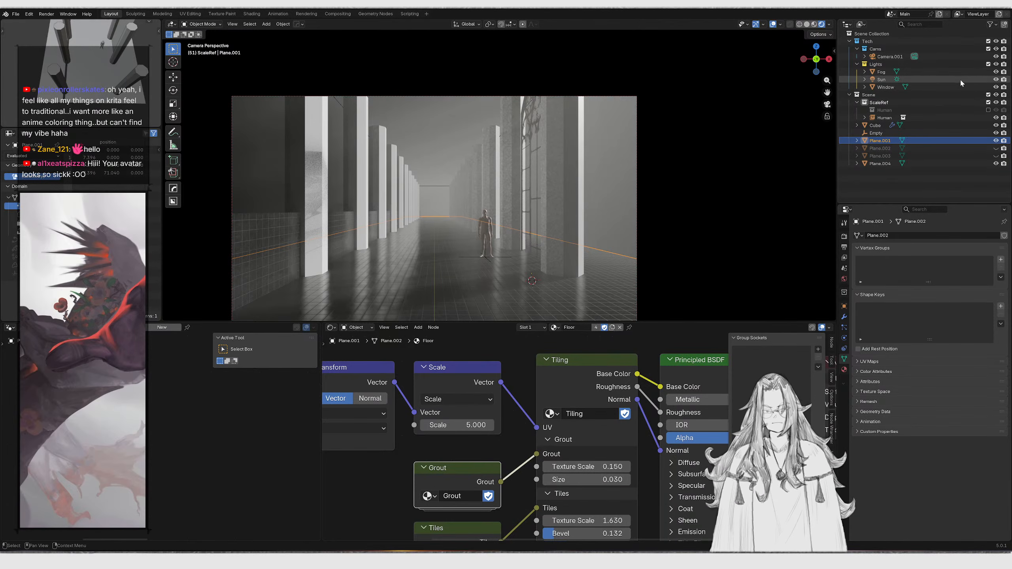
pyautogui.click(996, 79)
pyautogui.click(875, 64)
pyautogui.moveTo(565, 187); pyautogui.dragTo(596, 185, button='middle')
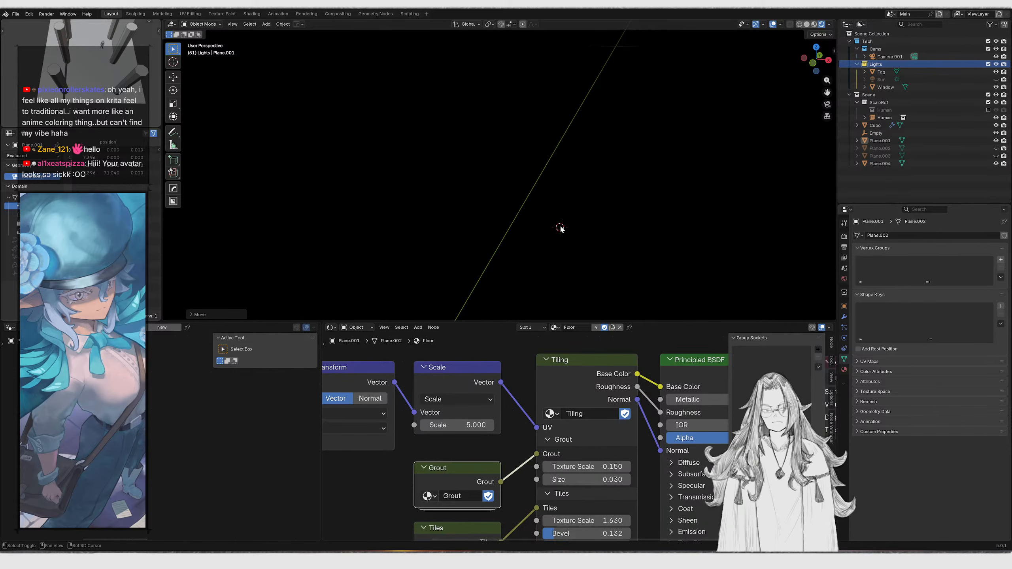
# Add an area light and move it up along the Z axis
pyautogui.hotkey('shift', 'a')
pyautogui.write('area')
pyautogui.press('Return')
pyautogui.press('g')
pyautogui.press('z')
pyautogui.click(584, 99)
# Set the area light's color to an orange-red and enter a new power value
pyautogui.click(929, 287)
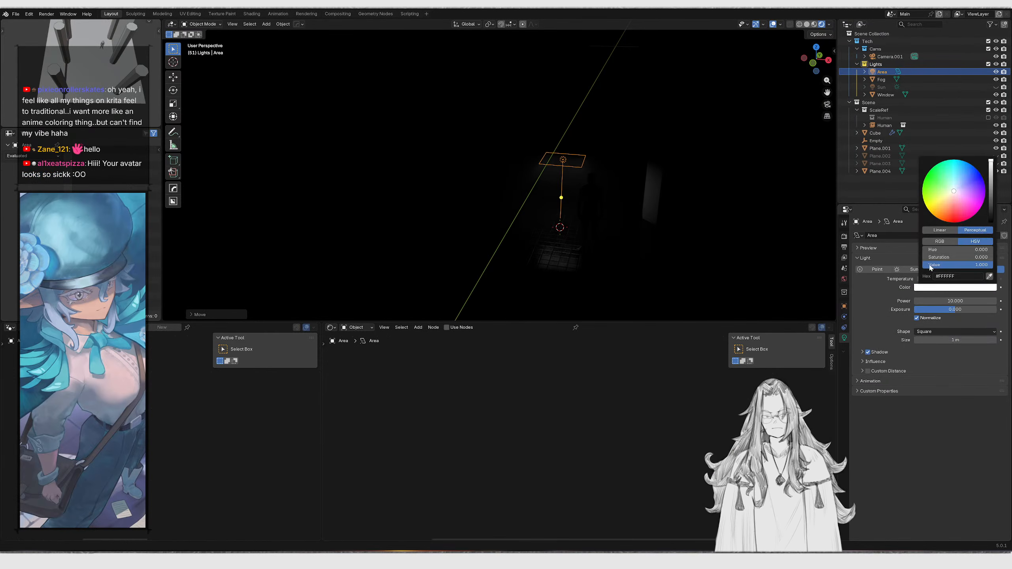
pyautogui.moveTo(945, 213); pyautogui.dragTo(943, 218)
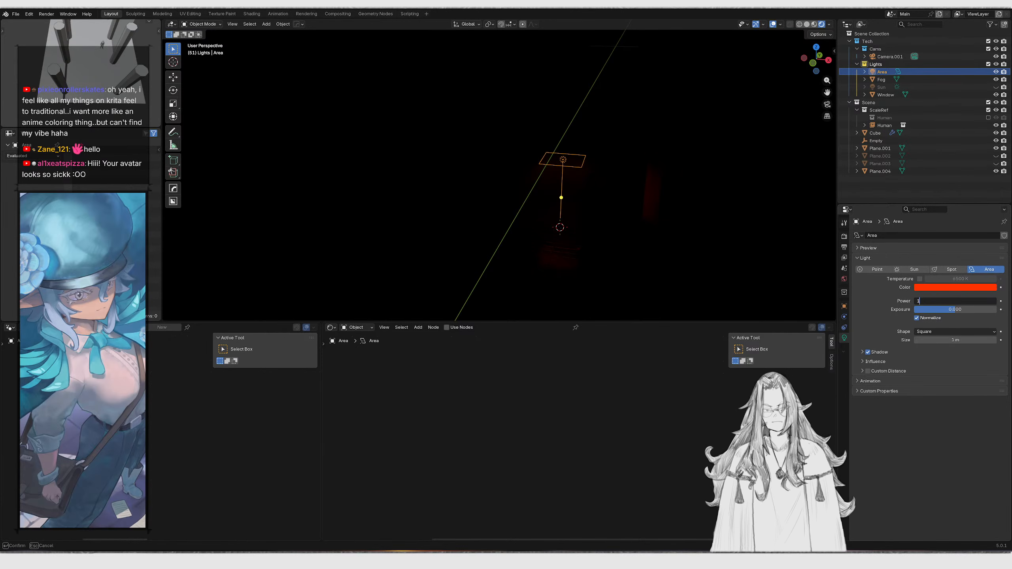
pyautogui.press('Return')
# Move and rotate the area light toward the window, then check it through the camera view
pyautogui.moveTo(601, 206); pyautogui.dragTo(658, 209, button='middle')
pyautogui.press('g')
pyautogui.click(678, 103)
pyautogui.press('r')
pyautogui.click(661, 196)
pyautogui.press('g')
pyautogui.click(661, 173)
pyautogui.press('KP_0')
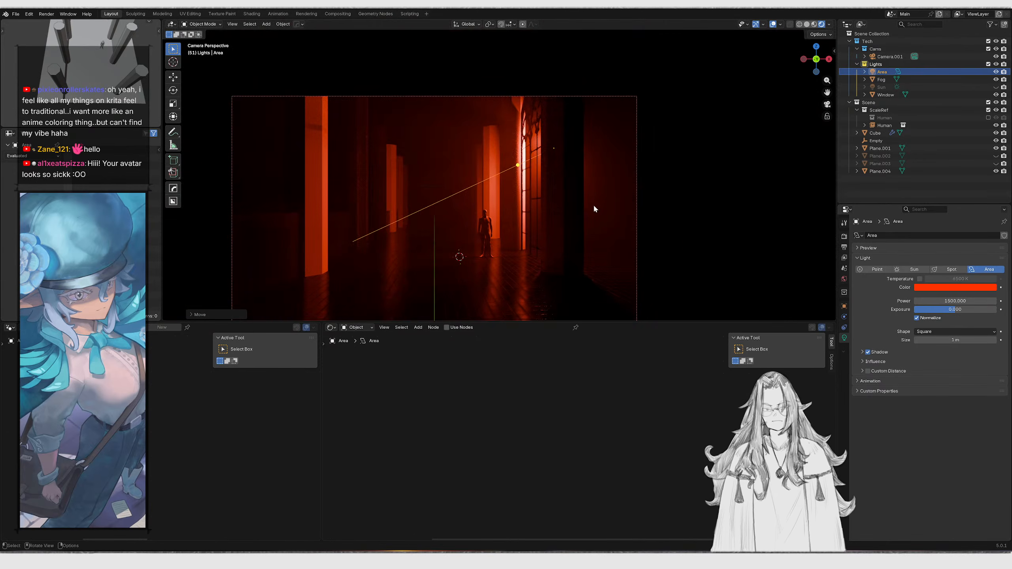
# Move the area light beside the gothic window and scale it up, then return to camera view
pyautogui.press('g')
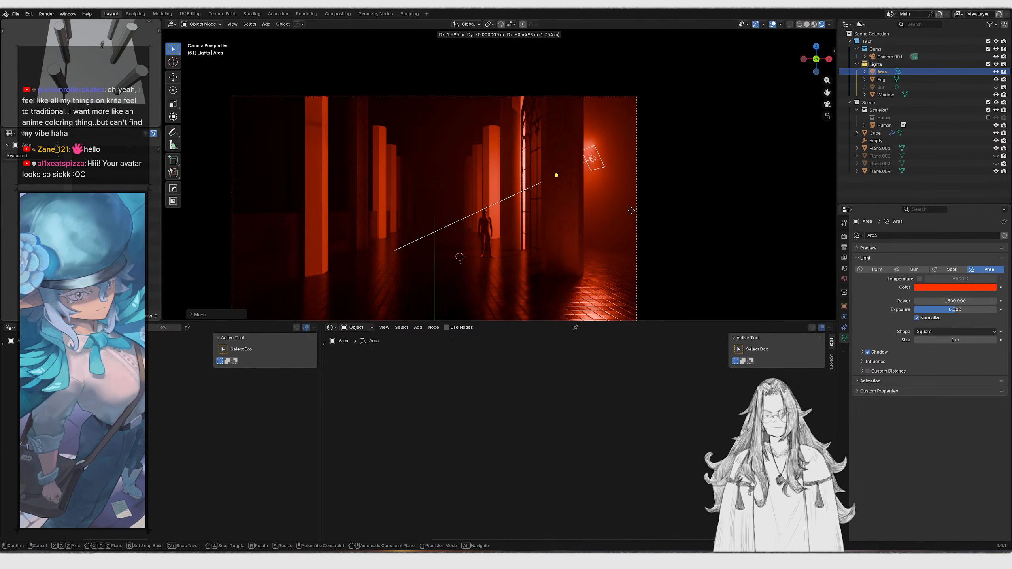
pyautogui.click(566, 221)
pyautogui.scroll(-1, 567, 220)
pyautogui.moveTo(571, 203); pyautogui.dragTo(598, 181, button='middle')
pyautogui.scroll(-3, 574, 207)
pyautogui.press('s')
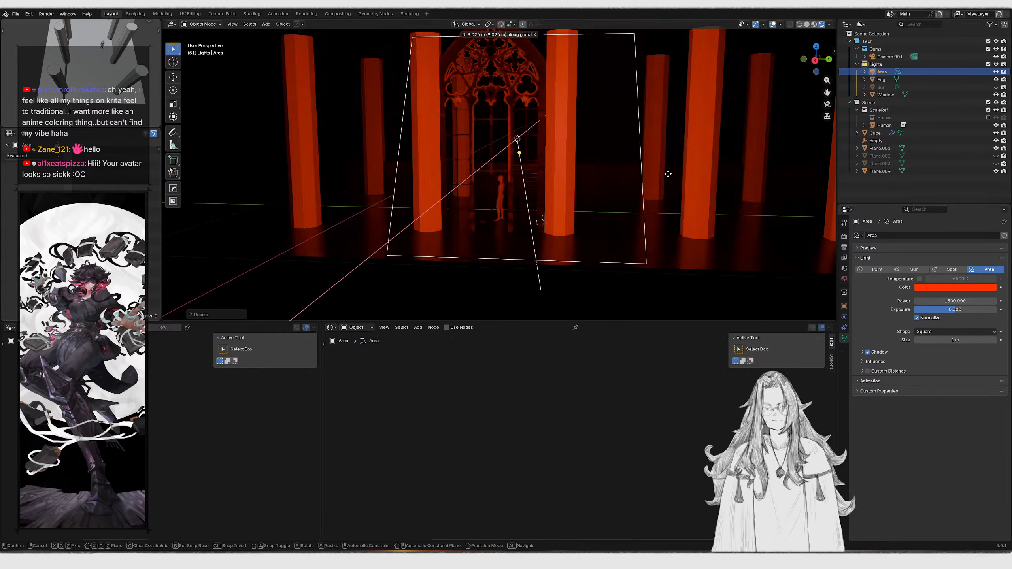
pyautogui.click(647, 177)
pyautogui.press('KP_0')
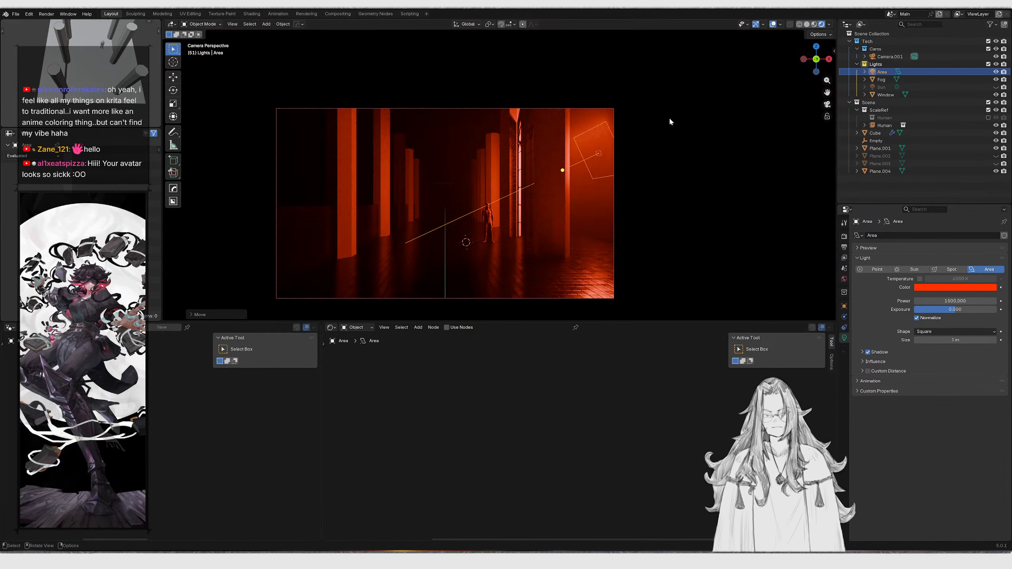
# Hide viewport overlays and fly through the corridor to inspect the red lighting
pyautogui.click(773, 24)
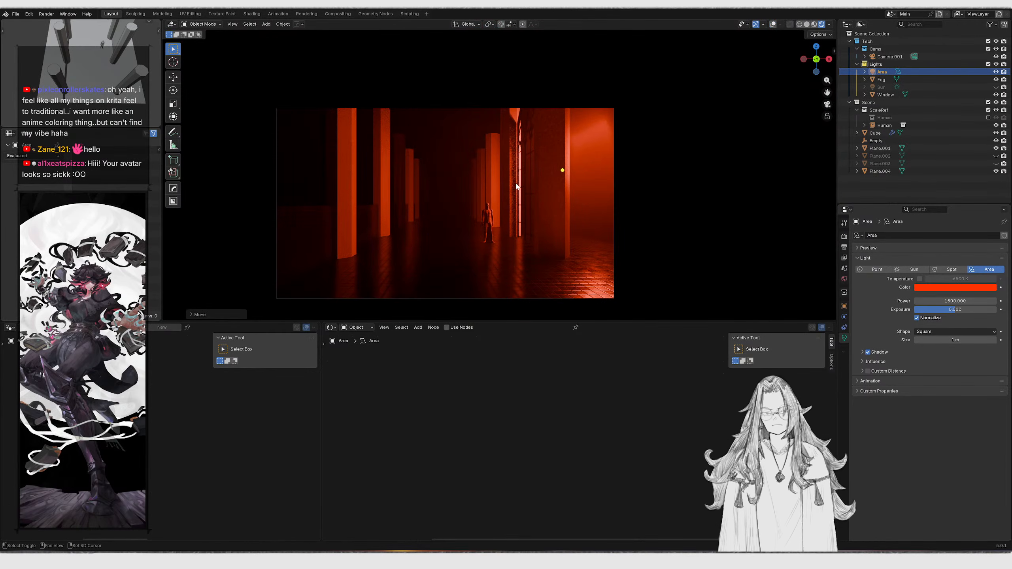
pyautogui.press('w')
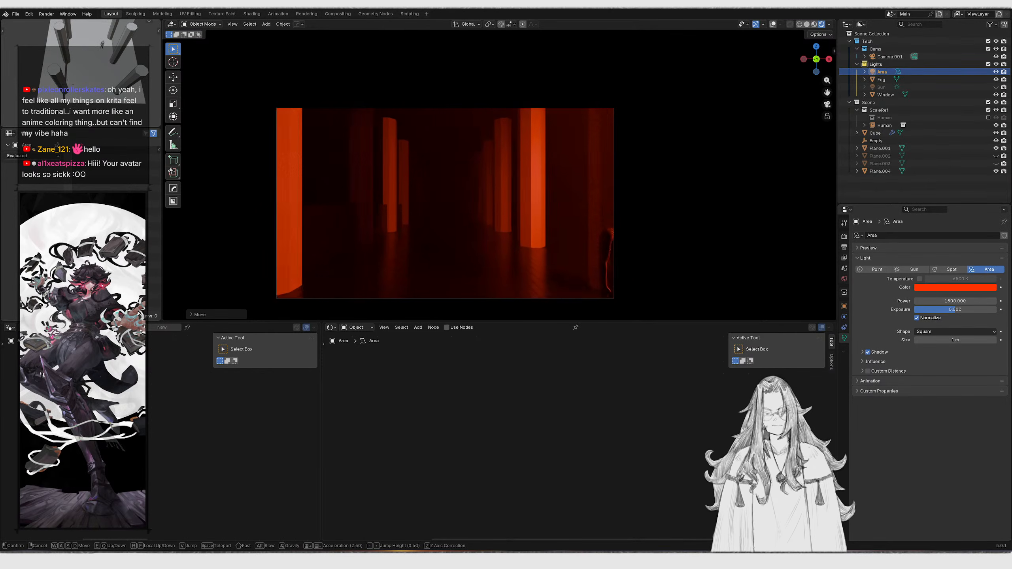
pyautogui.click(529, 192)
pyautogui.moveTo(530, 190); pyautogui.dragTo(559, 209, button='middle')
pyautogui.scroll(-7, 536, 190)
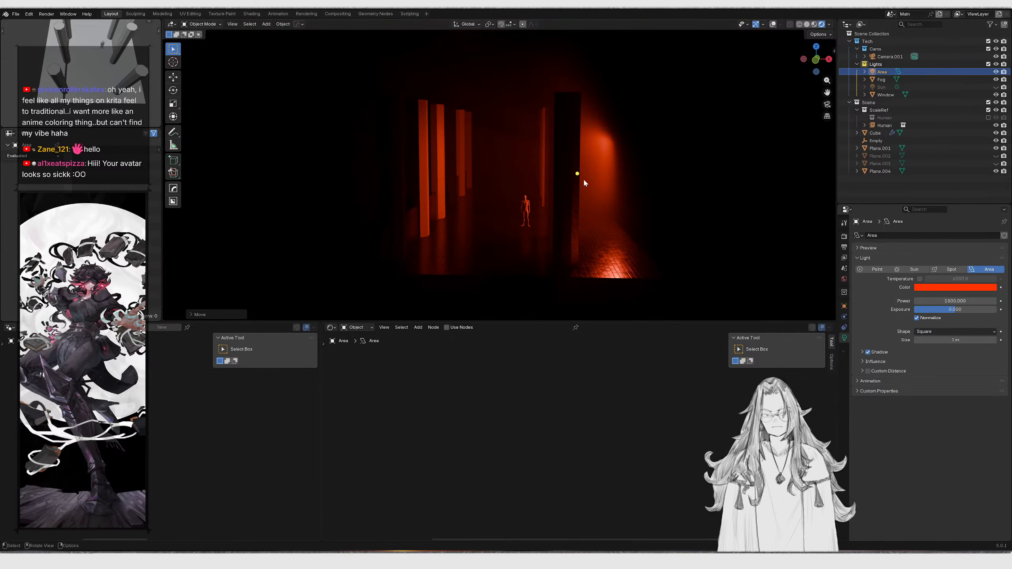
pyautogui.moveTo(664, 94); pyautogui.dragTo(575, 105, button='middle')
pyautogui.keyDown('shift'); pyautogui.moveTo(639, 110); pyautogui.dragTo(519, 122, button='middle'); pyautogui.keyUp('shift')
# Switch the viewport to solid shading and select the floor plane
pyautogui.press('z')
pyautogui.moveTo(594, 121); pyautogui.dragTo(636, 200, button='middle')
pyautogui.click(631, 209)
pyautogui.press('g')
pyautogui.rightClick(610, 223)
pyautogui.moveTo(407, 215); pyautogui.dragTo(454, 198, button='middle')
pyautogui.click(382, 226)
pyautogui.press('g')
pyautogui.press('z')
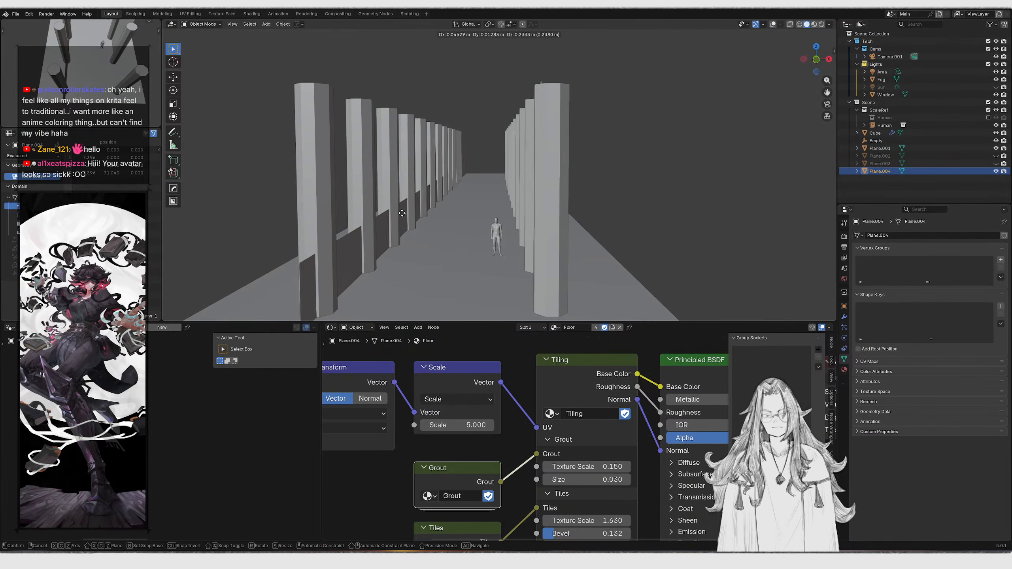
pyautogui.press('Escape')
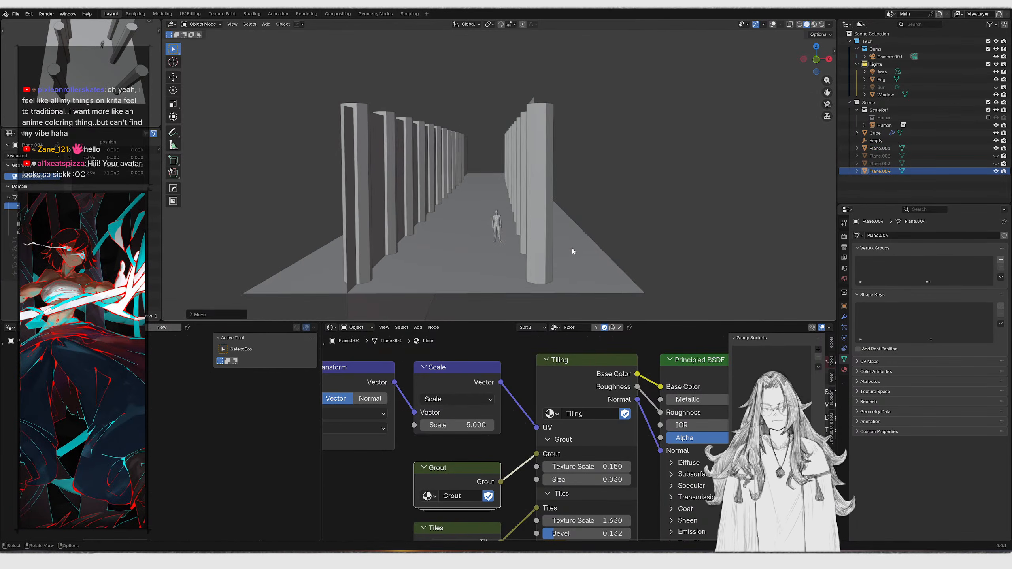
# Duplicate the floor plane, raise the copy about 5.6 m along Z and shift it about -4 m along X as a ceiling
pyautogui.hotkey('shift', 'd')
pyautogui.press('z')
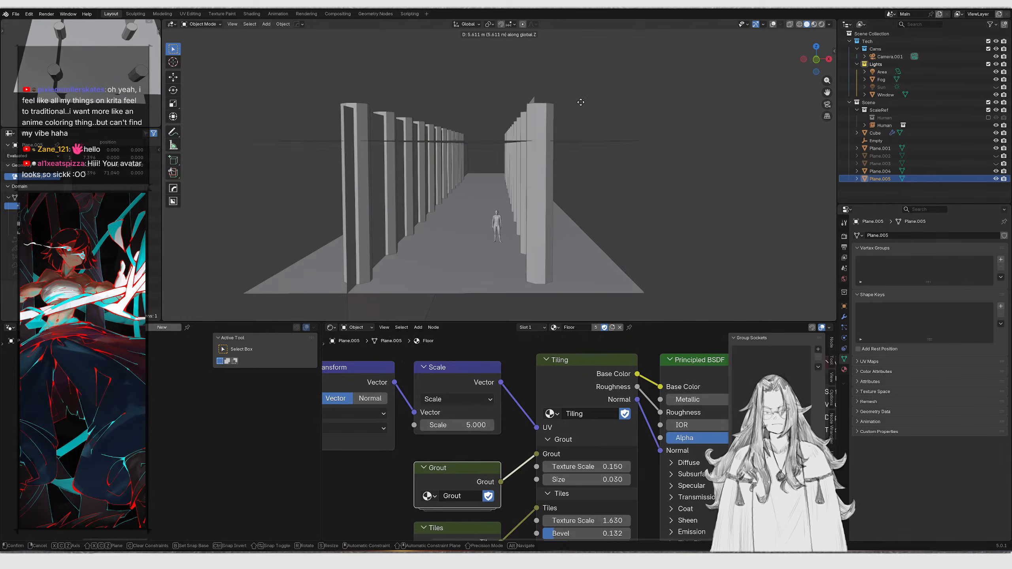
pyautogui.click(574, 70)
pyautogui.press('g')
pyautogui.press('x')
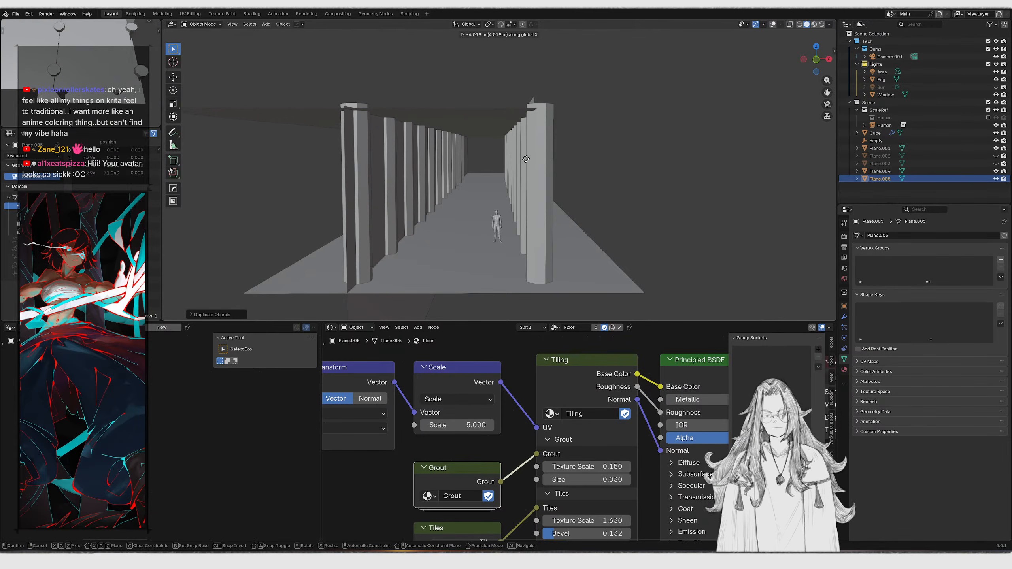
pyautogui.click(544, 163)
pyautogui.moveTo(544, 164); pyautogui.dragTo(537, 132, button='middle')
# Return to camera view in rendered shading and toggle the Fog and Sun visibility to compare
pyautogui.press('KP_1')
pyautogui.press('KP_0')
pyautogui.press('z')
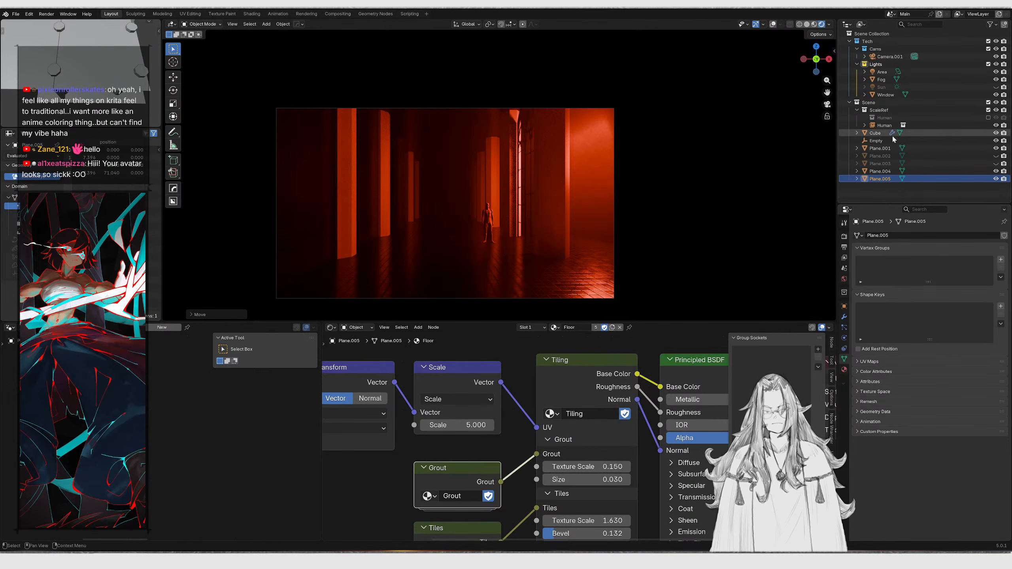
pyautogui.click(996, 80)
pyautogui.click(996, 87)
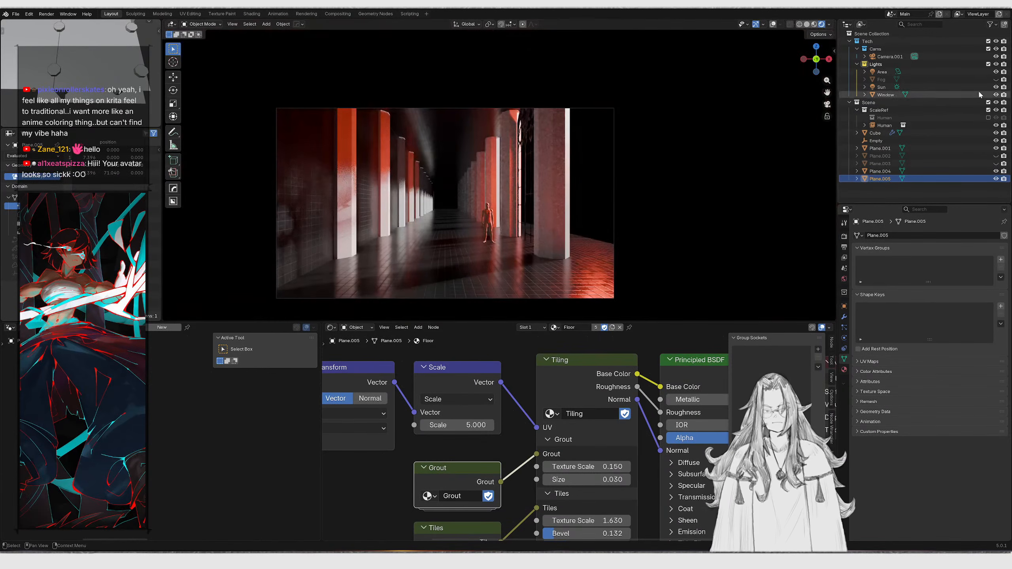
pyautogui.click(996, 79)
pyautogui.click(996, 87)
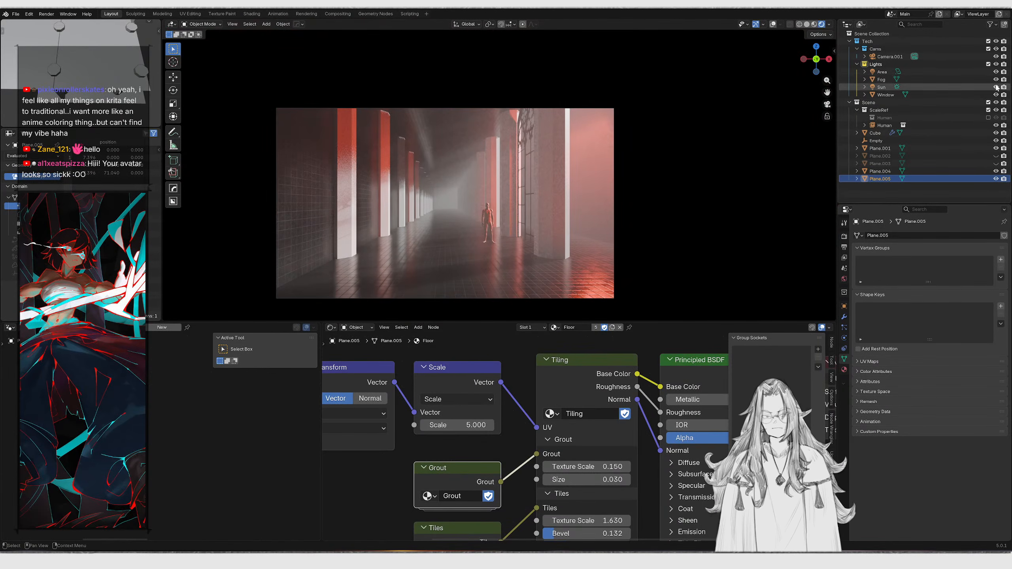
# Hide the Area light in the Lights collection
pyautogui.click(996, 72)
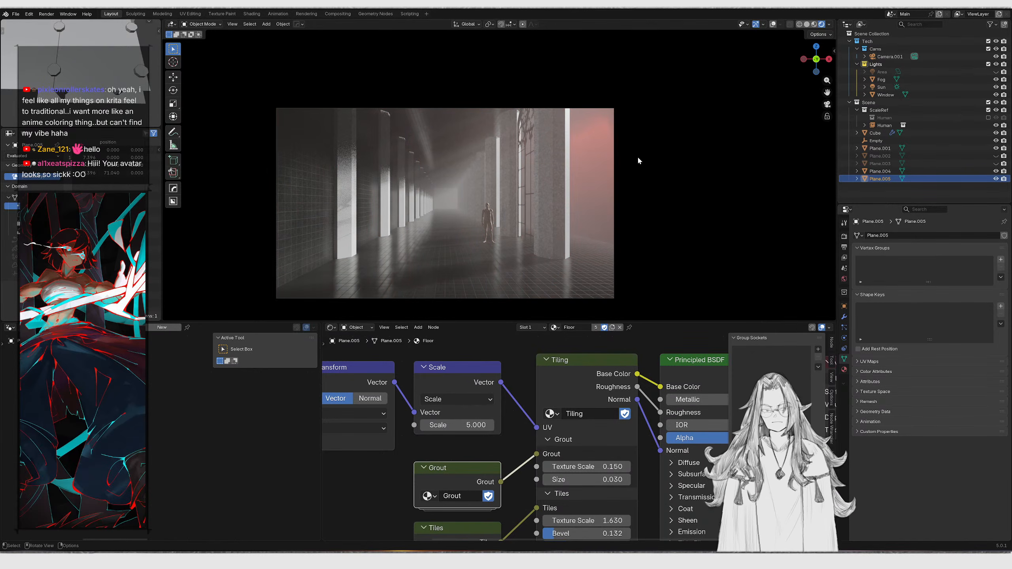
pyautogui.moveTo(635, 161); pyautogui.dragTo(676, 172, button='middle')
pyautogui.press('KP_0')
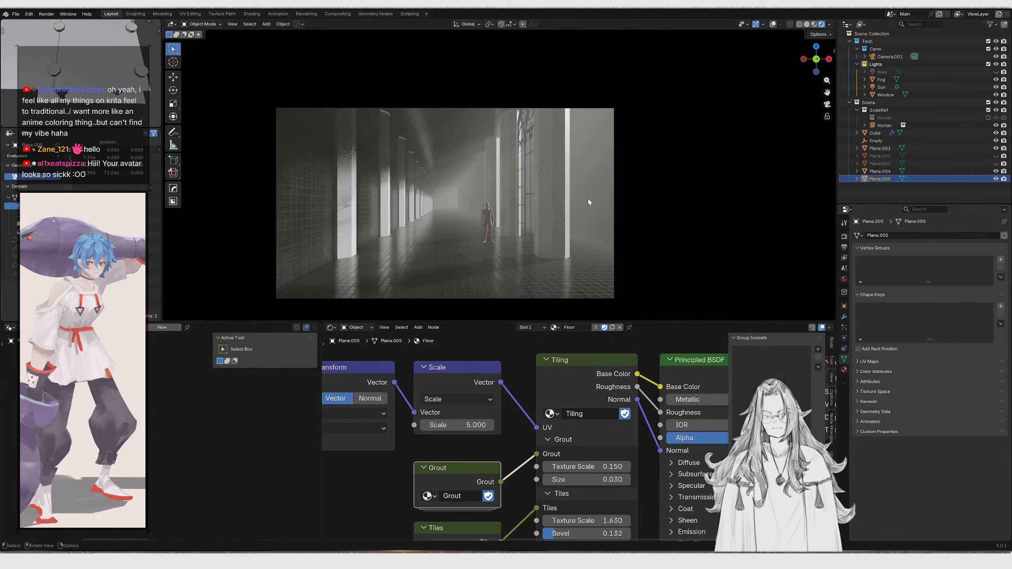
pyautogui.scroll(-4, 532, 429)
pyautogui.moveTo(523, 426); pyautogui.dragTo(619, 407, button='middle')
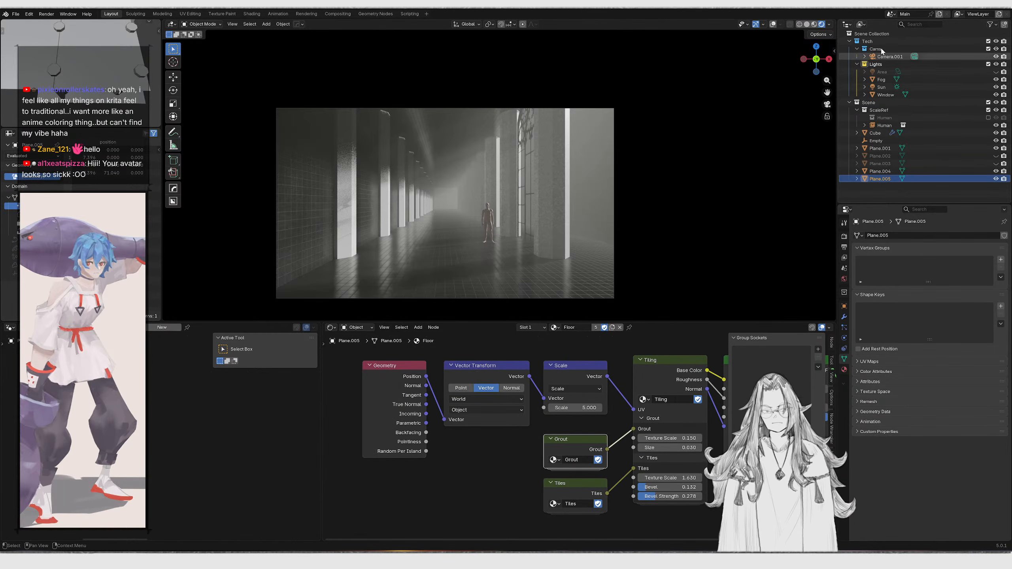
# Select the Fog object and hide it
pyautogui.click(885, 82)
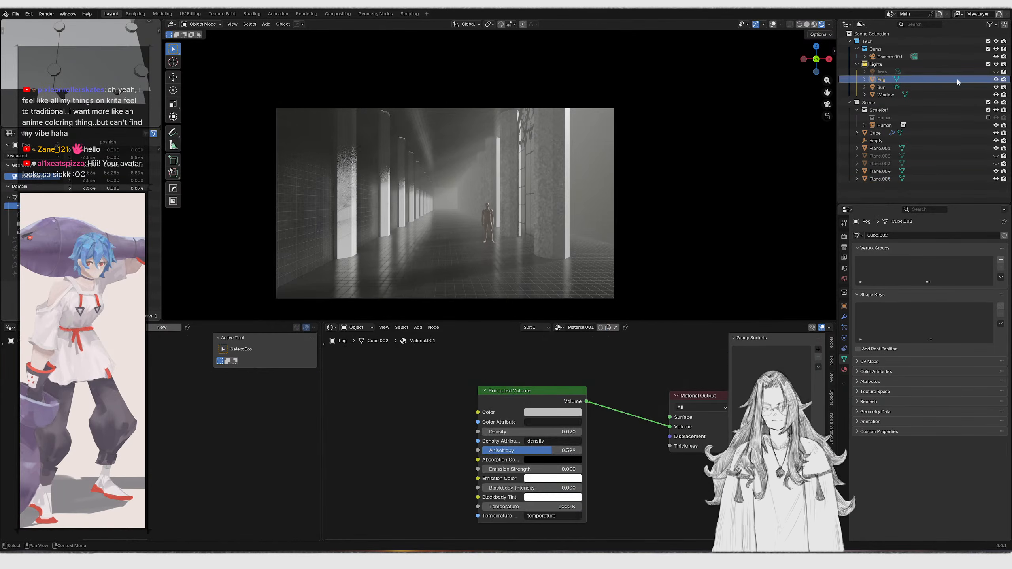
pyautogui.click(996, 79)
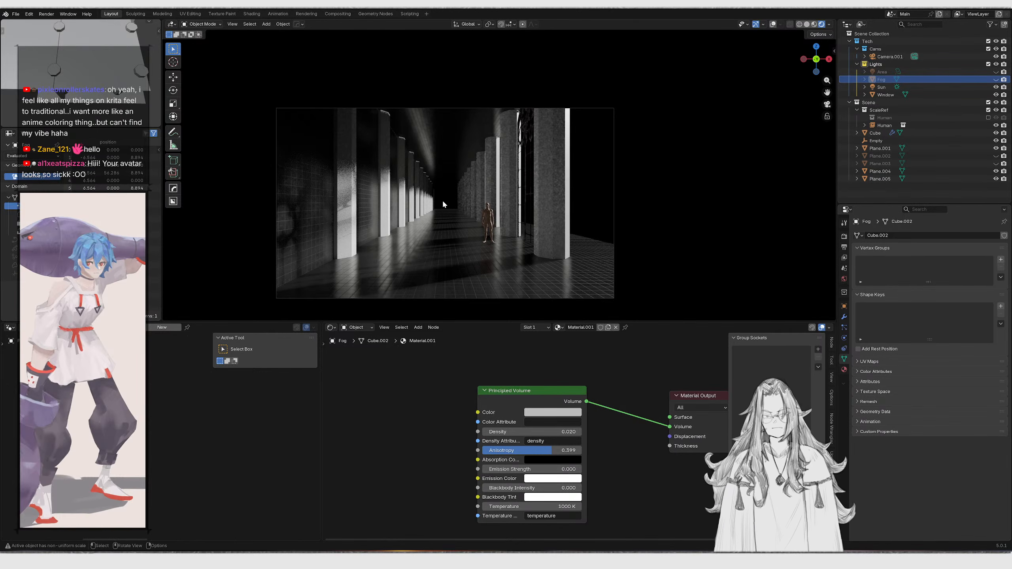
pyautogui.scroll(2, 446, 195)
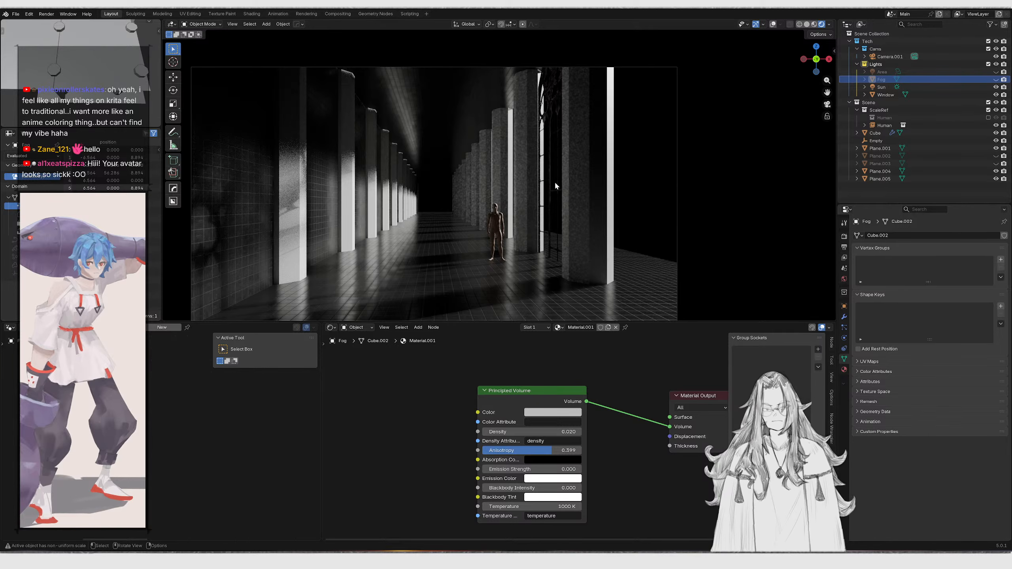
pyautogui.scroll(-2, 499, 408)
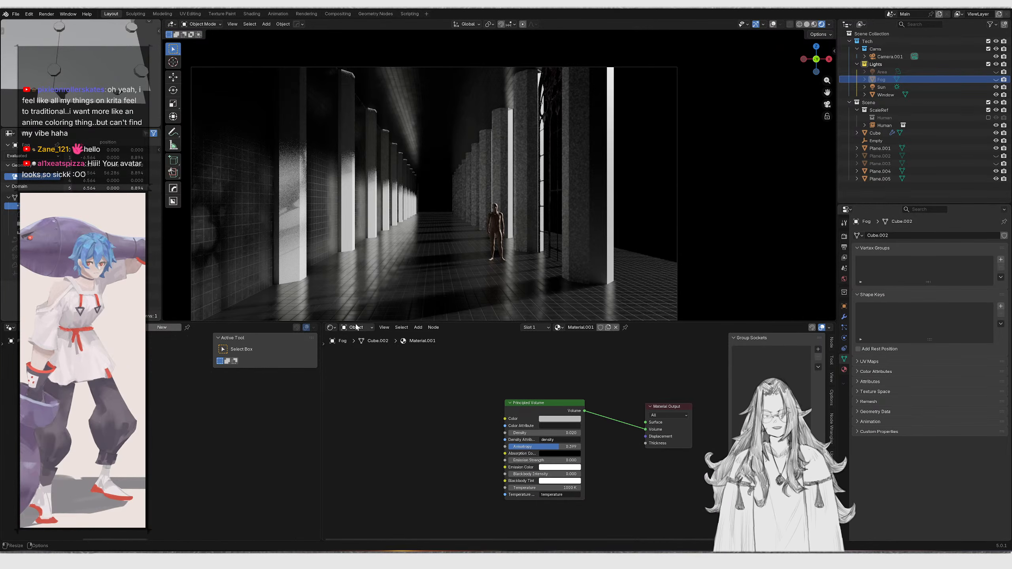
# Open the World shader nodes and set the lower Background node's color to white
pyautogui.click(368, 358)
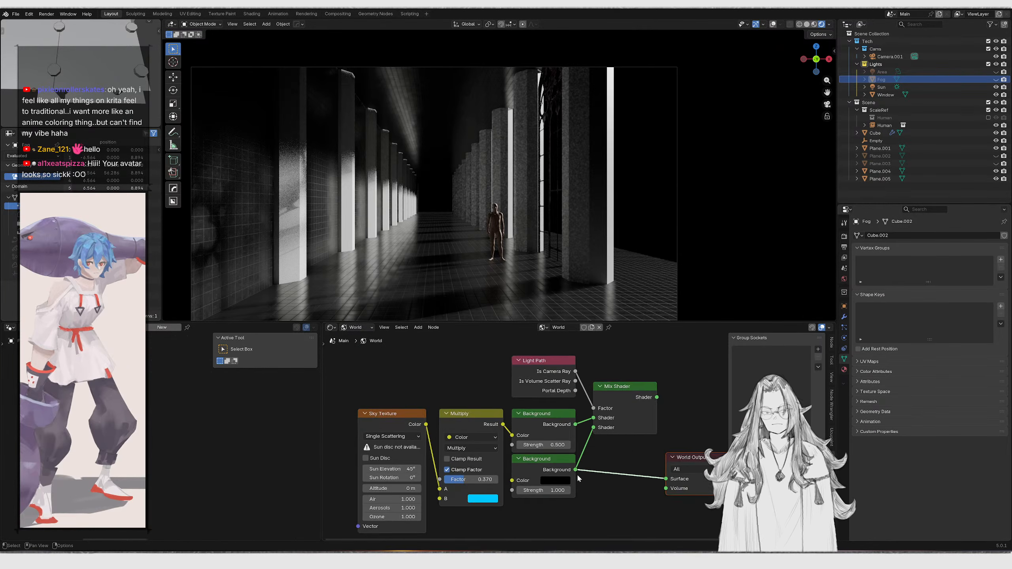
pyautogui.scroll(3, 578, 473)
pyautogui.click(526, 425)
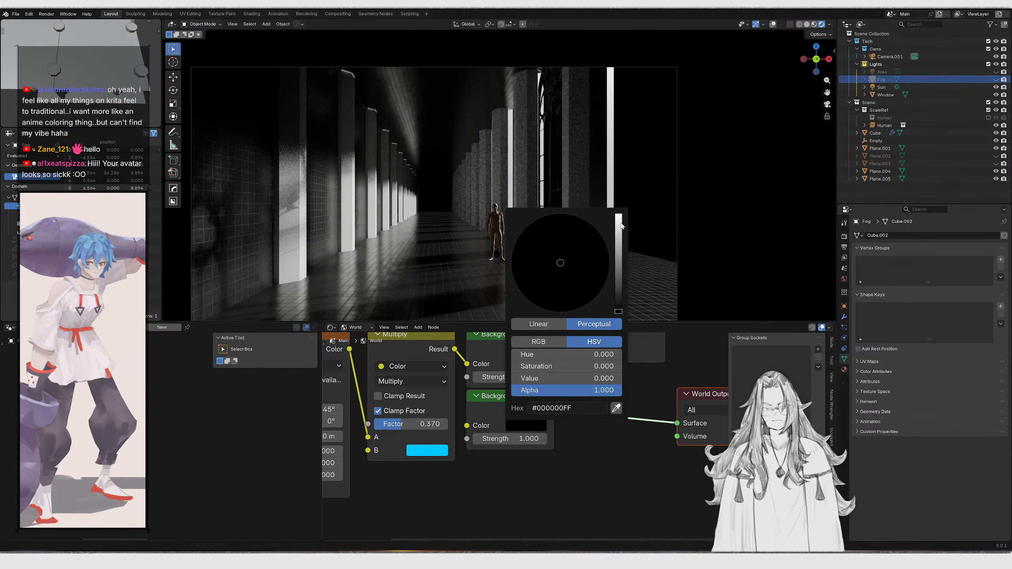
pyautogui.moveTo(619, 311); pyautogui.dragTo(618, 215)
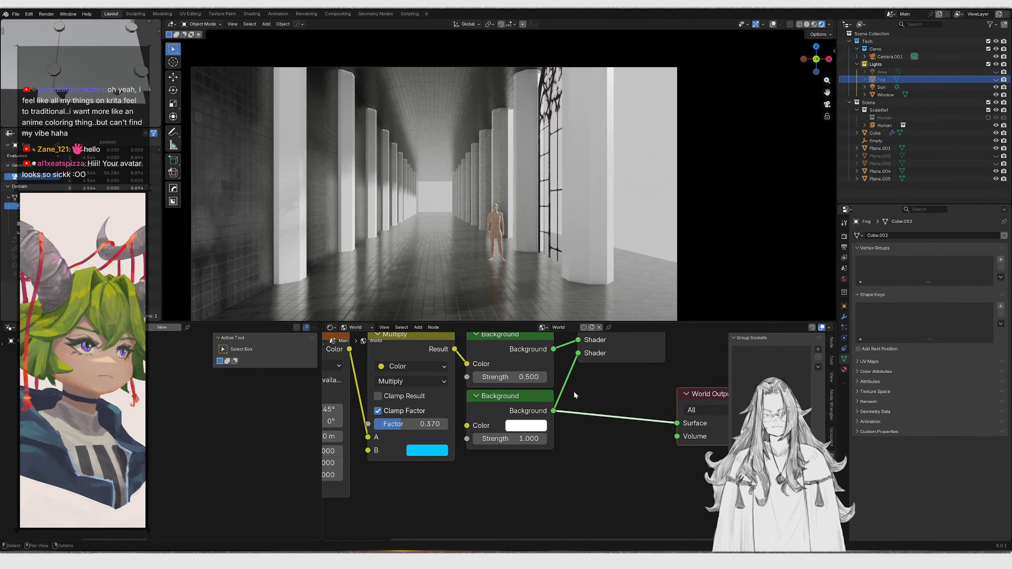
# Route the white Background through the Mix Shader into the World Output surface
pyautogui.moveTo(578, 401); pyautogui.dragTo(502, 456, button='middle')
pyautogui.scroll(-1, 502, 454)
pyautogui.keyDown('ctrl'); pyautogui.keyDown('shift'); pyautogui.click(540, 385); pyautogui.keyUp('shift'); pyautogui.keyUp('ctrl')
pyautogui.moveTo(509, 417); pyautogui.dragTo(563, 391, button='middle')
pyautogui.scroll(1, 503, 438)
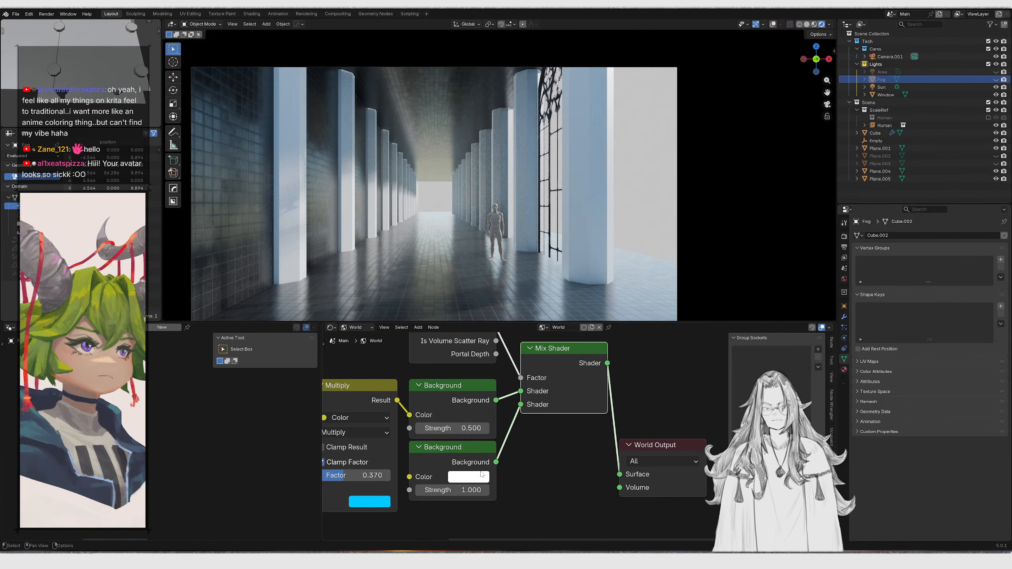
# Try switching the Color Management view transform to Standard, then undo it
pyautogui.click(476, 477)
pyautogui.moveTo(563, 300); pyautogui.dragTo(561, 264)
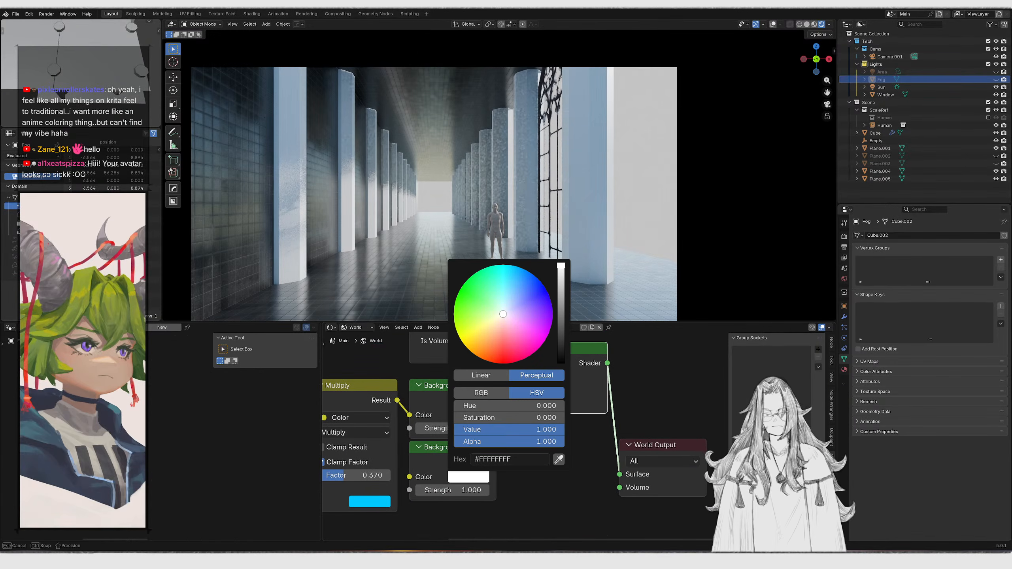
pyautogui.click(846, 247)
pyautogui.click(845, 237)
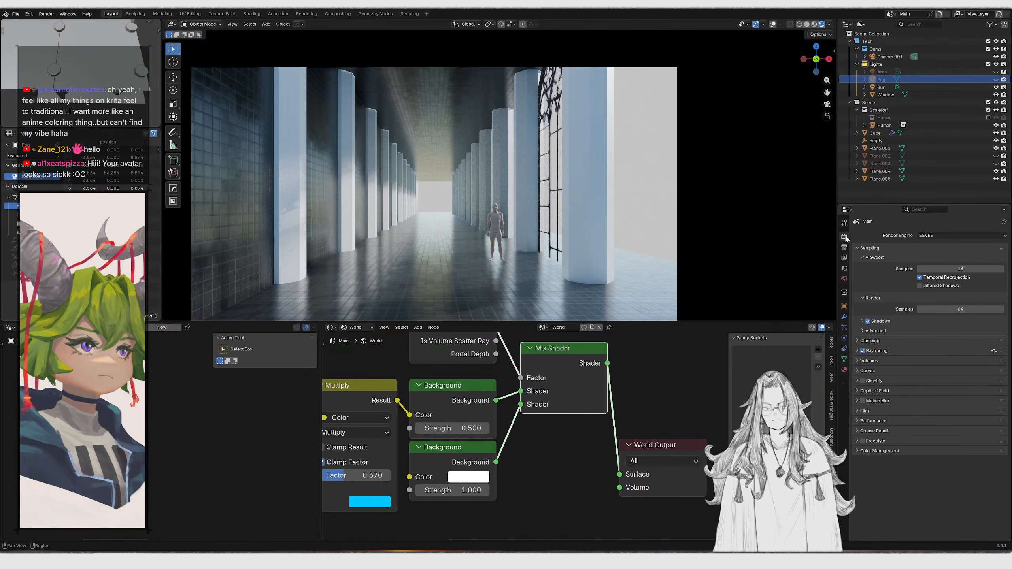
pyautogui.click(877, 451)
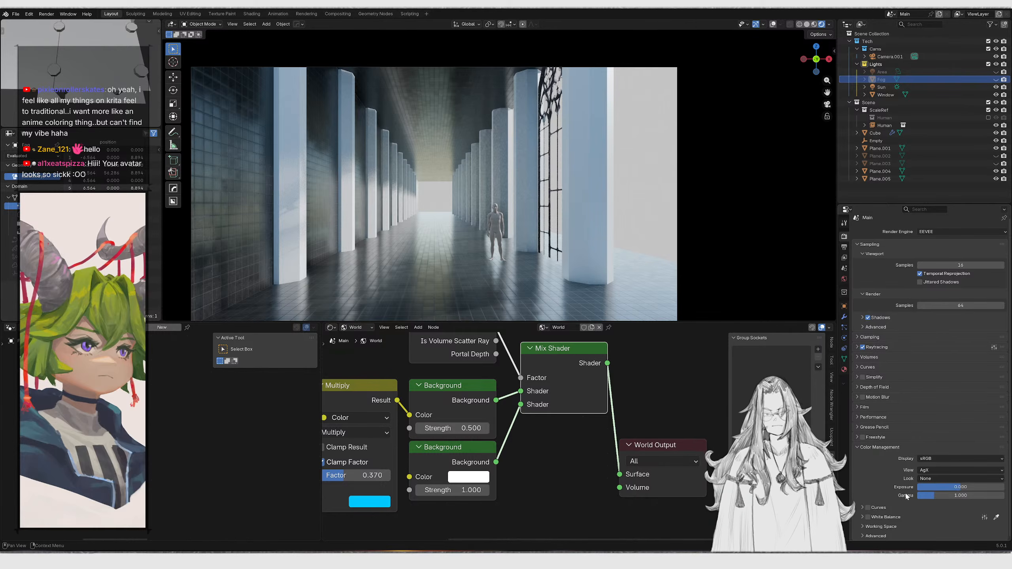
pyautogui.click(955, 471)
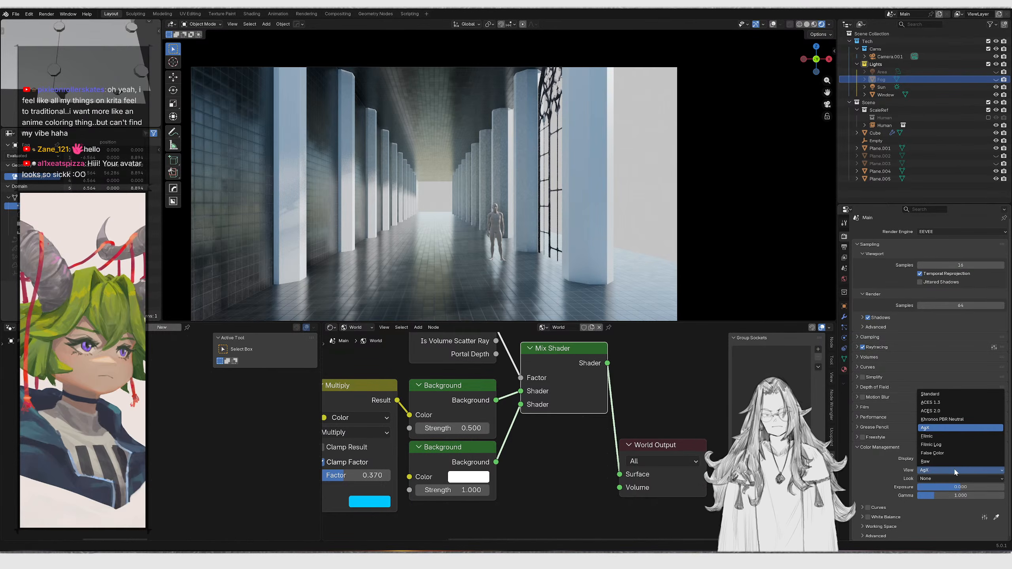
pyautogui.click(930, 393)
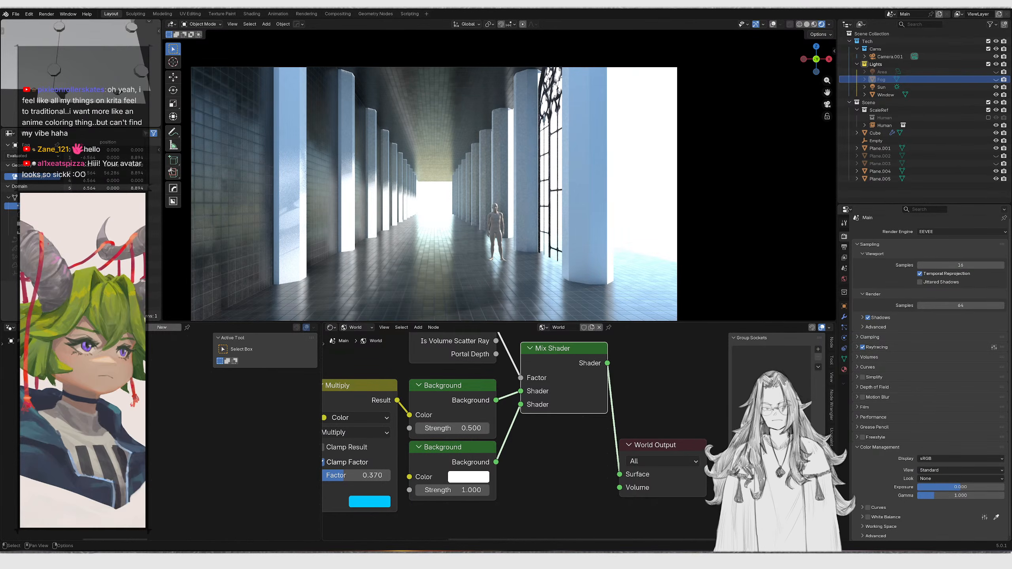
pyautogui.hotkey('ctrl', 'z')
pyautogui.hotkey('ctrl', 'shift', 'z')
pyautogui.hotkey('ctrl', 'z')
pyautogui.hotkey('ctrl', 'shift', 'z')
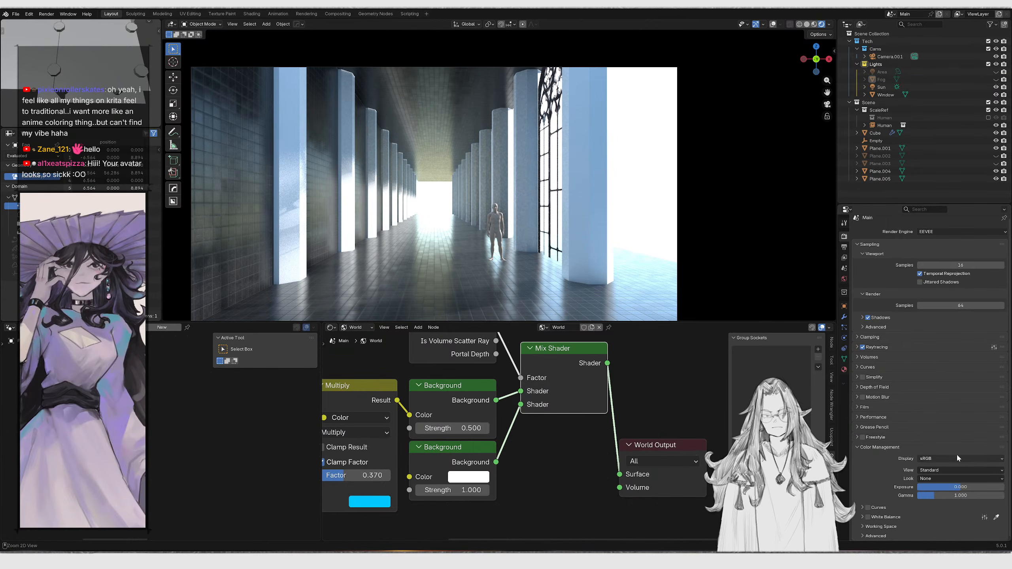
pyautogui.hotkey('ctrl', 'z')
# Set the white Background node's strength to 5 and reposition the World Output node
pyautogui.scroll(-1, 643, 476)
pyautogui.moveTo(643, 476); pyautogui.dragTo(643, 492, button='middle')
pyautogui.moveTo(676, 459); pyautogui.dragTo(674, 393)
pyautogui.moveTo(448, 502); pyautogui.dragTo(494, 502)
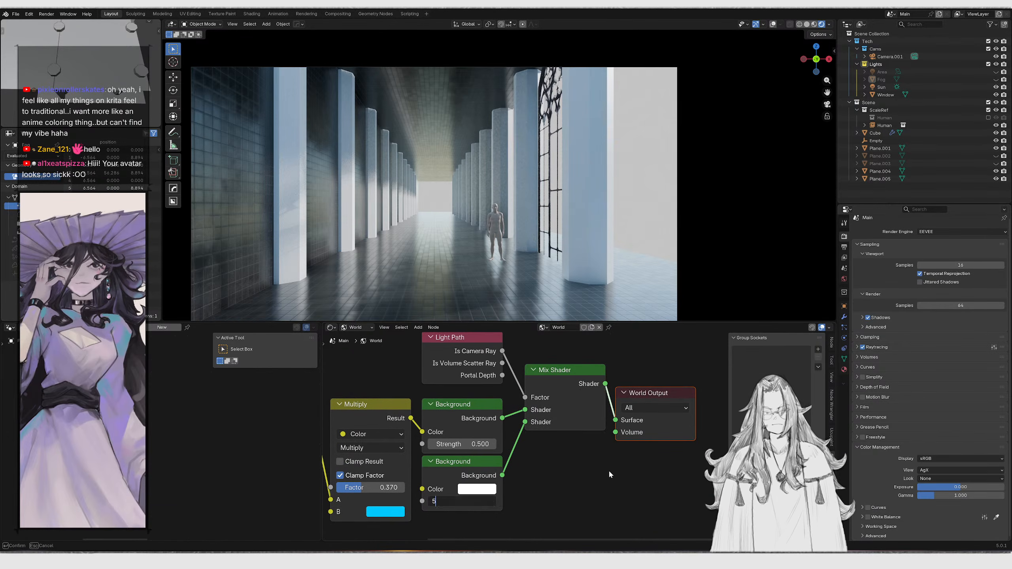
pyautogui.moveTo(614, 461); pyautogui.dragTo(616, 475, button='middle')
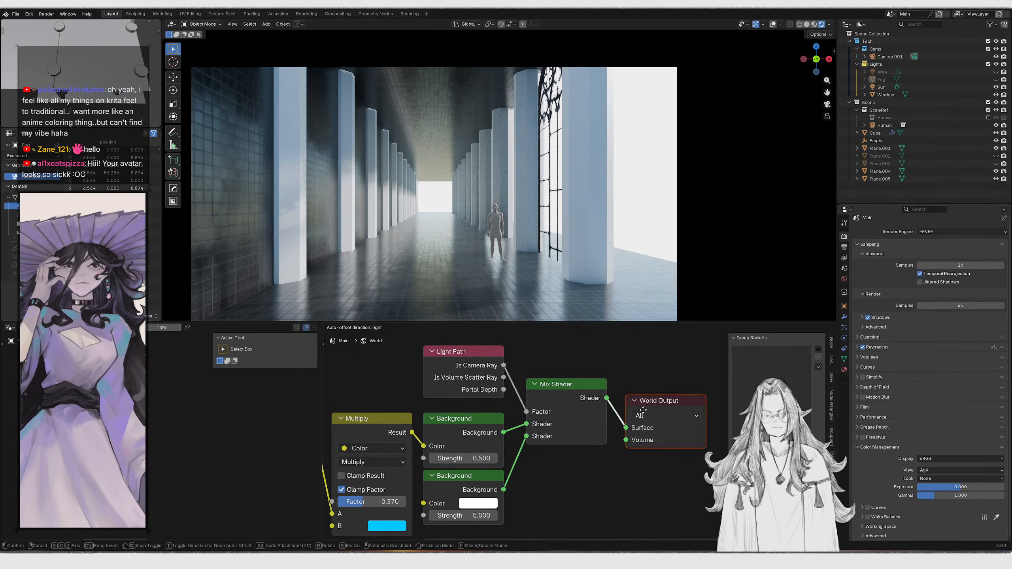
# Reposition the World Output node and set the upper Background node's strength to 0
pyautogui.moveTo(632, 415); pyautogui.dragTo(663, 393)
pyautogui.moveTo(657, 402); pyautogui.dragTo(672, 399, button='middle')
pyautogui.moveTo(492, 455)
pyautogui.mouseDown()
pyautogui.moveTo(465, 456)
pyautogui.moveTo(488, 455)
pyautogui.moveTo(464, 455)
pyautogui.moveTo(479, 455)
pyautogui.mouseUp()
pyautogui.hotkey('ctrl', 'z')
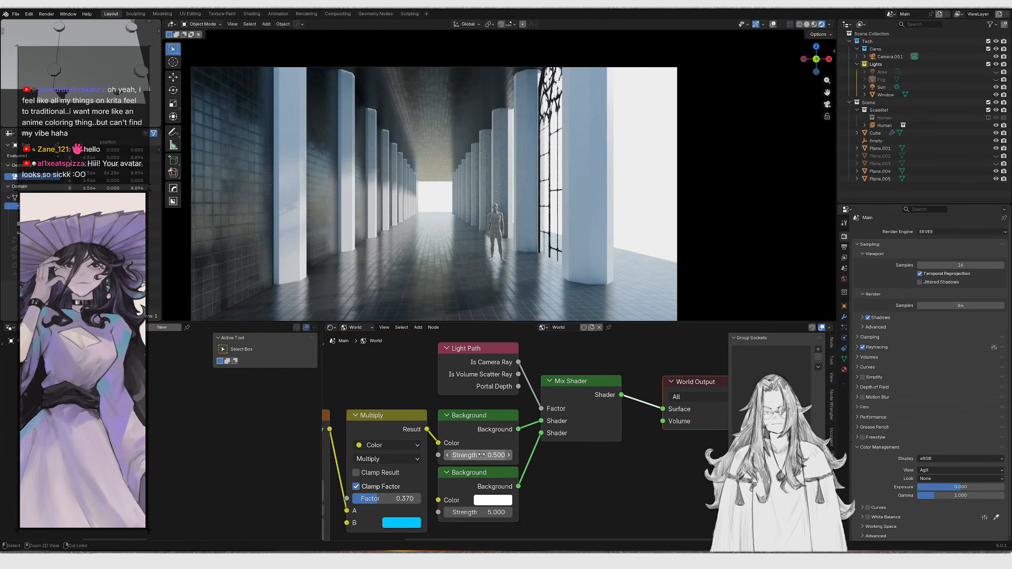
pyautogui.hotkey('ctrl', 'shift', 'z')
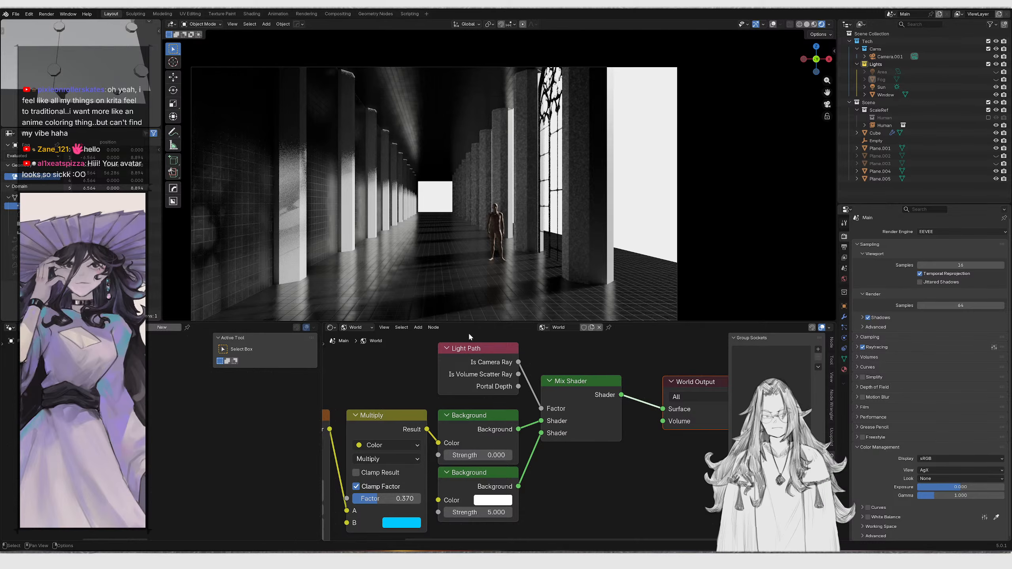
# Select a corridor plane and move it along the X axis, checking the result through the camera
pyautogui.scroll(-1, 452, 267)
pyautogui.keyDown('shift'); pyautogui.moveTo(452, 268); pyautogui.dragTo(447, 281, button='middle'); pyautogui.keyUp('shift')
pyautogui.keyDown('shift'); pyautogui.moveTo(523, 264); pyautogui.dragTo(639, 244, button='middle'); pyautogui.keyUp('shift')
pyautogui.click(508, 278)
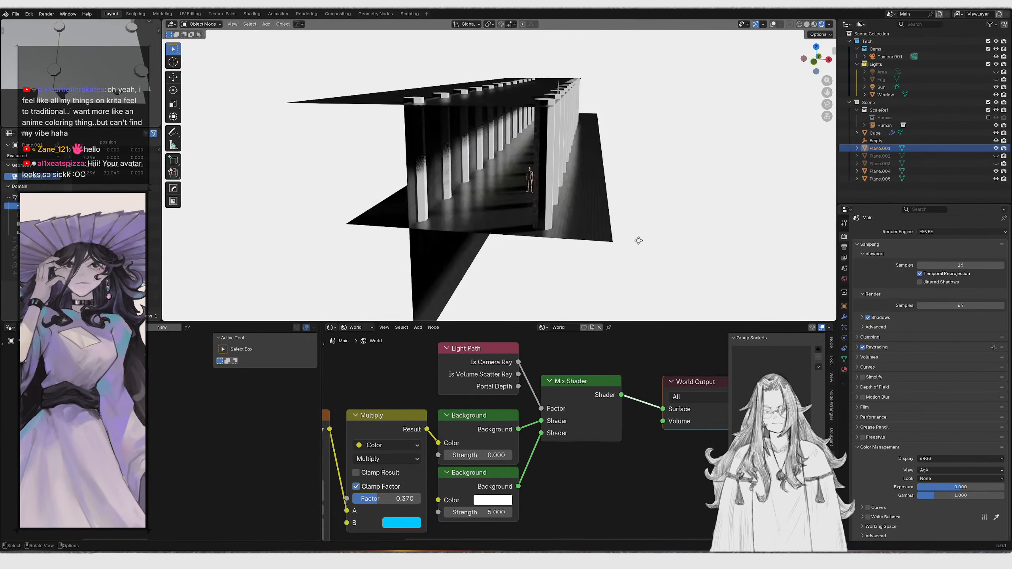
pyautogui.press('g')
pyautogui.press('x')
pyautogui.click(584, 233)
pyautogui.press('KP_0')
pyautogui.press('g')
pyautogui.press('x')
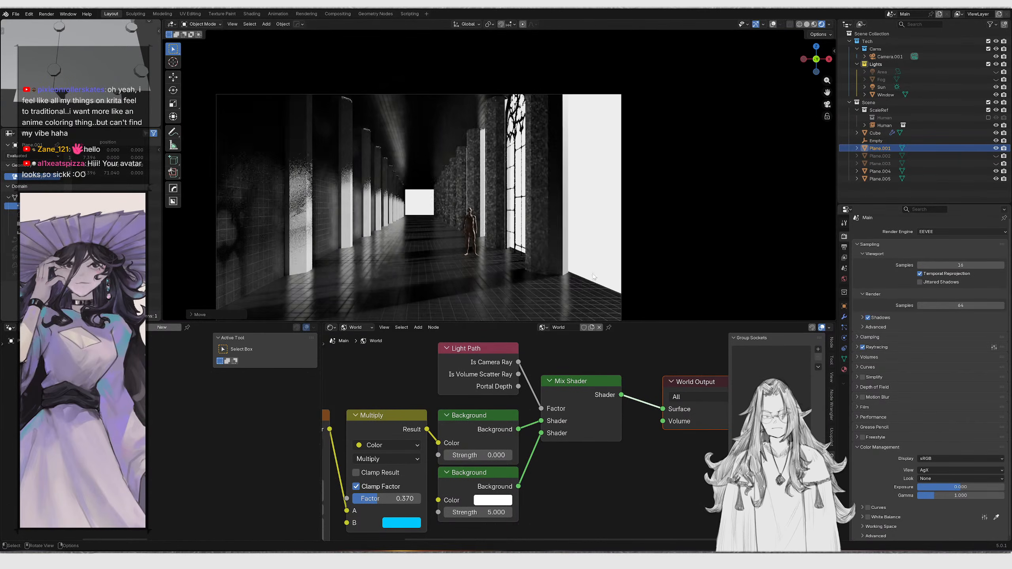
pyautogui.click(470, 279)
pyautogui.moveTo(474, 278); pyautogui.dragTo(586, 256, button='middle')
pyautogui.press('KP_0')
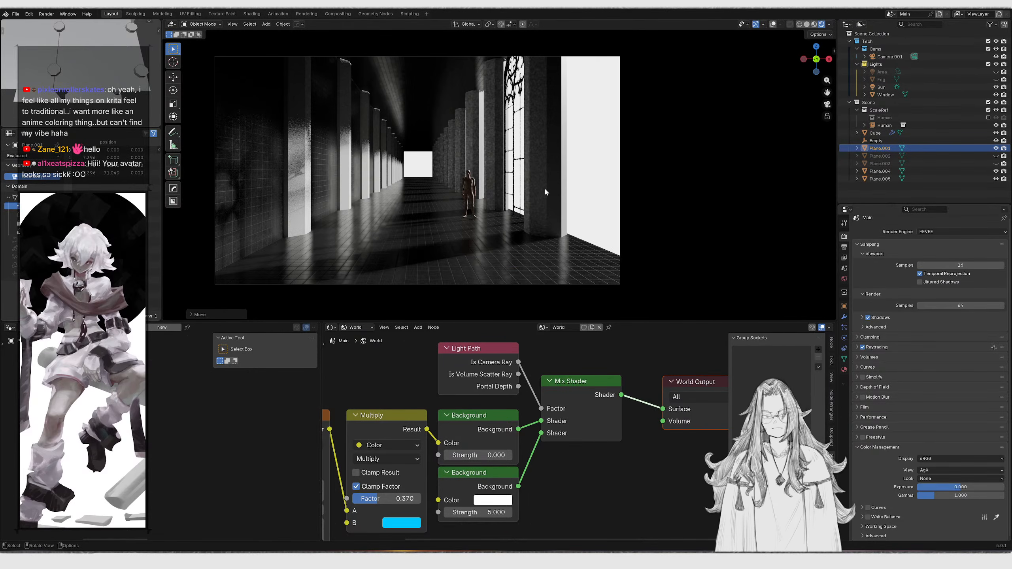
# Add a cube beside the window wall and scale it along the X axis
pyautogui.moveTo(545, 188); pyautogui.dragTo(530, 216, button='middle')
pyautogui.keyDown('shift'); pyautogui.rightClick(530, 216); pyautogui.keyUp('shift')
pyautogui.hotkey('shift', 'a')
pyautogui.click(568, 222)
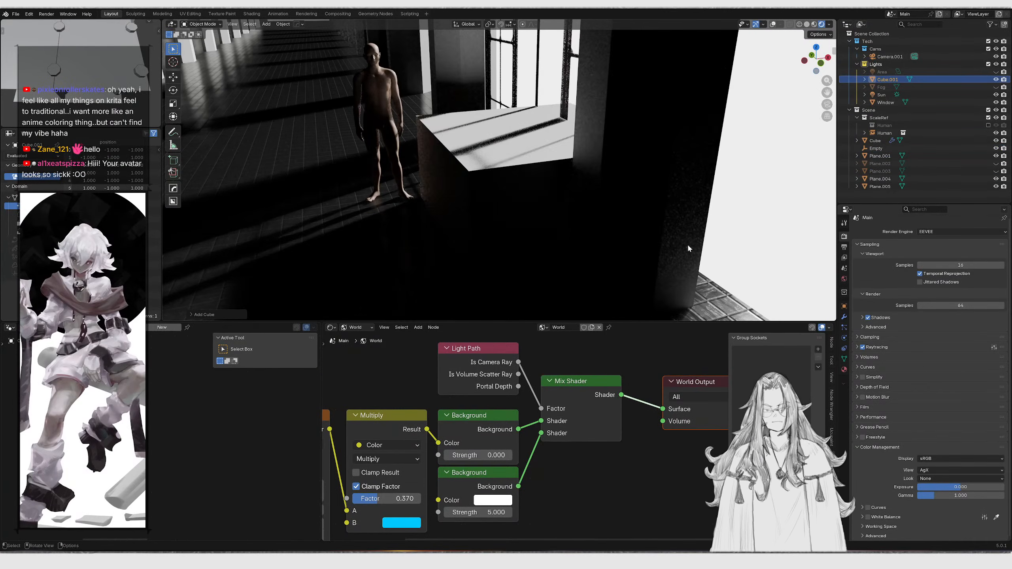
pyautogui.press('s')
pyautogui.press('x')
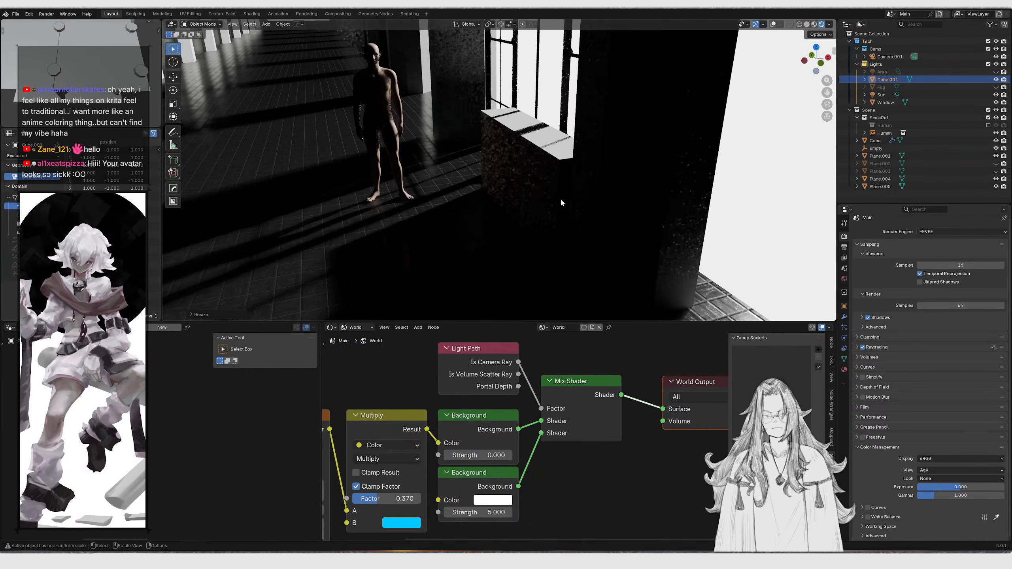
pyautogui.click(561, 202)
# Move the cube into place and stretch it along the Y axis
pyautogui.press('g')
pyautogui.click(605, 203)
pyautogui.scroll(-2, 602, 224)
pyautogui.moveTo(602, 225); pyautogui.dragTo(618, 224, button='middle')
pyautogui.press('s')
pyautogui.press('y')
pyautogui.click(702, 256)
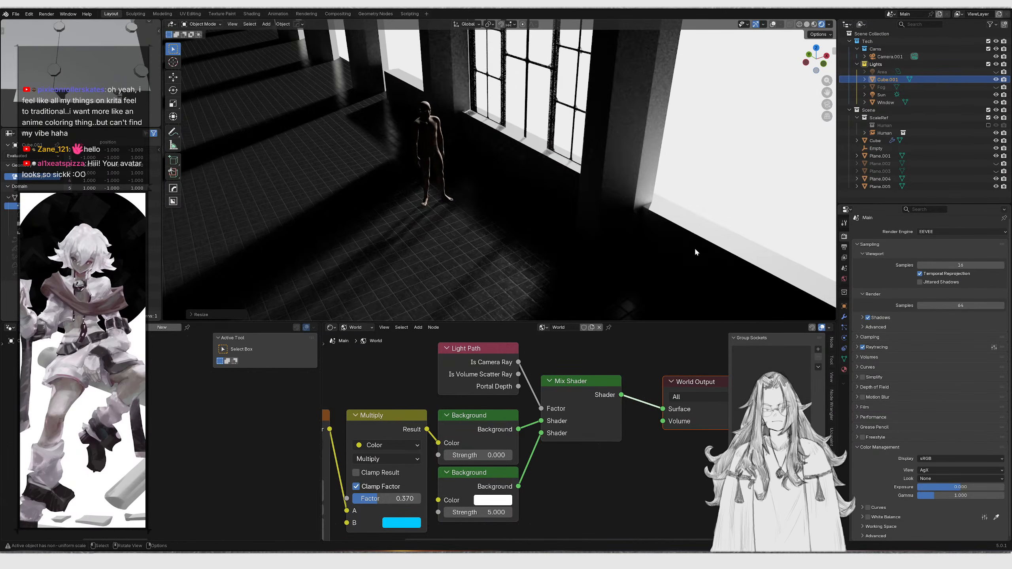
pyautogui.press('KP_0')
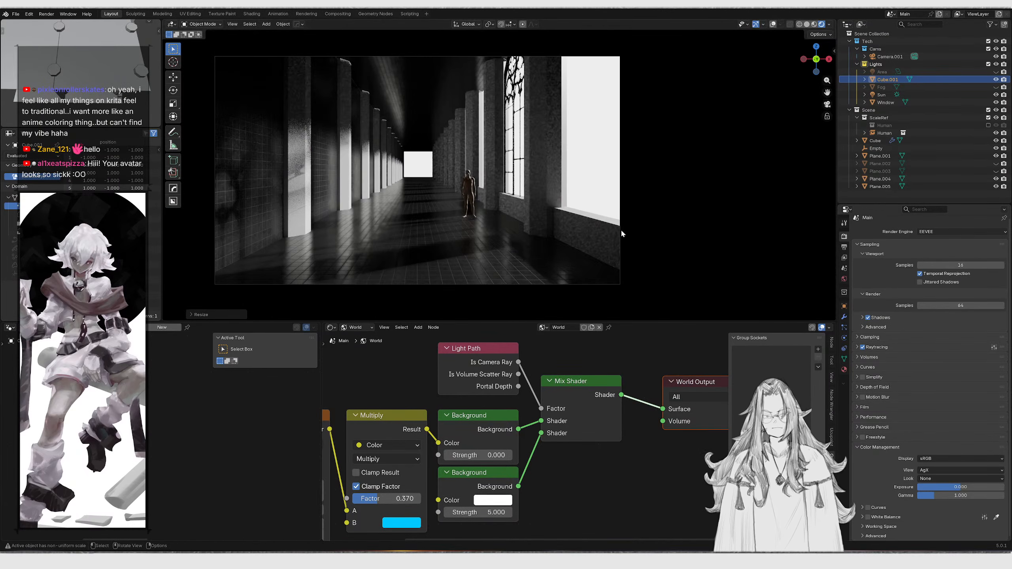
# Rescale the cube along the X and Y axes to widen it along the corridor
pyautogui.press('g')
pyautogui.press('y')
pyautogui.rightClick(623, 231)
pyautogui.moveTo(621, 231); pyautogui.dragTo(506, 243, button='middle')
pyautogui.scroll(-4, 606, 252)
pyautogui.press('s')
pyautogui.press('x')
pyautogui.press('y')
pyautogui.click(723, 266)
# Move the cube along the X and Y axes and adjust its overall scale
pyautogui.press('g')
pyautogui.press('x')
pyautogui.press('y')
pyautogui.click(672, 235)
pyautogui.press('s')
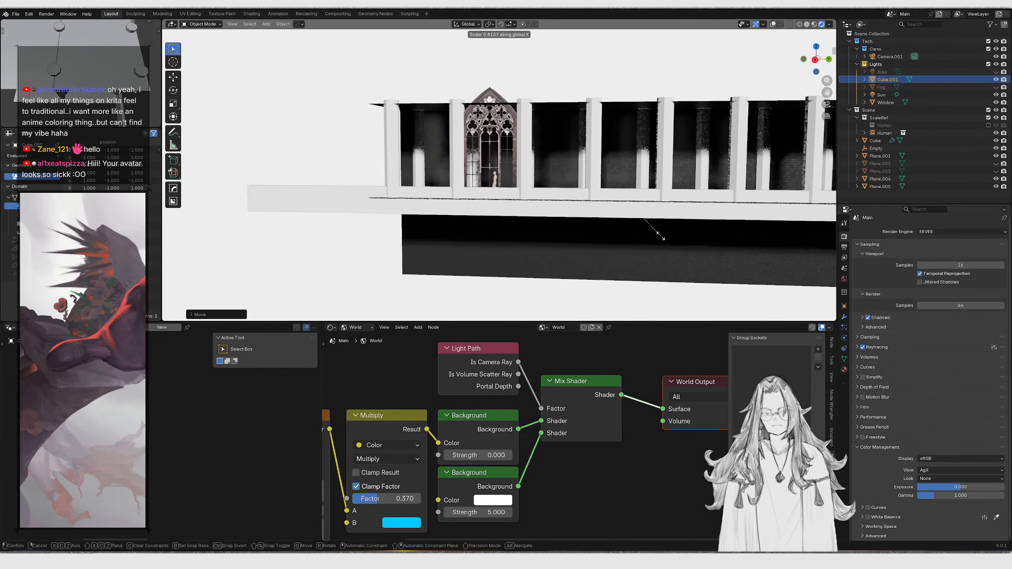
pyautogui.click(627, 231)
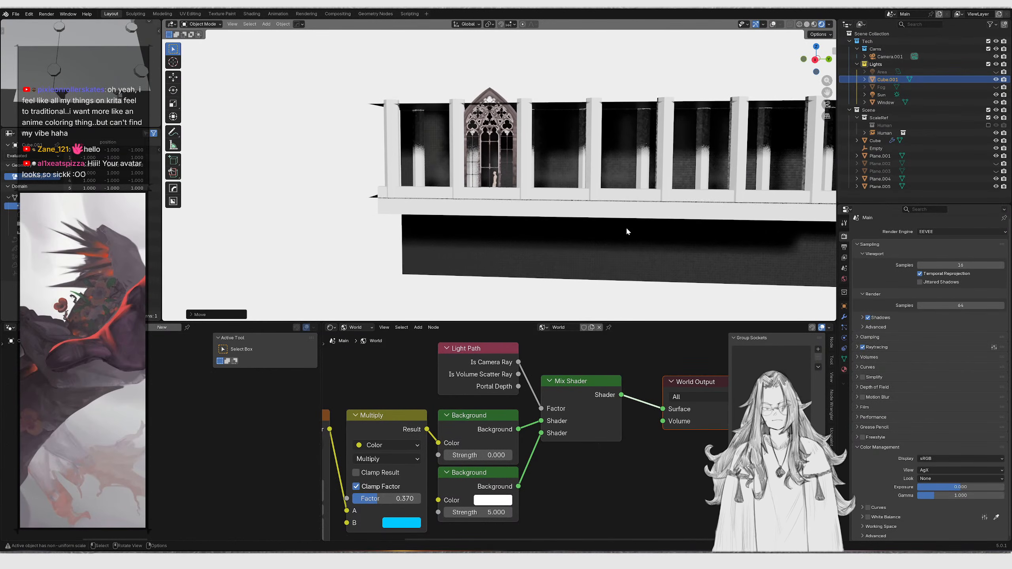
# Delete the wall plane on the corridor's left side
pyautogui.press('KP_0')
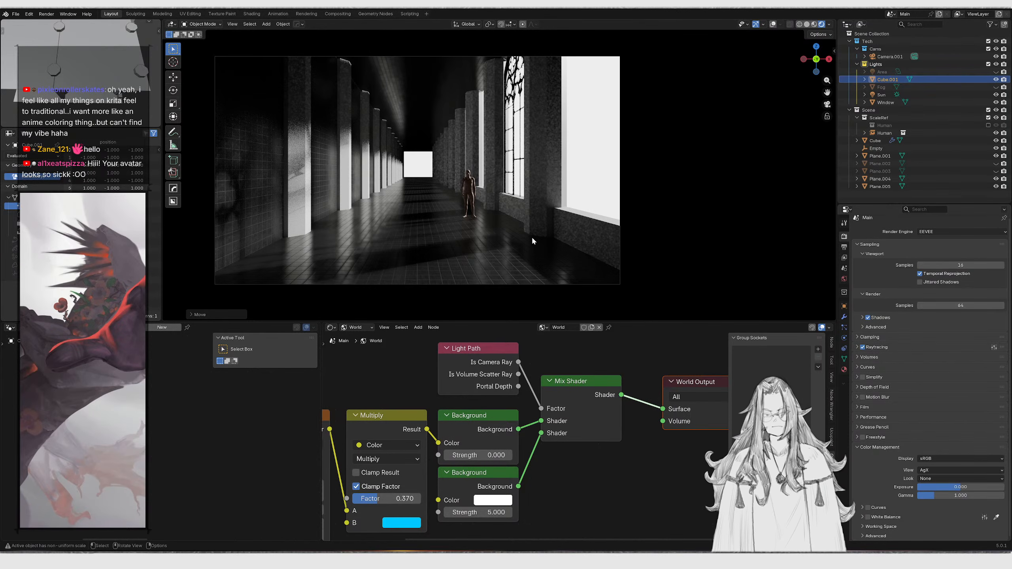
pyautogui.click(265, 187)
pyautogui.press('Delete')
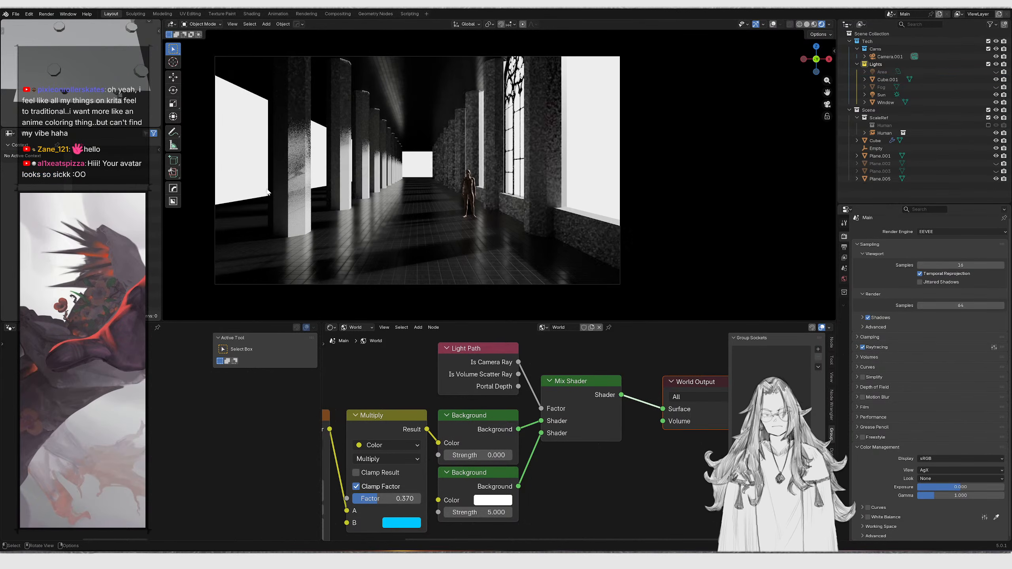
# Duplicate the cube along the X axis to the left side, scale it and raise it along Z
pyautogui.click(558, 224)
pyautogui.hotkey('shift', 'd')
pyautogui.press('x')
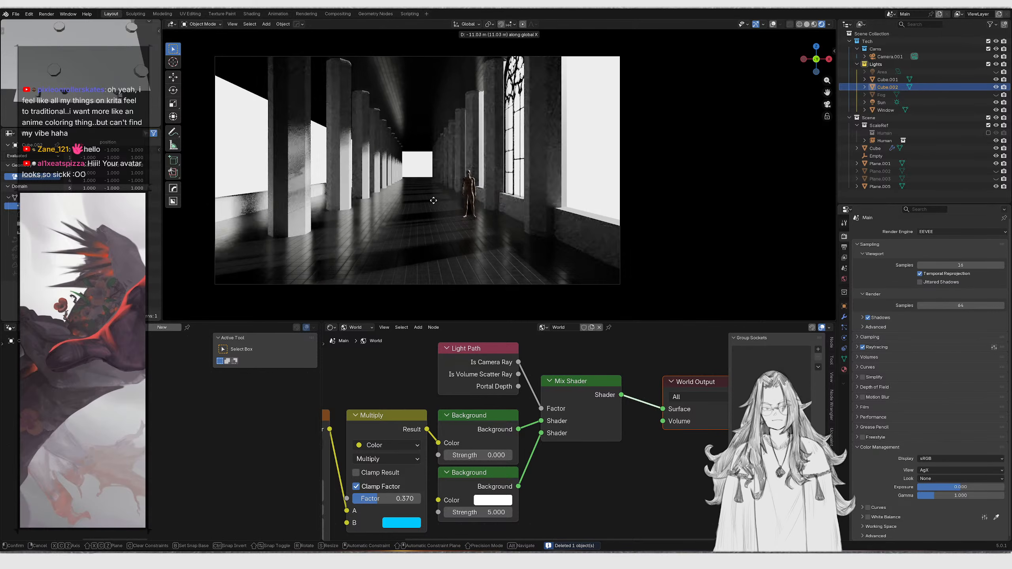
pyautogui.click(420, 194)
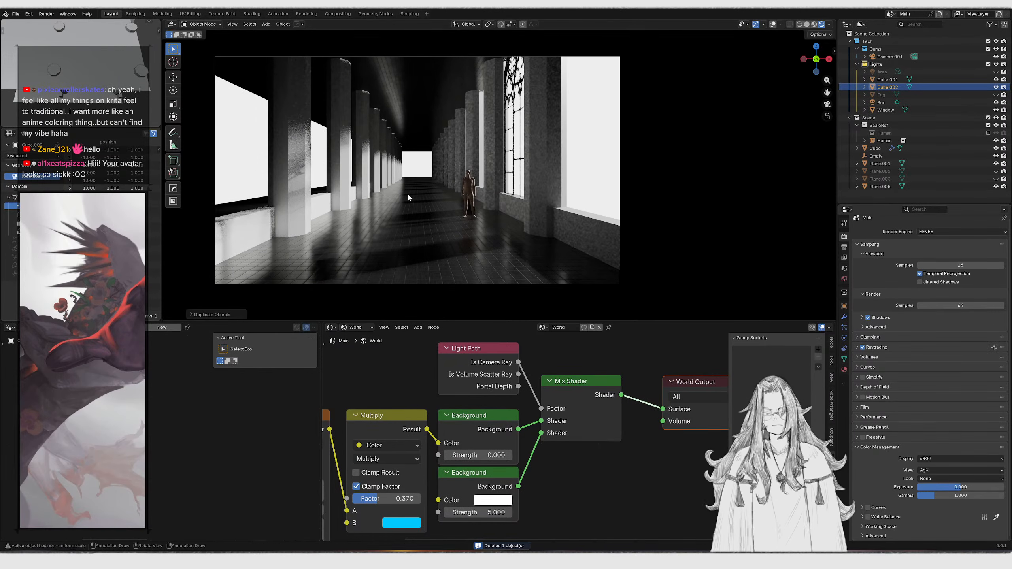
pyautogui.press('s')
pyautogui.click(561, 342)
pyautogui.press('g')
pyautogui.press('z')
pyautogui.click(521, 176)
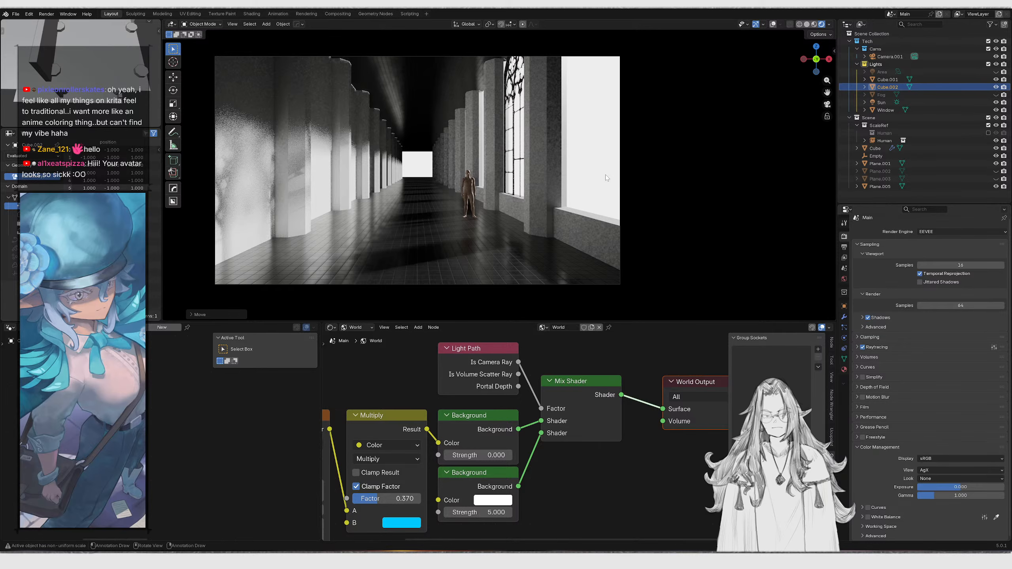
pyautogui.moveTo(536, 156); pyautogui.dragTo(547, 174, button='middle')
pyautogui.press('KP_0')
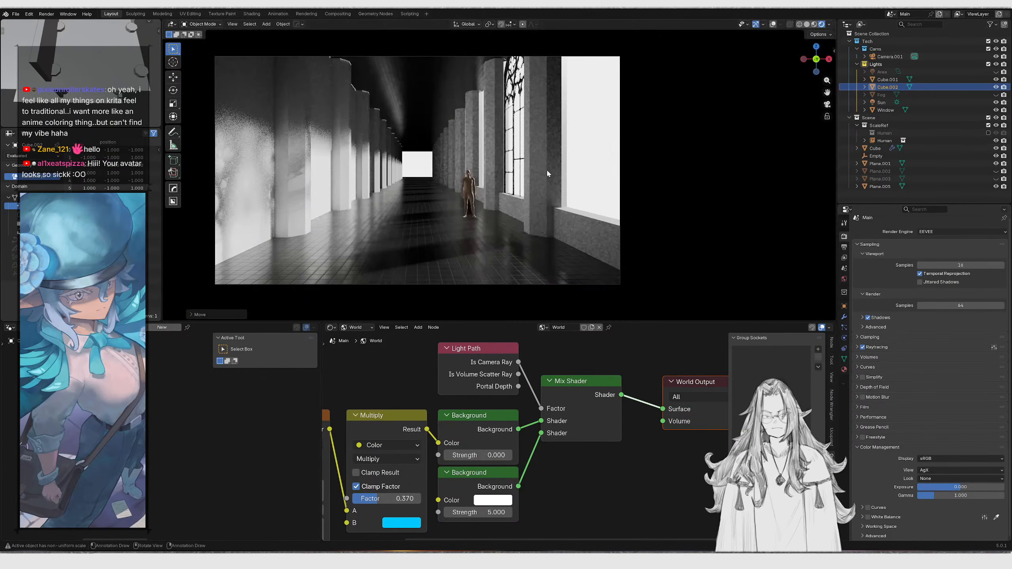
# Select the window plane and move it up along the Z axis
pyautogui.moveTo(533, 158)
pyautogui.mouseDown(button='middle')
pyautogui.moveTo(517, 175)
pyautogui.moveTo(533, 149)
pyautogui.mouseUp(button='middle')
pyautogui.press('g')
pyautogui.press('z')
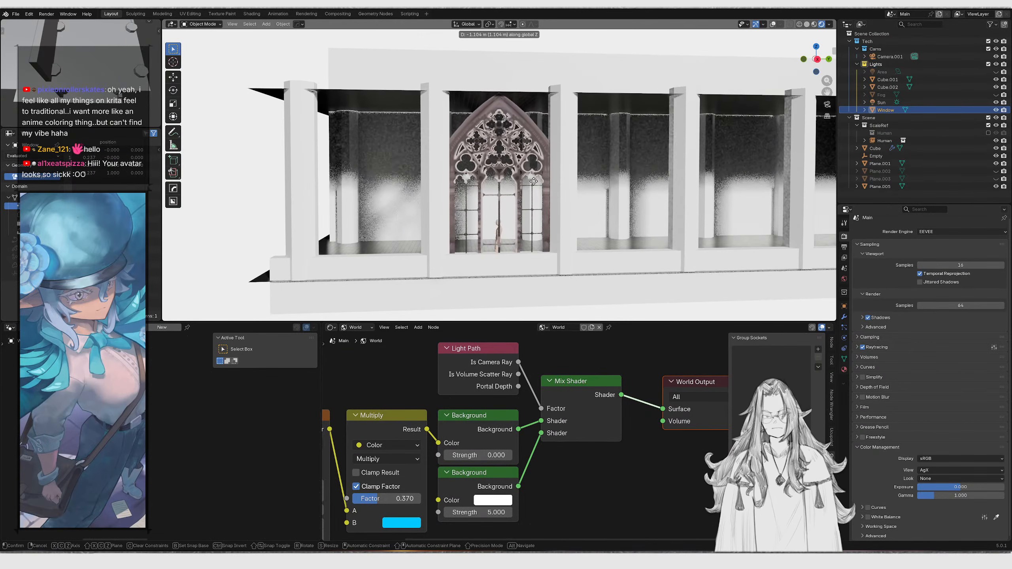
pyautogui.click(535, 187)
pyautogui.press('KP_0')
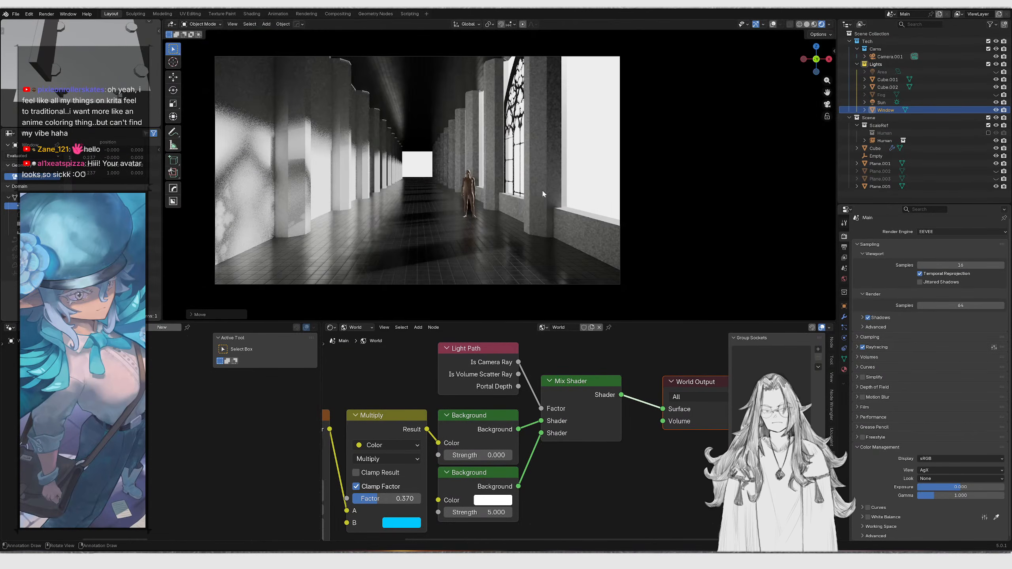
pyautogui.press('KP_0')
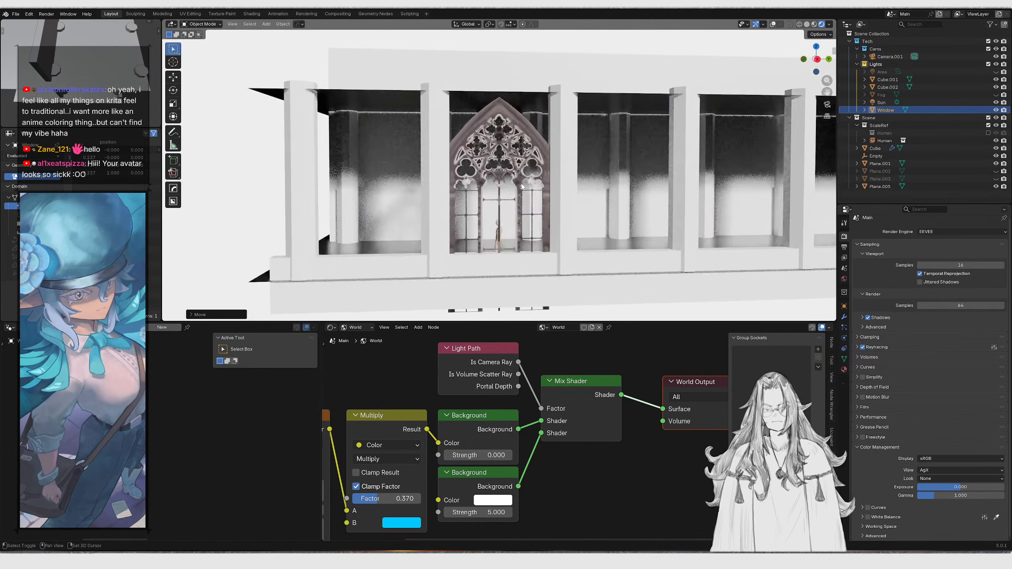
pyautogui.hotkey('shift', 'd')
pyautogui.press('x')
pyautogui.rightClick(464, 195)
pyautogui.press('x')
pyautogui.click(464, 194)
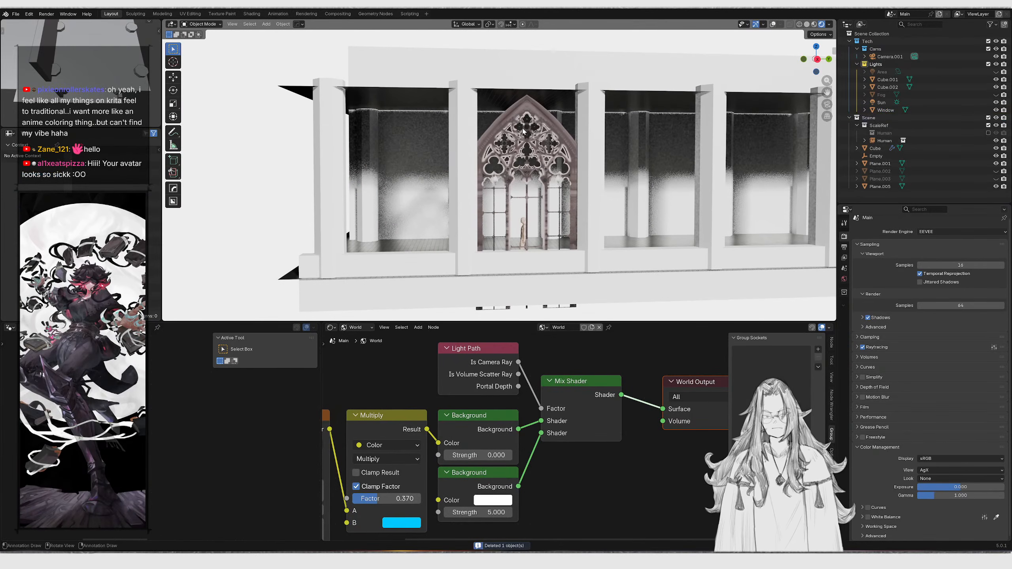
# Switch the node editor to the window's object material and move the Material Output node clear of the Principled BSDF
pyautogui.click(517, 117)
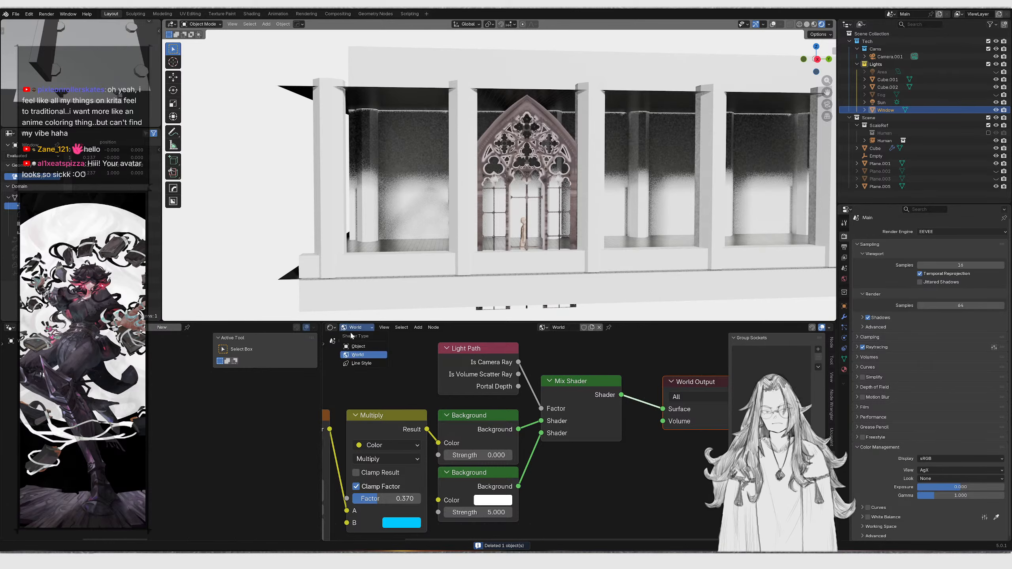
pyautogui.click(357, 346)
pyautogui.scroll(1, 506, 429)
pyautogui.moveTo(516, 430); pyautogui.dragTo(535, 380)
pyautogui.moveTo(535, 380); pyautogui.dragTo(396, 373, button='middle')
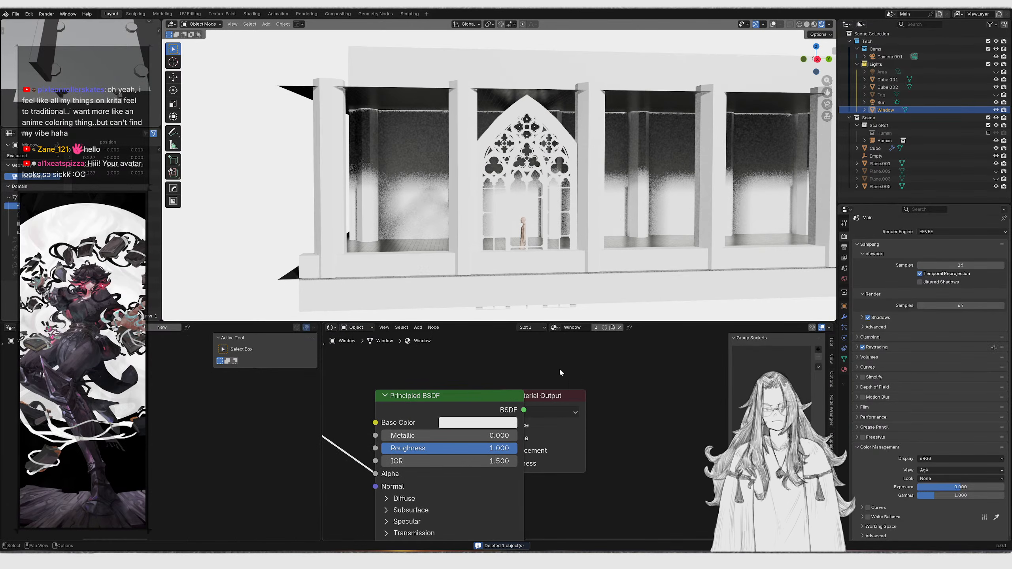
pyautogui.moveTo(574, 445); pyautogui.dragTo(651, 446)
pyautogui.press('KP_0')
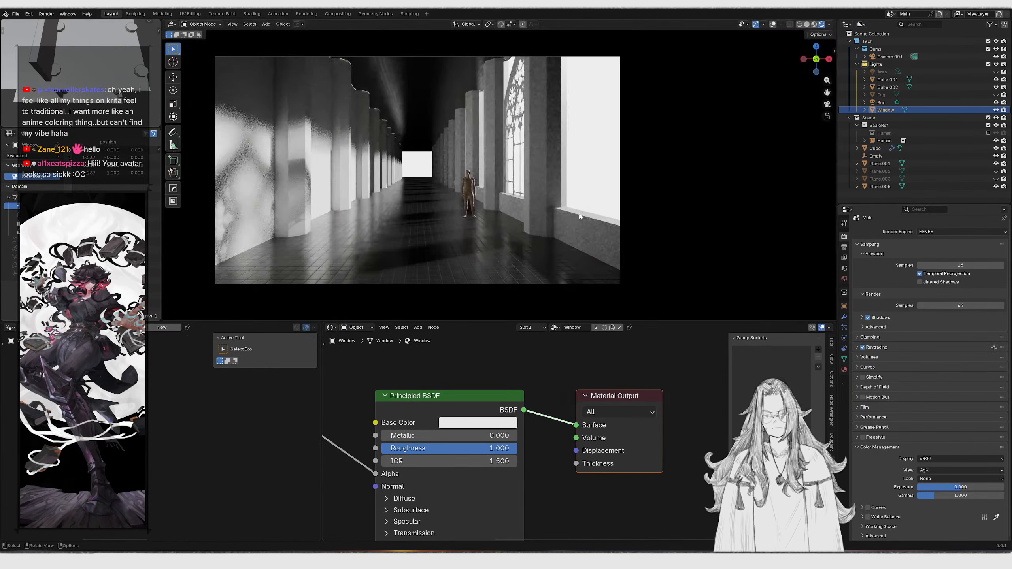
# Duplicate the window plane along the Y axis into the neighbouring bay
pyautogui.moveTo(570, 172); pyautogui.dragTo(447, 187, button='middle')
pyautogui.scroll(2, 446, 185)
pyautogui.hotkey('shift', 'd')
pyautogui.press('y')
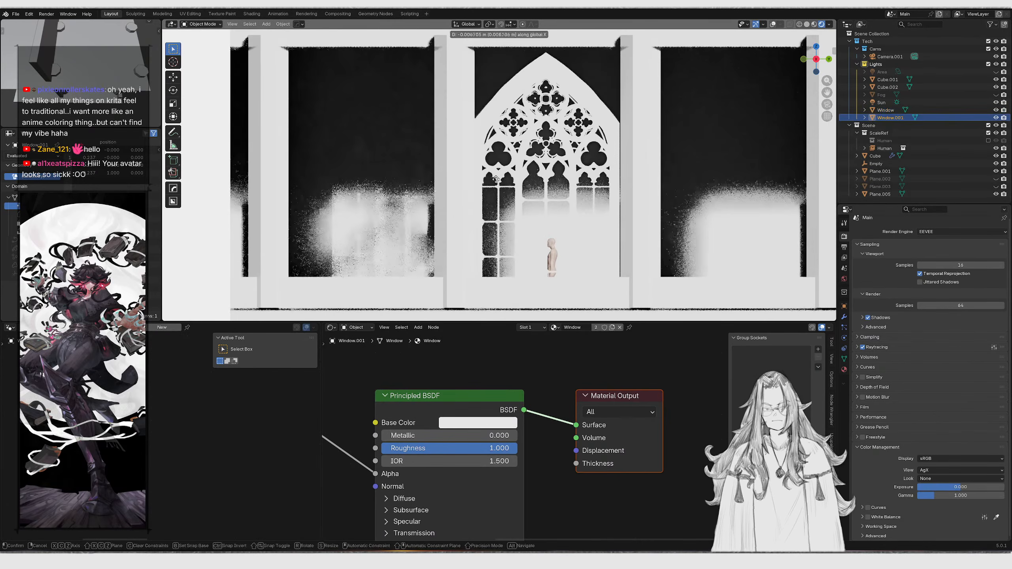
pyautogui.click(466, 191)
# Select both windows and make linked duplicates of them along Y into the next bays
pyautogui.keyDown('shift'); pyautogui.click(527, 85); pyautogui.keyUp('shift')
pyautogui.scroll(-4, 534, 92)
pyautogui.keyDown('shift'); pyautogui.moveTo(539, 96); pyautogui.dragTo(407, 112, button='middle'); pyautogui.keyUp('shift')
pyautogui.hotkey('alt', 'd')
pyautogui.press('y')
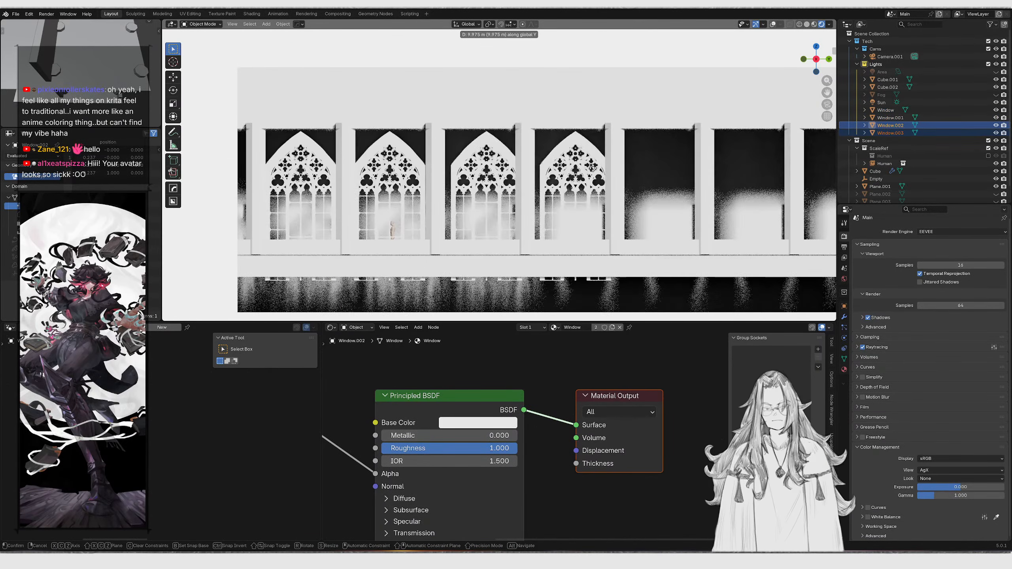
pyautogui.click(588, 171)
# Make another pair of linked window duplicates along Y to fill more bays
pyautogui.keyDown('shift'); pyautogui.moveTo(588, 171); pyautogui.dragTo(550, 180, button='middle'); pyautogui.keyUp('shift')
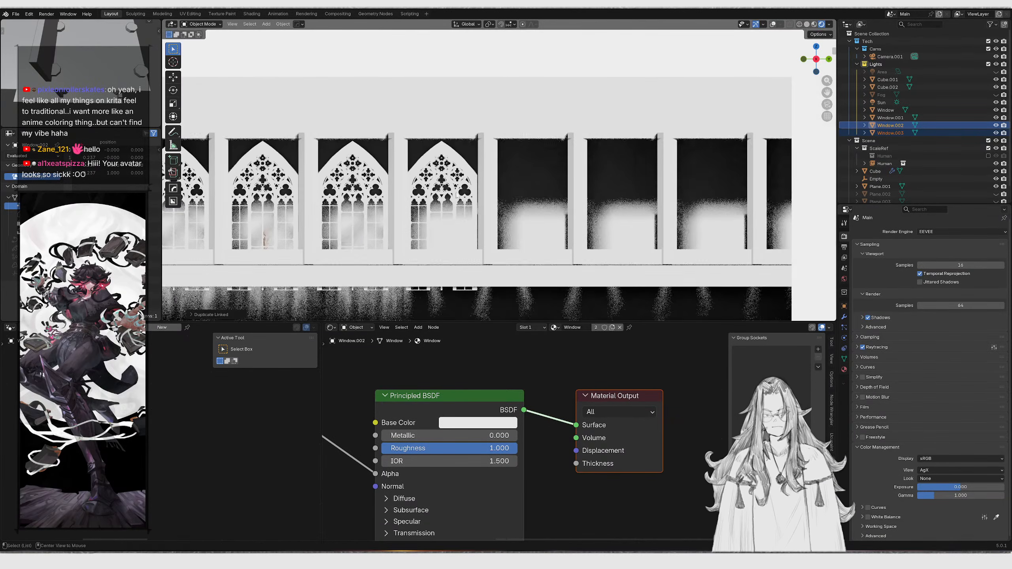
pyautogui.hotkey('alt', 'd')
pyautogui.press('y')
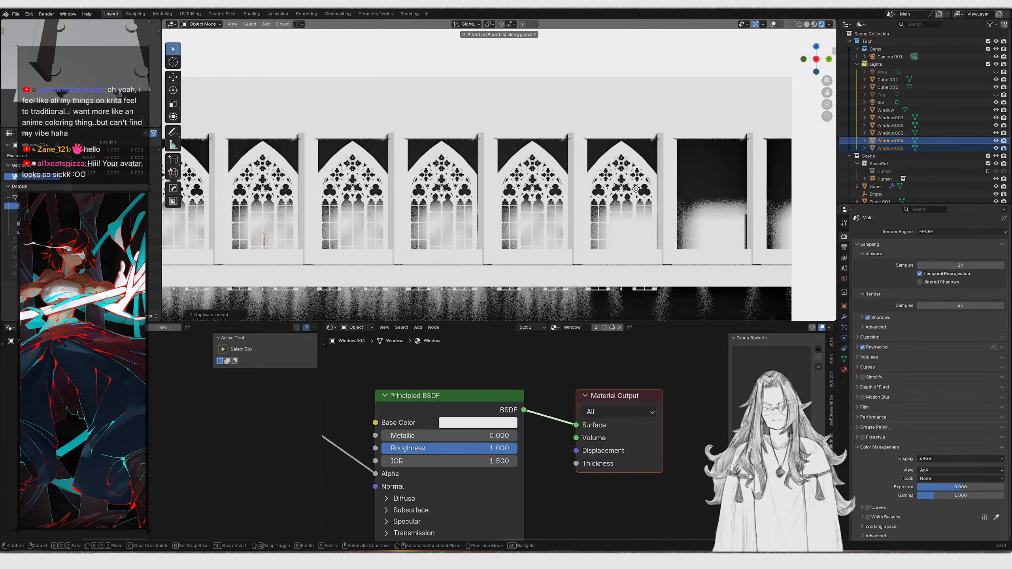
pyautogui.click(637, 189)
pyautogui.press('KP_0')
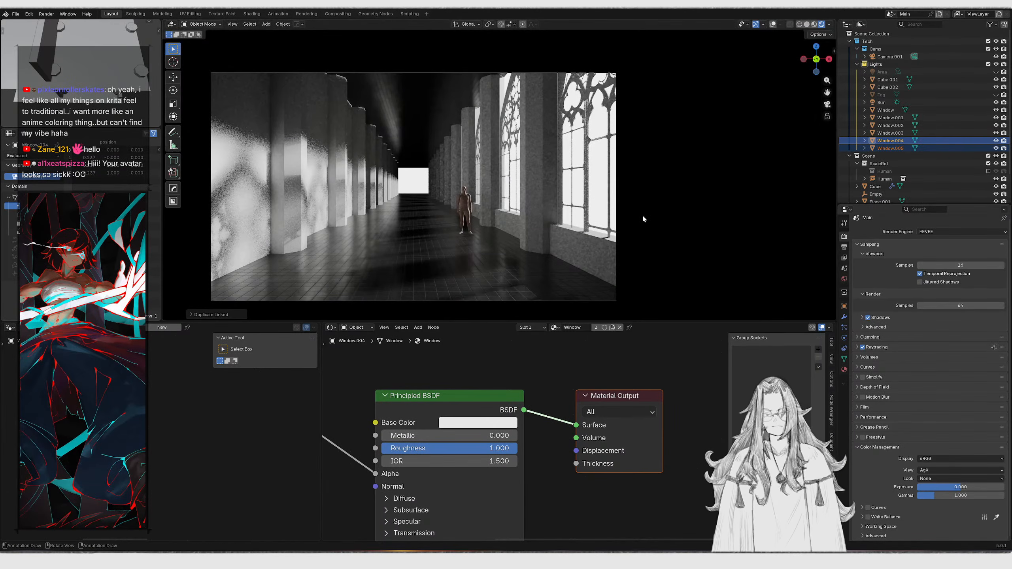
# Inspect the windows' alignment within the wall bays in side view
pyautogui.press('KP_3')
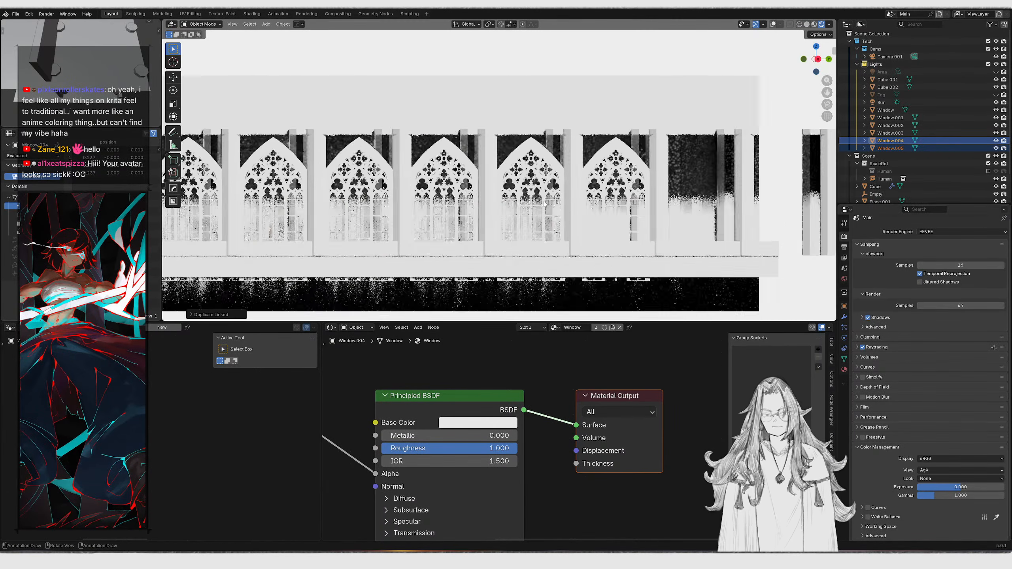
pyautogui.scroll(-2, 547, 204)
pyautogui.keyDown('shift'); pyautogui.moveTo(320, 160); pyautogui.dragTo(539, 184, button='middle'); pyautogui.keyUp('shift')
pyautogui.scroll(1, 540, 185)
pyautogui.scroll(7, 539, 185)
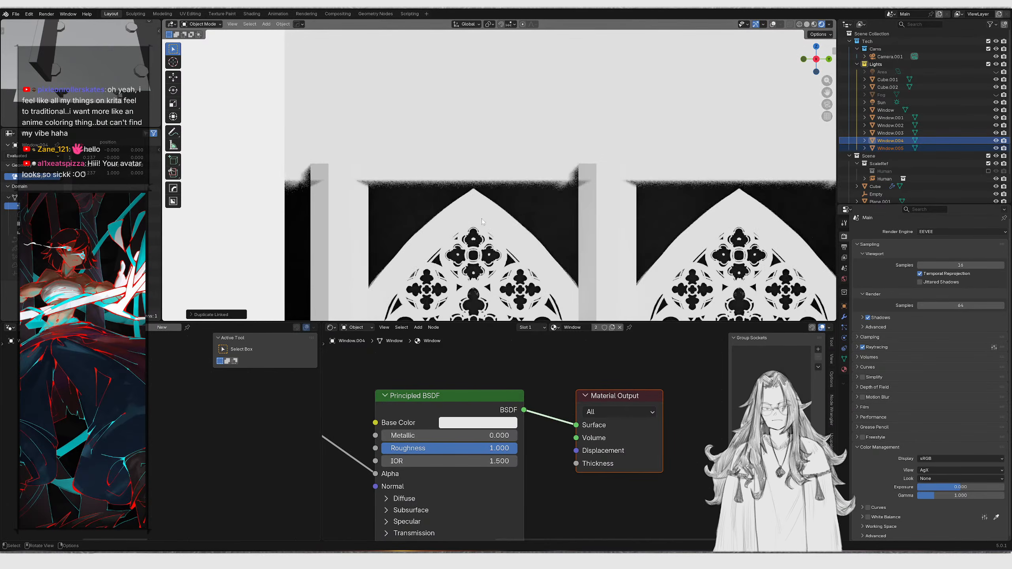
pyautogui.click(493, 197)
pyautogui.press('g')
pyautogui.rightClick(494, 197)
pyautogui.click(772, 26)
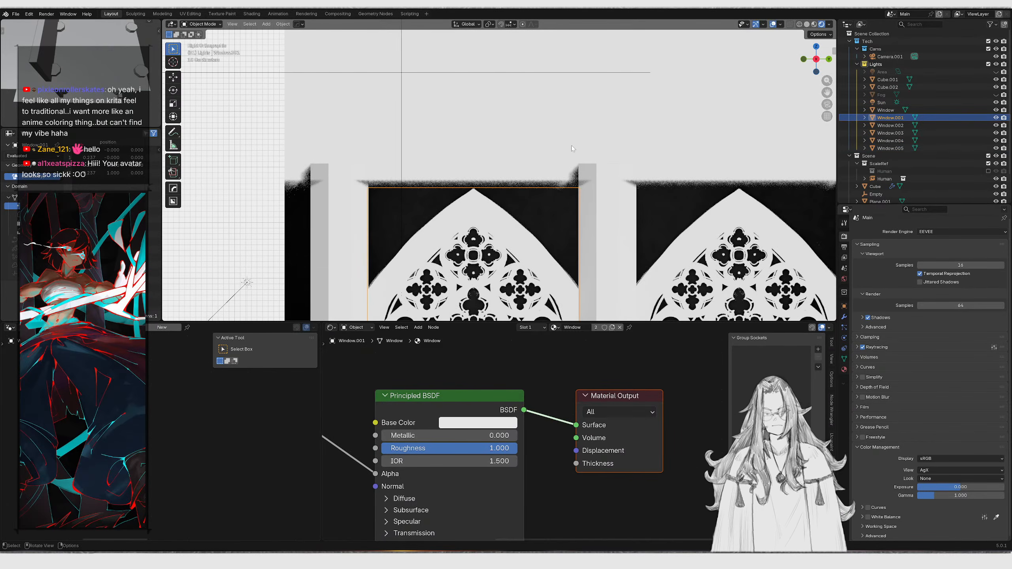
pyautogui.keyDown('shift'); pyautogui.moveTo(496, 238); pyautogui.dragTo(562, 132, button='middle'); pyautogui.keyUp('shift')
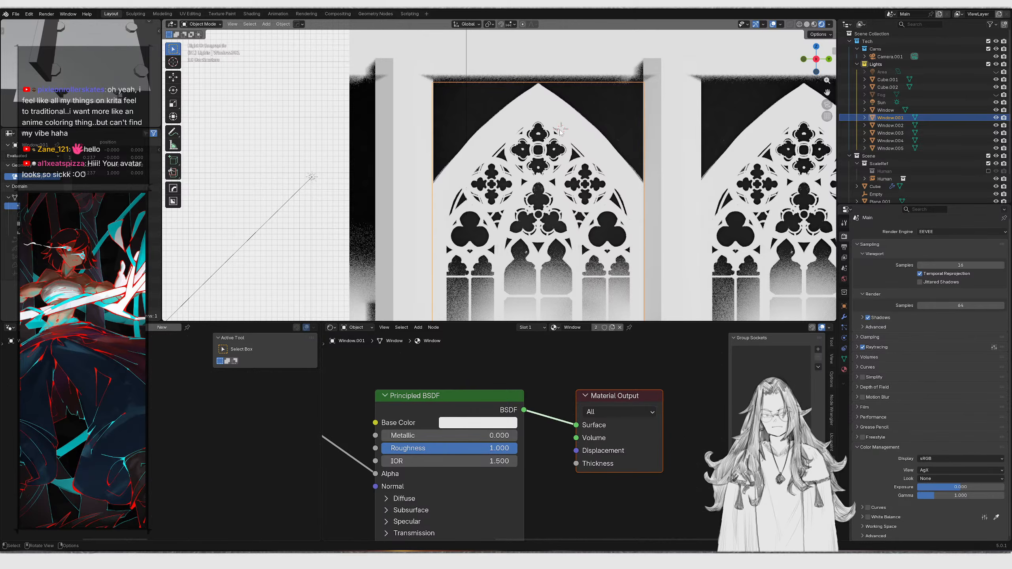
# Add another cube and move it along the X axis beside the windows
pyautogui.hotkey('shift', 'a')
pyautogui.click(594, 138)
pyautogui.scroll(-2, 558, 139)
pyautogui.moveTo(474, 153); pyautogui.dragTo(536, 172, button='middle')
pyautogui.press('g')
pyautogui.press('x')
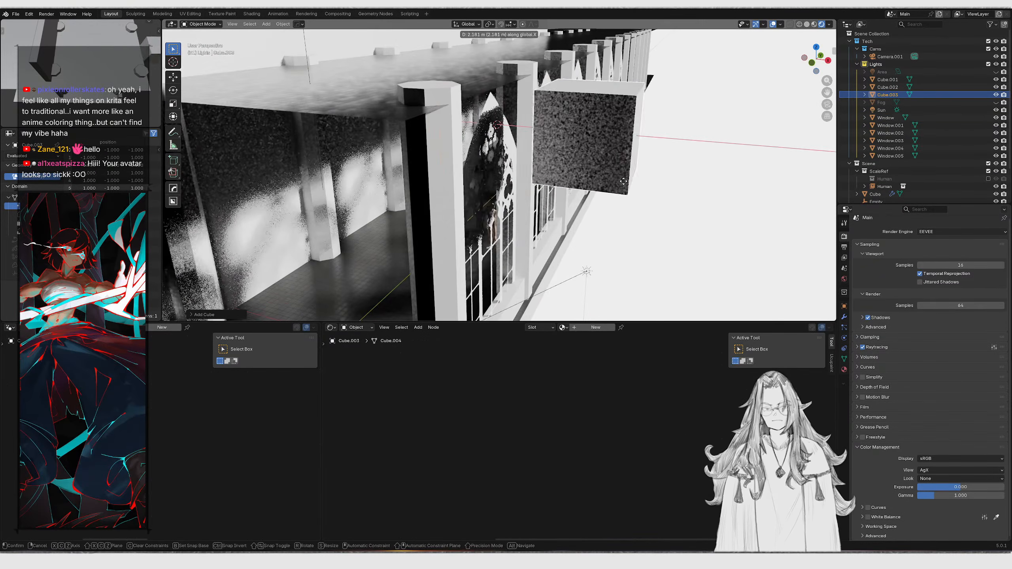
pyautogui.click(621, 178)
pyautogui.press('KP_3')
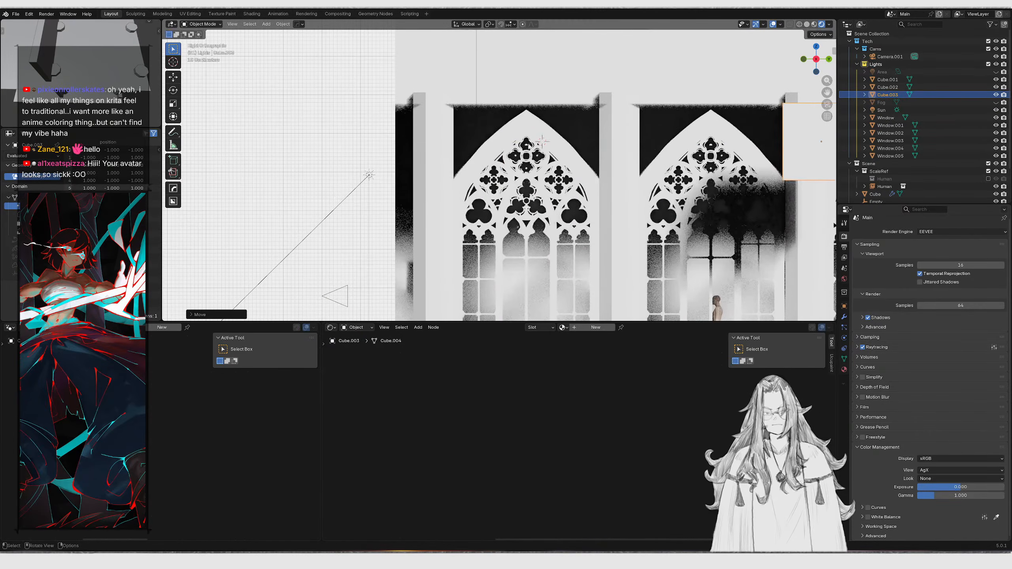
# Collapse the new blocker cube into a single vertex with Merge At Center and move it toward the window
pyautogui.scroll(-2, 571, 148)
pyautogui.press('Tab')
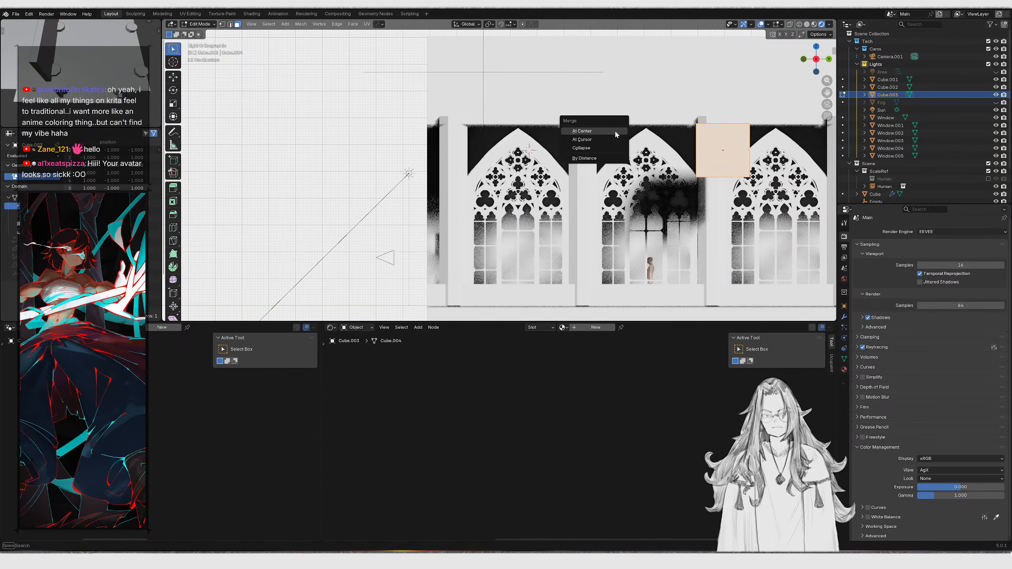
pyautogui.click(614, 131)
pyautogui.press('Tab')
pyautogui.press('g')
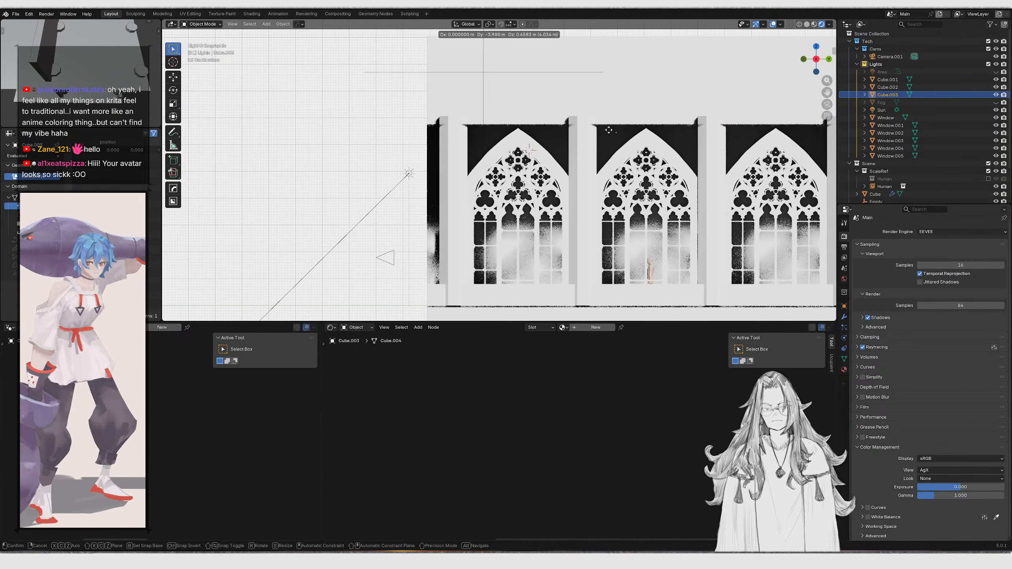
pyautogui.click(500, 164)
# Place the vertex at the window's arch and extrude vertices along the pointed arch's left curve
pyautogui.scroll(5, 499, 169)
pyautogui.press('Tab')
pyautogui.press('g')
pyautogui.click(441, 208)
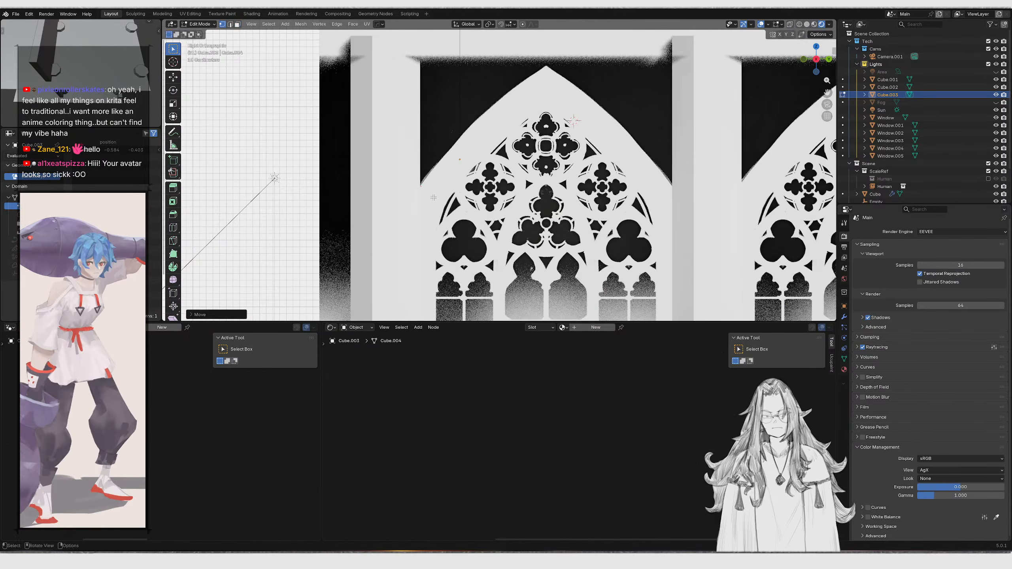
pyautogui.scroll(4, 434, 200)
pyautogui.press('e')
pyautogui.click(475, 140)
pyautogui.click(552, 141)
pyautogui.keyDown('shift'); pyautogui.moveTo(435, 131); pyautogui.dragTo(408, 181, button='middle'); pyautogui.keyUp('shift')
pyautogui.press('z')
pyautogui.click(367, 181)
pyautogui.press('z')
pyautogui.click(429, 236)
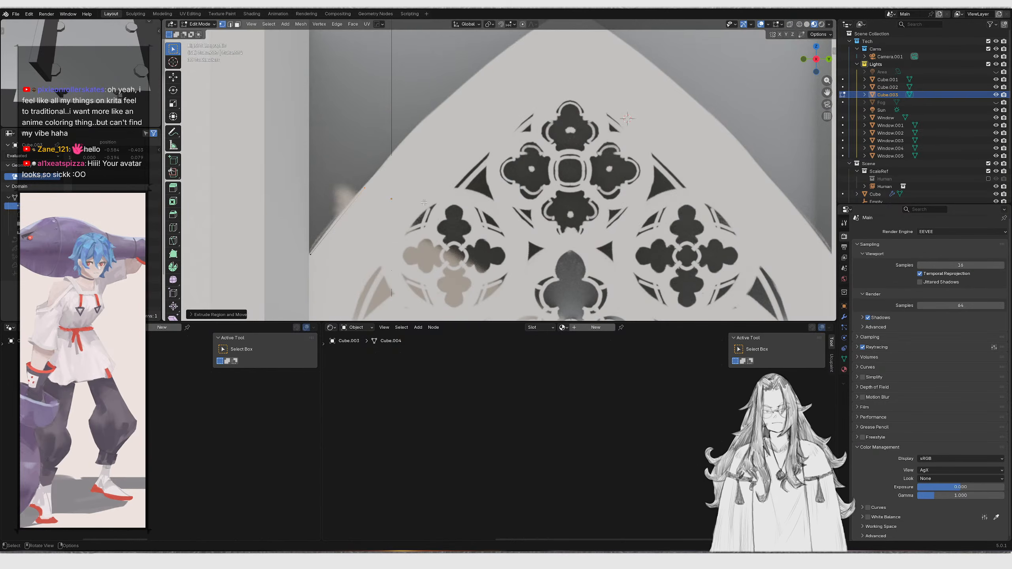
# Extend the vertex chain with further extrusions up to the arch's peak
pyautogui.press('e')
pyautogui.click(442, 130)
pyautogui.keyDown('shift'); pyautogui.moveTo(443, 130); pyautogui.dragTo(350, 197, button='middle'); pyautogui.keyUp('shift')
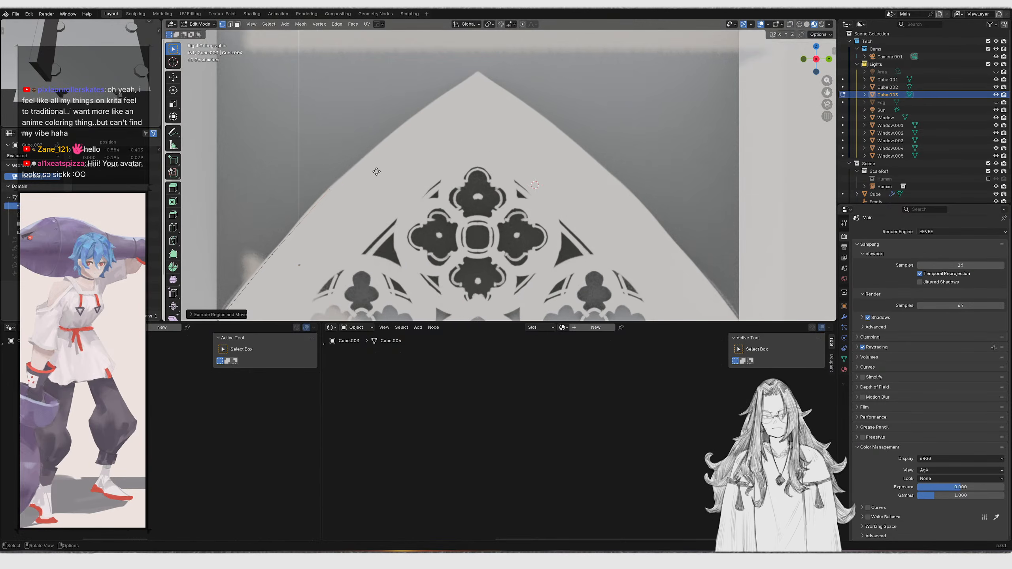
pyautogui.press('e')
pyautogui.click(433, 128)
pyautogui.press('e')
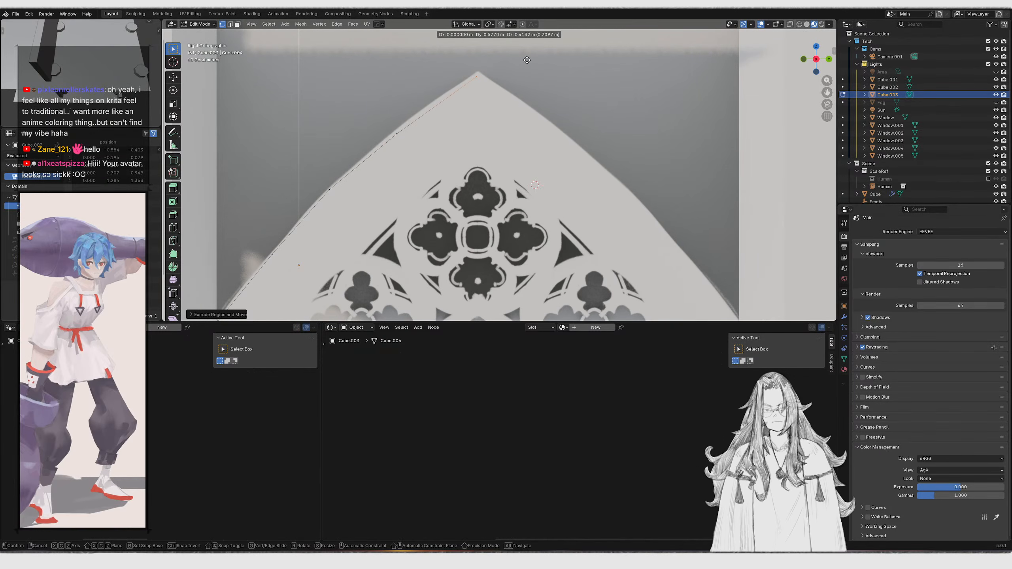
pyautogui.click(527, 60)
pyautogui.scroll(-2, 505, 103)
pyautogui.moveTo(496, 127); pyautogui.dragTo(499, 131)
# Set the object's origin at the peak vertex and mirror the arch curve across X
pyautogui.hotkey('shift', 's')
pyautogui.click(505, 176)
pyautogui.press('Tab')
pyautogui.keyDown('ctrl'); pyautogui.keyDown('shift'); pyautogui.click(521, 135); pyautogui.keyUp('shift'); pyautogui.keyUp('ctrl')
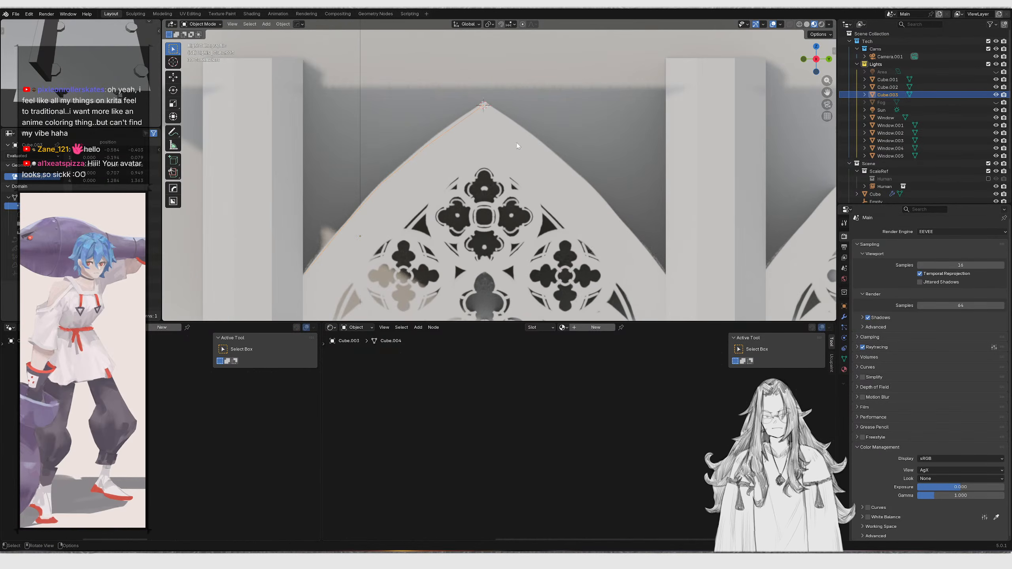
pyautogui.hotkey('alt', 'x')
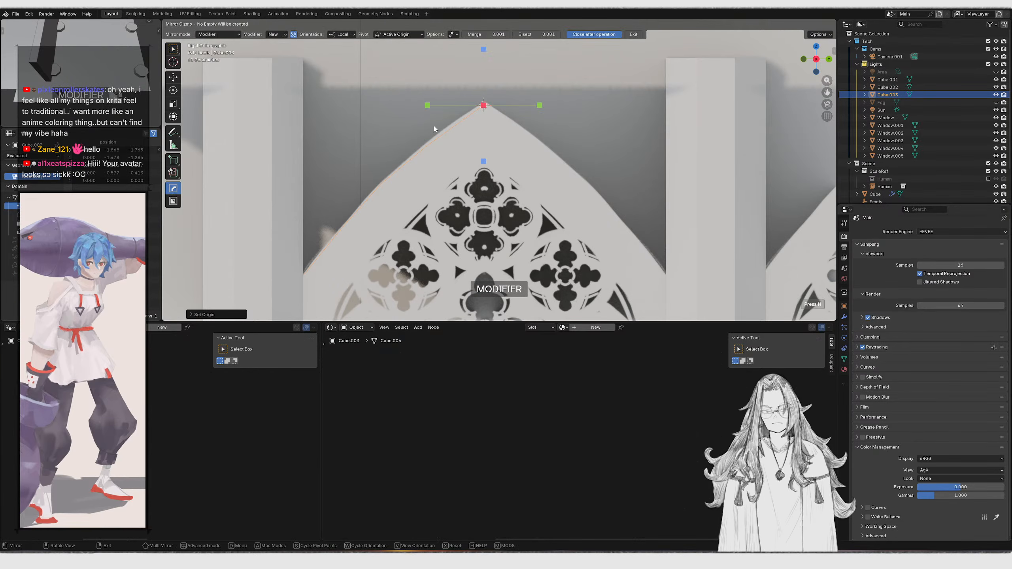
pyautogui.click(427, 105)
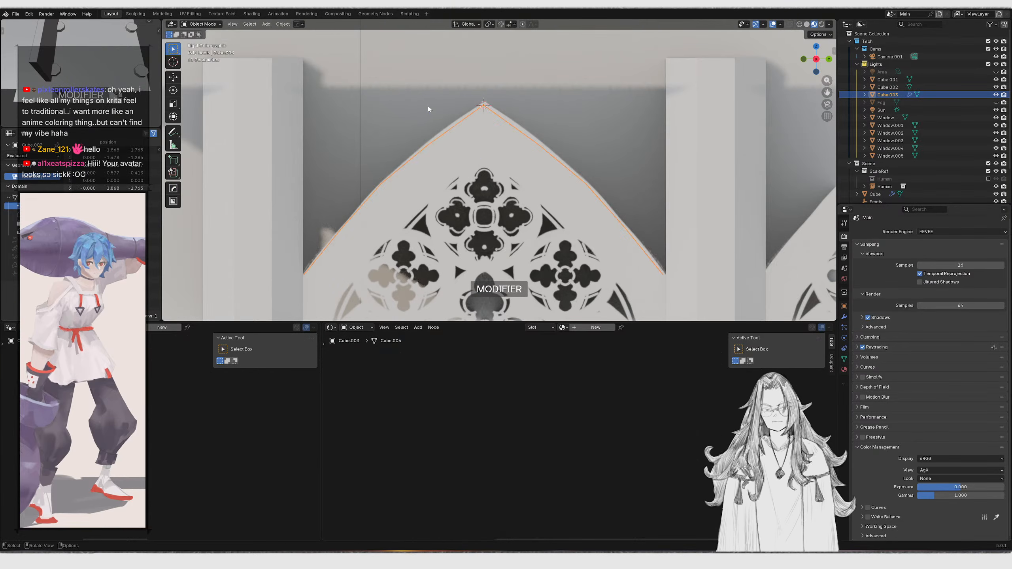
# Apply the Hops_Mirror modifier and extrude the arch outline along X into a strip
pyautogui.click(844, 318)
pyautogui.hotkey('ctrl', 'a')
pyautogui.moveTo(464, 142); pyautogui.dragTo(522, 165, button='middle')
pyautogui.press('Tab')
pyautogui.press('e')
pyautogui.press('x')
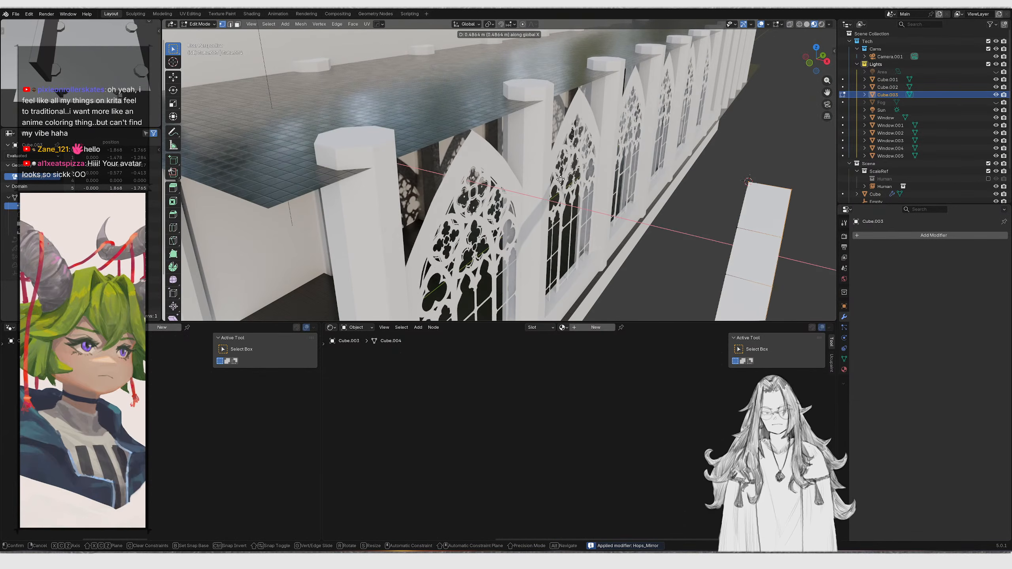
pyautogui.click(535, 176)
# Extrude the whole arch strip upward along Z and flatten its top by scaling to 0 along Z
pyautogui.press('a')
pyautogui.moveTo(701, 279); pyautogui.dragTo(669, 255, button='middle')
pyautogui.press('e')
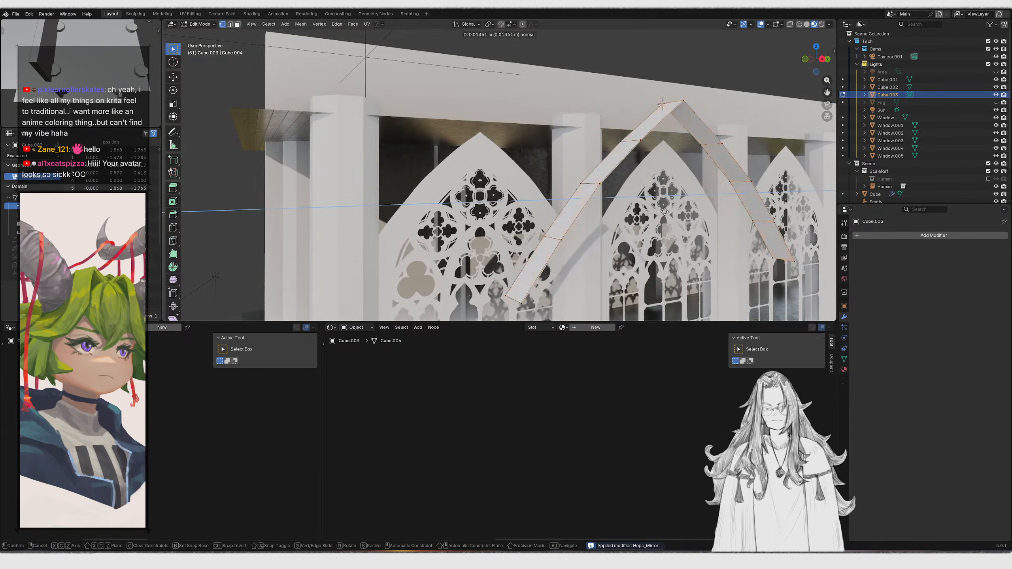
pyautogui.press('z')
pyautogui.press('z')
pyautogui.click(658, 174)
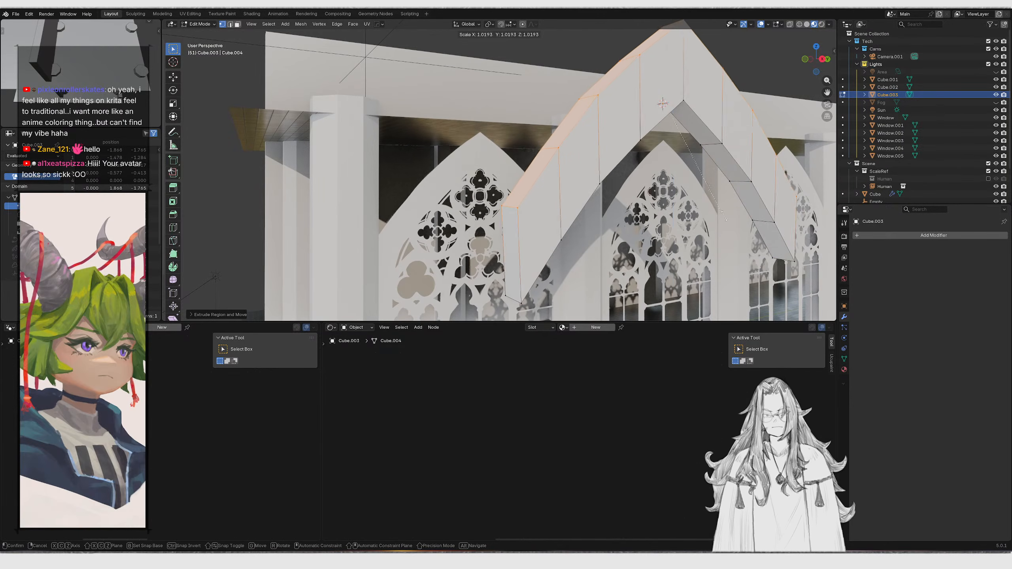
pyautogui.press('s')
pyautogui.press('z')
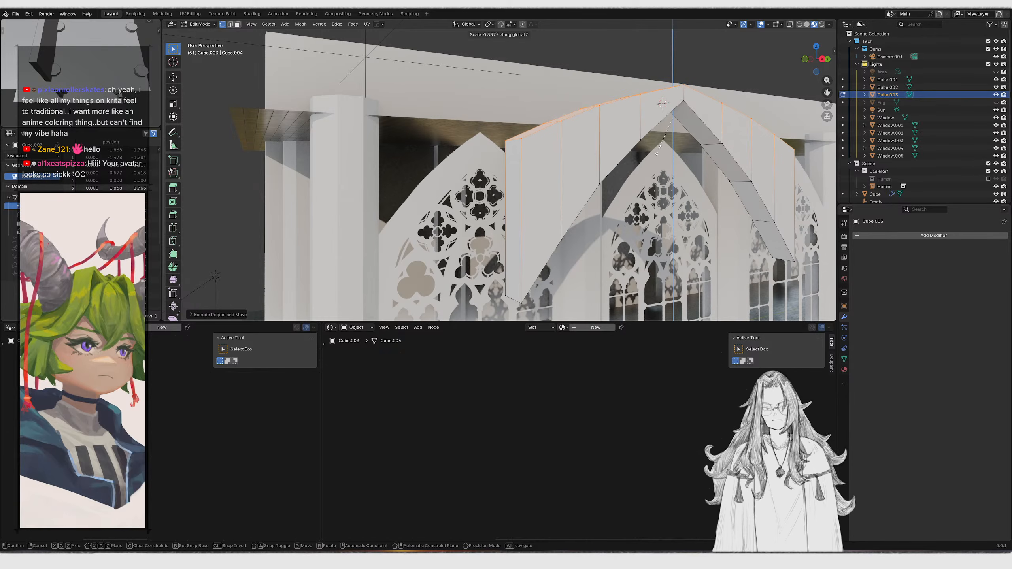
pyautogui.write('0')
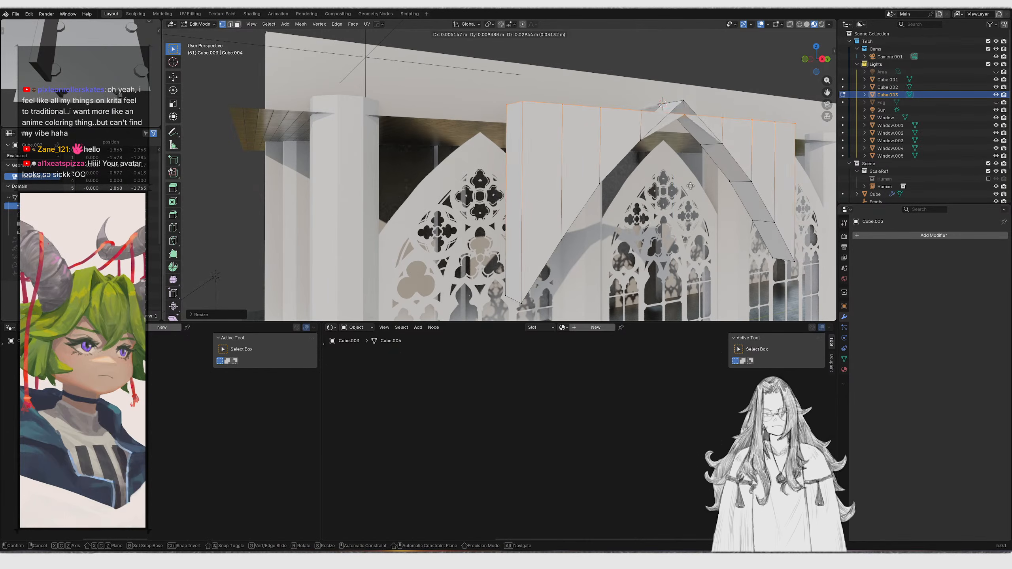
pyautogui.write('z')
pyautogui.click(688, 104)
# Move the arch blocker along X against the window wall
pyautogui.press('Tab')
pyautogui.moveTo(688, 104); pyautogui.dragTo(731, 126, button='middle')
pyautogui.press('g')
pyautogui.press('x')
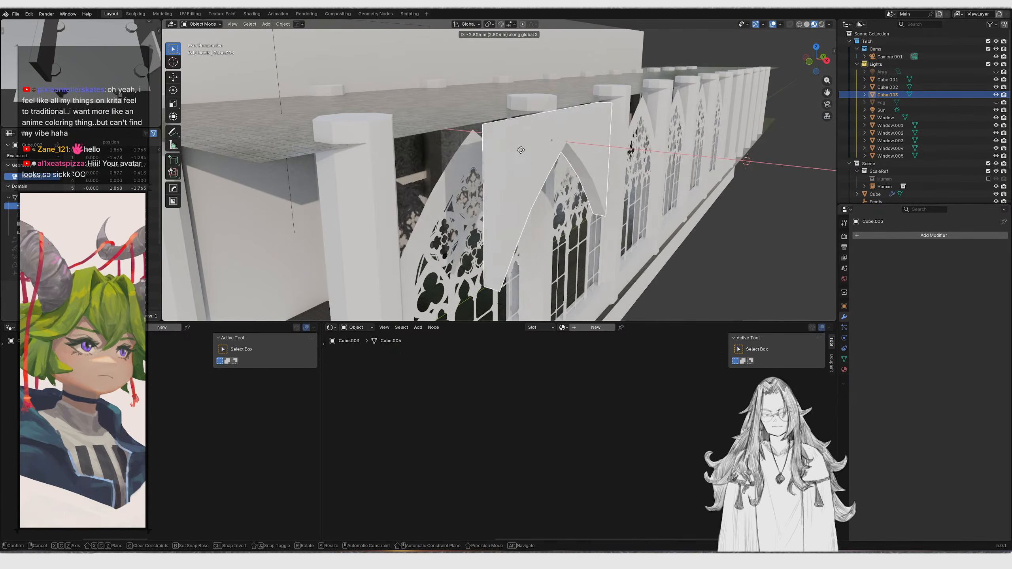
pyautogui.click(449, 148)
# Examine the arch blocker's effect on the corridor lighting through the camera view
pyautogui.moveTo(449, 148)
pyautogui.mouseDown(button='middle')
pyautogui.moveTo(495, 153)
pyautogui.moveTo(553, 136)
pyautogui.moveTo(557, 174)
pyautogui.moveTo(468, 156)
pyautogui.moveTo(488, 149)
pyautogui.mouseUp(button='middle')
pyautogui.press('KP_0')
pyautogui.press('z')
pyautogui.press('KP_0')
pyautogui.press('z')
pyautogui.click(527, 155)
pyautogui.click(526, 190)
pyautogui.scroll(-5, 527, 189)
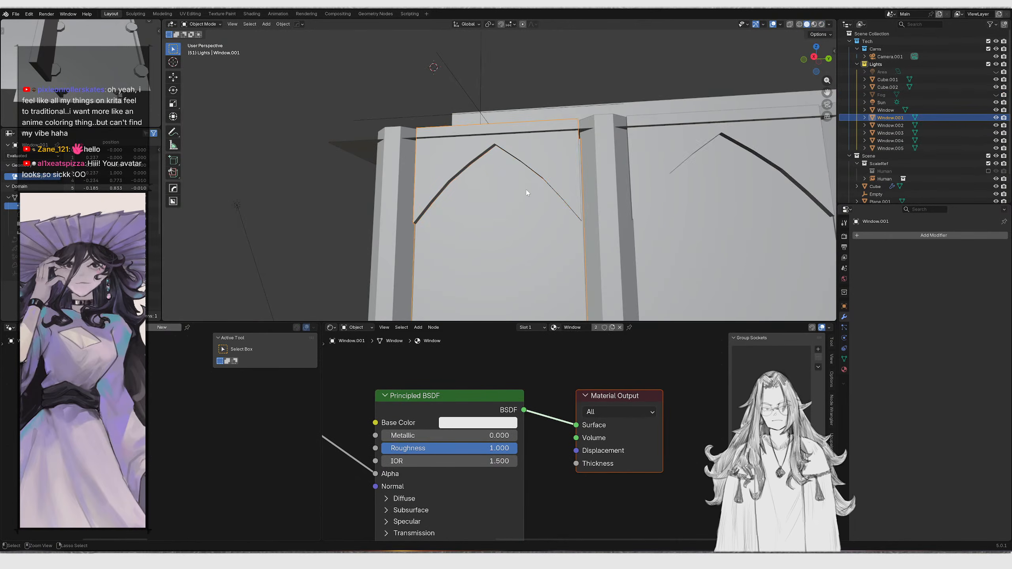
pyautogui.press('KP_0')
pyautogui.press('z')
pyautogui.click(567, 136)
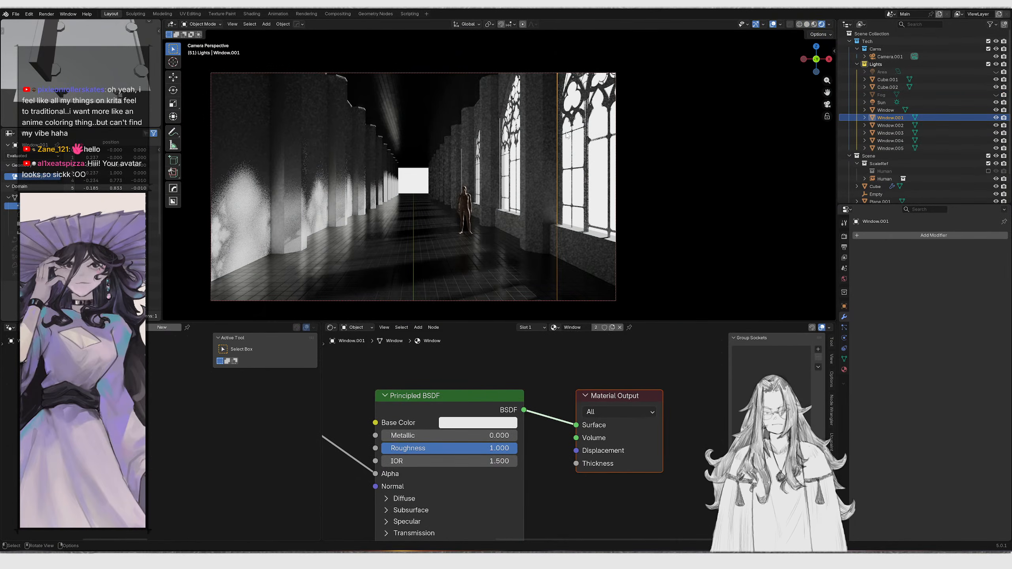
pyautogui.click(427, 126)
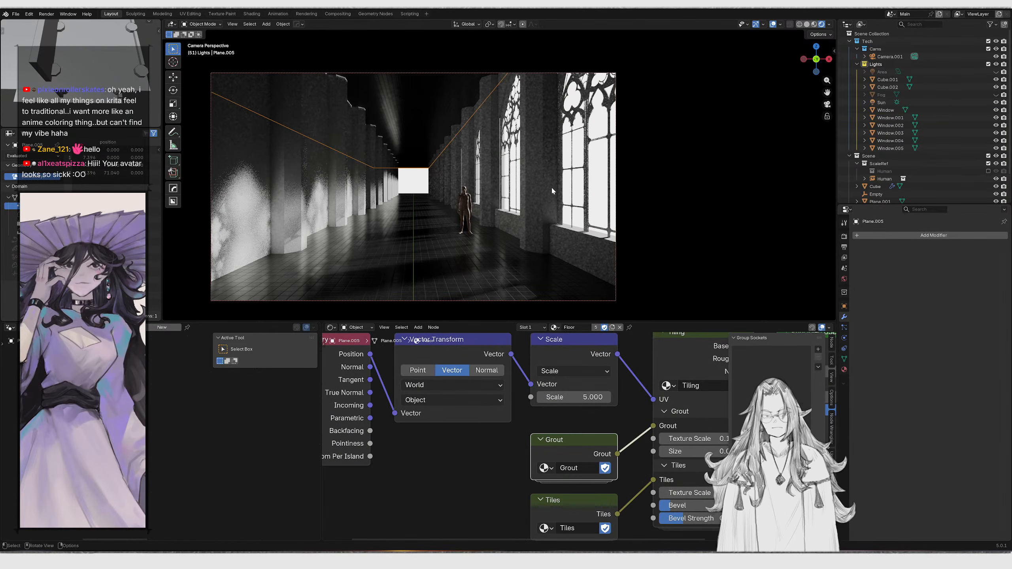
pyautogui.click(552, 188)
pyautogui.click(416, 179)
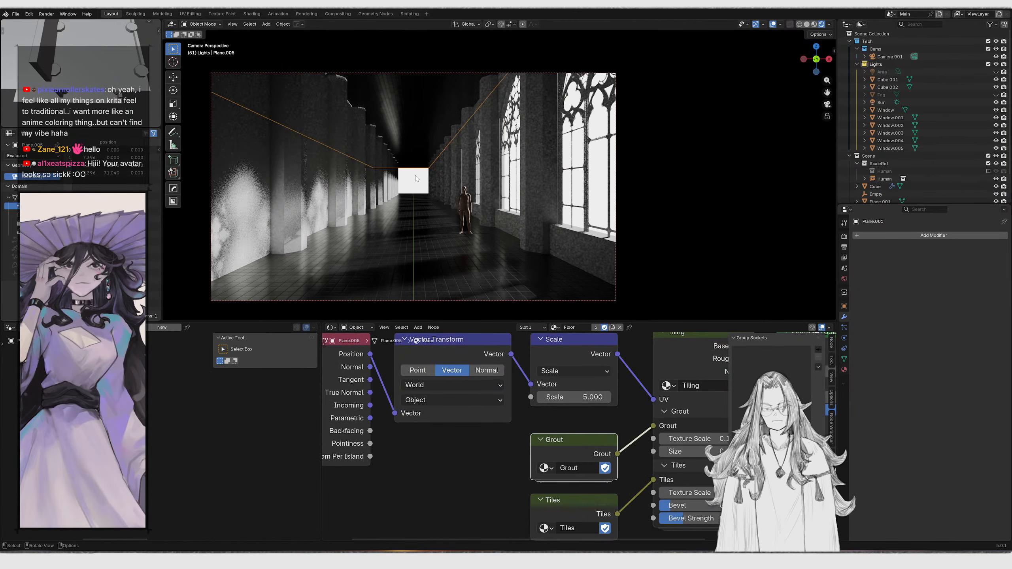
pyautogui.press('Escape')
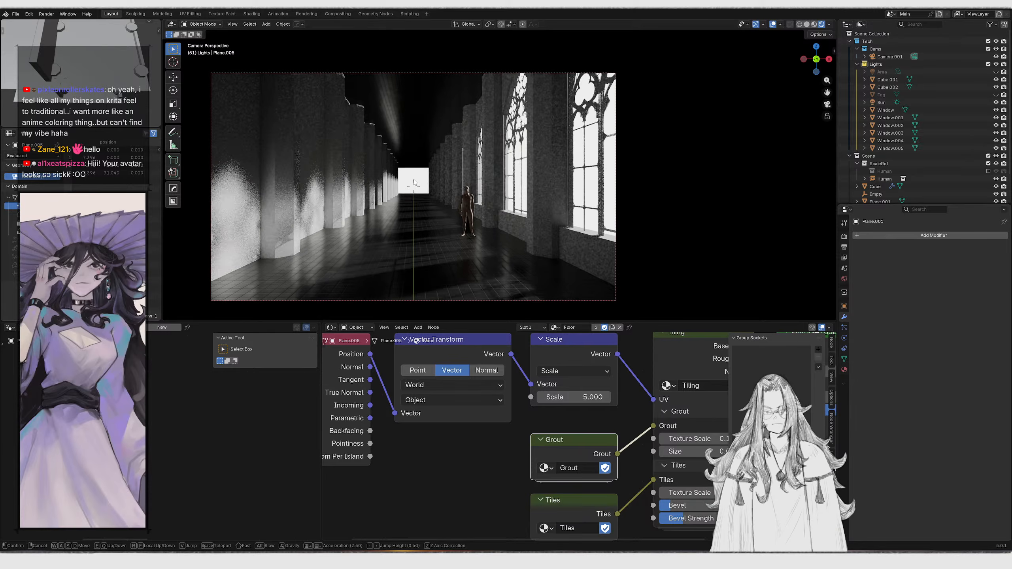
# Delete the Cube.002 blocker object
pyautogui.click(236, 187)
pyautogui.press('g')
pyautogui.rightClick(317, 167)
pyautogui.press('x')
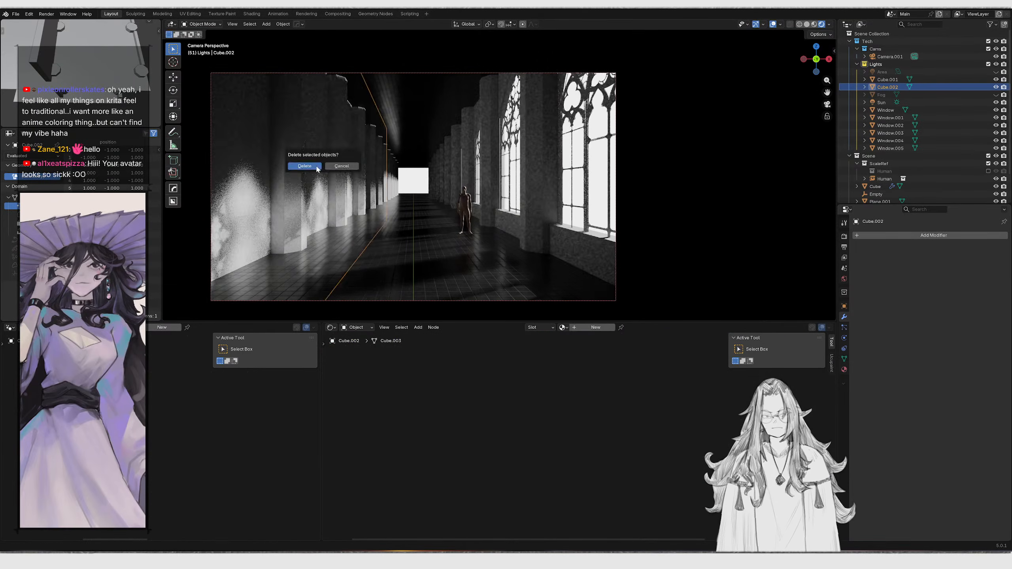
pyautogui.click(316, 167)
# Select the window duplicates along the wall, keeping Window.001, and delete them
pyautogui.click(572, 154)
pyautogui.press('g')
pyautogui.rightClick(538, 161)
pyautogui.moveTo(504, 168); pyautogui.dragTo(474, 171, button='middle')
pyautogui.press('z')
pyautogui.scroll(-6, 568, 182)
pyautogui.moveTo(568, 183); pyautogui.dragTo(491, 171, button='middle')
pyautogui.keyDown('shift'); pyautogui.moveTo(490, 171); pyautogui.dragTo(456, 189, button='middle'); pyautogui.keyUp('shift')
pyautogui.click(464, 185)
pyautogui.keyDown('shift'); pyautogui.click(505, 171); pyautogui.keyUp('shift')
pyautogui.moveTo(601, 158); pyautogui.dragTo(545, 162, button='middle')
pyautogui.click(487, 167)
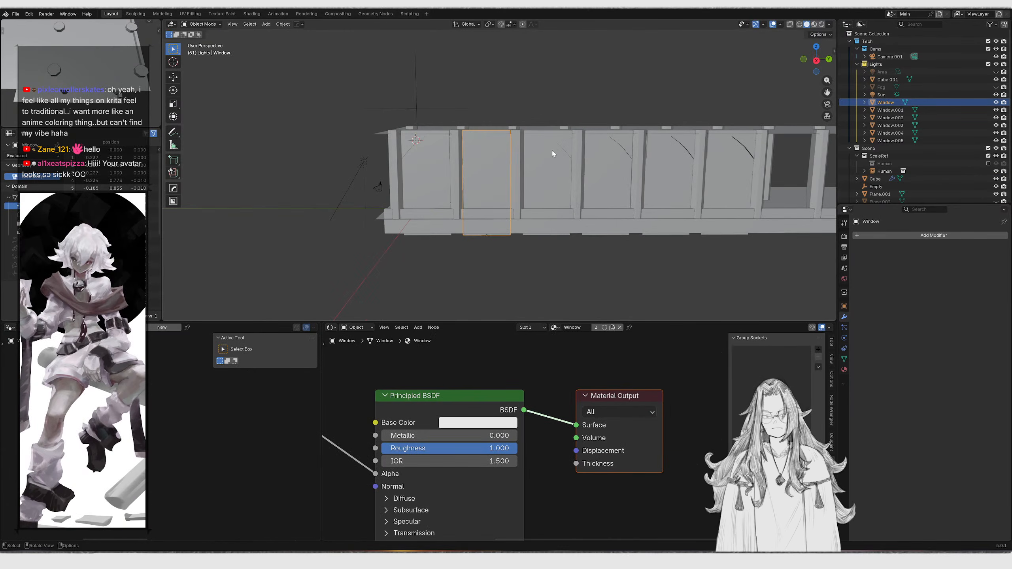
pyautogui.keyDown('shift'); pyautogui.click(552, 152); pyautogui.keyUp('shift')
pyautogui.keyDown('shift'); pyautogui.click(610, 153); pyautogui.keyUp('shift')
pyautogui.keyDown('shift'); pyautogui.click(673, 153); pyautogui.keyUp('shift')
pyautogui.keyDown('shift'); pyautogui.click(719, 149); pyautogui.keyUp('shift')
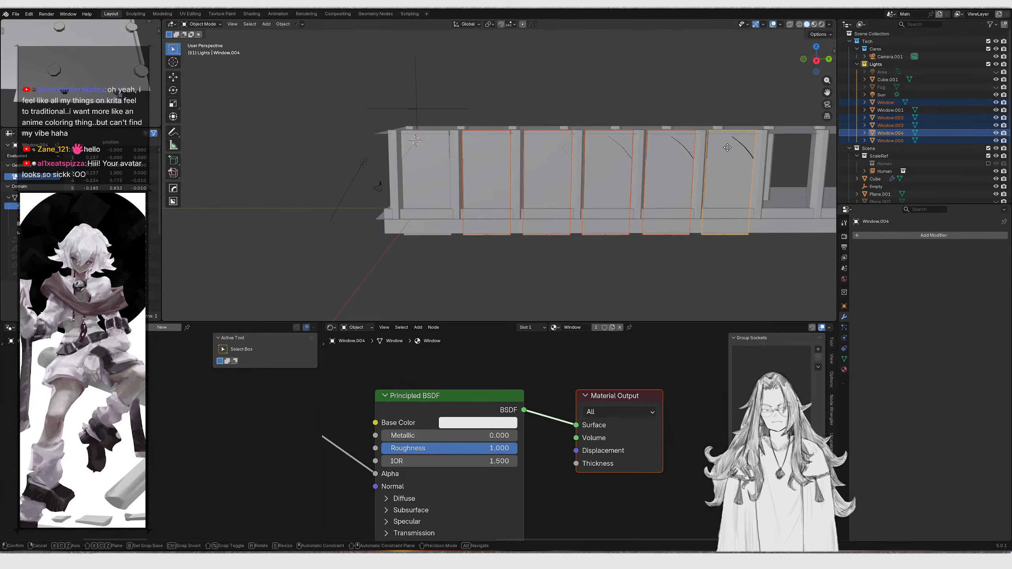
pyautogui.press('g')
pyautogui.rightClick(641, 99)
pyautogui.press('Delete')
# Try to join the remaining window into the wall cube, then undo the join
pyautogui.scroll(4, 398, 158)
pyautogui.click(396, 158)
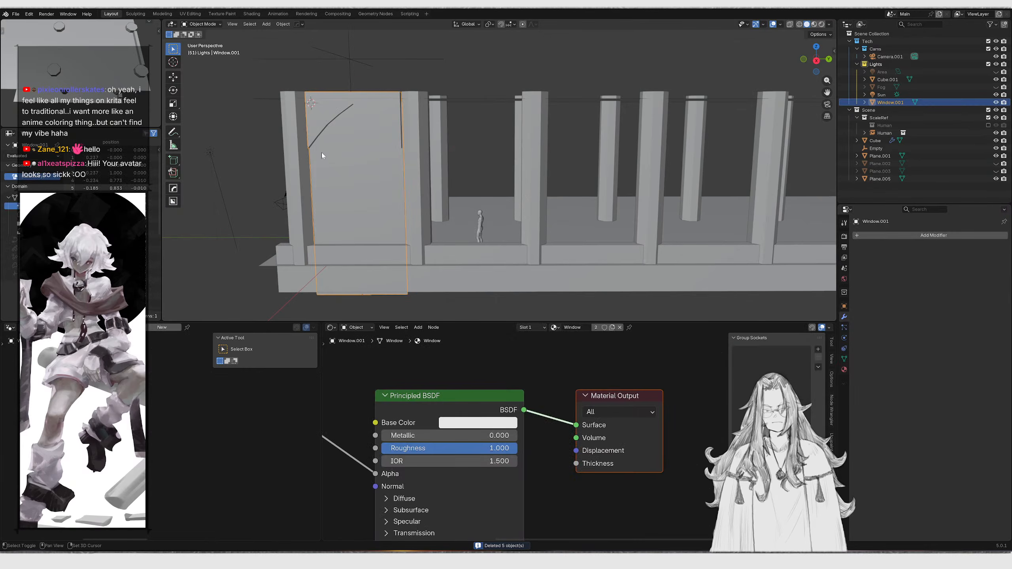
pyautogui.keyDown('shift'); pyautogui.click(298, 140); pyautogui.keyUp('shift')
pyautogui.hotkey('ctrl', 'j')
pyautogui.moveTo(298, 140); pyautogui.dragTo(365, 138, button='middle')
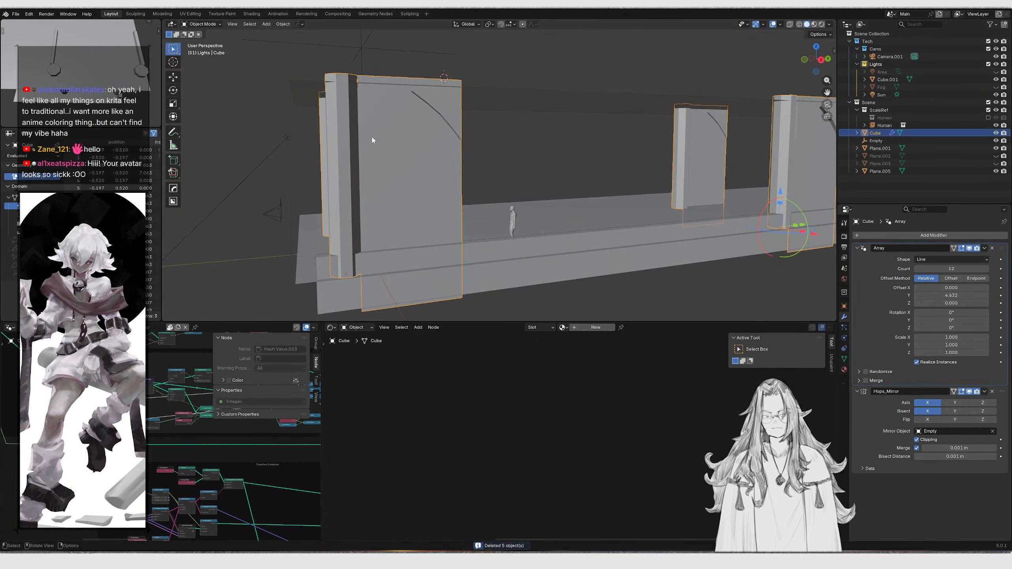
pyautogui.hotkey('ctrl', 'z')
# Apply transforms to the remaining window and to the wall cube
pyautogui.click(393, 135)
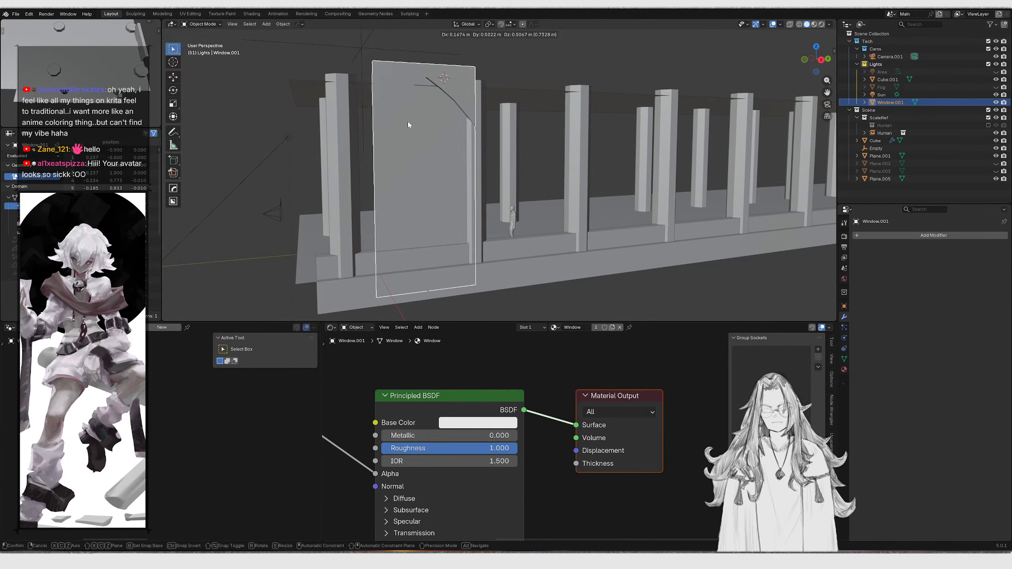
pyautogui.hotkey('ctrl', 'a')
pyautogui.click(403, 123)
pyautogui.click(340, 134)
pyautogui.hotkey('ctrl', 'a')
pyautogui.click(340, 134)
# Join the remaining window into the wall cube object
pyautogui.click(377, 137)
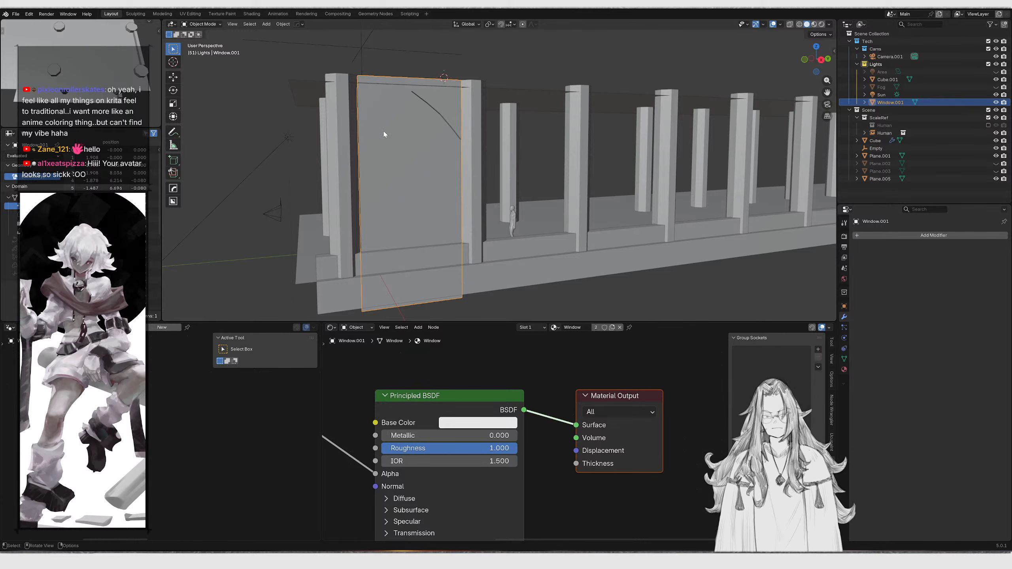
pyautogui.keyDown('shift'); pyautogui.click(342, 140); pyautogui.keyUp('shift')
pyautogui.hotkey('ctrl', 'j')
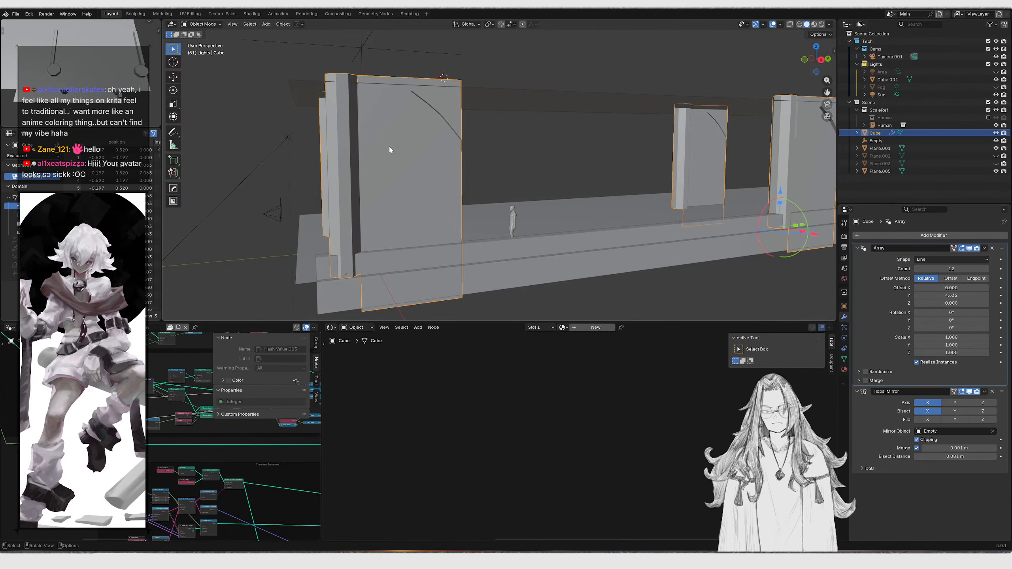
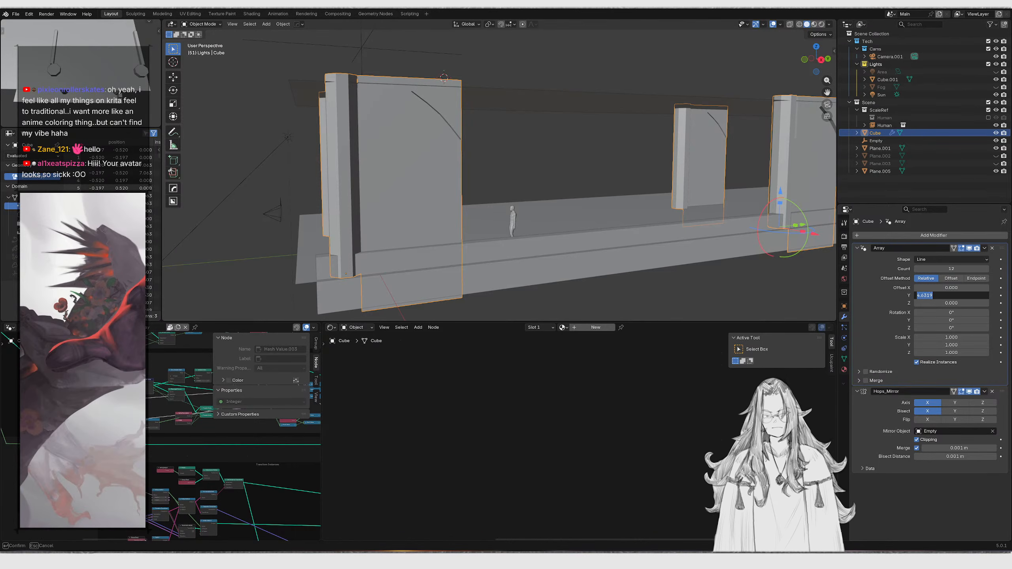
# In Edit Mode, select the linked column piece and move it about 0.38 m along Y
pyautogui.press('Return')
pyautogui.scroll(5, 592, 190)
pyautogui.scroll(2, 587, 211)
pyautogui.moveTo(396, 158)
pyautogui.mouseDown(button='middle')
pyautogui.moveTo(442, 139)
pyautogui.moveTo(430, 135)
pyautogui.moveTo(472, 165)
pyautogui.moveTo(521, 177)
pyautogui.mouseUp(button='middle')
pyautogui.press('Tab')
pyautogui.click(449, 137)
pyautogui.hotkey('ctrl', 'l')
pyautogui.hotkey('shift', 'z')
pyautogui.scroll(7, 518, 174)
pyautogui.scroll(-3, 523, 164)
pyautogui.moveTo(578, 83); pyautogui.dragTo(612, 247)
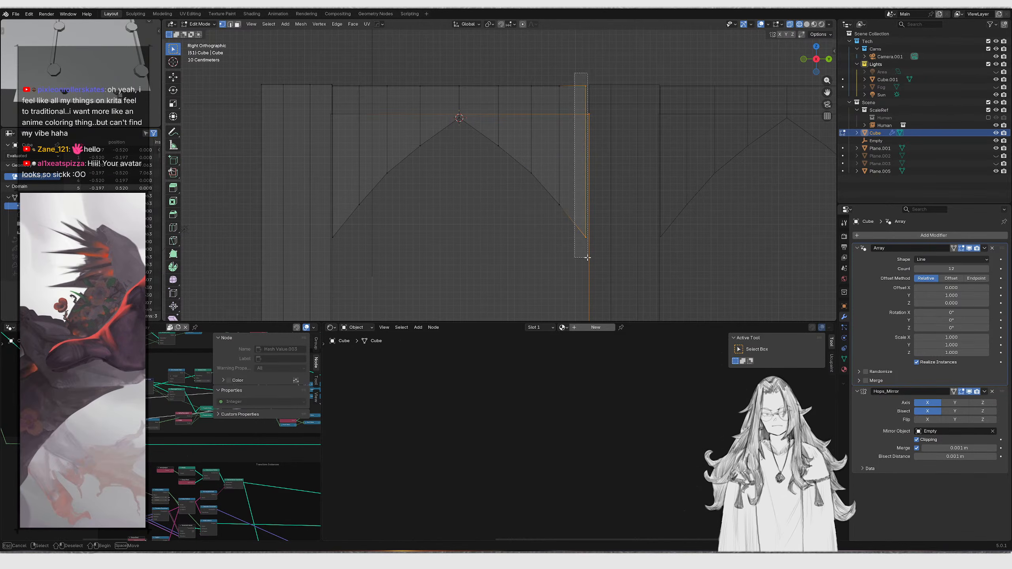
pyautogui.scroll(4, 581, 240)
pyautogui.press('g')
pyautogui.press('y')
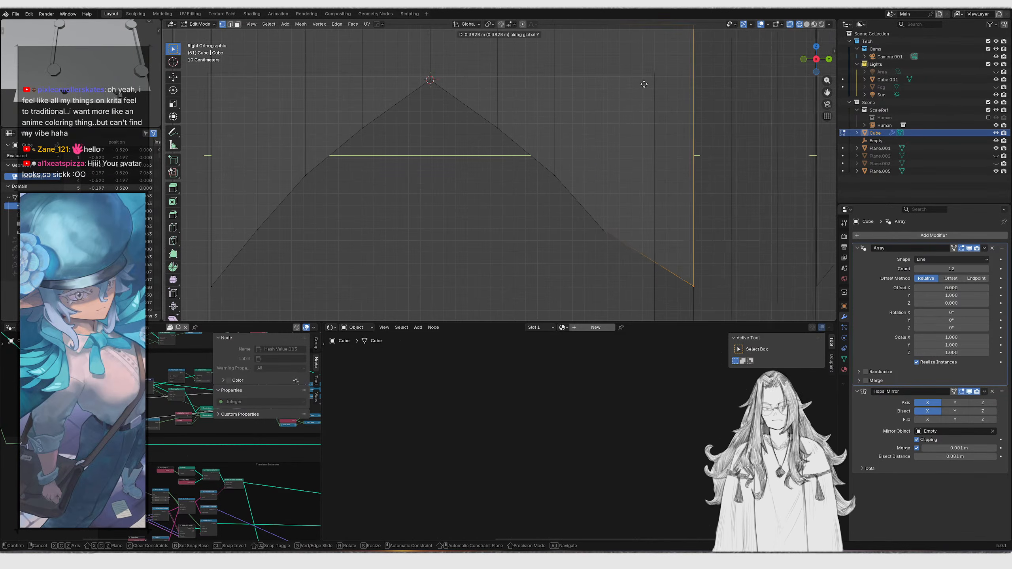
pyautogui.click(621, 113)
# Enable snapping, snap the column piece about 0.05 m further along Y and leave Edit Mode
pyautogui.scroll(2, 615, 121)
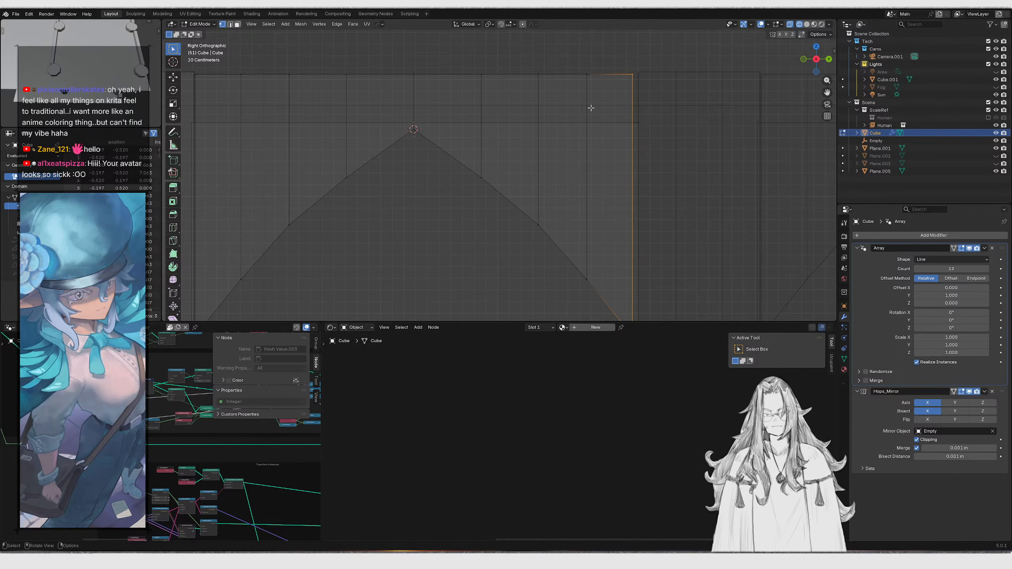
pyautogui.click(510, 24)
pyautogui.click(494, 80)
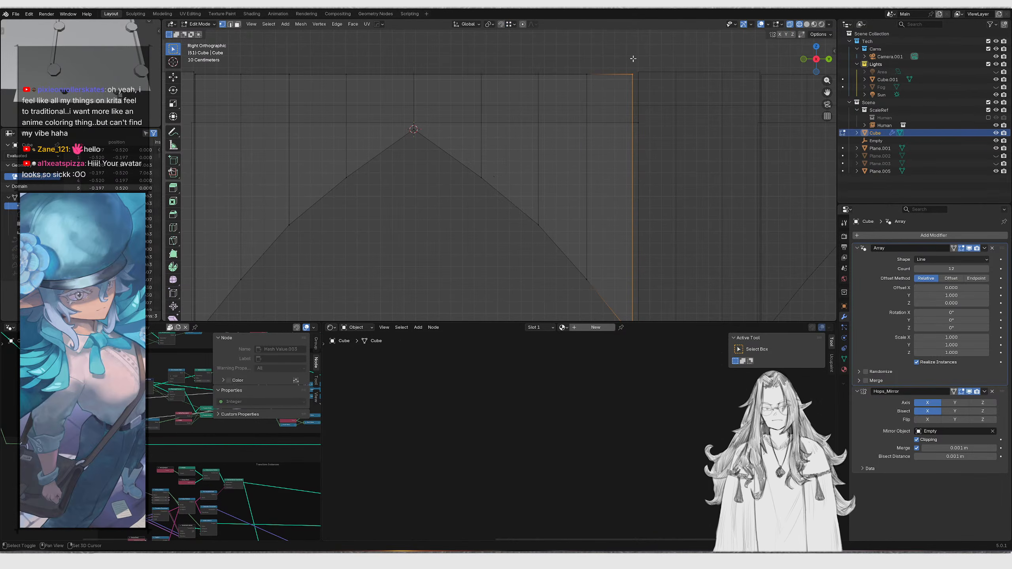
pyautogui.keyDown('shift'); pyautogui.moveTo(628, 95); pyautogui.dragTo(598, 100, button='middle'); pyautogui.keyUp('shift')
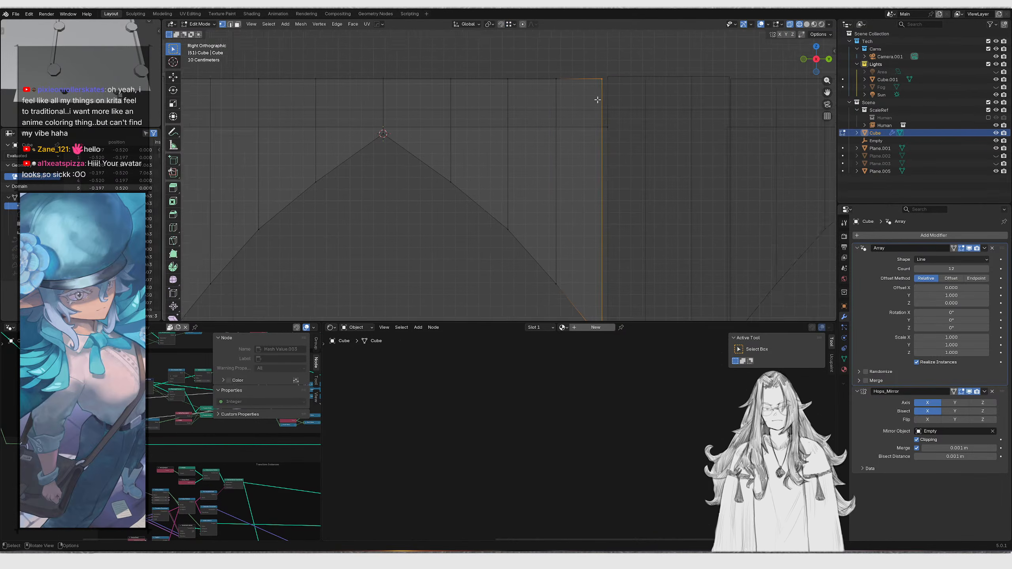
pyautogui.click(609, 130)
pyautogui.scroll(-2, 576, 147)
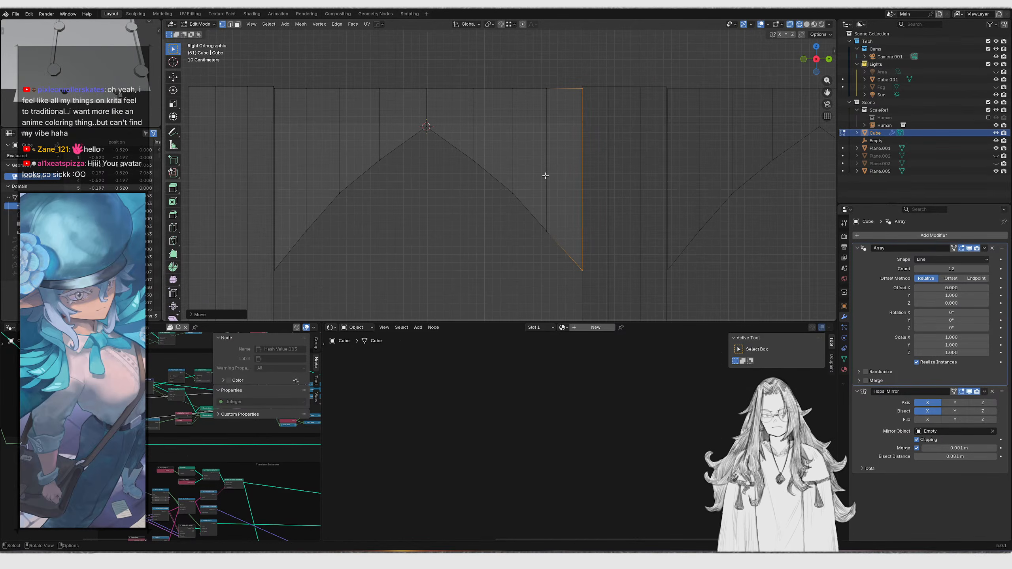
pyautogui.press('Tab')
# Review the corridor through the camera view in rendered shading
pyautogui.press('KP_0')
pyautogui.press('z')
pyautogui.press('z')
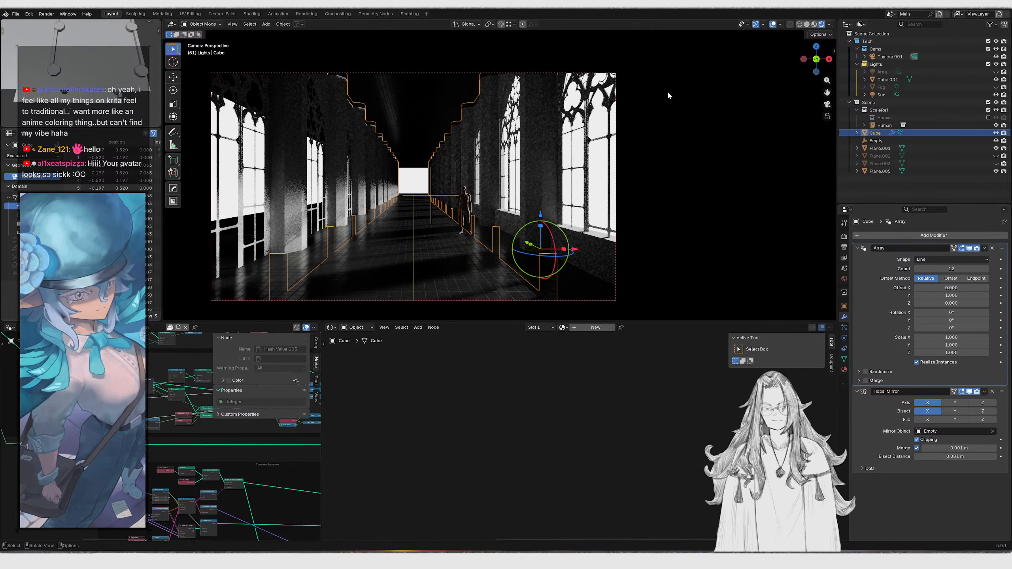
pyautogui.click(589, 248)
pyautogui.moveTo(584, 234); pyautogui.dragTo(547, 202, button='middle')
pyautogui.scroll(-8, 517, 206)
pyautogui.keyDown('shift'); pyautogui.click(474, 136); pyautogui.keyUp('shift')
pyautogui.moveTo(476, 135); pyautogui.dragTo(553, 177, button='middle')
# Scale the tiled floor plane along X and move it about 3.09 m along X
pyautogui.hotkey('alt', 'x')
pyautogui.click(529, 147)
pyautogui.click(490, 154)
pyautogui.keyDown('alt'); pyautogui.moveTo(490, 154); pyautogui.dragTo(509, 217, button='middle'); pyautogui.keyUp('alt')
pyautogui.press('s')
pyautogui.press('x')
pyautogui.click(551, 116)
pyautogui.press('g')
pyautogui.press('x')
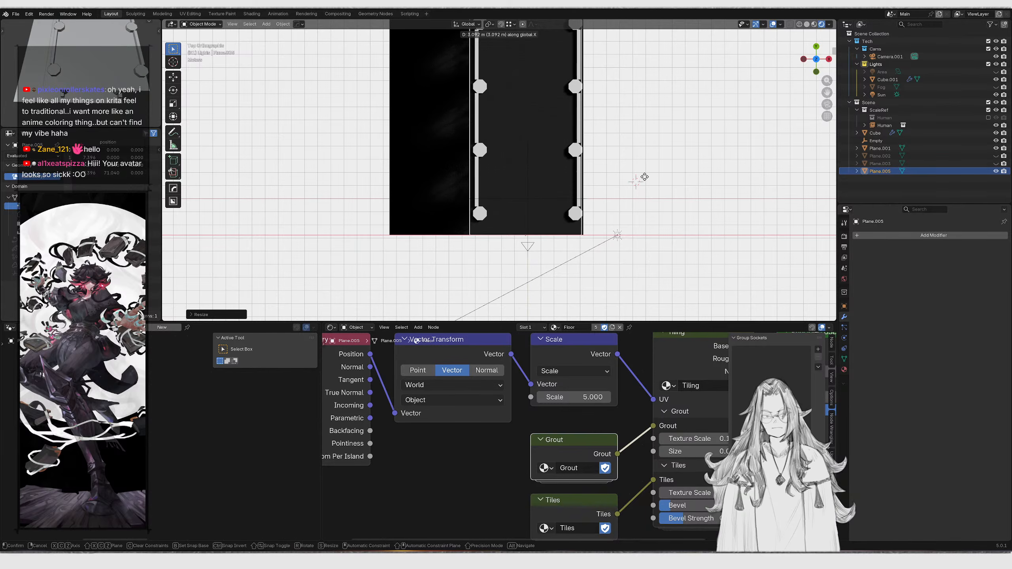
pyautogui.click(649, 179)
pyautogui.press('KP_0')
# Scale Plane.001 along X and shift it along X to fit the corridor
pyautogui.click(494, 222)
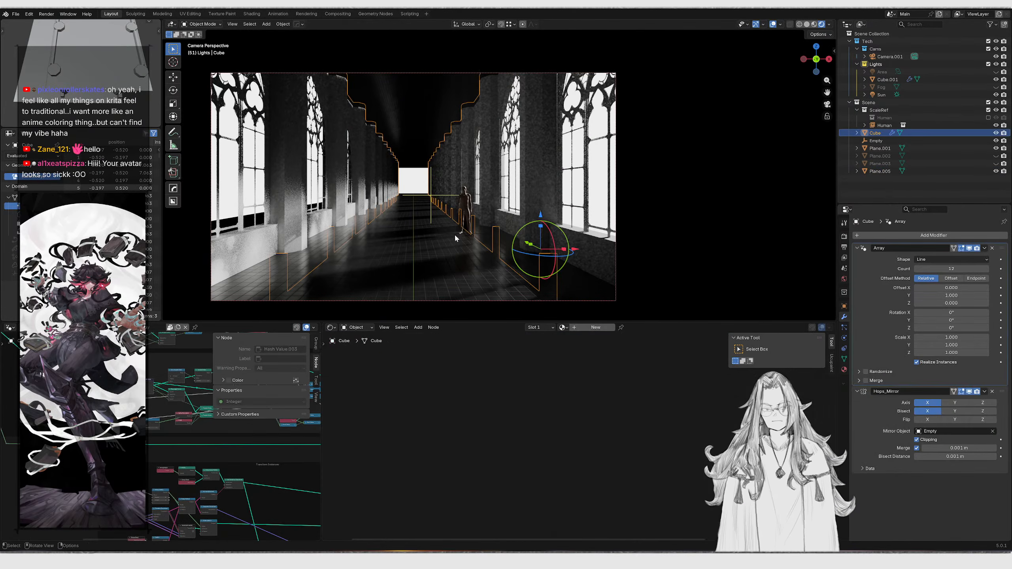
pyautogui.click(370, 257)
pyautogui.press('KP_0')
pyautogui.press('s')
pyautogui.press('x')
pyautogui.click(584, 215)
pyautogui.press('g')
pyautogui.press('x')
pyautogui.click(629, 214)
pyautogui.press('KP_0')
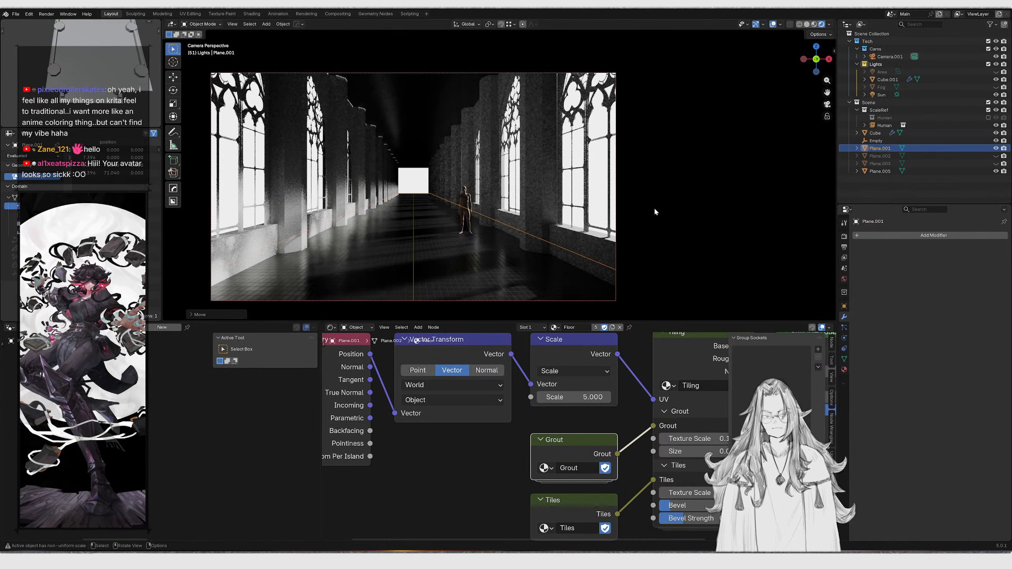
# Move the tiled floor plane along Z
pyautogui.click(549, 212)
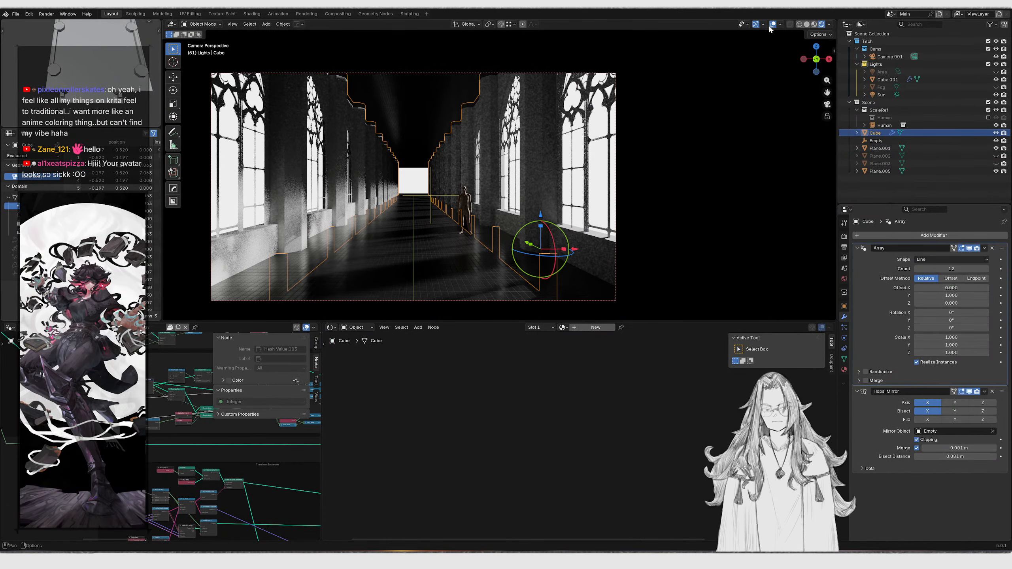
pyautogui.click(418, 174)
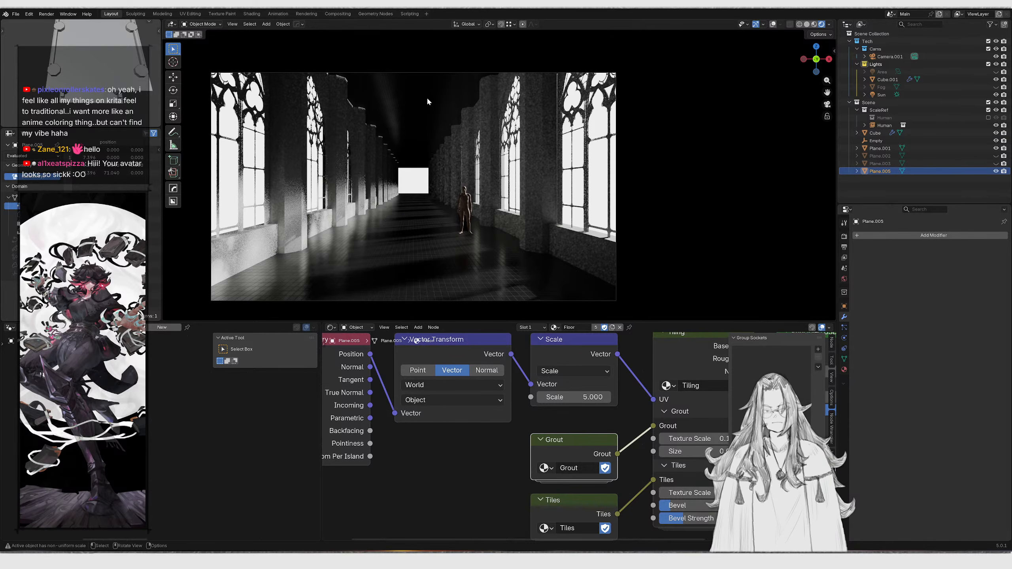
pyautogui.press('g')
pyautogui.press('z')
pyautogui.click(441, 205)
pyautogui.hotkey('shift', '`')
pyautogui.press('w')
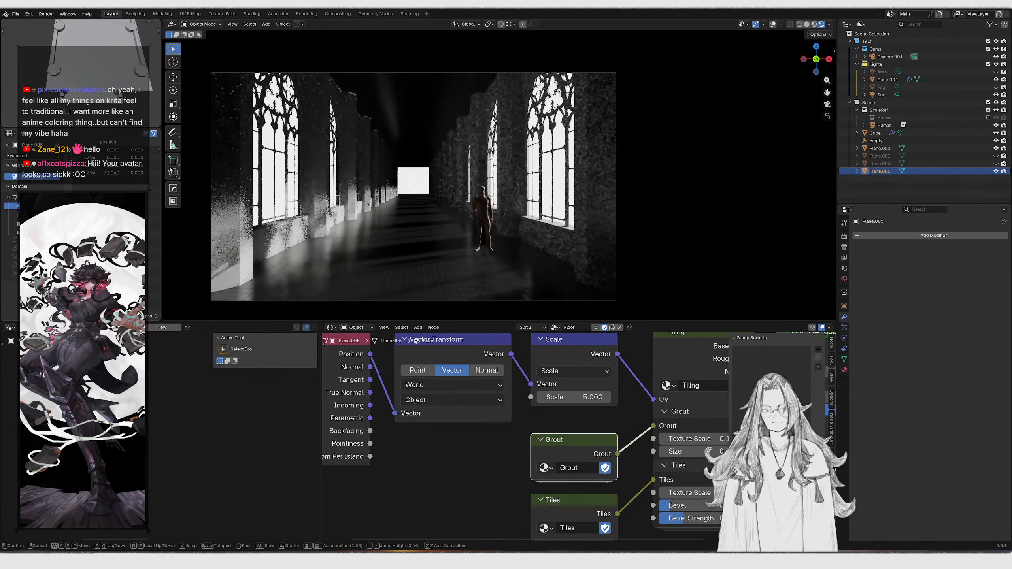
pyautogui.press('w')
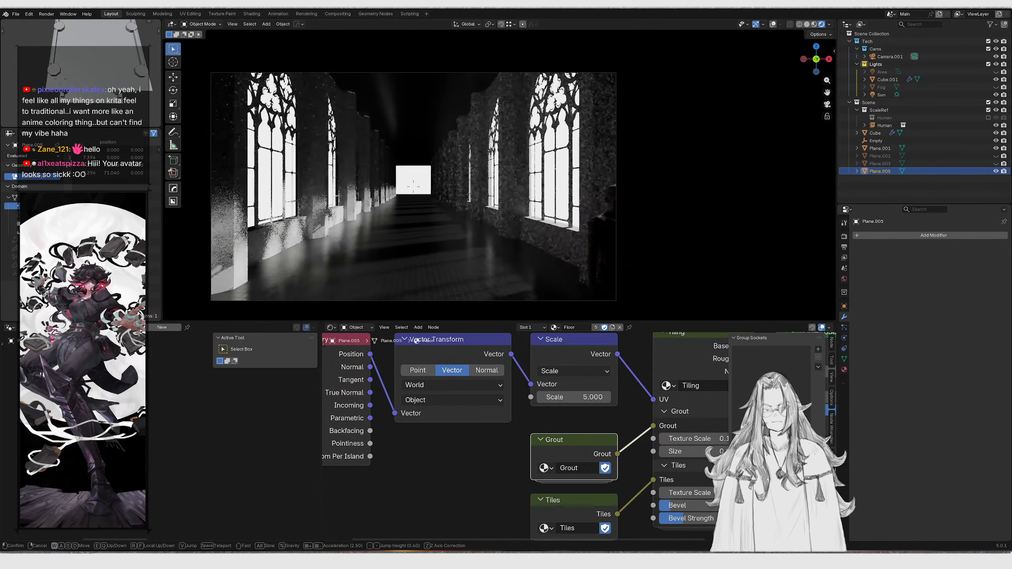
pyautogui.press('w')
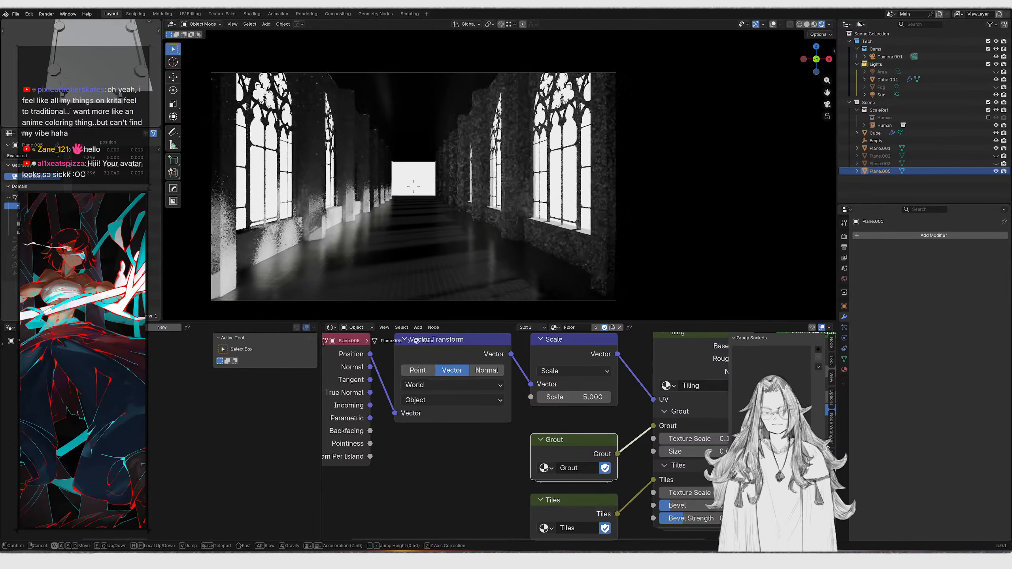
pyautogui.press('Escape')
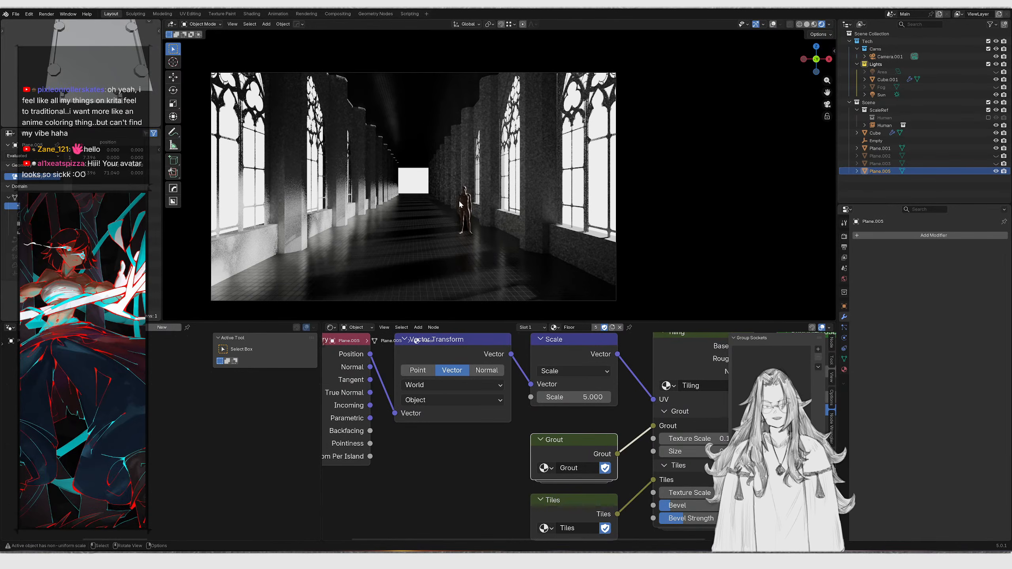
# Zoom in on the window tracery to inspect its texture up close
pyautogui.click(459, 204)
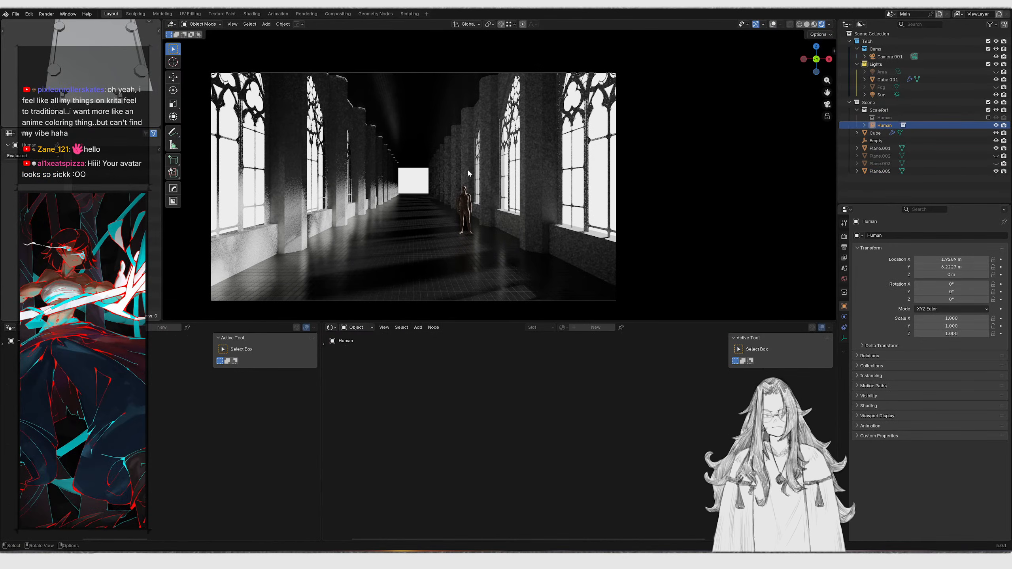
pyautogui.moveTo(468, 174); pyautogui.dragTo(412, 164, button='middle')
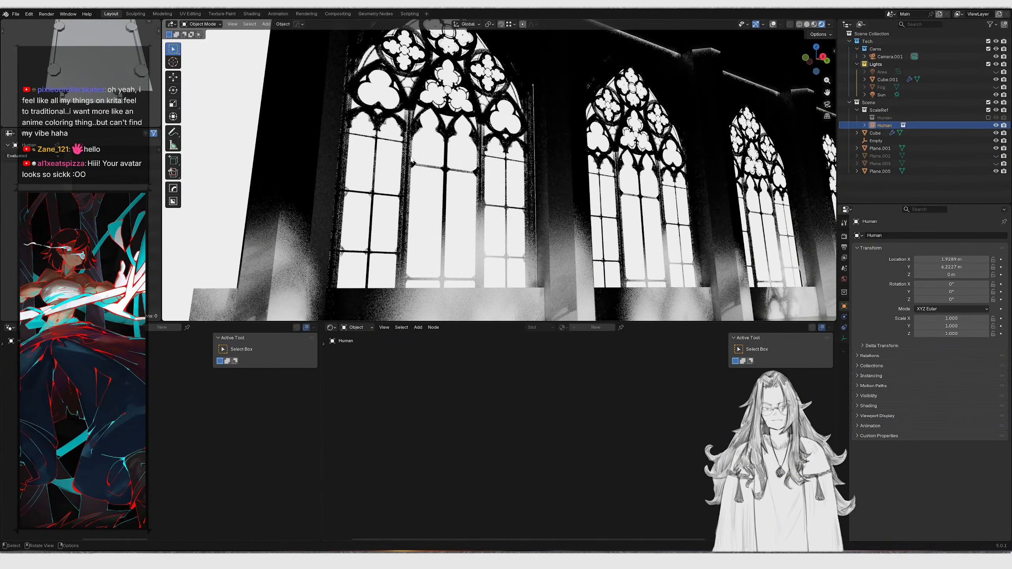
pyautogui.scroll(3, 462, 37)
pyautogui.scroll(6, 375, 98)
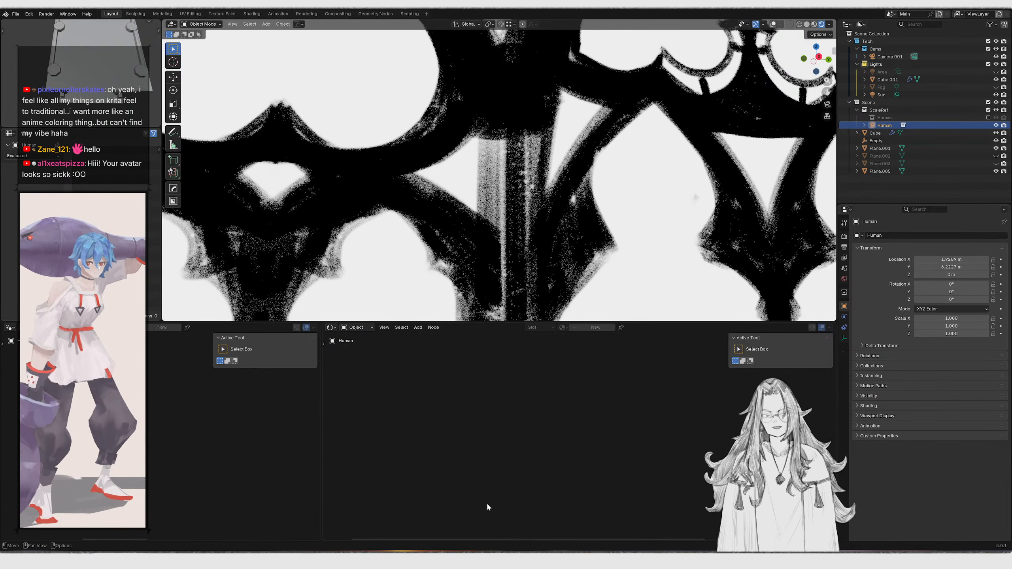
# Switch to Krita and toggle the visibility of the window layers, selecting Paint Layer 2 Merged
pyautogui.hotkey('alt', 'Tab')
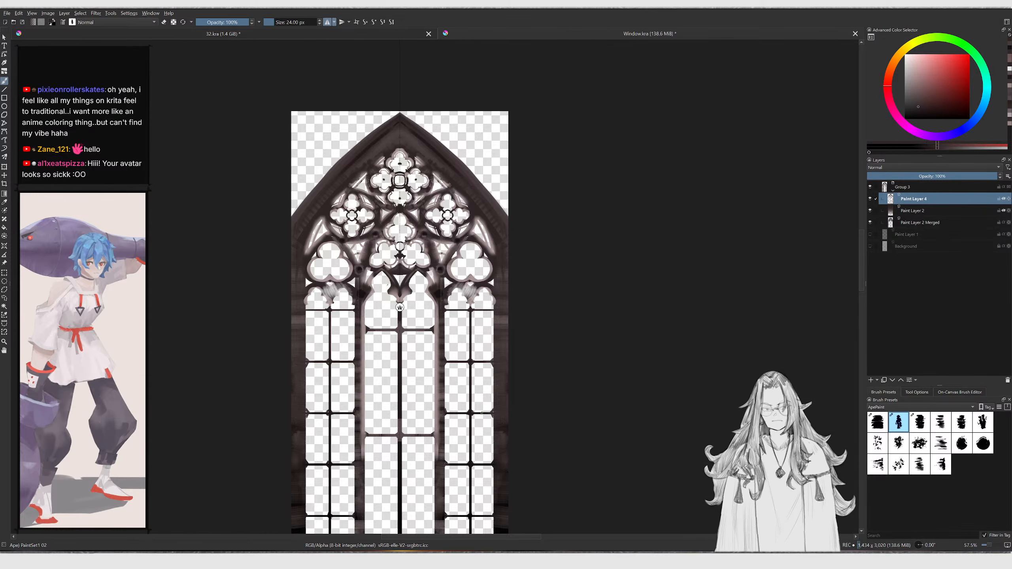
pyautogui.keyDown('ctrl'); pyautogui.moveTo(447, 182); pyautogui.dragTo(503, 163, button='middle'); pyautogui.keyUp('ctrl')
pyautogui.click(871, 199)
pyautogui.click(870, 198)
pyautogui.click(870, 198)
pyautogui.click(871, 198)
pyautogui.click(870, 222)
pyautogui.click(871, 222)
pyautogui.click(915, 227)
pyautogui.hotkey('ctrl', 'j')
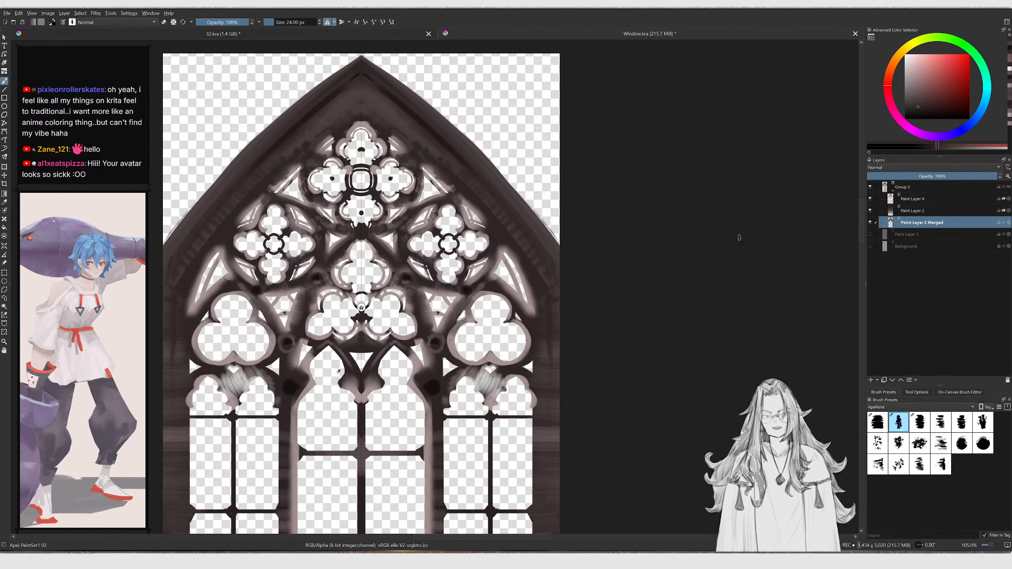
# Export the image as Window.png, replacing the existing file, and switch back to Blender
pyautogui.hotkey('ctrl', 'shift', 'e')
pyautogui.click(217, 158)
pyautogui.click(597, 404)
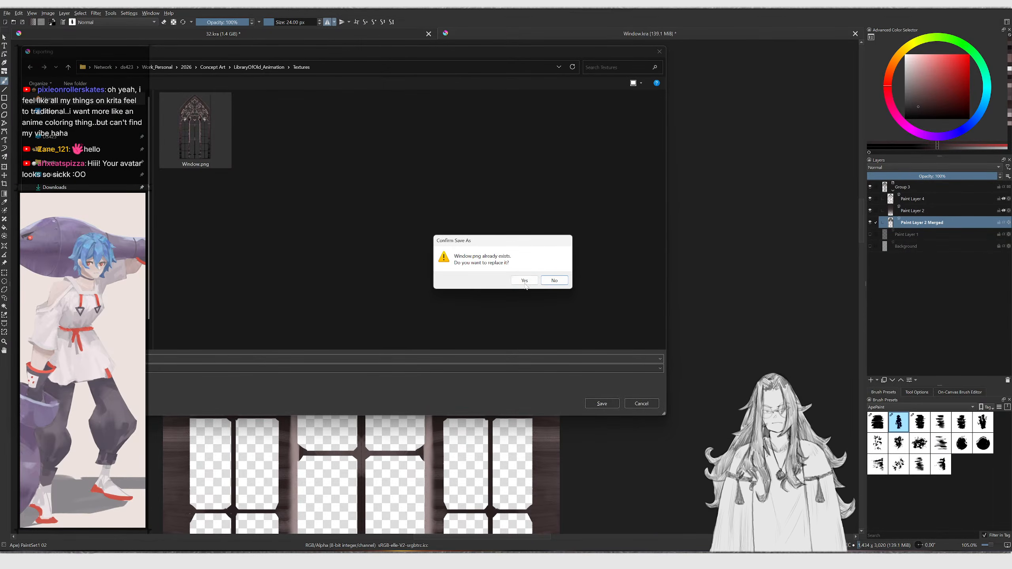
pyautogui.click(524, 281)
pyautogui.click(557, 371)
pyautogui.hotkey('alt', 'Tab')
# Open the Window material's nodes and reload the Window.png image texture
pyautogui.scroll(-6, 514, 199)
pyautogui.moveTo(506, 199); pyautogui.dragTo(544, 210, button='middle')
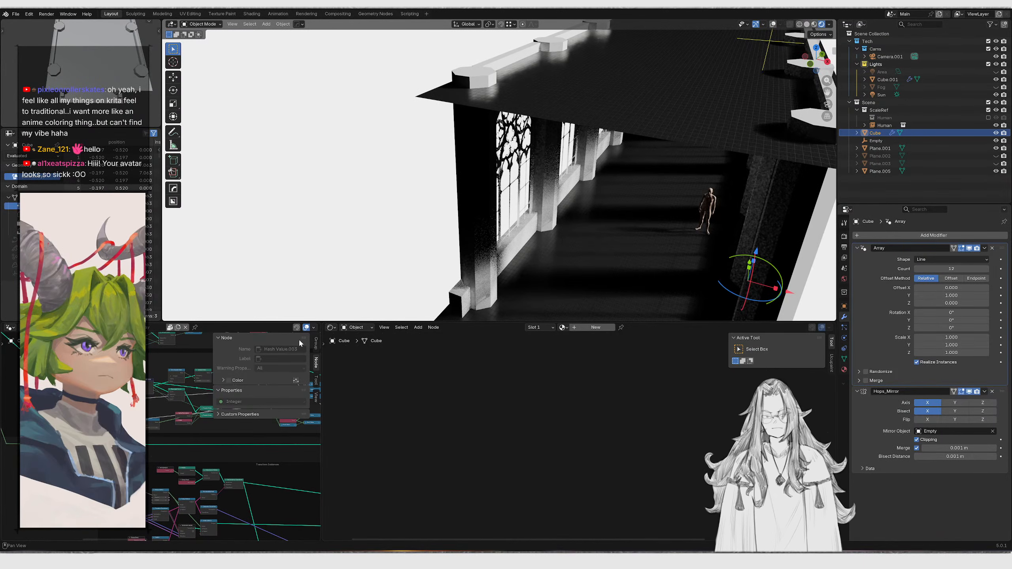
pyautogui.scroll(-1, 477, 219)
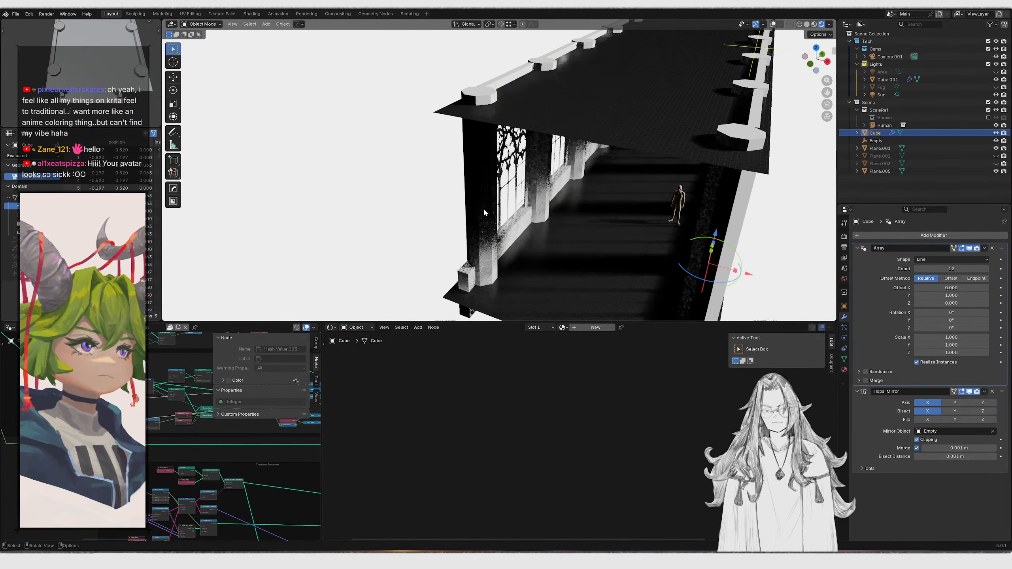
pyautogui.click(844, 360)
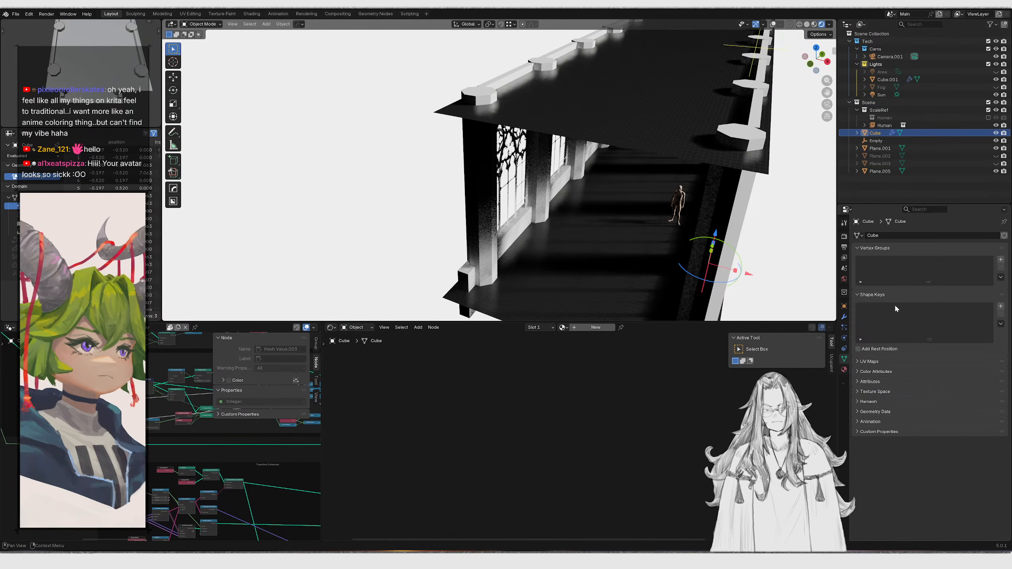
pyautogui.click(844, 370)
pyautogui.click(888, 246)
pyautogui.scroll(-3, 557, 398)
pyautogui.moveTo(466, 404); pyautogui.dragTo(547, 389, button='middle')
pyautogui.click(487, 381)
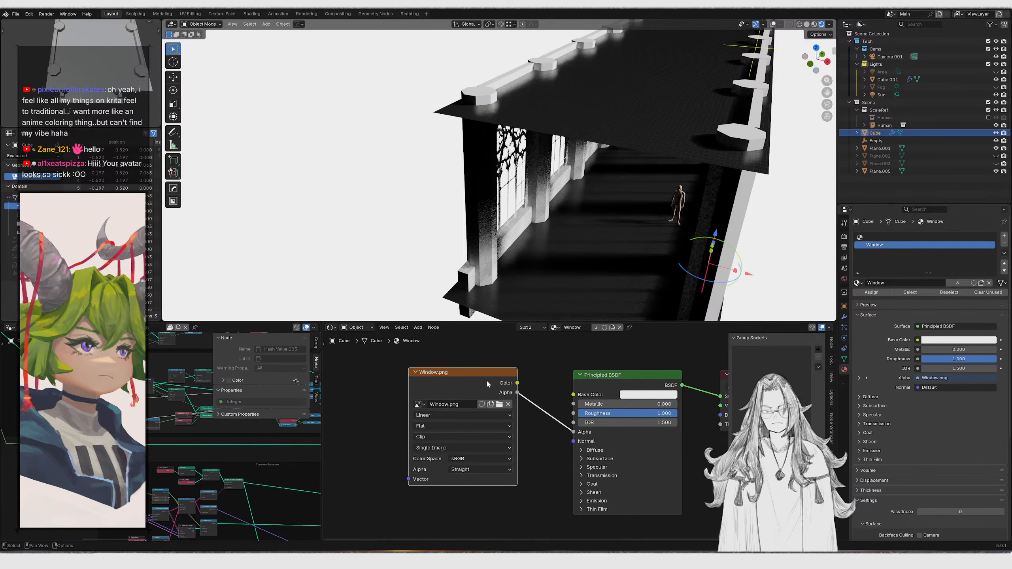
pyautogui.hotkey('alt', 'r')
# Reposition the image texture node and the shader nodes to open space between them
pyautogui.scroll(8, 485, 239)
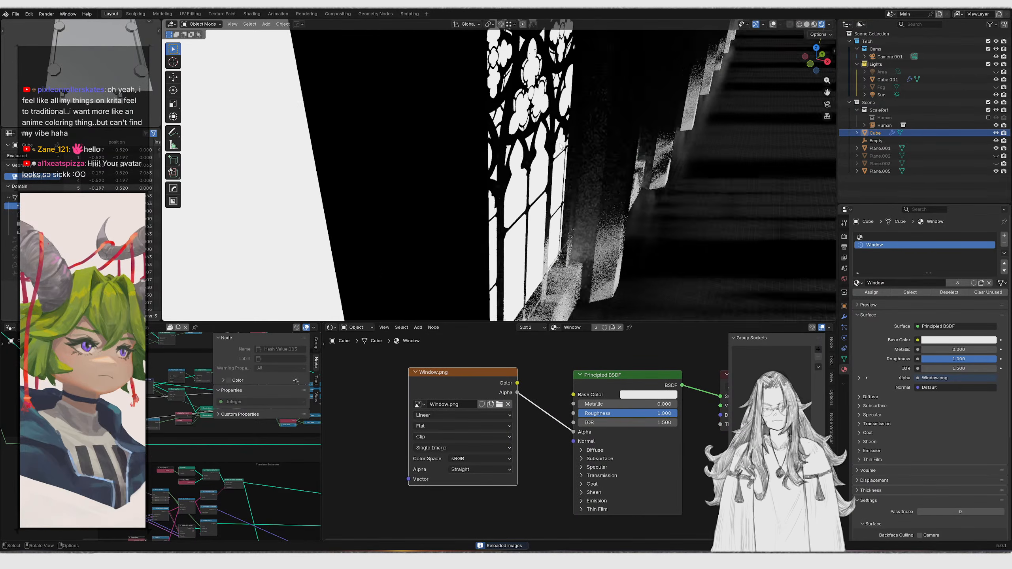
pyautogui.moveTo(564, 153); pyautogui.dragTo(501, 138, button='middle')
pyautogui.scroll(3, 502, 139)
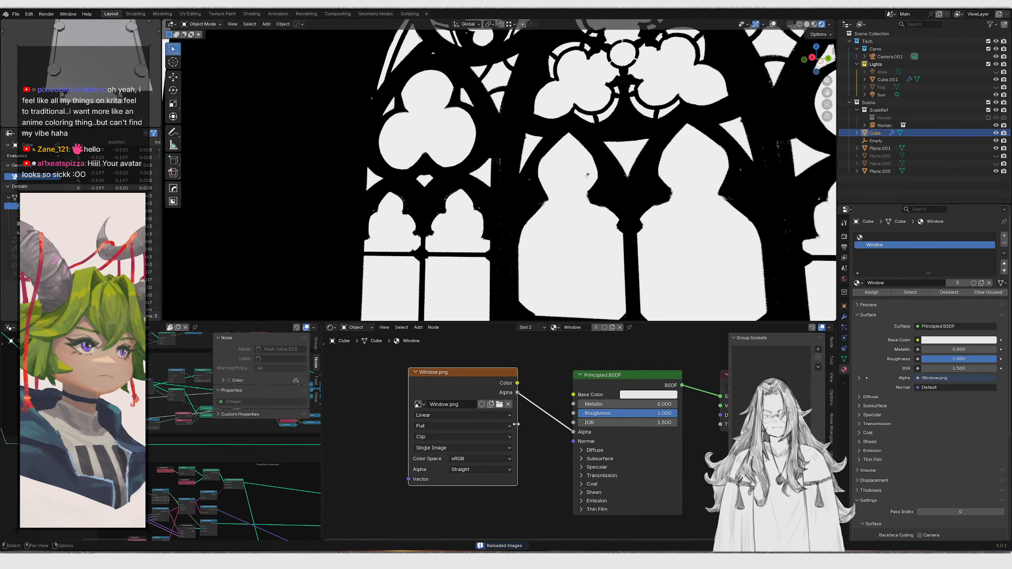
pyautogui.moveTo(470, 385); pyautogui.dragTo(350, 385)
pyautogui.keyDown('ctrl'); pyautogui.keyDown('shift'); pyautogui.click(400, 409); pyautogui.keyUp('shift'); pyautogui.keyUp('ctrl')
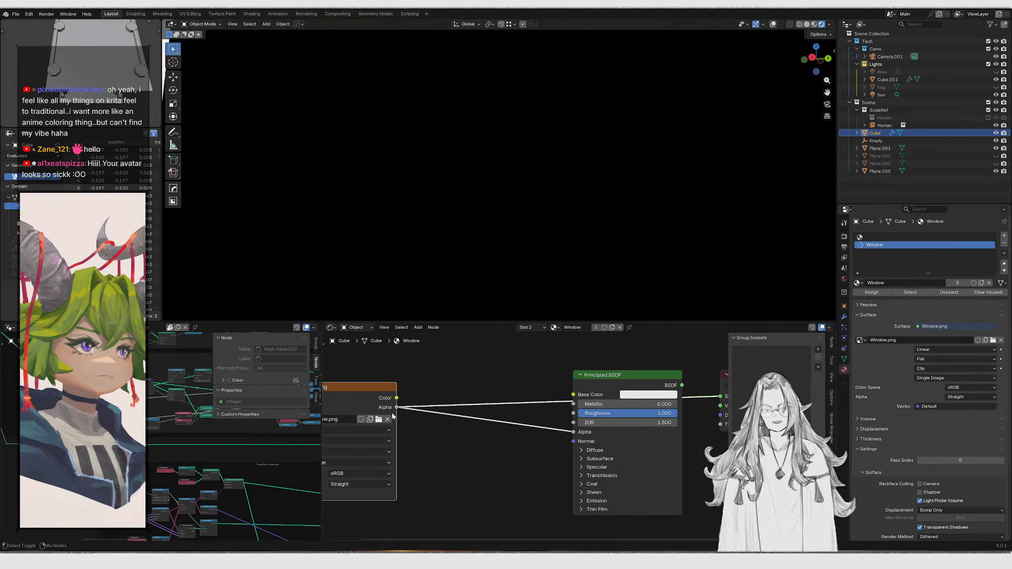
pyautogui.scroll(4, 565, 188)
pyautogui.moveTo(565, 188); pyautogui.dragTo(587, 192, button='middle')
pyautogui.scroll(-1, 456, 378)
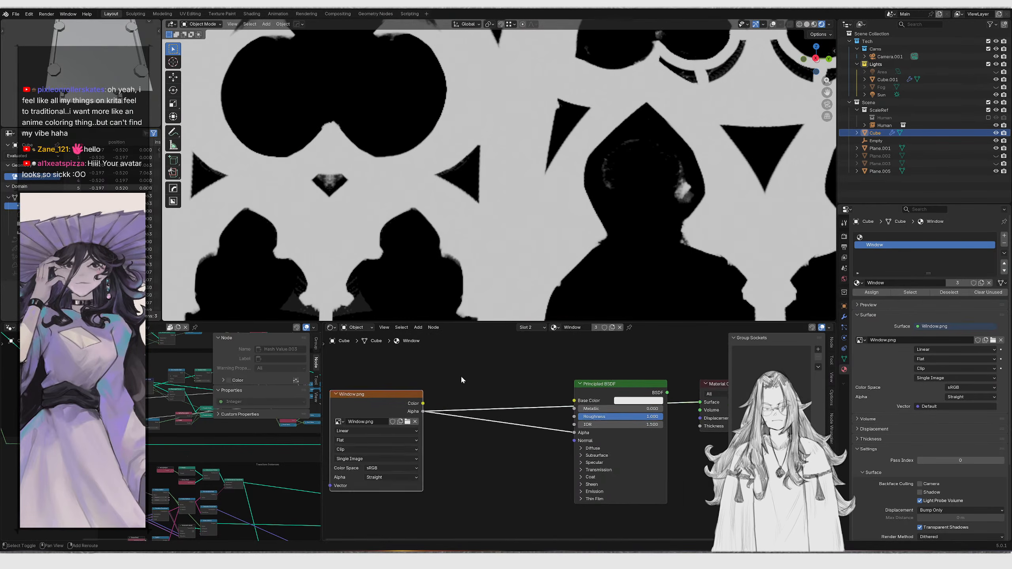
pyautogui.moveTo(456, 378); pyautogui.dragTo(593, 399, button='middle')
pyautogui.press('g')
pyautogui.press('x')
pyautogui.click(455, 454)
# Insert a Color Ramp node fed by the image texture's alpha
pyautogui.moveTo(453, 434); pyautogui.dragTo(542, 497)
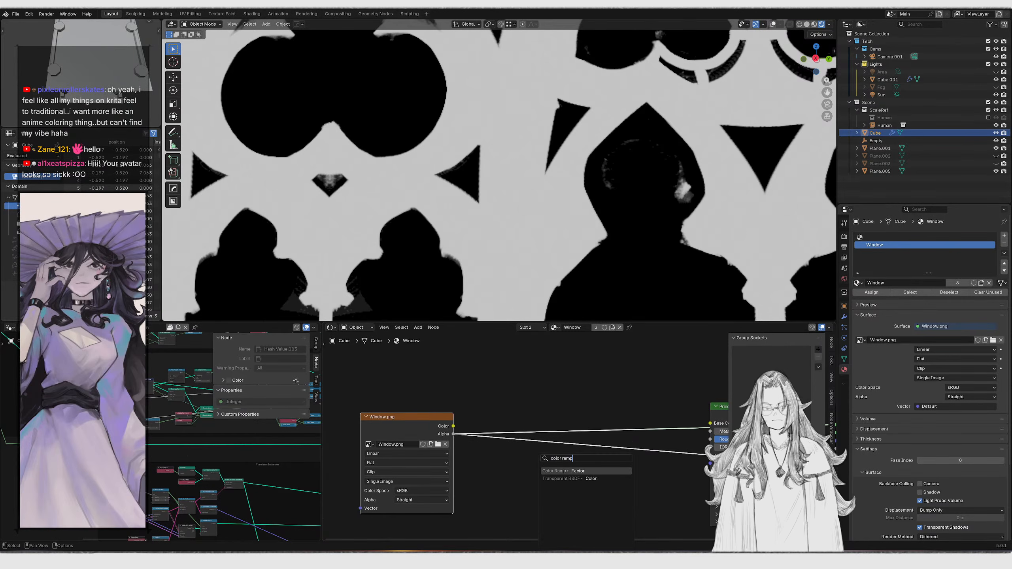
pyautogui.write('color ramp')
pyautogui.press('Return')
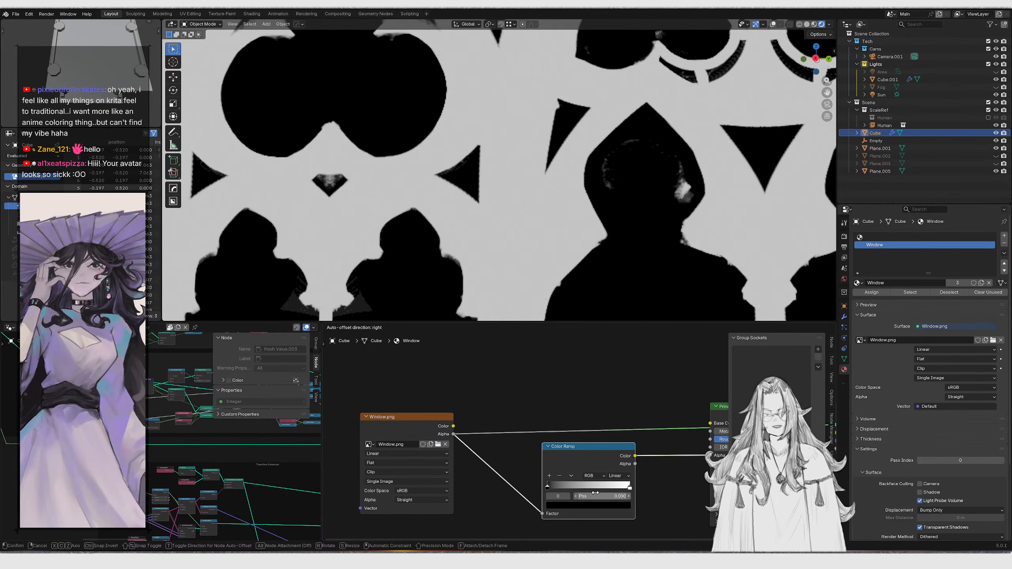
# Drag the Color Ramp stops close together near the black end, about 0.04, to sharpen the window mask
pyautogui.scroll(2, 597, 493)
pyautogui.click(525, 456)
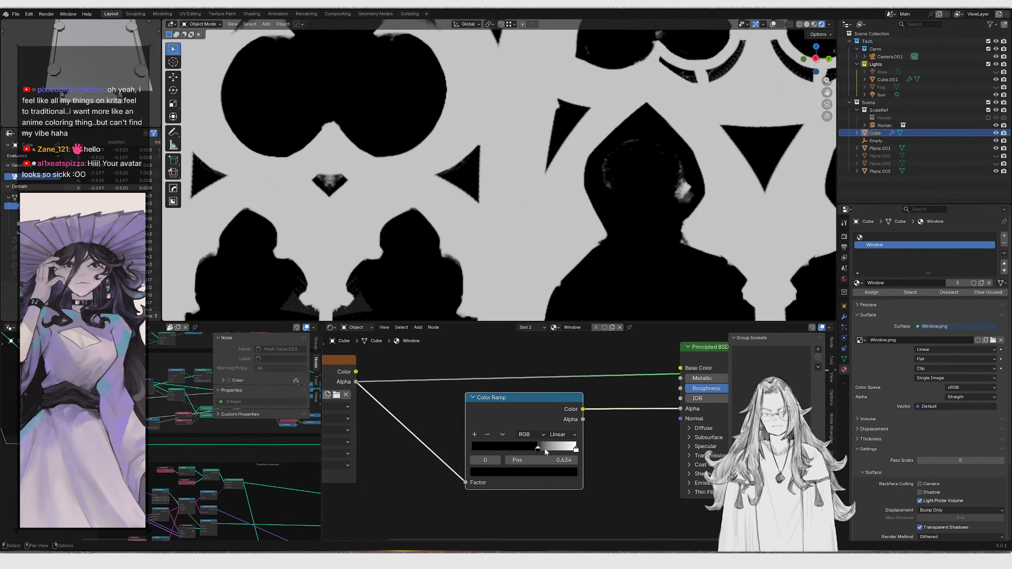
pyautogui.keyDown('ctrl'); pyautogui.keyDown('shift'); pyautogui.click(570, 414); pyautogui.keyUp('shift'); pyautogui.keyUp('ctrl')
pyautogui.moveTo(576, 449)
pyautogui.mouseDown()
pyautogui.moveTo(567, 449)
pyautogui.moveTo(591, 450)
pyautogui.mouseUp()
pyautogui.moveTo(512, 449); pyautogui.dragTo(478, 441)
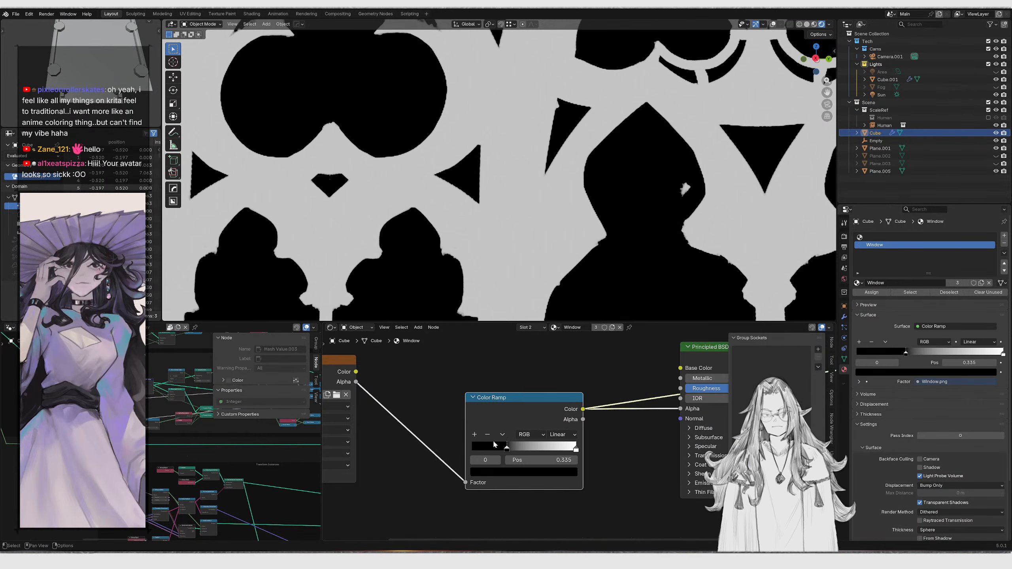
pyautogui.moveTo(574, 448); pyautogui.dragTo(449, 445)
pyautogui.moveTo(517, 449); pyautogui.dragTo(477, 448)
pyautogui.scroll(-6, 604, 136)
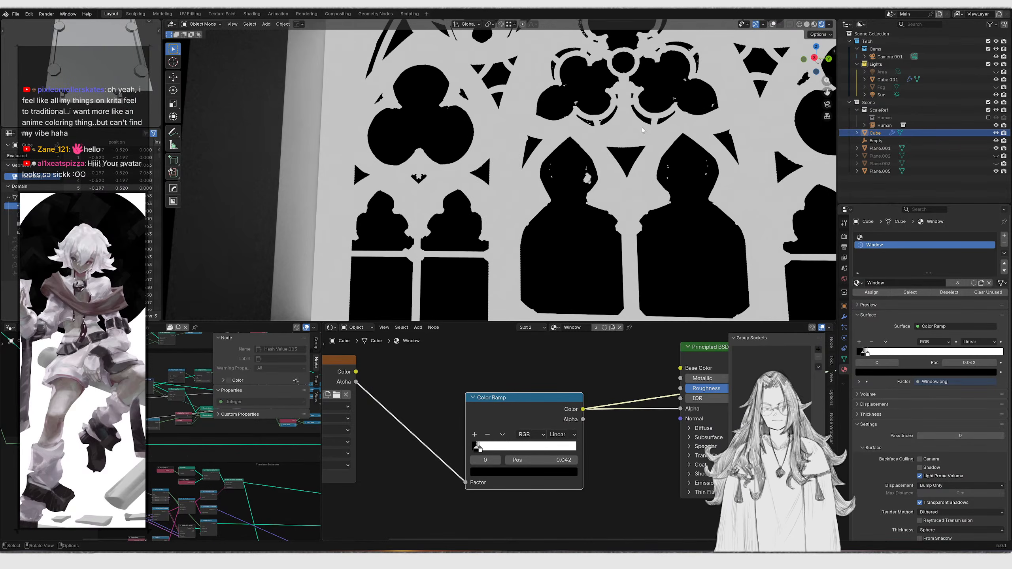
# Review the sharpened window mask in the node editor, viewport and camera view
pyautogui.scroll(-2, 579, 418)
pyautogui.scroll(-1, 580, 417)
pyautogui.moveTo(579, 418); pyautogui.dragTo(409, 432, button='middle')
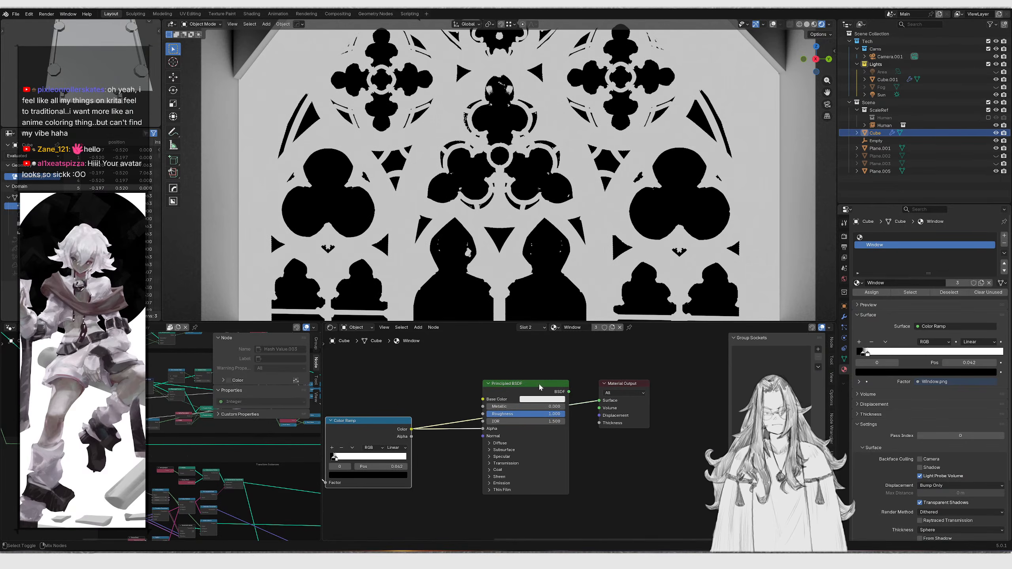
pyautogui.keyDown('ctrl'); pyautogui.keyDown('shift'); pyautogui.click(538, 384); pyautogui.keyUp('shift'); pyautogui.keyUp('ctrl')
pyautogui.moveTo(481, 210); pyautogui.dragTo(446, 224, button='middle')
pyautogui.scroll(-6, 515, 210)
pyautogui.press('KP_0')
pyautogui.scroll(-5, 548, 210)
pyautogui.press('KP_0')
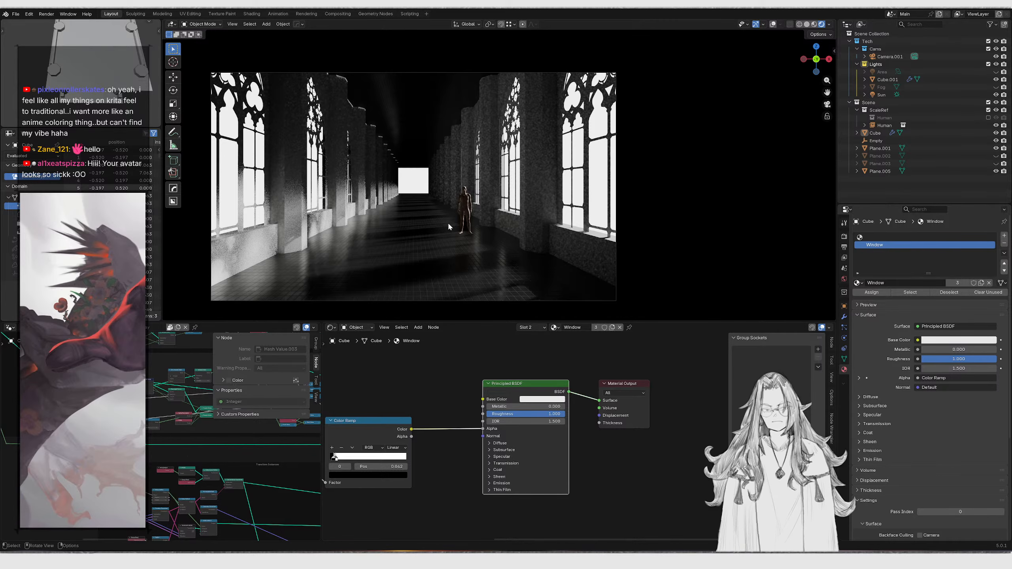
# Move the selected plane up about 3.37 m along the Z axis above the corridor
pyautogui.click(414, 140)
pyautogui.scroll(-3, 418, 147)
pyautogui.moveTo(425, 158); pyautogui.dragTo(478, 167, button='middle')
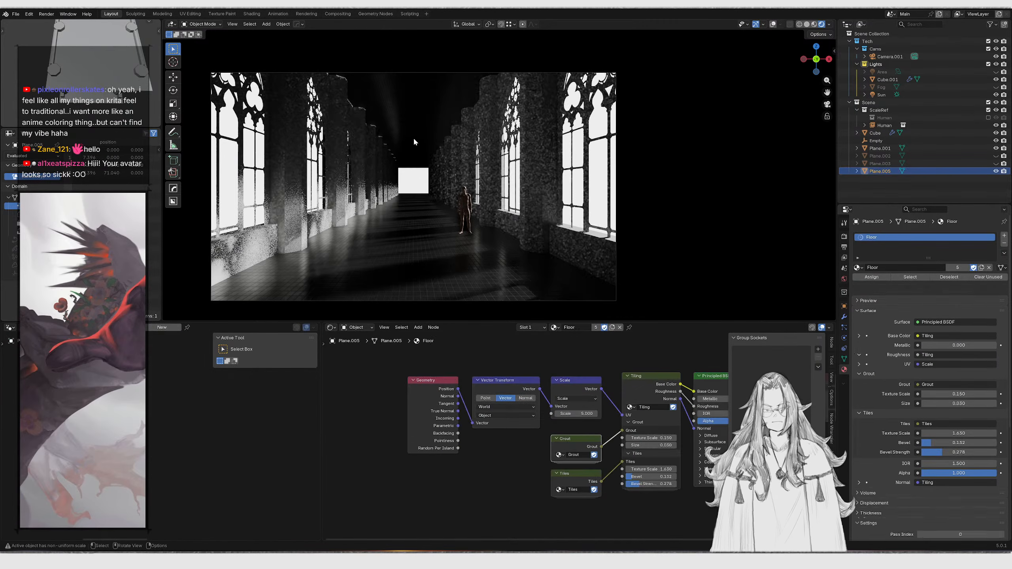
pyautogui.press('KP_0')
pyautogui.scroll(-7, 474, 178)
pyautogui.press('g')
pyautogui.press('z')
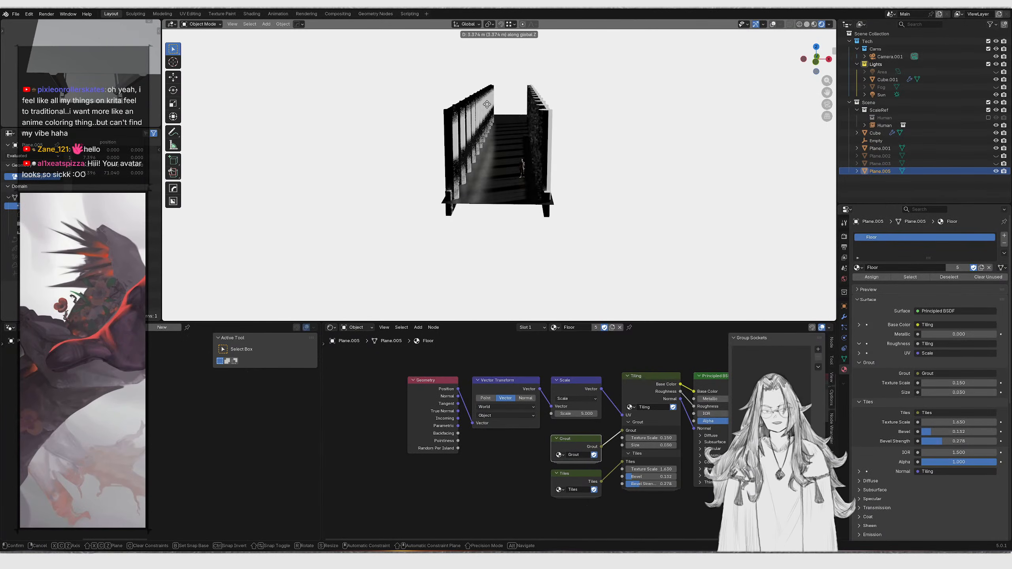
pyautogui.click(493, 117)
# Inspect the corridor through the camera, flying and orbiting around the scene
pyautogui.press('KP_0')
pyautogui.scroll(4, 459, 167)
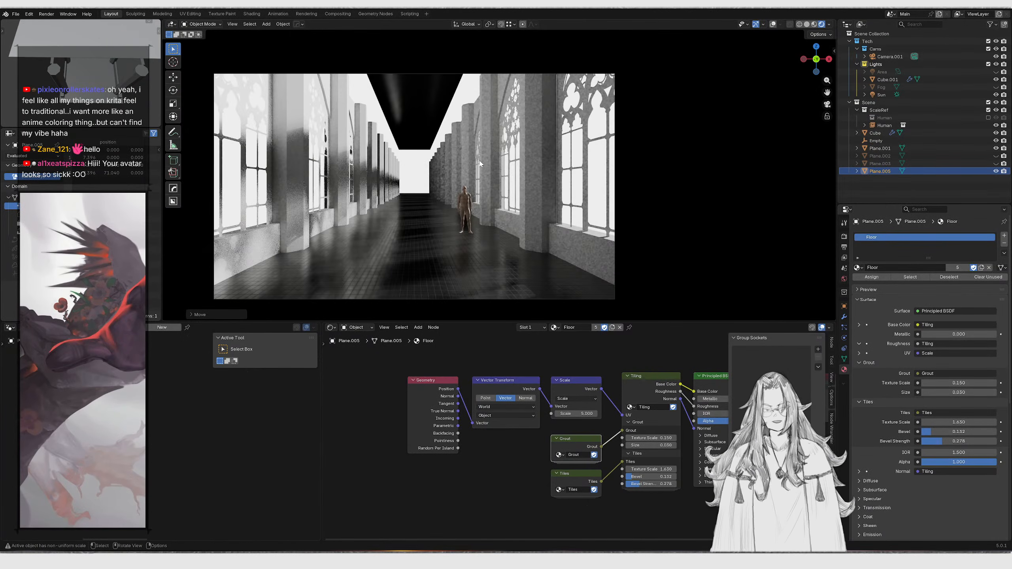
pyautogui.scroll(-2, 459, 164)
pyautogui.scroll(4, 464, 158)
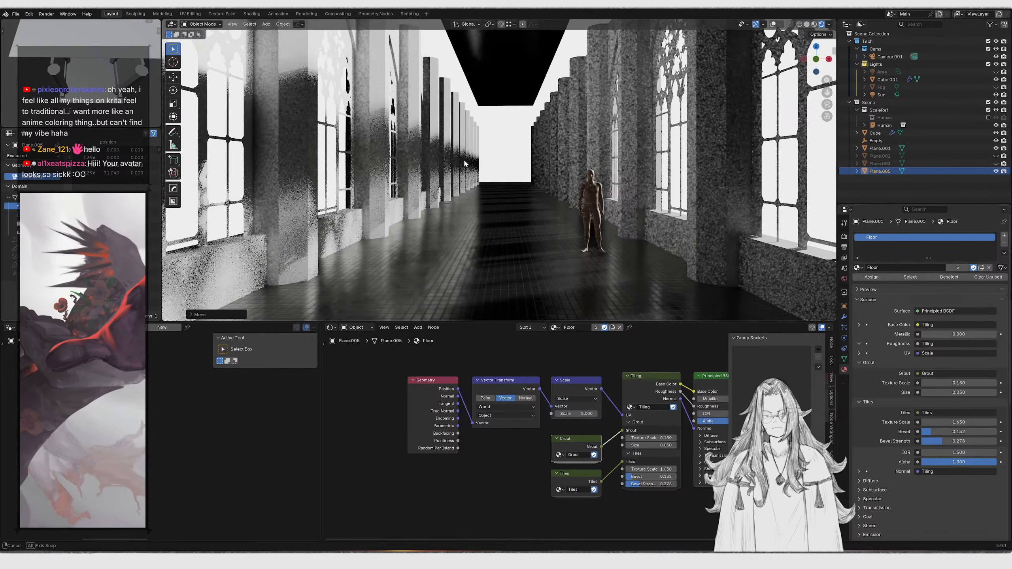
pyautogui.scroll(-4, 463, 160)
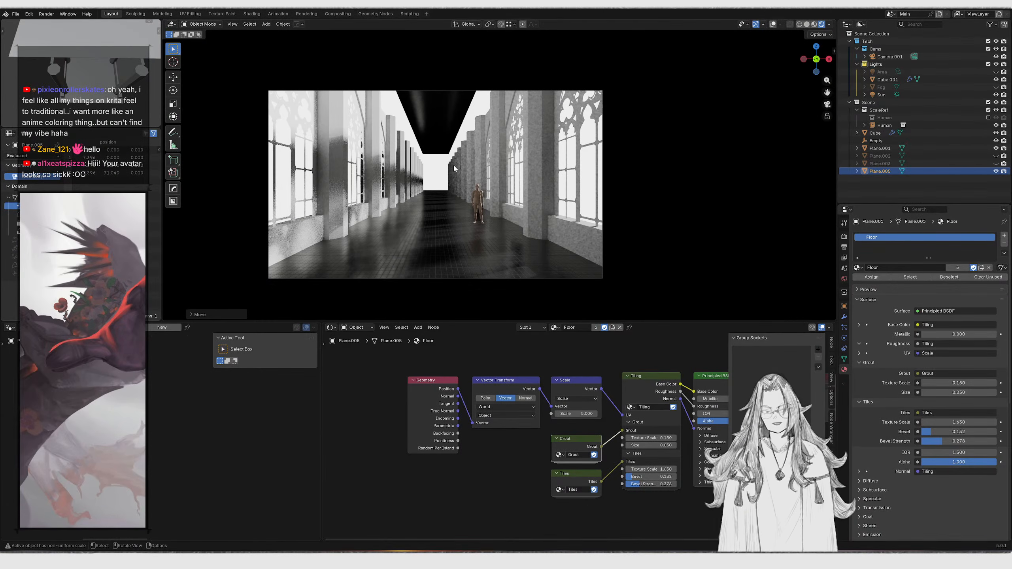
pyautogui.hotkey('shift', '`')
pyautogui.press('w')
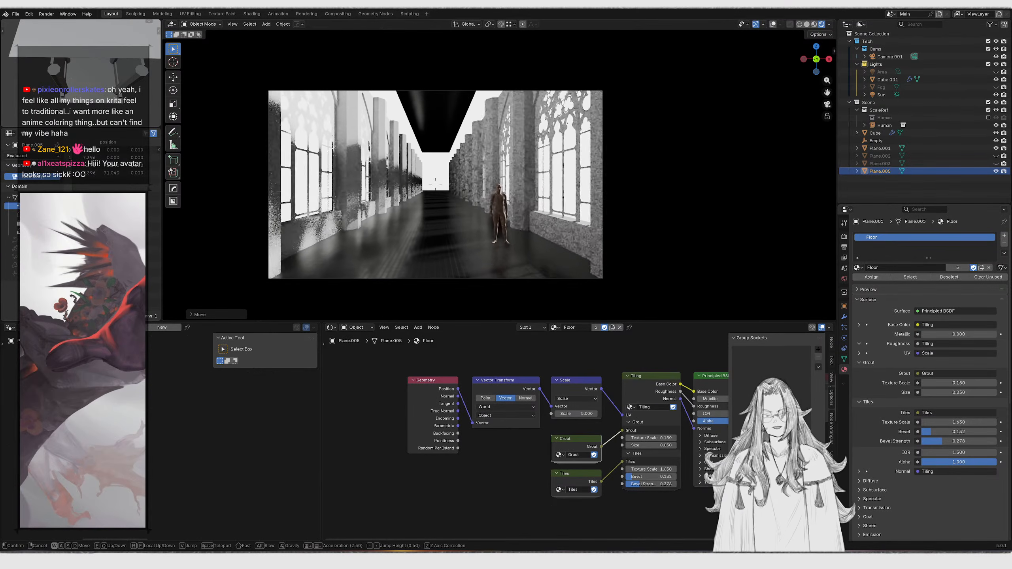
pyautogui.press('w')
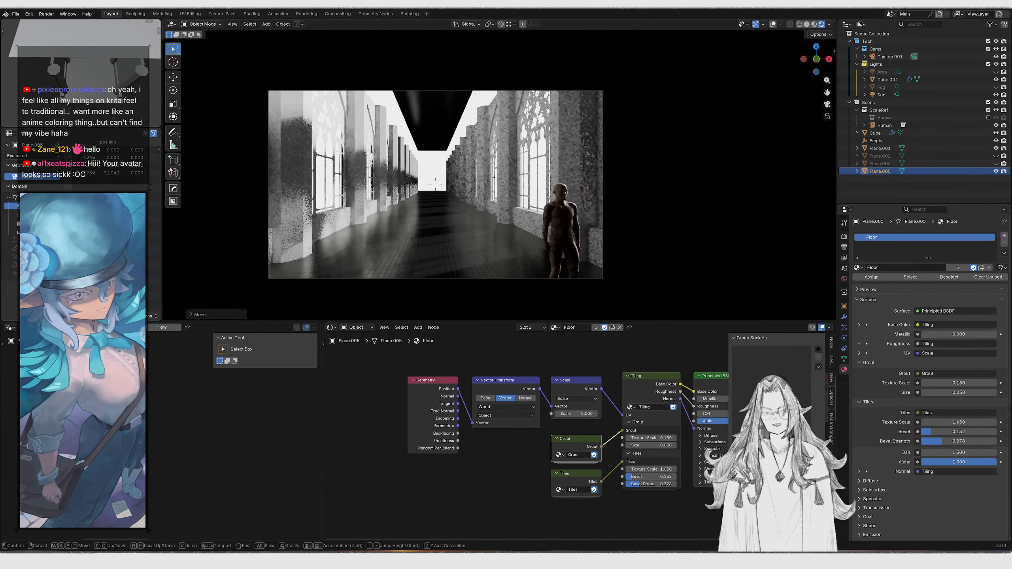
pyautogui.press('Escape')
pyautogui.press('space')
pyautogui.moveTo(455, 170); pyautogui.dragTo(537, 223, button='middle')
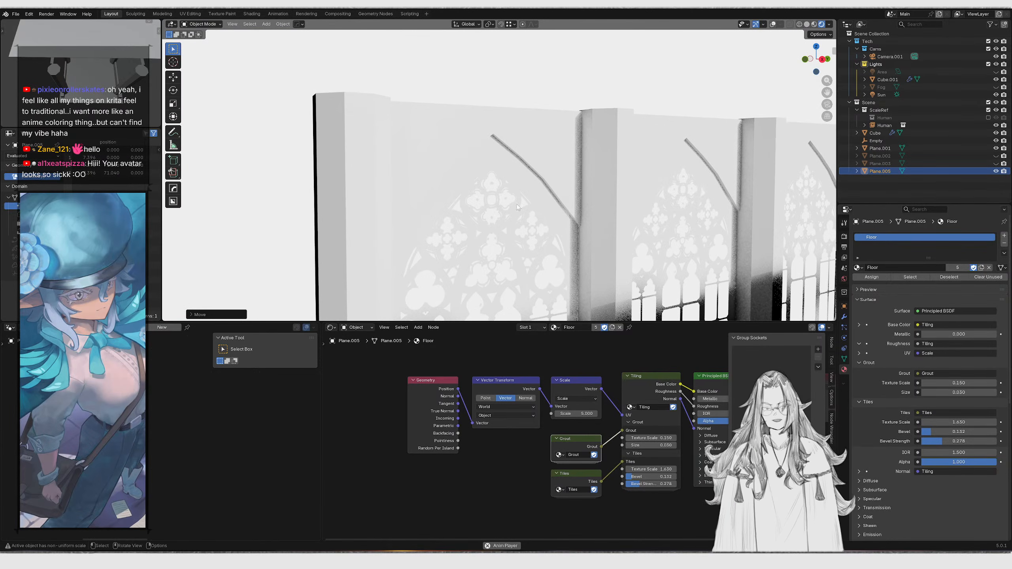
pyautogui.press('KP_0')
pyautogui.press('KP_0')
pyautogui.moveTo(565, 224); pyautogui.dragTo(552, 144, button='middle')
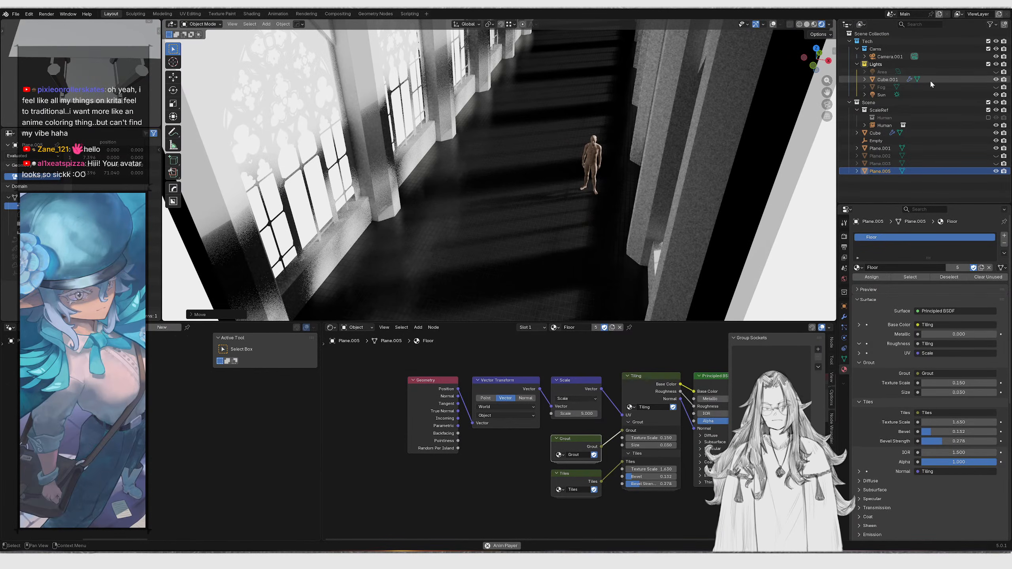
# Toggle the Fog object's visibility and reframe the camera view toward the figure
pyautogui.click(995, 87)
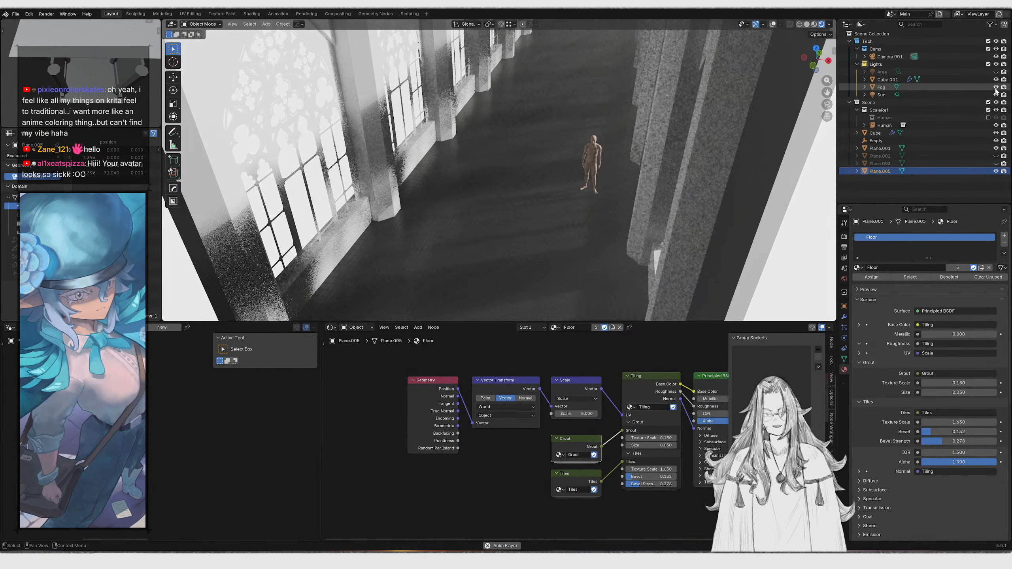
pyautogui.press('KP_0')
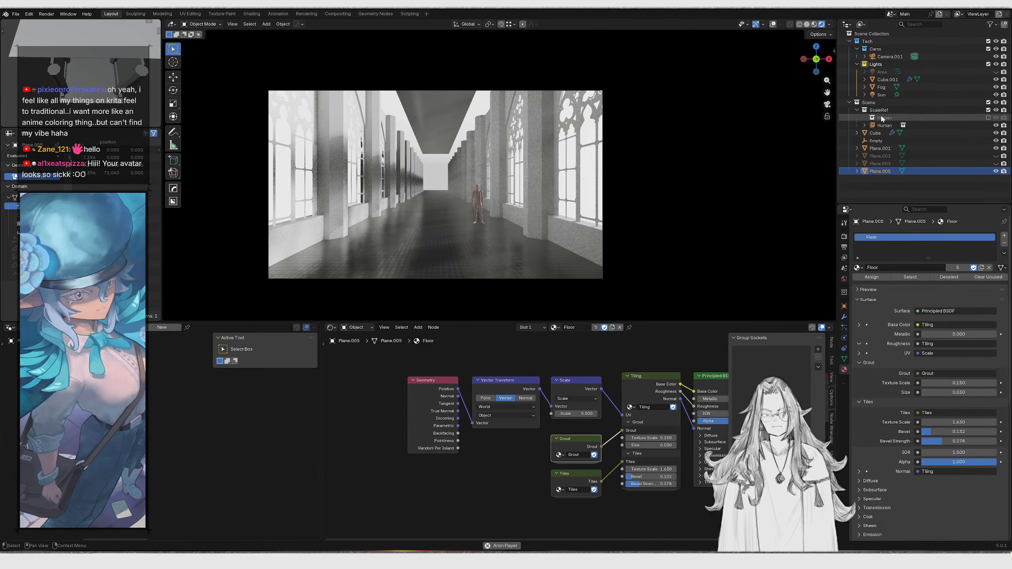
pyautogui.moveTo(542, 155)
pyautogui.mouseDown(button='middle')
pyautogui.moveTo(548, 216)
pyautogui.moveTo(536, 172)
pyautogui.mouseUp(button='middle')
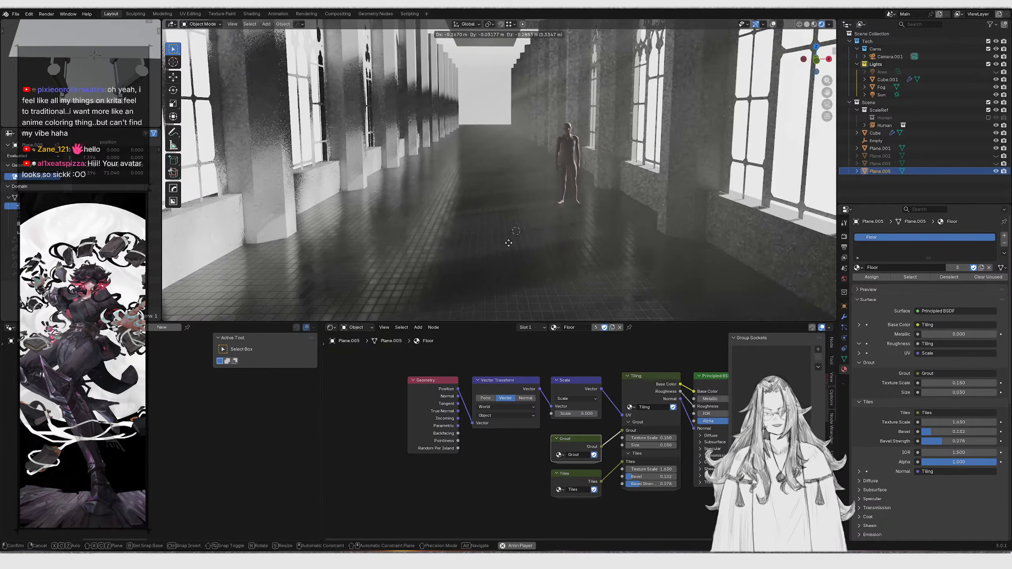
# Add a new plane mesh to the scene
pyautogui.hotkey('shift', 'a')
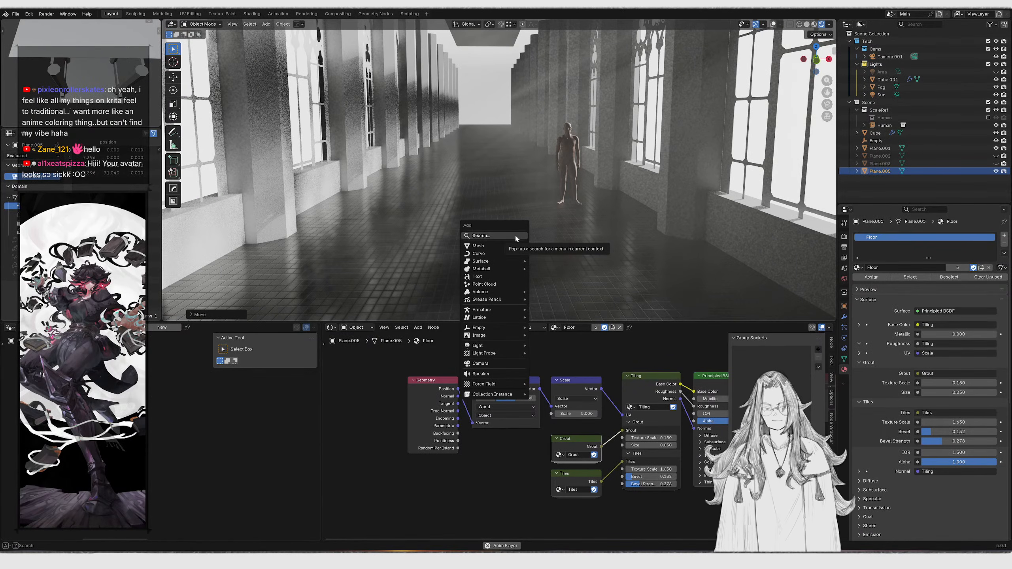
pyautogui.moveTo(483, 247)
pyautogui.click(560, 247)
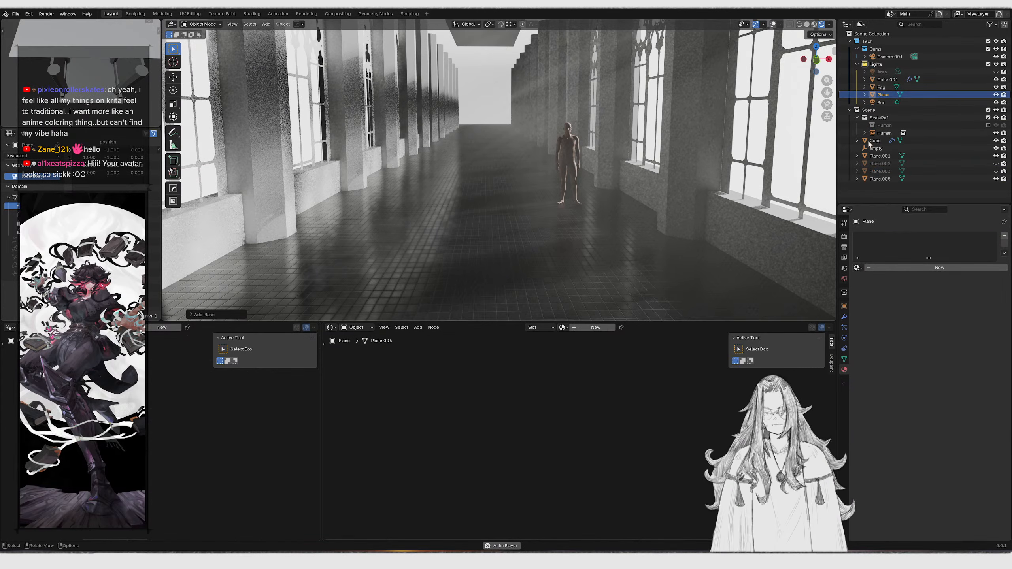
# Hide the Fog object and move Cube.001 out of the Lights collection into the Scene collection
pyautogui.click(988, 80)
pyautogui.click(996, 87)
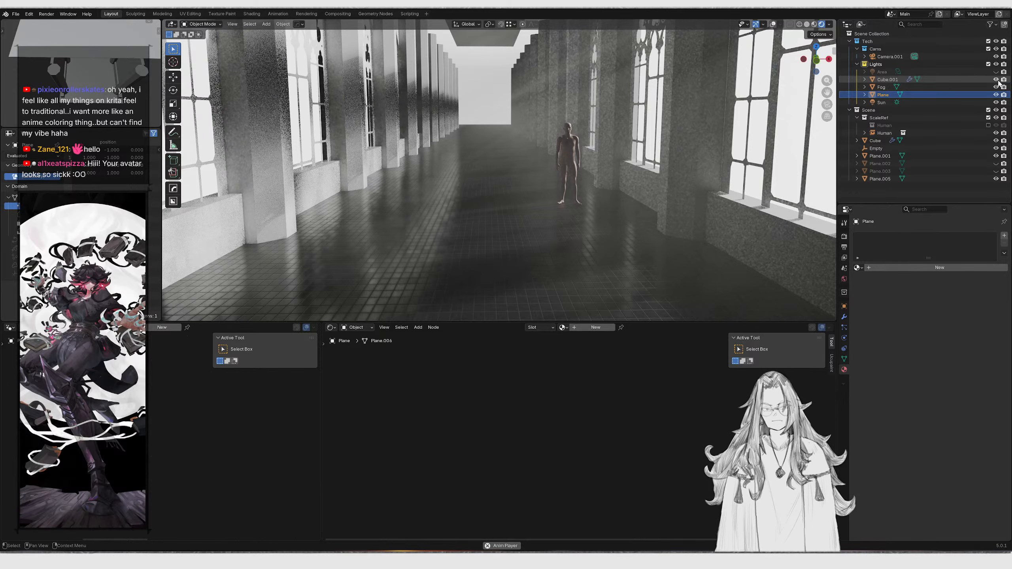
pyautogui.click(996, 79)
pyautogui.click(951, 80)
pyautogui.moveTo(928, 112); pyautogui.dragTo(888, 111)
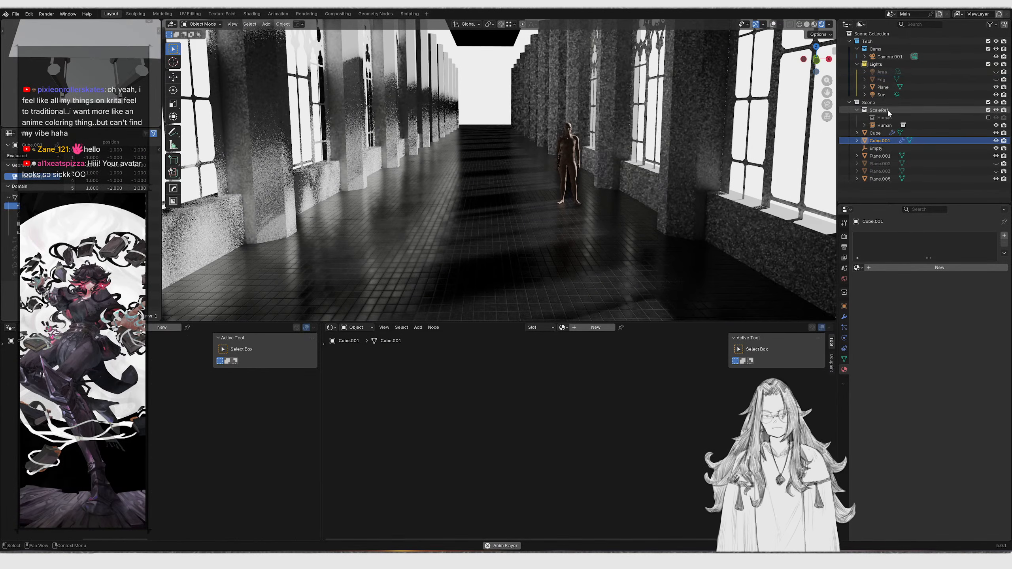
# Select the new plane and move it into the corridor near the figure
pyautogui.scroll(-2, 595, 102)
pyautogui.keyDown('shift'); pyautogui.moveTo(602, 105); pyautogui.dragTo(629, 146, button='middle'); pyautogui.keyUp('shift')
pyautogui.scroll(-4, 610, 150)
pyautogui.scroll(-2, 610, 150)
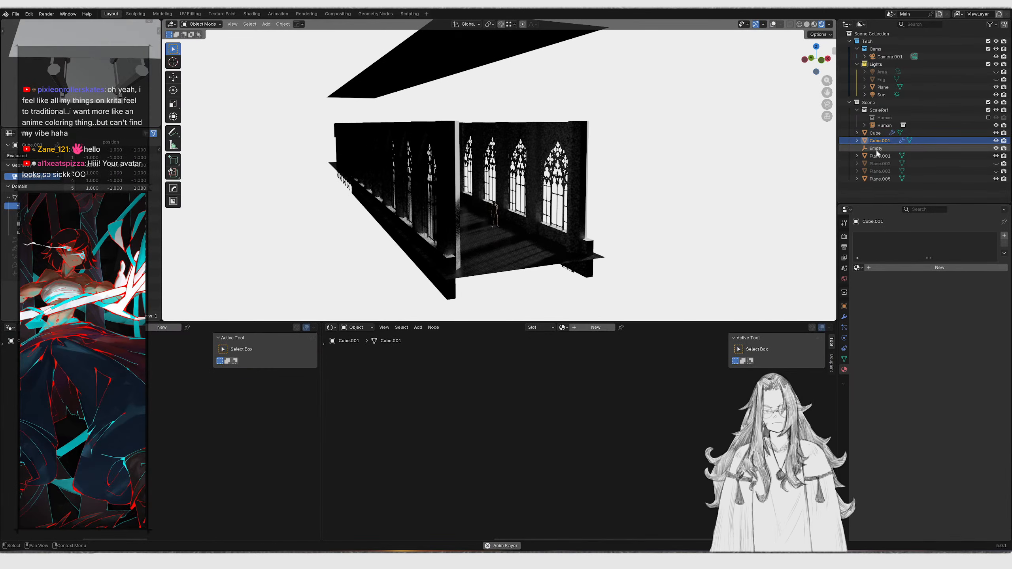
pyautogui.click(879, 156)
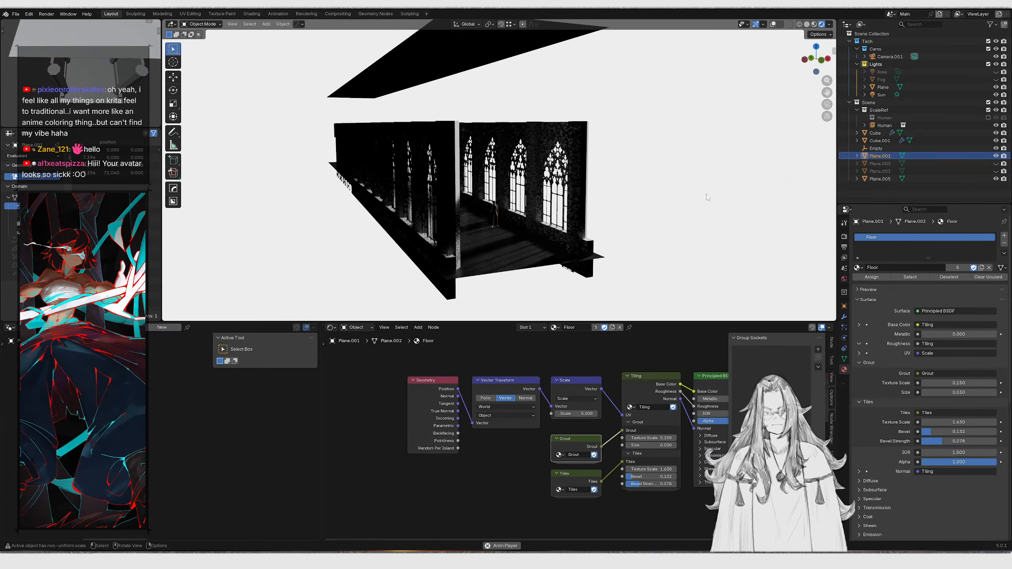
pyautogui.click(879, 179)
pyautogui.scroll(3, 663, 219)
pyautogui.click(884, 88)
pyautogui.keyDown('shift'); pyautogui.moveTo(571, 195); pyautogui.dragTo(557, 87, button='middle'); pyautogui.keyUp('shift')
pyautogui.press('g')
pyautogui.click(574, 226)
# Move the plane into the Scene collection and rotate it 90° about the X axis
pyautogui.moveTo(883, 89); pyautogui.dragTo(867, 102)
pyautogui.click(866, 96)
pyautogui.keyDown('ctrl'); pyautogui.moveTo(643, 96); pyautogui.dragTo(564, 154, button='middle'); pyautogui.keyUp('ctrl')
pyautogui.click(504, 109)
pyautogui.press('r')
pyautogui.press('x')
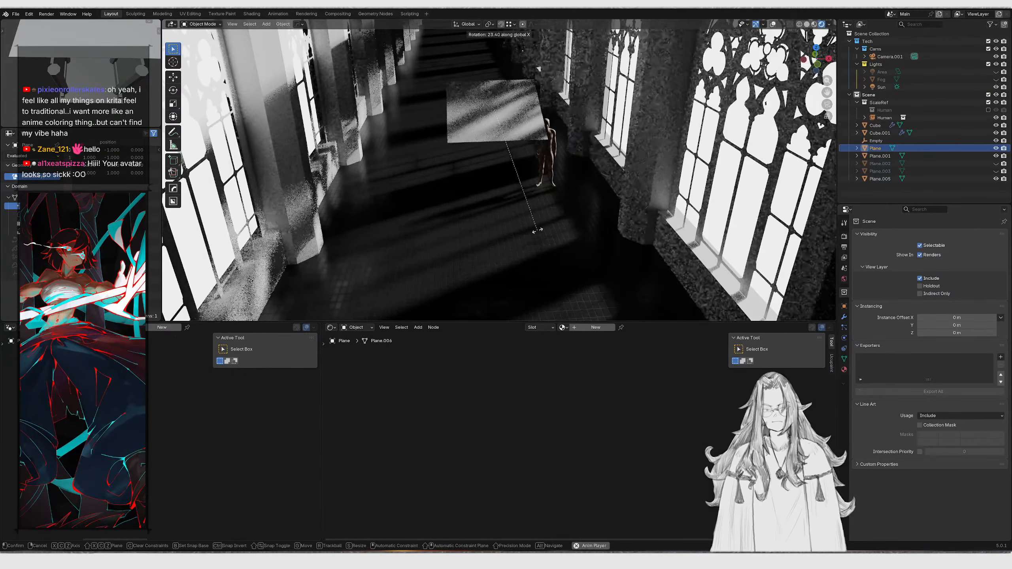
pyautogui.write('90')
pyautogui.press('Return')
pyautogui.moveTo(540, 219); pyautogui.dragTo(515, 151, button='middle')
pyautogui.press('s')
pyautogui.press('x')
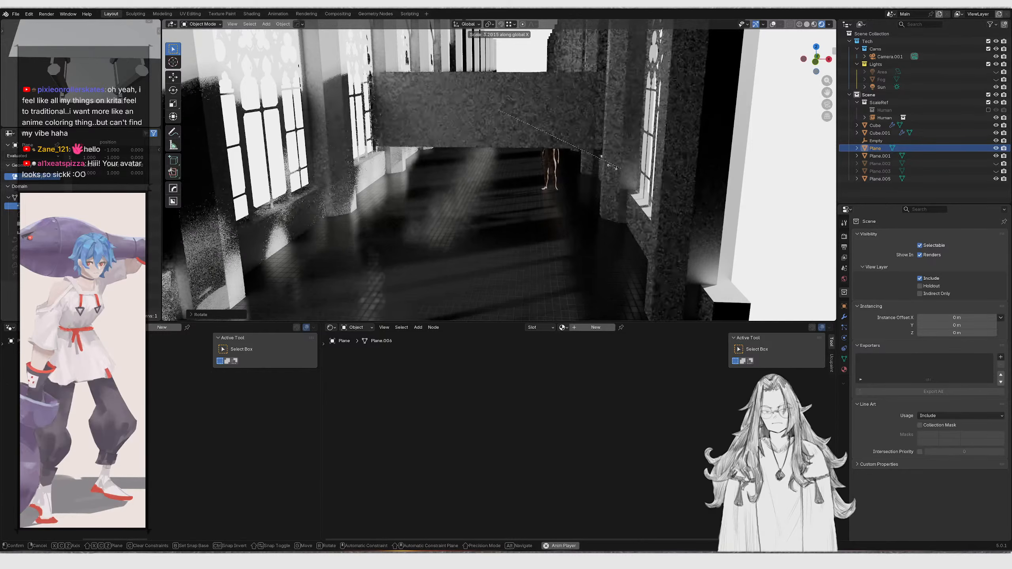
pyautogui.press('Escape')
# Create a new material for the plane
pyautogui.moveTo(495, 323); pyautogui.dragTo(514, 281)
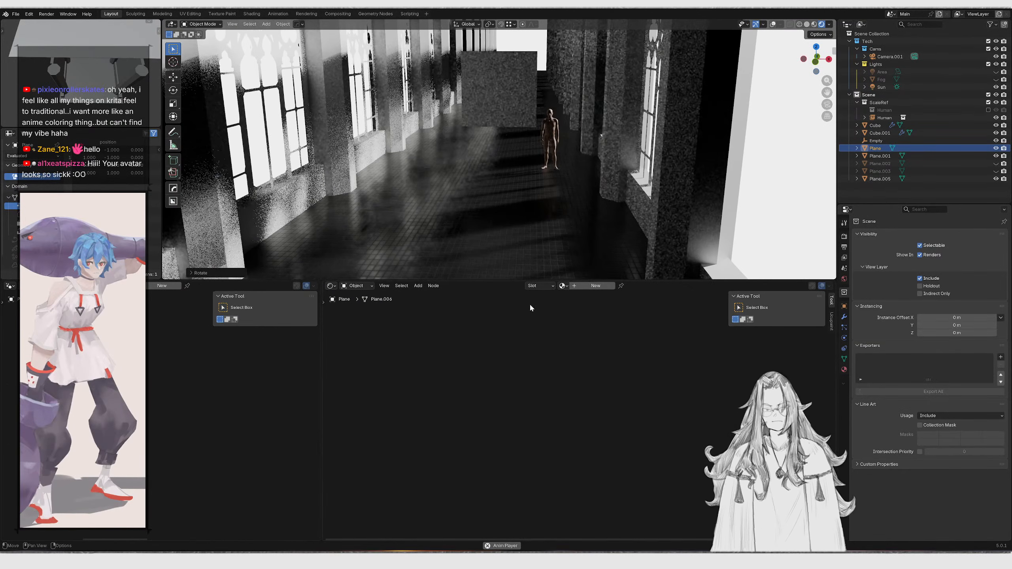
pyautogui.click(587, 289)
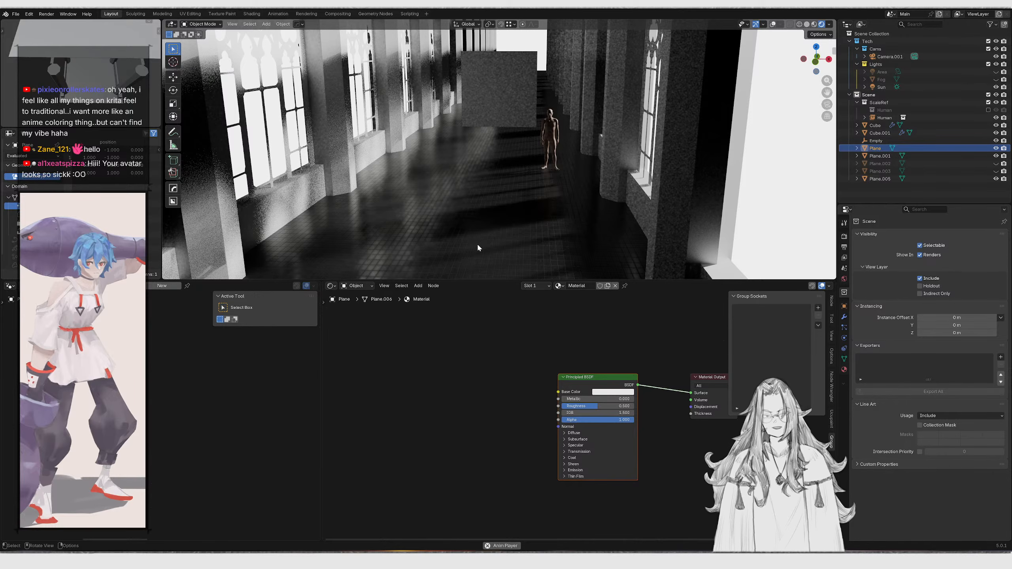
pyautogui.moveTo(425, 340); pyautogui.dragTo(480, 333, button='middle')
pyautogui.hotkey('shift', 'a')
pyautogui.click(482, 335)
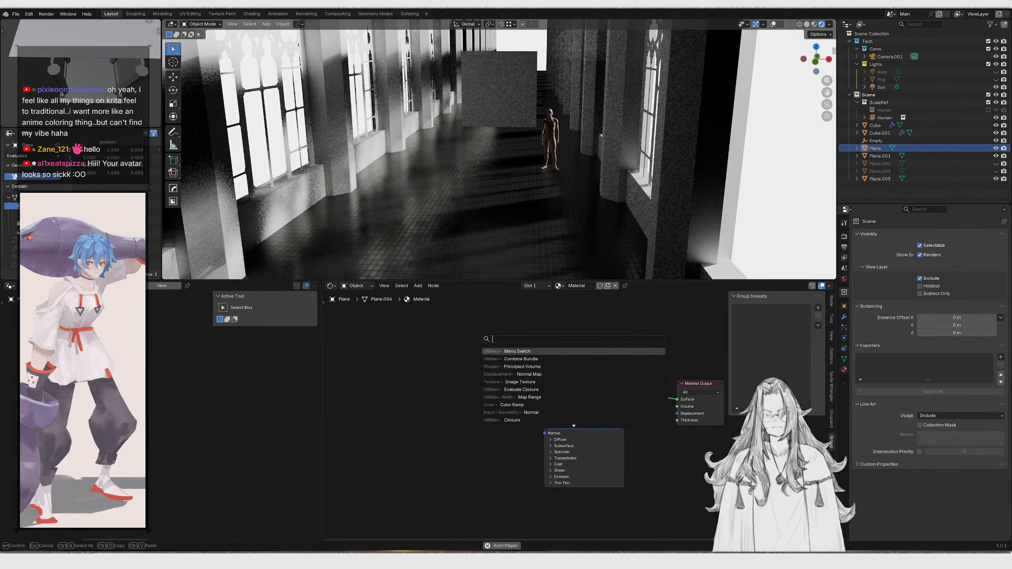
pyautogui.press('Escape')
# Add a texture coordinate, mapping and image texture setup to the plane's Principled BSDF
pyautogui.click(592, 383)
pyautogui.hotkey('ctrl', 't')
pyautogui.moveTo(527, 372); pyautogui.dragTo(588, 371, button='middle')
pyautogui.moveTo(380, 346); pyautogui.dragTo(550, 442)
pyautogui.press('g')
pyautogui.rightClick(478, 407)
pyautogui.scroll(2, 454, 404)
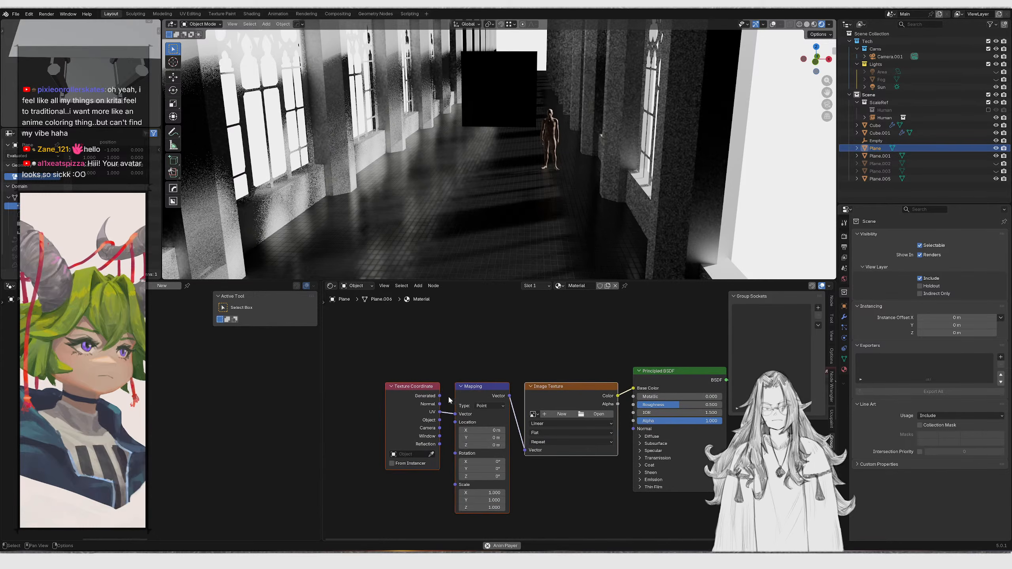
# Rearrange the Texture Coordinate, Mapping and Image Texture nodes to open space between them
pyautogui.keyDown('ctrl'); pyautogui.keyDown('shift'); pyautogui.click(438, 402); pyautogui.keyUp('shift'); pyautogui.keyUp('ctrl')
pyautogui.moveTo(428, 417); pyautogui.dragTo(429, 418)
pyautogui.moveTo(429, 418); pyautogui.dragTo(469, 414, button='middle')
pyautogui.press('g')
pyautogui.click(358, 413)
pyautogui.moveTo(468, 339); pyautogui.dragTo(530, 401)
pyautogui.press('g')
pyautogui.click(434, 391)
pyautogui.press('g')
# Insert a Gradient Texture fed by Generated coordinates into Base Color and set it to Spherical
pyautogui.hotkey('shift', 'a')
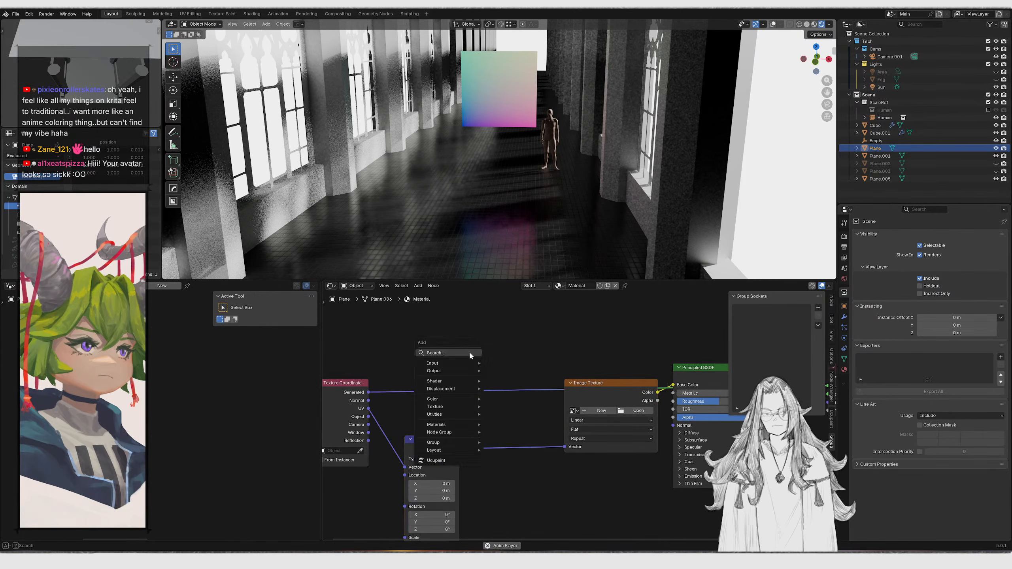
pyautogui.click(469, 351)
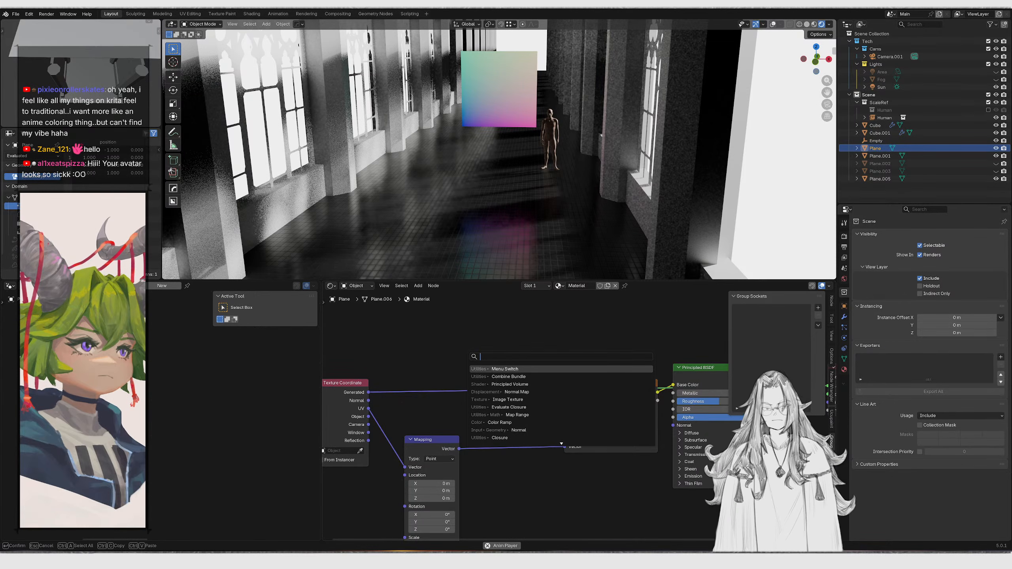
pyautogui.write('adinet')
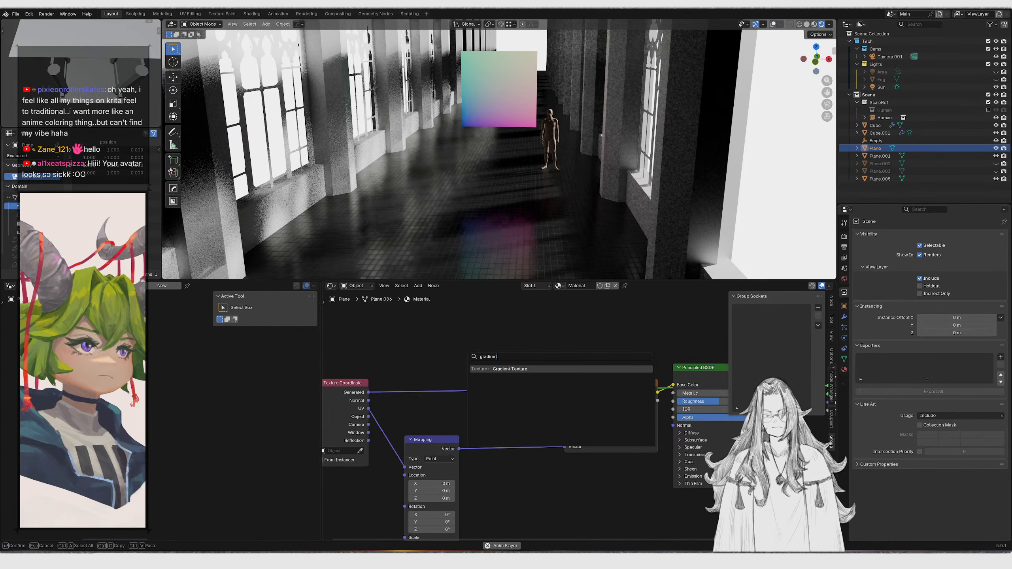
pyautogui.press('Return')
pyautogui.click(490, 369)
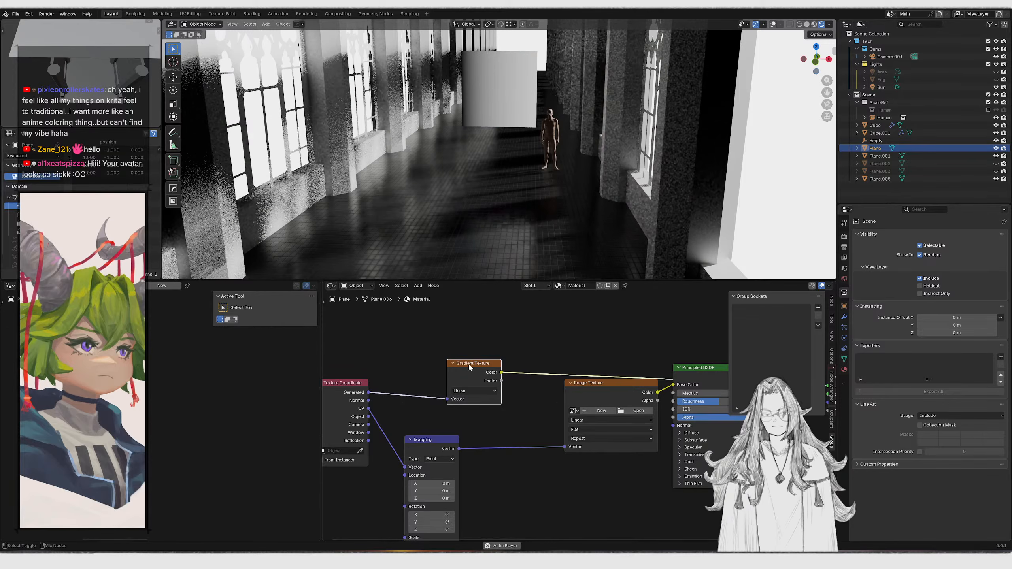
pyautogui.scroll(2, 490, 369)
pyautogui.click(514, 393)
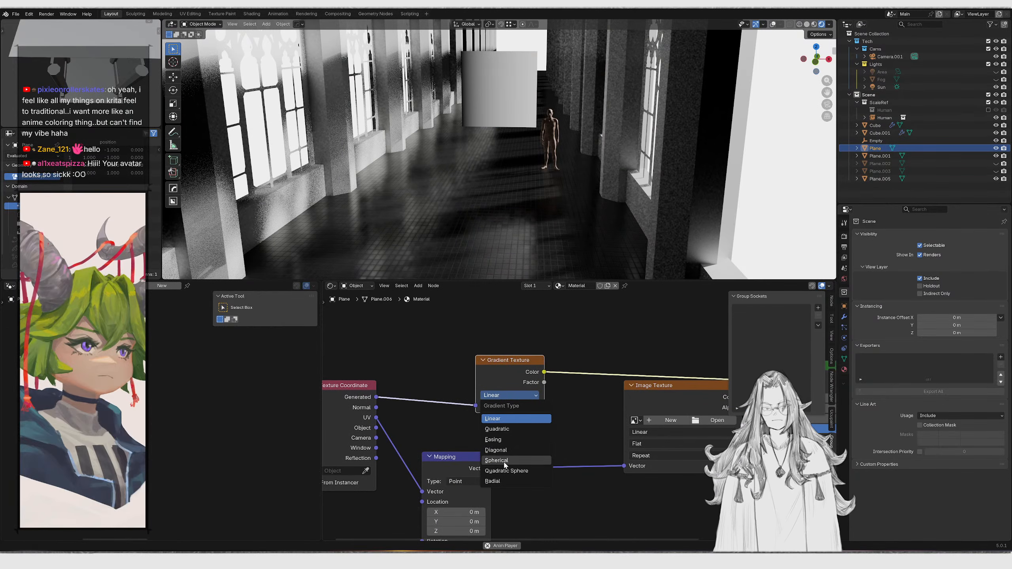
pyautogui.click(504, 460)
# Insert a Subtract vector math node before the gradient and set its second vector to 0.5 on all axes
pyautogui.moveTo(443, 351); pyautogui.dragTo(486, 387)
pyautogui.moveTo(487, 388); pyautogui.dragTo(511, 374)
pyautogui.moveTo(458, 411); pyautogui.dragTo(491, 371, button='middle')
pyautogui.moveTo(491, 371); pyautogui.dragTo(508, 462)
pyautogui.moveTo(510, 464); pyautogui.dragTo(541, 491)
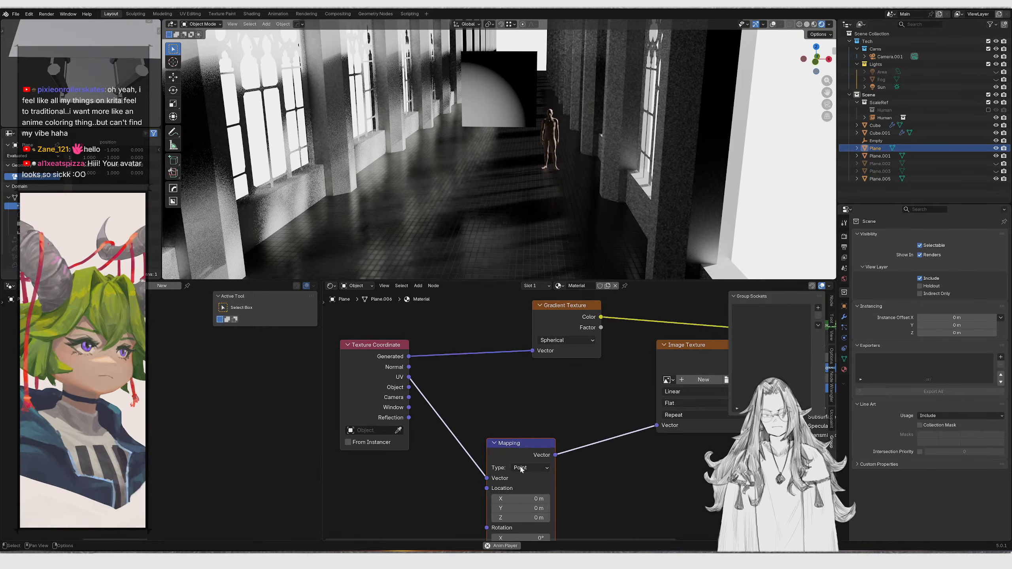
pyautogui.moveTo(348, 303); pyautogui.dragTo(407, 354, button='middle')
pyautogui.moveTo(431, 407); pyautogui.dragTo(482, 369)
pyautogui.write('sub')
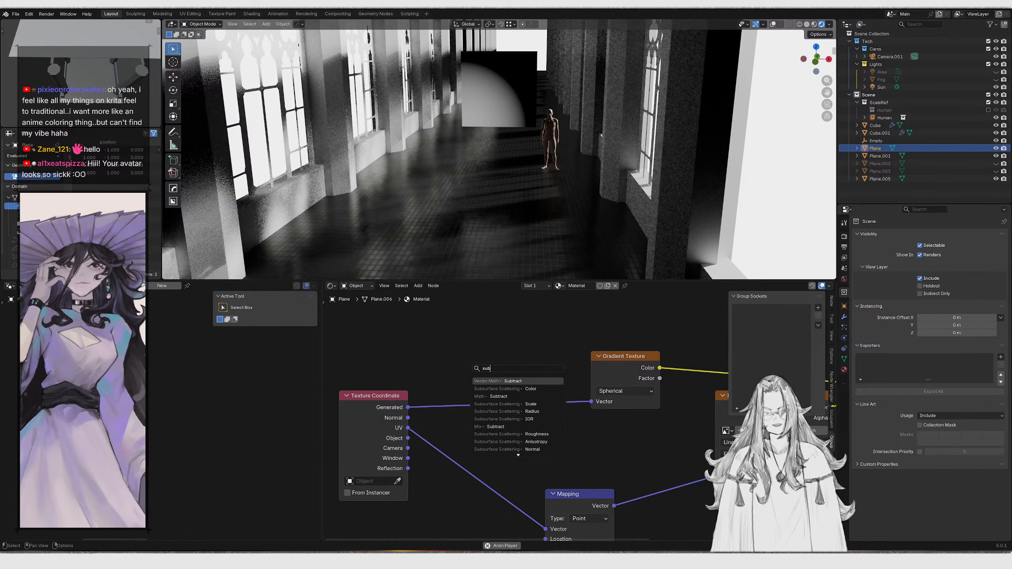
pyautogui.press('Return')
pyautogui.click(469, 364)
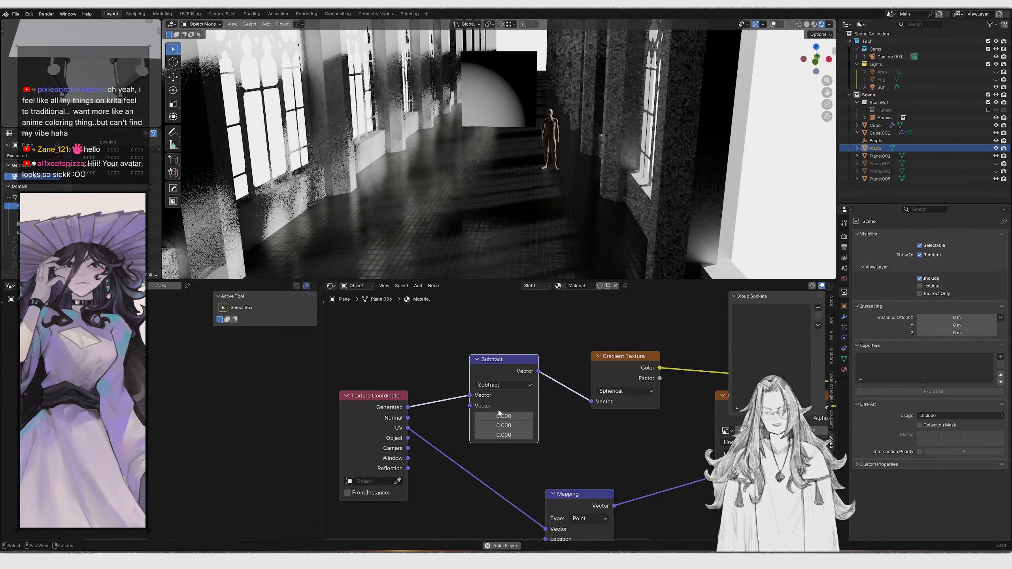
pyautogui.click(504, 415)
pyautogui.write('.5')
pyautogui.press('Return')
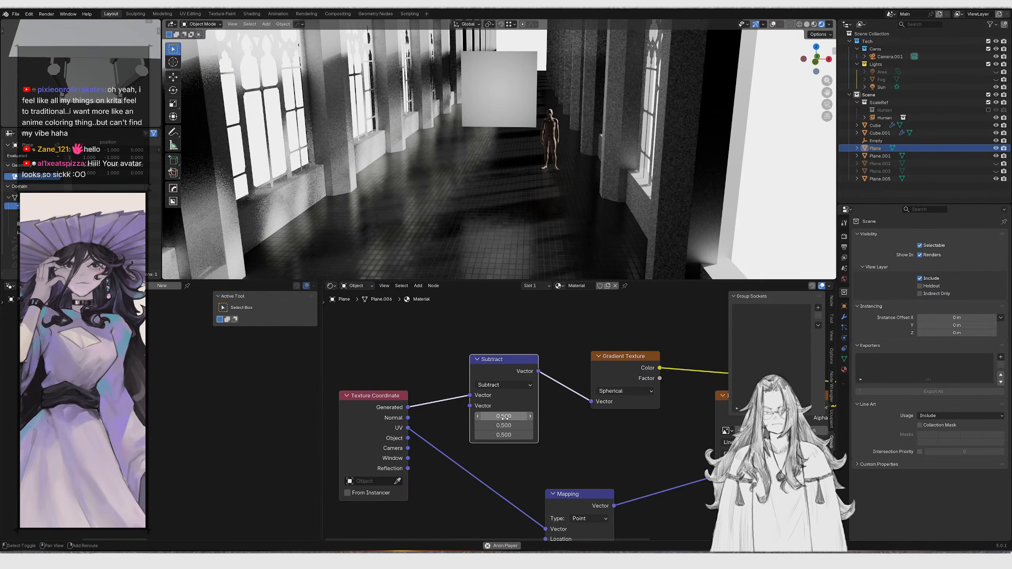
# Shift the Subtract node aside and insert a Vector Math Scale node after it with scale set to 2
pyautogui.moveTo(392, 345); pyautogui.dragTo(511, 454)
pyautogui.press('g')
pyautogui.press('x')
pyautogui.click(409, 418)
pyautogui.moveTo(437, 372); pyautogui.dragTo(481, 363)
pyautogui.write('s')
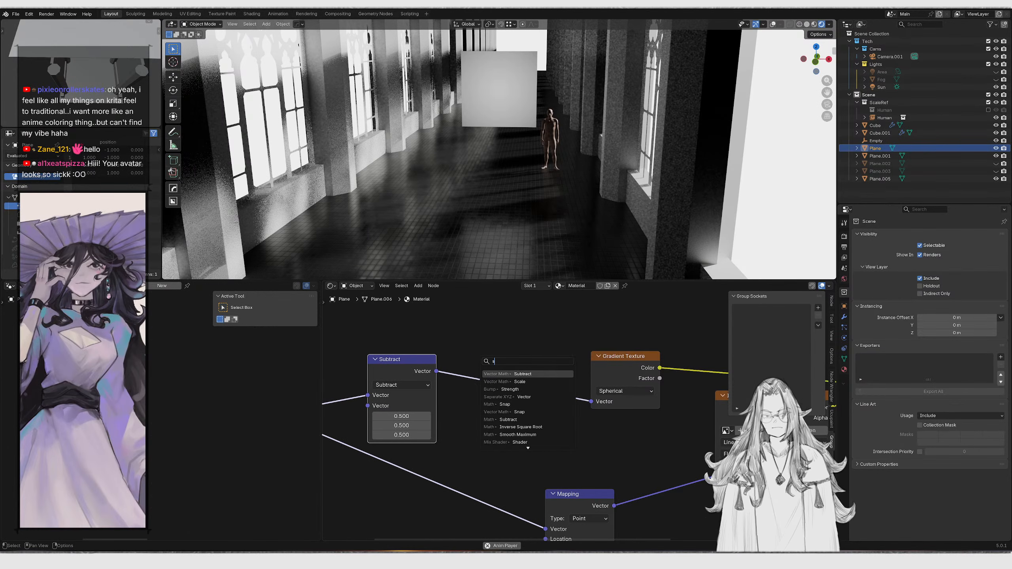
pyautogui.press('Return')
pyautogui.click(486, 377)
pyautogui.moveTo(498, 404); pyautogui.dragTo(541, 404)
pyautogui.click(499, 404)
pyautogui.write('2')
pyautogui.press('Return')
# Delete the Gradient Texture node from the plane's material
pyautogui.moveTo(567, 405); pyautogui.dragTo(535, 421, button='middle')
pyautogui.moveTo(551, 350); pyautogui.dragTo(594, 414)
pyautogui.press('x')
pyautogui.moveTo(508, 386); pyautogui.dragTo(583, 368)
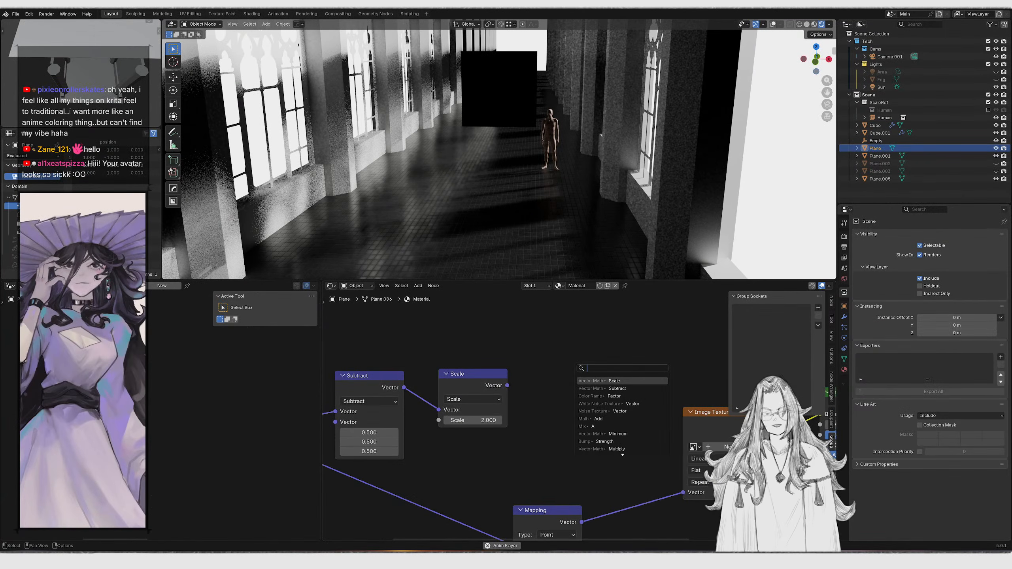
pyautogui.write('distn')
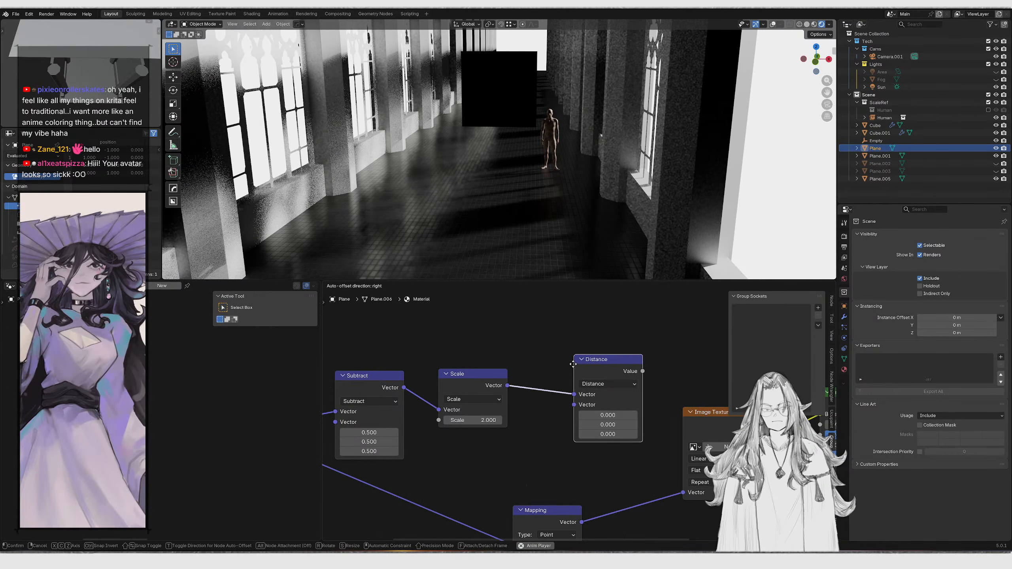
pyautogui.press('Escape')
# Add a Vector Math Length node after the Scale node and wire its value into Base Color
pyautogui.moveTo(507, 386); pyautogui.dragTo(587, 375)
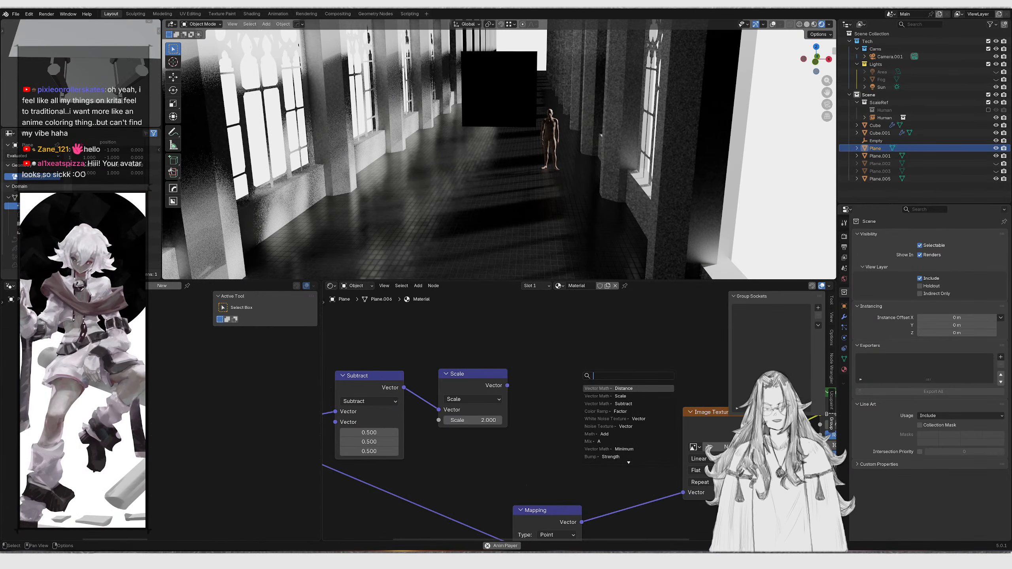
pyautogui.write('len')
pyautogui.press('Return')
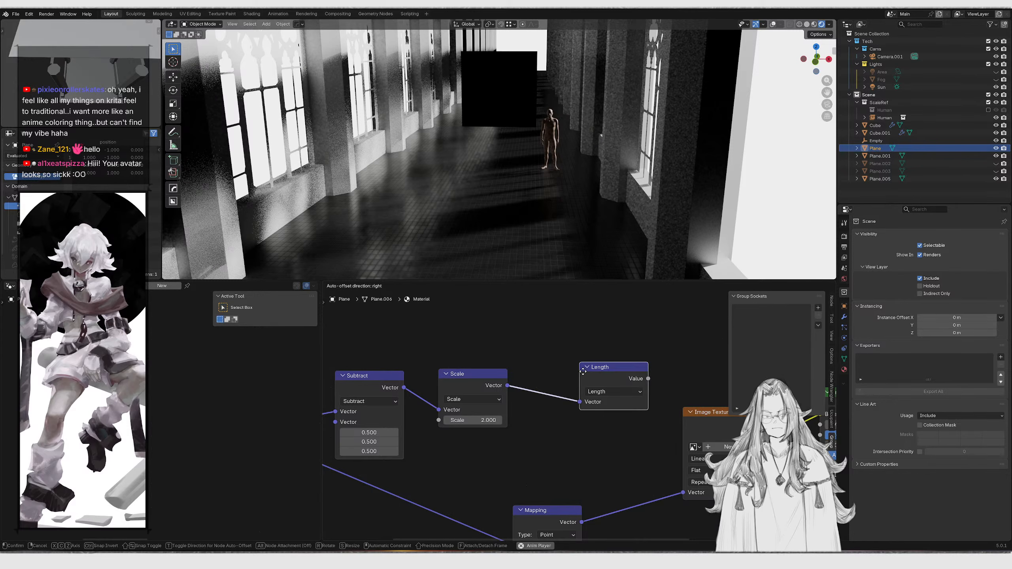
pyautogui.click(551, 376)
pyautogui.keyDown('ctrl'); pyautogui.keyDown('shift'); pyautogui.click(553, 375); pyautogui.keyUp('shift'); pyautogui.keyUp('ctrl')
pyautogui.moveTo(590, 385); pyautogui.dragTo(518, 379, button='middle')
# Rearrange the Subtract, Scale and Length nodes and reconnect Scale's output to the Length input
pyautogui.scroll(2, 509, 386)
pyautogui.moveTo(476, 326); pyautogui.dragTo(512, 390)
pyautogui.press('g')
pyautogui.click(497, 397)
pyautogui.scroll(-1, 414, 409)
pyautogui.moveTo(414, 410); pyautogui.dragTo(445, 379, button='middle')
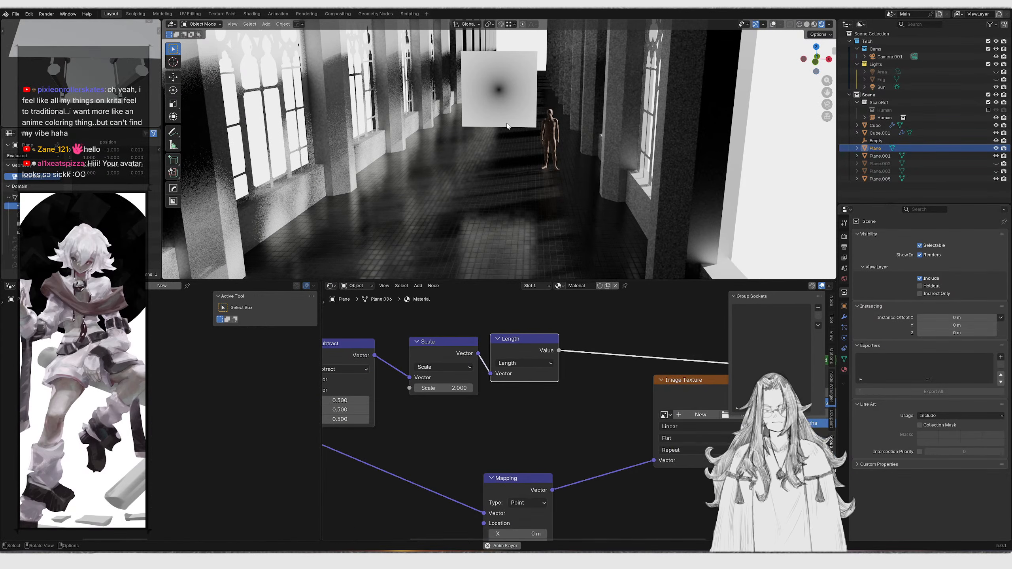
# Try rotating and scaling the gradient plane in the viewport, then undo the change
pyautogui.press('s')
pyautogui.press('x')
pyautogui.rightClick(545, 93)
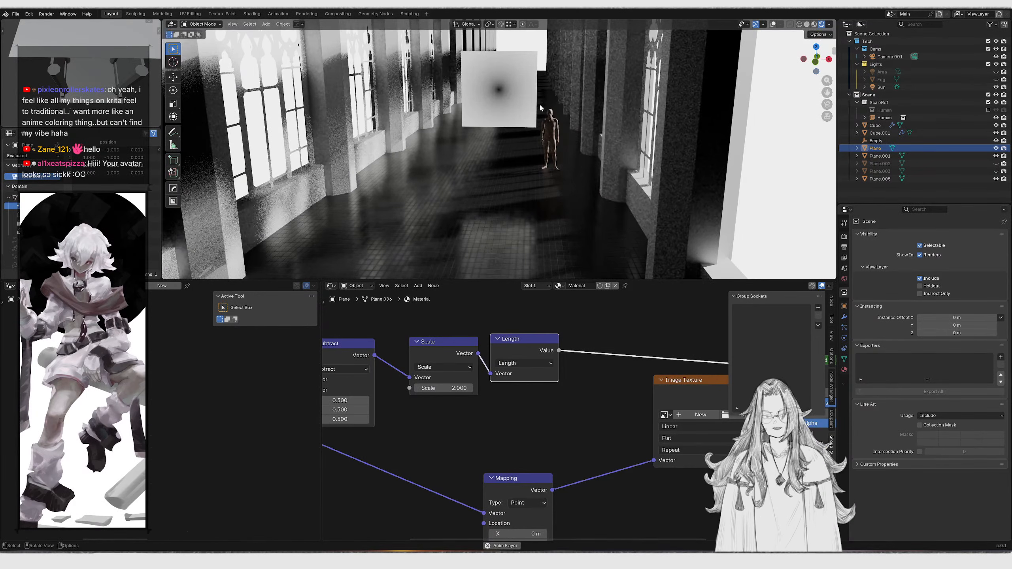
pyautogui.press('r')
pyautogui.press('r')
pyautogui.click(531, 134)
pyautogui.press('s')
pyautogui.press('x')
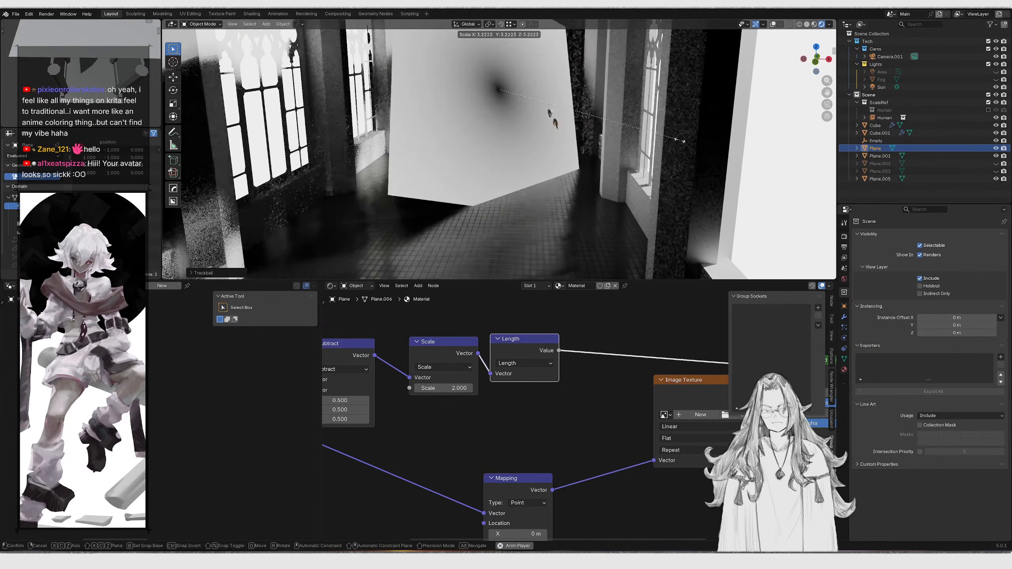
pyautogui.press('y')
pyautogui.press('z')
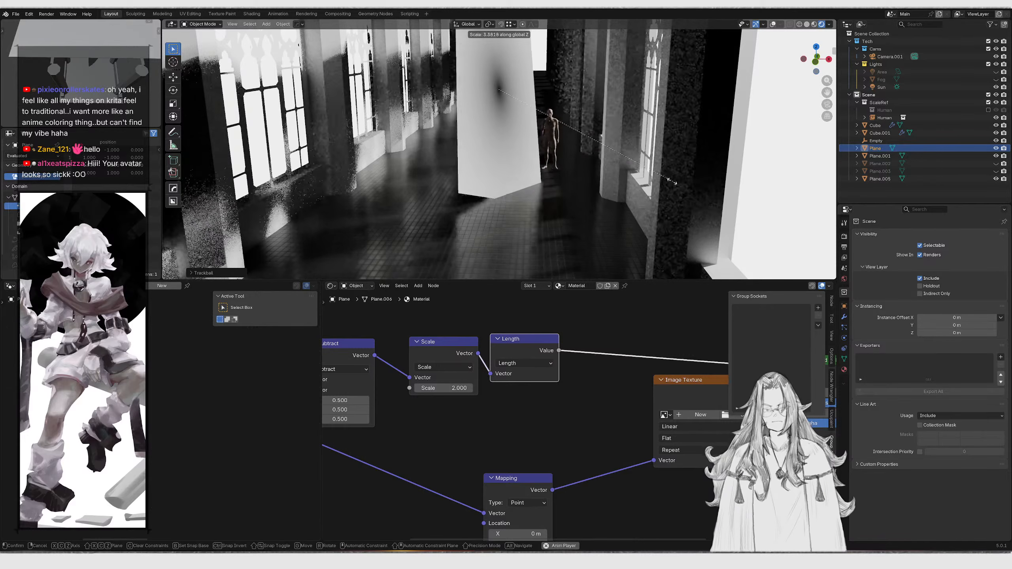
pyautogui.rightClick(592, 150)
pyautogui.hotkey('ctrl', 'z')
# Shift the node chain aside and insert a Color Ramp after the Length node
pyautogui.moveTo(443, 402); pyautogui.dragTo(538, 420, button='middle')
pyautogui.scroll(-3, 538, 421)
pyautogui.moveTo(357, 357); pyautogui.dragTo(640, 514)
pyautogui.press('g')
pyautogui.press('x')
pyautogui.click(560, 494)
pyautogui.moveTo(559, 379); pyautogui.dragTo(626, 360)
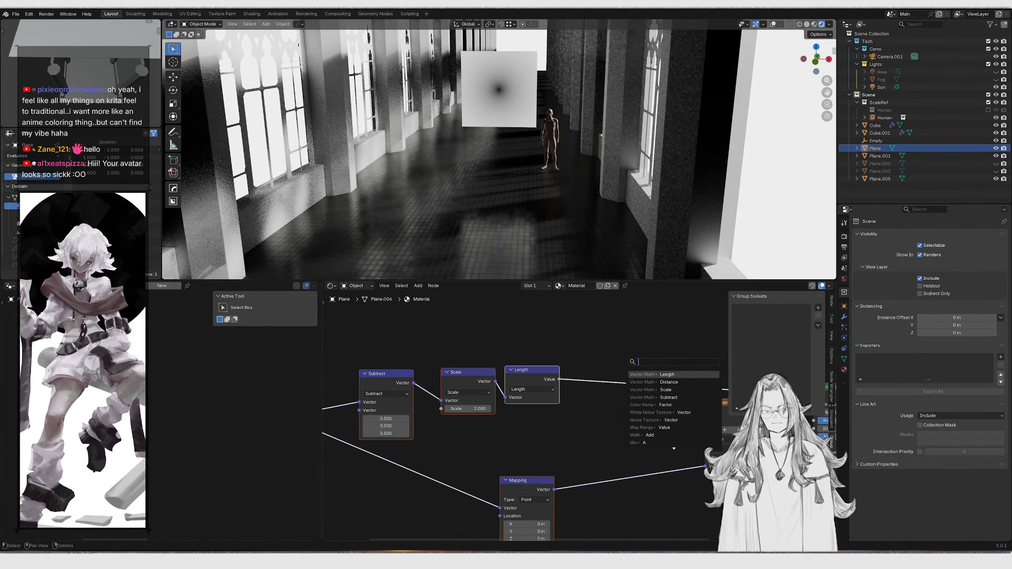
pyautogui.press('Return')
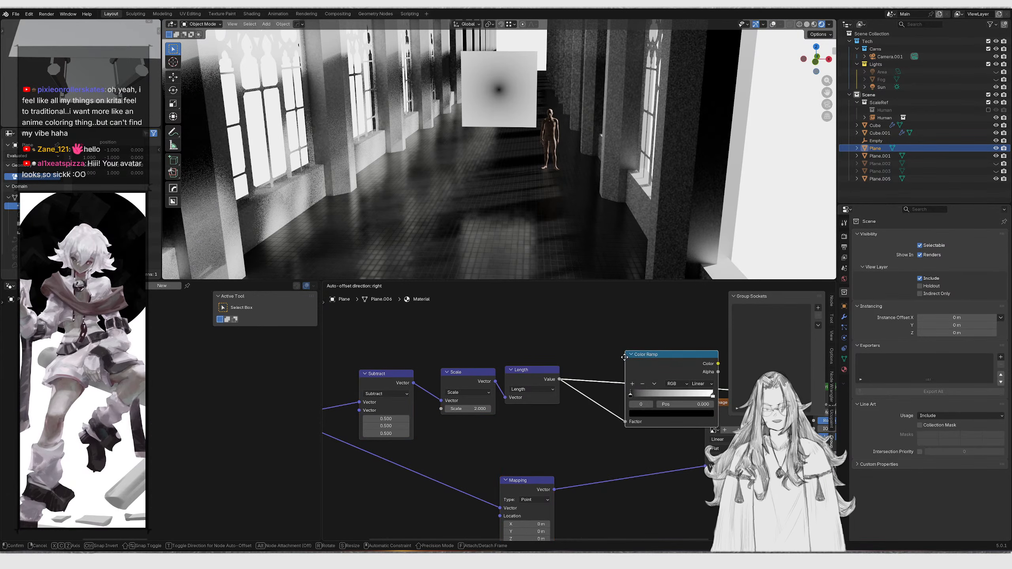
# Move the Color Ramp into place and drag its black stop to 0.390
pyautogui.click(565, 369)
pyautogui.moveTo(598, 397); pyautogui.dragTo(393, 373, button='middle')
pyautogui.scroll(4, 399, 380)
pyautogui.press('g')
pyautogui.click(453, 395)
pyautogui.moveTo(452, 395); pyautogui.dragTo(503, 418, button='middle')
pyautogui.scroll(1, 503, 418)
pyautogui.moveTo(392, 401); pyautogui.dragTo(432, 401)
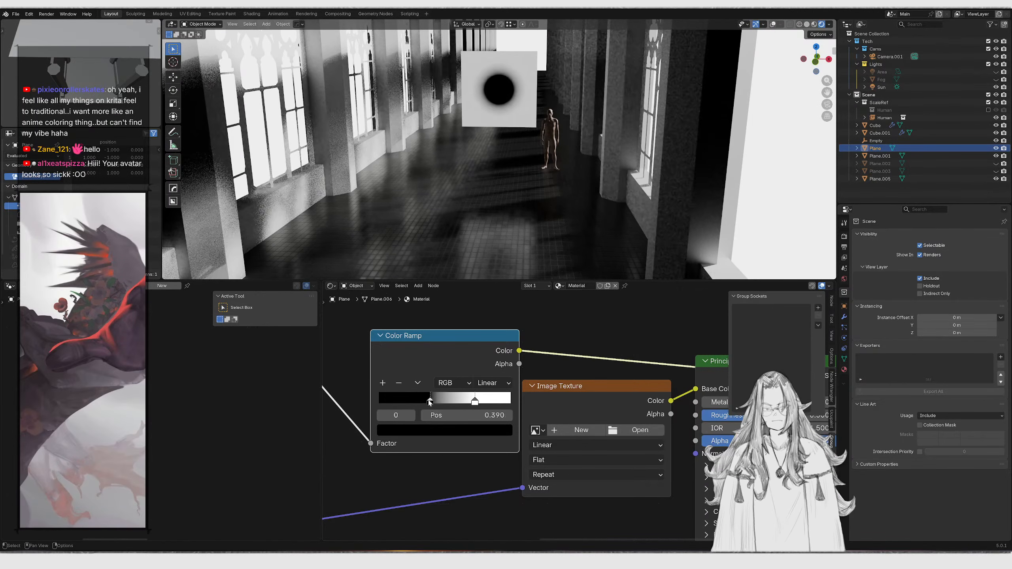
# Scale the gradient plane wider along X in the viewport
pyautogui.press('s')
pyautogui.press('x')
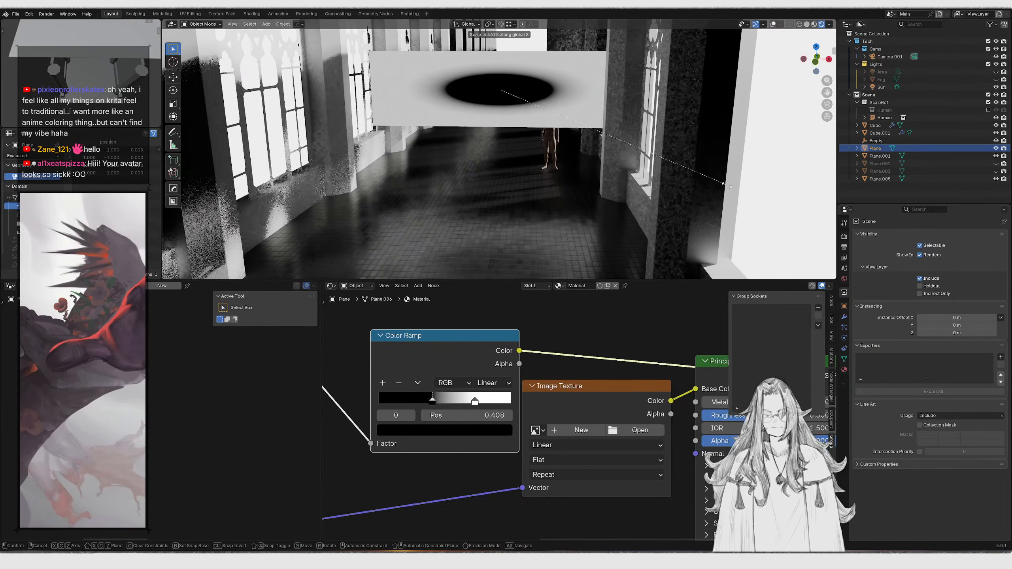
pyautogui.click(732, 184)
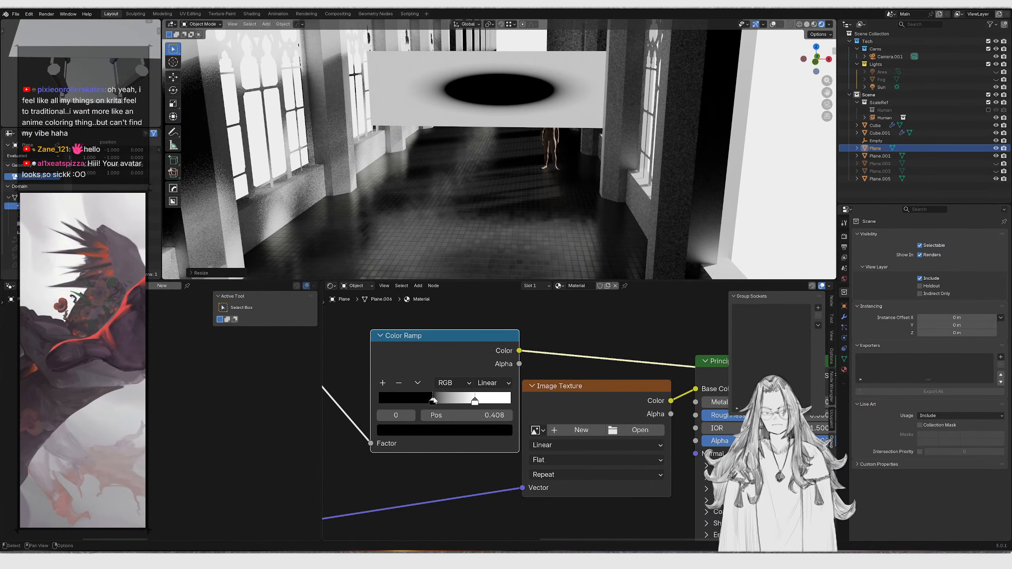
# Set the Color Ramp interpolation to B-Spline and slide its stops right, the black one to 0.767
pyautogui.moveTo(475, 402); pyautogui.dragTo(577, 401)
pyautogui.moveTo(431, 400); pyautogui.dragTo(518, 403)
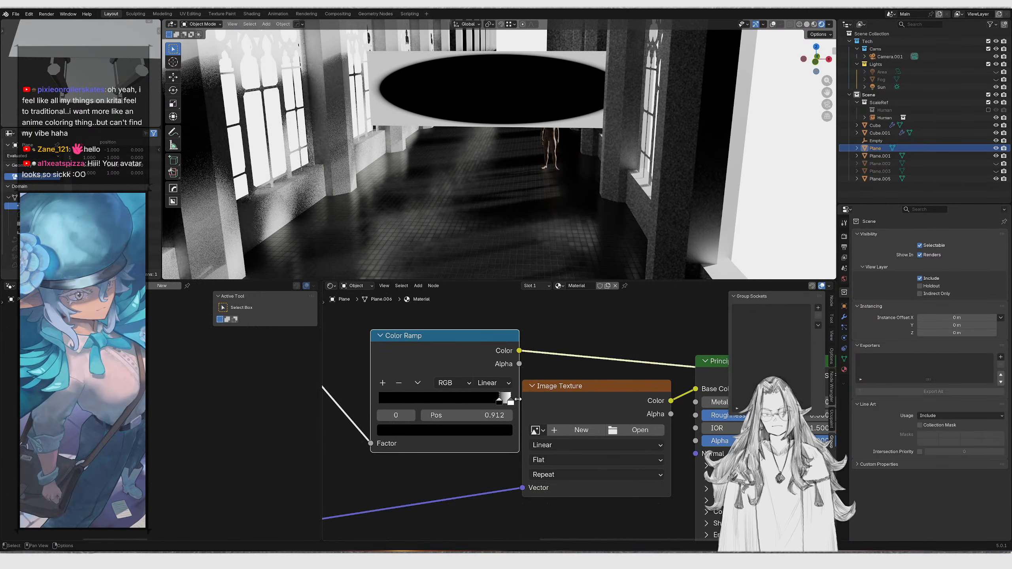
pyautogui.click(490, 384)
pyautogui.click(503, 452)
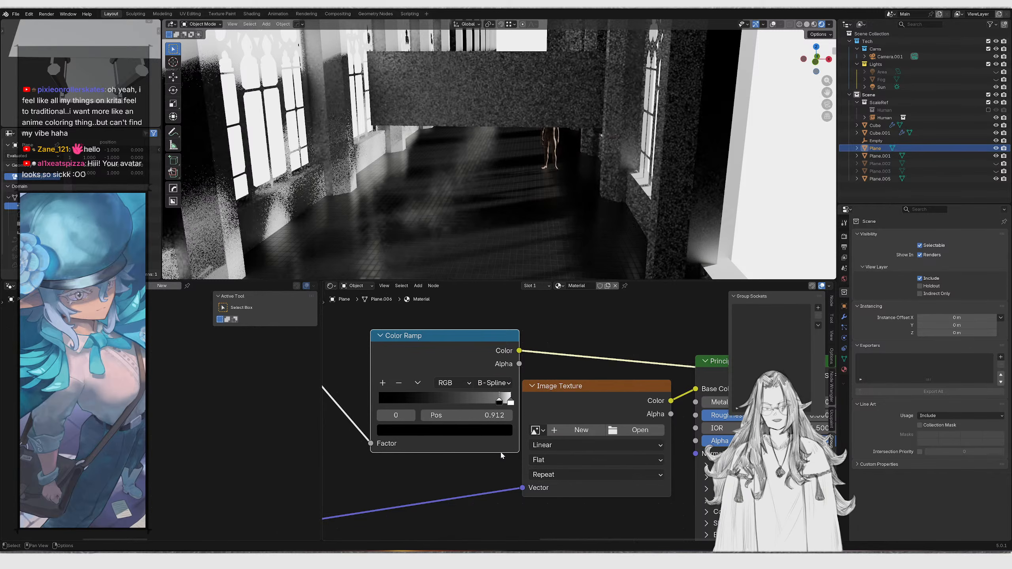
pyautogui.moveTo(500, 402); pyautogui.dragTo(480, 400)
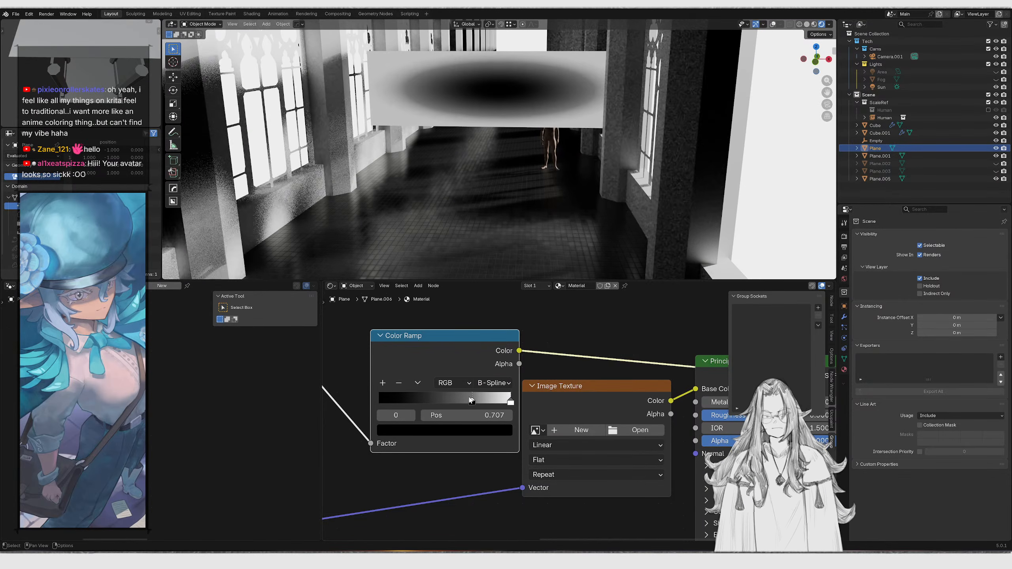
# Add an extra Color Ramp stop and readjust the stops, leaving the black stop at 0.721
pyautogui.click(383, 384)
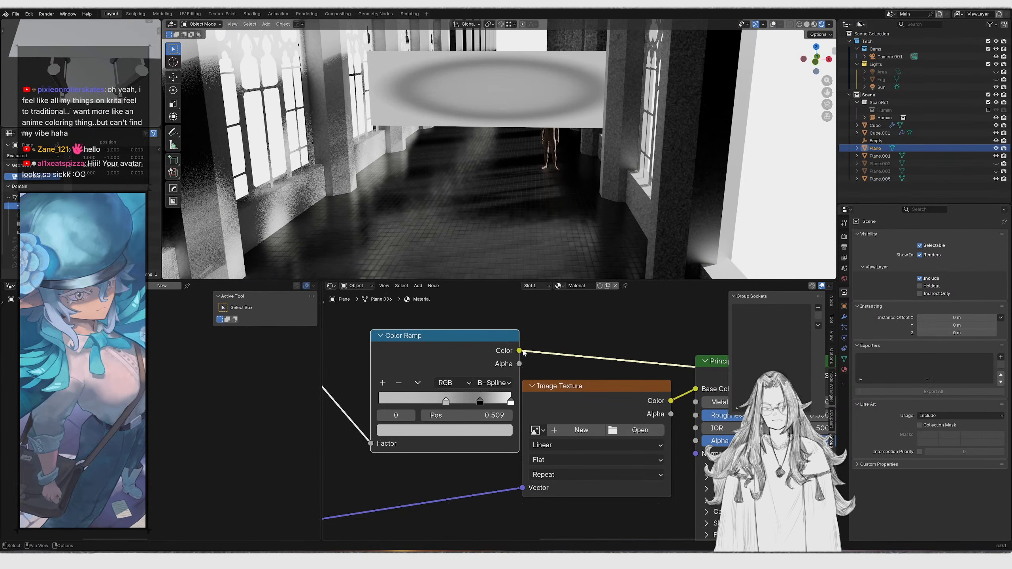
pyautogui.click(457, 435)
pyautogui.moveTo(478, 384); pyautogui.dragTo(414, 384)
pyautogui.moveTo(479, 400)
pyautogui.mouseDown()
pyautogui.moveTo(494, 400)
pyautogui.moveTo(478, 400)
pyautogui.mouseUp()
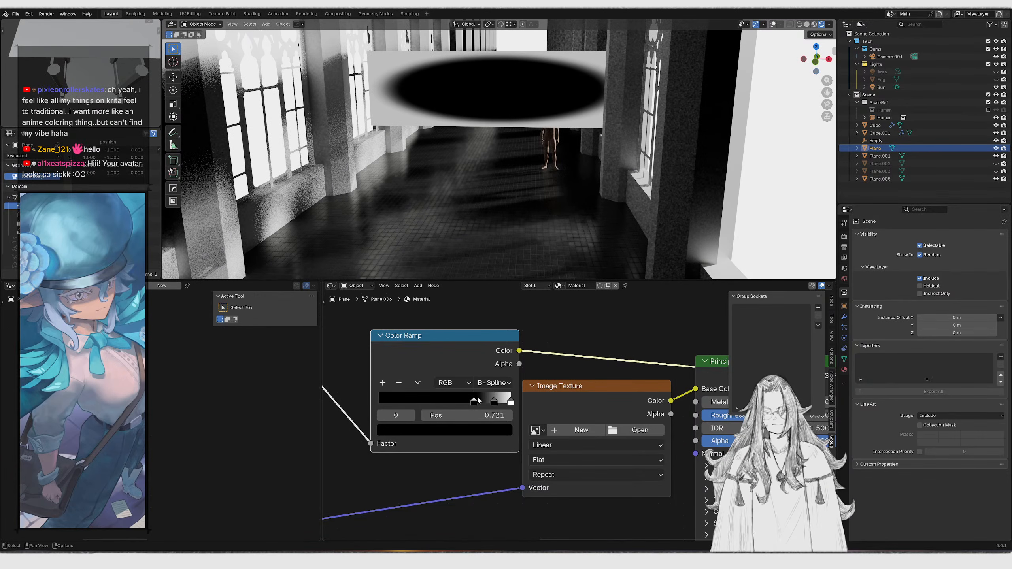
# Switch the viewport to front view and scale the plane along Y
pyautogui.scroll(-5, 474, 129)
pyautogui.moveTo(474, 129); pyautogui.dragTo(500, 129, button='middle')
pyautogui.press('KP_1')
pyautogui.scroll(3, 518, 129)
pyautogui.press('s')
pyautogui.press('y')
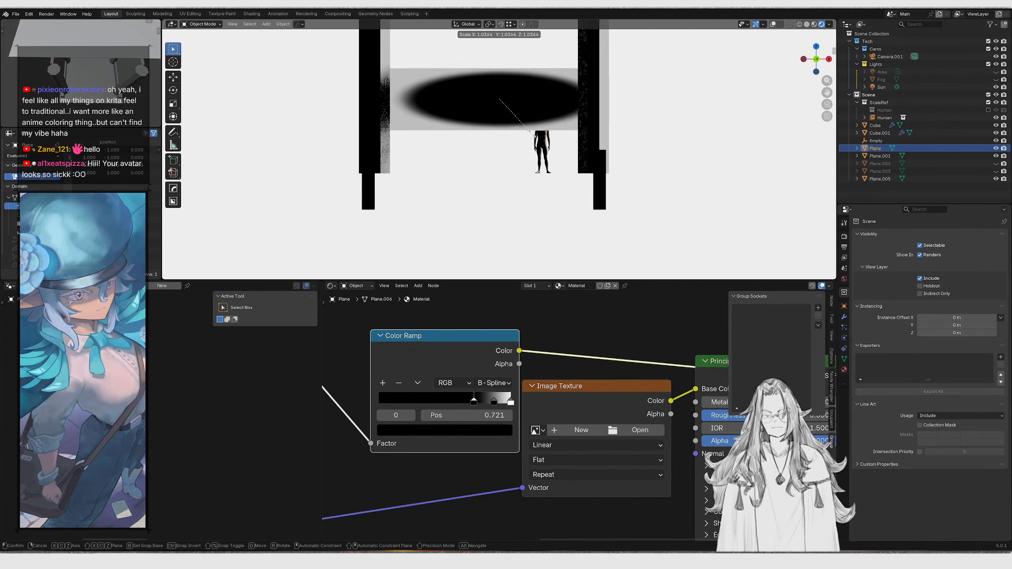
pyautogui.click(575, 172)
pyautogui.scroll(-2, 379, 358)
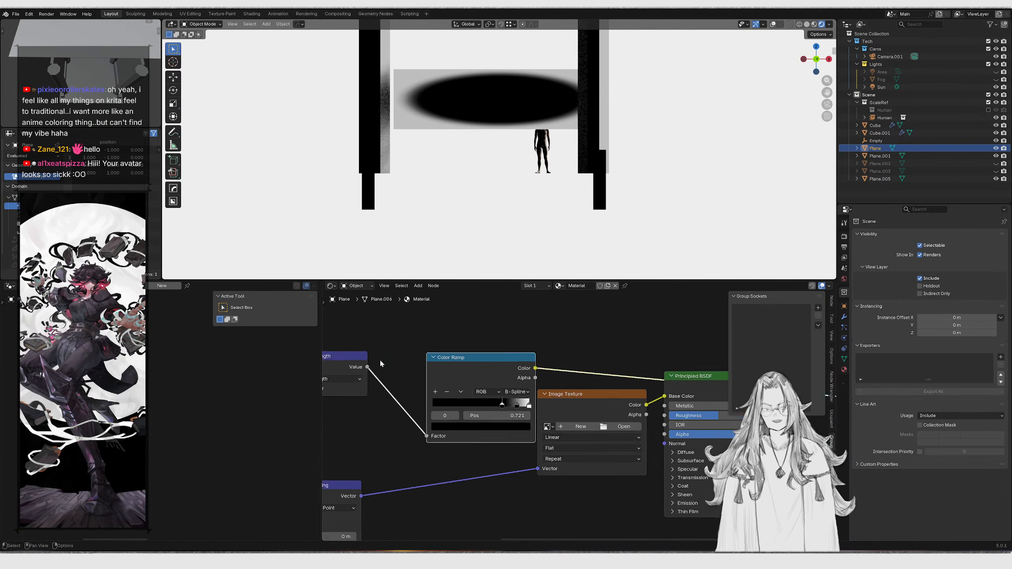
# Preview the Scale and Texture Coordinate outputs on the plane to inspect the coordinates
pyautogui.moveTo(418, 372); pyautogui.dragTo(563, 366, button='middle')
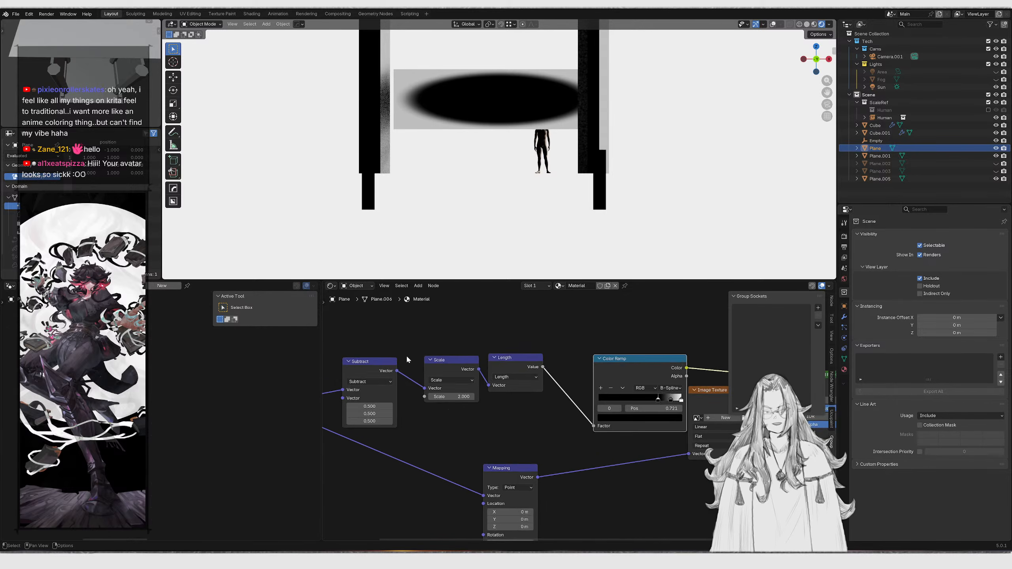
pyautogui.moveTo(410, 355); pyautogui.dragTo(529, 328, button='middle')
pyautogui.scroll(2, 484, 364)
pyautogui.moveTo(484, 364); pyautogui.dragTo(453, 391, button='middle')
pyautogui.keyDown('ctrl'); pyautogui.keyDown('shift'); pyautogui.click(507, 371); pyautogui.keyUp('shift'); pyautogui.keyUp('ctrl')
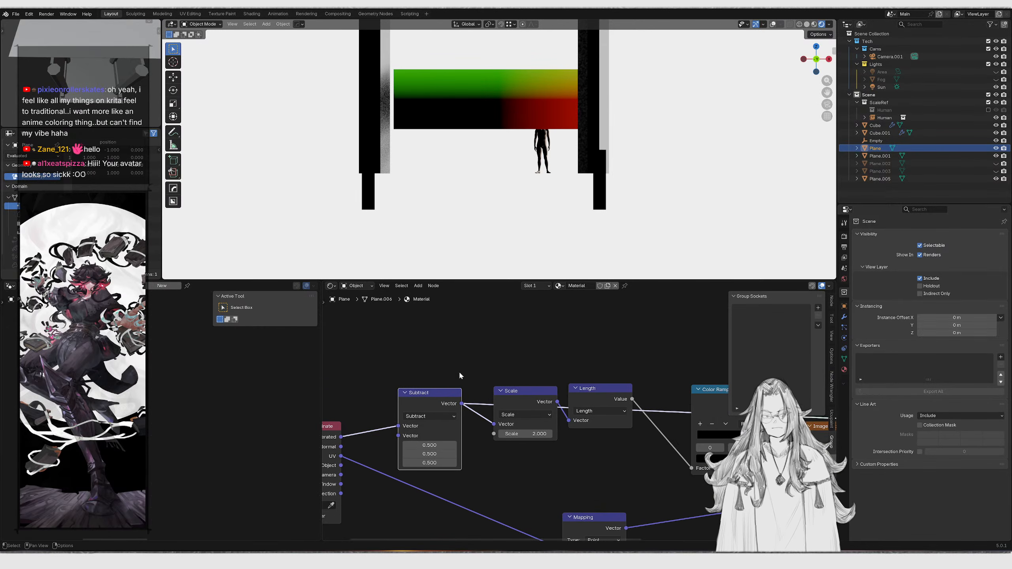
pyautogui.moveTo(360, 433); pyautogui.dragTo(433, 415, button='middle')
pyautogui.keyDown('ctrl'); pyautogui.keyDown('shift'); pyautogui.click(409, 410); pyautogui.keyUp('shift'); pyautogui.keyUp('ctrl')
pyautogui.moveTo(443, 371); pyautogui.dragTo(421, 408, button='middle')
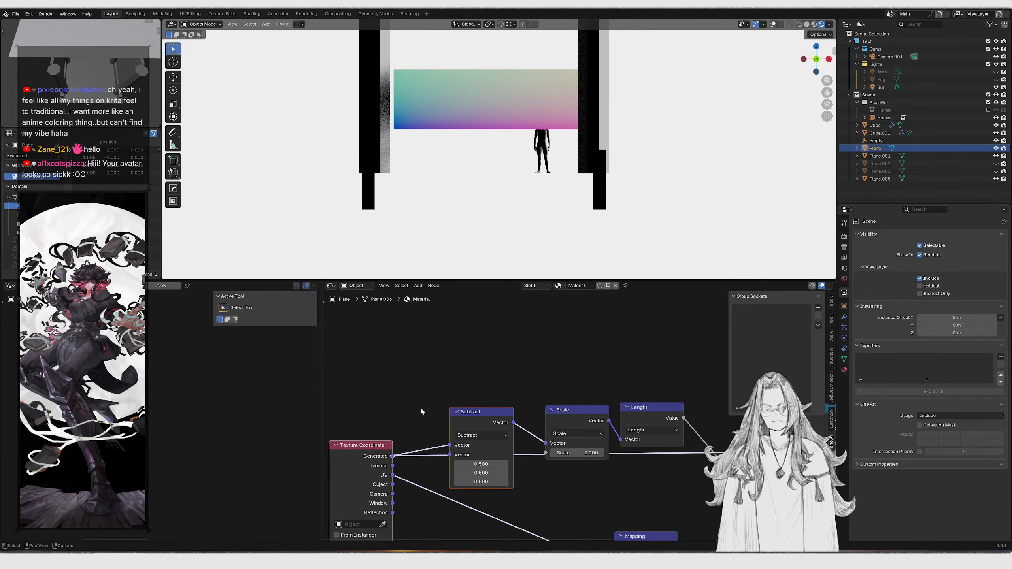
# Add a Separate XYZ node fed by Generated coordinates and preview its X output on the plane
pyautogui.moveTo(392, 455); pyautogui.dragTo(484, 367)
pyautogui.write('sepeat')
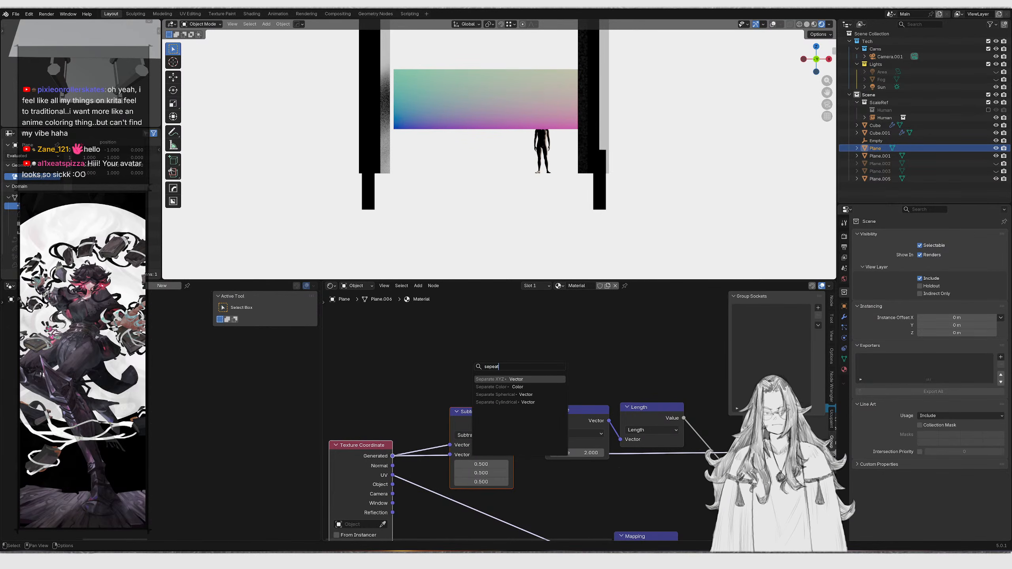
pyautogui.press('Return')
pyautogui.click(461, 344)
pyautogui.keyDown('ctrl'); pyautogui.keyDown('shift'); pyautogui.click(499, 346); pyautogui.keyUp('shift'); pyautogui.keyUp('ctrl')
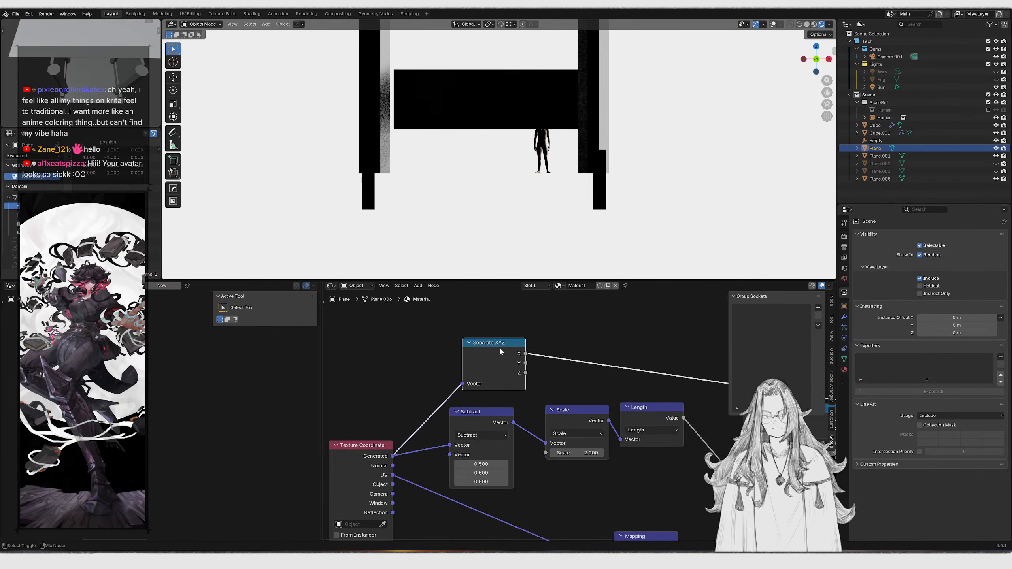
pyautogui.keyDown('ctrl'); pyautogui.keyDown('shift'); pyautogui.click(522, 362); pyautogui.keyUp('shift'); pyautogui.keyUp('ctrl')
pyautogui.keyDown('ctrl'); pyautogui.keyDown('shift'); pyautogui.click(523, 352); pyautogui.keyUp('shift'); pyautogui.keyUp('ctrl')
# Rearrange the Separate XYZ, Subtract, Scale, Length and Color Ramp nodes into a tidier layout
pyautogui.scroll(-2, 544, 340)
pyautogui.moveTo(544, 339); pyautogui.dragTo(482, 374, button='middle')
pyautogui.moveTo(534, 426); pyautogui.dragTo(490, 373, button='middle')
pyautogui.moveTo(583, 368); pyautogui.dragTo(639, 404)
pyautogui.press('g')
pyautogui.click(603, 400)
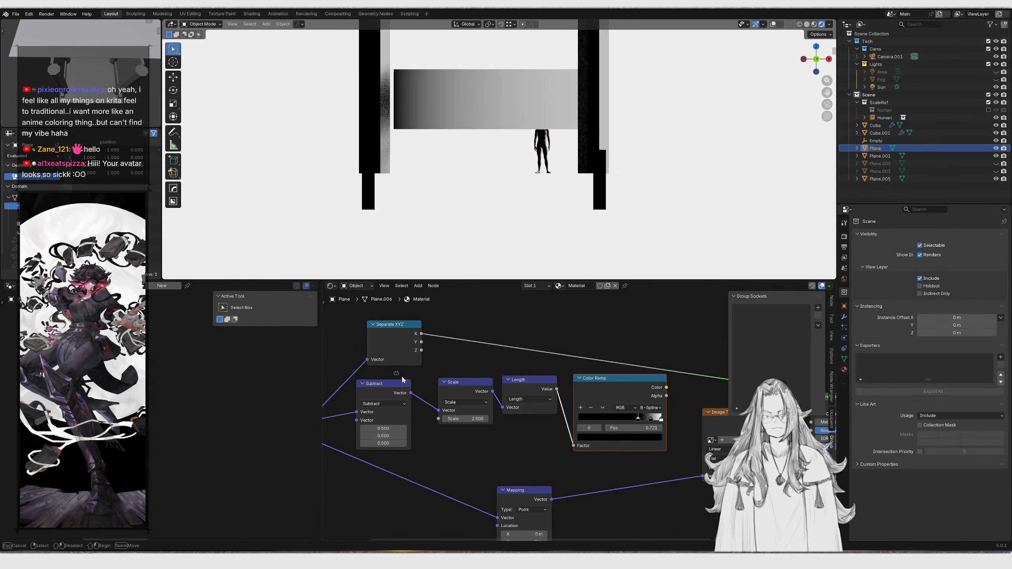
pyautogui.moveTo(421, 400); pyautogui.dragTo(423, 402)
pyautogui.press('g')
pyautogui.click(436, 404)
pyautogui.moveTo(442, 337); pyautogui.dragTo(484, 411, button='middle')
pyautogui.click(444, 401)
pyautogui.press('g')
pyautogui.rightClick(449, 349)
# Add a Noise Texture fed by Generated coordinates and preview it on the plane
pyautogui.hotkey('shift', 'a')
pyautogui.click(469, 330)
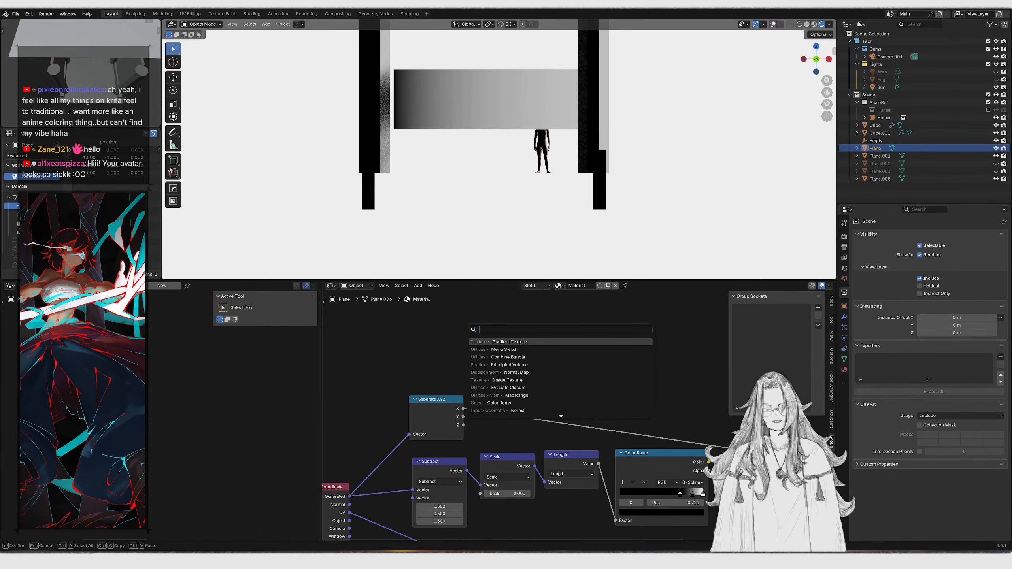
pyautogui.write('noise te')
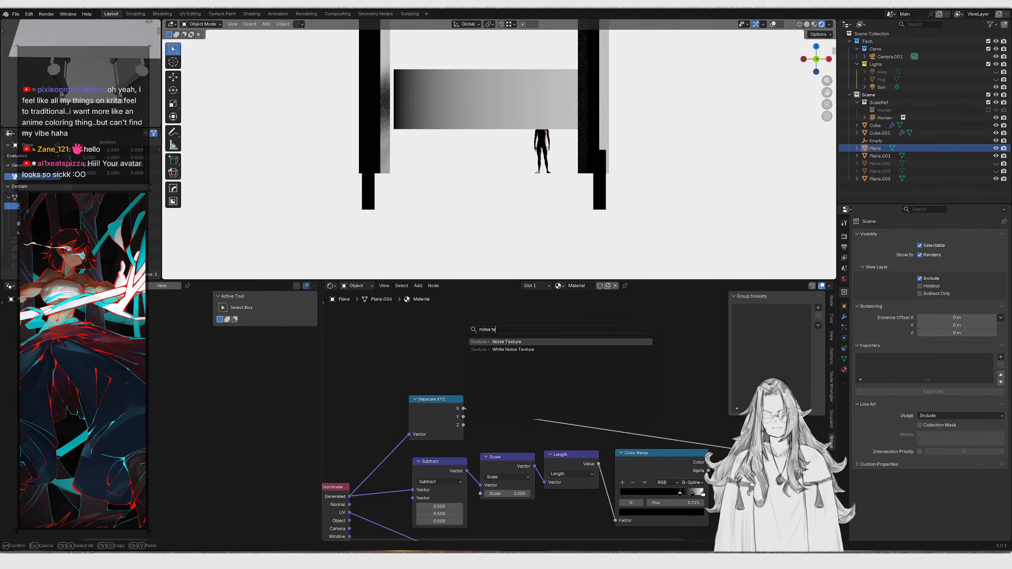
pyautogui.press('Return')
pyautogui.click(505, 345)
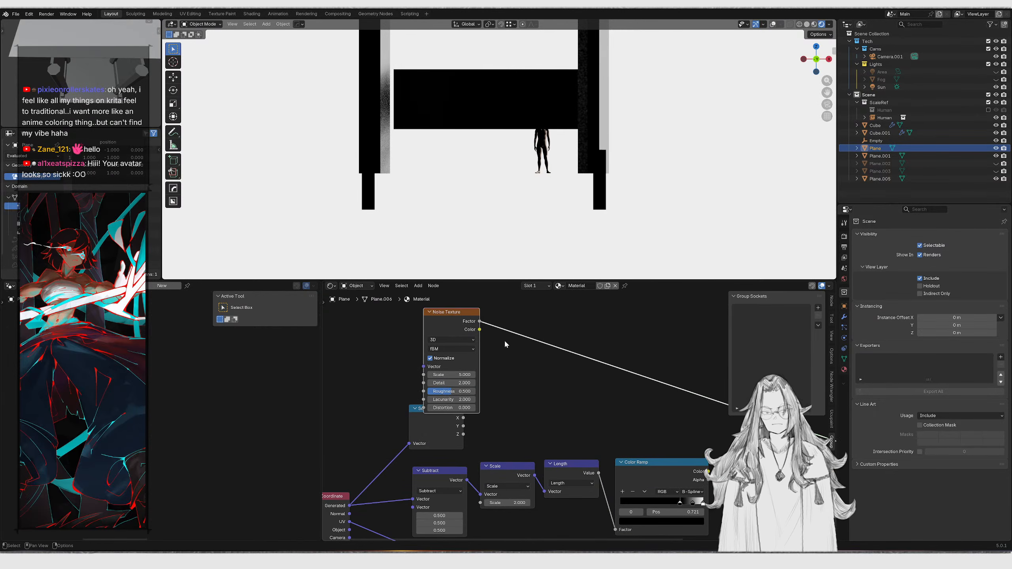
pyautogui.press('g')
pyautogui.click(514, 324)
pyautogui.moveTo(462, 332); pyautogui.dragTo(551, 323, button='middle')
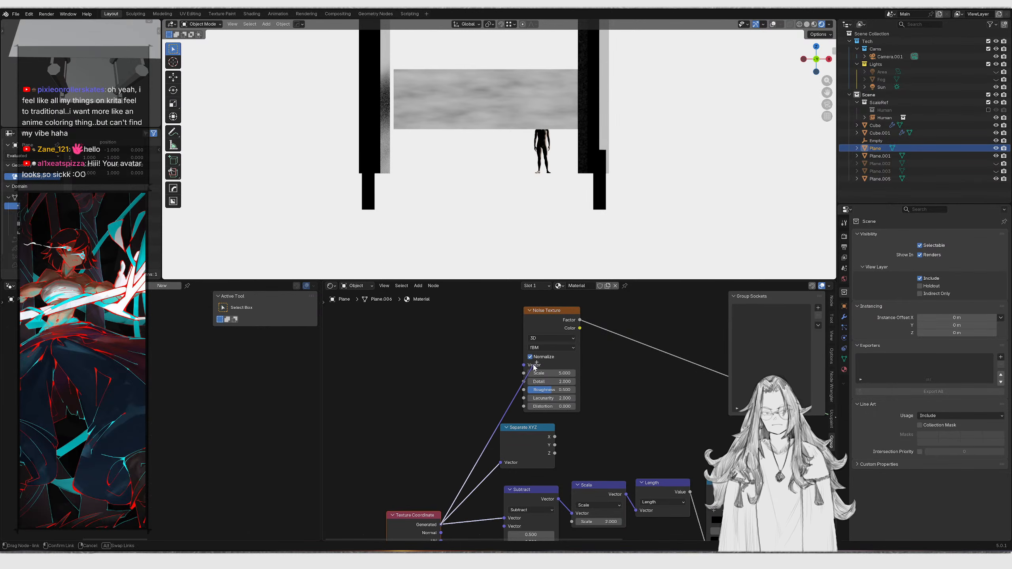
pyautogui.moveTo(527, 369); pyautogui.dragTo(525, 366)
pyautogui.moveTo(416, 430); pyautogui.dragTo(436, 407, button='middle')
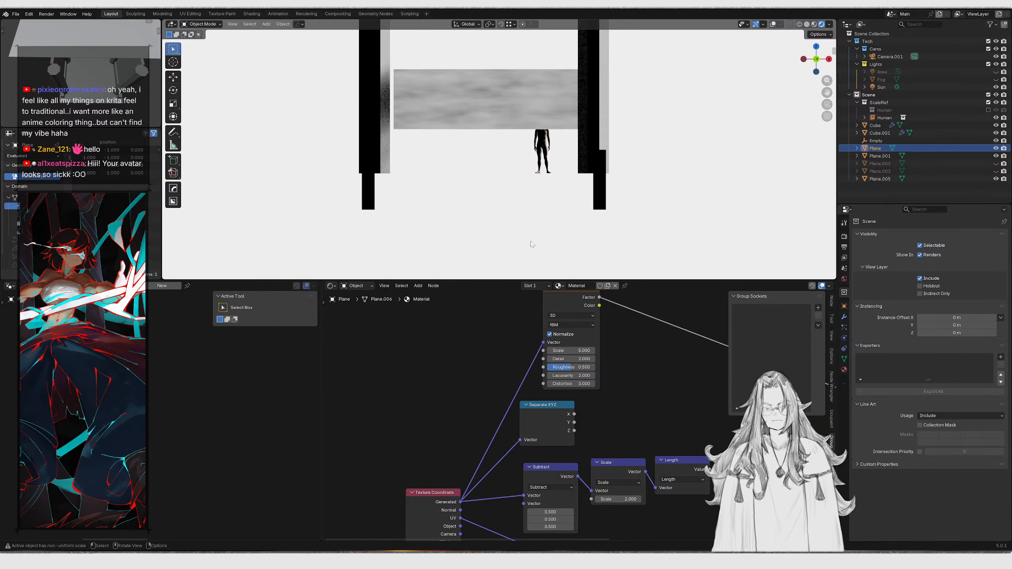
pyautogui.press('s')
pyautogui.press('x')
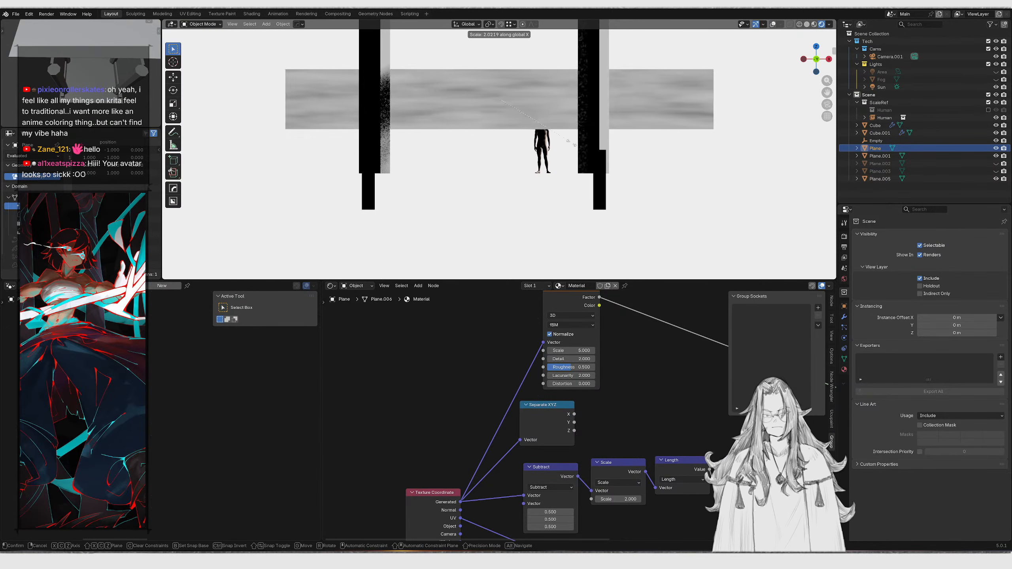
pyautogui.rightClick(572, 151)
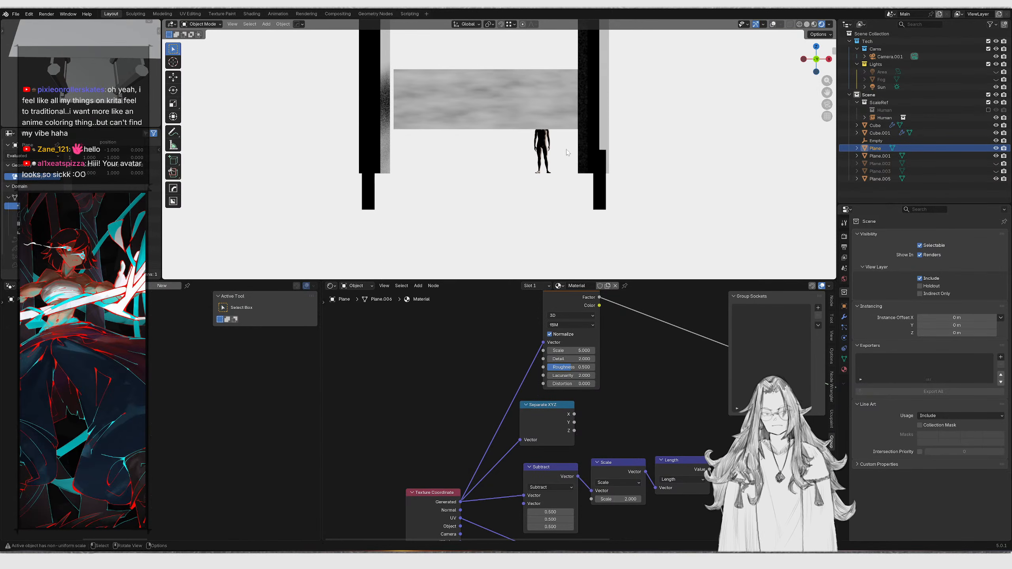
# Insert a Mapping node between the Generated coordinates and the Noise Texture's vector input
pyautogui.scroll(3, 579, 326)
pyautogui.scroll(-1, 578, 326)
pyautogui.moveTo(578, 326); pyautogui.dragTo(592, 385, button='middle')
pyautogui.moveTo(504, 402); pyautogui.dragTo(574, 328, button='middle')
pyautogui.moveTo(441, 428); pyautogui.dragTo(546, 493)
pyautogui.press('g')
pyautogui.press('x')
pyautogui.click(493, 456)
pyautogui.moveTo(487, 475); pyautogui.dragTo(532, 367)
pyautogui.press('Return')
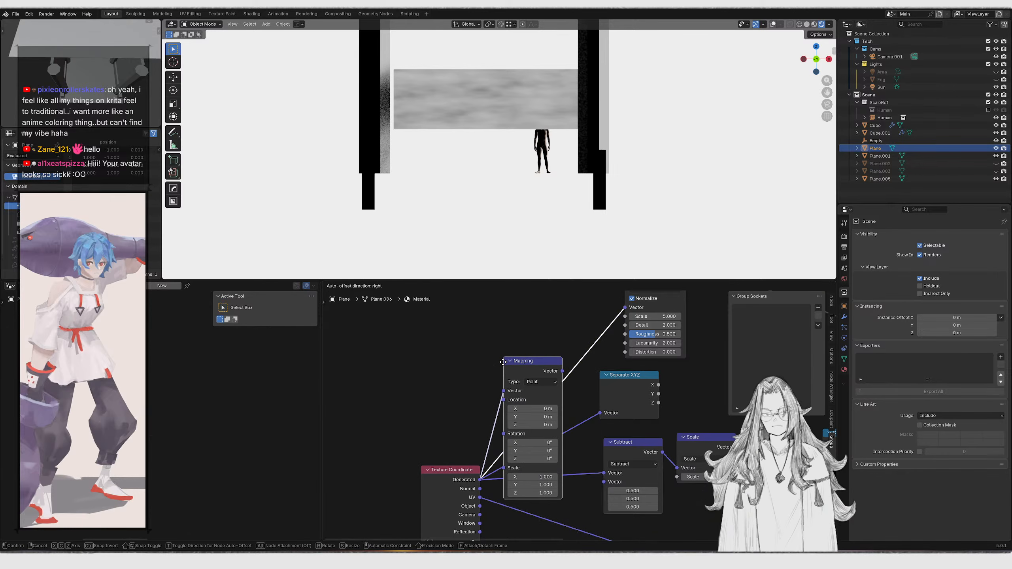
# Set the Mapping node's X scale to -0.120 and the Noise Texture scale to 1
pyautogui.click(503, 363)
pyautogui.moveTo(536, 434); pyautogui.dragTo(540, 355)
pyautogui.moveTo(541, 355); pyautogui.dragTo(491, 430, button='middle')
pyautogui.scroll(1, 491, 430)
pyautogui.moveTo(494, 430); pyautogui.dragTo(512, 420)
pyautogui.moveTo(498, 480)
pyautogui.mouseDown()
pyautogui.moveTo(538, 480)
pyautogui.moveTo(425, 470)
pyautogui.moveTo(493, 471)
pyautogui.mouseUp()
pyautogui.hotkey('ctrl', 'z')
pyautogui.moveTo(627, 418); pyautogui.dragTo(606, 411, button='middle')
pyautogui.write('1')
pyautogui.press('Return')
pyautogui.moveTo(639, 323); pyautogui.dragTo(509, 358, button='middle')
pyautogui.moveTo(503, 356); pyautogui.dragTo(568, 349)
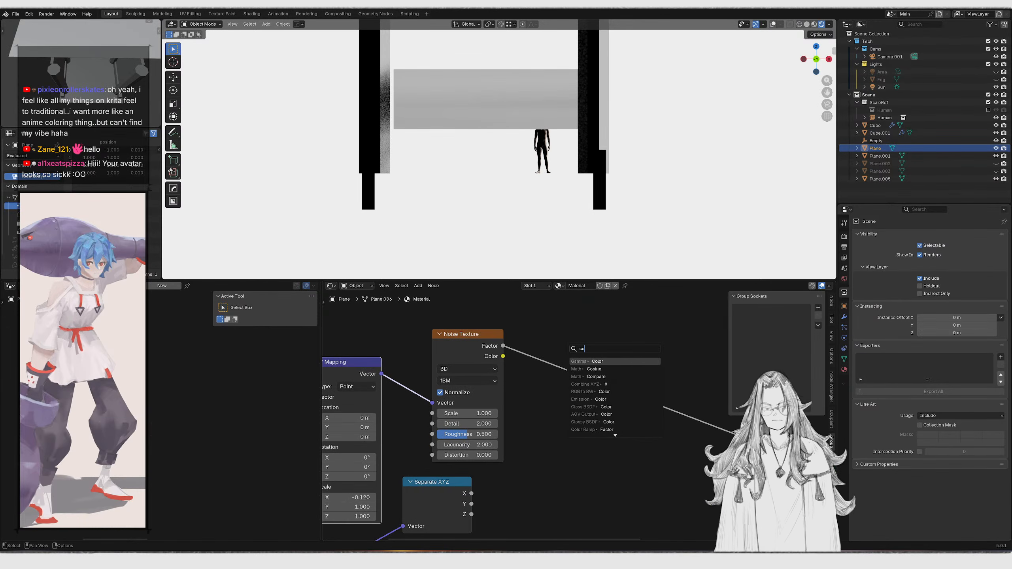
pyautogui.press('Escape')
# Add a Color Burn mix node fed by the Separate XYZ node's X output
pyautogui.scroll(-4, 572, 356)
pyautogui.moveTo(485, 414); pyautogui.dragTo(451, 371, button='middle')
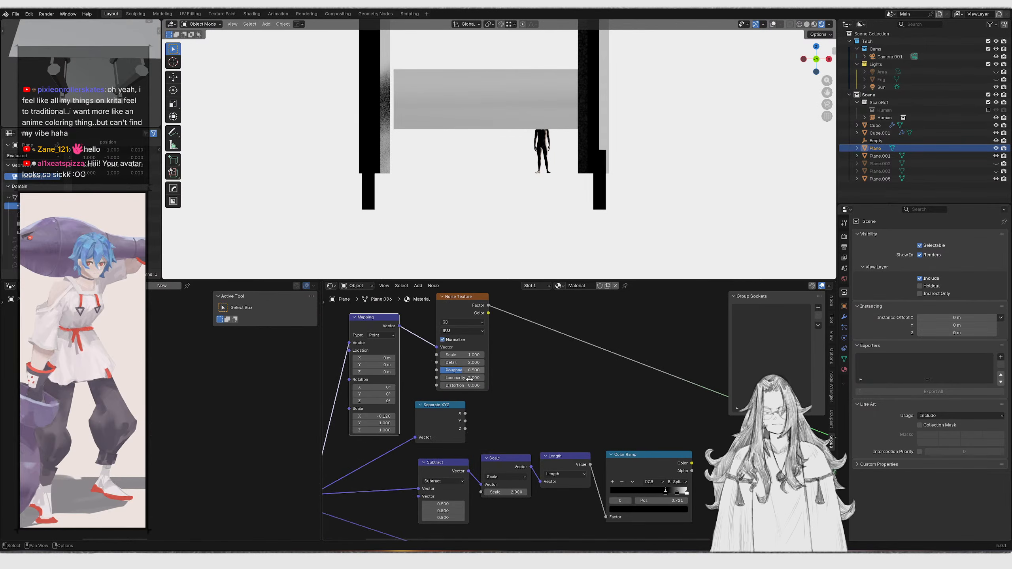
pyautogui.keyDown('ctrl'); pyautogui.keyDown('shift'); pyautogui.click(459, 421); pyautogui.keyUp('shift'); pyautogui.keyUp('ctrl')
pyautogui.hotkey('ctrl', 'z')
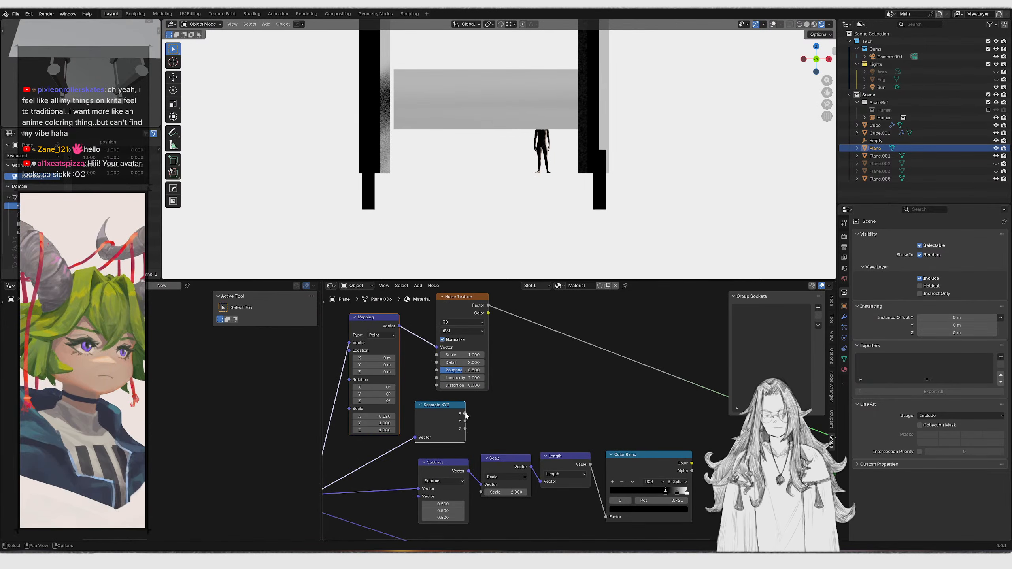
pyautogui.moveTo(465, 413); pyautogui.dragTo(540, 377)
pyautogui.write('color burn')
pyautogui.press('Return')
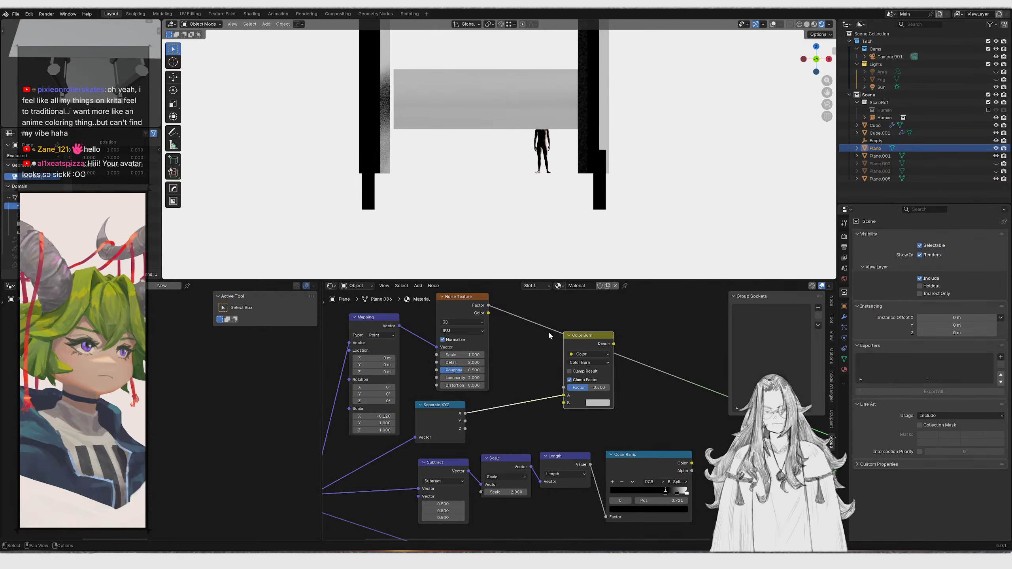
# Connect the Noise Texture's Factor into the Color Burn node's A input and preview its result
pyautogui.click(561, 339)
pyautogui.moveTo(555, 389); pyautogui.dragTo(517, 422, button='middle')
pyautogui.scroll(2, 518, 421)
pyautogui.moveTo(523, 430); pyautogui.dragTo(527, 438)
pyautogui.moveTo(439, 323); pyautogui.dragTo(525, 430)
pyautogui.click(532, 366)
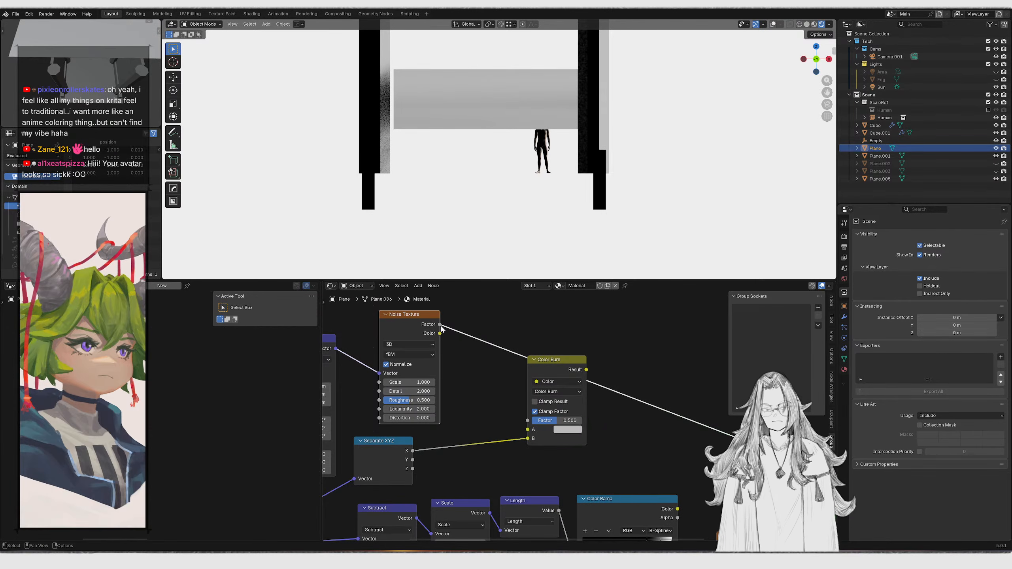
pyautogui.keyDown('ctrl'); pyautogui.keyDown('shift'); pyautogui.click(568, 371); pyautogui.keyUp('shift'); pyautogui.keyUp('ctrl')
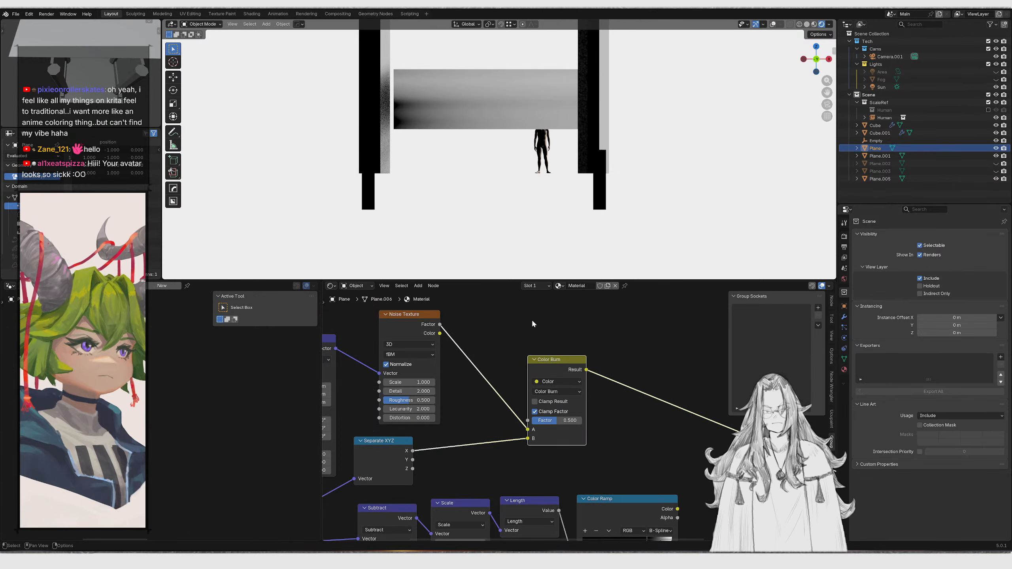
# Set the Noise Texture scale to 4.200 and its roughness to 1.000
pyautogui.scroll(3, 575, 417)
pyautogui.moveTo(410, 423)
pyautogui.mouseDown(button='middle')
pyautogui.moveTo(568, 400)
pyautogui.moveTo(511, 418)
pyautogui.mouseUp(button='middle')
pyautogui.scroll(1, 574, 398)
pyautogui.moveTo(663, 419)
pyautogui.mouseDown()
pyautogui.moveTo(698, 419)
pyautogui.moveTo(649, 419)
pyautogui.moveTo(660, 418)
pyautogui.mouseUp()
pyautogui.hotkey('ctrl', 'z')
pyautogui.moveTo(456, 383); pyautogui.dragTo(474, 392, button='middle')
pyautogui.moveTo(467, 400)
pyautogui.mouseDown()
pyautogui.moveTo(499, 401)
pyautogui.moveTo(474, 377)
pyautogui.moveTo(502, 377)
pyautogui.mouseUp()
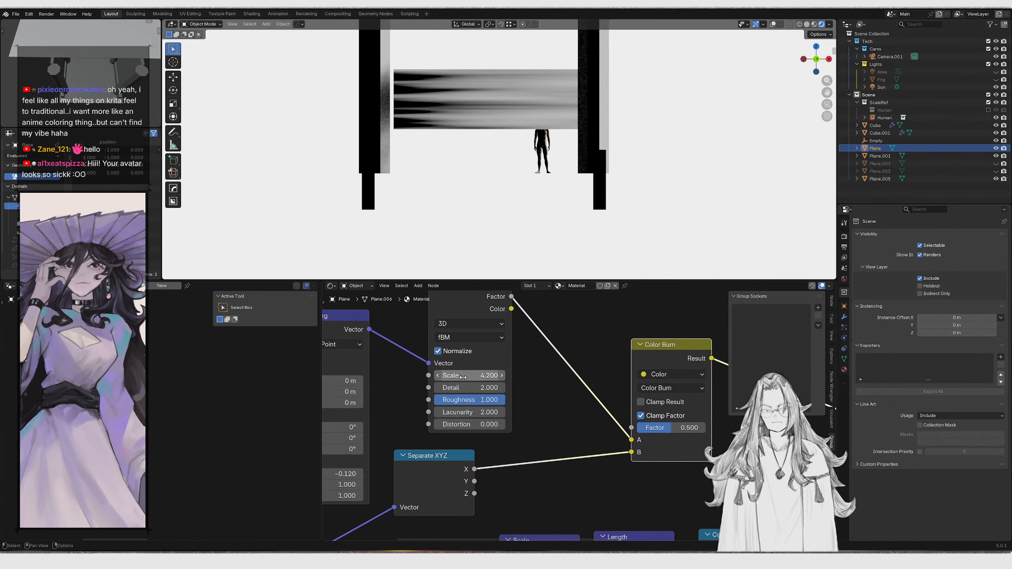
# Rotate the plane diagonally in the viewport and set the Noise Texture scale to about 1.97
pyautogui.press('r')
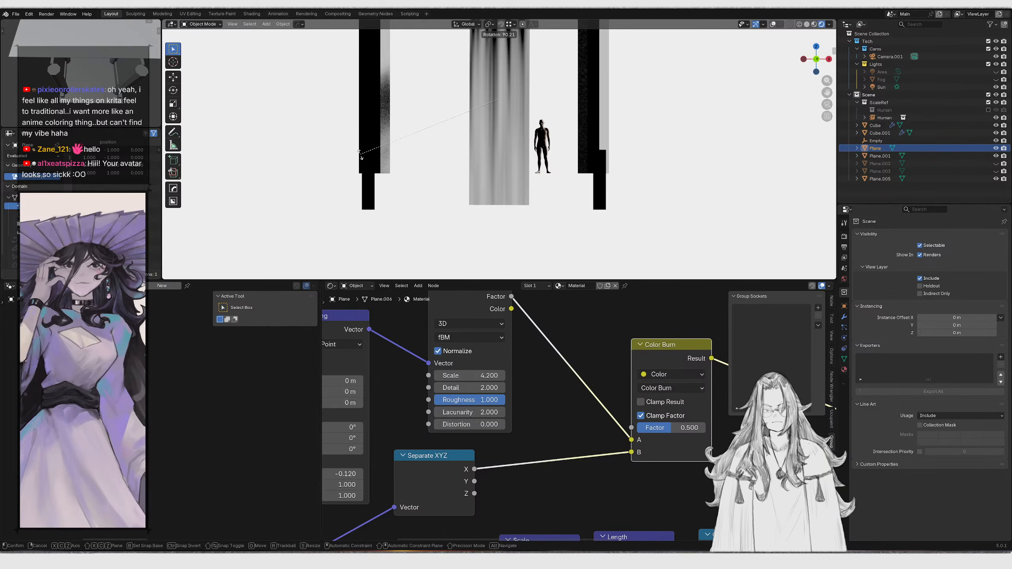
pyautogui.click(362, 157)
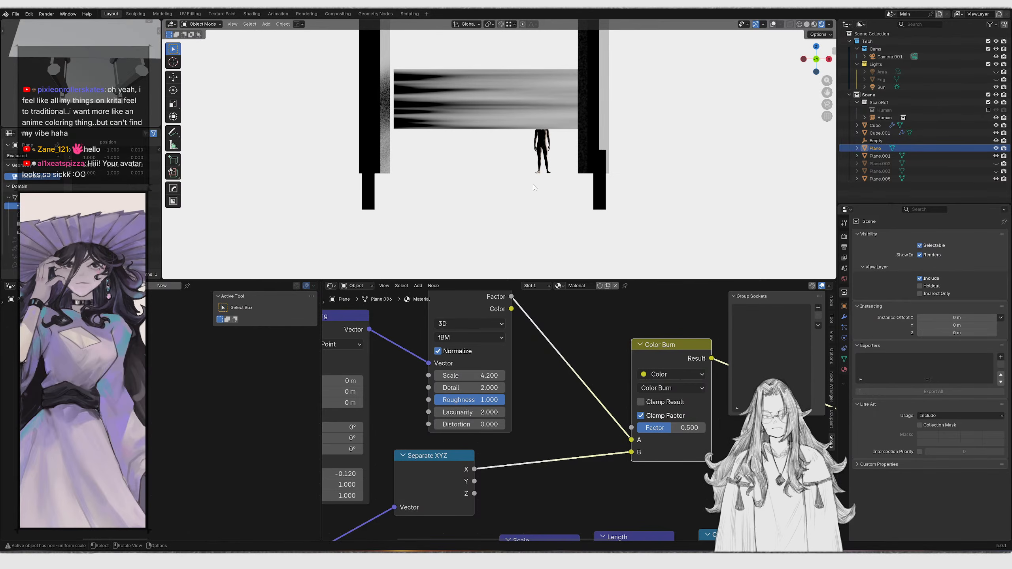
pyautogui.press('r')
pyautogui.click(594, 164)
pyautogui.moveTo(551, 392); pyautogui.dragTo(655, 387, button='middle')
pyautogui.moveTo(574, 370)
pyautogui.mouseDown()
pyautogui.moveTo(505, 370)
pyautogui.moveTo(532, 371)
pyautogui.mouseUp()
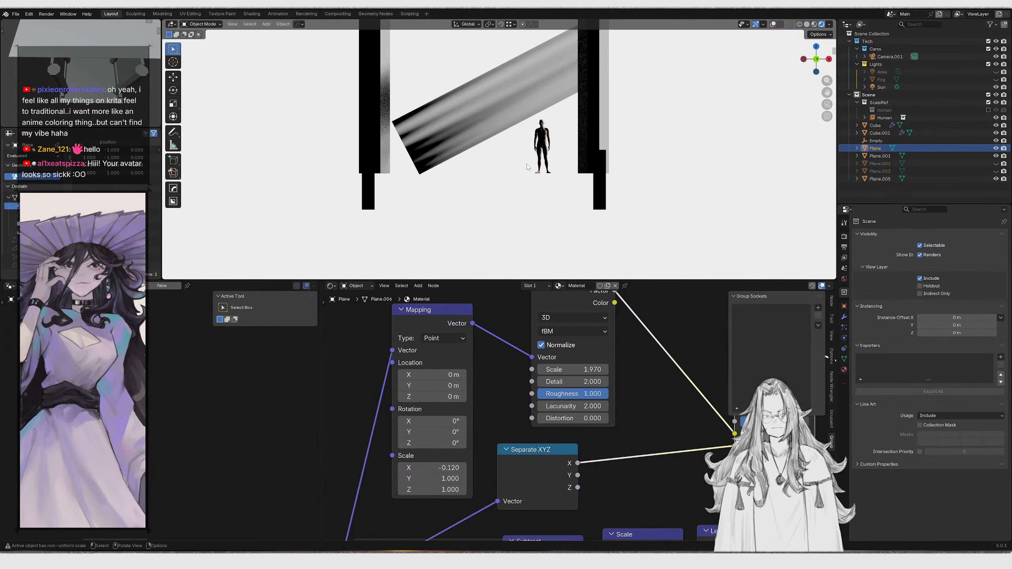
# Move the plane upward and set the Color Burn factor to 0.680
pyautogui.moveTo(528, 192); pyautogui.dragTo(537, 140, button='middle')
pyautogui.press('g')
pyautogui.click(550, 147)
pyautogui.scroll(-1, 603, 425)
pyautogui.moveTo(603, 425); pyautogui.dragTo(443, 427, button='middle')
pyautogui.scroll(2, 558, 423)
pyautogui.moveTo(592, 424); pyautogui.dragTo(637, 425)
pyautogui.press('g')
pyautogui.rightClick(479, 190)
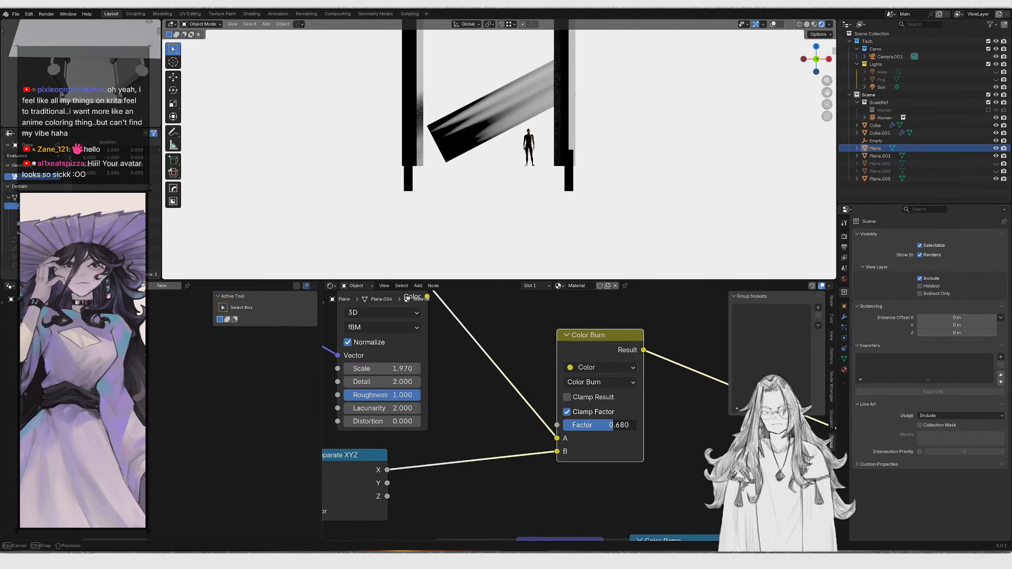
# Tune the Noise Texture to scale 2.000, detail 0.940 and roughness 1.0, with Color Burn factor 0.669
pyautogui.moveTo(617, 425); pyautogui.dragTo(612, 425)
pyautogui.moveTo(390, 378); pyautogui.dragTo(421, 381, button='middle')
pyautogui.moveTo(419, 371)
pyautogui.mouseDown()
pyautogui.moveTo(458, 371)
pyautogui.moveTo(416, 384)
pyautogui.mouseUp()
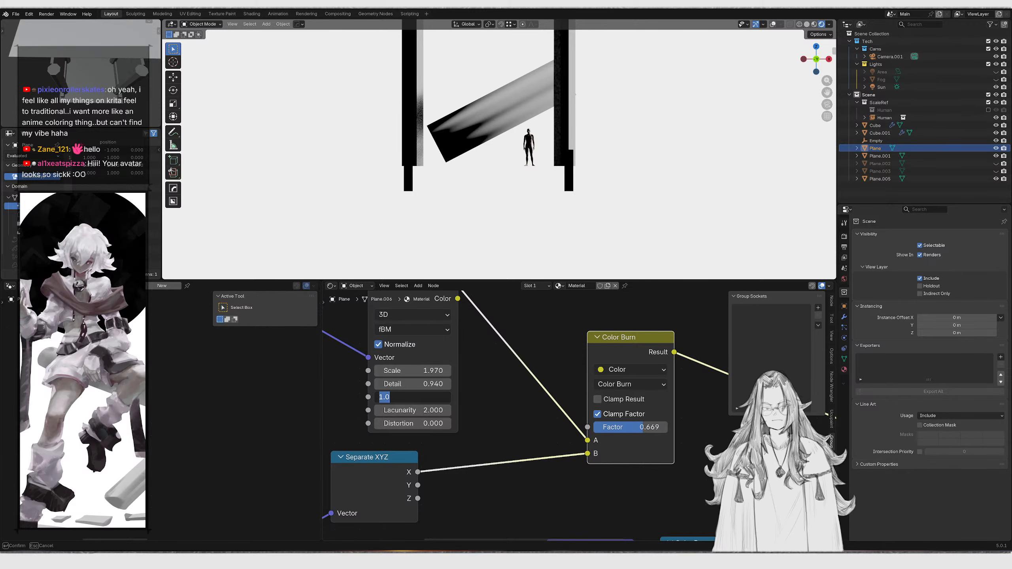
pyautogui.moveTo(448, 386); pyautogui.dragTo(489, 393, button='middle')
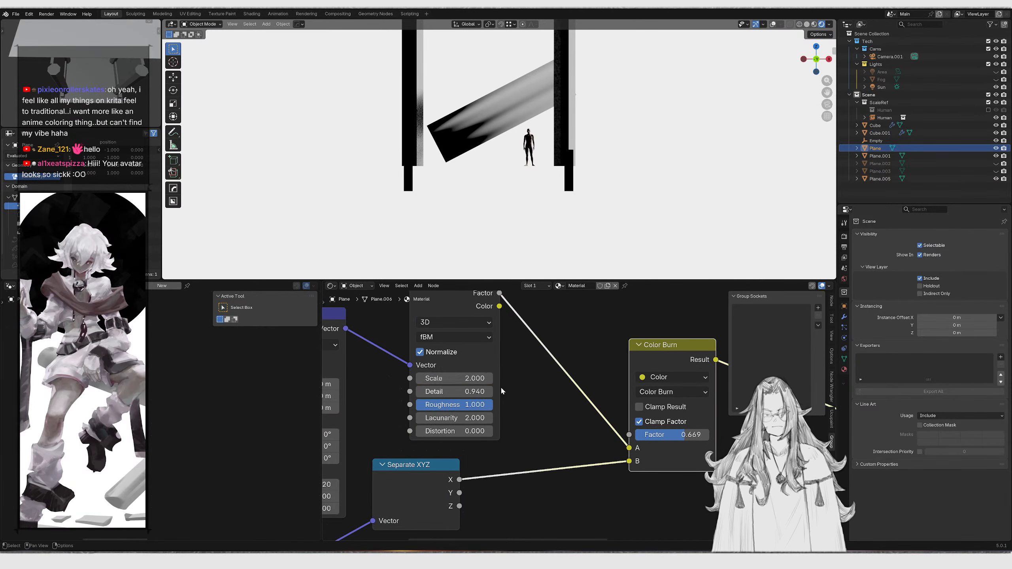
pyautogui.moveTo(454, 379); pyautogui.dragTo(523, 392)
# Set the Noise Texture scale to 5.000 and the Mapping node's X scale to -0.150
pyautogui.scroll(-1, 444, 364)
pyautogui.moveTo(443, 364); pyautogui.dragTo(525, 379, button='middle')
pyautogui.scroll(1, 526, 379)
pyautogui.moveTo(416, 385); pyautogui.dragTo(468, 371, button='middle')
pyautogui.scroll(-1, 583, 406)
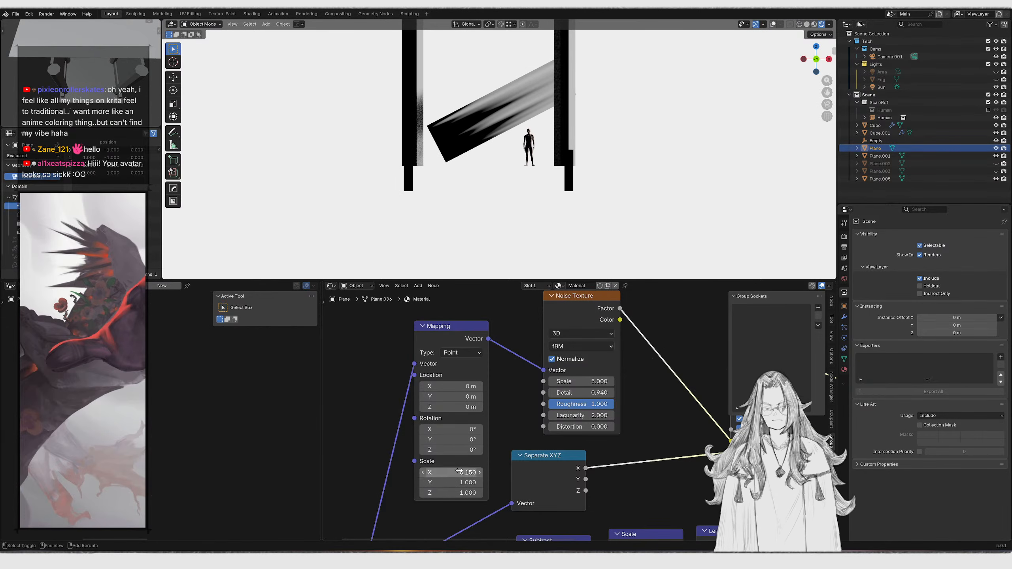
# Reposition the material nodes to make room near the Material Output
pyautogui.scroll(-3, 578, 417)
pyautogui.moveTo(818, 450); pyautogui.dragTo(378, 367, button='middle')
pyautogui.moveTo(522, 366); pyautogui.dragTo(605, 438)
pyautogui.press('g')
pyautogui.rightClick(580, 359)
pyautogui.click(610, 436)
pyautogui.press('g')
pyautogui.click(598, 348)
pyautogui.moveTo(512, 325); pyautogui.dragTo(586, 400, button='middle')
# Insert an Emission shader between the Color Burn result and the Material Output
pyautogui.hotkey('shift', 'a')
pyautogui.click(566, 354)
pyautogui.write('em')
pyautogui.press('Return')
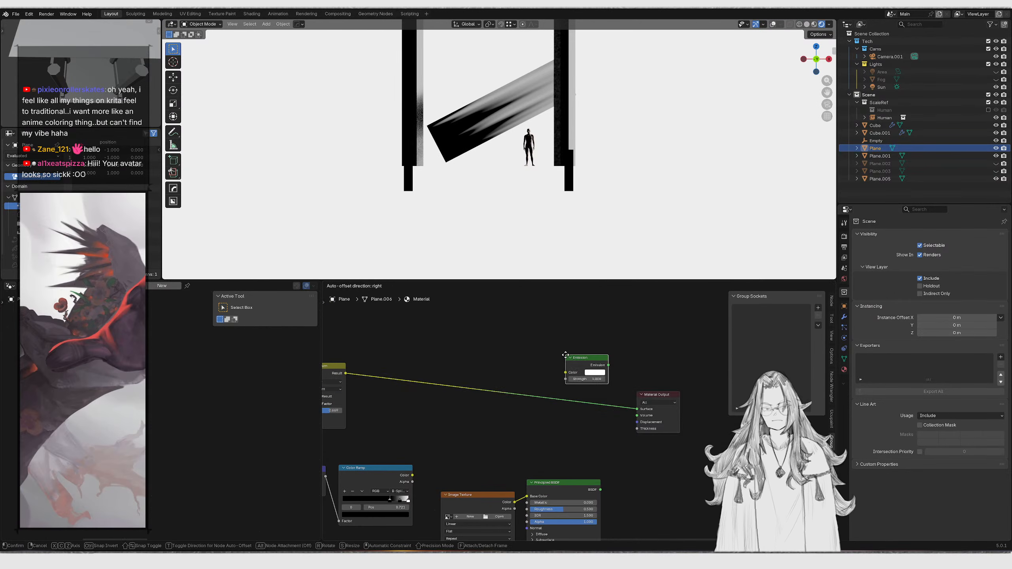
pyautogui.click(519, 383)
# Reconnect the Emission output to the Material Output's Volume input instead of Surface
pyautogui.scroll(2, 568, 412)
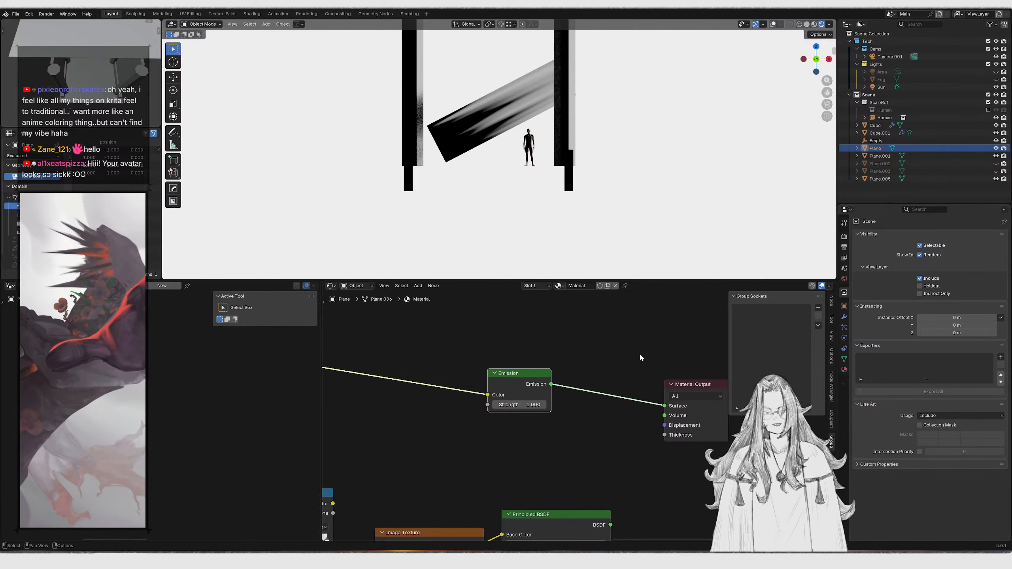
pyautogui.keyDown('ctrl'); pyautogui.moveTo(626, 381); pyautogui.dragTo(625, 402, button='right'); pyautogui.keyUp('ctrl')
pyautogui.moveTo(661, 416); pyautogui.dragTo(663, 416)
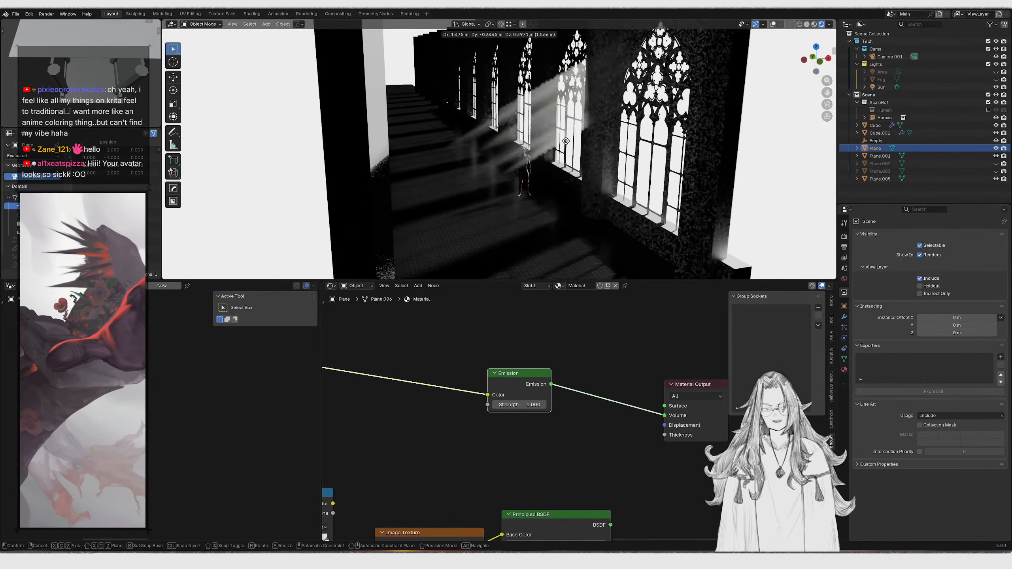
# Move the plane into the Lights collection
pyautogui.moveTo(540, 171); pyautogui.dragTo(700, 140, button='middle')
pyautogui.press('KP_0')
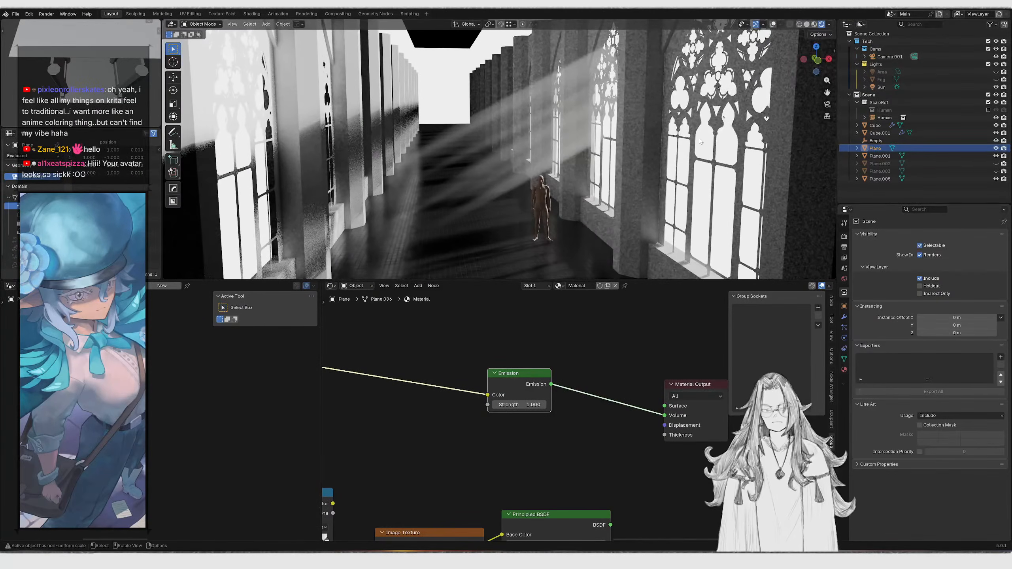
pyautogui.moveTo(898, 82); pyautogui.dragTo(897, 72)
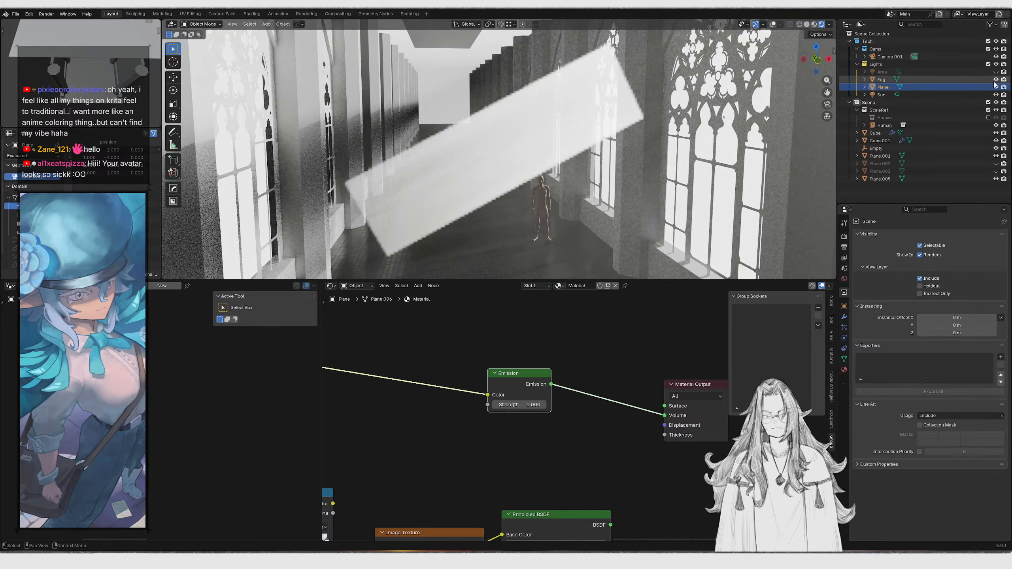
# Move and scale the plane so it spans the corridor in camera view
pyautogui.press('KP_0')
pyautogui.press('g')
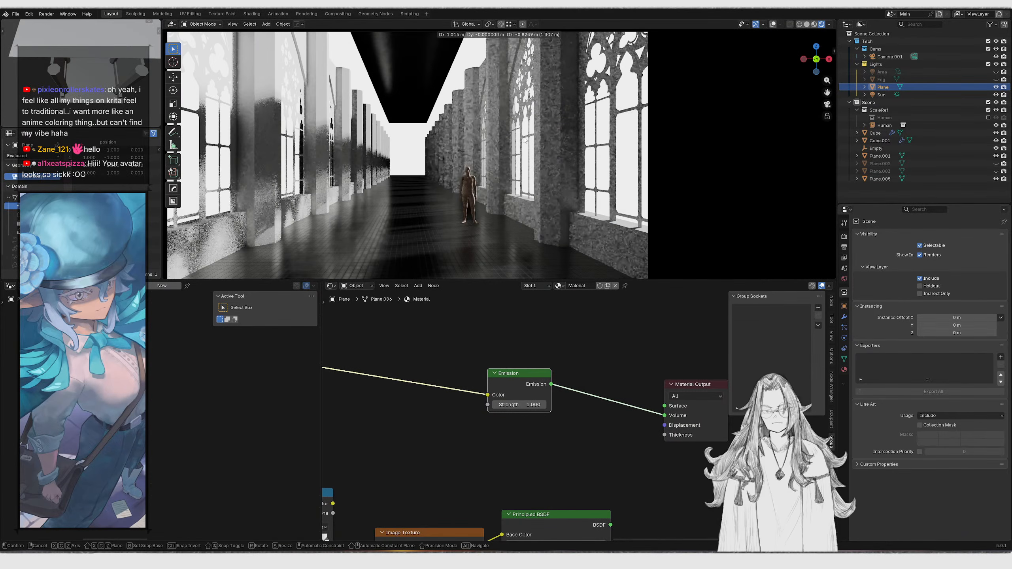
pyautogui.rightClick(492, 107)
pyautogui.press('KP_0')
pyautogui.press('KP_0')
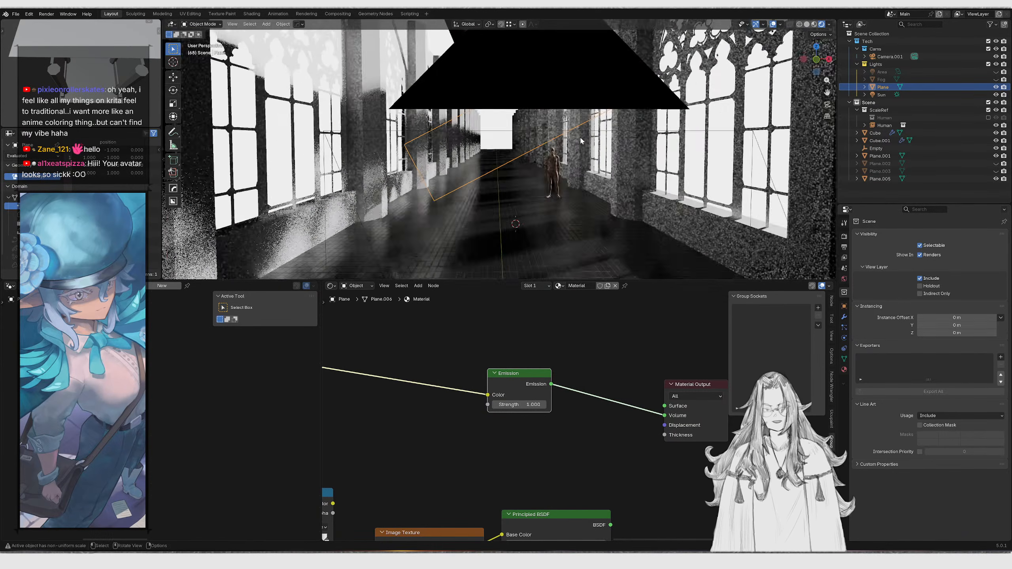
pyautogui.press('g')
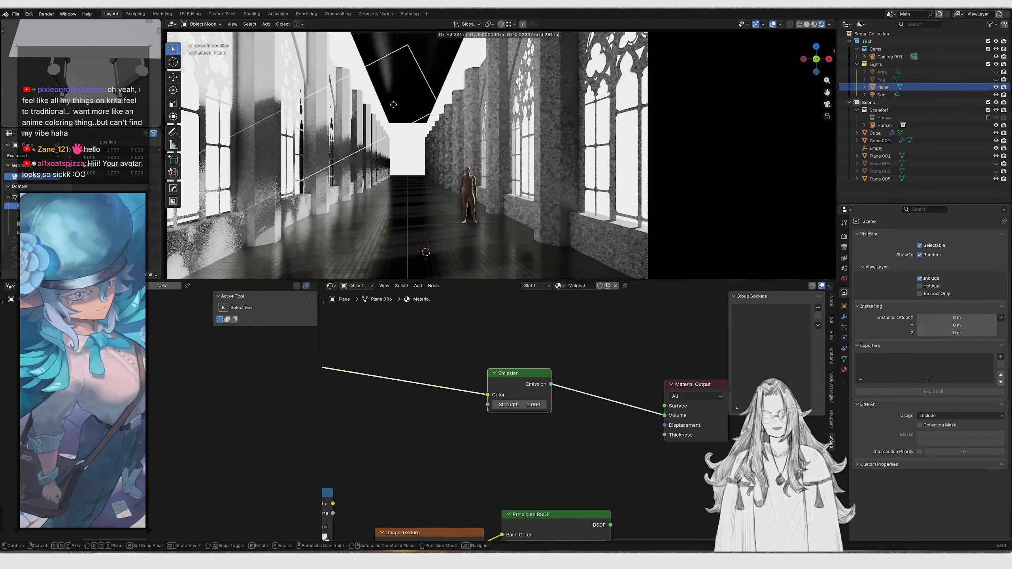
pyautogui.click(400, 102)
pyautogui.press('s')
pyautogui.click(506, 138)
pyautogui.press('g')
pyautogui.click(542, 172)
pyautogui.press('KP_0')
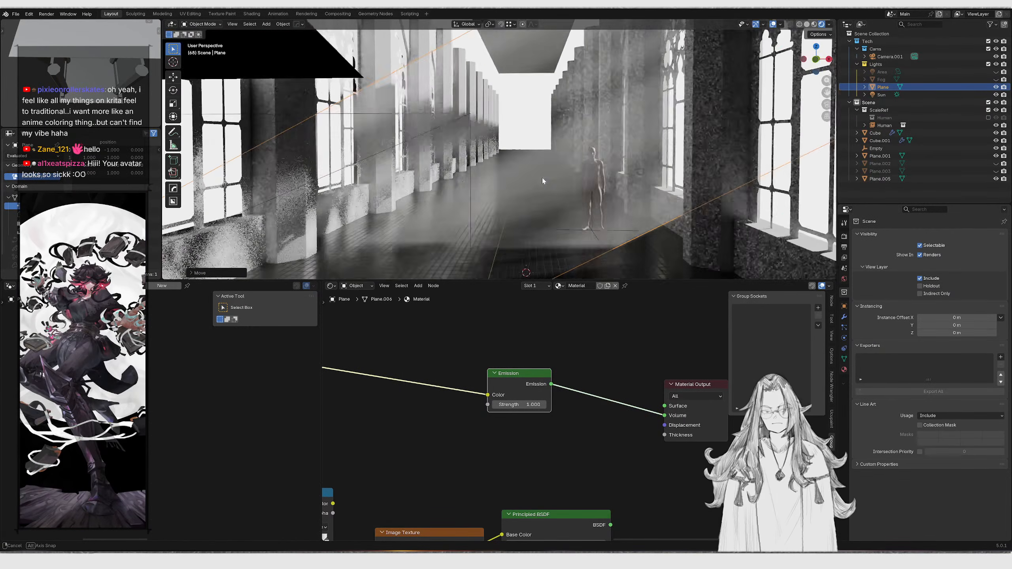
# Scale the plane down and shift it sideways across the corridor
pyautogui.press('s')
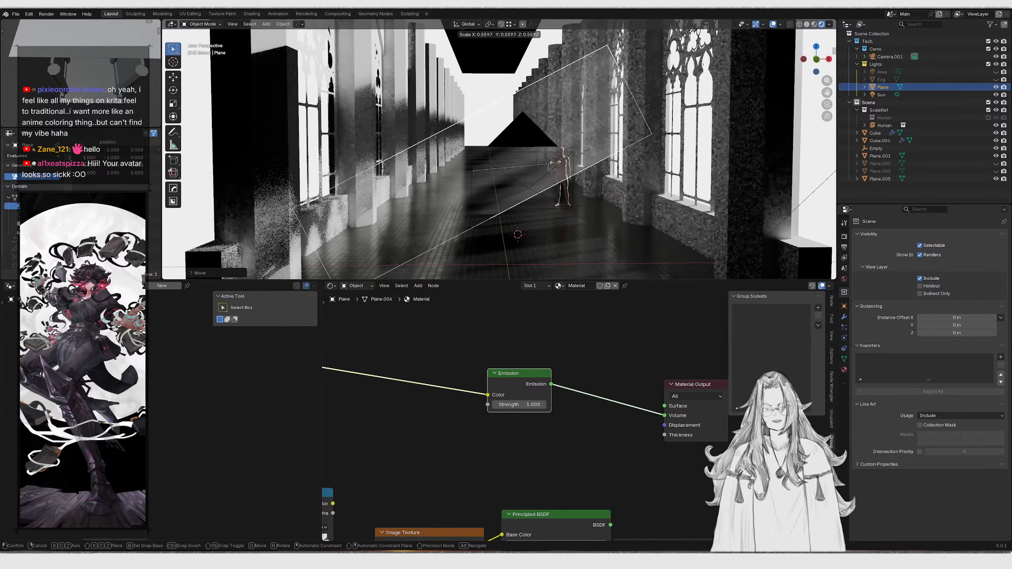
pyautogui.click(563, 168)
pyautogui.moveTo(558, 159); pyautogui.dragTo(585, 181, button='middle')
pyautogui.press('g')
pyautogui.press('x')
pyautogui.press('y')
pyautogui.click(516, 122)
pyautogui.moveTo(516, 121); pyautogui.dragTo(636, 185, button='middle')
# Move the plane along the Y axis to align the light beam in camera view
pyautogui.press('KP_0')
pyautogui.press('KP_0')
pyautogui.press('KP_0')
pyautogui.scroll(-4, 541, 183)
pyautogui.scroll(3, 530, 178)
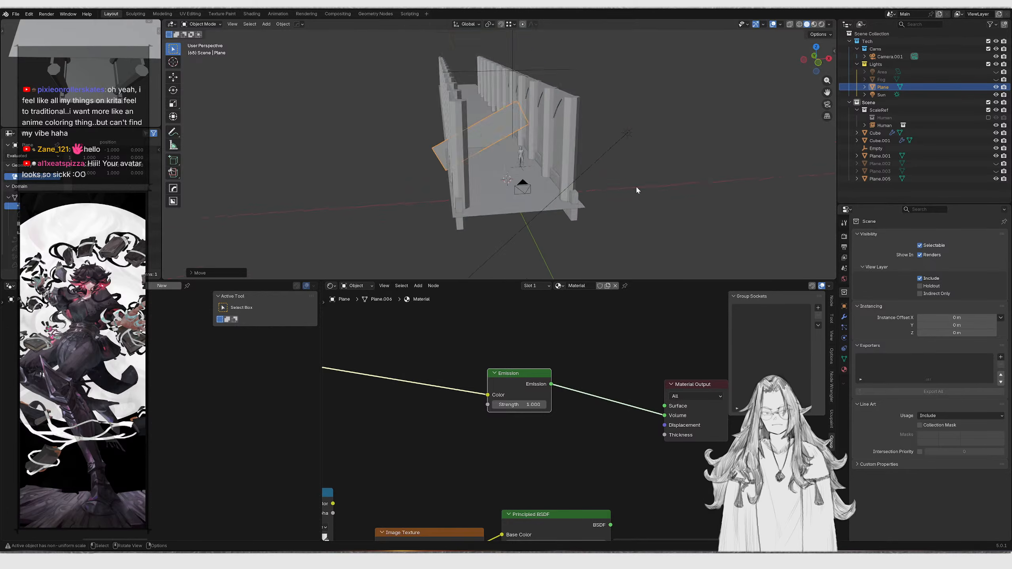
pyautogui.press('KP_0')
pyautogui.scroll(-2, 586, 136)
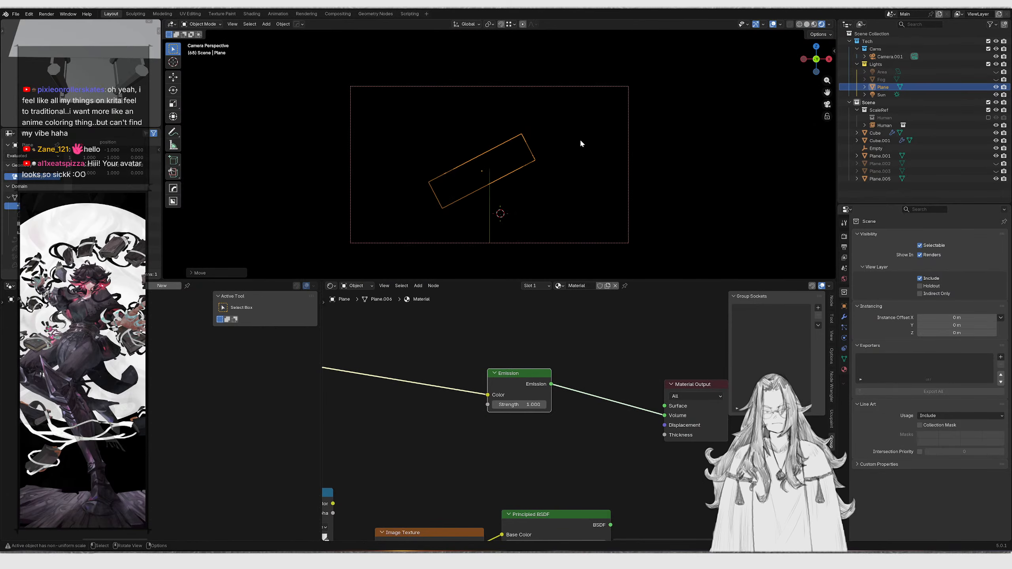
pyautogui.hotkey('shift', '`')
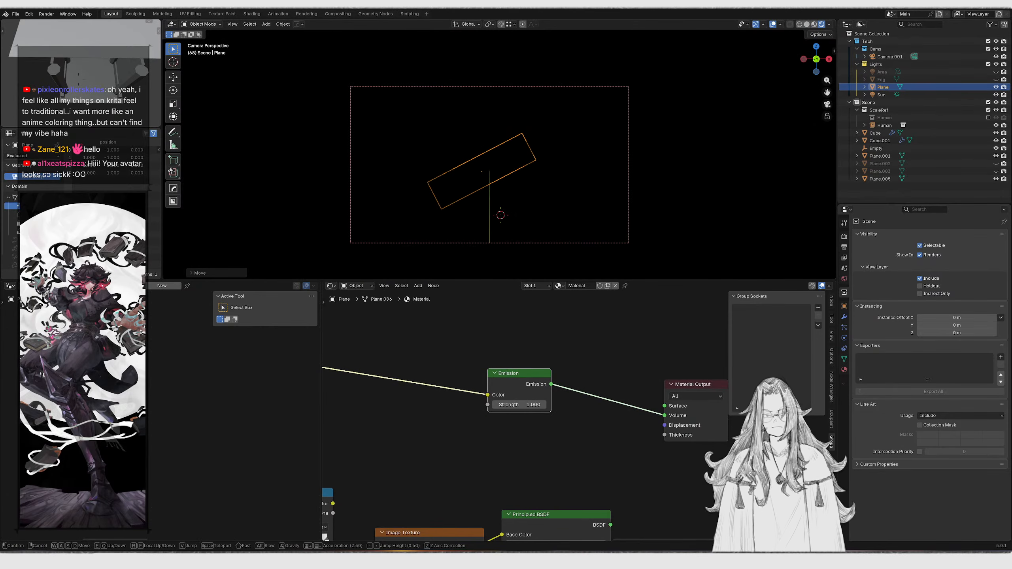
pyautogui.press('e')
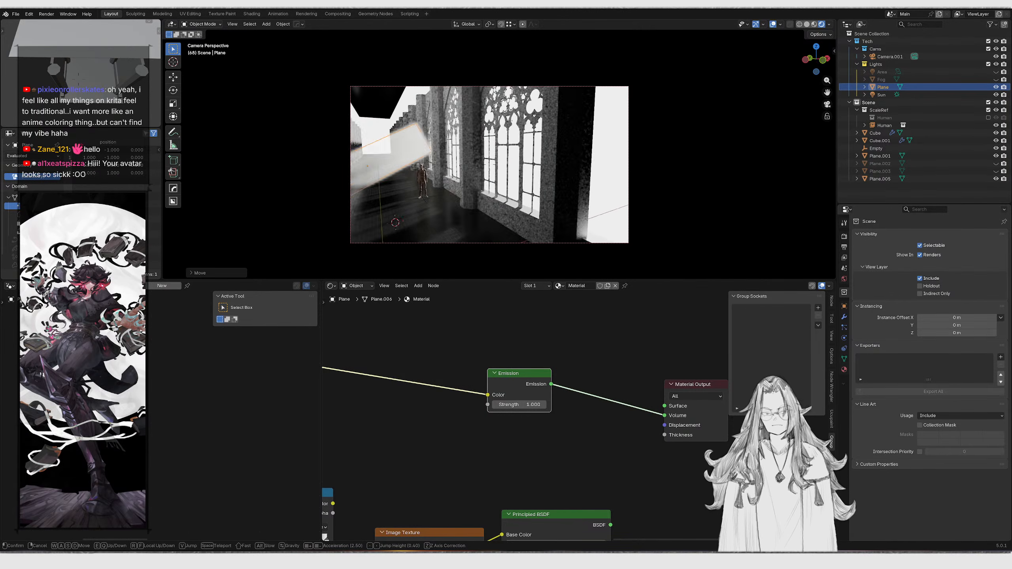
pyautogui.rightClick(581, 144)
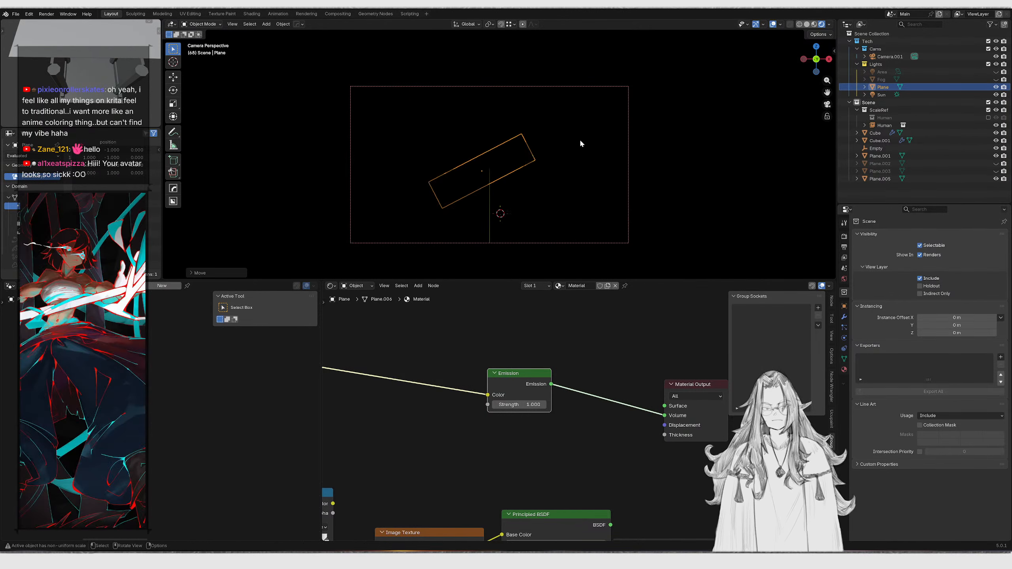
pyautogui.moveTo(602, 148); pyautogui.dragTo(645, 149, button='middle')
pyautogui.click(645, 148)
pyautogui.press('g')
pyautogui.press('y')
pyautogui.click(647, 156)
pyautogui.press('KP_0')
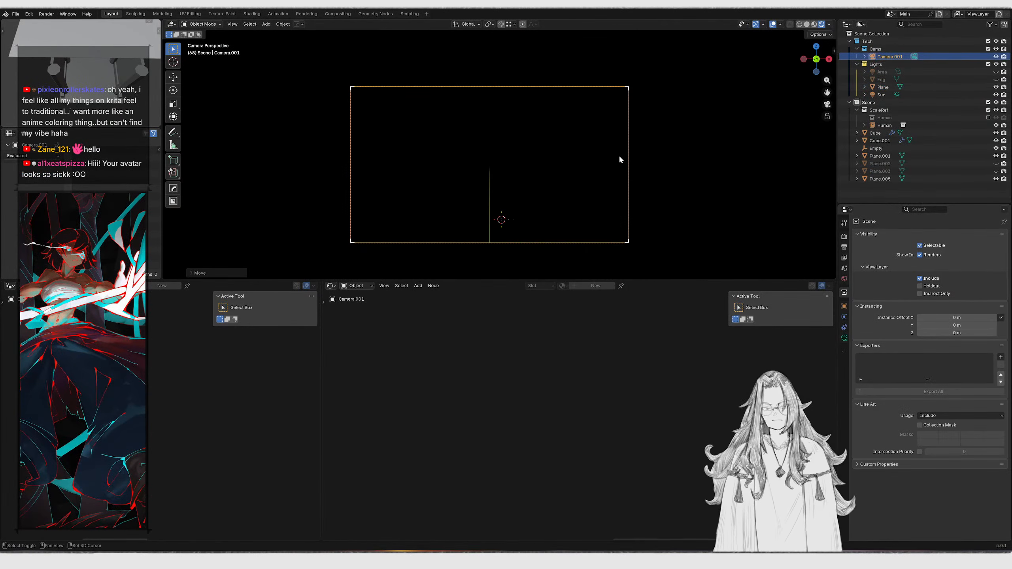
pyautogui.hotkey('shift', '`')
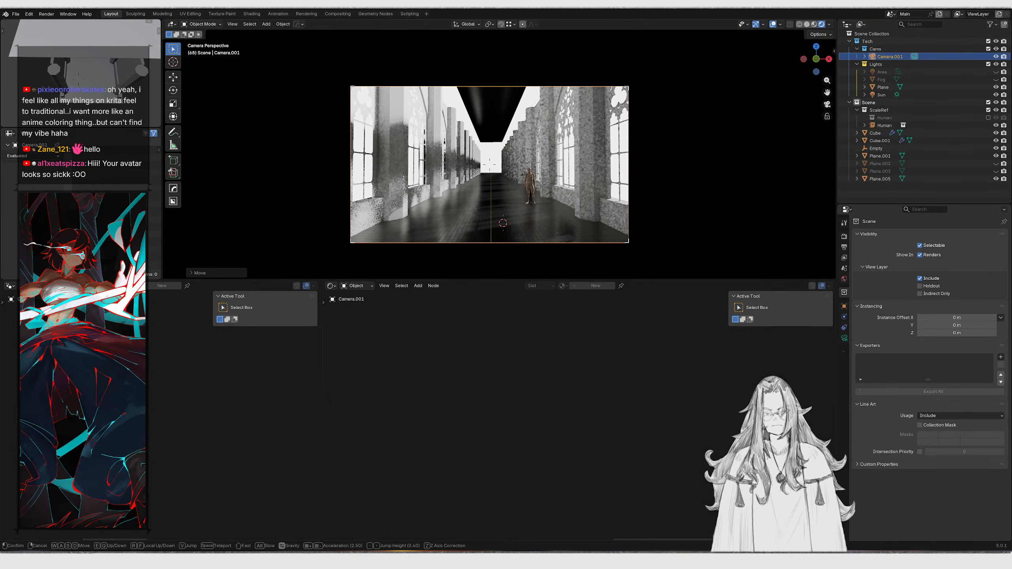
pyautogui.rightClick(639, 168)
pyautogui.moveTo(608, 157); pyautogui.dragTo(631, 171, button='middle')
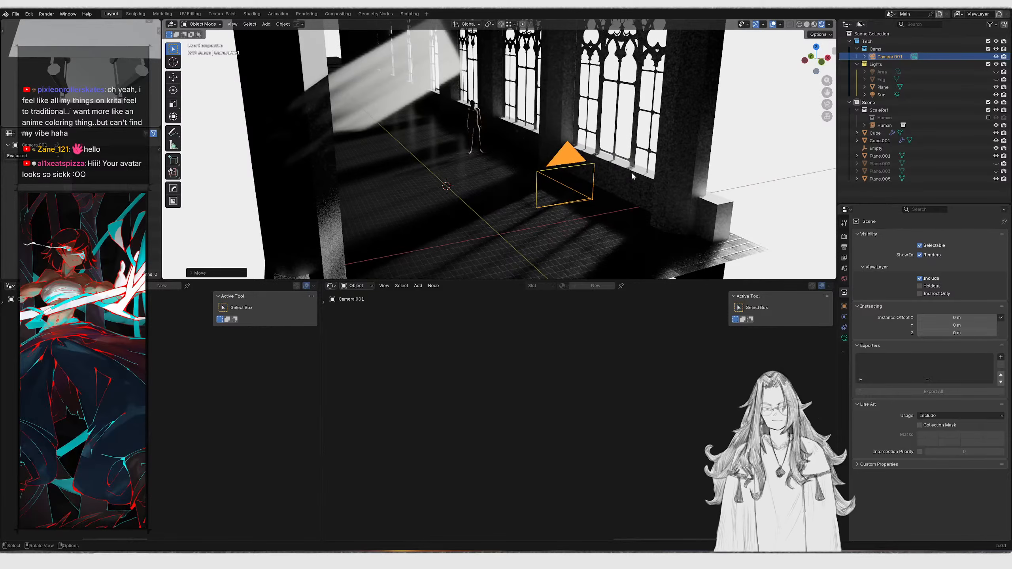
pyautogui.click(748, 158)
pyautogui.press('KP_0')
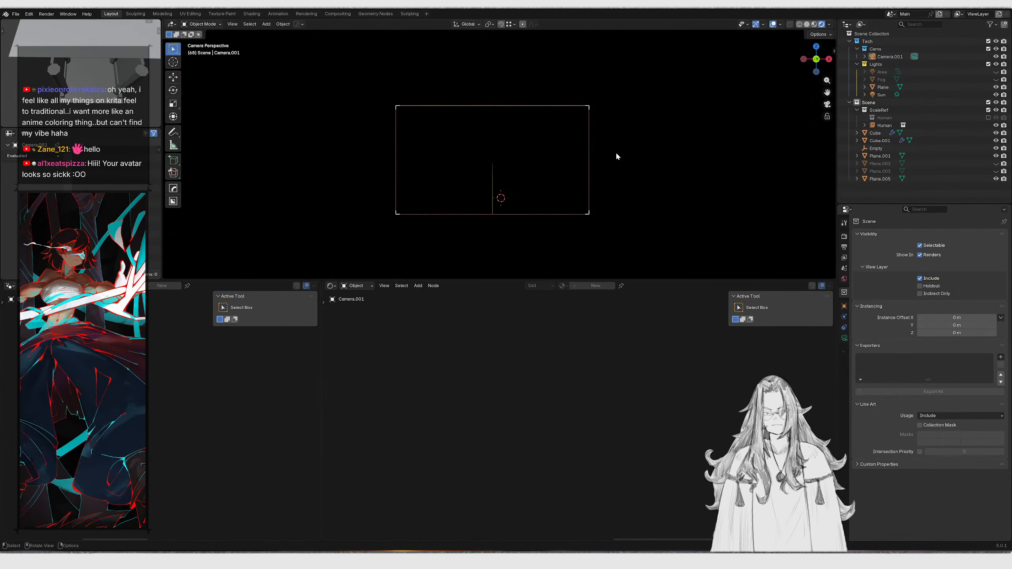
# Switch the viewport to rendered shading and set the render engine to Cycles
pyautogui.press('z')
pyautogui.press('6')
pyautogui.press('z')
pyautogui.click(625, 198)
pyautogui.press('z')
pyautogui.click(667, 186)
pyautogui.press('z')
pyautogui.click(661, 139)
pyautogui.scroll(3, 820, 219)
pyautogui.click(844, 237)
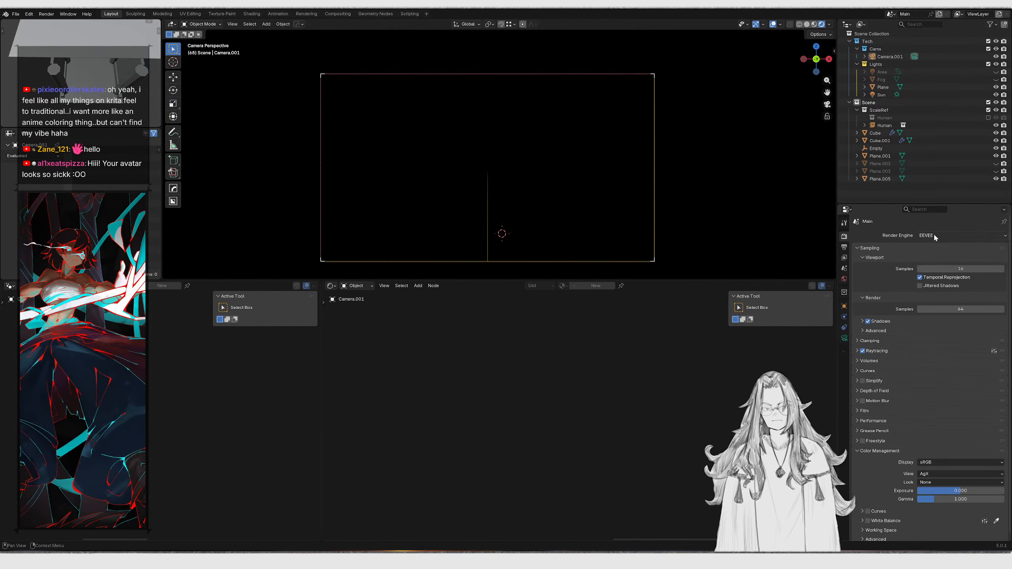
pyautogui.click(925, 260)
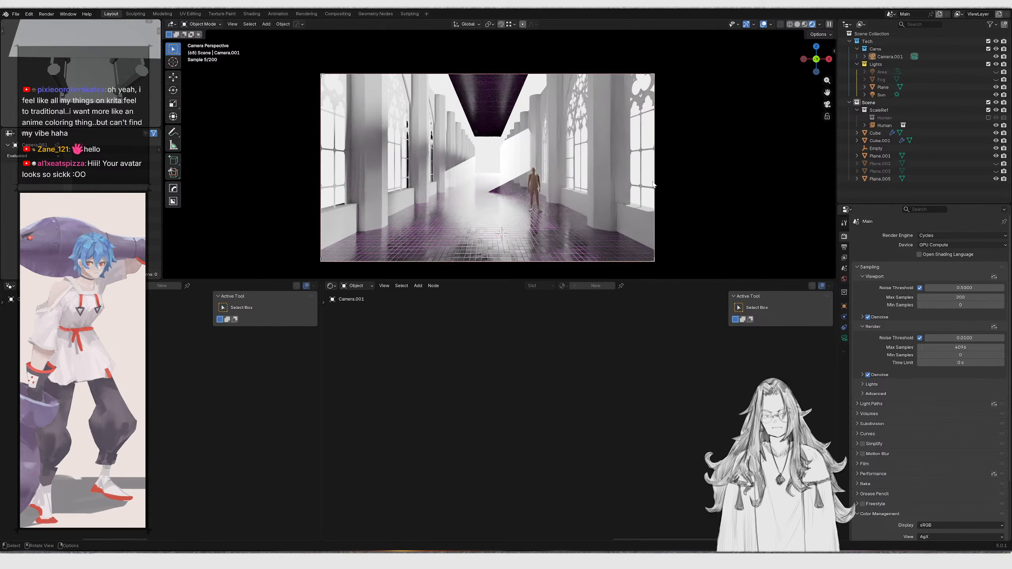
# Switch the render engine to EEVEE and return to the camera view
pyautogui.click(939, 235)
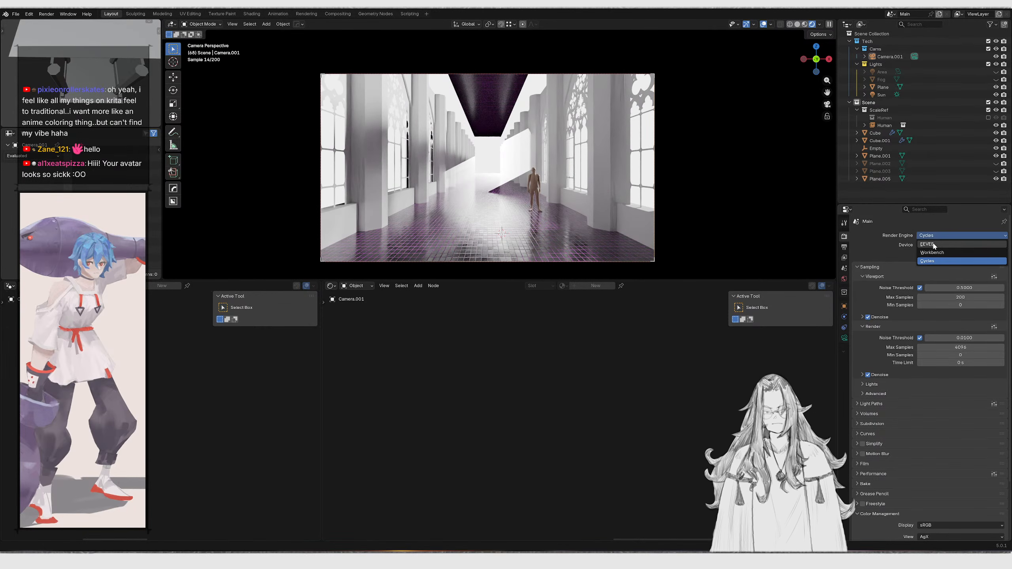
pyautogui.click(928, 244)
pyautogui.moveTo(663, 196); pyautogui.dragTo(669, 185, button='middle')
pyautogui.press('KP_0')
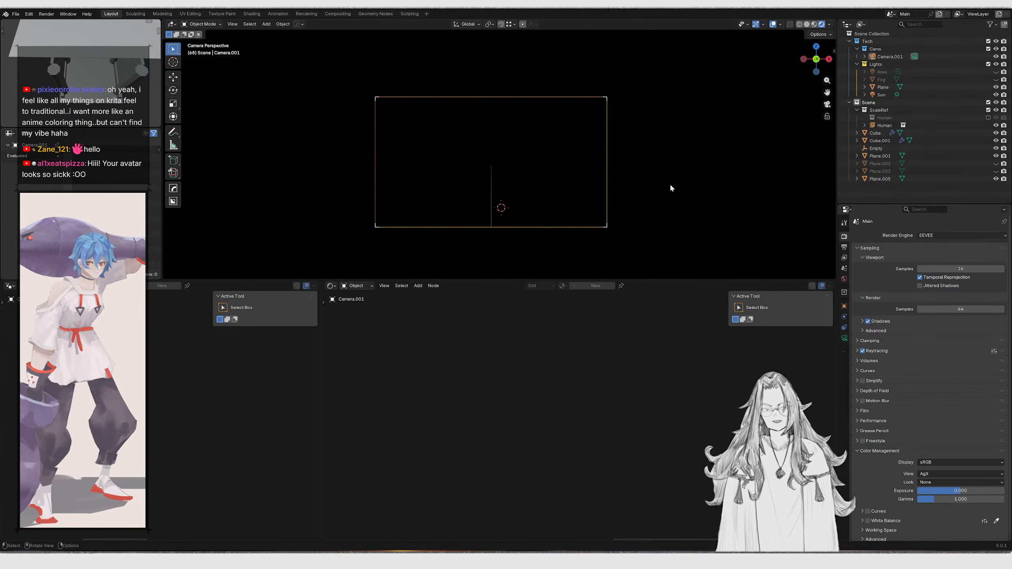
pyautogui.moveTo(657, 177); pyautogui.dragTo(639, 181, button='middle')
pyautogui.press('KP_0')
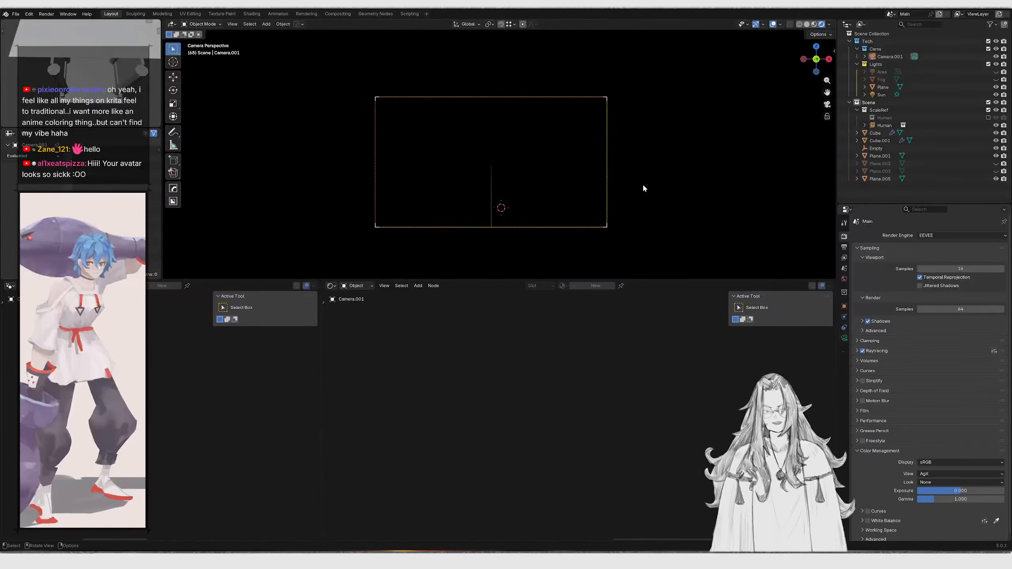
pyautogui.hotkey('shift', '`')
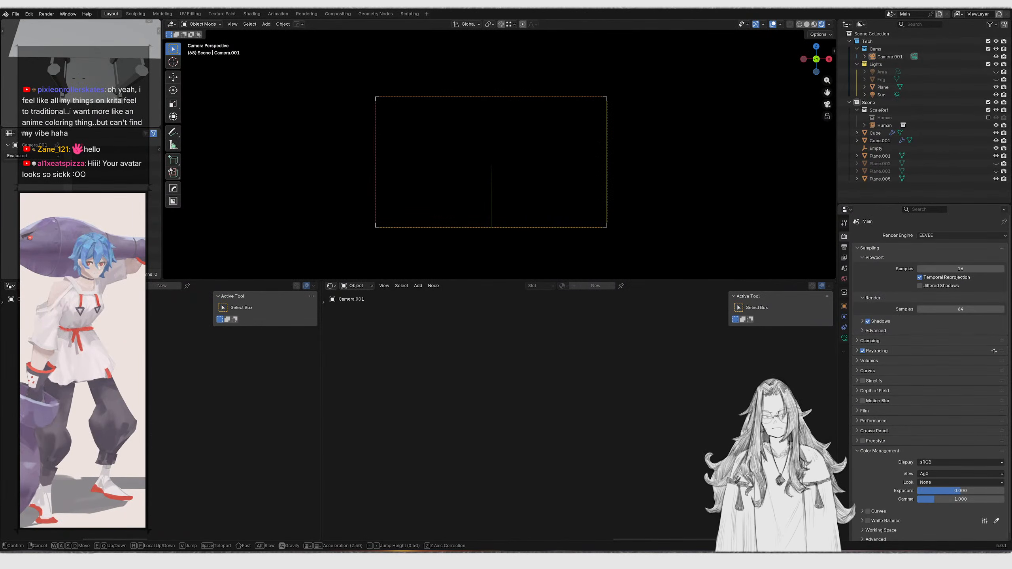
pyautogui.press('w')
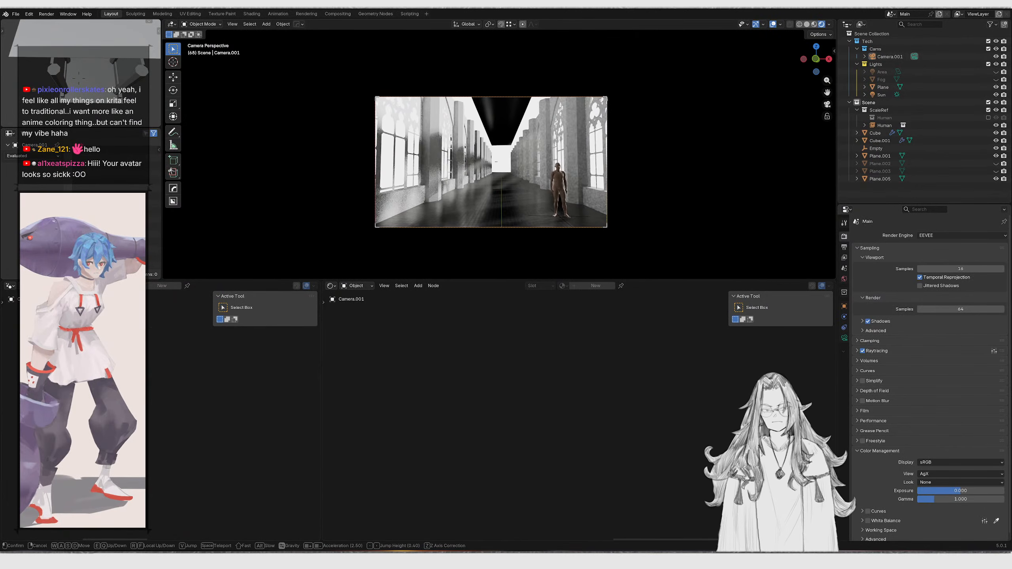
pyautogui.press('Escape')
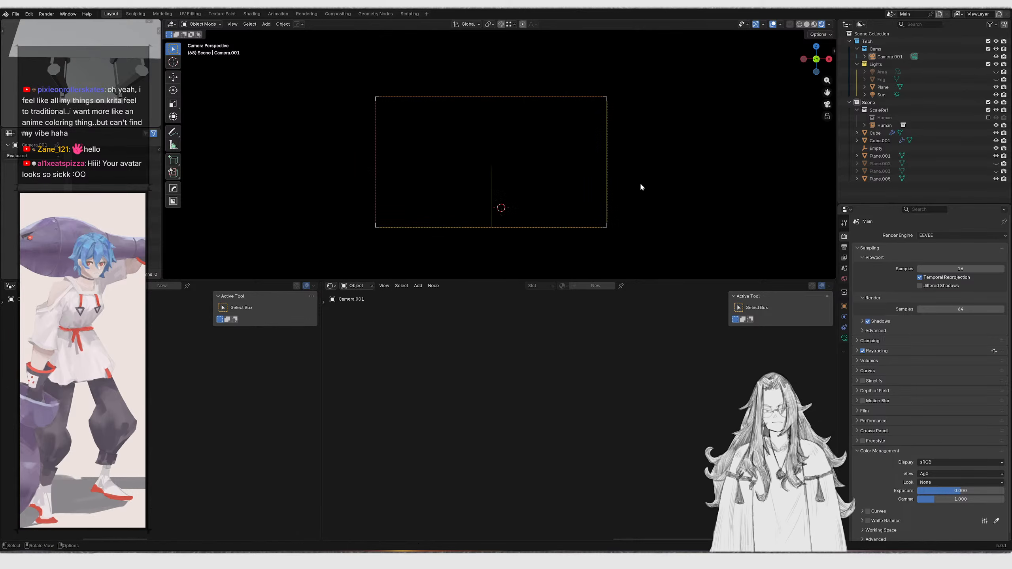
pyautogui.hotkey('shift', '`')
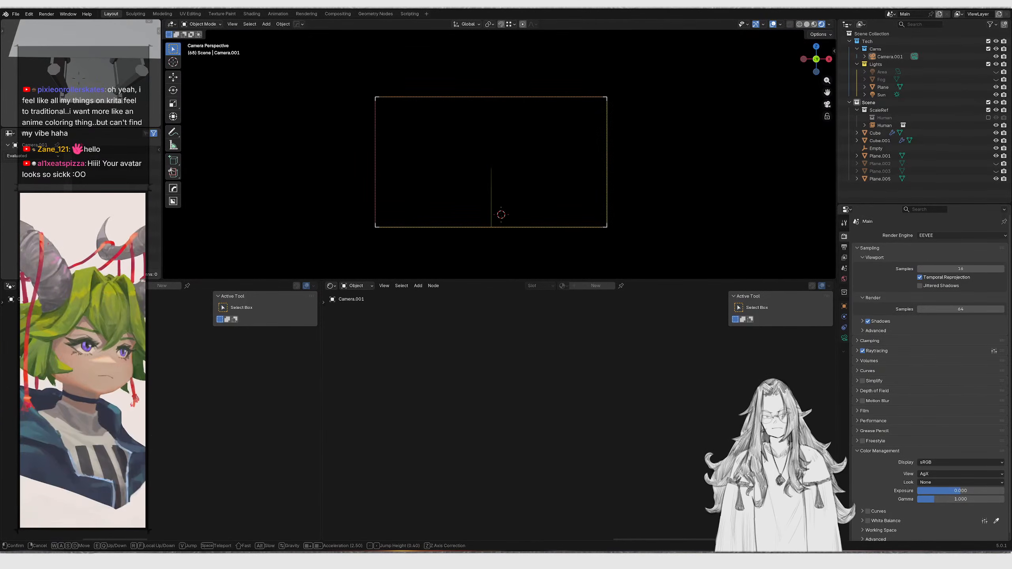
pyautogui.press('Escape')
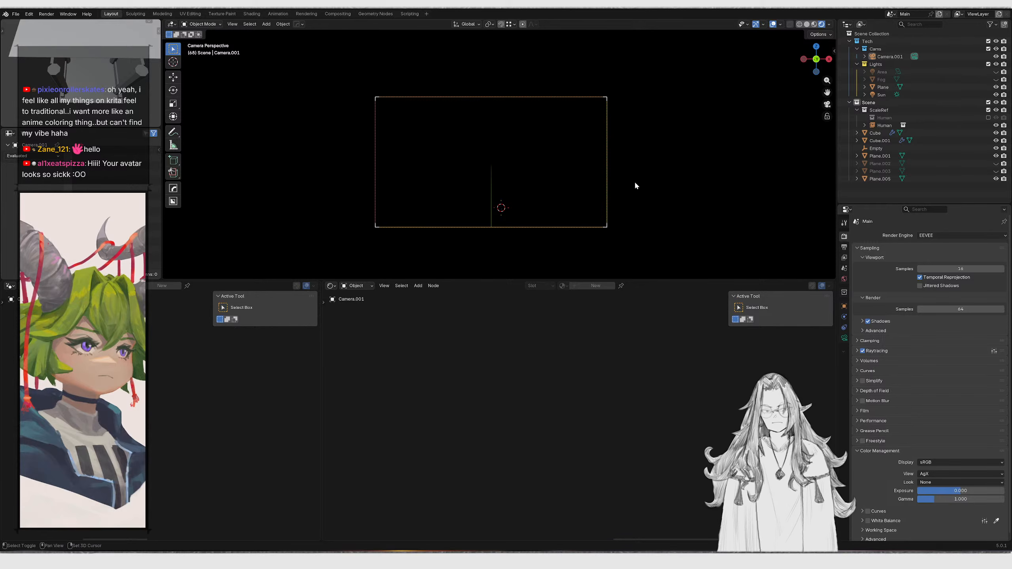
pyautogui.click(635, 185)
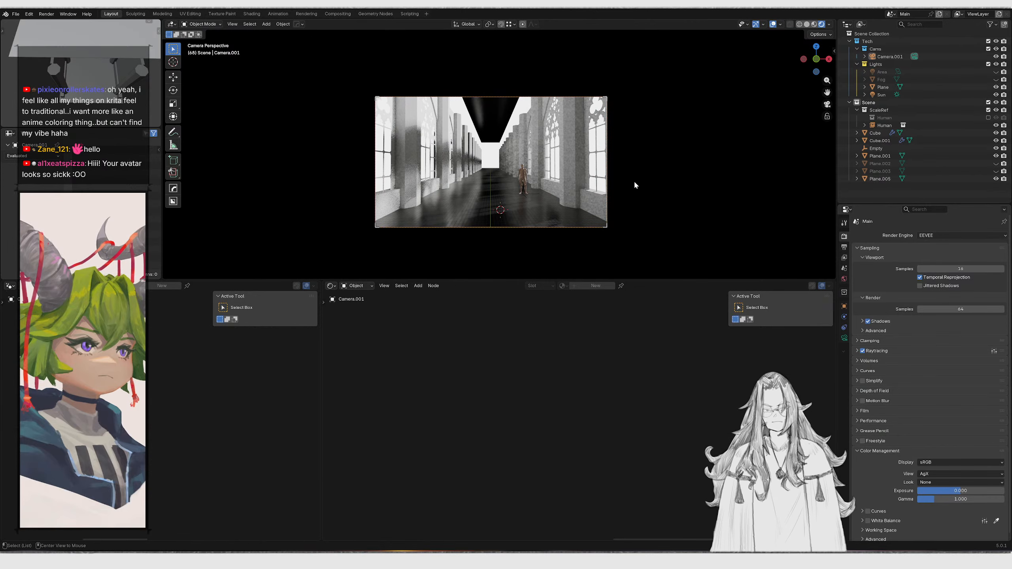
# Select the camera, clear its rotation, and rotate it -90° about the X axis
pyautogui.moveTo(568, 112); pyautogui.dragTo(639, 161, button='middle')
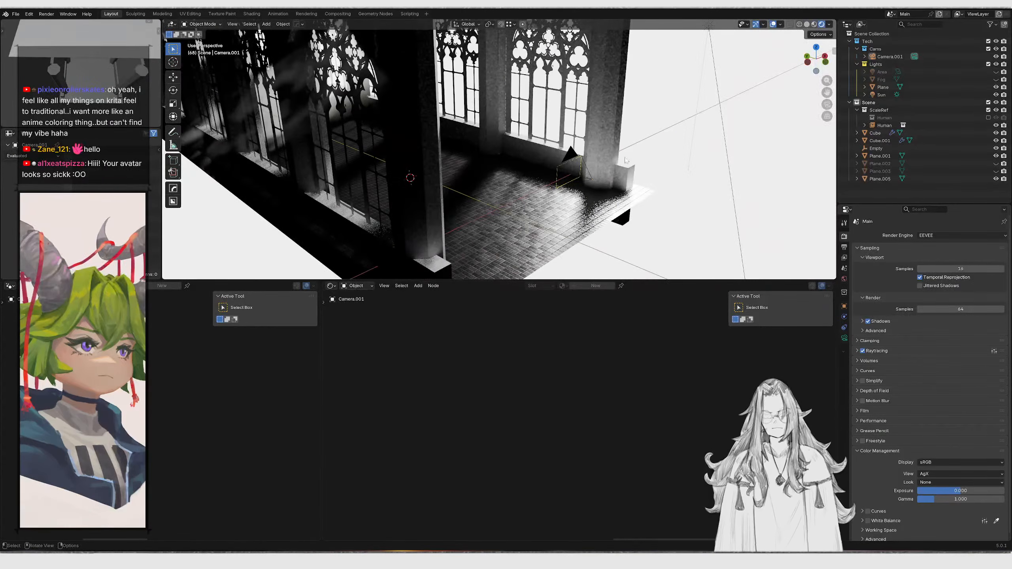
pyautogui.click(569, 169)
pyautogui.press('KP_0')
pyautogui.hotkey('alt', 'r')
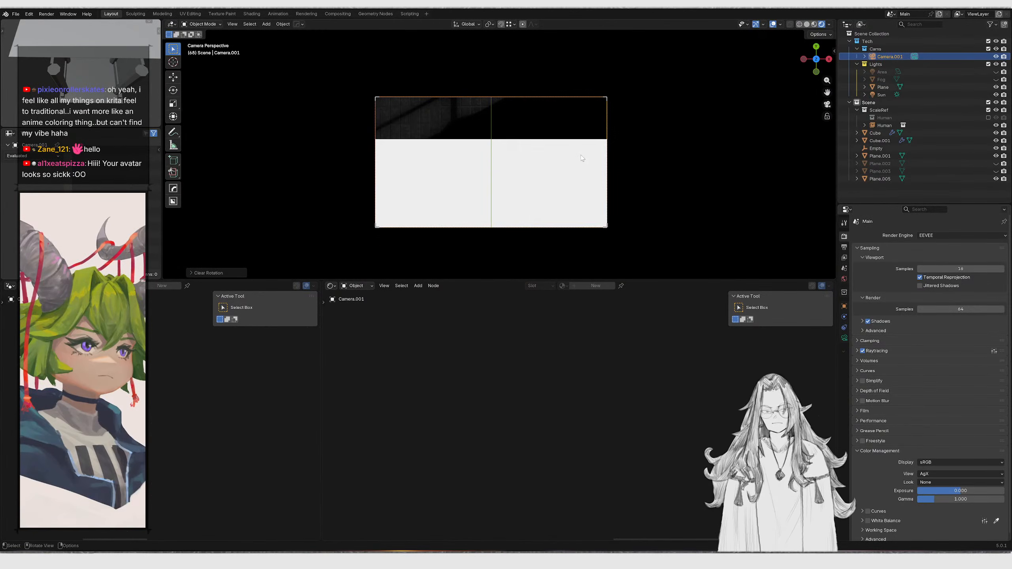
pyautogui.press('r')
pyautogui.press('x')
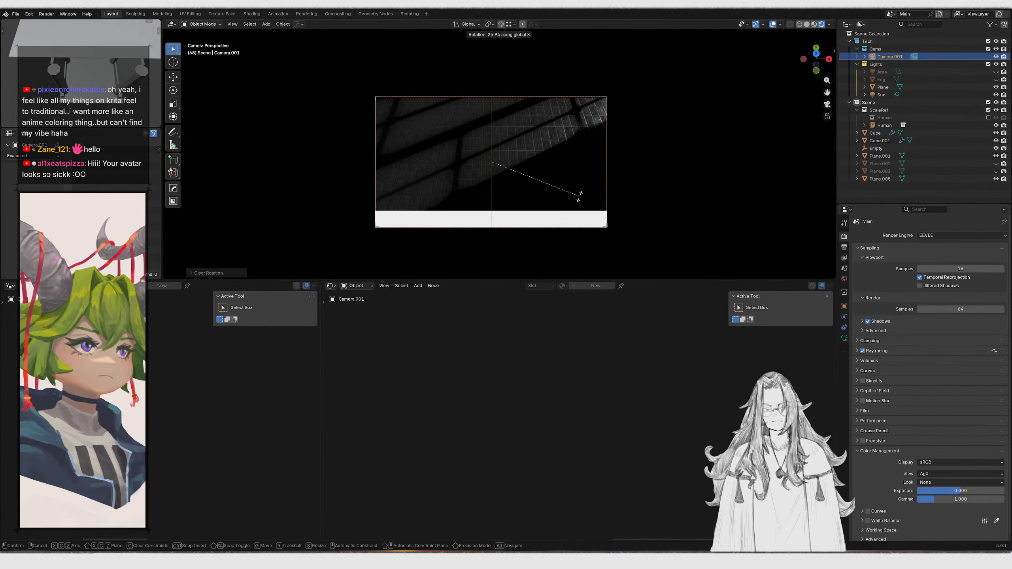
pyautogui.write('-90')
pyautogui.press('Return')
# Rotate the camera about 24° around the X axis
pyautogui.moveTo(569, 176)
pyautogui.mouseDown(button='middle')
pyautogui.moveTo(587, 203)
pyautogui.moveTo(566, 177)
pyautogui.mouseUp(button='middle')
pyautogui.moveTo(649, 177); pyautogui.dragTo(591, 133, button='middle')
pyautogui.press('r')
pyautogui.press('x')
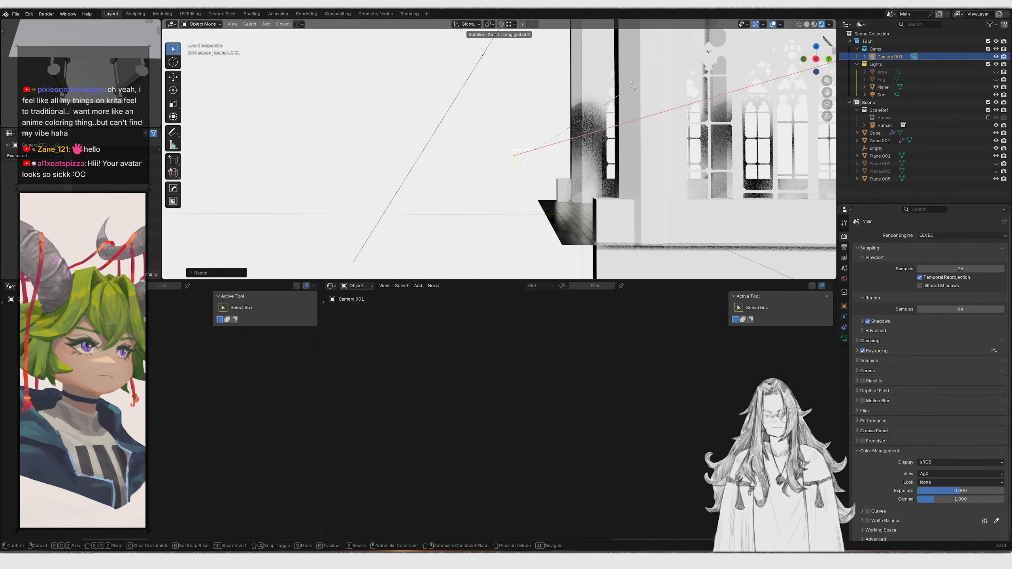
pyautogui.click(633, 85)
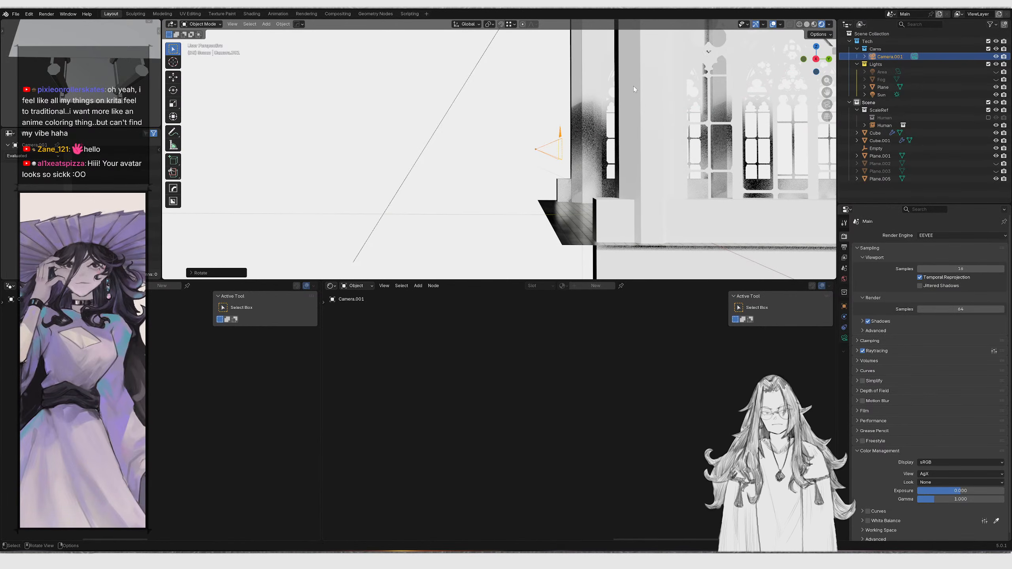
# Fine-tune the camera's tilt about the X axis while looking through the camera
pyautogui.moveTo(633, 85); pyautogui.dragTo(641, 128, button='middle')
pyautogui.press('KP_0')
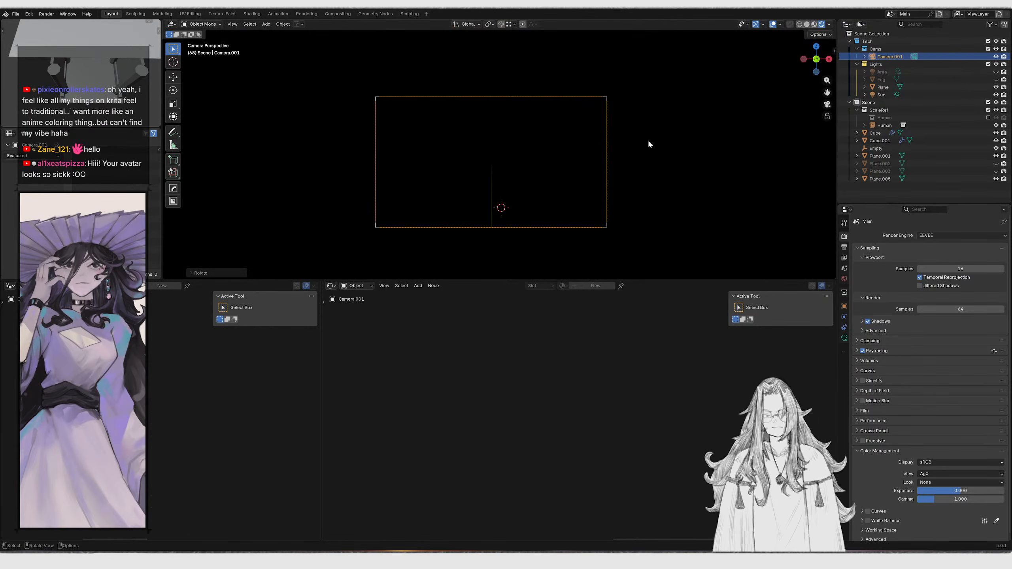
pyautogui.press('r')
pyautogui.press('Escape')
pyautogui.press('r')
pyautogui.press('x')
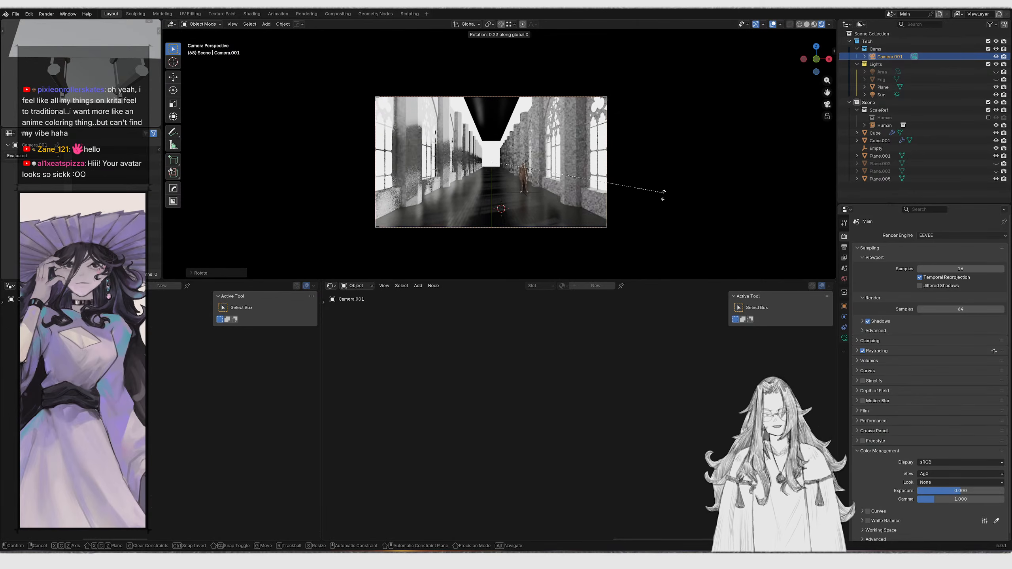
pyautogui.click(603, 169)
# Move the camera about 1.56 m along the Y axis to frame the corridor
pyautogui.press('y')
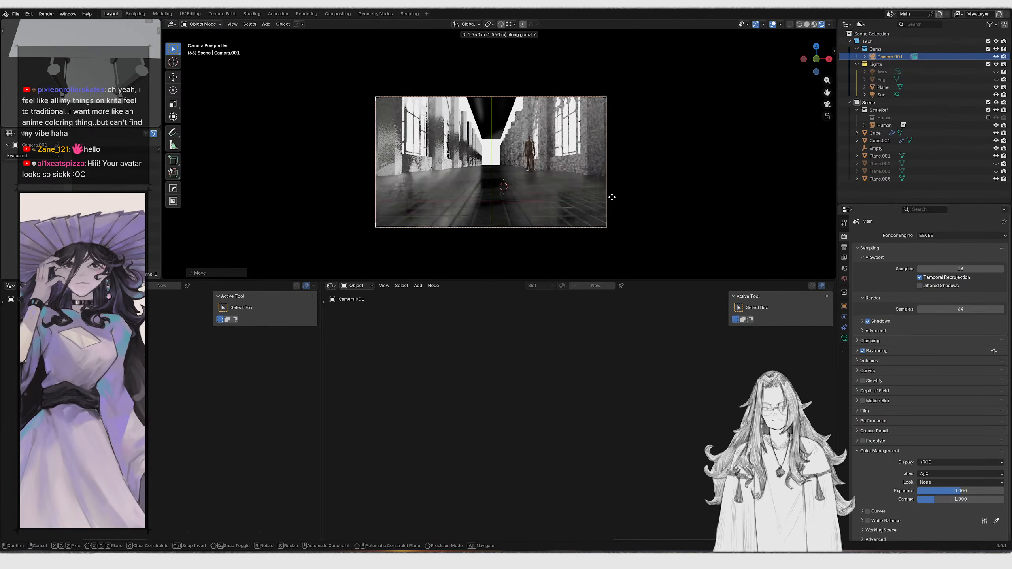
pyautogui.click(577, 151)
pyautogui.keyDown('shift'); pyautogui.moveTo(577, 150); pyautogui.dragTo(570, 179, button='middle'); pyautogui.keyUp('shift')
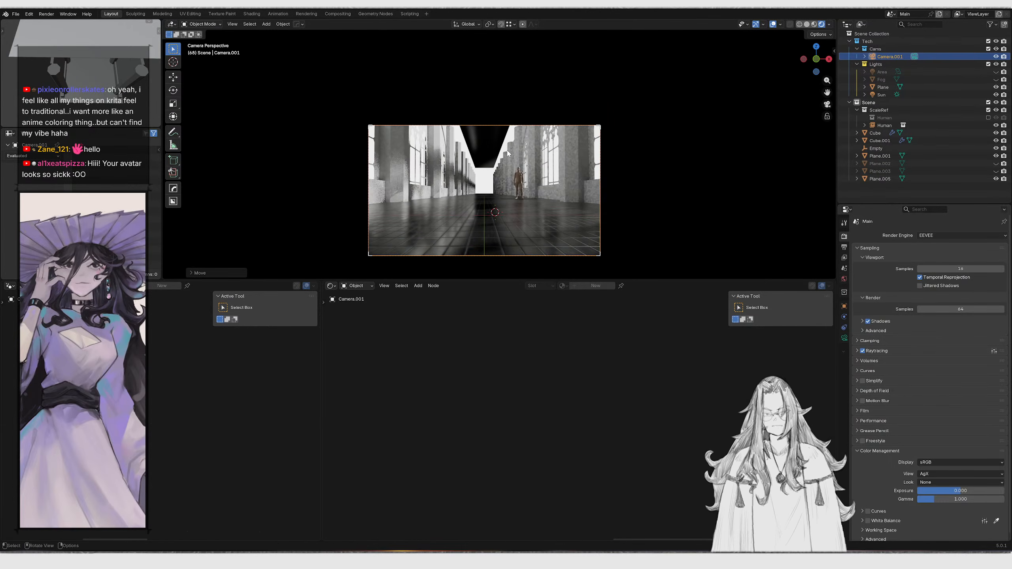
# Select the light beam plane and set its Emission strength to 44.4
pyautogui.click(552, 153)
pyautogui.click(536, 138)
pyautogui.moveTo(532, 120); pyautogui.dragTo(534, 183, button='middle')
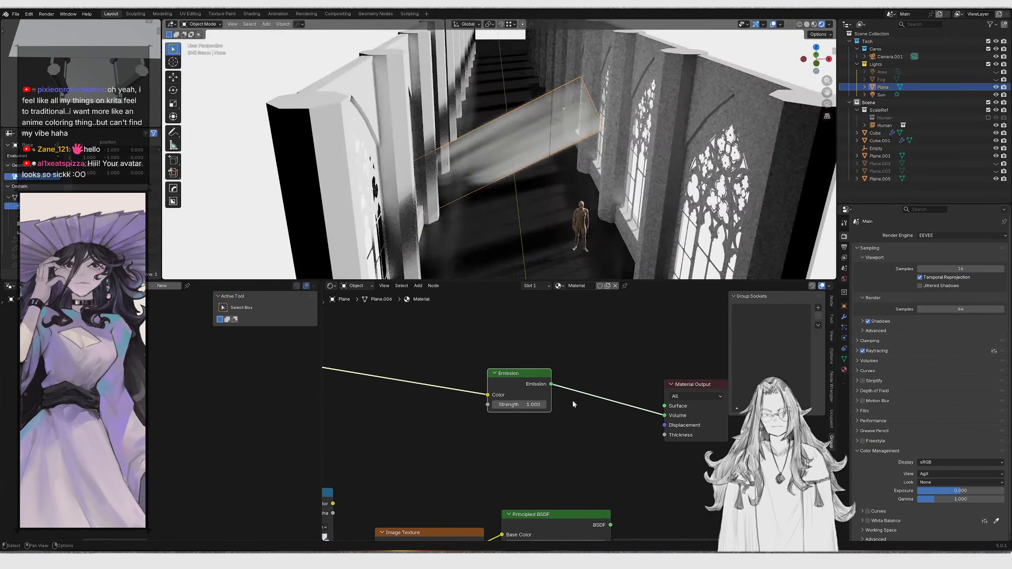
pyautogui.moveTo(523, 404); pyautogui.dragTo(558, 404)
# Reposition the light beam plane while looking through the camera
pyautogui.press('KP_0')
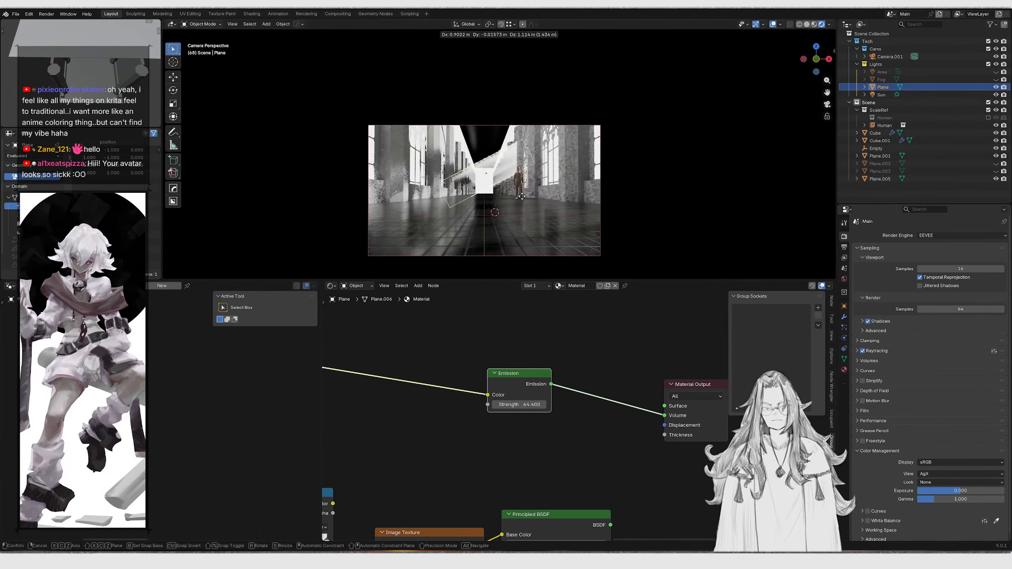
pyautogui.click(539, 226)
pyautogui.click(498, 167)
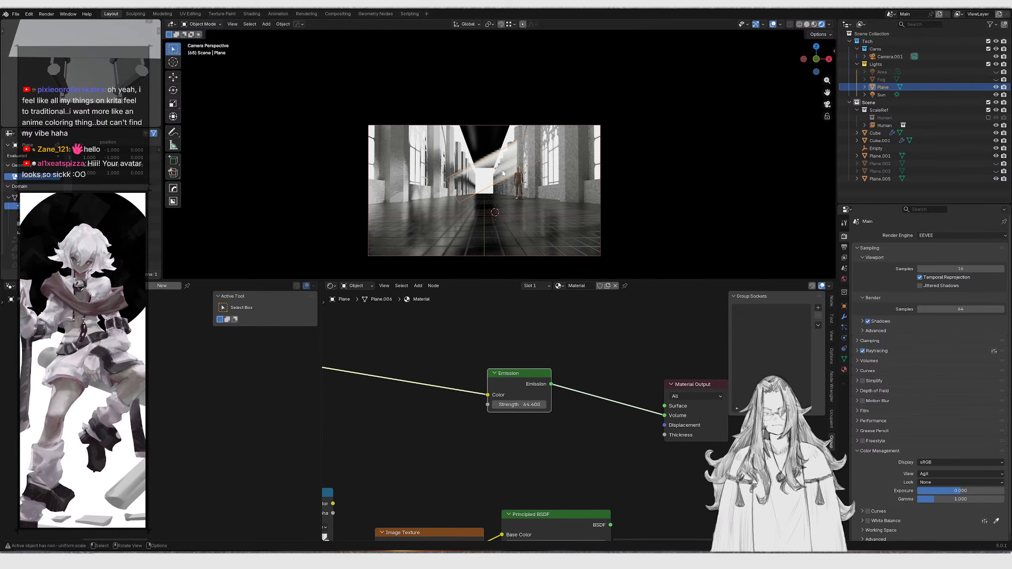
# Connect the Emission shader to the Material Output's Surface input instead of Volume
pyautogui.moveTo(667, 421); pyautogui.dragTo(530, 420, button='middle')
pyautogui.scroll(4, 530, 419)
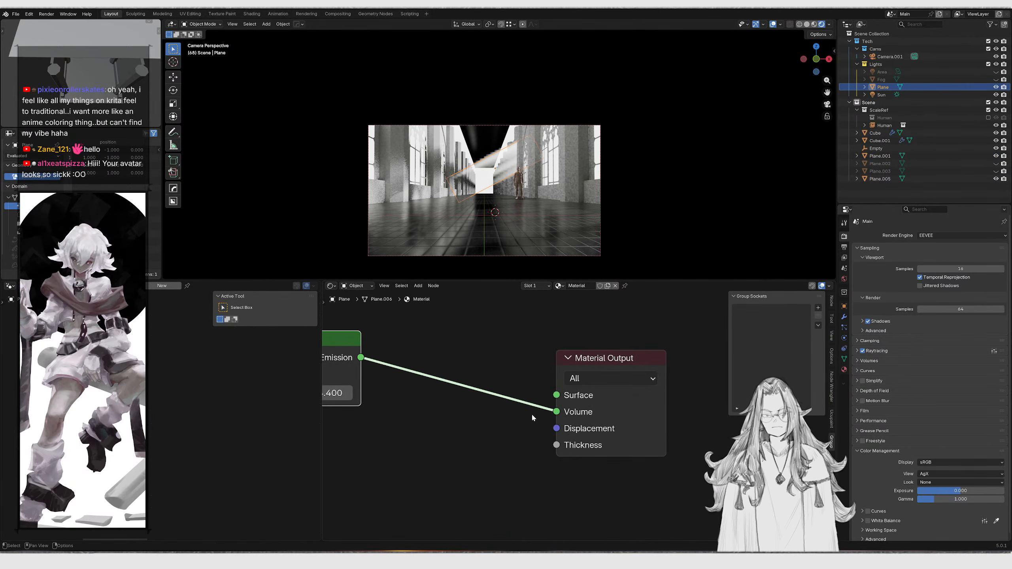
pyautogui.moveTo(556, 412); pyautogui.dragTo(556, 395)
pyautogui.moveTo(443, 326); pyautogui.dragTo(562, 364, button='middle')
pyautogui.moveTo(502, 421); pyautogui.dragTo(411, 393)
pyautogui.moveTo(412, 392); pyautogui.dragTo(486, 422, button='middle')
pyautogui.press('Return')
pyautogui.moveTo(451, 350); pyautogui.dragTo(464, 431)
pyautogui.scroll(-1, 446, 355)
pyautogui.moveTo(412, 361); pyautogui.dragTo(506, 375, button='middle')
pyautogui.moveTo(519, 420); pyautogui.dragTo(478, 408)
# Add a Mix Shader node and insert it between the Emission shader and the Material Output
pyautogui.hotkey('shift', 'a')
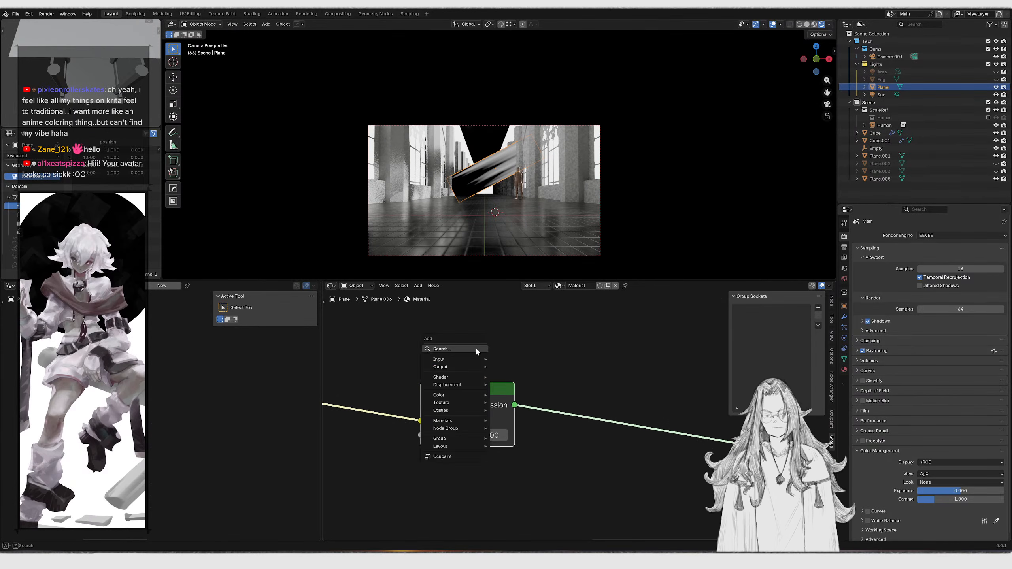
pyautogui.click(477, 350)
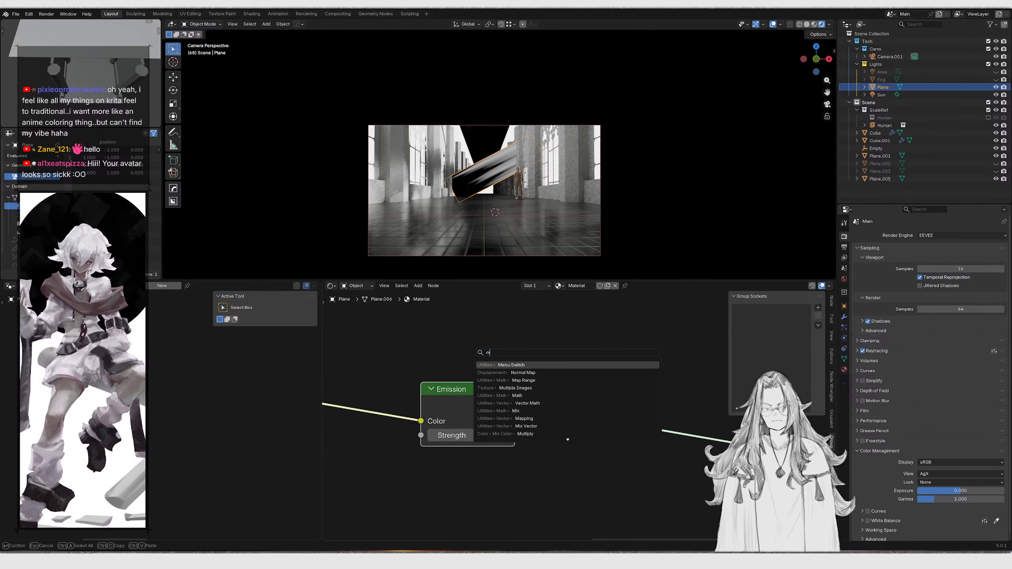
pyautogui.press('Return')
pyautogui.click(536, 376)
pyautogui.moveTo(439, 344); pyautogui.dragTo(464, 386)
pyautogui.moveTo(546, 391); pyautogui.dragTo(565, 336)
pyautogui.moveTo(558, 335); pyautogui.dragTo(589, 386, button='middle')
pyautogui.moveTo(492, 343); pyautogui.dragTo(503, 459)
pyautogui.moveTo(504, 458); pyautogui.dragTo(501, 468)
pyautogui.moveTo(494, 414); pyautogui.dragTo(452, 434)
# Add a Transparent BSDF node and connect it to the Mix Shader's second shader input
pyautogui.hotkey('shift', 'a')
pyautogui.click(473, 343)
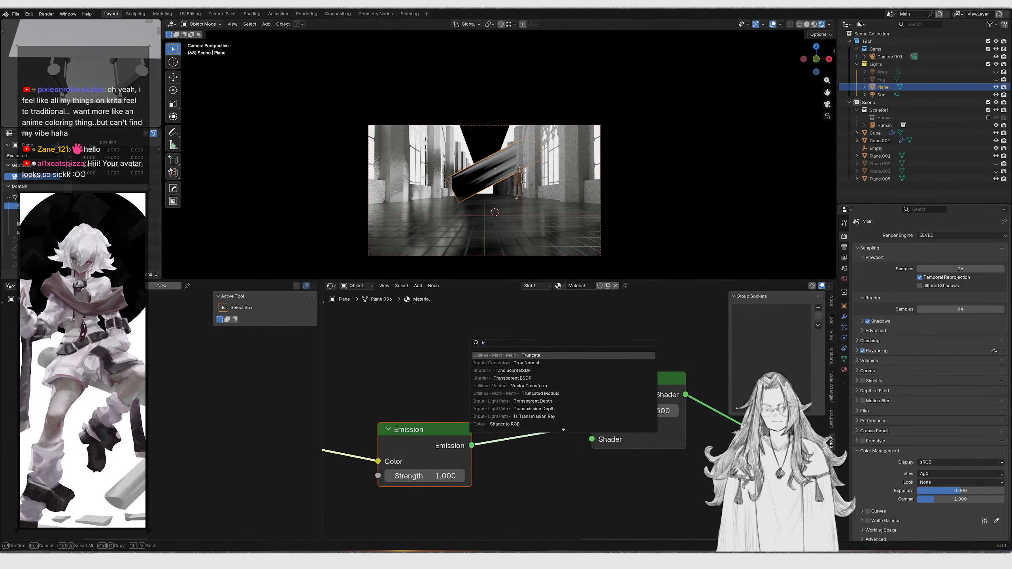
pyautogui.press('Return')
pyautogui.click(370, 317)
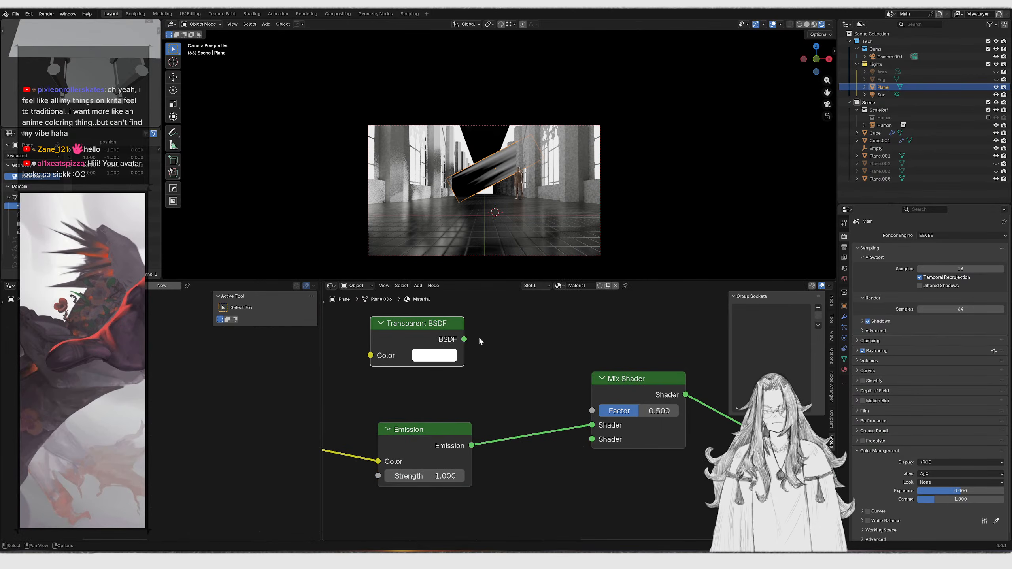
pyautogui.moveTo(598, 453); pyautogui.dragTo(593, 440)
pyautogui.moveTo(503, 394); pyautogui.dragTo(534, 374, button='middle')
pyautogui.press('g')
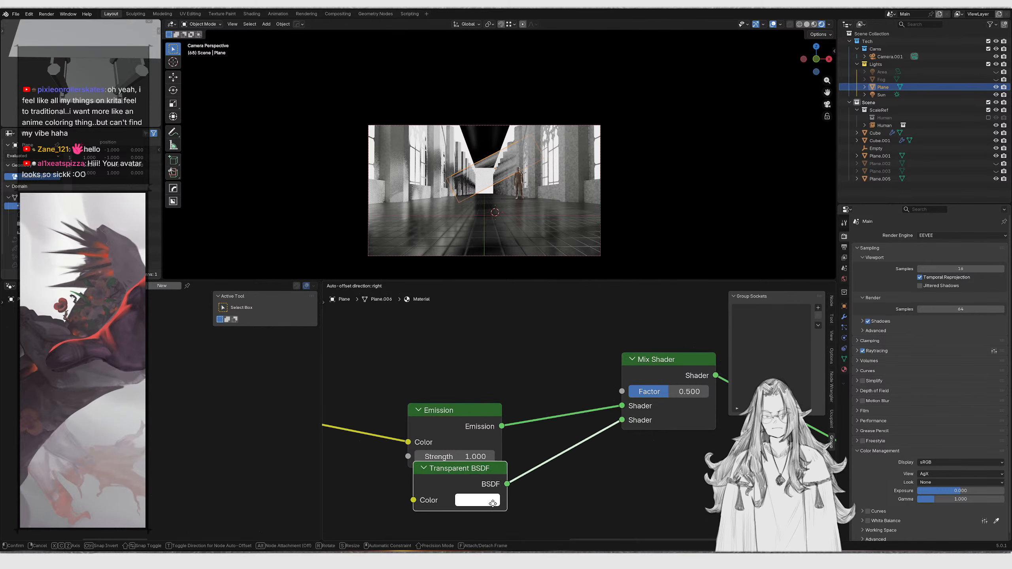
pyautogui.click(493, 516)
# Rearrange the Emission, Transparent BSDF and Mix Shader nodes beside the Color Burn node
pyautogui.moveTo(503, 383); pyautogui.dragTo(444, 511)
pyautogui.press('g')
pyautogui.click(441, 469)
pyautogui.scroll(-3, 426, 378)
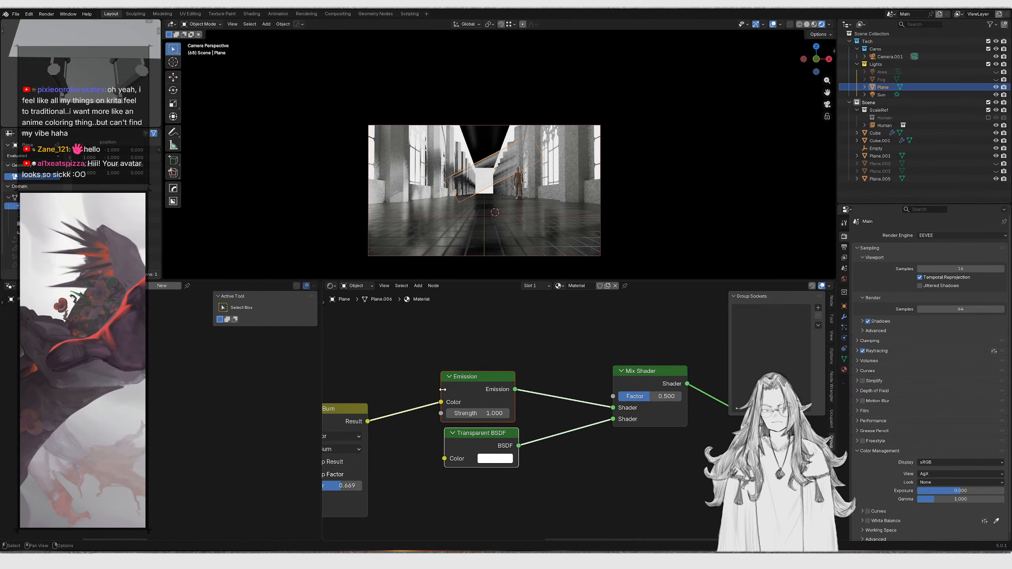
pyautogui.moveTo(423, 357); pyautogui.dragTo(526, 370, button='middle')
pyautogui.moveTo(509, 370); pyautogui.dragTo(576, 506)
pyautogui.press('g')
pyautogui.click(584, 518)
pyautogui.scroll(-3, 428, 422)
pyautogui.moveTo(428, 423); pyautogui.dragTo(511, 417, button='middle')
pyautogui.keyDown('ctrl'); pyautogui.keyDown('shift'); pyautogui.click(542, 423); pyautogui.keyUp('shift'); pyautogui.keyUp('ctrl')
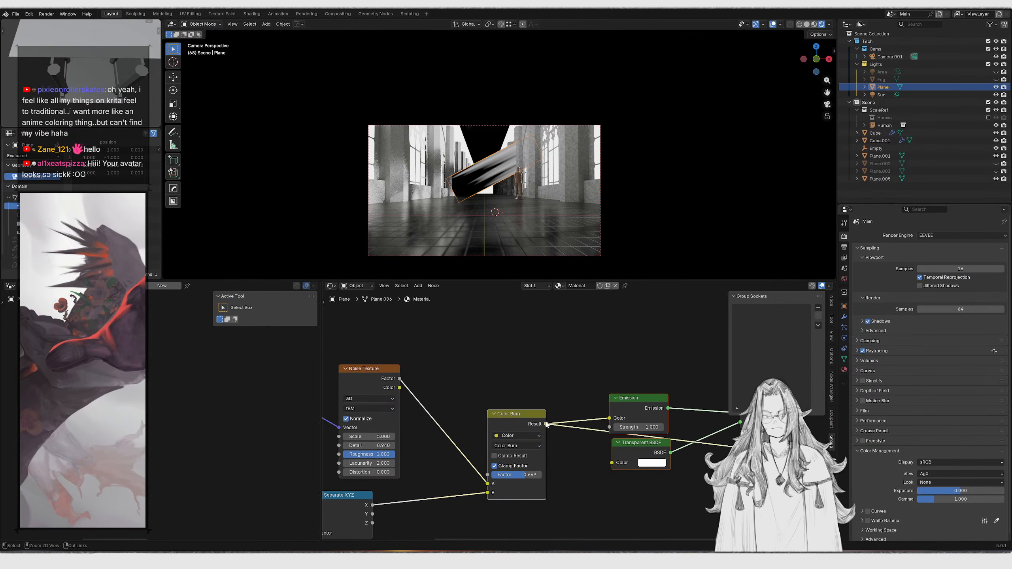
# Connect the Color Burn result to the Mix Shader's Factor input
pyautogui.moveTo(584, 423); pyautogui.dragTo(493, 425, button='middle')
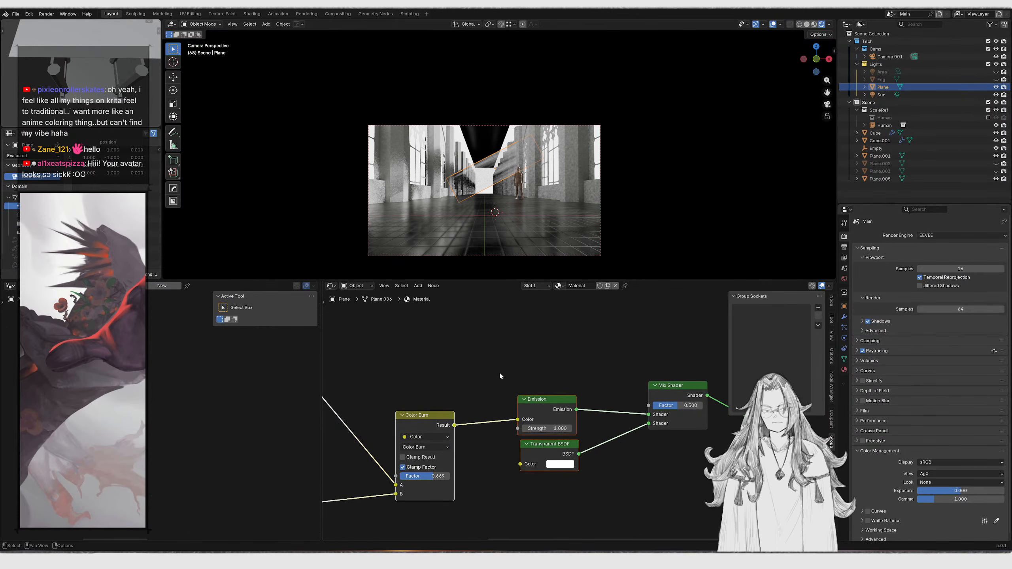
pyautogui.moveTo(500, 374); pyautogui.dragTo(570, 475)
pyautogui.press('g')
pyautogui.moveTo(643, 401); pyautogui.dragTo(648, 405)
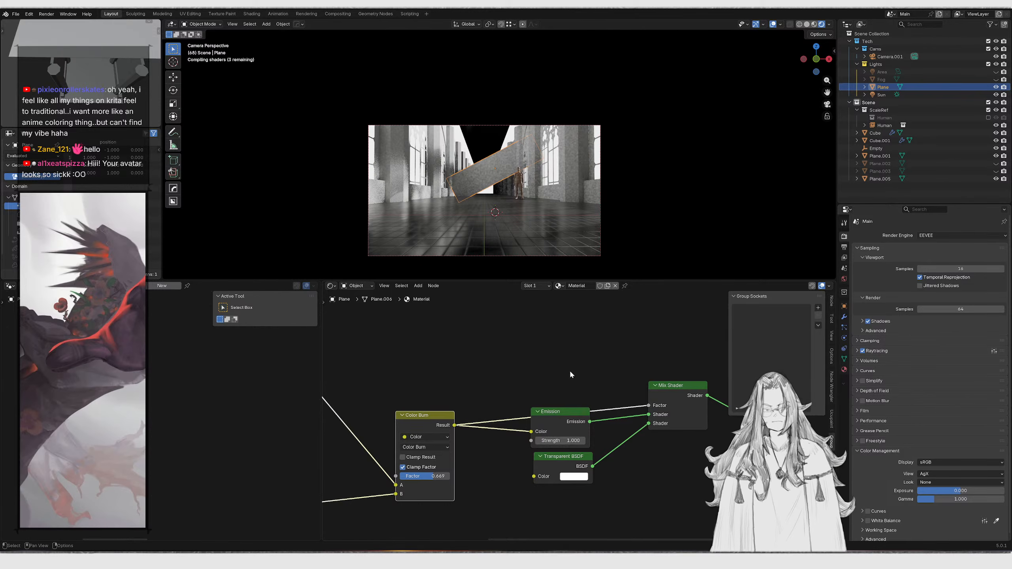
# Try to reposition the Mix Shader node, then undo the last change
pyautogui.scroll(2, 573, 379)
pyautogui.press('g')
pyautogui.click(596, 513)
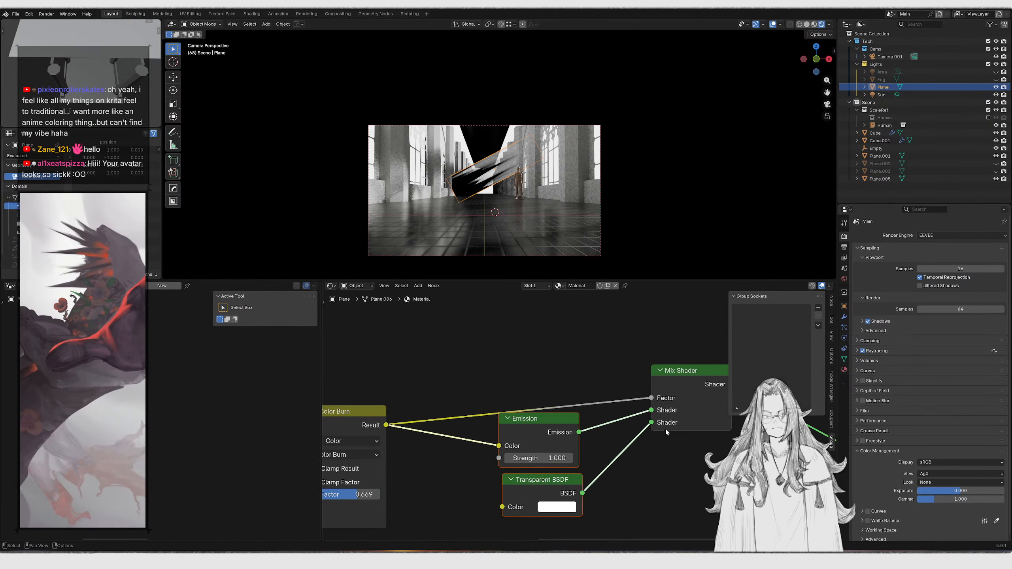
pyautogui.moveTo(651, 410)
pyautogui.mouseDown()
pyautogui.moveTo(651, 397)
pyautogui.moveTo(651, 411)
pyautogui.mouseUp()
pyautogui.hotkey('ctrl', 'z')
pyautogui.moveTo(625, 388); pyautogui.dragTo(637, 349, button='middle')
pyautogui.scroll(2, 641, 422)
pyautogui.moveTo(530, 415); pyautogui.dragTo(575, 415)
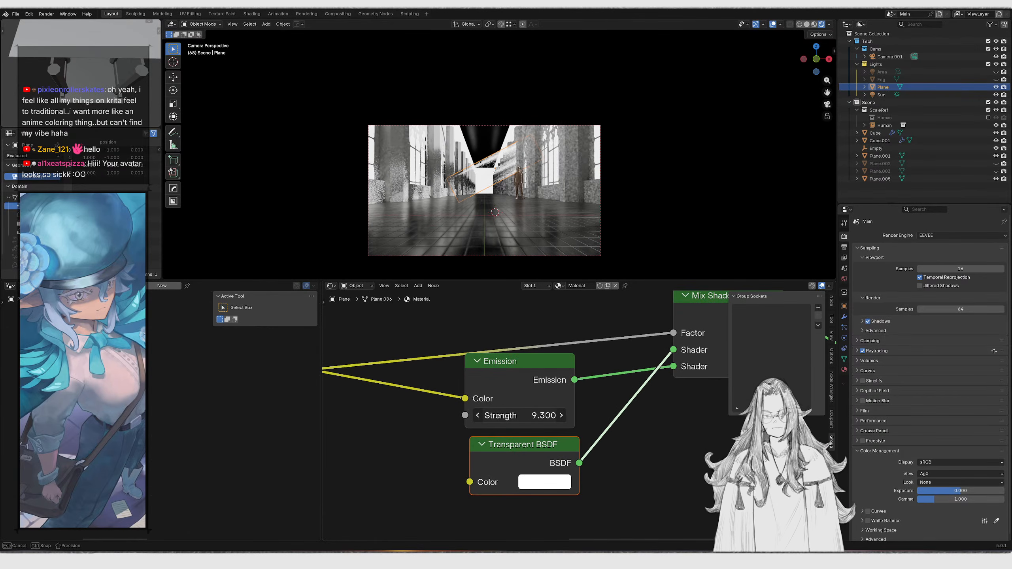
pyautogui.press('Escape')
pyautogui.scroll(4, 495, 240)
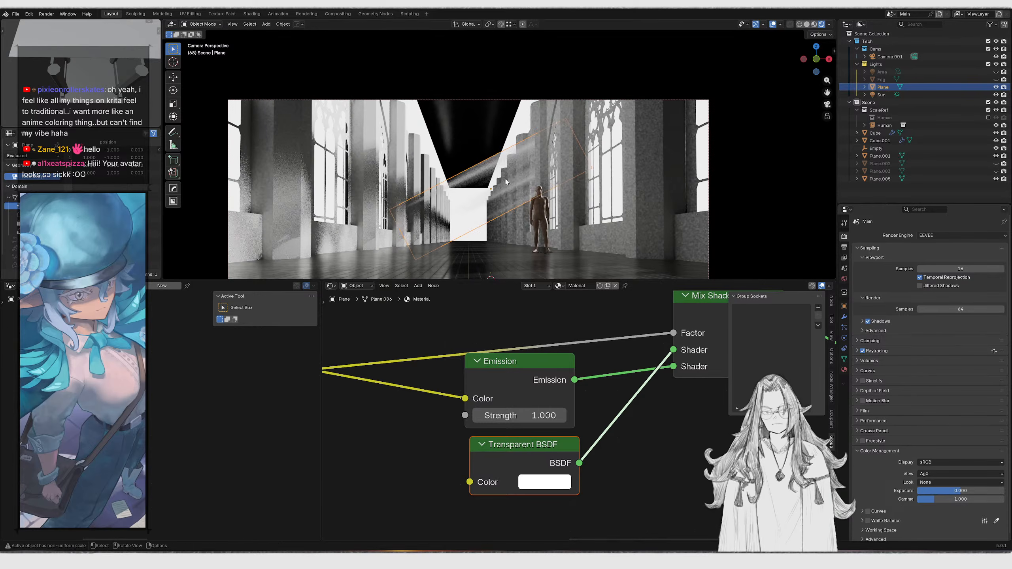
pyautogui.click(631, 213)
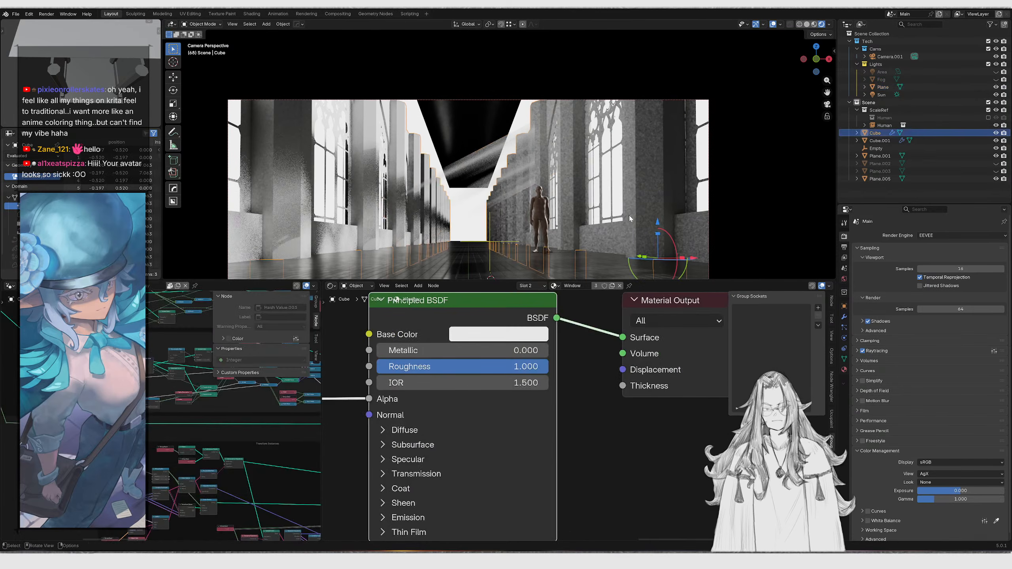
pyautogui.click(509, 185)
pyautogui.scroll(-2, 592, 415)
pyautogui.moveTo(592, 415); pyautogui.dragTo(528, 438, button='middle')
pyautogui.scroll(-3, 580, 393)
pyautogui.moveTo(581, 393); pyautogui.dragTo(620, 436, button='middle')
pyautogui.moveTo(391, 442); pyautogui.dragTo(498, 382)
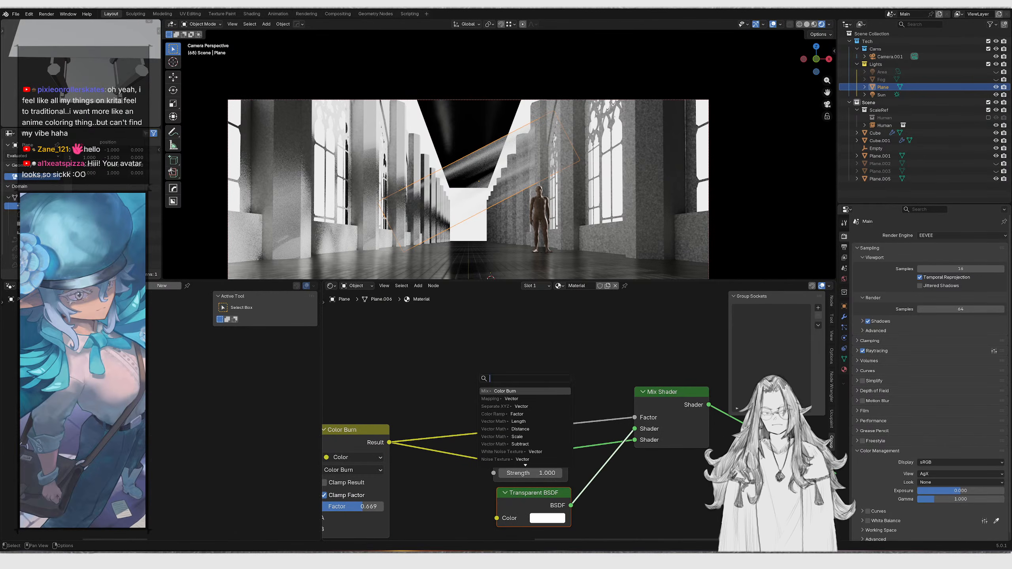
pyautogui.press('Return')
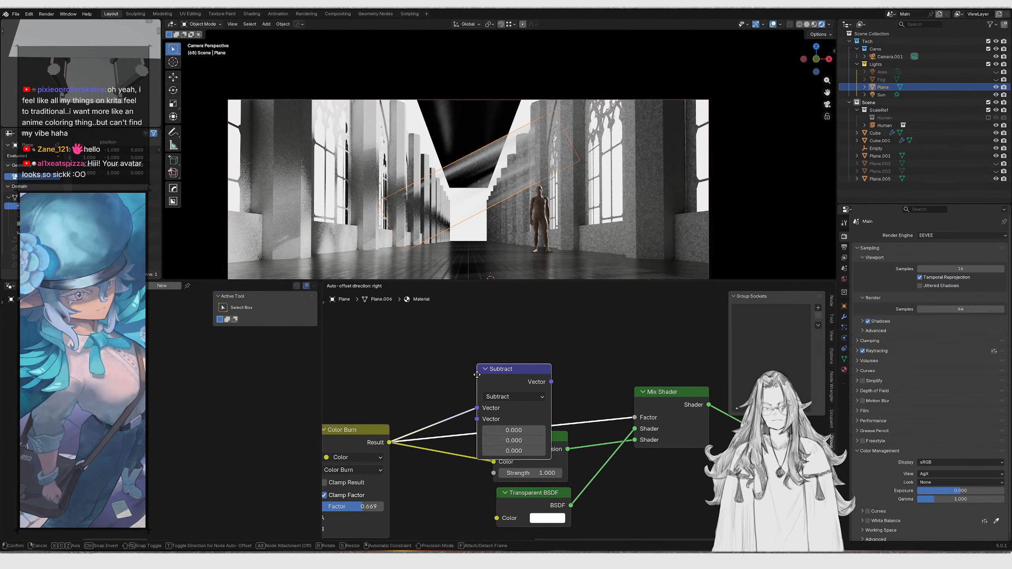
pyautogui.rightClick(477, 375)
pyautogui.moveTo(389, 442); pyautogui.dragTo(487, 372)
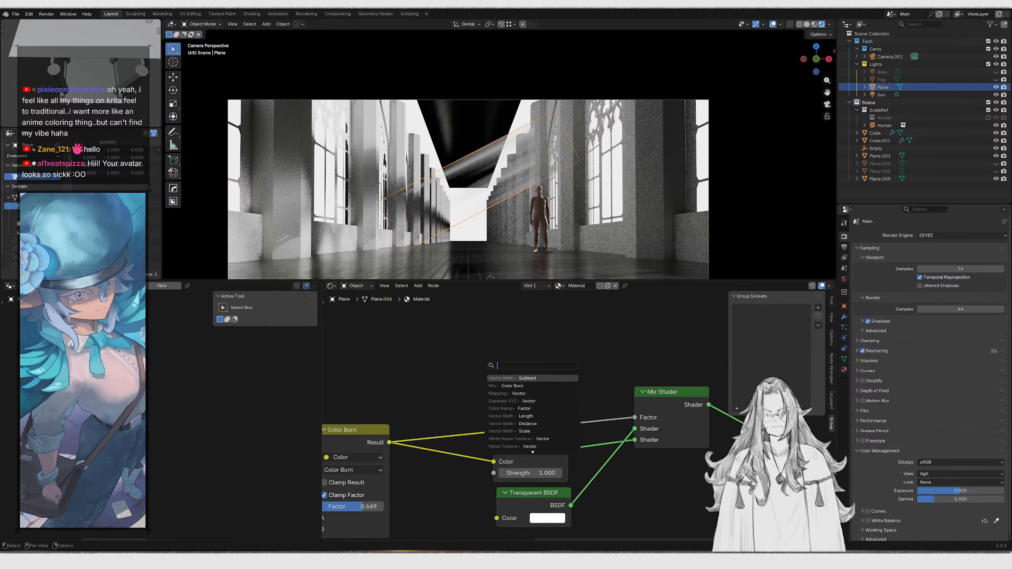
pyautogui.write('add')
pyautogui.press('Return')
pyautogui.rightClick(474, 364)
# Insert a Math Add node between the Color Burn result and the Mix Shader's Factor input
pyautogui.moveTo(397, 443); pyautogui.dragTo(501, 370)
pyautogui.write('math')
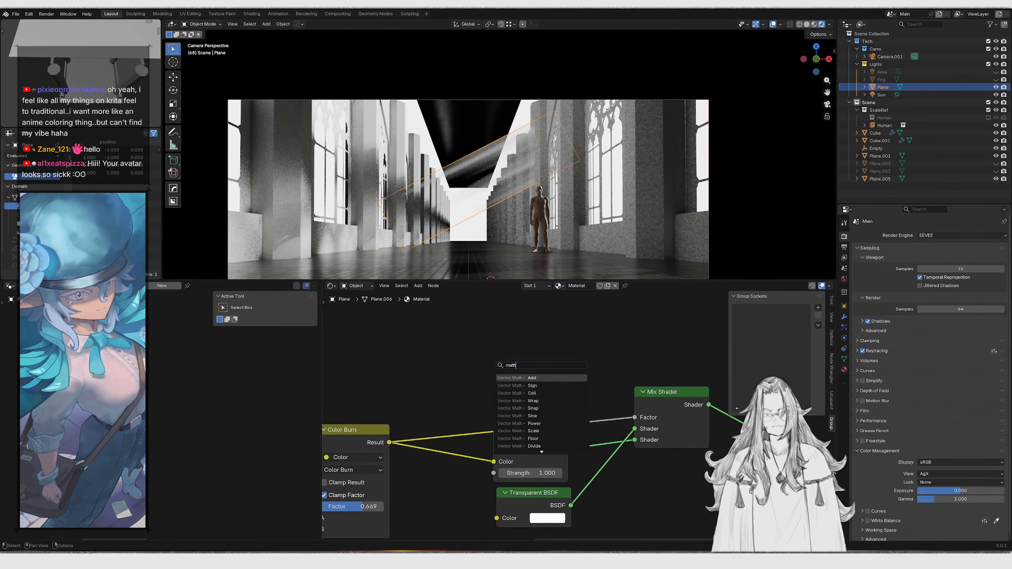
pyautogui.press('Down')
pyautogui.press('Down')
pyautogui.press('Down')
pyautogui.press('Down')
pyautogui.press('Down')
pyautogui.press('Down')
pyautogui.press('Down')
pyautogui.press('Down')
pyautogui.press('Down')
pyautogui.press('Down')
pyautogui.press('Down')
pyautogui.press('Down')
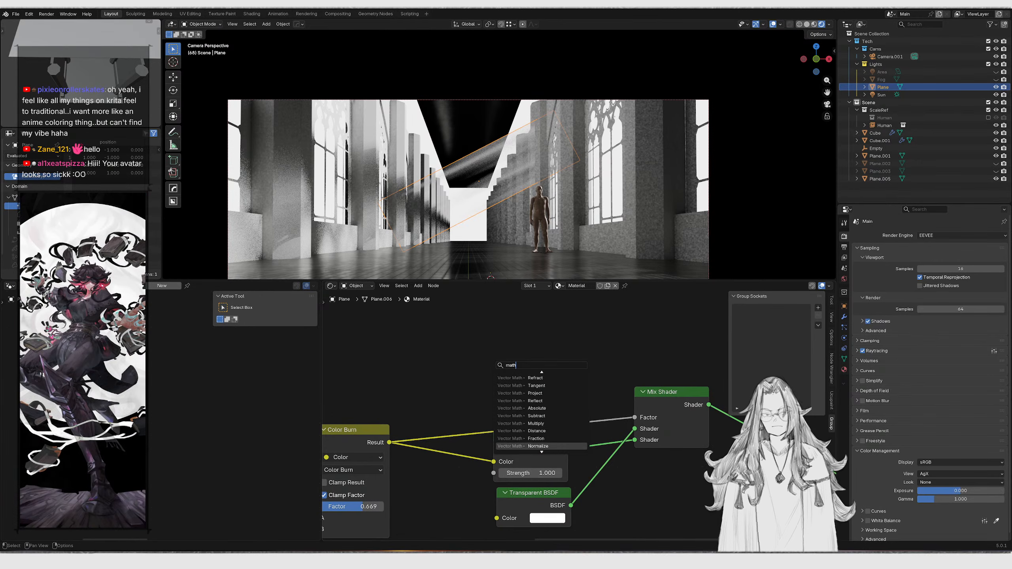
pyautogui.press('Up')
pyautogui.press('Up')
pyautogui.press('Up')
pyautogui.press('Up')
pyautogui.press('Up')
pyautogui.press('Up')
pyautogui.press('Up')
pyautogui.press('Up')
pyautogui.press('Up')
pyautogui.press('Down')
pyautogui.press('Return')
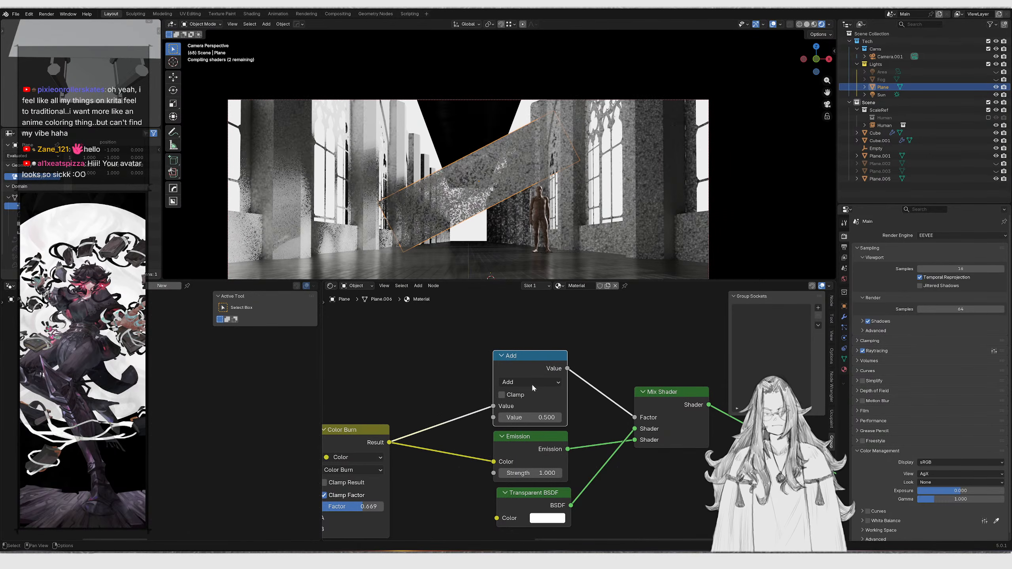
# Switch the Math node's operation to Subtract and set its value to -0.260
pyautogui.moveTo(530, 417)
pyautogui.mouseDown()
pyautogui.moveTo(550, 418)
pyautogui.moveTo(500, 417)
pyautogui.moveTo(543, 416)
pyautogui.mouseUp()
pyautogui.click(537, 383)
pyautogui.press('s')
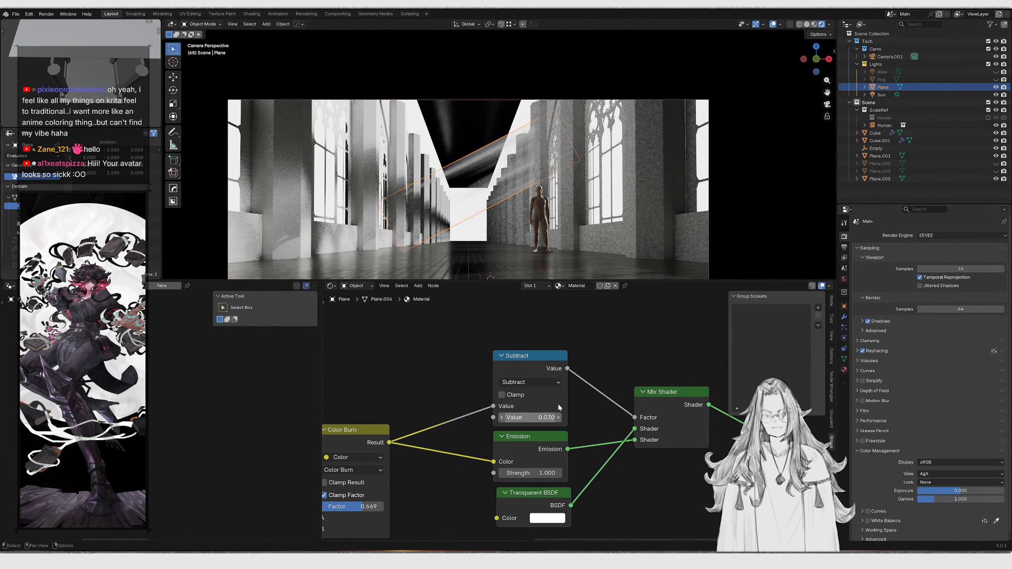
pyautogui.scroll(2, 505, 407)
pyautogui.moveTo(491, 428); pyautogui.dragTo(462, 428)
# Scale the light beam plane along its local X axis by about 1.23
pyautogui.press('s')
pyautogui.press('x')
pyautogui.press('x')
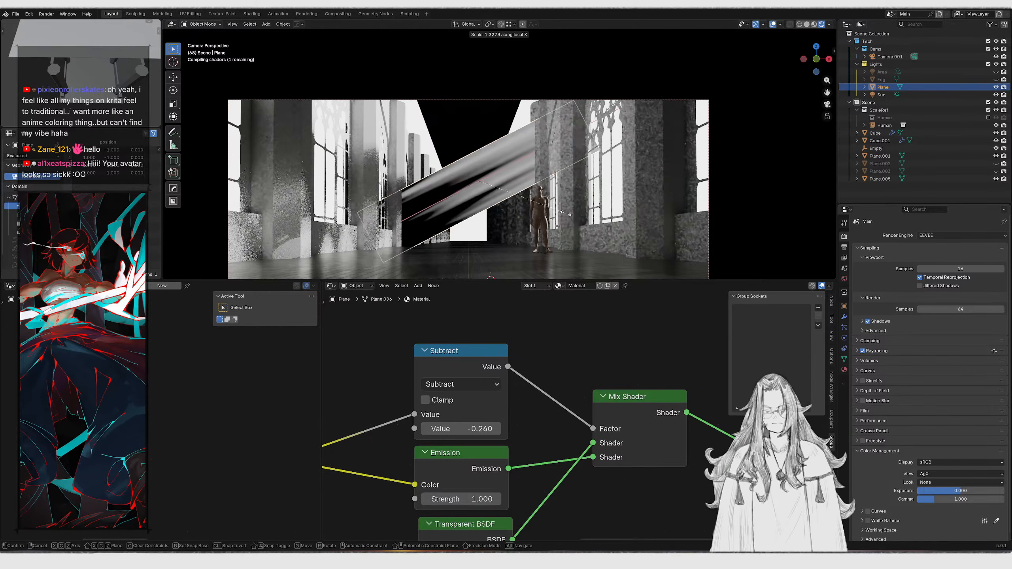
pyautogui.click(613, 213)
# Rotate the beam plane slightly about the X axis and move it into a new position
pyautogui.press('r')
pyautogui.press('x')
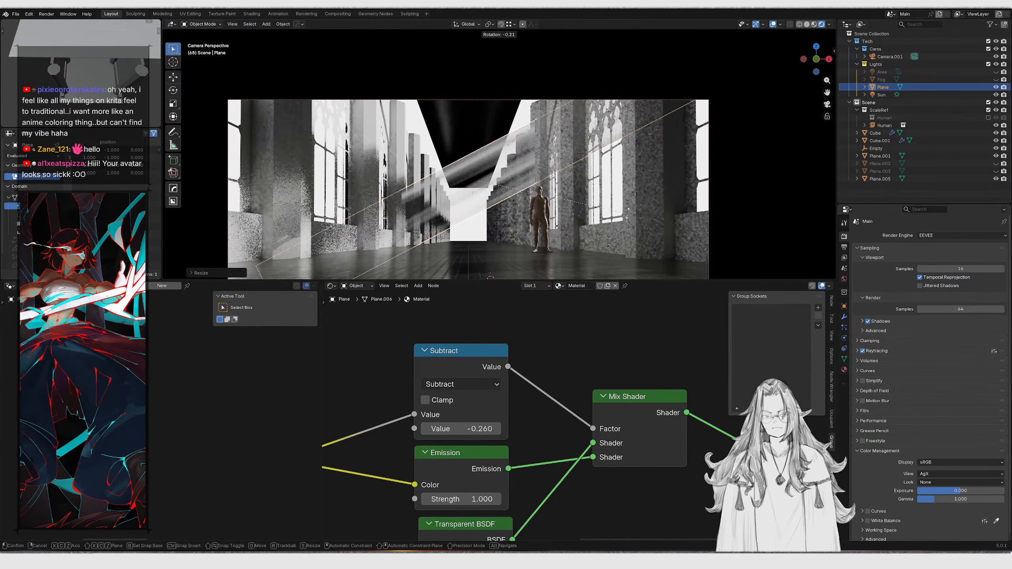
pyautogui.click(643, 201)
pyautogui.press('g')
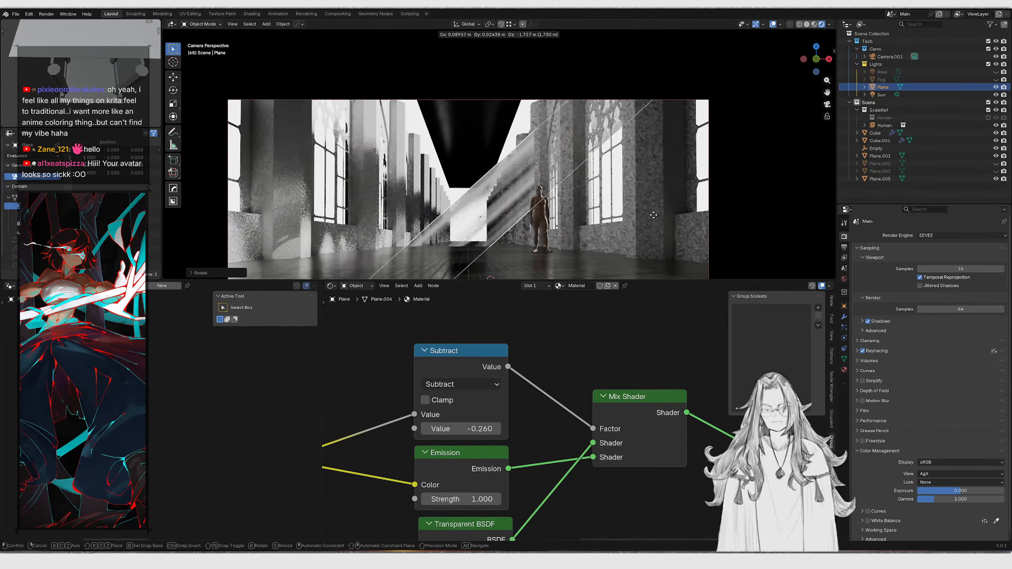
pyautogui.click(653, 215)
# Rotate the beam plane again and slide it along the Y axis beside the corridor windows
pyautogui.press('r')
pyautogui.click(671, 241)
pyautogui.moveTo(671, 241); pyautogui.dragTo(532, 204, button='middle')
pyautogui.scroll(1, 532, 204)
pyautogui.press('g')
pyautogui.press('y')
pyautogui.click(483, 200)
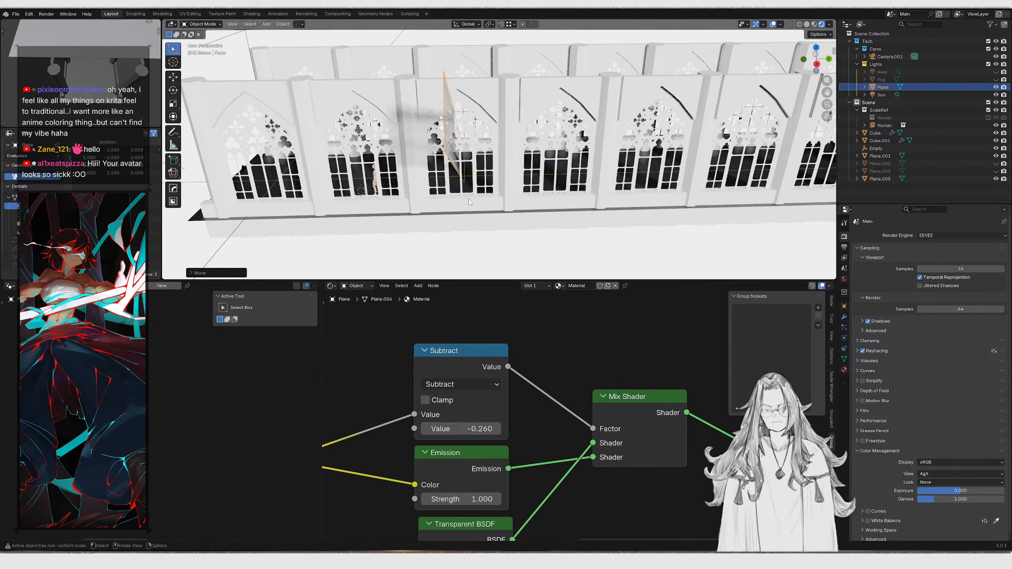
# Create a linked duplicate of the beam plane and check it through the camera
pyautogui.hotkey('alt', 'd')
pyautogui.click(558, 195)
pyautogui.press('KP_0')
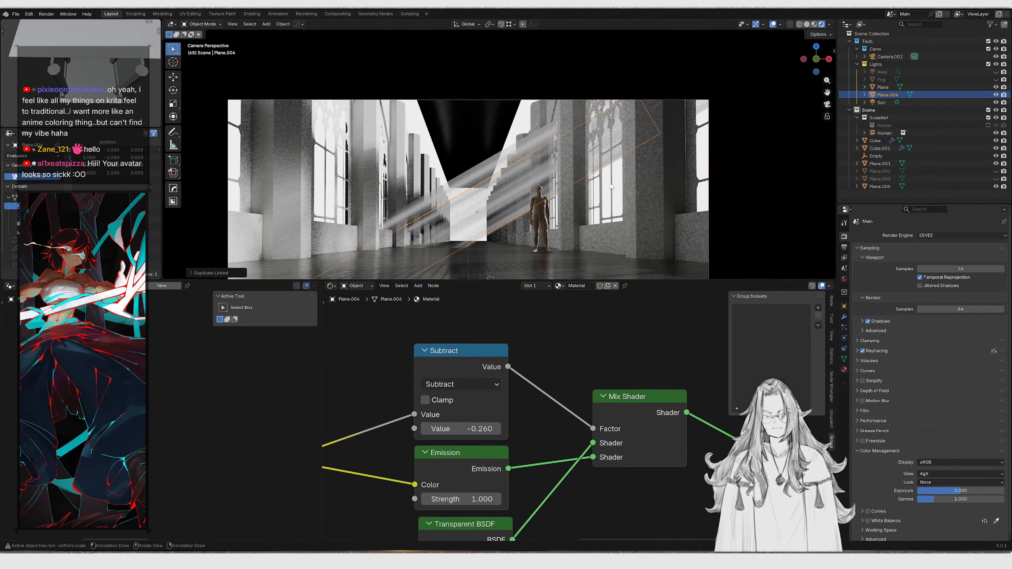
# Set the Subtract node's value to 0.490
pyautogui.click(671, 130)
pyautogui.click(591, 137)
pyautogui.scroll(-1, 514, 375)
pyautogui.moveTo(487, 425); pyautogui.dragTo(514, 417)
pyautogui.moveTo(556, 187); pyautogui.dragTo(527, 152, button='middle')
# Delete the original beam plane, keeping only its linked duplicate
pyautogui.press('x')
pyautogui.click(525, 148)
pyautogui.hotkey('ctrl', 'z')
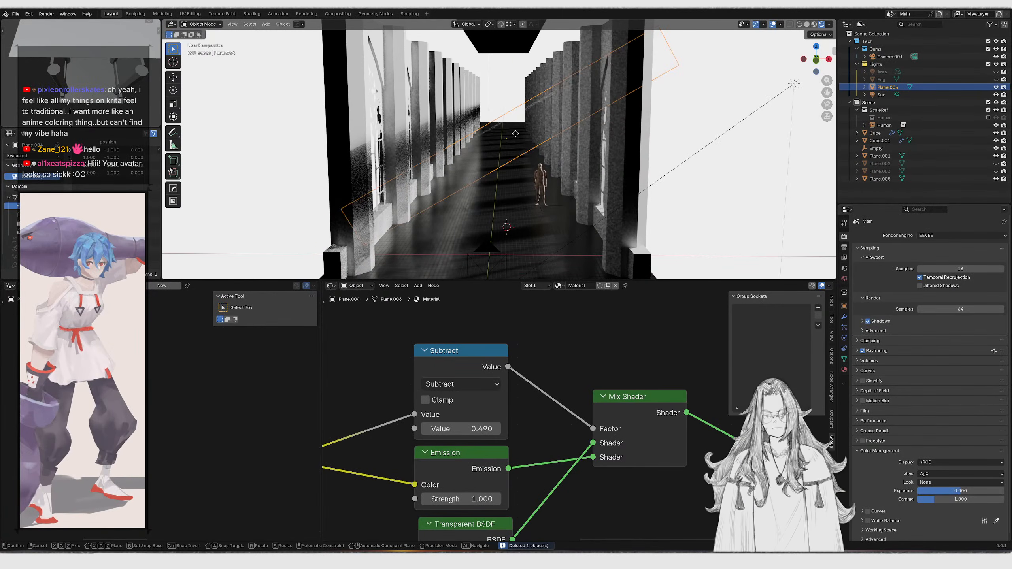
pyautogui.press('x')
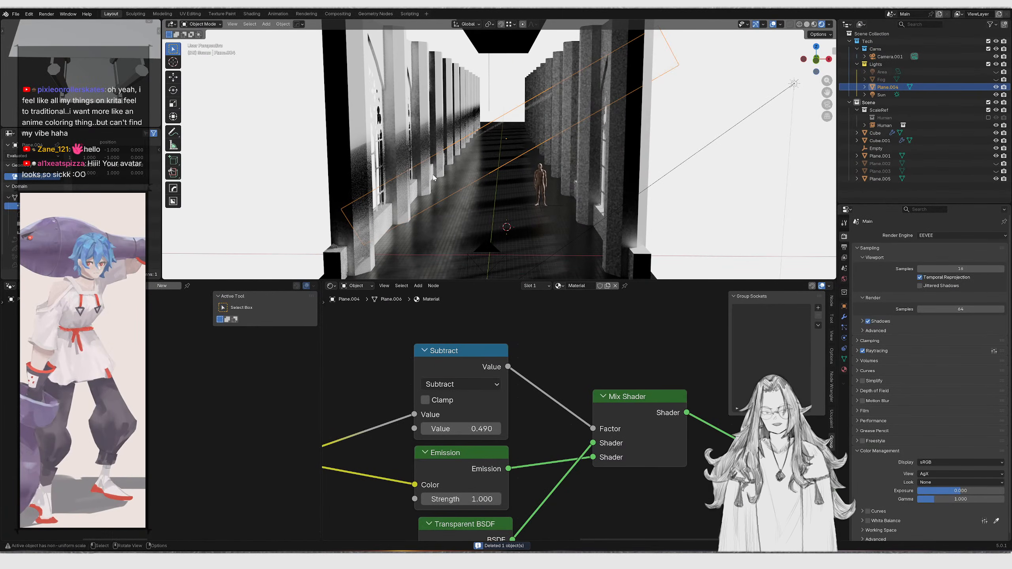
# Scale the remaining beam plane along one axis by about 1.94
pyautogui.scroll(-3, 430, 420)
pyautogui.press('s')
pyautogui.press('x')
pyautogui.press('x')
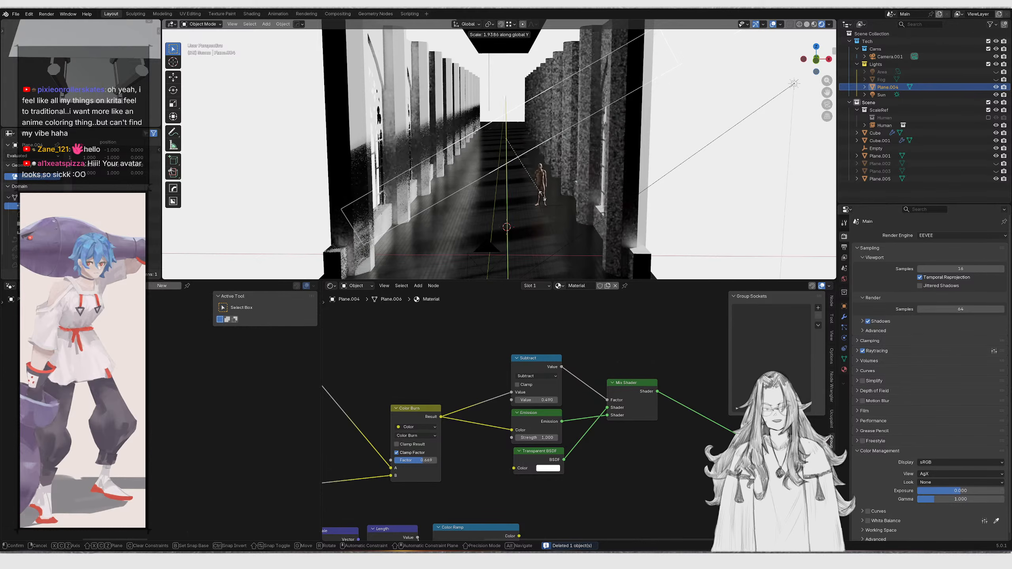
pyautogui.click(525, 306)
# Connect the Mix Shader output to the Material Output's Surface and tidy the beam material's nodes
pyautogui.scroll(-2, 546, 380)
pyautogui.scroll(-2, 547, 383)
pyautogui.moveTo(547, 382); pyautogui.dragTo(576, 379, button='middle')
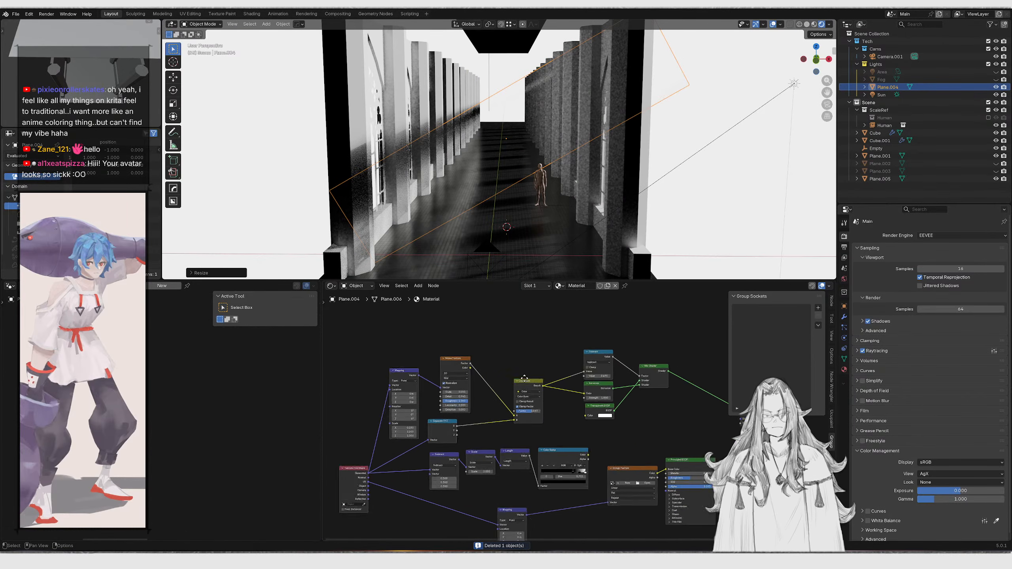
pyautogui.scroll(4, 693, 415)
pyautogui.moveTo(692, 414); pyautogui.dragTo(541, 376, button='middle')
pyautogui.scroll(6, 613, 388)
pyautogui.moveTo(678, 367); pyautogui.dragTo(603, 380, button='middle')
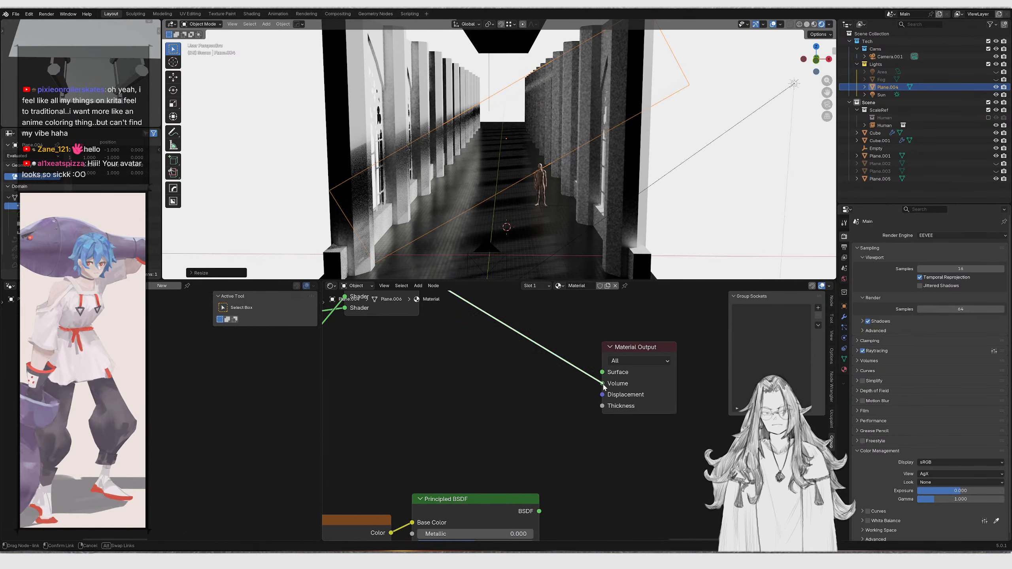
pyautogui.scroll(-2, 507, 356)
pyautogui.moveTo(513, 403); pyautogui.dragTo(546, 392, button='middle')
pyautogui.moveTo(553, 142); pyautogui.dragTo(564, 156, button='middle')
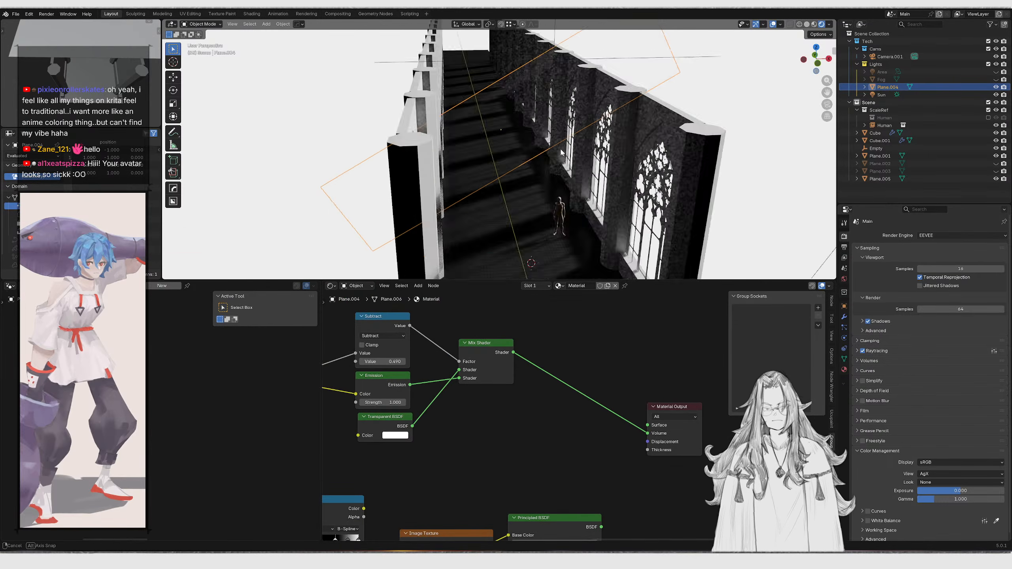
pyautogui.scroll(3, 564, 156)
pyautogui.moveTo(451, 419); pyautogui.dragTo(503, 404, button='middle')
pyautogui.scroll(-2, 503, 405)
pyautogui.moveTo(408, 386)
pyautogui.mouseDown(button='middle')
pyautogui.moveTo(526, 376)
pyautogui.moveTo(408, 396)
pyautogui.mouseUp(button='middle')
pyautogui.moveTo(480, 387); pyautogui.dragTo(684, 428)
# Move the beam plane to a new spot along the corridor wall
pyautogui.moveTo(554, 160); pyautogui.dragTo(544, 144, button='middle')
pyautogui.press('KP_0')
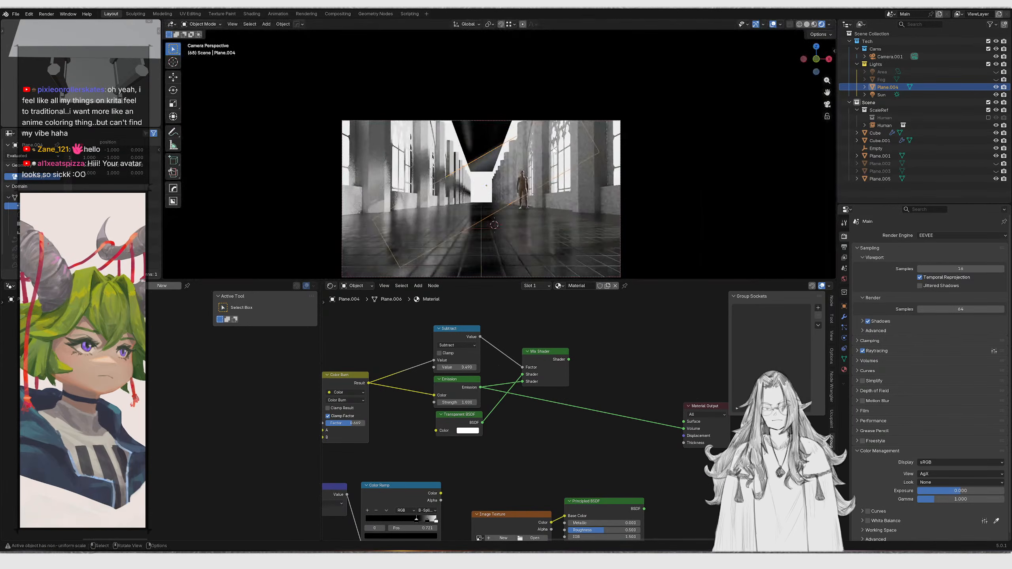
pyautogui.press('g')
pyautogui.click(417, 155)
pyautogui.moveTo(417, 155); pyautogui.dragTo(486, 196, button='middle')
pyautogui.scroll(2, 489, 191)
# Duplicate the beam plane three times, placing the copies in a row along the windows
pyautogui.hotkey('shift', 'd')
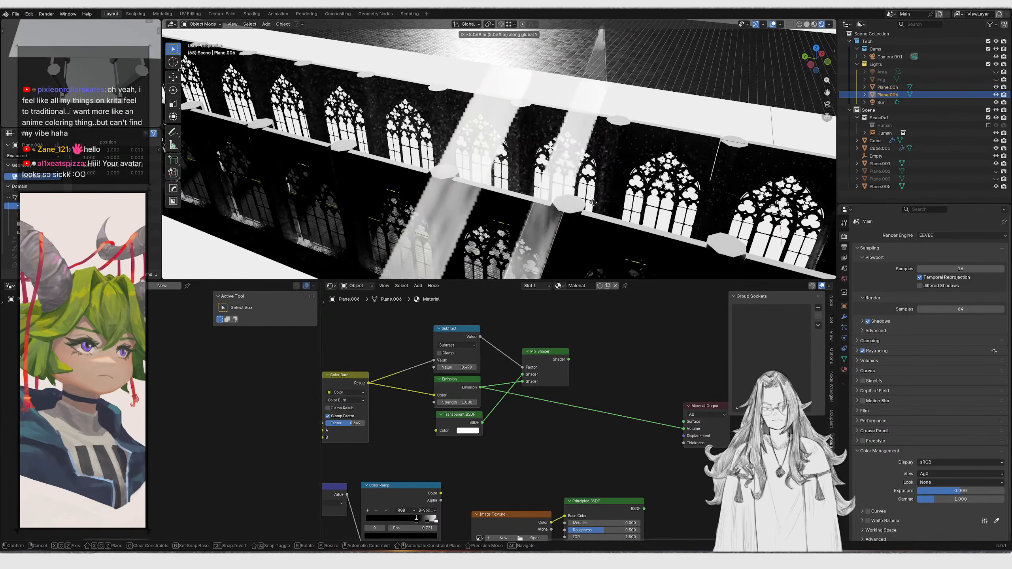
pyautogui.click(497, 159)
pyautogui.hotkey('alt', 'd')
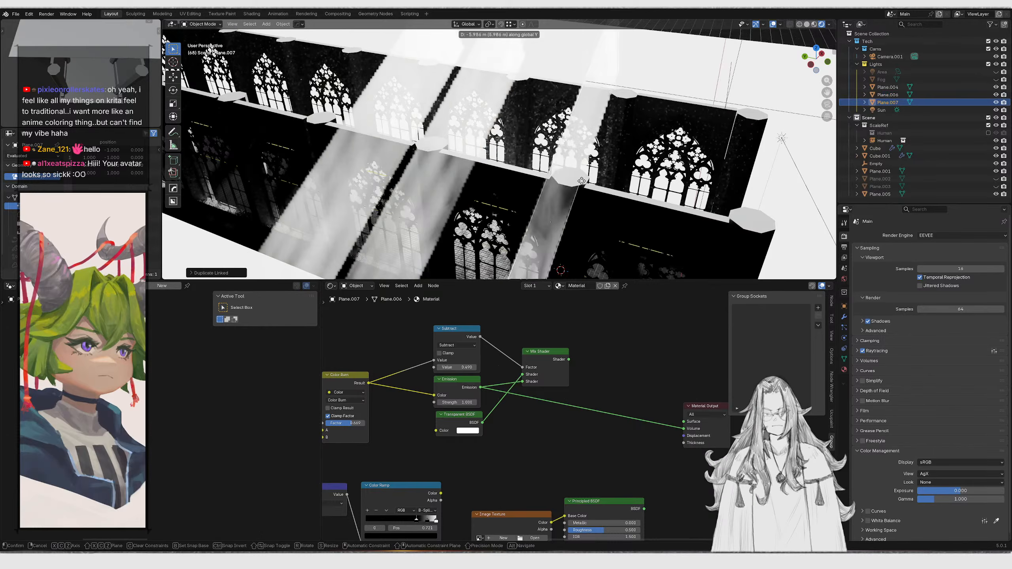
pyautogui.click(527, 149)
pyautogui.keyDown('shift'); pyautogui.moveTo(527, 149); pyautogui.dragTo(621, 184, button='middle'); pyautogui.keyUp('shift')
pyautogui.hotkey('alt', 'd')
pyautogui.press('x')
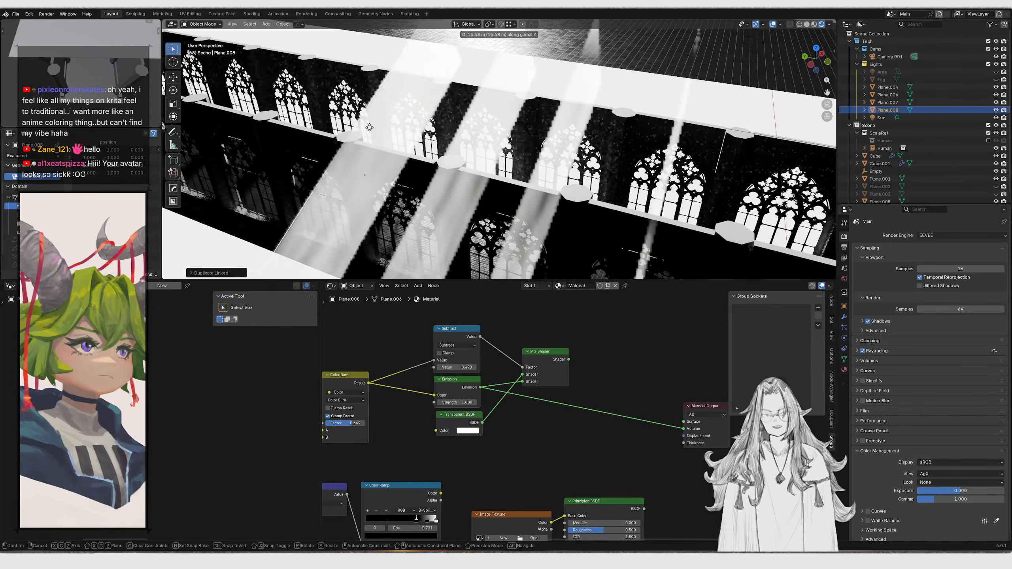
pyautogui.click(431, 182)
pyautogui.press('KP_0')
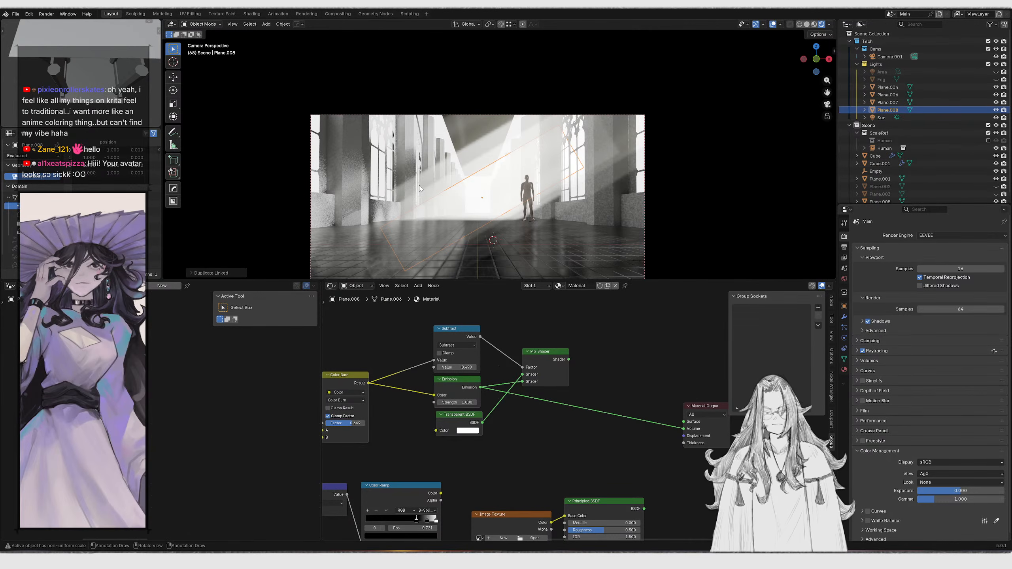
pyautogui.hotkey('shift', '`')
pyautogui.press('w')
pyautogui.press('w')
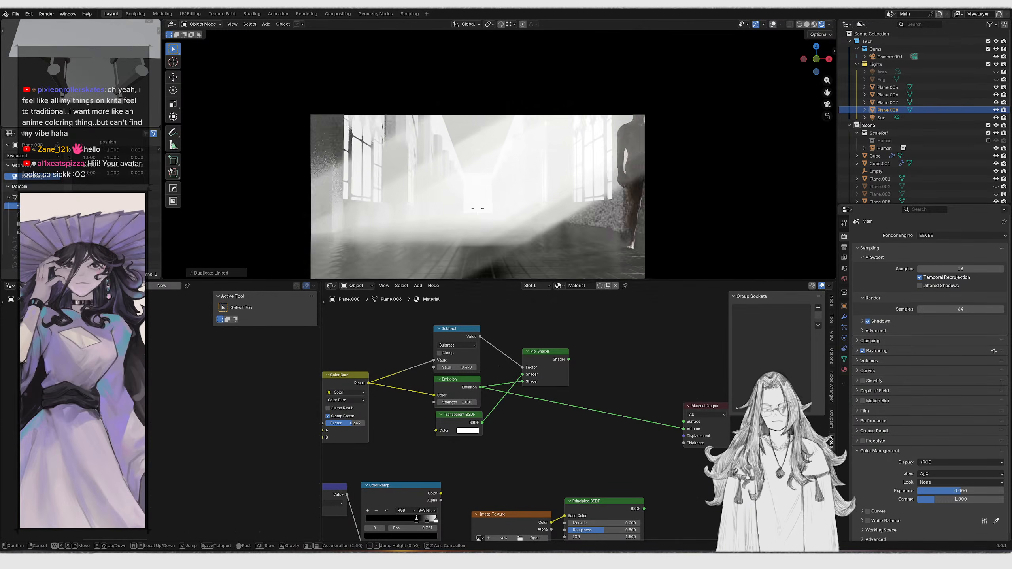
pyautogui.press('w')
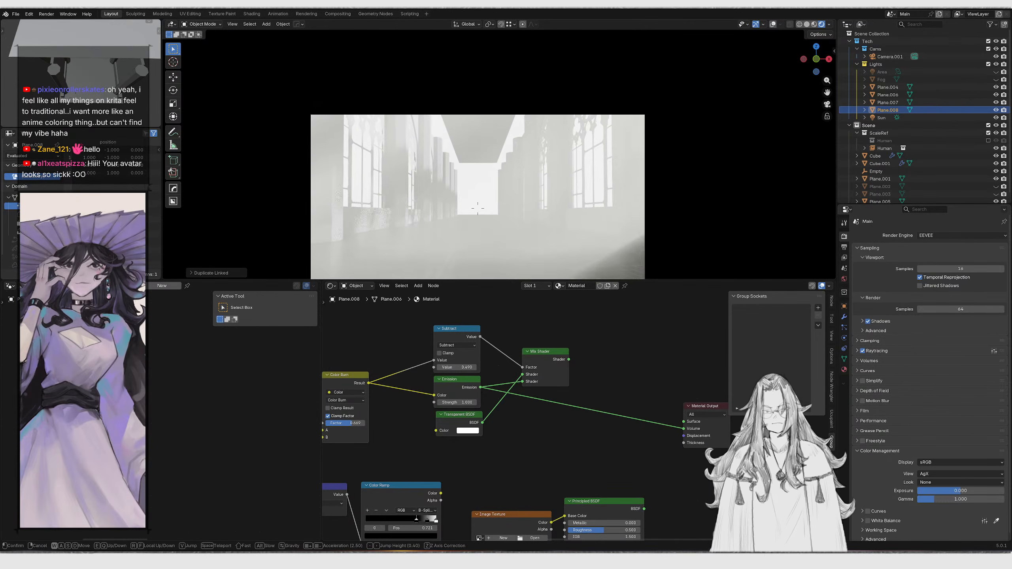
pyautogui.press('Escape')
# Delete all four light beam planes
pyautogui.moveTo(575, 124); pyautogui.dragTo(510, 146, button='middle')
pyautogui.moveTo(510, 146); pyautogui.dragTo(549, 149)
pyautogui.moveTo(551, 146); pyautogui.dragTo(562, 161, button='middle')
pyautogui.press('x')
pyautogui.click(562, 161)
# Make the Fog object visible in the viewport and select it
pyautogui.press('KP_0')
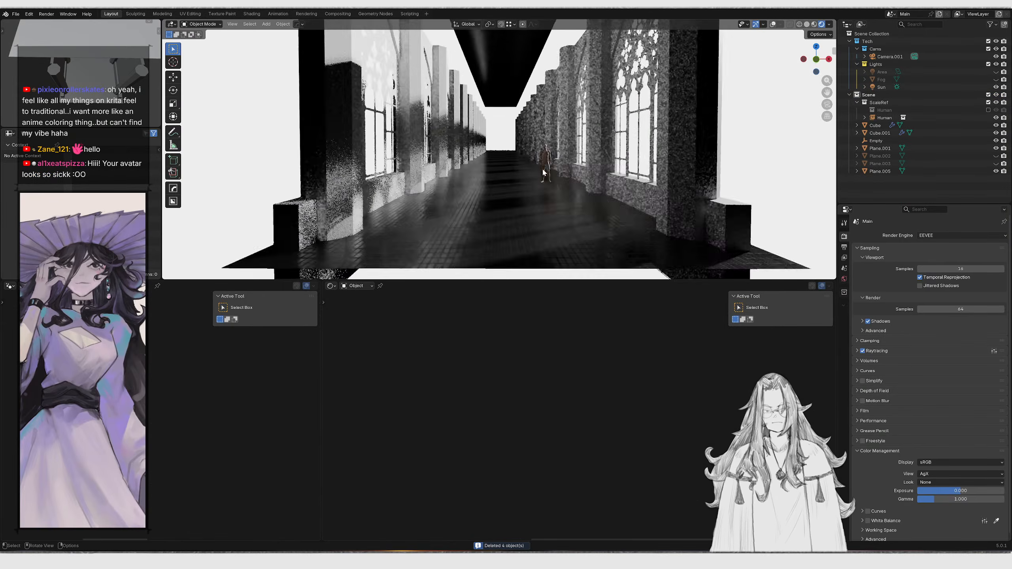
pyautogui.click(996, 79)
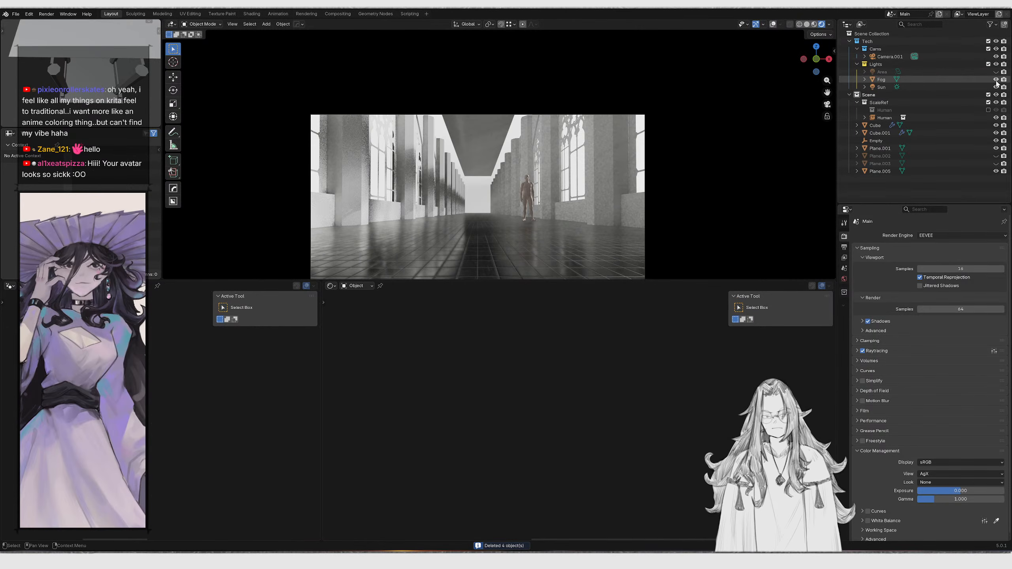
pyautogui.click(983, 81)
# Set the fog volume's Density to 0.090 and Anisotropy to 0.713
pyautogui.scroll(3, 586, 431)
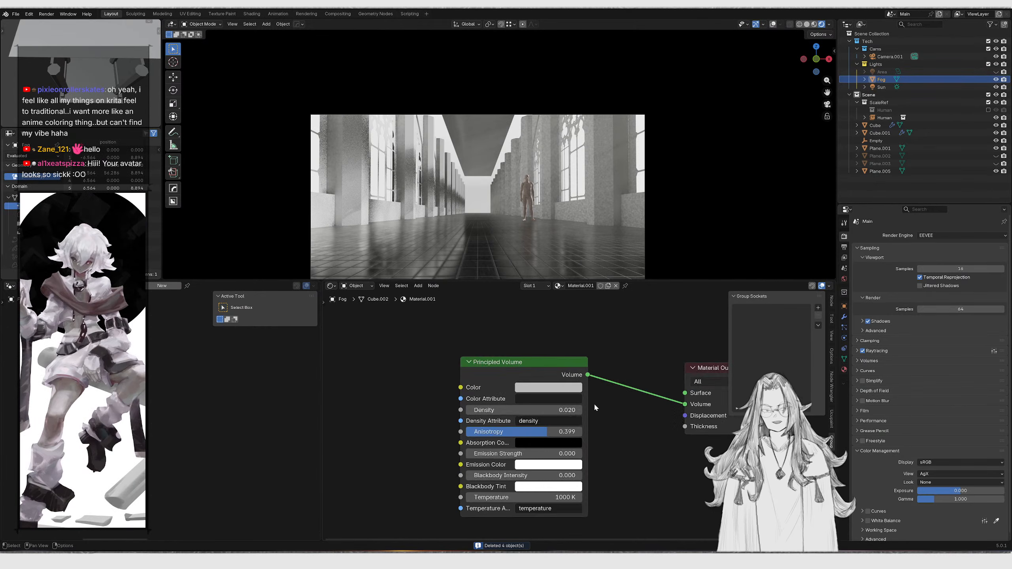
pyautogui.moveTo(480, 409); pyautogui.dragTo(485, 409)
pyautogui.moveTo(489, 435); pyautogui.dragTo(472, 420, button='middle')
pyautogui.moveTo(472, 420); pyautogui.dragTo(496, 420)
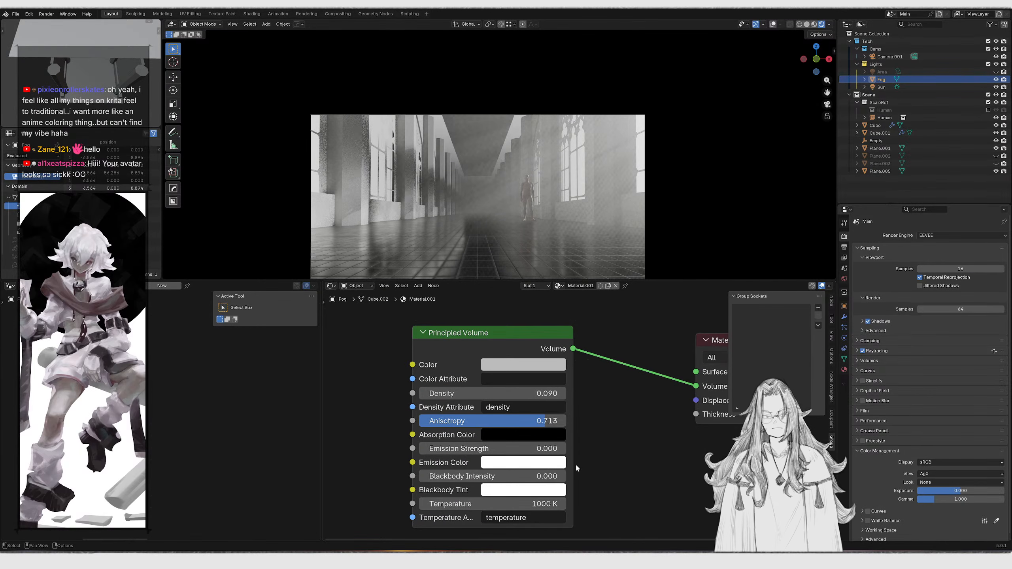
# Set the fog volume's Emission Strength to 0.3
pyautogui.moveTo(516, 480); pyautogui.dragTo(474, 476, button='middle')
pyautogui.scroll(3, 474, 475)
pyautogui.moveTo(474, 434); pyautogui.dragTo(479, 433)
pyautogui.doubleClick(475, 434)
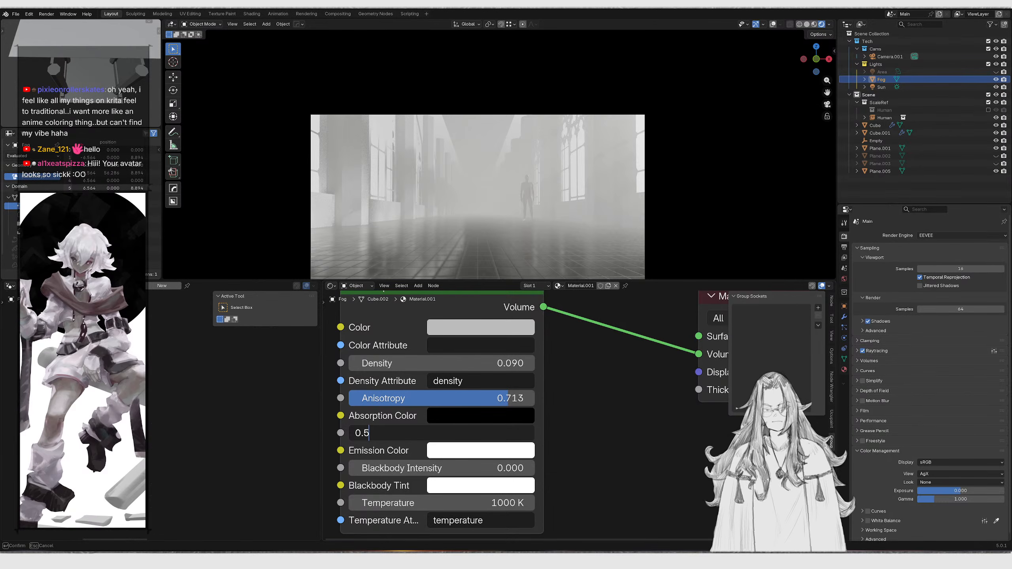
pyautogui.press('Return')
pyautogui.click(427, 433)
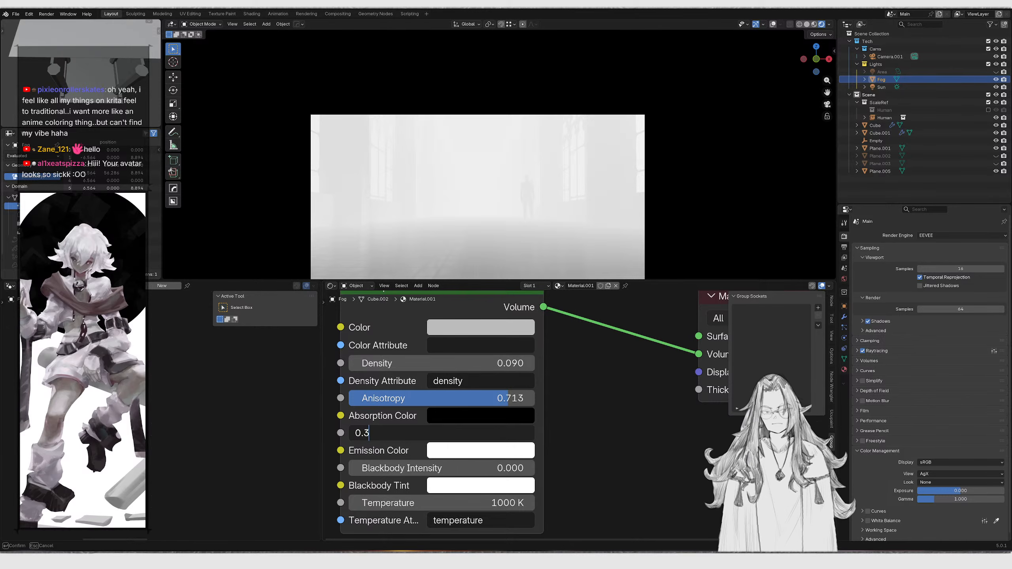
pyautogui.write('0.3')
pyautogui.press('Return')
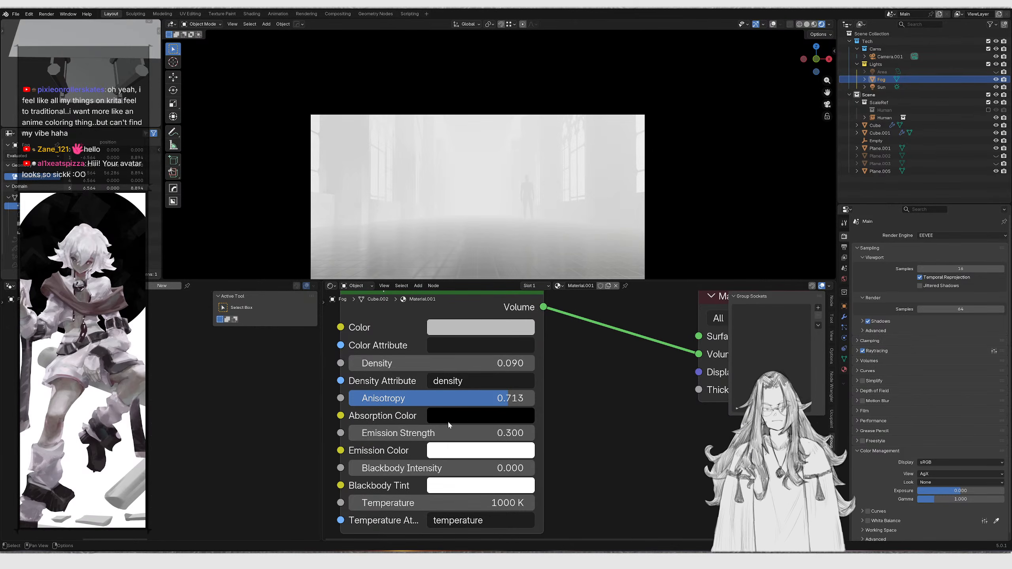
# Set the fog volume's Emission Strength to 0.1 and its Density to 0.030
pyautogui.click(449, 433)
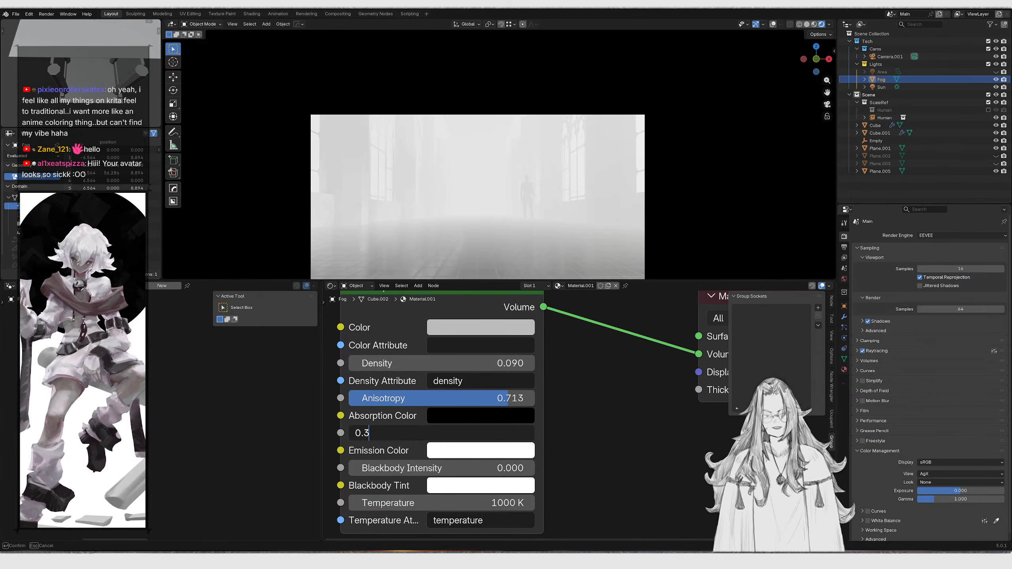
pyautogui.write('0.1')
pyautogui.press('Return')
pyautogui.moveTo(439, 363)
pyautogui.mouseDown()
pyautogui.moveTo(422, 363)
pyautogui.moveTo(464, 363)
pyautogui.moveTo(427, 363)
pyautogui.mouseUp()
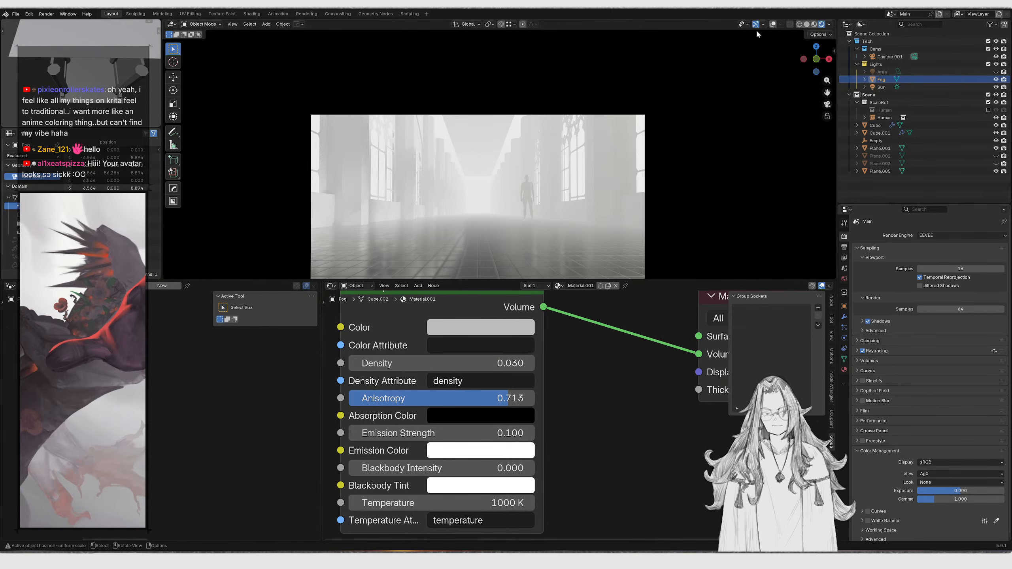
pyautogui.click(772, 25)
pyautogui.click(771, 26)
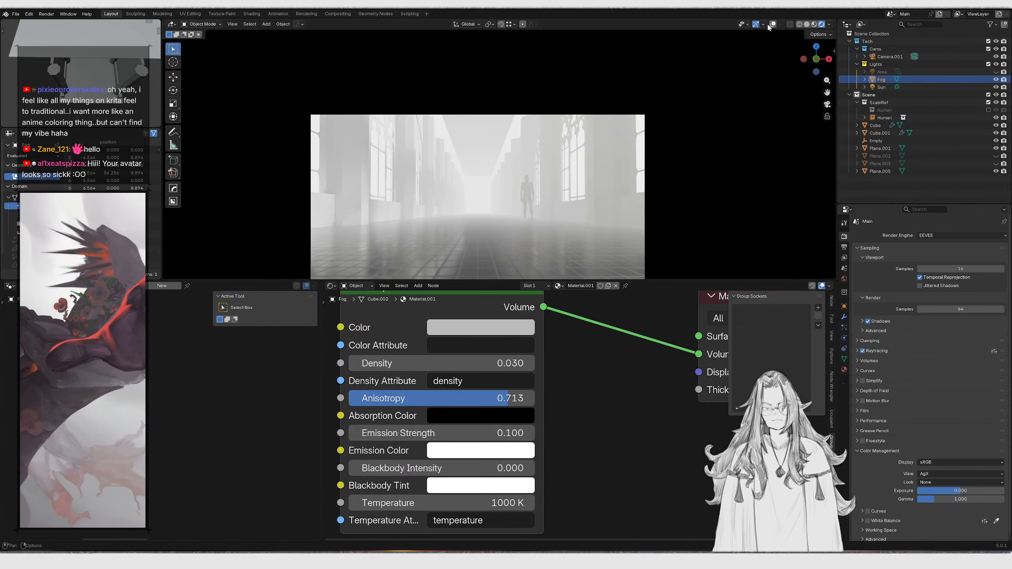
pyautogui.hotkey('shift', '`')
pyautogui.press('w')
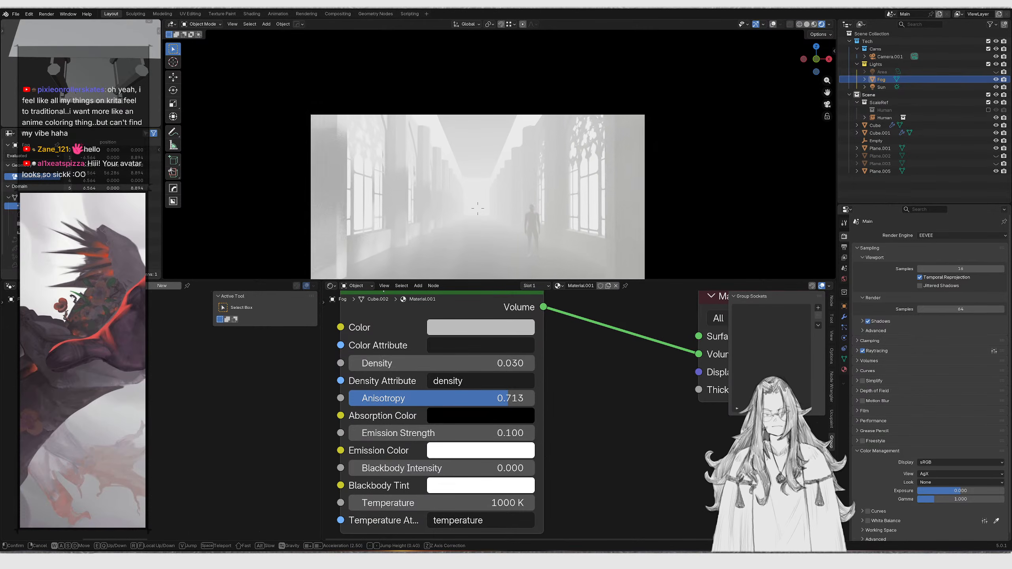
pyautogui.press('w')
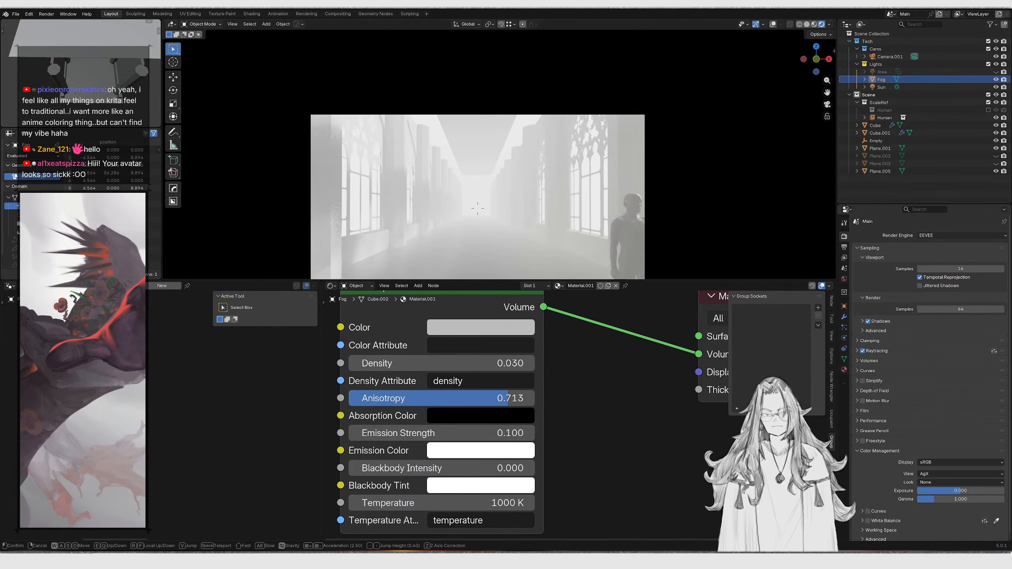
pyautogui.press('w')
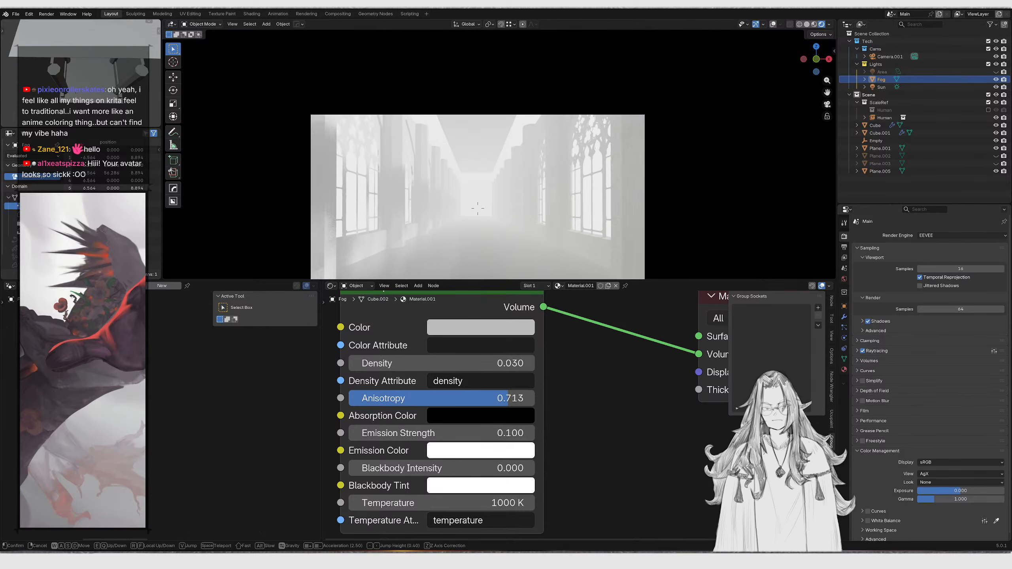
pyautogui.press('Escape')
# Lower the fog volume's Emission Strength to 0.020
pyautogui.moveTo(435, 427); pyautogui.dragTo(430, 427)
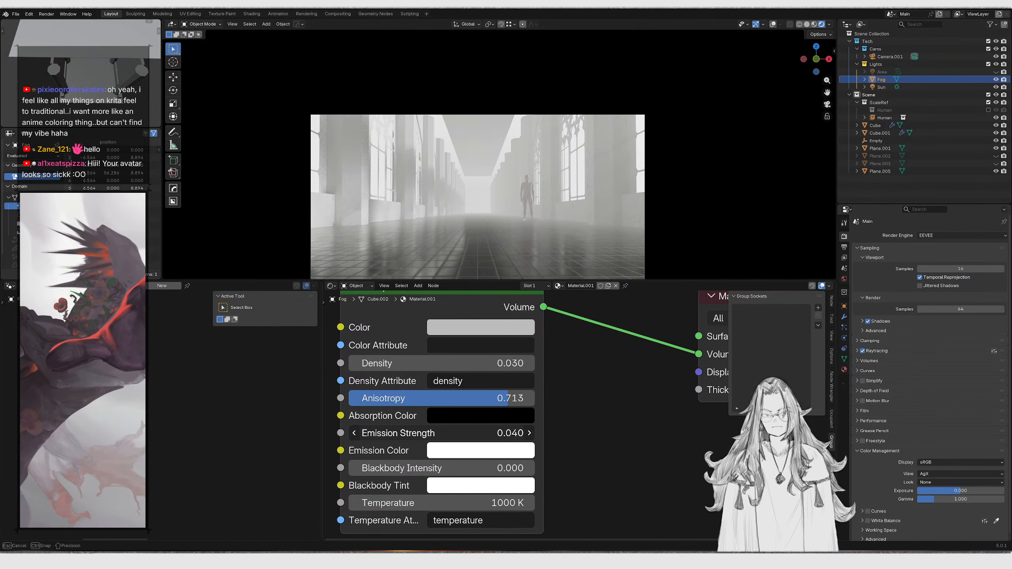
pyautogui.doubleClick(431, 432)
pyautogui.press('Return')
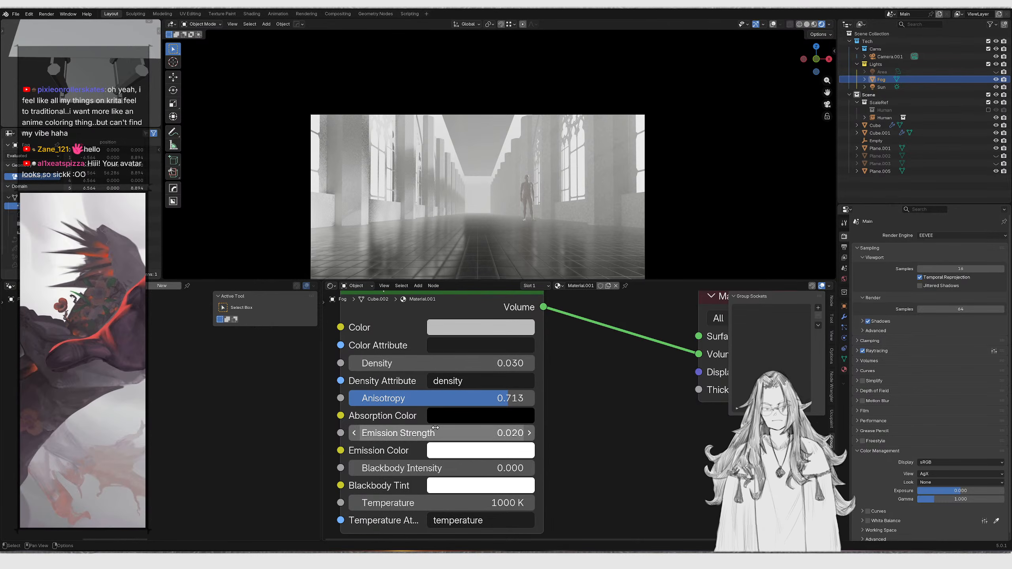
# Inspect the floor plane's tiling material nodes, then reselect the Fog object
pyautogui.click(522, 268)
pyautogui.moveTo(521, 267); pyautogui.dragTo(484, 209, button='middle')
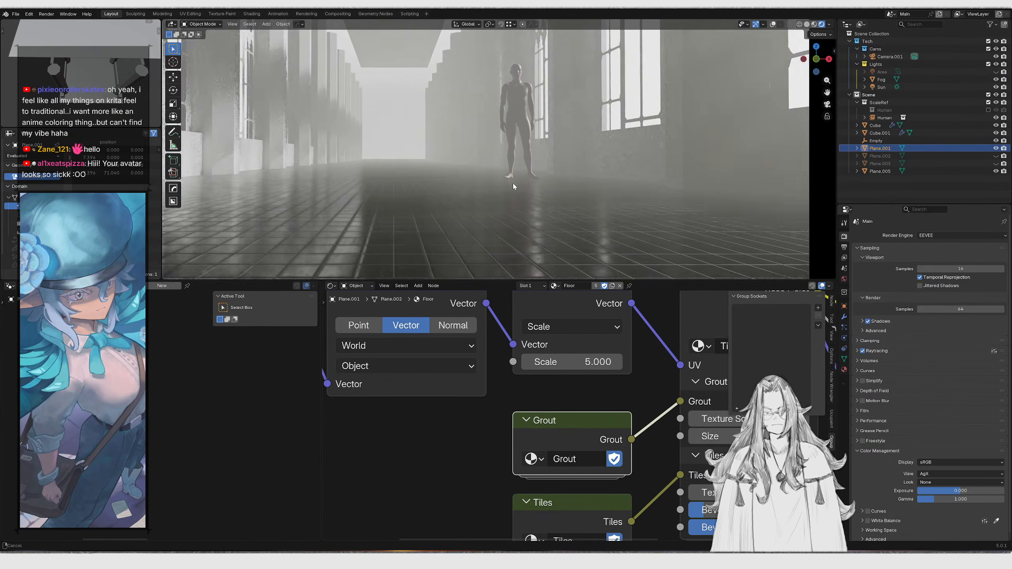
pyautogui.press('KP_0')
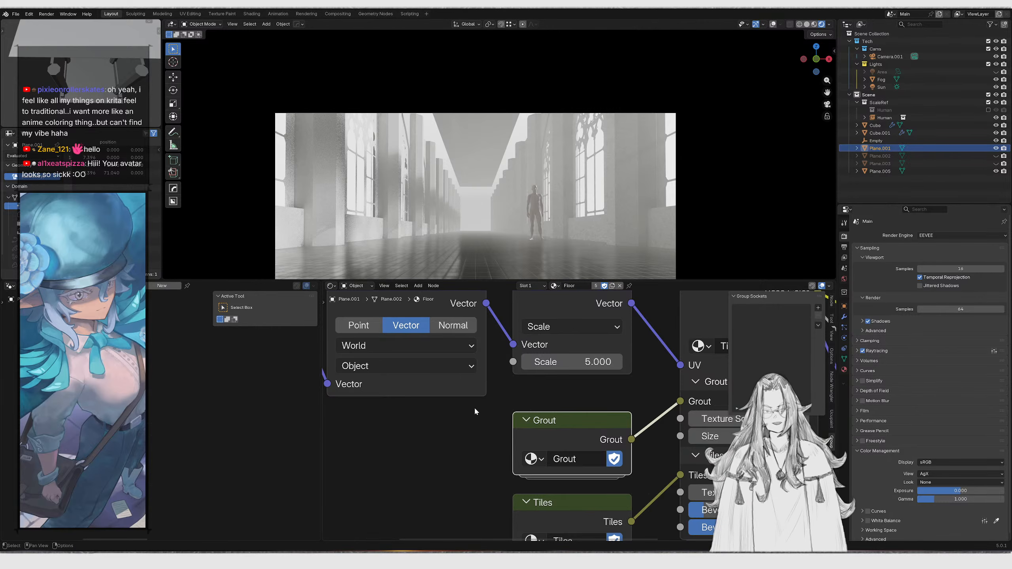
pyautogui.scroll(-3, 471, 401)
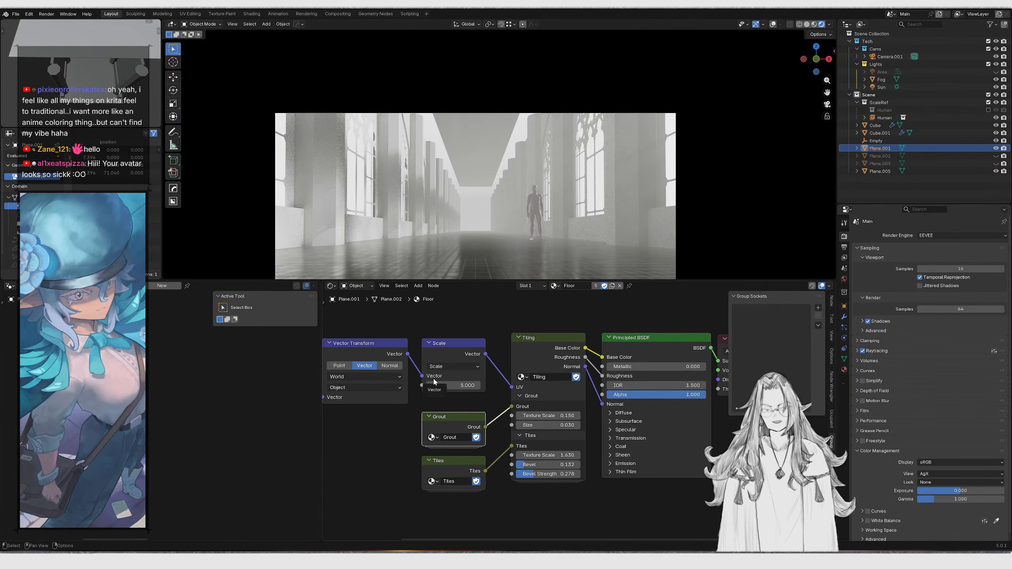
pyautogui.scroll(2, 434, 380)
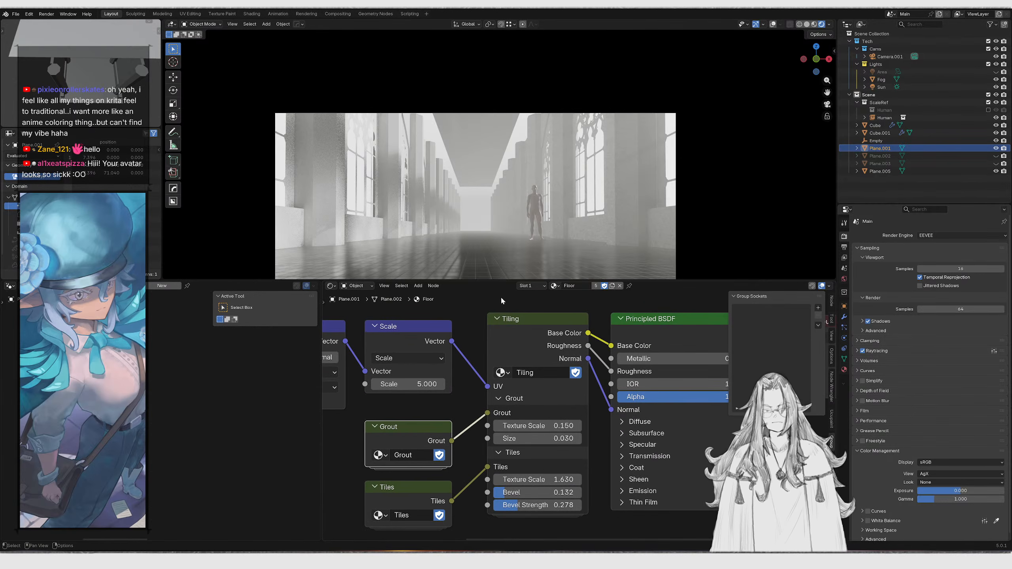
pyautogui.click(471, 156)
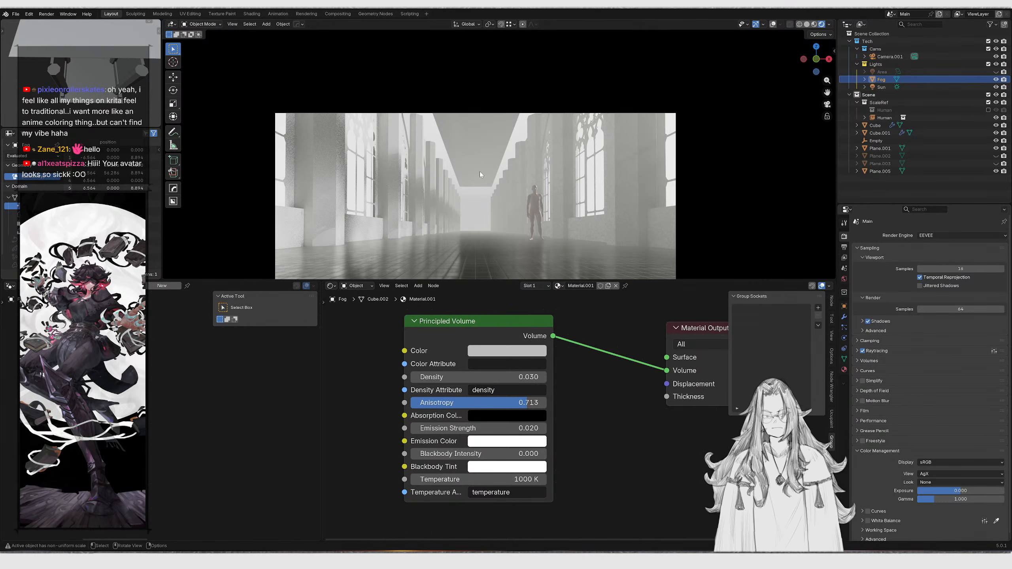
# Switch the viewport to solid shading and navigate to a view inside the corridor
pyautogui.moveTo(479, 171)
pyautogui.mouseDown(button='middle')
pyautogui.moveTo(515, 168)
pyautogui.moveTo(486, 223)
pyautogui.moveTo(483, 163)
pyautogui.mouseUp(button='middle')
pyautogui.scroll(-6, 502, 181)
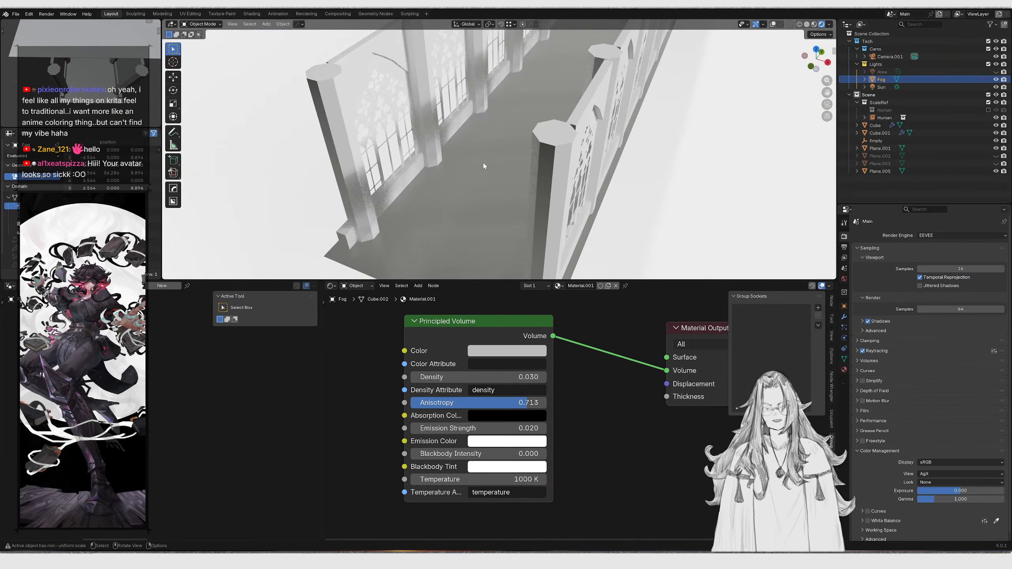
pyautogui.press('z')
pyautogui.click(572, 162)
pyautogui.moveTo(572, 162)
pyautogui.keyDown('shift'); pyautogui.mouseDown(button='middle')
pyautogui.moveTo(477, 219)
pyautogui.moveTo(549, 210)
pyautogui.moveTo(493, 171)
pyautogui.mouseUp(button='middle'); pyautogui.keyUp('shift')
pyautogui.scroll(-3, 478, 222)
pyautogui.scroll(-2, 549, 204)
pyautogui.scroll(1, 492, 169)
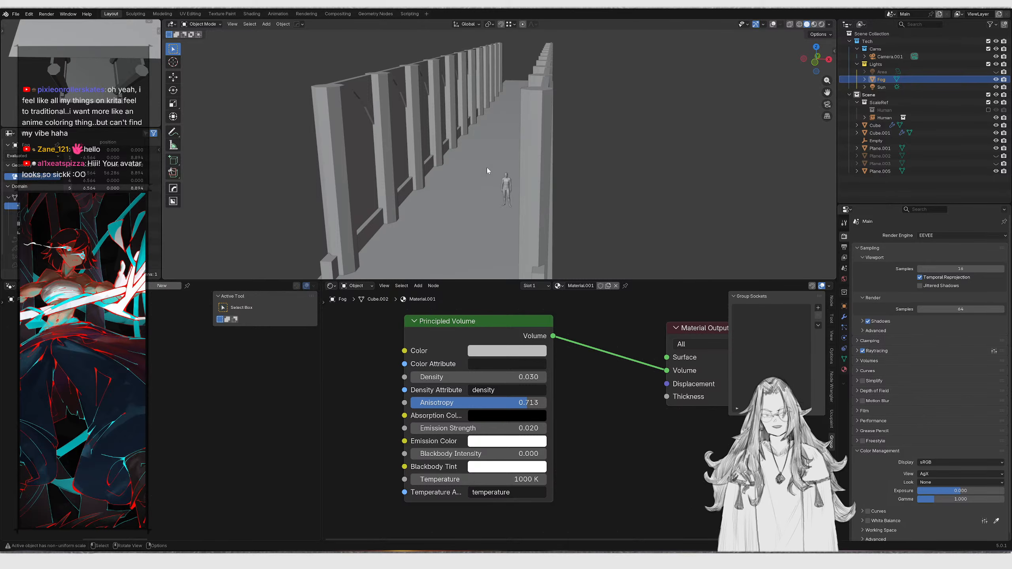
pyautogui.scroll(3, 465, 154)
pyautogui.moveTo(429, 120); pyautogui.dragTo(463, 115, button='middle')
pyautogui.scroll(2, 463, 115)
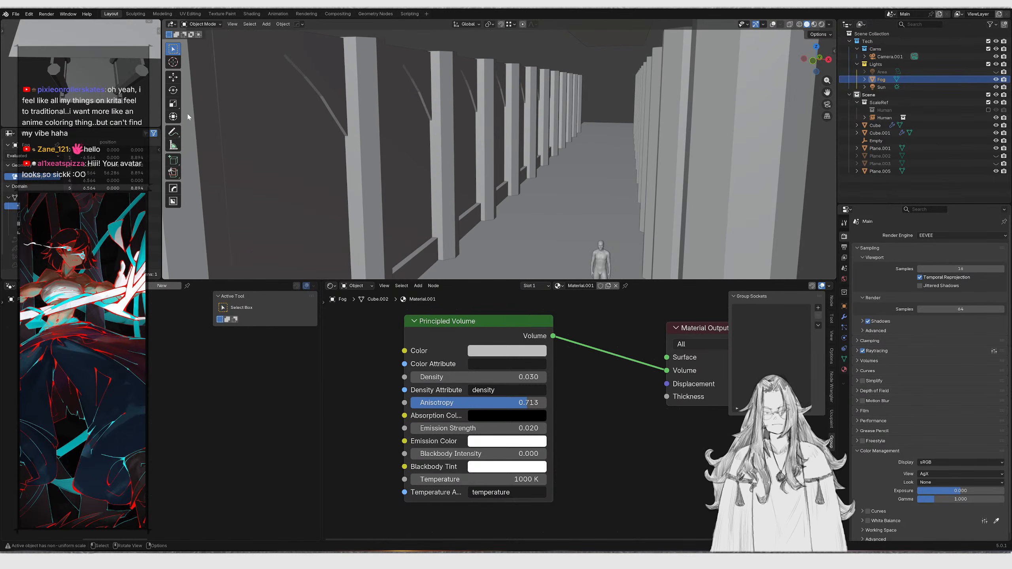
# Switch to PureRef, enlarge the gothic cloister reference image and enable its drawing mode
pyautogui.click(172, 131)
pyautogui.hotkey('alt', 'Tab')
pyautogui.moveTo(765, 261); pyautogui.dragTo(725, 282, button='right')
pyautogui.scroll(-8, 724, 255)
pyautogui.scroll(8, 705, 159)
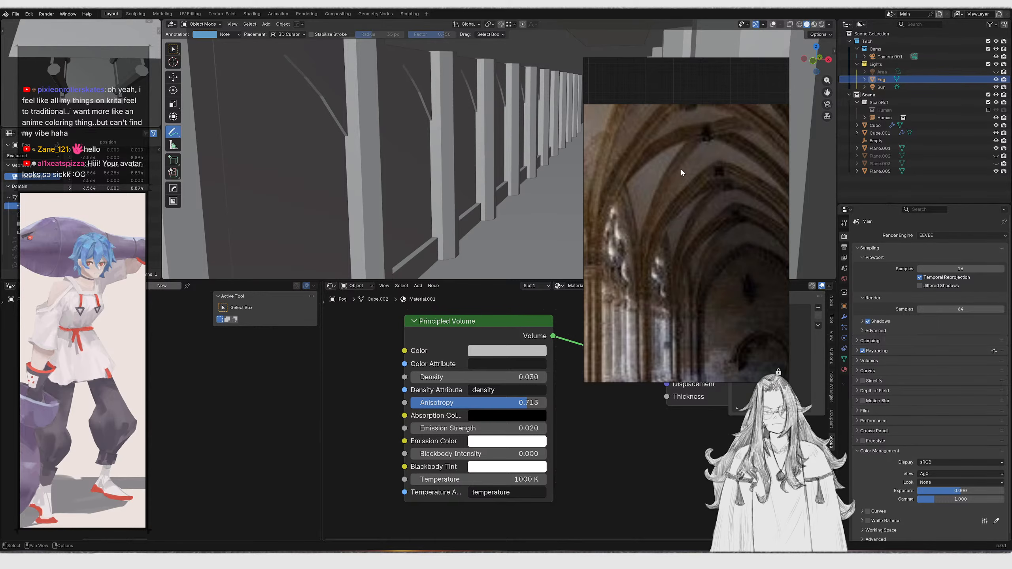
pyautogui.moveTo(682, 171); pyautogui.dragTo(683, 157, button='middle')
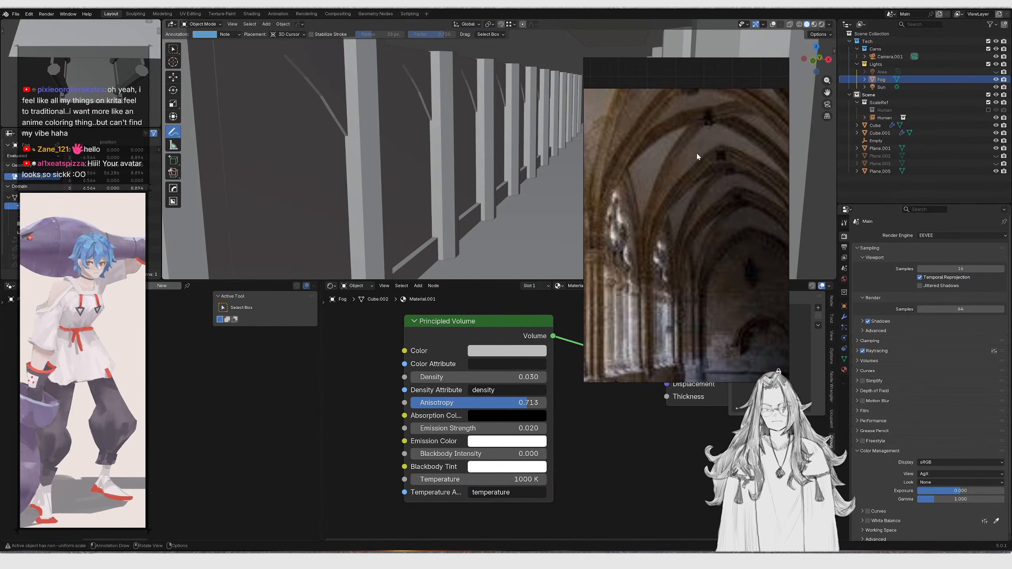
pyautogui.hotkey('ctrl', 'f')
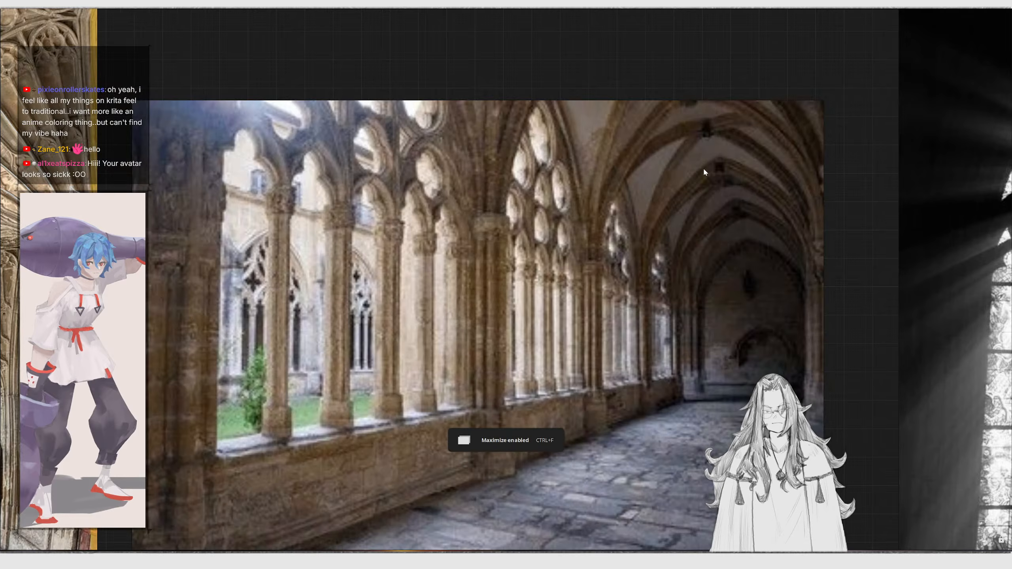
pyautogui.hotkey('ctrl', 'f')
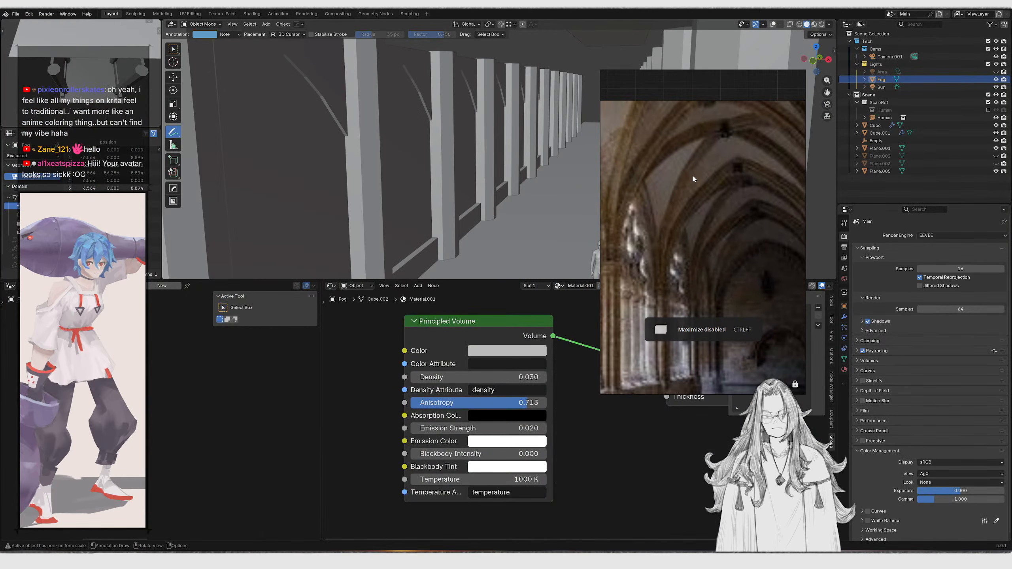
pyautogui.hotkey('ctrl', 'r')
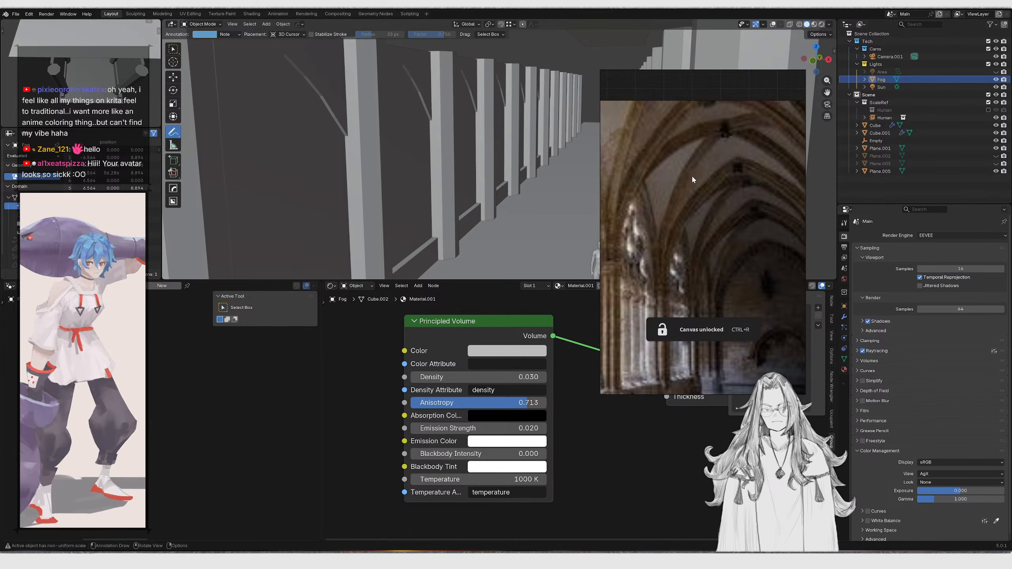
pyautogui.press('d')
pyautogui.scroll(2, 678, 224)
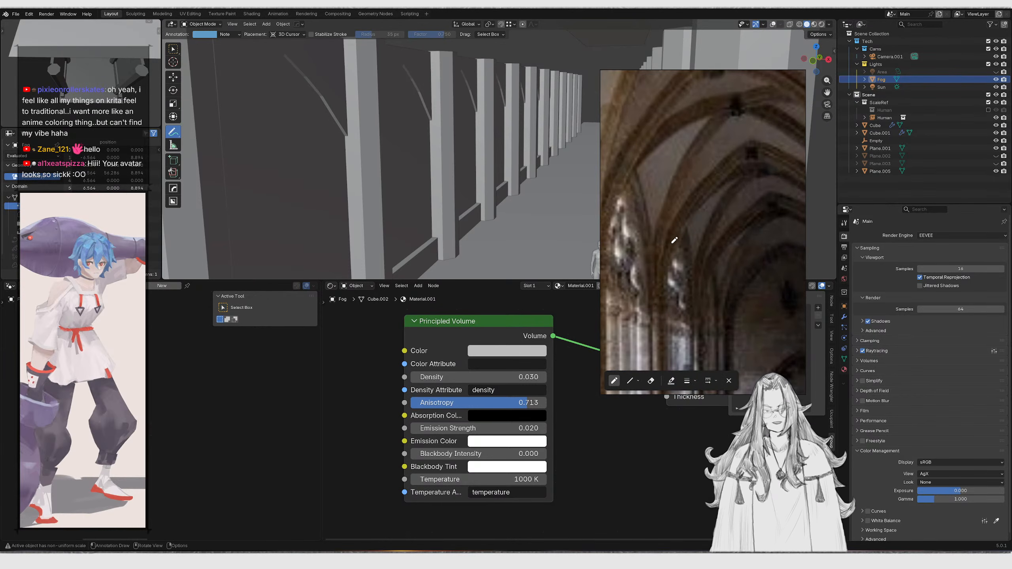
# Sketch curved vault rib lines over the ceiling of the cloister reference image
pyautogui.moveTo(661, 274)
pyautogui.mouseDown()
pyautogui.moveTo(689, 215)
pyautogui.moveTo(754, 159)
pyautogui.mouseUp()
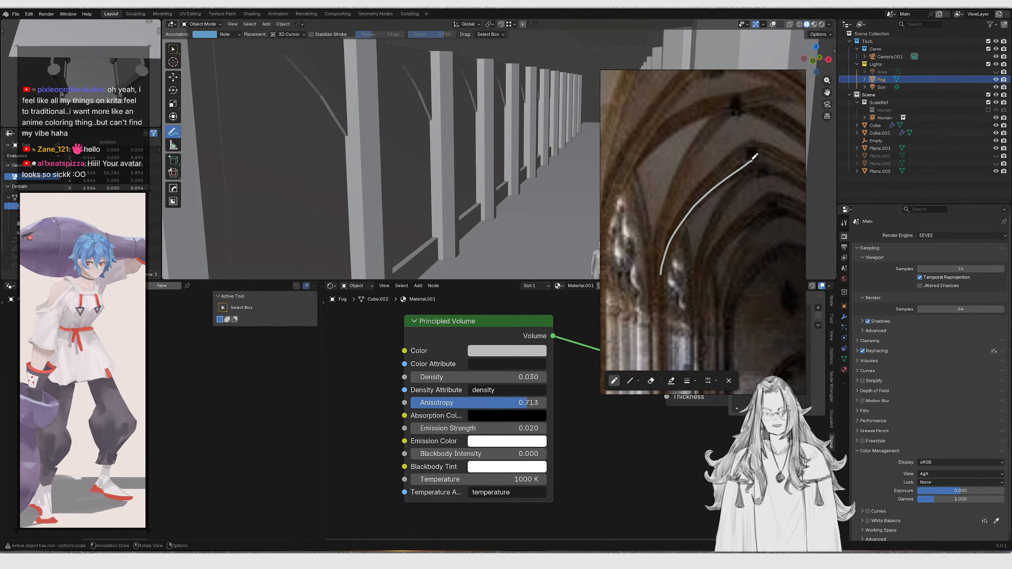
pyautogui.moveTo(736, 113); pyautogui.dragTo(747, 151)
pyautogui.moveTo(663, 256)
pyautogui.mouseDown()
pyautogui.moveTo(693, 168)
pyautogui.moveTo(731, 118)
pyautogui.mouseUp()
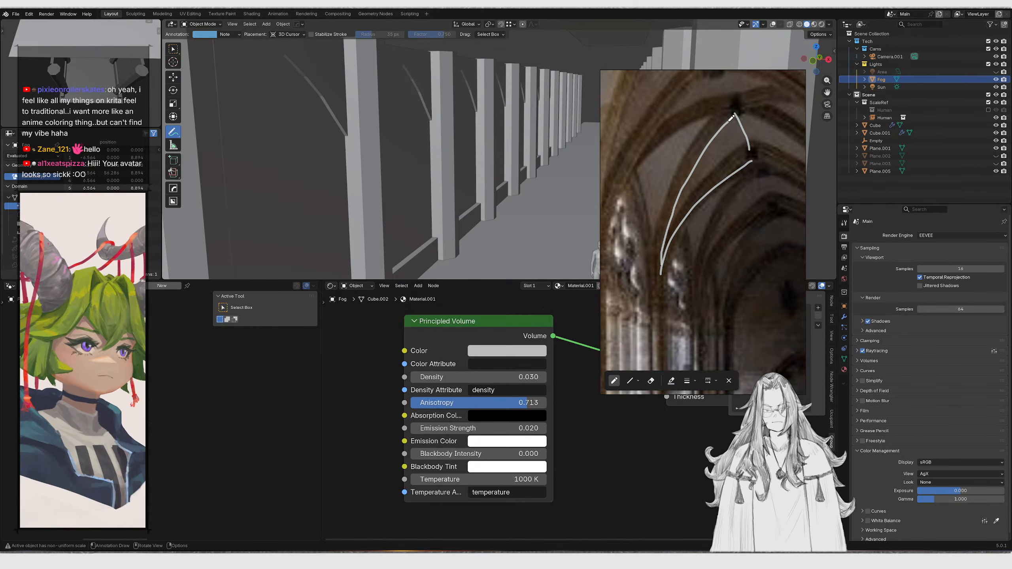
pyautogui.moveTo(654, 256)
pyautogui.mouseDown()
pyautogui.moveTo(658, 223)
pyautogui.moveTo(636, 163)
pyautogui.mouseUp()
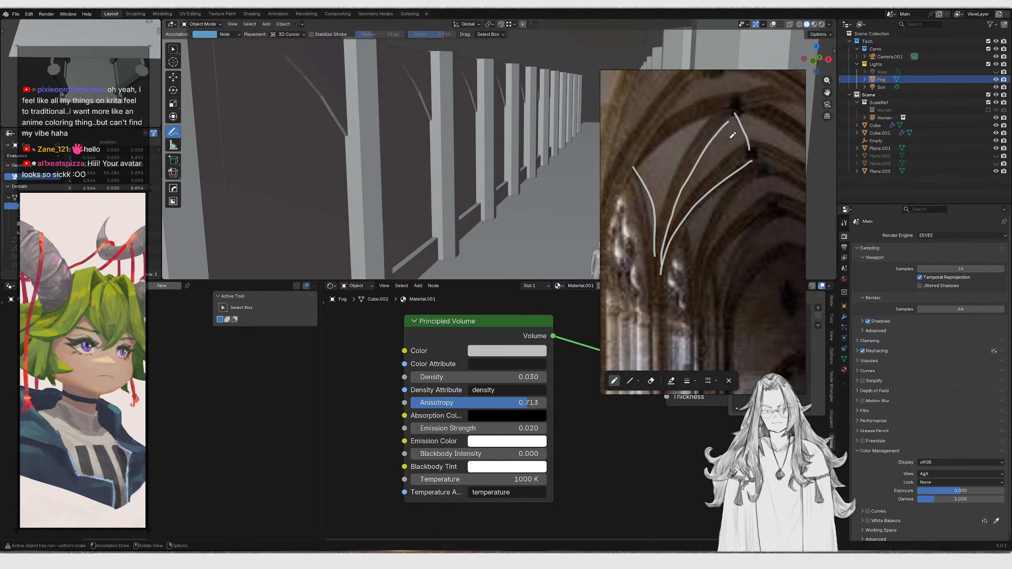
pyautogui.moveTo(653, 278); pyautogui.dragTo(667, 282)
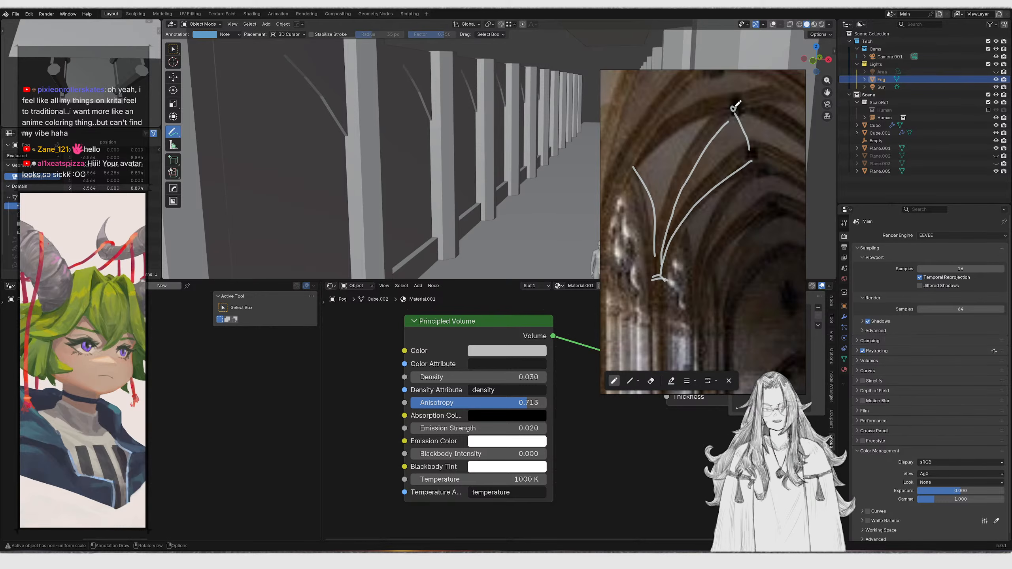
pyautogui.scroll(-3, 741, 124)
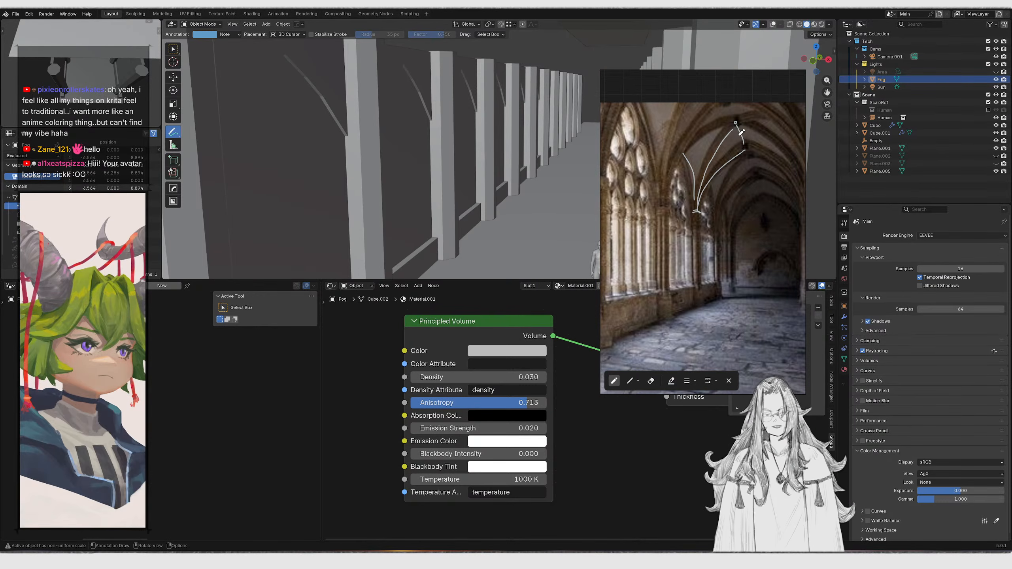
pyautogui.scroll(3, 734, 162)
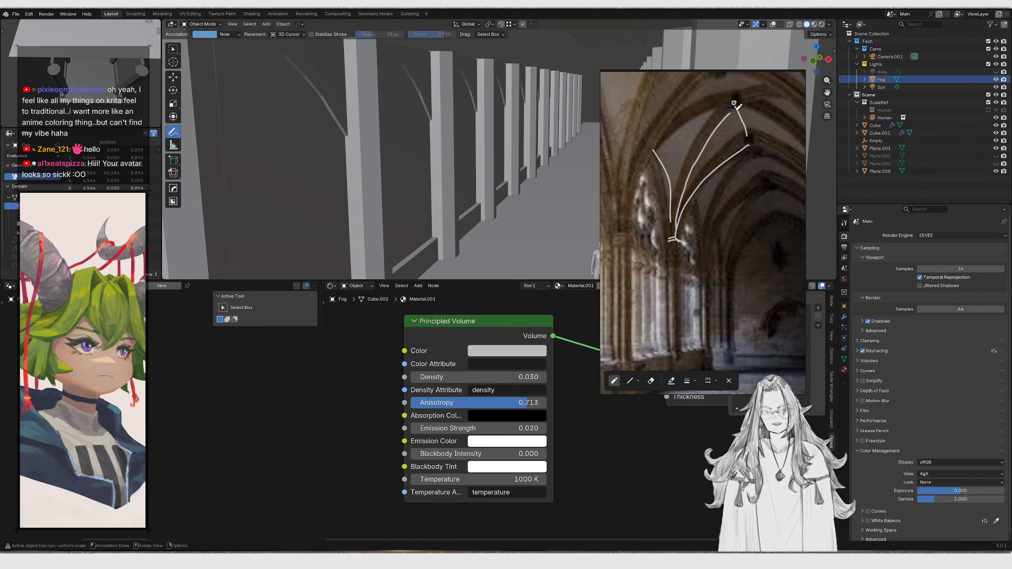
pyautogui.moveTo(734, 102); pyautogui.dragTo(718, 132, button='middle')
pyautogui.moveTo(701, 104); pyautogui.dragTo(717, 128)
pyautogui.moveTo(738, 181); pyautogui.dragTo(760, 240)
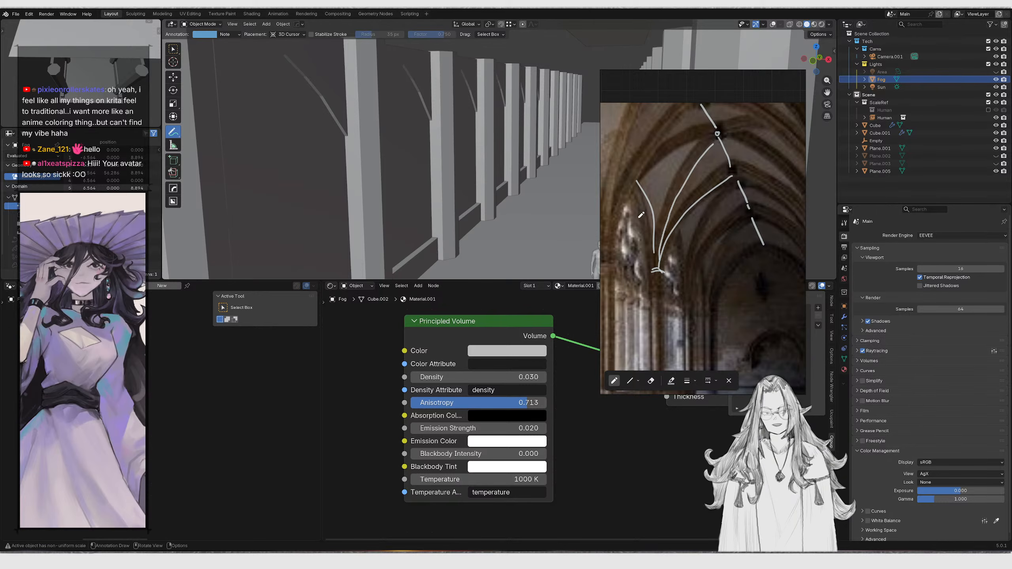
pyautogui.moveTo(686, 283); pyautogui.dragTo(720, 204)
pyautogui.moveTo(701, 265); pyautogui.dragTo(745, 221)
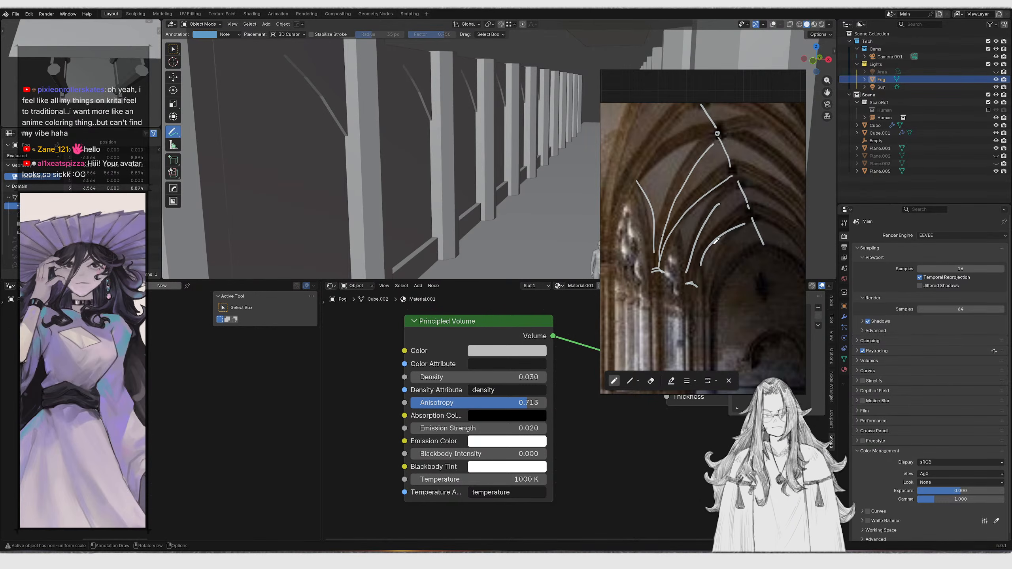
# Undo and redraw the lower vault rib strokes, then leave drawing mode and move the reference aside
pyautogui.hotkey('ctrl', 'z')
pyautogui.hotkey('ctrl', 'z')
pyautogui.moveTo(696, 276); pyautogui.dragTo(738, 216)
pyautogui.hotkey('ctrl', 'z')
pyautogui.moveTo(695, 277); pyautogui.dragTo(736, 216)
pyautogui.moveTo(688, 275)
pyautogui.mouseDown()
pyautogui.moveTo(721, 200)
pyautogui.moveTo(695, 241)
pyautogui.moveTo(715, 191)
pyautogui.moveTo(744, 181)
pyautogui.mouseUp()
pyautogui.hotkey('ctrl', 'z')
pyautogui.hotkey('ctrl', 'z')
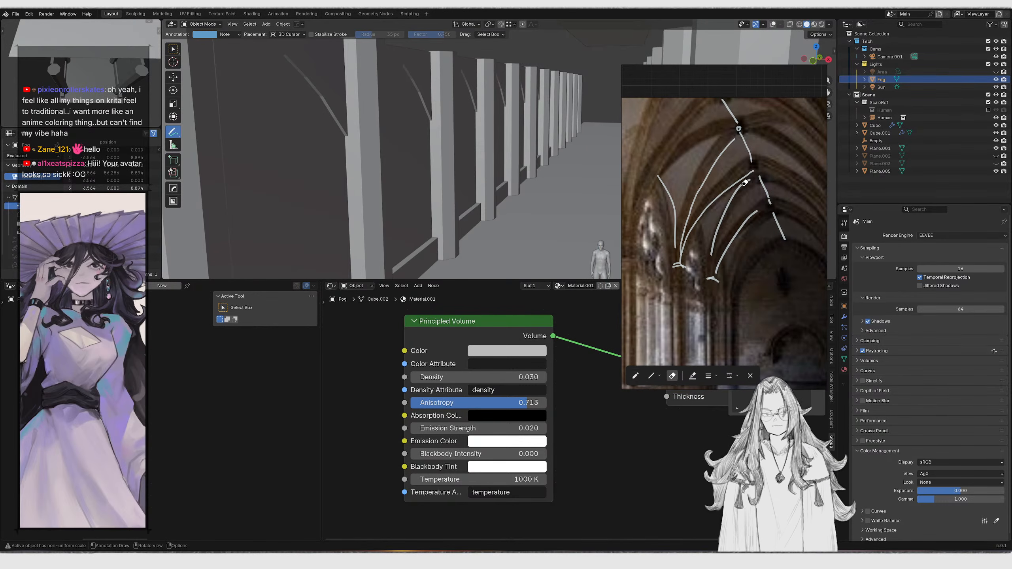
pyautogui.press('Escape')
pyautogui.moveTo(730, 192); pyautogui.dragTo(837, 211, button='right')
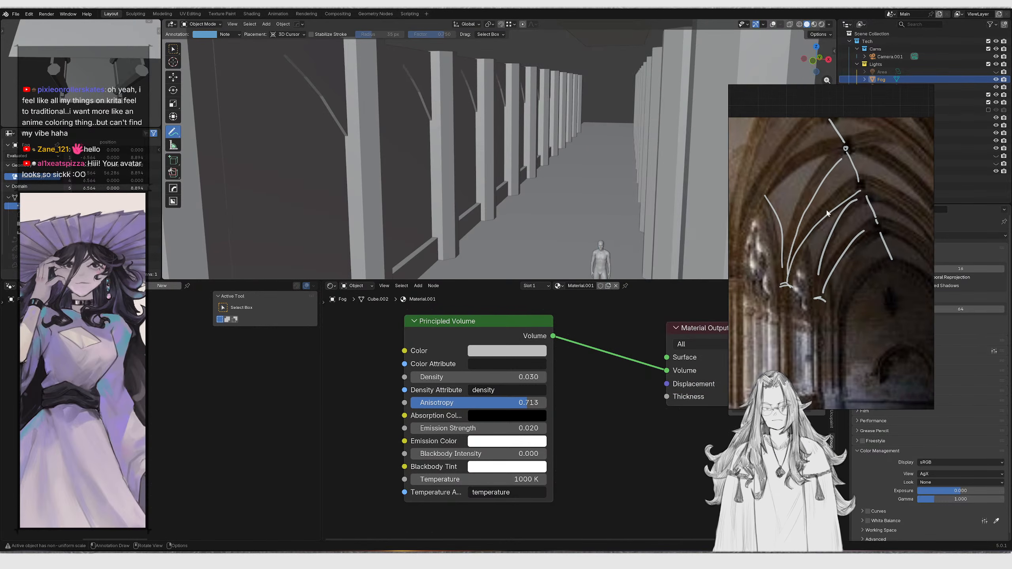
# Select a face of the corridor wall mesh in edit mode and move it along the Z axis
pyautogui.scroll(-4, 533, 139)
pyautogui.moveTo(539, 141); pyautogui.dragTo(561, 140, button='middle')
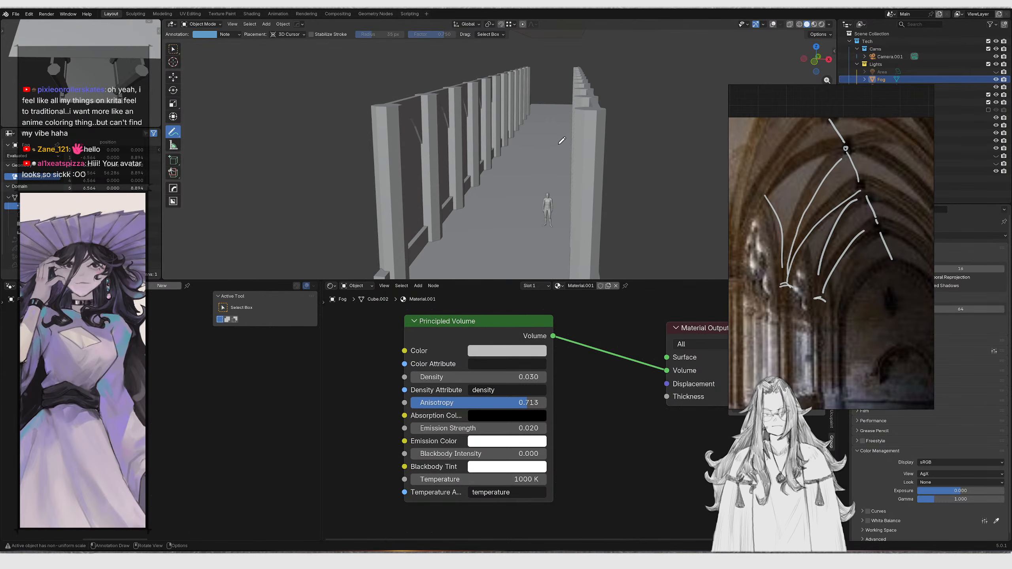
pyautogui.click(173, 48)
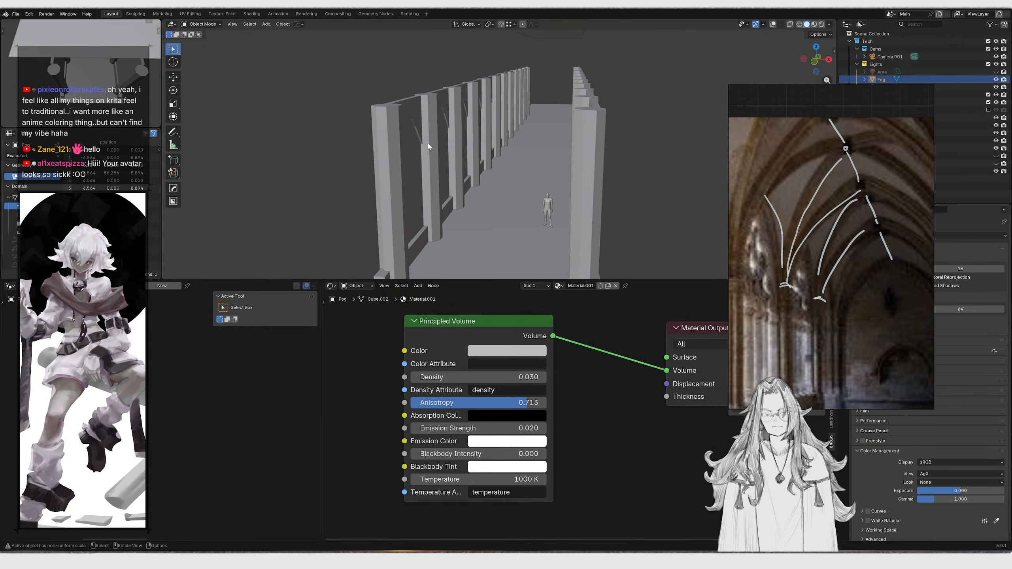
pyautogui.moveTo(378, 146); pyautogui.dragTo(400, 148, button='middle')
pyautogui.moveTo(777, 243); pyautogui.dragTo(756, 215, button='right')
pyautogui.moveTo(461, 164); pyautogui.dragTo(491, 143, button='middle')
pyautogui.click(490, 142)
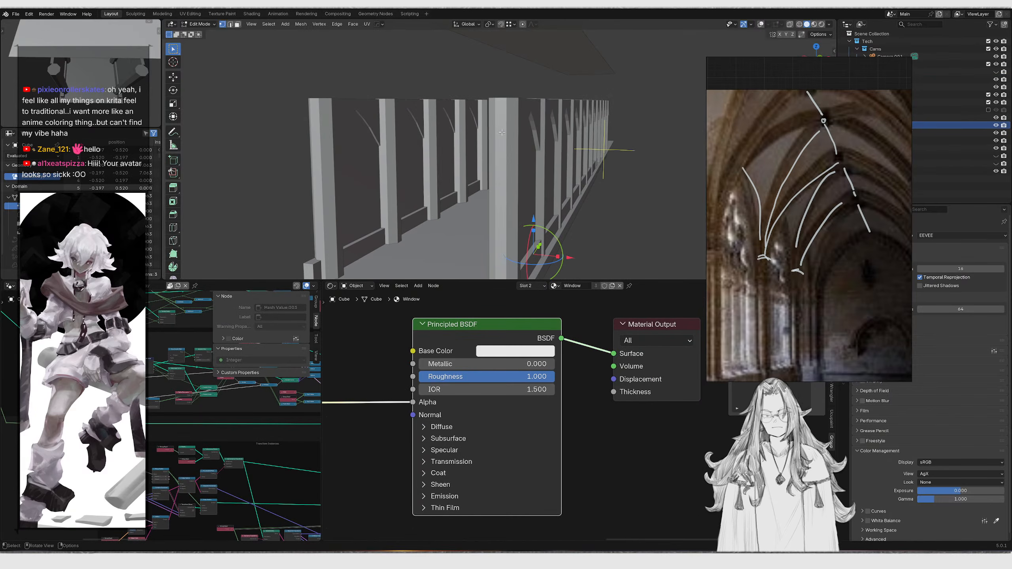
pyautogui.press('g')
pyautogui.rightClick(522, 134)
pyautogui.click(773, 25)
pyautogui.press('Tab')
pyautogui.moveTo(550, 108); pyautogui.dragTo(469, 102, button='middle')
pyautogui.press('3')
pyautogui.click(469, 99)
pyautogui.press('g')
pyautogui.press('z')
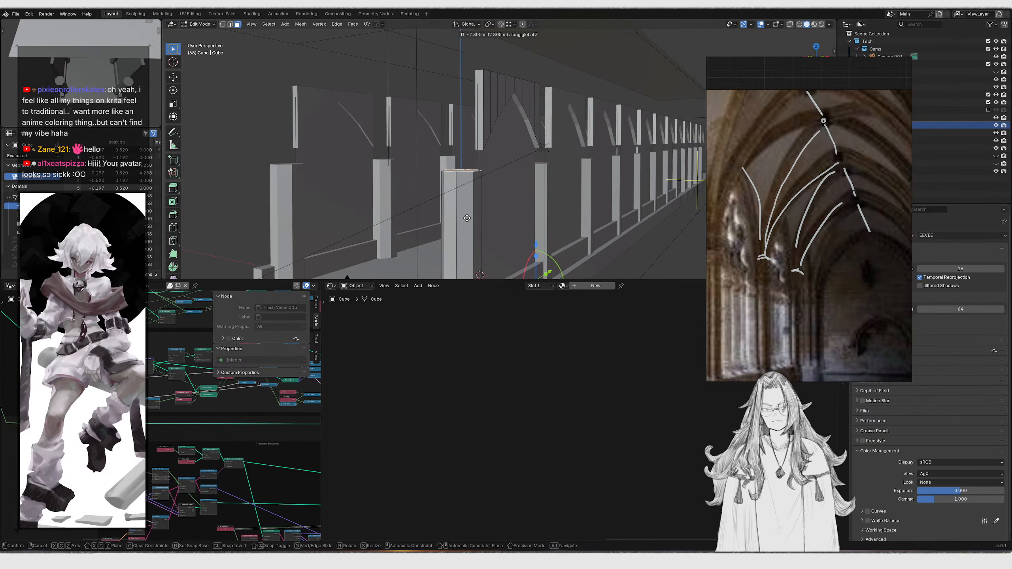
pyautogui.click(466, 168)
# Select a linked pillar and scale it thinner on the X and Y axes only
pyautogui.moveTo(466, 168); pyautogui.dragTo(490, 183, button='middle')
pyautogui.hotkey('ctrl', 'l')
pyautogui.press('s')
pyautogui.hotkey('shift', 'z')
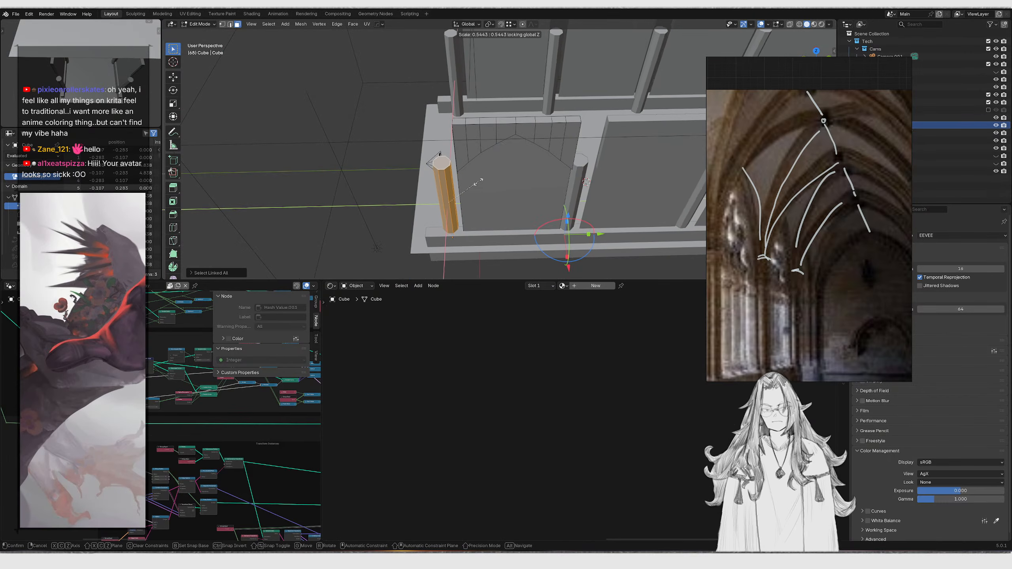
pyautogui.click(498, 191)
# Shift the pillar along the X axis and adjust its overall scale
pyautogui.press('g')
pyautogui.press('x')
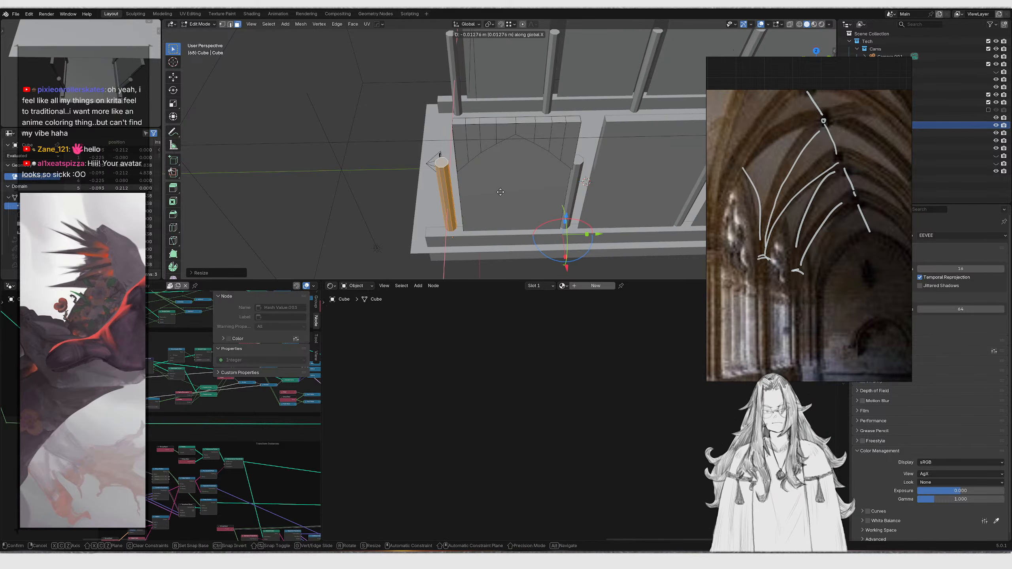
pyautogui.click(459, 163)
pyautogui.moveTo(460, 163)
pyautogui.mouseDown(button='middle')
pyautogui.moveTo(569, 226)
pyautogui.moveTo(575, 211)
pyautogui.moveTo(528, 149)
pyautogui.moveTo(468, 121)
pyautogui.mouseUp(button='middle')
pyautogui.press('s')
pyautogui.click(571, 205)
# Scale the pillar up slightly on the X and Y axes only, to about 1.12
pyautogui.press('Tab')
pyautogui.press('z')
pyautogui.press('z')
pyautogui.scroll(-3, 842, 193)
pyautogui.moveTo(564, 165)
pyautogui.mouseDown(button='middle')
pyautogui.moveTo(533, 156)
pyautogui.moveTo(552, 174)
pyautogui.mouseUp(button='middle')
pyautogui.press('Tab')
pyautogui.press('s')
pyautogui.hotkey('shift', 'z')
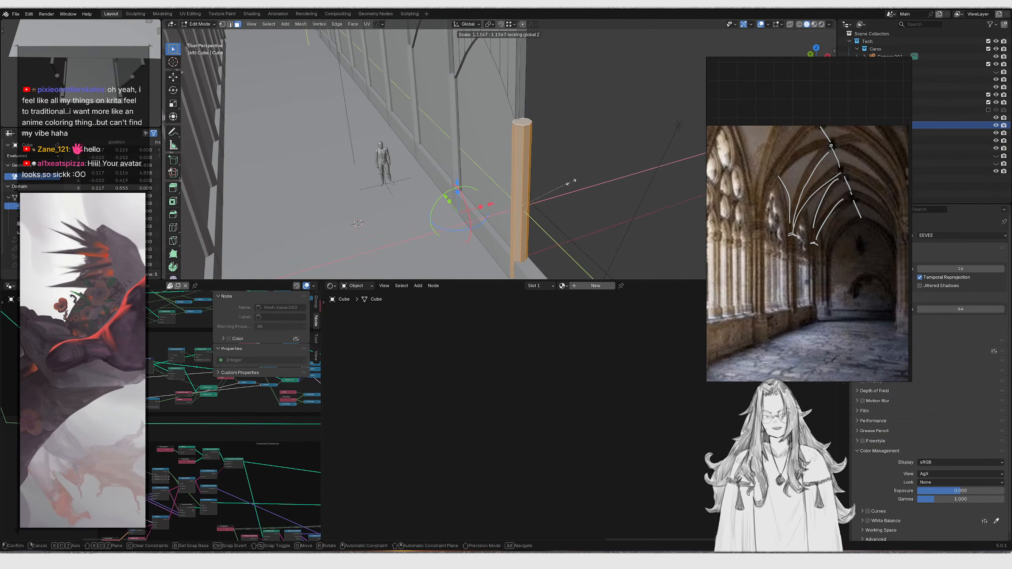
pyautogui.click(585, 187)
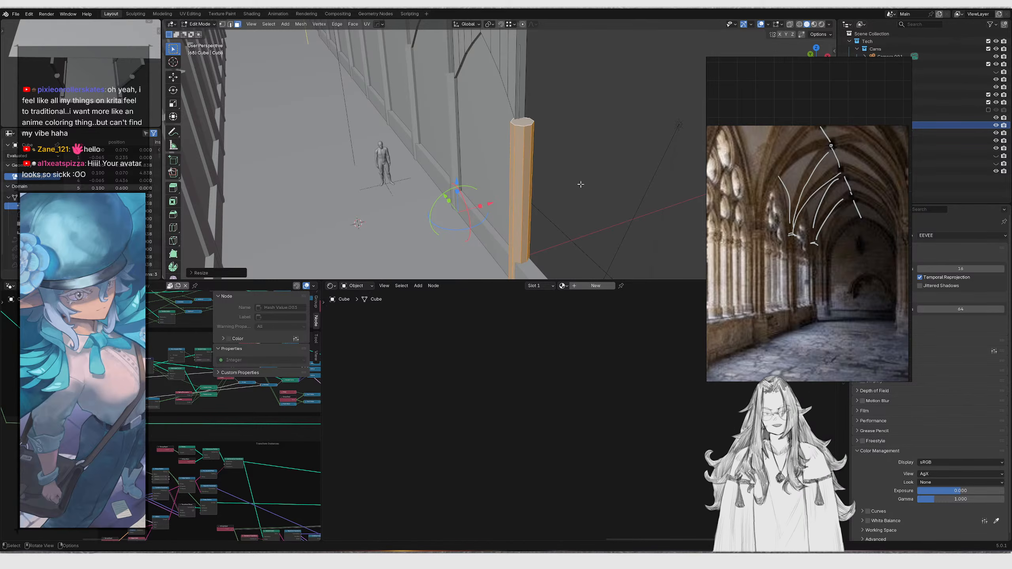
# Snap the 3D cursor to the selected floor plane and add a new plane there
pyautogui.moveTo(553, 129); pyautogui.dragTo(514, 167, button='middle')
pyautogui.press('Tab')
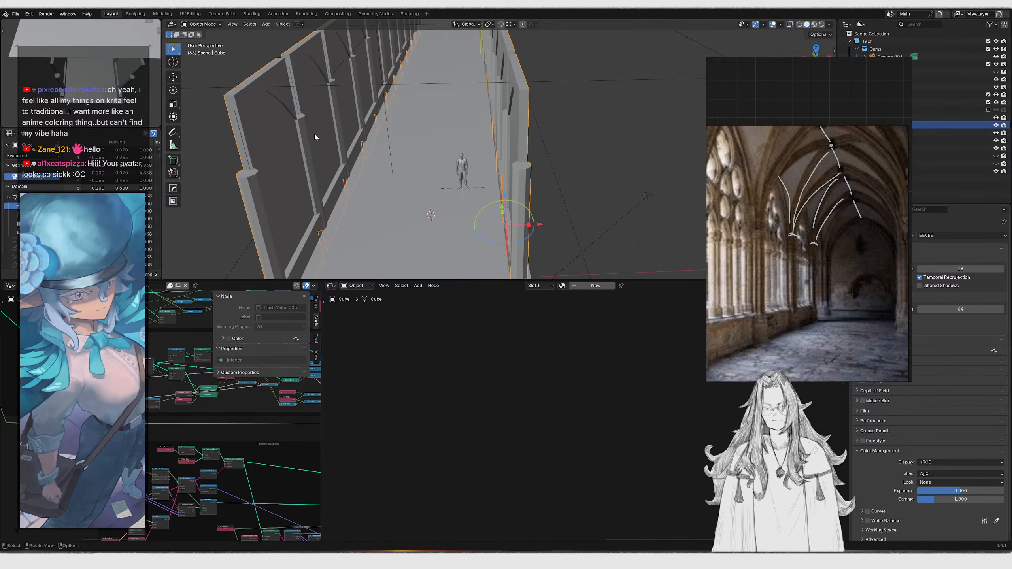
pyautogui.moveTo(307, 153); pyautogui.dragTo(500, 131, button='middle')
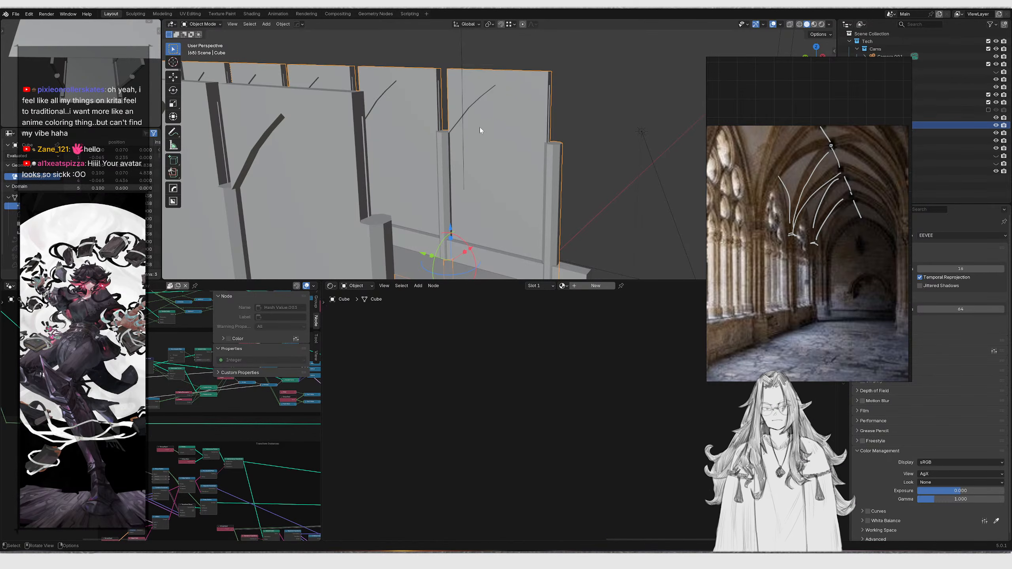
pyautogui.moveTo(479, 127); pyautogui.dragTo(512, 105, button='middle')
pyautogui.click(455, 176)
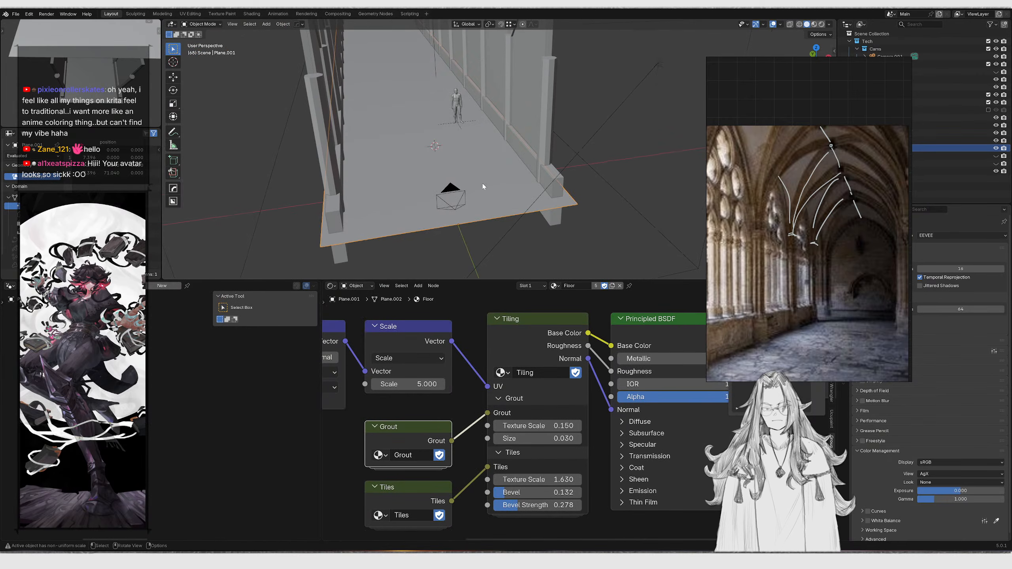
pyautogui.press('Tab')
pyautogui.press('Tab')
pyautogui.hotkey('shift', 's')
pyautogui.click(478, 239)
pyautogui.hotkey('shift', 'a')
pyautogui.click(504, 168)
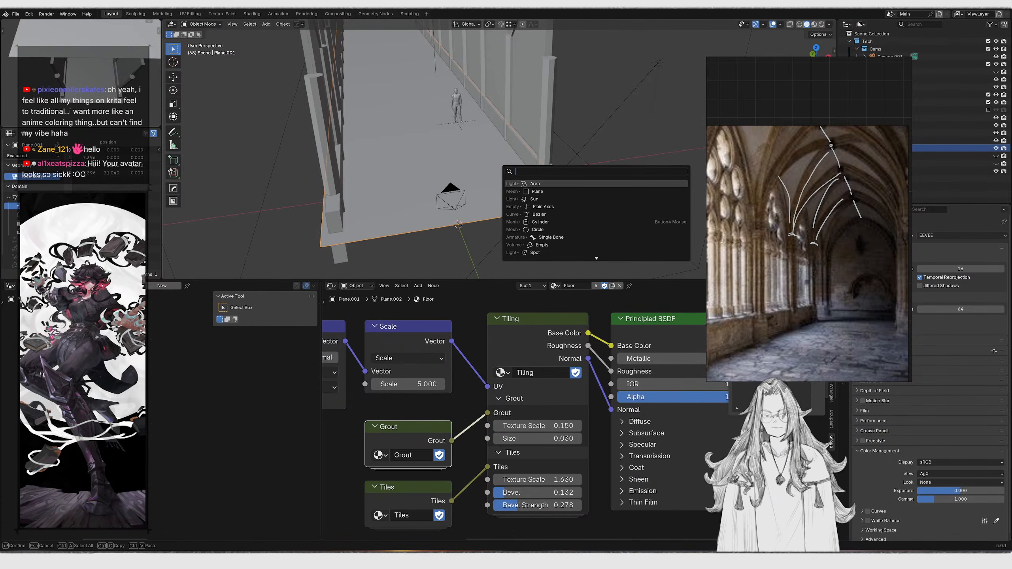
pyautogui.write('plane')
pyautogui.press('Return')
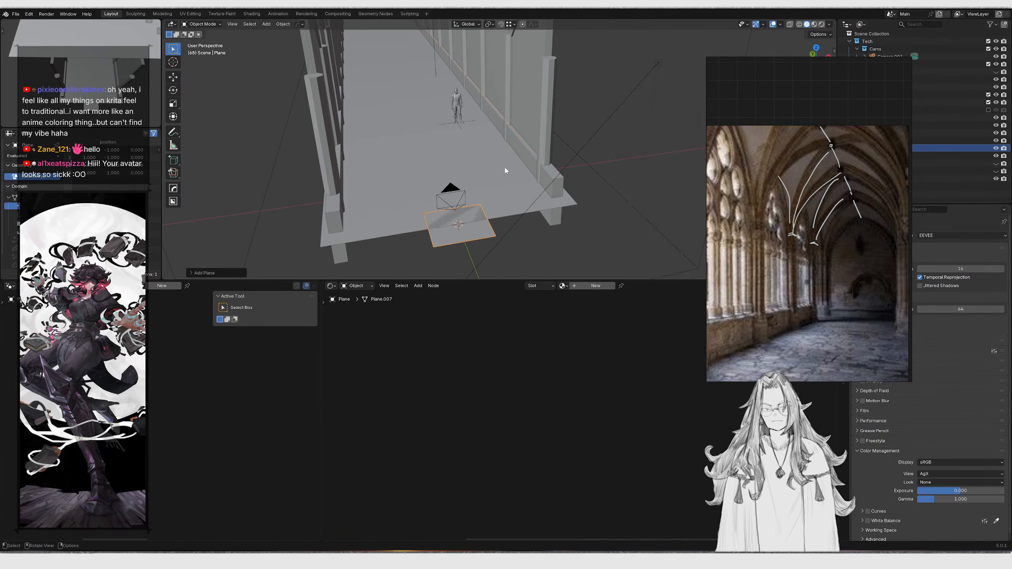
# Raise the new plane along the Z axis up to the top of the corridor walls
pyautogui.press('g')
pyautogui.press('z')
pyautogui.click(503, 32)
pyautogui.moveTo(502, 139); pyautogui.dragTo(528, 127, button='middle')
pyautogui.press('KP_1')
pyautogui.press('g')
pyautogui.press('z')
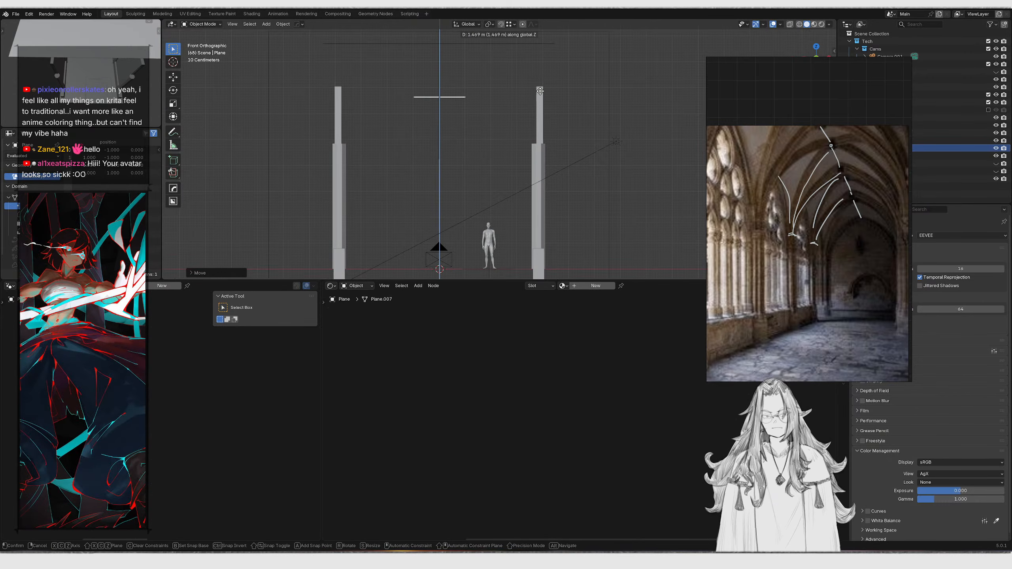
pyautogui.click(541, 87)
pyautogui.moveTo(541, 87); pyautogui.dragTo(476, 126, button='middle')
pyautogui.press('Tab')
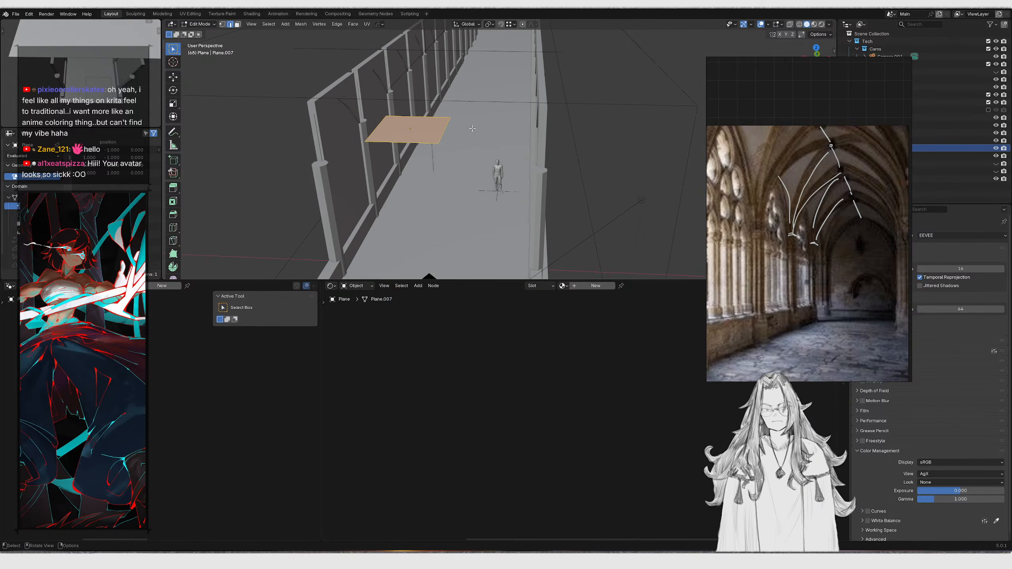
# Scale the plane along the X axis to span the corridor width
pyautogui.press('g')
pyautogui.press('x')
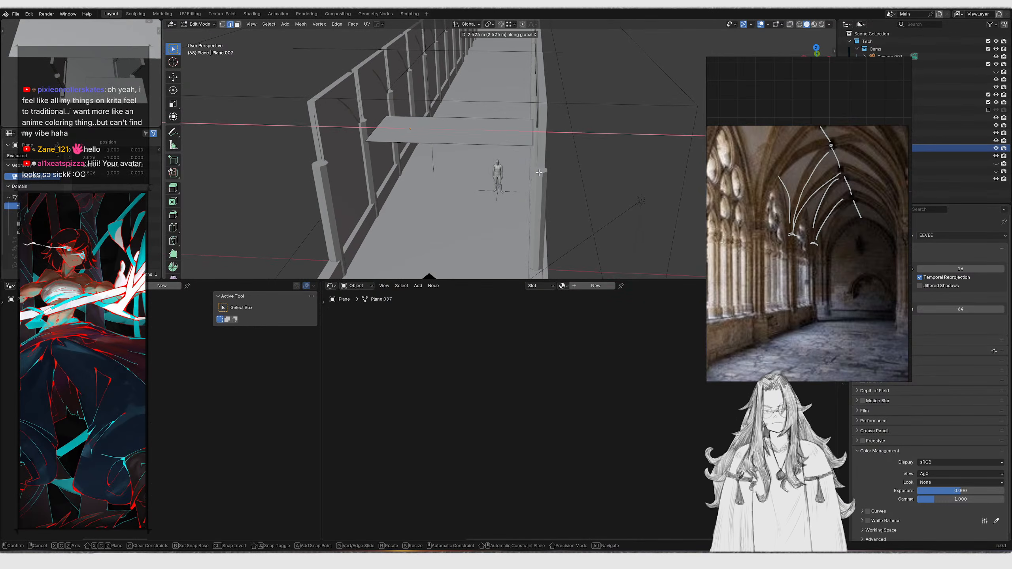
pyautogui.press('Escape')
pyautogui.press('Tab')
pyautogui.moveTo(530, 165); pyautogui.dragTo(522, 176, button='middle')
pyautogui.press('s')
pyautogui.press('x')
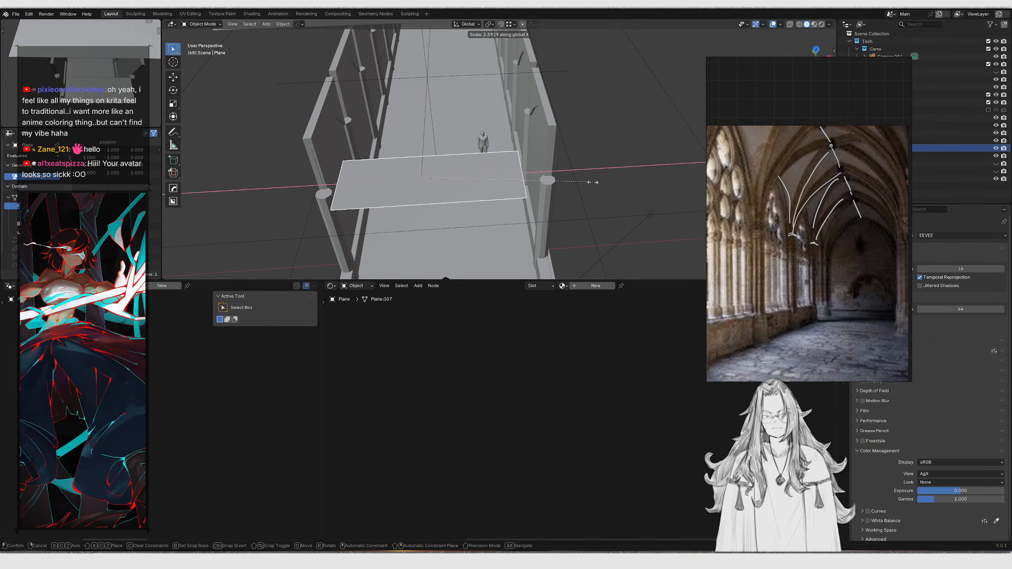
pyautogui.click(644, 174)
# Move the plane along the Y axis and stretch it along Y
pyautogui.moveTo(643, 174); pyautogui.dragTo(693, 156, button='middle')
pyautogui.press('g')
pyautogui.press('y')
pyautogui.click(523, 140)
pyautogui.press('s')
pyautogui.press('y')
pyautogui.click(536, 109)
# Adjust the plane's height by moving it along the Z axis
pyautogui.scroll(-3, 484, 127)
pyautogui.moveTo(442, 127); pyautogui.dragTo(496, 142, button='middle')
pyautogui.press('g')
pyautogui.press('z')
pyautogui.click(478, 192)
pyautogui.moveTo(474, 192); pyautogui.dragTo(458, 199, button='middle')
# Delete only the plane's face in edit mode, keeping its edges and vertices
pyautogui.press('Tab')
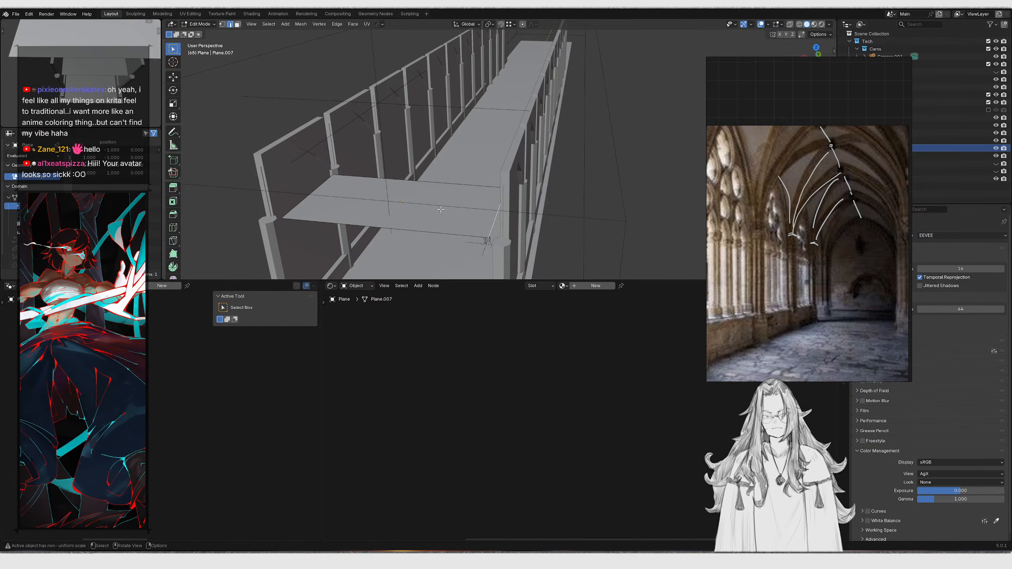
pyautogui.press('3')
pyautogui.click(441, 209)
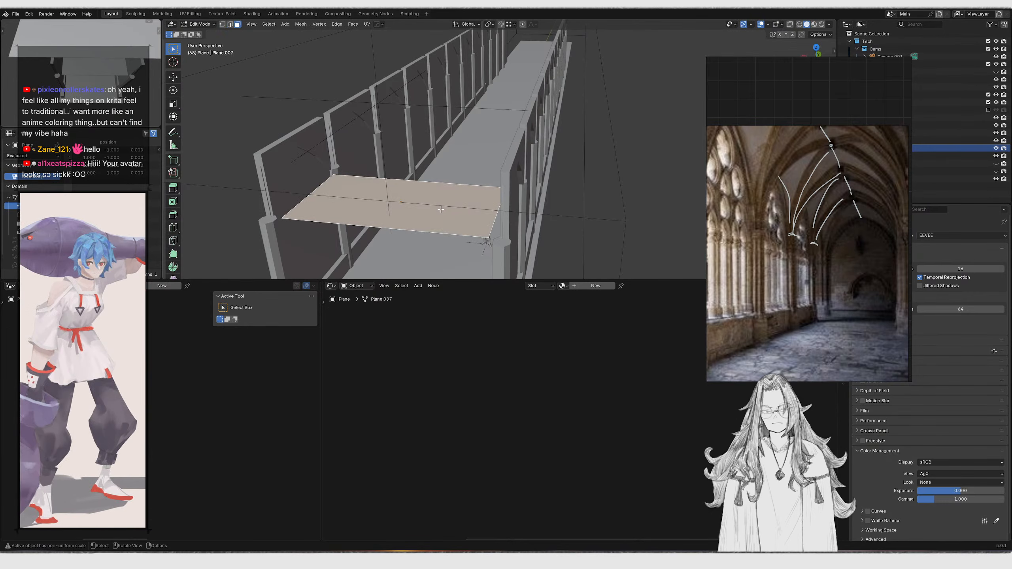
pyautogui.press('x')
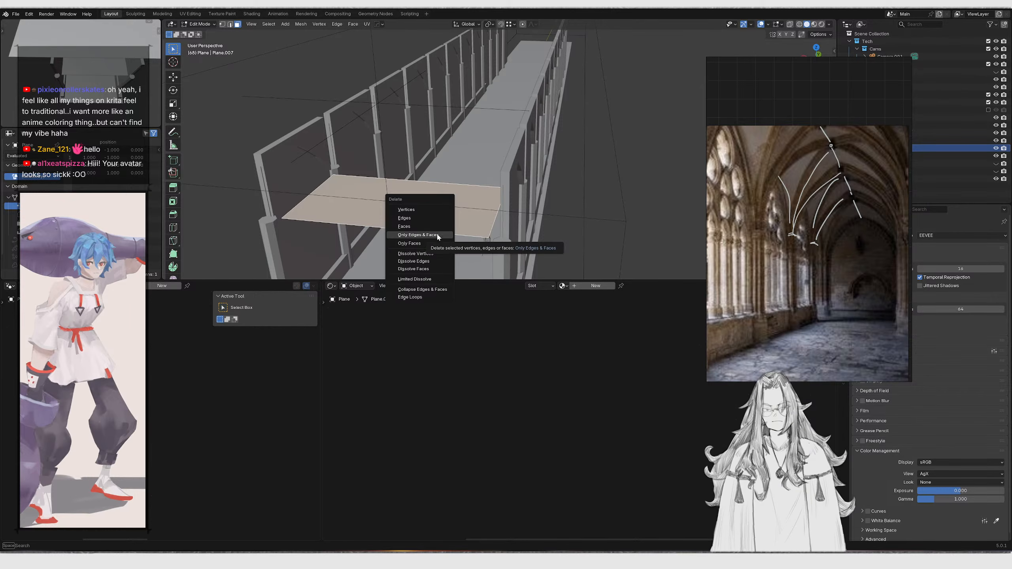
pyautogui.click(437, 244)
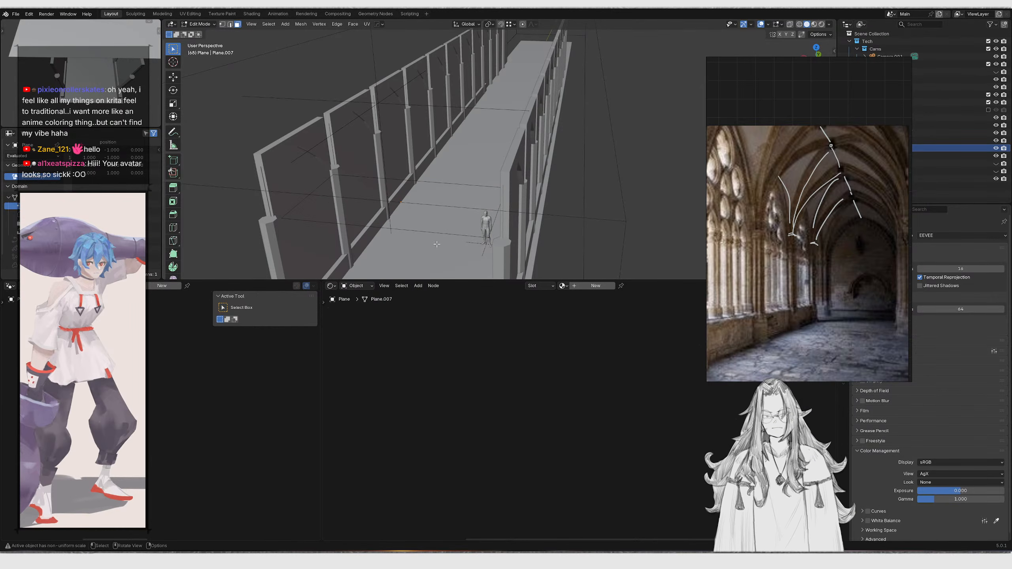
pyautogui.press('Tab')
pyautogui.press('Tab')
pyautogui.press('a')
pyautogui.press('g')
pyautogui.rightClick(489, 199)
pyautogui.press('1')
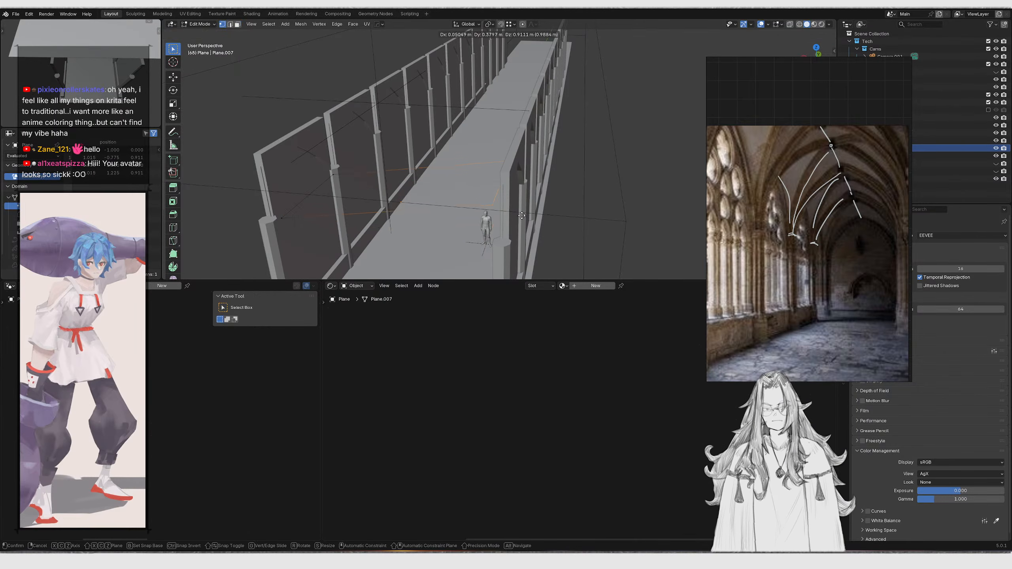
pyautogui.press('Tab')
pyautogui.moveTo(519, 195); pyautogui.dragTo(679, 168, button='middle')
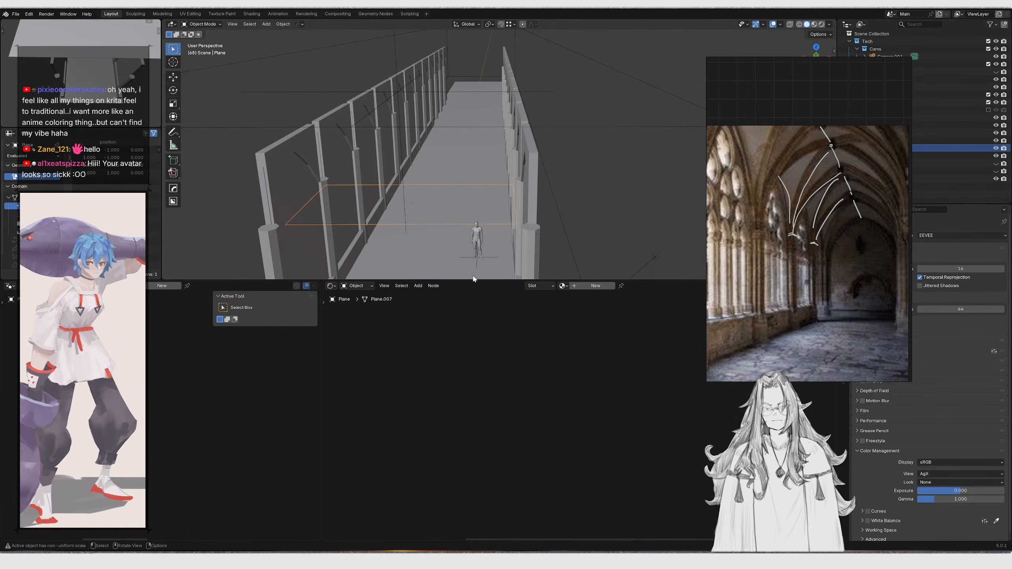
# Turn the lower editor into a Geometry Node Editor and create a new node tree for the plane
pyautogui.moveTo(469, 280); pyautogui.dragTo(468, 248)
pyautogui.click(332, 253)
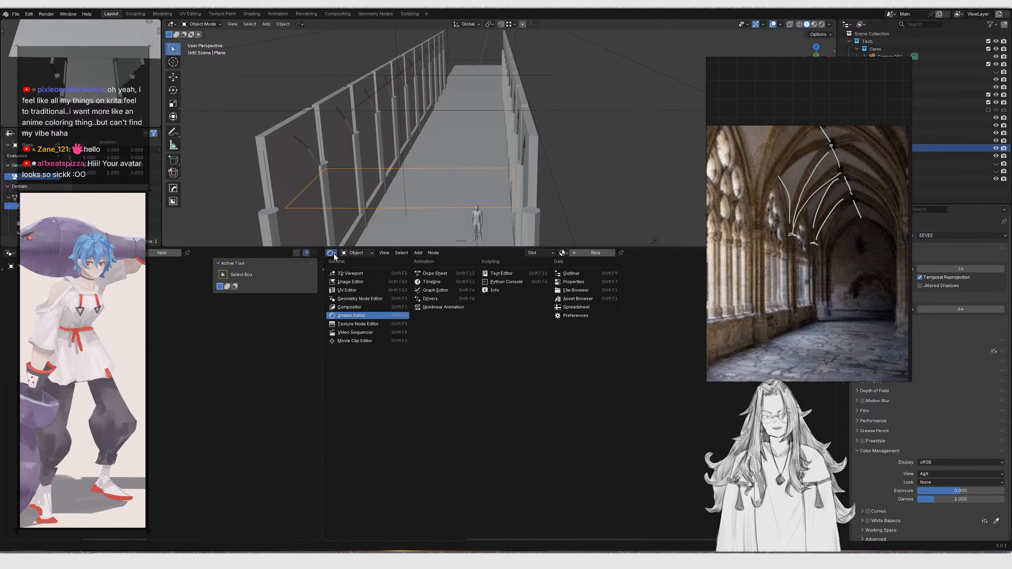
pyautogui.click(360, 298)
pyautogui.click(559, 255)
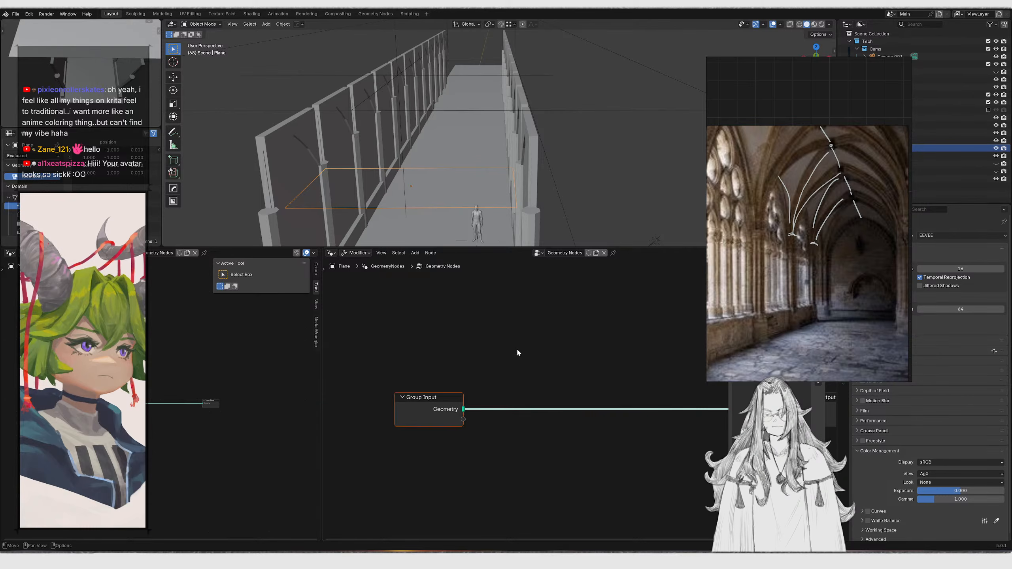
# Add an Instance on Points node between the Group Input and Group Output
pyautogui.hotkey('shift', 'a')
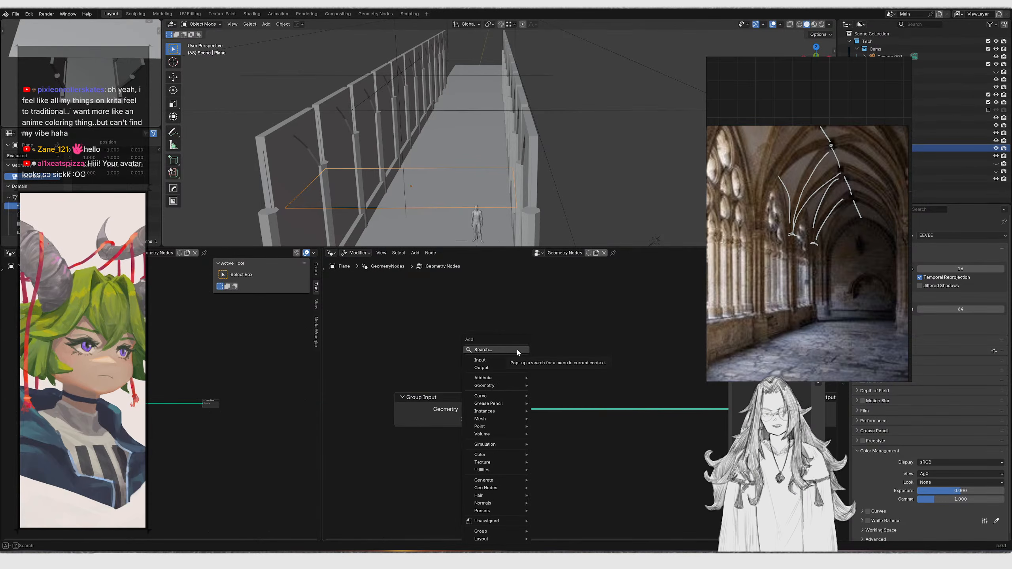
pyautogui.click(517, 349)
pyautogui.write('isntancen on tpoin')
pyautogui.hotkey('ctrl', 'a')
pyautogui.write('instna')
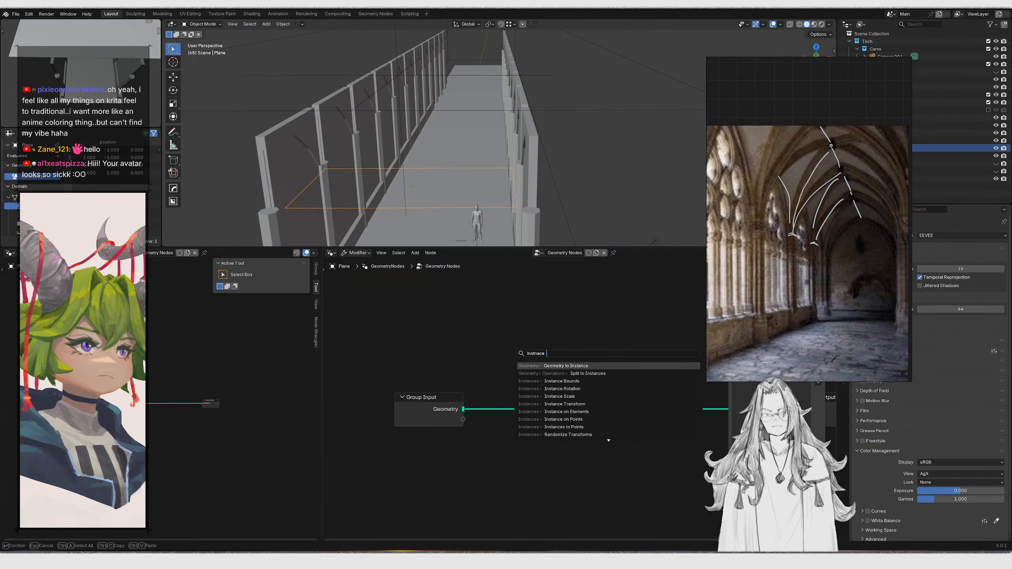
pyautogui.write('inst')
pyautogui.press('BackSpace')
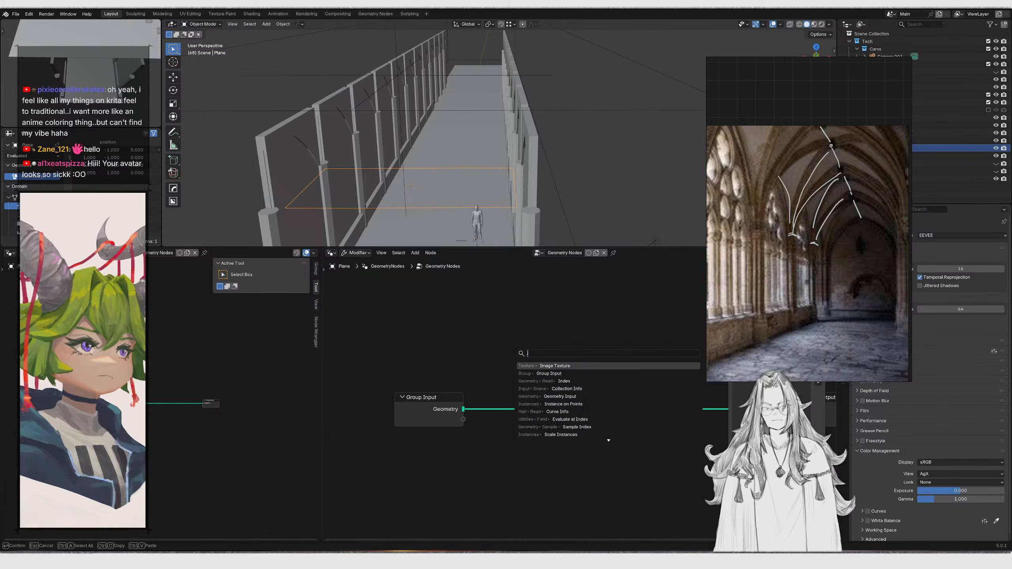
pyautogui.press('Return')
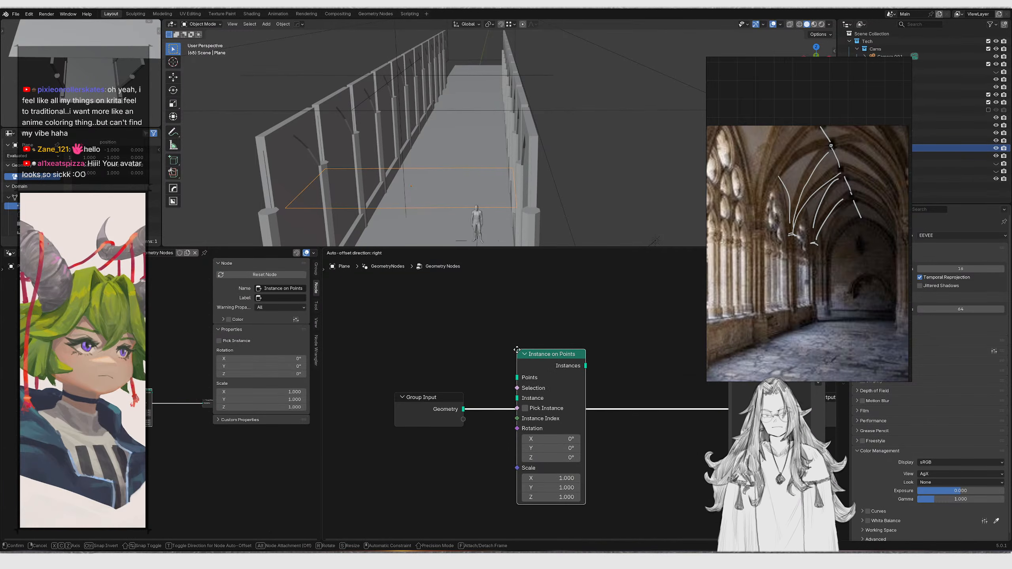
pyautogui.click(516, 349)
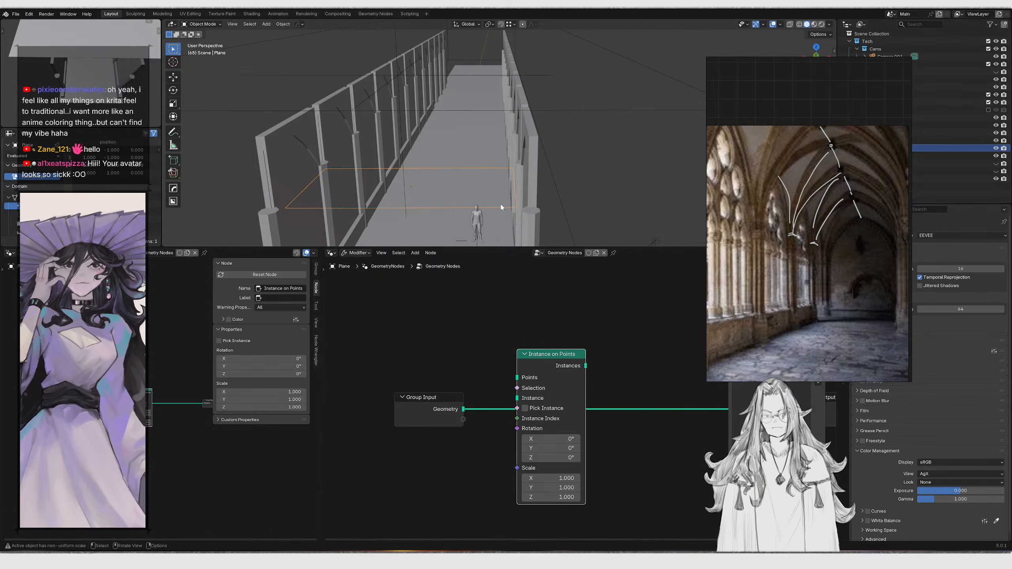
# Reposition the Group Input and Instance on Points nodes in the node tree
pyautogui.moveTo(498, 205); pyautogui.dragTo(450, 112, button='middle')
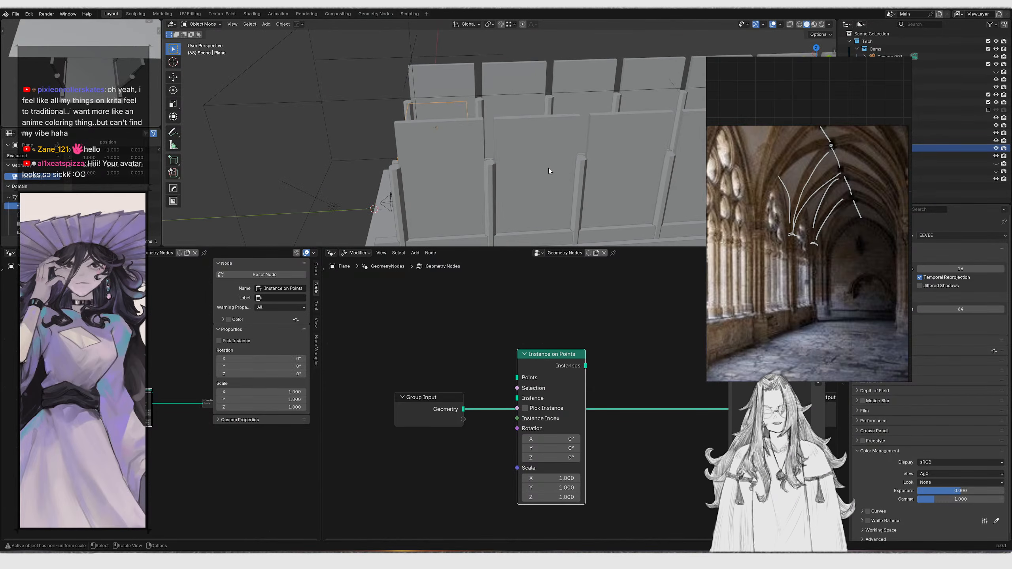
pyautogui.moveTo(433, 166); pyautogui.dragTo(542, 152, button='middle')
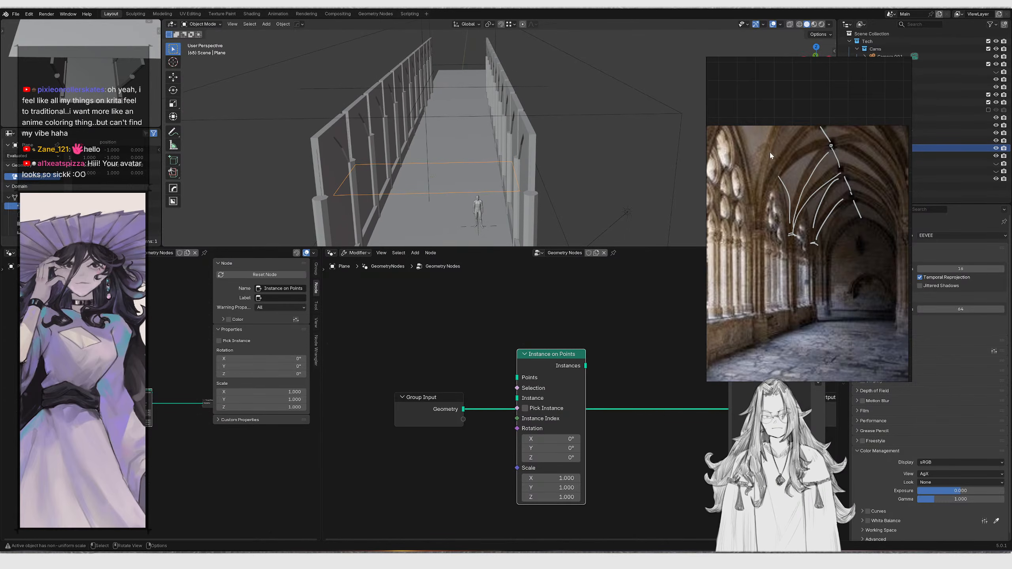
pyautogui.moveTo(542, 372); pyautogui.dragTo(521, 364, button='middle')
pyautogui.moveTo(404, 367); pyautogui.dragTo(448, 425)
pyautogui.press('g')
pyautogui.press('y')
pyautogui.rightClick(492, 317)
pyautogui.moveTo(526, 345); pyautogui.dragTo(529, 417)
pyautogui.moveTo(433, 181)
pyautogui.mouseDown(button='middle')
pyautogui.moveTo(452, 172)
pyautogui.moveTo(416, 173)
pyautogui.moveTo(479, 174)
pyautogui.mouseUp(button='middle')
pyautogui.press('Tab')
pyautogui.hotkey('shift', 'z')
pyautogui.moveTo(347, 143); pyautogui.dragTo(493, 162, button='middle')
pyautogui.hotkey('shift', 'z')
pyautogui.press('Tab')
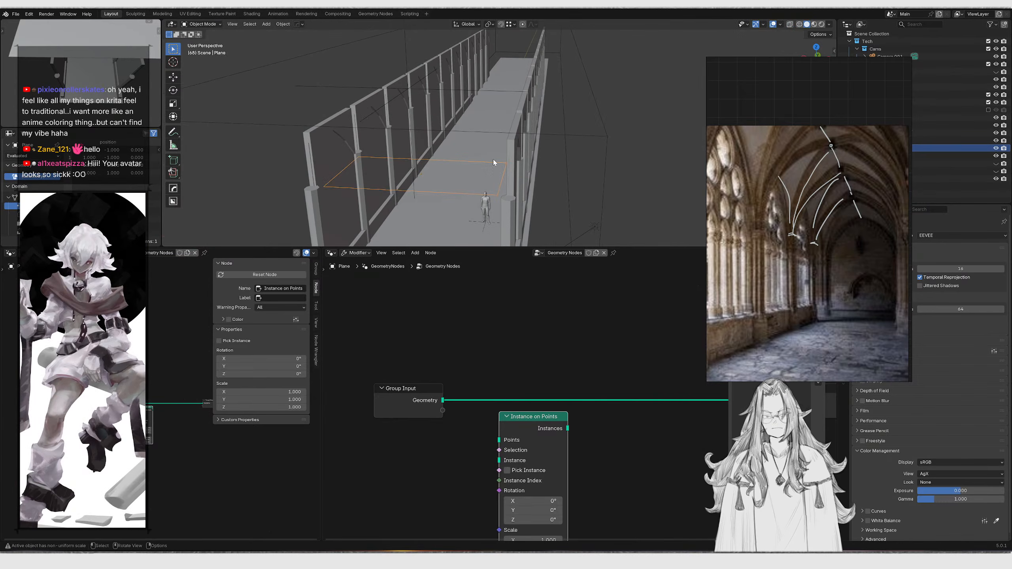
# Add a Curve Line node to the node tree beside the Instance on Points node
pyautogui.scroll(-1, 493, 375)
pyautogui.moveTo(495, 390); pyautogui.dragTo(500, 360, button='middle')
pyautogui.click(462, 306)
pyautogui.hotkey('shift', 'a')
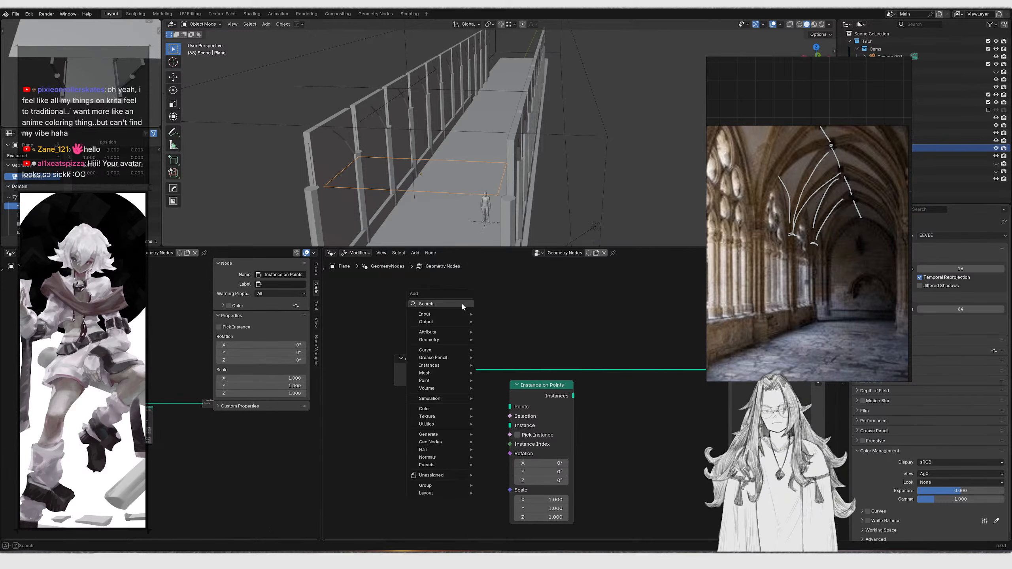
pyautogui.click(462, 305)
pyautogui.write('curve line')
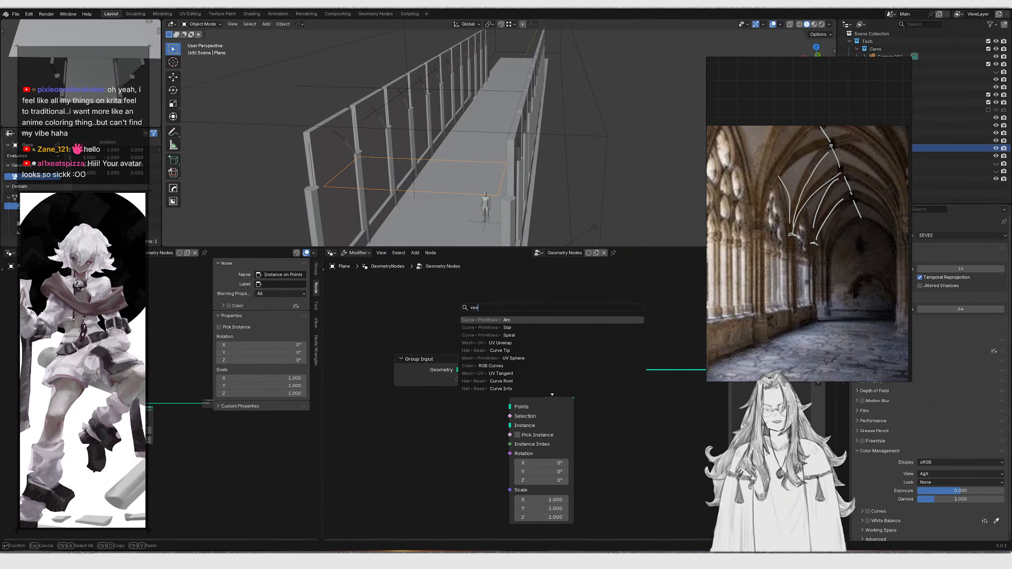
pyautogui.press('Return')
pyautogui.click(405, 414)
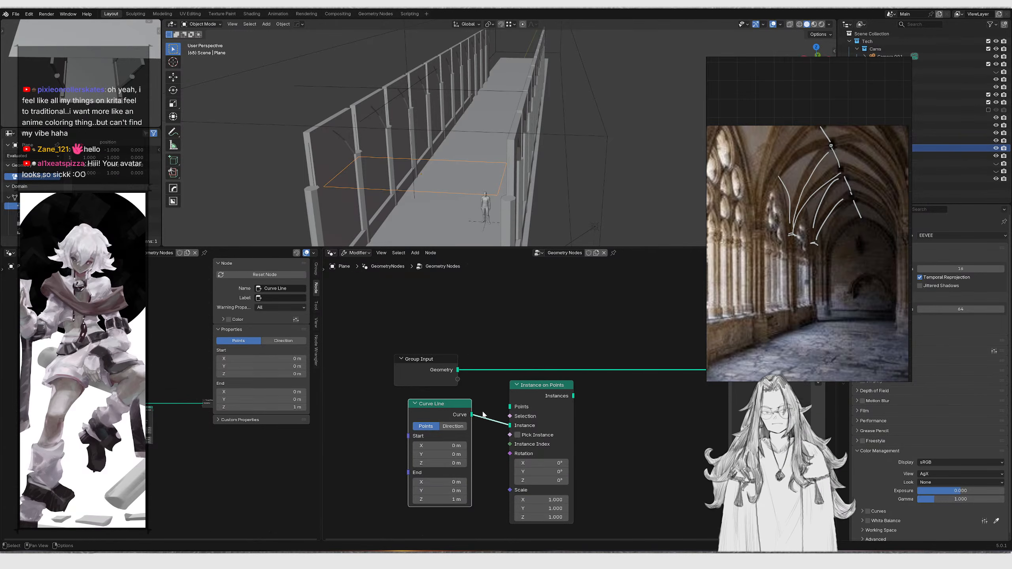
# Connect the Curve Line into the Instance input and preview the Instance on Points output with a Viewer node
pyautogui.moveTo(515, 411); pyautogui.dragTo(510, 407)
pyautogui.keyDown('ctrl'); pyautogui.keyDown('shift'); pyautogui.click(557, 393); pyautogui.keyUp('shift'); pyautogui.keyUp('ctrl')
pyautogui.moveTo(484, 206); pyautogui.dragTo(556, 153, button='middle')
pyautogui.moveTo(591, 302); pyautogui.dragTo(507, 307, button='middle')
pyautogui.moveTo(514, 314); pyautogui.dragTo(478, 392)
pyautogui.moveTo(554, 344); pyautogui.dragTo(414, 346, button='middle')
# Rearrange the Curve Line, Instance on Points, Viewer and Group Output nodes
pyautogui.press('g')
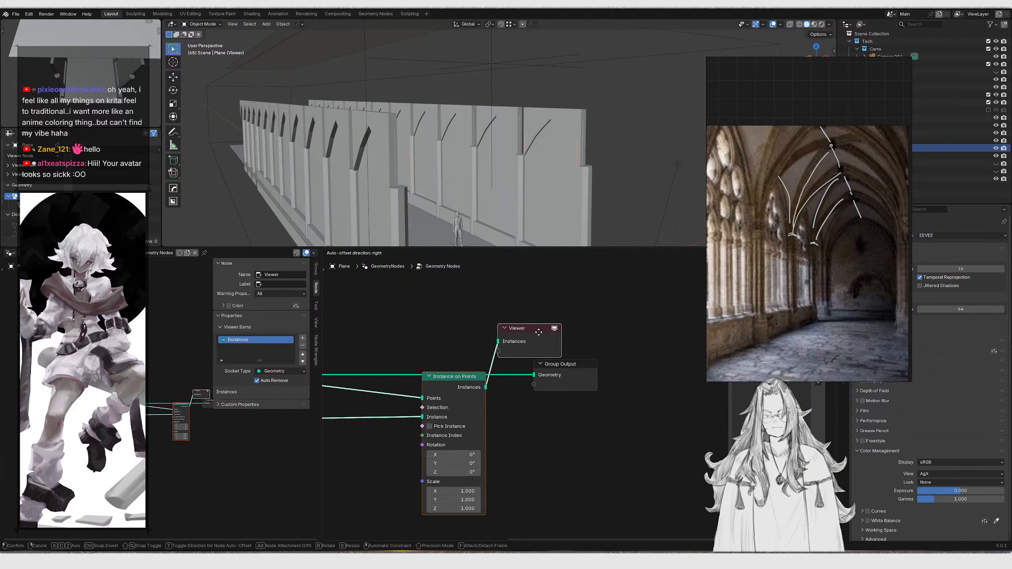
pyautogui.click(415, 346)
pyautogui.moveTo(392, 303); pyautogui.dragTo(420, 348)
pyautogui.press('g')
pyautogui.click(531, 279)
pyautogui.moveTo(547, 319); pyautogui.dragTo(558, 389)
pyautogui.press('g')
pyautogui.click(599, 344)
pyautogui.moveTo(385, 285); pyautogui.dragTo(454, 303, button='middle')
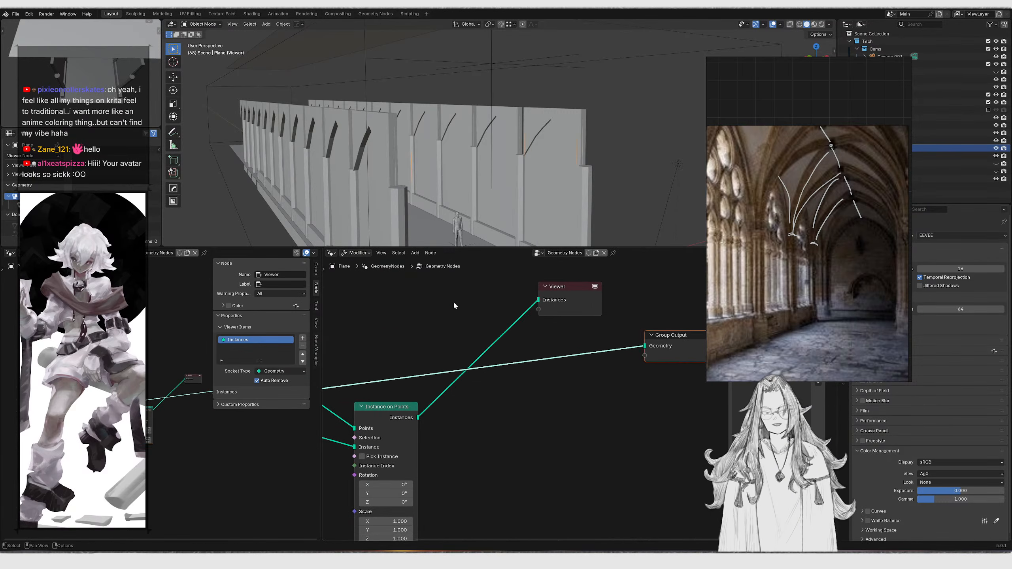
# Add a Realize Instances node after the Instance on Points node
pyautogui.hotkey('shift', 'a')
pyautogui.write('realize')
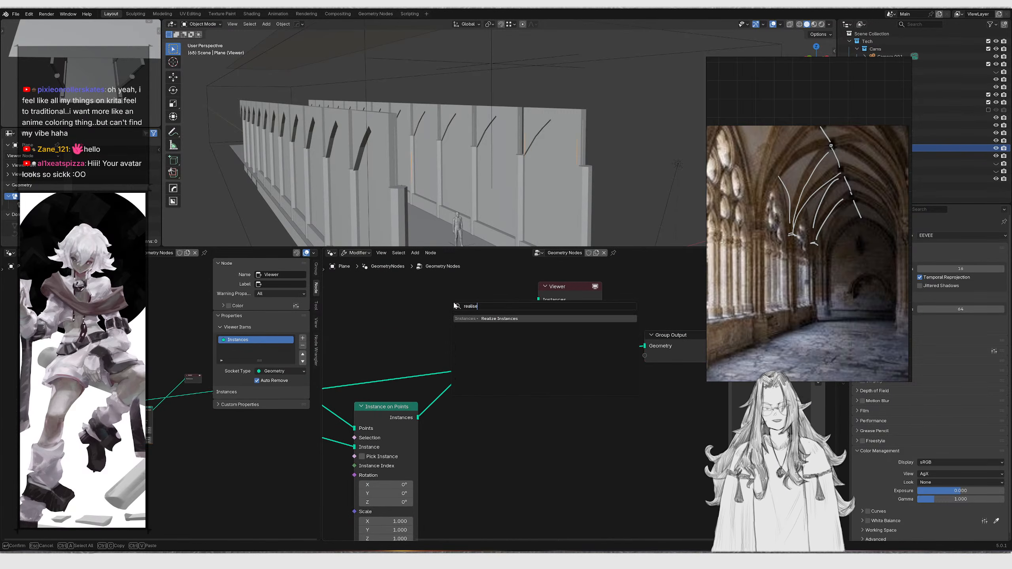
pyautogui.press('Return')
pyautogui.click(434, 395)
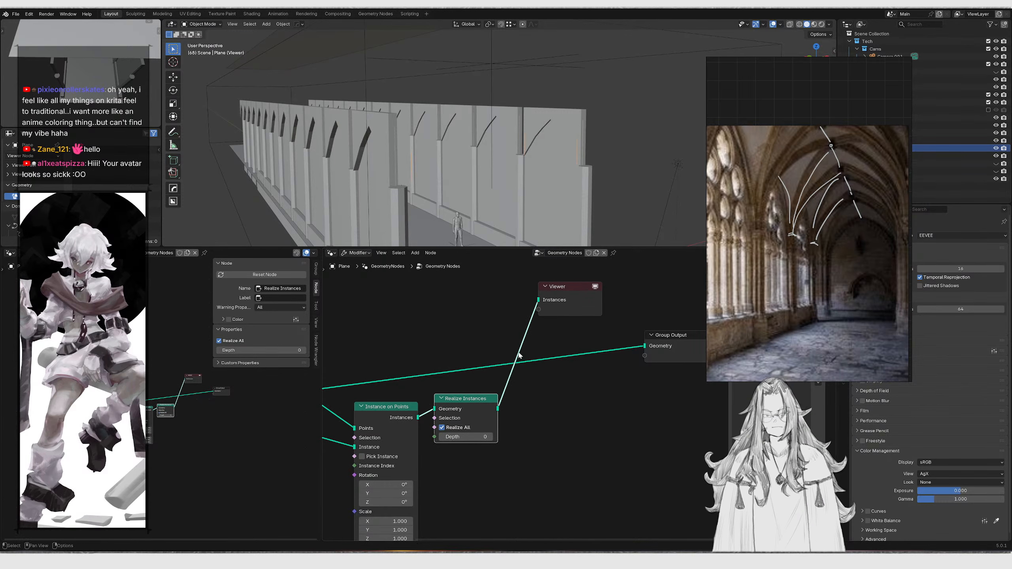
# Add a Set Position node fed by the Realize Instances geometry output
pyautogui.moveTo(510, 366); pyautogui.dragTo(448, 392, button='middle')
pyautogui.moveTo(524, 183); pyautogui.dragTo(475, 273, button='middle')
pyautogui.moveTo(421, 415); pyautogui.dragTo(420, 395, button='middle')
pyautogui.moveTo(425, 430); pyautogui.dragTo(484, 426)
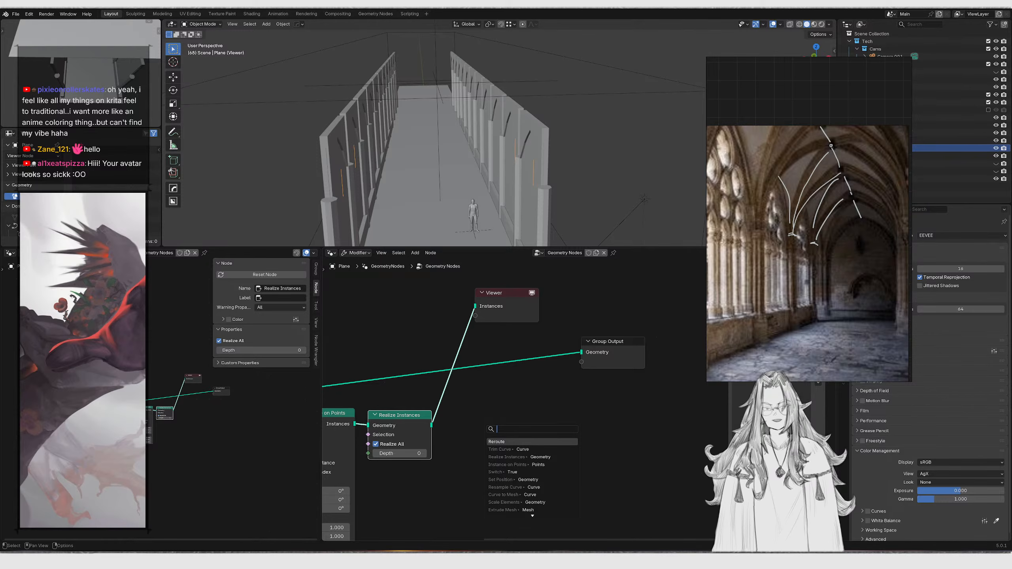
pyautogui.click(503, 495)
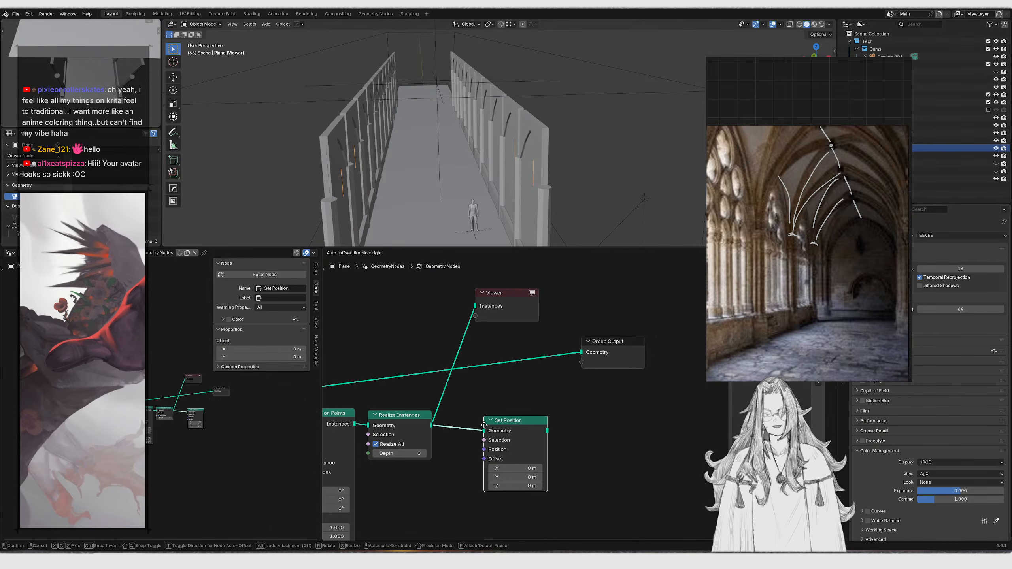
# Route the Set Position output to both the Group Output and the Viewer node
pyautogui.moveTo(469, 400); pyautogui.dragTo(542, 453)
pyautogui.keyDown('ctrl'); pyautogui.keyDown('shift'); pyautogui.click(546, 428); pyautogui.keyUp('shift'); pyautogui.keyUp('ctrl')
pyautogui.keyDown('alt'); pyautogui.keyDown('shift'); pyautogui.click(567, 453); pyautogui.keyUp('shift'); pyautogui.keyUp('alt')
pyautogui.moveTo(567, 320); pyautogui.dragTo(661, 418)
pyautogui.press('g')
pyautogui.click(680, 458)
pyautogui.moveTo(570, 474); pyautogui.dragTo(533, 406)
# Add an Endpoint Selection node to the node tree
pyautogui.hotkey('shift', 'a')
pyautogui.click(491, 339)
pyautogui.write('endpoint')
pyautogui.press('Return')
pyautogui.click(382, 346)
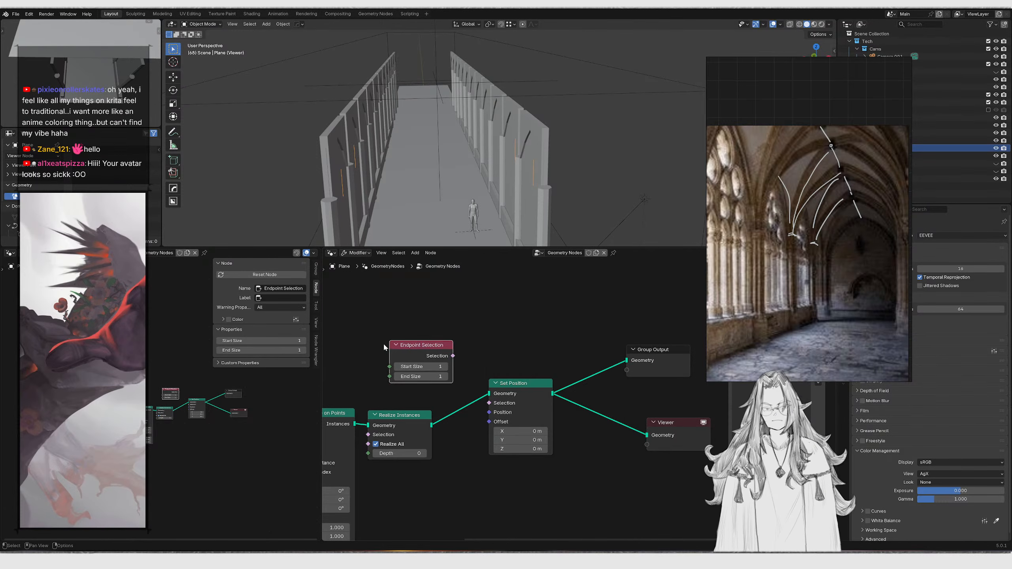
# Connect the Endpoint Selection to the Set Position's Selection input and set its End Size to 0
pyautogui.scroll(3, 418, 345)
pyautogui.press('g')
pyautogui.click(424, 354)
pyautogui.moveTo(397, 350); pyautogui.dragTo(427, 343, button='middle')
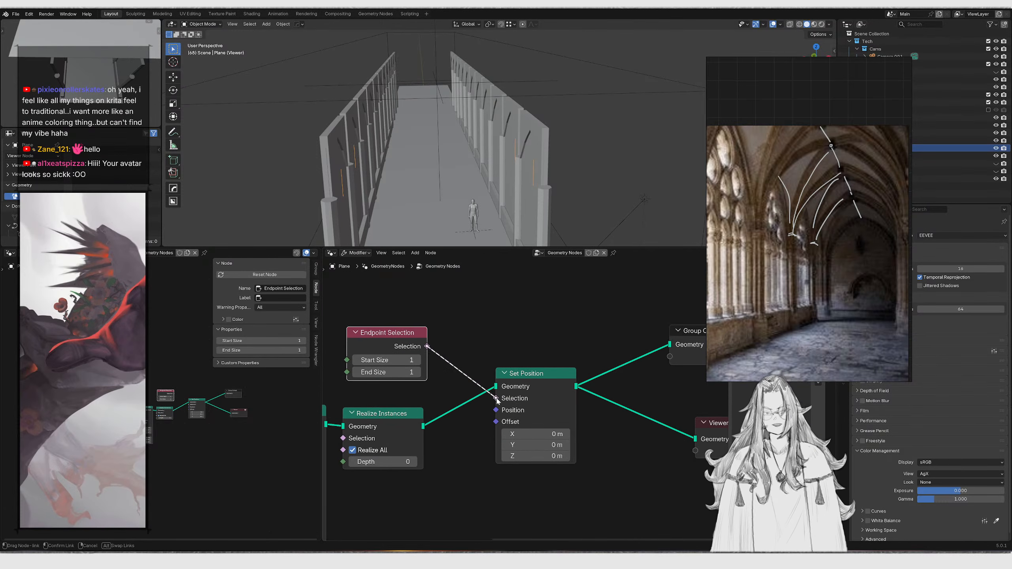
pyautogui.moveTo(497, 400); pyautogui.dragTo(496, 399)
pyautogui.moveTo(417, 372); pyautogui.dragTo(458, 361, button='middle')
pyautogui.moveTo(551, 368); pyautogui.dragTo(529, 339, button='middle')
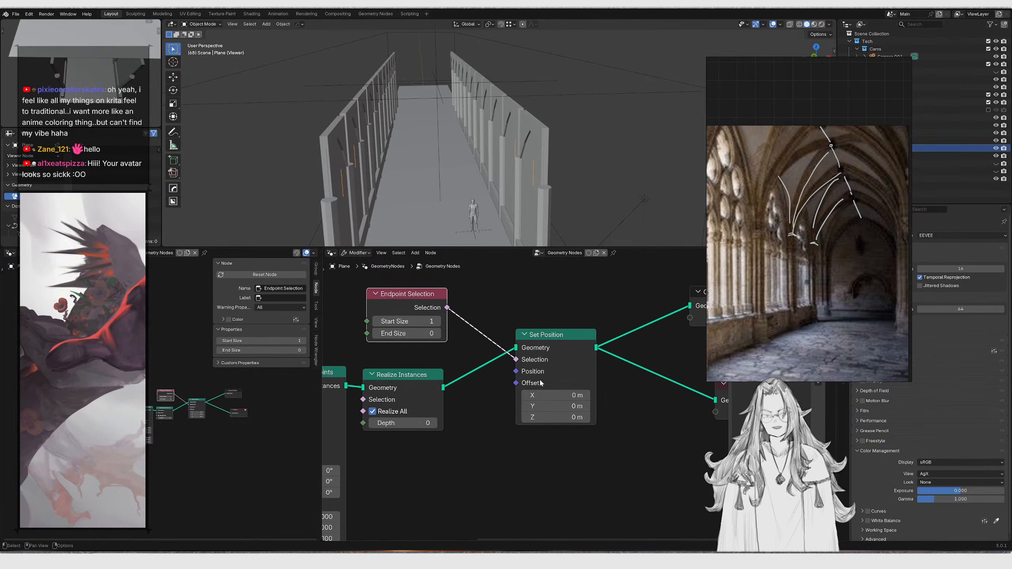
# Add a Vector node plugged into the Set Position's Position input
pyautogui.moveTo(516, 383); pyautogui.dragTo(397, 443)
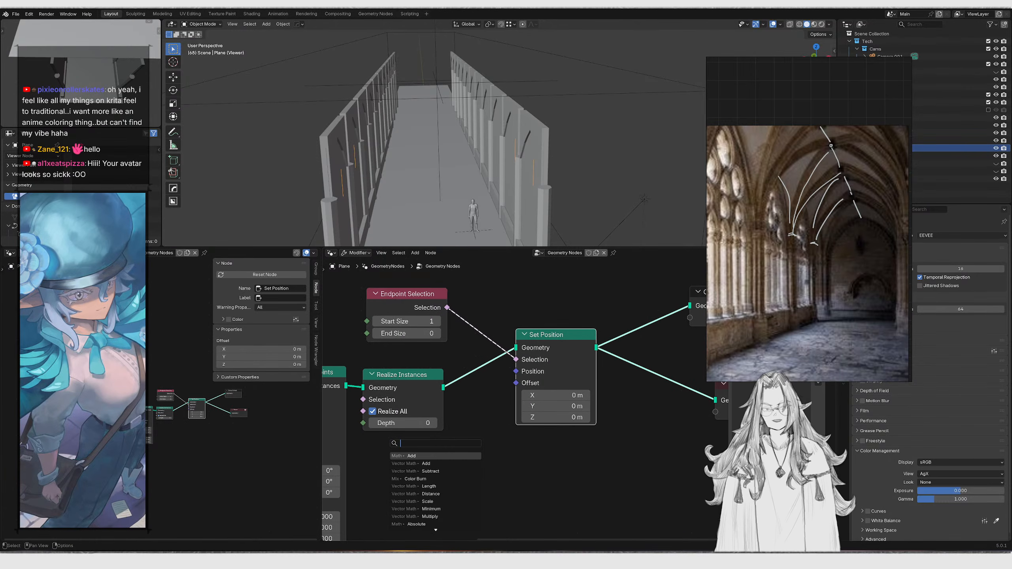
pyautogui.write('vect')
pyautogui.press('Return')
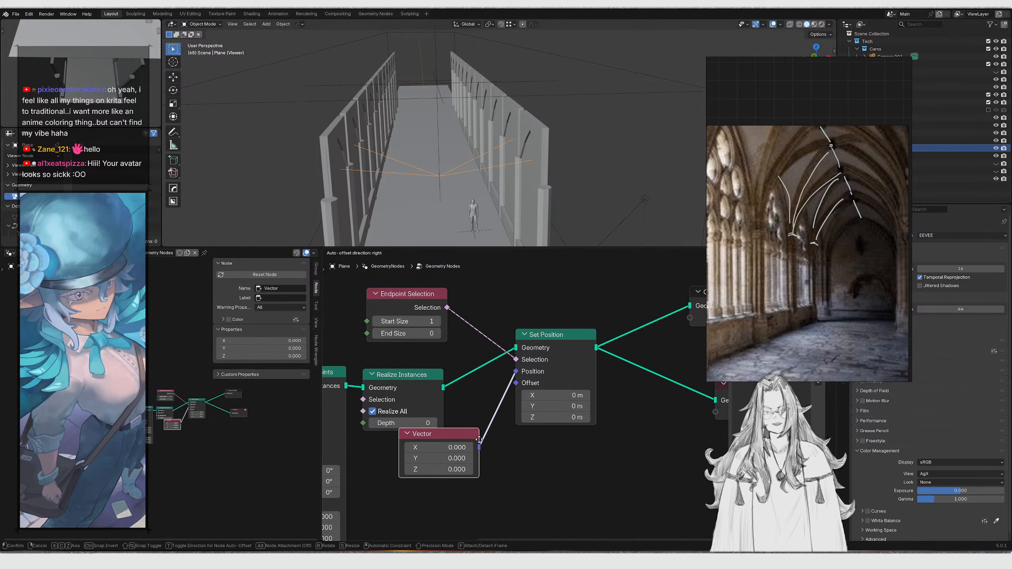
# Set the Set Position's Offset Z to about 3.94 m to raise the curve endpoints
pyautogui.moveTo(487, 233); pyautogui.dragTo(507, 198, button='middle')
pyautogui.click(438, 333)
pyautogui.click(376, 321)
pyautogui.moveTo(517, 147); pyautogui.dragTo(493, 168, button='middle')
pyautogui.scroll(-3, 462, 390)
pyautogui.scroll(3, 463, 391)
pyautogui.moveTo(431, 436); pyautogui.dragTo(459, 436)
pyautogui.scroll(-3, 530, 399)
pyautogui.moveTo(530, 399); pyautogui.dragTo(468, 411, button='middle')
# Rearrange the Set Position, Group Output and Viewer nodes along the horizontal axis
pyautogui.moveTo(492, 274); pyautogui.dragTo(608, 439)
pyautogui.press('g')
pyautogui.press('x')
pyautogui.click(592, 402)
pyautogui.moveTo(554, 285); pyautogui.dragTo(643, 338)
pyautogui.press('g')
pyautogui.press('x')
pyautogui.click(659, 342)
pyautogui.click(658, 425)
pyautogui.press('g')
pyautogui.press('x')
pyautogui.click(646, 425)
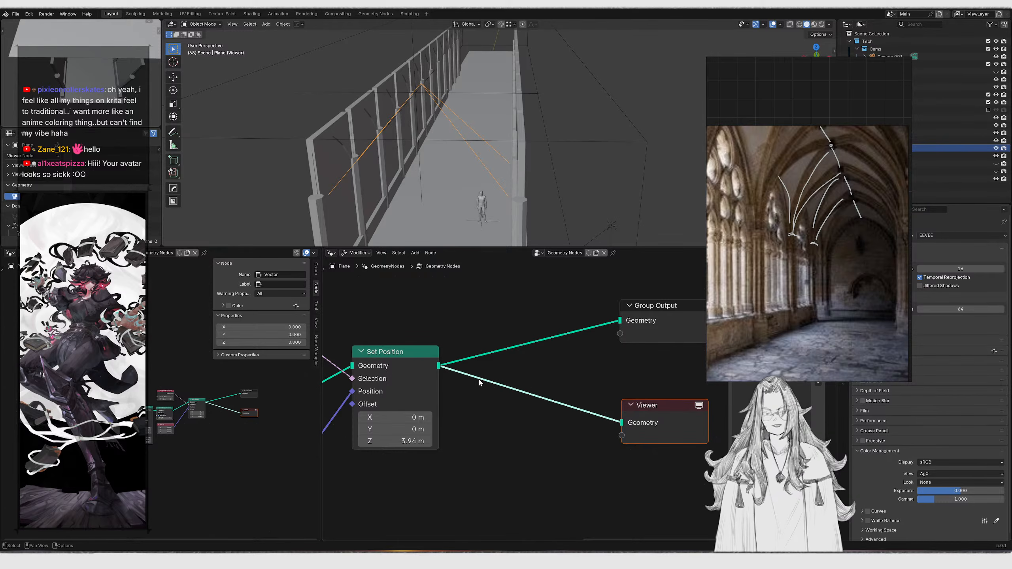
# Inspect the converging curves in the viewport against the vaulted-ceiling reference photo
pyautogui.scroll(-1, 480, 383)
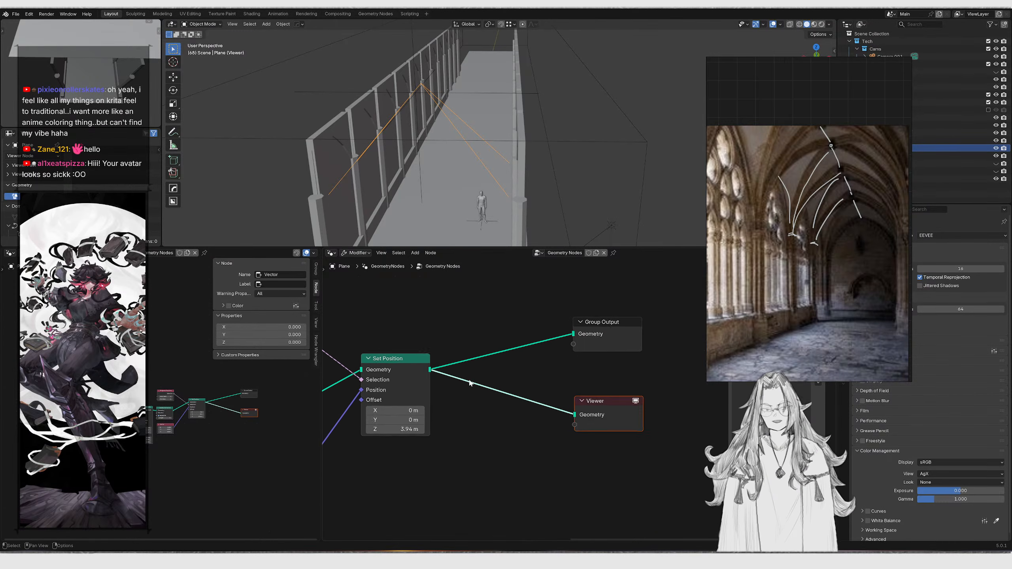
pyautogui.moveTo(574, 183); pyautogui.dragTo(551, 154, button='middle')
pyautogui.scroll(-1, 753, 180)
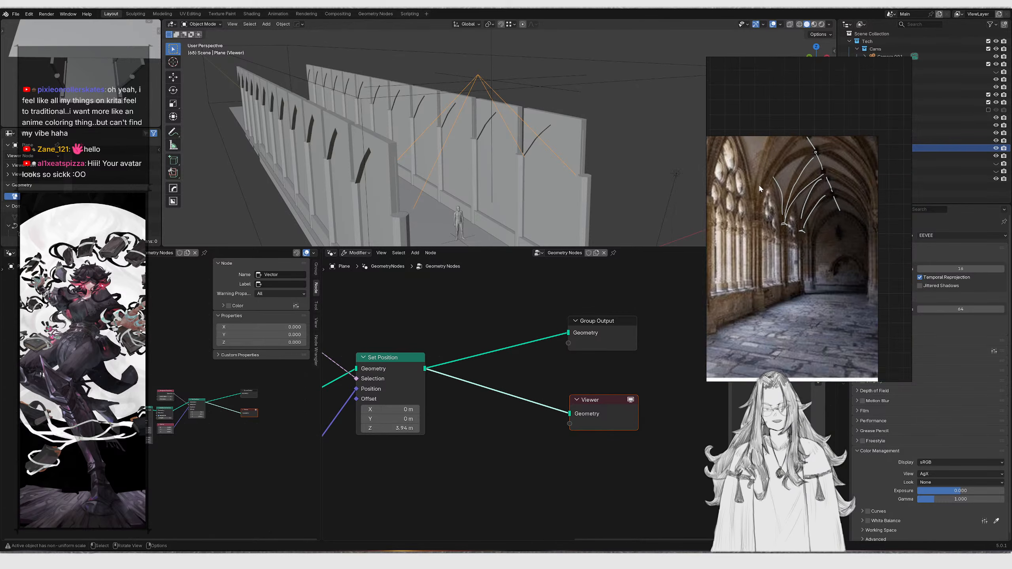
pyautogui.moveTo(752, 180); pyautogui.dragTo(792, 223, button='middle')
pyautogui.moveTo(542, 90); pyautogui.dragTo(528, 99, button='middle')
pyautogui.scroll(-2, 793, 199)
pyautogui.moveTo(847, 227); pyautogui.dragTo(871, 262, button='middle')
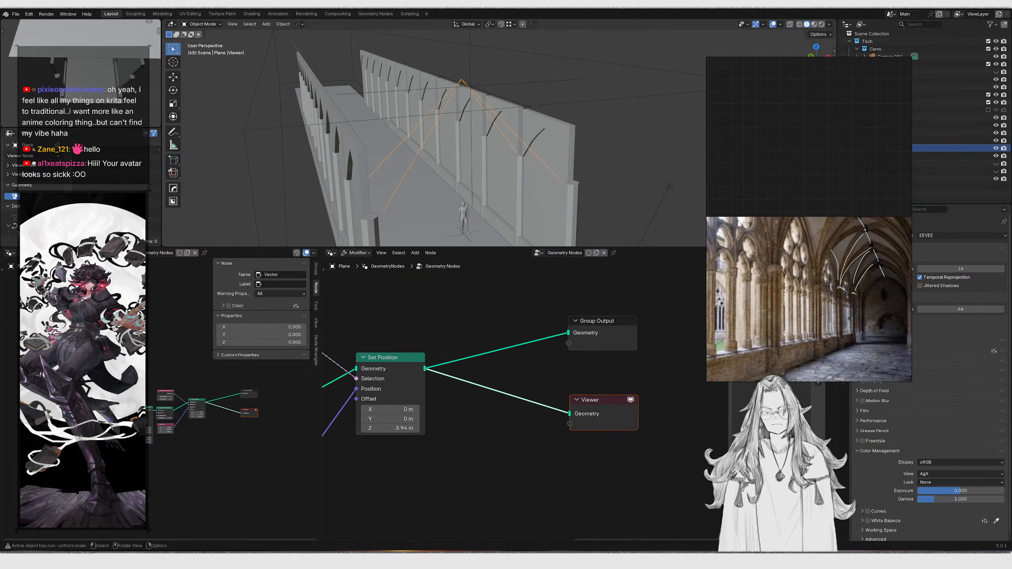
pyautogui.moveTo(655, 206); pyautogui.dragTo(506, 283, button='middle')
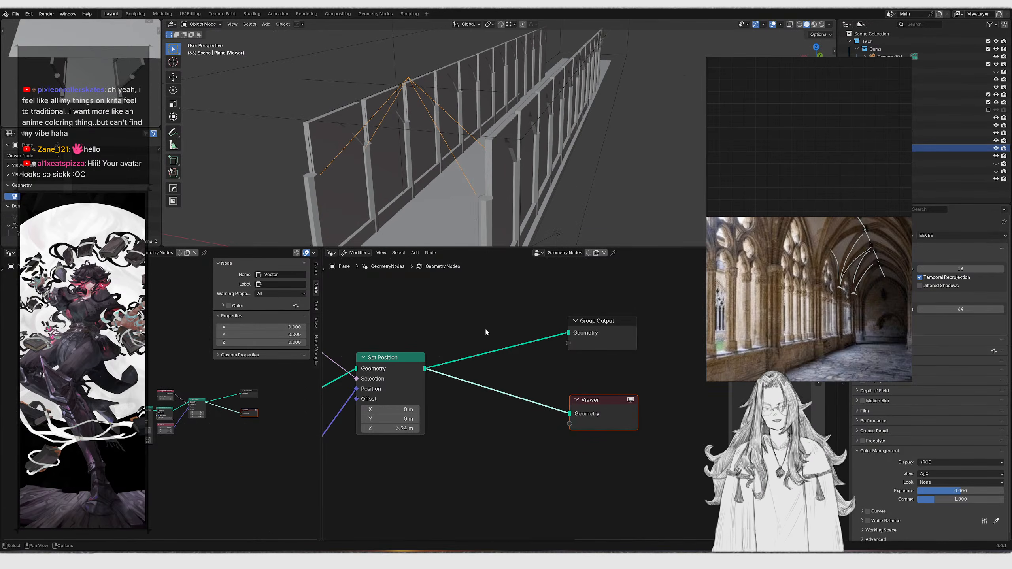
pyautogui.scroll(-2, 489, 337)
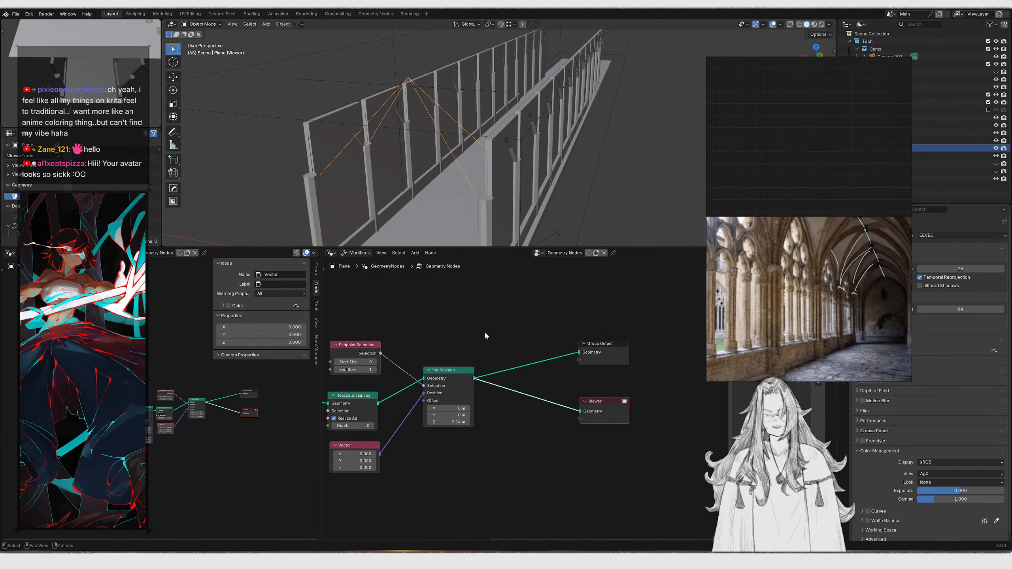
# Join the original plane geometry with the Set Position output through a Join Geometry node before the Group Output
pyautogui.moveTo(484, 329); pyautogui.dragTo(559, 319, button='middle')
pyautogui.press('Tab')
pyautogui.moveTo(402, 159); pyautogui.dragTo(428, 162, button='middle')
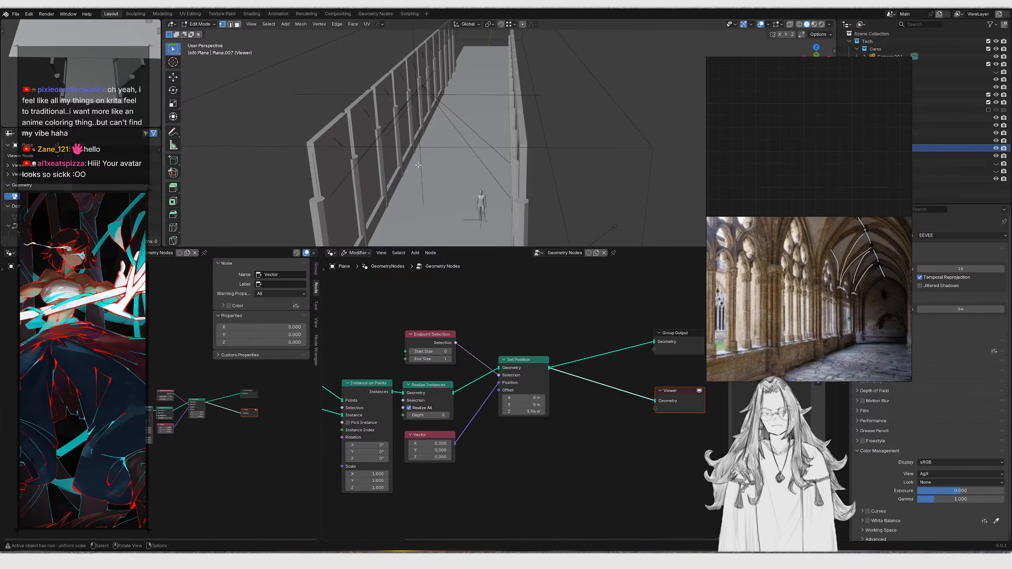
pyautogui.press('Tab')
pyautogui.moveTo(441, 353); pyautogui.dragTo(554, 343, button='middle')
pyautogui.click(392, 354)
pyautogui.hotkey('shift', 'd')
pyautogui.click(654, 310)
pyautogui.moveTo(615, 312); pyautogui.dragTo(503, 314, button='middle')
pyautogui.keyDown('ctrl'); pyautogui.keyDown('shift'); pyautogui.moveTo(514, 317); pyautogui.dragTo(557, 363, button='right'); pyautogui.keyUp('shift'); pyautogui.keyUp('ctrl')
pyautogui.moveTo(573, 353); pyautogui.dragTo(431, 378, button='middle')
pyautogui.moveTo(544, 303); pyautogui.dragTo(555, 413)
pyautogui.press('g')
pyautogui.click(590, 405)
# Enter edit mode on the plane and start a loop cut, cancelling it
pyautogui.press('Tab')
pyautogui.moveTo(495, 175); pyautogui.dragTo(505, 186, button='middle')
pyautogui.hotkey('ctrl', 'r')
pyautogui.press('Escape')
pyautogui.keyDown('shift'); pyautogui.moveTo(345, 147); pyautogui.dragTo(396, 182); pyautogui.keyUp('shift')
pyautogui.hotkey('ctrl', 'r')
pyautogui.press('Escape')
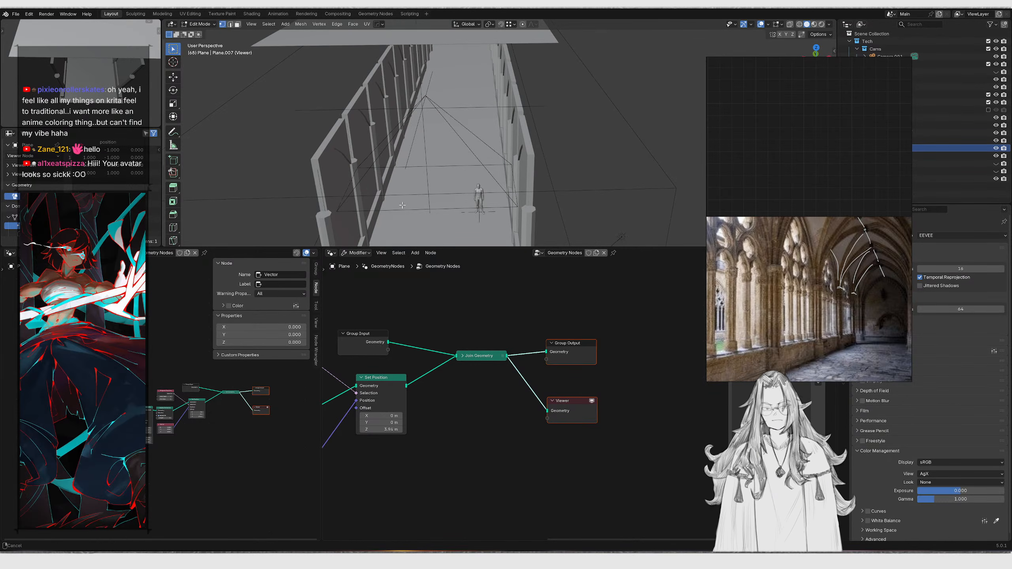
pyautogui.keyDown('shift'); pyautogui.moveTo(518, 207); pyautogui.dragTo(547, 187, button='middle'); pyautogui.keyUp('shift')
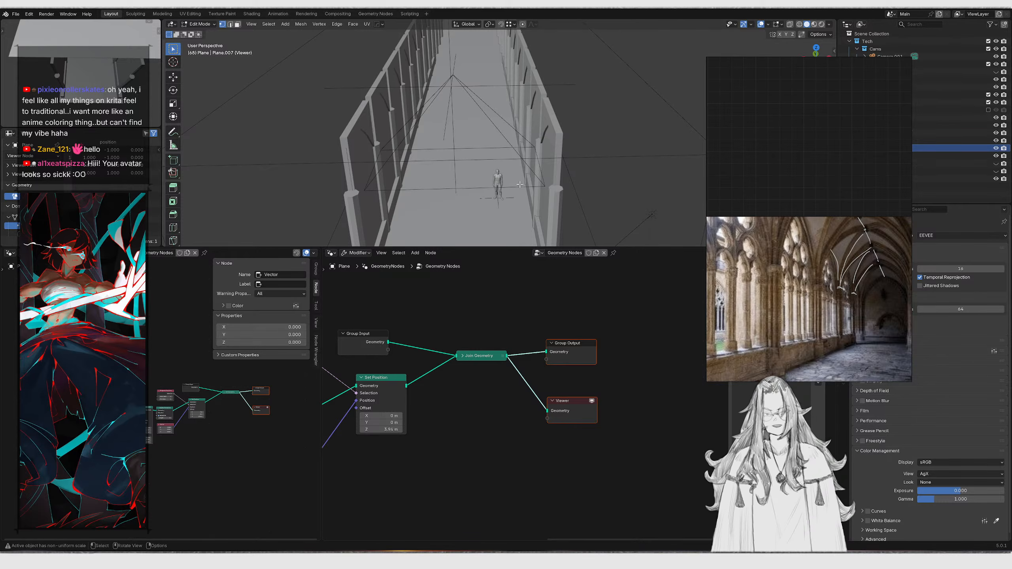
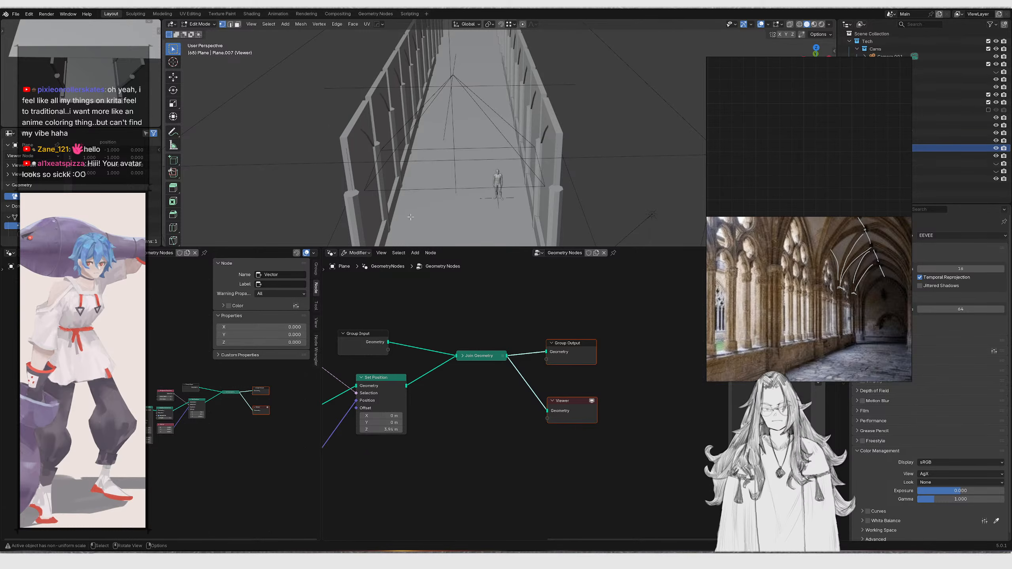
# Delete the selected vertices of the plane and return to object mode
pyautogui.press('x')
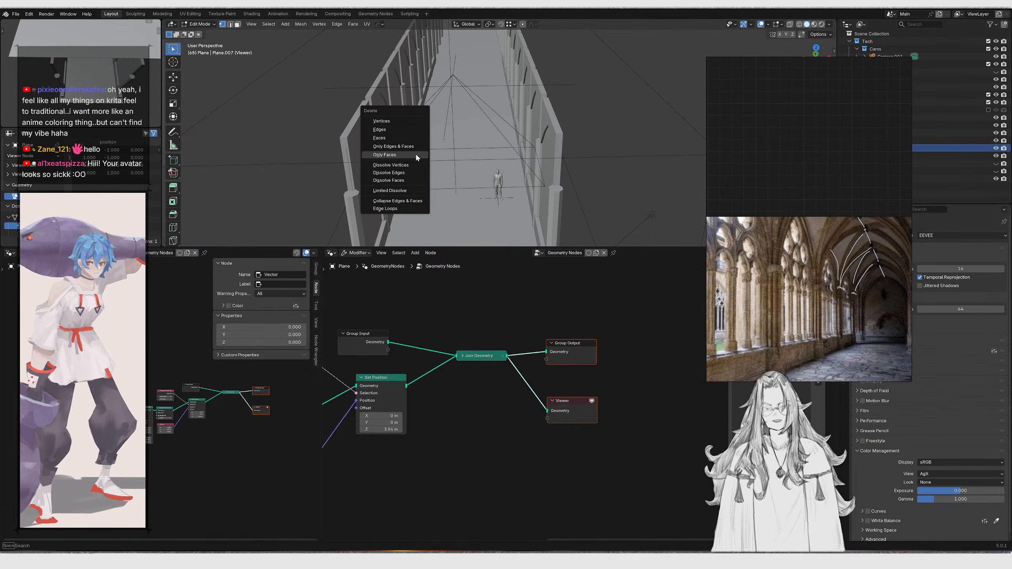
pyautogui.click(399, 120)
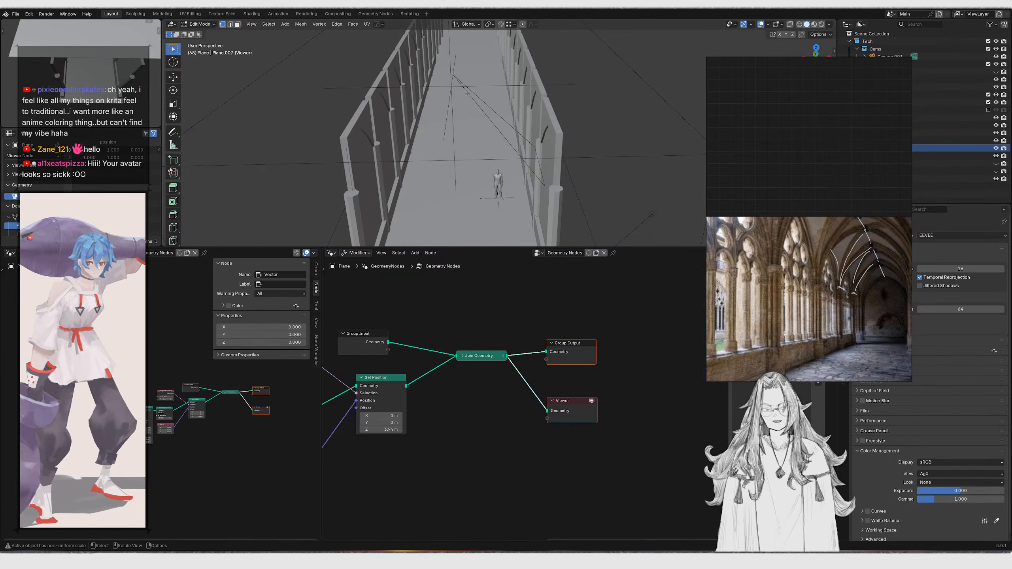
pyautogui.scroll(6, 851, 225)
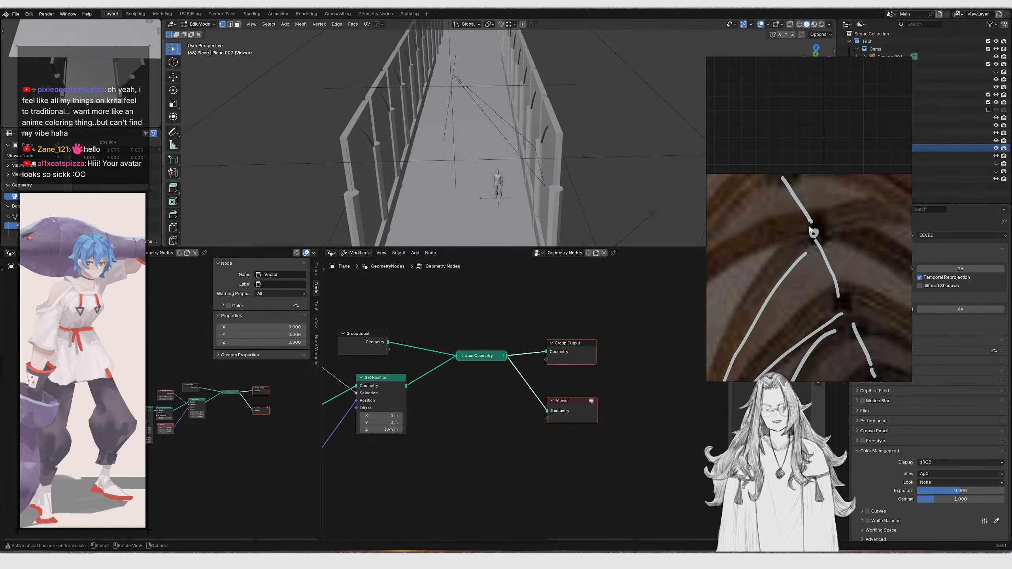
pyautogui.moveTo(578, 170); pyautogui.dragTo(498, 140, button='middle')
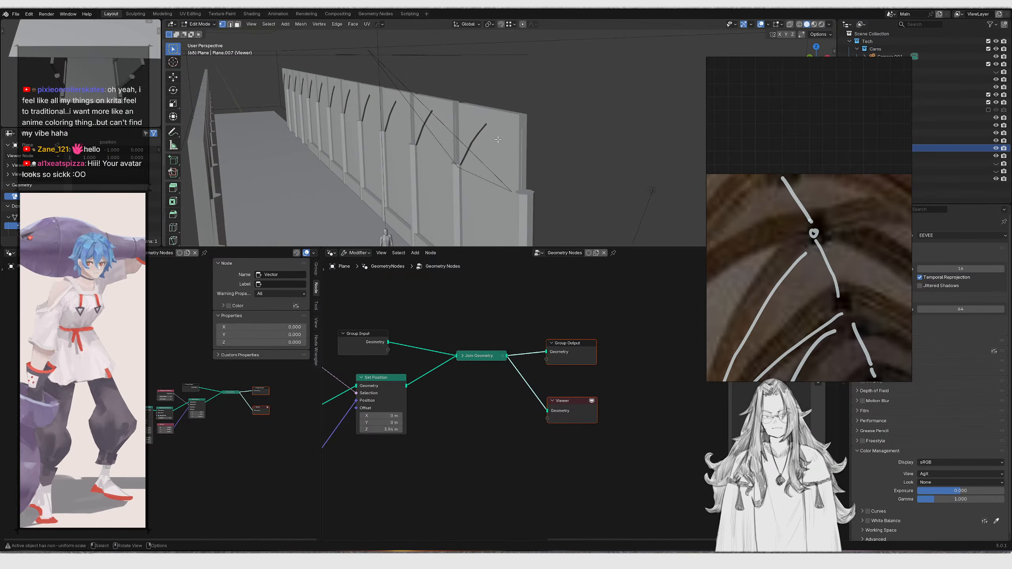
pyautogui.scroll(5, 514, 136)
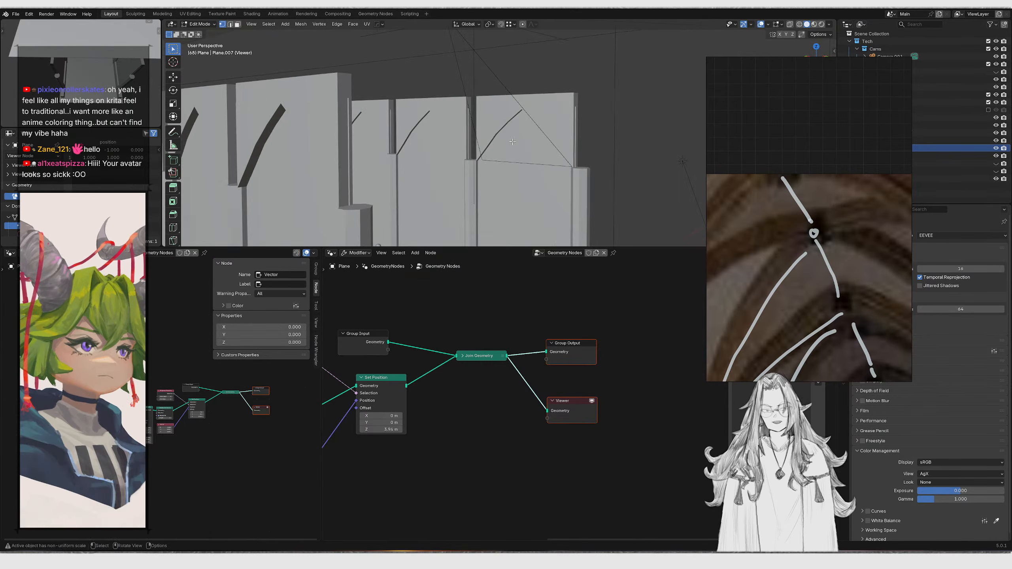
pyautogui.moveTo(498, 44); pyautogui.dragTo(474, 195, button='middle')
pyautogui.scroll(-3, 524, 307)
pyautogui.press('Tab')
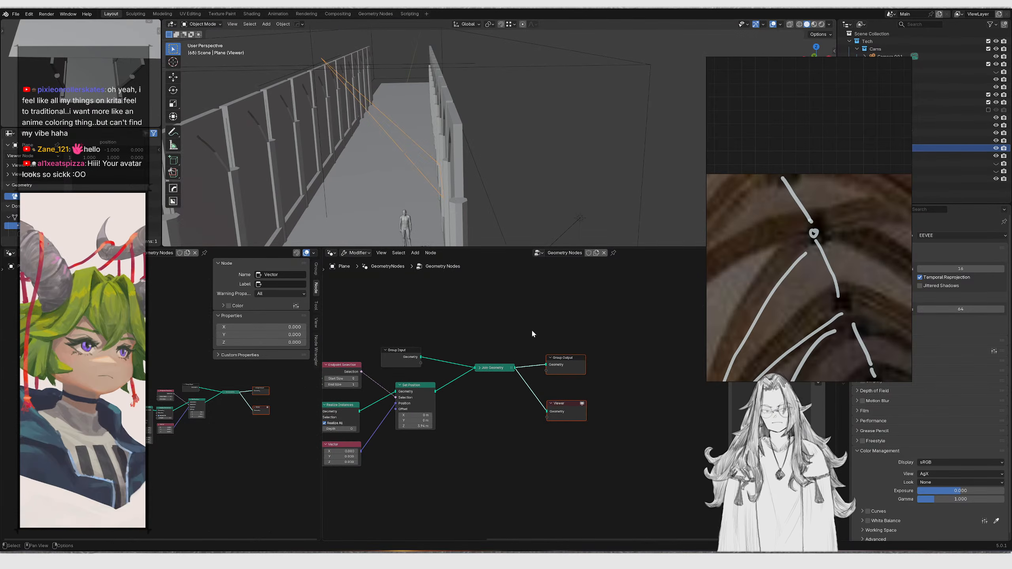
# Rearrange the nodes to open space between the Set Position node and the Join Geometry node
pyautogui.scroll(2, 501, 356)
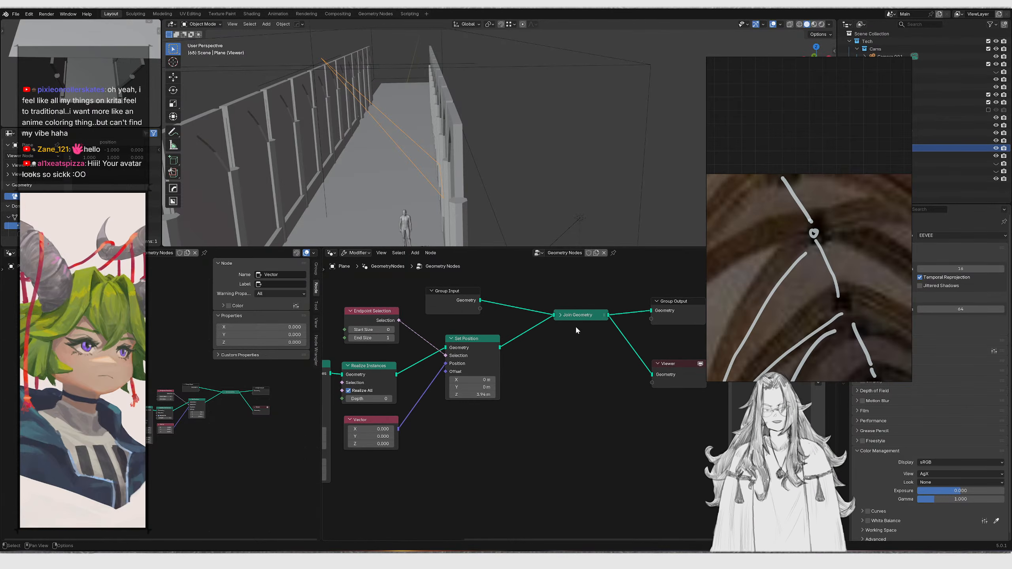
pyautogui.moveTo(566, 322); pyautogui.dragTo(485, 343, button='middle')
pyautogui.moveTo(475, 305); pyautogui.dragTo(631, 404)
pyautogui.press('g')
pyautogui.press('x')
pyautogui.click(641, 393)
pyautogui.moveTo(353, 326); pyautogui.dragTo(587, 314)
pyautogui.moveTo(457, 324); pyautogui.dragTo(472, 306, button='middle')
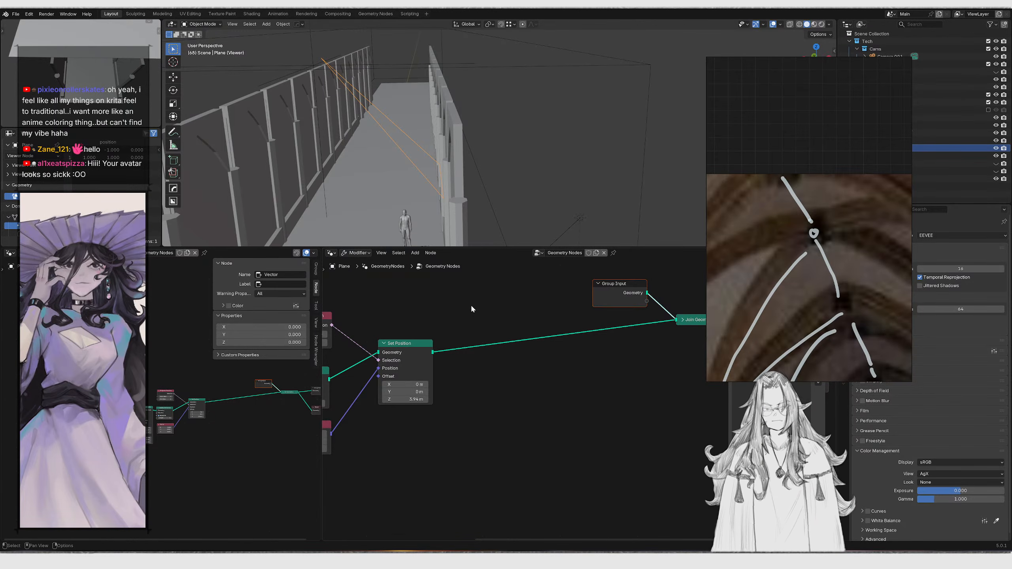
pyautogui.scroll(-2, 490, 314)
pyautogui.moveTo(490, 314); pyautogui.dragTo(391, 348, button='middle')
pyautogui.moveTo(456, 297); pyautogui.dragTo(681, 441)
pyautogui.press('g')
pyautogui.click(472, 381)
pyautogui.moveTo(416, 359); pyautogui.dragTo(511, 331, button='middle')
pyautogui.press('g')
pyautogui.press('x')
pyautogui.click(511, 310)
# Insert a Set Spline Type node after Set Position and set its spline type to Bézier
pyautogui.hotkey('shift', 'a')
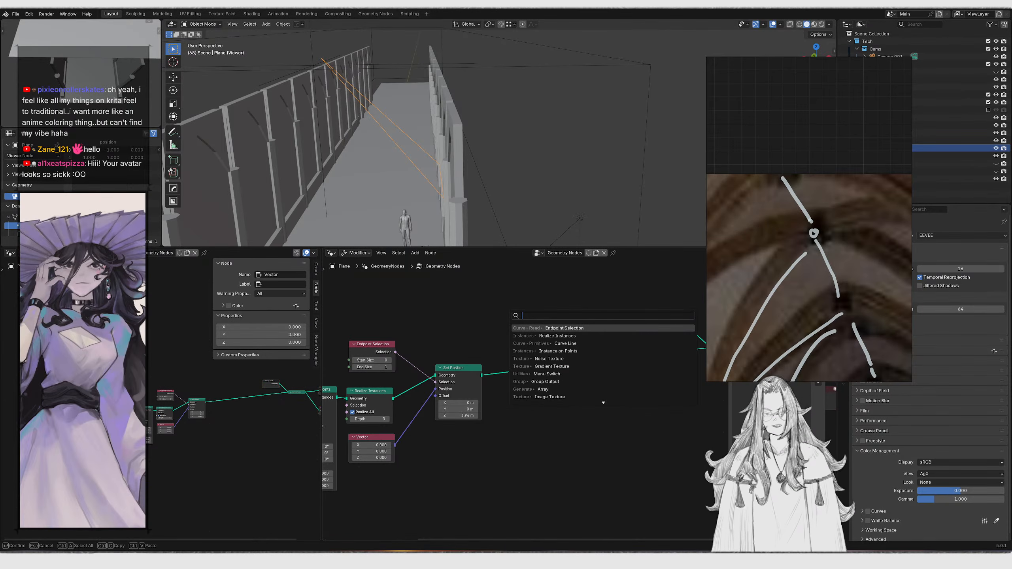
pyautogui.write('set curve tyu')
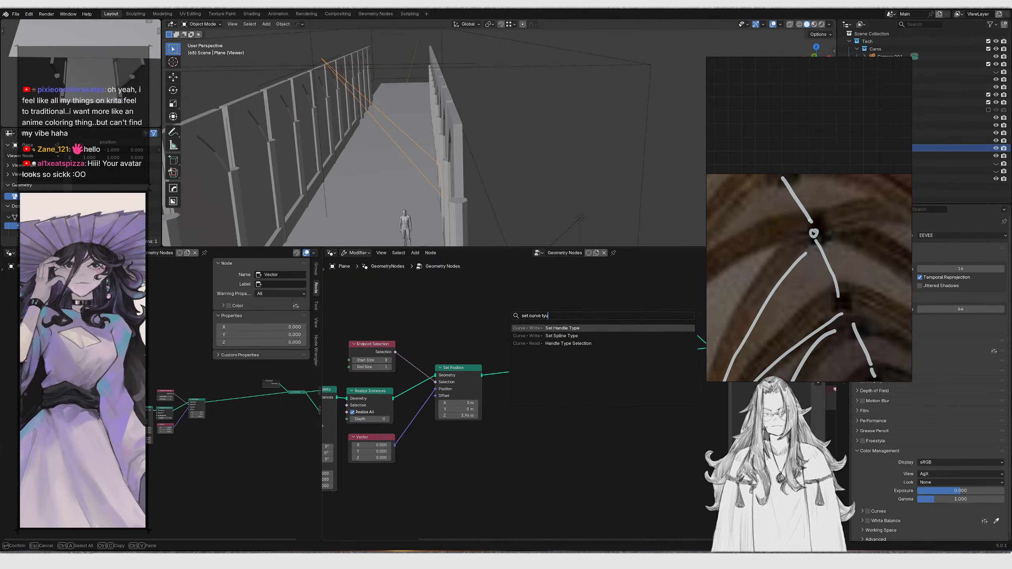
pyautogui.click(561, 336)
pyautogui.click(550, 363)
pyautogui.scroll(3, 566, 382)
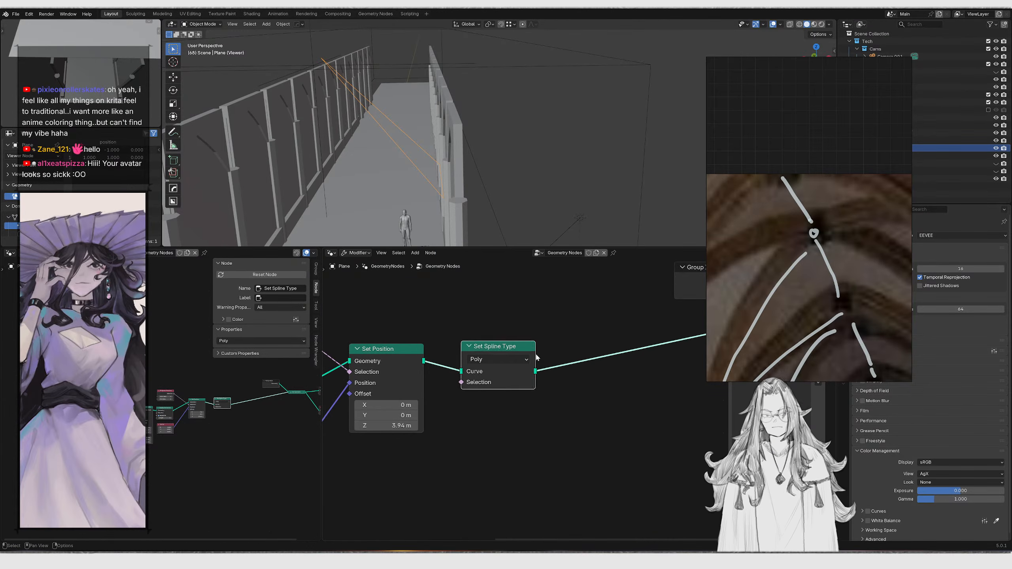
pyautogui.click(498, 368)
pyautogui.click(480, 418)
# Add two chained Set Handle Positions nodes after Set Spline Type, switching the second one to Right
pyautogui.moveTo(464, 315); pyautogui.dragTo(553, 345)
pyautogui.press('g')
pyautogui.click(505, 363)
pyautogui.write('set')
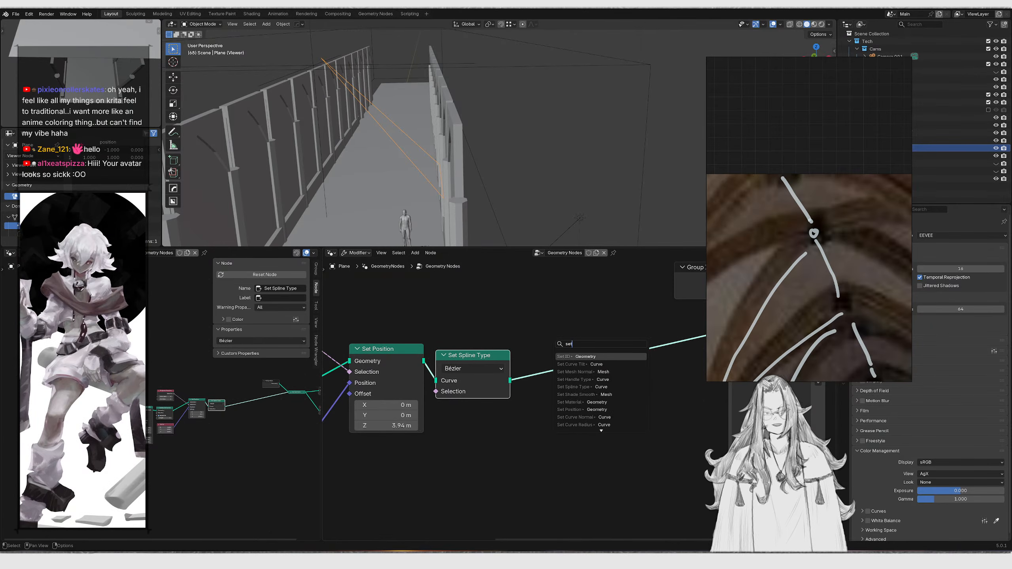
pyautogui.write(' handl pos')
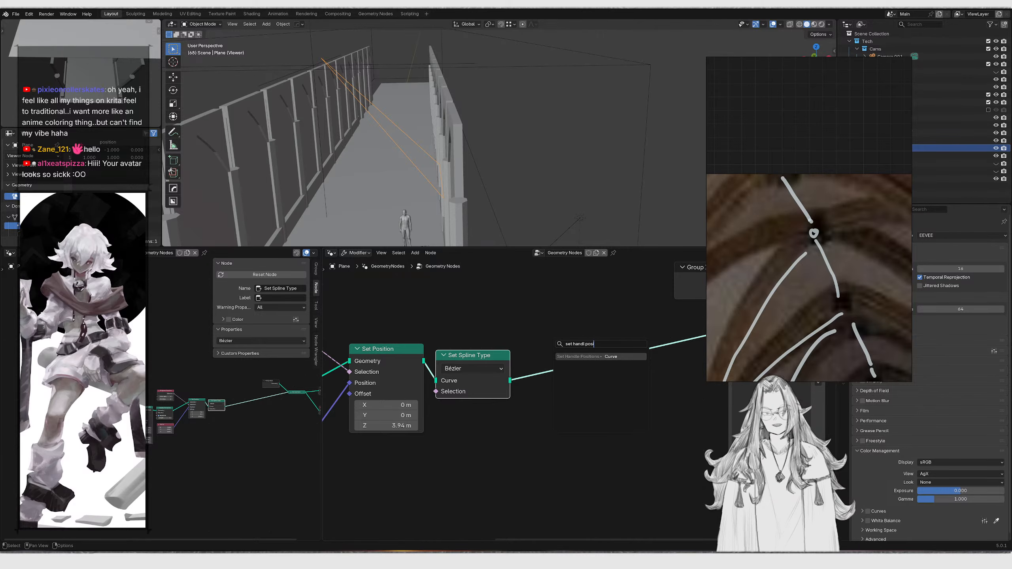
pyautogui.write('i')
pyautogui.press('Return')
pyautogui.click(558, 364)
pyautogui.moveTo(558, 364); pyautogui.dragTo(529, 363, button='middle')
pyautogui.moveTo(512, 354); pyautogui.dragTo(523, 361)
pyautogui.hotkey('shift', 'd')
pyautogui.click(618, 365)
pyautogui.click(641, 367)
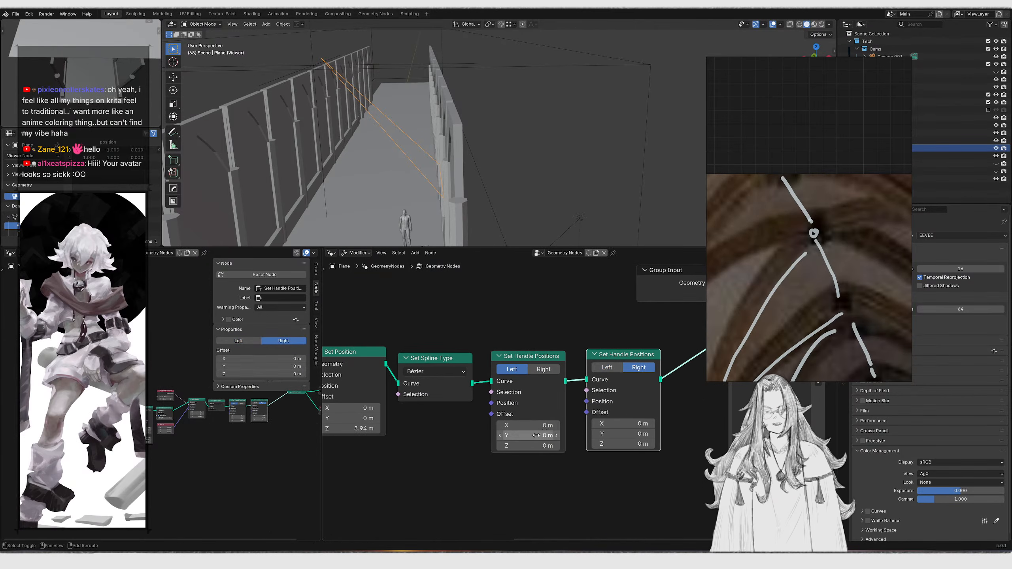
# Try offsetting the handle positions and adding a node, undoing the changes
pyautogui.moveTo(538, 445); pyautogui.dragTo(558, 445)
pyautogui.press('Escape')
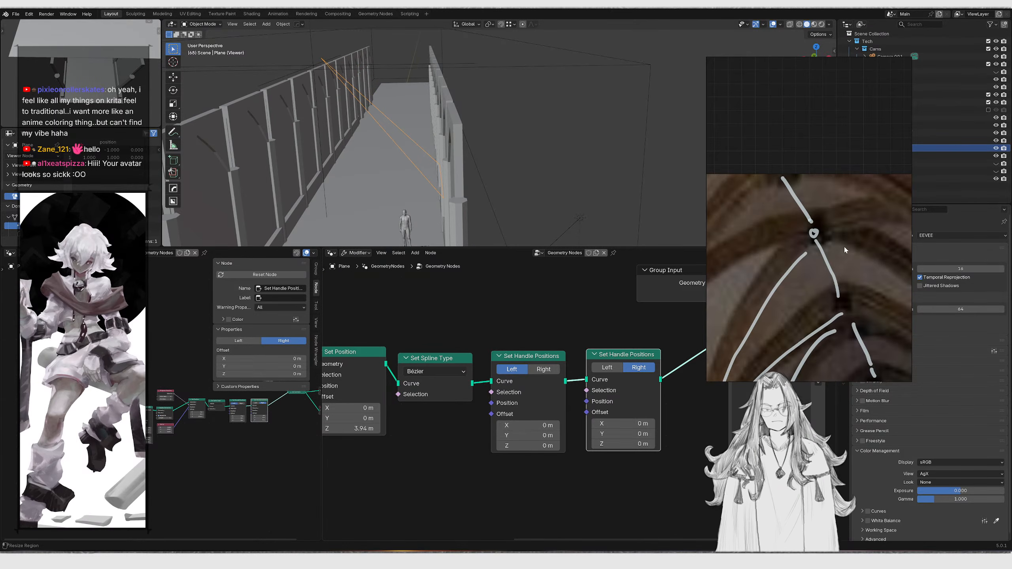
pyautogui.scroll(-3, 836, 223)
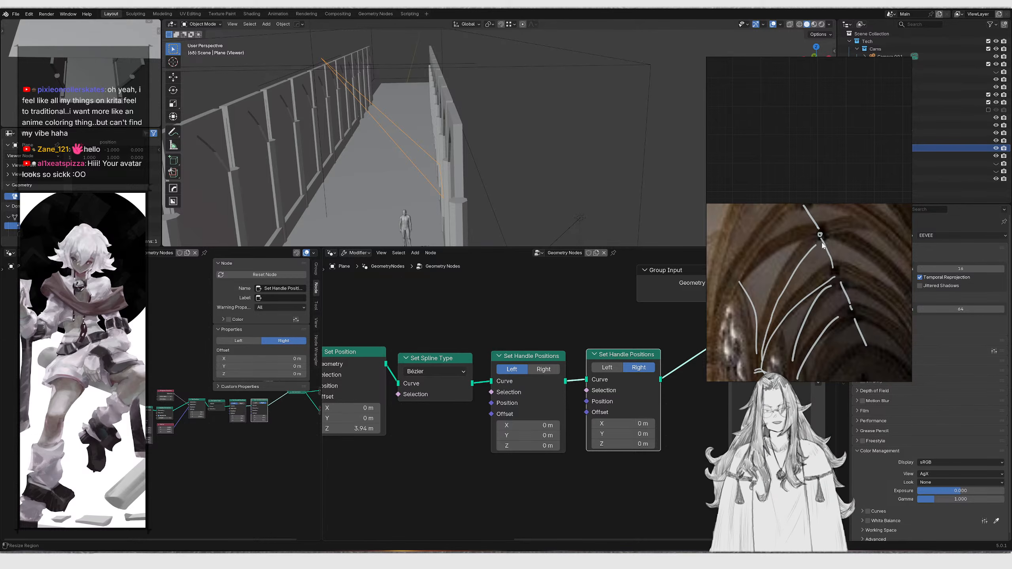
pyautogui.scroll(1, 537, 416)
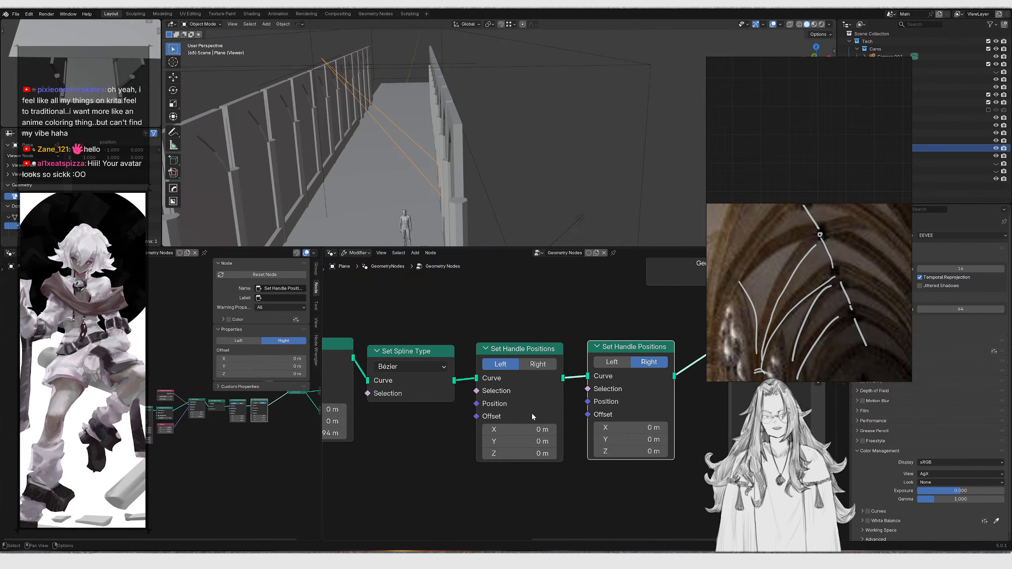
pyautogui.moveTo(486, 400); pyautogui.dragTo(506, 388, button='middle')
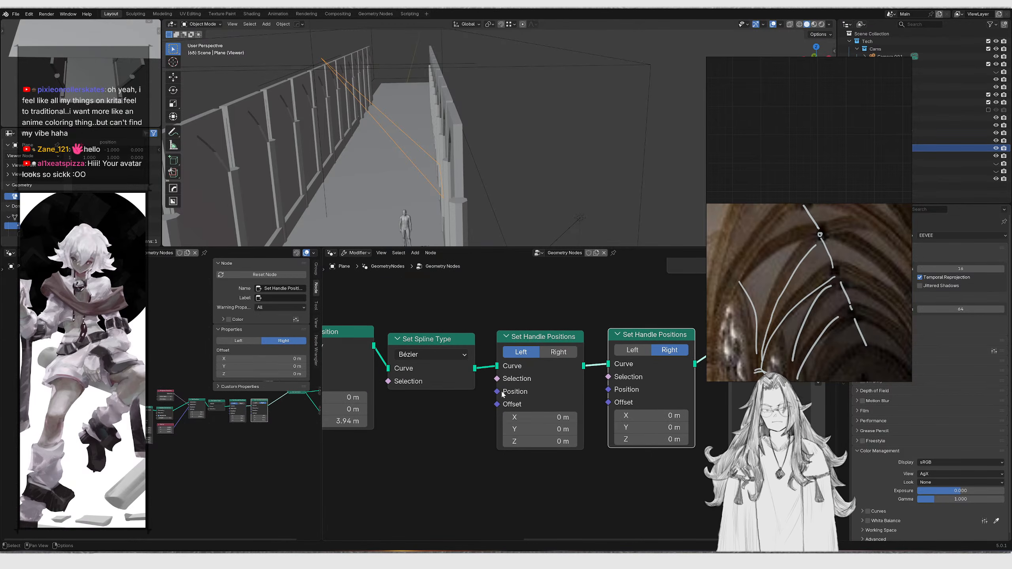
pyautogui.moveTo(539, 415)
pyautogui.mouseDown()
pyautogui.moveTo(558, 416)
pyautogui.moveTo(549, 415)
pyautogui.mouseUp()
pyautogui.hotkey('ctrl', 'z')
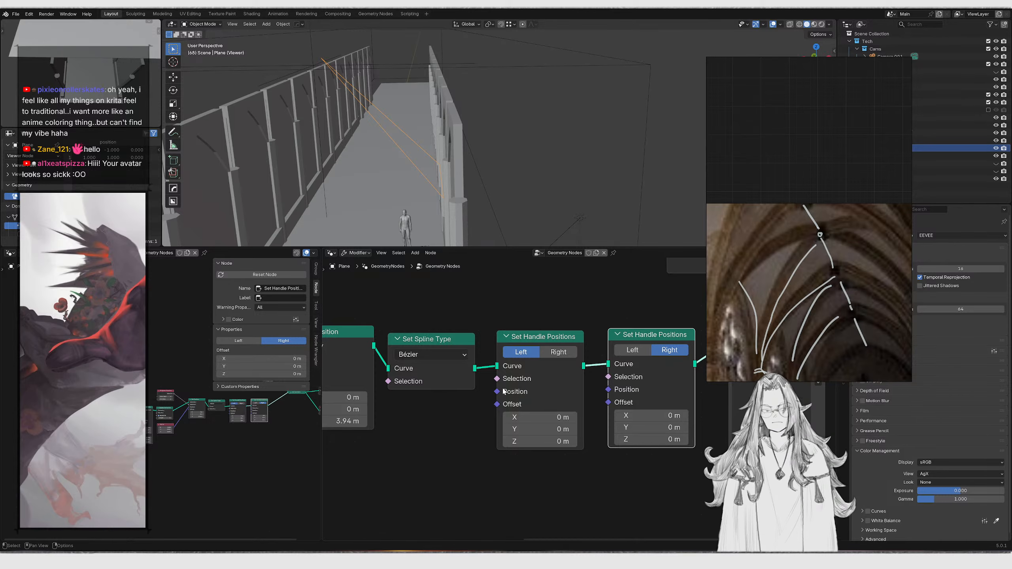
pyautogui.moveTo(507, 314); pyautogui.dragTo(508, 298, button='middle')
pyautogui.hotkey('shift', 'a')
pyautogui.moveTo(547, 396); pyautogui.dragTo(575, 426)
pyautogui.hotkey('ctrl', 'z')
pyautogui.hotkey('ctrl', 'z')
pyautogui.hotkey('ctrl', 'z')
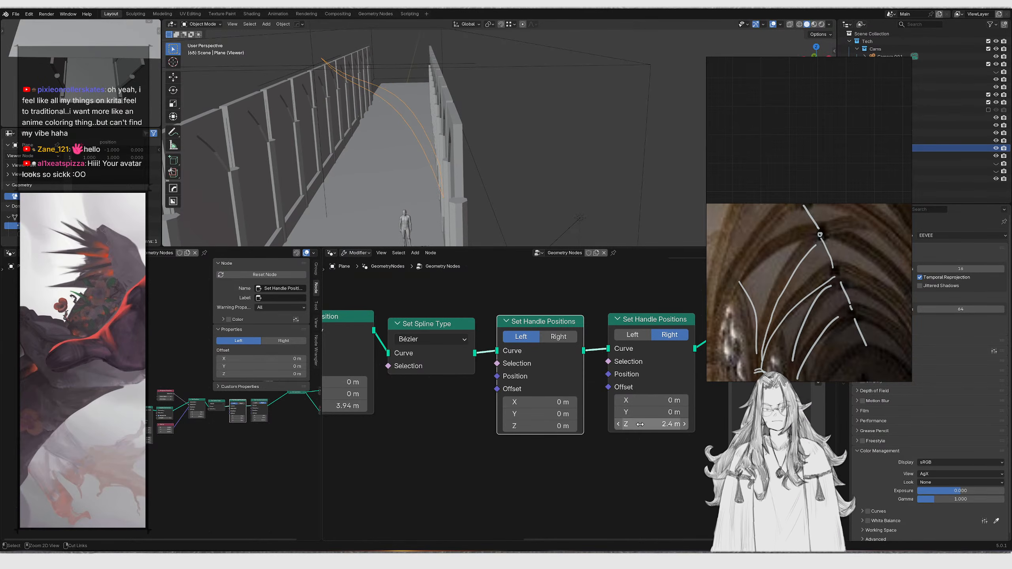
# Connect Position input nodes to the Position sockets of both Set Handle Positions nodes
pyautogui.scroll(-1, 572, 400)
pyautogui.moveTo(503, 378); pyautogui.dragTo(408, 411)
pyautogui.write('pos')
pyautogui.press('Return')
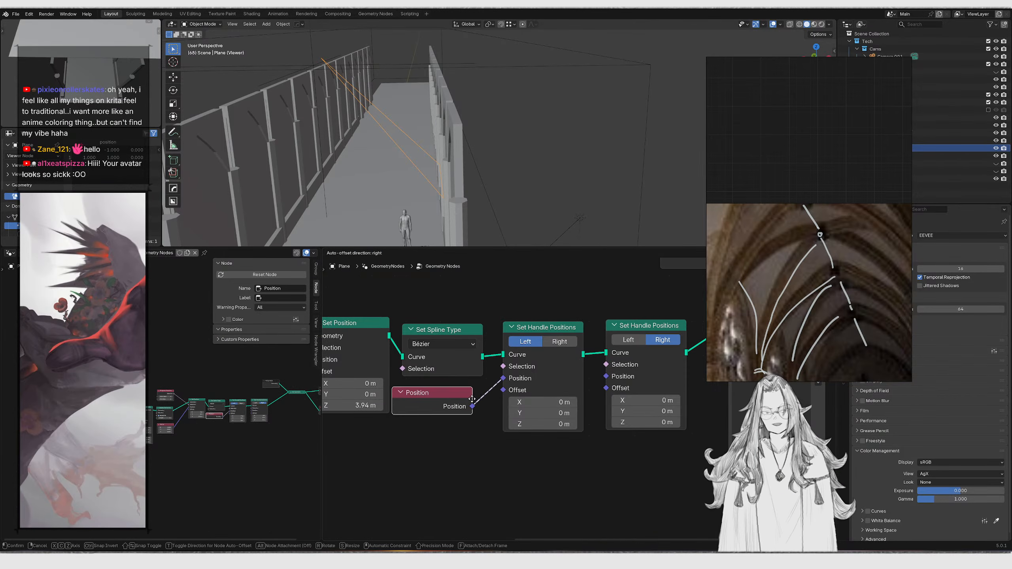
pyautogui.click(469, 399)
pyautogui.keyDown('shift'); pyautogui.moveTo(469, 398); pyautogui.dragTo(422, 393, button='middle'); pyautogui.keyUp('shift')
pyautogui.hotkey('shift', 'd')
pyautogui.click(519, 448)
pyautogui.moveTo(537, 452); pyautogui.dragTo(560, 371)
# Set the right Set Handle Positions node's Z offset to about 2.85 m
pyautogui.scroll(1, 587, 394)
pyautogui.moveTo(580, 418); pyautogui.dragTo(638, 418)
pyautogui.keyDown('ctrl'); pyautogui.moveTo(546, 407); pyautogui.dragTo(550, 430, button='right'); pyautogui.keyUp('ctrl')
pyautogui.hotkey('ctrl', 'z')
pyautogui.hotkey('ctrl', 'shift', 'z')
pyautogui.hotkey('ctrl', 'z')
pyautogui.hotkey('ctrl', 'shift', 'z')
pyautogui.hotkey('ctrl', 'shift', 'z')
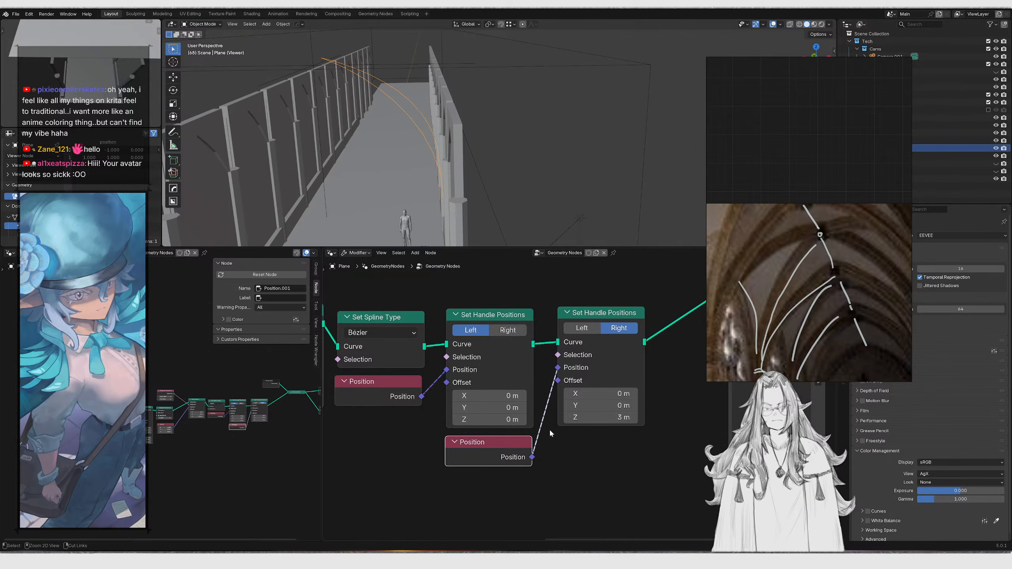
pyautogui.moveTo(577, 418); pyautogui.dragTo(565, 418)
pyautogui.moveTo(490, 396)
pyautogui.mouseDown()
pyautogui.moveTo(513, 395)
pyautogui.moveTo(505, 396)
pyautogui.mouseUp()
pyautogui.hotkey('ctrl', 'z')
pyautogui.moveTo(602, 419); pyautogui.dragTo(590, 418)
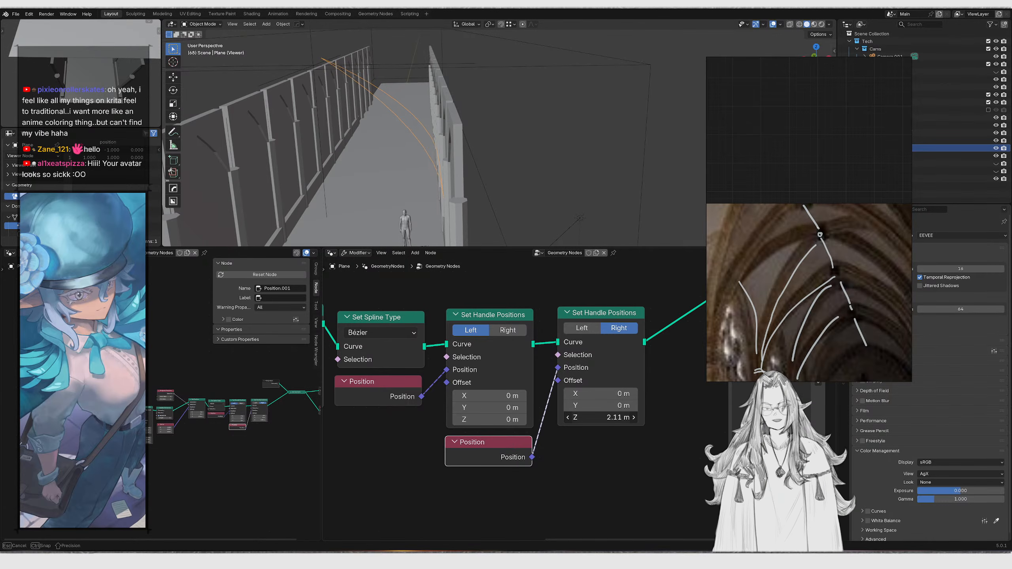
# Try moving and scaling the plane's vertices along Y in edit mode, cancelling each transform
pyautogui.moveTo(456, 110); pyautogui.dragTo(447, 154, button='middle')
pyautogui.press('Tab')
pyautogui.moveTo(333, 233); pyautogui.dragTo(518, 130, button='middle')
pyautogui.press('g')
pyautogui.press('x')
pyautogui.press('y')
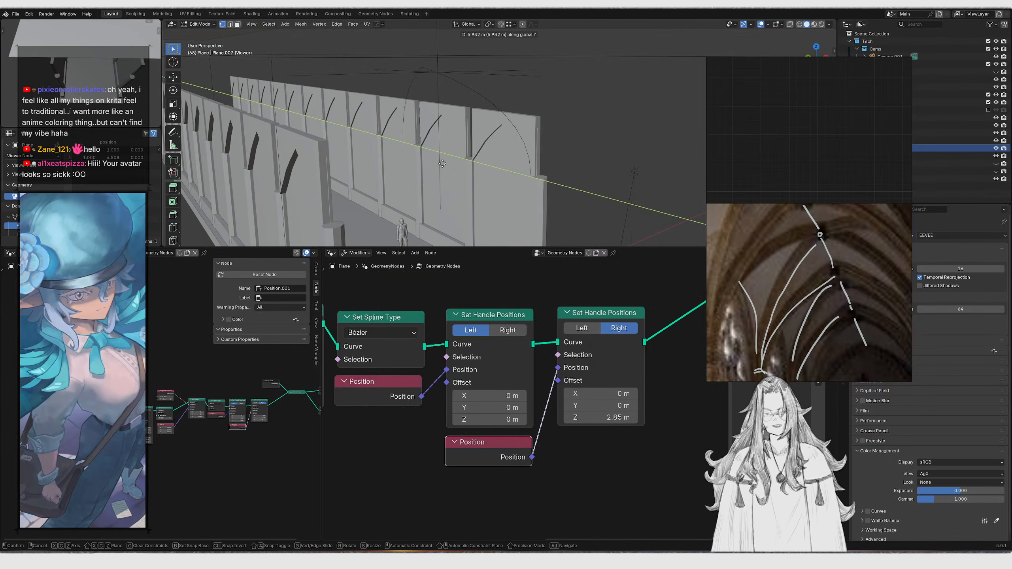
pyautogui.rightClick(427, 150)
pyautogui.moveTo(427, 150); pyautogui.dragTo(333, 85, button='middle')
pyautogui.press('Tab')
pyautogui.moveTo(411, 129); pyautogui.dragTo(373, 95, button='middle')
pyautogui.press('Tab')
pyautogui.press('s')
pyautogui.press('x')
pyautogui.press('y')
pyautogui.rightClick(480, 163)
pyautogui.press('Tab')
pyautogui.press('g')
pyautogui.rightClick(366, 77)
pyautogui.press('Tab')
pyautogui.press('s')
pyautogui.press('y')
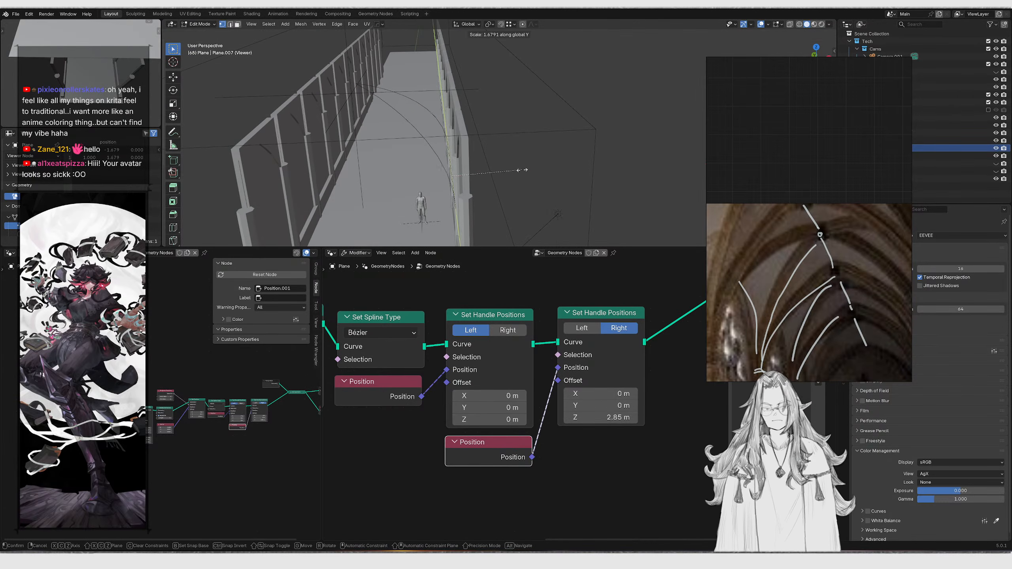
pyautogui.rightClick(612, 174)
pyautogui.press('Tab')
pyautogui.moveTo(414, 176); pyautogui.dragTo(456, 132, button='middle')
pyautogui.scroll(-3, 515, 350)
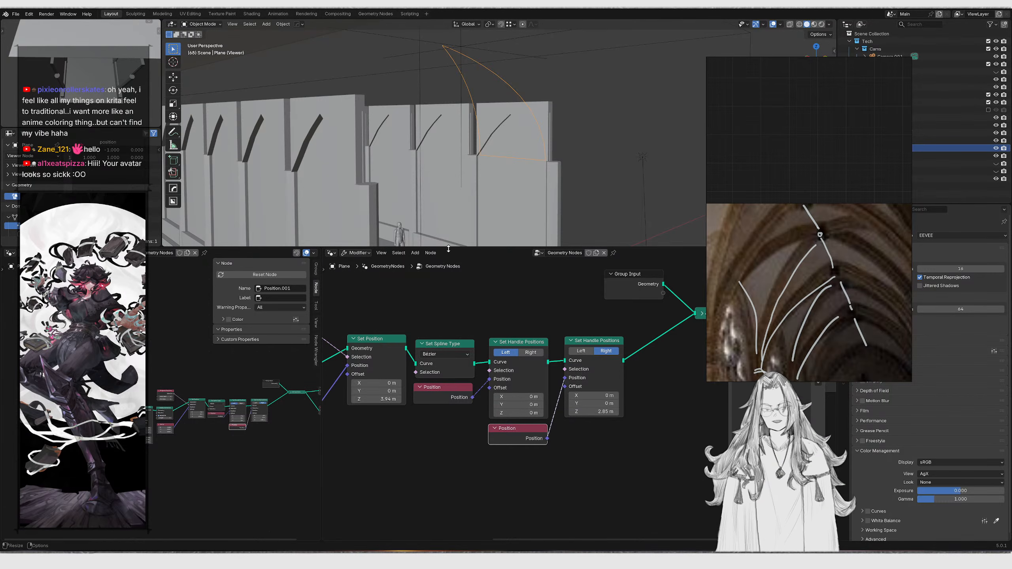
# Set the Set Position Z offset to 2.45 m and the right handle Z offset to 2.05 m
pyautogui.moveTo(503, 184); pyautogui.dragTo(403, 79, button='middle')
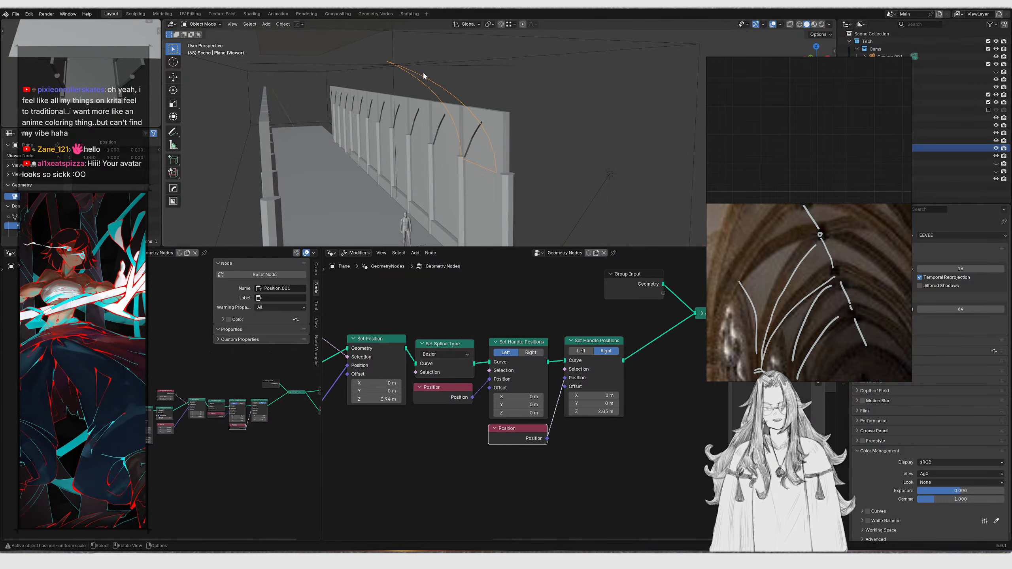
pyautogui.moveTo(331, 414); pyautogui.dragTo(502, 384, button='middle')
pyautogui.scroll(1, 586, 404)
pyautogui.moveTo(550, 370)
pyautogui.mouseDown()
pyautogui.moveTo(536, 369)
pyautogui.moveTo(549, 368)
pyautogui.mouseUp()
pyautogui.scroll(1, 627, 398)
pyautogui.moveTo(627, 399); pyautogui.dragTo(453, 405, button='middle')
pyautogui.moveTo(635, 385); pyautogui.dragTo(624, 387)
pyautogui.moveTo(522, 96); pyautogui.dragTo(548, 115, button='middle')
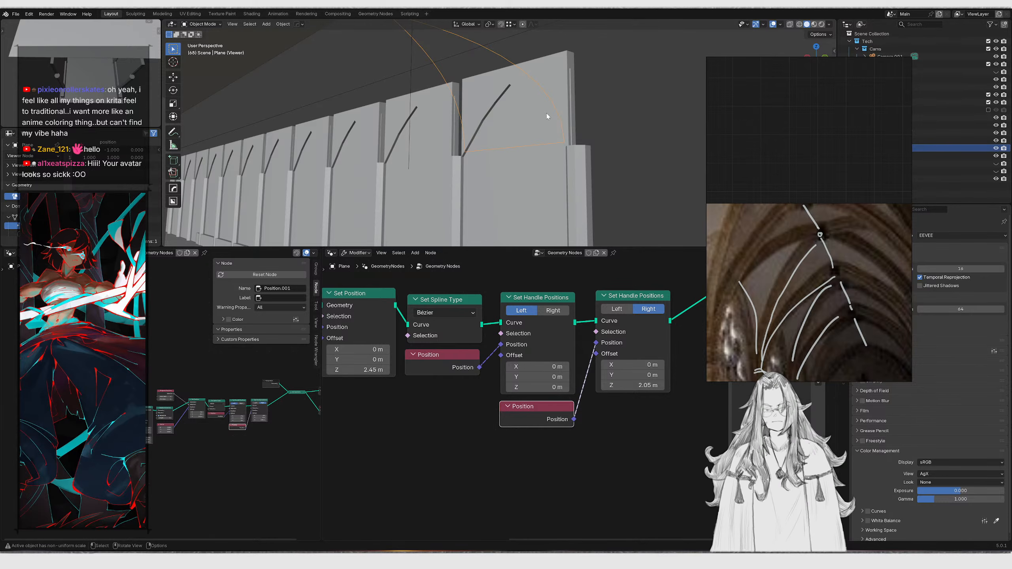
# Move the Group Input node to tidy the left side of the node tree
pyautogui.scroll(-1, 470, 271)
pyautogui.scroll(-2, 500, 169)
pyautogui.moveTo(499, 169); pyautogui.dragTo(484, 171, button='middle')
pyautogui.moveTo(465, 377); pyautogui.dragTo(660, 393, button='middle')
pyautogui.scroll(-1, 533, 376)
pyautogui.scroll(1, 531, 377)
pyautogui.scroll(-2, 659, 393)
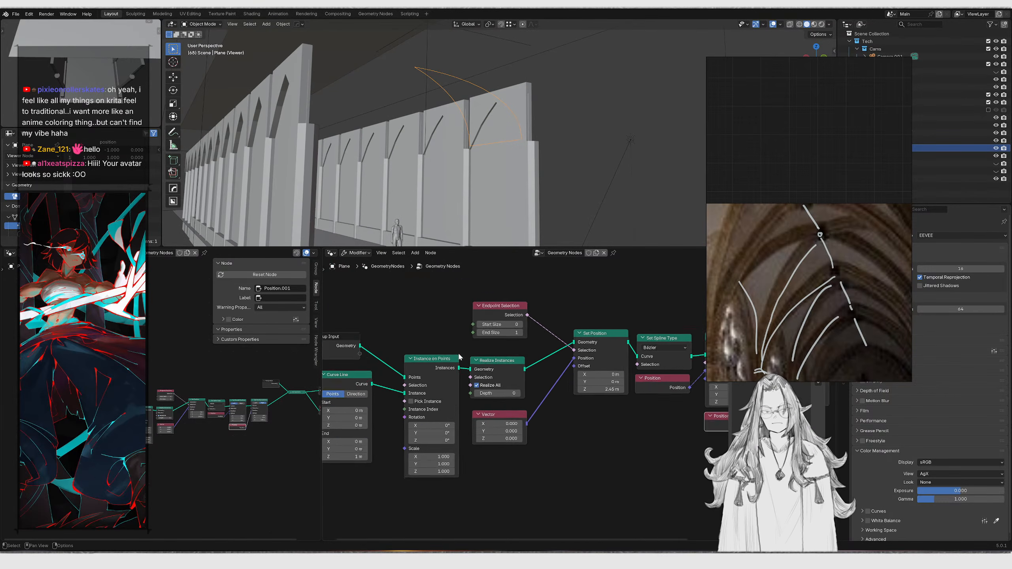
pyautogui.scroll(-1, 448, 353)
pyautogui.moveTo(448, 353); pyautogui.dragTo(512, 345, button='middle')
pyautogui.moveTo(367, 301); pyautogui.dragTo(426, 345)
pyautogui.press('g')
pyautogui.press('x')
pyautogui.click(383, 306)
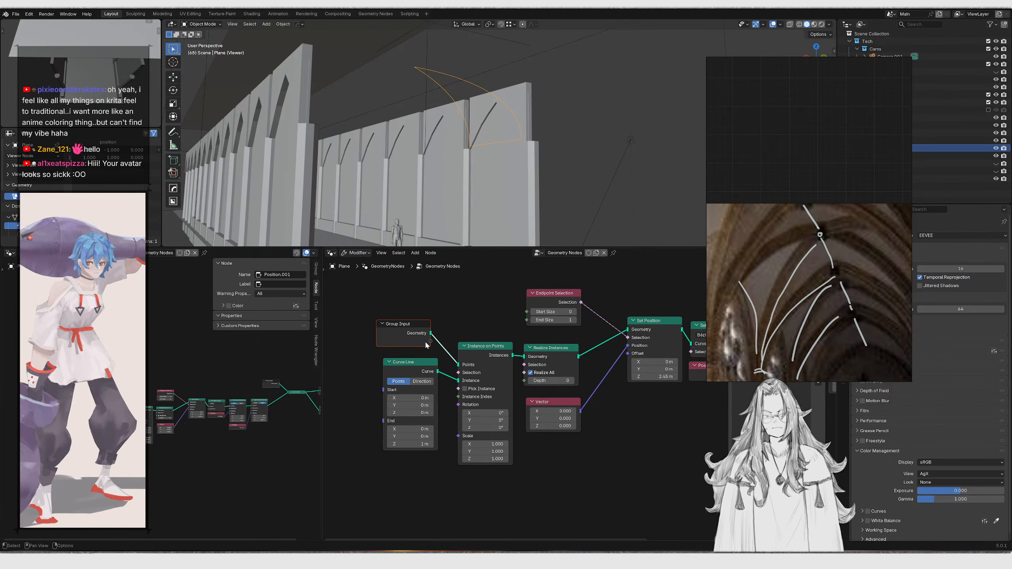
# Widen the node editor and rearrange the whole node tree layout
pyautogui.moveTo(460, 348); pyautogui.dragTo(395, 356, button='middle')
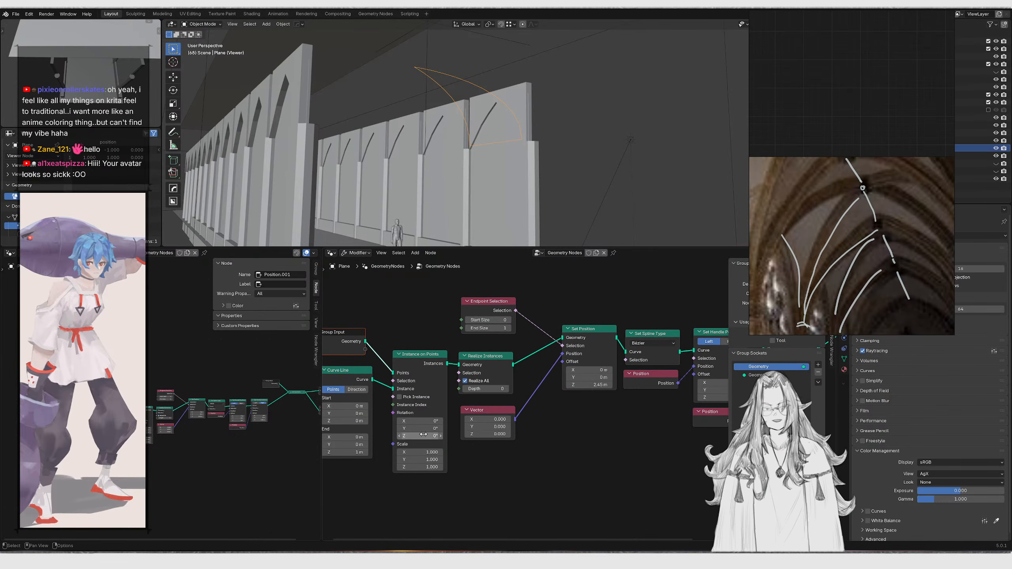
pyautogui.moveTo(322, 388); pyautogui.dragTo(169, 391)
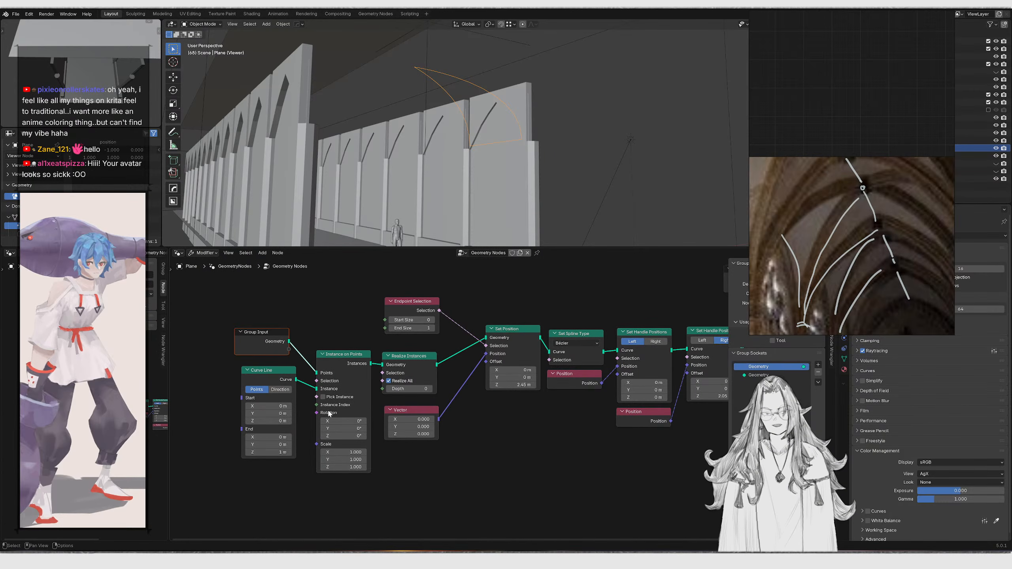
pyautogui.moveTo(411, 389); pyautogui.dragTo(339, 399, button='middle')
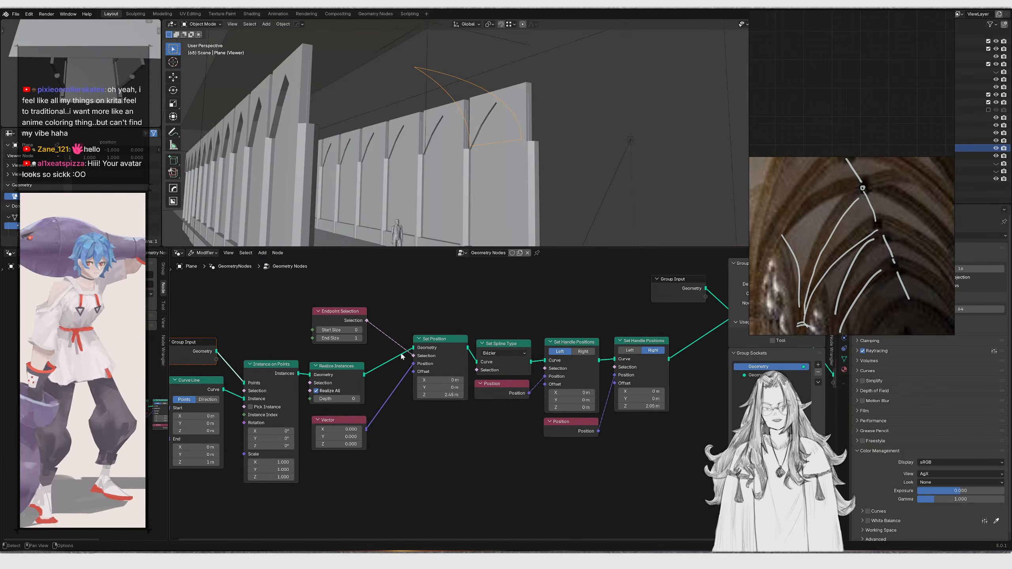
pyautogui.moveTo(311, 364); pyautogui.dragTo(386, 337, button='middle')
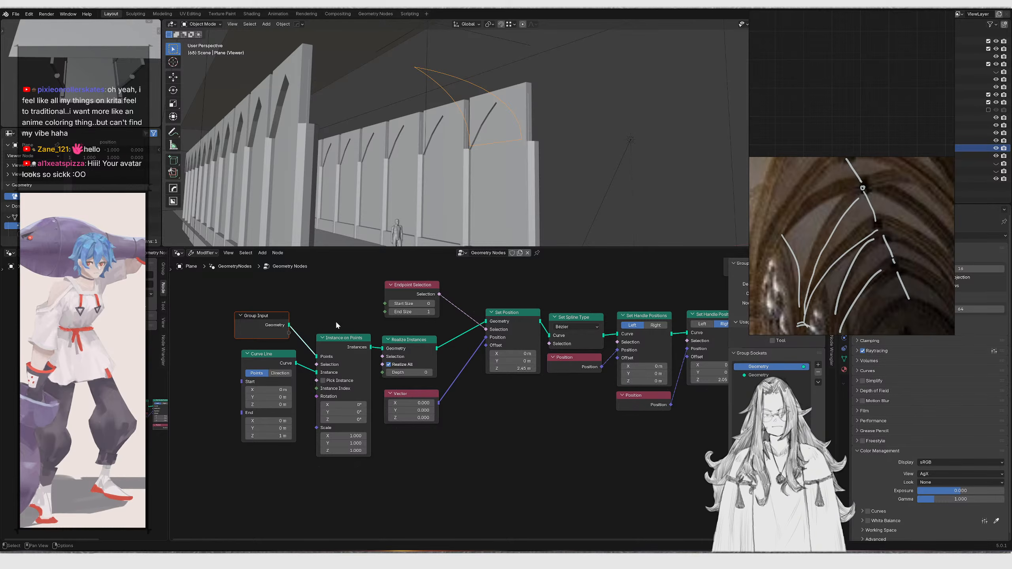
pyautogui.moveTo(343, 281); pyautogui.dragTo(495, 411)
pyautogui.scroll(-3, 493, 425)
pyautogui.moveTo(469, 417); pyautogui.dragTo(466, 369, button='middle')
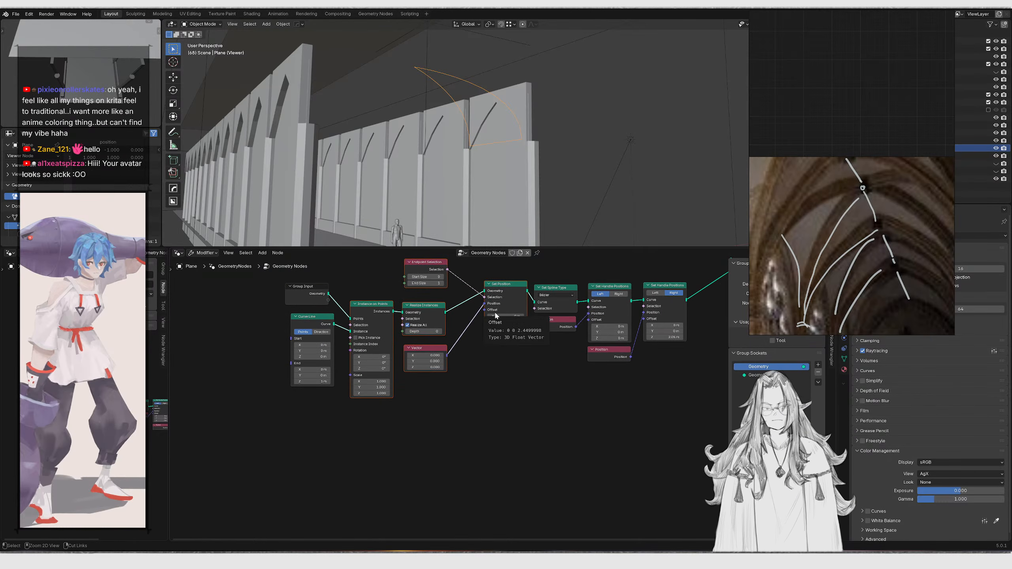
# Duplicate the instancing and Set Position branch and place the copy below the original
pyautogui.hotkey('shift', 'd')
pyautogui.press('y')
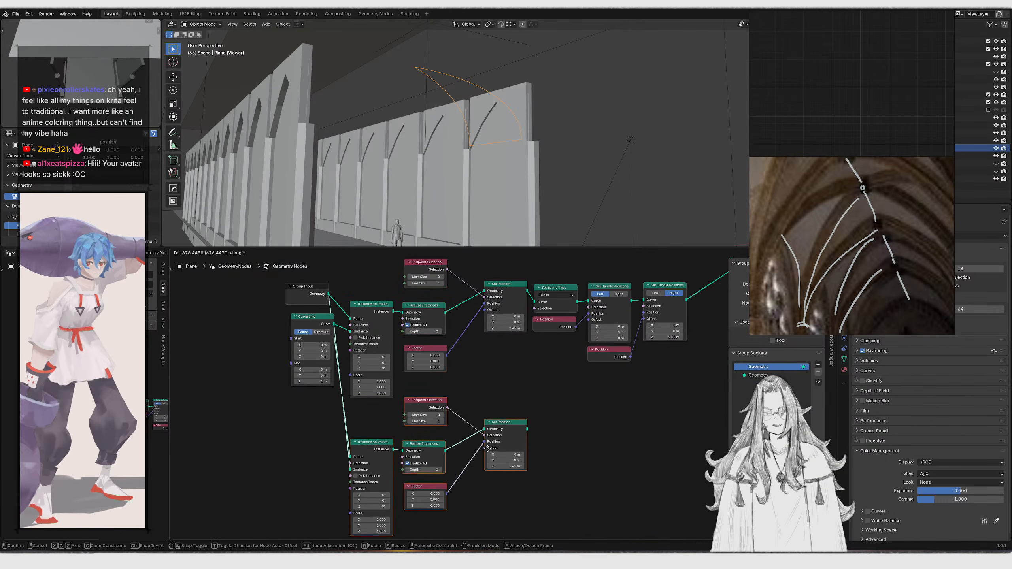
pyautogui.click(487, 445)
pyautogui.scroll(3, 449, 470)
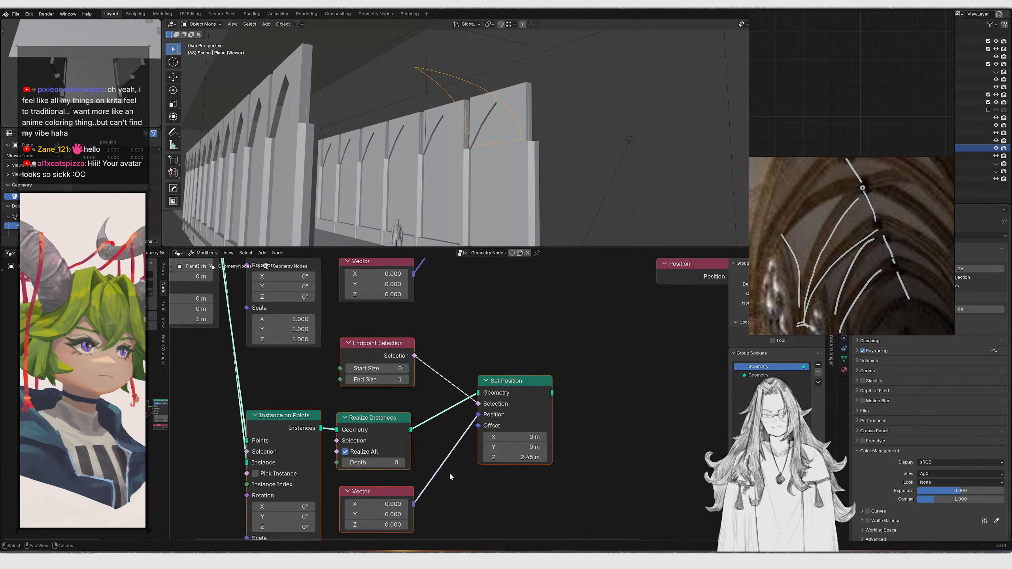
# Connect a Viewer node to the duplicated Set Position's geometry output
pyautogui.moveTo(450, 463); pyautogui.dragTo(451, 441, button='middle')
pyautogui.keyDown('ctrl'); pyautogui.moveTo(451, 438); pyautogui.dragTo(460, 500, button='right'); pyautogui.keyUp('ctrl')
pyautogui.click(408, 506)
pyautogui.press('x')
pyautogui.moveTo(518, 438); pyautogui.dragTo(535, 438)
pyautogui.press('Escape')
pyautogui.keyDown('ctrl'); pyautogui.keyDown('shift'); pyautogui.click(535, 397); pyautogui.keyUp('shift'); pyautogui.keyUp('ctrl')
pyautogui.hotkey('ctrl', 'z')
pyautogui.scroll(-3, 586, 327)
pyautogui.moveTo(586, 327); pyautogui.dragTo(478, 402, button='middle')
pyautogui.keyDown('ctrl'); pyautogui.keyDown('shift'); pyautogui.click(436, 449); pyautogui.keyUp('shift'); pyautogui.keyUp('ctrl')
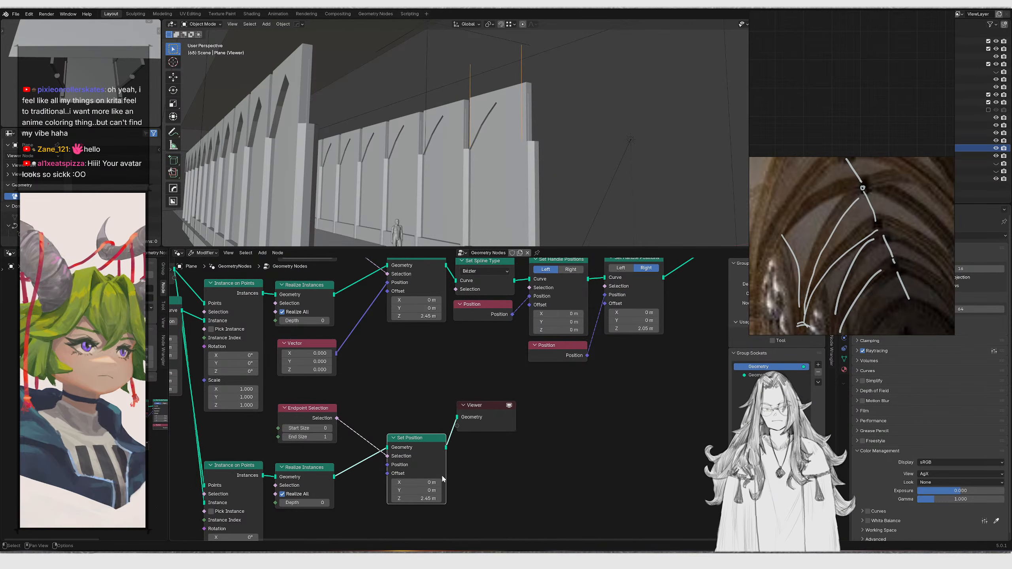
pyautogui.moveTo(426, 498); pyautogui.dragTo(432, 499)
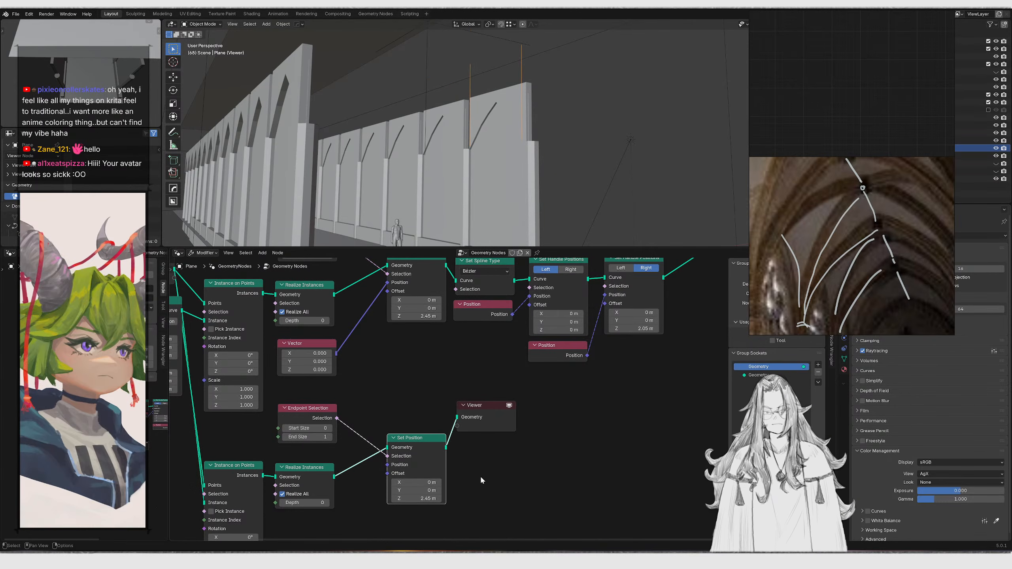
pyautogui.moveTo(484, 419); pyautogui.dragTo(605, 459)
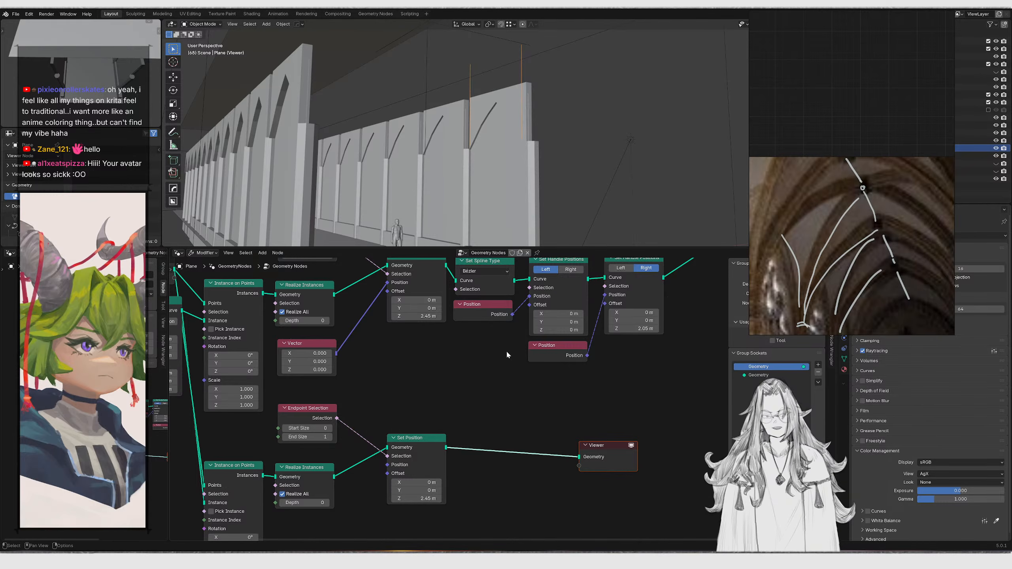
# Duplicate a Vector node and set its Z value to 2.45
pyautogui.moveTo(419, 350); pyautogui.dragTo(453, 378, button='middle')
pyautogui.moveTo(438, 332); pyautogui.dragTo(457, 318, button='middle')
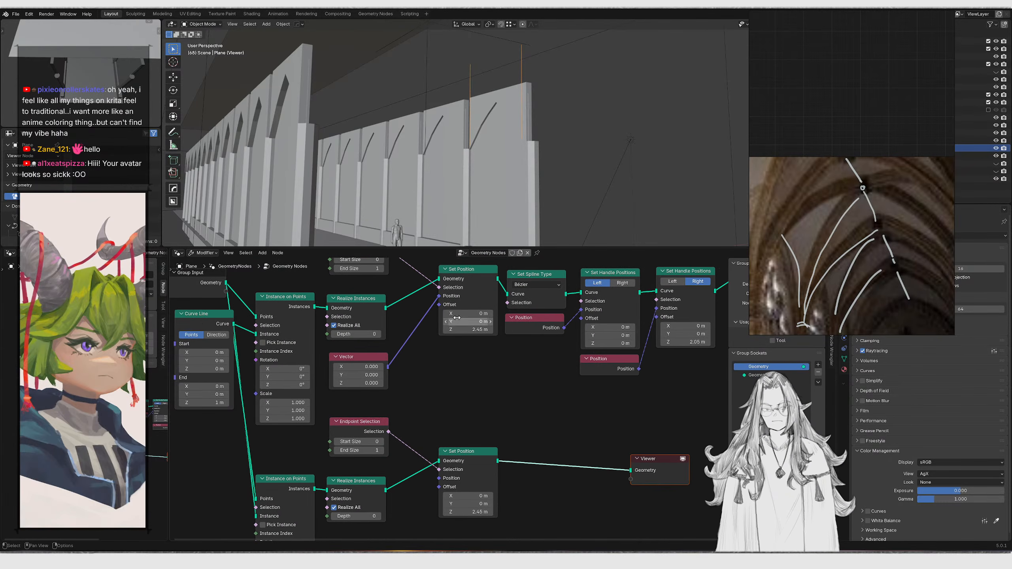
pyautogui.scroll(-1, 366, 360)
pyautogui.moveTo(366, 360); pyautogui.dragTo(401, 351, button='middle')
pyautogui.click(401, 352)
pyautogui.hotkey('shift', 'd')
pyautogui.click(217, 431)
pyautogui.moveTo(239, 438); pyautogui.dragTo(408, 388)
pyautogui.hotkey('ctrl', 'c')
pyautogui.hotkey('ctrl', 'v')
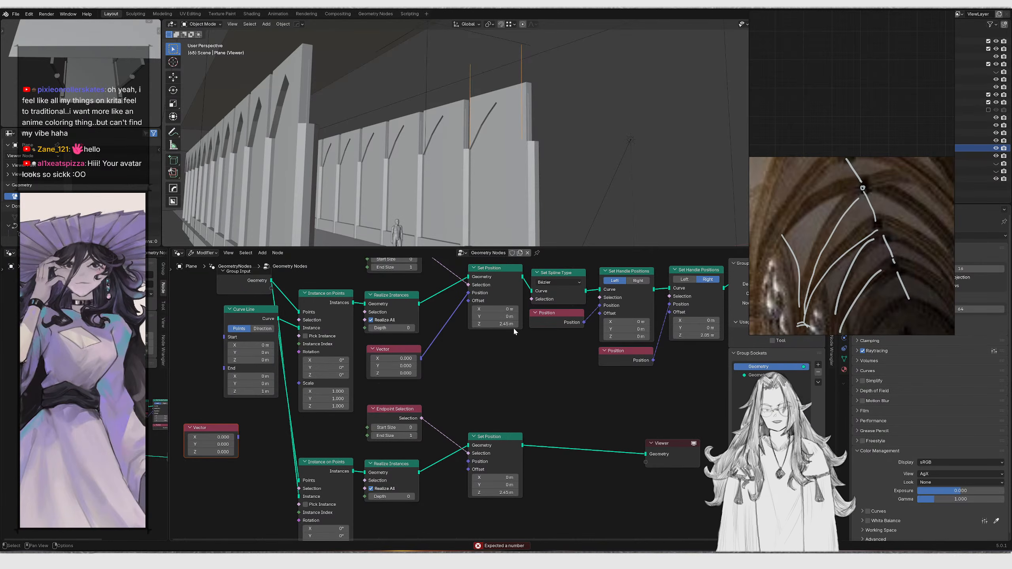
pyautogui.click(211, 452)
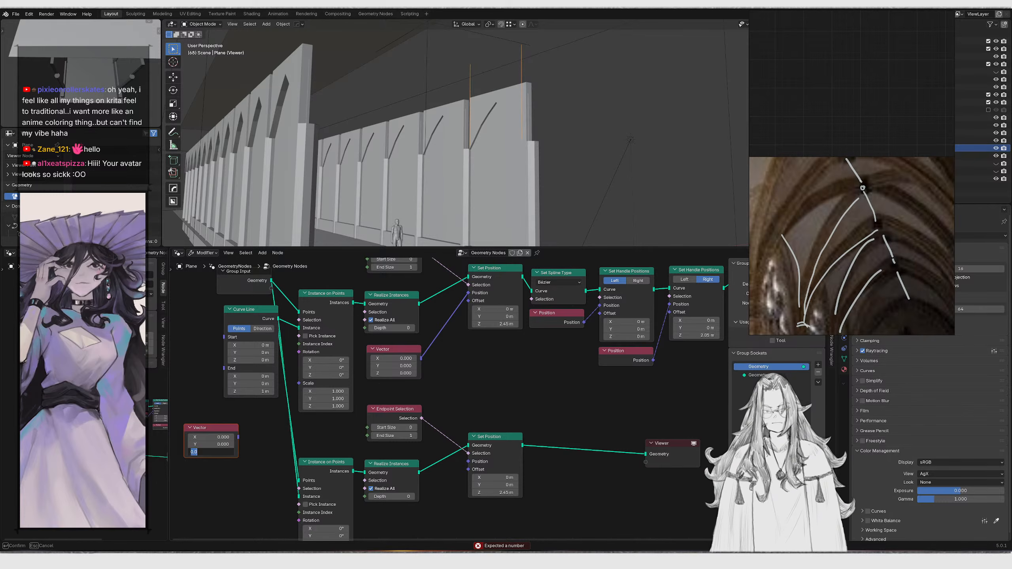
pyautogui.write('2.450')
pyautogui.press('Return')
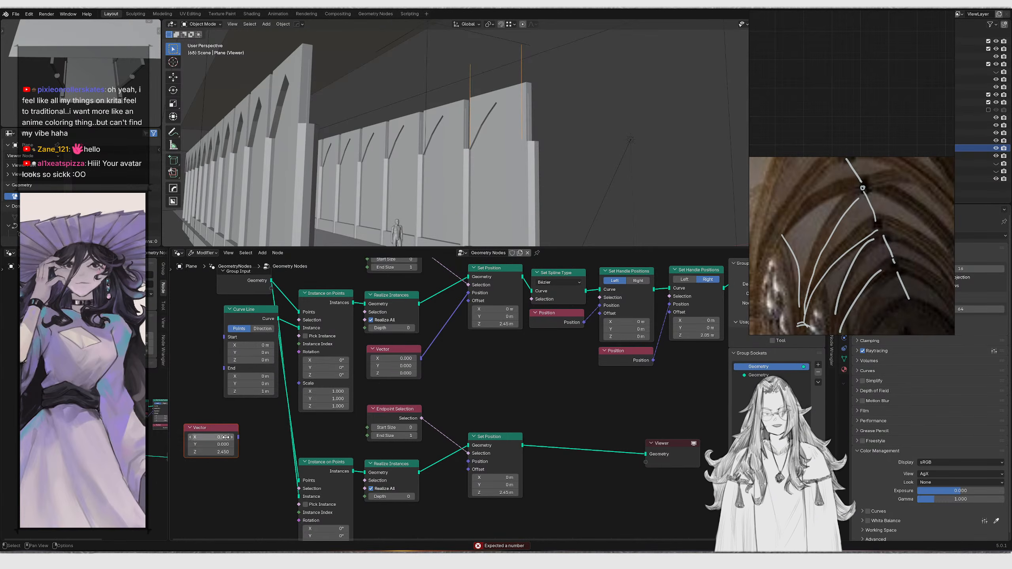
# Feed the new Vector into both Set Position offsets and join the duplicated branch into Join Geometry
pyautogui.moveTo(238, 437); pyautogui.dragTo(468, 301)
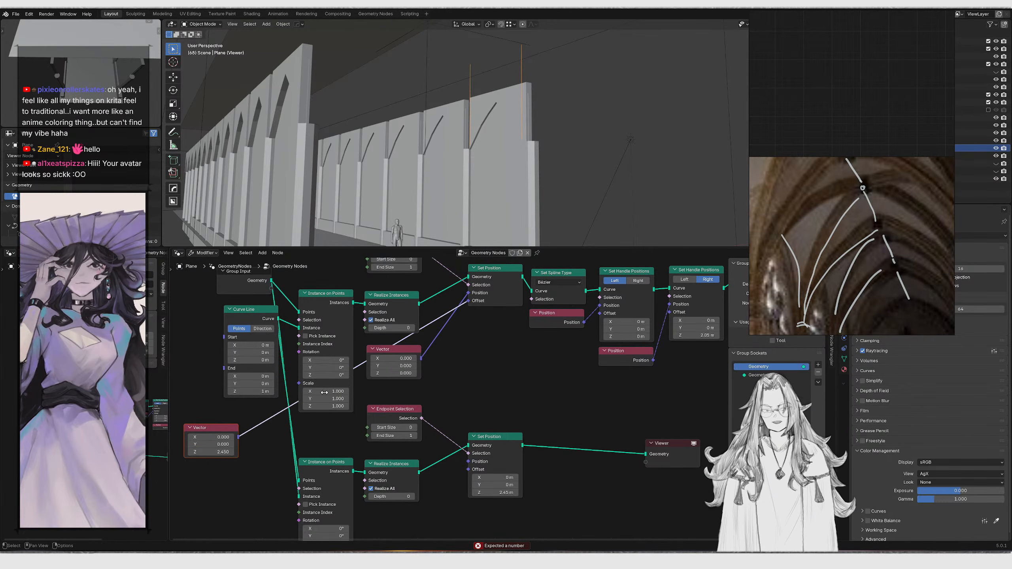
pyautogui.moveTo(239, 437); pyautogui.dragTo(468, 470)
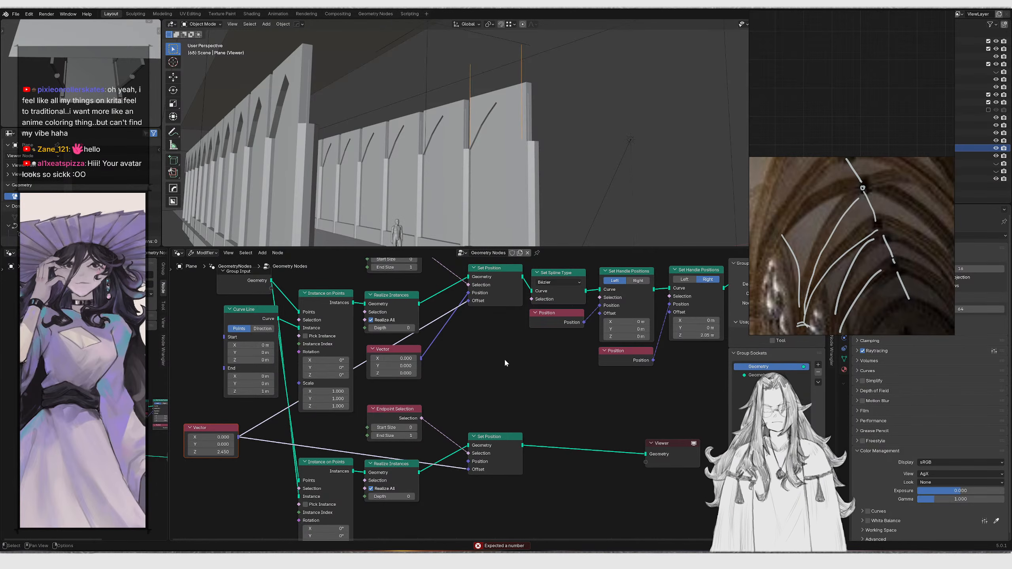
pyautogui.press('Home')
pyautogui.moveTo(578, 400); pyautogui.dragTo(472, 431, button='middle')
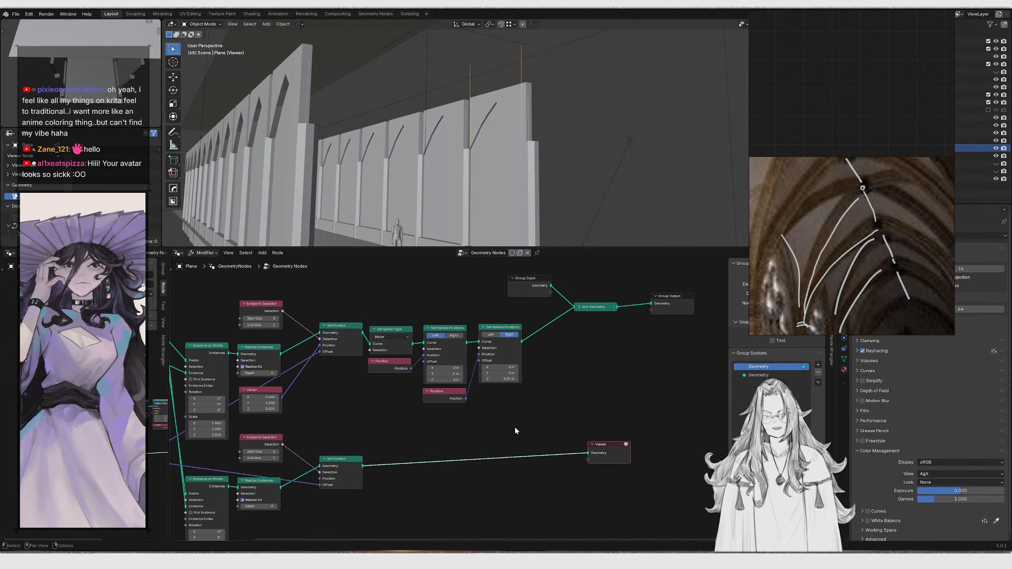
pyautogui.moveTo(365, 466); pyautogui.dragTo(605, 305)
pyautogui.keyDown('ctrl'); pyautogui.keyDown('shift'); pyautogui.click(604, 305); pyautogui.keyUp('shift'); pyautogui.keyUp('ctrl')
# Move the duplicated branch's instancing nodes further down in the node tree
pyautogui.moveTo(581, 193); pyautogui.dragTo(552, 156, button='middle')
pyautogui.scroll(2, 458, 154)
pyautogui.moveTo(455, 398); pyautogui.dragTo(476, 384, button='middle')
pyautogui.scroll(2, 477, 383)
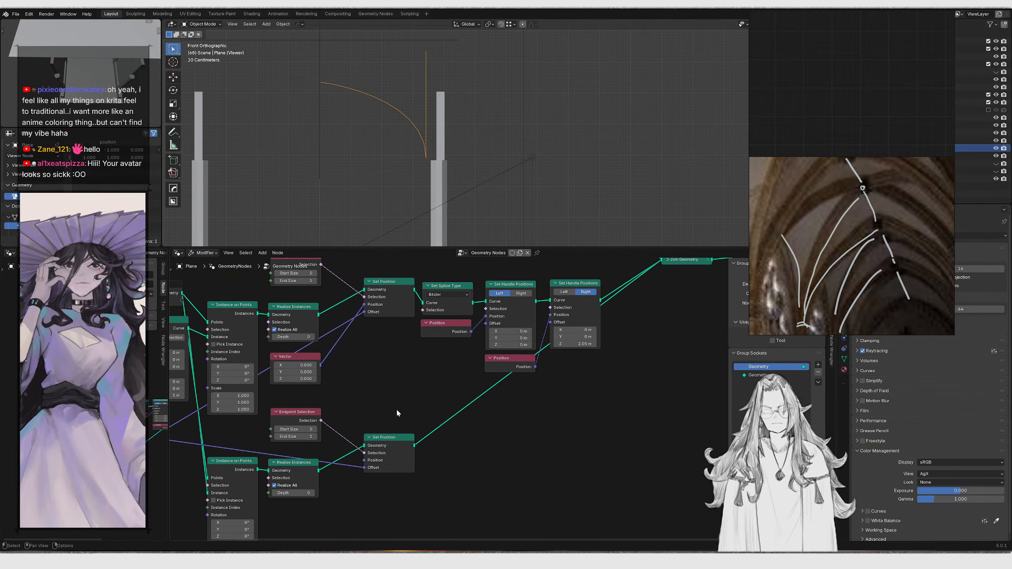
pyautogui.scroll(2, 460, 383)
pyautogui.moveTo(505, 382); pyautogui.dragTo(418, 416, button='middle')
pyautogui.moveTo(526, 381)
pyautogui.mouseDown()
pyautogui.moveTo(565, 382)
pyautogui.moveTo(526, 382)
pyautogui.mouseUp()
pyautogui.moveTo(378, 426); pyautogui.dragTo(549, 368, button='middle')
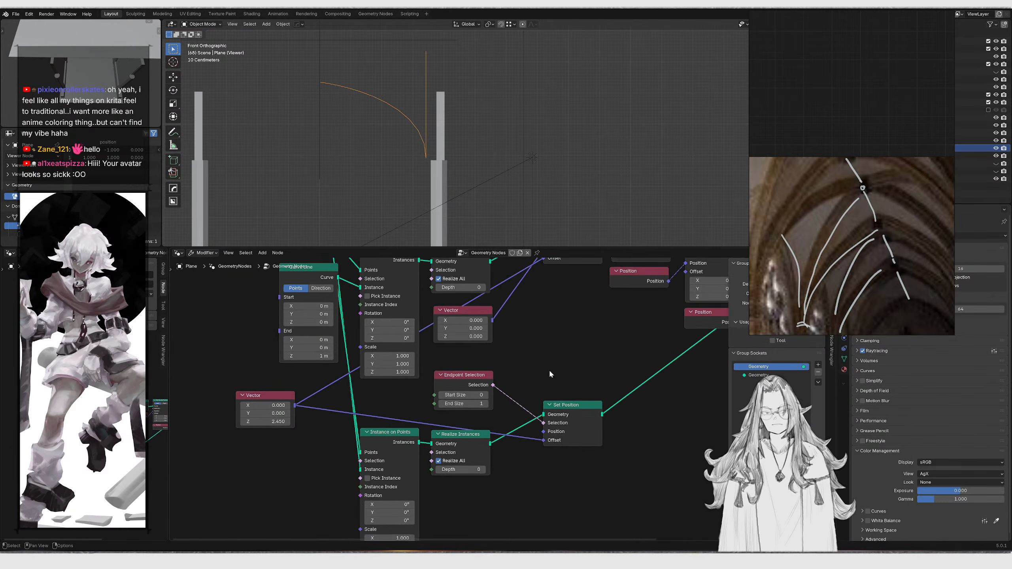
pyautogui.moveTo(472, 449)
pyautogui.mouseDown(button='middle')
pyautogui.moveTo(495, 368)
pyautogui.moveTo(477, 450)
pyautogui.mouseUp(button='middle')
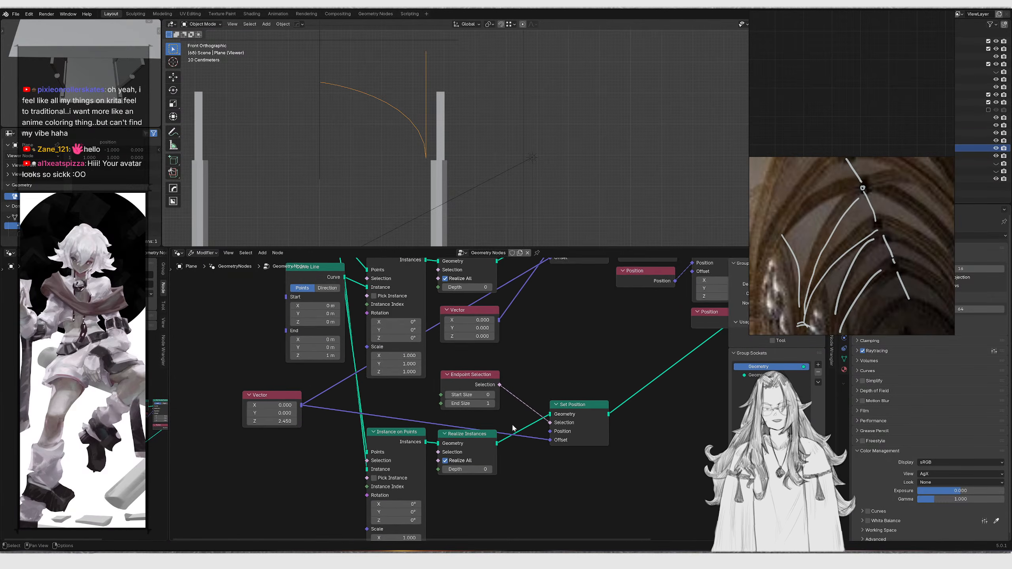
pyautogui.scroll(1, 517, 426)
pyautogui.moveTo(585, 389); pyautogui.dragTo(530, 459, button='middle')
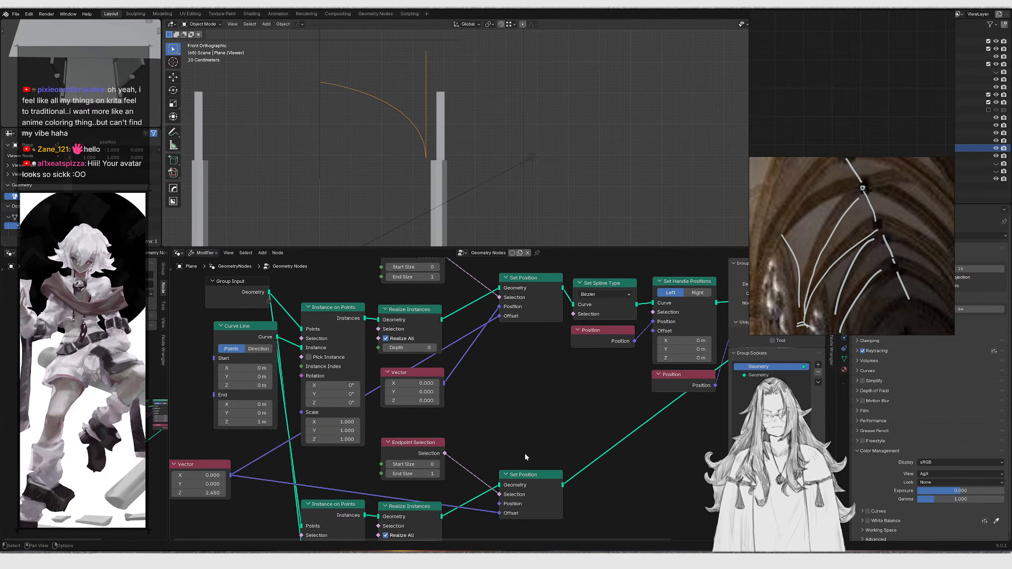
pyautogui.moveTo(493, 420); pyautogui.dragTo(525, 276, button='middle')
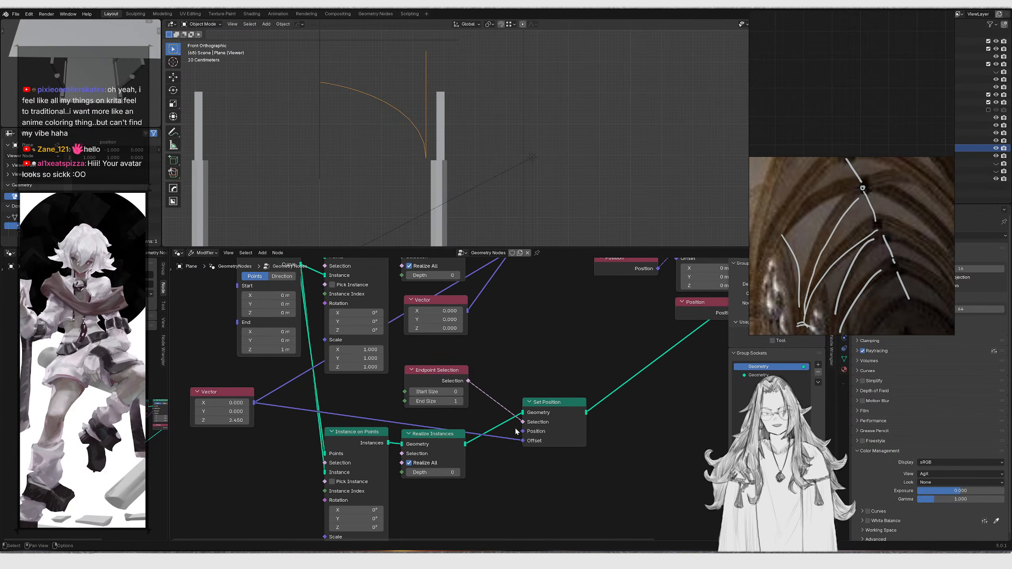
pyautogui.moveTo(268, 485); pyautogui.dragTo(480, 374)
pyautogui.press('g')
pyautogui.press('y')
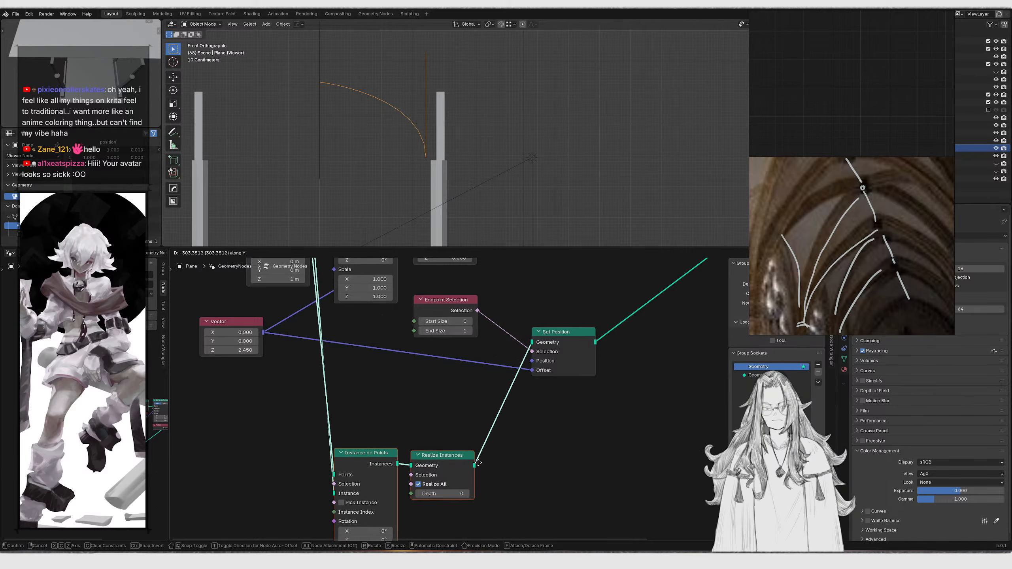
pyautogui.click(482, 476)
pyautogui.moveTo(511, 280); pyautogui.dragTo(516, 358, button='middle')
pyautogui.scroll(-1, 500, 364)
pyautogui.moveTo(514, 350); pyautogui.dragTo(449, 342)
pyautogui.moveTo(448, 343); pyautogui.dragTo(469, 314, button='middle')
pyautogui.hotkey('shift', 'd')
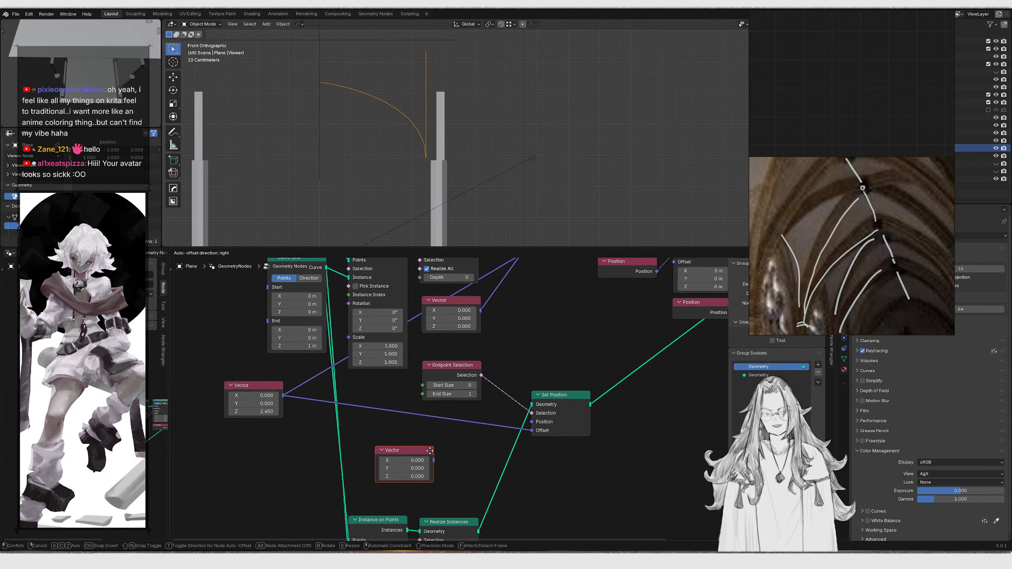
pyautogui.click(430, 454)
pyautogui.press('x')
# Reposition the 2.45 Vector beside the lower Set Position and collapse the zero Vector node
pyautogui.scroll(-5, 415, 426)
pyautogui.moveTo(415, 448); pyautogui.dragTo(427, 401, button='middle')
pyautogui.moveTo(425, 404); pyautogui.dragTo(519, 435)
pyautogui.press('g')
pyautogui.press('y')
pyautogui.click(512, 491)
pyautogui.moveTo(409, 391); pyautogui.dragTo(427, 440, button='middle')
pyautogui.moveTo(323, 306); pyautogui.dragTo(399, 283)
pyautogui.press('g')
pyautogui.press('x')
pyautogui.click(291, 324)
pyautogui.scroll(3, 374, 374)
pyautogui.moveTo(384, 380); pyautogui.dragTo(342, 404)
pyautogui.press('g')
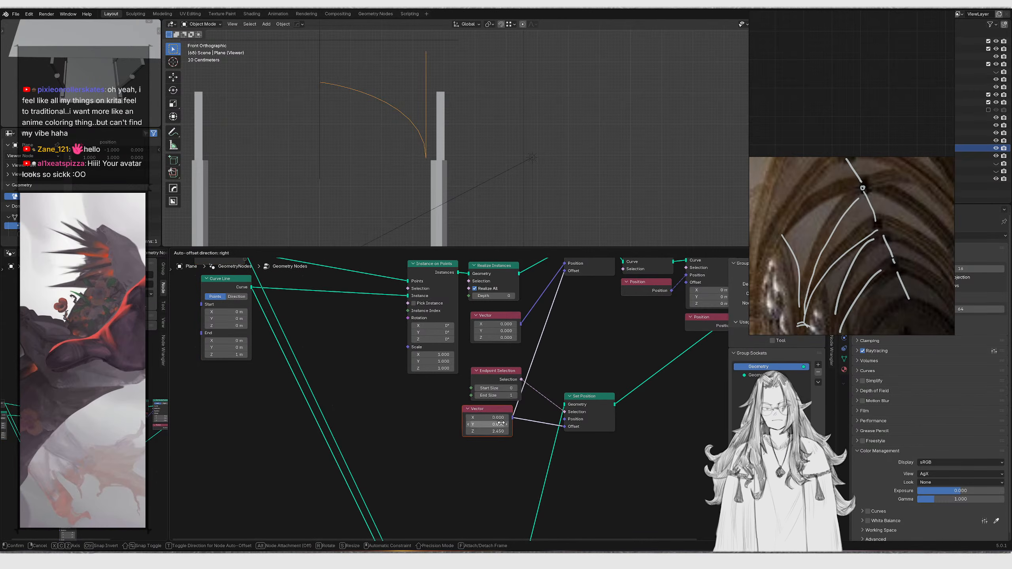
pyautogui.click(515, 425)
pyautogui.moveTo(524, 404); pyautogui.dragTo(496, 426, button='middle')
pyautogui.moveTo(526, 362); pyautogui.dragTo(457, 346)
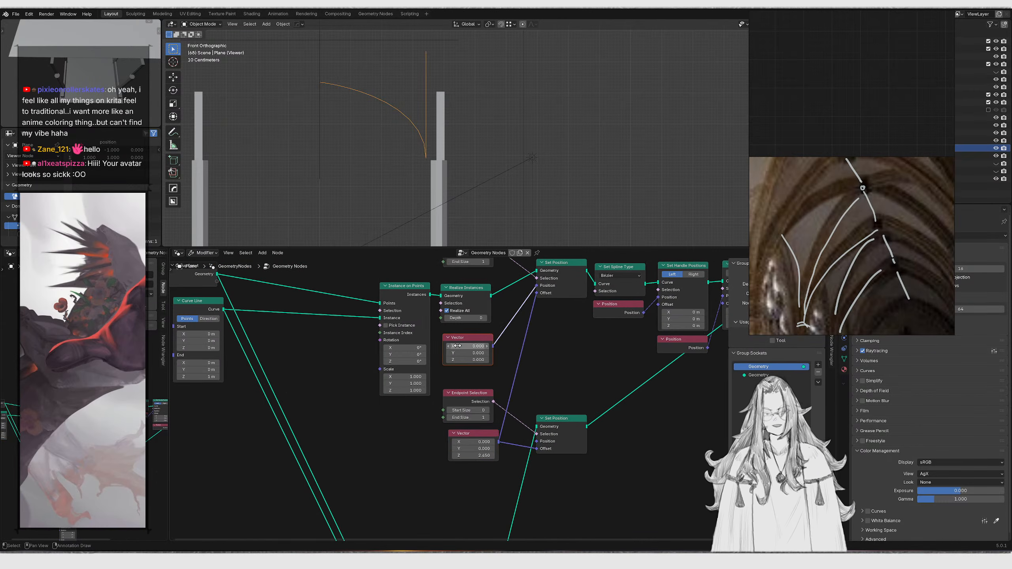
pyautogui.press('h')
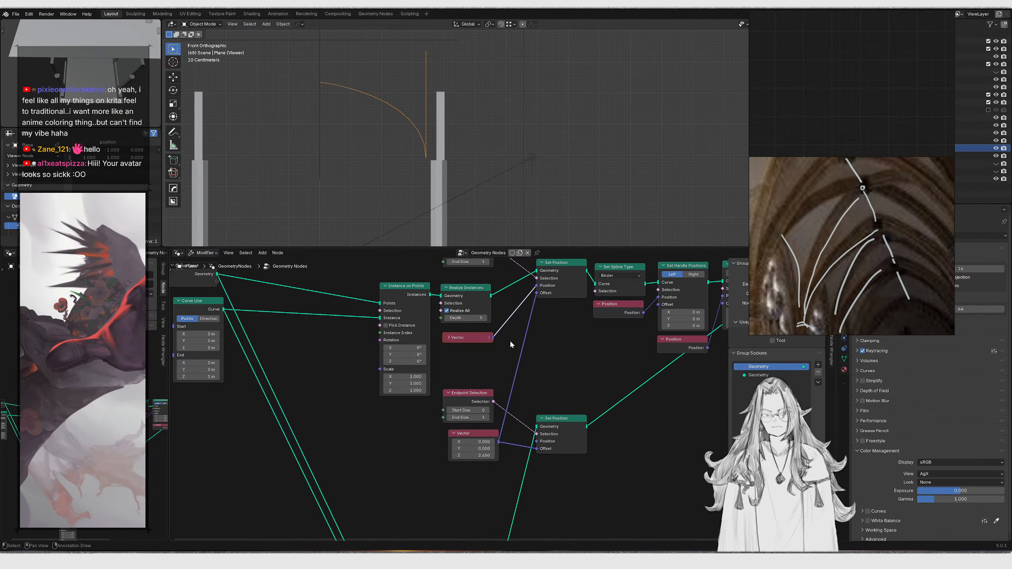
# Duplicate a Position node and add a Multiply vector math node from its output
pyautogui.click(630, 304)
pyautogui.hotkey('shift', 'd')
pyautogui.click(375, 466)
pyautogui.moveTo(386, 479); pyautogui.dragTo(409, 410, button='middle')
pyautogui.scroll(2, 409, 410)
pyautogui.moveTo(407, 426); pyautogui.dragTo(461, 424)
pyautogui.write('multip')
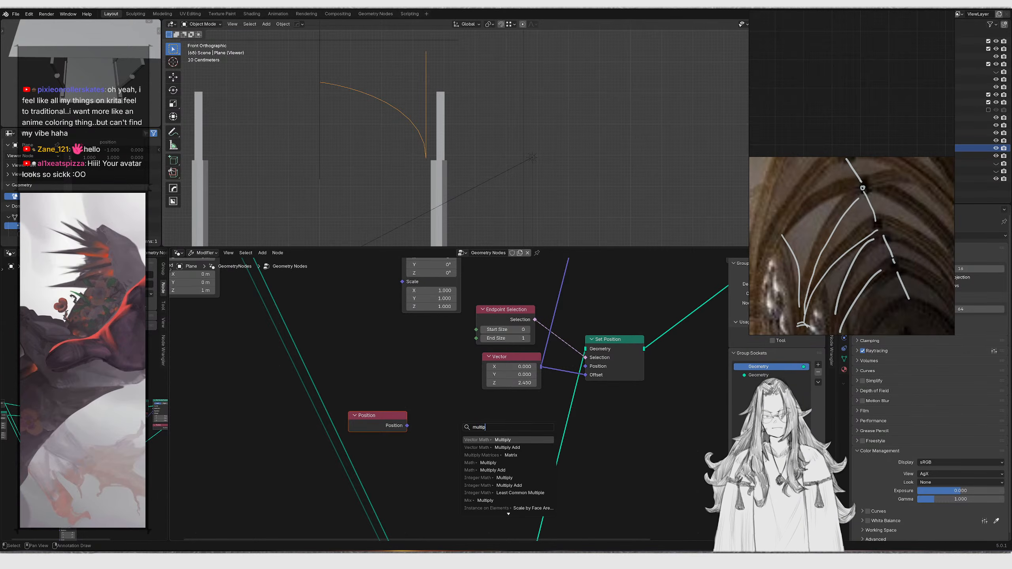
pyautogui.press('Return')
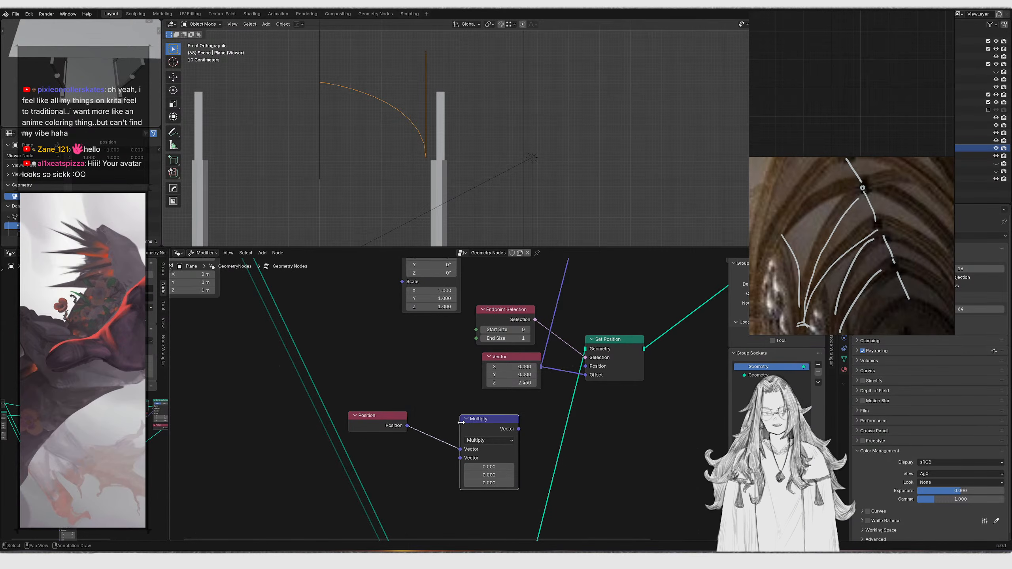
# Set the lower Instance on Points scale to 0 on all three axes
pyautogui.moveTo(484, 440); pyautogui.dragTo(454, 419, button='middle')
pyautogui.scroll(2, 455, 419)
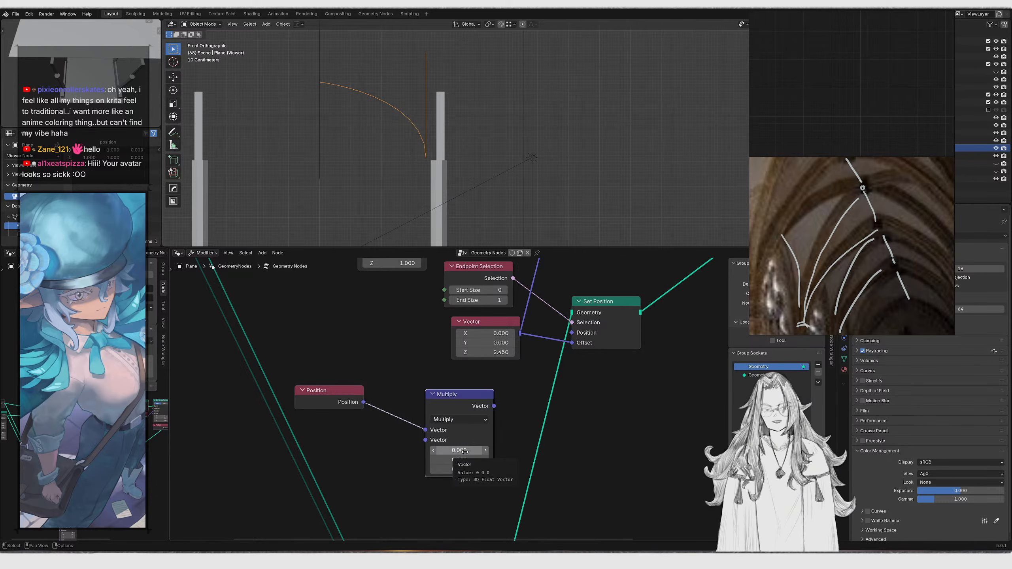
pyautogui.scroll(-2, 463, 449)
pyautogui.moveTo(483, 392); pyautogui.dragTo(493, 334, button='middle')
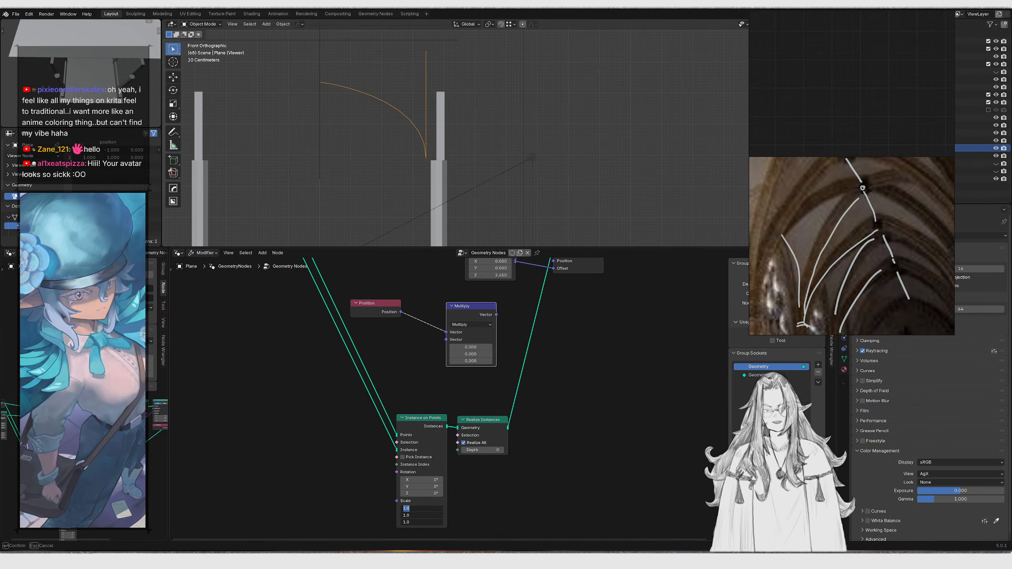
pyautogui.write('0')
pyautogui.press('Return')
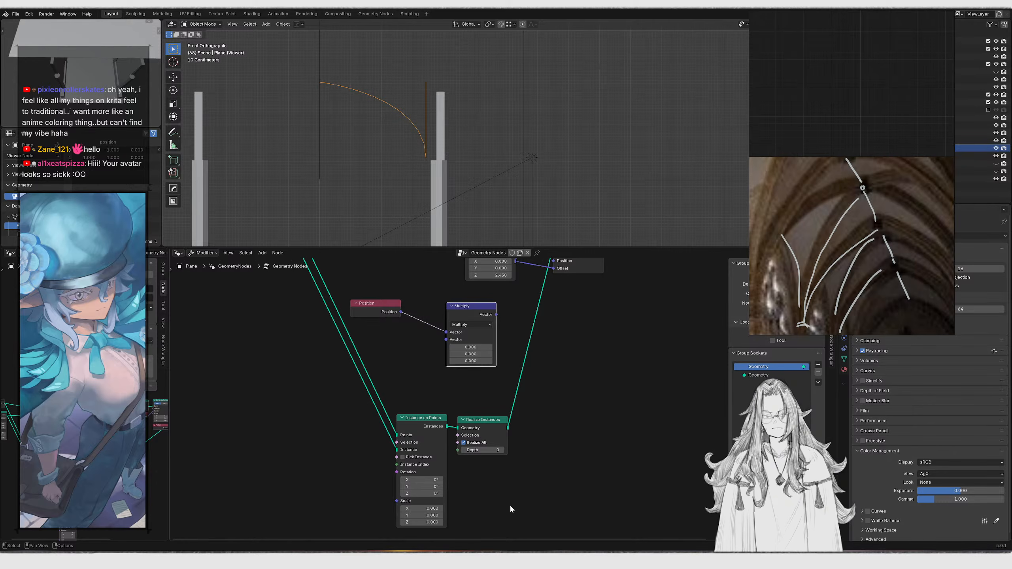
# Delete the Position and Multiply nodes
pyautogui.moveTo(448, 377); pyautogui.dragTo(486, 419, button='middle')
pyautogui.moveTo(467, 373); pyautogui.dragTo(511, 353)
pyautogui.press('x')
# Move the lower Instance on Points and Realize Instances nodes down
pyautogui.moveTo(435, 376); pyautogui.dragTo(575, 497)
pyautogui.press('g')
pyautogui.press('y')
pyautogui.click(593, 374)
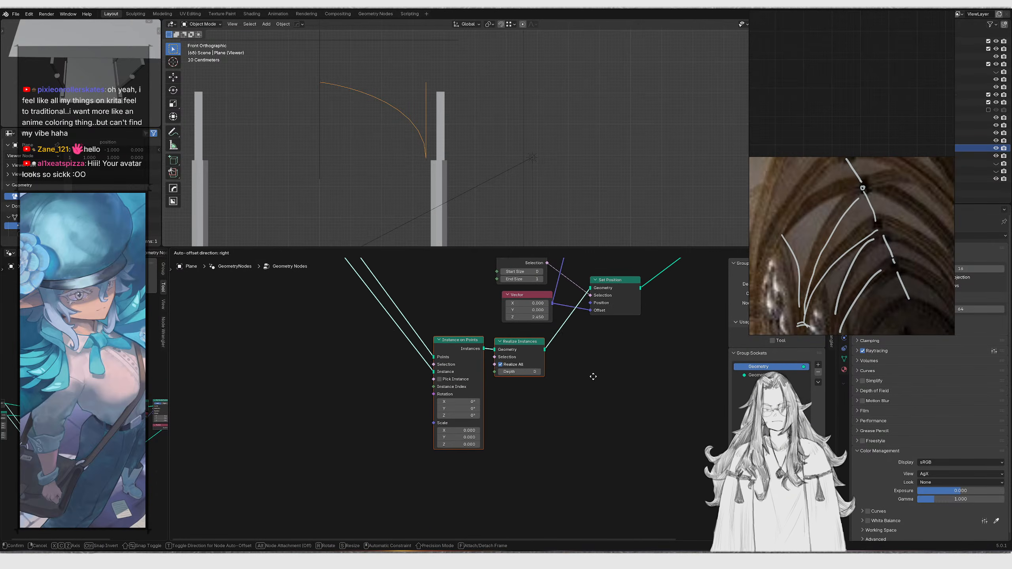
# Inspect the rib curve in the viewport from closer angles
pyautogui.moveTo(458, 131)
pyautogui.mouseDown(button='middle')
pyautogui.moveTo(489, 150)
pyautogui.moveTo(444, 142)
pyautogui.mouseUp(button='middle')
pyautogui.scroll(2, 383, 98)
pyautogui.keyDown('shift'); pyautogui.moveTo(400, 103); pyautogui.dragTo(545, 159, button='middle'); pyautogui.keyUp('shift')
pyautogui.scroll(2, 528, 123)
pyautogui.scroll(-5, 417, 327)
pyautogui.moveTo(415, 327); pyautogui.dragTo(405, 381, button='middle')
pyautogui.scroll(7, 463, 390)
pyautogui.scroll(1, 521, 401)
pyautogui.moveTo(522, 397); pyautogui.dragTo(465, 397)
pyautogui.hotkey('ctrl', 'z')
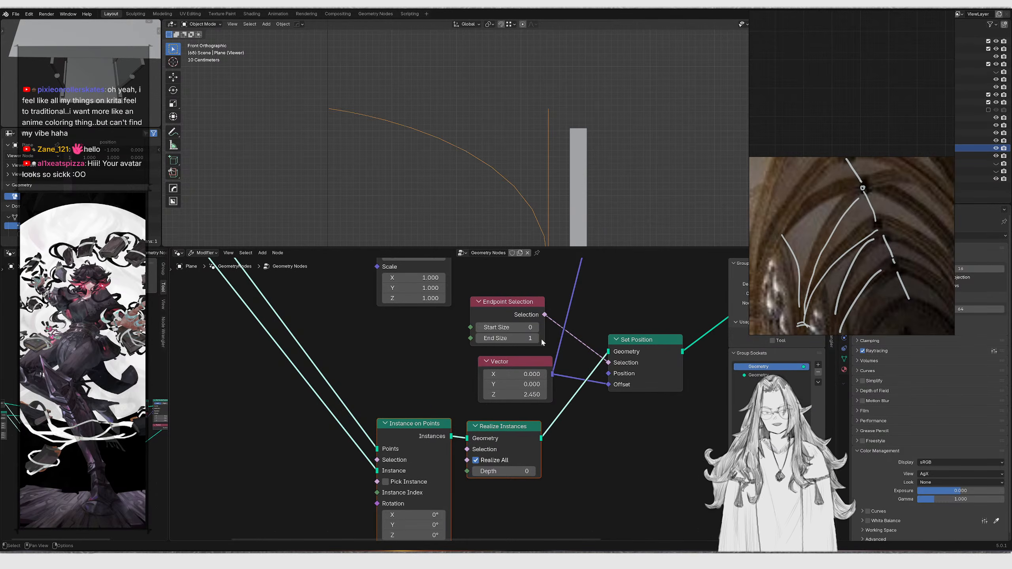
pyautogui.scroll(-3, 509, 153)
pyautogui.moveTo(557, 177); pyautogui.dragTo(594, 184, button='middle')
pyautogui.scroll(-3, 576, 387)
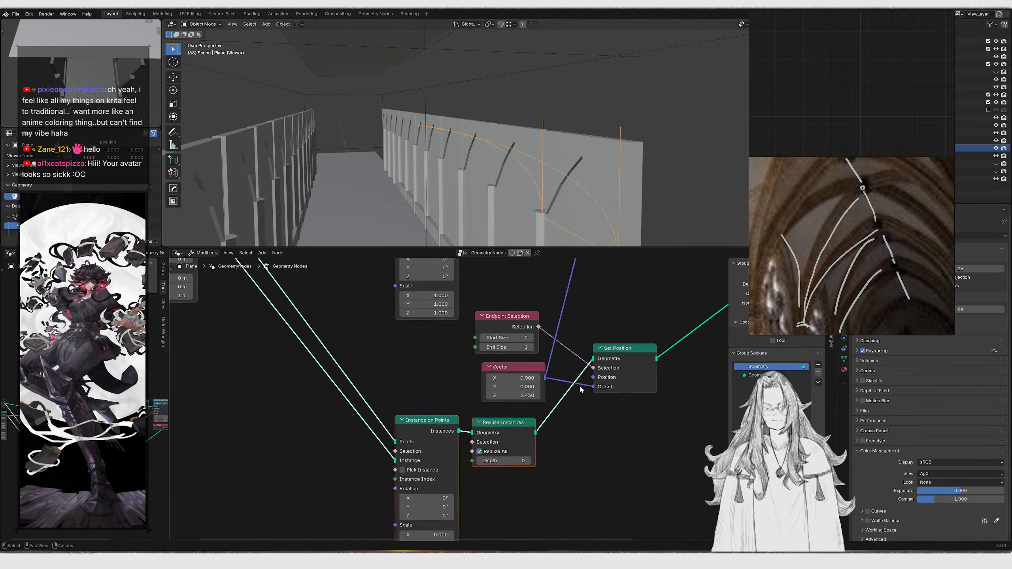
# Rewire the links between the lower branch's Vector, Set Position and output nodes
pyautogui.moveTo(576, 388); pyautogui.dragTo(451, 449, button='middle')
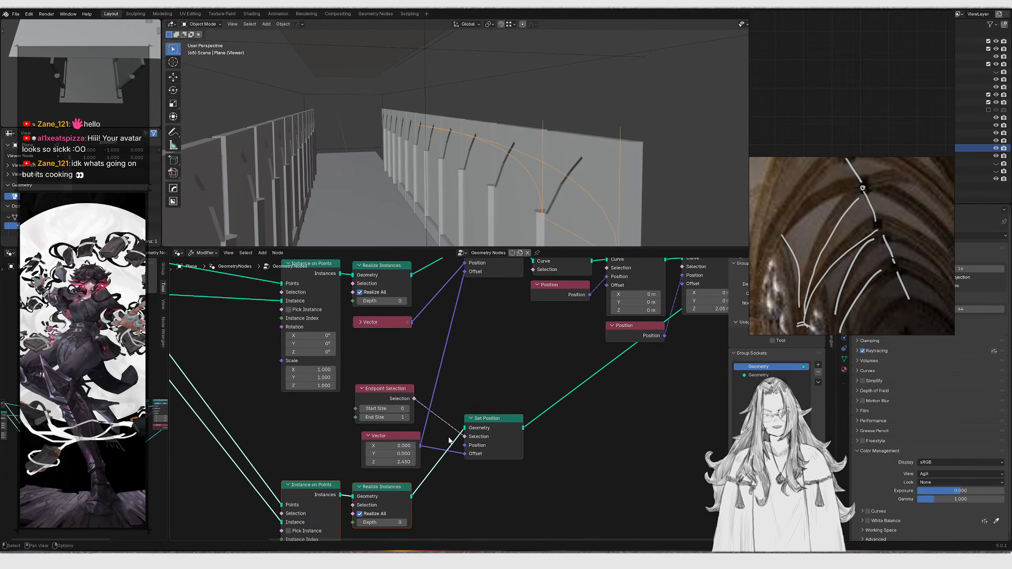
pyautogui.moveTo(393, 465); pyautogui.dragTo(338, 445, button='middle')
pyautogui.moveTo(332, 483); pyautogui.dragTo(437, 379, button='middle')
pyautogui.scroll(1, 346, 438)
pyautogui.scroll(1, 396, 451)
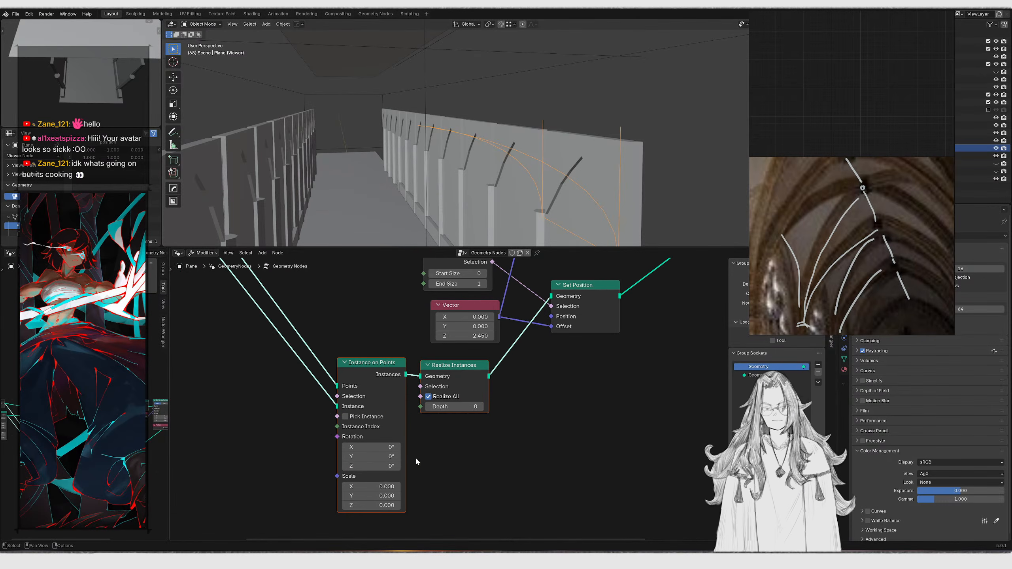
pyautogui.moveTo(467, 417); pyautogui.dragTo(393, 457, button='middle')
pyautogui.moveTo(481, 362); pyautogui.dragTo(406, 431, button='middle')
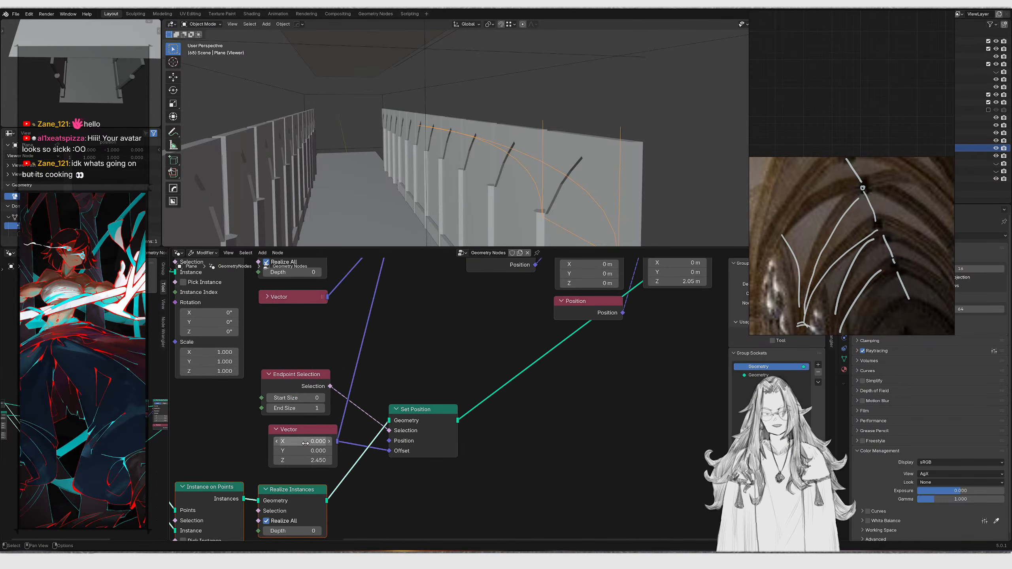
pyautogui.moveTo(449, 373); pyautogui.dragTo(462, 352, button='middle')
pyautogui.moveTo(528, 312); pyautogui.dragTo(432, 379, button='middle')
pyautogui.scroll(-1, 533, 358)
pyautogui.moveTo(553, 362)
pyautogui.mouseDown(button='middle')
pyautogui.moveTo(470, 409)
pyautogui.moveTo(393, 410)
pyautogui.mouseUp(button='middle')
pyautogui.scroll(-4, 567, 413)
pyautogui.moveTo(566, 416); pyautogui.dragTo(523, 438, button='middle')
pyautogui.moveTo(537, 423); pyautogui.dragTo(644, 275)
pyautogui.moveTo(641, 322); pyautogui.dragTo(670, 419)
pyautogui.moveTo(468, 320); pyautogui.dragTo(504, 343)
pyautogui.moveTo(443, 385); pyautogui.dragTo(605, 264, button='middle')
# Move the lower Set Position node down and preview it in the Viewer
pyautogui.scroll(6, 478, 348)
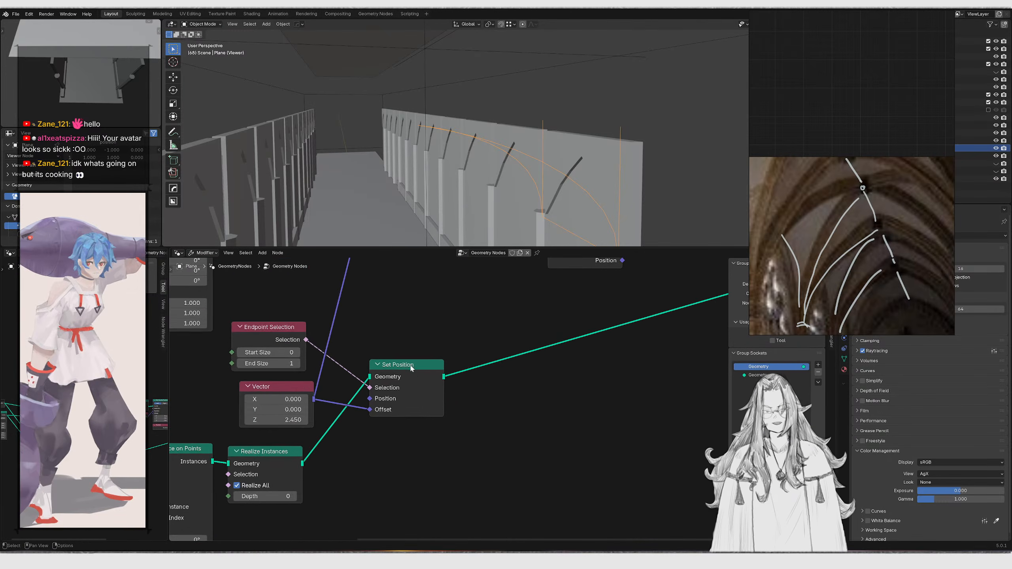
pyautogui.scroll(-2, 413, 366)
pyautogui.moveTo(414, 339); pyautogui.dragTo(416, 452, button='middle')
pyautogui.scroll(-3, 458, 379)
pyautogui.moveTo(493, 382); pyautogui.dragTo(482, 352, button='middle')
pyautogui.scroll(3, 469, 383)
pyautogui.keyDown('ctrl'); pyautogui.keyDown('shift'); pyautogui.click(395, 436); pyautogui.keyUp('shift'); pyautogui.keyUp('ctrl')
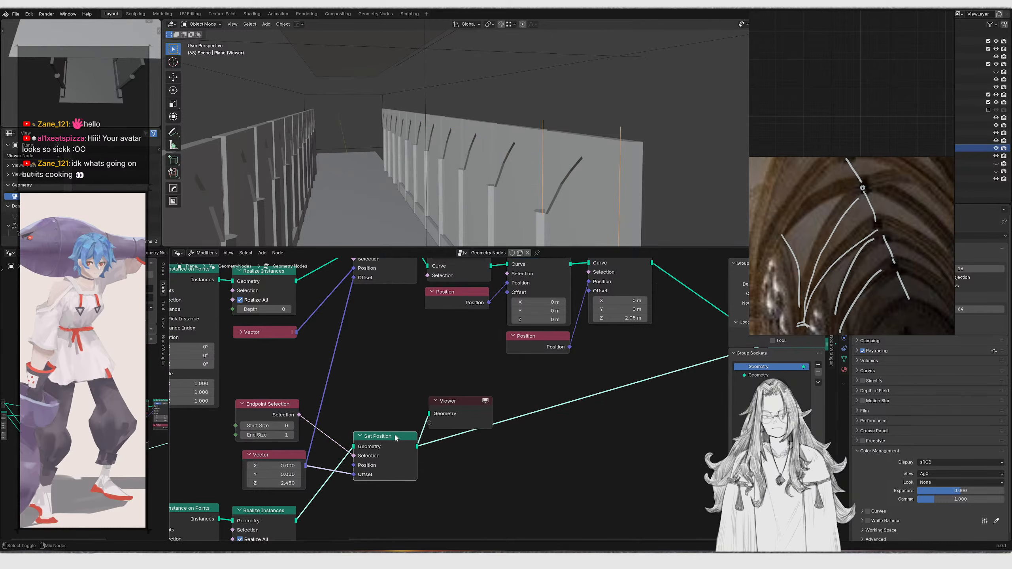
# Undo the last change and move the lower Set Position node up beside the Viewer node
pyautogui.hotkey('ctrl', 'z')
pyautogui.hotkey('ctrl', 'shift', 'z')
pyautogui.hotkey('ctrl', 'z')
pyautogui.moveTo(400, 428); pyautogui.dragTo(486, 381, button='middle')
pyautogui.moveTo(486, 400); pyautogui.dragTo(512, 397)
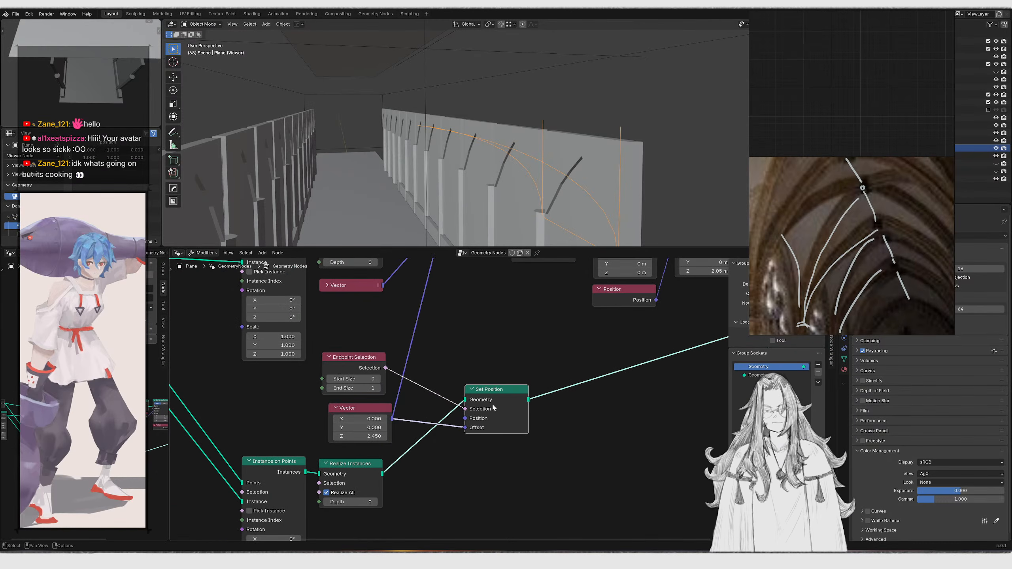
# Try adjusting the Y value of the lower Vector node
pyautogui.moveTo(366, 436)
pyautogui.mouseDown()
pyautogui.moveTo(389, 437)
pyautogui.moveTo(406, 418)
pyautogui.moveTo(359, 427)
pyautogui.moveTo(372, 428)
pyautogui.mouseUp()
pyautogui.press('Escape')
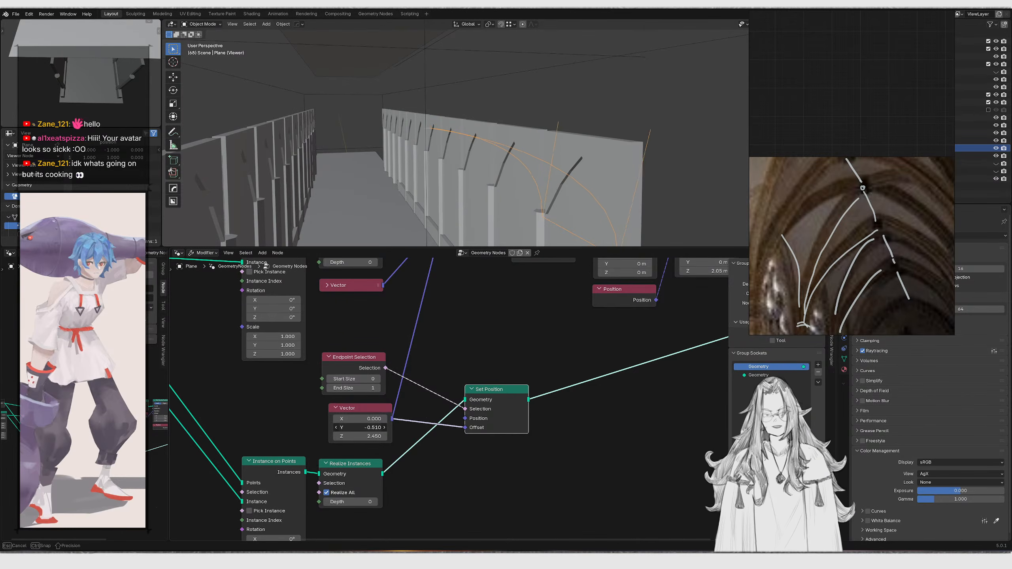
pyautogui.moveTo(372, 427); pyautogui.dragTo(387, 427)
pyautogui.scroll(2, 390, 430)
pyautogui.scroll(-1, 404, 415)
# Set the Instance on Points node's scale Y to 0, undoing and redoing the edit
pyautogui.moveTo(404, 416); pyautogui.dragTo(453, 367, button='middle')
pyautogui.moveTo(354, 459); pyautogui.dragTo(407, 433, button='middle')
pyautogui.scroll(1, 415, 390)
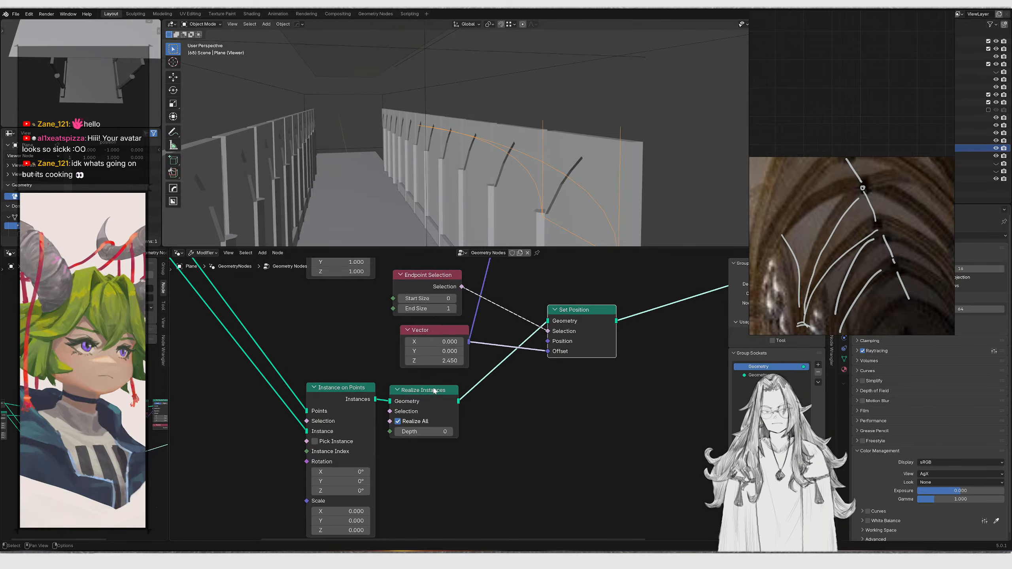
pyautogui.moveTo(415, 415); pyautogui.dragTo(445, 367, button='middle')
pyautogui.click(357, 483)
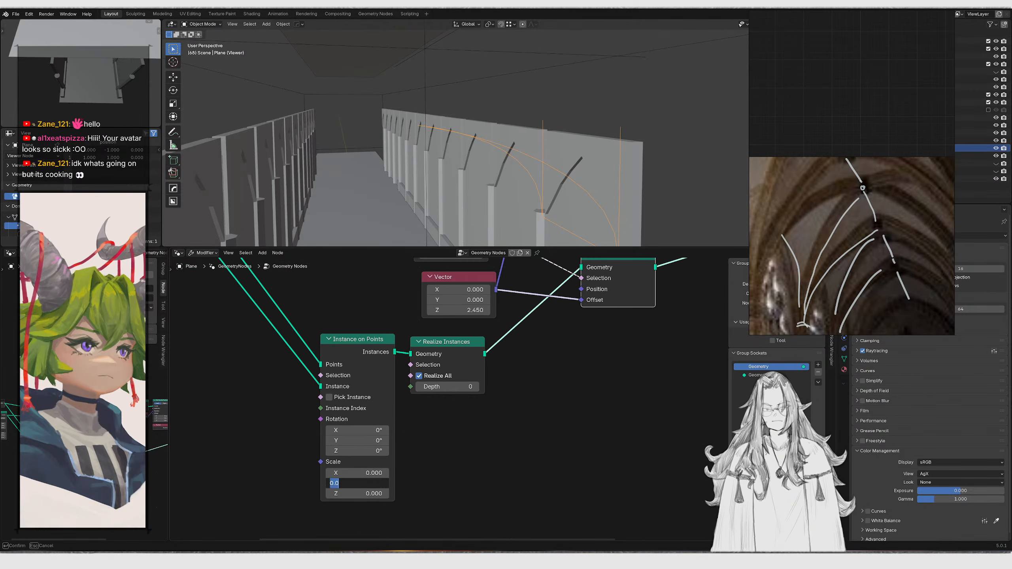
pyautogui.write('0')
pyautogui.press('Return')
pyautogui.hotkey('ctrl', 'z')
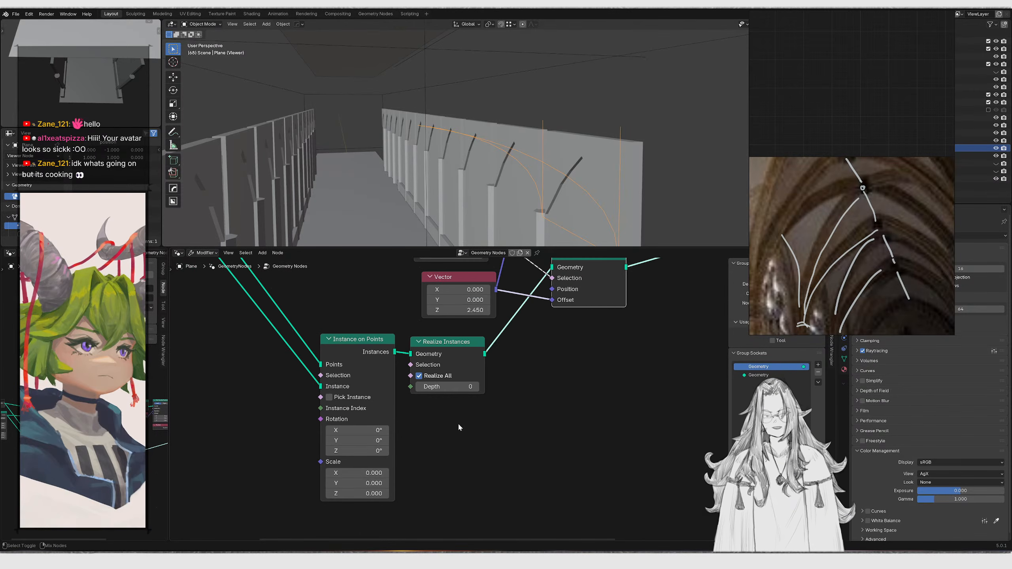
pyautogui.hotkey('ctrl', 'shift', 'z')
# Move the lower Instance on Points and Realize Instances nodes vertically
pyautogui.moveTo(426, 389); pyautogui.dragTo(404, 475, button='middle')
pyautogui.scroll(-1, 403, 475)
pyautogui.moveTo(508, 492); pyautogui.dragTo(331, 439)
pyautogui.press('g')
pyautogui.press('y')
pyautogui.click(388, 475)
# Set the Instance on Points scale to 1 on all three axes
pyautogui.moveTo(449, 310); pyautogui.dragTo(476, 344, button='middle')
pyautogui.scroll(-1, 477, 344)
pyautogui.moveTo(412, 389); pyautogui.dragTo(438, 284, button='middle')
pyautogui.moveTo(427, 501); pyautogui.dragTo(428, 517)
pyautogui.write('1')
pyautogui.press('Return')
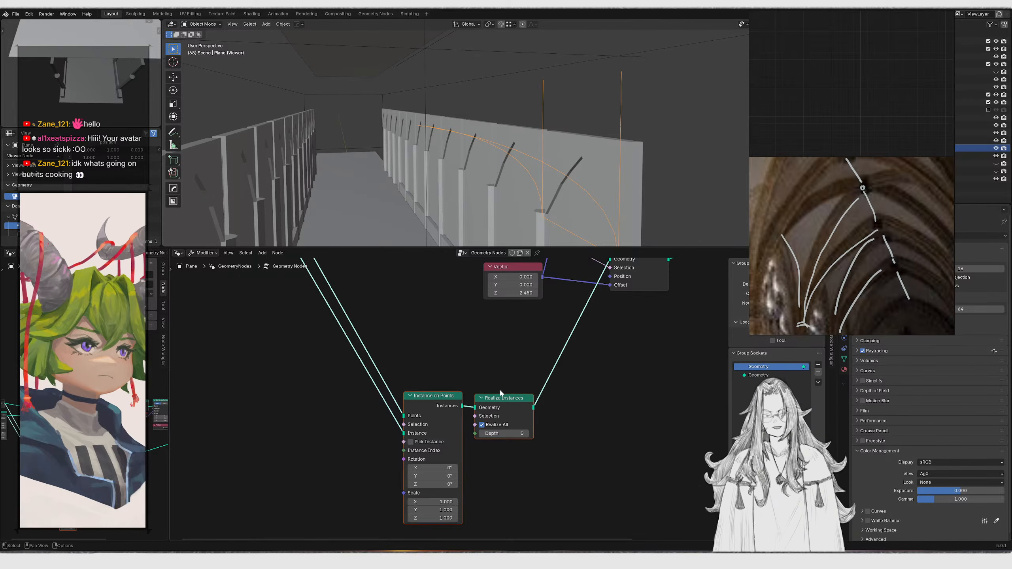
# Shift the selected upper-branch nodes horizontally and expand the collapsed Vector node
pyautogui.moveTo(417, 318); pyautogui.dragTo(421, 410, button='middle')
pyautogui.press('g')
pyautogui.press('x')
pyautogui.click(519, 413)
pyautogui.moveTo(448, 329); pyautogui.dragTo(420, 424, button='middle')
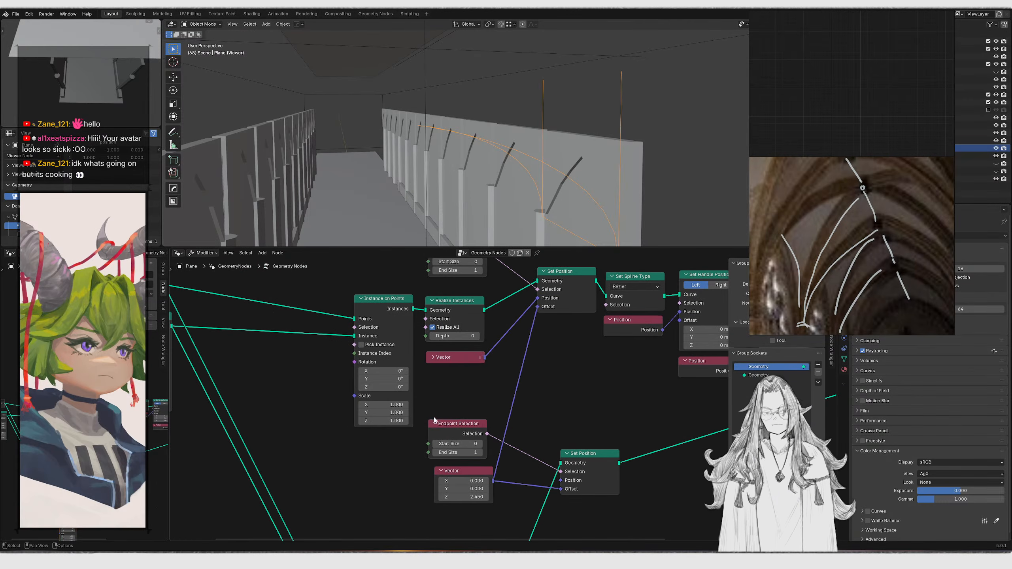
pyautogui.moveTo(477, 364); pyautogui.dragTo(477, 364)
pyautogui.click(438, 358)
pyautogui.click(435, 359)
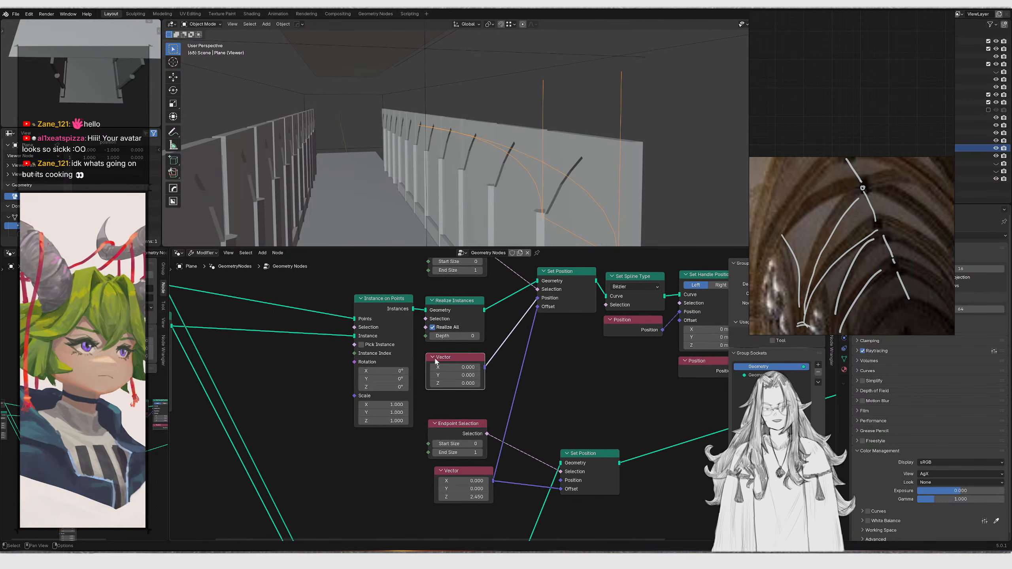
# Duplicate a Position node and connect it into a new Vector Math Multiply node
pyautogui.moveTo(592, 353); pyautogui.dragTo(620, 335)
pyautogui.hotkey('shift', 'd')
pyautogui.click(341, 520)
pyautogui.moveTo(341, 521); pyautogui.dragTo(409, 427, button='middle')
pyautogui.moveTo(435, 424); pyautogui.dragTo(439, 461)
pyautogui.moveTo(441, 460); pyautogui.dragTo(493, 445)
pyautogui.click(426, 470)
pyautogui.write('multip')
pyautogui.press('Return')
pyautogui.click(492, 446)
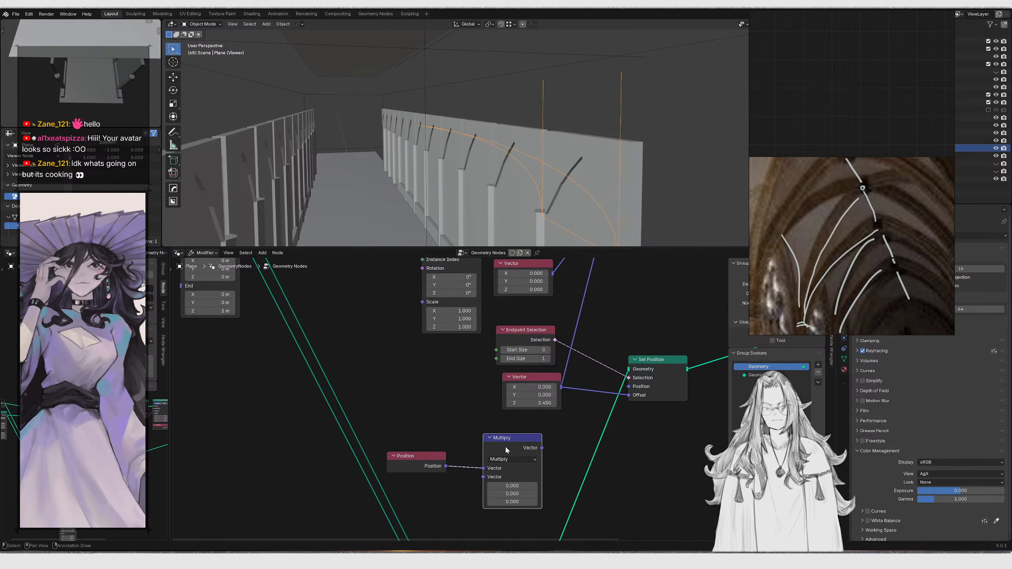
# Feed the Multiply result into the Set Position offset and set the multiplier vector's X to 1
pyautogui.moveTo(543, 448); pyautogui.dragTo(629, 394)
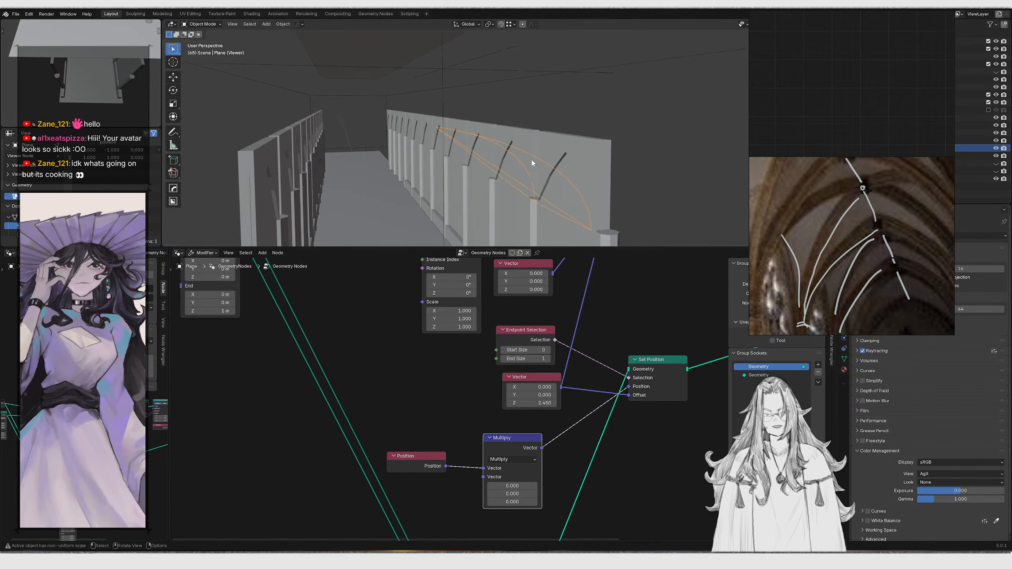
pyautogui.moveTo(436, 460); pyautogui.dragTo(445, 445)
pyautogui.scroll(3, 528, 451)
pyautogui.moveTo(528, 452); pyautogui.dragTo(496, 421, button='middle')
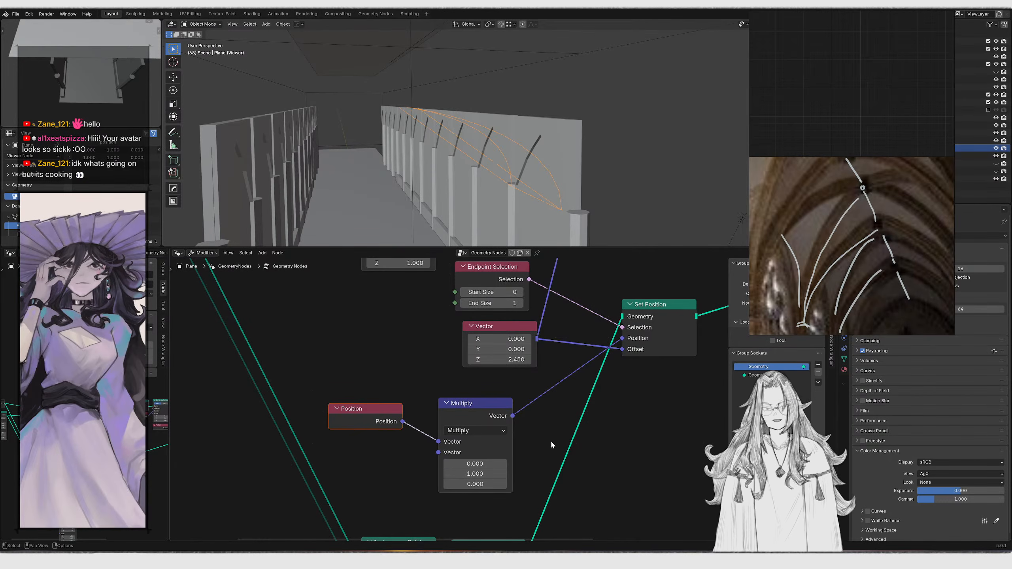
pyautogui.click(474, 464)
pyautogui.write('1')
pyautogui.press('Return')
pyautogui.moveTo(565, 164)
pyautogui.mouseDown(button='middle')
pyautogui.moveTo(546, 147)
pyautogui.moveTo(531, 164)
pyautogui.moveTo(564, 168)
pyautogui.moveTo(580, 139)
pyautogui.moveTo(566, 111)
pyautogui.moveTo(558, 168)
pyautogui.mouseUp(button='middle')
pyautogui.scroll(-4, 597, 375)
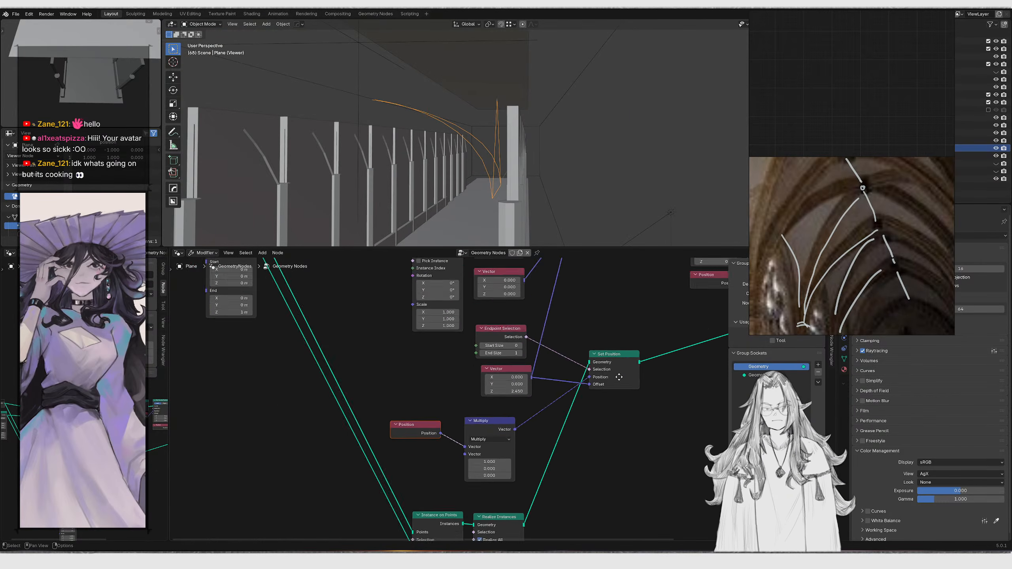
# Move two groups of nodes horizontally to spread out the node tree
pyautogui.moveTo(619, 378); pyautogui.dragTo(428, 500, button='middle')
pyautogui.moveTo(568, 408); pyautogui.dragTo(402, 412, button='middle')
pyautogui.moveTo(536, 364); pyautogui.dragTo(654, 418)
pyautogui.press('g')
pyautogui.press('x')
pyautogui.click(533, 406)
pyautogui.moveTo(444, 287); pyautogui.dragTo(512, 316)
pyautogui.press('g')
pyautogui.press('x')
pyautogui.click(533, 317)
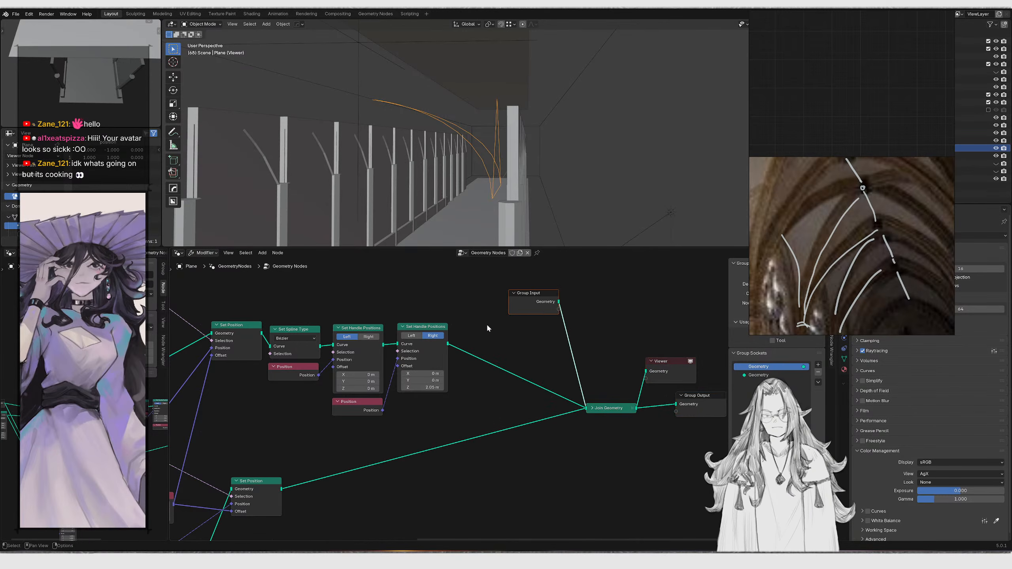
# Shift the Bézier spline, handle and output nodes further right
pyautogui.moveTo(534, 320); pyautogui.dragTo(542, 323, button='middle')
pyautogui.scroll(-2, 503, 383)
pyautogui.moveTo(319, 315); pyautogui.dragTo(454, 402)
pyautogui.press('g')
pyautogui.press('x')
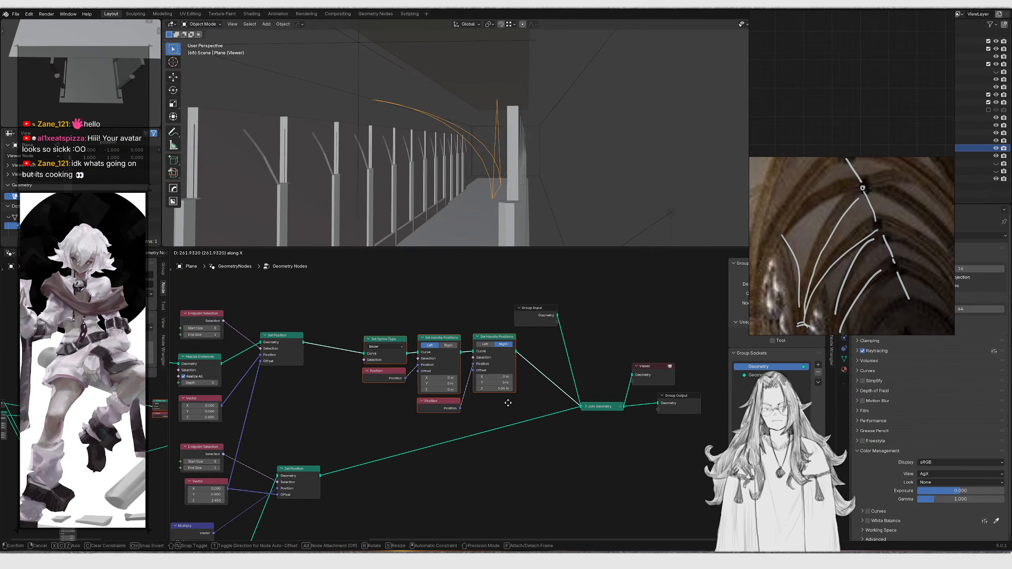
pyautogui.click(508, 402)
pyautogui.moveTo(446, 168); pyautogui.dragTo(454, 198, button='middle')
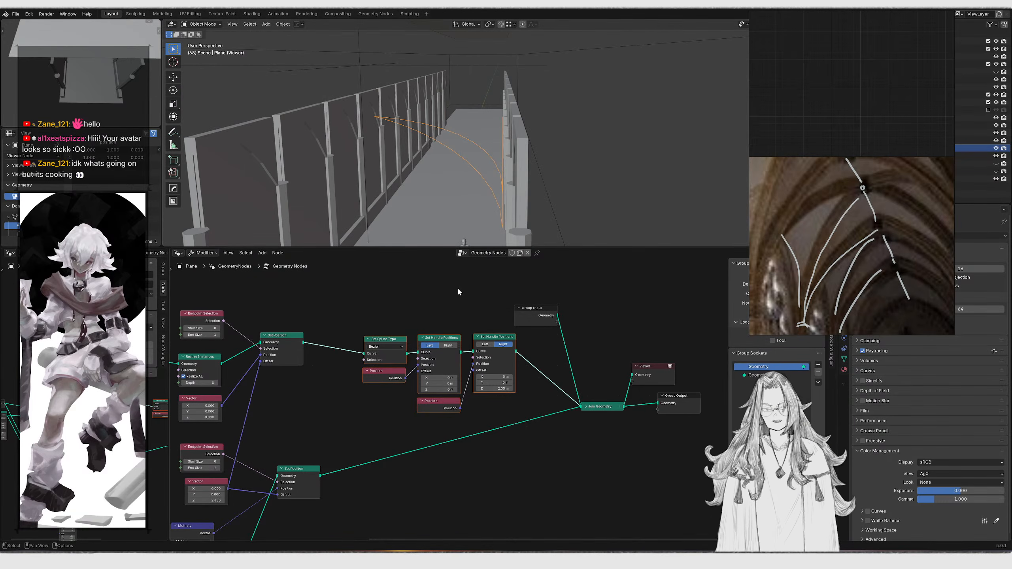
pyautogui.moveTo(388, 268); pyautogui.dragTo(677, 443)
pyautogui.press('g')
pyautogui.press('x')
pyautogui.click(617, 410)
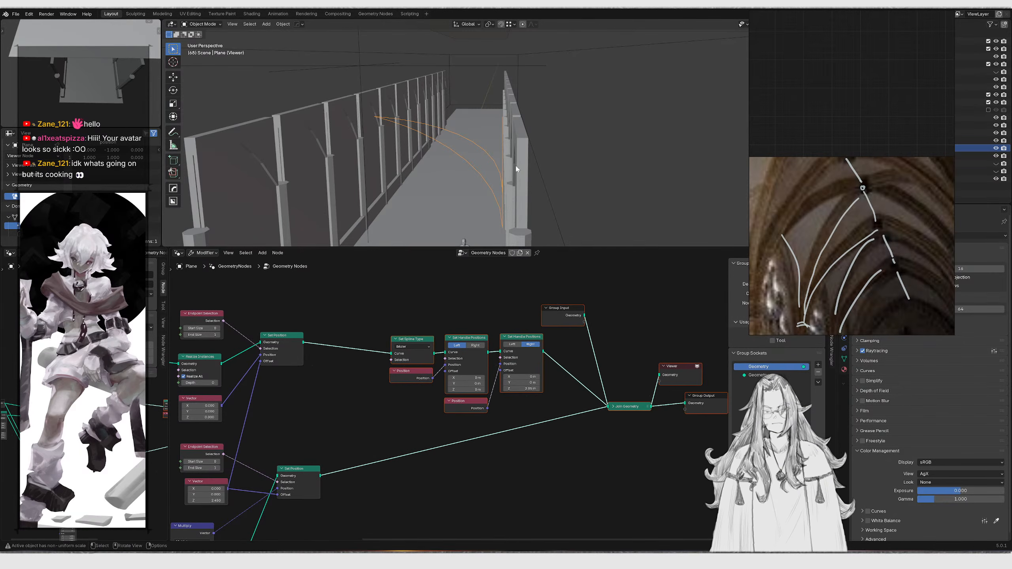
# Switch to an orthographic side view and move the plane object along Z
pyautogui.moveTo(497, 171); pyautogui.dragTo(530, 154, button='middle')
pyautogui.press('KP_1')
pyautogui.press('g')
pyautogui.press('z')
pyautogui.click(523, 109)
pyautogui.moveTo(562, 114); pyautogui.dragTo(472, 123, button='middle')
pyautogui.scroll(5, 483, 136)
pyautogui.keyDown('shift'); pyautogui.moveTo(483, 74); pyautogui.dragTo(486, 136, button='middle'); pyautogui.keyUp('shift')
pyautogui.scroll(-3, 470, 413)
pyautogui.scroll(6, 466, 418)
pyautogui.moveTo(280, 406); pyautogui.dragTo(375, 413, button='middle')
pyautogui.moveTo(368, 490); pyautogui.dragTo(359, 428)
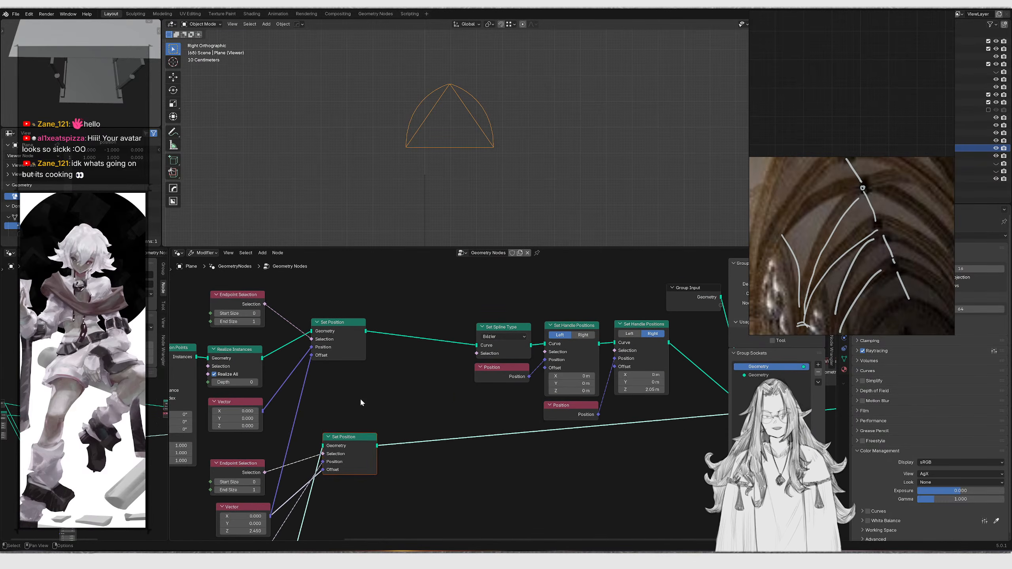
# Join both Set Position outputs with a Join Geometry node feeding the Set Spline Type node
pyautogui.scroll(1, 344, 322)
pyautogui.keyDown('ctrl'); pyautogui.keyDown('shift'); pyautogui.moveTo(334, 319); pyautogui.dragTo(350, 445, button='right'); pyautogui.keyUp('shift'); pyautogui.keyUp('ctrl')
pyautogui.press('g')
pyautogui.click(404, 359)
pyautogui.keyDown('ctrl'); pyautogui.keyDown('shift'); pyautogui.click(431, 342); pyautogui.keyUp('shift'); pyautogui.keyUp('ctrl')
pyautogui.hotkey('ctrl', 'z')
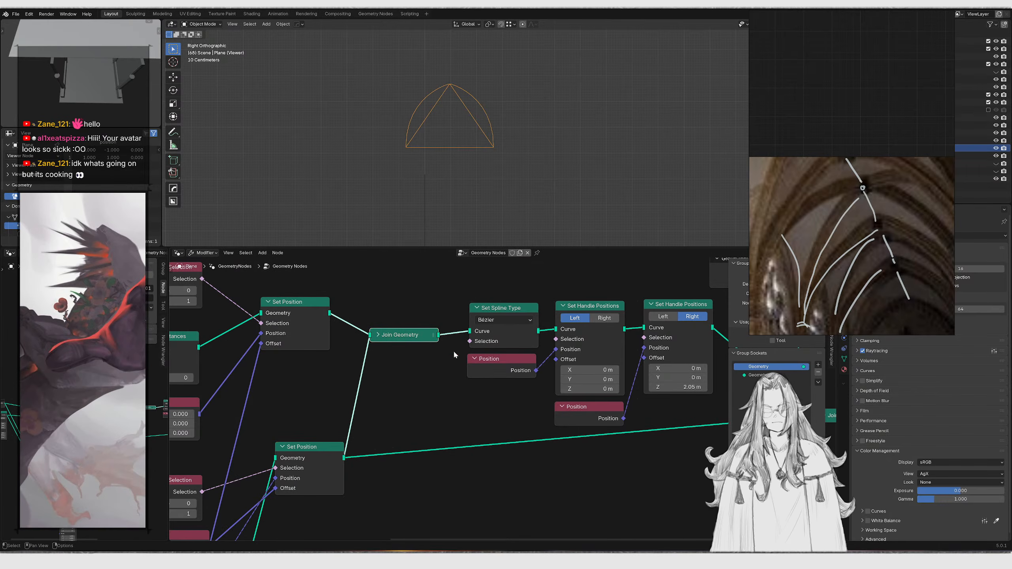
pyautogui.keyDown('ctrl'); pyautogui.keyDown('shift'); pyautogui.click(435, 341); pyautogui.keyUp('shift'); pyautogui.keyUp('ctrl')
pyautogui.keyDown('ctrl'); pyautogui.keyDown('shift'); pyautogui.click(521, 311); pyautogui.keyUp('shift'); pyautogui.keyUp('ctrl')
pyautogui.moveTo(594, 308); pyautogui.dragTo(519, 330, button='middle')
pyautogui.keyDown('ctrl'); pyautogui.keyDown('shift'); pyautogui.click(520, 328); pyautogui.keyUp('shift'); pyautogui.keyUp('ctrl')
pyautogui.keyDown('ctrl'); pyautogui.keyDown('shift'); pyautogui.click(615, 326); pyautogui.keyUp('shift'); pyautogui.keyUp('ctrl')
# Delete the Viewer node
pyautogui.moveTo(550, 180); pyautogui.dragTo(522, 151, button='middle')
pyautogui.scroll(-3, 432, 433)
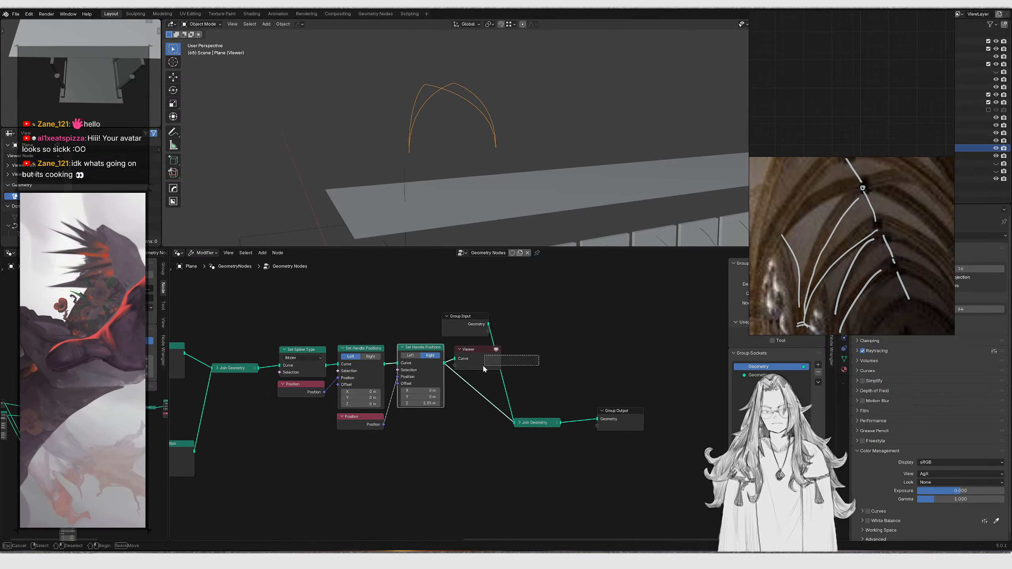
pyautogui.moveTo(490, 364); pyautogui.dragTo(491, 364)
pyautogui.press('x')
# Enter Edit Mode and try moving the selected geometry along Y and Z
pyautogui.moveTo(501, 138); pyautogui.dragTo(638, 183, button='middle')
pyautogui.press('Tab')
pyautogui.press('Tab')
pyautogui.press('Tab')
pyautogui.press('g')
pyautogui.press('y')
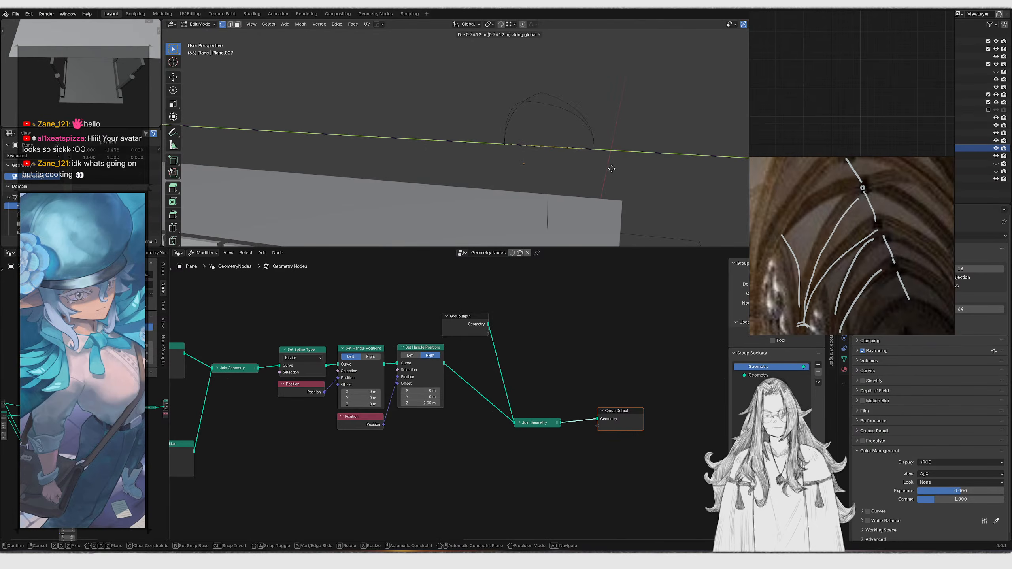
pyautogui.press('z')
pyautogui.press('z')
pyautogui.press('z')
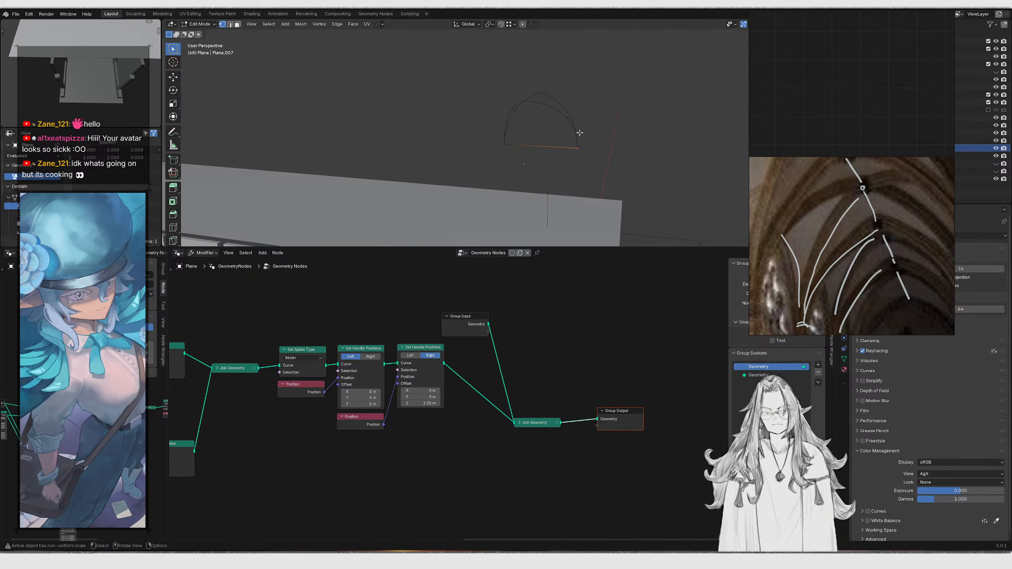
pyautogui.rightClick(704, 219)
# Try moving the selected edit-mode geometry freely, then undo and cancel the moves
pyautogui.keyDown('alt'); pyautogui.moveTo(623, 170); pyautogui.dragTo(591, 140, button='middle'); pyautogui.keyUp('alt')
pyautogui.press('g')
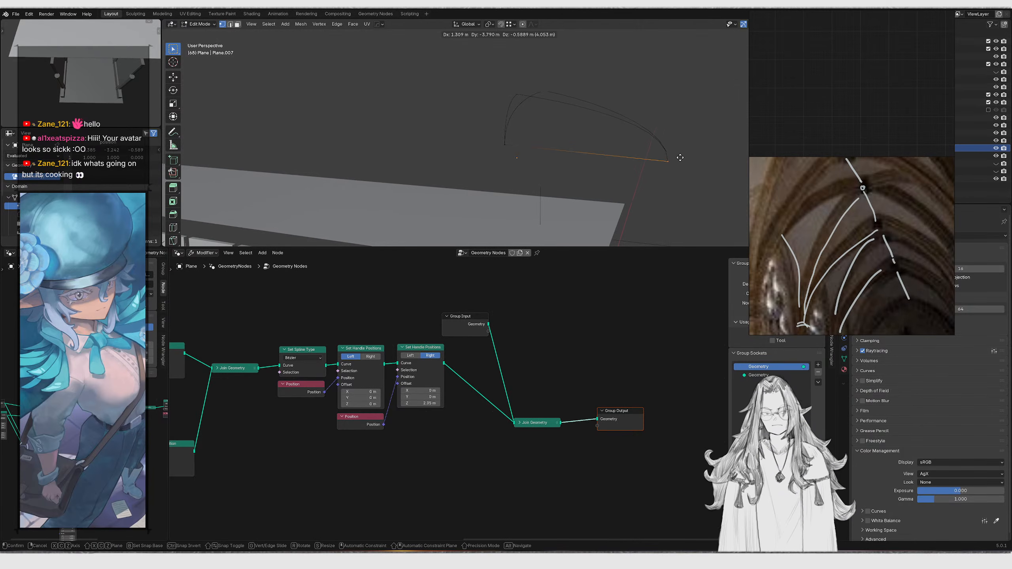
pyautogui.click(700, 163)
pyautogui.moveTo(606, 135); pyautogui.dragTo(558, 165, button='middle')
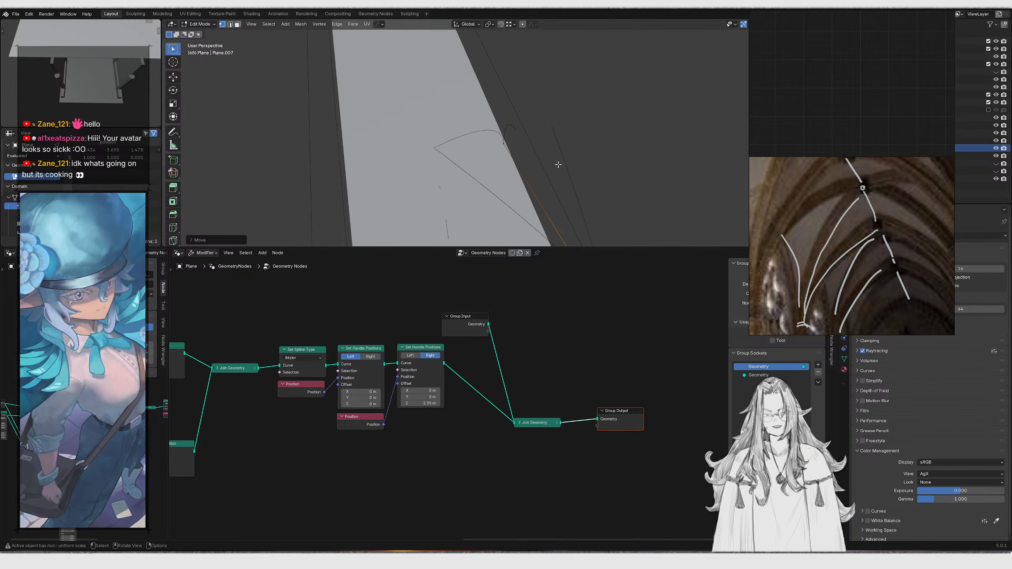
pyautogui.hotkey('ctrl', 'z')
pyautogui.hotkey('ctrl', 'shift', 'z')
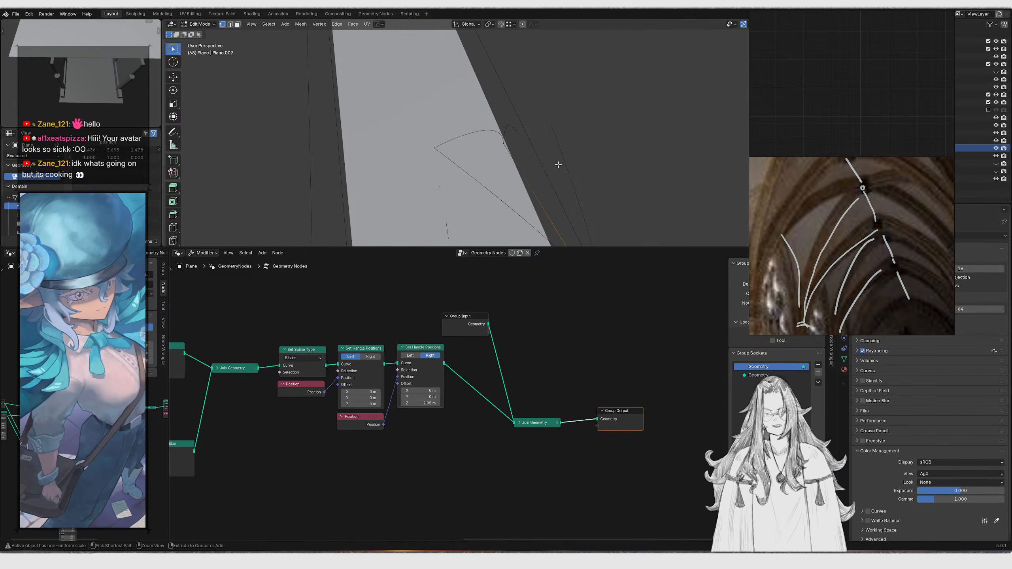
pyautogui.hotkey('ctrl', 'z')
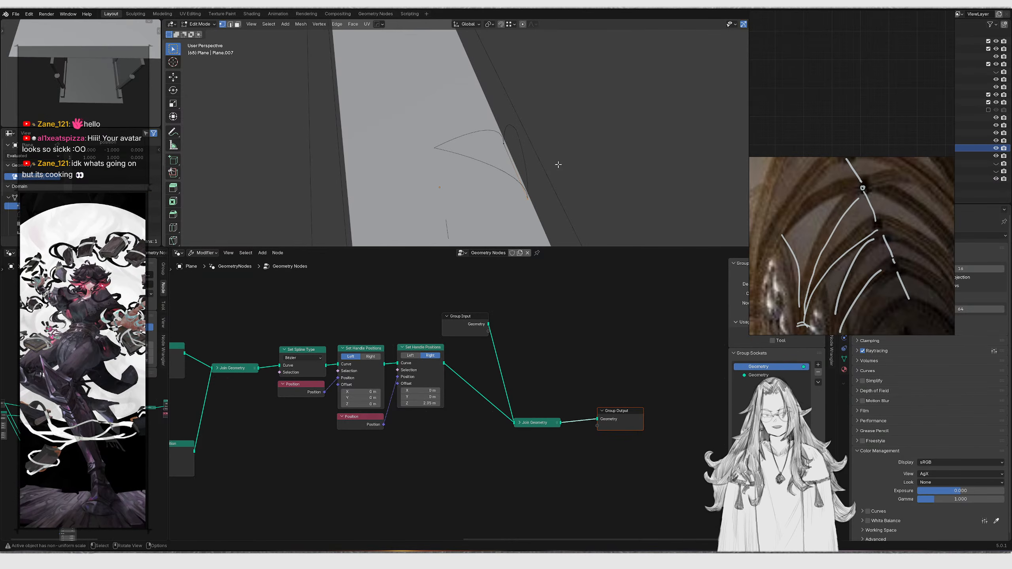
pyautogui.press('g')
pyautogui.press('x')
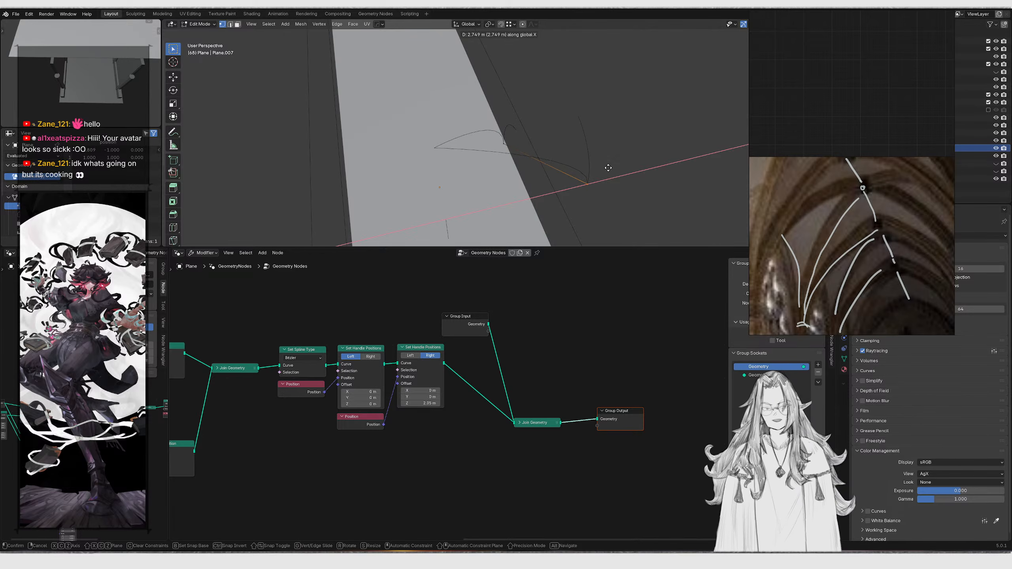
pyautogui.rightClick(608, 168)
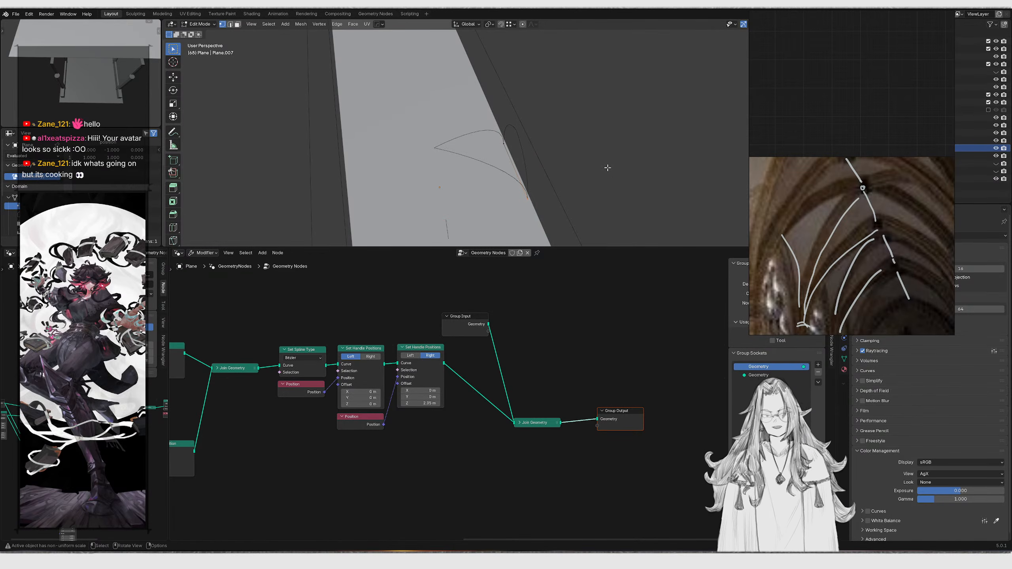
# Move the output-end nodes down and to the right in the node tree
pyautogui.moveTo(534, 375); pyautogui.dragTo(641, 470)
pyautogui.press('g')
pyautogui.click(606, 421)
pyautogui.moveTo(474, 318); pyautogui.dragTo(433, 308)
pyautogui.moveTo(359, 360); pyautogui.dragTo(426, 380, button='middle')
pyautogui.moveTo(530, 186); pyautogui.dragTo(510, 172, button='middle')
pyautogui.scroll(3, 510, 172)
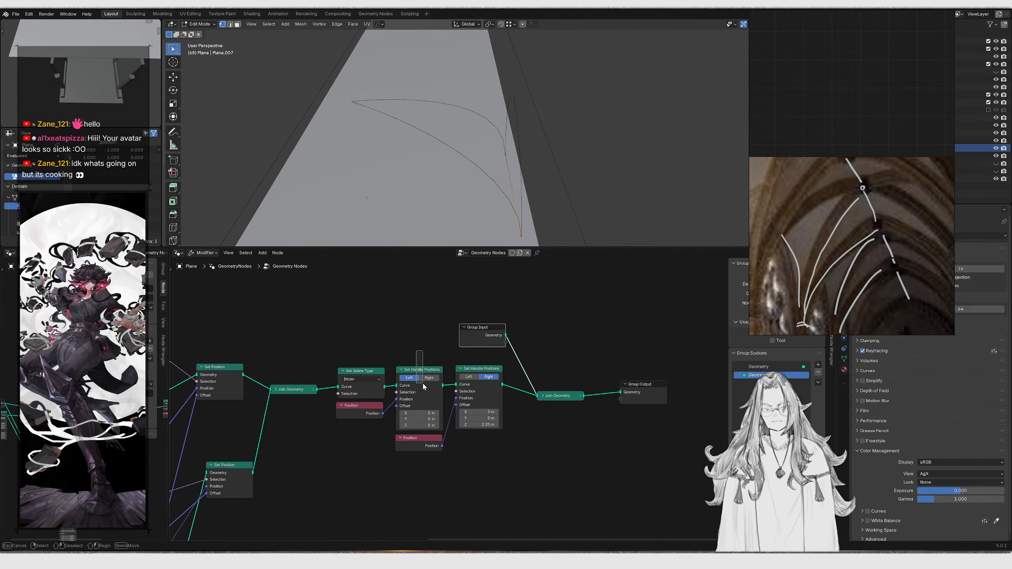
pyautogui.moveTo(423, 383); pyautogui.dragTo(423, 384)
pyautogui.hotkey('ctrl', 'x')
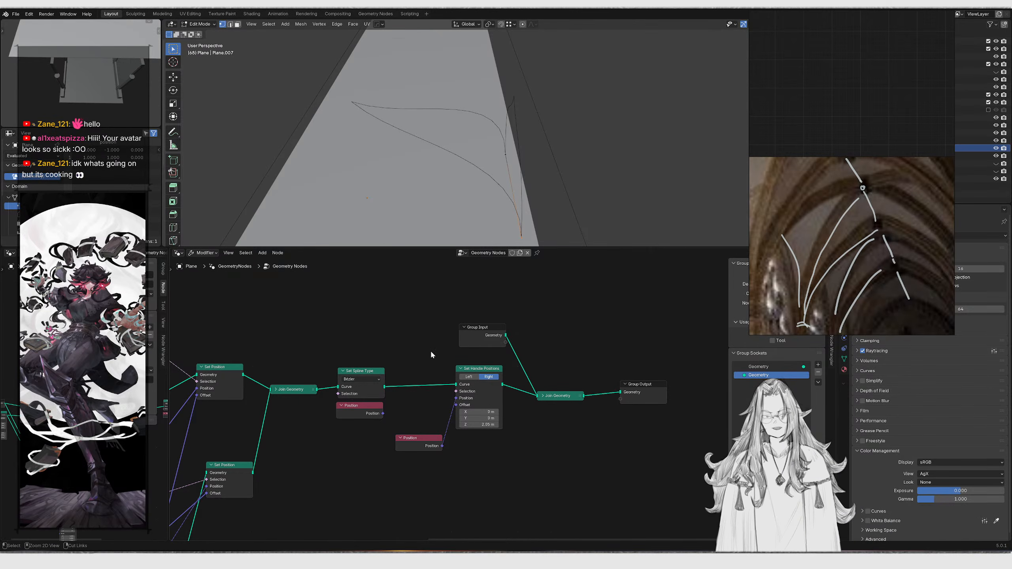
pyautogui.hotkey('ctrl', 'z')
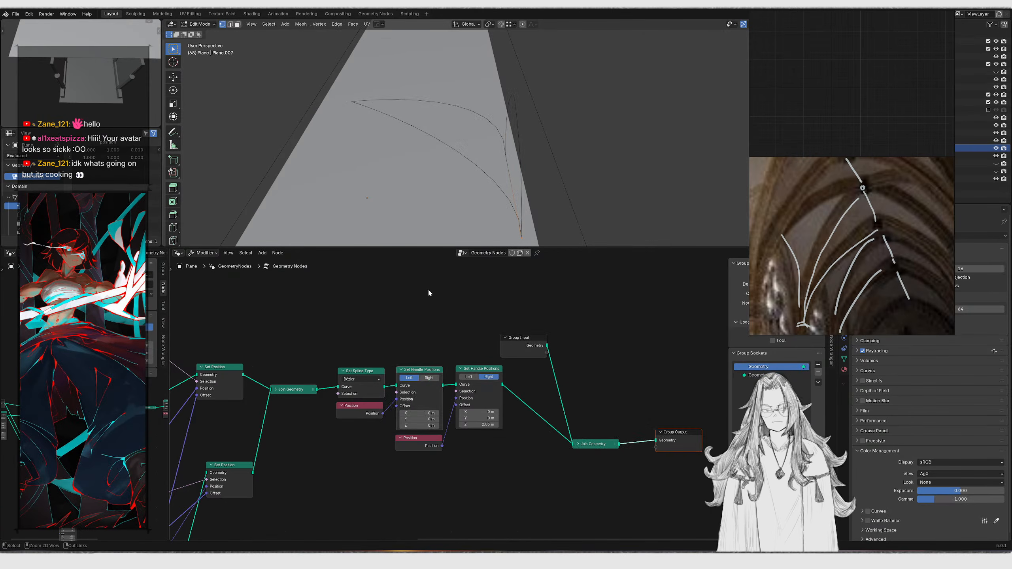
# Reposition the Join Geometry, Group Output and Group Input nodes
pyautogui.moveTo(569, 370); pyautogui.dragTo(519, 370, button='middle')
pyautogui.moveTo(520, 370); pyautogui.dragTo(641, 500)
pyautogui.press('g')
pyautogui.click(629, 427)
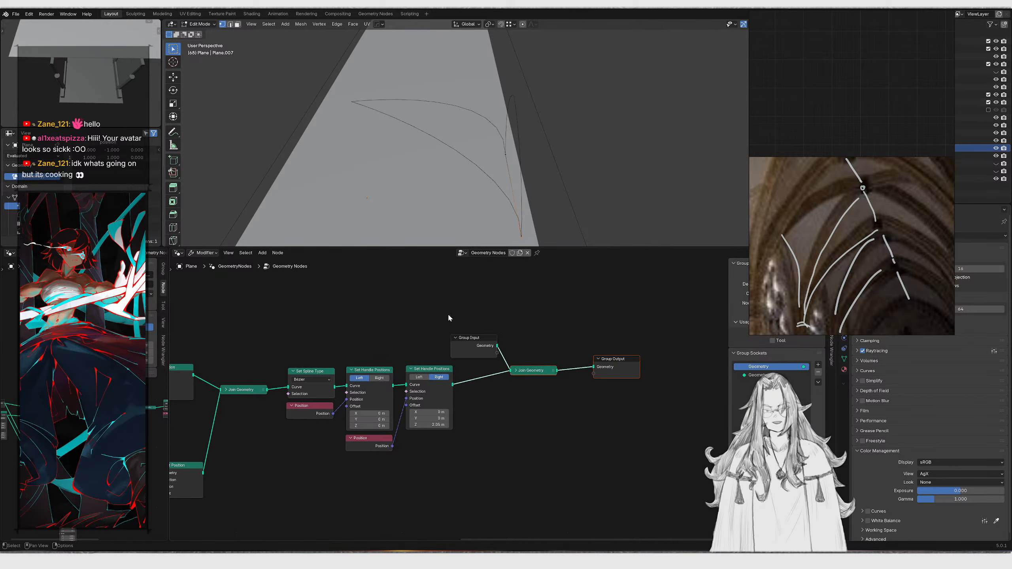
pyautogui.moveTo(447, 313); pyautogui.dragTo(490, 348)
pyautogui.press('g')
pyautogui.click(438, 334)
# Return to Object Mode in a left orthographic view of the arch
pyautogui.moveTo(447, 141); pyautogui.dragTo(666, 183, button='middle')
pyautogui.moveTo(519, 144); pyautogui.dragTo(587, 138, button='middle')
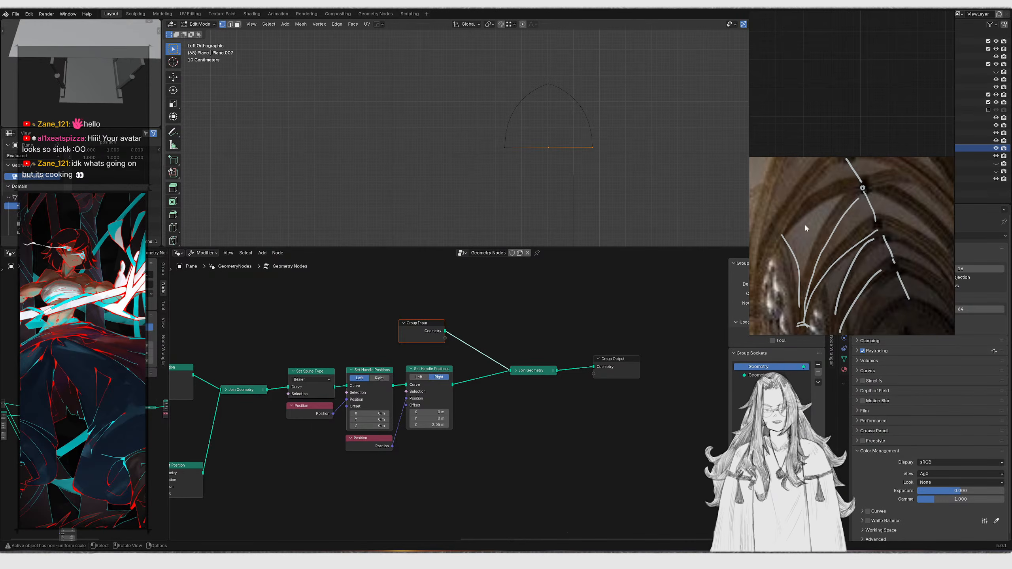
pyautogui.press('Tab')
pyautogui.moveTo(594, 158)
pyautogui.mouseDown(button='middle')
pyautogui.moveTo(554, 168)
pyautogui.moveTo(583, 158)
pyautogui.mouseUp(button='middle')
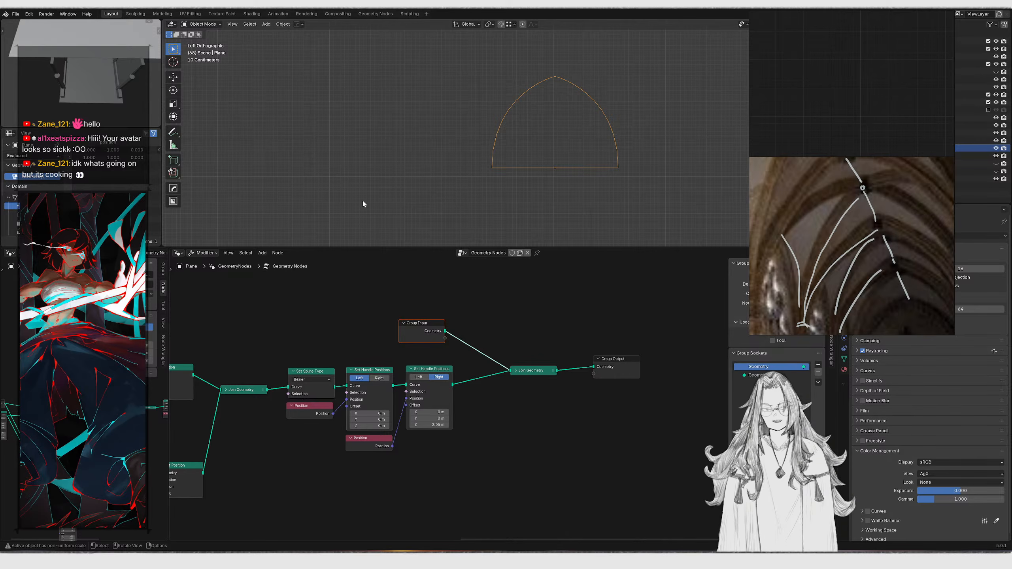
# Sketch a curved rib profile with the Annotate tool in the front orthographic view
pyautogui.click(175, 133)
pyautogui.keyDown('shift'); pyautogui.moveTo(477, 161); pyautogui.dragTo(407, 181, button='middle'); pyautogui.keyUp('shift')
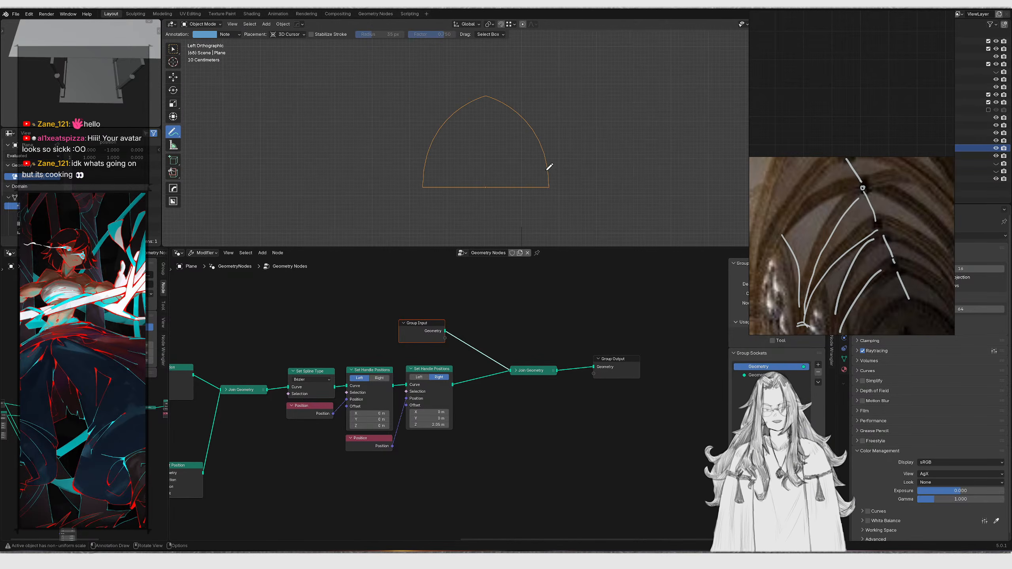
pyautogui.moveTo(550, 187)
pyautogui.mouseDown()
pyautogui.moveTo(560, 127)
pyautogui.moveTo(551, 185)
pyautogui.moveTo(543, 116)
pyautogui.mouseUp()
pyautogui.hotkey('ctrl', 'z')
pyautogui.hotkey('ctrl', 'z')
pyautogui.keyDown('alt'); pyautogui.moveTo(547, 100); pyautogui.dragTo(463, 107, button='middle'); pyautogui.keyUp('alt')
pyautogui.moveTo(376, 99); pyautogui.dragTo(431, 111)
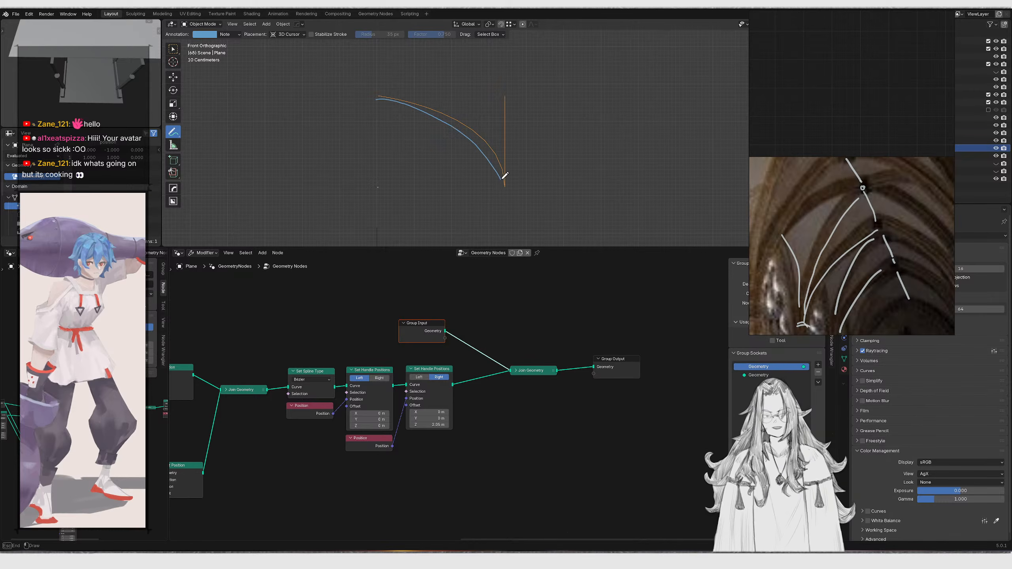
# Add more Annotate strokes tracing the curved rib shape beside the orange arch in the front view
pyautogui.moveTo(507, 180); pyautogui.dragTo(577, 204, button='middle')
pyautogui.moveTo(534, 173); pyautogui.dragTo(579, 174)
pyautogui.moveTo(530, 157)
pyautogui.mouseDown()
pyautogui.moveTo(578, 154)
pyautogui.moveTo(576, 141)
pyautogui.mouseUp()
pyautogui.moveTo(507, 127); pyautogui.dragTo(562, 126)
pyautogui.moveTo(497, 114); pyautogui.dragTo(581, 112)
pyautogui.moveTo(581, 113)
pyautogui.mouseDown(button='middle')
pyautogui.moveTo(517, 150)
pyautogui.moveTo(551, 129)
pyautogui.mouseUp(button='middle')
pyautogui.moveTo(518, 112)
pyautogui.keyDown('ctrl'); pyautogui.mouseDown()
pyautogui.moveTo(571, 134)
pyautogui.moveTo(477, 185)
pyautogui.mouseUp(); pyautogui.keyUp('ctrl')
pyautogui.moveTo(594, 140)
pyautogui.mouseDown(button='middle')
pyautogui.moveTo(571, 156)
pyautogui.moveTo(502, 170)
pyautogui.mouseUp(button='middle')
# Box-select the upstream geometry nodes and move them to reorganize the node tree
pyautogui.press('w')
pyautogui.scroll(-6, 512, 375)
pyautogui.moveTo(285, 405); pyautogui.dragTo(442, 384, button='middle')
pyautogui.moveTo(381, 452); pyautogui.dragTo(411, 394, button='middle')
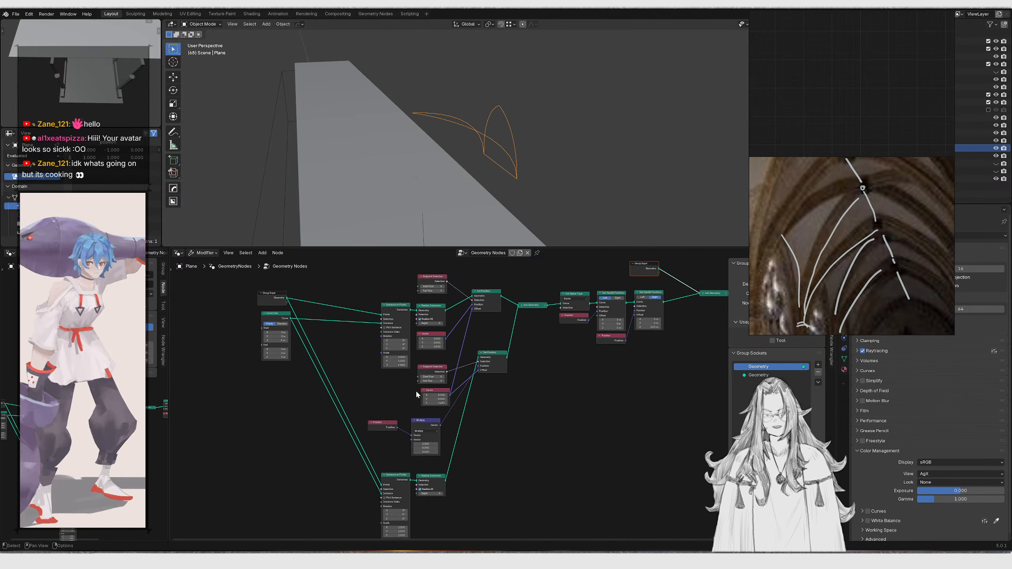
pyautogui.moveTo(242, 342); pyautogui.dragTo(302, 358)
pyautogui.press('g')
pyautogui.rightClick(395, 375)
pyautogui.scroll(-6, 442, 390)
pyautogui.moveTo(291, 316); pyautogui.dragTo(525, 511)
pyautogui.press('g')
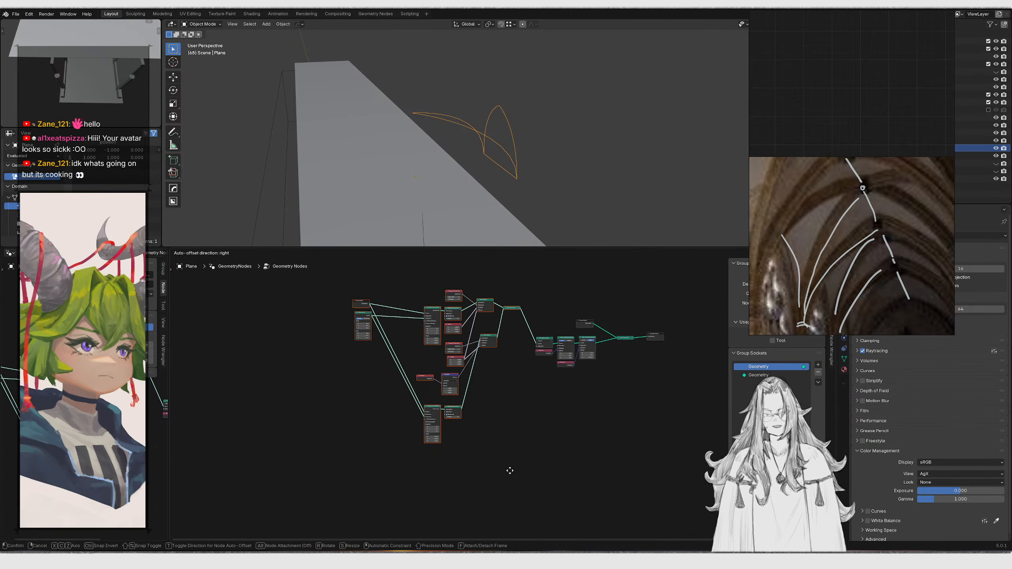
pyautogui.click(469, 443)
# Straighten the node layout by moving individual nodes along the vertical axis
pyautogui.scroll(4, 457, 393)
pyautogui.scroll(2, 421, 423)
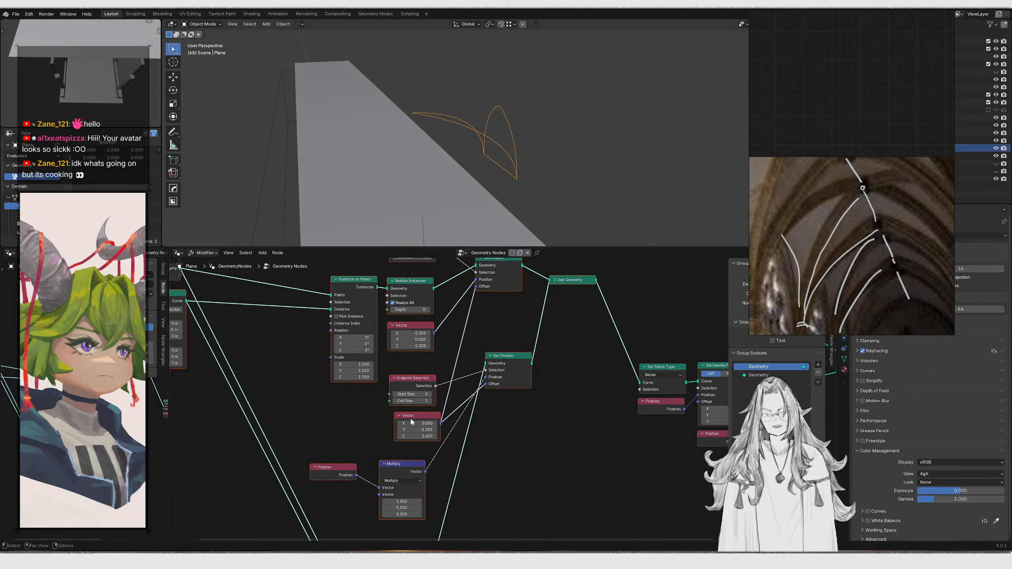
pyautogui.press('Home')
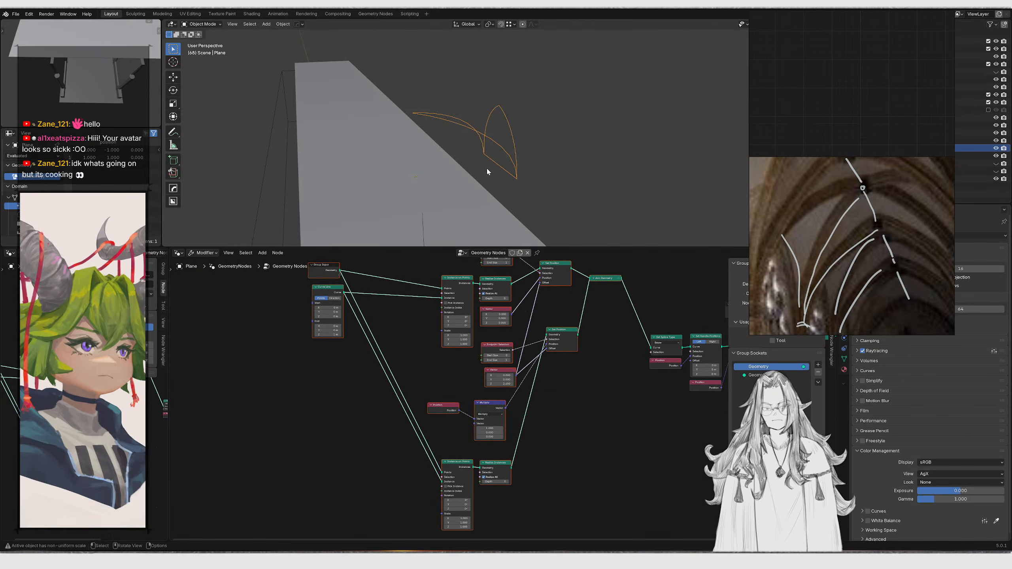
pyautogui.moveTo(465, 214)
pyautogui.mouseDown(button='middle')
pyautogui.moveTo(459, 183)
pyautogui.moveTo(464, 239)
pyautogui.moveTo(452, 221)
pyautogui.mouseUp(button='middle')
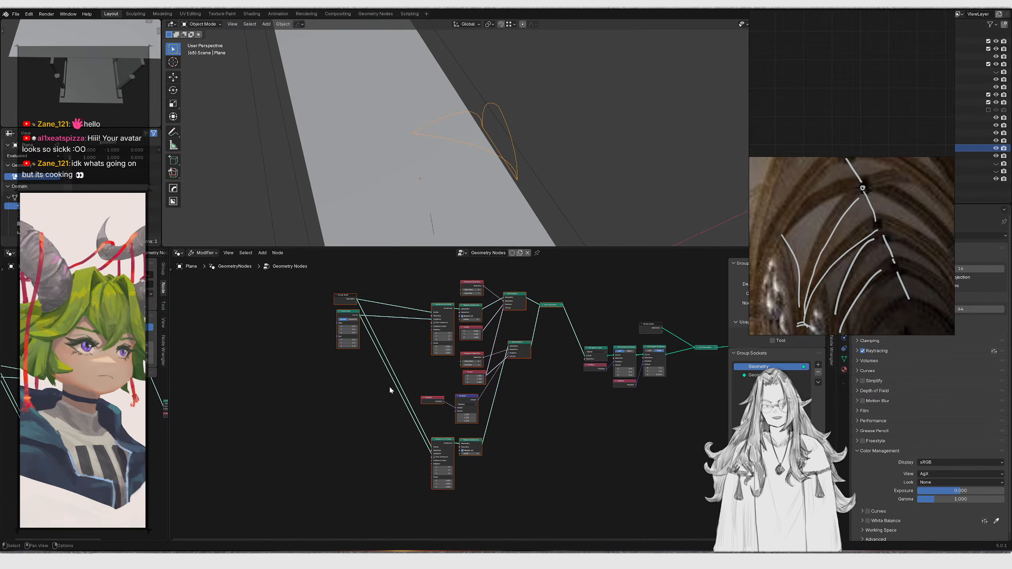
pyautogui.scroll(5, 512, 388)
pyautogui.click(538, 318)
pyautogui.press('g')
pyautogui.press('y')
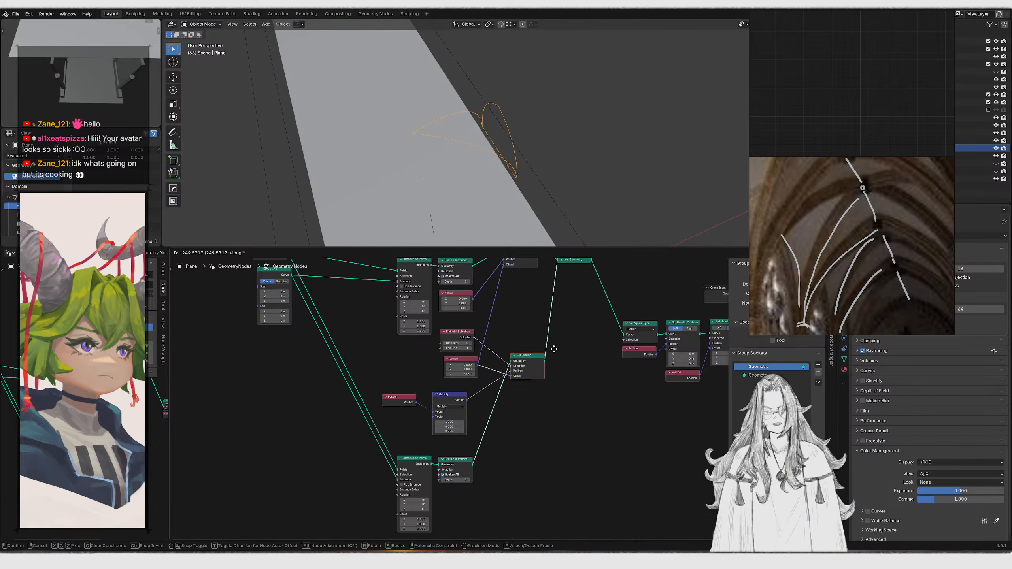
pyautogui.click(470, 351)
pyautogui.scroll(3, 468, 362)
pyautogui.click(420, 279)
pyautogui.press('g')
pyautogui.click(404, 330)
pyautogui.scroll(-4, 438, 402)
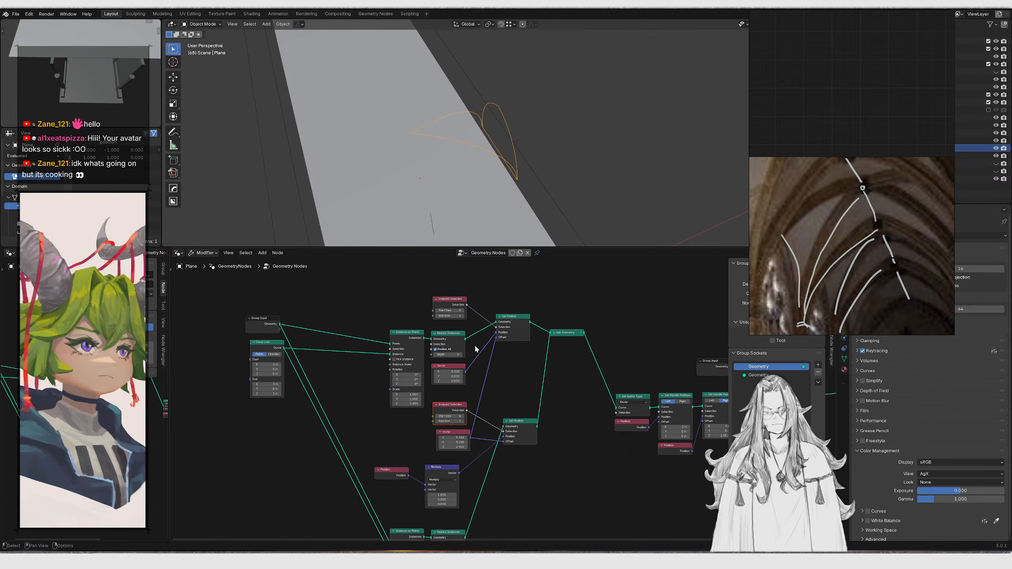
# Remove a selected node from the node tree
pyautogui.moveTo(466, 305); pyautogui.dragTo(448, 438)
pyautogui.click(464, 410)
pyautogui.press('x')
# Duplicate the Set Position branch with its input links and move the copy below the original
pyautogui.moveTo(451, 443); pyautogui.dragTo(454, 371, button='middle')
pyautogui.moveTo(405, 413); pyautogui.dragTo(415, 417)
pyautogui.scroll(-5, 428, 422)
pyautogui.moveTo(411, 378); pyautogui.dragTo(550, 518)
pyautogui.press('g')
pyautogui.rightClick(544, 487)
pyautogui.moveTo(535, 434); pyautogui.dragTo(542, 370, button='middle')
pyautogui.hotkey('ctrl', 'shift', 'd')
pyautogui.press('x')
pyautogui.press('y')
pyautogui.click(540, 481)
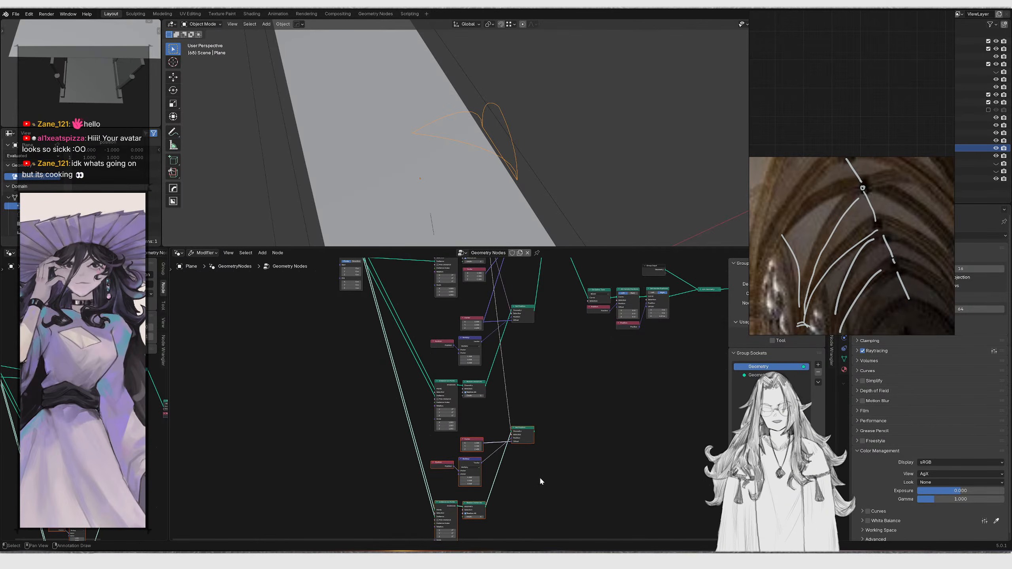
# Arrange the duplicated branch and connect the outputs into a Join Geometry node
pyautogui.scroll(4, 537, 479)
pyautogui.scroll(1, 554, 353)
pyautogui.moveTo(520, 392); pyautogui.dragTo(428, 519, button='middle')
pyautogui.scroll(-4, 434, 460)
pyautogui.scroll(-4, 446, 402)
pyautogui.moveTo(461, 357); pyautogui.dragTo(476, 278)
pyautogui.press('g')
pyautogui.click(476, 475)
pyautogui.scroll(5, 429, 521)
pyautogui.moveTo(429, 524); pyautogui.dragTo(427, 450, button='middle')
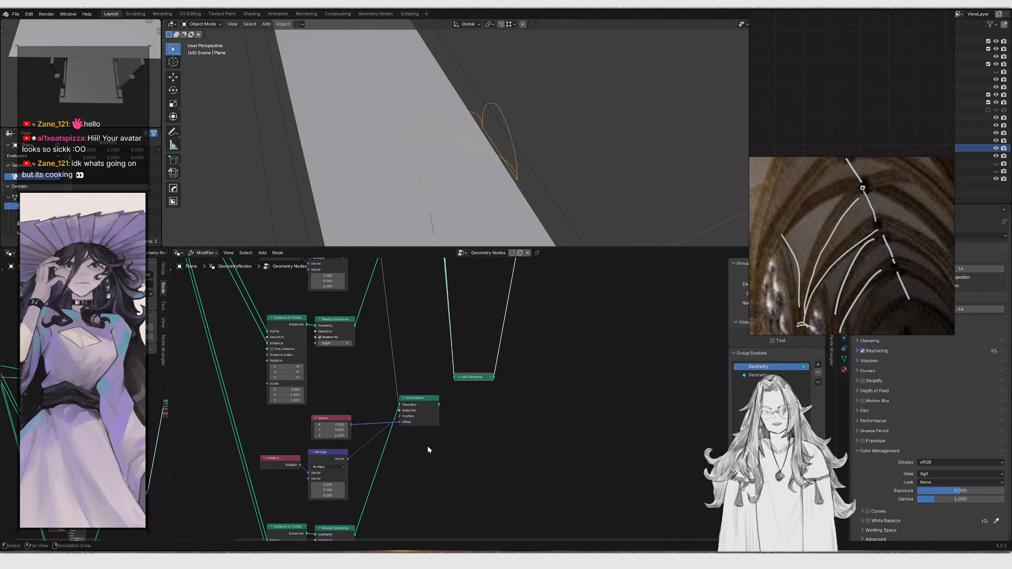
pyautogui.click(460, 377)
pyautogui.moveTo(468, 377); pyautogui.dragTo(485, 328)
pyautogui.moveTo(496, 225); pyautogui.dragTo(548, 165, button='middle')
# Link the duplicated Set Position into Join Geometry and set the Multiply node's X component to 0
pyautogui.scroll(-1, 402, 414)
pyautogui.moveTo(399, 414); pyautogui.dragTo(465, 389, button='middle')
pyautogui.scroll(5, 415, 474)
pyautogui.moveTo(408, 456)
pyautogui.mouseDown()
pyautogui.moveTo(421, 455)
pyautogui.moveTo(411, 457)
pyautogui.mouseUp()
pyautogui.press('Escape')
pyautogui.write('1')
pyautogui.press('Return')
pyautogui.moveTo(410, 440)
pyautogui.mouseDown()
pyautogui.moveTo(446, 440)
pyautogui.moveTo(432, 456)
pyautogui.moveTo(414, 441)
pyautogui.mouseUp()
pyautogui.press('Escape')
pyautogui.hotkey('ctrl', 'z')
pyautogui.hotkey('ctrl', 'z')
pyautogui.hotkey('ctrl', 'z')
pyautogui.click(403, 441)
pyautogui.write('0')
pyautogui.press('Return')
# Sketch additional rib curves over the arches with the Annotate tool, undoing the last stroke
pyautogui.moveTo(529, 167)
pyautogui.mouseDown(button='middle')
pyautogui.moveTo(627, 190)
pyautogui.moveTo(580, 193)
pyautogui.moveTo(550, 167)
pyautogui.moveTo(536, 116)
pyautogui.moveTo(534, 132)
pyautogui.moveTo(502, 143)
pyautogui.mouseUp(button='middle')
pyautogui.click(173, 132)
pyautogui.moveTo(496, 135); pyautogui.dragTo(538, 136)
pyautogui.moveTo(505, 122); pyautogui.dragTo(544, 120)
pyautogui.keyDown('ctrl'); pyautogui.moveTo(522, 56); pyautogui.dragTo(509, 136); pyautogui.keyUp('ctrl')
pyautogui.moveTo(510, 136)
pyautogui.mouseDown(button='middle')
pyautogui.moveTo(536, 165)
pyautogui.moveTo(505, 173)
pyautogui.mouseUp(button='middle')
pyautogui.moveTo(491, 175); pyautogui.dragTo(526, 175)
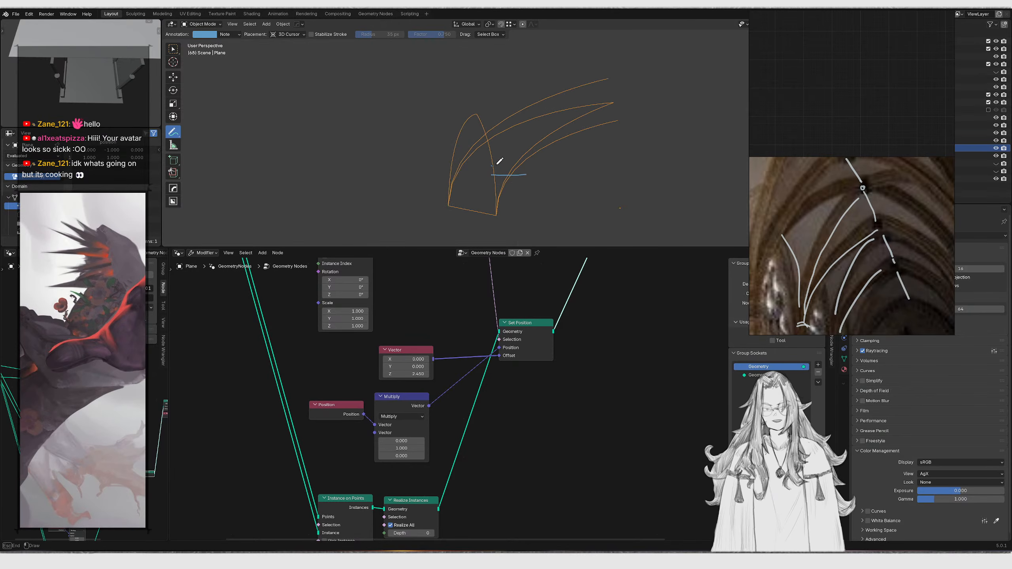
pyautogui.moveTo(486, 138); pyautogui.dragTo(571, 125)
pyautogui.moveTo(453, 123); pyautogui.dragTo(551, 116)
pyautogui.moveTo(466, 120); pyautogui.dragTo(580, 112)
pyautogui.moveTo(582, 113)
pyautogui.mouseDown(button='middle')
pyautogui.moveTo(494, 118)
pyautogui.moveTo(506, 153)
pyautogui.moveTo(533, 153)
pyautogui.moveTo(517, 172)
pyautogui.moveTo(521, 192)
pyautogui.moveTo(494, 196)
pyautogui.mouseUp(button='middle')
pyautogui.hotkey('ctrl', 'z')
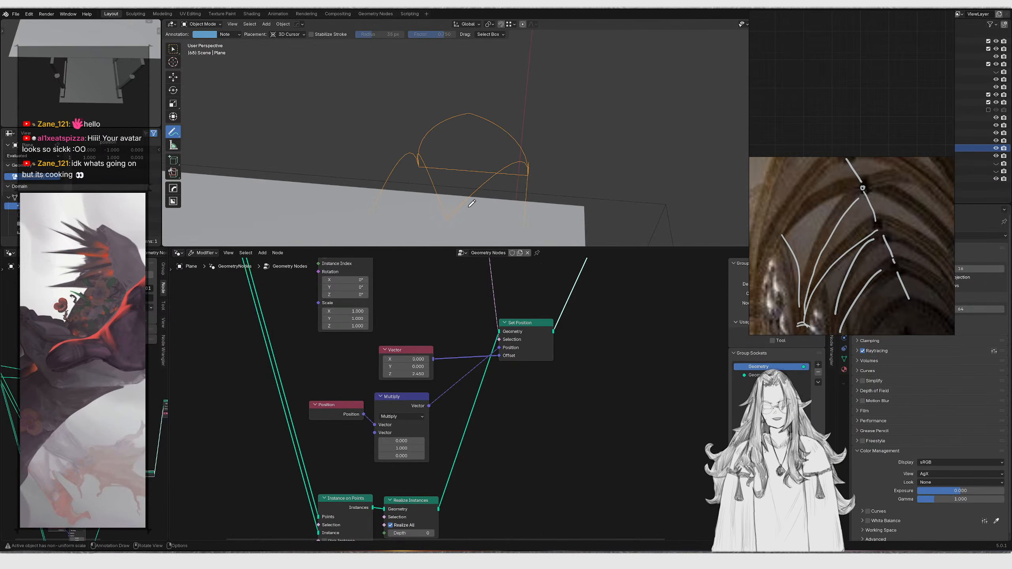
# Orbit and zoom around the generated arch curves to inspect them from several angles
pyautogui.moveTo(467, 203); pyautogui.dragTo(505, 107)
pyautogui.moveTo(533, 158); pyautogui.dragTo(559, 97, button='middle')
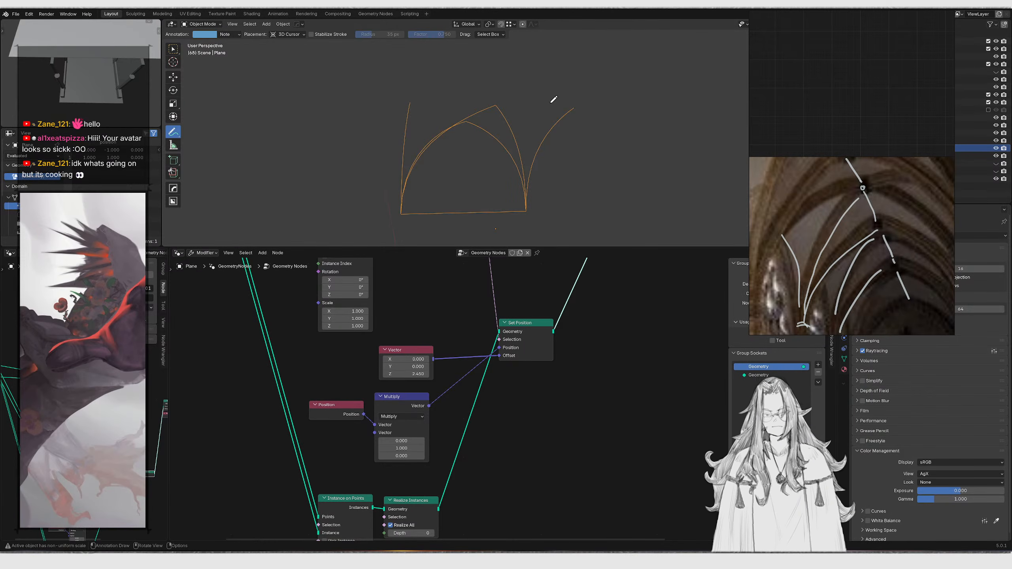
pyautogui.moveTo(560, 231); pyautogui.dragTo(517, 199, button='middle')
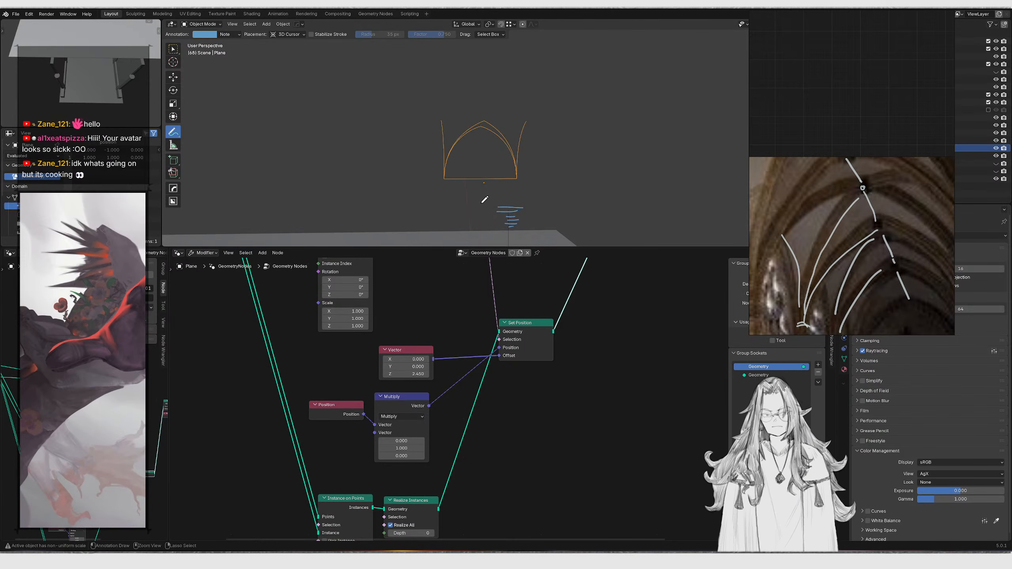
pyautogui.moveTo(533, 235); pyautogui.dragTo(522, 186, button='middle')
pyautogui.keyDown('ctrl'); pyautogui.click(500, 186); pyautogui.keyUp('ctrl')
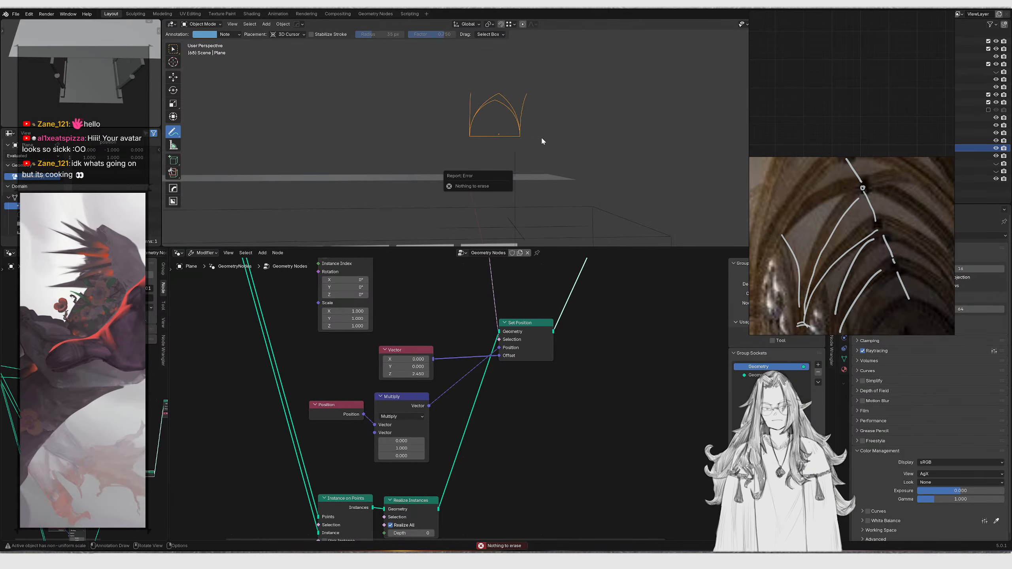
pyautogui.moveTo(538, 136); pyautogui.dragTo(524, 139, button='middle')
pyautogui.scroll(2, 524, 140)
pyautogui.press('w')
pyautogui.scroll(2, 518, 128)
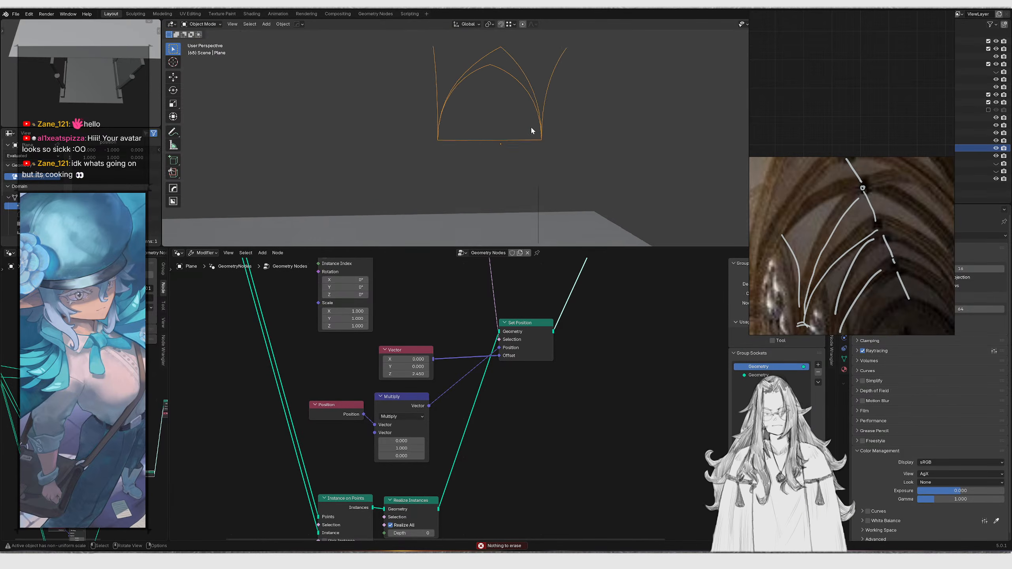
pyautogui.scroll(2, 518, 135)
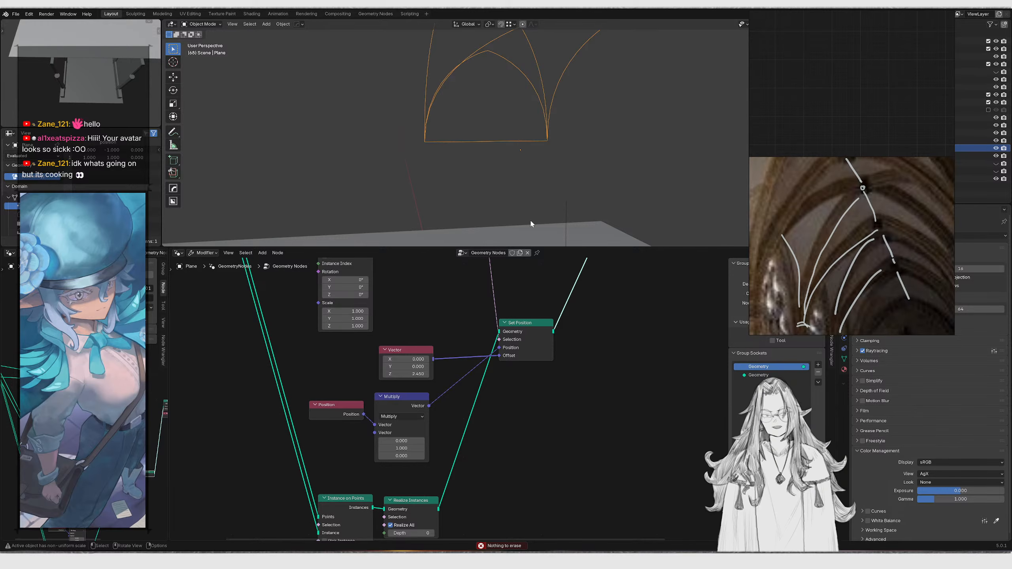
pyautogui.scroll(-2, 534, 195)
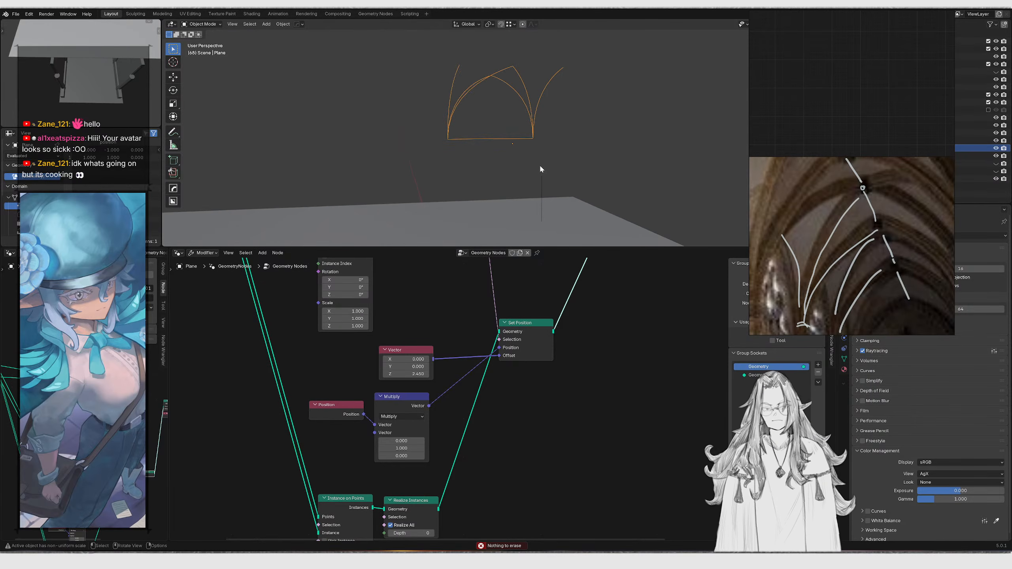
pyautogui.moveTo(539, 165); pyautogui.dragTo(526, 131, button='middle')
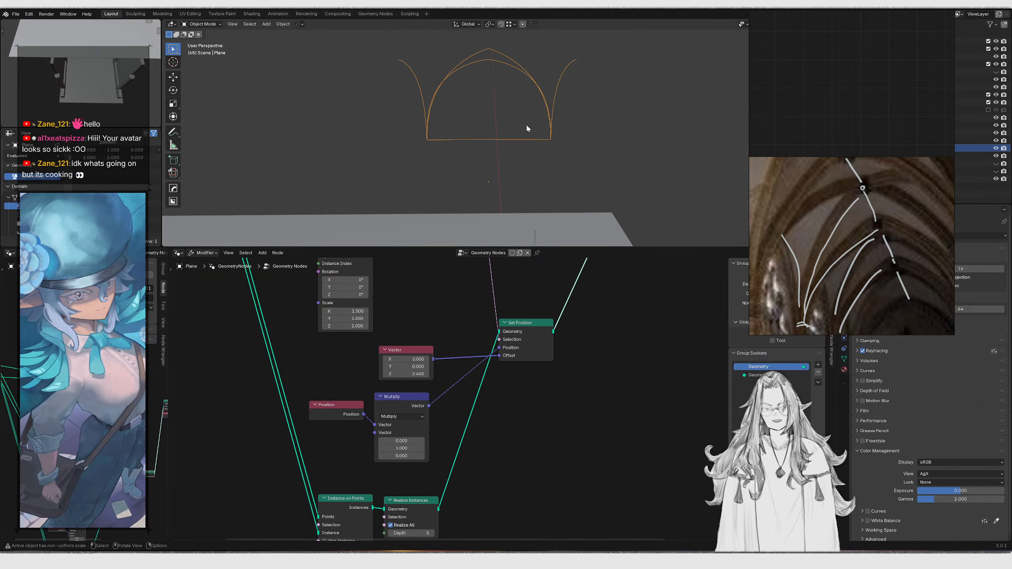
# Attach a Viewer node to preview only the rib curves in the viewport
pyautogui.scroll(-6, 557, 332)
pyautogui.moveTo(562, 317); pyautogui.dragTo(432, 398, button='middle')
pyautogui.scroll(3, 431, 399)
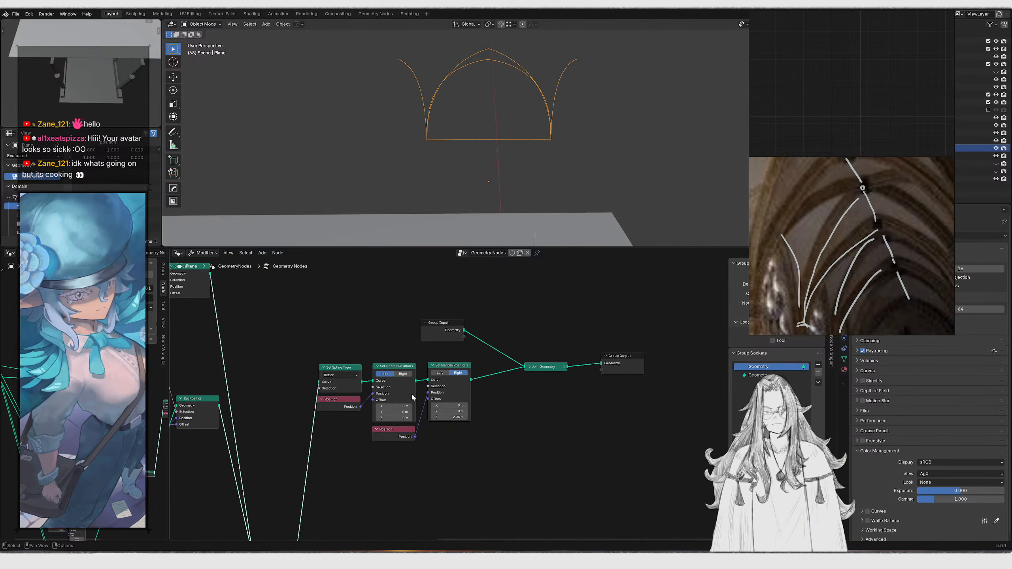
pyautogui.keyDown('ctrl'); pyautogui.keyDown('shift'); pyautogui.click(429, 367); pyautogui.keyUp('shift'); pyautogui.keyUp('ctrl')
pyautogui.keyDown('ctrl'); pyautogui.keyDown('shift'); pyautogui.click(551, 371); pyautogui.keyUp('shift'); pyautogui.keyUp('ctrl')
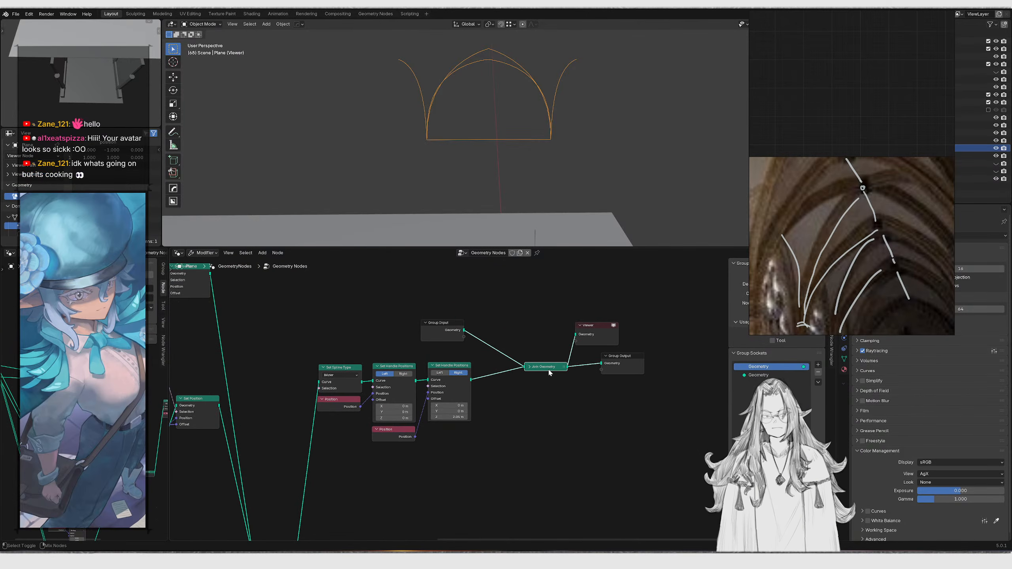
pyautogui.scroll(2, 498, 381)
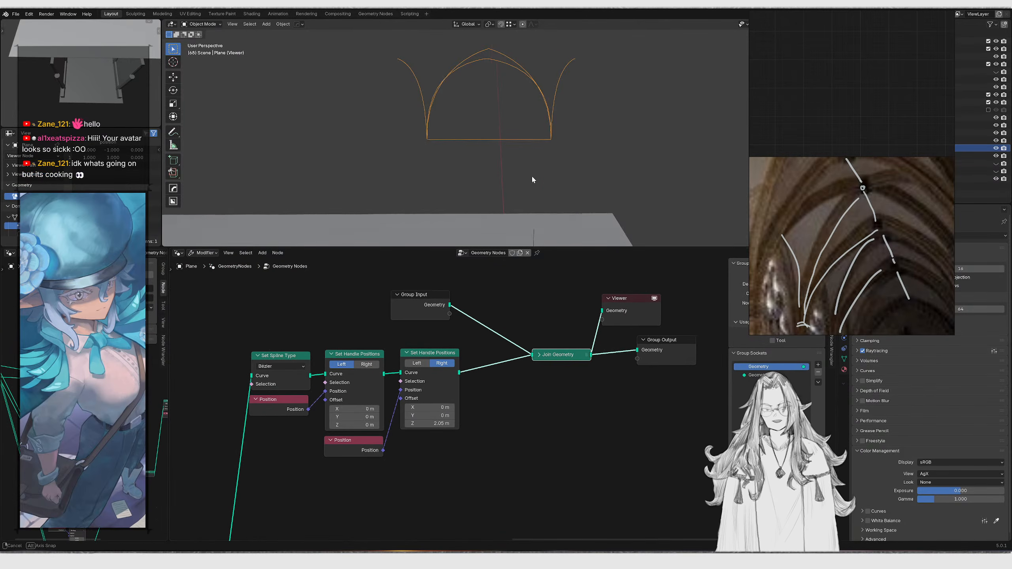
pyautogui.moveTo(534, 180); pyautogui.dragTo(519, 179, button='middle')
pyautogui.hotkey('ctrl', 'z')
pyautogui.hotkey('ctrl', 'shift', 'z')
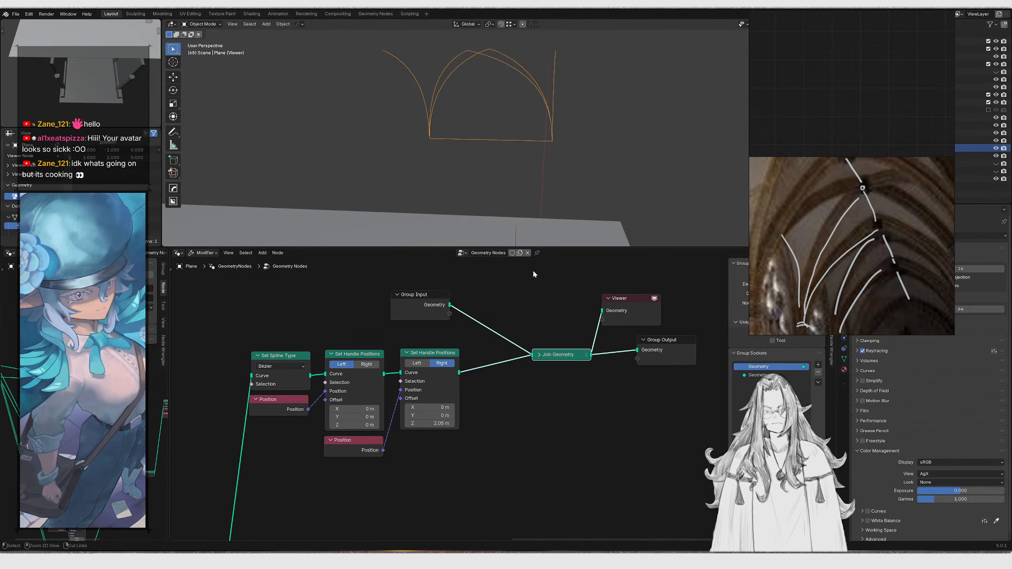
pyautogui.hotkey('ctrl', 'z')
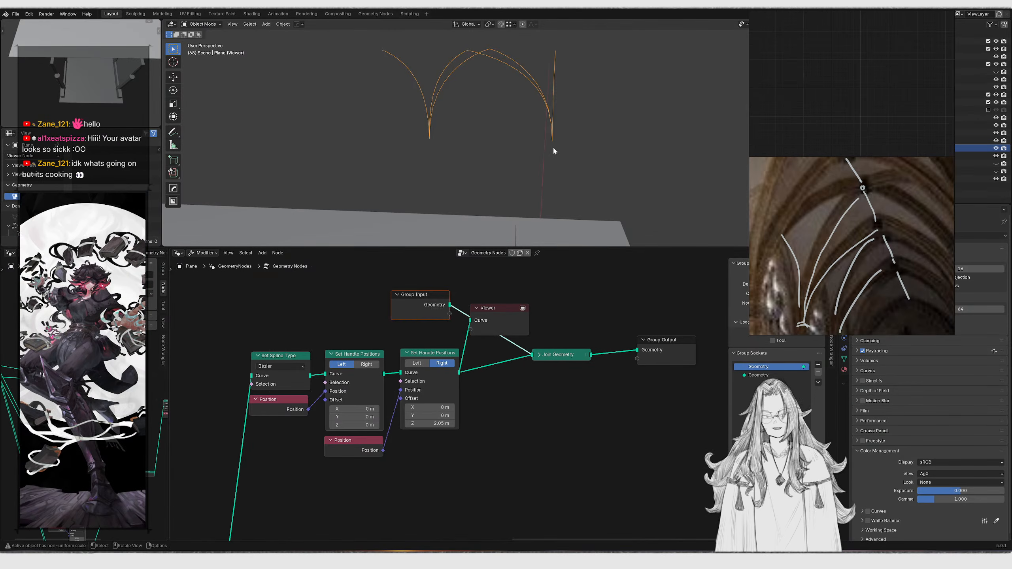
# Enter Edit Mode on the plane, delete a box-selected group of its vertices, and exit
pyautogui.click(556, 136)
pyautogui.click(554, 135)
pyautogui.press('Tab')
pyautogui.moveTo(403, 125); pyautogui.dragTo(457, 168)
pyautogui.press('g')
pyautogui.press('Escape')
pyautogui.press('x')
pyautogui.click(451, 133)
pyautogui.press('Tab')
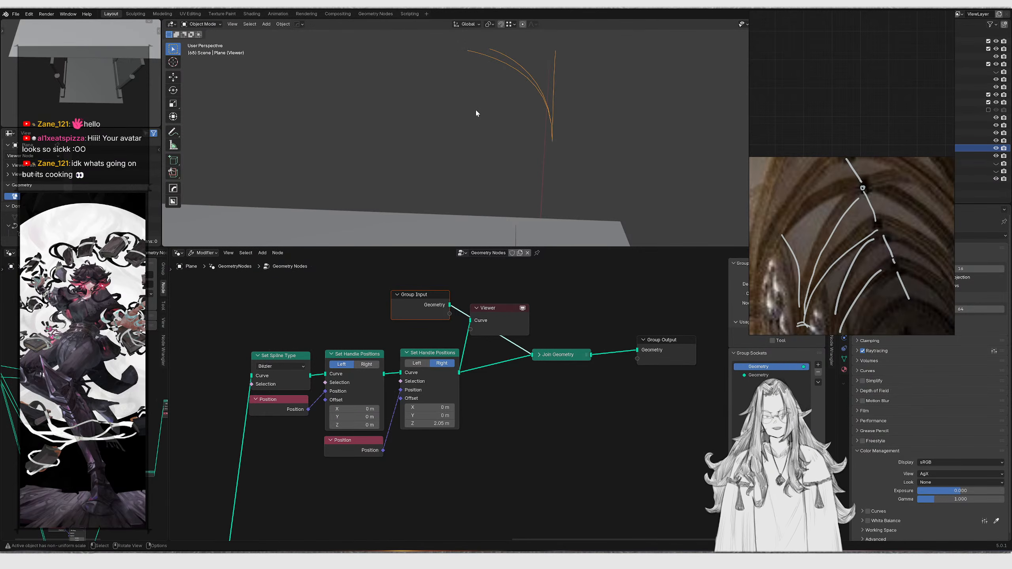
# Box-select the Bézier rib node chain and move it into open space in the node tree
pyautogui.moveTo(476, 113); pyautogui.dragTo(525, 163, button='middle')
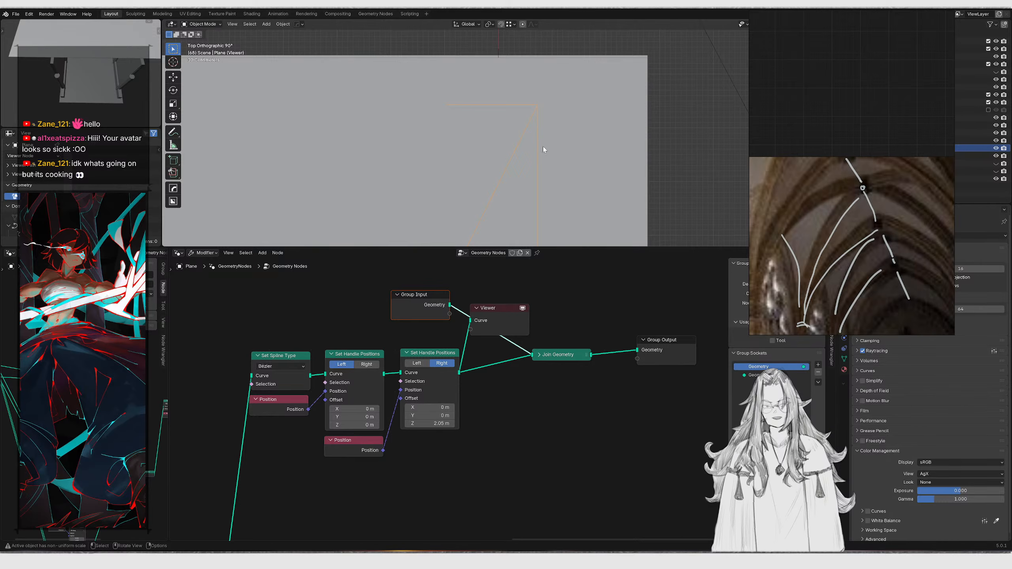
pyautogui.scroll(-6, 355, 374)
pyautogui.moveTo(360, 372); pyautogui.dragTo(529, 353, button='middle')
pyautogui.moveTo(478, 509); pyautogui.dragTo(477, 395)
pyautogui.moveTo(541, 368); pyautogui.dragTo(468, 384, button='middle')
pyautogui.moveTo(445, 324); pyautogui.dragTo(692, 451)
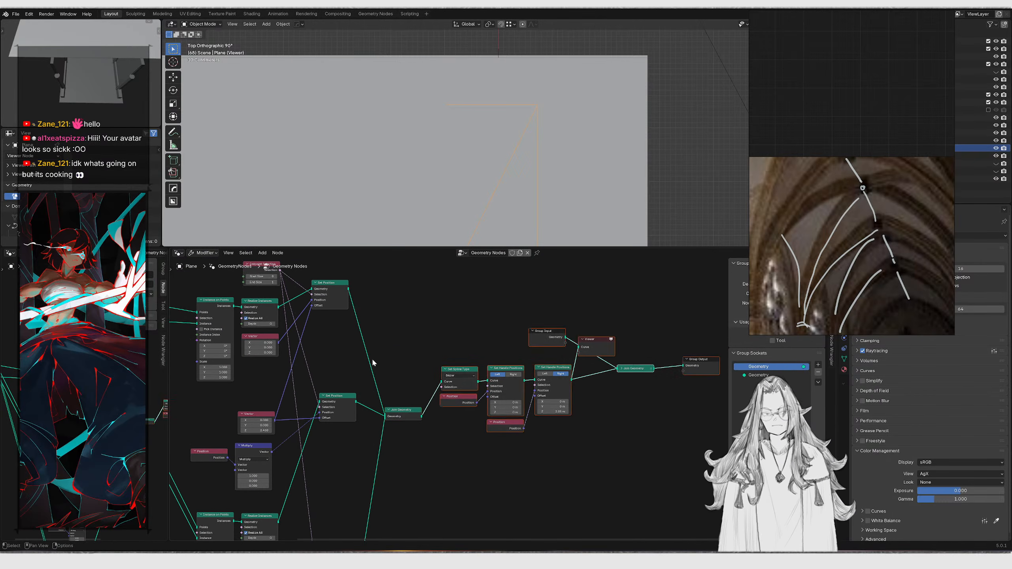
pyautogui.press('g')
pyautogui.click(473, 361)
# Shift the Set Spline Type and handle nodes left and move the Viewer node below them
pyautogui.scroll(7, 443, 369)
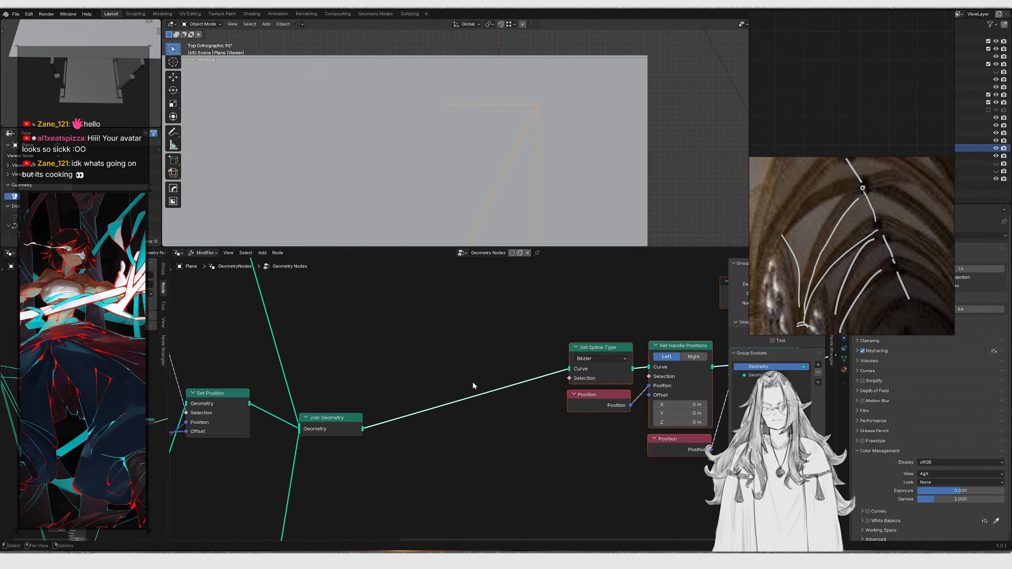
pyautogui.scroll(-1, 418, 389)
pyautogui.moveTo(519, 354); pyautogui.dragTo(317, 350, button='middle')
pyautogui.moveTo(318, 350); pyautogui.dragTo(518, 467)
pyautogui.press('g')
pyautogui.click(413, 445)
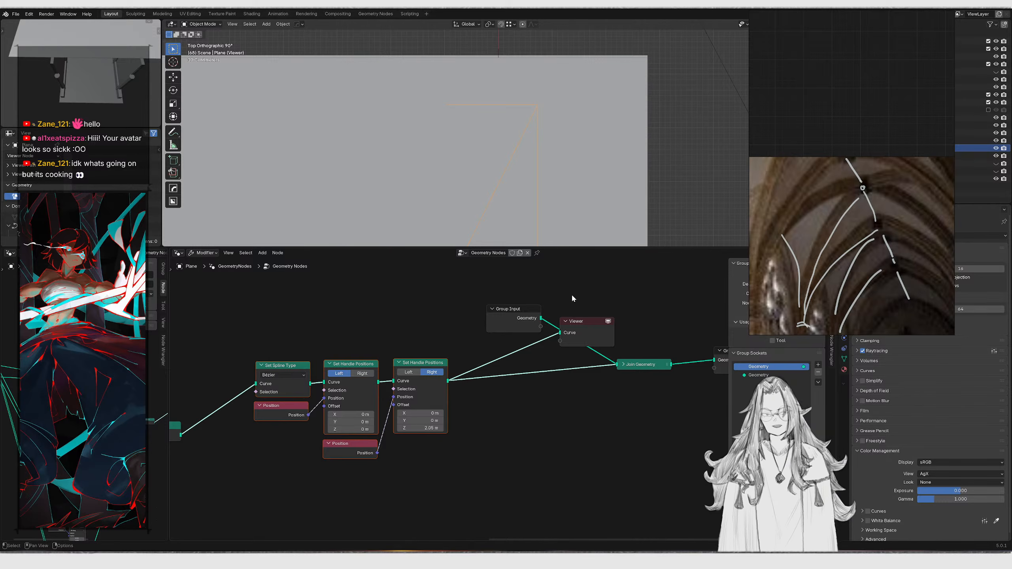
pyautogui.moveTo(577, 321); pyautogui.dragTo(543, 456)
# Insert a Resample Curve node between the last Set Handle Positions and Join Geometry
pyautogui.moveTo(448, 380); pyautogui.dragTo(574, 423)
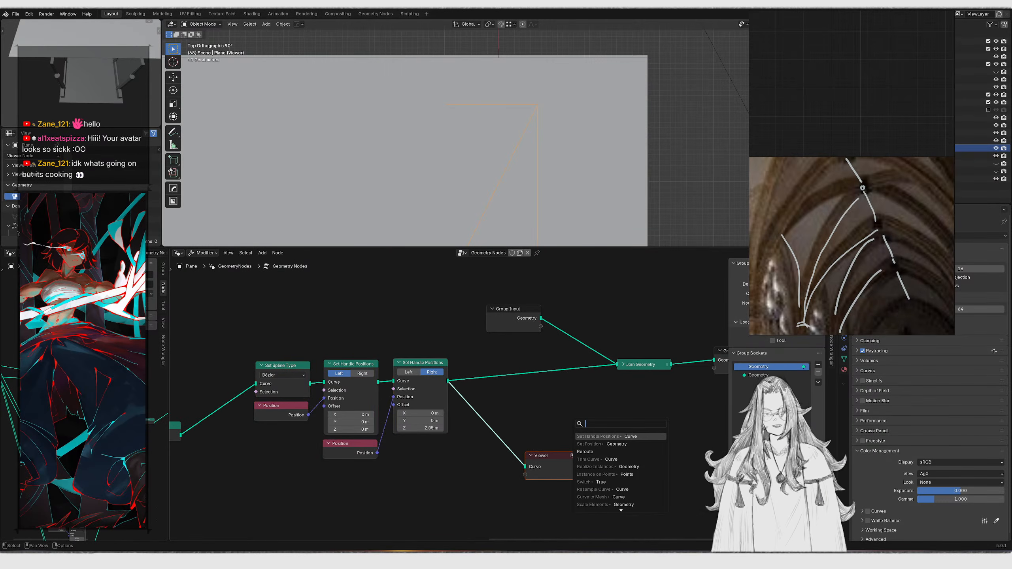
pyautogui.write('resampl')
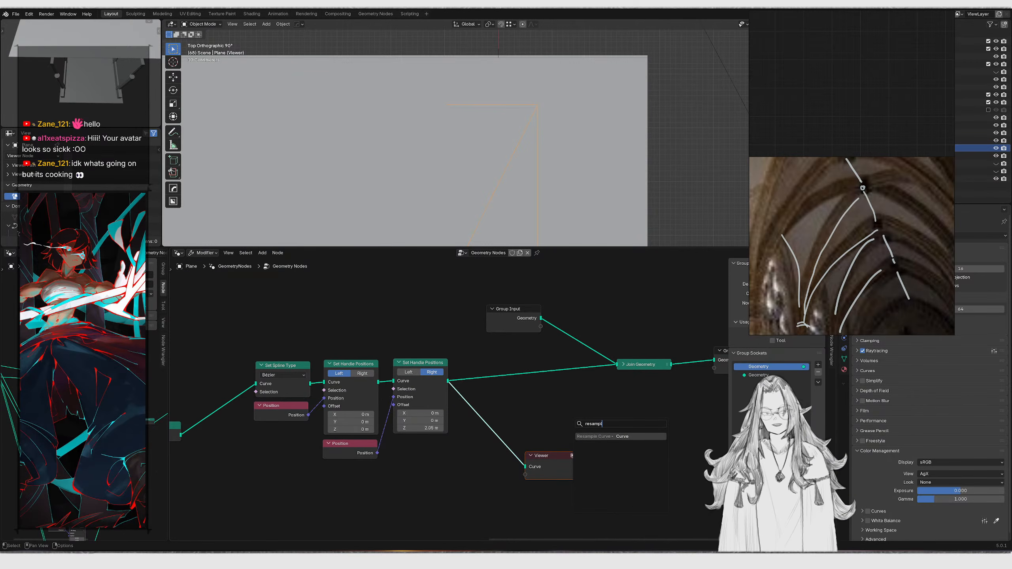
pyautogui.press('Return')
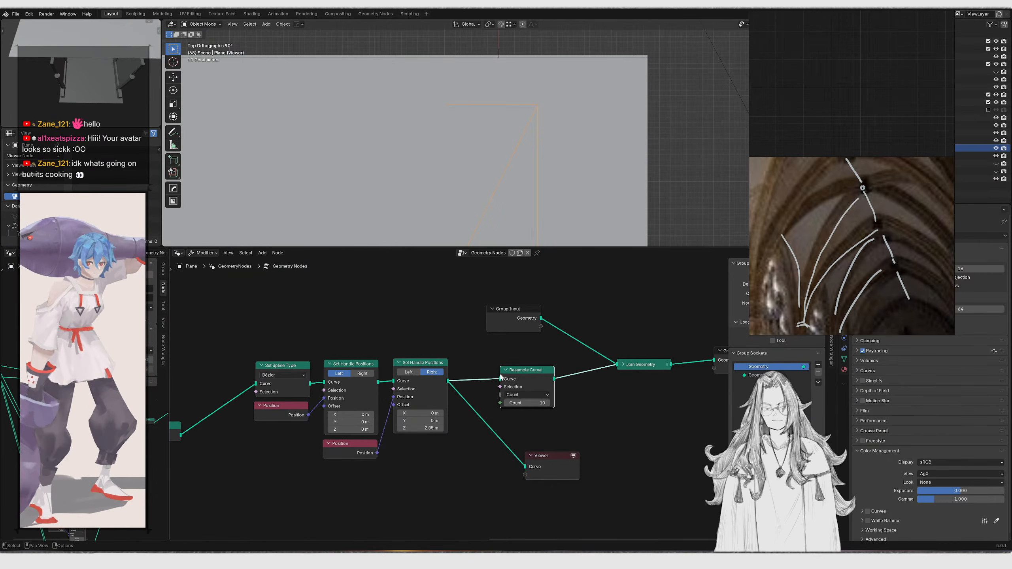
pyautogui.scroll(3, 508, 394)
pyautogui.moveTo(544, 379); pyautogui.dragTo(540, 388)
pyautogui.moveTo(559, 419); pyautogui.dragTo(493, 410, button='middle')
pyautogui.moveTo(484, 170); pyautogui.dragTo(527, 128, button='middle')
pyautogui.click(489, 405)
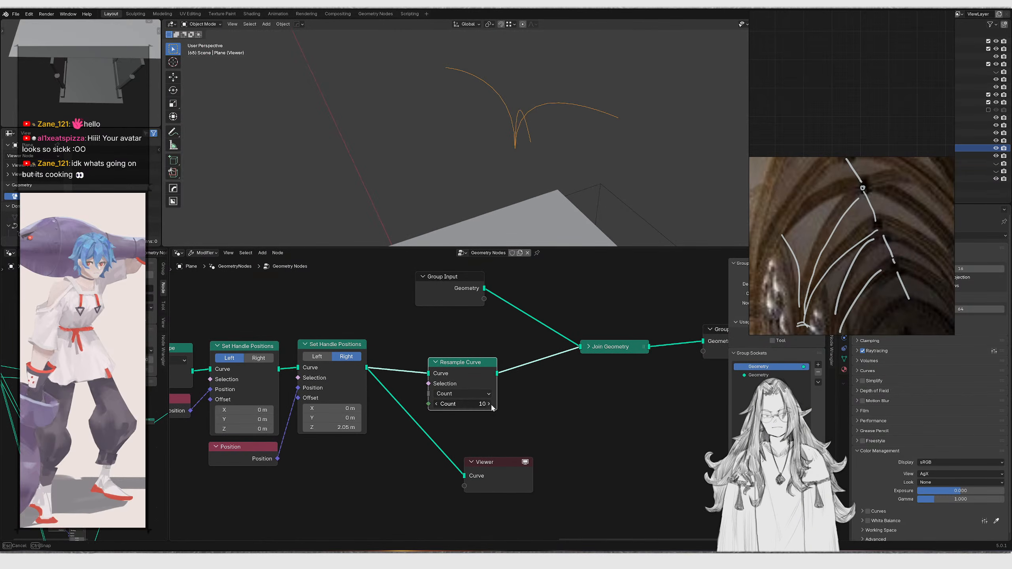
pyautogui.click(436, 404)
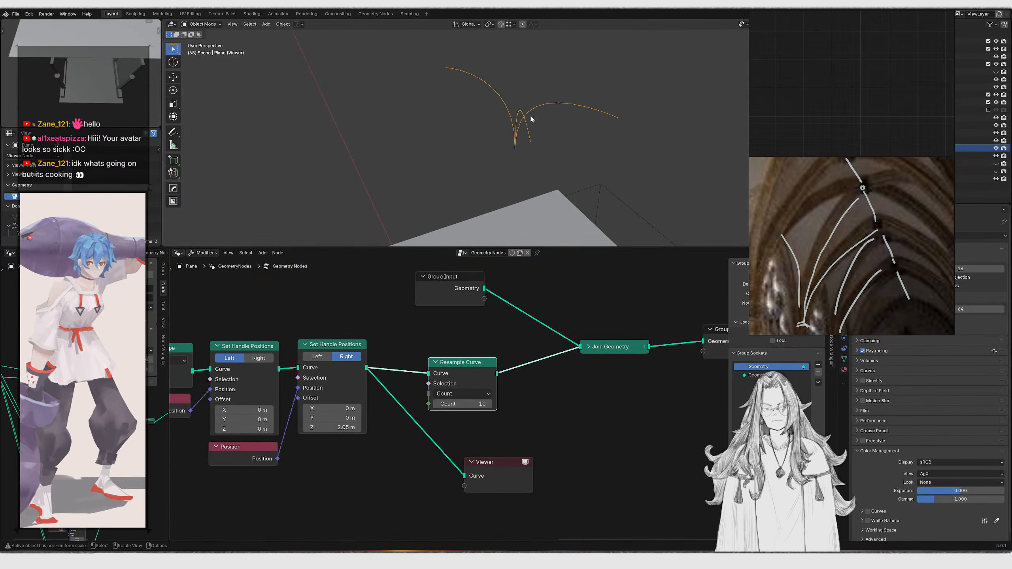
# Add a Grid node to the geometry node tree
pyautogui.moveTo(523, 146); pyautogui.dragTo(538, 110, button='middle')
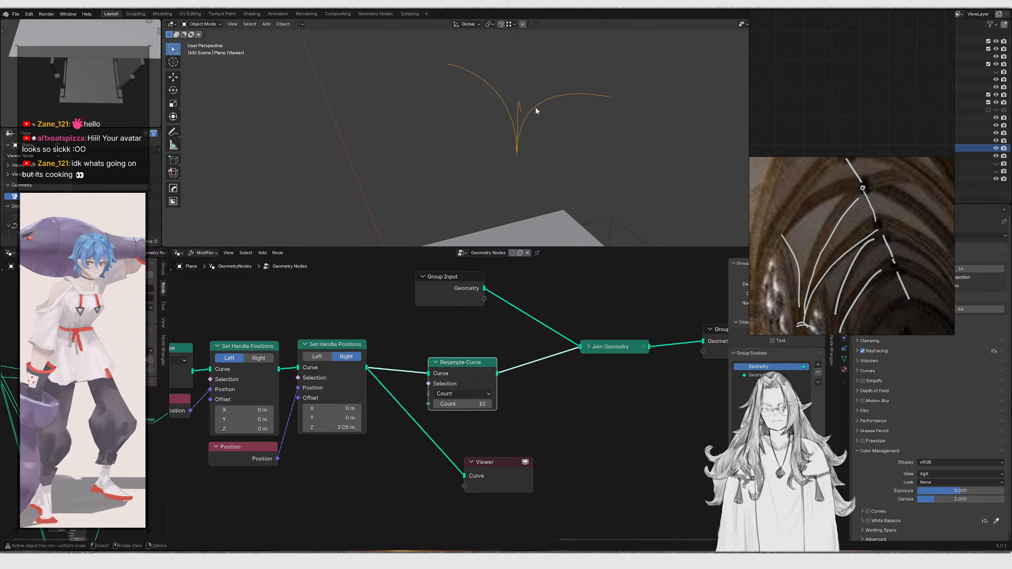
pyautogui.moveTo(577, 295); pyautogui.dragTo(509, 306, button='middle')
pyautogui.click(509, 306)
pyautogui.hotkey('shift', 'a')
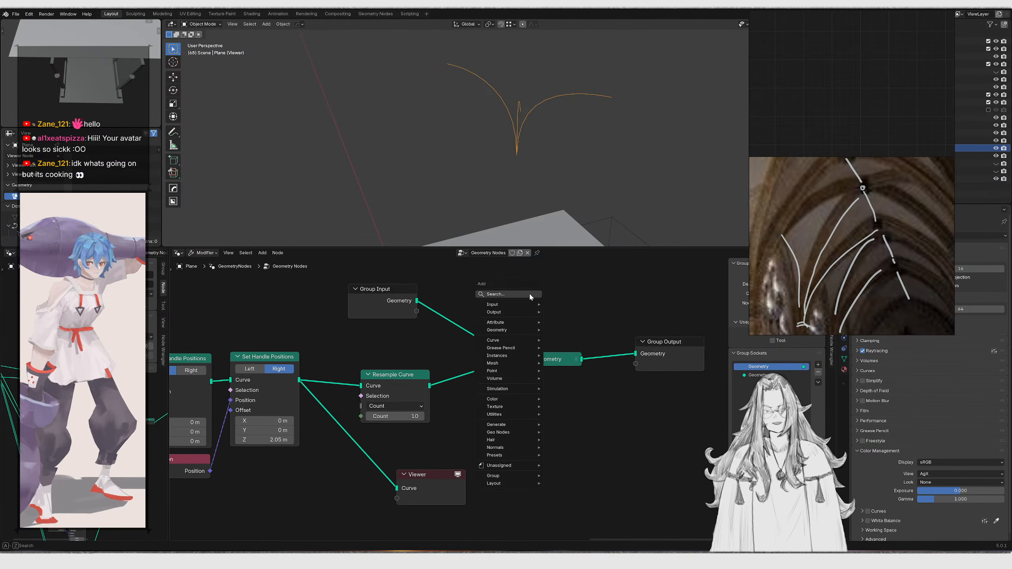
pyautogui.click(529, 293)
pyautogui.write('grid')
pyautogui.press('Return')
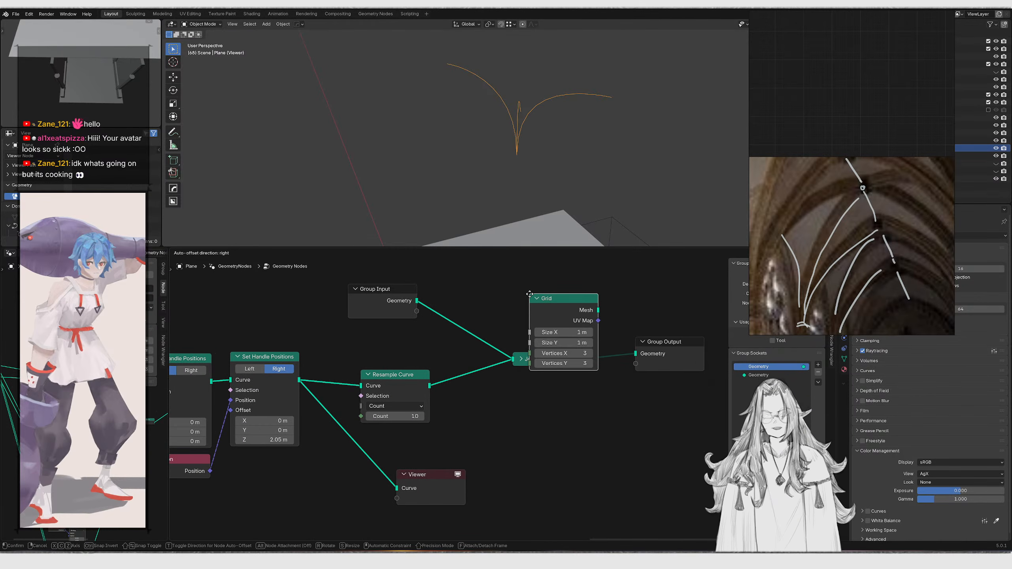
pyautogui.click(507, 430)
# Move the Viewer node above Resample Curve and place the Grid node below it
pyautogui.moveTo(443, 476); pyautogui.dragTo(407, 333)
pyautogui.moveTo(348, 305); pyautogui.dragTo(425, 337)
pyautogui.hotkey('ctrl', 'z')
pyautogui.moveTo(291, 274); pyautogui.dragTo(404, 348)
pyautogui.press('g')
pyautogui.click(400, 304)
pyautogui.press('g')
pyautogui.click(404, 340)
pyautogui.moveTo(461, 435); pyautogui.dragTo(572, 459)
pyautogui.press('g')
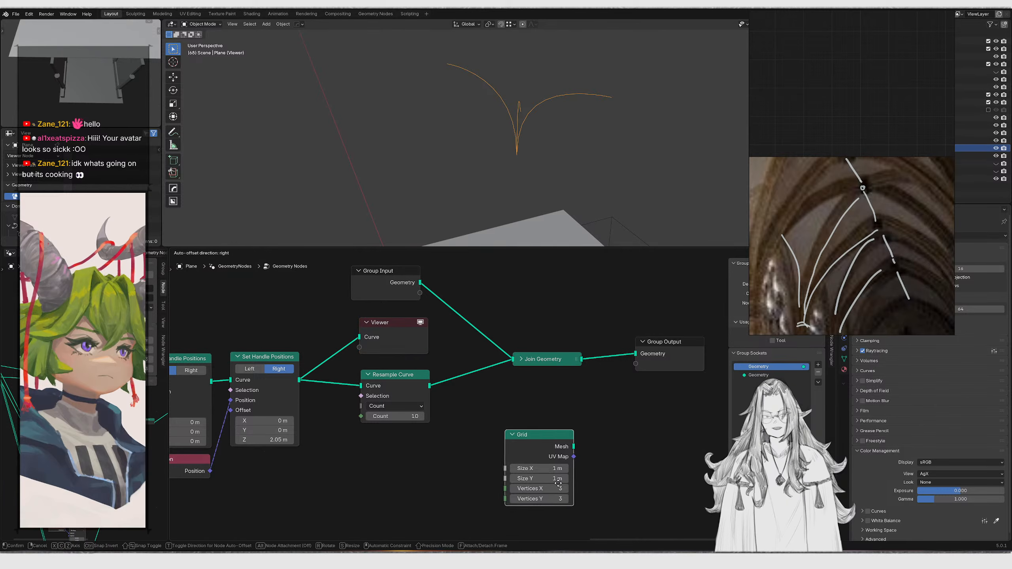
pyautogui.click(457, 463)
pyautogui.moveTo(457, 463); pyautogui.dragTo(513, 423, button='middle')
# Add an Integer node with value 10 feeding the Resample Curve's Count input
pyautogui.scroll(4, 464, 447)
pyautogui.press('g')
pyautogui.click(451, 448)
pyautogui.hotkey('shift', 'a')
pyautogui.write('va')
pyautogui.press('BackSpace')
pyautogui.press('BackSpace')
pyautogui.write('int')
pyautogui.press('Return')
pyautogui.click(367, 407)
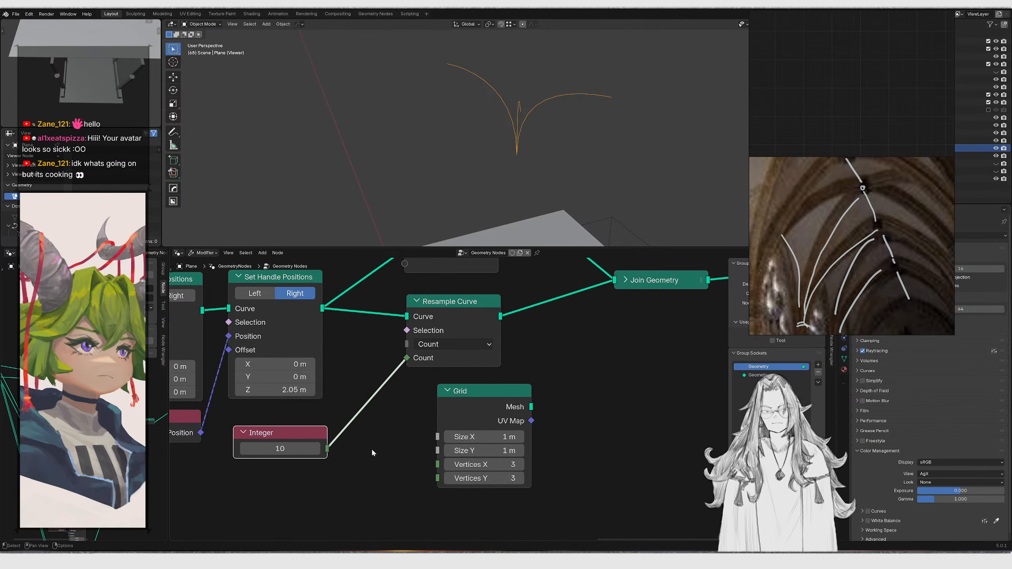
# Connect the Integer node to the Grid's Vertices X input as well
pyautogui.moveTo(334, 445); pyautogui.dragTo(471, 464)
pyautogui.click(501, 460)
pyautogui.keyDown('ctrl'); pyautogui.keyDown('shift'); pyautogui.click(480, 405); pyautogui.keyUp('shift'); pyautogui.keyUp('ctrl')
pyautogui.hotkey('ctrl', 'z')
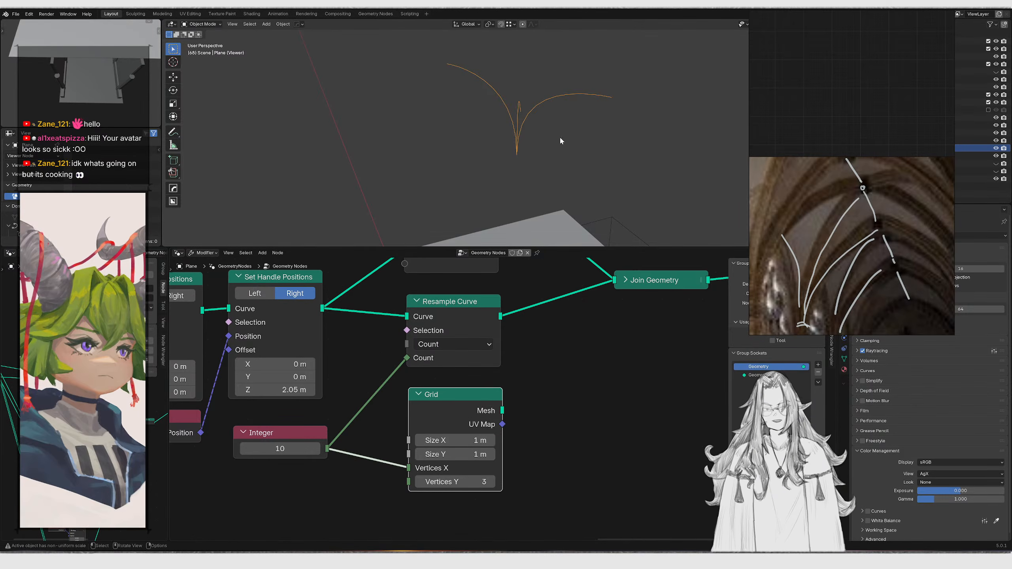
# Try previewing the Grid's mesh through the Viewer node, toggling undo and redo to compare
pyautogui.hotkey('shift', 'z')
pyautogui.keyDown('ctrl'); pyautogui.keyDown('shift'); pyautogui.click(480, 393); pyautogui.keyUp('shift'); pyautogui.keyUp('ctrl')
pyautogui.moveTo(556, 153); pyautogui.dragTo(524, 188, button='middle')
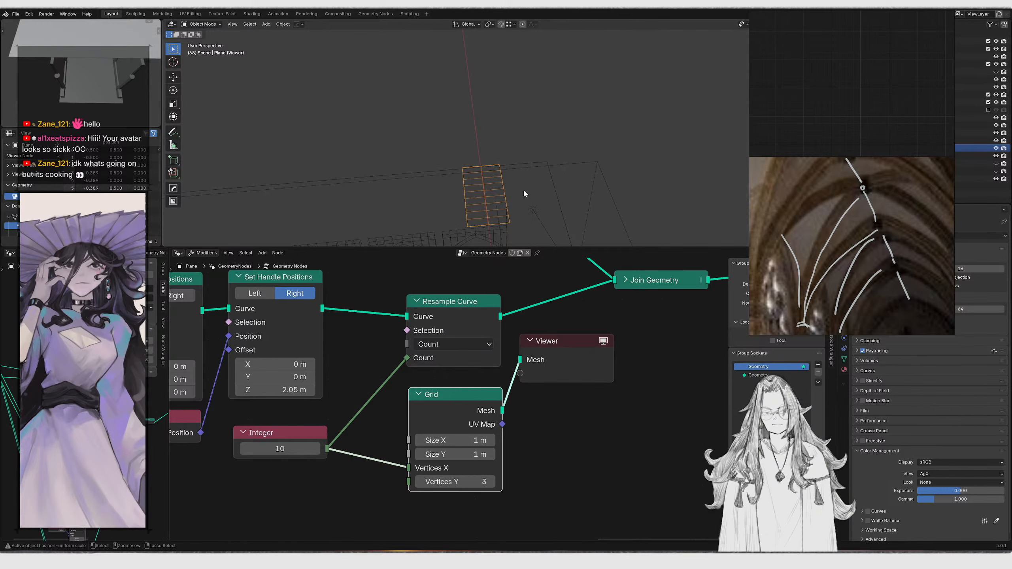
pyautogui.hotkey('ctrl', 'z')
pyautogui.hotkey('ctrl', 'shift', 'z')
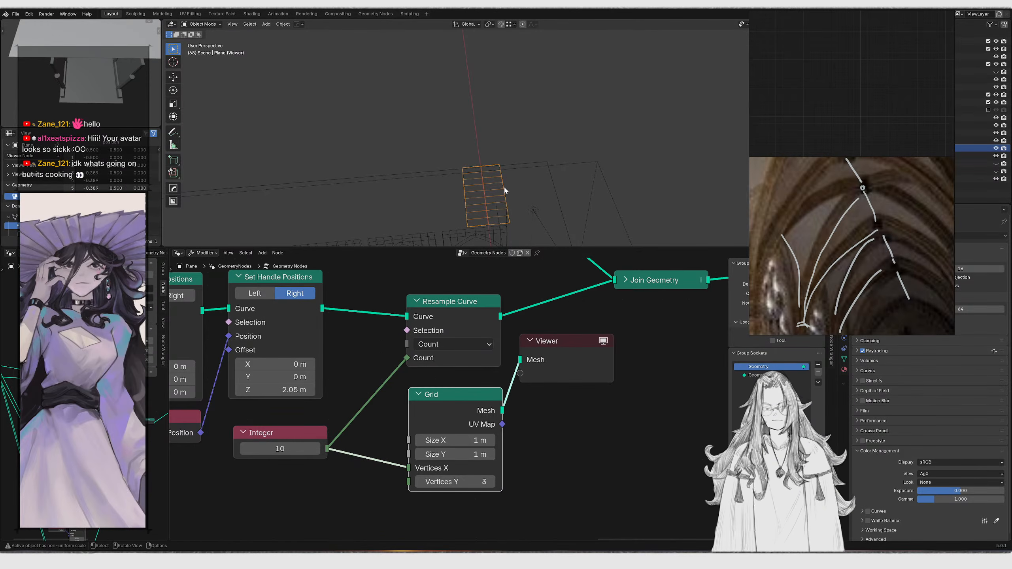
pyautogui.hotkey('ctrl', 'z')
pyautogui.hotkey('ctrl', 'shift', 'z')
pyautogui.hotkey('ctrl', 'z')
# Move the Join Geometry and Group Output nodes further right to make room
pyautogui.scroll(-3, 537, 307)
pyautogui.moveTo(537, 307); pyautogui.dragTo(387, 383, button='middle')
pyautogui.moveTo(488, 312); pyautogui.dragTo(617, 373)
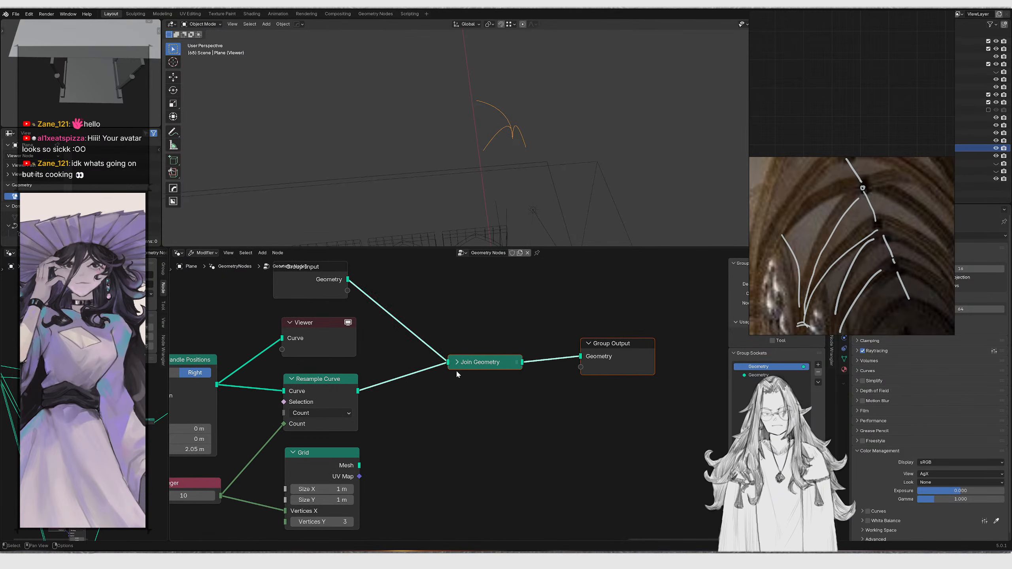
pyautogui.press('g')
pyautogui.press('x')
pyautogui.click(508, 371)
pyautogui.moveTo(481, 361); pyautogui.dragTo(507, 383, button='middle')
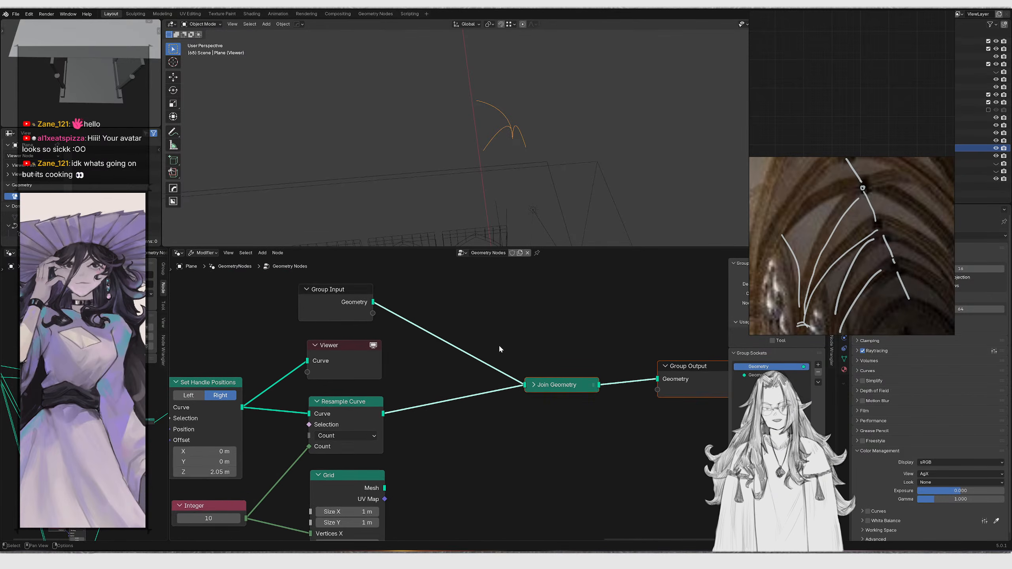
# Add a Set Position node to the node tree
pyautogui.scroll(-1, 499, 341)
pyautogui.hotkey('shift', 'a')
pyautogui.write('set')
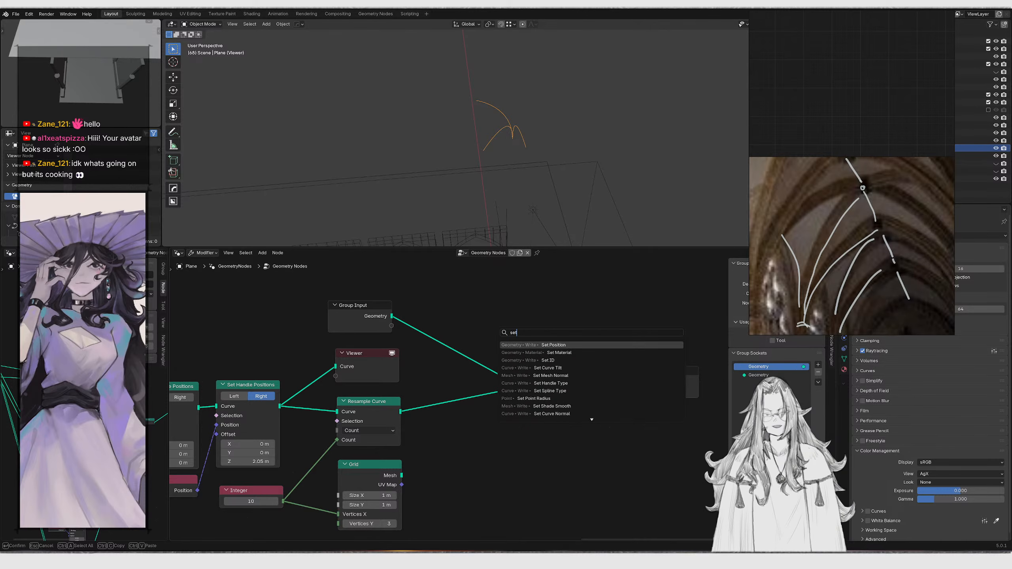
pyautogui.write(' position')
pyautogui.press('Return')
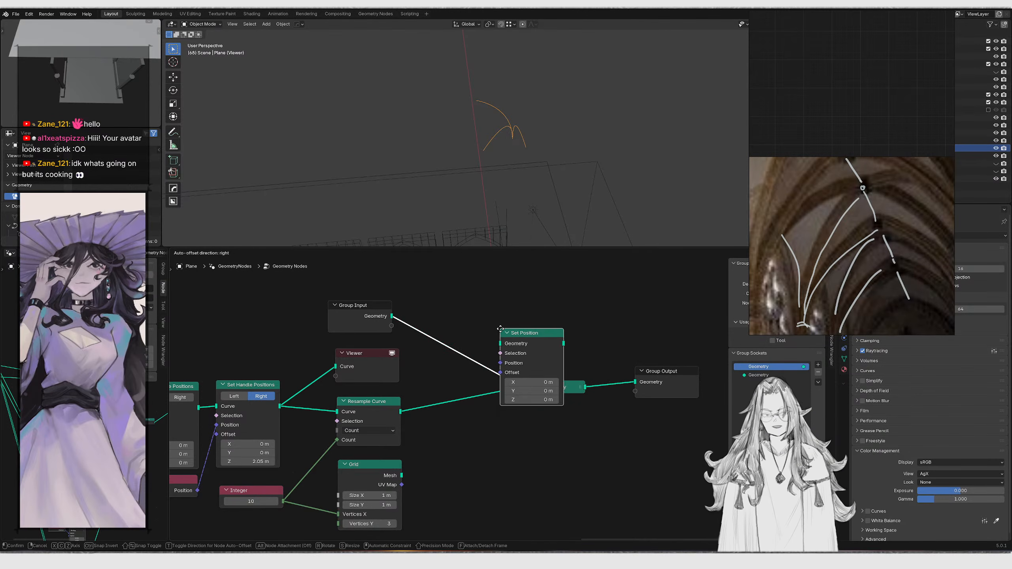
pyautogui.click(497, 414)
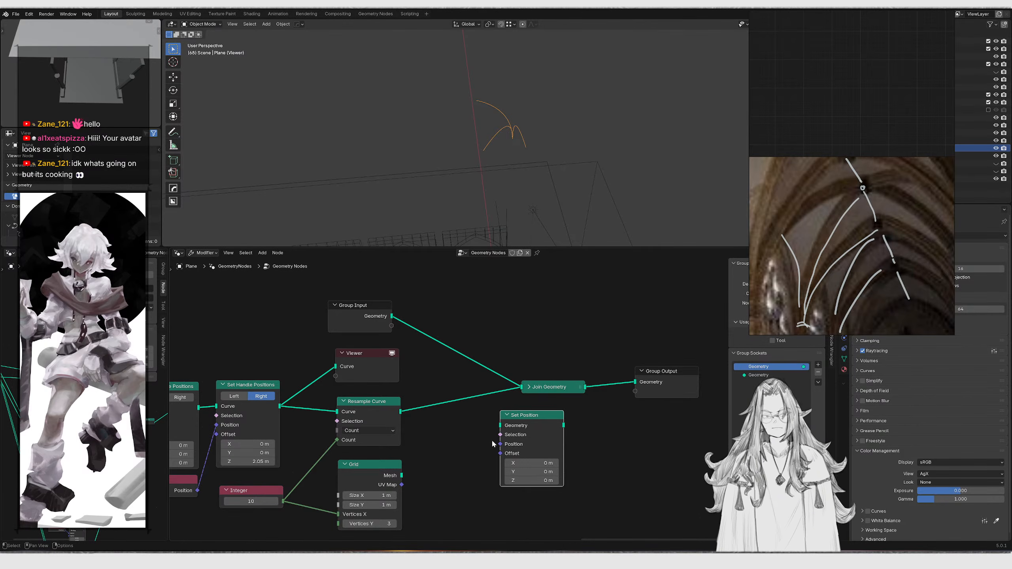
# Route the Grid's mesh through Set Position and into Join Geometry
pyautogui.moveTo(463, 440); pyautogui.dragTo(445, 412, button='middle')
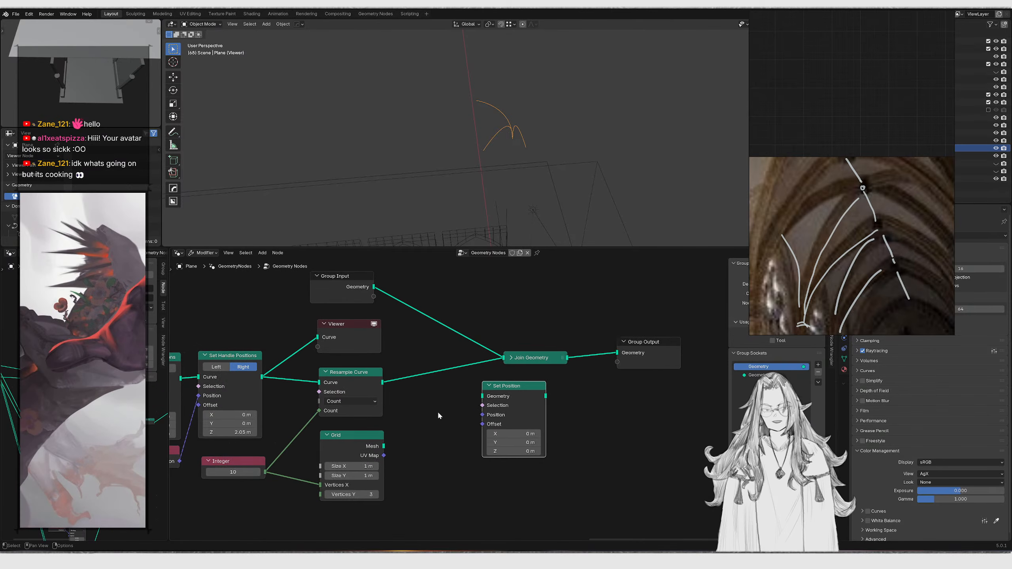
pyautogui.press('g')
pyautogui.click(549, 481)
pyautogui.scroll(3, 393, 453)
pyautogui.moveTo(340, 463); pyautogui.dragTo(463, 429)
pyautogui.moveTo(483, 427); pyautogui.dragTo(474, 382, button='middle')
pyautogui.scroll(1, 474, 383)
pyautogui.moveTo(500, 441); pyautogui.dragTo(485, 441)
pyautogui.hotkey('ctrl', 'z')
pyautogui.keyDown('ctrl'); pyautogui.keyDown('shift'); pyautogui.click(514, 383); pyautogui.keyUp('shift'); pyautogui.keyUp('ctrl')
pyautogui.hotkey('ctrl', 'z')
pyautogui.moveTo(554, 383); pyautogui.dragTo(503, 303)
pyautogui.moveTo(544, 385); pyautogui.dragTo(645, 328)
pyautogui.moveTo(645, 329); pyautogui.dragTo(535, 350, button='middle')
pyautogui.moveTo(434, 288); pyautogui.dragTo(603, 356)
pyautogui.press('g')
pyautogui.press('x')
pyautogui.click(688, 364)
pyautogui.scroll(-3, 482, 211)
pyautogui.moveTo(483, 200); pyautogui.dragTo(484, 176, button='middle')
pyautogui.moveTo(374, 459); pyautogui.dragTo(421, 445, button='middle')
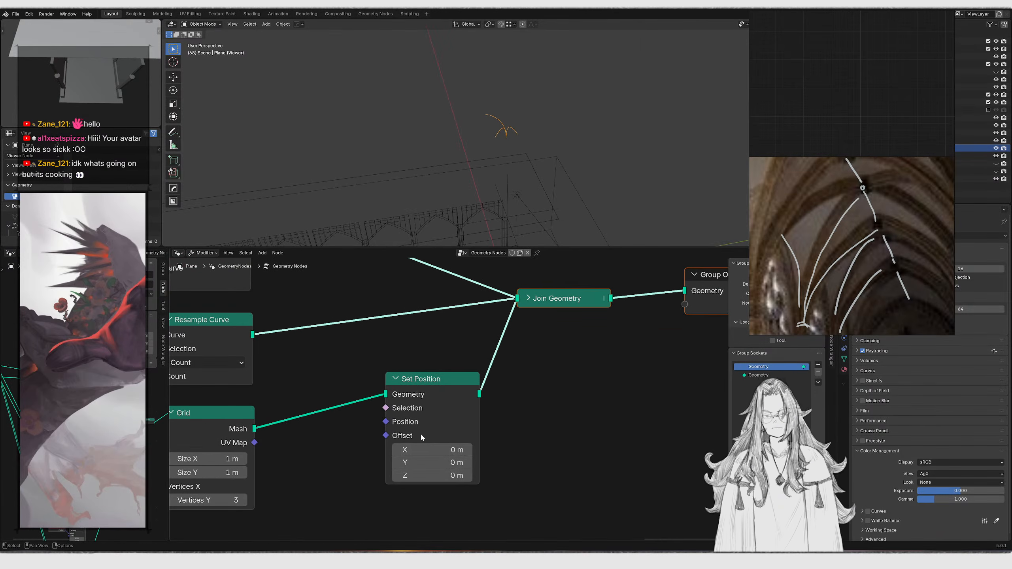
# Rework the links into Join Geometry and delete the Viewer node
pyautogui.moveTo(316, 425); pyautogui.dragTo(376, 415, button='middle')
pyautogui.keyDown('ctrl'); pyautogui.keyDown('shift'); pyautogui.click(298, 414); pyautogui.keyUp('shift'); pyautogui.keyUp('ctrl')
pyautogui.hotkey('ctrl', 'z')
pyautogui.moveTo(569, 364); pyautogui.dragTo(522, 389, button='middle')
pyautogui.click(541, 314)
pyautogui.moveTo(559, 332); pyautogui.dragTo(566, 306)
pyautogui.keyDown('ctrl'); pyautogui.moveTo(529, 338); pyautogui.dragTo(490, 399, button='right'); pyautogui.keyUp('ctrl')
pyautogui.moveTo(492, 409); pyautogui.dragTo(537, 305)
pyautogui.keyDown('ctrl'); pyautogui.keyDown('shift'); pyautogui.click(276, 426); pyautogui.keyUp('shift'); pyautogui.keyUp('ctrl')
pyautogui.hotkey('ctrl', 'z')
pyautogui.click(584, 293)
pyautogui.keyDown('ctrl'); pyautogui.keyDown('shift'); pyautogui.click(584, 293); pyautogui.keyUp('shift'); pyautogui.keyUp('ctrl')
pyautogui.moveTo(613, 307); pyautogui.dragTo(499, 389, button='middle')
pyautogui.click(582, 334)
pyautogui.press('x')
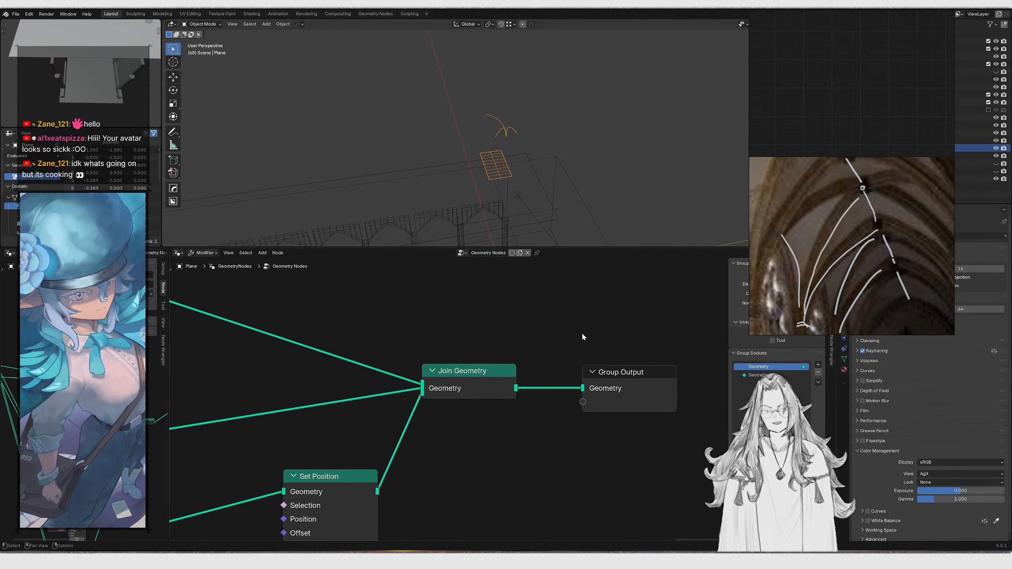
# Rearrange Set Position, Join Geometry and Group Output to tidy the node layout
pyautogui.moveTo(517, 193); pyautogui.dragTo(494, 189, button='middle')
pyautogui.moveTo(311, 412); pyautogui.dragTo(466, 325, button='middle')
pyautogui.moveTo(442, 403); pyautogui.dragTo(488, 373, button='middle')
pyautogui.moveTo(522, 334); pyautogui.dragTo(549, 398)
pyautogui.moveTo(508, 358); pyautogui.dragTo(508, 399)
pyautogui.scroll(-5, 508, 399)
pyautogui.moveTo(509, 399); pyautogui.dragTo(413, 436, button='middle')
pyautogui.moveTo(415, 335); pyautogui.dragTo(628, 474)
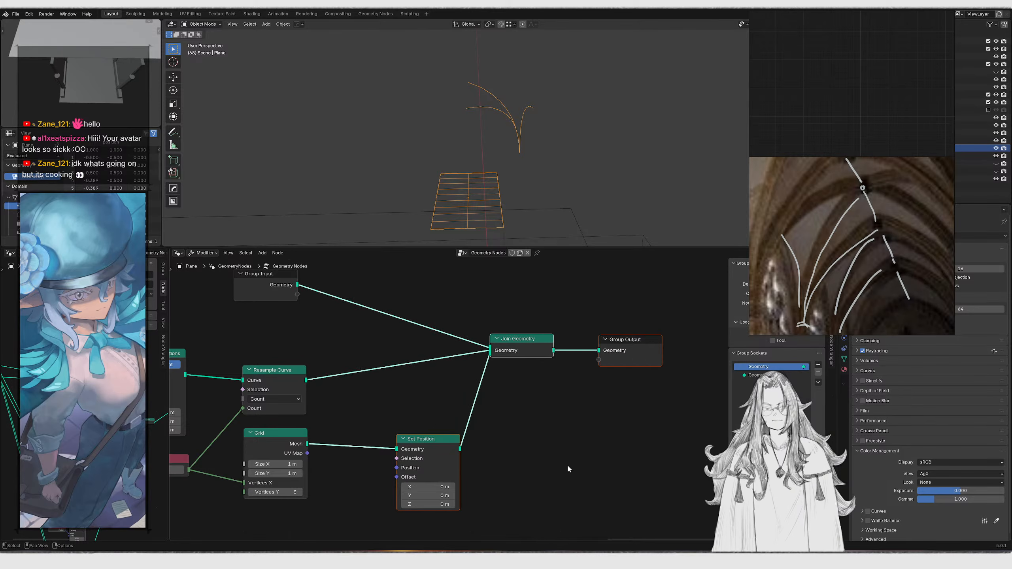
pyautogui.press('g')
pyautogui.press('x')
pyautogui.click(486, 425)
pyautogui.moveTo(375, 390); pyautogui.dragTo(529, 396, button='middle')
pyautogui.click(504, 354)
# Add a Sample Index node after the Resample Curve node
pyautogui.hotkey('shift', 'a')
pyautogui.write('sample curve in')
pyautogui.press('BackSpace')
pyautogui.press('BackSpace')
pyautogui.press('BackSpace')
pyautogui.press('BackSpace')
pyautogui.press('BackSpace')
pyautogui.press('BackSpace')
pyautogui.press('BackSpace')
pyautogui.press('BackSpace')
pyautogui.press('BackSpace')
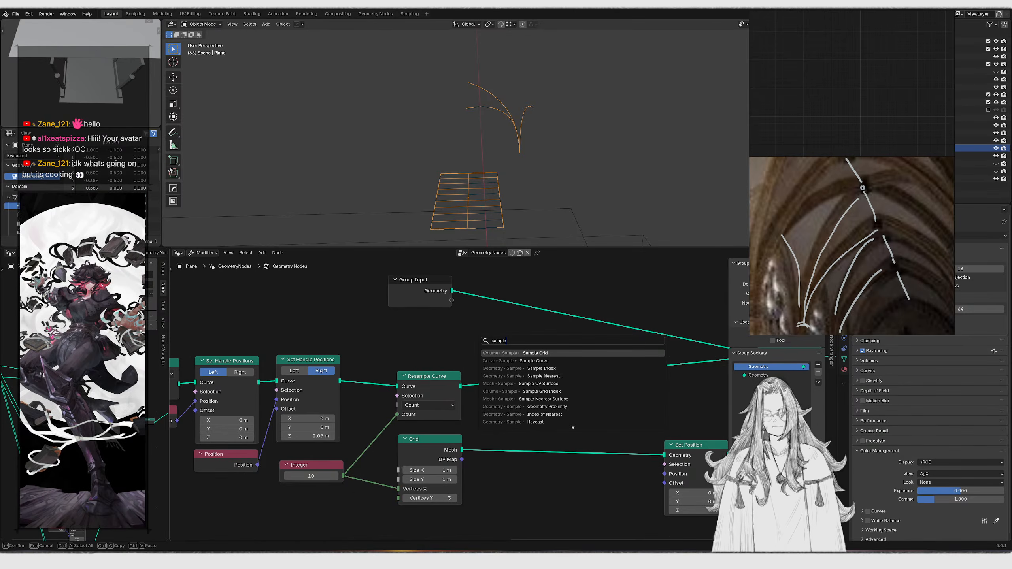
pyautogui.press('BackSpace')
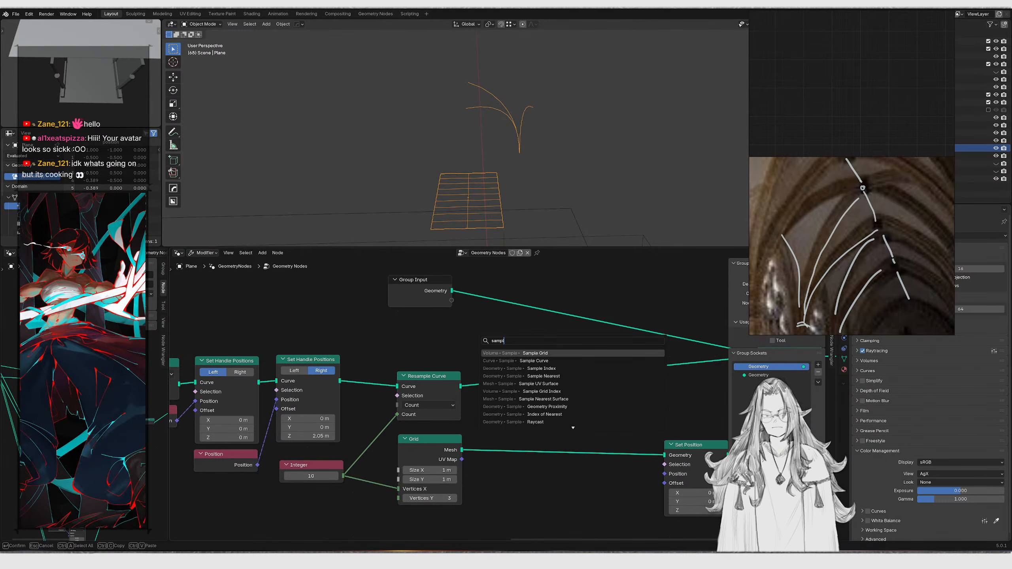
pyautogui.write('e ')
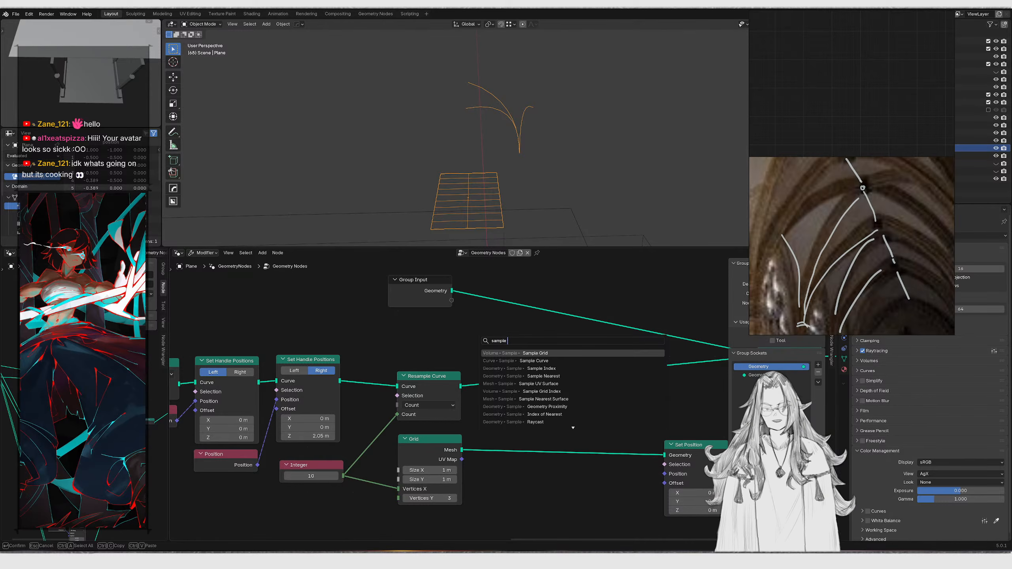
pyautogui.write('index')
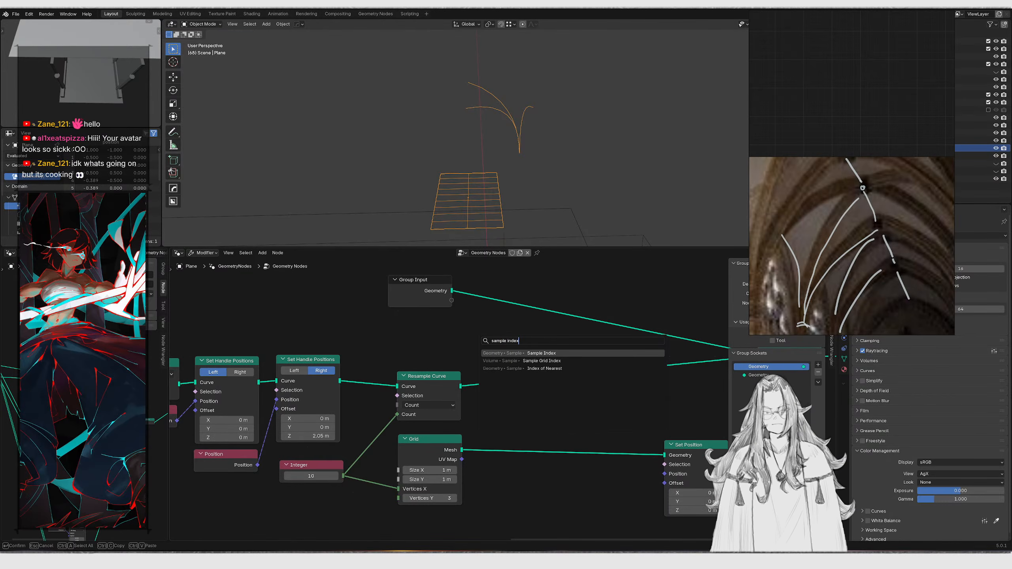
pyautogui.press('Return')
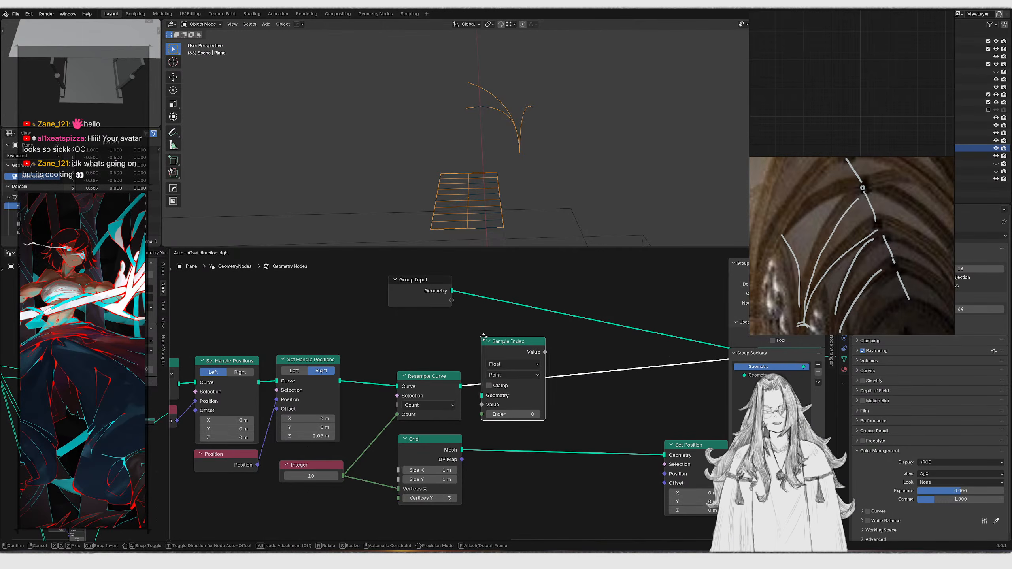
pyautogui.click(486, 345)
# Duplicate the Sample Index node and reconnect Resample Curve directly to Join Geometry
pyautogui.scroll(-1, 514, 176)
pyautogui.moveTo(514, 176); pyautogui.dragTo(508, 177, button='middle')
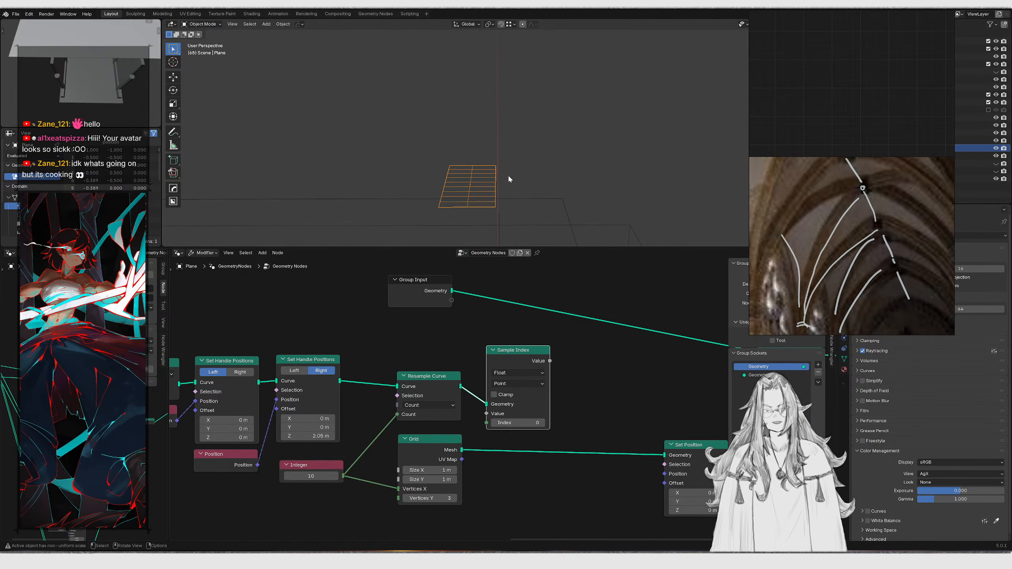
pyautogui.hotkey('shift', 'd')
pyautogui.moveTo(529, 356); pyautogui.dragTo(465, 414, button='middle')
pyautogui.click(560, 474)
pyautogui.moveTo(380, 419); pyautogui.dragTo(676, 388)
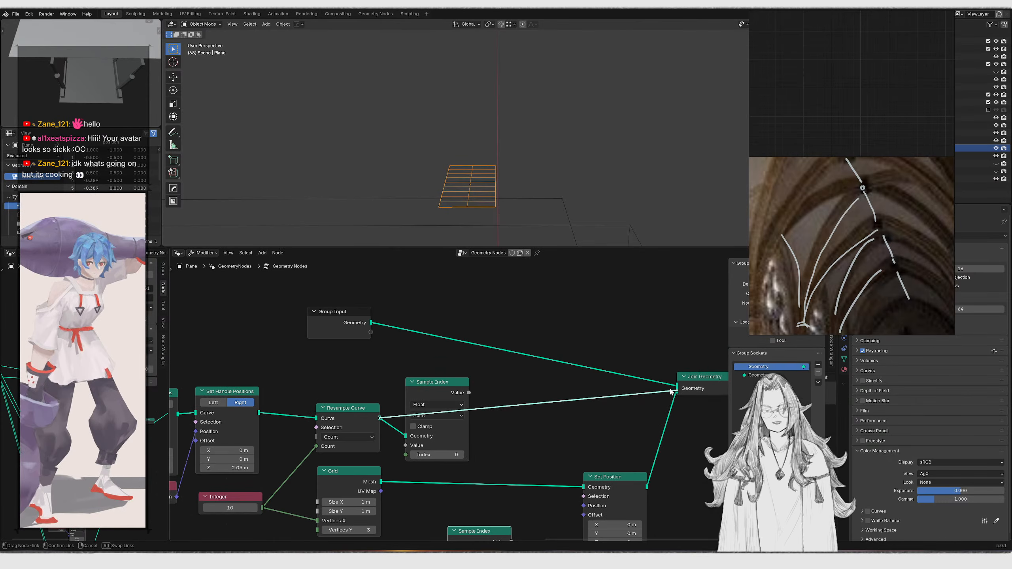
# Deselect everything in the viewport and save the blend file
pyautogui.moveTo(530, 188); pyautogui.dragTo(534, 151, button='middle')
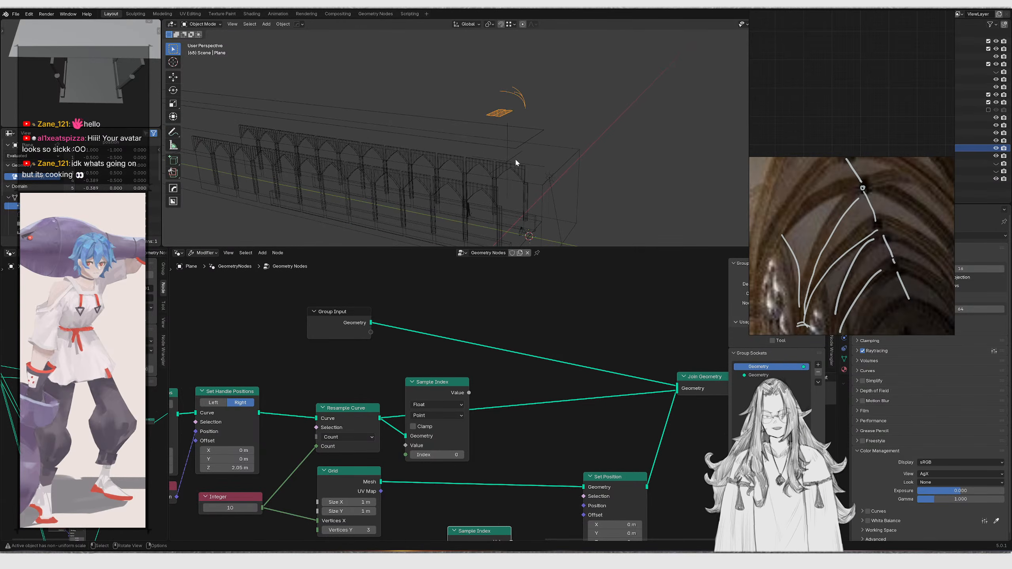
pyautogui.moveTo(493, 163); pyautogui.dragTo(456, 157, button='middle')
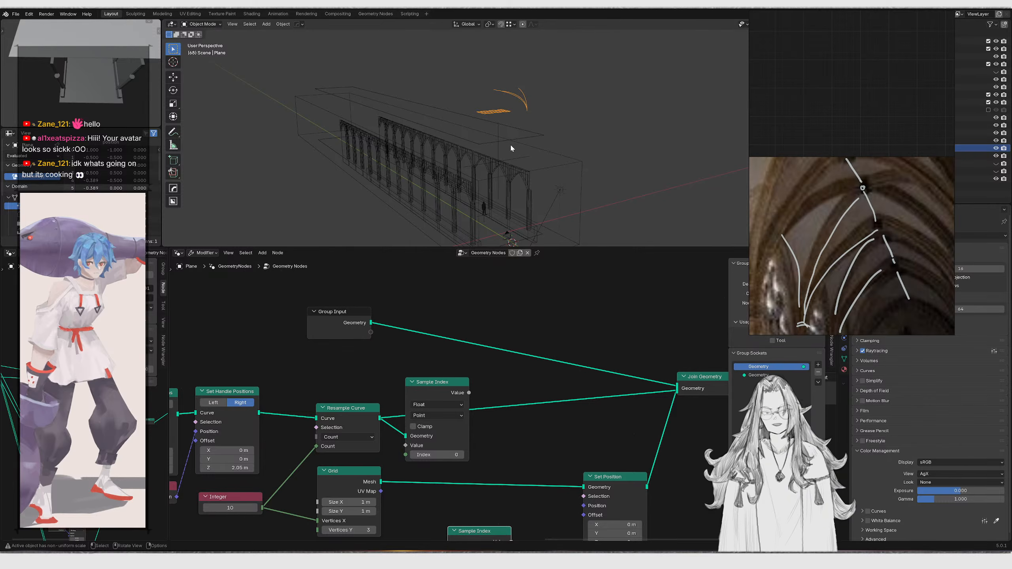
pyautogui.scroll(-8, 400, 347)
pyautogui.scroll(-6, 562, 309)
pyautogui.moveTo(424, 355); pyautogui.dragTo(417, 332, button='middle')
pyautogui.scroll(5, 421, 329)
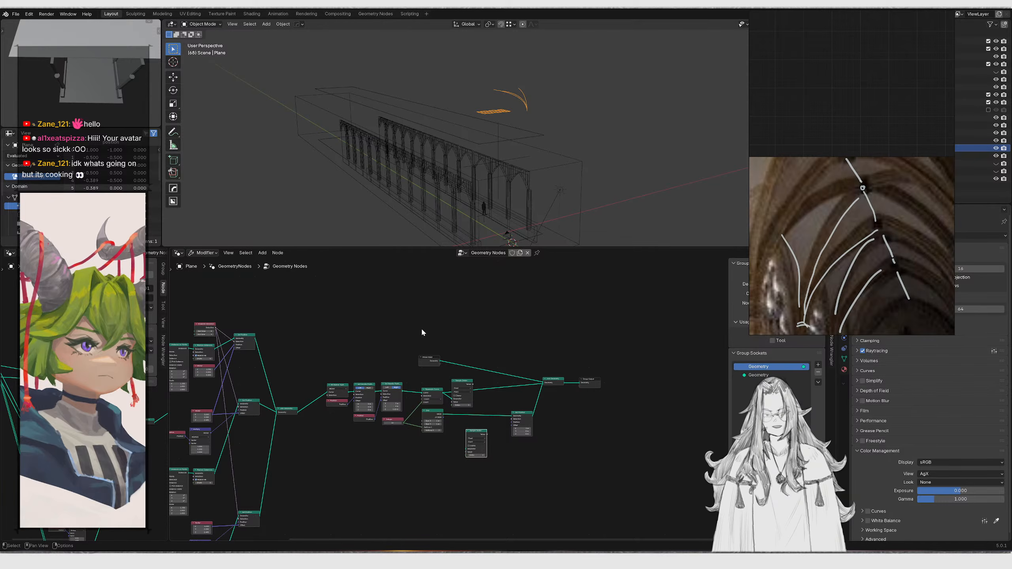
pyautogui.click(610, 176)
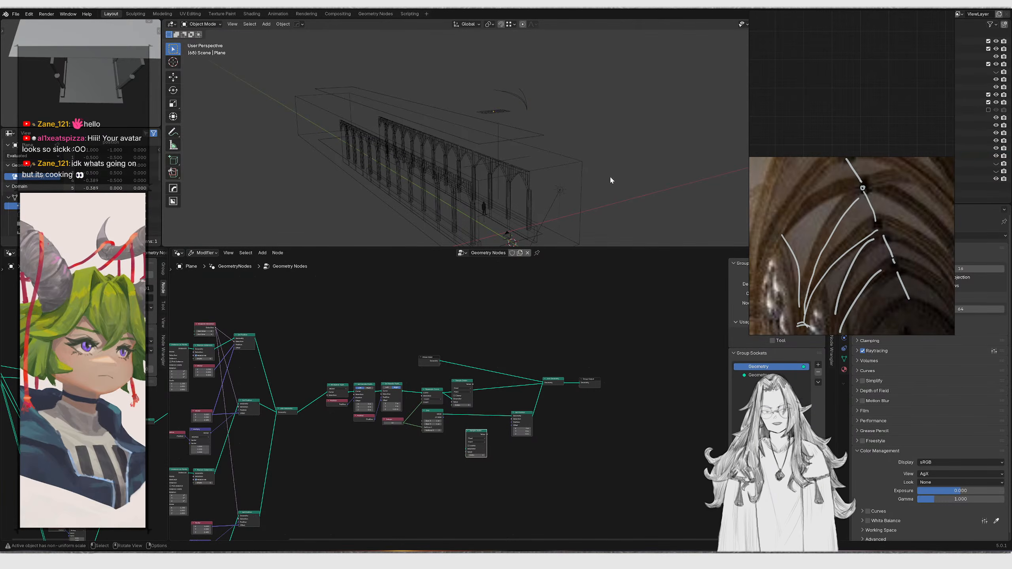
pyautogui.hotkey('ctrl', 's')
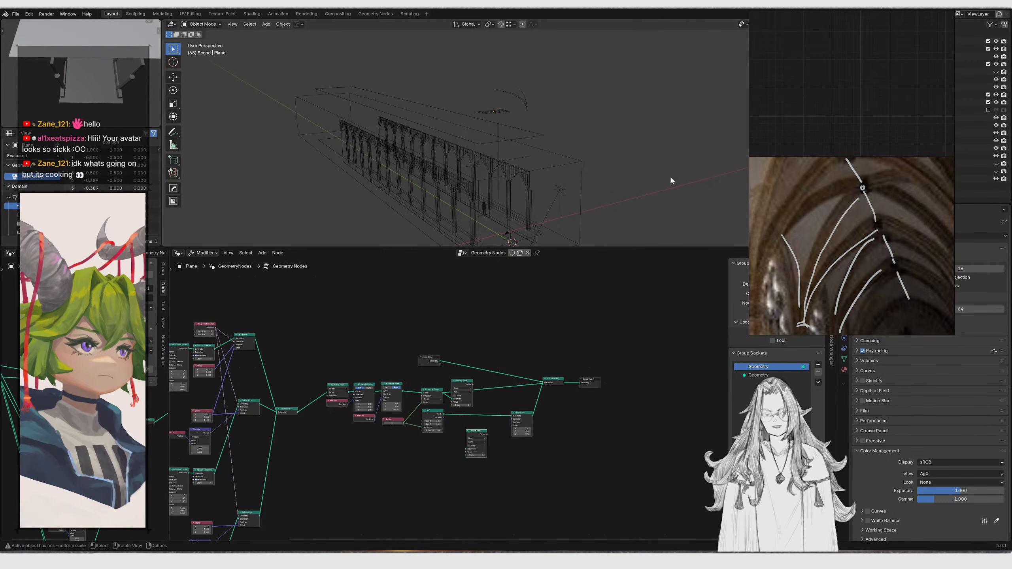
# Move the duplicated Sample Index node beside the Grid and Set Position nodes
pyautogui.moveTo(609, 198); pyautogui.dragTo(513, 278, button='middle')
pyautogui.scroll(5, 476, 424)
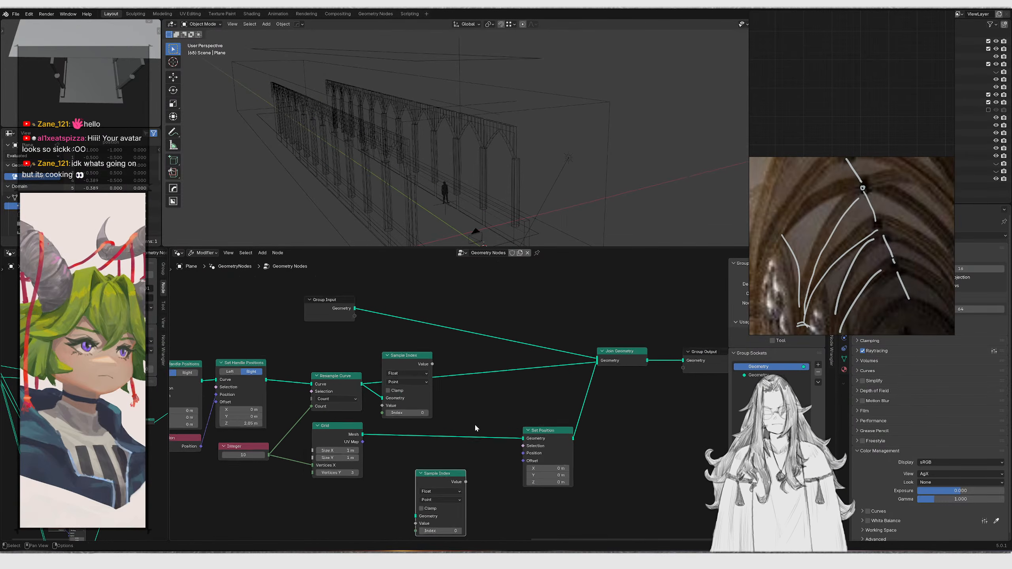
pyautogui.moveTo(499, 405); pyautogui.dragTo(544, 448)
pyautogui.moveTo(421, 455); pyautogui.dragTo(428, 418, button='middle')
pyautogui.moveTo(428, 418); pyautogui.dragTo(467, 461)
pyautogui.moveTo(466, 461); pyautogui.dragTo(441, 448)
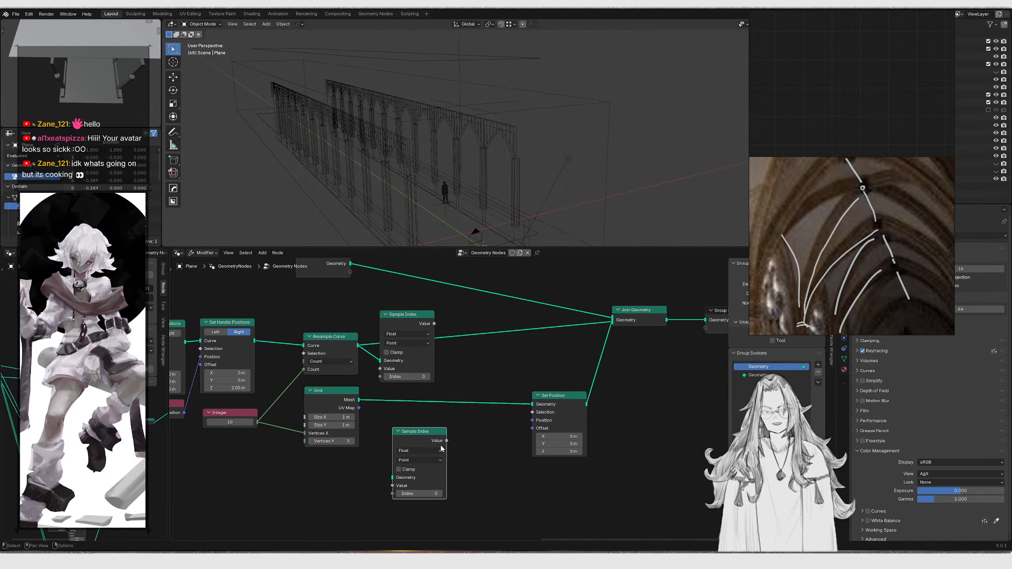
pyautogui.scroll(2, 513, 423)
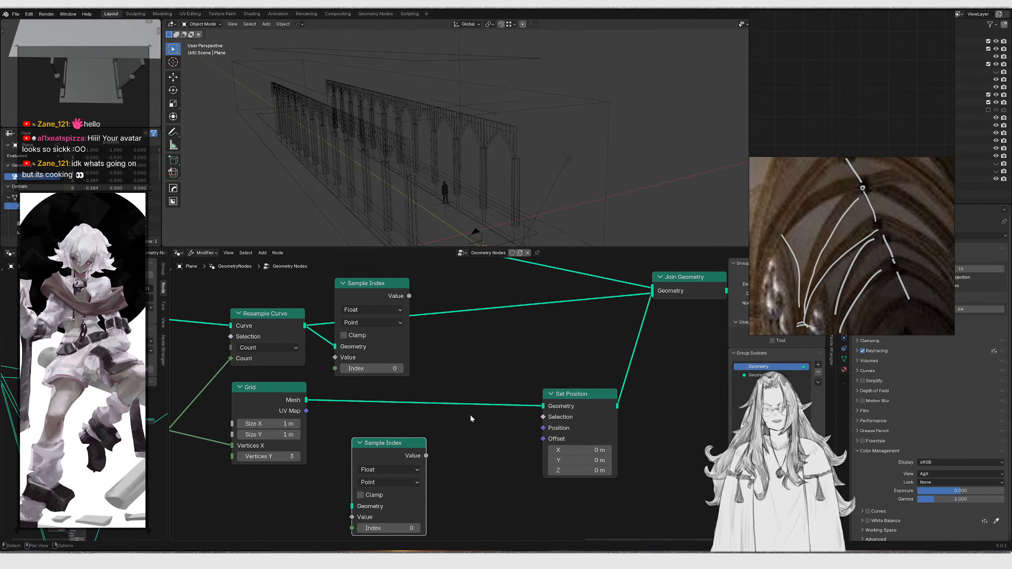
pyautogui.moveTo(444, 465); pyautogui.dragTo(447, 460)
pyautogui.press('g')
pyautogui.click(488, 434)
pyautogui.scroll(-1, 510, 175)
pyautogui.moveTo(546, 299); pyautogui.dragTo(542, 364, button='middle')
pyautogui.moveTo(367, 332); pyautogui.dragTo(443, 416)
pyautogui.scroll(-1, 458, 397)
pyautogui.moveTo(458, 398); pyautogui.dragTo(508, 348, button='middle')
pyautogui.scroll(-4, 508, 348)
pyautogui.moveTo(340, 479); pyautogui.dragTo(620, 416)
pyautogui.press('g')
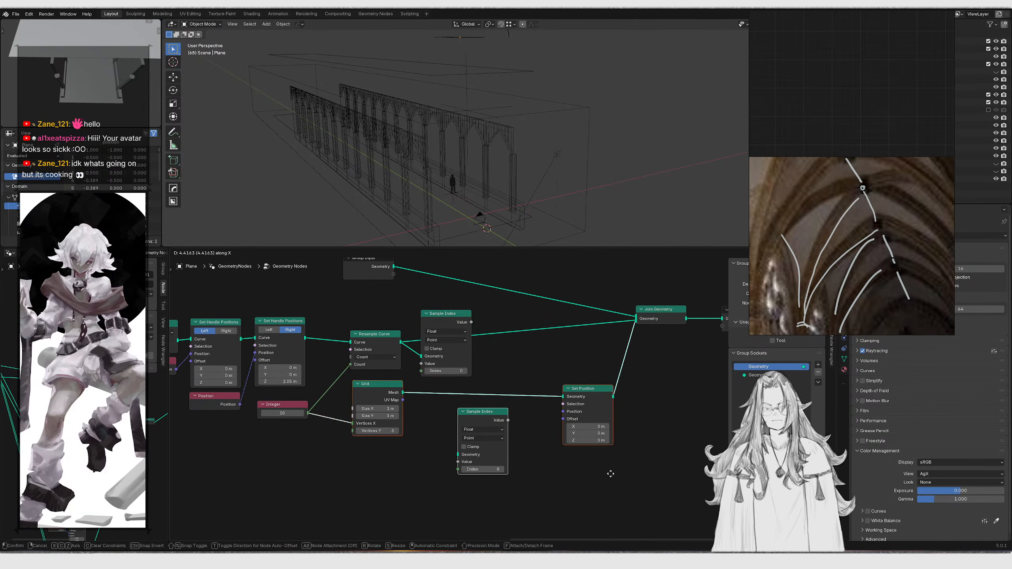
pyautogui.click(609, 501)
# Adjust the first Sample Index node's placement next to Resample Curve
pyautogui.moveTo(527, 359); pyautogui.dragTo(439, 394)
pyautogui.press('g')
pyautogui.click(466, 452)
pyautogui.click(440, 351)
pyautogui.scroll(5, 483, 389)
pyautogui.moveTo(455, 381); pyautogui.dragTo(515, 357, button='middle')
pyautogui.scroll(2, 483, 349)
pyautogui.click(483, 348)
pyautogui.press('v')
# Add a Position node and connect it to the Sample Index node's Value input
pyautogui.hotkey('shift', 'a')
pyautogui.click(504, 313)
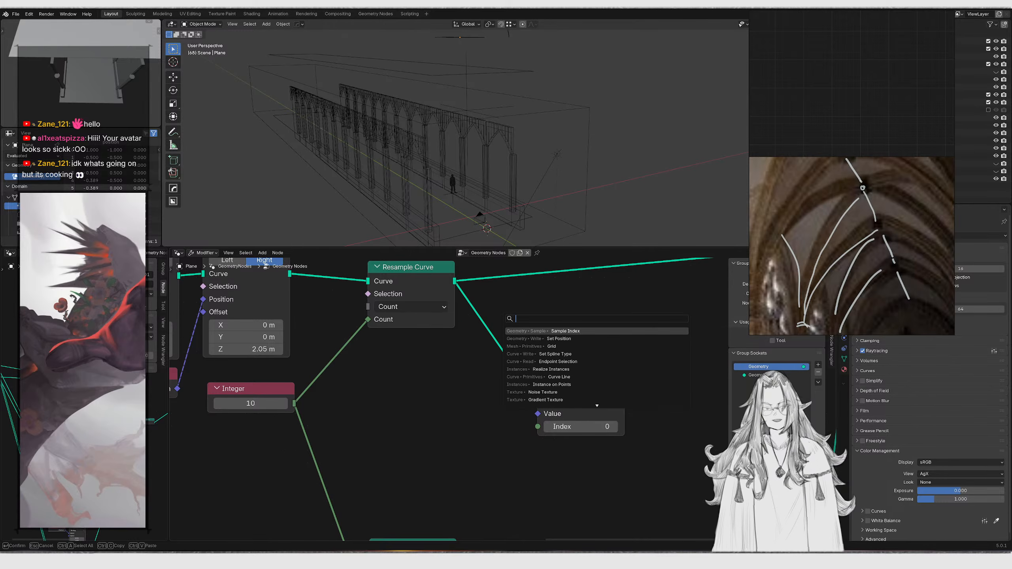
pyautogui.write('position')
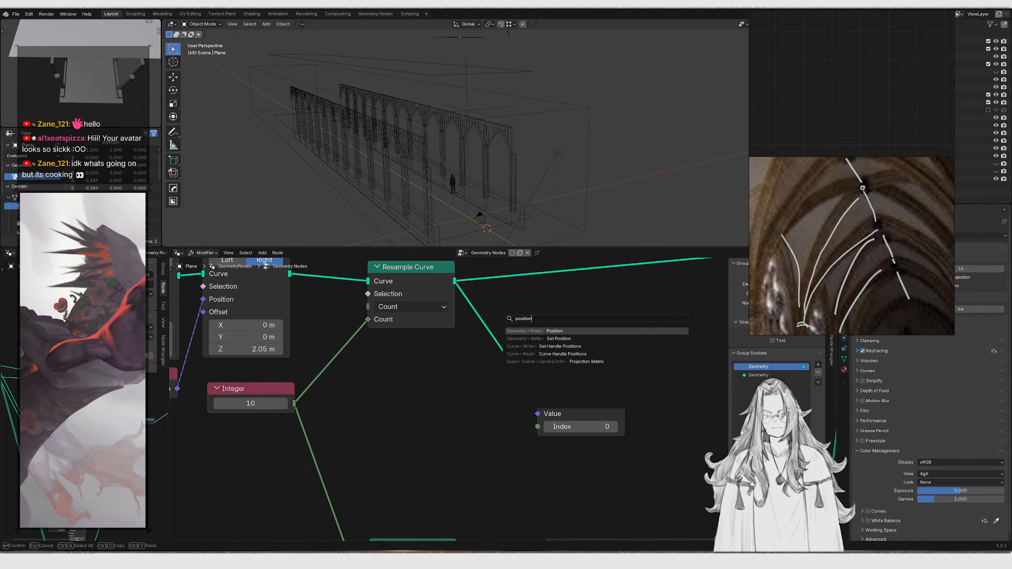
pyautogui.press('Return')
pyautogui.click(418, 363)
pyautogui.moveTo(463, 370); pyautogui.dragTo(481, 387)
pyautogui.moveTo(653, 358); pyautogui.dragTo(590, 395)
pyautogui.press('g')
pyautogui.rightClick(552, 367)
# Add an Index node connected to the Sample Index node's Index input
pyautogui.moveTo(538, 427); pyautogui.dragTo(377, 418)
pyautogui.write('index')
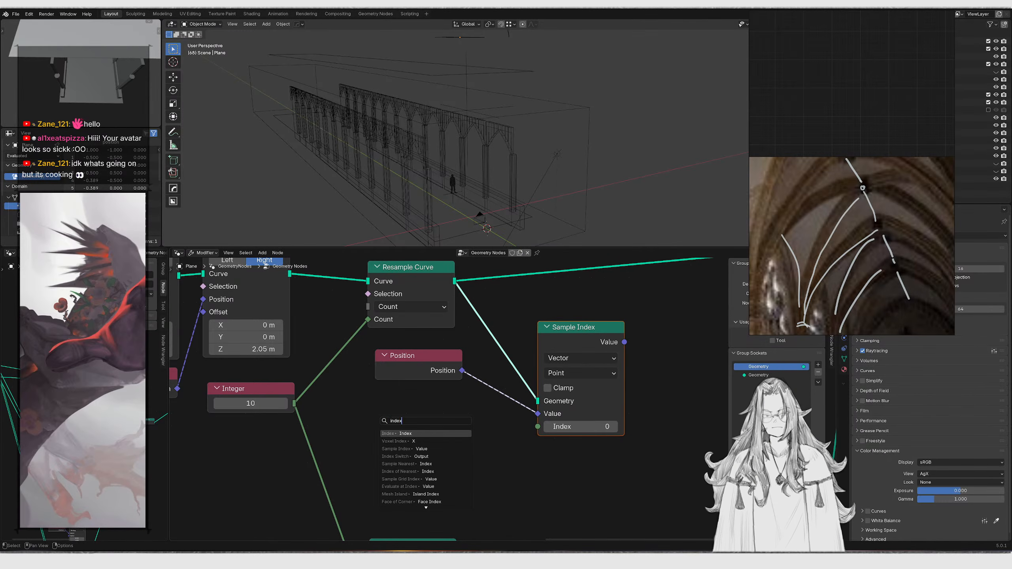
pyautogui.press('Return')
pyautogui.moveTo(457, 417); pyautogui.dragTo(456, 402)
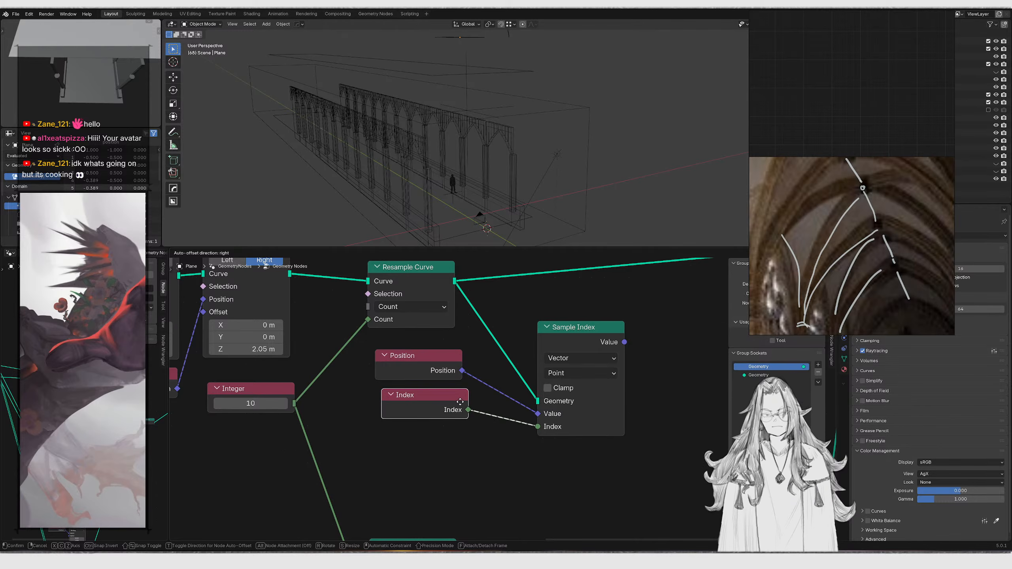
pyautogui.click(457, 400)
pyautogui.scroll(-3, 531, 384)
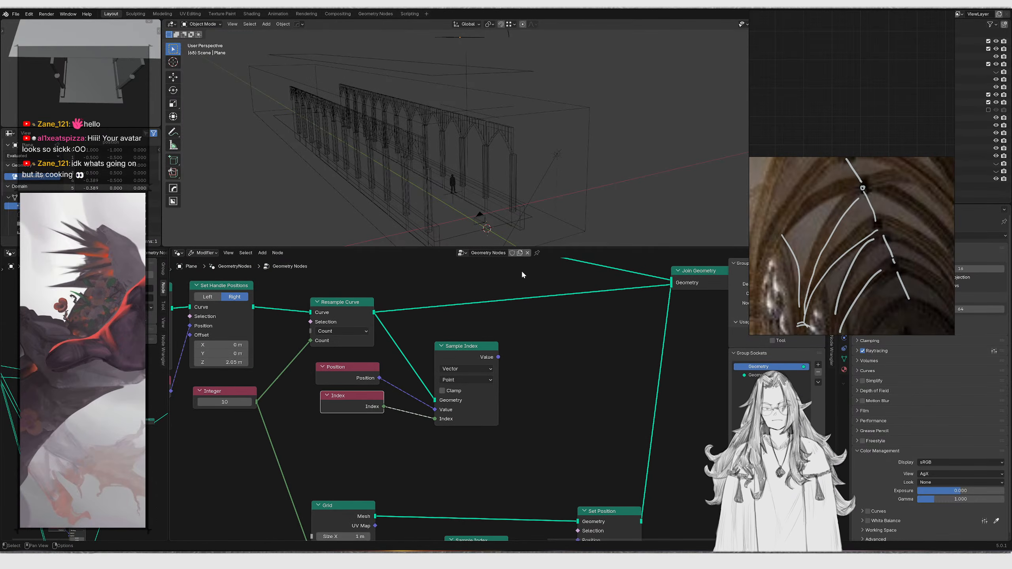
pyautogui.moveTo(523, 311); pyautogui.dragTo(501, 323, button='middle')
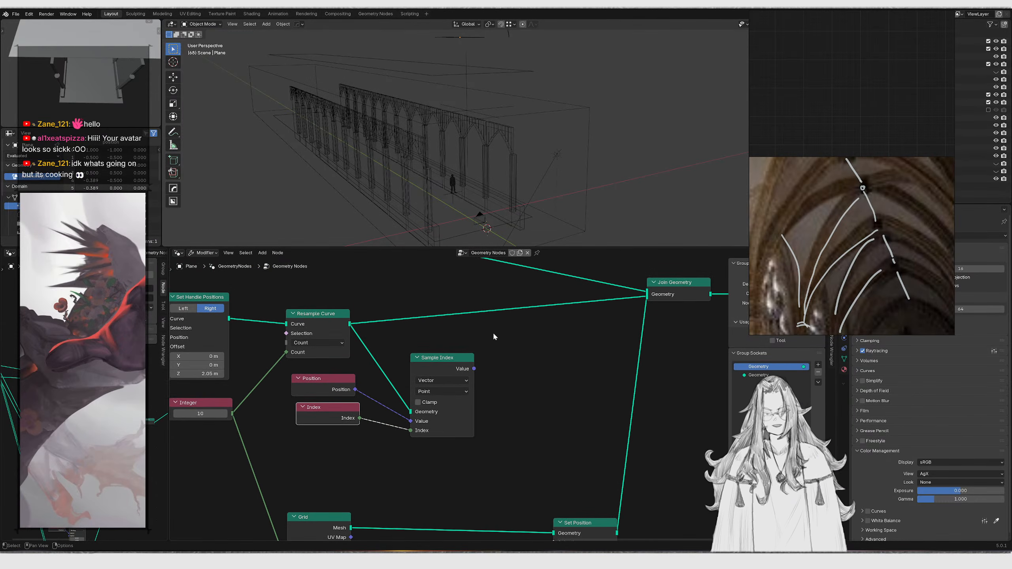
pyautogui.moveTo(457, 347); pyautogui.dragTo(479, 375, button='middle')
pyautogui.hotkey('shift', 'a')
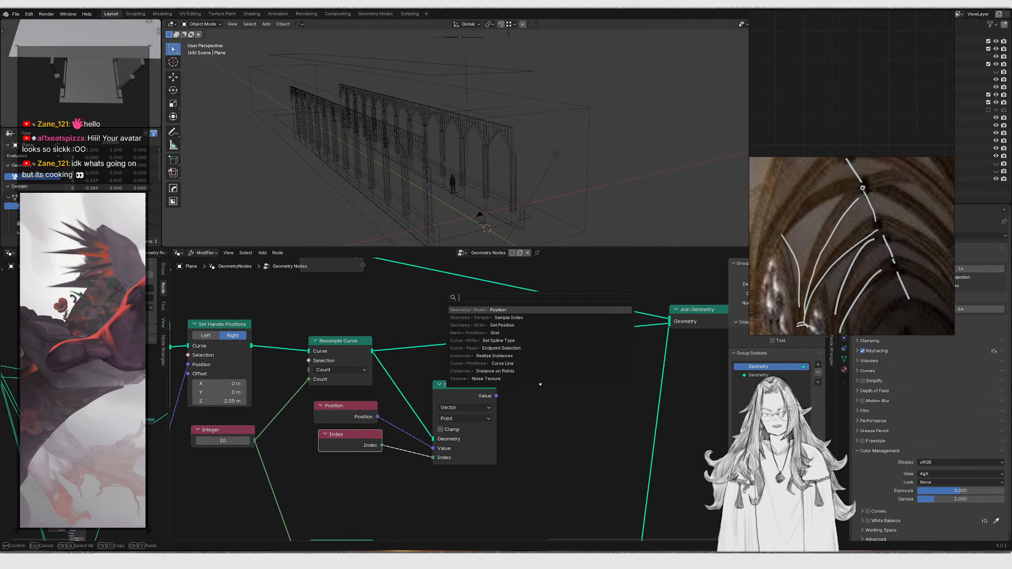
pyautogui.write('sample curve')
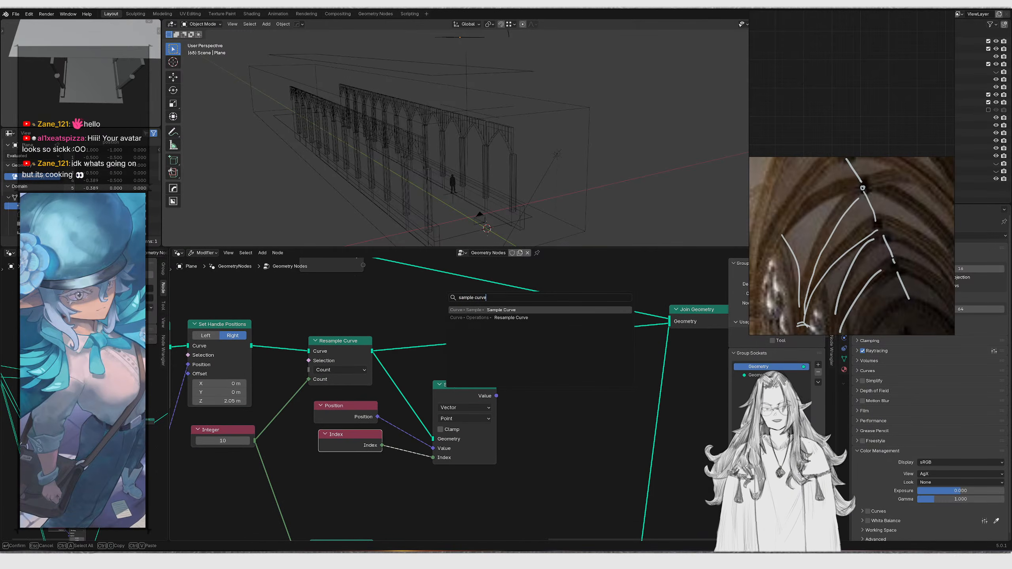
pyautogui.press('Return')
pyautogui.scroll(2, 586, 477)
pyautogui.click(574, 475)
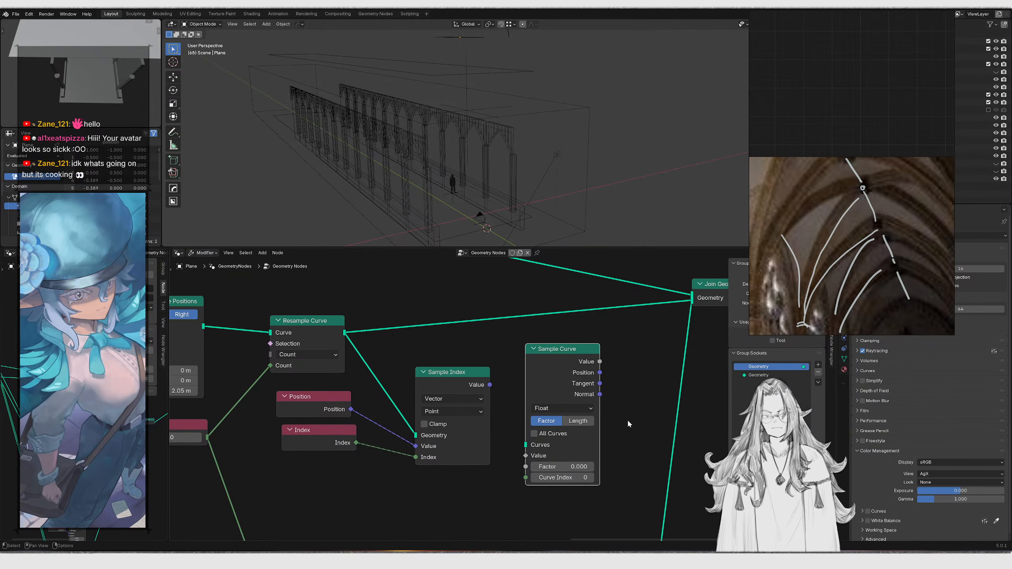
pyautogui.press('x')
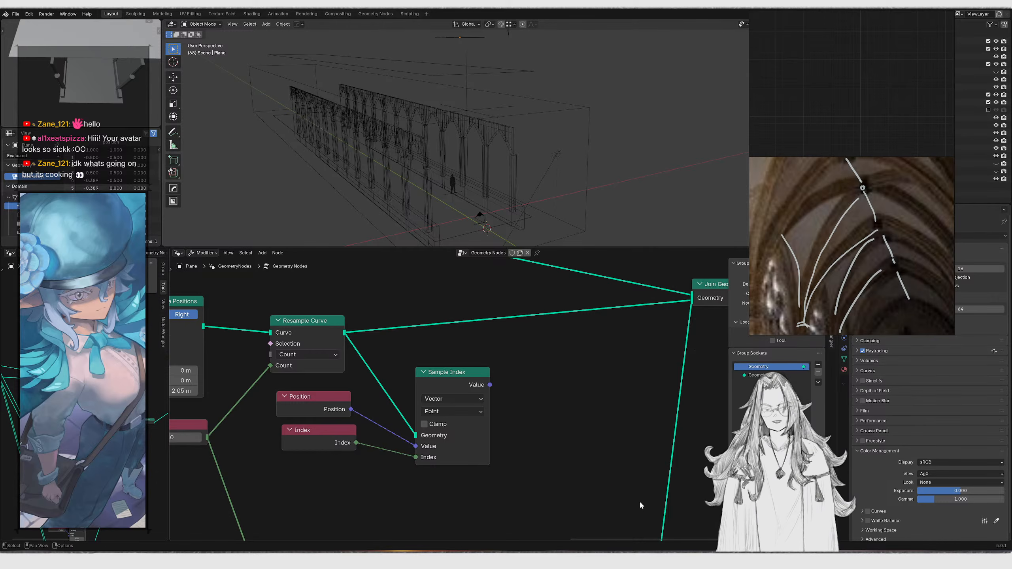
# Reposition the Sample Index, Position and Index nodes vertically in the node tree
pyautogui.scroll(-1, 573, 464)
pyautogui.moveTo(573, 466); pyautogui.dragTo(492, 427, button='middle')
pyautogui.scroll(2, 559, 179)
pyautogui.scroll(-3, 558, 180)
pyautogui.keyDown('shift'); pyautogui.moveTo(497, 72); pyautogui.dragTo(501, 141, button='middle'); pyautogui.keyUp('shift')
pyautogui.scroll(2, 487, 156)
pyautogui.scroll(3, 500, 141)
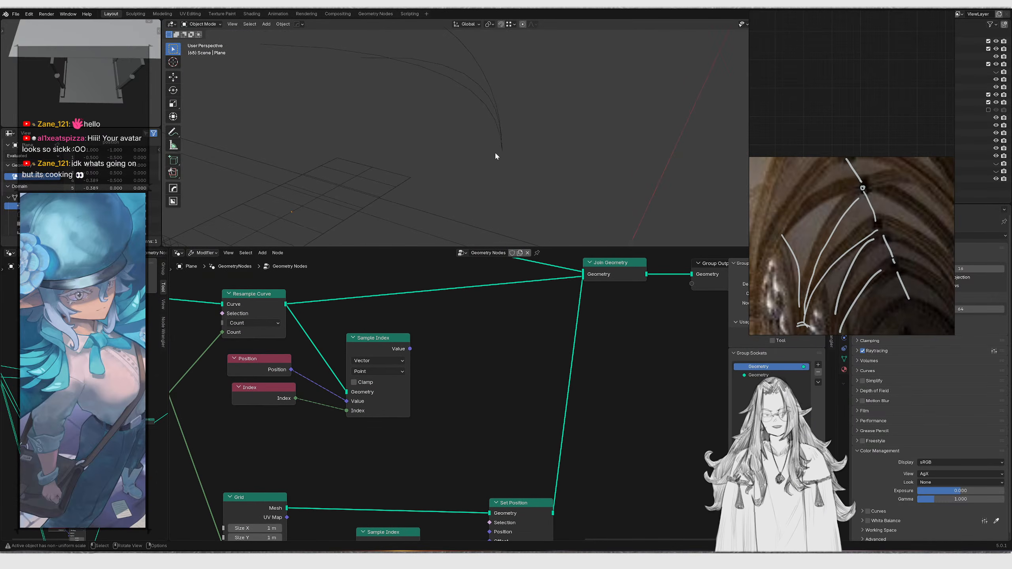
pyautogui.moveTo(448, 165); pyautogui.dragTo(521, 140, button='middle')
pyautogui.scroll(-4, 471, 335)
pyautogui.moveTo(500, 462); pyautogui.dragTo(501, 419, button='middle')
pyautogui.click(503, 424)
pyautogui.moveTo(282, 386); pyautogui.dragTo(518, 439)
pyautogui.press('g')
pyautogui.press('y')
pyautogui.click(531, 389)
pyautogui.moveTo(506, 323); pyautogui.dragTo(493, 403, button='middle')
pyautogui.scroll(3, 492, 396)
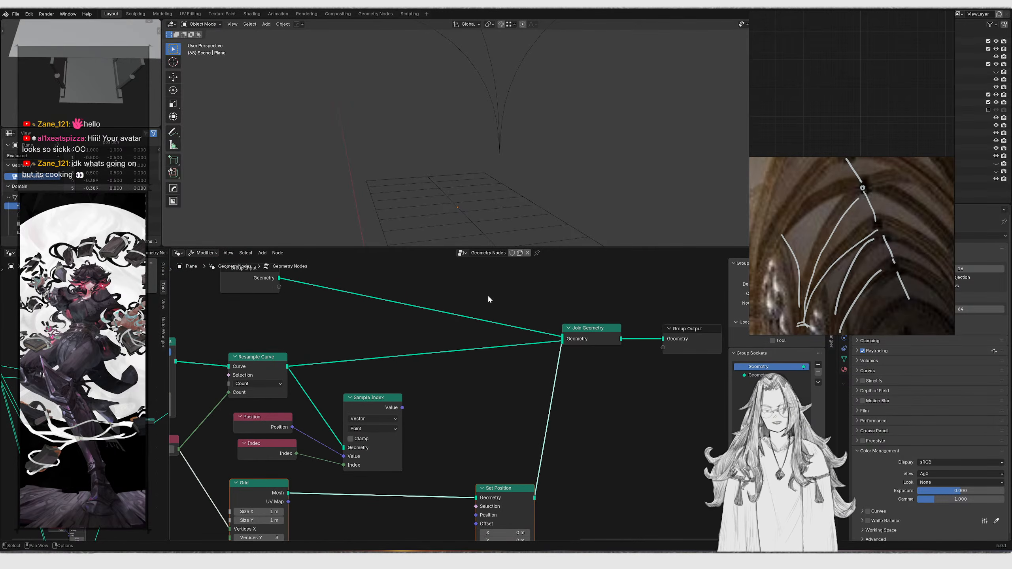
pyautogui.hotkey('shift', 'a')
pyautogui.write('mesh curve')
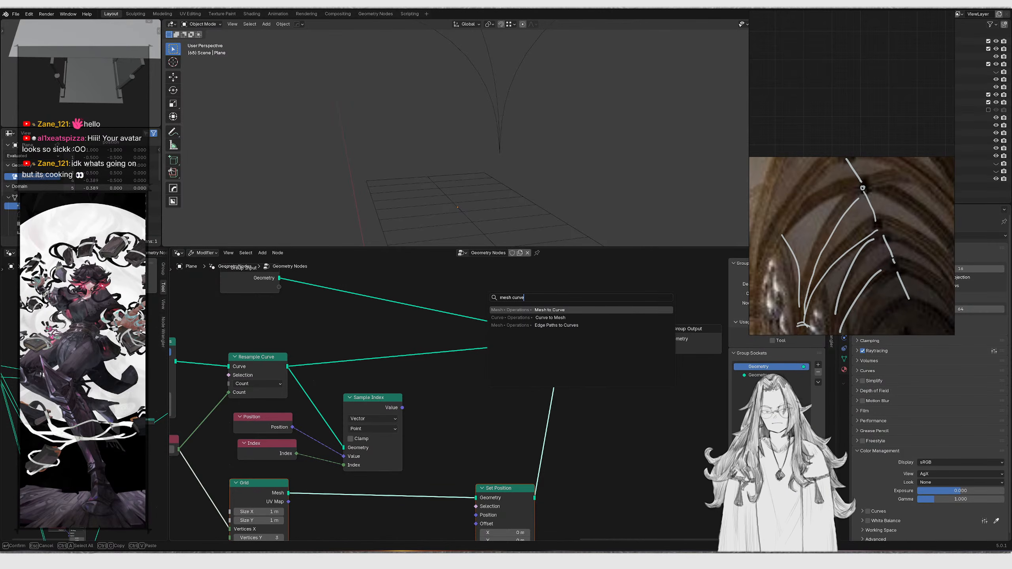
pyautogui.press('Down')
pyautogui.press('Down')
pyautogui.press('Return')
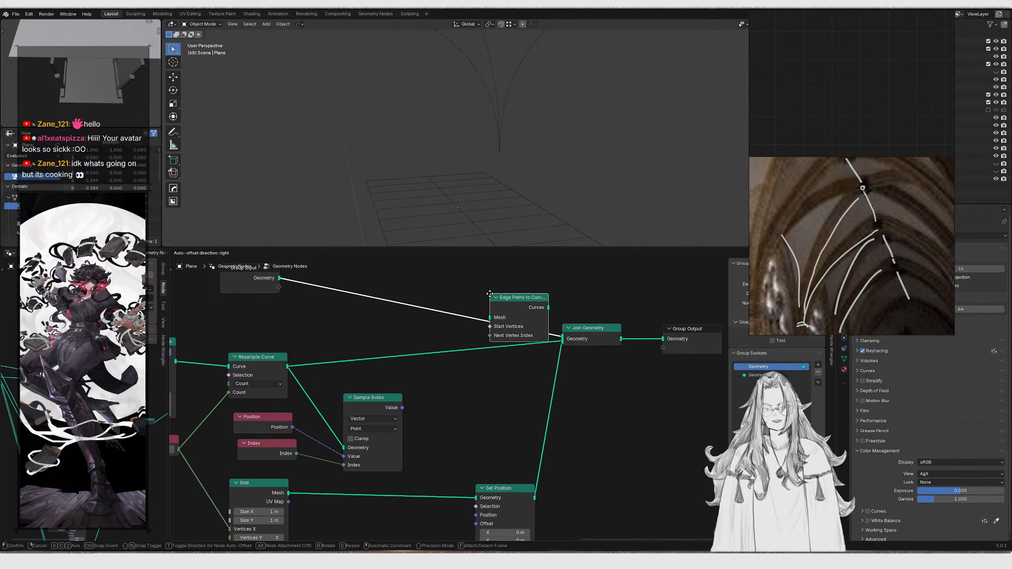
pyautogui.click(484, 395)
pyautogui.scroll(4, 480, 396)
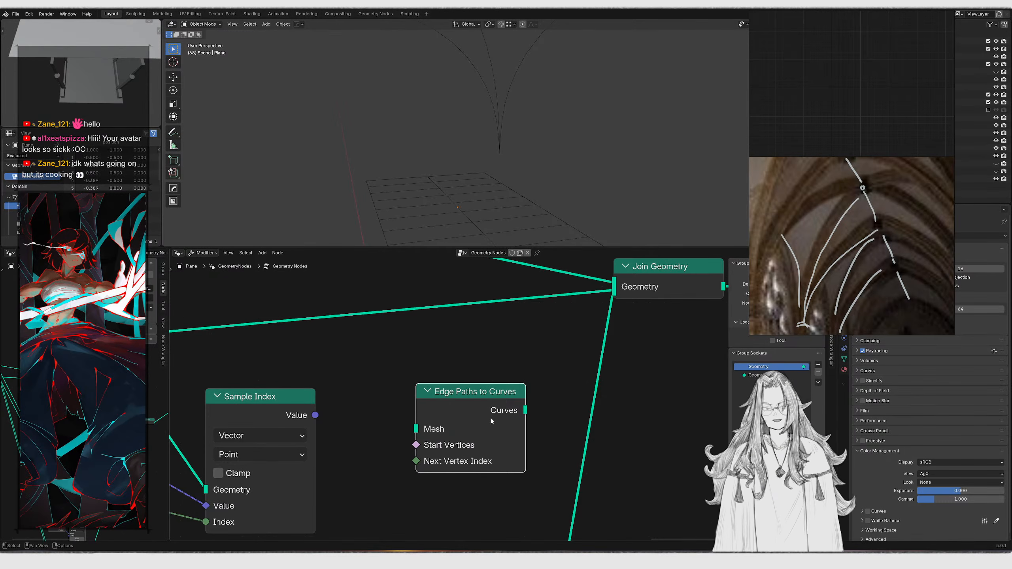
pyautogui.press('x')
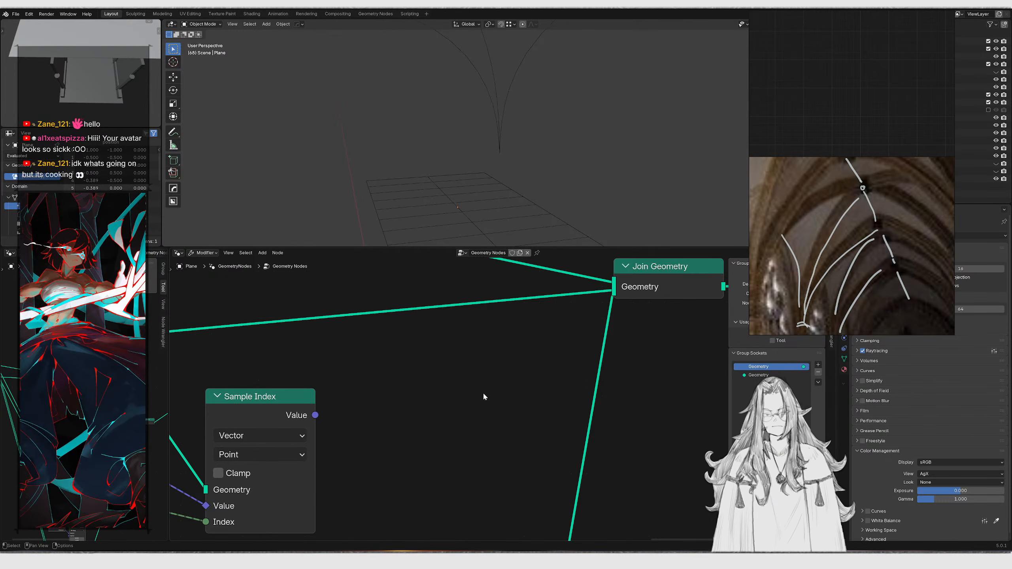
# Connect the Sample Index node's Value output to the Set Position node's Position input
pyautogui.scroll(-5, 415, 344)
pyautogui.moveTo(455, 490); pyautogui.dragTo(448, 422, button='middle')
pyautogui.click(509, 454)
pyautogui.scroll(3, 470, 419)
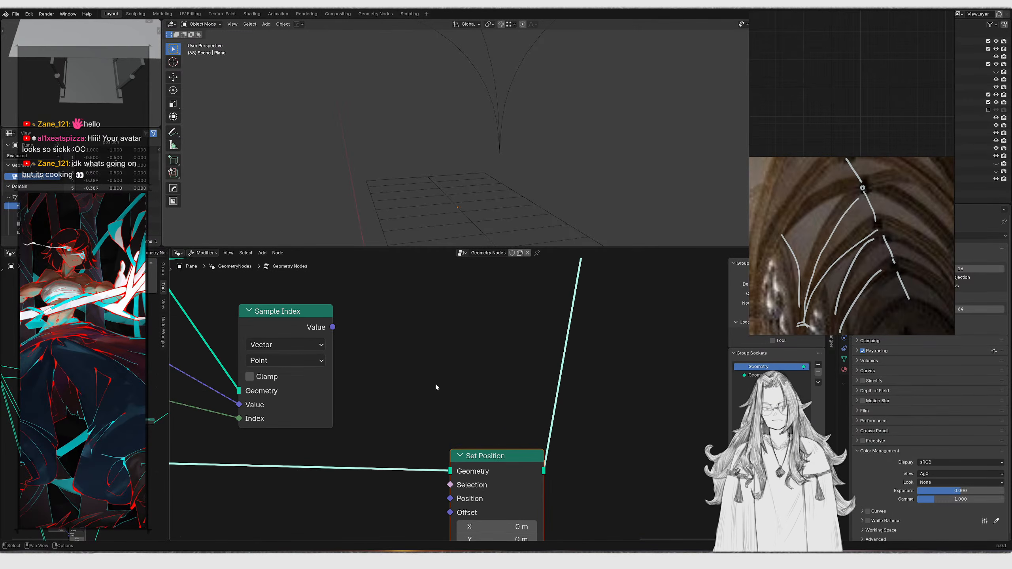
pyautogui.scroll(-2, 434, 384)
pyautogui.moveTo(397, 372); pyautogui.dragTo(469, 434, button='middle')
pyautogui.moveTo(417, 410); pyautogui.dragTo(477, 369, button='middle')
pyautogui.moveTo(438, 345); pyautogui.dragTo(536, 486)
# Move the Integer node's link from the Grid's Vertices X input to its Vertices Y input
pyautogui.moveTo(495, 151); pyautogui.dragTo(474, 128, button='middle')
pyautogui.scroll(3, 474, 128)
pyautogui.moveTo(516, 407); pyautogui.dragTo(530, 384, button='middle')
pyautogui.scroll(-1, 510, 378)
pyautogui.scroll(-1, 514, 401)
pyautogui.moveTo(498, 433); pyautogui.dragTo(512, 383, button='middle')
pyautogui.scroll(-1, 485, 387)
pyautogui.moveTo(450, 387); pyautogui.dragTo(496, 411)
pyautogui.moveTo(403, 375); pyautogui.dragTo(418, 386, button='middle')
pyautogui.scroll(2, 418, 386)
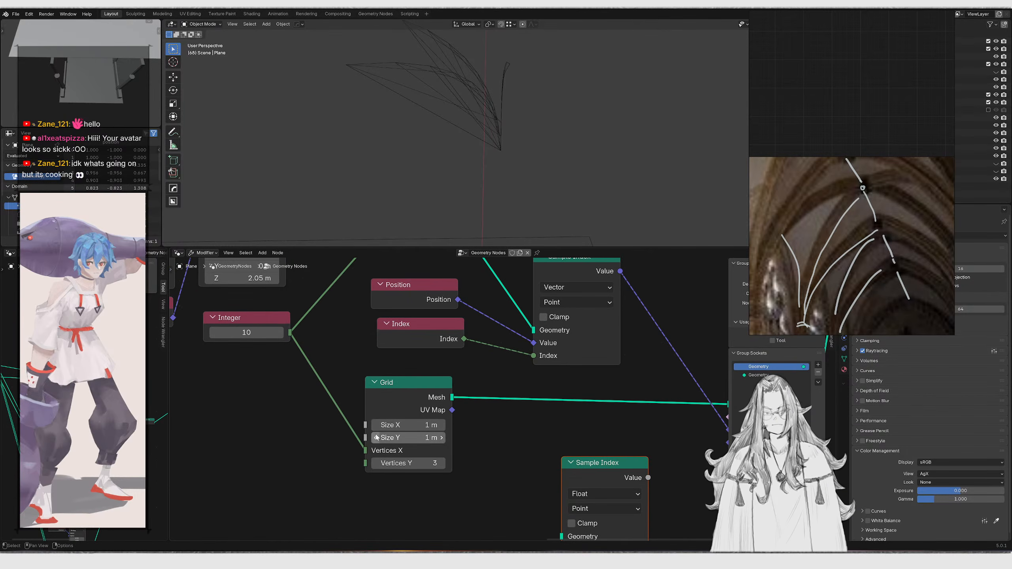
pyautogui.moveTo(366, 450); pyautogui.dragTo(366, 463)
pyautogui.click(399, 450)
pyautogui.press('Return')
pyautogui.moveTo(472, 152); pyautogui.dragTo(520, 168, button='middle')
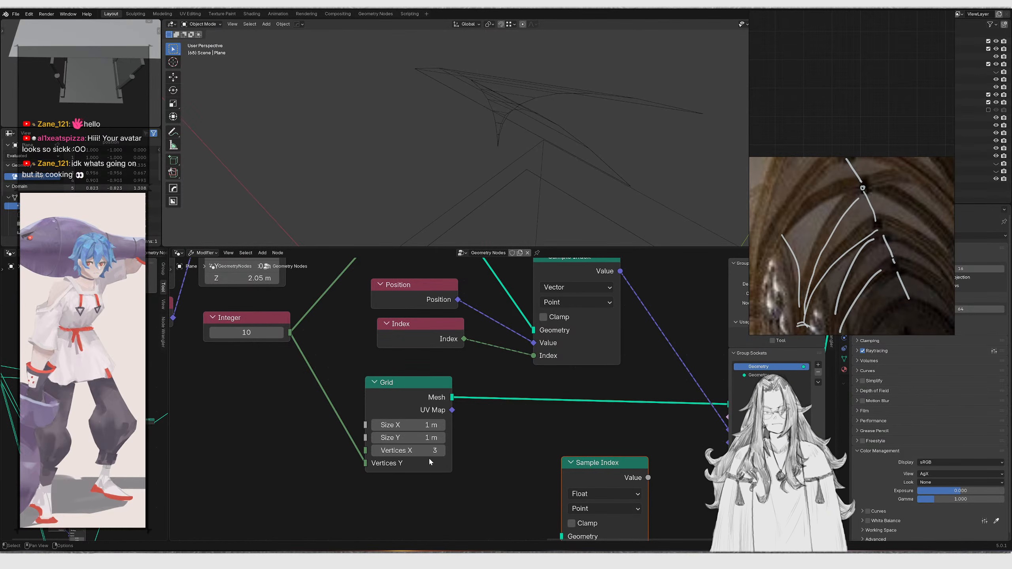
pyautogui.moveTo(365, 463); pyautogui.dragTo(327, 452)
pyautogui.hotkey('ctrl', 'z')
# Delete the unused Float Sample Index node below the Set Position node
pyautogui.moveTo(517, 172); pyautogui.dragTo(445, 169, button='middle')
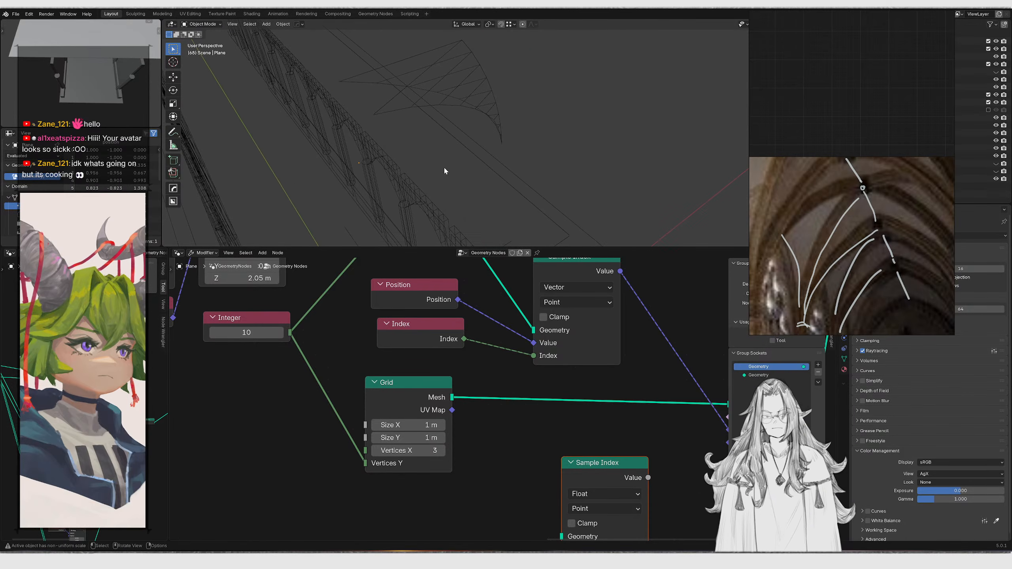
pyautogui.scroll(-2, 483, 348)
pyautogui.moveTo(585, 406); pyautogui.dragTo(512, 430, button='middle')
pyautogui.scroll(-3, 529, 432)
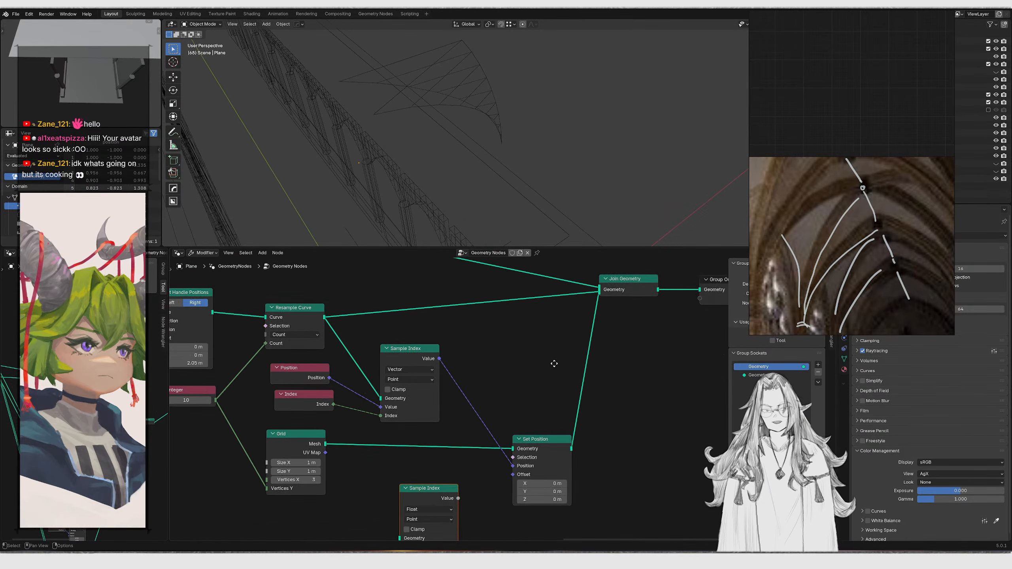
pyautogui.moveTo(553, 361); pyautogui.dragTo(504, 385, button='middle')
pyautogui.moveTo(403, 495); pyautogui.dragTo(480, 402, button='middle')
pyautogui.moveTo(391, 436); pyautogui.dragTo(467, 490)
pyautogui.press('x')
# Rearrange the Resample Curve, Sample Index, Position, Index, Grid and Set Position nodes into a tidier layout
pyautogui.moveTo(534, 433); pyautogui.dragTo(474, 506, button='middle')
pyautogui.scroll(-1, 474, 504)
pyautogui.moveTo(463, 386); pyautogui.dragTo(543, 465)
pyautogui.press('g')
pyautogui.rightClick(503, 436)
pyautogui.moveTo(526, 293); pyautogui.dragTo(575, 332)
pyautogui.scroll(-4, 506, 399)
pyautogui.moveTo(502, 402); pyautogui.dragTo(609, 484, button='middle')
pyautogui.moveTo(474, 399); pyautogui.dragTo(359, 375)
pyautogui.press('g')
pyautogui.click(498, 407)
pyautogui.moveTo(603, 442); pyautogui.dragTo(503, 389, button='middle')
pyautogui.moveTo(427, 153); pyautogui.dragTo(477, 96, button='middle')
pyautogui.scroll(4, 438, 375)
pyautogui.scroll(2, 438, 375)
pyautogui.moveTo(411, 419); pyautogui.dragTo(431, 340, button='middle')
pyautogui.scroll(1, 455, 355)
pyautogui.scroll(-3, 443, 323)
pyautogui.scroll(-1, 434, 340)
pyautogui.moveTo(446, 339); pyautogui.dragTo(486, 379, button='middle')
pyautogui.press('g')
pyautogui.click(649, 461)
pyautogui.moveTo(443, 381); pyautogui.dragTo(483, 381)
pyautogui.scroll(2, 451, 381)
pyautogui.scroll(2, 451, 384)
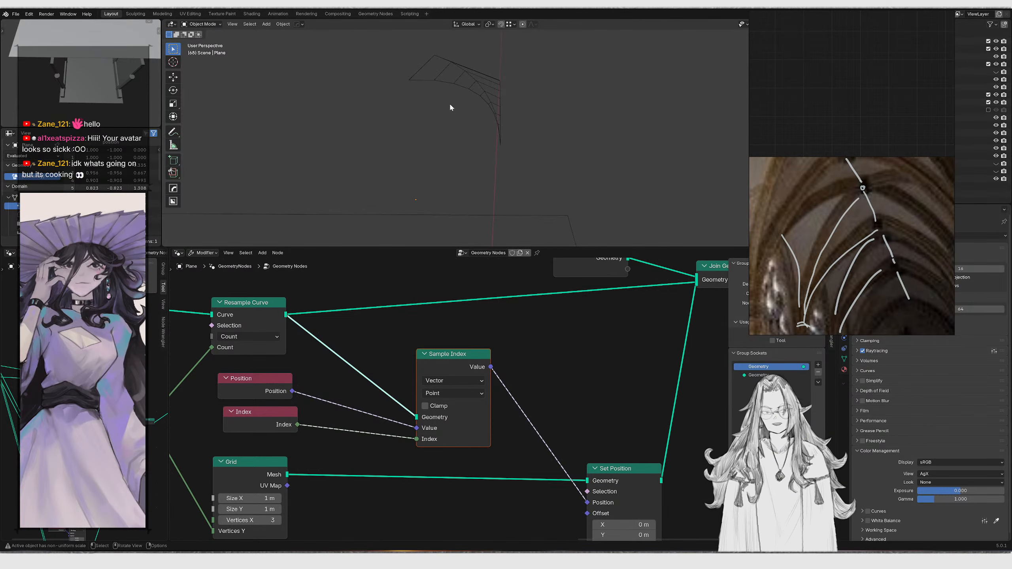
pyautogui.scroll(2, 458, 324)
pyautogui.scroll(-3, 546, 390)
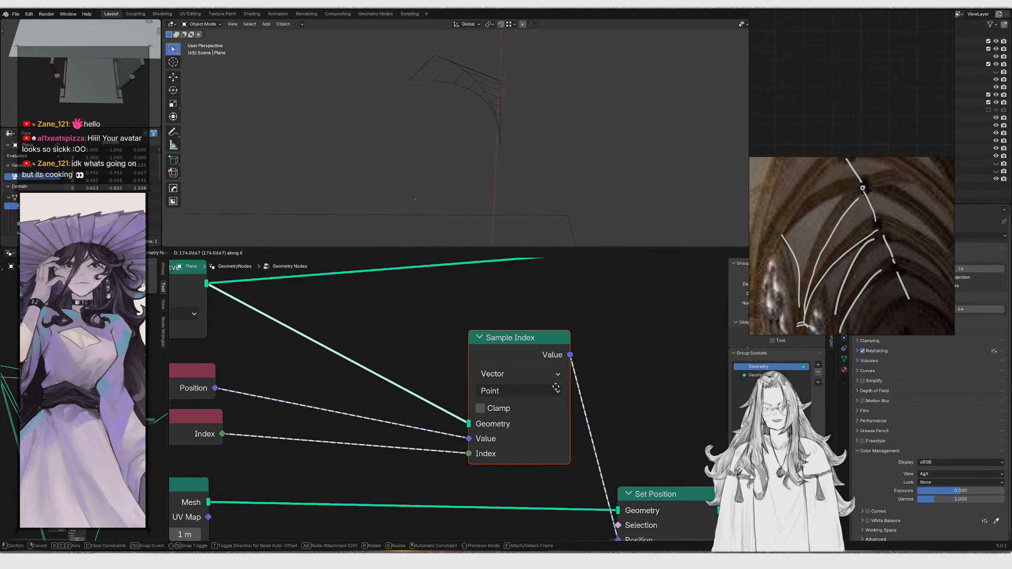
pyautogui.click(609, 450)
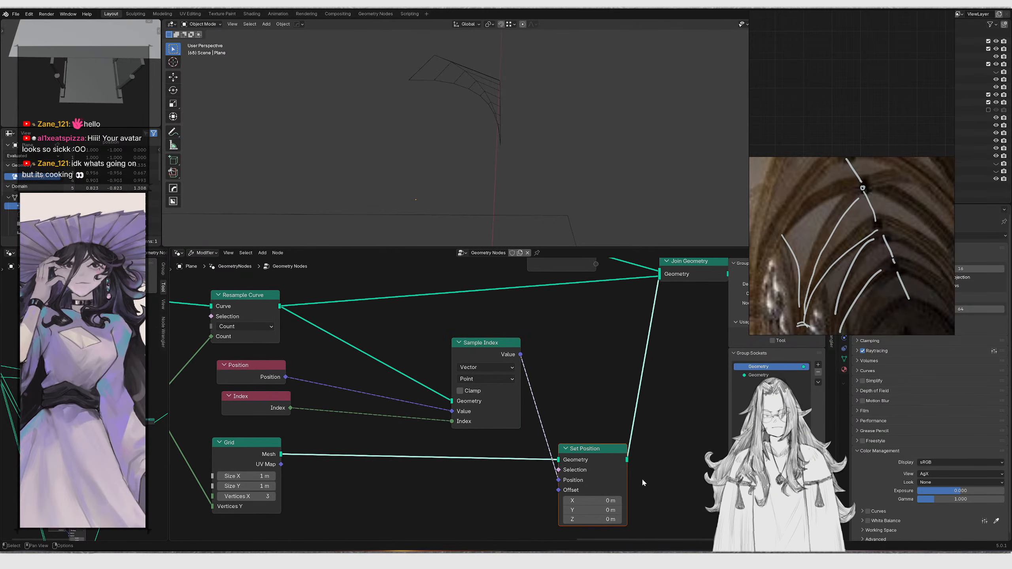
pyautogui.press('g')
pyautogui.press('x')
pyautogui.click(682, 481)
pyautogui.moveTo(388, 367); pyautogui.dragTo(423, 379, button='middle')
pyautogui.click(516, 408)
pyautogui.press('g')
pyautogui.press('x')
pyautogui.click(543, 402)
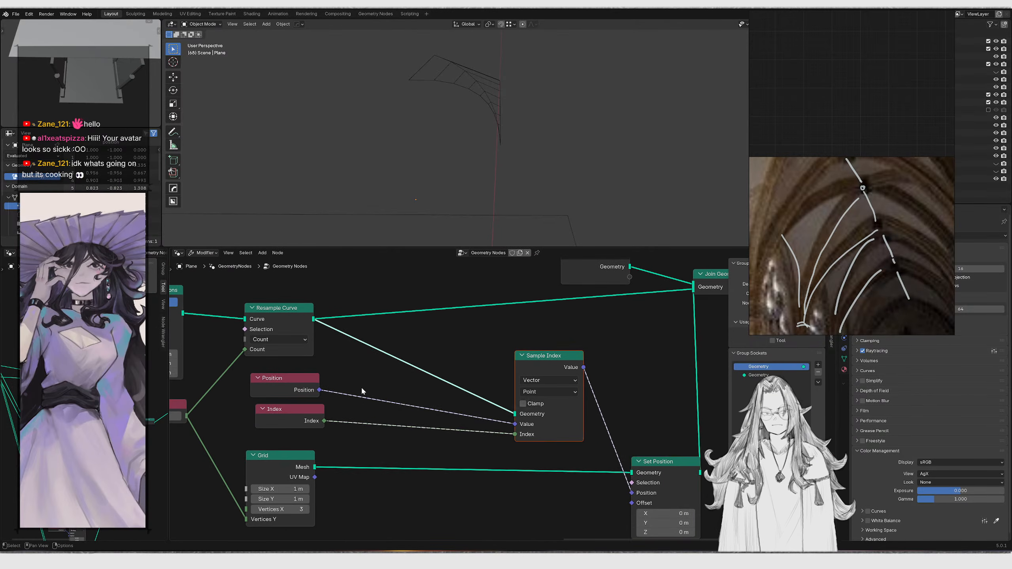
# Insert an integer Floored Modulo node between the Index node and the Sample Index's Index input
pyautogui.scroll(4, 391, 386)
pyautogui.moveTo(355, 409); pyautogui.dragTo(405, 411)
pyautogui.write('modu')
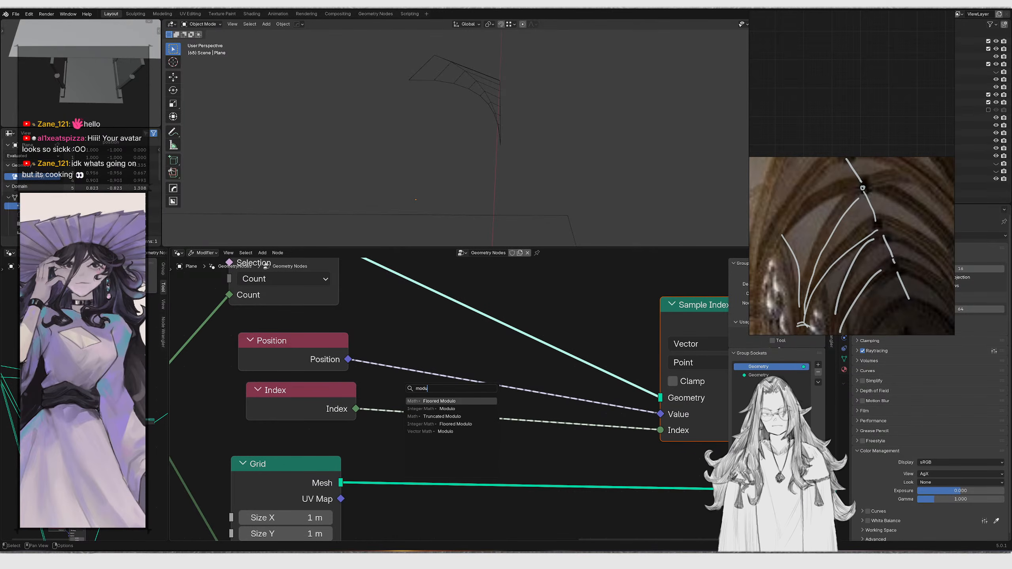
pyautogui.press('Down')
pyautogui.press('Down')
pyautogui.press('Down')
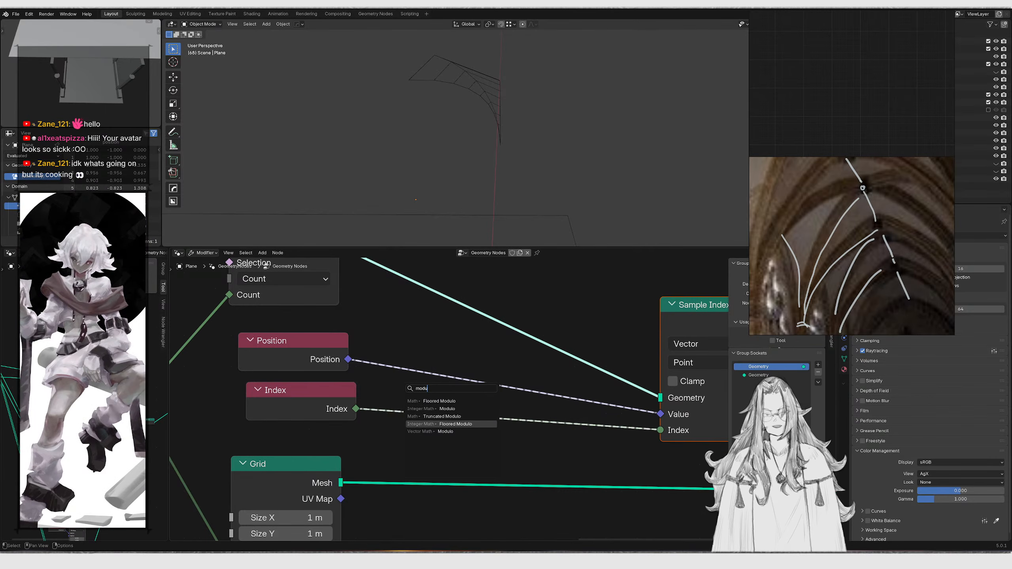
pyautogui.press('Return')
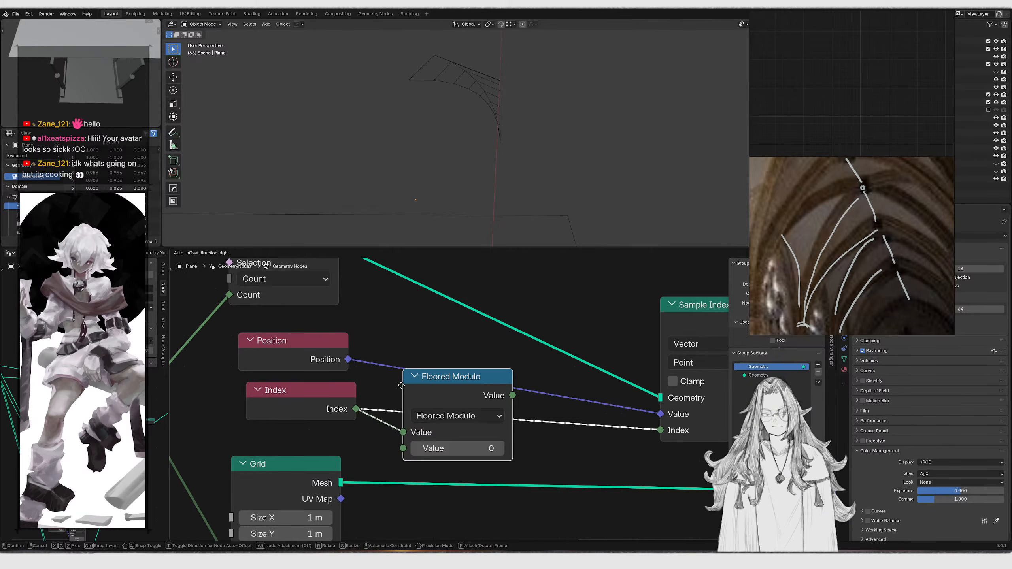
pyautogui.click(397, 402)
pyautogui.moveTo(436, 497); pyautogui.dragTo(444, 405, button='middle')
pyautogui.moveTo(448, 411); pyautogui.dragTo(290, 481)
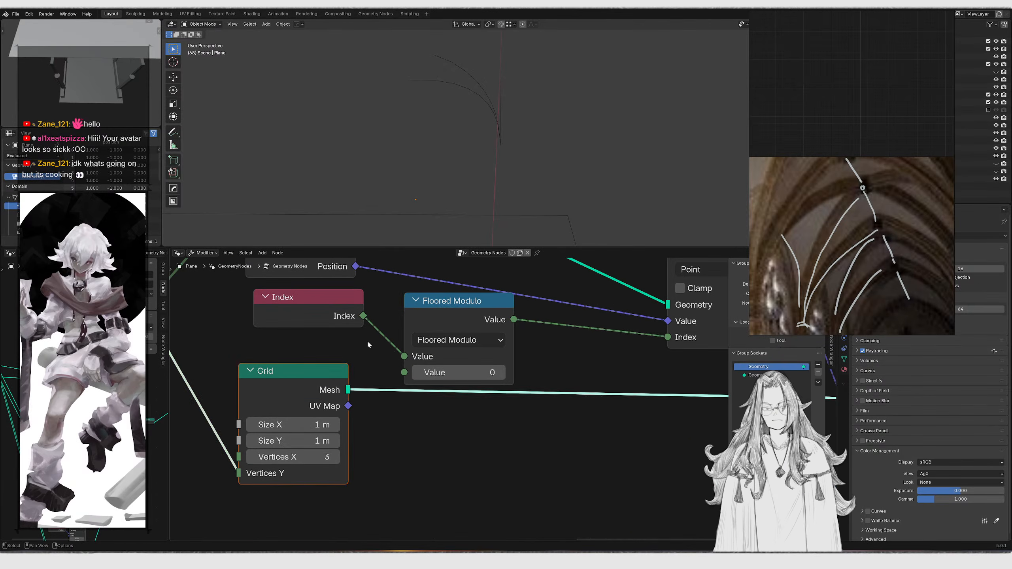
# Shift the surrounding nodes to make room and add a Multiply math node fed by the Integer node
pyautogui.press('g')
pyautogui.press('y')
pyautogui.click(396, 452)
pyautogui.scroll(-6, 547, 436)
pyautogui.moveTo(548, 435); pyautogui.dragTo(394, 437, button='middle')
pyautogui.scroll(-4, 546, 362)
pyautogui.moveTo(556, 358); pyautogui.dragTo(597, 447)
pyautogui.press('g')
pyautogui.press('y')
pyautogui.click(592, 468)
pyautogui.scroll(4, 363, 400)
pyautogui.scroll(1, 362, 400)
pyautogui.moveTo(411, 395); pyautogui.dragTo(521, 355, button='middle')
pyautogui.scroll(1, 414, 394)
pyautogui.scroll(-3, 488, 404)
pyautogui.scroll(1, 502, 356)
pyautogui.moveTo(434, 361); pyautogui.dragTo(420, 425)
pyautogui.scroll(-1, 428, 402)
pyautogui.moveTo(397, 369); pyautogui.dragTo(447, 426, button='middle')
pyautogui.press('g')
pyautogui.click(476, 504)
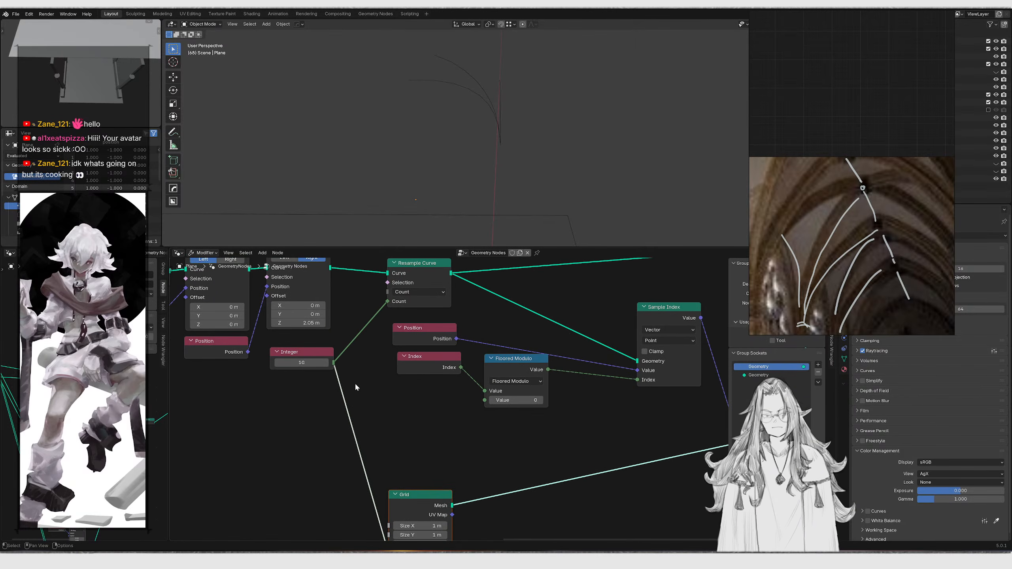
pyautogui.moveTo(386, 415); pyautogui.dragTo(388, 416)
pyautogui.write('multipl')
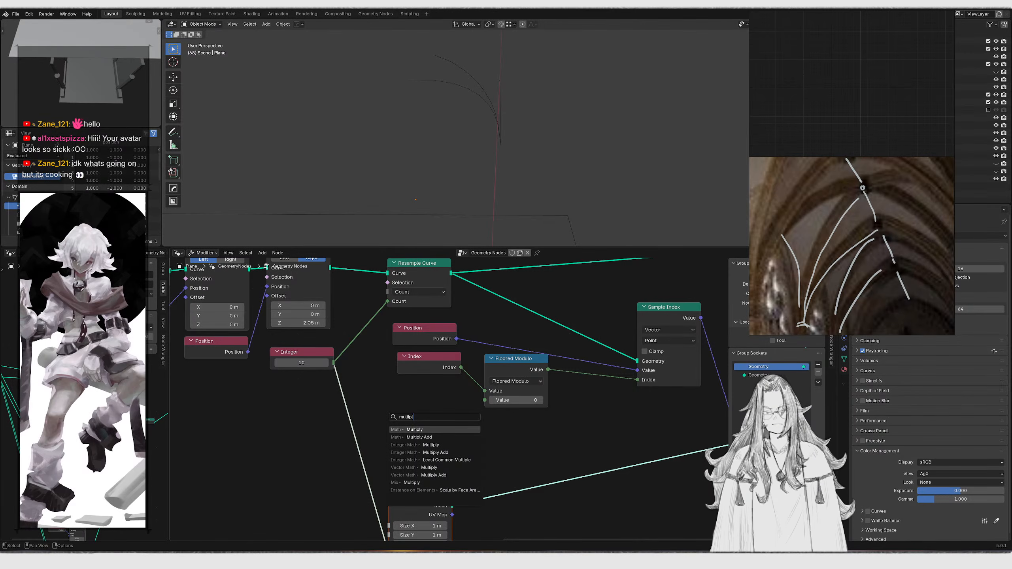
pyautogui.press('Return')
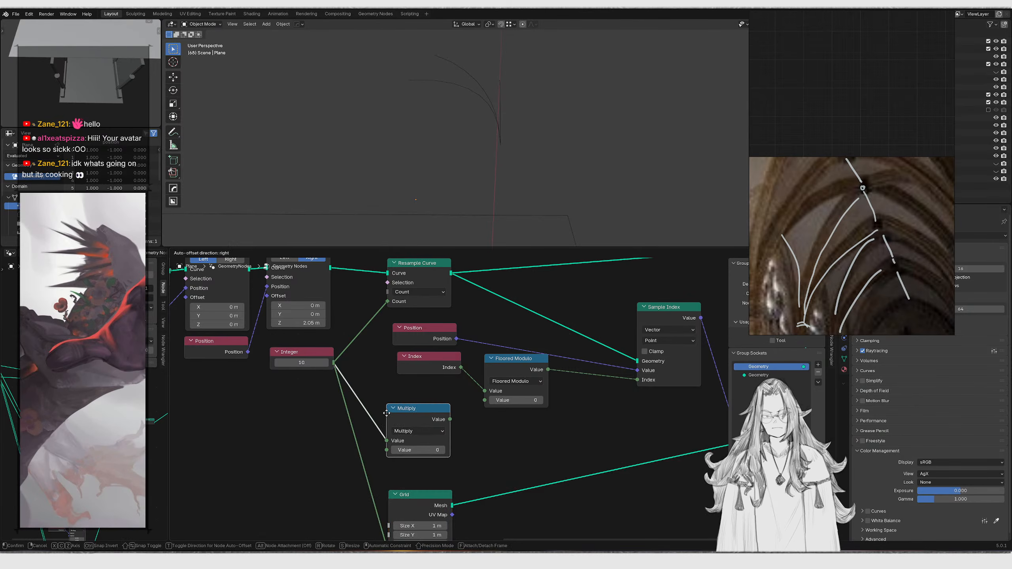
# Set the Multiply node's value to 3
pyautogui.click(387, 413)
pyautogui.click(411, 449)
pyautogui.write('3')
pyautogui.press('Return')
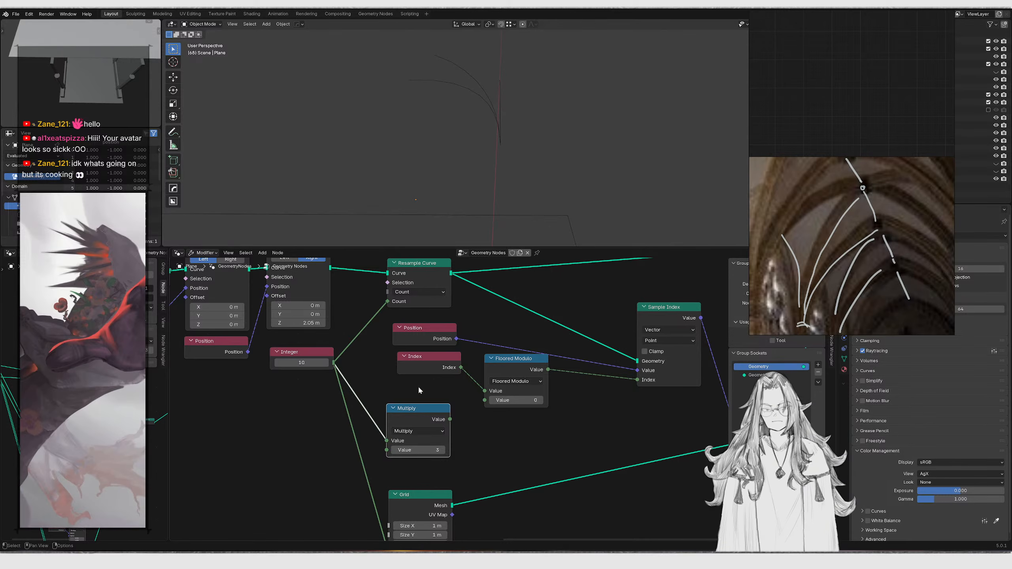
# Switch the math node's operation to Multiply Add and set its addend to -1
pyautogui.scroll(2, 454, 413)
pyautogui.click(412, 429)
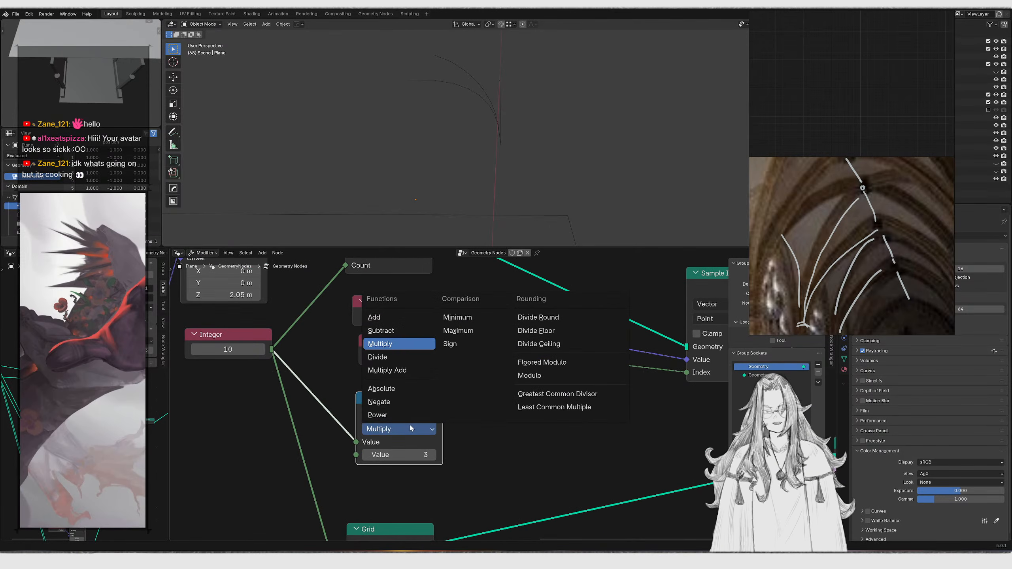
pyautogui.click(387, 370)
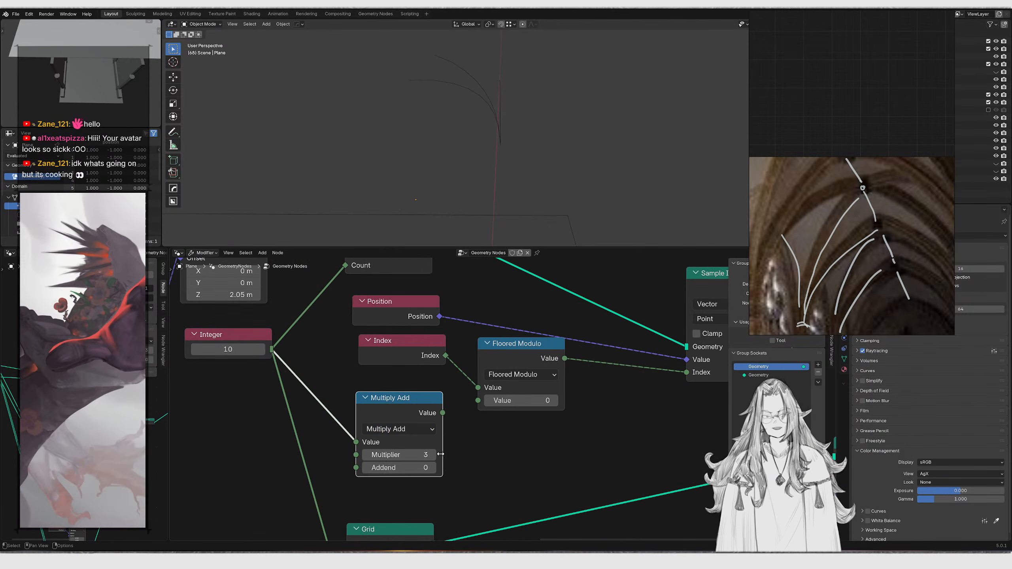
pyautogui.click(398, 468)
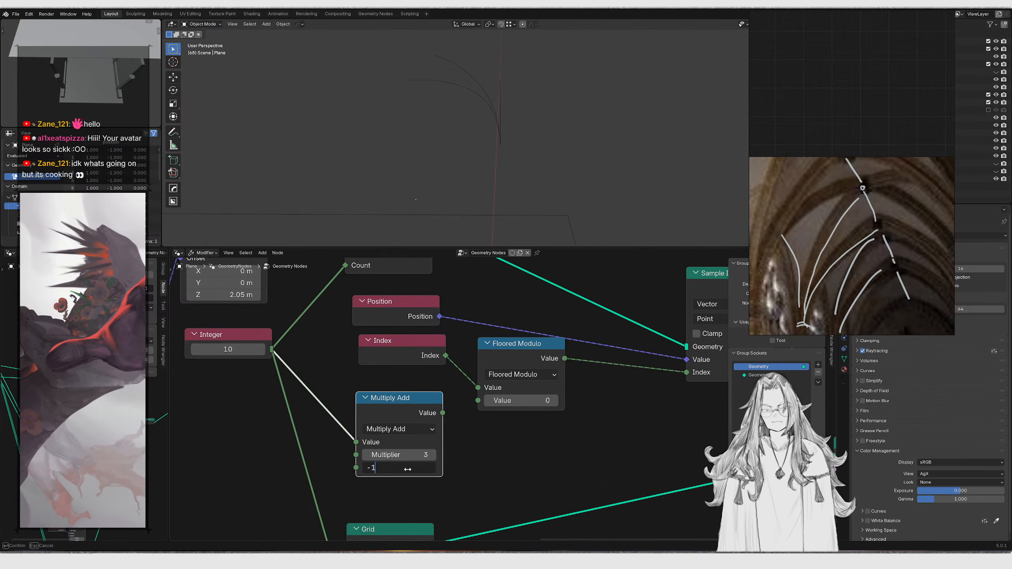
pyautogui.press('Return')
# Connect the math node's output to the Floored Modulo's second Value input and set the addend to 0
pyautogui.moveTo(443, 413); pyautogui.dragTo(476, 411)
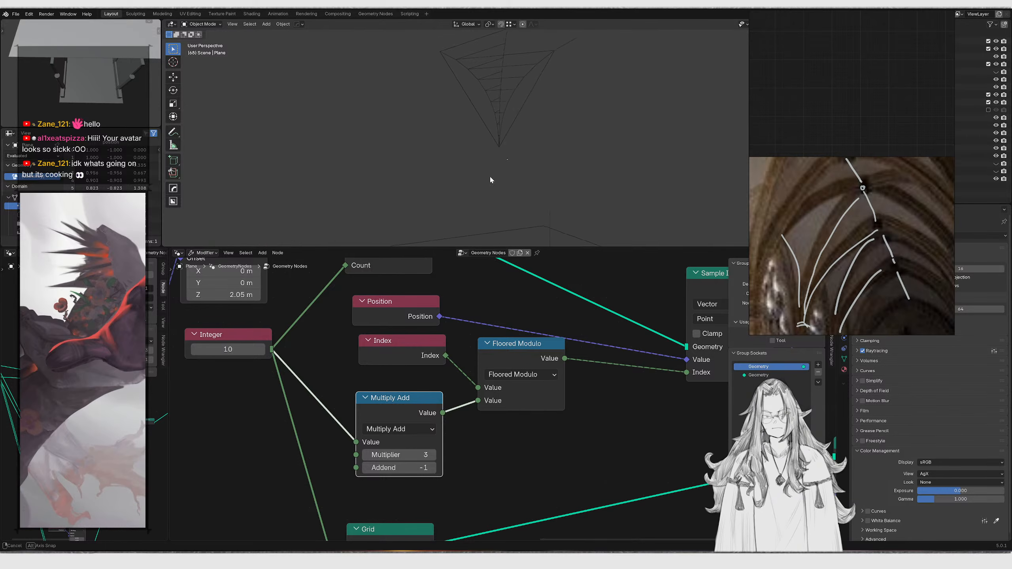
pyautogui.moveTo(497, 185)
pyautogui.mouseDown(button='middle')
pyautogui.moveTo(502, 170)
pyautogui.moveTo(496, 186)
pyautogui.mouseUp(button='middle')
pyautogui.click(389, 466)
pyautogui.write('0')
pyautogui.press('Return')
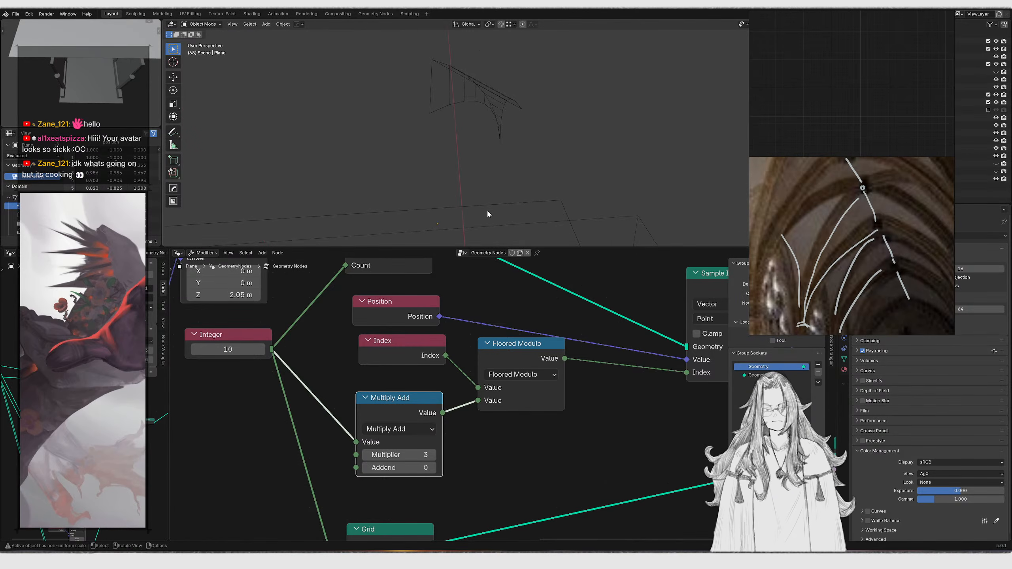
# Shift the Floored Modulo, Sample Index and Set Position nodes further right to open space
pyautogui.scroll(-2, 465, 401)
pyautogui.click(449, 392)
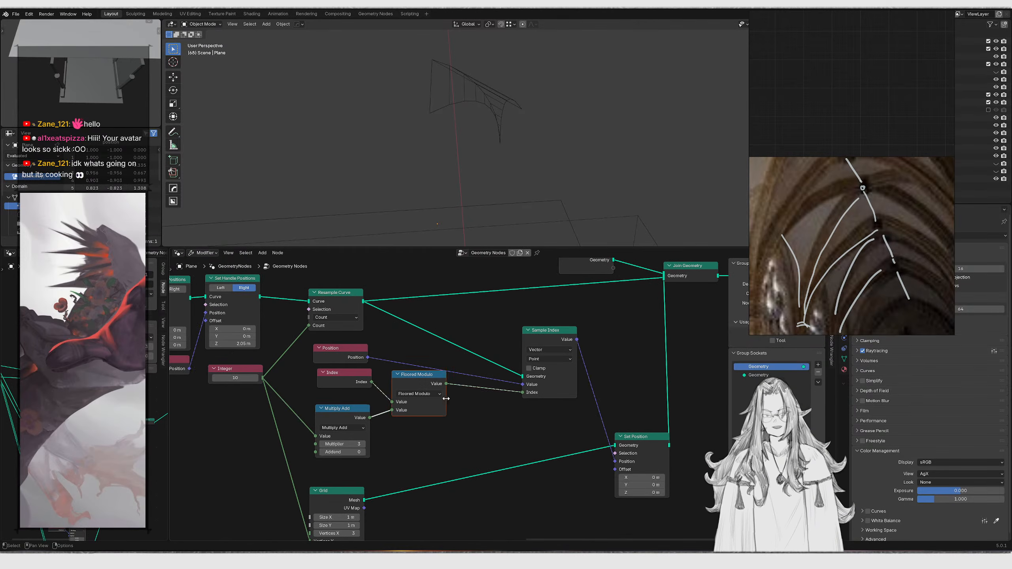
pyautogui.moveTo(421, 333); pyautogui.dragTo(638, 496)
pyautogui.moveTo(446, 423); pyautogui.dragTo(494, 423)
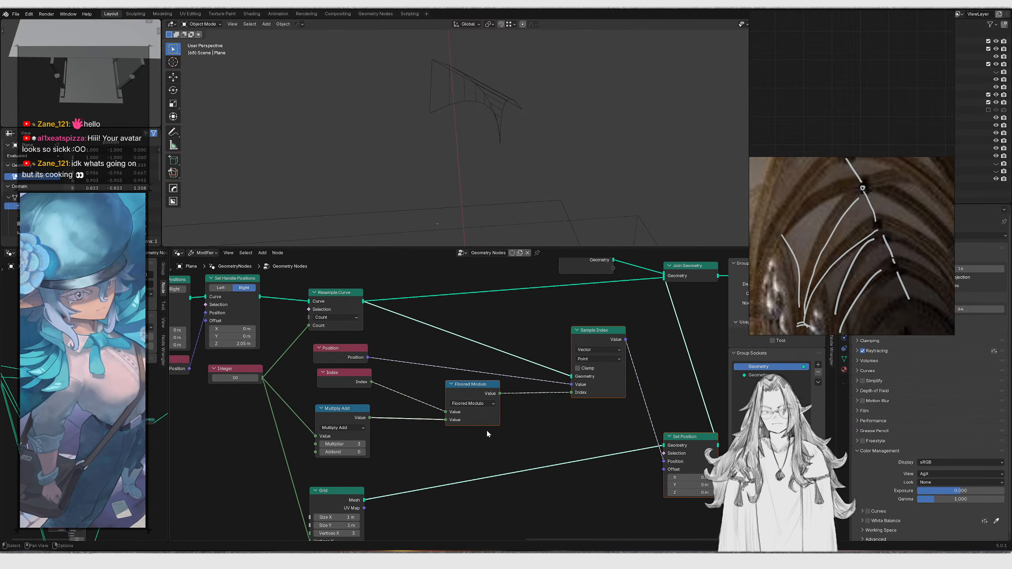
# Switch the math node's operation back to Multiply
pyautogui.scroll(2, 494, 414)
pyautogui.moveTo(310, 408); pyautogui.dragTo(396, 401, button='middle')
pyautogui.click(375, 429)
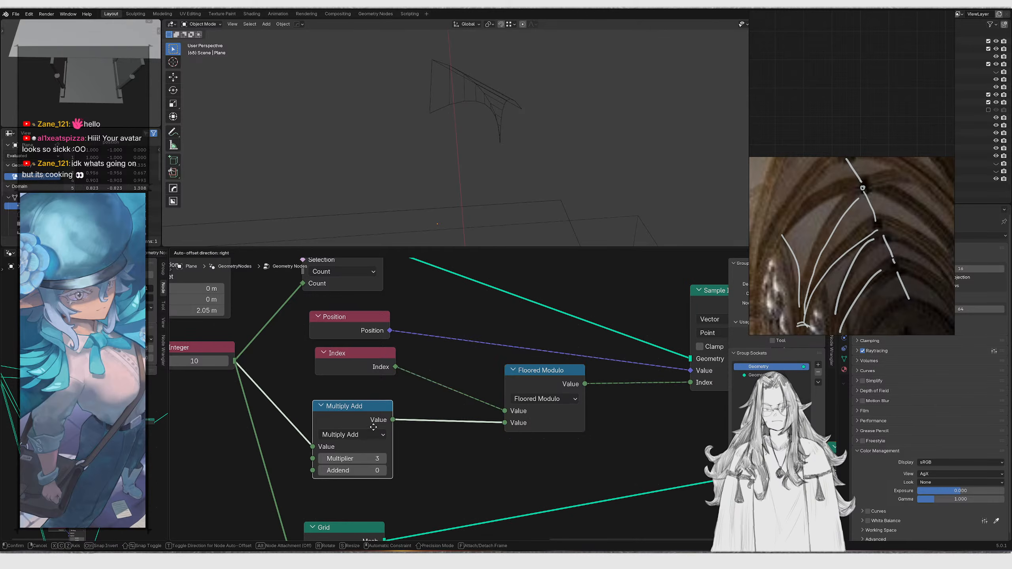
pyautogui.click(370, 439)
pyautogui.click(337, 362)
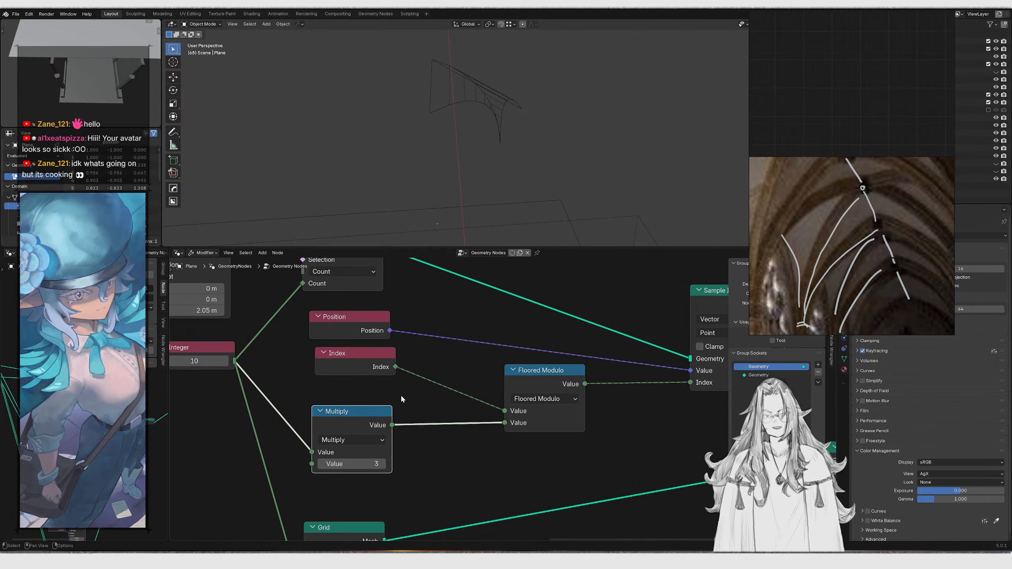
# Duplicate the Multiply node into the Index–Floored Modulo link, switch it to Add and set its value to 20
pyautogui.moveTo(379, 433); pyautogui.dragTo(383, 445)
pyautogui.hotkey('shift', 'd')
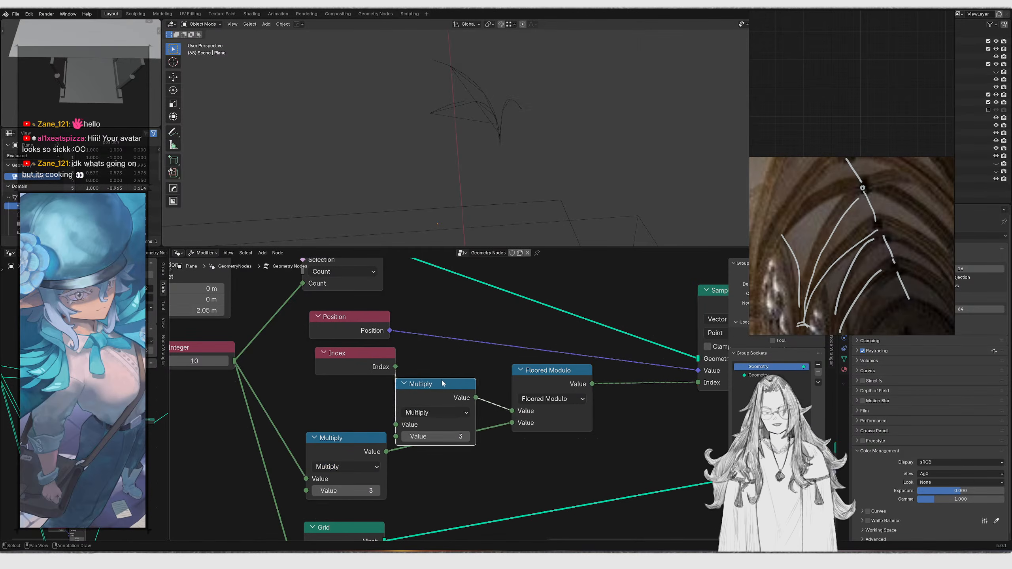
pyautogui.scroll(1, 438, 383)
pyautogui.click(432, 407)
pyautogui.click(437, 389)
pyautogui.click(413, 420)
pyautogui.click(437, 417)
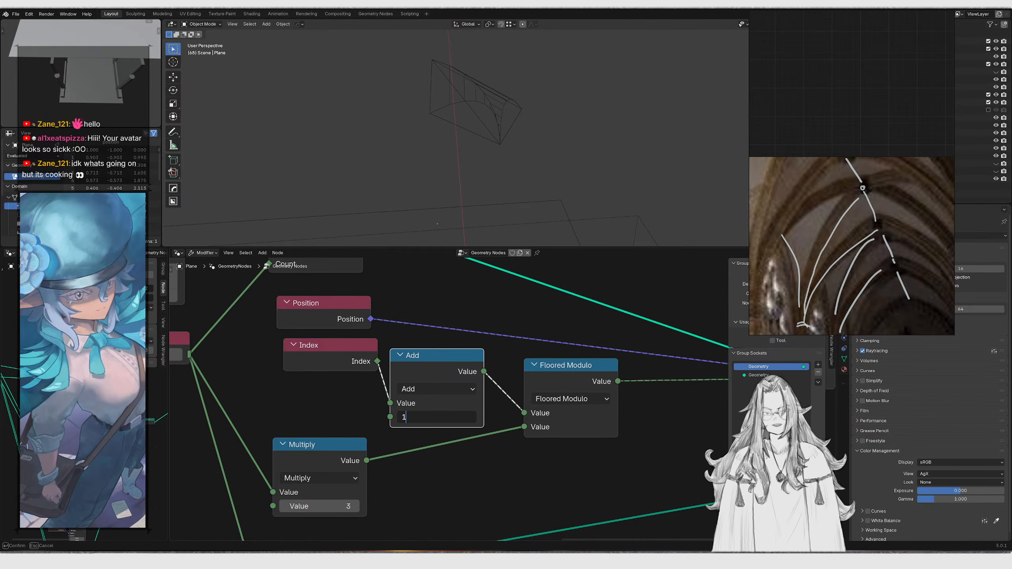
pyautogui.press('Return')
pyautogui.moveTo(490, 168); pyautogui.dragTo(518, 163, button='middle')
pyautogui.doubleClick(436, 417)
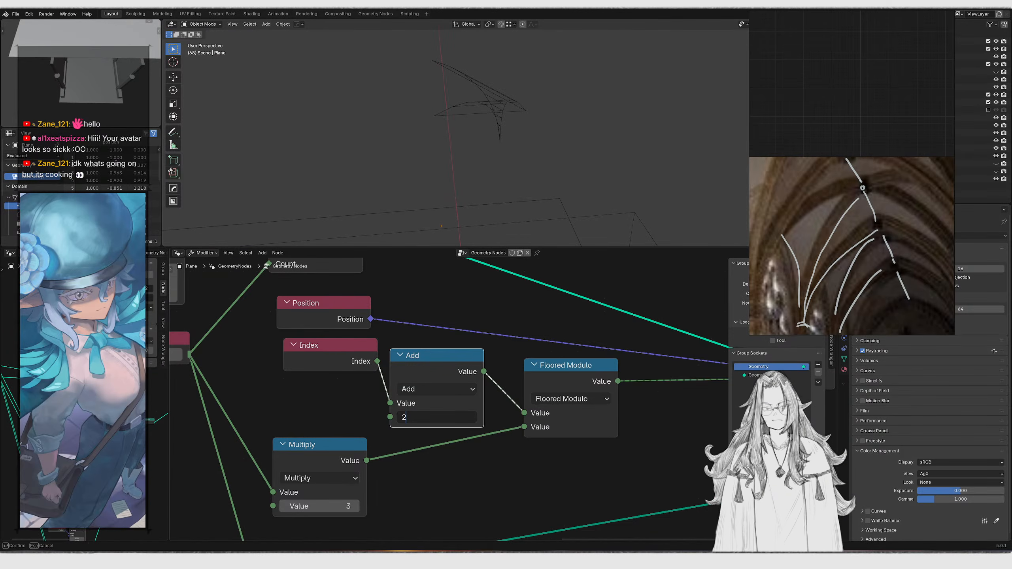
pyautogui.press('Return')
# Orbit the viewport to inspect the resulting rib curve from the back
pyautogui.moveTo(495, 217); pyautogui.dragTo(519, 136, button='middle')
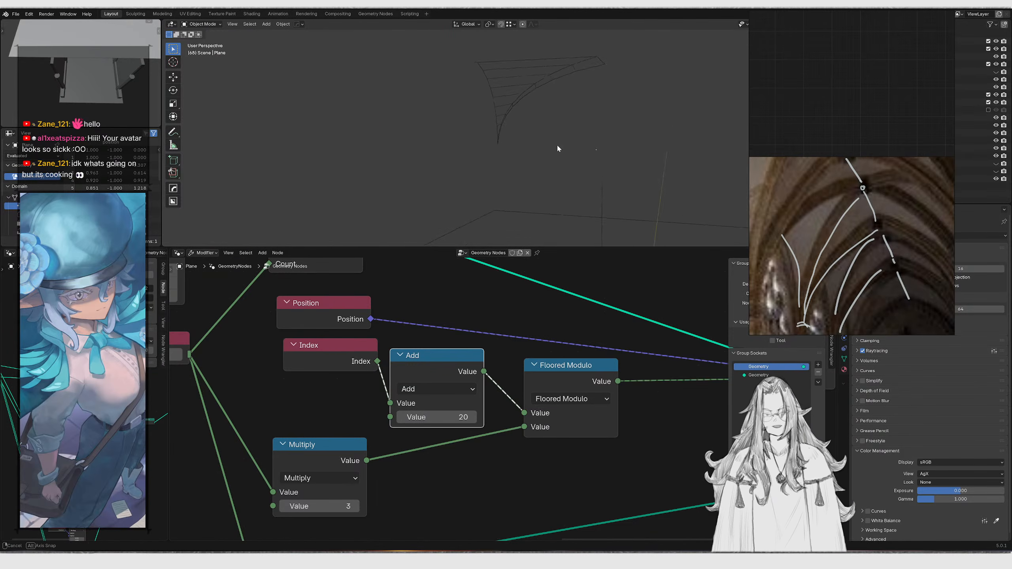
pyautogui.moveTo(459, 154)
pyautogui.mouseDown(button='middle')
pyautogui.moveTo(430, 167)
pyautogui.moveTo(474, 136)
pyautogui.mouseUp(button='middle')
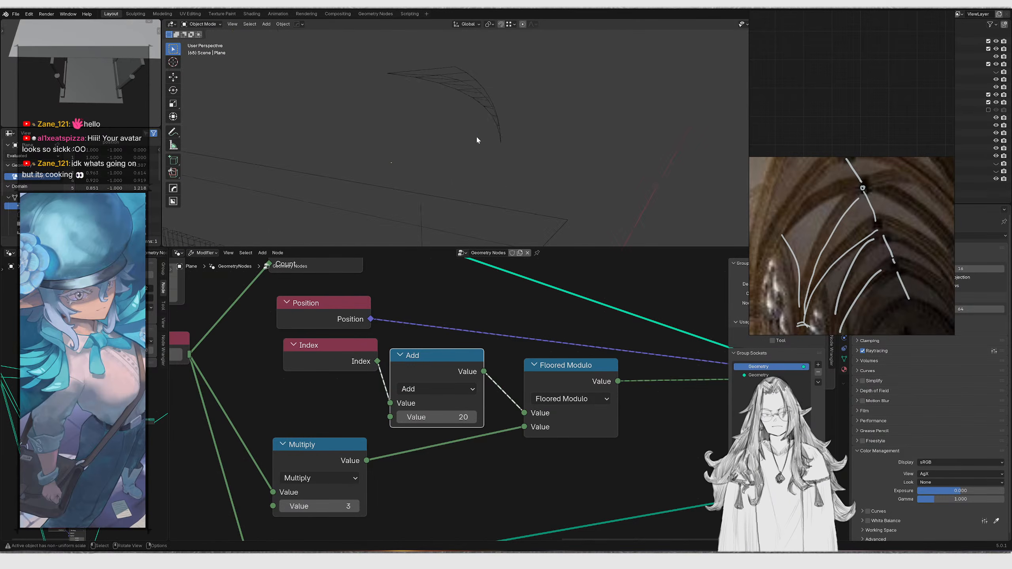
pyautogui.moveTo(550, 148)
pyautogui.mouseDown(button='middle')
pyautogui.moveTo(635, 132)
pyautogui.moveTo(425, 159)
pyautogui.moveTo(553, 151)
pyautogui.moveTo(464, 162)
pyautogui.moveTo(475, 123)
pyautogui.moveTo(471, 139)
pyautogui.moveTo(480, 123)
pyautogui.moveTo(532, 115)
pyautogui.moveTo(561, 125)
pyautogui.moveTo(530, 150)
pyautogui.mouseUp(button='middle')
pyautogui.moveTo(530, 151); pyautogui.dragTo(523, 126, button='middle')
pyautogui.scroll(4, 501, 168)
pyautogui.scroll(-2, 529, 118)
pyautogui.keyDown('shift'); pyautogui.moveTo(554, 83); pyautogui.dragTo(544, 140, button='middle'); pyautogui.keyUp('shift')
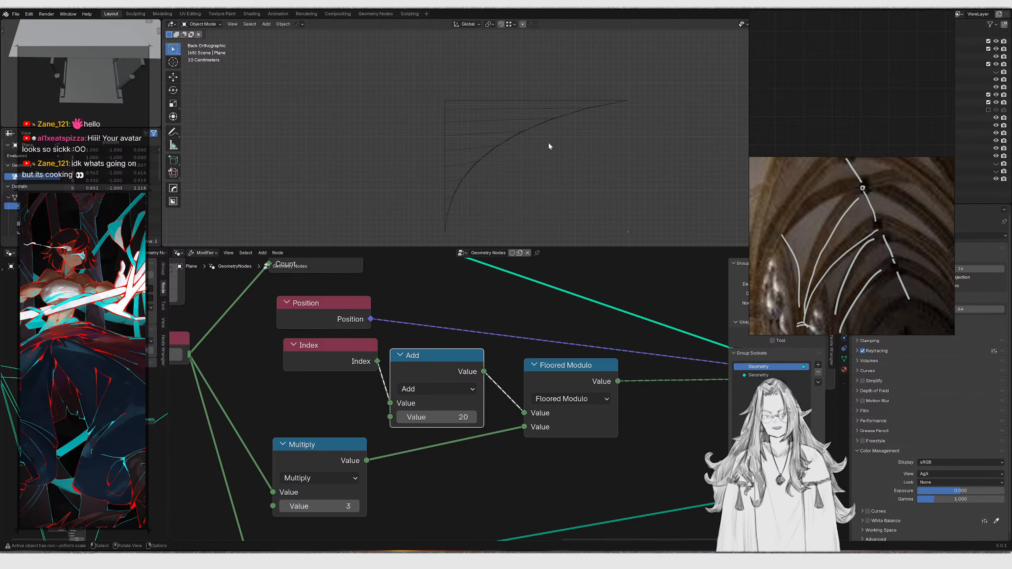
# Scrub the right handle's Z offset up and back down to preview the arc shape
pyautogui.scroll(-4, 469, 345)
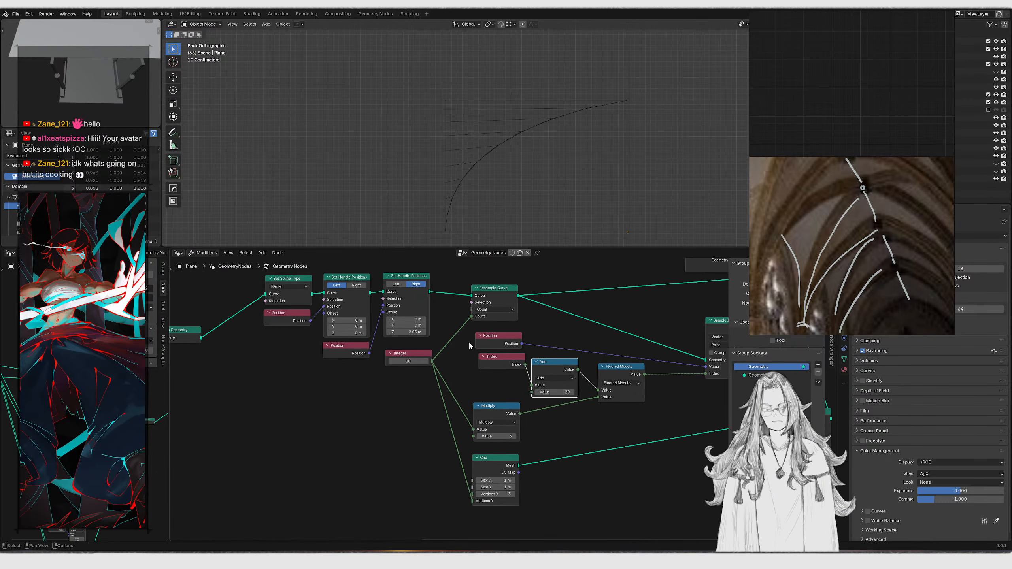
pyautogui.scroll(2, 468, 342)
pyautogui.moveTo(378, 365); pyautogui.dragTo(402, 365)
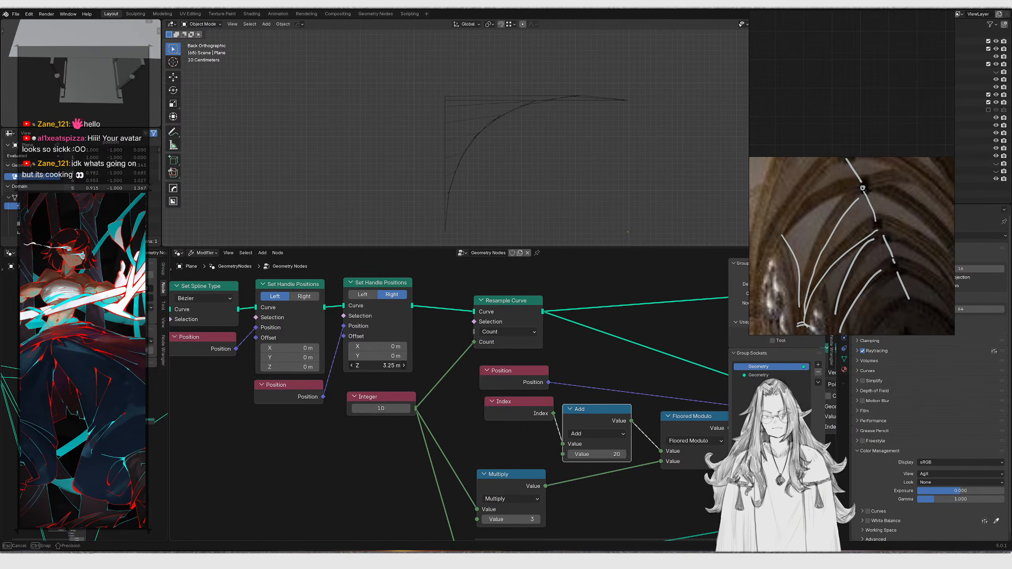
pyautogui.moveTo(402, 365); pyautogui.dragTo(376, 365)
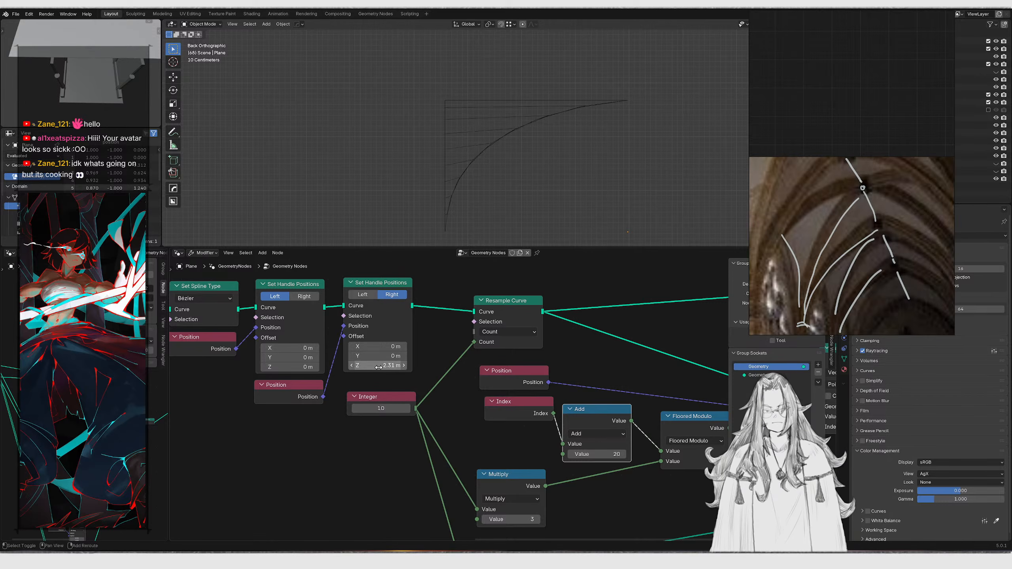
# Duplicate the Resample Curve and Integer nodes and insert the copy ahead of Set Spline Type
pyautogui.scroll(-4, 365, 371)
pyautogui.moveTo(179, 341); pyautogui.dragTo(353, 360, button='middle')
pyautogui.scroll(5, 353, 360)
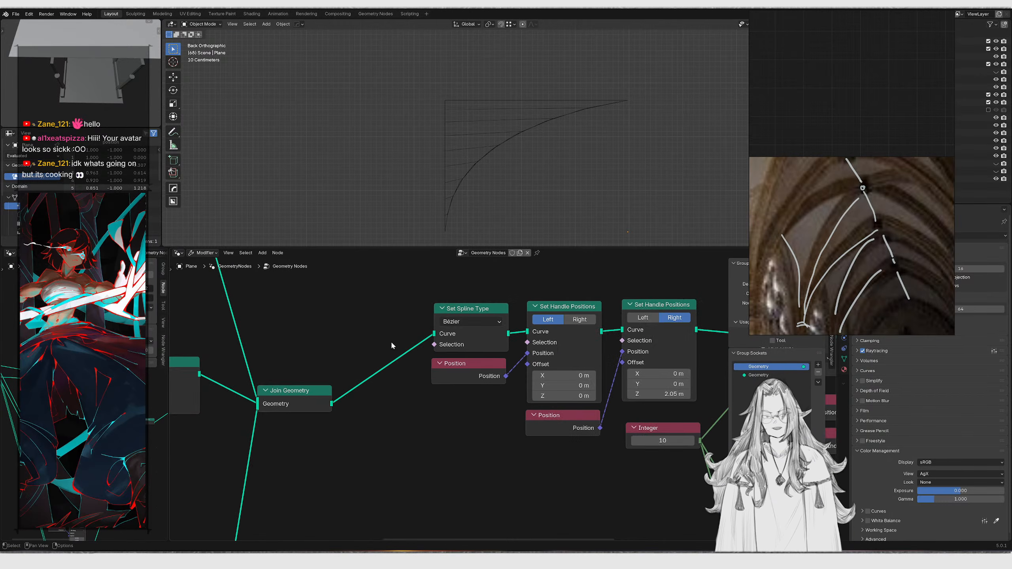
pyautogui.scroll(-2, 472, 363)
pyautogui.moveTo(503, 367); pyautogui.dragTo(330, 384, button='middle')
pyautogui.scroll(-1, 398, 390)
pyautogui.moveTo(432, 391); pyautogui.dragTo(459, 368, button='middle')
pyautogui.scroll(2, 414, 392)
pyautogui.moveTo(434, 434); pyautogui.dragTo(372, 465)
pyautogui.keyDown('shift'); pyautogui.moveTo(423, 405); pyautogui.dragTo(385, 504, button='right'); pyautogui.keyUp('shift')
pyautogui.moveTo(384, 505); pyautogui.dragTo(276, 467)
pyautogui.moveTo(521, 303); pyautogui.dragTo(483, 344)
pyautogui.moveTo(202, 270); pyautogui.dragTo(417, 418)
pyautogui.moveTo(438, 353); pyautogui.dragTo(459, 353)
pyautogui.click(554, 359)
pyautogui.moveTo(577, 363); pyautogui.dragTo(641, 332, button='middle')
pyautogui.hotkey('shift', 'd')
pyautogui.click(246, 357)
pyautogui.moveTo(246, 357); pyautogui.dragTo(325, 343, button='middle')
pyautogui.moveTo(355, 389); pyautogui.dragTo(452, 442)
pyautogui.press('g')
pyautogui.click(280, 428)
pyautogui.moveTo(252, 419); pyautogui.dragTo(264, 341)
pyautogui.moveTo(465, 378); pyautogui.dragTo(294, 443, button='middle')
# Toggle muting on the Resample Curve nodes to compare the curve results
pyautogui.click(501, 359)
pyautogui.press('m')
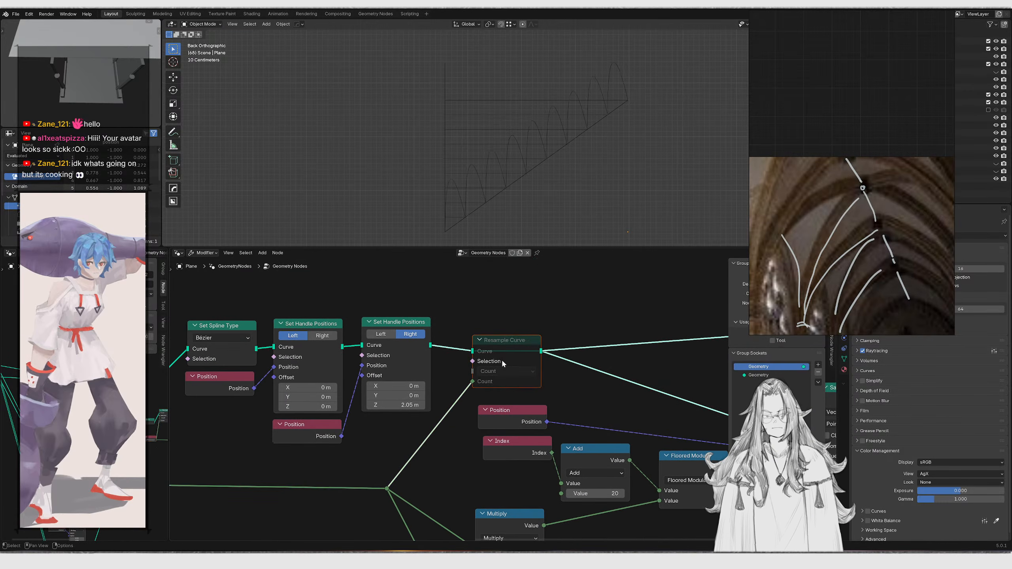
pyautogui.press('m')
pyautogui.click(500, 341)
pyautogui.press('m')
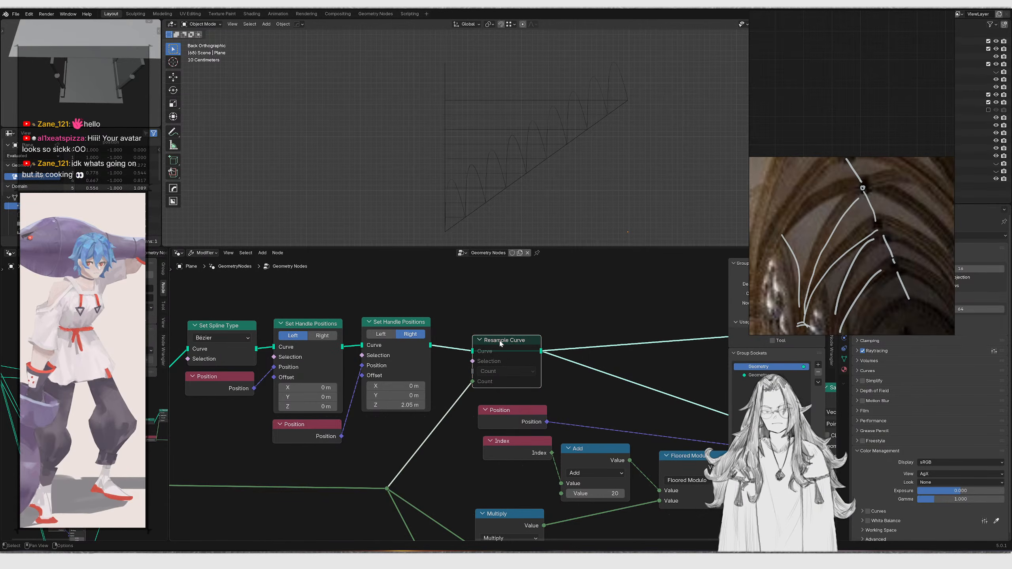
pyautogui.moveTo(504, 230); pyautogui.dragTo(467, 181, button='middle')
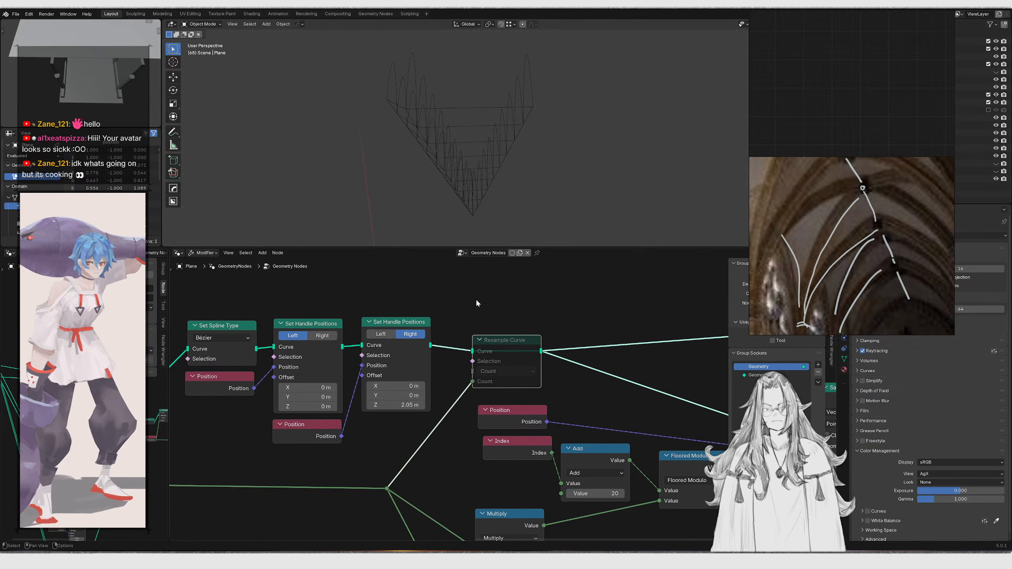
pyautogui.press('m')
# Move the extra Resample Curve between Set Spline Type and the handle nodes, dissolving the later one
pyautogui.scroll(-1, 497, 322)
pyautogui.moveTo(175, 351); pyautogui.dragTo(337, 345, button='middle')
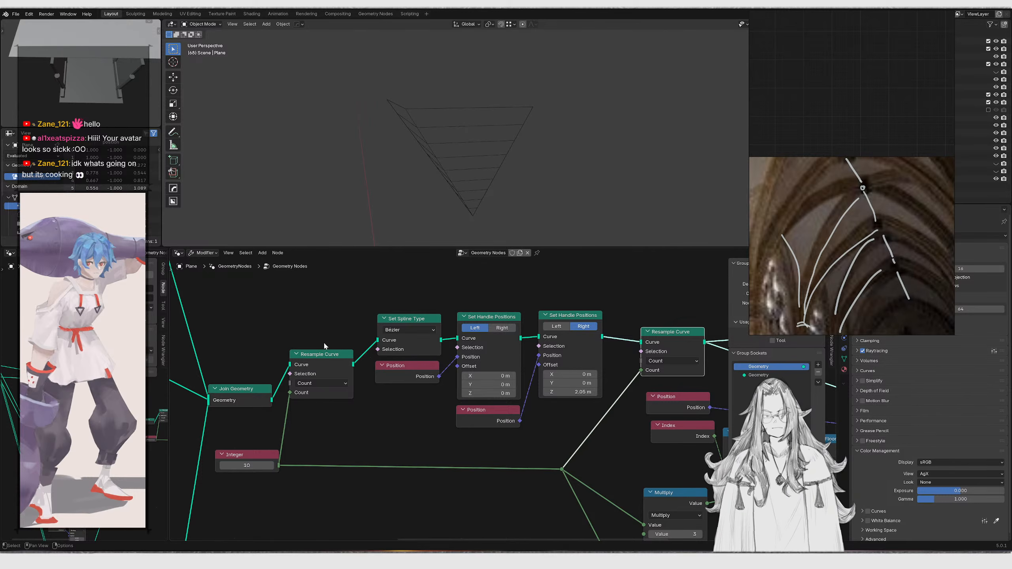
pyautogui.moveTo(310, 333); pyautogui.dragTo(333, 380)
pyautogui.hotkey('shift', 'd')
pyautogui.click(413, 432)
pyautogui.moveTo(332, 345); pyautogui.dragTo(346, 369)
pyautogui.hotkey('ctrl', 'x')
pyautogui.moveTo(363, 309); pyautogui.dragTo(406, 341)
pyautogui.press('g')
pyautogui.click(323, 342)
pyautogui.moveTo(325, 393); pyautogui.dragTo(393, 426)
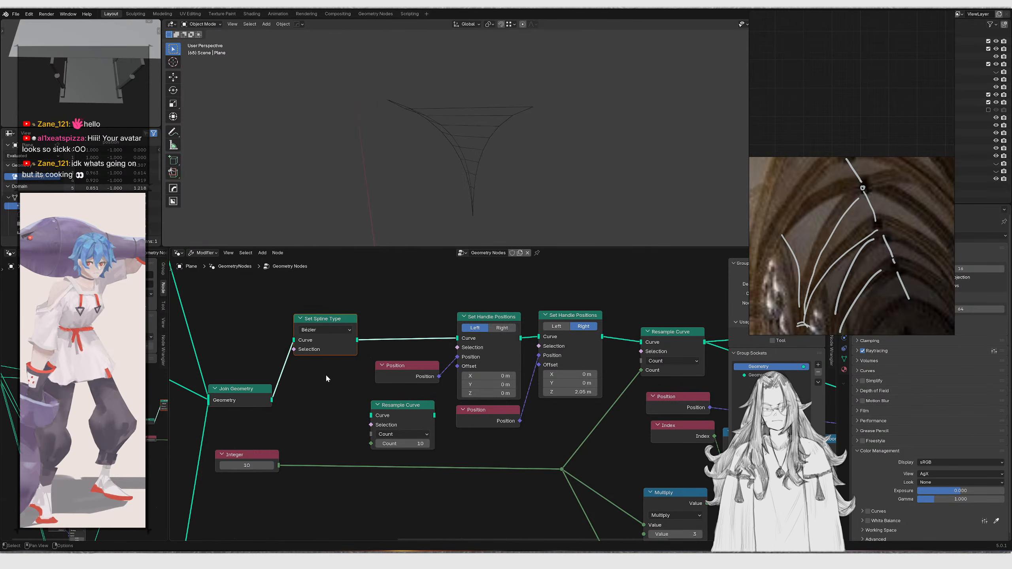
pyautogui.press('g')
pyautogui.click(399, 336)
pyautogui.moveTo(279, 465); pyautogui.dragTo(376, 352)
pyautogui.moveTo(642, 331); pyautogui.dragTo(519, 337, button='middle')
pyautogui.moveTo(541, 309); pyautogui.dragTo(556, 348)
pyautogui.hotkey('ctrl', 'x')
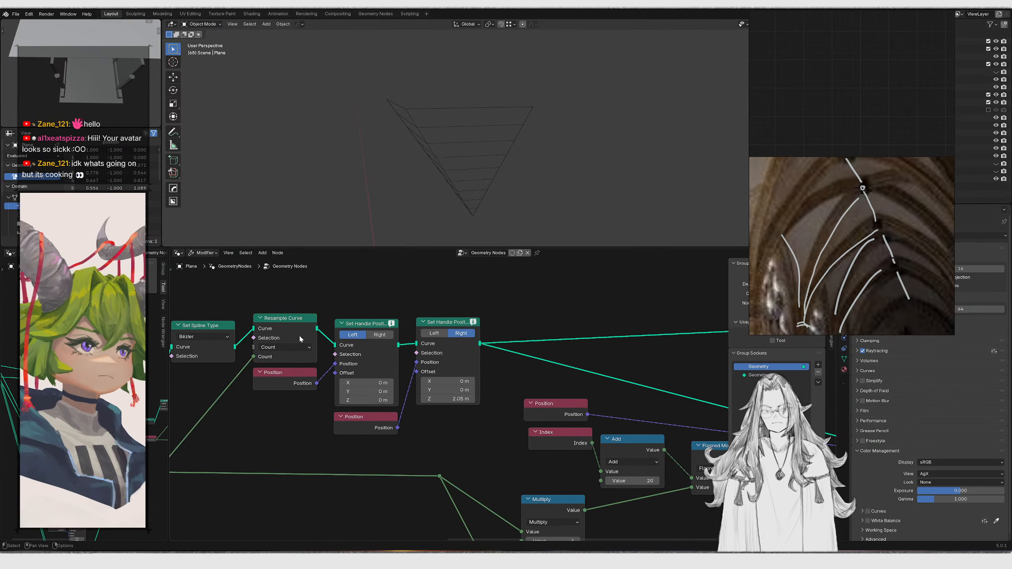
pyautogui.moveTo(300, 338); pyautogui.dragTo(409, 336, button='middle')
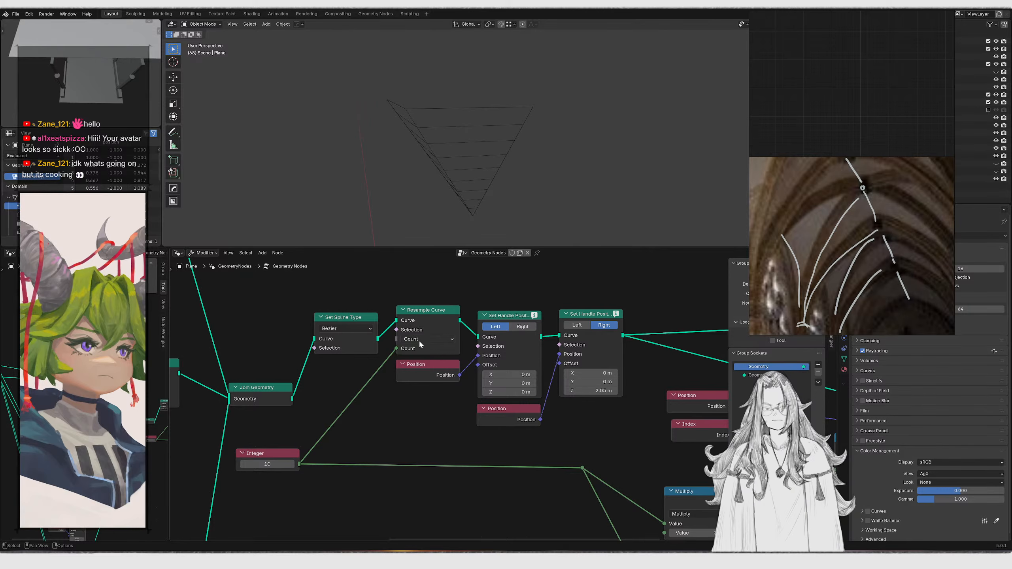
# Undo the last four node edits and redo three of them
pyautogui.moveTo(483, 191); pyautogui.dragTo(428, 182, button='middle')
pyautogui.hotkey('ctrl', 'z')
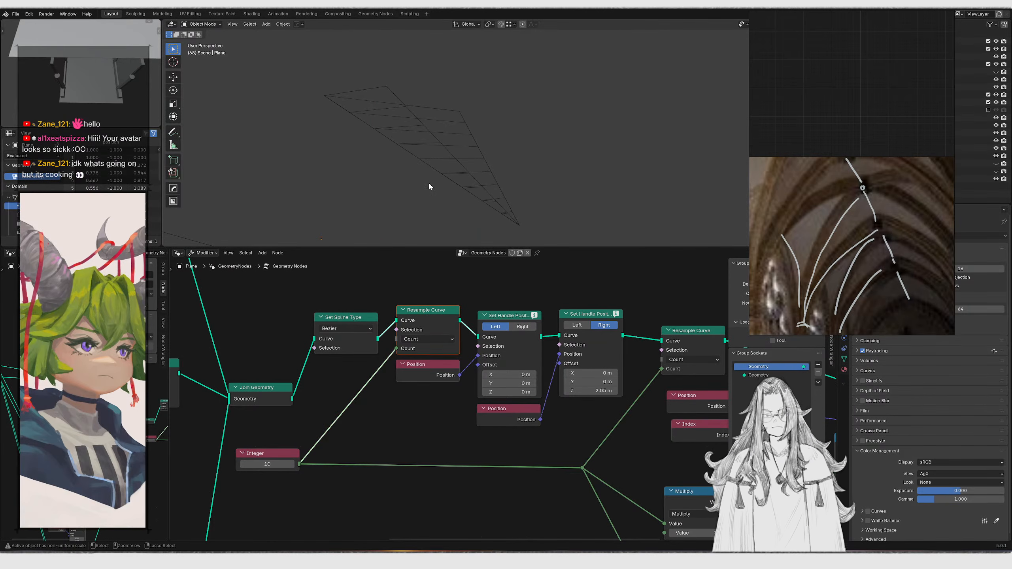
pyautogui.hotkey('ctrl', 'z')
pyautogui.hotkey('ctrl', 'z')
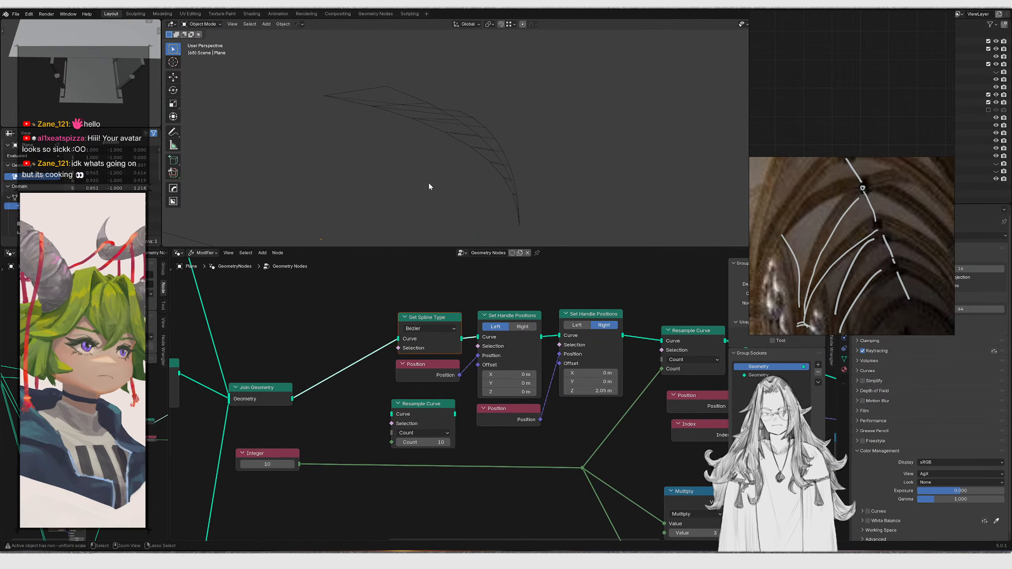
pyautogui.hotkey('ctrl', 'z')
pyautogui.hotkey('ctrl', 'shift', 'z')
pyautogui.hotkey('ctrl', 'shift', 'z')
pyautogui.hotkey('ctrl', 'shift', 'z')
# Delete the extra Resample Curve and Integer nodes to restore the original curve chain
pyautogui.moveTo(359, 399); pyautogui.dragTo(417, 428)
pyautogui.press('x')
pyautogui.moveTo(350, 428); pyautogui.dragTo(296, 457)
pyautogui.press('g')
pyautogui.press('x')
pyautogui.click(546, 454)
pyautogui.moveTo(546, 136); pyautogui.dragTo(369, 182, button='middle')
pyautogui.scroll(-6, 517, 362)
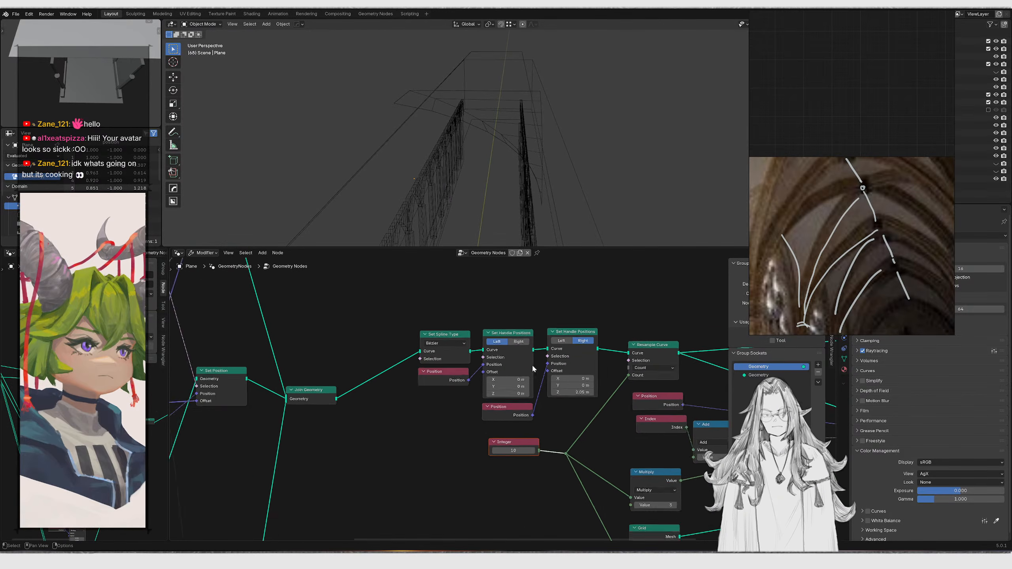
# Nudge the Floored Modulo node slightly downward
pyautogui.moveTo(532, 355); pyautogui.dragTo(354, 345, button='middle')
pyautogui.scroll(2, 418, 365)
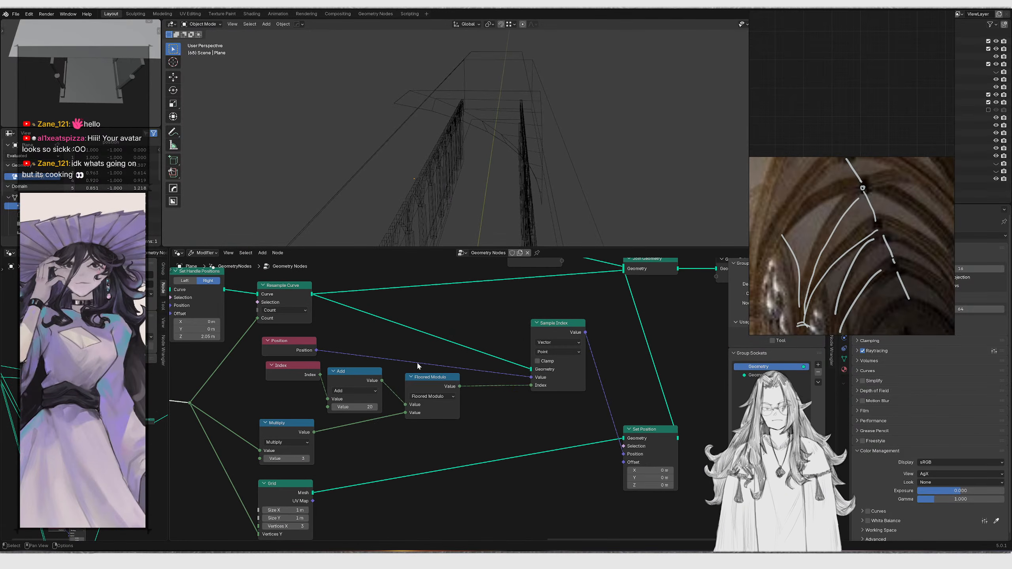
pyautogui.moveTo(433, 358); pyautogui.dragTo(433, 402)
pyautogui.moveTo(476, 173); pyautogui.dragTo(587, 127, button='middle')
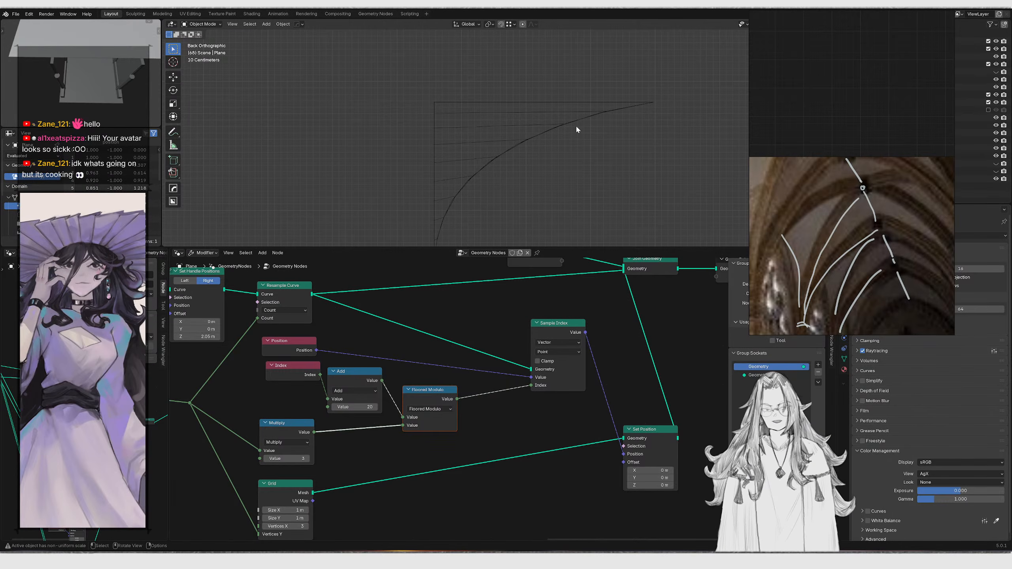
# Add a Sample Curve node above the Resample Curve node
pyautogui.scroll(-2, 556, 340)
pyautogui.moveTo(556, 340); pyautogui.dragTo(548, 418, button='middle')
pyautogui.hotkey('shift', 'a')
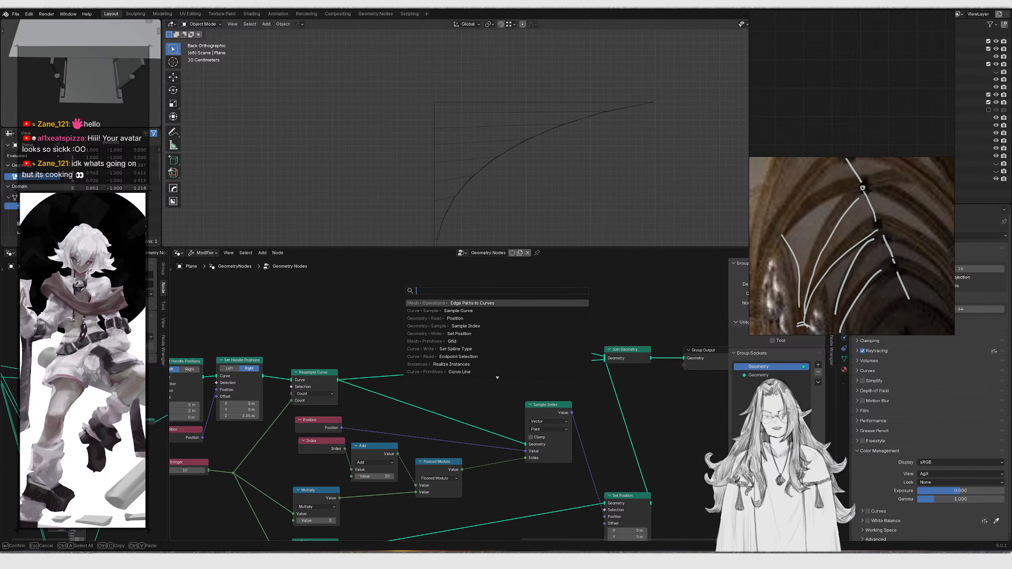
pyautogui.write('sample curve fa')
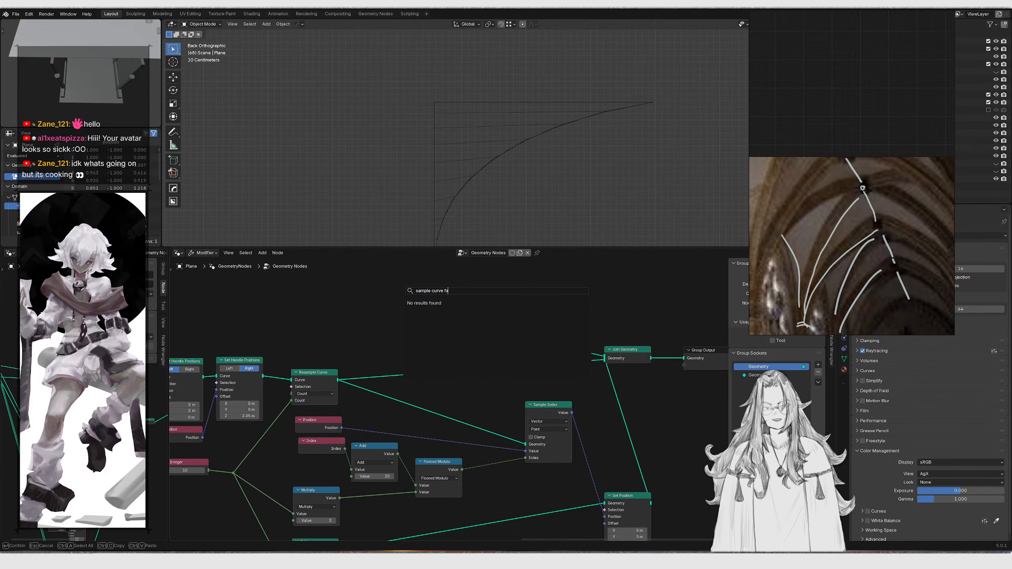
pyautogui.press('BackSpace')
pyautogui.press('BackSpace')
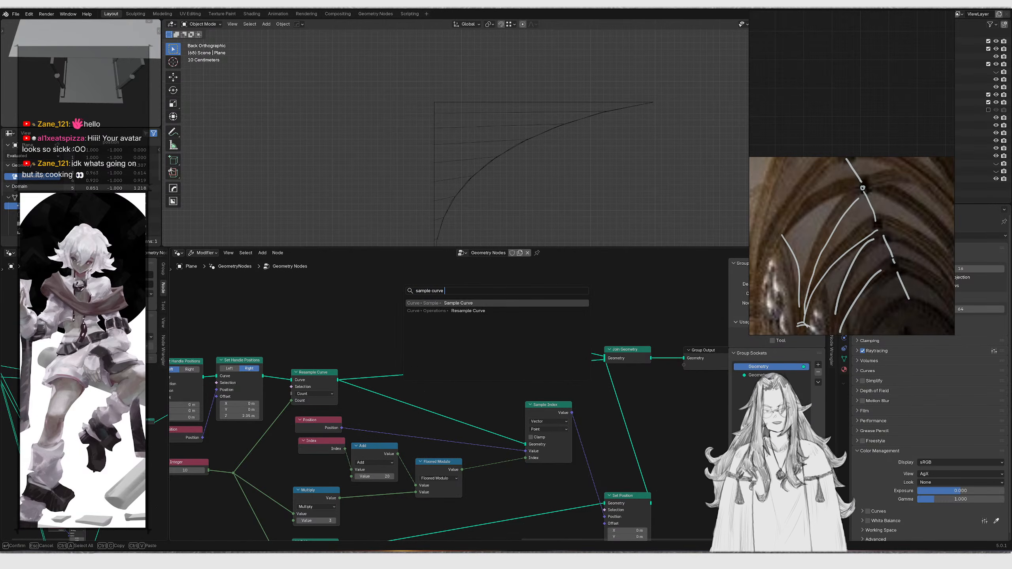
pyautogui.press('Return')
pyautogui.click(414, 278)
pyautogui.scroll(3, 466, 358)
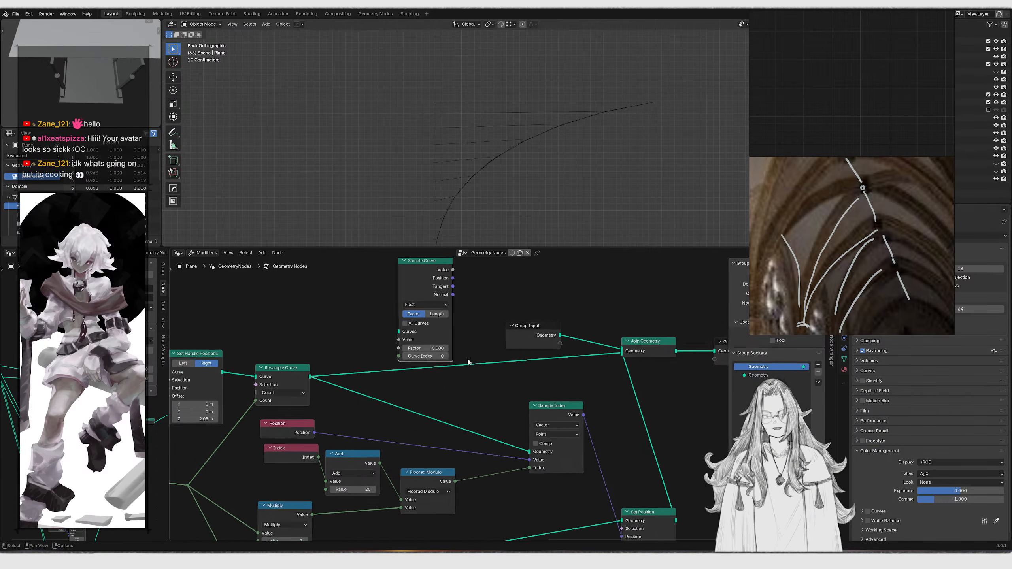
# Add a new Index node above the curve chain and connect a Floored Modulo math node to its Index output
pyautogui.moveTo(449, 352); pyautogui.dragTo(456, 344)
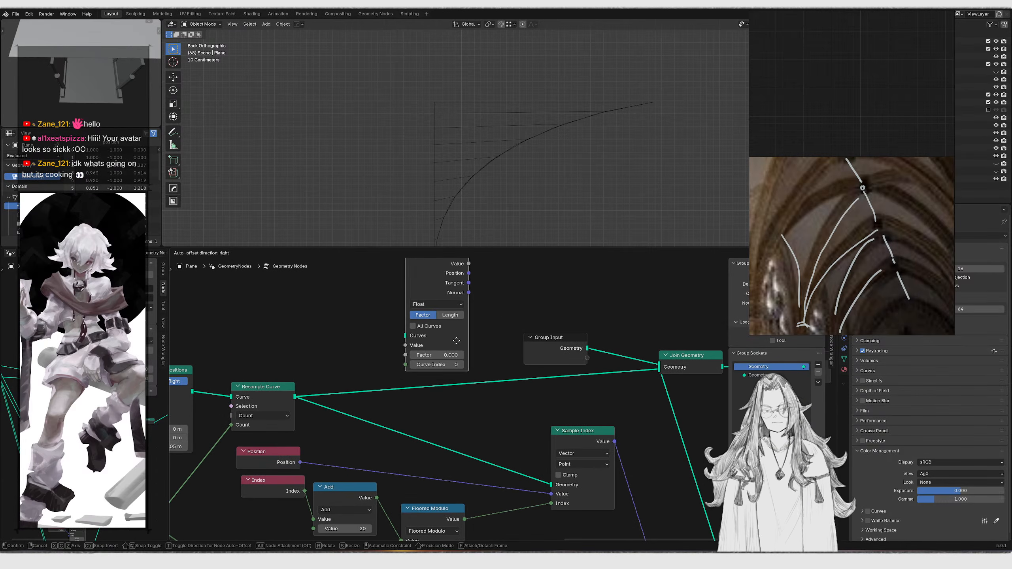
pyautogui.moveTo(381, 378); pyautogui.dragTo(433, 348, button='middle')
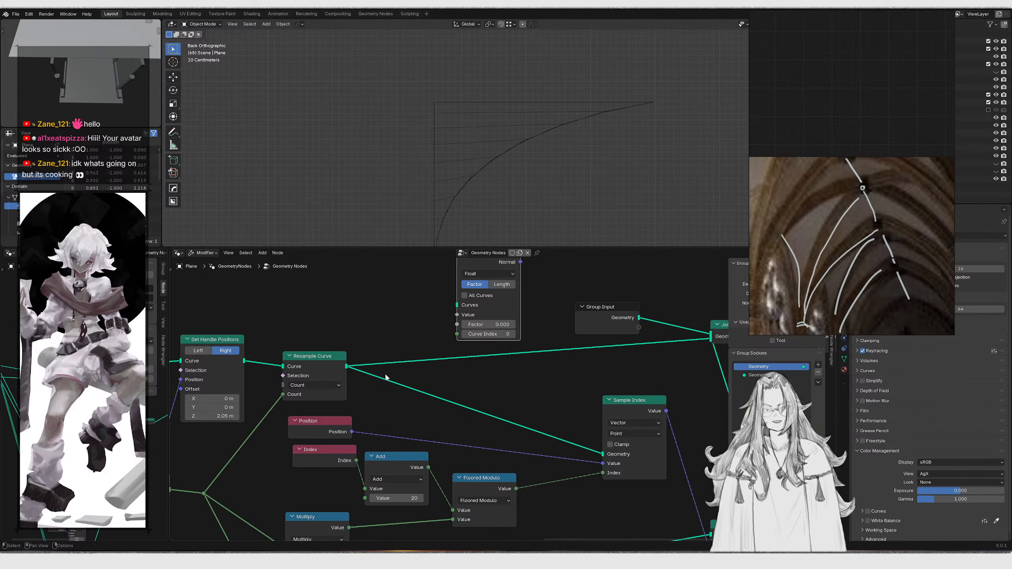
pyautogui.click(334, 462)
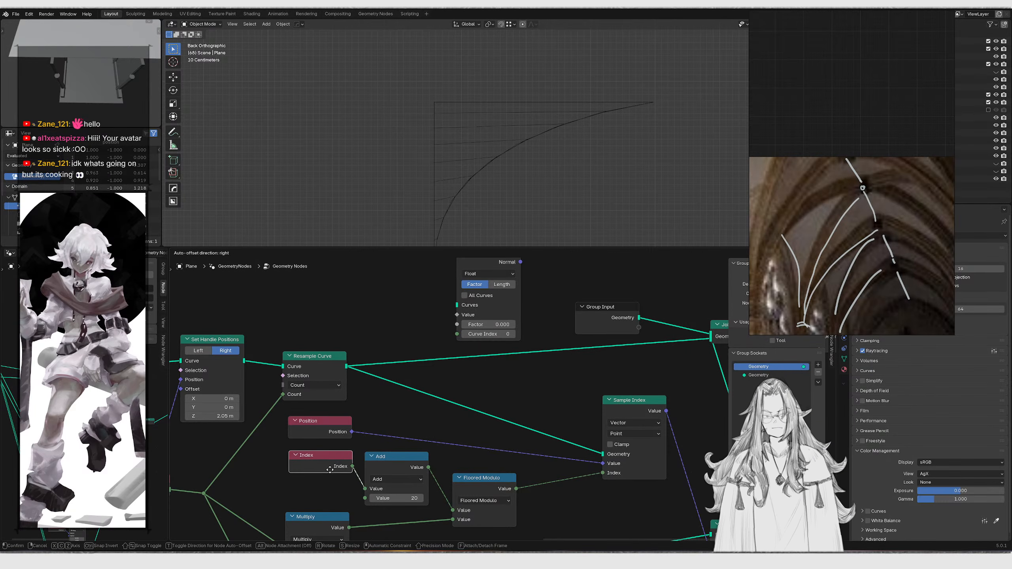
pyautogui.scroll(-3, 343, 391)
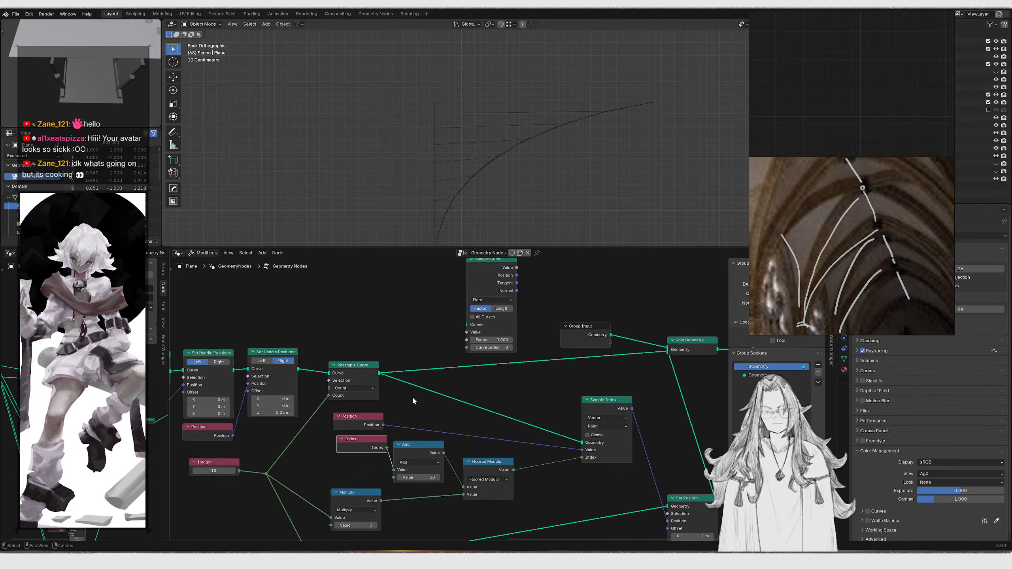
pyautogui.moveTo(369, 427); pyautogui.dragTo(342, 319)
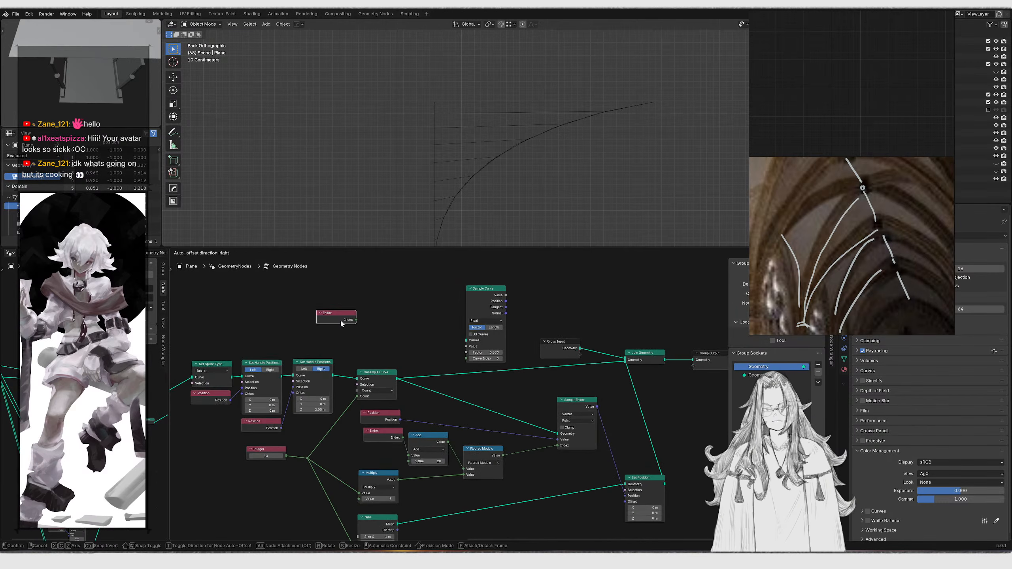
pyautogui.scroll(3, 346, 314)
pyautogui.moveTo(270, 374); pyautogui.dragTo(338, 351)
pyautogui.press('Down')
pyautogui.press('Return')
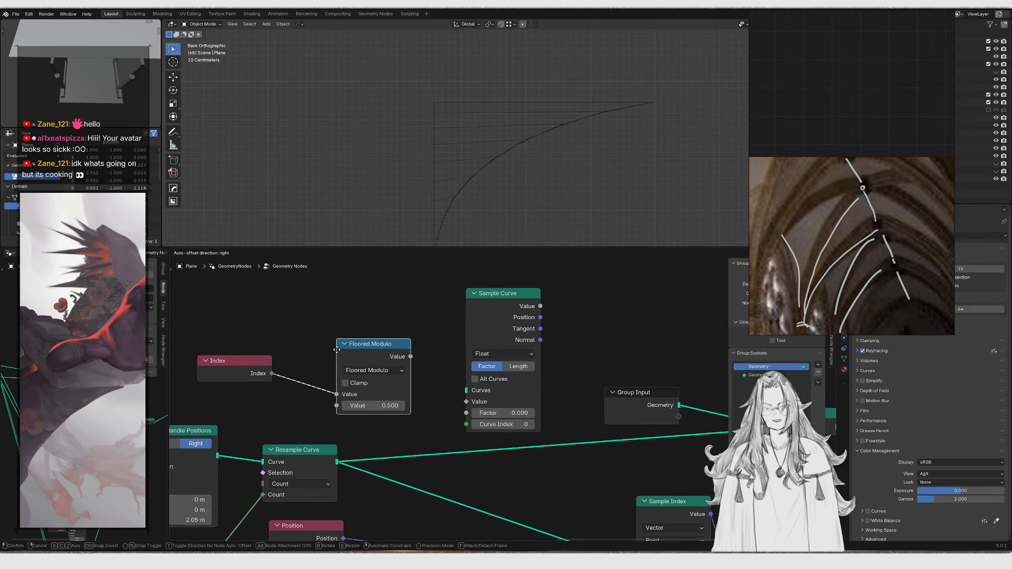
# Connect the Integer count node to the new Floored Modulo node's second Value input
pyautogui.click(306, 352)
pyautogui.scroll(-4, 279, 402)
pyautogui.moveTo(279, 402); pyautogui.dragTo(372, 294, button='middle')
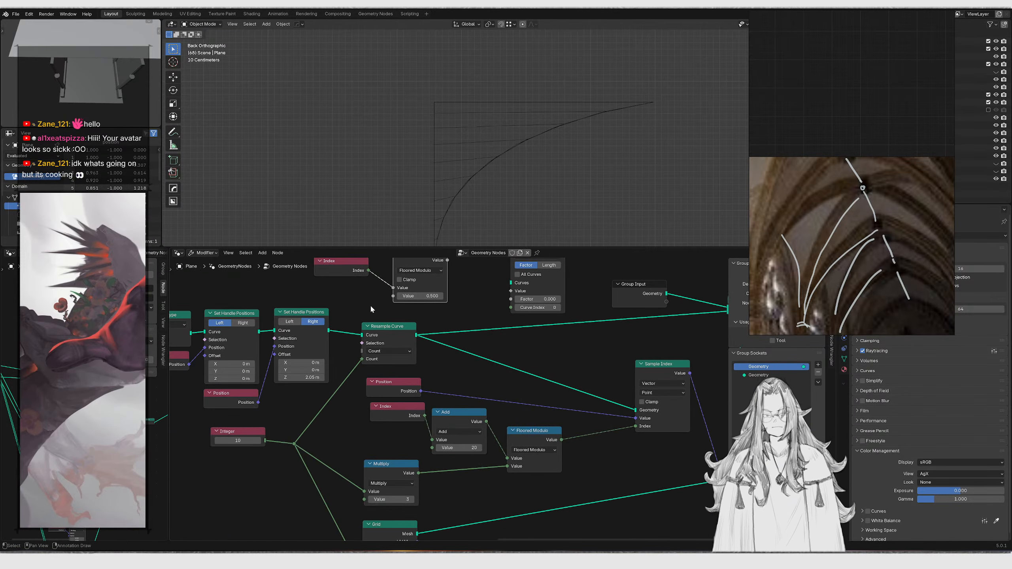
pyautogui.moveTo(264, 441); pyautogui.dragTo(305, 431)
pyautogui.moveTo(398, 298); pyautogui.dragTo(398, 298)
pyautogui.moveTo(397, 298); pyautogui.dragTo(378, 400, button='middle')
pyautogui.scroll(4, 377, 398)
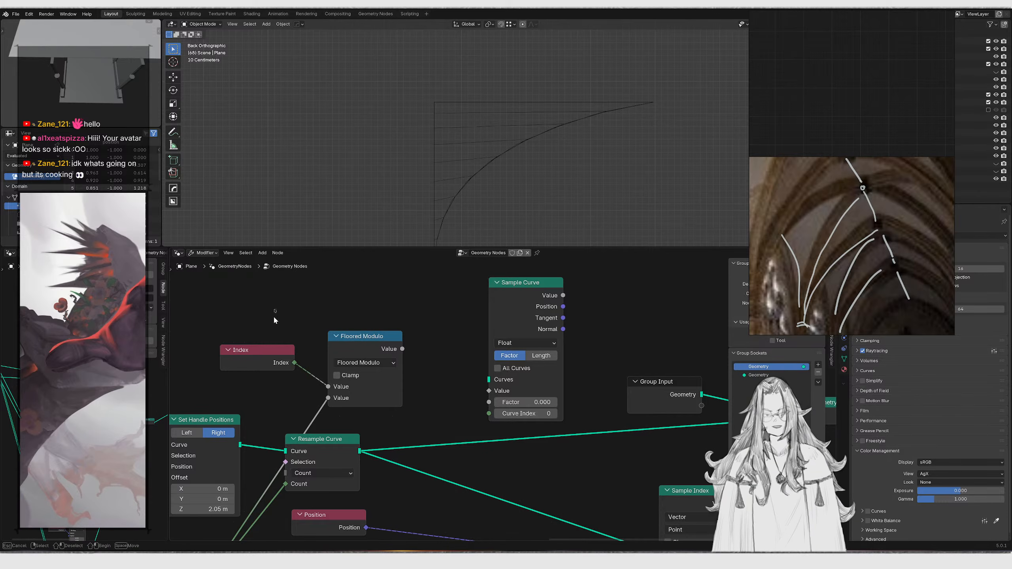
# Rearrange the new nodes and add a Map Range node fed by the Floored Modulo result
pyautogui.moveTo(275, 308); pyautogui.dragTo(378, 380)
pyautogui.press('g')
pyautogui.click(357, 379)
pyautogui.moveTo(230, 324); pyautogui.dragTo(289, 378)
pyautogui.press('g')
pyautogui.click(306, 363)
pyautogui.moveTo(240, 305); pyautogui.dragTo(406, 336)
pyautogui.press('g')
pyautogui.press('x')
pyautogui.click(328, 362)
pyautogui.write('map r')
pyautogui.press('Return')
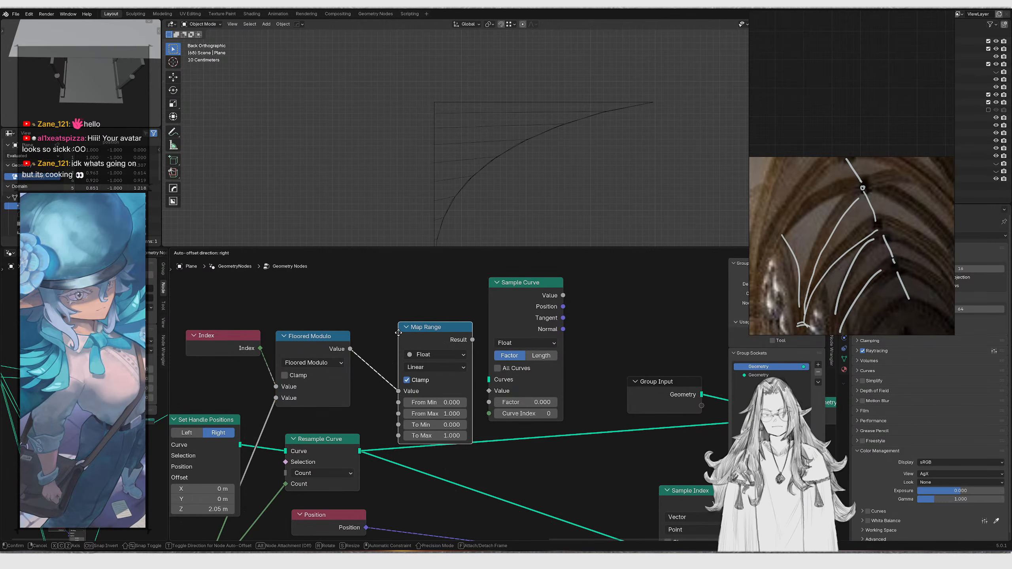
# Reposition the Index, Floored Modulo and Map Range nodes beside the Sample Curve node
pyautogui.click(383, 315)
pyautogui.moveTo(240, 290); pyautogui.dragTo(318, 349)
pyautogui.press('g')
pyautogui.press('y')
pyautogui.click(317, 319)
pyautogui.keyDown('shift'); pyautogui.moveTo(246, 386); pyautogui.dragTo(287, 413, button='right'); pyautogui.keyUp('shift')
pyautogui.press('g')
pyautogui.click(299, 403)
pyautogui.scroll(1, 365, 373)
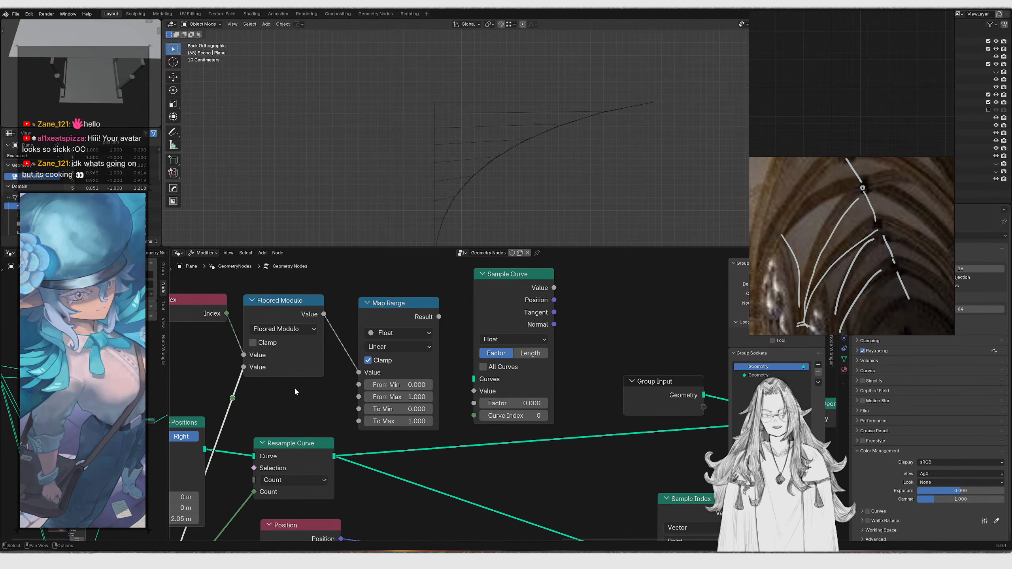
# Link the integer count to Map Range's From Max and Map Range's Result to Sample Curve's Factor
pyautogui.moveTo(353, 396); pyautogui.dragTo(358, 397)
pyautogui.moveTo(433, 356); pyautogui.dragTo(389, 358, button='middle')
pyautogui.click(395, 325)
pyautogui.moveTo(394, 322); pyautogui.dragTo(429, 405)
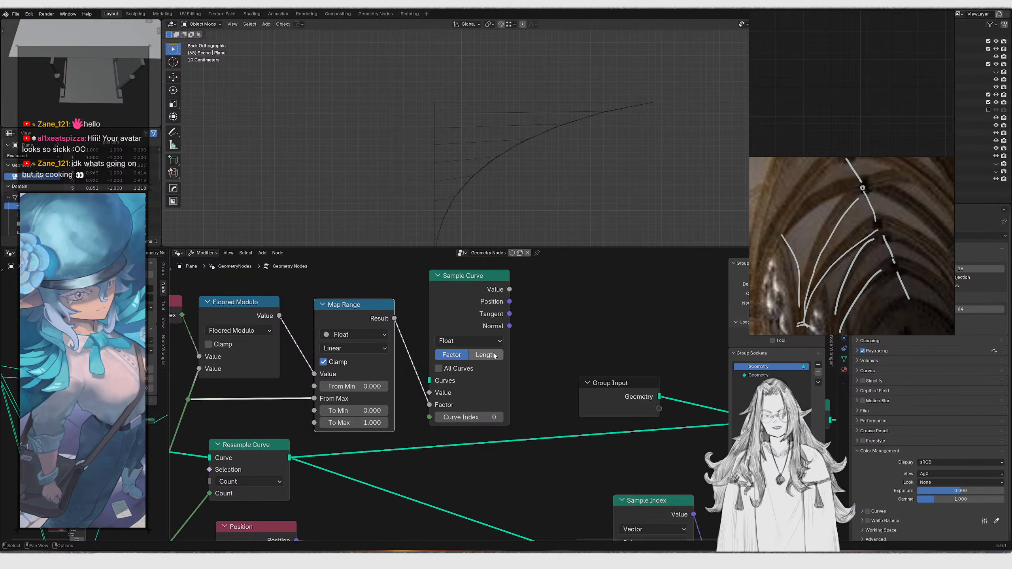
# Connect the Resample Curve output into the Sample Curve node's Curves input
pyautogui.scroll(-2, 470, 359)
pyautogui.scroll(1, 381, 394)
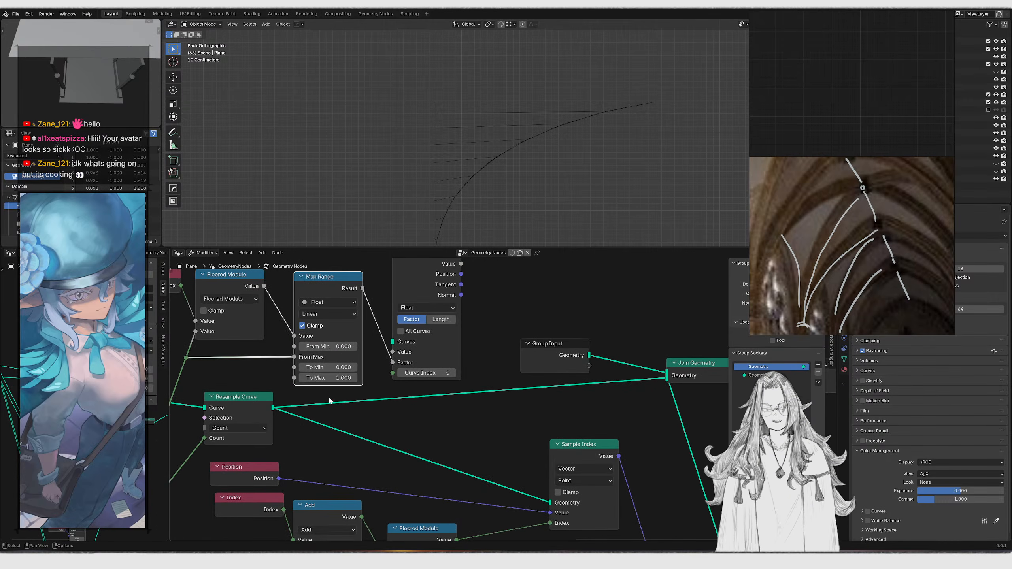
pyautogui.keyDown('shift'); pyautogui.moveTo(338, 441); pyautogui.dragTo(338, 444, button='right'); pyautogui.keyUp('shift')
pyautogui.press('g')
pyautogui.click(398, 416)
pyautogui.press('g')
pyautogui.click(339, 411)
pyautogui.moveTo(279, 414); pyautogui.dragTo(391, 354)
pyautogui.rightClick(391, 353)
pyautogui.click(402, 332)
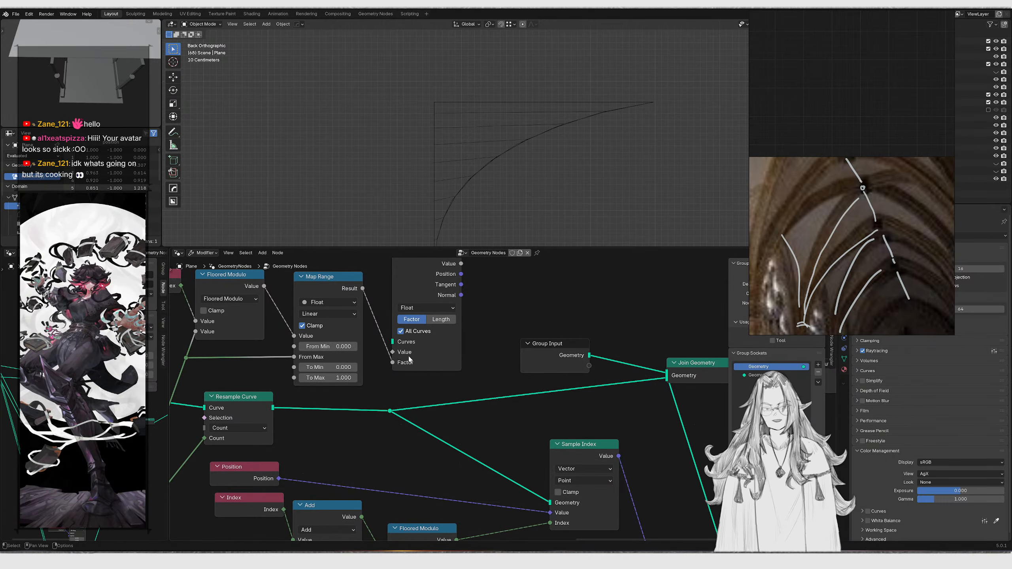
pyautogui.click(401, 332)
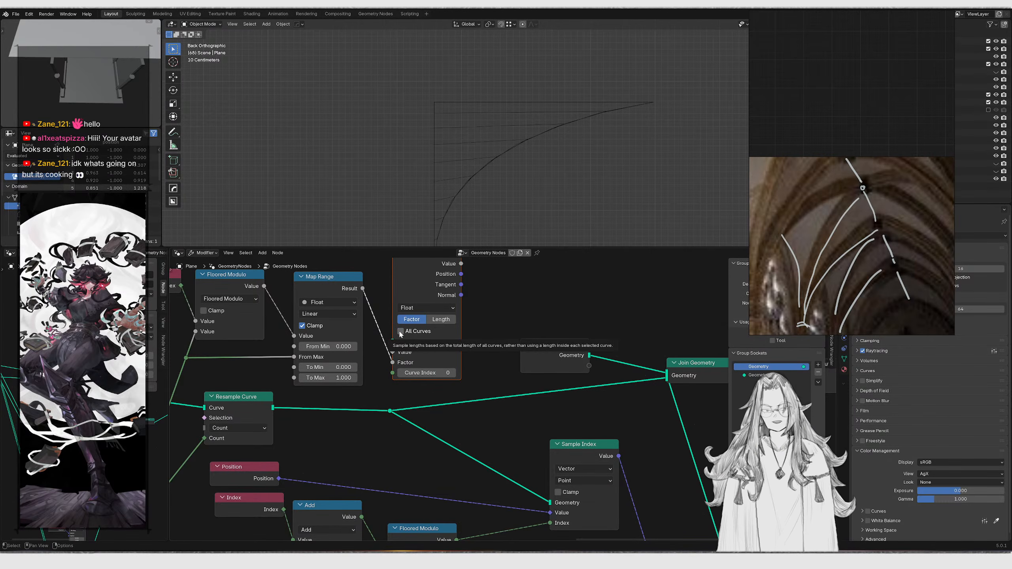
# Move the modulo and Map Range nodes into a tidier arrangement above the Resample Curve node
pyautogui.scroll(-3, 297, 337)
pyautogui.moveTo(279, 331); pyautogui.dragTo(339, 378, button='middle')
pyautogui.moveTo(241, 304); pyautogui.dragTo(415, 415)
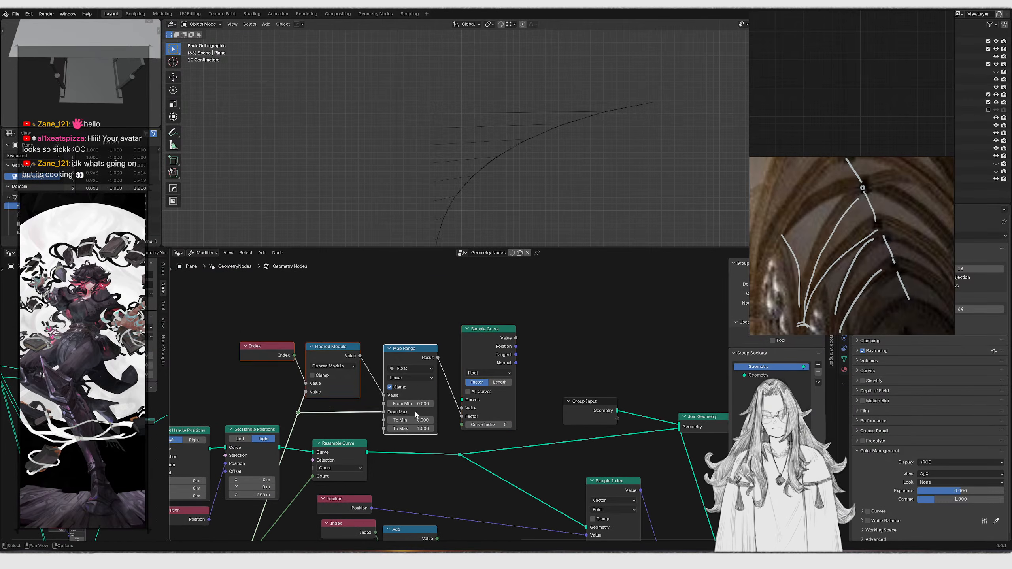
pyautogui.press('g')
pyautogui.click(417, 356)
pyautogui.scroll(4, 424, 397)
pyautogui.moveTo(424, 398)
pyautogui.mouseDown(button='middle')
pyautogui.moveTo(395, 399)
pyautogui.moveTo(434, 384)
pyautogui.mouseUp(button='middle')
pyautogui.click(394, 400)
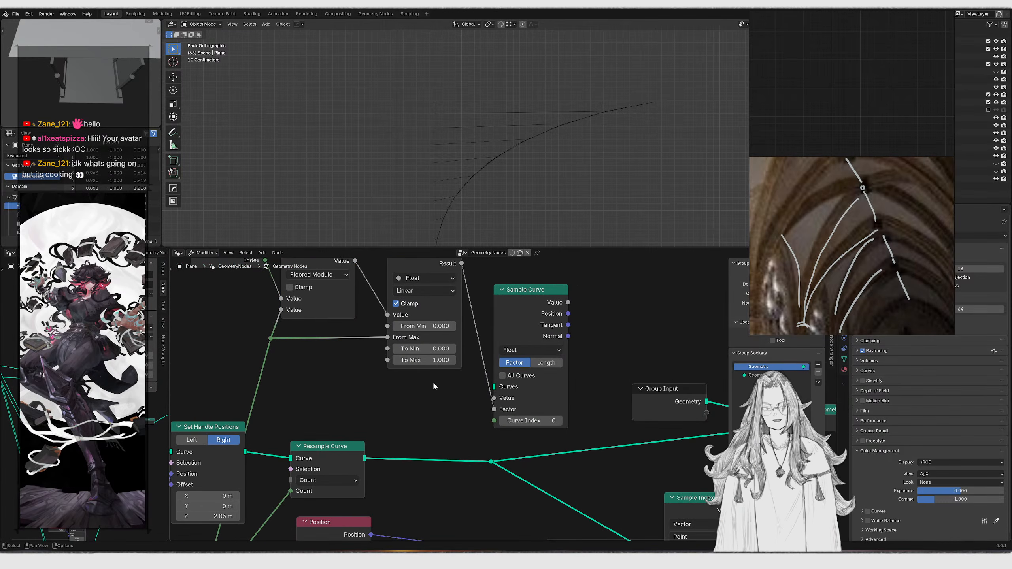
# Enable All Curves on the Sample Curve node
pyautogui.click(501, 377)
pyautogui.scroll(-2, 501, 377)
pyautogui.moveTo(451, 355); pyautogui.dragTo(423, 328, button='middle')
pyautogui.scroll(-2, 443, 347)
# Connect Sample Curve's Position output to the Set Position node's Position input
pyautogui.moveTo(430, 286); pyautogui.dragTo(589, 512)
pyautogui.moveTo(490, 187)
pyautogui.mouseDown(button='middle')
pyautogui.moveTo(507, 195)
pyautogui.moveTo(481, 196)
pyautogui.mouseUp(button='middle')
pyautogui.moveTo(545, 398); pyautogui.dragTo(580, 511)
pyautogui.moveTo(436, 315); pyautogui.dragTo(404, 332, button='middle')
pyautogui.hotkey('ctrl', 'z')
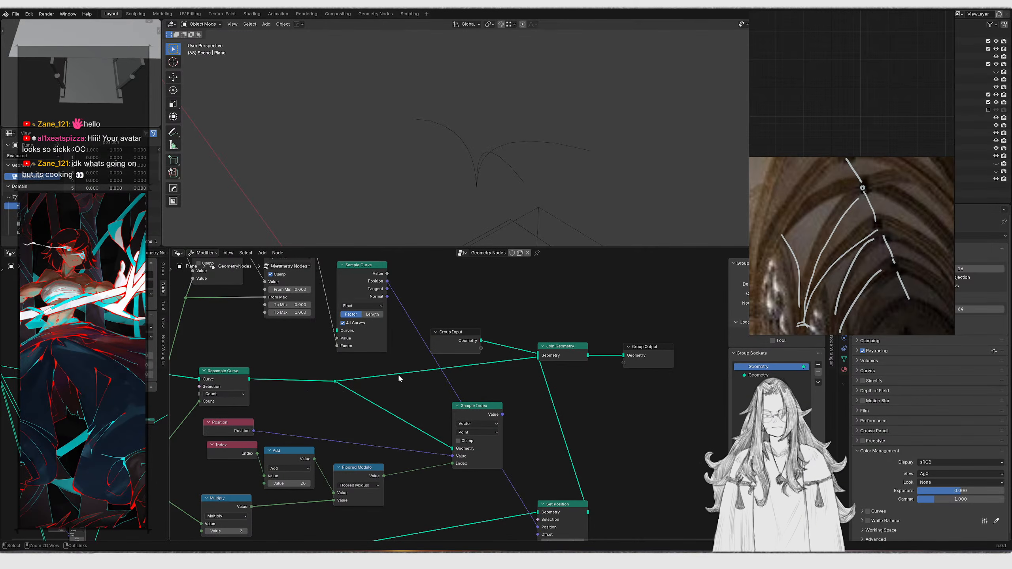
pyautogui.hotkey('ctrl', 'shift', 'z')
pyautogui.scroll(2, 350, 339)
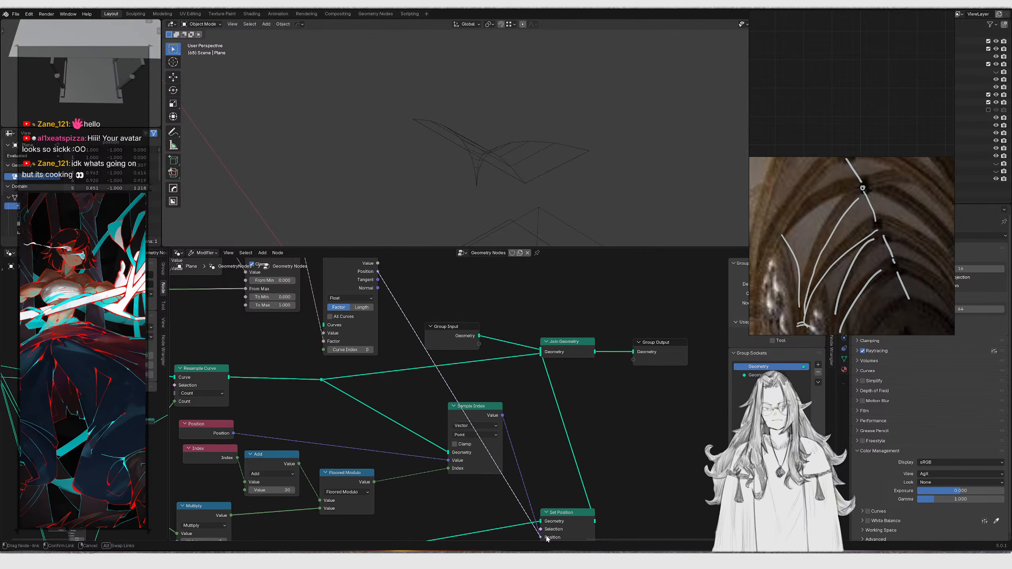
pyautogui.moveTo(546, 538); pyautogui.dragTo(547, 518)
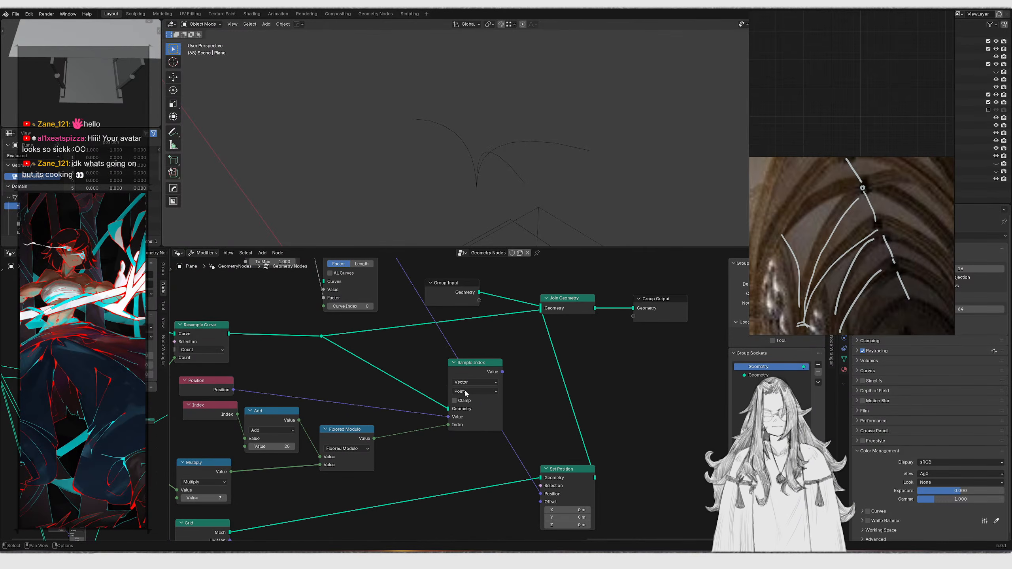
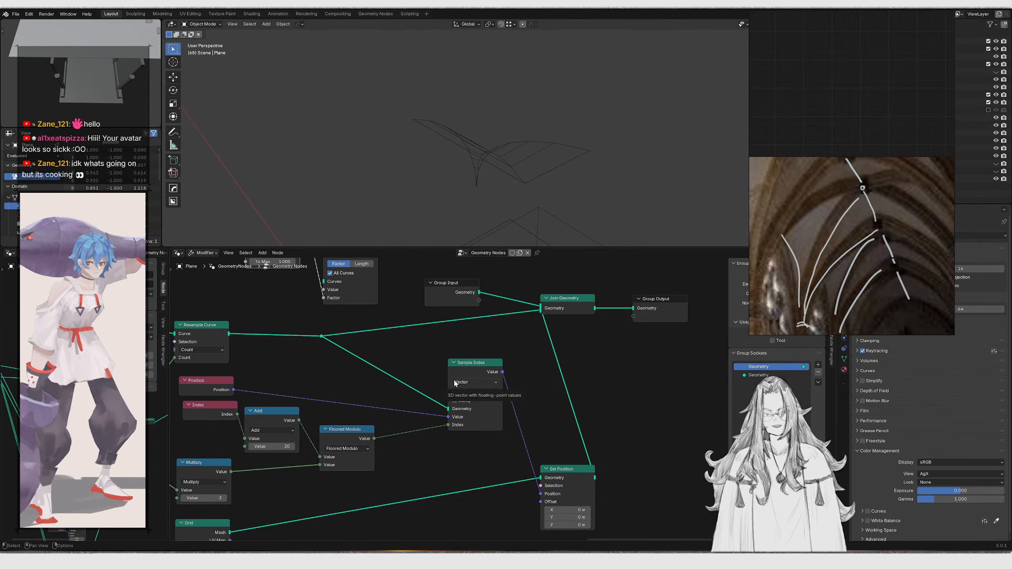
# Set the Sample Index node's data type to Vector
pyautogui.moveTo(462, 341); pyautogui.dragTo(489, 433, button='middle')
pyautogui.scroll(-2, 485, 409)
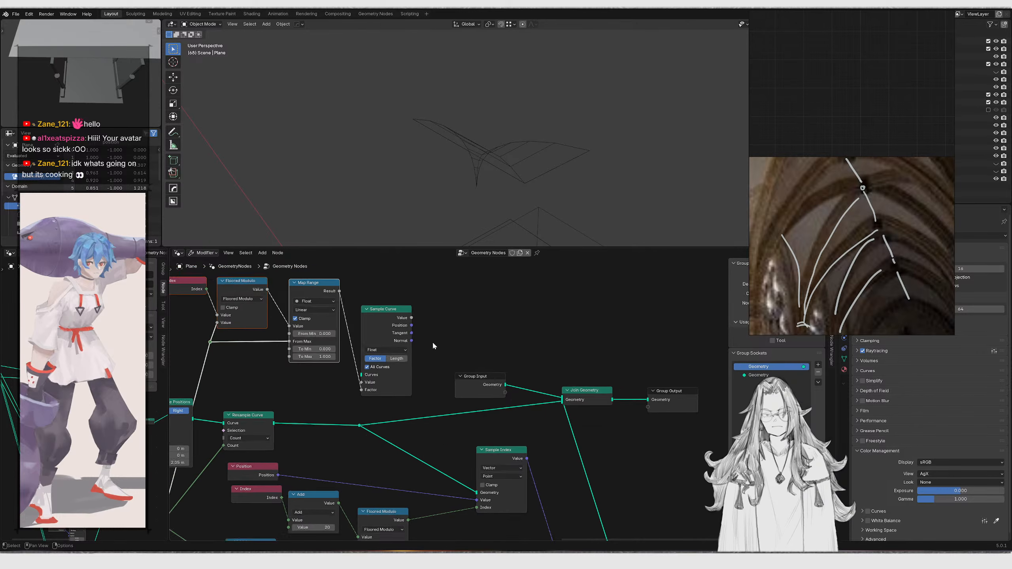
pyautogui.moveTo(418, 336); pyautogui.dragTo(412, 318, button='middle')
pyautogui.moveTo(568, 548); pyautogui.dragTo(555, 519)
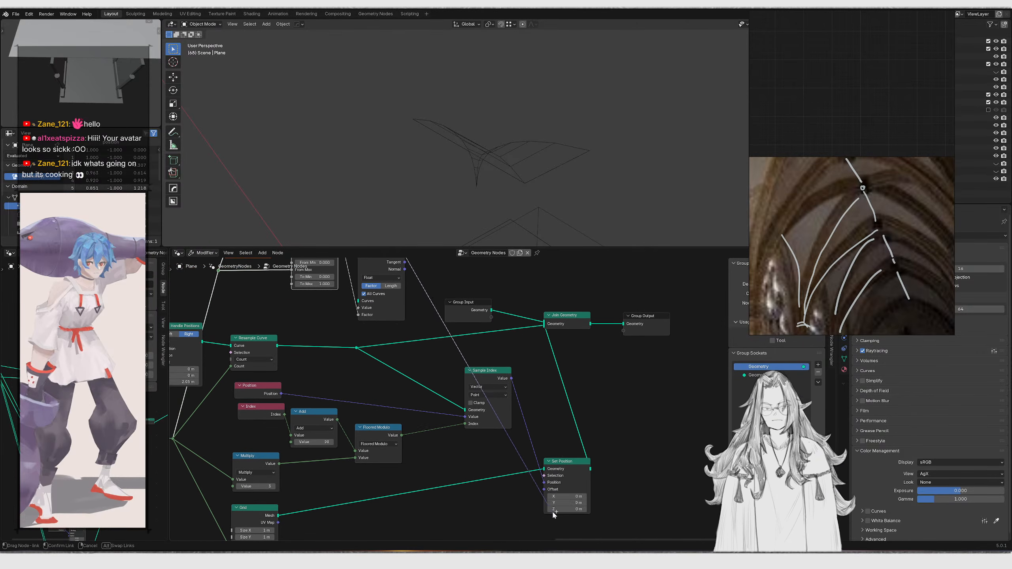
pyautogui.scroll(-3, 549, 477)
# Box-select the curve-handle and resample nodes and move them into a tidier layout, shifting Set Position vertically
pyautogui.moveTo(548, 476); pyautogui.dragTo(611, 511, button='middle')
pyautogui.moveTo(287, 271); pyautogui.dragTo(481, 372)
pyautogui.press('g')
pyautogui.click(480, 347)
pyautogui.press('x')
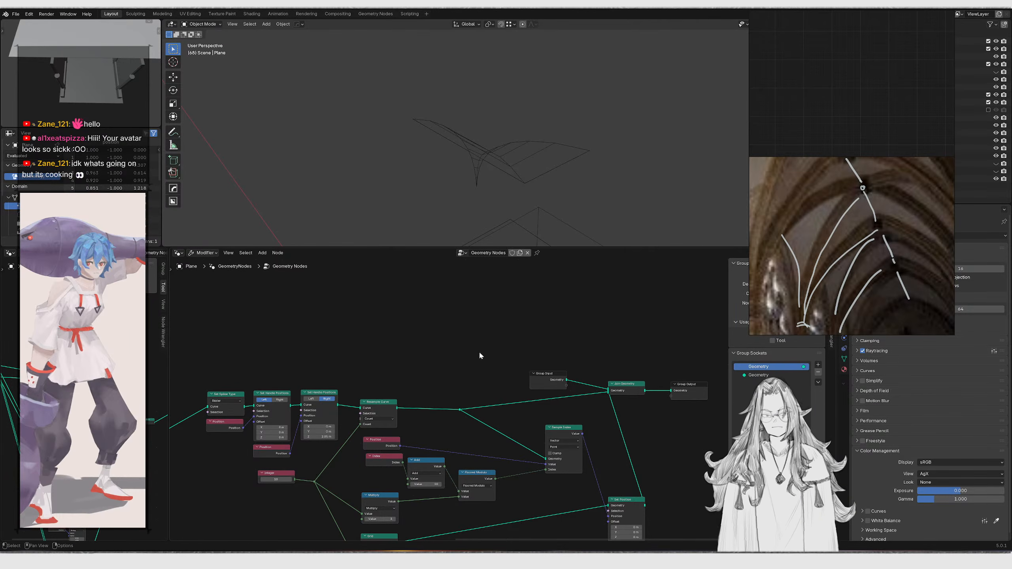
pyautogui.scroll(-1, 480, 400)
pyautogui.moveTo(479, 401); pyautogui.dragTo(475, 312, button='middle')
pyautogui.moveTo(539, 406); pyautogui.dragTo(430, 420, button='middle')
pyautogui.scroll(5, 489, 397)
pyautogui.moveTo(488, 397); pyautogui.dragTo(521, 464)
pyautogui.press('g')
pyautogui.press('y')
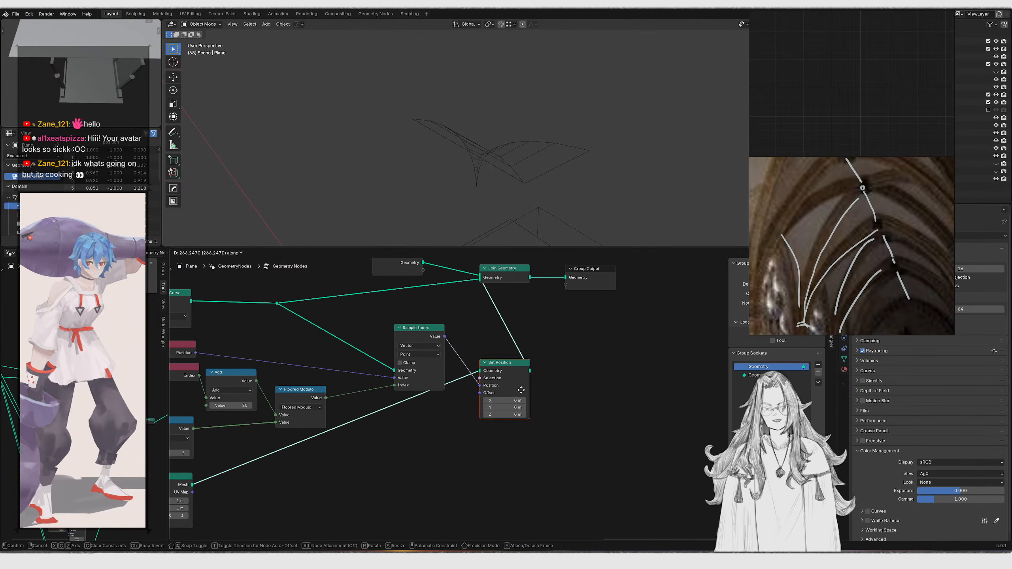
pyautogui.click(521, 413)
# Rearrange the Join Geometry, Group Input and Group Output nodes to make room
pyautogui.moveTo(514, 347); pyautogui.dragTo(466, 408, button='middle')
pyautogui.moveTo(448, 376); pyautogui.dragTo(587, 348)
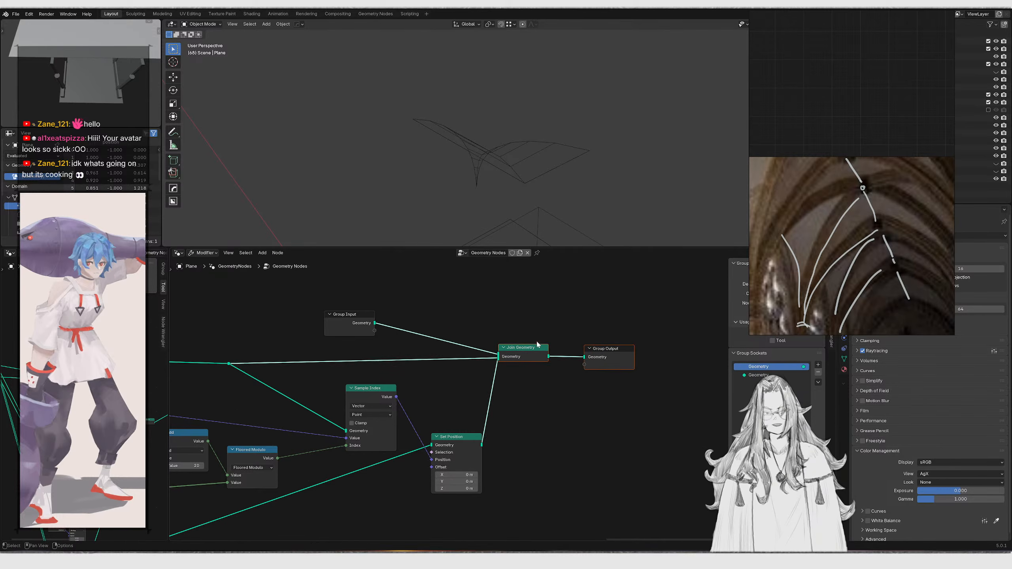
pyautogui.moveTo(345, 320); pyautogui.dragTo(413, 337)
pyautogui.scroll(-4, 277, 438)
pyautogui.moveTo(278, 438); pyautogui.dragTo(577, 425, button='middle')
pyautogui.scroll(2, 499, 399)
pyautogui.moveTo(432, 359); pyautogui.dragTo(316, 413, button='middle')
pyautogui.scroll(1, 316, 414)
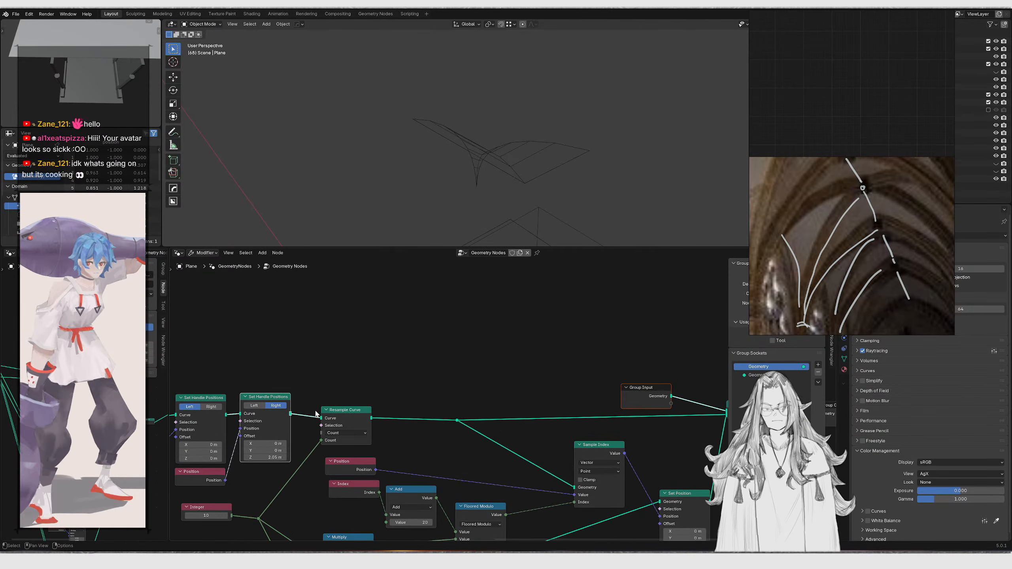
# Add a Curve to Tube node and connect a curve into its Curve input
pyautogui.moveTo(521, 338); pyautogui.dragTo(522, 338)
pyautogui.write('curve to tube')
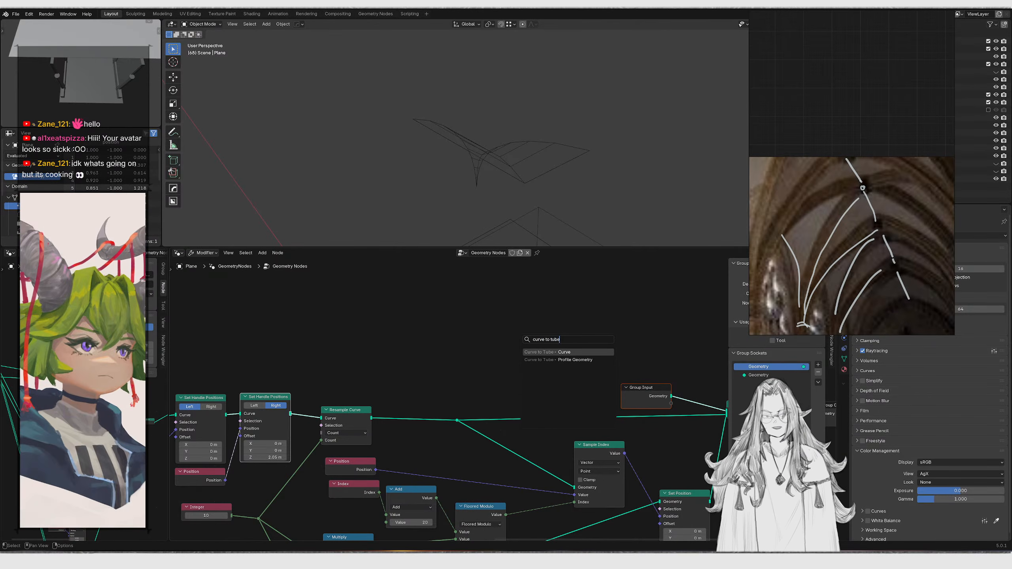
pyautogui.press('Return')
pyautogui.click(628, 274)
pyautogui.moveTo(639, 304); pyautogui.dragTo(292, 371, button='middle')
# Reposition the Curve to Tube and Group Output nodes
pyautogui.scroll(2, 293, 370)
pyautogui.moveTo(300, 335); pyautogui.dragTo(349, 338)
pyautogui.moveTo(426, 436); pyautogui.dragTo(504, 486)
pyautogui.press('g')
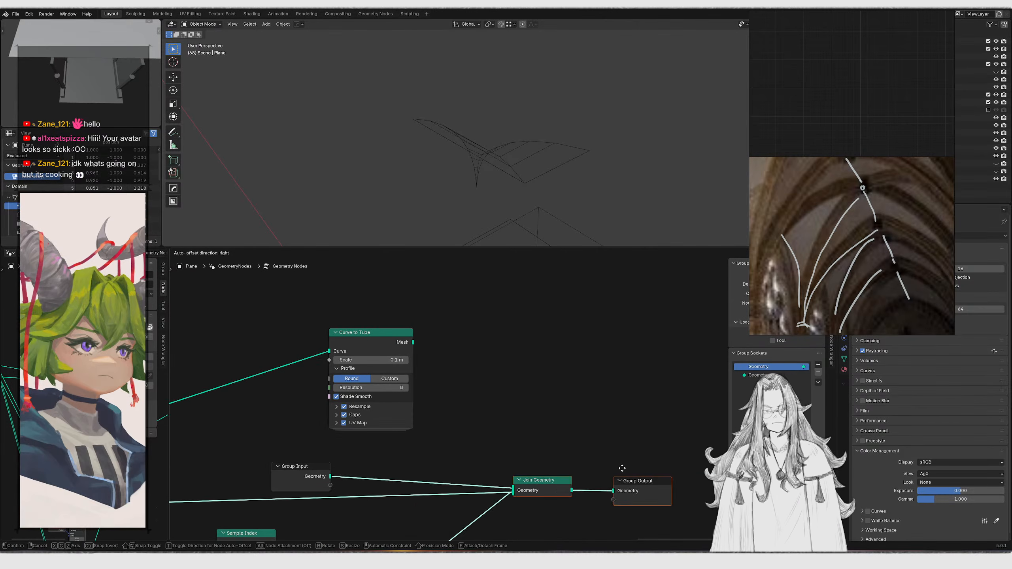
pyautogui.click(621, 471)
# Connect the Resample Curve output into the Curve to Tube node's Curve input and place the node
pyautogui.scroll(1, 427, 452)
pyautogui.moveTo(426, 452); pyautogui.dragTo(490, 443, button='middle')
pyautogui.scroll(-5, 443, 498)
pyautogui.moveTo(442, 498); pyautogui.dragTo(573, 443, button='middle')
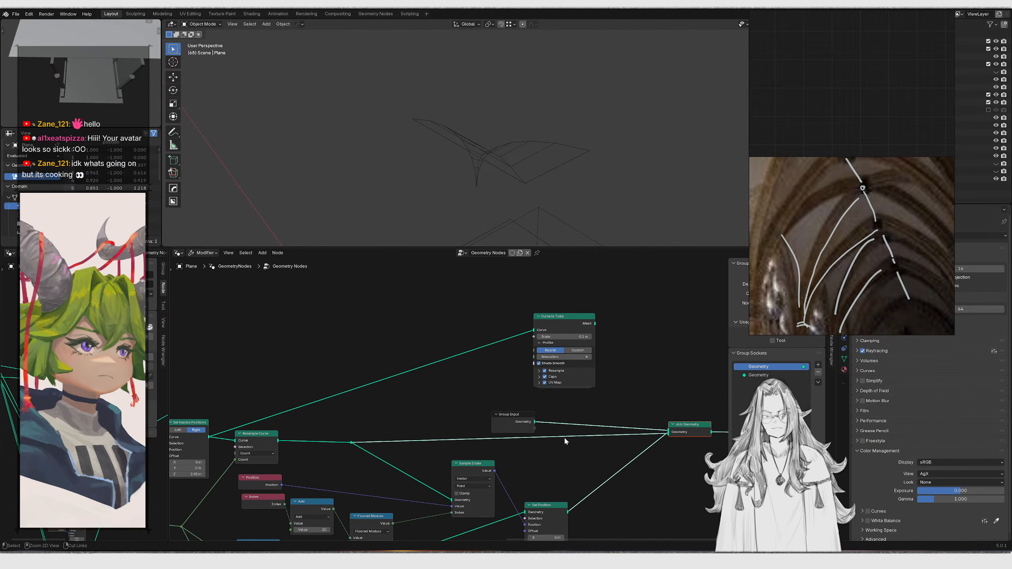
pyautogui.moveTo(518, 467); pyautogui.dragTo(326, 499, button='middle')
pyautogui.scroll(2, 325, 458)
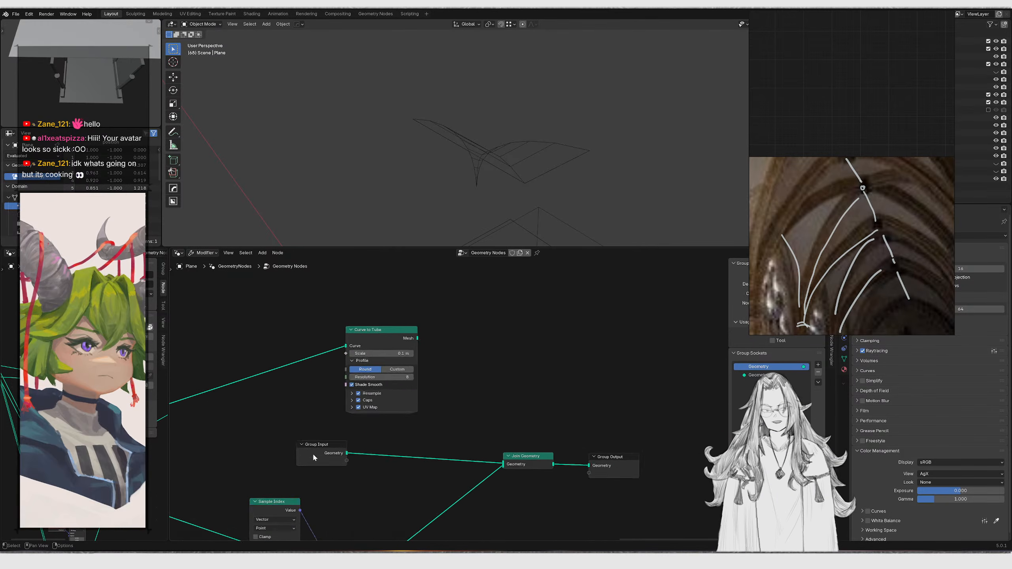
pyautogui.scroll(-1, 325, 459)
pyautogui.moveTo(325, 459); pyautogui.dragTo(536, 411, button='middle')
pyautogui.moveTo(295, 413); pyautogui.dragTo(349, 408, button='middle')
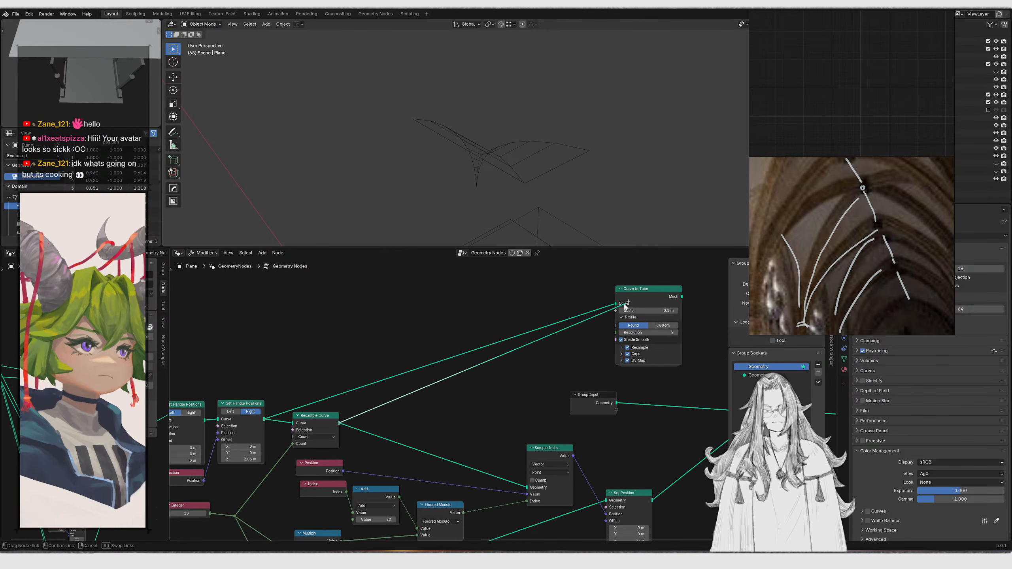
pyautogui.moveTo(551, 304); pyautogui.dragTo(656, 363)
pyautogui.moveTo(657, 362); pyautogui.dragTo(538, 387, button='middle')
pyautogui.press('g')
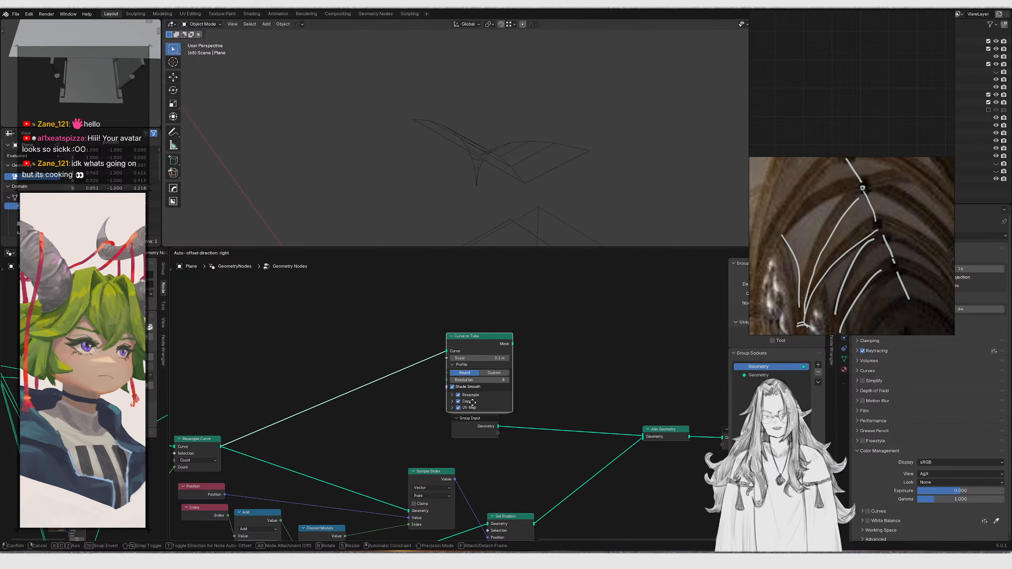
pyautogui.click(470, 398)
# Connect the Curve to Tube Mesh output into the Join Geometry node
pyautogui.moveTo(542, 457); pyautogui.dragTo(453, 463, button='middle')
pyautogui.scroll(1, 453, 463)
pyautogui.press('g')
pyautogui.click(534, 464)
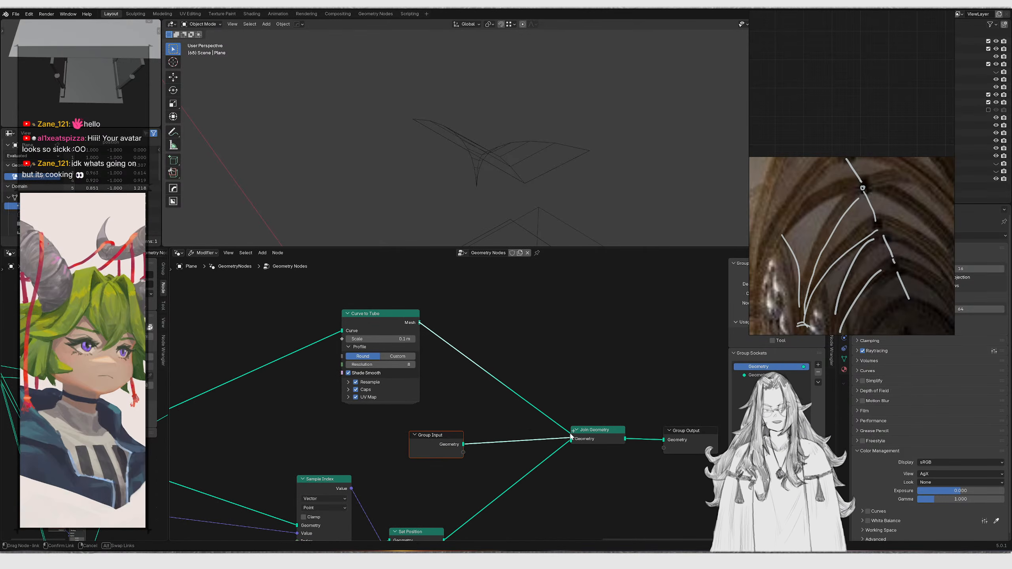
pyautogui.moveTo(571, 439); pyautogui.dragTo(572, 438)
# Set the Curve to Tube scale to 0.06 m
pyautogui.moveTo(526, 203); pyautogui.dragTo(522, 169, button='middle')
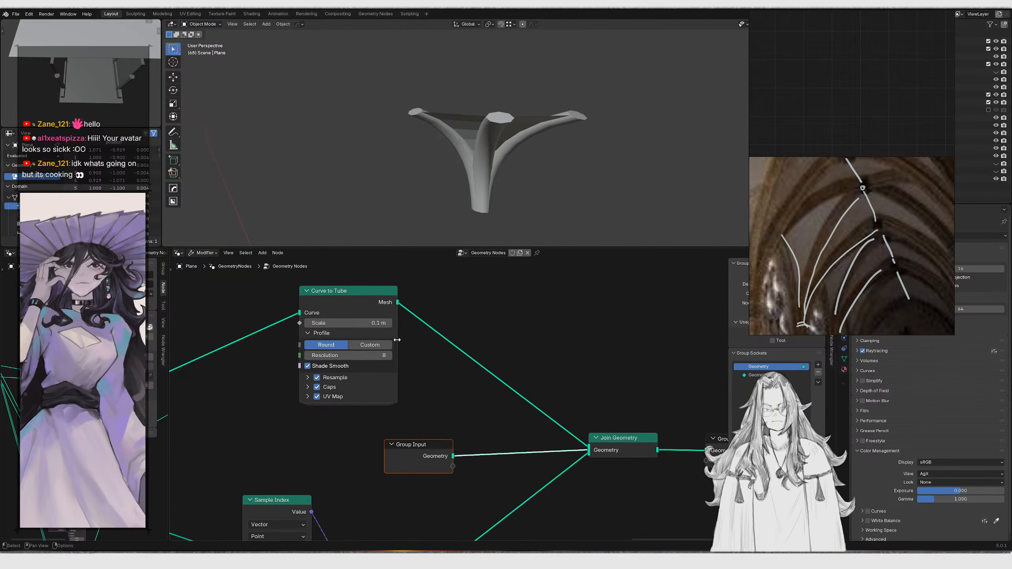
pyautogui.scroll(2, 452, 373)
pyautogui.moveTo(414, 361); pyautogui.dragTo(398, 361)
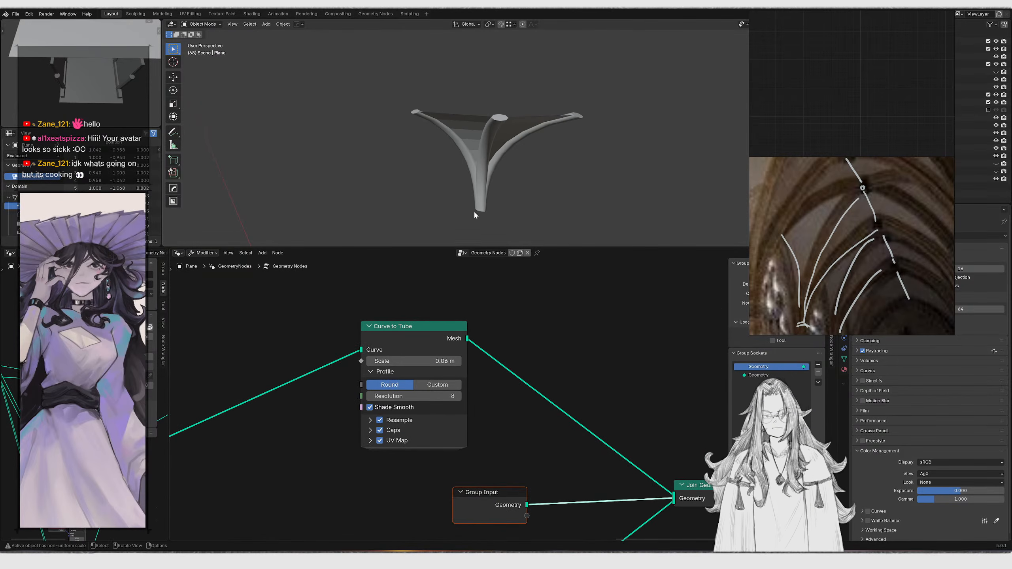
# Apply the plane object's scale and shade the object smooth
pyautogui.hotkey('ctrl', 'a')
pyautogui.click(485, 165)
pyautogui.moveTo(492, 173)
pyautogui.mouseDown(button='middle')
pyautogui.moveTo(443, 172)
pyautogui.moveTo(484, 159)
pyautogui.moveTo(614, 181)
pyautogui.moveTo(648, 174)
pyautogui.moveTo(482, 185)
pyautogui.moveTo(508, 175)
pyautogui.moveTo(490, 159)
pyautogui.moveTo(446, 173)
pyautogui.mouseUp(button='middle')
pyautogui.scroll(5, 491, 166)
pyautogui.hotkey('shift', 'z')
pyautogui.scroll(-2, 615, 184)
pyautogui.scroll(4, 506, 169)
pyautogui.press('Tab')
pyautogui.press('Tab')
pyautogui.rightClick(531, 138)
pyautogui.click(530, 142)
# Set the Curve to Tube scale to 0.12 m
pyautogui.scroll(-5, 499, 158)
pyautogui.hotkey('shift', 'z')
pyautogui.scroll(7, 458, 180)
pyautogui.hotkey('shift', 'z')
pyautogui.moveTo(551, 174); pyautogui.dragTo(501, 162, button='middle')
pyautogui.scroll(-5, 510, 170)
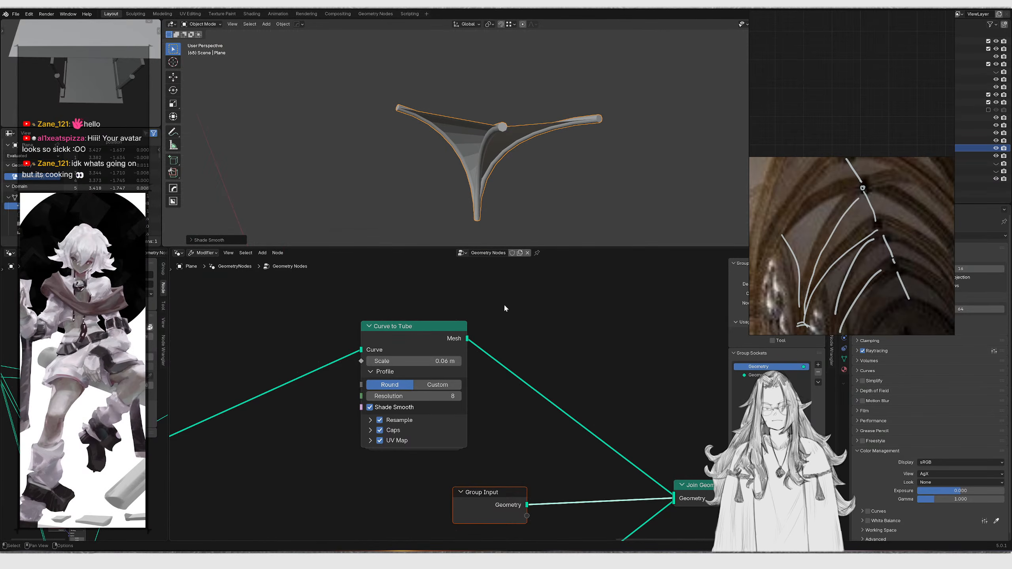
pyautogui.scroll(1, 395, 384)
pyautogui.moveTo(395, 359)
pyautogui.mouseDown()
pyautogui.moveTo(416, 359)
pyautogui.moveTo(398, 359)
pyautogui.mouseUp()
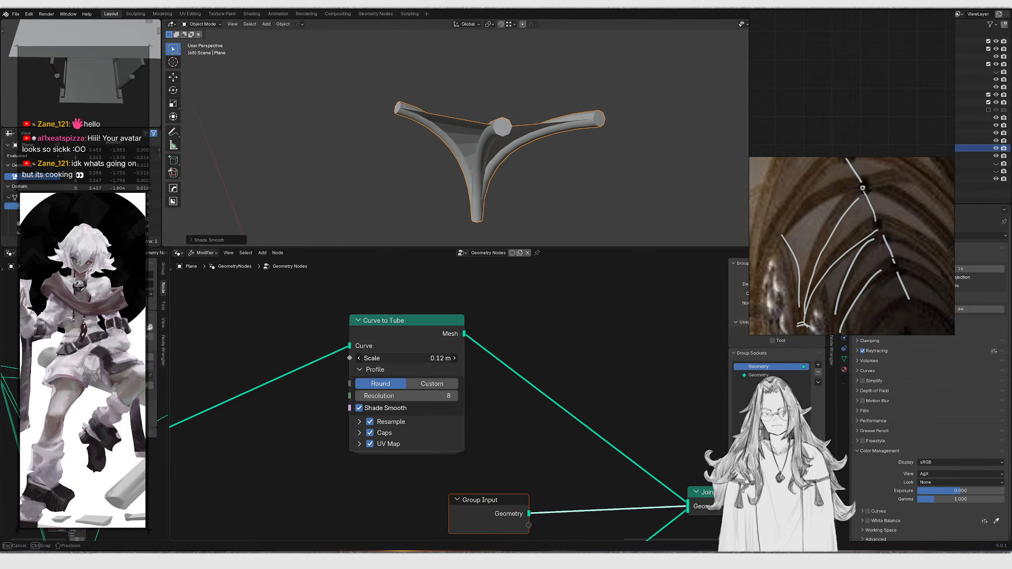
# Insert a Merge by Distance node between Set Position and Join Geometry
pyautogui.scroll(-6, 503, 406)
pyautogui.moveTo(553, 431); pyautogui.dragTo(436, 339, button='middle')
pyautogui.moveTo(481, 318); pyautogui.dragTo(605, 388)
pyautogui.press('g')
pyautogui.click(454, 385)
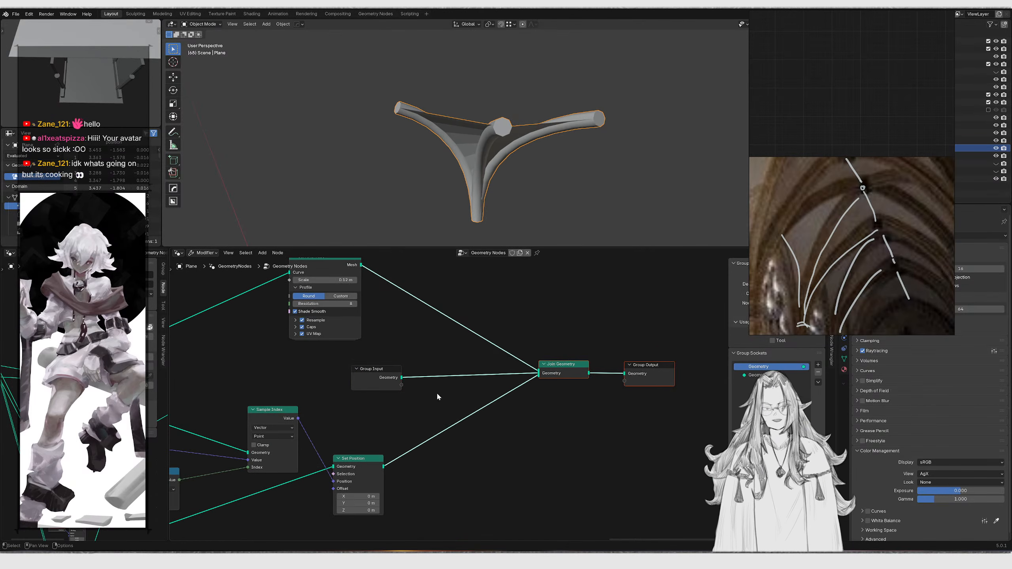
pyautogui.moveTo(456, 388); pyautogui.dragTo(510, 359, button='middle')
pyautogui.moveTo(438, 436); pyautogui.dragTo(474, 401)
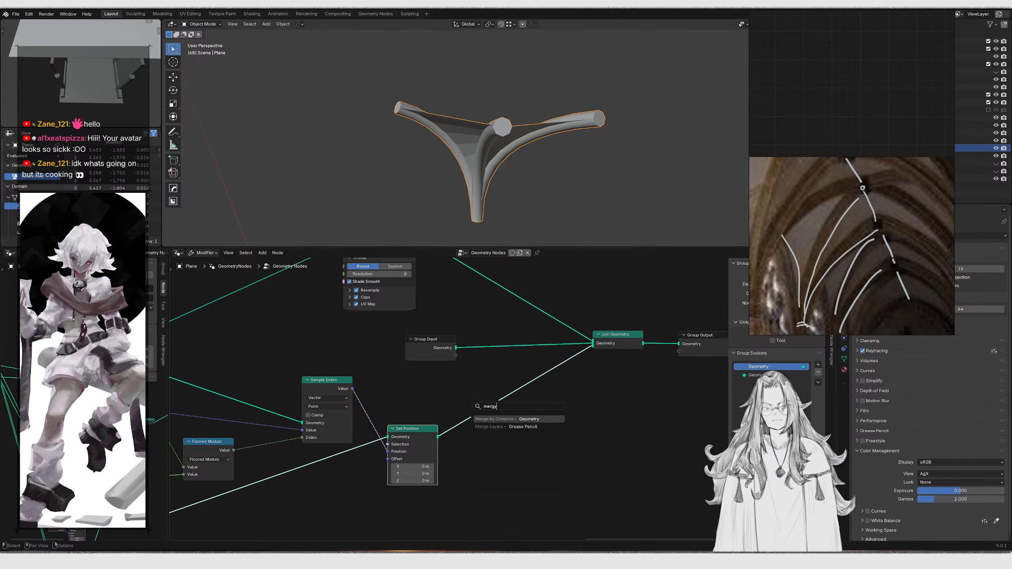
pyautogui.press('Return')
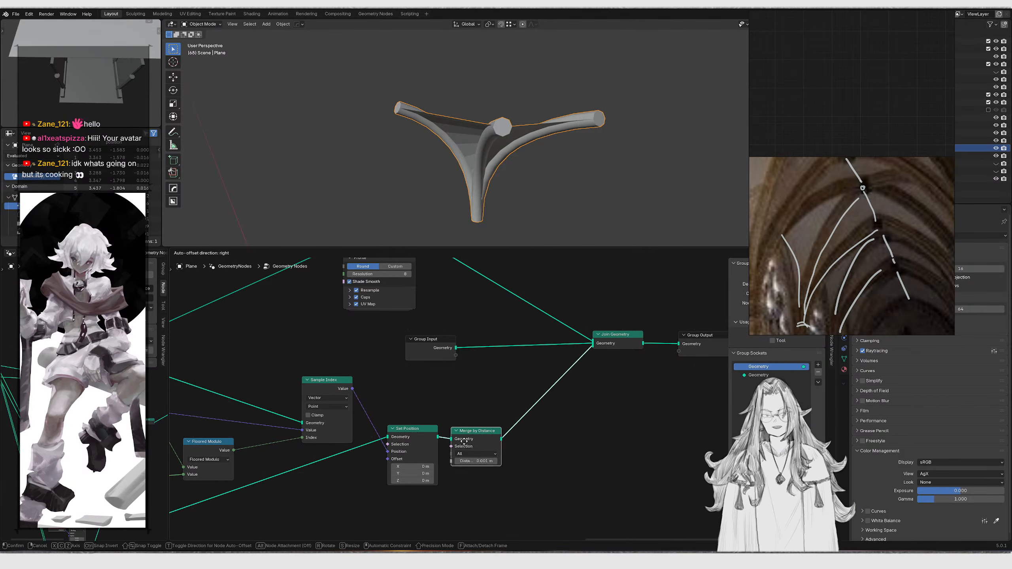
pyautogui.click(451, 430)
pyautogui.scroll(-2, 502, 446)
pyautogui.moveTo(561, 201); pyautogui.dragTo(574, 154, button='middle')
pyautogui.scroll(-5, 518, 161)
pyautogui.moveTo(769, 166); pyautogui.dragTo(691, 193, button='right')
pyautogui.hotkey('alt', 'Tab')
pyautogui.moveTo(445, 165); pyautogui.dragTo(488, 144, button='middle')
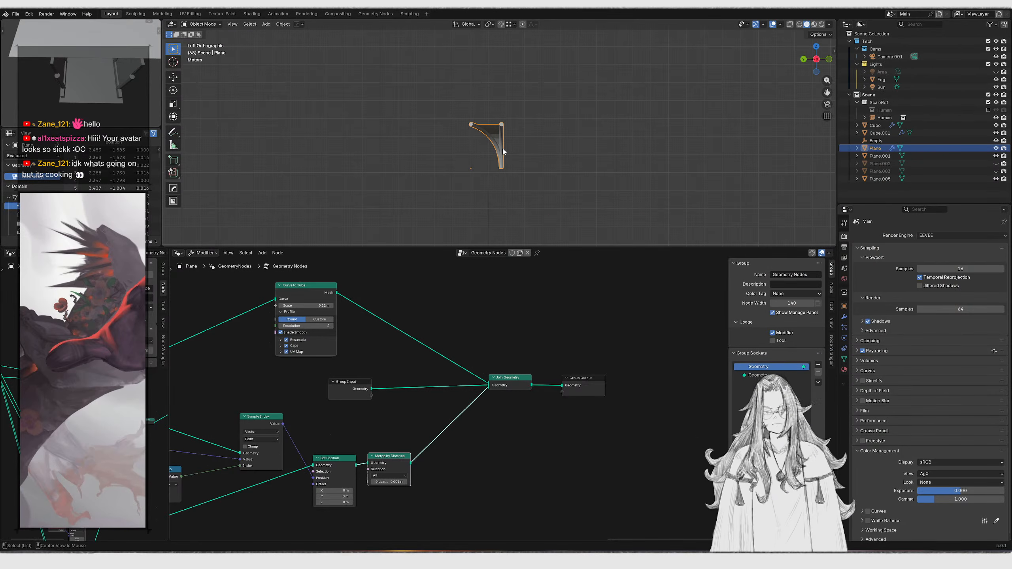
# Mirror the rib object across its origin with the HardOps mirror gizmo
pyautogui.hotkey('alt', 'x')
pyautogui.click(526, 169)
pyautogui.moveTo(479, 164); pyautogui.dragTo(449, 158, button='middle')
pyautogui.hotkey('alt', 'x')
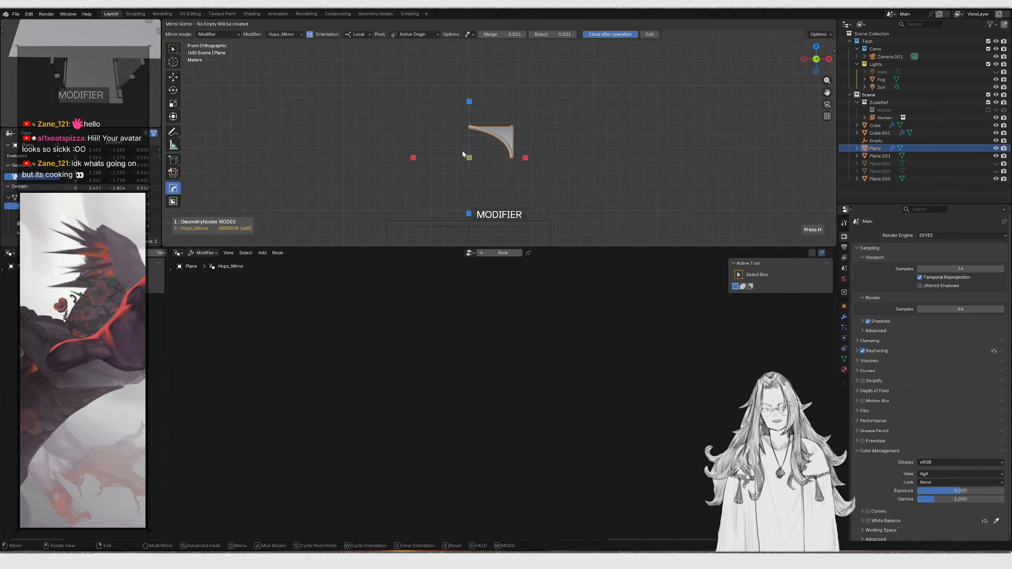
pyautogui.click(526, 160)
pyautogui.moveTo(523, 156); pyautogui.dragTo(516, 105, button='middle')
# Lower the vault object about 7.6 m along Z onto the corridor
pyautogui.press('g')
pyautogui.press('z')
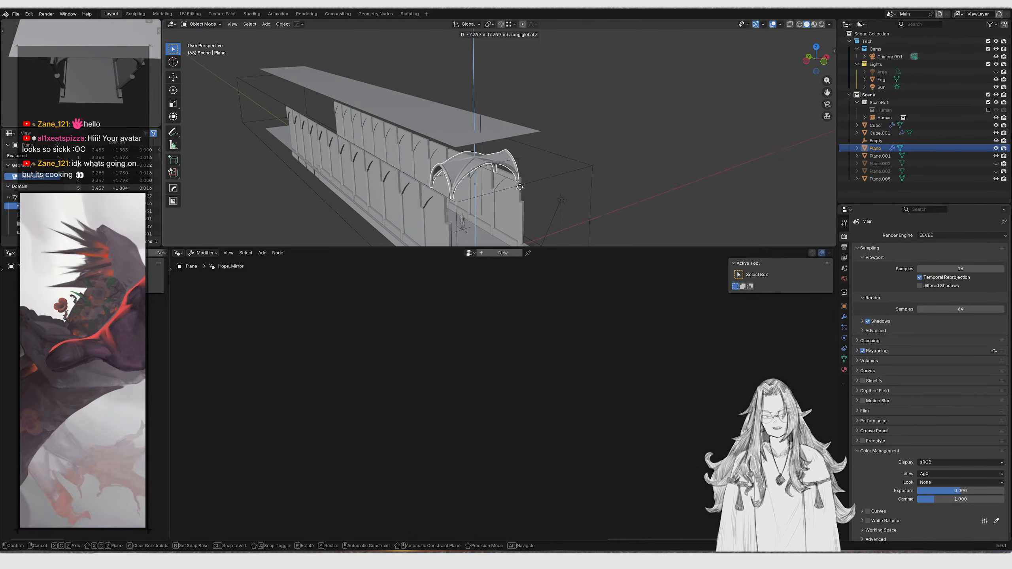
pyautogui.click(520, 209)
pyautogui.keyDown('ctrl'); pyautogui.moveTo(520, 209); pyautogui.dragTo(522, 179, button='middle'); pyautogui.keyUp('ctrl')
pyautogui.press('g')
pyautogui.rightClick(562, 175)
# In Edit Mode, shift the vault mesh about 0.46 m along X
pyautogui.press('Tab')
pyautogui.press('g')
pyautogui.press('x')
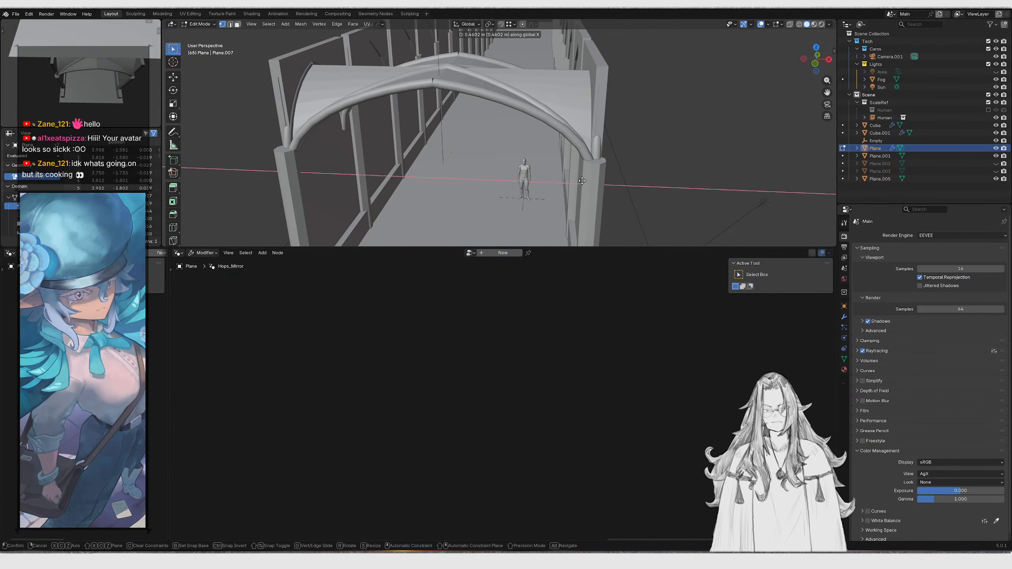
pyautogui.click(580, 181)
pyautogui.moveTo(581, 180); pyautogui.dragTo(646, 171, button='middle')
pyautogui.press('g')
pyautogui.press('z')
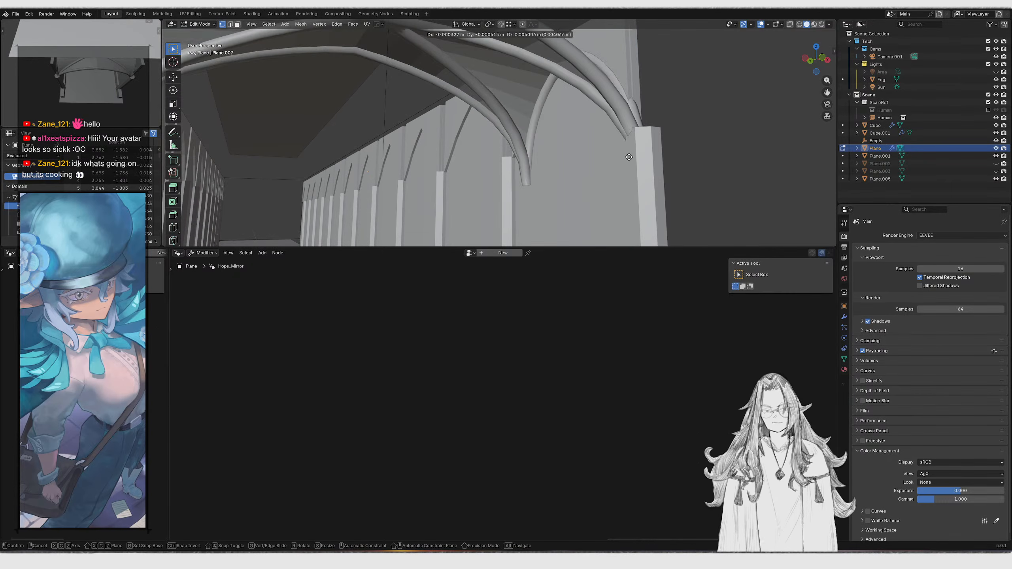
pyautogui.rightClick(628, 131)
# Leave Edit Mode and raise the vault object about 0.72 m along Z
pyautogui.press('Tab')
pyautogui.press('g')
pyautogui.press('z')
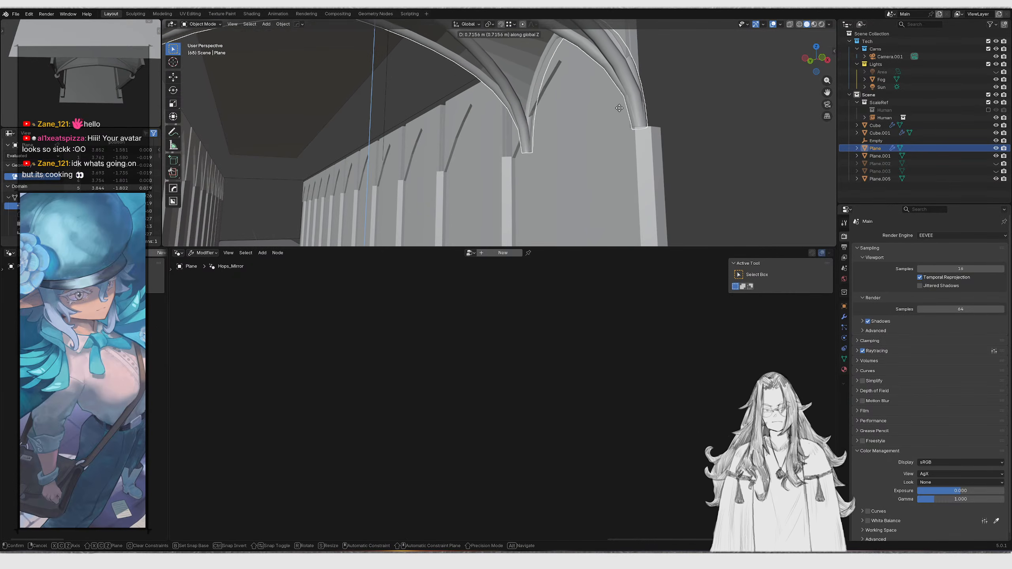
pyautogui.click(620, 114)
# Hide the ceiling plane above the corridor
pyautogui.scroll(8, 567, 177)
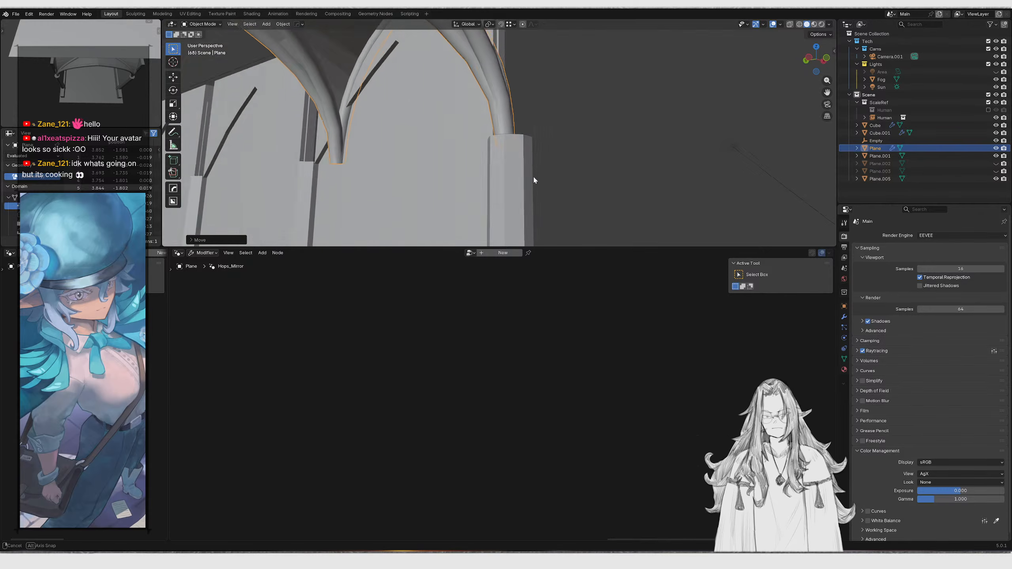
pyautogui.moveTo(513, 167); pyautogui.dragTo(489, 109, button='middle')
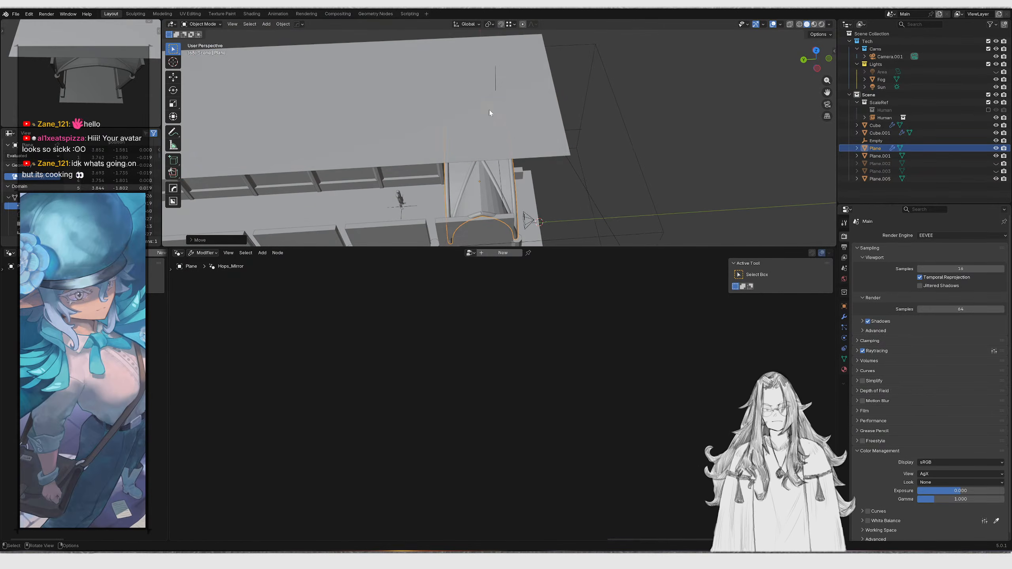
pyautogui.click(489, 110)
pyautogui.press('h')
# Inspect the vault against the window arches from different viewpoints and shading modes
pyautogui.click(473, 165)
pyautogui.moveTo(472, 165)
pyautogui.keyDown('alt'); pyautogui.mouseDown(button='middle')
pyautogui.moveTo(495, 170)
pyautogui.moveTo(532, 139)
pyautogui.moveTo(456, 122)
pyautogui.moveTo(450, 140)
pyautogui.moveTo(476, 155)
pyautogui.mouseUp(button='middle'); pyautogui.keyUp('alt')
pyautogui.click(415, 121)
pyautogui.click(544, 154)
pyautogui.moveTo(544, 155)
pyautogui.mouseDown(button='middle')
pyautogui.moveTo(458, 86)
pyautogui.moveTo(522, 118)
pyautogui.mouseUp(button='middle')
pyautogui.press('z')
pyautogui.click(582, 130)
pyautogui.press('z')
pyautogui.click(587, 176)
pyautogui.moveTo(588, 177)
pyautogui.mouseDown(button='middle')
pyautogui.moveTo(557, 165)
pyautogui.moveTo(528, 87)
pyautogui.mouseUp(button='middle')
pyautogui.click(528, 86)
# Move the vault object about 0.3 m along Y to line up with the window arch
pyautogui.press('g')
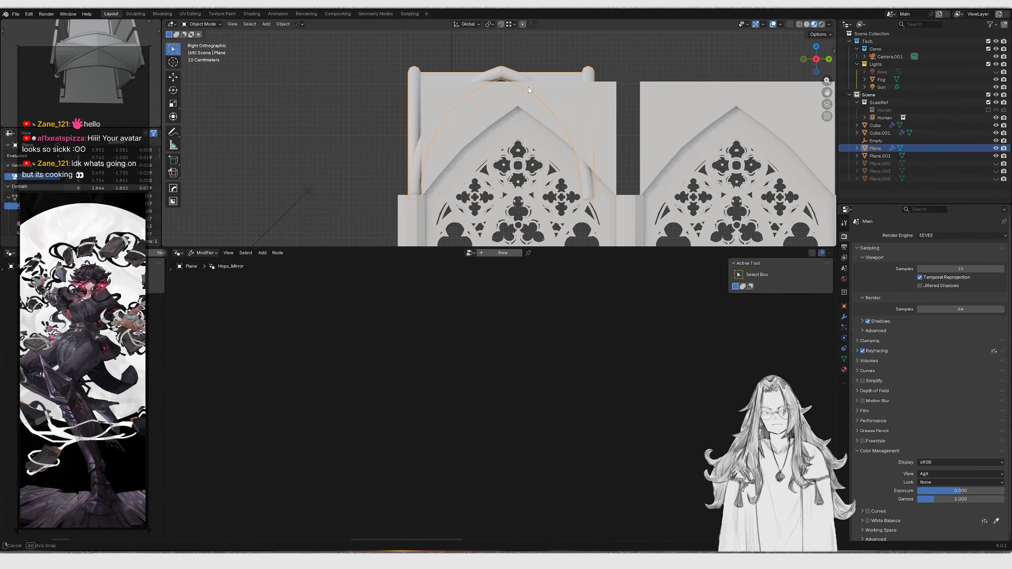
pyautogui.press('x')
pyautogui.press('y')
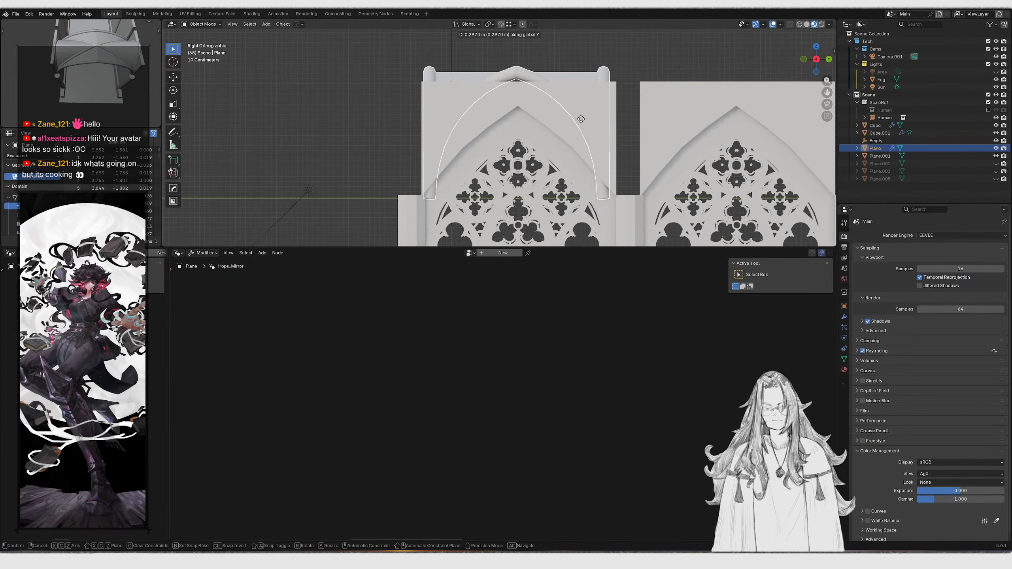
pyautogui.click(581, 119)
# In Edit Mode, shift the vault mesh about 0.39 m back along Y
pyautogui.moveTo(495, 140); pyautogui.dragTo(590, 204, button='middle')
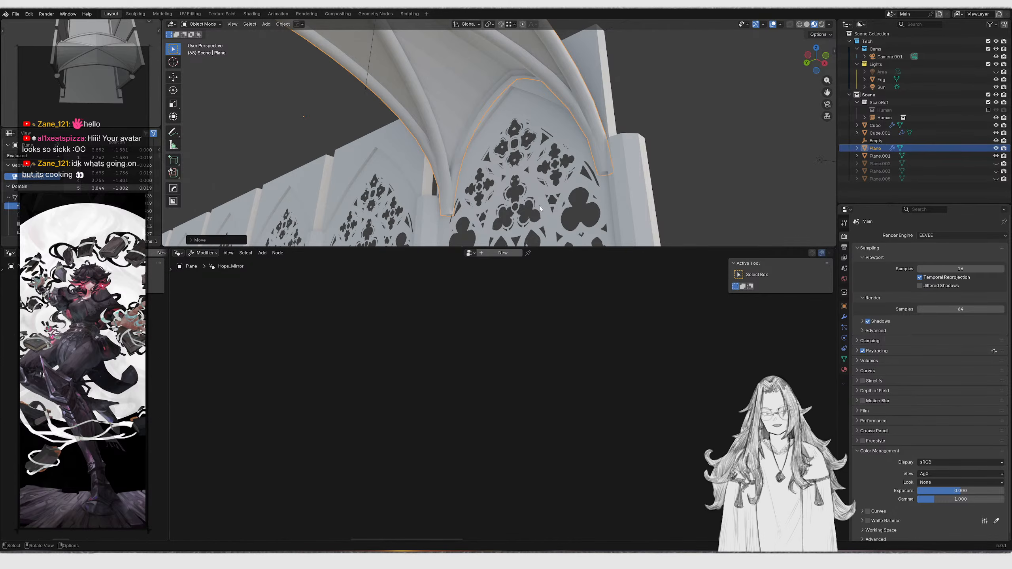
pyautogui.press('Tab')
pyautogui.press('g')
pyautogui.press('y')
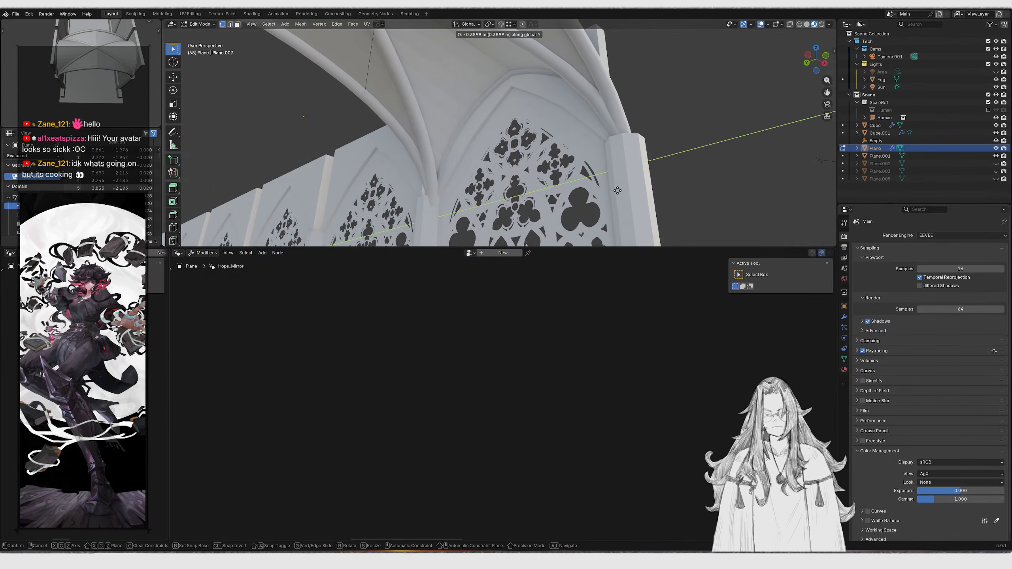
pyautogui.click(614, 190)
pyautogui.moveTo(614, 191); pyautogui.dragTo(641, 189, button='middle')
pyautogui.press('Tab')
# Nudge the vault object about 0.08 m along Y to fit the arch
pyautogui.press('g')
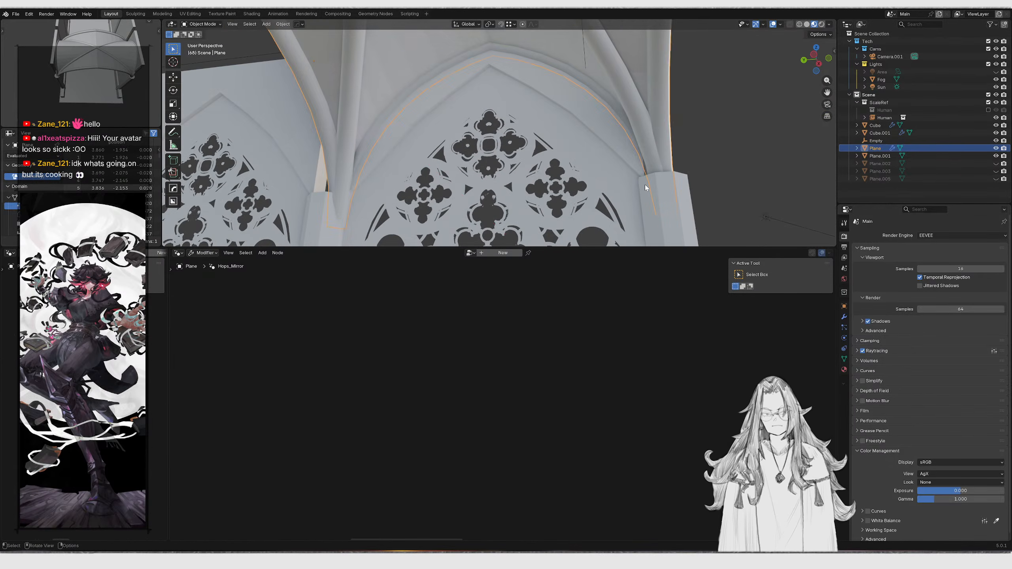
pyautogui.press('y')
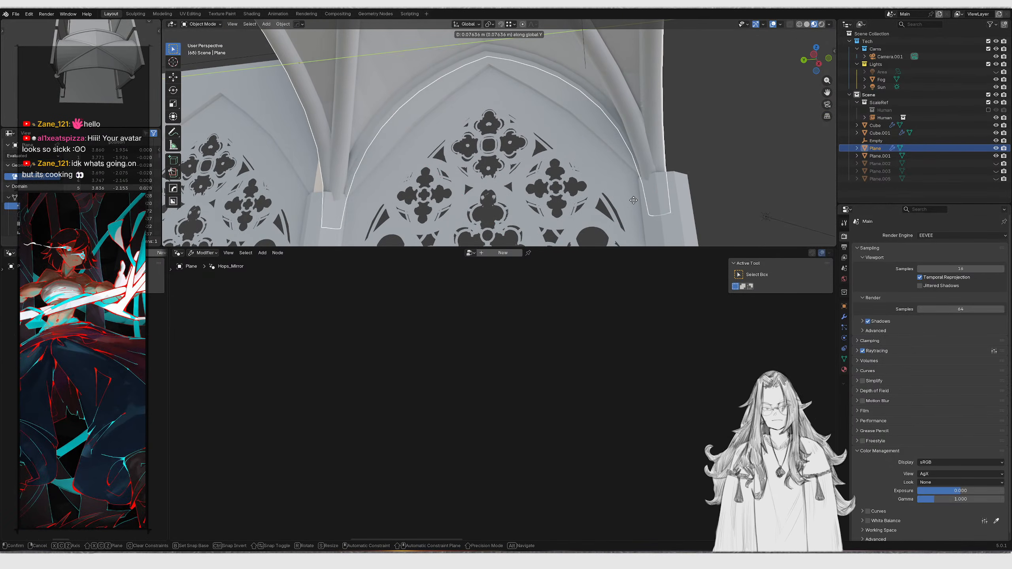
pyautogui.click(635, 203)
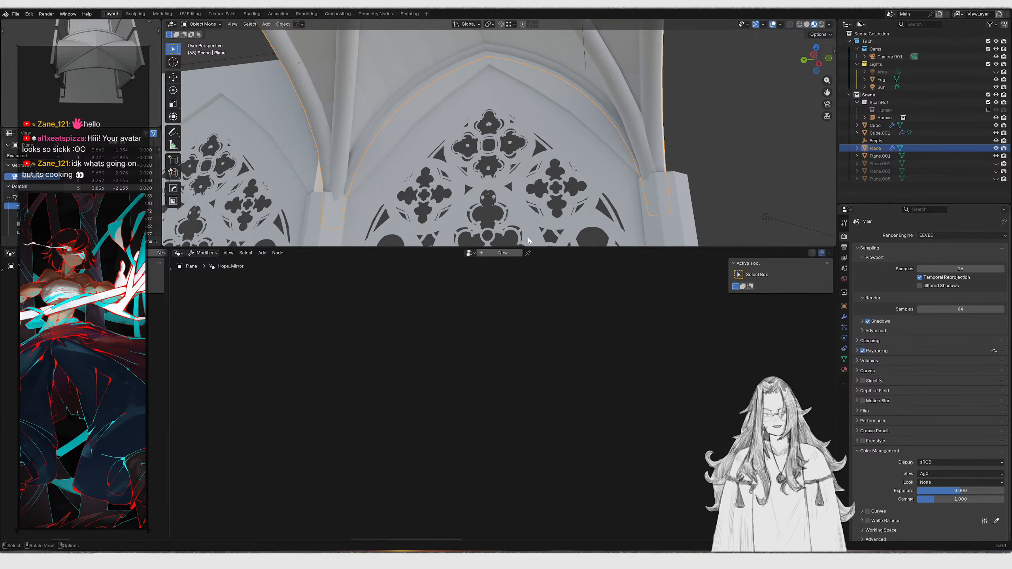
# Select the vault and open its Geometry Nodes modifier tree in the node editor
pyautogui.click(559, 101)
pyautogui.click(593, 62)
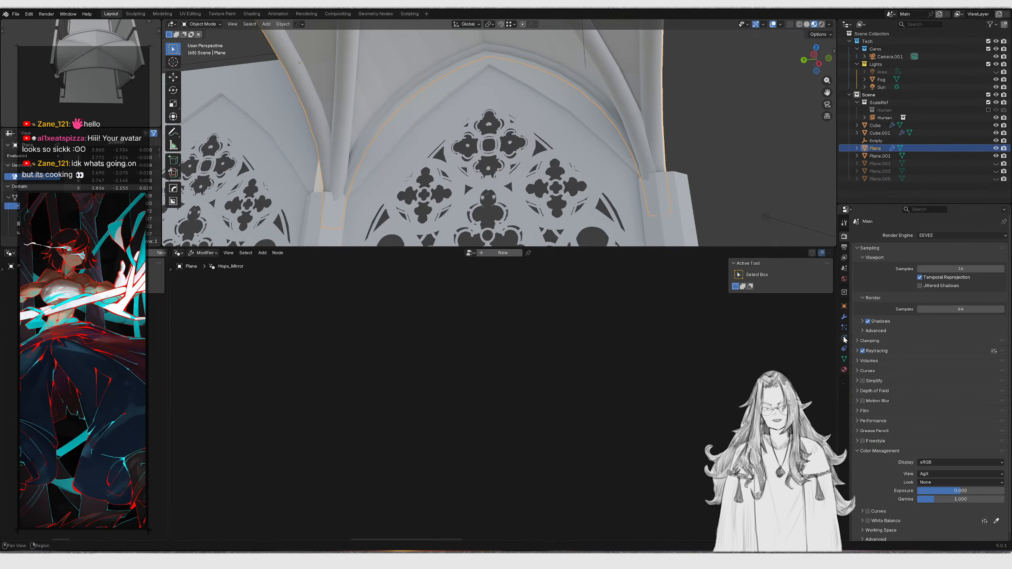
pyautogui.click(844, 318)
pyautogui.click(1000, 251)
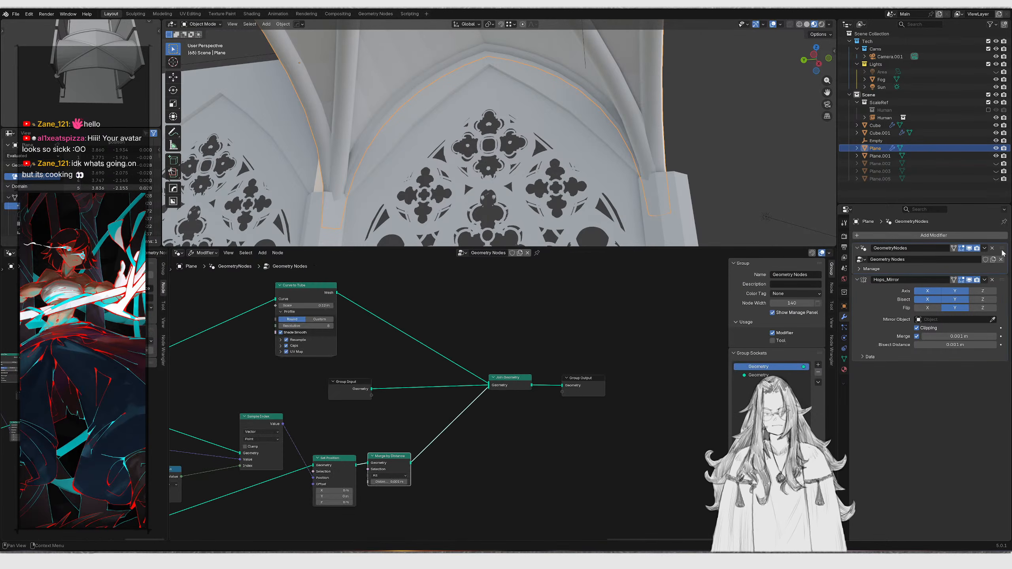
# Move the vault about 0.49 m down along Z to sit on the window arches
pyautogui.scroll(7, 506, 404)
pyautogui.moveTo(270, 520); pyautogui.dragTo(574, 419, button='middle')
pyautogui.scroll(-2, 574, 419)
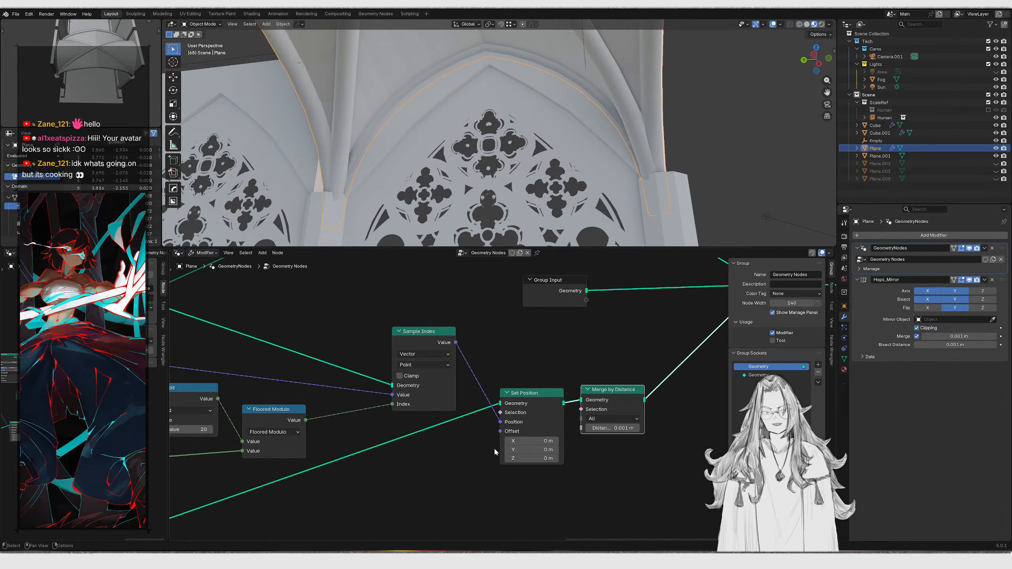
pyautogui.moveTo(346, 406); pyautogui.dragTo(677, 350, button='middle')
pyautogui.scroll(-5, 454, 375)
pyautogui.scroll(3, 455, 420)
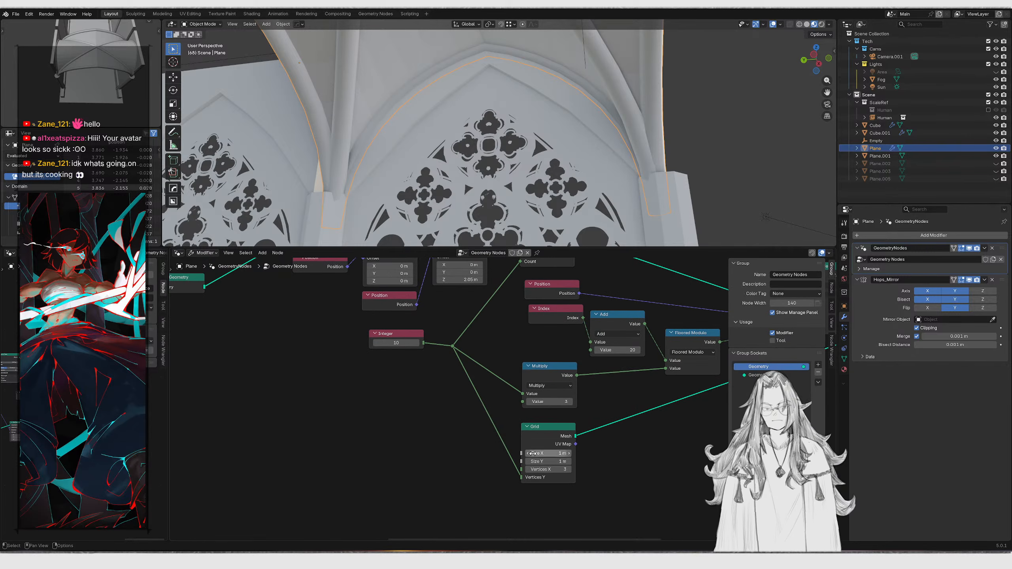
pyautogui.moveTo(503, 409); pyautogui.dragTo(483, 421, button='middle')
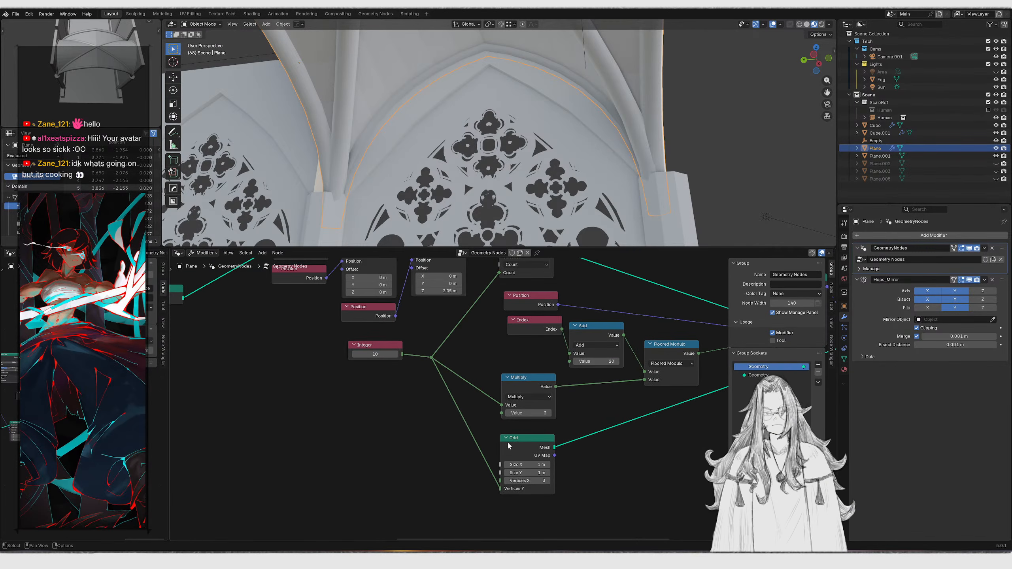
pyautogui.moveTo(456, 333); pyautogui.dragTo(436, 427, button='middle')
pyautogui.scroll(-1, 422, 416)
pyautogui.moveTo(398, 400); pyautogui.dragTo(500, 347, button='middle')
pyautogui.scroll(-3, 438, 379)
pyautogui.moveTo(359, 421); pyautogui.dragTo(644, 432, button='middle')
pyautogui.scroll(7, 402, 360)
pyautogui.moveTo(365, 352); pyautogui.dragTo(408, 390, button='middle')
pyautogui.moveTo(405, 386); pyautogui.dragTo(390, 387)
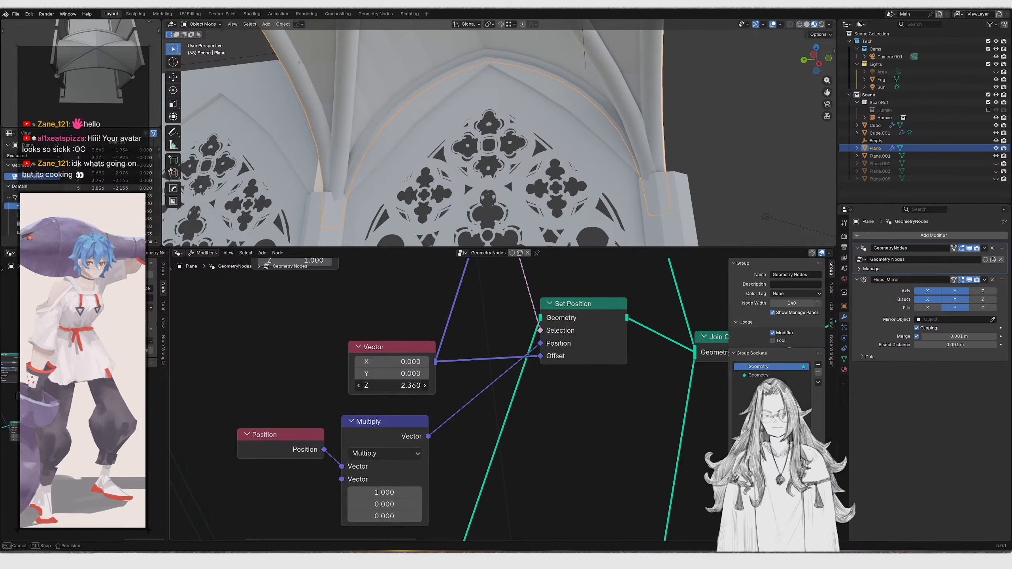
pyautogui.press('g')
pyautogui.press('z')
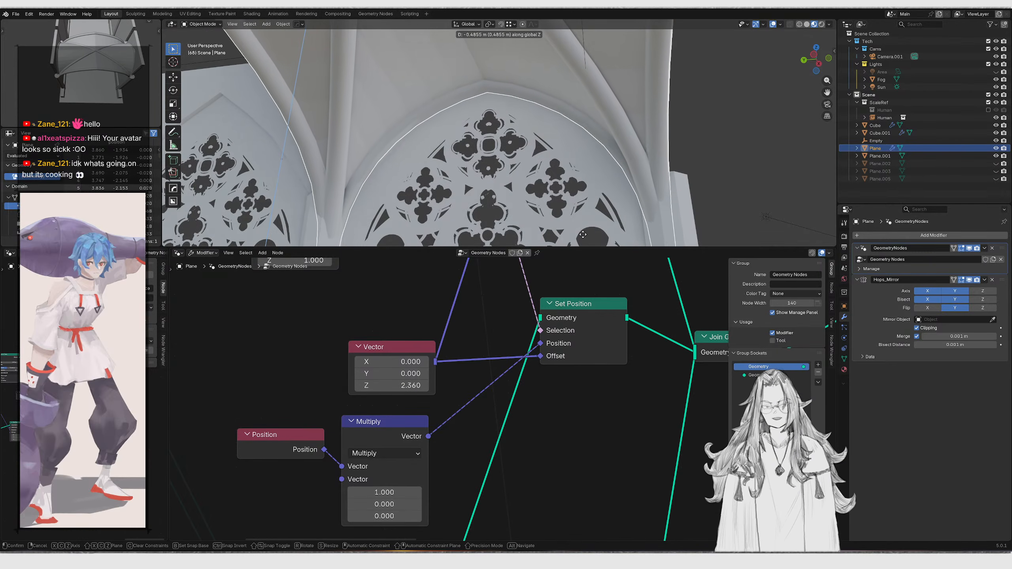
pyautogui.click(517, 113)
# Set the Vector node's Z offset to 2.830 and reselect the vault
pyautogui.moveTo(403, 385); pyautogui.dragTo(426, 385)
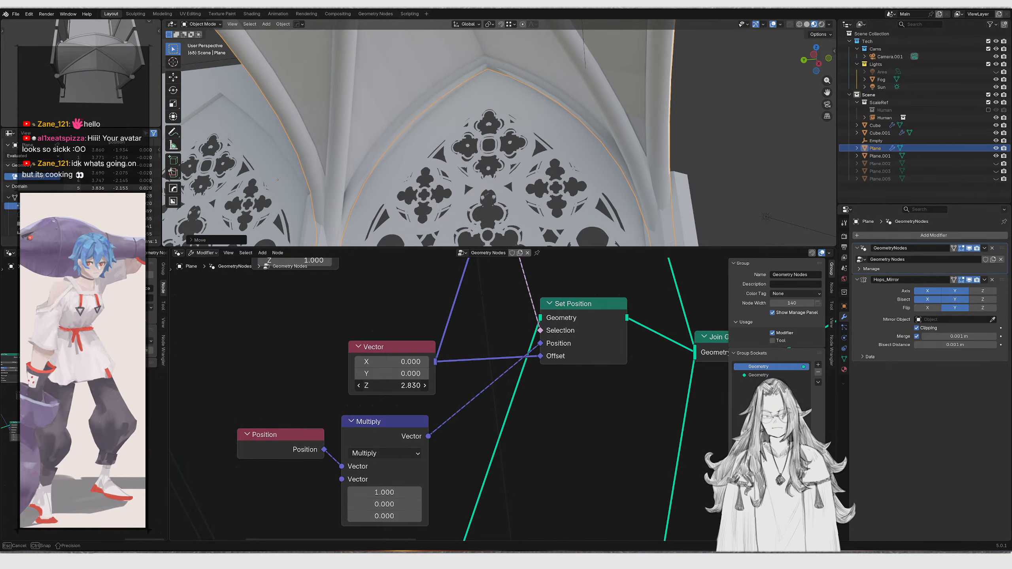
pyautogui.moveTo(450, 156); pyautogui.dragTo(612, 78, button='middle')
pyautogui.moveTo(389, 140); pyautogui.dragTo(494, 167, button='middle')
pyautogui.click(481, 157)
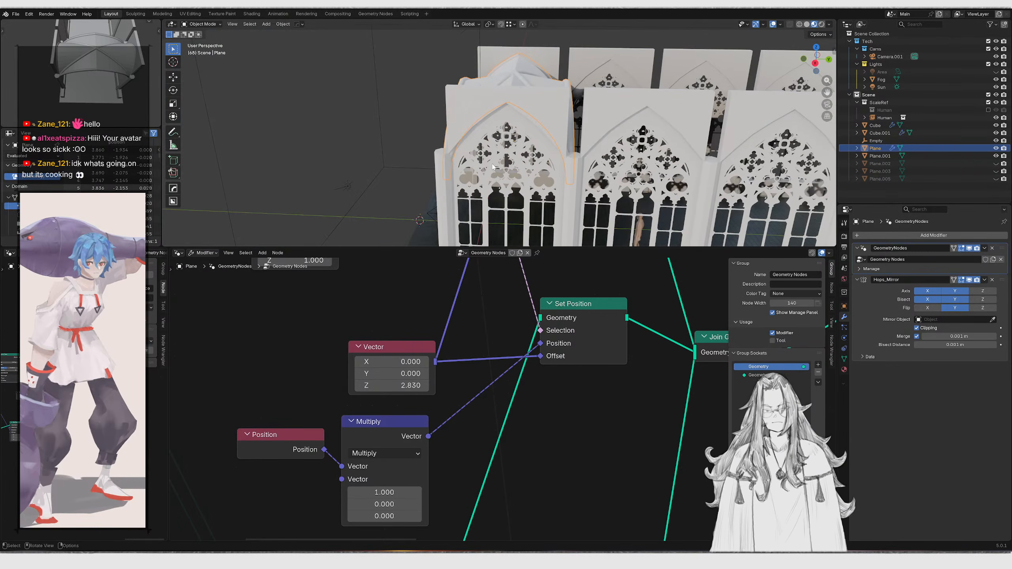
# Add an Array modifier to the vault with relative offset X 0, Y 1 and a count of 12
pyautogui.click(924, 235)
pyautogui.write('arra')
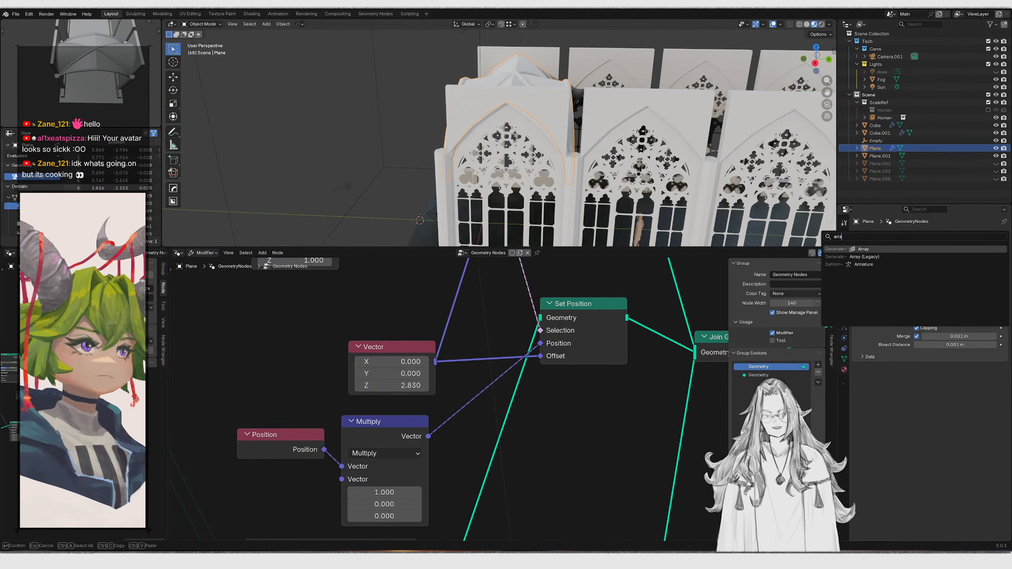
pyautogui.press('Return')
pyautogui.keyDown('ctrl'); pyautogui.moveTo(623, 191); pyautogui.dragTo(623, 137, button='middle'); pyautogui.keyUp('ctrl')
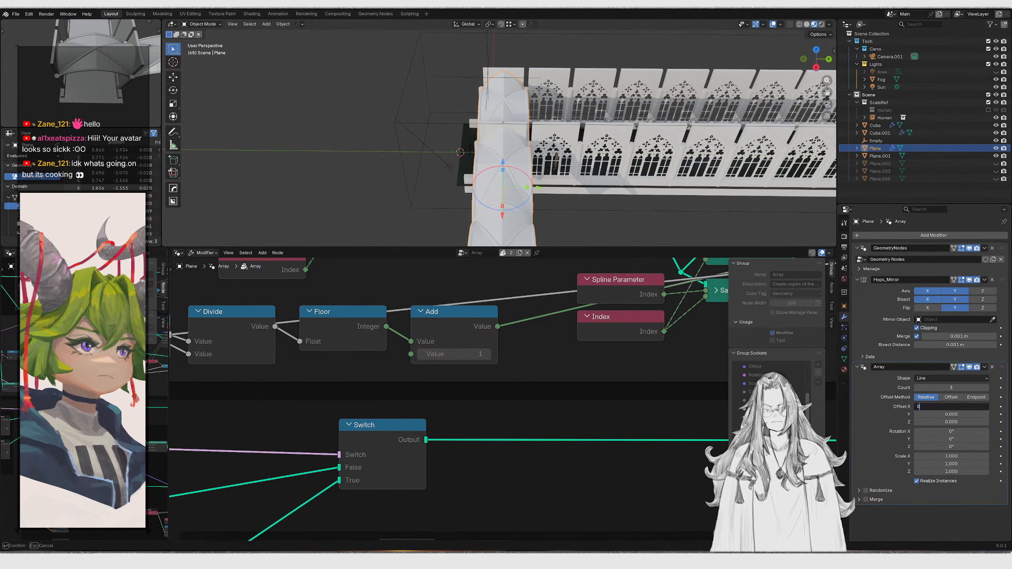
pyautogui.press('Return')
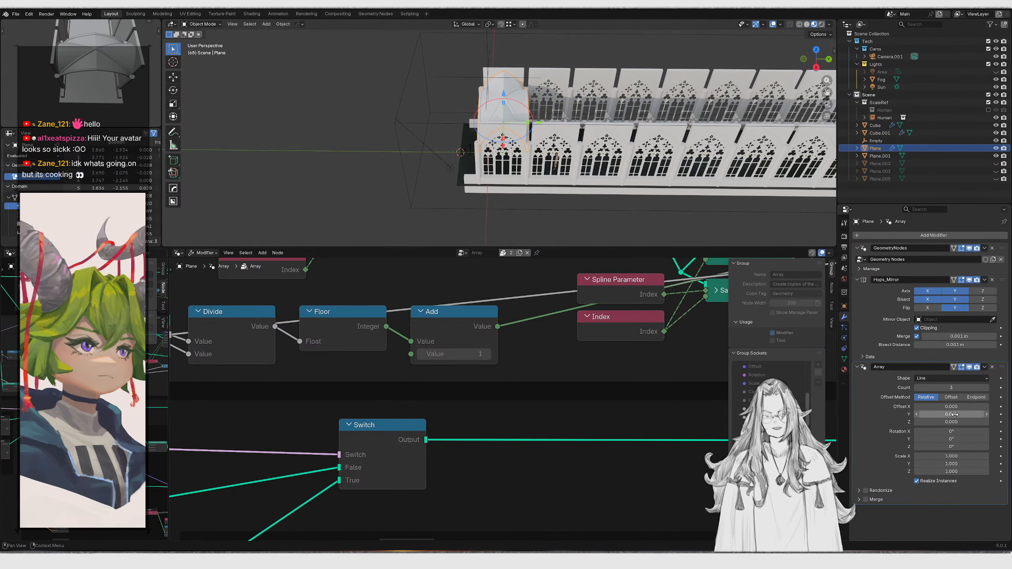
pyautogui.write('1')
pyautogui.press('Return')
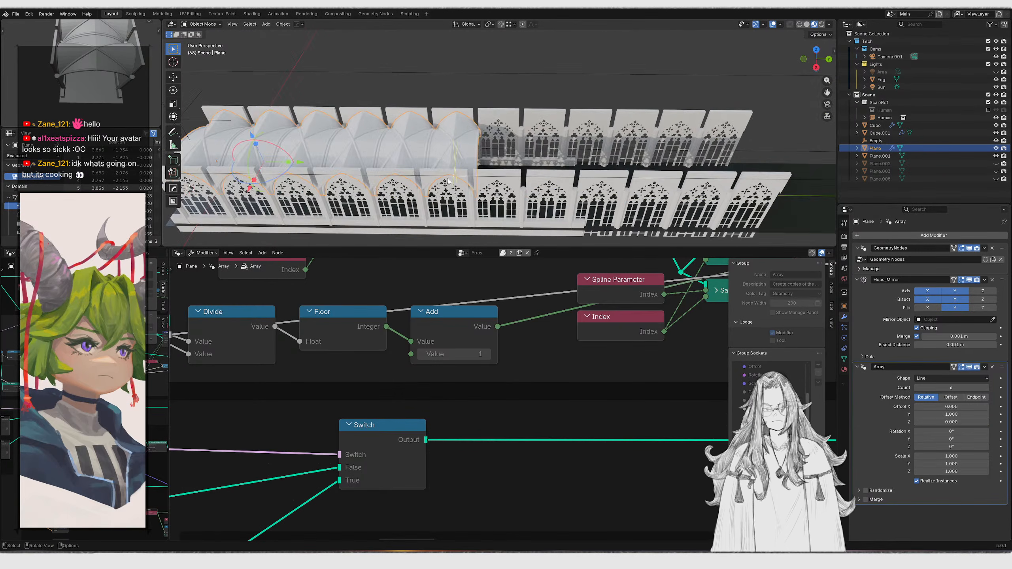
pyautogui.click(486, 158)
pyautogui.moveTo(468, 152); pyautogui.dragTo(675, 155)
pyautogui.scroll(4, 529, 172)
pyautogui.moveTo(559, 186); pyautogui.dragTo(571, 99, button='middle')
# View the corridor through the camera in rendered shading, toggling the fog's visibility
pyautogui.press('KP_0')
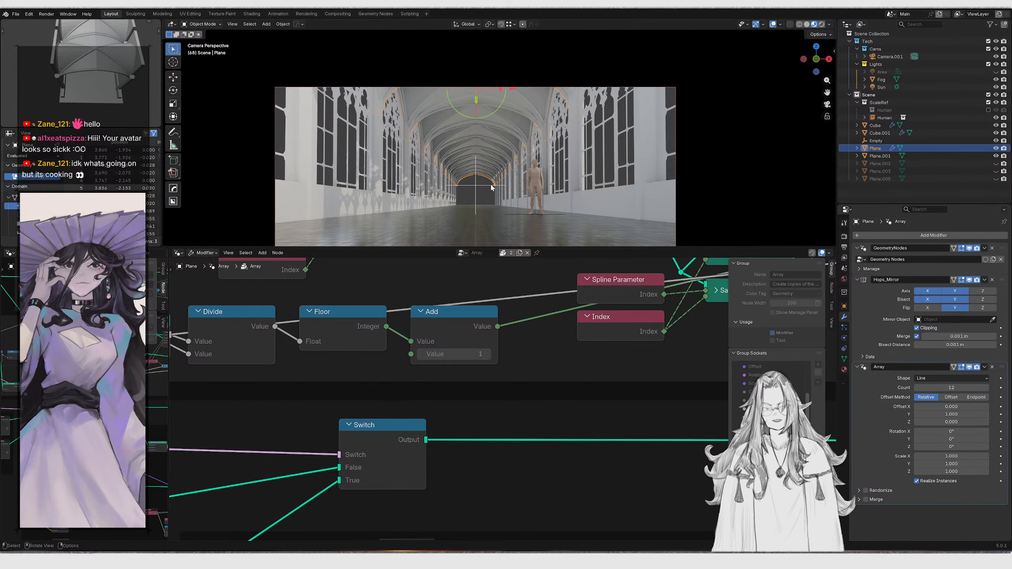
pyautogui.press('KP_0')
pyautogui.press('KP_0')
pyautogui.press('z')
pyautogui.click(502, 104)
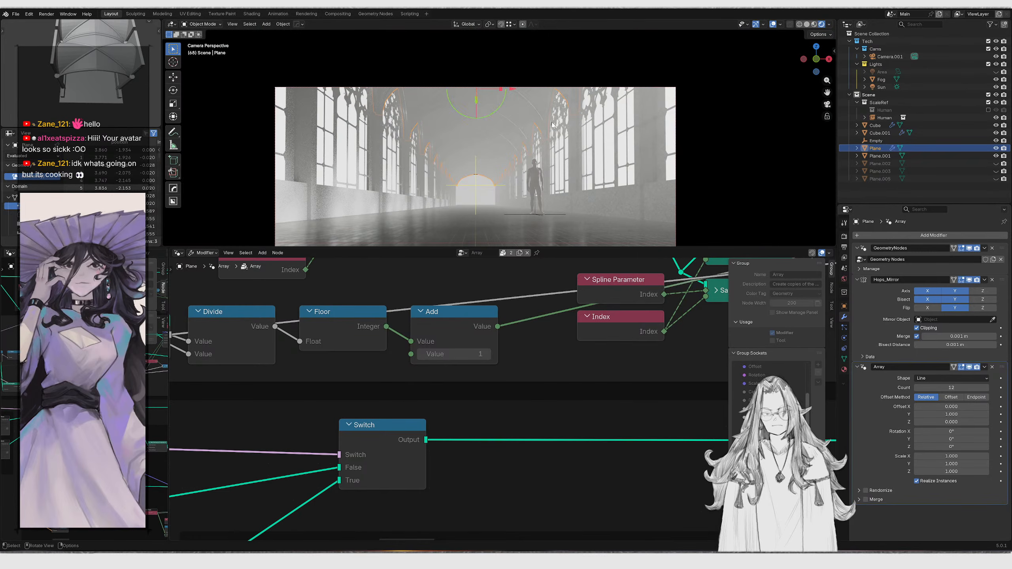
pyautogui.scroll(3, 551, 125)
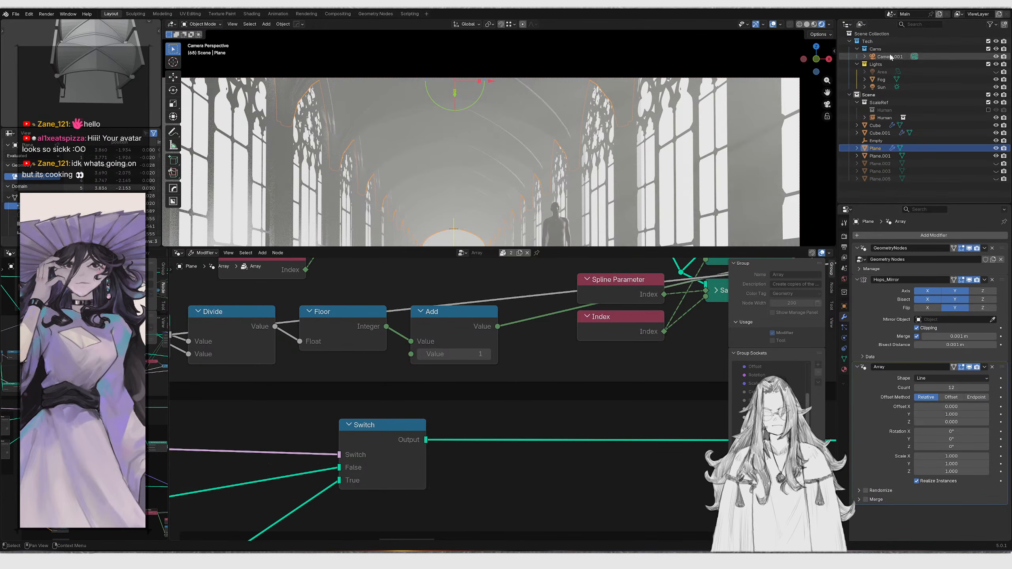
pyautogui.click(996, 80)
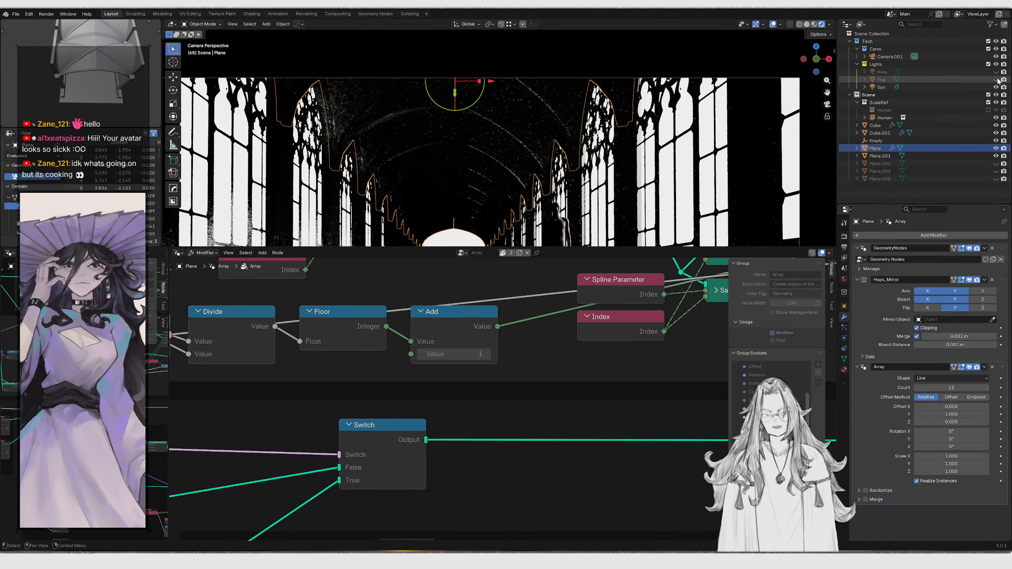
pyautogui.scroll(-2, 573, 145)
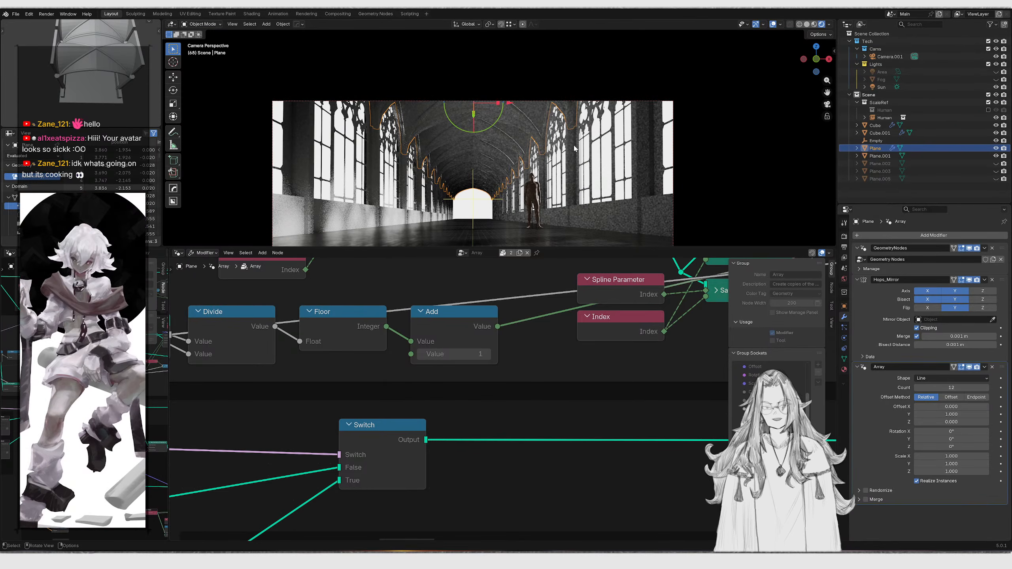
pyautogui.scroll(-1, 574, 148)
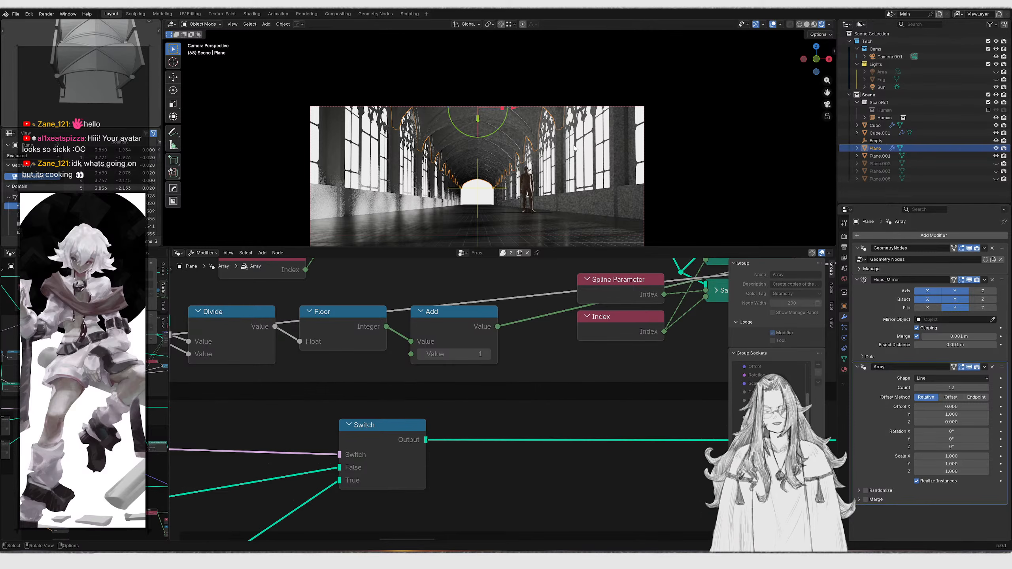
# In Edit Mode, shift the vault mesh about 1.87 m along X
pyautogui.click(773, 25)
pyautogui.moveTo(594, 123)
pyautogui.keyDown('shift'); pyautogui.mouseDown(button='middle')
pyautogui.moveTo(612, 112)
pyautogui.moveTo(621, 133)
pyautogui.moveTo(585, 119)
pyautogui.moveTo(594, 118)
pyautogui.mouseUp(button='middle'); pyautogui.keyUp('shift')
pyautogui.scroll(1, 613, 113)
pyautogui.press('z')
pyautogui.click(626, 115)
pyautogui.scroll(-4, 631, 113)
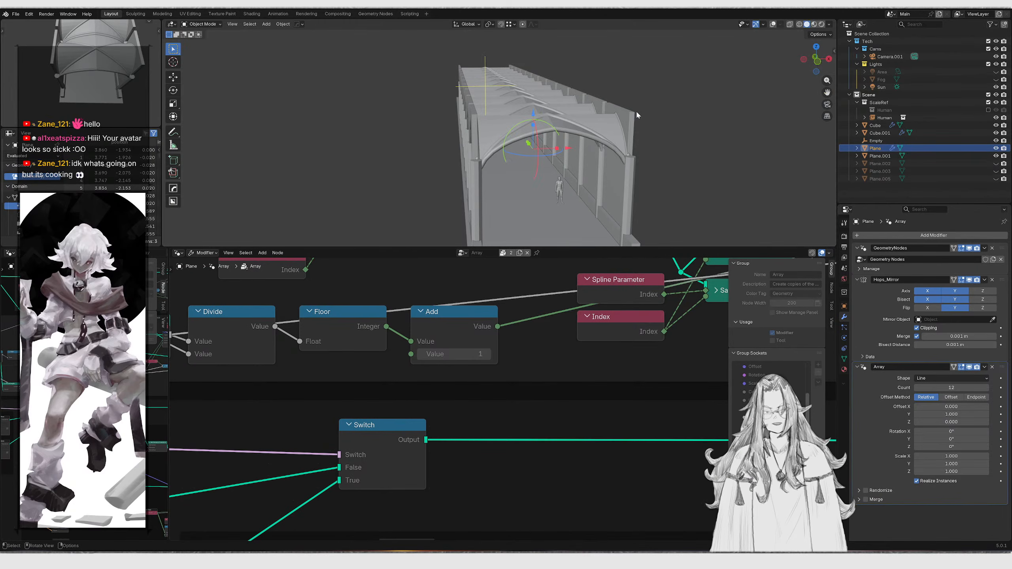
pyautogui.click(772, 25)
pyautogui.moveTo(661, 119); pyautogui.dragTo(644, 124, button='middle')
pyautogui.press('Tab')
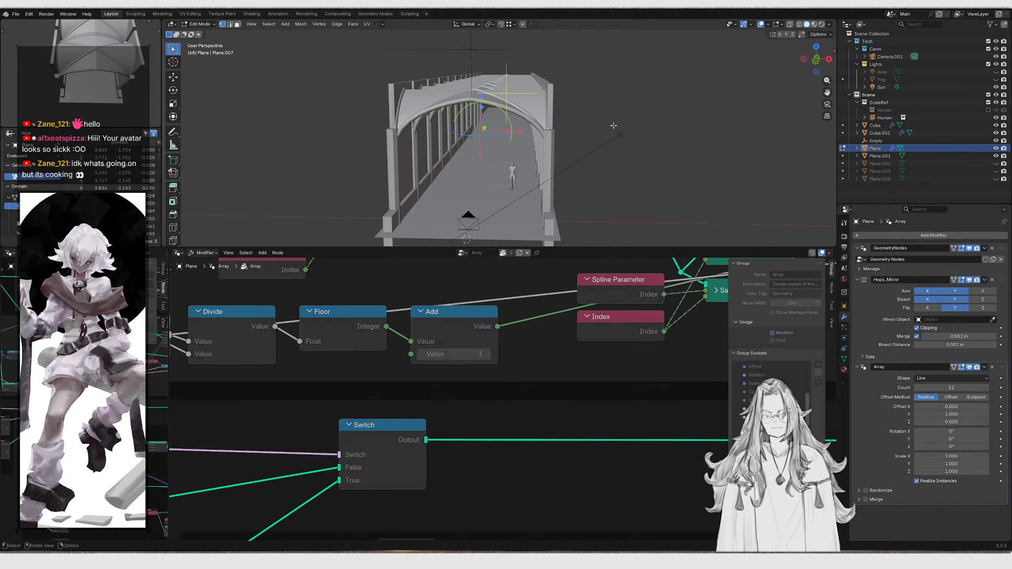
pyautogui.press('g')
pyautogui.press('x')
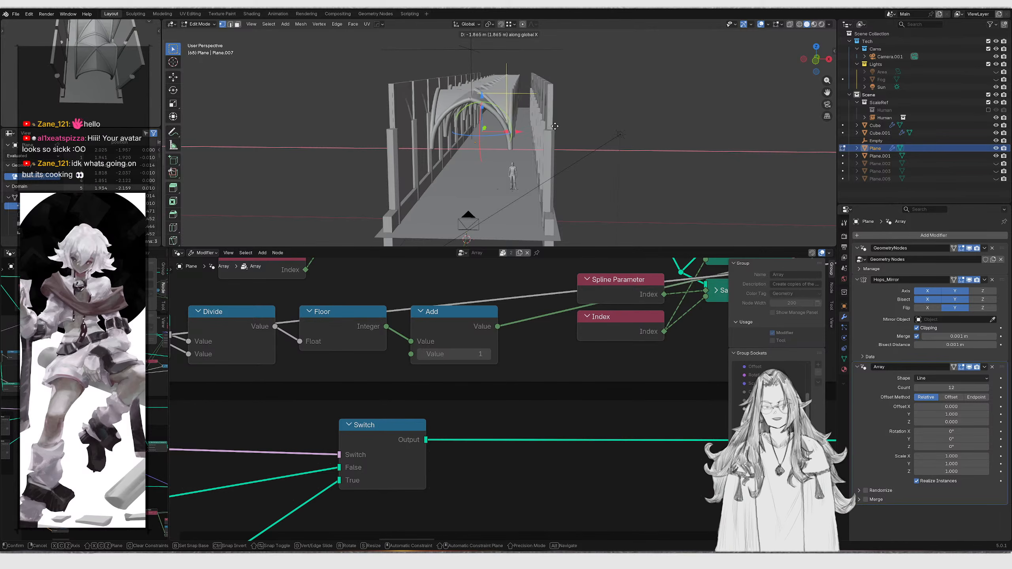
pyautogui.click(555, 126)
# Cancel a second X move, undo the previous shift and return to Object Mode
pyautogui.scroll(5, 552, 127)
pyautogui.moveTo(546, 133); pyautogui.dragTo(521, 150, button='middle')
pyautogui.scroll(-6, 528, 148)
pyautogui.scroll(8, 521, 149)
pyautogui.press('g')
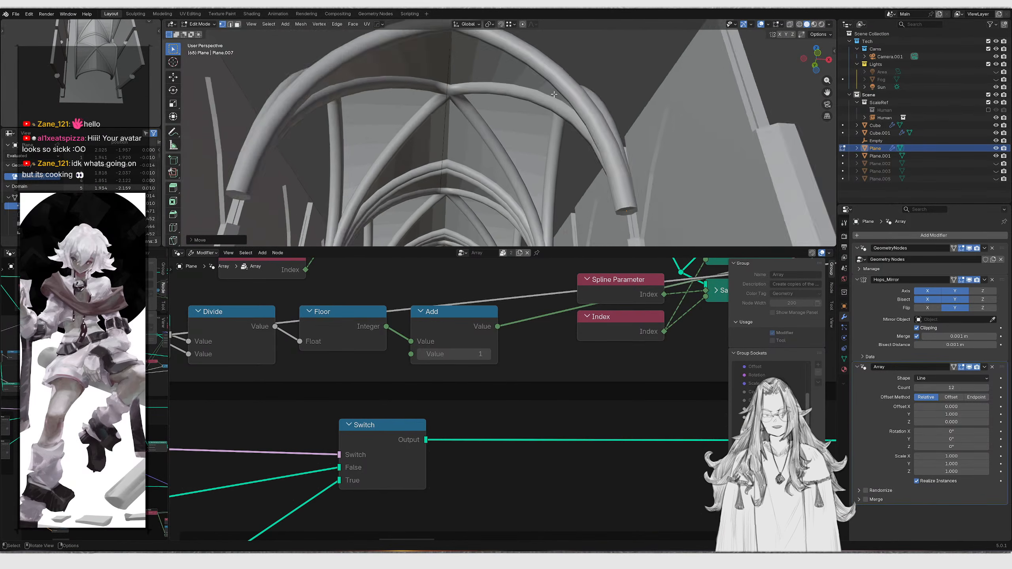
pyautogui.press('x')
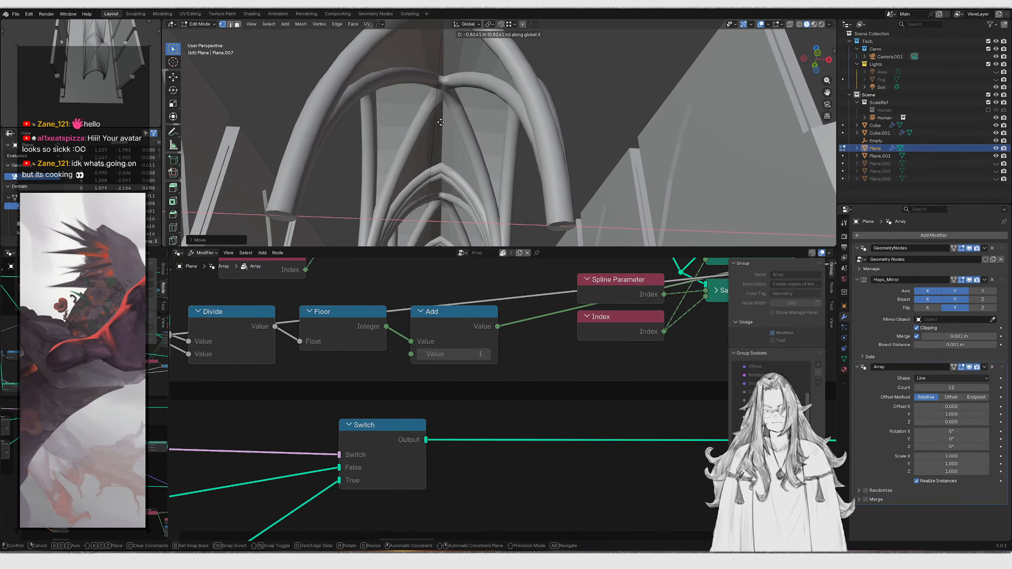
pyautogui.rightClick(620, 136)
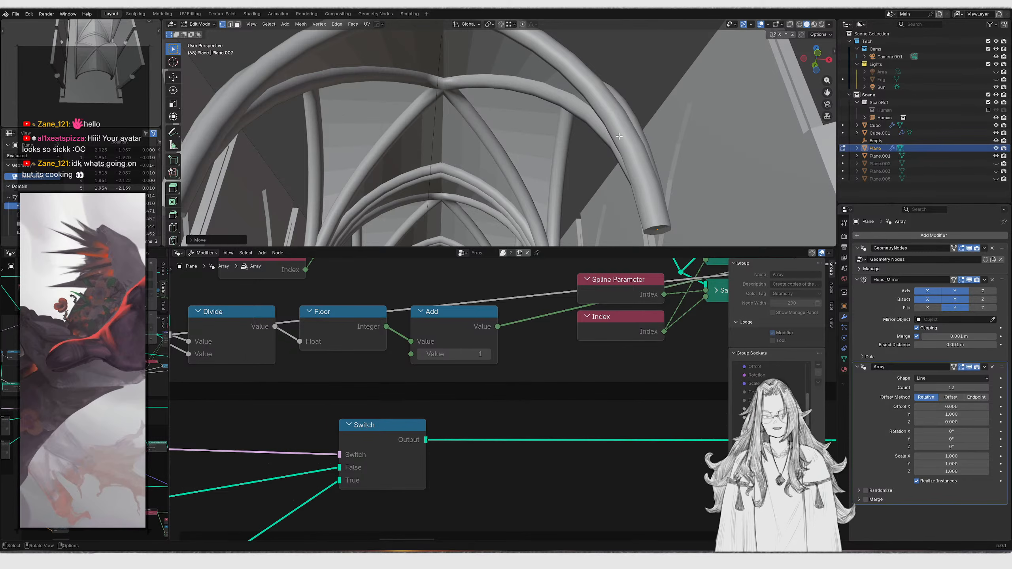
pyautogui.hotkey('ctrl', 'z')
pyautogui.press('Tab')
pyautogui.scroll(-12, 573, 140)
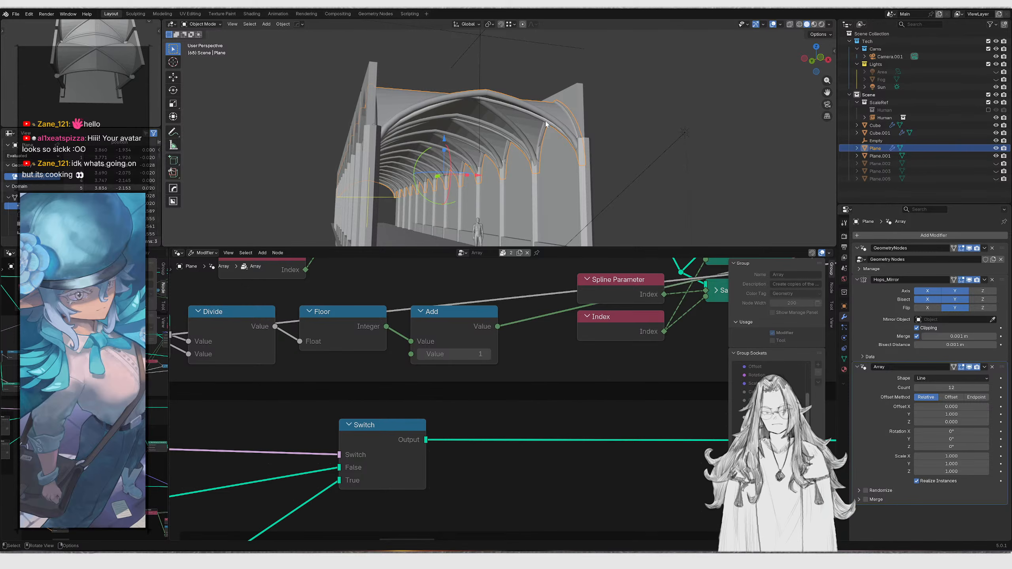
# Turn off Merge on the vault's Hops_Mirror modifier
pyautogui.press('KP_0')
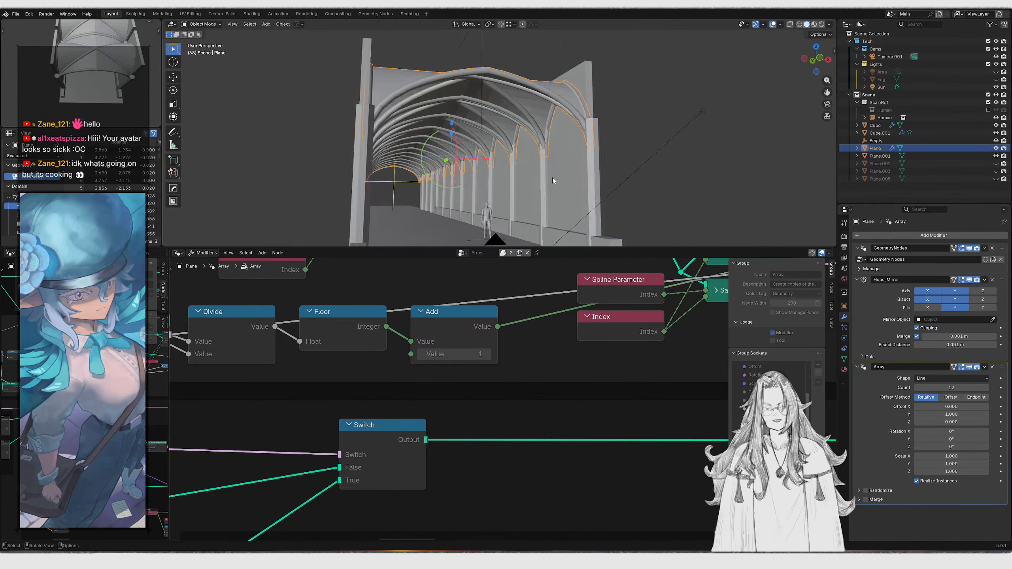
pyautogui.press('z')
pyautogui.press('z')
pyautogui.moveTo(523, 129)
pyautogui.mouseDown(button='middle')
pyautogui.moveTo(503, 165)
pyautogui.moveTo(520, 121)
pyautogui.moveTo(464, 182)
pyautogui.mouseUp(button='middle')
pyautogui.scroll(-5, 521, 140)
pyautogui.scroll(-4, 522, 137)
pyautogui.scroll(1, 502, 164)
pyautogui.scroll(6, 503, 147)
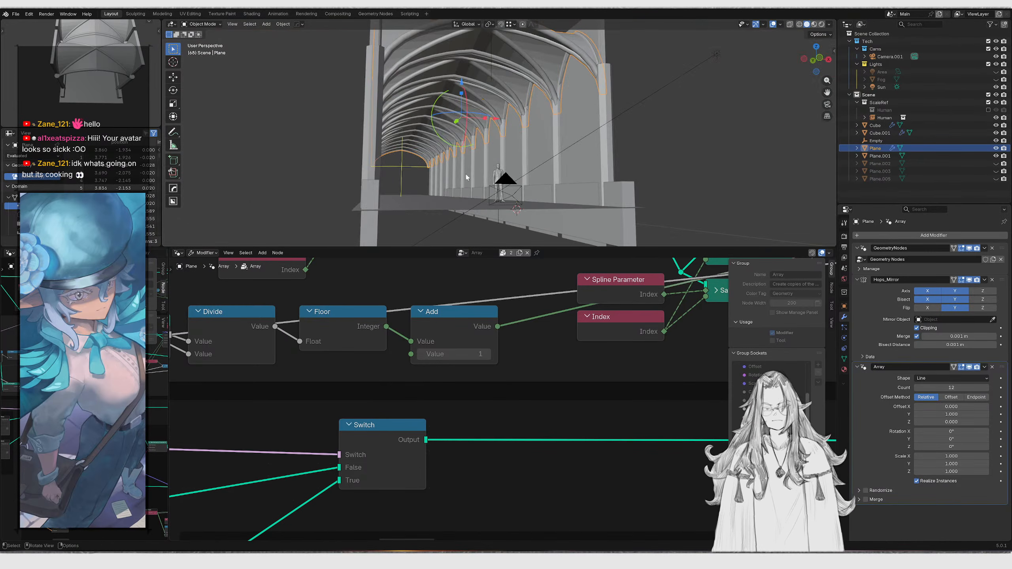
pyautogui.keyDown('shift'); pyautogui.moveTo(534, 54); pyautogui.dragTo(500, 210, button='middle'); pyautogui.keyUp('shift')
pyautogui.scroll(5, 510, 159)
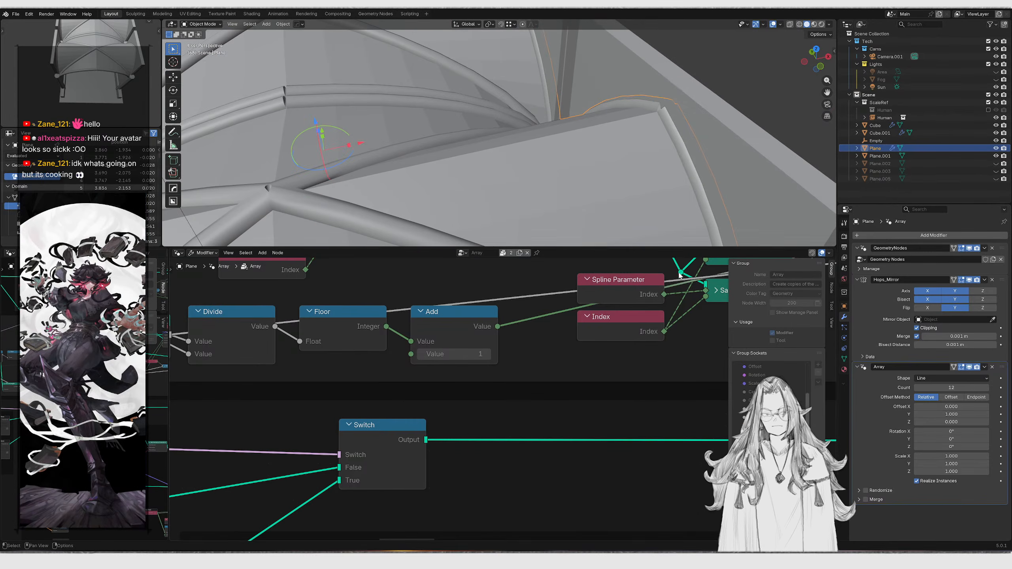
pyautogui.click(916, 337)
pyautogui.moveTo(552, 208); pyautogui.dragTo(590, 158, button='middle')
# Try shifting the vault mesh slightly along X in Edit Mode, then undo it
pyautogui.press('Tab')
pyautogui.press('g')
pyautogui.press('x')
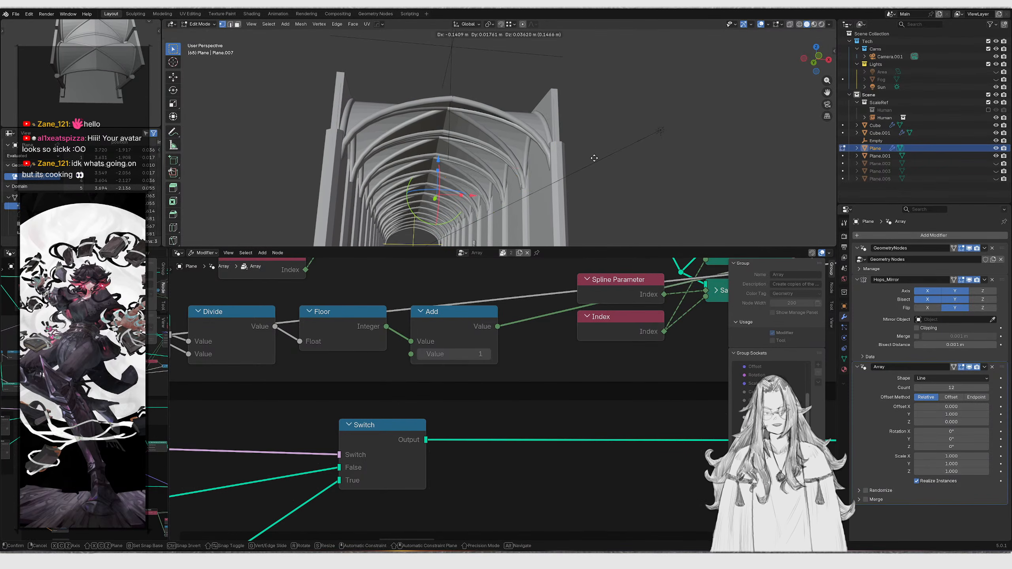
pyautogui.click(556, 154)
pyautogui.scroll(4, 555, 155)
pyautogui.moveTo(556, 154); pyautogui.dragTo(493, 184, button='middle')
pyautogui.press('Tab')
pyautogui.press('Tab')
pyautogui.hotkey('ctrl', 'z')
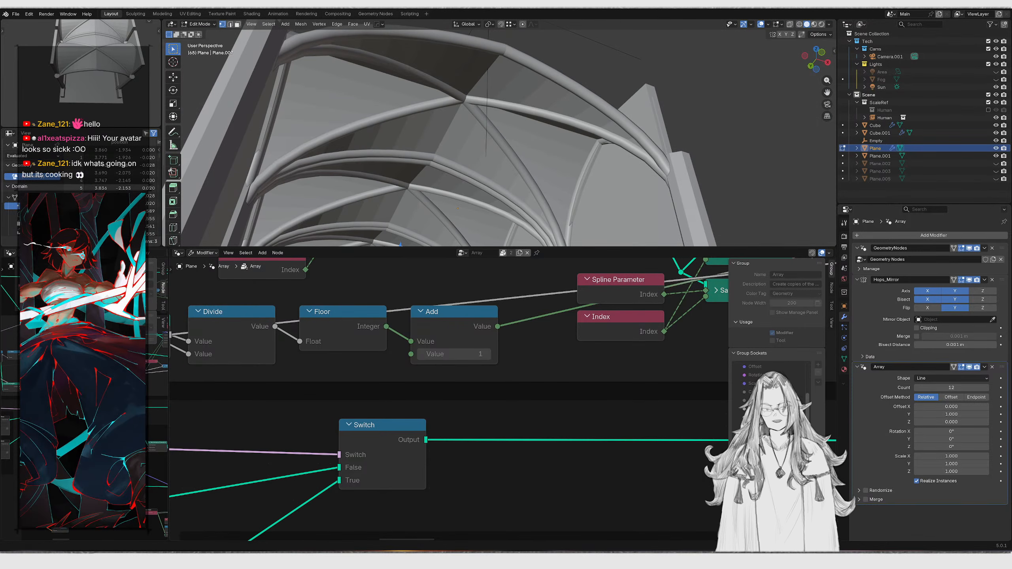
# Open the rib reference photo, compare it with the vault in front view, and show the GeometryNodes tree
pyautogui.click(463, 560)
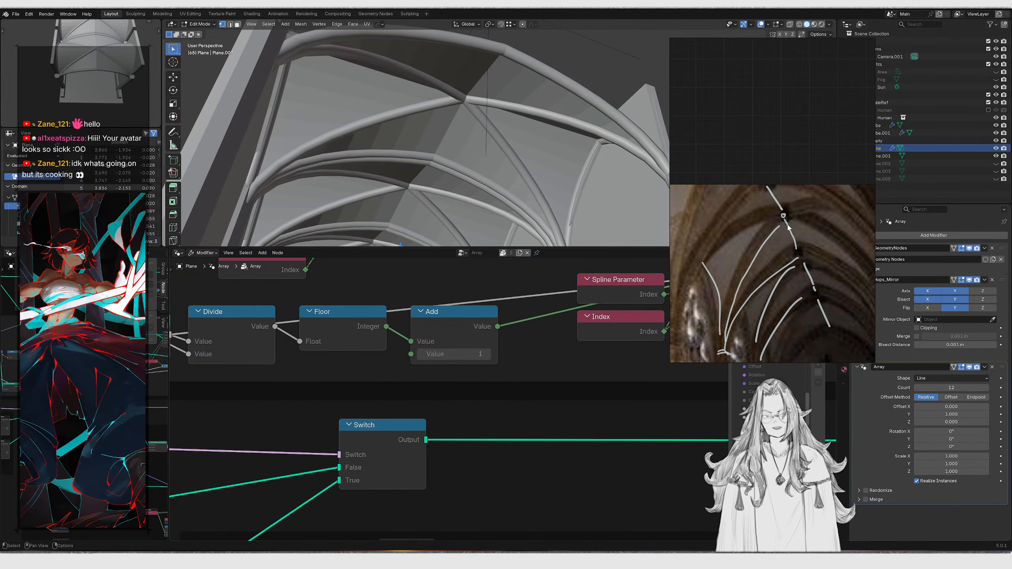
pyautogui.scroll(4, 484, 92)
pyautogui.scroll(-4, 481, 94)
pyautogui.moveTo(480, 95); pyautogui.dragTo(505, 144, button='middle')
pyautogui.scroll(4, 506, 144)
pyautogui.scroll(-4, 506, 144)
pyautogui.moveTo(425, 106); pyautogui.dragTo(403, 110, button='middle')
pyautogui.scroll(4, 378, 110)
pyautogui.scroll(-4, 378, 110)
pyautogui.moveTo(334, 113); pyautogui.dragTo(497, 121, button='middle')
pyautogui.scroll(-3, 404, 119)
pyautogui.hotkey('shift', 'z')
pyautogui.moveTo(411, 133)
pyautogui.mouseDown(button='middle')
pyautogui.moveTo(494, 137)
pyautogui.moveTo(458, 138)
pyautogui.moveTo(485, 140)
pyautogui.moveTo(466, 150)
pyautogui.mouseUp(button='middle')
pyautogui.hotkey('shift', 'z')
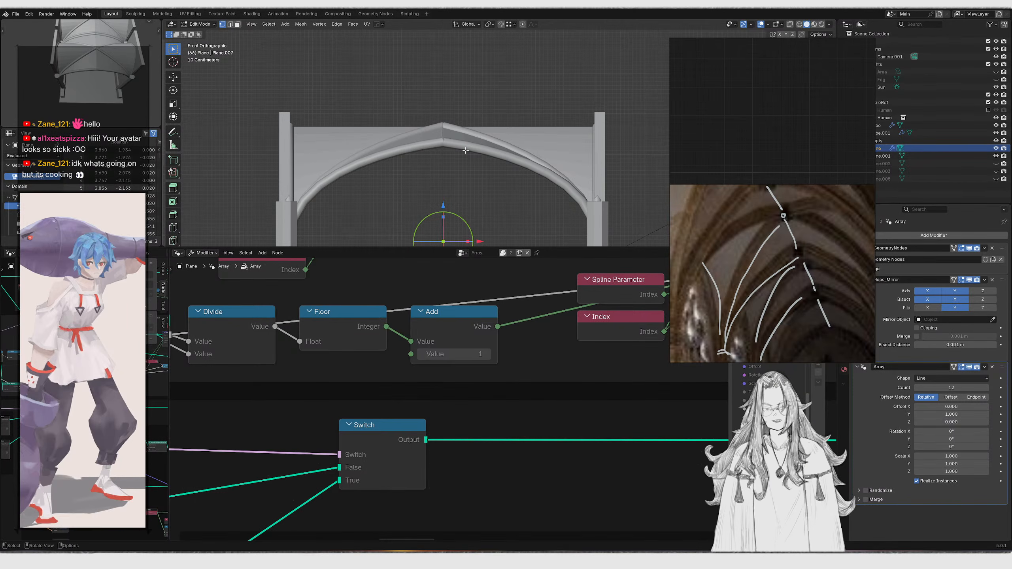
pyautogui.scroll(-14, 432, 328)
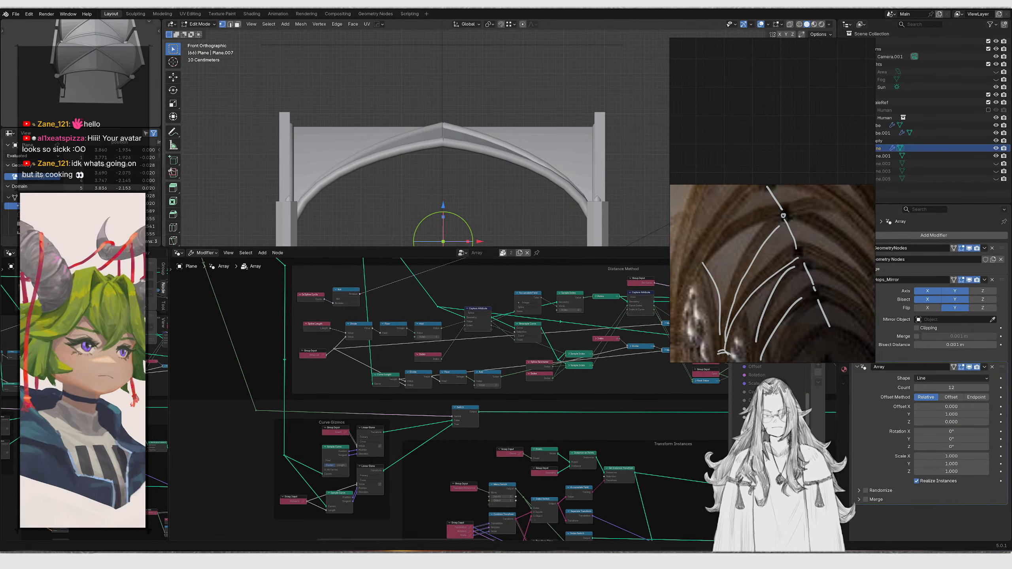
pyautogui.click(1005, 248)
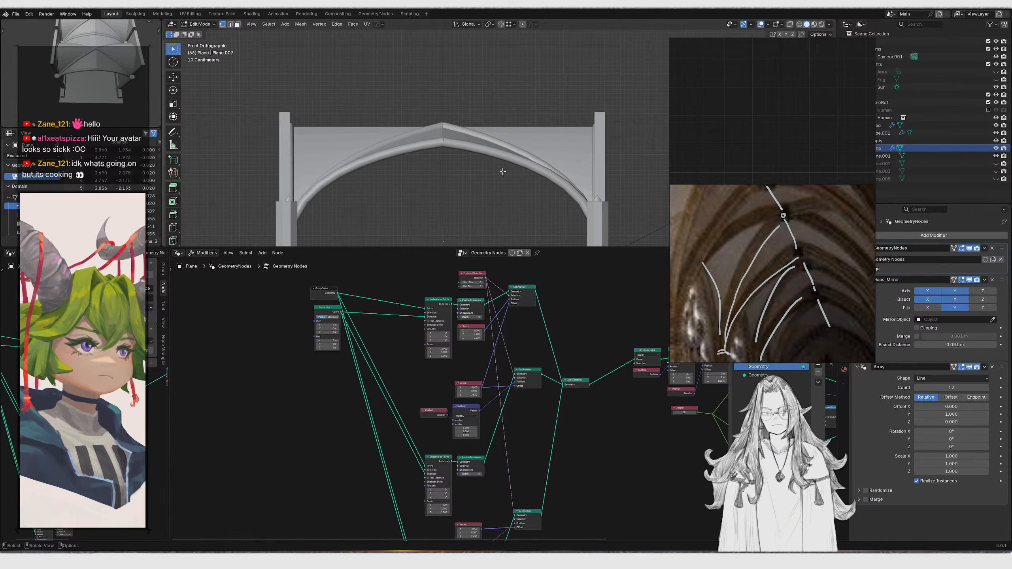
# Exit Edit Mode and preview the rib tree's Join Geometry output in the viewport with a Viewer node
pyautogui.press('Tab')
pyautogui.moveTo(549, 418); pyautogui.dragTo(460, 384, button='middle')
pyautogui.keyDown('ctrl'); pyautogui.keyDown('shift'); pyautogui.click(459, 385); pyautogui.keyUp('shift'); pyautogui.keyUp('ctrl')
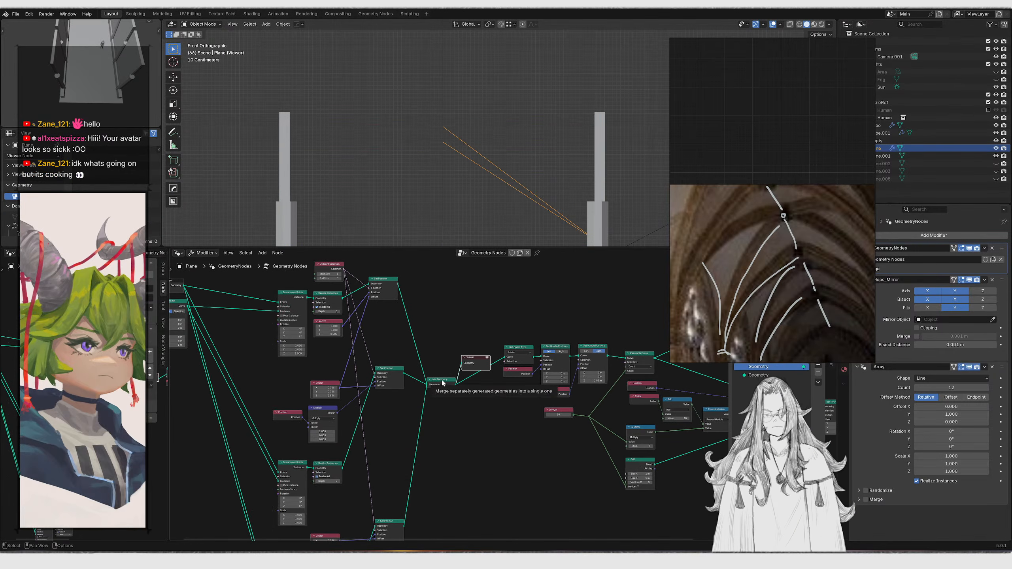
pyautogui.moveTo(480, 226); pyautogui.dragTo(522, 186, button='middle')
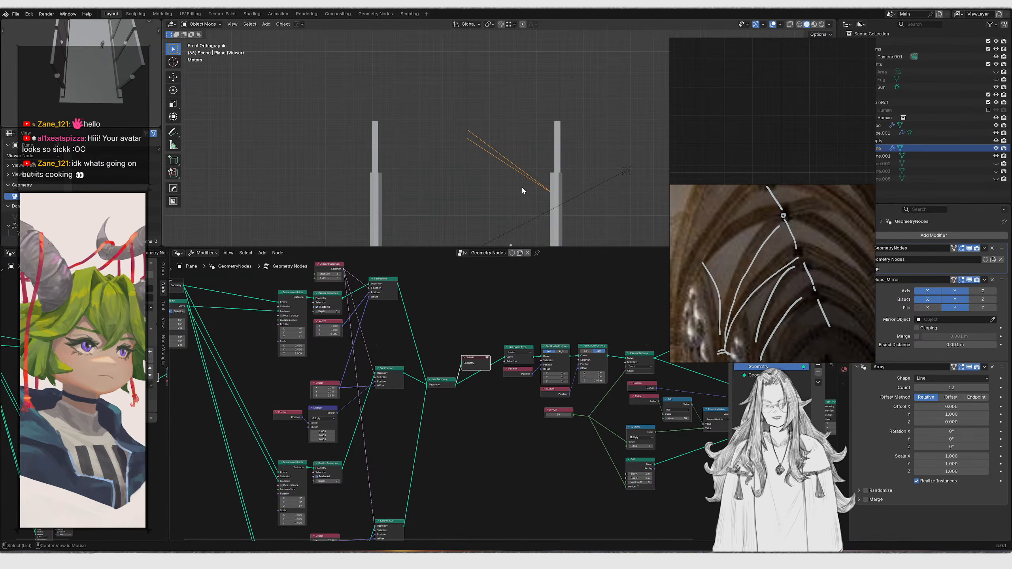
pyautogui.scroll(2, 454, 369)
pyautogui.press('g')
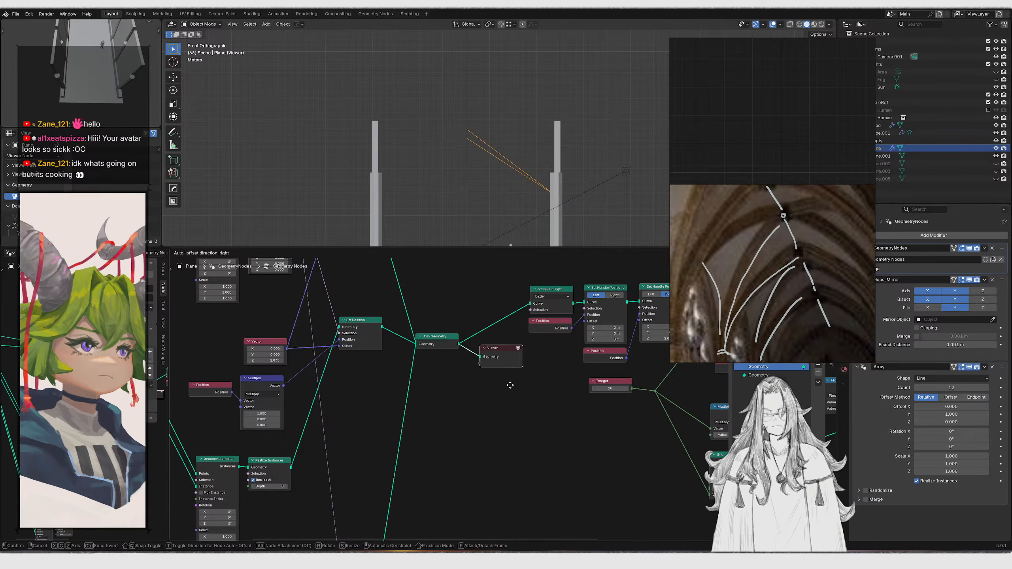
pyautogui.click(511, 385)
# Delete the lower Vector node in the rib node tree
pyautogui.moveTo(426, 370); pyautogui.dragTo(562, 310, button='middle')
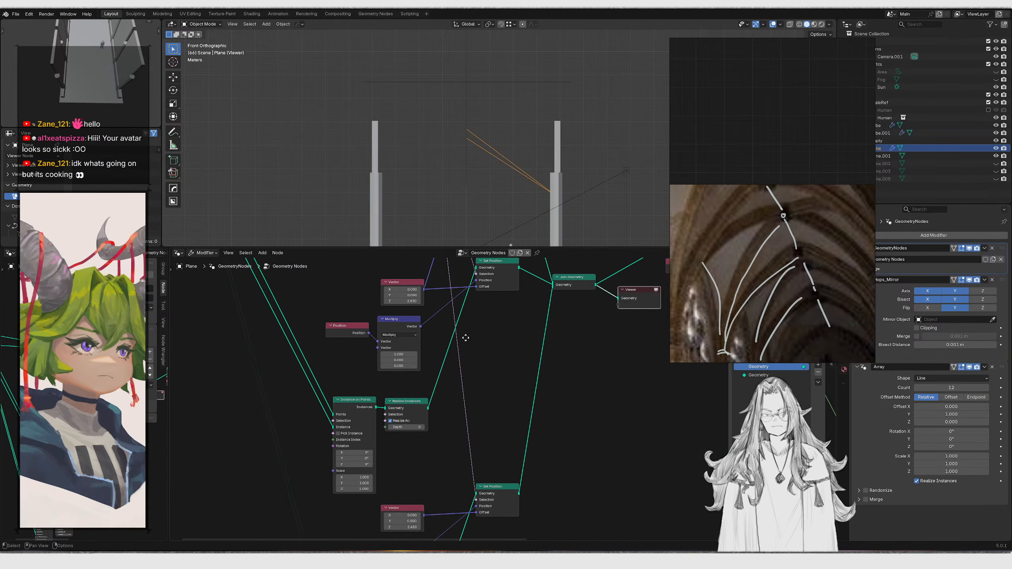
pyautogui.scroll(1, 435, 346)
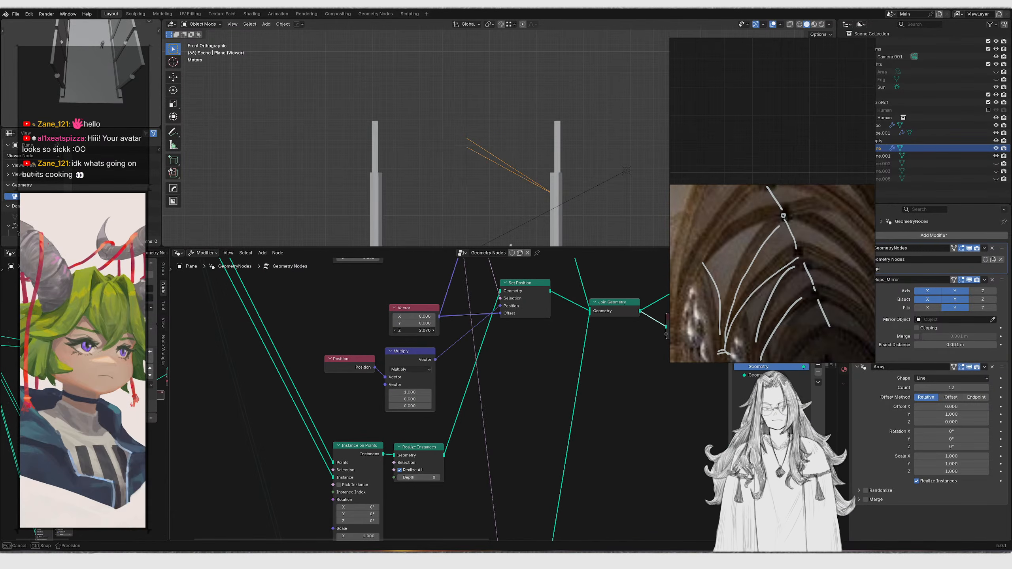
pyautogui.scroll(-1, 453, 358)
pyautogui.scroll(-3, 453, 355)
pyautogui.moveTo(453, 354); pyautogui.dragTo(441, 321, button='middle')
pyautogui.scroll(3, 442, 320)
pyautogui.moveTo(442, 283); pyautogui.dragTo(494, 507)
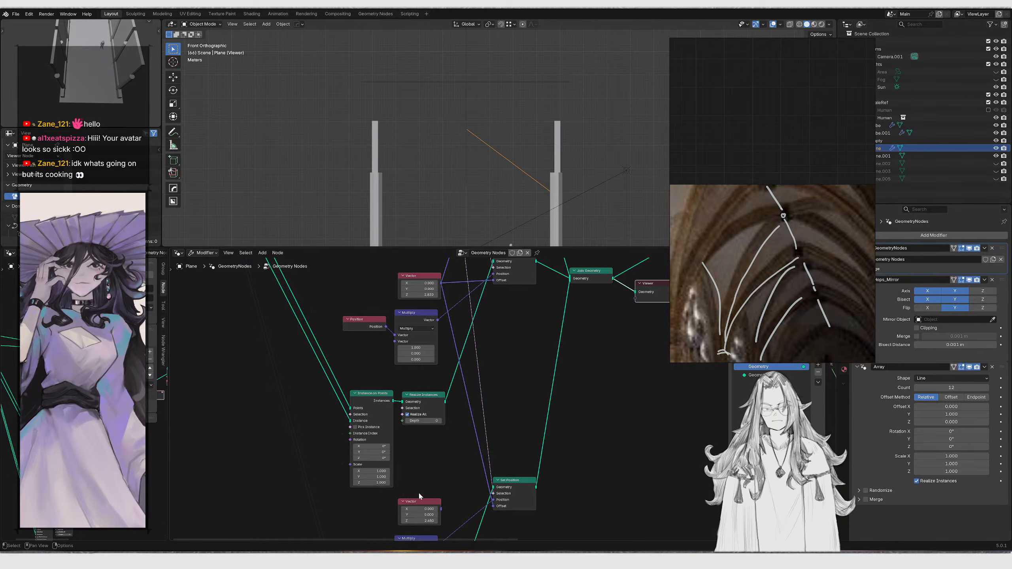
pyautogui.click(419, 503)
pyautogui.press('x')
pyautogui.press('z')
pyautogui.click(491, 100)
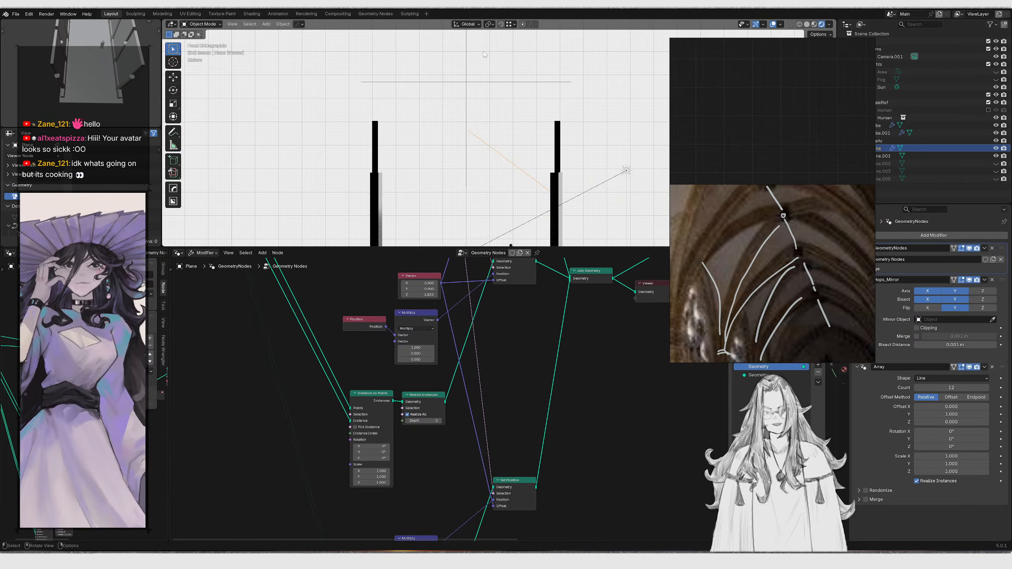
pyautogui.press('z')
pyautogui.click(545, 101)
# Preview the final Join Geometry output with the Viewer node, then delete the Viewer node
pyautogui.scroll(-2, 613, 322)
pyautogui.moveTo(613, 322)
pyautogui.mouseDown(button='middle')
pyautogui.moveTo(424, 440)
pyautogui.moveTo(386, 447)
pyautogui.mouseUp(button='middle')
pyautogui.scroll(4, 454, 398)
pyautogui.moveTo(638, 351); pyautogui.dragTo(255, 402, button='middle')
pyautogui.scroll(1, 526, 457)
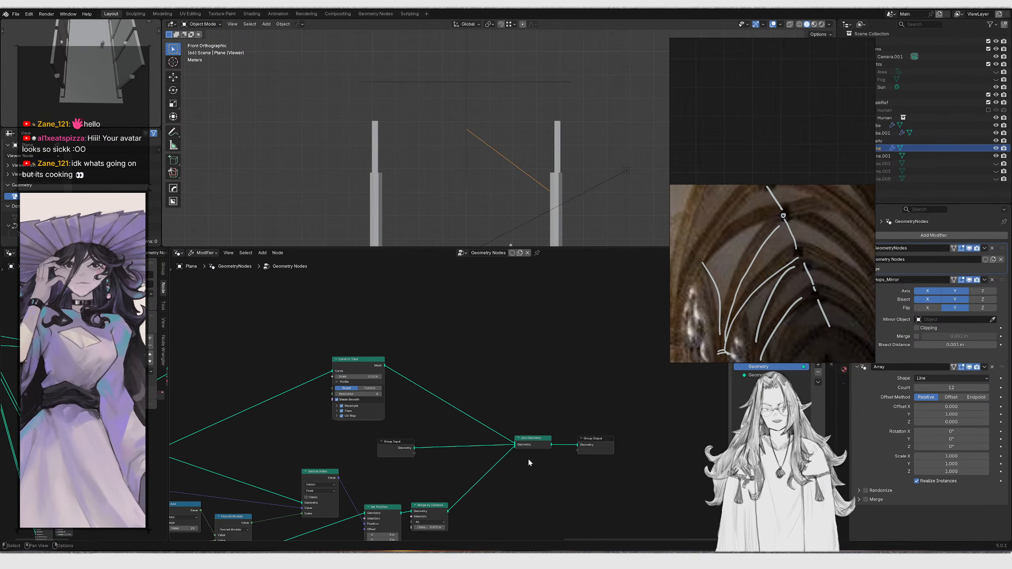
pyautogui.keyDown('ctrl'); pyautogui.keyDown('shift'); pyautogui.click(531, 442); pyautogui.keyUp('shift'); pyautogui.keyUp('ctrl')
pyautogui.moveTo(522, 159); pyautogui.dragTo(472, 191, button='middle')
pyautogui.scroll(-4, 494, 149)
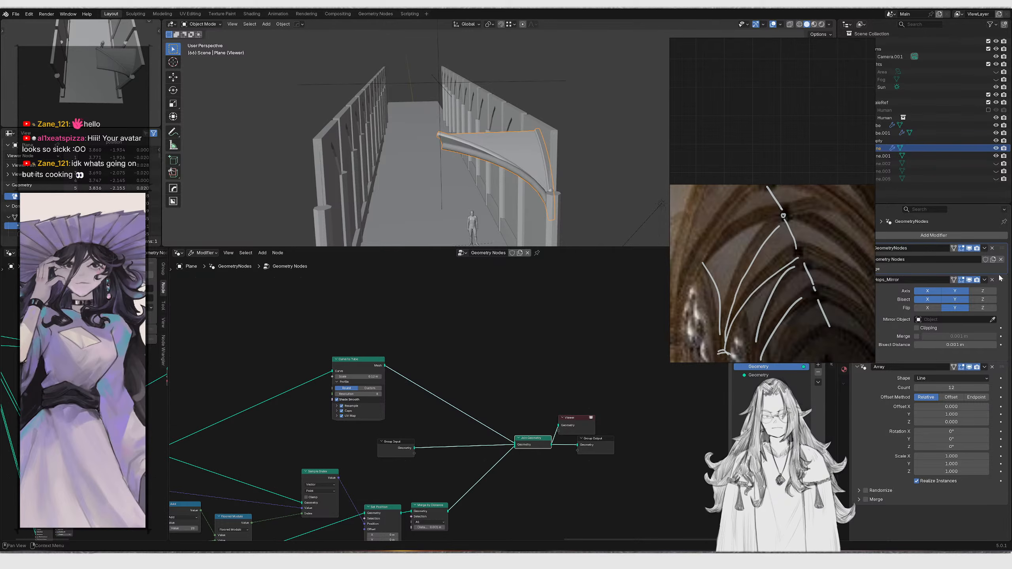
pyautogui.click(585, 420)
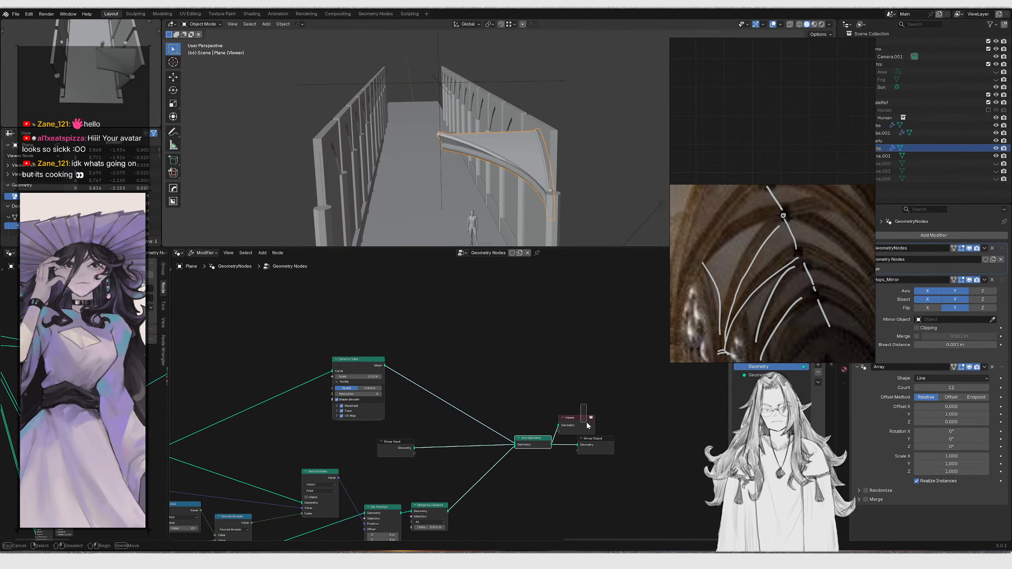
pyautogui.press('x')
# Inspect the vault ribs from below and browse the rib-generating part of the node tree
pyautogui.moveTo(494, 168); pyautogui.dragTo(462, 110, button='middle')
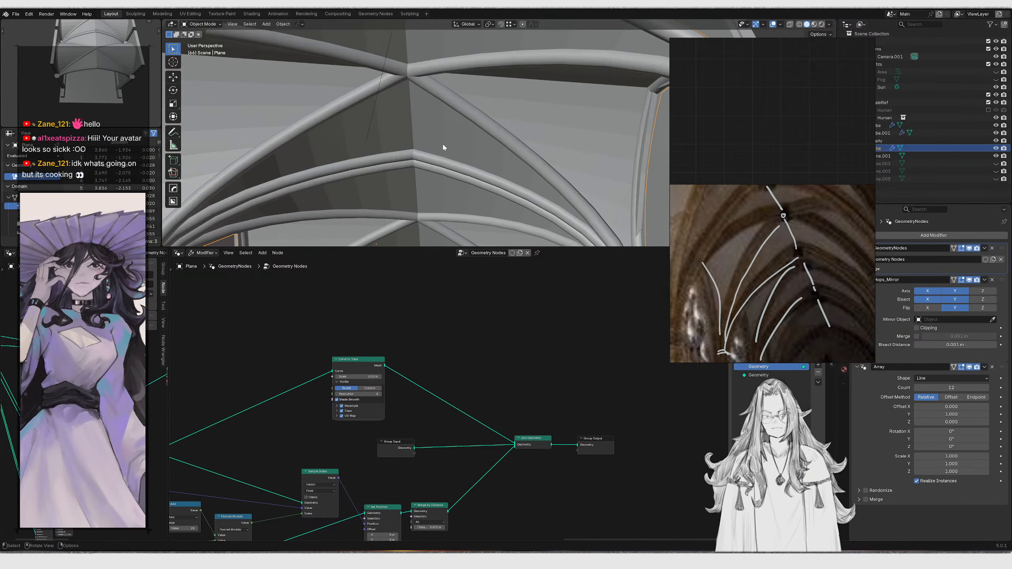
pyautogui.scroll(-2, 441, 147)
pyautogui.scroll(-1, 501, 443)
pyautogui.moveTo(499, 444); pyautogui.dragTo(588, 422, button='middle')
pyautogui.moveTo(392, 442); pyautogui.dragTo(472, 434, button='middle')
pyautogui.scroll(2, 398, 454)
pyautogui.keyDown('ctrl'); pyautogui.keyDown('shift'); pyautogui.click(387, 429); pyautogui.keyUp('shift'); pyautogui.keyUp('ctrl')
pyautogui.moveTo(468, 119); pyautogui.dragTo(474, 77, button='middle')
pyautogui.moveTo(399, 394); pyautogui.dragTo(467, 369, button='middle')
pyautogui.keyDown('ctrl'); pyautogui.keyDown('shift'); pyautogui.click(391, 394); pyautogui.keyUp('shift'); pyautogui.keyUp('ctrl')
pyautogui.moveTo(319, 401); pyautogui.dragTo(425, 411, button='middle')
pyautogui.scroll(-1, 550, 390)
pyautogui.moveTo(557, 412); pyautogui.dragTo(503, 419, button='middle')
pyautogui.click(498, 418)
pyautogui.press('x')
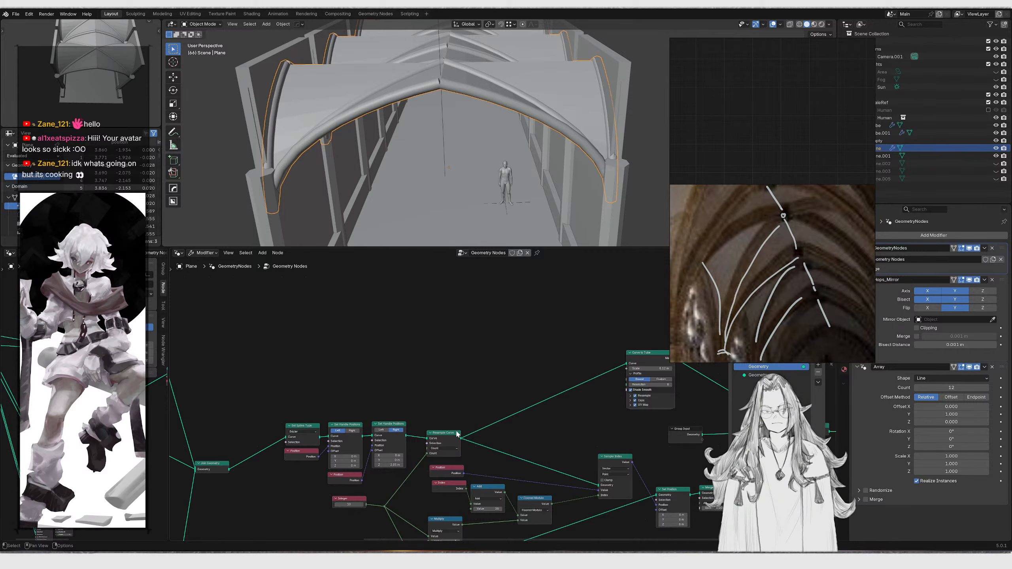
# Insert a Delete Geometry node after Resample Curve, feeding Curve to Tube, and set its domain to Spline
pyautogui.moveTo(461, 438); pyautogui.dragTo(514, 388)
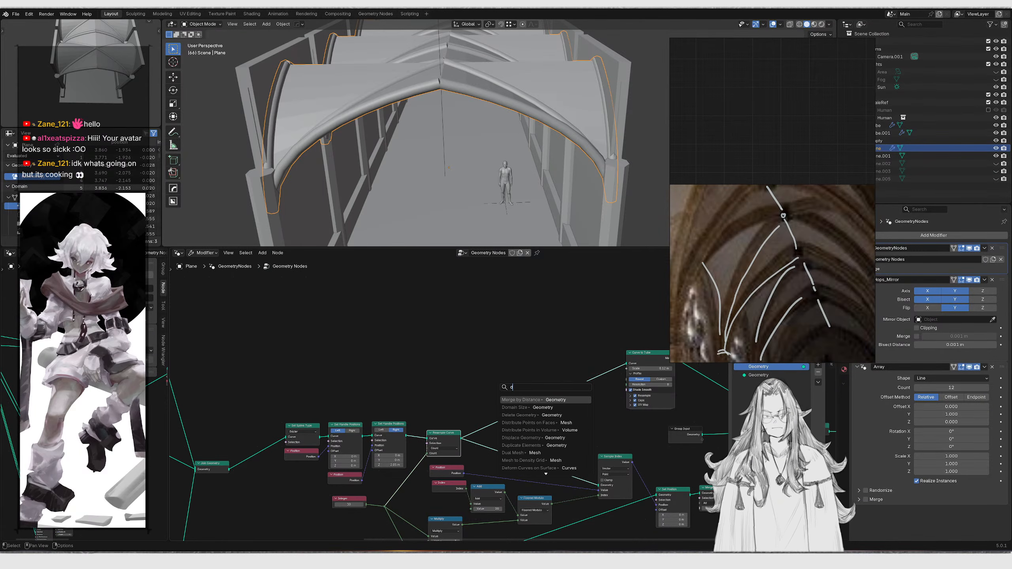
pyautogui.write('delet ge')
pyautogui.press('Return')
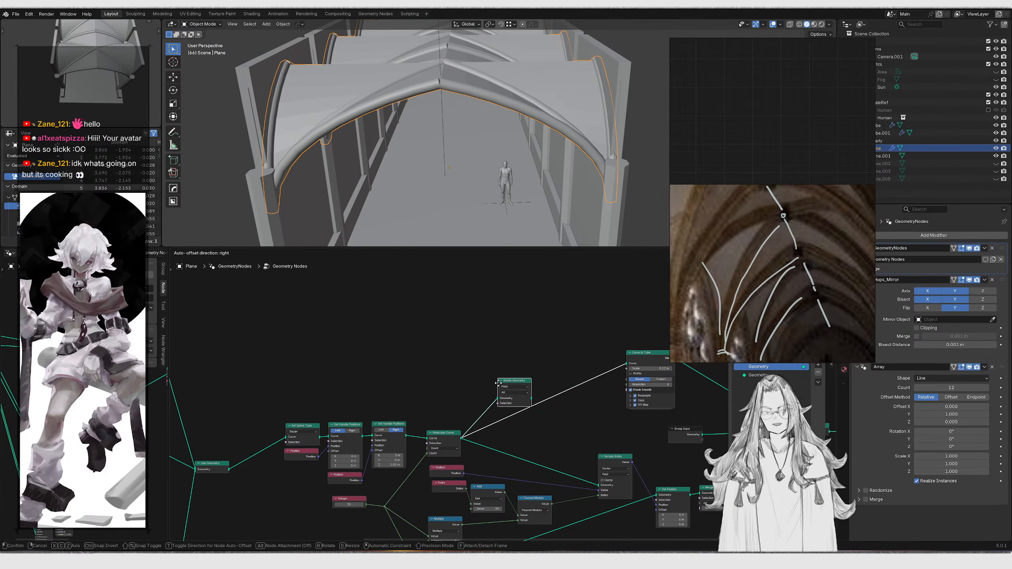
pyautogui.click(498, 383)
pyautogui.scroll(5, 512, 398)
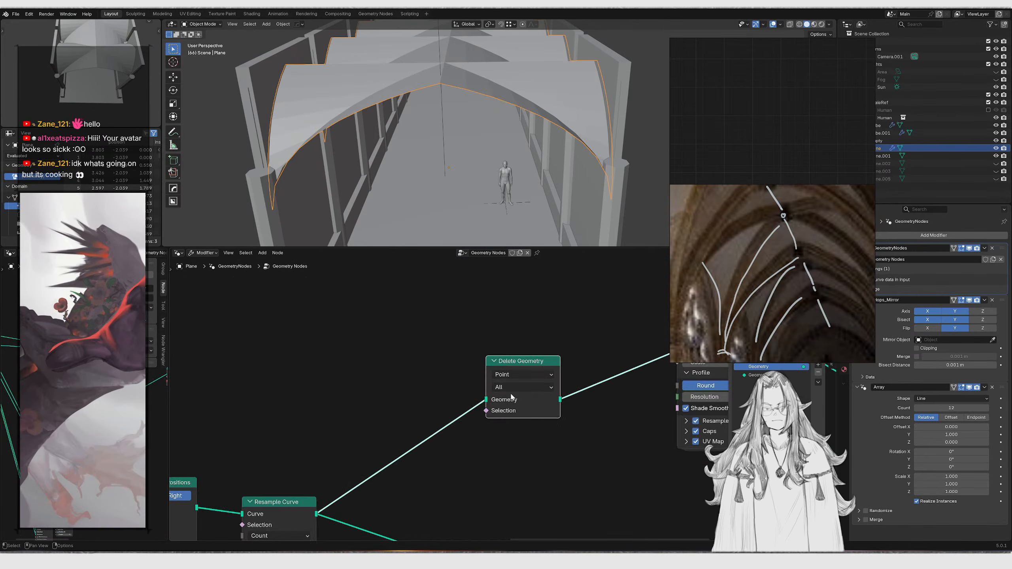
pyautogui.scroll(2, 512, 398)
pyautogui.click(512, 384)
pyautogui.click(512, 365)
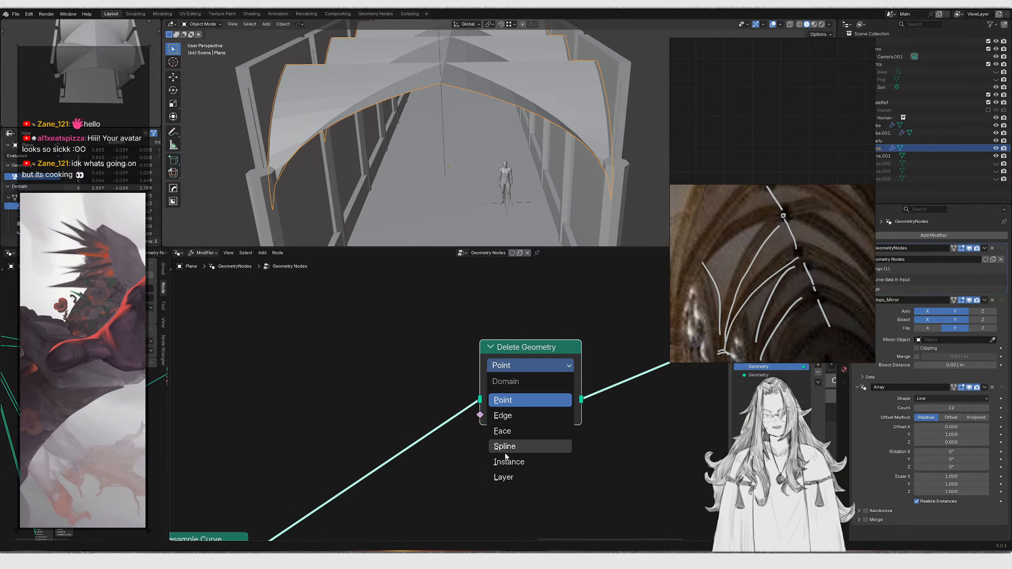
pyautogui.click(512, 446)
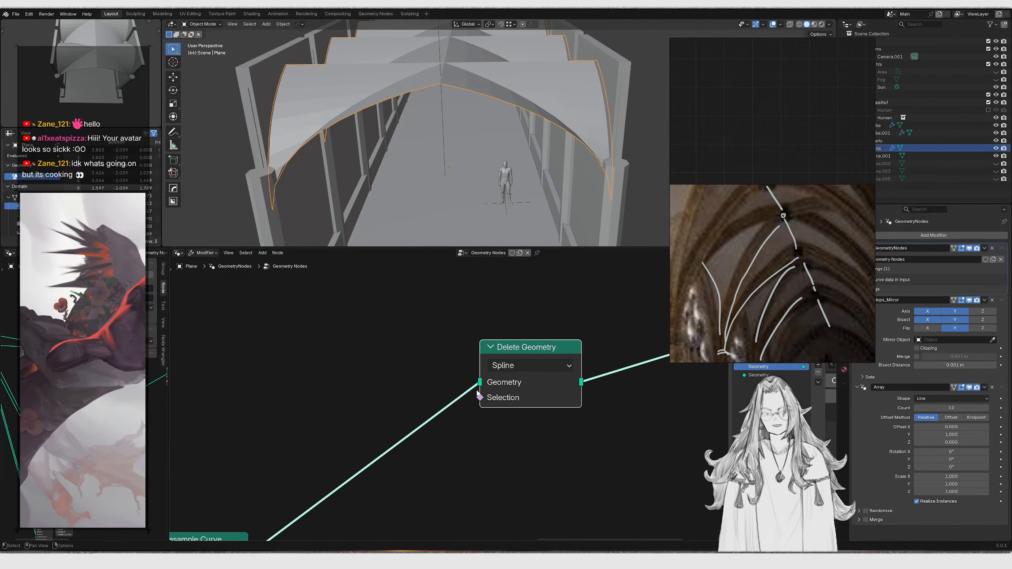
# Add an Index node and connect it to the Delete Geometry node's Selection input
pyautogui.moveTo(479, 395); pyautogui.dragTo(304, 362)
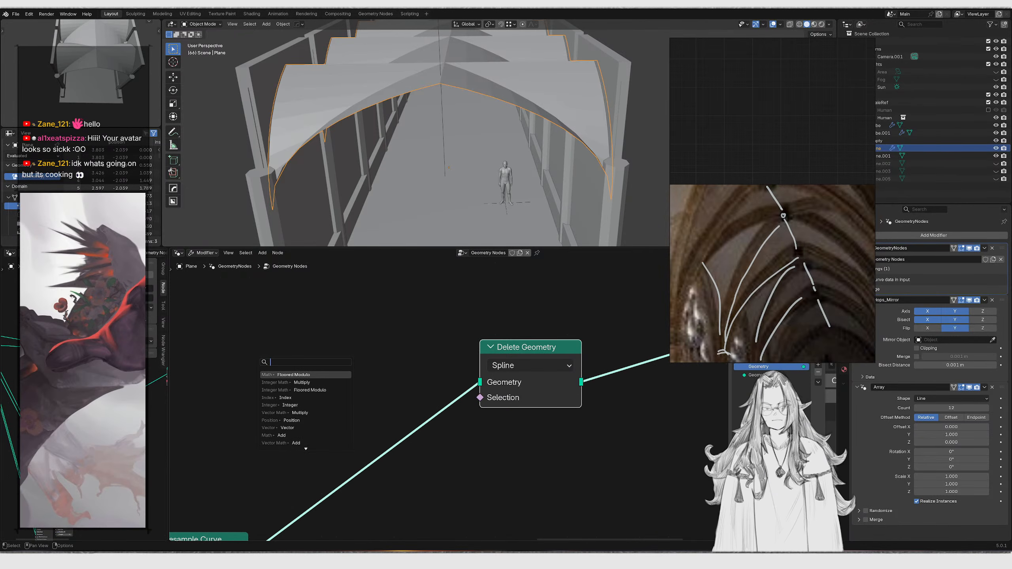
pyautogui.hotkey('shift', 'a')
pyautogui.write('index')
pyautogui.press('Return')
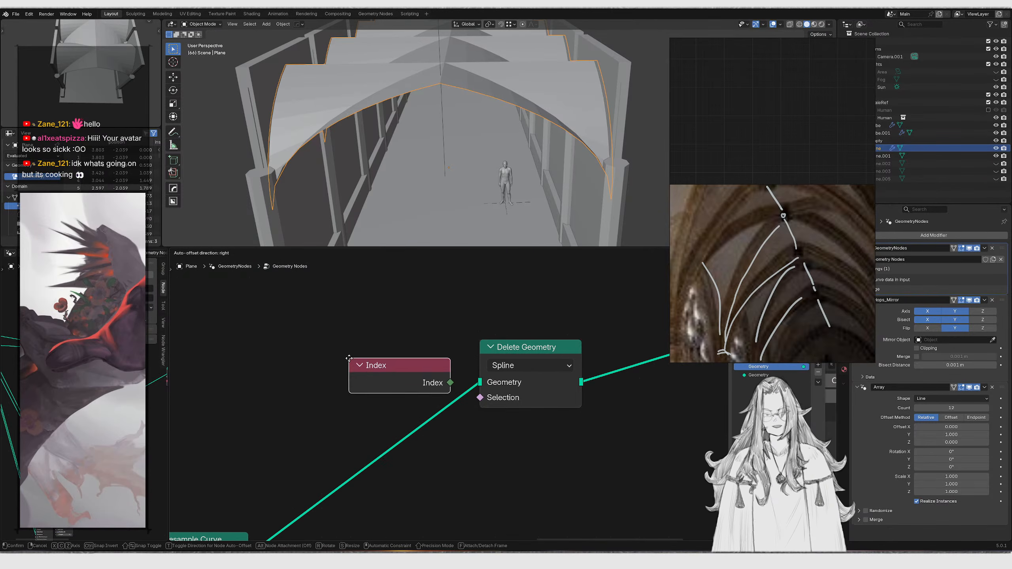
pyautogui.click(195, 352)
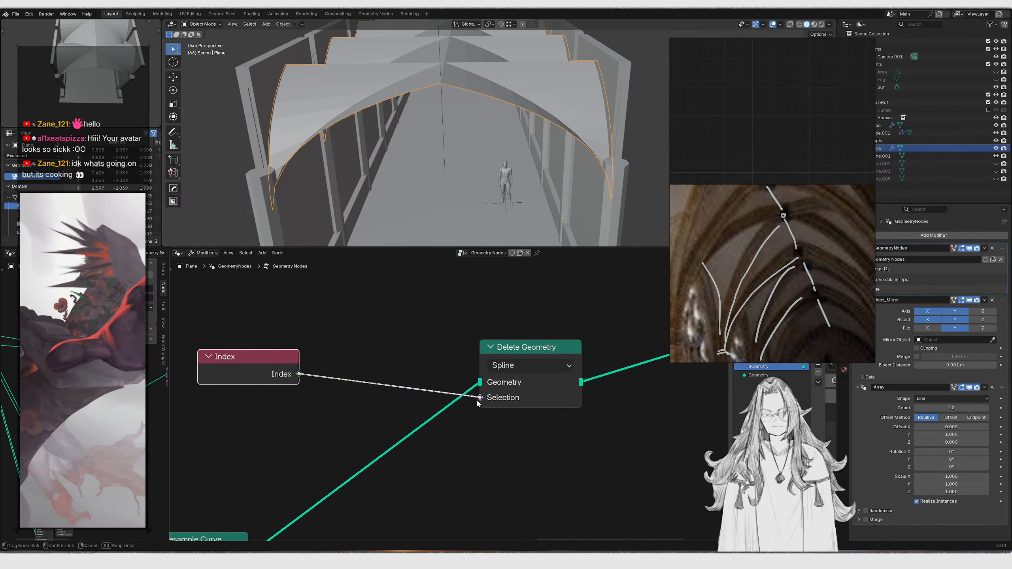
pyautogui.moveTo(477, 402); pyautogui.dragTo(478, 398)
pyautogui.moveTo(326, 377); pyautogui.dragTo(361, 380, button='middle')
# Inspect the vault ribs from below and from top view
pyautogui.moveTo(371, 154); pyautogui.dragTo(441, 81, button='middle')
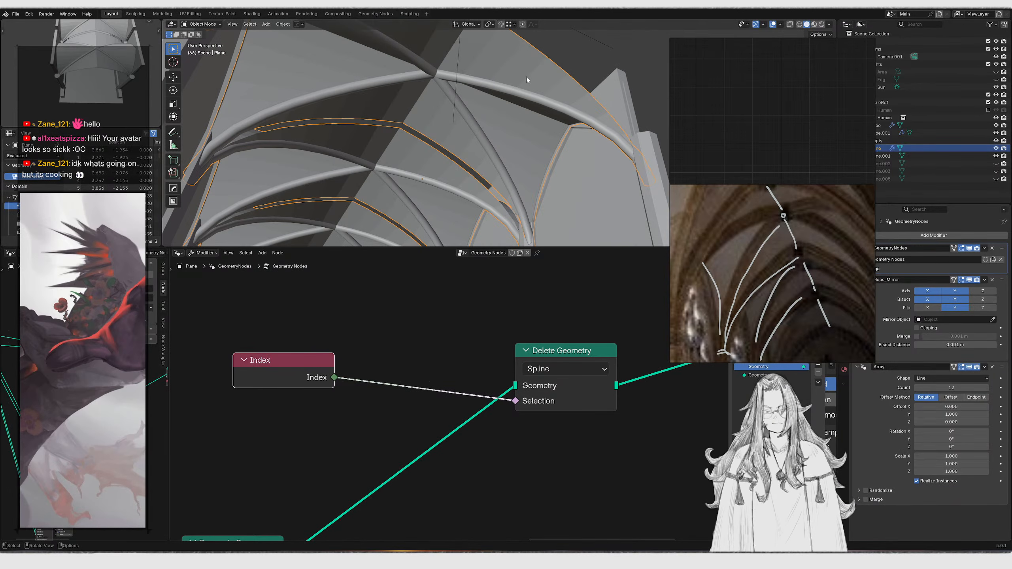
pyautogui.click(569, 36)
pyautogui.scroll(5, 498, 121)
pyautogui.scroll(-4, 497, 146)
pyautogui.scroll(2, 478, 191)
pyautogui.moveTo(474, 192); pyautogui.dragTo(429, 217, button='middle')
pyautogui.scroll(2, 482, 186)
pyautogui.scroll(-5, 478, 187)
pyautogui.scroll(3, 494, 177)
pyautogui.scroll(-5, 522, 326)
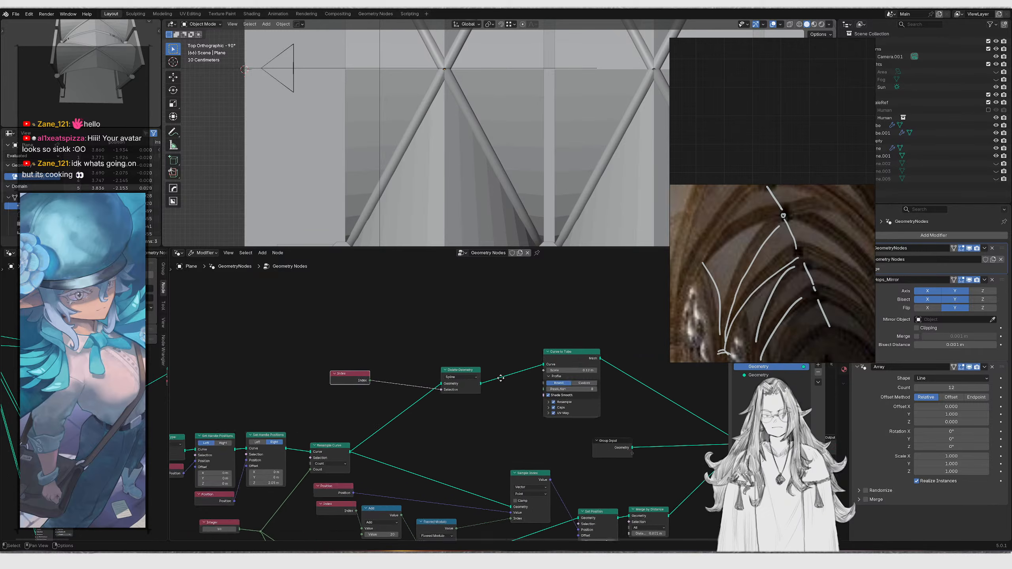
# Examine the rib layout from top view, toggling wireframe display on and off
pyautogui.keyDown('ctrl'); pyautogui.keyDown('shift'); pyautogui.click(594, 433); pyautogui.keyUp('shift'); pyautogui.keyUp('ctrl')
pyautogui.keyDown('ctrl'); pyautogui.keyDown('shift'); pyautogui.click(595, 425); pyautogui.keyUp('shift'); pyautogui.keyUp('ctrl')
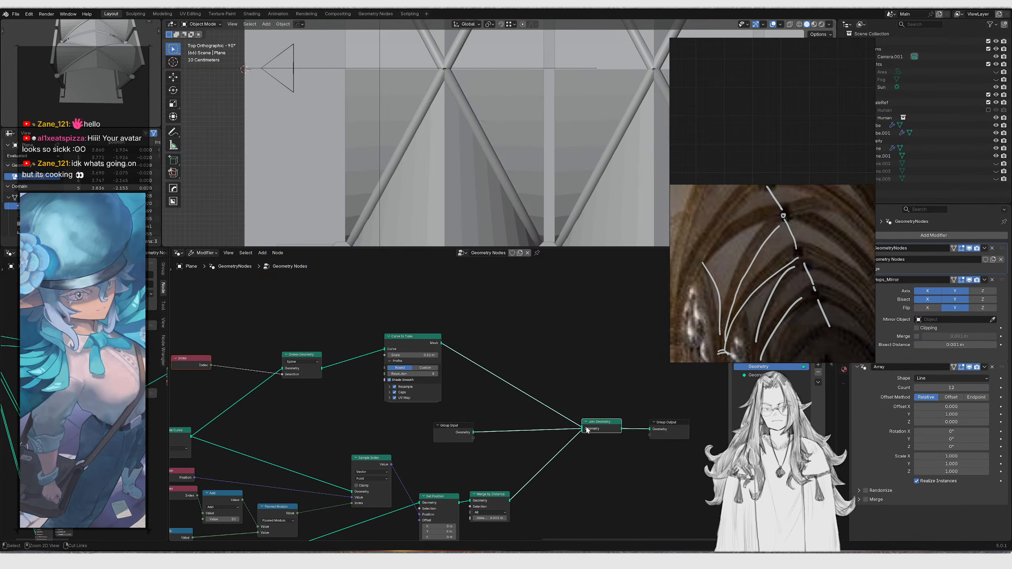
pyautogui.moveTo(530, 192); pyautogui.dragTo(422, 199, button='middle')
pyautogui.scroll(2, 464, 504)
pyautogui.keyDown('shift'); pyautogui.moveTo(540, 110); pyautogui.dragTo(464, 206, button='middle'); pyautogui.keyUp('shift')
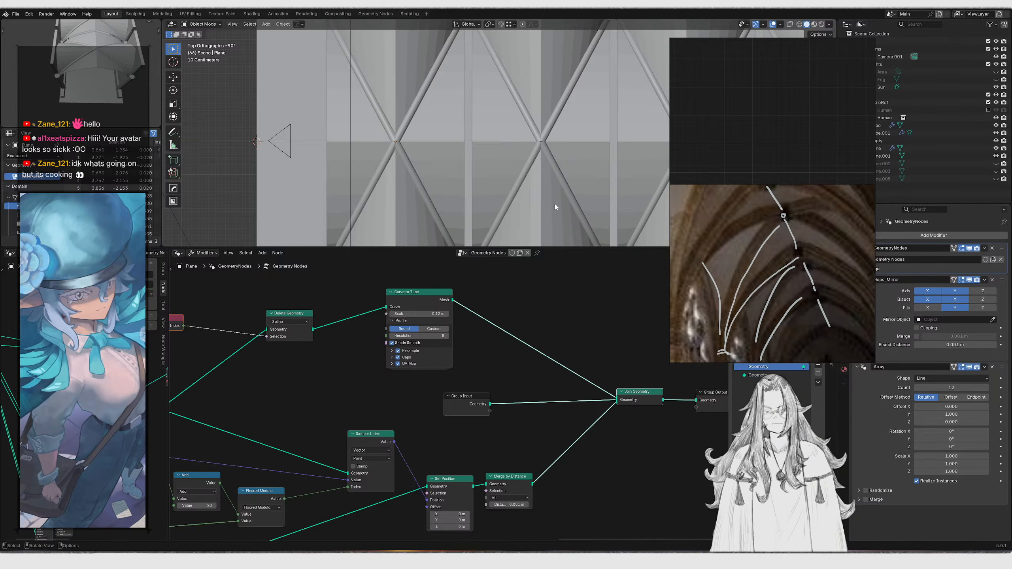
pyautogui.hotkey('shift', 'z')
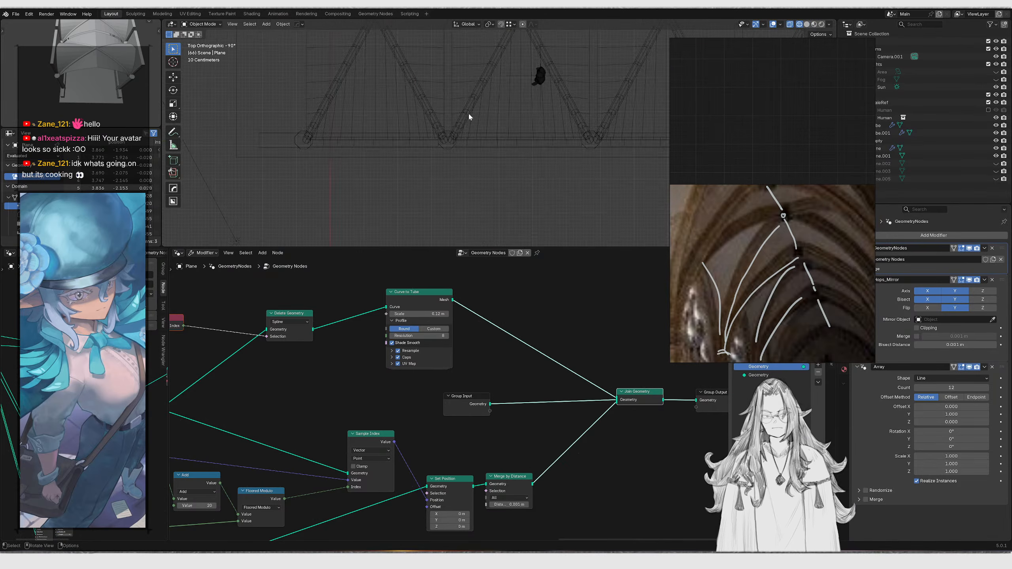
pyautogui.keyDown('shift'); pyautogui.moveTo(438, 172); pyautogui.dragTo(451, 82, button='middle'); pyautogui.keyUp('shift')
pyautogui.scroll(-1, 479, 162)
pyautogui.scroll(-3, 459, 159)
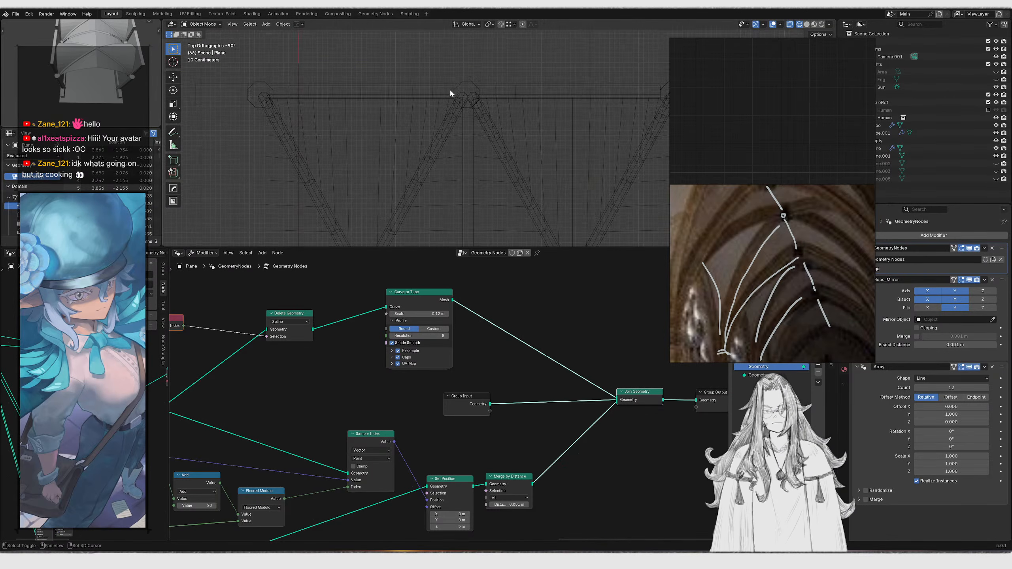
pyautogui.hotkey('shift', 'z')
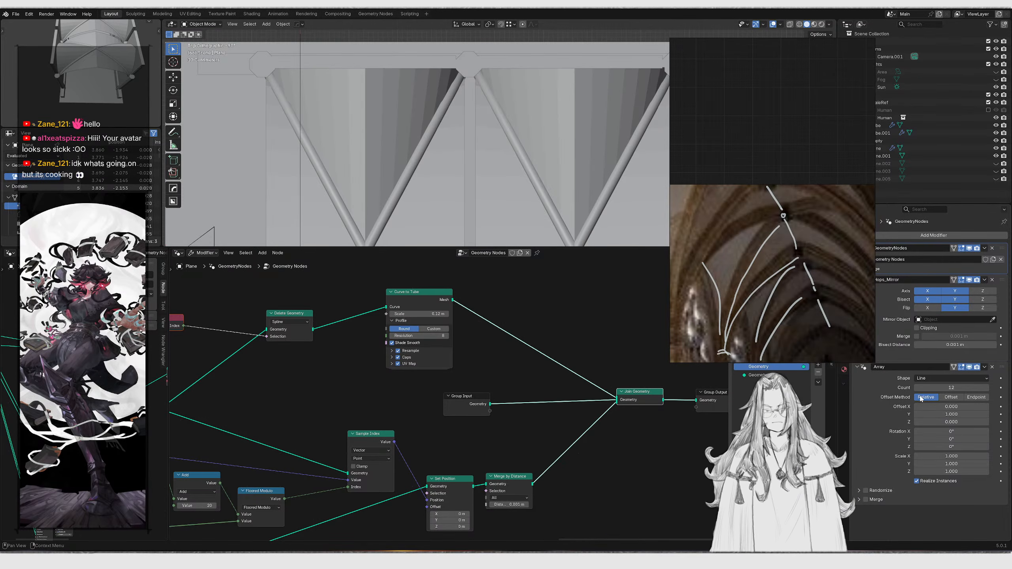
# Set the Array modifier's relative Y offset to 0.946 and switch to the camera view
pyautogui.moveTo(951, 414); pyautogui.dragTo(937, 415)
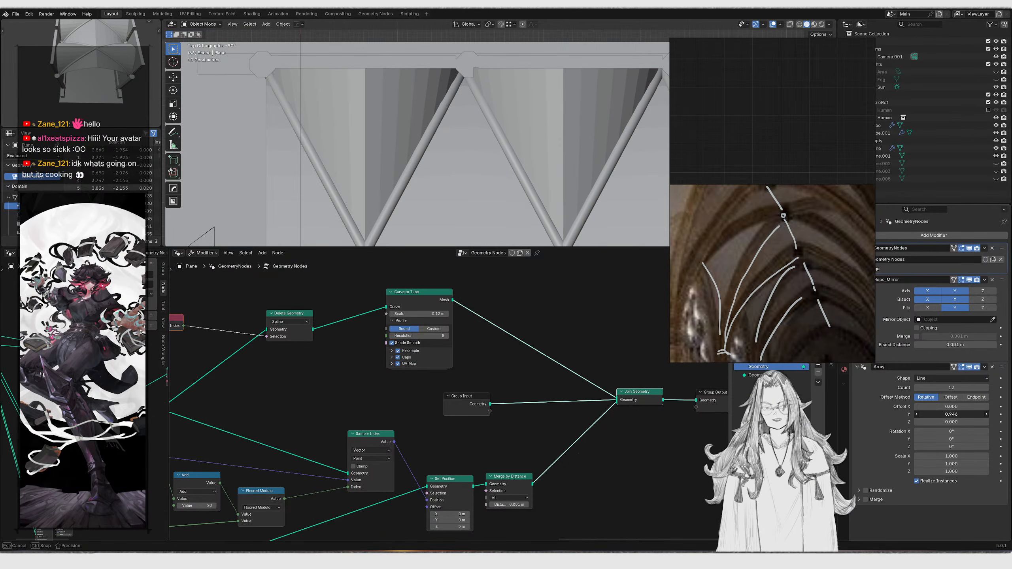
pyautogui.press('KP_0')
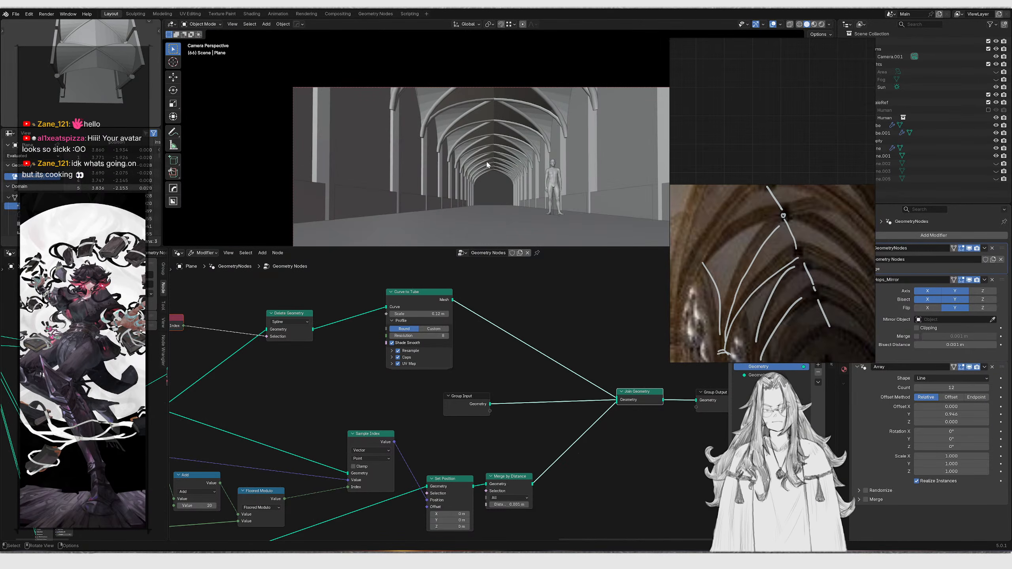
# Insert a Set Shade Smooth node between the final Join Geometry and the Group Output
pyautogui.press('z')
pyautogui.scroll(3, 558, 127)
pyautogui.keyDown('shift'); pyautogui.moveTo(558, 127); pyautogui.dragTo(428, 143, button='middle'); pyautogui.keyUp('shift')
pyautogui.scroll(4, 482, 180)
pyautogui.scroll(-7, 470, 176)
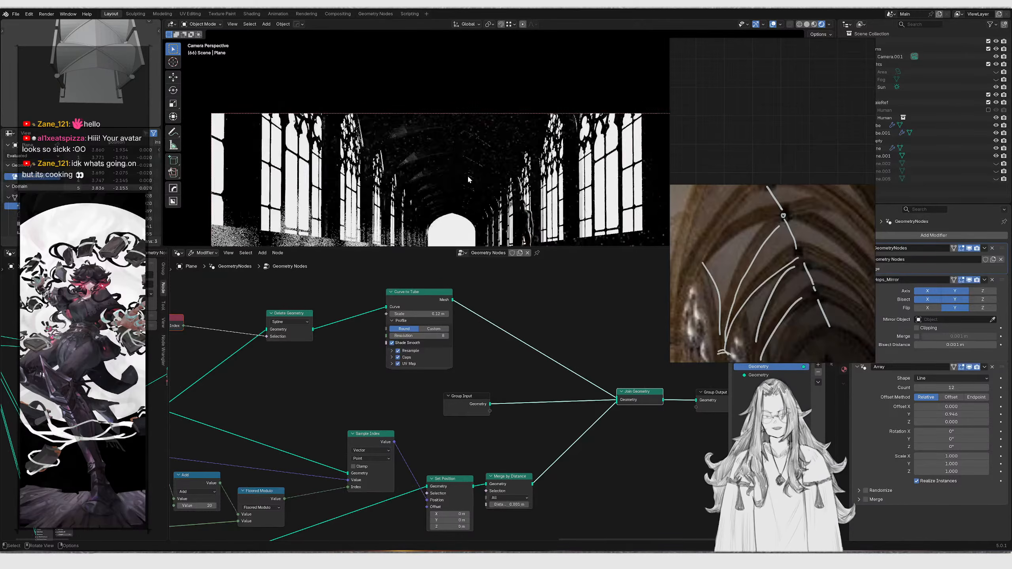
pyautogui.scroll(-2, 439, 166)
pyautogui.scroll(-3, 414, 420)
pyautogui.moveTo(613, 369); pyautogui.dragTo(391, 346, button='middle')
pyautogui.scroll(4, 390, 346)
pyautogui.moveTo(385, 360); pyautogui.dragTo(506, 408)
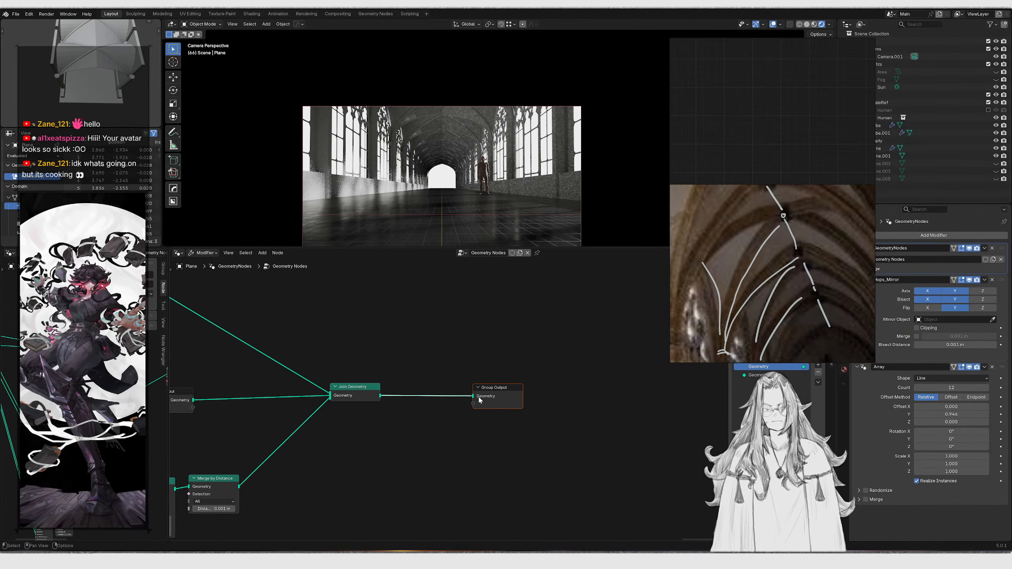
pyautogui.moveTo(380, 396); pyautogui.dragTo(406, 396)
pyautogui.write('shade smoo')
pyautogui.press('Return')
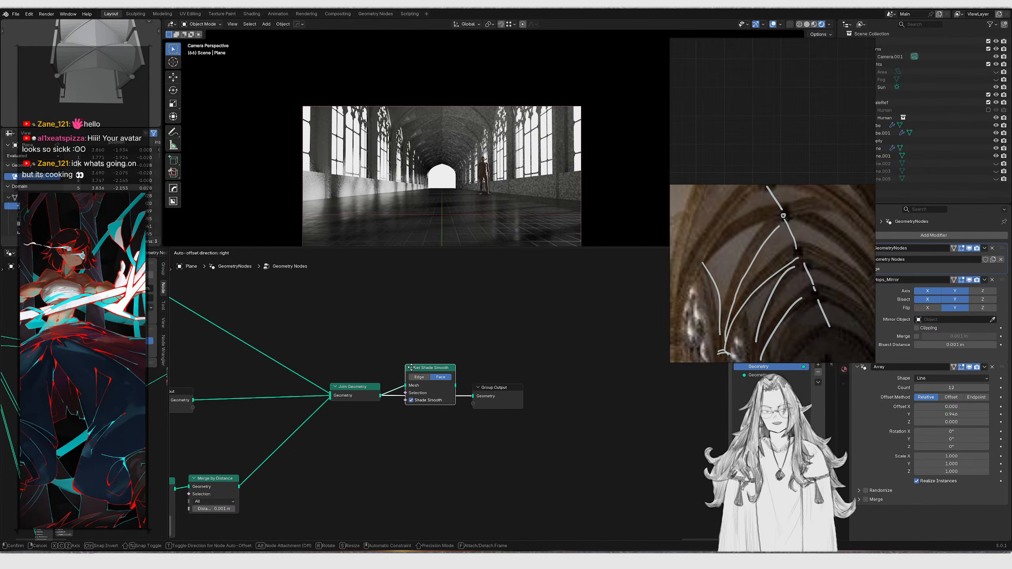
pyautogui.click(412, 368)
pyautogui.moveTo(418, 366); pyautogui.dragTo(416, 371)
# Fly through the corridor in maximized rendered camera view to inspect the vaulted ceiling
pyautogui.scroll(4, 392, 147)
pyautogui.moveTo(446, 210); pyautogui.dragTo(480, 165, button='middle')
pyautogui.press('KP_0')
pyautogui.scroll(4, 445, 146)
pyautogui.keyDown('shift'); pyautogui.moveTo(369, 123); pyautogui.dragTo(468, 161, button='middle'); pyautogui.keyUp('shift')
pyautogui.scroll(-4, 467, 162)
pyautogui.keyDown('shift'); pyautogui.moveTo(460, 205); pyautogui.dragTo(460, 128, button='middle'); pyautogui.keyUp('shift')
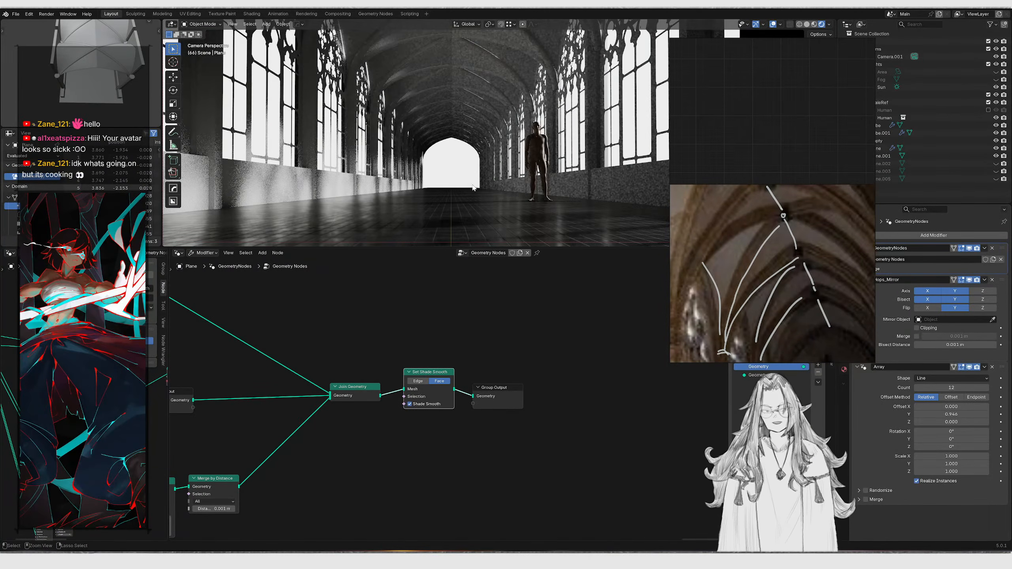
pyautogui.hotkey('ctrl', 'space')
pyautogui.scroll(-2, 484, 204)
pyautogui.hotkey('shift', '`')
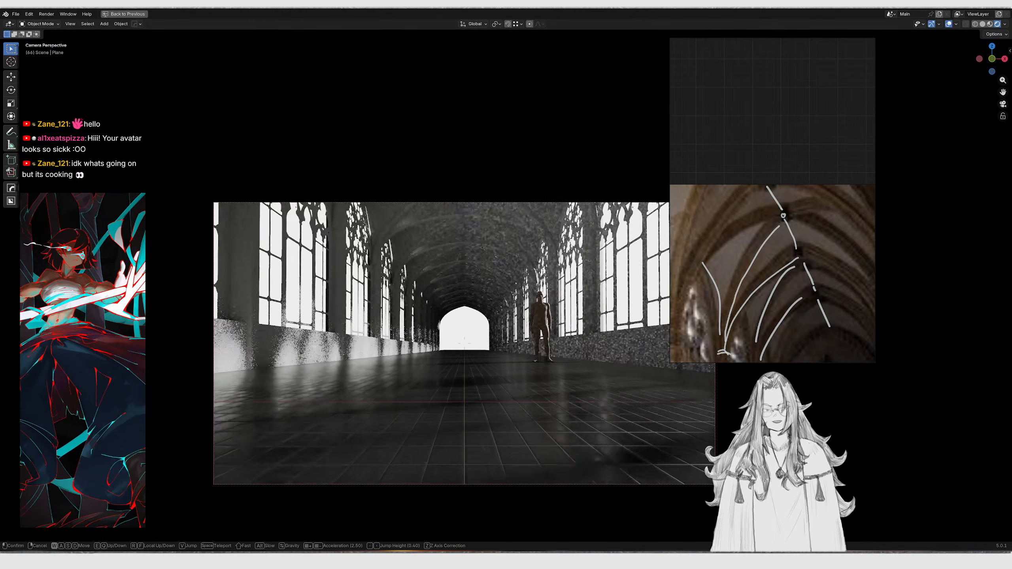
pyautogui.press('w')
pyautogui.press('e')
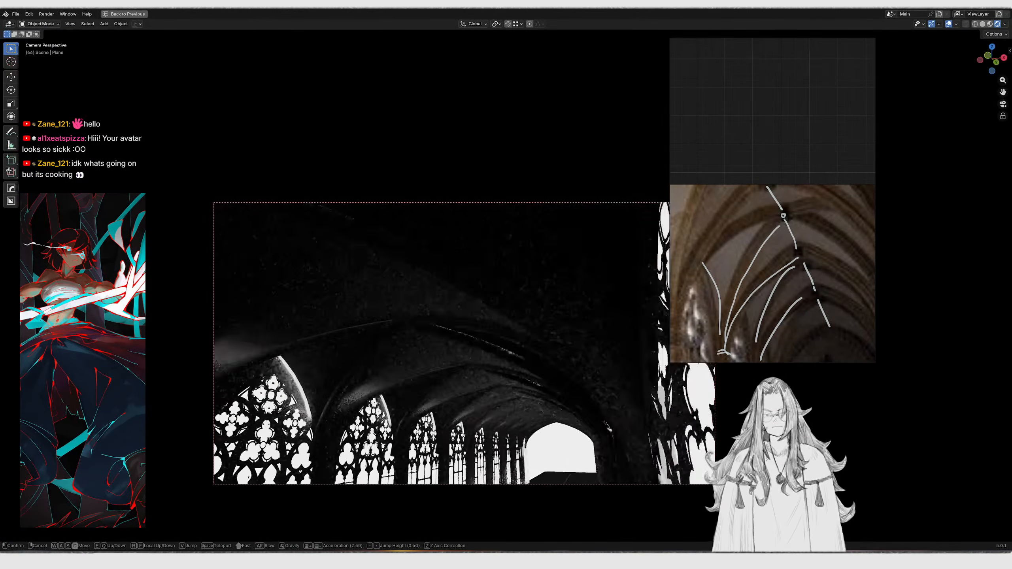
pyautogui.hotkey('shift', 'q')
pyautogui.press('a')
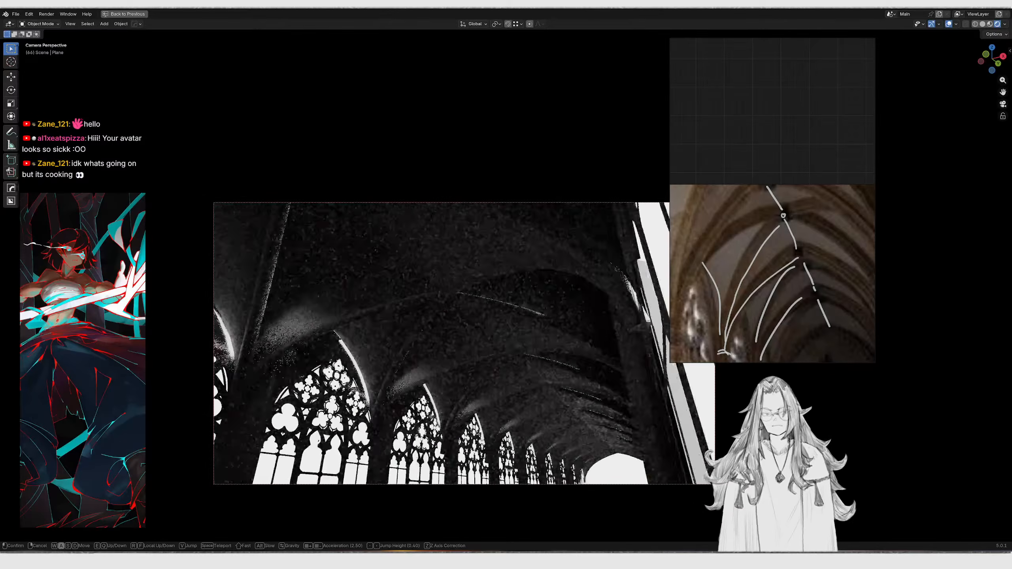
pyautogui.press('s')
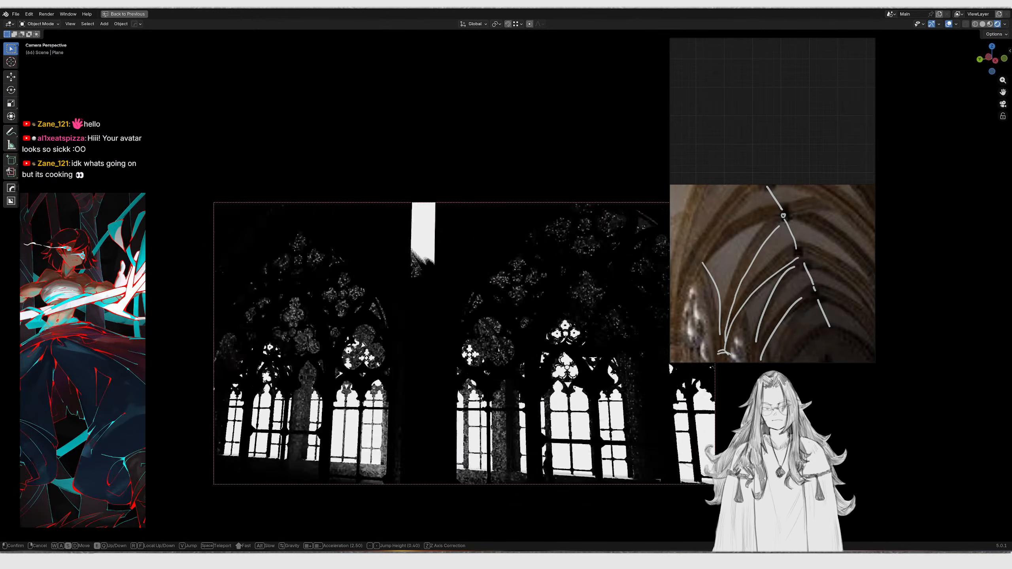
# Exit fly navigation and leave the camera view to look at the floor plane in solid shading
pyautogui.hotkey('shift', 'e')
pyautogui.press('Escape')
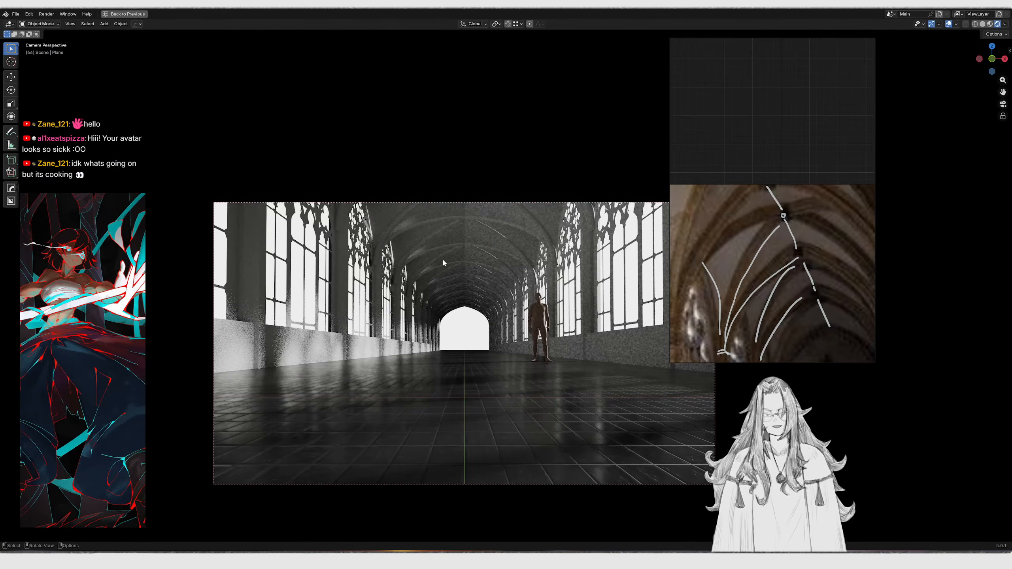
pyautogui.hotkey('shift', 'z')
pyautogui.moveTo(512, 319); pyautogui.dragTo(499, 333, button='middle')
pyautogui.scroll(-5, 487, 327)
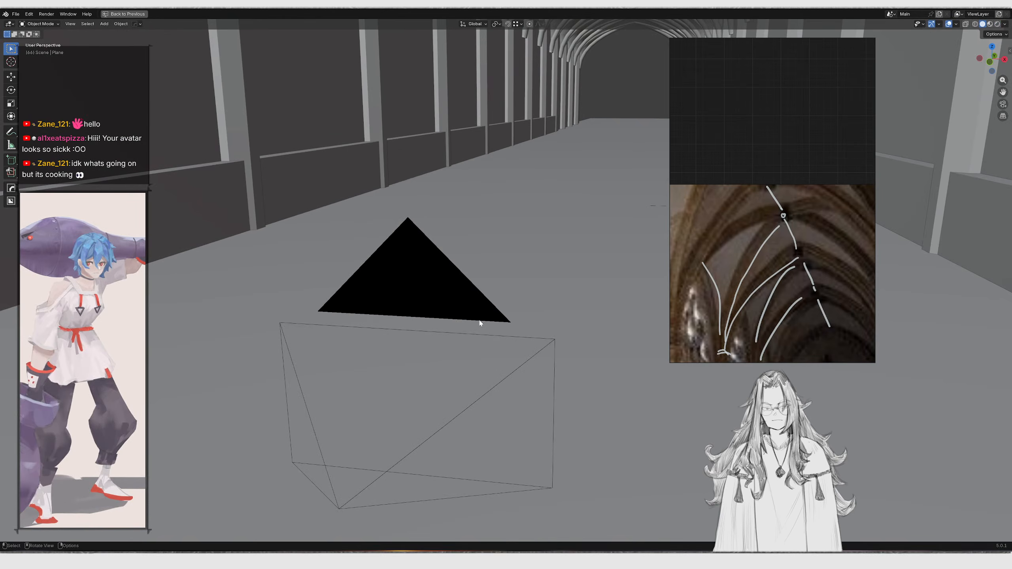
pyautogui.scroll(-3, 559, 289)
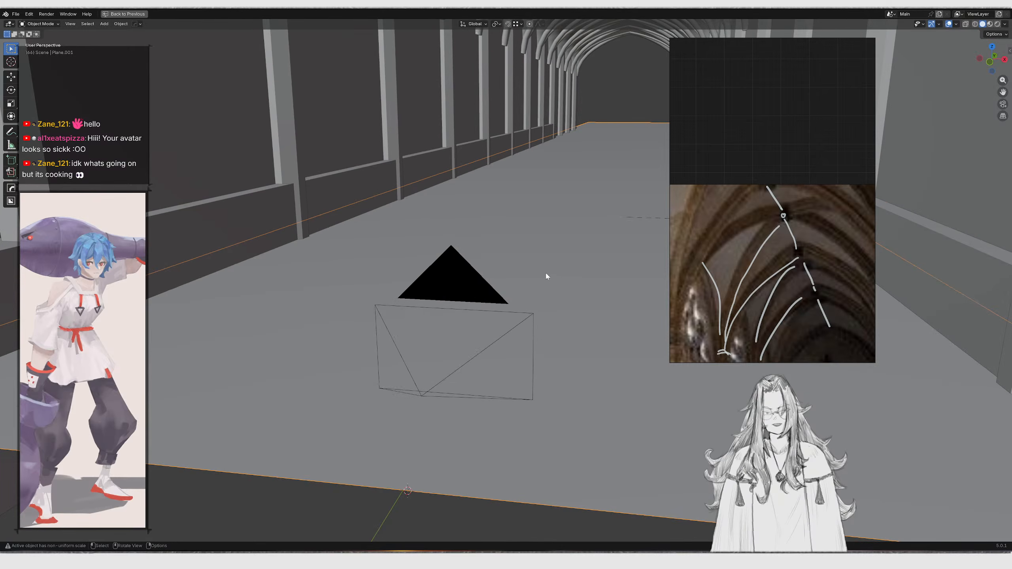
# Select the floor plane and try scaling it along its Y axis, then clear its scale
pyautogui.click(540, 228)
pyautogui.moveTo(528, 228); pyautogui.dragTo(527, 264, button='middle')
pyautogui.scroll(4, 512, 338)
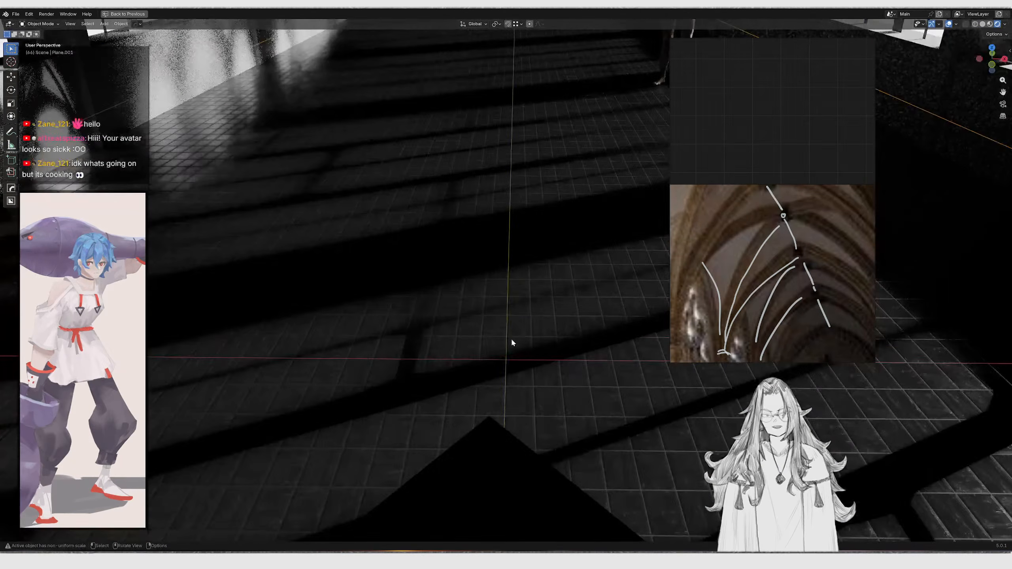
pyautogui.moveTo(512, 342); pyautogui.dragTo(563, 335, button='middle')
pyautogui.press('s')
pyautogui.press('x')
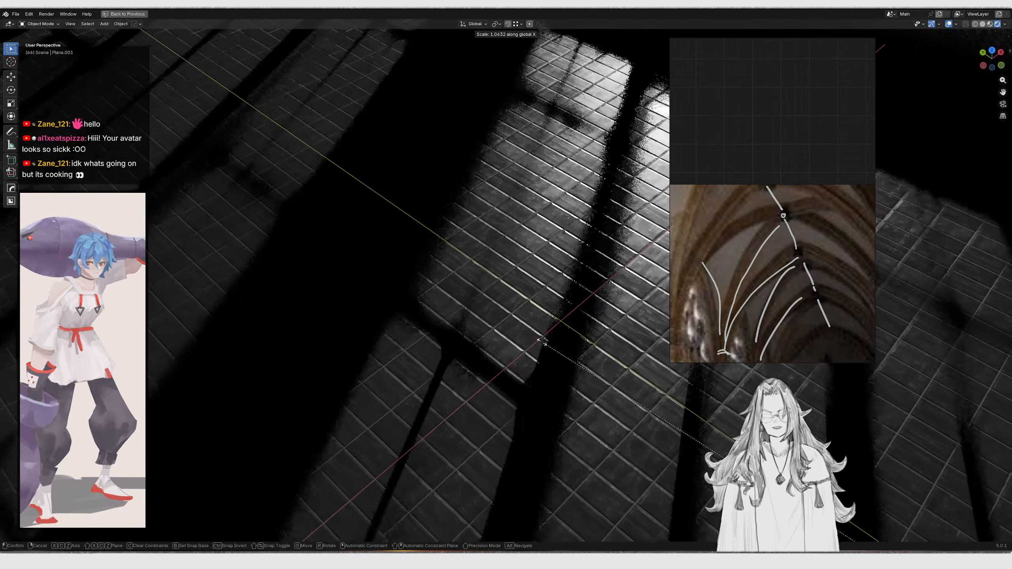
pyautogui.press('y')
pyautogui.click(569, 344)
pyautogui.scroll(-3, 570, 346)
pyautogui.moveTo(570, 345)
pyautogui.mouseDown(button='middle')
pyautogui.moveTo(601, 359)
pyautogui.moveTo(550, 352)
pyautogui.moveTo(541, 326)
pyautogui.moveTo(517, 336)
pyautogui.mouseUp(button='middle')
pyautogui.press('z')
pyautogui.press('z')
pyautogui.hotkey('alt', 's')
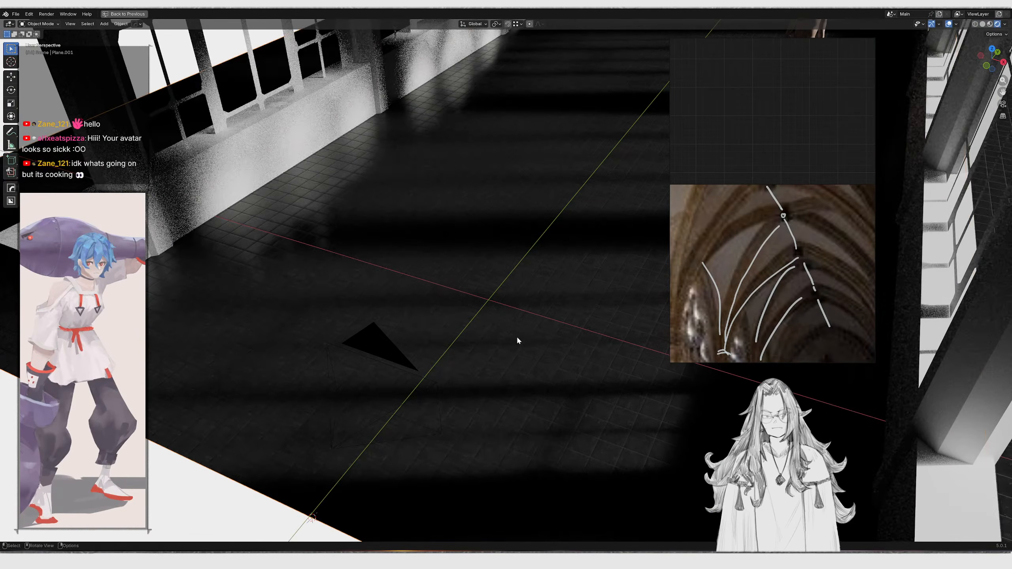
# Try applying a transform to the floor plane, then undo it
pyautogui.scroll(-5, 516, 337)
pyautogui.scroll(5, 528, 314)
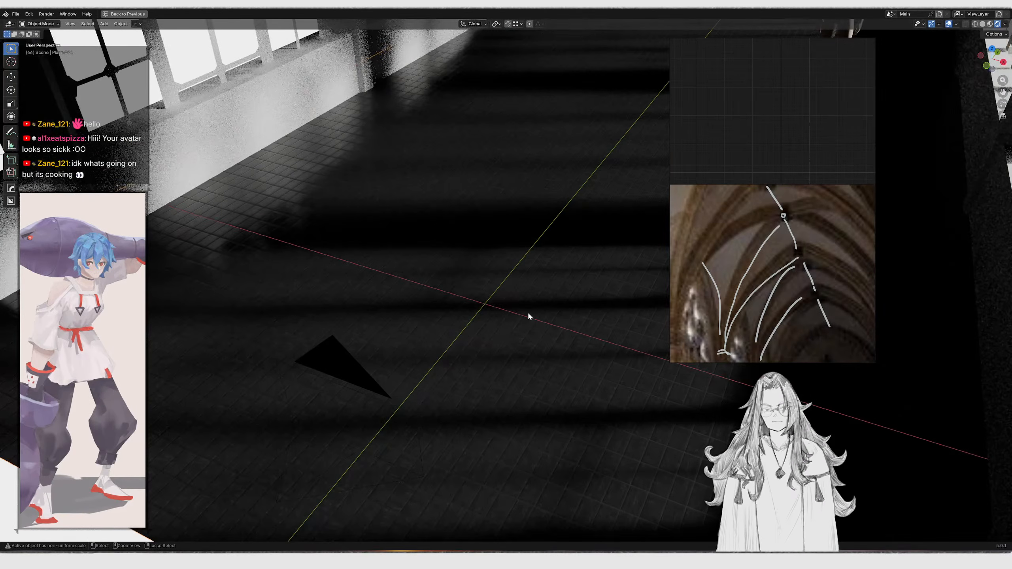
pyautogui.hotkey('ctrl', 'a')
pyautogui.click(529, 315)
pyautogui.scroll(-5, 528, 313)
pyautogui.scroll(9, 529, 324)
pyautogui.hotkey('ctrl', 'z')
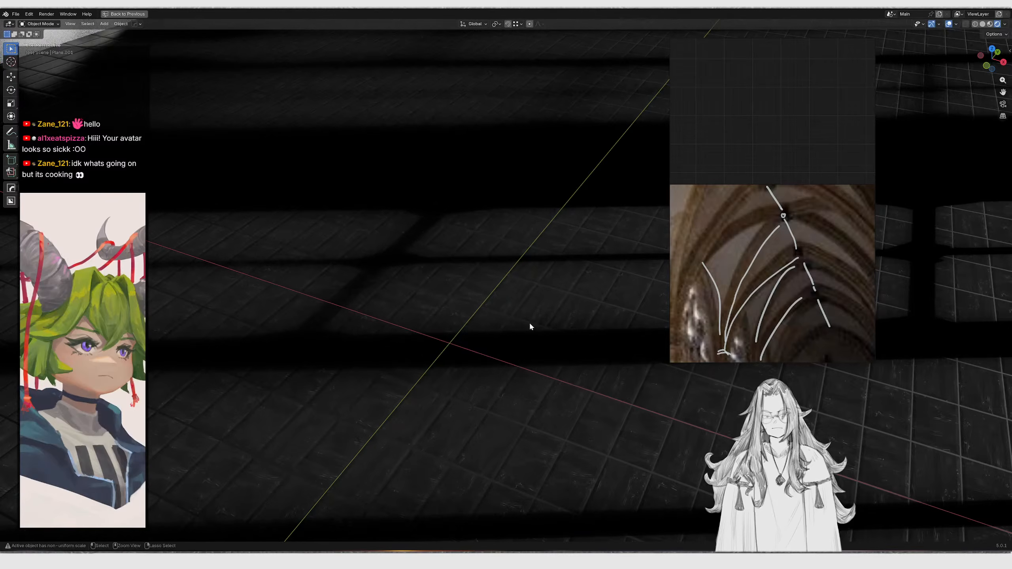
# Apply the floor plane's object transform and return to the camera view
pyautogui.hotkey('ctrl', 'a')
pyautogui.click(531, 324)
pyautogui.moveTo(530, 324)
pyautogui.mouseDown(button='middle')
pyautogui.moveTo(517, 309)
pyautogui.moveTo(523, 318)
pyautogui.mouseUp(button='middle')
pyautogui.press('KP_0')
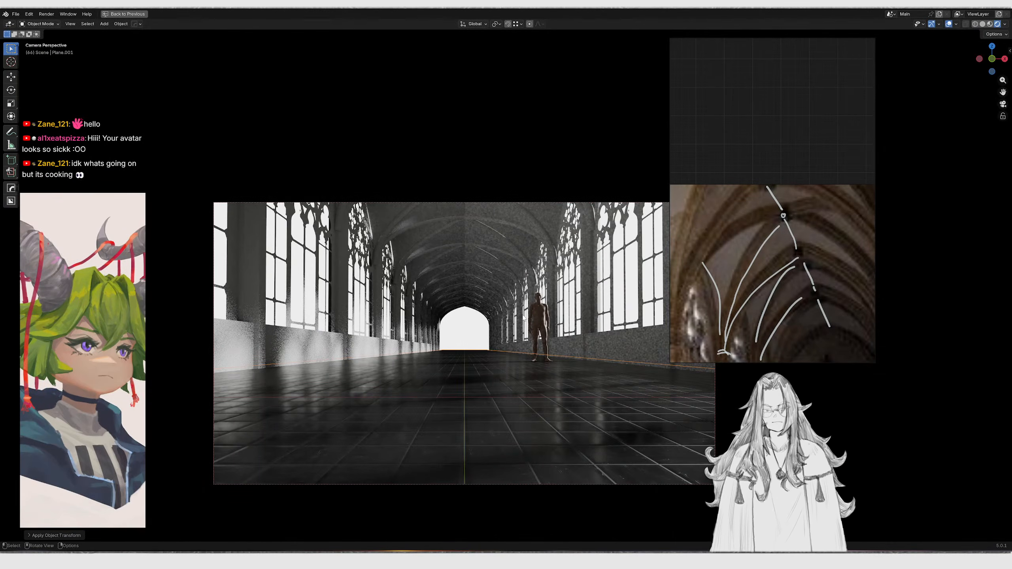
# Restore the split layout and switch the lower node editor to the Shader Editor
pyautogui.press('KP_0')
pyautogui.scroll(-4, 521, 312)
pyautogui.hotkey('ctrl', 'space')
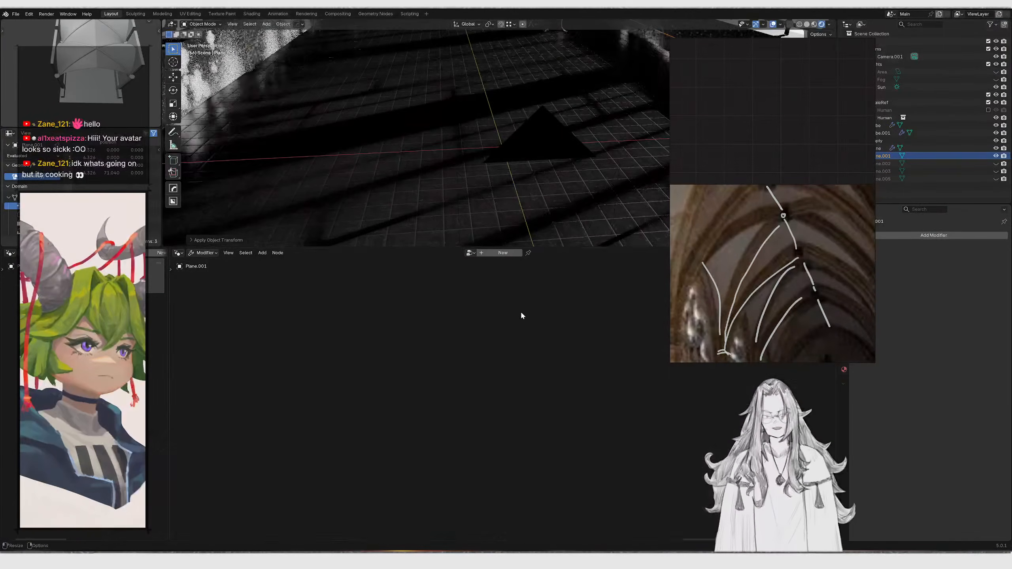
pyautogui.click(178, 253)
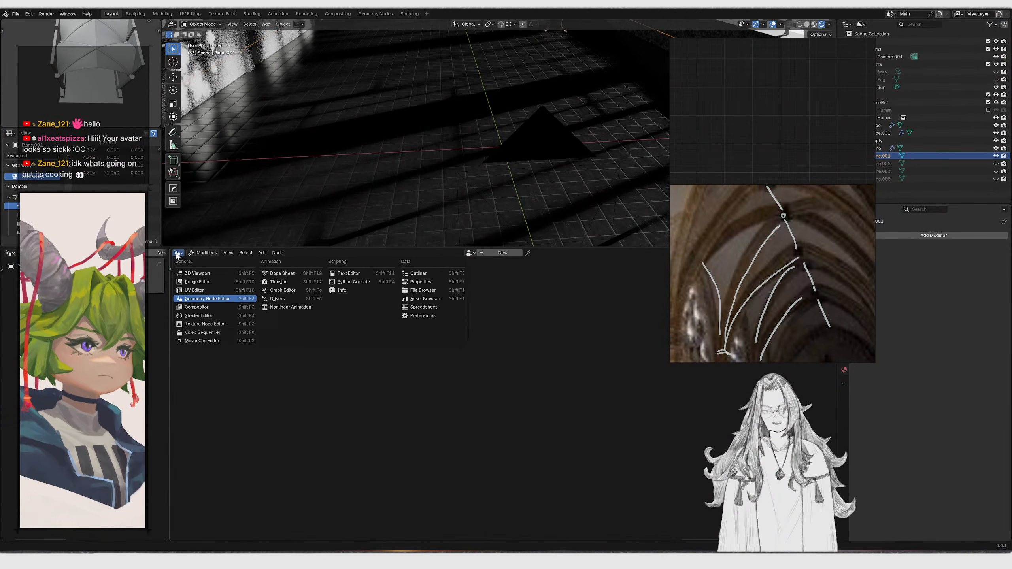
pyautogui.click(197, 315)
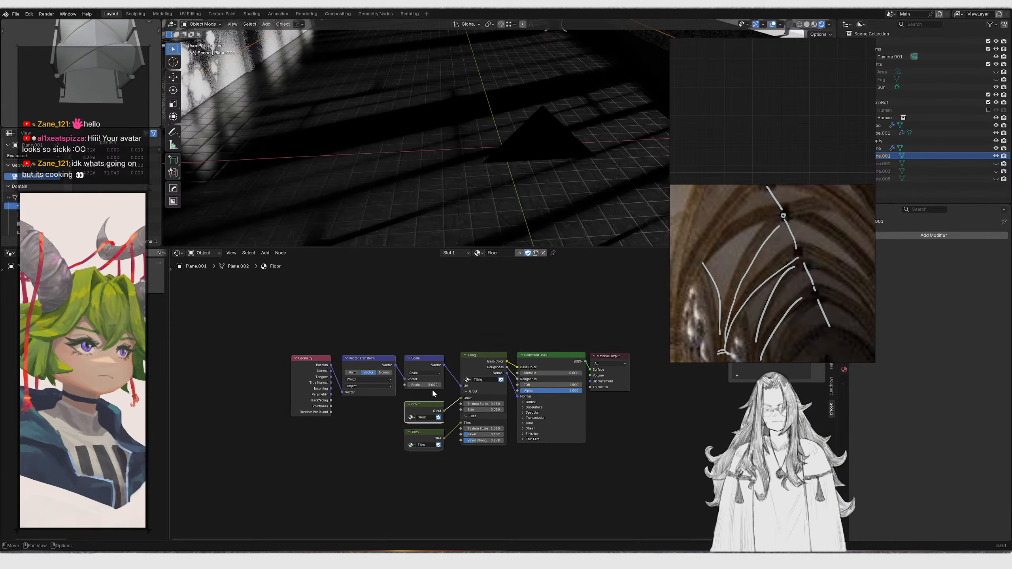
# Select the ceiling plane above the corridor and hide it
pyautogui.moveTo(638, 168); pyautogui.dragTo(518, 164, button='middle')
pyautogui.moveTo(514, 120); pyautogui.dragTo(598, 170, button='middle')
pyautogui.scroll(-3, 629, 143)
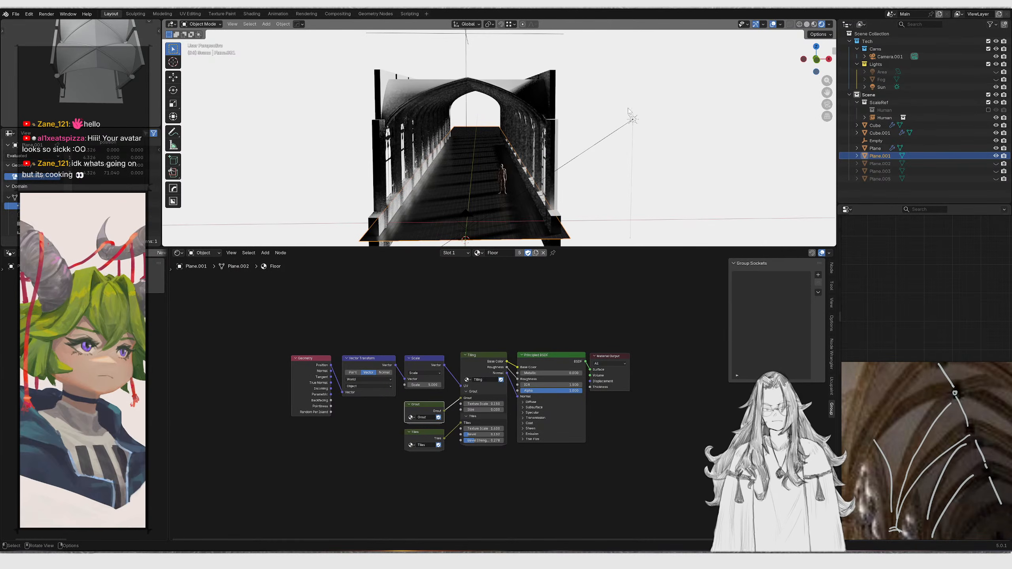
pyautogui.click(635, 118)
pyautogui.click(525, 91)
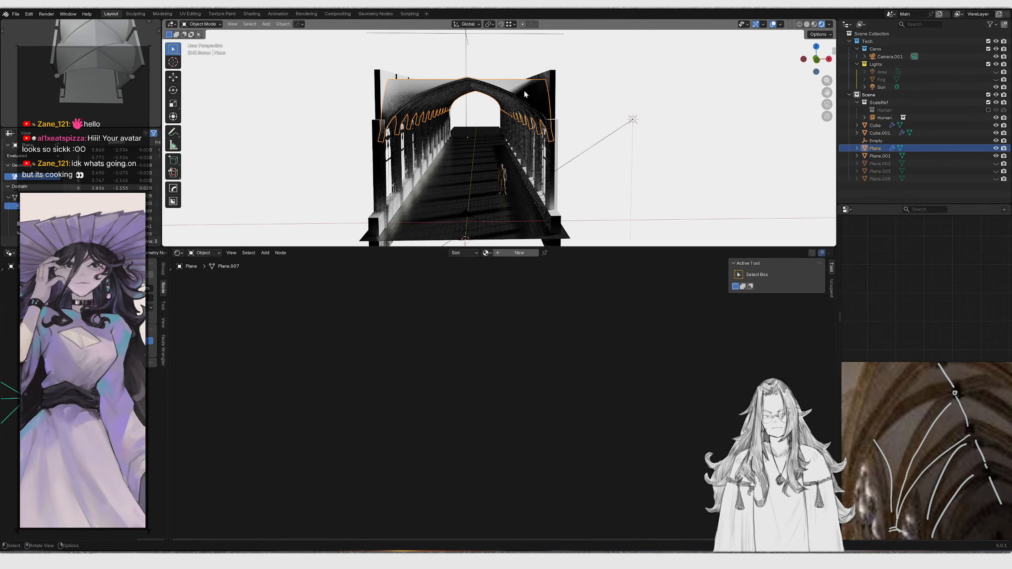
pyautogui.press('h')
# Select the floor plane, open the Grout group in its Floor material and add a Noise Texture node
pyautogui.scroll(3, 524, 103)
pyautogui.moveTo(518, 150); pyautogui.dragTo(526, 170, button='middle')
pyautogui.scroll(4, 479, 167)
pyautogui.scroll(3, 480, 167)
pyautogui.scroll(-5, 444, 110)
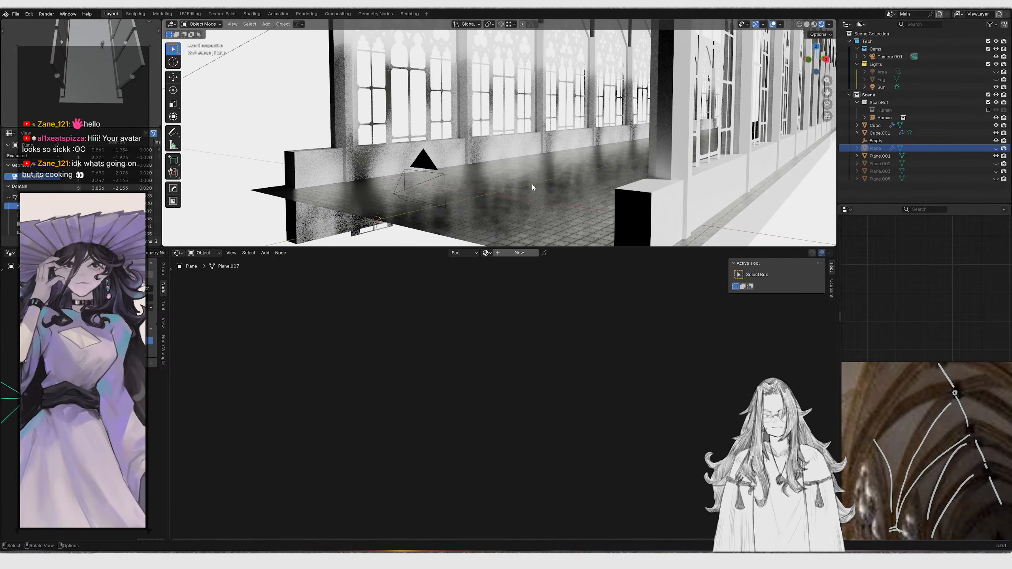
pyautogui.click(532, 182)
pyautogui.scroll(4, 461, 317)
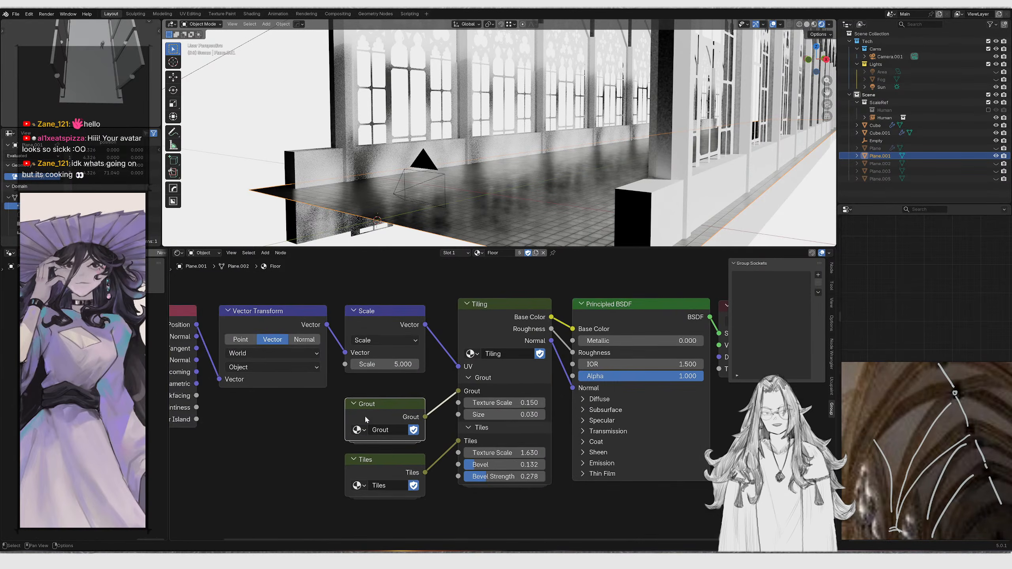
pyautogui.press('Tab')
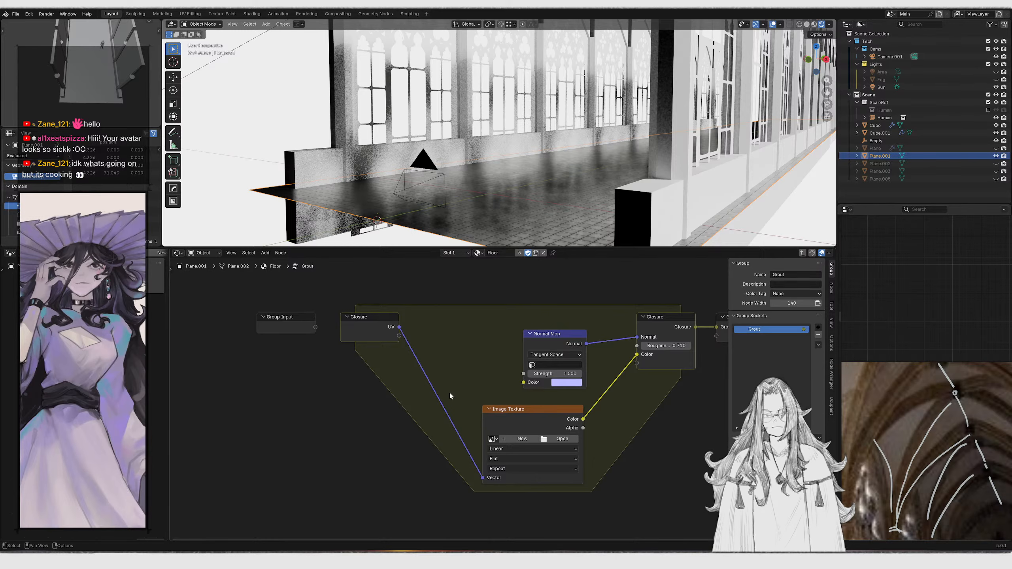
pyautogui.moveTo(451, 396); pyautogui.dragTo(491, 386, button='middle')
pyautogui.hotkey('shift', 'a')
pyautogui.click(487, 352)
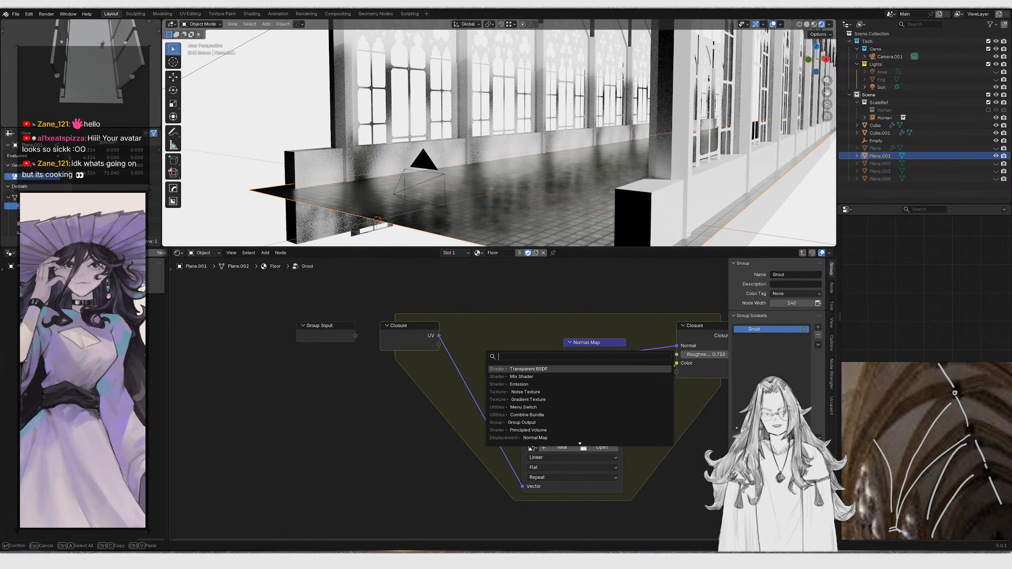
pyautogui.write('noiset')
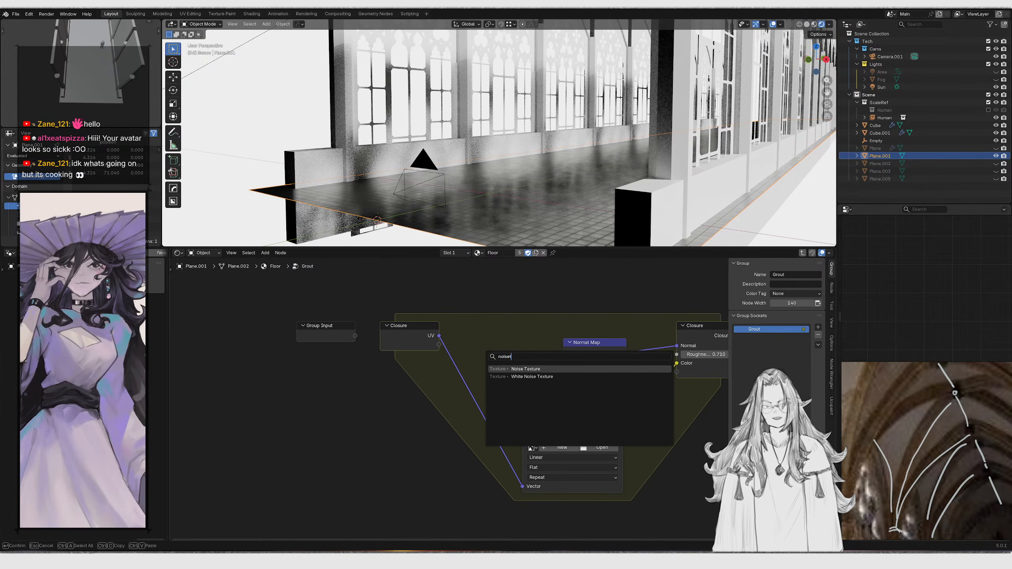
pyautogui.press('Return')
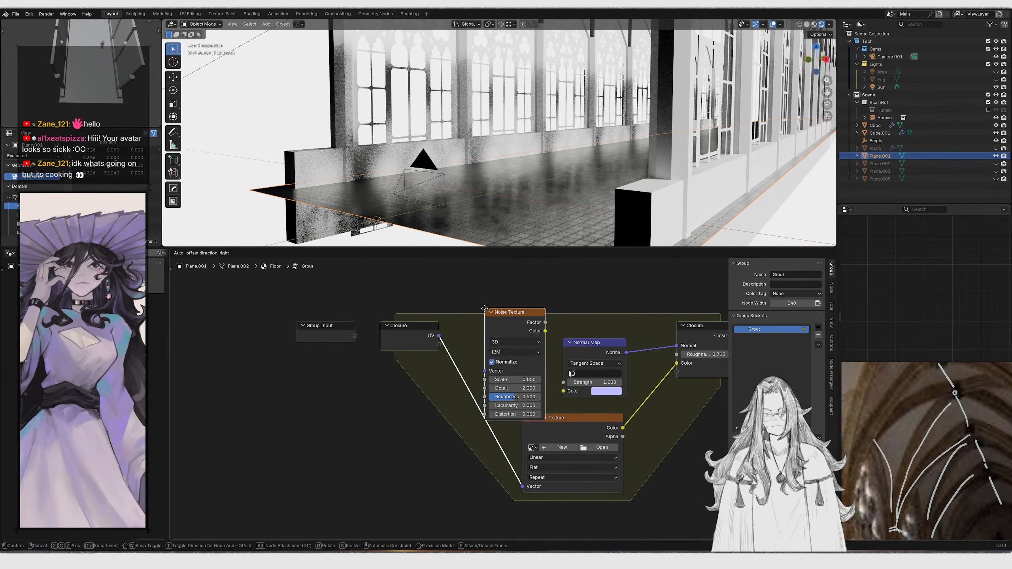
pyautogui.click(473, 318)
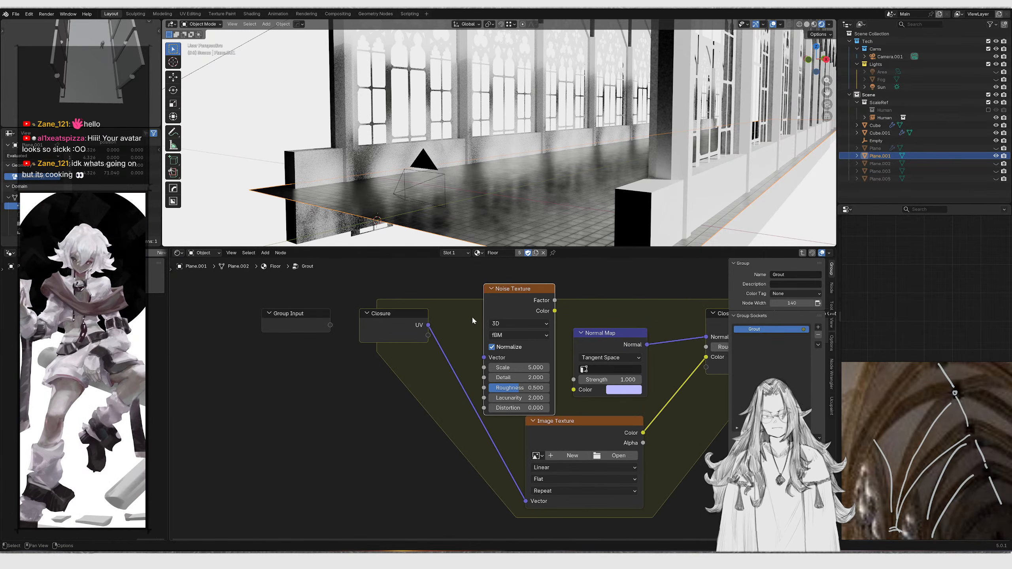
# Preview the Noise Texture's Factor and link the Closure's UV output to the Noise Texture's Vector input
pyautogui.keyDown('ctrl'); pyautogui.keyDown('shift'); pyautogui.click(508, 301); pyautogui.keyUp('shift'); pyautogui.keyUp('ctrl')
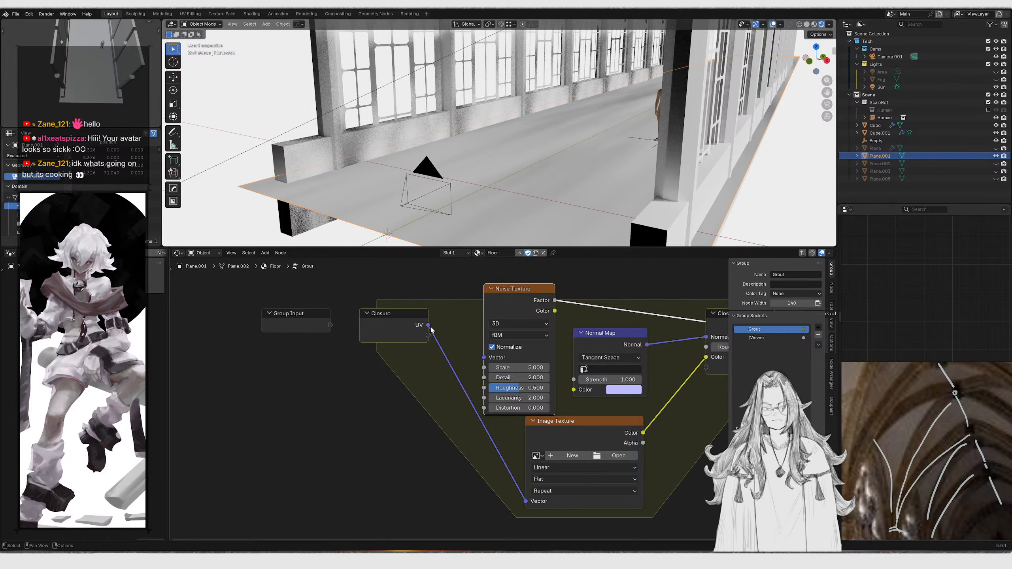
pyautogui.moveTo(485, 354); pyautogui.dragTo(485, 357)
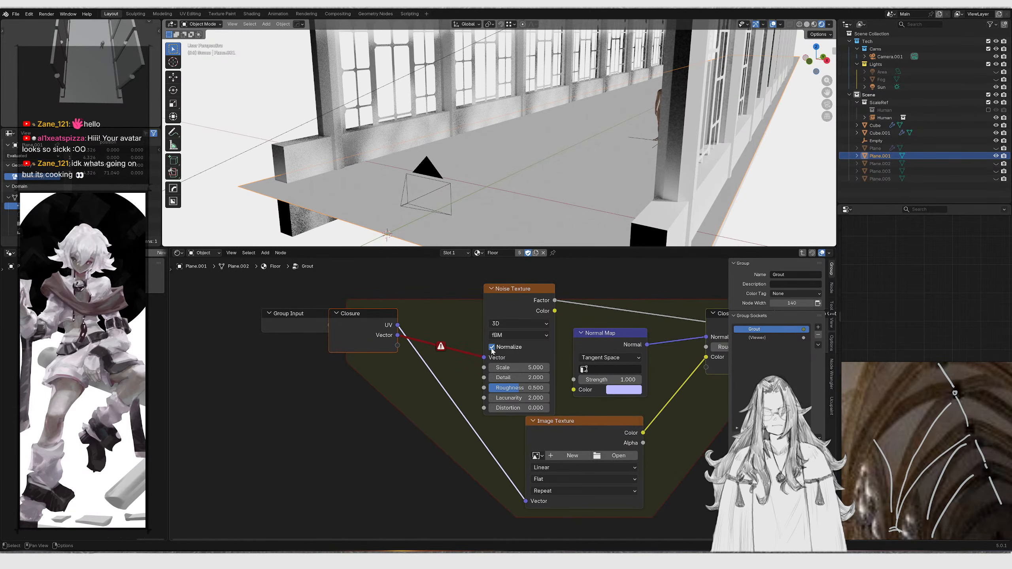
pyautogui.hotkey('ctrl', 'z')
pyautogui.hotkey('ctrl', 'z')
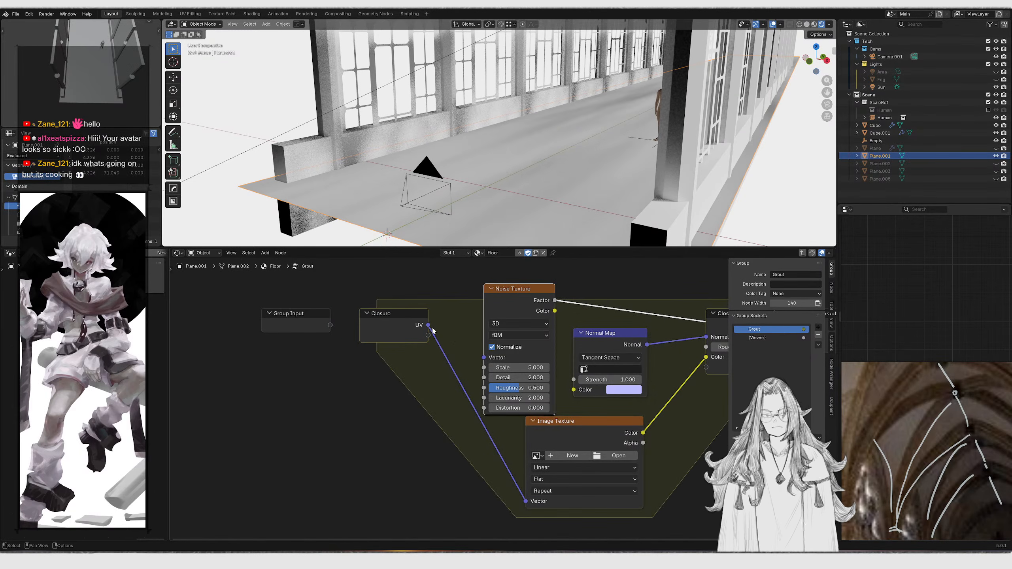
pyautogui.moveTo(484, 361); pyautogui.dragTo(484, 358)
pyautogui.scroll(10, 522, 223)
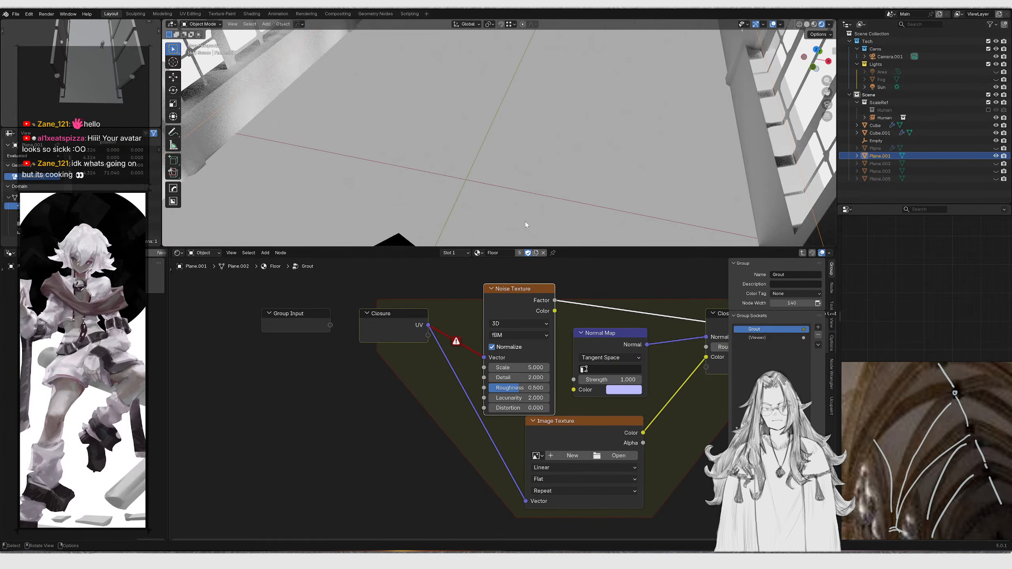
pyautogui.scroll(-1, 544, 319)
pyautogui.moveTo(544, 313); pyautogui.dragTo(459, 324, button='middle')
pyautogui.scroll(1, 425, 330)
pyautogui.keyDown('ctrl'); pyautogui.keyDown('shift'); pyautogui.click(419, 325); pyautogui.keyUp('shift'); pyautogui.keyUp('ctrl')
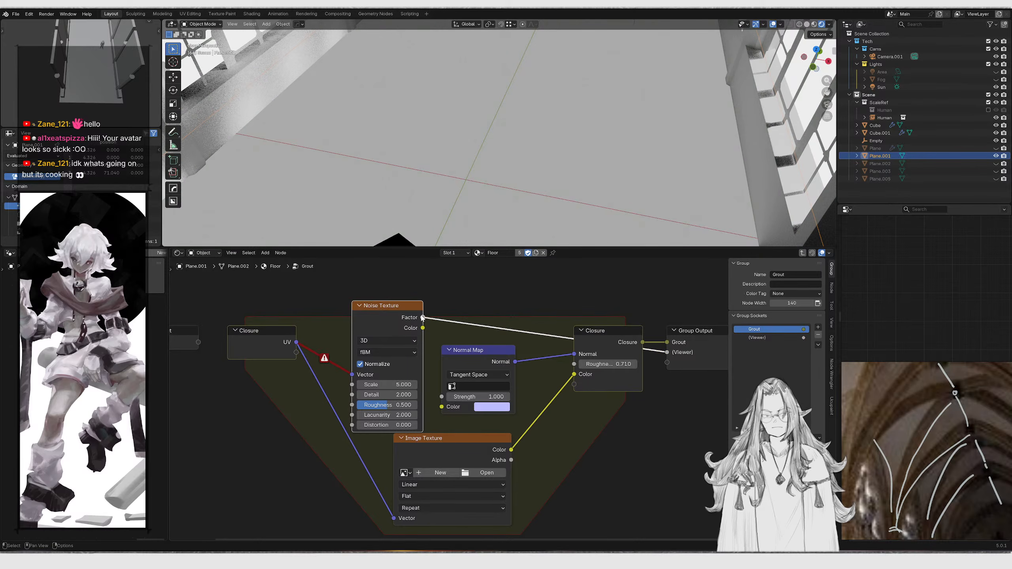
pyautogui.scroll(1, 431, 316)
pyautogui.keyDown('ctrl'); pyautogui.moveTo(454, 293); pyautogui.dragTo(456, 290, button='right'); pyautogui.keyUp('ctrl')
pyautogui.hotkey('ctrl', 'z')
pyautogui.scroll(1, 371, 388)
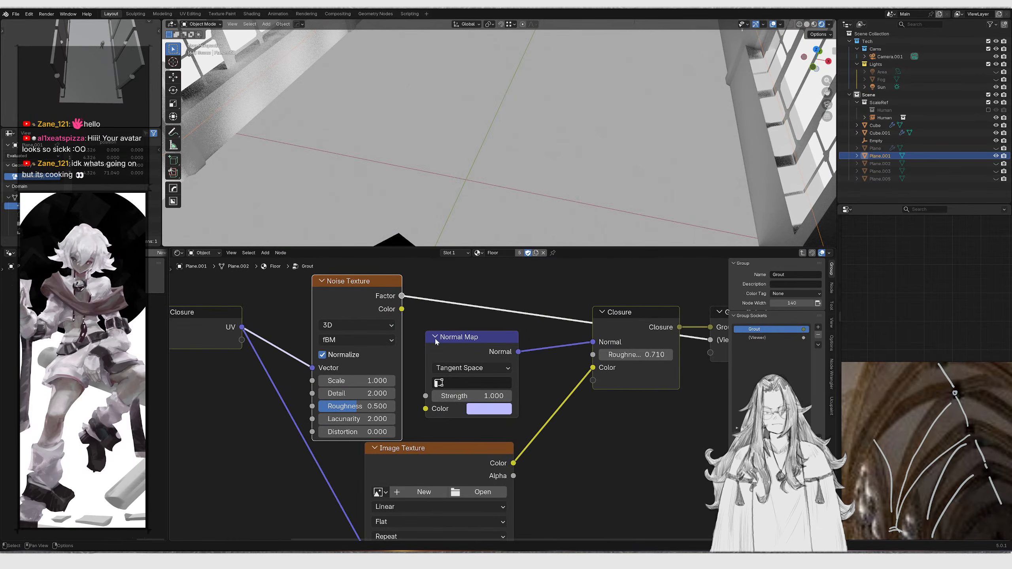
# Open the Tiling group and preview the Evaluate Closure's Color, Roughness and Normal outputs
pyautogui.press('Tab')
pyautogui.click(535, 348)
pyautogui.press('Tab')
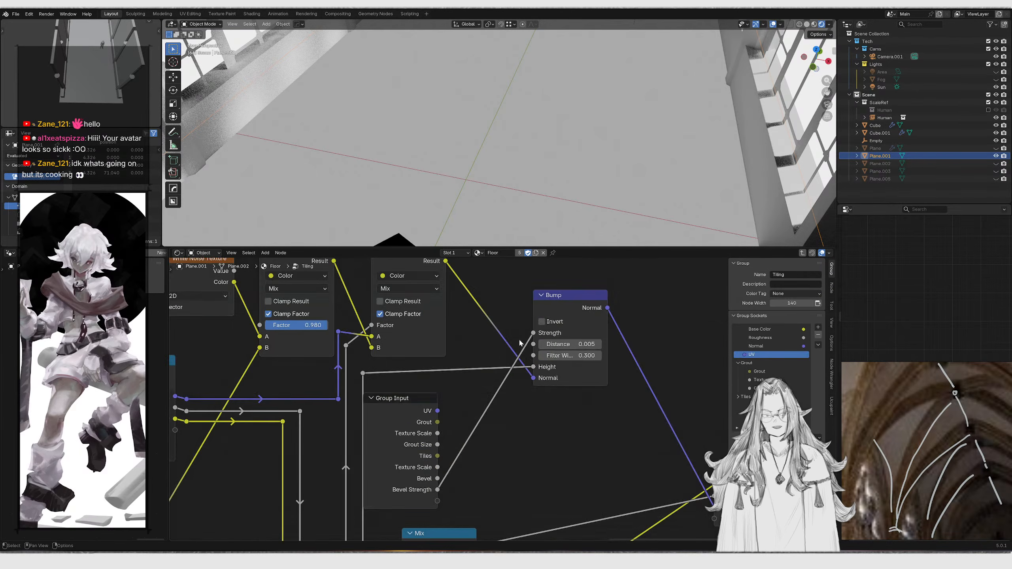
pyautogui.scroll(-2, 525, 341)
pyautogui.moveTo(425, 342); pyautogui.dragTo(549, 346, button='middle')
pyautogui.scroll(-3, 549, 345)
pyautogui.moveTo(320, 384); pyautogui.dragTo(617, 326, button='middle')
pyautogui.scroll(4, 361, 466)
pyautogui.moveTo(361, 466); pyautogui.dragTo(384, 436, button='middle')
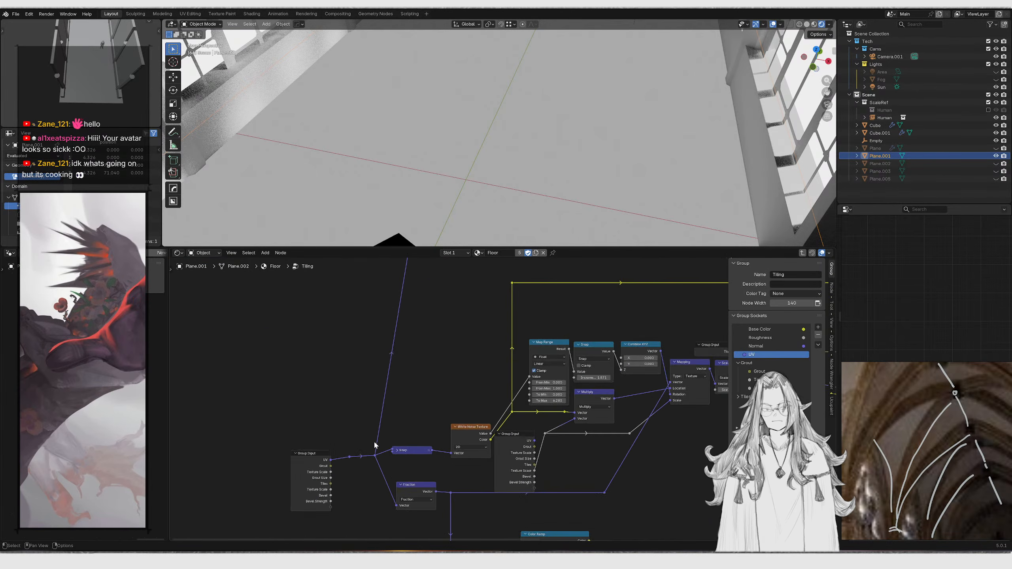
pyautogui.scroll(-5, 515, 401)
pyautogui.moveTo(600, 374); pyautogui.dragTo(490, 365, button='middle')
pyautogui.moveTo(446, 407); pyautogui.dragTo(437, 277, button='middle')
pyautogui.scroll(-4, 459, 331)
pyautogui.scroll(5, 485, 358)
pyautogui.moveTo(432, 358); pyautogui.dragTo(432, 438, button='middle')
pyautogui.scroll(2, 414, 361)
pyautogui.scroll(-4, 538, 430)
pyautogui.moveTo(579, 388); pyautogui.dragTo(278, 456, button='middle')
pyautogui.scroll(-5, 470, 423)
pyautogui.scroll(4, 500, 279)
pyautogui.moveTo(501, 278); pyautogui.dragTo(499, 521, button='middle')
pyautogui.scroll(9, 424, 382)
pyautogui.scroll(-3, 372, 393)
pyautogui.scroll(-4, 493, 510)
pyautogui.moveTo(510, 455); pyautogui.dragTo(438, 491, button='middle')
pyautogui.scroll(3, 436, 478)
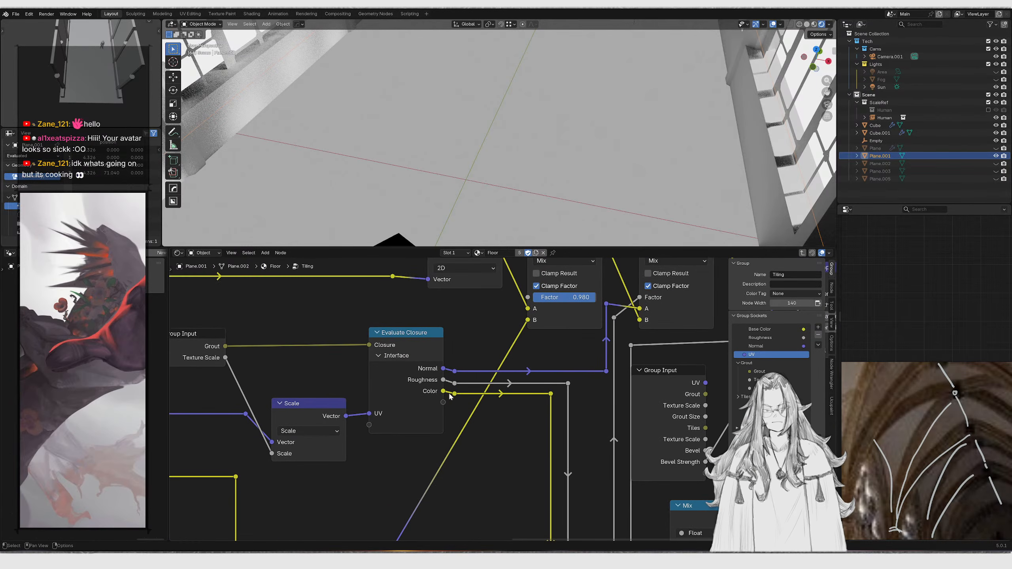
pyautogui.keyDown('ctrl'); pyautogui.keyDown('shift'); pyautogui.click(454, 394); pyautogui.keyUp('shift'); pyautogui.keyUp('ctrl')
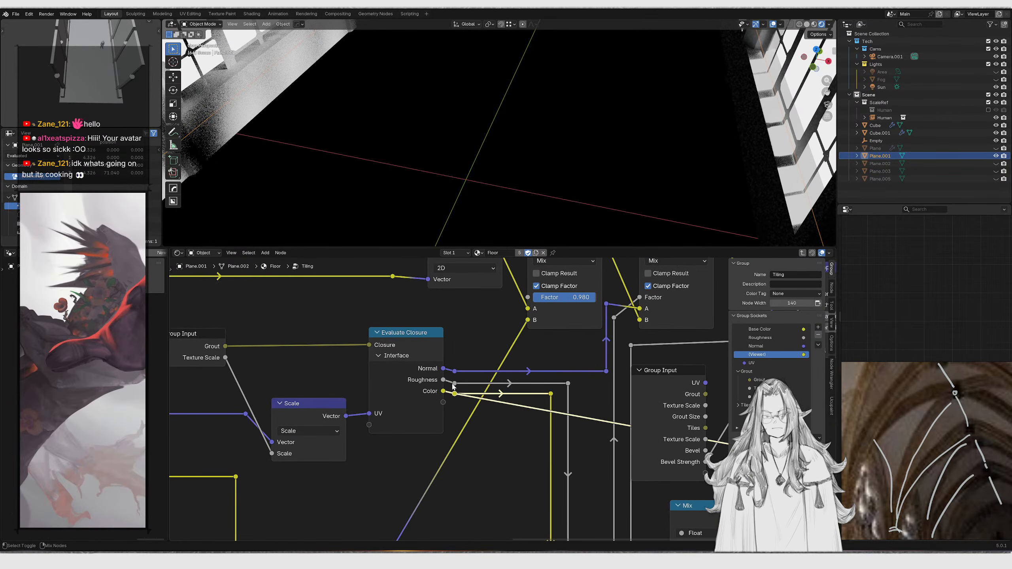
pyautogui.keyDown('ctrl'); pyautogui.keyDown('shift'); pyautogui.click(454, 384); pyautogui.keyUp('shift'); pyautogui.keyUp('ctrl')
pyautogui.keyDown('ctrl'); pyautogui.keyDown('shift'); pyautogui.click(456, 372); pyautogui.keyUp('shift'); pyautogui.keyUp('ctrl')
pyautogui.keyDown('ctrl'); pyautogui.keyDown('shift'); pyautogui.click(455, 394); pyautogui.keyUp('shift'); pyautogui.keyUp('ctrl')
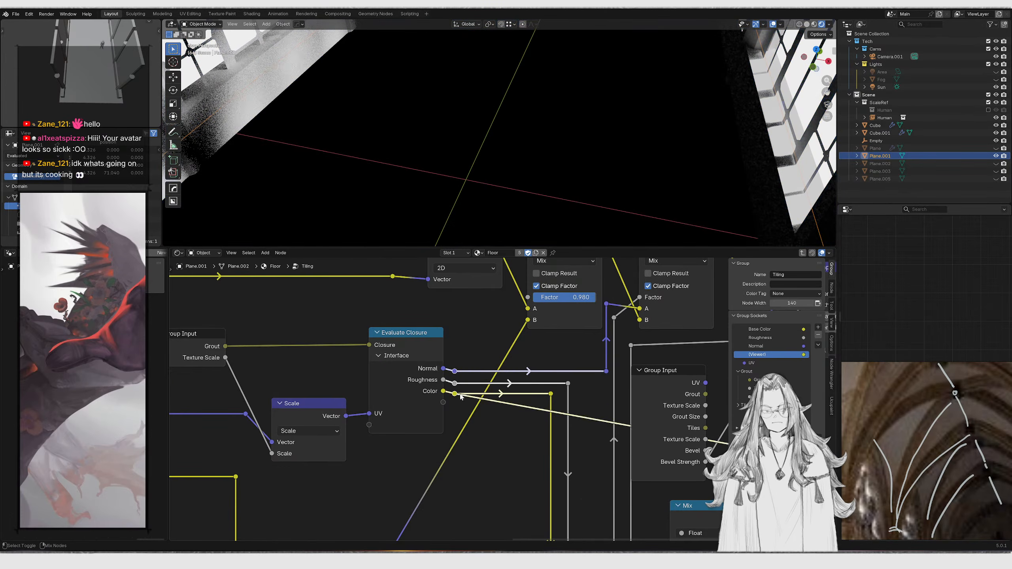
pyautogui.scroll(-3, 455, 395)
pyautogui.moveTo(418, 526); pyautogui.dragTo(452, 373, button='middle')
pyautogui.scroll(2, 453, 373)
pyautogui.keyDown('ctrl'); pyautogui.keyDown('shift'); pyautogui.click(423, 368); pyautogui.keyUp('shift'); pyautogui.keyUp('ctrl')
pyautogui.scroll(-1, 463, 312)
pyautogui.moveTo(463, 312); pyautogui.dragTo(460, 504, button='middle')
pyautogui.keyDown('ctrl'); pyautogui.keyDown('shift'); pyautogui.click(501, 380); pyautogui.keyUp('shift'); pyautogui.keyUp('ctrl')
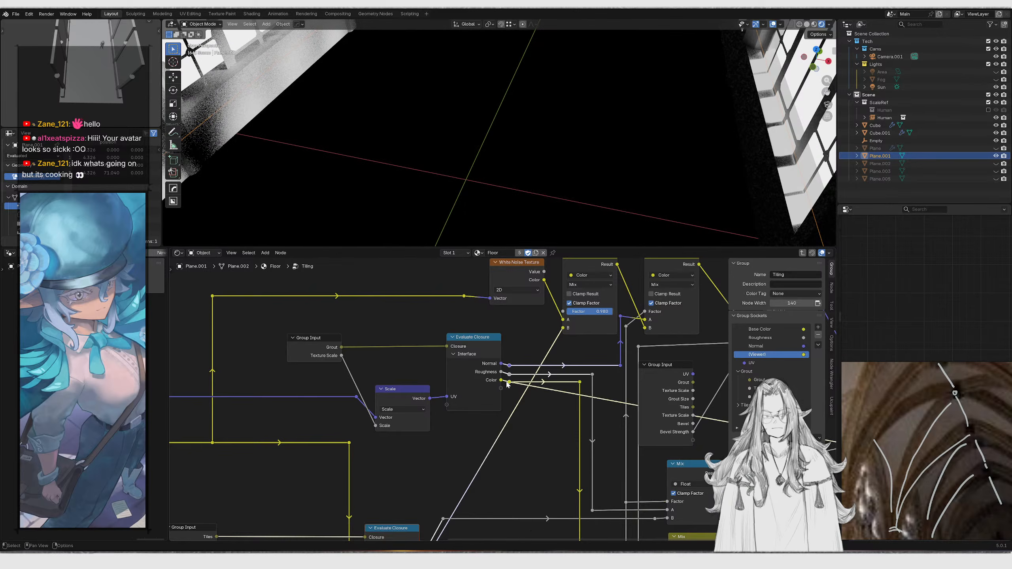
# Back in the Grout group, connect the Noise Texture's Color to the Closure's Color and move the Image Texture down
pyautogui.press('Tab')
pyautogui.scroll(2, 495, 378)
pyautogui.click(398, 413)
pyautogui.press('Tab')
pyautogui.scroll(-2, 441, 327)
pyautogui.scroll(3, 441, 327)
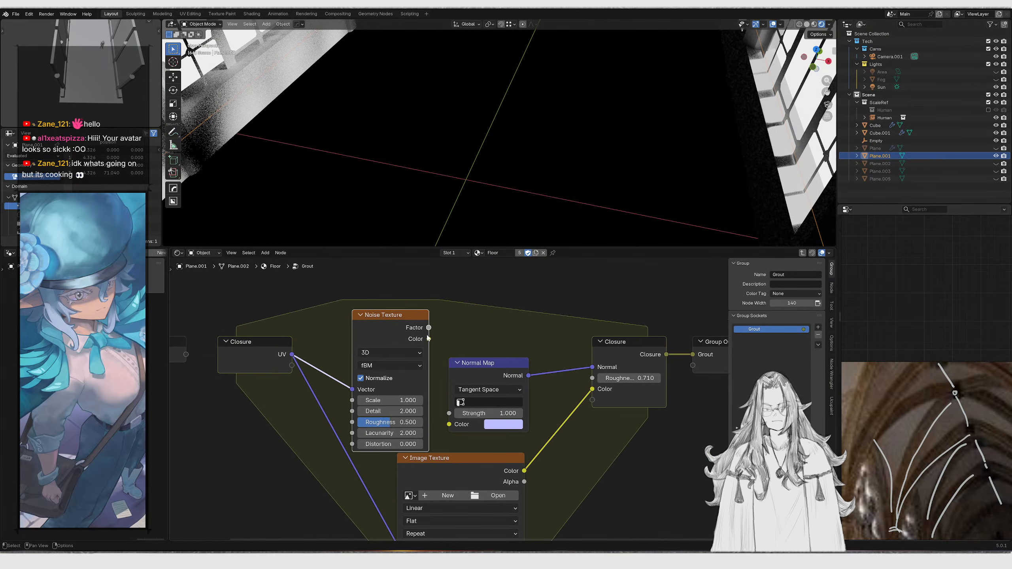
pyautogui.moveTo(590, 394); pyautogui.dragTo(590, 393)
pyautogui.moveTo(504, 438); pyautogui.dragTo(516, 384, button='middle')
pyautogui.moveTo(571, 425); pyautogui.dragTo(525, 495)
pyautogui.press('g')
pyautogui.press('y')
pyautogui.click(497, 475)
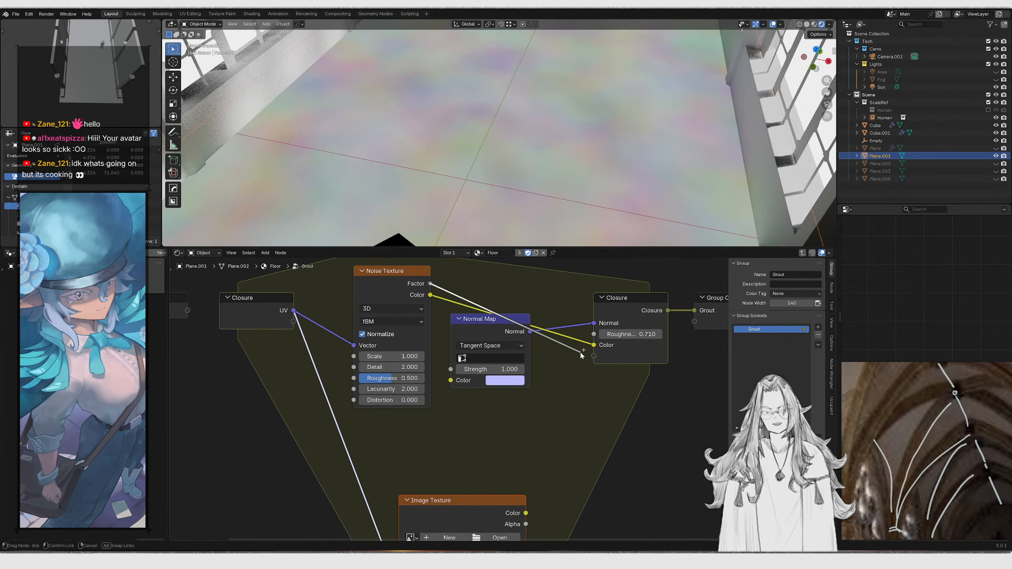
# Move the Normal Map node out of the way and set the Noise Texture's Scale to 5
pyautogui.moveTo(591, 348); pyautogui.dragTo(591, 348)
pyautogui.moveTo(504, 367); pyautogui.dragTo(510, 445, button='middle')
pyautogui.moveTo(510, 444); pyautogui.dragTo(509, 295)
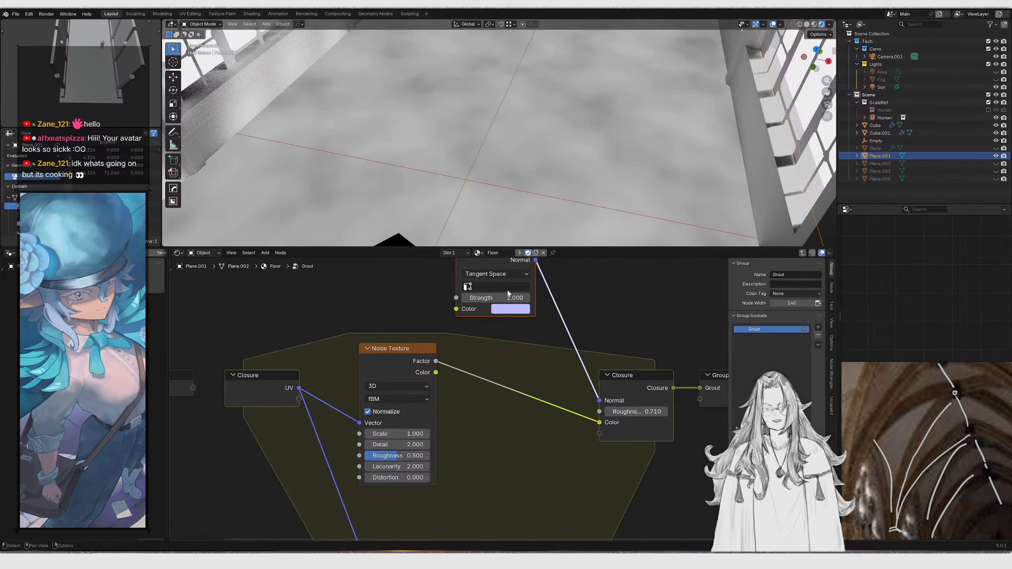
pyautogui.moveTo(419, 443); pyautogui.dragTo(521, 408, button='middle')
pyautogui.scroll(1, 521, 407)
pyautogui.scroll(1, 521, 408)
pyautogui.doubleClick(514, 396)
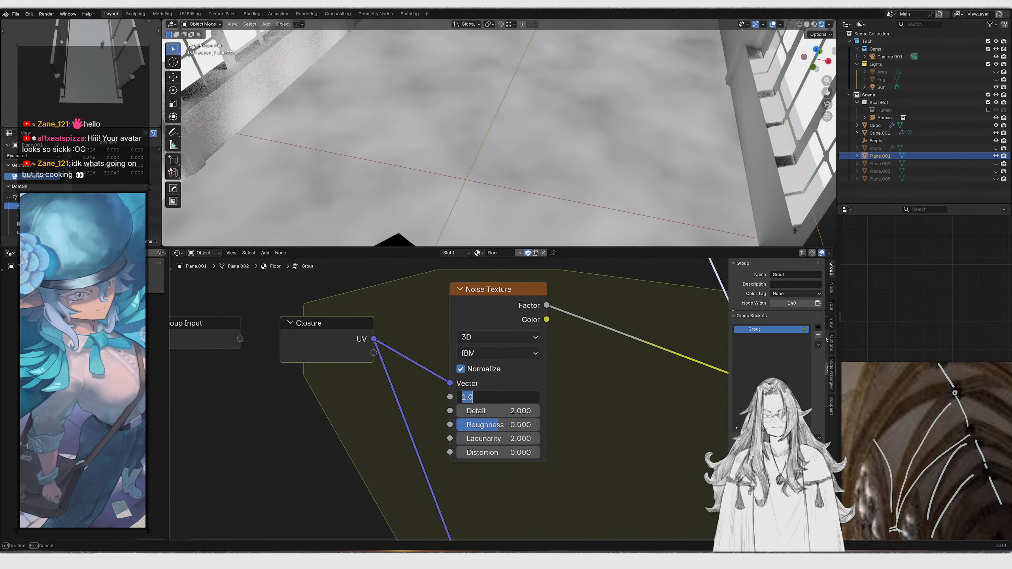
pyautogui.write('5')
pyautogui.press('Return')
# Add a Color Ramp node fed by the Noise Texture's Factor output
pyautogui.moveTo(501, 384); pyautogui.dragTo(508, 418)
pyautogui.moveTo(553, 340); pyautogui.dragTo(591, 380)
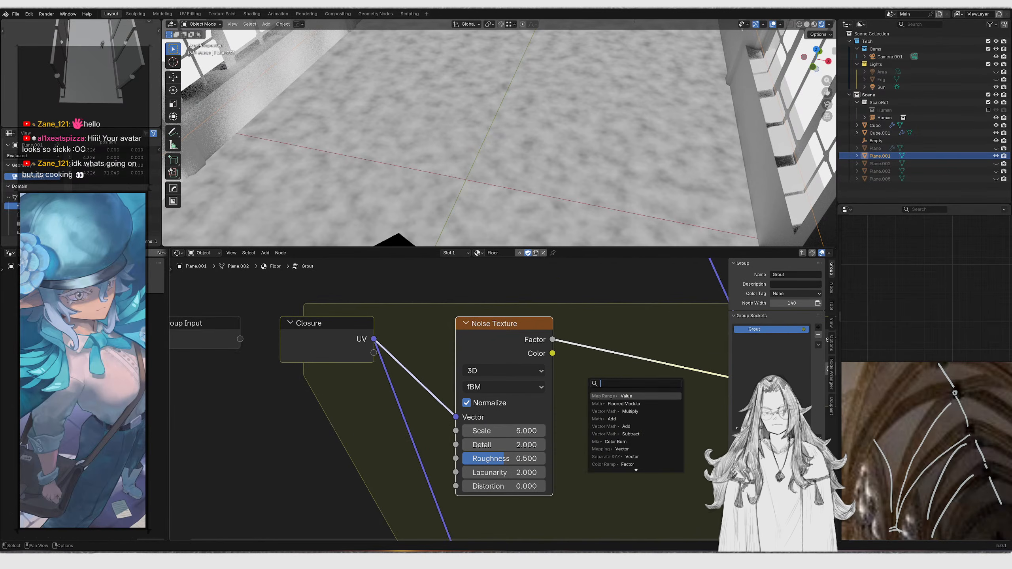
pyautogui.write('color ramp')
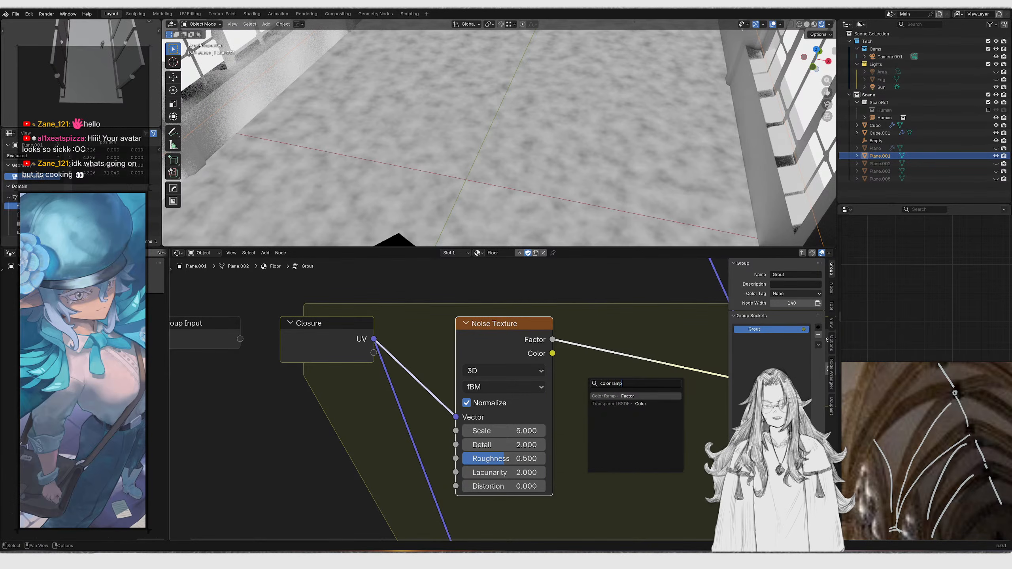
pyautogui.press('Return')
pyautogui.click(591, 382)
# Tighten the Color Ramp's gradient stops and spread the Grout group's nodes apart horizontally
pyautogui.moveTo(679, 390); pyautogui.dragTo(589, 401, button='middle')
pyautogui.scroll(2, 590, 403)
pyautogui.moveTo(589, 402); pyautogui.dragTo(557, 365)
pyautogui.moveTo(477, 424); pyautogui.dragTo(501, 417)
pyautogui.moveTo(642, 424); pyautogui.dragTo(585, 410)
pyautogui.moveTo(497, 423); pyautogui.dragTo(510, 419)
pyautogui.scroll(-8, 508, 412)
pyautogui.moveTo(217, 330); pyautogui.dragTo(509, 530)
pyautogui.press('g')
pyautogui.press('x')
pyautogui.click(362, 476)
# Add a Bump node from the Color Ramp's Color output
pyautogui.moveTo(426, 381); pyautogui.dragTo(496, 367)
pyautogui.write(',')
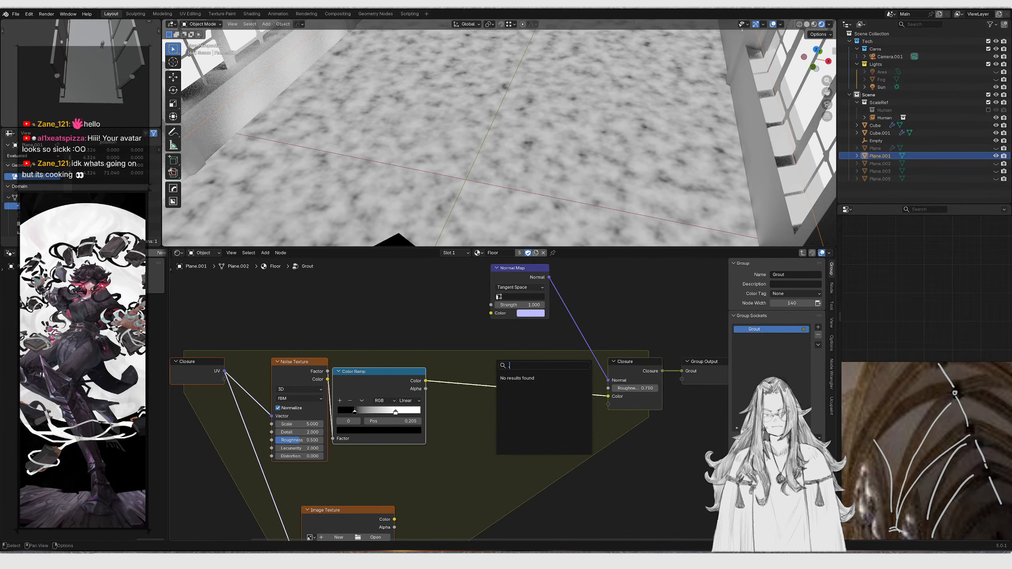
pyautogui.press('BackSpace')
pyautogui.write('h')
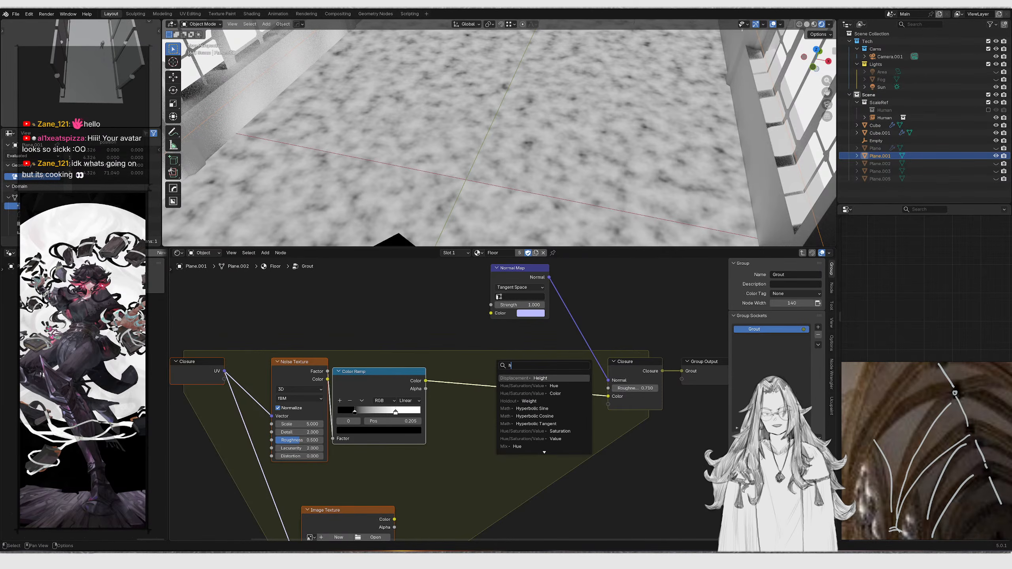
pyautogui.press('BackSpace')
pyautogui.write('bump')
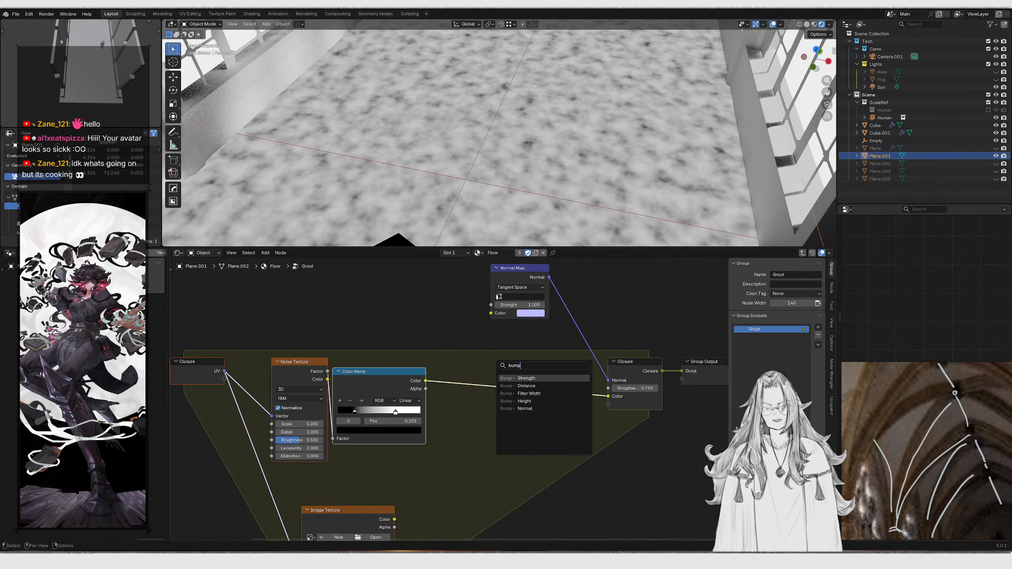
pyautogui.press('Return')
pyautogui.scroll(2, 498, 458)
pyautogui.click(468, 418)
# Plug the Color Ramp into the Bump's Height and the Bump's Normal into the Closure's Normal
pyautogui.moveTo(456, 425); pyautogui.dragTo(407, 424)
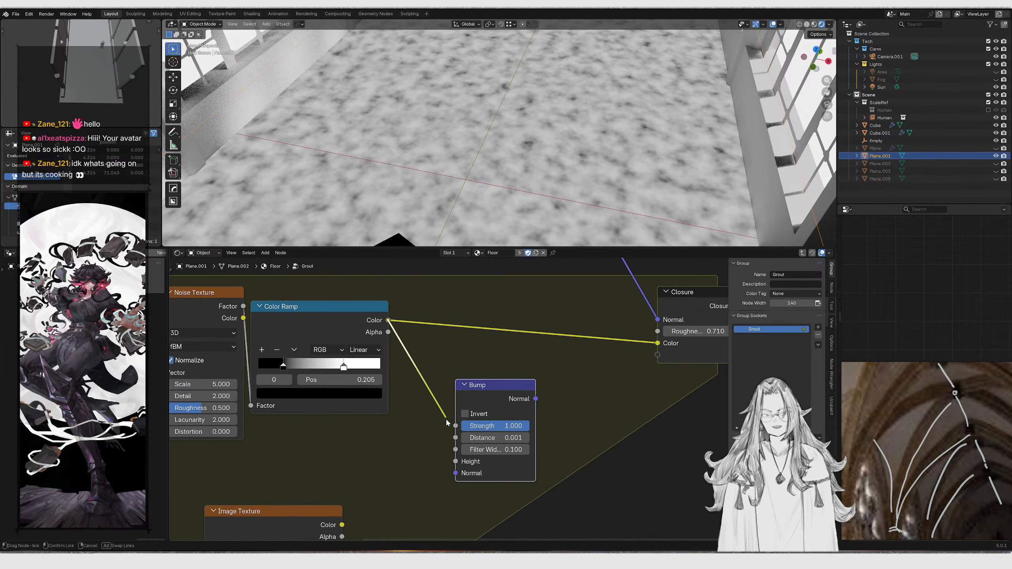
pyautogui.moveTo(457, 458); pyautogui.dragTo(455, 461)
pyautogui.scroll(1, 427, 454)
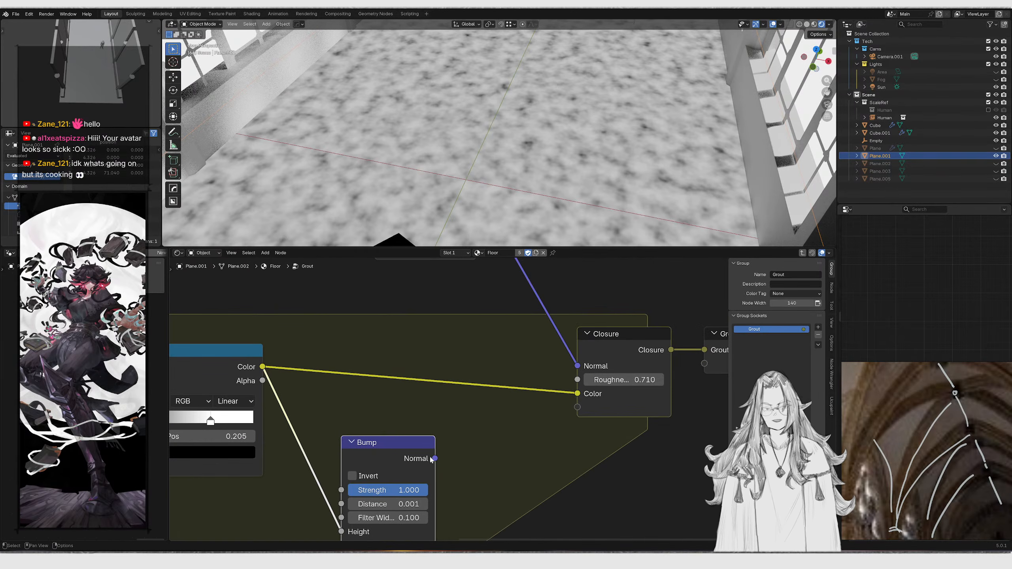
pyautogui.moveTo(476, 462); pyautogui.dragTo(526, 384, button='middle')
pyautogui.scroll(1, 526, 385)
pyautogui.scroll(-1, 508, 387)
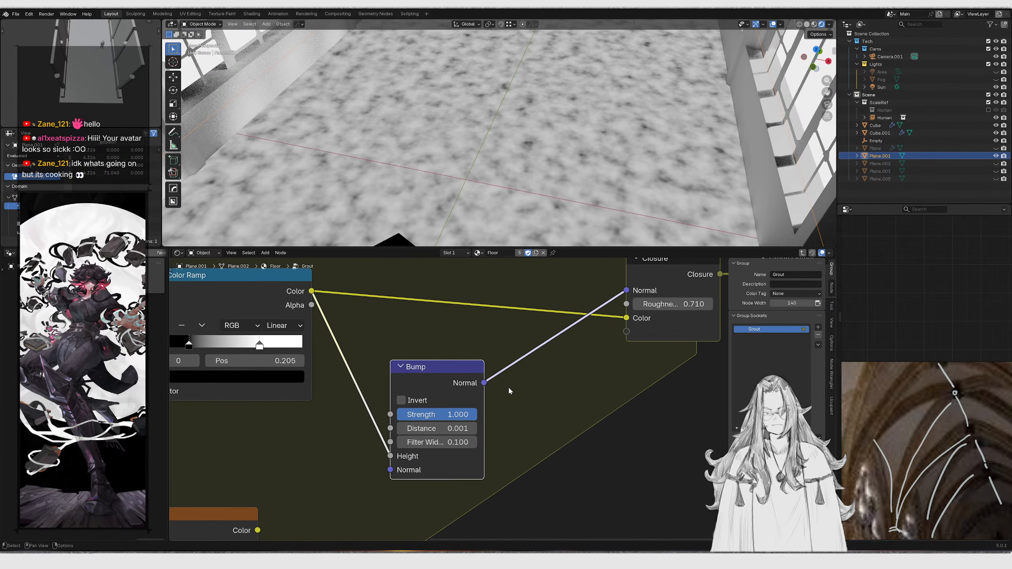
# Set the Bump node's Distance to 0.005
pyautogui.scroll(1, 458, 422)
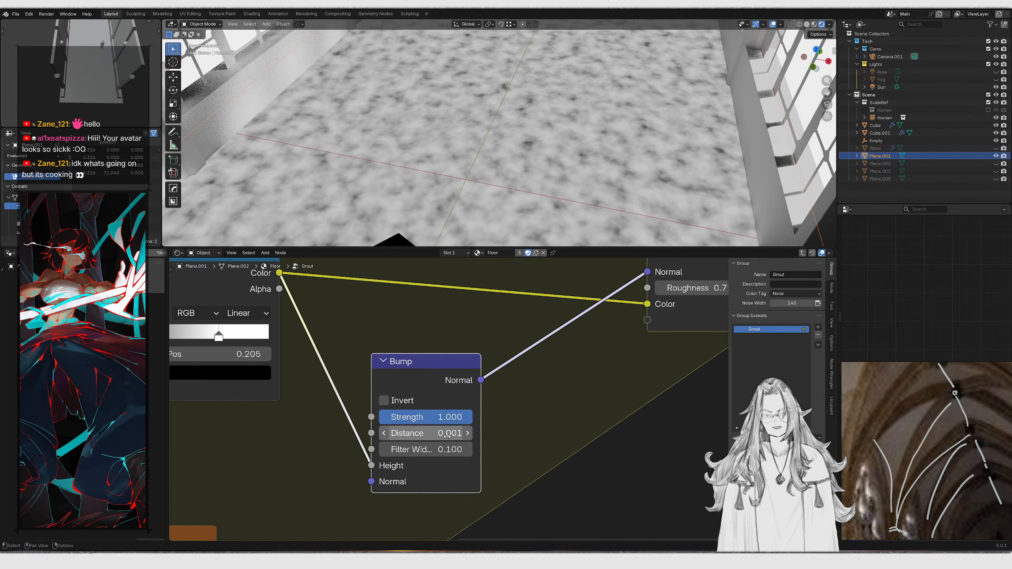
pyautogui.click(448, 434)
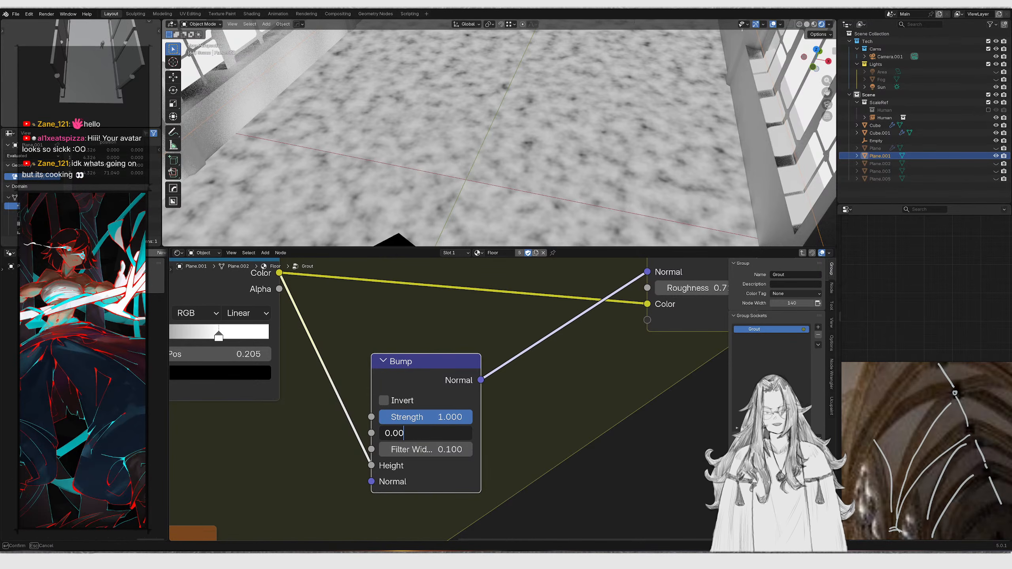
pyautogui.press('Return')
pyautogui.scroll(-1, 494, 471)
# Set the Noise Texture's Detail to 4
pyautogui.moveTo(361, 404); pyautogui.dragTo(494, 436, button='middle')
pyautogui.moveTo(343, 434); pyautogui.dragTo(438, 416, button='middle')
pyautogui.scroll(1, 439, 415)
pyautogui.click(399, 437)
pyautogui.write('4')
pyautogui.press('Return')
# Adjust the Color Ramp's stop positions and move the Color Ramp node upward
pyautogui.scroll(1, 506, 395)
pyautogui.moveTo(513, 401)
pyautogui.mouseDown()
pyautogui.moveTo(552, 404)
pyautogui.moveTo(503, 403)
pyautogui.moveTo(513, 402)
pyautogui.mouseUp()
pyautogui.moveTo(601, 403); pyautogui.dragTo(623, 402)
pyautogui.moveTo(509, 403)
pyautogui.mouseDown()
pyautogui.moveTo(529, 404)
pyautogui.moveTo(518, 404)
pyautogui.mouseUp()
pyautogui.scroll(-3, 605, 405)
pyautogui.moveTo(605, 405); pyautogui.dragTo(449, 416, button='middle')
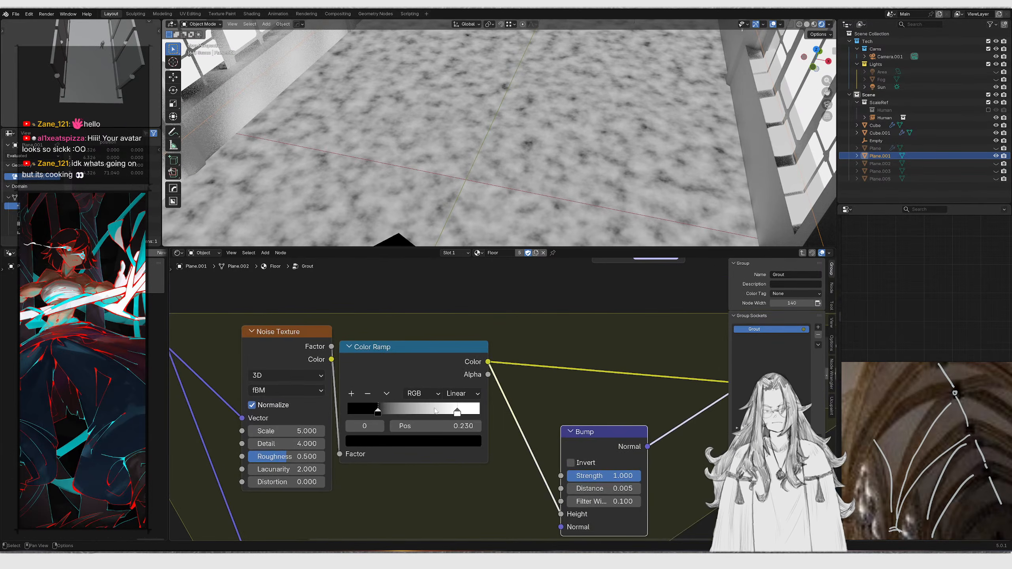
pyautogui.moveTo(382, 406); pyautogui.dragTo(370, 410)
pyautogui.scroll(-2, 437, 438)
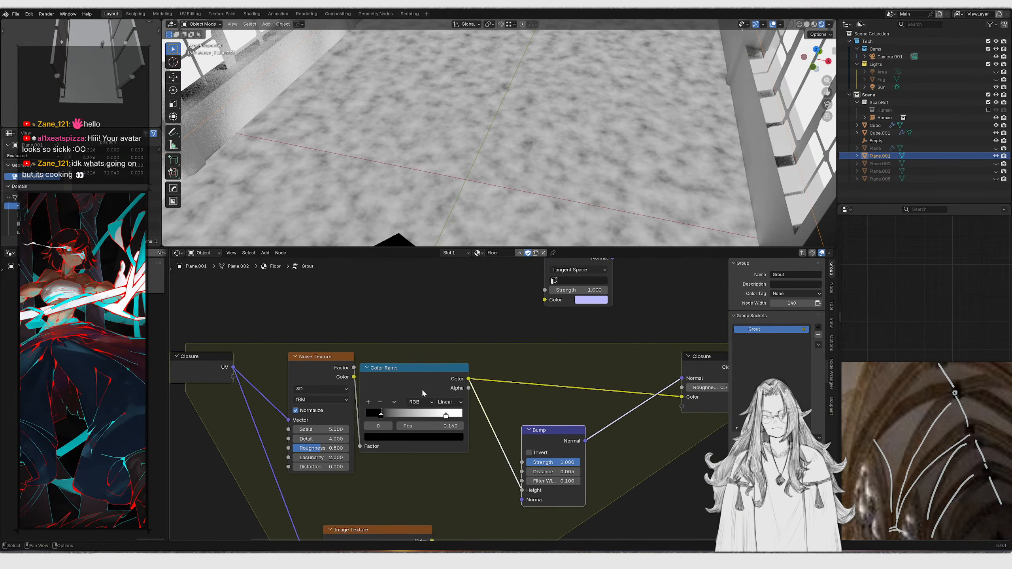
pyautogui.moveTo(514, 493); pyautogui.dragTo(522, 491)
pyautogui.moveTo(404, 414); pyautogui.dragTo(501, 393, button='middle')
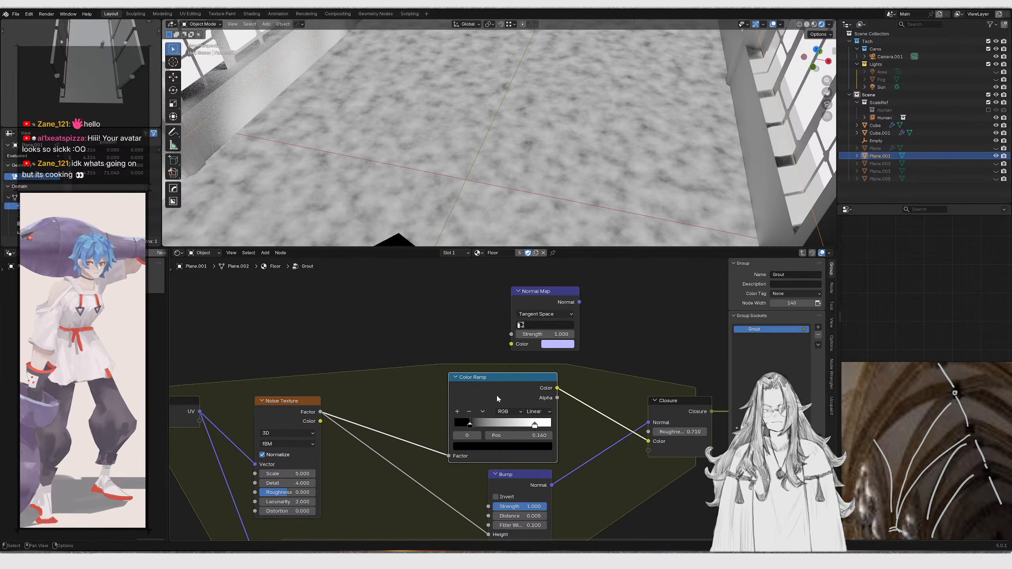
# Move the ramp's dark stop to about 0.106 and tint it dark purple
pyautogui.scroll(1, 500, 393)
pyautogui.moveTo(461, 429); pyautogui.dragTo(470, 428)
pyautogui.moveTo(542, 431); pyautogui.dragTo(564, 432)
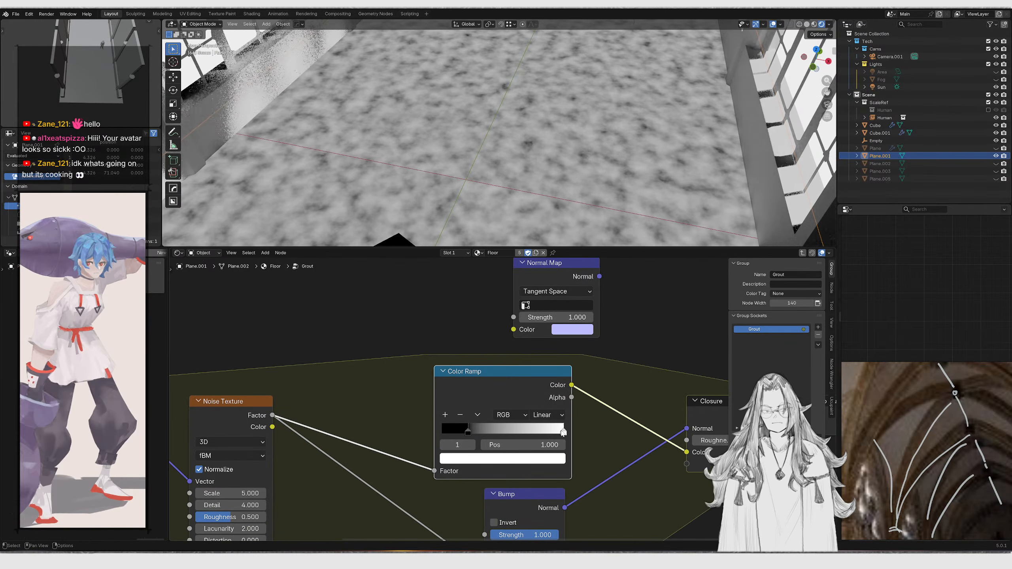
pyautogui.moveTo(468, 431); pyautogui.dragTo(456, 429)
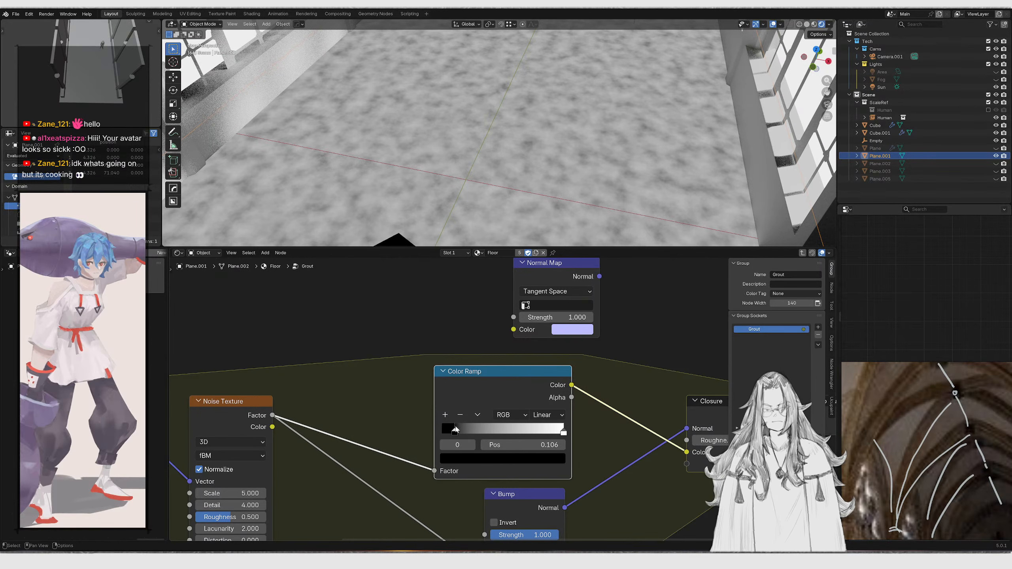
pyautogui.click(483, 460)
pyautogui.moveTo(543, 329); pyautogui.dragTo(508, 308)
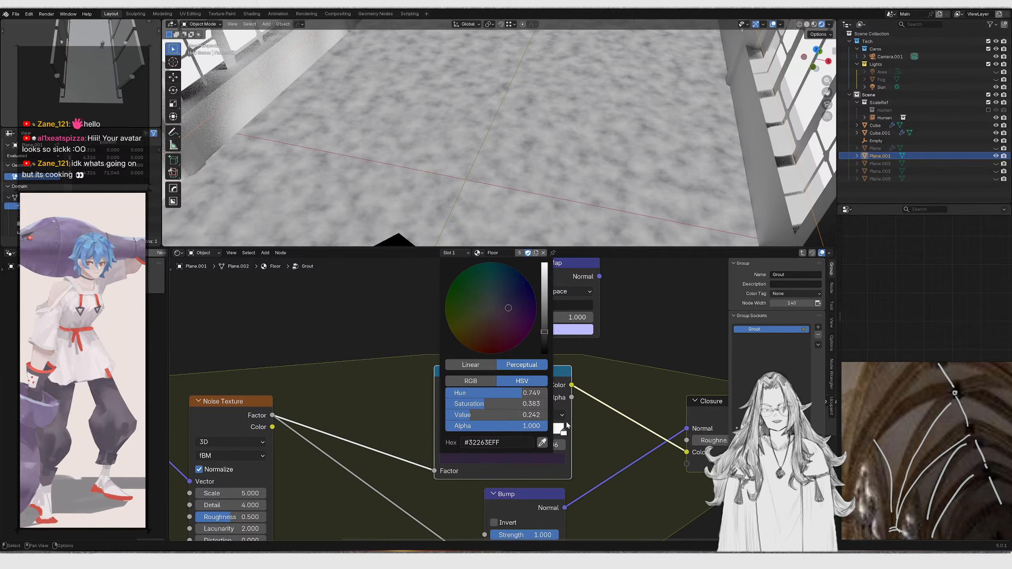
# Tint the ramp's white stop a pale lavender, #C2C1D7
pyautogui.click(564, 431)
pyautogui.click(538, 458)
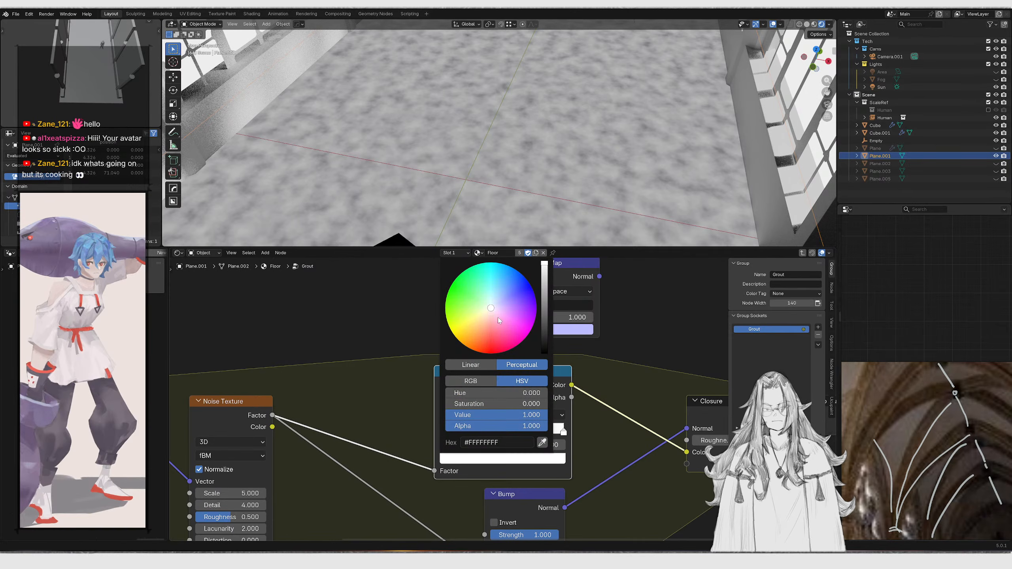
pyautogui.moveTo(501, 322); pyautogui.dragTo(494, 306)
pyautogui.moveTo(543, 282); pyautogui.dragTo(544, 277)
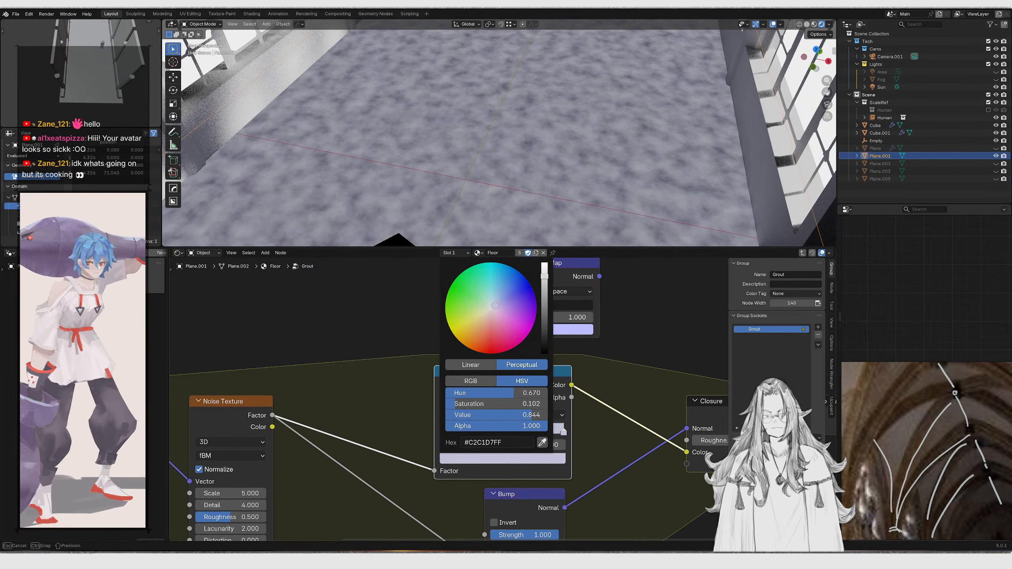
pyautogui.moveTo(495, 307); pyautogui.dragTo(490, 309)
pyautogui.scroll(-1, 588, 427)
pyautogui.moveTo(672, 439); pyautogui.dragTo(537, 418, button='middle')
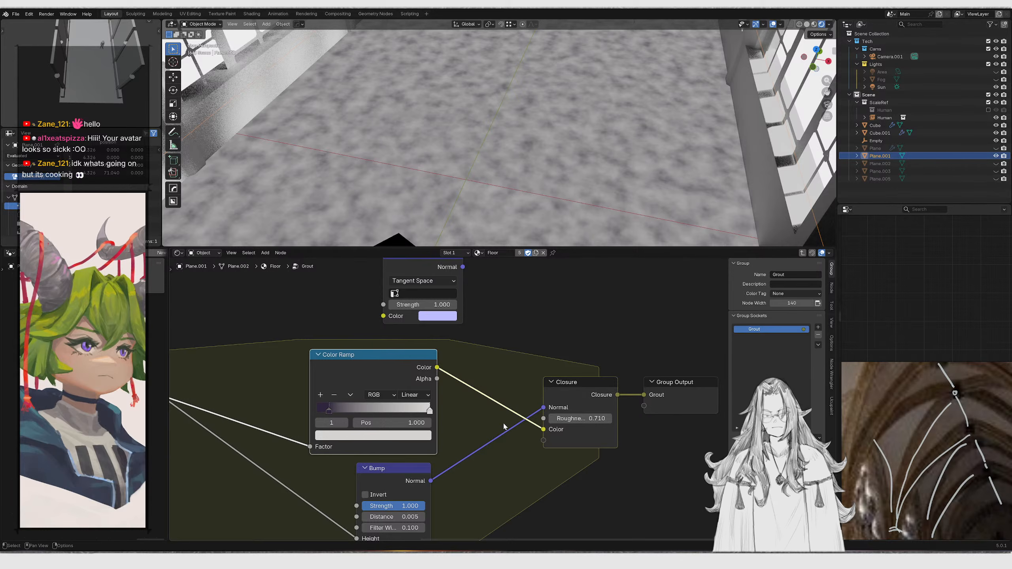
# Reposition the Bump node and exit to the top-level Floor material
pyautogui.moveTo(472, 464); pyautogui.dragTo(525, 422, button='middle')
pyautogui.moveTo(525, 423); pyautogui.dragTo(442, 483)
pyautogui.press('g')
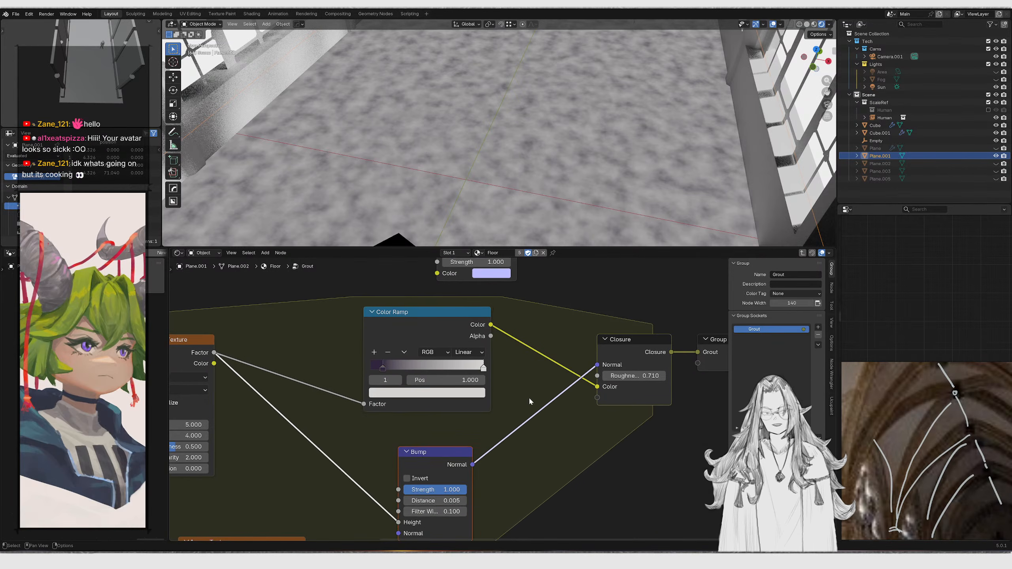
pyautogui.press('Tab')
pyautogui.moveTo(604, 365); pyautogui.dragTo(477, 363, button='middle')
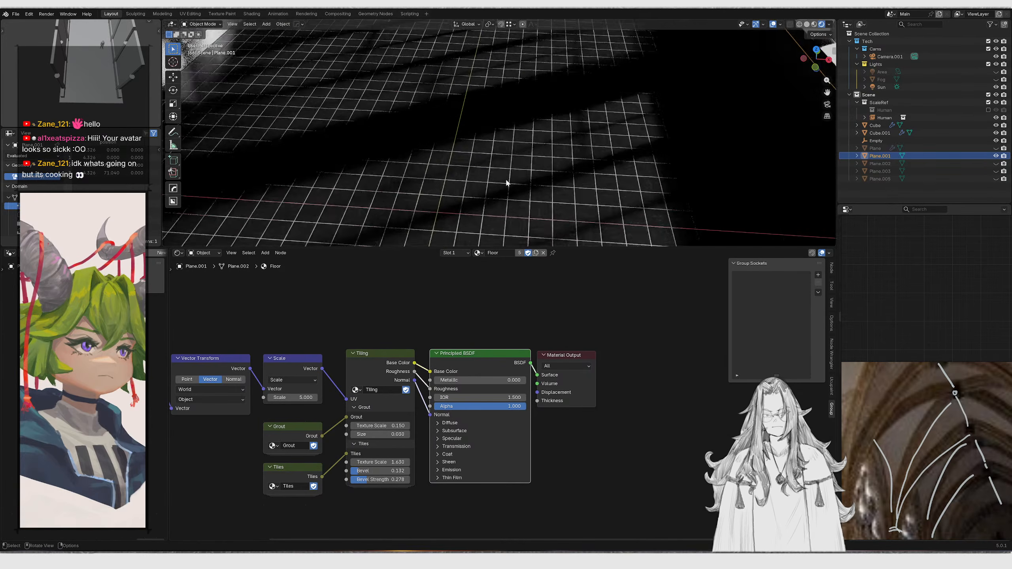
# Check the floor through the camera view, then reopen the Grout group
pyautogui.moveTo(522, 204); pyautogui.dragTo(507, 162, button='middle')
pyautogui.press('KP_0')
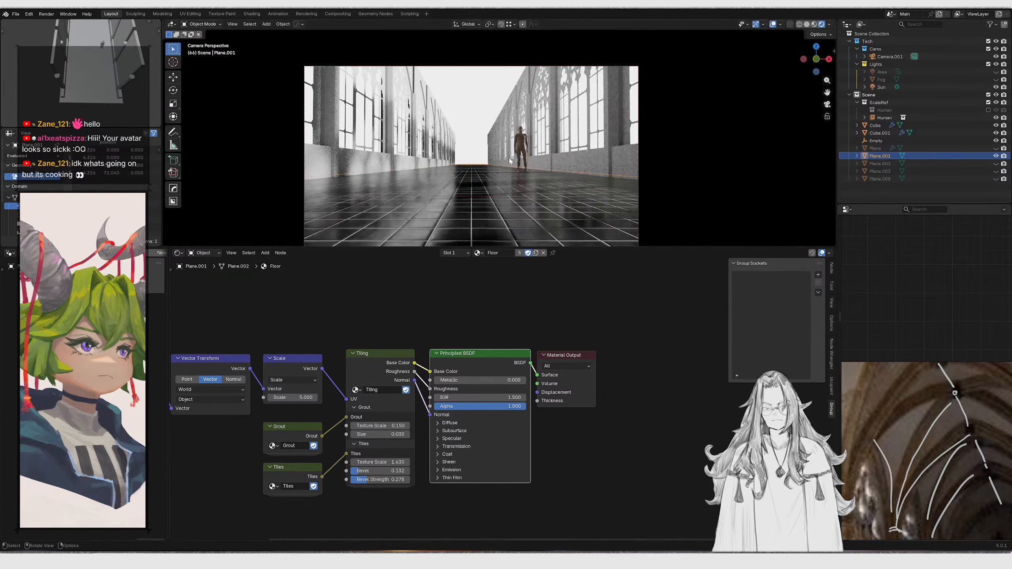
pyautogui.press('KP_0')
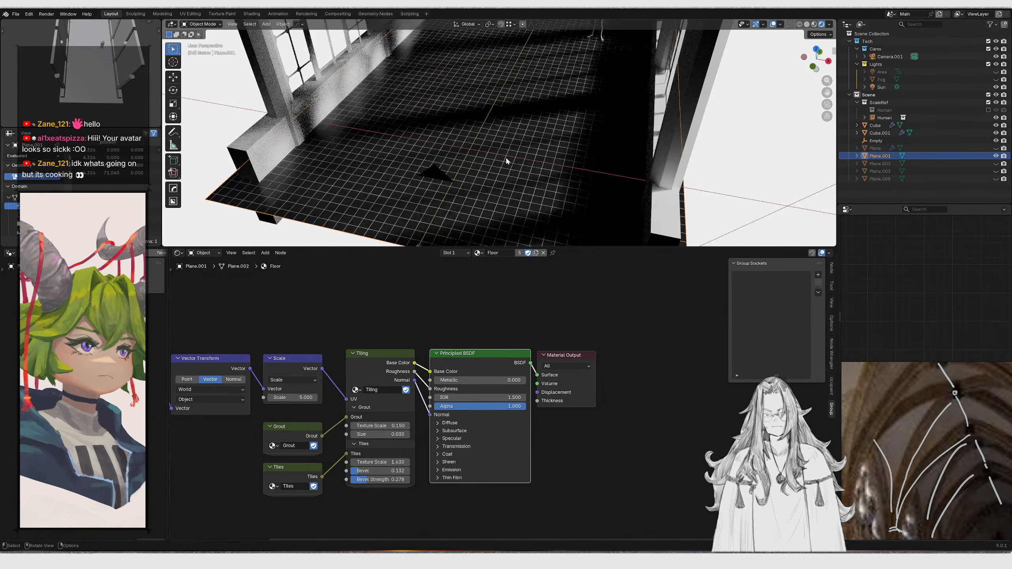
pyautogui.scroll(2, 547, 366)
pyautogui.moveTo(343, 350); pyautogui.dragTo(402, 348, button='middle')
pyautogui.click(415, 349)
pyautogui.press('Tab')
pyautogui.scroll(-6, 417, 357)
pyautogui.press('Tab')
pyautogui.click(366, 419)
pyautogui.press('Tab')
pyautogui.scroll(5, 395, 405)
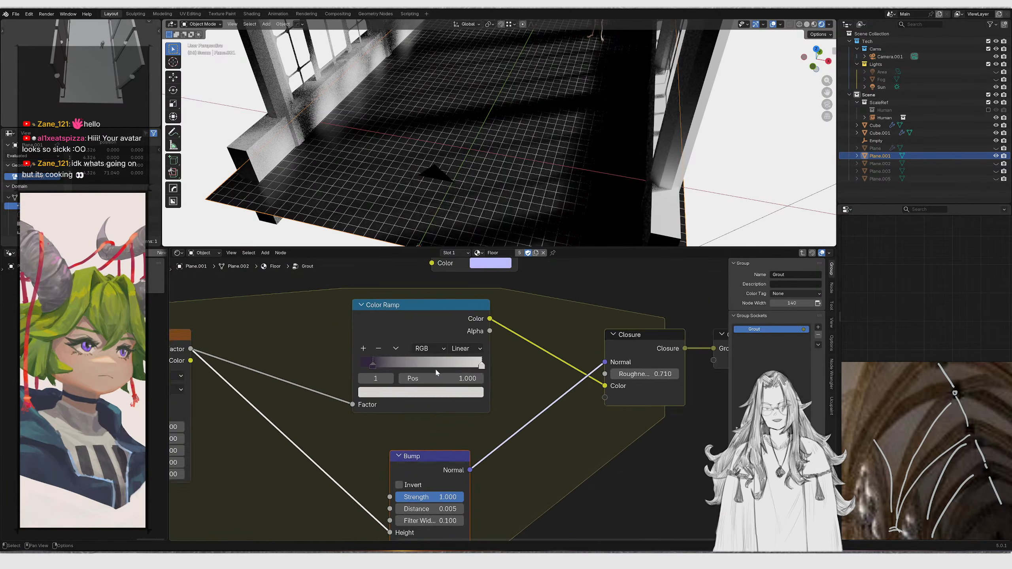
# Slide the Color Ramp's dark stop to about 0.562 and inspect the floor close up
pyautogui.moveTo(357, 359); pyautogui.dragTo(408, 358)
pyautogui.scroll(5, 471, 168)
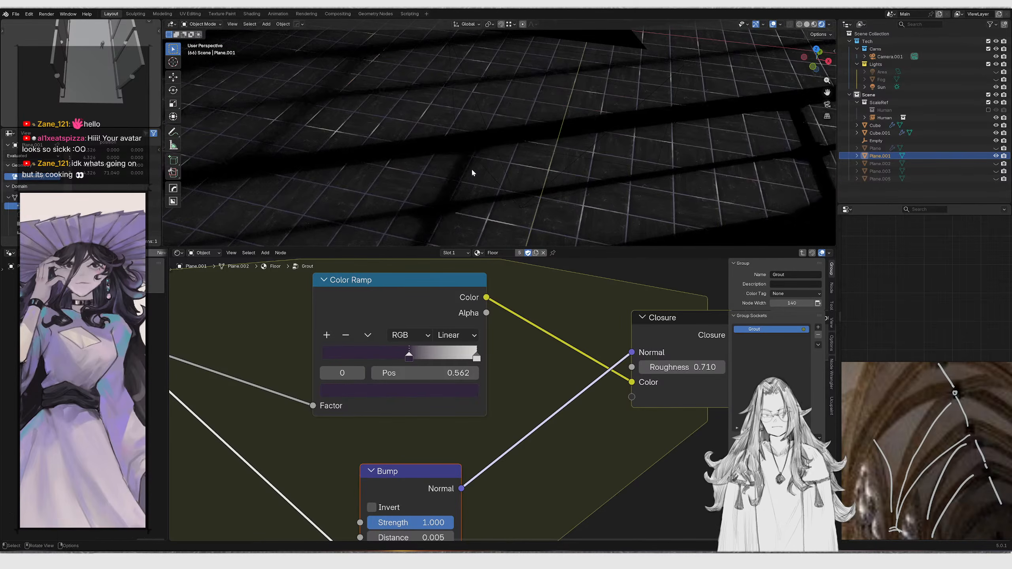
pyautogui.moveTo(446, 148); pyautogui.dragTo(472, 167, button='middle')
pyautogui.scroll(7, 538, 179)
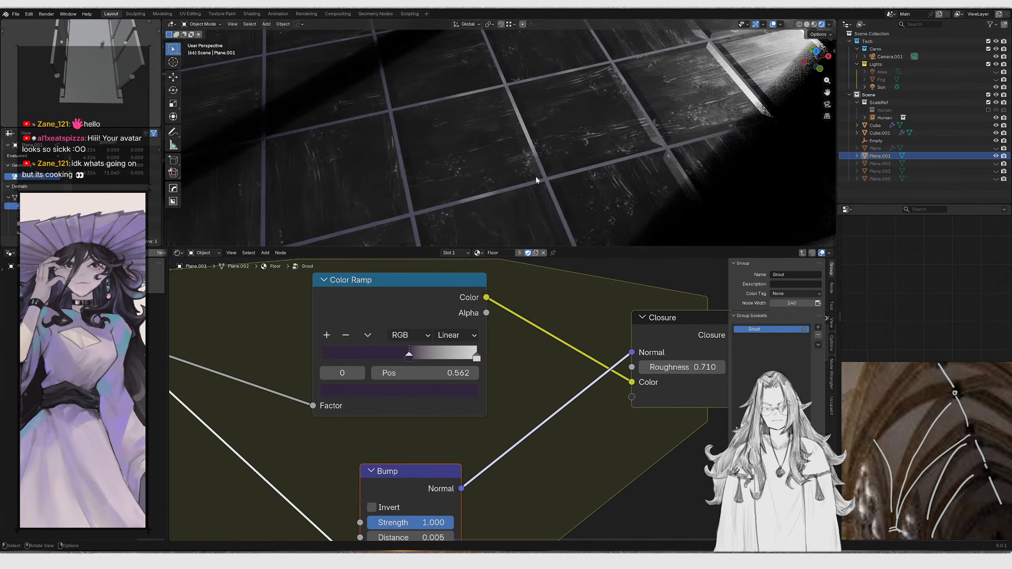
pyautogui.moveTo(538, 177); pyautogui.dragTo(490, 217, button='middle')
# Move the Color Ramp and Bump nodes lower in the Grout group
pyautogui.scroll(-8, 517, 367)
pyautogui.moveTo(517, 367); pyautogui.dragTo(414, 430, button='middle')
pyautogui.scroll(5, 425, 443)
pyautogui.scroll(-5, 414, 455)
pyautogui.moveTo(401, 472); pyautogui.dragTo(534, 381, button='middle')
pyautogui.scroll(-2, 463, 422)
pyautogui.press('g')
pyautogui.press('y')
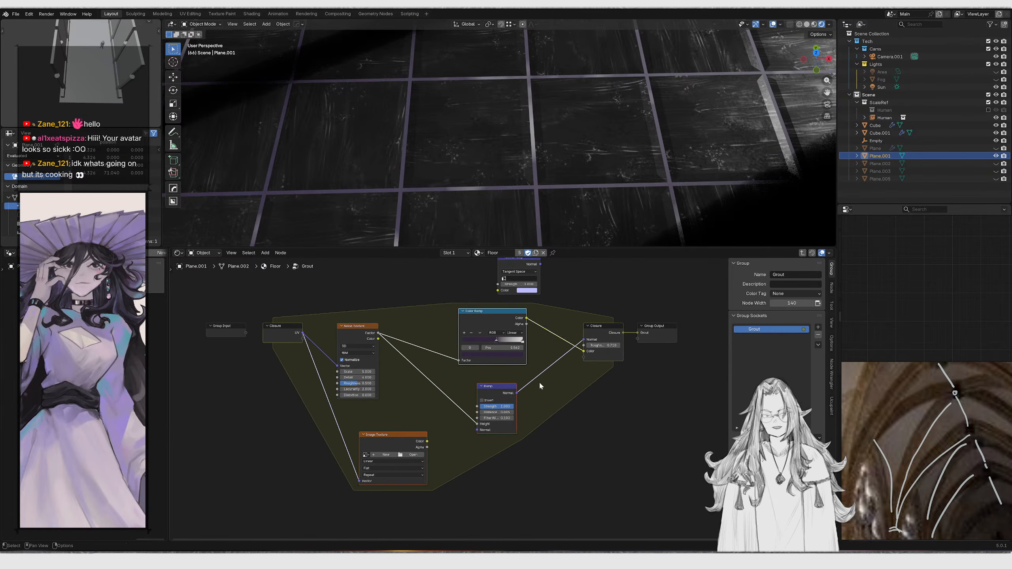
pyautogui.click(527, 454)
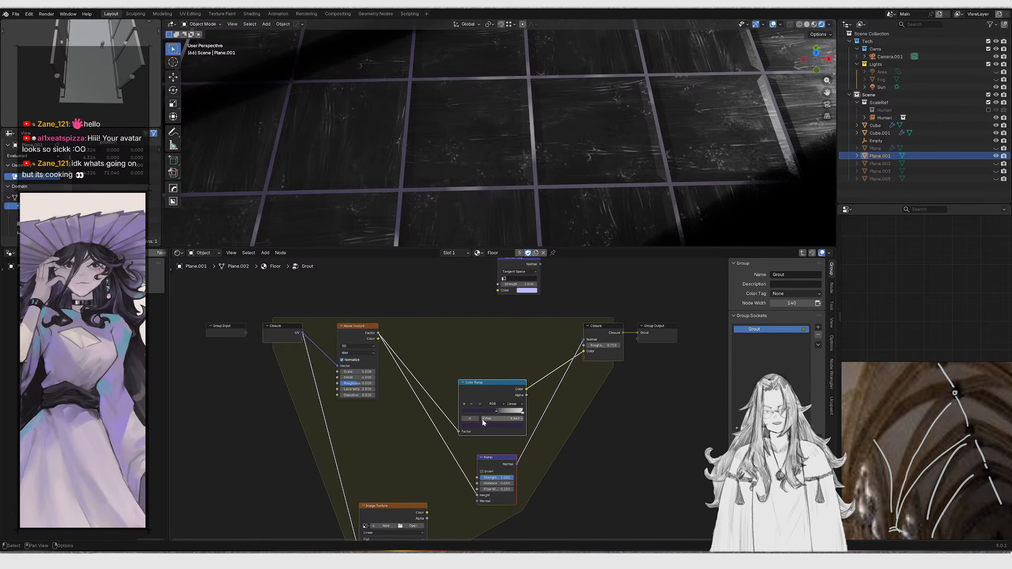
# Duplicate the Color Ramp and feed the copy from the Noise Texture's Factor
pyautogui.moveTo(473, 389); pyautogui.dragTo(491, 411)
pyautogui.moveTo(497, 417); pyautogui.dragTo(477, 465, button='middle')
pyautogui.hotkey('shift', 'd')
pyautogui.press('y')
pyautogui.click(476, 390)
pyautogui.scroll(4, 458, 389)
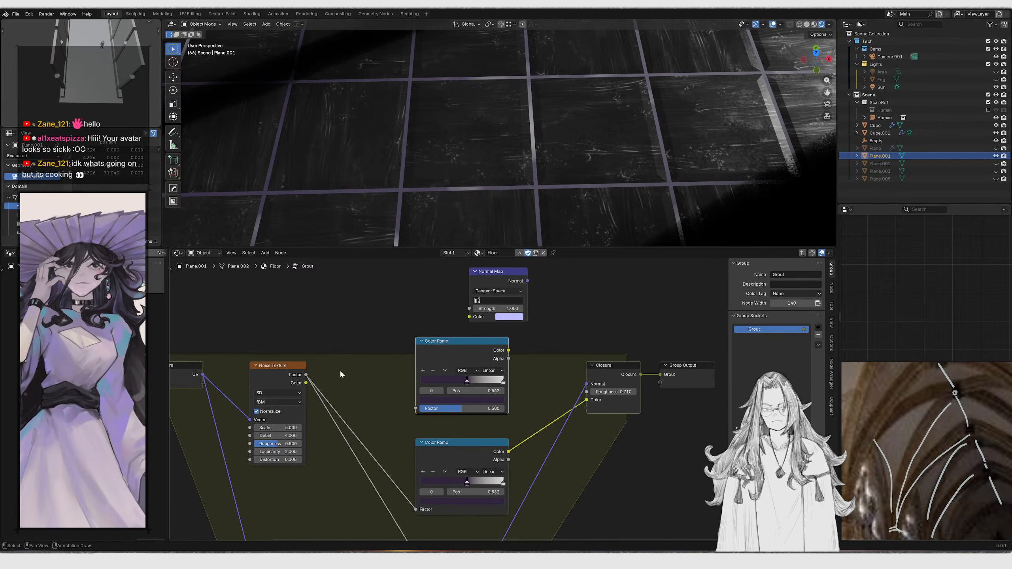
pyautogui.moveTo(414, 406); pyautogui.dragTo(418, 408)
pyautogui.scroll(2, 461, 382)
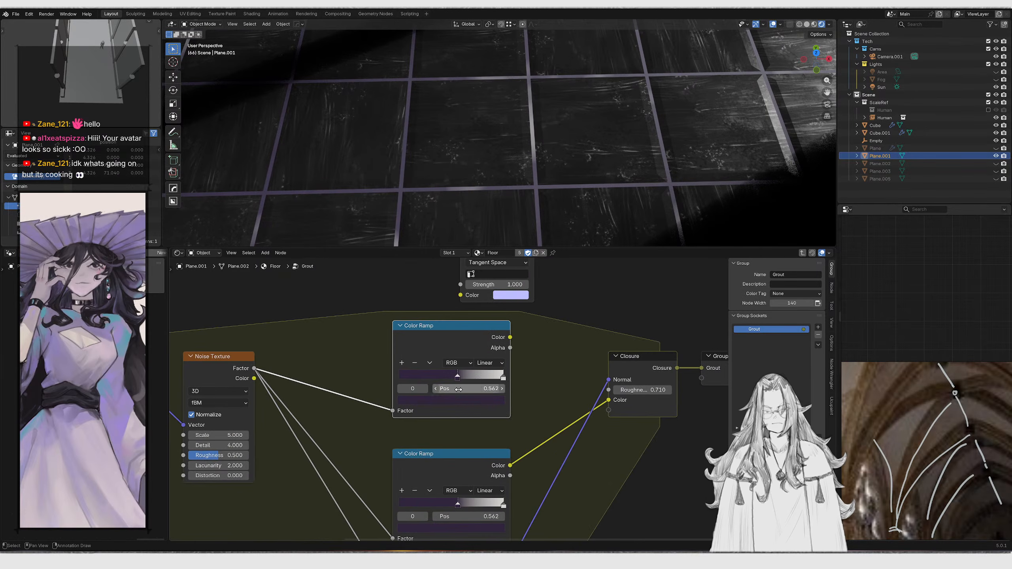
# Make the copy's dark stop black at about 0.432 and route its Color to the Closure's Color
pyautogui.click(461, 400)
pyautogui.moveTo(490, 294); pyautogui.dragTo(493, 312)
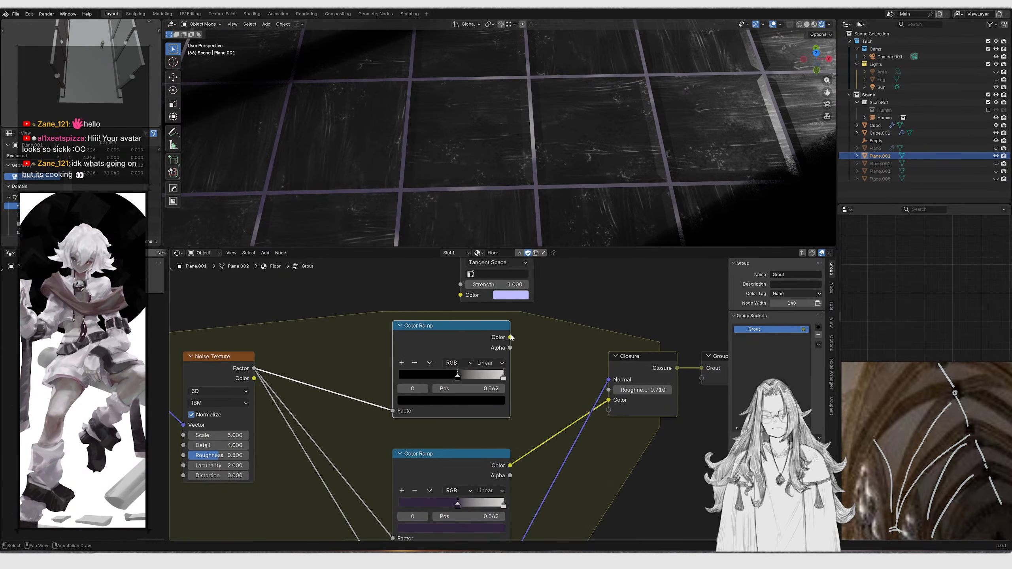
pyautogui.moveTo(613, 394); pyautogui.dragTo(613, 401)
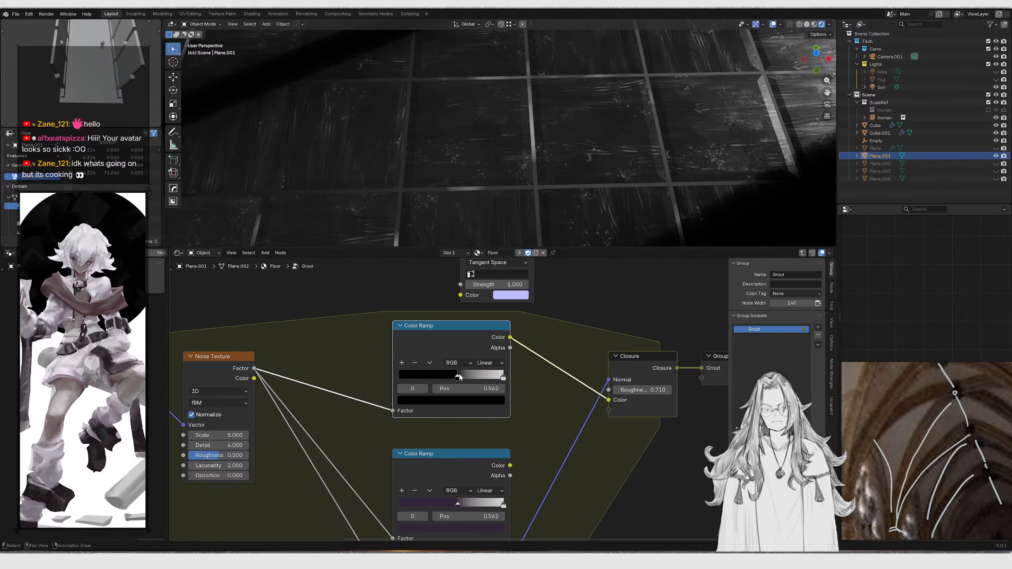
pyautogui.moveTo(457, 378)
pyautogui.mouseDown()
pyautogui.moveTo(424, 362)
pyautogui.moveTo(446, 366)
pyautogui.mouseUp()
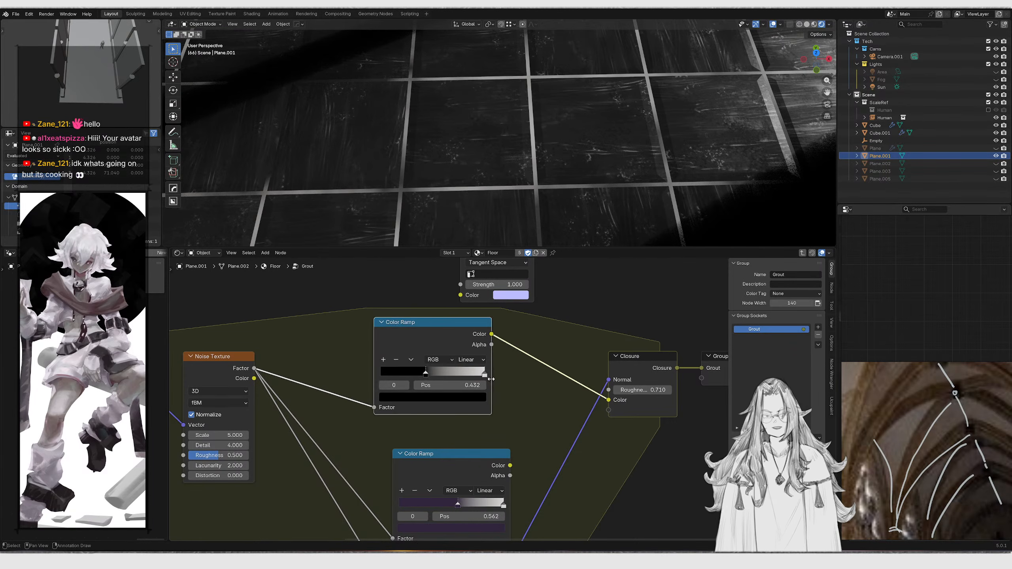
# Dissolve the duplicated Color Ramp out of the Grout group
pyautogui.moveTo(502, 380)
pyautogui.mouseDown()
pyautogui.moveTo(475, 380)
pyautogui.moveTo(499, 388)
pyautogui.mouseUp()
pyautogui.press('KP_0')
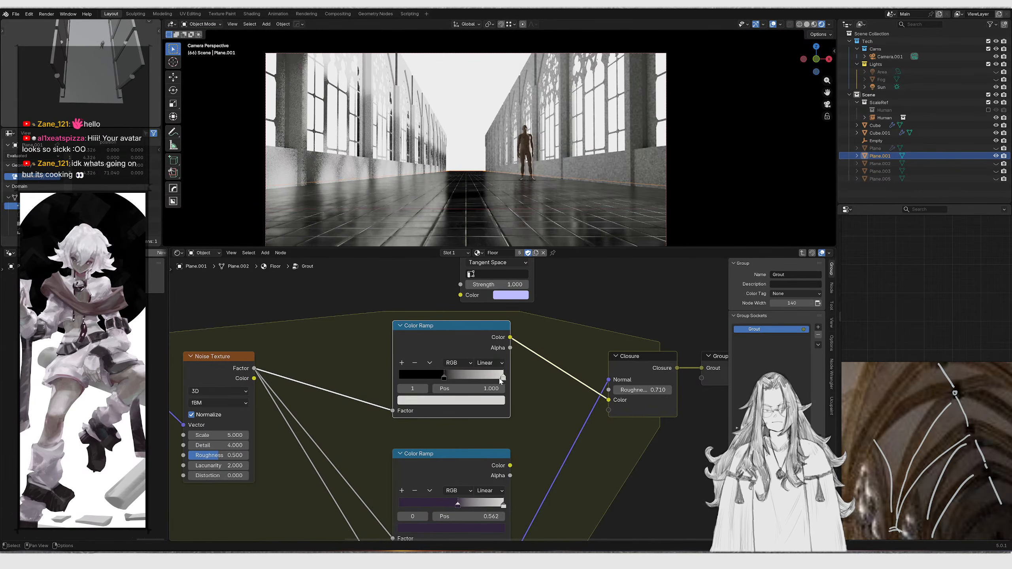
pyautogui.scroll(-5, 498, 387)
pyautogui.moveTo(355, 360); pyautogui.dragTo(386, 356, button='middle')
pyautogui.hotkey('ctrl', 'x')
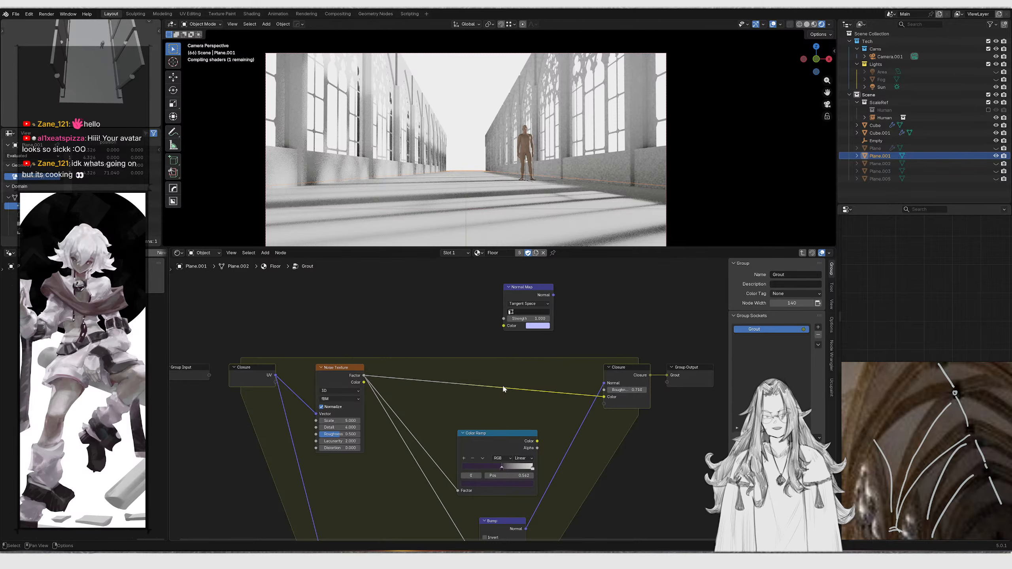
# Connect the remaining Color Ramp's Color output to the Closure's Color input
pyautogui.scroll(5, 503, 224)
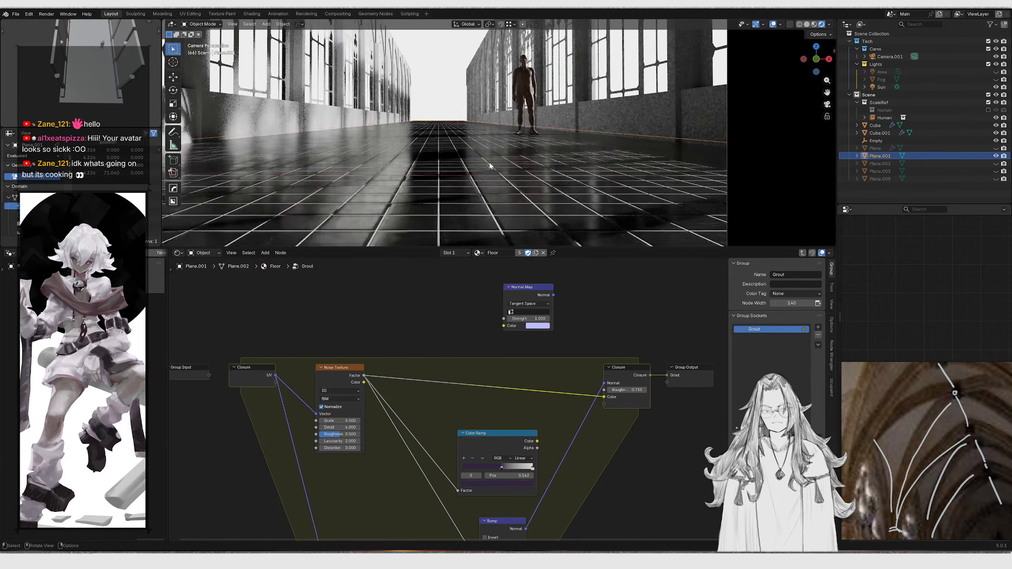
pyautogui.moveTo(601, 434); pyautogui.dragTo(596, 367, button='middle')
pyautogui.scroll(2, 574, 370)
pyautogui.moveTo(537, 372); pyautogui.dragTo(551, 366)
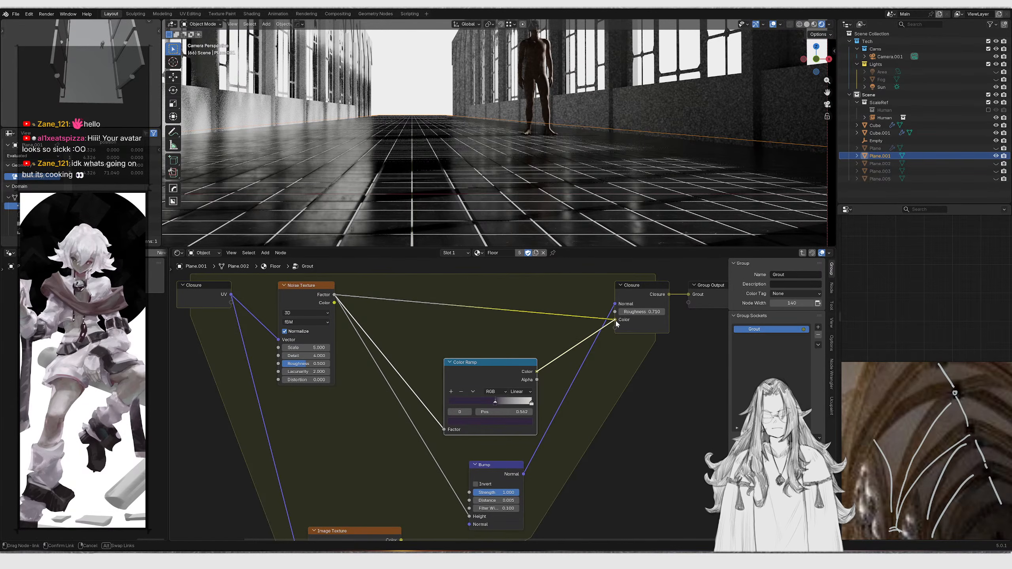
pyautogui.moveTo(616, 324); pyautogui.dragTo(616, 320)
pyautogui.moveTo(494, 362); pyautogui.dragTo(502, 322)
pyautogui.moveTo(431, 223); pyautogui.dragTo(530, 265, button='middle')
pyautogui.scroll(2, 542, 358)
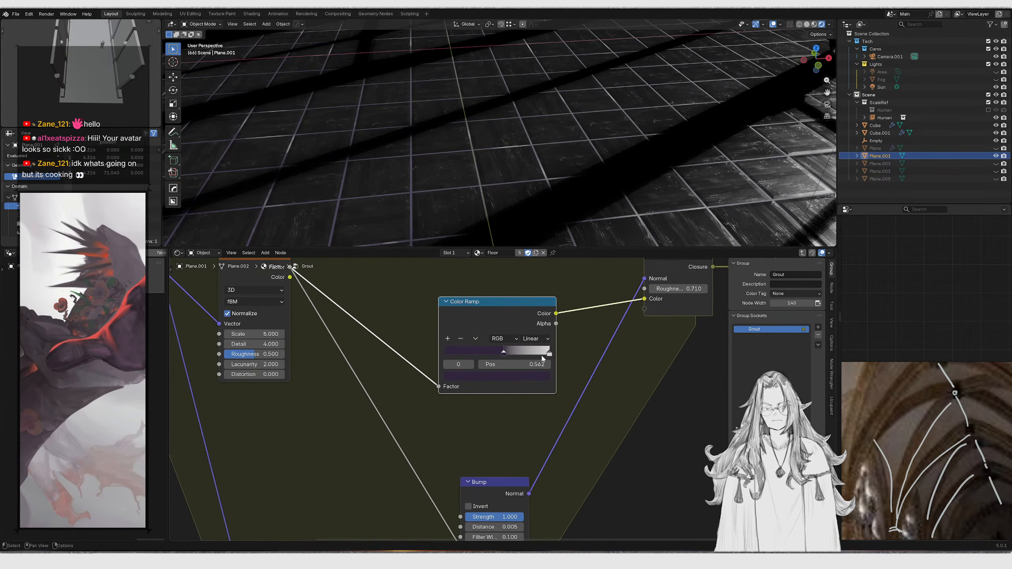
# Adjust the Color Ramp's stop colours and positions in the Grout group
pyautogui.click(543, 379)
pyautogui.moveTo(533, 217)
pyautogui.mouseDown()
pyautogui.moveTo(533, 273)
pyautogui.moveTo(494, 250)
pyautogui.mouseUp()
pyautogui.click(505, 352)
pyautogui.click(510, 375)
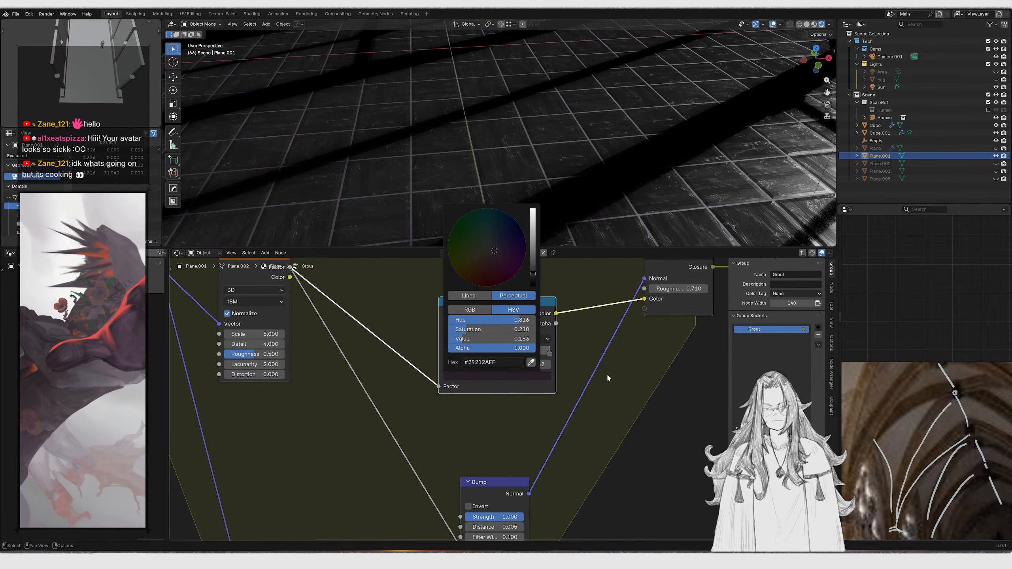
pyautogui.click(549, 352)
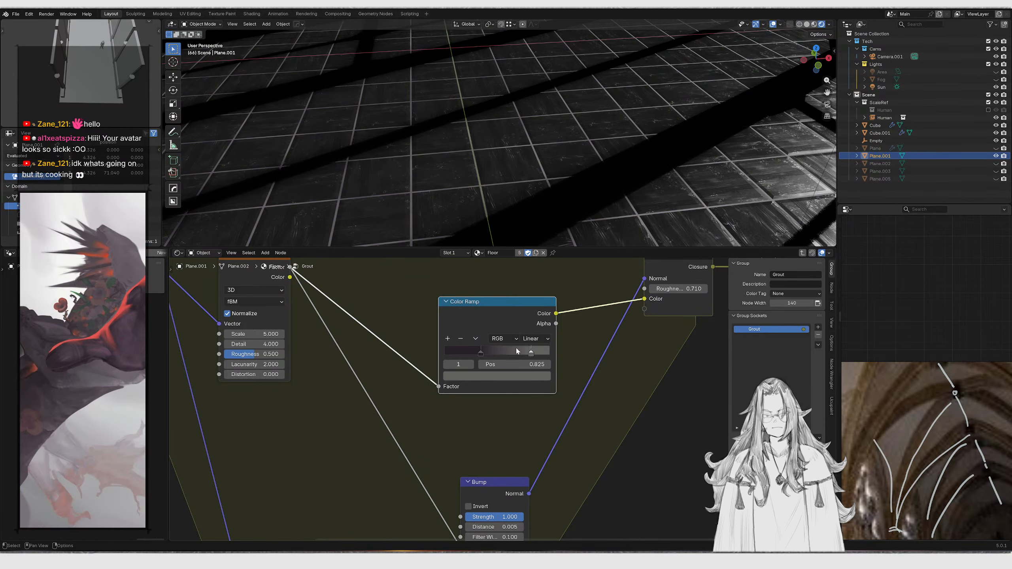
pyautogui.moveTo(626, 324); pyautogui.dragTo(583, 352, button='middle')
pyautogui.scroll(1, 583, 352)
# Adjust the Closure's Roughness and rearrange the Color Ramp and Bump nodes
pyautogui.moveTo(637, 316); pyautogui.dragTo(570, 316)
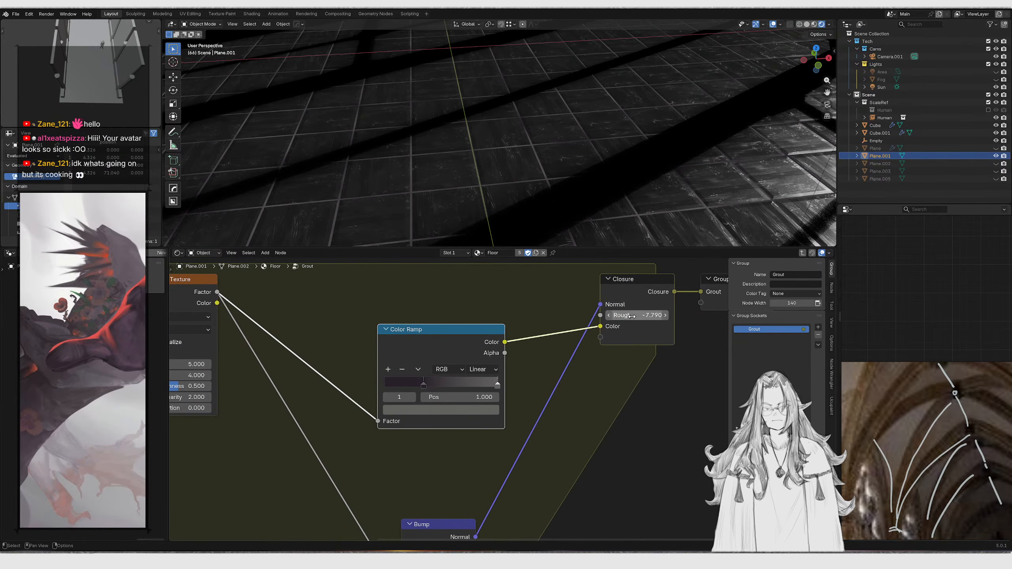
pyautogui.press('Return')
pyautogui.moveTo(600, 381); pyautogui.dragTo(627, 288, button='middle')
pyautogui.moveTo(434, 388); pyautogui.dragTo(476, 464)
pyautogui.press('g')
pyautogui.click(489, 422)
# Set the Bump node's Strength to 0.2
pyautogui.moveTo(542, 165); pyautogui.dragTo(598, 129, button='middle')
pyautogui.press('KP_0')
pyautogui.scroll(-2, 570, 138)
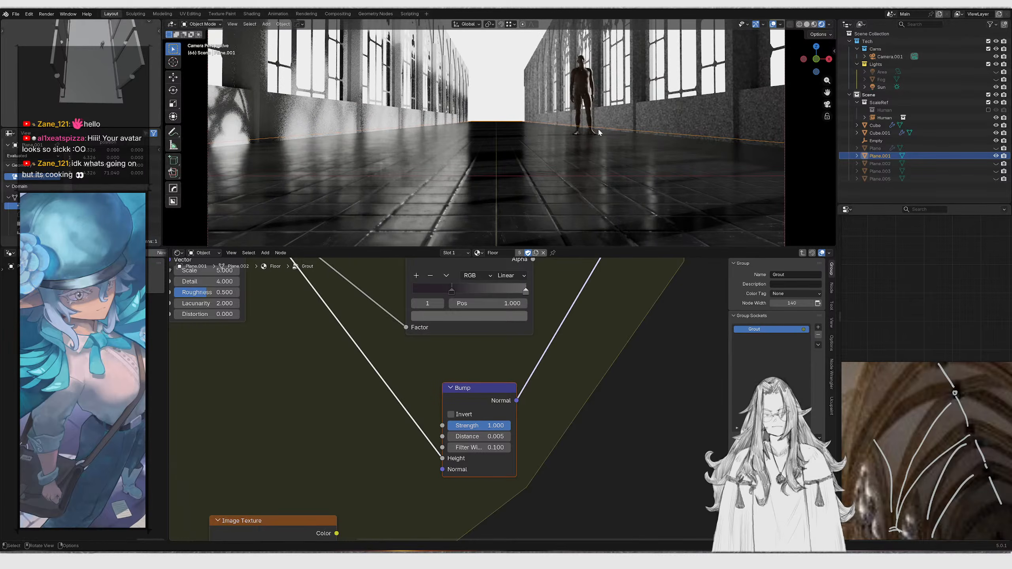
pyautogui.scroll(2, 471, 206)
pyautogui.keyDown('shift'); pyautogui.moveTo(474, 209); pyautogui.dragTo(530, 155, button='middle'); pyautogui.keyUp('shift')
pyautogui.scroll(-1, 524, 171)
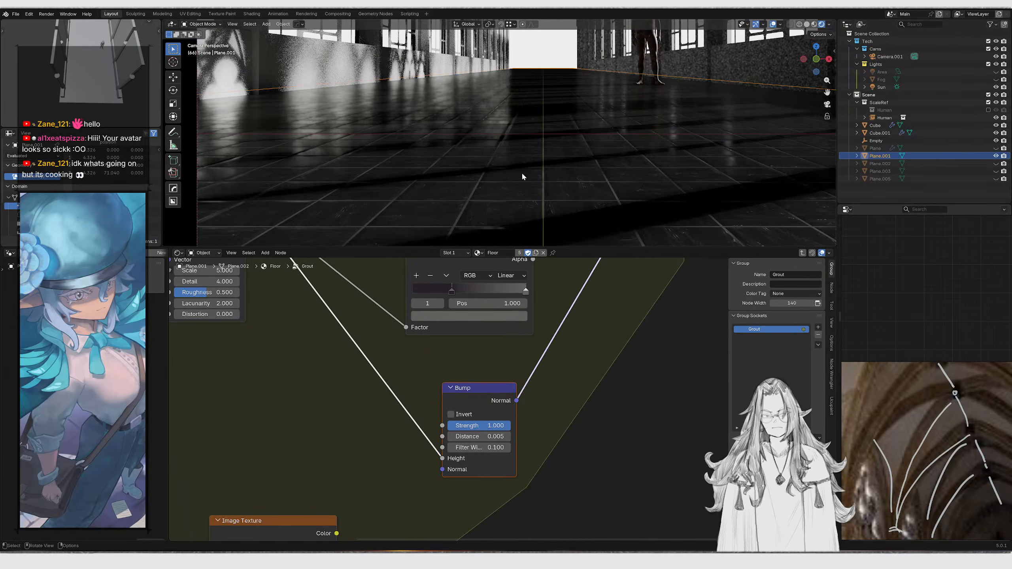
pyautogui.scroll(-3, 529, 157)
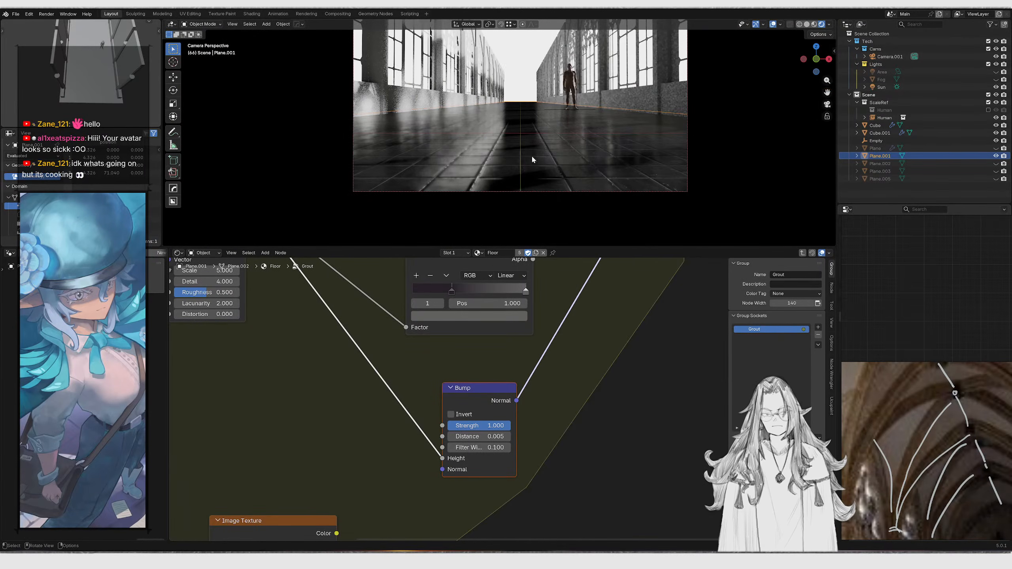
pyautogui.scroll(4, 525, 466)
pyautogui.moveTo(491, 465); pyautogui.dragTo(497, 450, button='middle')
pyautogui.moveTo(494, 436); pyautogui.dragTo(464, 418)
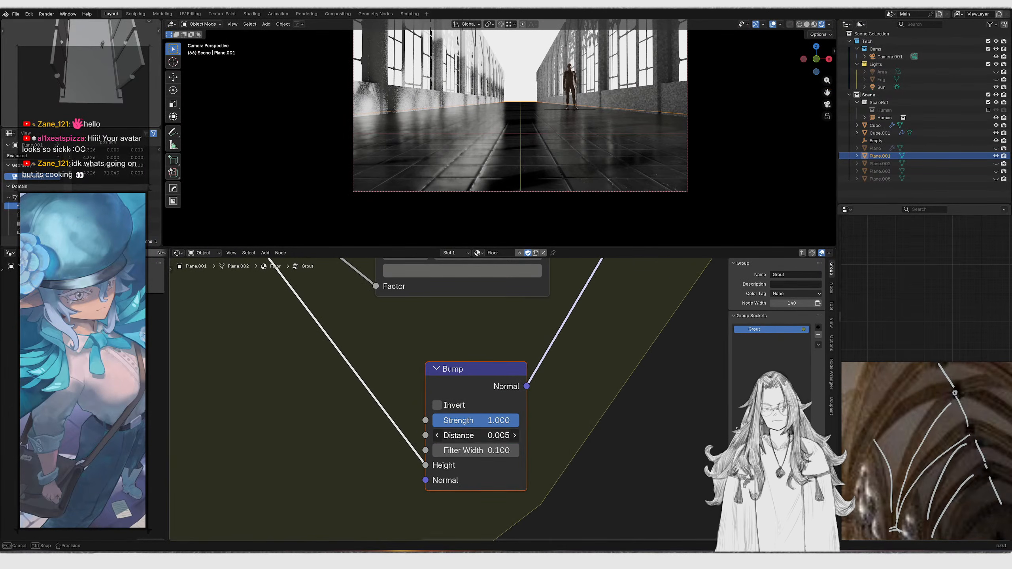
pyautogui.click(495, 437)
pyautogui.click(503, 417)
pyautogui.click(476, 421)
pyautogui.write('.2')
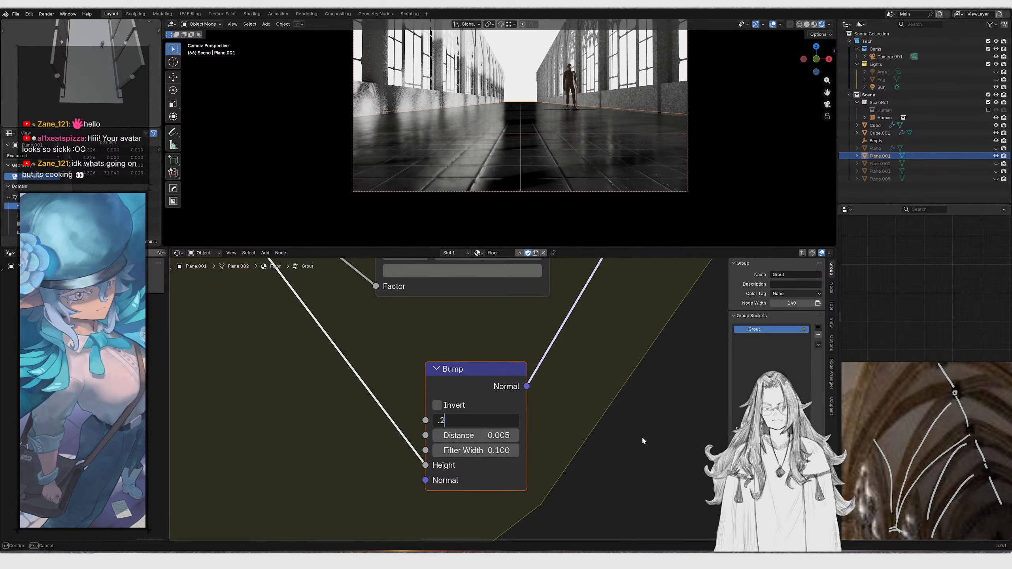
pyautogui.press('Return')
# Enter 1 into another Bump node value in the Grout group
pyautogui.scroll(-5, 617, 407)
pyautogui.moveTo(607, 265); pyautogui.dragTo(523, 408, button='middle')
pyautogui.scroll(3, 521, 405)
pyautogui.moveTo(605, 364); pyautogui.dragTo(638, 364)
pyautogui.click(605, 364)
pyautogui.write('1')
pyautogui.press('Return')
# Exit the Grout node group and switch over to Krita
pyautogui.moveTo(544, 182); pyautogui.dragTo(476, 227, button='middle')
pyautogui.scroll(-5, 502, 335)
pyautogui.press('Tab')
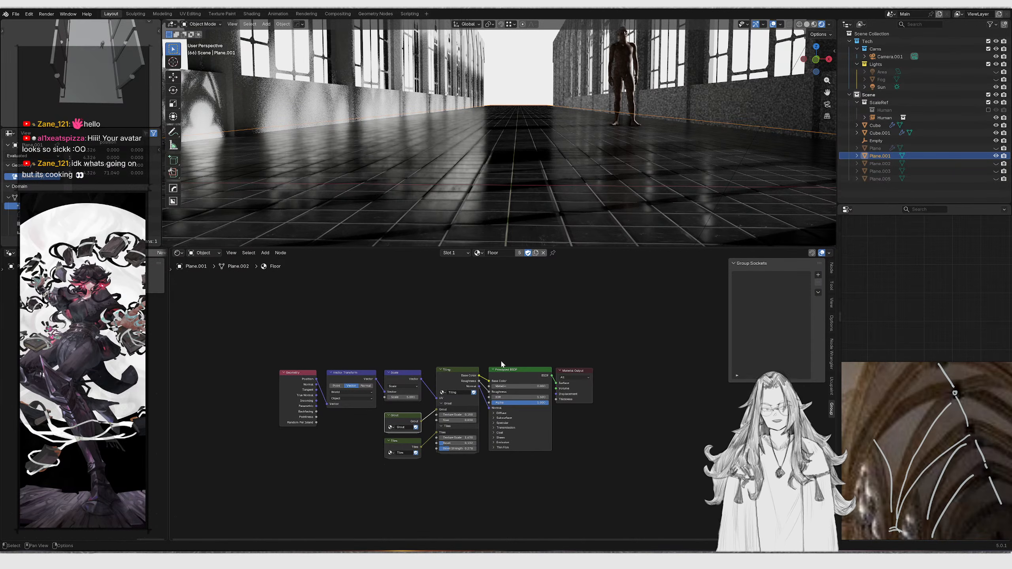
pyautogui.click(548, 559)
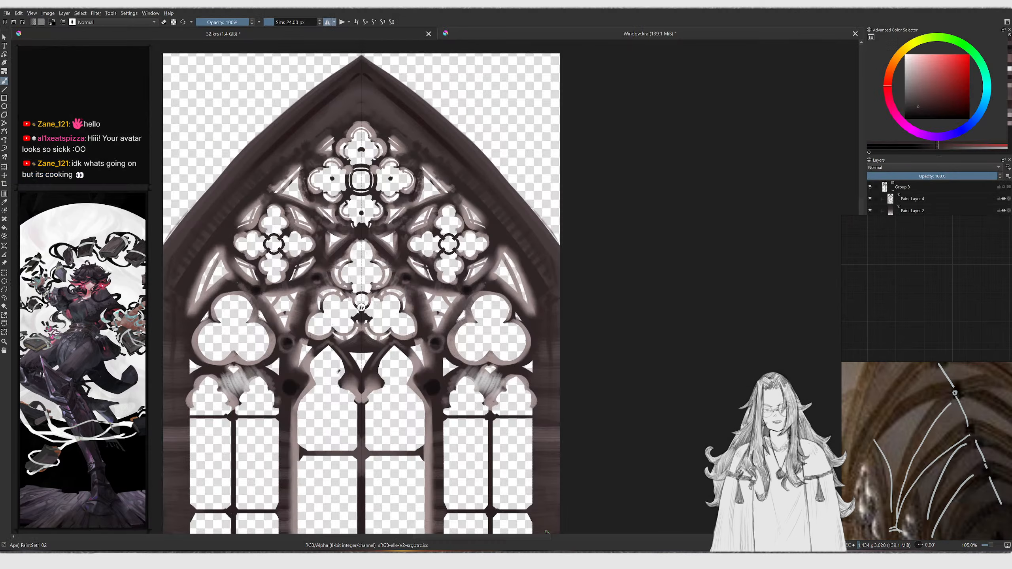
# Open the 32.kra concept painting and expand the Layers panel
pyautogui.scroll(-4, 336, 307)
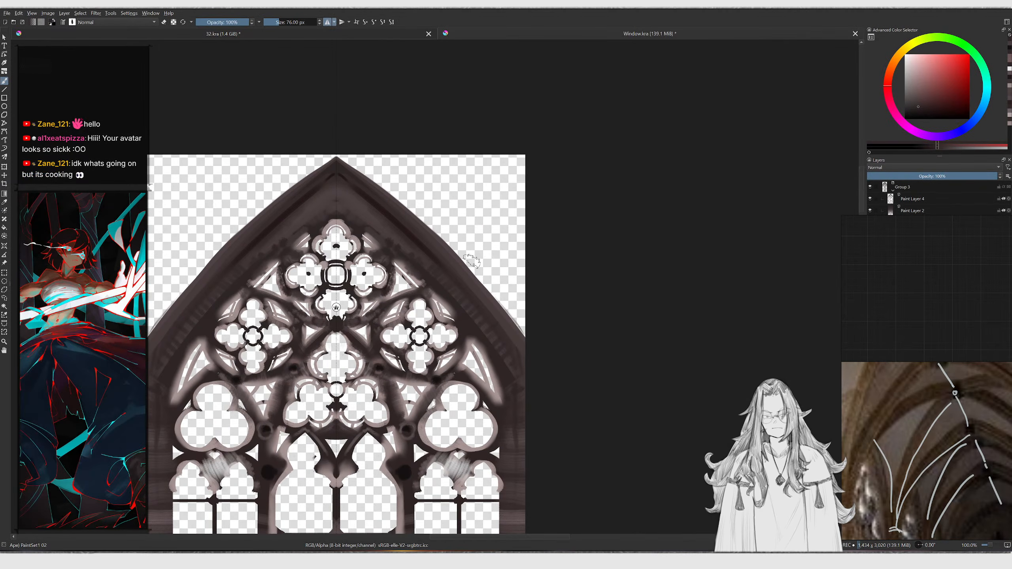
pyautogui.moveTo(454, 273); pyautogui.dragTo(476, 246, button='middle')
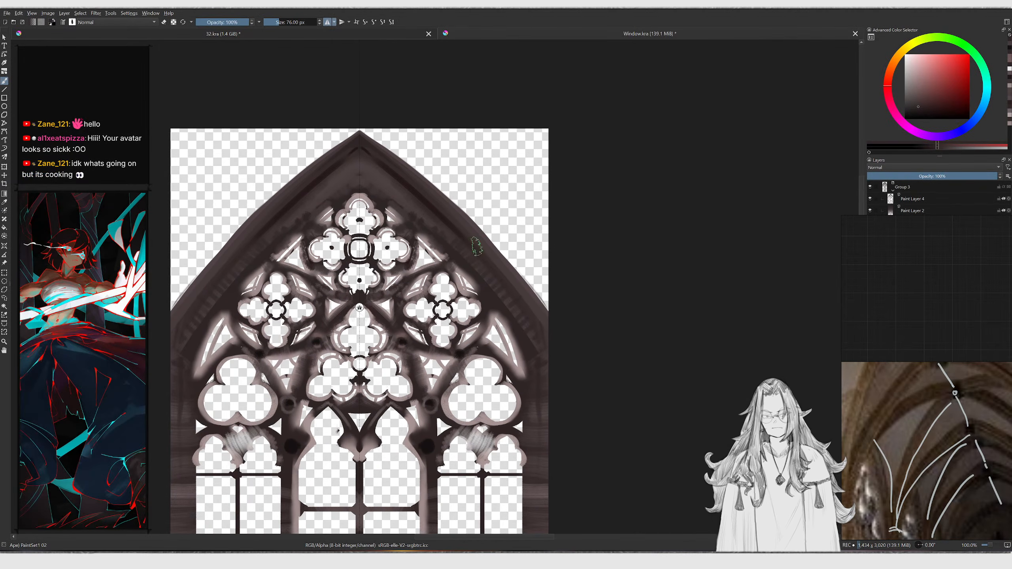
pyautogui.click(342, 37)
pyautogui.scroll(3, 342, 113)
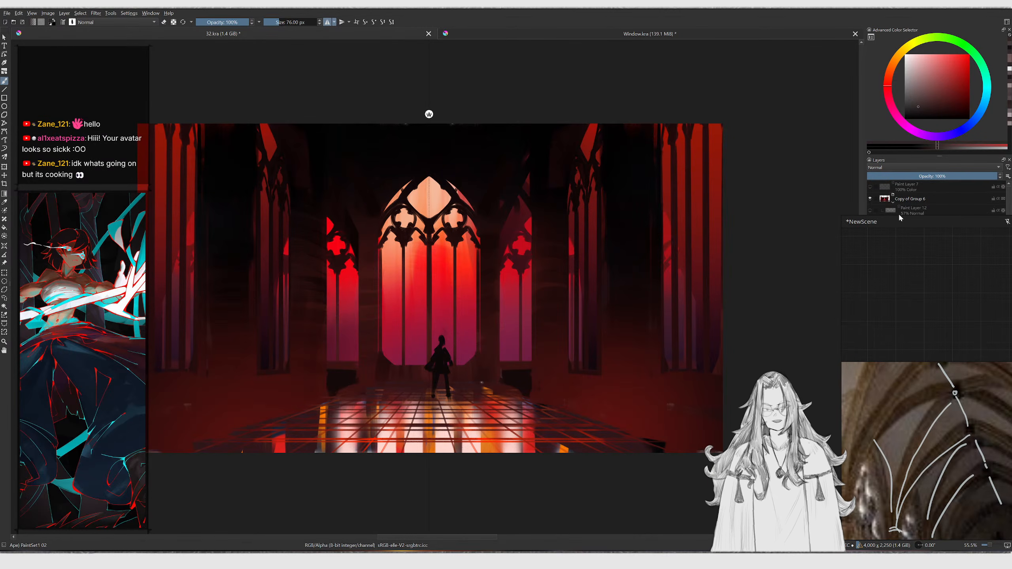
pyautogui.moveTo(900, 216); pyautogui.dragTo(908, 263)
pyautogui.moveTo(902, 311); pyautogui.dragTo(732, 114, button='right')
pyautogui.moveTo(844, 234); pyautogui.dragTo(834, 232, button='right')
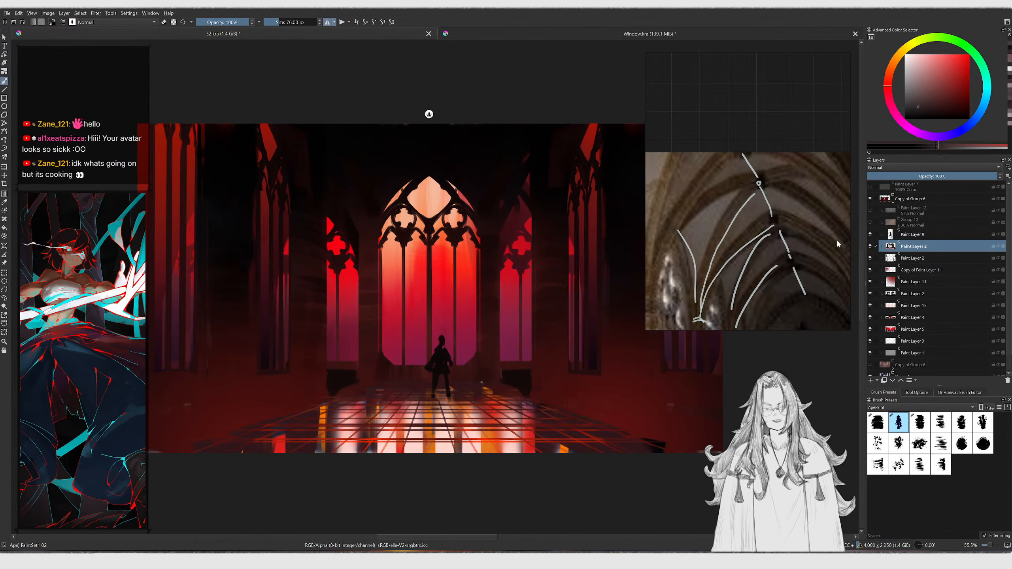
# Toggle the visibility of the layer groups to compare the painting's colour versions
pyautogui.click(869, 245)
pyautogui.click(869, 246)
pyautogui.click(869, 235)
pyautogui.click(870, 234)
pyautogui.click(893, 202)
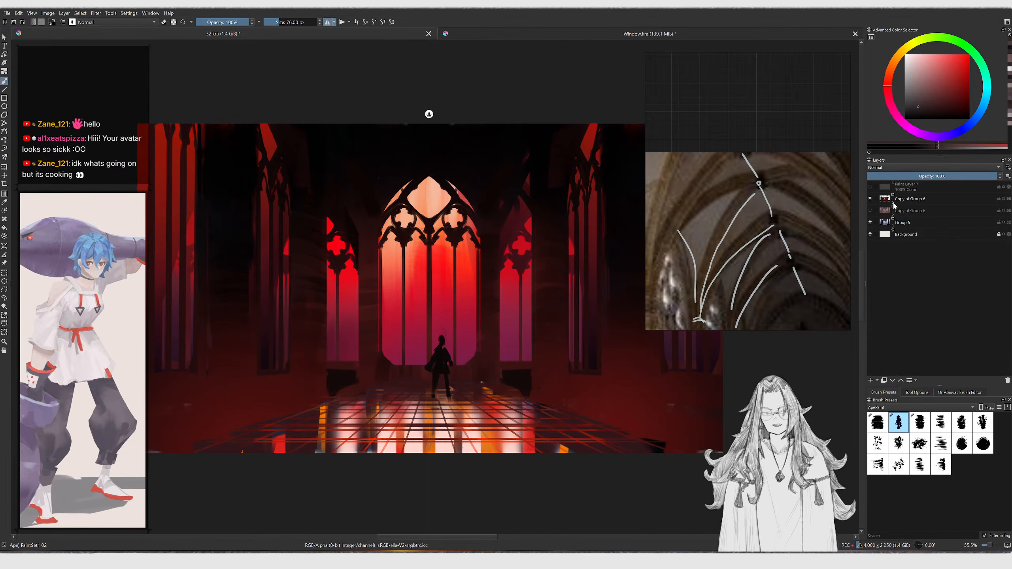
pyautogui.click(870, 210)
pyautogui.click(869, 197)
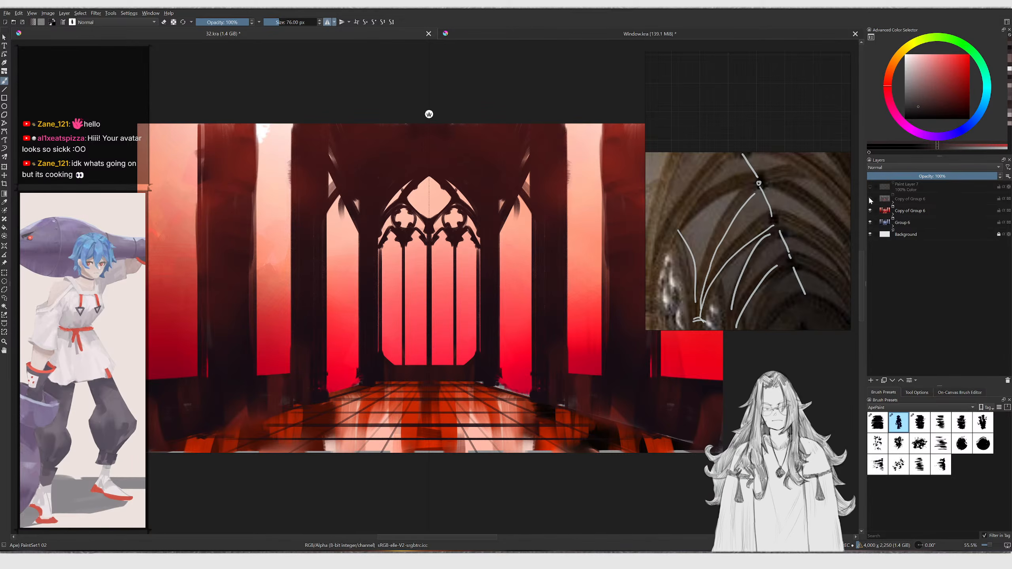
pyautogui.click(869, 197)
pyautogui.click(869, 198)
pyautogui.click(870, 210)
pyautogui.click(869, 210)
pyautogui.click(870, 209)
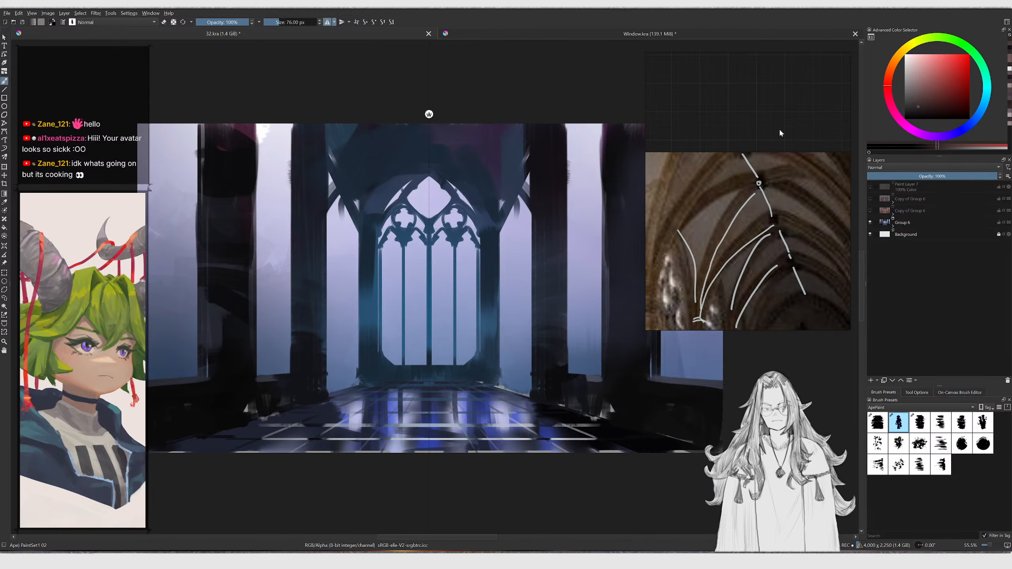
# Switch between the Window.kra and 32.kra documents to review the window texture
pyautogui.click(675, 34)
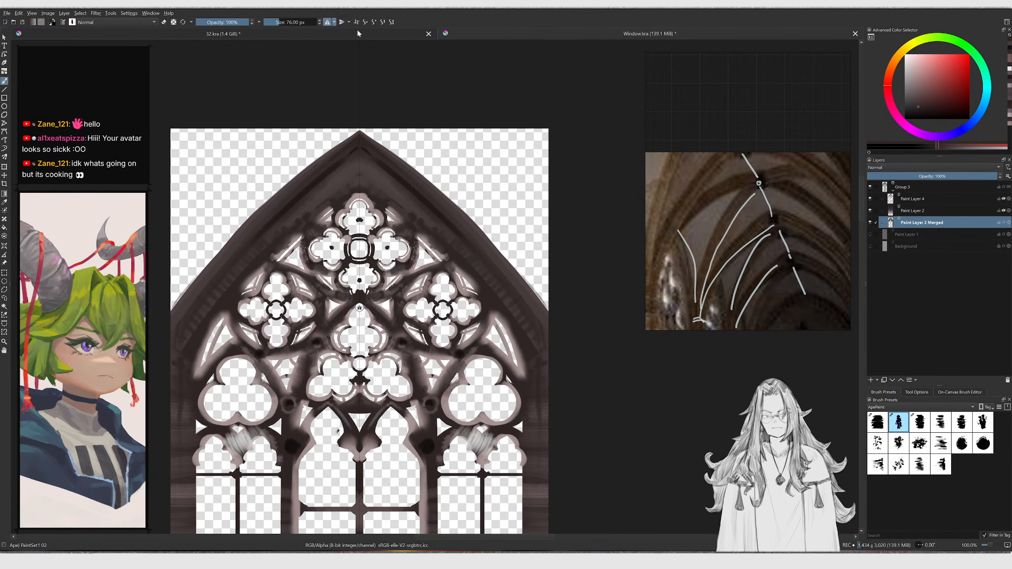
pyautogui.click(350, 38)
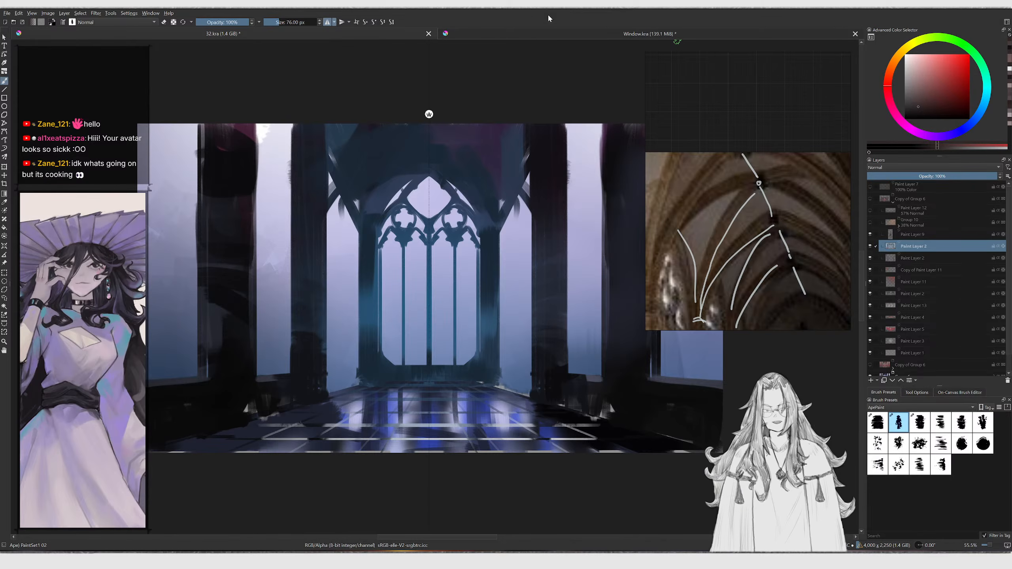
pyautogui.click(541, 32)
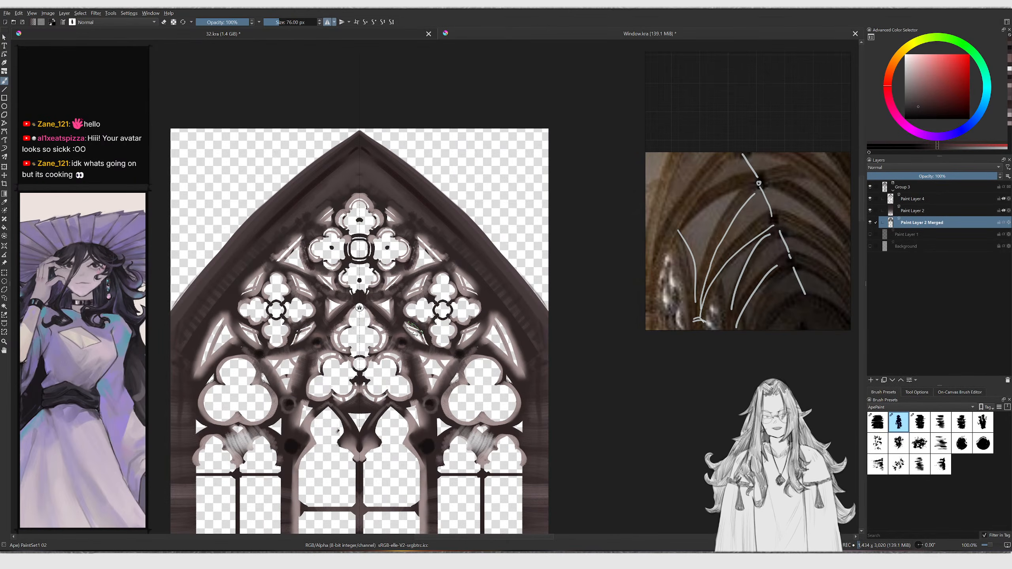
pyautogui.moveTo(377, 393)
pyautogui.mouseDown(button='middle')
pyautogui.moveTo(415, 283)
pyautogui.moveTo(413, 306)
pyautogui.moveTo(412, 265)
pyautogui.mouseUp(button='middle')
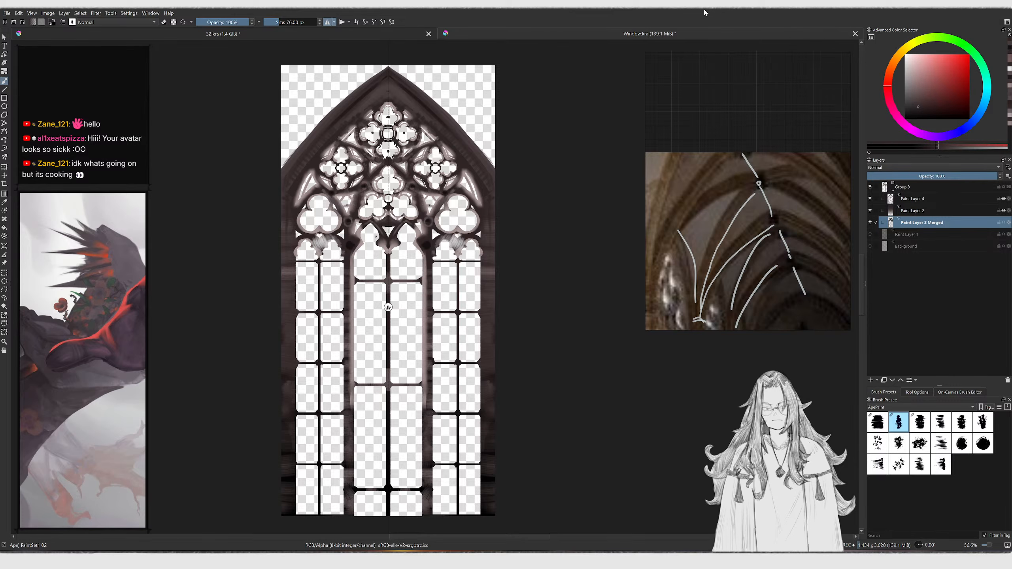
# Create a new 6000 × 3500 px document and save it as Pillars.kra
pyautogui.hotkey('ctrl', 'n')
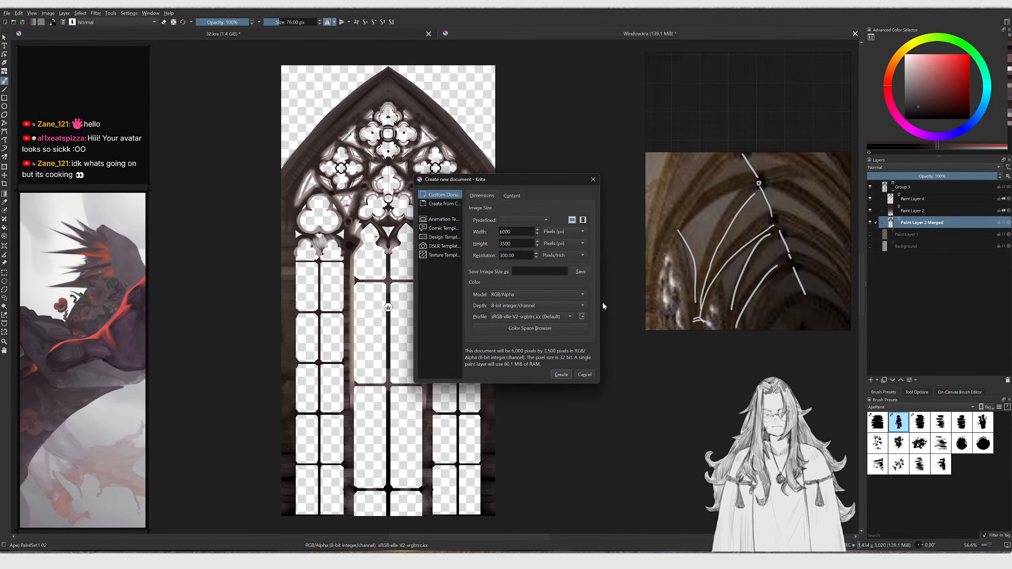
pyautogui.click(558, 375)
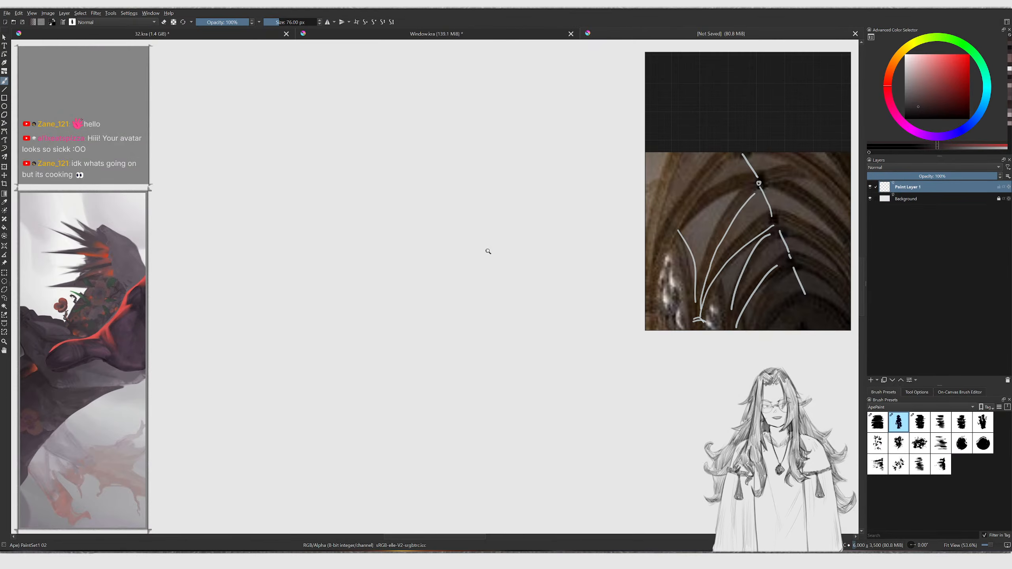
pyautogui.keyDown('ctrl'); pyautogui.moveTo(489, 253); pyautogui.dragTo(488, 265, button='middle'); pyautogui.keyUp('ctrl')
pyautogui.hotkey('ctrl', 's')
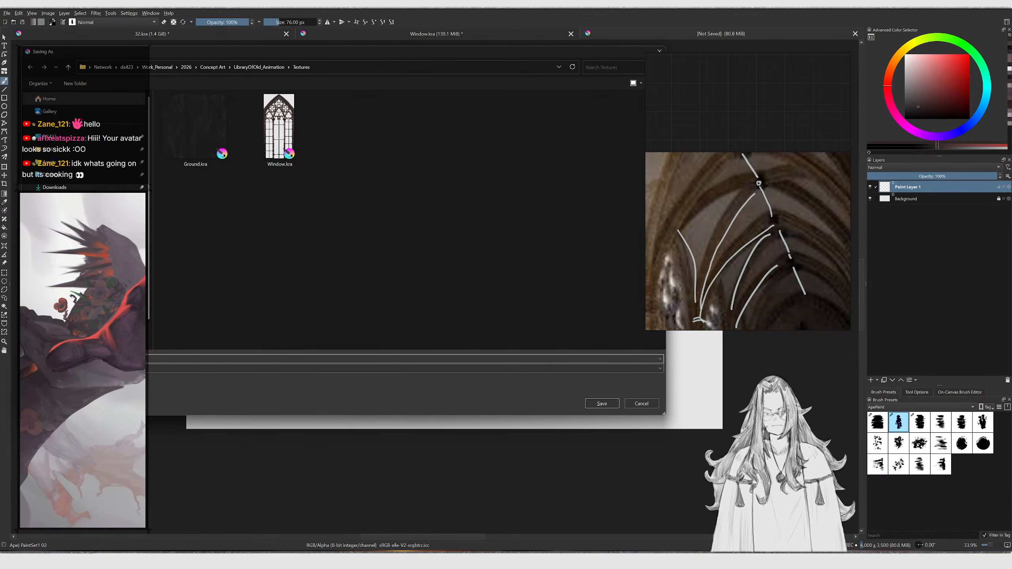
pyautogui.press('Escape')
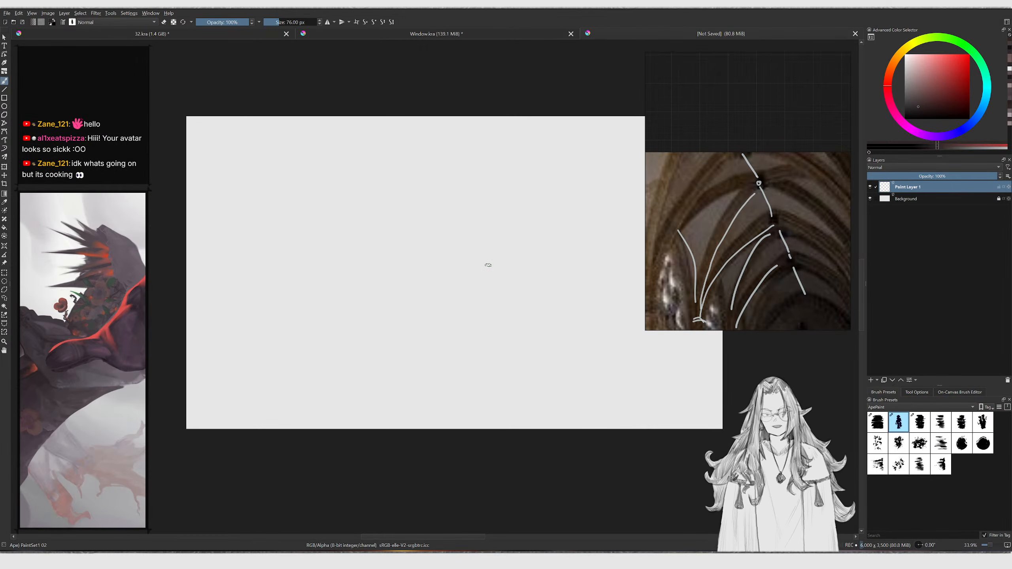
pyautogui.moveTo(698, 237); pyautogui.dragTo(678, 239)
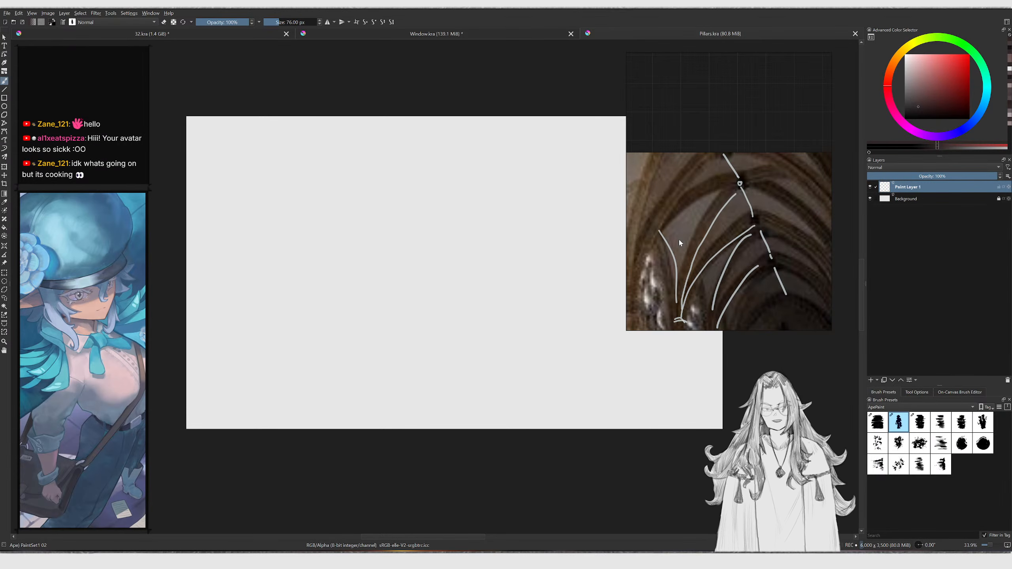
pyautogui.click(405, 195)
pyautogui.moveTo(400, 222)
pyautogui.mouseDown()
pyautogui.moveTo(418, 239)
pyautogui.moveTo(411, 286)
pyautogui.mouseUp()
pyautogui.hotkey('ctrl', 'z')
pyautogui.hotkey('ctrl', 'z')
pyautogui.moveTo(381, 246); pyautogui.dragTo(354, 240, button='middle')
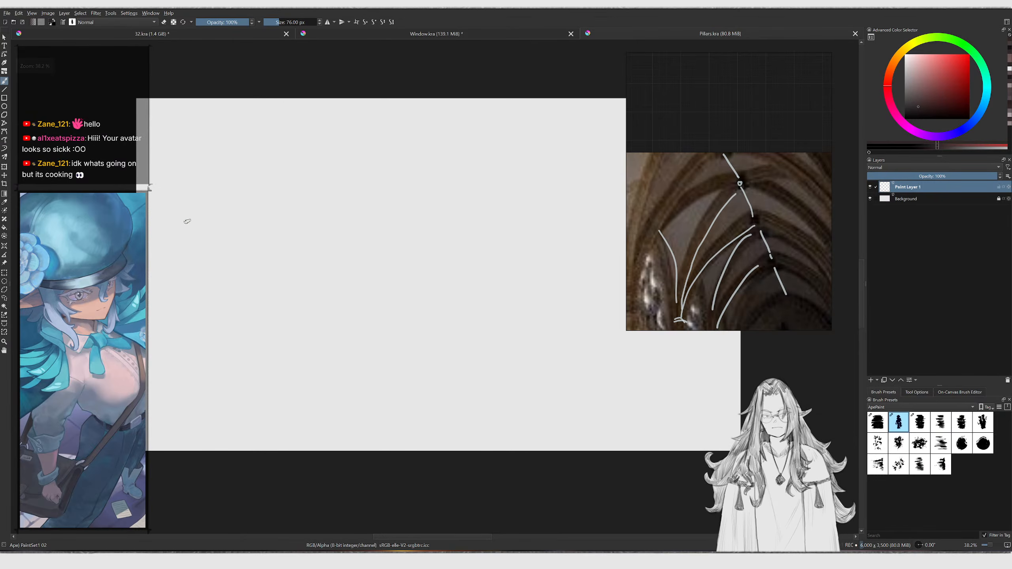
# Compare the pillars in the 32.kra painting before returning to the Pillars document
pyautogui.click(398, 35)
pyautogui.click(278, 38)
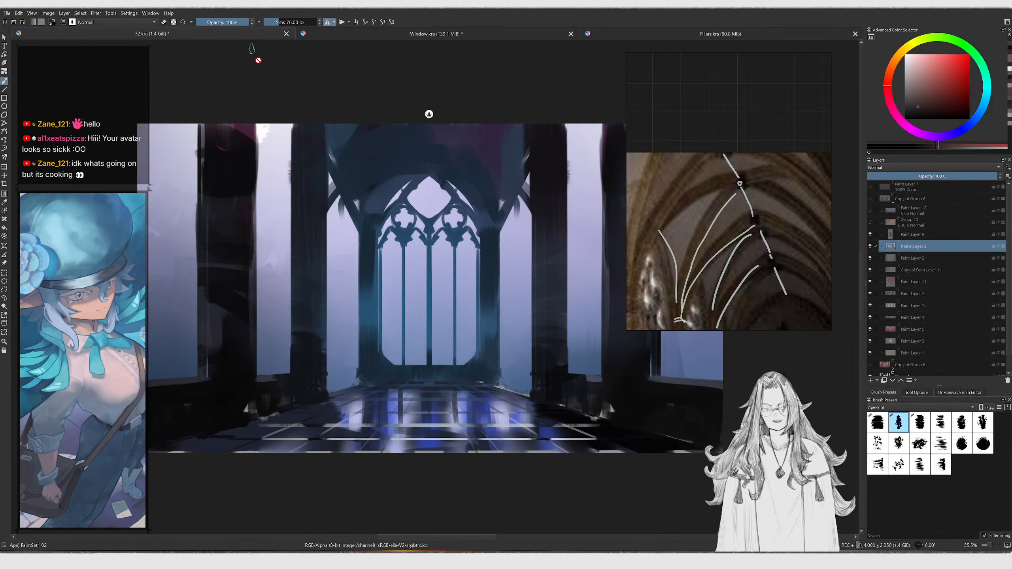
pyautogui.moveTo(370, 287); pyautogui.dragTo(296, 285, button='middle')
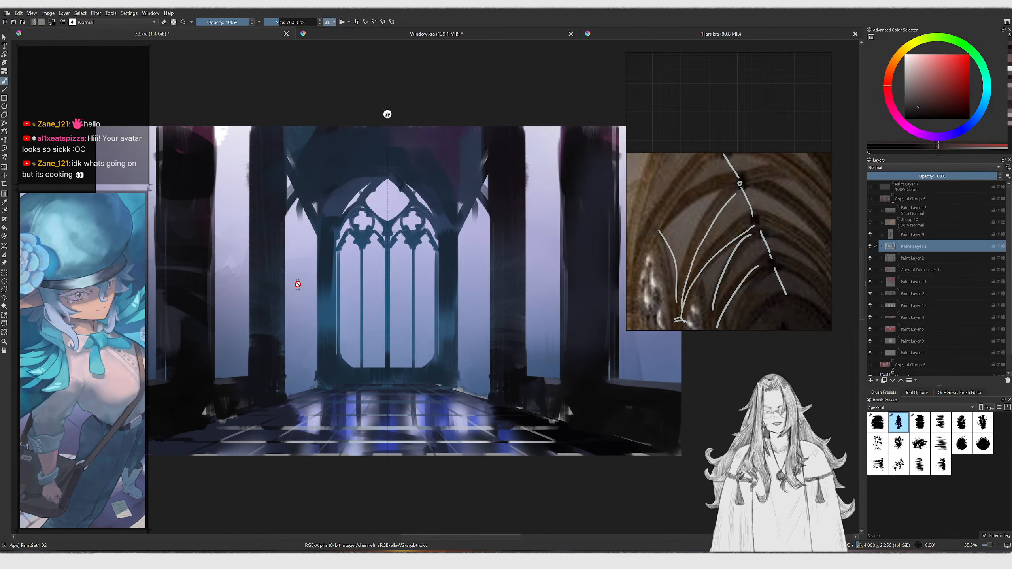
pyautogui.click(664, 35)
# Select a tall narrow rectangle near the canvas's left edge, fill it with dark grey, and deselect
pyautogui.moveTo(343, 213); pyautogui.dragTo(390, 219, button='middle')
pyautogui.keyDown('ctrl'); pyautogui.moveTo(390, 219); pyautogui.dragTo(373, 214, button='middle'); pyautogui.keyUp('ctrl')
pyautogui.hotkey('ctrl', 'r')
pyautogui.moveTo(164, 95); pyautogui.dragTo(225, 485)
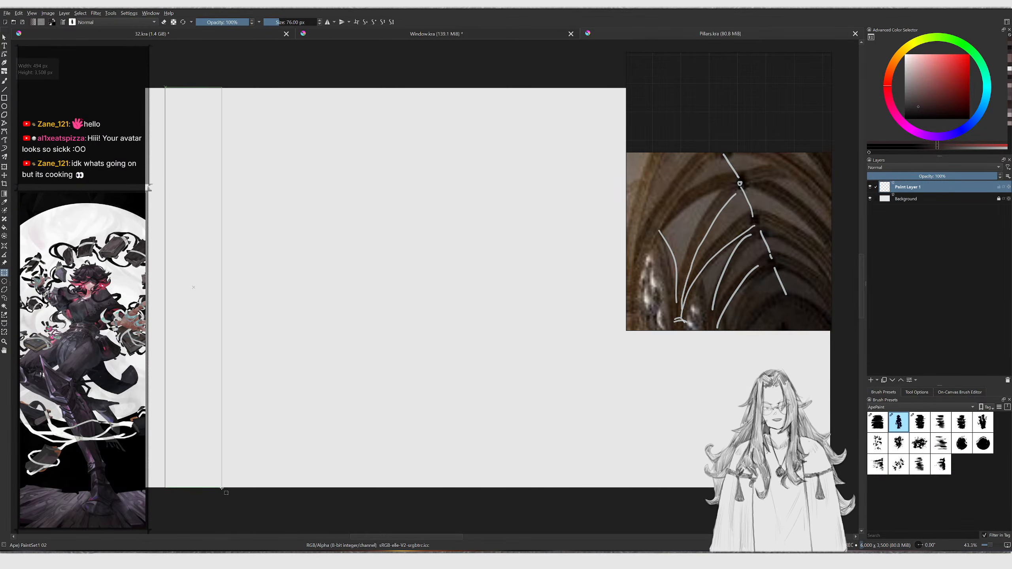
pyautogui.moveTo(163, 272); pyautogui.dragTo(231, 387, button='middle')
pyautogui.scroll(2, 226, 339)
pyautogui.scroll(1, 175, 170)
pyautogui.moveTo(217, 121); pyautogui.dragTo(376, 161)
pyautogui.moveTo(372, 198)
pyautogui.keyDown('ctrl'); pyautogui.mouseDown(button='middle')
pyautogui.moveTo(357, 240)
pyautogui.moveTo(342, 210)
pyautogui.moveTo(400, 195)
pyautogui.mouseUp(button='middle'); pyautogui.keyUp('ctrl')
pyautogui.press('b')
pyautogui.moveTo(911, 97); pyautogui.dragTo(850, 97)
pyautogui.hotkey('shift', 'BackSpace')
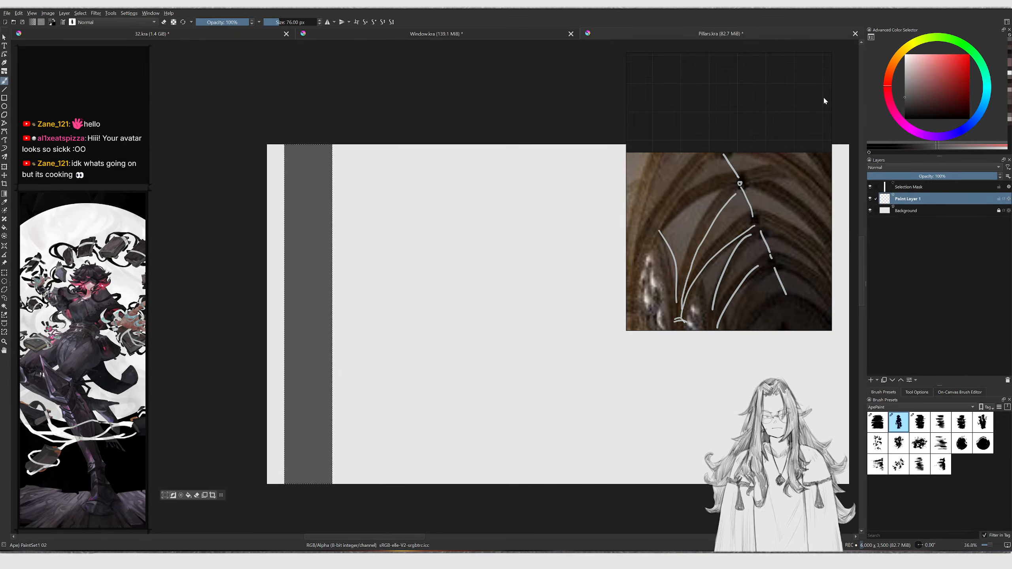
pyautogui.hotkey('ctrl', 'shift', 'a')
pyautogui.moveTo(413, 309); pyautogui.dragTo(344, 319, button='middle')
pyautogui.moveTo(344, 319); pyautogui.dragTo(303, 298, button='middle')
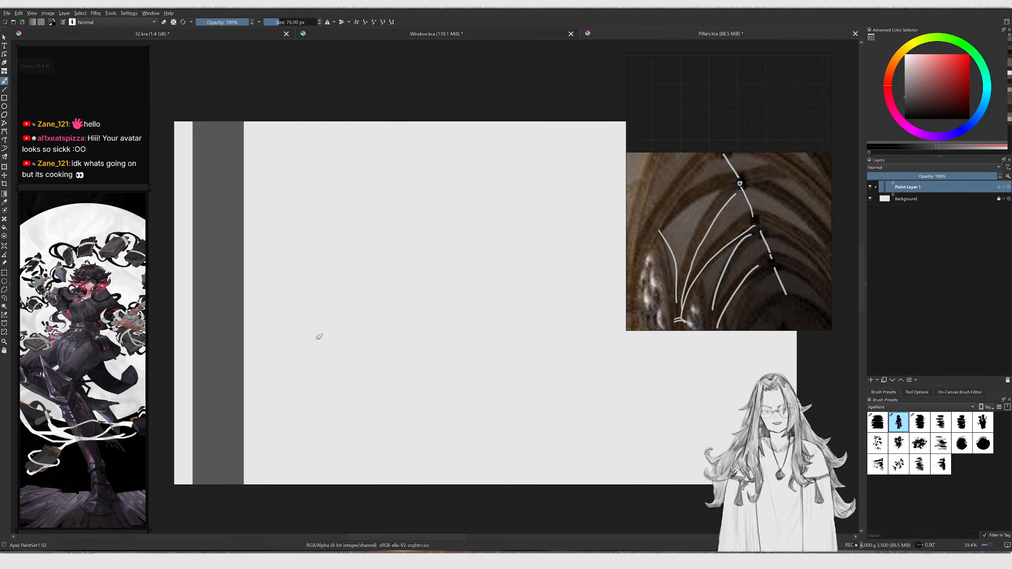
# Duplicate the pillar rectangle four times, moving each copy right to form five evenly spaced pillars
pyautogui.hotkey('ctrl', 'j')
pyautogui.moveTo(278, 330)
pyautogui.mouseDown()
pyautogui.moveTo(362, 330)
pyautogui.moveTo(348, 344)
pyautogui.moveTo(319, 345)
pyautogui.moveTo(279, 306)
pyautogui.moveTo(319, 330)
pyautogui.moveTo(353, 334)
pyautogui.mouseUp()
pyautogui.press('t')
pyautogui.press('b')
pyautogui.hotkey('ctrl', 'j')
pyautogui.press('t')
pyautogui.press('b')
pyautogui.moveTo(375, 334); pyautogui.dragTo(327, 324, button='middle')
pyautogui.hotkey('ctrl', 'j')
pyautogui.press('t')
pyautogui.moveTo(306, 325); pyautogui.dragTo(371, 326)
pyautogui.press('b')
pyautogui.scroll(-2, 376, 279)
pyautogui.scroll(1, 378, 271)
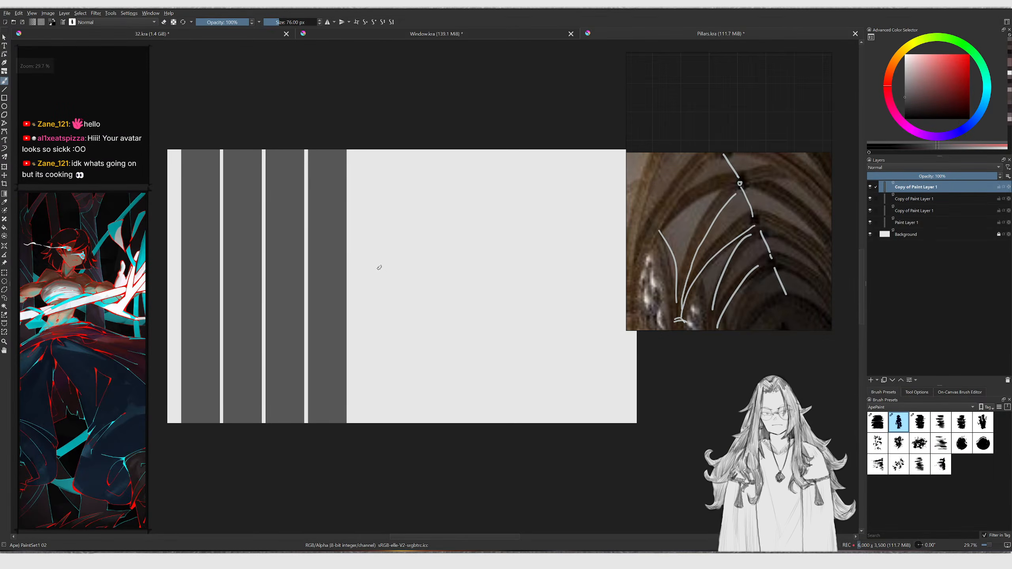
pyautogui.hotkey('ctrl', 'j')
pyautogui.press('t')
pyautogui.moveTo(331, 293); pyautogui.dragTo(372, 293)
pyautogui.press('b')
pyautogui.moveTo(404, 291); pyautogui.dragTo(379, 294, button='middle')
# Crop the canvas to about 3627 × 3500 px, just past the fifth pillar
pyautogui.press('c')
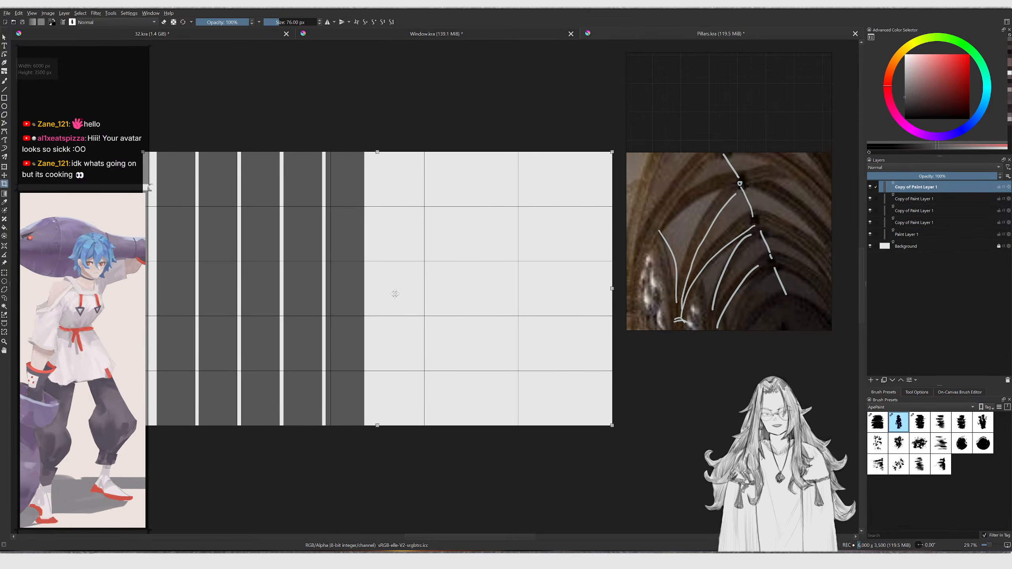
pyautogui.moveTo(612, 288); pyautogui.dragTo(438, 275)
pyautogui.moveTo(147, 187); pyautogui.dragTo(153, 290)
pyautogui.press('Return')
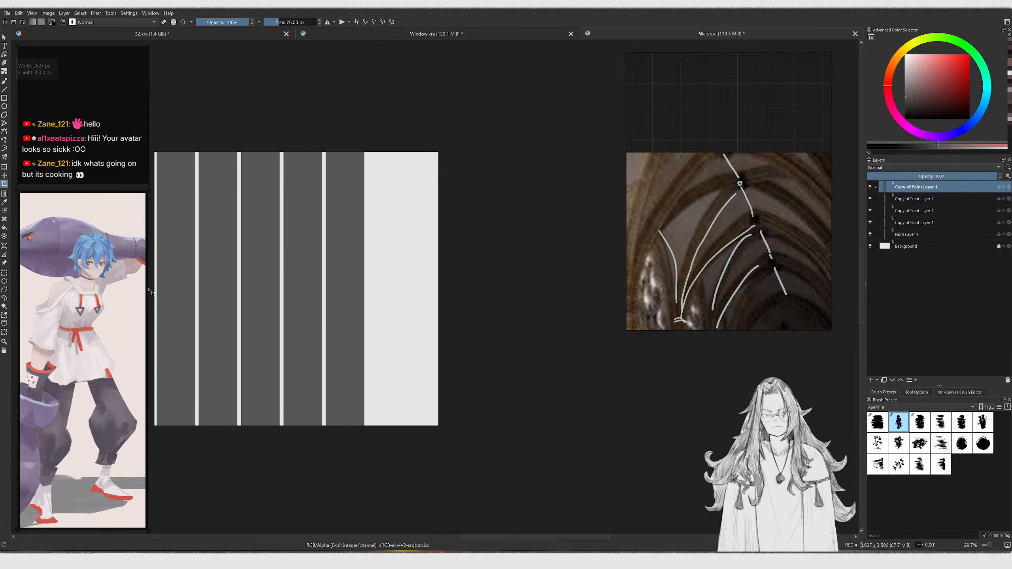
# Save the Pillars document
pyautogui.press('b')
pyautogui.keyDown('ctrl'); pyautogui.scroll(2, 243, 269); pyautogui.keyUp('ctrl')
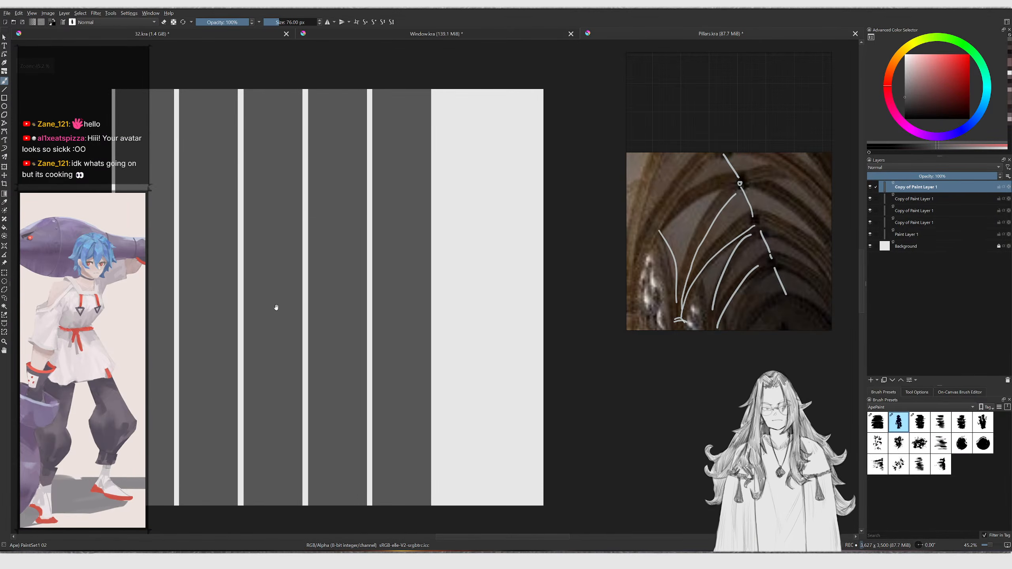
pyautogui.moveTo(271, 301); pyautogui.dragTo(368, 259, button='middle')
pyautogui.scroll(1, 339, 282)
pyautogui.hotkey('ctrl', 's')
pyautogui.press('t')
pyautogui.click(300, 282)
pyautogui.press('b')
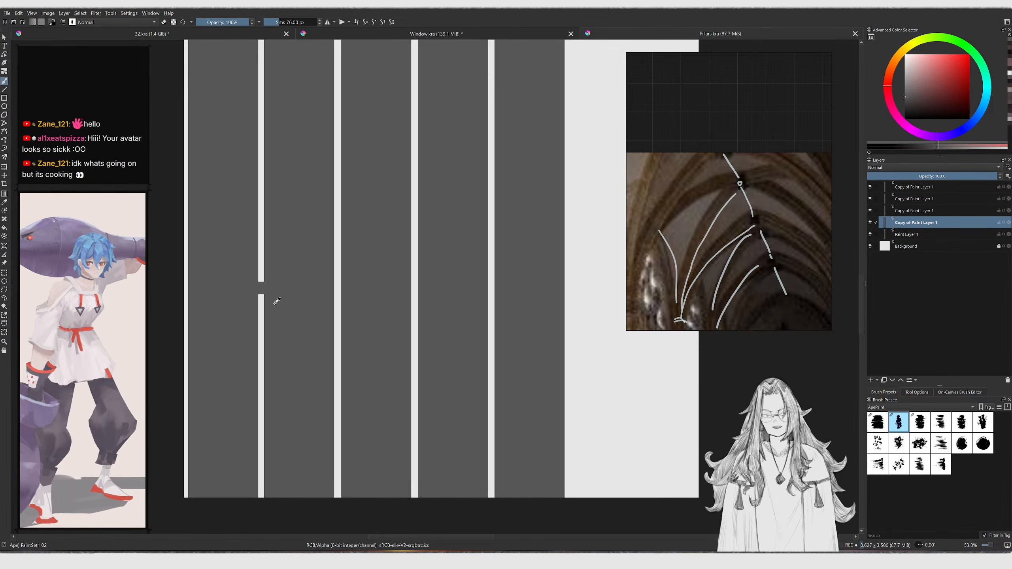
# Group all five pillar layers together
pyautogui.click(921, 234)
pyautogui.keyDown('shift'); pyautogui.click(914, 187); pyautogui.keyUp('shift')
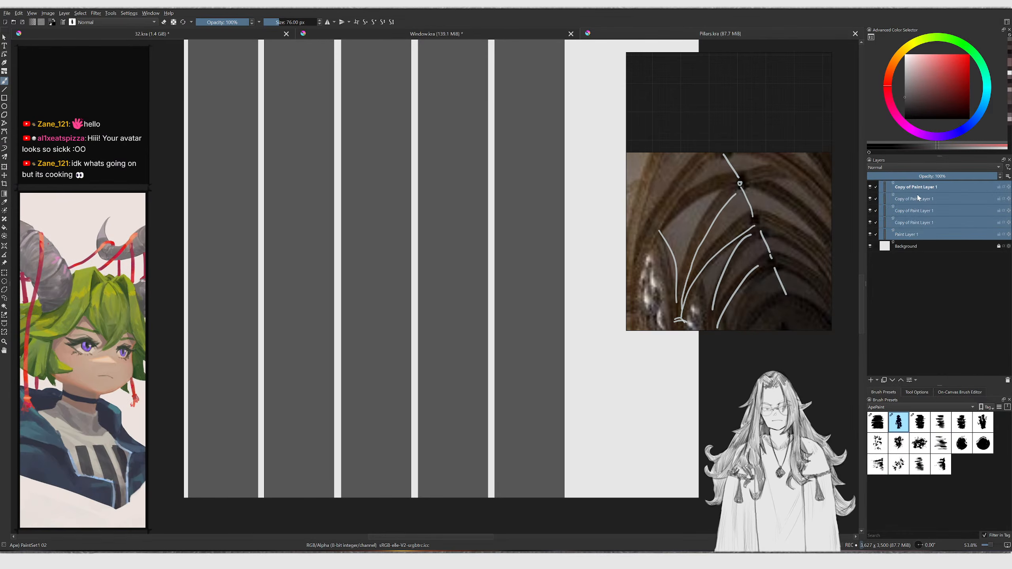
pyautogui.hotkey('ctrl', 'g')
pyautogui.press('/')
pyautogui.scroll(-1, 448, 241)
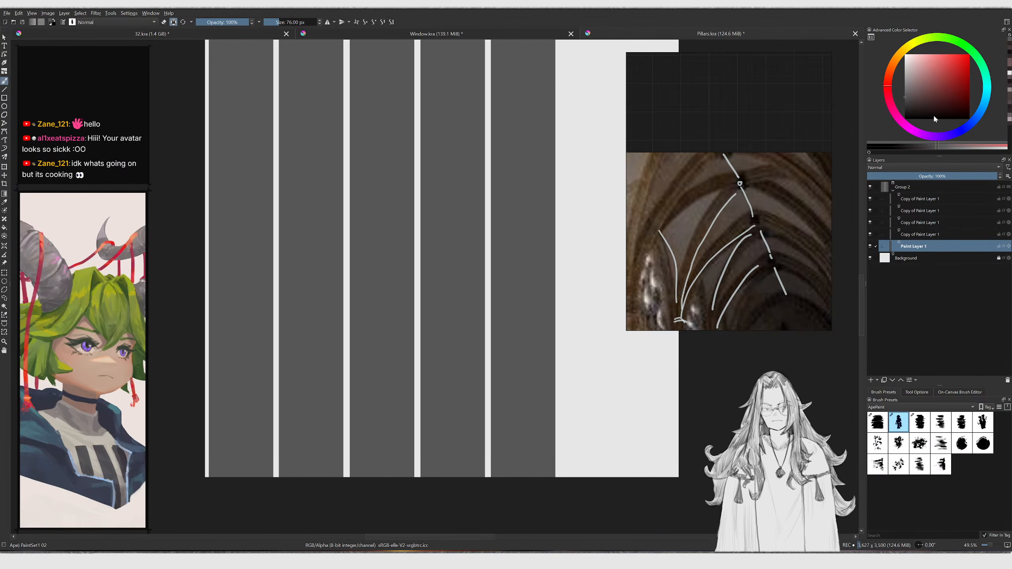
# Merge the pillar group into one layer, regroup it, and add a new paint layer inside the group
pyautogui.press('g')
pyautogui.scroll(-1, 344, 316)
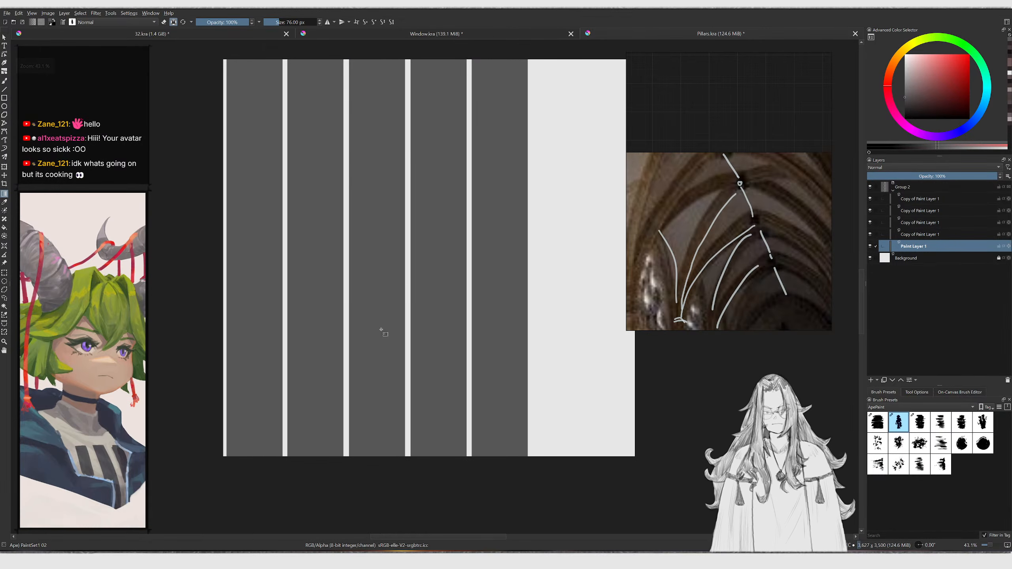
pyautogui.click(914, 259)
pyautogui.click(920, 202)
pyautogui.press('Insert')
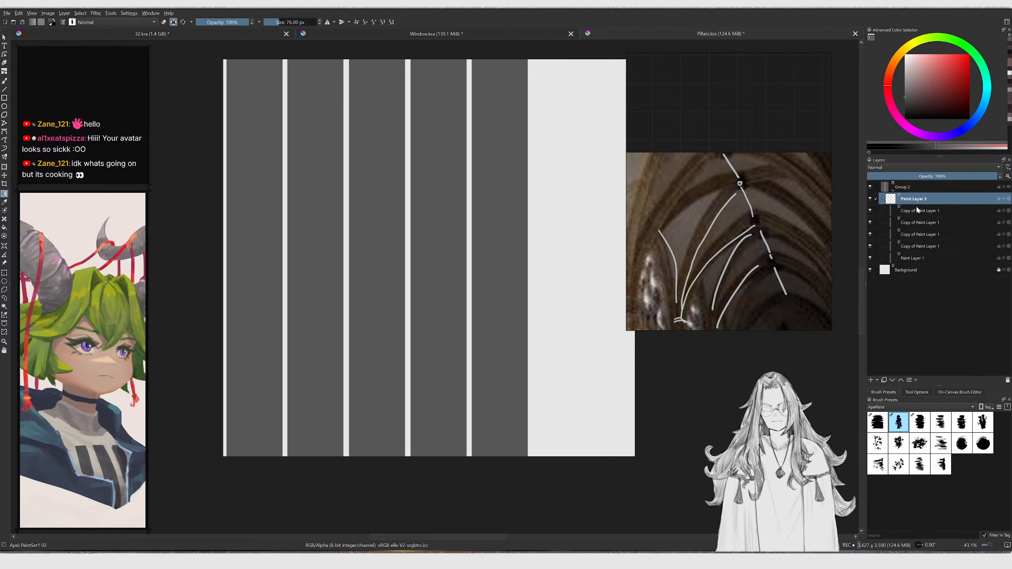
pyautogui.hotkey('ctrl', 'z')
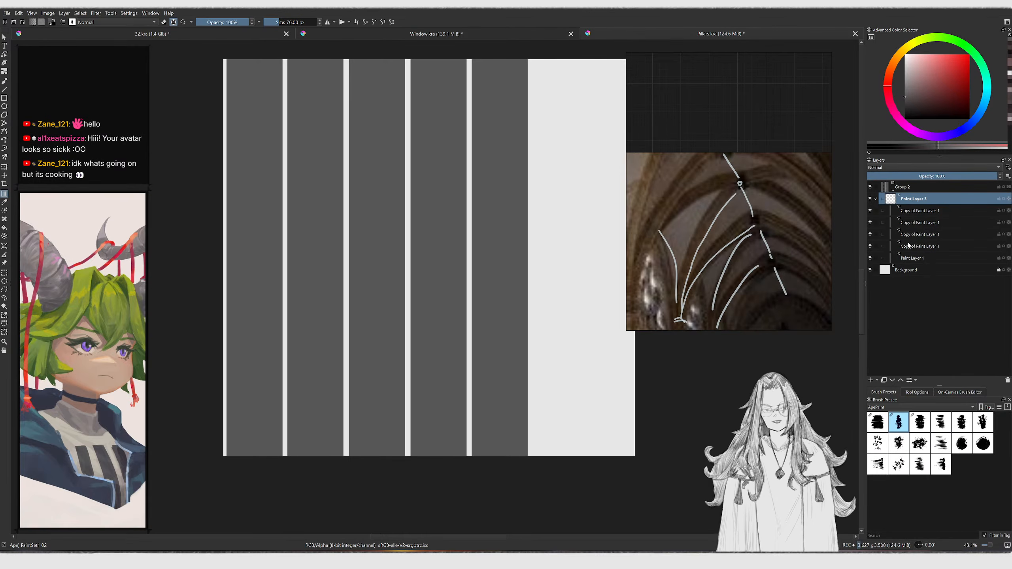
pyautogui.keyDown('shift'); pyautogui.click(913, 246); pyautogui.keyUp('shift')
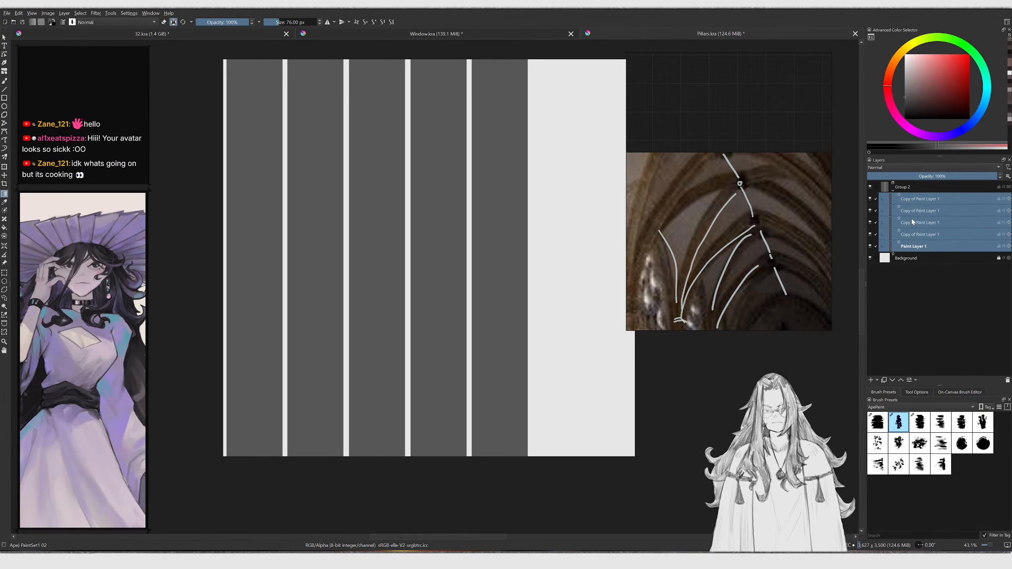
pyautogui.click(907, 188)
pyautogui.hotkey('ctrl', 'e')
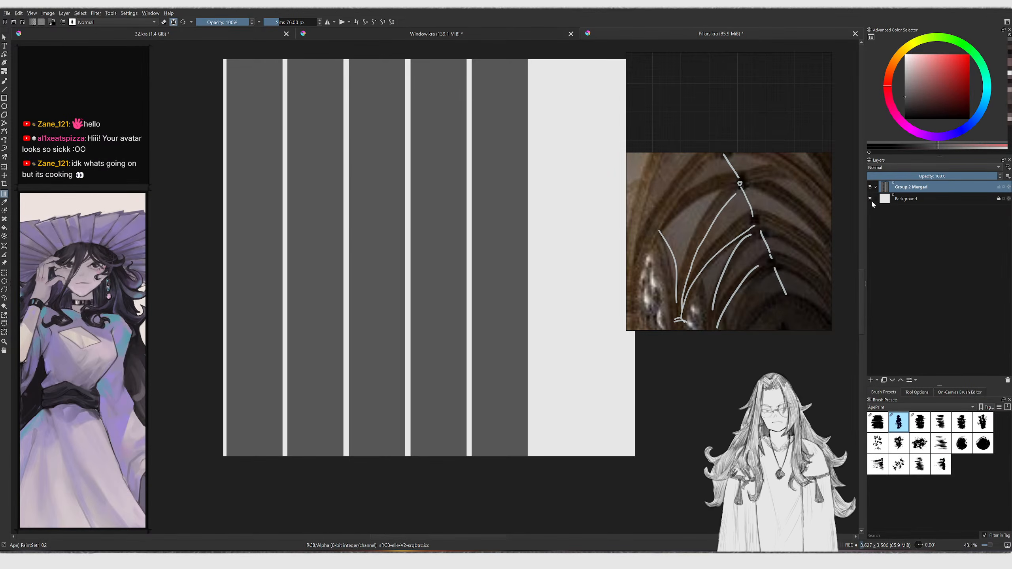
pyautogui.hotkey('ctrl', 'g')
pyautogui.press('Insert')
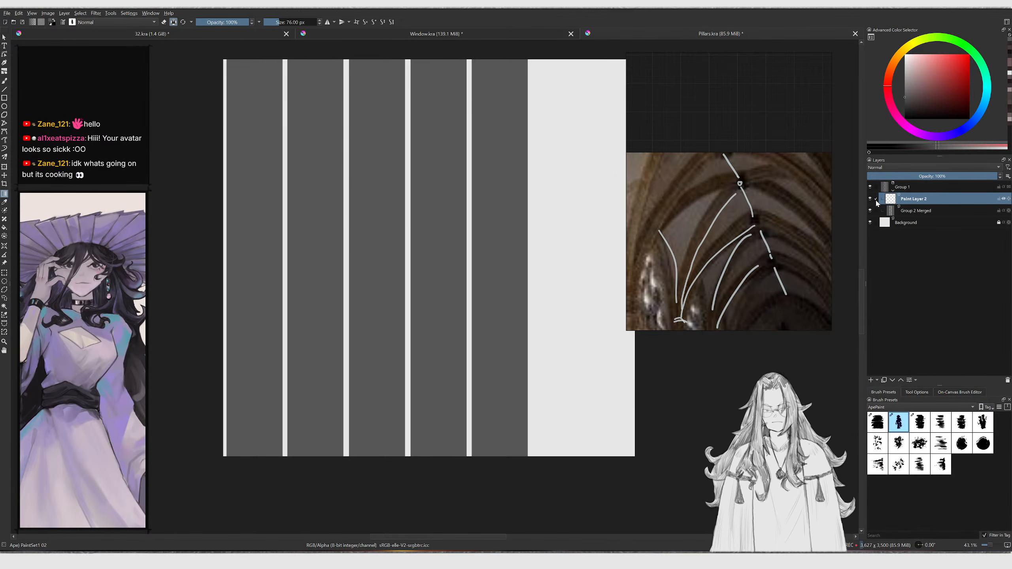
# Select the whole canvas and fill the new layer with a vertical gradient from dark maroon at top to rose red at bottom
pyautogui.click(967, 130)
pyautogui.click(951, 68)
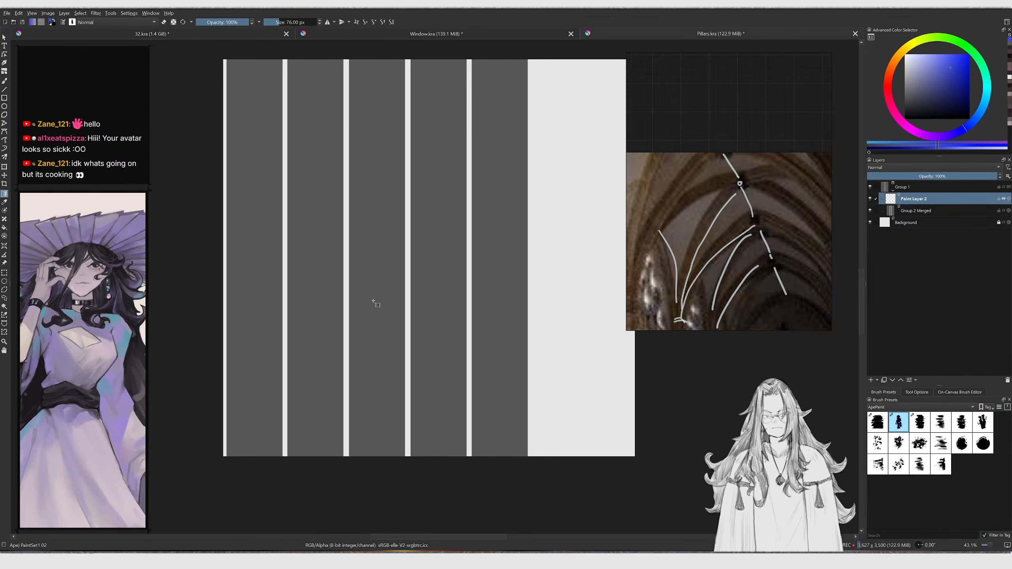
pyautogui.hotkey('ctrl', 'a')
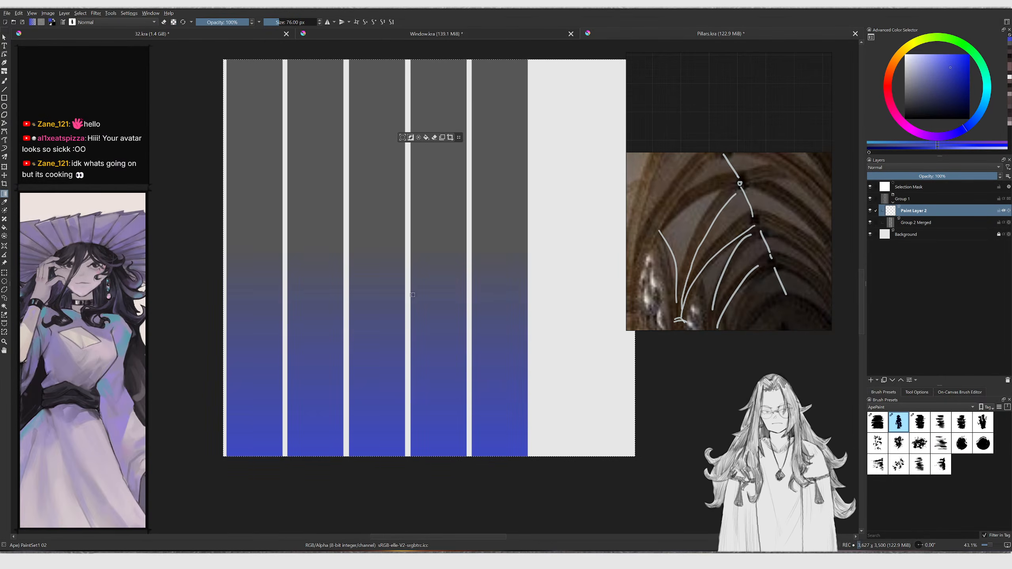
pyautogui.moveTo(445, 319); pyautogui.dragTo(436, 333, button='middle')
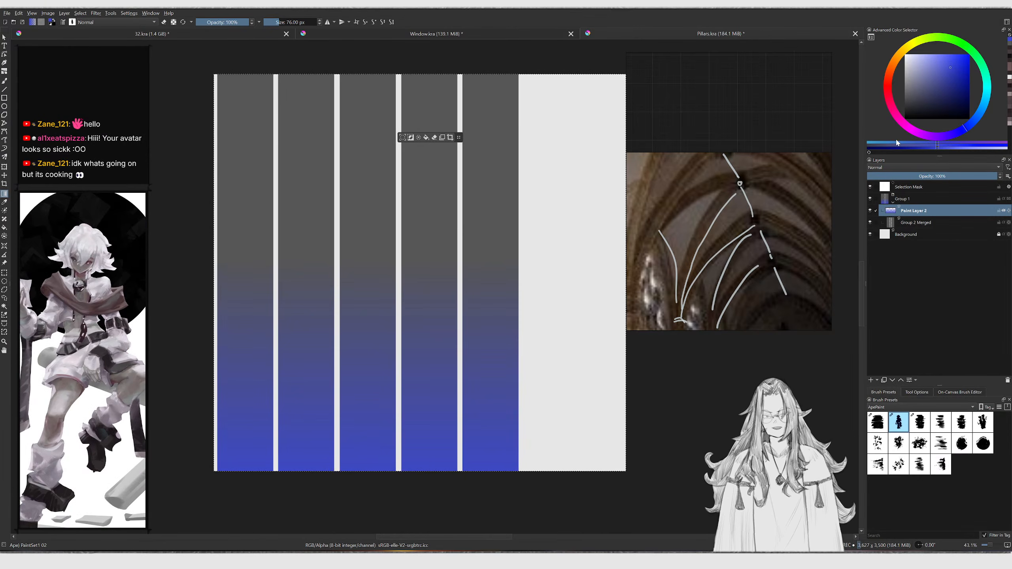
pyautogui.click(889, 91)
pyautogui.moveTo(391, 459); pyautogui.dragTo(386, 283)
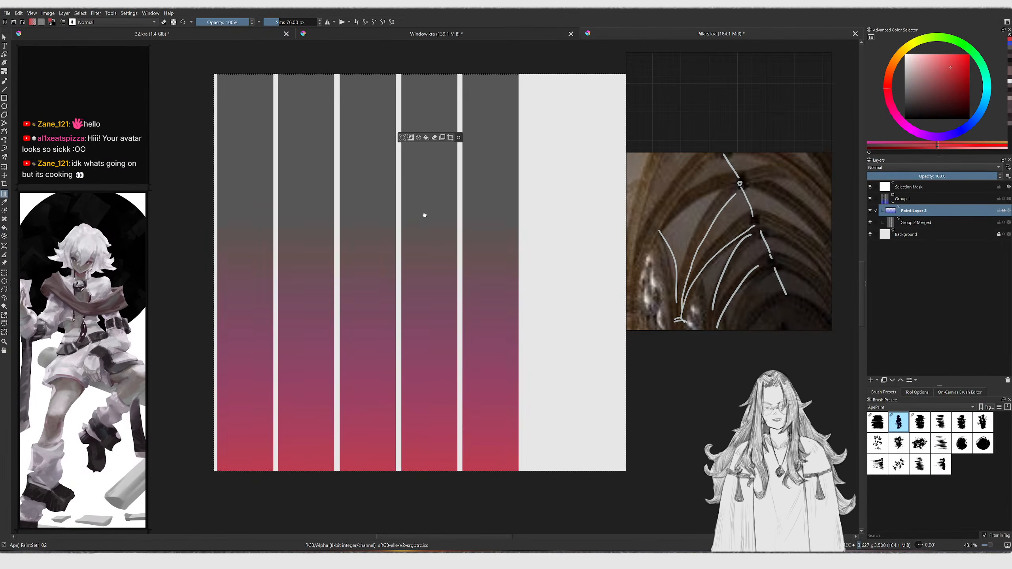
pyautogui.moveTo(422, 209); pyautogui.dragTo(436, 224, button='middle')
pyautogui.click(947, 98)
pyautogui.moveTo(398, 233); pyautogui.dragTo(399, 294)
pyautogui.moveTo(428, 248); pyautogui.dragTo(405, 287, button='middle')
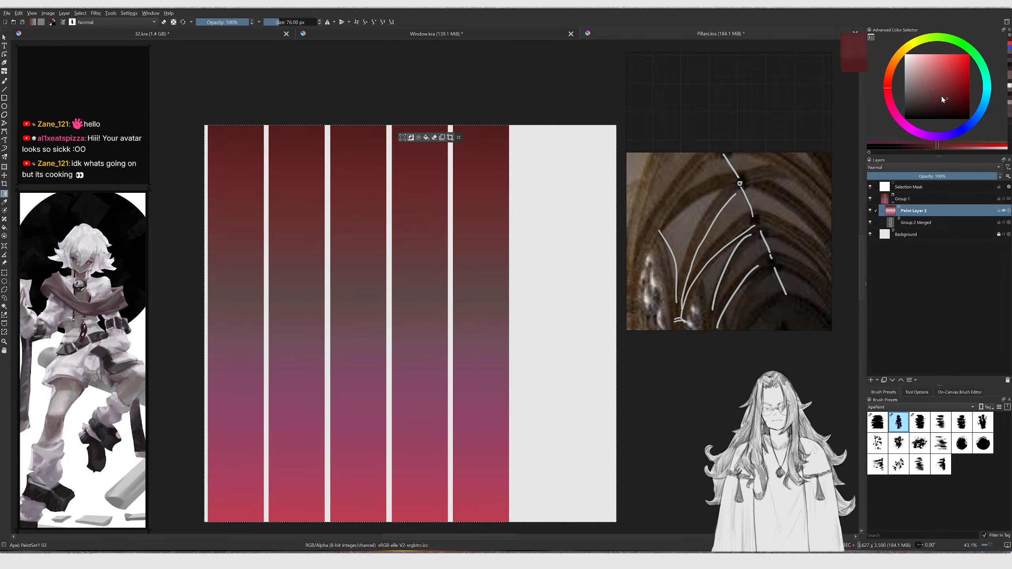
# Add another paint layer above the gradient for texture and enlarge the brush
pyautogui.scroll(-3, 523, 270)
pyautogui.moveTo(449, 269); pyautogui.dragTo(464, 435)
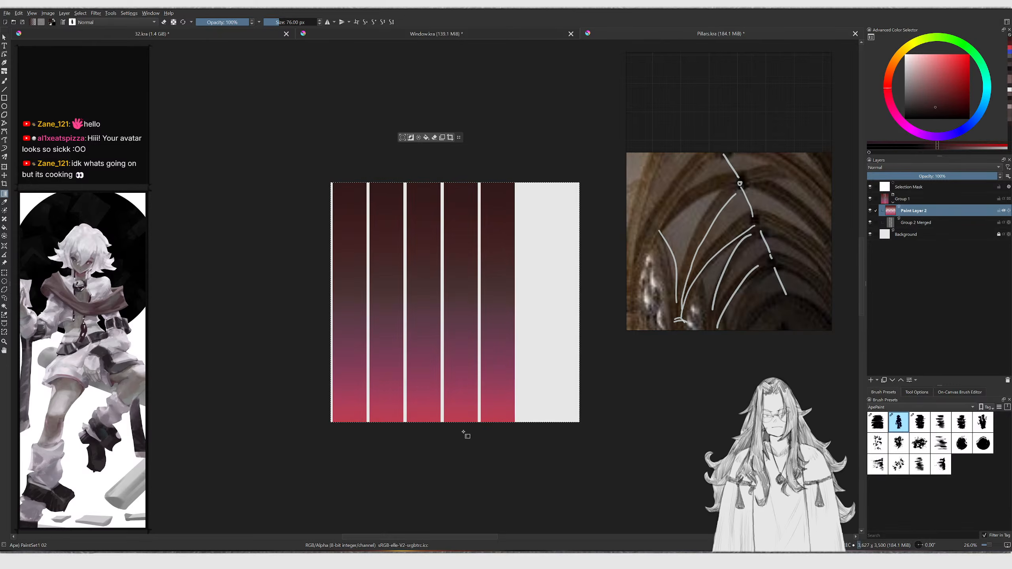
pyautogui.scroll(1, 466, 359)
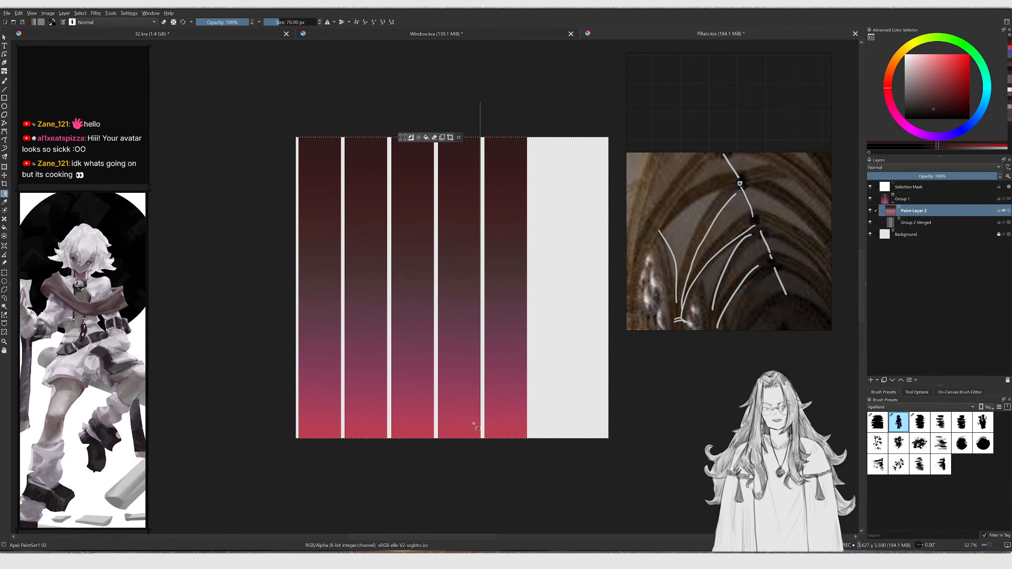
pyautogui.moveTo(485, 435); pyautogui.dragTo(487, 433)
pyautogui.scroll(2, 503, 350)
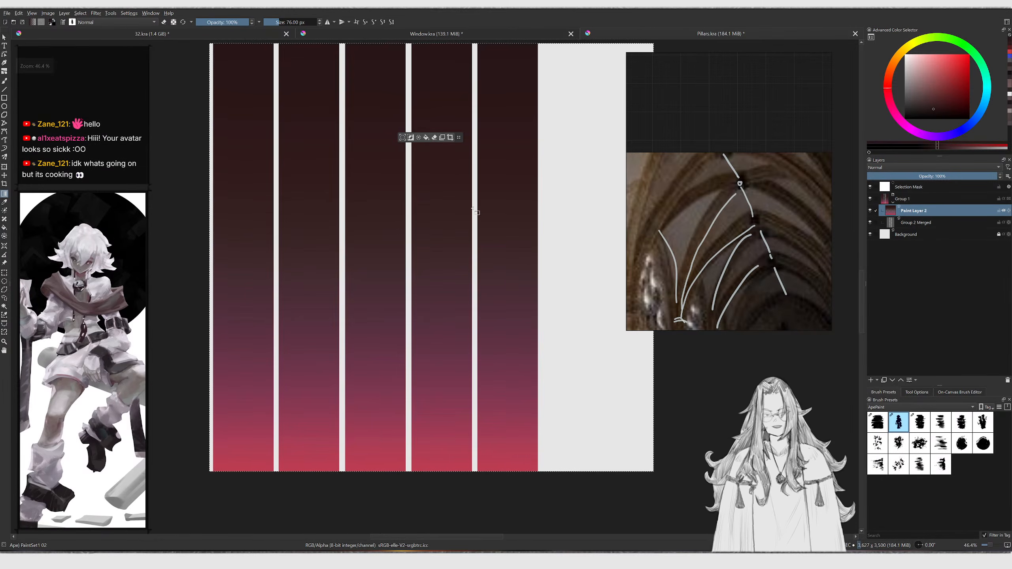
pyautogui.moveTo(506, 292)
pyautogui.mouseDown(button='middle')
pyautogui.moveTo(487, 301)
pyautogui.moveTo(471, 328)
pyautogui.mouseUp(button='middle')
pyautogui.keyDown('ctrl'); pyautogui.click(486, 318); pyautogui.keyUp('ctrl')
pyautogui.press('Insert')
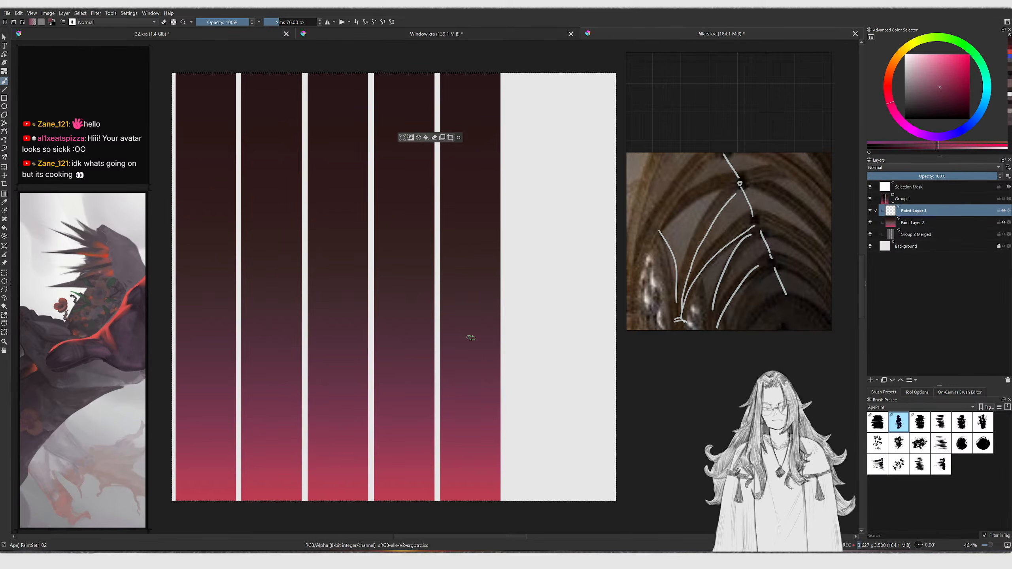
pyautogui.press(']')
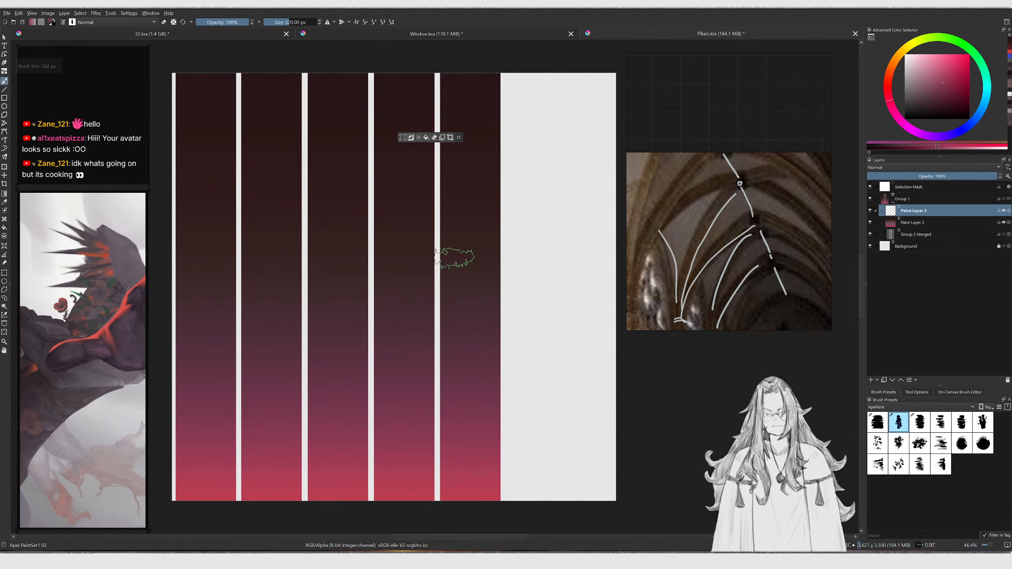
# Paint dark smudges down the fifth pillar with a large brush
pyautogui.keyDown('shift'); pyautogui.moveTo(454, 278); pyautogui.dragTo(476, 277); pyautogui.keyUp('shift')
pyautogui.keyDown('ctrl'); pyautogui.click(476, 137); pyautogui.keyUp('ctrl')
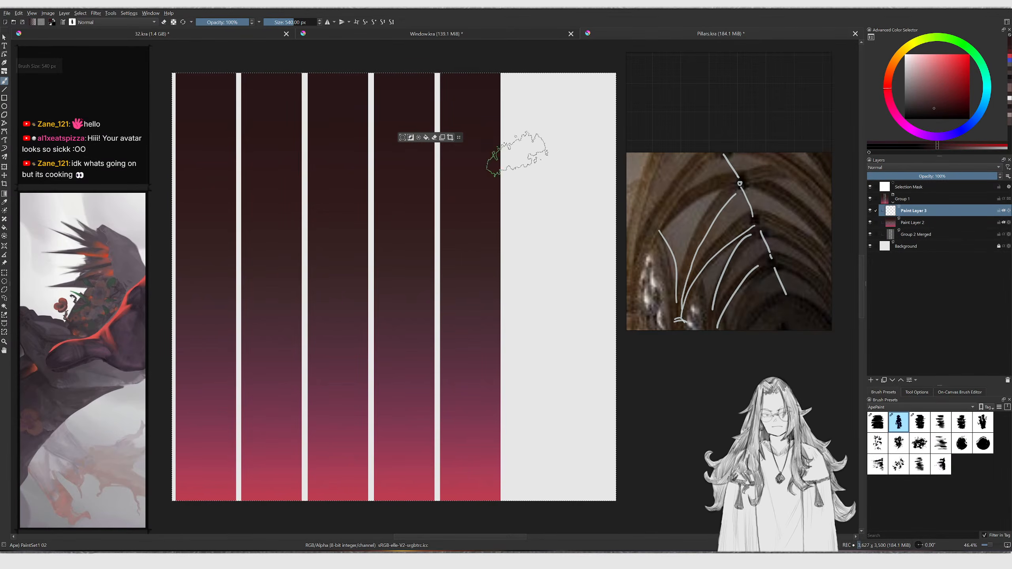
pyautogui.moveTo(446, 293)
pyautogui.mouseDown()
pyautogui.moveTo(486, 306)
pyautogui.moveTo(516, 346)
pyautogui.moveTo(468, 368)
pyautogui.moveTo(448, 417)
pyautogui.moveTo(495, 463)
pyautogui.mouseUp()
pyautogui.press('[')
pyautogui.press('[')
pyautogui.press('[')
pyautogui.press('[')
pyautogui.keyDown('ctrl'); pyautogui.click(480, 426); pyautogui.keyUp('ctrl')
pyautogui.press('[')
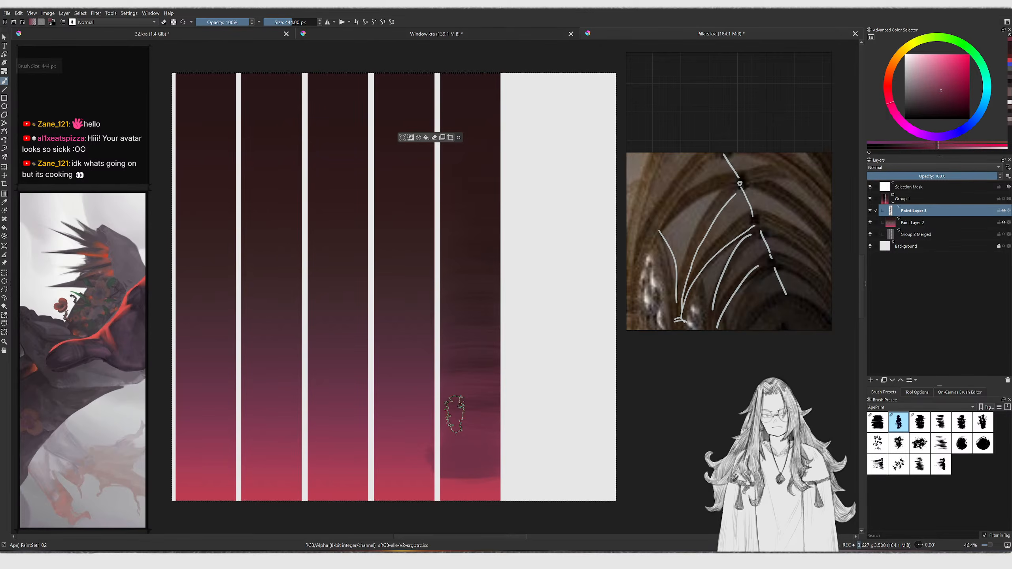
# Brush dark streaks across the upper and middle parts of the pillars, undoing one stroke
pyautogui.press(']')
pyautogui.keyDown('ctrl'); pyautogui.click(463, 183); pyautogui.keyUp('ctrl')
pyautogui.moveTo(442, 223)
pyautogui.mouseDown()
pyautogui.moveTo(403, 239)
pyautogui.moveTo(450, 349)
pyautogui.mouseUp()
pyautogui.press(']')
pyautogui.press(']')
pyautogui.press(']')
pyautogui.moveTo(342, 361)
pyautogui.mouseDown()
pyautogui.moveTo(322, 378)
pyautogui.moveTo(308, 315)
pyautogui.moveTo(323, 205)
pyautogui.mouseUp()
pyautogui.moveTo(216, 271)
pyautogui.mouseDown()
pyautogui.moveTo(255, 330)
pyautogui.moveTo(215, 367)
pyautogui.moveTo(169, 377)
pyautogui.moveTo(199, 447)
pyautogui.moveTo(251, 444)
pyautogui.mouseUp()
pyautogui.keyDown('ctrl'); pyautogui.click(222, 393); pyautogui.keyUp('ctrl')
pyautogui.hotkey('ctrl', 'z')
pyautogui.moveTo(195, 423); pyautogui.dragTo(226, 439)
pyautogui.press('[')
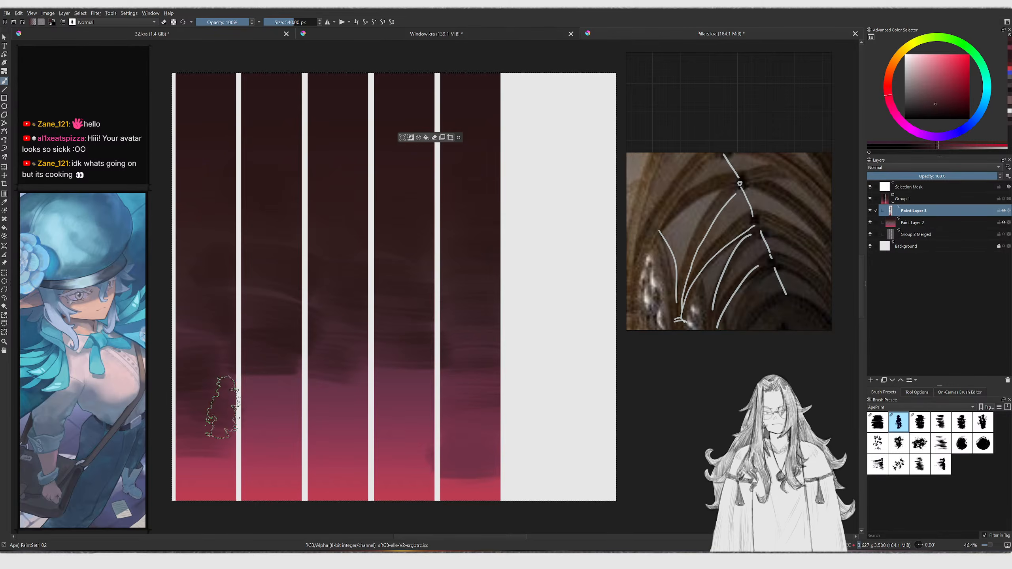
# Switch to a different brush preset and paint lighter pink strokes across the lower pillars
pyautogui.press('[')
pyautogui.press('[')
pyautogui.press('[')
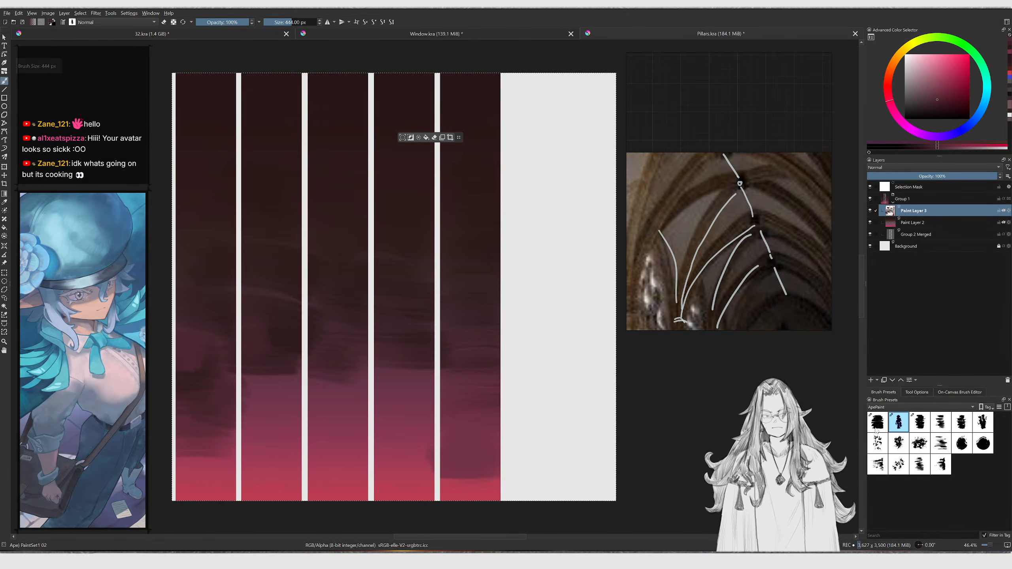
pyautogui.click(874, 427)
pyautogui.press(']')
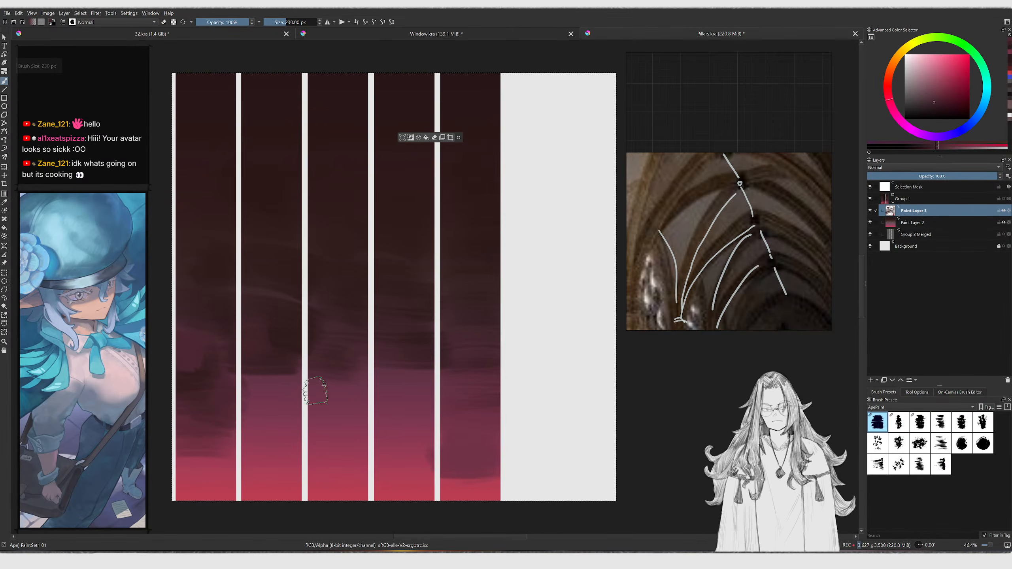
pyautogui.press(']')
pyautogui.press(']')
pyautogui.moveTo(312, 408)
pyautogui.mouseDown()
pyautogui.moveTo(381, 429)
pyautogui.moveTo(377, 395)
pyautogui.moveTo(399, 373)
pyautogui.moveTo(392, 440)
pyautogui.moveTo(370, 454)
pyautogui.moveTo(423, 446)
pyautogui.mouseUp()
pyautogui.keyDown('ctrl'); pyautogui.click(420, 455); pyautogui.keyUp('ctrl')
pyautogui.keyDown('ctrl'); pyautogui.click(395, 427); pyautogui.keyUp('ctrl')
# Paint more pink strokes with a smaller brush on the lower fifth pillar
pyautogui.press('[')
pyautogui.press('[')
pyautogui.press('[')
pyautogui.keyDown('ctrl'); pyautogui.click(459, 486); pyautogui.keyUp('ctrl')
pyautogui.moveTo(467, 486); pyautogui.dragTo(520, 468)
pyautogui.moveTo(468, 375); pyautogui.dragTo(528, 389)
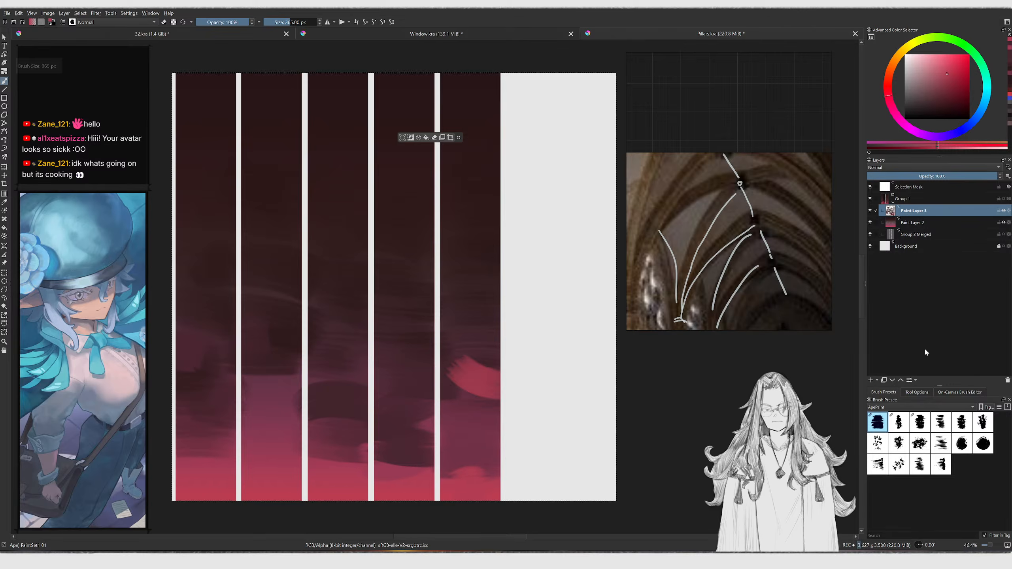
# Undo the last pink stroke, then try and undo a stroke with another brush preset
pyautogui.hotkey('ctrl', 'z')
pyautogui.click(905, 451)
pyautogui.moveTo(464, 295); pyautogui.dragTo(452, 405)
pyautogui.hotkey('ctrl', 'z')
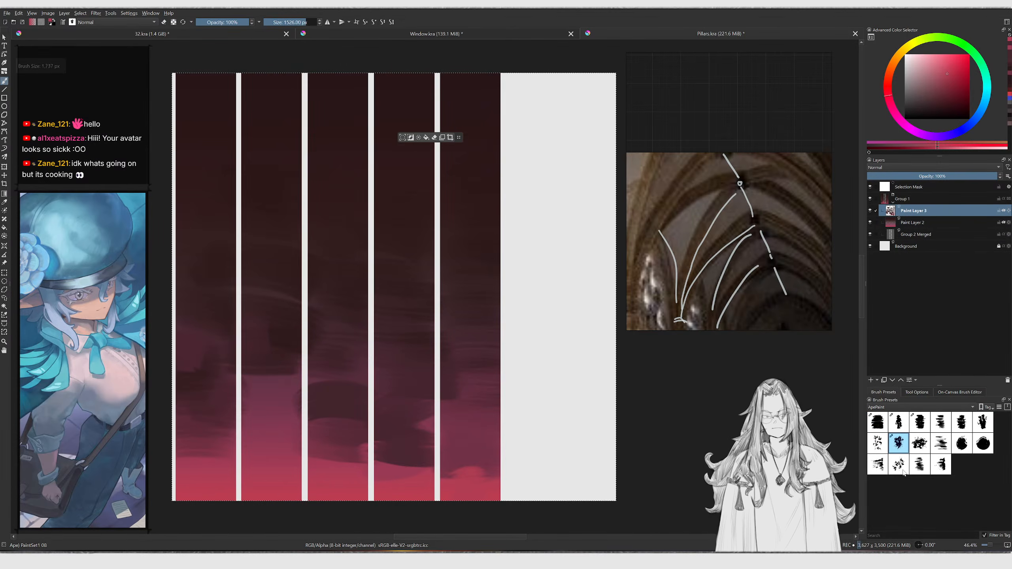
# Pick a splatter brush preset and dab rough pink speckle texture across all five pillars
pyautogui.click(902, 470)
pyautogui.press(']')
pyautogui.press(']')
pyautogui.press(']')
pyautogui.press(']')
pyautogui.press(']')
pyautogui.press(']')
pyautogui.press(']')
pyautogui.press(']')
pyautogui.press(']')
pyautogui.press(']')
pyautogui.press(']')
pyautogui.press(']')
pyautogui.press(']')
pyautogui.press(']')
pyautogui.press(']')
pyautogui.press(']')
pyautogui.press(']')
pyautogui.press(']')
pyautogui.moveTo(452, 259)
pyautogui.mouseDown()
pyautogui.moveTo(414, 303)
pyautogui.moveTo(346, 281)
pyautogui.mouseUp()
pyautogui.hotkey('ctrl', 'z')
pyautogui.moveTo(281, 271)
pyautogui.mouseDown()
pyautogui.moveTo(226, 350)
pyautogui.moveTo(371, 415)
pyautogui.mouseUp()
pyautogui.press('[')
pyautogui.press('[')
pyautogui.keyDown('ctrl'); pyautogui.click(320, 201); pyautogui.keyUp('ctrl')
pyautogui.moveTo(319, 200); pyautogui.dragTo(272, 271)
pyautogui.press('[')
pyautogui.press('[')
pyautogui.press('[')
pyautogui.press('[')
pyautogui.moveTo(338, 290)
pyautogui.mouseDown()
pyautogui.moveTo(322, 384)
pyautogui.moveTo(459, 315)
pyautogui.moveTo(417, 233)
pyautogui.moveTo(229, 350)
pyautogui.mouseUp()
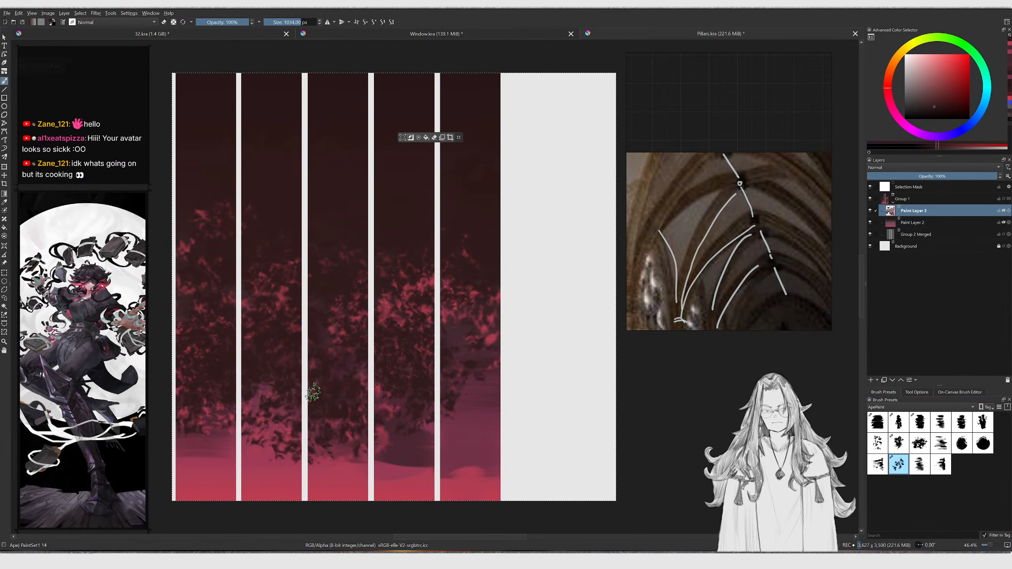
# Add more speckle texture to the pillars and darken the upper area with the soft brush
pyautogui.keyDown('ctrl'); pyautogui.click(418, 423); pyautogui.keyUp('ctrl')
pyautogui.moveTo(476, 233)
pyautogui.mouseDown()
pyautogui.moveTo(443, 182)
pyautogui.moveTo(316, 170)
pyautogui.moveTo(195, 144)
pyautogui.moveTo(383, 255)
pyautogui.mouseUp()
pyautogui.keyDown('ctrl'); pyautogui.click(215, 438); pyautogui.keyUp('ctrl')
pyautogui.moveTo(215, 438)
pyautogui.mouseDown()
pyautogui.moveTo(205, 411)
pyautogui.moveTo(287, 444)
pyautogui.moveTo(391, 438)
pyautogui.moveTo(450, 454)
pyautogui.moveTo(470, 371)
pyautogui.mouseUp()
pyautogui.click(877, 422)
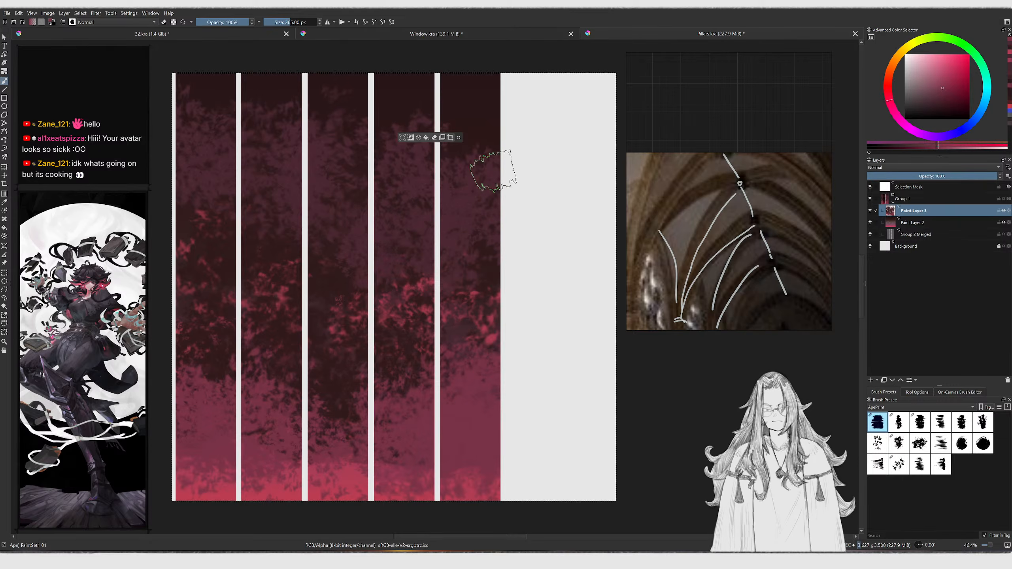
pyautogui.keyDown('ctrl'); pyautogui.click(452, 138); pyautogui.keyUp('ctrl')
pyautogui.moveTo(485, 209)
pyautogui.mouseDown()
pyautogui.moveTo(493, 237)
pyautogui.moveTo(408, 243)
pyautogui.moveTo(406, 215)
pyautogui.moveTo(437, 193)
pyautogui.moveTo(418, 171)
pyautogui.mouseUp()
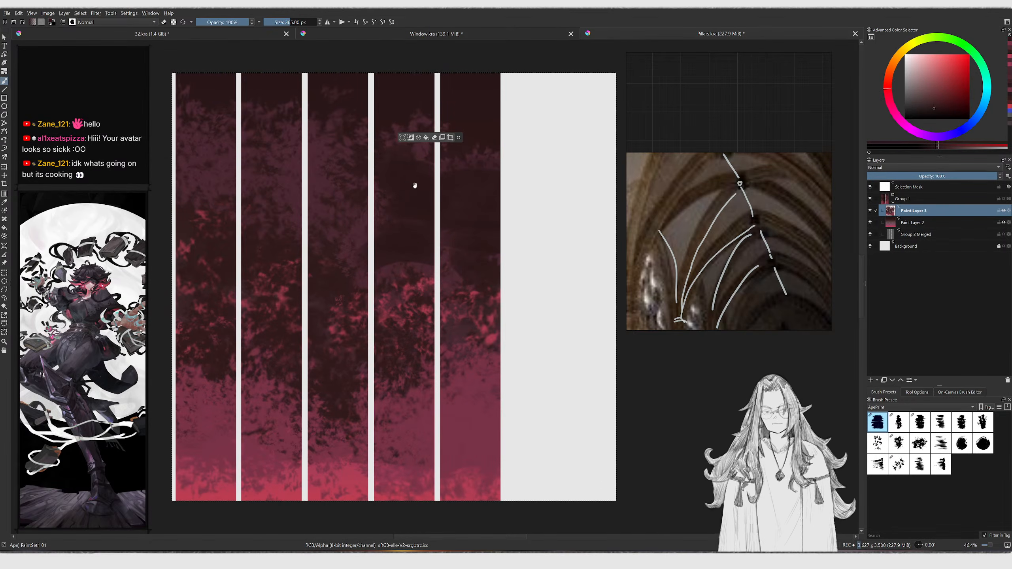
pyautogui.moveTo(418, 171); pyautogui.dragTo(403, 211, button='middle')
pyautogui.scroll(1, 395, 209)
# Deselect and paint darker patches over the middle of the pillars with a larger brush
pyautogui.hotkey('ctrl', 'shift', 'a')
pyautogui.moveTo(394, 181); pyautogui.dragTo(422, 156)
pyautogui.moveTo(259, 180); pyautogui.dragTo(337, 176, button='middle')
pyautogui.moveTo(327, 211)
pyautogui.mouseDown()
pyautogui.moveTo(339, 238)
pyautogui.moveTo(334, 272)
pyautogui.mouseUp()
pyautogui.press(']')
pyautogui.press(']')
pyautogui.press(']')
pyautogui.moveTo(308, 308)
pyautogui.mouseDown()
pyautogui.moveTo(340, 271)
pyautogui.moveTo(301, 238)
pyautogui.moveTo(350, 187)
pyautogui.moveTo(373, 346)
pyautogui.mouseUp()
pyautogui.moveTo(373, 345); pyautogui.dragTo(349, 293, button='middle')
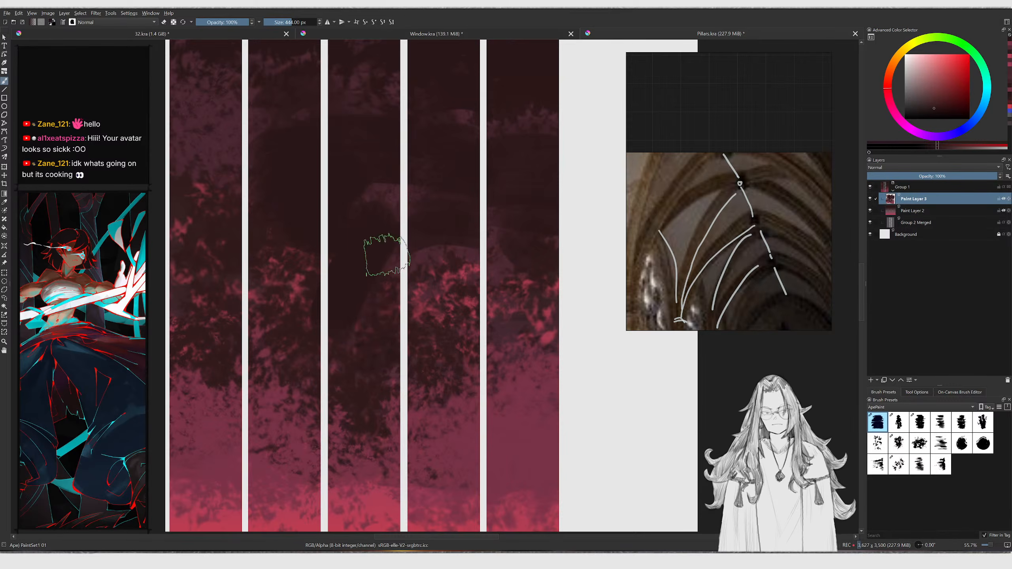
# Switch to the Window.kra document
pyautogui.scroll(-3, 383, 240)
pyautogui.click(470, 35)
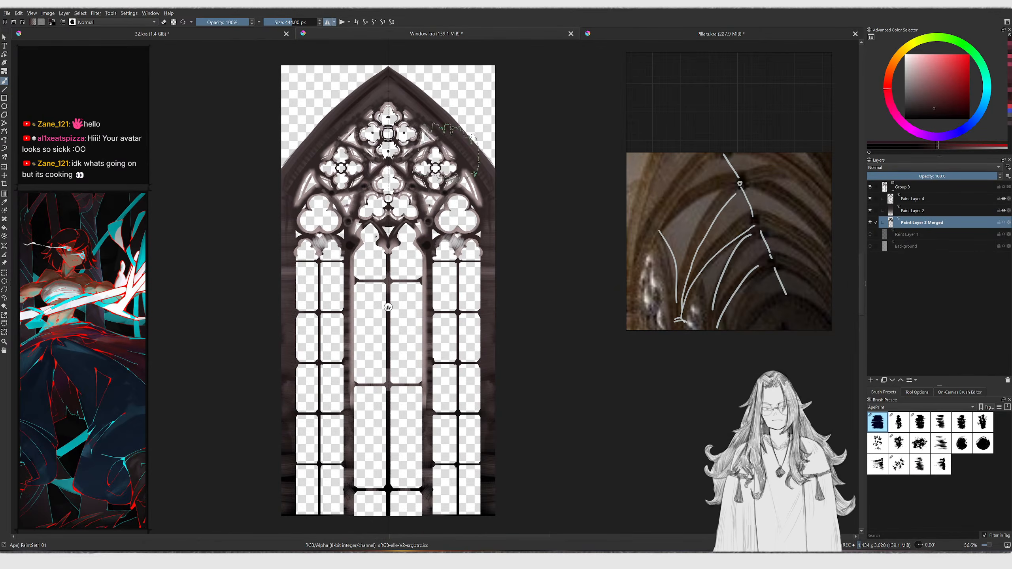
# Glance at the 32.kra scene and switch to the Pillars.kra document
pyautogui.click(257, 35)
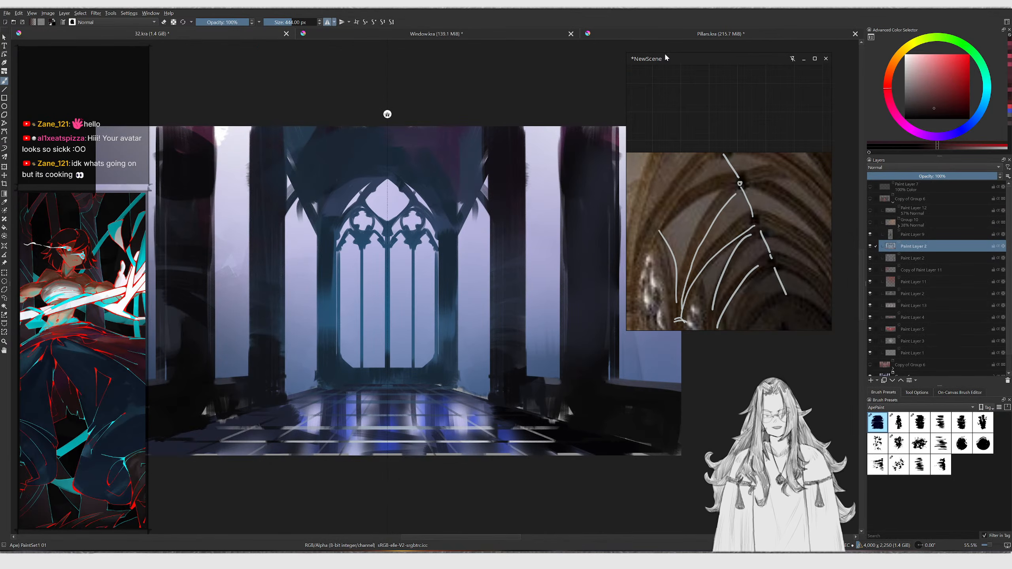
pyautogui.click(676, 36)
pyautogui.scroll(-2, 441, 184)
pyautogui.scroll(2, 462, 128)
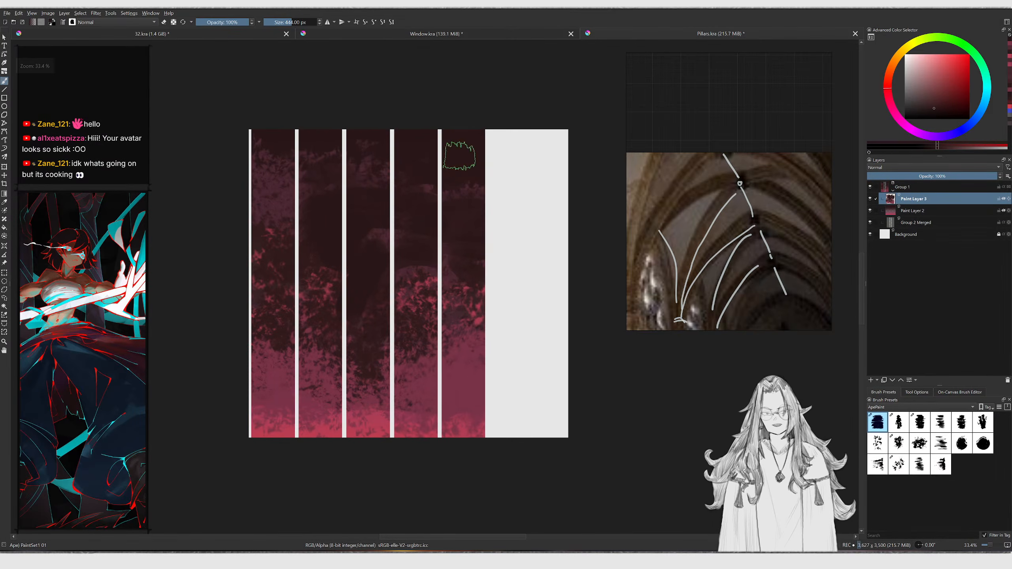
# Sample a dark colour and brush dark streaks over the upper middle of the right pillars, undoing the last stroke
pyautogui.keyDown('ctrl'); pyautogui.click(458, 365); pyautogui.keyUp('ctrl')
pyautogui.moveTo(450, 295); pyautogui.dragTo(447, 250)
pyautogui.moveTo(511, 248)
pyautogui.keyDown('shift'); pyautogui.mouseDown()
pyautogui.moveTo(470, 264)
pyautogui.moveTo(474, 317)
pyautogui.moveTo(501, 350)
pyautogui.moveTo(544, 319)
pyautogui.mouseUp(); pyautogui.keyUp('shift')
pyautogui.keyDown('ctrl'); pyautogui.click(473, 252); pyautogui.keyUp('ctrl')
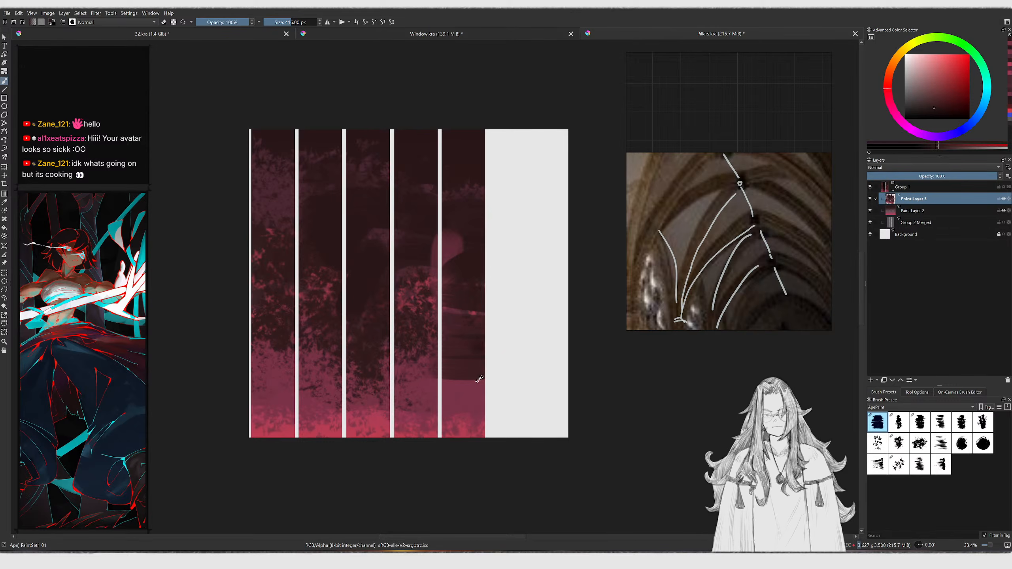
pyautogui.keyDown('ctrl'); pyautogui.click(479, 361); pyautogui.keyUp('ctrl')
pyautogui.click(944, 107)
pyautogui.keyDown('shift'); pyautogui.moveTo(454, 259); pyautogui.dragTo(471, 259); pyautogui.keyUp('shift')
pyautogui.moveTo(374, 222); pyautogui.dragTo(446, 211)
pyautogui.hotkey('ctrl', 'z')
# Pick a dark red and paint horizontal strokes across the upper left pillars, undoing several of them
pyautogui.keyDown('ctrl'); pyautogui.click(470, 173); pyautogui.keyUp('ctrl')
pyautogui.click(928, 115)
pyautogui.keyDown('shift'); pyautogui.moveTo(337, 195); pyautogui.dragTo(333, 196); pyautogui.keyUp('shift')
pyautogui.moveTo(241, 174)
pyautogui.mouseDown()
pyautogui.moveTo(331, 165)
pyautogui.moveTo(255, 143)
pyautogui.mouseUp()
pyautogui.hotkey('ctrl', 'z')
pyautogui.moveTo(238, 204); pyautogui.dragTo(320, 199)
pyautogui.moveTo(234, 247); pyautogui.dragTo(328, 261)
pyautogui.moveTo(285, 285)
pyautogui.mouseDown()
pyautogui.moveTo(391, 304)
pyautogui.moveTo(361, 277)
pyautogui.mouseUp()
pyautogui.hotkey('ctrl', 'z')
pyautogui.hotkey('ctrl', 'z')
pyautogui.hotkey('ctrl', 'z')
# Paint dark blotches across the middle and lower bands of all five pillars
pyautogui.moveTo(327, 238); pyautogui.dragTo(389, 254)
pyautogui.moveTo(247, 256); pyautogui.dragTo(376, 266)
pyautogui.moveTo(248, 287); pyautogui.dragTo(279, 370)
pyautogui.keyDown('shift'); pyautogui.moveTo(357, 338); pyautogui.dragTo(353, 338); pyautogui.keyUp('shift')
pyautogui.moveTo(476, 226)
pyautogui.mouseDown()
pyautogui.moveTo(394, 200)
pyautogui.moveTo(440, 196)
pyautogui.mouseUp()
pyautogui.moveTo(417, 194); pyautogui.dragTo(403, 196, button='middle')
pyautogui.keyDown('ctrl'); pyautogui.moveTo(404, 196); pyautogui.dragTo(413, 177, button='middle'); pyautogui.keyUp('ctrl')
pyautogui.hotkey('ctrl', 'z')
pyautogui.moveTo(474, 138); pyautogui.dragTo(443, 129)
pyautogui.moveTo(366, 142)
pyautogui.mouseDown()
pyautogui.moveTo(469, 213)
pyautogui.moveTo(462, 232)
pyautogui.mouseUp()
pyautogui.moveTo(240, 148)
pyautogui.mouseDown()
pyautogui.moveTo(236, 224)
pyautogui.moveTo(242, 186)
pyautogui.moveTo(263, 175)
pyautogui.mouseUp()
pyautogui.keyDown('ctrl'); pyautogui.moveTo(333, 172); pyautogui.dragTo(325, 197, button='middle'); pyautogui.keyUp('ctrl')
pyautogui.keyDown('shift'); pyautogui.moveTo(325, 197); pyautogui.dragTo(321, 196); pyautogui.keyUp('shift')
pyautogui.keyDown('ctrl'); pyautogui.moveTo(339, 264); pyautogui.dragTo(341, 256, button='middle'); pyautogui.keyUp('ctrl')
pyautogui.moveTo(395, 291); pyautogui.dragTo(363, 319)
pyautogui.keyDown('ctrl'); pyautogui.click(353, 381); pyautogui.keyUp('ctrl')
pyautogui.moveTo(305, 401)
pyautogui.mouseDown()
pyautogui.moveTo(393, 430)
pyautogui.moveTo(461, 409)
pyautogui.mouseUp()
pyautogui.keyDown('ctrl'); pyautogui.click(434, 416); pyautogui.keyUp('ctrl')
pyautogui.moveTo(335, 410)
pyautogui.mouseDown()
pyautogui.moveTo(357, 402)
pyautogui.moveTo(344, 392)
pyautogui.mouseUp()
pyautogui.moveTo(298, 422); pyautogui.dragTo(336, 416)
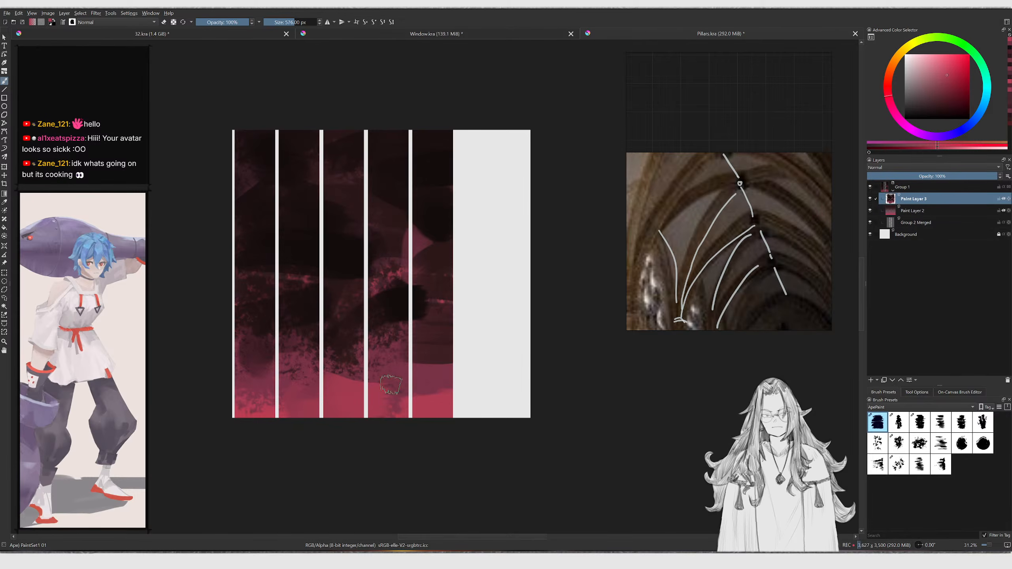
# Mirror the canvas view horizontally to check the pillars, then flip it back
pyautogui.keyDown('ctrl'); pyautogui.click(398, 343); pyautogui.keyUp('ctrl')
pyautogui.scroll(-2, 385, 326)
pyautogui.press('m')
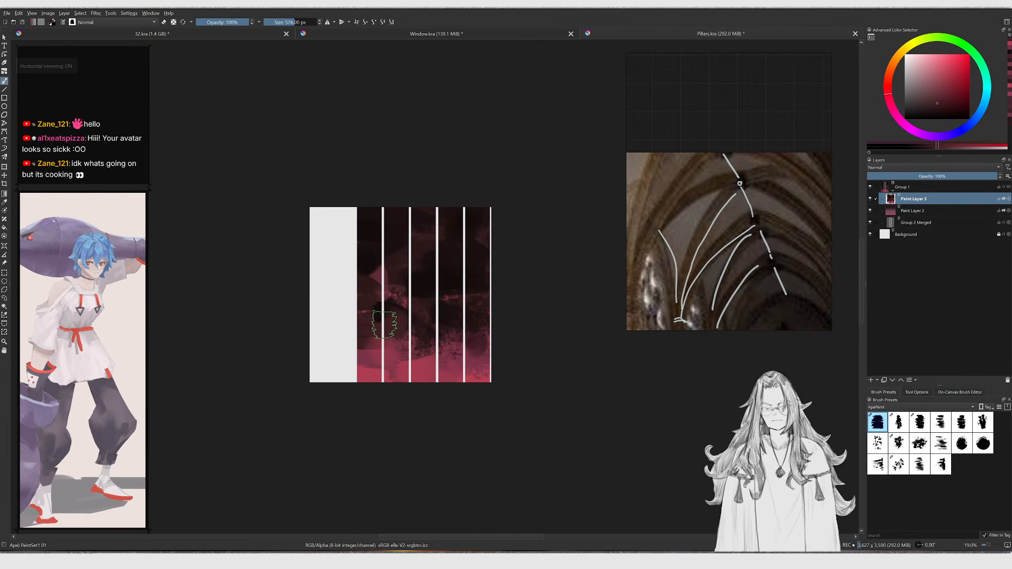
pyautogui.scroll(3, 385, 326)
pyautogui.keyDown('ctrl'); pyautogui.click(376, 315); pyautogui.keyUp('ctrl')
pyautogui.keyDown('ctrl'); pyautogui.click(338, 283); pyautogui.keyUp('ctrl')
pyautogui.press('m')
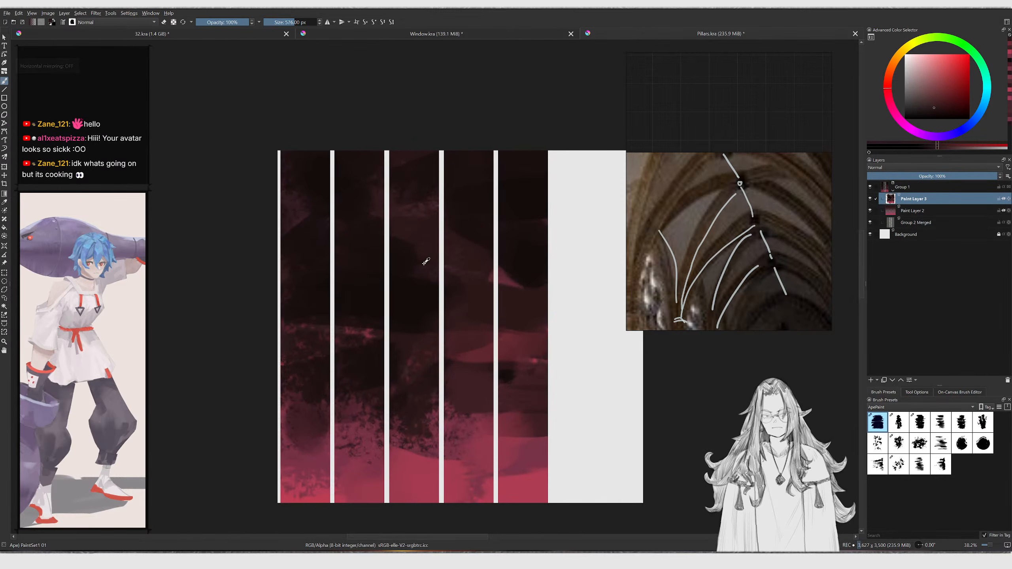
# Blend dark and pink strokes across the middle of the pillars with a smaller brush
pyautogui.moveTo(435, 266)
pyautogui.mouseDown()
pyautogui.moveTo(344, 278)
pyautogui.moveTo(393, 305)
pyautogui.moveTo(441, 302)
pyautogui.moveTo(379, 302)
pyautogui.mouseUp()
pyautogui.keyDown('ctrl'); pyautogui.click(334, 240); pyautogui.keyUp('ctrl')
pyautogui.keyDown('ctrl'); pyautogui.click(415, 263); pyautogui.keyUp('ctrl')
pyautogui.moveTo(372, 297); pyautogui.dragTo(319, 264, button='middle')
pyautogui.moveTo(259, 295)
pyautogui.mouseDown()
pyautogui.moveTo(325, 301)
pyautogui.moveTo(293, 321)
pyautogui.mouseUp()
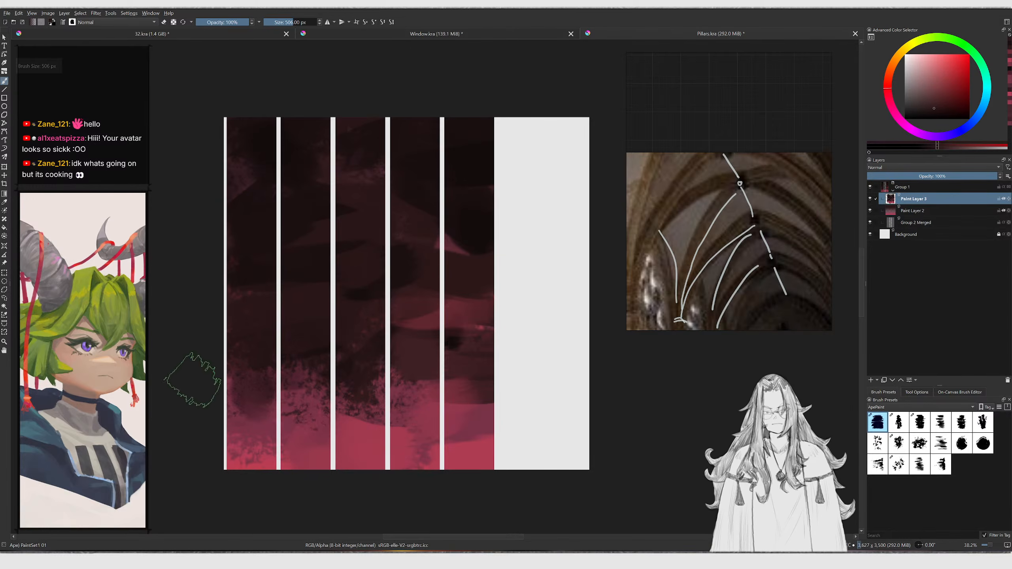
pyautogui.keyDown('ctrl'); pyautogui.click(238, 410); pyautogui.keyUp('ctrl')
pyautogui.moveTo(244, 416); pyautogui.dragTo(258, 386)
pyautogui.keyDown('shift'); pyautogui.moveTo(265, 381); pyautogui.dragTo(258, 382); pyautogui.keyUp('shift')
pyautogui.moveTo(487, 239)
pyautogui.keyDown('shift'); pyautogui.mouseDown(button='middle')
pyautogui.moveTo(466, 223)
pyautogui.moveTo(420, 216)
pyautogui.mouseUp(button='middle'); pyautogui.keyUp('shift')
pyautogui.keyDown('ctrl'); pyautogui.moveTo(339, 272); pyautogui.dragTo(342, 241, button='middle'); pyautogui.keyUp('ctrl')
pyautogui.keyDown('ctrl'); pyautogui.click(343, 241); pyautogui.keyUp('ctrl')
pyautogui.moveTo(432, 319)
pyautogui.keyDown('shift'); pyautogui.mouseDown()
pyautogui.moveTo(377, 319)
pyautogui.moveTo(415, 318)
pyautogui.mouseUp(); pyautogui.keyUp('shift')
# Paint vertical dark streaks over the middle of the pillars on the rotated canvas
pyautogui.moveTo(415, 318); pyautogui.dragTo(360, 275, button='middle')
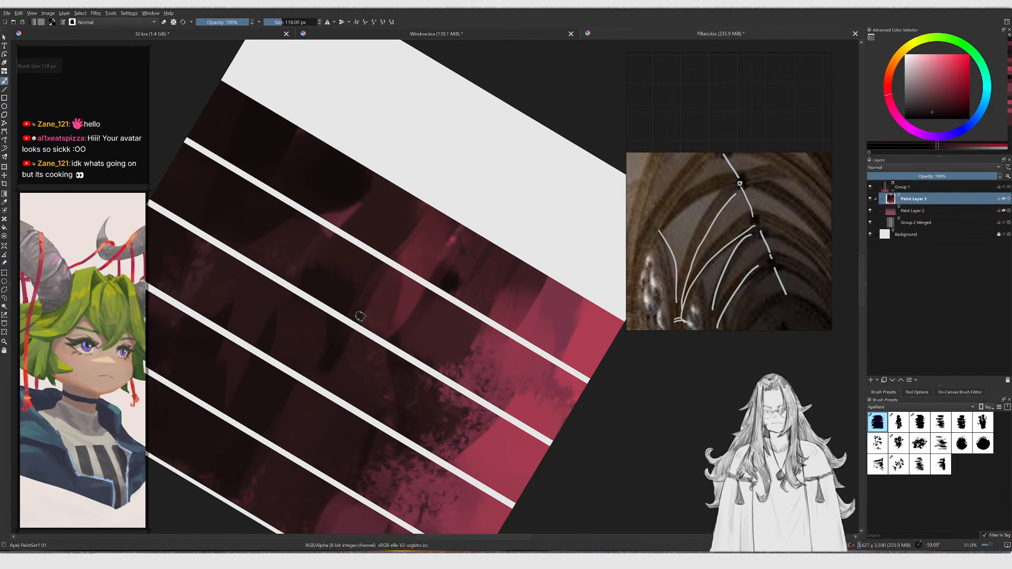
pyautogui.moveTo(398, 300); pyautogui.dragTo(393, 312)
pyautogui.moveTo(399, 336); pyautogui.dragTo(357, 290, button='middle')
pyautogui.keyDown('shift'); pyautogui.moveTo(358, 291); pyautogui.dragTo(359, 290); pyautogui.keyUp('shift')
pyautogui.moveTo(390, 284); pyautogui.dragTo(383, 313)
pyautogui.moveTo(409, 298); pyautogui.dragTo(425, 336)
pyautogui.moveTo(454, 297)
pyautogui.mouseDown()
pyautogui.moveTo(436, 343)
pyautogui.moveTo(449, 349)
pyautogui.mouseUp()
pyautogui.moveTo(425, 275); pyautogui.dragTo(441, 342, button='middle')
pyautogui.keyDown('shift'); pyautogui.moveTo(363, 194); pyautogui.dragTo(364, 194); pyautogui.keyUp('shift')
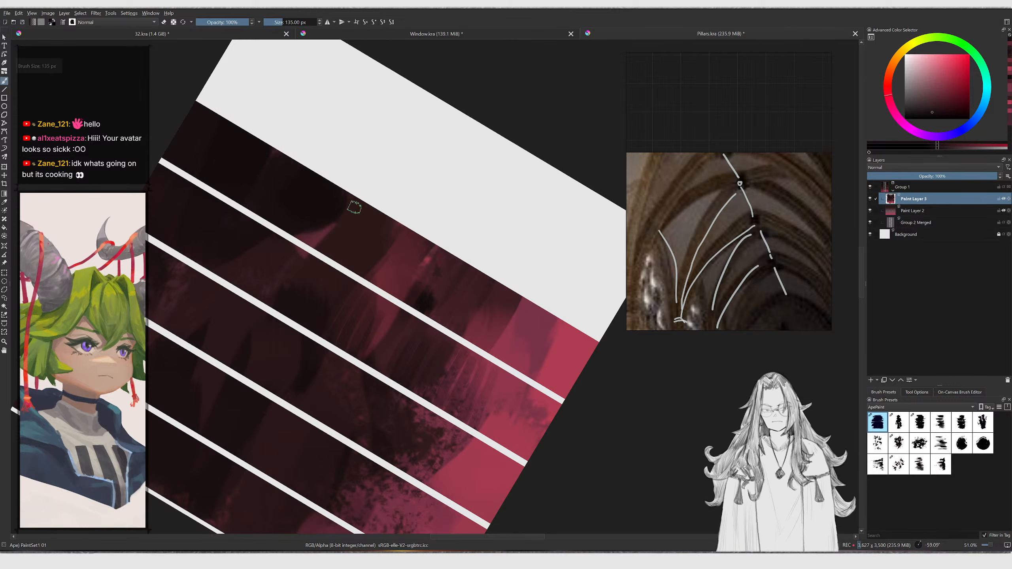
# Drag more vertical dark streaks down into the pink lower band of the pillars
pyautogui.moveTo(403, 236); pyautogui.dragTo(374, 282)
pyautogui.moveTo(410, 245); pyautogui.dragTo(385, 302)
pyautogui.moveTo(425, 261); pyautogui.dragTo(401, 306)
pyautogui.moveTo(429, 304); pyautogui.dragTo(393, 302, button='middle')
pyautogui.moveTo(422, 270); pyautogui.dragTo(407, 292)
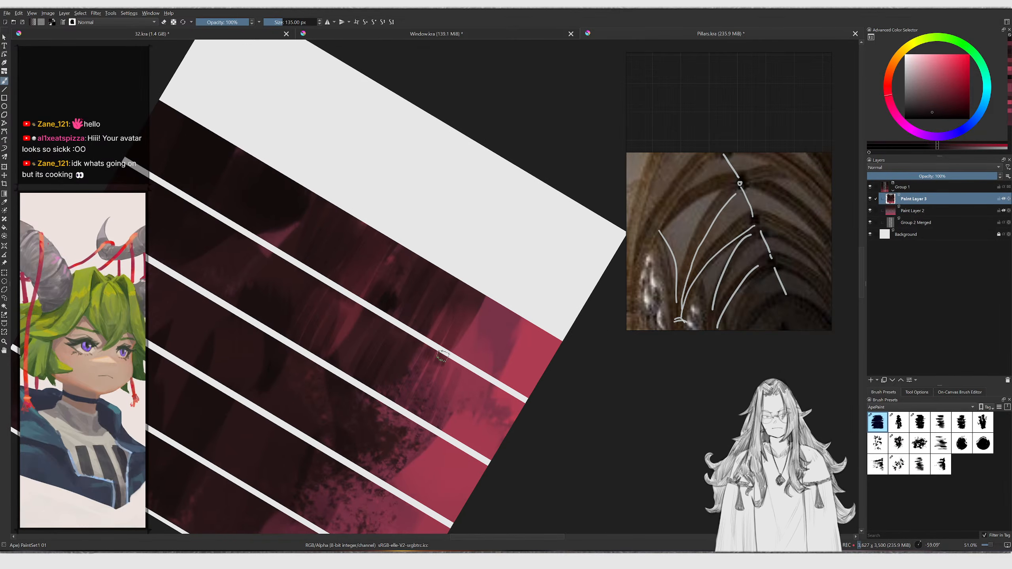
pyautogui.moveTo(518, 321); pyautogui.dragTo(504, 337)
pyautogui.moveTo(381, 304)
pyautogui.mouseDown(button='middle')
pyautogui.moveTo(422, 255)
pyautogui.moveTo(443, 255)
pyautogui.mouseUp(button='middle')
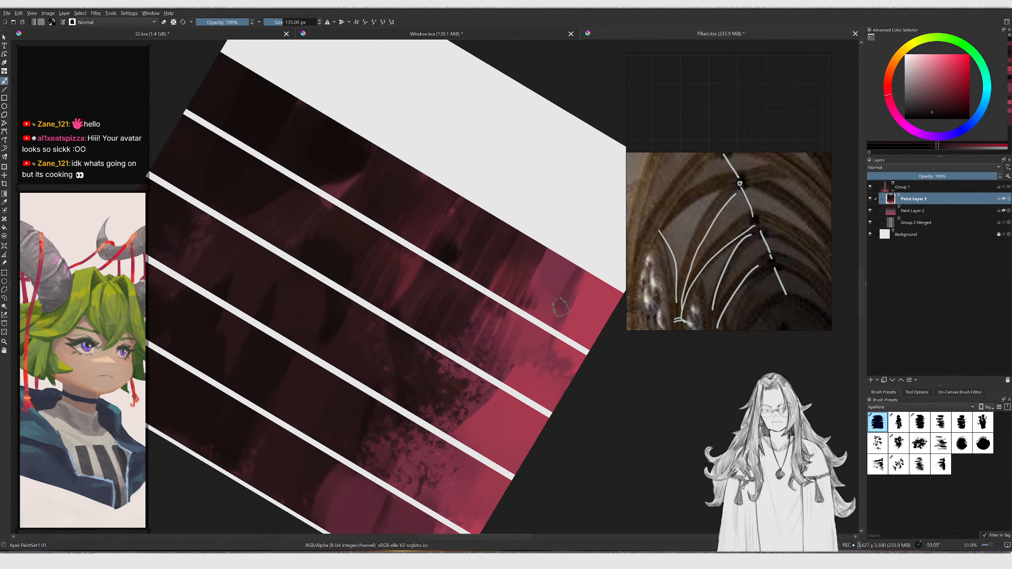
# Add dark streaks near the pillars' right ends and upper middle, undoing one stroke
pyautogui.keyDown('ctrl'); pyautogui.click(536, 311); pyautogui.keyUp('ctrl')
pyautogui.moveTo(528, 280); pyautogui.dragTo(519, 300)
pyautogui.moveTo(538, 255); pyautogui.dragTo(534, 265)
pyautogui.moveTo(447, 215); pyautogui.dragTo(480, 291, button='middle')
pyautogui.moveTo(389, 219); pyautogui.dragTo(369, 267)
pyautogui.hotkey('ctrl', 'z')
pyautogui.keyDown('shift'); pyautogui.moveTo(359, 212); pyautogui.dragTo(361, 212); pyautogui.keyUp('shift')
pyautogui.moveTo(359, 209)
pyautogui.mouseDown()
pyautogui.moveTo(341, 251)
pyautogui.moveTo(353, 268)
pyautogui.mouseUp()
pyautogui.keyDown('ctrl'); pyautogui.click(351, 222); pyautogui.keyUp('ctrl')
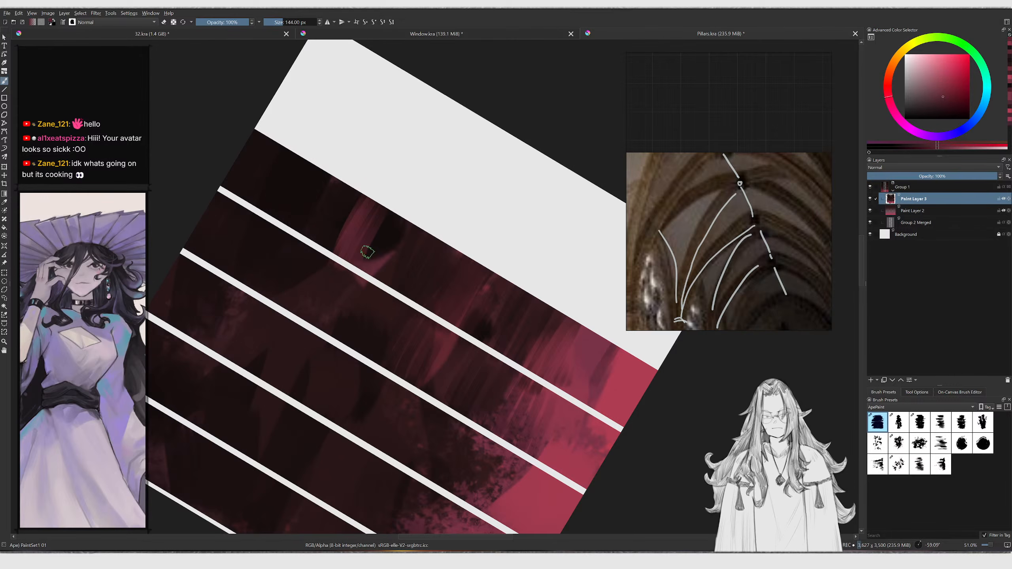
# Paint more dark vertical streaks through the middle of the pillars with a larger brush
pyautogui.keyDown('ctrl'); pyautogui.click(333, 193); pyautogui.keyUp('ctrl')
pyautogui.keyDown('shift'); pyautogui.moveTo(350, 207); pyautogui.dragTo(355, 207); pyautogui.keyUp('shift')
pyautogui.moveTo(359, 203); pyautogui.dragTo(346, 249)
pyautogui.moveTo(362, 225); pyautogui.dragTo(343, 279)
pyautogui.keyDown('ctrl'); pyautogui.click(357, 239); pyautogui.keyUp('ctrl')
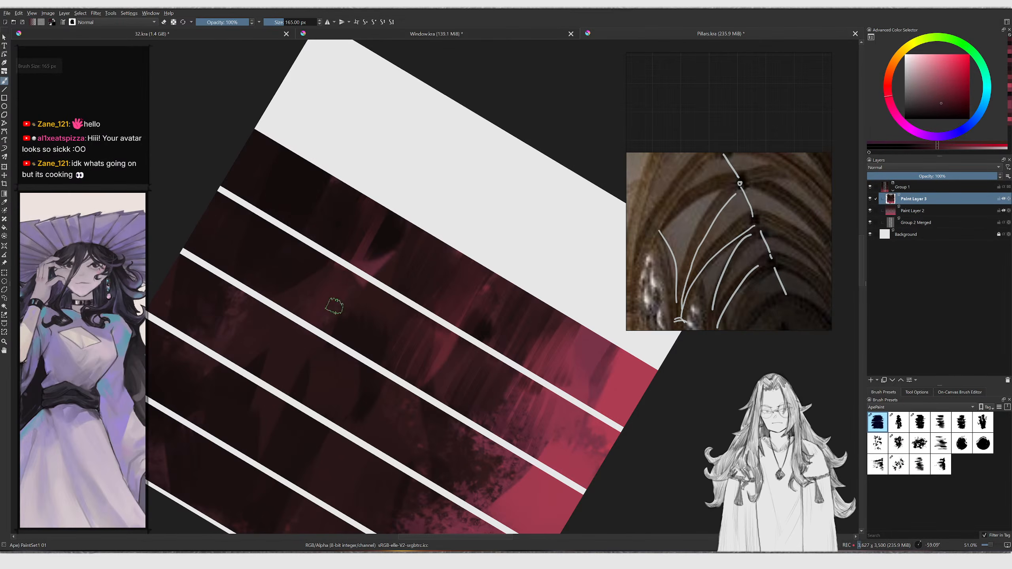
pyautogui.moveTo(360, 336); pyautogui.dragTo(345, 250, button='middle')
pyautogui.keyDown('shift'); pyautogui.moveTo(345, 250); pyautogui.dragTo(347, 250); pyautogui.keyUp('shift')
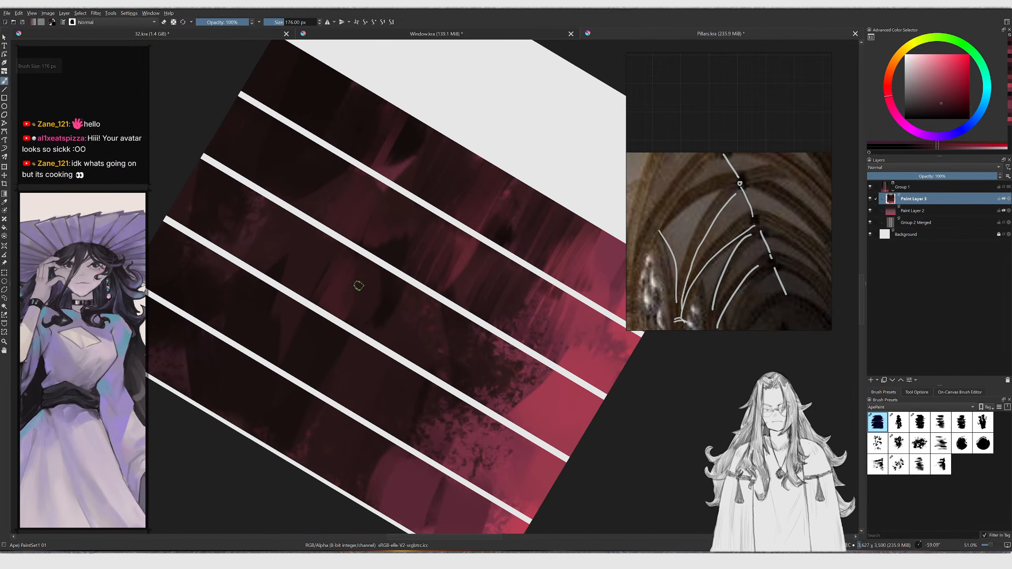
pyautogui.moveTo(383, 331); pyautogui.dragTo(356, 281, button='middle')
pyautogui.keyDown('ctrl'); pyautogui.click(360, 285); pyautogui.keyUp('ctrl')
pyautogui.keyDown('shift'); pyautogui.moveTo(406, 298); pyautogui.dragTo(385, 287); pyautogui.keyUp('shift')
pyautogui.keyDown('ctrl'); pyautogui.click(409, 265); pyautogui.keyUp('ctrl')
pyautogui.keyDown('ctrl'); pyautogui.click(428, 282); pyautogui.keyUp('ctrl')
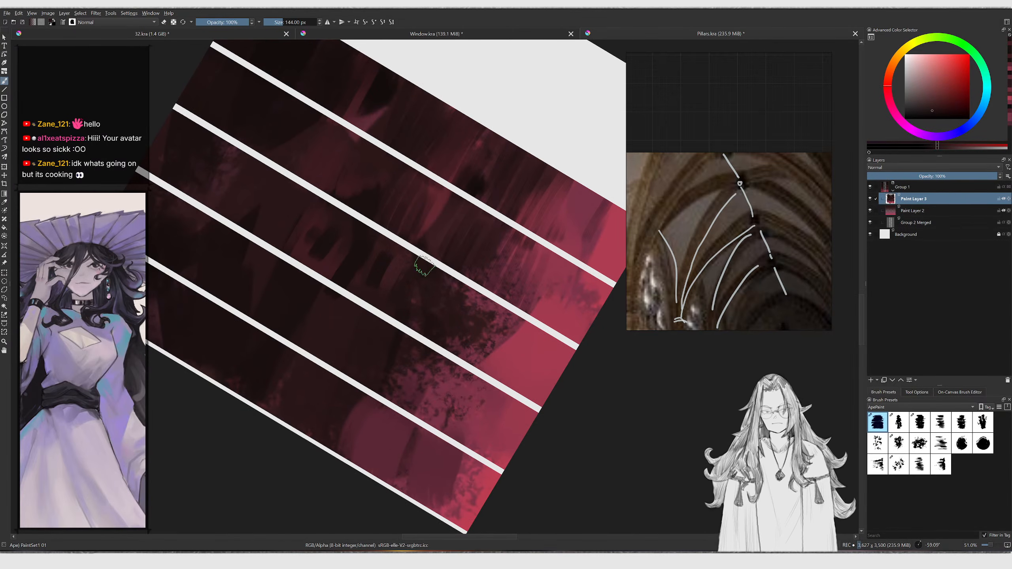
pyautogui.keyDown('shift'); pyautogui.moveTo(466, 362); pyautogui.dragTo(476, 350); pyautogui.keyUp('shift')
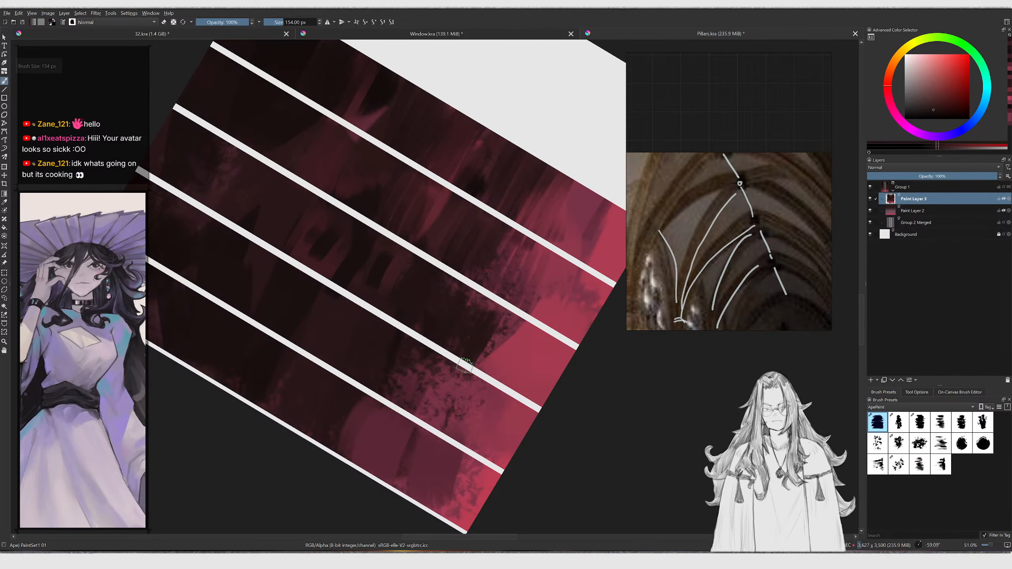
# Blend streaks along the lower middle of the pillars where dark meets pink
pyautogui.keyDown('ctrl'); pyautogui.click(528, 324); pyautogui.keyUp('ctrl')
pyautogui.moveTo(528, 323); pyautogui.dragTo(474, 323)
pyautogui.moveTo(474, 323); pyautogui.dragTo(427, 308, button='middle')
pyautogui.keyDown('ctrl'); pyautogui.click(485, 350); pyautogui.keyUp('ctrl')
pyautogui.keyDown('ctrl'); pyautogui.click(468, 329); pyautogui.keyUp('ctrl')
pyautogui.keyDown('shift'); pyautogui.moveTo(469, 329); pyautogui.dragTo(475, 327); pyautogui.keyUp('shift')
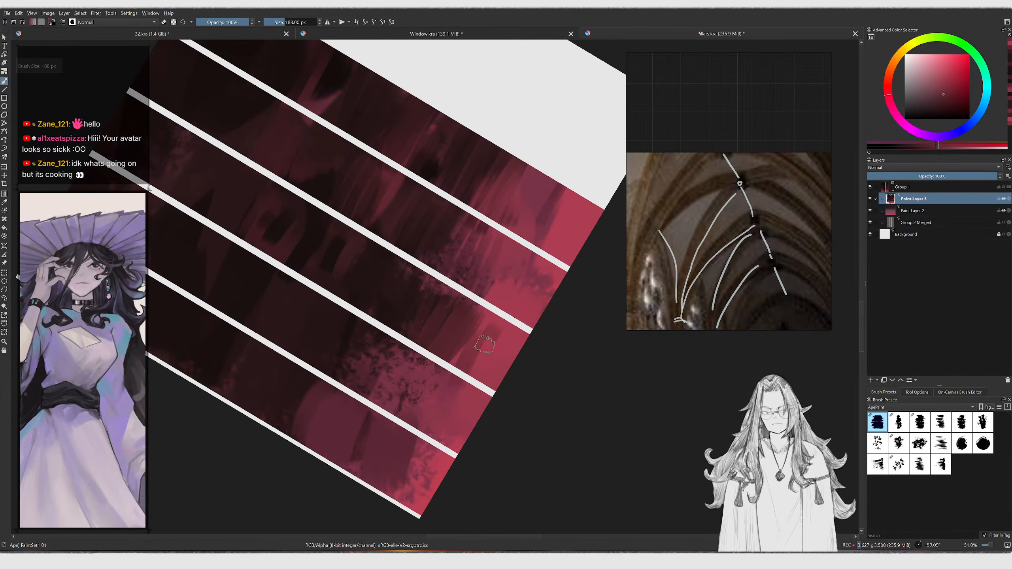
pyautogui.keyDown('ctrl'); pyautogui.moveTo(458, 309); pyautogui.dragTo(423, 339, button='middle'); pyautogui.keyUp('ctrl')
# Undo the last three strokes
pyautogui.press('5')
pyautogui.press('m')
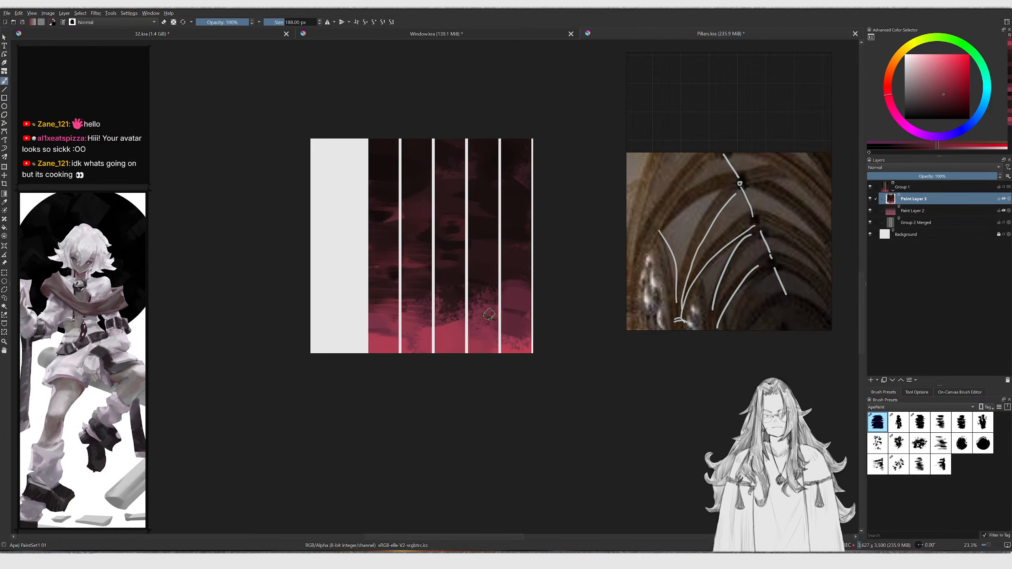
pyautogui.hotkey('ctrl', 'z')
pyautogui.hotkey('ctrl', 'z')
pyautogui.hotkey('ctrl', 'z')
pyautogui.hotkey('ctrl', 'z')
pyautogui.hotkey('ctrl', 'z')
pyautogui.hotkey('ctrl', 'z')
pyautogui.hotkey('ctrl', 'z')
pyautogui.hotkey('ctrl', 'z')
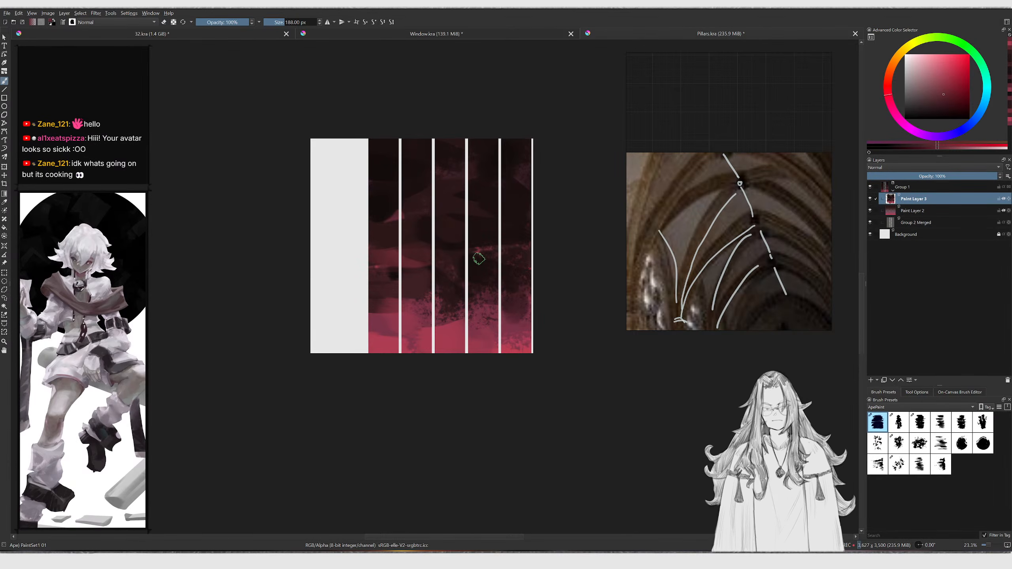
# Enlarge the brush and paint a dark stroke across the lower middle pillars
pyautogui.keyDown('ctrl'); pyautogui.moveTo(482, 259); pyautogui.dragTo(486, 255, button='middle'); pyautogui.keyUp('ctrl')
pyautogui.press(']')
pyautogui.press(']')
pyautogui.press(']')
pyautogui.press(']')
pyautogui.press(']')
pyautogui.press(']')
pyautogui.press(']')
pyautogui.press(']')
pyautogui.moveTo(391, 304); pyautogui.dragTo(410, 304)
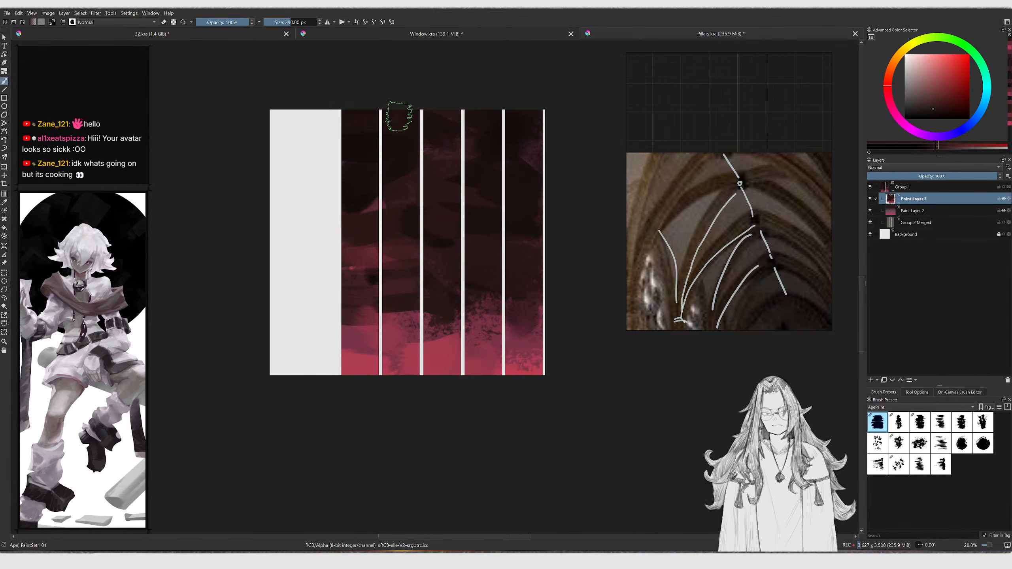
# Paint dark patches over the upper and middle areas of the left pillars
pyautogui.keyDown('ctrl'); pyautogui.click(363, 125); pyautogui.keyUp('ctrl')
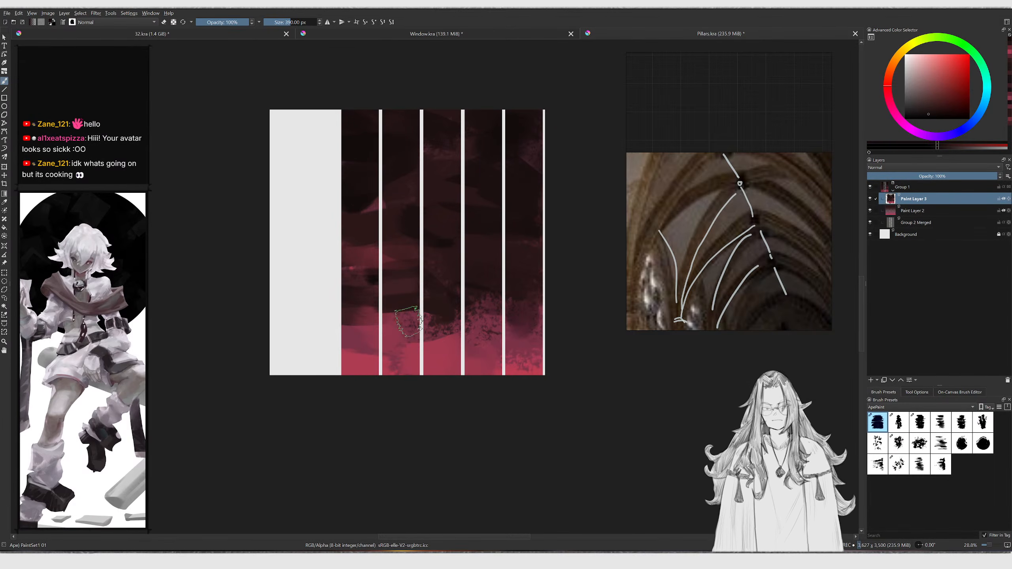
pyautogui.keyDown('ctrl'); pyautogui.click(351, 318); pyautogui.keyUp('ctrl')
pyautogui.moveTo(341, 325)
pyautogui.mouseDown()
pyautogui.moveTo(366, 335)
pyautogui.moveTo(379, 326)
pyautogui.mouseUp()
pyautogui.moveTo(392, 228)
pyautogui.mouseDown(button='middle')
pyautogui.moveTo(341, 254)
pyautogui.moveTo(375, 214)
pyautogui.mouseUp(button='middle')
pyautogui.keyDown('ctrl'); pyautogui.click(337, 183); pyautogui.keyUp('ctrl')
pyautogui.moveTo(335, 188); pyautogui.dragTo(391, 197)
pyautogui.keyDown('ctrl'); pyautogui.moveTo(367, 196); pyautogui.dragTo(305, 229, button='middle'); pyautogui.keyUp('ctrl')
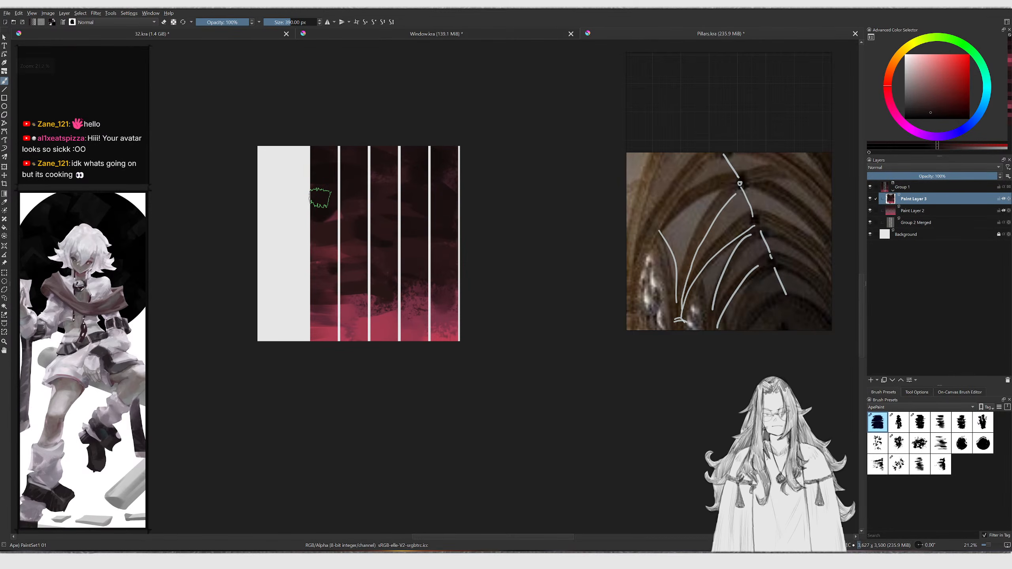
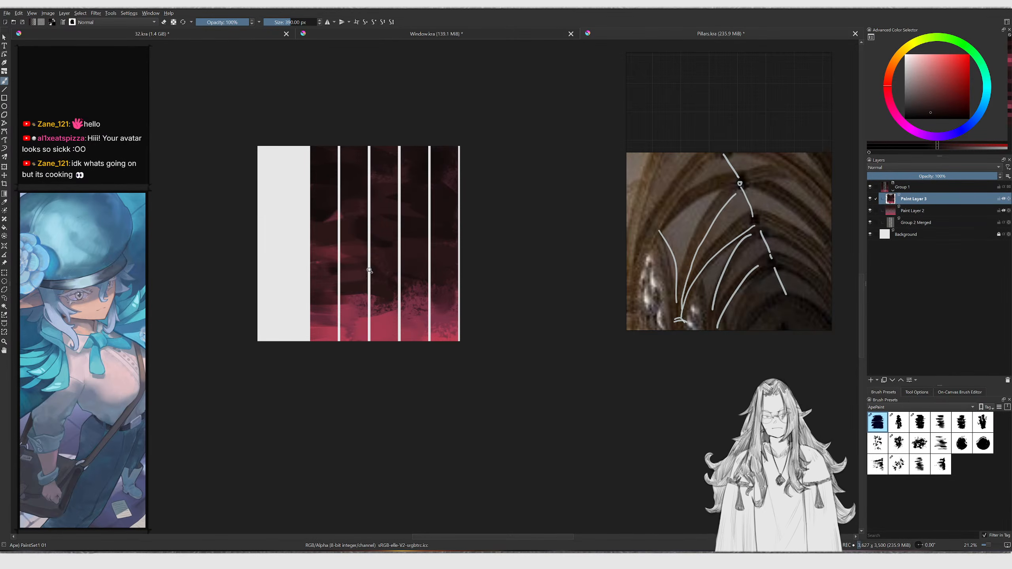
# Save the Pillars painting and export it as a JPEG named Pillars.jpg into the Textures folder
pyautogui.scroll(2, 372, 275)
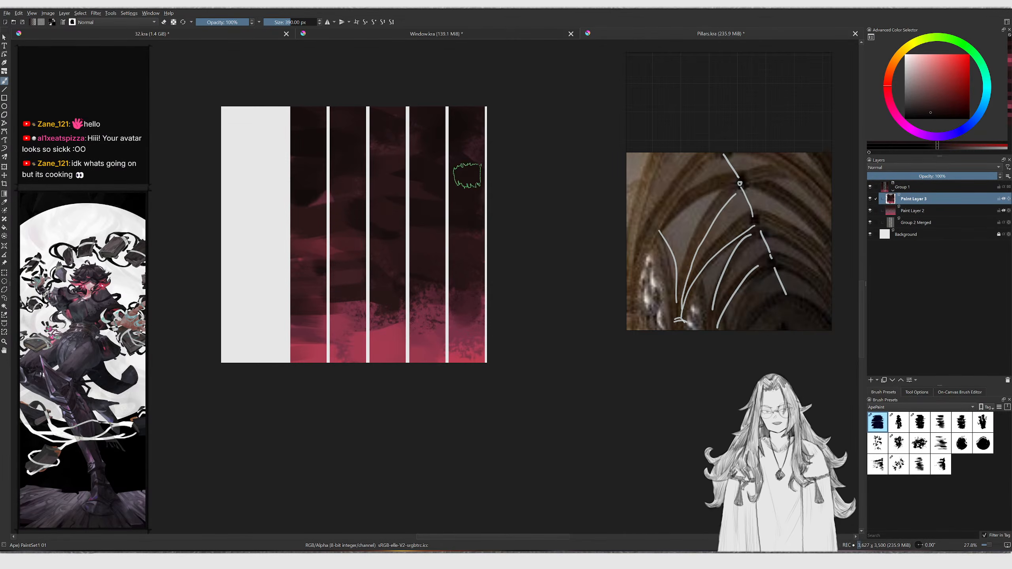
pyautogui.hotkey('ctrl', 's')
pyautogui.hotkey('ctrl', 'shift', 'e')
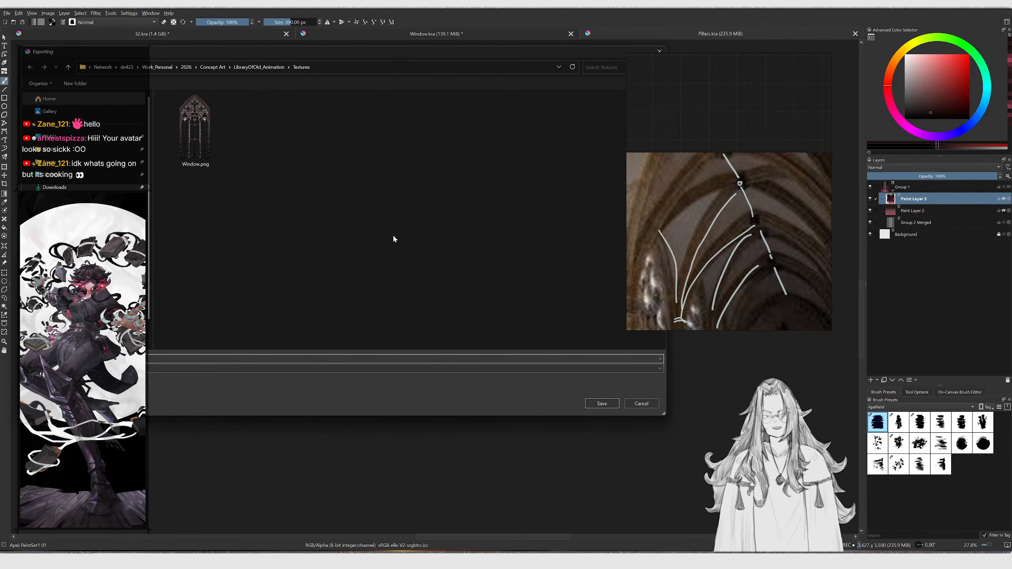
pyautogui.click(231, 367)
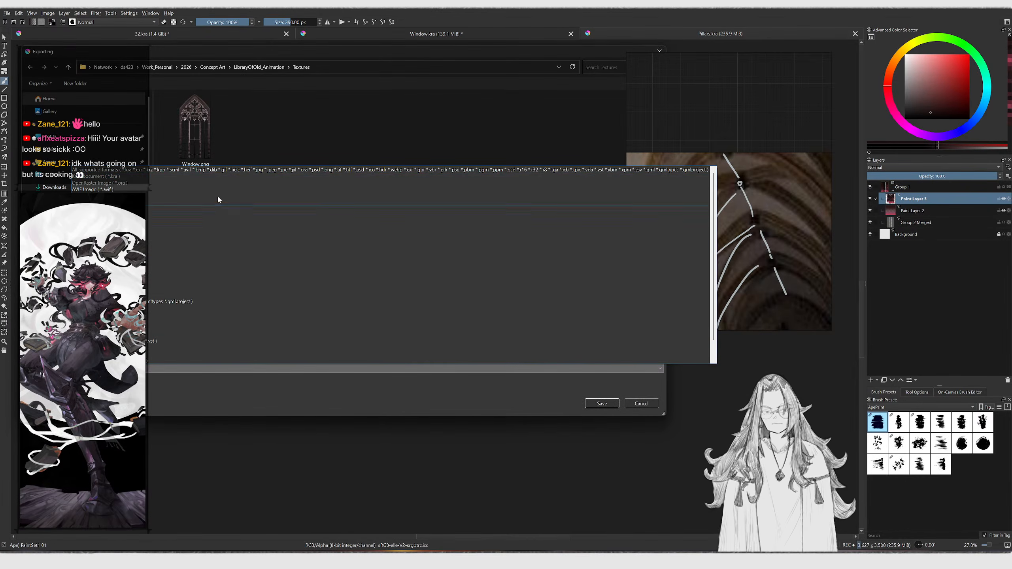
pyautogui.click(250, 171)
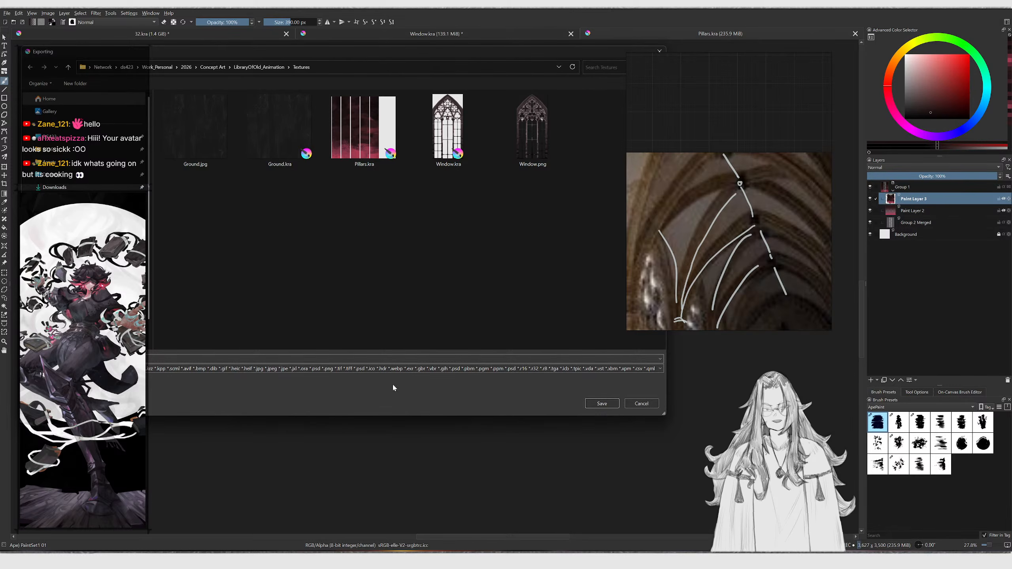
pyautogui.doubleClick(396, 371)
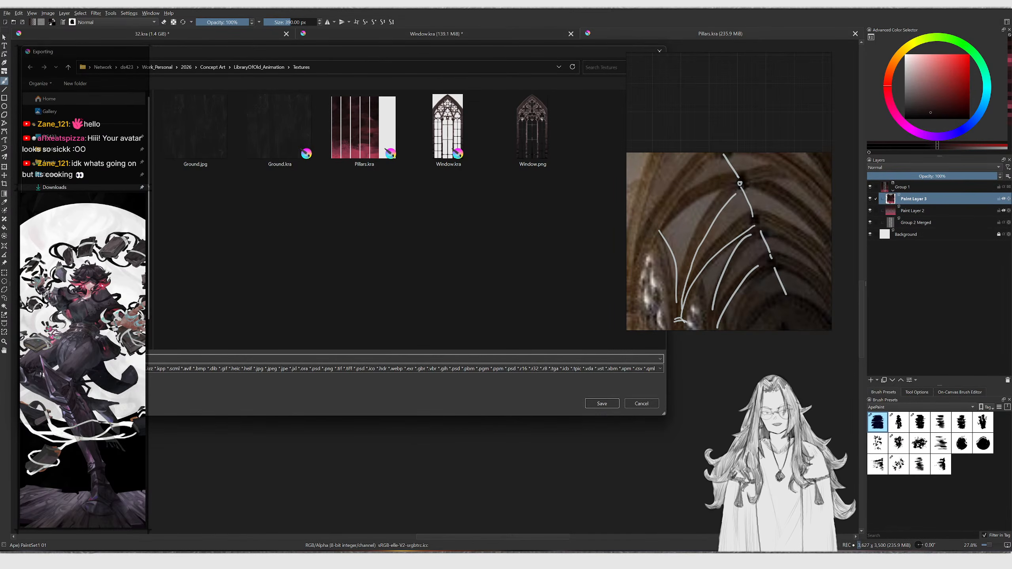
pyautogui.press('BackSpace')
pyautogui.write('jpg')
pyautogui.press('Return')
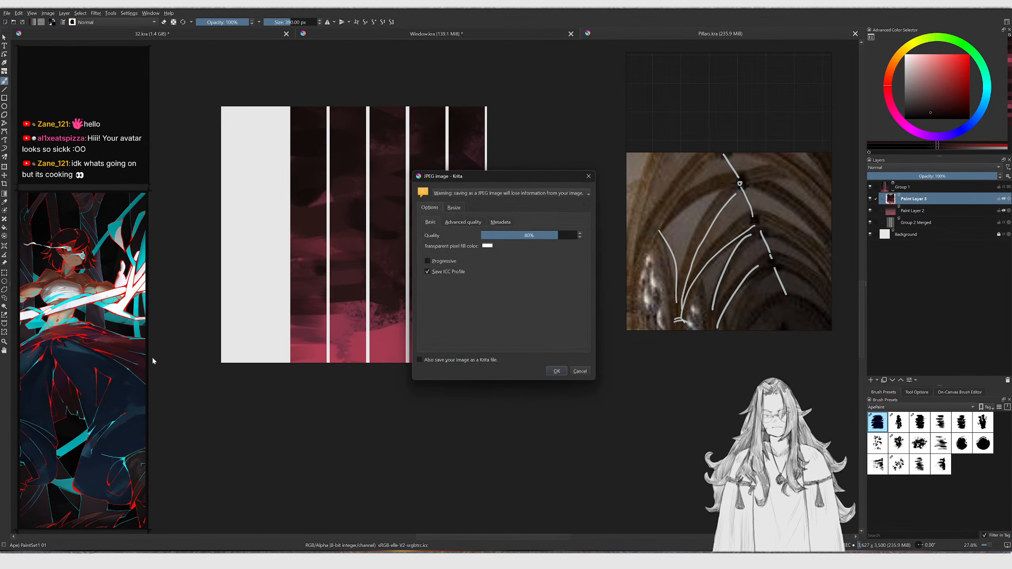
pyautogui.click(562, 369)
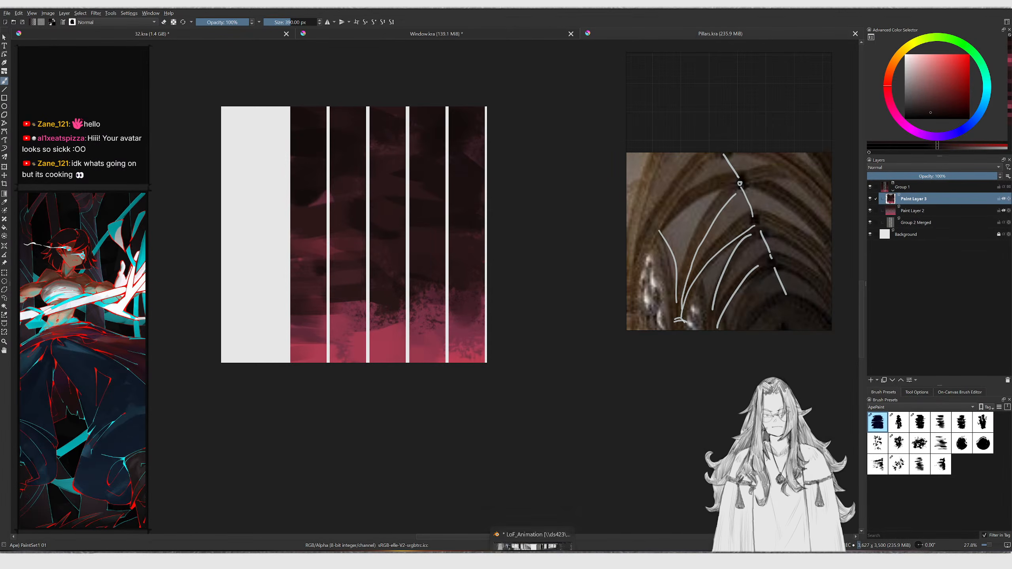
# Switch to Blender and, in face select mode, select all linked faces of the pillar mesh
pyautogui.hotkey('alt', 'Tab')
pyautogui.moveTo(470, 112); pyautogui.dragTo(477, 147, button='middle')
pyautogui.scroll(-4, 451, 140)
pyautogui.click(552, 134)
pyautogui.press('Tab')
pyautogui.press('Tab')
pyautogui.press('Tab')
pyautogui.click(474, 144)
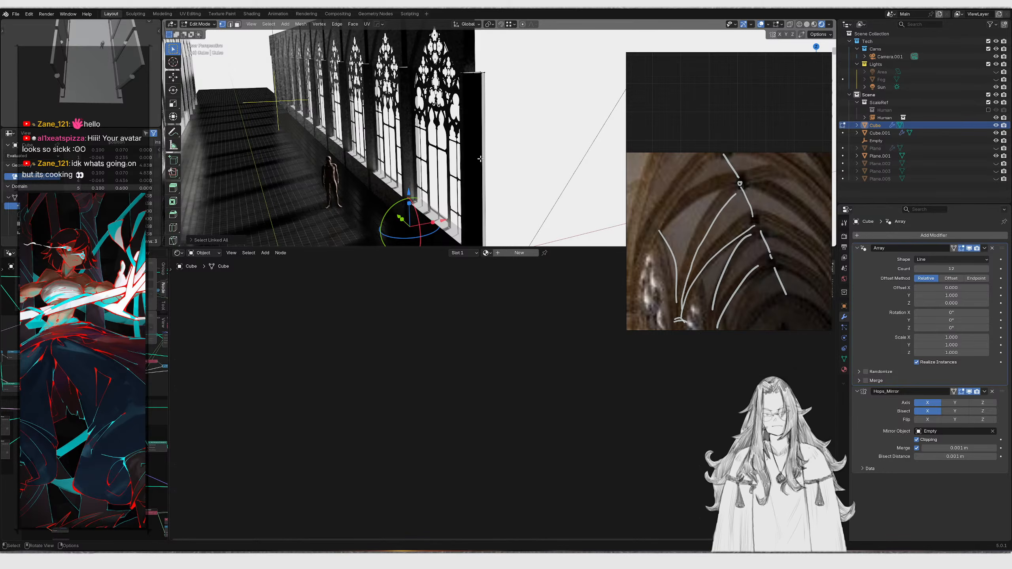
pyautogui.press('3')
pyautogui.hotkey('ctrl', 'l')
pyautogui.moveTo(472, 135); pyautogui.dragTo(478, 138, button='middle')
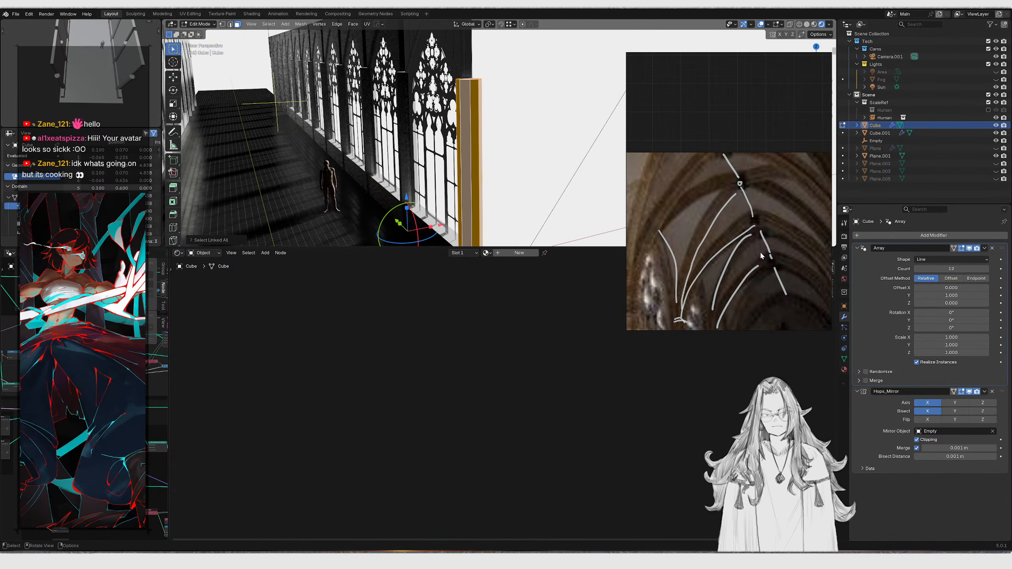
# Try giving the pillar's material slot a new material and then the existing Material, undoing both
pyautogui.click(845, 370)
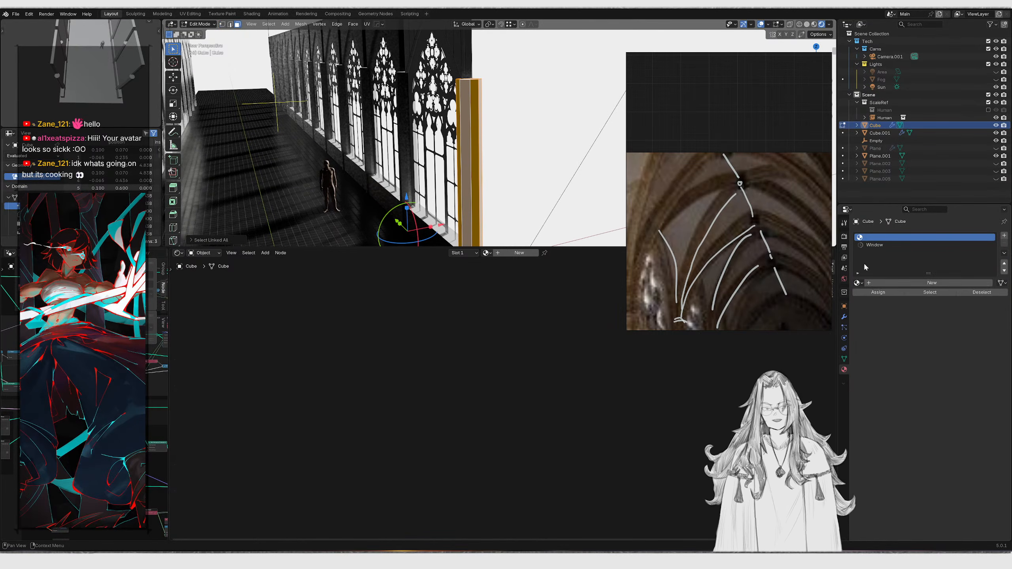
pyautogui.click(857, 284)
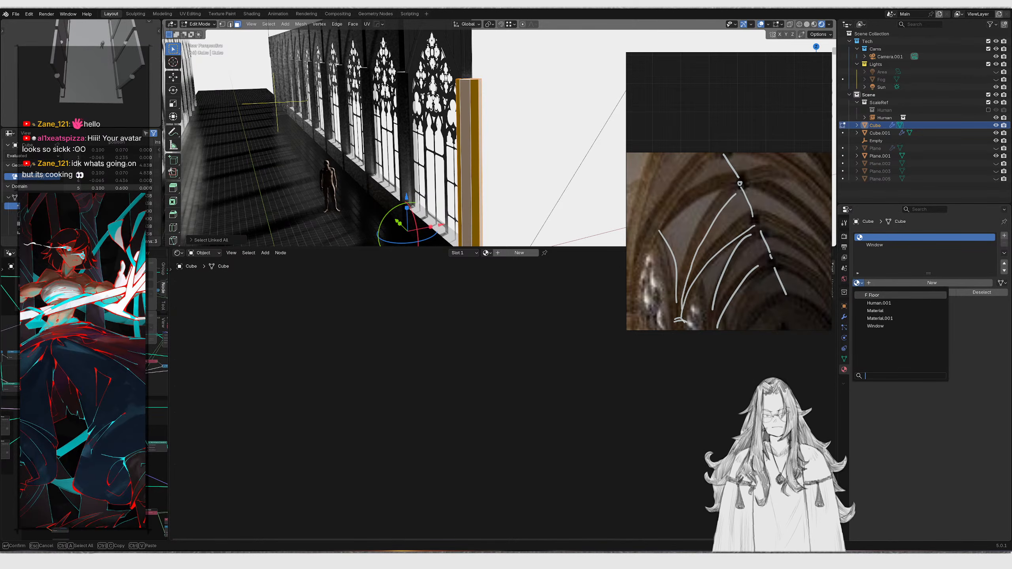
pyautogui.click(889, 283)
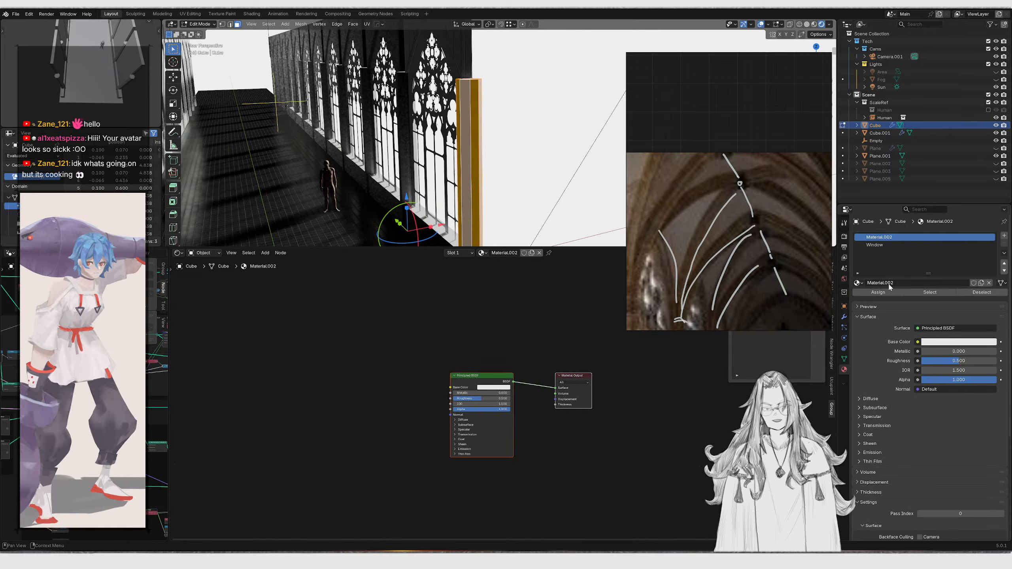
pyautogui.hotkey('ctrl', 'z')
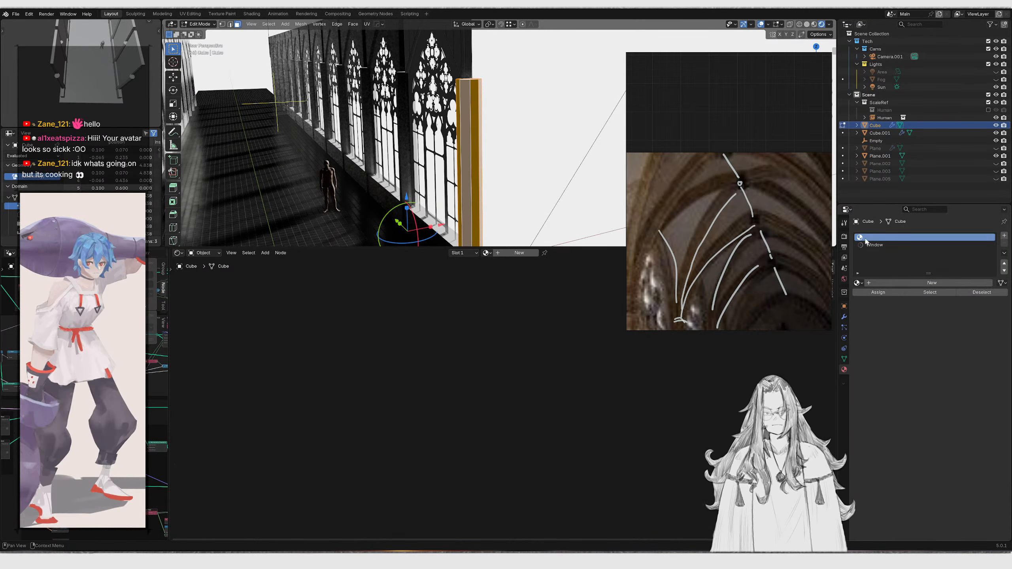
pyautogui.click(857, 283)
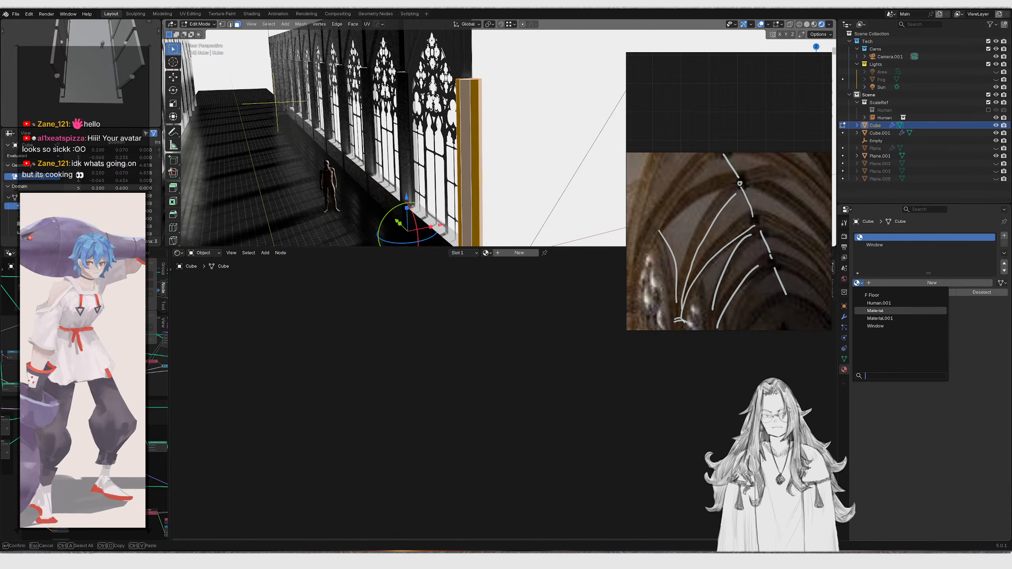
pyautogui.click(877, 311)
pyautogui.scroll(-2, 491, 353)
pyautogui.scroll(5, 512, 168)
pyautogui.hotkey('ctrl', 'z')
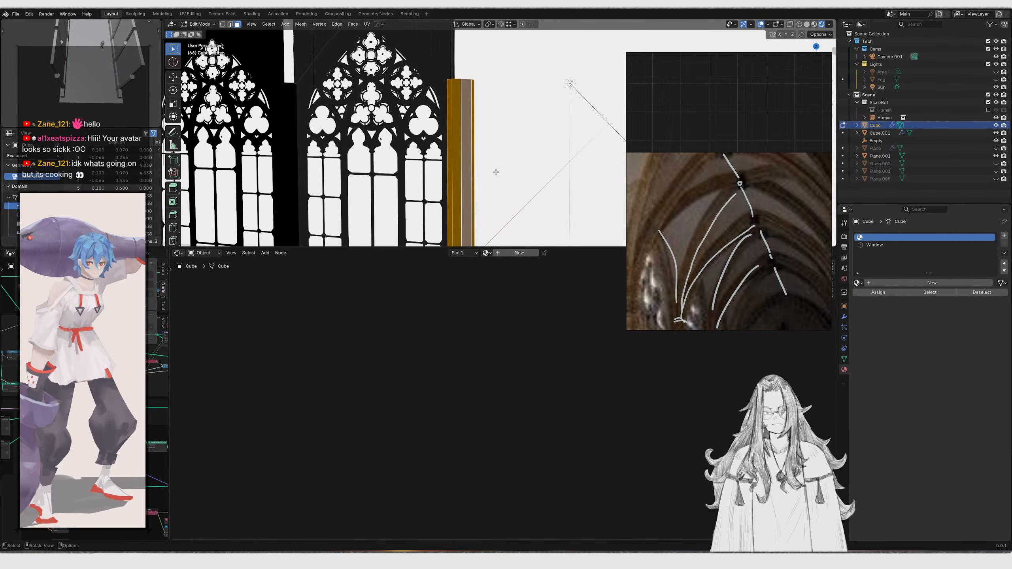
pyautogui.hotkey('ctrl', 'z')
pyautogui.press('Tab')
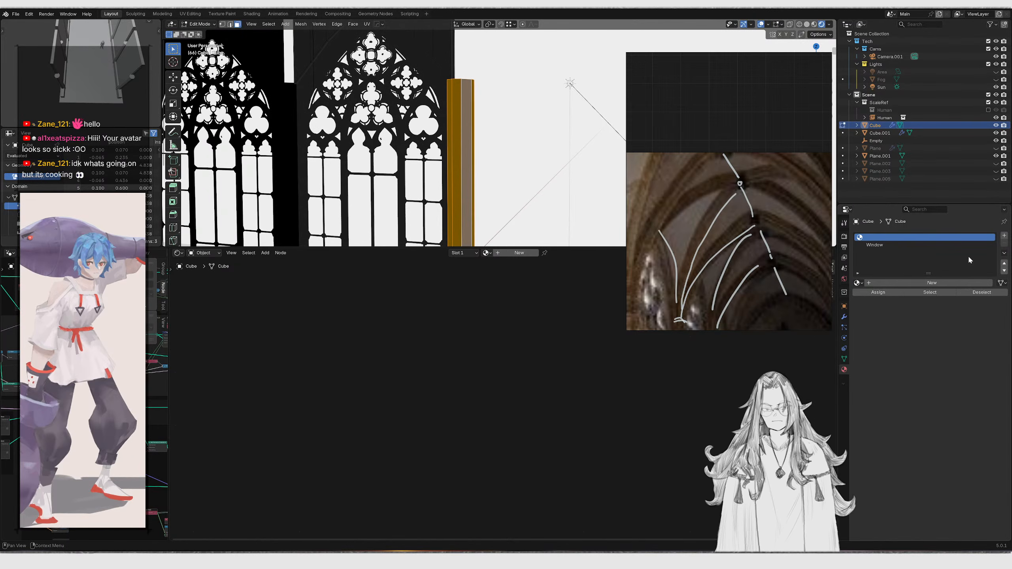
# Add a new material slot with a new material and rename it Pillar
pyautogui.click(1004, 236)
pyautogui.click(858, 283)
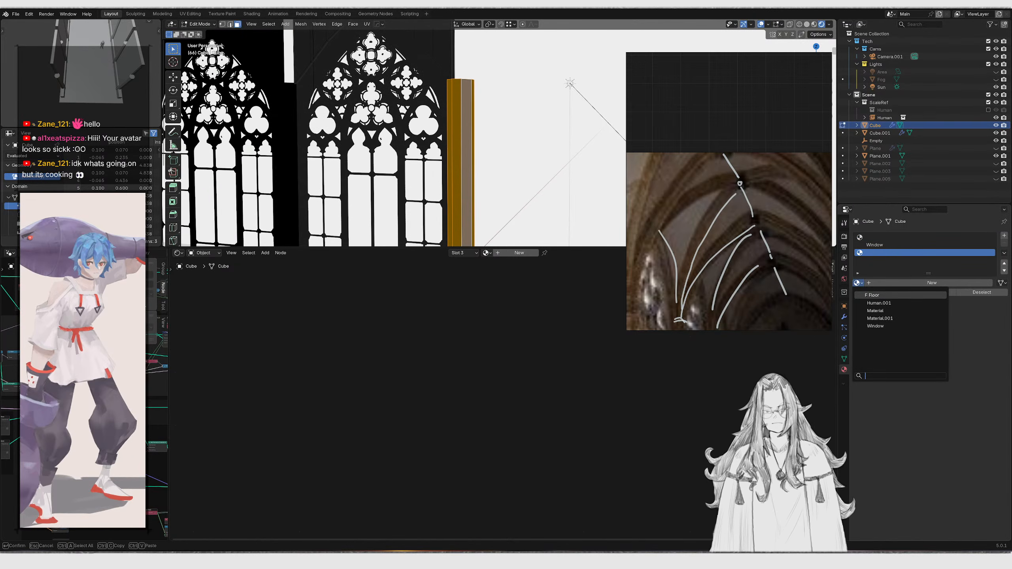
pyautogui.click(917, 283)
pyautogui.doubleClick(879, 252)
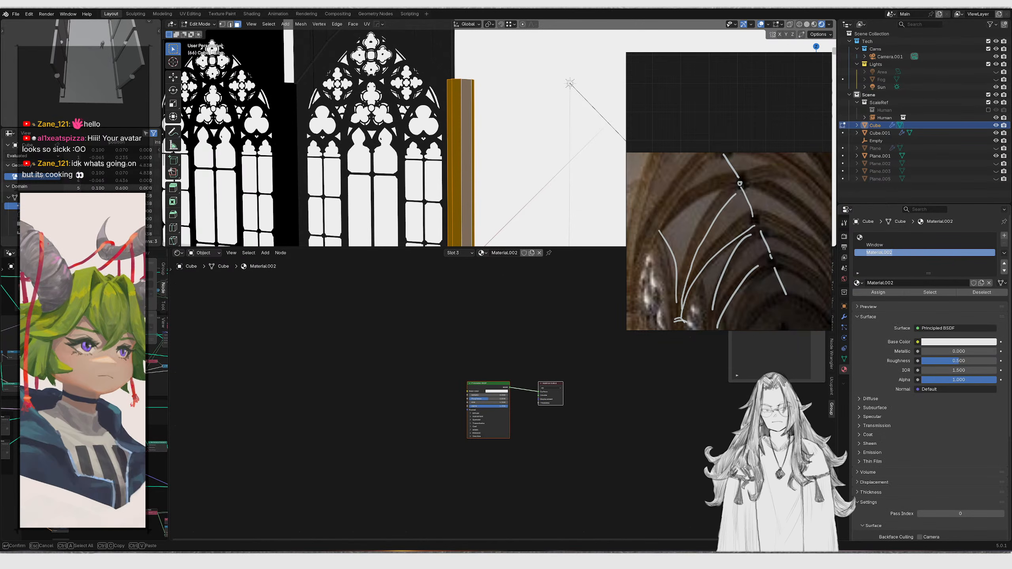
pyautogui.press('BackSpace')
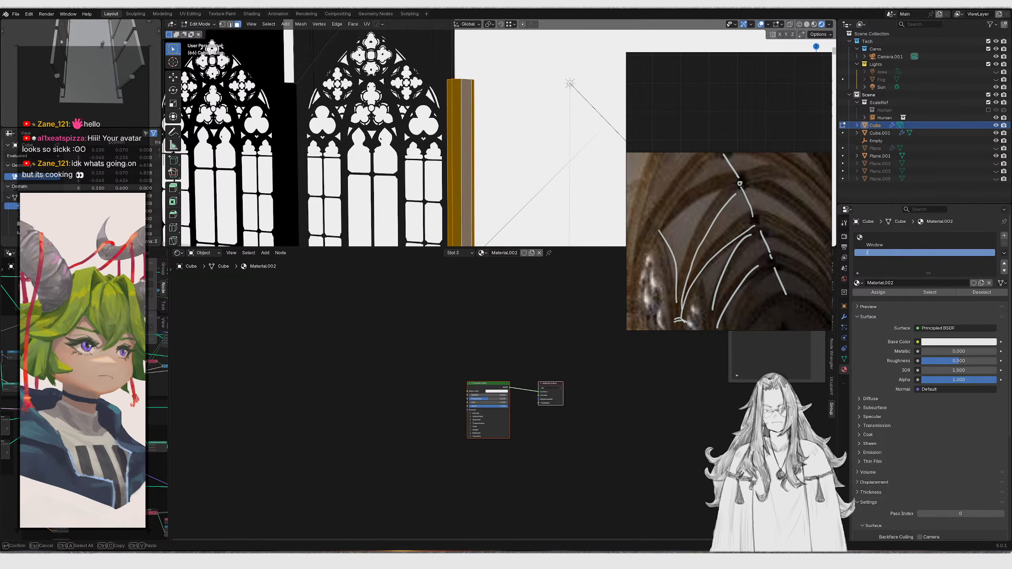
pyautogui.write('Pillar')
pyautogui.press('Return')
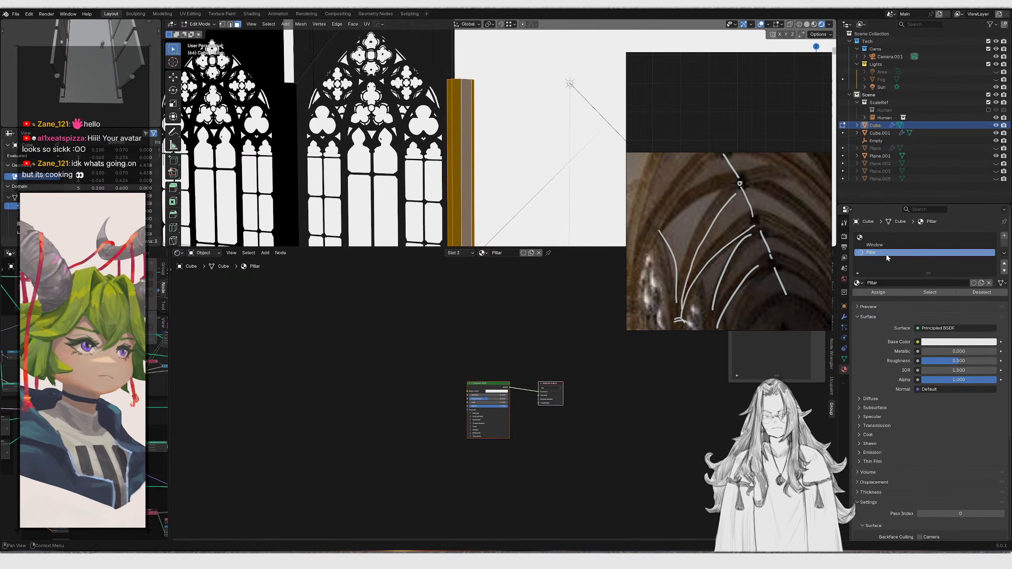
# Add an image texture setup to the Pillar material's Principled BSDF and load Pillars.jpg into it
pyautogui.scroll(2, 427, 361)
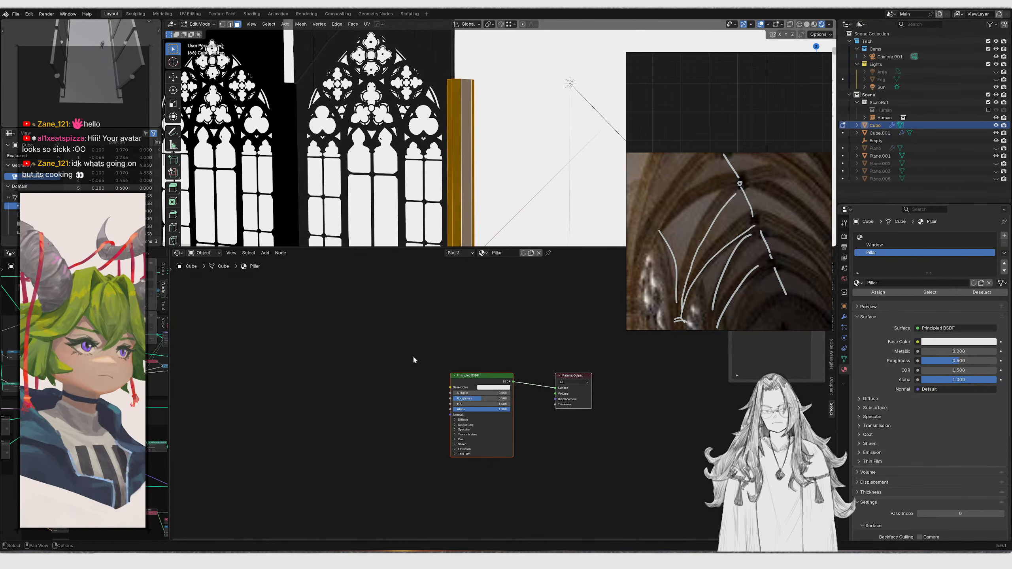
pyautogui.click(468, 380)
pyautogui.hotkey('ctrl', 't')
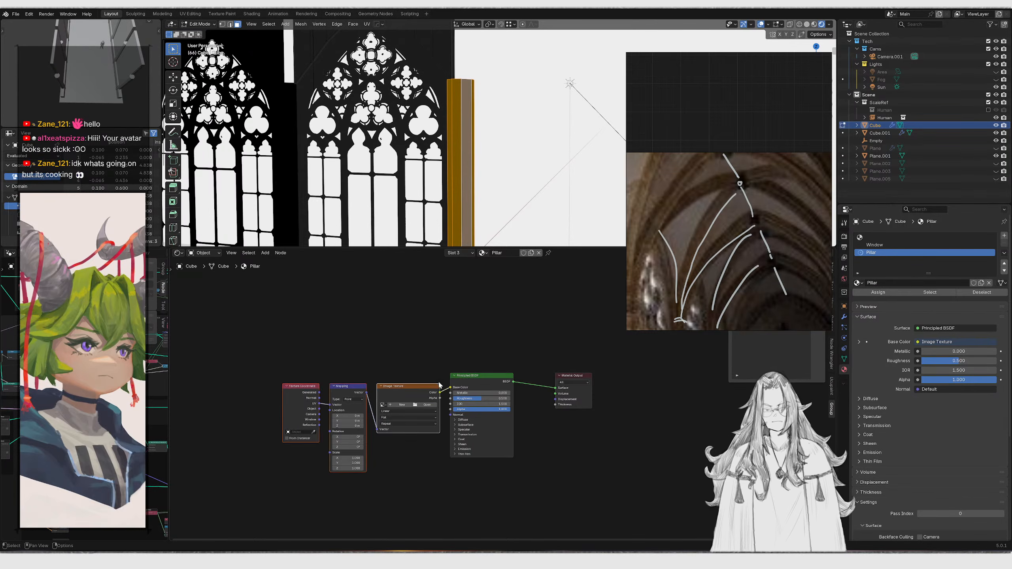
pyautogui.click(383, 408)
pyautogui.doubleClick(330, 185)
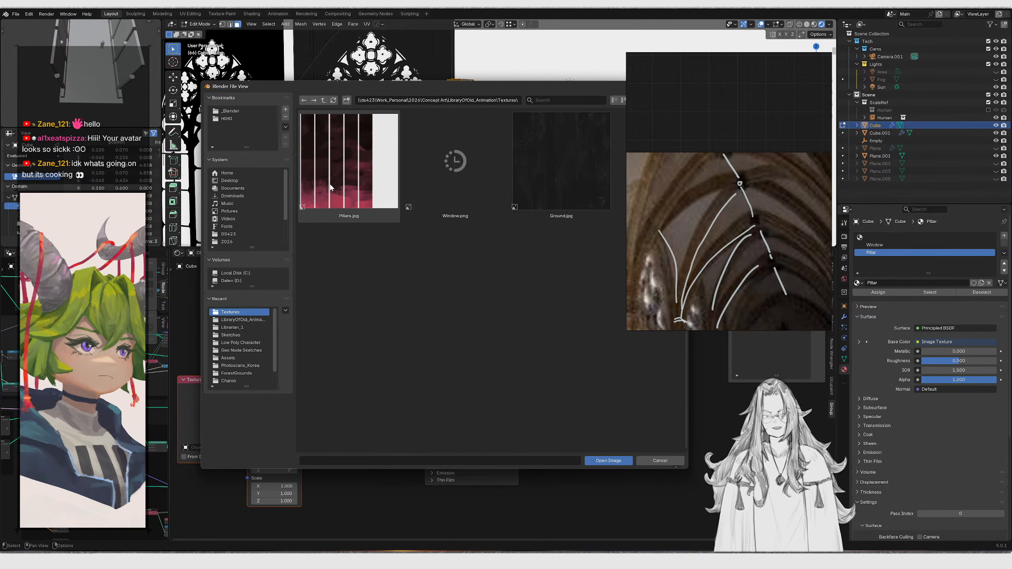
pyautogui.doubleClick(373, 180)
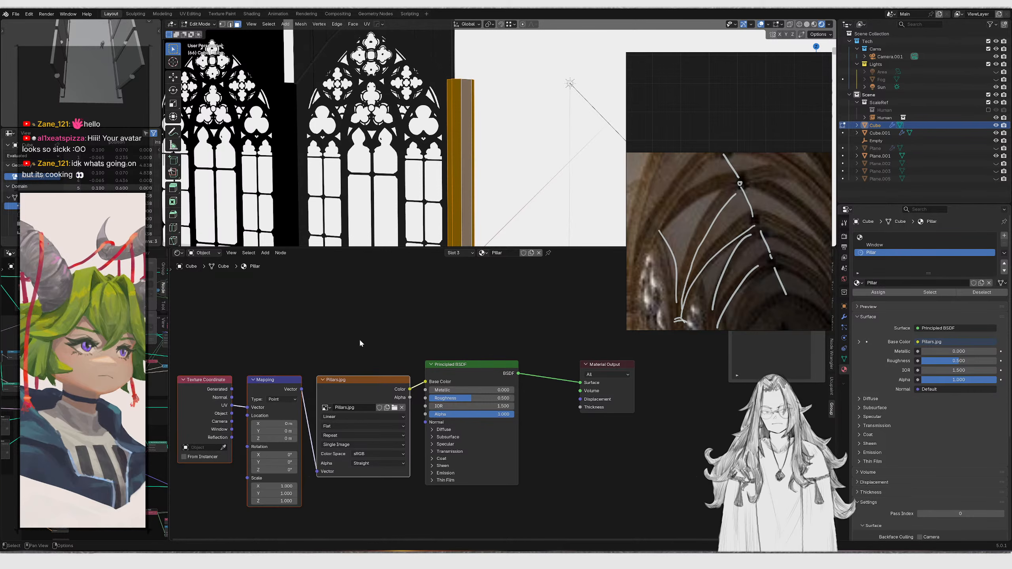
# Move the Texture Coordinate and Mapping nodes to a new spot in the node tree
pyautogui.moveTo(207, 332); pyautogui.dragTo(340, 457)
pyautogui.press('g')
pyautogui.click(327, 434)
# Select the pillar's linked faces and open a UV Editor beside the shader node editor
pyautogui.click(463, 191)
pyautogui.moveTo(463, 190); pyautogui.dragTo(434, 162, button='middle')
pyautogui.click(465, 144)
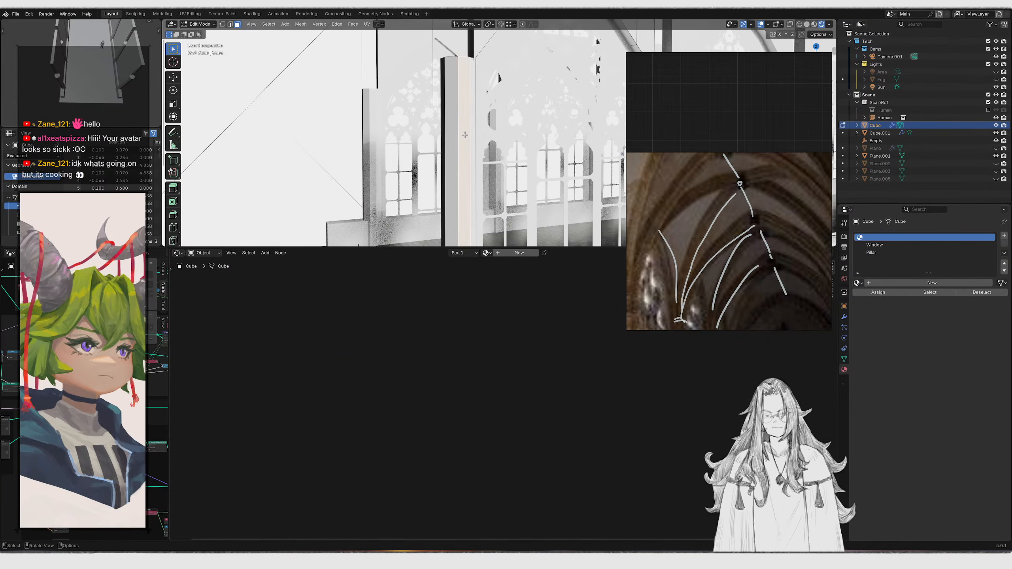
pyautogui.hotkey('ctrl', 'l')
pyautogui.moveTo(170, 338); pyautogui.dragTo(343, 338)
pyautogui.click(9, 255)
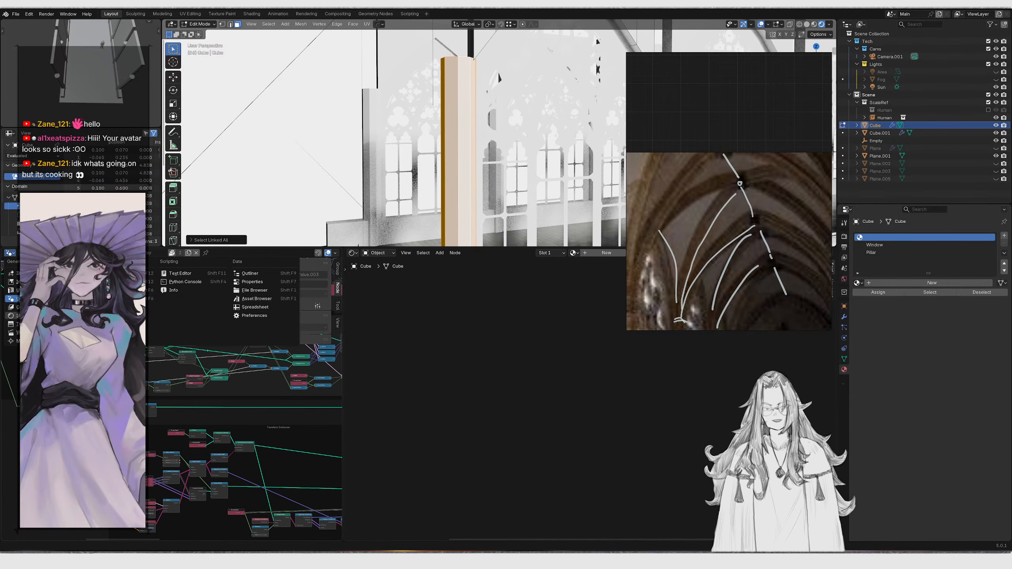
pyautogui.click(16, 290)
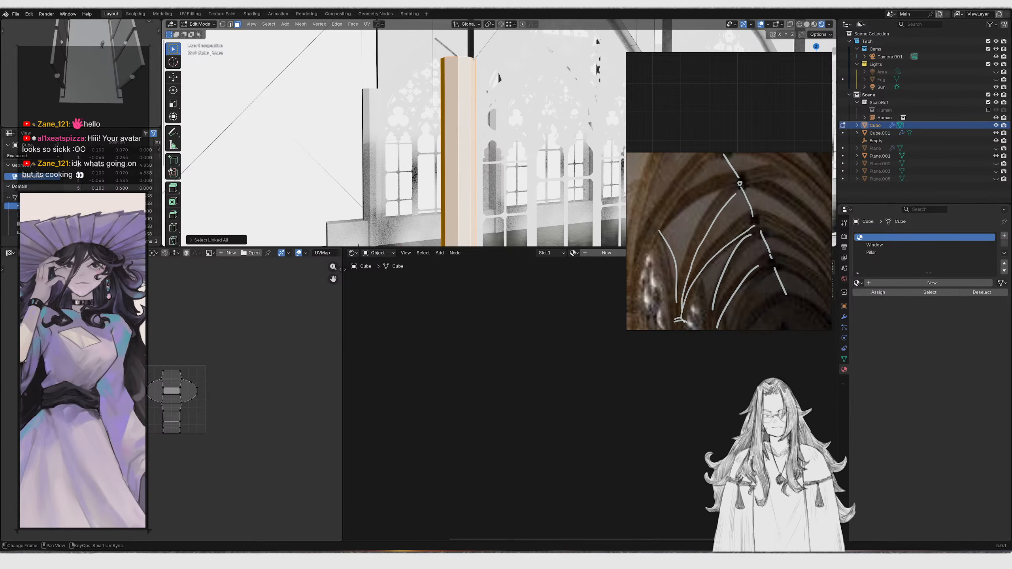
# Unwrap the selected pillar faces with Cube Projection
pyautogui.moveTo(242, 329); pyautogui.dragTo(301, 323, button='middle')
pyautogui.scroll(1, 283, 339)
pyautogui.moveTo(397, 167); pyautogui.dragTo(445, 164, button='middle')
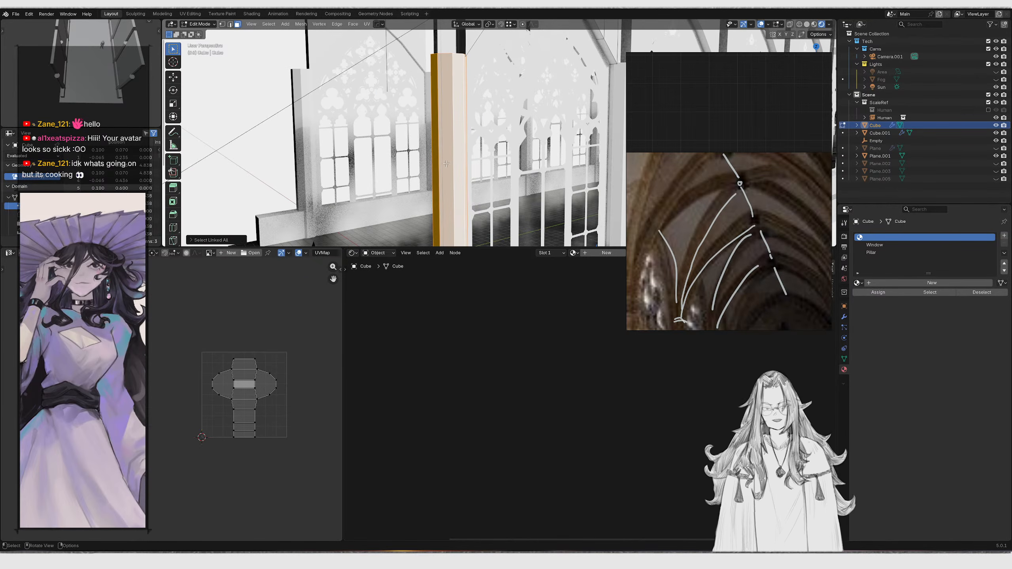
pyautogui.hotkey('ctrl', 'z')
pyautogui.hotkey('ctrl', 'shift', 'z')
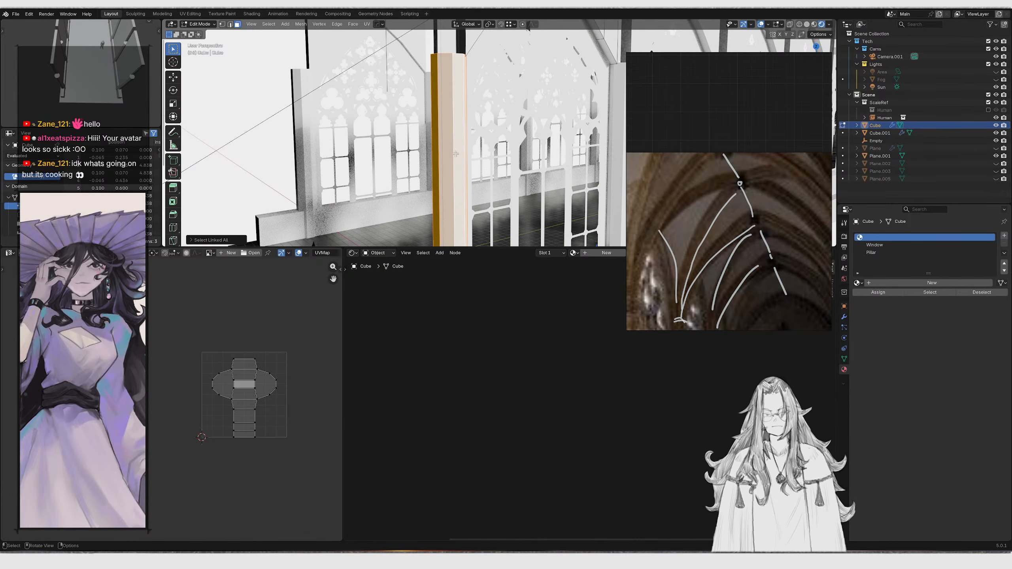
pyautogui.press('u')
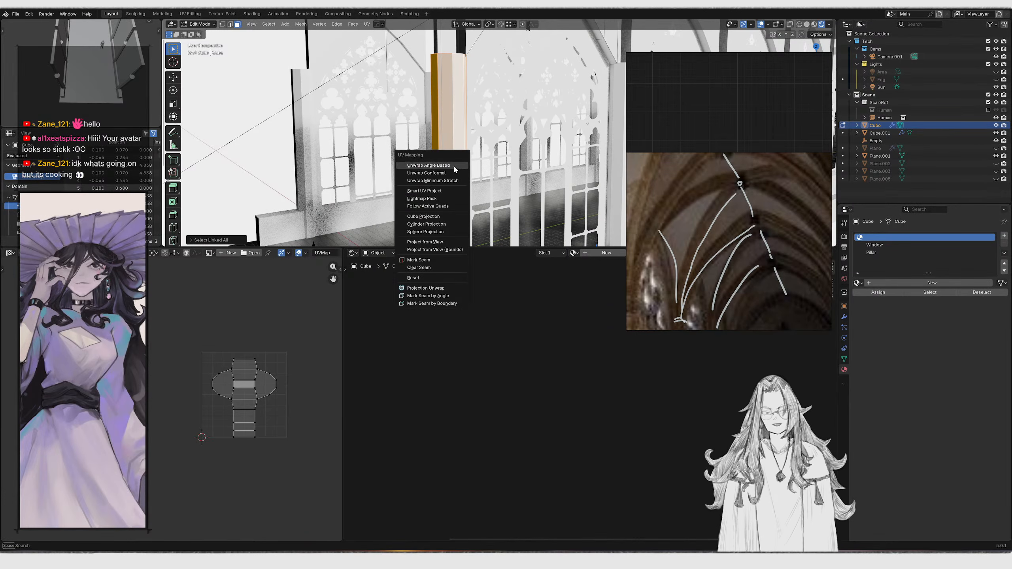
pyautogui.click(433, 218)
pyautogui.scroll(5, 260, 353)
pyautogui.scroll(-4, 286, 360)
pyautogui.press('a')
pyautogui.press('g')
pyautogui.rightClick(275, 348)
pyautogui.moveTo(383, 219); pyautogui.dragTo(414, 179, button='middle')
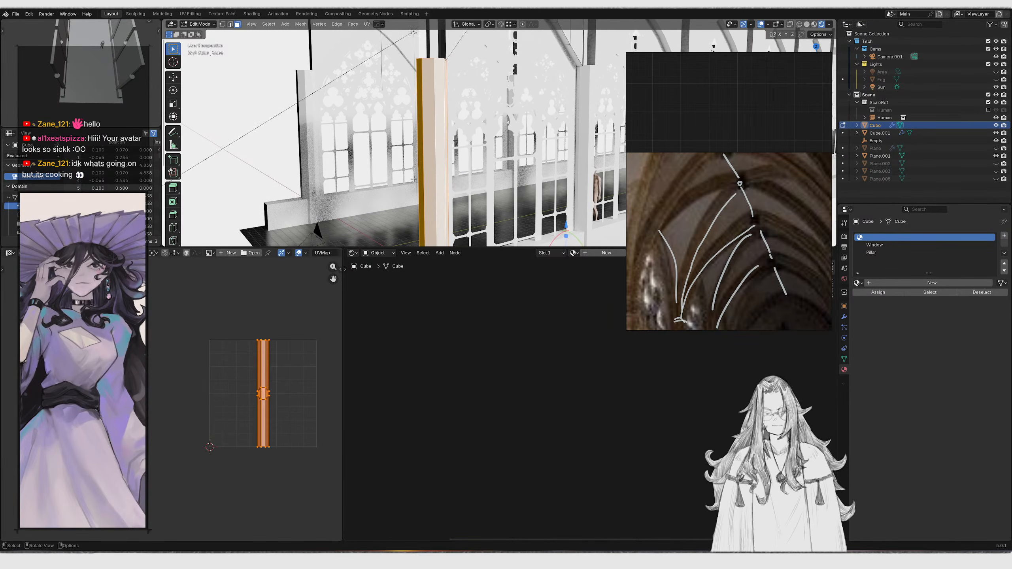
# Assign the Pillar material to the selected pillar faces
pyautogui.press('Tab')
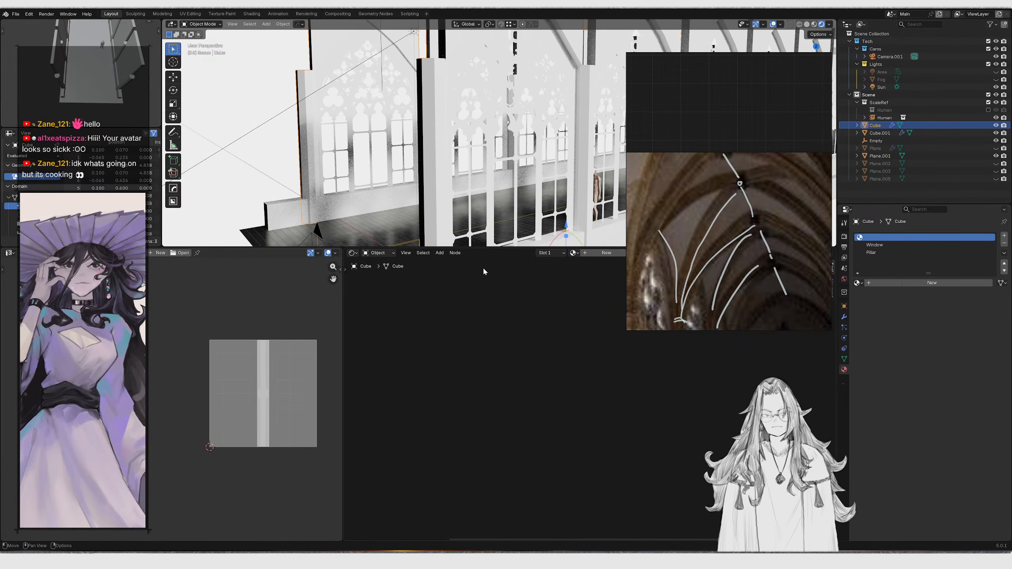
pyautogui.click(870, 253)
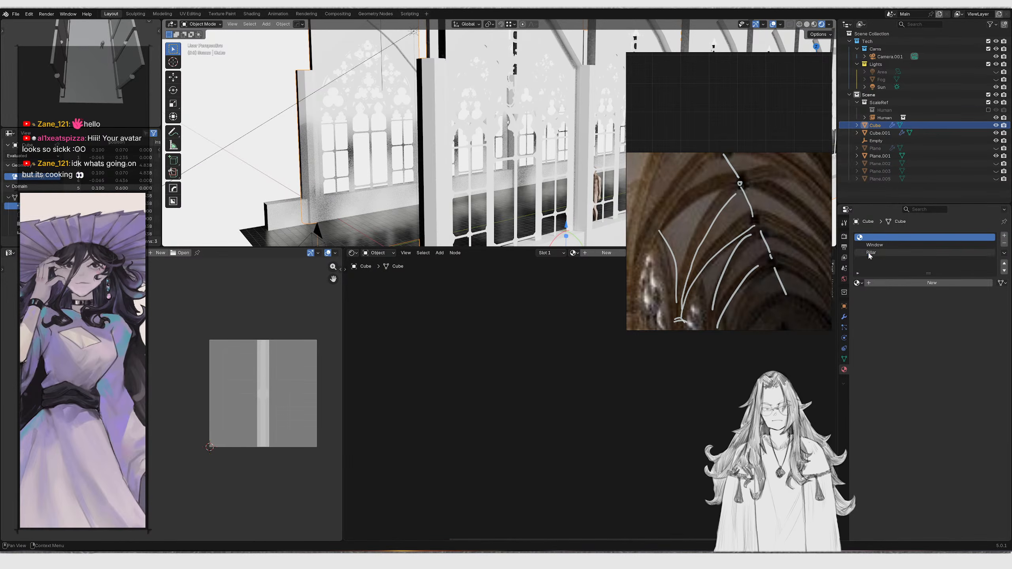
pyautogui.press('Tab')
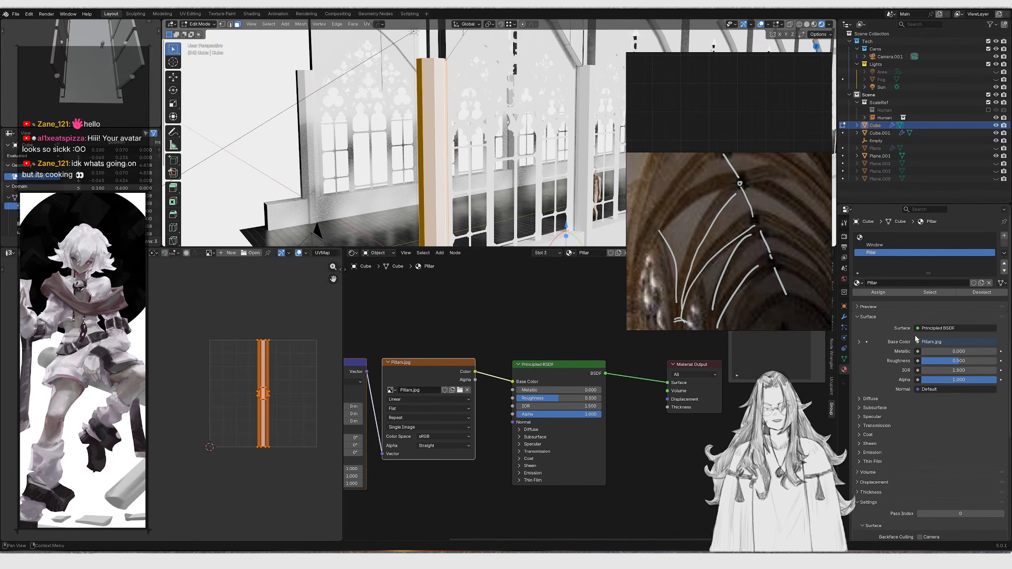
pyautogui.click(874, 293)
pyautogui.scroll(-5, 253, 378)
pyautogui.scroll(-2, 254, 378)
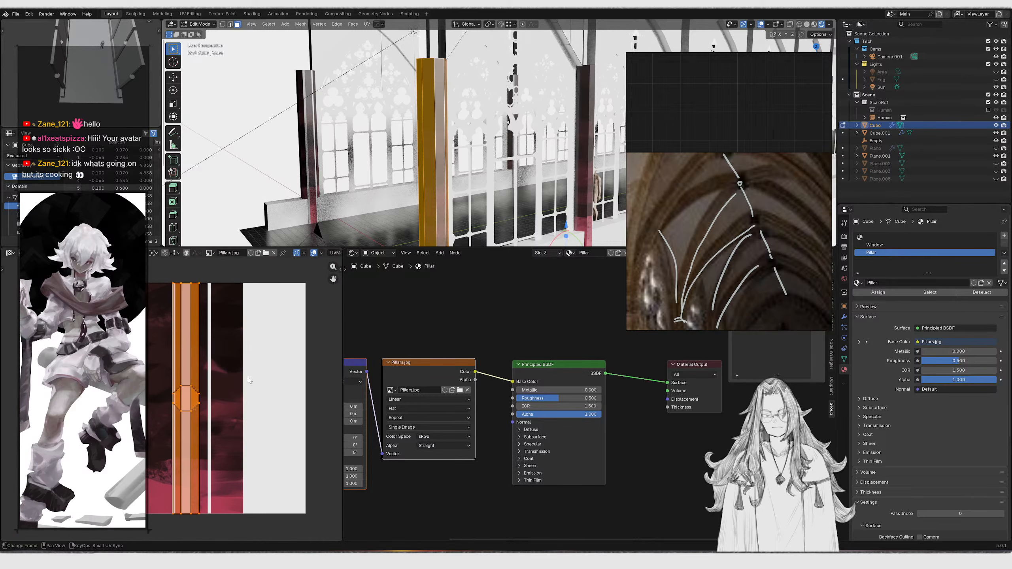
# Shift the pillar's UV island onto a texture strip, then apply Shade Smooth to the cube in object mode
pyautogui.press('g')
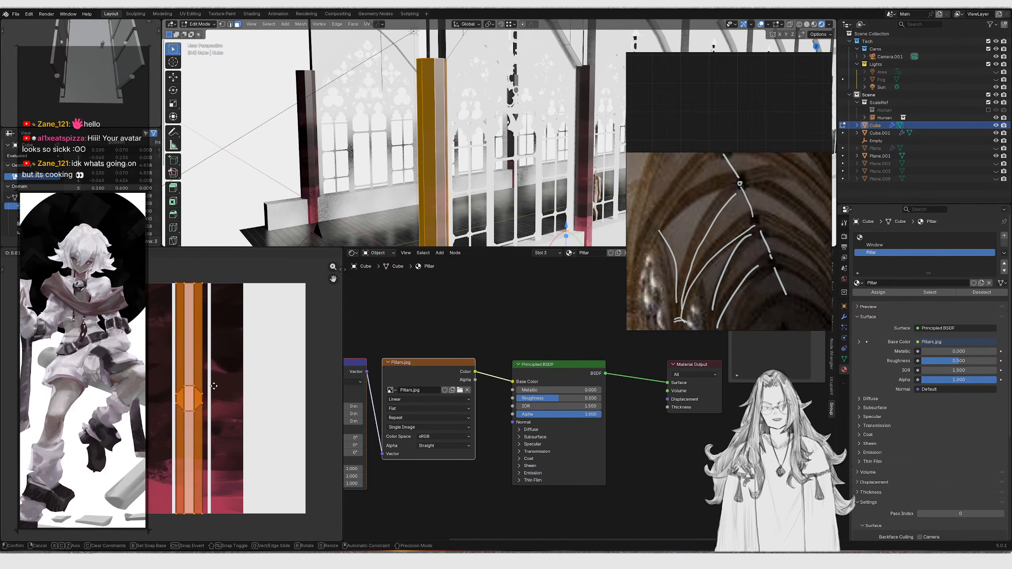
pyautogui.click(216, 386)
pyautogui.press('Tab')
pyautogui.rightClick(423, 172)
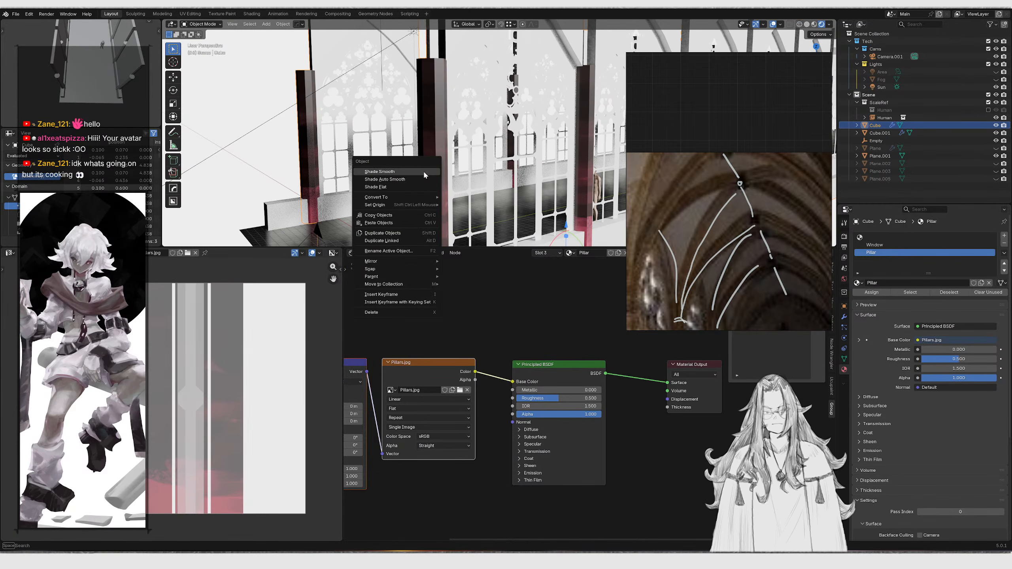
pyautogui.click(424, 172)
# Connect the Pillars image color output to the Principled BSDF's Emission Color input
pyautogui.scroll(5, 543, 402)
pyautogui.moveTo(544, 399); pyautogui.dragTo(717, 395)
pyautogui.moveTo(645, 139); pyautogui.dragTo(495, 165, button='middle')
pyautogui.press('KP_0')
pyautogui.keyDown('shift'); pyautogui.moveTo(582, 82); pyautogui.dragTo(469, 151, button='middle'); pyautogui.keyUp('shift')
pyautogui.scroll(2, 415, 164)
pyautogui.press('KP_0')
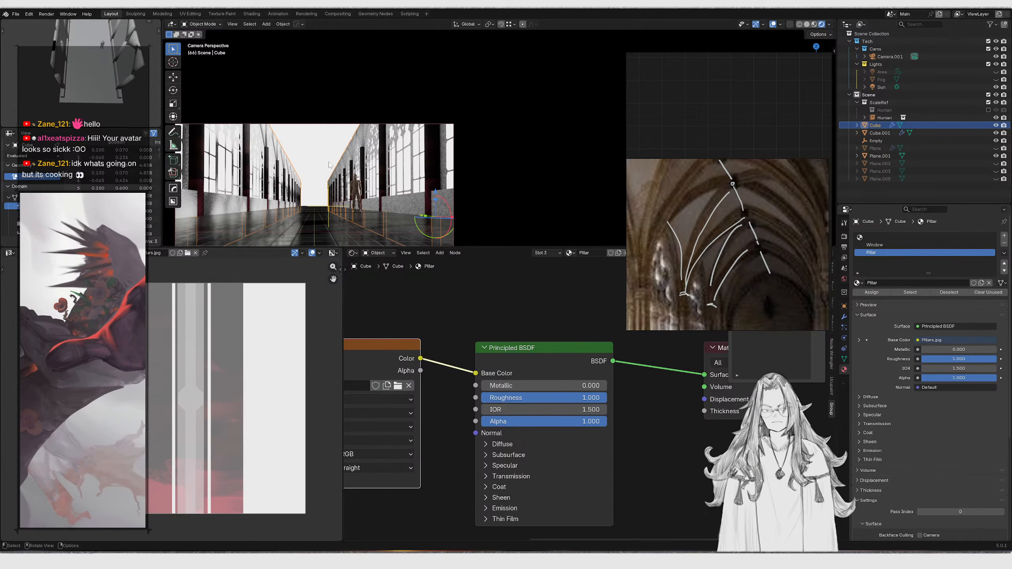
pyautogui.click(486, 508)
pyautogui.scroll(-2, 487, 507)
pyautogui.moveTo(431, 333); pyautogui.dragTo(486, 496)
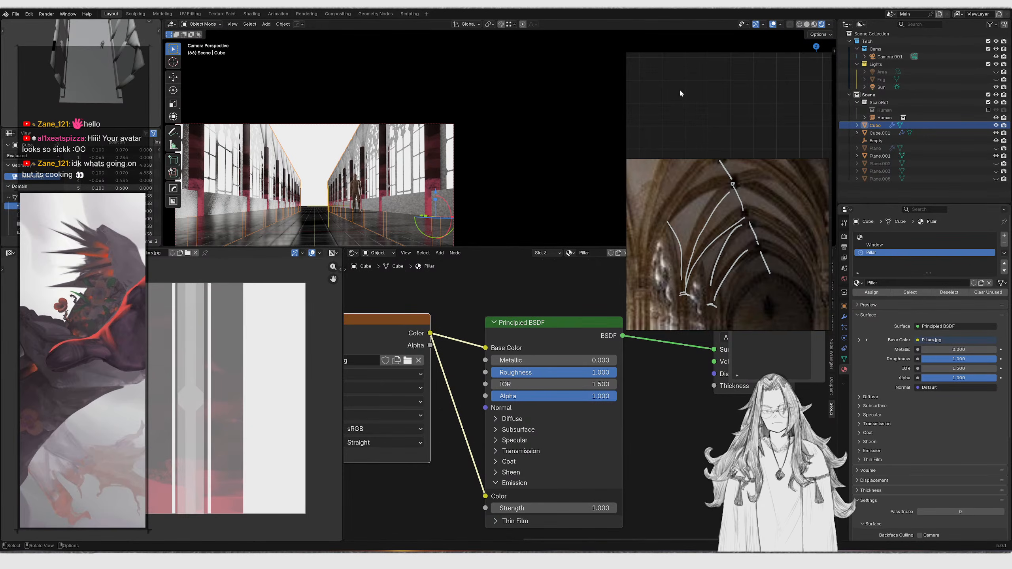
# Maximize the viewport to inspect the textured pillars up close
pyautogui.hotkey('ctrl', 'space')
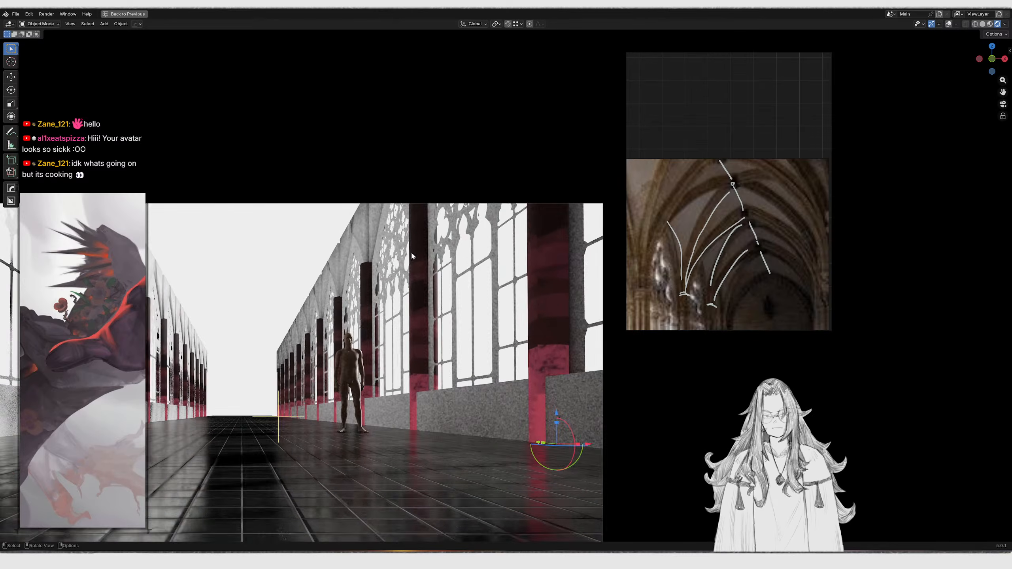
pyautogui.moveTo(459, 307)
pyautogui.mouseDown(button='middle')
pyautogui.moveTo(469, 293)
pyautogui.moveTo(460, 229)
pyautogui.moveTo(475, 296)
pyautogui.mouseUp(button='middle')
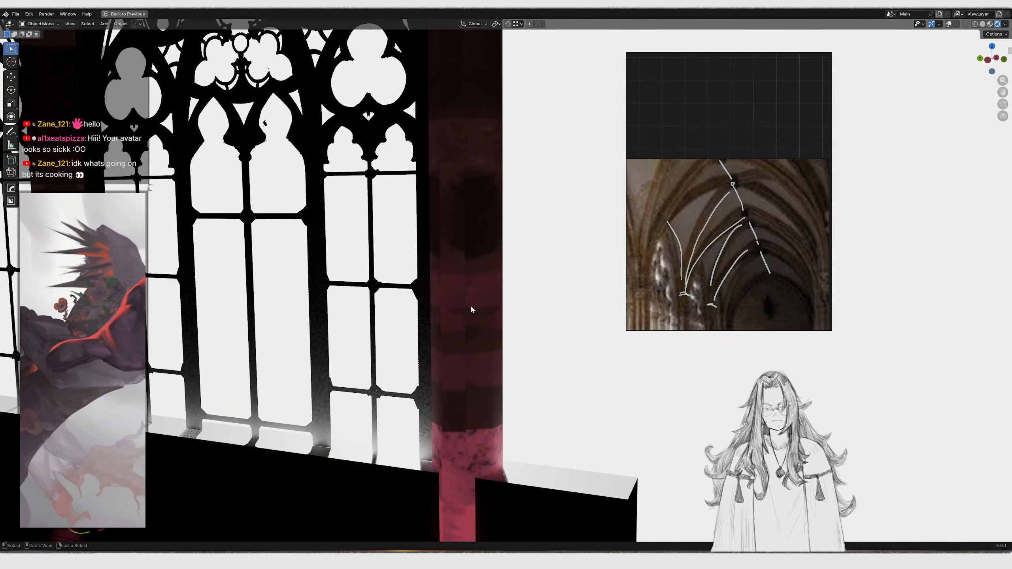
pyautogui.hotkey('ctrl', 'space')
# Move the selected pillar faces' UV island onto another strip of the Pillars texture
pyautogui.press('Tab')
pyautogui.press('g')
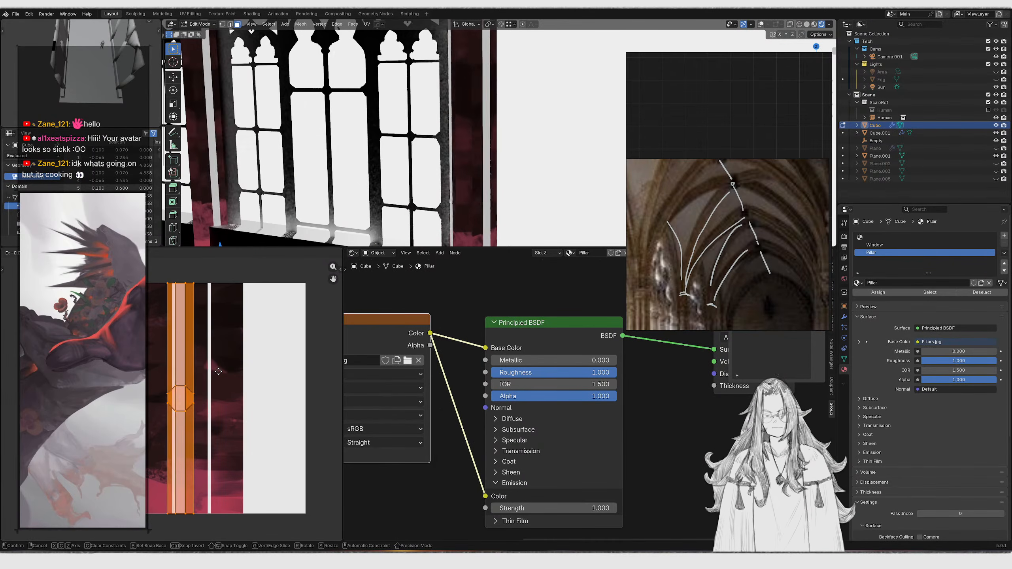
pyautogui.click(263, 389)
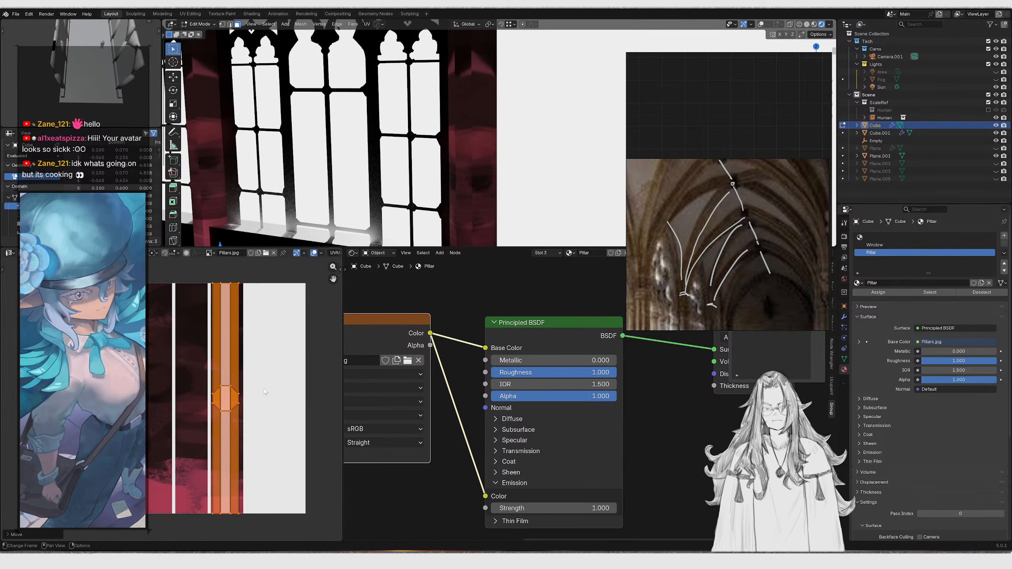
# Mark seams by angle on the selected pillar mesh in edit mode
pyautogui.scroll(-3, 470, 124)
pyautogui.moveTo(470, 124); pyautogui.dragTo(410, 147, button='middle')
pyautogui.press('Tab')
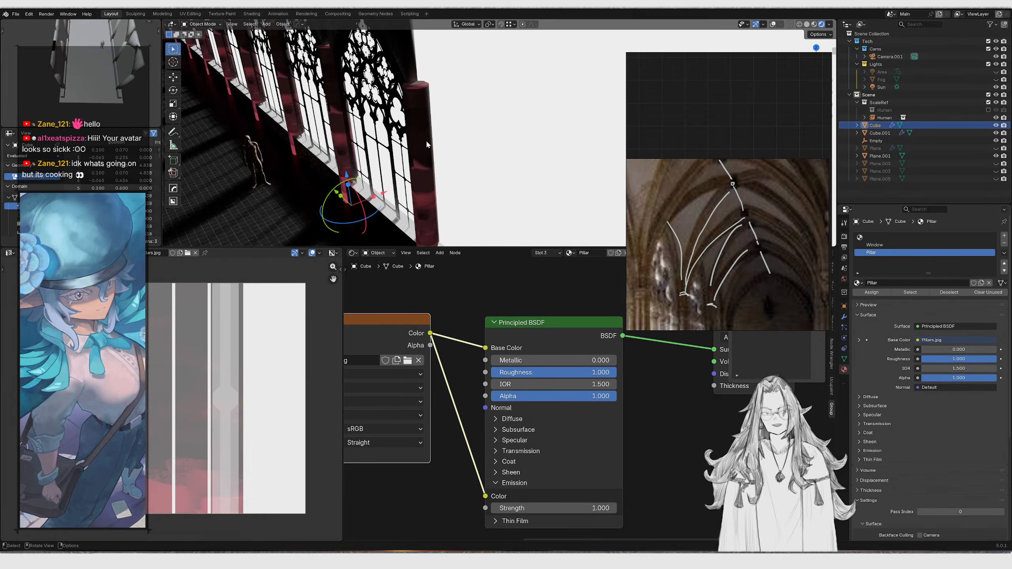
pyautogui.press('Tab')
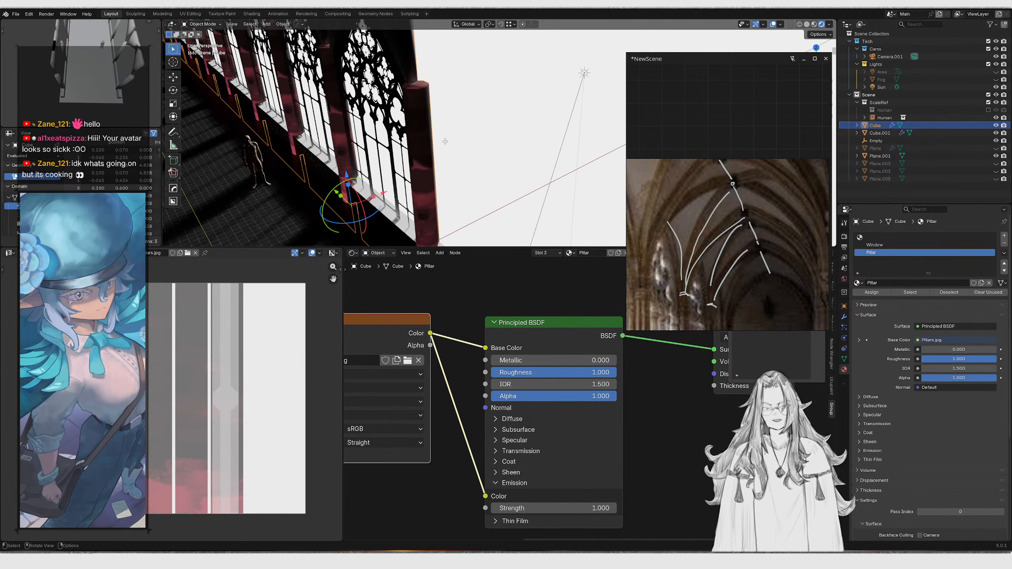
pyautogui.moveTo(427, 127); pyautogui.dragTo(386, 120, button='middle')
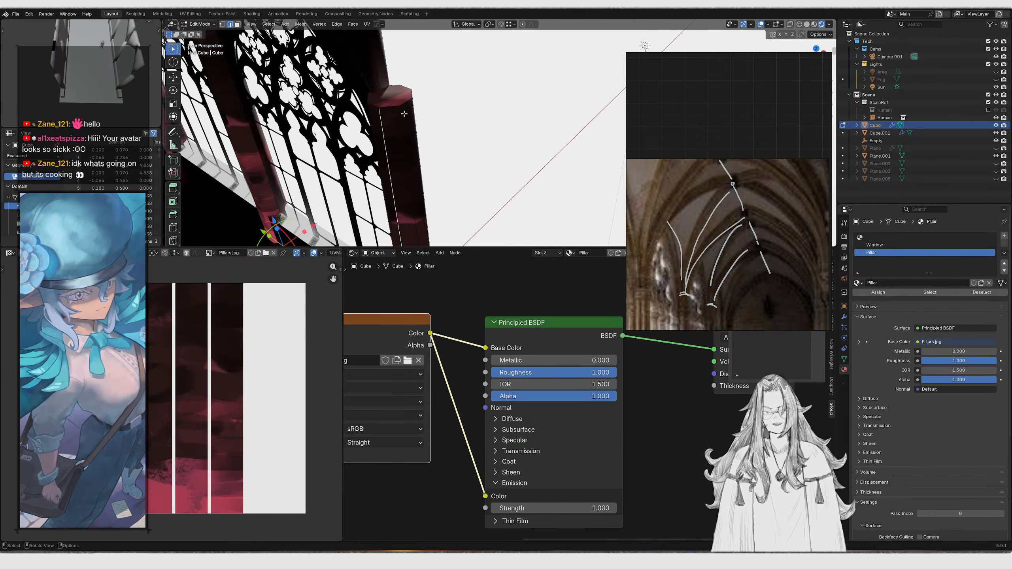
pyautogui.press('F3')
pyautogui.write('mark as saem')
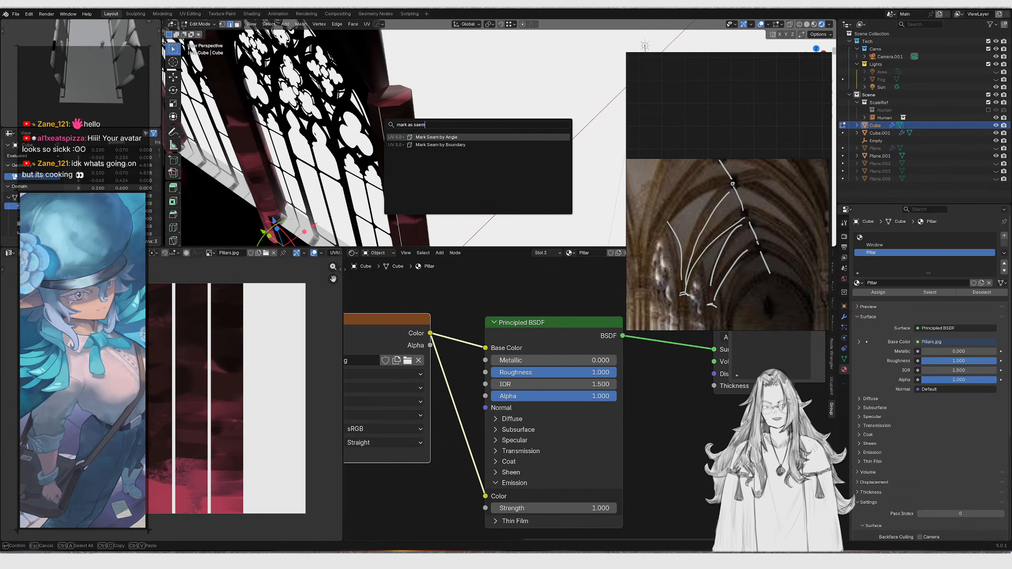
pyautogui.write('seam')
pyautogui.press('Return')
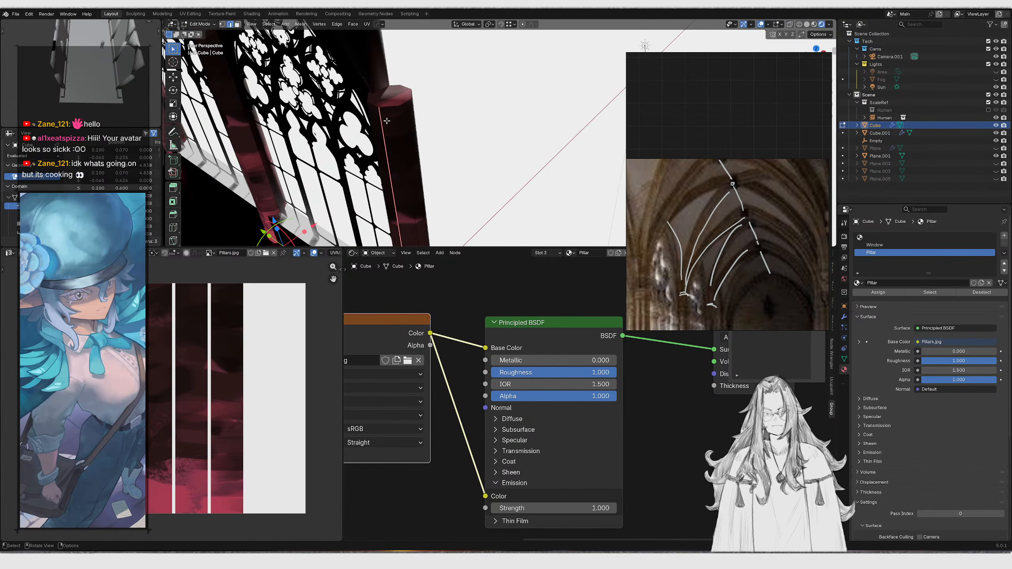
# Select the pillar's top cap and mark its edges as a seam
pyautogui.press('3')
pyautogui.click(397, 99)
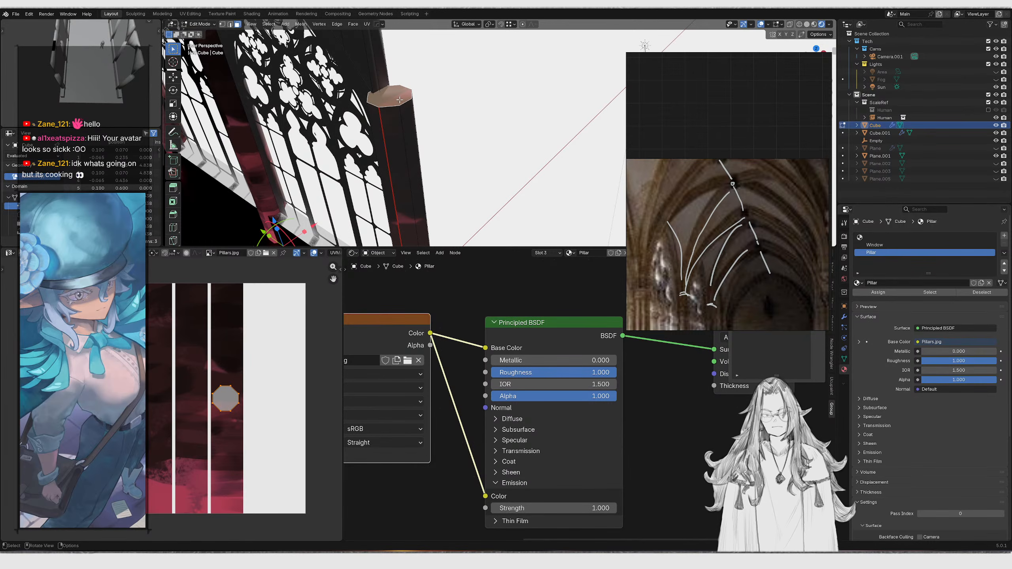
pyautogui.press('2')
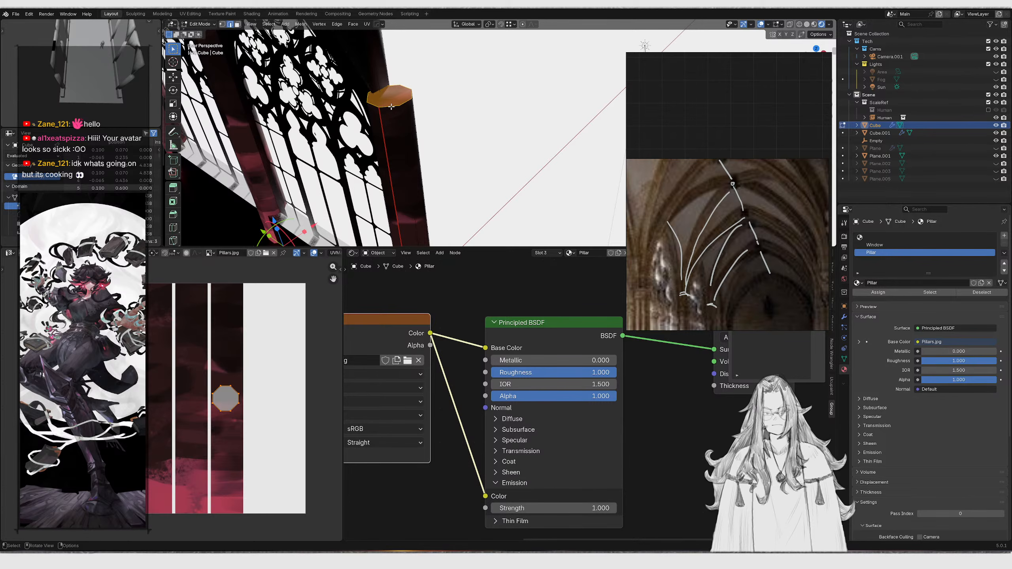
pyautogui.keyDown('ctrl'); pyautogui.moveTo(389, 103); pyautogui.dragTo(394, 120); pyautogui.keyUp('ctrl')
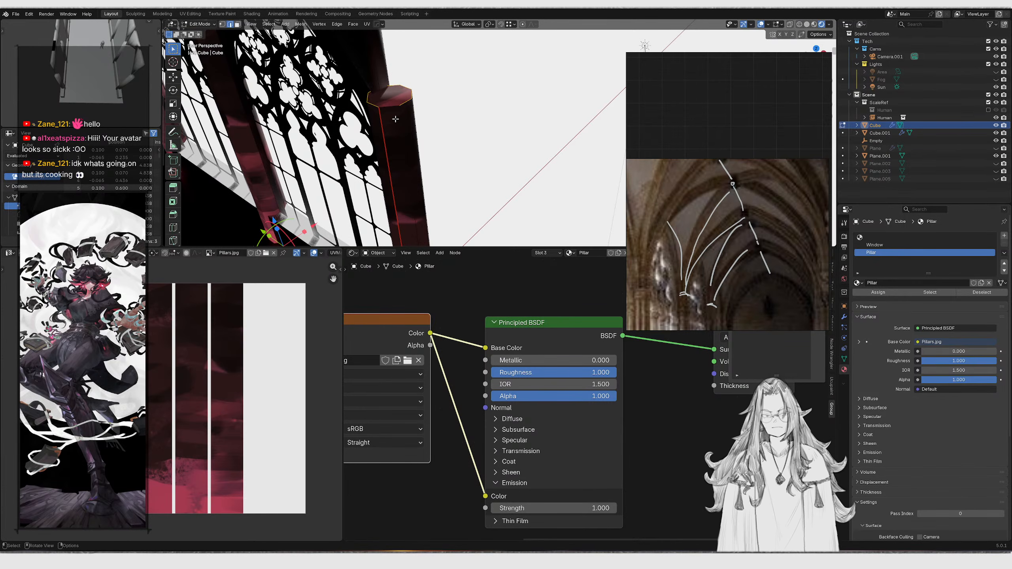
pyautogui.press('F3')
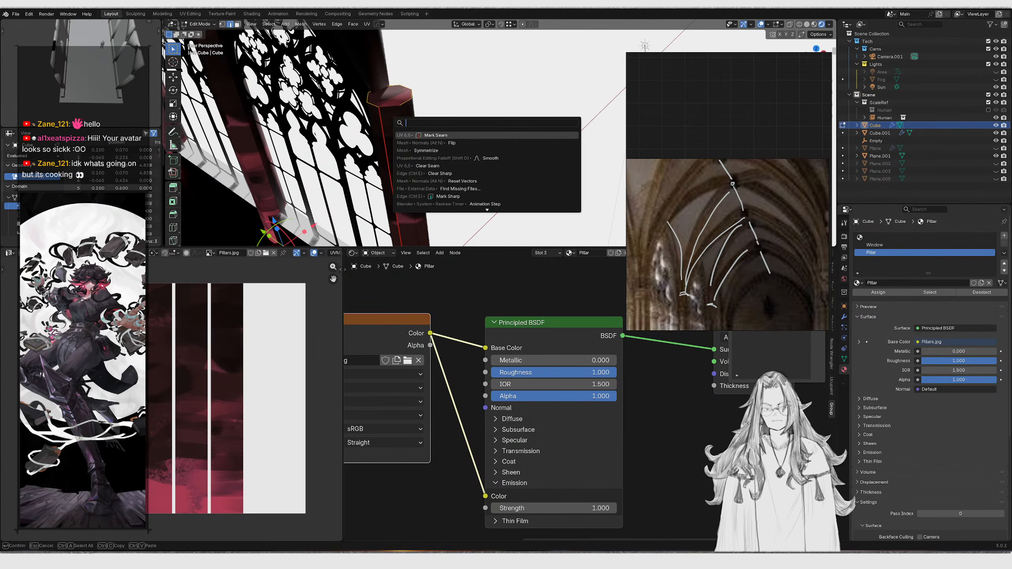
pyautogui.click(436, 136)
pyautogui.moveTo(415, 123); pyautogui.dragTo(363, 98, button='middle')
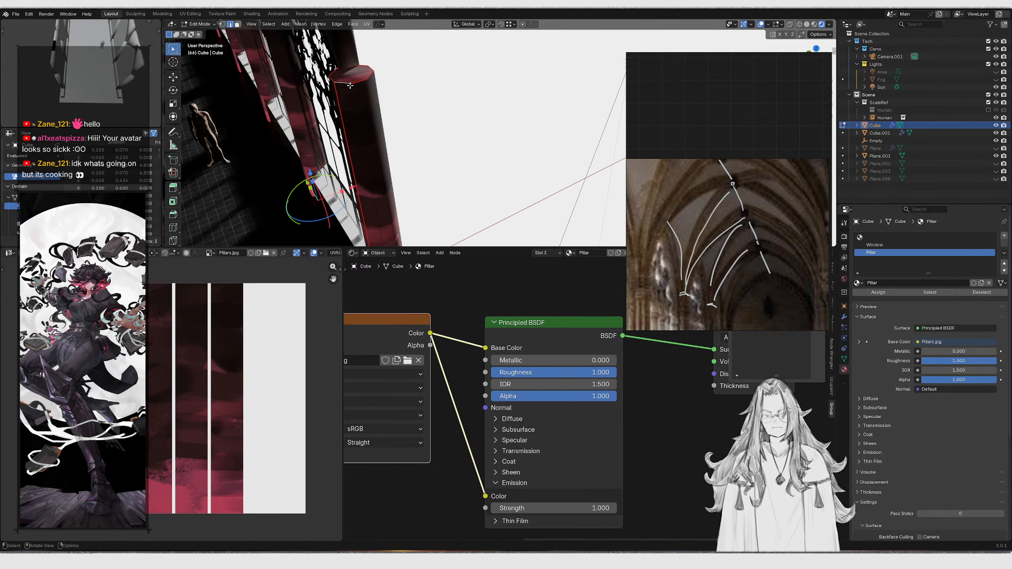
pyautogui.press('F3')
pyautogui.press('Return')
# Mark another seam along a vertical pillar edge in wireframe view
pyautogui.scroll(3, 406, 296)
pyautogui.moveTo(372, 100); pyautogui.dragTo(410, 282, button='middle')
pyautogui.moveTo(434, 188)
pyautogui.mouseDown(button='middle')
pyautogui.moveTo(452, 133)
pyautogui.moveTo(511, 150)
pyautogui.mouseUp(button='middle')
pyautogui.hotkey('shift', 'z')
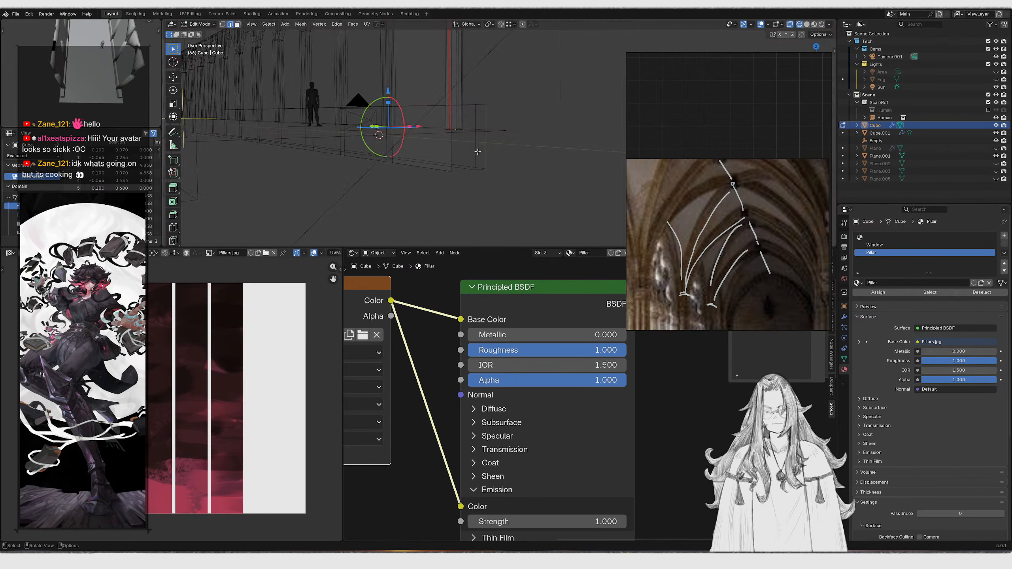
pyautogui.press('F3')
pyautogui.press('Return')
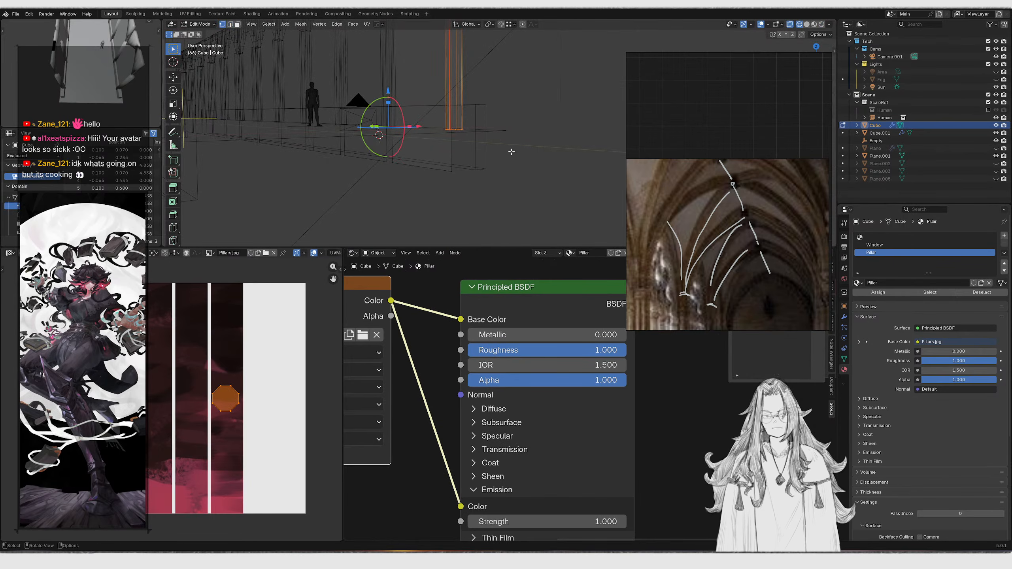
# Apply Shade Smooth to the cube again and return to edit mode
pyautogui.press('Tab')
pyautogui.hotkey('shift', 'z')
pyautogui.moveTo(449, 132)
pyautogui.mouseDown(button='middle')
pyautogui.moveTo(492, 122)
pyautogui.moveTo(464, 179)
pyautogui.mouseUp(button='middle')
pyautogui.press('Tab')
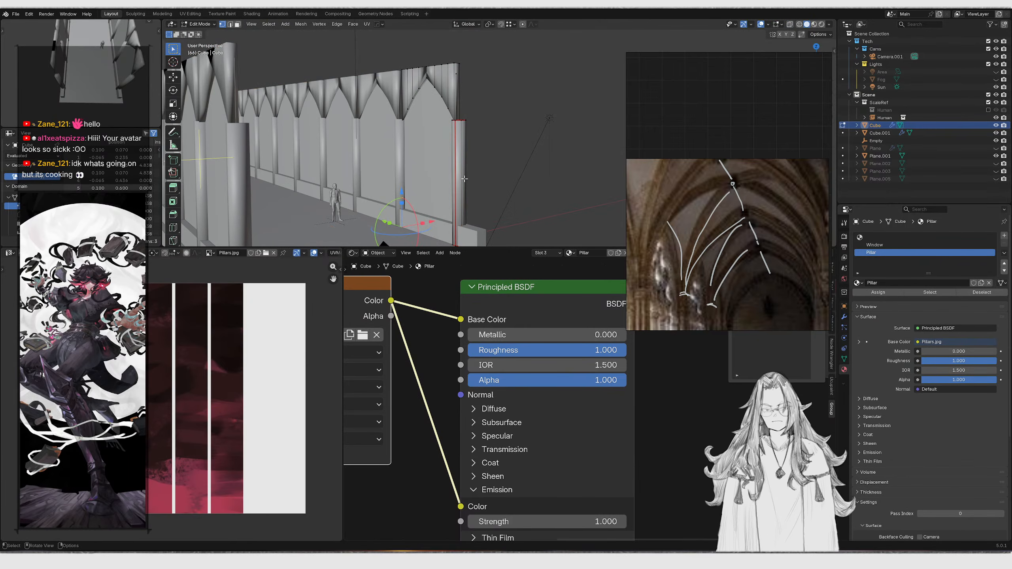
pyautogui.press('Tab')
pyautogui.rightClick(458, 149)
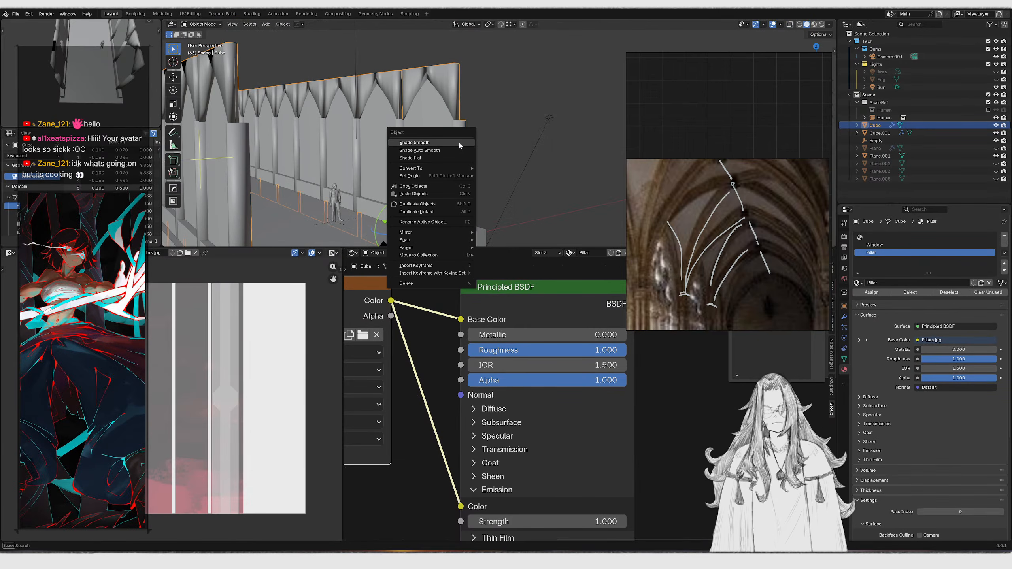
pyautogui.click(454, 150)
pyautogui.press('Tab')
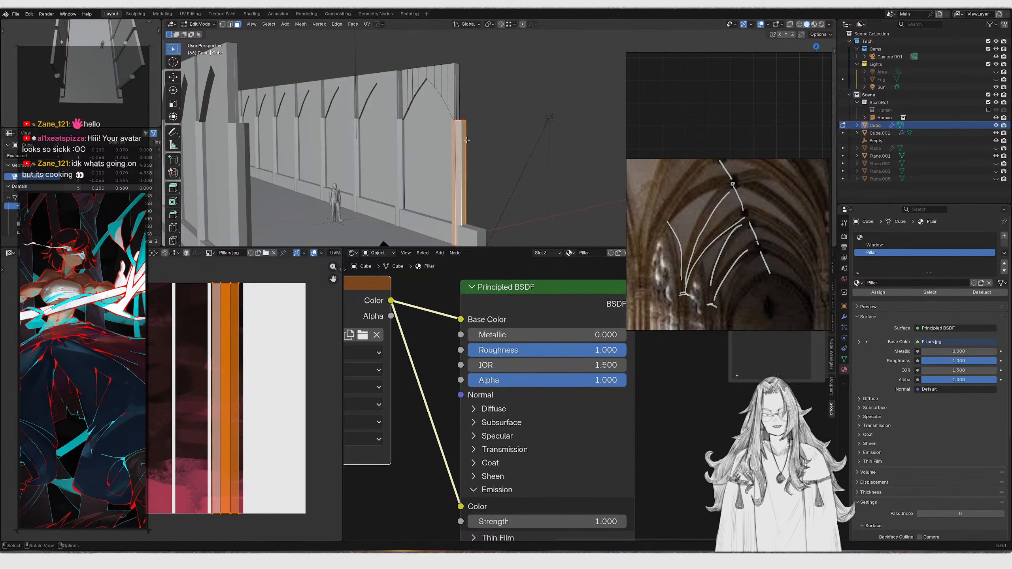
# Select the linked pillar faces and unwrap them with Angle Based unwrapping
pyautogui.hotkey('ctrl', 'l')
pyautogui.moveTo(464, 139); pyautogui.dragTo(463, 156, button='middle')
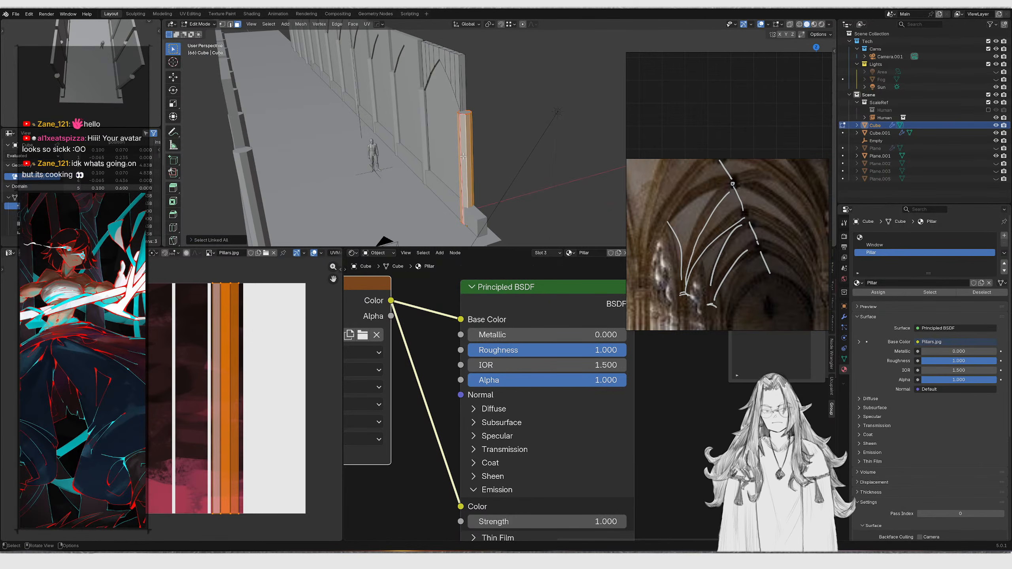
pyautogui.press('u')
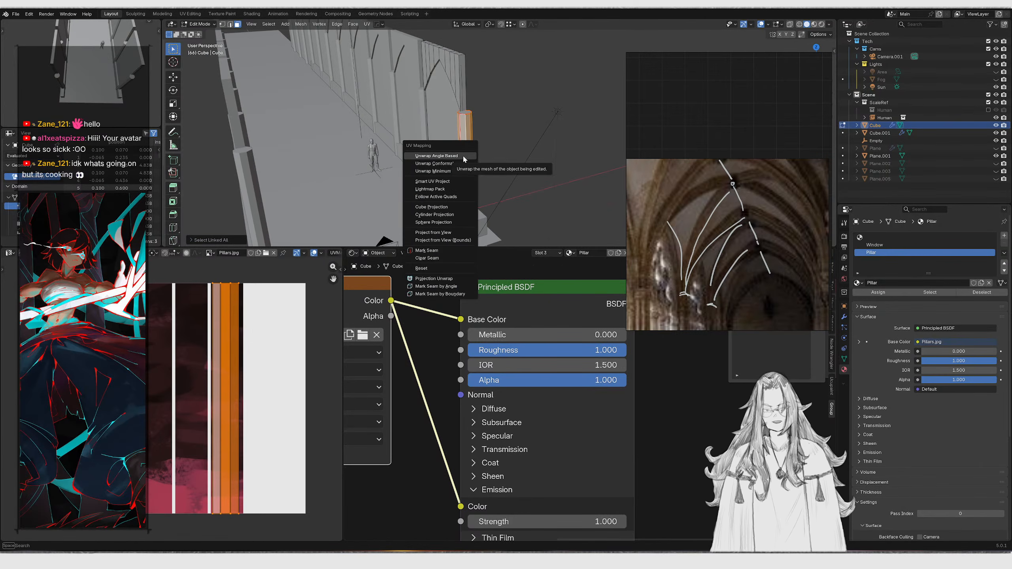
pyautogui.click(463, 156)
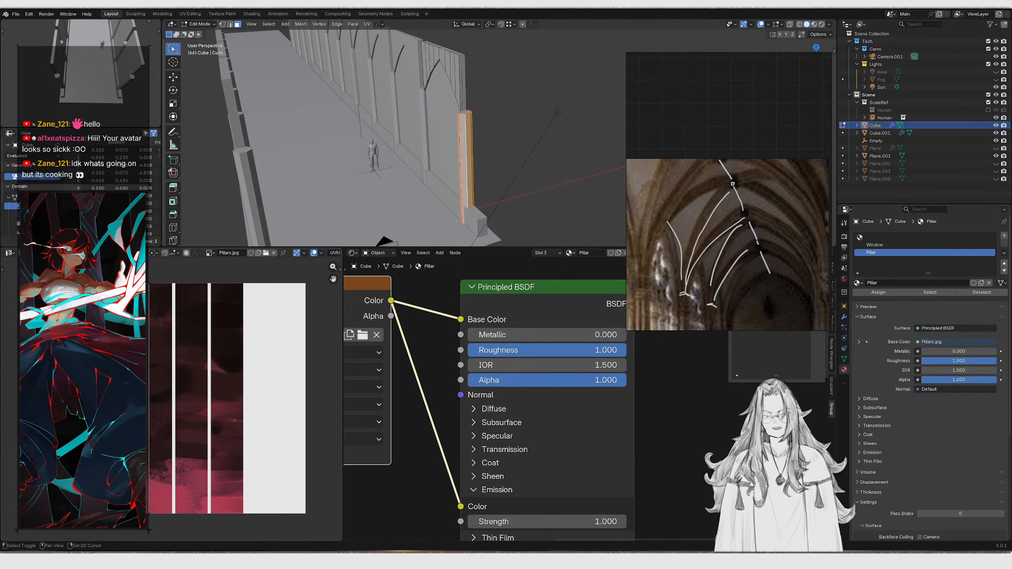
pyautogui.scroll(2, 166, 346)
pyautogui.press('g')
pyautogui.rightClick(223, 350)
pyautogui.moveTo(213, 374); pyautogui.dragTo(231, 337, button='middle')
pyautogui.press('z')
pyautogui.scroll(3, 450, 161)
pyautogui.moveTo(466, 163)
pyautogui.keyDown('shift'); pyautogui.mouseDown(button='middle')
pyautogui.moveTo(436, 122)
pyautogui.moveTo(472, 108)
pyautogui.mouseUp(button='middle'); pyautogui.keyUp('shift')
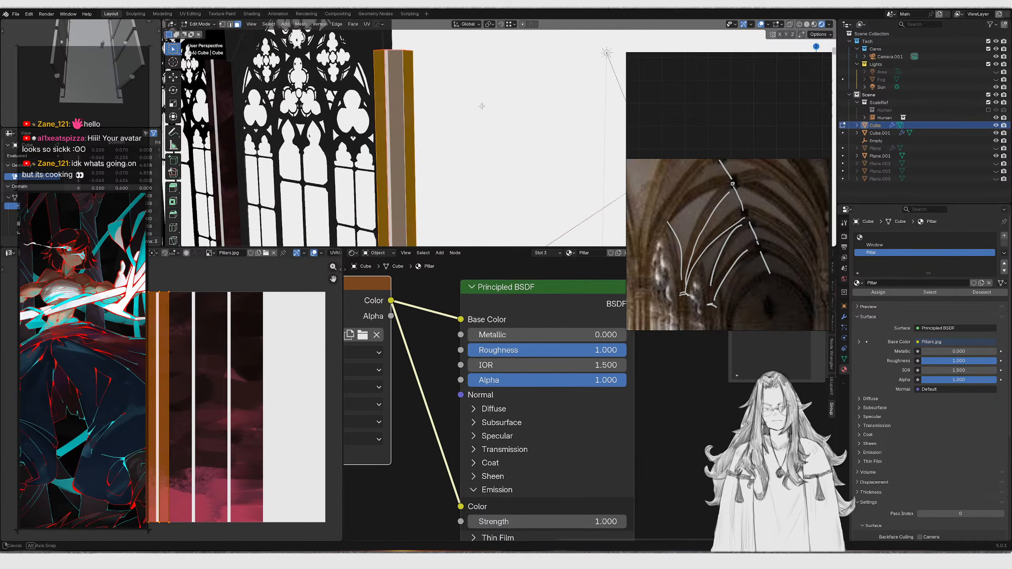
# Select a pillar face and scale its UV island down in the UV Editor
pyautogui.scroll(2, 472, 109)
pyautogui.click(431, 147)
pyautogui.scroll(3, 432, 146)
pyautogui.press('Tab')
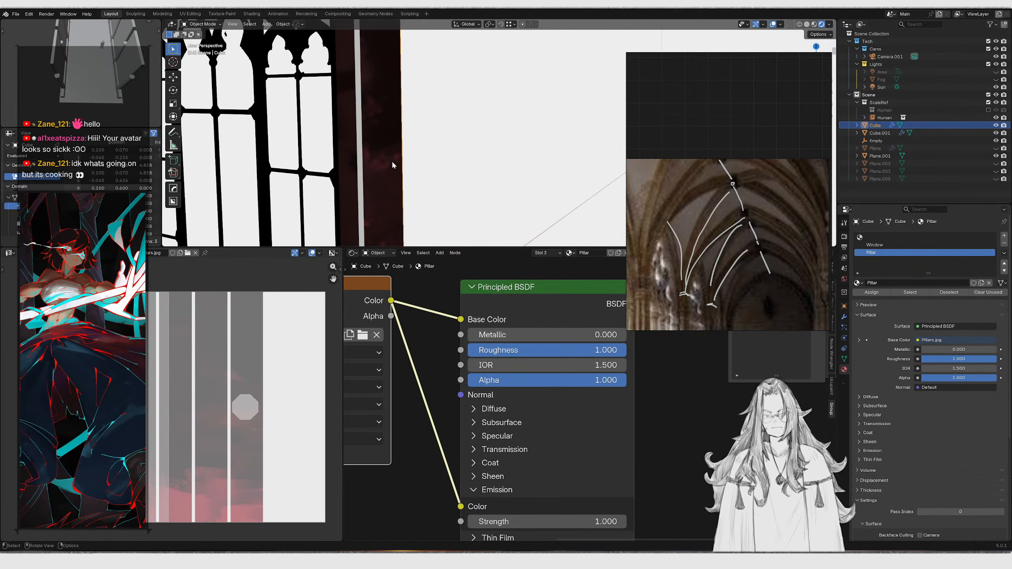
pyautogui.press('Tab')
pyautogui.press('Tab')
pyautogui.press('Tab')
pyautogui.click(412, 132)
pyautogui.press('s')
pyautogui.click(166, 414)
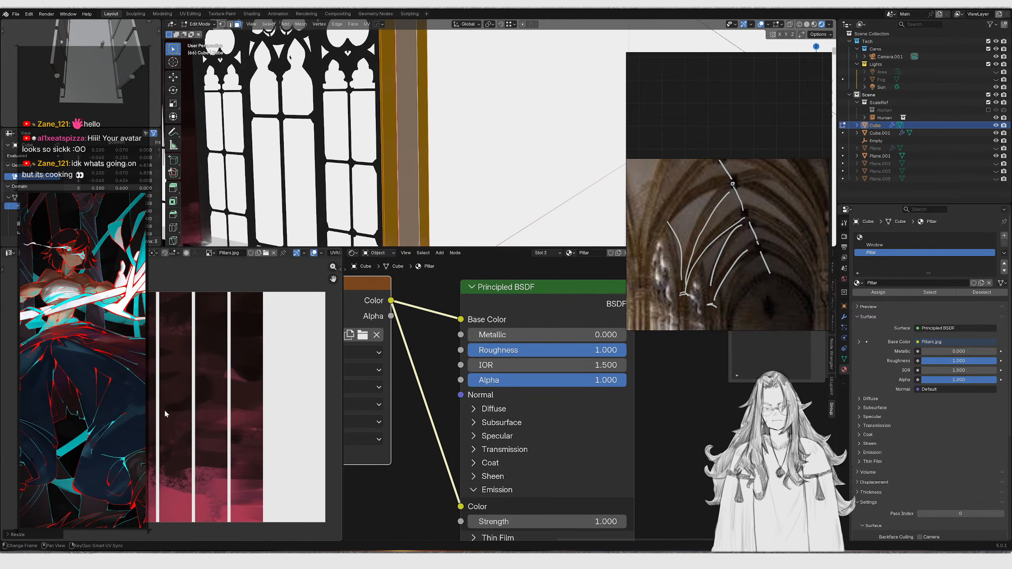
# Move the scaled UV island onto the leftmost strip of the texture
pyautogui.press('g')
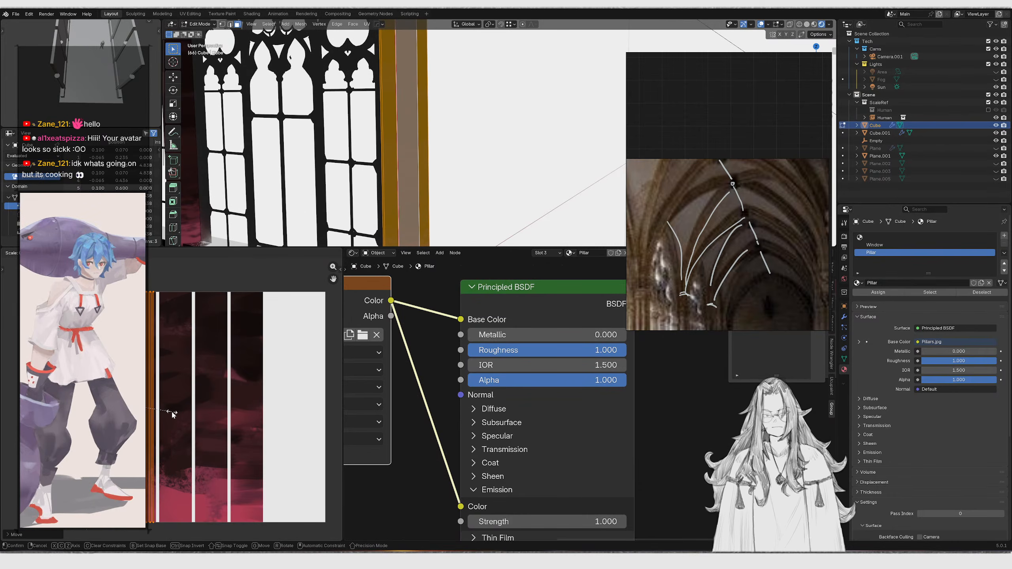
pyautogui.click(171, 412)
pyautogui.press('Tab')
pyautogui.scroll(-2, 438, 159)
pyautogui.moveTo(439, 159); pyautogui.dragTo(473, 163, button='middle')
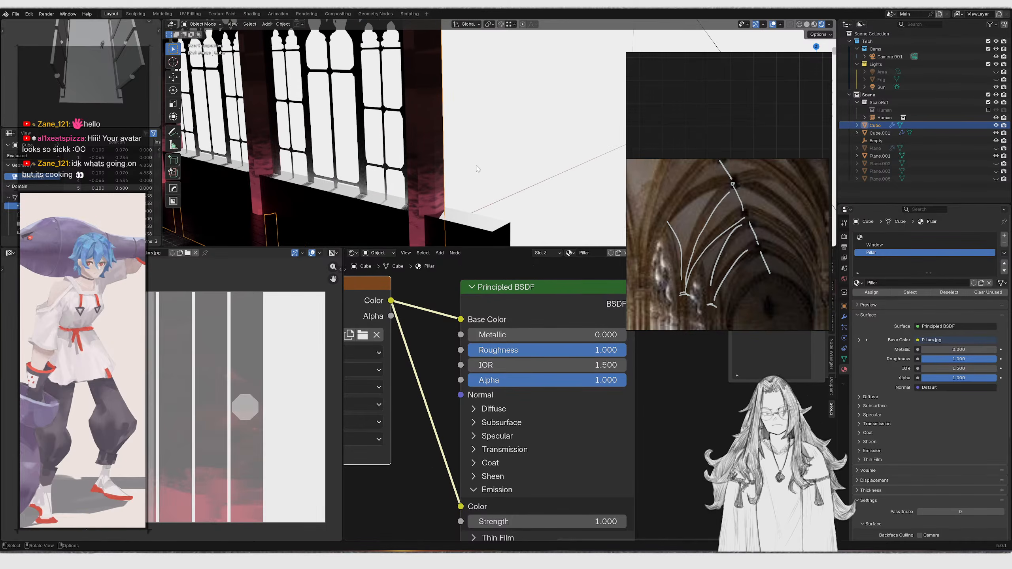
# Move the next pillar's UV island onto a dark strip of the texture
pyautogui.press('Tab')
pyautogui.press('g')
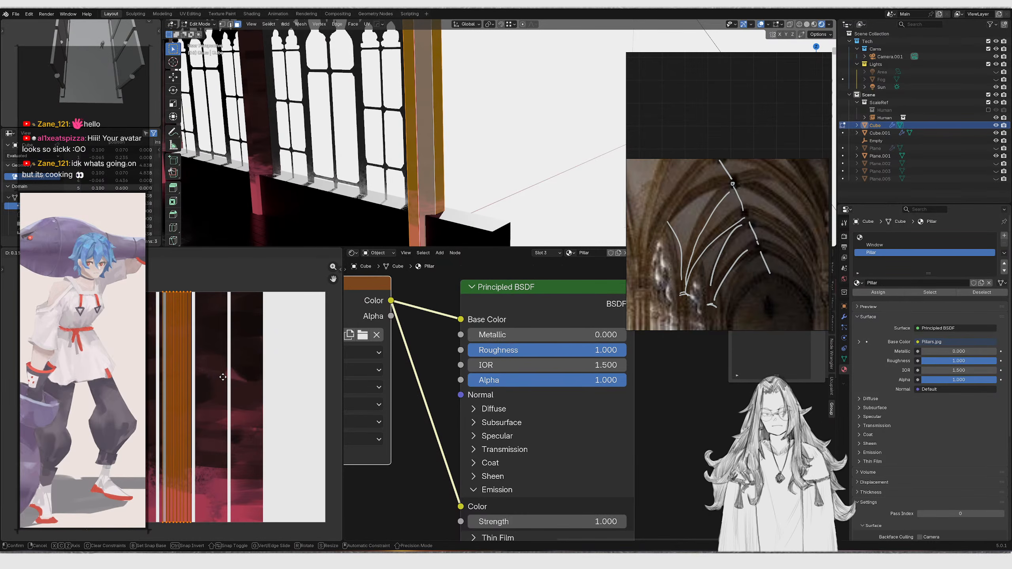
pyautogui.click(221, 375)
pyautogui.press('Tab')
pyautogui.scroll(-3, 433, 177)
# Maximize the viewport and review the textured pillars through the camera
pyautogui.hotkey('ctrl', 'space')
pyautogui.press('KP_0')
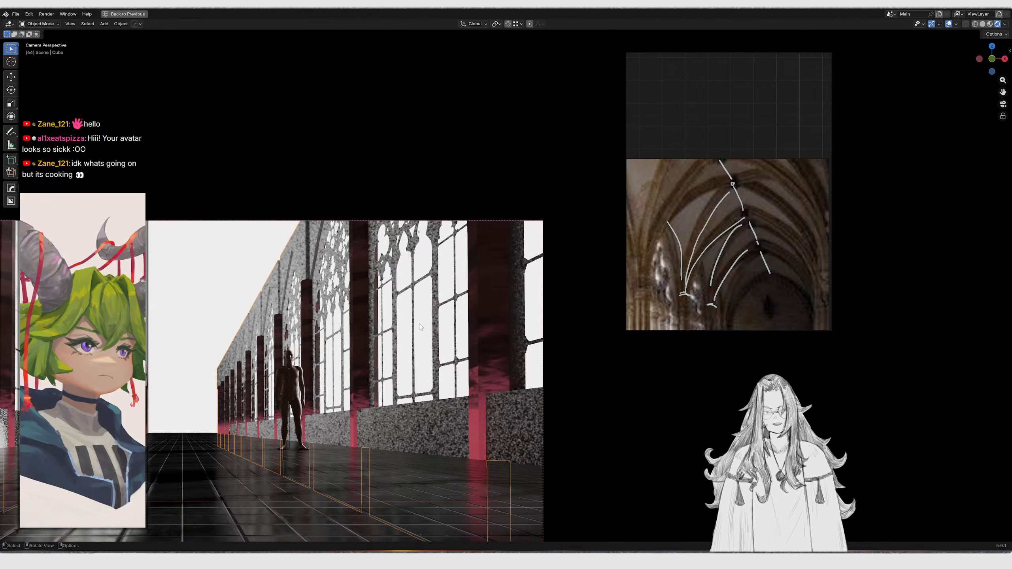
pyautogui.moveTo(425, 317); pyautogui.dragTo(412, 294, button='middle')
pyautogui.scroll(-8, 458, 314)
pyautogui.moveTo(692, 254); pyautogui.dragTo(843, 293, button='right')
pyautogui.press('g')
pyautogui.rightClick(550, 251)
pyautogui.hotkey('ctrl', 'space')
# Reposition the floating cathedral reference image window over the node editor
pyautogui.moveTo(906, 198); pyautogui.dragTo(310, 306, button='right')
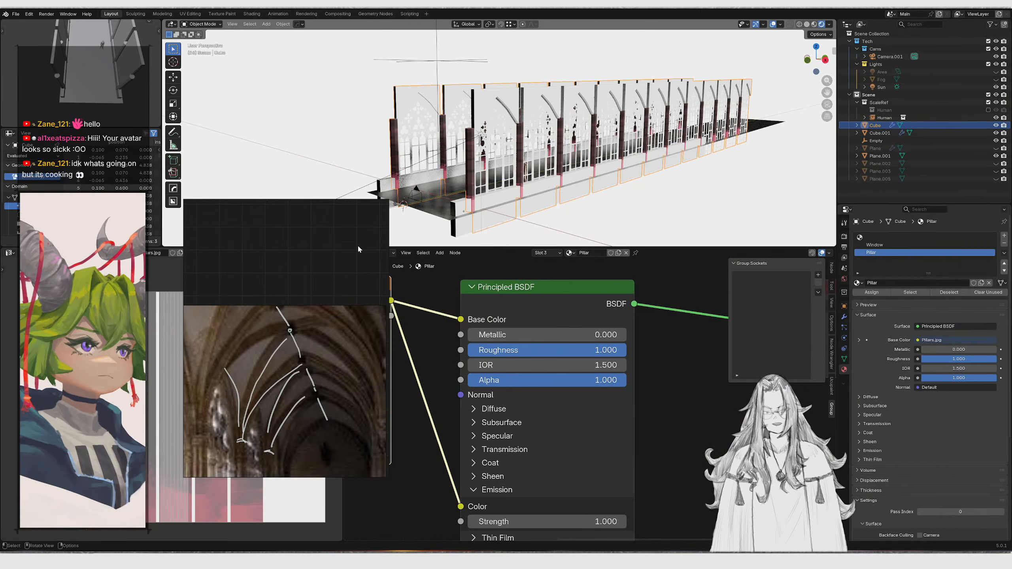
pyautogui.moveTo(401, 290); pyautogui.dragTo(388, 230, button='right')
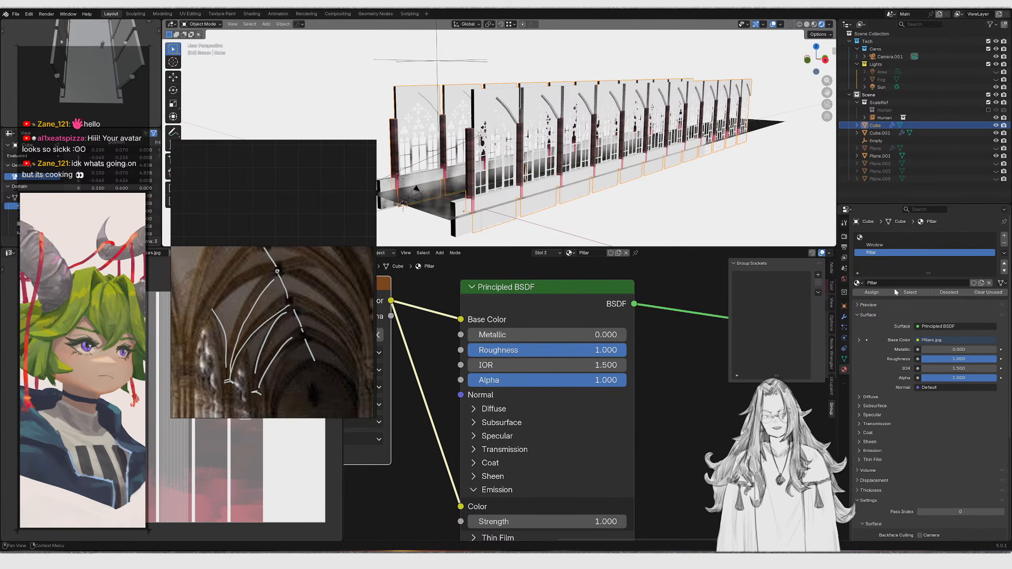
# Select the Window material slot on the pillar object and examine its node tree and the camera view
pyautogui.click(873, 245)
pyautogui.moveTo(571, 396); pyautogui.dragTo(658, 446, button='middle')
pyautogui.scroll(3, 574, 427)
pyautogui.moveTo(580, 375); pyautogui.dragTo(580, 355, button='middle')
pyautogui.moveTo(384, 421); pyautogui.dragTo(622, 423, button='middle')
pyautogui.scroll(-6, 610, 423)
pyautogui.moveTo(526, 436); pyautogui.dragTo(601, 473, button='middle')
pyautogui.scroll(-1, 600, 439)
pyautogui.moveTo(436, 420); pyautogui.dragTo(735, 415)
pyautogui.scroll(6, 514, 140)
pyautogui.moveTo(510, 140); pyautogui.dragTo(612, 141, button='middle')
pyautogui.press('KP_0')
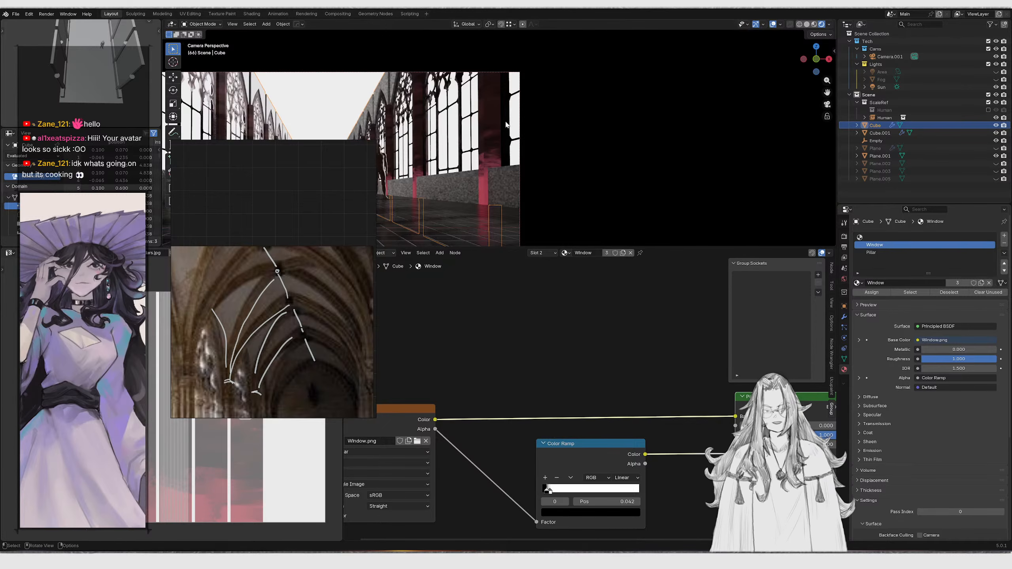
# Add a new empty material slot to the pillar object
pyautogui.moveTo(315, 229); pyautogui.dragTo(627, 183)
pyautogui.moveTo(627, 186); pyautogui.dragTo(606, 193, button='right')
pyautogui.click(868, 238)
pyautogui.click(870, 239)
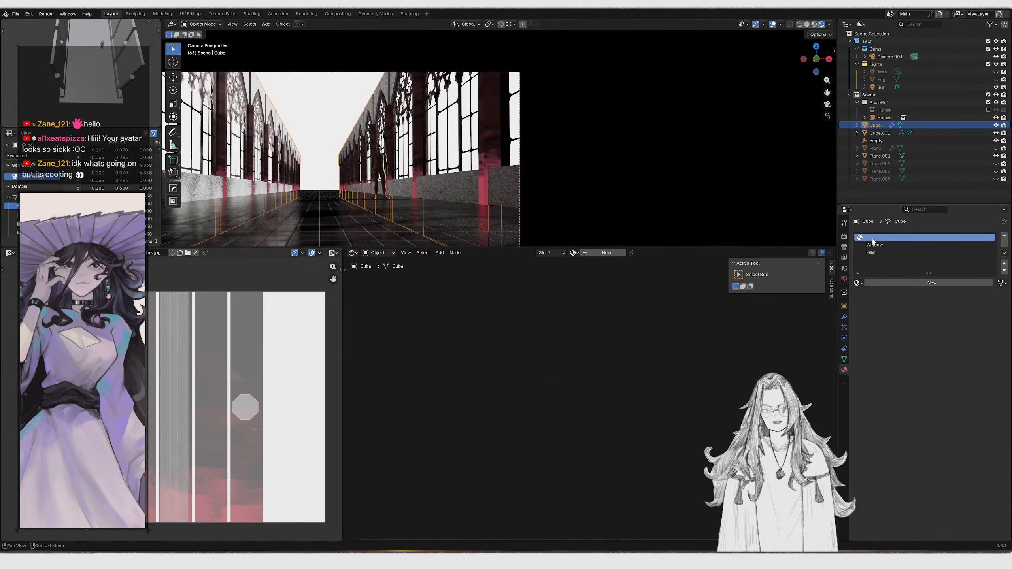
pyautogui.click(860, 284)
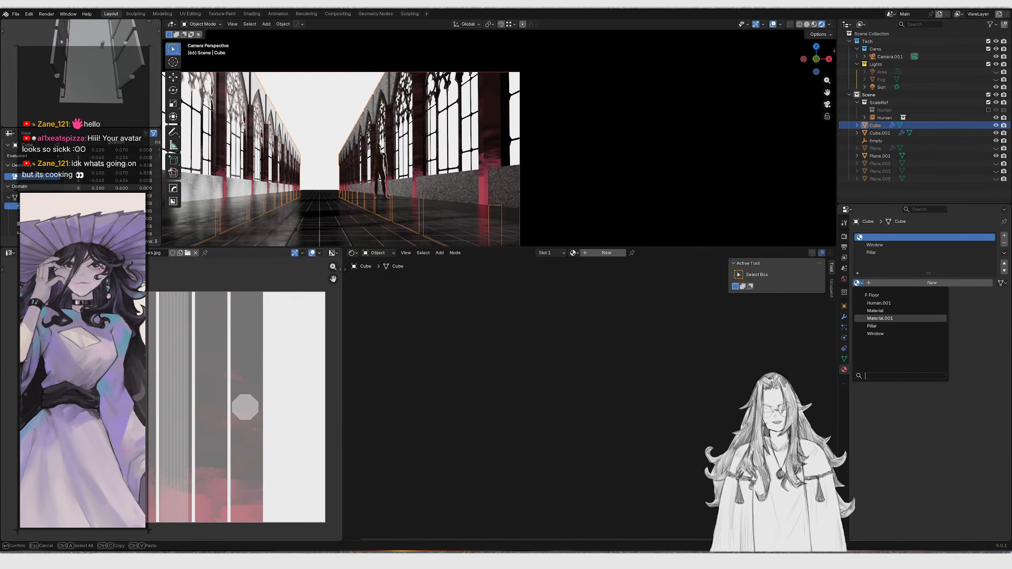
pyautogui.click(677, 329)
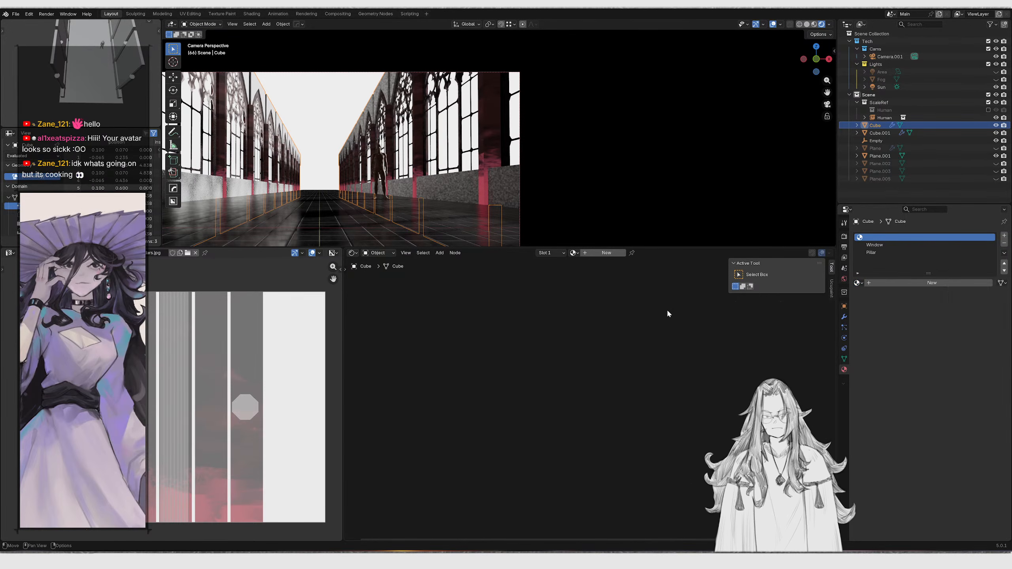
# Try assigning Material.001 to the empty slot, then undo the assignment
pyautogui.click(870, 245)
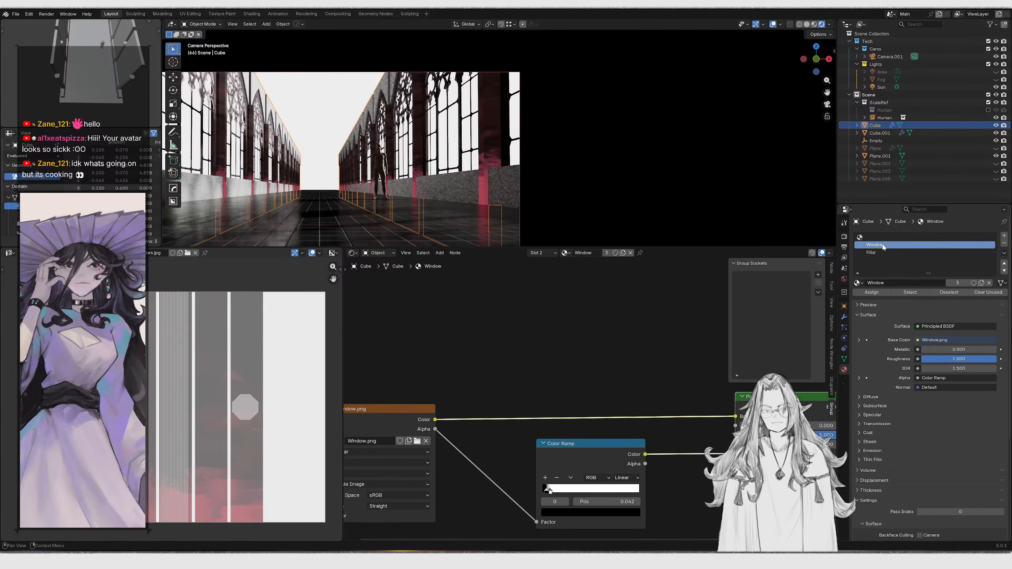
pyautogui.click(871, 239)
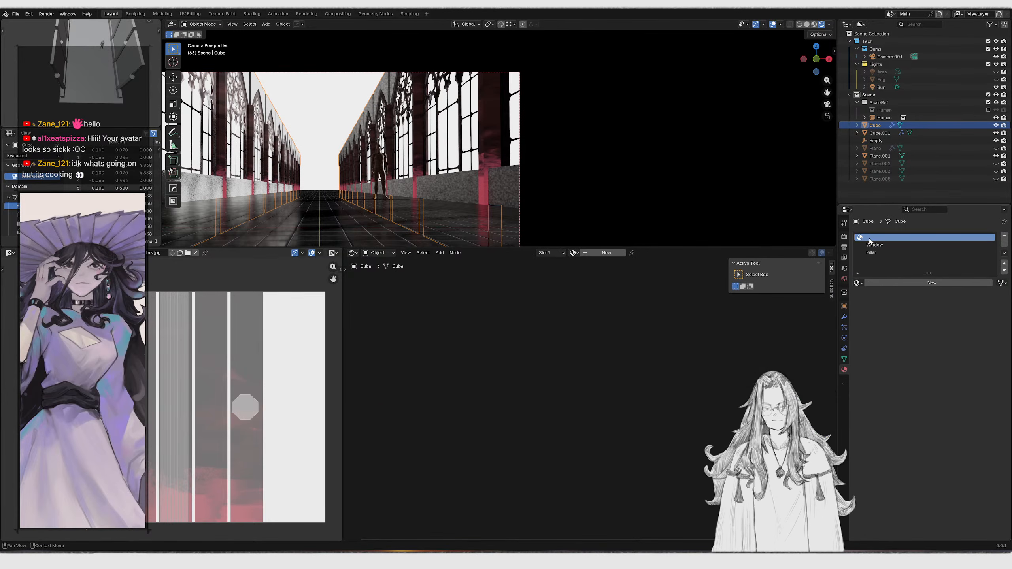
pyautogui.click(857, 283)
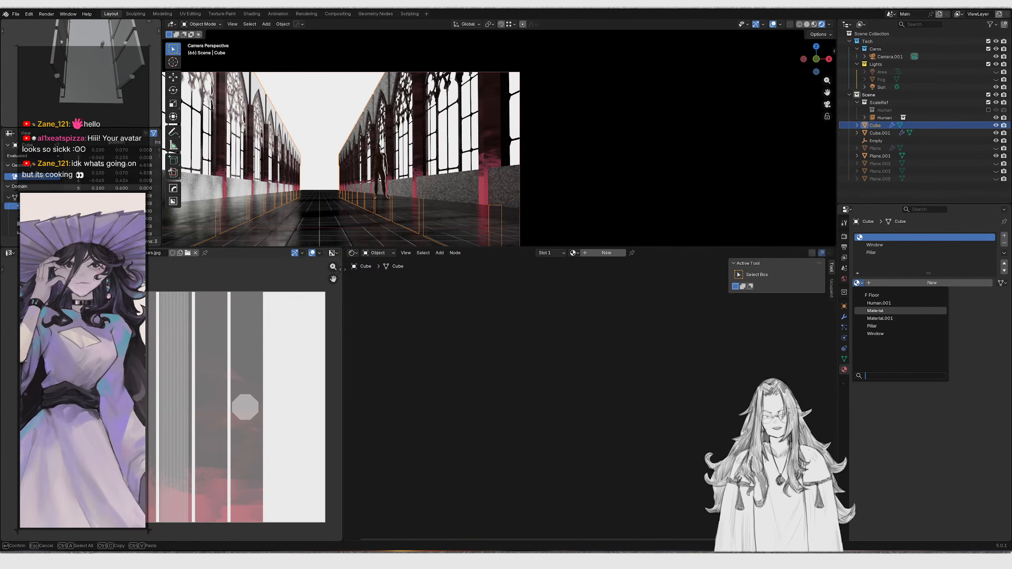
pyautogui.click(875, 319)
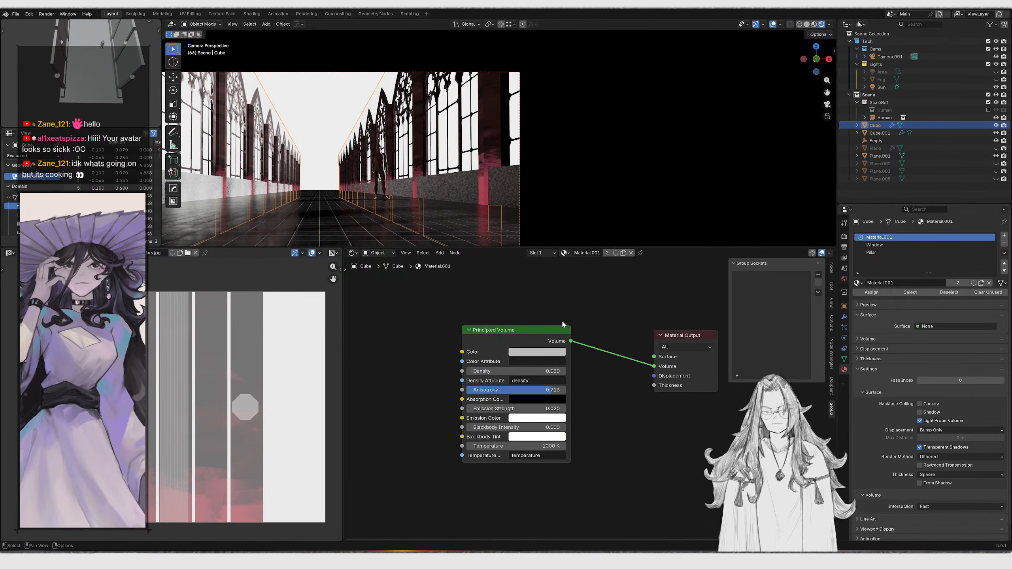
pyautogui.hotkey('ctrl', 'z')
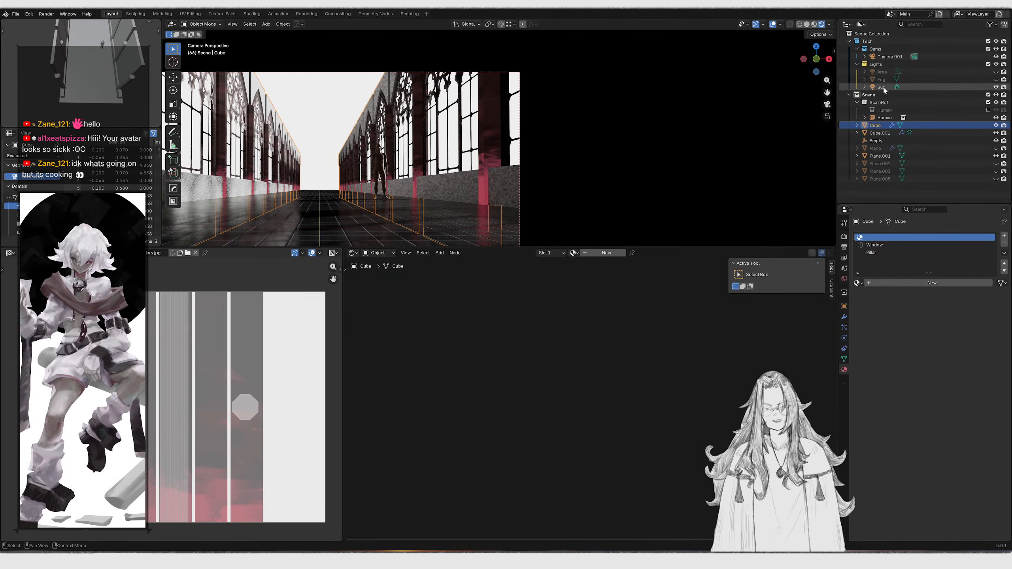
# Select the Fog object and rename its material to Fog
pyautogui.click(881, 80)
pyautogui.doubleClick(897, 268)
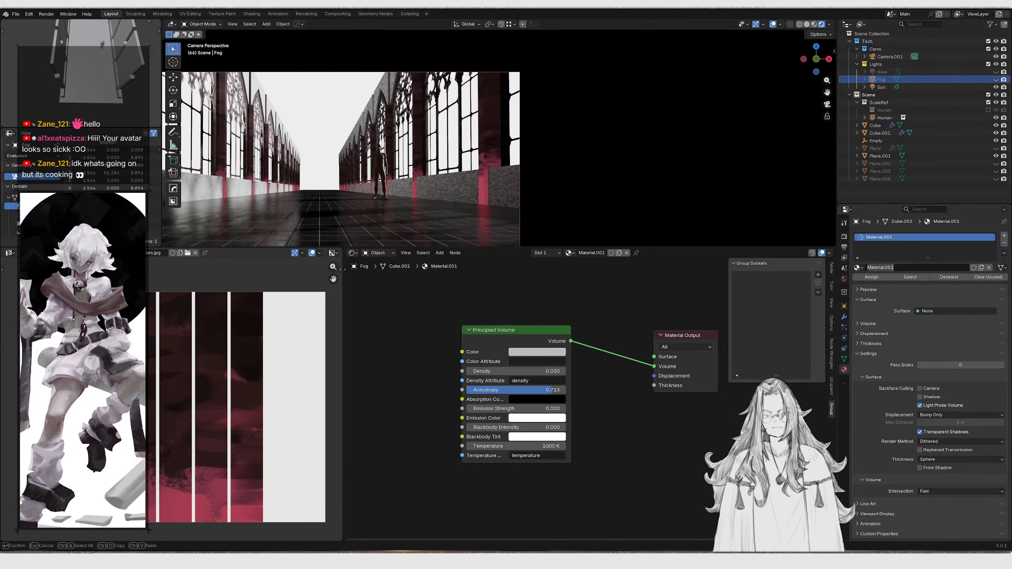
pyautogui.press('Return')
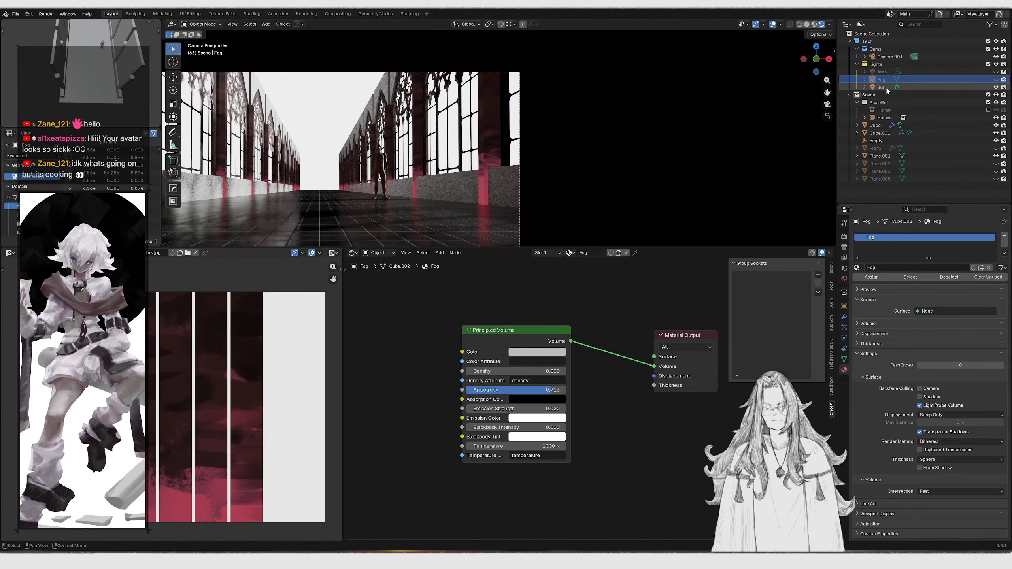
# Select the pillar object and assign the existing material named Material to its empty slot
pyautogui.click(482, 152)
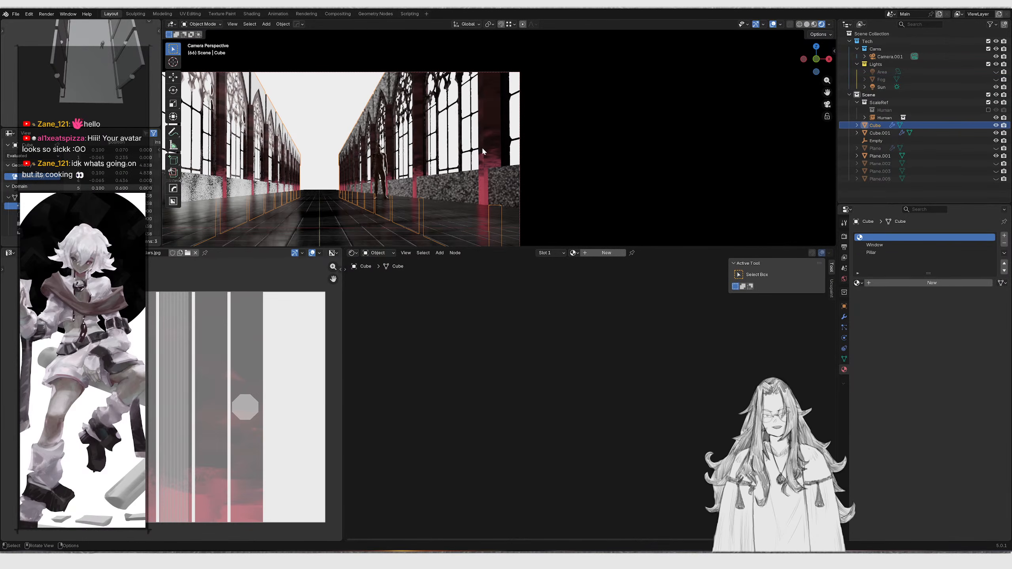
pyautogui.click(859, 283)
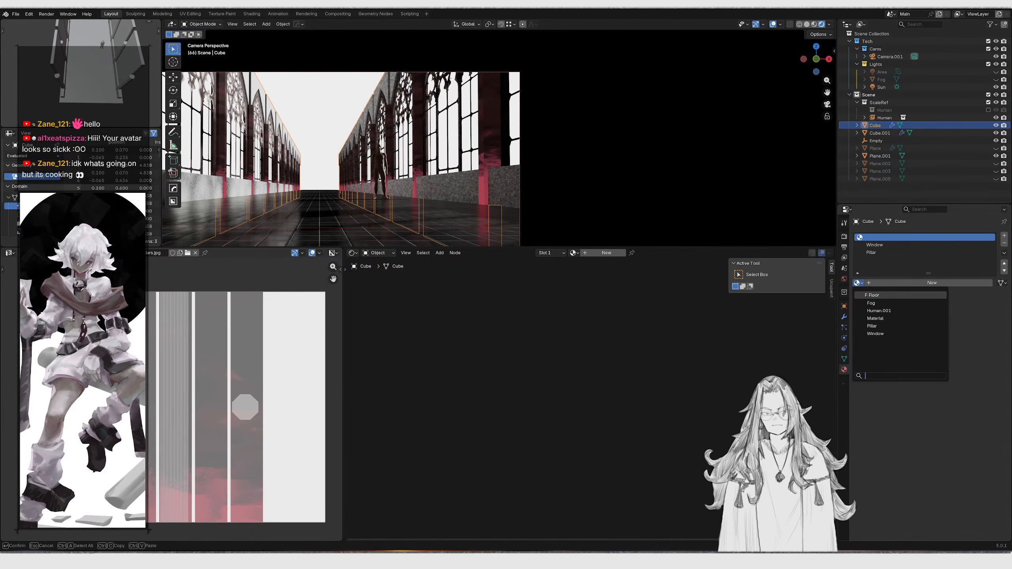
pyautogui.click(900, 320)
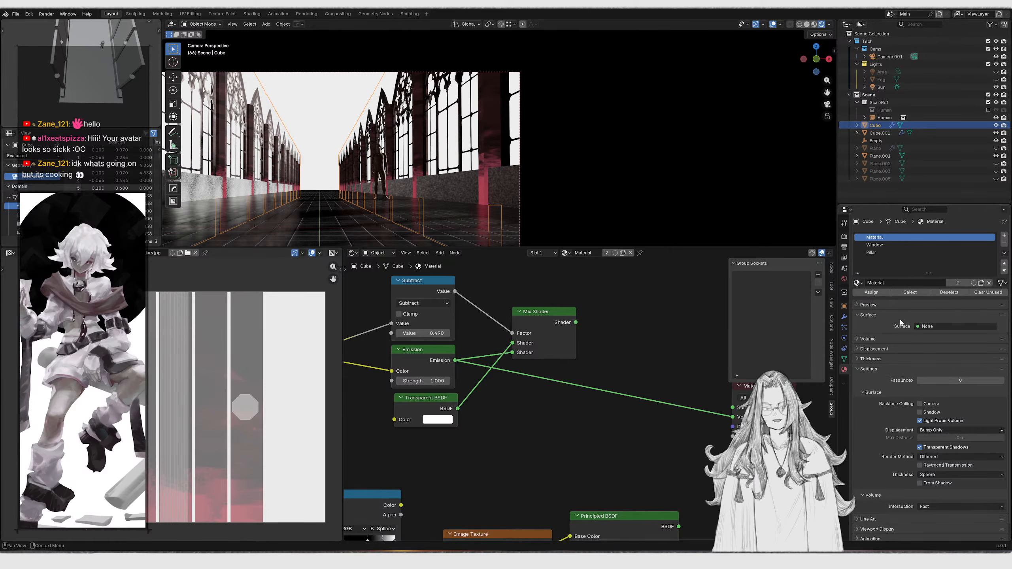
pyautogui.scroll(-5, 475, 365)
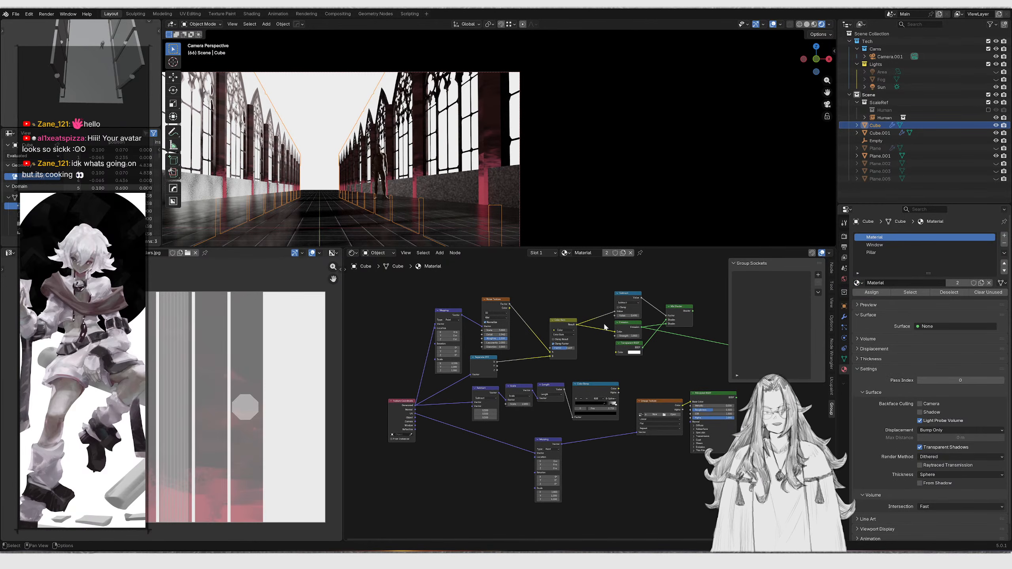
pyautogui.moveTo(594, 330); pyautogui.dragTo(576, 345, button='middle')
pyautogui.scroll(4, 590, 374)
pyautogui.moveTo(610, 411); pyautogui.dragTo(500, 381, button='middle')
pyautogui.scroll(-4, 588, 387)
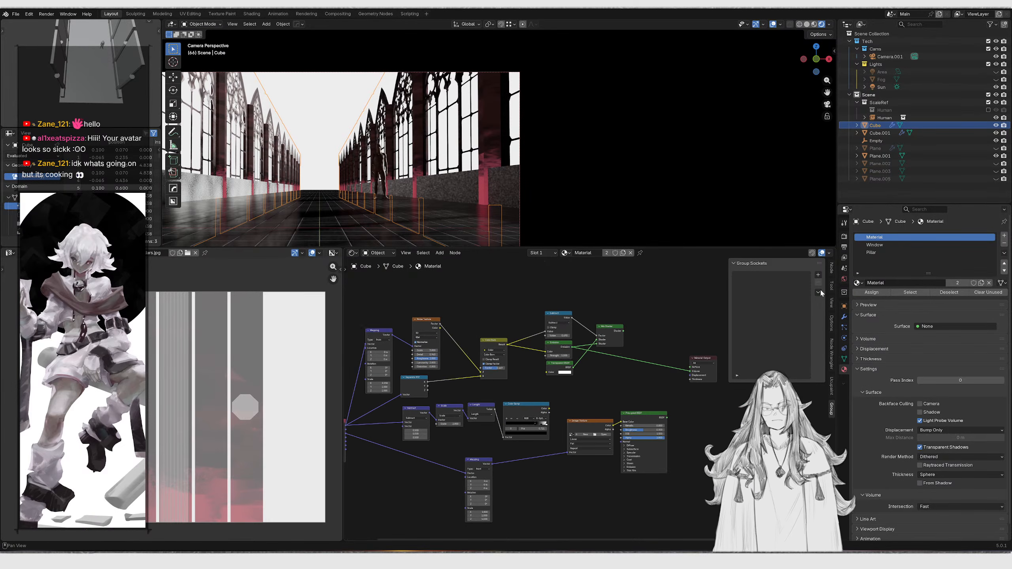
# Rename that material to Dark Stone
pyautogui.click(891, 282)
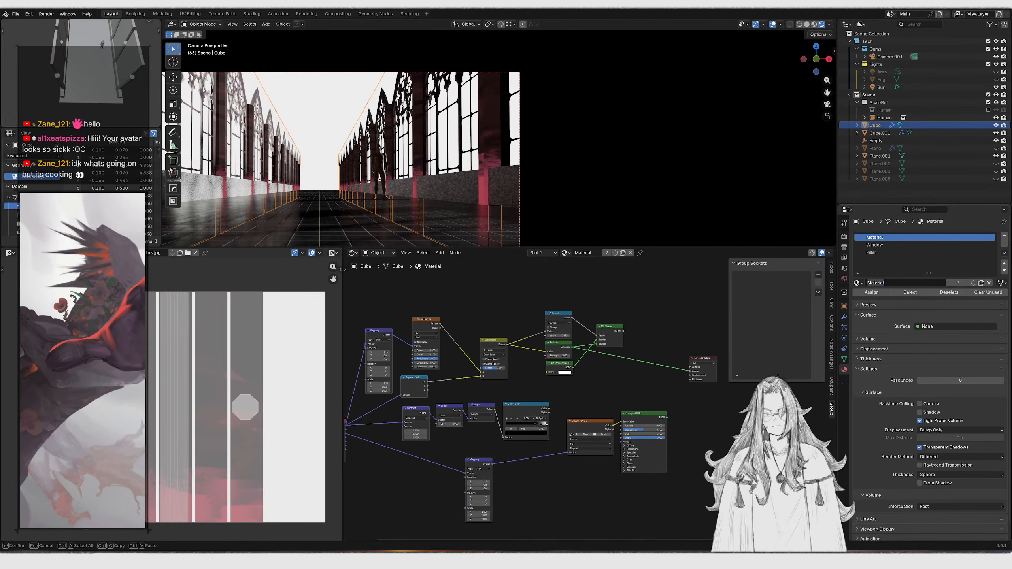
pyautogui.write('Dark Stone')
pyautogui.press('Return')
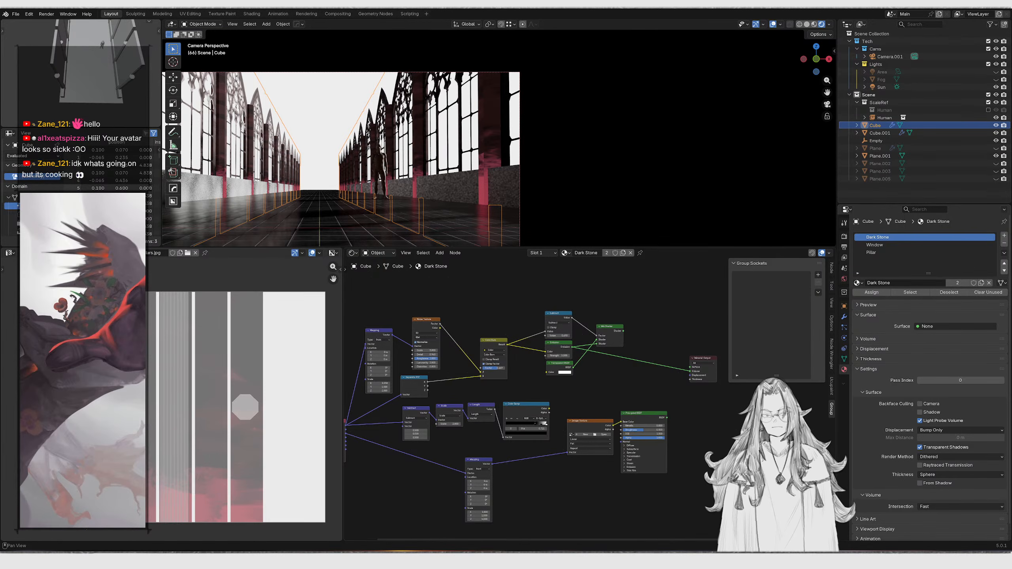
# Delete the old nodes in the Dark Stone node tree, keeping only the Principled BSDF
pyautogui.moveTo(491, 375); pyautogui.dragTo(522, 380, button='middle')
pyautogui.moveTo(381, 307); pyautogui.dragTo(661, 383)
pyautogui.press('x')
pyautogui.moveTo(410, 382); pyautogui.dragTo(624, 516)
pyautogui.press('x')
pyautogui.moveTo(363, 446); pyautogui.dragTo(562, 417)
pyautogui.press('x')
pyautogui.moveTo(654, 417); pyautogui.dragTo(638, 388)
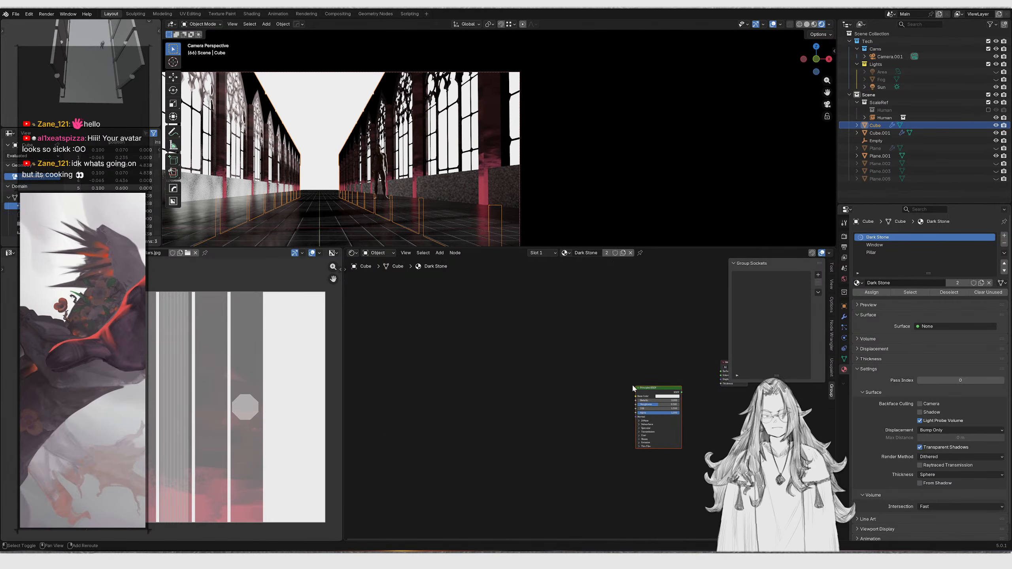
# Connect and arrange the Principled BSDF with the Material Output node
pyautogui.keyDown('ctrl'); pyautogui.keyDown('shift'); pyautogui.click(646, 397); pyautogui.keyUp('shift'); pyautogui.keyUp('ctrl')
pyautogui.moveTo(691, 415); pyautogui.dragTo(504, 470, button='middle')
pyautogui.scroll(5, 504, 470)
pyautogui.moveTo(494, 411); pyautogui.dragTo(558, 392, button='middle')
pyautogui.press('g')
pyautogui.click(537, 422)
# Adjust the Dark Stone base color and set its roughness to 1.000
pyautogui.click(954, 340)
pyautogui.moveTo(995, 248); pyautogui.dragTo(993, 258)
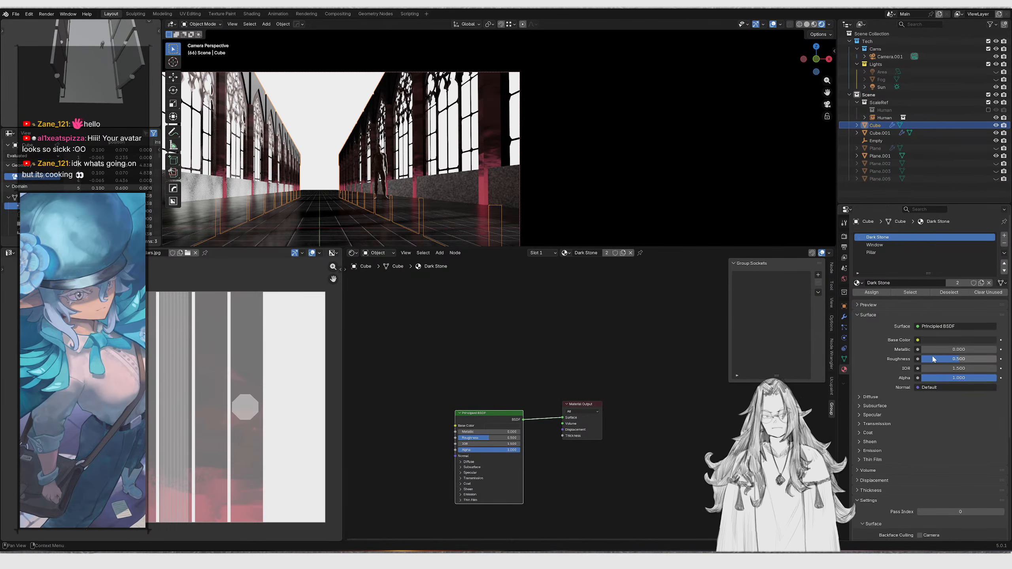
pyautogui.moveTo(933, 360); pyautogui.dragTo(988, 361)
# Select the Cube.001 object and assign the Dark Stone material to it
pyautogui.moveTo(468, 179); pyautogui.dragTo(631, 124, button='middle')
pyautogui.click(630, 124)
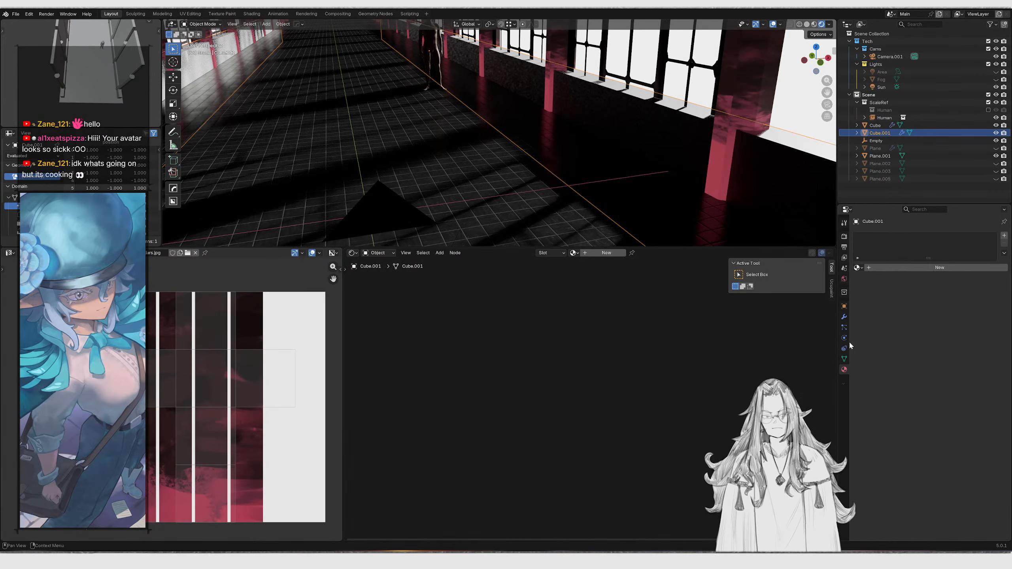
pyautogui.click(858, 267)
pyautogui.write('dar')
pyautogui.press('Return')
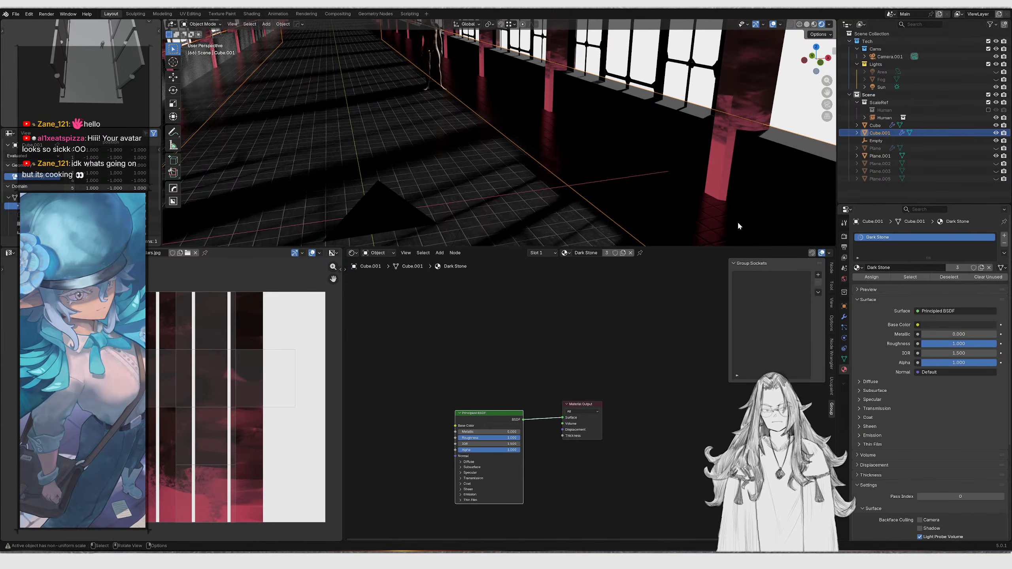
# Switch to the camera view and reveal all hidden objects in the scene
pyautogui.press('KP_0')
pyautogui.click(457, 142)
pyautogui.scroll(2, 387, 148)
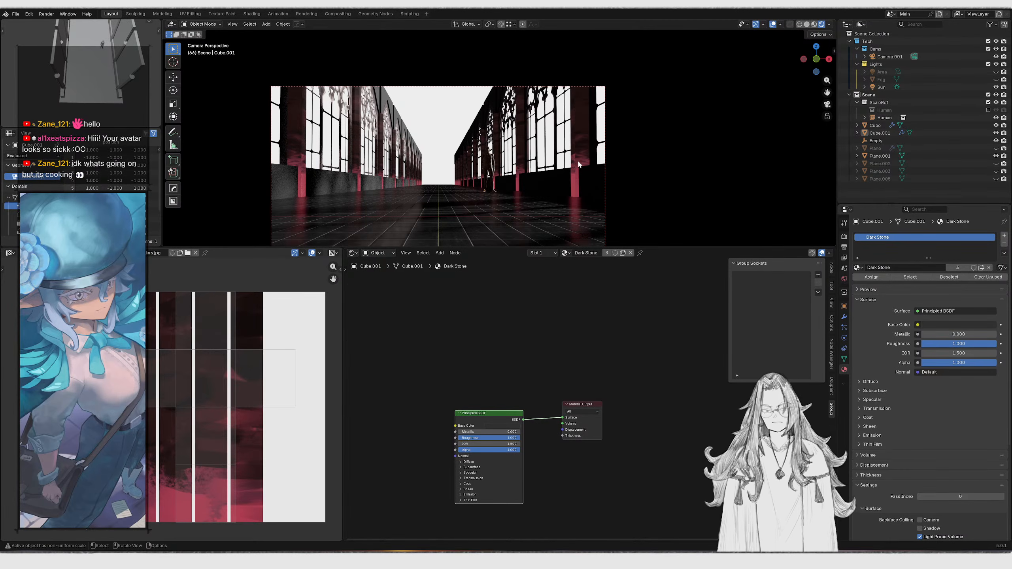
pyautogui.moveTo(564, 167); pyautogui.dragTo(583, 115, button='middle')
pyautogui.scroll(-3, 582, 136)
pyautogui.hotkey('alt', 'h')
pyautogui.scroll(-14, 580, 135)
pyautogui.scroll(5, 596, 145)
# Select and delete an unneeded object in the upper part of the scene
pyautogui.click(583, 115)
pyautogui.moveTo(538, 142); pyautogui.dragTo(322, 124, button='middle')
pyautogui.click(293, 131)
pyautogui.press('g')
pyautogui.rightClick(291, 107)
pyautogui.press('x')
pyautogui.click(292, 107)
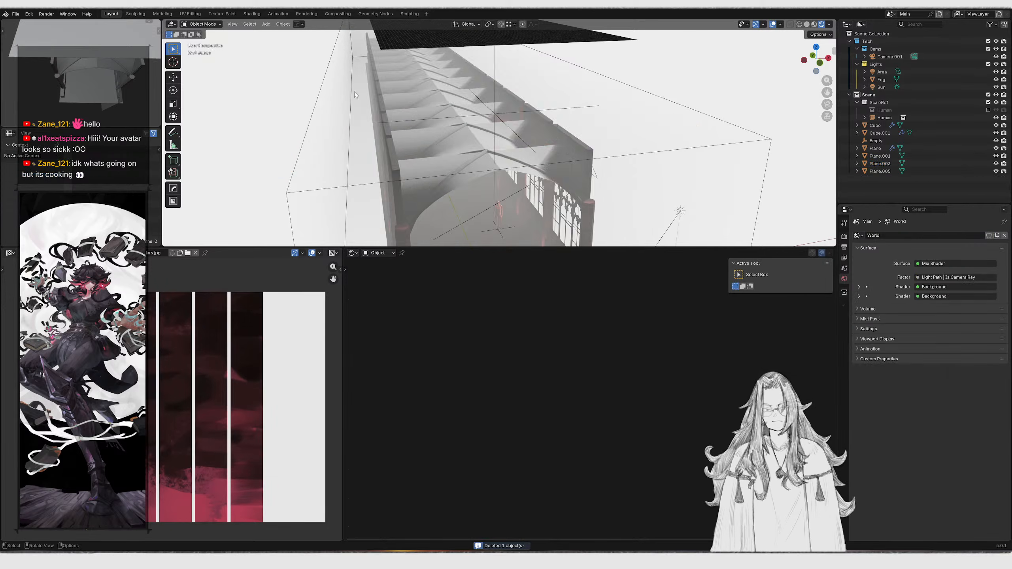
# Select and delete another unneeded object above the nave
pyautogui.keyDown('shift'); pyautogui.moveTo(482, 40); pyautogui.dragTo(474, 109, button='middle'); pyautogui.keyUp('shift')
pyautogui.click(475, 110)
pyautogui.press('x')
pyautogui.click(475, 110)
# Select the Fog volume, review it through the camera, and hide it from the viewport
pyautogui.moveTo(488, 168); pyautogui.dragTo(480, 114, button='middle')
pyautogui.scroll(2, 502, 128)
pyautogui.click(532, 159)
pyautogui.moveTo(490, 164)
pyautogui.mouseDown(button='middle')
pyautogui.moveTo(473, 170)
pyautogui.moveTo(479, 149)
pyautogui.mouseUp(button='middle')
pyautogui.press('KP_0')
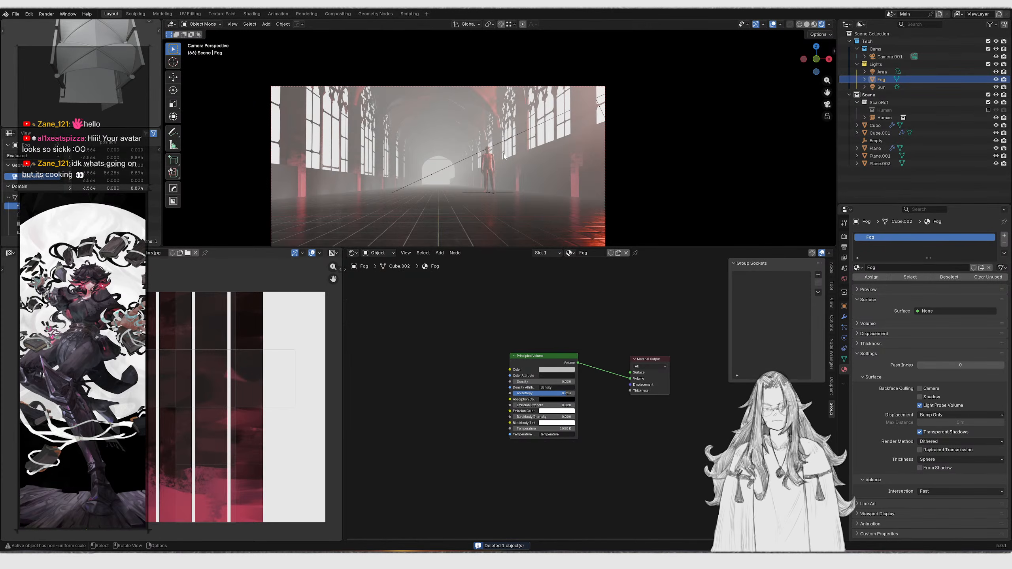
pyautogui.moveTo(504, 156); pyautogui.dragTo(519, 125, button='middle')
pyautogui.moveTo(638, 339); pyautogui.dragTo(560, 365, button='middle')
pyautogui.click(574, 386)
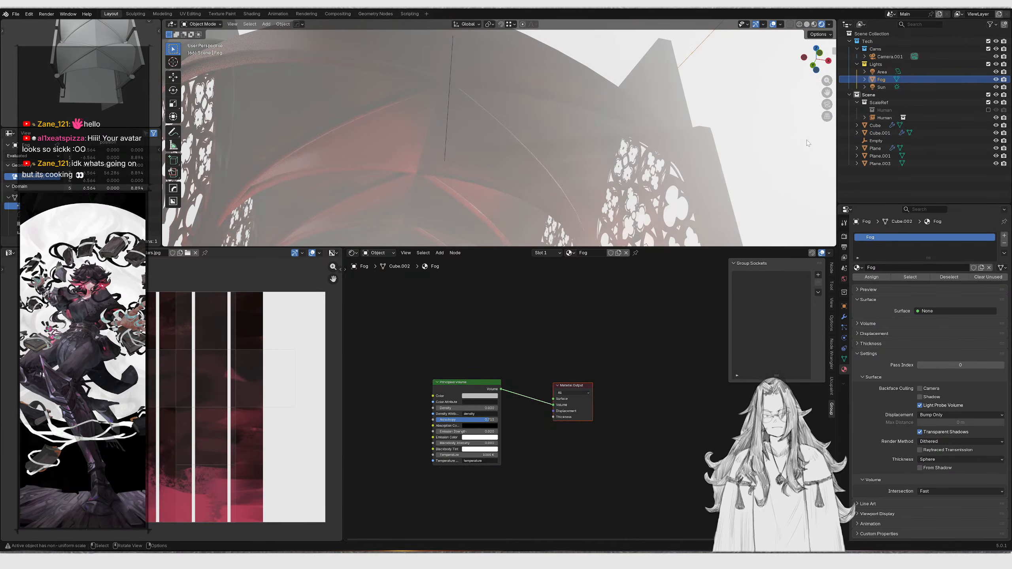
pyautogui.click(996, 79)
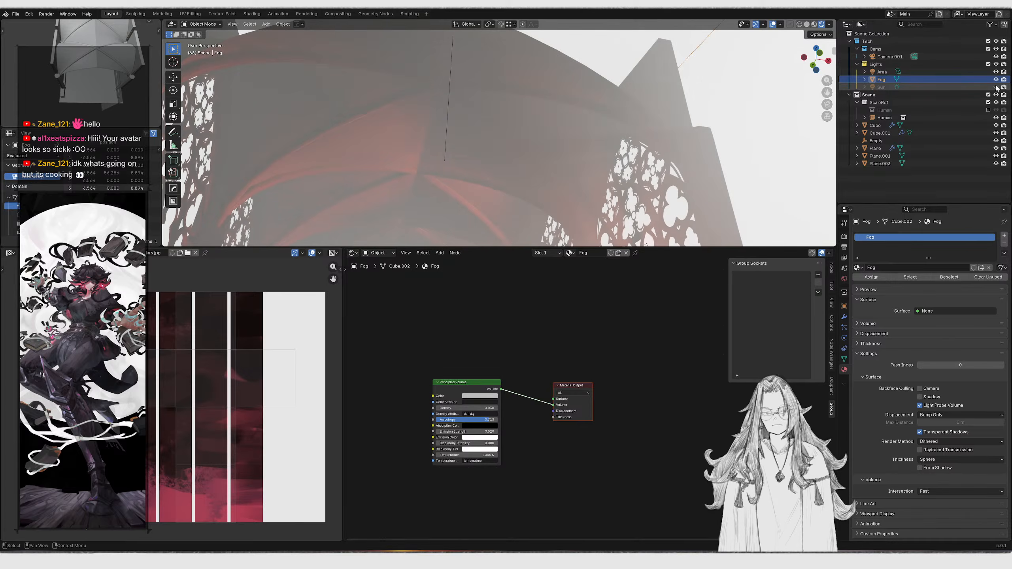
# Reposition the Principled Volume node in the Fog material's node tree
pyautogui.scroll(-4, 400, 129)
pyautogui.moveTo(400, 129); pyautogui.dragTo(403, 160, button='middle')
pyautogui.scroll(5, 458, 131)
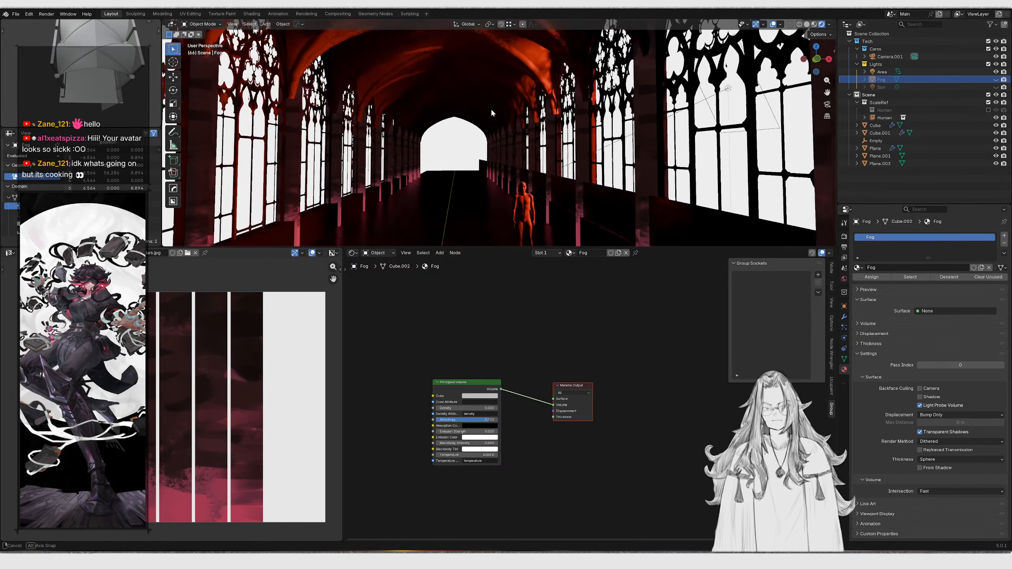
pyautogui.moveTo(474, 109); pyautogui.dragTo(490, 113, button='middle')
pyautogui.scroll(-2, 518, 364)
pyautogui.moveTo(558, 362); pyautogui.dragTo(563, 419)
pyautogui.press('g')
pyautogui.click(605, 422)
pyautogui.scroll(10, 530, 383)
pyautogui.moveTo(511, 363); pyautogui.dragTo(553, 357, button='middle')
# Select the Plane object and open its geometry node tree in the Geometry Node Editor
pyautogui.click(522, 36)
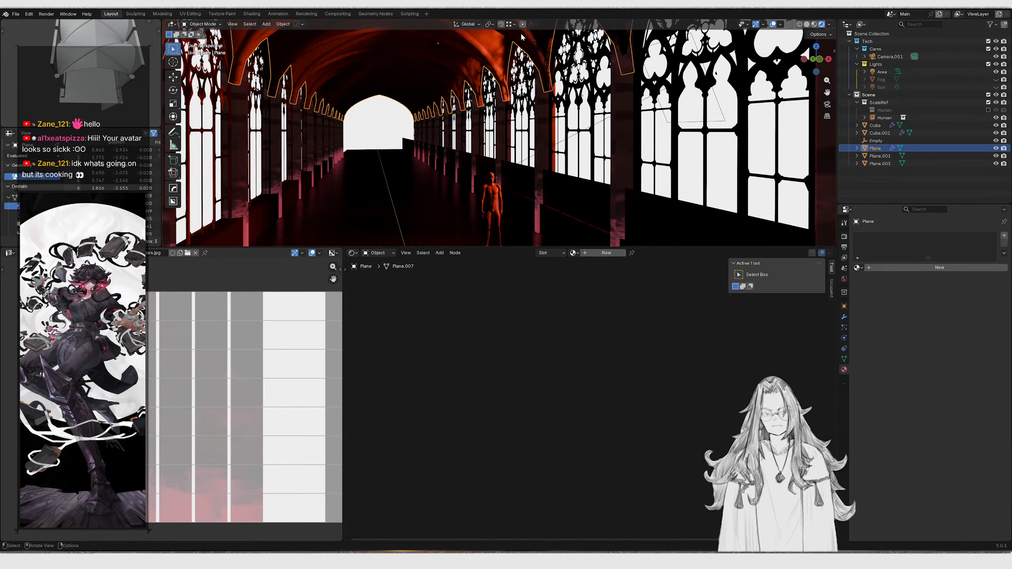
pyautogui.click(352, 253)
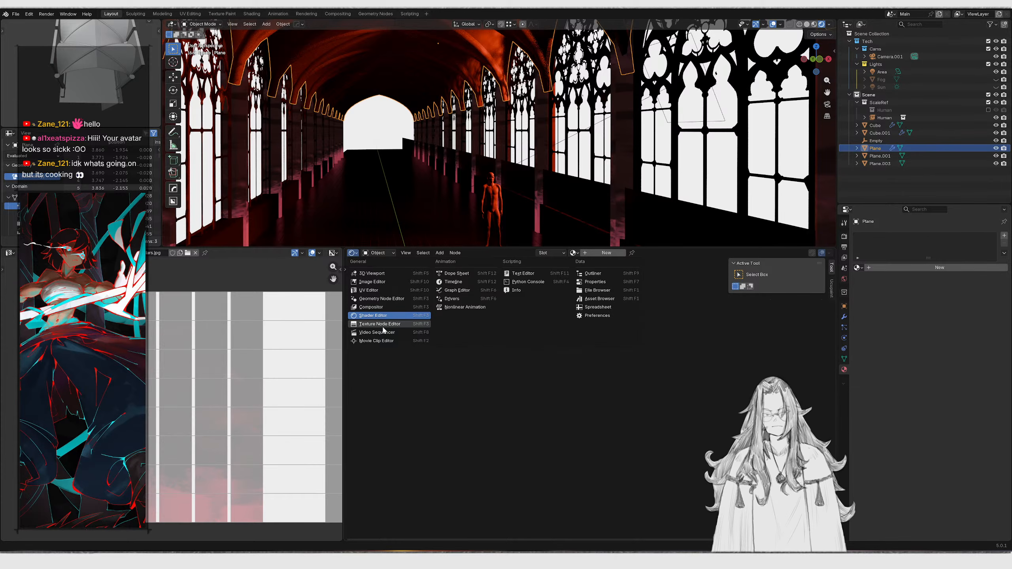
pyautogui.click(381, 298)
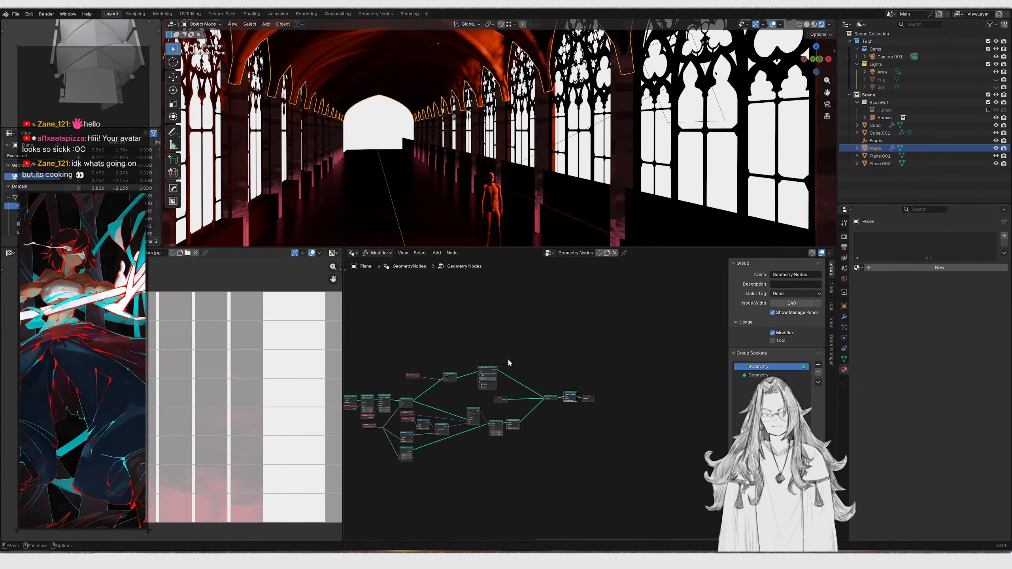
# Insert a Set Material node before the Group Output and set its material to Dark Stone
pyautogui.scroll(10, 567, 368)
pyautogui.press('g')
pyautogui.press('x')
pyautogui.moveTo(556, 354); pyautogui.dragTo(570, 381)
pyautogui.click(590, 331)
pyautogui.write('set mater')
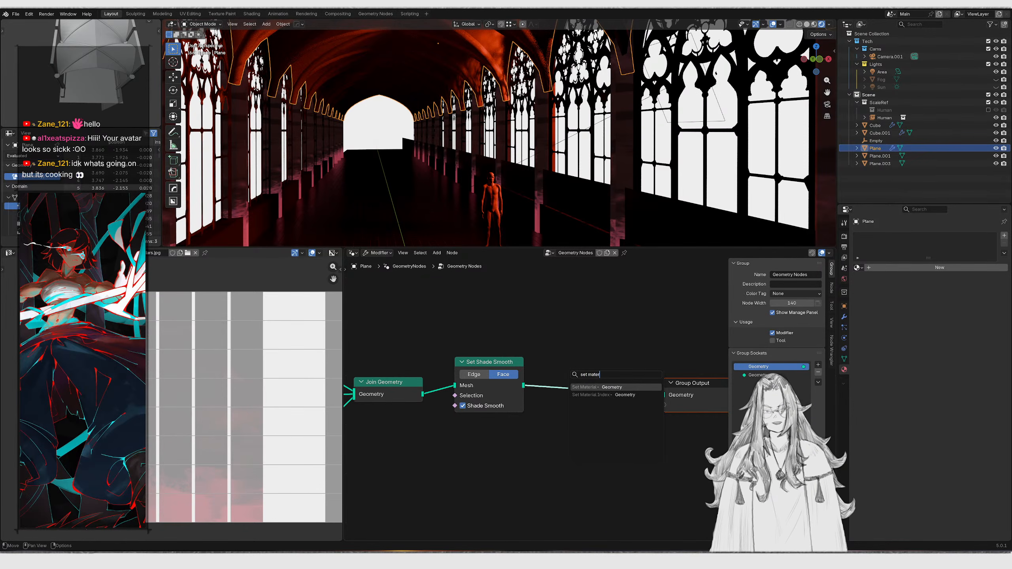
pyautogui.press('Return')
pyautogui.click(594, 397)
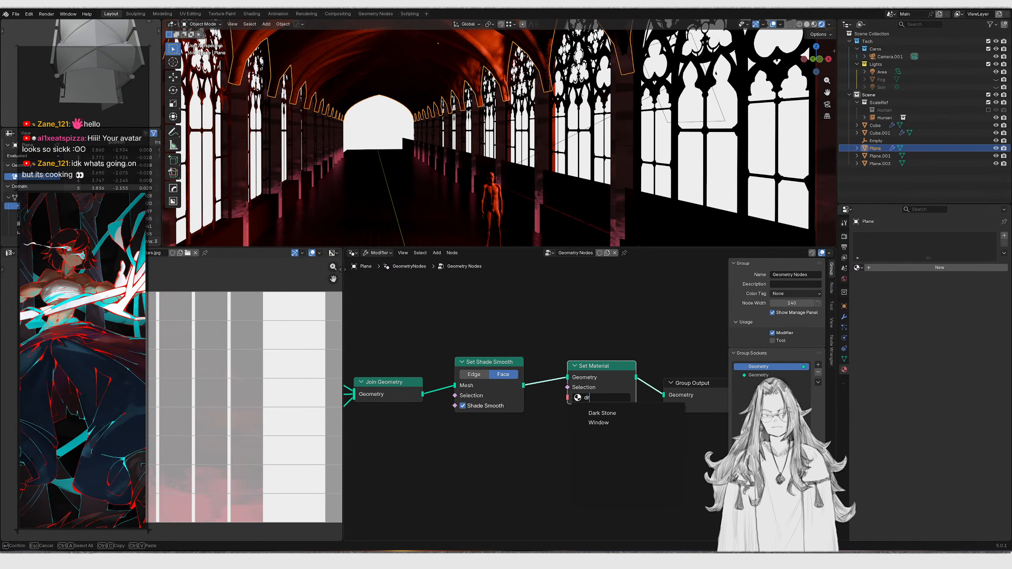
pyautogui.click(598, 413)
pyautogui.press('KP_0')
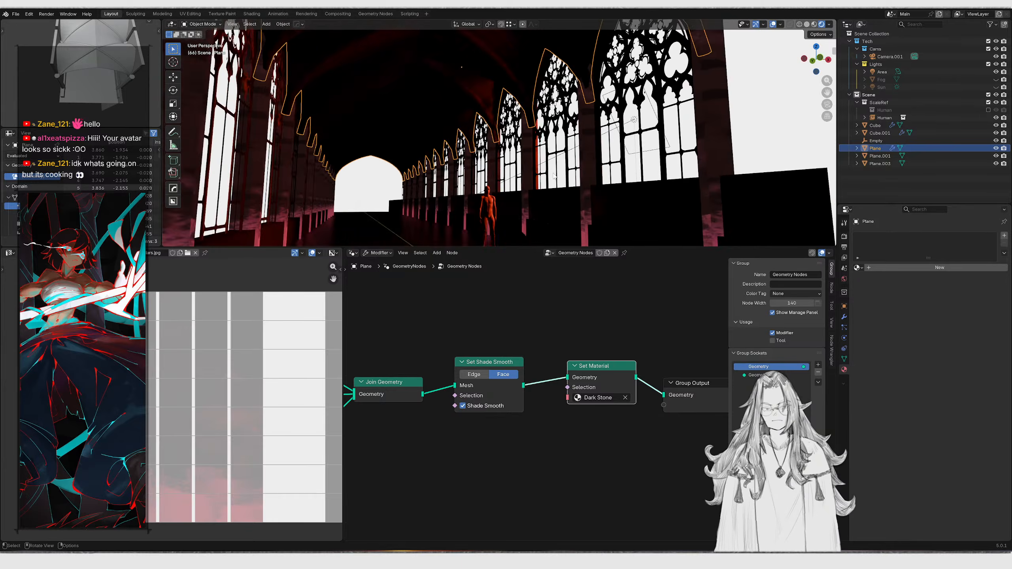
pyautogui.click(448, 171)
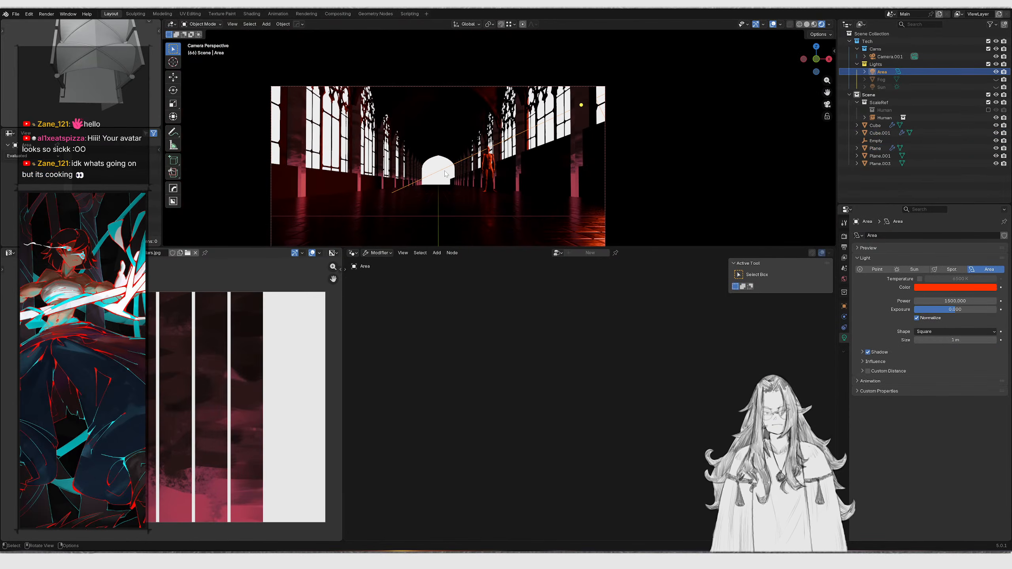
# Rotate the Area light around the global Z axis by about -10 degrees
pyautogui.press('r')
pyautogui.press('z')
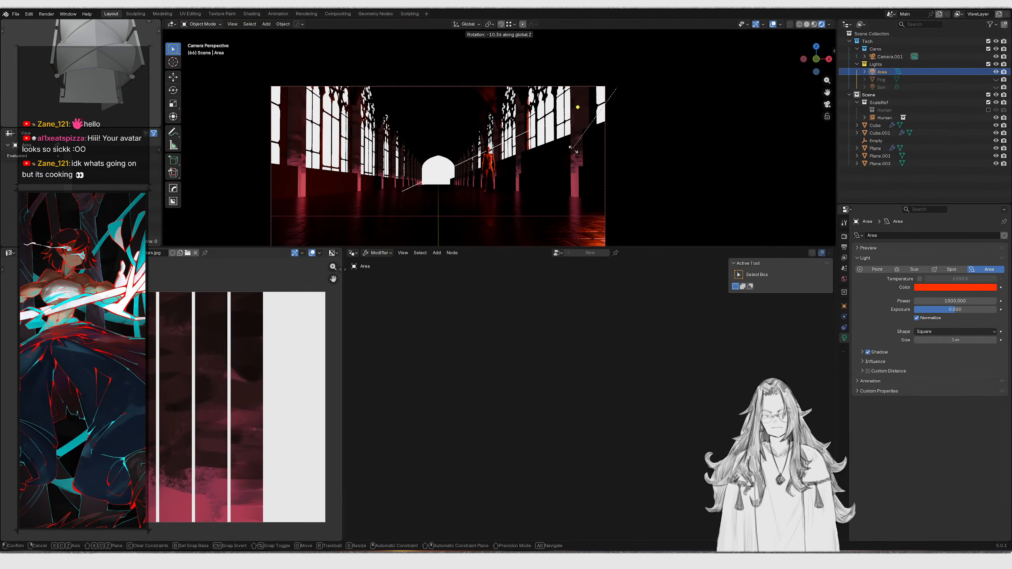
pyautogui.click(520, 174)
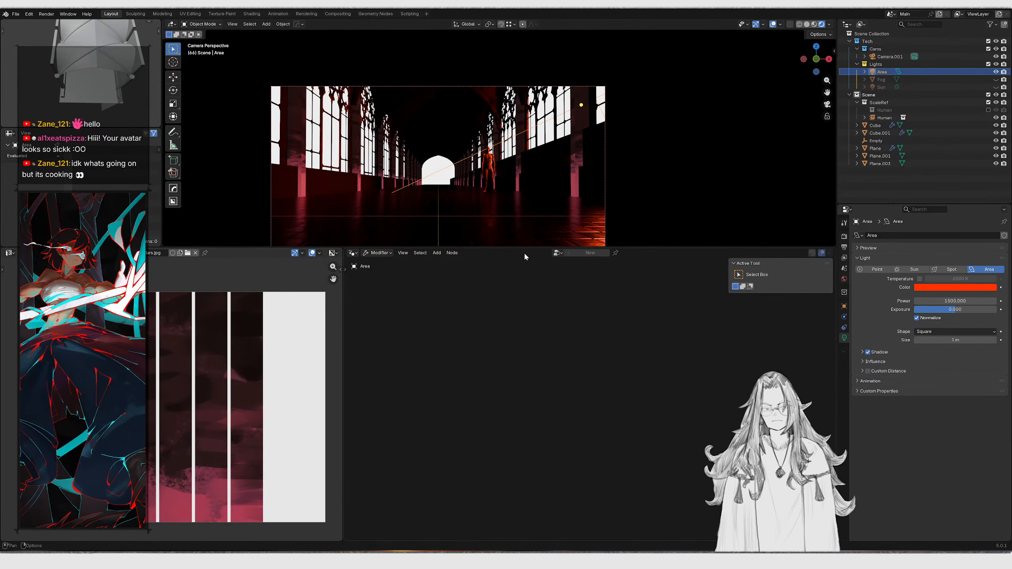
# Enlarge the 3D viewport and inspect the hall's window and wall objects from the camera and free views
pyautogui.moveTo(524, 247); pyautogui.dragTo(504, 342)
pyautogui.scroll(3, 520, 250)
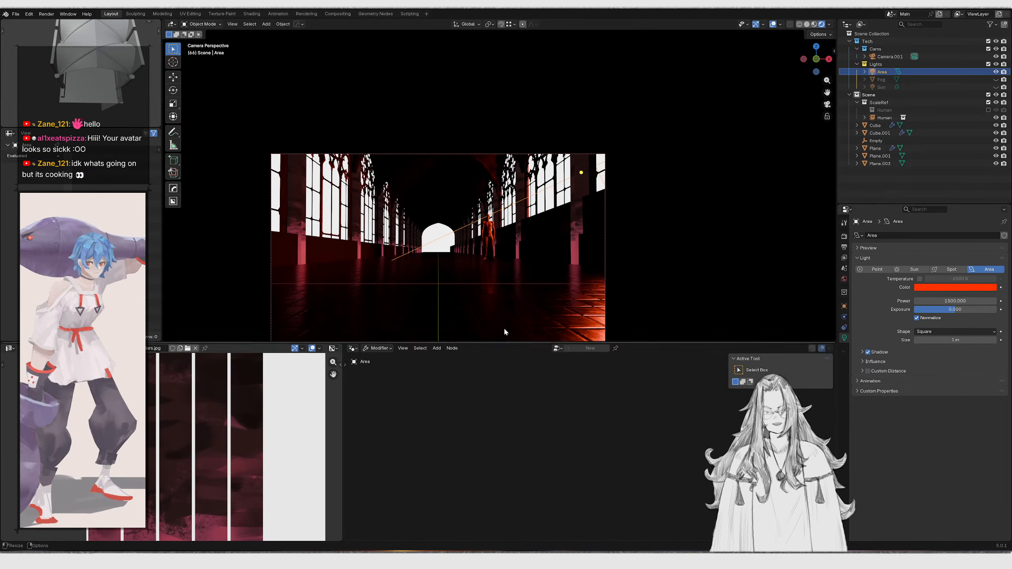
pyautogui.keyDown('shift'); pyautogui.moveTo(520, 251); pyautogui.dragTo(557, 239, button='middle'); pyautogui.keyUp('shift')
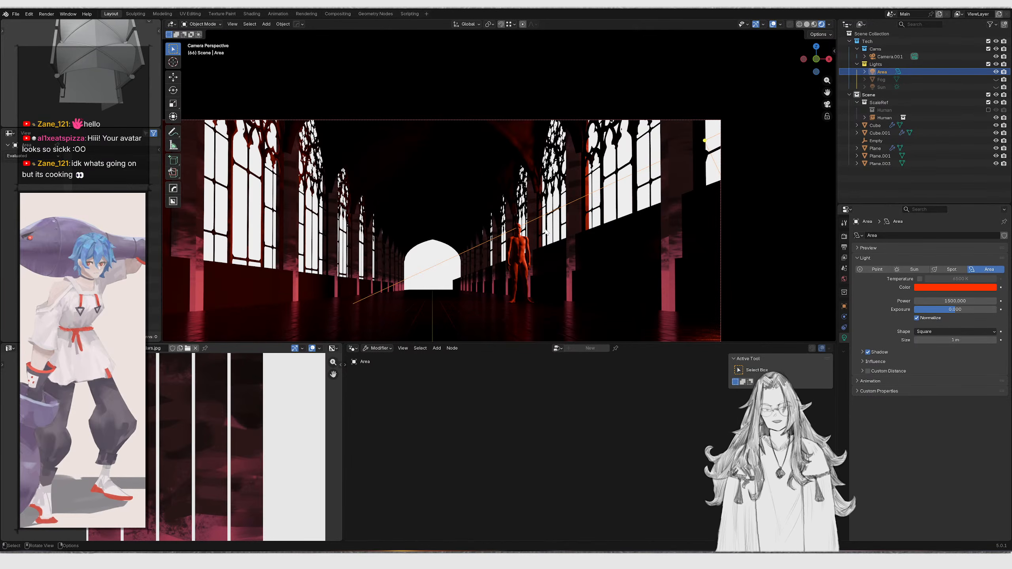
pyautogui.click(612, 147)
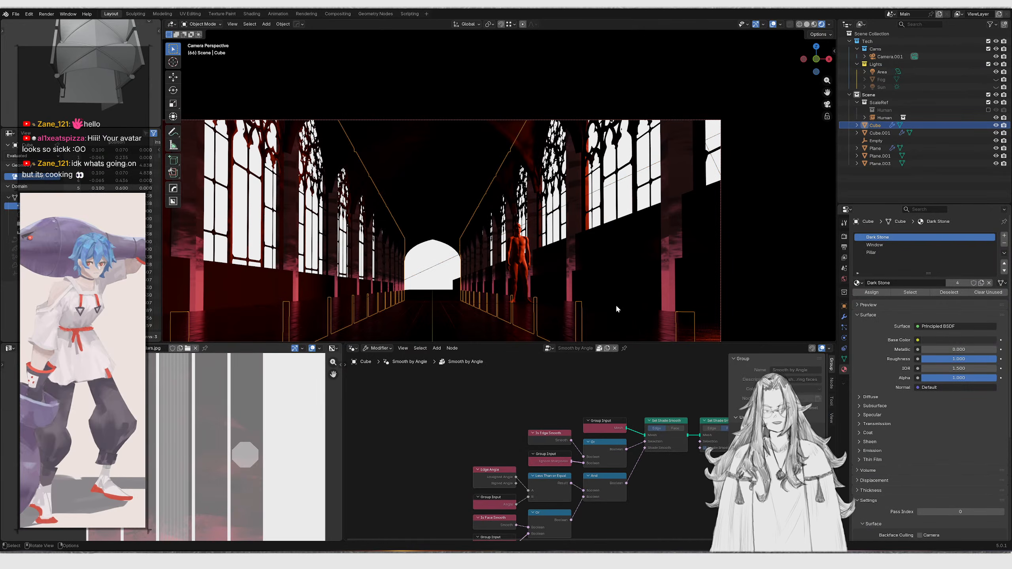
pyautogui.scroll(-2, 398, 294)
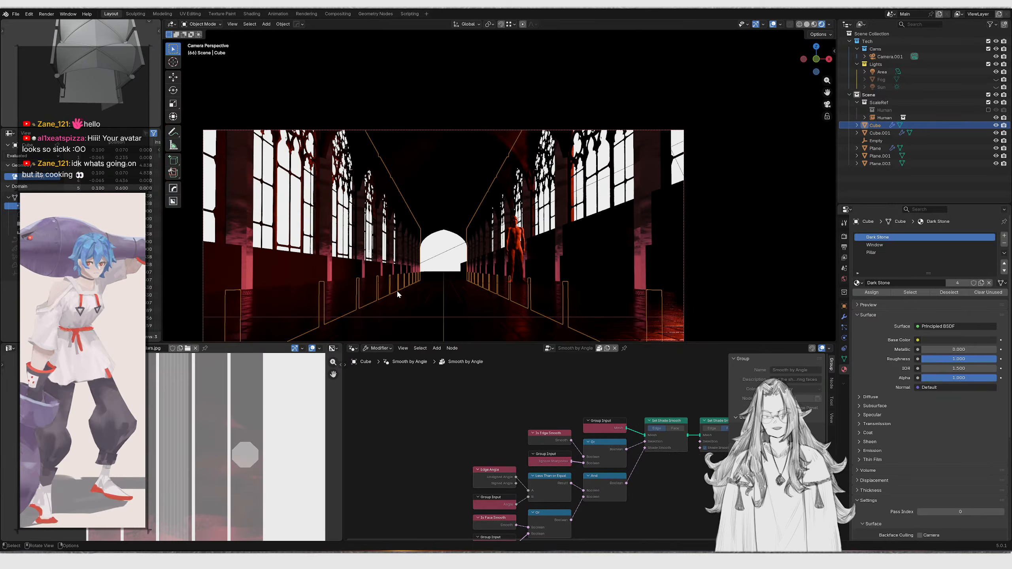
pyautogui.click(445, 236)
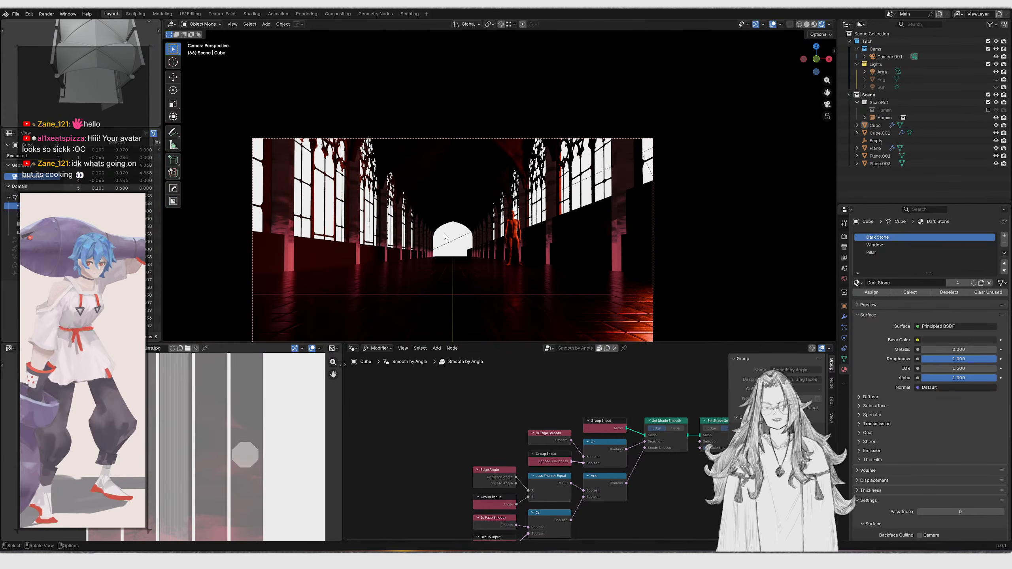
pyautogui.moveTo(463, 246); pyautogui.dragTo(436, 219, button='middle')
pyautogui.click(425, 196)
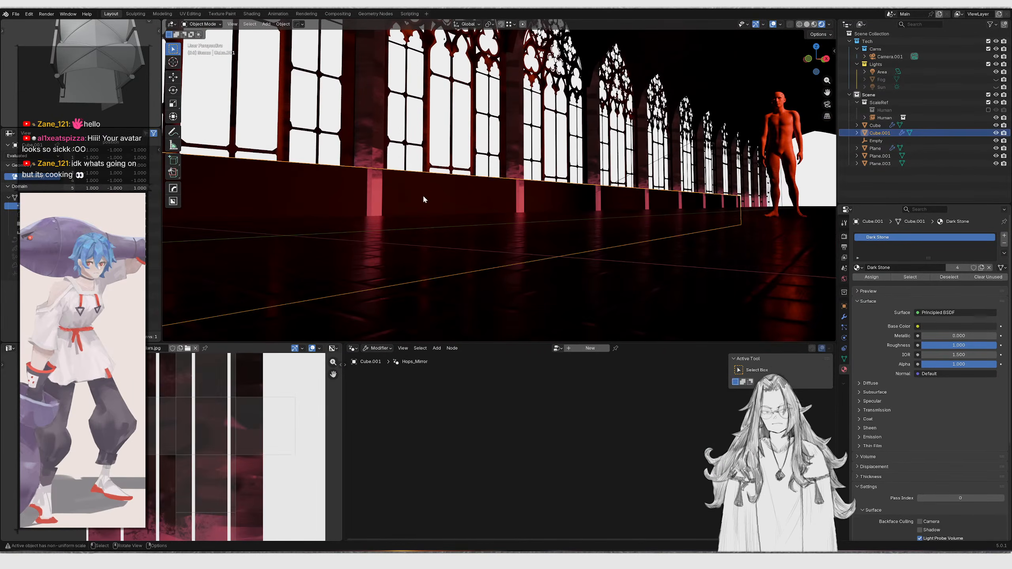
pyautogui.press('g')
pyautogui.rightClick(491, 222)
pyautogui.click(491, 221)
pyautogui.press('KP_0')
pyautogui.keyDown('shift'); pyautogui.moveTo(577, 111); pyautogui.dragTo(650, 286, button='middle'); pyautogui.keyUp('shift')
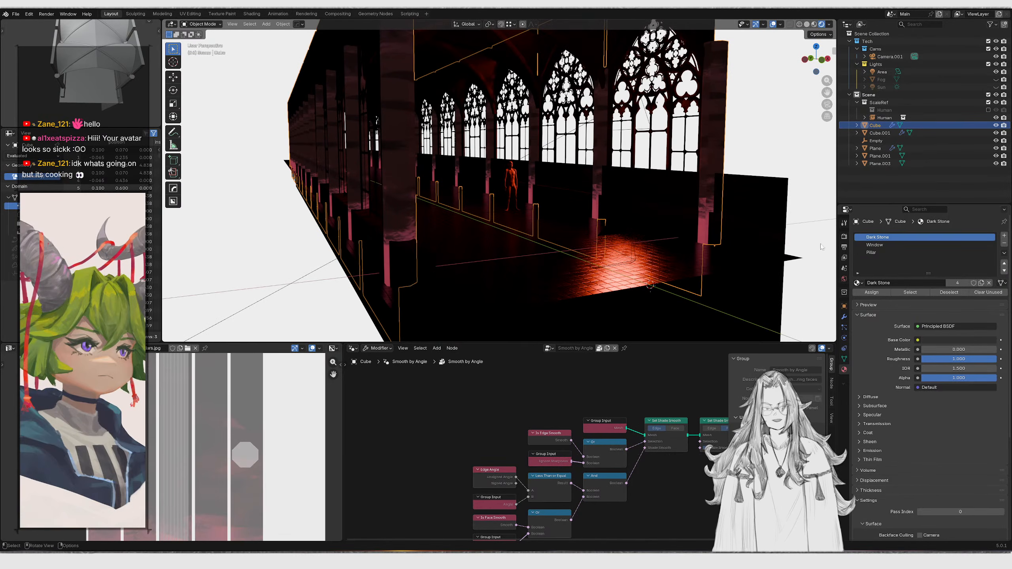
# Open the Window material in the Shader Editor, connect its image color to Emission Color and set emission strength to 1
pyautogui.click(876, 245)
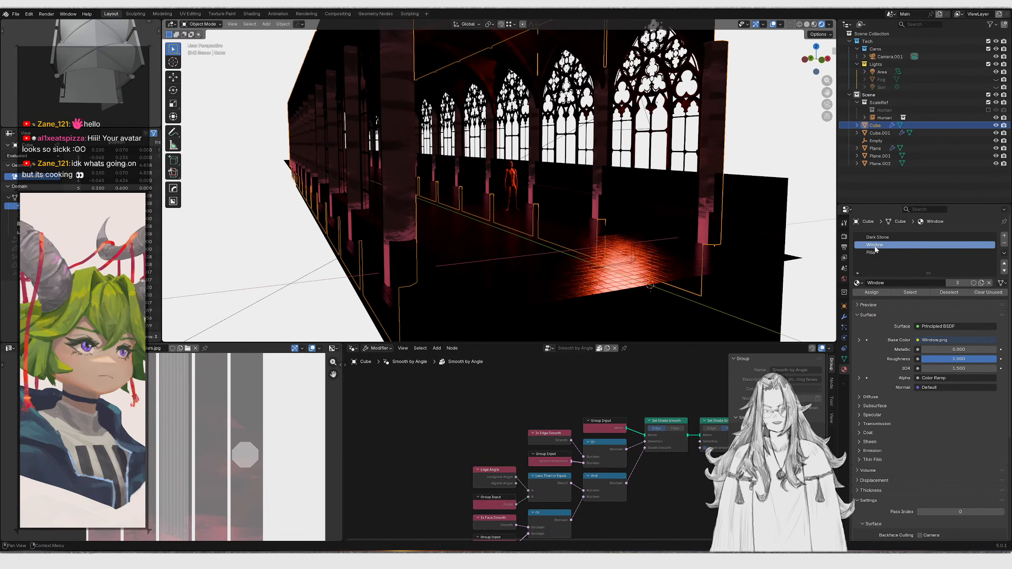
pyautogui.click(353, 348)
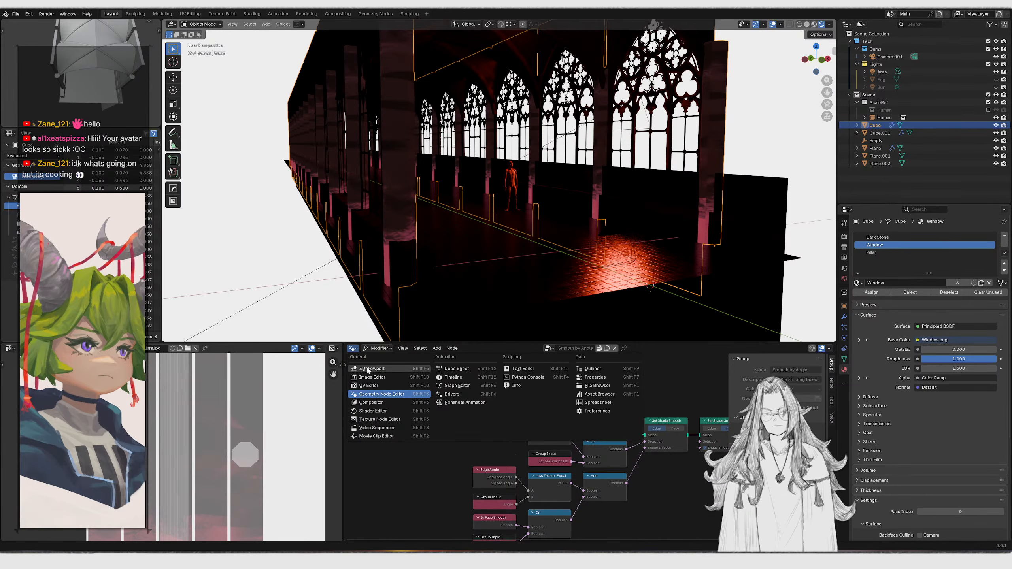
pyautogui.click(372, 411)
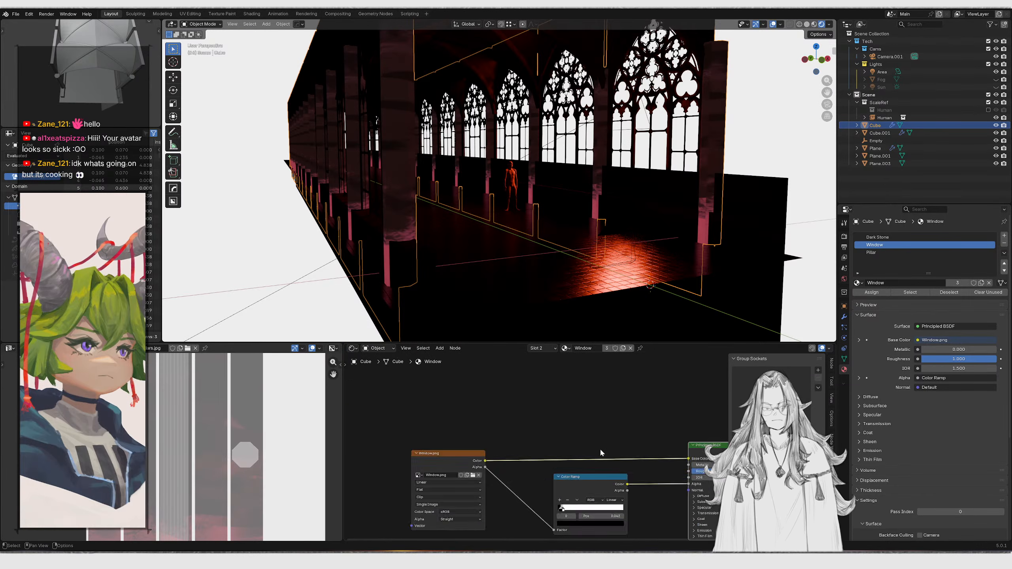
pyautogui.scroll(5, 570, 425)
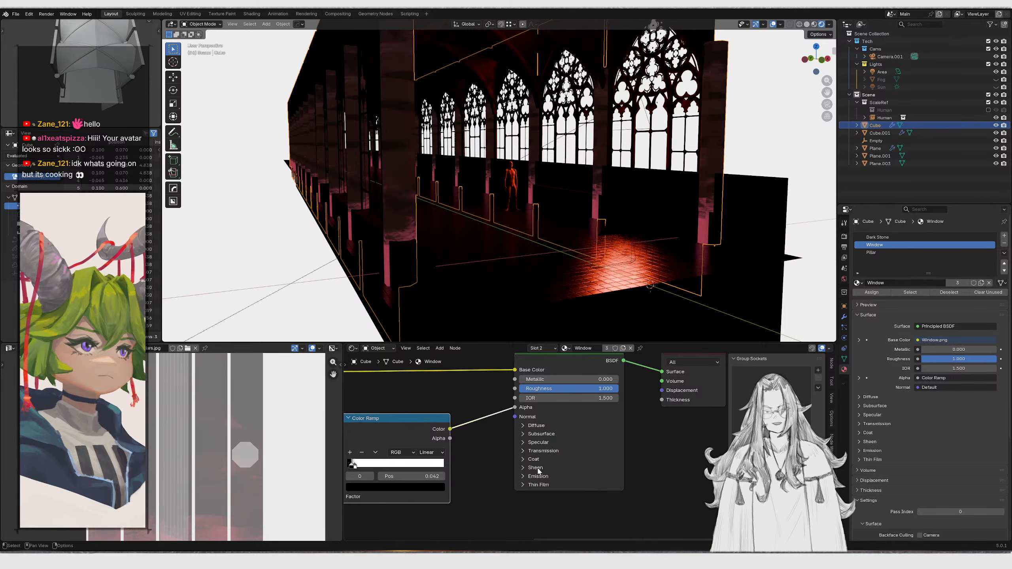
pyautogui.click(525, 477)
pyautogui.scroll(-3, 530, 442)
pyautogui.moveTo(486, 432); pyautogui.dragTo(540, 433, button='middle')
pyautogui.moveTo(464, 417); pyautogui.dragTo(444, 464)
pyautogui.moveTo(348, 386); pyautogui.dragTo(585, 476)
pyautogui.doubleClick(621, 484)
pyautogui.write('1')
pyautogui.press('Return')
# Review the emissive windows in the hall from the camera and in fly navigation
pyautogui.moveTo(598, 276); pyautogui.dragTo(611, 258, button='middle')
pyautogui.scroll(4, 611, 258)
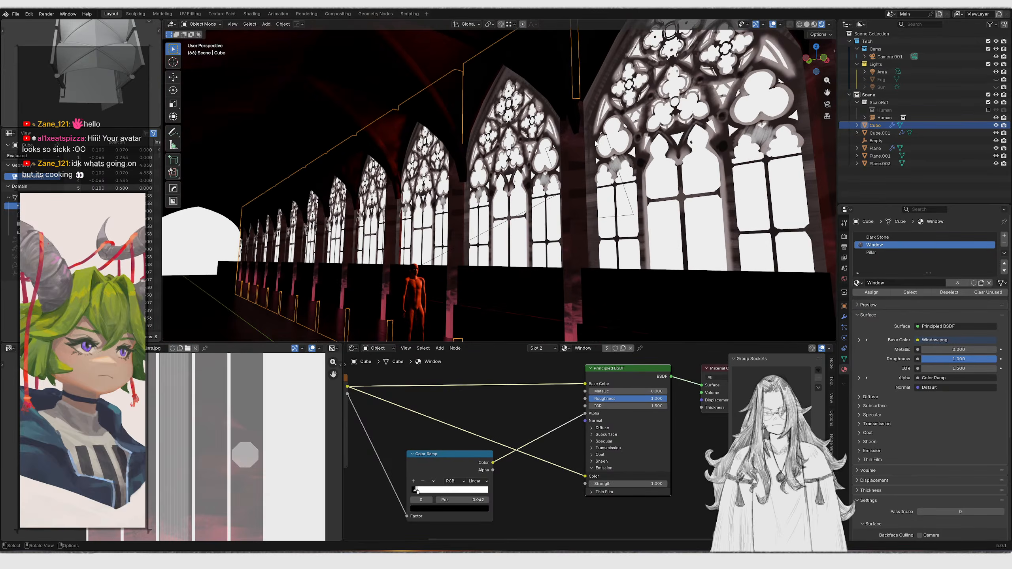
pyautogui.press('KP_0')
pyautogui.keyDown('shift'); pyautogui.moveTo(533, 204); pyautogui.dragTo(483, 219, button='middle'); pyautogui.keyUp('shift')
pyautogui.scroll(3, 422, 230)
pyautogui.hotkey('shift', '`')
pyautogui.rightClick(421, 230)
pyautogui.press('KP_0')
pyautogui.keyDown('shift'); pyautogui.moveTo(502, 262); pyautogui.dragTo(544, 163, button='middle'); pyautogui.keyUp('shift')
# Select the extra Plane.003 object in the hall and delete it
pyautogui.click(545, 242)
pyautogui.press('g')
pyautogui.rightClick(554, 242)
pyautogui.scroll(-6, 534, 250)
pyautogui.moveTo(553, 242); pyautogui.dragTo(481, 192, button='middle')
pyautogui.scroll(5, 510, 191)
pyautogui.press('x')
pyautogui.click(512, 211)
pyautogui.press('KP_0')
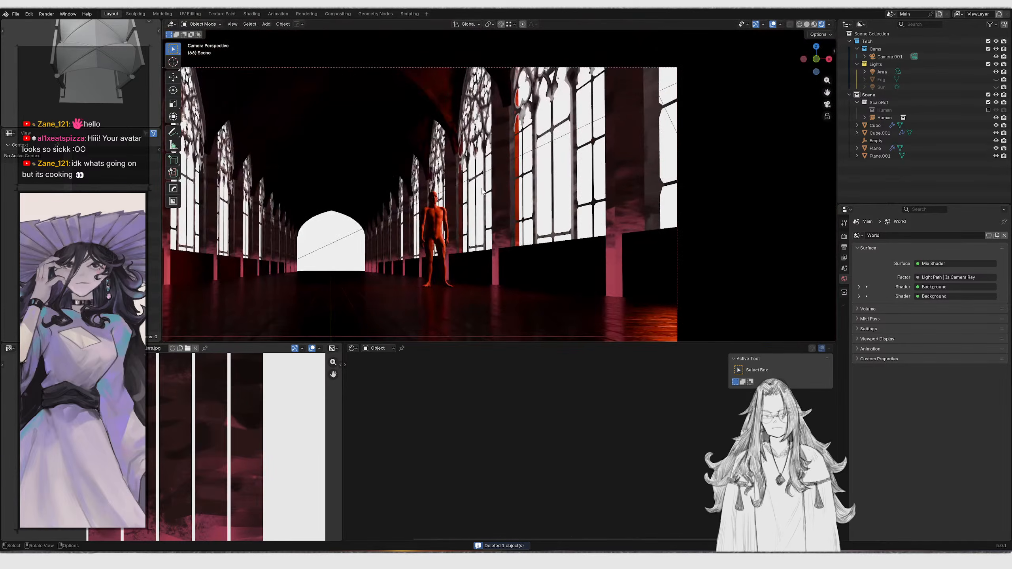
# Hide the Area light and enable the Sun light for viewport display
pyautogui.press('Home')
pyautogui.hotkey('shift', '`')
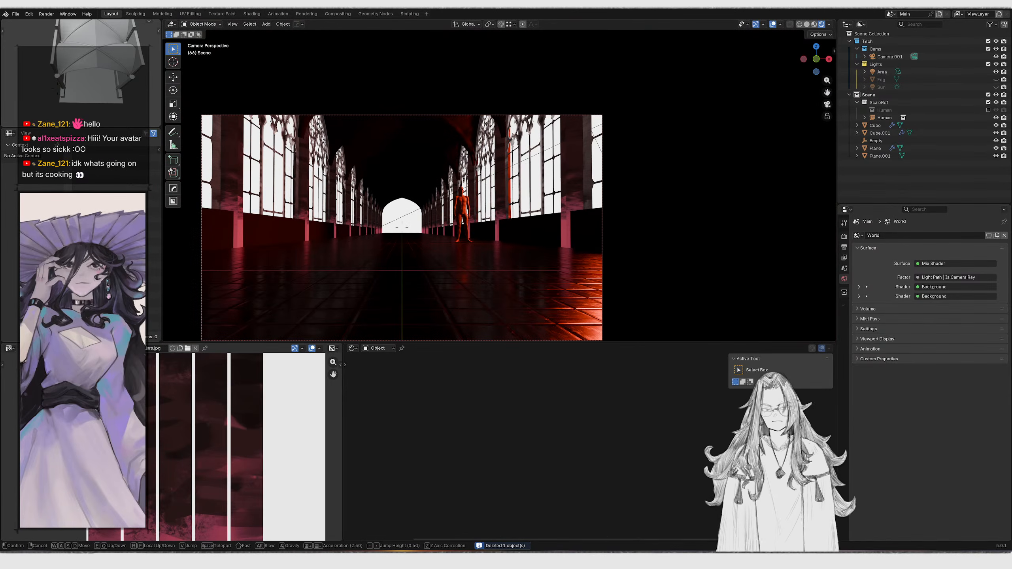
pyautogui.press('w')
pyautogui.press('d')
pyautogui.press('e')
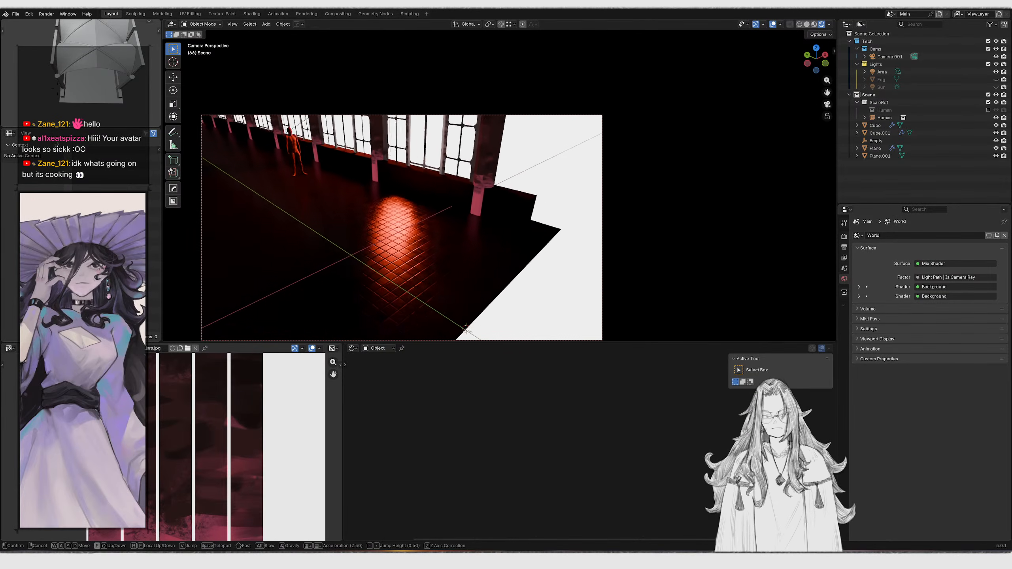
pyautogui.press('w')
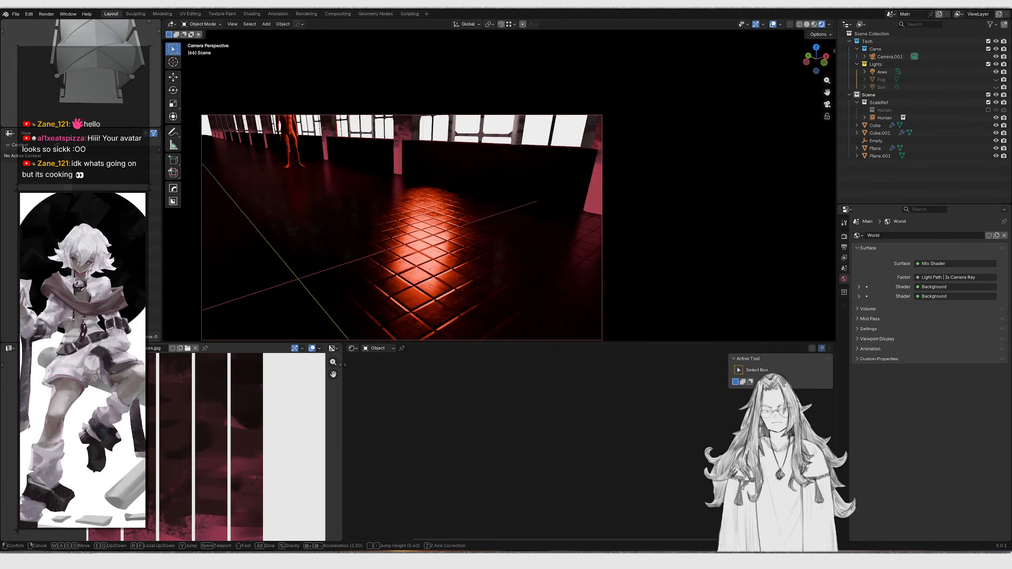
pyautogui.rightClick(292, 211)
pyautogui.scroll(-3, 292, 211)
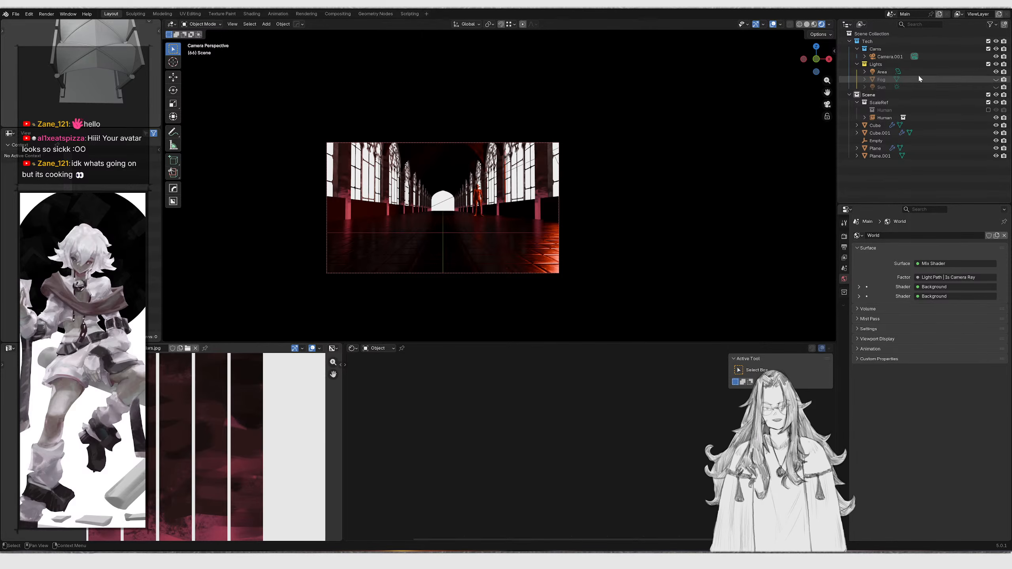
pyautogui.click(996, 72)
pyautogui.click(996, 87)
# Inspect the sunlit hall and its floor shadows in fly mode and through the camera
pyautogui.hotkey('shift', '`')
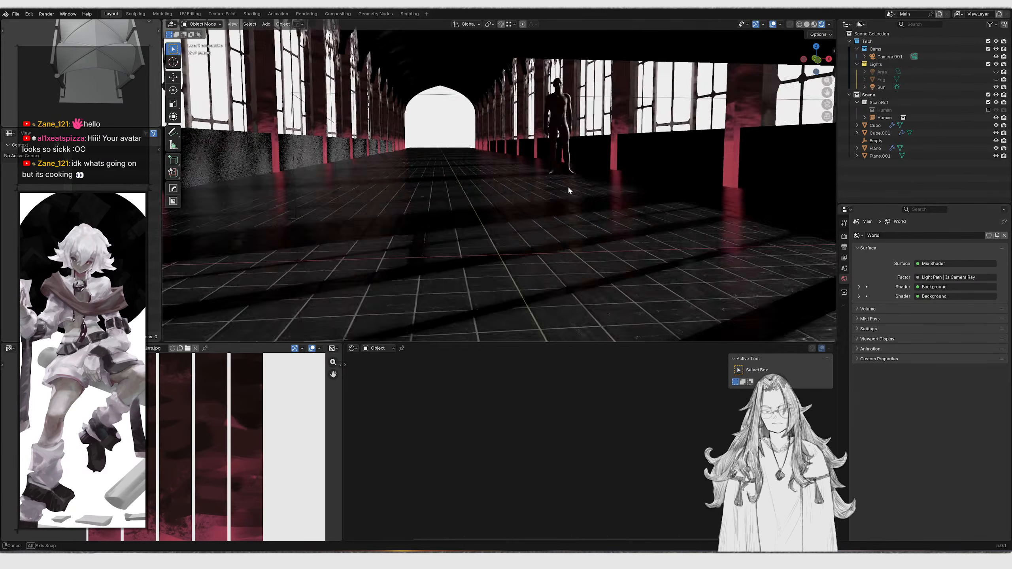
pyautogui.moveTo(512, 236); pyautogui.dragTo(573, 183, button='middle')
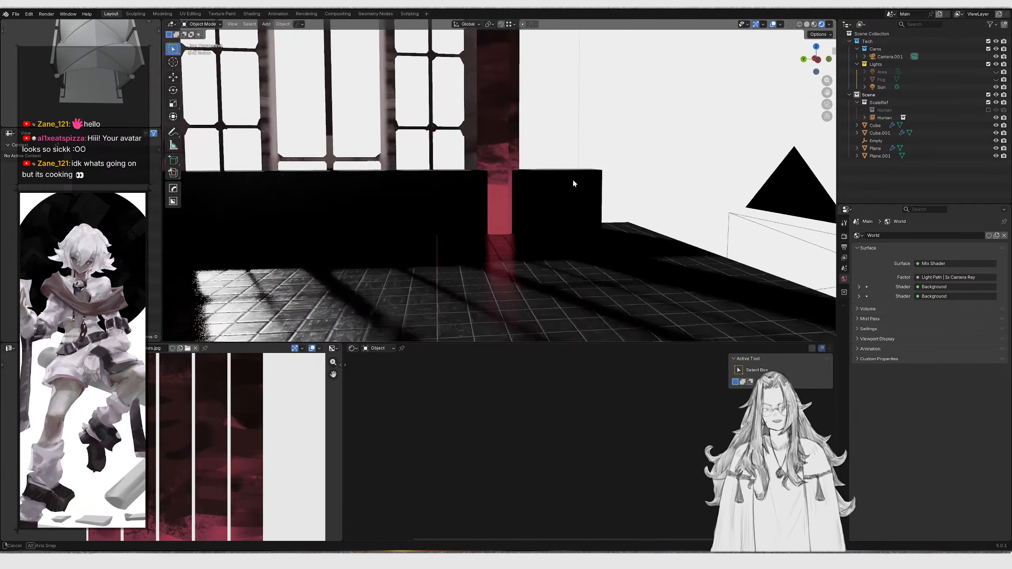
pyautogui.moveTo(379, 179); pyautogui.dragTo(553, 167, button='middle')
pyautogui.scroll(1, 529, 185)
pyautogui.click(553, 166)
pyautogui.press('g')
pyautogui.rightClick(589, 178)
pyautogui.press('KP_0')
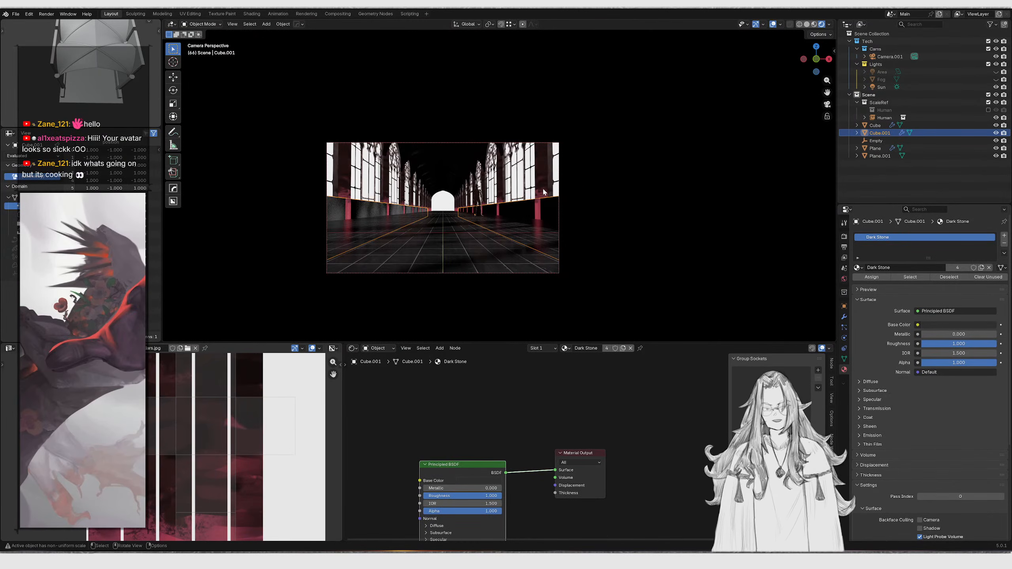
pyautogui.scroll(5, 537, 192)
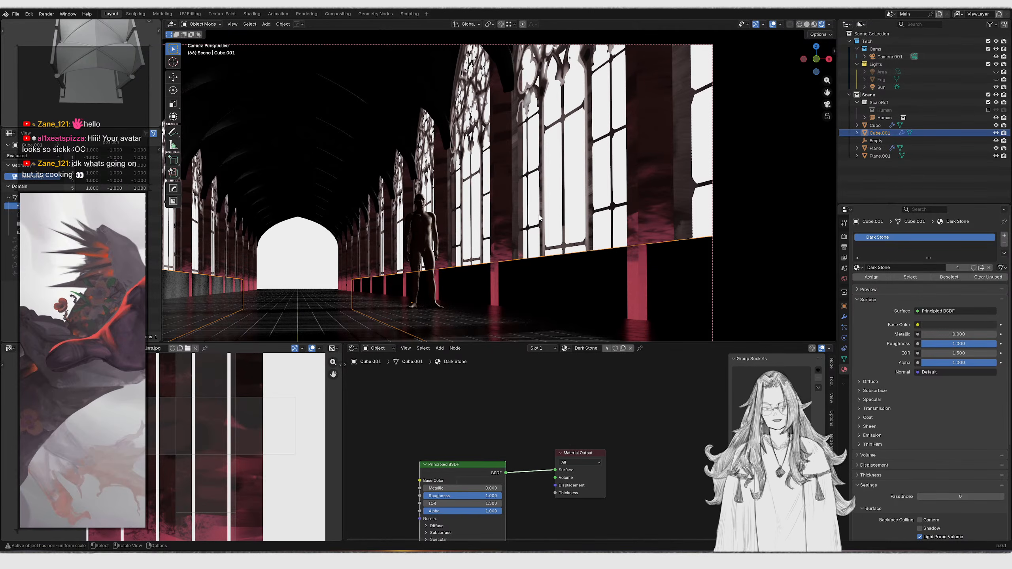
pyautogui.scroll(-3, 573, 193)
pyautogui.keyDown('shift'); pyautogui.moveTo(469, 149); pyautogui.dragTo(555, 146, button='middle'); pyautogui.keyUp('shift')
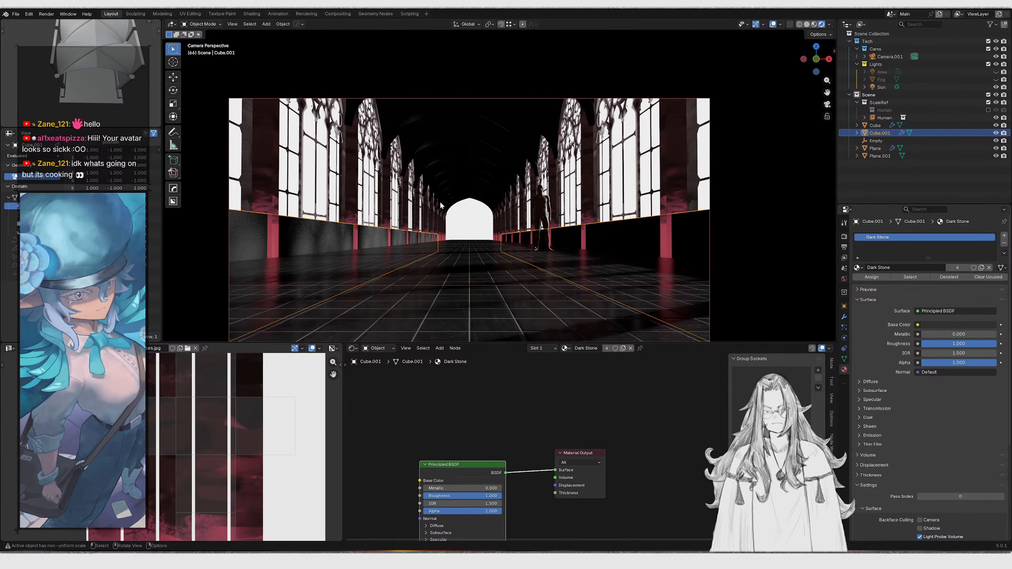
pyautogui.click(458, 223)
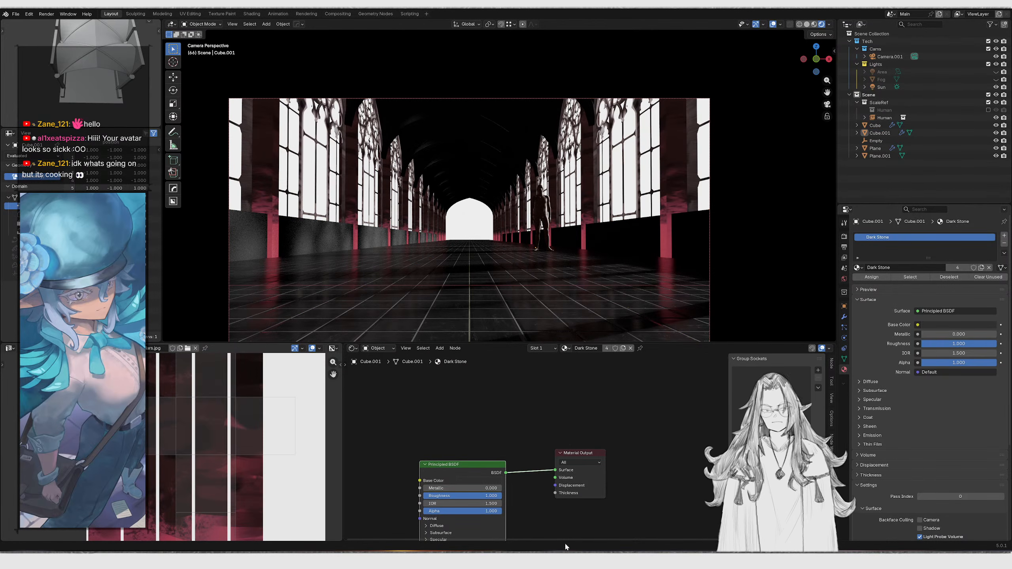
# Switch to Krita and create a new document from the Texture 4096x4096 8bit srgb template
pyautogui.hotkey('alt', 'Tab')
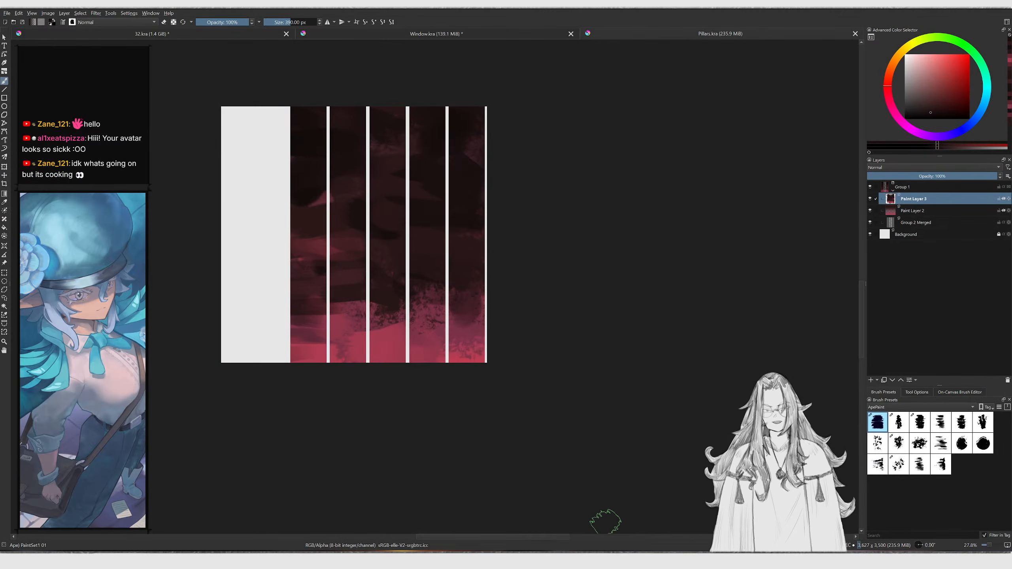
pyautogui.moveTo(440, 238)
pyautogui.mouseDown(button='middle')
pyautogui.moveTo(485, 267)
pyautogui.moveTo(486, 257)
pyautogui.mouseUp(button='middle')
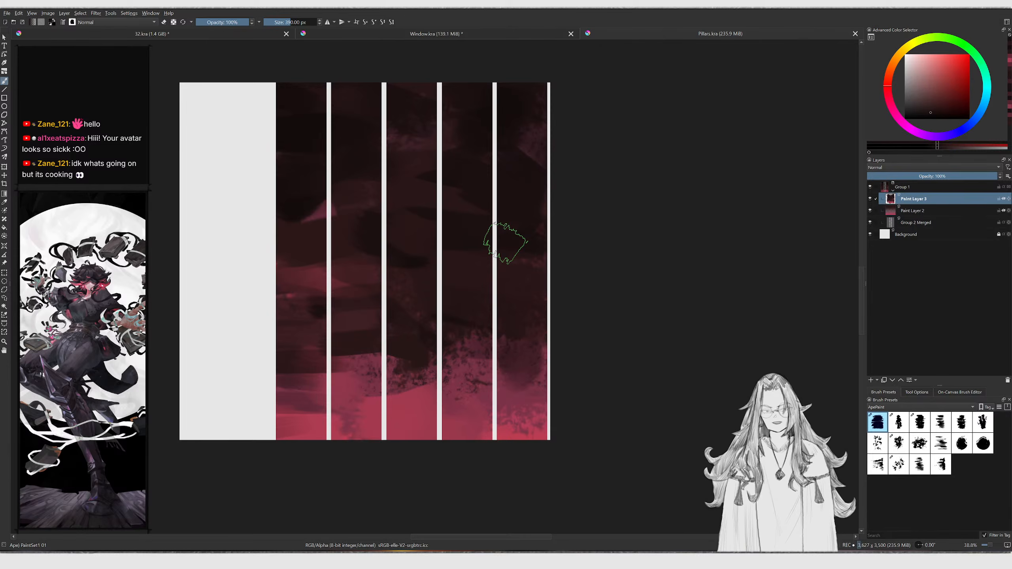
pyautogui.hotkey('ctrl', 'n')
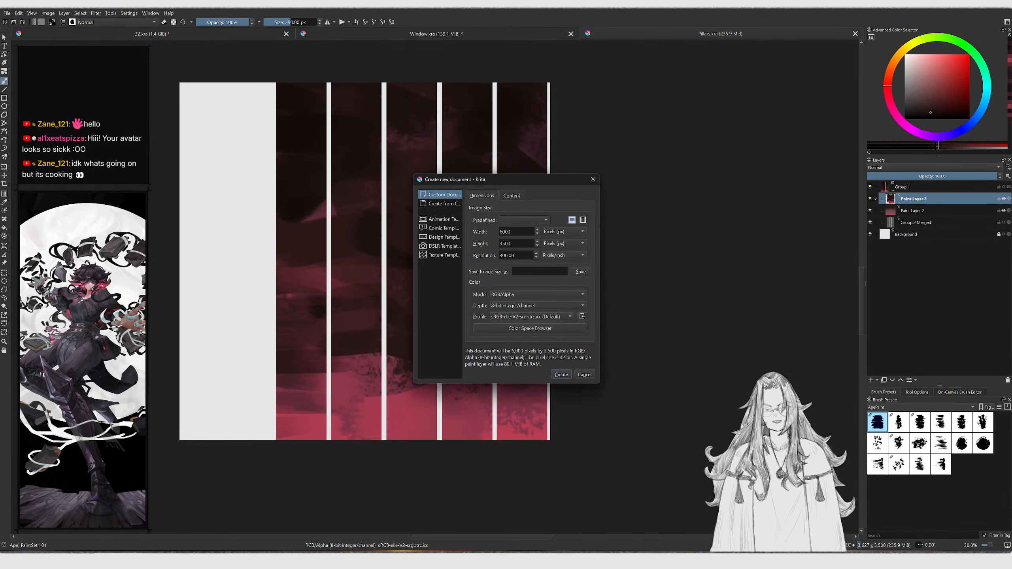
pyautogui.click(440, 255)
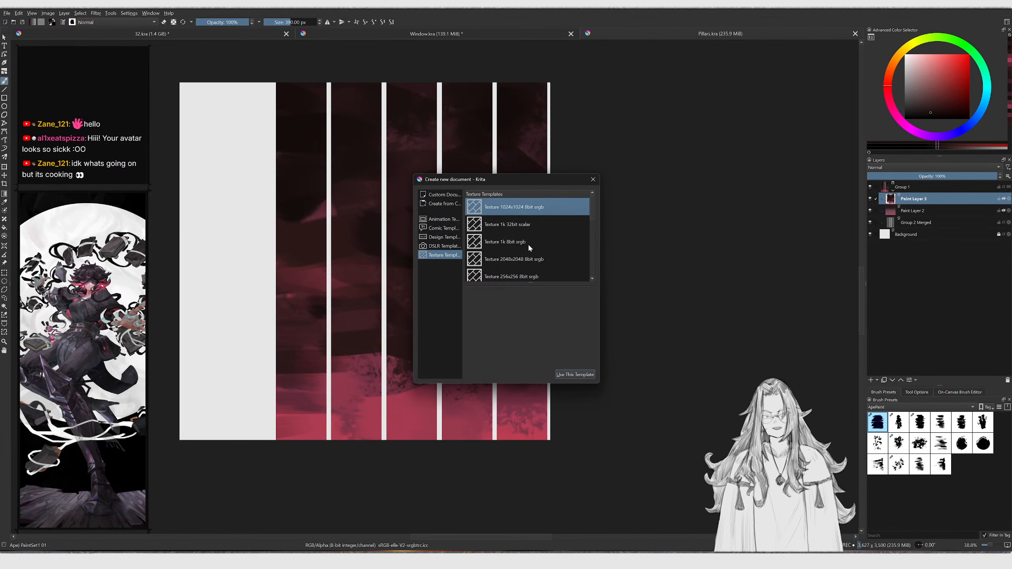
pyautogui.scroll(-2, 527, 245)
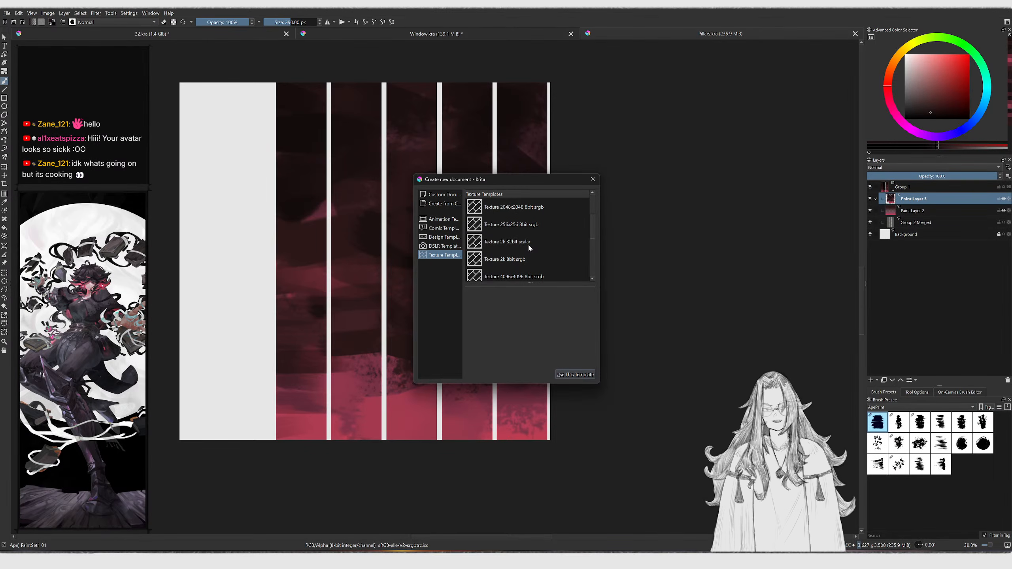
pyautogui.scroll(-1, 528, 247)
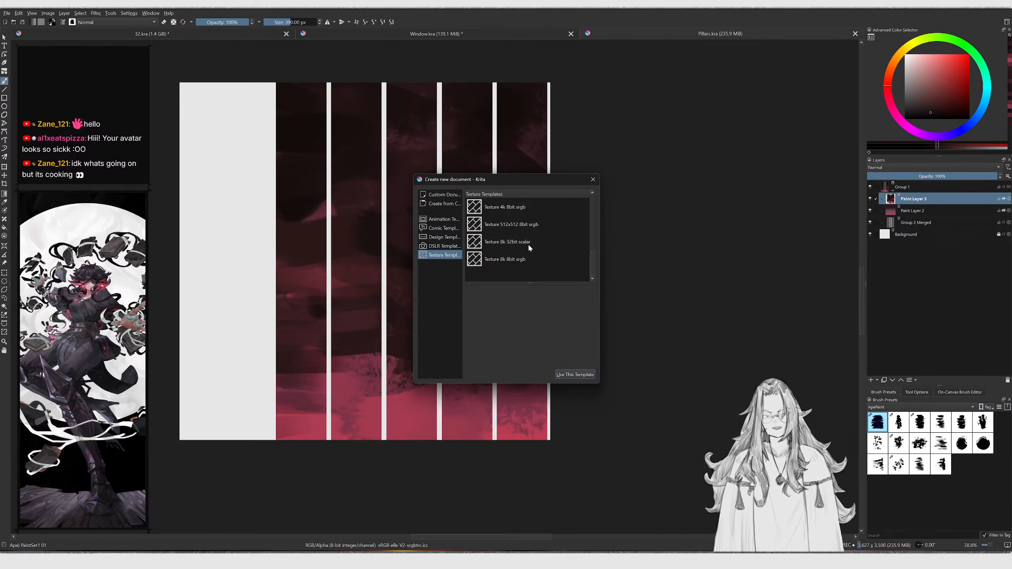
pyautogui.scroll(2, 528, 243)
pyautogui.scroll(-1, 528, 248)
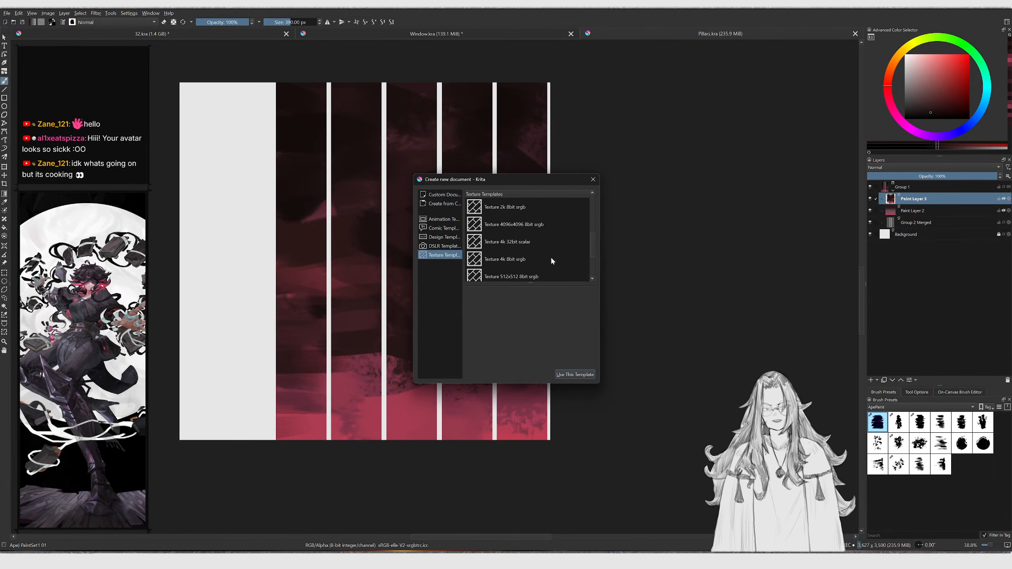
pyautogui.scroll(1, 551, 260)
pyautogui.scroll(-1, 551, 260)
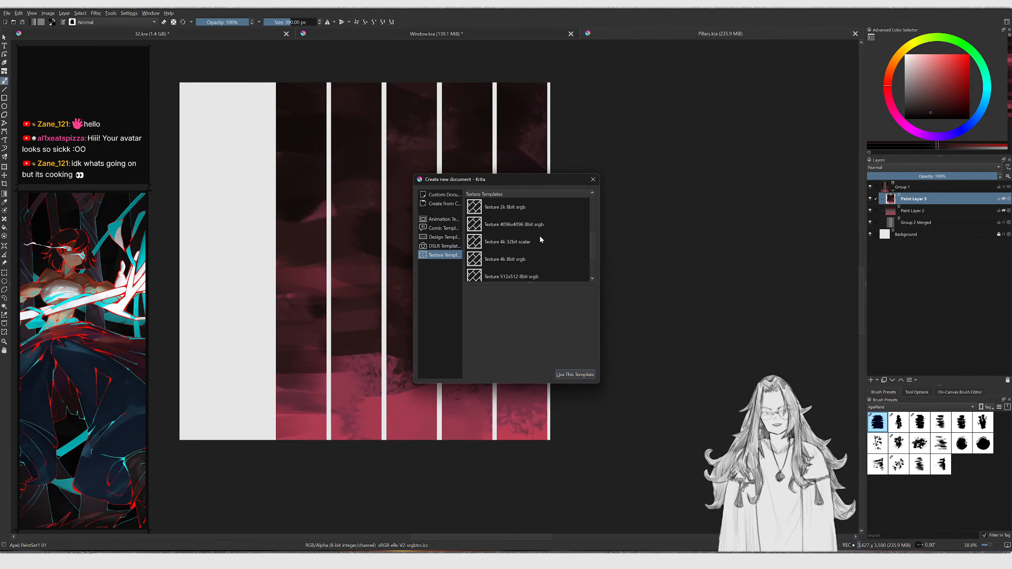
pyautogui.click(522, 227)
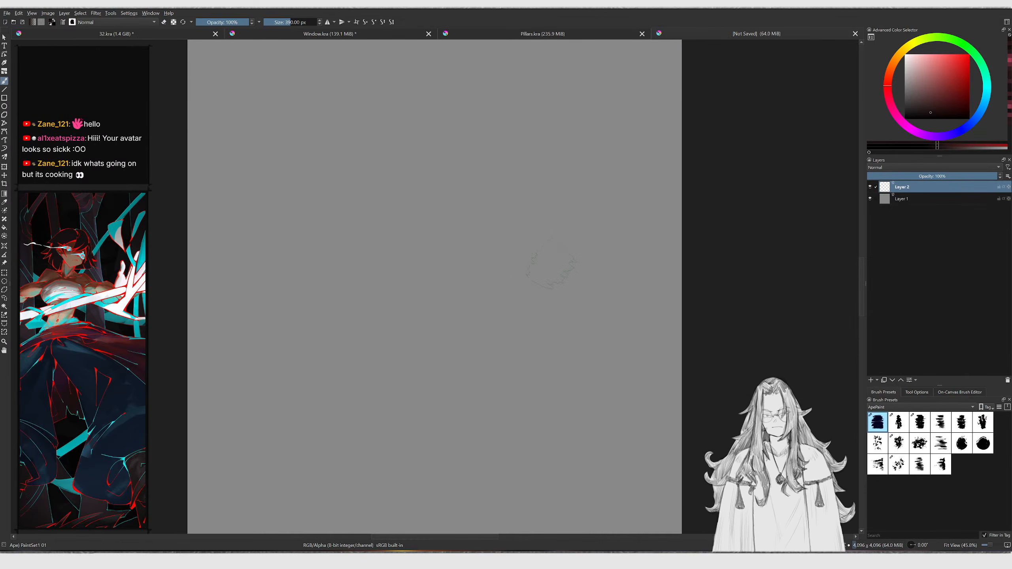
# Cancel saving the new texture document and switch back to the Pillars.kra document tab
pyautogui.scroll(-2, 568, 236)
pyautogui.hotkey('ctrl', 's')
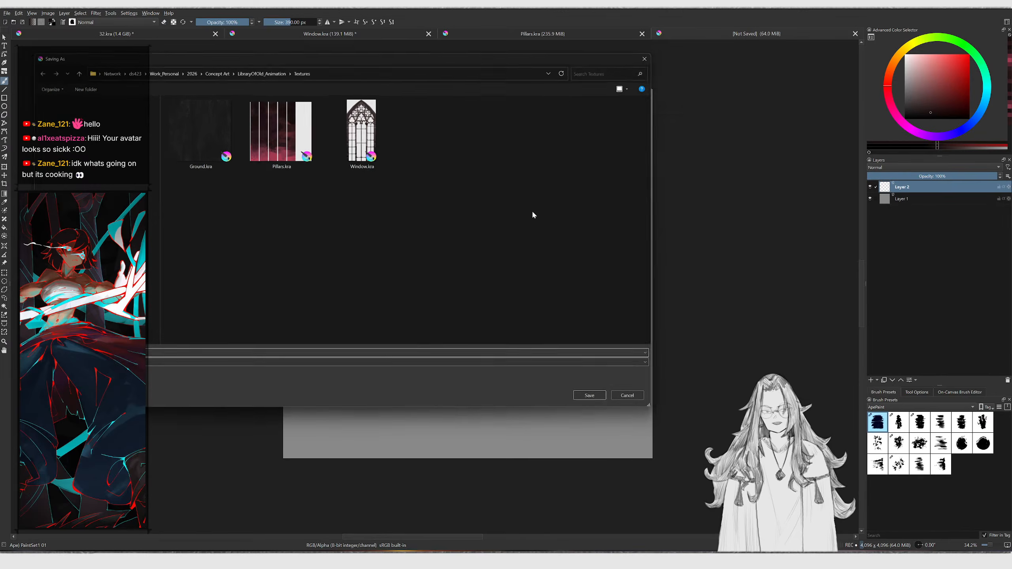
pyautogui.press('Escape')
pyautogui.click(543, 35)
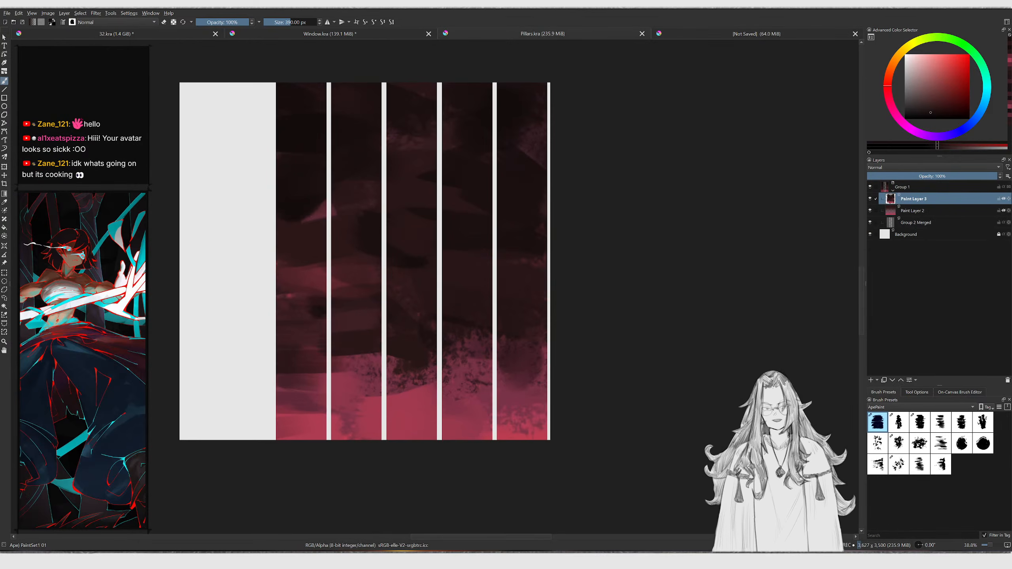
# Close the old pillar document and save the new blank texture as Pillars.kra, replacing the existing file
pyautogui.hotkey('ctrl', 'w')
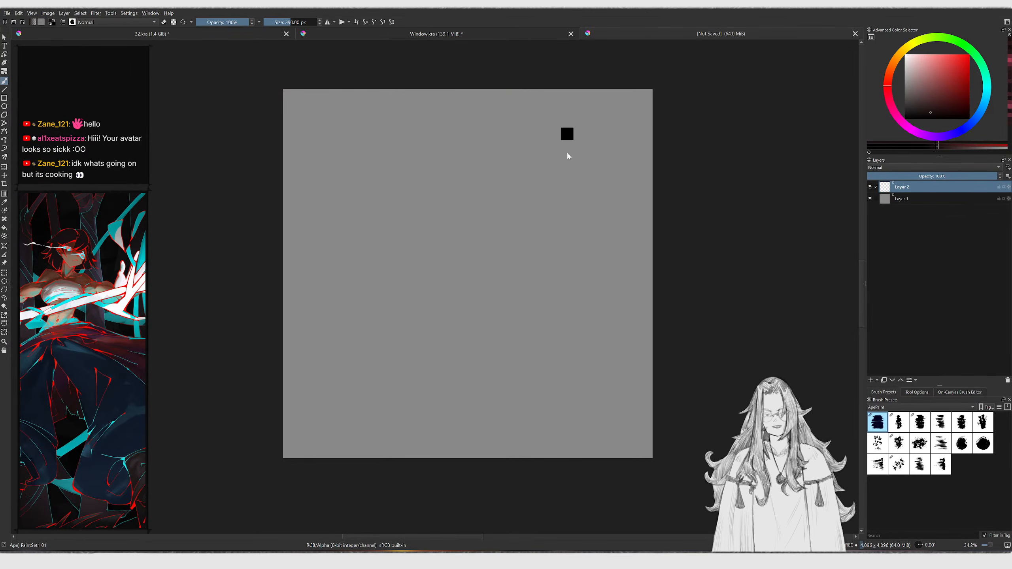
pyautogui.hotkey('ctrl', 's')
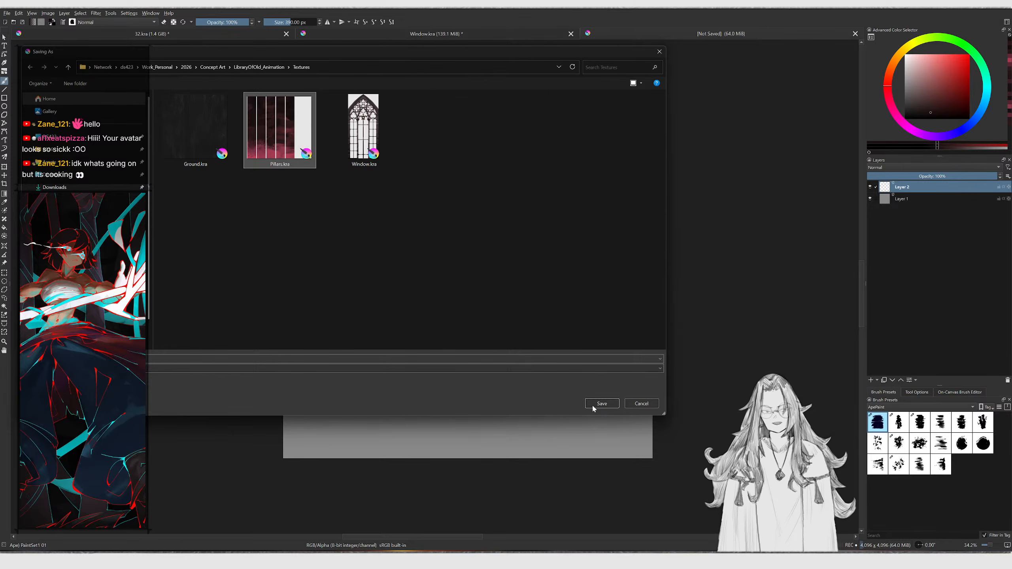
pyautogui.click(594, 405)
pyautogui.click(525, 282)
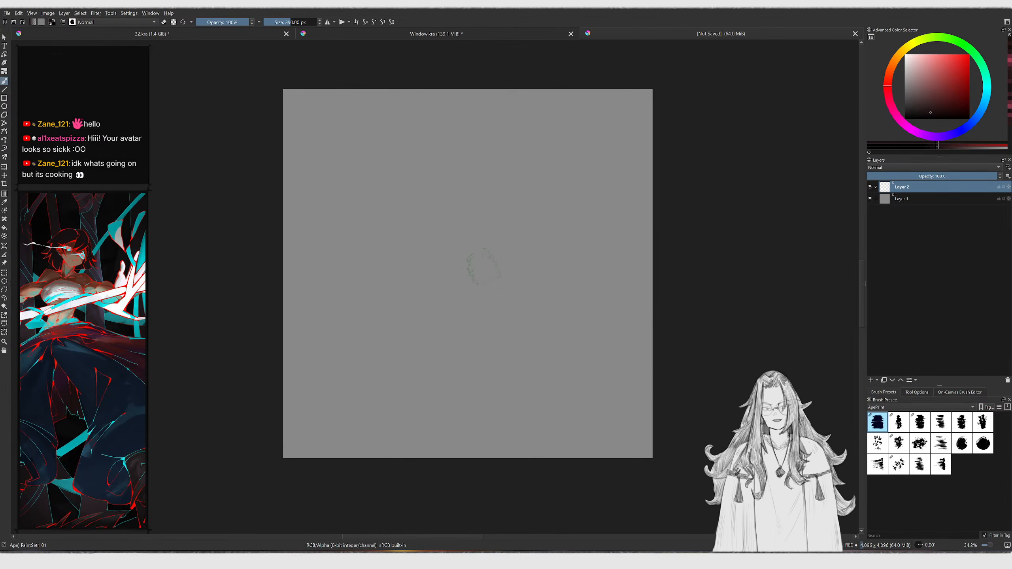
pyautogui.keyDown('ctrl'); pyautogui.moveTo(492, 260); pyautogui.dragTo(497, 256); pyautogui.keyUp('ctrl')
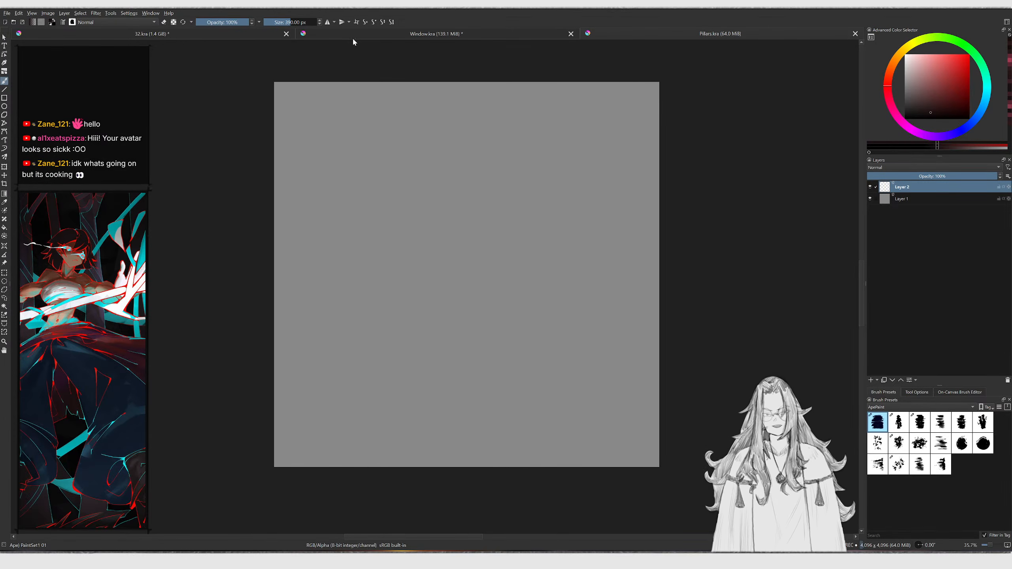
# Switch to the 32.kra painting and toggle its layer groups to show the red-lit cathedral version
pyautogui.click(182, 35)
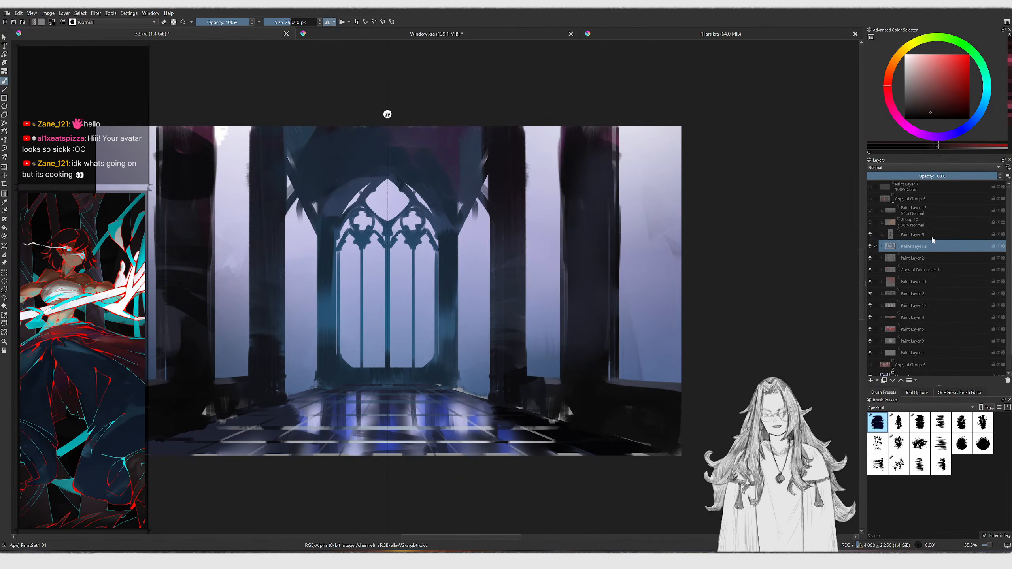
pyautogui.click(893, 202)
pyautogui.click(871, 199)
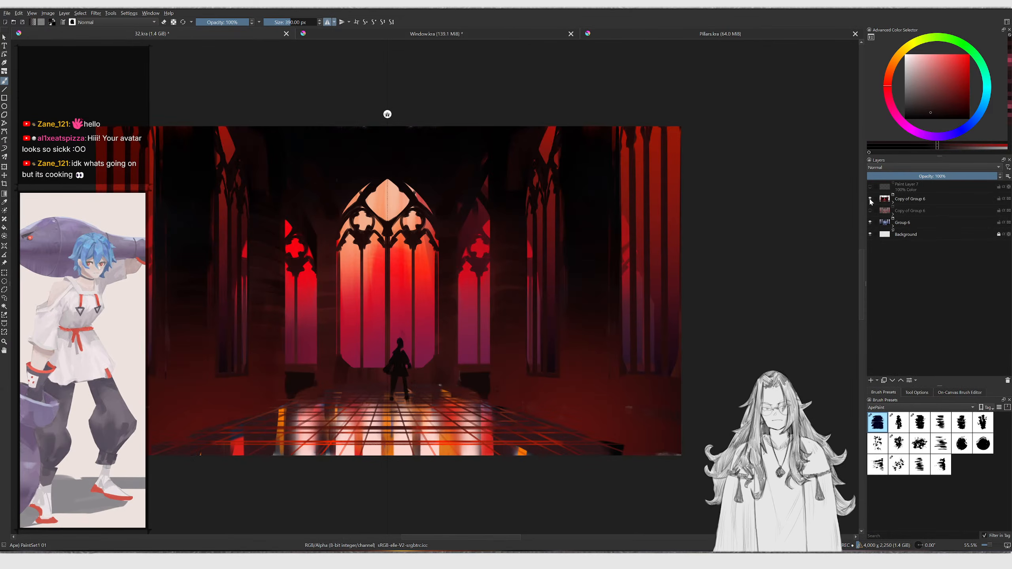
pyautogui.scroll(-1, 605, 213)
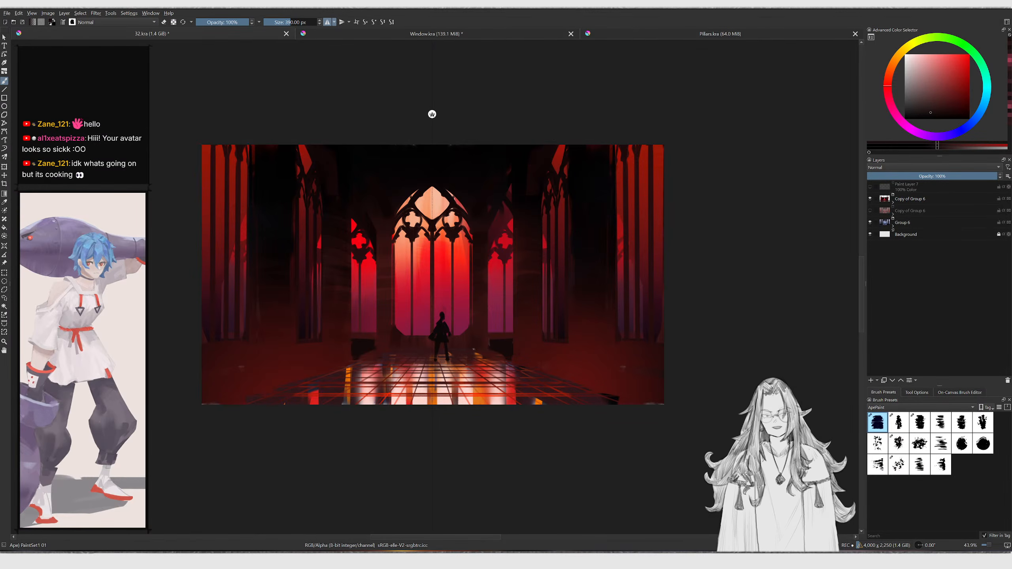
# Capture a screenshot of the red cathedral painting and paste it into the reference board
pyautogui.hotkey('alt', 'Tab')
pyautogui.moveTo(619, 348); pyautogui.dragTo(762, 345, button='right')
pyautogui.scroll(-5, 762, 344)
pyautogui.moveTo(762, 345); pyautogui.dragTo(736, 216, button='middle')
pyautogui.scroll(-3, 738, 311)
pyautogui.moveTo(739, 311); pyautogui.dragTo(747, 183, button='middle')
pyautogui.scroll(3, 772, 254)
pyautogui.moveTo(772, 254); pyautogui.dragTo(646, 267, button='middle')
pyautogui.scroll(3, 687, 266)
pyautogui.moveTo(646, 270); pyautogui.dragTo(751, 254, button='right')
pyautogui.press('super+shift+s')
pyautogui.moveTo(202, 144)
pyautogui.mouseDown()
pyautogui.moveTo(265, 191)
pyautogui.moveTo(663, 406)
pyautogui.mouseUp()
pyautogui.hotkey('ctrl', 'v')
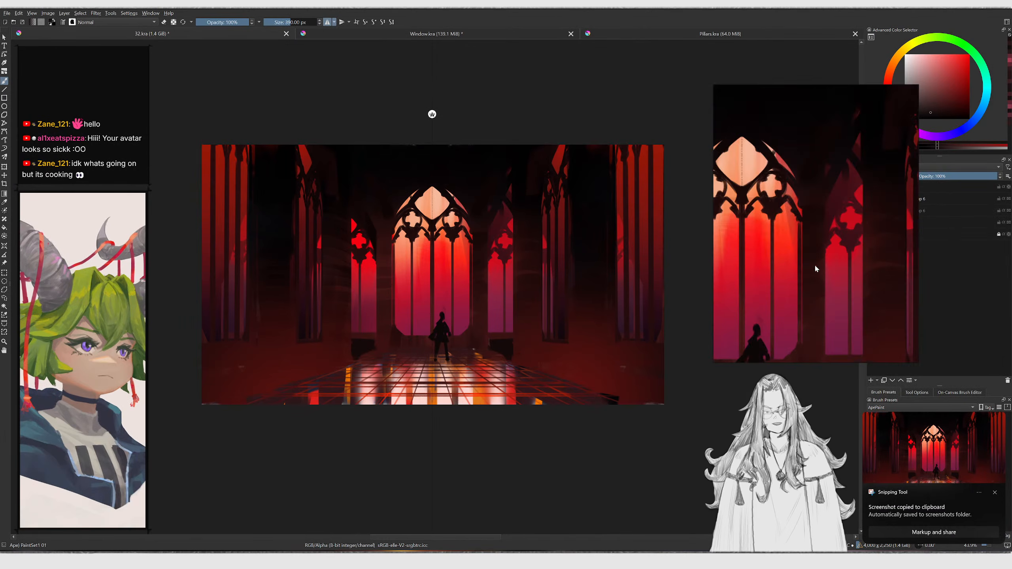
# Reposition and arrange the pasted red cathedral reference in the reference board
pyautogui.keyDown('ctrl'); pyautogui.keyDown('alt'); pyautogui.moveTo(691, 270); pyautogui.dragTo(505, 255); pyautogui.keyUp('alt'); pyautogui.keyUp('ctrl')
pyautogui.moveTo(747, 284); pyautogui.dragTo(749, 265)
pyautogui.moveTo(749, 265); pyautogui.dragTo(824, 280, button='middle')
pyautogui.moveTo(824, 280); pyautogui.dragTo(827, 256)
pyautogui.moveTo(827, 256)
pyautogui.mouseDown(button='right')
pyautogui.moveTo(727, 259)
pyautogui.moveTo(816, 228)
pyautogui.moveTo(743, 226)
pyautogui.mouseUp(button='right')
# Switch the painting to its blue-lit layers, capture it, and paste the screenshot into the reference board
pyautogui.click(870, 199)
pyautogui.click(870, 211)
pyautogui.click(869, 211)
pyautogui.click(870, 210)
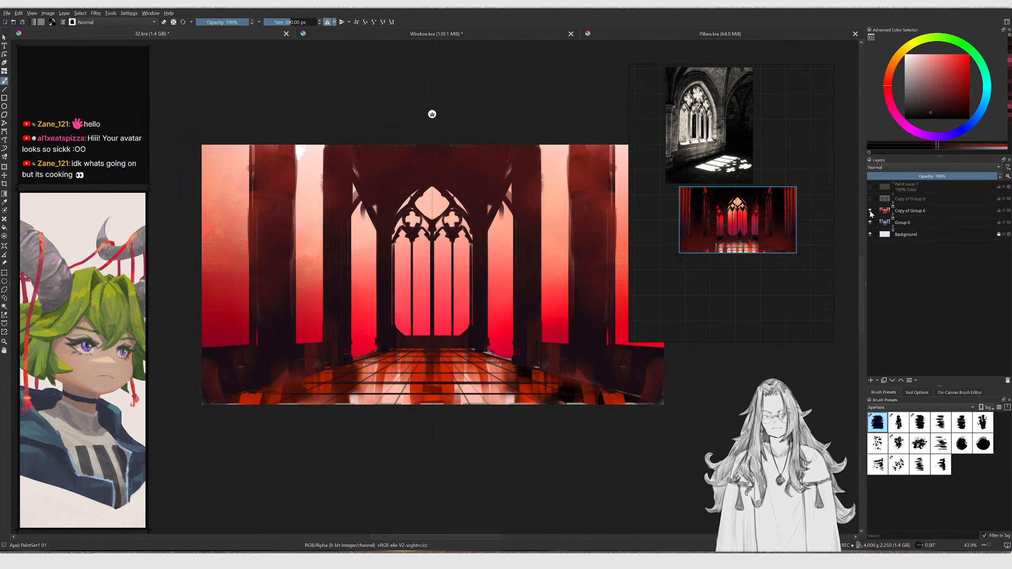
pyautogui.click(870, 211)
pyautogui.moveTo(682, 220); pyautogui.dragTo(772, 241, button='right')
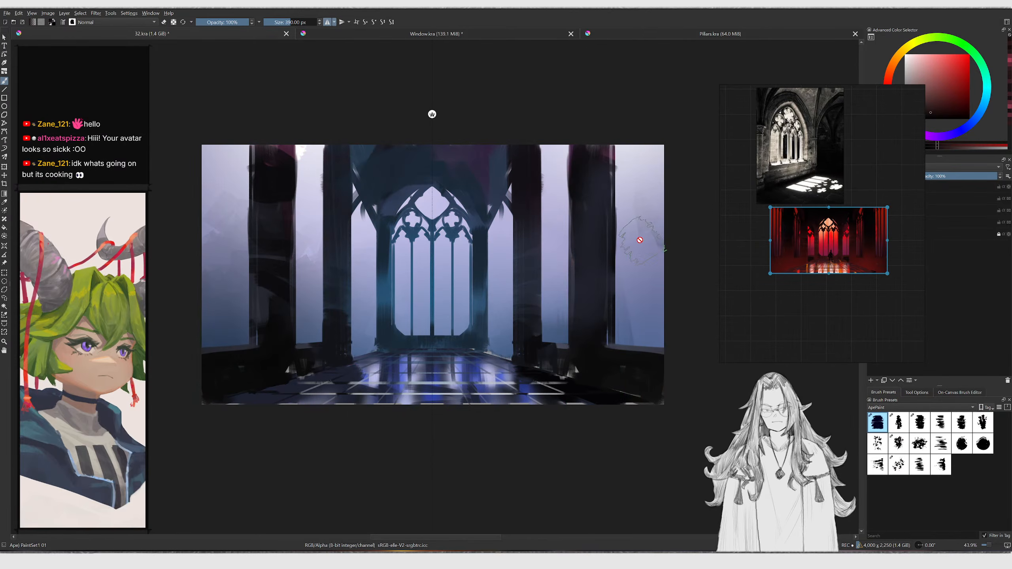
pyautogui.press('super+shift+s')
pyautogui.press('Escape')
pyautogui.press('super+shift+s')
pyautogui.moveTo(199, 144); pyautogui.dragTo(663, 406)
pyautogui.hotkey('ctrl', 'v')
# Arrange the blue-lit reference below the red one in the reference board
pyautogui.scroll(-1, 783, 327)
pyautogui.keyDown('ctrl'); pyautogui.keyDown('alt'); pyautogui.moveTo(783, 327); pyautogui.dragTo(598, 307); pyautogui.keyUp('alt'); pyautogui.keyUp('ctrl')
pyautogui.moveTo(794, 319); pyautogui.dragTo(828, 323)
pyautogui.click(816, 270)
pyautogui.moveTo(815, 267); pyautogui.dragTo(680, 282, button='right')
# Restore the red-lit layer groups in the painting and zoom in on it
pyautogui.click(870, 222)
pyautogui.click(870, 211)
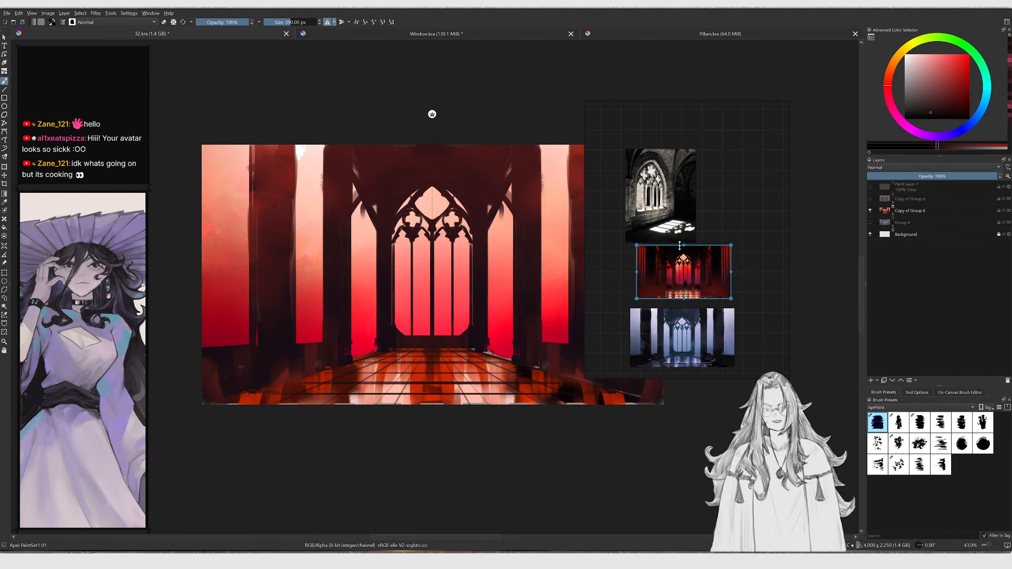
pyautogui.click(870, 210)
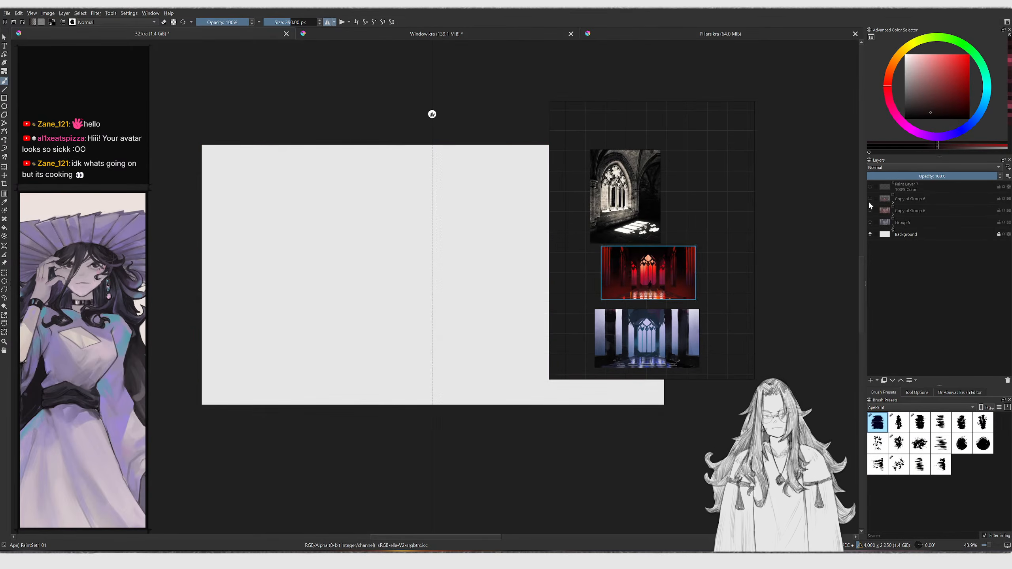
pyautogui.click(870, 199)
pyautogui.moveTo(599, 242)
pyautogui.mouseDown(button='right')
pyautogui.moveTo(732, 242)
pyautogui.moveTo(793, 228)
pyautogui.mouseUp(button='right')
pyautogui.scroll(1, 579, 130)
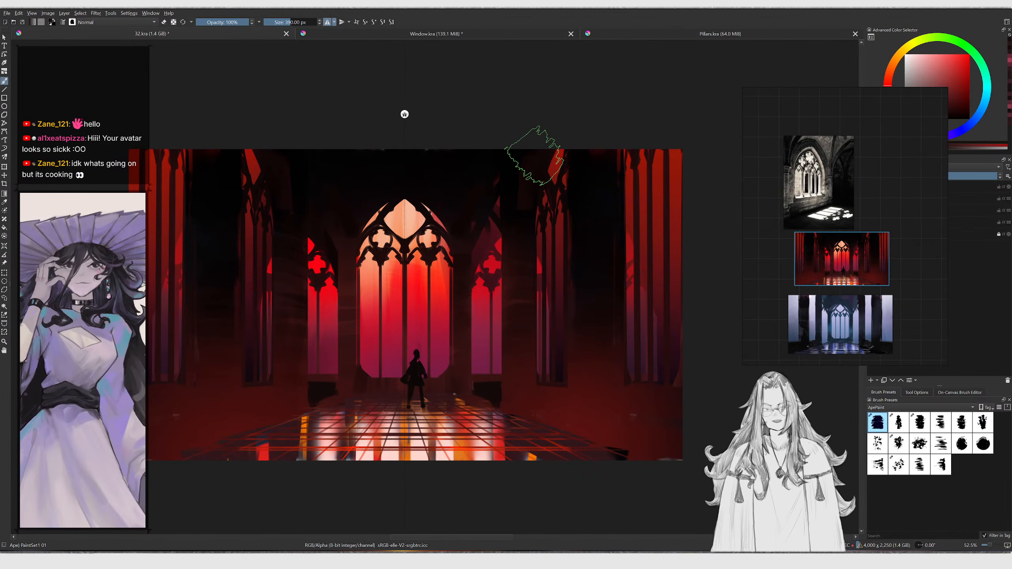
# Capture a narrow vertical strip of the red pillars and paste it into the Pillars.kra document
pyautogui.keyDown('ctrl'); pyautogui.moveTo(579, 409); pyautogui.dragTo(585, 386, button='middle'); pyautogui.keyUp('ctrl')
pyautogui.keyDown('ctrl'); pyautogui.moveTo(580, 327); pyautogui.dragTo(572, 358, button='middle'); pyautogui.keyUp('ctrl')
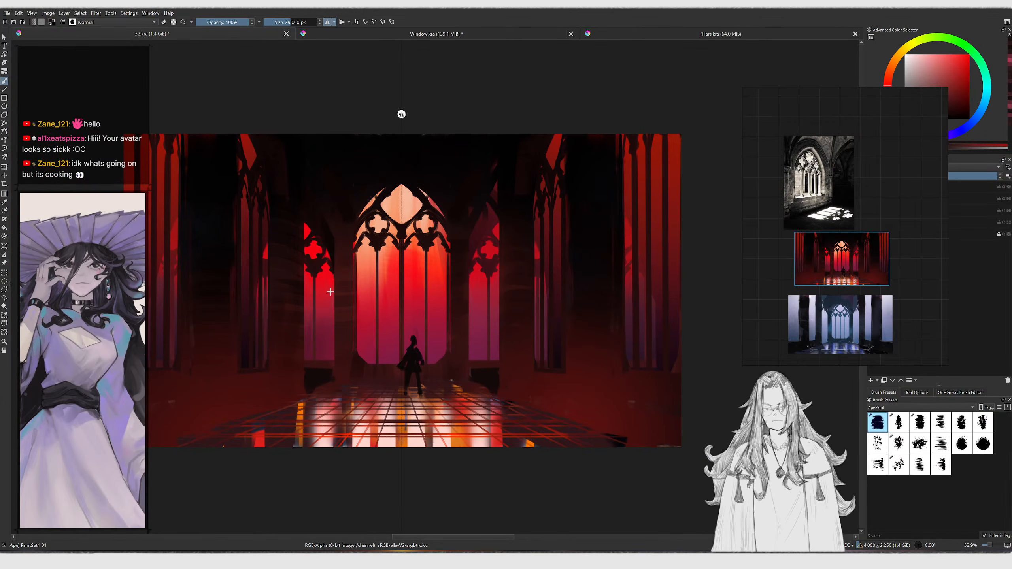
pyautogui.press('super+shift+s')
pyautogui.moveTo(502, 394); pyautogui.dragTo(533, 137)
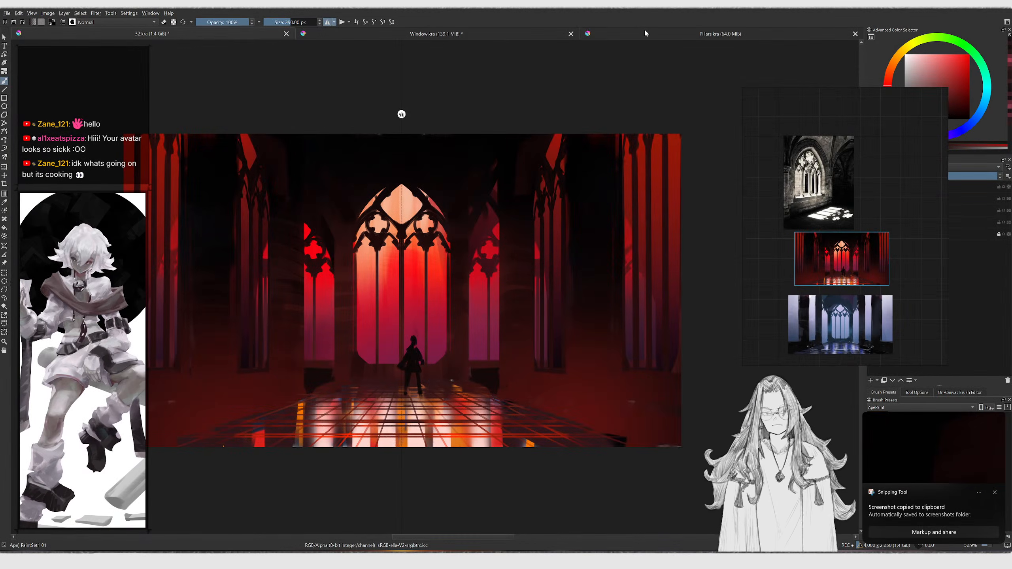
pyautogui.click(646, 34)
pyautogui.hotkey('ctrl', 'v')
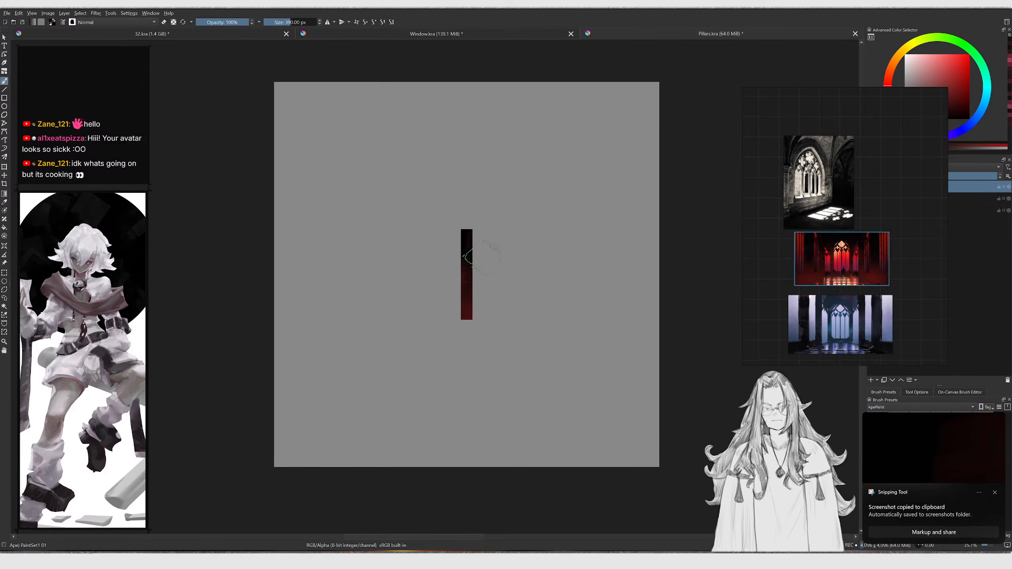
# Transform the pasted strip to stretch over the whole 4096x4096 canvas
pyautogui.hotkey('ctrl', 't')
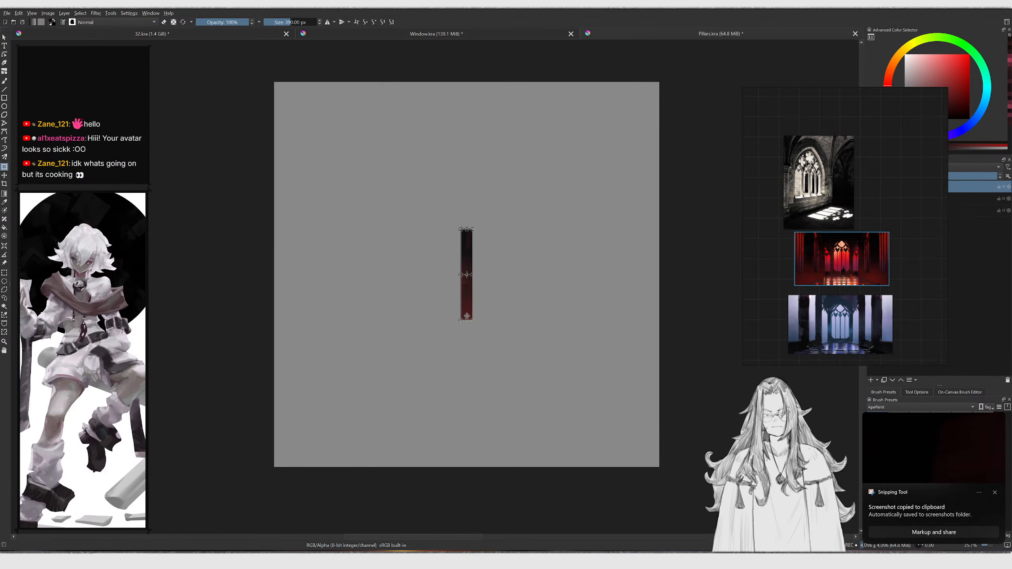
pyautogui.moveTo(467, 319); pyautogui.dragTo(482, 468)
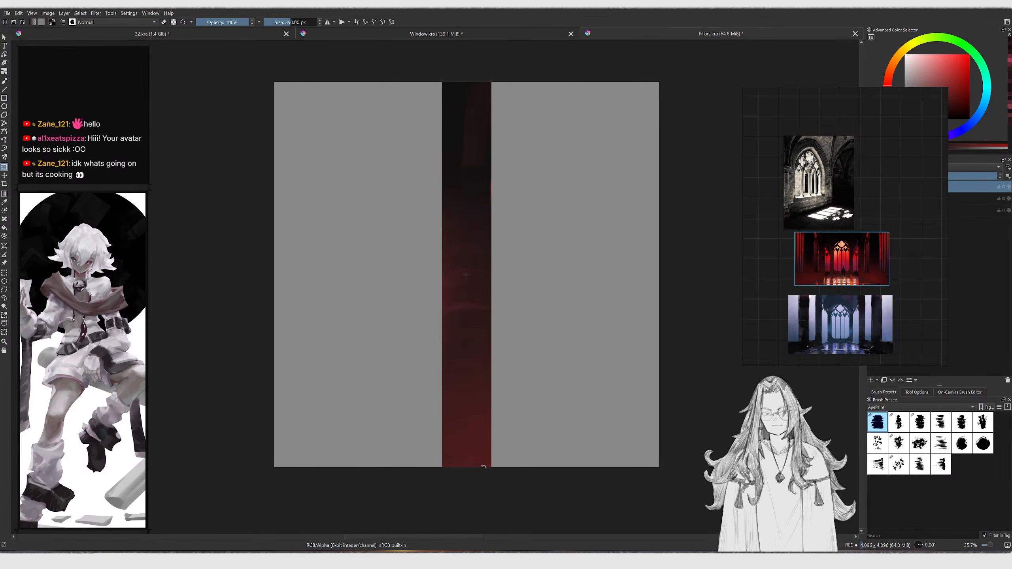
pyautogui.keyDown('ctrl'); pyautogui.moveTo(493, 275); pyautogui.dragTo(667, 276); pyautogui.keyUp('ctrl')
pyautogui.hotkey('ctrl', 'z')
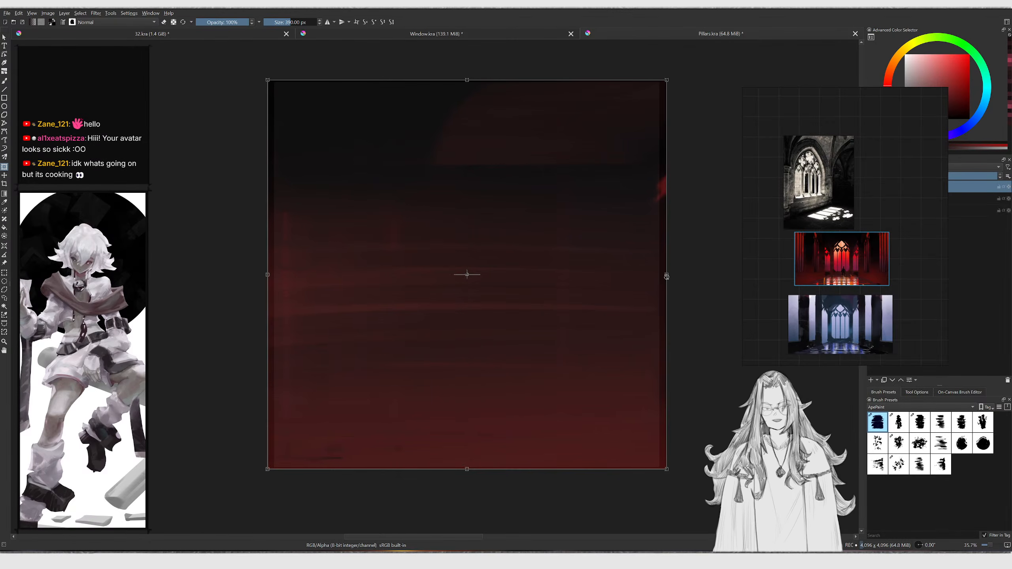
pyautogui.press('Return')
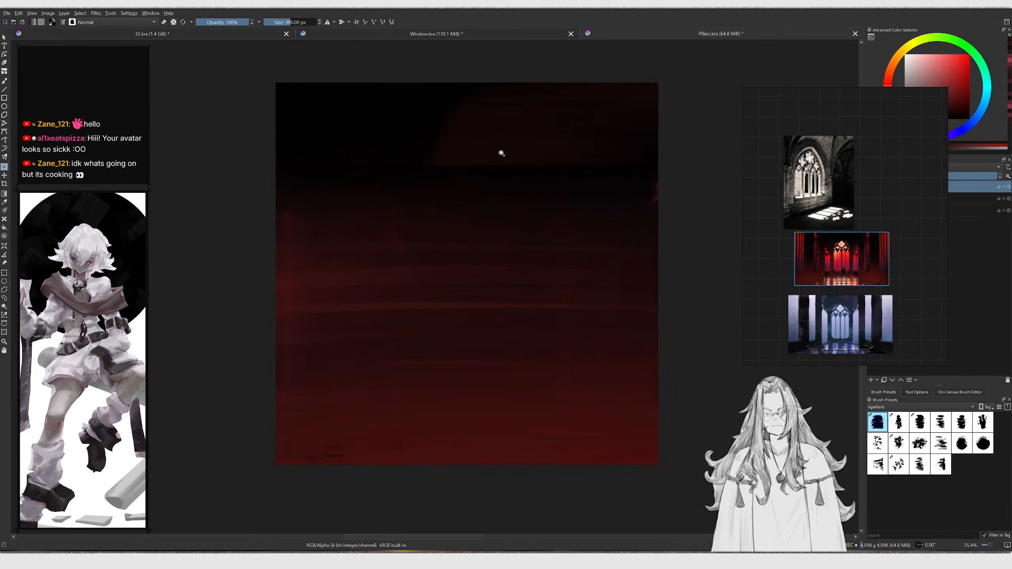
# Enable wrap-around mode and paint over the tile seams with a large brush
pyautogui.keyDown('ctrl'); pyautogui.moveTo(502, 148); pyautogui.dragTo(503, 156); pyautogui.keyUp('ctrl')
pyautogui.press('b')
pyautogui.press('w')
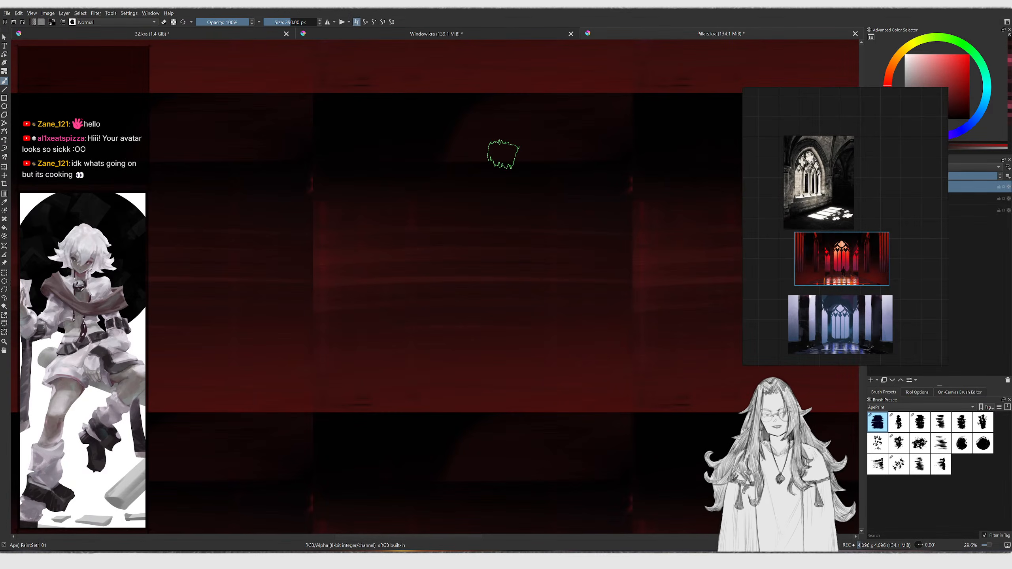
pyautogui.moveTo(545, 228)
pyautogui.mouseDown(button='middle')
pyautogui.moveTo(515, 305)
pyautogui.moveTo(554, 240)
pyautogui.mouseUp(button='middle')
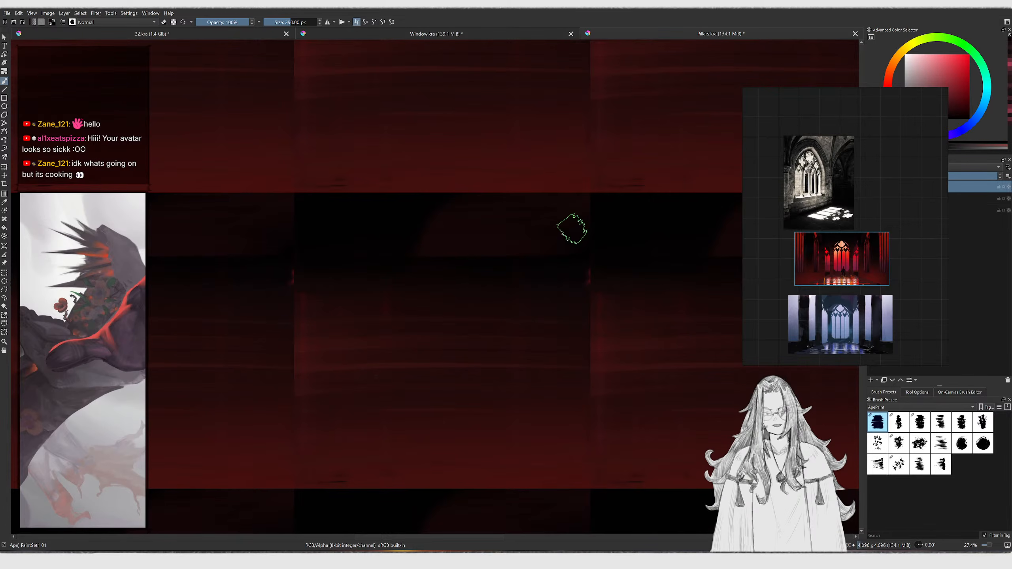
pyautogui.moveTo(310, 222)
pyautogui.keyDown('shift'); pyautogui.mouseDown()
pyautogui.moveTo(309, 236)
pyautogui.moveTo(267, 246)
pyautogui.moveTo(293, 265)
pyautogui.mouseUp(); pyautogui.keyUp('shift')
pyautogui.keyDown('ctrl'); pyautogui.click(297, 281); pyautogui.keyUp('ctrl')
pyautogui.keyDown('shift'); pyautogui.moveTo(351, 277); pyautogui.dragTo(341, 277); pyautogui.keyUp('shift')
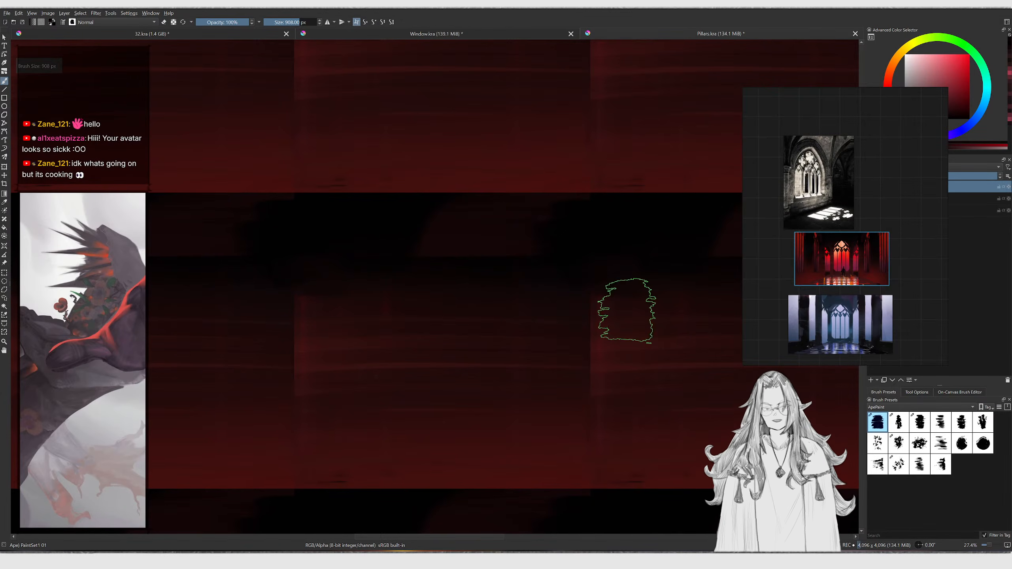
# Smudge across the seams with the Smudge Stamp brush and rotate the canvas diagonally
pyautogui.press('/')
pyautogui.moveTo(590, 295); pyautogui.dragTo(534, 283, button='middle')
pyautogui.rightClick(503, 249)
pyautogui.click(459, 231)
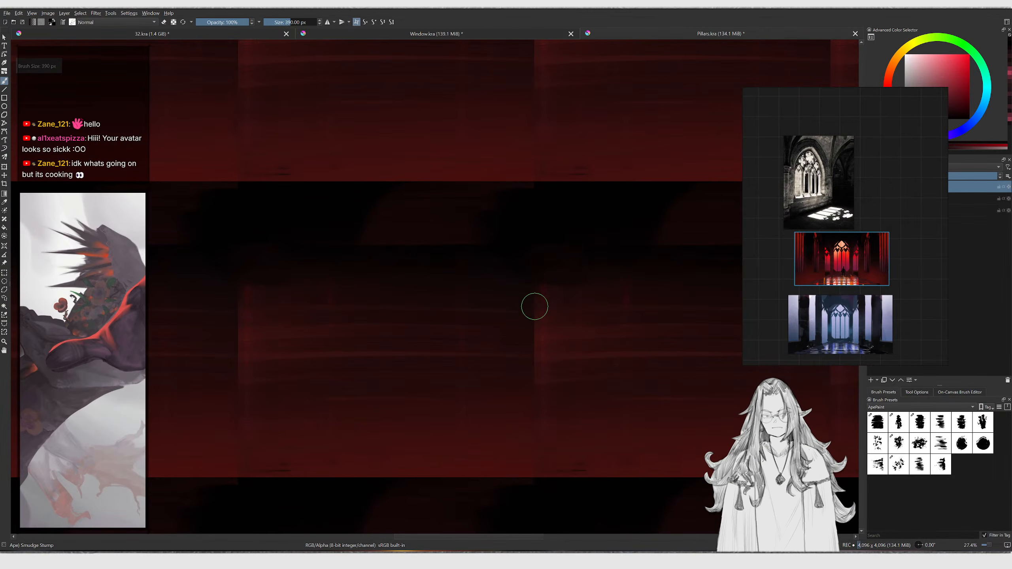
pyautogui.press('/')
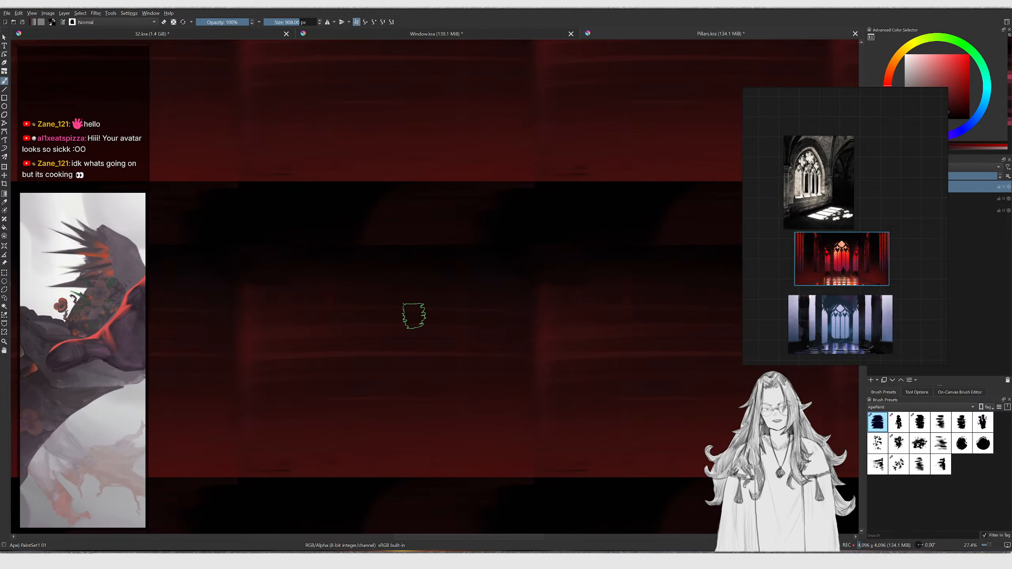
pyautogui.keyDown('shift'); pyautogui.moveTo(630, 283); pyautogui.dragTo(585, 208, button='middle'); pyautogui.keyUp('shift')
pyautogui.moveTo(689, 188)
pyautogui.keyDown('shift'); pyautogui.mouseDown()
pyautogui.moveTo(661, 188)
pyautogui.moveTo(685, 188)
pyautogui.mouseUp(); pyautogui.keyUp('shift')
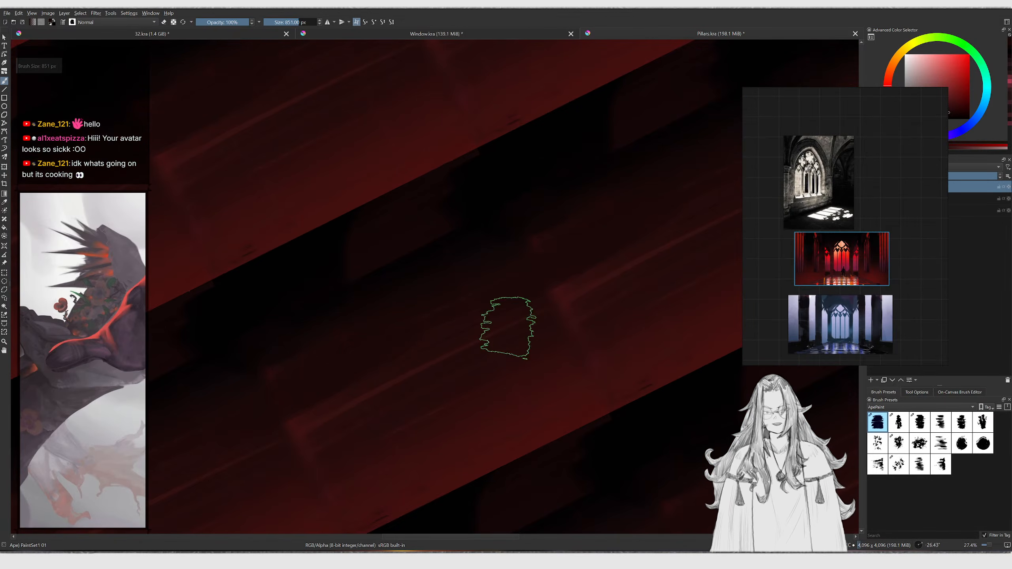
# Shrink the brush and paint diagonal streaks over the texture, then reset the canvas rotation
pyautogui.press('[')
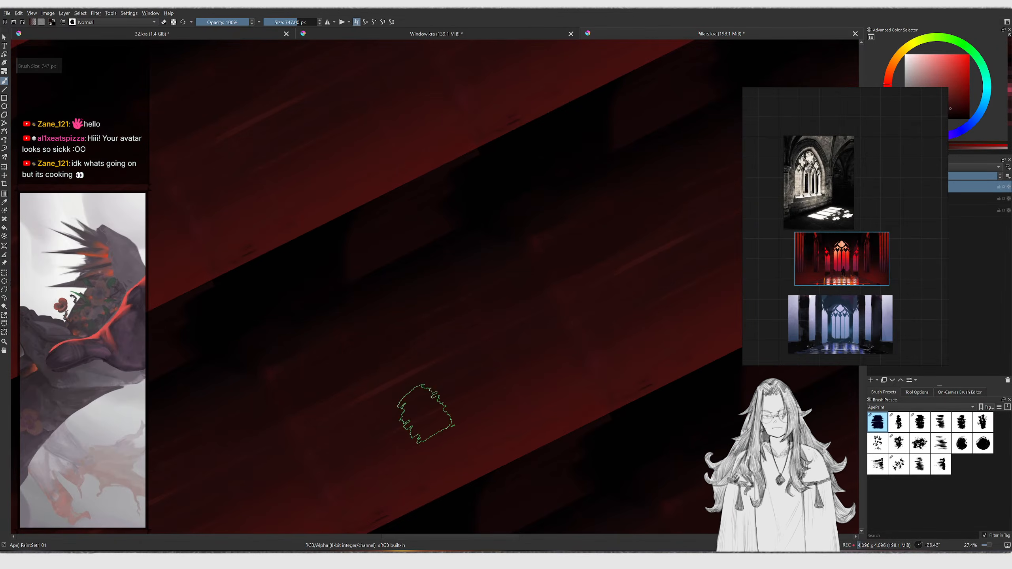
pyautogui.keyDown('ctrl'); pyautogui.click(417, 368); pyautogui.keyUp('ctrl')
pyautogui.press('[')
pyautogui.press('[')
pyautogui.press('[')
pyautogui.press('[')
pyautogui.press('[')
pyautogui.press('[')
pyautogui.press('[')
pyautogui.press('[')
pyautogui.press('[')
pyautogui.press('[')
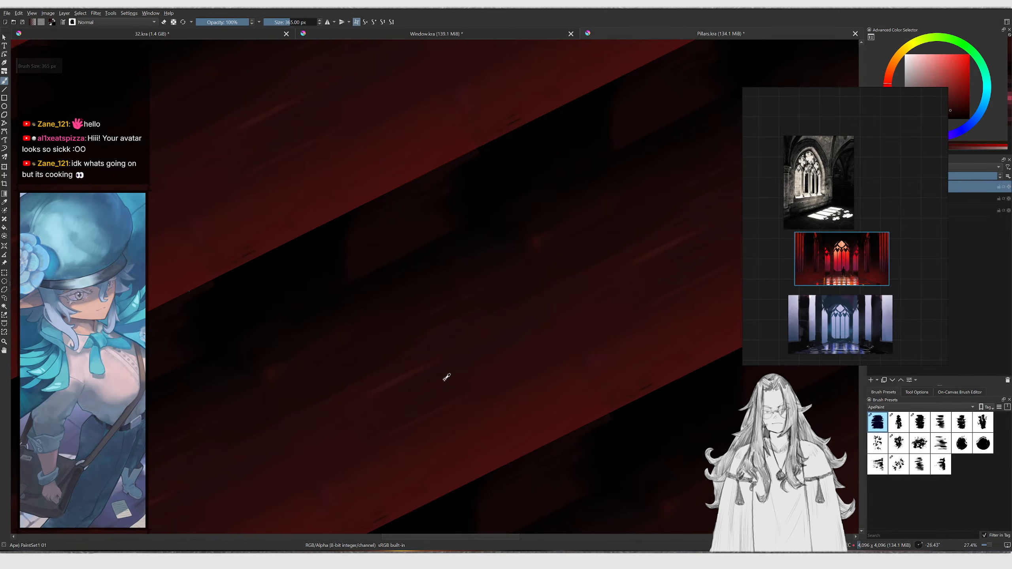
pyautogui.press('[')
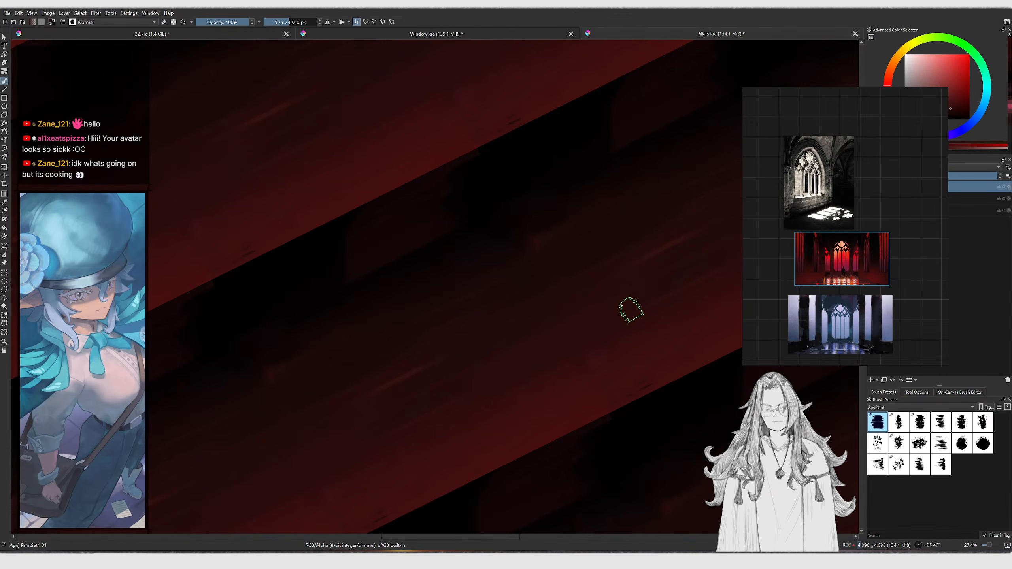
pyautogui.press('[')
pyautogui.moveTo(647, 291); pyautogui.dragTo(642, 269, button='middle')
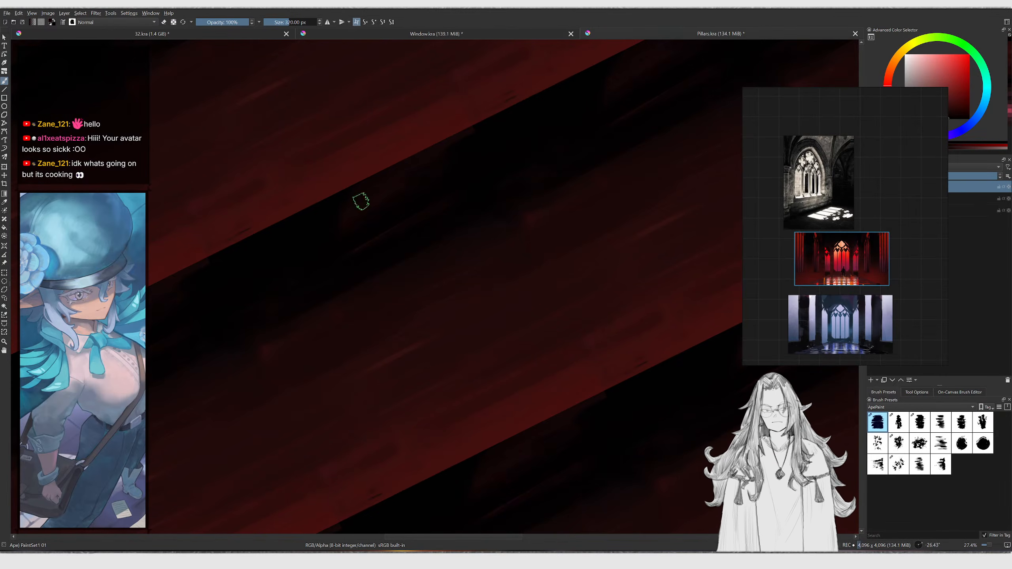
pyautogui.keyDown('ctrl'); pyautogui.moveTo(499, 135); pyautogui.dragTo(429, 201, button='middle'); pyautogui.keyUp('ctrl')
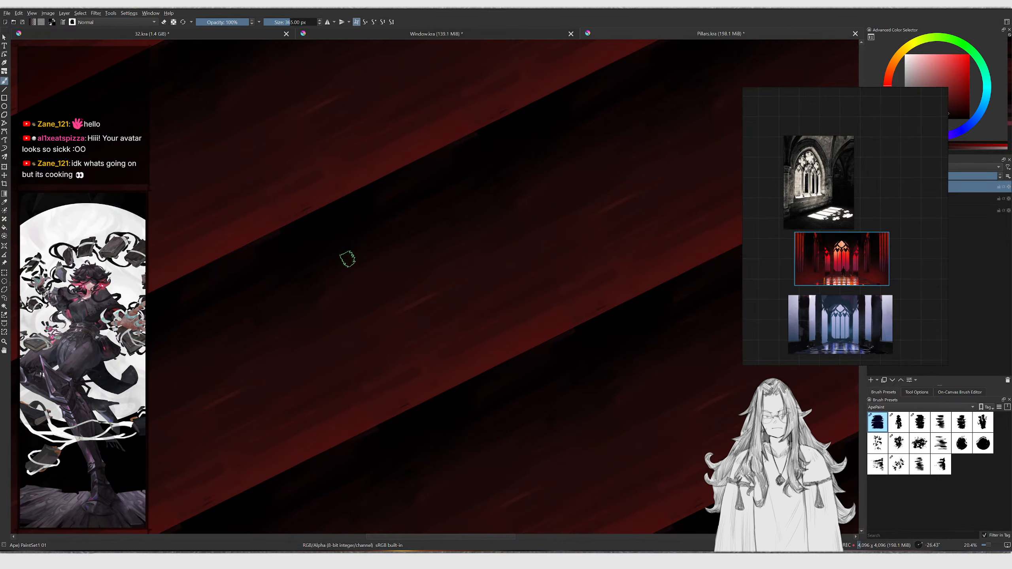
pyautogui.press('5')
pyautogui.keyDown('ctrl'); pyautogui.moveTo(384, 224); pyautogui.dragTo(488, 180, button='middle'); pyautogui.keyUp('ctrl')
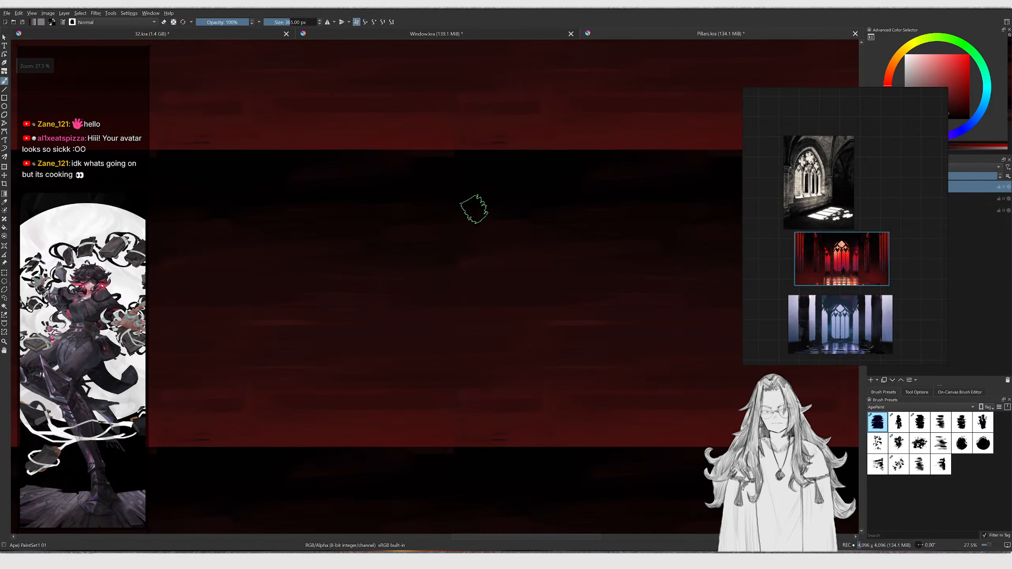
# Save the pillar texture document and export it as Pillars.jpg in the Textures folder, replacing the existing file
pyautogui.hotkey('ctrl', 's')
pyautogui.hotkey('ctrl', 'shift', 'e')
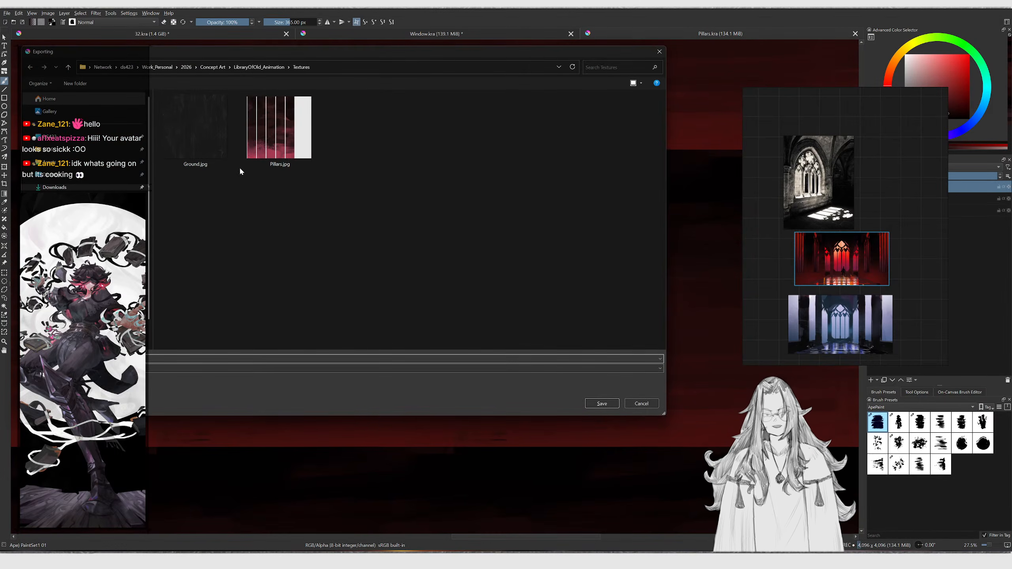
pyautogui.click(262, 168)
pyautogui.click(600, 403)
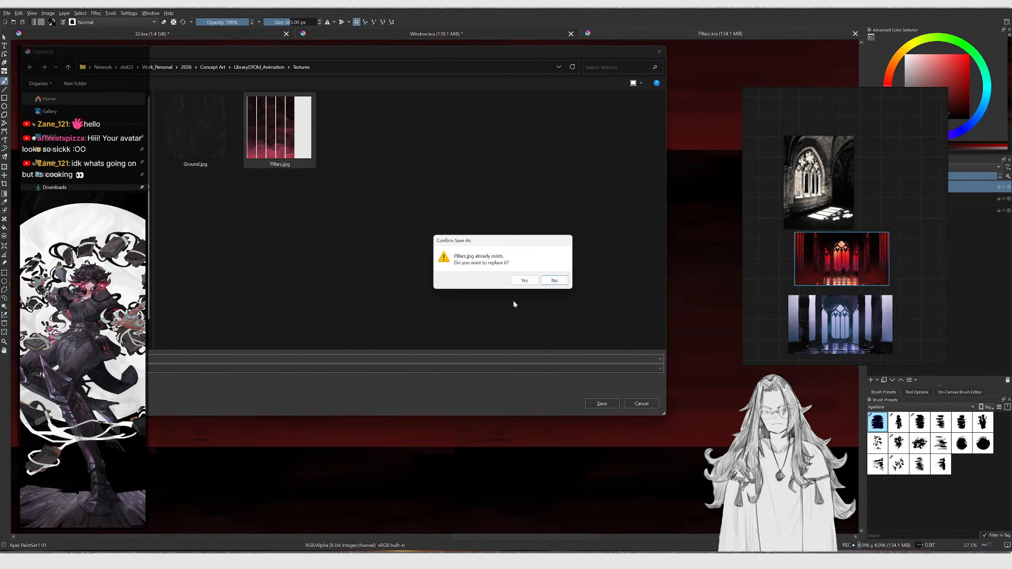
pyautogui.click(522, 281)
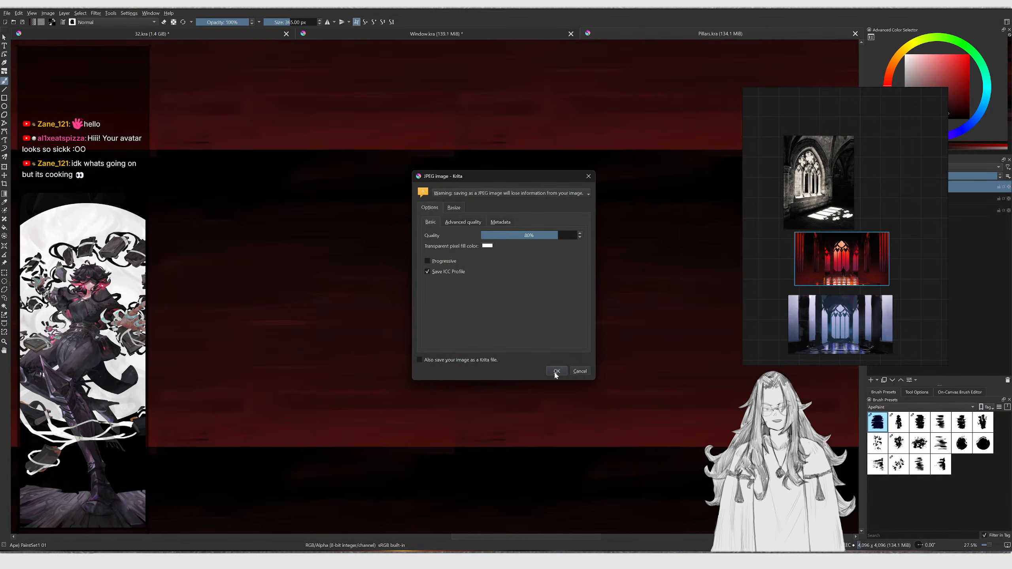
pyautogui.click(556, 371)
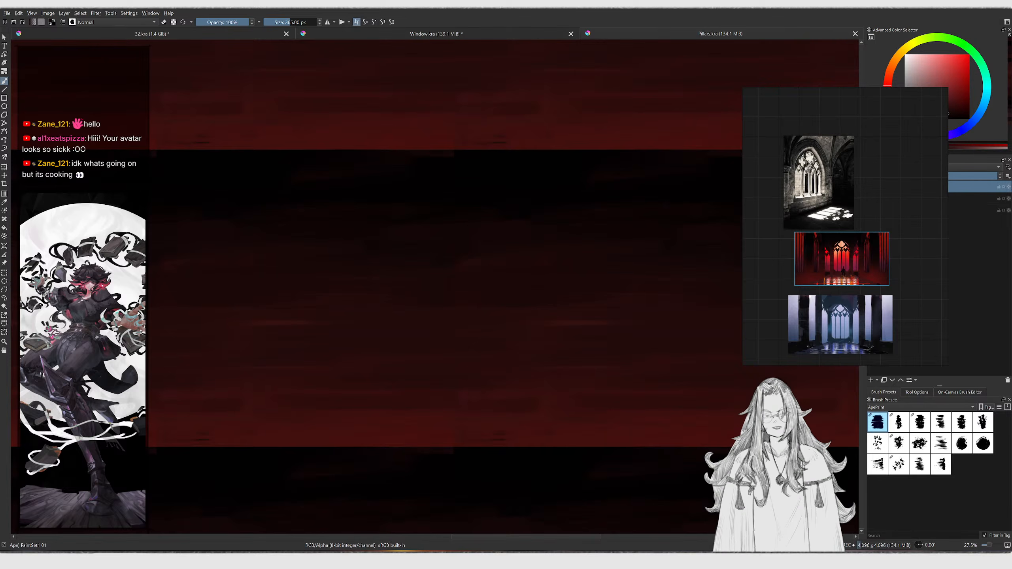
pyautogui.click(532, 560)
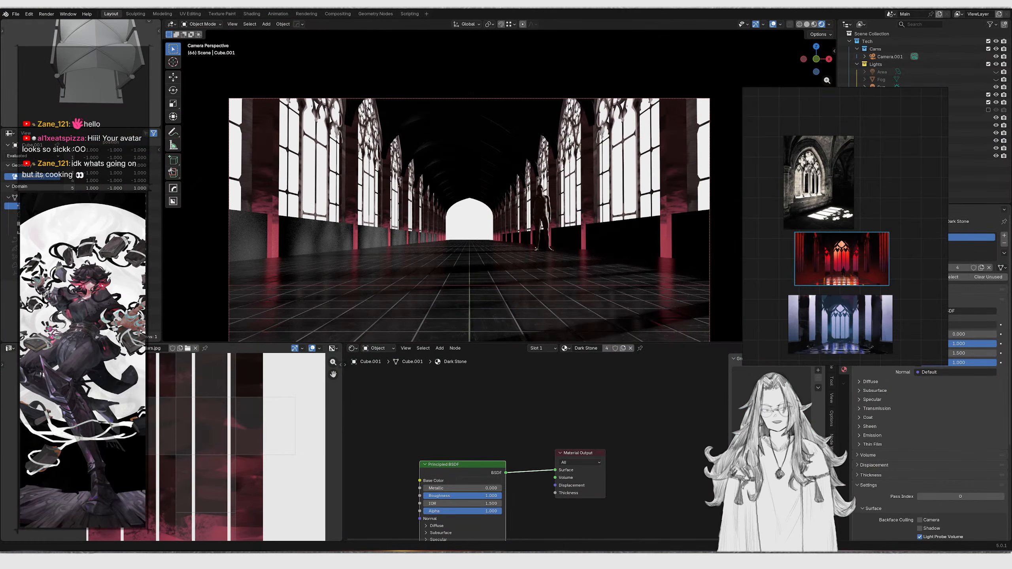
# Select the cathedral wall object and examine the Window material's node tree
pyautogui.click(597, 175)
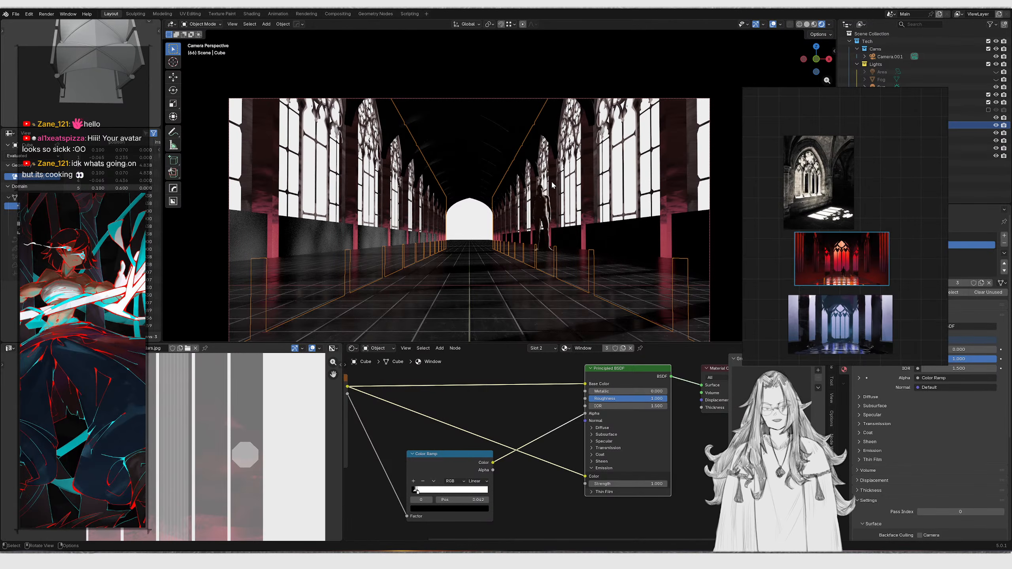
pyautogui.moveTo(832, 226); pyautogui.dragTo(572, 224)
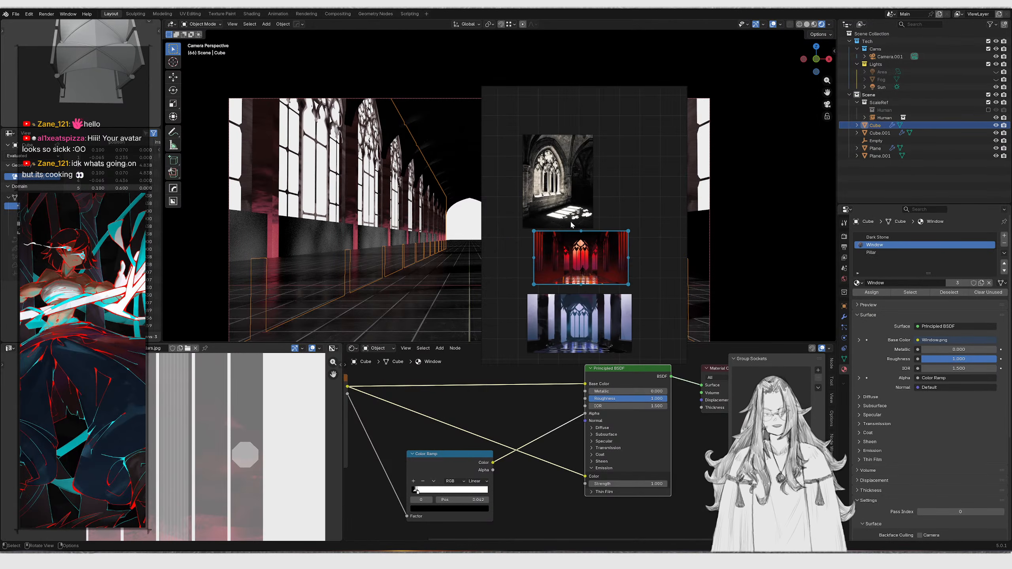
pyautogui.hotkey('alt', 'Tab')
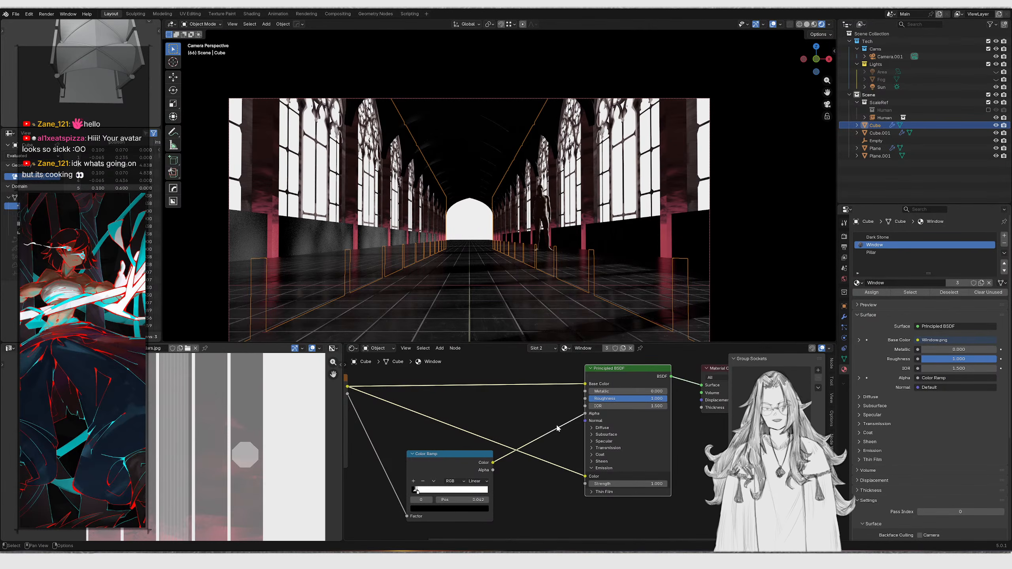
pyautogui.scroll(-3, 557, 428)
pyautogui.moveTo(508, 411); pyautogui.dragTo(556, 465)
pyautogui.moveTo(519, 415); pyautogui.dragTo(688, 455, button='middle')
pyautogui.click(508, 392)
pyautogui.hotkey('shift', 'a')
pyautogui.press('Escape')
pyautogui.moveTo(554, 423); pyautogui.dragTo(507, 385, button='middle')
pyautogui.scroll(4, 506, 384)
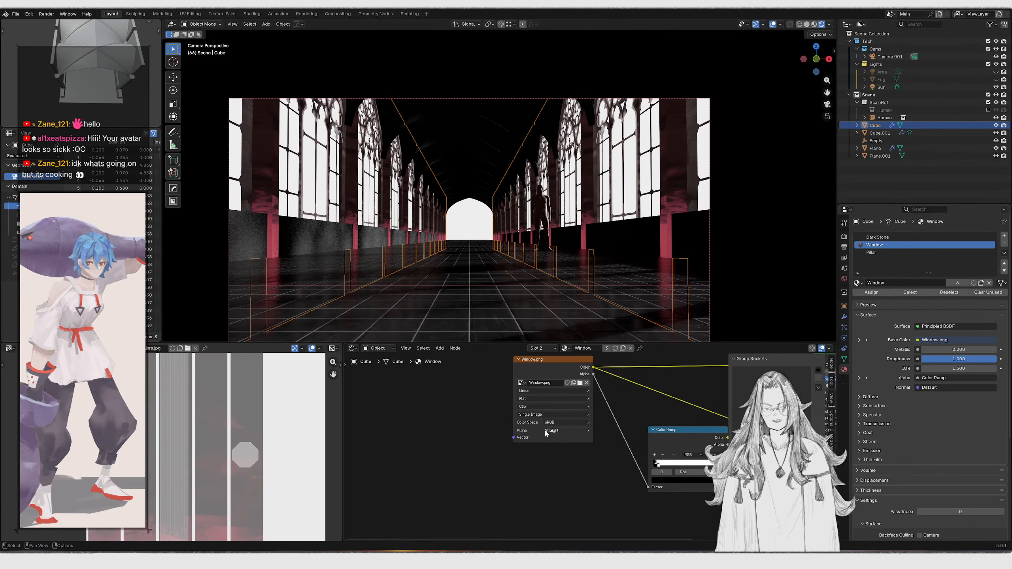
# Try adding mapping nodes and a Geometry Position node to the Window material, then remove them
pyautogui.click(526, 368)
pyautogui.hotkey('ctrl', 't')
pyautogui.moveTo(459, 366); pyautogui.dragTo(546, 381, button='middle')
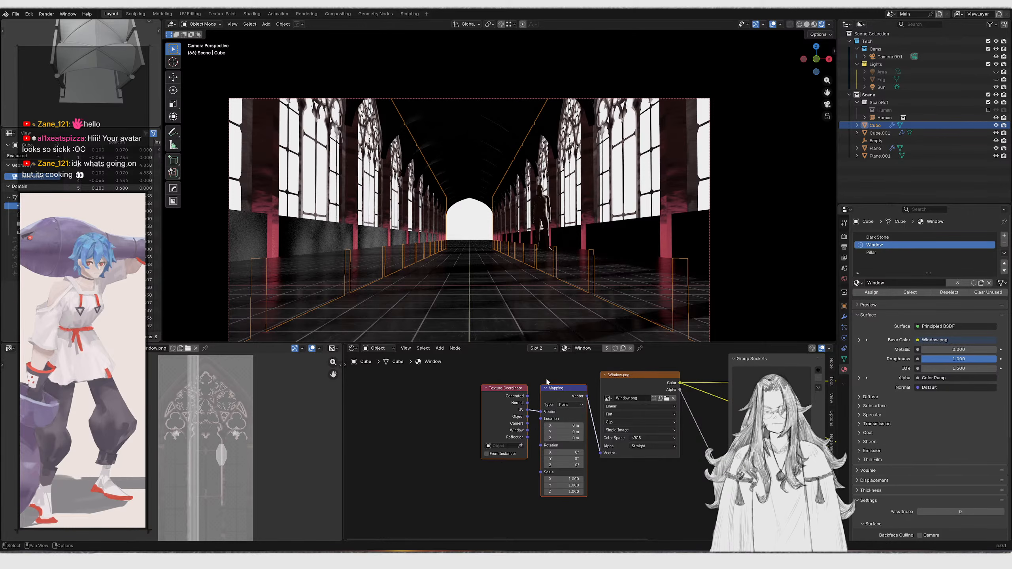
pyautogui.hotkey('ctrl', 'z')
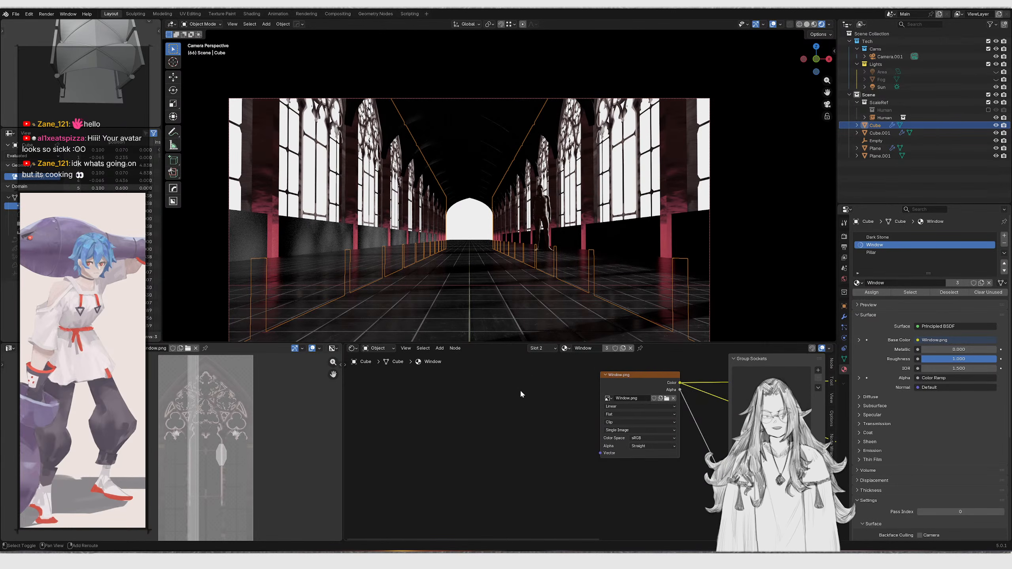
pyautogui.hotkey('shift', 'a')
pyautogui.write('position')
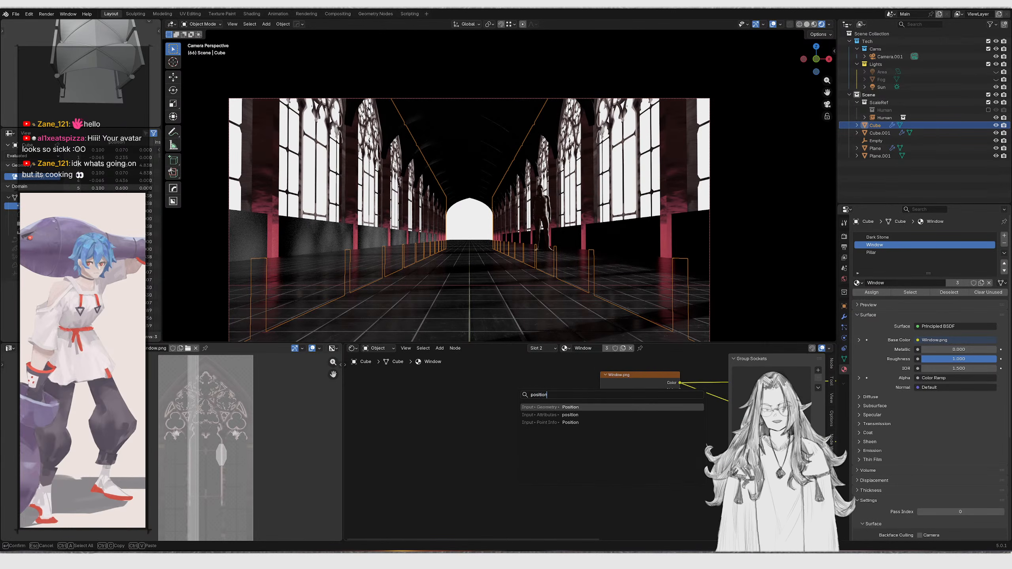
pyautogui.press('Return')
pyautogui.click(522, 393)
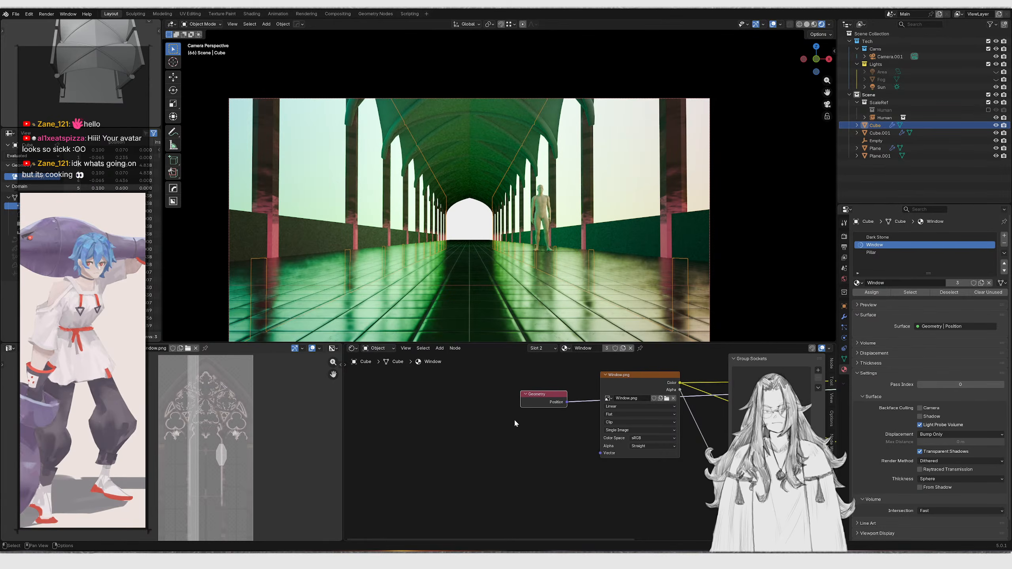
pyautogui.scroll(-2, 589, 265)
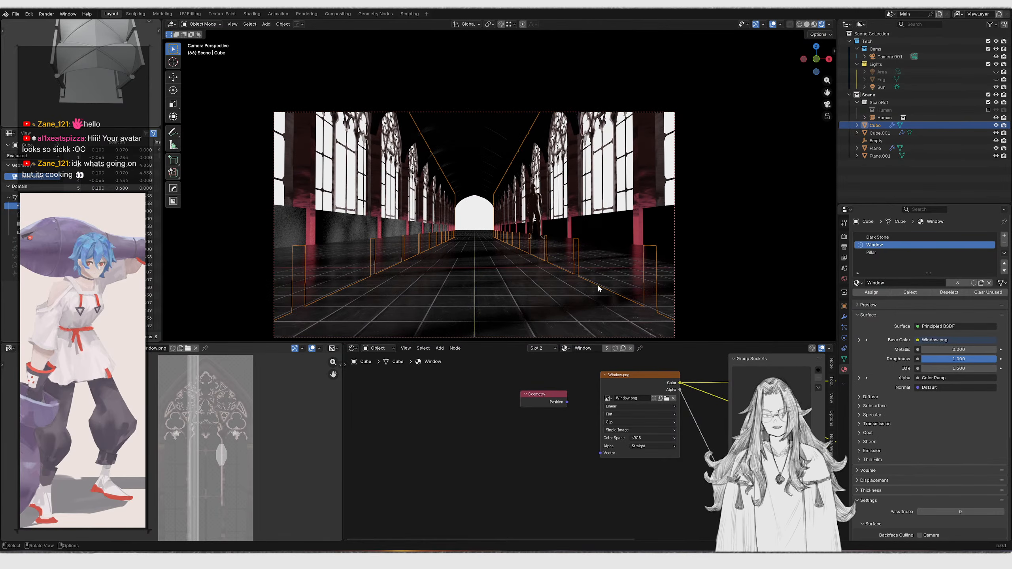
pyautogui.moveTo(507, 434); pyautogui.dragTo(561, 387)
pyautogui.press('x')
# Switch to the Pillar material slot and add a Geometry node to its node tree
pyautogui.click(880, 237)
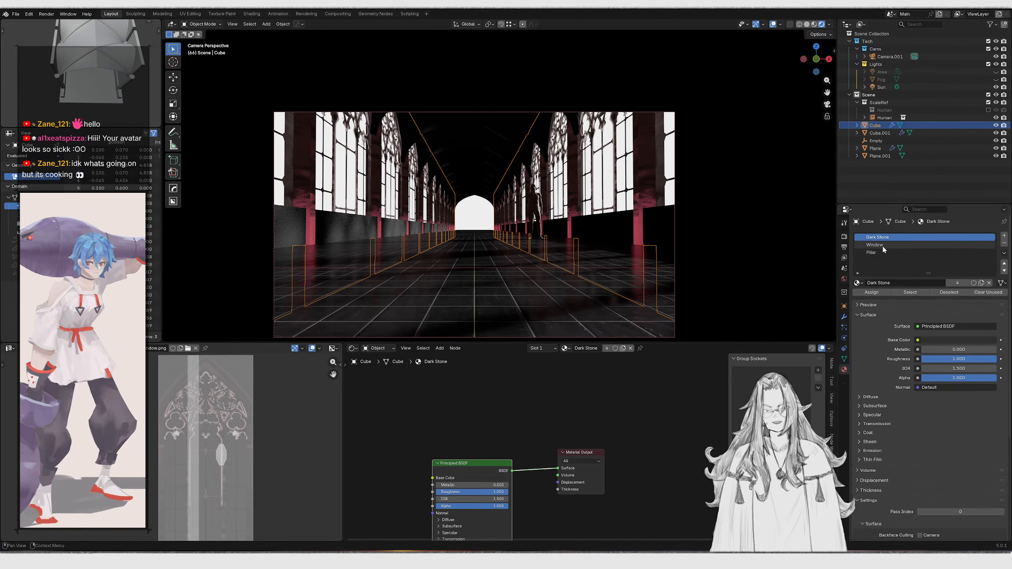
pyautogui.click(956, 253)
pyautogui.scroll(1, 367, 478)
pyautogui.moveTo(367, 478); pyautogui.dragTo(597, 459, button='middle')
pyautogui.scroll(-1, 425, 500)
pyautogui.scroll(3, 506, 416)
pyautogui.moveTo(506, 415); pyautogui.dragTo(501, 459, button='middle')
pyautogui.moveTo(524, 453); pyautogui.dragTo(483, 401)
pyautogui.hotkey('shift', 'a')
pyautogui.click(489, 384)
pyautogui.write('position')
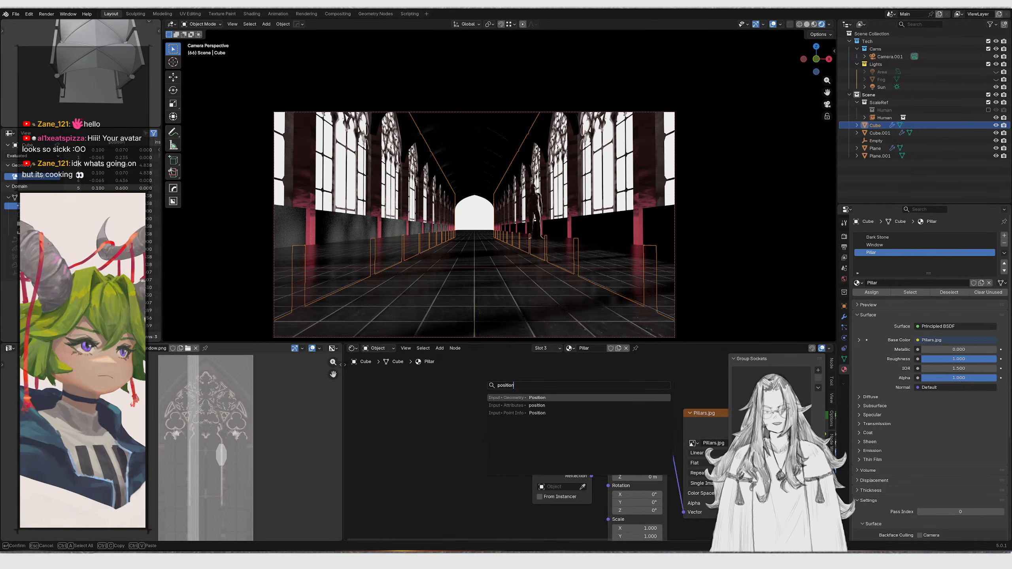
pyautogui.press('Return')
pyautogui.click(487, 382)
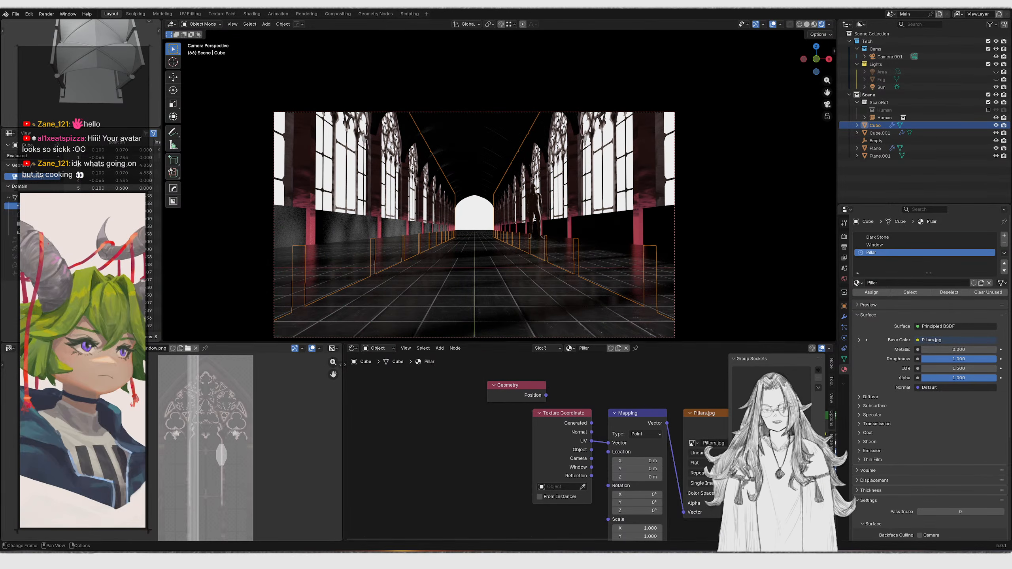
# Reload the images so the updated Pillars.jpg texture shows on the model
pyautogui.scroll(-1, 609, 460)
pyautogui.moveTo(609, 460); pyautogui.dragTo(506, 441, button='middle')
pyautogui.click(603, 404)
pyautogui.hotkey('alt', 'r')
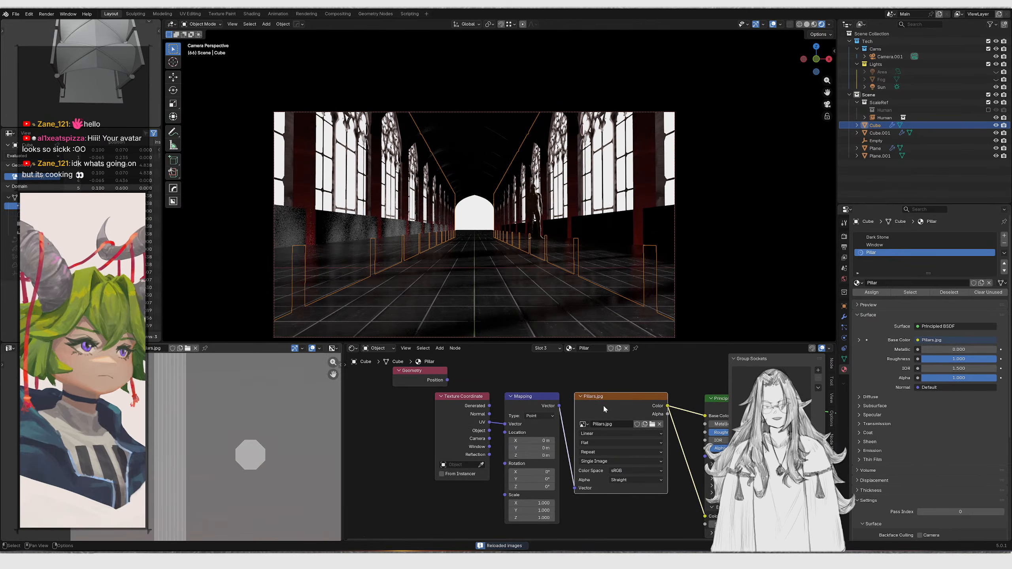
# Connect the Geometry Position output to the Pillars image texture's Vector input and move the old mapping nodes aside
pyautogui.moveTo(535, 266); pyautogui.dragTo(494, 263, button='middle')
pyautogui.scroll(3, 564, 262)
pyautogui.scroll(-5, 518, 185)
pyautogui.scroll(-1, 483, 151)
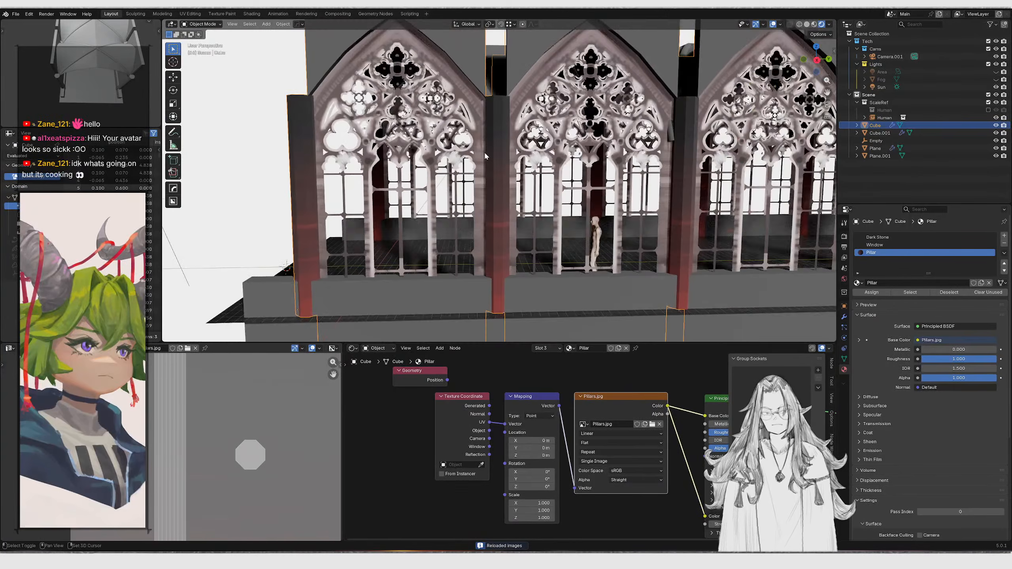
pyautogui.keyDown('shift'); pyautogui.moveTo(484, 151); pyautogui.dragTo(494, 172, button='middle'); pyautogui.keyUp('shift')
pyautogui.scroll(2, 445, 435)
pyautogui.moveTo(445, 436); pyautogui.dragTo(474, 453, button='middle')
pyautogui.moveTo(476, 388); pyautogui.dragTo(625, 514)
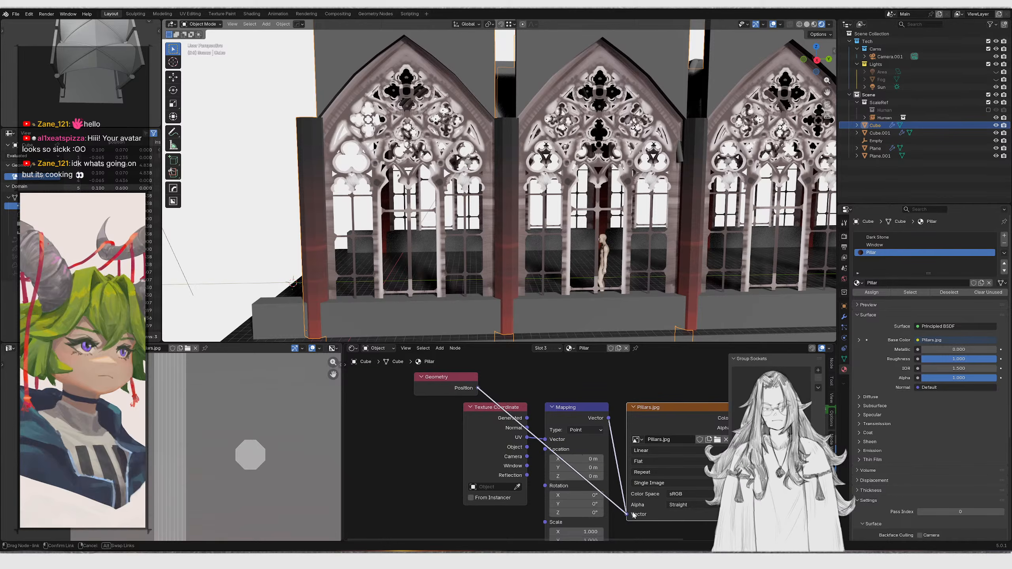
pyautogui.moveTo(431, 456); pyautogui.dragTo(566, 478)
pyautogui.press('g')
pyautogui.click(469, 535)
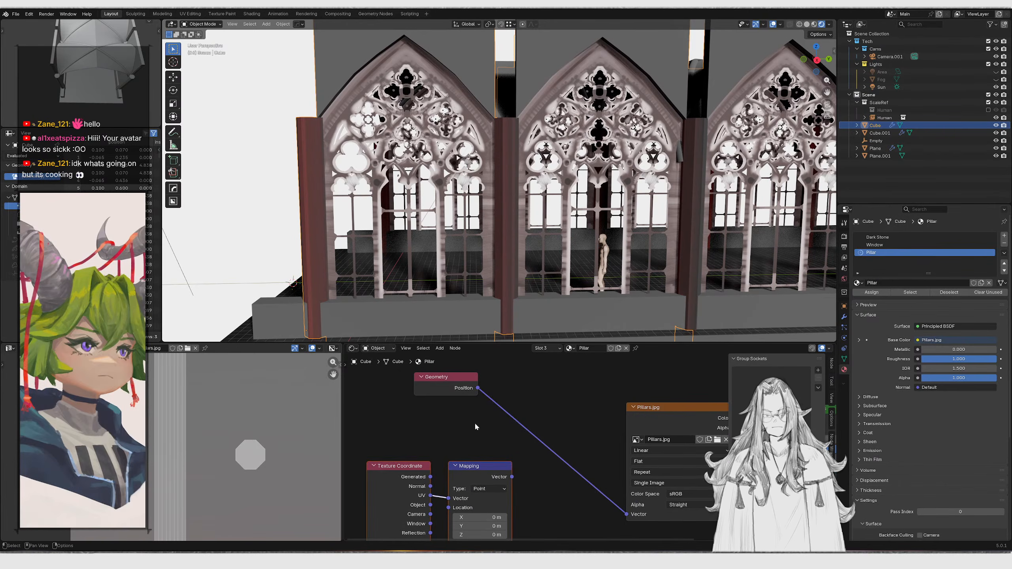
# Rearrange the Pillar nodes and preview the Position output directly on the surface
pyautogui.keyDown('ctrl'); pyautogui.keyDown('shift'); pyautogui.click(461, 390); pyautogui.keyUp('shift'); pyautogui.keyUp('ctrl')
pyautogui.scroll(-3, 447, 264)
pyautogui.moveTo(447, 264); pyautogui.dragTo(536, 267, button='middle')
pyautogui.moveTo(418, 438); pyautogui.dragTo(500, 500)
pyautogui.press('g')
pyautogui.moveTo(498, 501)
pyautogui.mouseDown(button='middle')
pyautogui.moveTo(537, 452)
pyautogui.moveTo(508, 483)
pyautogui.mouseUp(button='middle')
pyautogui.click(548, 494)
pyautogui.click(484, 392)
pyautogui.press('g')
pyautogui.click(517, 344)
pyautogui.scroll(-2, 637, 492)
pyautogui.moveTo(637, 491); pyautogui.dragTo(522, 429, button='middle')
pyautogui.moveTo(503, 388); pyautogui.dragTo(588, 451)
pyautogui.press('g')
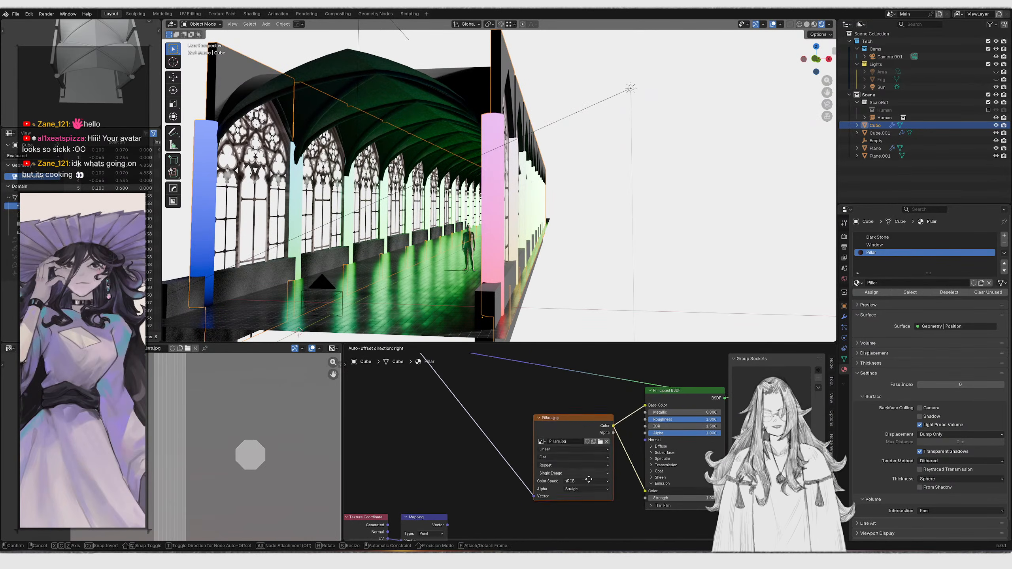
pyautogui.click(592, 493)
pyautogui.moveTo(491, 418); pyautogui.dragTo(525, 451, button='middle')
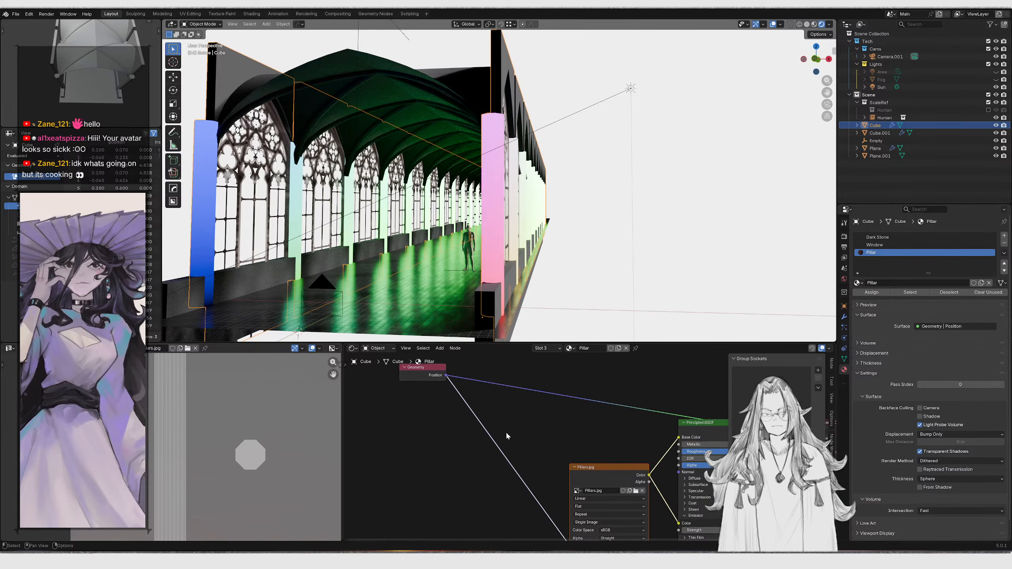
# Add a Vector Math Multiply node on the Geometry Position output
pyautogui.scroll(2, 474, 418)
pyautogui.moveTo(447, 380); pyautogui.dragTo(470, 415, button='middle')
pyautogui.moveTo(448, 404); pyautogui.dragTo(529, 419)
pyautogui.press('g')
pyautogui.click(391, 416)
pyautogui.write('sepe')
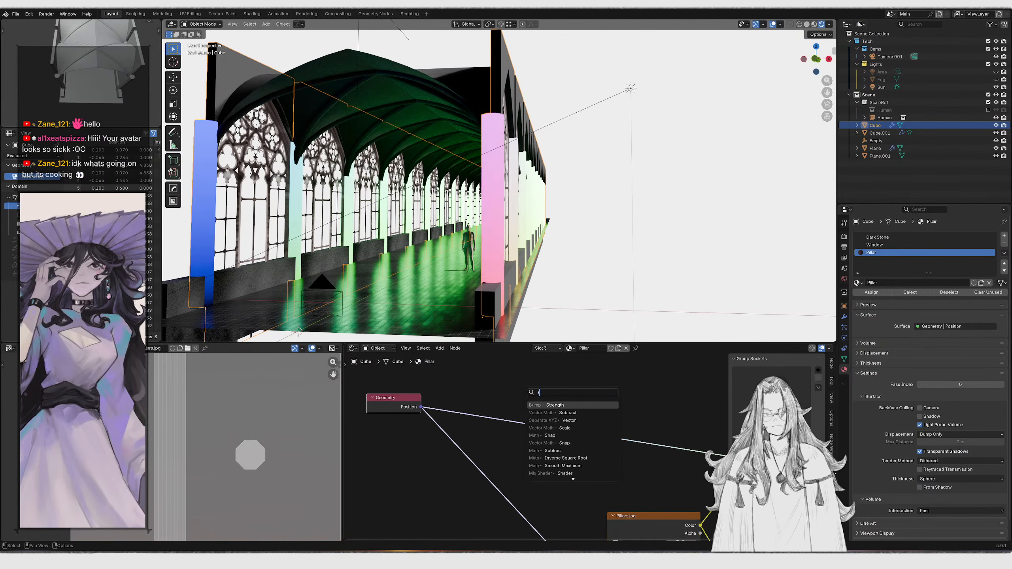
pyautogui.press('Return')
pyautogui.rightClick(525, 389)
pyautogui.moveTo(421, 407); pyautogui.dragTo(502, 455)
pyautogui.write('mult')
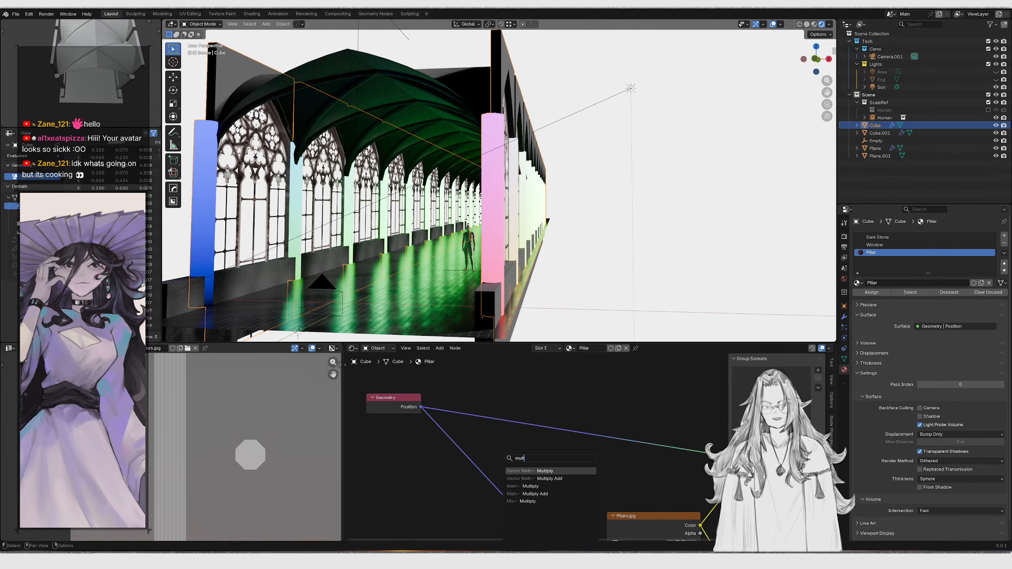
pyautogui.press('Return')
# Connect the Multiply node into the chain and set its second vector to 0, 1, 1
pyautogui.click(459, 442)
pyautogui.moveTo(373, 455); pyautogui.dragTo(524, 396)
pyautogui.press('g')
pyautogui.click(454, 440)
pyautogui.moveTo(472, 412); pyautogui.dragTo(543, 384, button='middle')
pyautogui.click(519, 450)
pyautogui.press('g')
pyautogui.click(513, 471)
pyautogui.scroll(1, 513, 470)
pyautogui.scroll(5, 514, 470)
pyautogui.moveTo(514, 471); pyautogui.dragTo(523, 438, button='middle')
pyautogui.write('1')
pyautogui.moveTo(509, 433); pyautogui.dragTo(509, 455)
pyautogui.press('Return')
pyautogui.keyDown('ctrl'); pyautogui.keyDown('shift'); pyautogui.click(514, 376); pyautogui.keyUp('shift'); pyautogui.keyUp('ctrl')
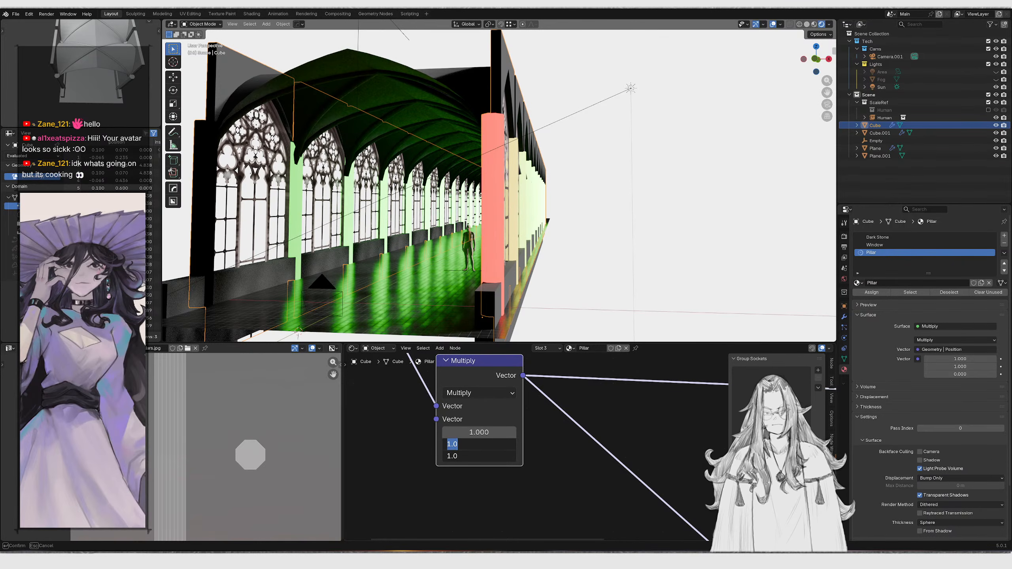
pyautogui.write('1')
pyautogui.press('Return')
pyautogui.click(482, 433)
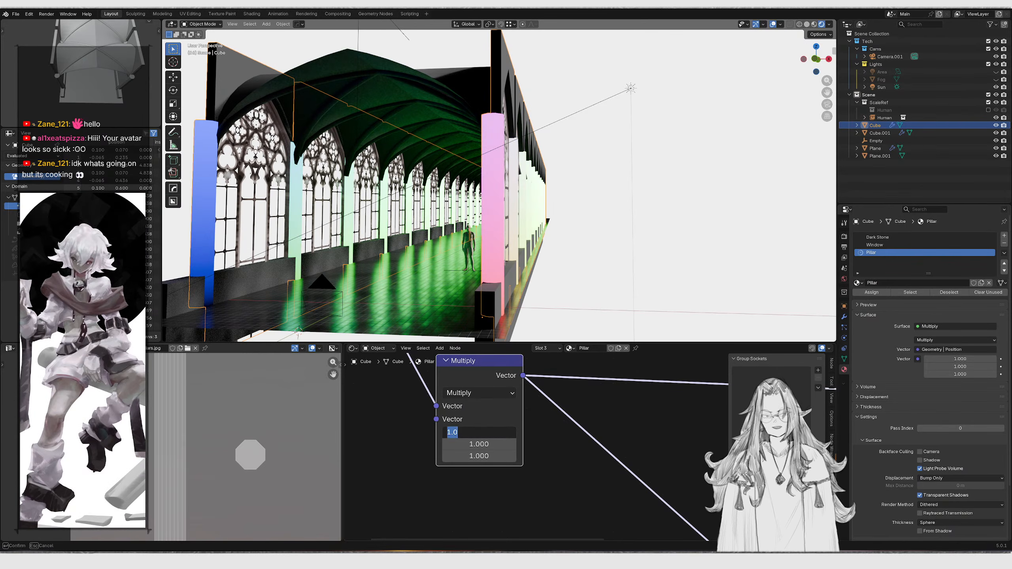
pyautogui.write('0')
pyautogui.press('Return')
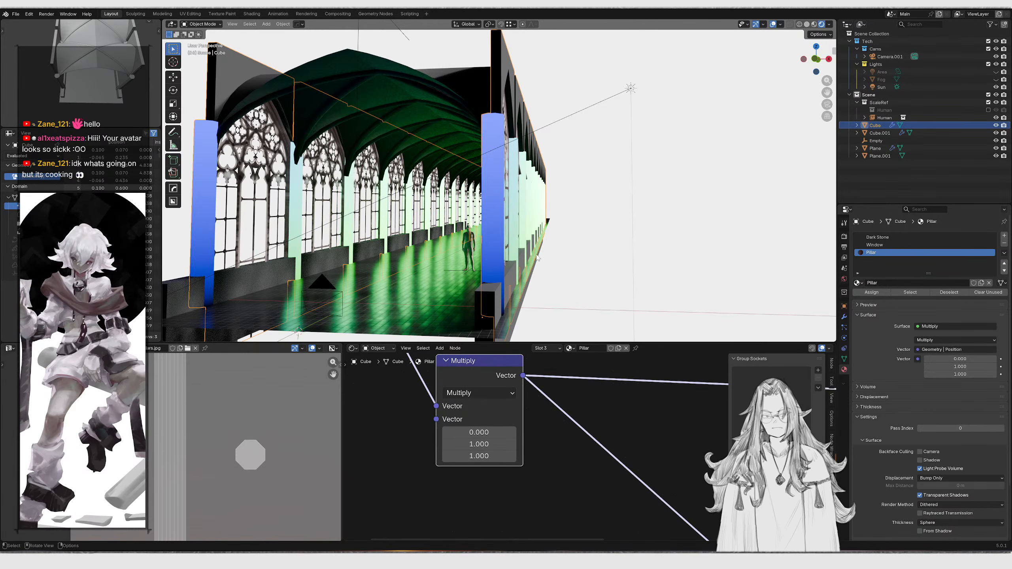
# Add a Separate XYZ node fed by the Geometry Position output
pyautogui.moveTo(531, 261); pyautogui.dragTo(461, 260, button='middle')
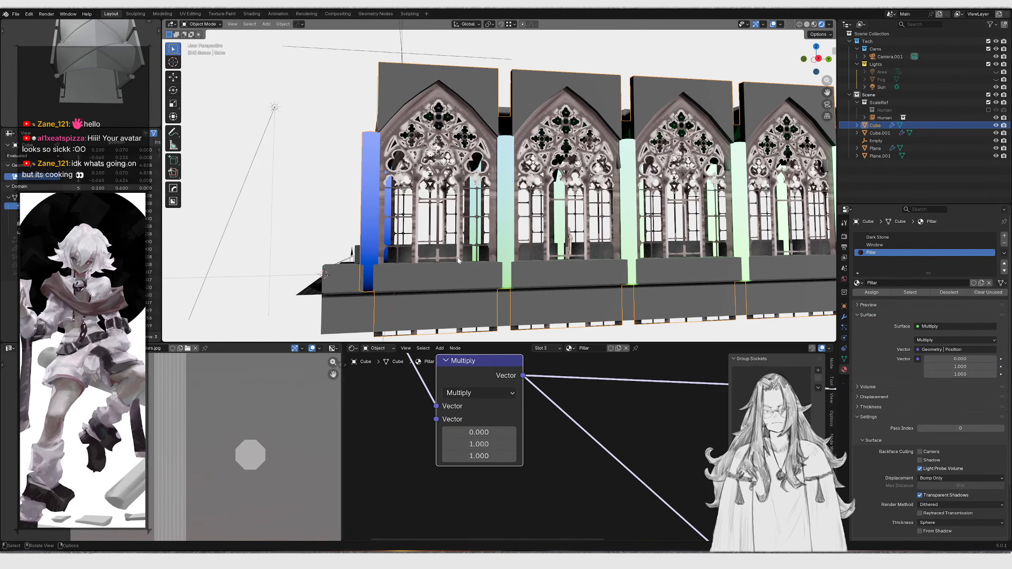
pyautogui.scroll(-3, 490, 468)
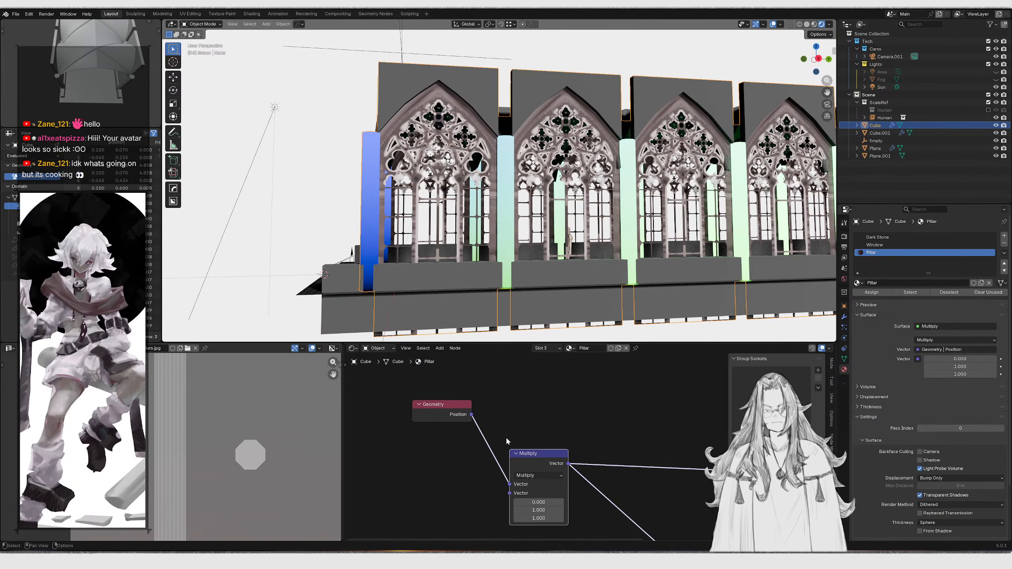
pyautogui.moveTo(472, 414); pyautogui.dragTo(590, 408)
pyautogui.write('se')
pyautogui.press('Return')
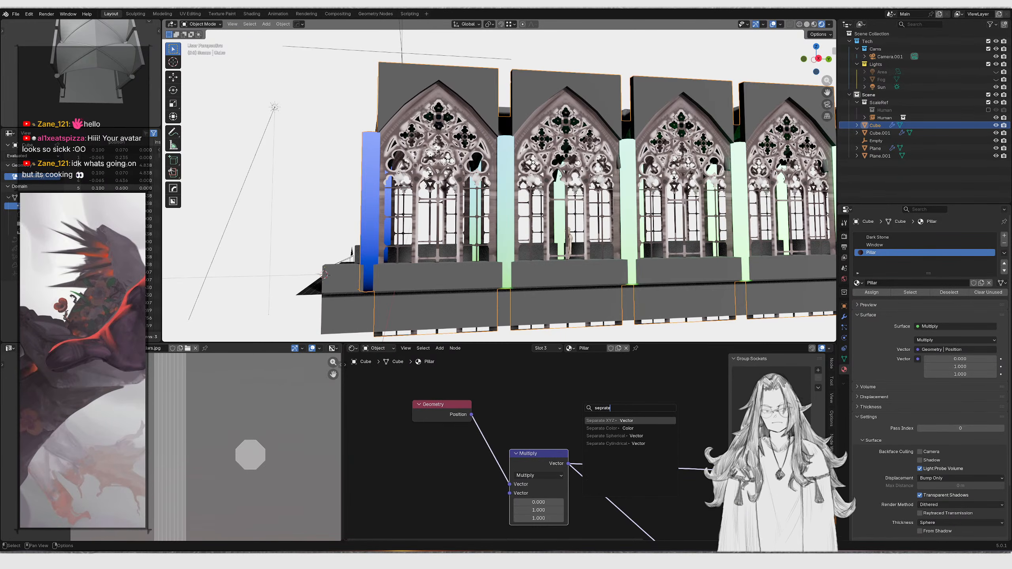
pyautogui.click(498, 394)
pyautogui.moveTo(460, 461); pyautogui.dragTo(515, 488)
# Delete the Multiply node and add a Combine XYZ node beside the Separate XYZ node
pyautogui.hotkey('ctrl', 'x')
pyautogui.moveTo(542, 395); pyautogui.dragTo(593, 377)
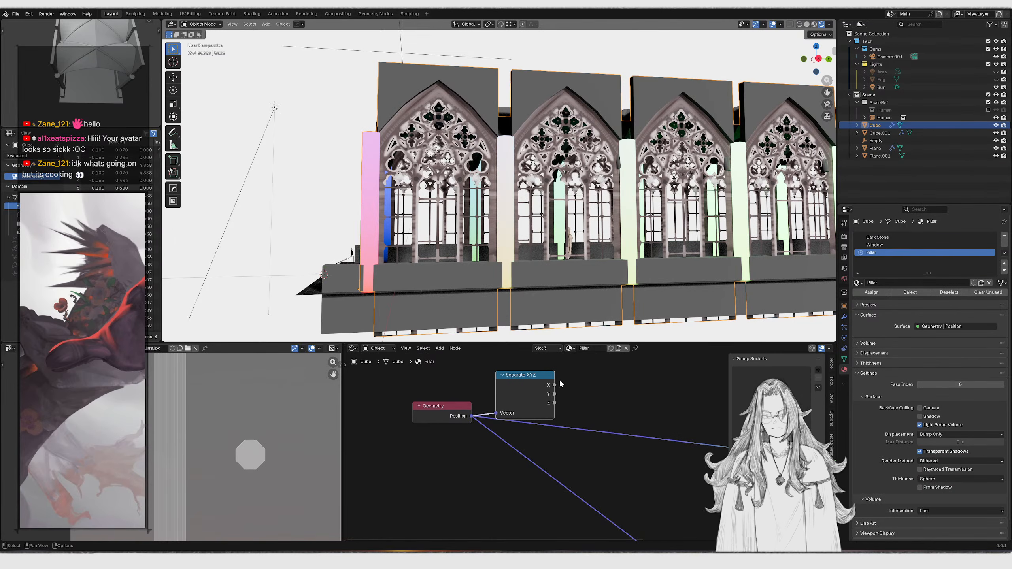
pyautogui.write('combine')
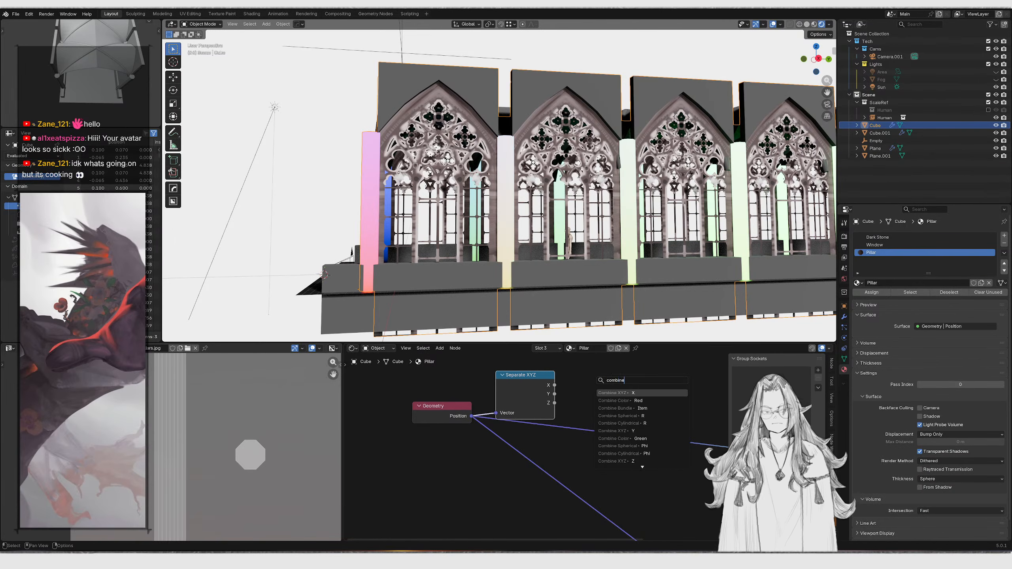
pyautogui.press('Return')
pyautogui.click(594, 377)
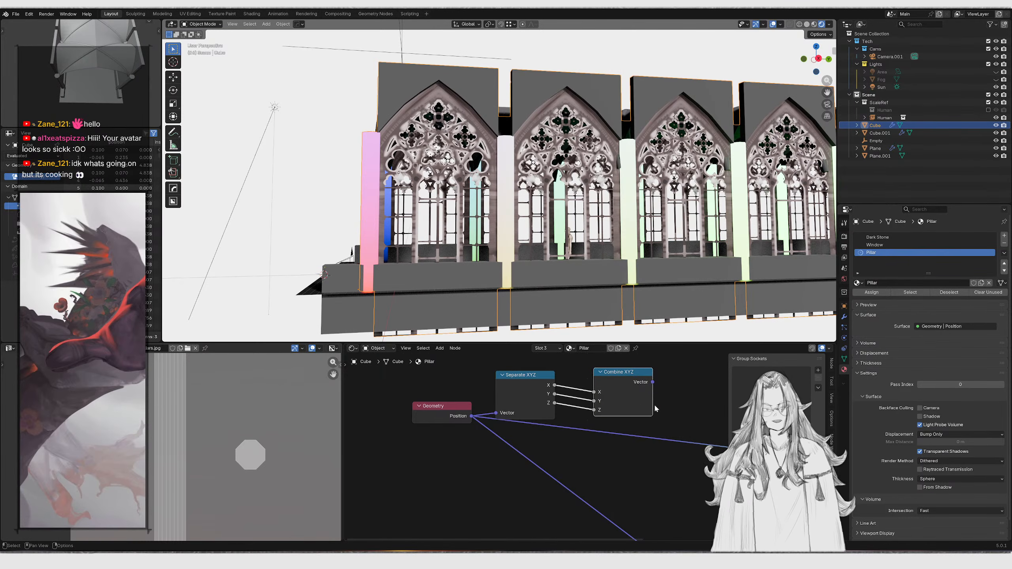
# Wire the Separate XYZ outputs into the Combine XYZ node and connect it to the Pillars image's Vector input
pyautogui.moveTo(636, 405); pyautogui.dragTo(613, 404, button='middle')
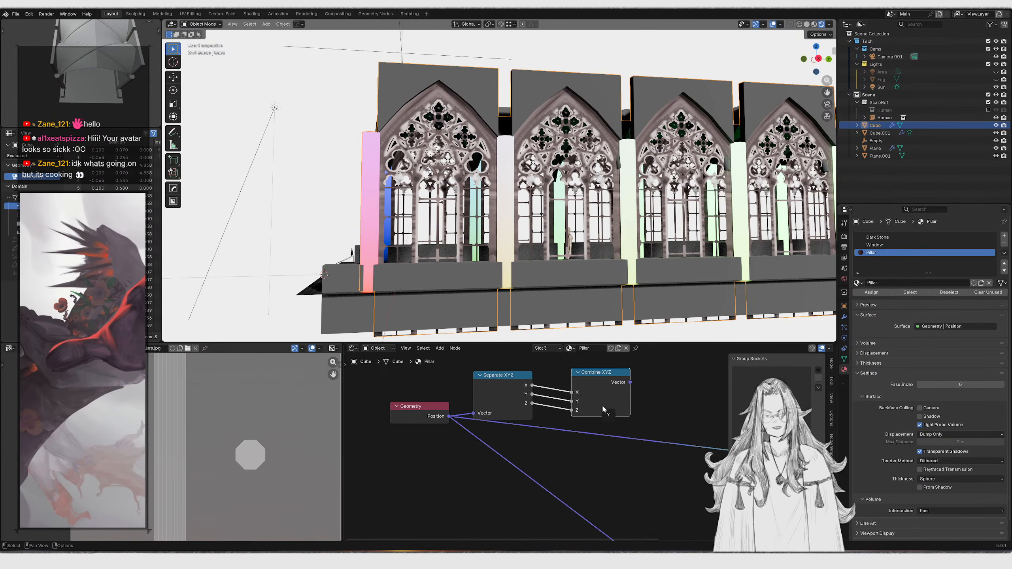
pyautogui.moveTo(572, 410); pyautogui.dragTo(570, 402)
pyautogui.moveTo(609, 422); pyautogui.dragTo(582, 380, button='middle')
pyautogui.scroll(-1, 574, 383)
pyautogui.moveTo(515, 393); pyautogui.dragTo(523, 392, button='middle')
pyautogui.moveTo(494, 398); pyautogui.dragTo(612, 366)
pyautogui.press('g')
pyautogui.click(613, 460)
pyautogui.moveTo(613, 460); pyautogui.dragTo(589, 428, button='middle')
pyautogui.moveTo(583, 402); pyautogui.dragTo(664, 513)
pyautogui.moveTo(639, 456); pyautogui.dragTo(510, 460, button='middle')
pyautogui.scroll(1, 510, 459)
pyautogui.keyDown('ctrl'); pyautogui.keyDown('shift'); pyautogui.click(606, 434); pyautogui.keyUp('shift'); pyautogui.keyUp('ctrl')
pyautogui.moveTo(516, 224); pyautogui.dragTo(573, 220, button='middle')
pyautogui.scroll(4, 573, 219)
pyautogui.moveTo(454, 189); pyautogui.dragTo(367, 182, button='middle')
pyautogui.scroll(2, 557, 205)
pyautogui.scroll(-4, 529, 262)
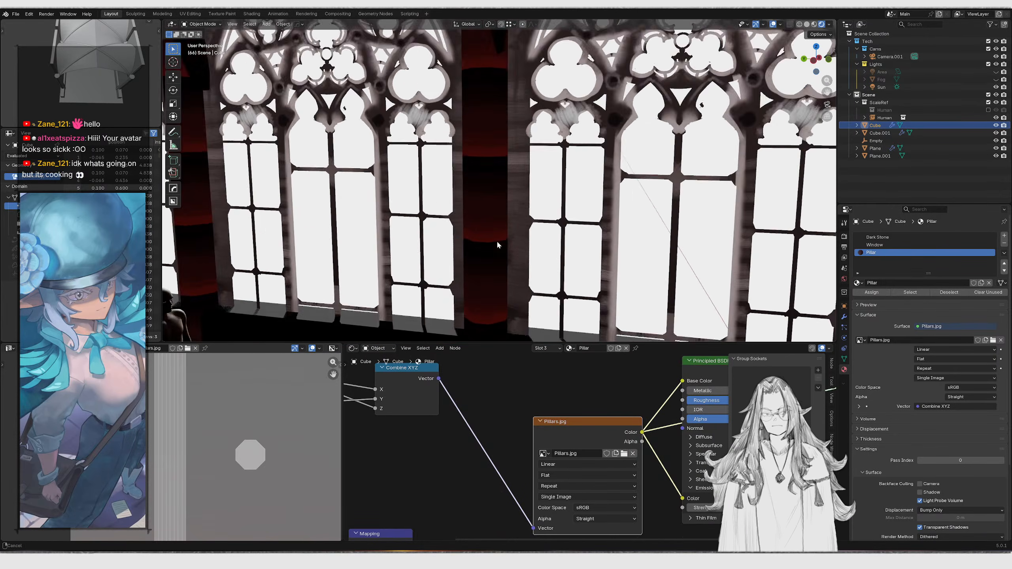
# Inspect the projected pillar texture along the nave's windows and pillars
pyautogui.scroll(8, 497, 251)
pyautogui.moveTo(516, 229); pyautogui.dragTo(462, 243, button='middle')
pyautogui.scroll(-6, 563, 218)
pyautogui.keyDown('shift'); pyautogui.moveTo(463, 243); pyautogui.dragTo(780, 292, button='middle'); pyautogui.keyUp('shift')
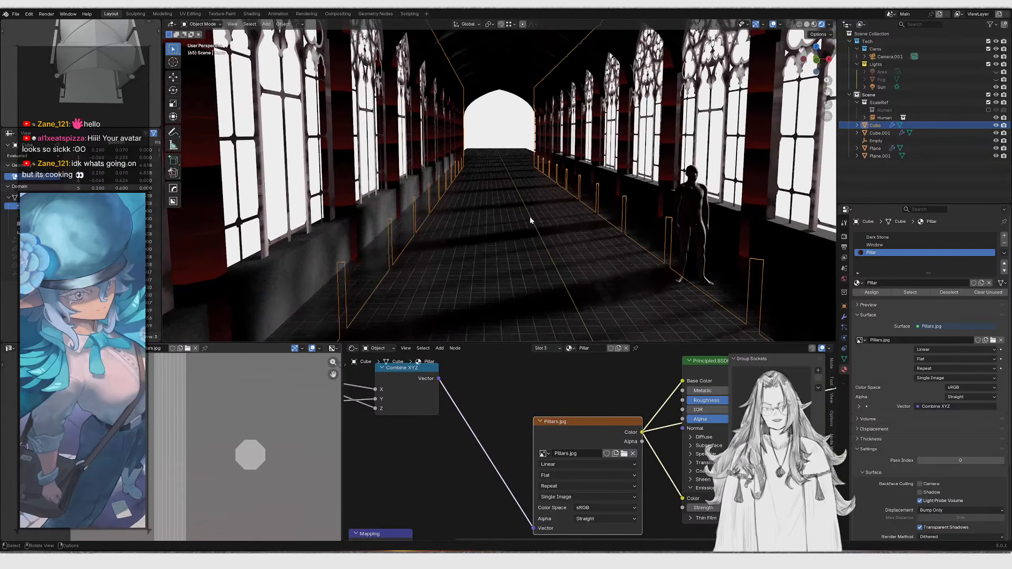
pyautogui.moveTo(379, 219); pyautogui.dragTo(518, 247, button='middle')
pyautogui.scroll(-2, 469, 484)
pyautogui.scroll(2, 492, 440)
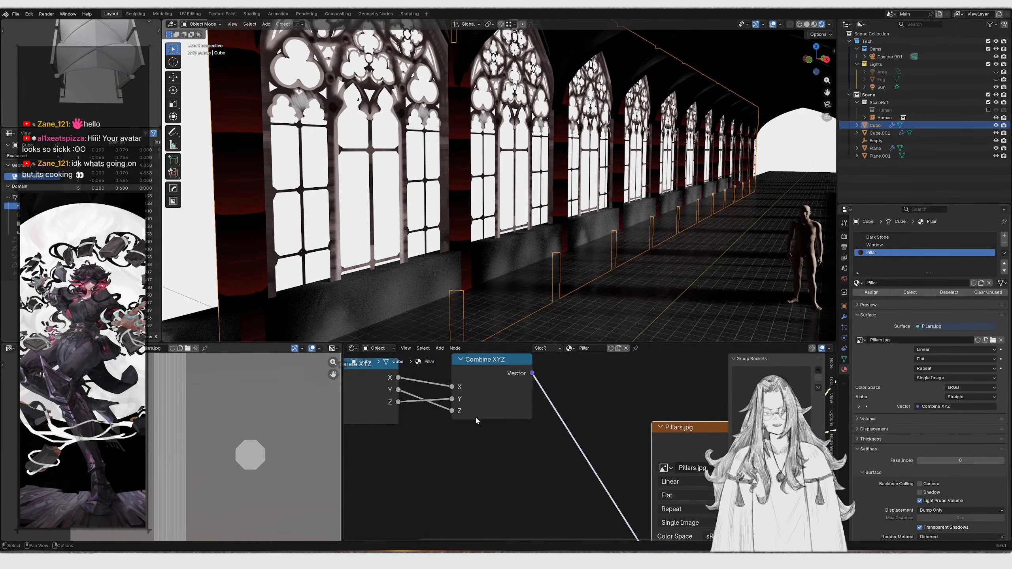
# Rearrange the Geometry, Separate XYZ and Combine XYZ nodes into a compact row before the Pillars image
pyautogui.moveTo(450, 409); pyautogui.dragTo(524, 412)
pyautogui.scroll(-6, 459, 446)
pyautogui.moveTo(524, 412); pyautogui.dragTo(532, 439)
pyautogui.click(545, 396)
pyautogui.scroll(-4, 458, 394)
pyautogui.moveTo(472, 402); pyautogui.dragTo(565, 459, button='middle')
pyautogui.moveTo(451, 446); pyautogui.dragTo(517, 391)
pyautogui.press('g')
pyautogui.click(544, 464)
pyautogui.moveTo(462, 448); pyautogui.dragTo(614, 508)
pyautogui.press('g')
pyautogui.click(537, 507)
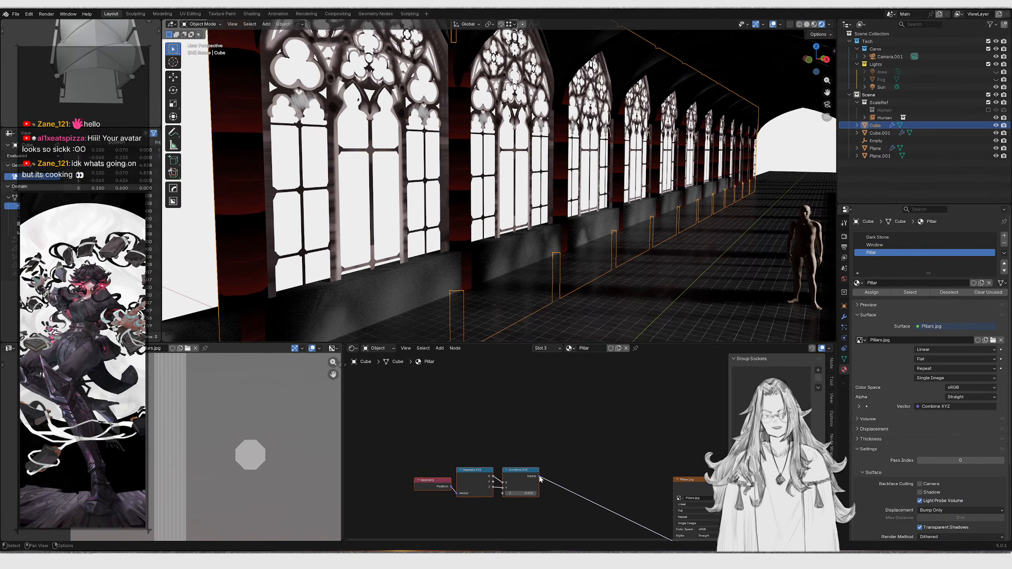
# Insert a Scale node after the Combine XYZ node and dissolve it again
pyautogui.moveTo(540, 476); pyautogui.dragTo(587, 465)
pyautogui.write('sc')
pyautogui.press('Return')
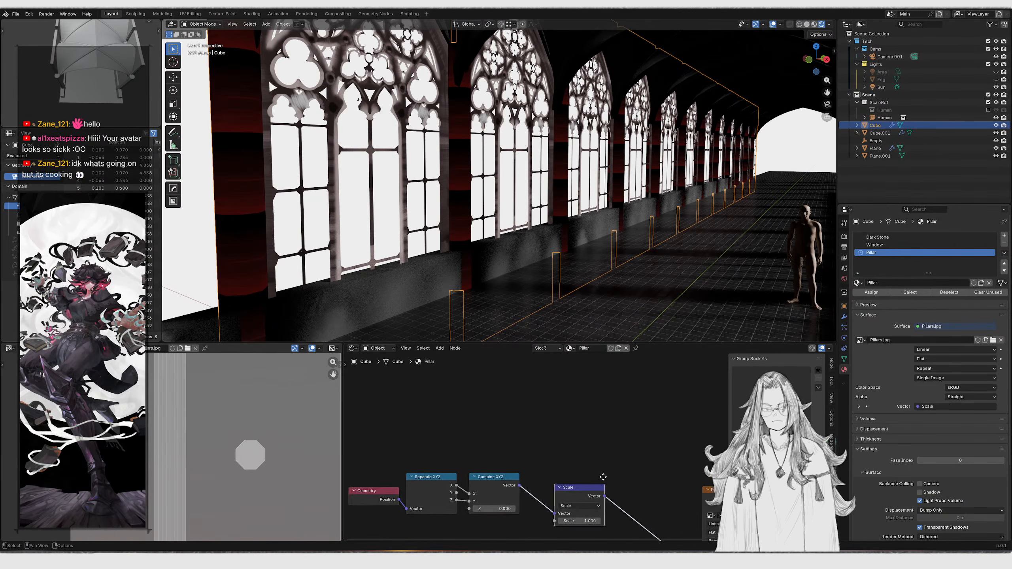
pyautogui.scroll(2, 567, 428)
pyautogui.hotkey('ctrl', 'x')
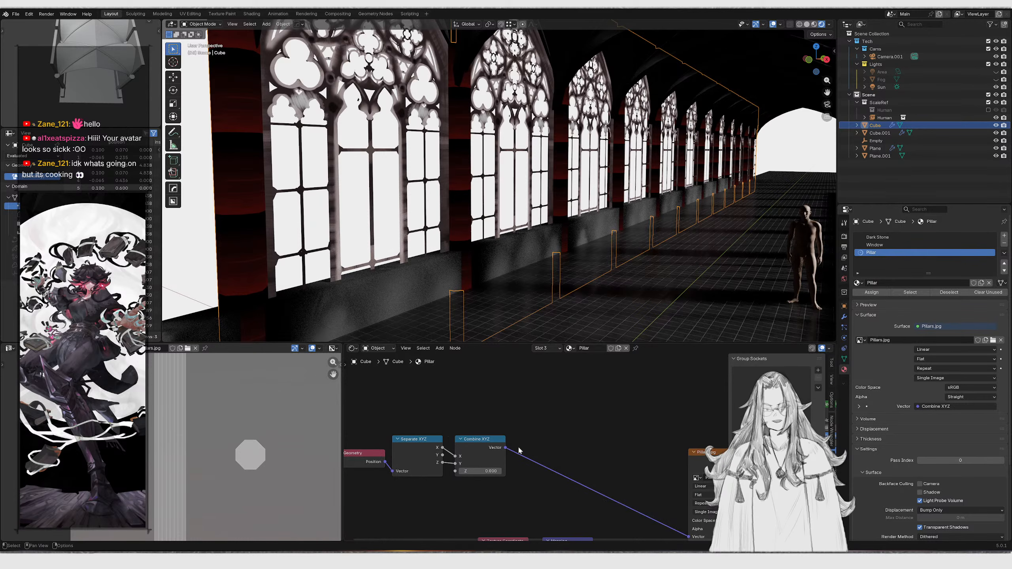
# Insert a Mapping node between the Combine XYZ output and the Pillars image's Vector input
pyautogui.moveTo(507, 447); pyautogui.dragTo(549, 435)
pyautogui.write('mapping')
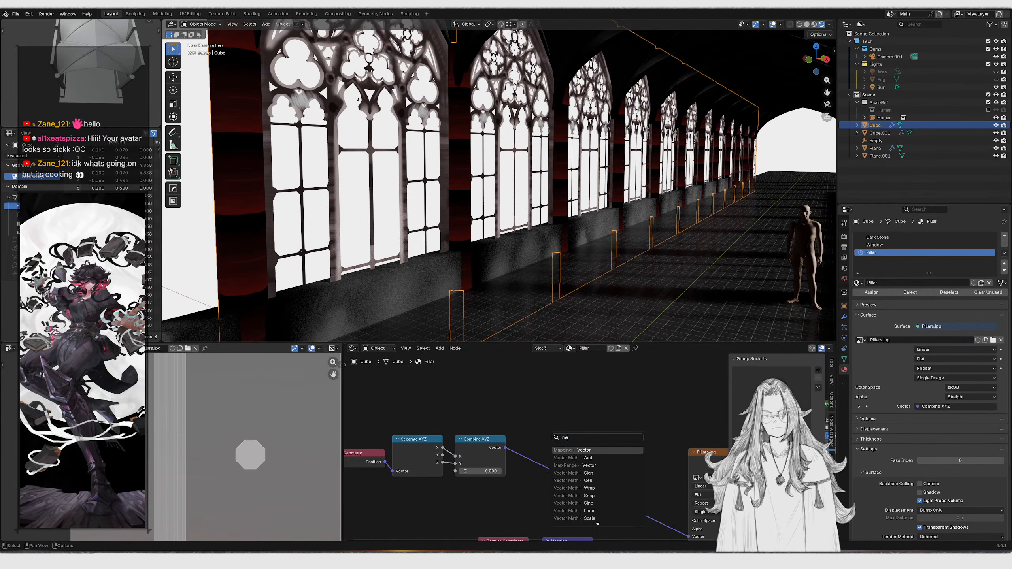
pyautogui.press('Return')
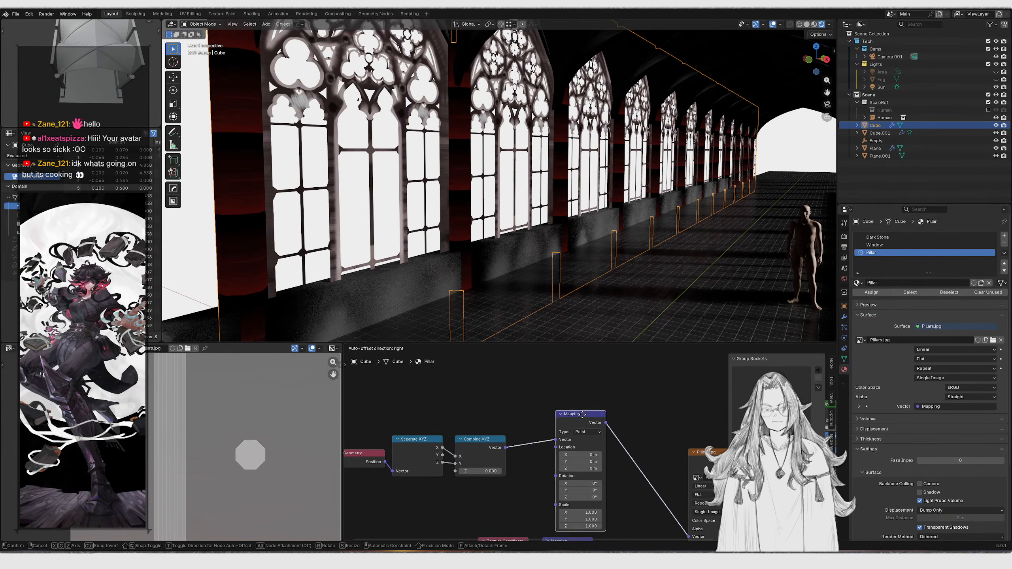
pyautogui.click(565, 396)
pyautogui.moveTo(547, 411); pyautogui.dragTo(619, 398, button='middle')
pyautogui.moveTo(422, 389); pyautogui.dragTo(543, 464)
pyautogui.press('g')
pyautogui.click(581, 411)
pyautogui.moveTo(677, 482); pyautogui.dragTo(574, 446, button='middle')
pyautogui.scroll(7, 574, 446)
pyautogui.moveTo(552, 443); pyautogui.dragTo(542, 467)
# Add a Value node of 0.200 driving the Mapping node's Scale input
pyautogui.moveTo(495, 429); pyautogui.dragTo(446, 423)
pyautogui.write('va')
pyautogui.press('Return')
pyautogui.click(436, 423)
pyautogui.press('KP_0')
pyautogui.scroll(3, 583, 203)
pyautogui.keyDown('shift'); pyautogui.moveTo(591, 186); pyautogui.dragTo(550, 191, button='middle'); pyautogui.keyUp('shift')
pyautogui.moveTo(438, 422); pyautogui.dragTo(428, 423)
pyautogui.scroll(-3, 646, 145)
pyautogui.moveTo(646, 145); pyautogui.dragTo(538, 253, button='middle')
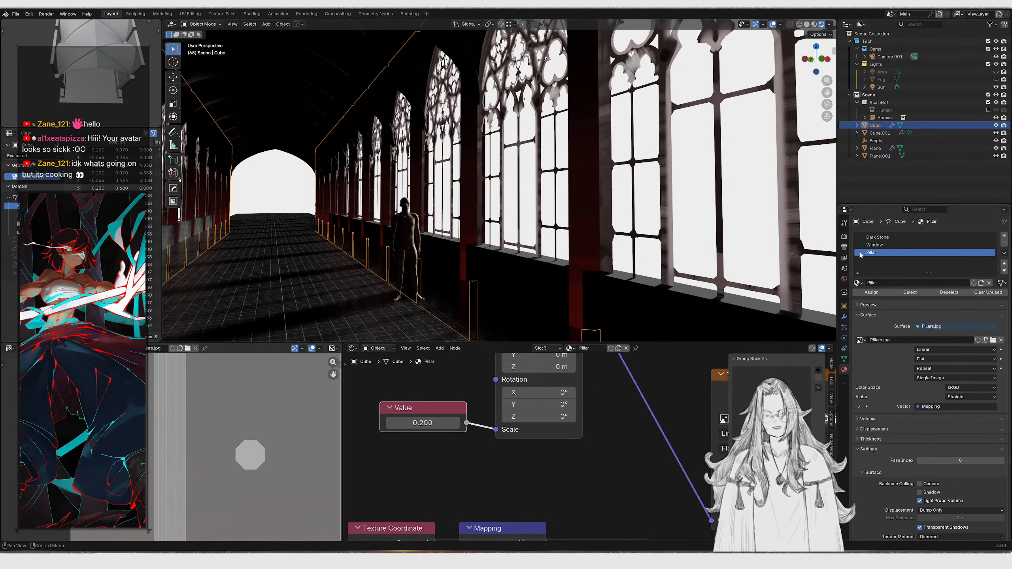
# Switch the first material slot to the Pillar material and undo the change
pyautogui.click(877, 237)
pyautogui.click(857, 283)
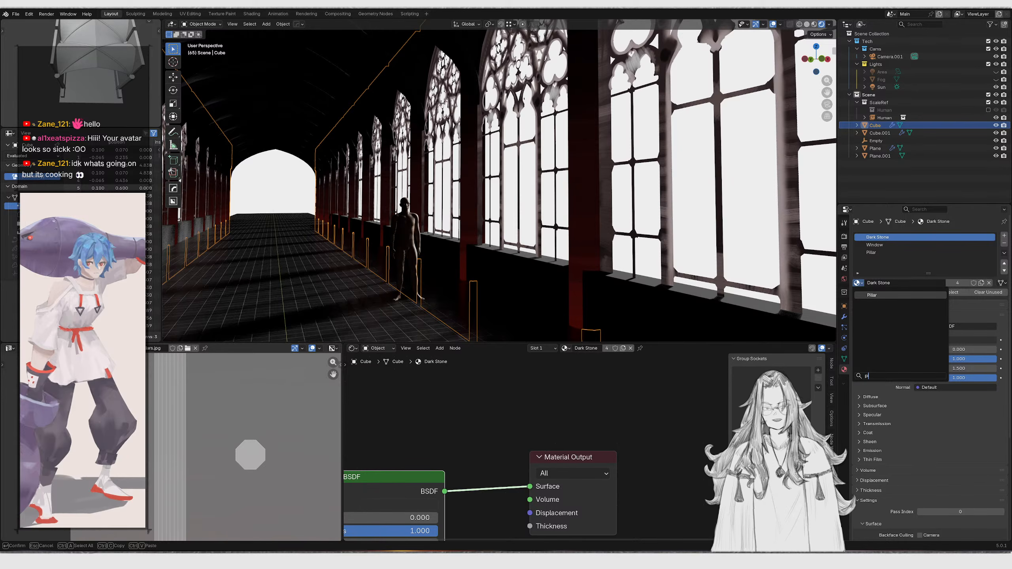
pyautogui.press('Return')
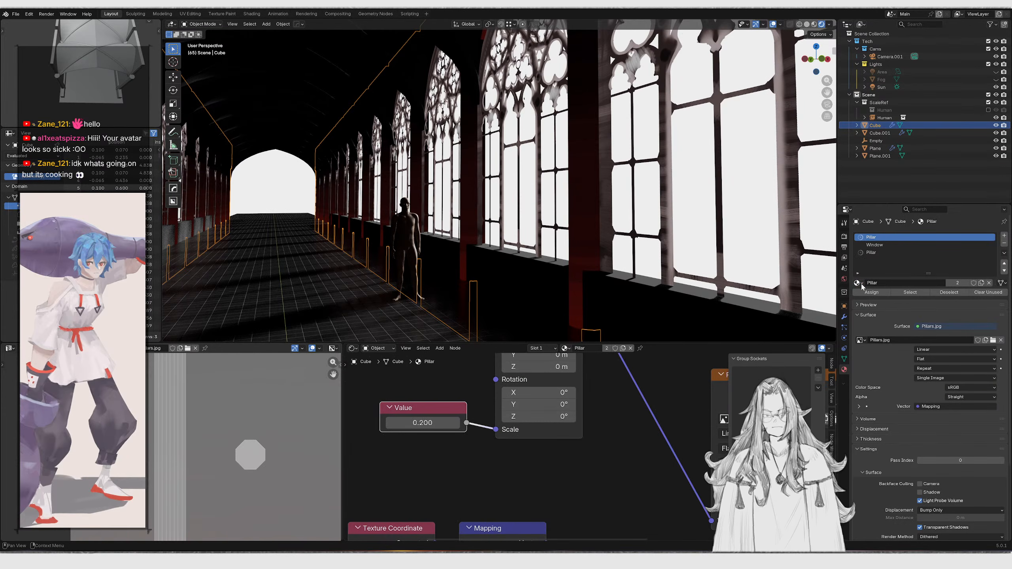
pyautogui.moveTo(769, 260); pyautogui.dragTo(693, 229, button='middle')
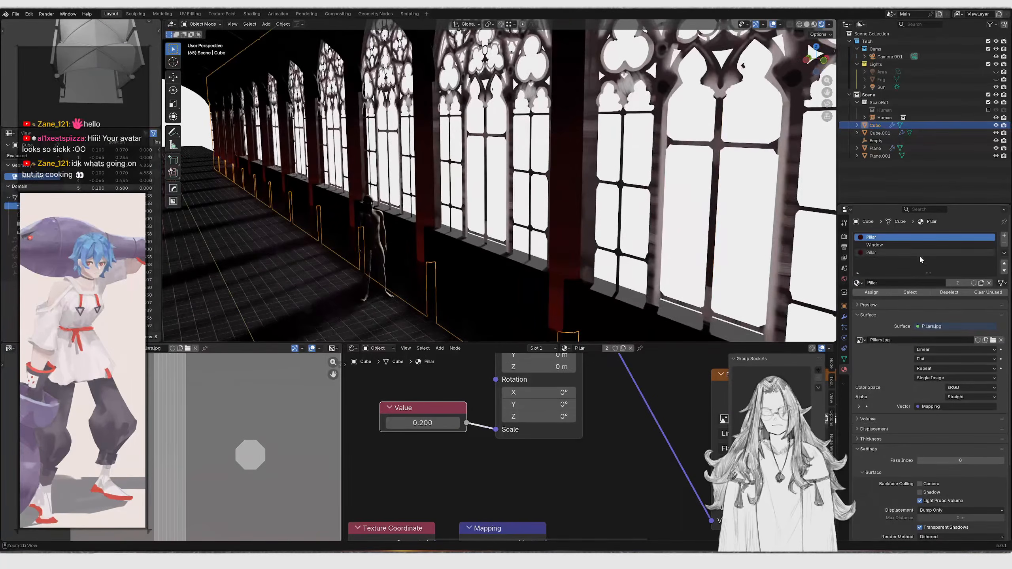
pyautogui.hotkey('ctrl', 'z')
# Remove the Dark Stone material slot from the cathedral mesh
pyautogui.press('Tab')
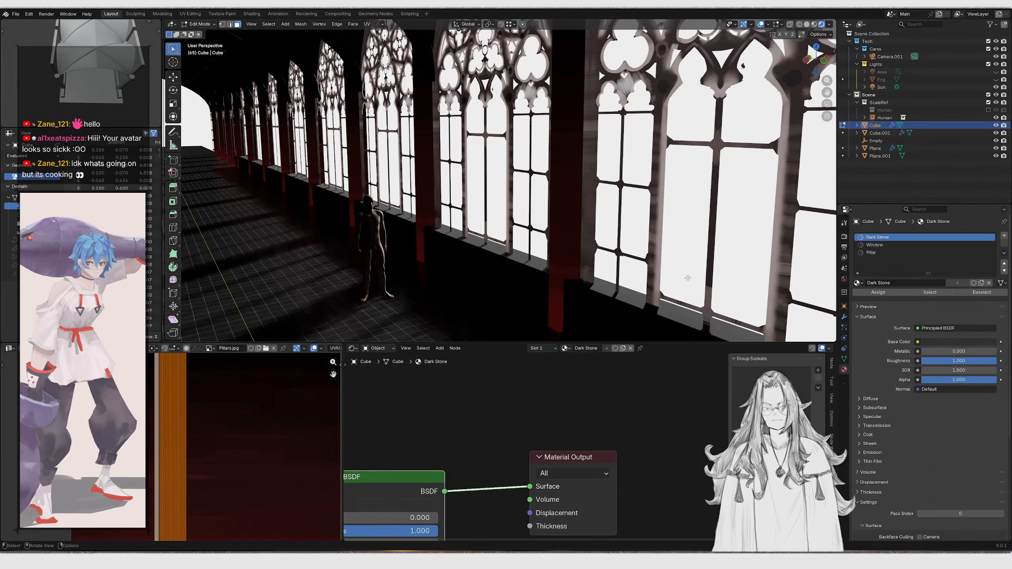
pyautogui.scroll(-6, 726, 275)
pyautogui.moveTo(683, 261); pyautogui.dragTo(656, 238, button='middle')
pyautogui.click(904, 254)
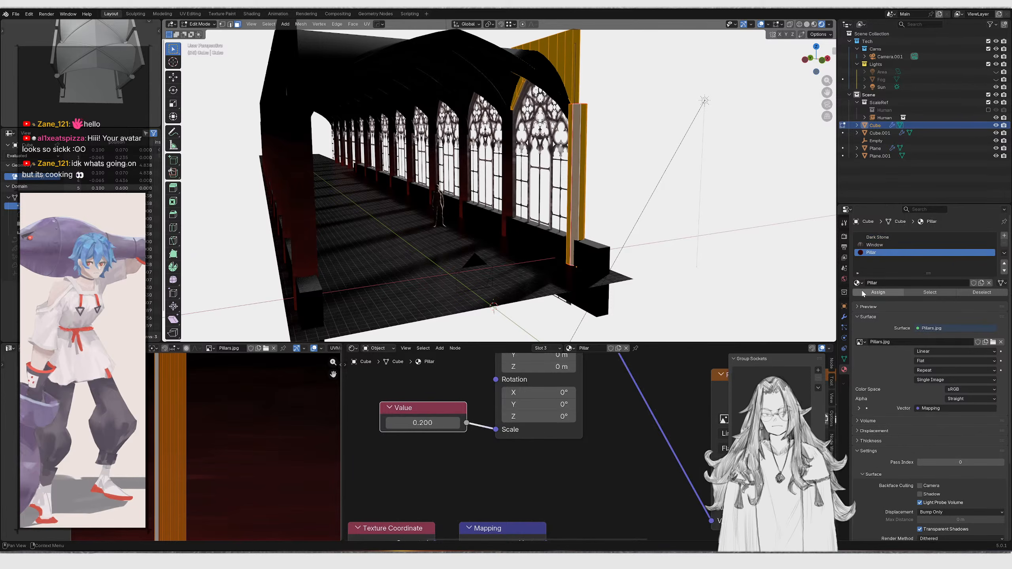
pyautogui.press('Tab')
pyautogui.scroll(6, 603, 230)
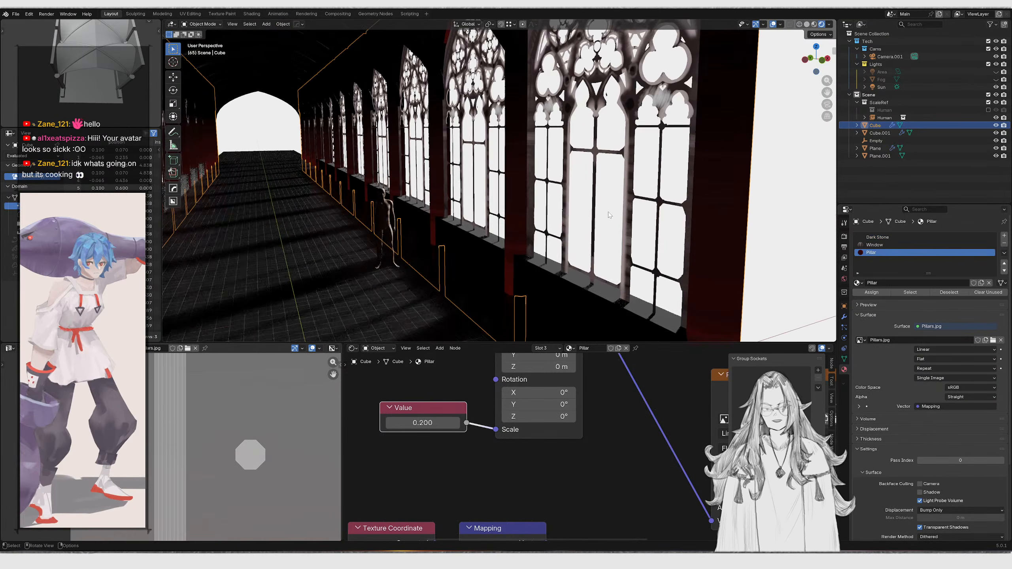
pyautogui.click(932, 237)
pyautogui.click(1004, 243)
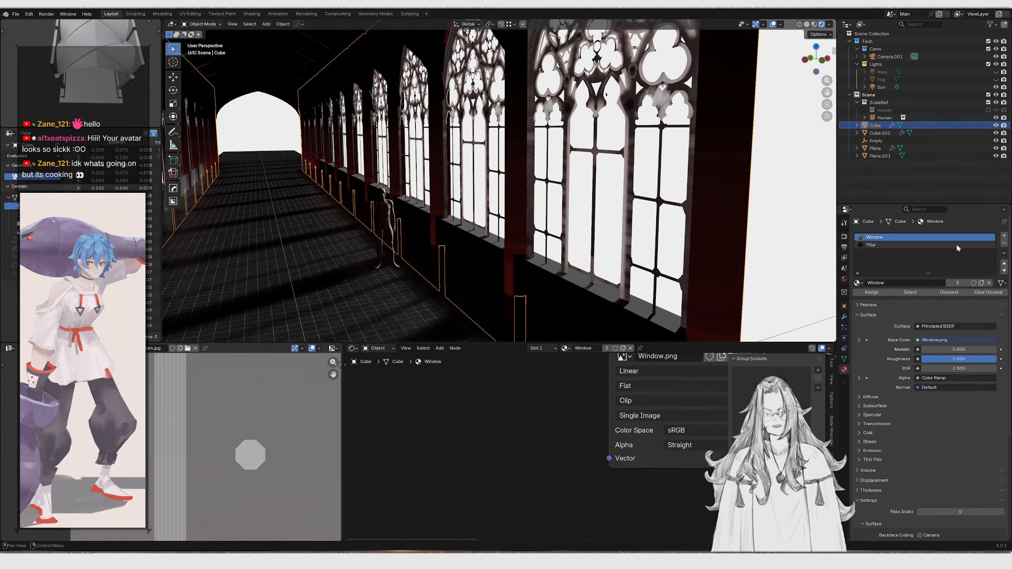
# Select the vaulted ceiling plane and open its node tree in the Geometry Node Editor
pyautogui.scroll(-6, 510, 118)
pyautogui.click(510, 118)
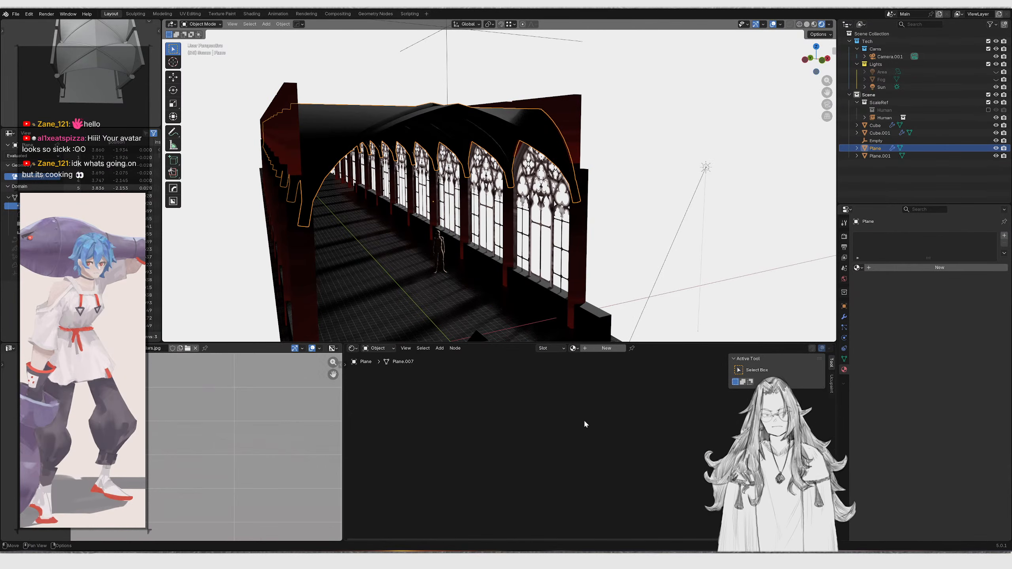
pyautogui.click(574, 348)
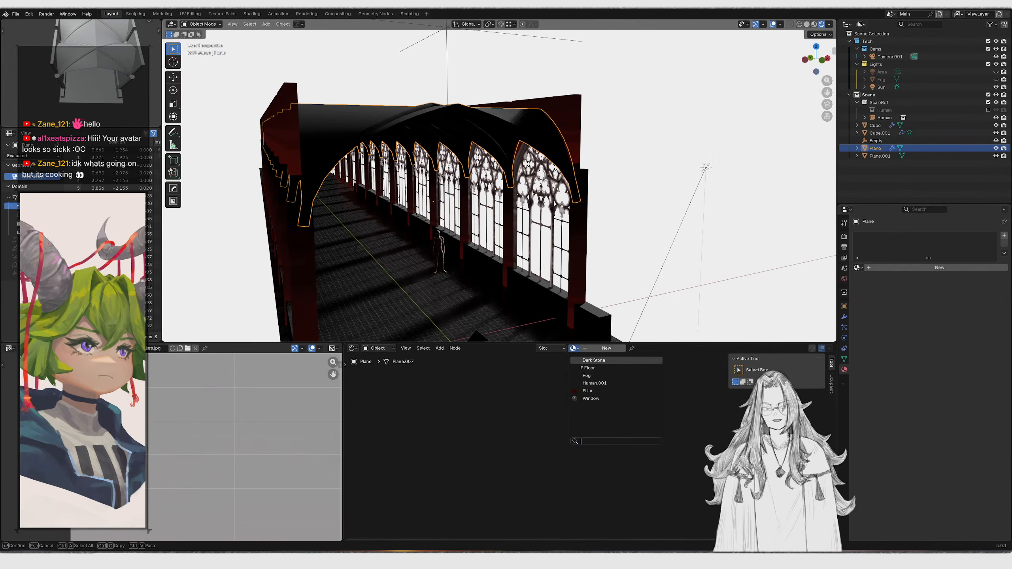
pyautogui.click(351, 348)
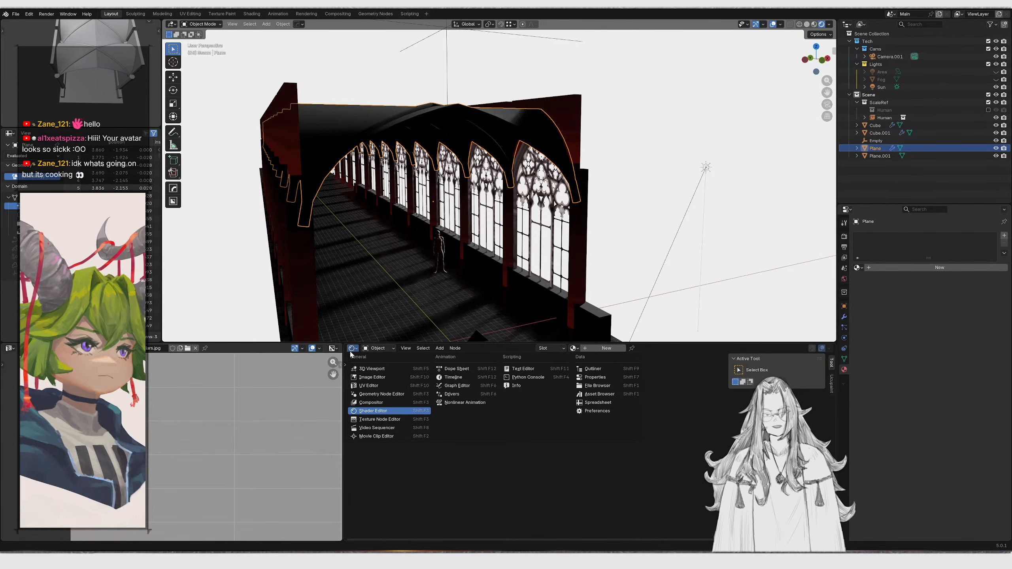
pyautogui.click(382, 394)
pyautogui.scroll(8, 591, 446)
pyautogui.scroll(-8, 590, 447)
pyautogui.moveTo(450, 452); pyautogui.dragTo(633, 428, button='middle')
pyautogui.scroll(-4, 634, 429)
pyautogui.scroll(-4, 504, 440)
pyautogui.moveTo(415, 437); pyautogui.dragTo(475, 438, button='middle')
pyautogui.scroll(-1, 561, 413)
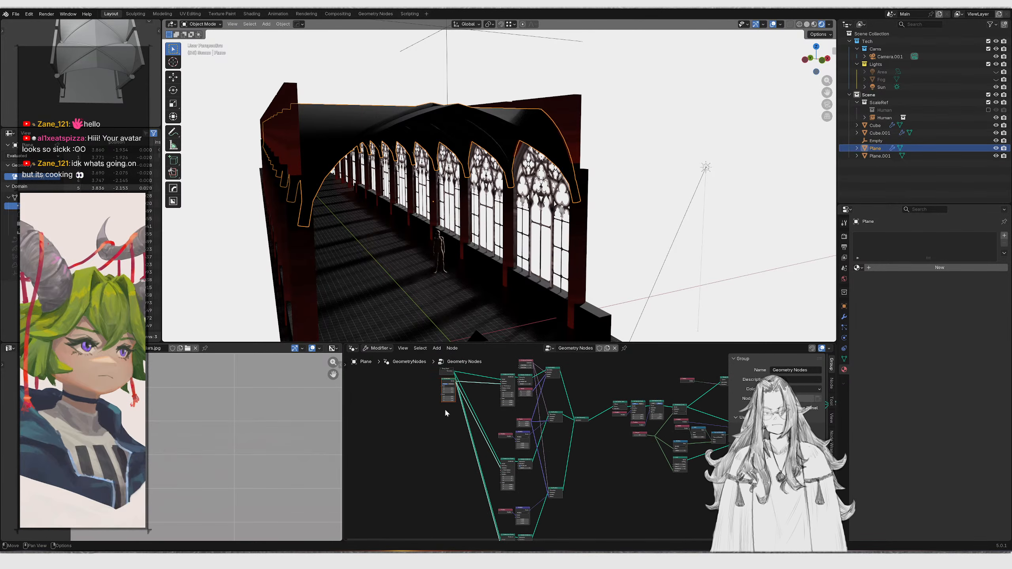
# Duplicate the Group Input node beside Set Material and link a new Material group input to its Material socket
pyautogui.moveTo(440, 367); pyautogui.dragTo(446, 367)
pyautogui.hotkey('shift', 'd')
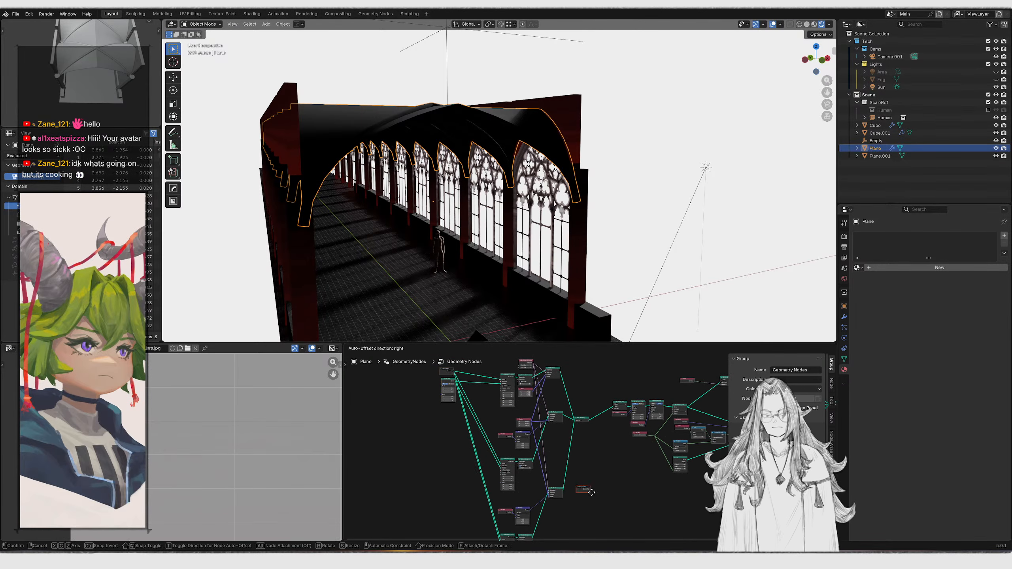
pyautogui.click(621, 487)
pyautogui.moveTo(620, 487); pyautogui.dragTo(403, 480, button='middle')
pyautogui.press('g')
pyautogui.click(631, 433)
pyautogui.moveTo(645, 434); pyautogui.dragTo(430, 488, button='middle')
pyautogui.scroll(7, 430, 490)
pyautogui.scroll(5, 429, 489)
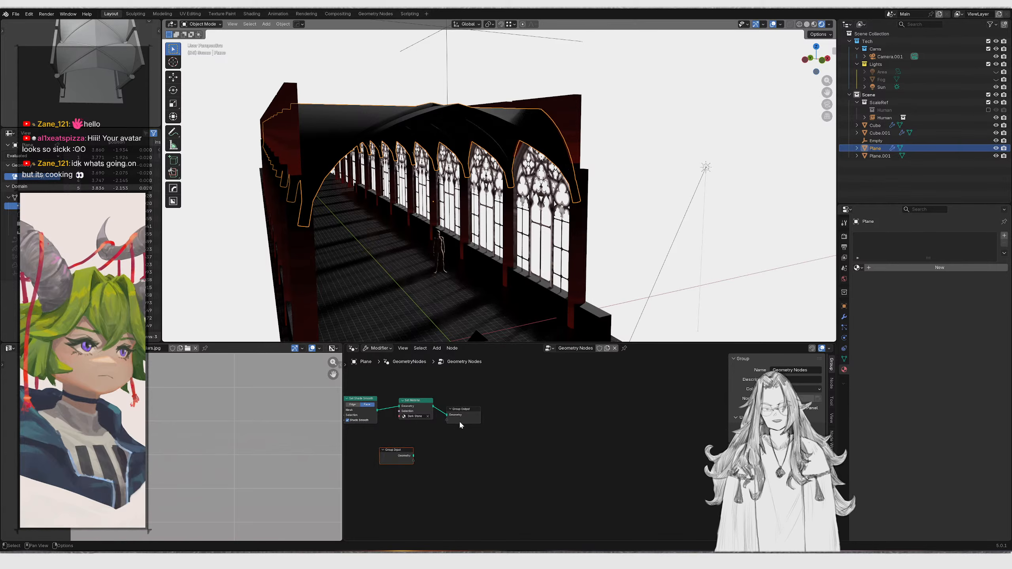
pyautogui.press('g')
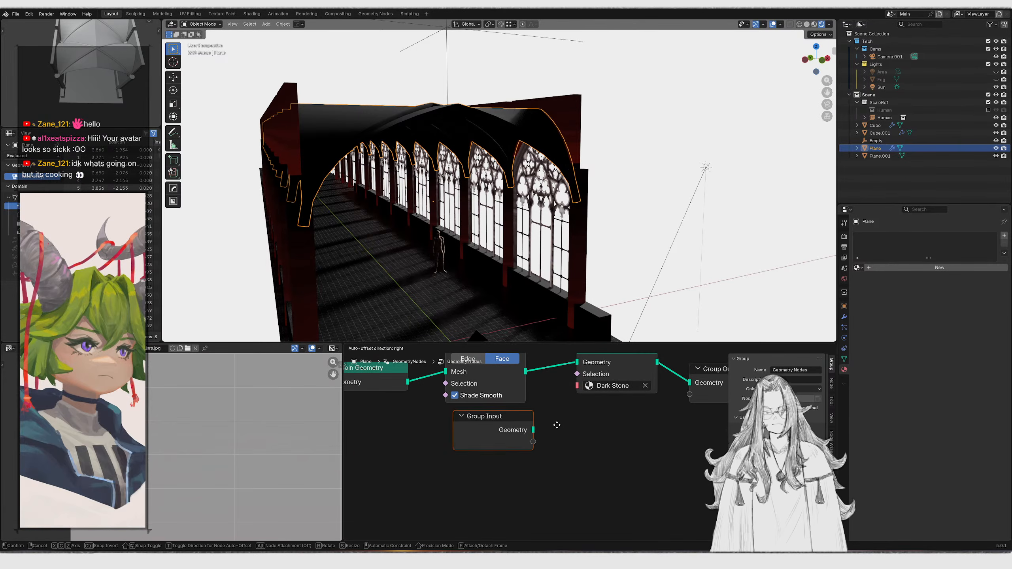
pyautogui.click(527, 441)
pyautogui.scroll(1, 528, 441)
pyautogui.moveTo(528, 441); pyautogui.dragTo(515, 494, button='middle')
pyautogui.moveTo(566, 422); pyautogui.dragTo(573, 419)
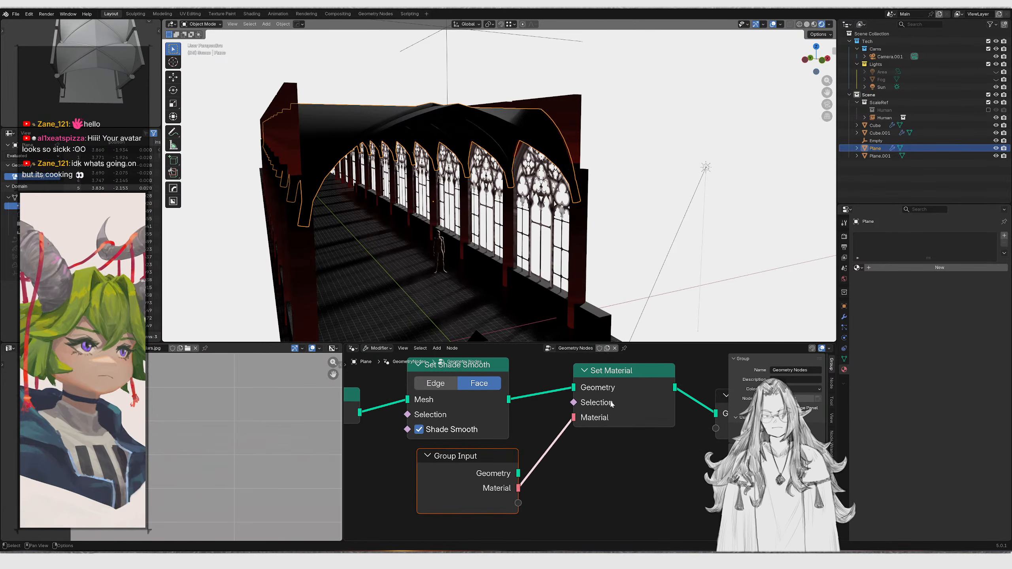
# Reposition the new Group Input node beneath the Set Shade Smooth node
pyautogui.scroll(-5, 620, 433)
pyautogui.moveTo(620, 435); pyautogui.dragTo(492, 478, button='middle')
pyautogui.moveTo(603, 468); pyautogui.dragTo(609, 435)
pyautogui.moveTo(485, 472); pyautogui.dragTo(611, 424, button='middle')
pyautogui.scroll(1, 592, 449)
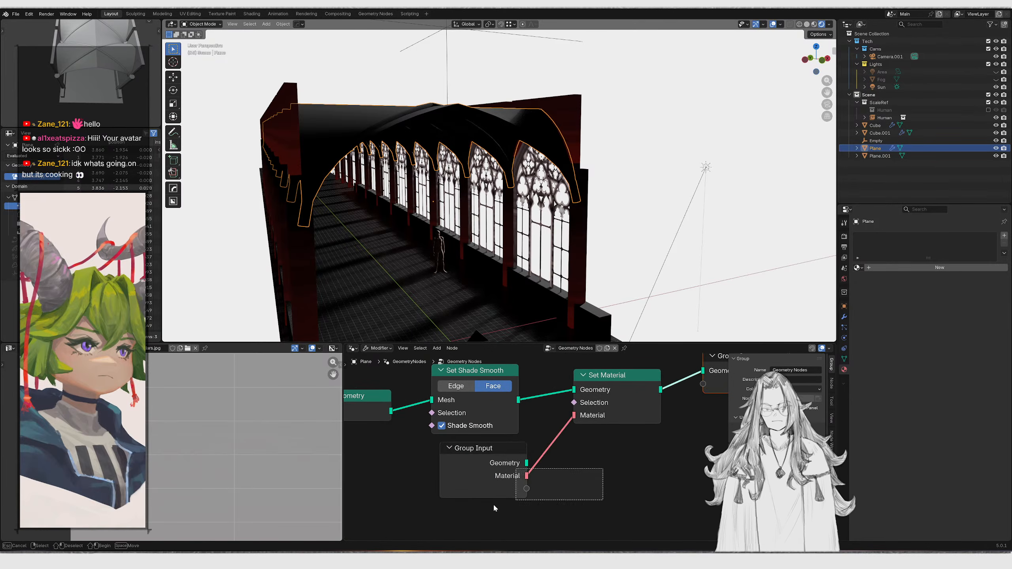
pyautogui.moveTo(522, 492); pyautogui.dragTo(487, 510)
pyautogui.doubleClick(770, 474)
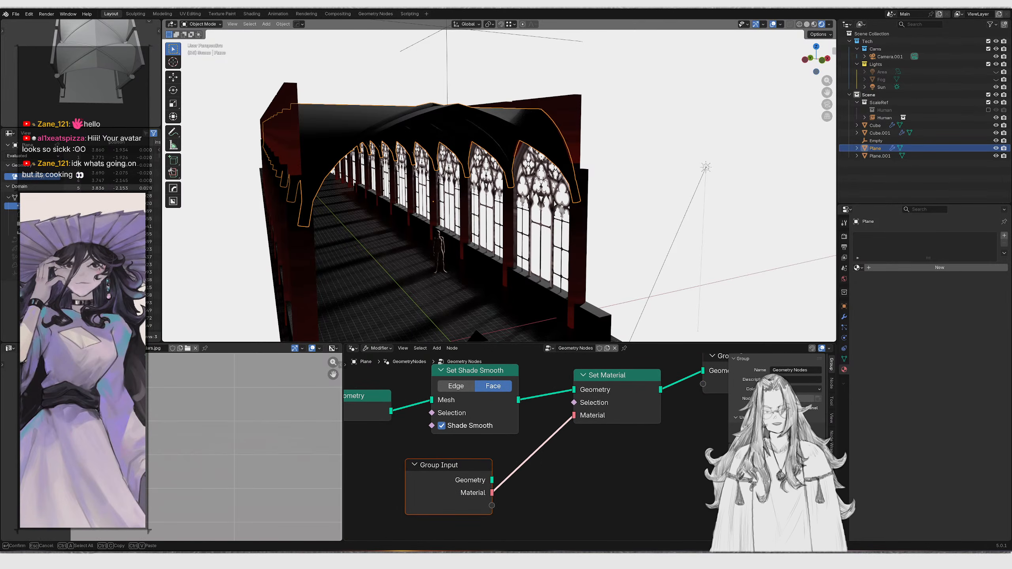
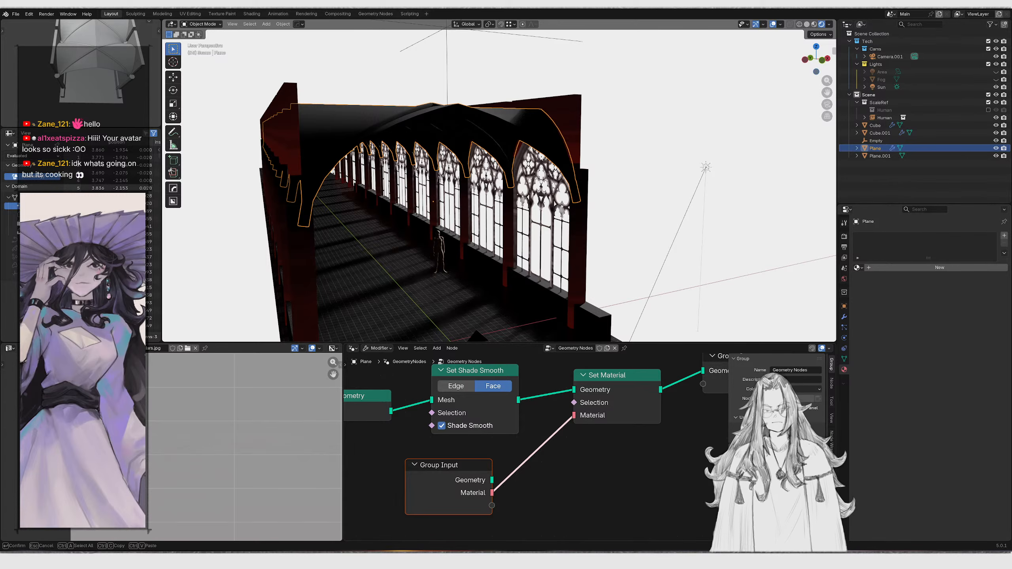
# Confirm the Material Mesh socket name and rearrange the nodes around the ceiling's Set Material node
pyautogui.press('Return')
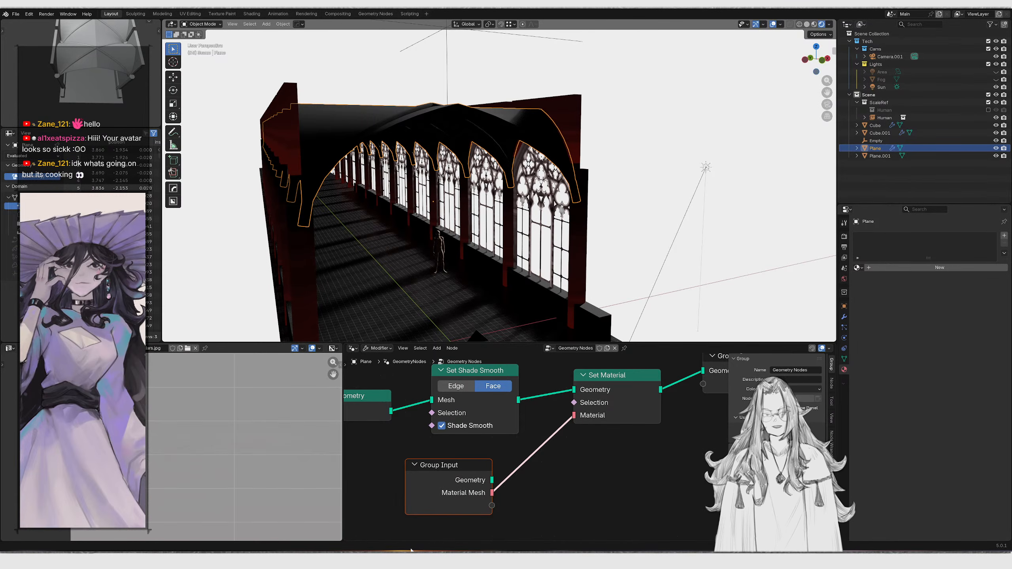
pyautogui.scroll(-3, 577, 456)
pyautogui.moveTo(565, 468); pyautogui.dragTo(613, 460, button='middle')
pyautogui.press('g')
pyautogui.click(571, 493)
pyautogui.keyDown('shift'); pyautogui.click(642, 384); pyautogui.keyUp('shift')
pyautogui.scroll(-1, 549, 475)
pyautogui.moveTo(540, 473); pyautogui.dragTo(579, 531, button='middle')
pyautogui.hotkey('shift', 'd')
pyautogui.click(442, 400)
pyautogui.moveTo(647, 443); pyautogui.dragTo(587, 403, button='middle')
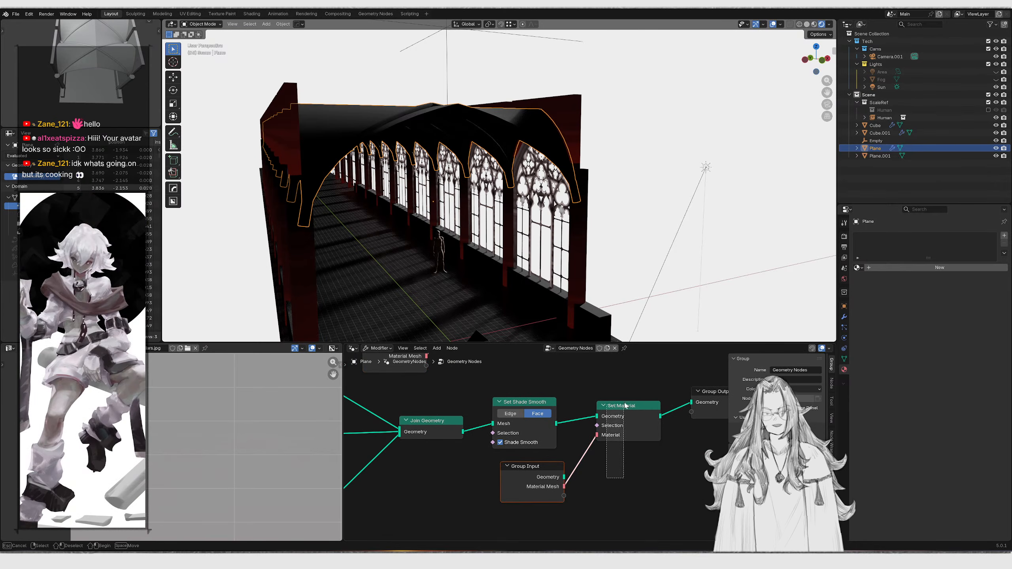
# Move the Set Material node from after Set Shade Smooth onto a branch feeding Join Geometry, keeping its Material Mesh link
pyautogui.hotkey('ctrl', 'x')
pyautogui.scroll(-1, 613, 407)
pyautogui.moveTo(548, 375); pyautogui.dragTo(640, 468, button='middle')
pyautogui.moveTo(608, 408); pyautogui.dragTo(603, 451)
pyautogui.moveTo(561, 447); pyautogui.dragTo(639, 410, button='middle')
pyautogui.moveTo(524, 372); pyautogui.dragTo(665, 418)
pyautogui.press('g')
pyautogui.click(505, 458)
pyautogui.moveTo(664, 418); pyautogui.dragTo(648, 354, button='middle')
pyautogui.press('g')
pyautogui.click(561, 474)
pyautogui.moveTo(482, 519)
pyautogui.mouseDown()
pyautogui.moveTo(544, 472)
pyautogui.moveTo(581, 422)
pyautogui.mouseUp()
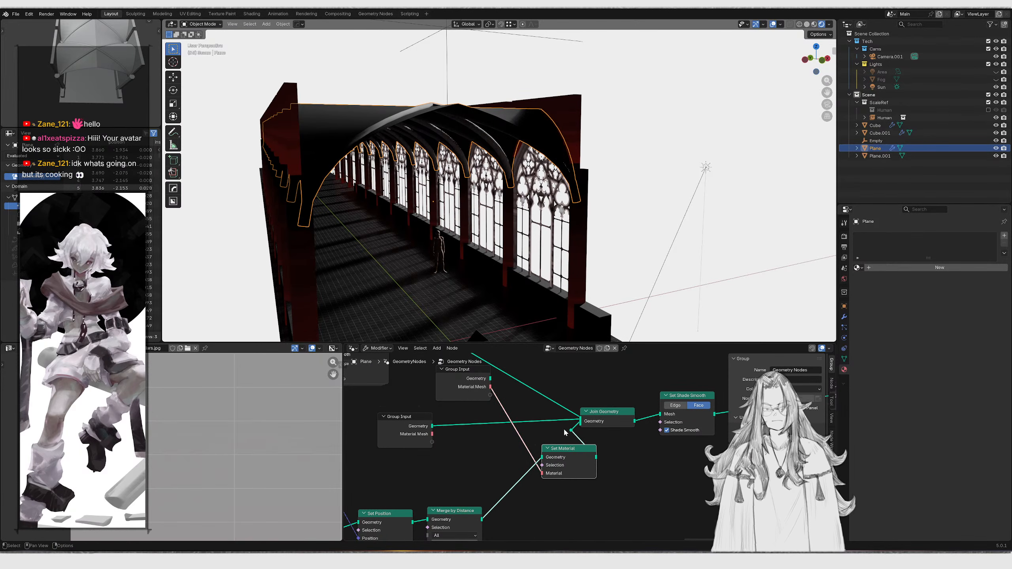
# Duplicate the Set Material node onto the other input branch of Join Geometry
pyautogui.click(570, 430)
pyautogui.hotkey('ctrl', 'x')
pyautogui.moveTo(598, 390); pyautogui.dragTo(691, 443)
pyautogui.scroll(-1, 612, 470)
pyautogui.moveTo(612, 471); pyautogui.dragTo(464, 457, button='middle')
pyautogui.press('g')
pyautogui.press('x')
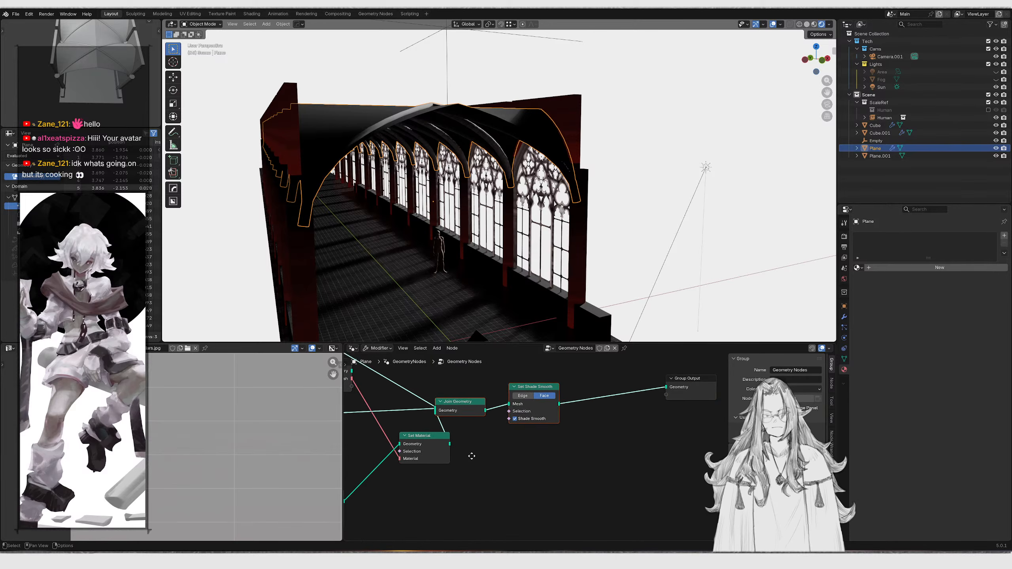
pyautogui.click(546, 456)
pyautogui.moveTo(410, 415); pyautogui.dragTo(510, 474, button='middle')
pyautogui.click(518, 495)
pyautogui.hotkey('shift', 'd')
pyautogui.click(522, 403)
pyautogui.scroll(3, 522, 404)
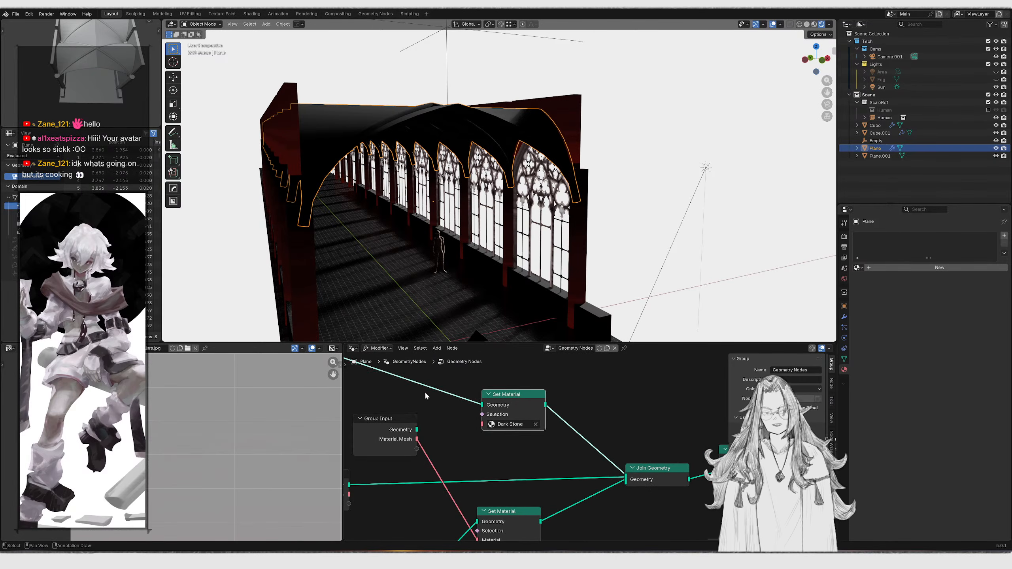
# Clear Dark Stone from the upper Set Material node and link its Material socket to a new group input
pyautogui.click(414, 443)
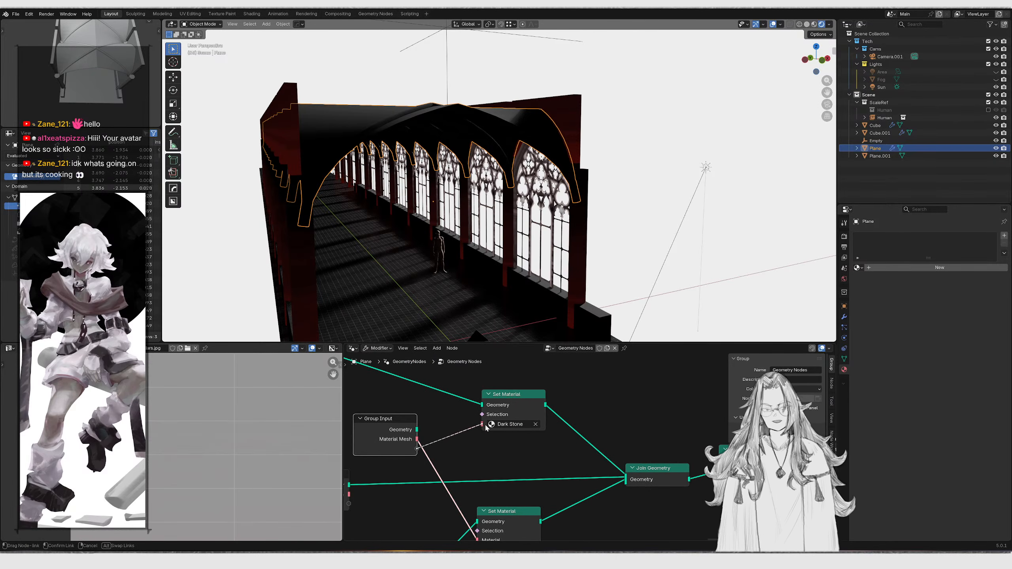
pyautogui.click(536, 424)
pyautogui.moveTo(483, 424); pyautogui.dragTo(417, 449)
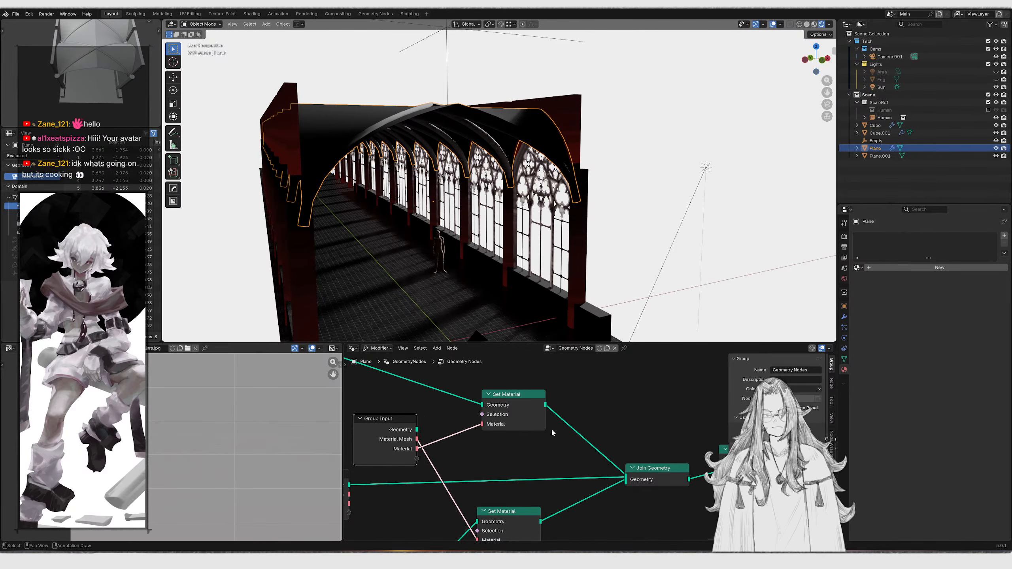
# Rename the new group input socket to Material Beams
pyautogui.doubleClick(769, 486)
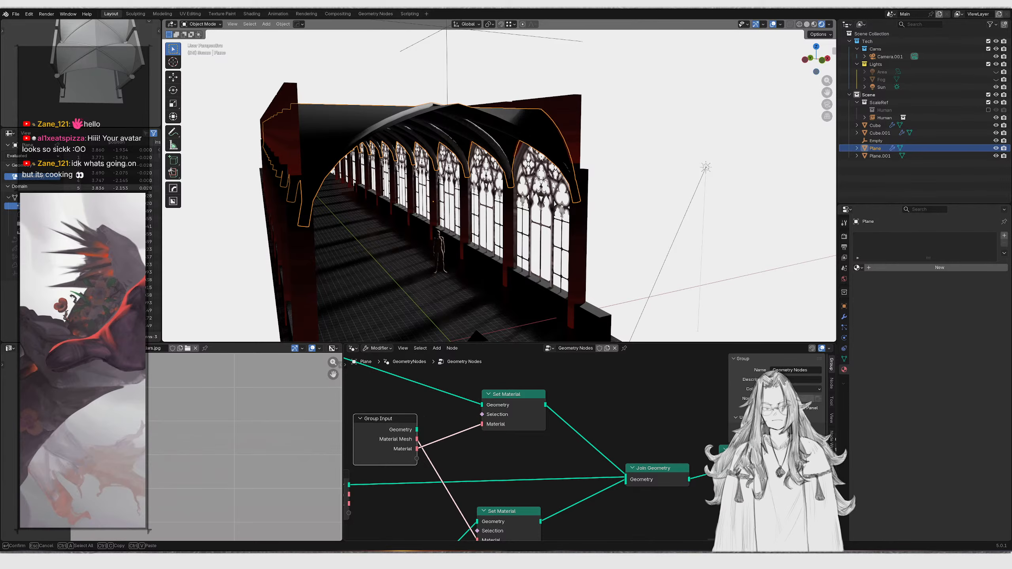
pyautogui.write('Material Beams')
pyautogui.press('Return')
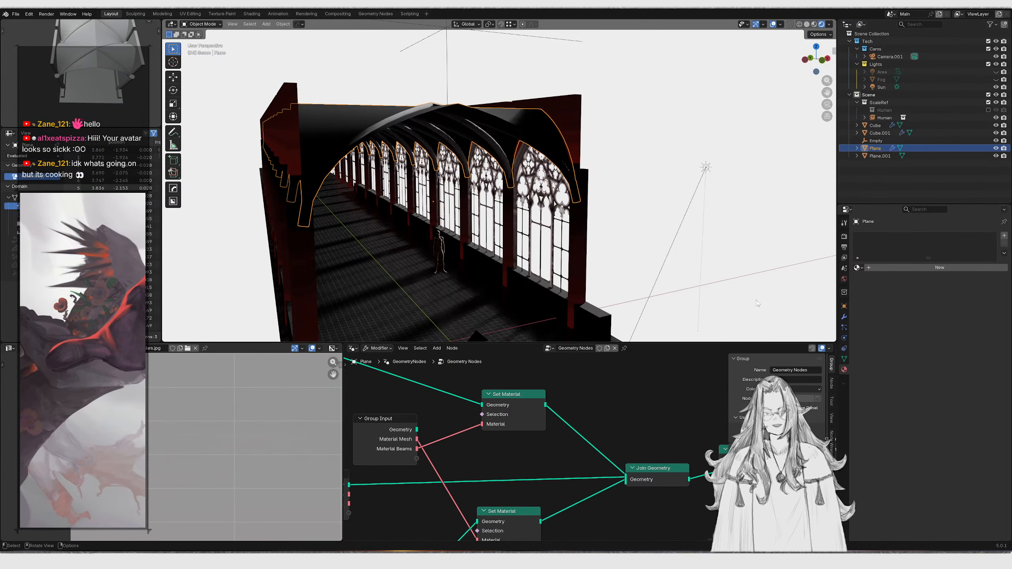
# Open the ceiling's modifier settings and start a material search for the Material Beams input
pyautogui.click(844, 317)
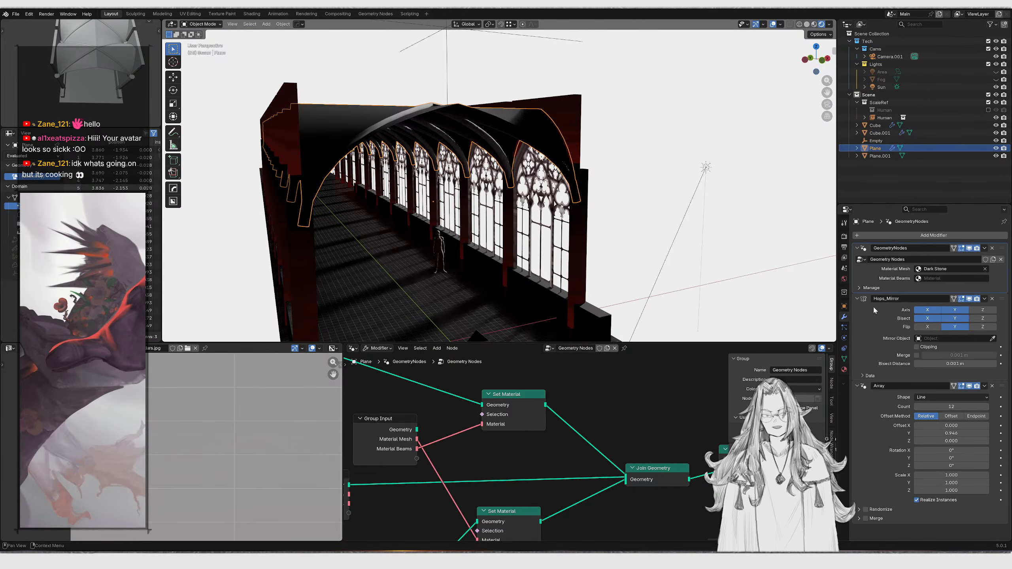
pyautogui.click(952, 279)
pyautogui.write('dar')
pyautogui.press('Escape')
# Try clearing the Material Mesh material and rewiring the lower Set Material node, then undo both edits
pyautogui.click(986, 270)
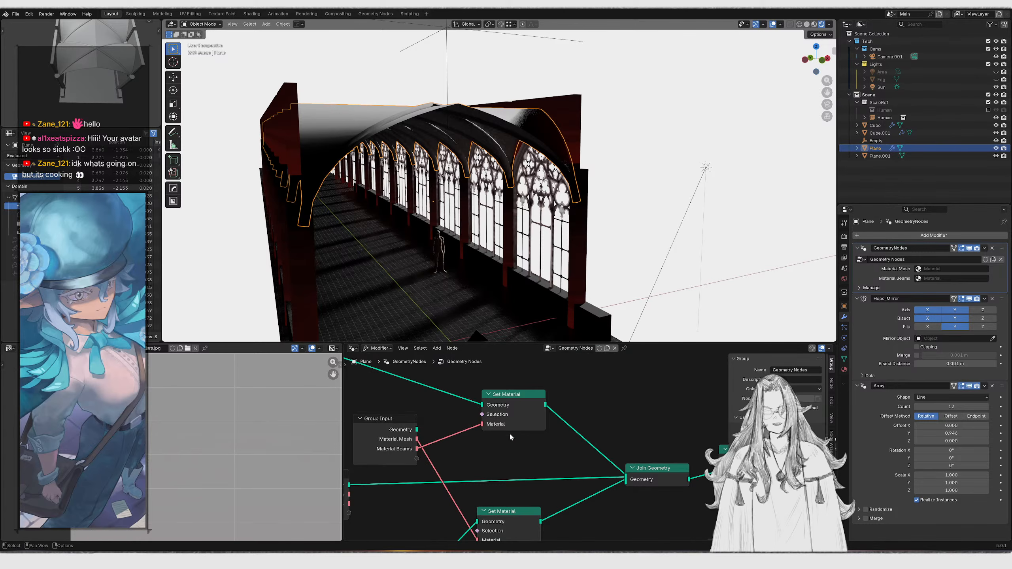
pyautogui.moveTo(465, 478); pyautogui.dragTo(527, 435, button='middle')
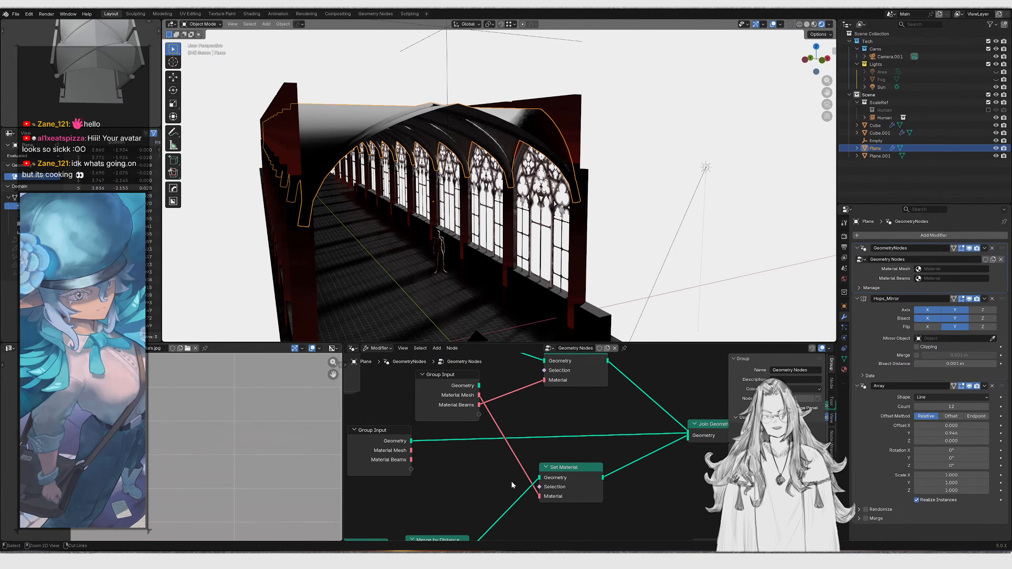
pyautogui.keyDown('ctrl'); pyautogui.moveTo(503, 490); pyautogui.dragTo(574, 479, button='right'); pyautogui.keyUp('ctrl')
pyautogui.click(594, 496)
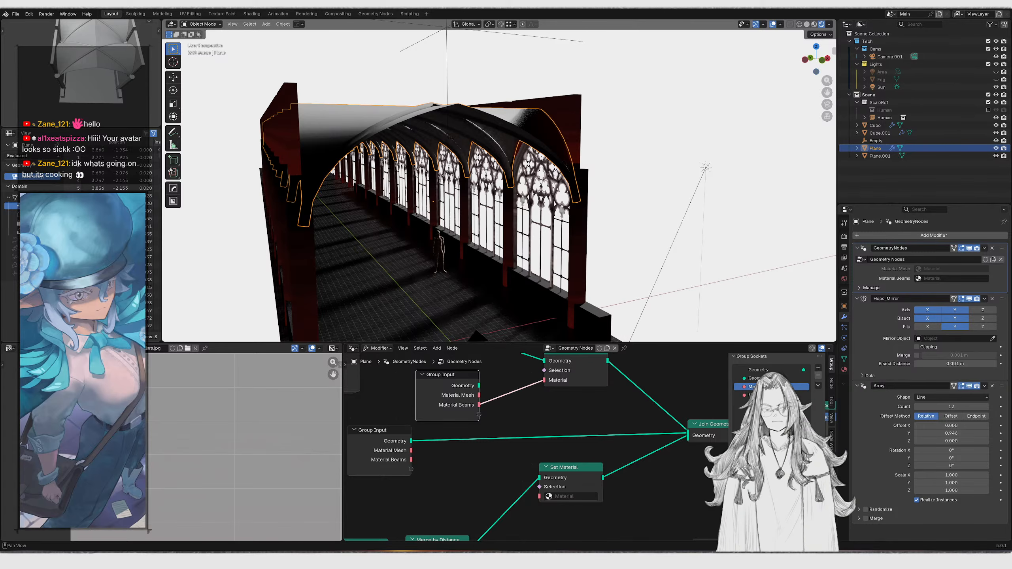
pyautogui.hotkey('ctrl', 'z')
pyautogui.hotkey('ctrl', 'z')
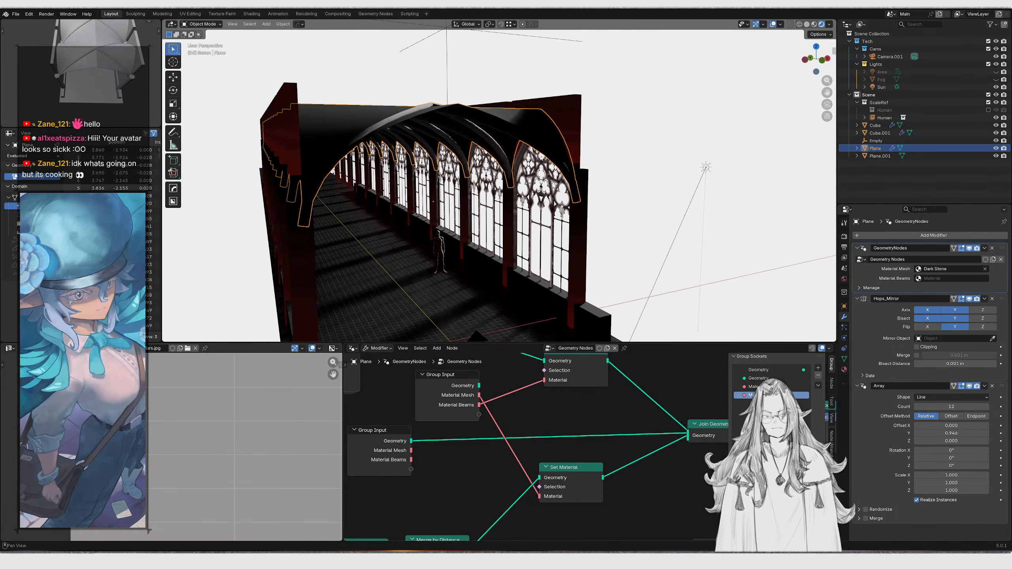
# Assign the Pillar material to both the Material Mesh and Material Beams modifier inputs
pyautogui.moveTo(526, 416); pyautogui.dragTo(520, 427, button='middle')
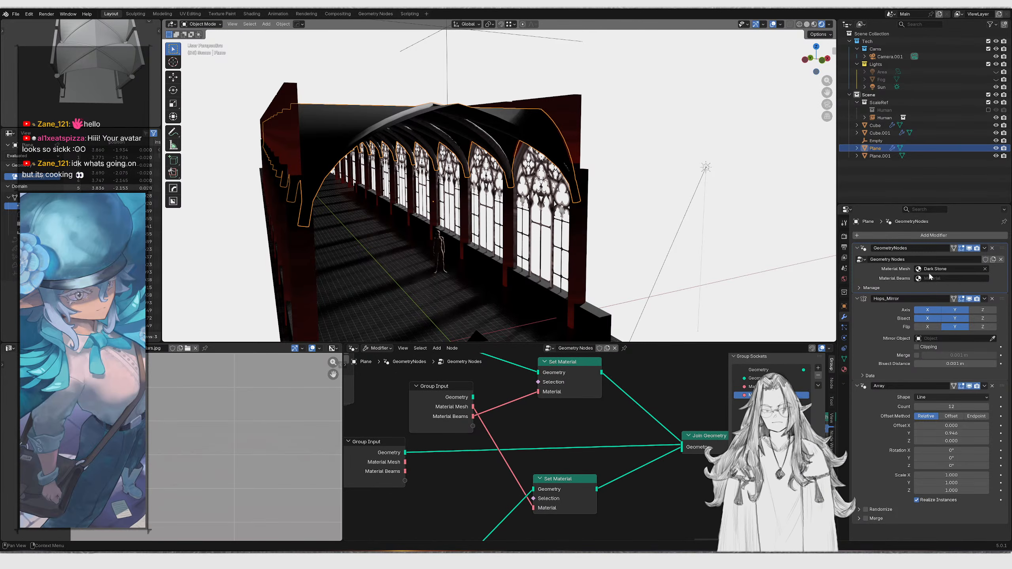
pyautogui.click(984, 269)
pyautogui.click(972, 269)
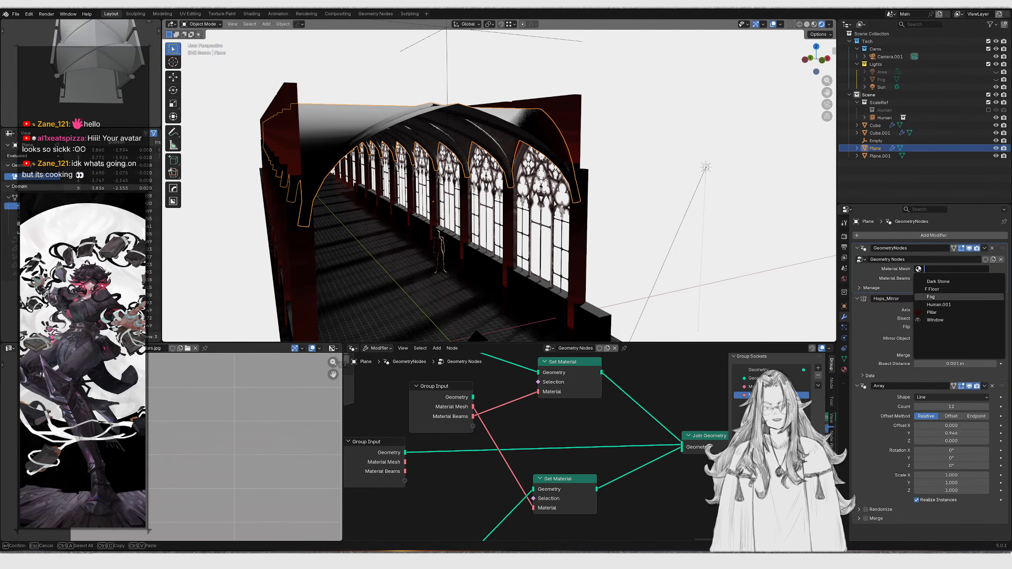
pyautogui.click(932, 313)
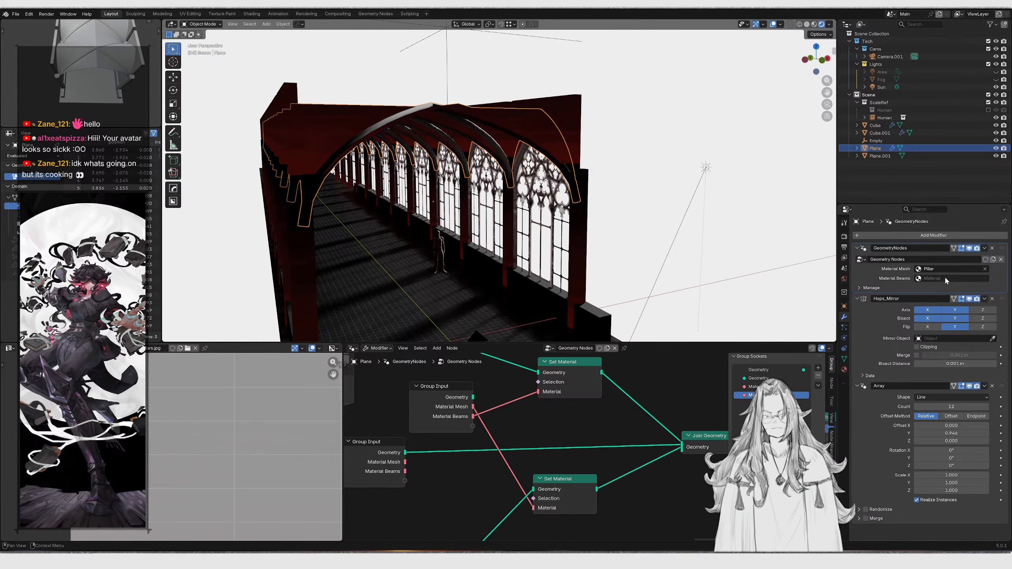
pyautogui.click(948, 278)
pyautogui.click(933, 322)
pyautogui.scroll(-5, 558, 233)
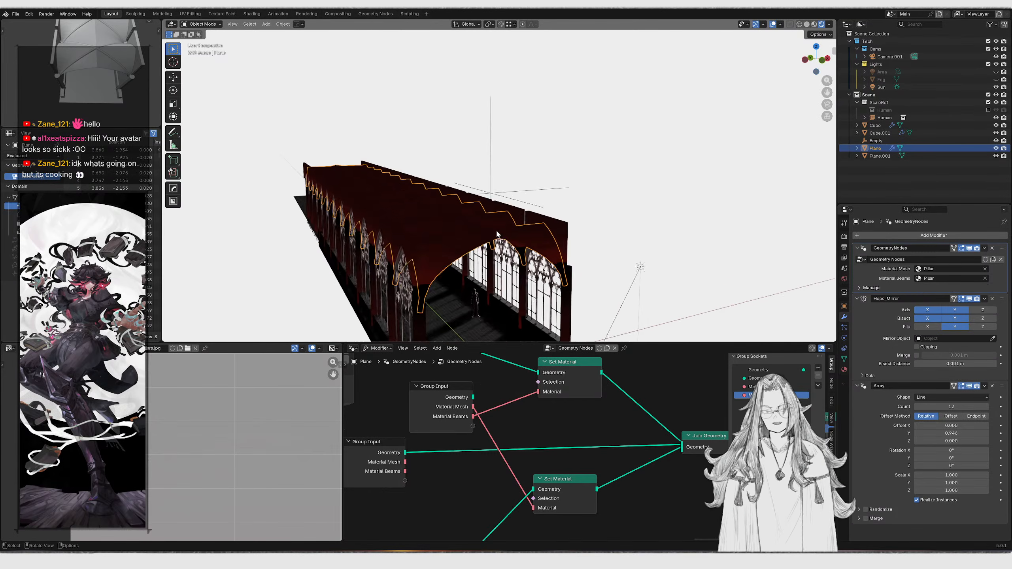
# Select the pillar object and replace its Dark Stone material slot with the Pillar material
pyautogui.scroll(8, 558, 233)
pyautogui.hotkey('alt', 'a')
pyautogui.moveTo(558, 233); pyautogui.dragTo(482, 185, button='middle')
pyautogui.scroll(3, 558, 211)
pyautogui.press('KP_0')
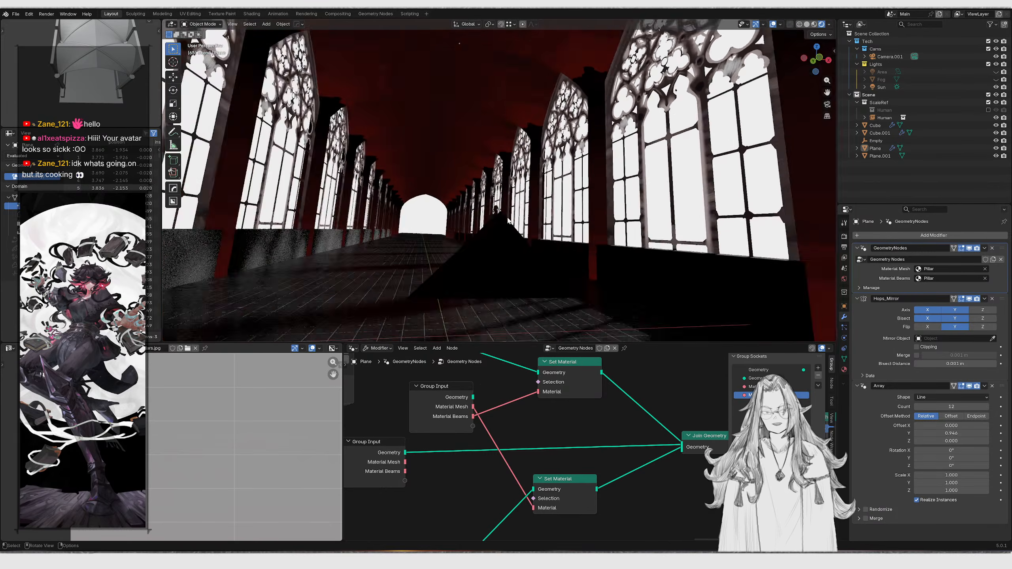
pyautogui.scroll(4, 524, 223)
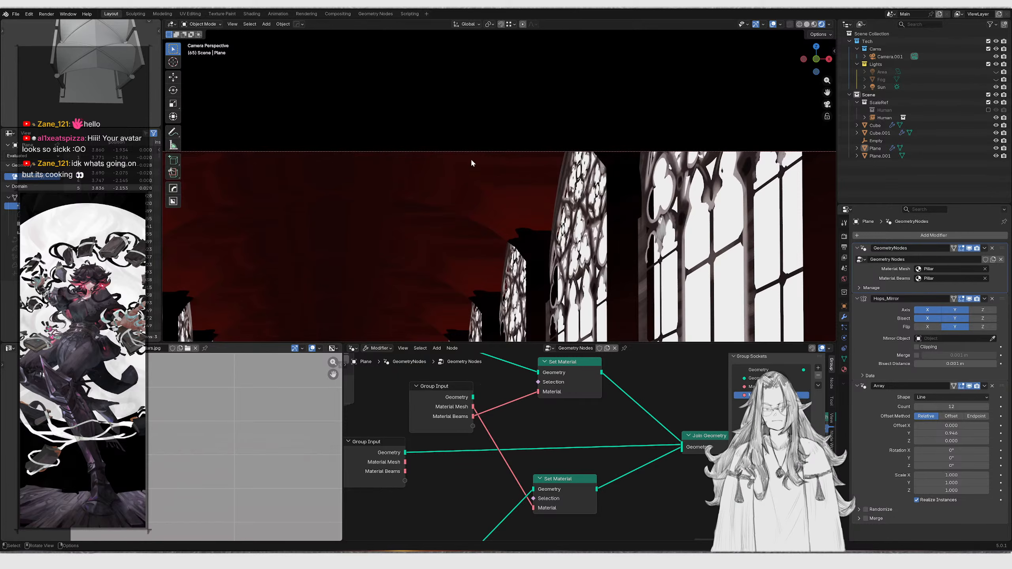
pyautogui.scroll(-6, 435, 418)
pyautogui.scroll(-4, 481, 220)
pyautogui.click(627, 273)
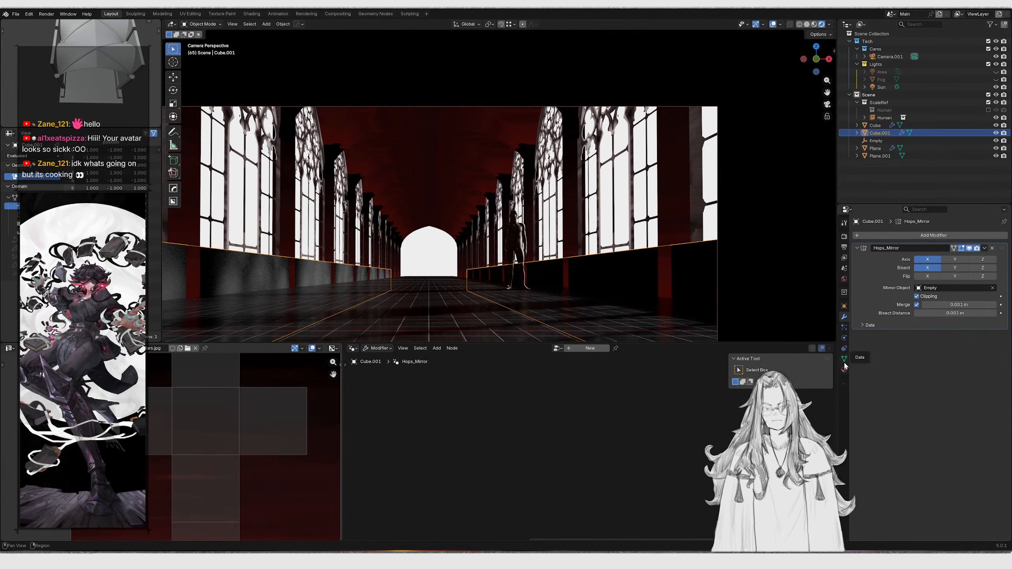
pyautogui.click(844, 369)
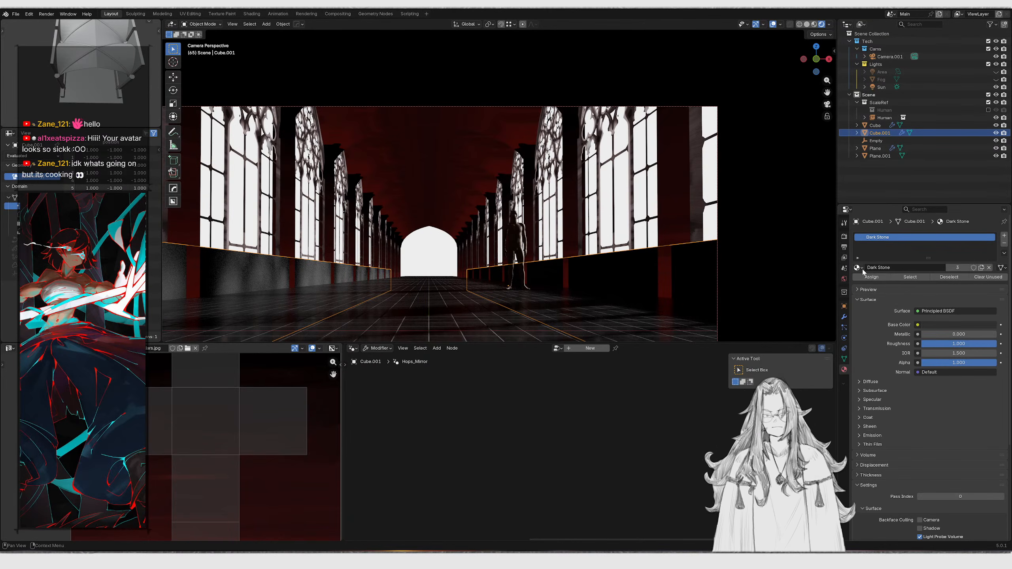
pyautogui.click(859, 268)
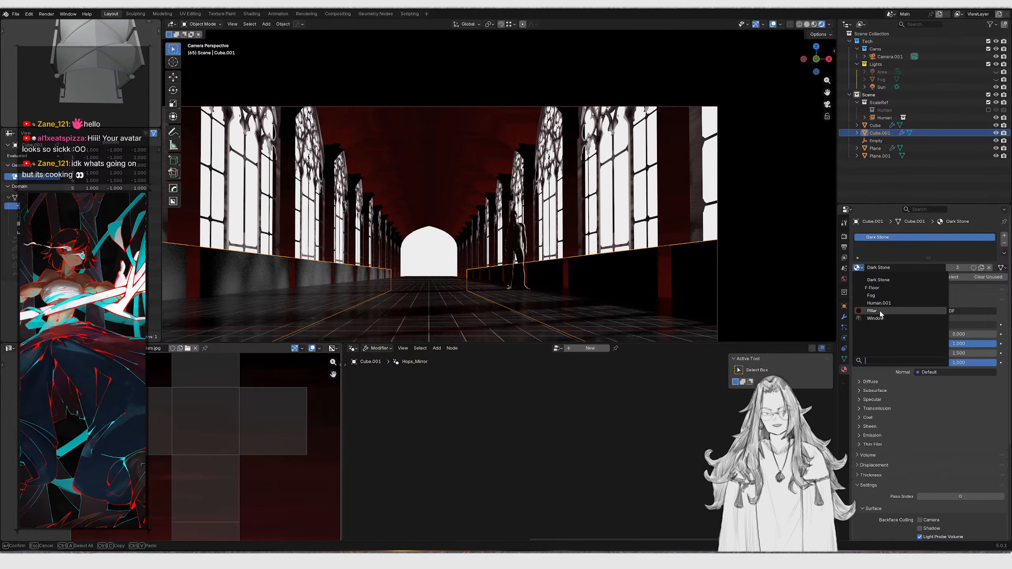
pyautogui.click(876, 311)
# Inspect the textured pillars and walls up close and from the camera view
pyautogui.moveTo(554, 244); pyautogui.dragTo(523, 256, button='middle')
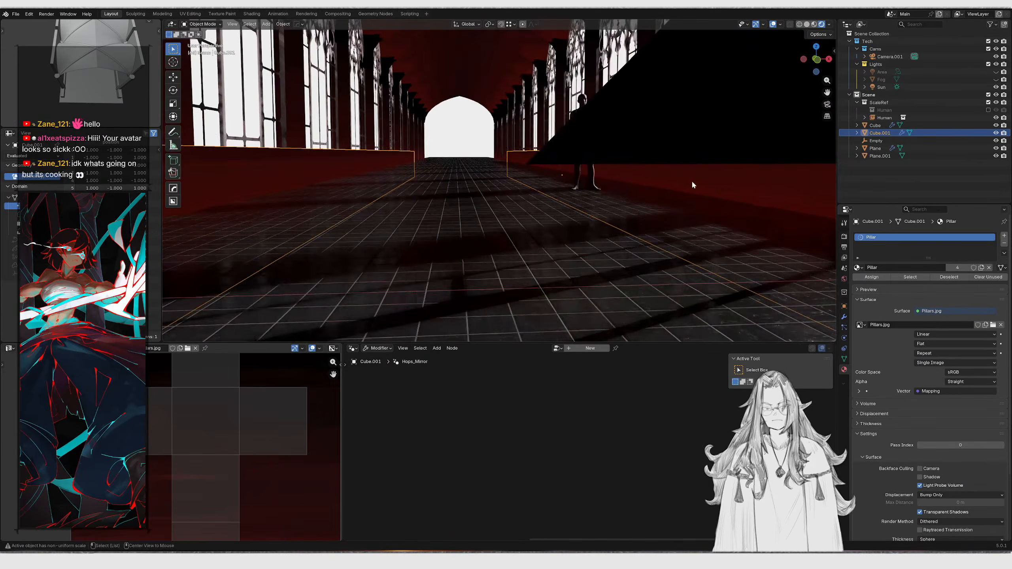
pyautogui.scroll(4, 692, 183)
pyautogui.moveTo(692, 189); pyautogui.dragTo(656, 201, button='middle')
pyautogui.scroll(3, 657, 208)
pyautogui.press('KP_1')
pyautogui.moveTo(504, 222); pyautogui.dragTo(517, 274, button='middle')
pyautogui.press('g')
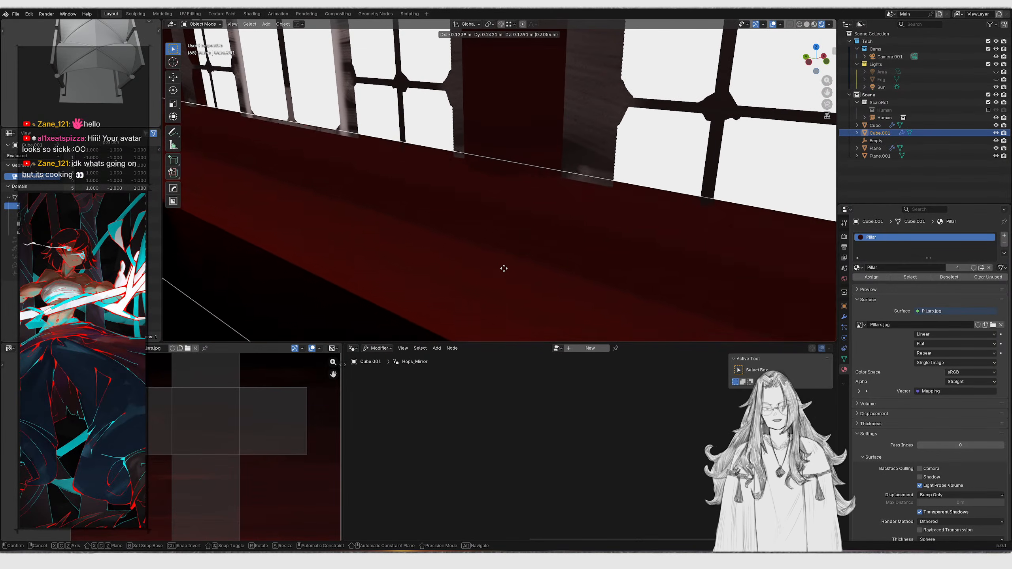
pyautogui.rightClick(491, 238)
pyautogui.scroll(-3, 490, 237)
pyautogui.press('KP_0')
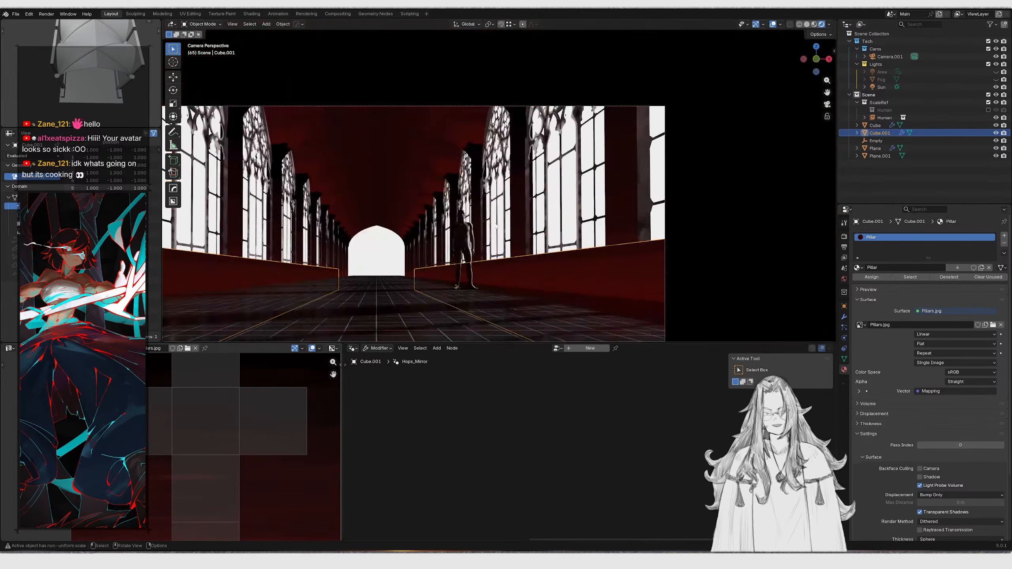
pyautogui.scroll(-3, 492, 235)
pyautogui.scroll(2, 426, 326)
pyautogui.scroll(-3, 303, 447)
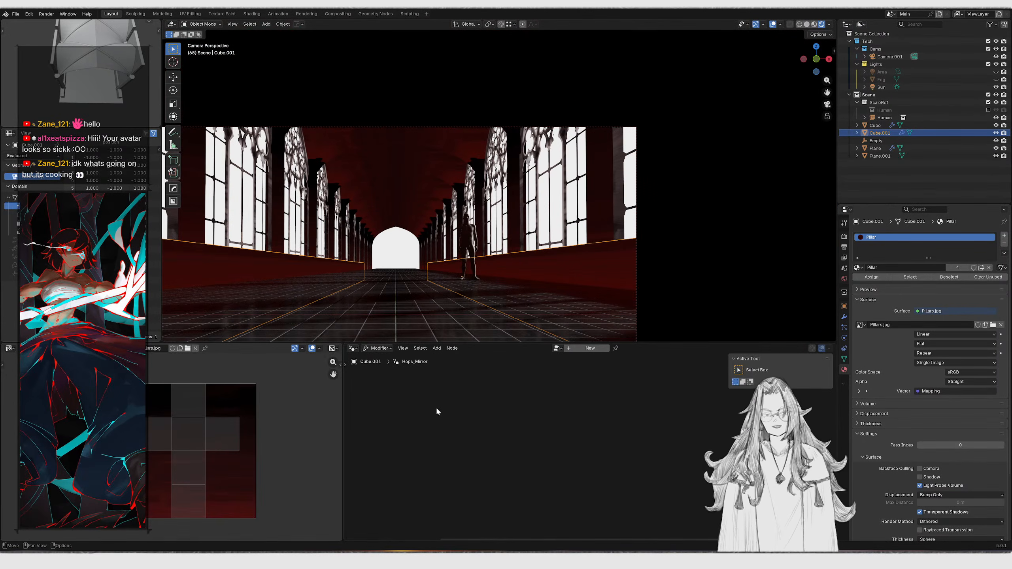
# Switch the lower node editor to the Shader Editor to show the pillar material's nodes
pyautogui.click(377, 348)
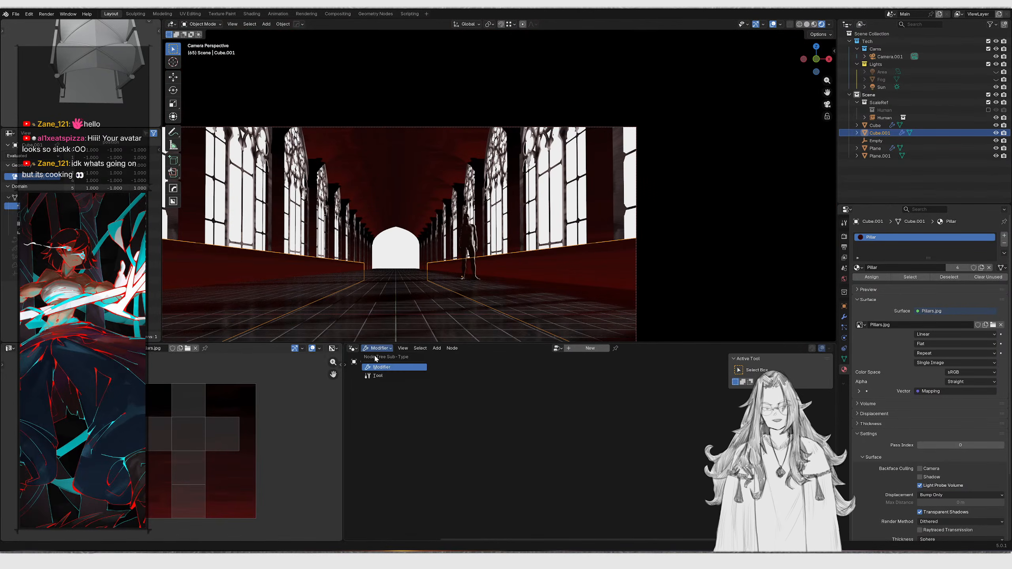
pyautogui.click(353, 348)
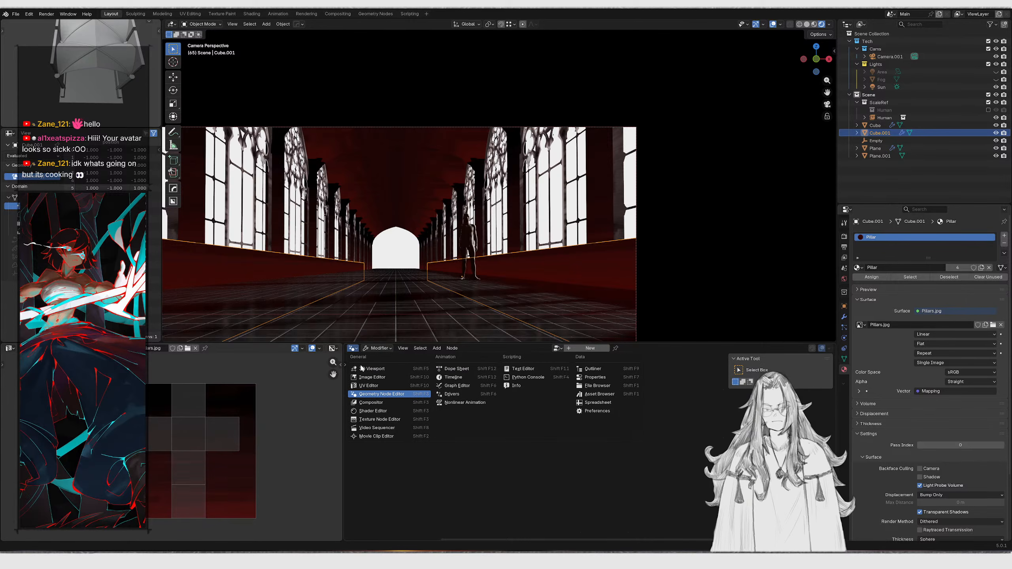
pyautogui.click(368, 410)
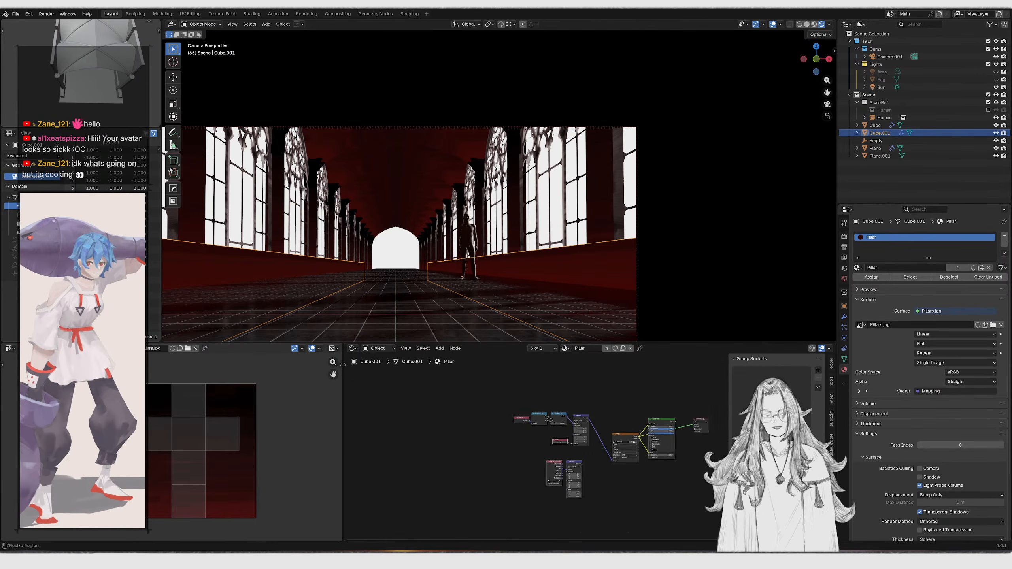
pyautogui.scroll(10, 473, 438)
pyautogui.moveTo(457, 437); pyautogui.dragTo(437, 437)
# Select the human figure and hide it
pyautogui.click(421, 256)
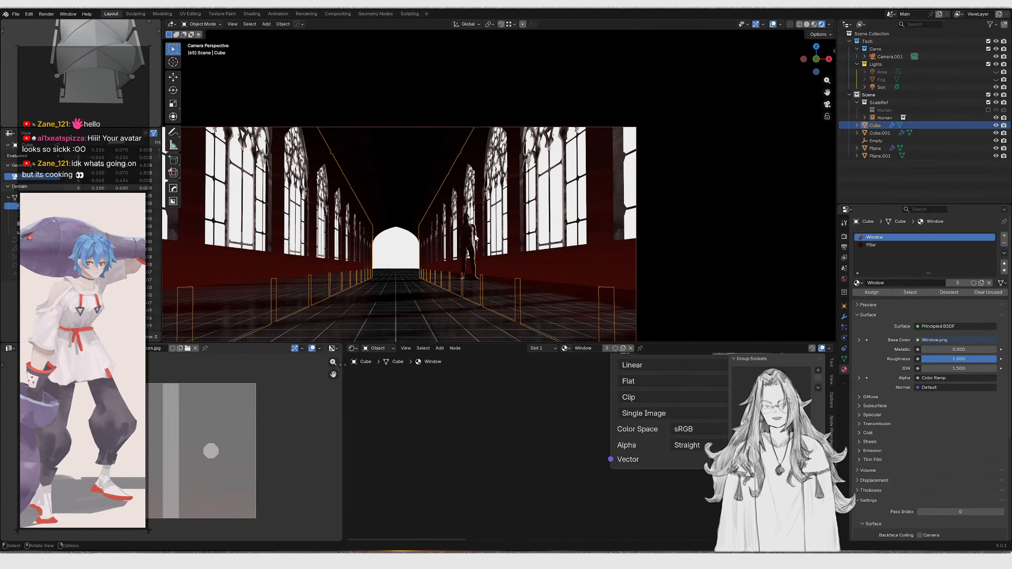
pyautogui.click(475, 238)
pyautogui.press('h')
# Maximize the viewport to preview the camera shot, then restore the layout
pyautogui.hotkey('ctrl', 'space')
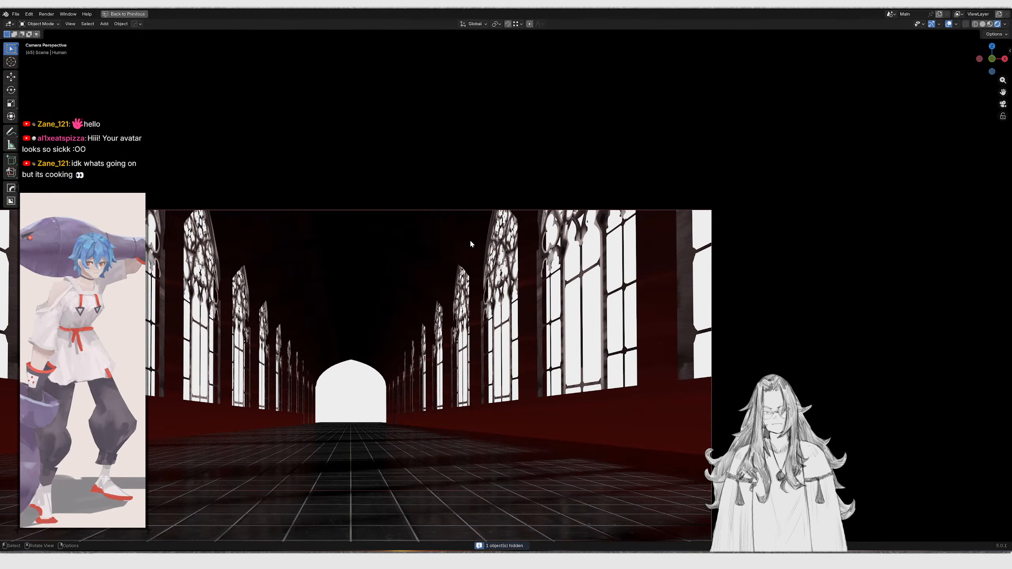
pyautogui.scroll(-3, 469, 259)
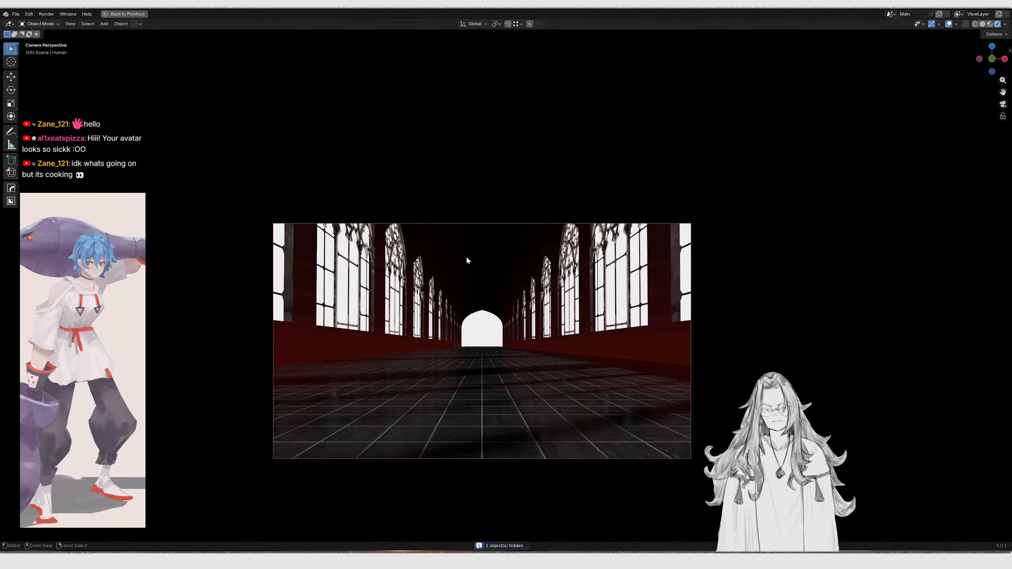
pyautogui.hotkey('ctrl', 'space')
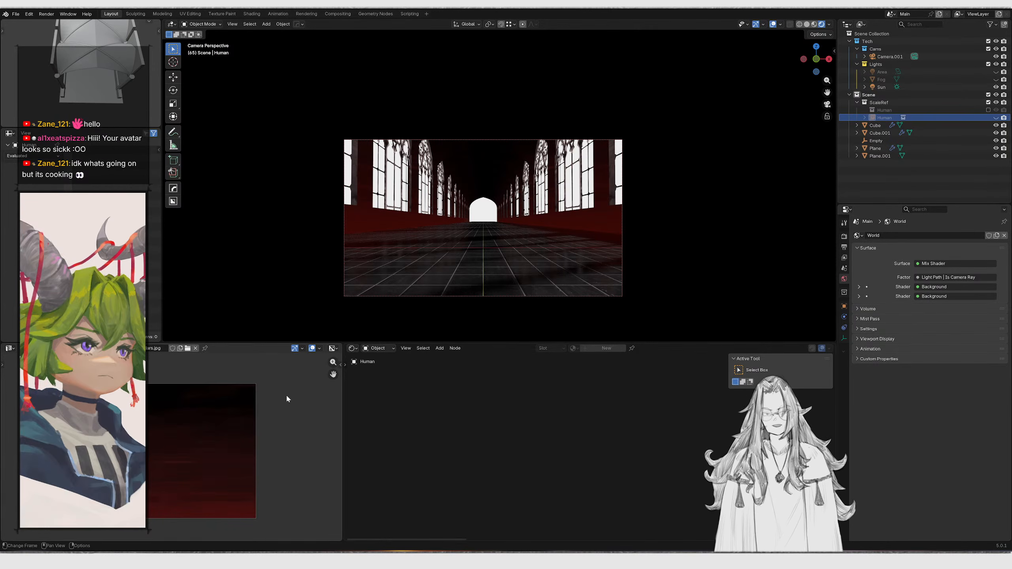
# Show the World shader nodes in the lower node editor and set the second Background's strength to 0
pyautogui.click(354, 349)
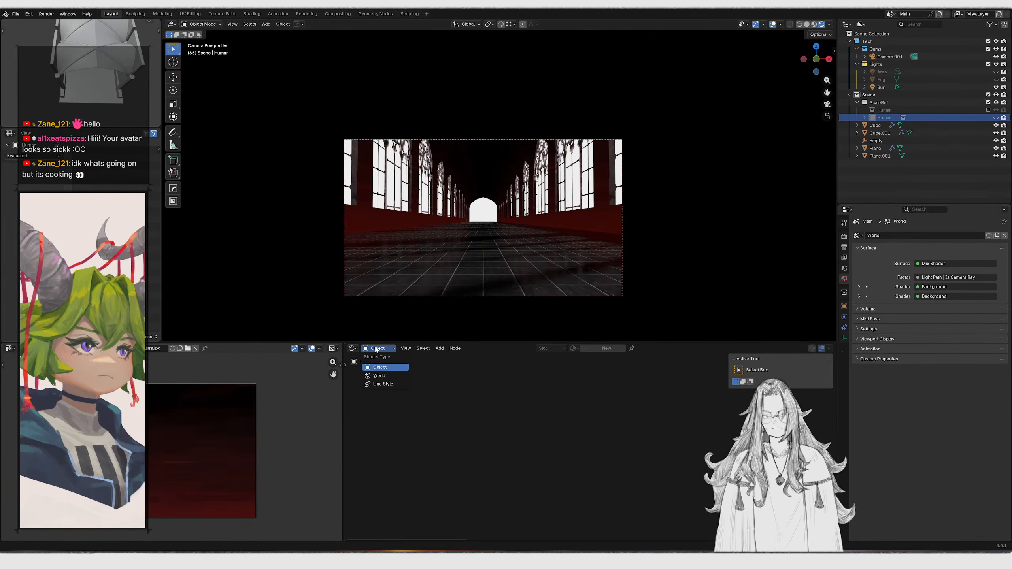
pyautogui.moveTo(357, 350)
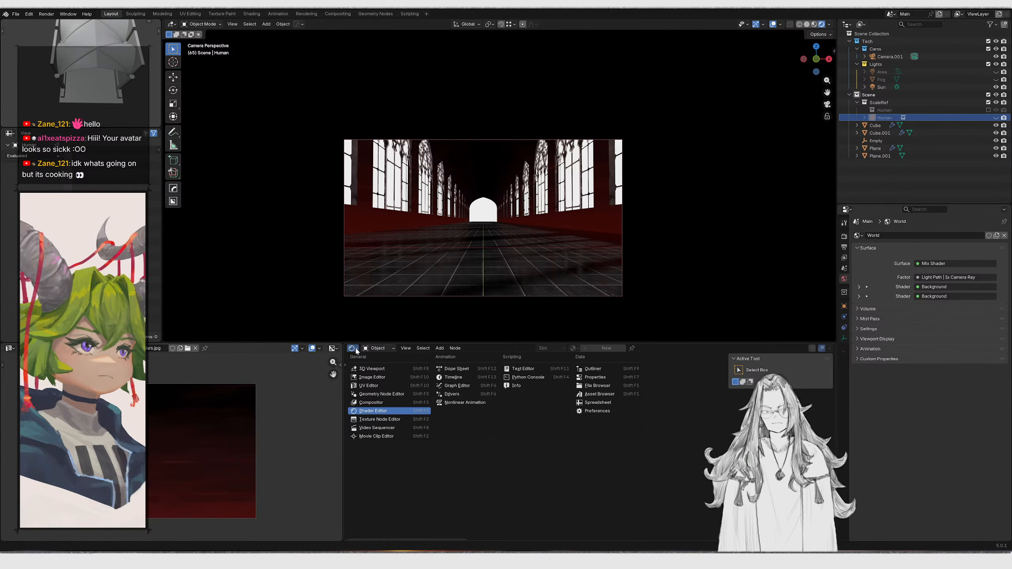
pyautogui.click(382, 368)
pyautogui.click(382, 348)
pyautogui.click(381, 348)
pyautogui.click(381, 348)
pyautogui.click(353, 349)
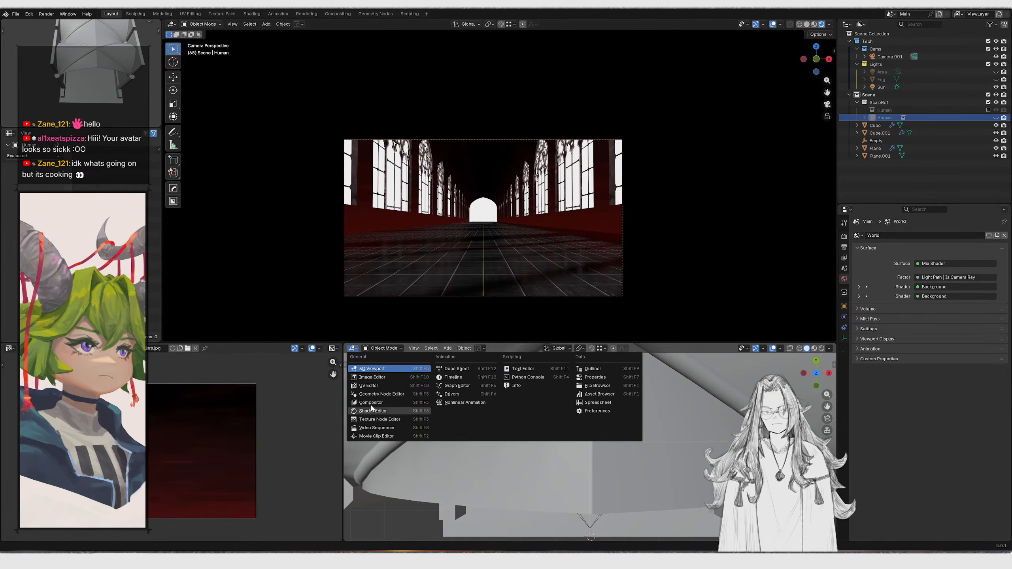
pyautogui.click(373, 411)
pyautogui.click(378, 348)
pyautogui.click(384, 376)
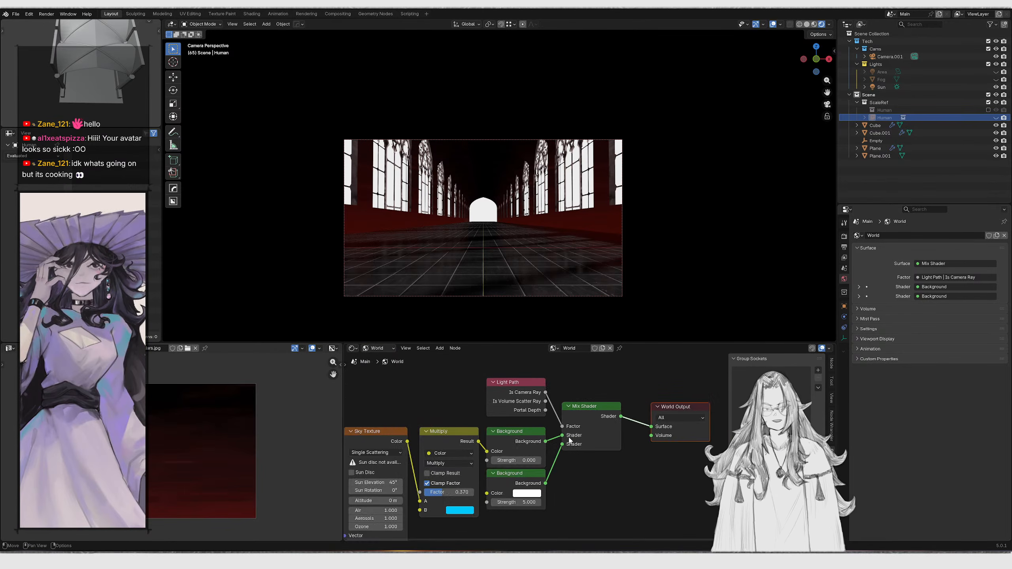
pyautogui.scroll(2, 536, 501)
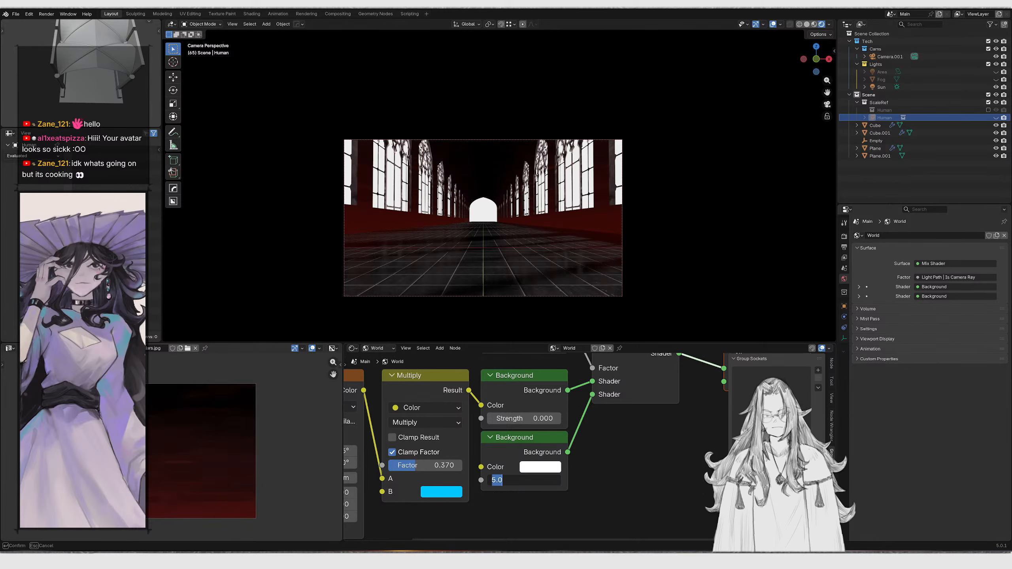
pyautogui.moveTo(552, 480); pyautogui.dragTo(470, 480)
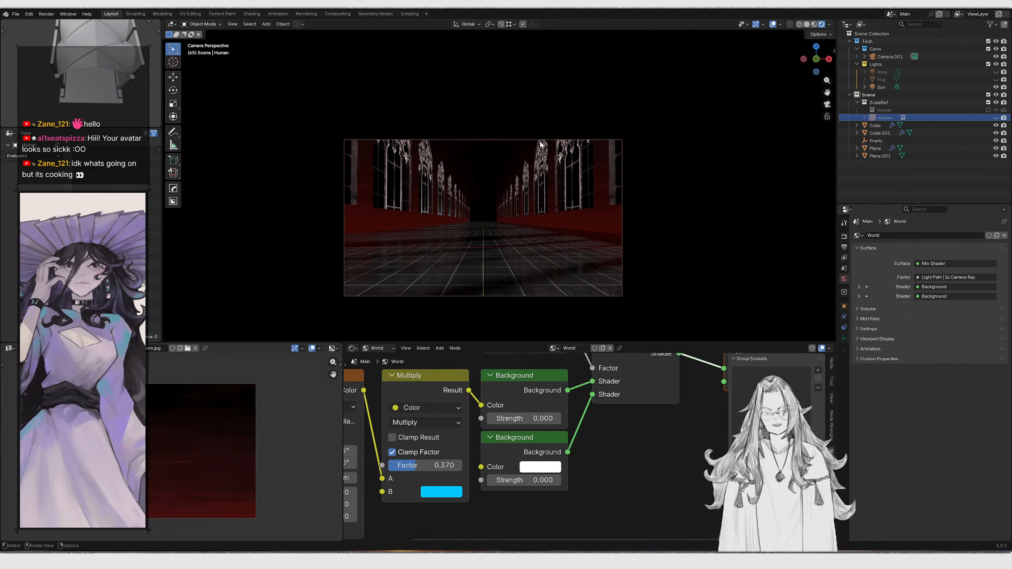
# Preview the corridor through the camera in a maximized viewport, flying through it briefly
pyautogui.hotkey('ctrl', 'space')
pyautogui.keyDown('shift'); pyautogui.moveTo(554, 228); pyautogui.dragTo(679, 212, button='middle'); pyautogui.keyUp('shift')
pyautogui.scroll(-1, 552, 216)
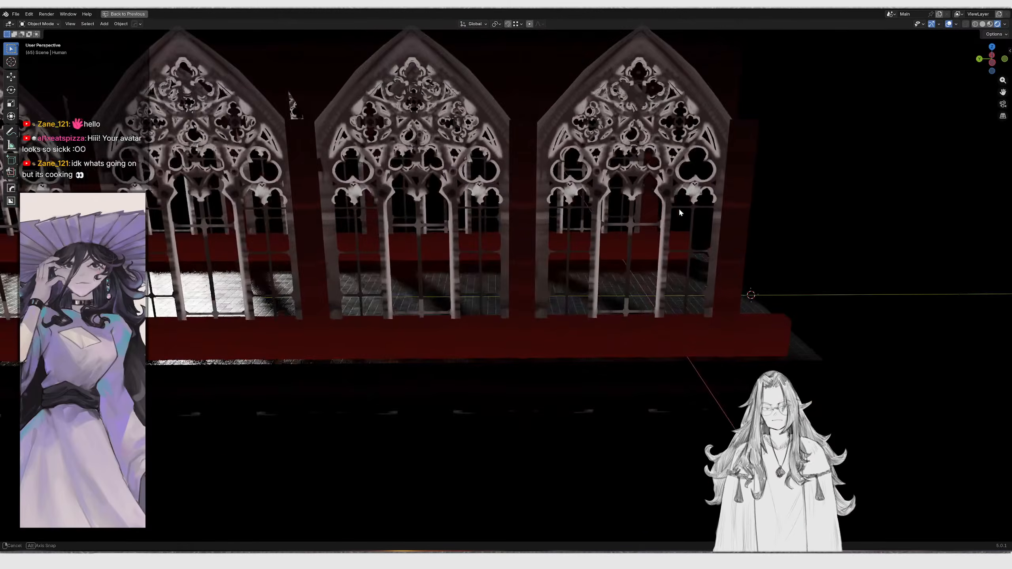
pyautogui.press('KP_0')
pyautogui.scroll(2, 514, 254)
pyautogui.scroll(-1, 511, 257)
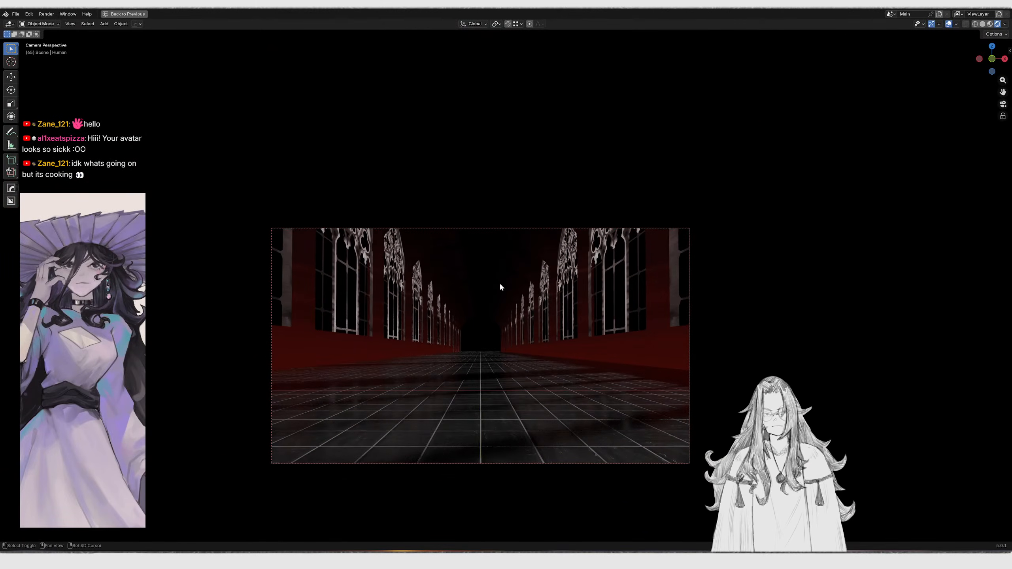
pyautogui.hotkey('shift', '`')
pyautogui.press('w')
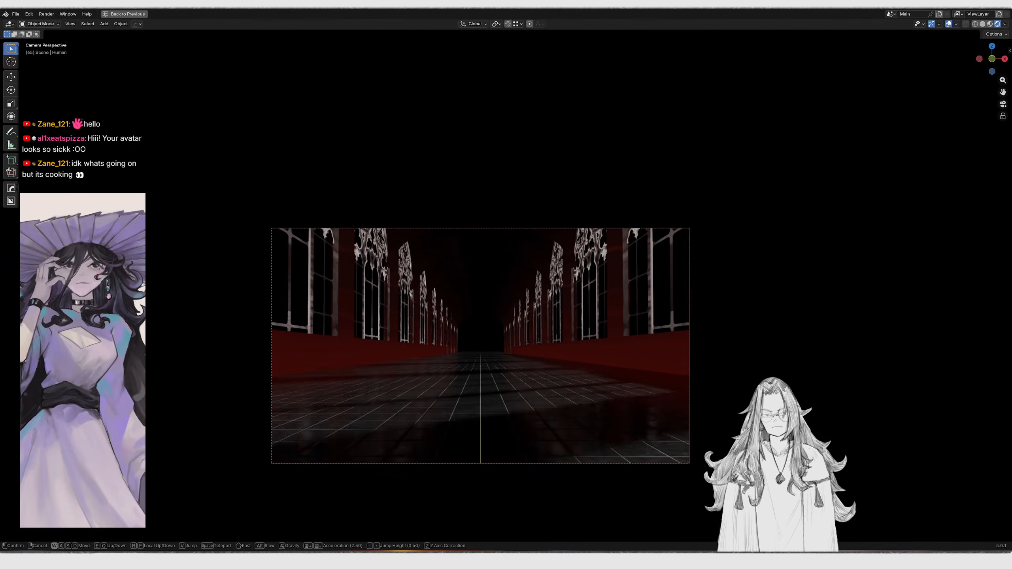
pyautogui.press('w')
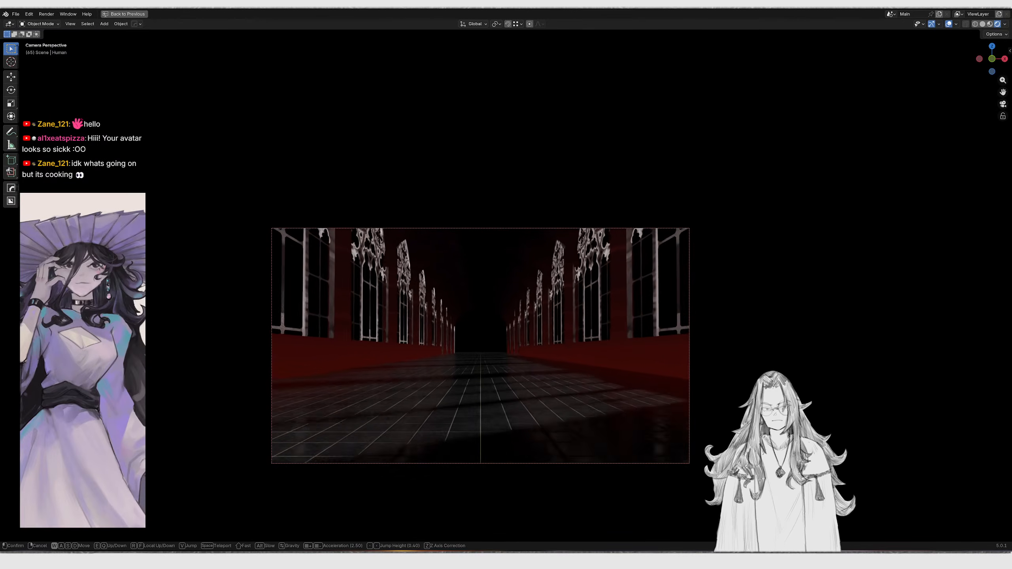
pyautogui.press('w')
pyautogui.click(501, 287)
pyautogui.moveTo(501, 287); pyautogui.dragTo(508, 289, button='middle')
pyautogui.press('KP_0')
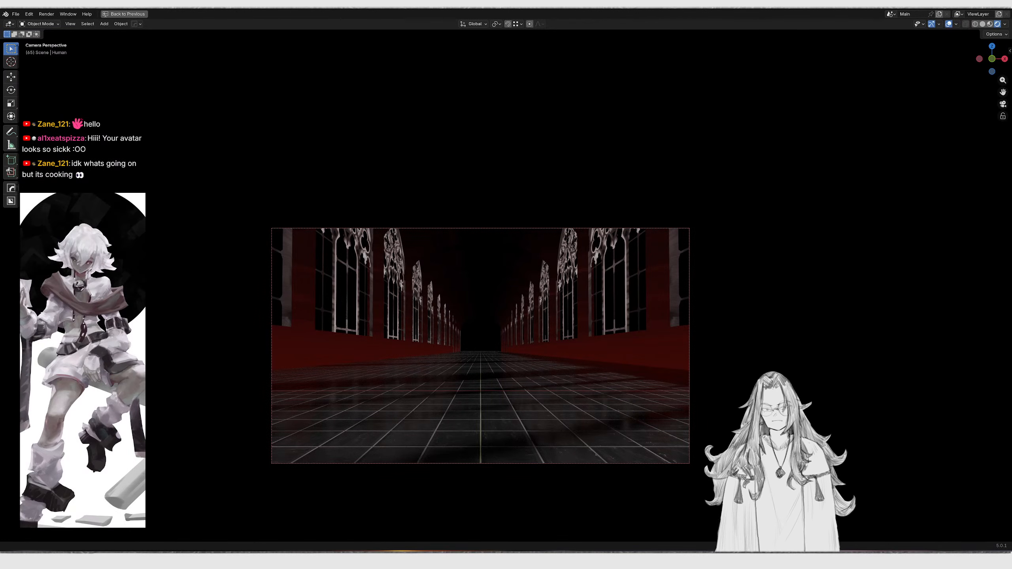
# Open the reference image board and compare the references with the camera view
pyautogui.click(492, 560)
pyautogui.moveTo(608, 247); pyautogui.dragTo(821, 261)
pyautogui.click(772, 245)
pyautogui.scroll(4, 772, 244)
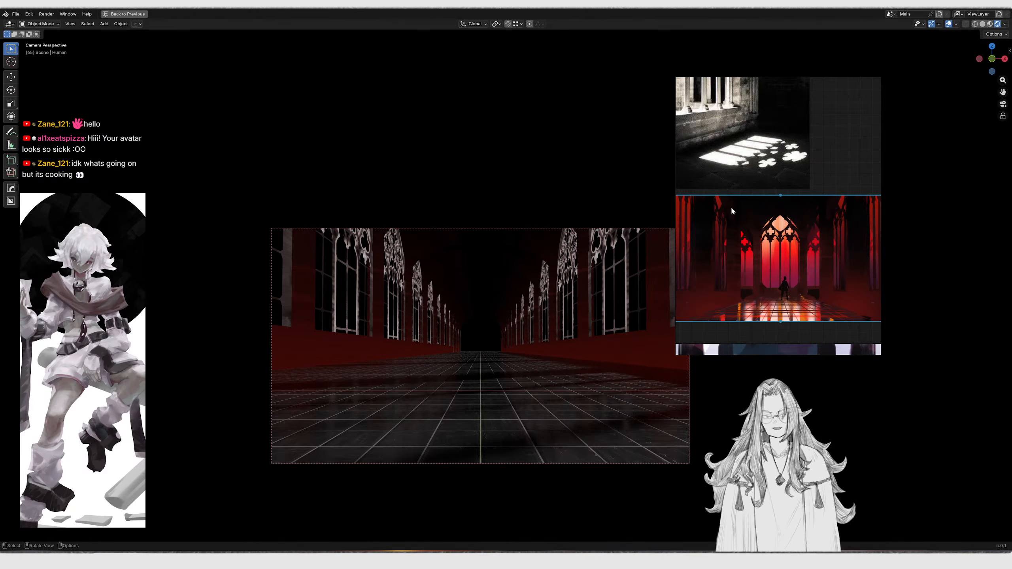
pyautogui.scroll(-4, 724, 211)
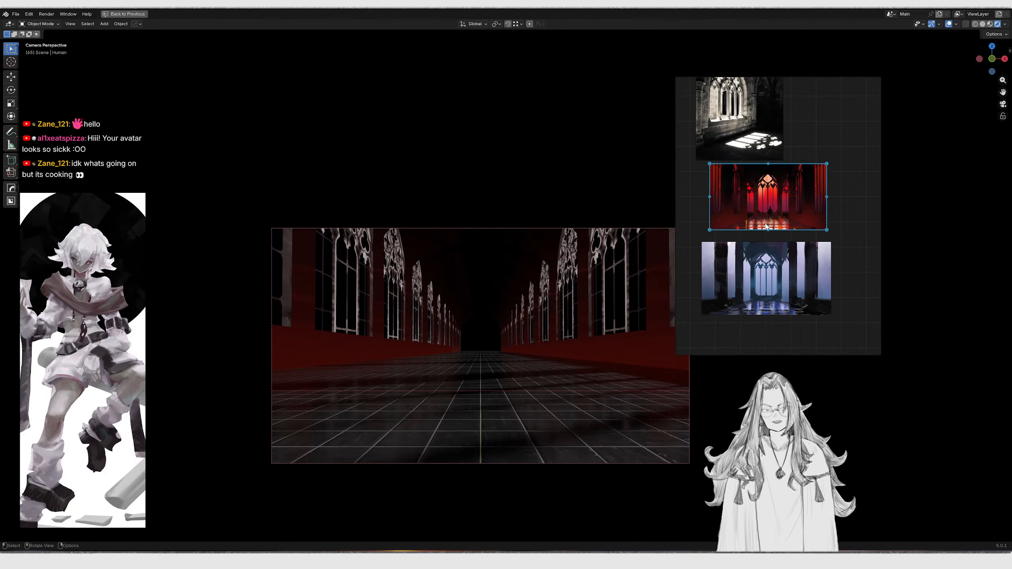
pyautogui.scroll(2, 767, 227)
pyautogui.scroll(3, 617, 262)
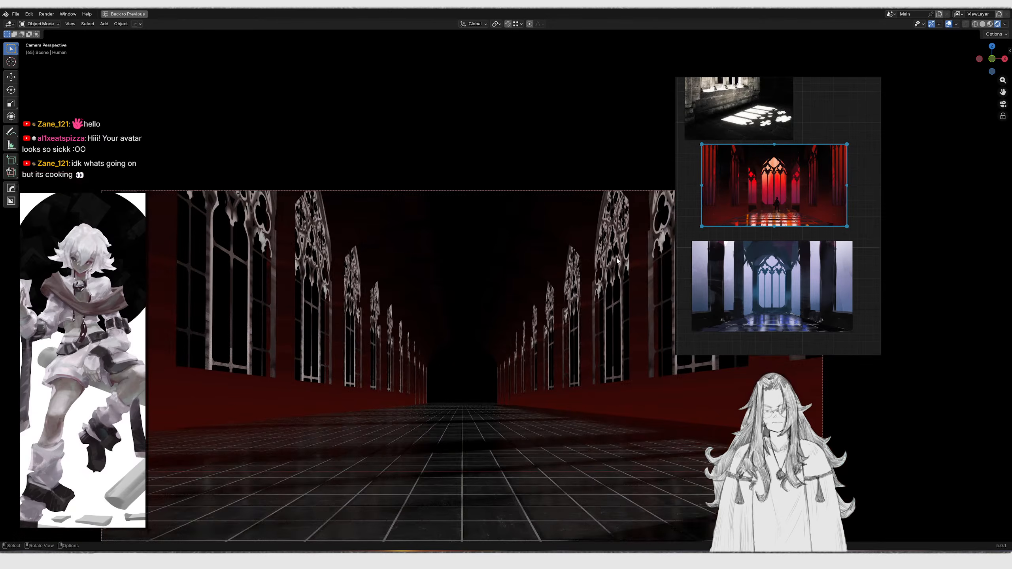
pyautogui.scroll(-1, 617, 261)
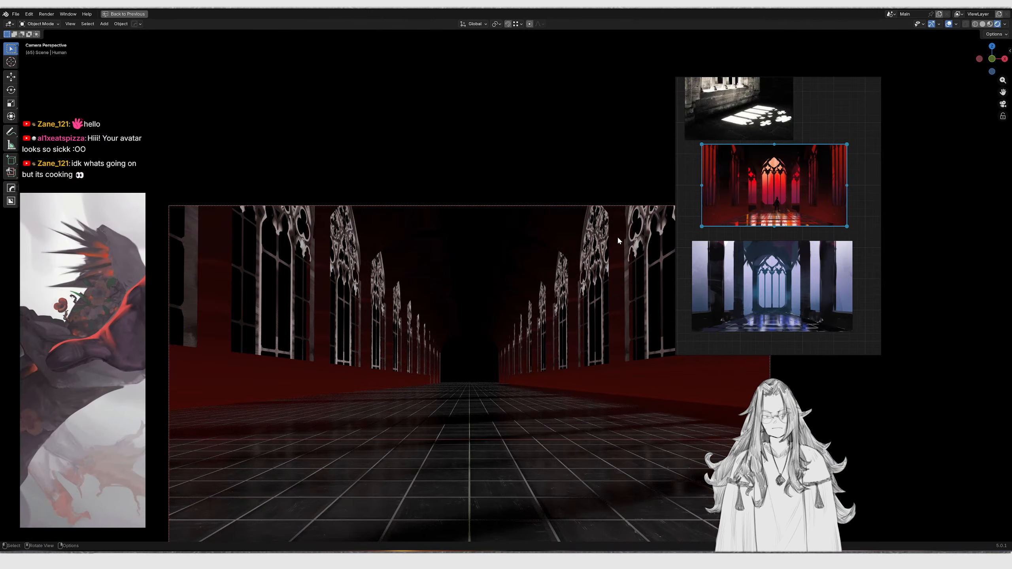
pyautogui.moveTo(763, 260); pyautogui.dragTo(788, 257, button='right')
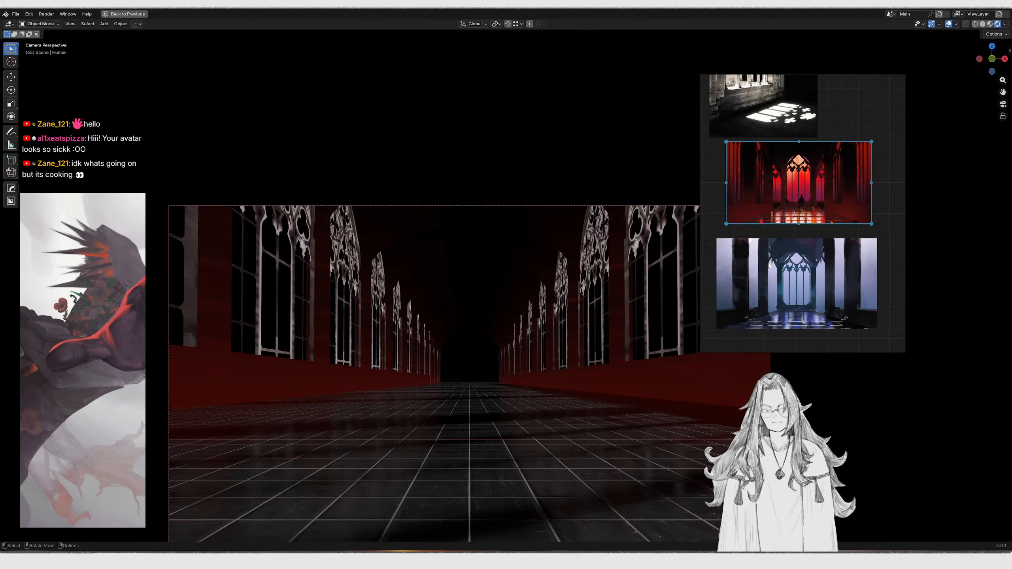
pyautogui.scroll(-2, 570, 296)
pyautogui.moveTo(570, 296); pyautogui.dragTo(616, 312, button='middle')
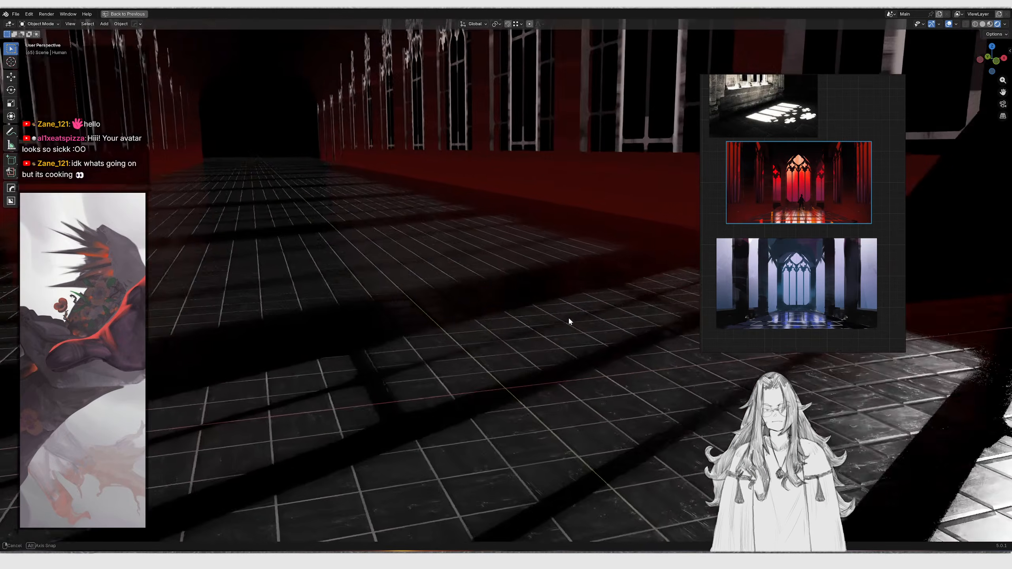
# Restore the layout and reposition the reference board beside the world nodes
pyautogui.press('KP_0')
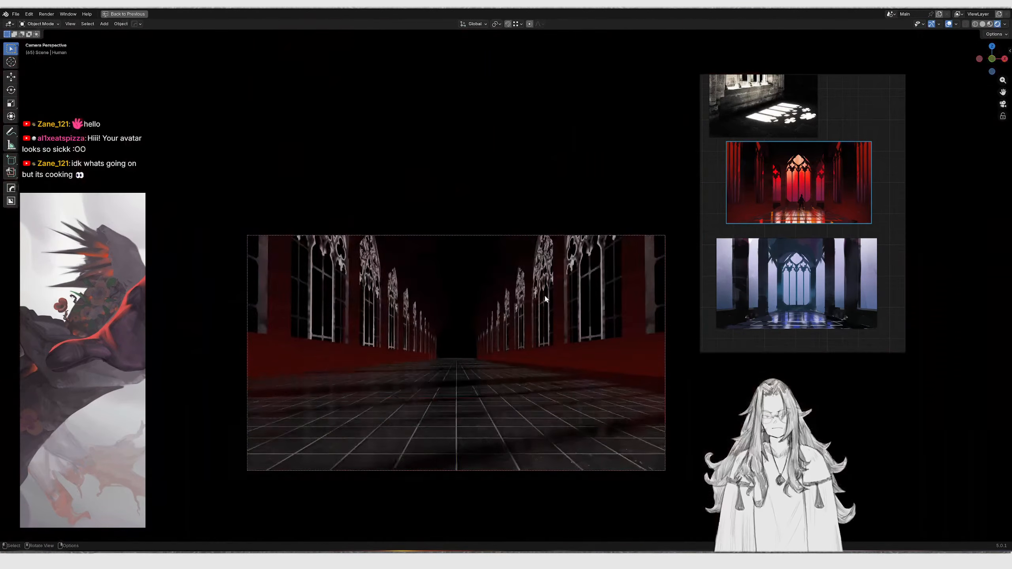
pyautogui.hotkey('ctrl', 'space')
pyautogui.scroll(-2, 547, 393)
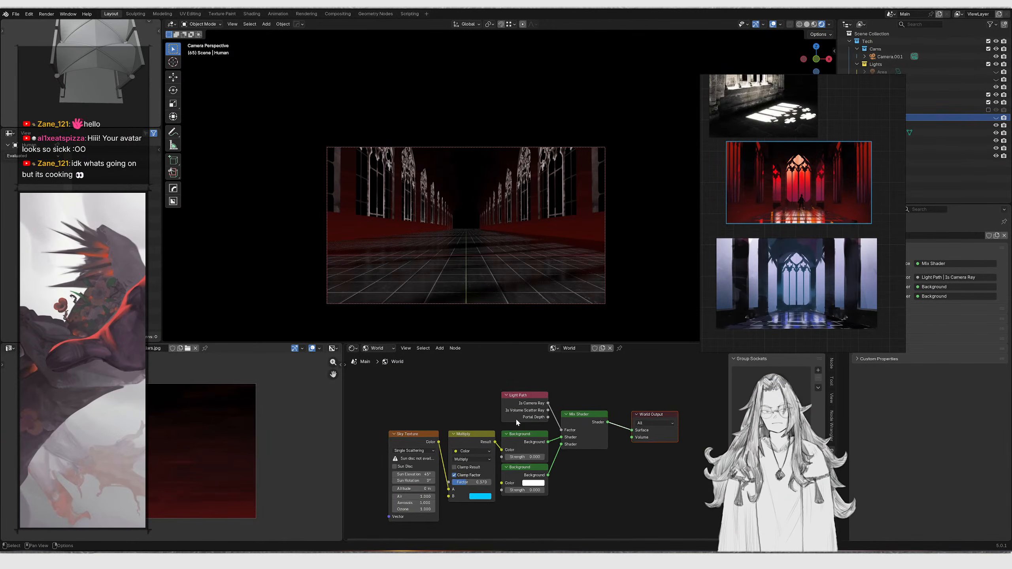
pyautogui.scroll(2, 517, 421)
pyautogui.moveTo(508, 438); pyautogui.dragTo(529, 417, button='middle')
pyautogui.scroll(2, 529, 417)
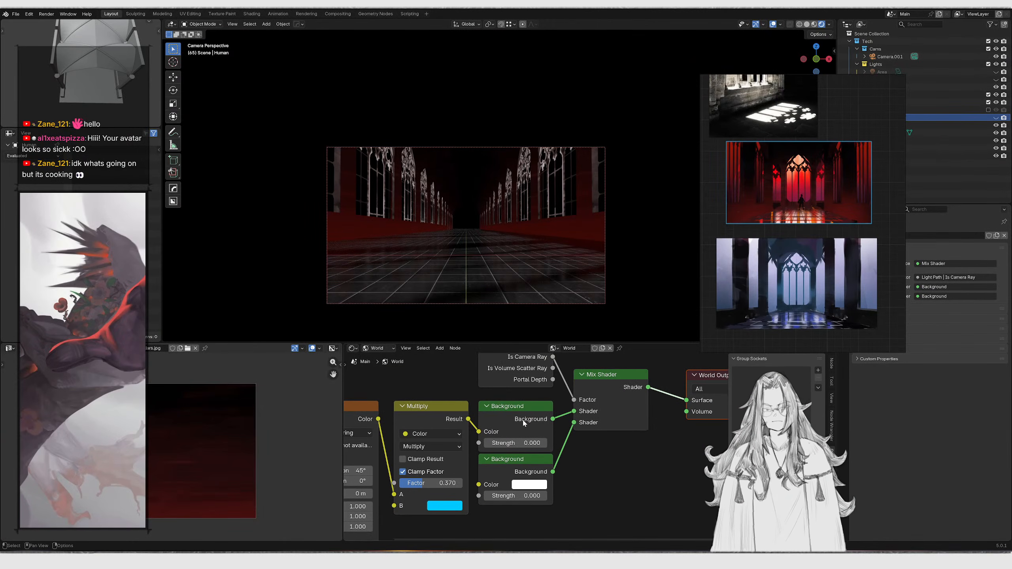
pyautogui.moveTo(748, 289); pyautogui.dragTo(849, 324, button='right')
pyautogui.scroll(-2, 621, 439)
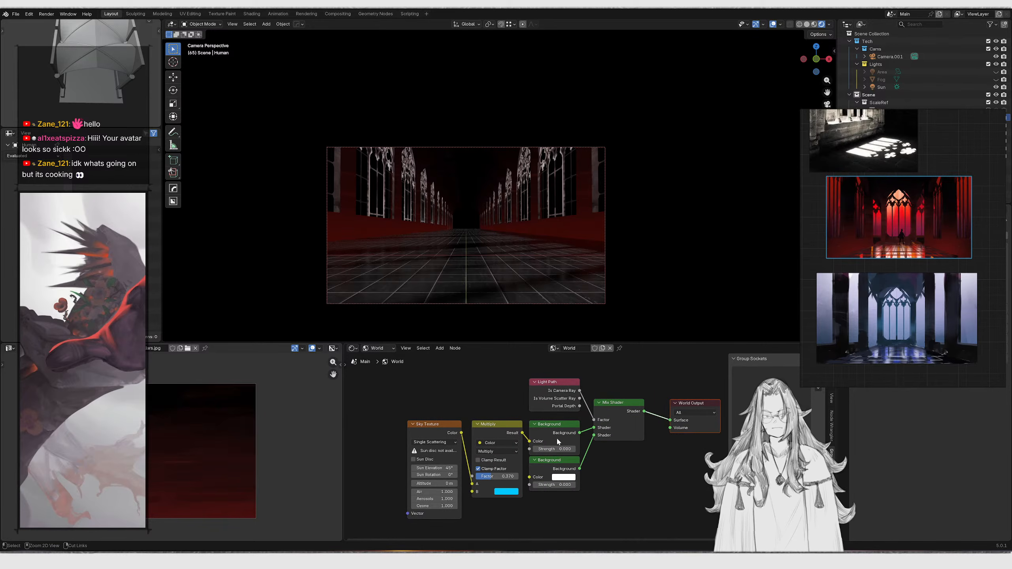
pyautogui.moveTo(902, 226); pyautogui.dragTo(827, 376, button='right')
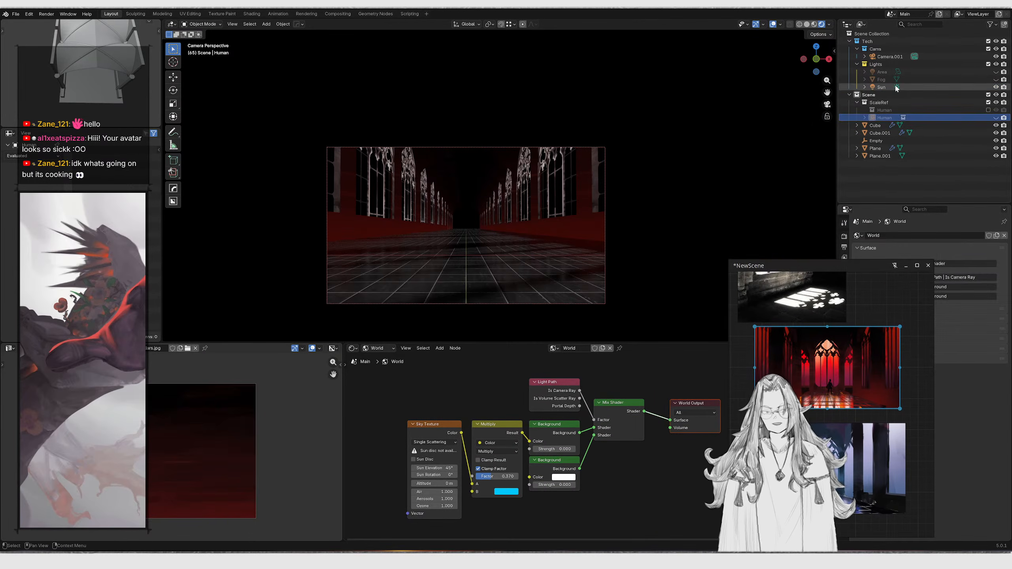
# Select the Sun light and set its strength to 1
pyautogui.click(885, 87)
pyautogui.moveTo(872, 319); pyautogui.dragTo(645, 291, button='right')
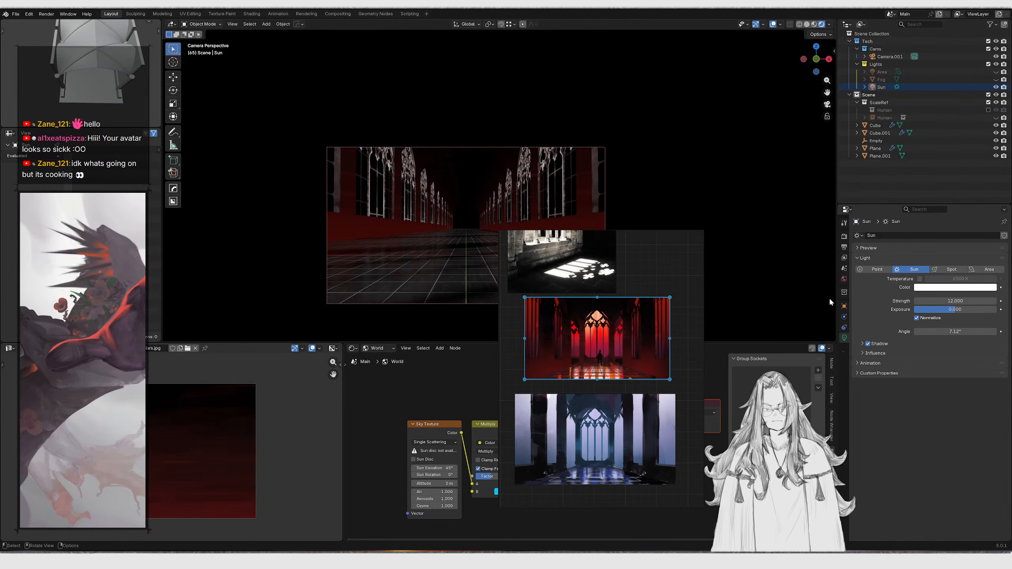
pyautogui.doubleClick(941, 302)
pyautogui.write('1')
pyautogui.press('Return')
# Try rotating the Sun light around Z, then clear its rotation
pyautogui.moveTo(567, 301); pyautogui.dragTo(721, 346, button='right')
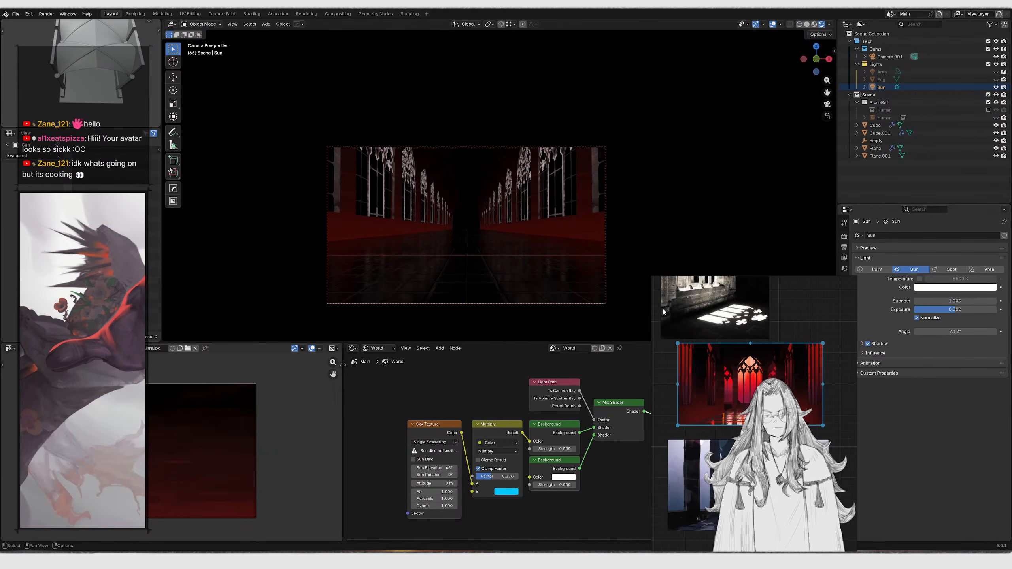
pyautogui.moveTo(561, 233); pyautogui.dragTo(557, 229, button='middle')
pyautogui.press('KP_Decimal')
pyautogui.press('KP_1')
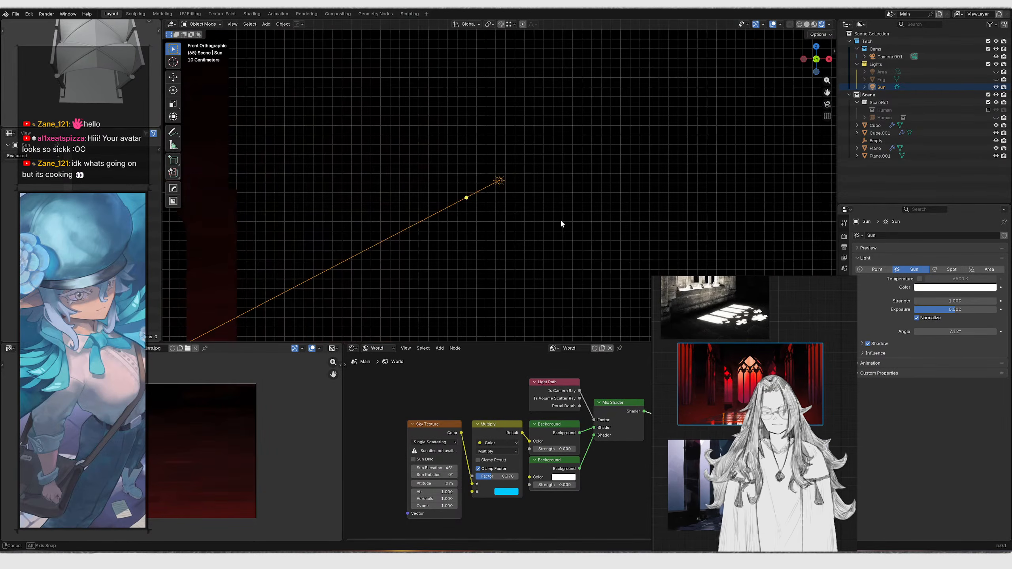
pyautogui.press('KP_0')
pyautogui.press('r')
pyautogui.click(517, 233)
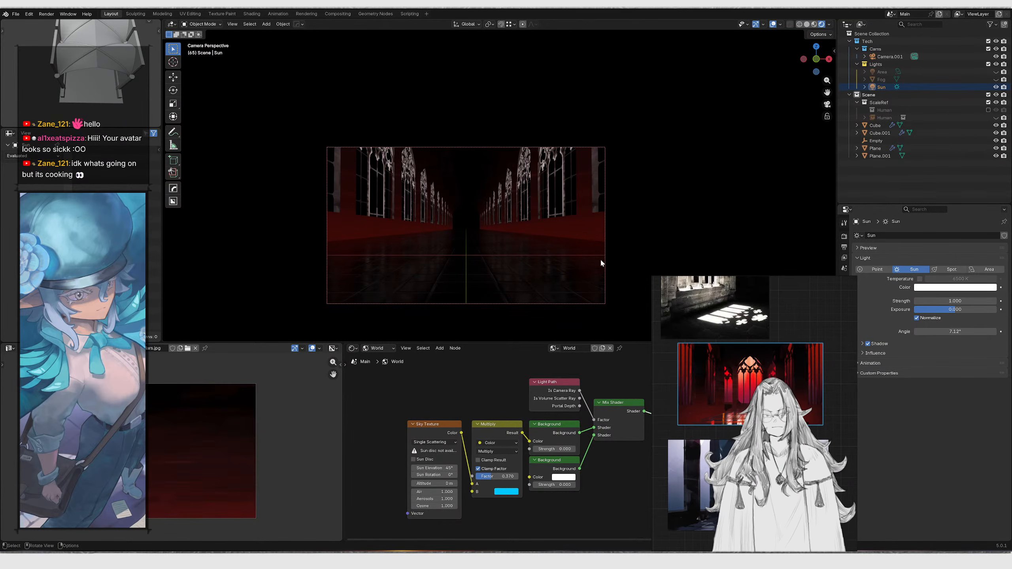
pyautogui.scroll(2, 783, 348)
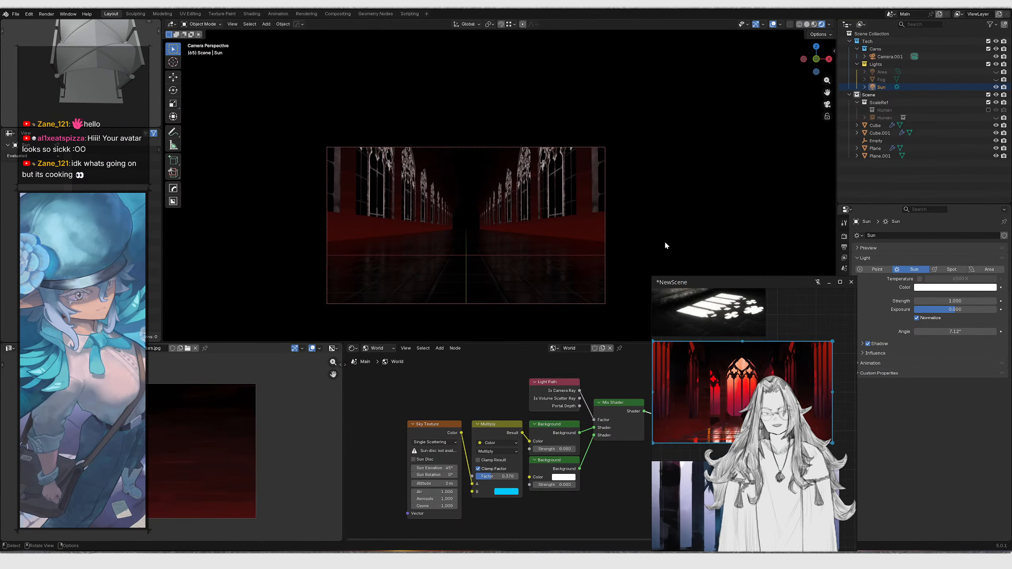
pyautogui.moveTo(584, 187); pyautogui.dragTo(503, 190, button='middle')
pyautogui.press('r')
pyautogui.press('z')
pyautogui.click(564, 188)
pyautogui.hotkey('alt', 'r')
# Rotate the Sun light 60° in the side view and check the result from the camera
pyautogui.press('r')
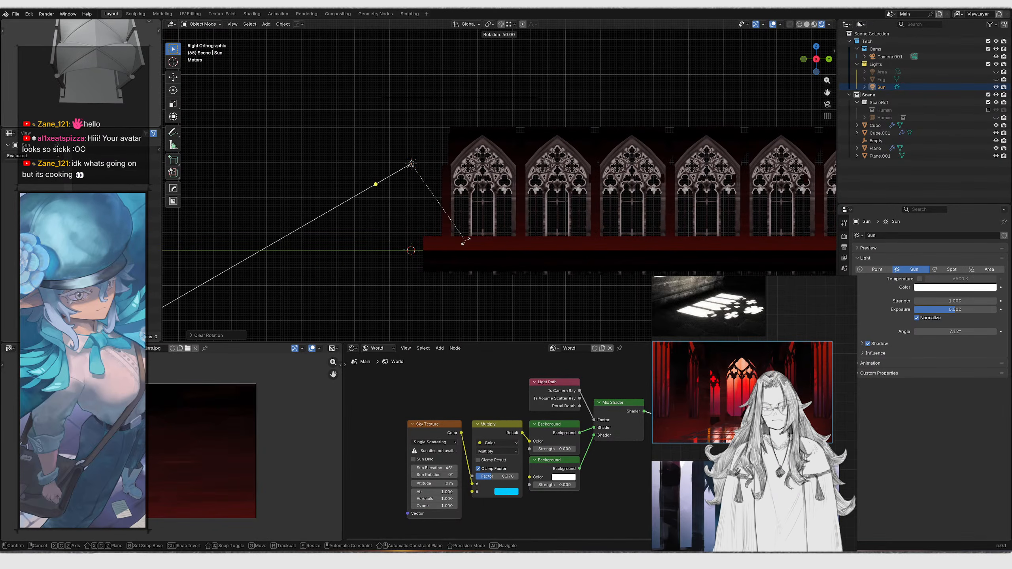
pyautogui.click(465, 238)
pyautogui.moveTo(465, 239); pyautogui.dragTo(508, 213, button='middle')
pyautogui.press('KP_0')
pyautogui.press('KP_0')
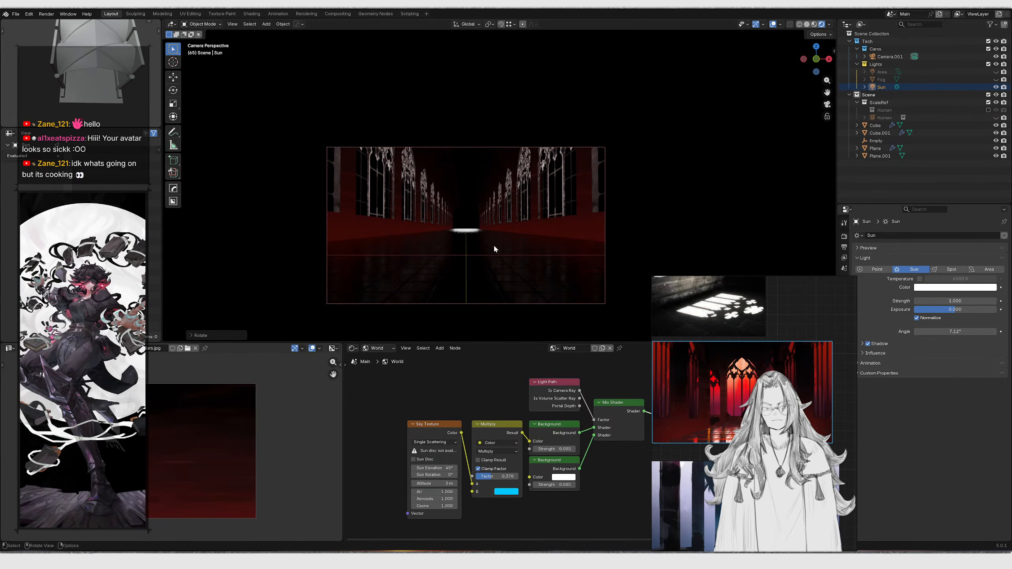
pyautogui.press('KP_0')
# Rotate the Sun light about 12° more from the right view so light enters at the corridor's end
pyautogui.press('KP_3')
pyautogui.press('r')
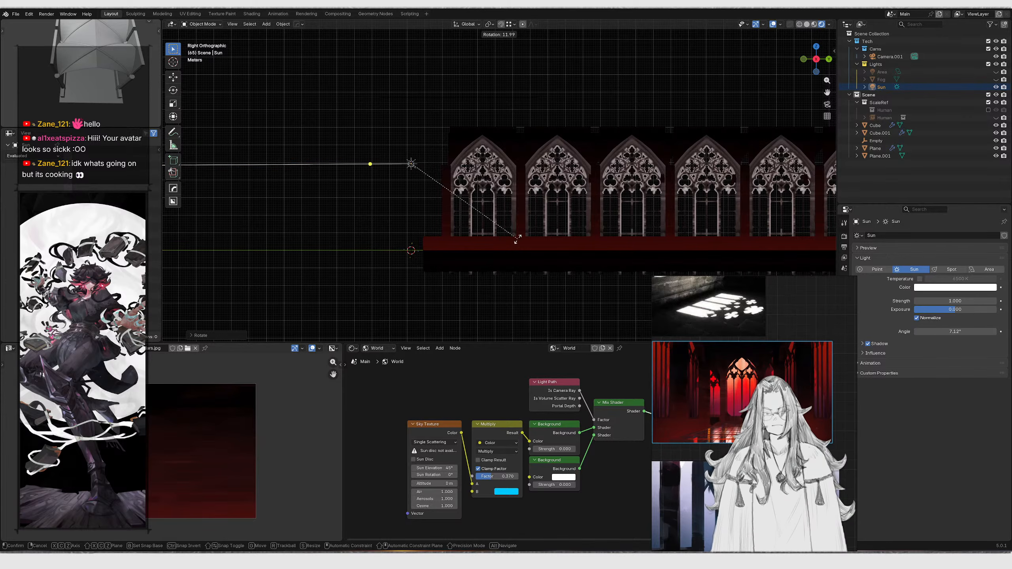
pyautogui.click(517, 238)
pyautogui.press('KP_0')
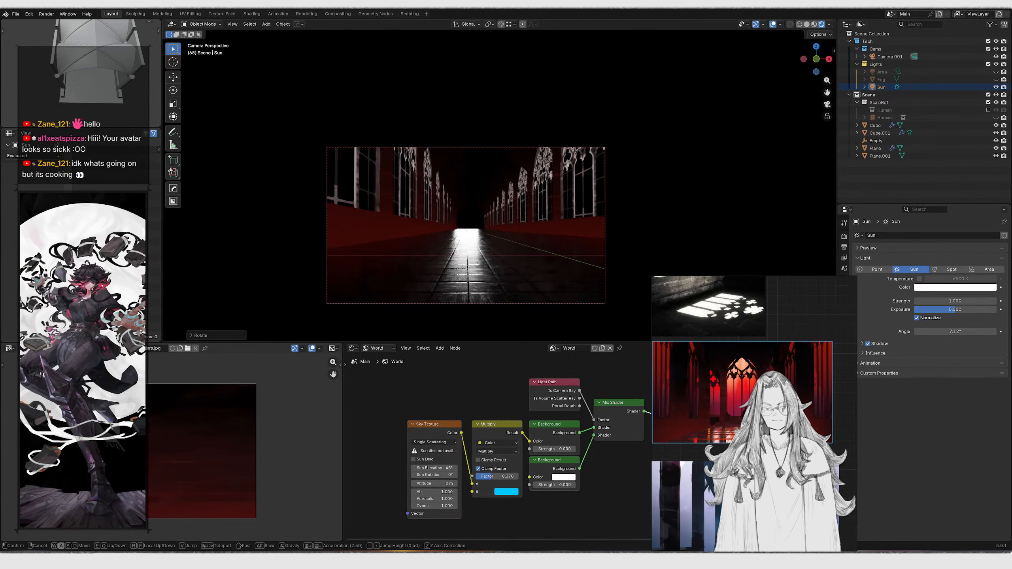
# Fly the camera slightly along the corridor to adjust the shot
pyautogui.hotkey('shift', '`')
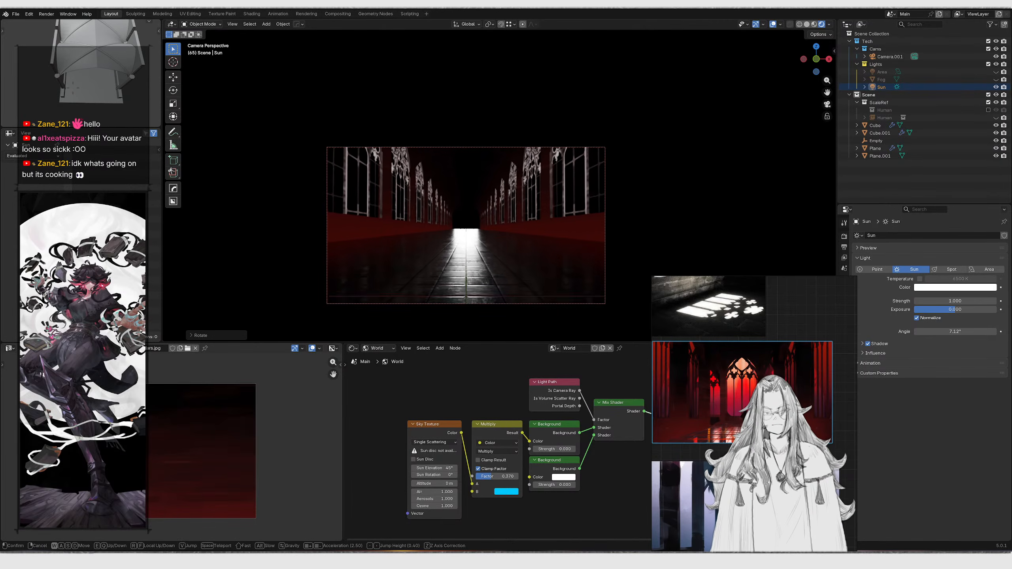
pyautogui.hotkey('shift', 'w')
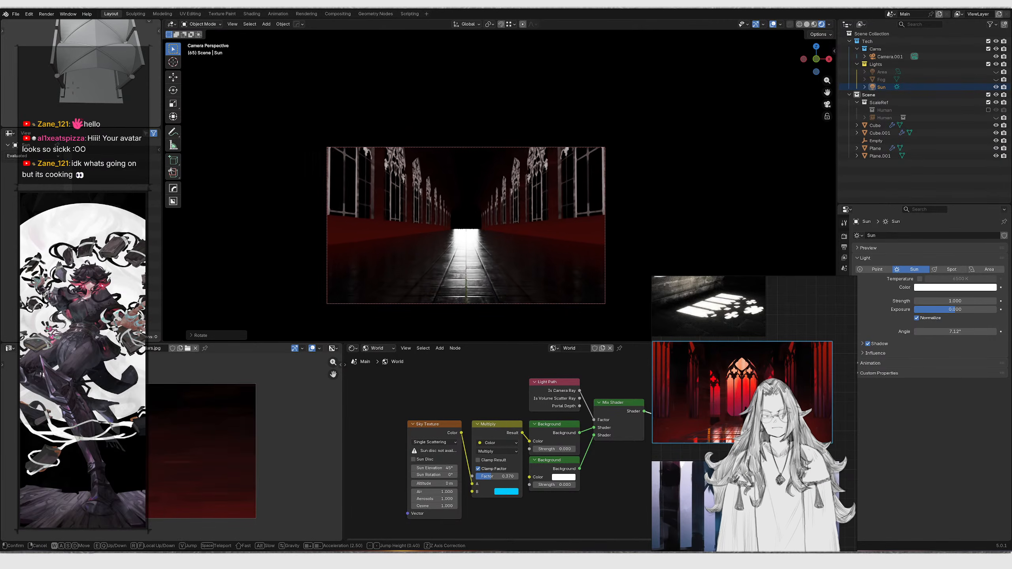
pyautogui.hotkey('shift', 's')
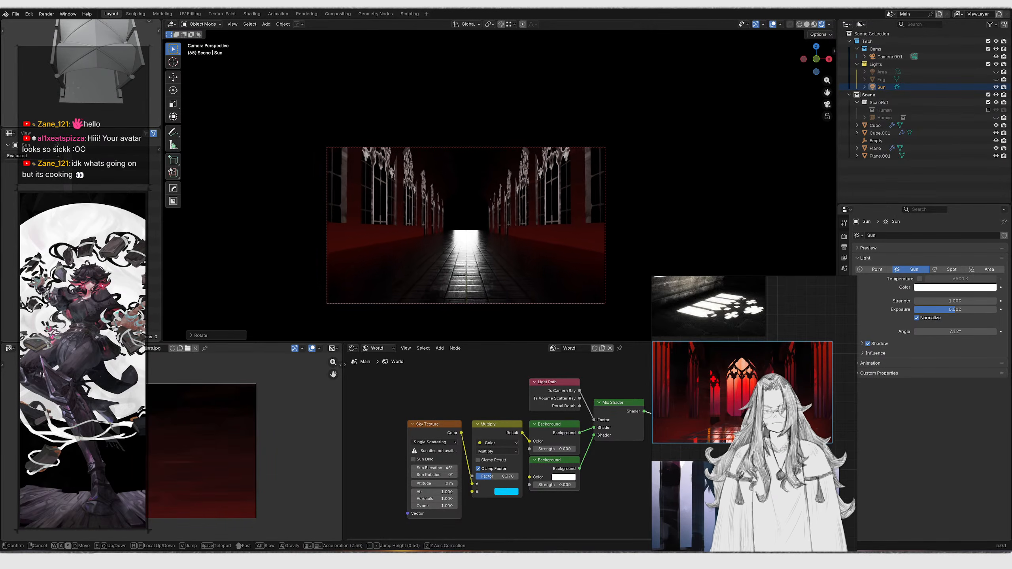
pyautogui.click(570, 185)
# Lower the corridor's side trim about 0.05 m along Z
pyautogui.click(567, 232)
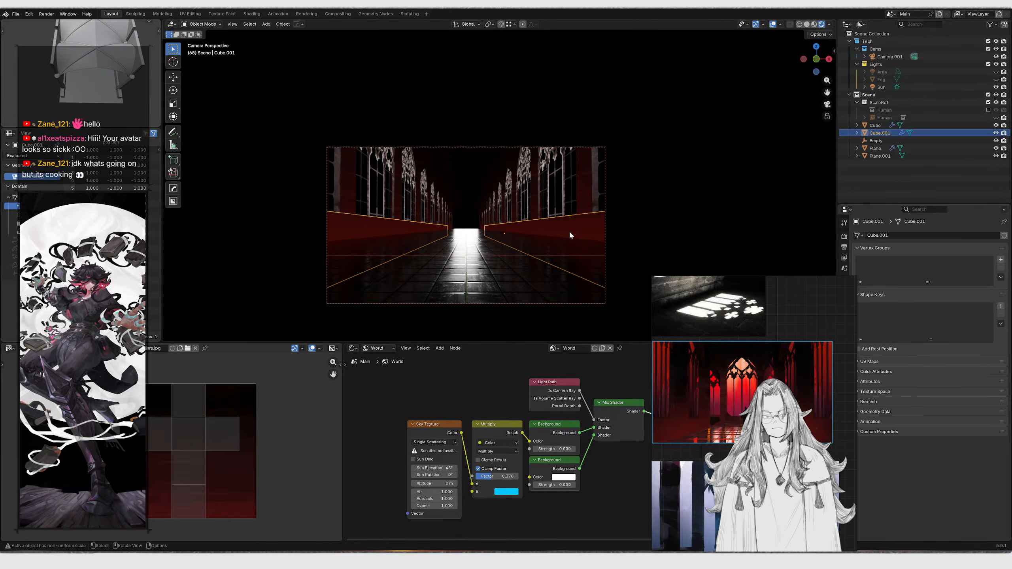
pyautogui.press('g')
pyautogui.press('z')
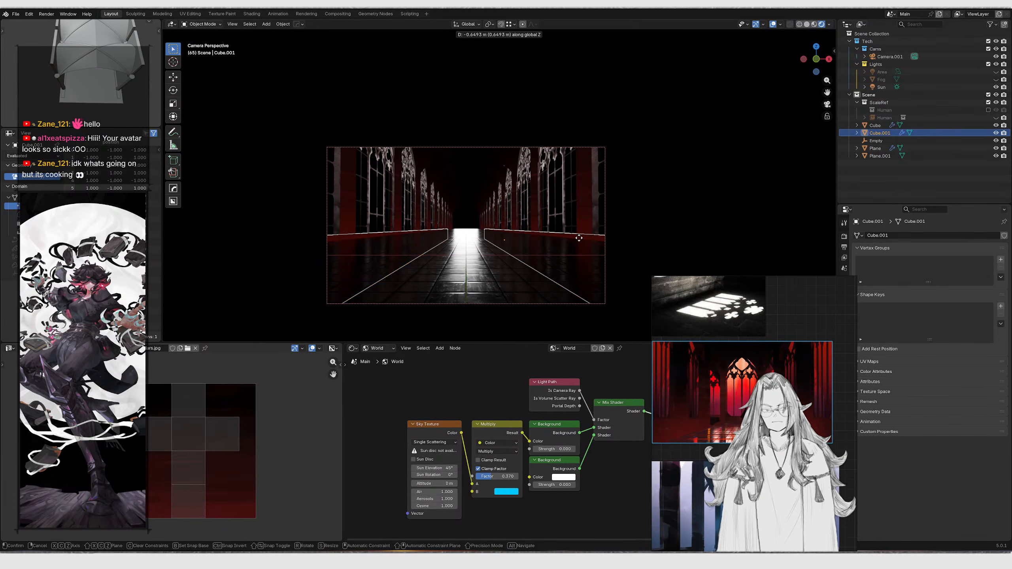
pyautogui.click(578, 238)
pyautogui.click(480, 211)
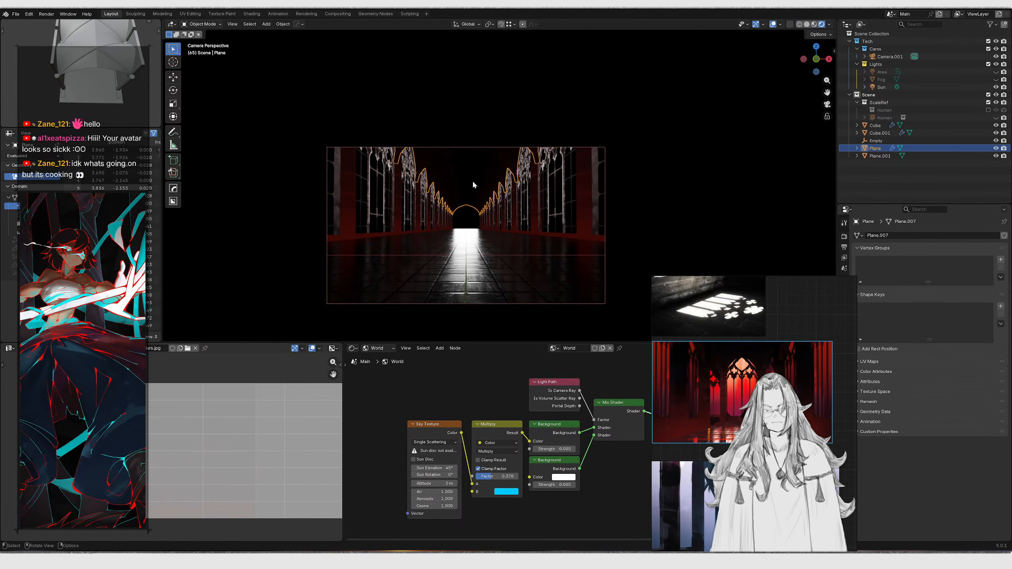
pyautogui.press('g')
pyautogui.press('z')
pyautogui.rightClick(515, 156)
pyautogui.moveTo(516, 178)
pyautogui.mouseDown(button='middle')
pyautogui.moveTo(508, 201)
pyautogui.moveTo(517, 207)
pyautogui.moveTo(558, 185)
pyautogui.moveTo(533, 187)
pyautogui.mouseUp(button='middle')
pyautogui.scroll(-8, 517, 207)
pyautogui.scroll(4, 516, 195)
pyautogui.press('z')
pyautogui.press('g')
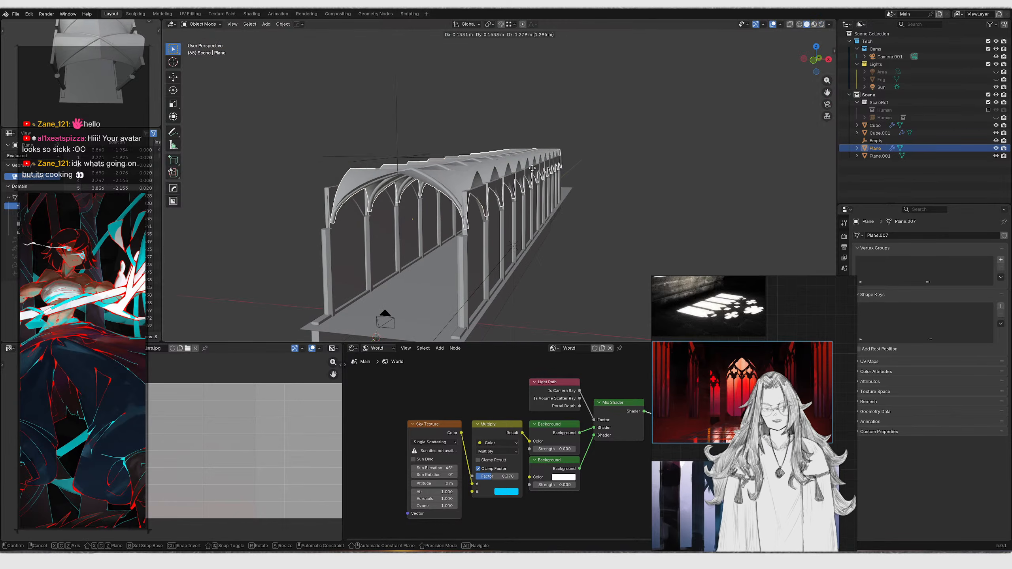
pyautogui.rightClick(514, 100)
# Move the arched wall object along Z, checking its height against the corridor from the camera view
pyautogui.keyDown('shift'); pyautogui.click(528, 237); pyautogui.keyUp('shift')
pyautogui.press('g')
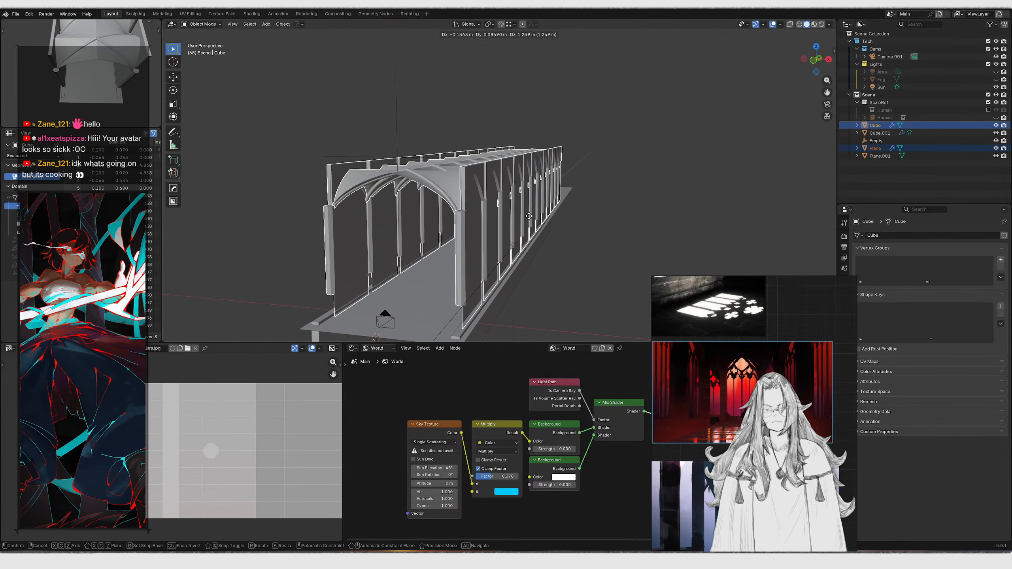
pyautogui.press('z')
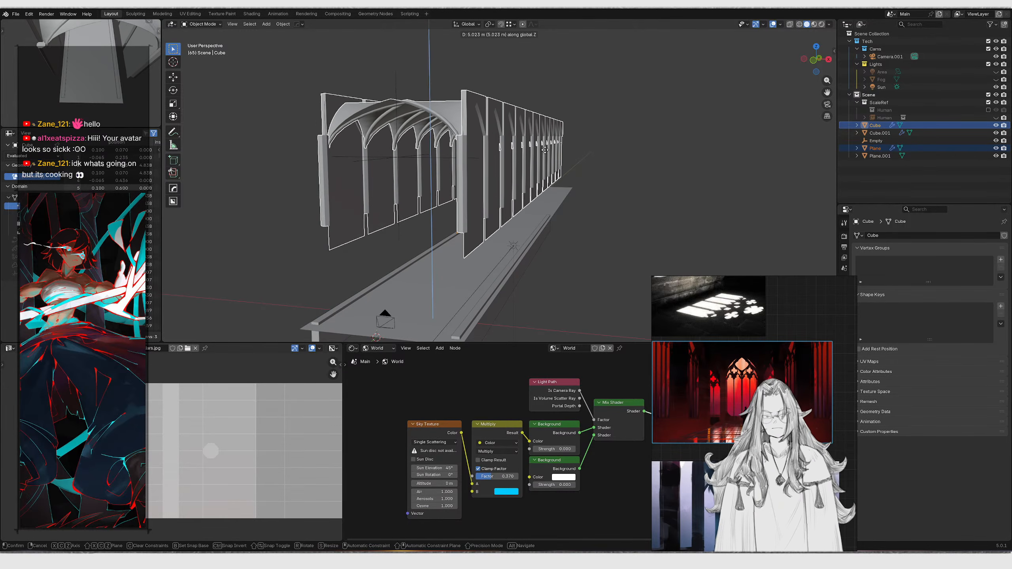
pyautogui.click(534, 151)
pyautogui.press('g')
pyautogui.press('z')
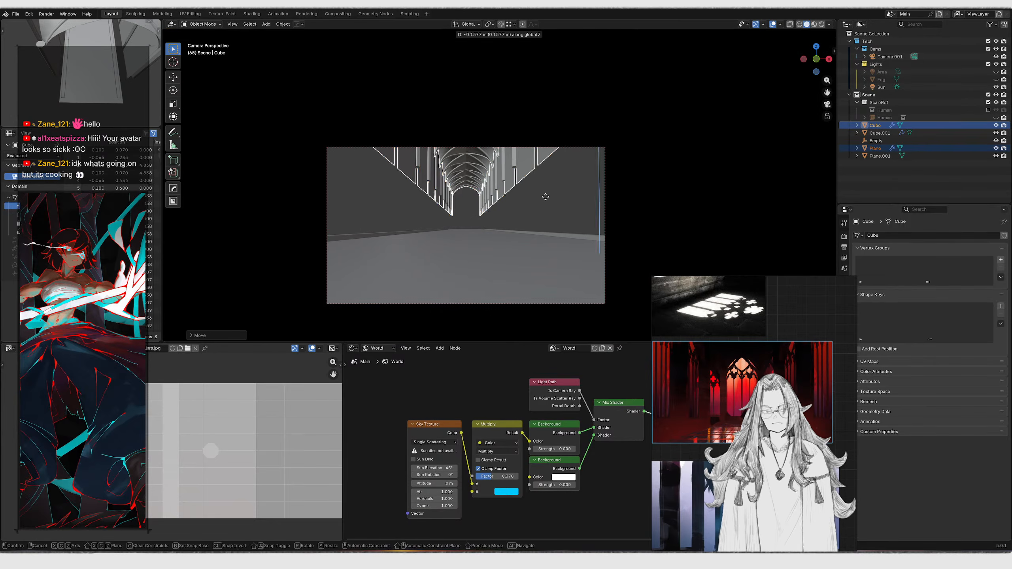
pyautogui.click(542, 235)
pyautogui.press('KP_0')
pyautogui.moveTo(489, 182)
pyautogui.mouseDown(button='middle')
pyautogui.moveTo(543, 199)
pyautogui.moveTo(652, 192)
pyautogui.moveTo(630, 222)
pyautogui.moveTo(594, 240)
pyautogui.mouseUp(button='middle')
pyautogui.press('g')
pyautogui.press('z')
pyautogui.click(500, 251)
pyautogui.press('z')
pyautogui.click(540, 228)
pyautogui.scroll(4, 594, 240)
pyautogui.press('g')
pyautogui.press('z')
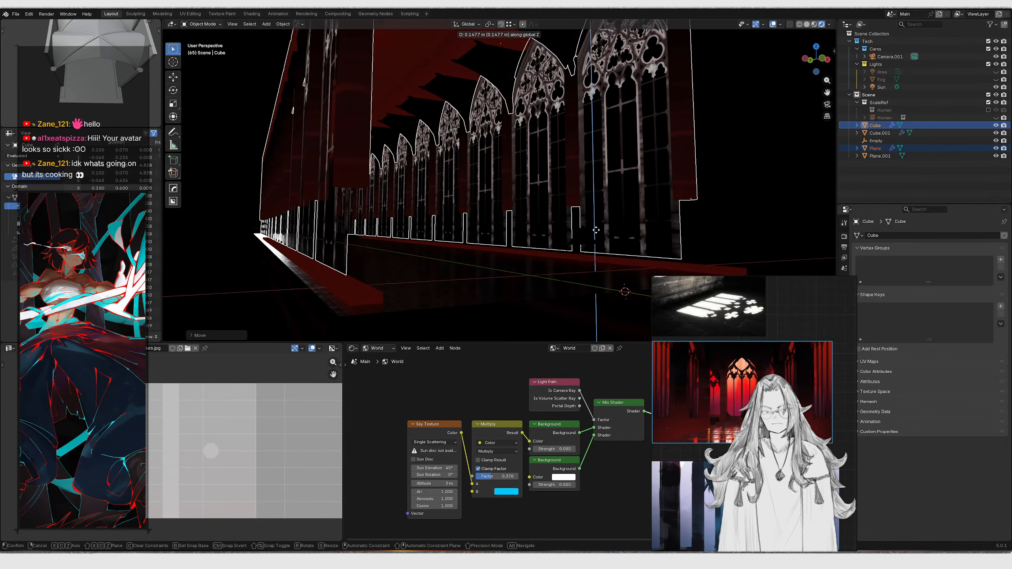
pyautogui.click(590, 277)
pyautogui.press('KP_0')
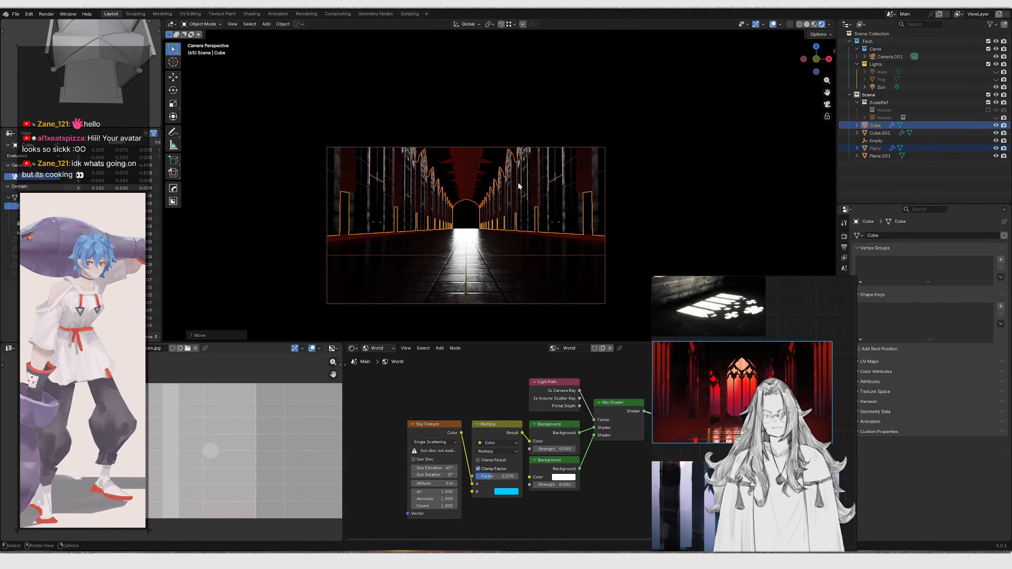
# In Edit Mode, select a pillar's linked geometry and move it down 1.505 m along Z from the front view
pyautogui.click(584, 182)
pyautogui.press('Tab')
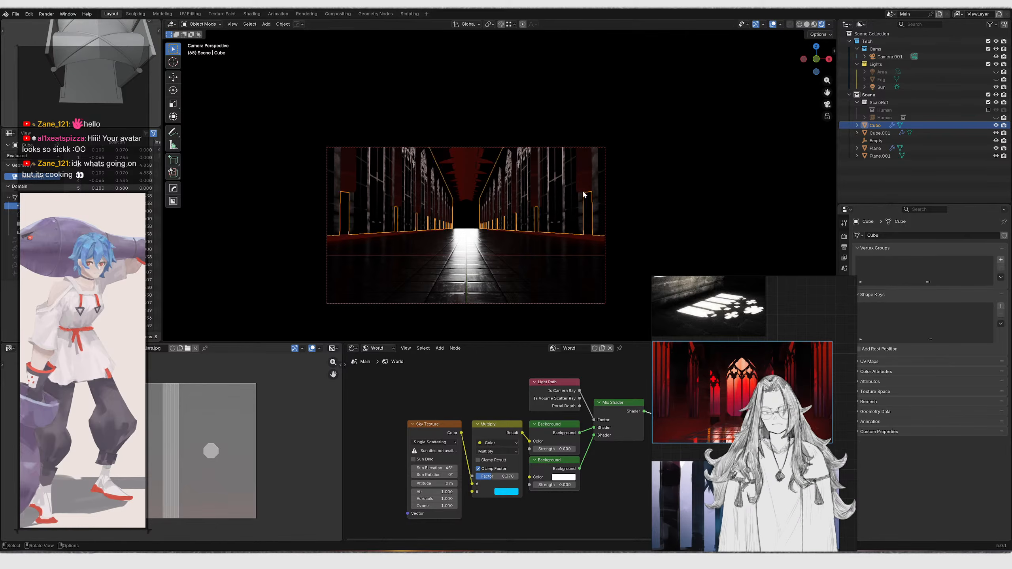
pyautogui.press('KP_Decimal')
pyautogui.hotkey('ctrl', 'l')
pyautogui.press('KP_1')
pyautogui.press('1')
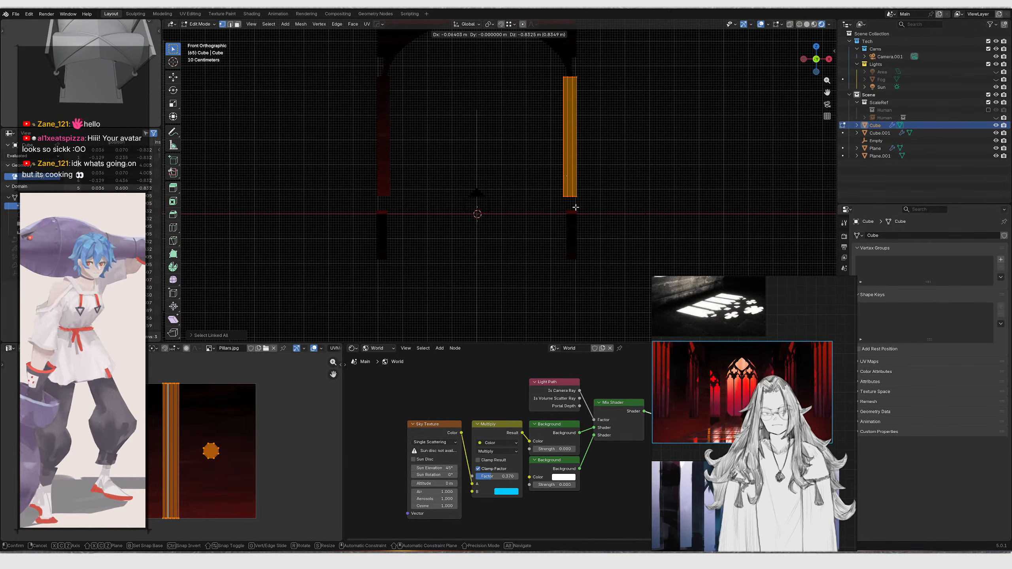
pyautogui.hotkey('shift', 'z')
pyautogui.moveTo(568, 170); pyautogui.dragTo(583, 182)
pyautogui.press('g')
pyautogui.press('z')
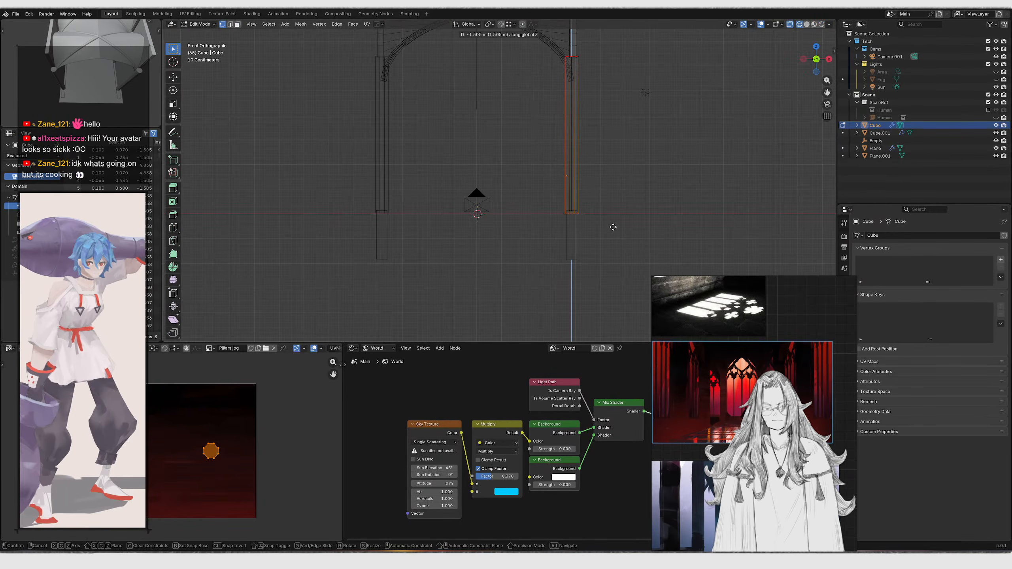
pyautogui.click(613, 231)
pyautogui.press('Tab')
pyautogui.press('z')
pyautogui.click(584, 230)
pyautogui.moveTo(614, 233)
pyautogui.mouseDown(button='middle')
pyautogui.moveTo(627, 240)
pyautogui.moveTo(619, 239)
pyautogui.mouseUp(button='middle')
pyautogui.press('z')
pyautogui.click(613, 204)
pyautogui.press('KP_0')
pyautogui.scroll(3, 559, 215)
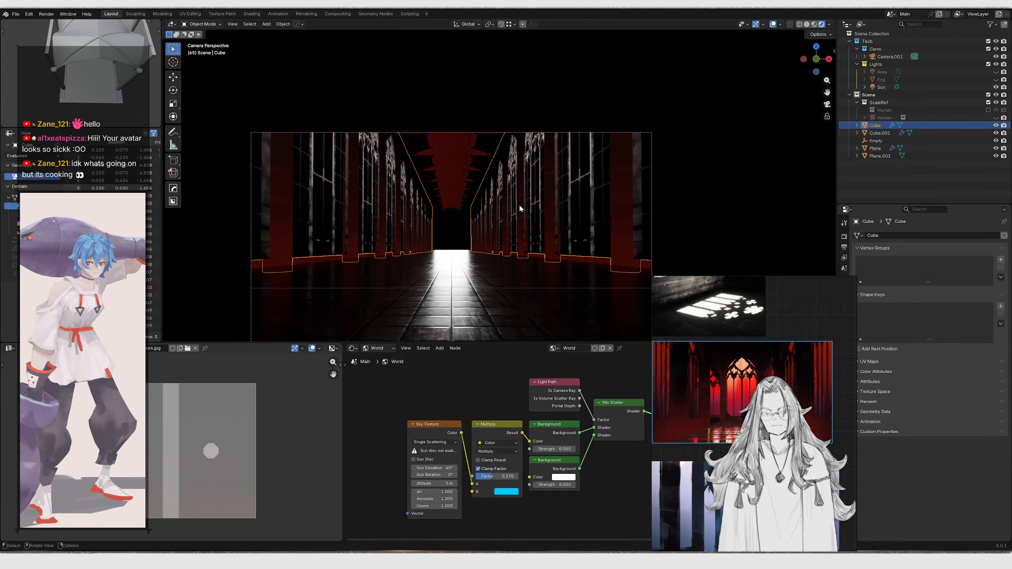
pyautogui.click(586, 272)
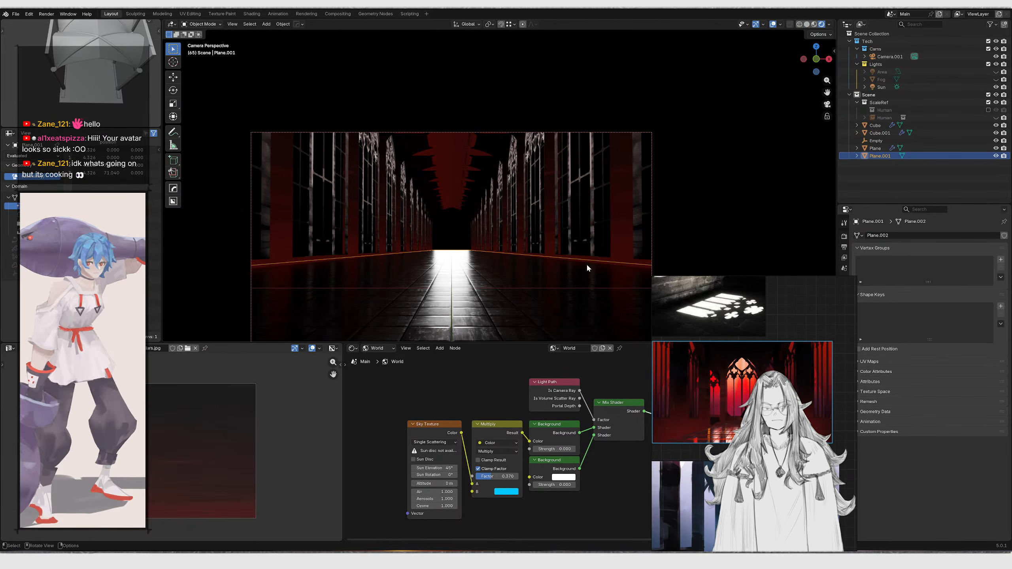
pyautogui.press('g')
pyautogui.rightClick(594, 262)
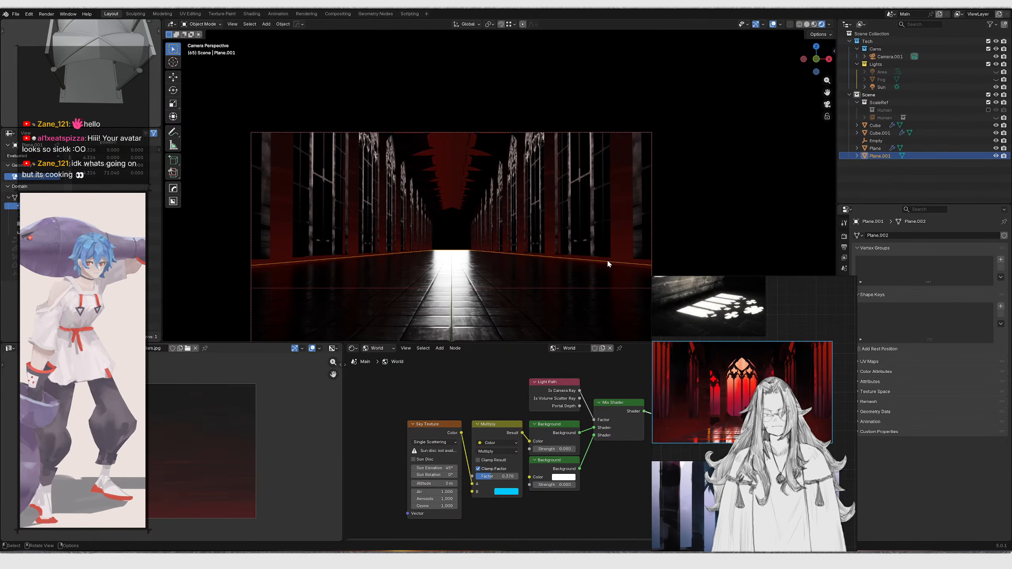
# Select the side trim and switch the shader editor from World to its object material
pyautogui.click(605, 259)
pyautogui.moveTo(605, 259); pyautogui.dragTo(563, 231, button='middle')
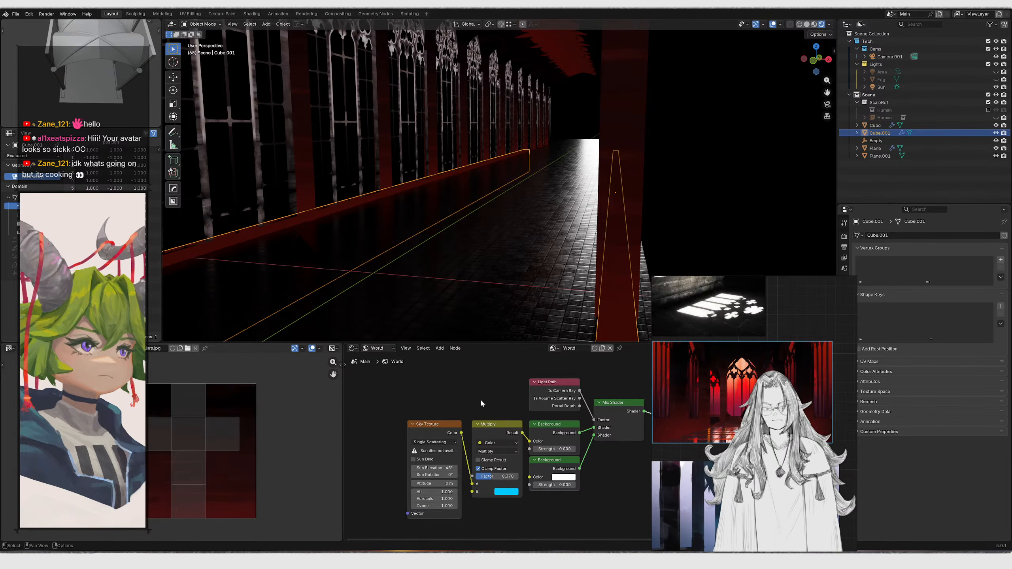
pyautogui.click(374, 349)
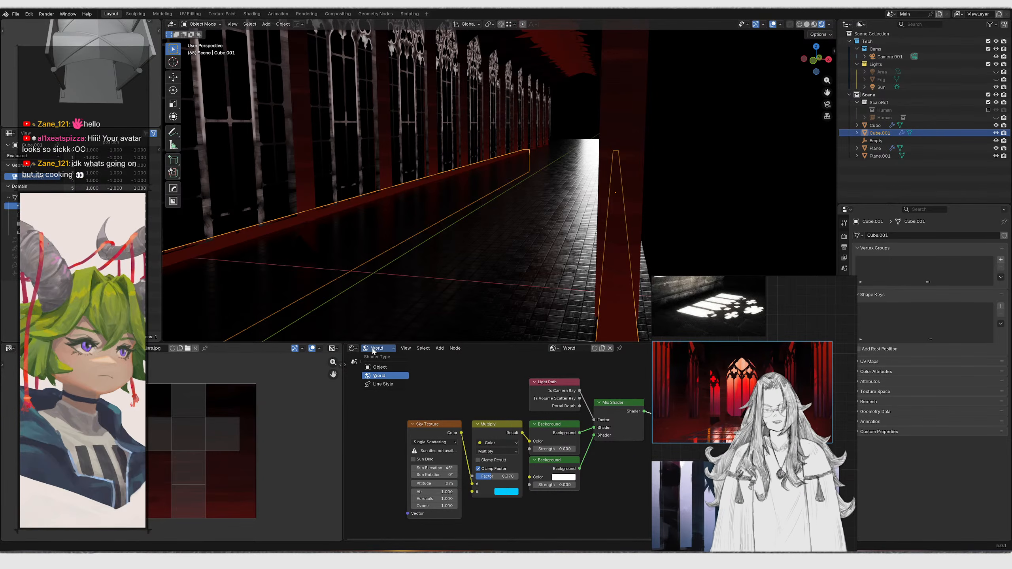
pyautogui.click(378, 367)
pyautogui.moveTo(461, 424); pyautogui.dragTo(450, 450, button='middle')
pyautogui.scroll(5, 427, 430)
pyautogui.moveTo(376, 441)
pyautogui.mouseDown()
pyautogui.moveTo(367, 441)
pyautogui.moveTo(386, 441)
pyautogui.moveTo(359, 441)
pyautogui.mouseUp()
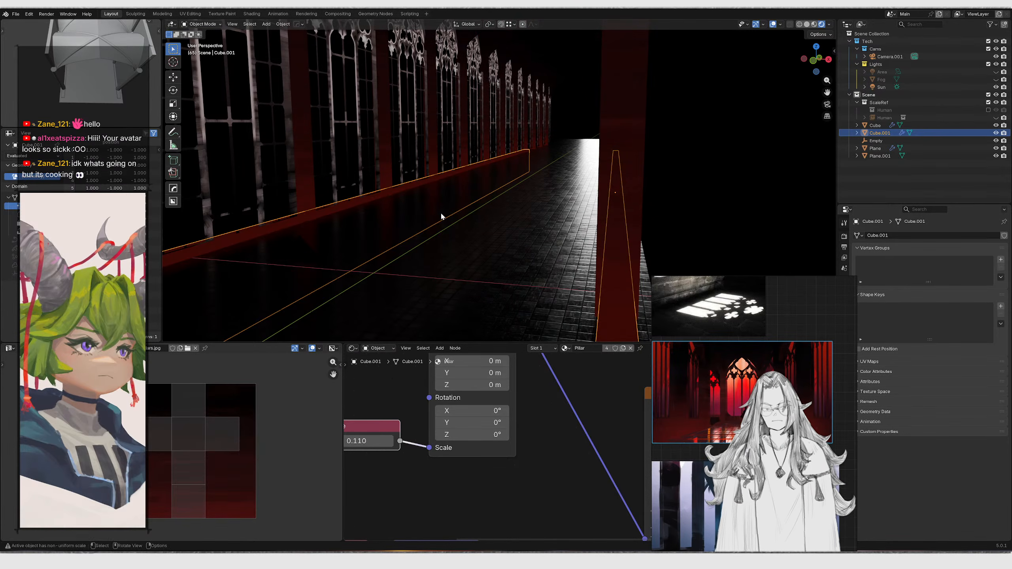
pyautogui.press('KP_0')
pyautogui.click(451, 230)
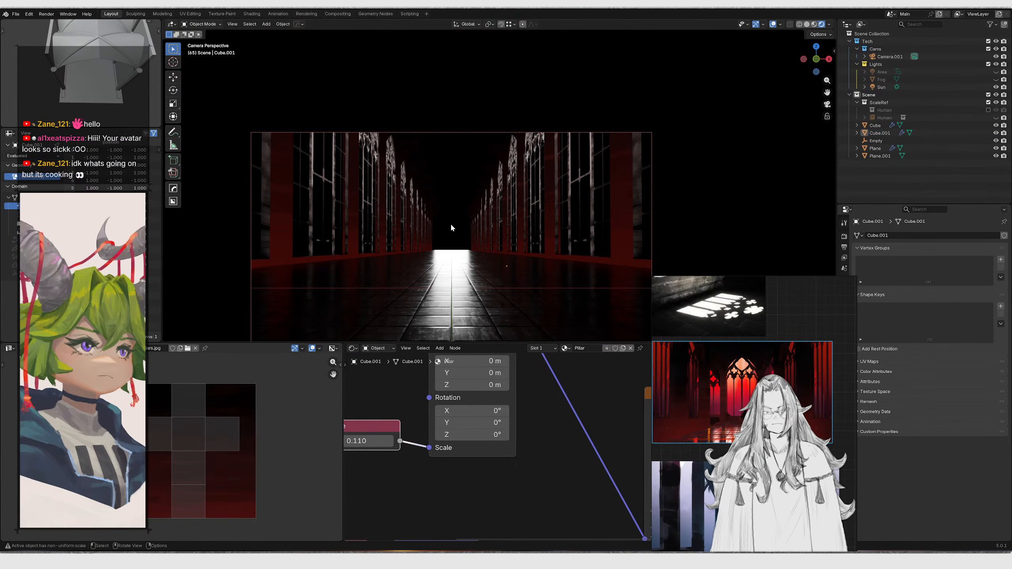
pyautogui.scroll(-4, 450, 216)
pyautogui.hotkey('shift', '`')
pyautogui.press('w')
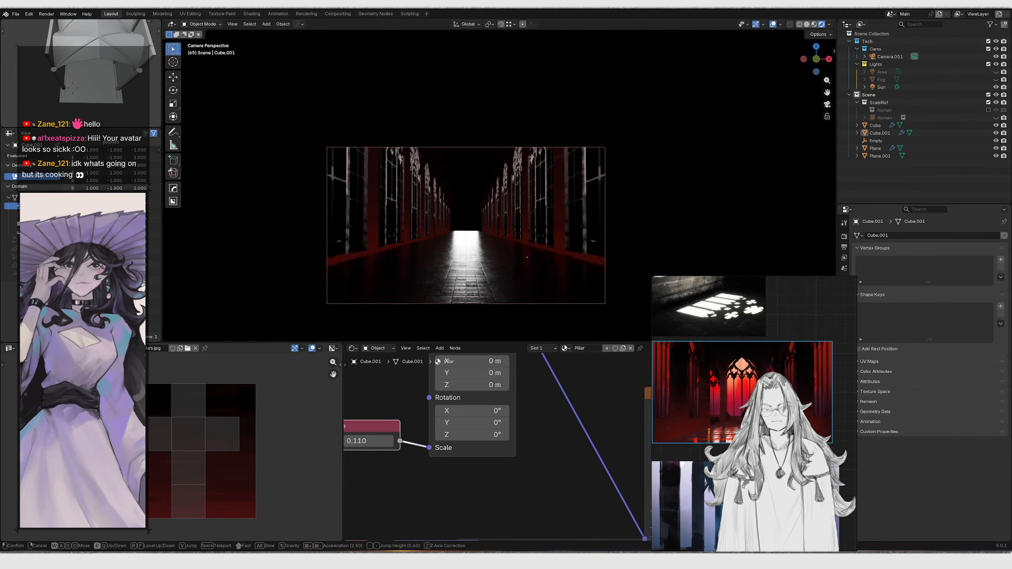
pyautogui.hotkey('shift', 'e')
pyautogui.press('s')
pyautogui.press('e')
pyautogui.press('q')
pyautogui.rightClick(444, 216)
pyautogui.press('KP_0')
pyautogui.press('KP_0')
# Inspect the Pillar material node setup on the wall and side trim objects
pyautogui.click(417, 180)
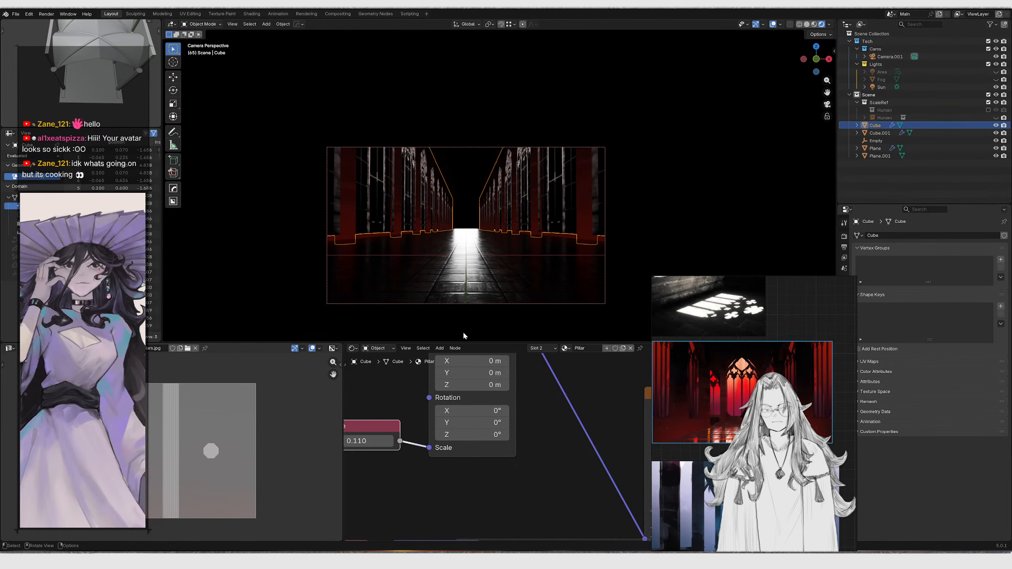
pyautogui.scroll(-6, 543, 458)
pyautogui.moveTo(687, 416); pyautogui.dragTo(693, 379)
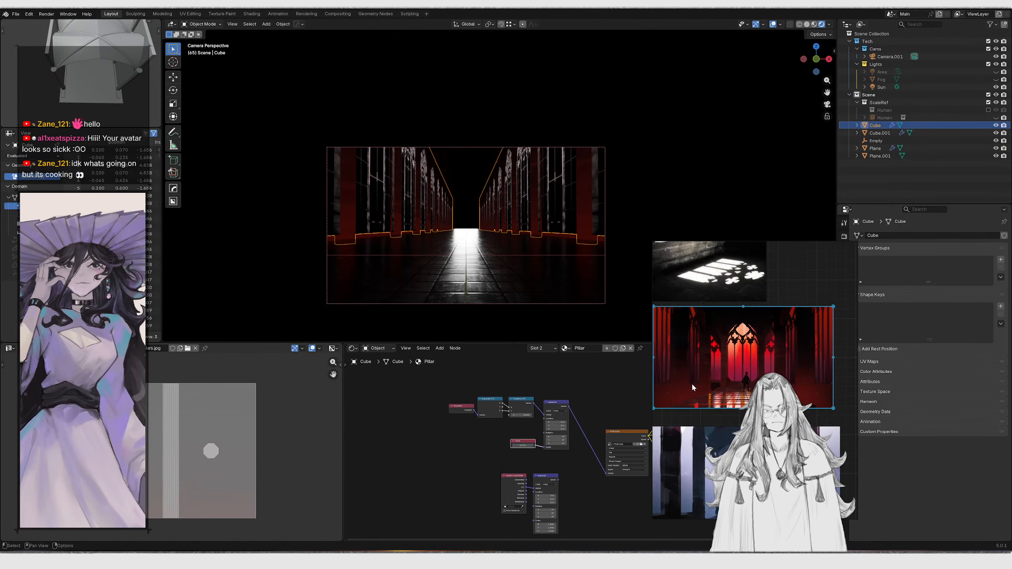
pyautogui.moveTo(693, 381); pyautogui.dragTo(657, 390, button='right')
pyautogui.hotkey('alt', 'Tab')
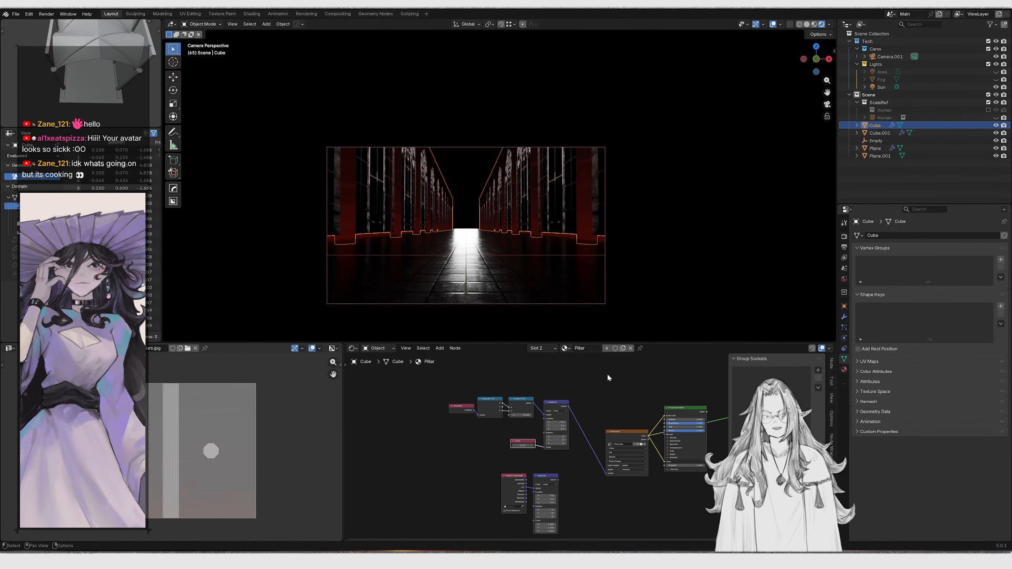
pyautogui.click(748, 217)
pyautogui.click(471, 226)
pyautogui.click(538, 203)
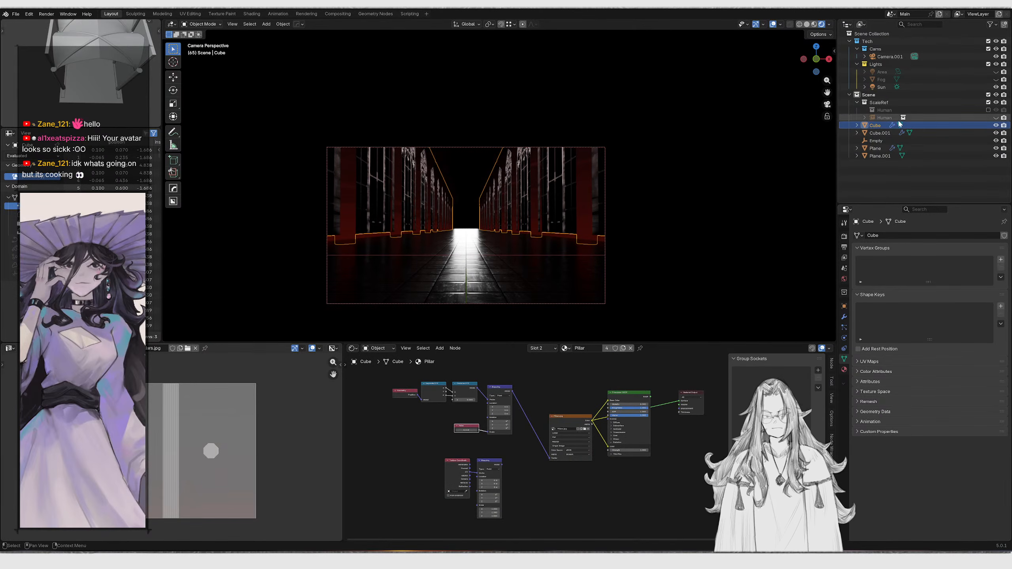
pyautogui.click(556, 238)
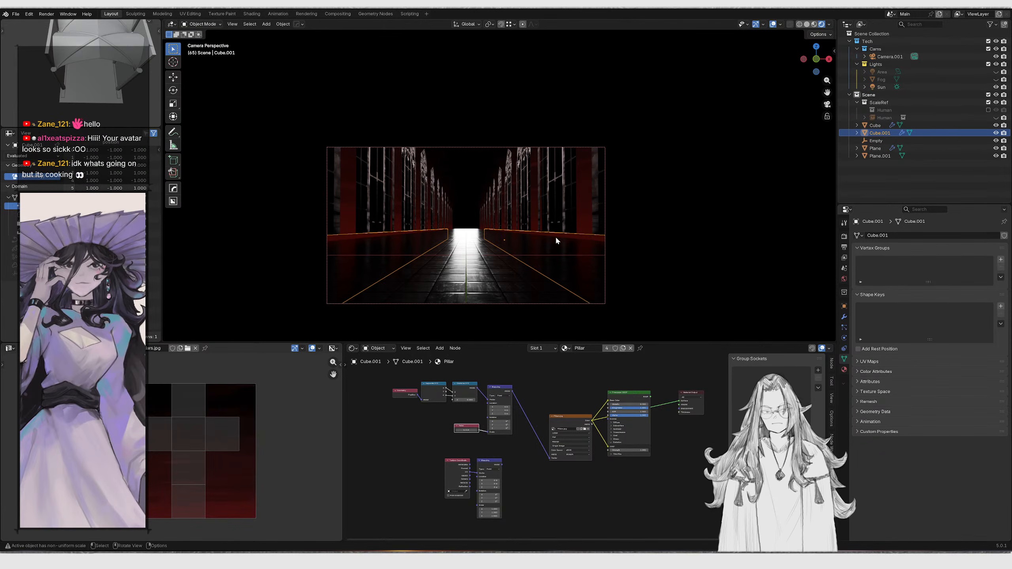
pyautogui.scroll(2, 496, 445)
pyautogui.scroll(3, 498, 446)
pyautogui.moveTo(514, 447); pyautogui.dragTo(464, 448, button='middle')
pyautogui.scroll(3, 573, 478)
pyautogui.moveTo(573, 479); pyautogui.dragTo(505, 471, button='middle')
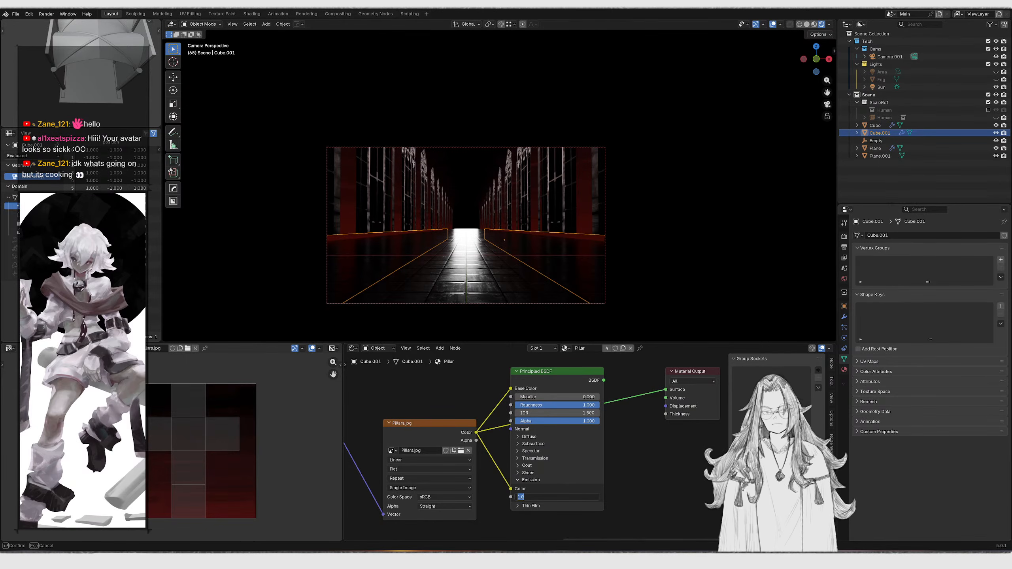
# Zoom into the Pillar material's Emission settings and review the corridor from the camera
pyautogui.scroll(1, 602, 477)
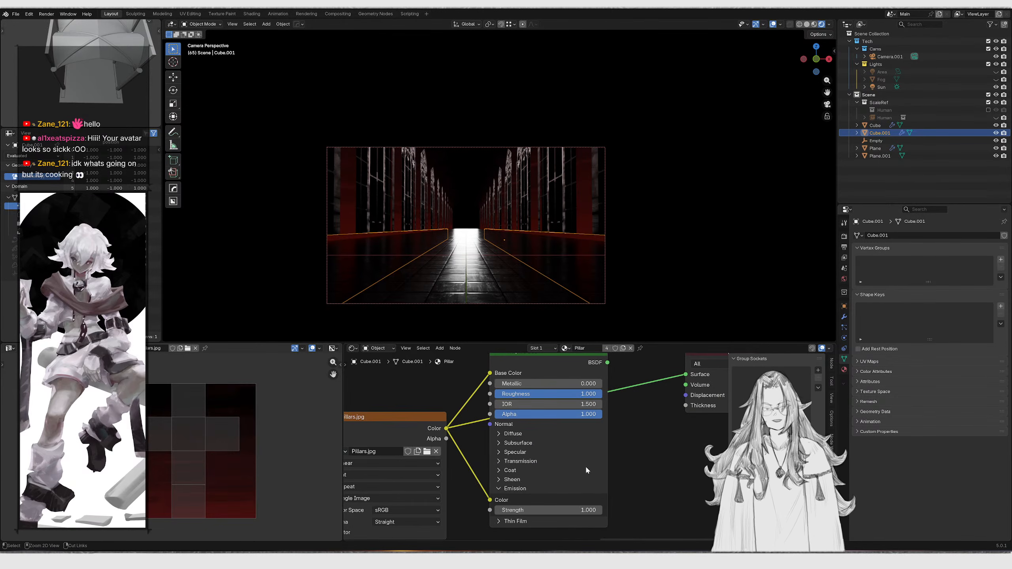
pyautogui.moveTo(592, 432); pyautogui.dragTo(494, 428, button='middle')
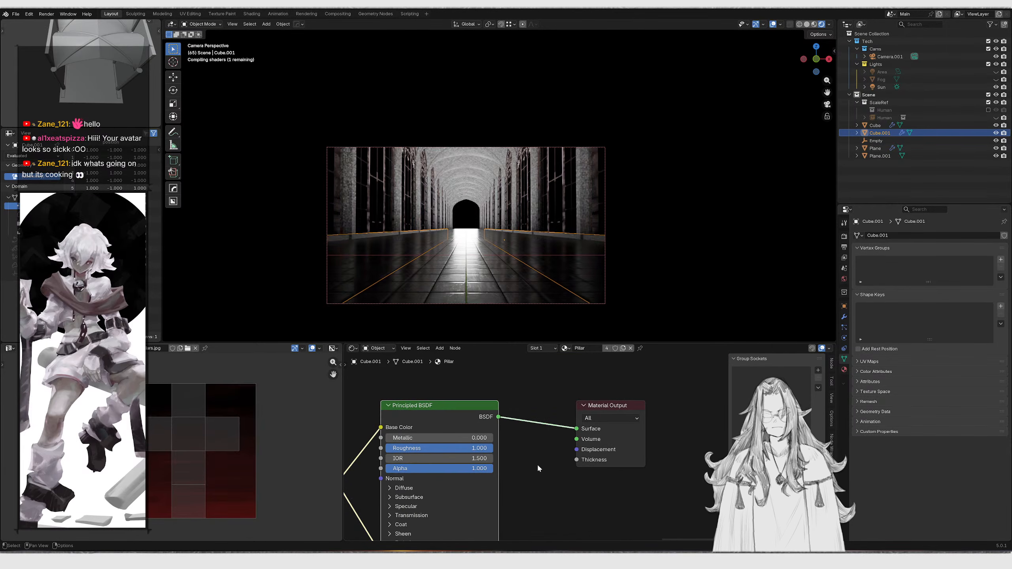
pyautogui.scroll(1, 542, 417)
pyautogui.moveTo(513, 262); pyautogui.dragTo(527, 162, button='middle')
pyautogui.scroll(3, 527, 161)
pyautogui.keyDown('shift'); pyautogui.moveTo(508, 128); pyautogui.dragTo(557, 149, button='middle'); pyautogui.keyUp('shift')
pyautogui.press('KP_0')
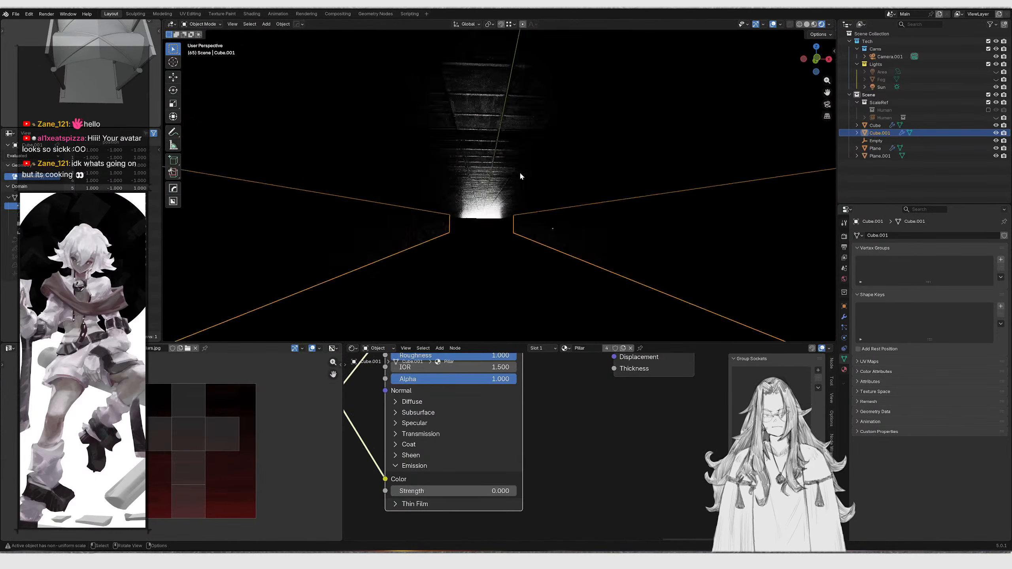
pyautogui.scroll(5, 518, 170)
pyautogui.scroll(-4, 488, 180)
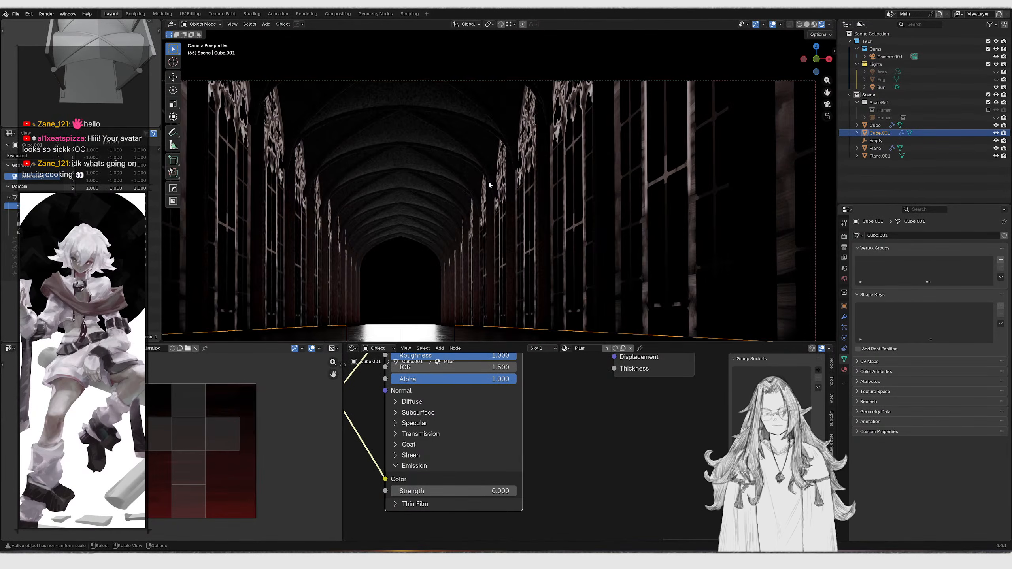
# Fly the camera slightly backward along the corridor to reframe the shot
pyautogui.hotkey('shift', '`')
pyautogui.press('w')
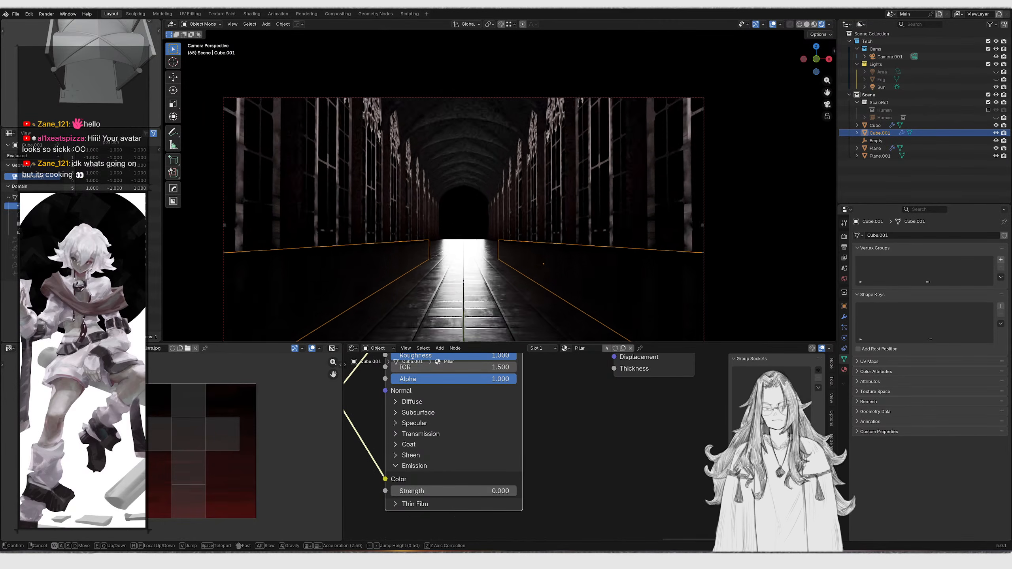
pyautogui.press('s')
pyautogui.click(499, 186)
pyautogui.scroll(-1, 466, 487)
# Set the Pillar material's emission strength to 1
pyautogui.click(466, 489)
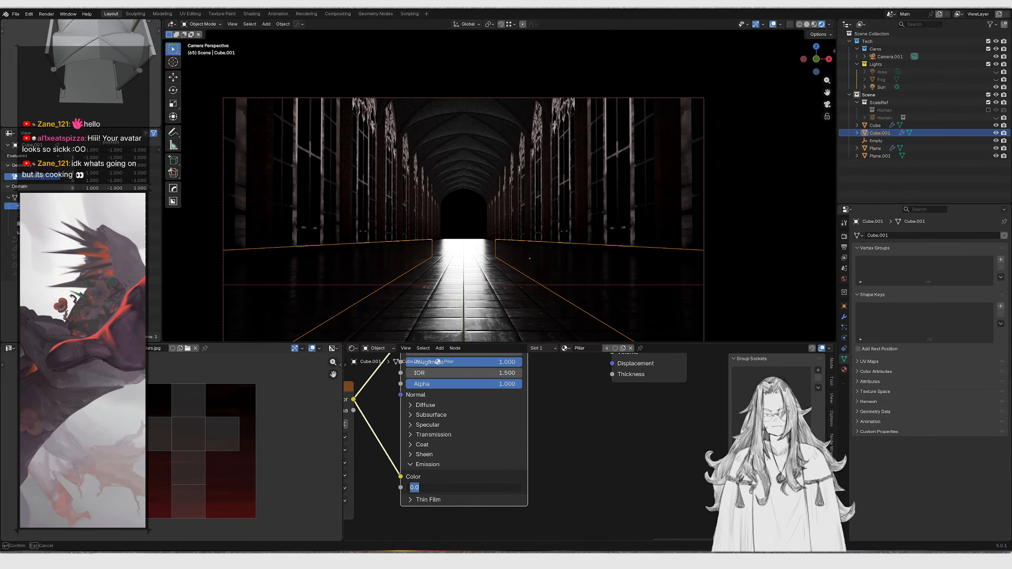
pyautogui.write('1')
pyautogui.press('Return')
# Make the Fog object visible in the viewport and select the Area light
pyautogui.click(773, 25)
pyautogui.scroll(-3, 508, 217)
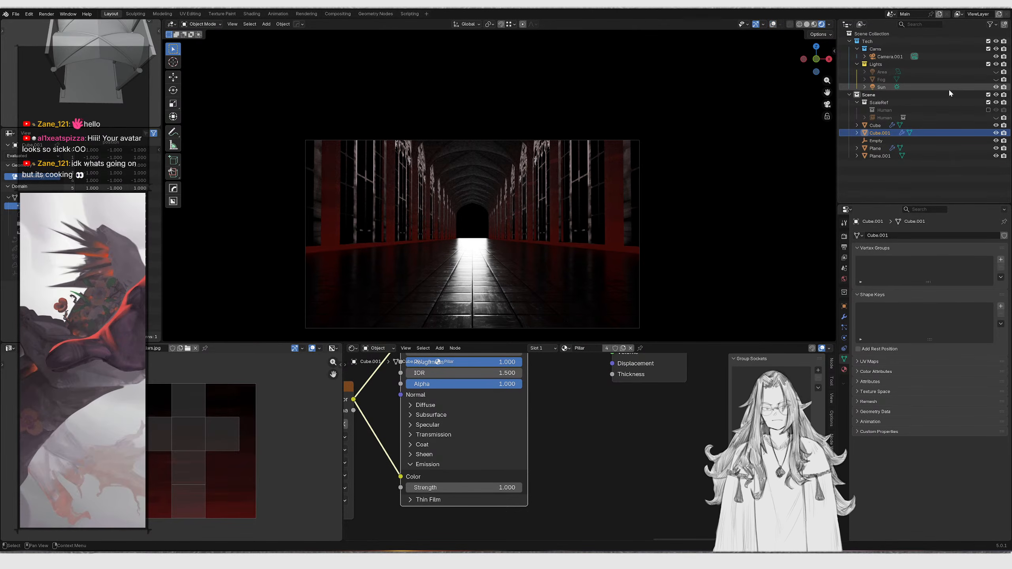
pyautogui.click(995, 87)
pyautogui.click(996, 87)
pyautogui.click(995, 87)
pyautogui.click(995, 87)
pyautogui.click(995, 80)
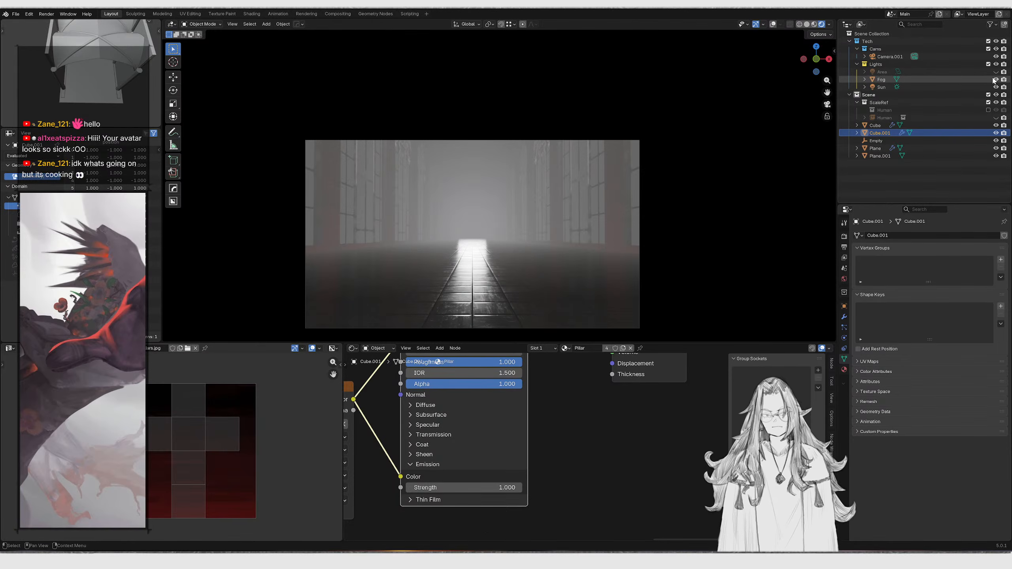
pyautogui.click(996, 80)
pyautogui.click(995, 79)
pyautogui.click(968, 72)
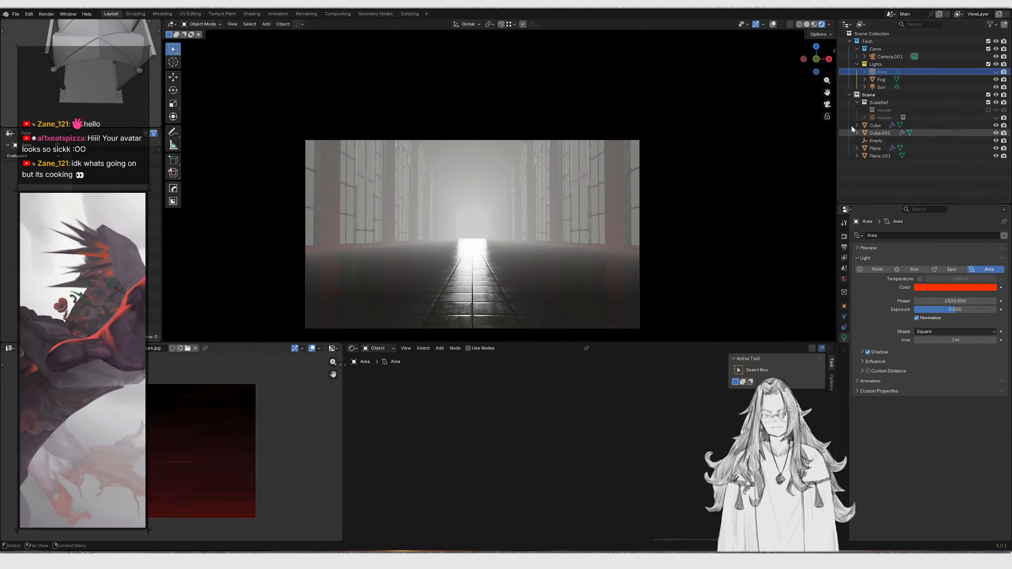
# Select the Fog object and add a Volume Absorption node to its material
pyautogui.click(881, 80)
pyautogui.scroll(4, 518, 484)
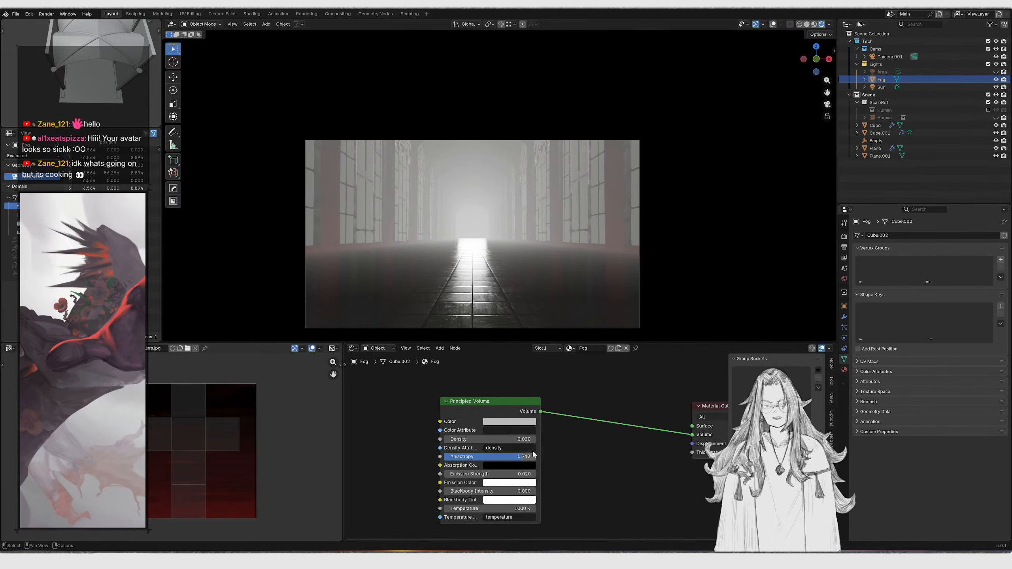
pyautogui.moveTo(506, 417)
pyautogui.mouseDown()
pyautogui.moveTo(538, 417)
pyautogui.moveTo(502, 417)
pyautogui.mouseUp()
pyautogui.press('Escape')
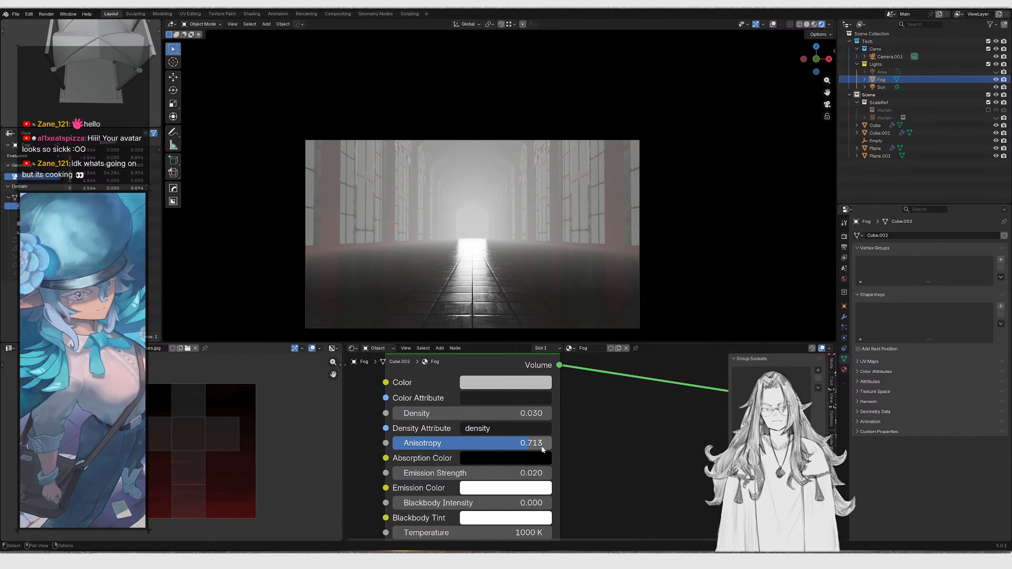
pyautogui.scroll(-3, 534, 457)
pyautogui.press('g')
pyautogui.click(523, 476)
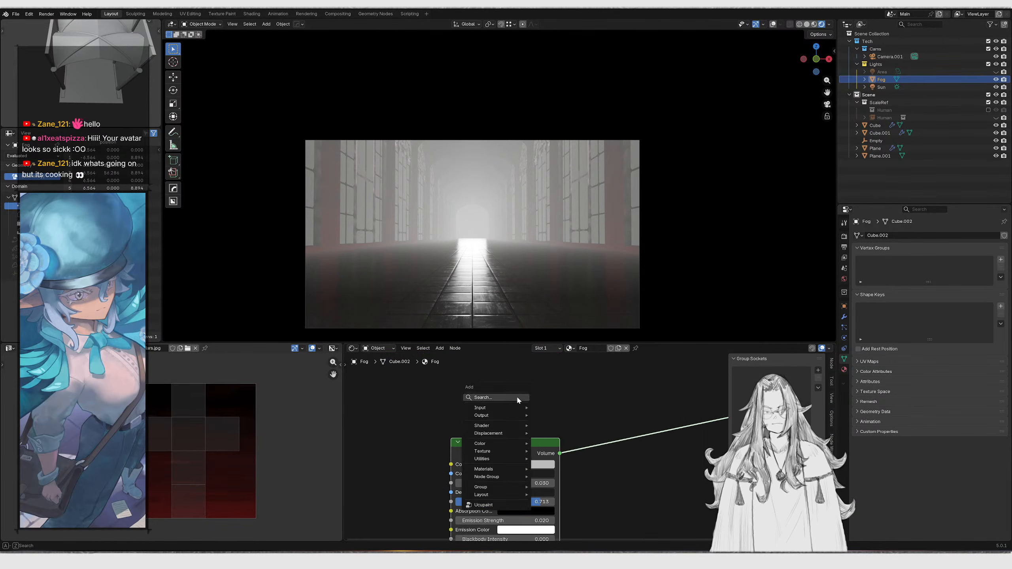
pyautogui.hotkey('shift', 'a')
pyautogui.click(517, 396)
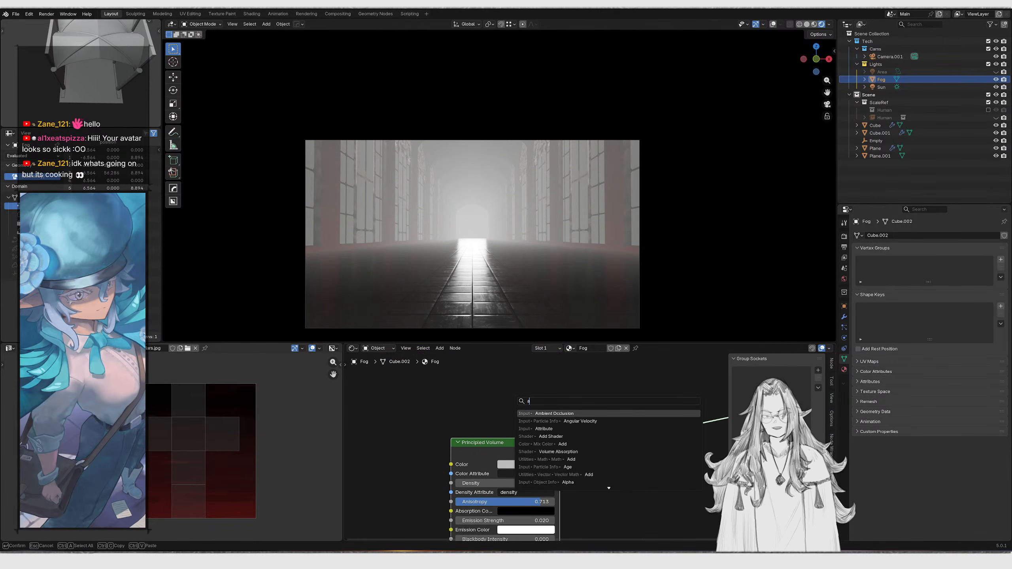
pyautogui.write('absorp')
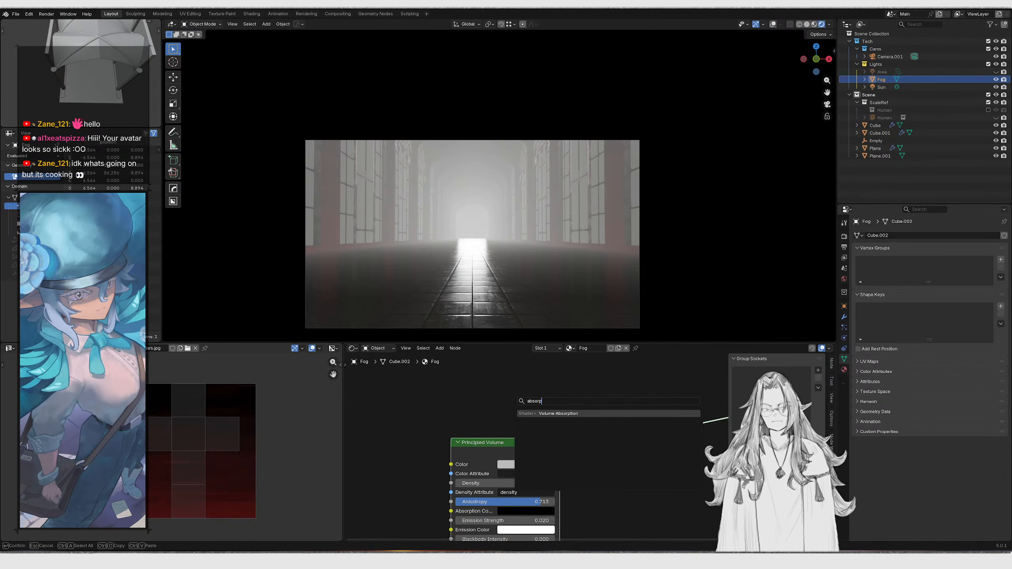
pyautogui.press('Return')
pyautogui.click(511, 395)
# Combine the Volume Absorption and Principled Volume shaders through an Add Shader into the Material Output volume, arranging the nodes
pyautogui.moveTo(574, 410); pyautogui.dragTo(617, 397)
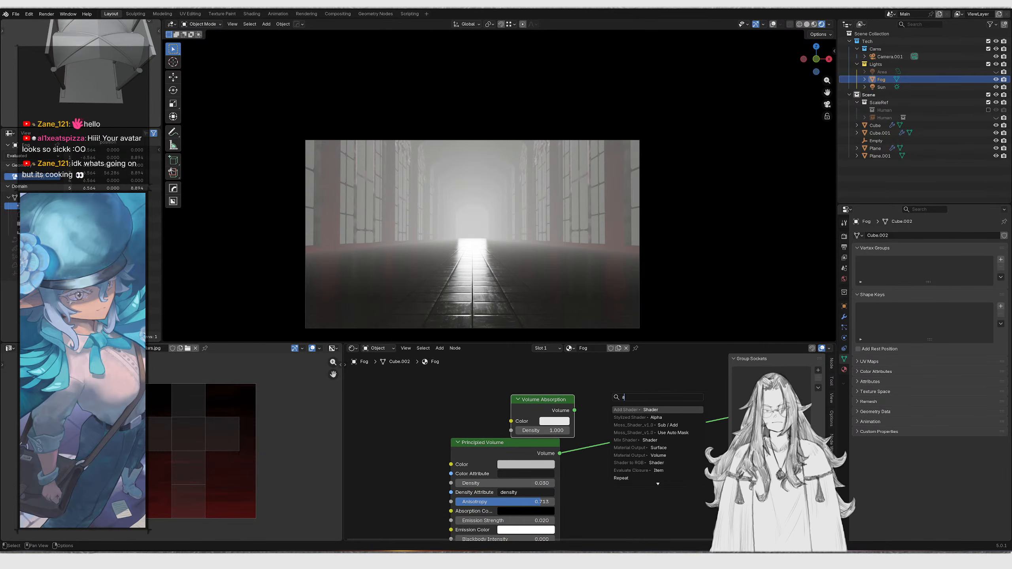
pyautogui.press('Return')
pyautogui.moveTo(560, 455); pyautogui.dragTo(604, 440)
pyautogui.moveTo(643, 435); pyautogui.dragTo(545, 457, button='middle')
pyautogui.click(580, 444)
pyautogui.moveTo(571, 441); pyautogui.dragTo(607, 438)
pyautogui.moveTo(481, 384); pyautogui.dragTo(498, 423)
pyautogui.moveTo(456, 403); pyautogui.dragTo(480, 428)
pyautogui.press('g')
pyautogui.click(473, 420)
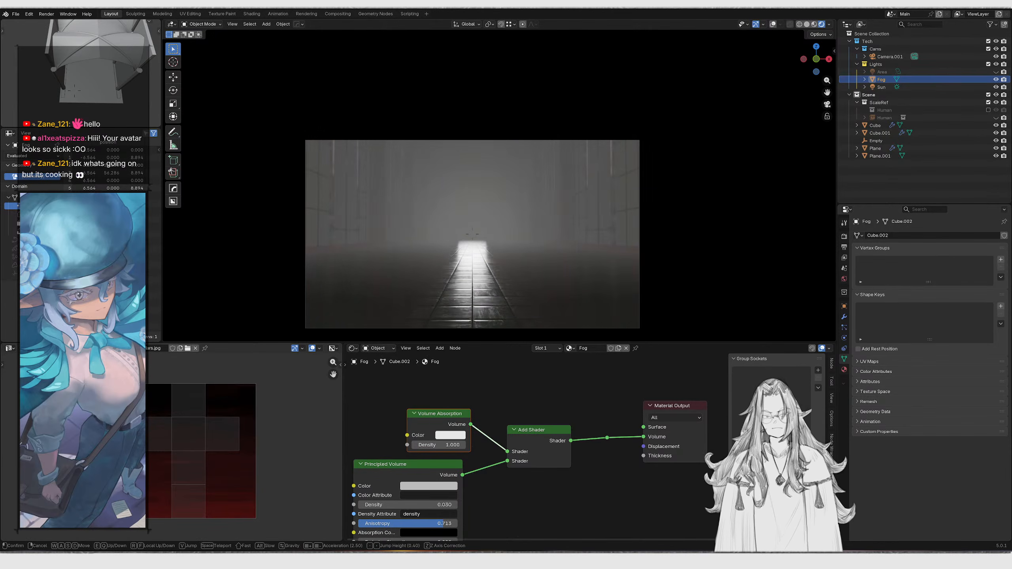
pyautogui.hotkey('shift', '`')
pyautogui.hotkey('shift', 'w')
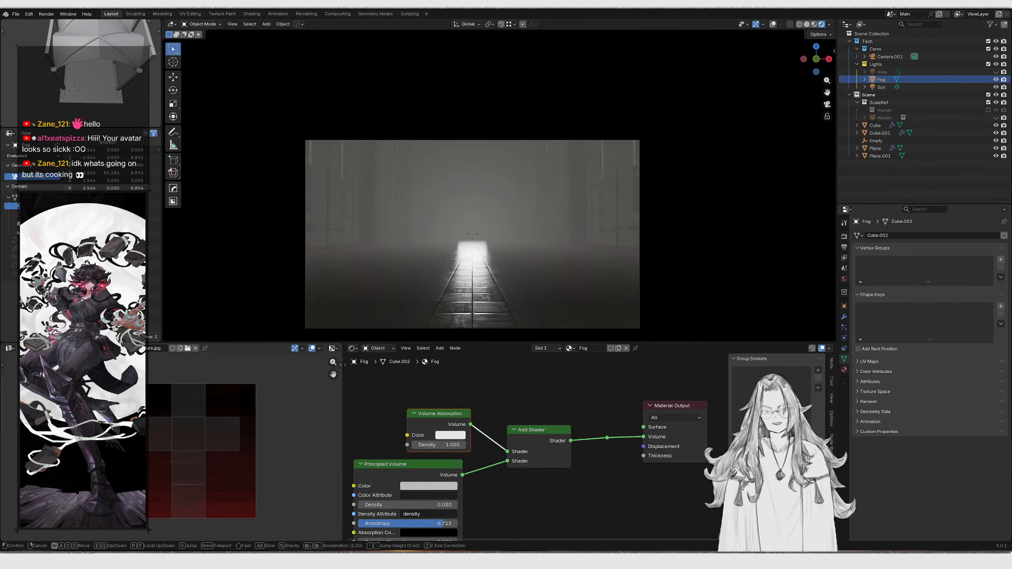
pyautogui.click(472, 234)
pyautogui.moveTo(428, 490); pyautogui.dragTo(563, 491, button='middle')
pyautogui.scroll(1, 546, 489)
pyautogui.moveTo(486, 486); pyautogui.dragTo(528, 469, button='middle')
pyautogui.hotkey('shift', 'a')
pyautogui.write('rg')
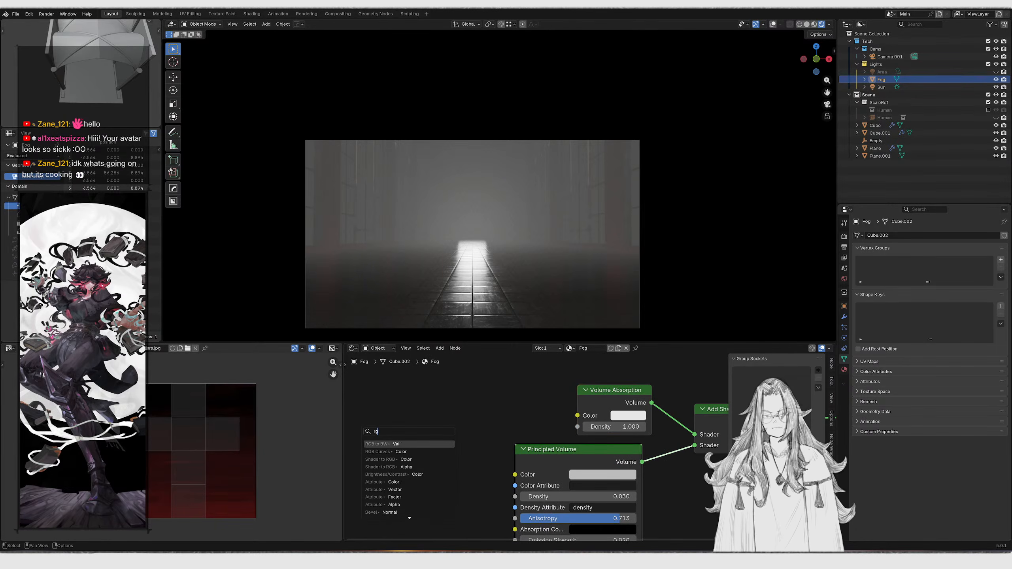
pyautogui.write('colo')
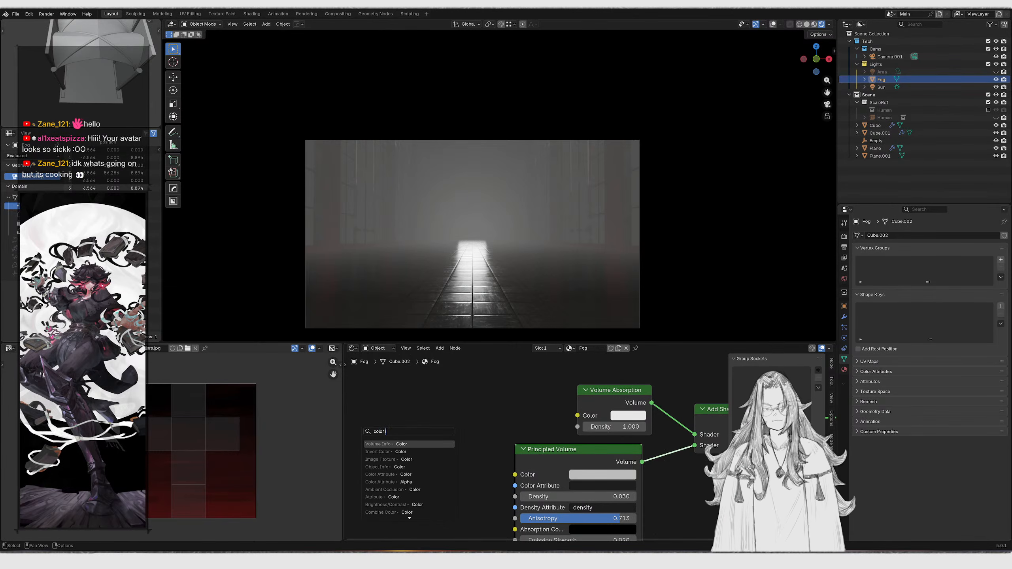
pyautogui.press('BackSpace')
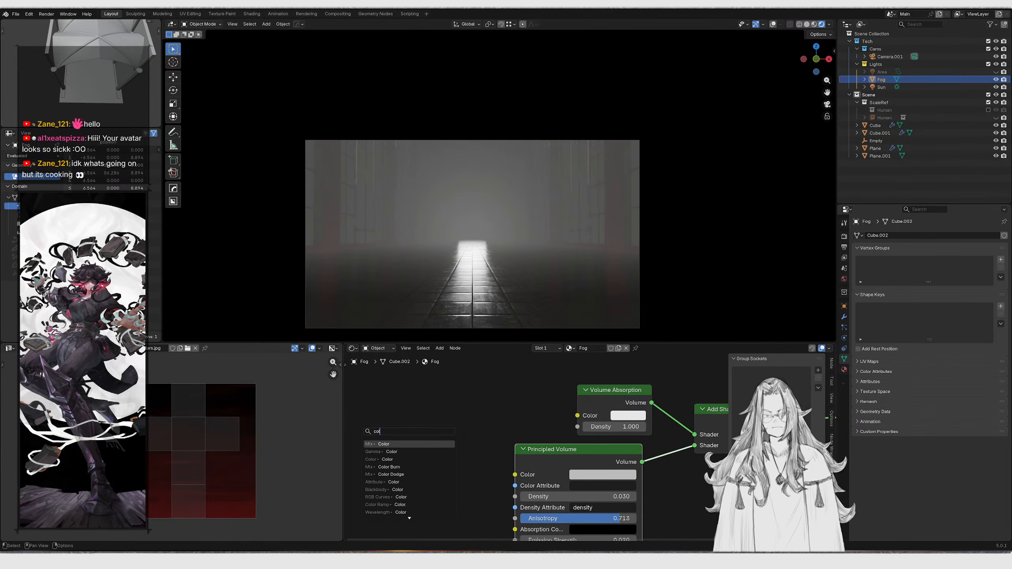
pyautogui.press('Escape')
# Add an RGB Color node and connect it to the Principled Volume's Color input
pyautogui.hotkey('shift', 'a')
pyautogui.write('rgb ')
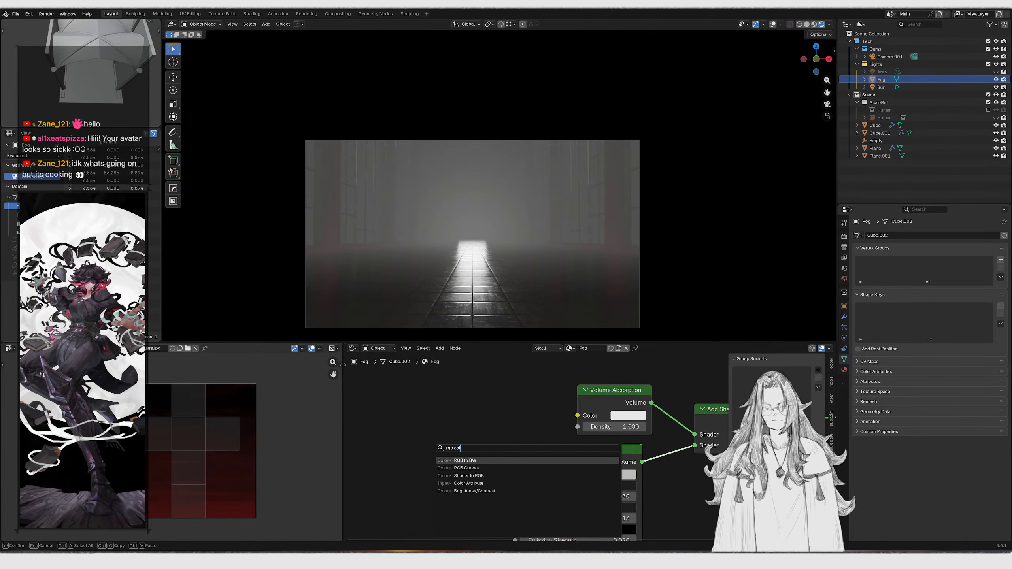
pyautogui.write('color')
pyautogui.press('Return')
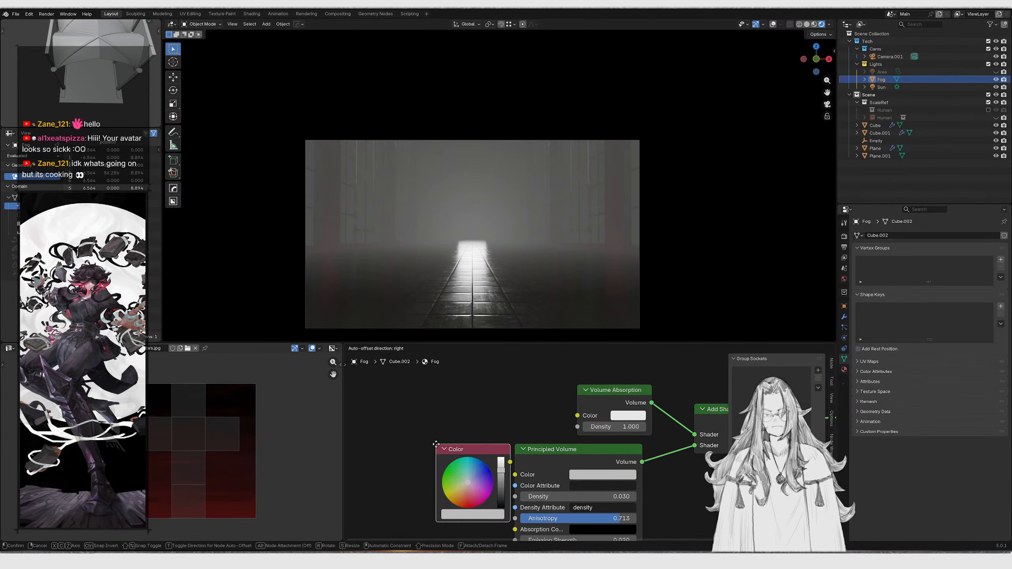
pyautogui.click(424, 431)
pyautogui.keyDown('alt'); pyautogui.moveTo(455, 439); pyautogui.dragTo(557, 438, button='right'); pyautogui.keyUp('alt')
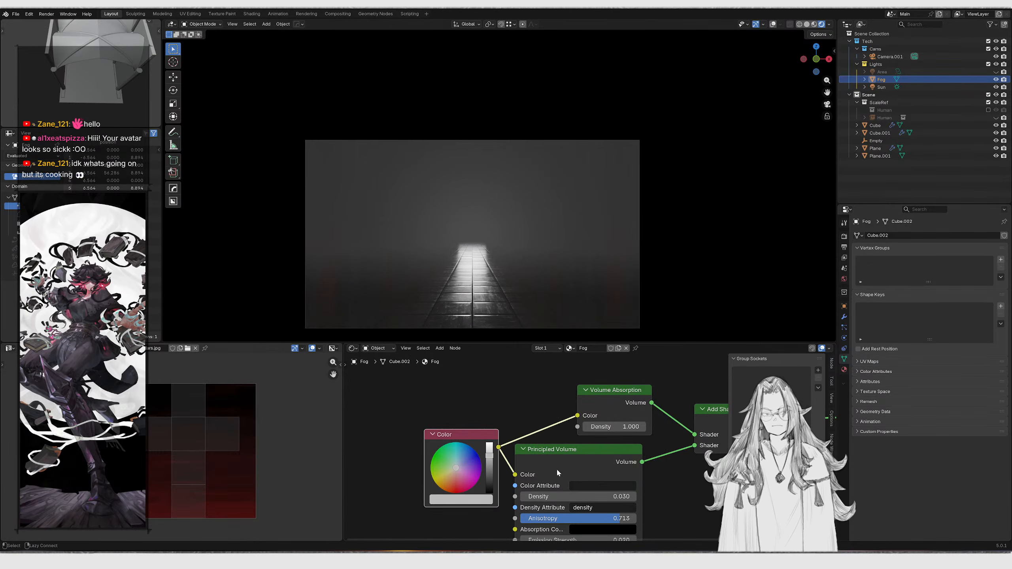
# Connect the RGB node to the Volume Absorption color as well and pick an orange fog colour
pyautogui.moveTo(570, 457); pyautogui.dragTo(588, 436, button='middle')
pyautogui.scroll(4, 587, 436)
pyautogui.moveTo(475, 434); pyautogui.dragTo(419, 472)
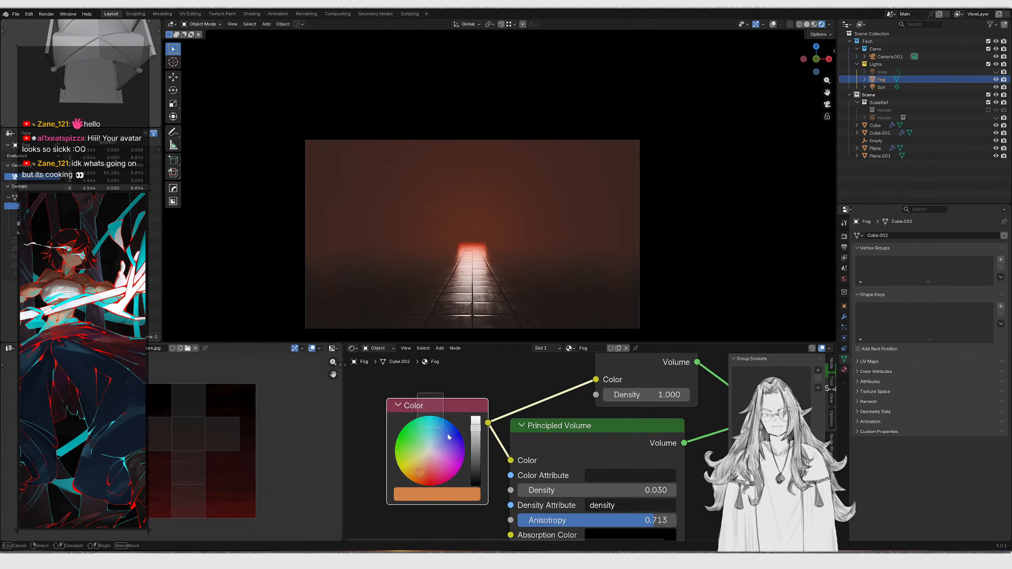
pyautogui.moveTo(439, 423); pyautogui.dragTo(441, 426)
# Rearrange the fog nodes and set the Volume Absorption density to 0.390
pyautogui.press('g')
pyautogui.click(423, 419)
pyautogui.moveTo(502, 439); pyautogui.dragTo(545, 443, button='middle')
pyautogui.press('g')
pyautogui.click(466, 427)
pyautogui.moveTo(627, 412); pyautogui.dragTo(467, 421, button='middle')
pyautogui.scroll(2, 466, 421)
pyautogui.moveTo(541, 408); pyautogui.dragTo(521, 408)
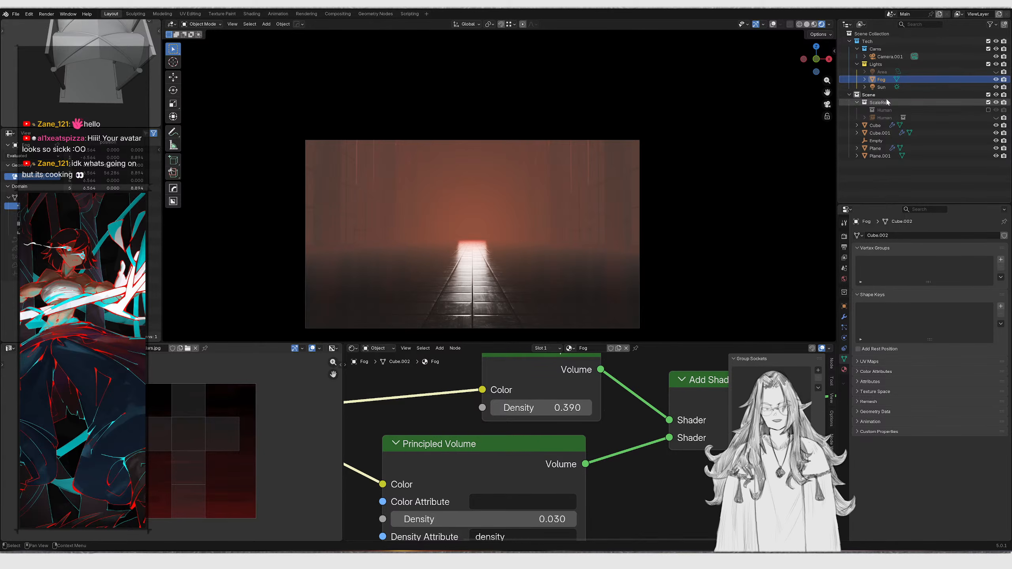
# Select the Sun light, give it an orange colour and set its angle to 5.42°
pyautogui.click(881, 87)
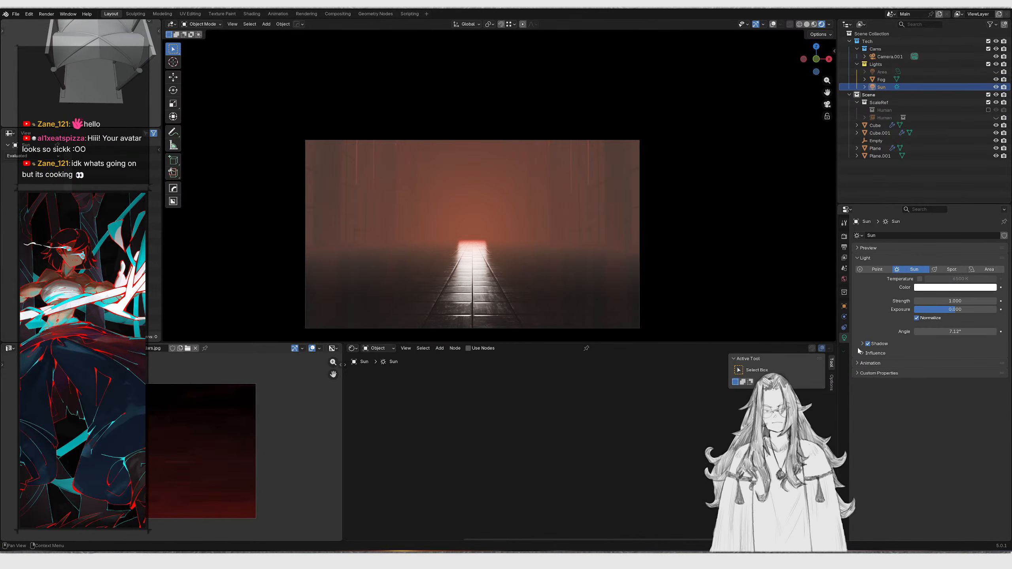
pyautogui.click(944, 288)
pyautogui.moveTo(941, 207); pyautogui.dragTo(943, 218)
pyautogui.moveTo(955, 331); pyautogui.dragTo(928, 331)
# Inspect the cathedral windows up close in different shading modes, then return to the camera view
pyautogui.moveTo(597, 255)
pyautogui.mouseDown(button='middle')
pyautogui.moveTo(587, 266)
pyautogui.moveTo(623, 268)
pyautogui.moveTo(581, 262)
pyautogui.moveTo(584, 242)
pyautogui.mouseUp(button='middle')
pyautogui.press('z')
pyautogui.press('z')
pyautogui.moveTo(573, 164); pyautogui.dragTo(531, 189, button='middle')
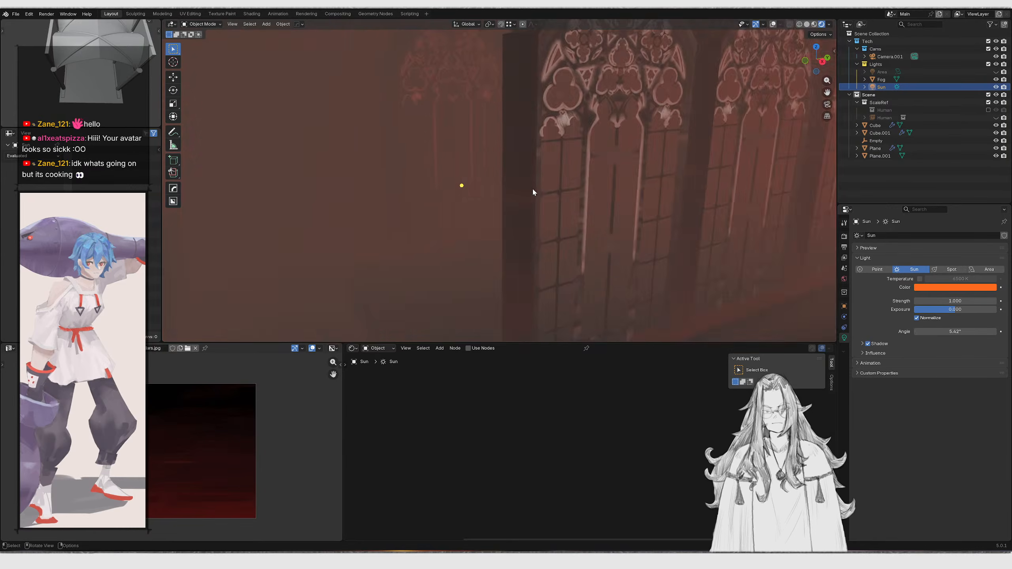
pyautogui.scroll(-10, 531, 188)
pyautogui.moveTo(596, 211); pyautogui.dragTo(498, 216, button='middle')
pyautogui.press('z')
pyautogui.scroll(2, 584, 212)
pyautogui.press('KP_Decimal')
pyautogui.moveTo(585, 211)
pyautogui.mouseDown(button='middle')
pyautogui.moveTo(643, 202)
pyautogui.moveTo(634, 199)
pyautogui.mouseUp(button='middle')
pyautogui.press('z')
pyautogui.scroll(-8, 487, 178)
pyautogui.keyDown('shift'); pyautogui.moveTo(487, 178); pyautogui.dragTo(622, 207, button='middle'); pyautogui.keyUp('shift')
pyautogui.moveTo(502, 187)
pyautogui.mouseDown(button='middle')
pyautogui.moveTo(483, 183)
pyautogui.moveTo(526, 189)
pyautogui.mouseUp(button='middle')
pyautogui.press('z')
pyautogui.press('KP_0')
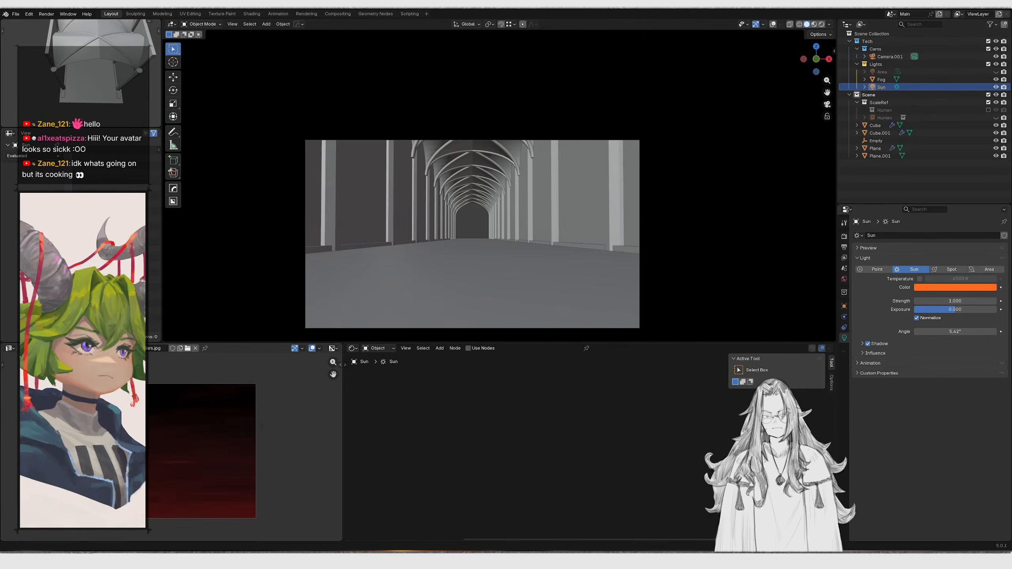
# Switch to Krita and zoom out on the open texture
pyautogui.click(608, 559)
pyautogui.press('1')
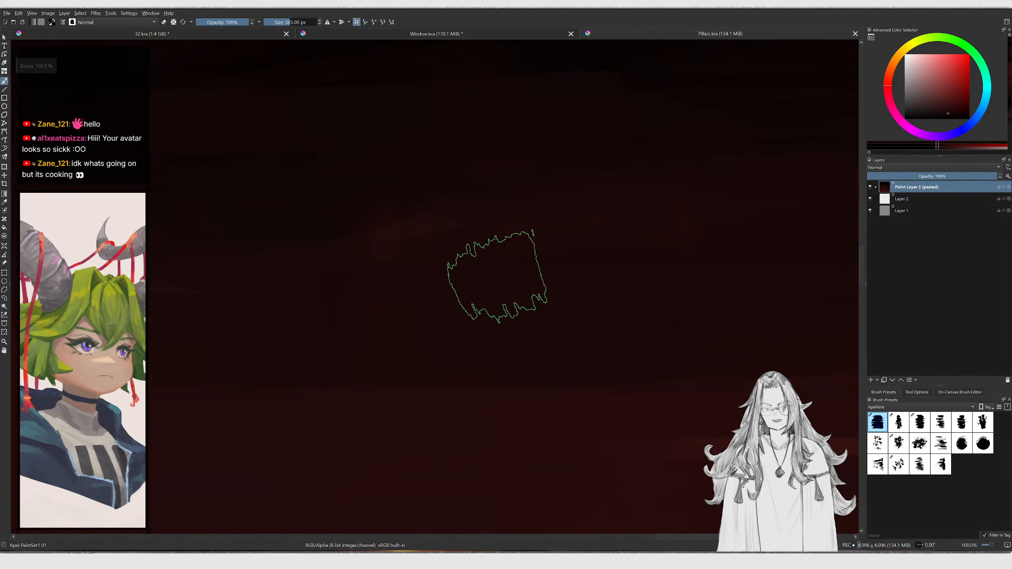
pyautogui.press('-')
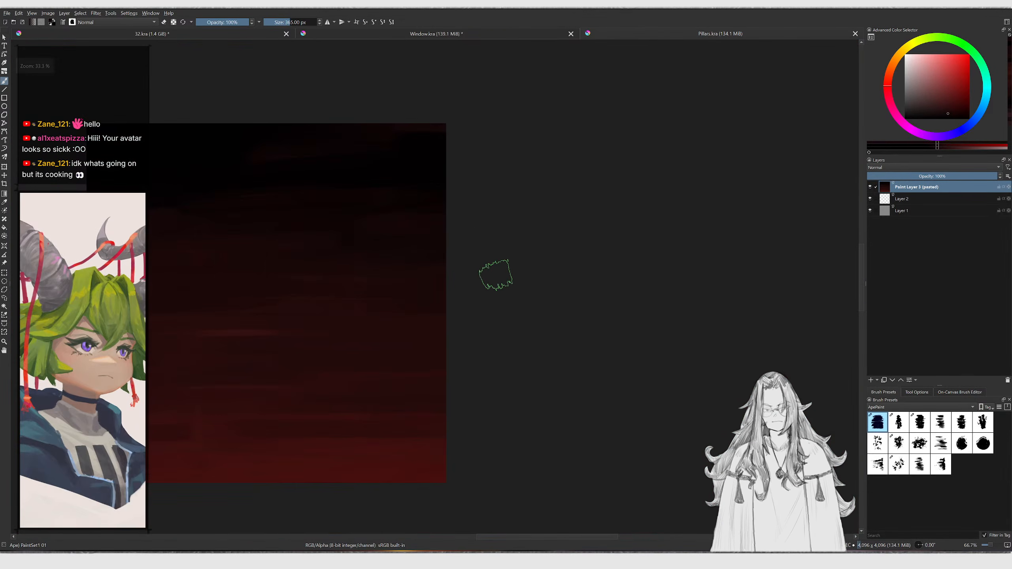
pyautogui.moveTo(389, 251); pyautogui.dragTo(462, 250, button='middle')
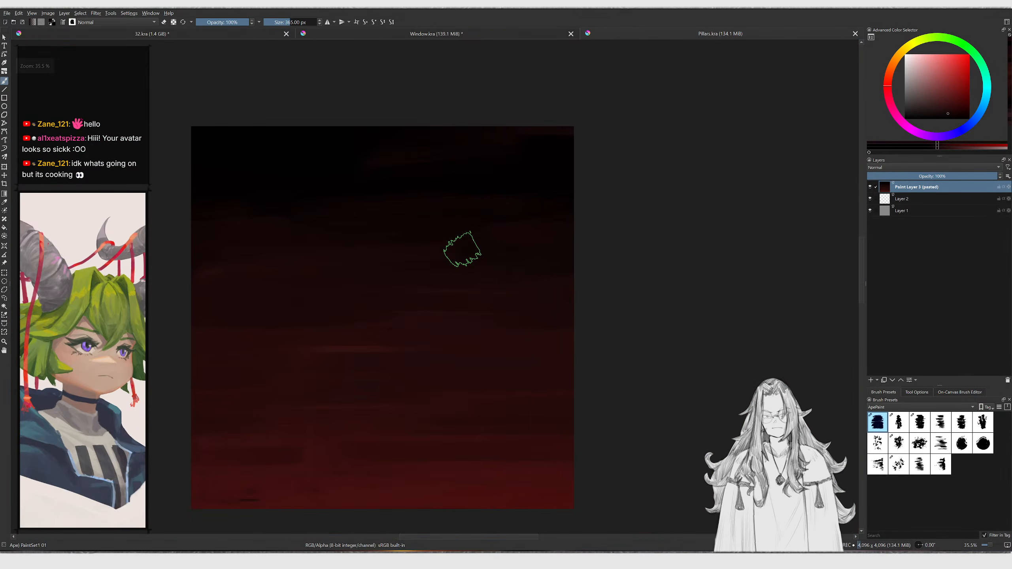
# Create a new 1024x1024 8-bit sRGB texture document and fill it with a dark-to-light vertical gradient
pyautogui.hotkey('ctrl', 'n')
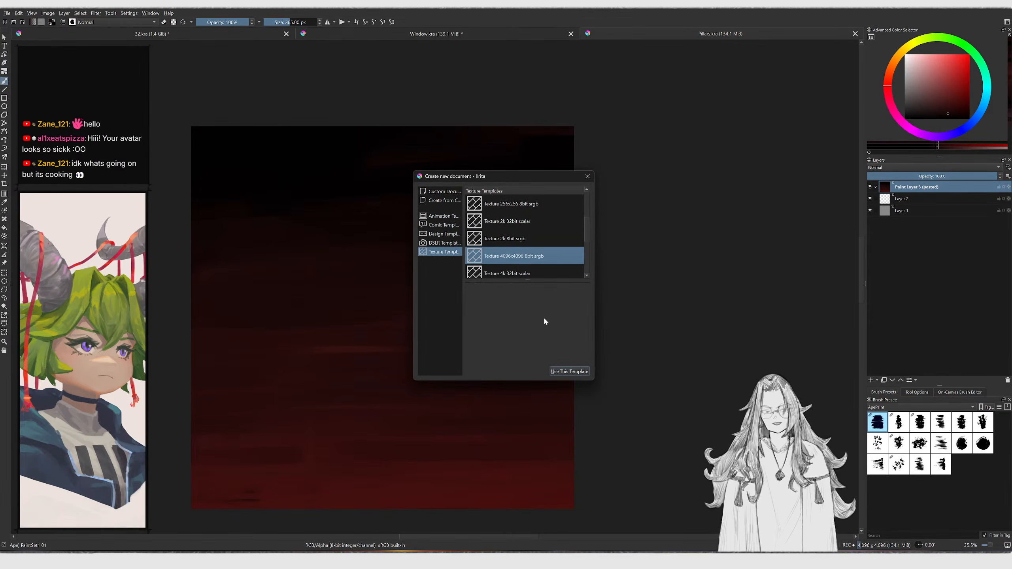
pyautogui.scroll(2, 509, 239)
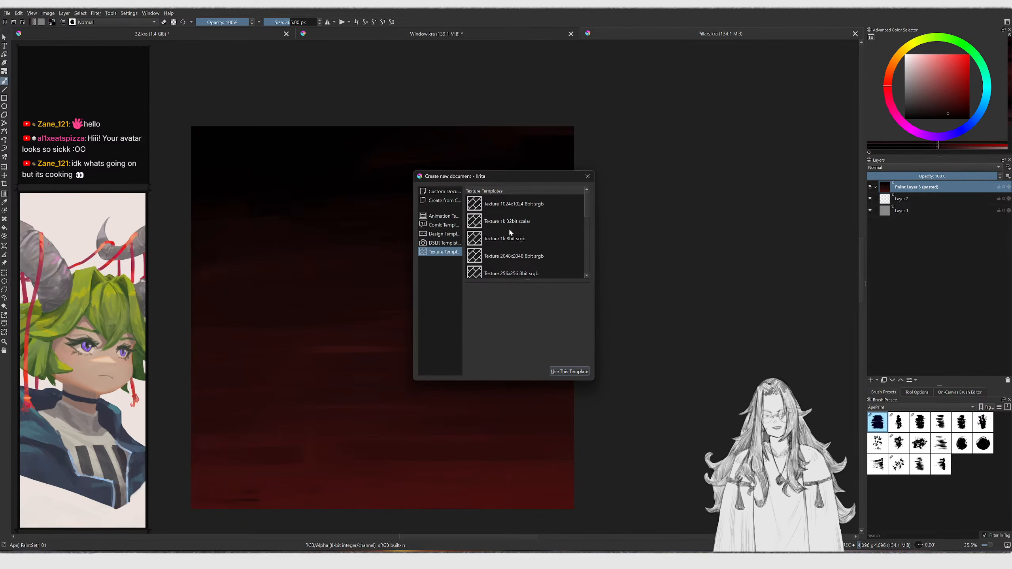
pyautogui.click(512, 207)
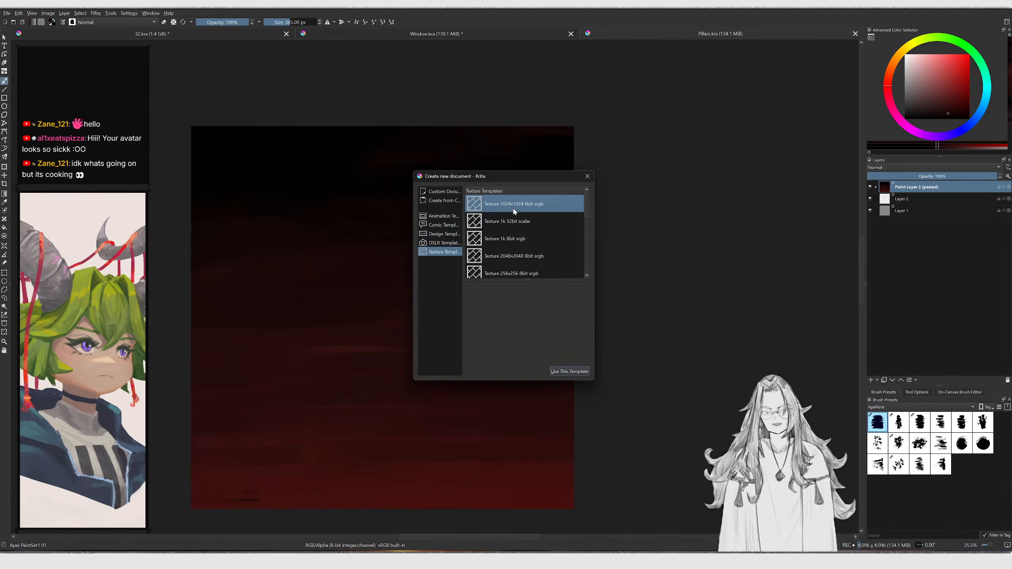
pyautogui.click(576, 371)
pyautogui.keyDown('ctrl'); pyautogui.moveTo(524, 282); pyautogui.dragTo(518, 252, button='middle'); pyautogui.keyUp('ctrl')
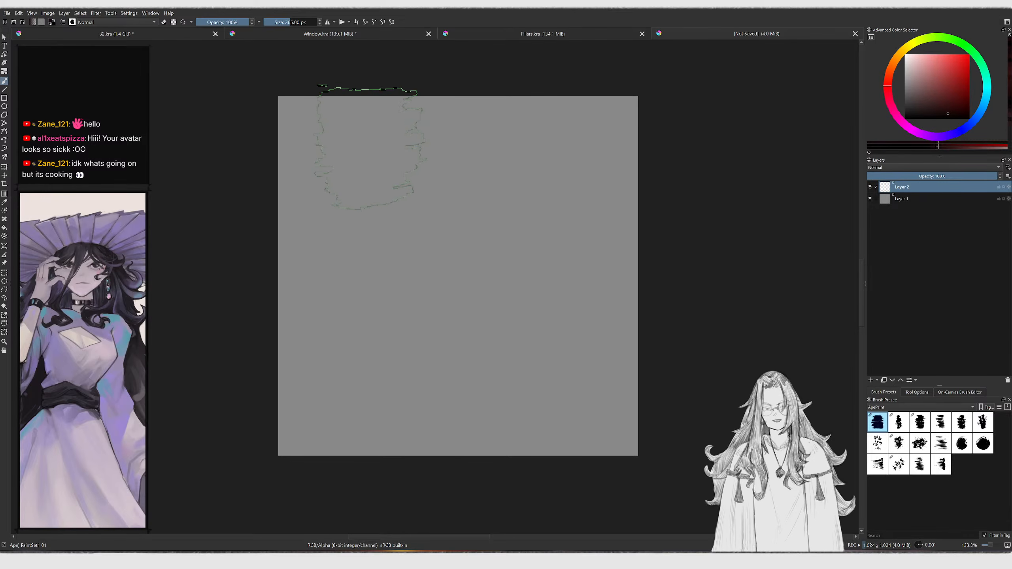
pyautogui.press('d')
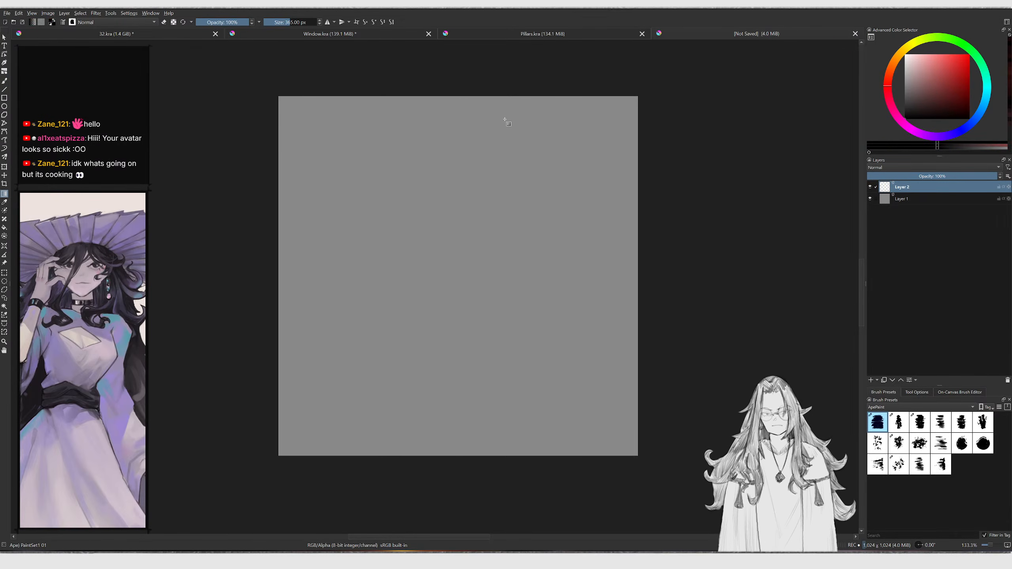
pyautogui.moveTo(503, 420); pyautogui.dragTo(515, 474)
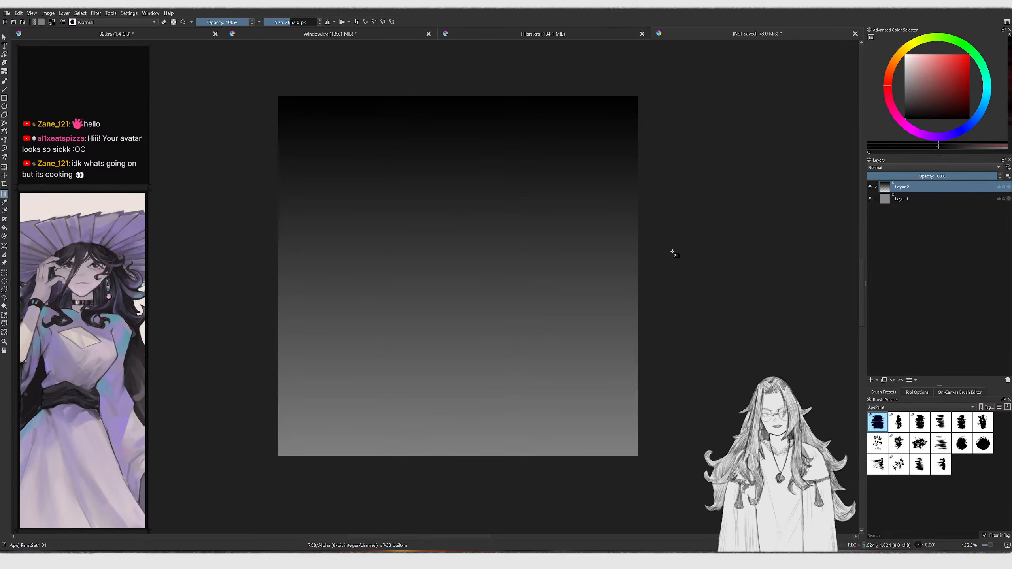
# Pick a brush from the Ape tag and paint overlapping square stamp strokes of varying sizes across the gradient
pyautogui.press('b')
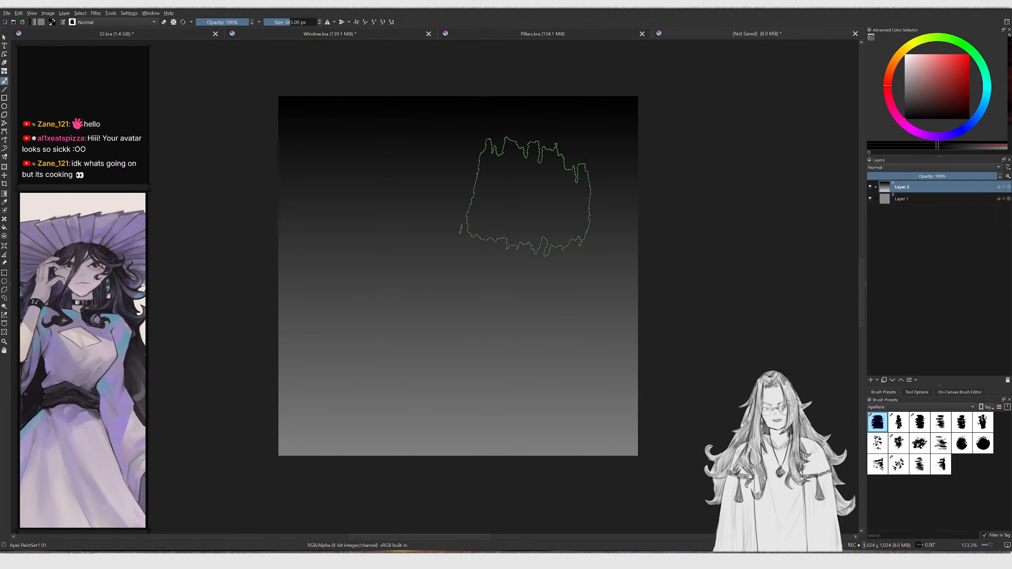
pyautogui.press('/')
pyautogui.click(917, 409)
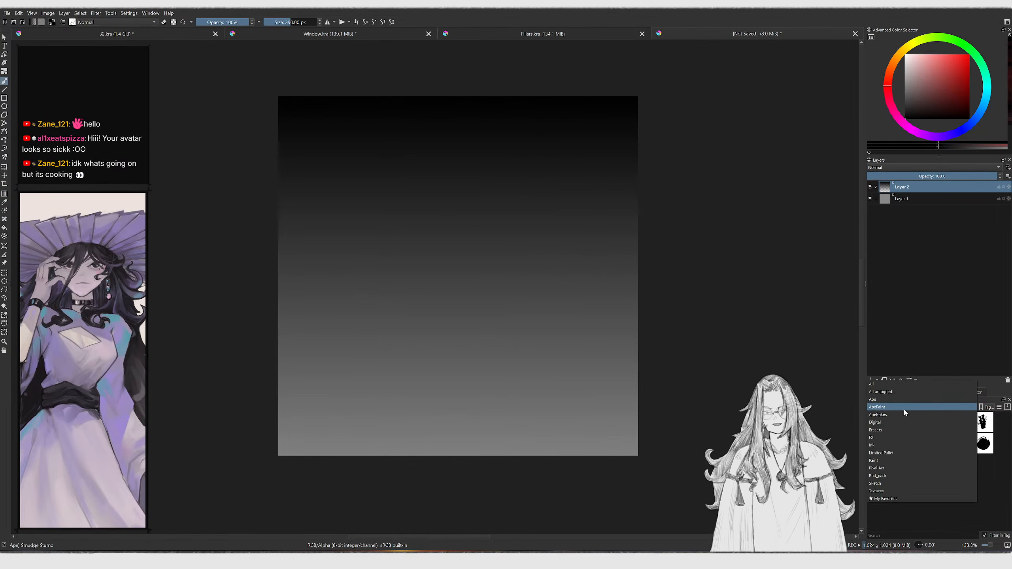
pyautogui.click(893, 399)
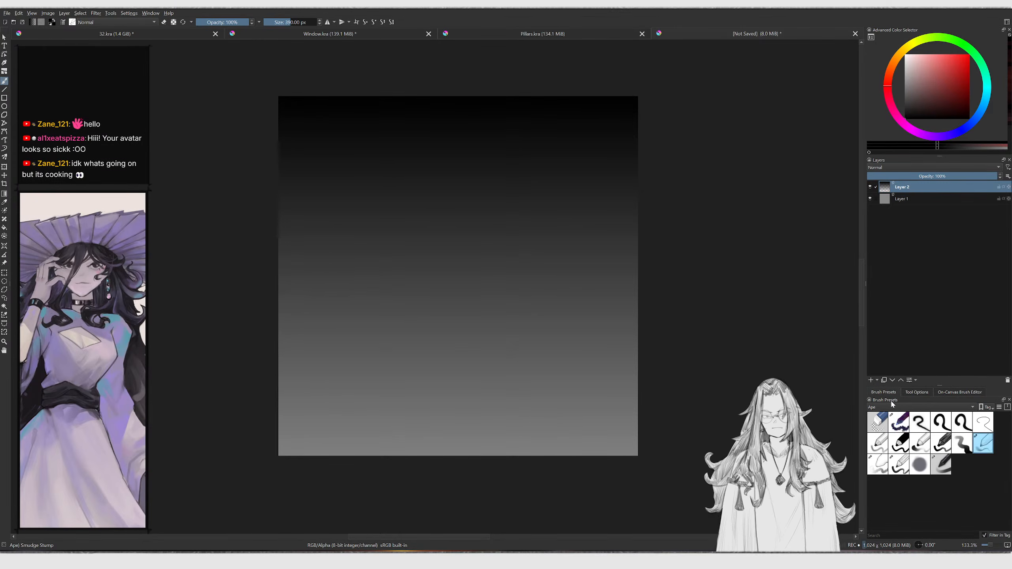
pyautogui.click(900, 423)
pyautogui.moveTo(877, 83); pyautogui.dragTo(876, 90)
pyautogui.click(905, 55)
pyautogui.press('[')
pyautogui.moveTo(629, 382)
pyautogui.mouseDown()
pyautogui.moveTo(493, 475)
pyautogui.moveTo(263, 450)
pyautogui.mouseUp()
pyautogui.hotkey('ctrl', 'z')
pyautogui.press('[')
pyautogui.moveTo(343, 339)
pyautogui.mouseDown()
pyautogui.moveTo(395, 434)
pyautogui.moveTo(536, 367)
pyautogui.moveTo(381, 327)
pyautogui.mouseUp()
pyautogui.press('[')
pyautogui.press('[')
pyautogui.press('[')
pyautogui.press('[')
pyautogui.keyDown('ctrl'); pyautogui.click(492, 193); pyautogui.keyUp('ctrl')
pyautogui.moveTo(482, 235)
pyautogui.mouseDown()
pyautogui.moveTo(486, 222)
pyautogui.moveTo(399, 261)
pyautogui.moveTo(544, 287)
pyautogui.moveTo(558, 319)
pyautogui.mouseUp()
pyautogui.press('[')
pyautogui.keyDown('ctrl'); pyautogui.click(507, 397); pyautogui.keyUp('ctrl')
pyautogui.press('[')
pyautogui.press('[')
pyautogui.moveTo(507, 398)
pyautogui.mouseDown()
pyautogui.moveTo(455, 349)
pyautogui.moveTo(339, 353)
pyautogui.mouseUp()
pyautogui.press('[')
pyautogui.keyDown('ctrl'); pyautogui.click(551, 113); pyautogui.keyUp('ctrl')
pyautogui.moveTo(548, 132); pyautogui.dragTo(359, 147)
pyautogui.moveTo(518, 236); pyautogui.dragTo(554, 224)
pyautogui.press('[')
pyautogui.press('[')
pyautogui.press('[')
pyautogui.keyDown('ctrl'); pyautogui.click(523, 291); pyautogui.keyUp('ctrl')
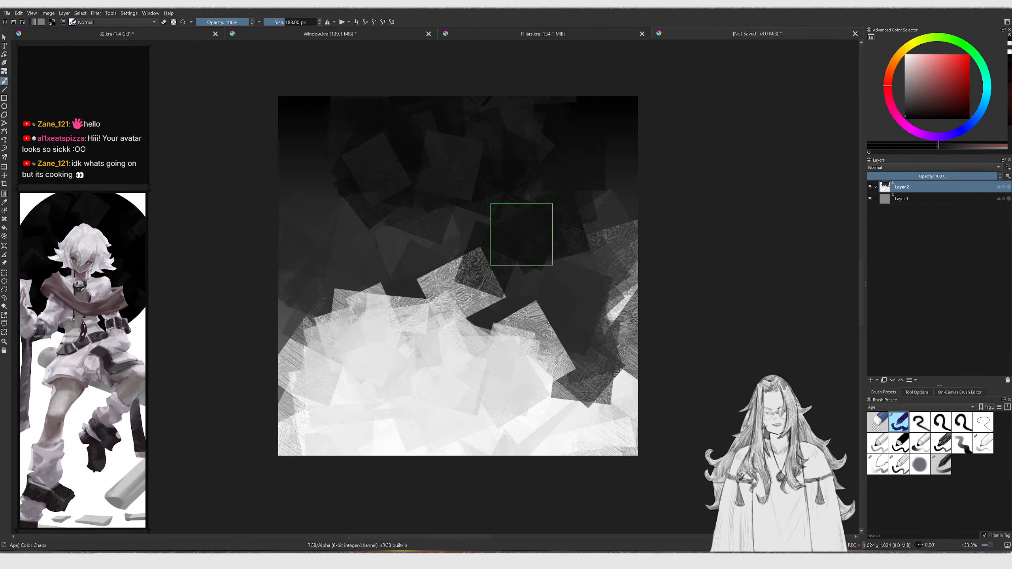
pyautogui.moveTo(523, 290)
pyautogui.mouseDown()
pyautogui.moveTo(368, 317)
pyautogui.moveTo(318, 286)
pyautogui.mouseUp()
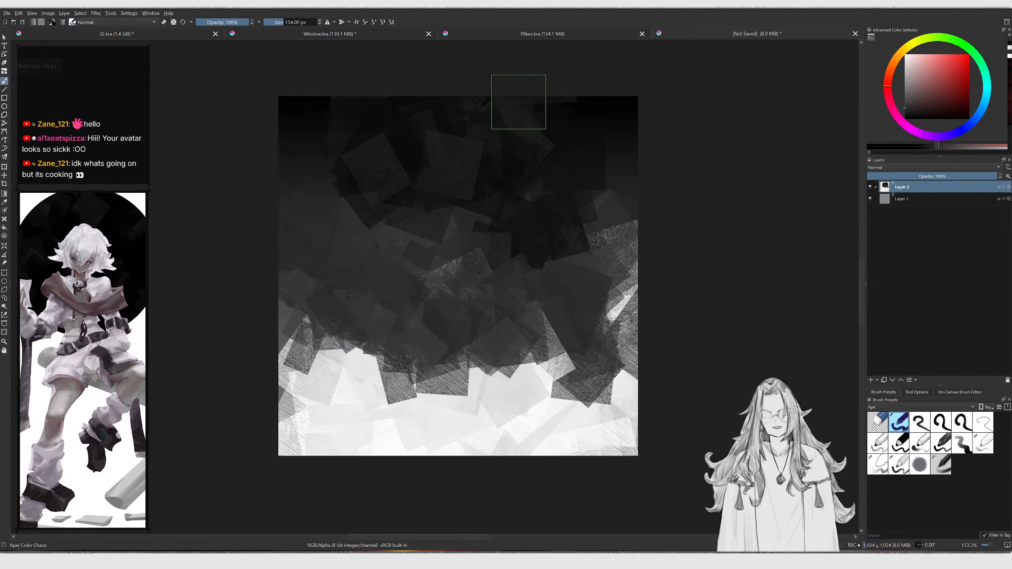
# Paint over the stamped layer with further strokes to soften the square stamp pattern, undoing one stroke
pyautogui.moveTo(498, 89); pyautogui.dragTo(534, 534)
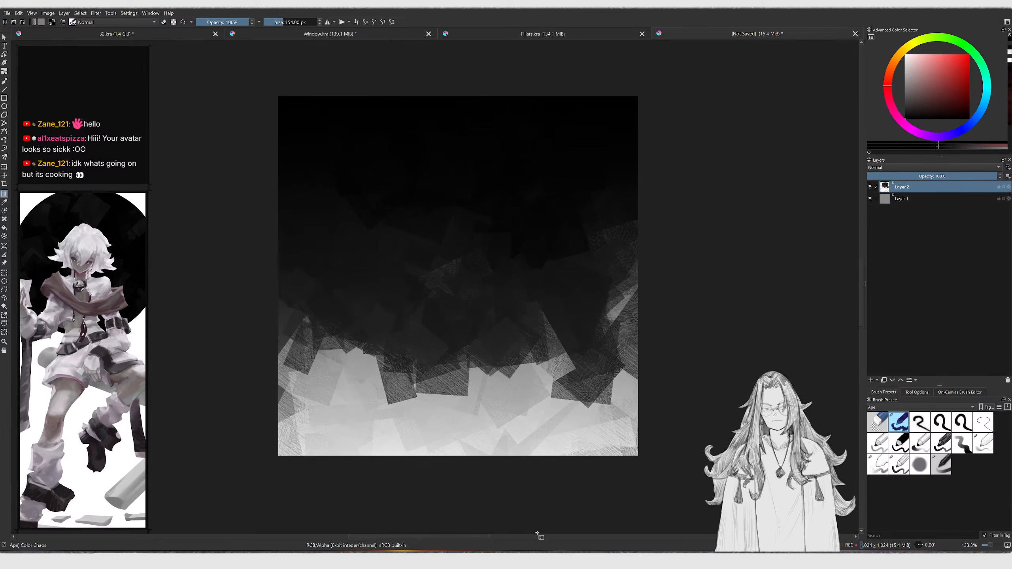
pyautogui.keyDown('ctrl'); pyautogui.click(522, 439); pyautogui.keyUp('ctrl')
pyautogui.moveTo(911, 61); pyautogui.dragTo(882, 45)
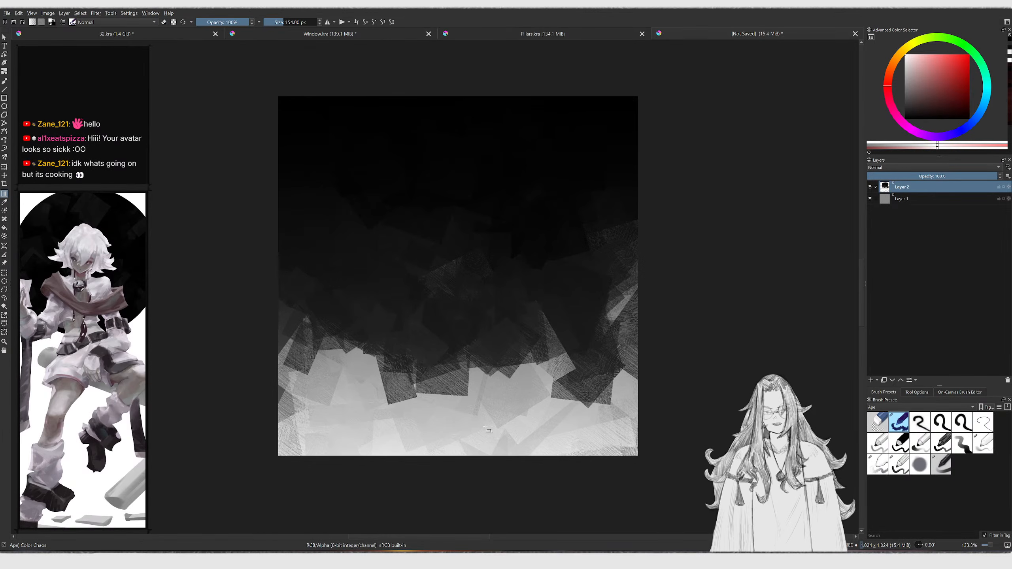
pyautogui.moveTo(483, 220); pyautogui.dragTo(500, 100)
pyautogui.hotkey('ctrl', 'z')
pyautogui.press('m')
pyautogui.moveTo(508, 269)
pyautogui.keyDown('ctrl'); pyautogui.mouseDown(button='middle')
pyautogui.moveTo(503, 302)
pyautogui.moveTo(437, 276)
pyautogui.mouseUp(button='middle'); pyautogui.keyUp('ctrl')
pyautogui.press('b')
pyautogui.keyDown('ctrl'); pyautogui.moveTo(439, 310); pyautogui.dragTo(440, 280, button='middle'); pyautogui.keyUp('ctrl')
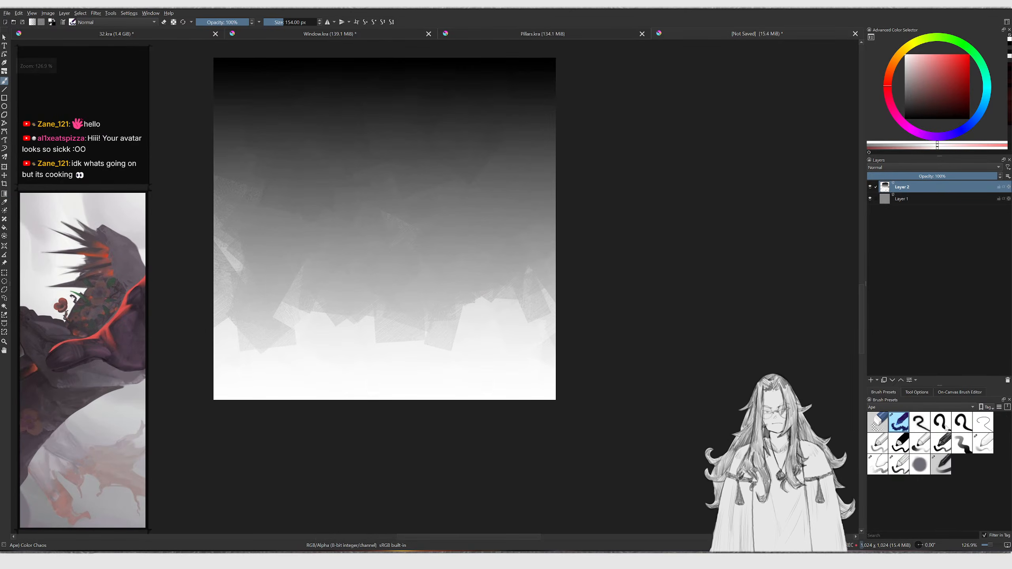
# Choose a textured paint brush from the ApePaint tag and enlarge the brush size
pyautogui.click(944, 425)
pyautogui.click(941, 443)
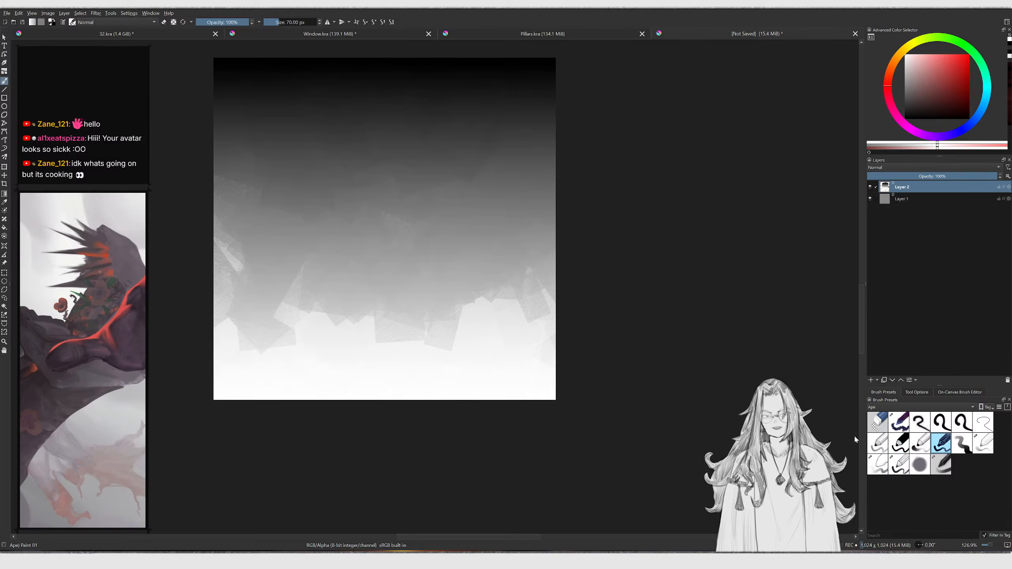
pyautogui.press('m')
pyautogui.press(']')
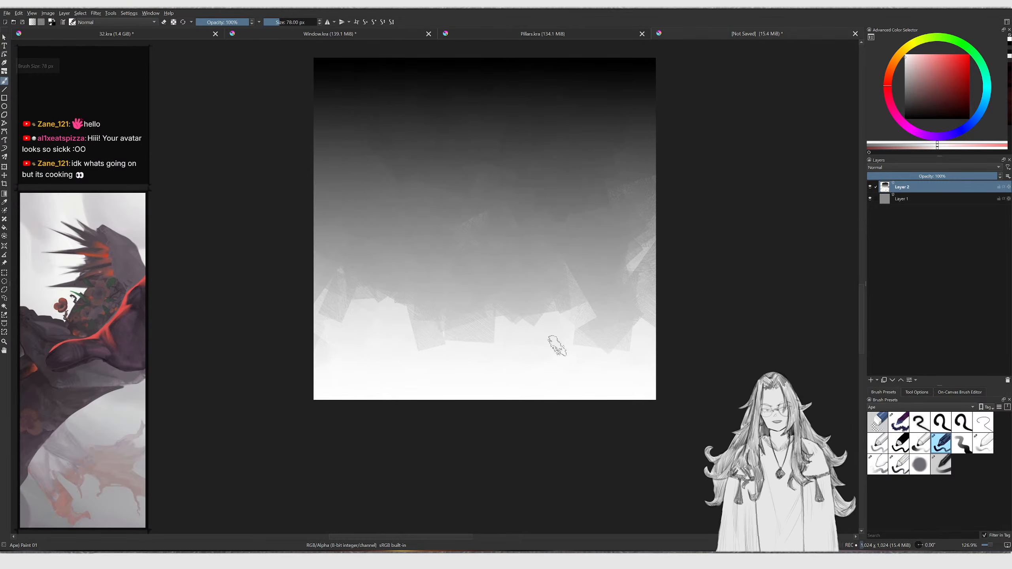
pyautogui.click(894, 406)
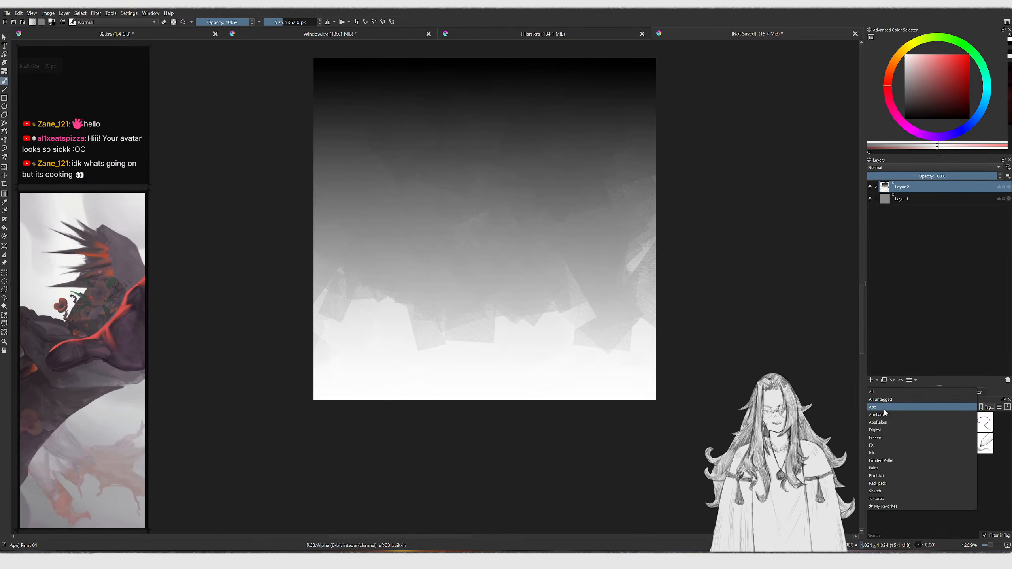
pyautogui.click(884, 409)
pyautogui.click(941, 422)
# Paint and smudge textured strokes into the middle of the gradient, undoing unwanted marks
pyautogui.moveTo(531, 351)
pyautogui.mouseDown()
pyautogui.moveTo(558, 291)
pyautogui.moveTo(594, 271)
pyautogui.moveTo(600, 285)
pyautogui.mouseUp()
pyautogui.press('[')
pyautogui.moveTo(470, 341)
pyautogui.mouseDown()
pyautogui.moveTo(389, 318)
pyautogui.moveTo(376, 259)
pyautogui.mouseUp()
pyautogui.keyDown('ctrl'); pyautogui.click(458, 157); pyautogui.keyUp('ctrl')
pyautogui.moveTo(450, 206); pyautogui.dragTo(445, 269)
pyautogui.moveTo(415, 228); pyautogui.dragTo(420, 295)
pyautogui.hotkey('ctrl', 'z')
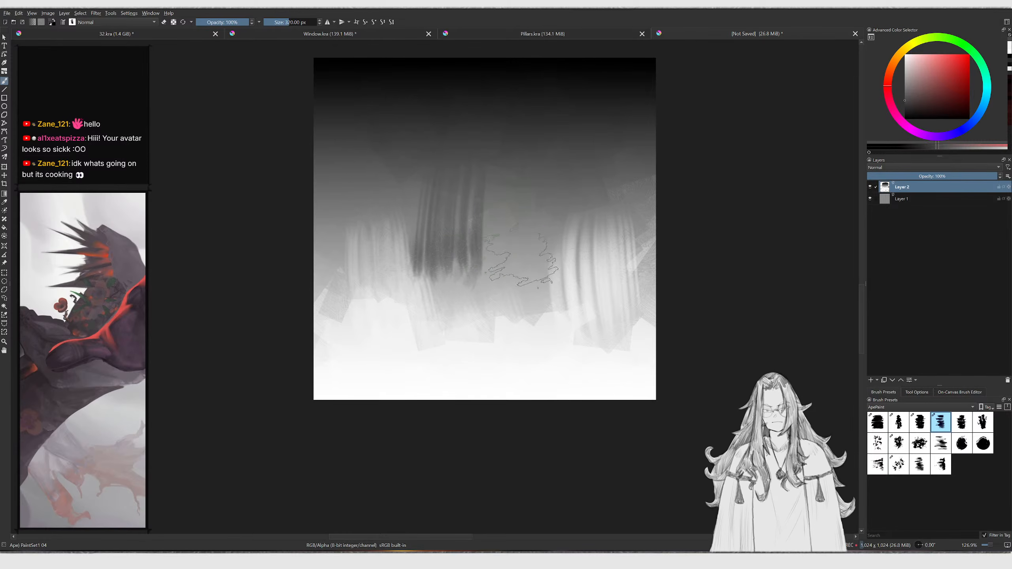
pyautogui.keyDown('ctrl'); pyautogui.click(524, 263); pyautogui.keyUp('ctrl')
pyautogui.hotkey('ctrl', 'z')
pyautogui.press('[')
pyautogui.press('[')
pyautogui.press('[')
pyautogui.moveTo(574, 235)
pyautogui.mouseDown()
pyautogui.moveTo(579, 259)
pyautogui.moveTo(611, 265)
pyautogui.moveTo(578, 287)
pyautogui.moveTo(472, 291)
pyautogui.mouseUp()
pyautogui.keyDown('ctrl'); pyautogui.click(561, 337); pyautogui.keyUp('ctrl')
pyautogui.moveTo(472, 291)
pyautogui.mouseDown()
pyautogui.moveTo(465, 355)
pyautogui.moveTo(400, 312)
pyautogui.moveTo(416, 281)
pyautogui.moveTo(487, 285)
pyautogui.moveTo(429, 316)
pyautogui.moveTo(388, 267)
pyautogui.moveTo(628, 259)
pyautogui.moveTo(564, 230)
pyautogui.moveTo(395, 238)
pyautogui.moveTo(592, 312)
pyautogui.moveTo(614, 334)
pyautogui.moveTo(477, 218)
pyautogui.mouseUp()
pyautogui.press('/')
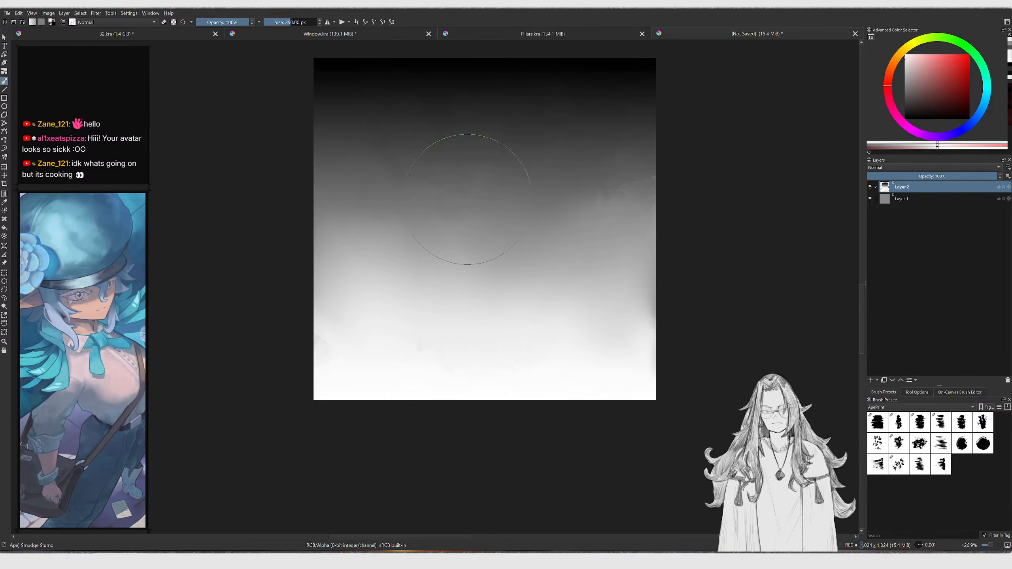
pyautogui.press('/')
pyautogui.keyDown('ctrl'); pyautogui.click(594, 199); pyautogui.keyUp('ctrl')
pyautogui.press('[')
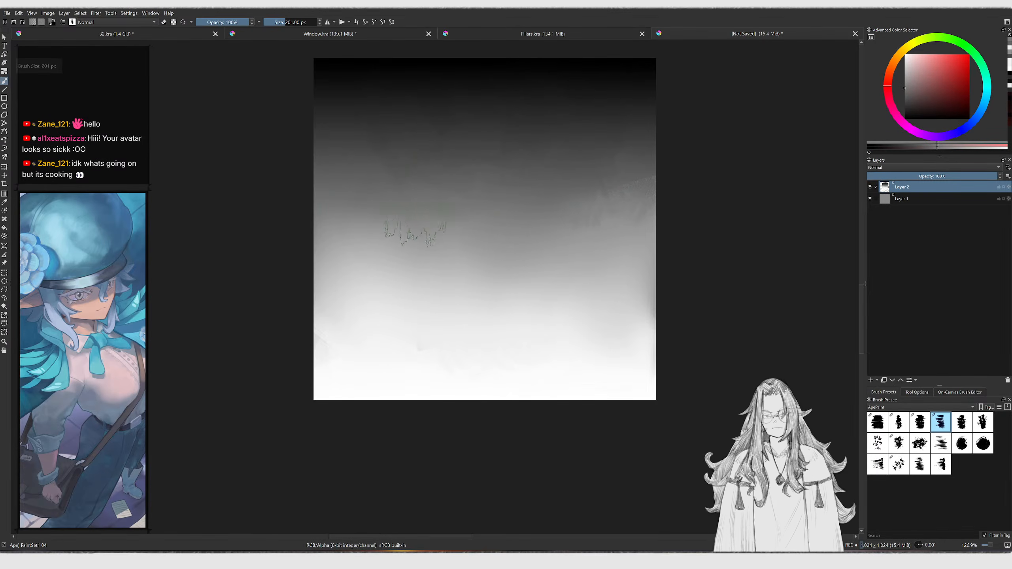
# Smudge the texture's tiling seams in wrap-around mode, then leave wrap-around mode
pyautogui.scroll(-2, 580, 299)
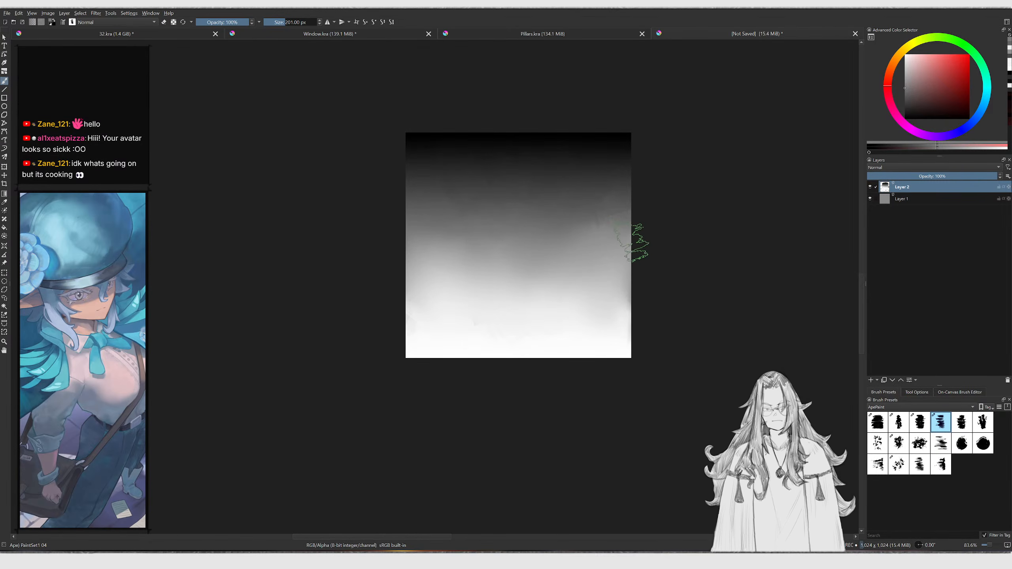
pyautogui.press('w')
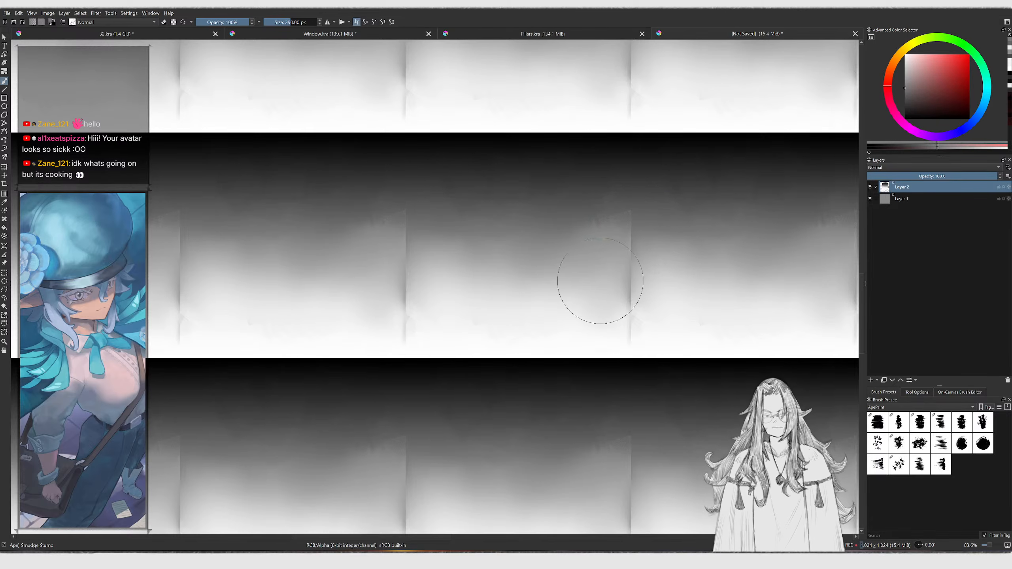
pyautogui.press('[')
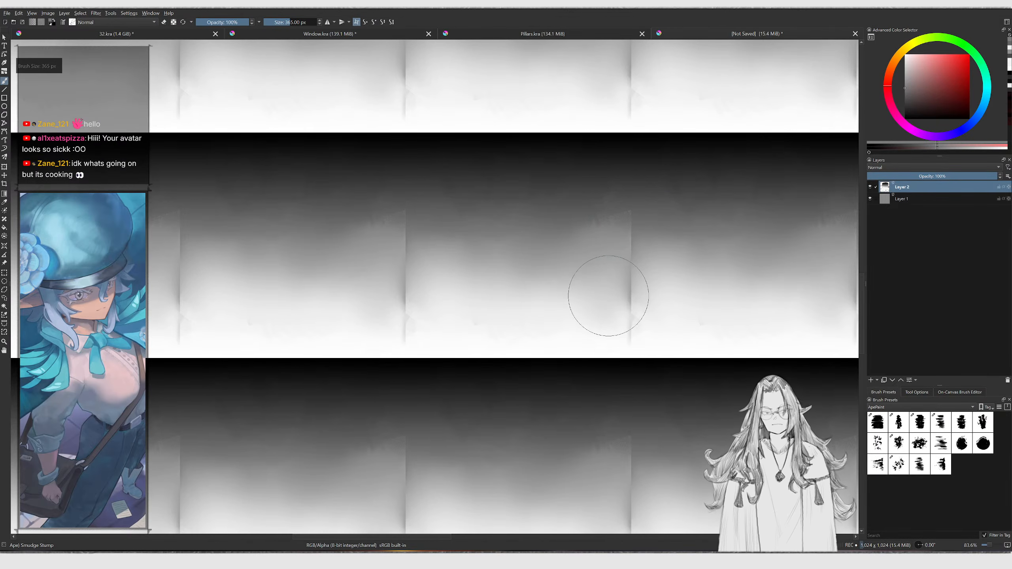
pyautogui.press('/')
pyautogui.keyDown('ctrl'); pyautogui.click(602, 294); pyautogui.keyUp('ctrl')
pyautogui.moveTo(610, 291)
pyautogui.mouseDown()
pyautogui.moveTo(634, 293)
pyautogui.moveTo(629, 333)
pyautogui.mouseUp()
pyautogui.press('/')
pyautogui.press('[')
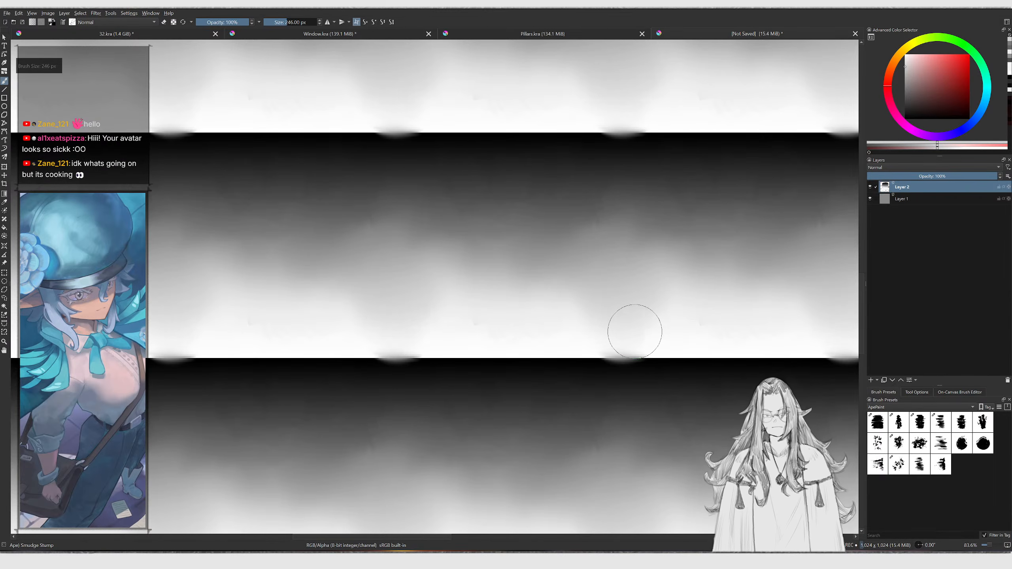
pyautogui.press('/')
pyautogui.hotkey('ctrl', 'z')
pyautogui.press('/')
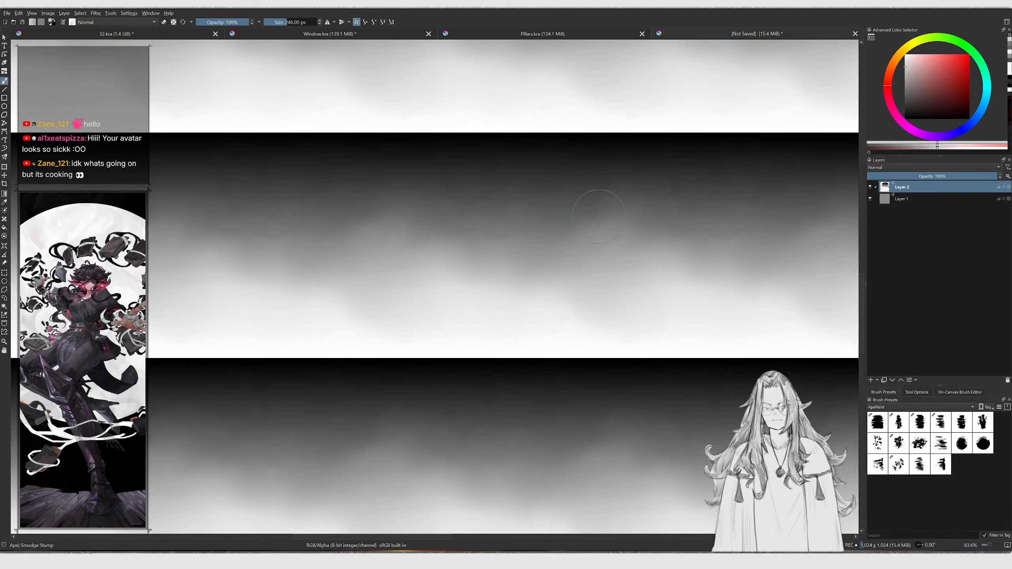
pyautogui.keyDown('ctrl'); pyautogui.scroll(-2, 597, 217); pyautogui.keyUp('ctrl')
pyautogui.press('w')
pyautogui.keyDown('ctrl'); pyautogui.scroll(1, 604, 181); pyautogui.keyUp('ctrl')
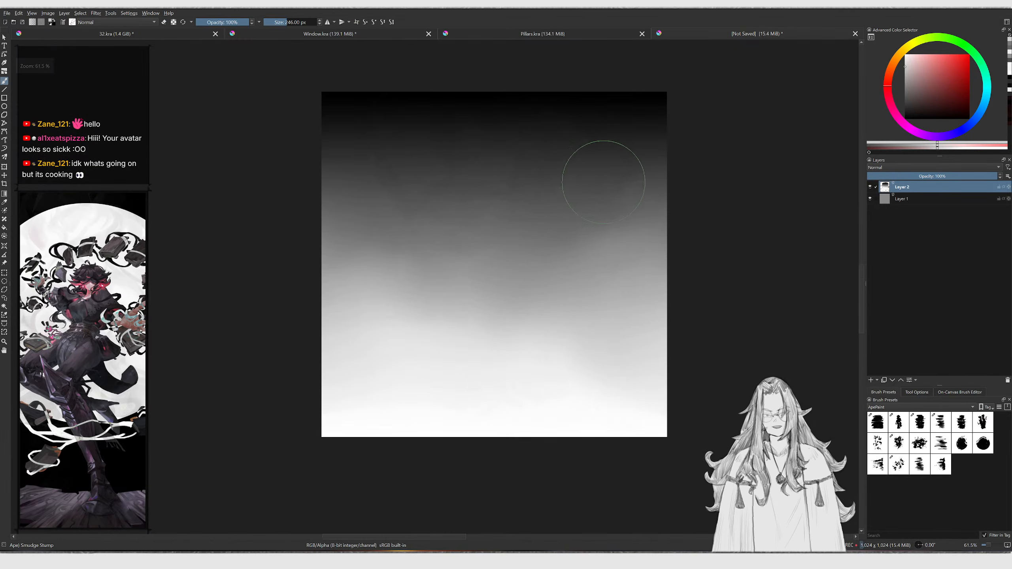
# Export the texture as Gradient.jpg into the Textures folder
pyautogui.hotkey('ctrl', 'shift', 'e')
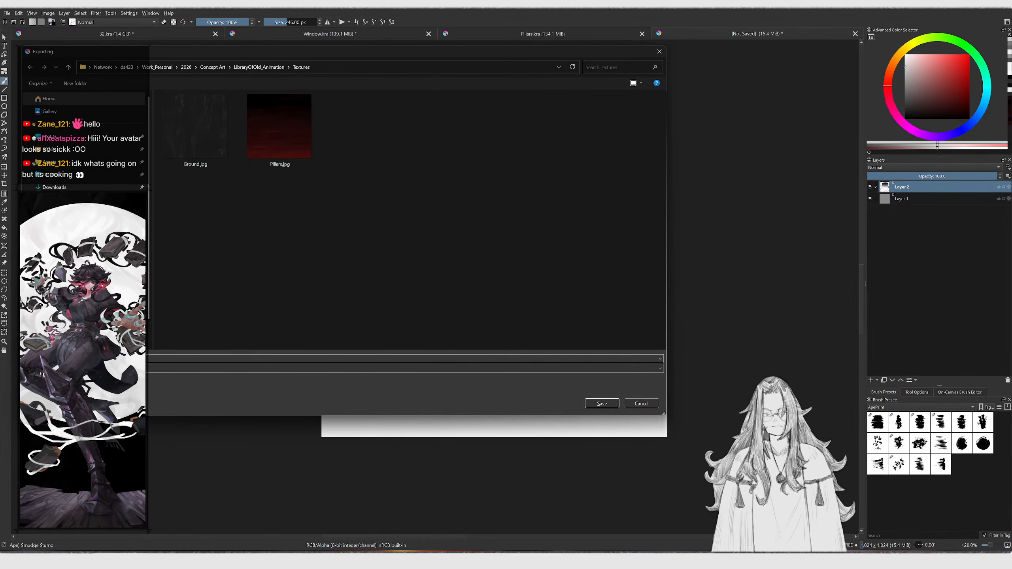
pyautogui.press('Return')
pyautogui.press('Return')
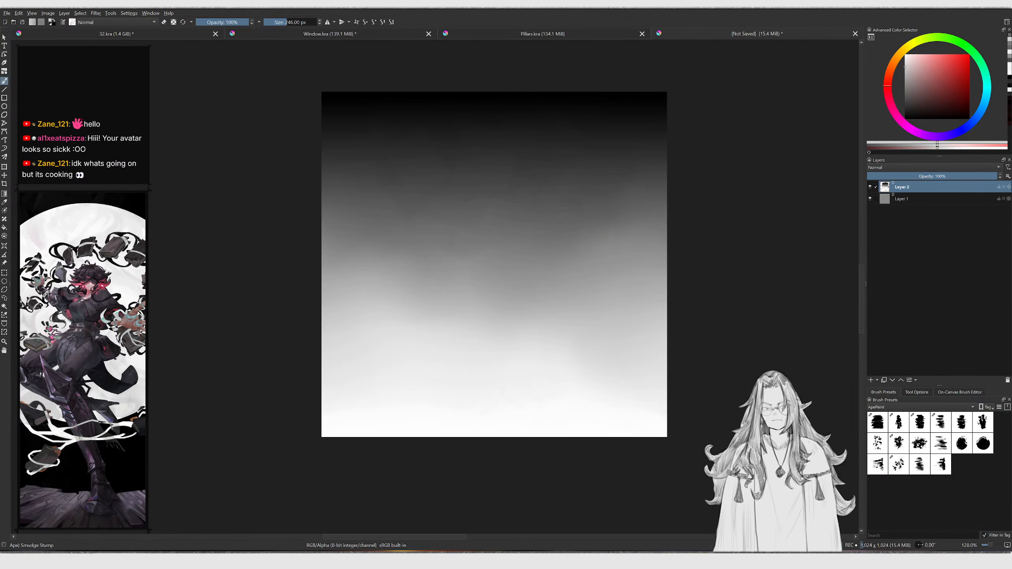
# Switch to Blender, add a plane and move it along the X axis beside the corridor
pyautogui.hotkey('alt', 'Tab')
pyautogui.moveTo(498, 237); pyautogui.dragTo(470, 247, button='middle')
pyautogui.scroll(-6, 543, 239)
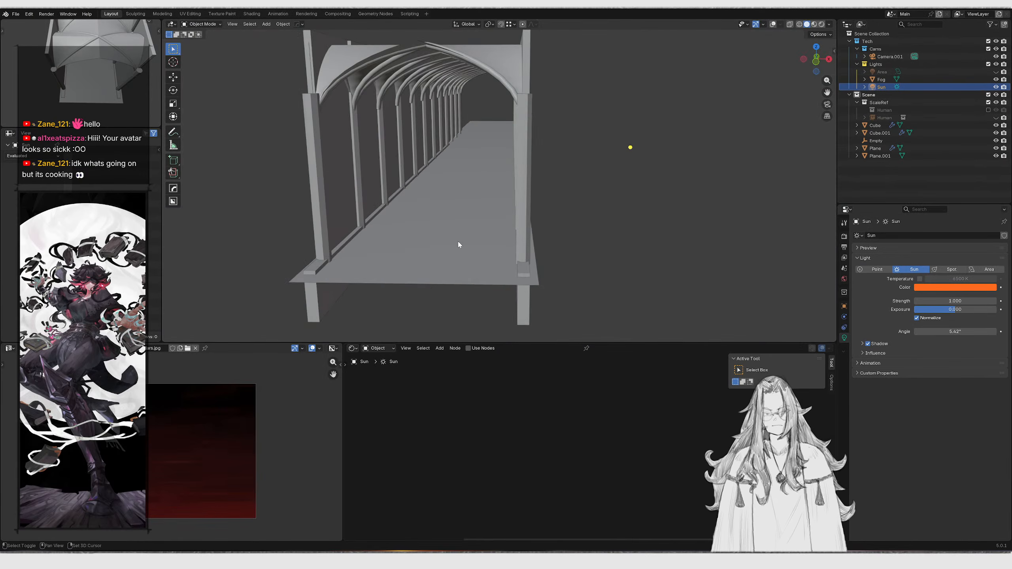
pyautogui.hotkey('shift', 'a')
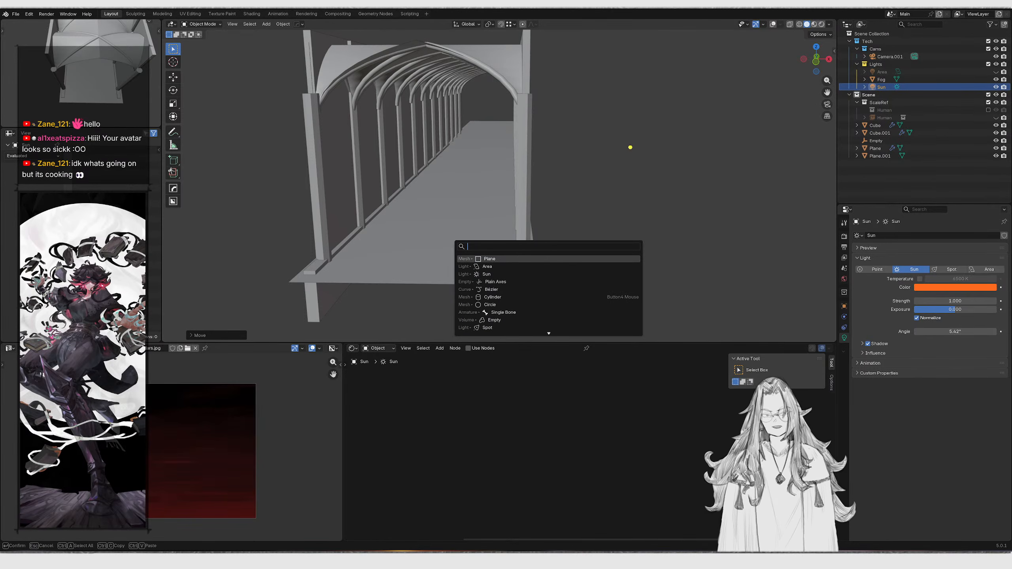
pyautogui.press('Return')
pyautogui.press('KP_Decimal')
pyautogui.scroll(-6, 479, 208)
pyautogui.press('g')
pyautogui.press('x')
pyautogui.click(483, 167)
# Scale the plane in top orthographic view and apply its object transforms
pyautogui.click(773, 25)
pyautogui.press('s')
pyautogui.scroll(3, 514, 168)
pyautogui.click(641, 204)
pyautogui.scroll(-6, 641, 204)
pyautogui.moveTo(642, 204); pyautogui.dragTo(457, 248, button='middle')
pyautogui.press('g')
pyautogui.click(592, 174)
pyautogui.hotkey('ctrl', 'a')
pyautogui.click(590, 172)
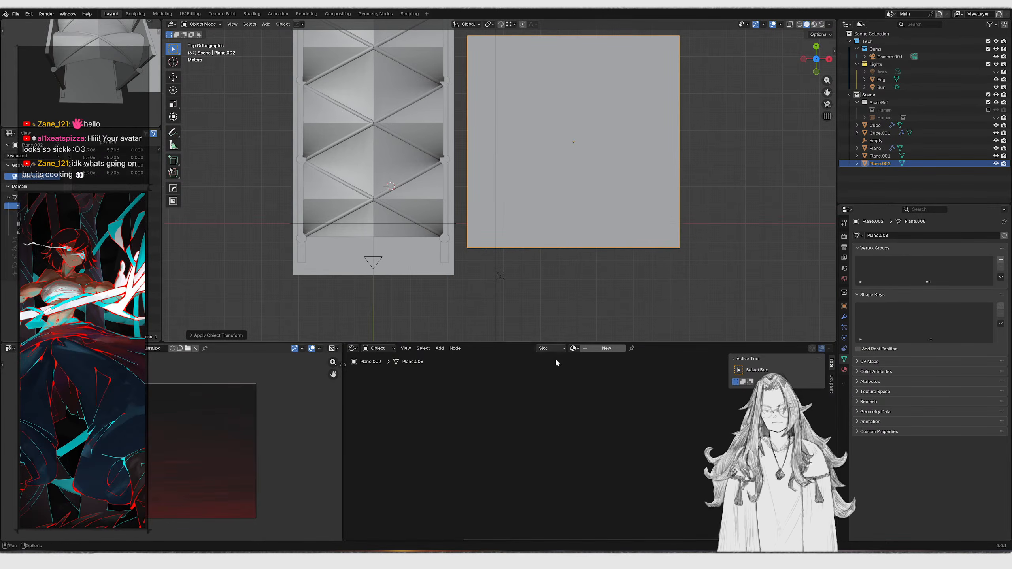
# Create a new material for the plane and load Gradient.jpg as its image texture
pyautogui.click(604, 349)
pyautogui.hotkey('ctrl', 't')
pyautogui.moveTo(435, 455); pyautogui.dragTo(563, 430, button='middle')
pyautogui.scroll(3, 563, 430)
pyautogui.click(553, 434)
pyautogui.click(356, 215)
pyautogui.doubleClick(355, 215)
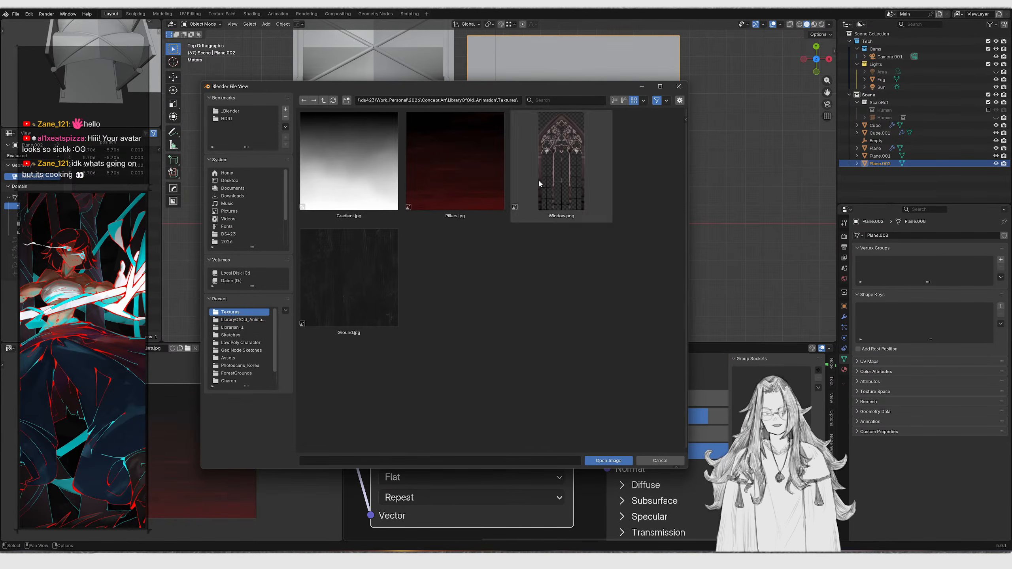
pyautogui.doubleClick(349, 163)
# Switch the viewport to Material Preview and move the plane along the X axis
pyautogui.scroll(-3, 513, 187)
pyautogui.press('z')
pyautogui.click(507, 127)
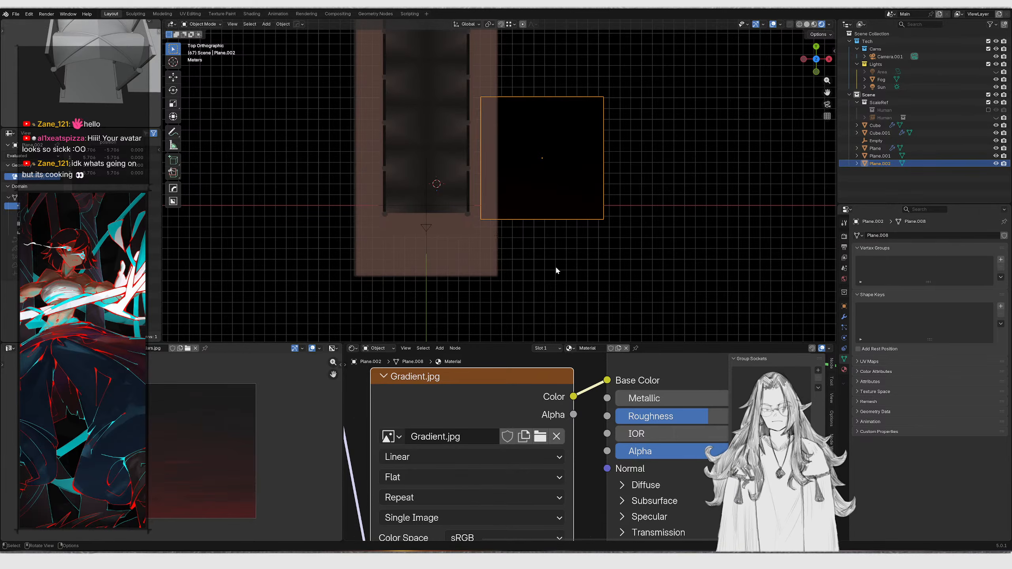
pyautogui.keyDown('shift'); pyautogui.moveTo(554, 267); pyautogui.dragTo(497, 270, button='middle'); pyautogui.keyUp('shift')
pyautogui.scroll(-1, 496, 270)
pyautogui.press('g')
pyautogui.press('x')
pyautogui.click(554, 237)
# Rearrange the plane's material nodes and delete the Principled BSDF node
pyautogui.keyDown('ctrl'); pyautogui.keyDown('shift'); pyautogui.click(543, 390); pyautogui.keyUp('shift'); pyautogui.keyUp('ctrl')
pyautogui.scroll(-3, 543, 391)
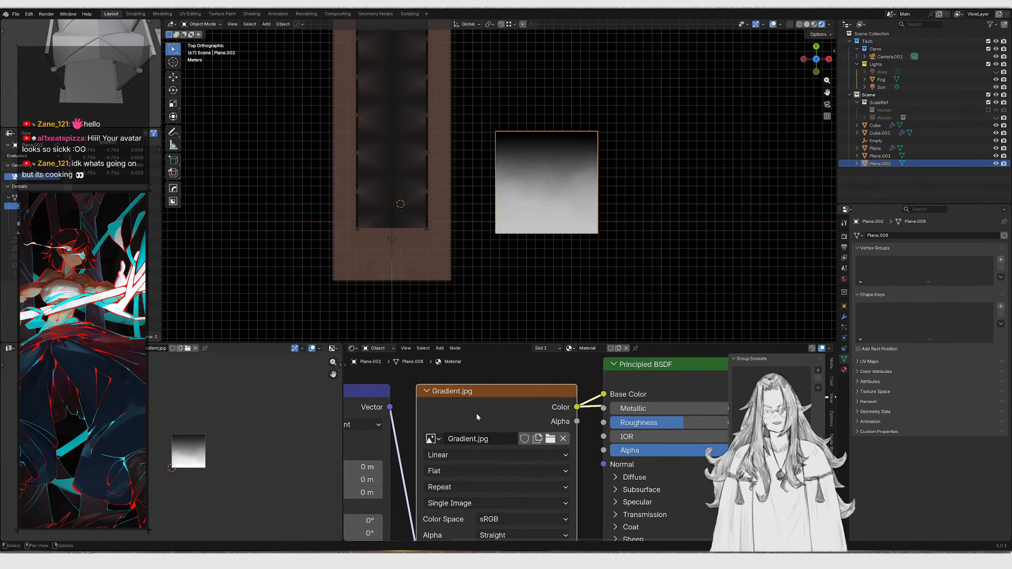
pyautogui.moveTo(574, 456); pyautogui.dragTo(565, 445, button='middle')
pyautogui.scroll(-3, 566, 443)
pyautogui.moveTo(646, 418); pyautogui.dragTo(423, 451, button='middle')
pyautogui.keyDown('ctrl'); pyautogui.keyDown('shift'); pyautogui.click(468, 406); pyautogui.keyUp('shift'); pyautogui.keyUp('ctrl')
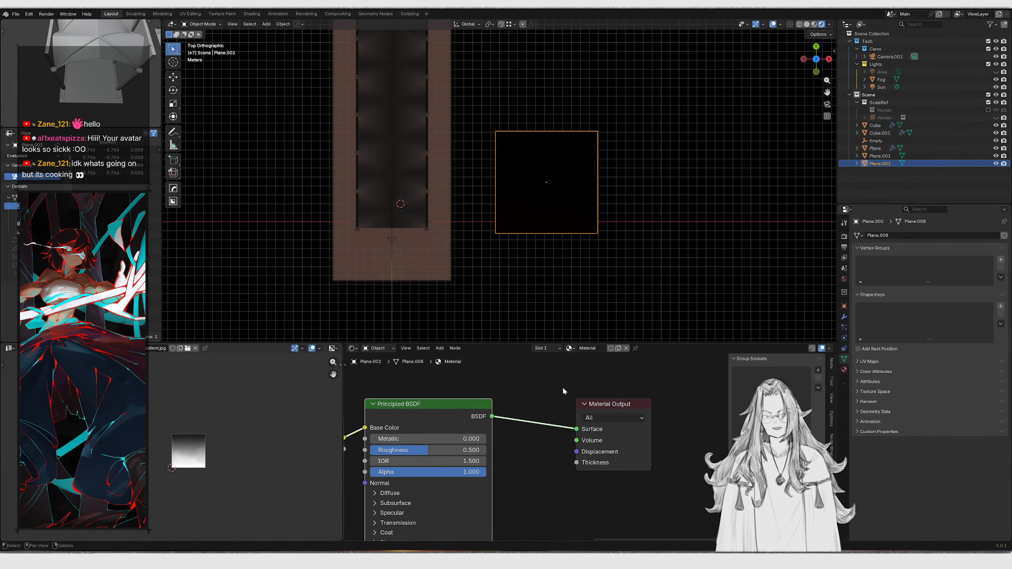
pyautogui.click(598, 404)
pyautogui.press('g')
pyautogui.press('x')
pyautogui.click(713, 407)
pyautogui.click(454, 419)
pyautogui.press('g')
pyautogui.press('x')
pyautogui.click(569, 439)
pyautogui.moveTo(476, 222); pyautogui.dragTo(490, 206, button='middle')
pyautogui.scroll(-1, 433, 420)
pyautogui.moveTo(432, 420); pyautogui.dragTo(504, 412, button='middle')
pyautogui.scroll(-1, 531, 481)
pyautogui.moveTo(531, 480); pyautogui.dragTo(519, 422, button='middle')
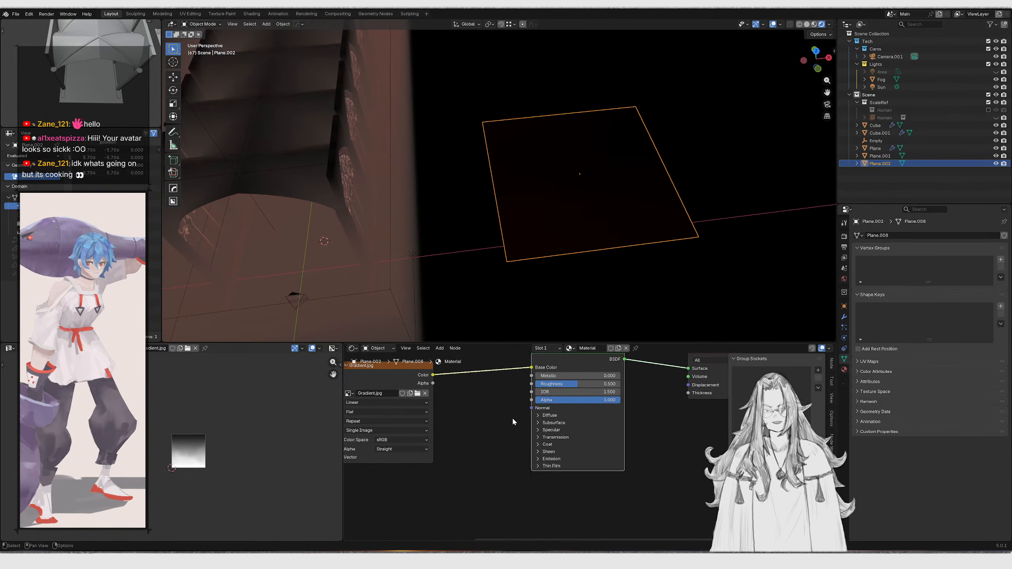
pyautogui.press('x')
# Add an Emission shader fed by the image color and connect it to the Material Output
pyautogui.moveTo(432, 375); pyautogui.dragTo(471, 374)
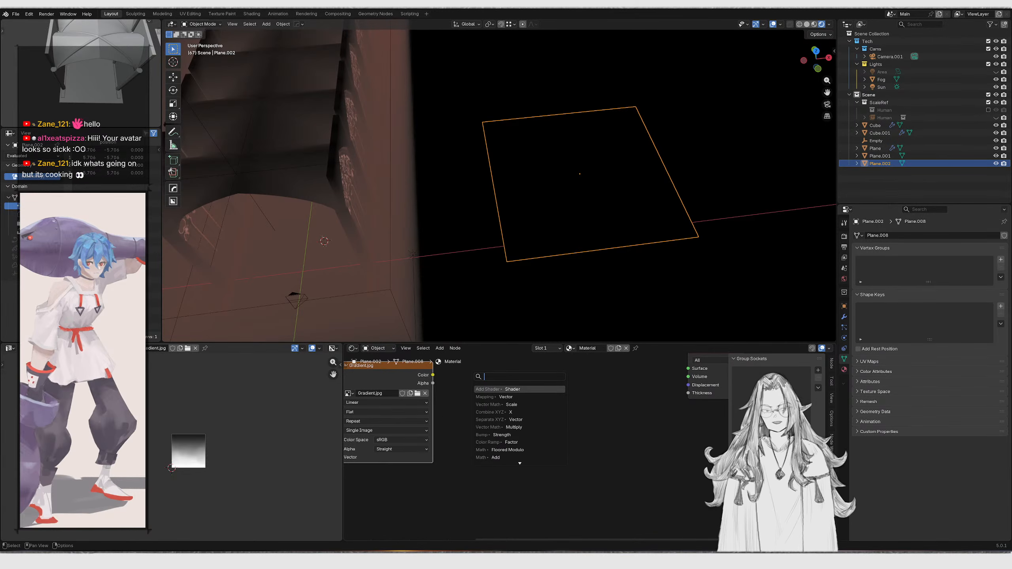
pyautogui.write('eme')
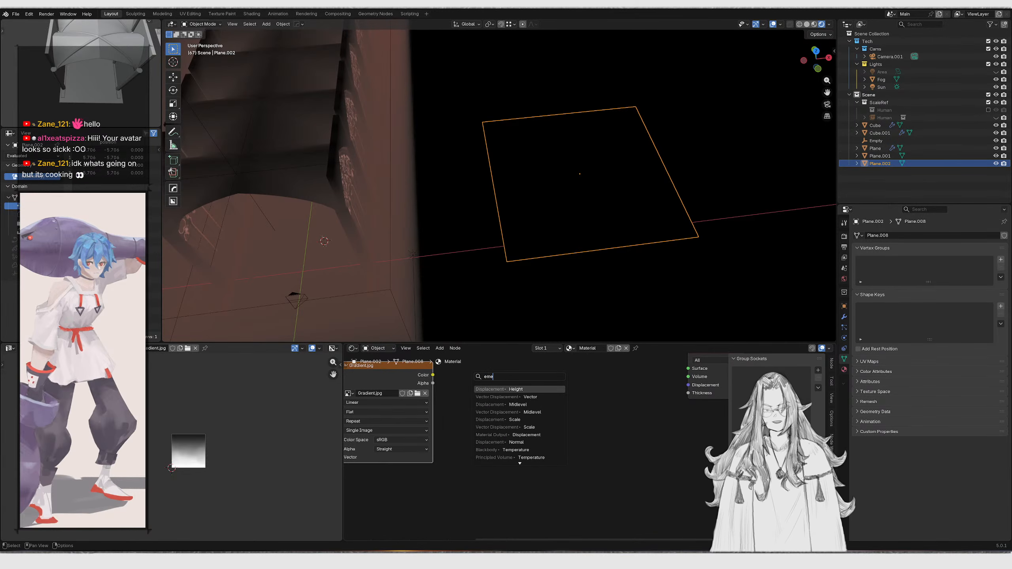
pyautogui.press('BackSpace')
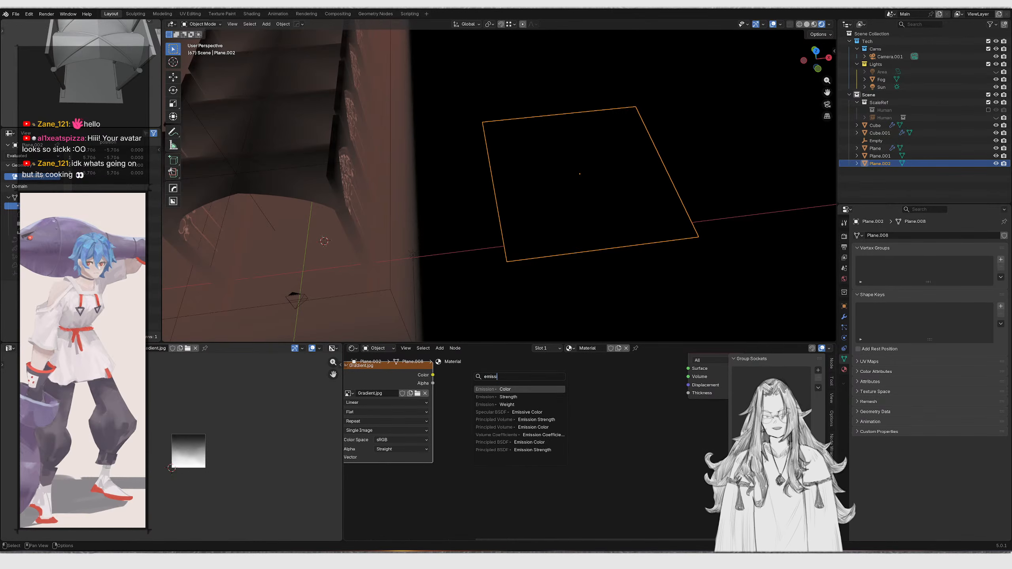
pyautogui.press('Return')
pyautogui.click(471, 373)
pyautogui.keyDown('ctrl'); pyautogui.keyDown('shift'); pyautogui.click(476, 376); pyautogui.keyUp('shift'); pyautogui.keyUp('ctrl')
pyautogui.moveTo(505, 397); pyautogui.dragTo(547, 463, button='middle')
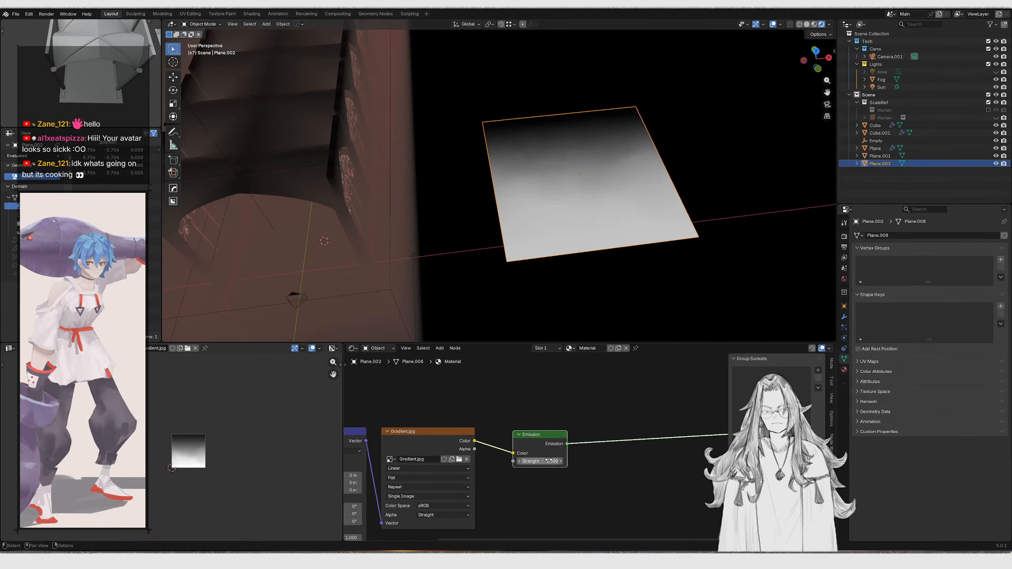
# Insert a Color Ramp node between the image texture and the Emission shader
pyautogui.press('g')
pyautogui.click(677, 461)
pyautogui.moveTo(475, 440); pyautogui.dragTo(501, 442)
pyautogui.write('c')
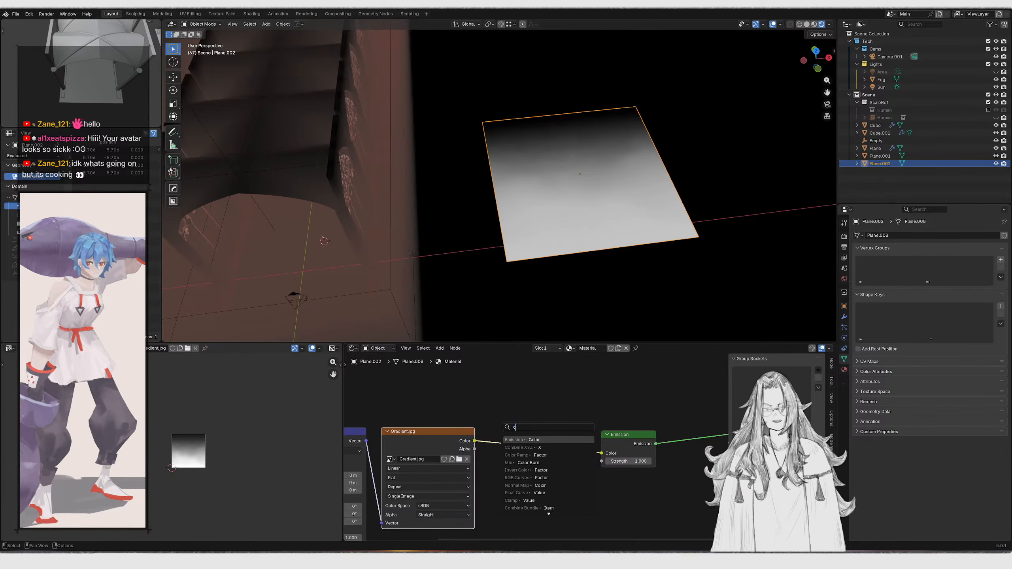
pyautogui.write('olor ramp')
pyautogui.press('Return')
pyautogui.click(530, 441)
pyautogui.scroll(3, 548, 444)
pyautogui.press('g')
pyautogui.click(563, 469)
pyautogui.scroll(1, 490, 479)
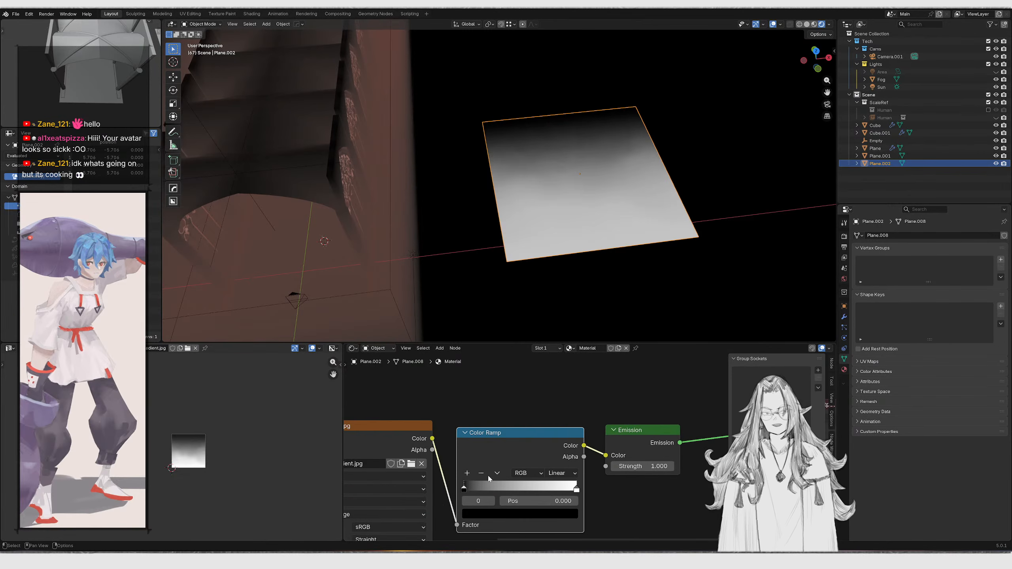
# Set the color ramp's dark stop to deep red and its light stop to orange #FF3D00FF
pyautogui.click(497, 513)
pyautogui.moveTo(547, 368); pyautogui.dragTo(503, 416)
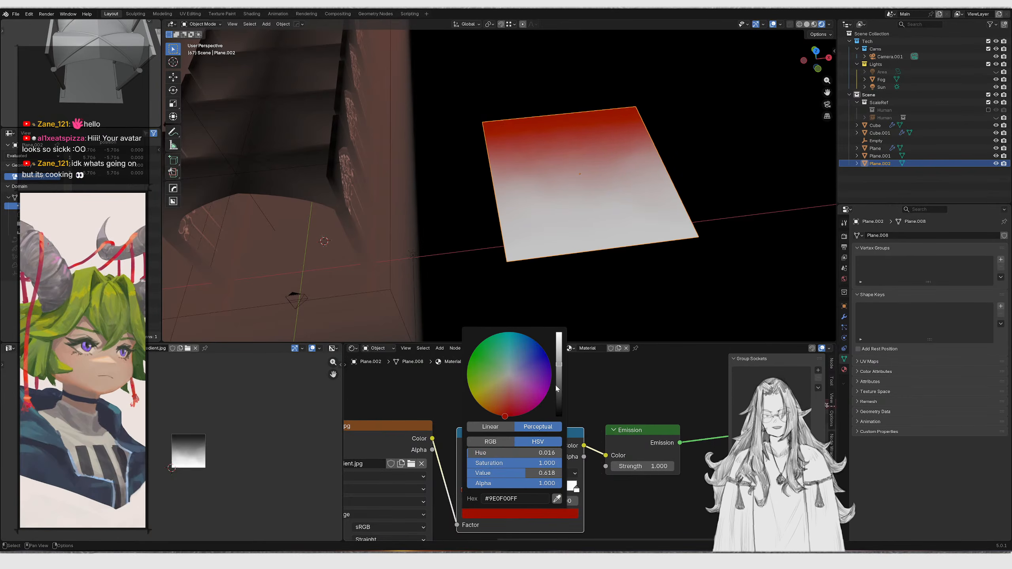
pyautogui.click(557, 388)
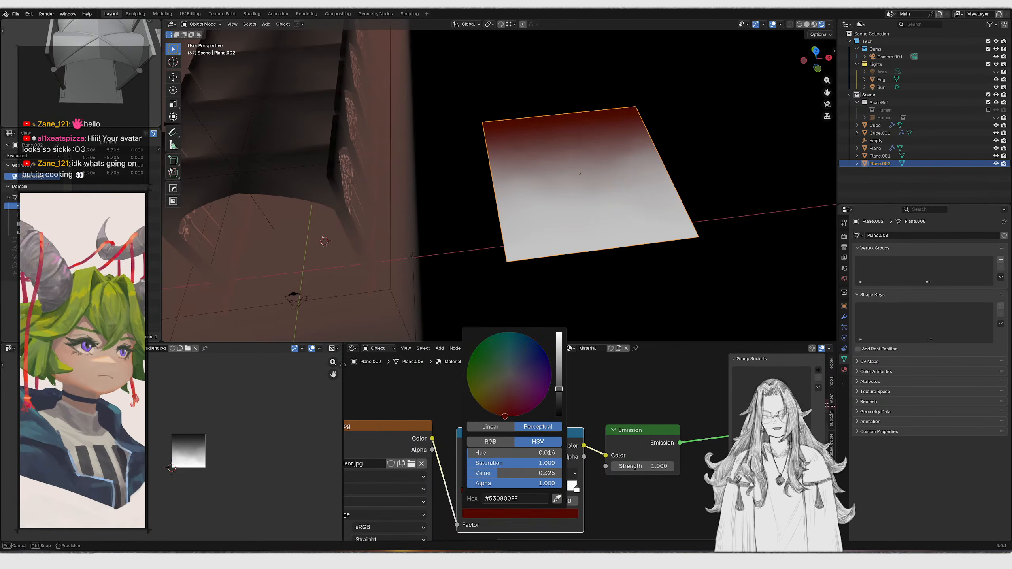
pyautogui.click(576, 490)
pyautogui.click(520, 514)
pyautogui.moveTo(502, 409); pyautogui.dragTo(497, 415)
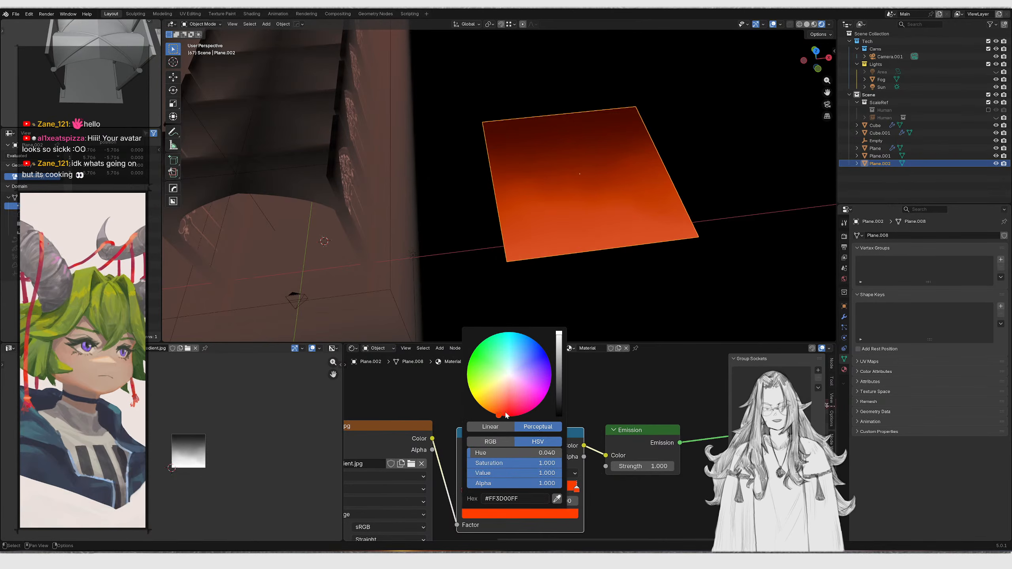
pyautogui.scroll(1, 538, 449)
pyautogui.moveTo(654, 421); pyautogui.dragTo(649, 465)
pyautogui.moveTo(649, 462); pyautogui.dragTo(583, 450, button='middle')
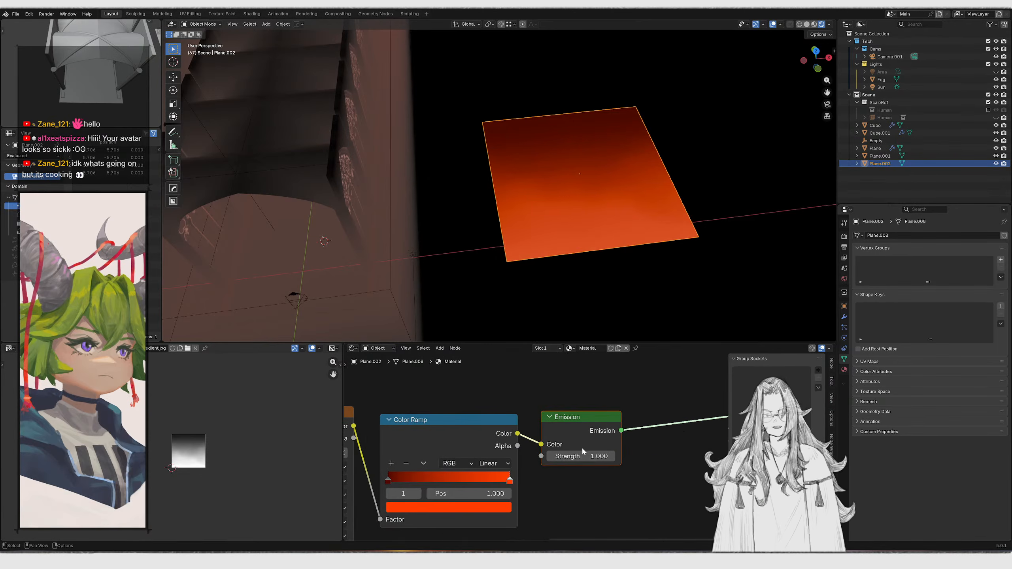
# Set the Emission shader's strength to 3
pyautogui.moveTo(583, 456); pyautogui.dragTo(583, 456)
pyautogui.press('Return')
# Rotate the glowing gradient plane upright and move it into place beside the hall's wall
pyautogui.moveTo(569, 315); pyautogui.dragTo(508, 231, button='middle')
pyautogui.press('r')
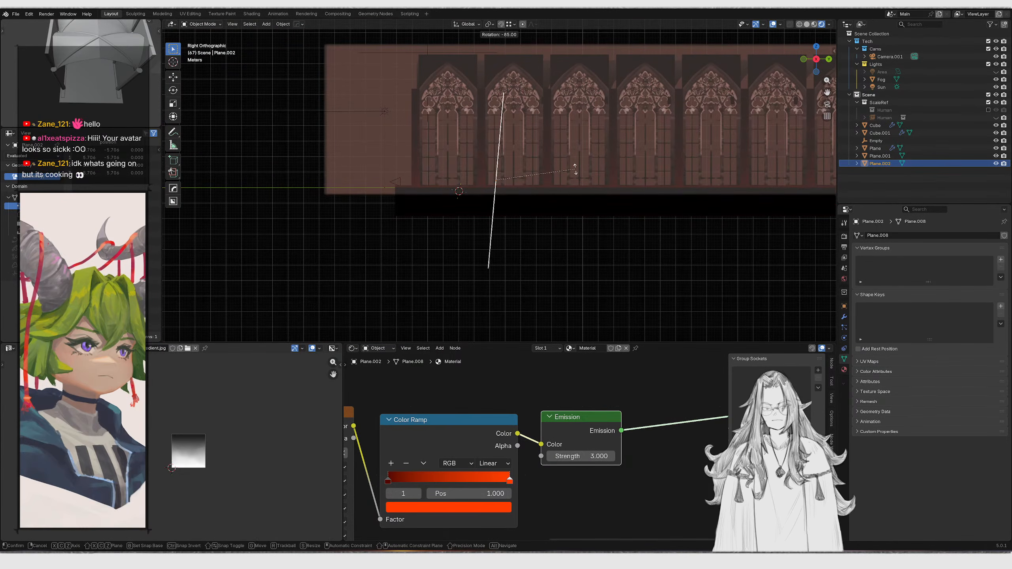
pyautogui.keyDown('ctrl'); pyautogui.click(570, 175); pyautogui.keyUp('ctrl')
pyautogui.press('KP_Decimal')
pyautogui.press('KP_7')
pyautogui.press('r')
pyautogui.click(551, 270)
pyautogui.press('g')
pyautogui.click(518, 162)
pyautogui.moveTo(538, 185); pyautogui.dragTo(530, 102, button='middle')
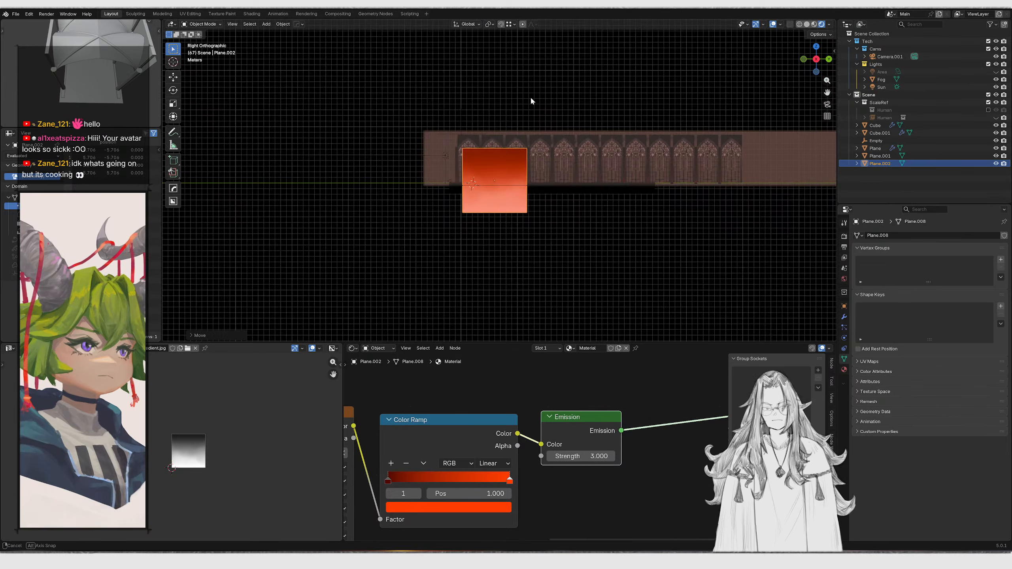
pyautogui.press('g')
pyautogui.press('y')
pyautogui.press('z')
pyautogui.click(538, 170)
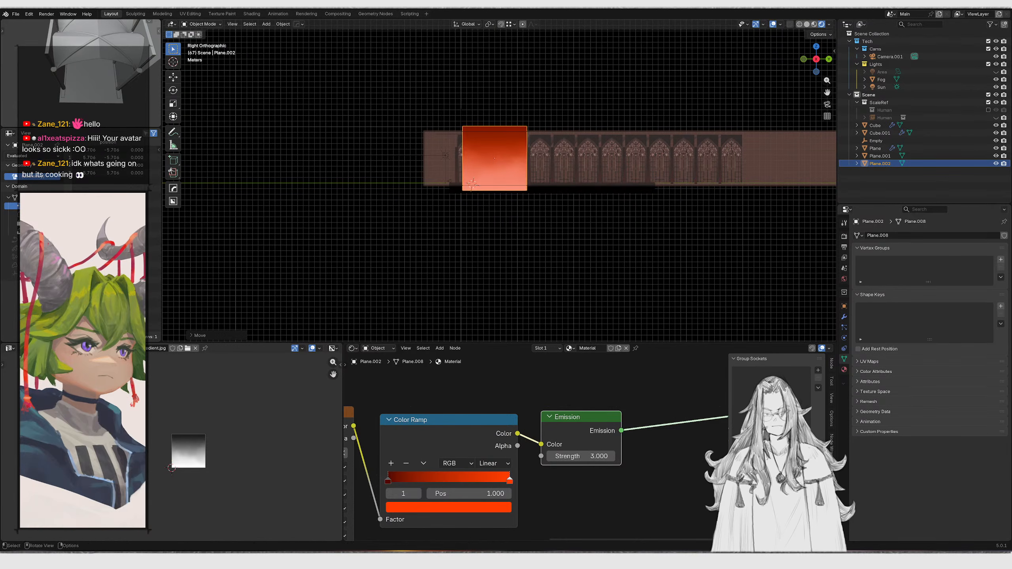
# Scale and shift the gradient plane along Y so it stretches along the hall
pyautogui.press('s')
pyautogui.press('y')
pyautogui.click(785, 177)
pyautogui.press('g')
pyautogui.press('y')
pyautogui.click(650, 183)
pyautogui.press('s')
pyautogui.press('y')
pyautogui.click(562, 222)
# In camera view, move the gradient plane along X toward the side of the hall
pyautogui.press('KP_0')
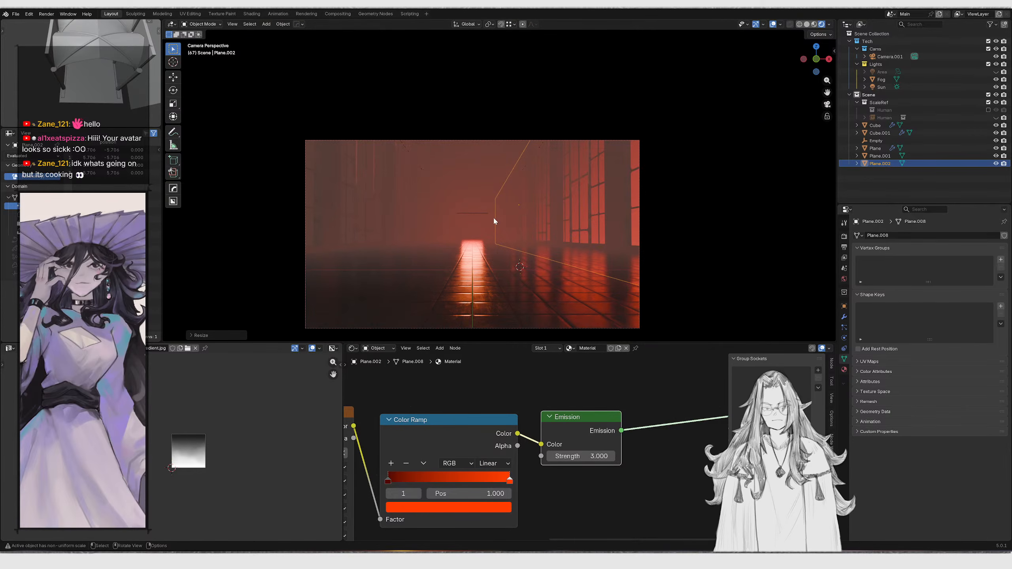
pyautogui.press('g')
pyautogui.press('z')
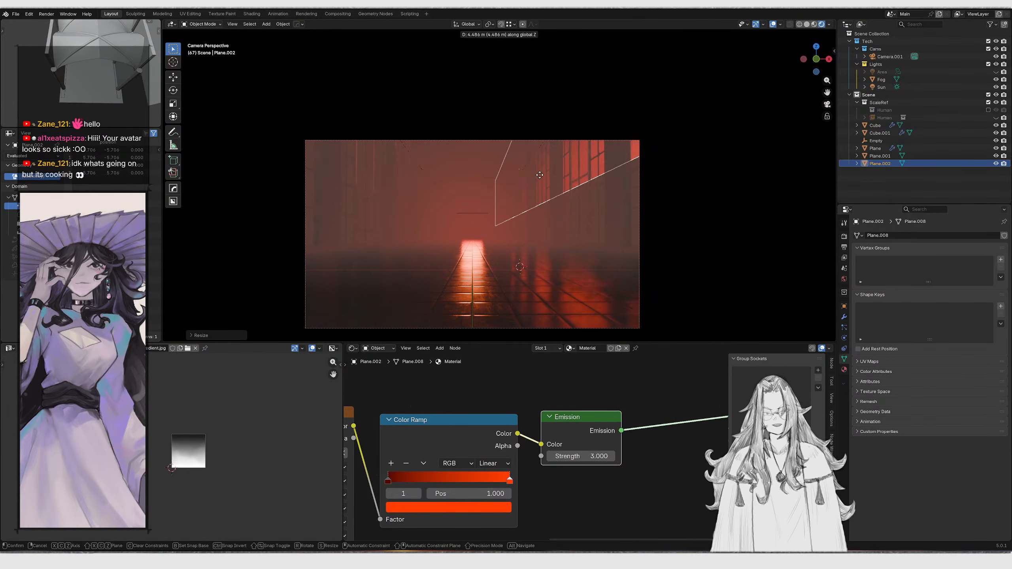
pyautogui.press('x')
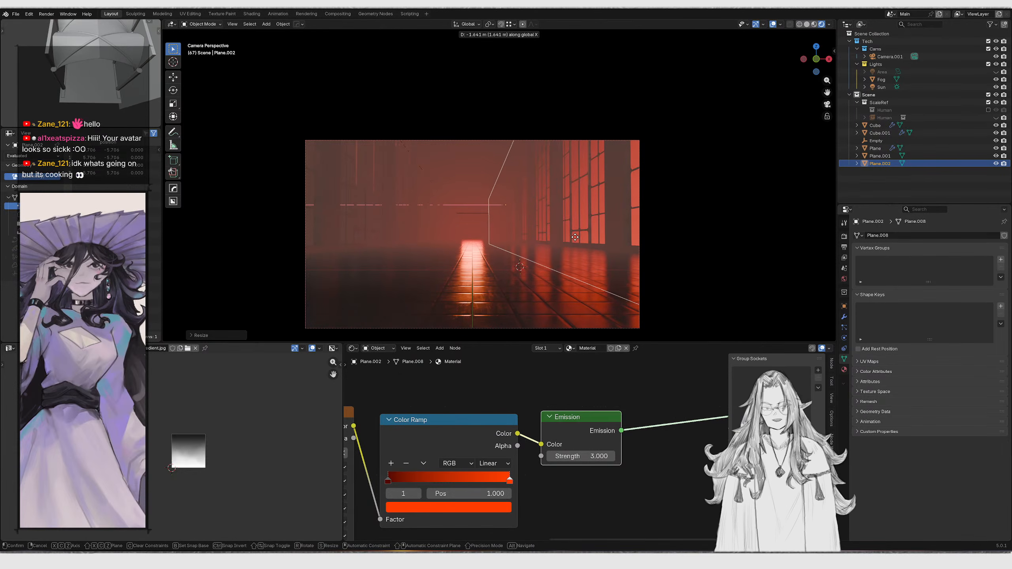
pyautogui.click(576, 240)
# Set the Emission shader's strength to 5
pyautogui.moveTo(586, 457); pyautogui.dragTo(586, 456)
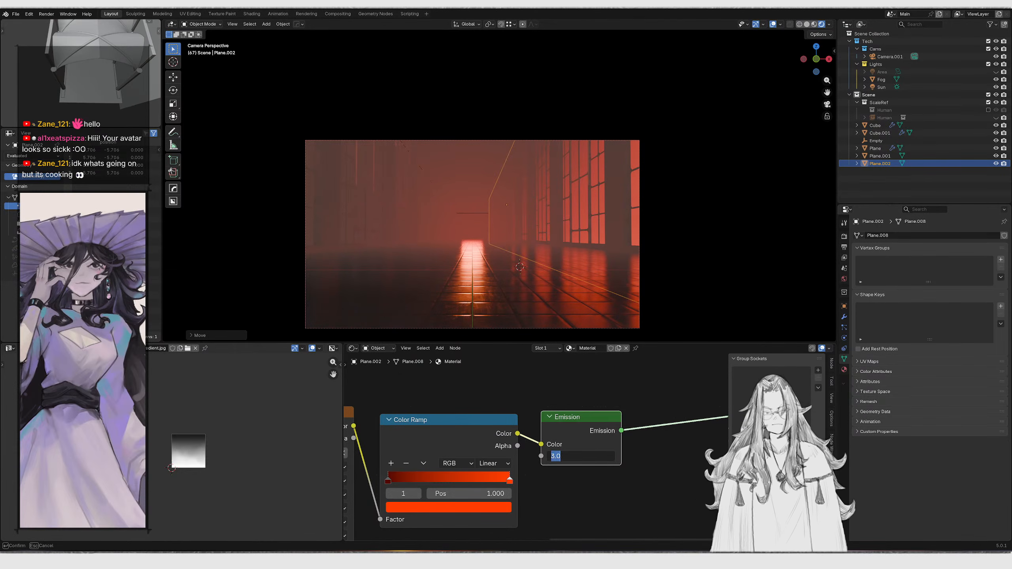
pyautogui.write('5')
pyautogui.press('Return')
# Select the Empty and switch to the rendered camera view to check the glow
pyautogui.moveTo(567, 274); pyautogui.dragTo(556, 163, button='middle')
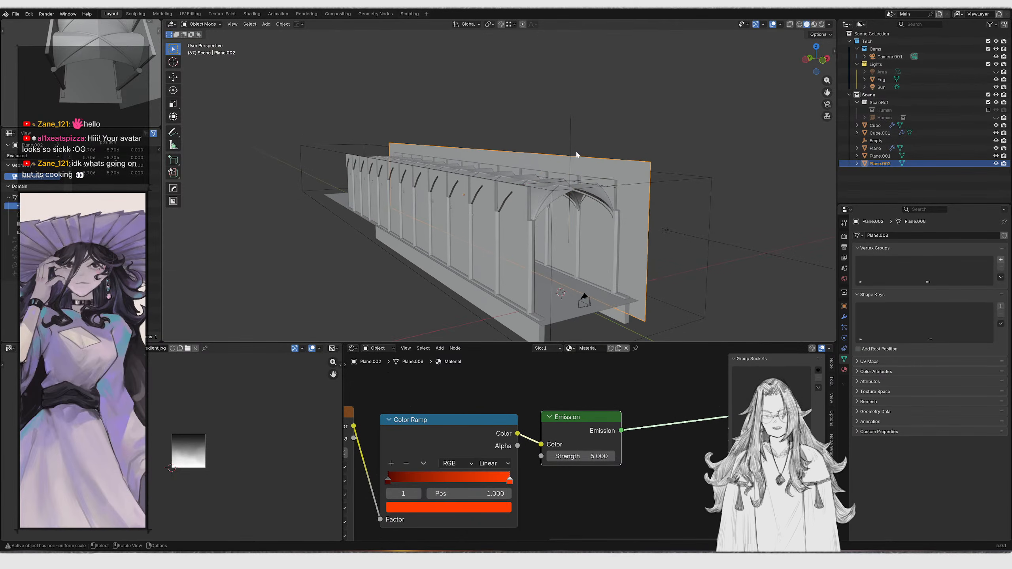
pyautogui.click(571, 150)
pyautogui.press('g')
pyautogui.rightClick(616, 184)
pyautogui.click(620, 162)
pyautogui.keyDown('shift'); pyautogui.click(569, 134); pyautogui.keyUp('shift')
pyautogui.hotkey('alt', 'x')
pyautogui.click(607, 173)
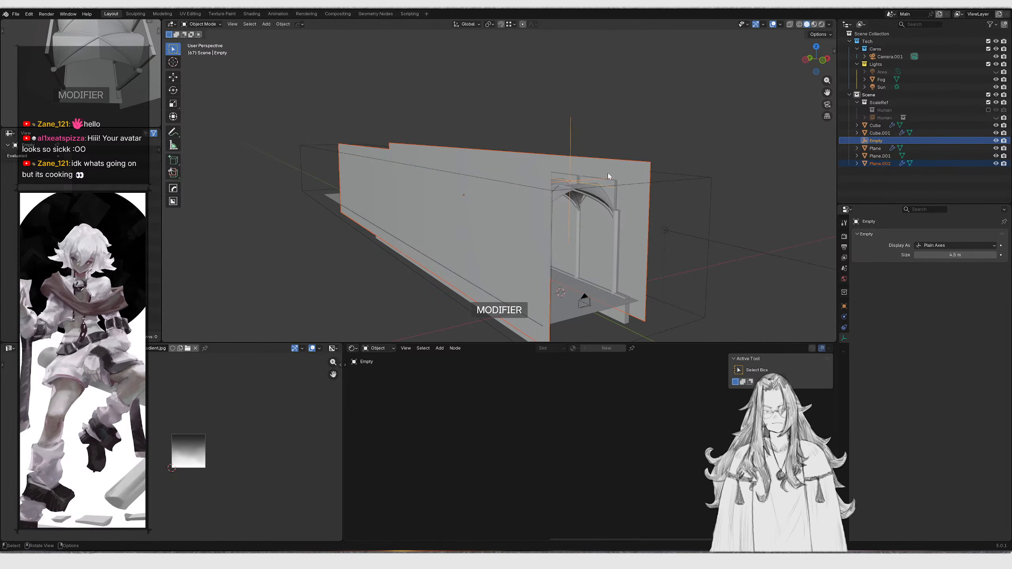
pyautogui.press('KP_0')
pyautogui.press('z')
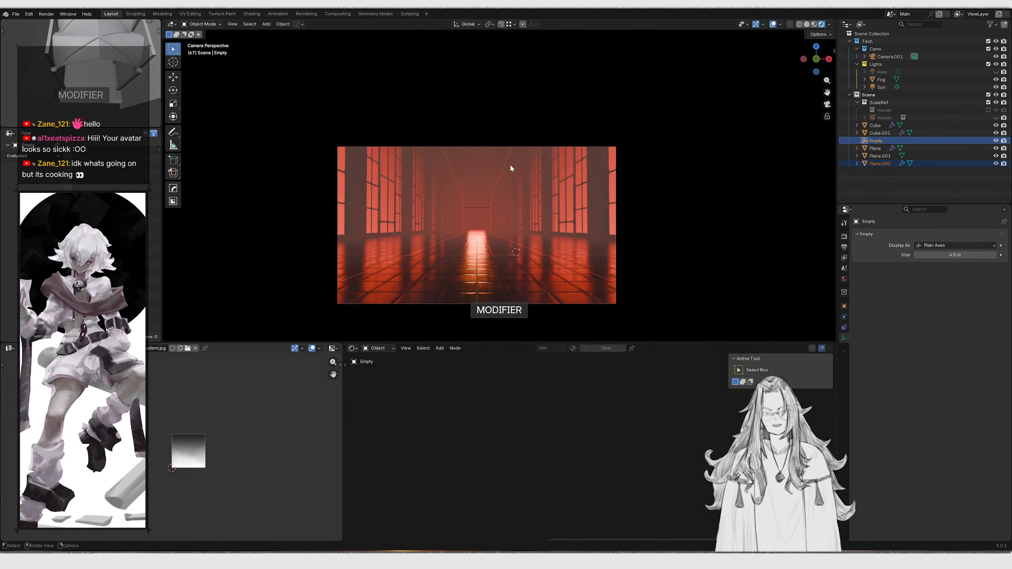
pyautogui.hotkey('shift', '`')
pyautogui.press('w')
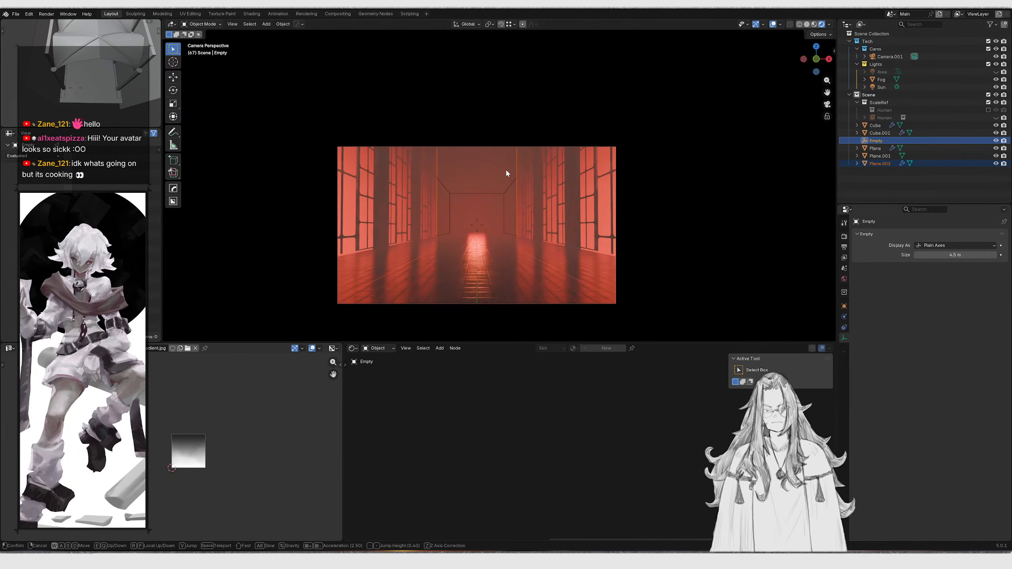
pyautogui.rightClick(527, 166)
# Fly the camera forward down the hall to reframe the shot
pyautogui.hotkey('shift', '`')
pyautogui.press('w')
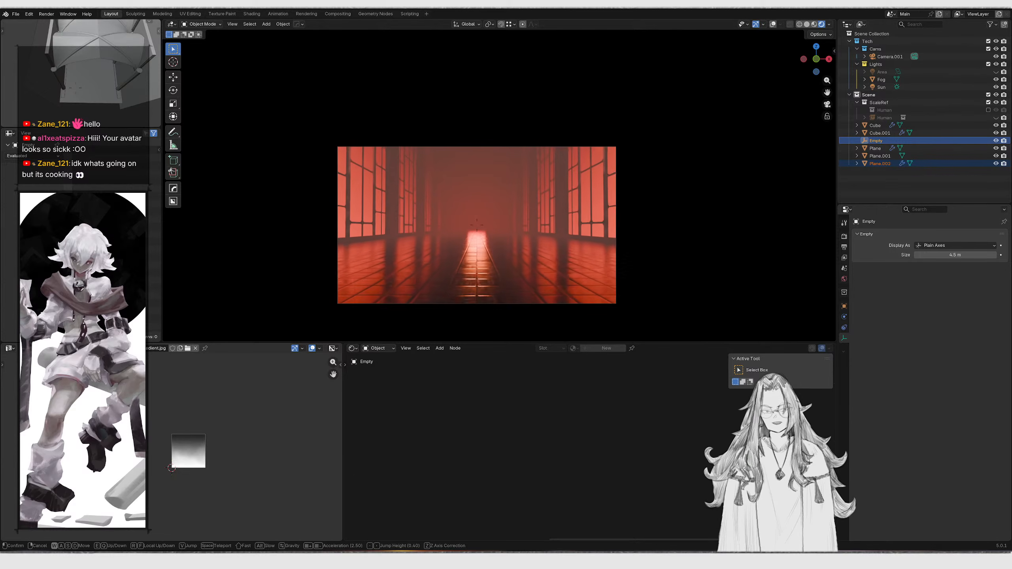
pyautogui.press('e')
pyautogui.press('w')
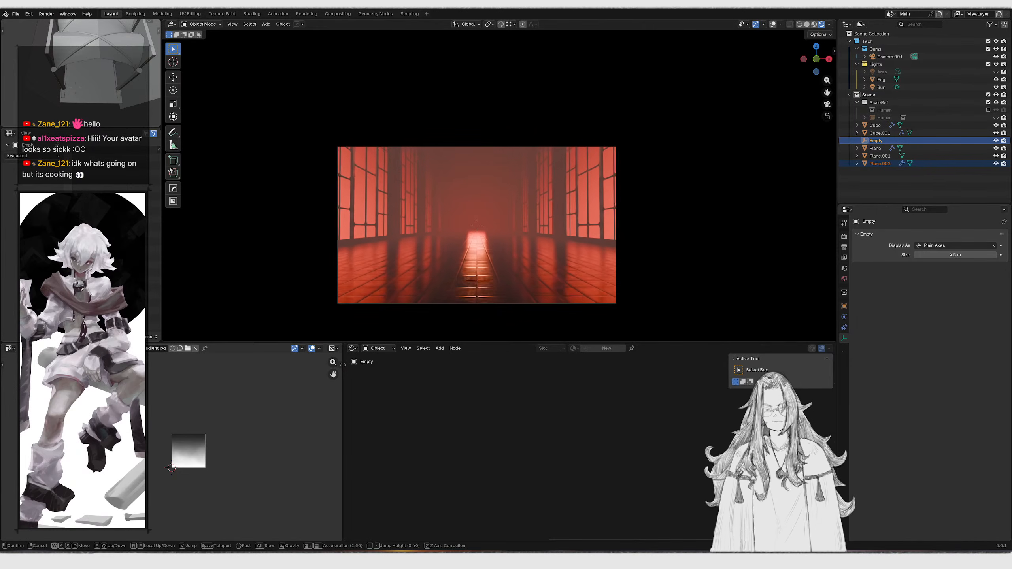
pyautogui.press('w')
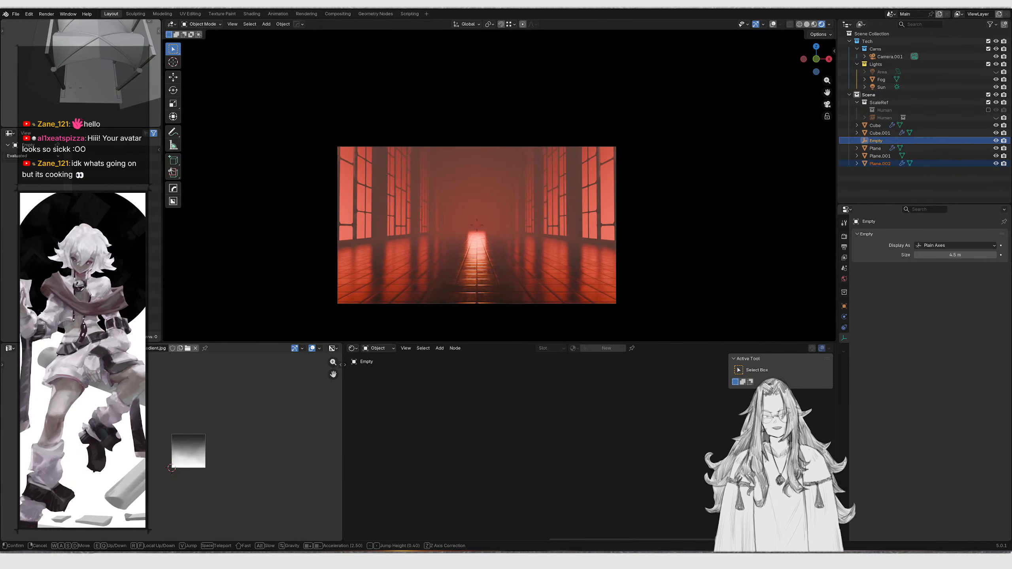
pyautogui.click(524, 150)
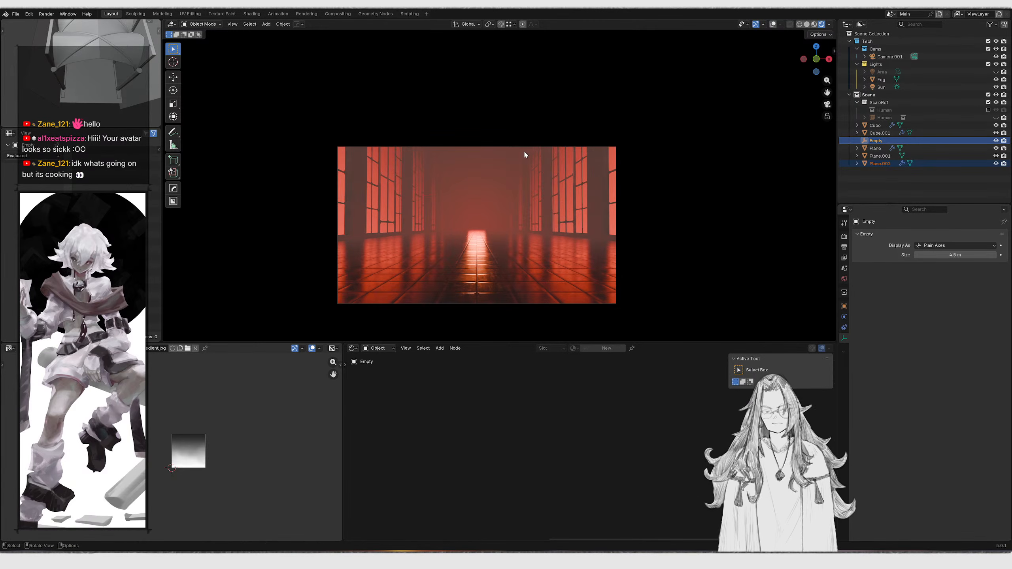
# Select the floor and rearrange its material nodes
pyautogui.click(511, 247)
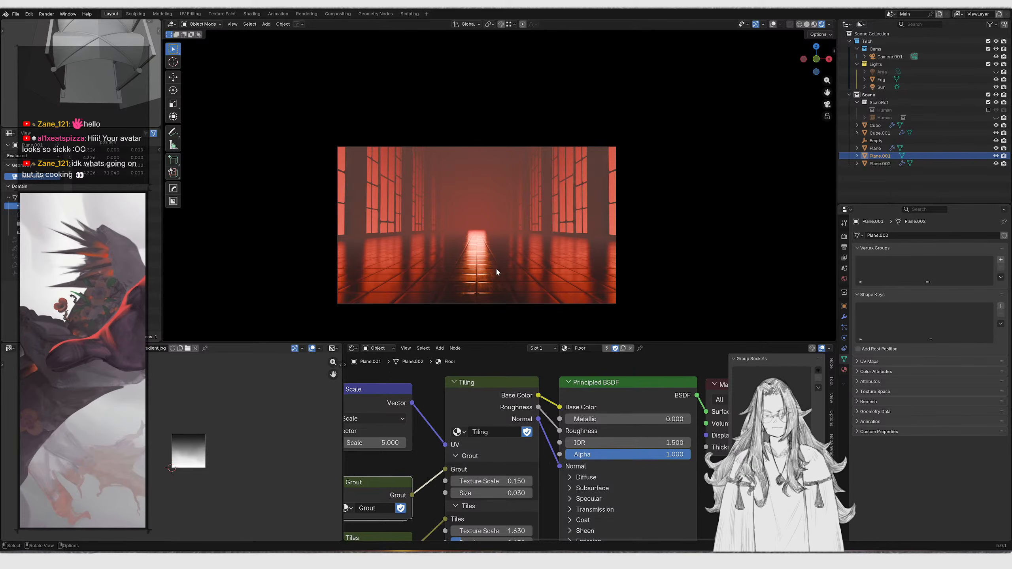
pyautogui.scroll(-3, 508, 399)
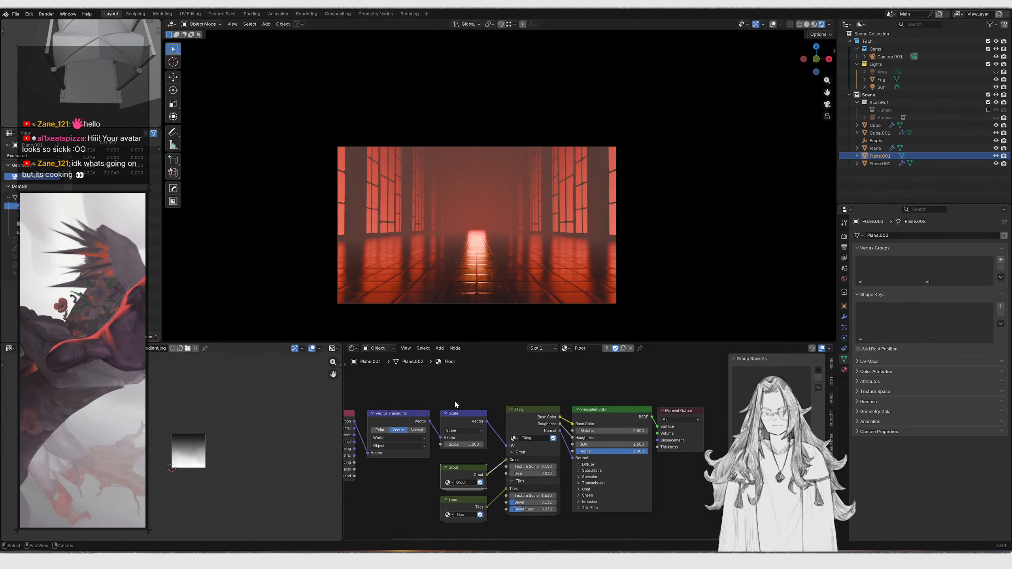
pyautogui.moveTo(655, 468); pyautogui.dragTo(590, 471, button='middle')
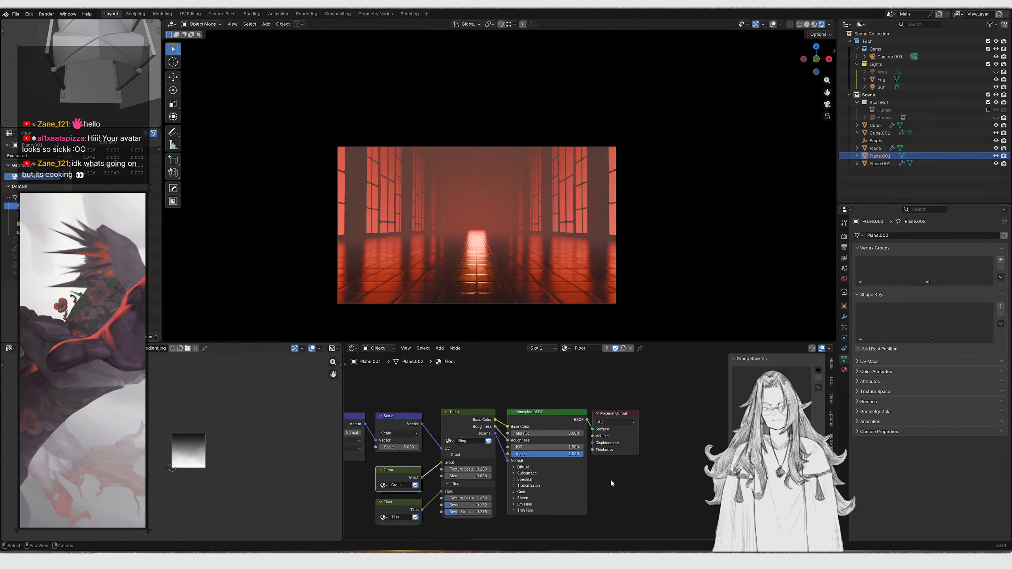
pyautogui.scroll(1, 590, 471)
pyautogui.moveTo(603, 374); pyautogui.dragTo(647, 441)
pyautogui.press('g')
pyautogui.press('x')
pyautogui.click(632, 462)
# Try connecting the Geometry node's output into the Vector Transform of the floor material
pyautogui.moveTo(375, 461); pyautogui.dragTo(595, 467, button='middle')
pyautogui.moveTo(383, 393); pyautogui.dragTo(577, 456)
pyautogui.keyDown('ctrl'); pyautogui.keyDown('shift'); pyautogui.click(588, 434); pyautogui.keyUp('shift'); pyautogui.keyUp('ctrl')
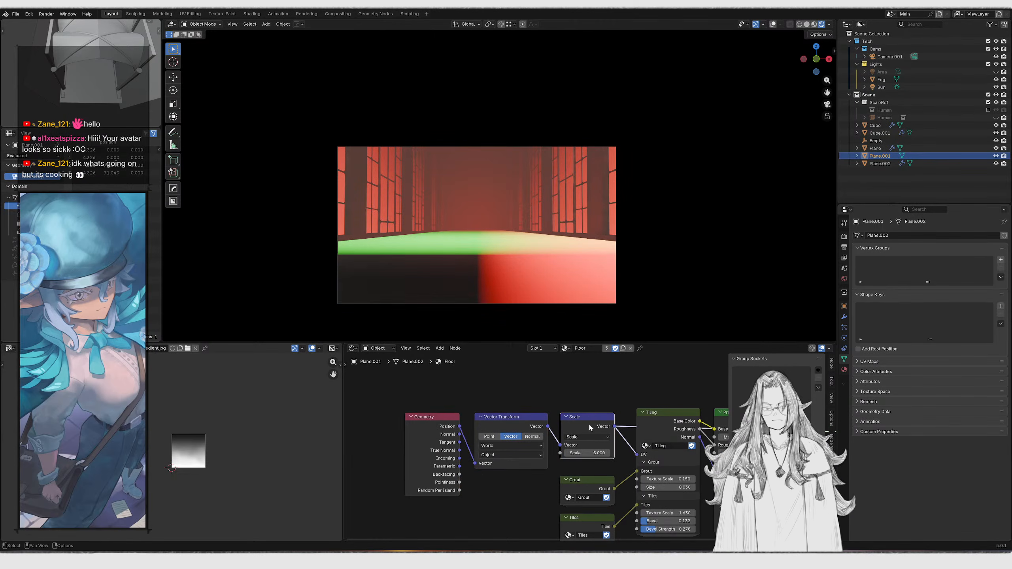
pyautogui.moveTo(540, 276); pyautogui.dragTo(478, 244, button='middle')
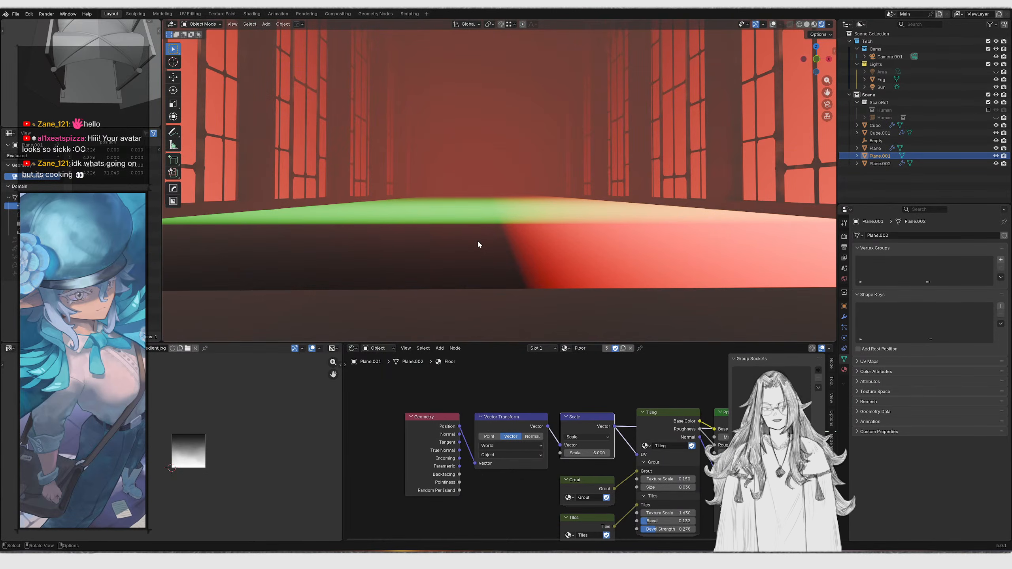
pyautogui.hotkey('ctrl', 'z')
pyautogui.moveTo(567, 235); pyautogui.dragTo(536, 253, button='middle')
pyautogui.press('KP_0')
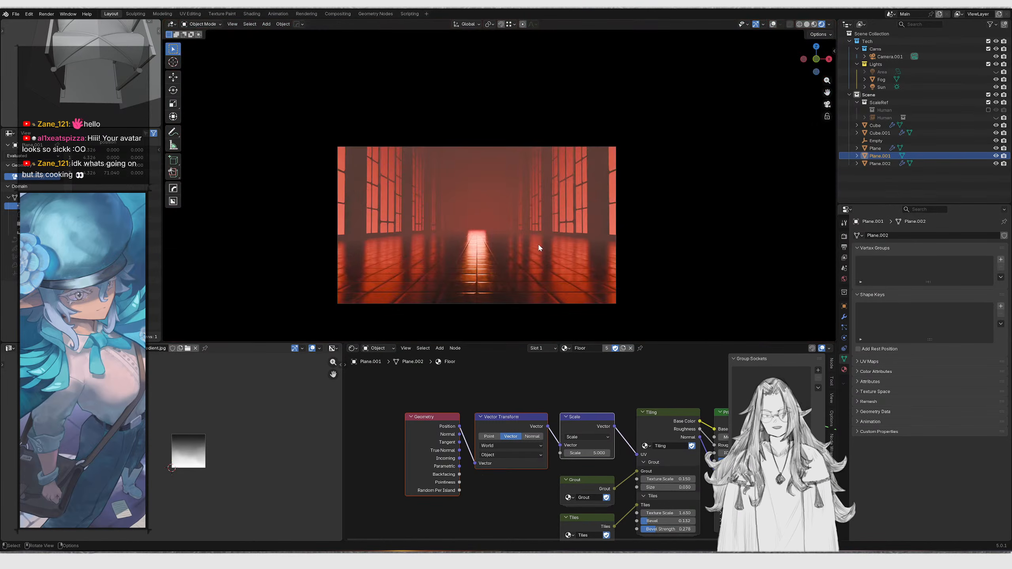
pyautogui.scroll(1, 539, 248)
pyautogui.hotkey('shift', '`')
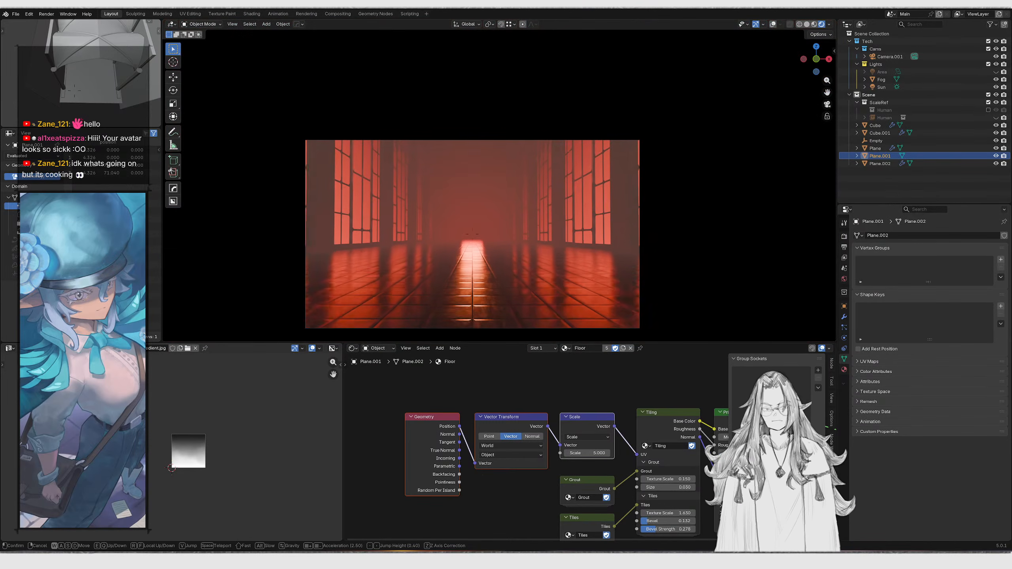
pyautogui.press('w')
pyautogui.press('w')
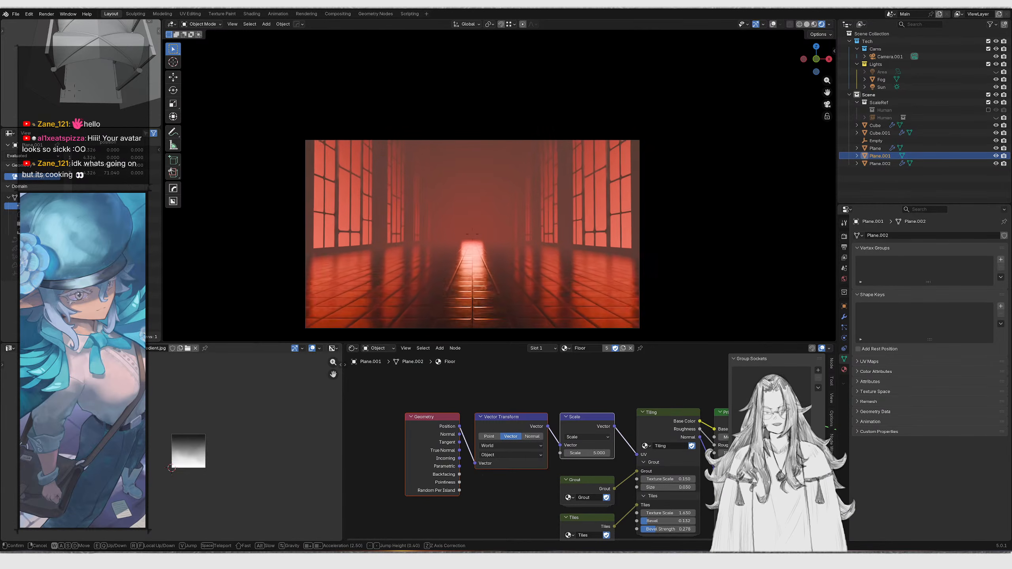
pyautogui.hotkey('shift', 'w')
pyautogui.press('w')
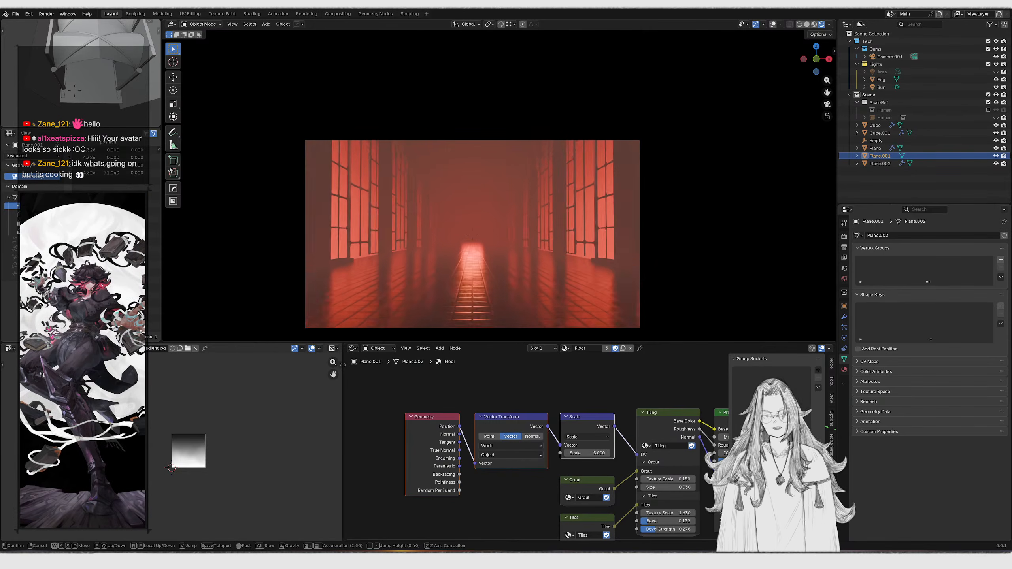
pyautogui.press('w')
pyautogui.rightClick(545, 235)
# Move the Sun light and hide it from the viewport
pyautogui.scroll(-2, 545, 235)
pyautogui.moveTo(545, 234)
pyautogui.mouseDown(button='middle')
pyautogui.moveTo(588, 230)
pyautogui.moveTo(506, 315)
pyautogui.mouseUp(button='middle')
pyautogui.scroll(-6, 545, 231)
pyautogui.press('z')
pyautogui.scroll(-2, 690, 204)
pyautogui.moveTo(702, 205)
pyautogui.mouseDown(button='middle')
pyautogui.moveTo(637, 204)
pyautogui.moveTo(452, 235)
pyautogui.mouseUp(button='middle')
pyautogui.click(772, 24)
pyautogui.moveTo(577, 215); pyautogui.dragTo(627, 191, button='middle')
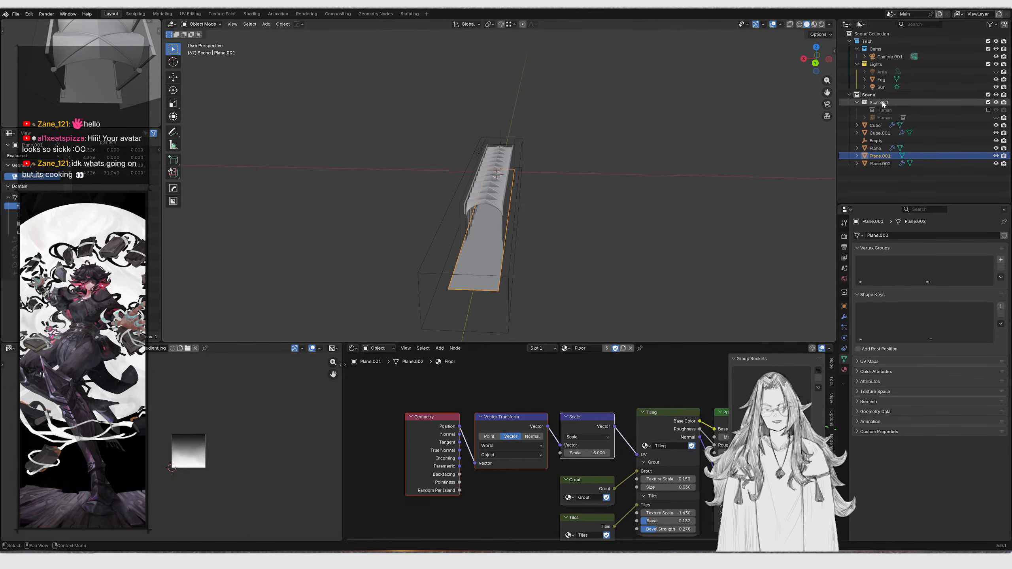
pyautogui.click(881, 87)
pyautogui.moveTo(621, 226); pyautogui.dragTo(350, 249, button='middle')
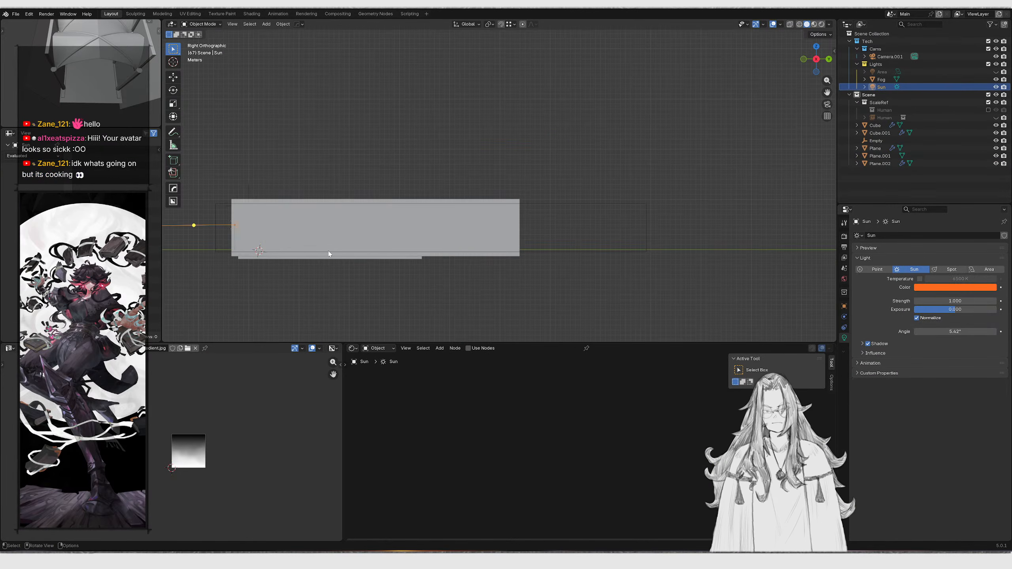
pyautogui.press('g')
pyautogui.click(668, 164)
pyautogui.click(996, 87)
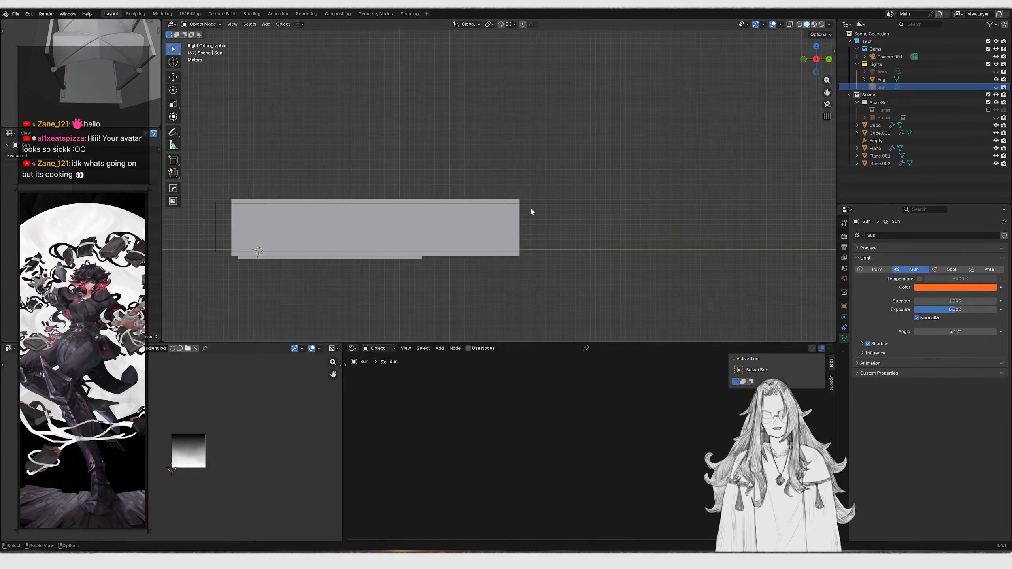
# Duplicate the emissive gradient plane
pyautogui.press('KP_0')
pyautogui.press('z')
pyautogui.scroll(1, 521, 188)
pyautogui.moveTo(547, 176); pyautogui.dragTo(490, 182, button='middle')
pyautogui.scroll(-4, 514, 182)
pyautogui.click(470, 183)
pyautogui.press('g')
pyautogui.rightClick(510, 147)
pyautogui.click(508, 170)
pyautogui.hotkey('shift', 'd')
pyautogui.press('r')
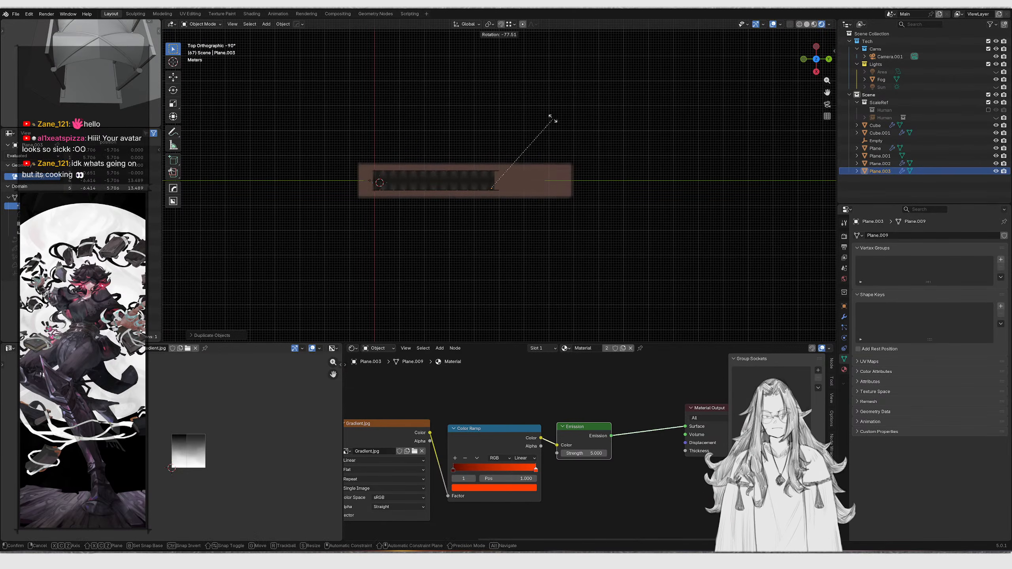
pyautogui.click(604, 157)
# Rotate the duplicate 90° about Z and move it along Y across the hall
pyautogui.moveTo(534, 219); pyautogui.dragTo(558, 185, button='middle')
pyautogui.scroll(2, 558, 186)
pyautogui.write('rz')
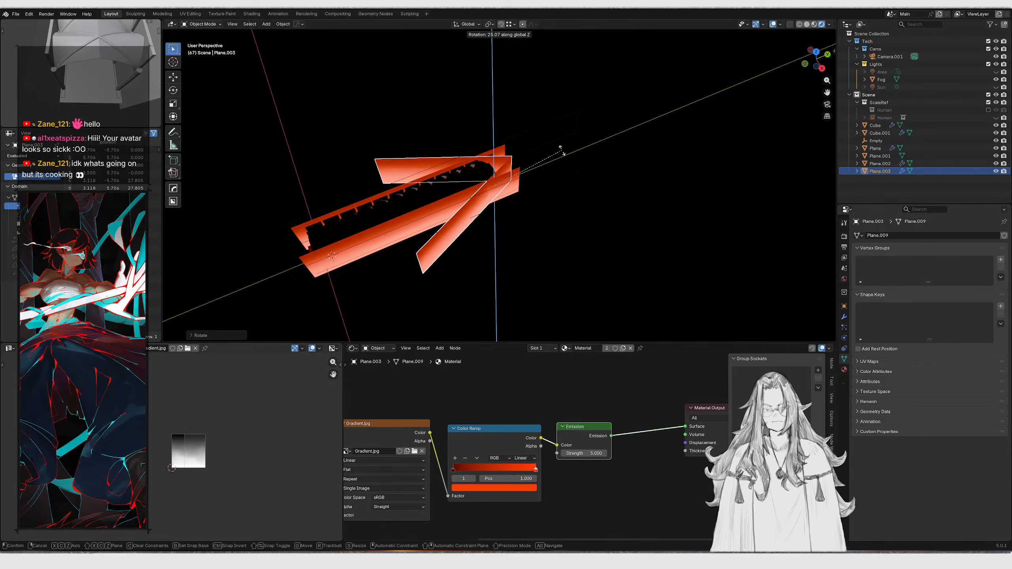
pyautogui.write('90')
pyautogui.click(592, 174)
pyautogui.press('g')
pyautogui.press('y')
pyautogui.click(529, 183)
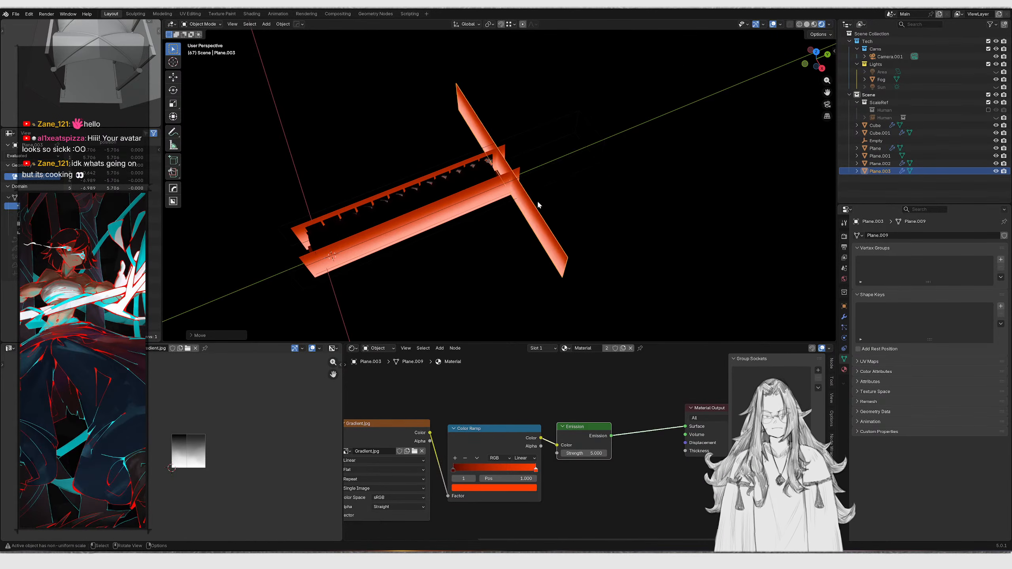
# Fly the camera to adjust the shot
pyautogui.press('KP_0')
pyautogui.hotkey('shift', '`')
pyautogui.press('w')
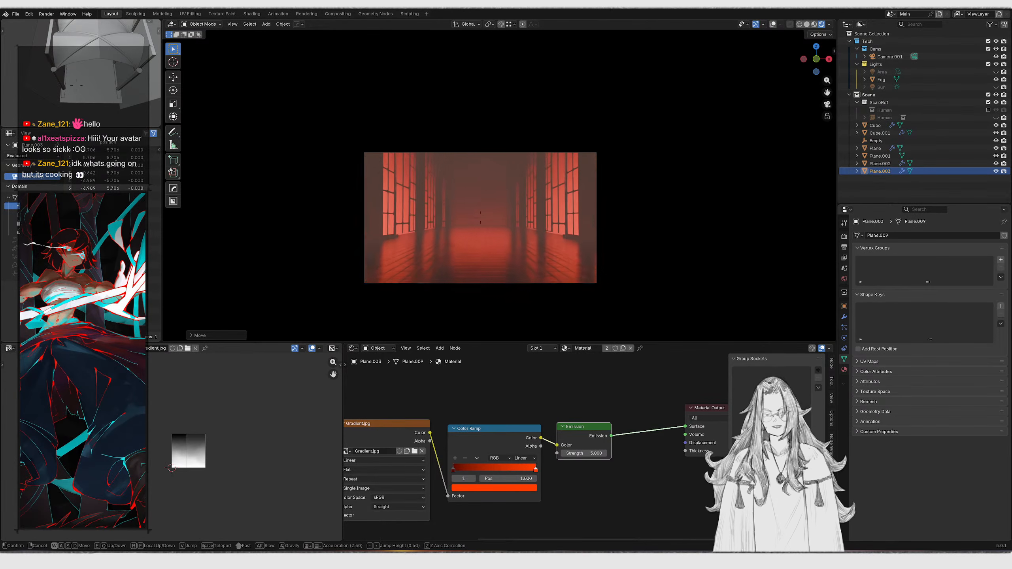
pyautogui.press('s')
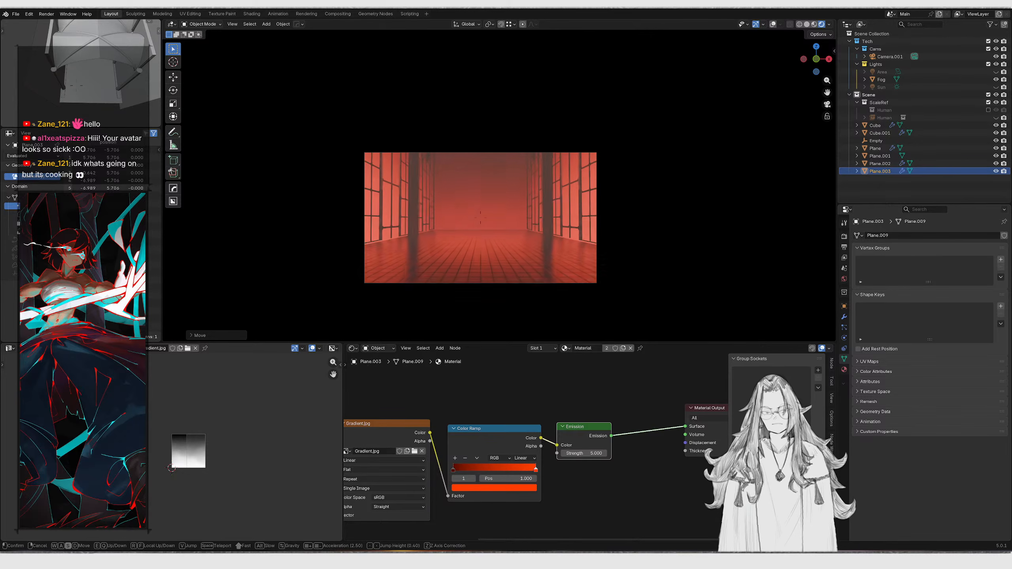
pyautogui.click(603, 149)
# Move the duplicated plane further along Y
pyautogui.moveTo(603, 148); pyautogui.dragTo(570, 179, button='middle')
pyautogui.press('g')
pyautogui.press('y')
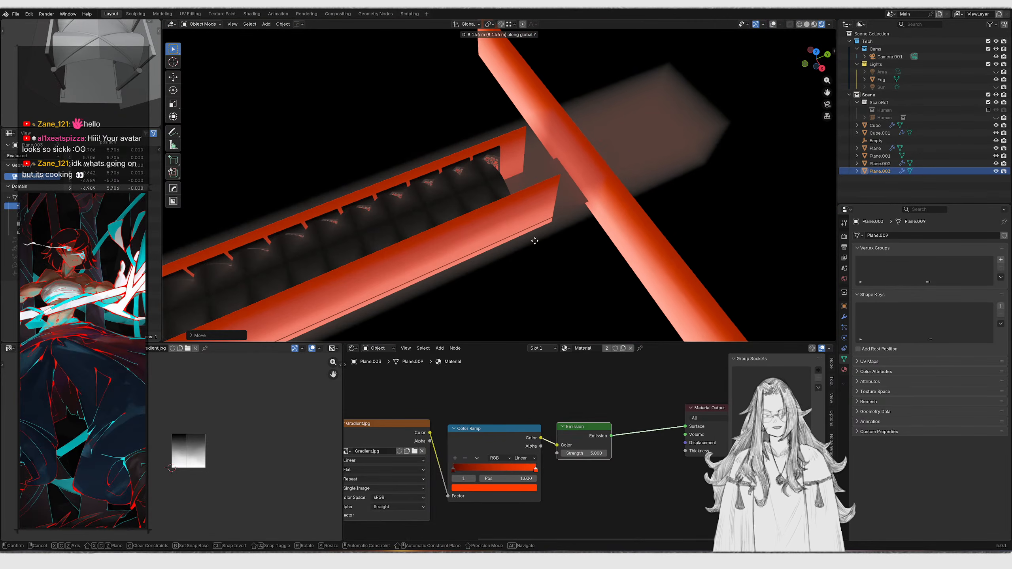
pyautogui.click(535, 240)
# Return to the camera view and undo the last edit
pyautogui.press('KP_0')
pyautogui.press('KP_0')
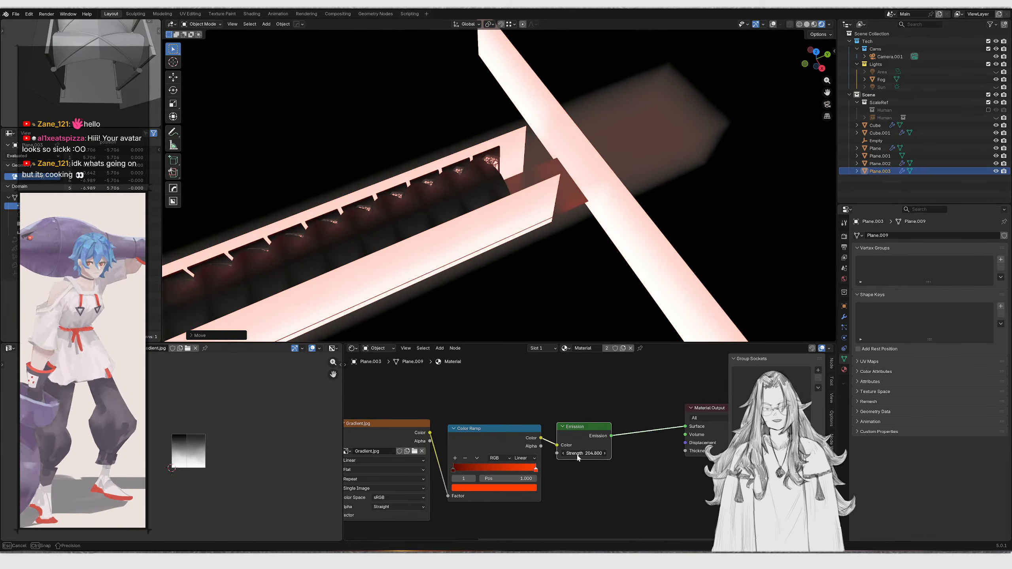
pyautogui.press('KP_0')
pyautogui.hotkey('ctrl', 'z')
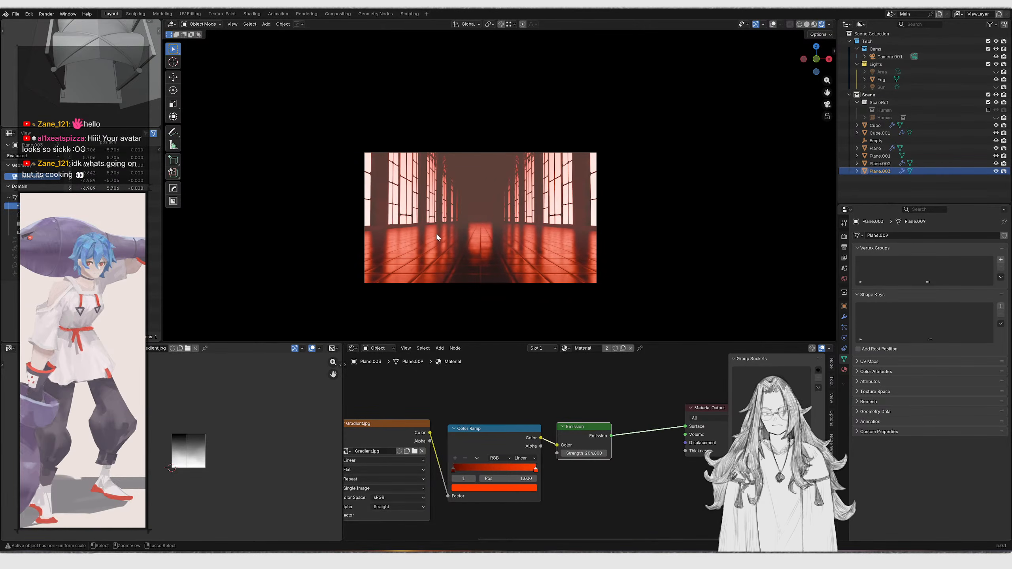
# Try scaling the duplicated plane along Z, then undo the recent changes
pyautogui.press('s')
pyautogui.press('z')
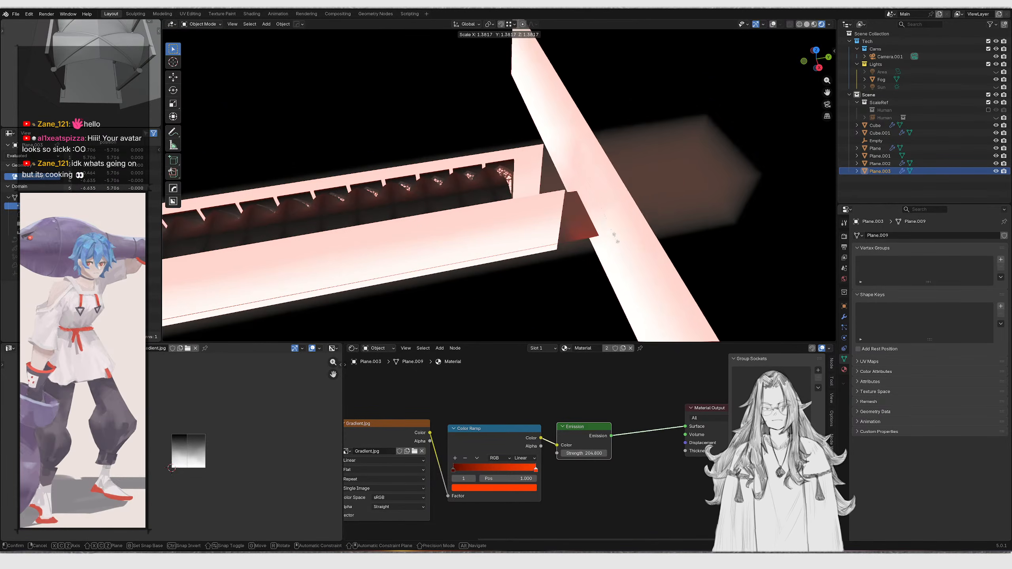
pyautogui.click(706, 268)
pyautogui.press('KP_0')
pyautogui.hotkey('ctrl', 'z')
pyautogui.hotkey('ctrl', 'z')
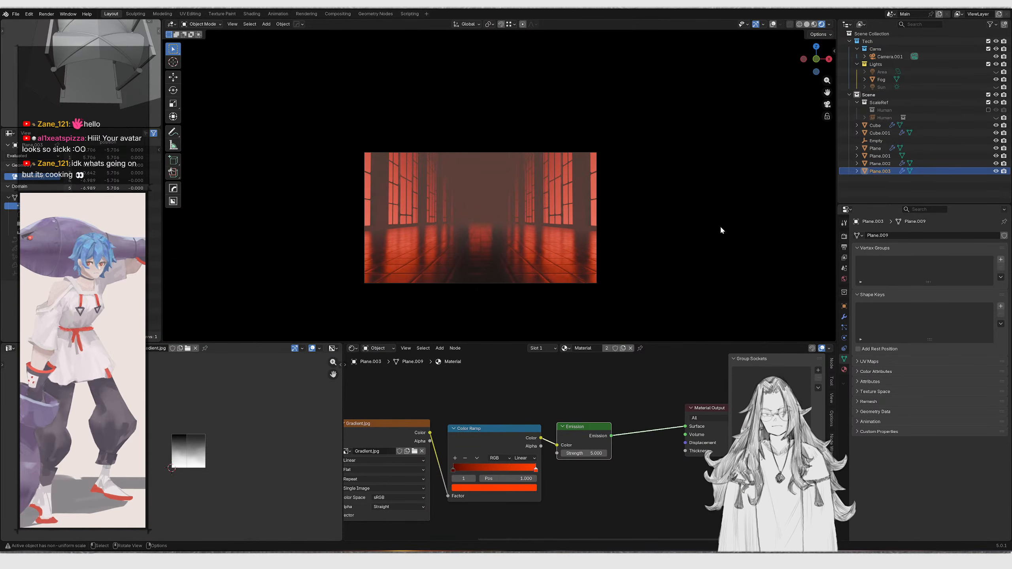
# Select the fog volume and try dragging its density higher, undoing the change
pyautogui.click(896, 79)
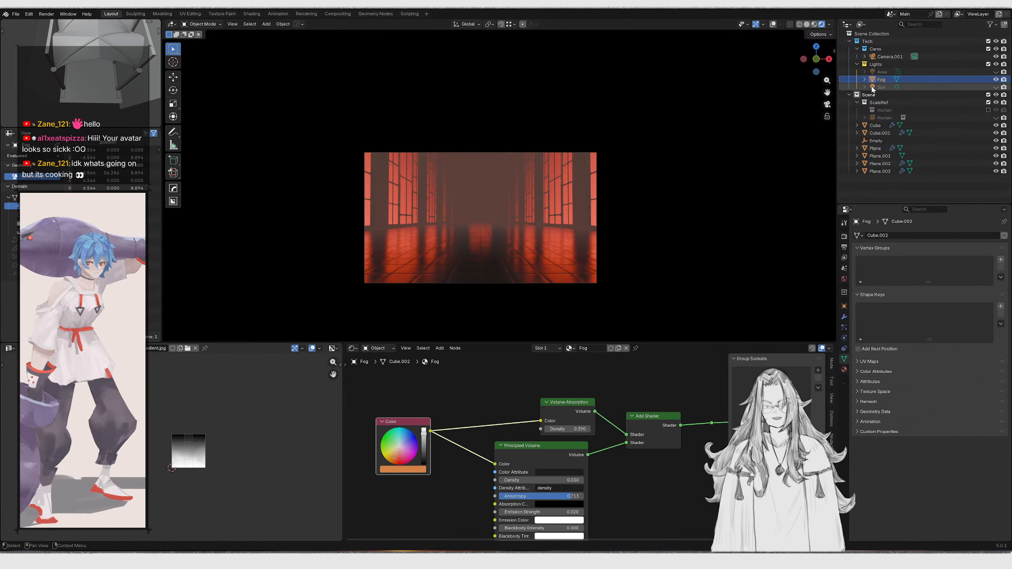
pyautogui.click(996, 72)
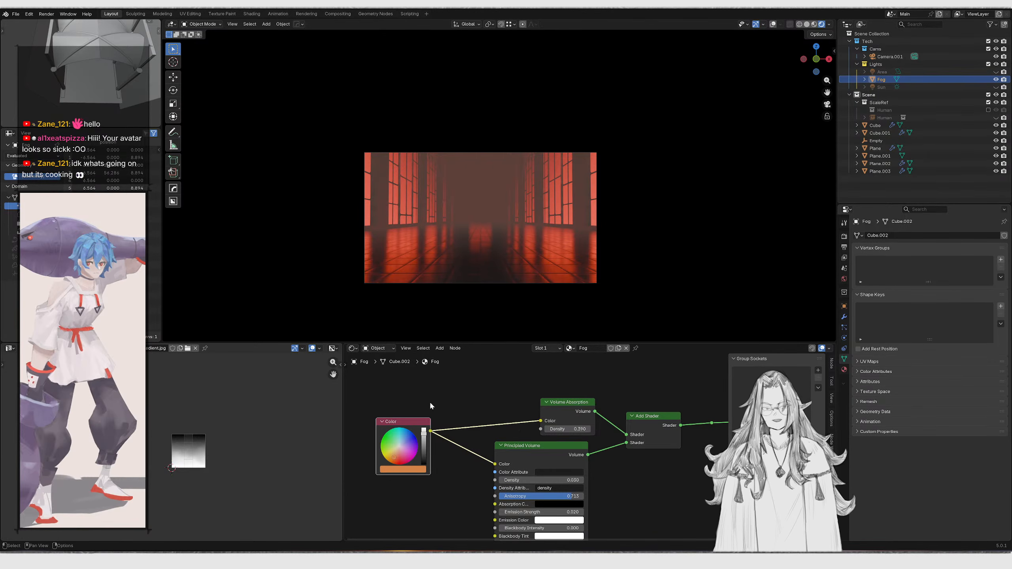
pyautogui.scroll(2, 435, 400)
pyautogui.scroll(1, 527, 456)
pyautogui.moveTo(566, 431); pyautogui.dragTo(606, 431)
pyautogui.hotkey('ctrl', 'z')
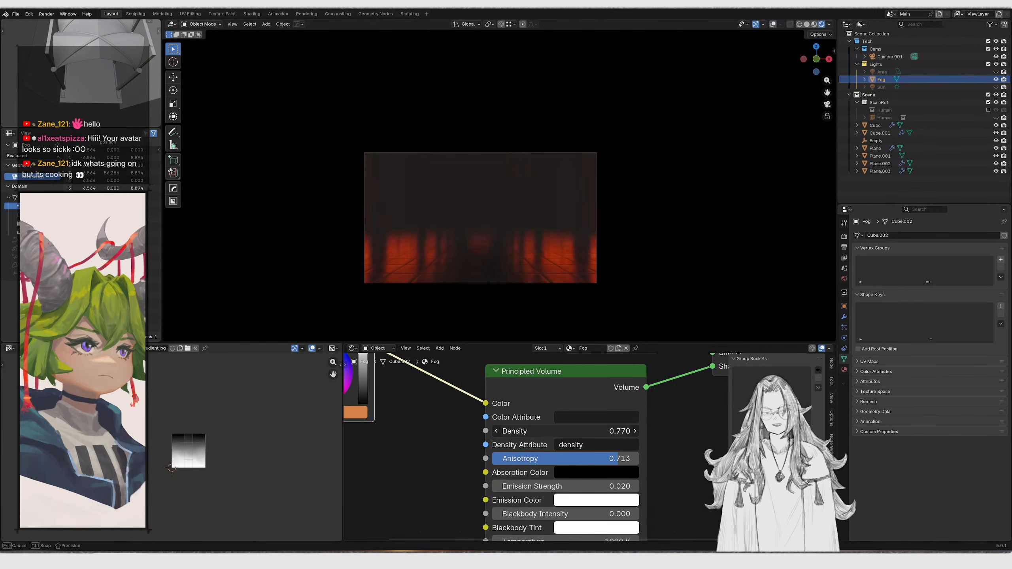
# Brighten the fog Color node's value slightly
pyautogui.moveTo(604, 434); pyautogui.dragTo(763, 467, button='middle')
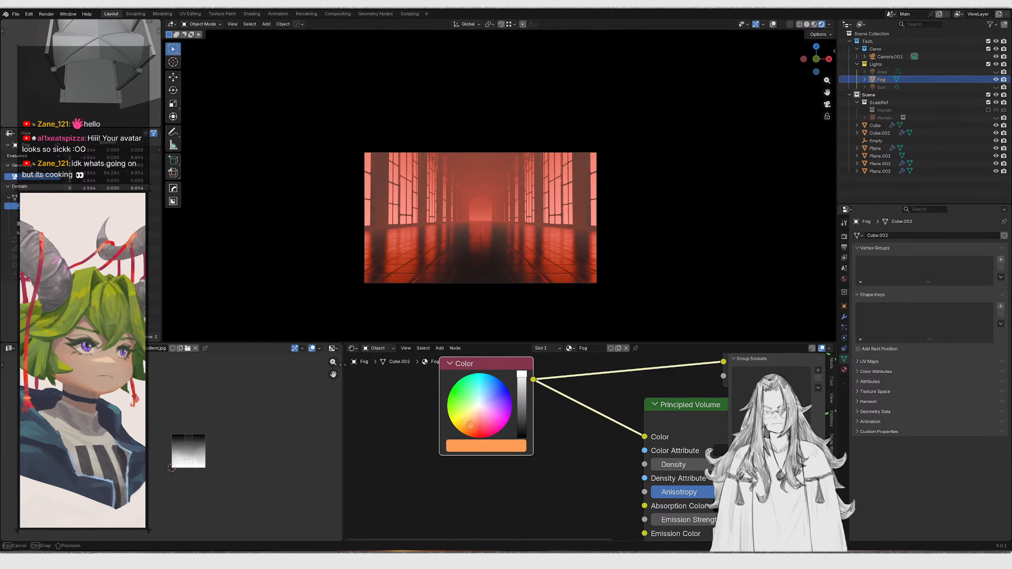
pyautogui.moveTo(521, 374); pyautogui.dragTo(521, 378)
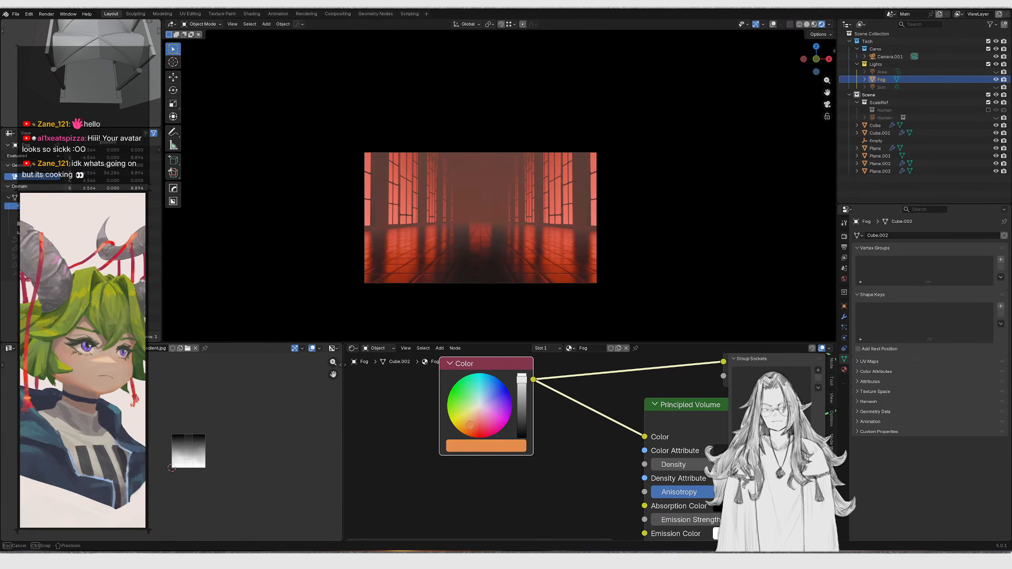
pyautogui.moveTo(547, 266)
pyautogui.mouseDown(button='middle')
pyautogui.moveTo(540, 255)
pyautogui.moveTo(550, 269)
pyautogui.mouseUp(button='middle')
pyautogui.press('KP_0')
pyautogui.hotkey('shift', '`')
pyautogui.press('w')
pyautogui.press('w')
pyautogui.rightClick(560, 276)
# Set the Volume Absorption density to 0
pyautogui.scroll(-3, 607, 467)
pyautogui.moveTo(630, 465); pyautogui.dragTo(468, 464, button='middle')
pyautogui.scroll(1, 535, 434)
pyautogui.scroll(1, 578, 436)
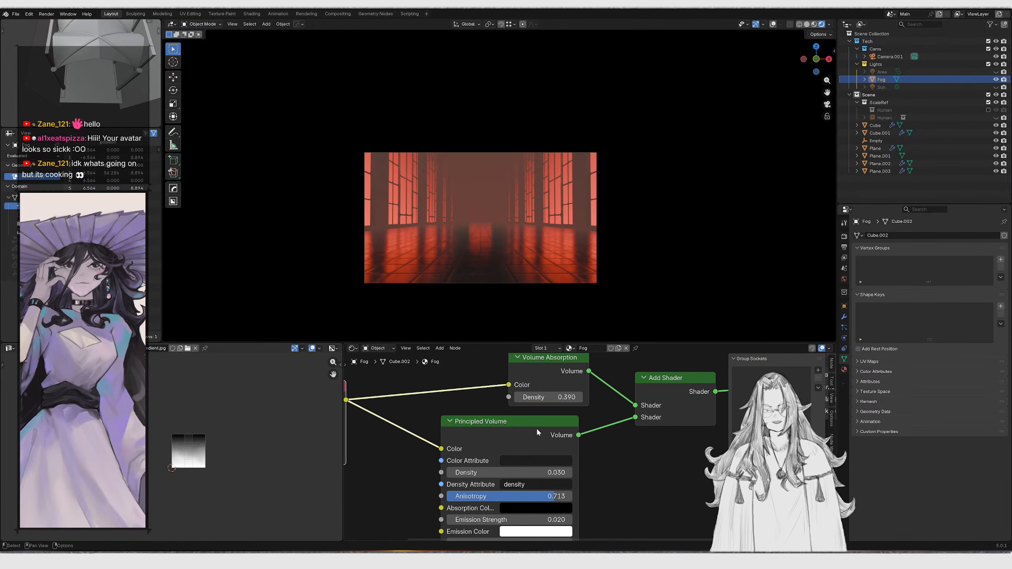
pyautogui.moveTo(548, 397)
pyautogui.mouseDown()
pyautogui.moveTo(590, 397)
pyautogui.moveTo(554, 397)
pyautogui.mouseUp()
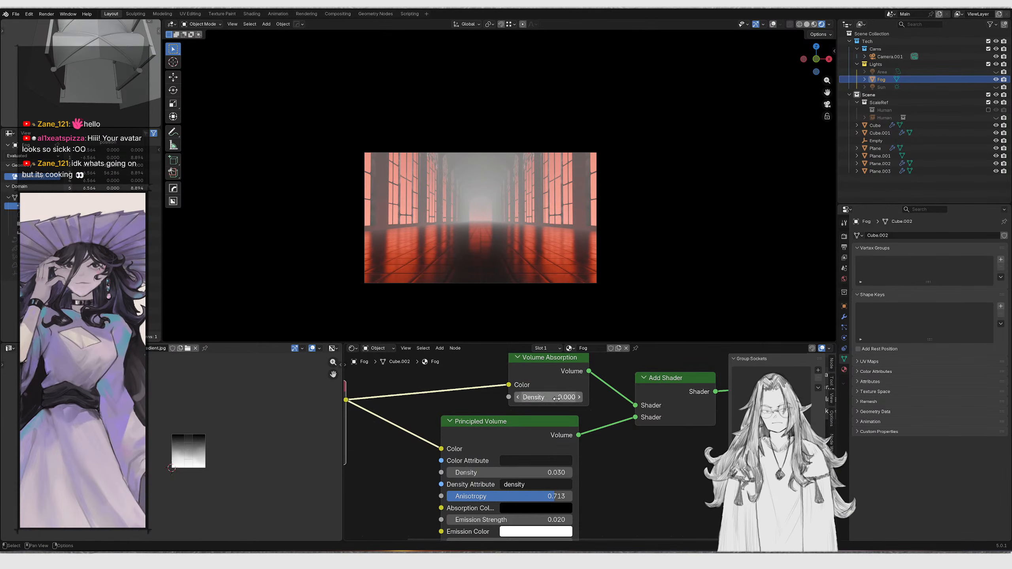
pyautogui.press('BackSpace')
pyautogui.doubleClick(555, 398)
pyautogui.write('0')
pyautogui.press('Return')
# Connect the fog Color node to the Principled Volume's Emission Color input as well
pyautogui.scroll(-3, 550, 462)
pyautogui.moveTo(350, 499); pyautogui.dragTo(454, 450, button='middle')
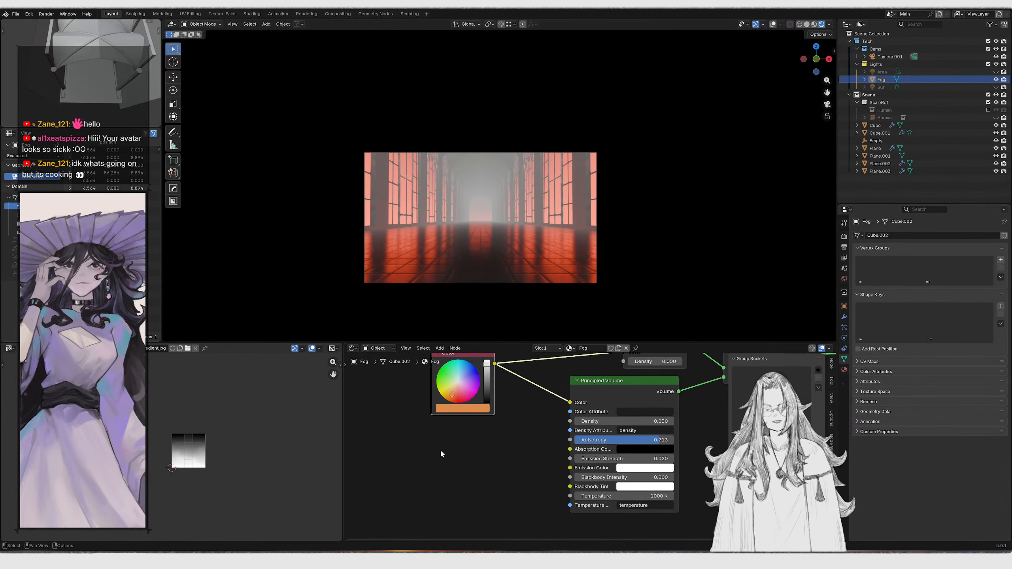
pyautogui.moveTo(492, 371); pyautogui.dragTo(590, 477)
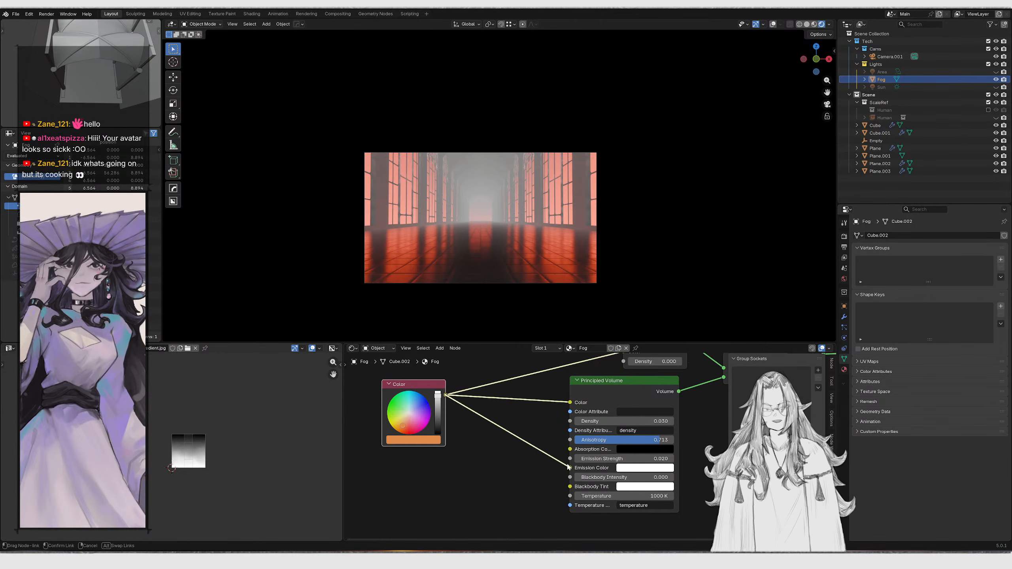
pyautogui.moveTo(571, 467); pyautogui.dragTo(571, 468)
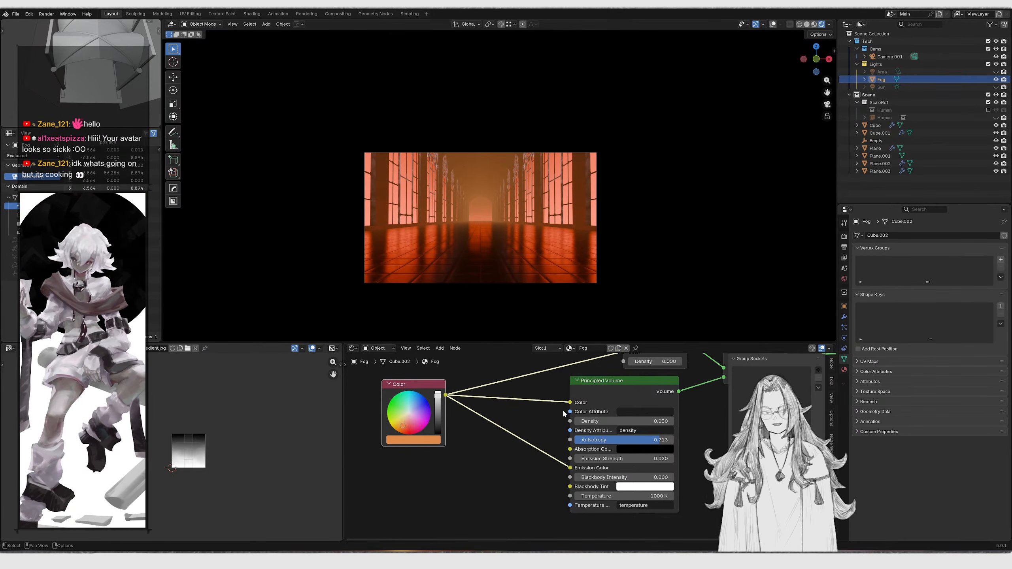
# Set the fog color to red on the color wheel and duplicate the Color node below it
pyautogui.click(407, 394)
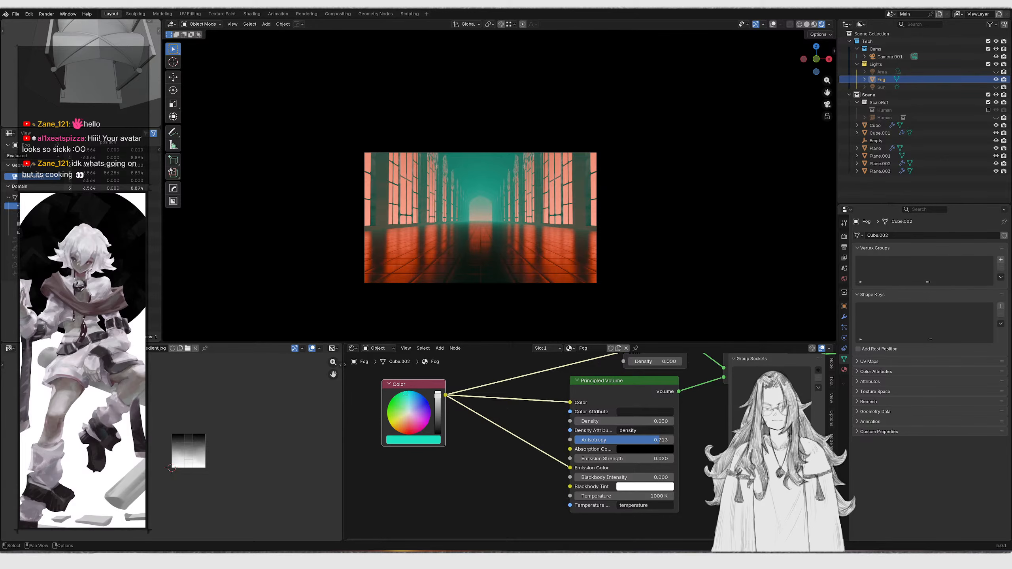
pyautogui.moveTo(414, 415); pyautogui.dragTo(407, 433)
pyautogui.hotkey('ctrl', 'c')
pyautogui.hotkey('ctrl', 'v')
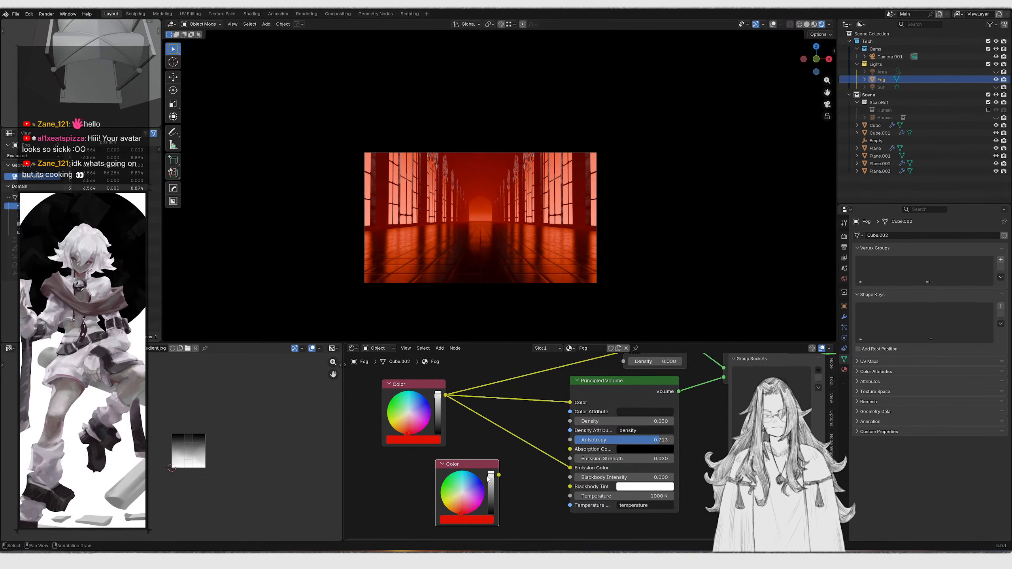
pyautogui.moveTo(464, 513); pyautogui.dragTo(473, 511)
pyautogui.moveTo(472, 464); pyautogui.dragTo(512, 443)
pyautogui.moveTo(539, 413); pyautogui.dragTo(482, 472, button='middle')
# Try raising the Volume Absorption density, then undo it
pyautogui.moveTo(598, 420); pyautogui.dragTo(663, 420)
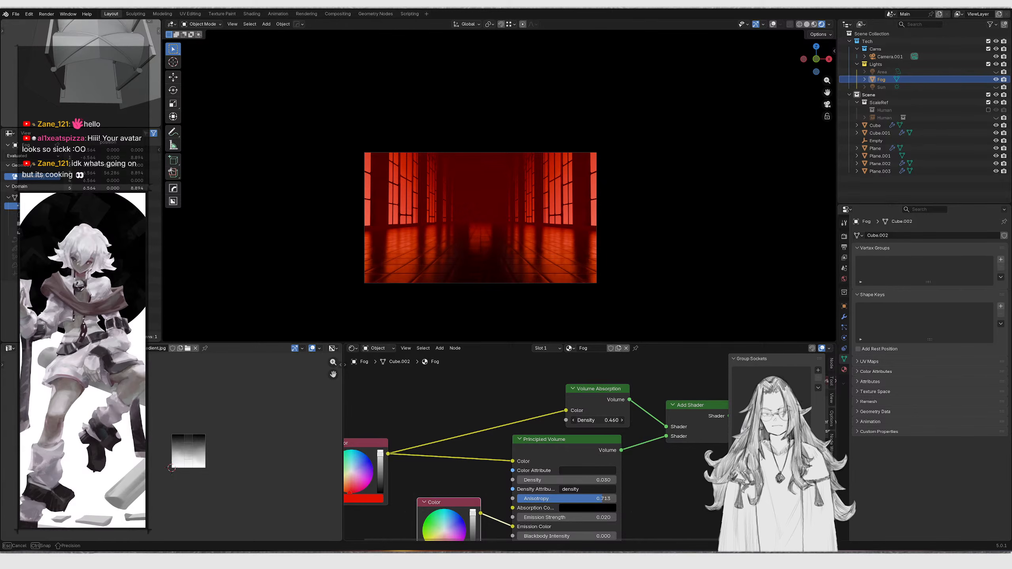
pyautogui.hotkey('ctrl', 'z')
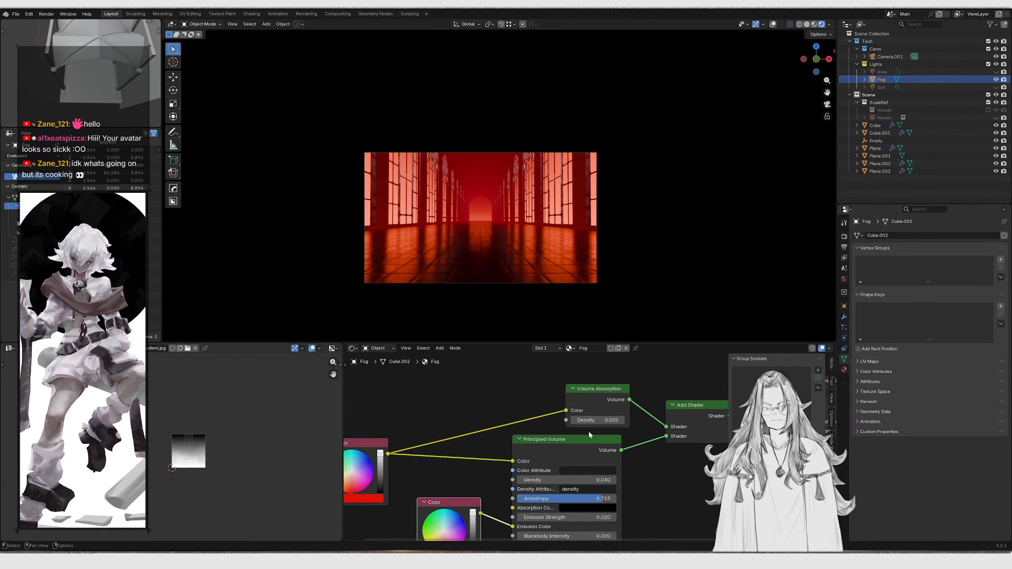
# Hide the fog volume and return to the camera view
pyautogui.moveTo(442, 205); pyautogui.dragTo(506, 220, button='middle')
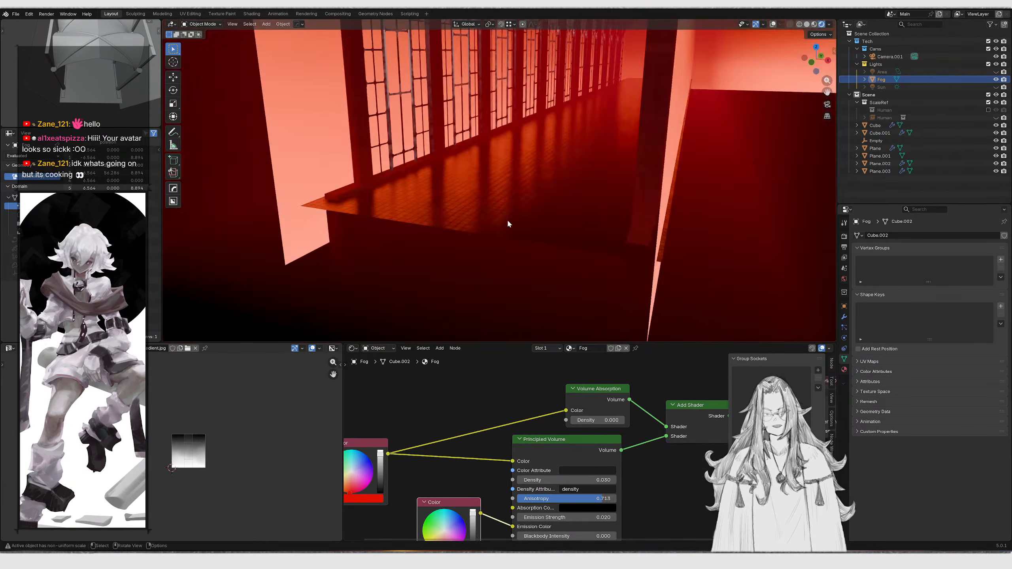
pyautogui.press('KP_0')
pyautogui.press('h')
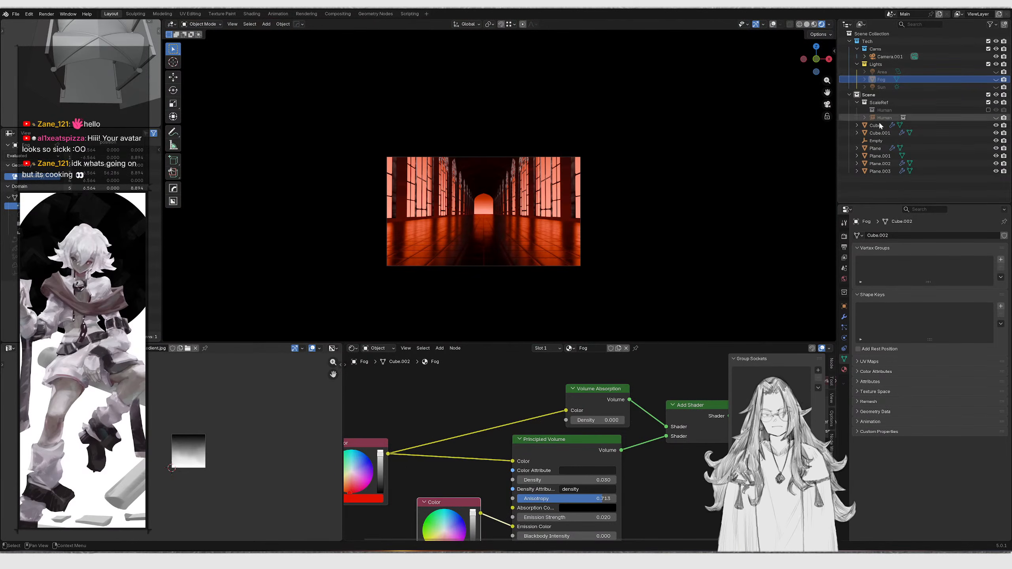
pyautogui.scroll(4, 568, 213)
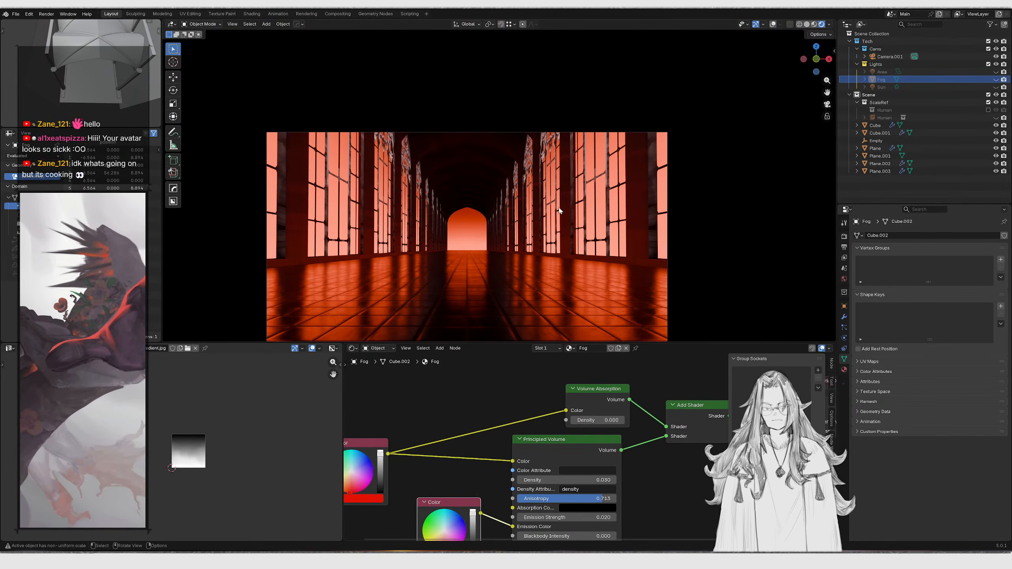
# Select the pillar object and connect its Pillars.jpg texture to the Pillar material's Emission Color
pyautogui.moveTo(564, 208); pyautogui.dragTo(566, 139, button='middle')
pyautogui.click(565, 136)
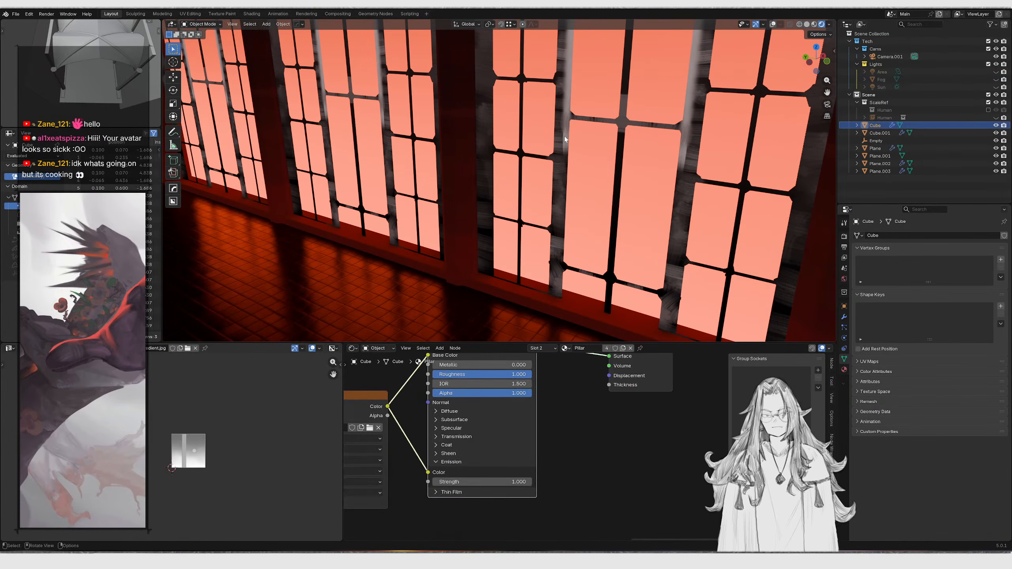
pyautogui.press('g')
pyautogui.rightClick(482, 306)
pyautogui.scroll(-5, 491, 512)
pyautogui.scroll(5, 562, 503)
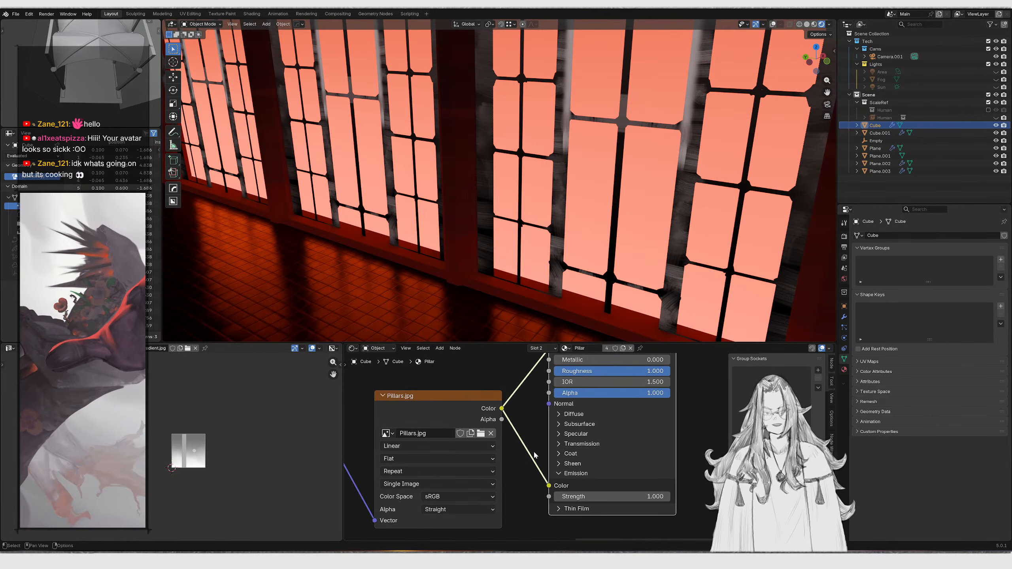
pyautogui.click(620, 486)
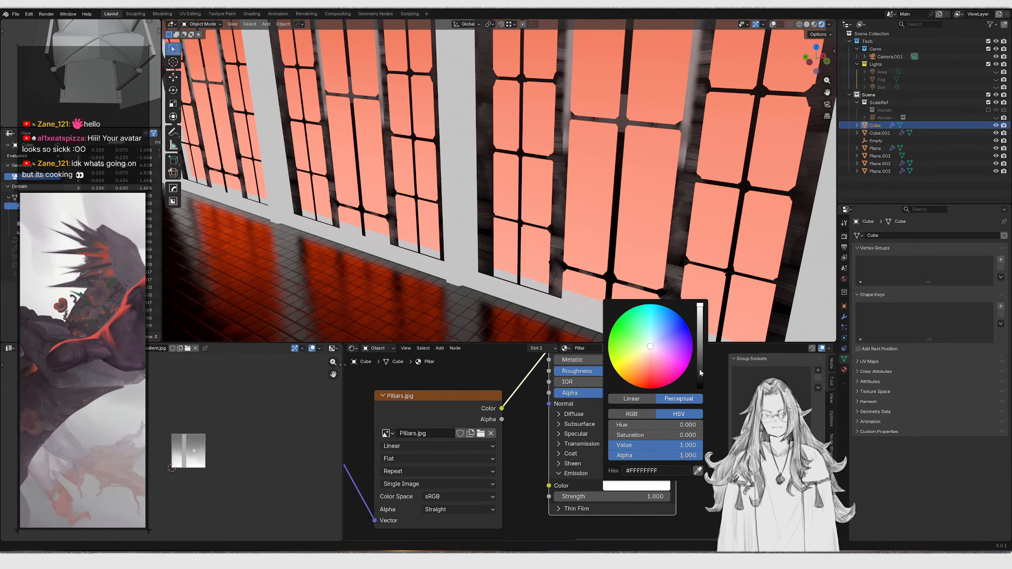
pyautogui.moveTo(501, 409); pyautogui.dragTo(548, 486)
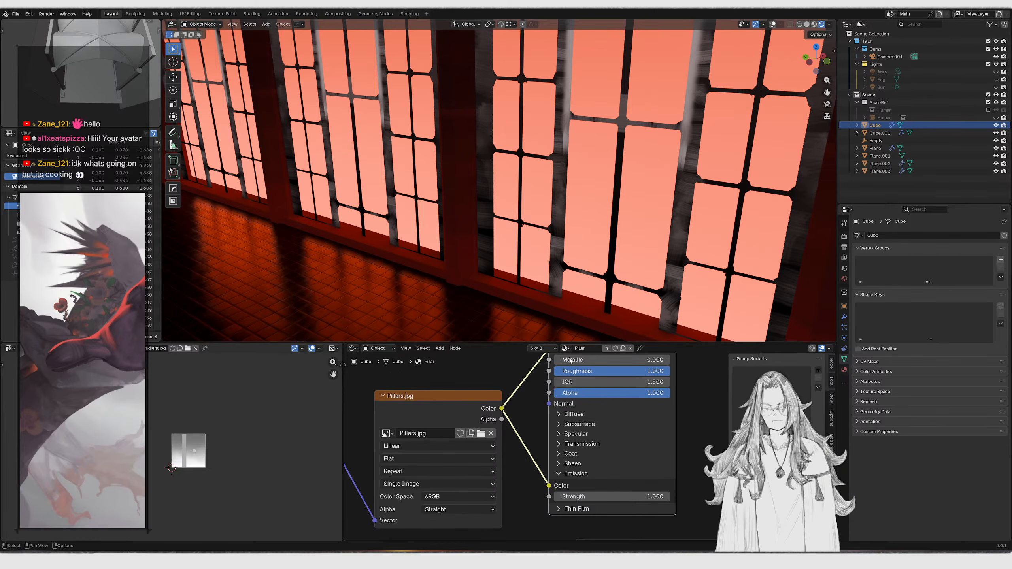
# Open the Window material and set its Emission Color to black
pyautogui.click(844, 317)
pyautogui.click(845, 370)
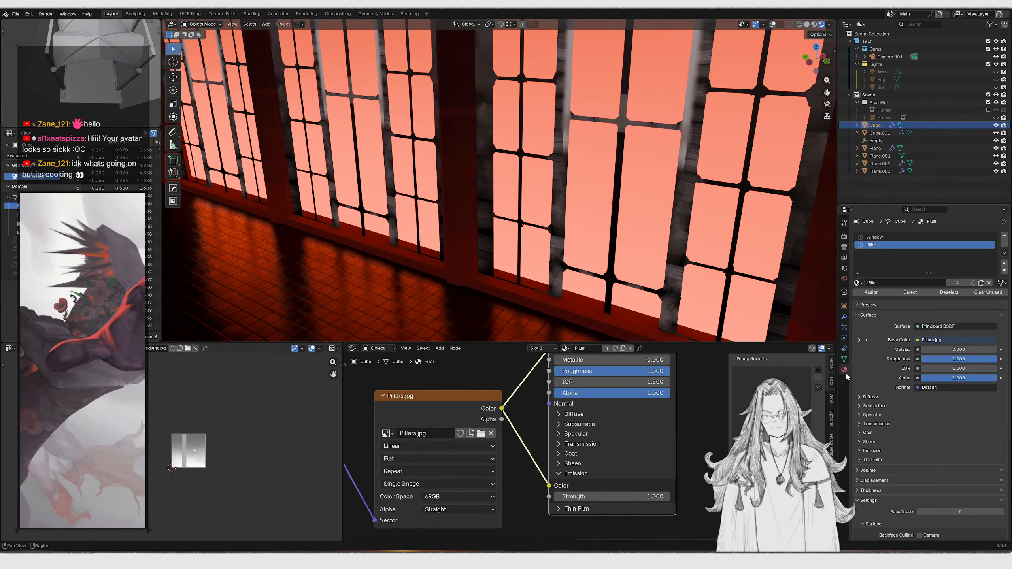
pyautogui.click(876, 237)
pyautogui.scroll(-1, 554, 451)
pyautogui.moveTo(689, 436); pyautogui.dragTo(388, 459, button='middle')
pyautogui.keyDown('ctrl'); pyautogui.moveTo(536, 407); pyautogui.dragTo(562, 437, button='right'); pyautogui.keyUp('ctrl')
pyautogui.hotkey('ctrl', 'z')
pyautogui.moveTo(618, 460); pyautogui.dragTo(507, 376, button='middle')
pyautogui.scroll(3, 507, 376)
pyautogui.keyDown('ctrl'); pyautogui.moveTo(437, 498); pyautogui.dragTo(466, 451, button='right'); pyautogui.keyUp('ctrl')
pyautogui.moveTo(553, 487); pyautogui.dragTo(567, 475, button='middle')
pyautogui.click(593, 476)
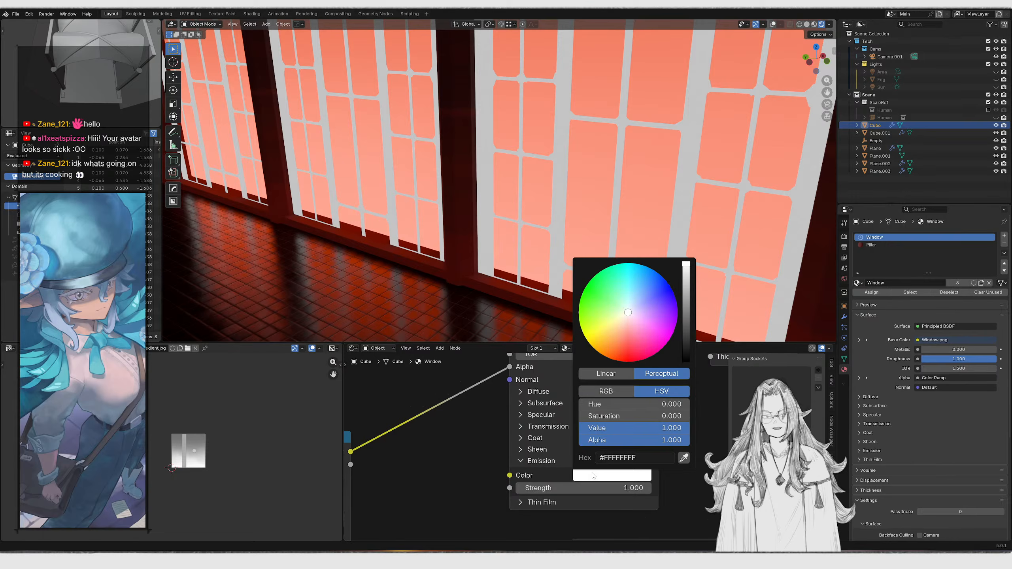
pyautogui.moveTo(686, 268); pyautogui.dragTo(686, 357)
# Fly the shot camera forward down the hall
pyautogui.press('KP_0')
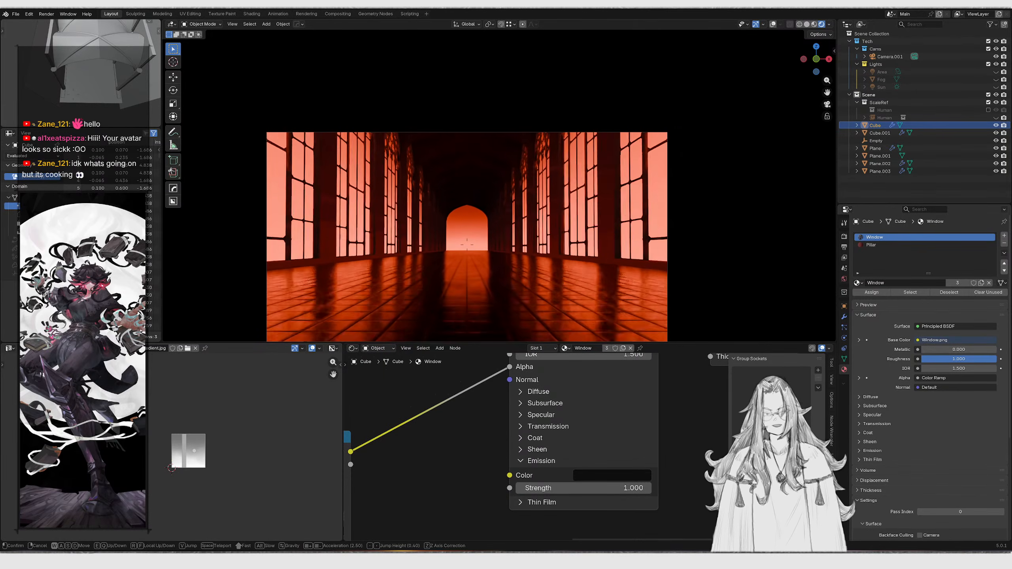
pyautogui.press('w')
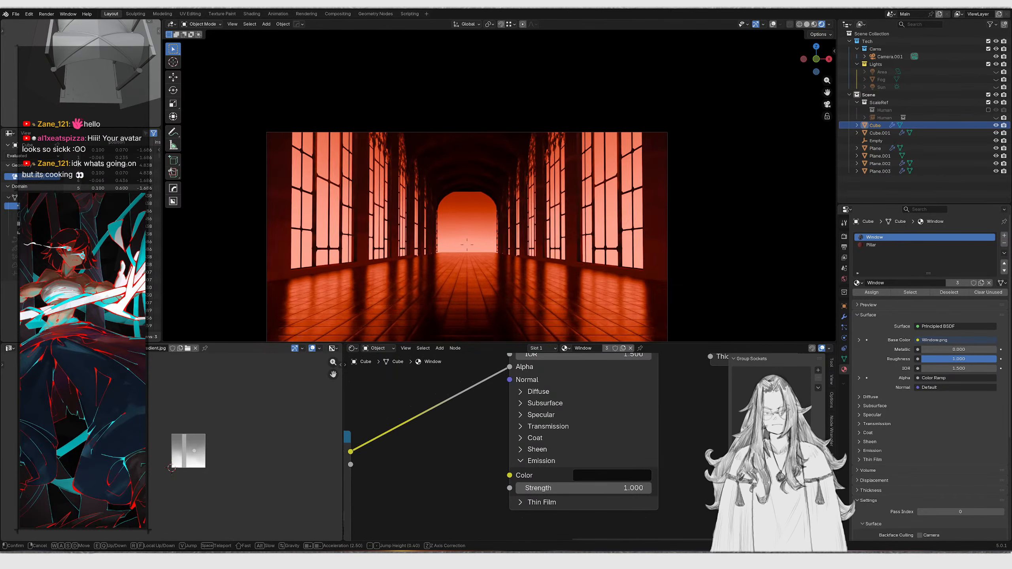
pyautogui.hotkey('shift', '`')
pyautogui.press('w')
pyautogui.click(450, 223)
# Select the shot camera and duplicate it in place
pyautogui.moveTo(452, 225); pyautogui.dragTo(739, 64, button='middle')
pyautogui.click(772, 25)
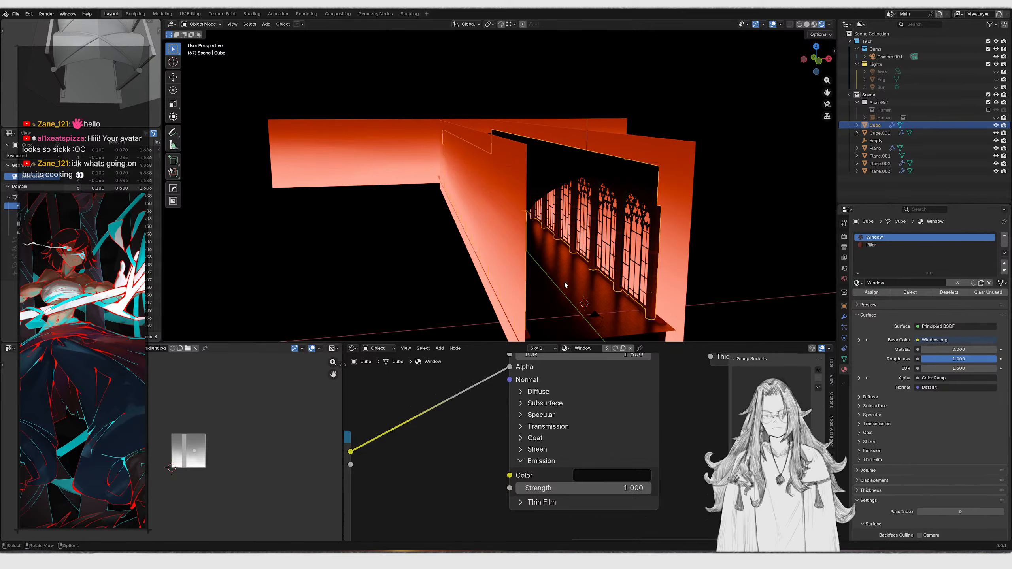
pyautogui.click(589, 311)
pyautogui.press('g')
pyautogui.rightClick(589, 310)
pyautogui.click(590, 312)
pyautogui.press('g')
pyautogui.rightClick(590, 300)
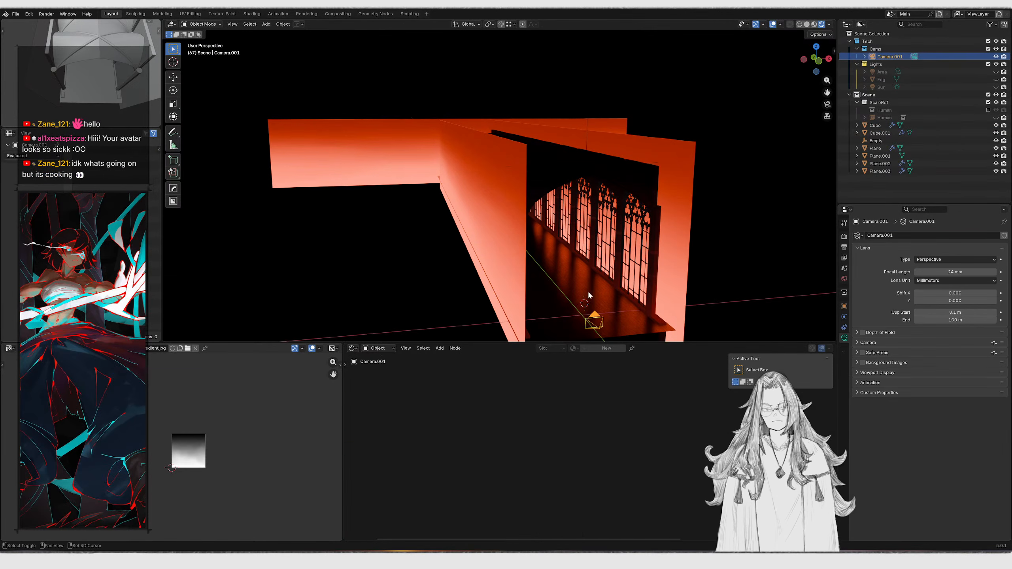
pyautogui.hotkey('shift', 'd')
pyautogui.click(592, 216)
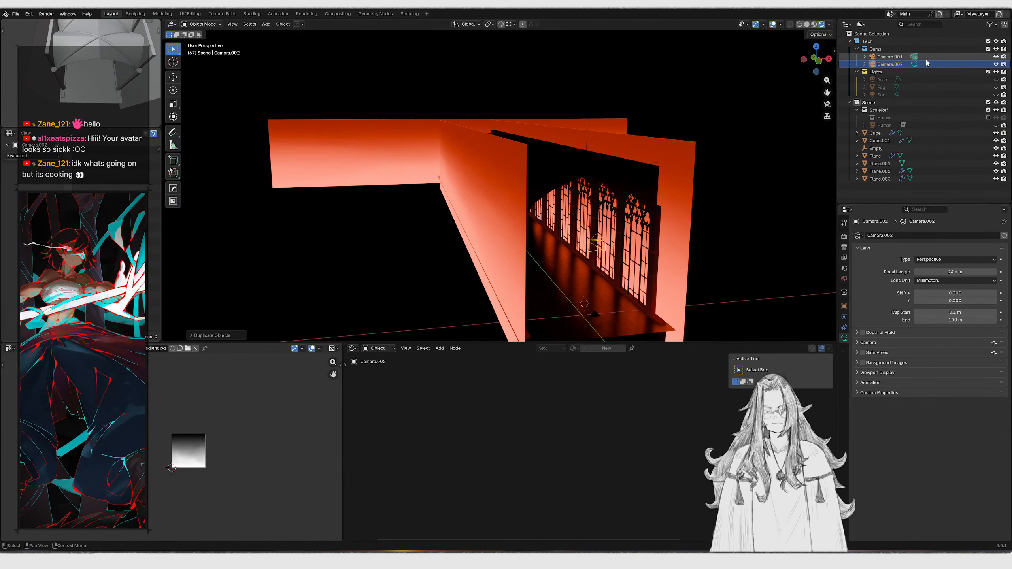
# Make the duplicate camera the active scene camera and view through it
pyautogui.click(915, 64)
pyautogui.press('KP_0')
pyautogui.press('r')
pyautogui.press('z')
pyautogui.rightClick(564, 211)
pyautogui.scroll(-1, 561, 210)
pyautogui.keyDown('shift'); pyautogui.moveTo(561, 205); pyautogui.dragTo(560, 176, button='middle'); pyautogui.keyUp('shift')
pyautogui.scroll(1, 560, 178)
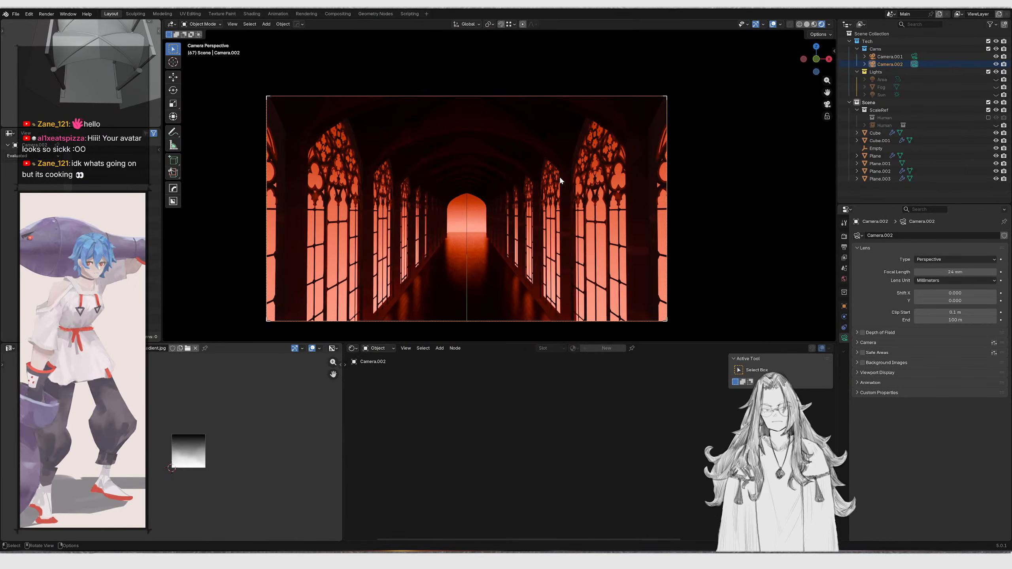
# Rotate the new camera 90° about Z to face the side windows
pyautogui.hotkey('shift', '`')
pyautogui.press('w')
pyautogui.press('w')
pyautogui.press('w')
pyautogui.press('w')
pyautogui.press('w')
pyautogui.rightClick(559, 176)
pyautogui.write('rz')
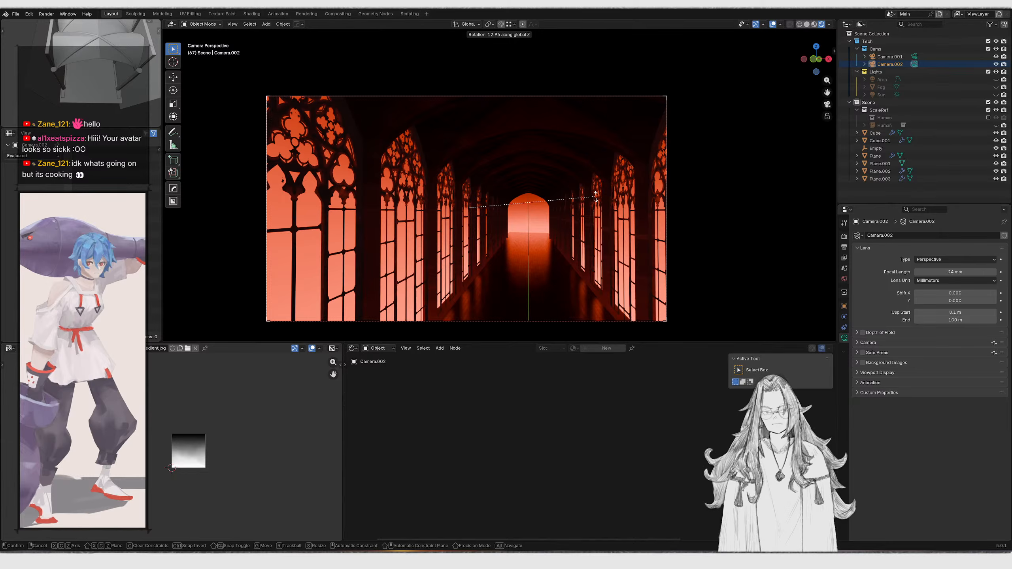
pyautogui.write('90')
pyautogui.press('Return')
# Fly the new camera toward the side wall to frame the gothic windows
pyautogui.press('g')
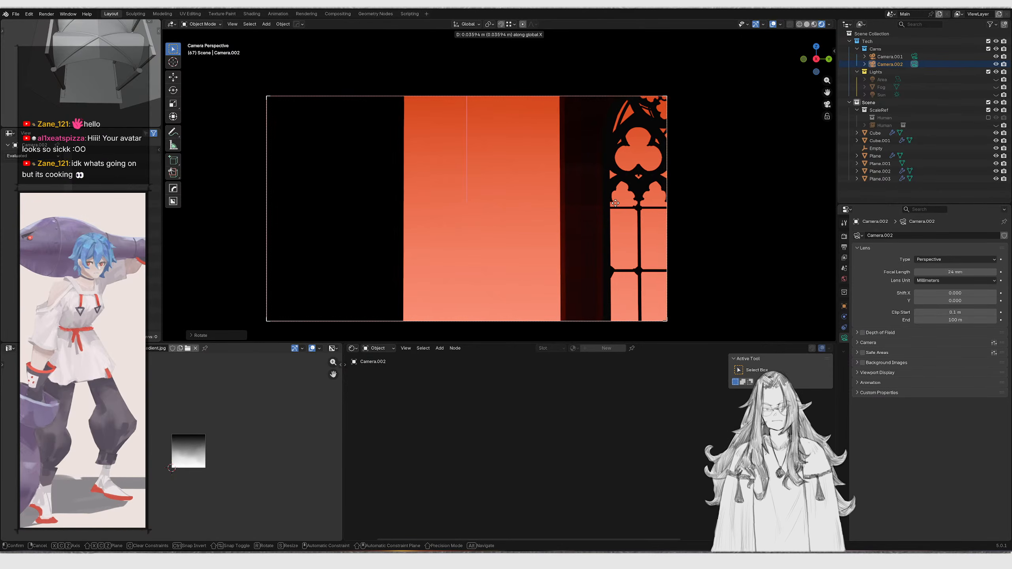
pyautogui.rightClick(614, 203)
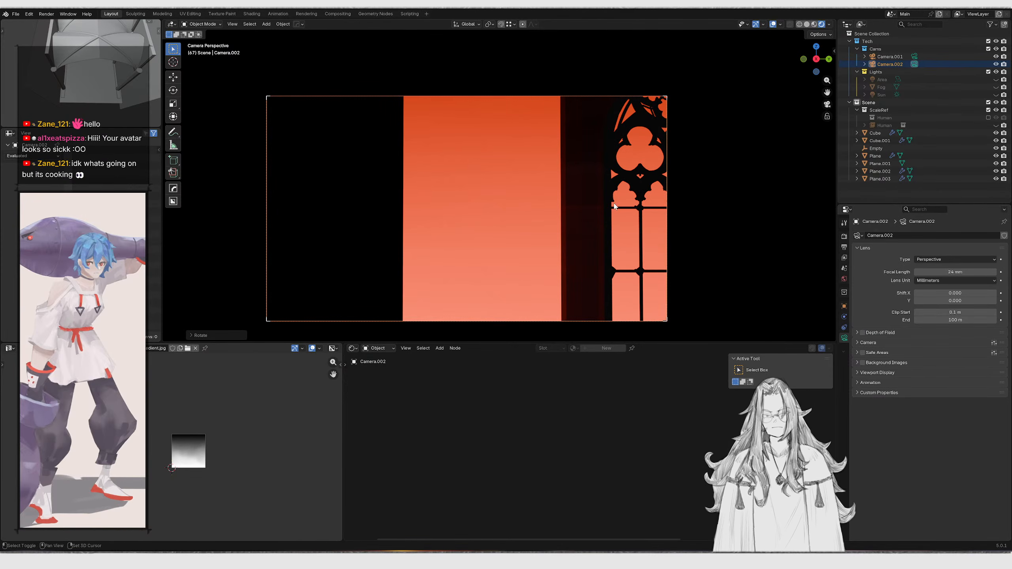
pyautogui.hotkey('shift', '`')
pyautogui.press('d')
pyautogui.press('s')
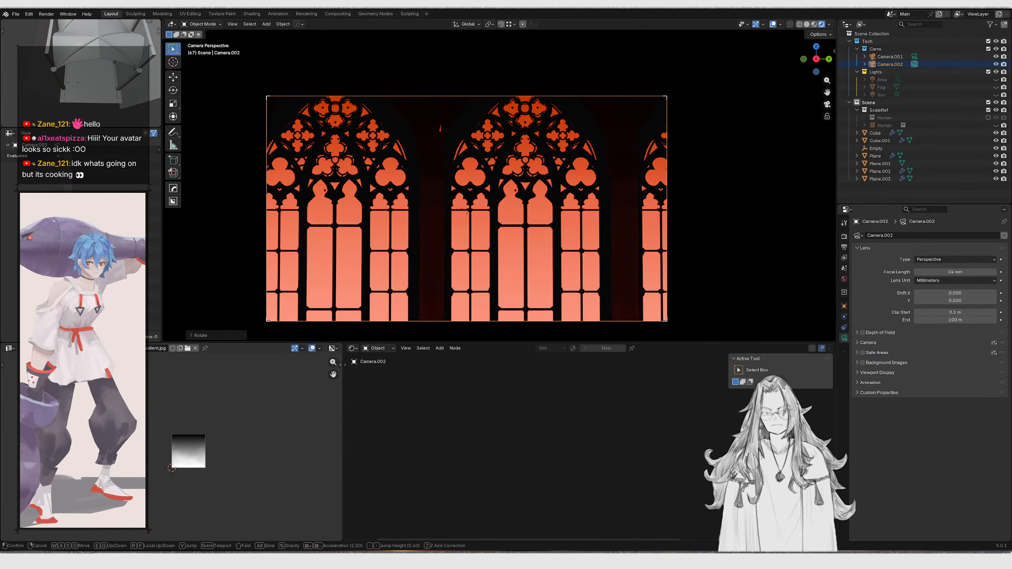
pyautogui.press('w')
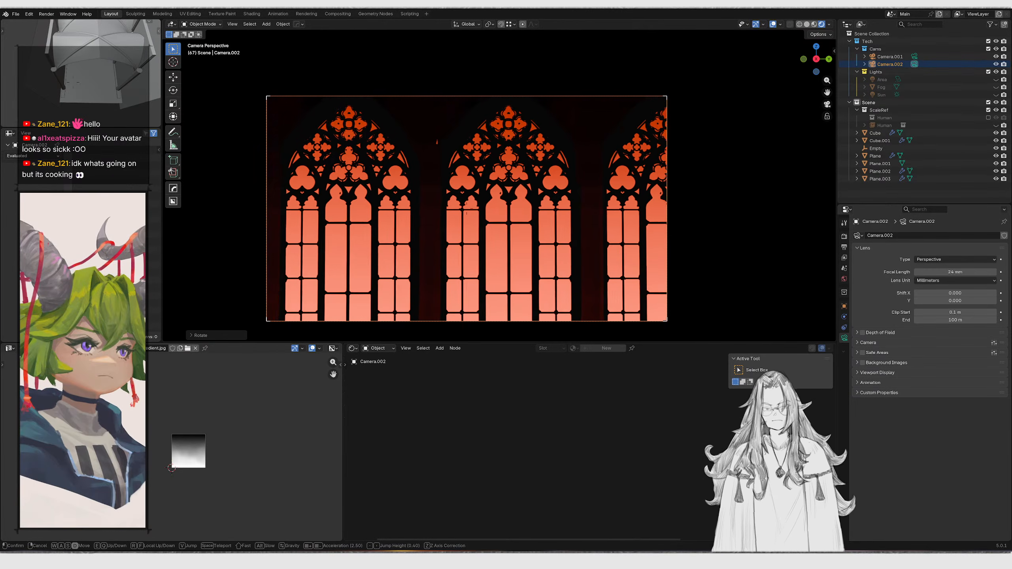
pyautogui.press('d')
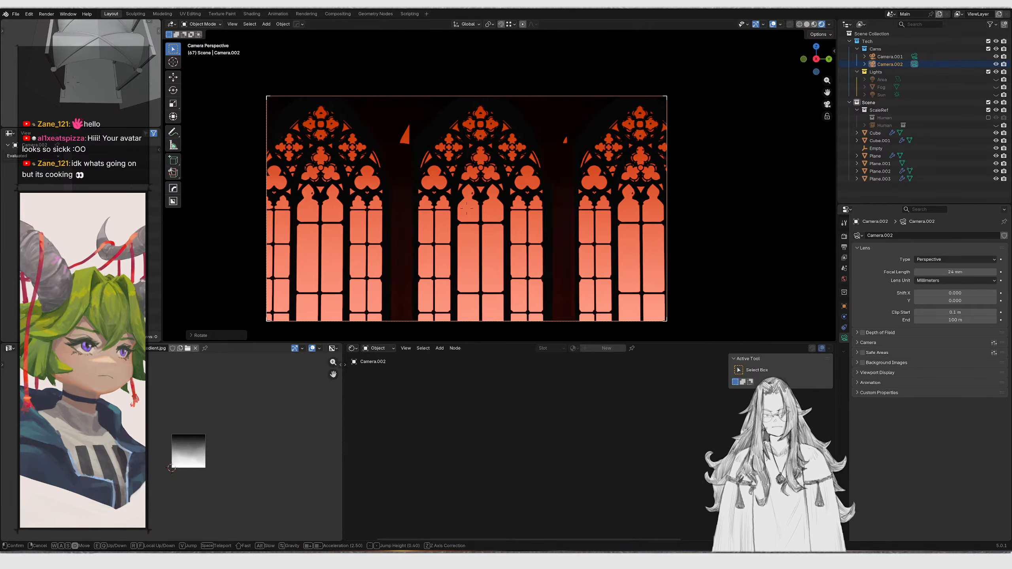
pyautogui.press('e')
pyautogui.press('s')
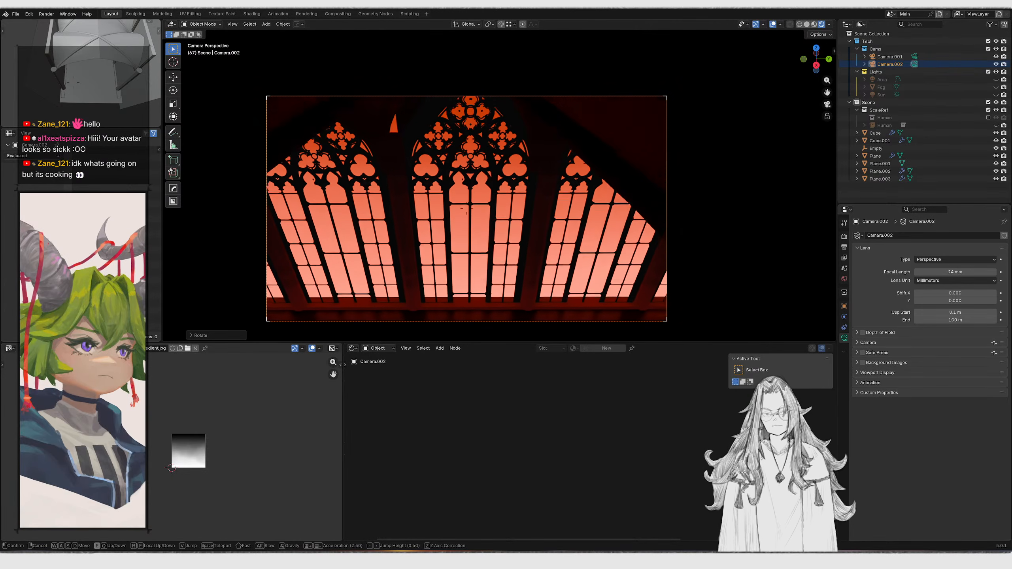
pyautogui.press('w')
pyautogui.press('s')
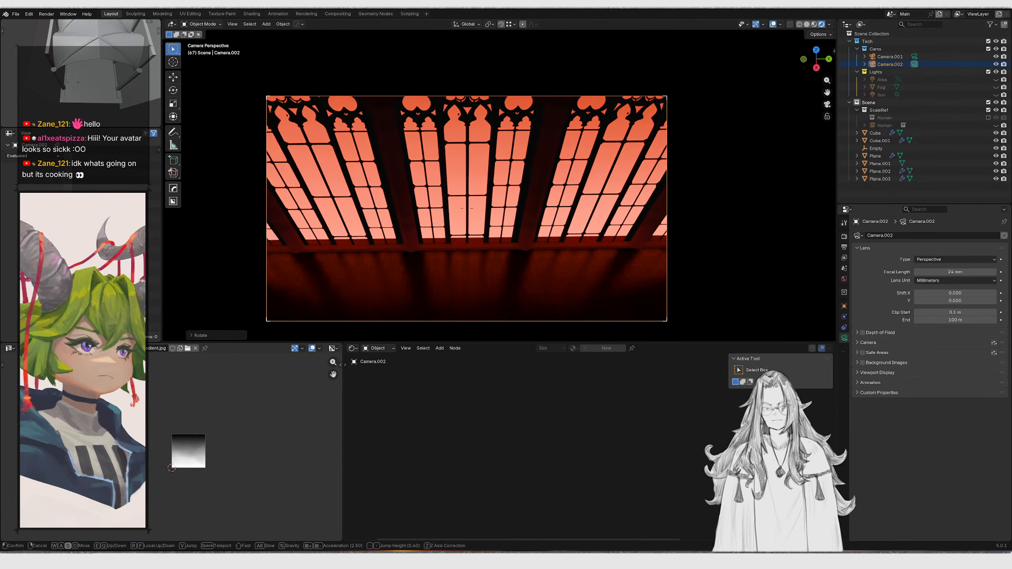
pyautogui.press('w')
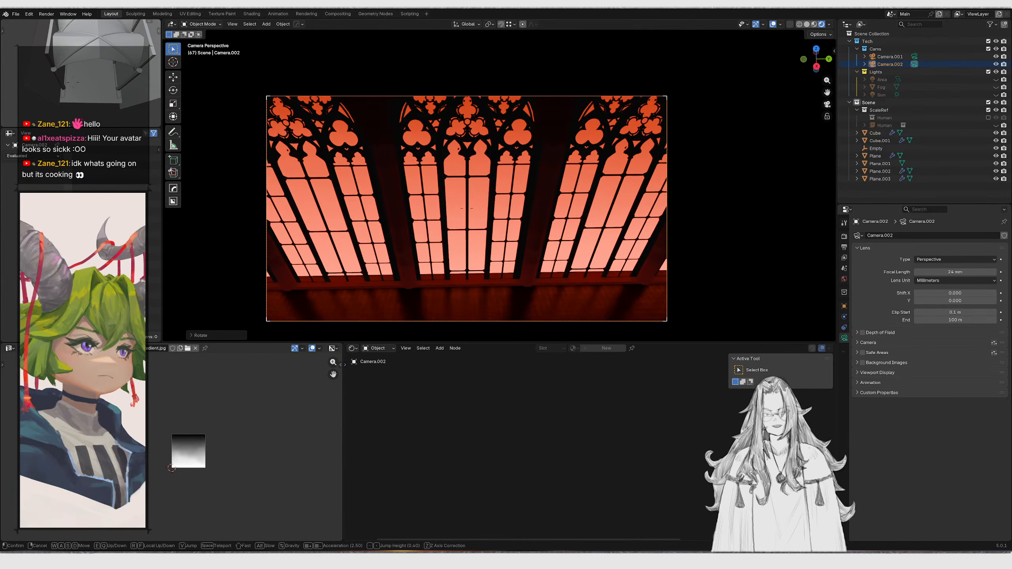
pyautogui.click(614, 205)
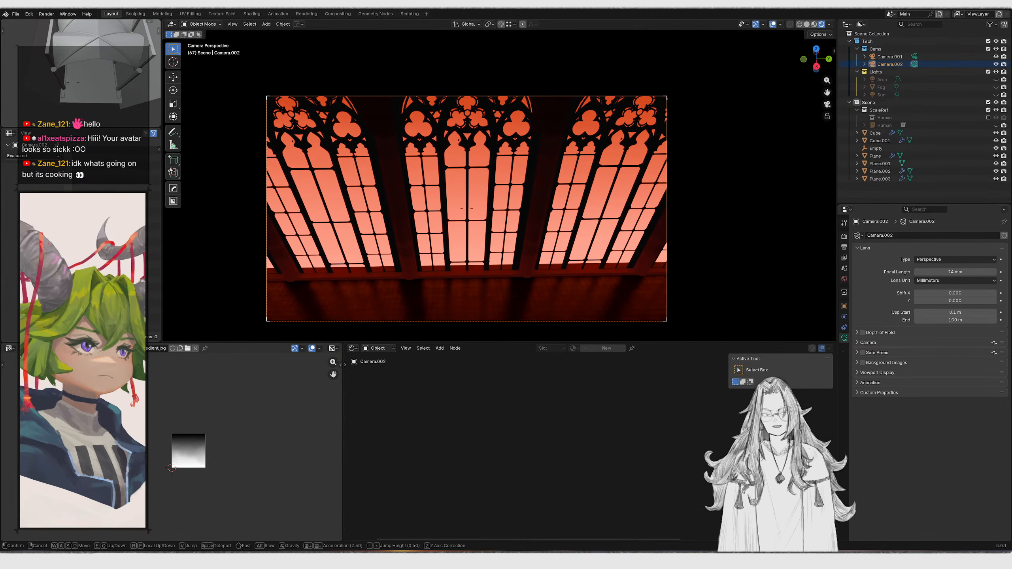
# Fly the camera to tilt up toward the window tracery and return to the camera view
pyautogui.press('q')
pyautogui.press('q')
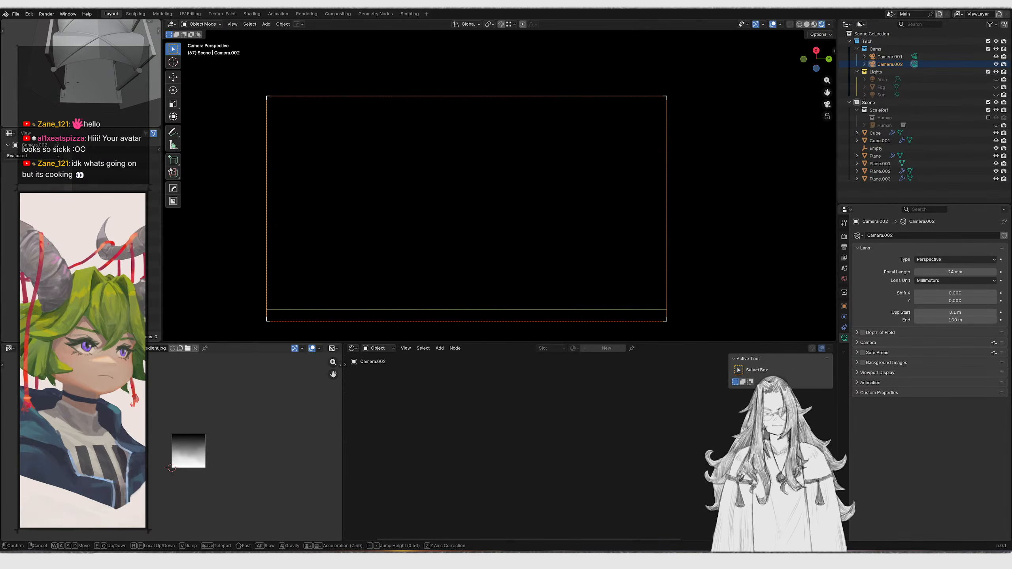
pyautogui.press('e')
pyautogui.press('e')
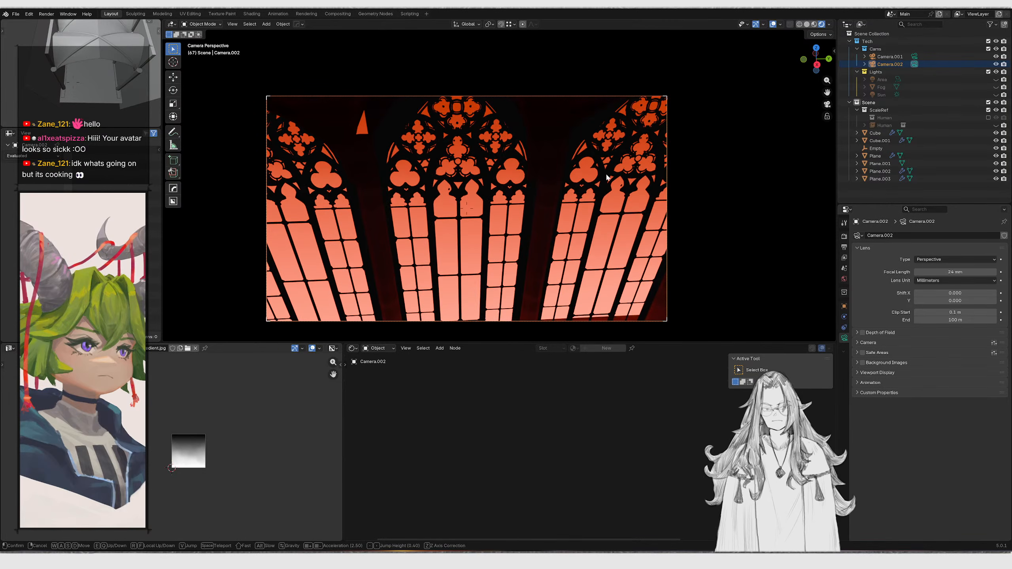
pyautogui.press('s')
pyautogui.click(577, 159)
pyautogui.moveTo(577, 159); pyautogui.dragTo(555, 206, button='middle')
pyautogui.scroll(5, 577, 158)
pyautogui.press('KP_0')
# Fly the camera back to a low shot looking down the length of the hall
pyautogui.hotkey('shift', '`')
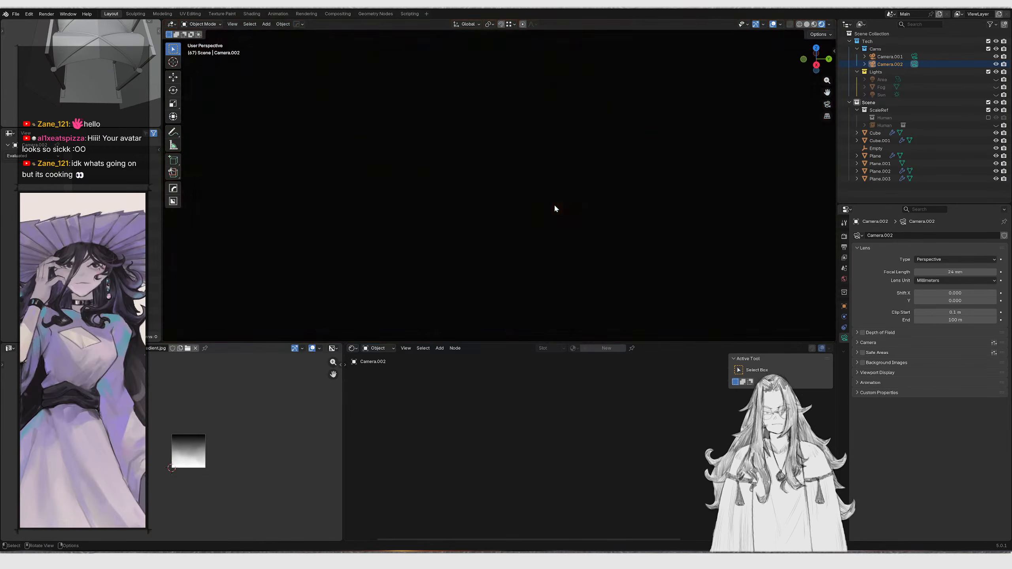
pyautogui.press('w')
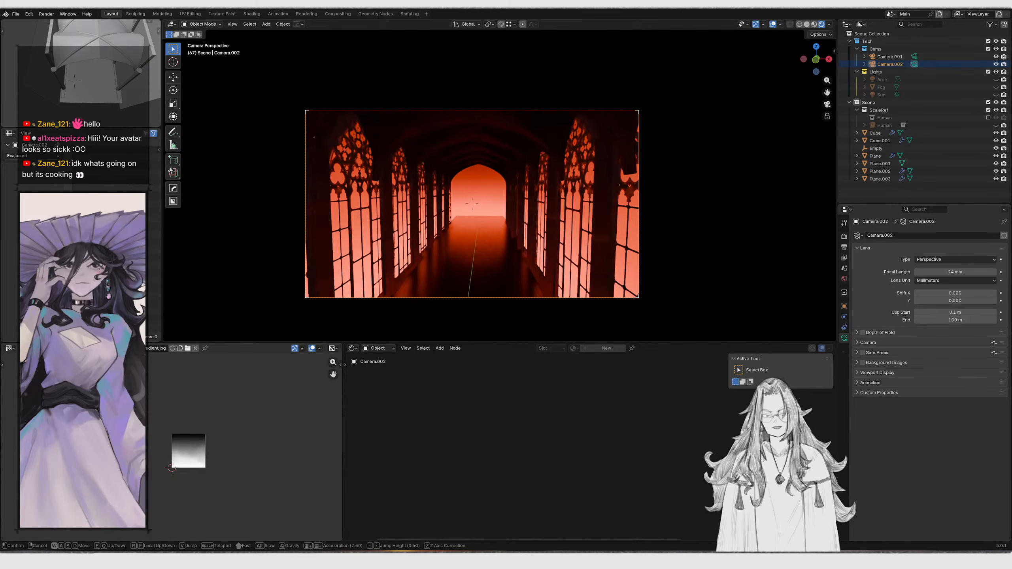
pyautogui.press('s')
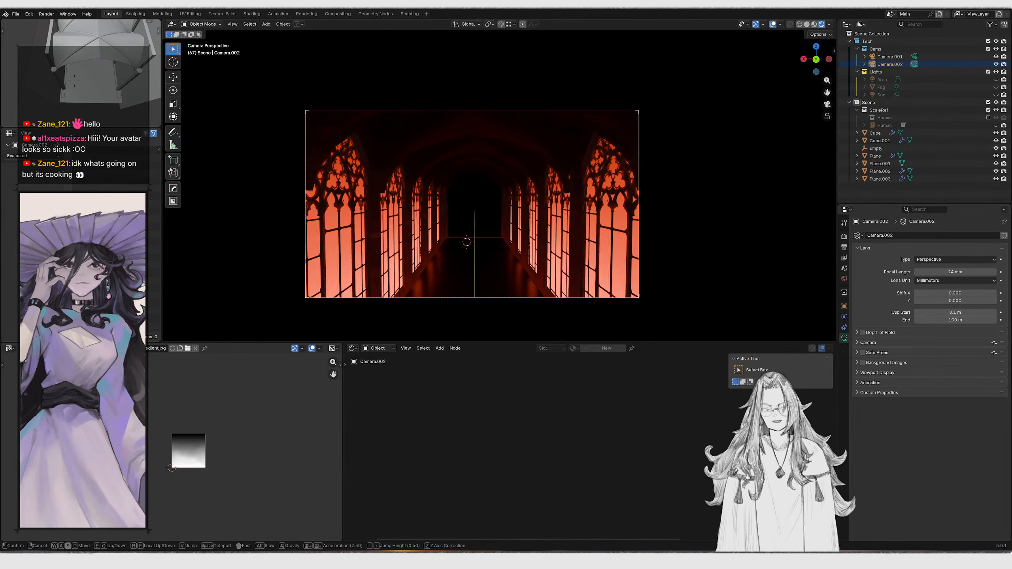
pyautogui.click(556, 209)
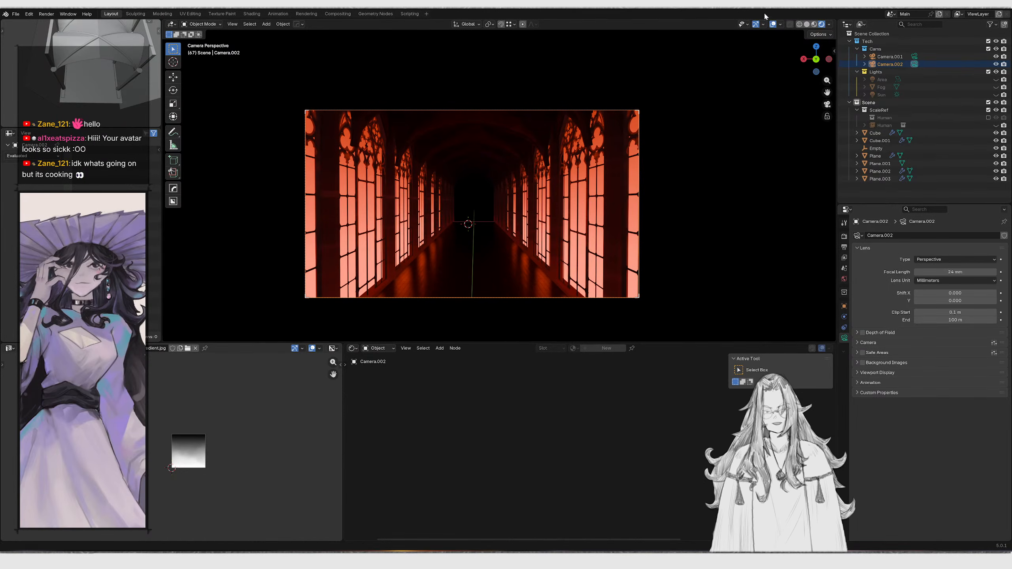
pyautogui.press('s')
pyautogui.press('q')
pyautogui.press('w')
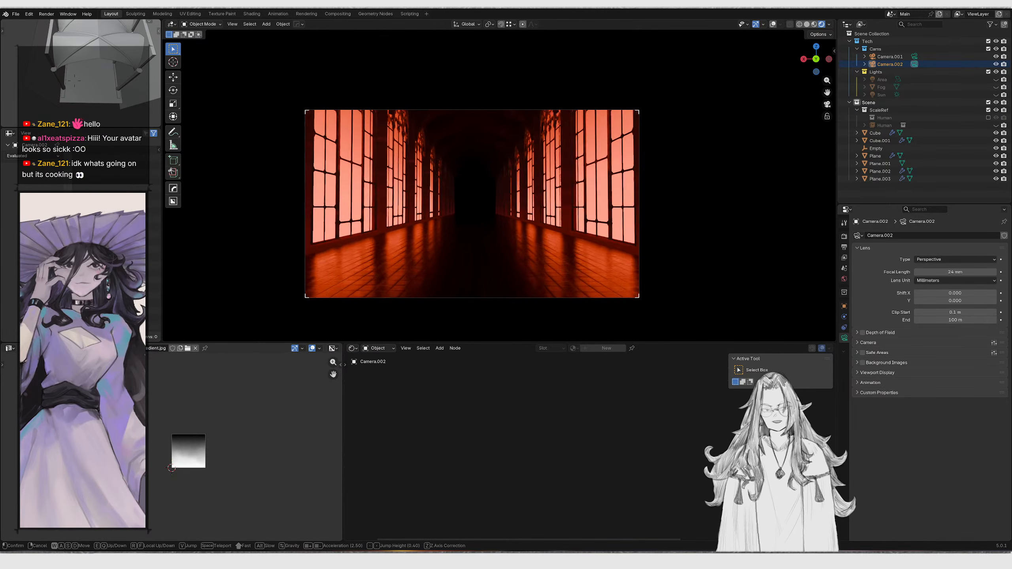
pyautogui.click(525, 202)
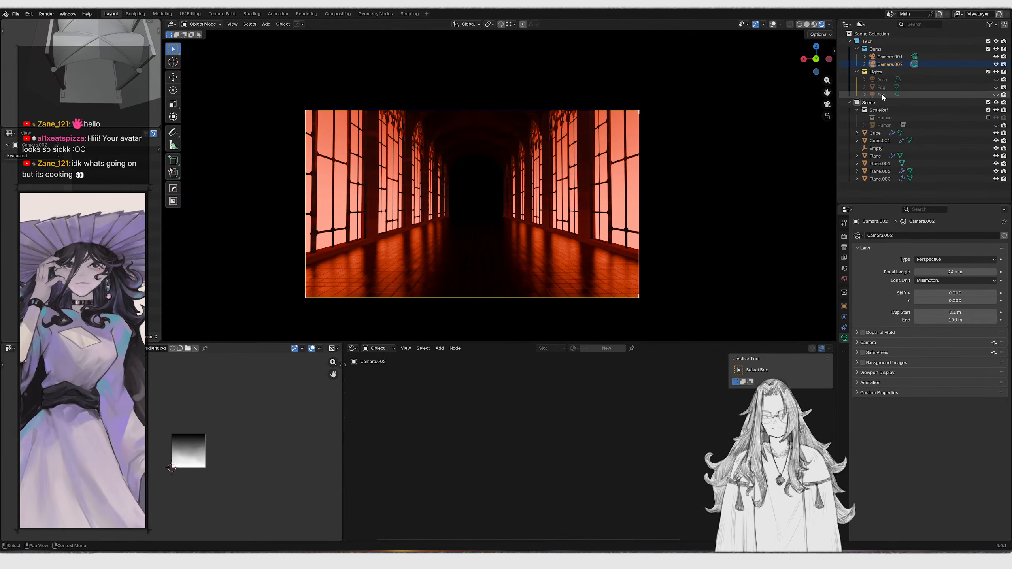
# Show the Fog volume and select it to edit its material nodes
pyautogui.click(996, 88)
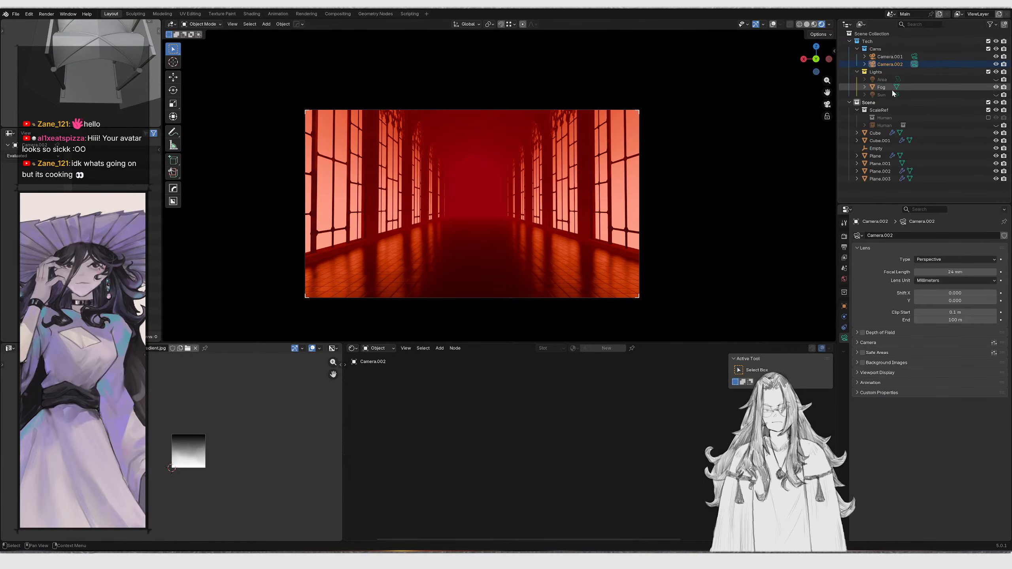
pyautogui.click(893, 88)
pyautogui.moveTo(669, 383); pyautogui.dragTo(572, 427, button='middle')
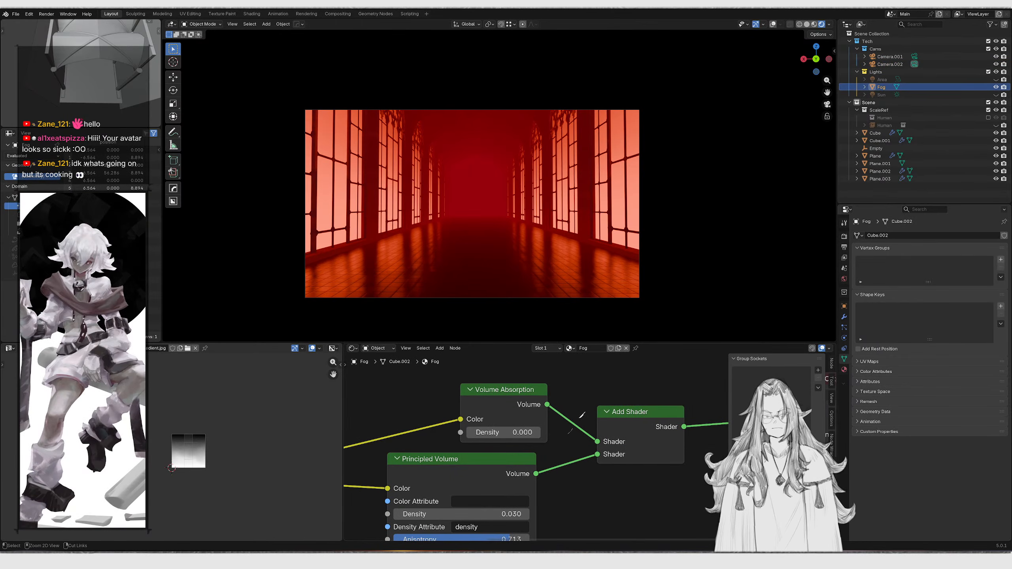
# Set the fog's Principled Volume emission strength to 0
pyautogui.keyDown('ctrl'); pyautogui.moveTo(568, 433); pyautogui.dragTo(571, 393, button='right'); pyautogui.keyUp('ctrl')
pyautogui.hotkey('ctrl', 'z')
pyautogui.hotkey('ctrl', 'shift', 'z')
pyautogui.scroll(-1, 562, 427)
pyautogui.moveTo(560, 416); pyautogui.dragTo(555, 397, button='middle')
pyautogui.moveTo(555, 251); pyautogui.dragTo(560, 256, button='middle')
pyautogui.press('KP_0')
pyautogui.hotkey('ctrl', 'z')
pyautogui.press('KP_0')
pyautogui.moveTo(497, 475); pyautogui.dragTo(570, 379, button='middle')
pyautogui.scroll(2, 503, 472)
pyautogui.click(503, 472)
pyautogui.press('Escape')
pyautogui.scroll(-3, 502, 468)
pyautogui.moveTo(510, 437); pyautogui.dragTo(498, 459)
pyautogui.scroll(2, 549, 447)
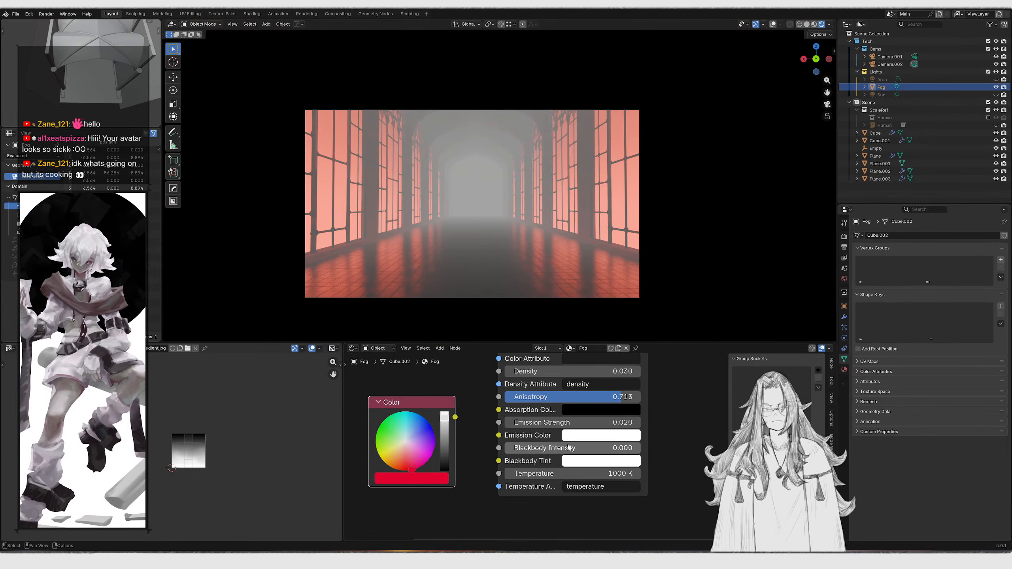
pyautogui.moveTo(586, 421); pyautogui.dragTo(570, 421)
pyautogui.scroll(2, 591, 421)
# Try raising the fog density to 0.150 and undo the change
pyautogui.moveTo(596, 382); pyautogui.dragTo(563, 447, button='middle')
pyautogui.moveTo(554, 432)
pyautogui.mouseDown()
pyautogui.moveTo(578, 431)
pyautogui.moveTo(555, 431)
pyautogui.mouseUp()
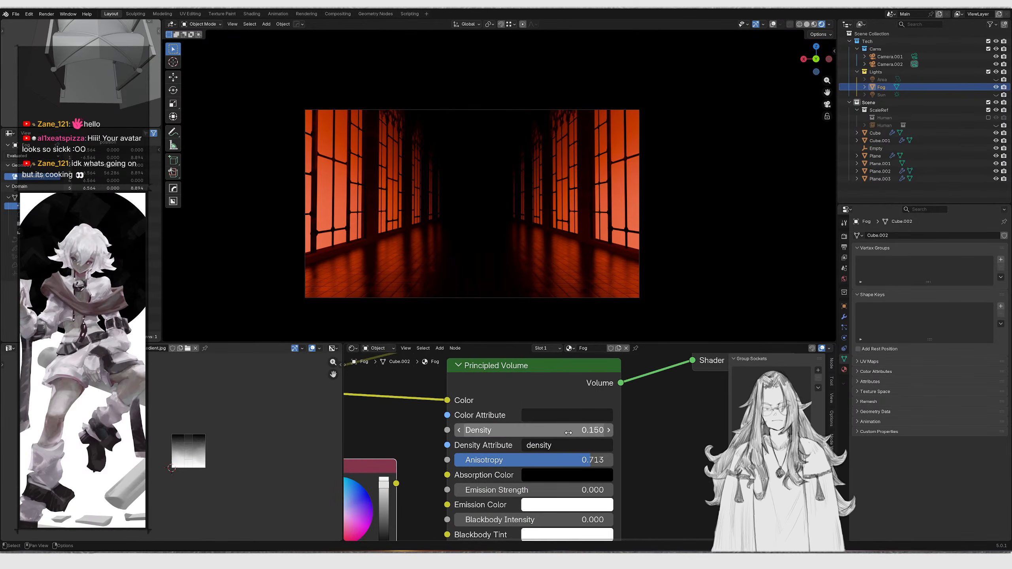
pyautogui.hotkey('ctrl', 'z')
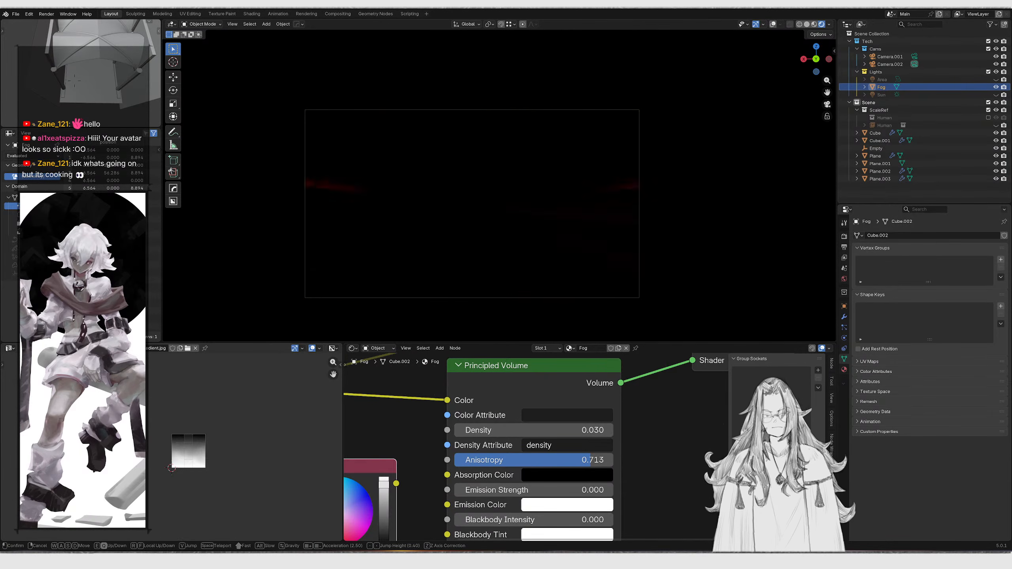
pyautogui.hotkey('shift', 'w')
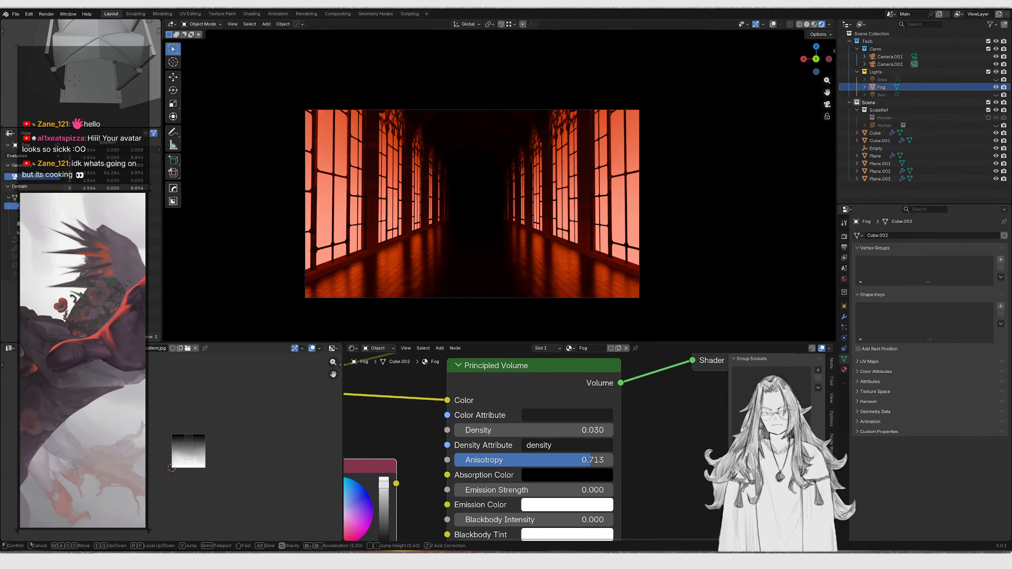
pyautogui.hotkey('shift', 'w')
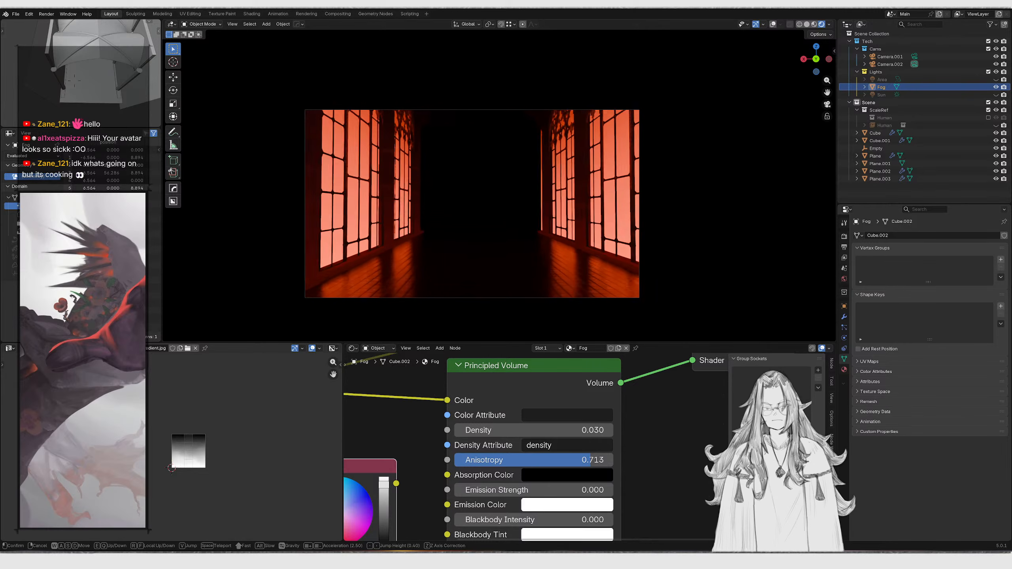
pyautogui.hotkey('shift', 'w')
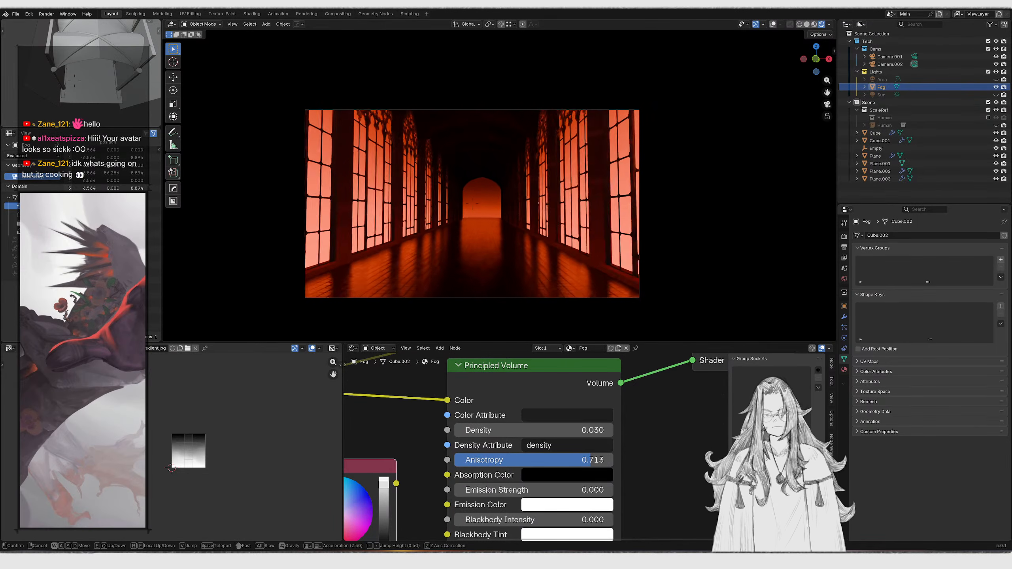
pyautogui.hotkey('shift', 'w')
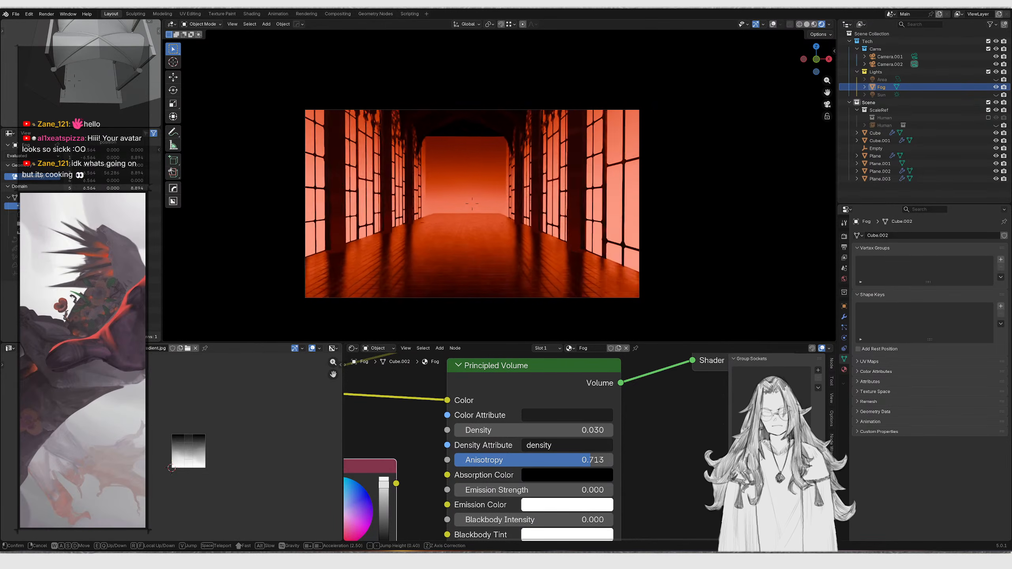
pyautogui.rightClick(528, 255)
# Hide the near wall plane and view the hall through the camera
pyautogui.moveTo(573, 222); pyautogui.dragTo(485, 228, button='middle')
pyautogui.press('h')
pyautogui.moveTo(457, 191); pyautogui.dragTo(448, 212, button='middle')
pyautogui.hotkey('ctrl', 'z')
pyautogui.scroll(-7, 472, 202)
pyautogui.scroll(2, 479, 203)
pyautogui.scroll(1, 479, 203)
pyautogui.click(492, 192)
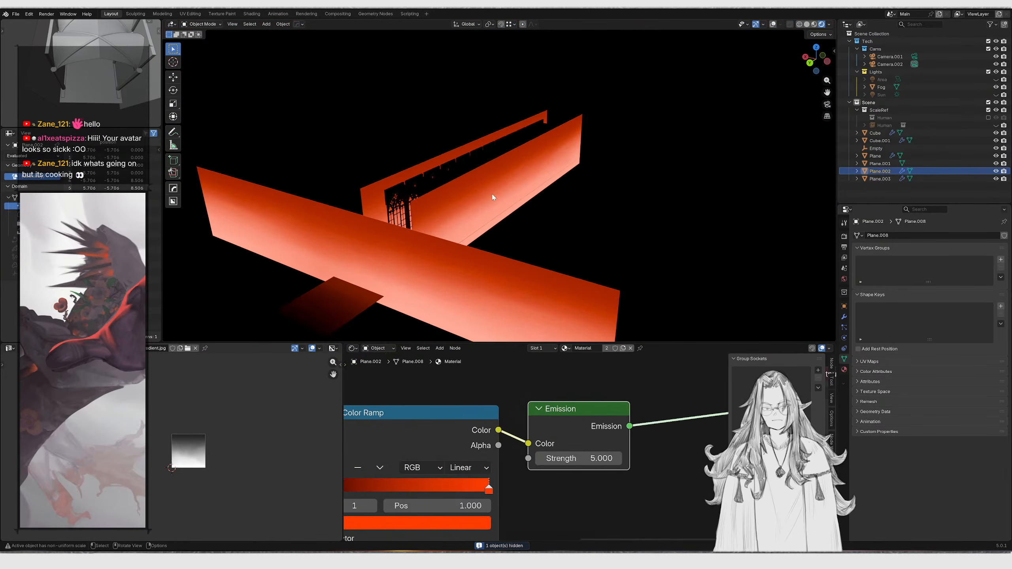
pyautogui.press('h')
pyautogui.press('KP_0')
pyautogui.hotkey('shift', '`')
pyautogui.press('w')
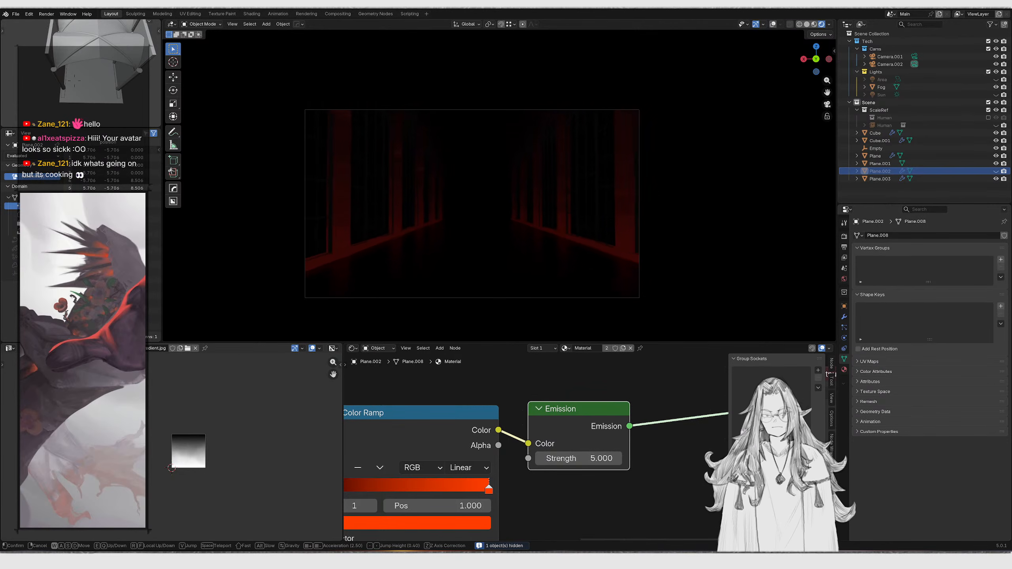
pyautogui.rightClick(501, 207)
# Compare the viewport against the red cathedral reference images
pyautogui.press('z')
pyautogui.press('z')
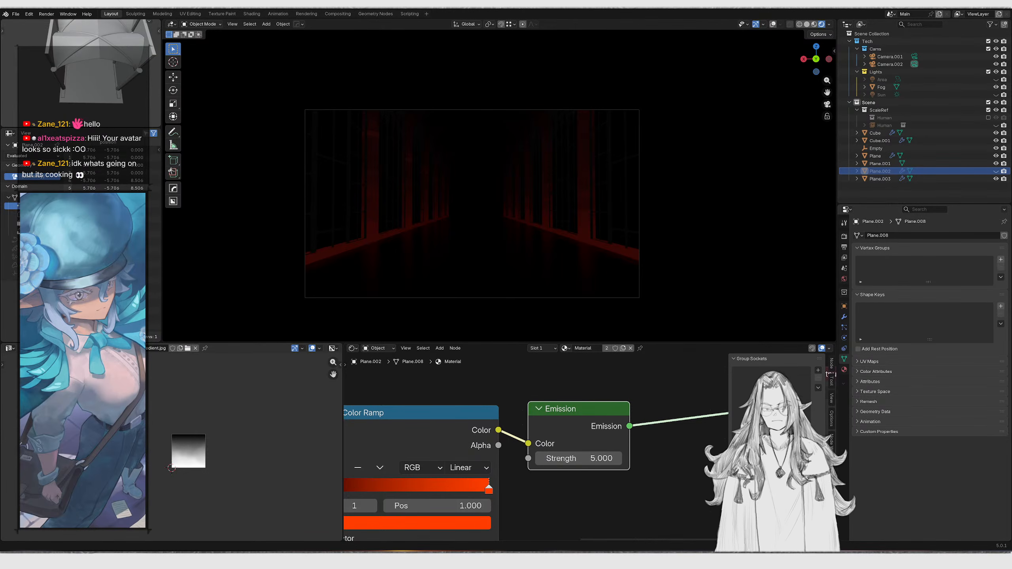
pyautogui.click(462, 556)
pyautogui.moveTo(713, 425)
pyautogui.mouseDown(button='middle')
pyautogui.moveTo(725, 388)
pyautogui.moveTo(723, 423)
pyautogui.mouseUp(button='middle')
pyautogui.moveTo(725, 421); pyautogui.dragTo(758, 366, button='right')
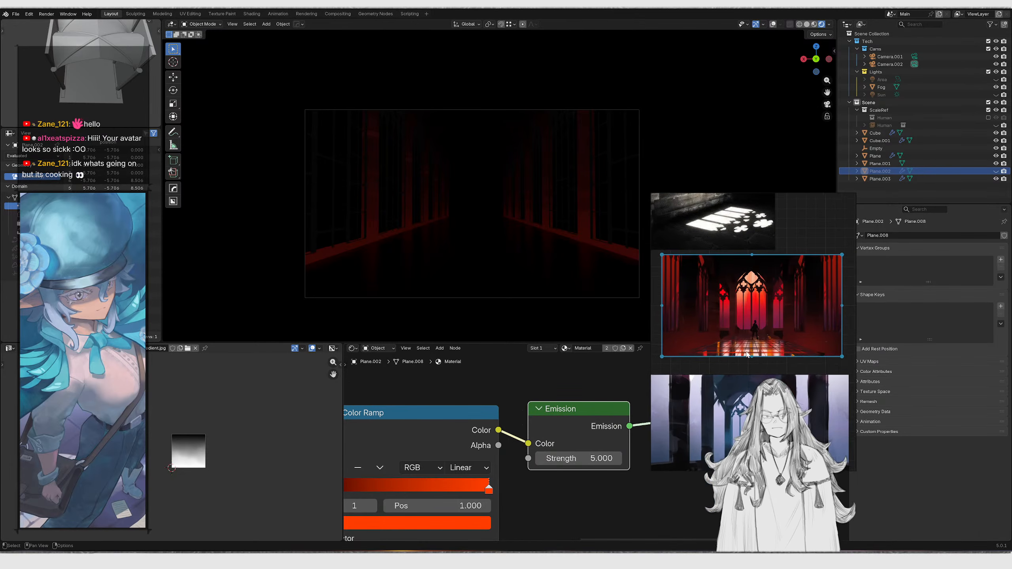
pyautogui.scroll(-2, 748, 356)
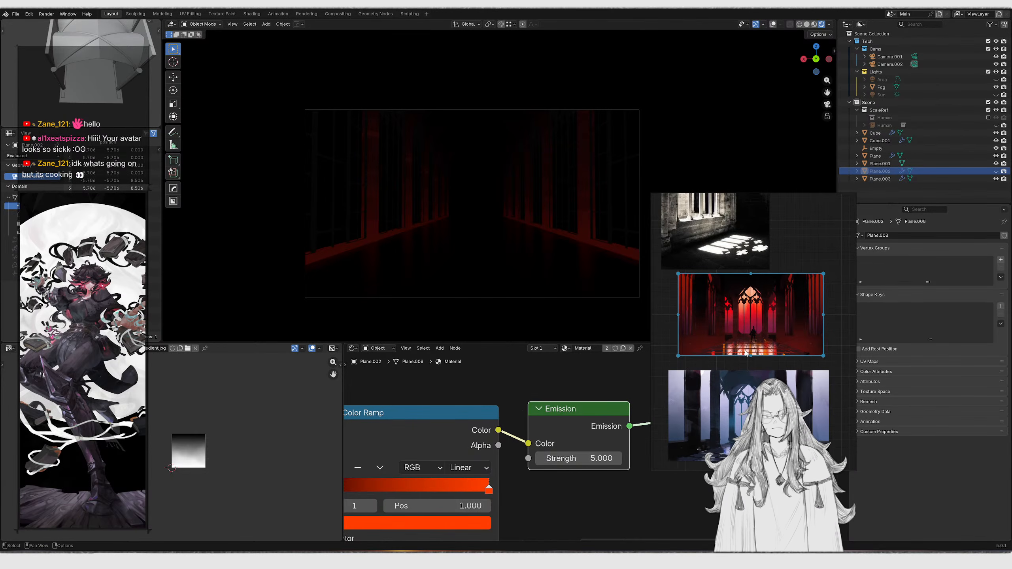
pyautogui.press('z')
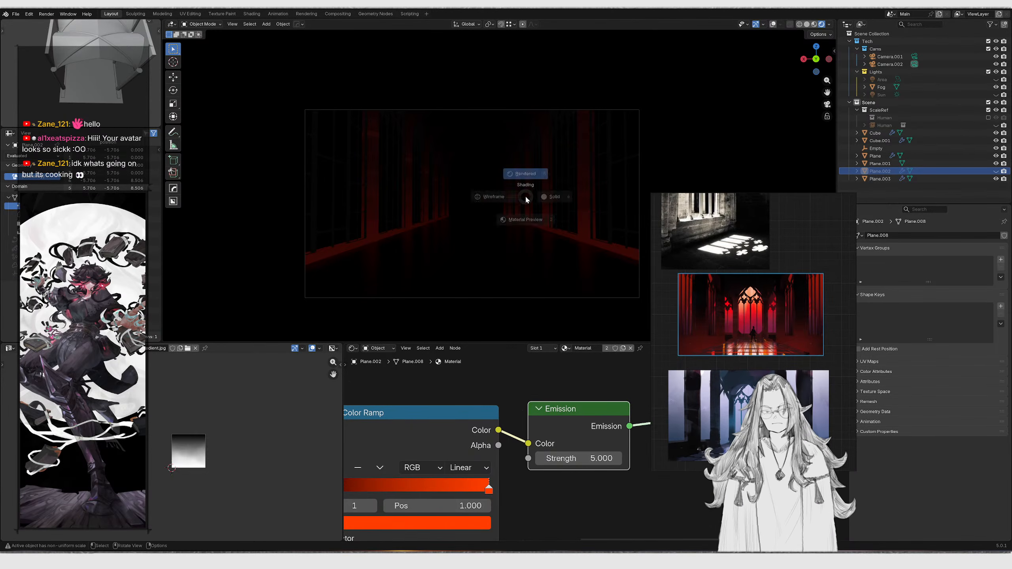
pyautogui.moveTo(715, 271); pyautogui.dragTo(656, 281, button='right')
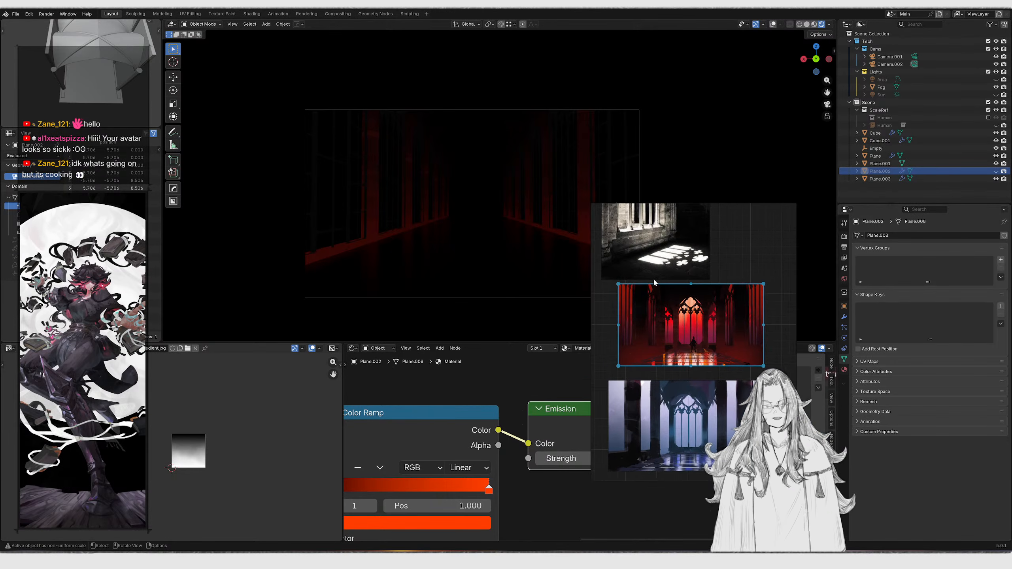
pyautogui.click(764, 208)
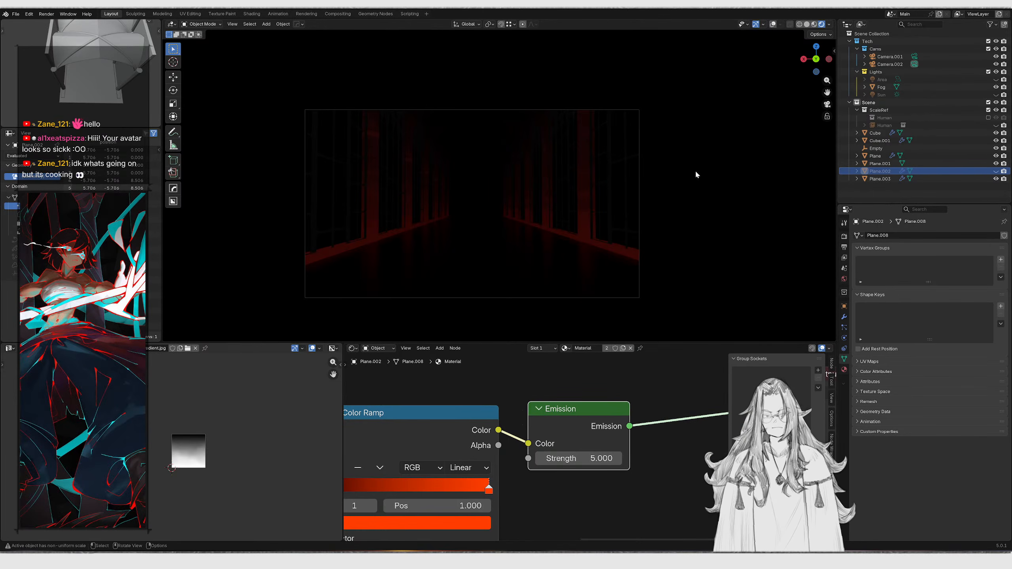
# Unhide all objects and move the human figure into the hall along the floor
pyautogui.hotkey('alt', 'h')
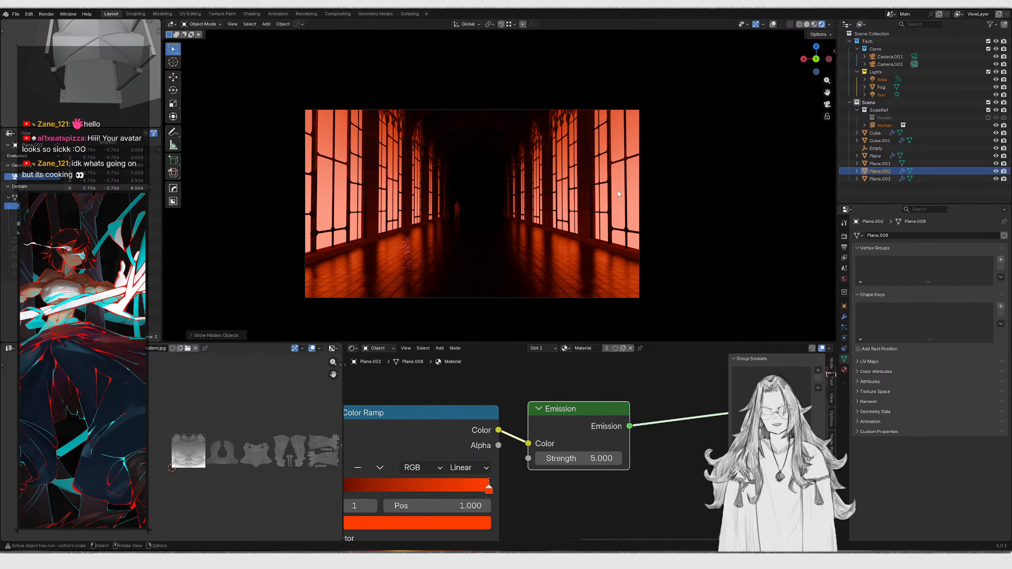
pyautogui.click(457, 206)
pyautogui.press('g')
pyautogui.hotkey('shift', 'z')
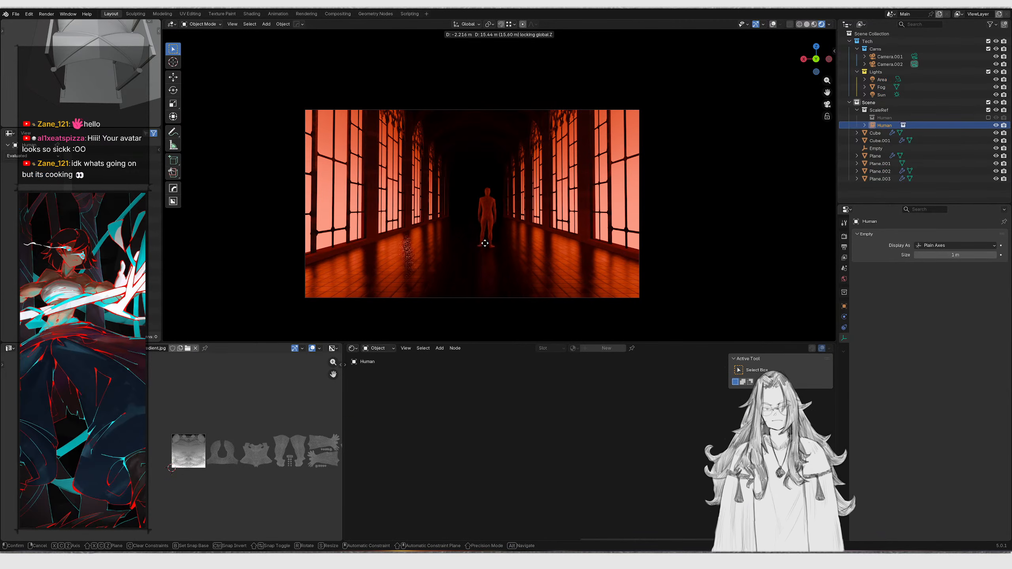
pyautogui.click(489, 275)
# Rotate the human figure 180° about Z
pyautogui.press('r')
pyautogui.press('z')
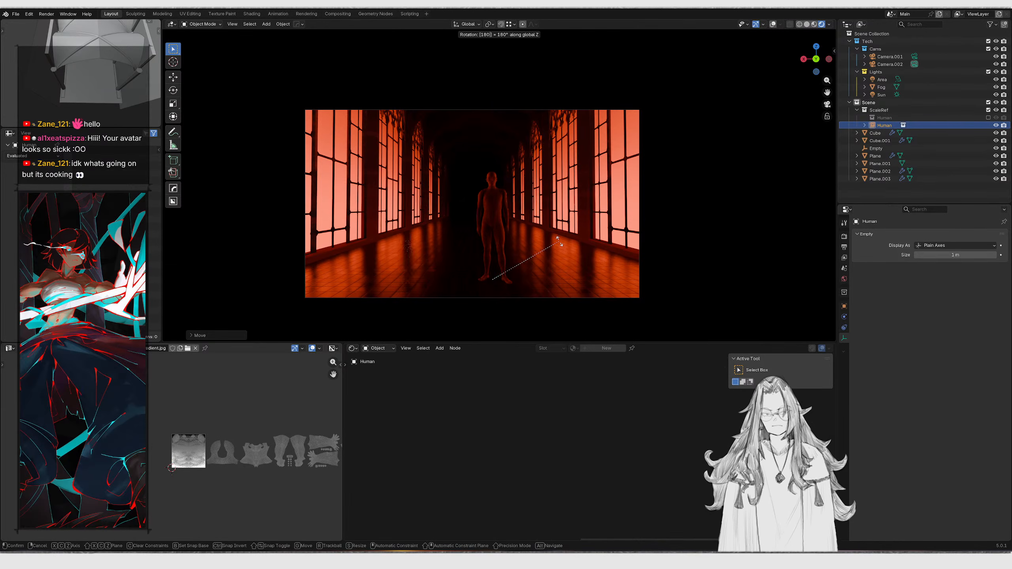
pyautogui.press('Return')
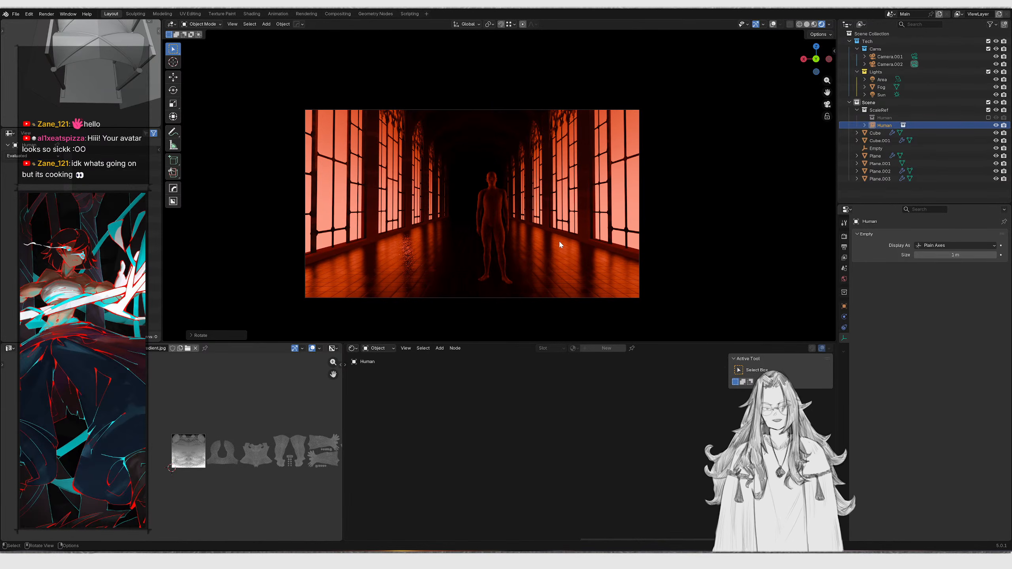